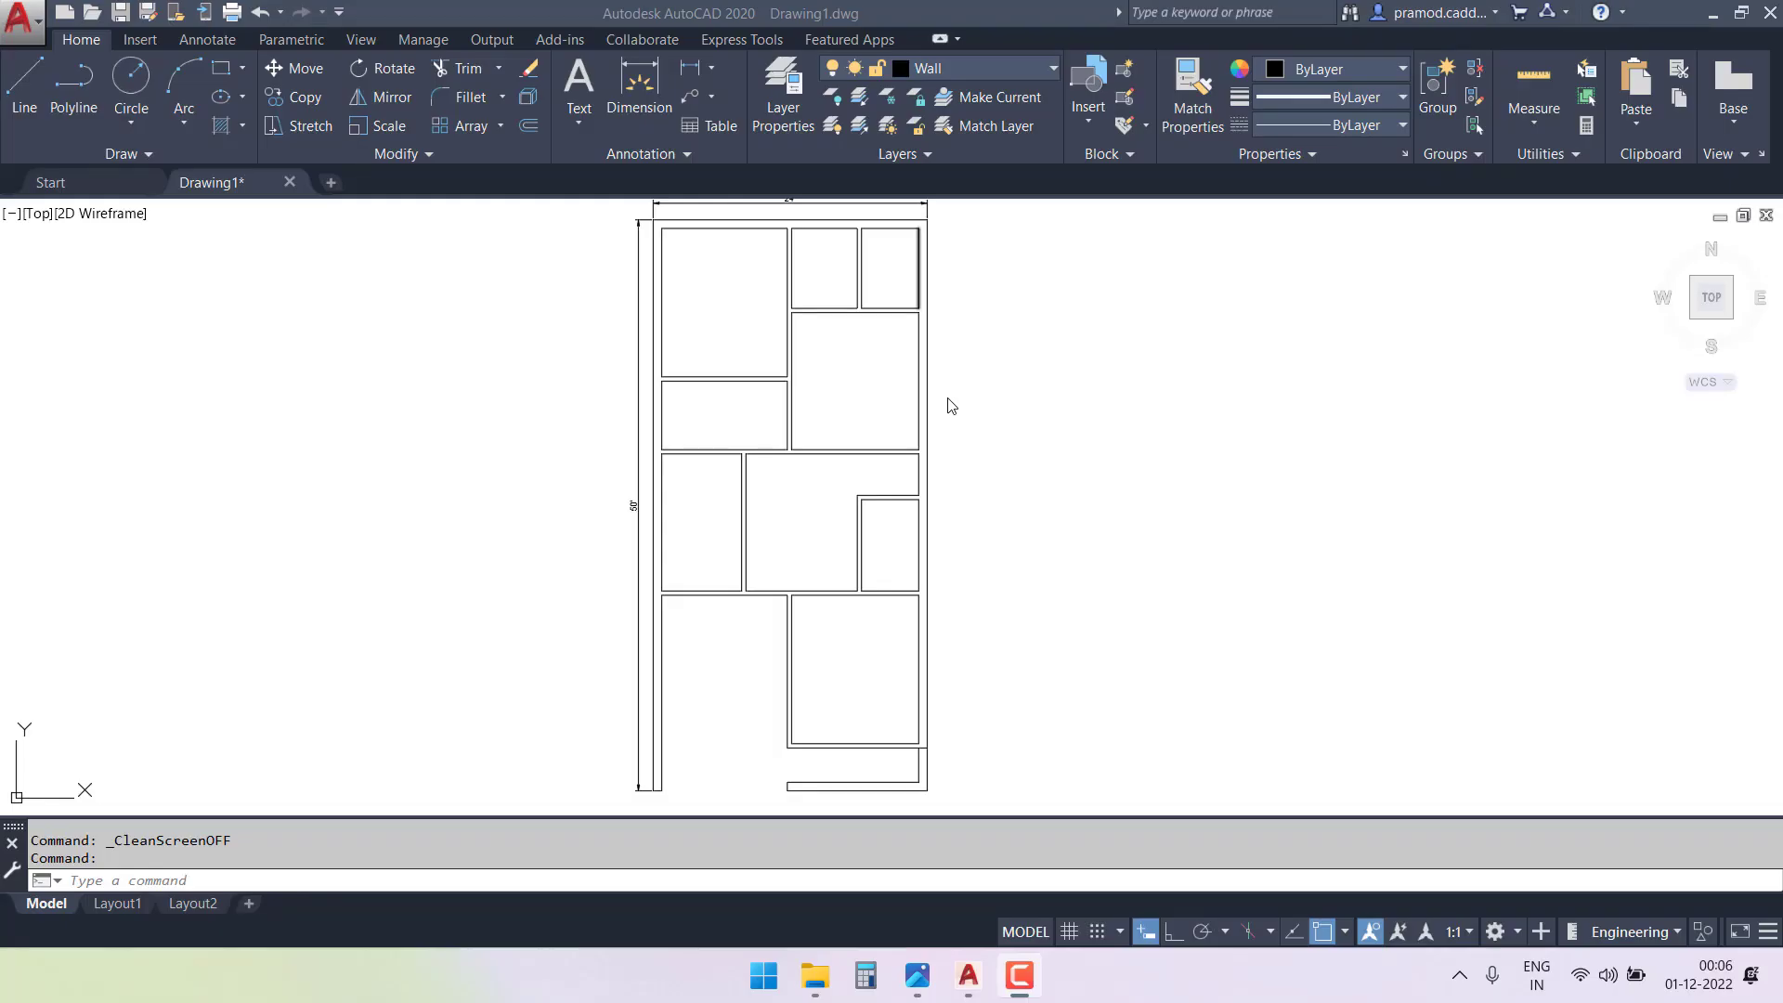
- Switch to the clean-screen view and look over the room layout of the 24' by 50' floor plan
{"action": "left_click", "coordinate": [1005, 449]}
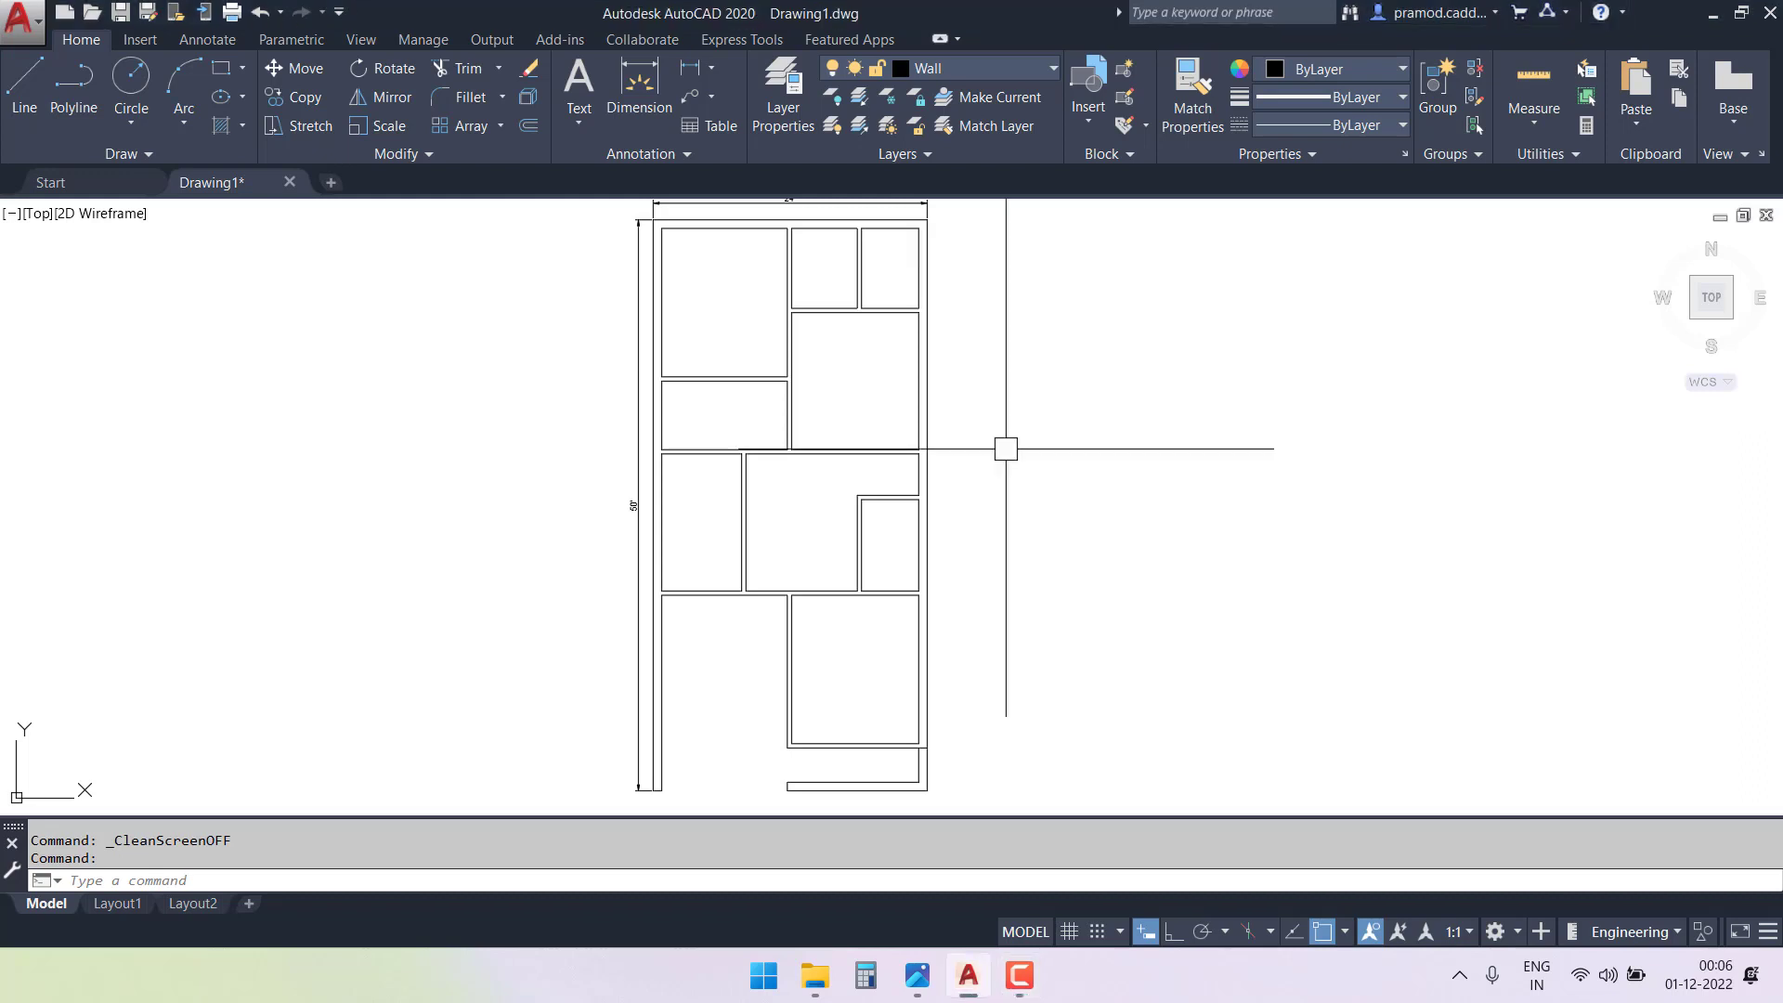
{"action": "key", "text": "ctrl+0"}
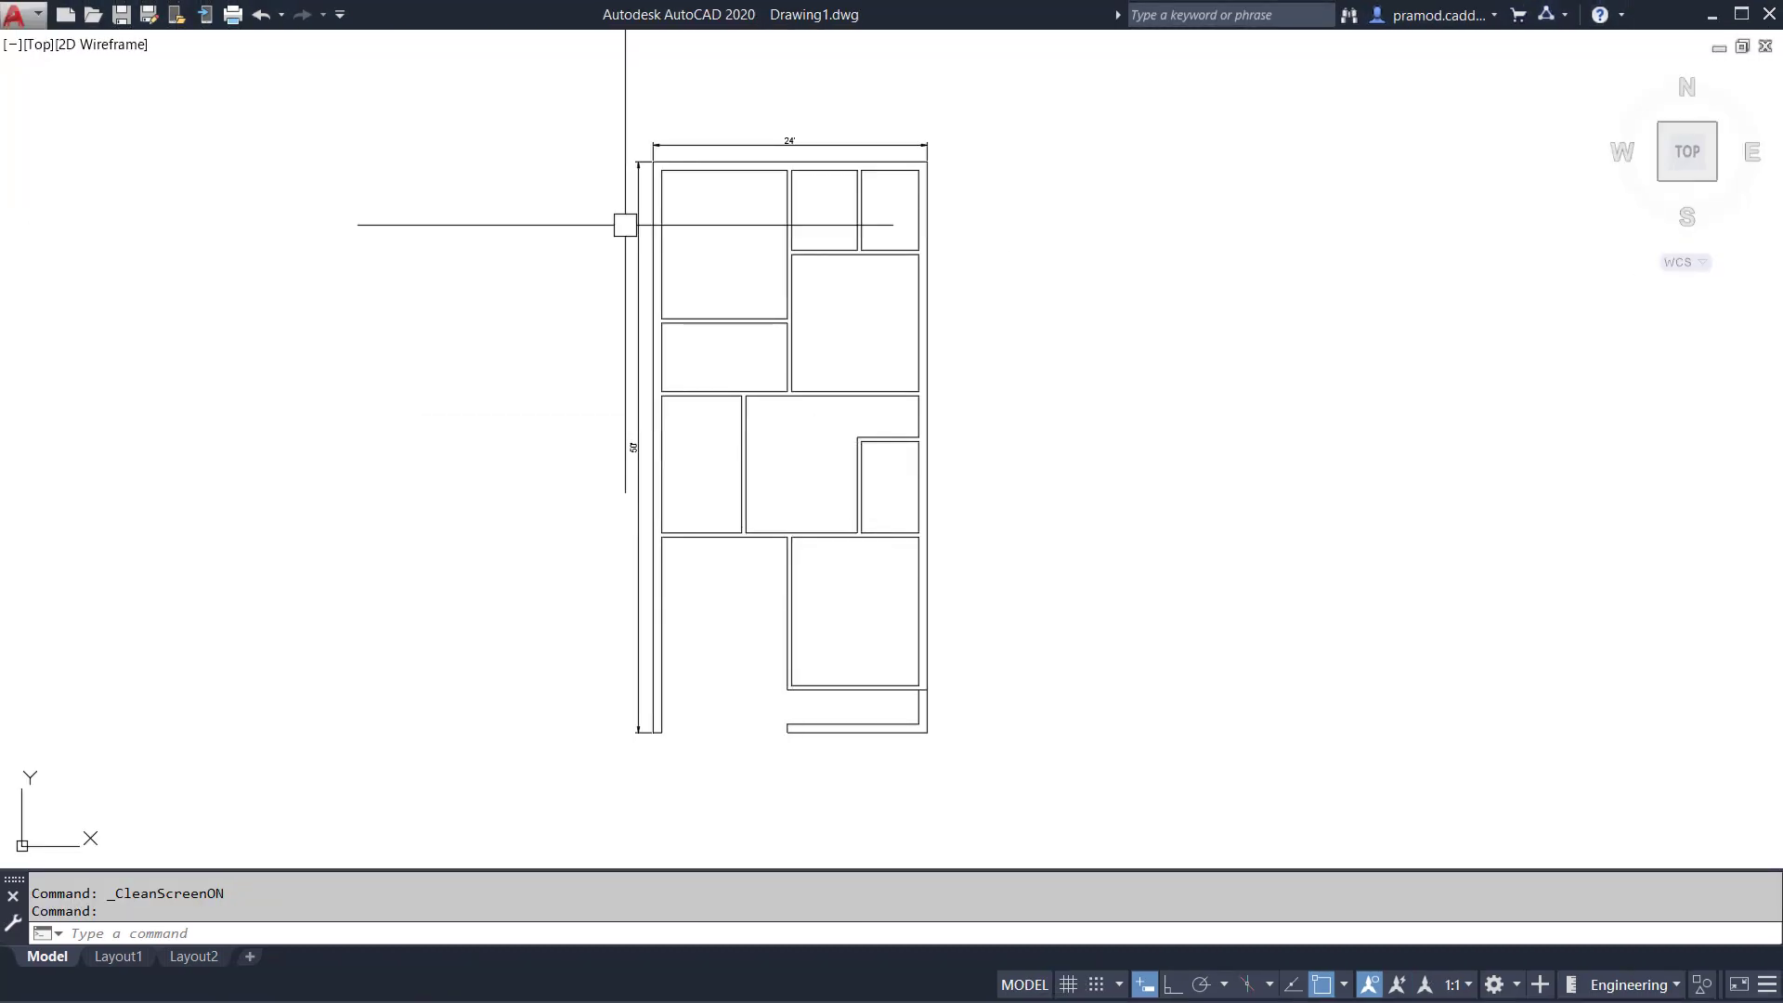
{"action": "scroll", "coordinate": [756, 397], "scroll_direction": "up", "scroll_amount": 2}
{"action": "scroll", "coordinate": [749, 397], "scroll_direction": "down", "scroll_amount": 2}
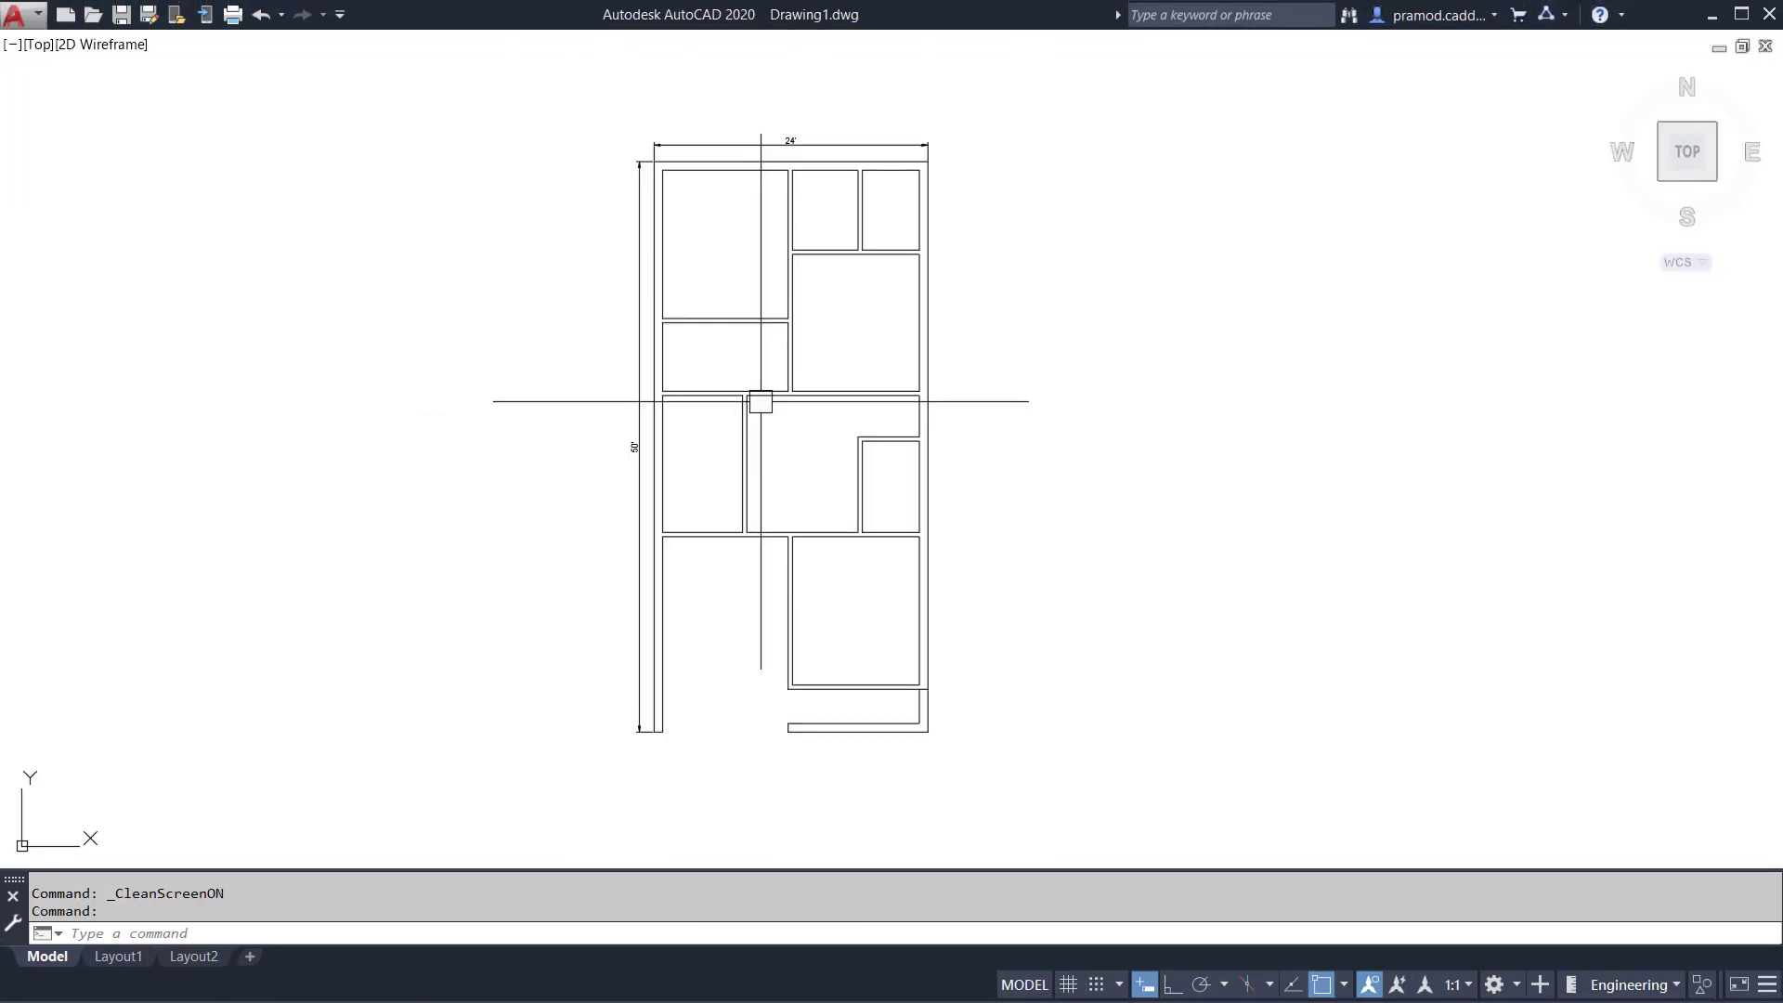
{"action": "middle_click_drag", "start_coordinate": [756, 398], "coordinate": [677, 397]}
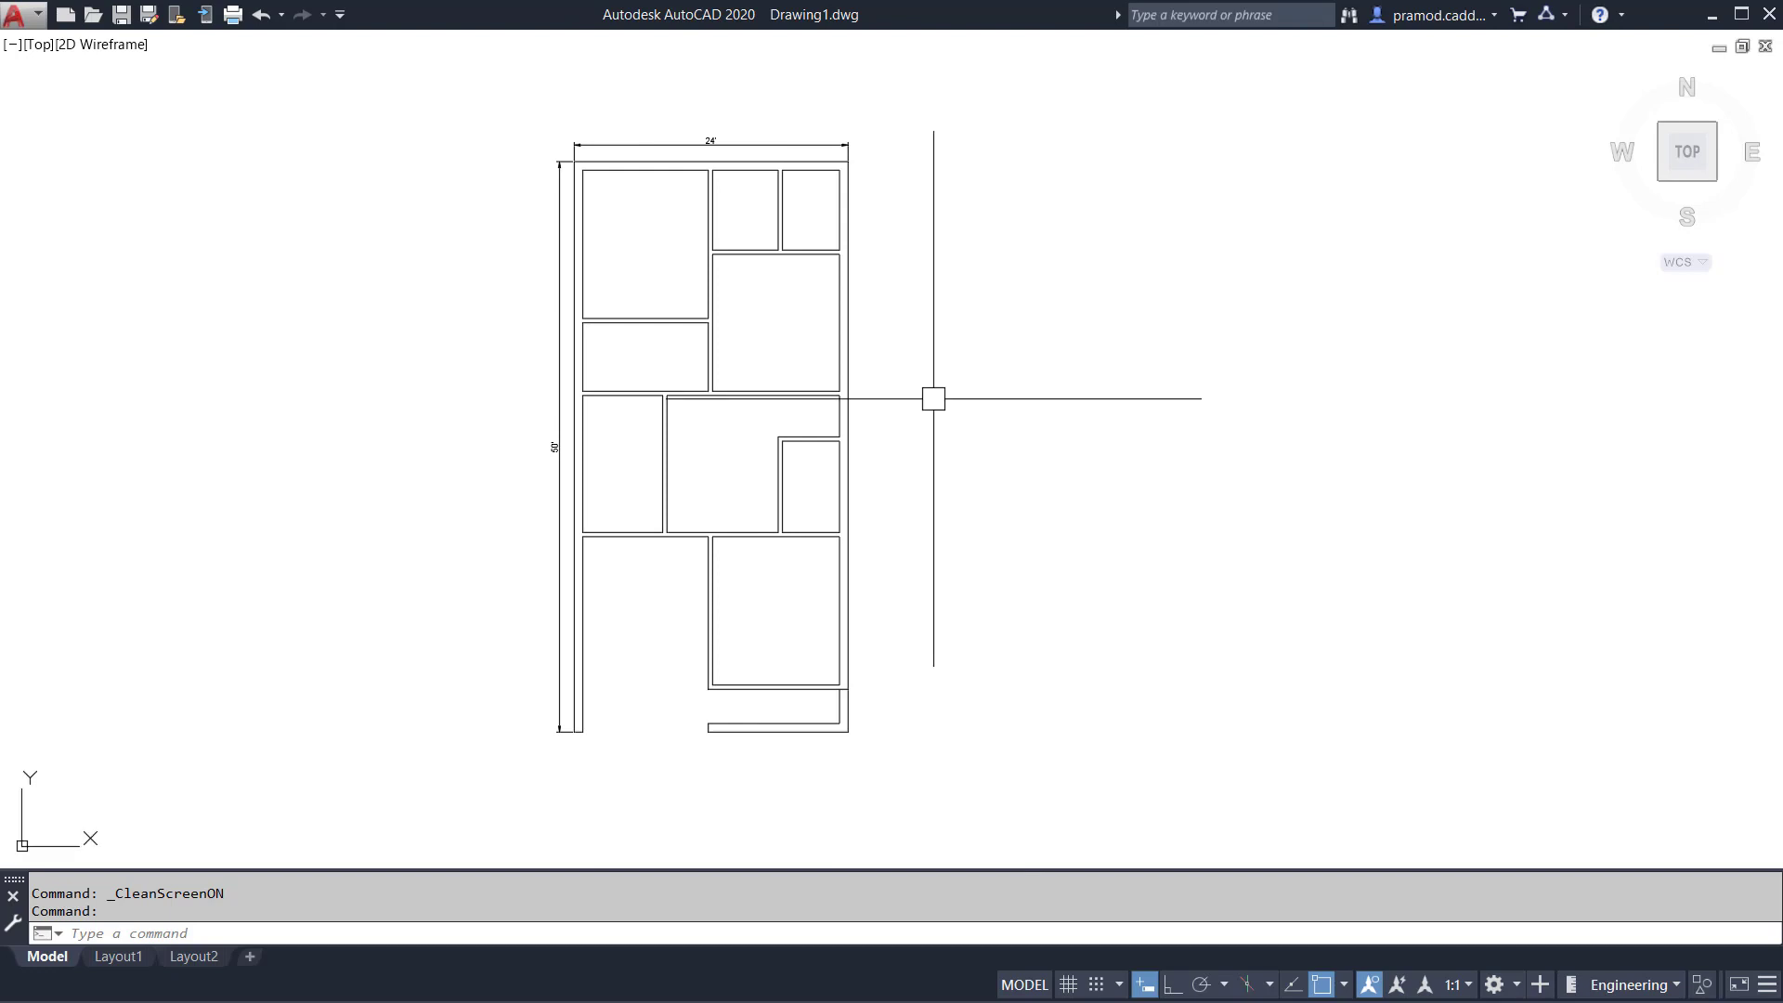
{"action": "middle_click_drag", "start_coordinate": [1090, 442], "coordinate": [792, 460]}
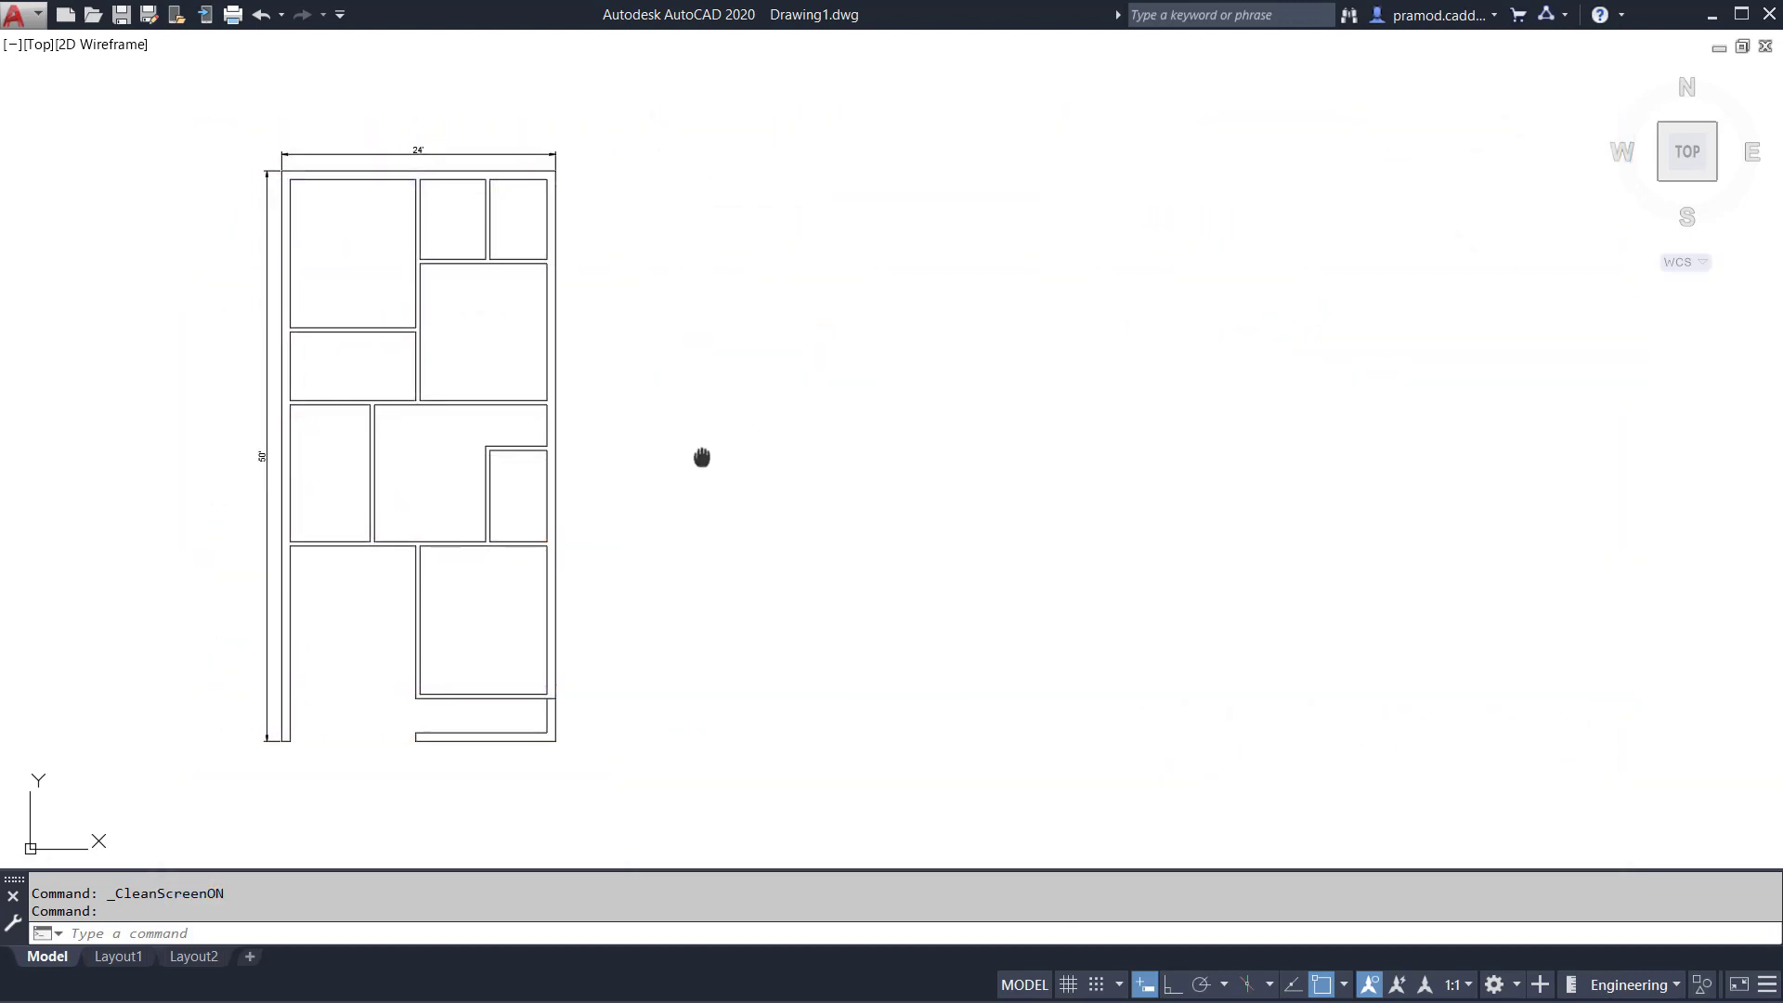
{"action": "middle_click_drag", "start_coordinate": [702, 457], "coordinate": [1083, 452]}
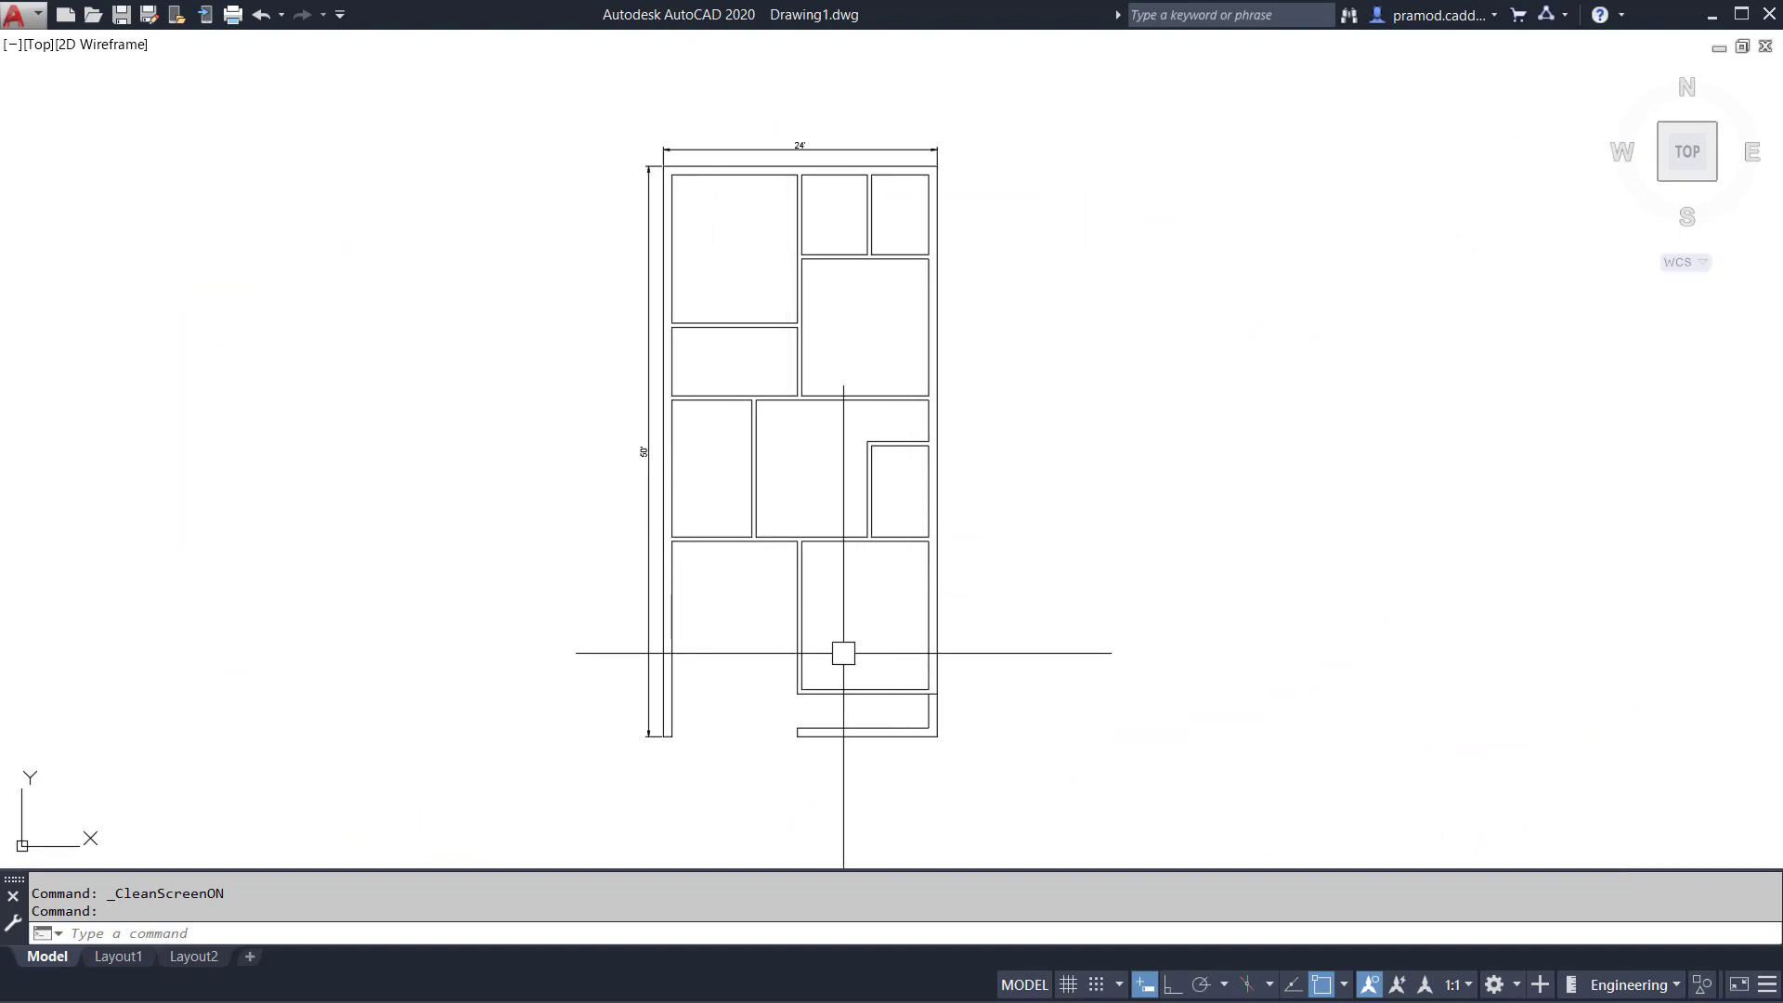
{"action": "scroll", "coordinate": [844, 653], "scroll_direction": "up", "scroll_amount": 2}
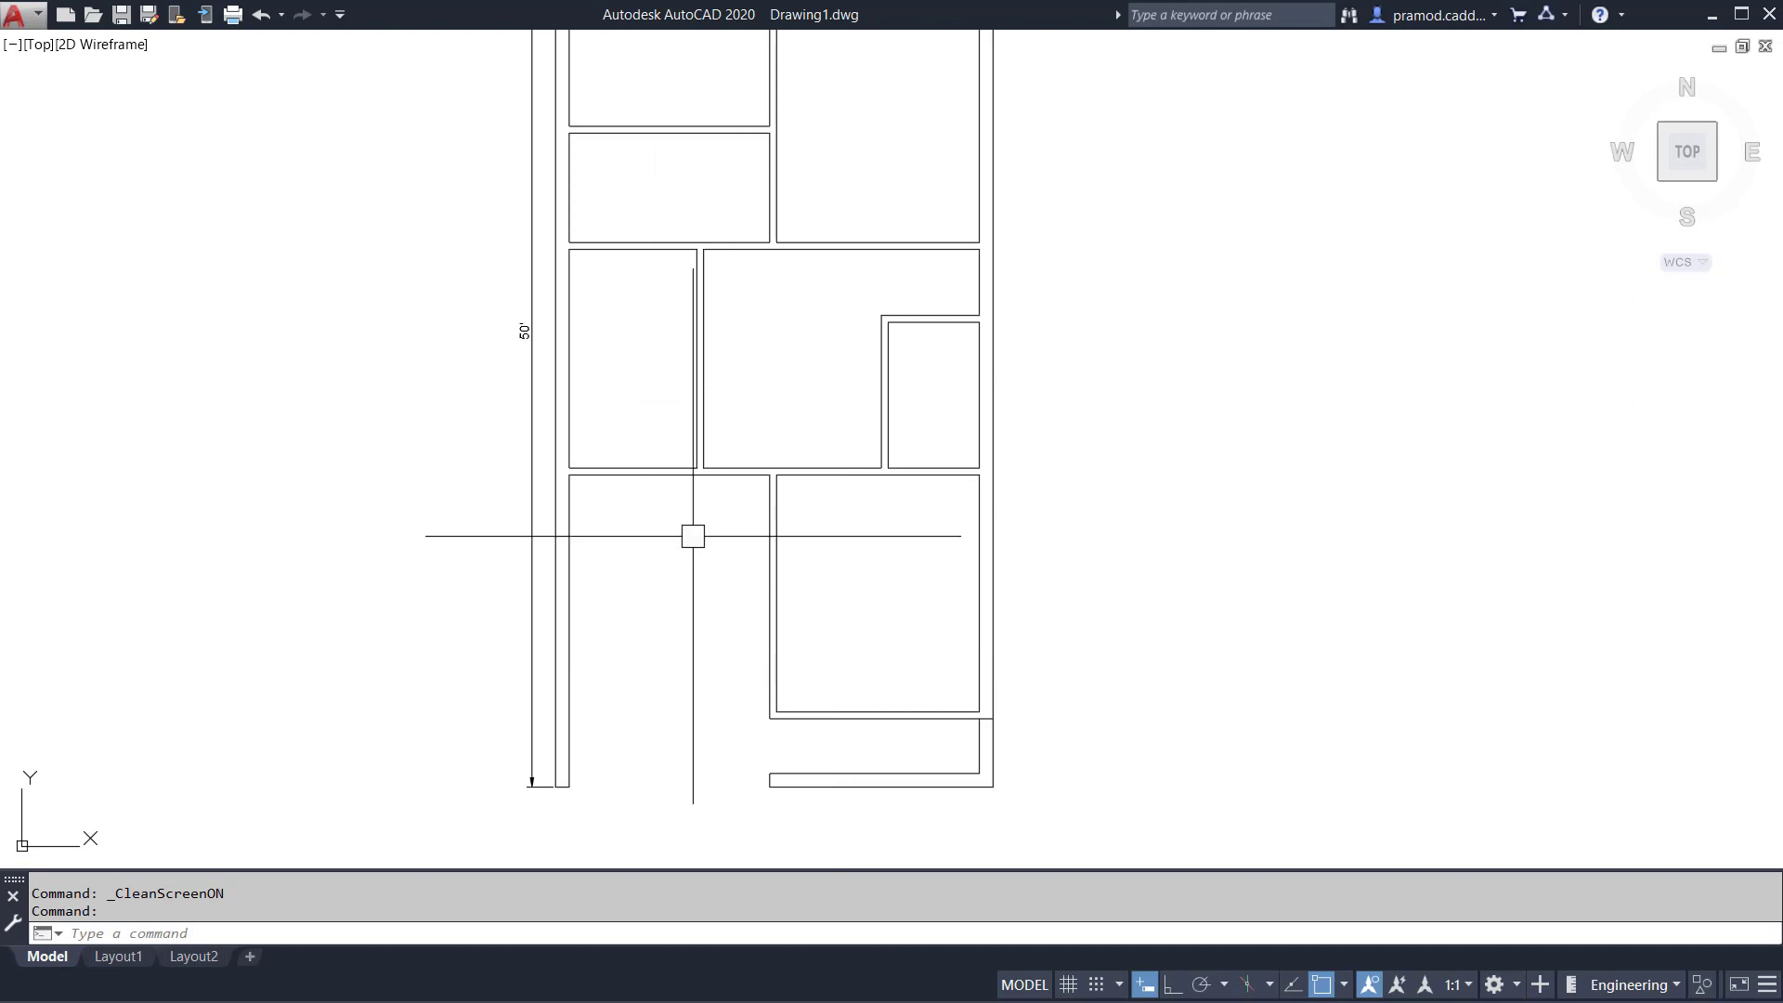
{"action": "mouse_move", "coordinate": [796, 374]}
{"action": "middle_mouse_down"}
{"action": "mouse_move", "coordinate": [804, 559]}
{"action": "mouse_move", "coordinate": [796, 367]}
{"action": "middle_mouse_up"}
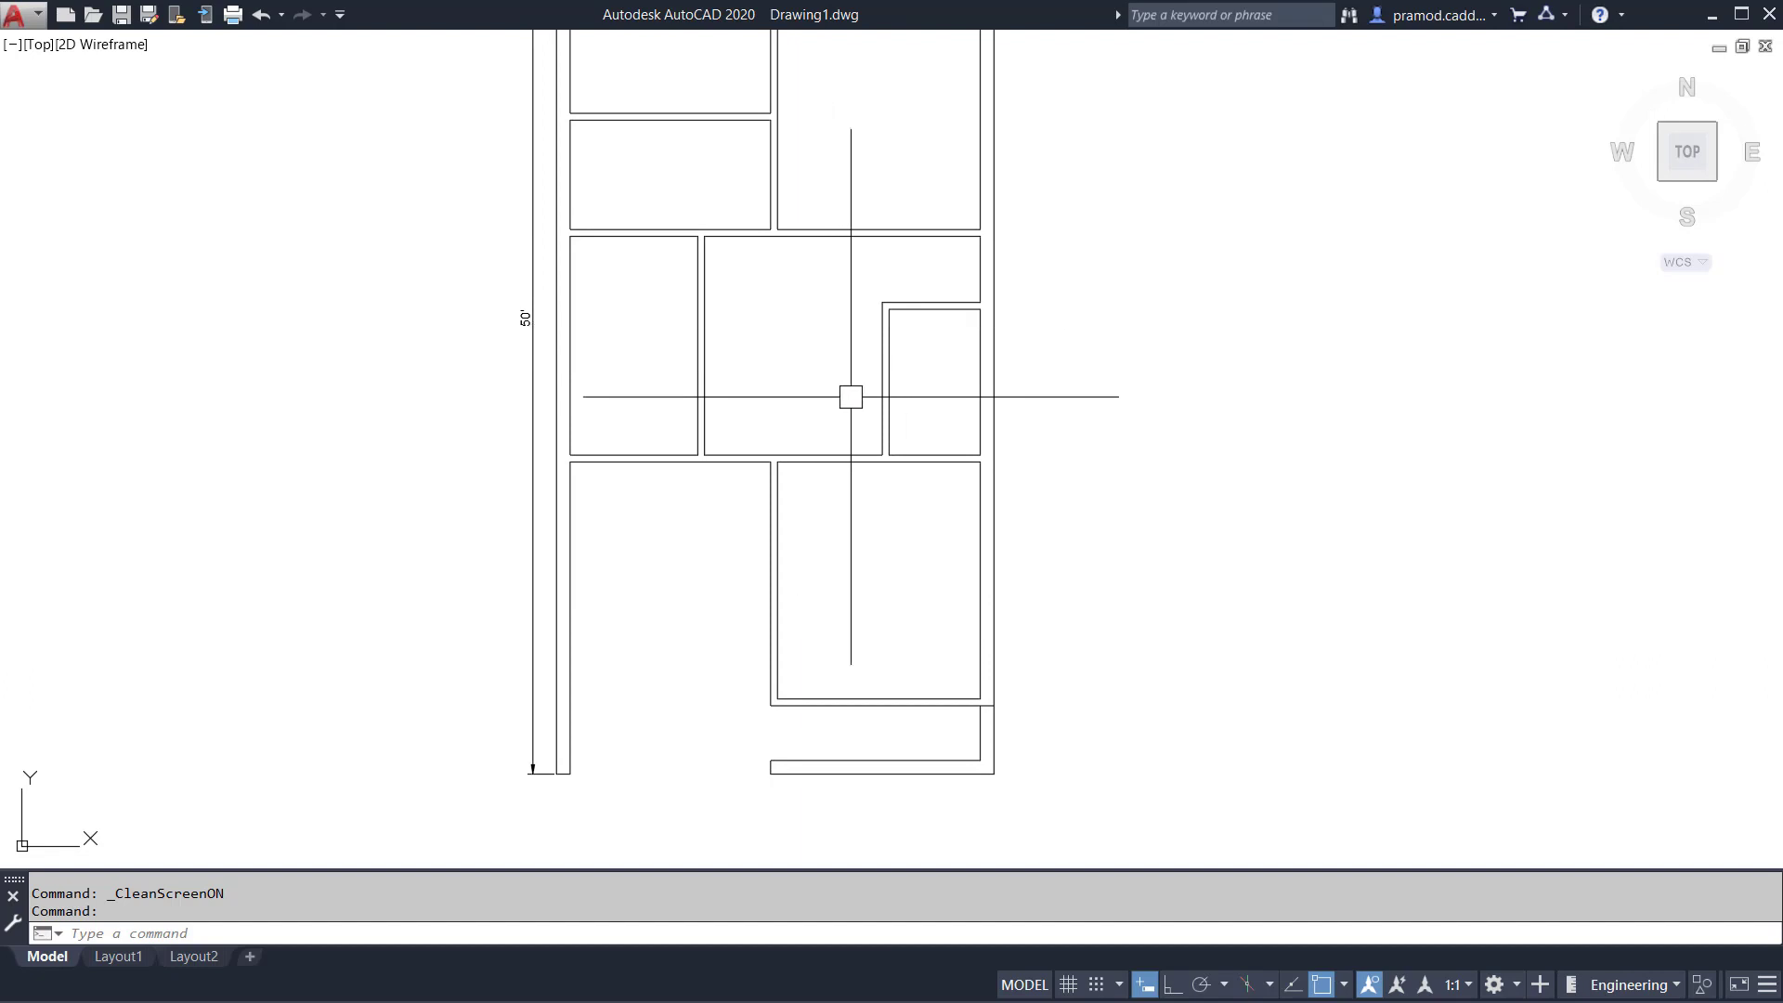
{"action": "middle_click_drag", "start_coordinate": [852, 382], "coordinate": [840, 437]}
- Check the drawing's layer list with the full interface restored, and return to the clean-screen view of the front rooms
{"action": "key", "text": "ctrl+0"}
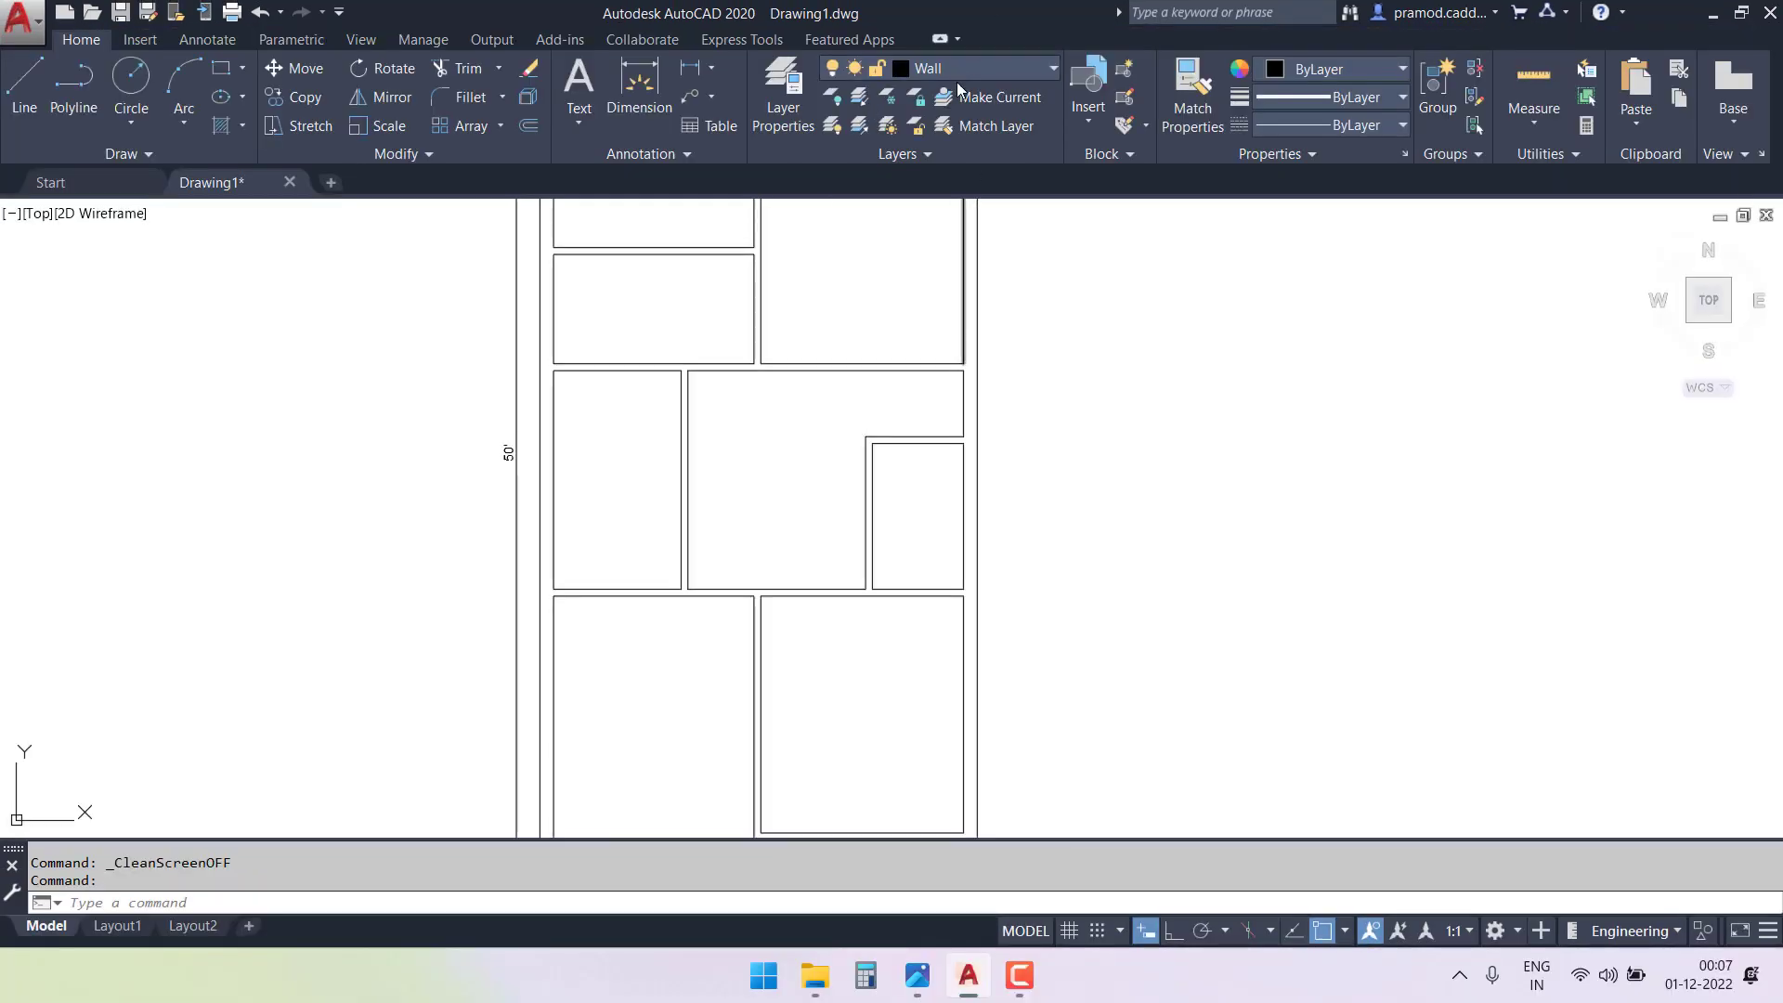
{"action": "left_click", "coordinate": [957, 71]}
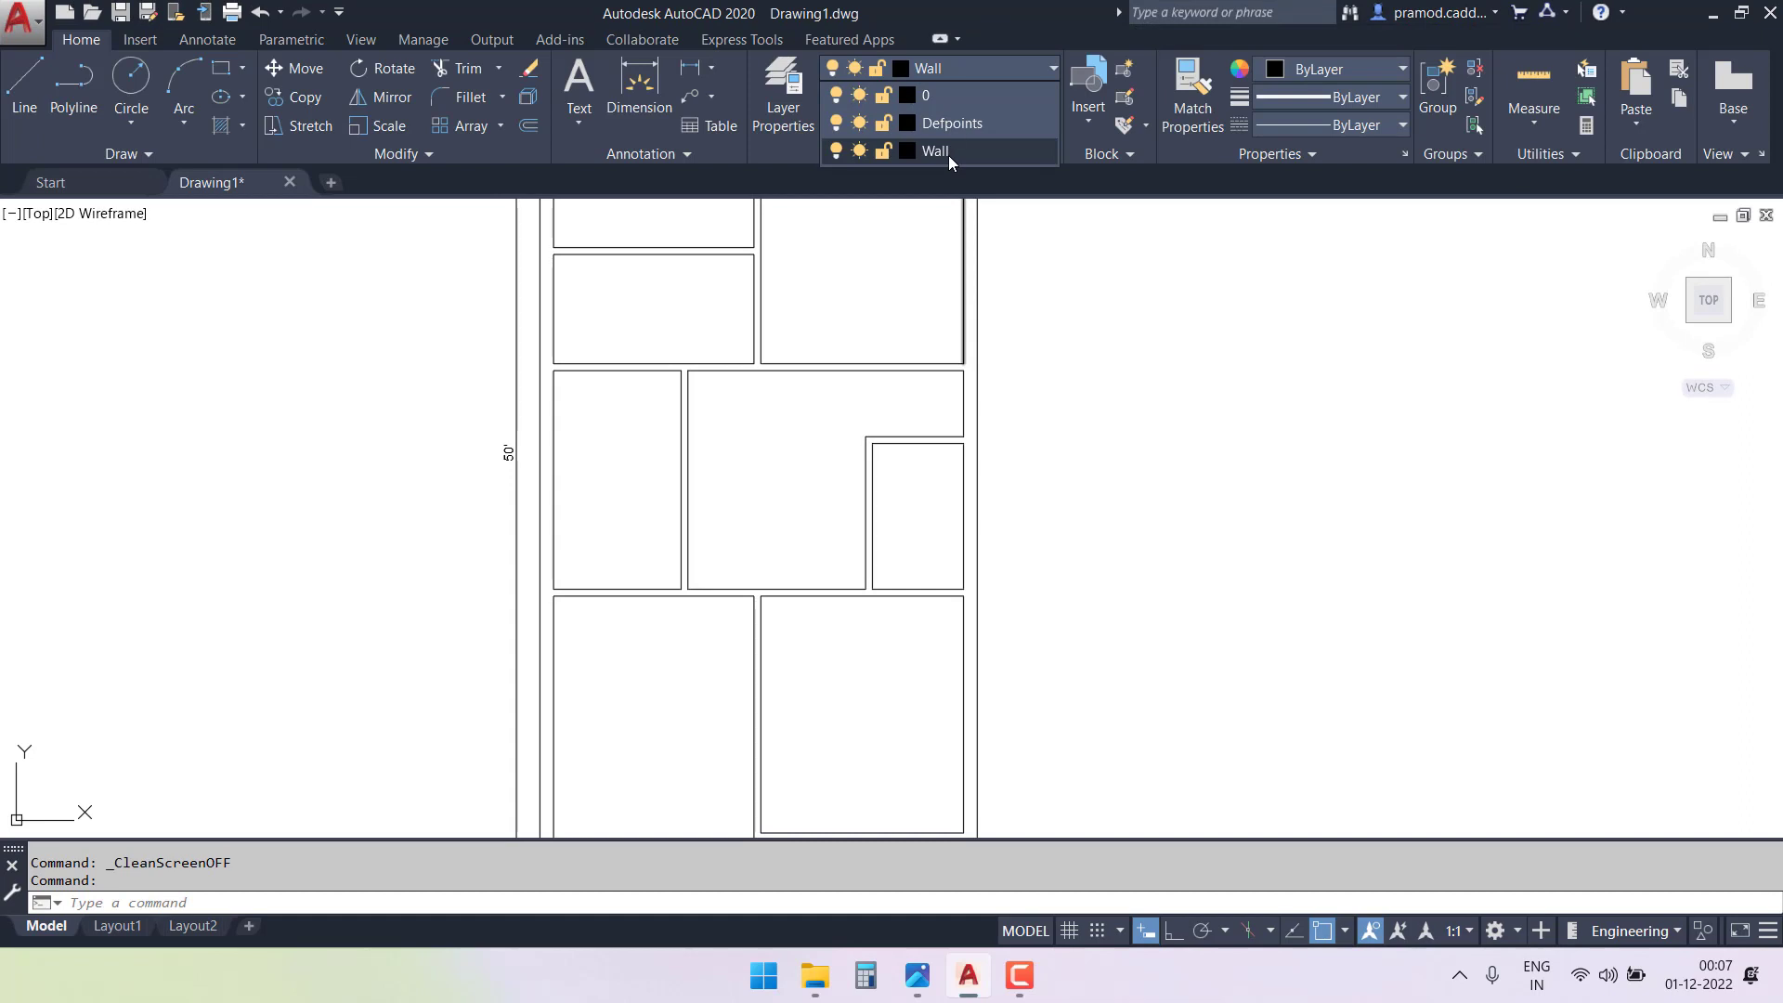
{"action": "left_click", "coordinate": [955, 69]}
{"action": "middle_click_drag", "start_coordinate": [820, 540], "coordinate": [852, 425]}
{"action": "scroll", "coordinate": [665, 716], "scroll_direction": "up", "scroll_amount": 2}
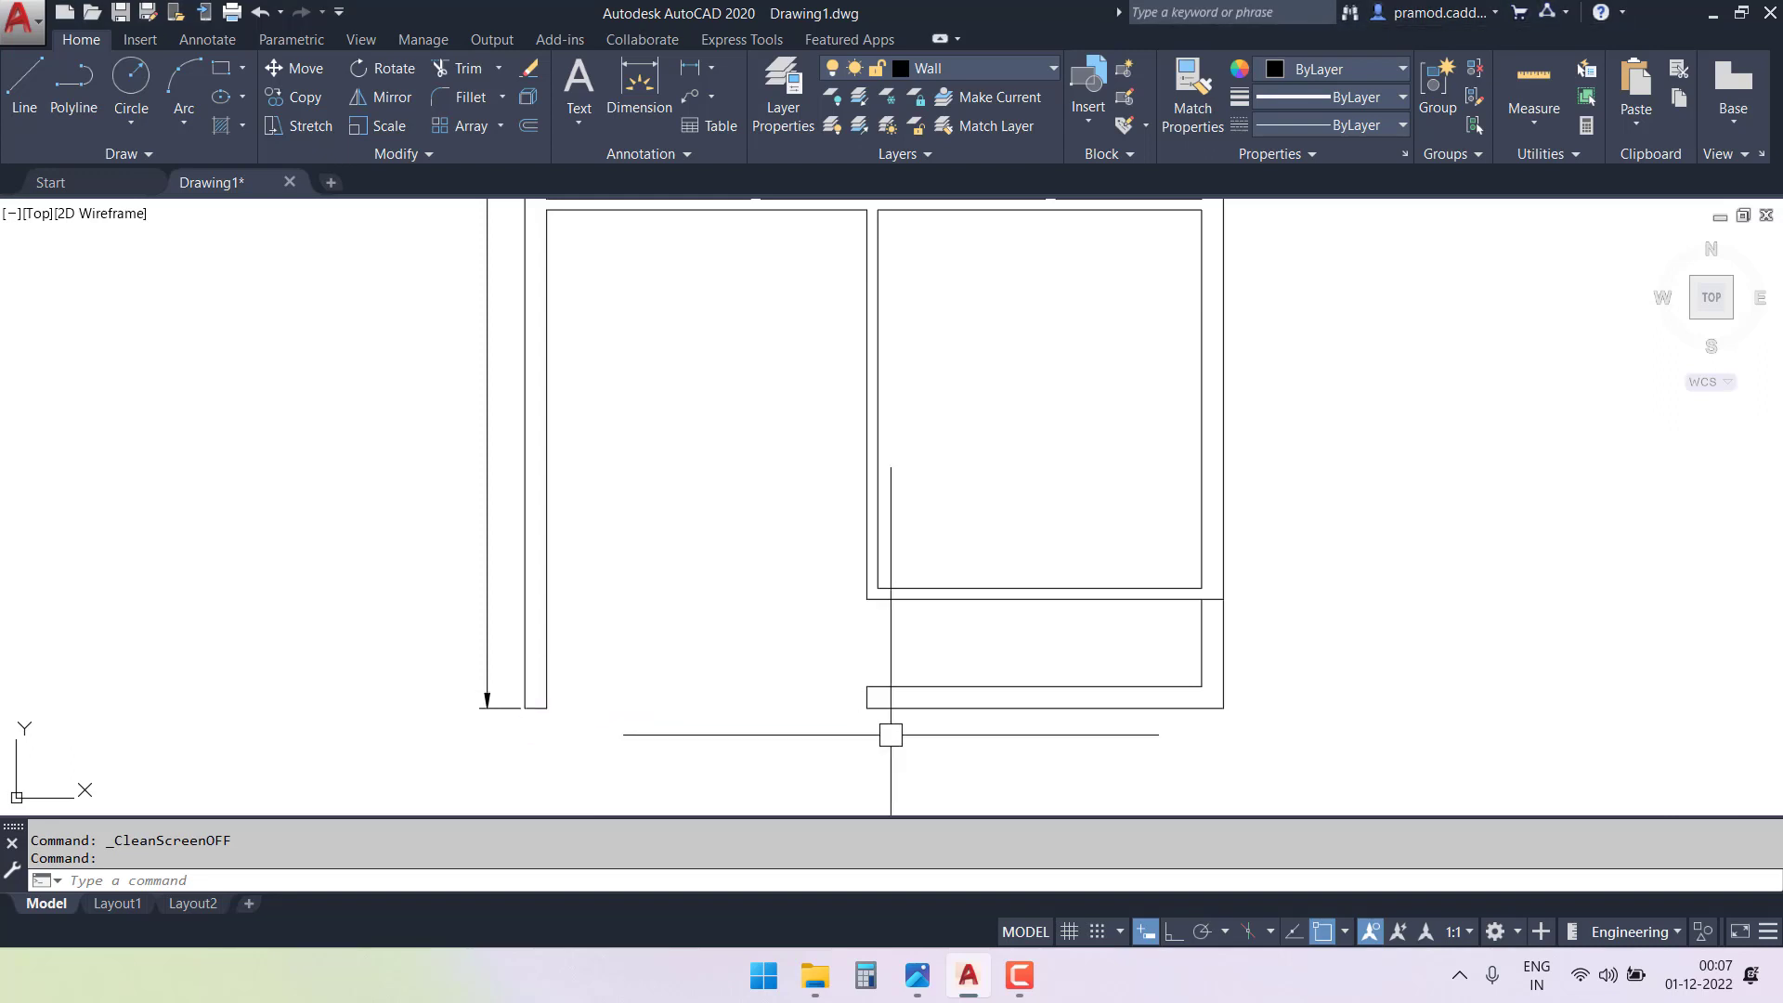
{"action": "key", "text": "ctrl+0"}
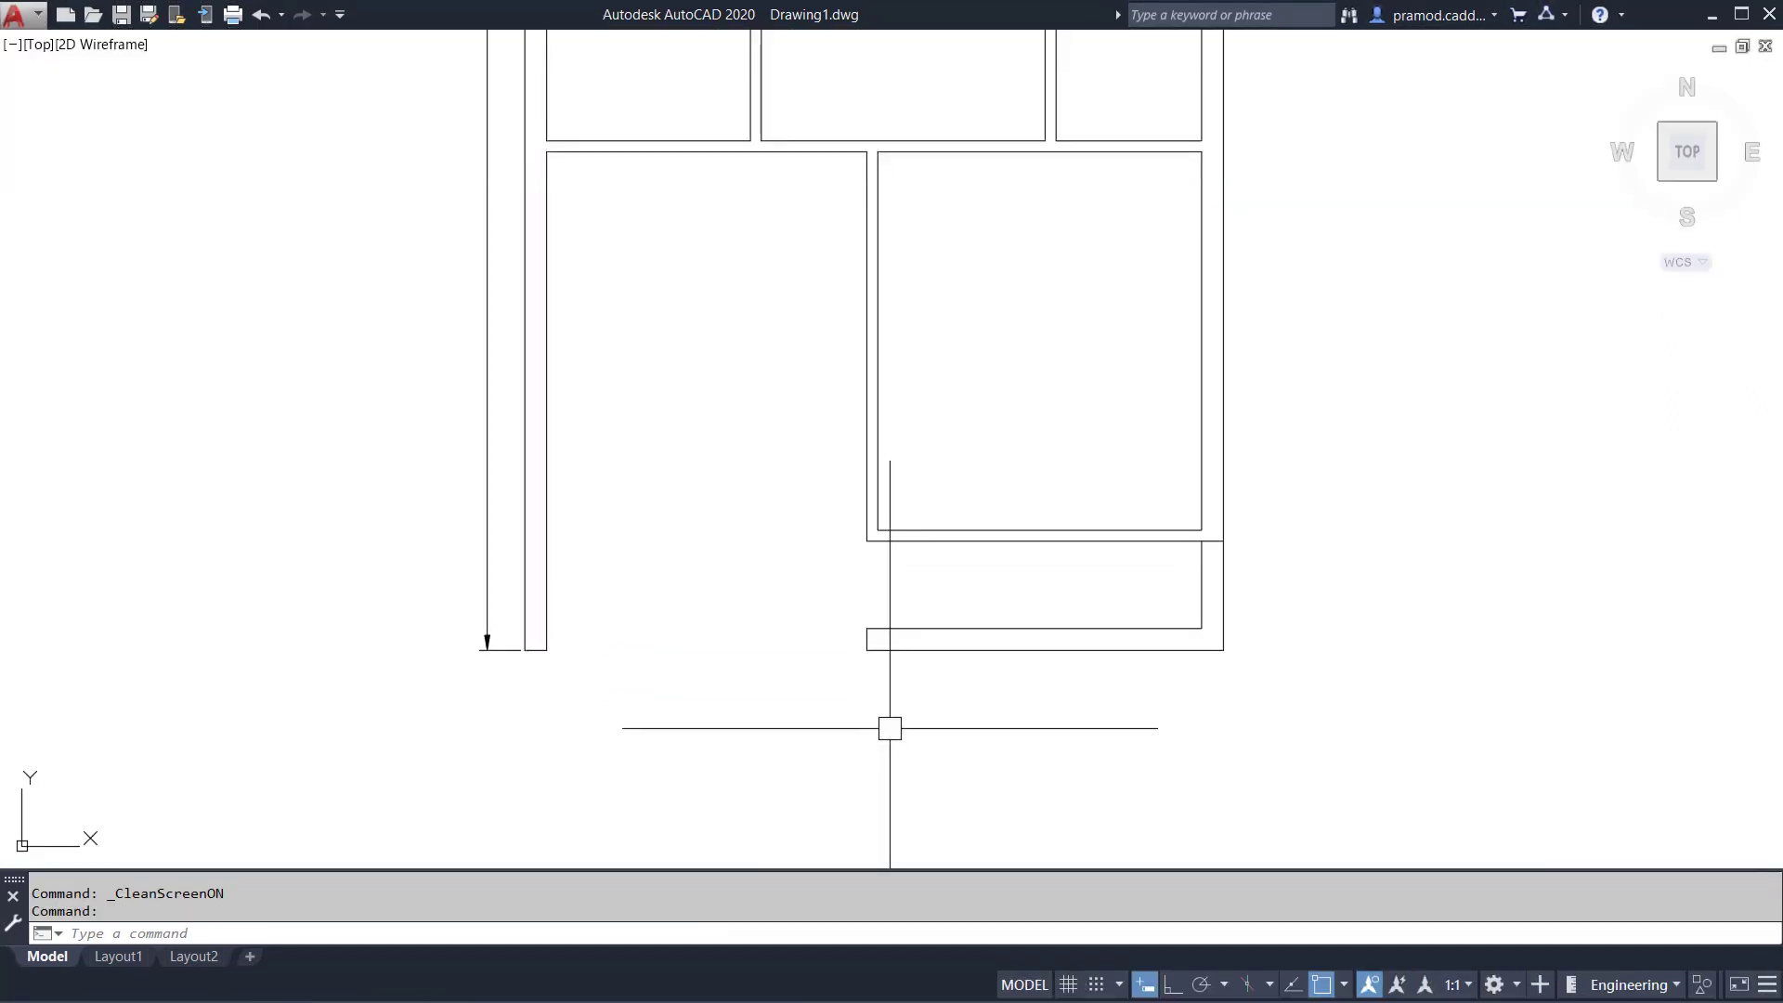
{"action": "key", "text": "Escape"}
{"action": "middle_click_drag", "start_coordinate": [780, 417], "coordinate": [721, 547]}
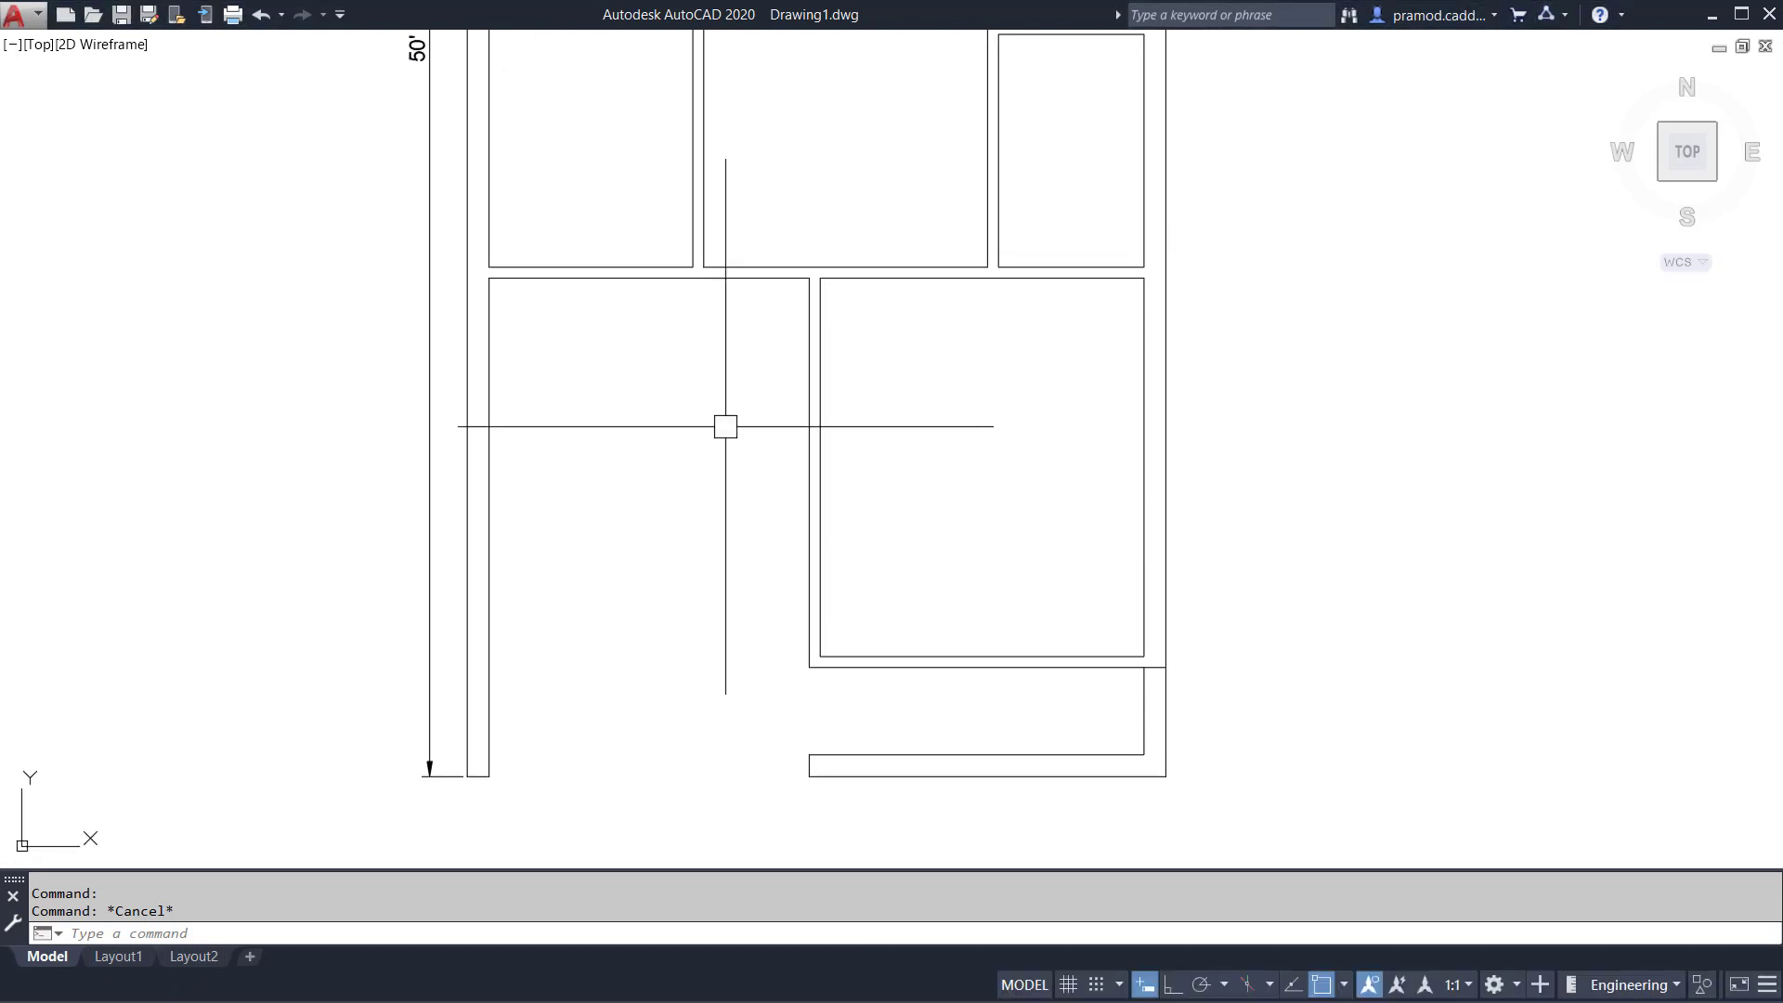
{"action": "mouse_move", "coordinate": [755, 362]}
{"action": "left_mouse_down"}
{"action": "mouse_move", "coordinate": [752, 202]}
{"action": "mouse_move", "coordinate": [770, 234]}
{"action": "left_mouse_up"}
{"action": "left_click_drag", "start_coordinate": [866, 698], "coordinate": [866, 620]}
{"action": "mouse_move", "coordinate": [853, 652]}
{"action": "left_mouse_down"}
{"action": "mouse_move", "coordinate": [865, 620]}
{"action": "mouse_move", "coordinate": [892, 665]}
{"action": "left_mouse_up"}
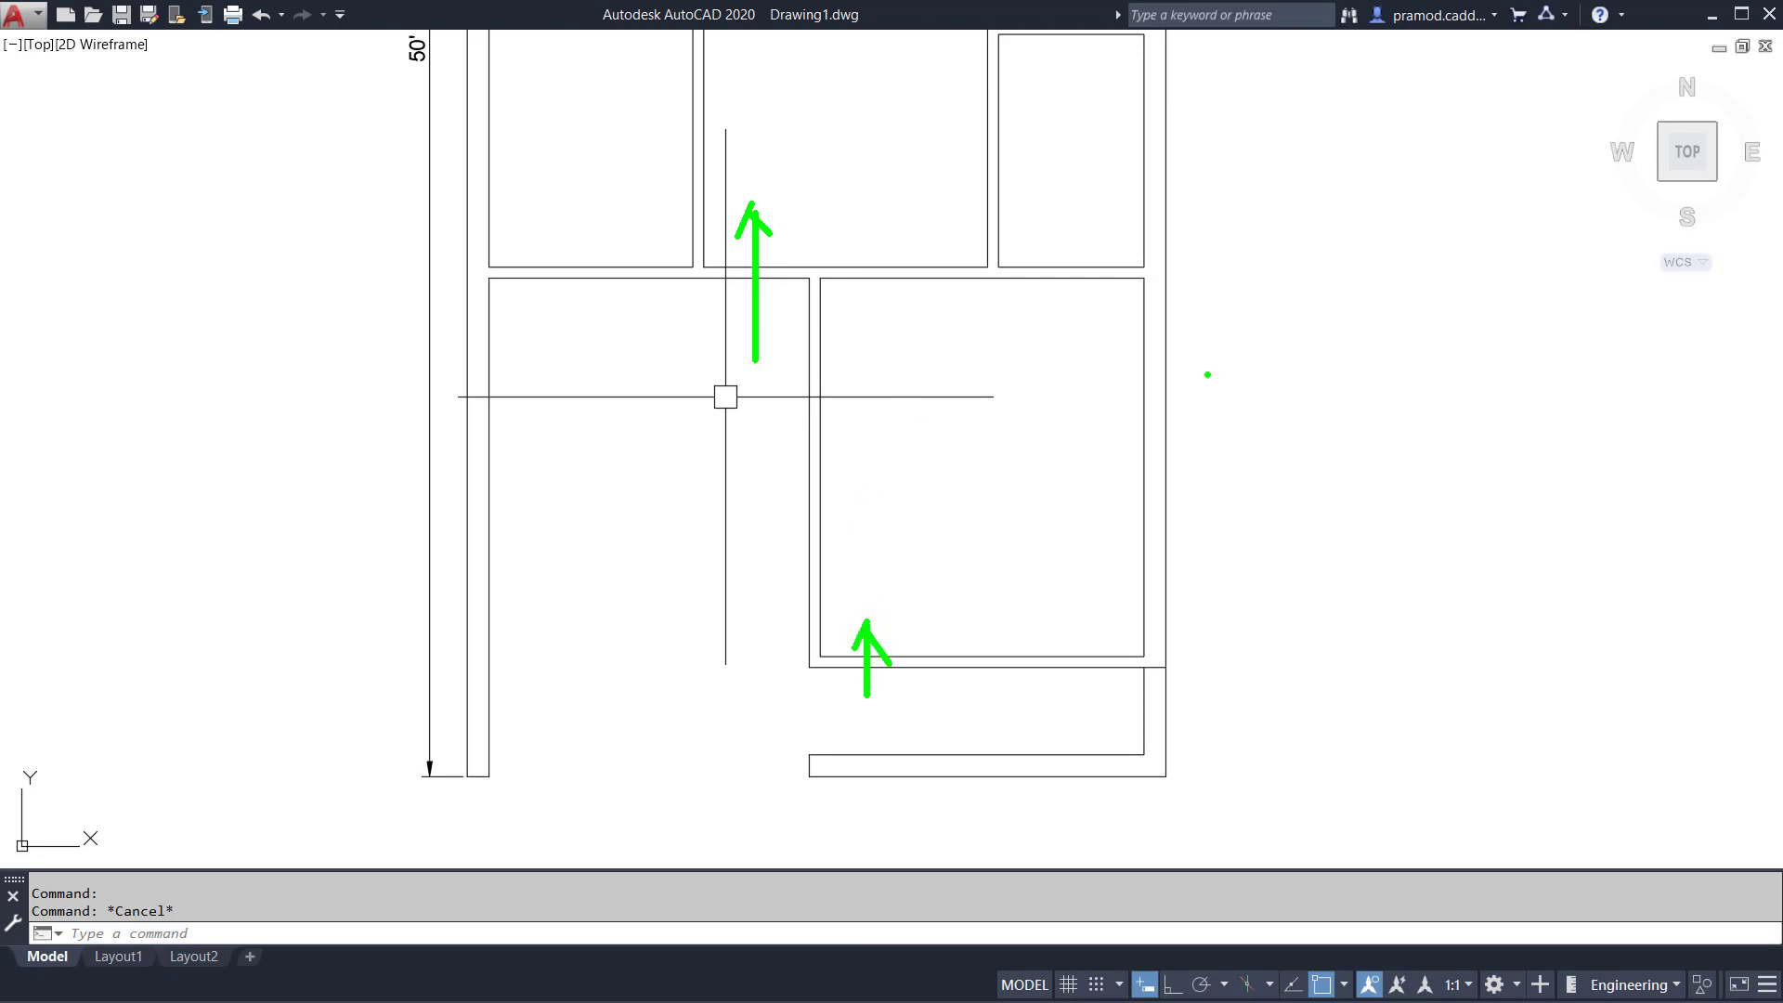
{"action": "left_click_drag", "start_coordinate": [1213, 351], "coordinate": [1209, 386]}
{"action": "mouse_move", "coordinate": [1213, 262]}
{"action": "left_mouse_down"}
{"action": "mouse_move", "coordinate": [1233, 325]}
{"action": "mouse_move", "coordinate": [1294, 336]}
{"action": "left_mouse_up"}
{"action": "left_click_drag", "start_coordinate": [1319, 265], "coordinate": [1323, 289]}
{"action": "left_click_drag", "start_coordinate": [1340, 268], "coordinate": [1344, 290]}
{"action": "mouse_move", "coordinate": [1251, 493]}
{"action": "left_mouse_down"}
{"action": "mouse_move", "coordinate": [1415, 362]}
{"action": "mouse_move", "coordinate": [1319, 377]}
{"action": "left_mouse_up"}
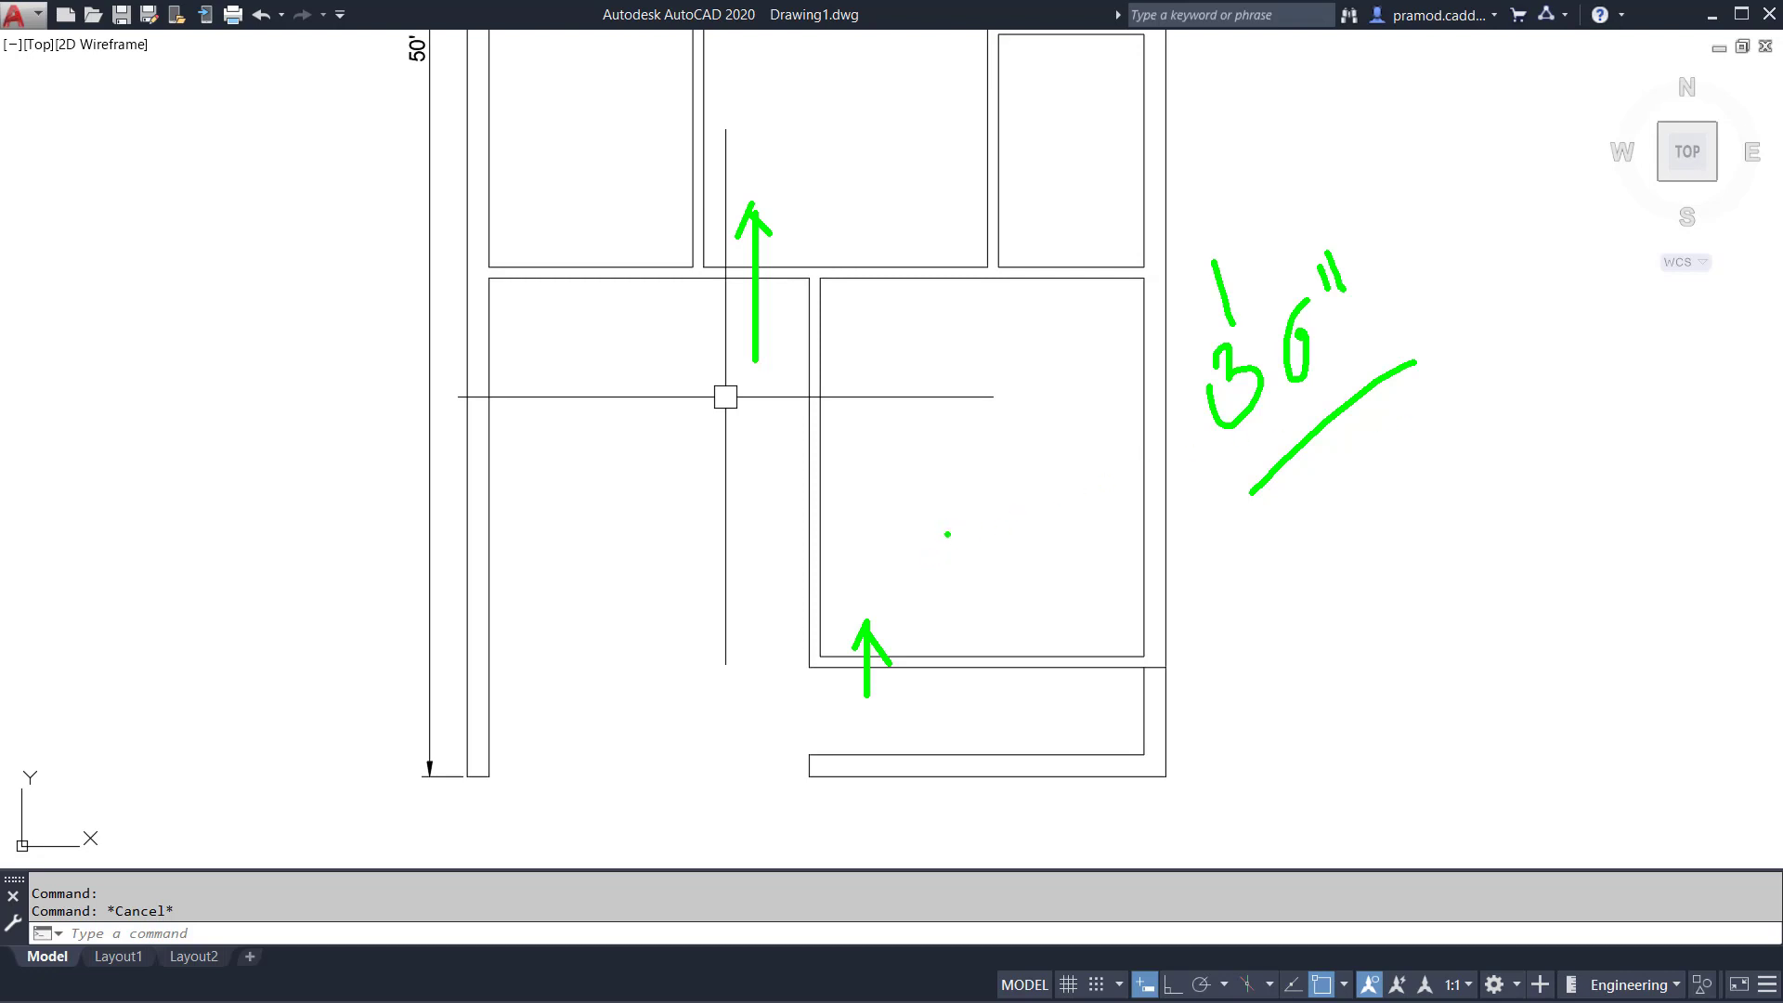
{"action": "key", "text": "Escape"}
{"action": "middle_click_drag", "start_coordinate": [812, 467], "coordinate": [665, 295]}
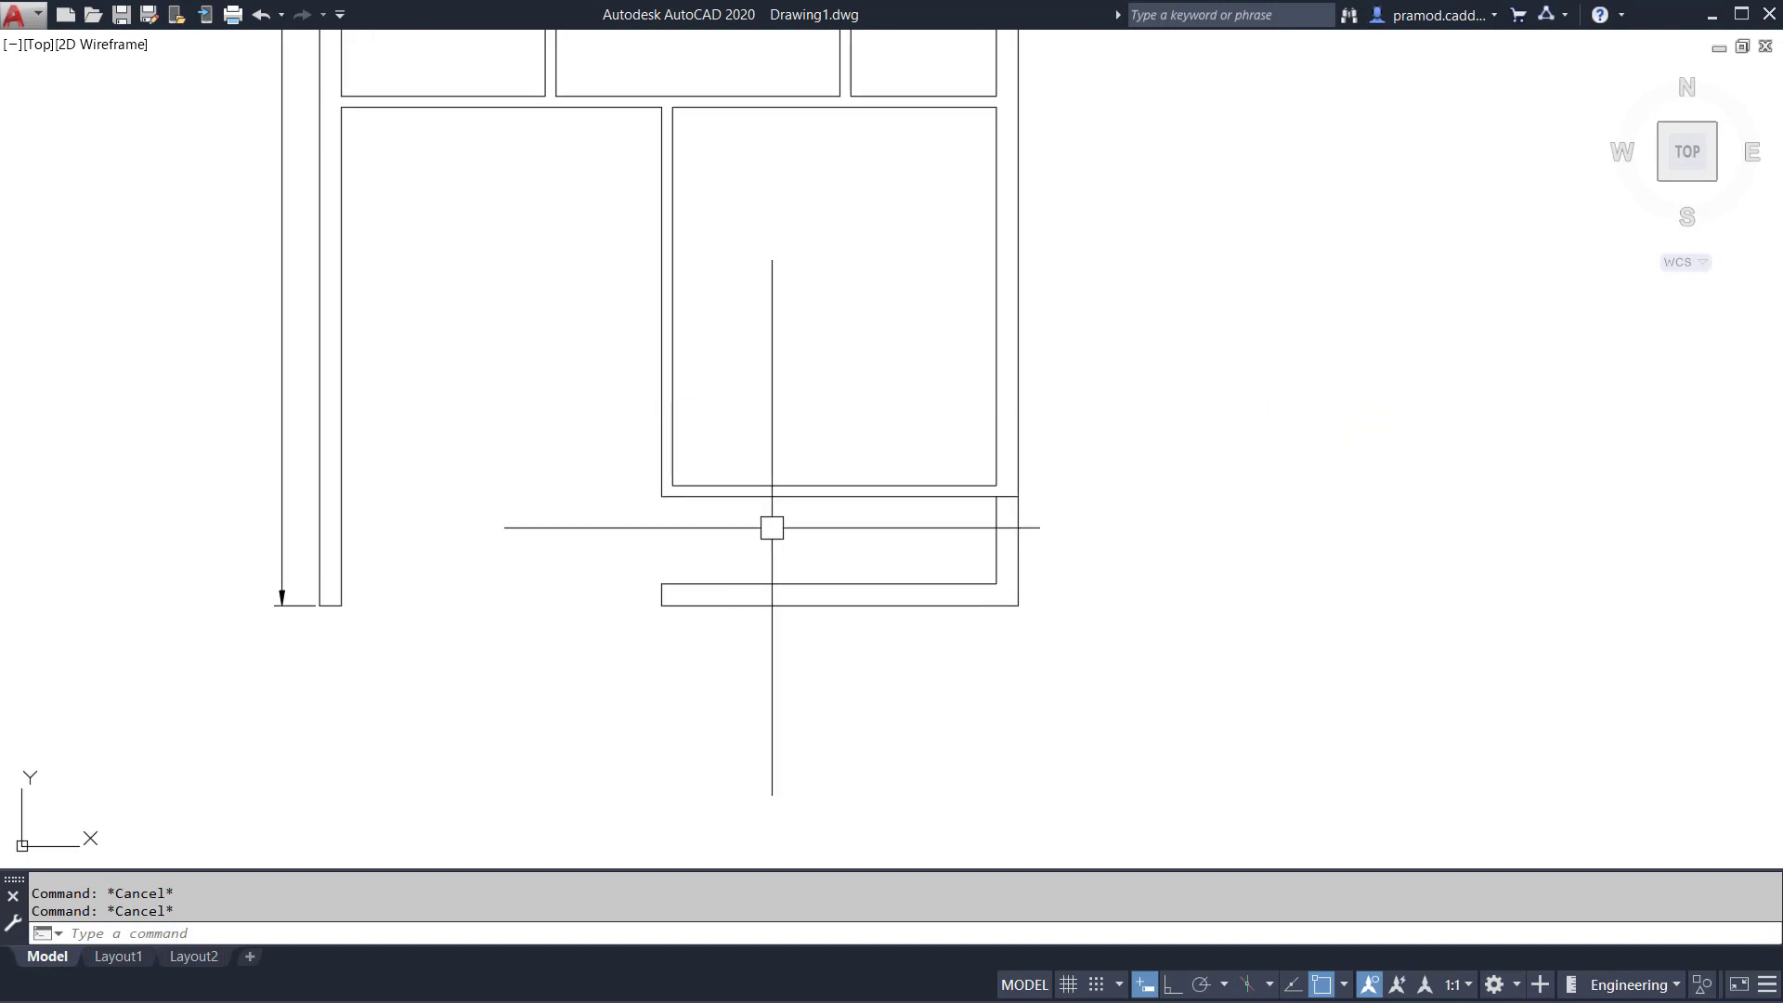
{"action": "scroll", "coordinate": [816, 510], "scroll_direction": "up", "scroll_amount": 3}
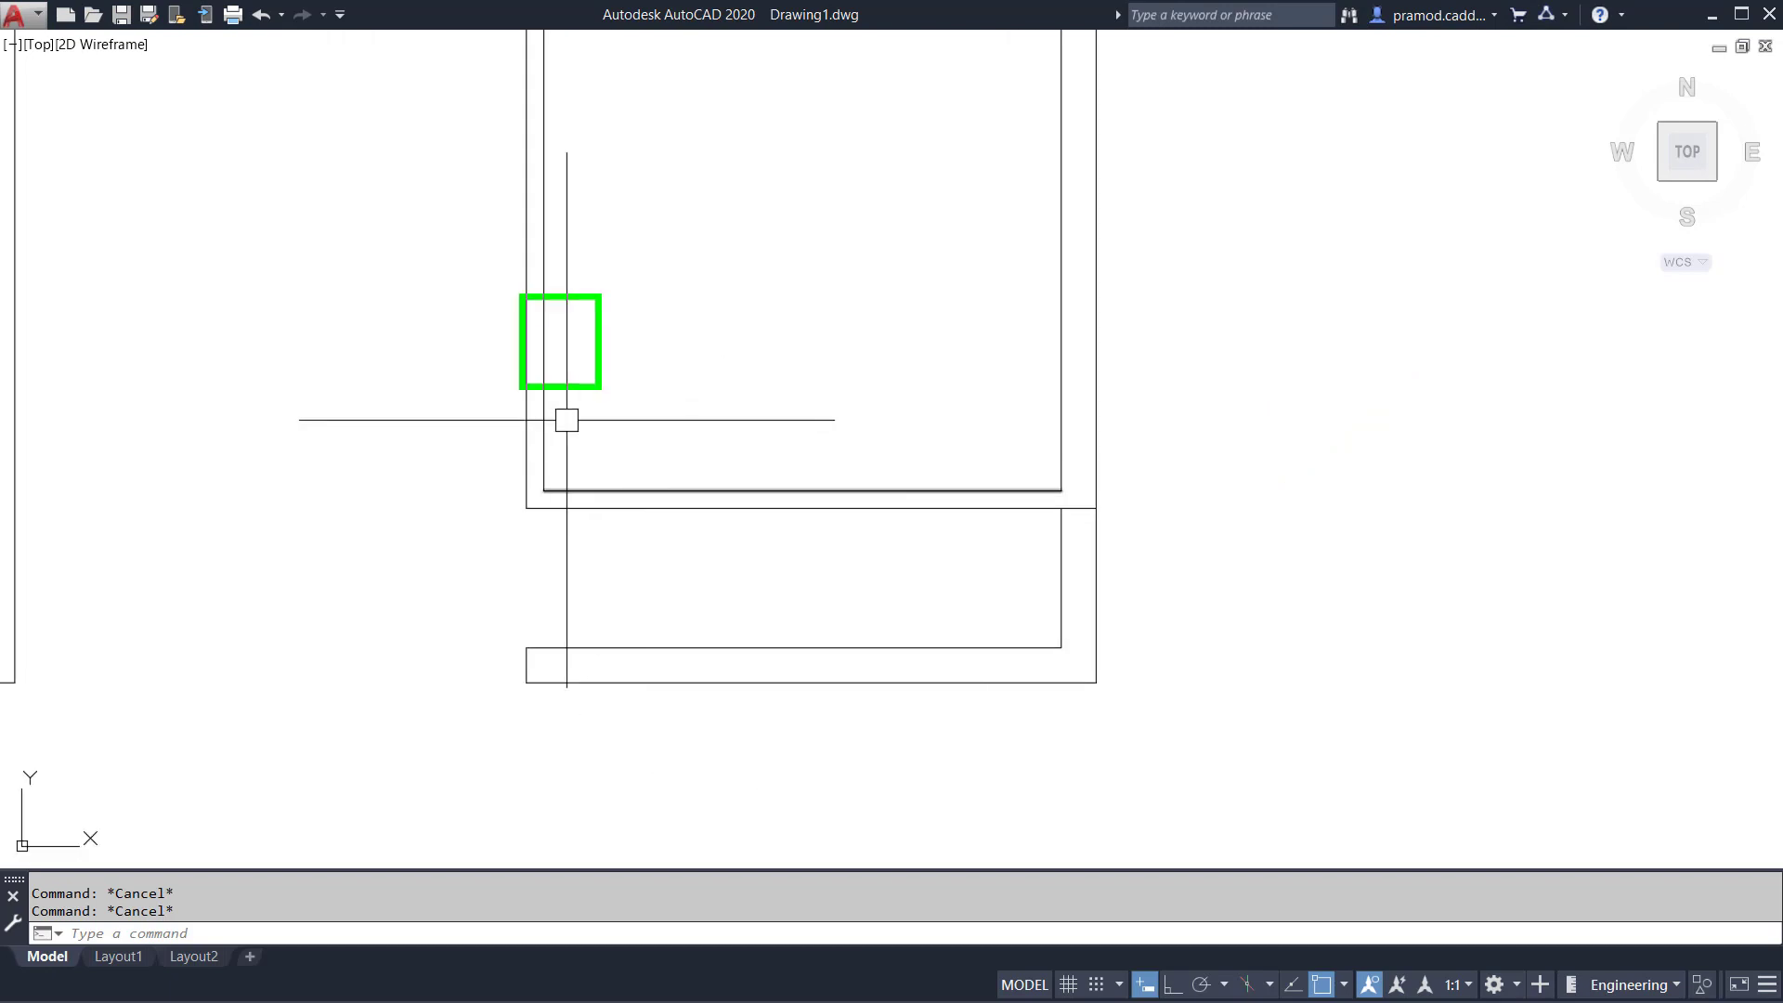
{"action": "left_click_drag", "start_coordinate": [598, 387], "coordinate": [787, 548], "text": "ctrl"}
{"action": "key", "text": "Escape"}
{"action": "key", "text": "ctrl+2"}
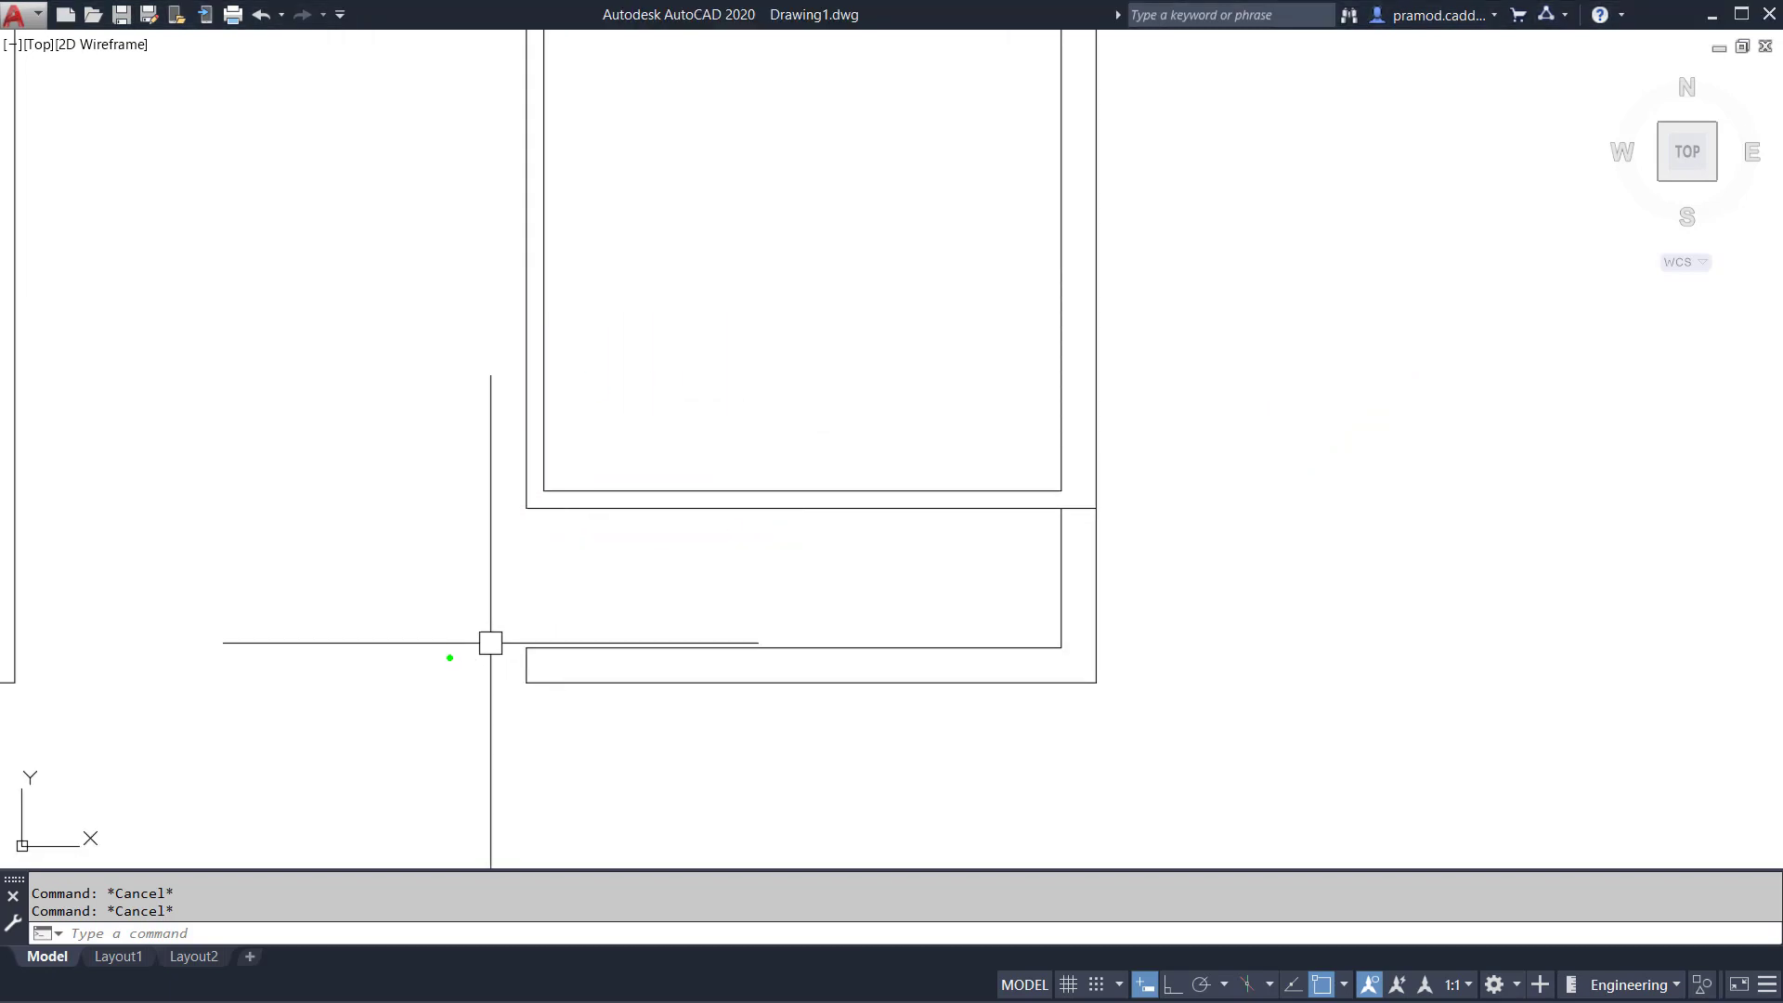
{"action": "mouse_move", "coordinate": [449, 645]}
{"action": "left_mouse_down"}
{"action": "mouse_move", "coordinate": [597, 582]}
{"action": "mouse_move", "coordinate": [639, 464]}
{"action": "left_mouse_up"}
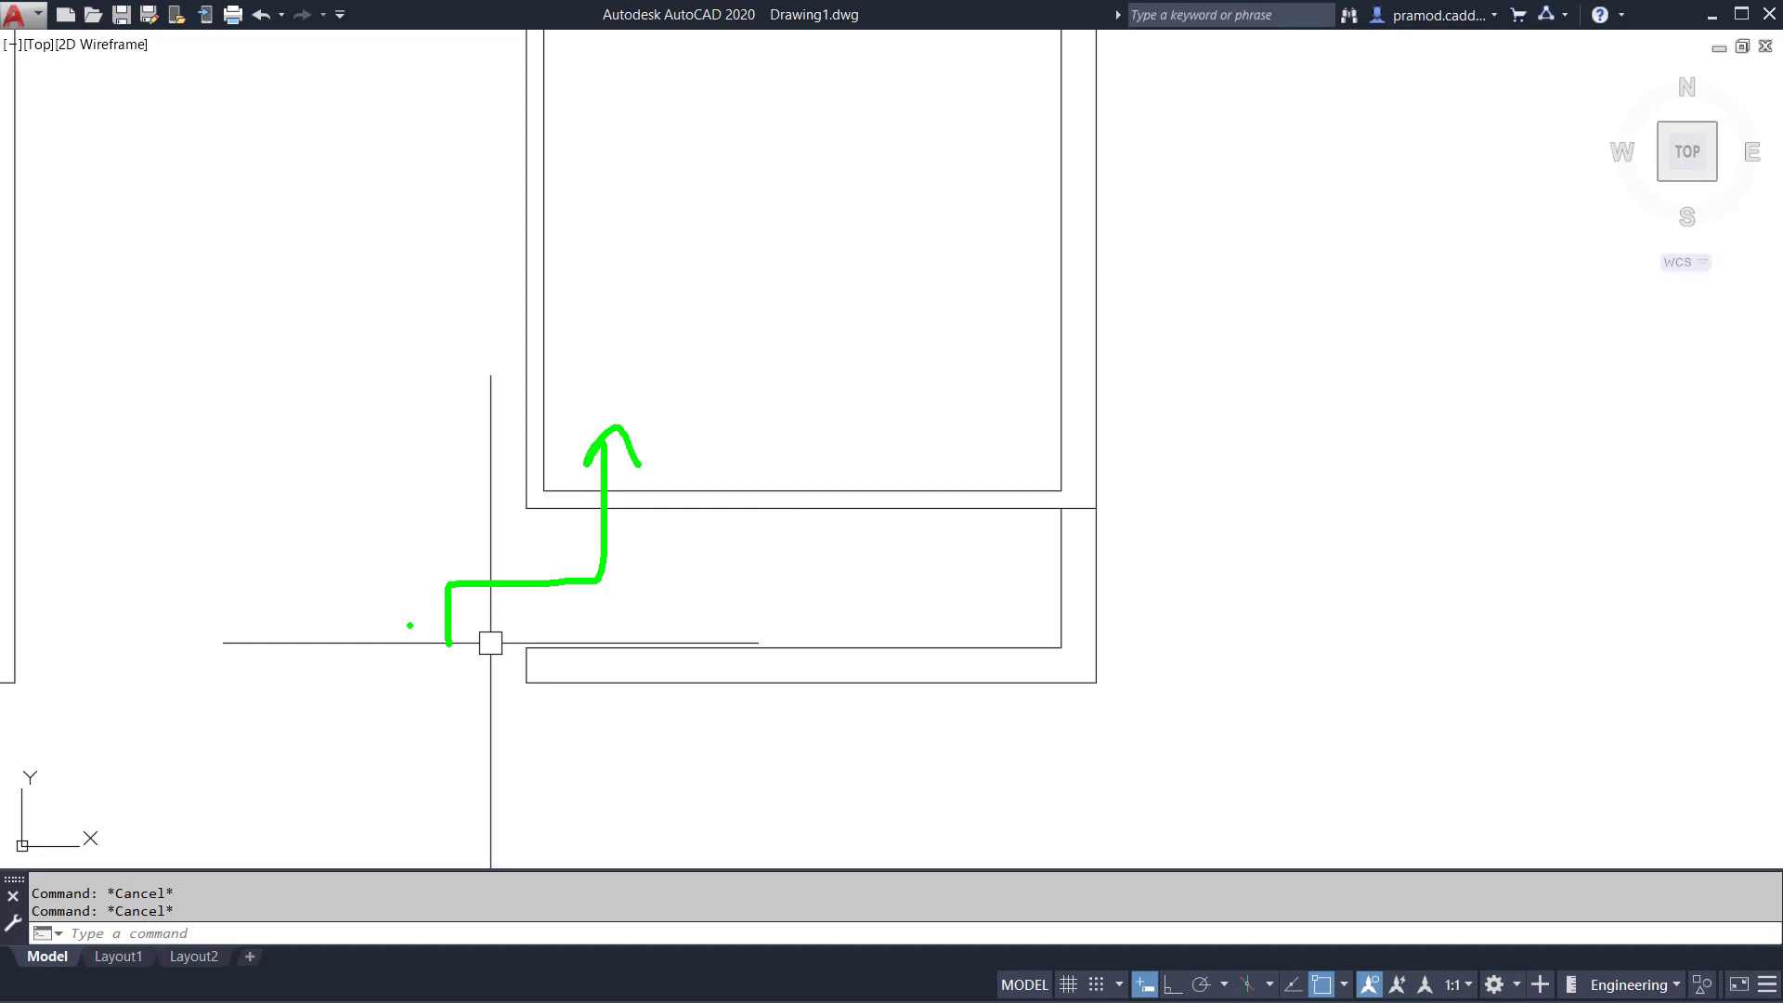
{"action": "left_click_drag", "start_coordinate": [170, 116], "coordinate": [388, 506], "text": "ctrl"}
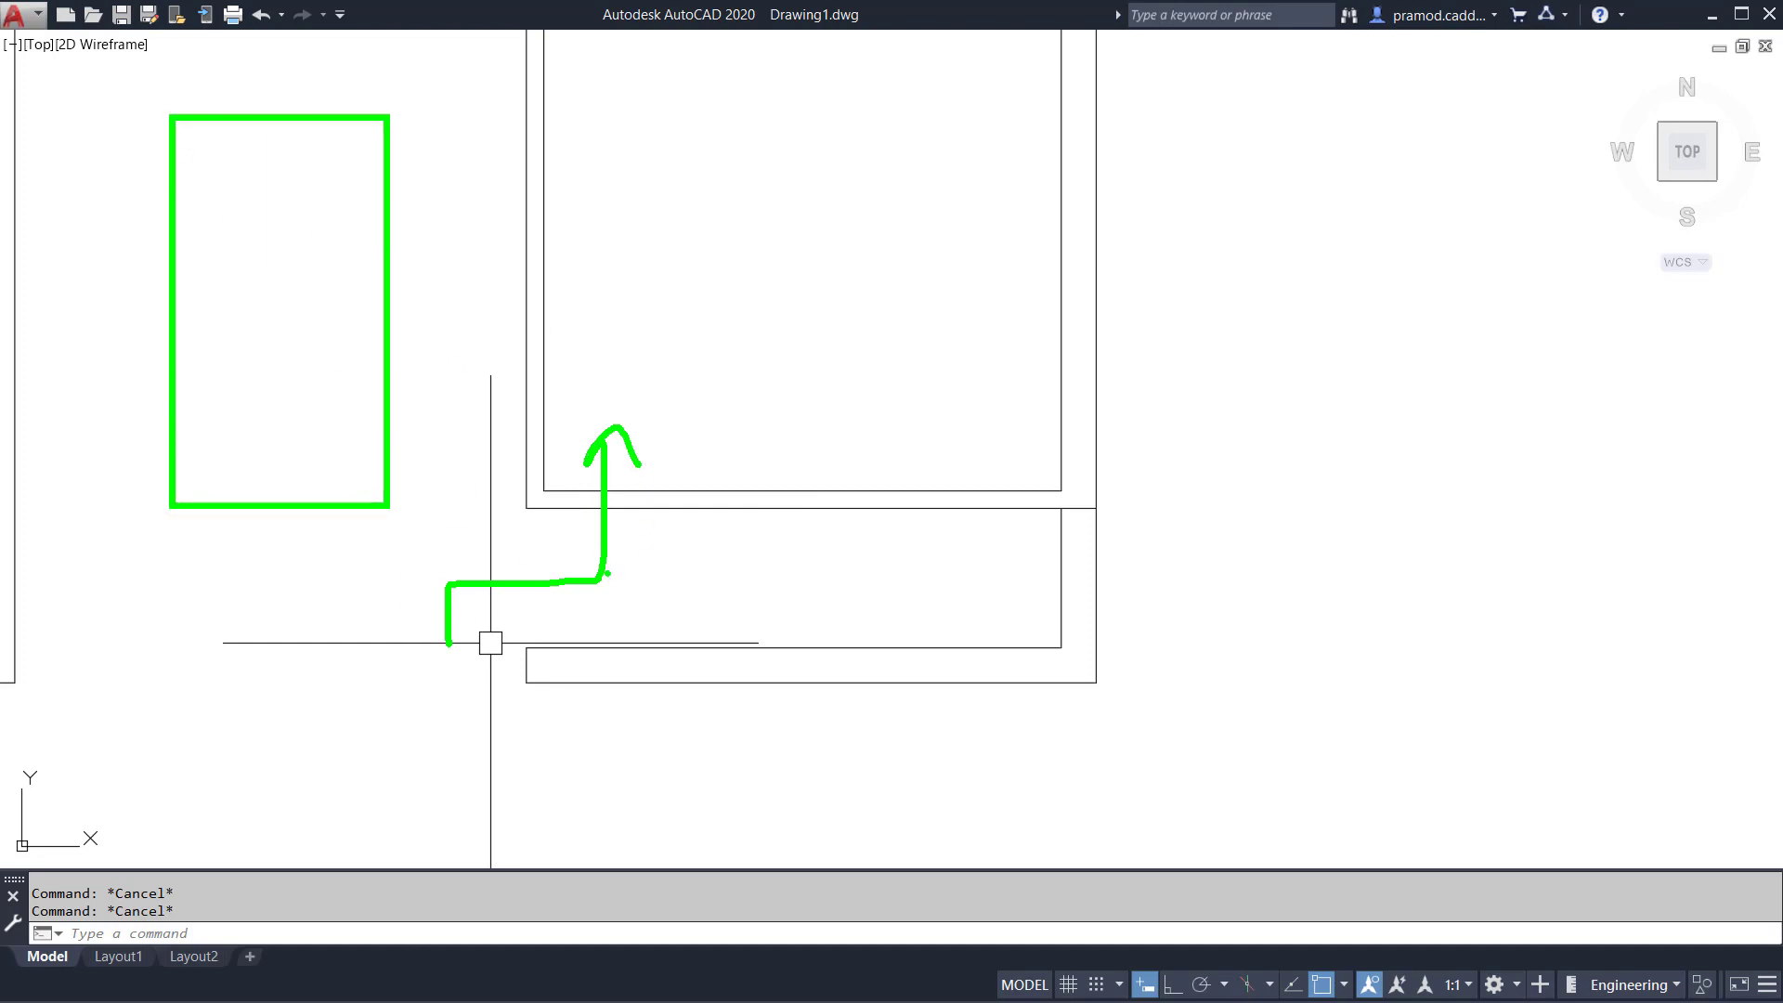
{"action": "mouse_move", "coordinate": [608, 572]}
{"action": "left_mouse_down"}
{"action": "mouse_move", "coordinate": [613, 467]}
{"action": "mouse_move", "coordinate": [641, 484]}
{"action": "left_mouse_up"}
{"action": "left_click_drag", "start_coordinate": [697, 344], "coordinate": [796, 289]}
{"action": "left_click_drag", "start_coordinate": [688, 404], "coordinate": [794, 347]}
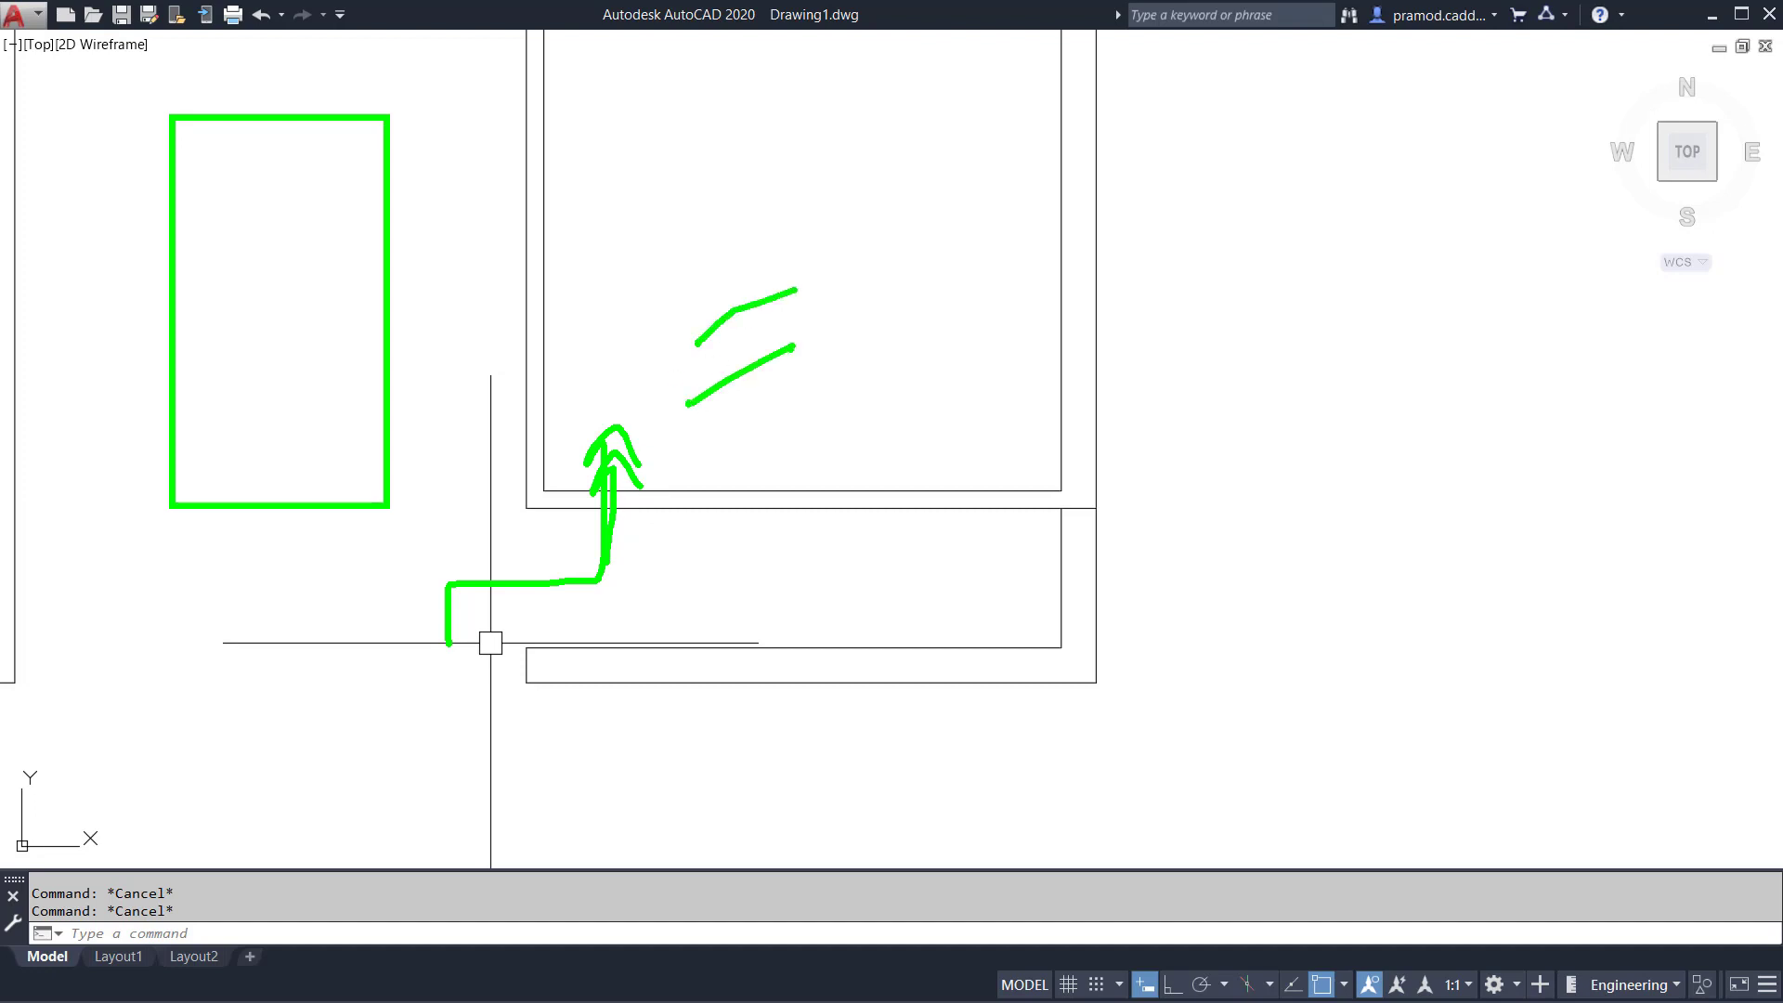
{"action": "key", "text": "Escape"}
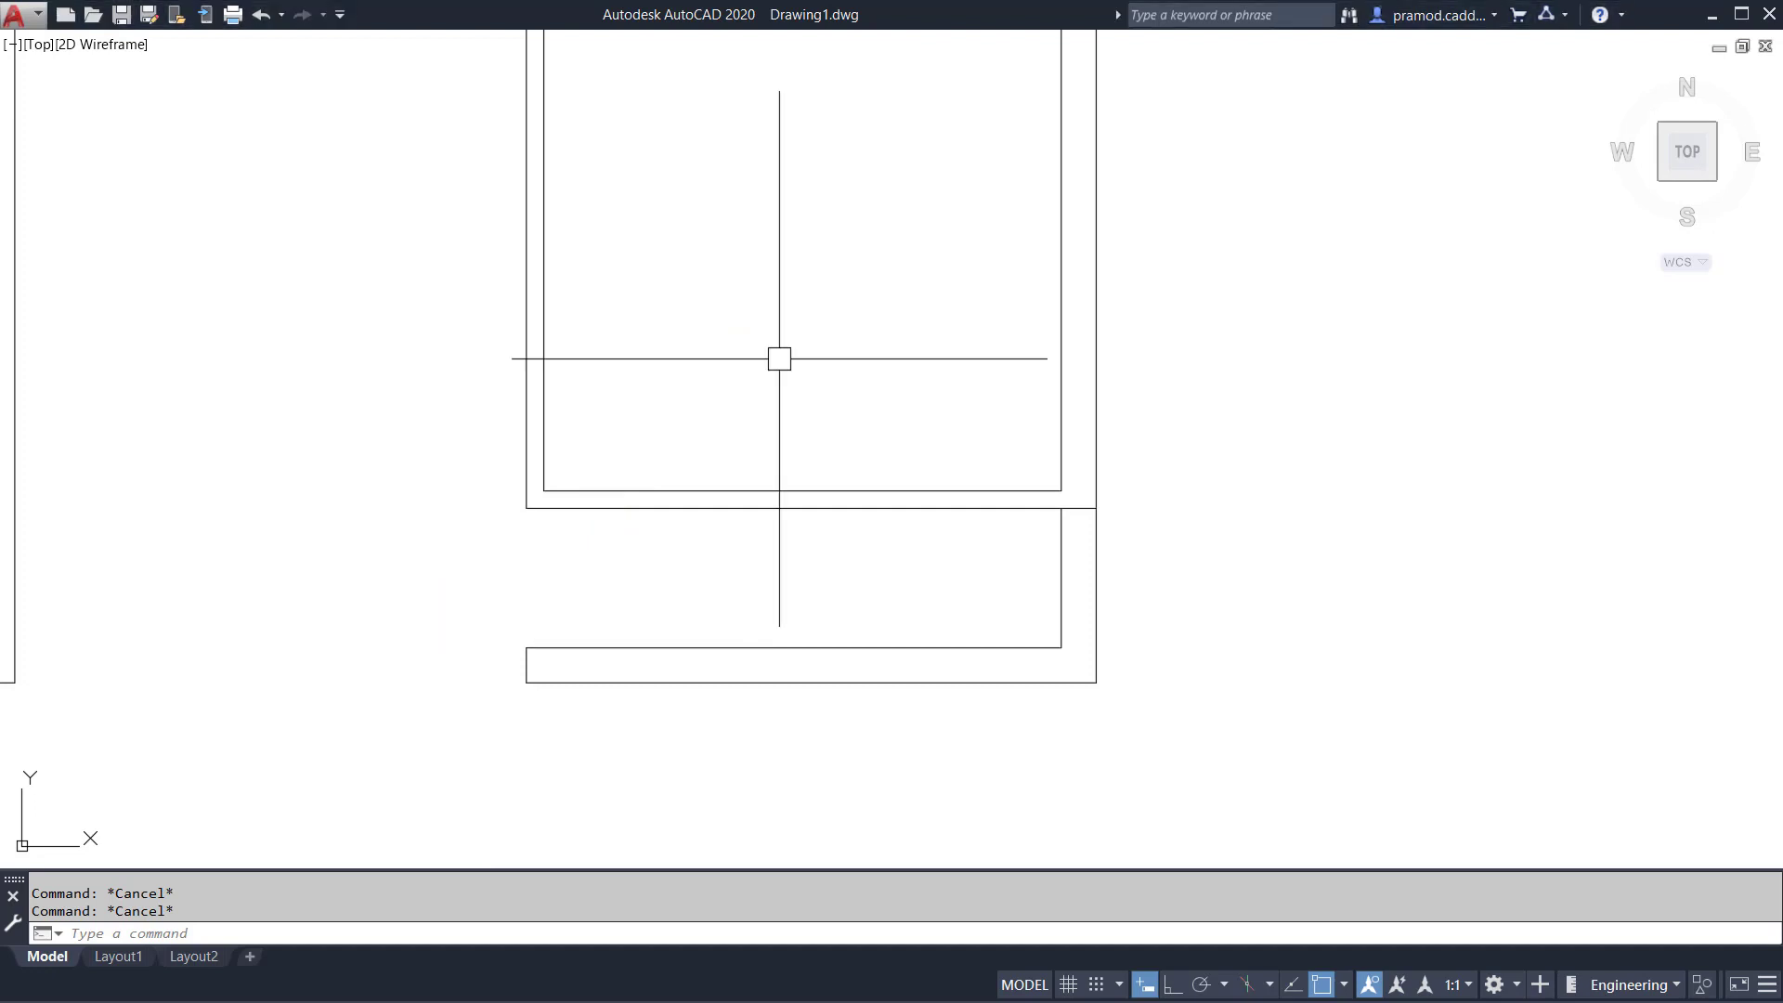
- Draw a short line across the front room's lower wall, from the inner left corner straight down to the outer wall line
{"action": "scroll", "coordinate": [517, 537], "scroll_direction": "up", "scroll_amount": 6}
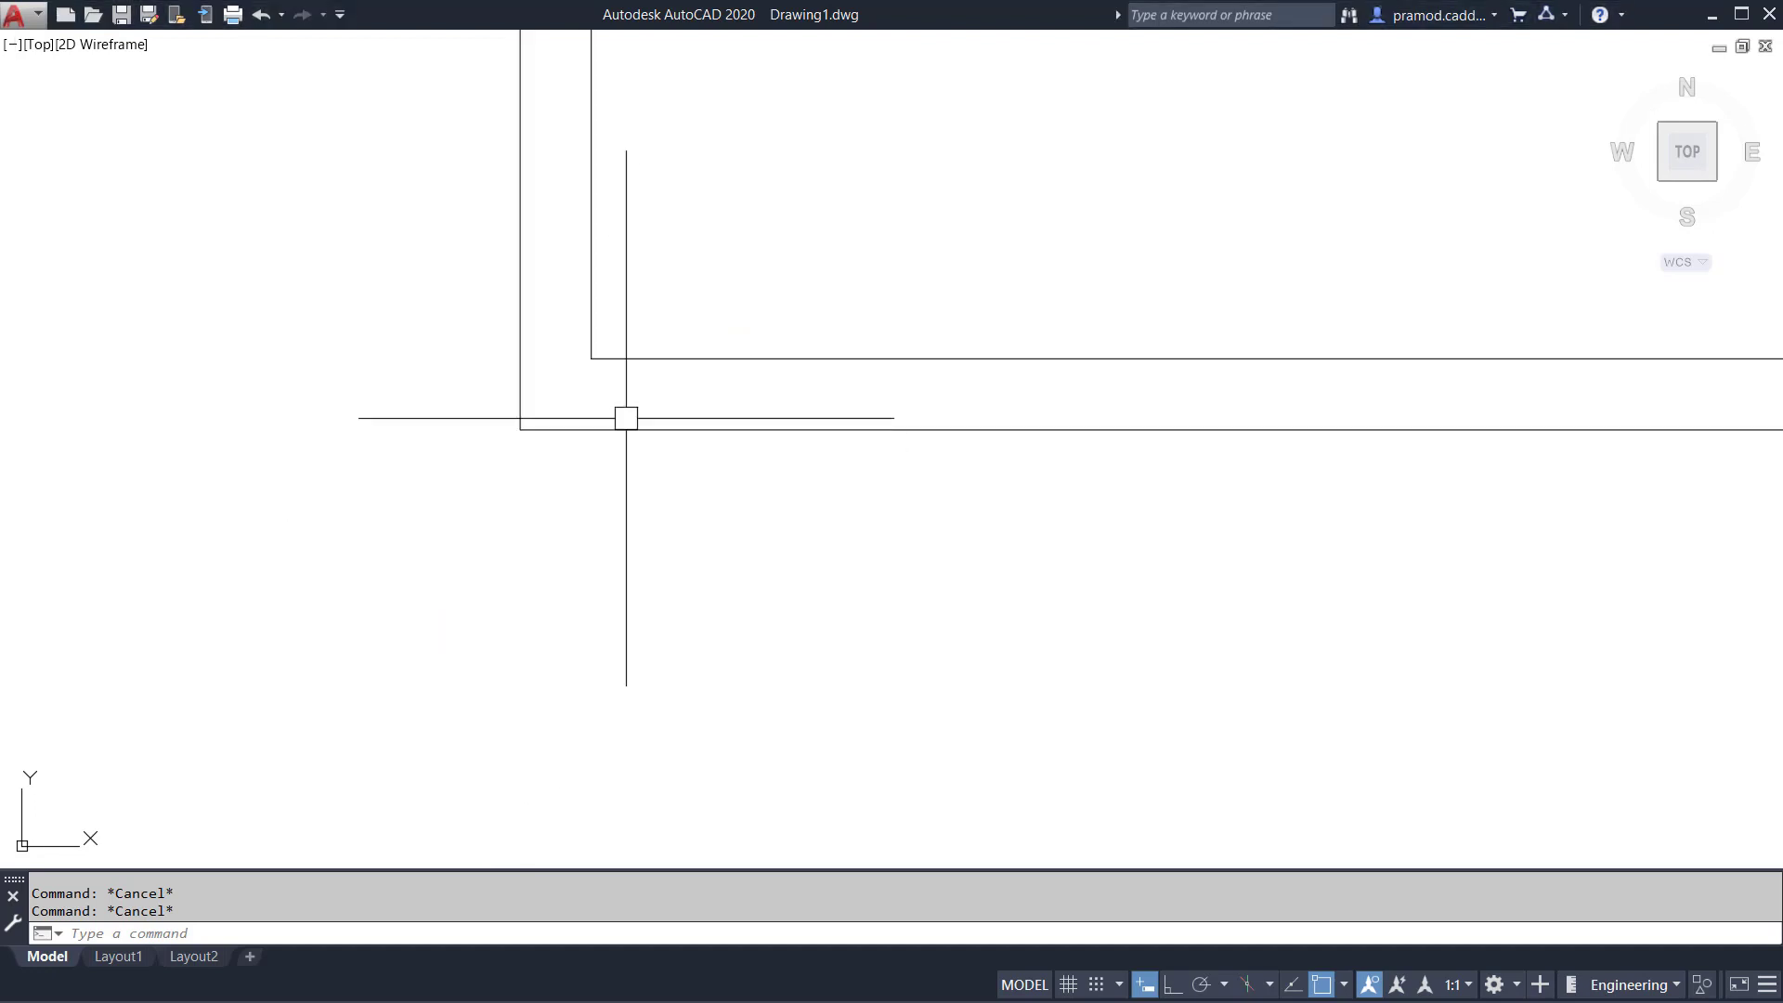
{"action": "left_click_drag", "start_coordinate": [594, 355], "coordinate": [597, 458]}
{"action": "key", "text": "Escape"}
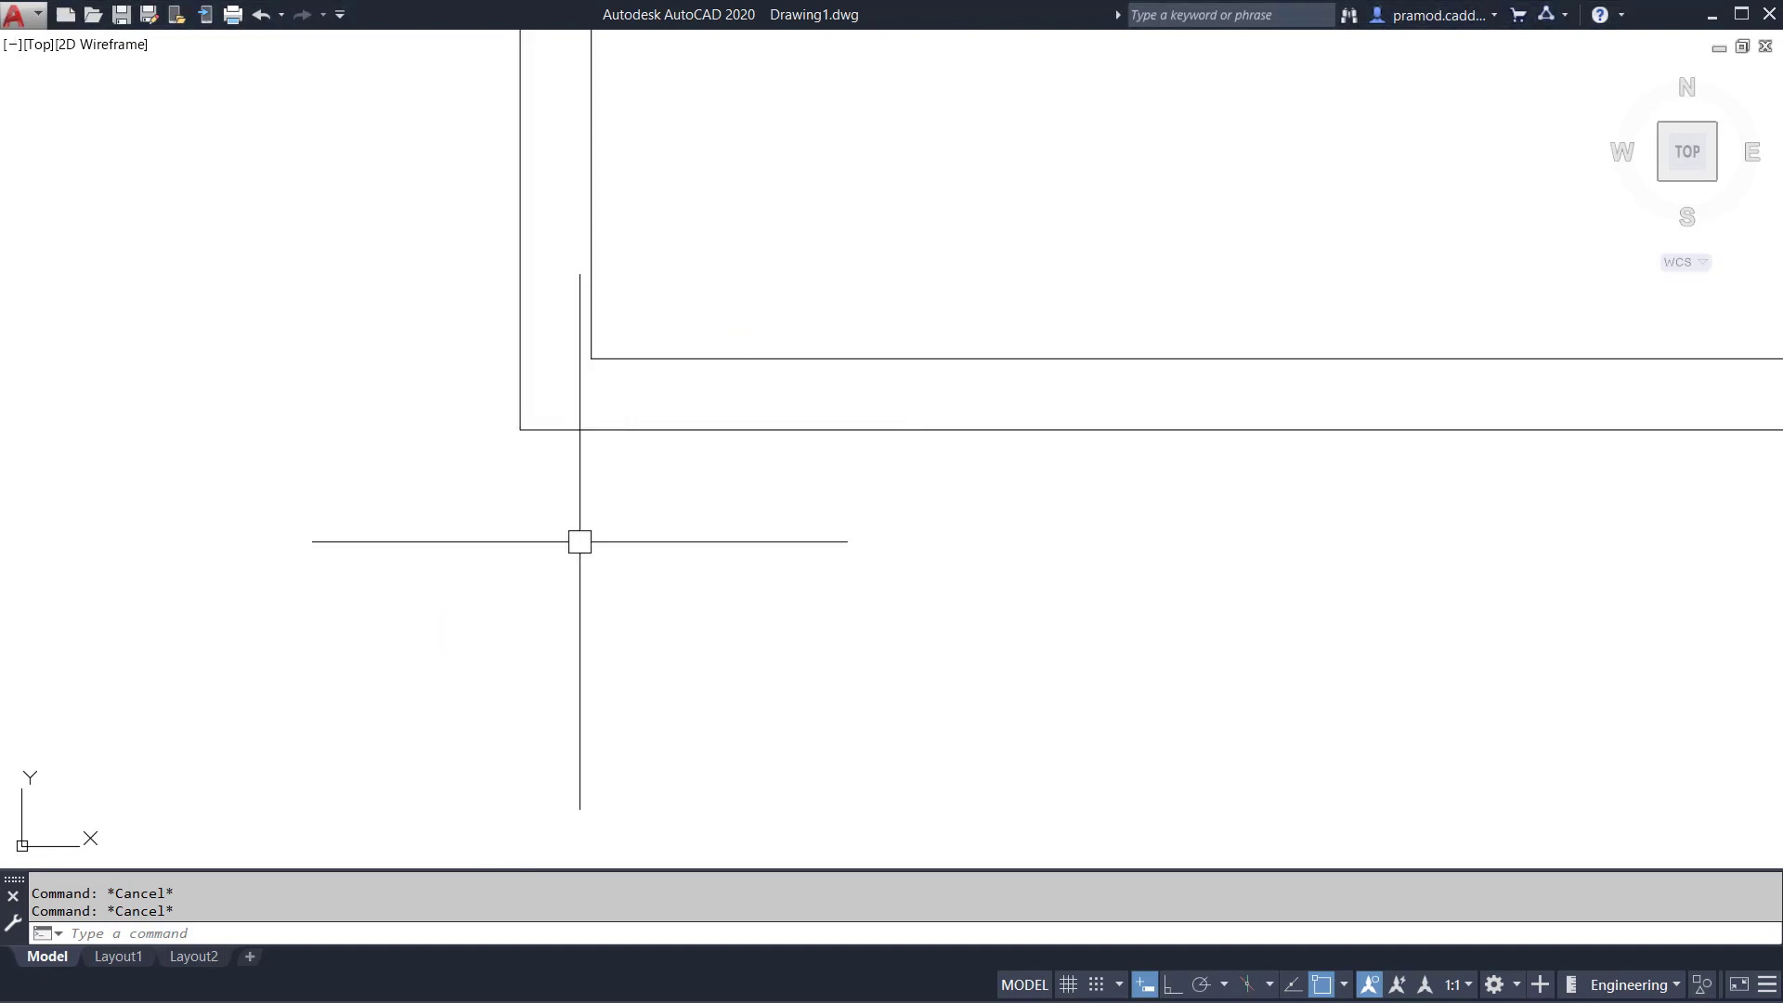
{"action": "type", "text": "l"}
{"action": "key", "text": "Return"}
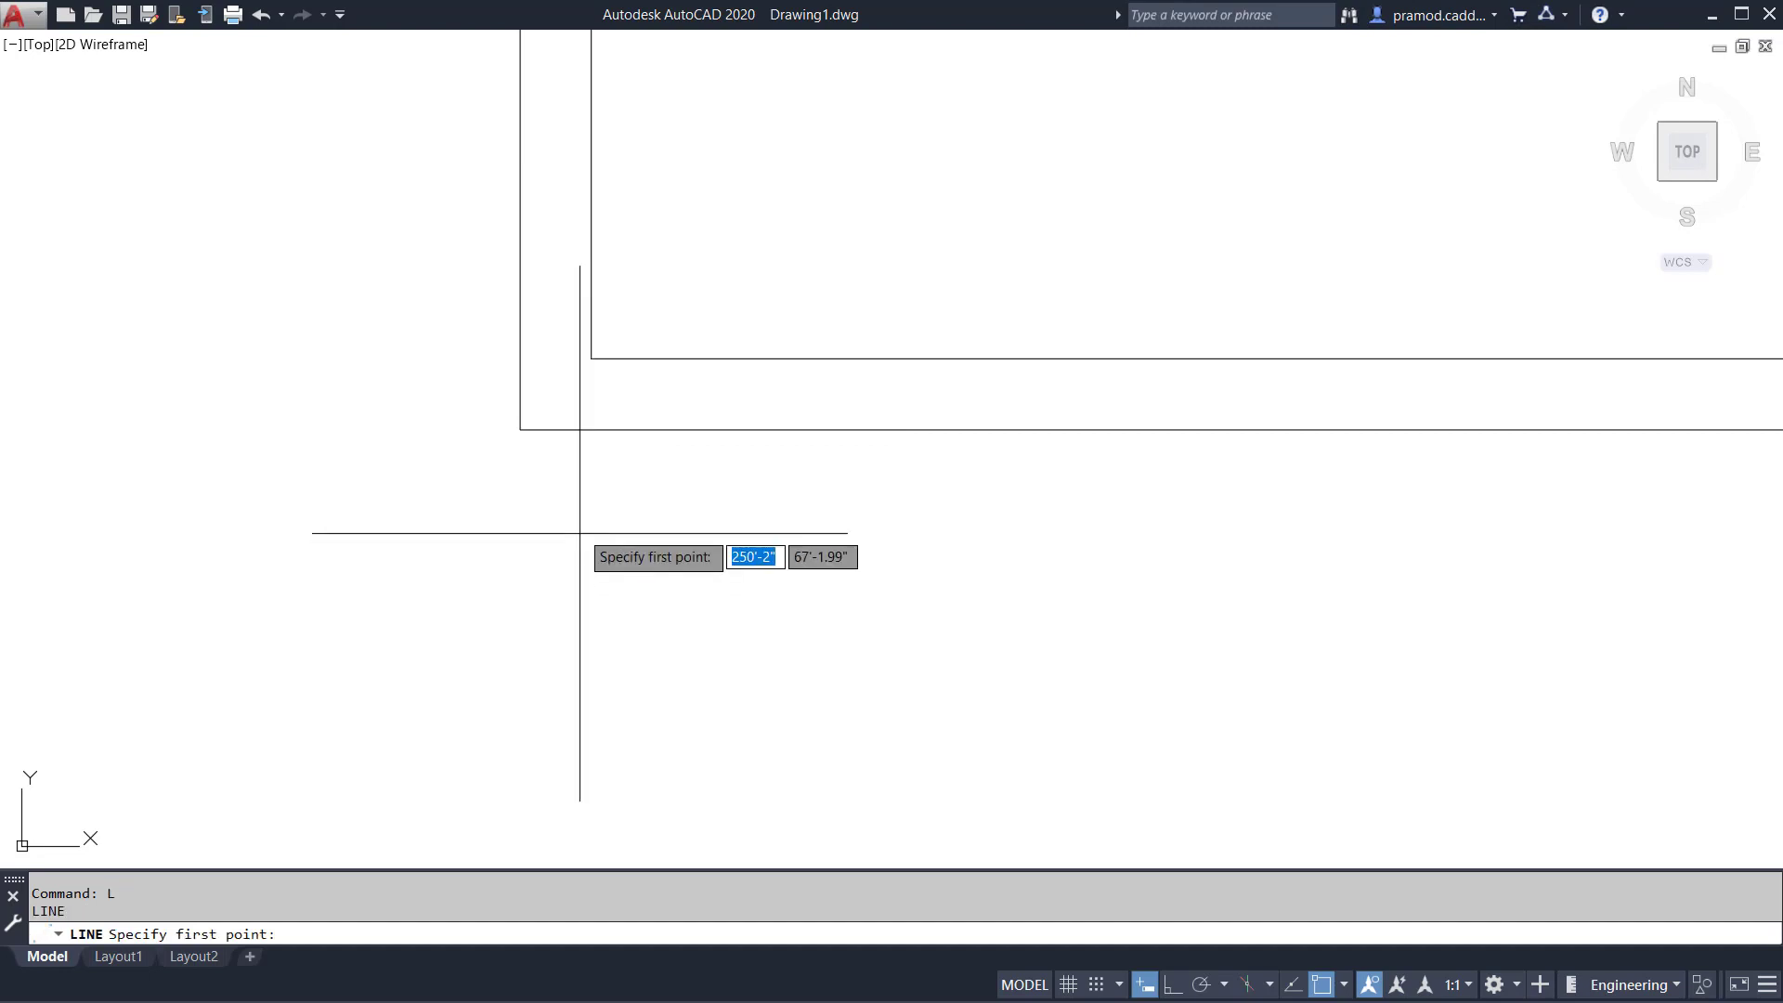
{"action": "left_click", "coordinate": [592, 359]}
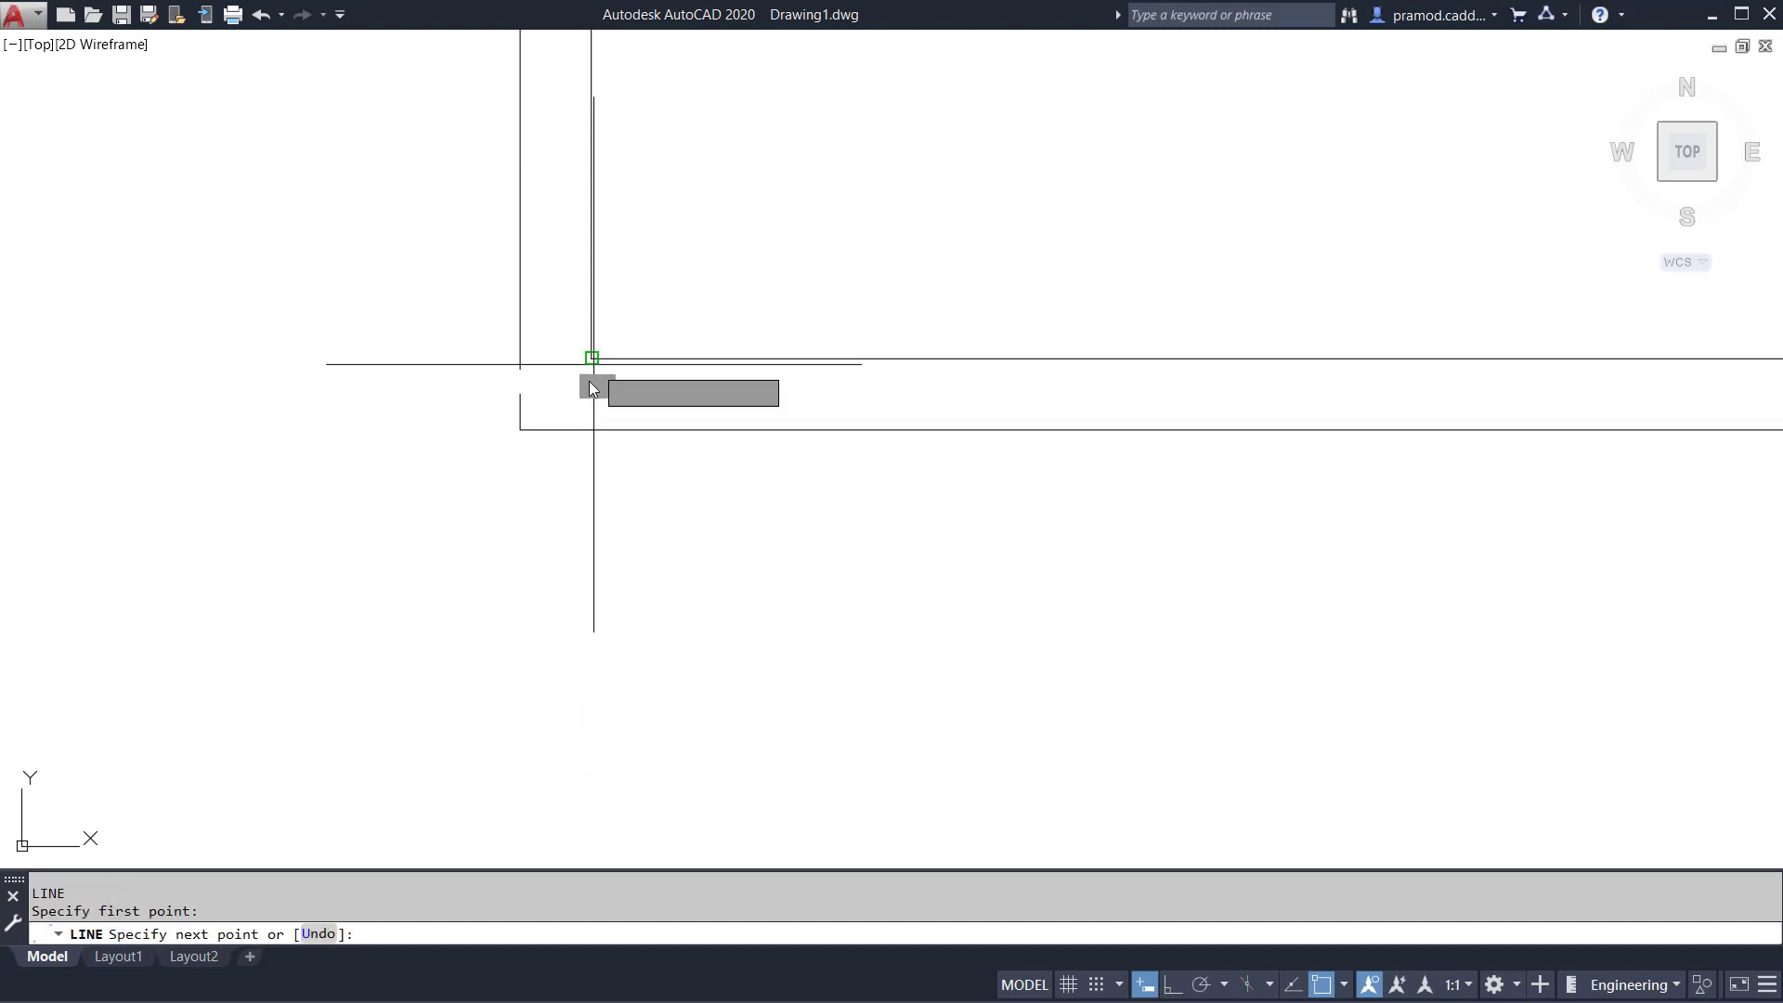
{"action": "left_click", "coordinate": [590, 429]}
{"action": "key", "text": "Escape"}
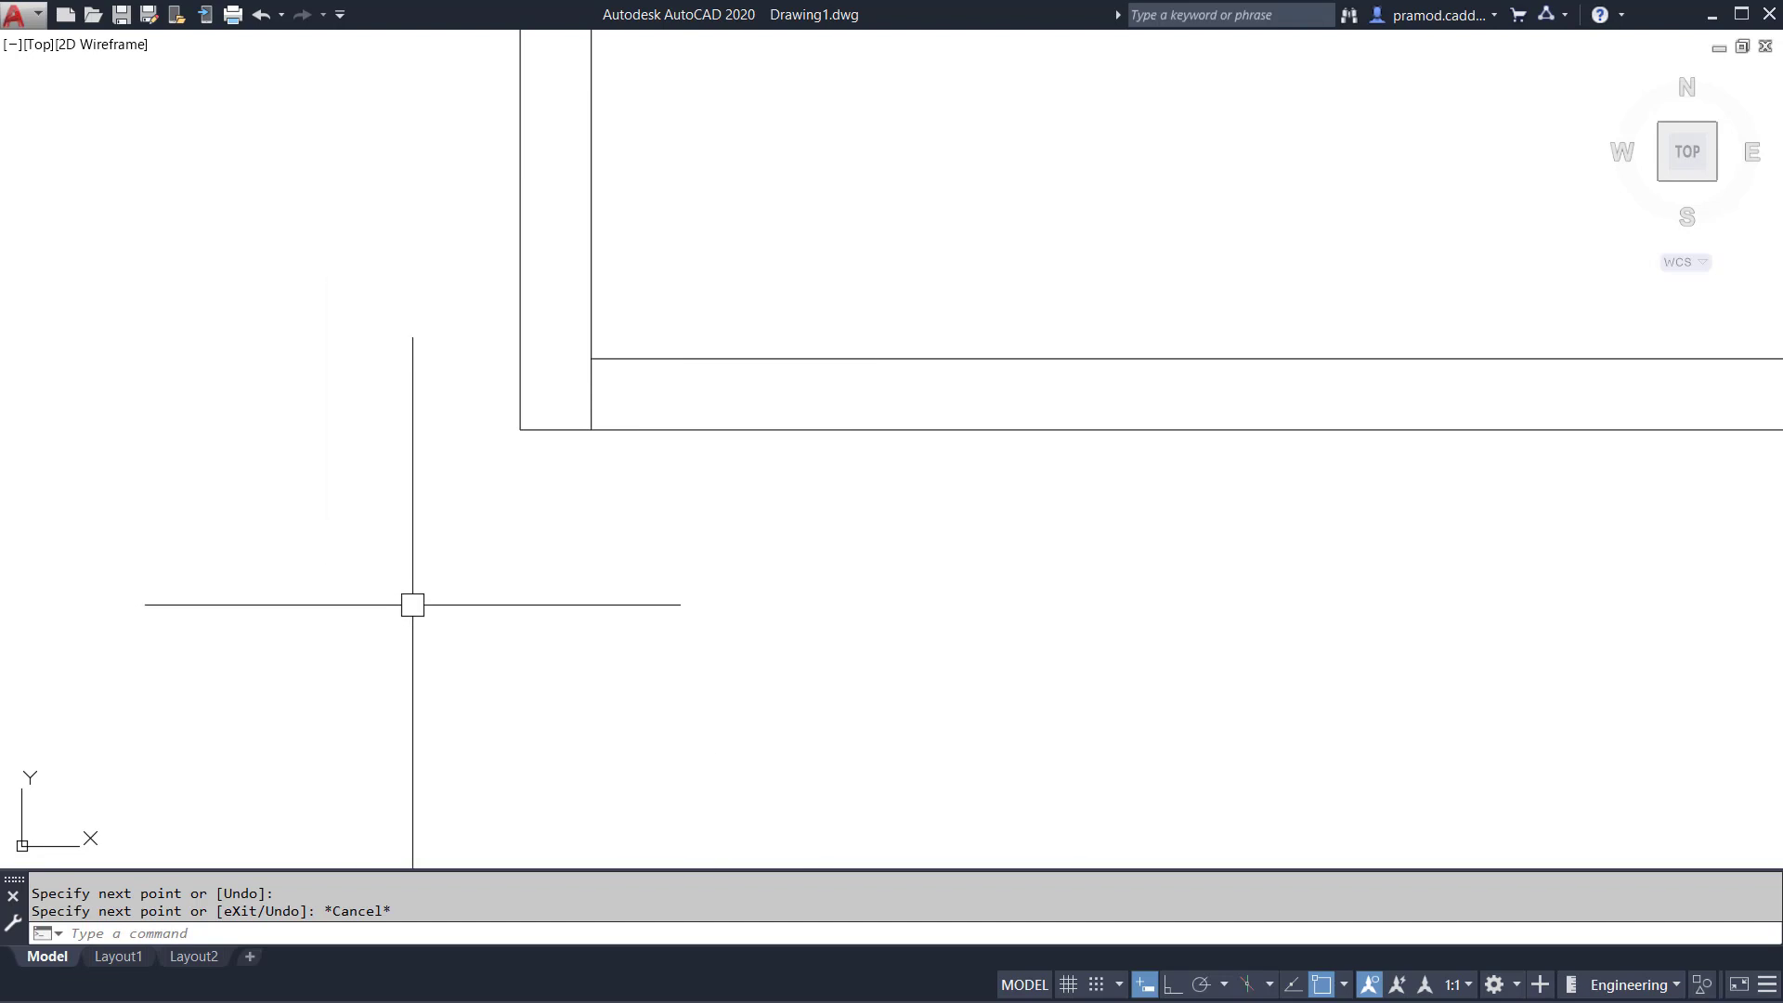
{"action": "middle_click_drag", "start_coordinate": [455, 597], "coordinate": [307, 671]}
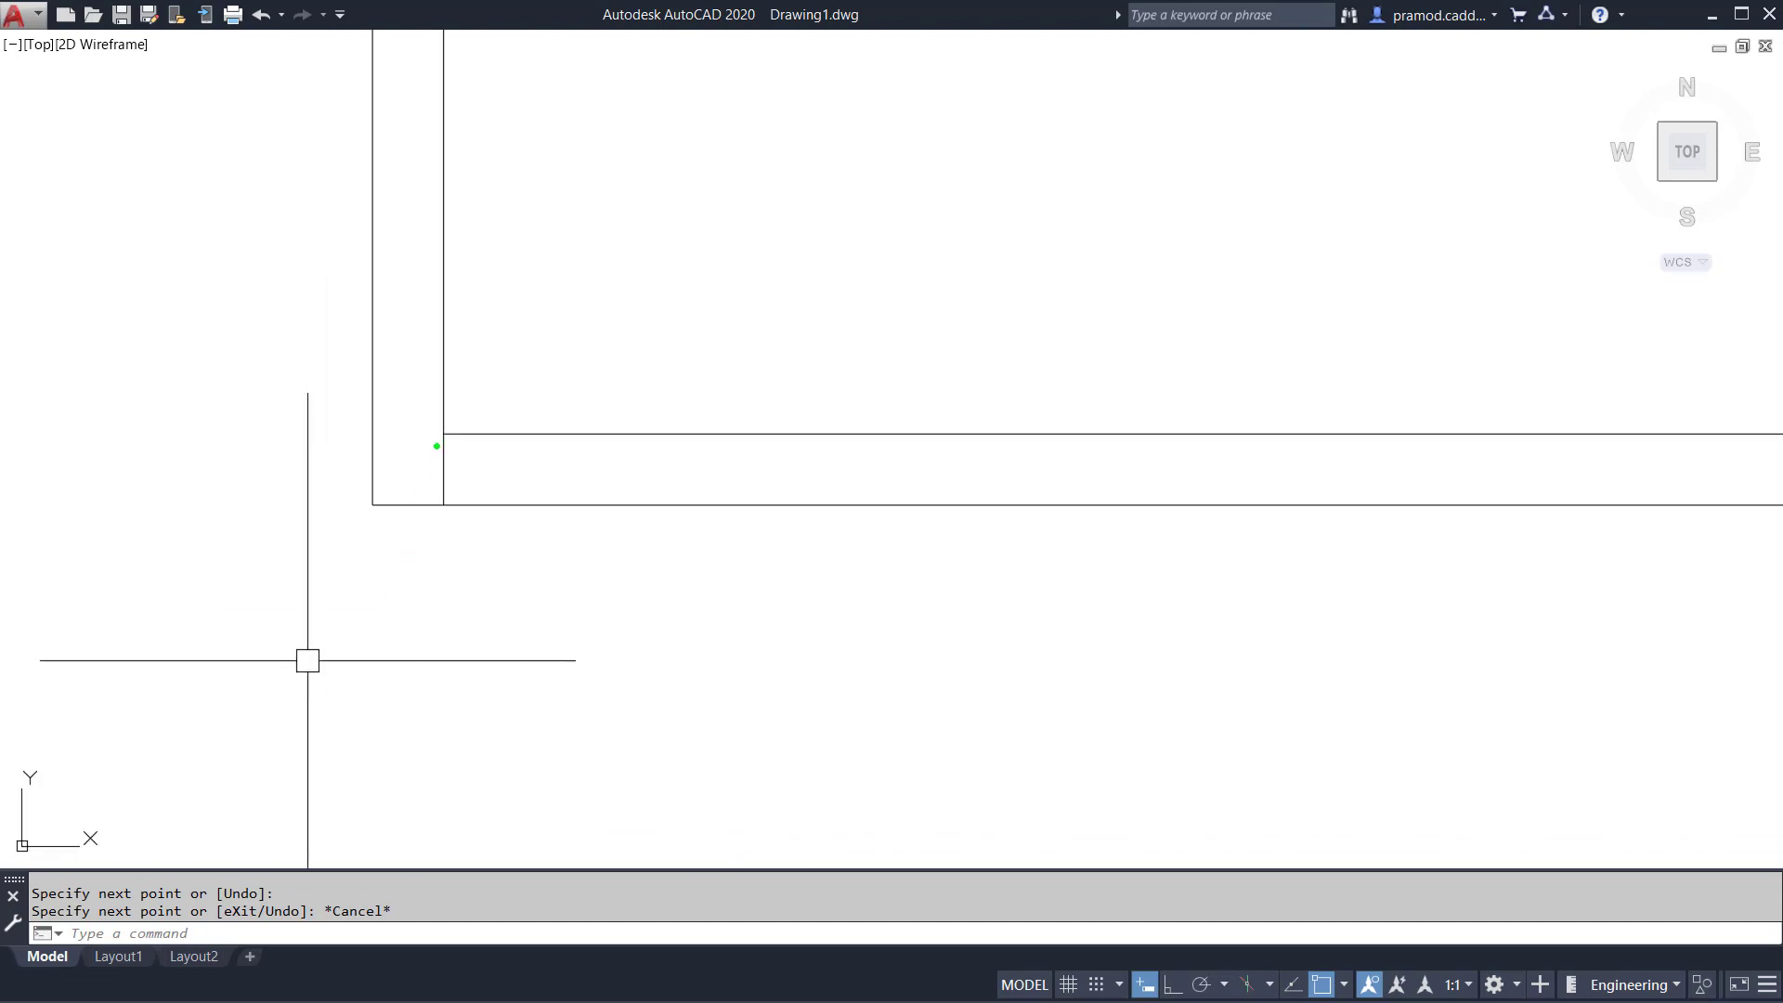
{"action": "left_click_drag", "start_coordinate": [436, 445], "coordinate": [437, 533]}
{"action": "left_click_drag", "start_coordinate": [531, 433], "coordinate": [531, 525]}
{"action": "mouse_move", "coordinate": [476, 297]}
{"action": "left_mouse_down"}
{"action": "mouse_move", "coordinate": [505, 289]}
{"action": "mouse_move", "coordinate": [523, 326]}
{"action": "mouse_move", "coordinate": [547, 306]}
{"action": "left_mouse_up"}
{"action": "mouse_move", "coordinate": [533, 249]}
{"action": "left_mouse_down"}
{"action": "mouse_move", "coordinate": [548, 232]}
{"action": "mouse_move", "coordinate": [561, 271]}
{"action": "mouse_move", "coordinate": [583, 246]}
{"action": "left_mouse_up"}
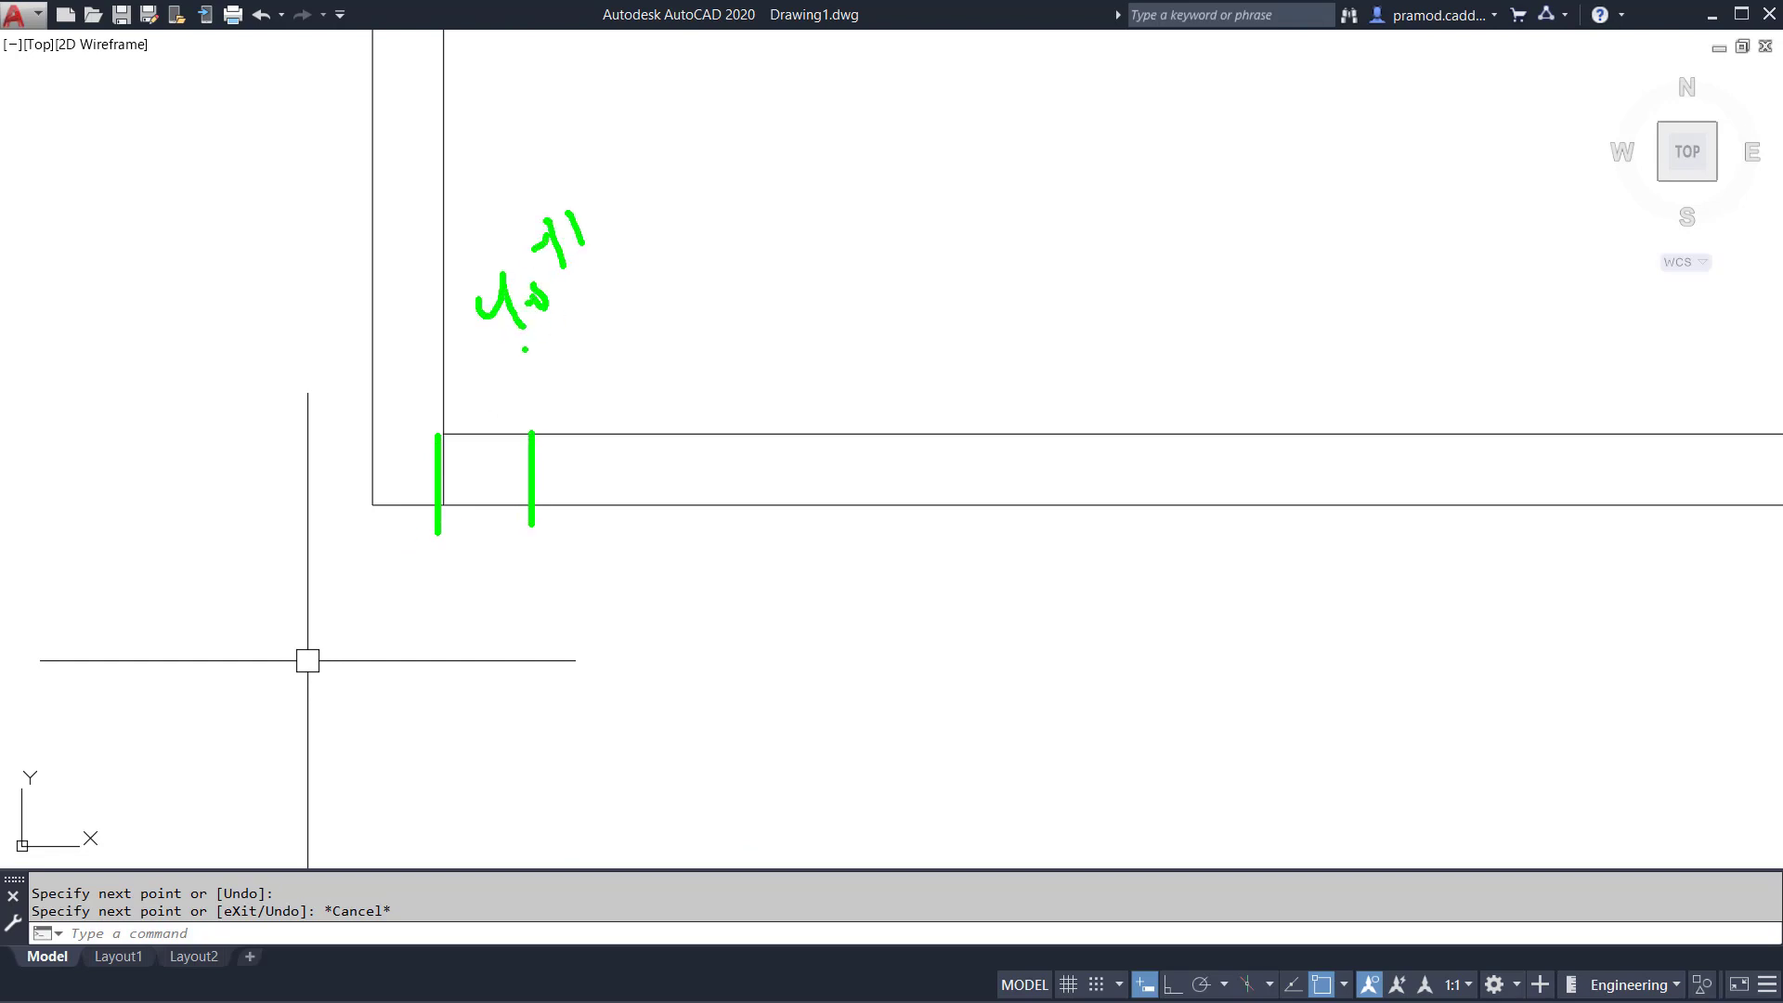
{"action": "left_click_drag", "start_coordinate": [524, 350], "coordinate": [612, 282]}
{"action": "key", "text": "Escape"}
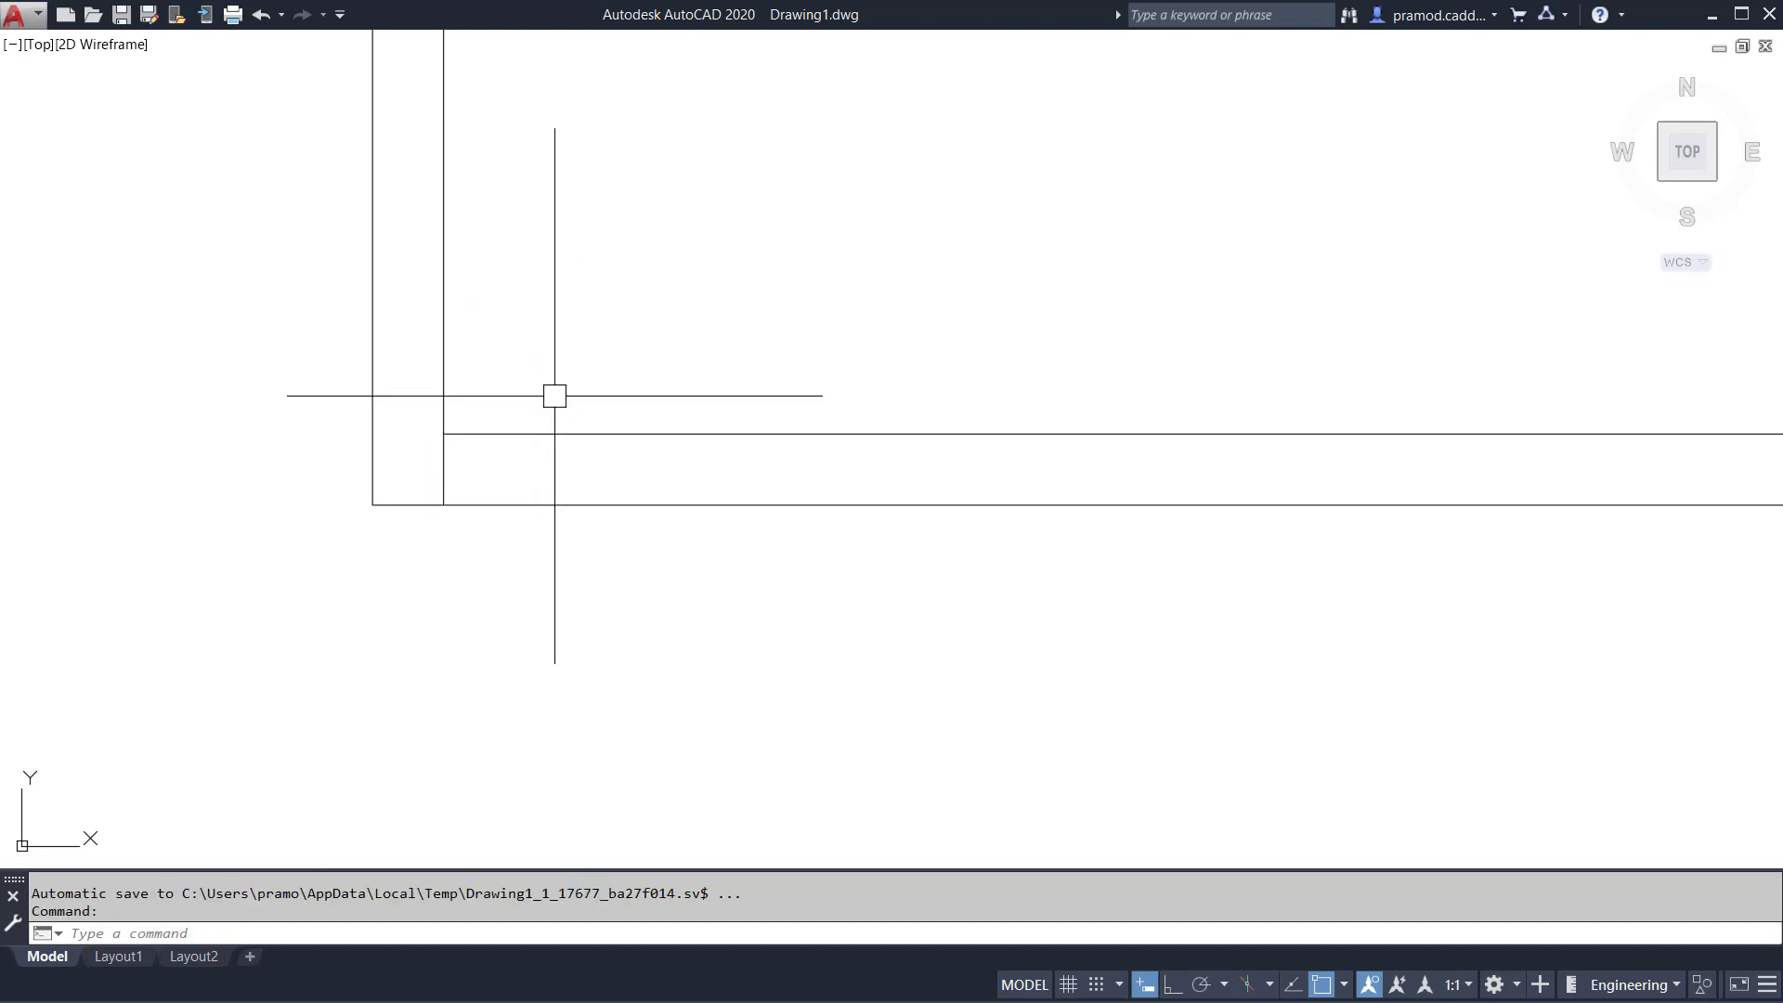
- Offset the short line across the wall 4.5" to the right to mark the near side of the door opening
{"action": "type", "text": "o"}
{"action": "key", "text": "space"}
{"action": "type", "text": "4.5"}
{"action": "key", "text": "space"}
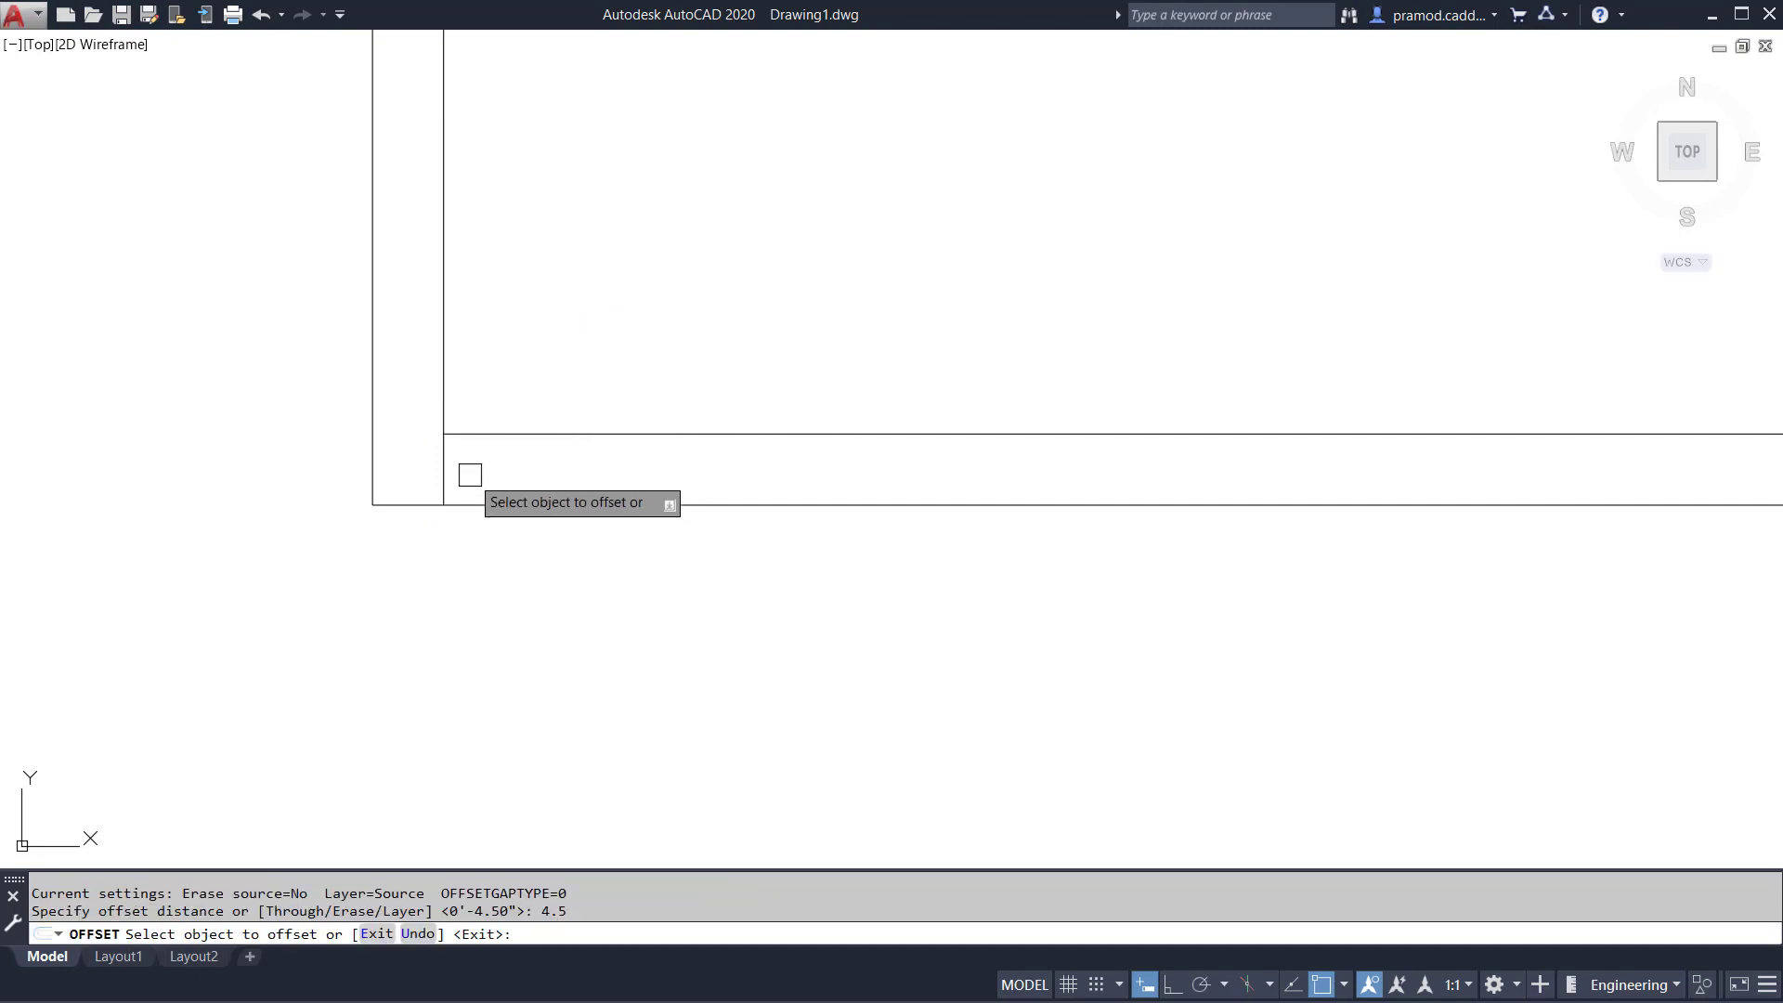
{"action": "left_click", "coordinate": [443, 458]}
{"action": "left_click", "coordinate": [566, 469]}
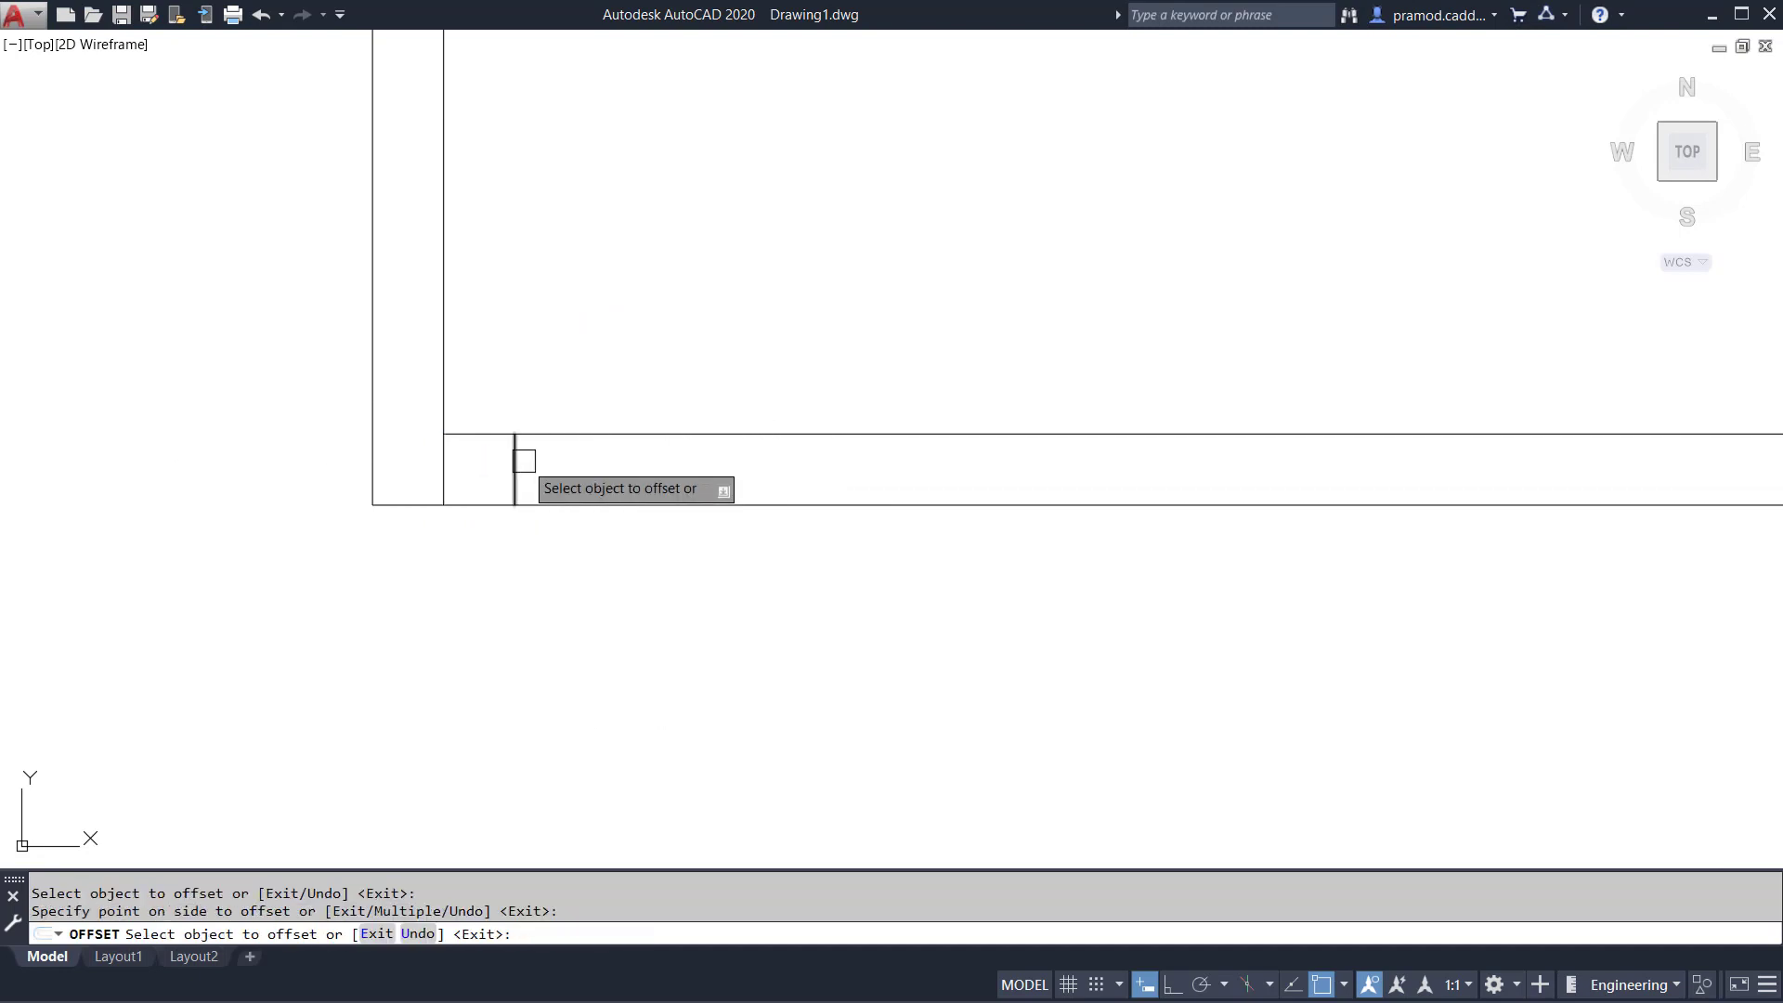
{"action": "key", "text": "Escape"}
{"action": "key", "text": "Escape"}
- Offset the new door-side line 3'6" to the right to mark the far side of the door opening
{"action": "type", "text": "o"}
{"action": "key", "text": "space"}
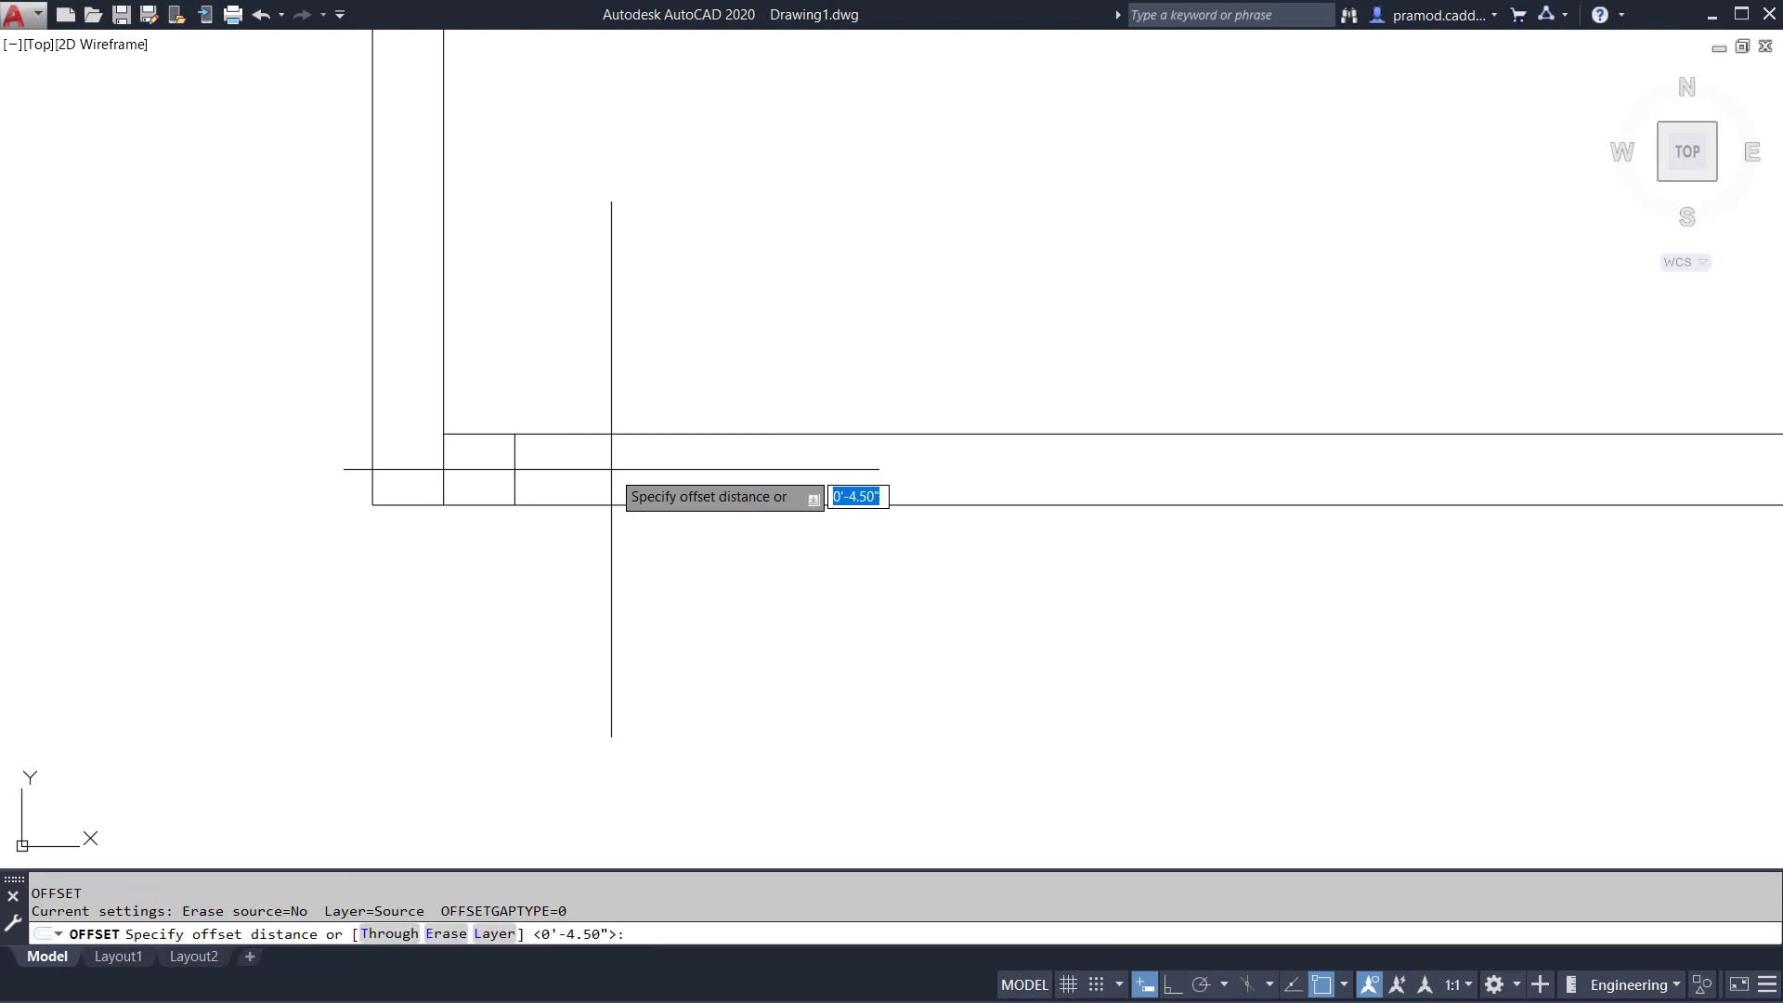
{"action": "type", "text": "3'6\""}
{"action": "key", "text": "space"}
{"action": "left_click", "coordinate": [516, 475]}
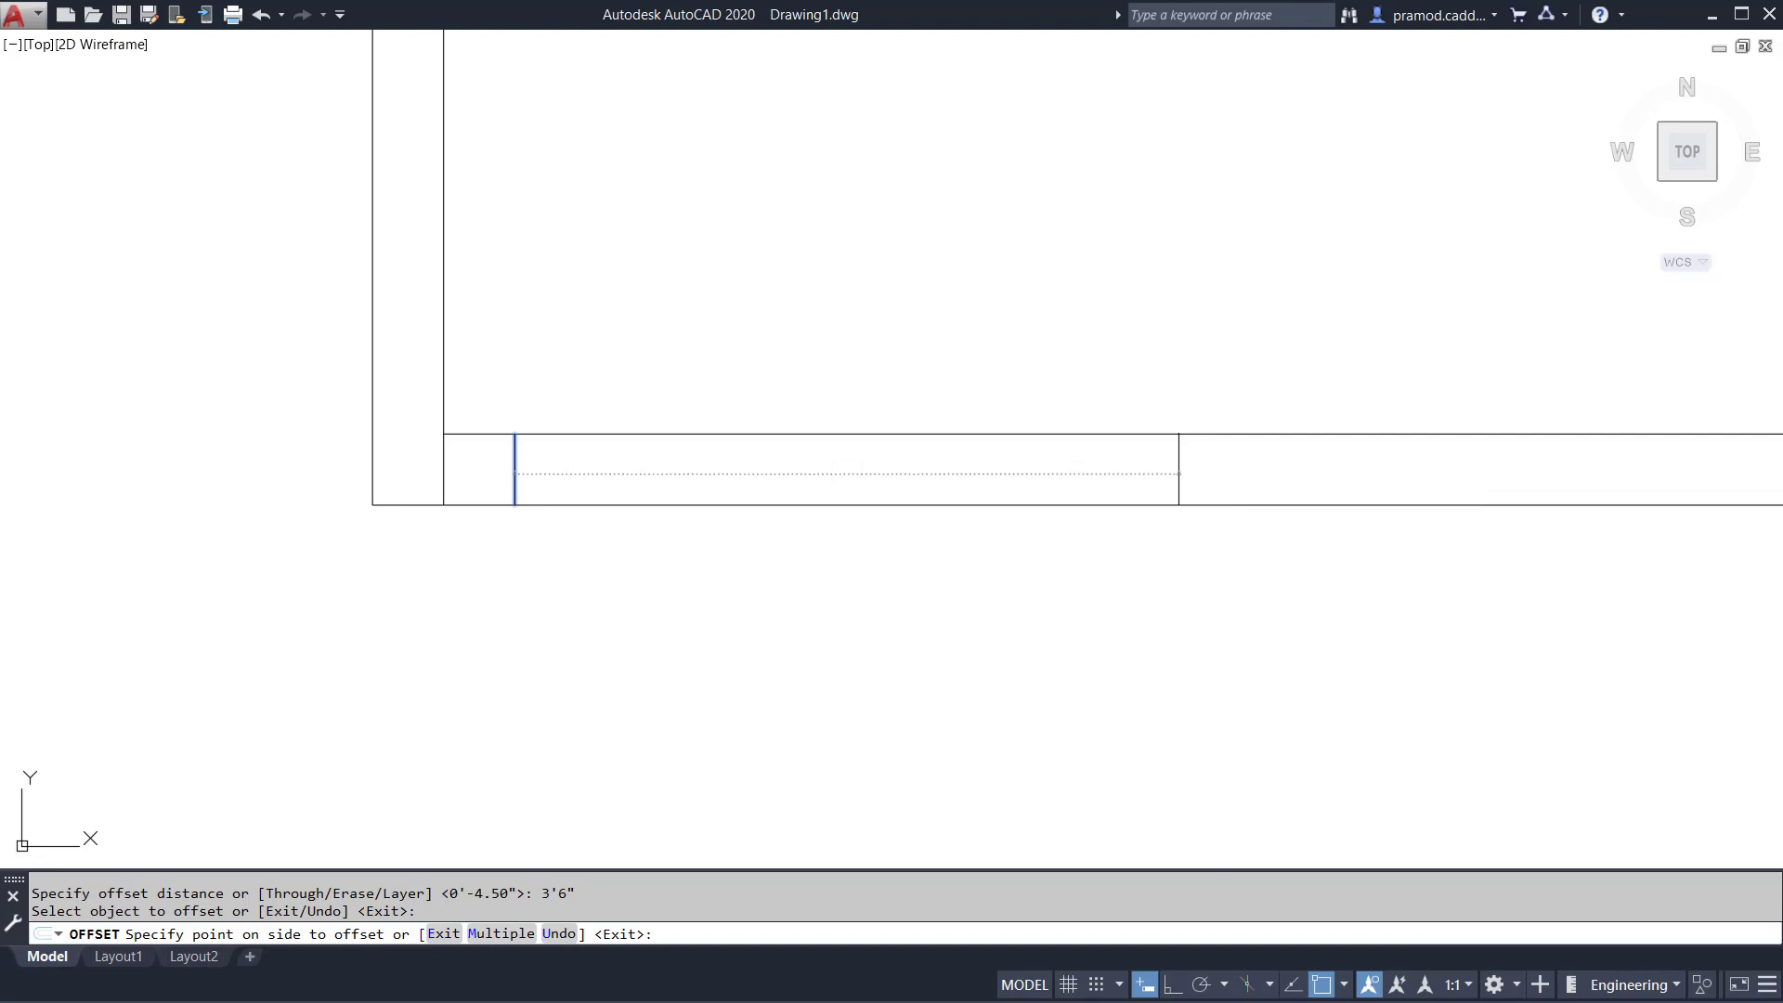
{"action": "left_click", "coordinate": [1207, 475]}
{"action": "scroll", "coordinate": [881, 578], "scroll_direction": "down", "scroll_amount": 3}
{"action": "key", "text": "Escape"}
- Trim both wall lines between the two door-side lines to open the doorway in the front room's lower wall
{"action": "type", "text": "tr"}
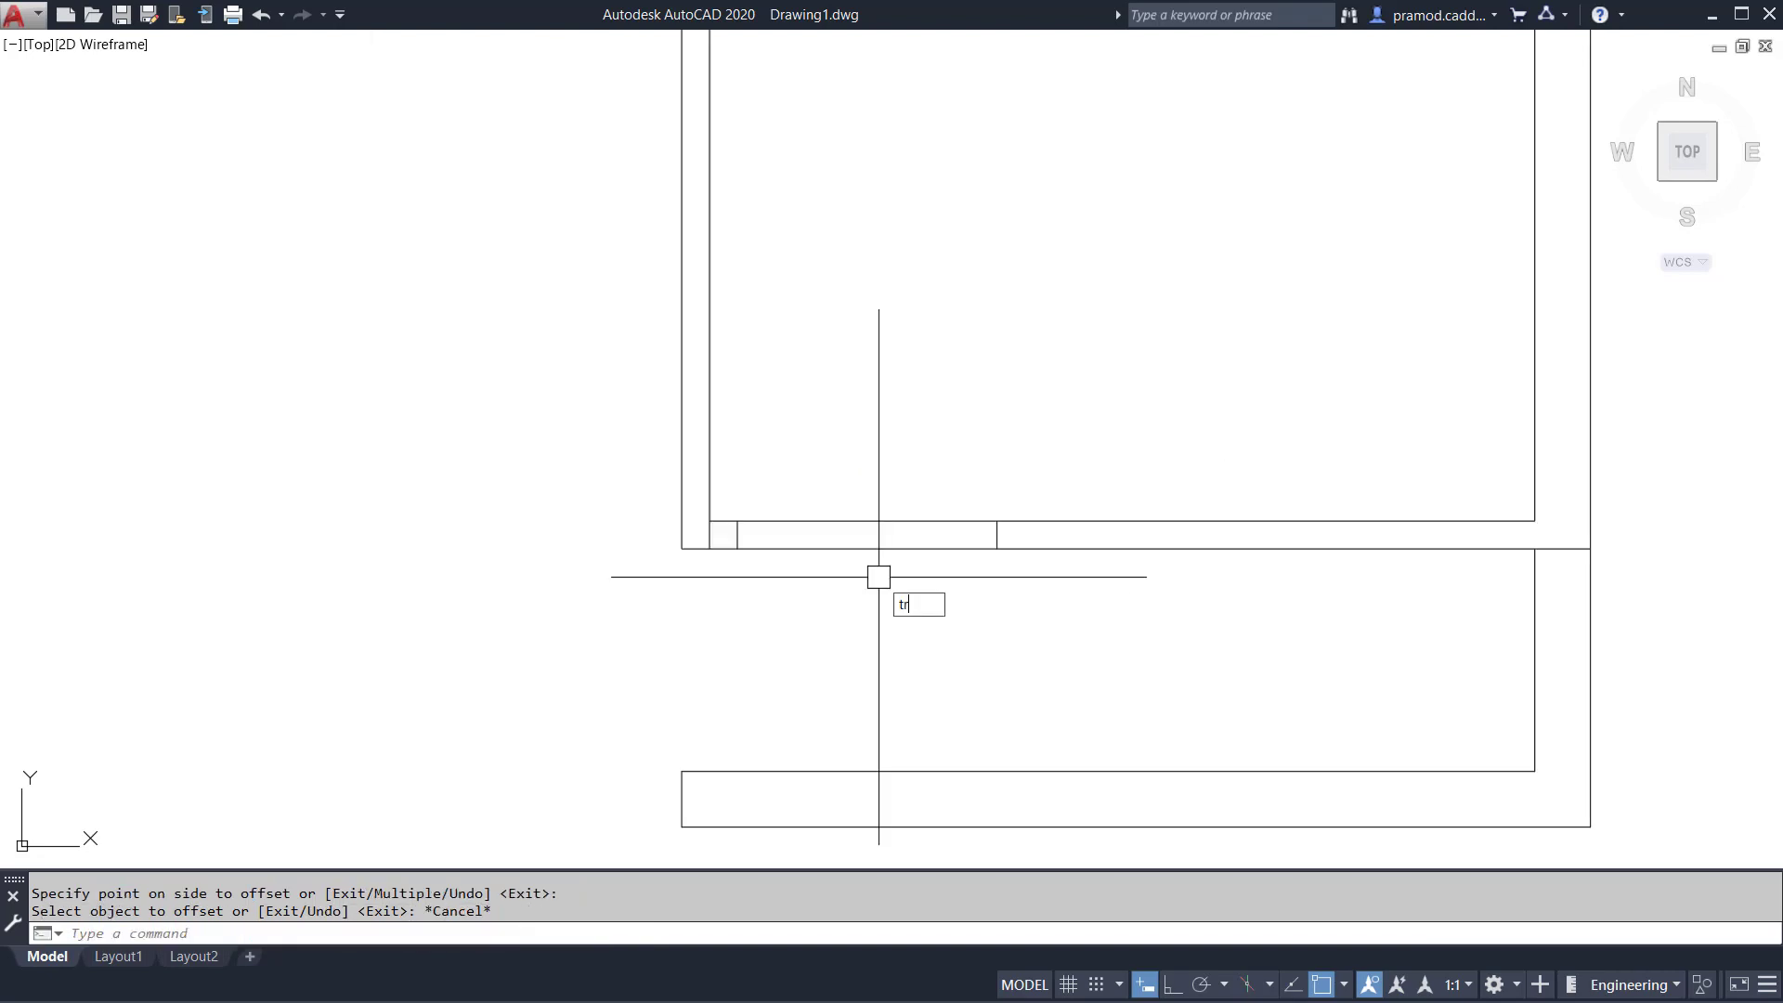
{"action": "key", "text": "space"}
{"action": "key", "text": "space"}
{"action": "left_click", "coordinate": [899, 636]}
{"action": "left_click", "coordinate": [866, 419]}
{"action": "key", "text": "Escape"}
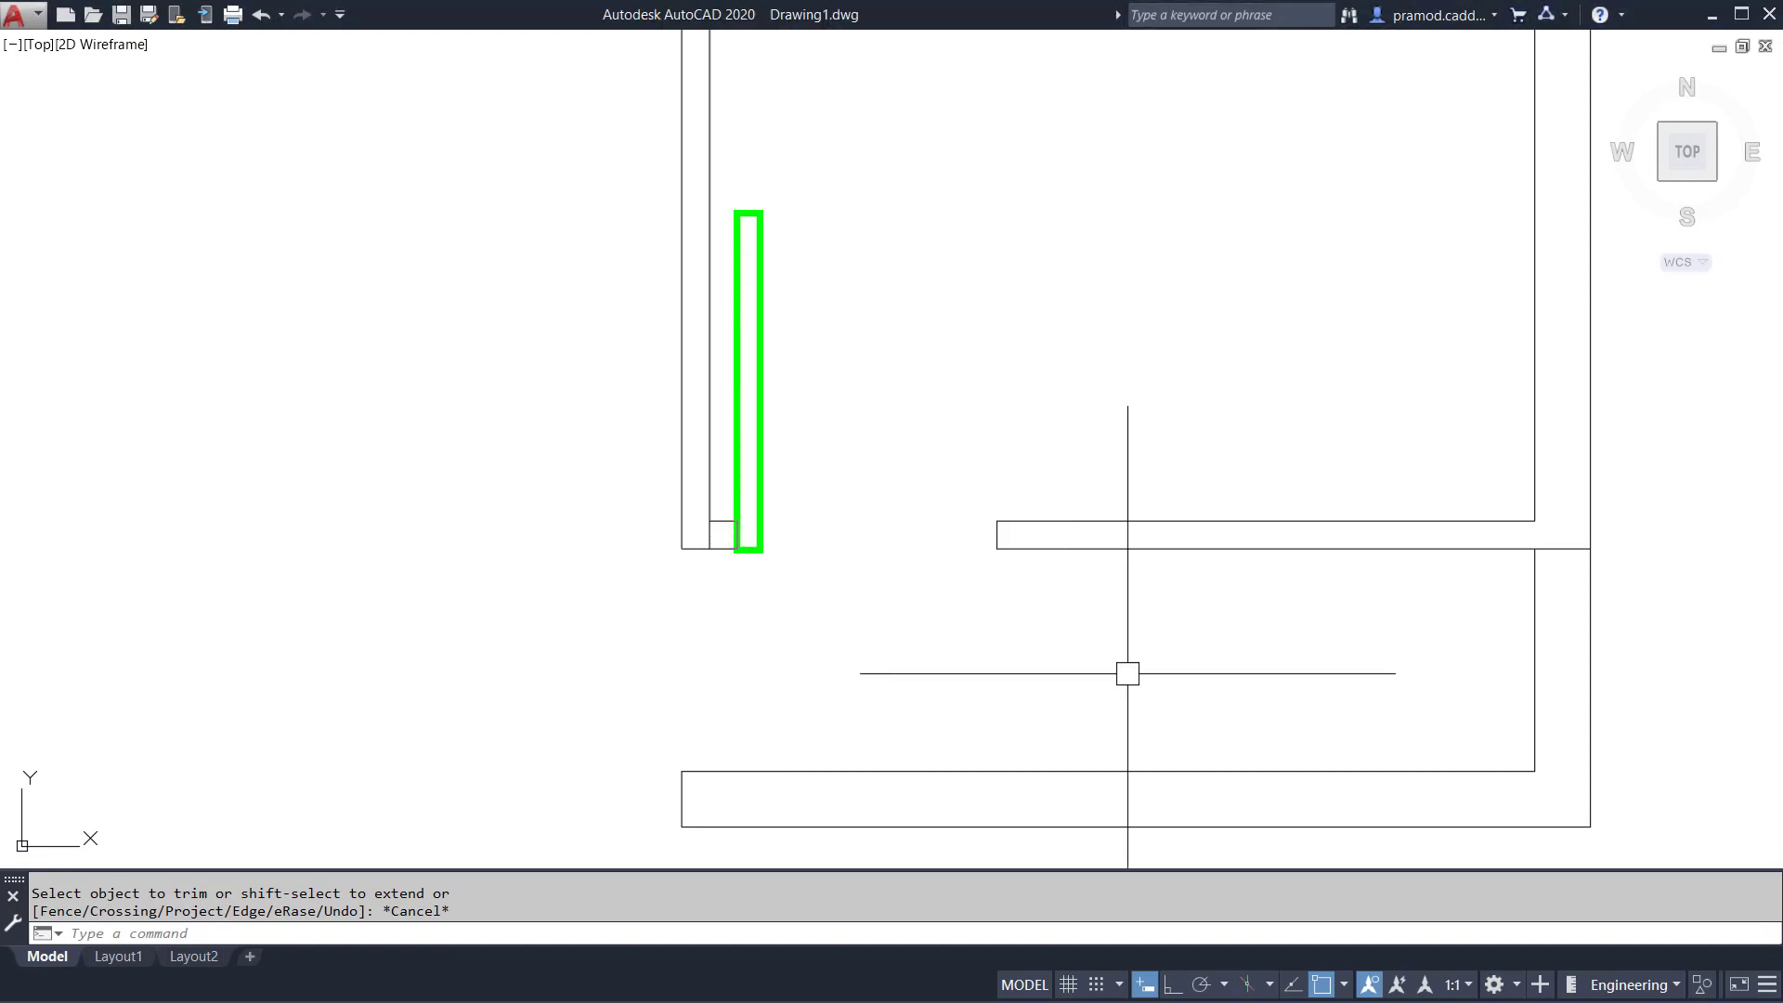
{"action": "mouse_move", "coordinate": [763, 211]}
{"action": "left_mouse_down"}
{"action": "mouse_move", "coordinate": [883, 286]}
{"action": "mouse_move", "coordinate": [993, 546]}
{"action": "mouse_move", "coordinate": [956, 291]}
{"action": "mouse_move", "coordinate": [763, 223]}
{"action": "left_mouse_up"}
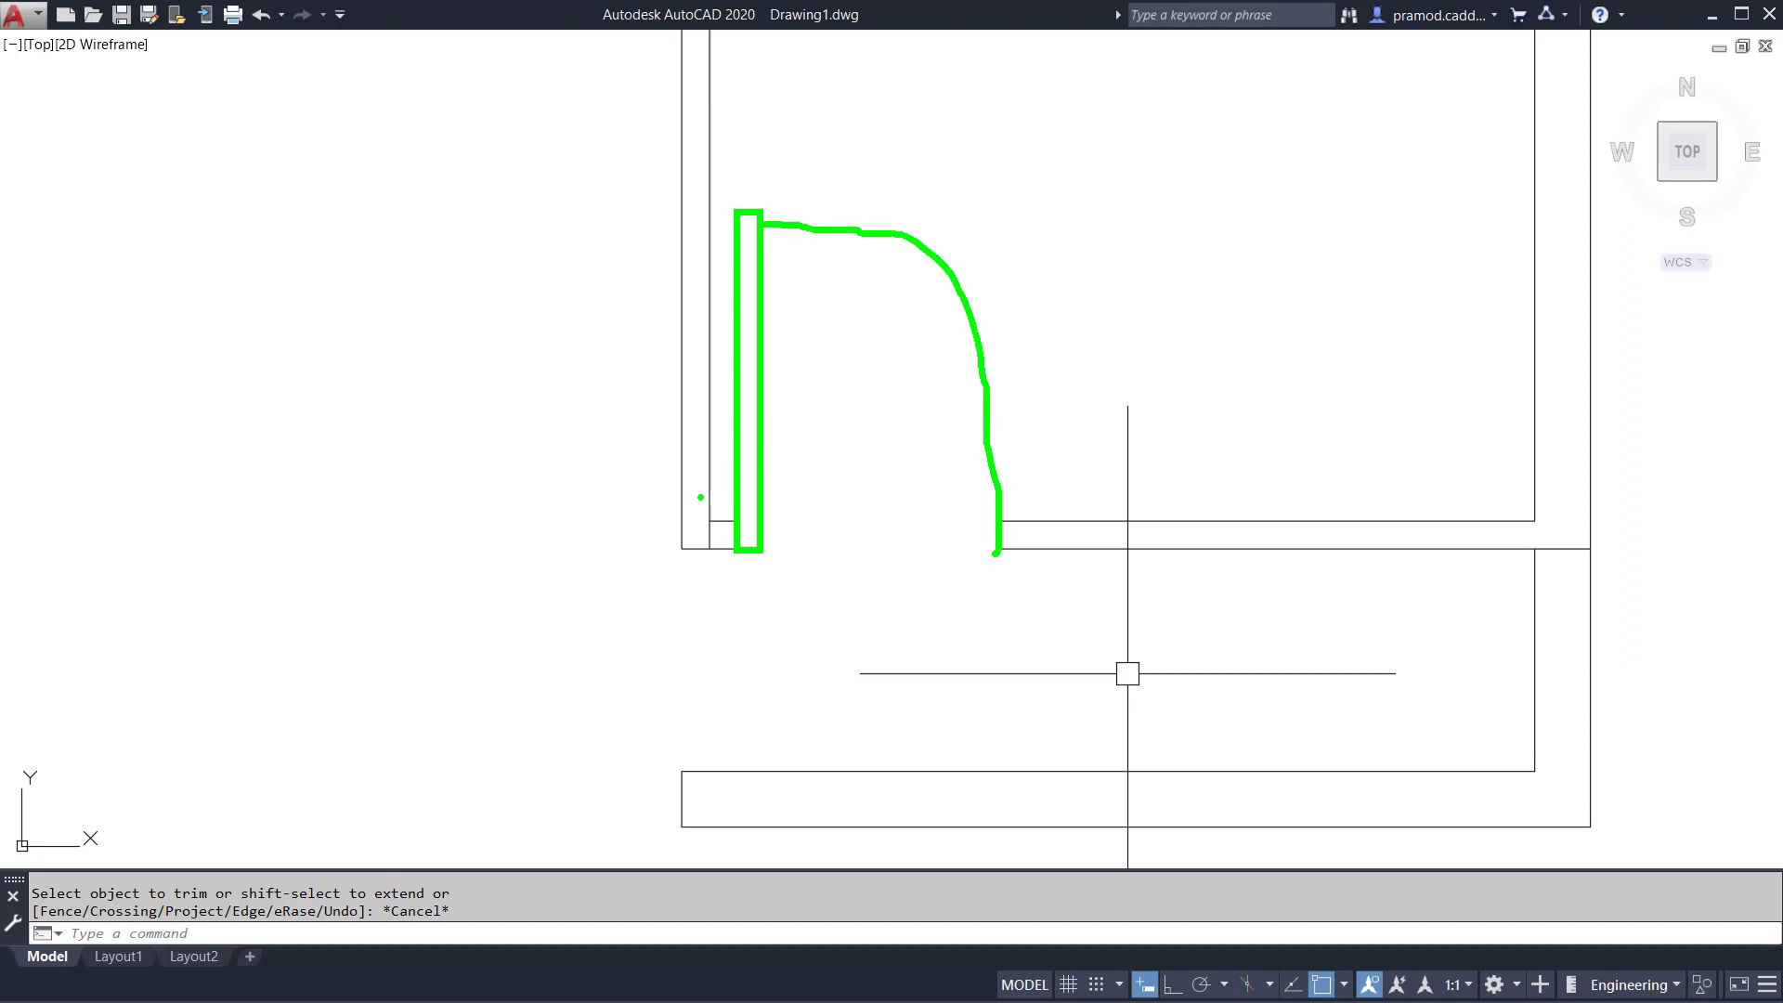
{"action": "left_click_drag", "start_coordinate": [710, 482], "coordinate": [709, 561]}
{"action": "mouse_move", "coordinate": [714, 256]}
{"action": "left_mouse_down"}
{"action": "mouse_move", "coordinate": [735, 253]}
{"action": "mouse_move", "coordinate": [711, 254]}
{"action": "left_mouse_up"}
{"action": "mouse_move", "coordinate": [752, 188]}
{"action": "left_mouse_down"}
{"action": "mouse_move", "coordinate": [708, 187]}
{"action": "mouse_move", "coordinate": [740, 197]}
{"action": "left_mouse_up"}
{"action": "key", "text": "Escape"}
{"action": "scroll", "coordinate": [710, 506], "scroll_direction": "up", "scroll_amount": 2}
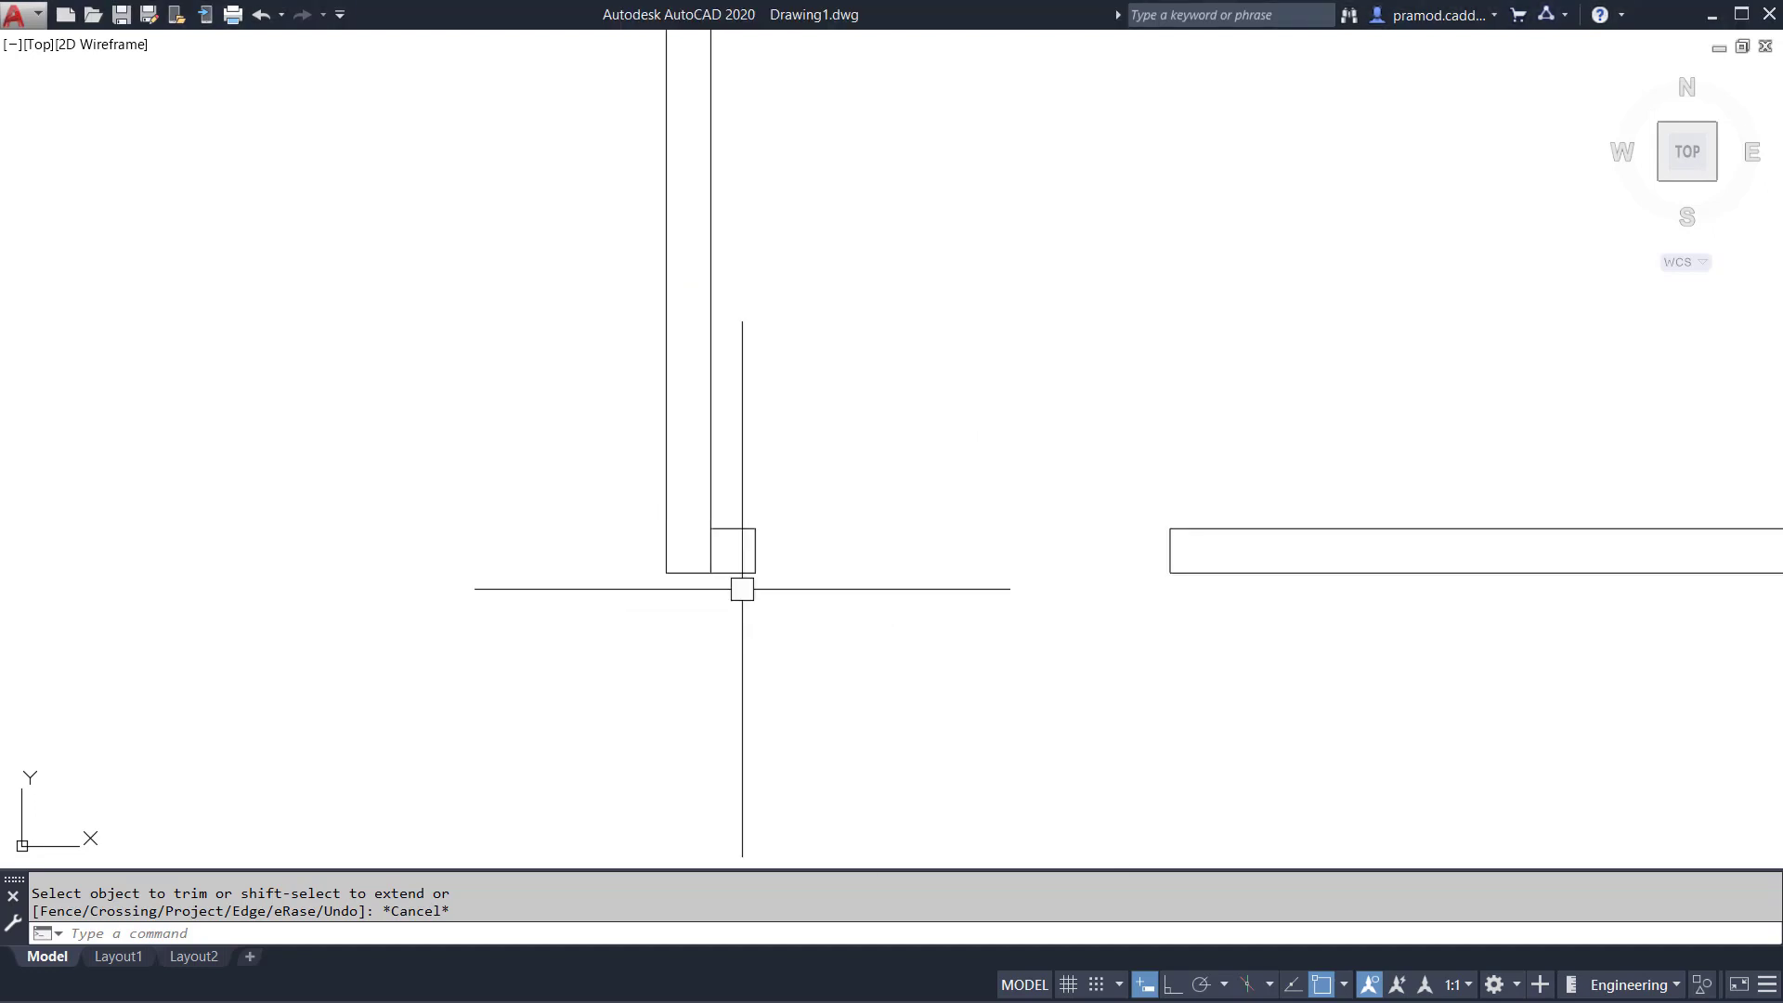
{"action": "left_click_drag", "start_coordinate": [664, 568], "coordinate": [752, 472], "text": "ctrl"}
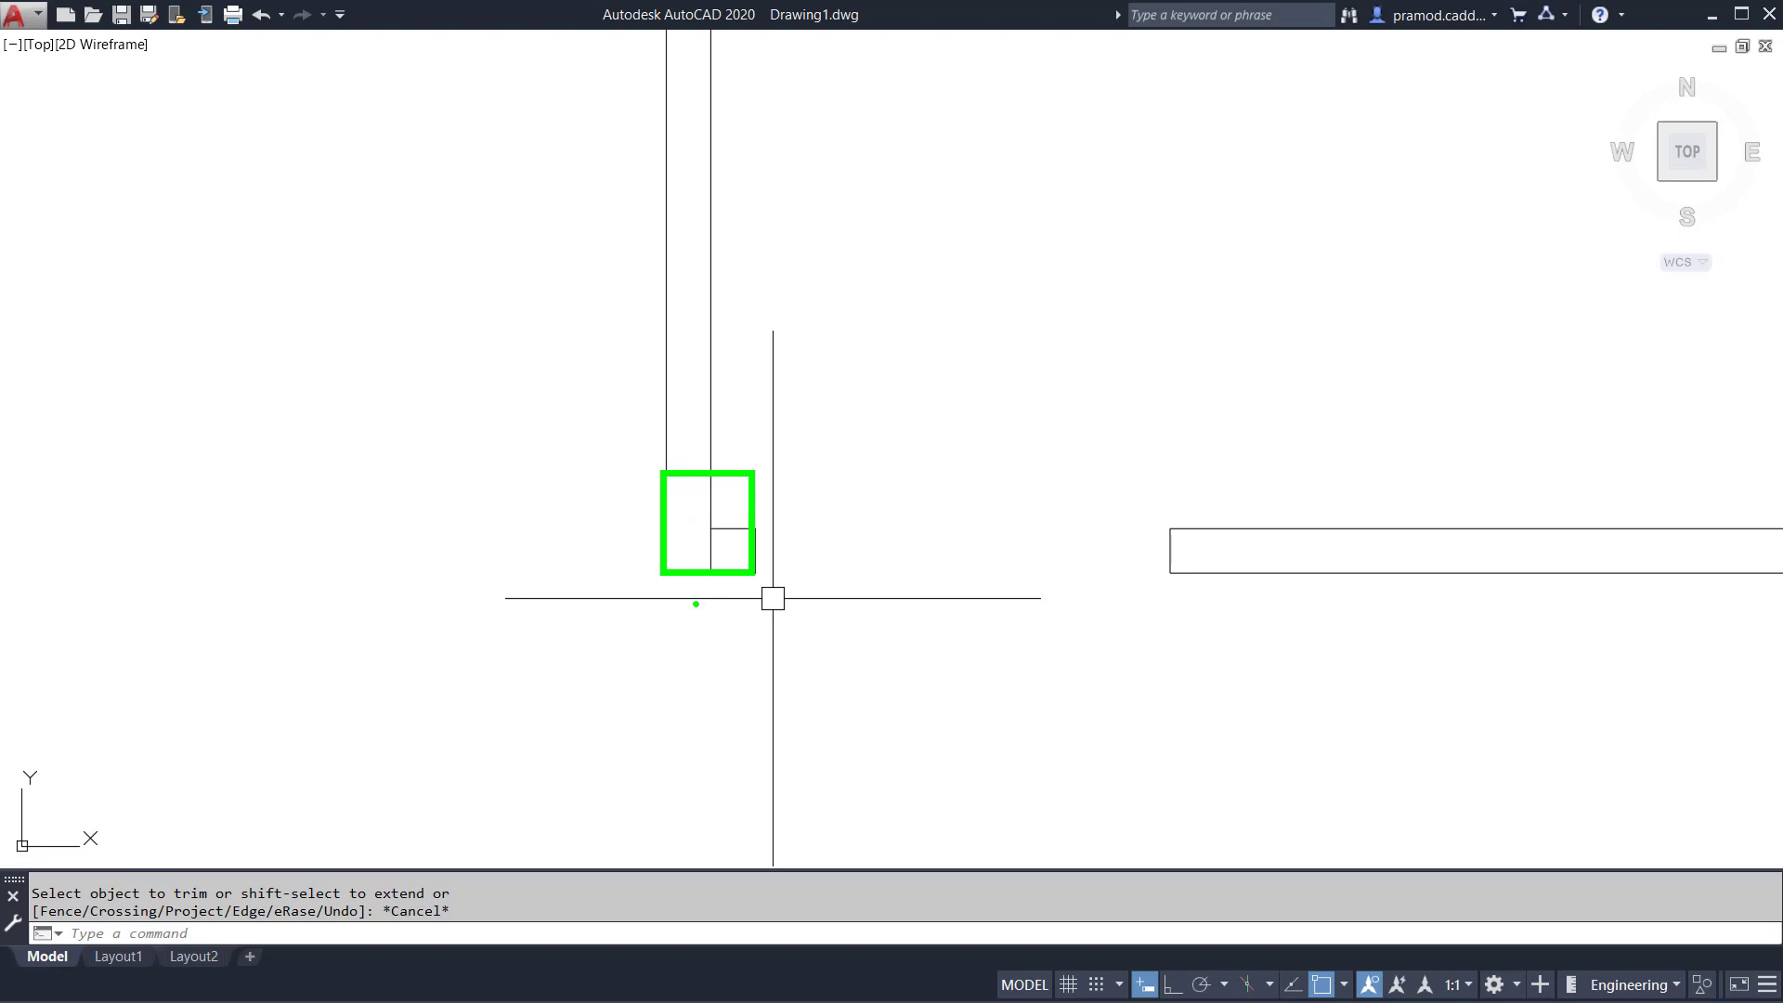
{"action": "mouse_move", "coordinate": [668, 585]}
{"action": "left_mouse_down"}
{"action": "mouse_move", "coordinate": [664, 619]}
{"action": "mouse_move", "coordinate": [743, 626]}
{"action": "left_mouse_up"}
{"action": "mouse_move", "coordinate": [866, 527]}
{"action": "left_mouse_down"}
{"action": "mouse_move", "coordinate": [1150, 526]}
{"action": "mouse_move", "coordinate": [1103, 555]}
{"action": "left_mouse_up"}
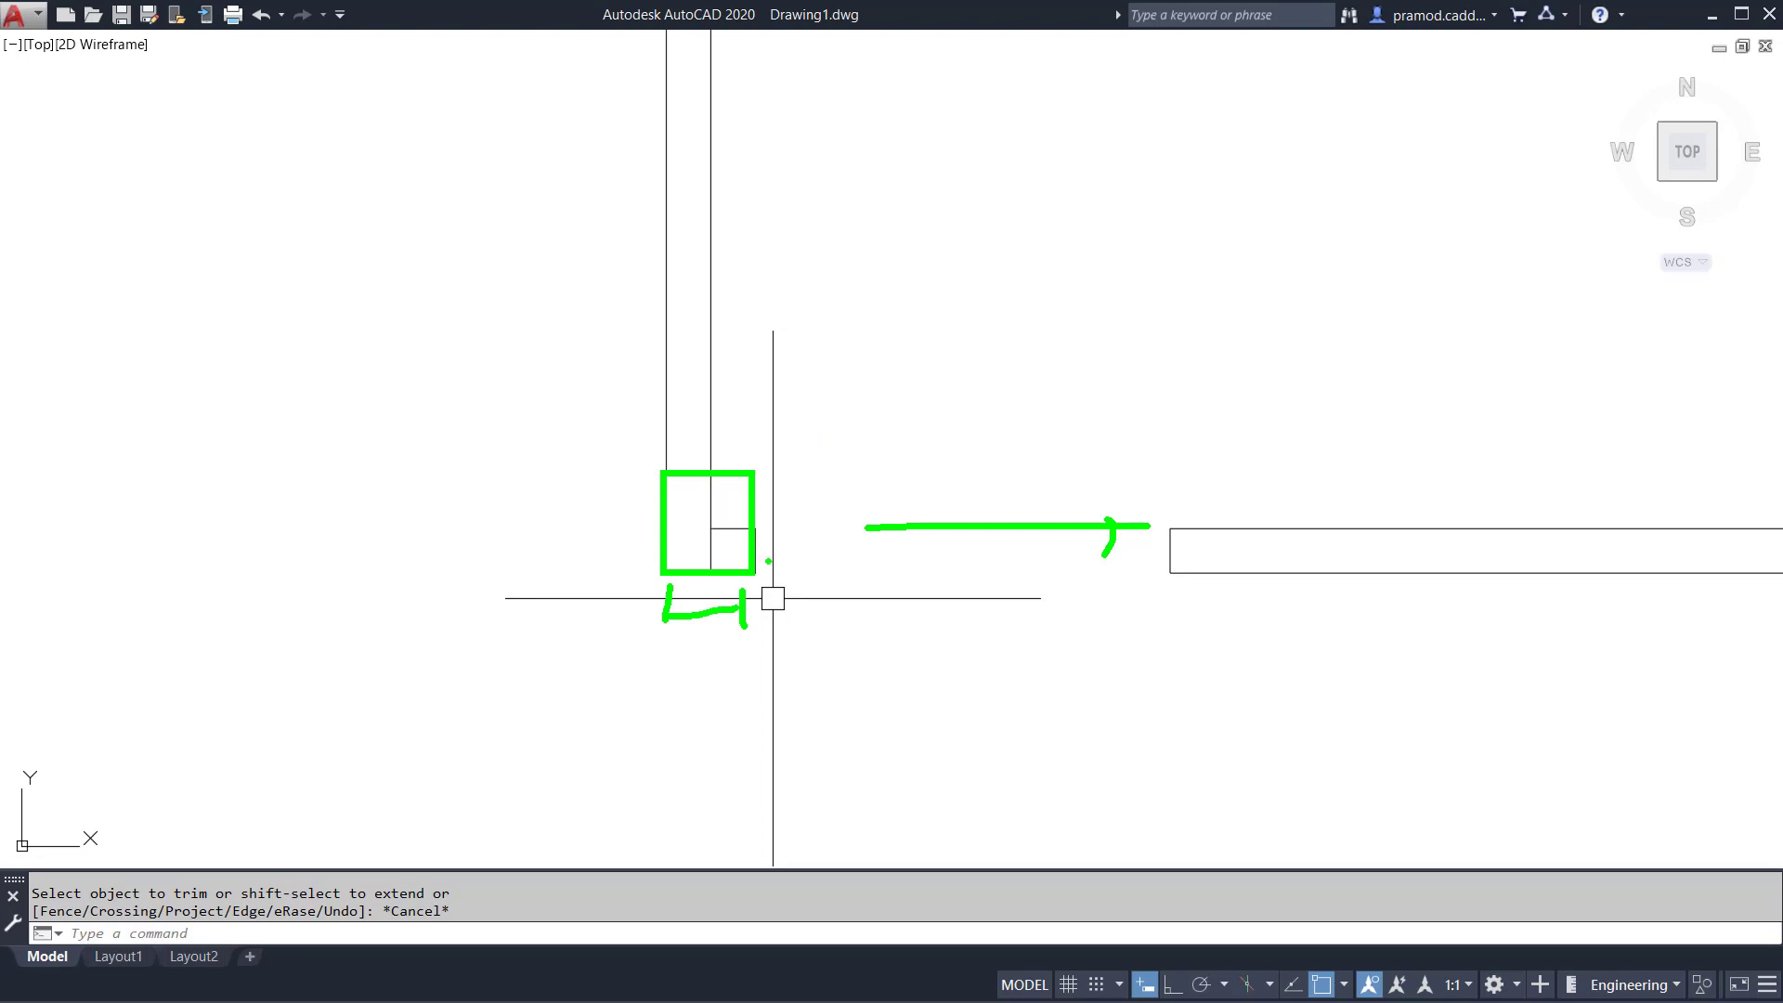
{"action": "left_click_drag", "start_coordinate": [754, 156], "coordinate": [752, 590]}
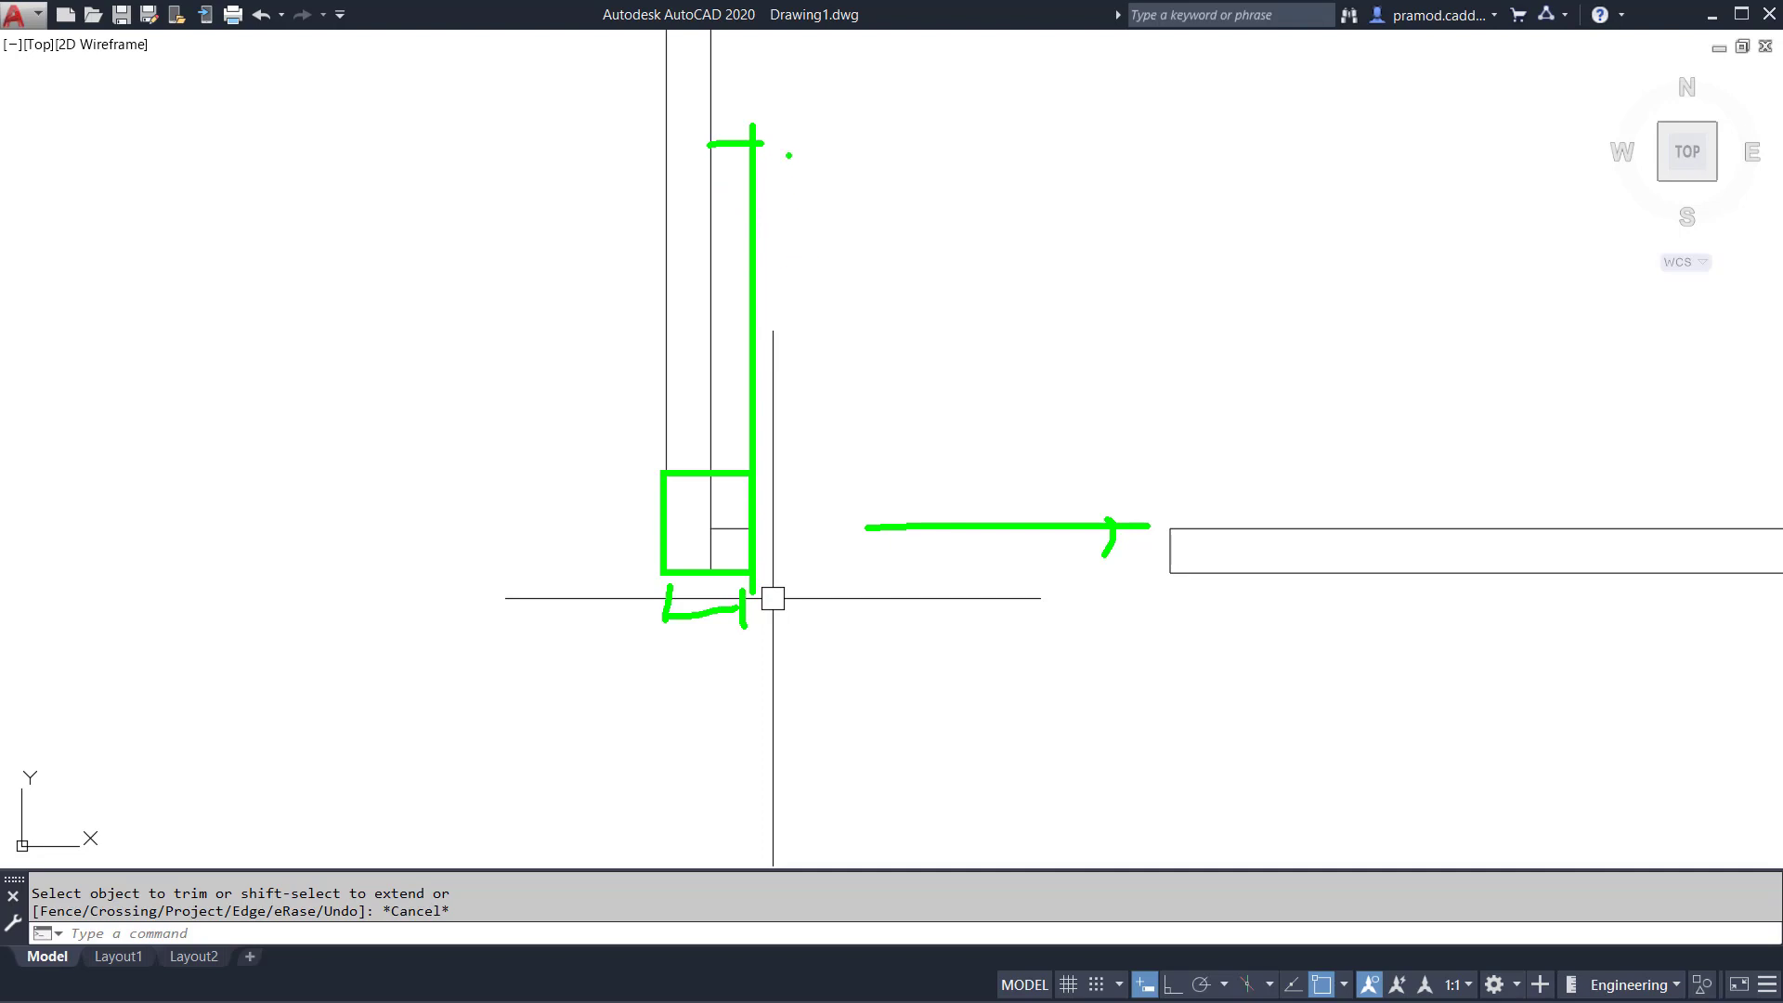
{"action": "mouse_move", "coordinate": [755, 128]}
{"action": "left_mouse_down"}
{"action": "mouse_move", "coordinate": [800, 298]}
{"action": "mouse_move", "coordinate": [792, 583]}
{"action": "left_mouse_up"}
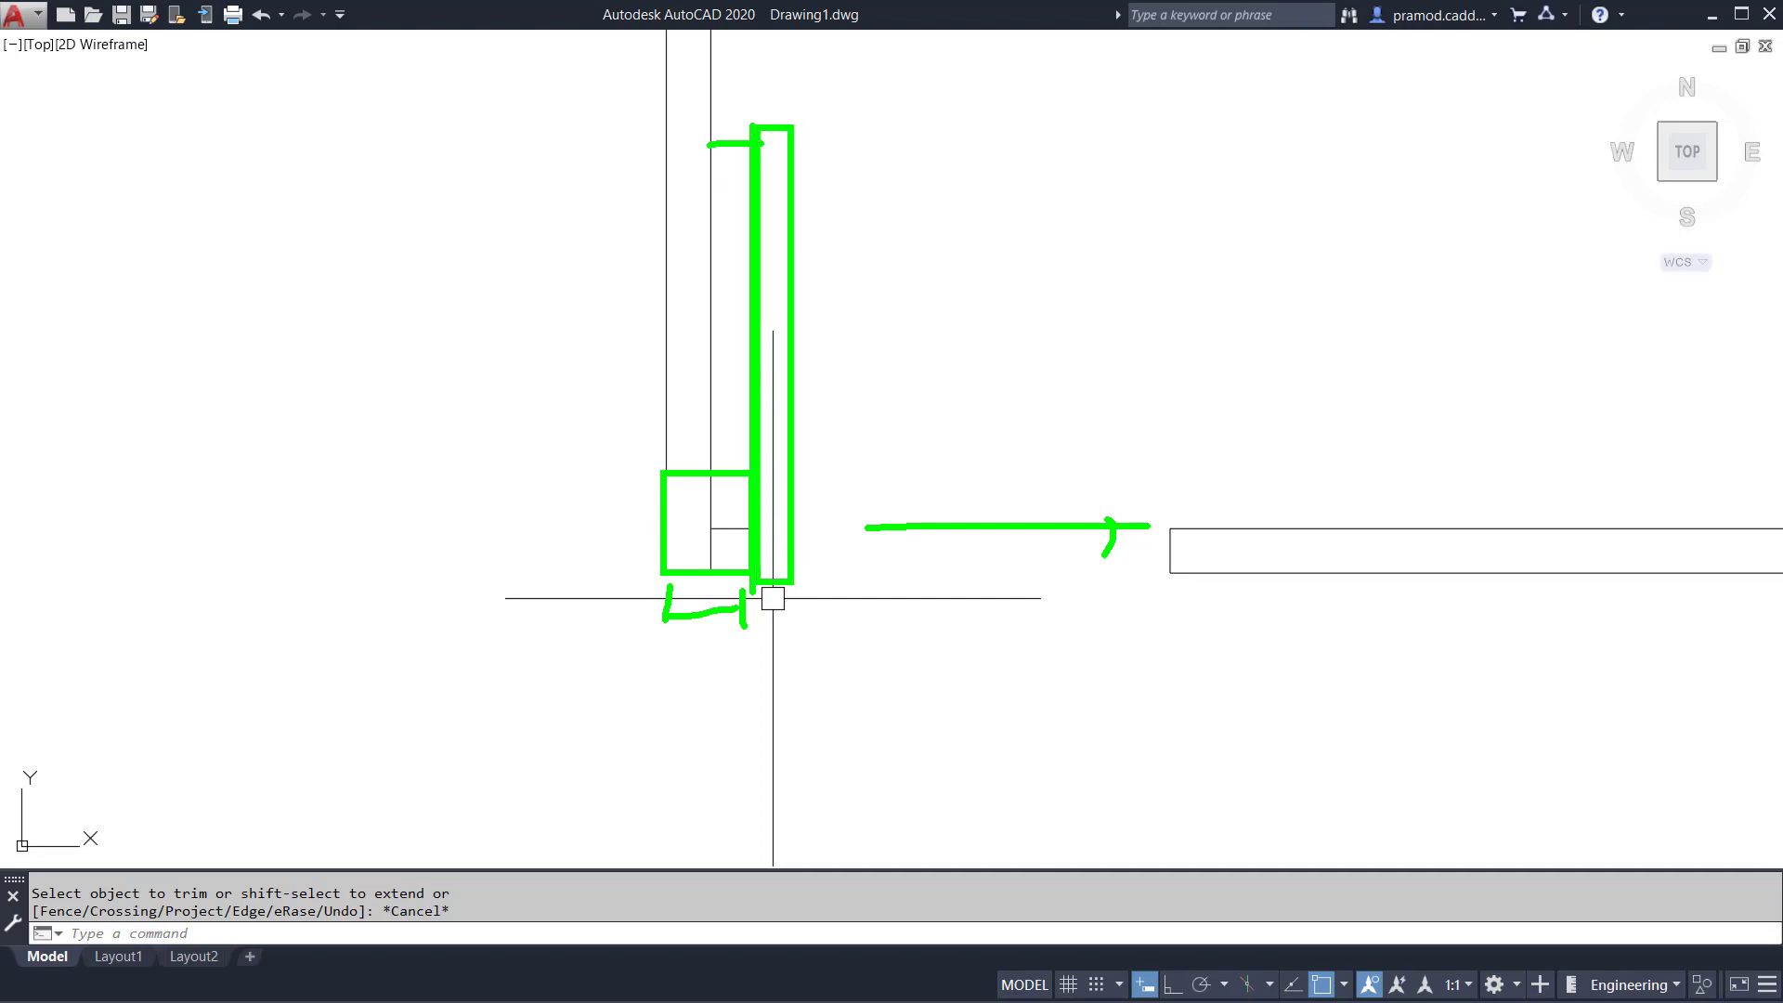
{"action": "key", "text": "Escape"}
- Erase the short construction line at the inner corner beside the new door opening
{"action": "scroll", "coordinate": [756, 493], "scroll_direction": "down", "scroll_amount": 4}
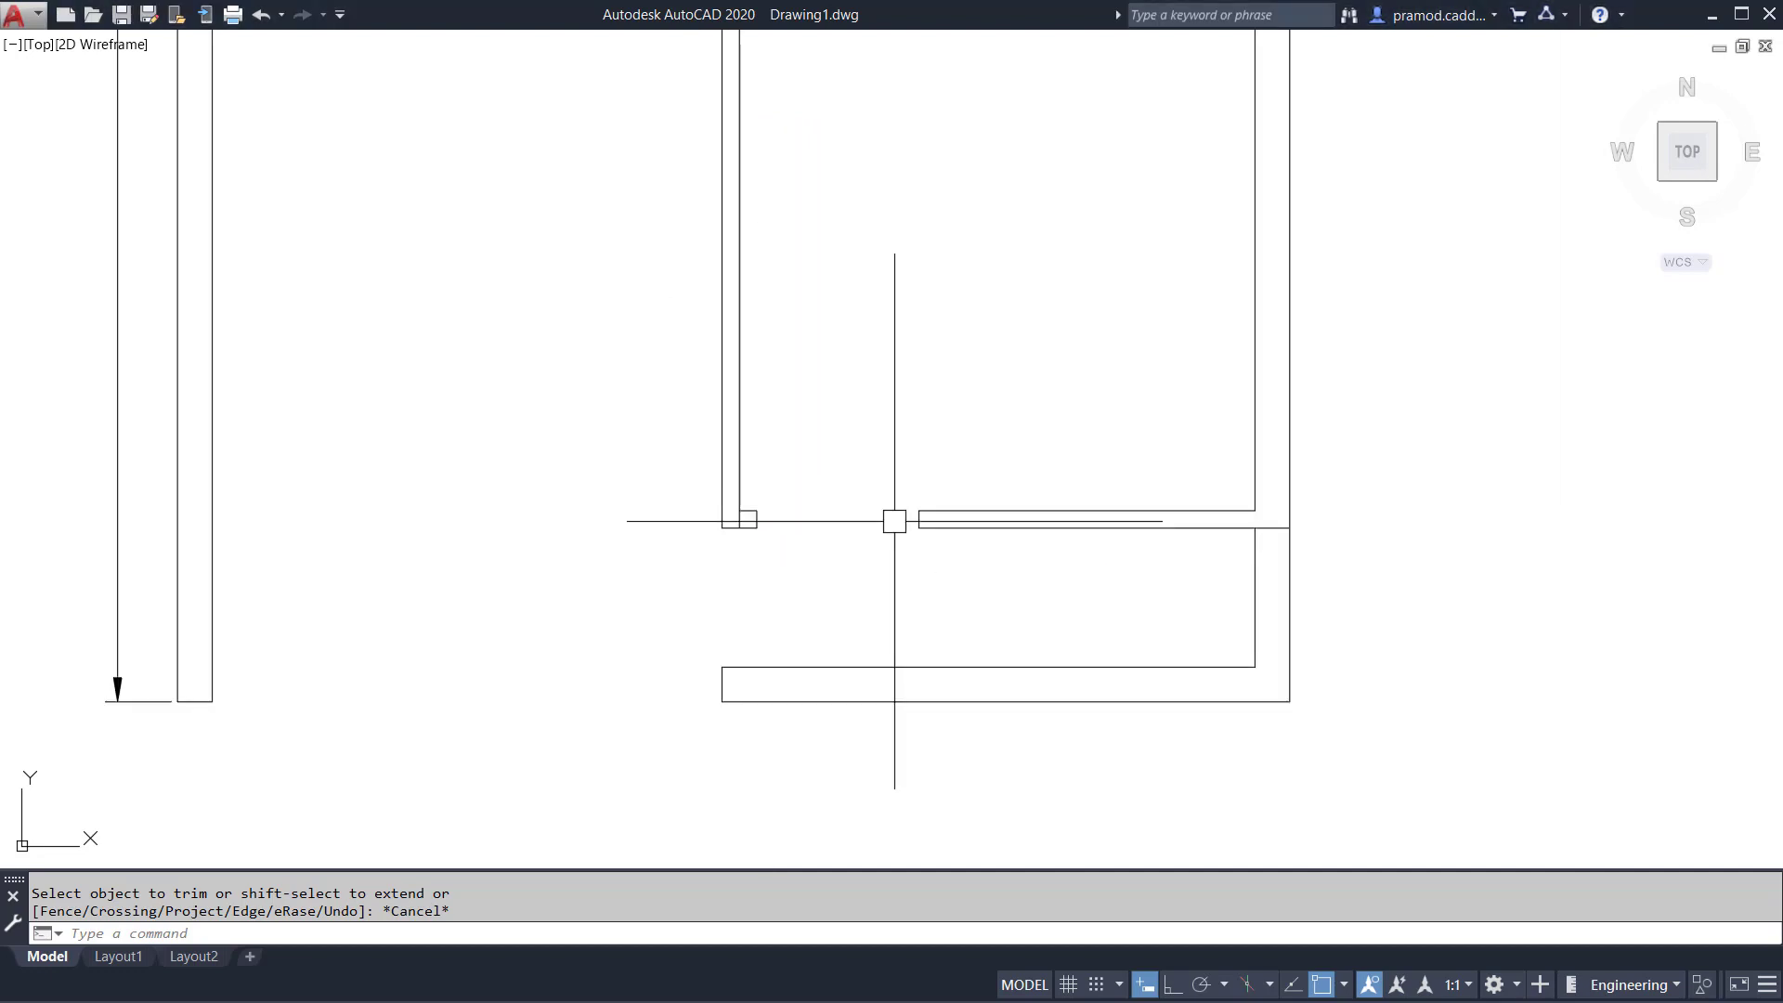
{"action": "scroll", "coordinate": [768, 517], "scroll_direction": "down", "scroll_amount": 2}
{"action": "scroll", "coordinate": [764, 517], "scroll_direction": "up", "scroll_amount": 8}
{"action": "left_click", "coordinate": [776, 517]}
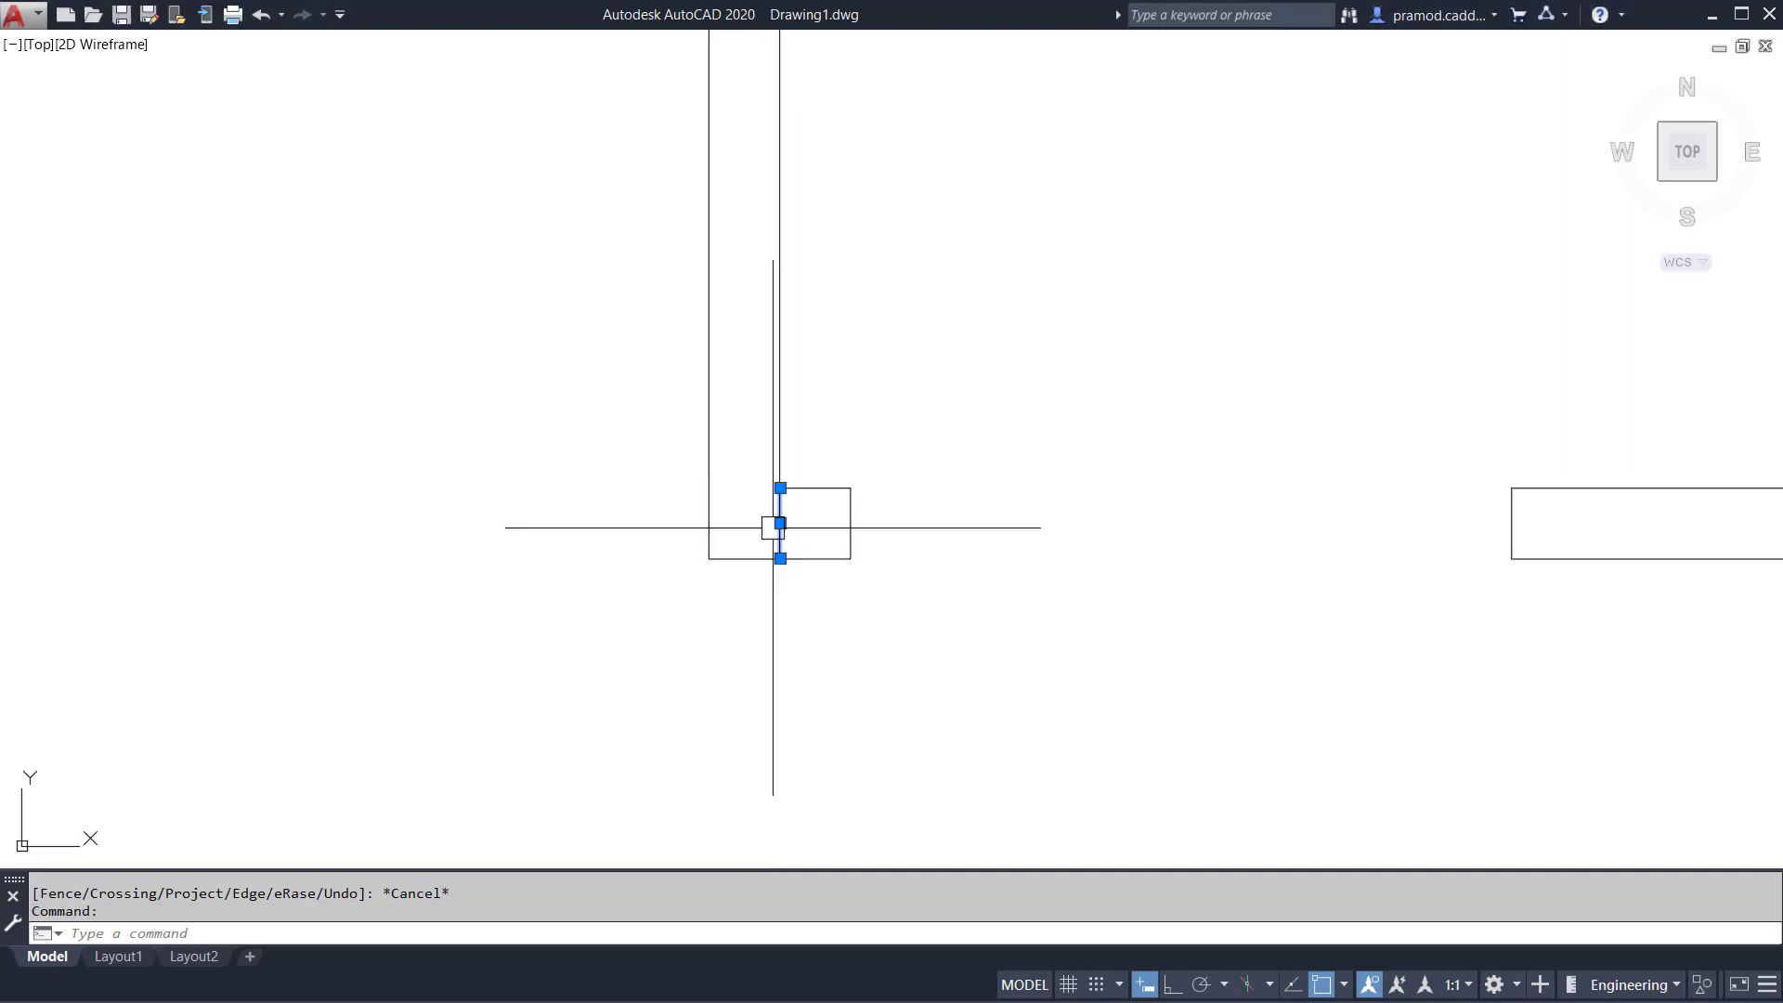
{"action": "key", "text": "Delete"}
- Measure the horizontal distance from the central room's lower-left corner to the upper-right corner of the left front room
{"action": "scroll", "coordinate": [682, 539], "scroll_direction": "down", "scroll_amount": 4}
{"action": "scroll", "coordinate": [718, 300], "scroll_direction": "up", "scroll_amount": 5}
{"action": "scroll", "coordinate": [860, 478], "scroll_direction": "down", "scroll_amount": 5}
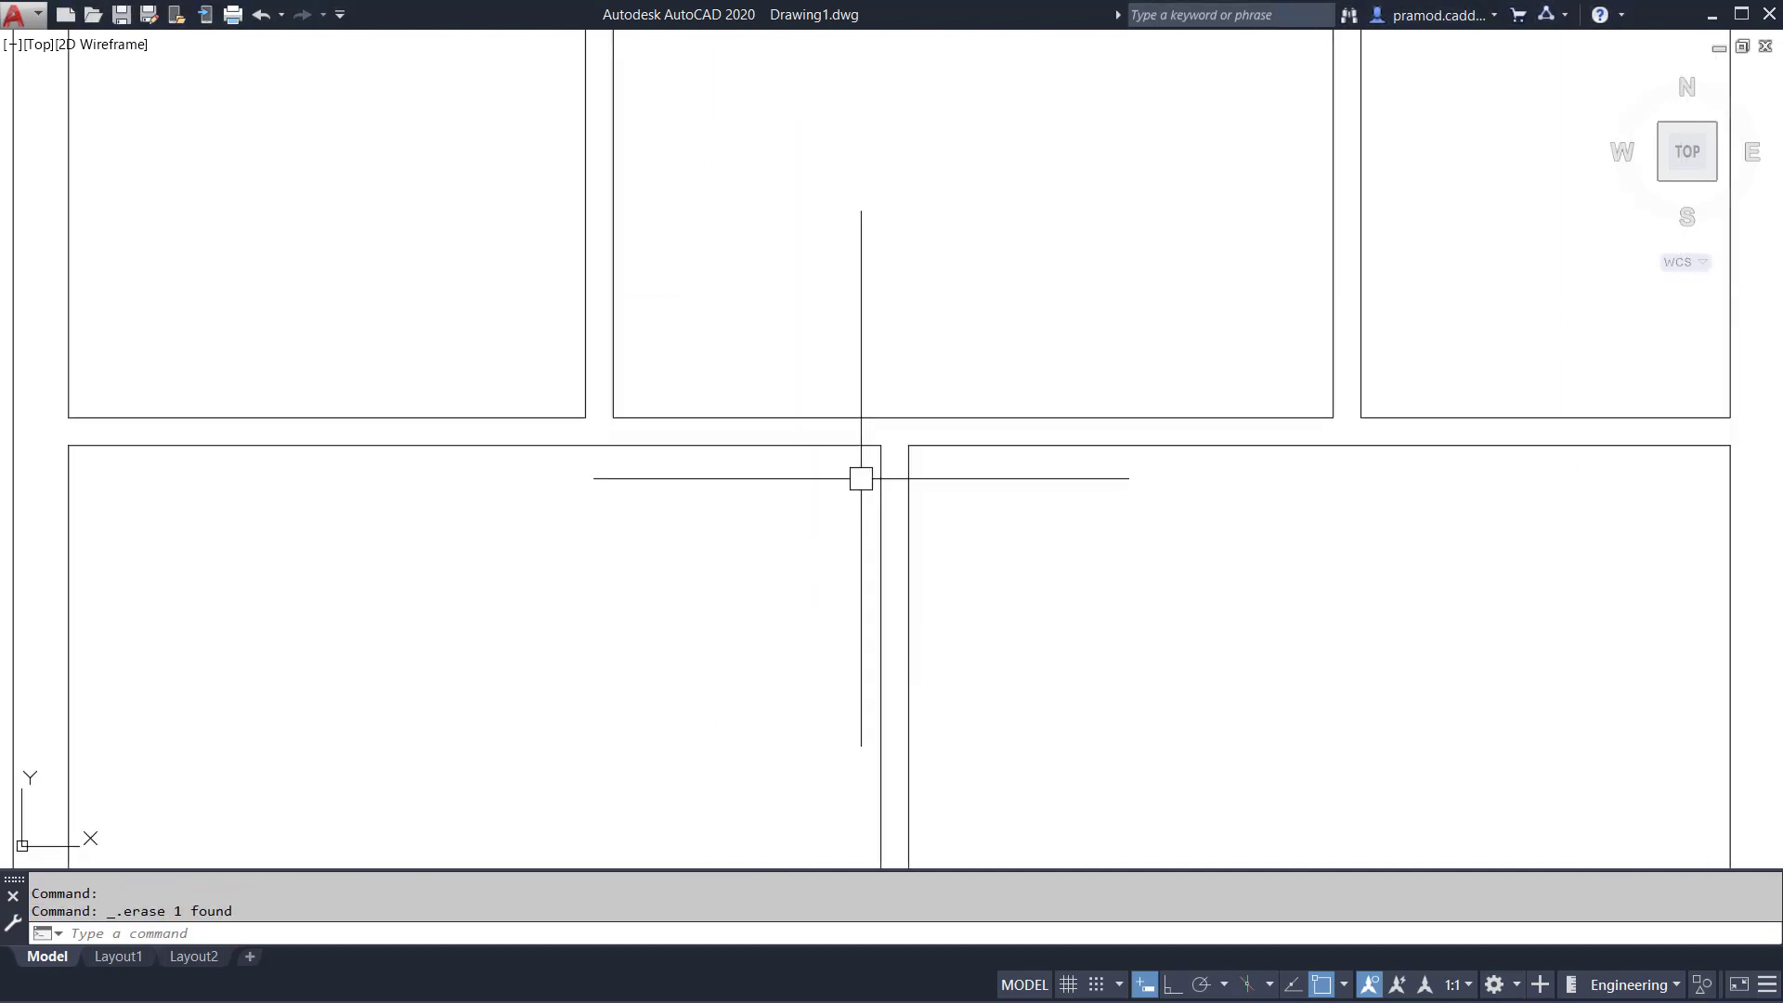
{"action": "scroll", "coordinate": [851, 438], "scroll_direction": "up", "scroll_amount": 2}
{"action": "key", "text": "Escape"}
{"action": "type", "text": "d"}
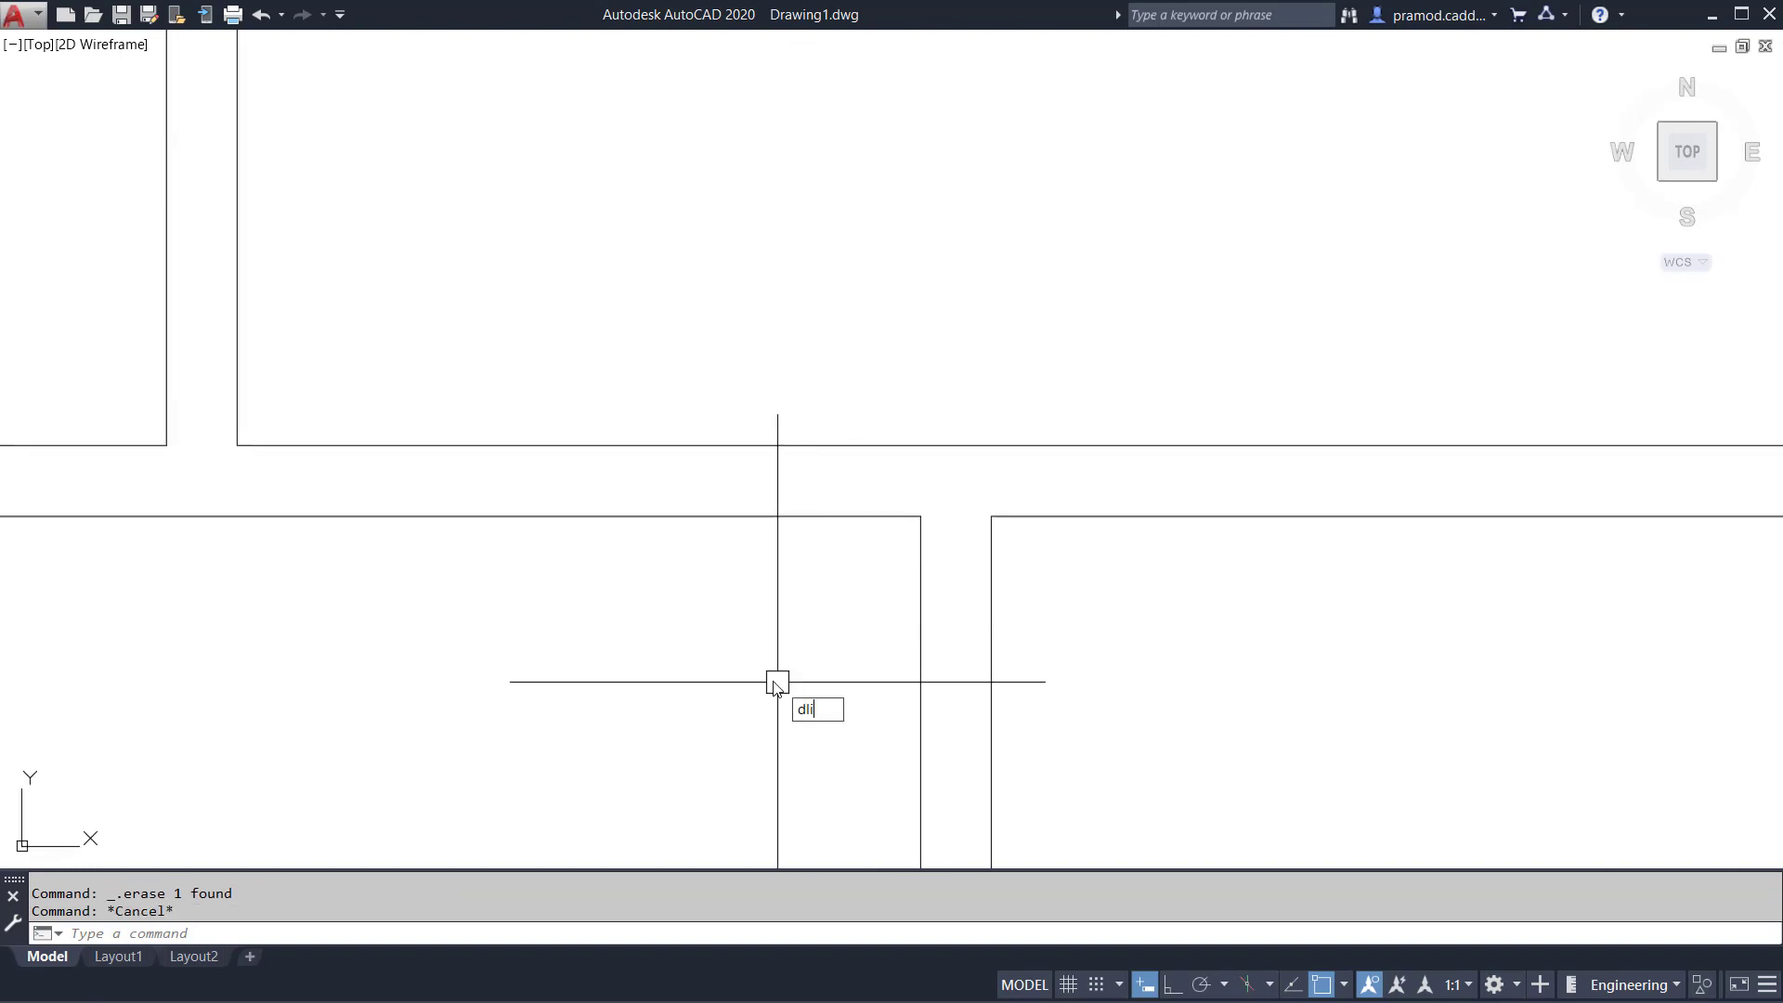
{"action": "type", "text": "li"}
{"action": "key", "text": "Return"}
{"action": "left_click", "coordinate": [237, 446]}
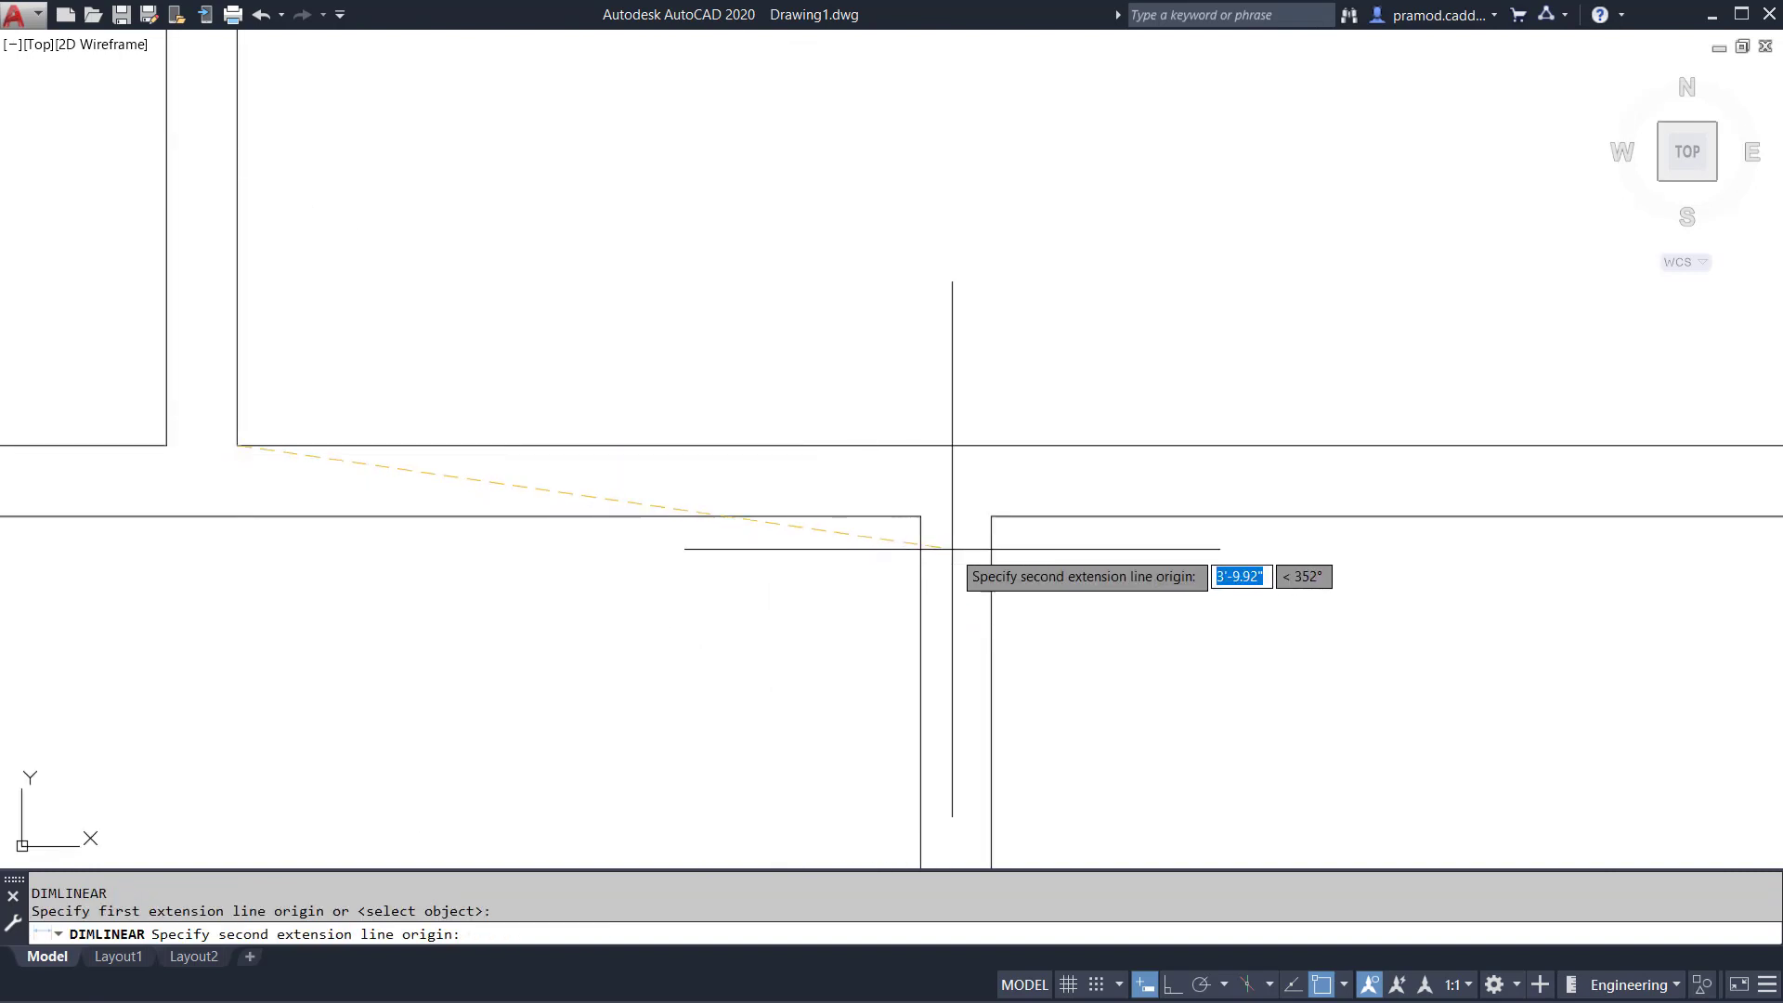
{"action": "left_click", "coordinate": [920, 516]}
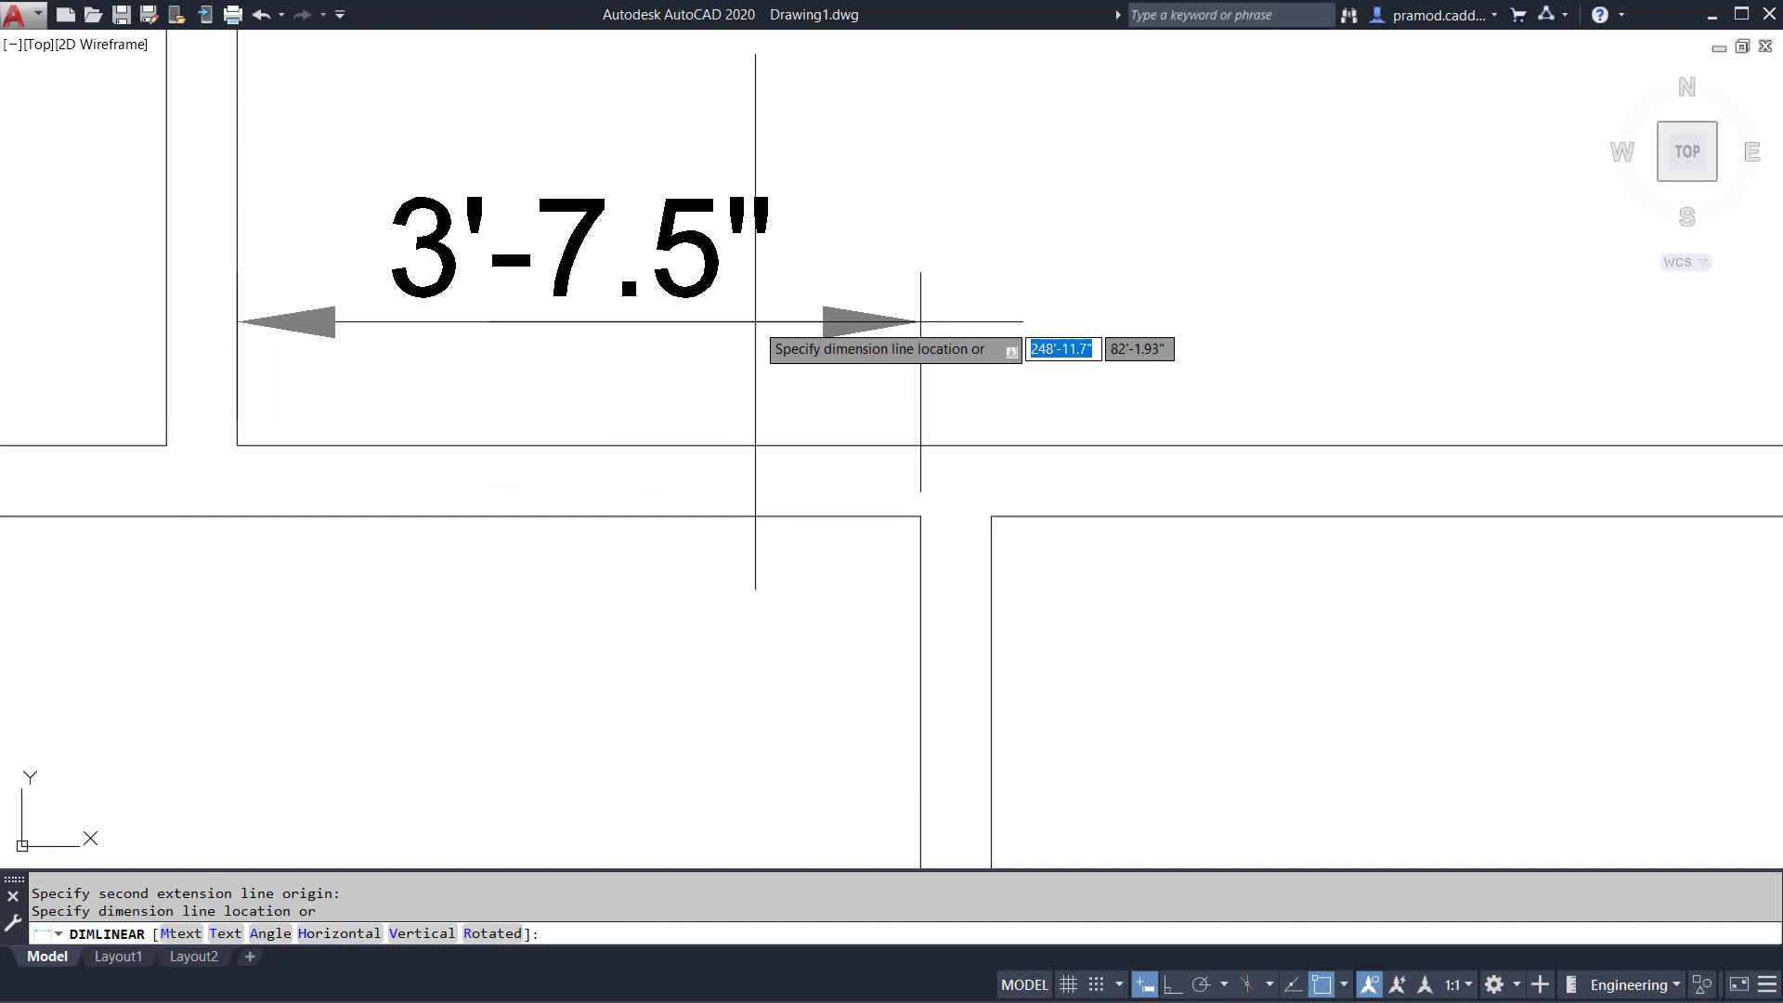
{"action": "key", "text": "Escape"}
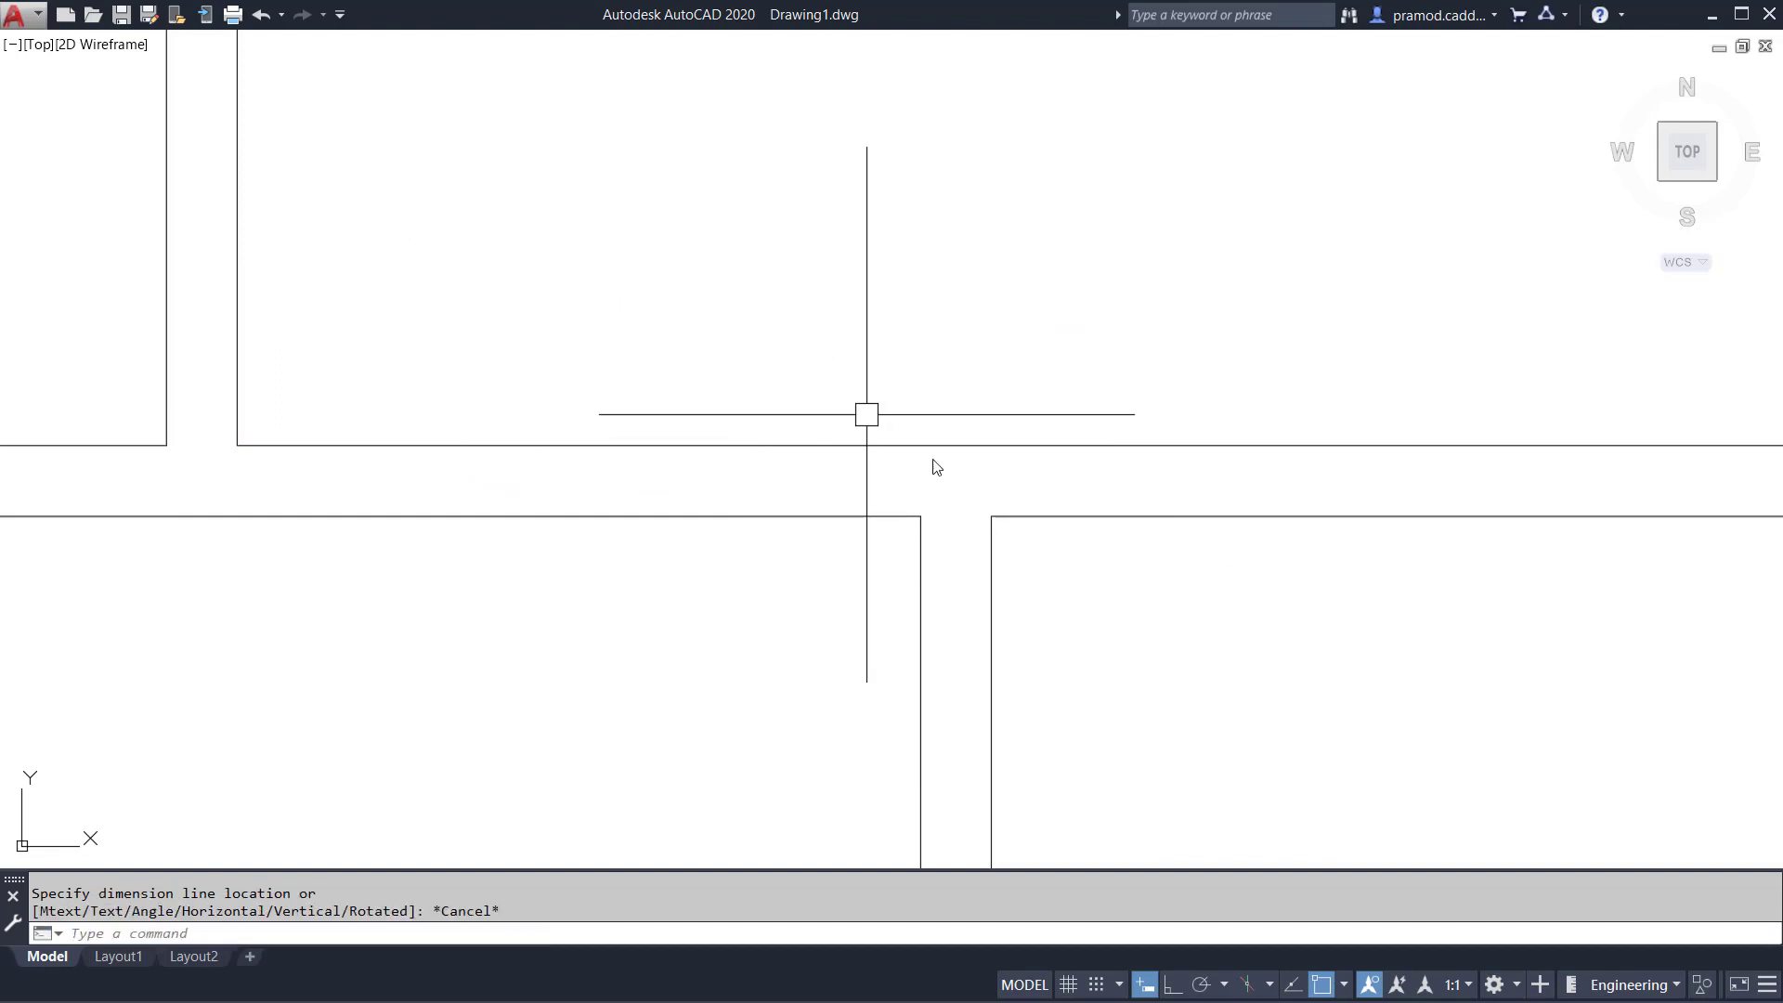
{"action": "key", "text": "Escape"}
- Draw a short line from the central room's lower-left corner straight down across the wall above the left front room
{"action": "scroll", "coordinate": [676, 481], "scroll_direction": "down", "scroll_amount": 8}
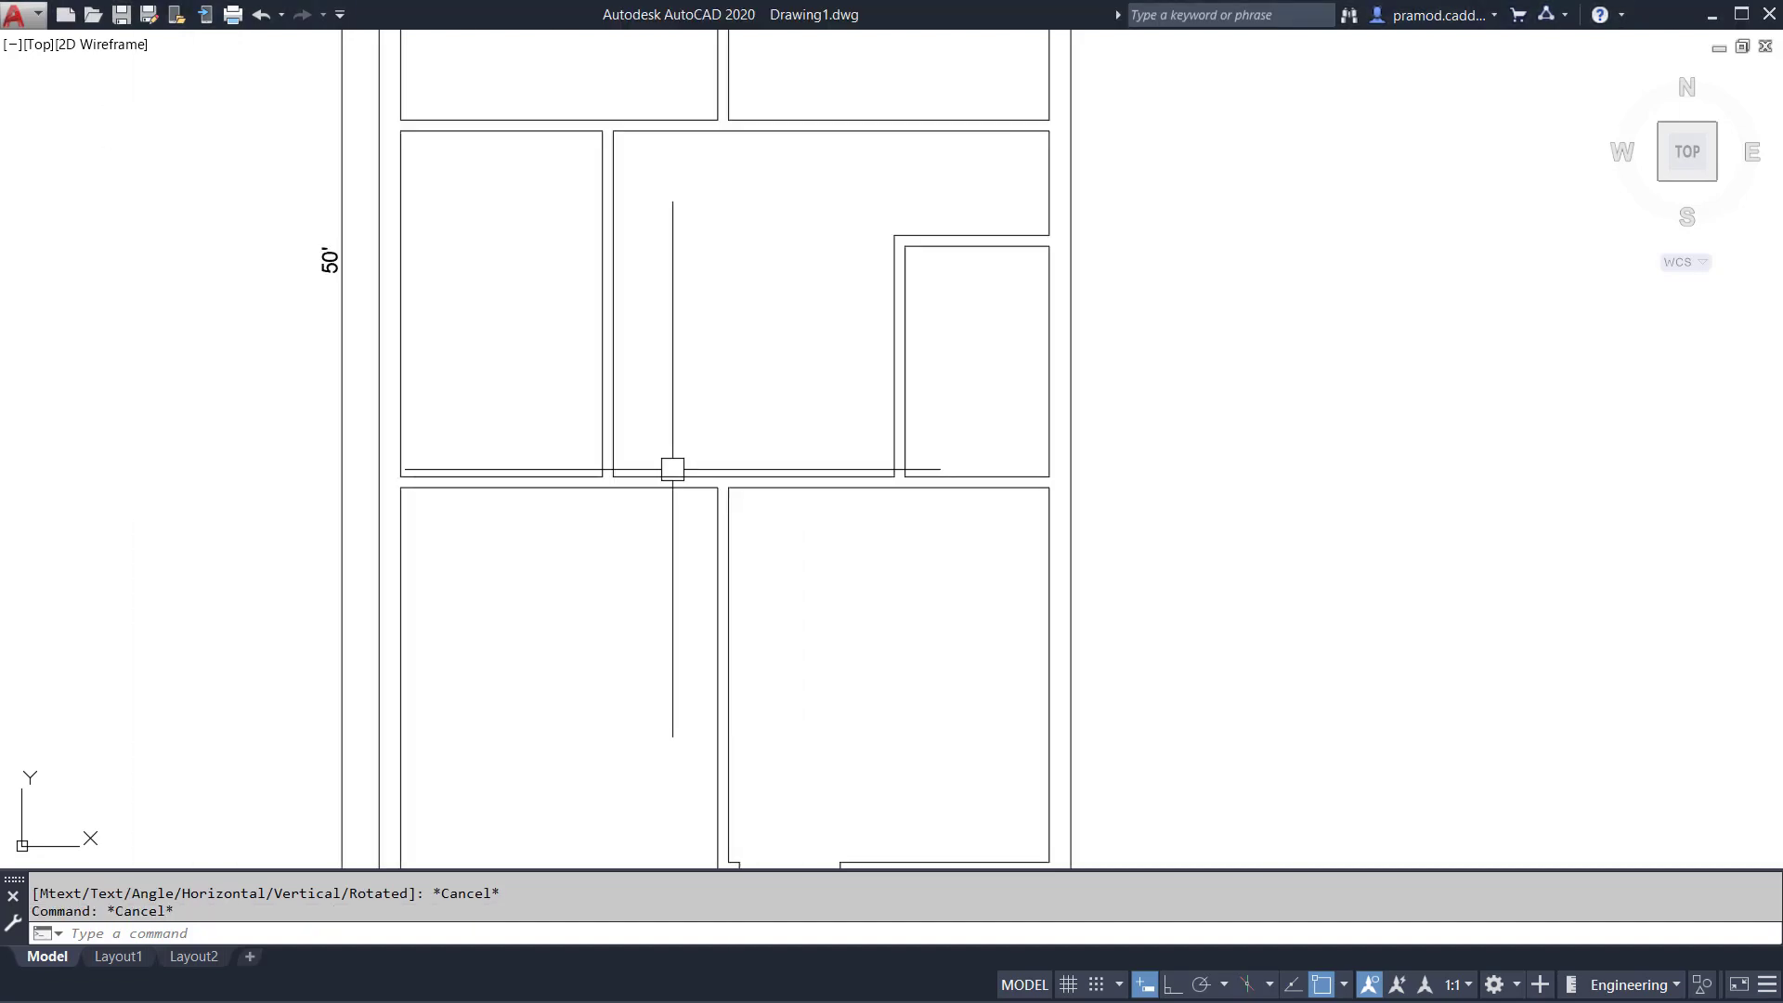
{"action": "middle_click_drag", "start_coordinate": [672, 470], "coordinate": [760, 469]}
{"action": "scroll", "coordinate": [742, 478], "scroll_direction": "up", "scroll_amount": 2}
{"action": "key", "text": "Escape"}
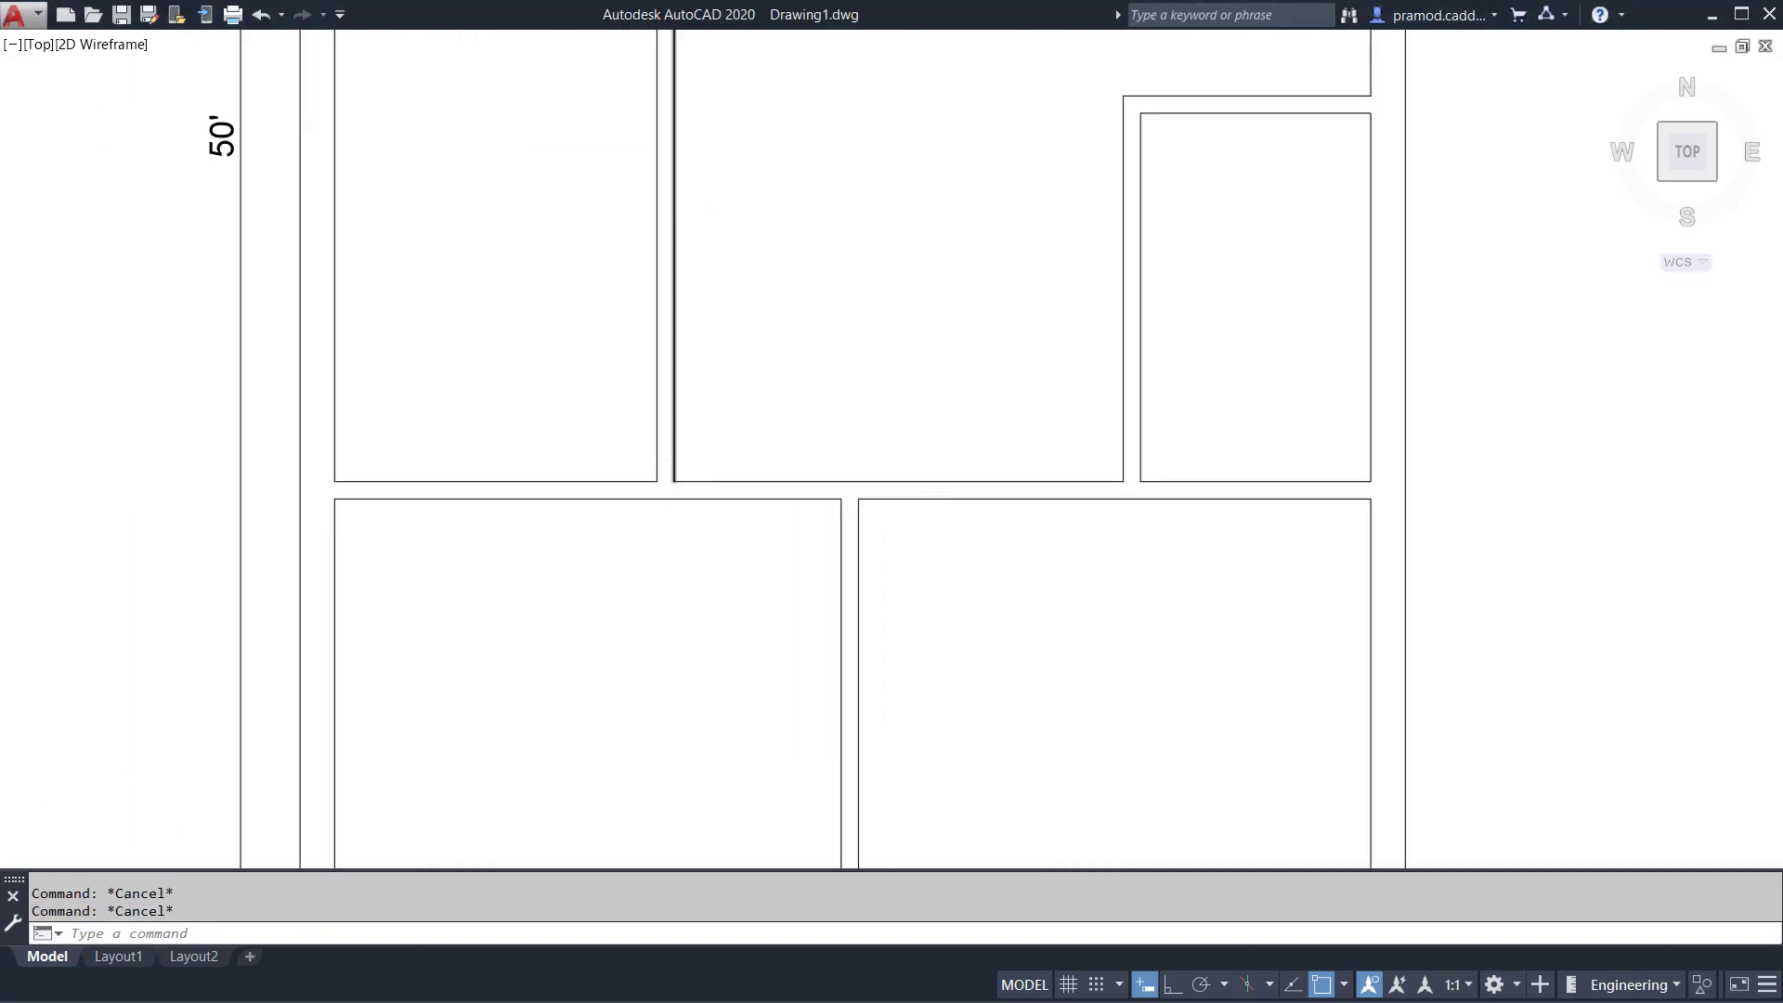
{"action": "scroll", "coordinate": [675, 492], "scroll_direction": "up", "scroll_amount": 4}
{"action": "key", "text": "BackSpace"}
{"action": "type", "text": "l"}
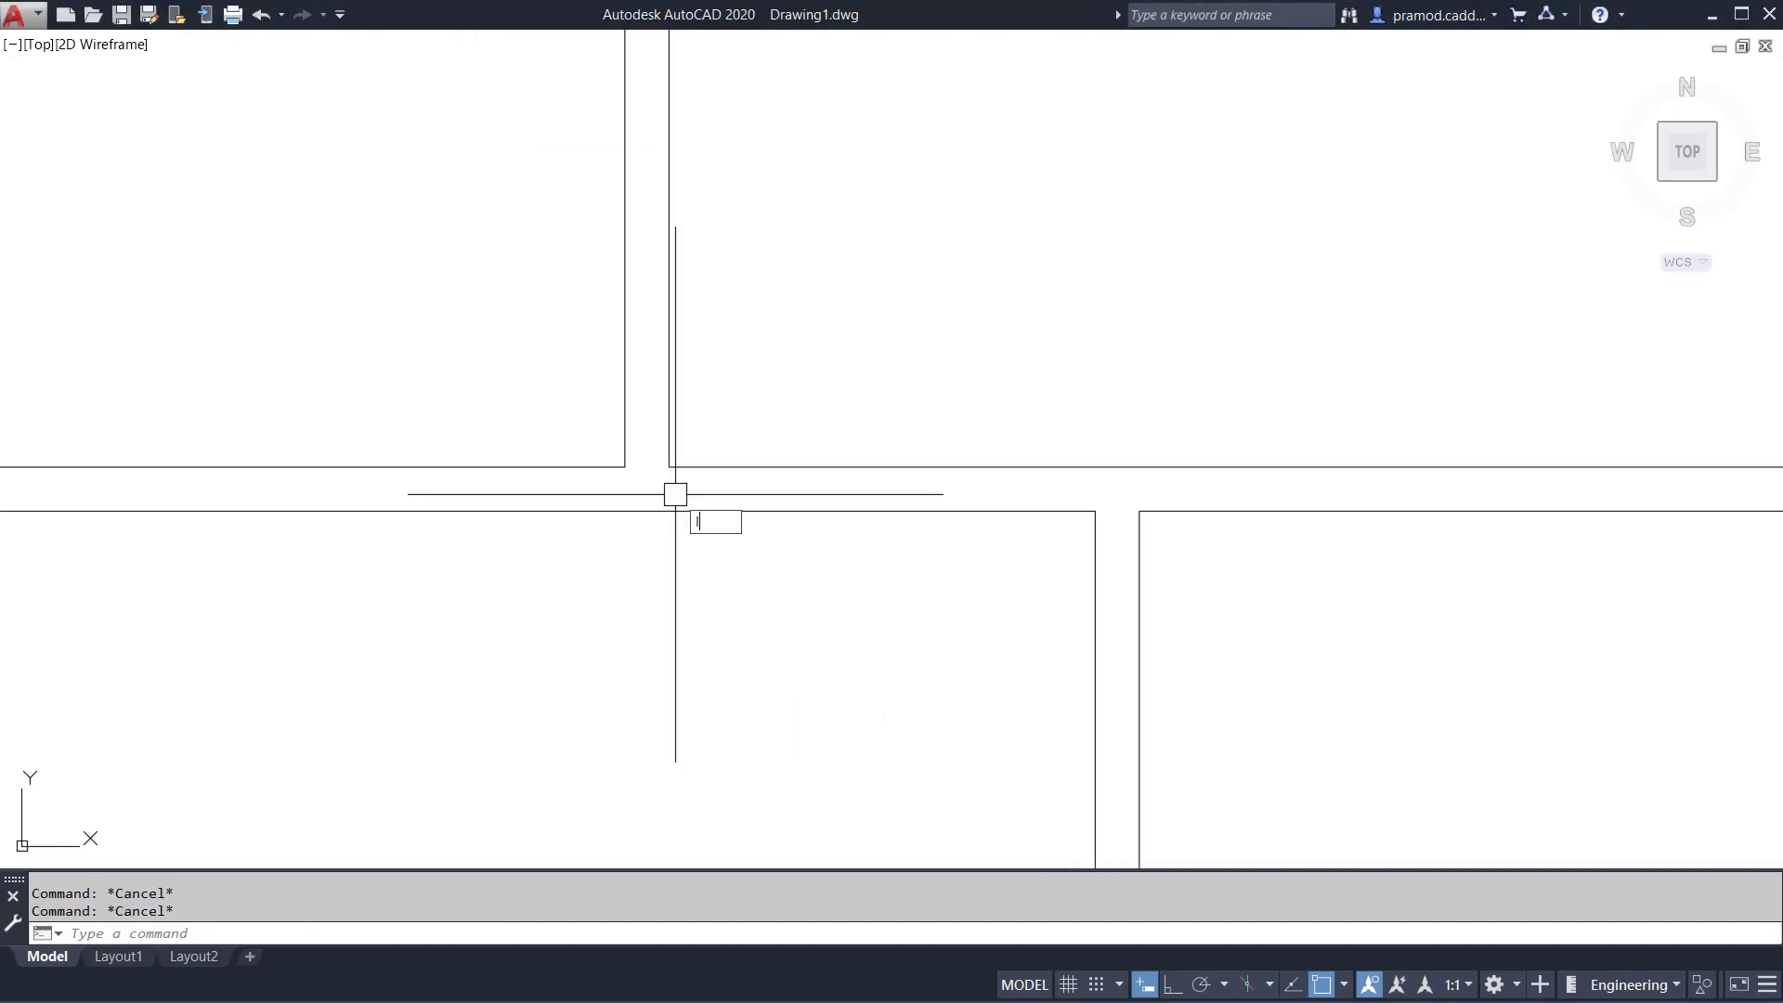
{"action": "key", "text": "Return"}
{"action": "scroll", "coordinate": [665, 452], "scroll_direction": "up", "scroll_amount": 2}
{"action": "left_click", "coordinate": [661, 522]}
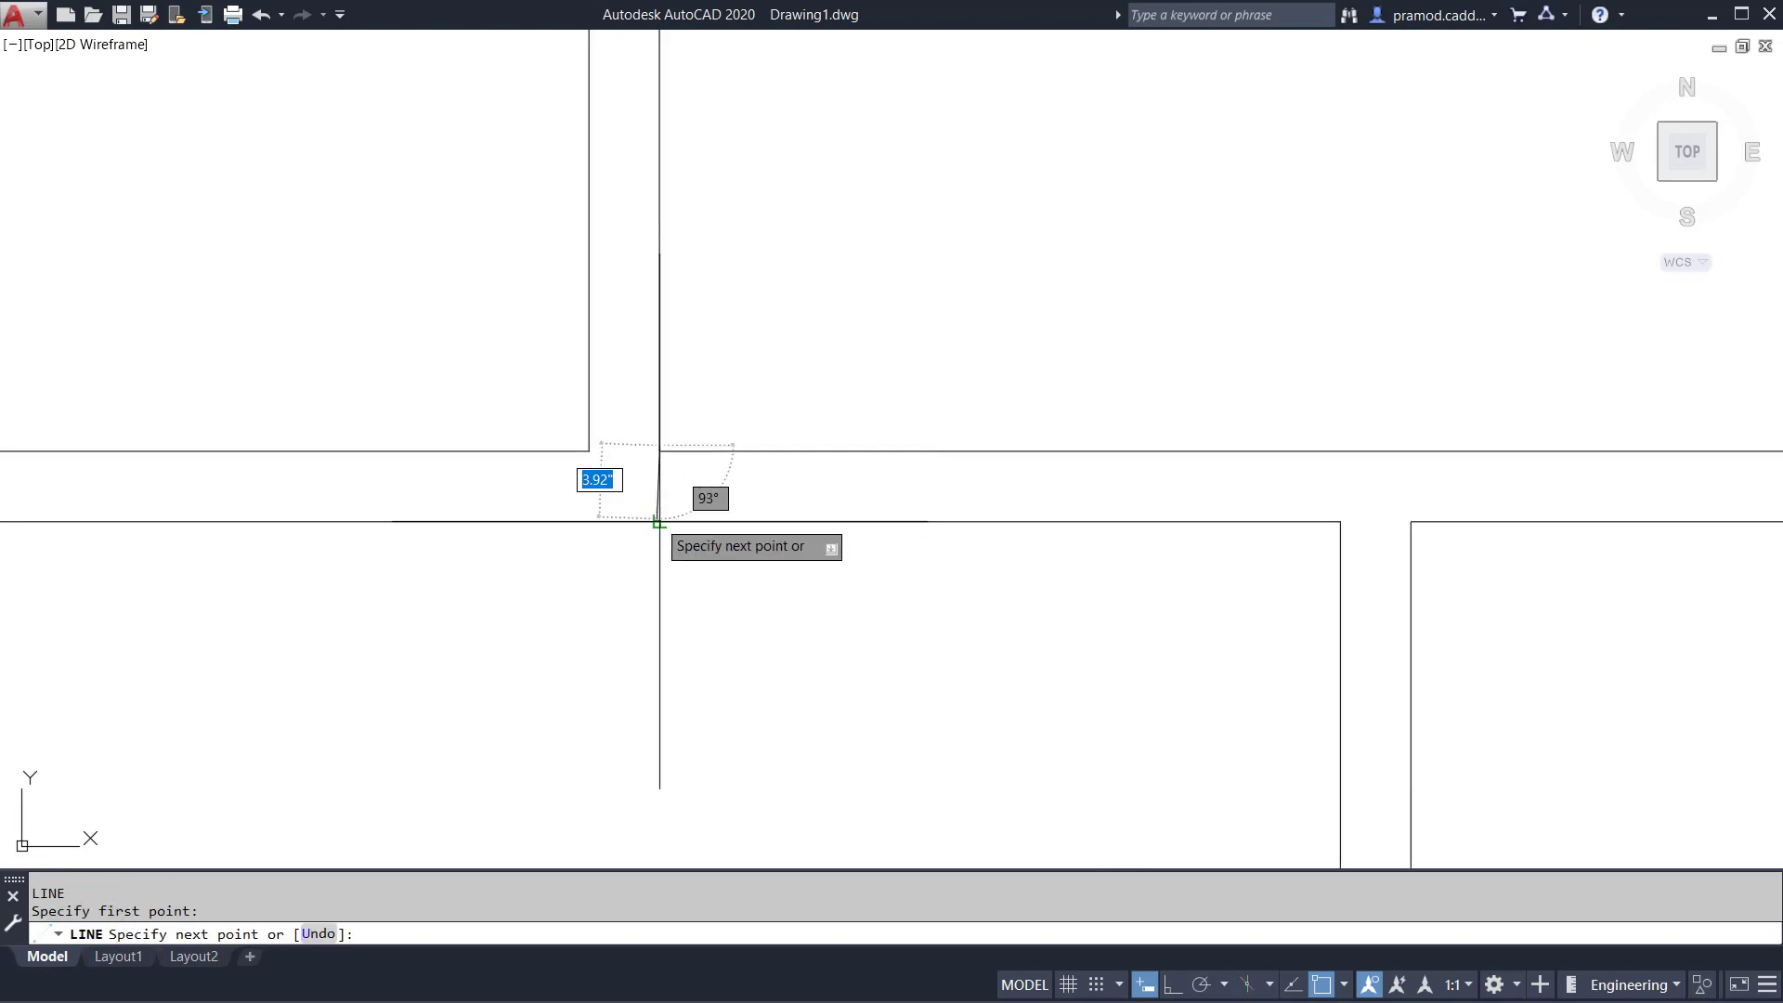
{"action": "left_click", "coordinate": [661, 523]}
{"action": "key", "text": "Escape"}
{"action": "key", "text": "Escape"}
{"action": "key", "text": "Escape"}
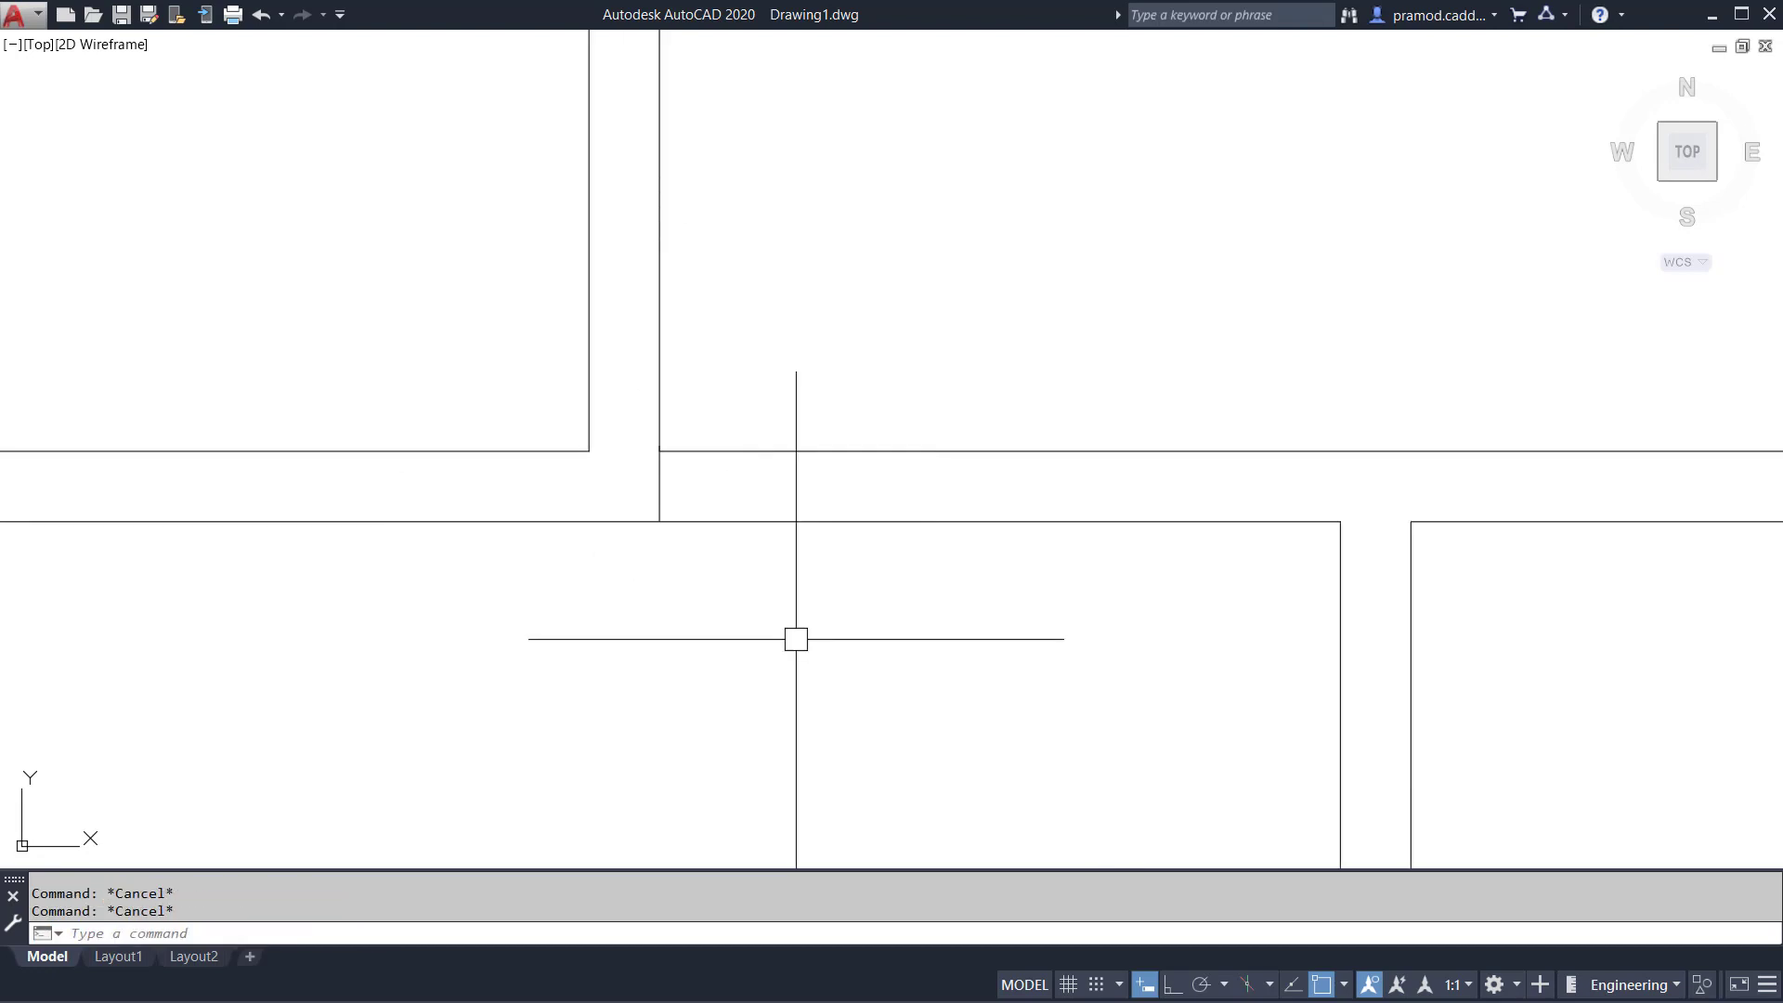
- Offset the short line 4.5" to the right to mark the near side of the central room's door opening
{"action": "type", "text": "i"}
{"action": "key", "text": "Escape"}
{"action": "type", "text": "o"}
{"action": "key", "text": "Return"}
{"action": "type", "text": "4"}
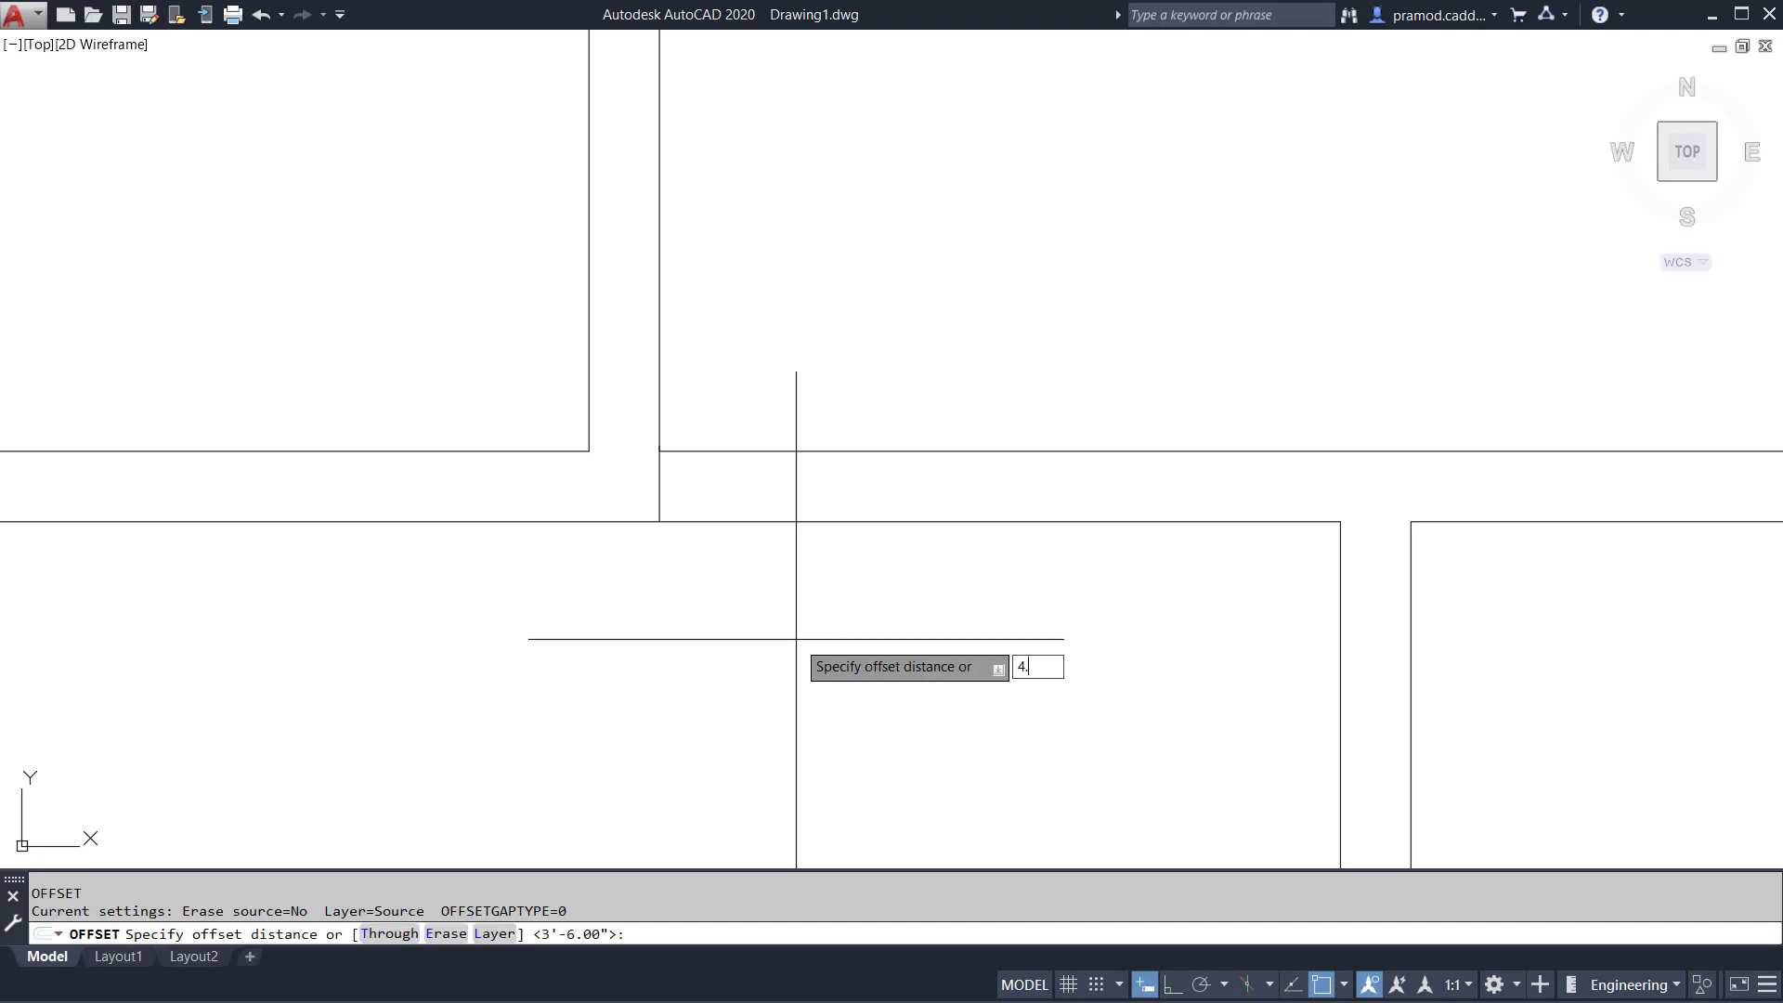
{"action": "type", "text": ".5"}
{"action": "key", "text": "Return"}
{"action": "left_click", "coordinate": [661, 506]}
{"action": "left_click", "coordinate": [899, 492]}
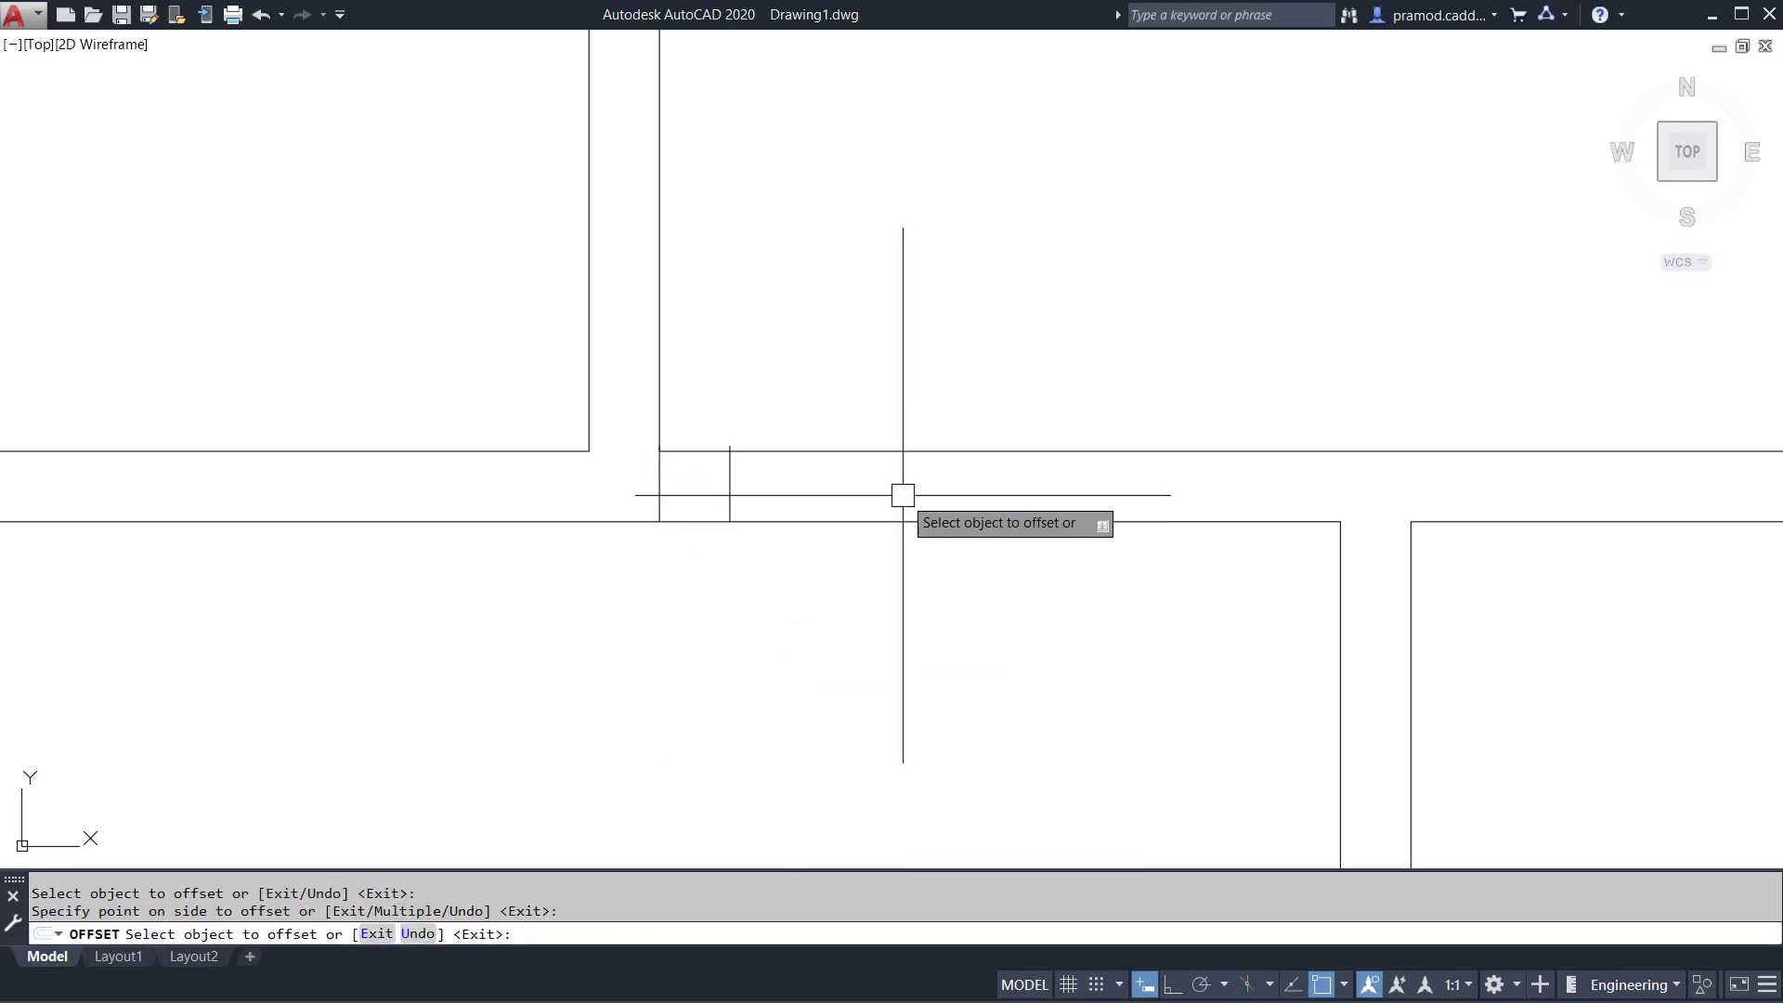
{"action": "key", "text": "Escape"}
{"action": "key", "text": "Escape"}
- Measure the horizontal distance from the new door-side line to the left front room's upper-right corner
{"action": "type", "text": "dli"}
{"action": "key", "text": "Return"}
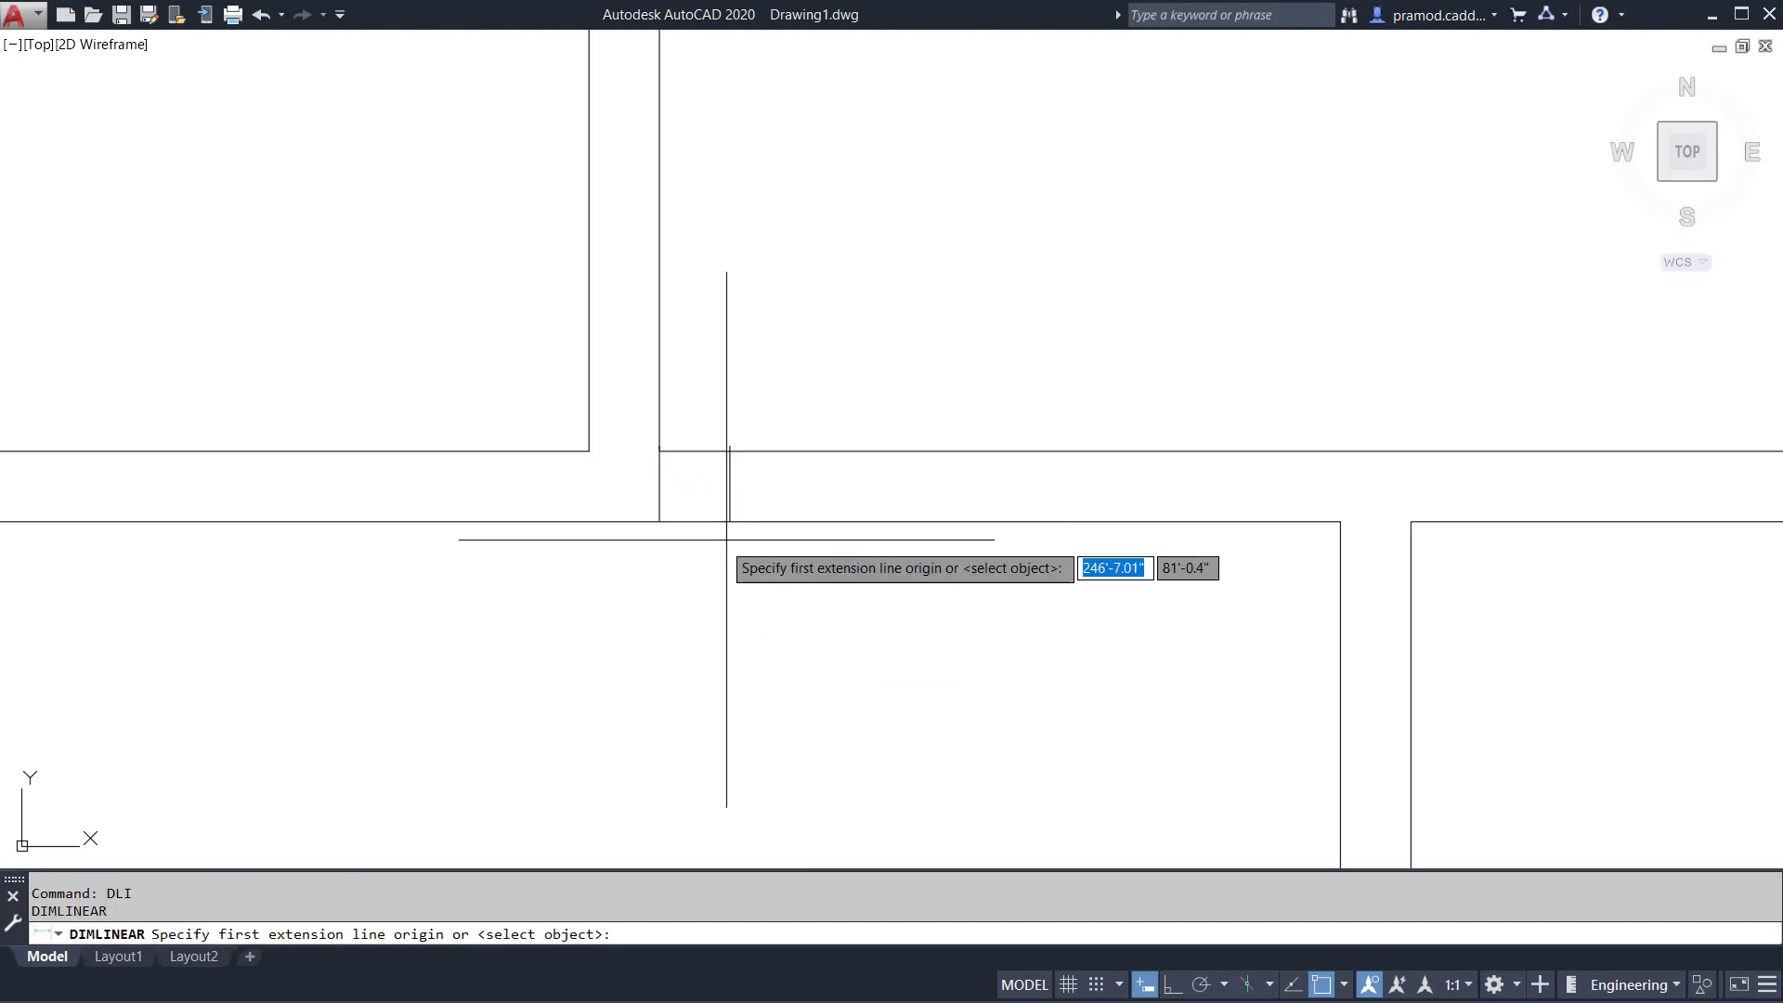
{"action": "left_click", "coordinate": [730, 521]}
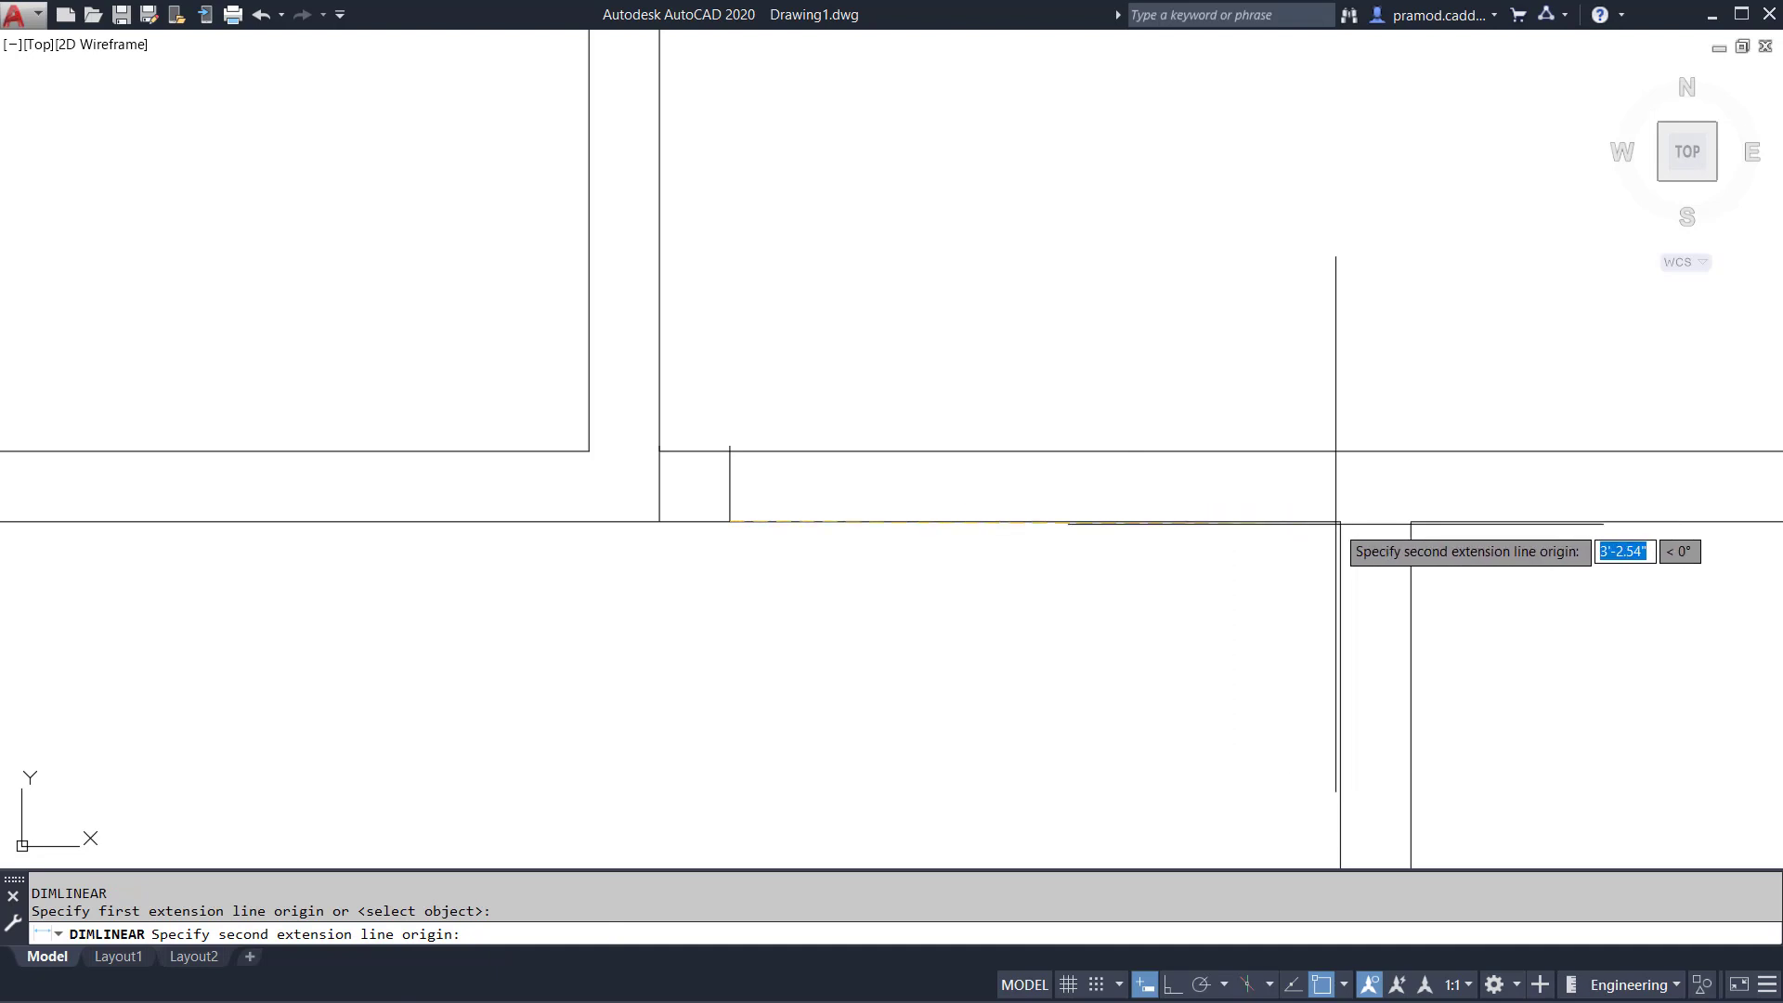
{"action": "left_click", "coordinate": [1340, 522]}
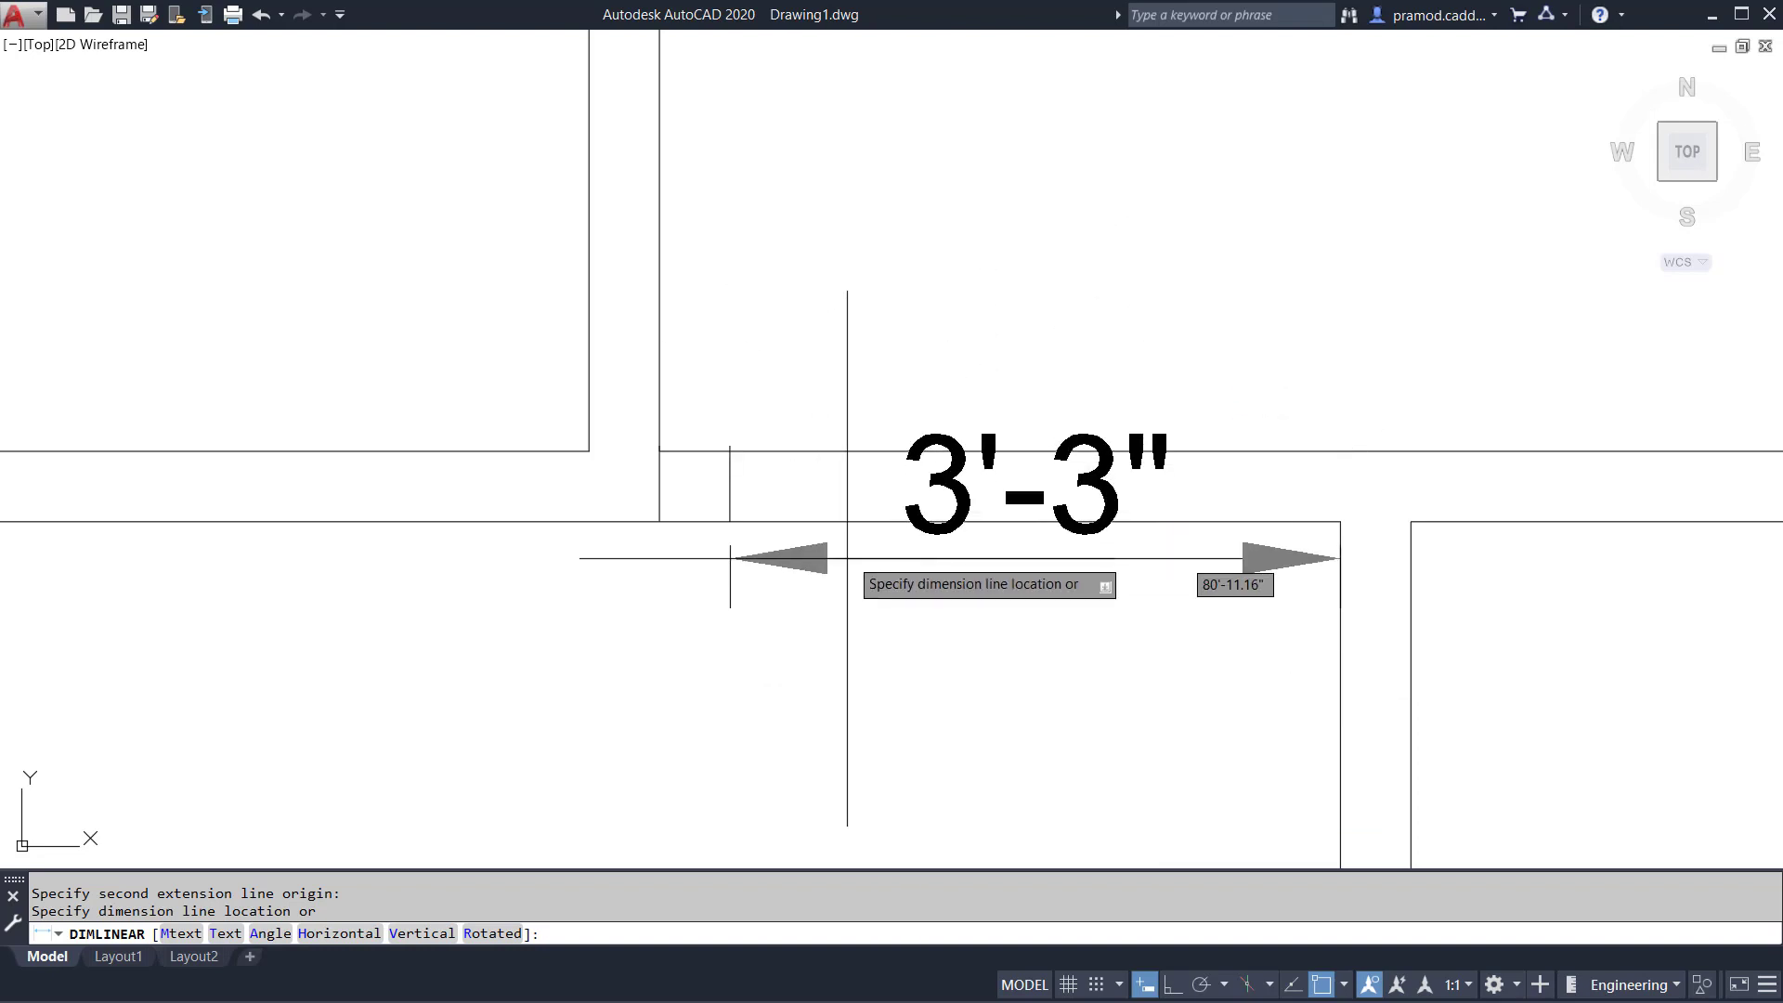
{"action": "key", "text": "Escape"}
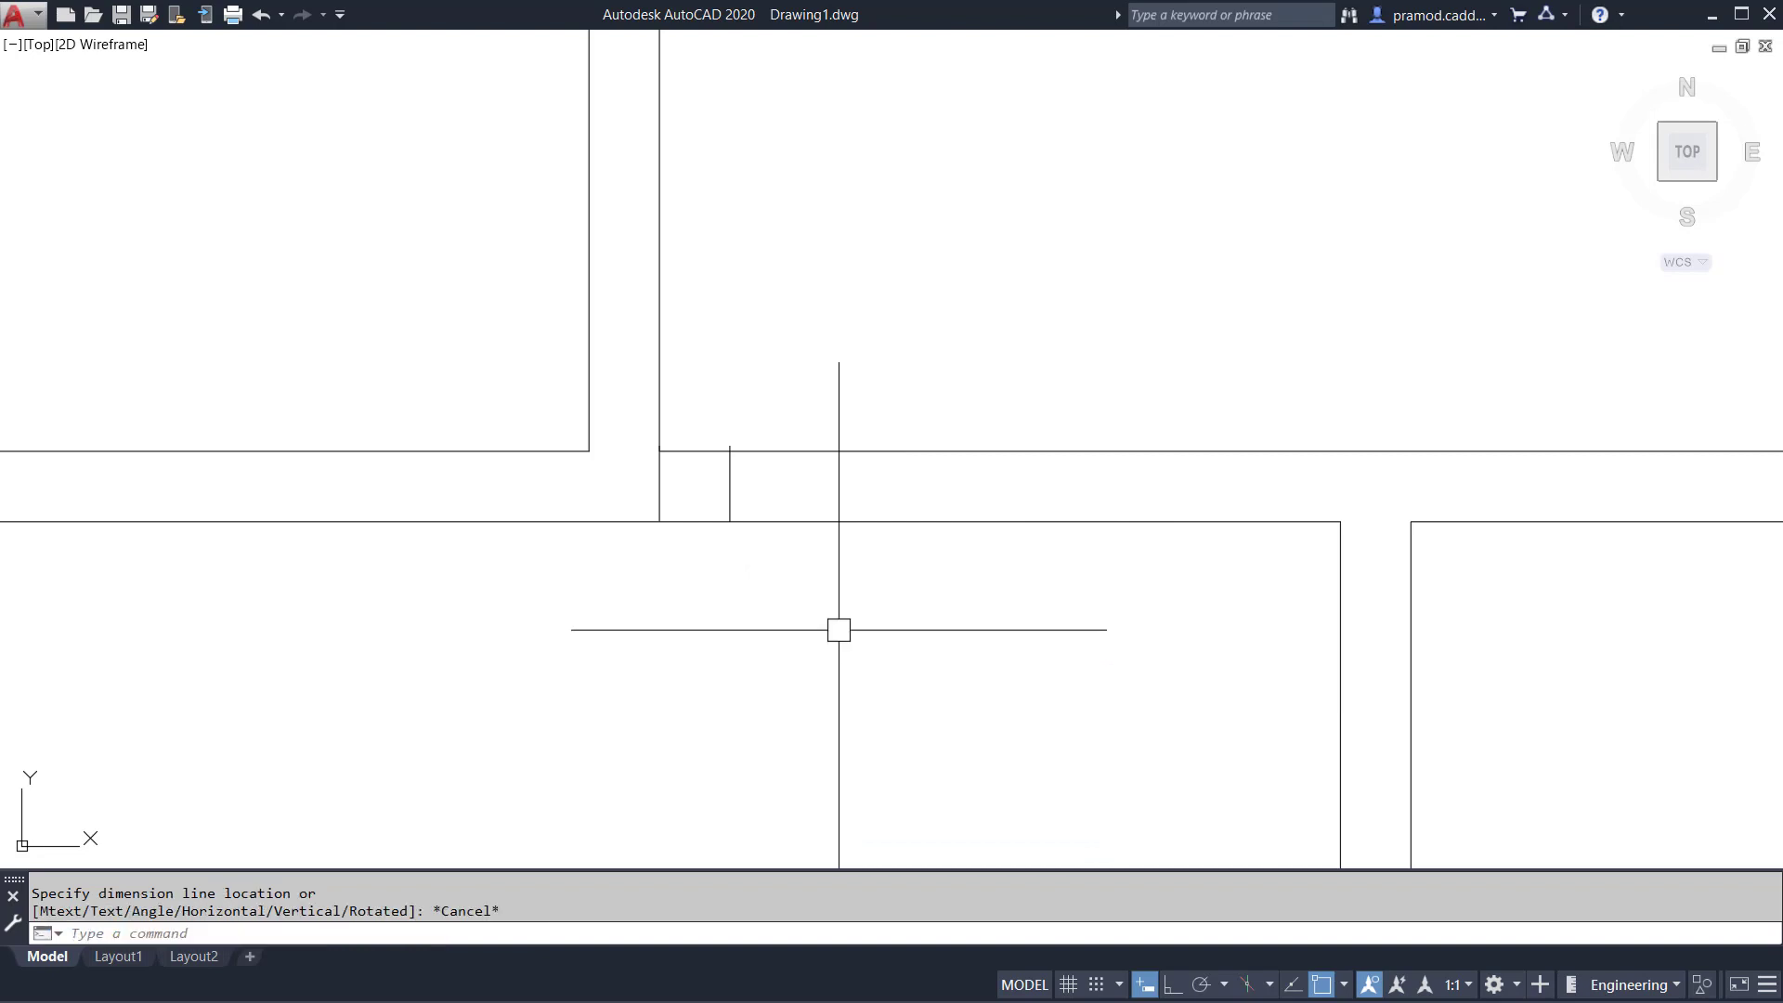
{"action": "key", "text": "Escape"}
{"action": "scroll", "coordinate": [838, 629], "scroll_direction": "down", "scroll_amount": 5}
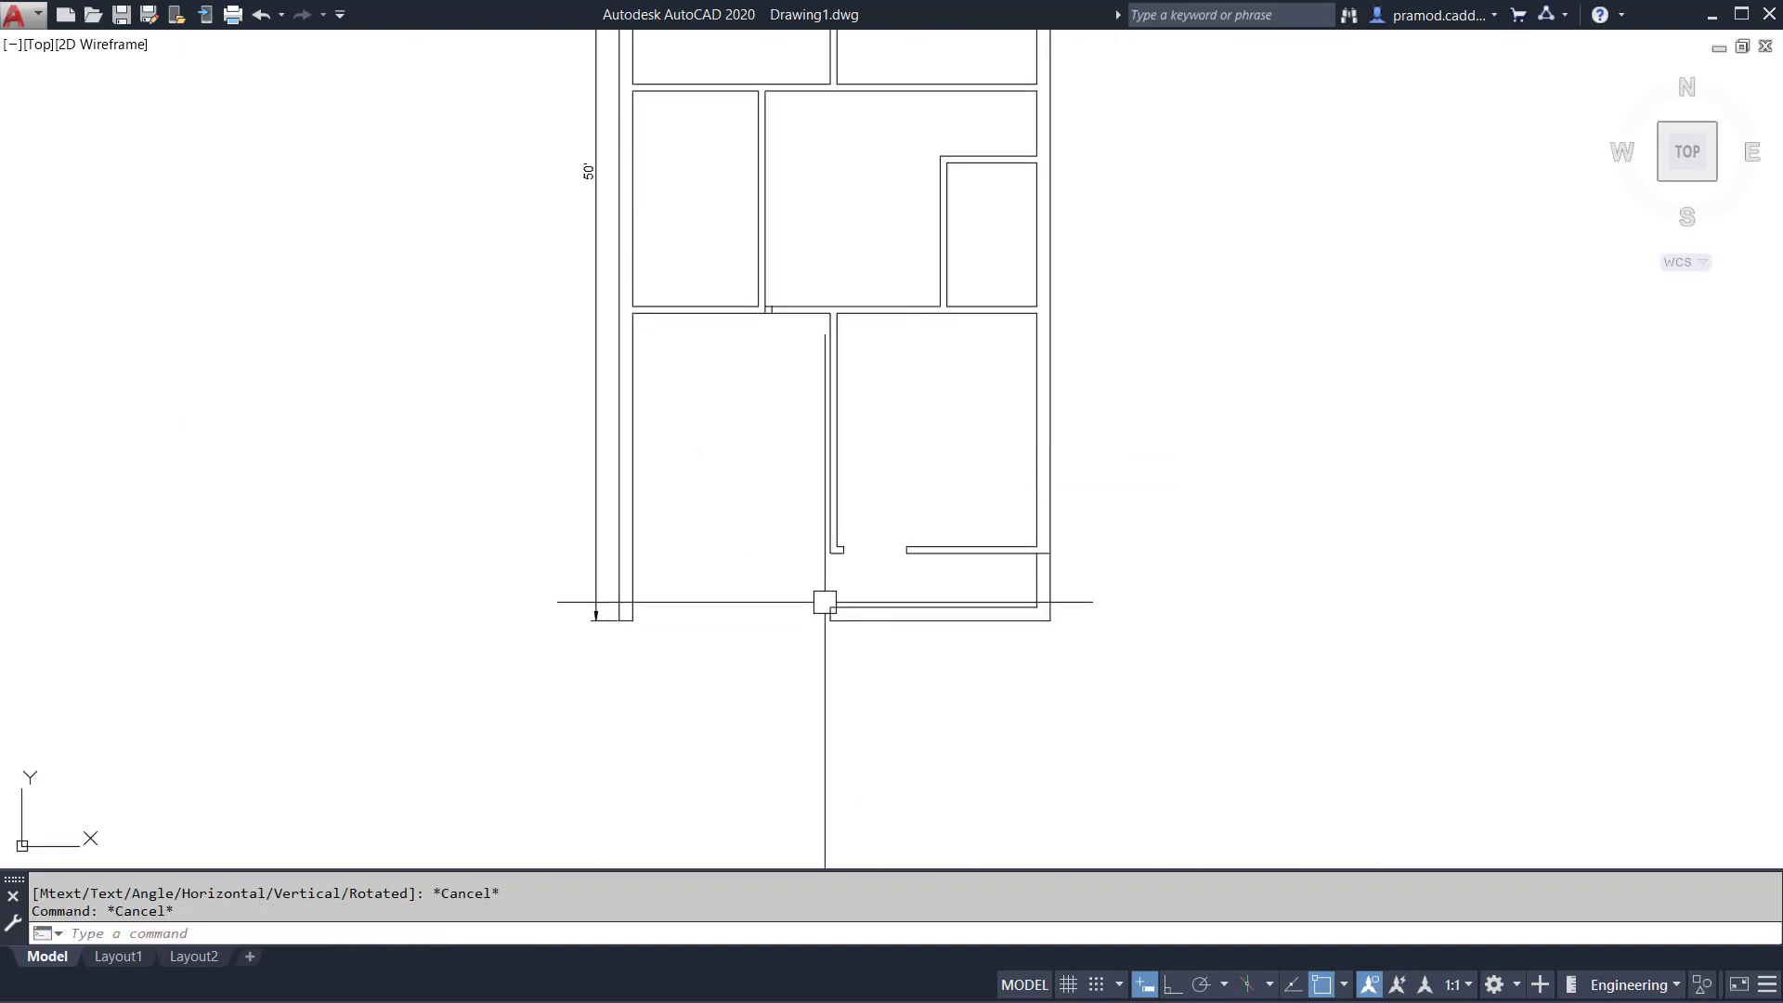
{"action": "left_click", "coordinate": [793, 561]}
{"action": "key", "text": "Escape"}
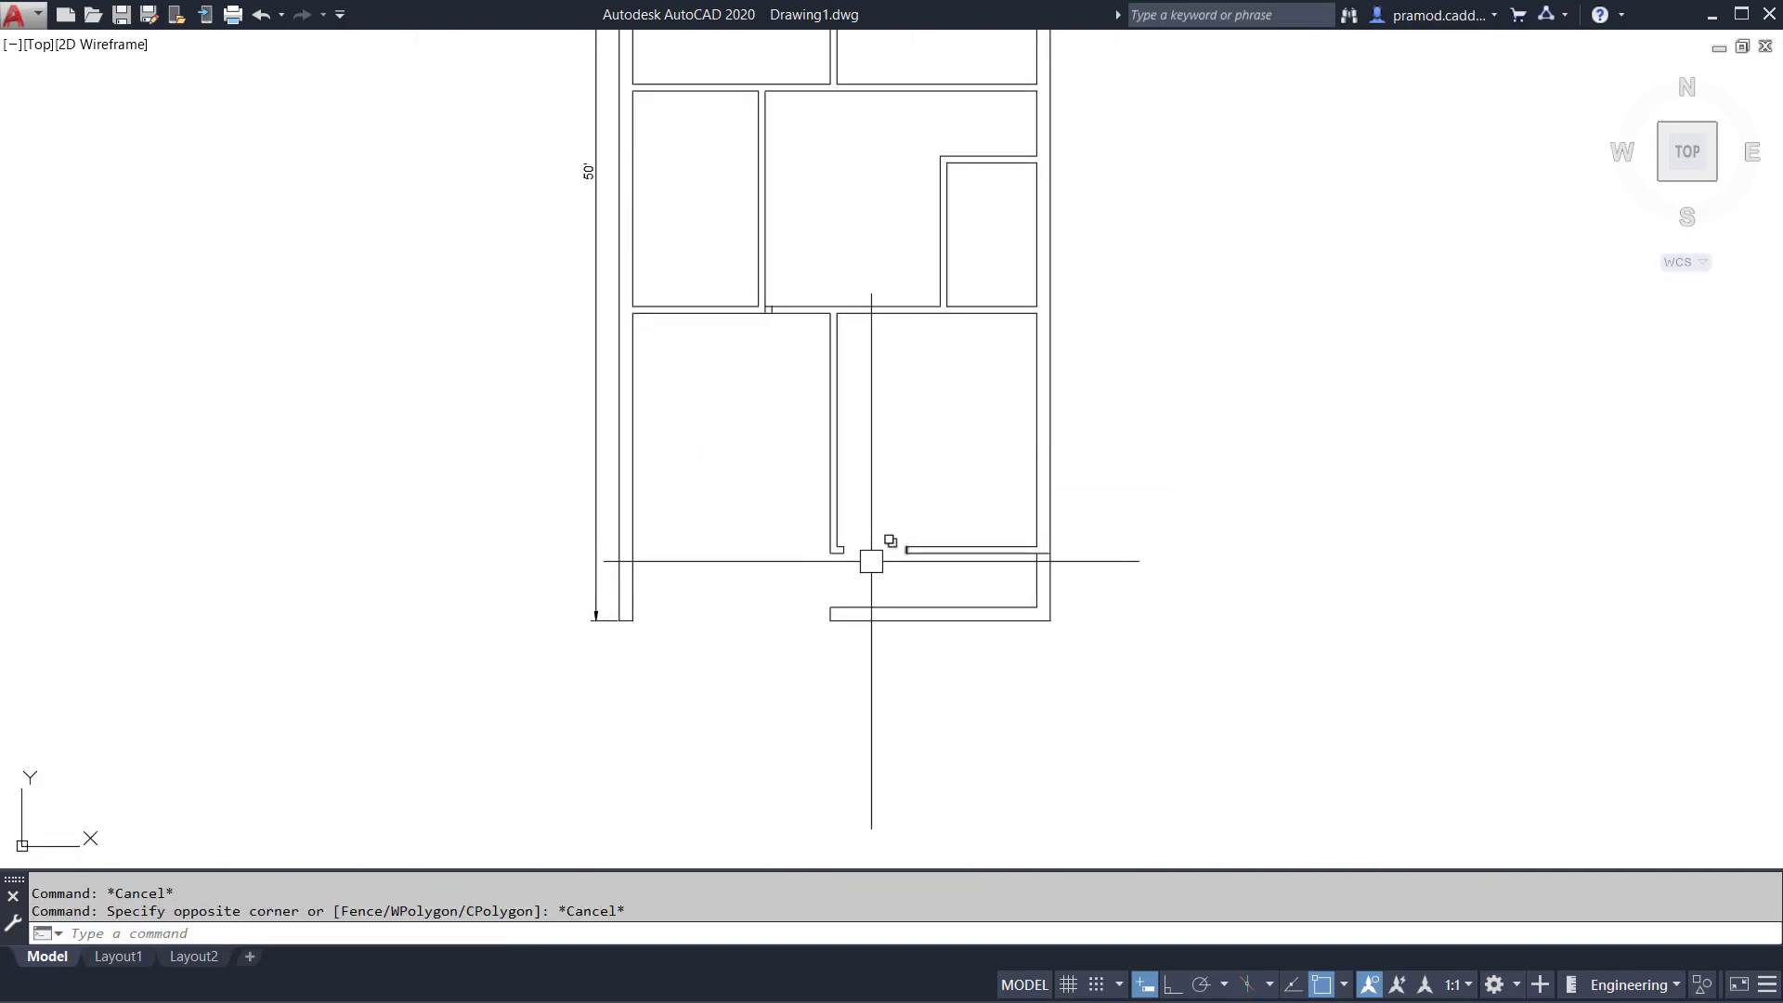
{"action": "left_click", "coordinate": [1749, 13]}
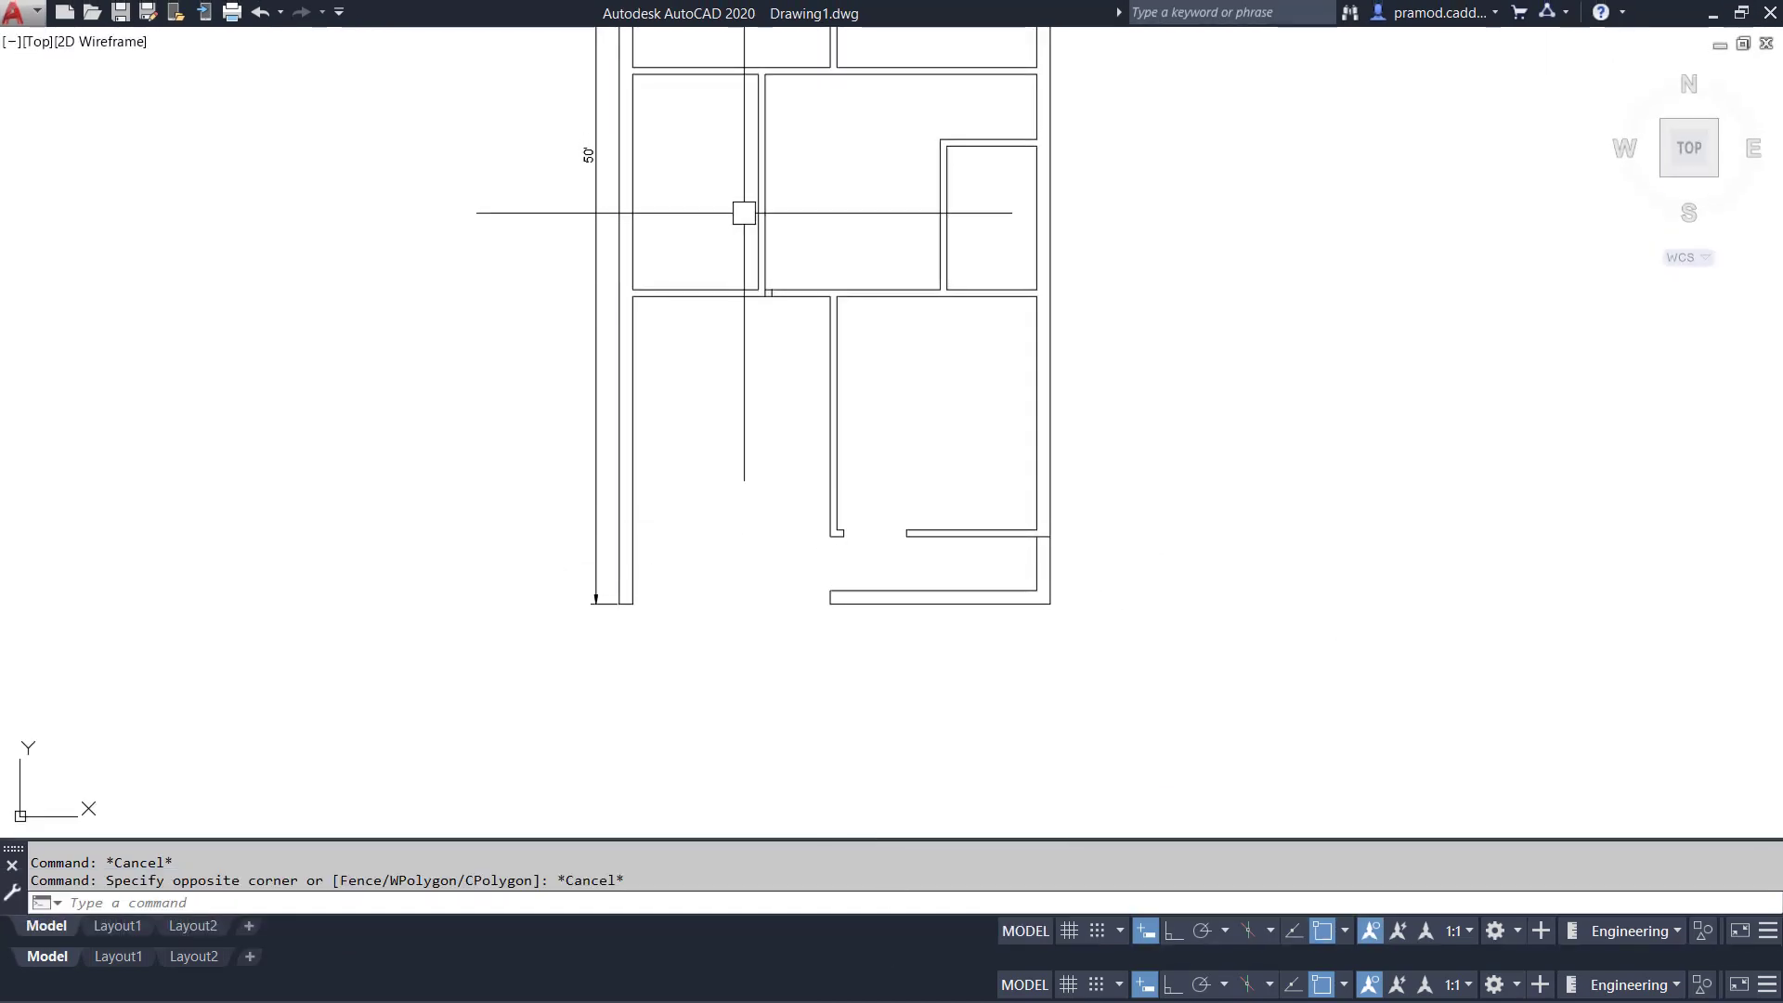
- Offset the central room's door-side line 3'3" to the right to mark the far side of the opening
{"action": "scroll", "coordinate": [744, 212], "scroll_direction": "up", "scroll_amount": 8}
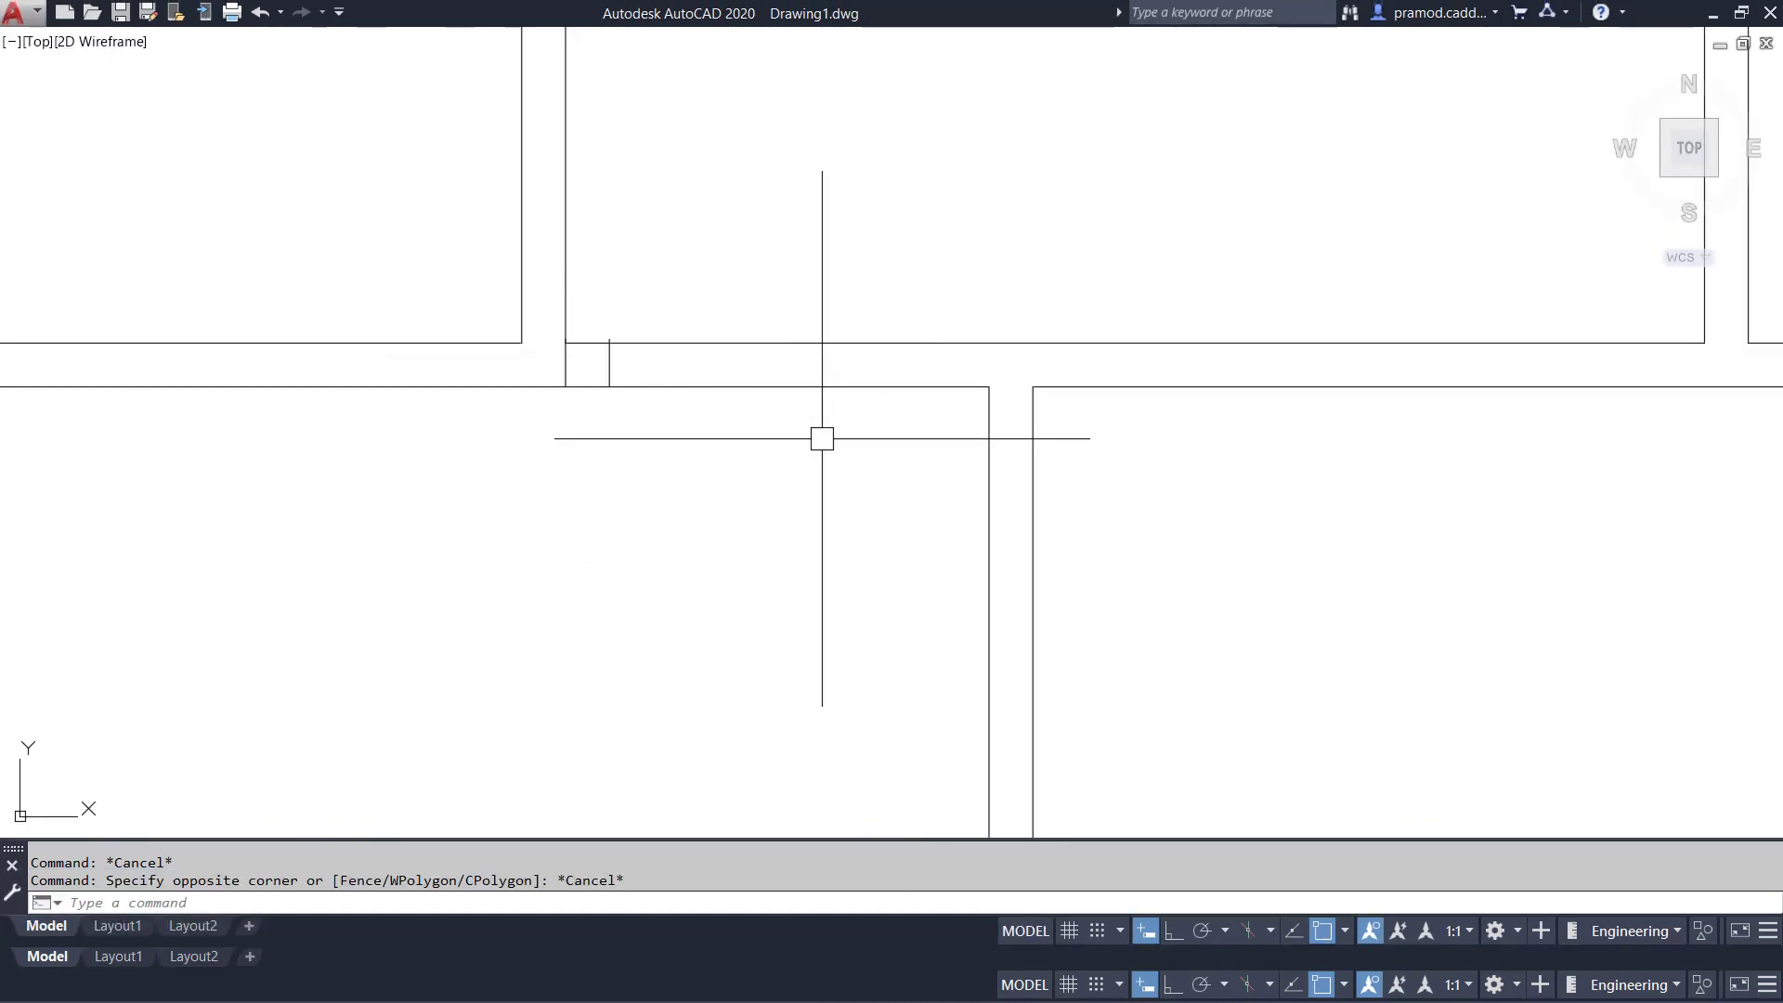
{"action": "key", "text": "Escape"}
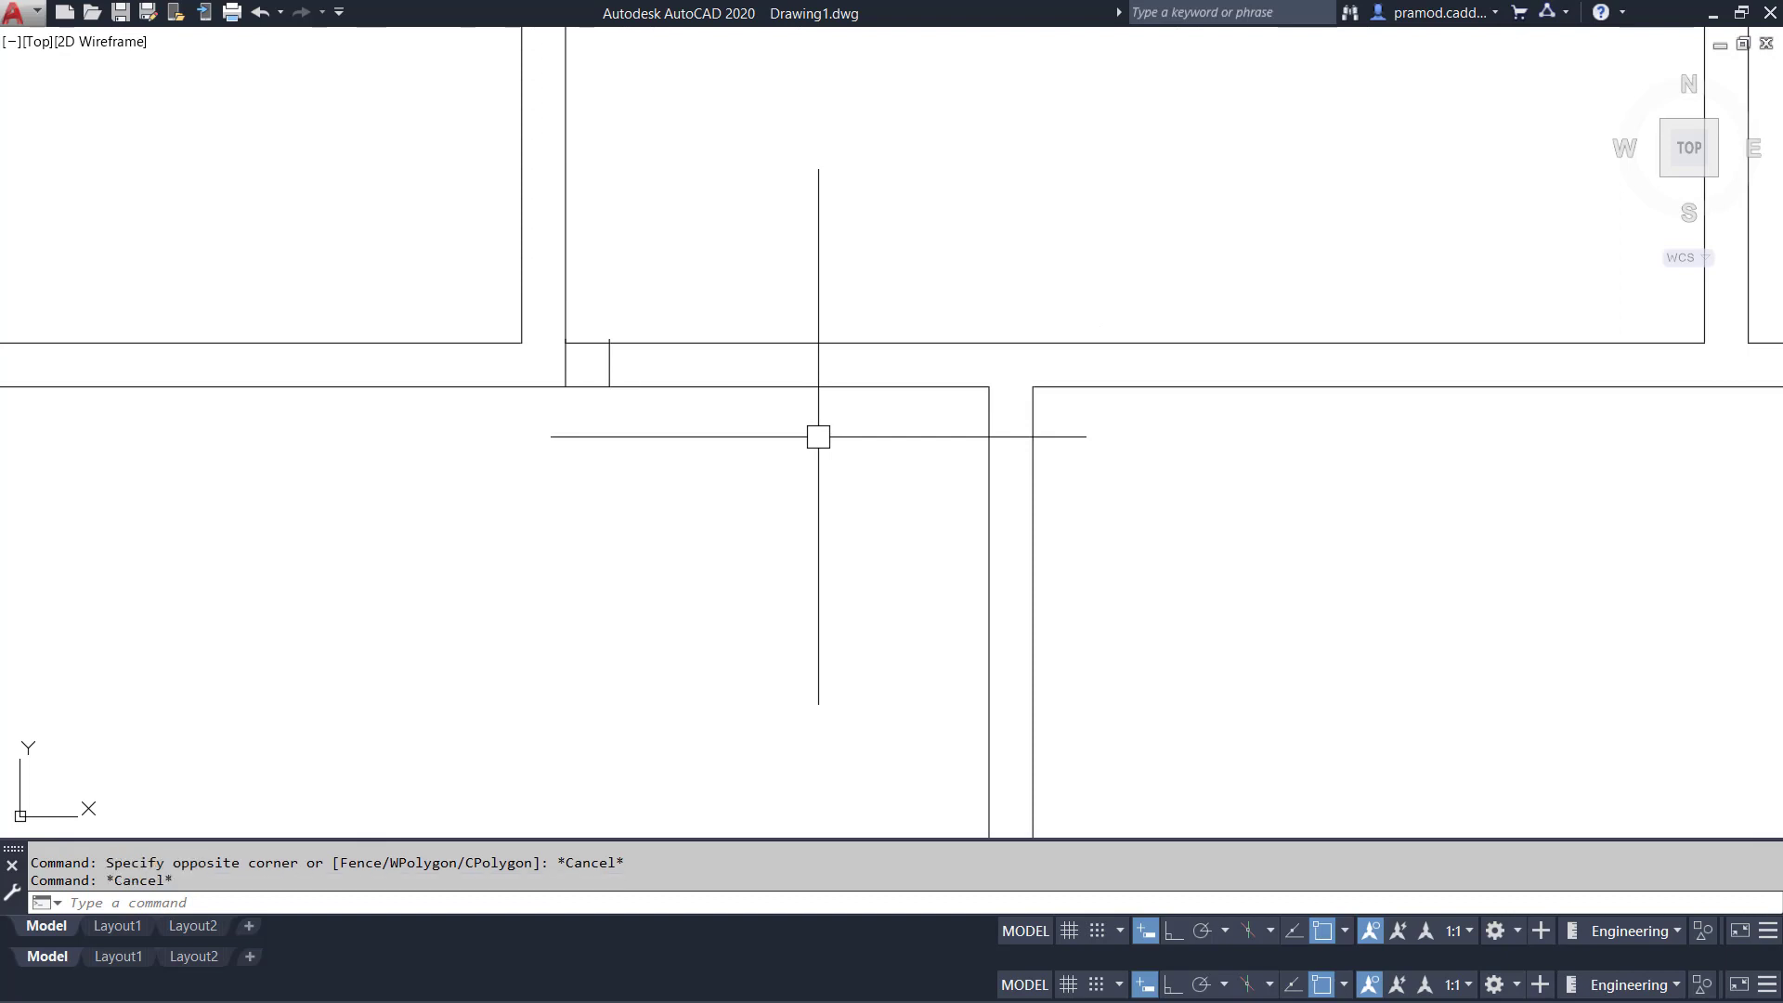
{"action": "key", "text": "Escape"}
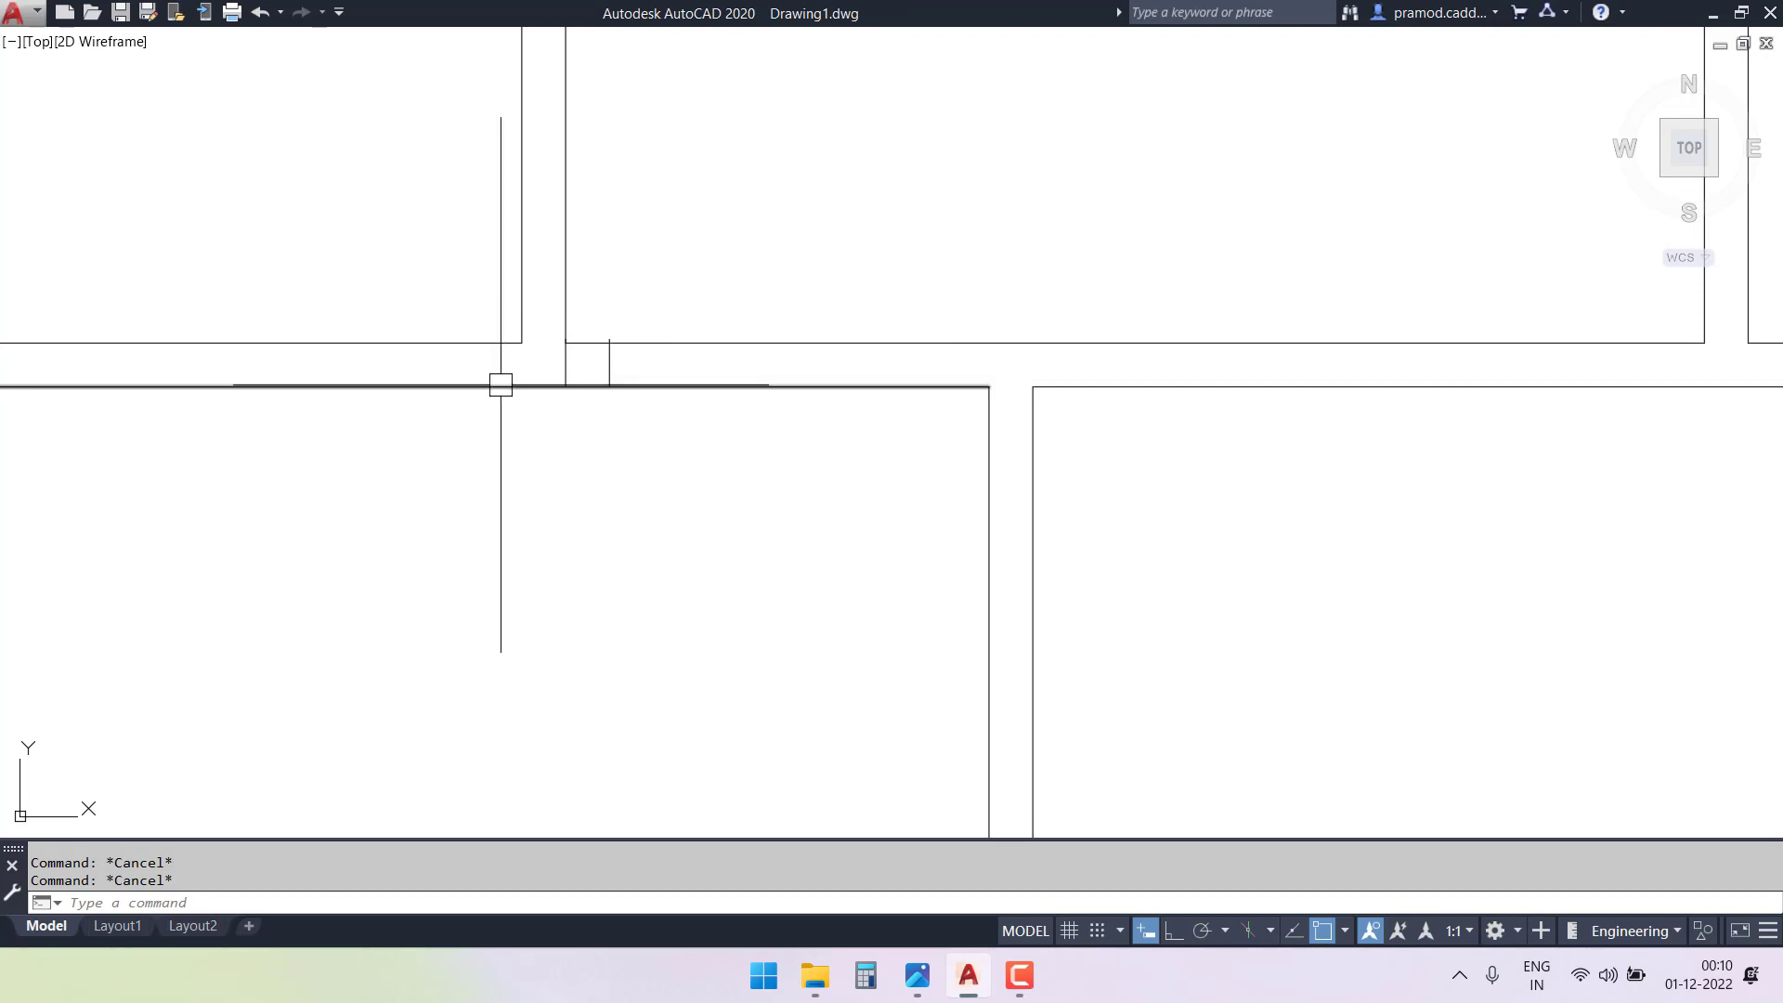
{"action": "key", "text": "Return"}
{"action": "type", "text": "3'3\""}
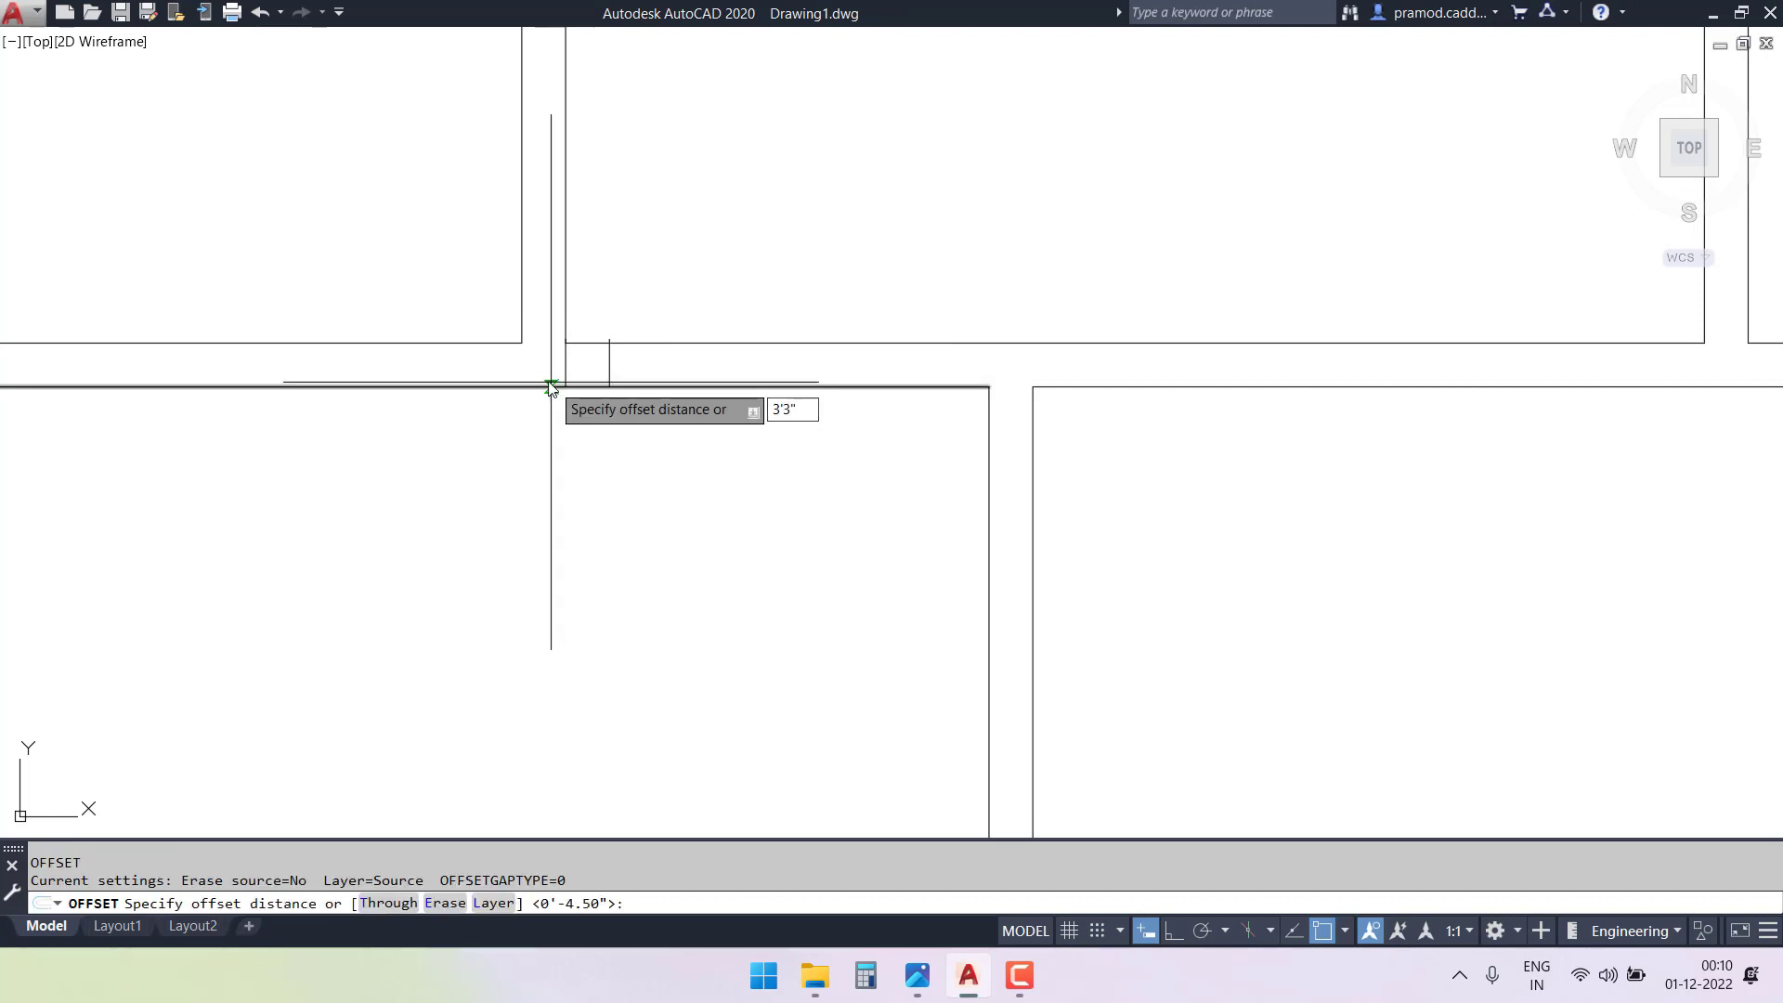
{"action": "key", "text": "Return"}
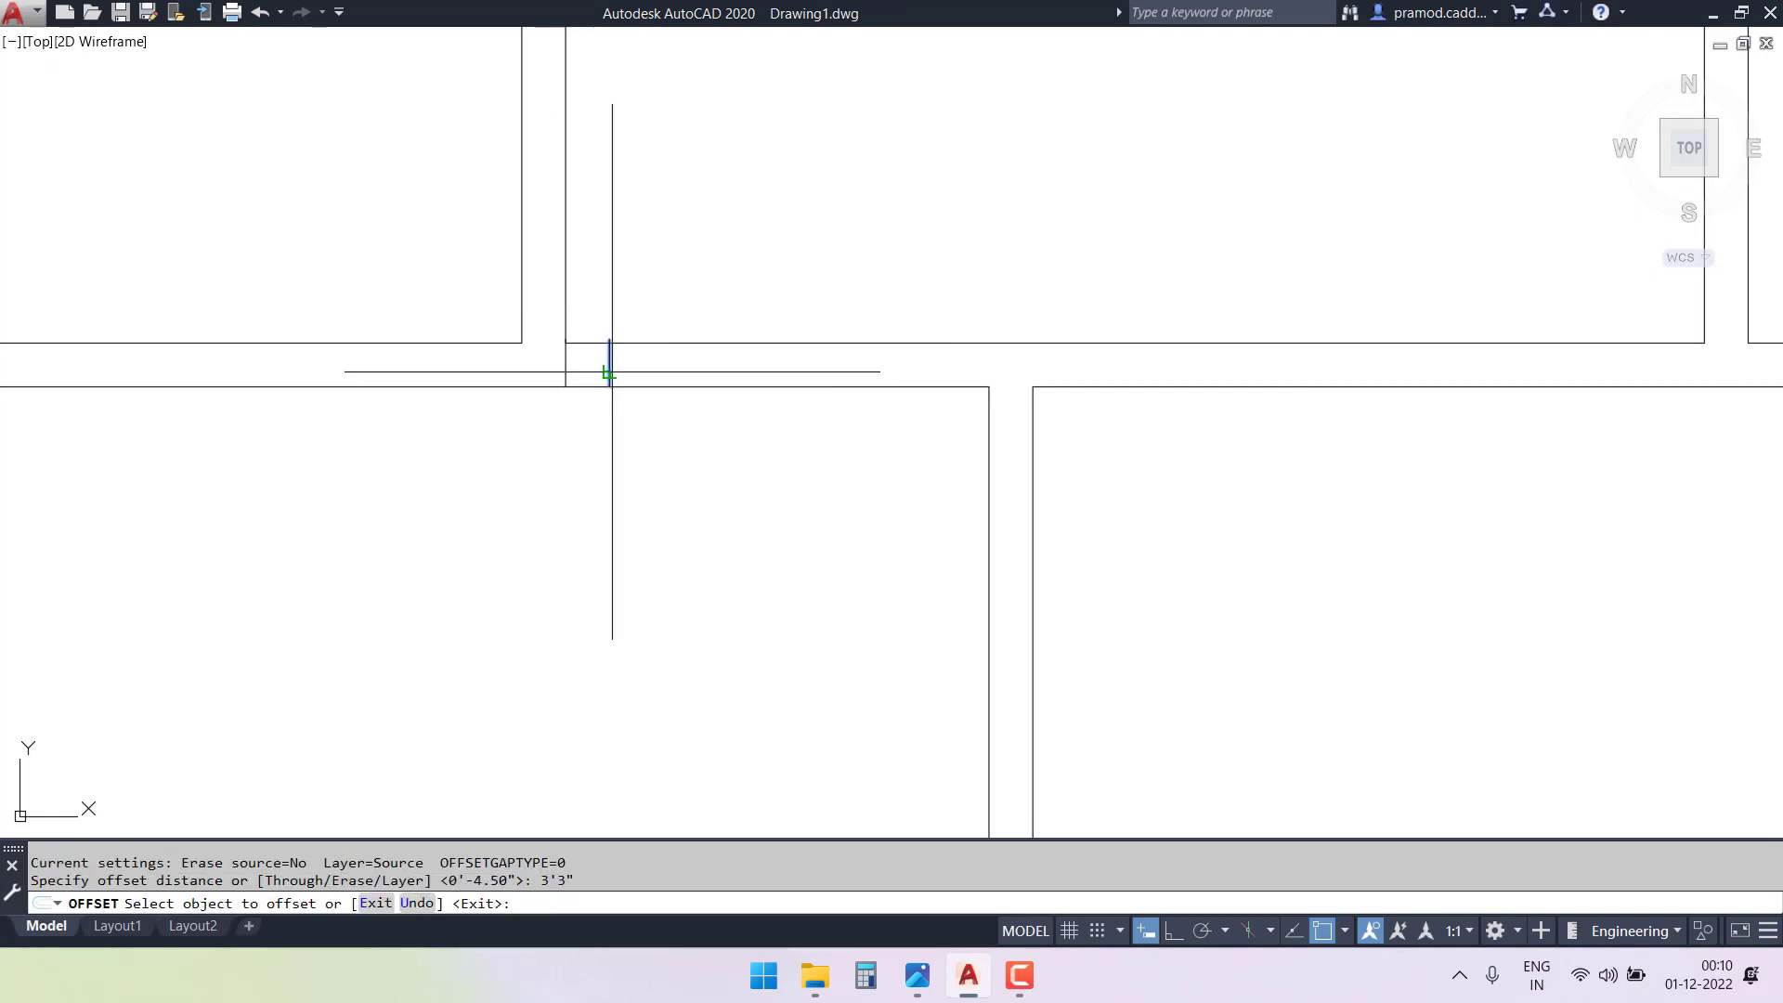
{"action": "left_click", "coordinate": [609, 370]}
{"action": "left_click", "coordinate": [938, 409]}
{"action": "scroll", "coordinate": [960, 385], "scroll_direction": "up", "scroll_amount": 6}
{"action": "scroll", "coordinate": [961, 384], "scroll_direction": "down", "scroll_amount": 4}
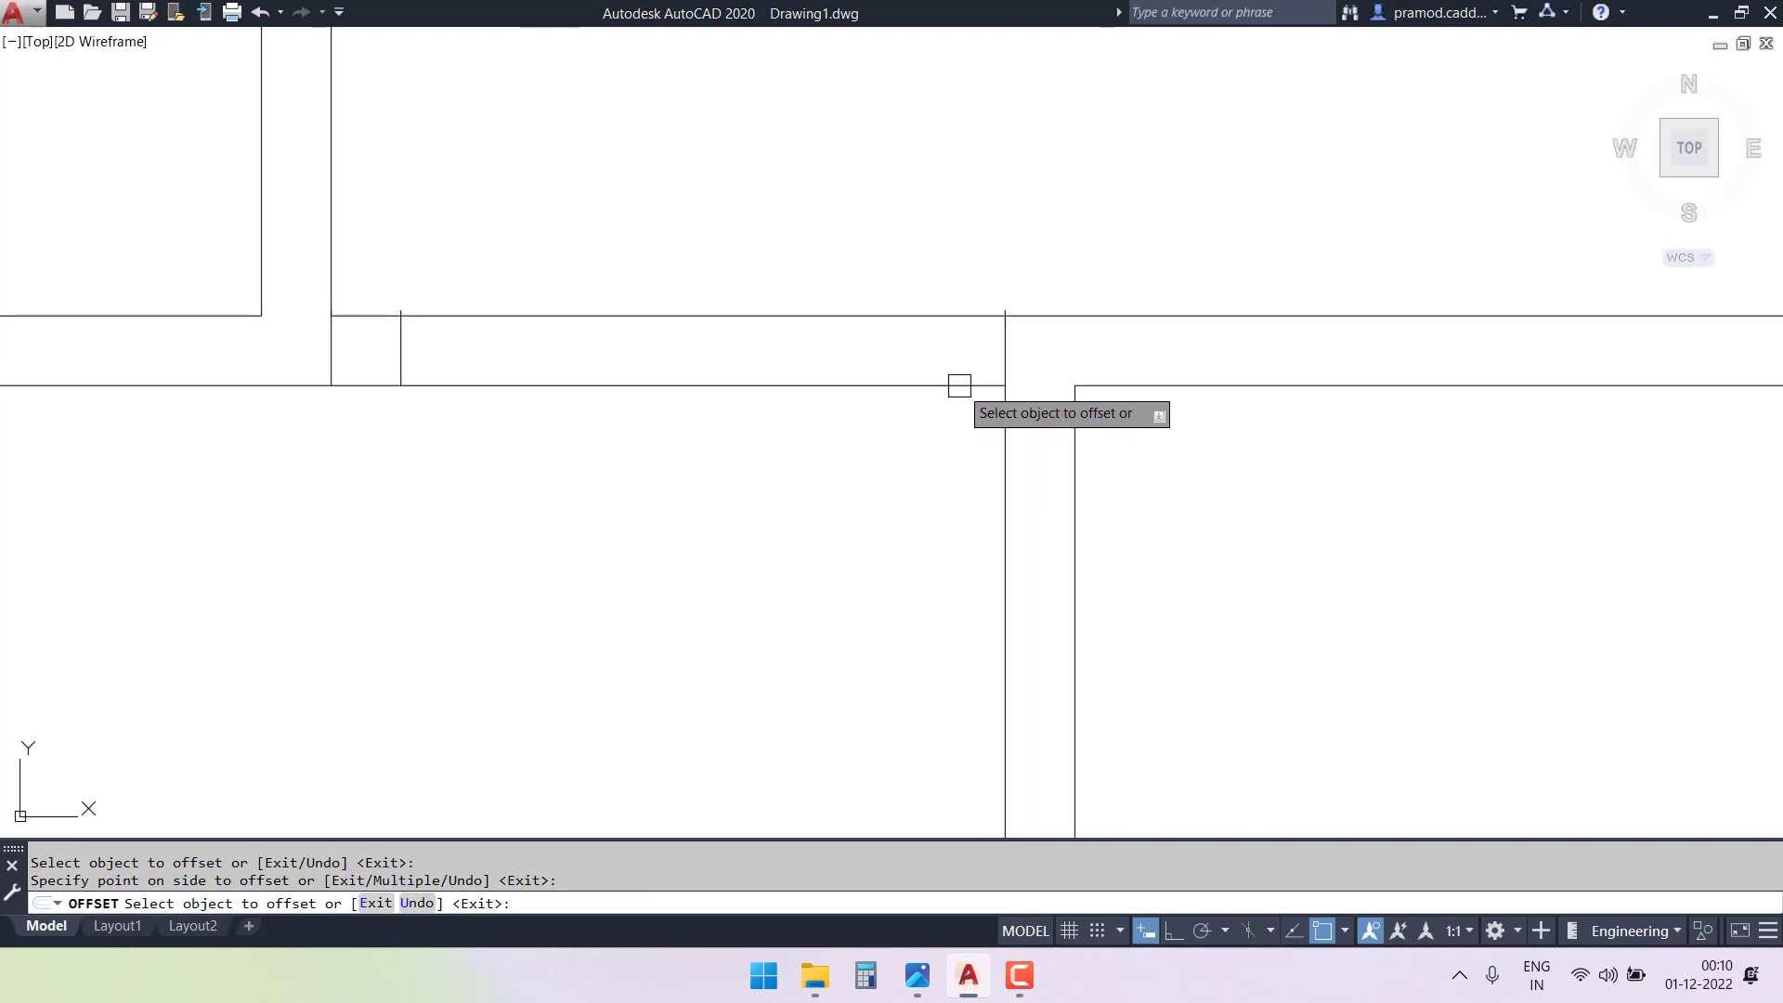
- Trim the wall lines between the two door-side lines above the left front room and erase the leftover line at the central room's lower-left corner
{"action": "key", "text": "Escape"}
{"action": "key", "text": "Escape"}
{"action": "key", "text": "Return"}
{"action": "left_click", "coordinate": [761, 505]}
{"action": "left_click", "coordinate": [692, 297]}
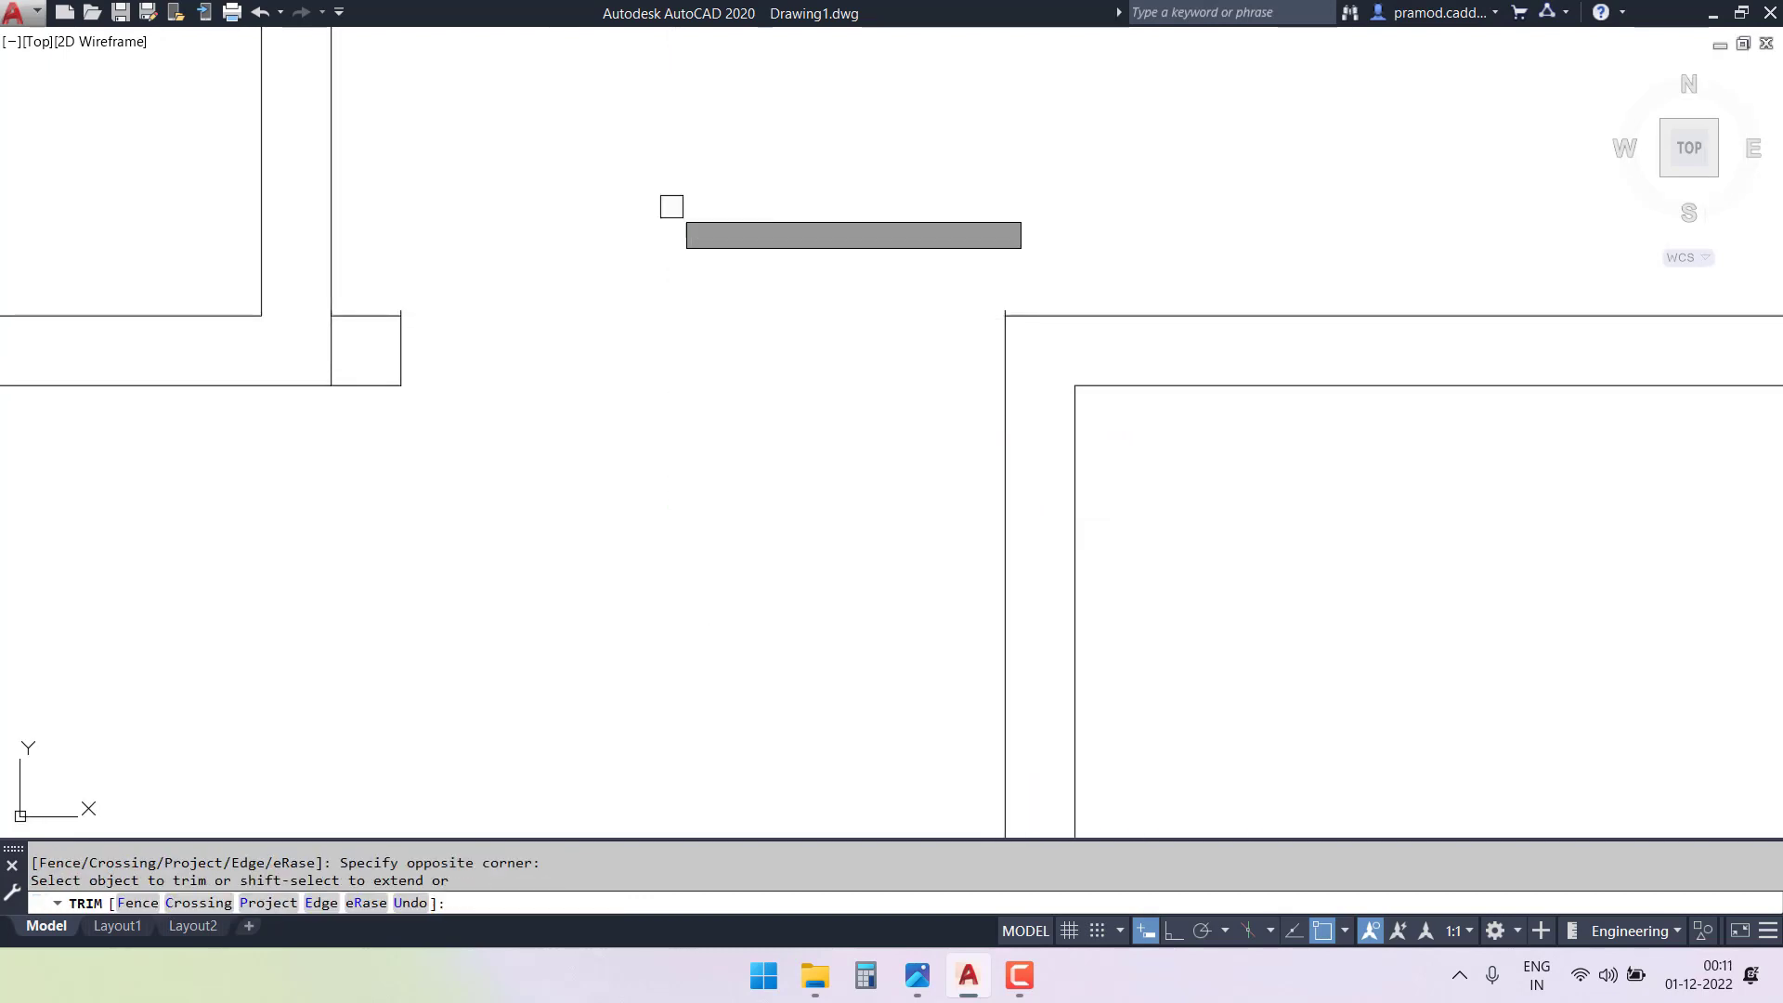
{"action": "key", "text": "Escape"}
{"action": "left_click", "coordinate": [331, 347]}
{"action": "key", "text": "Delete"}
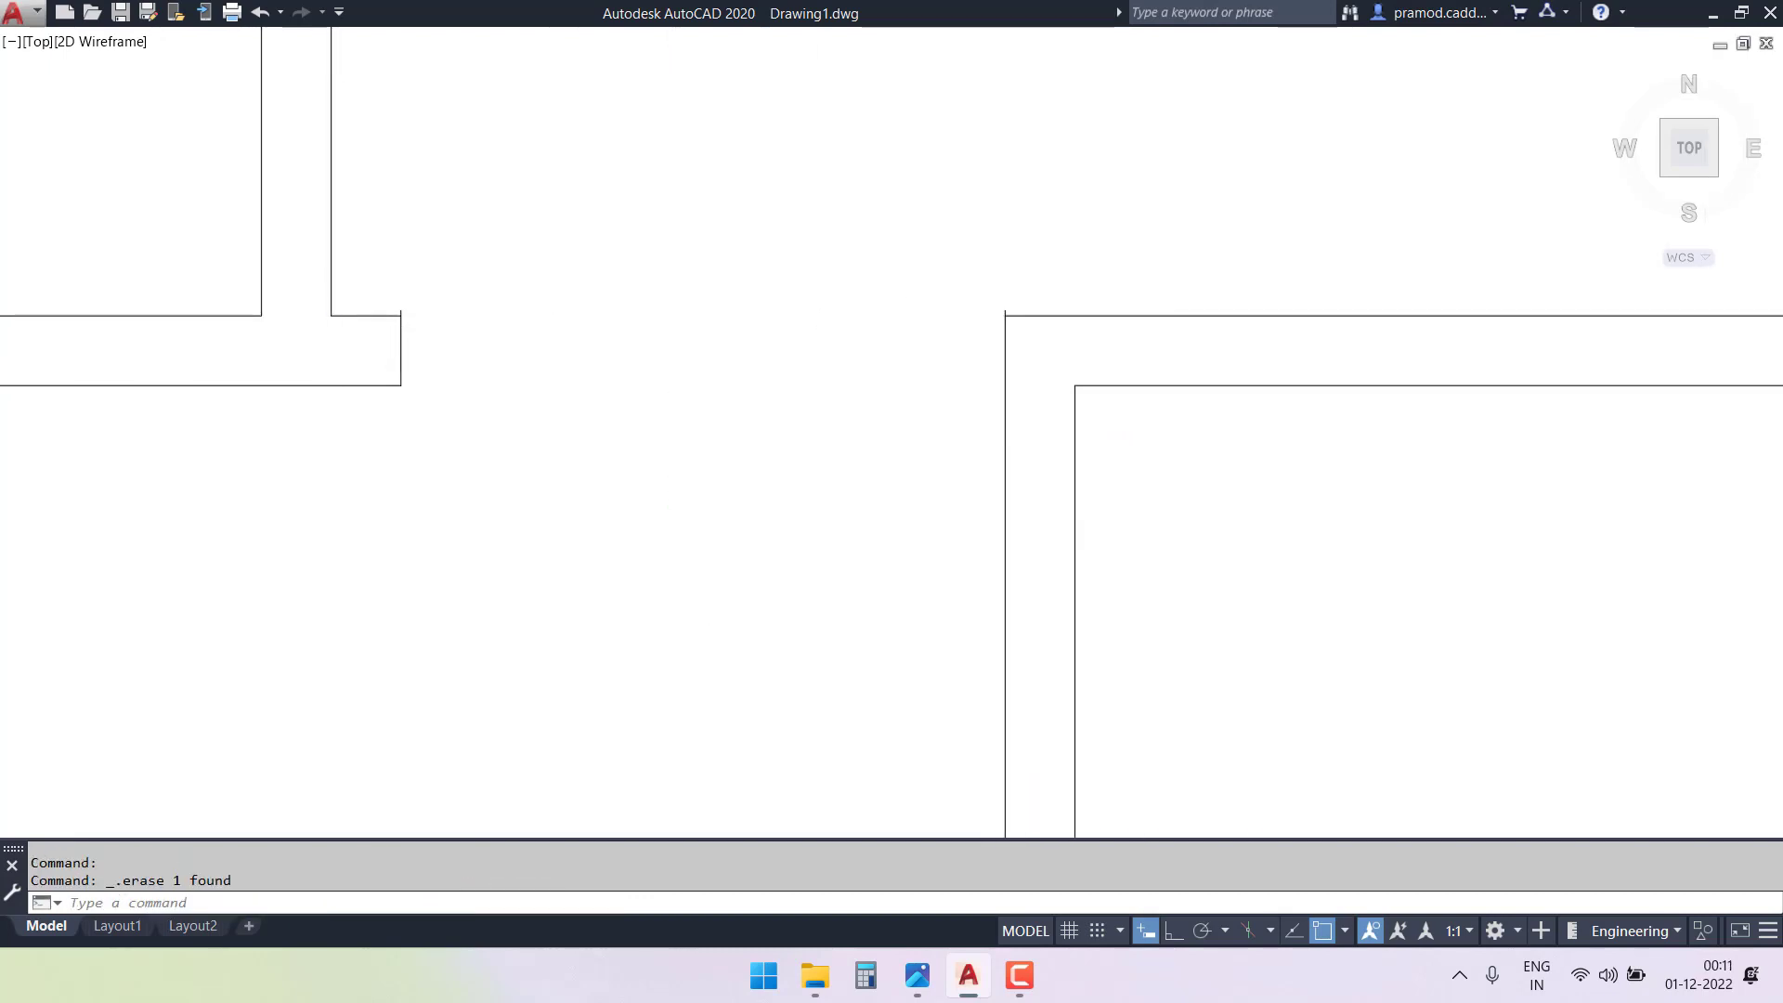
- Trim the short ends of both door-side lines that stick out above the wall into the central room
{"action": "scroll", "coordinate": [905, 279], "scroll_direction": "up", "scroll_amount": 2}
{"action": "key", "text": "Return"}
{"action": "key", "text": "Return"}
{"action": "scroll", "coordinate": [1029, 320], "scroll_direction": "up", "scroll_amount": 4}
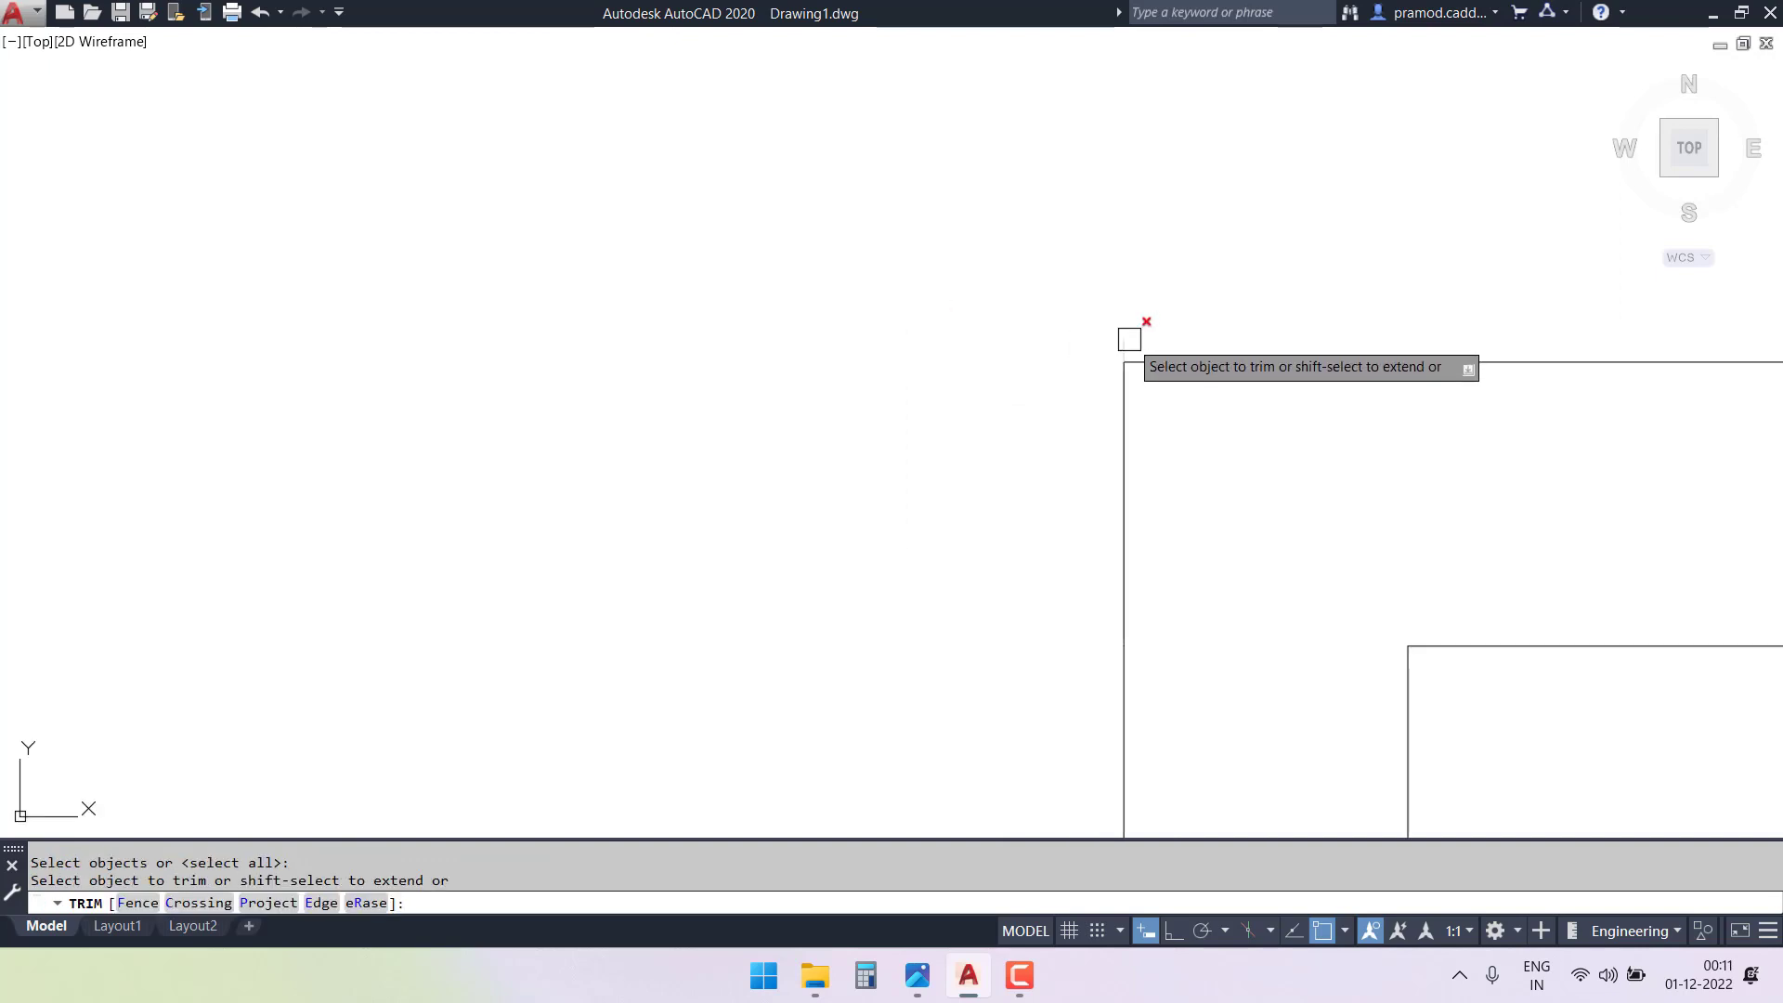
{"action": "left_click", "coordinate": [1128, 339]}
{"action": "scroll", "coordinate": [975, 336], "scroll_direction": "down", "scroll_amount": 6}
{"action": "scroll", "coordinate": [485, 325], "scroll_direction": "up", "scroll_amount": 2}
{"action": "middle_click_drag", "start_coordinate": [485, 325], "coordinate": [837, 340]}
{"action": "scroll", "coordinate": [677, 343], "scroll_direction": "up", "scroll_amount": 4}
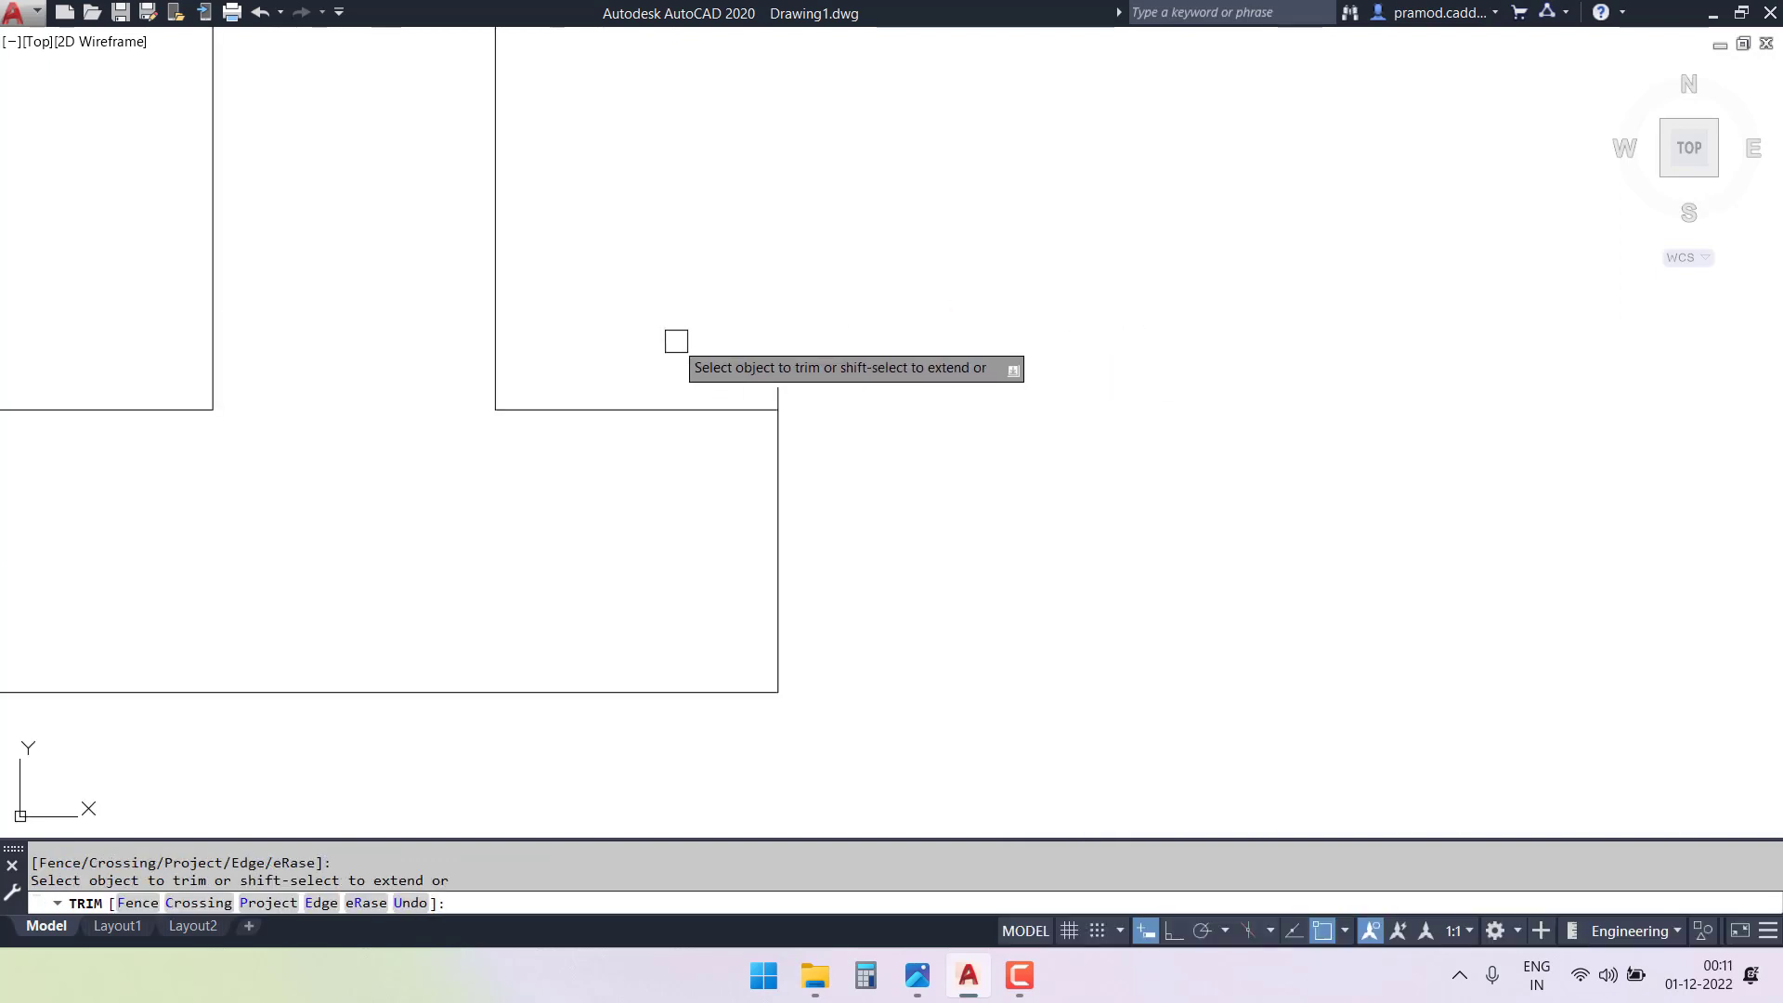
{"action": "left_click", "coordinate": [770, 387]}
{"action": "scroll", "coordinate": [706, 353], "scroll_direction": "down", "scroll_amount": 10}
{"action": "scroll", "coordinate": [712, 336], "scroll_direction": "down", "scroll_amount": 6}
{"action": "mouse_move", "coordinate": [799, 299]}
{"action": "middle_mouse_down"}
{"action": "mouse_move", "coordinate": [756, 386]}
{"action": "mouse_move", "coordinate": [764, 366]}
{"action": "middle_mouse_up"}
{"action": "scroll", "coordinate": [773, 317], "scroll_direction": "up", "scroll_amount": 2}
{"action": "scroll", "coordinate": [773, 317], "scroll_direction": "down", "scroll_amount": 2}
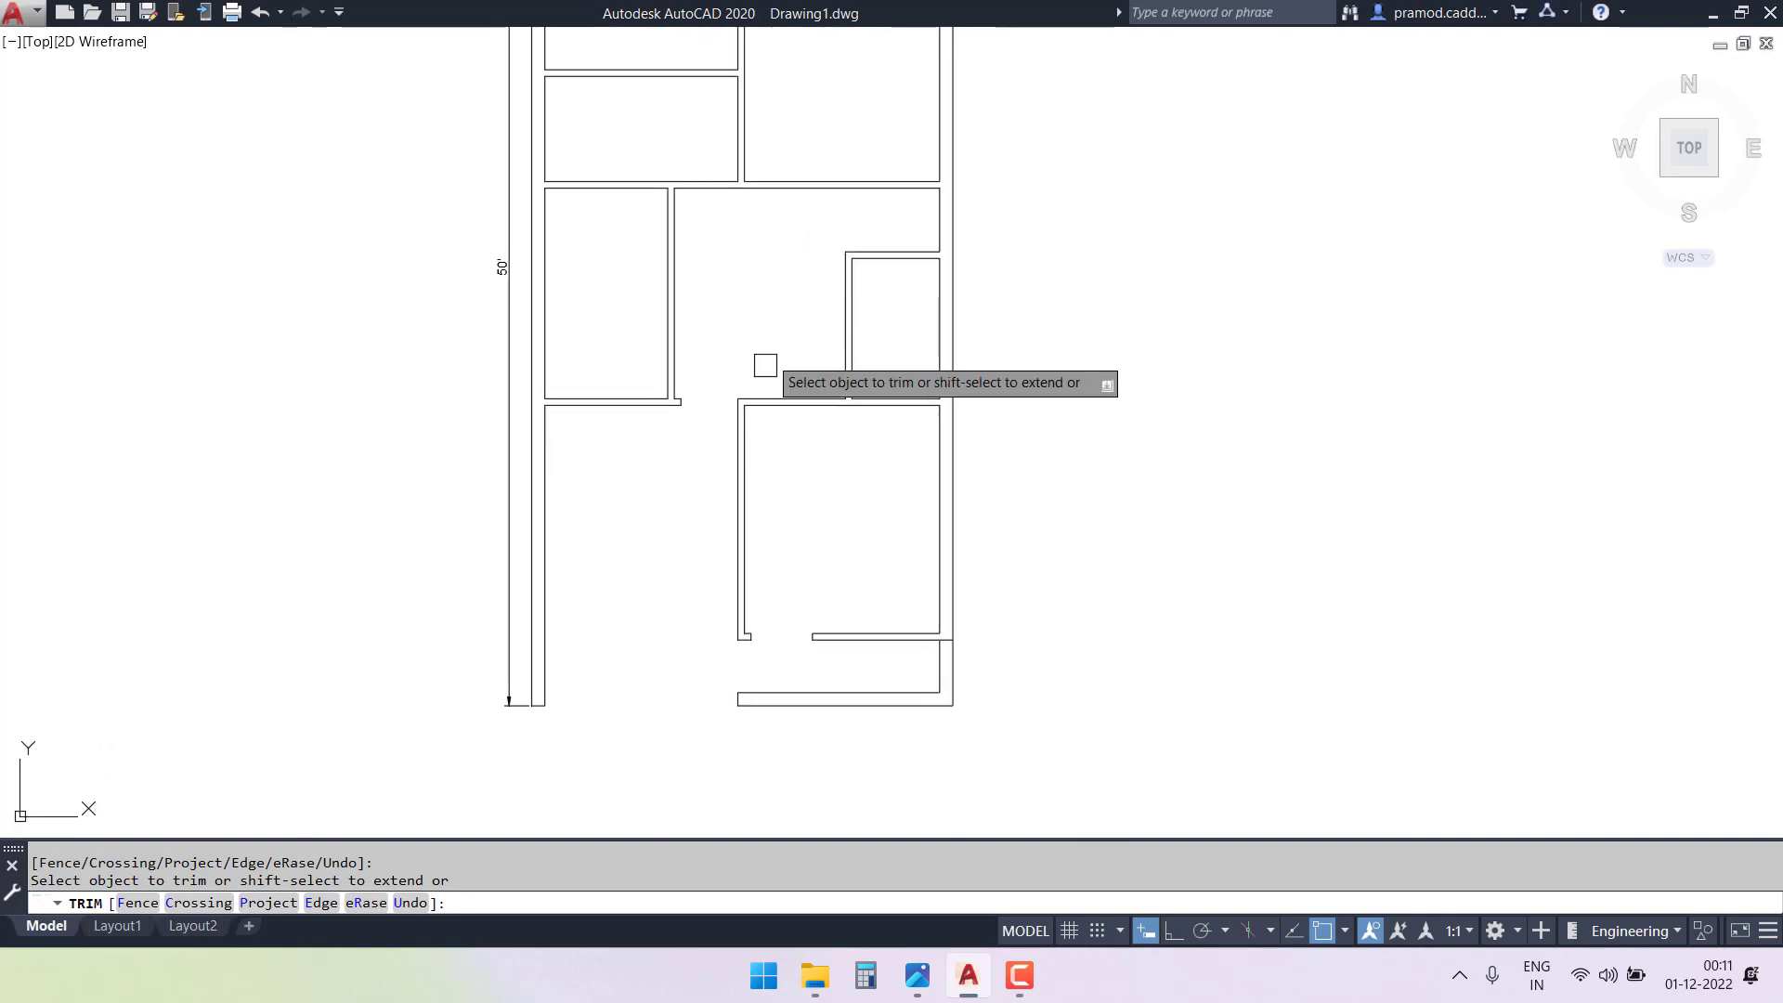
{"action": "key", "text": "Escape"}
{"action": "key", "text": "Escape"}
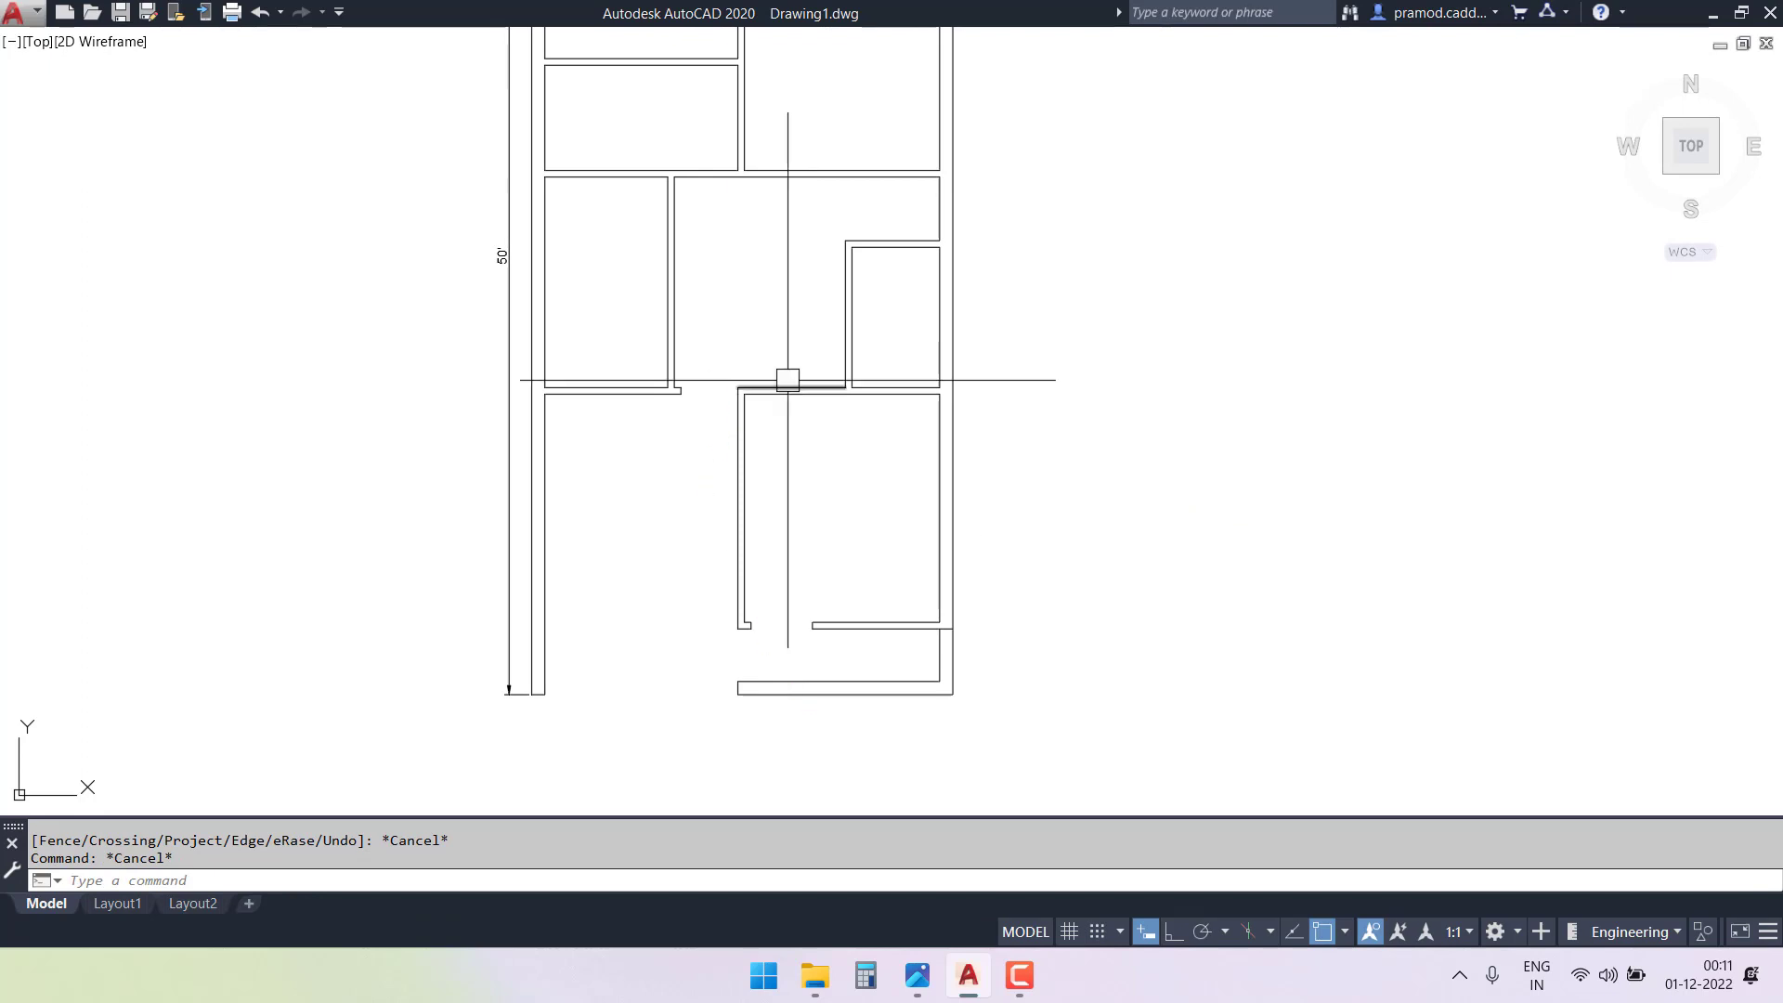
{"action": "key", "text": "Escape"}
{"action": "scroll", "coordinate": [787, 378], "scroll_direction": "up", "scroll_amount": 4}
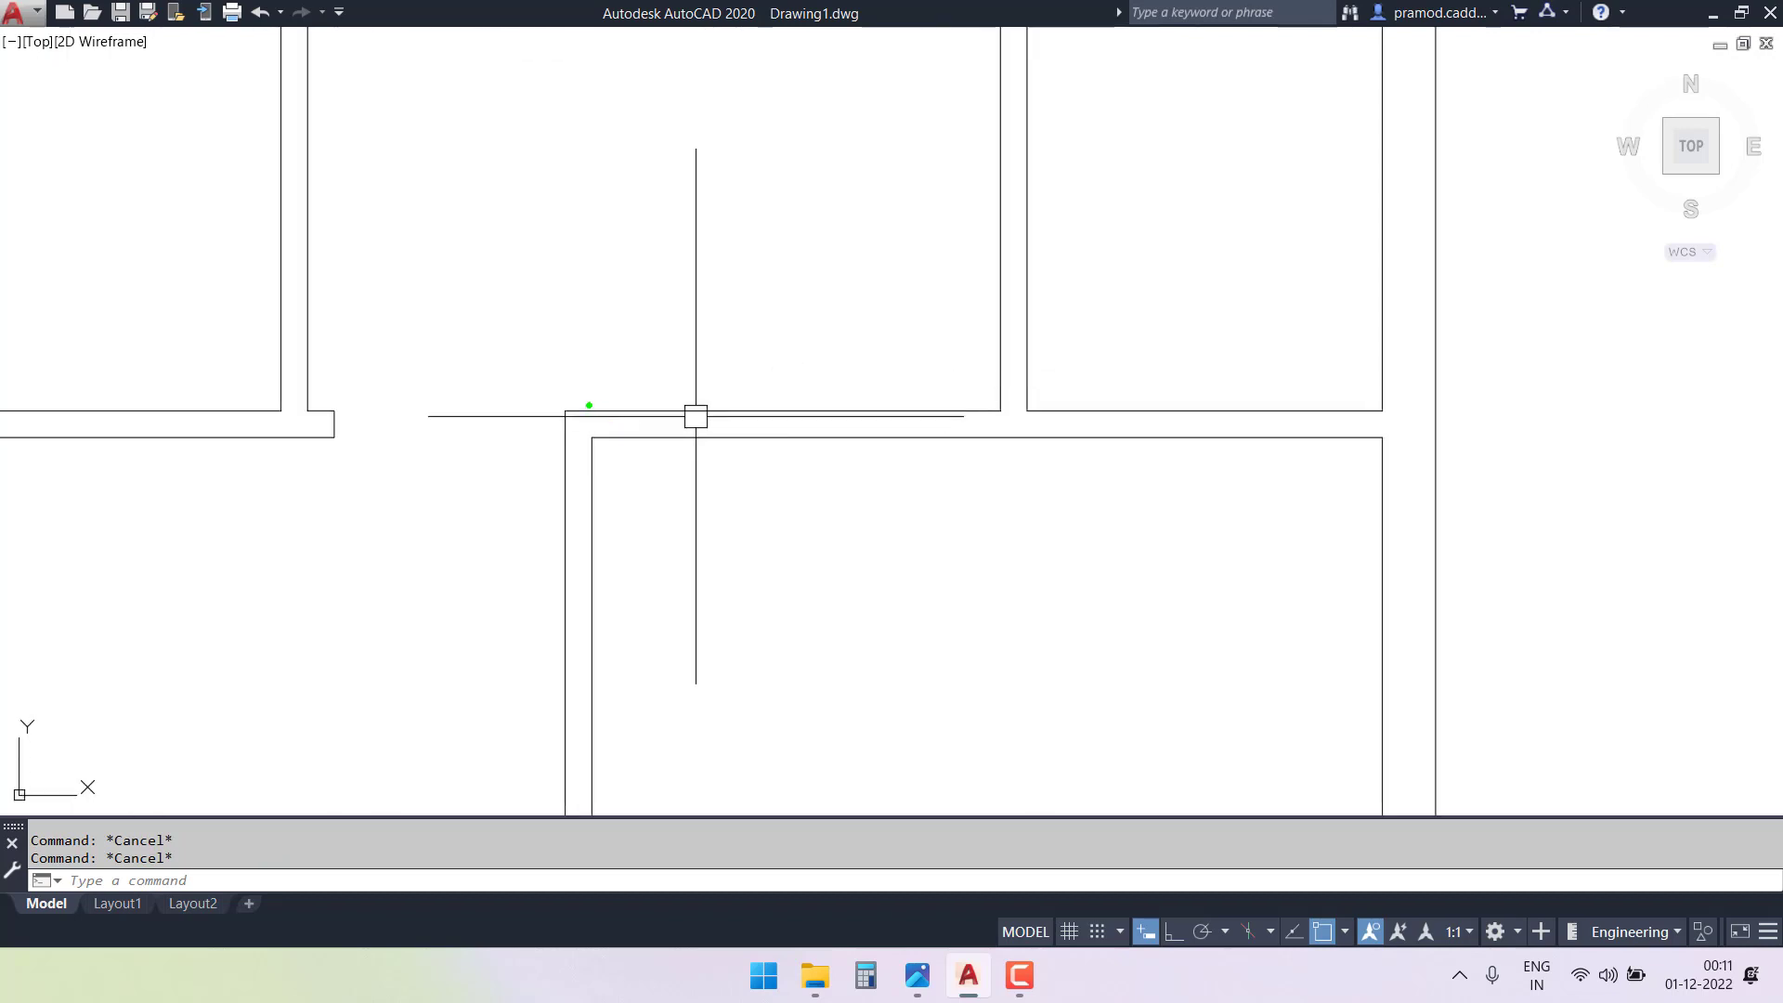
{"action": "type", "text": "l"}
{"action": "key", "text": "Return"}
{"action": "scroll", "coordinate": [590, 440], "scroll_direction": "up", "scroll_amount": 4}
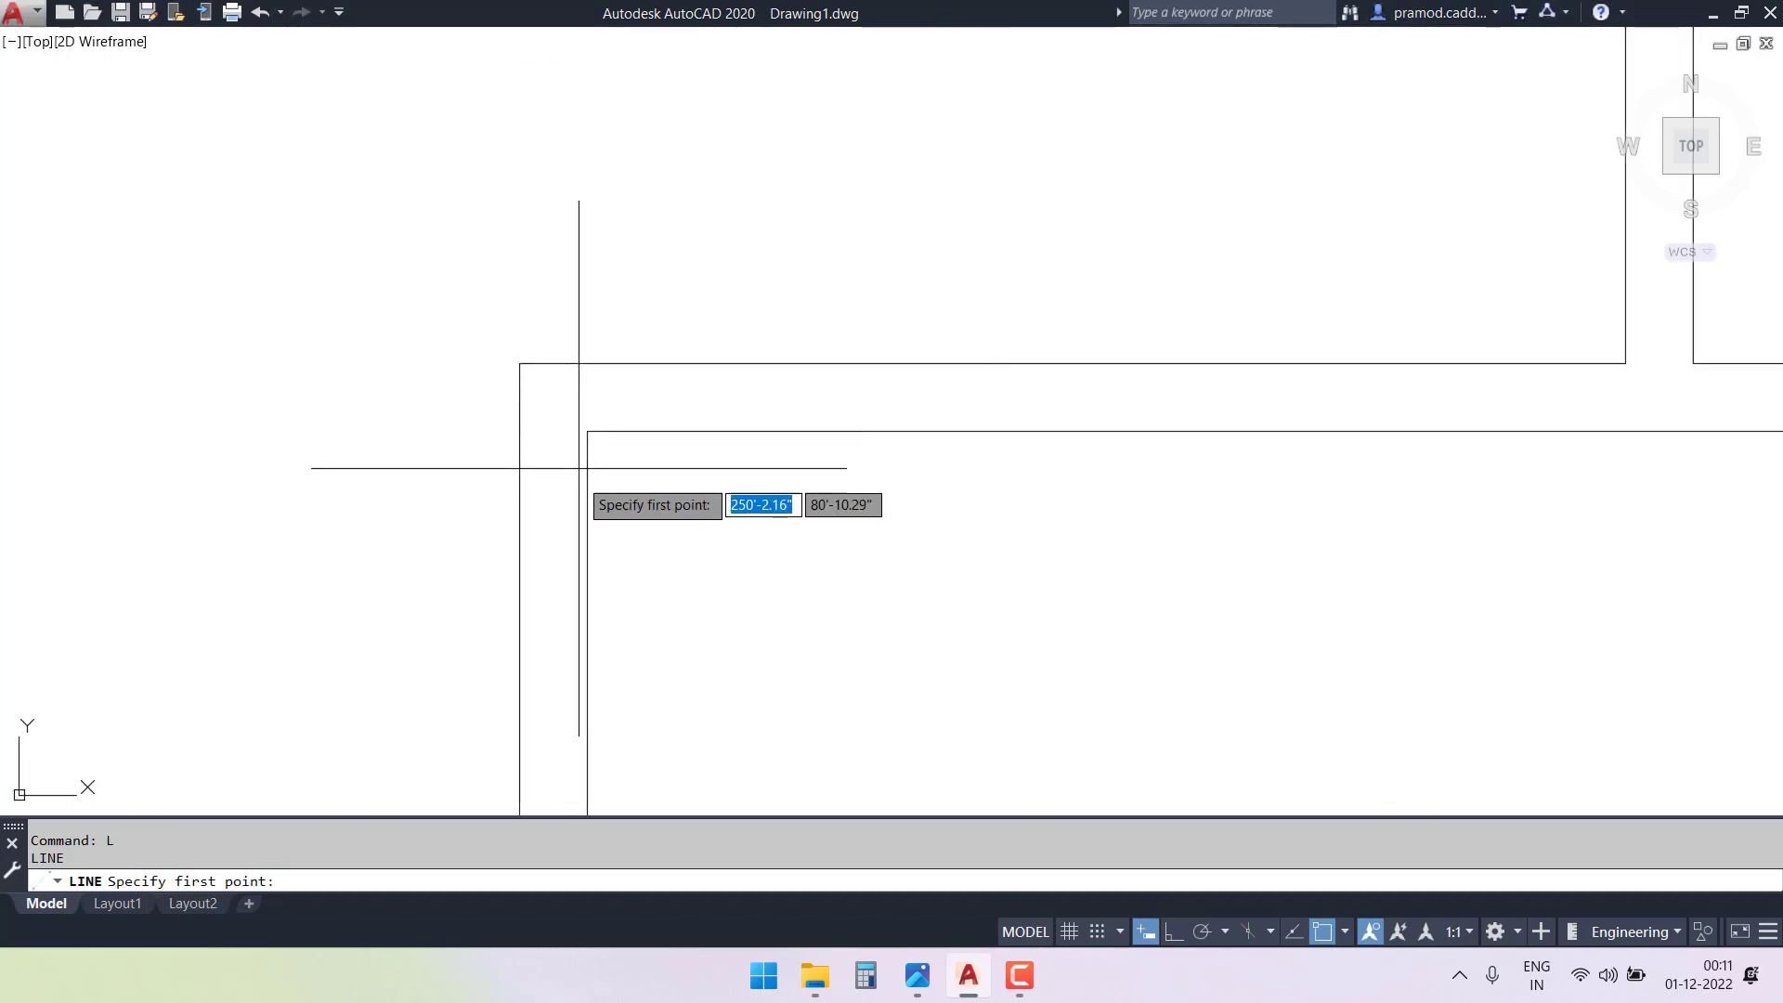
{"action": "left_click", "coordinate": [587, 431]}
{"action": "key", "text": "Escape"}
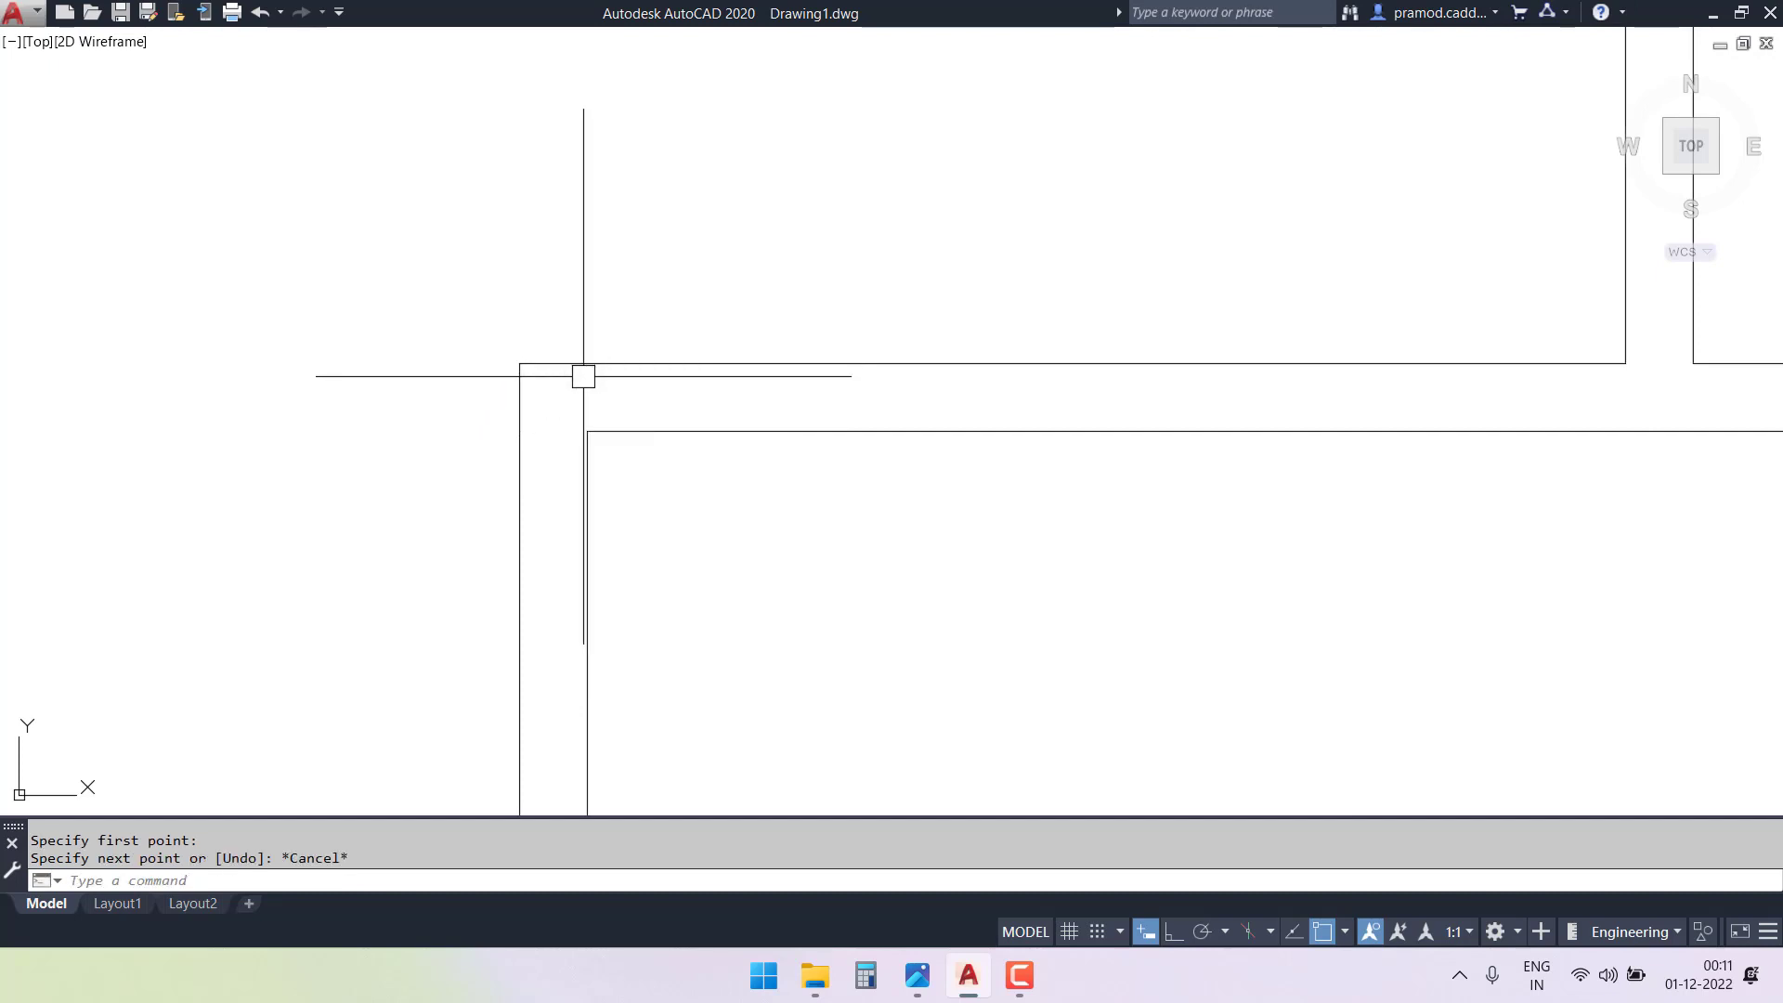
- Draw a short line from the right front room's upper-left corner straight up across the wall to the central room
{"action": "type", "text": "l"}
{"action": "key", "text": "Return"}
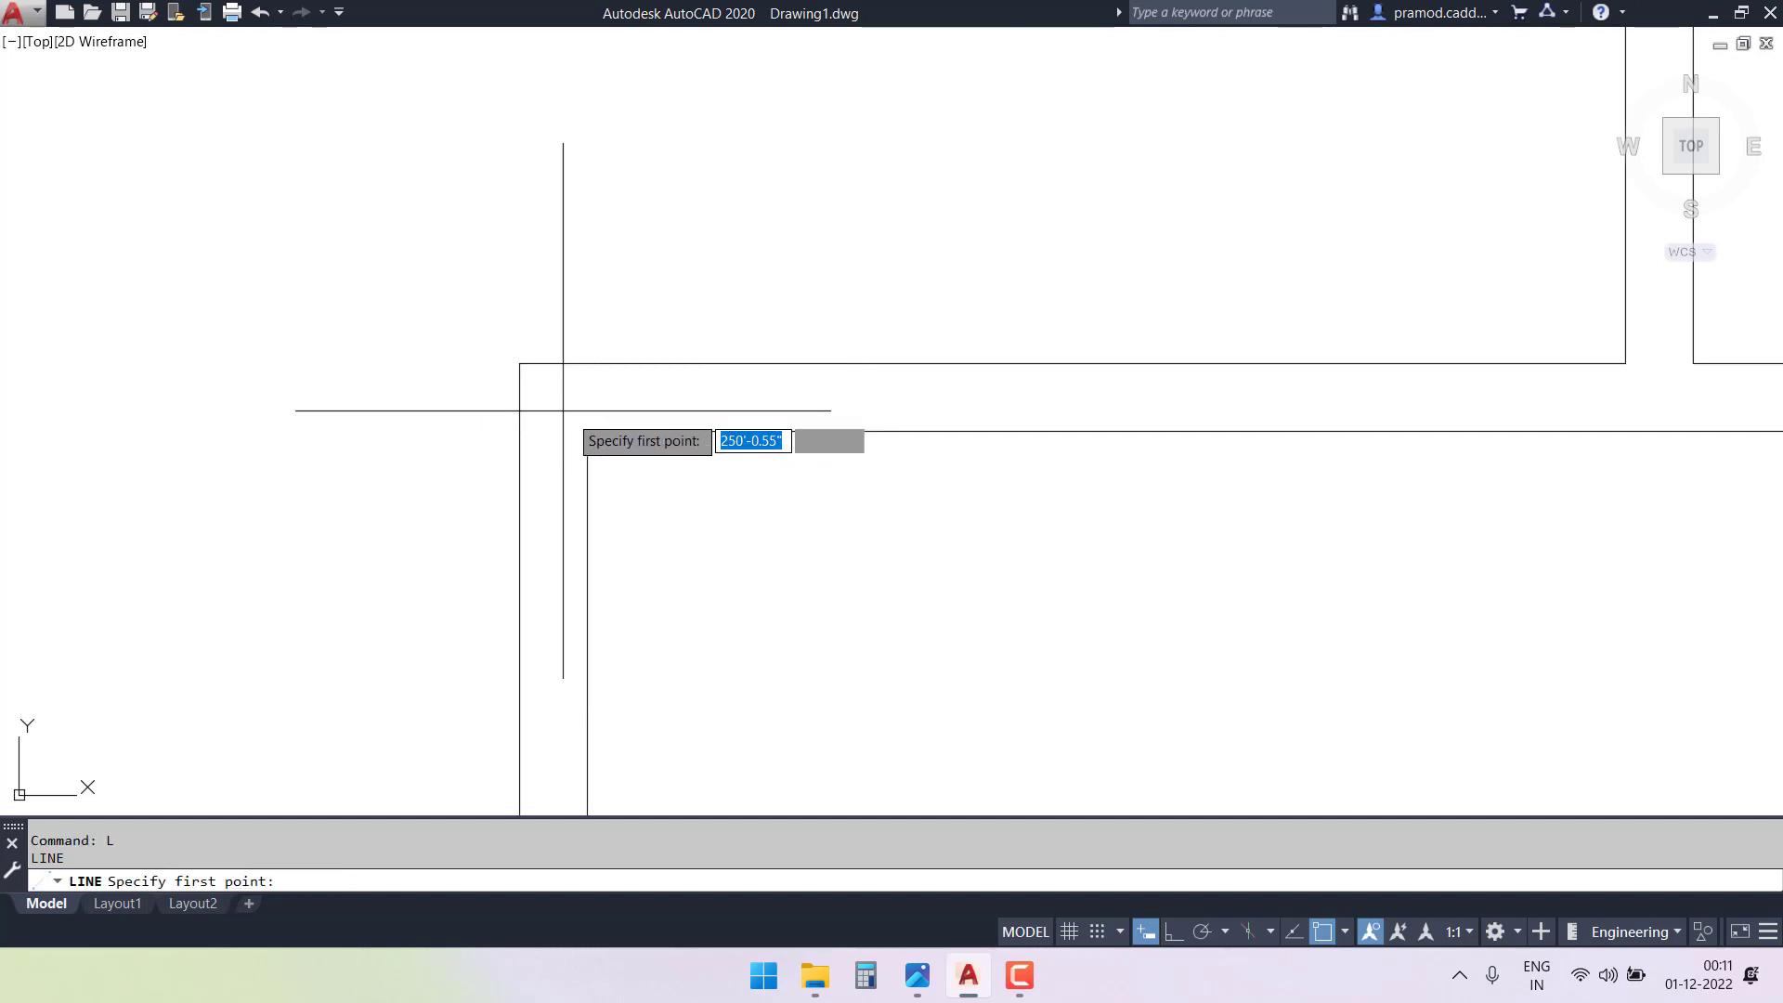
{"action": "left_click", "coordinate": [587, 431]}
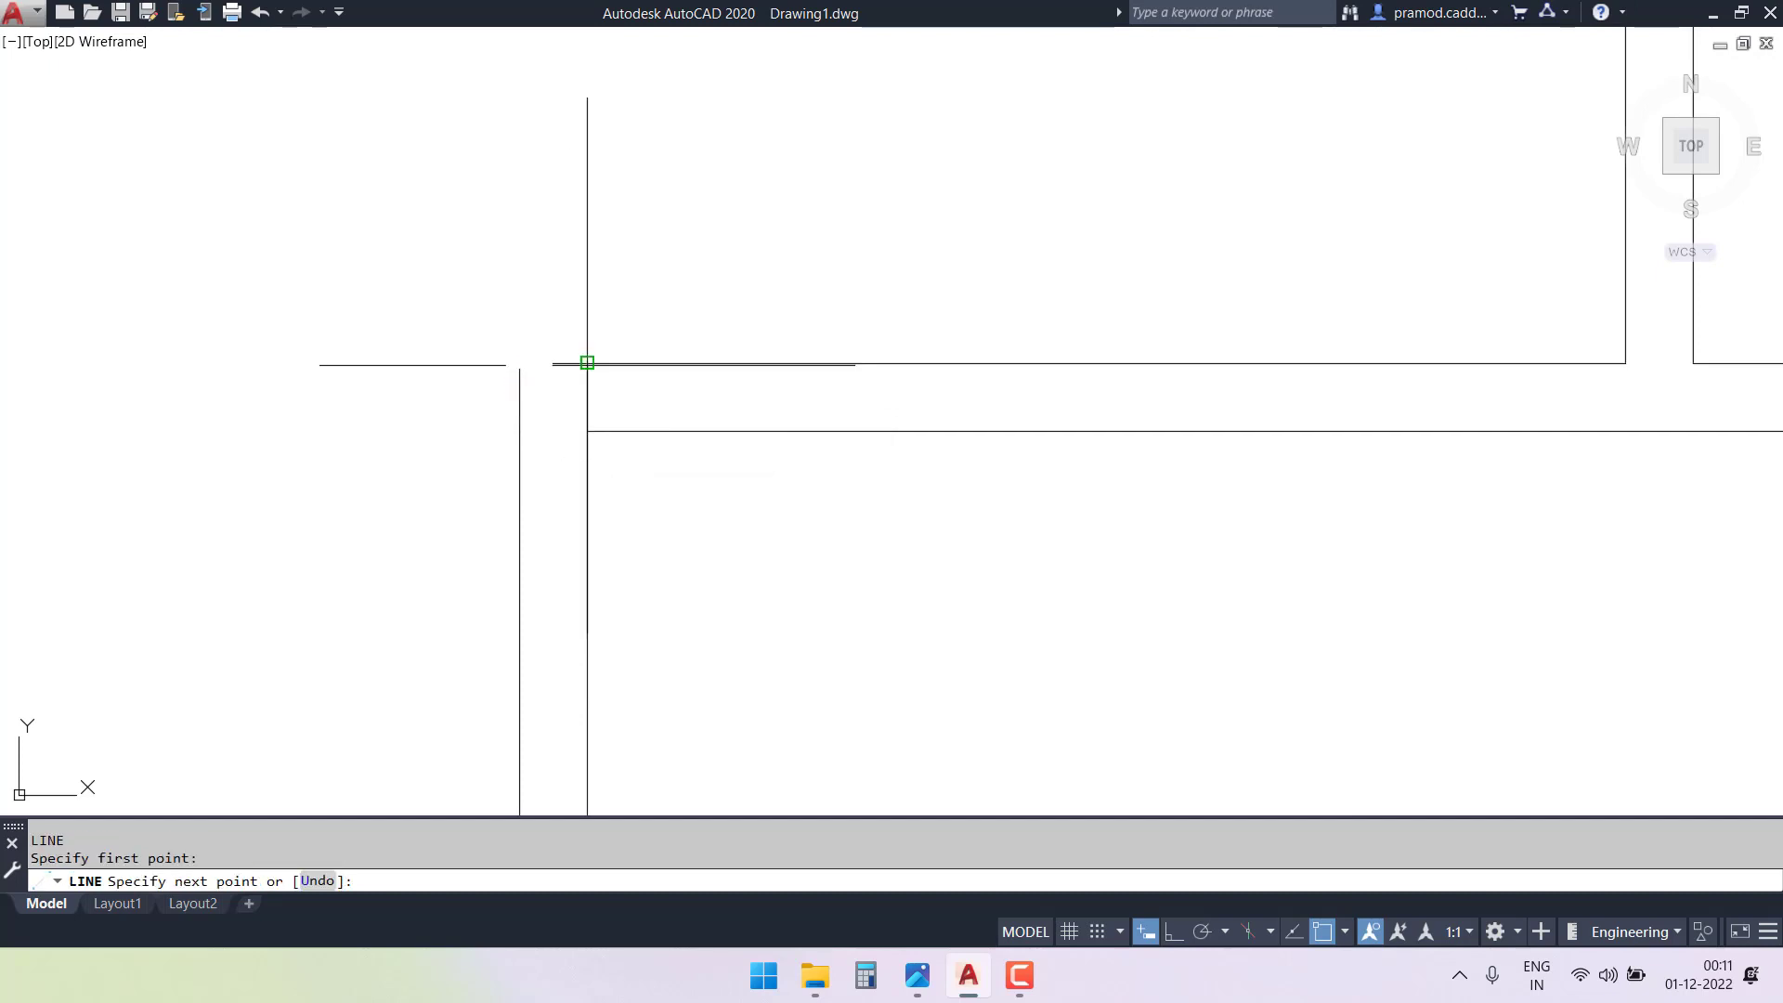
{"action": "key", "text": "Escape"}
{"action": "key", "text": "Escape"}
{"action": "scroll", "coordinate": [587, 363], "scroll_direction": "down", "scroll_amount": 3}
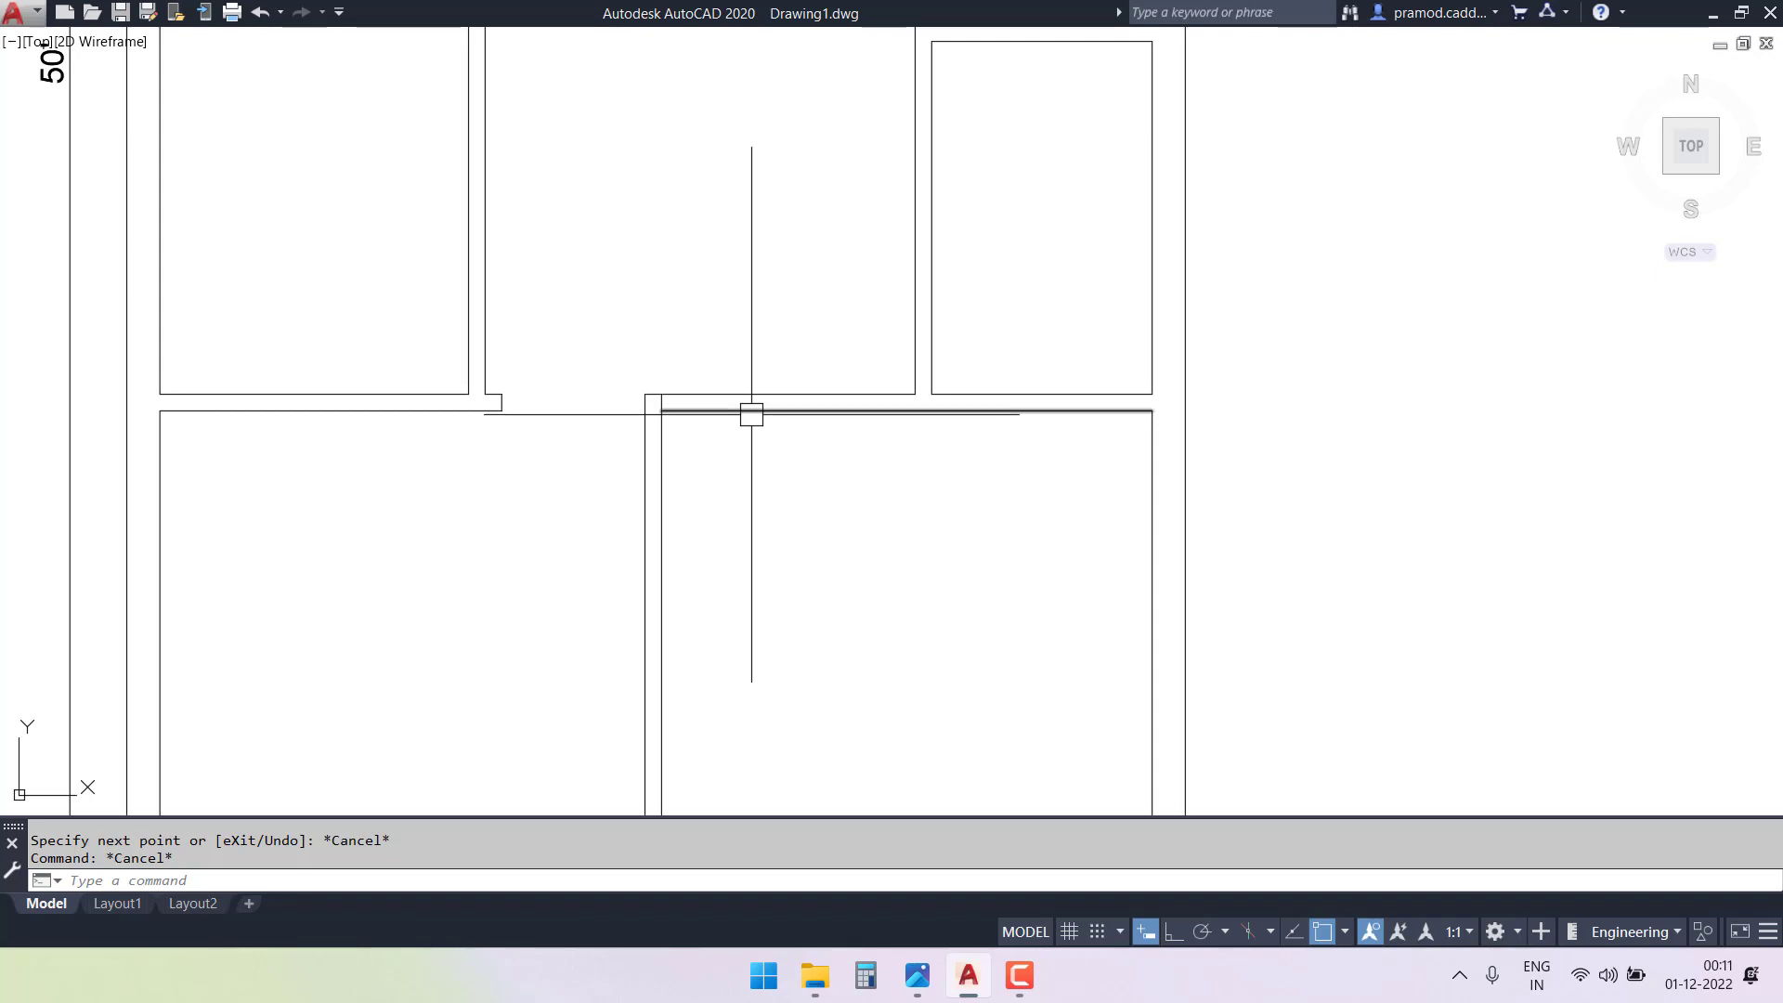
{"action": "scroll", "coordinate": [900, 421], "scroll_direction": "down", "scroll_amount": 2}
{"action": "middle_click_drag", "start_coordinate": [901, 437], "coordinate": [882, 368]}
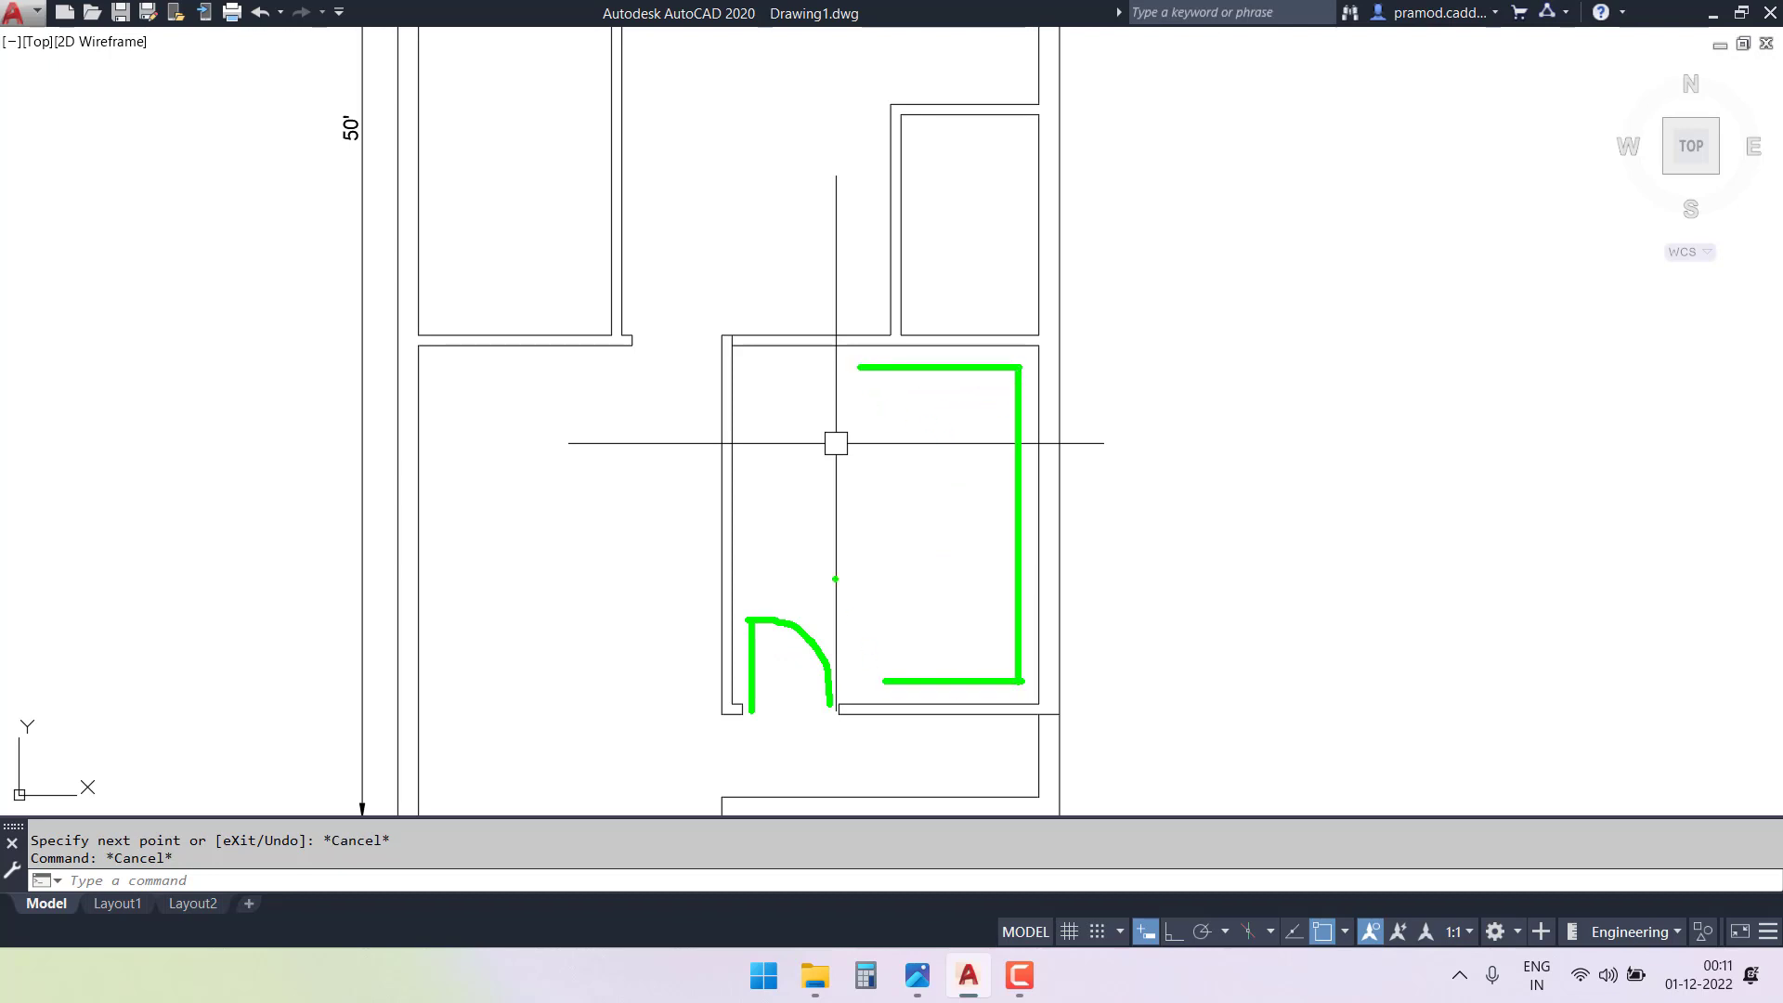
{"action": "mouse_move", "coordinate": [730, 412]}
{"action": "left_mouse_down"}
{"action": "mouse_move", "coordinate": [792, 590]}
{"action": "mouse_move", "coordinate": [772, 592]}
{"action": "left_mouse_up"}
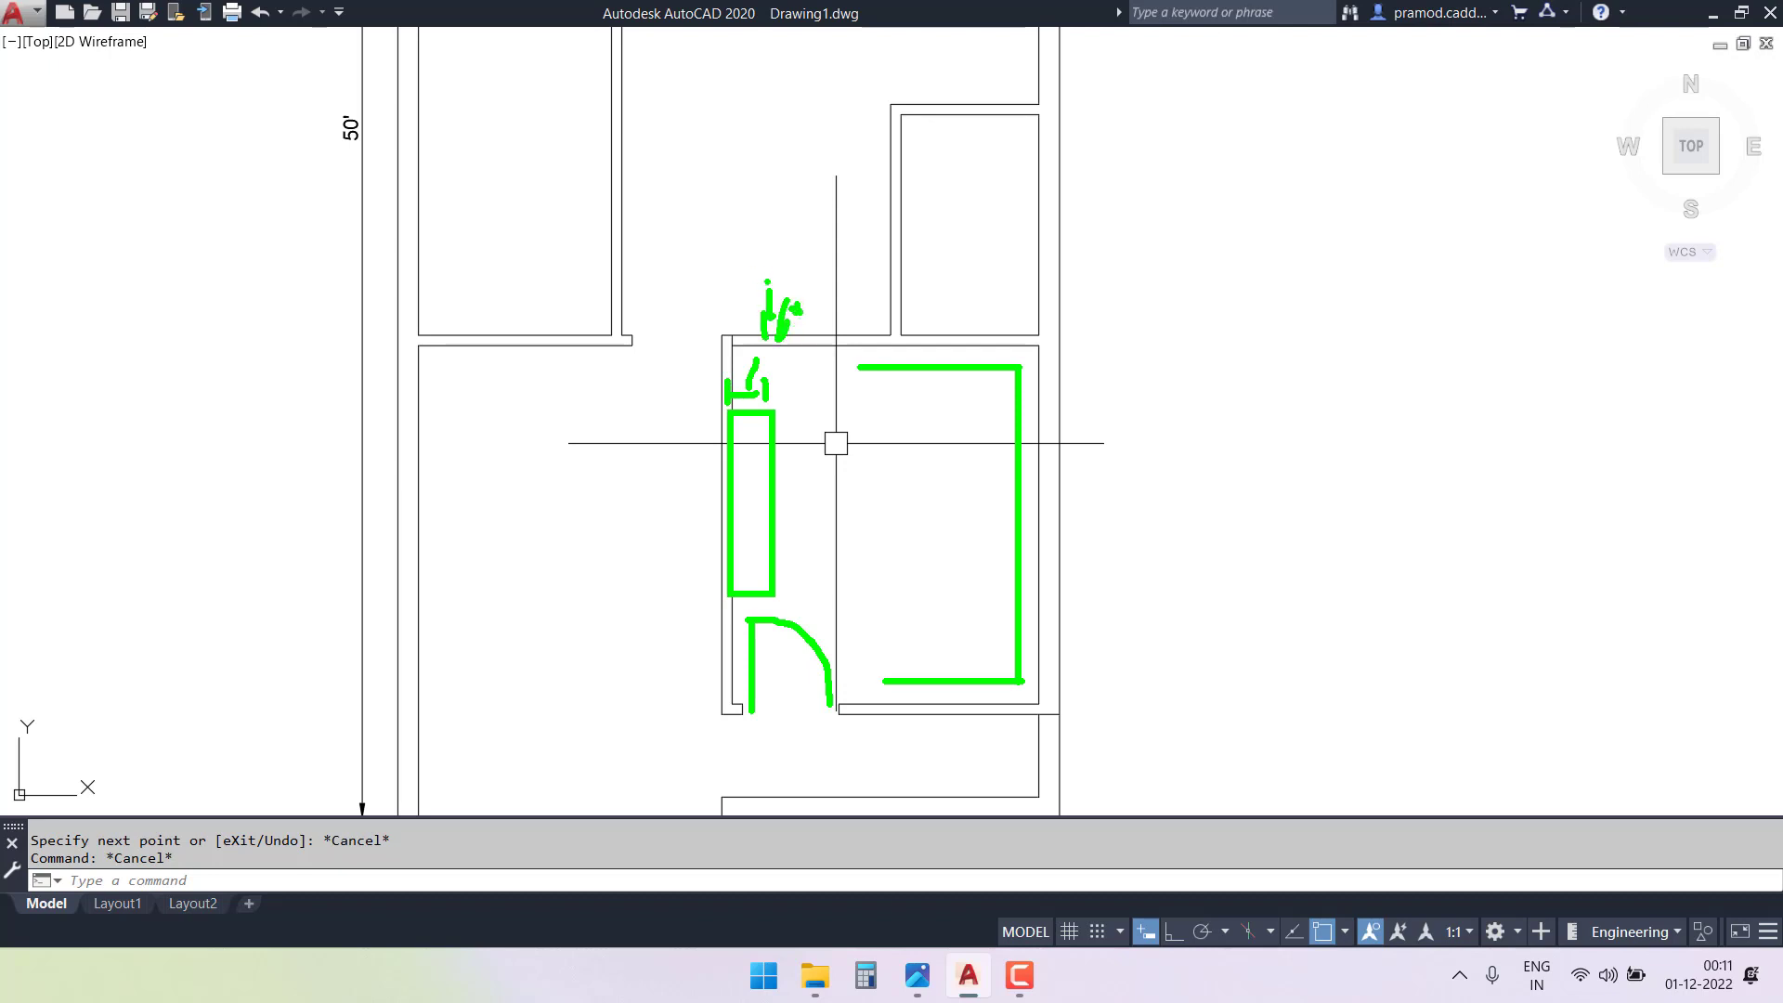
- Offset the short line at the right front room's upper-left corner 1'6" to the right
{"action": "scroll", "coordinate": [743, 338], "scroll_direction": "up", "scroll_amount": 5}
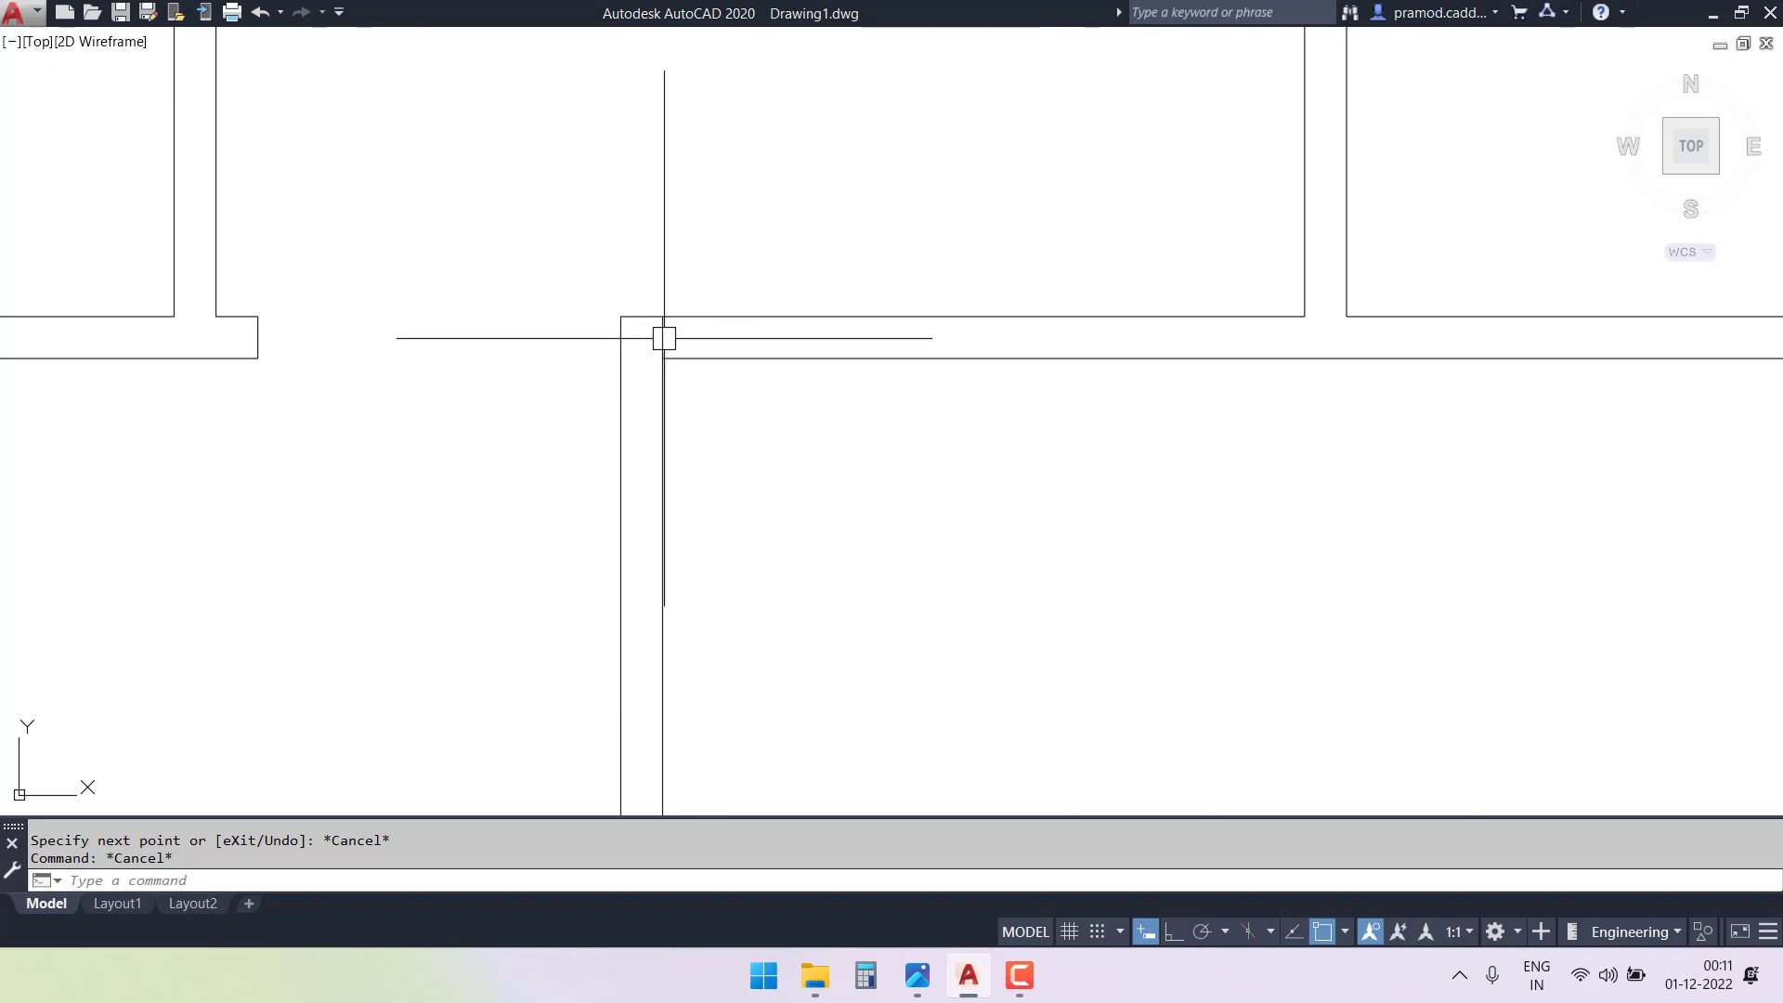
{"action": "left_click", "coordinate": [664, 338]}
{"action": "key", "text": "Escape"}
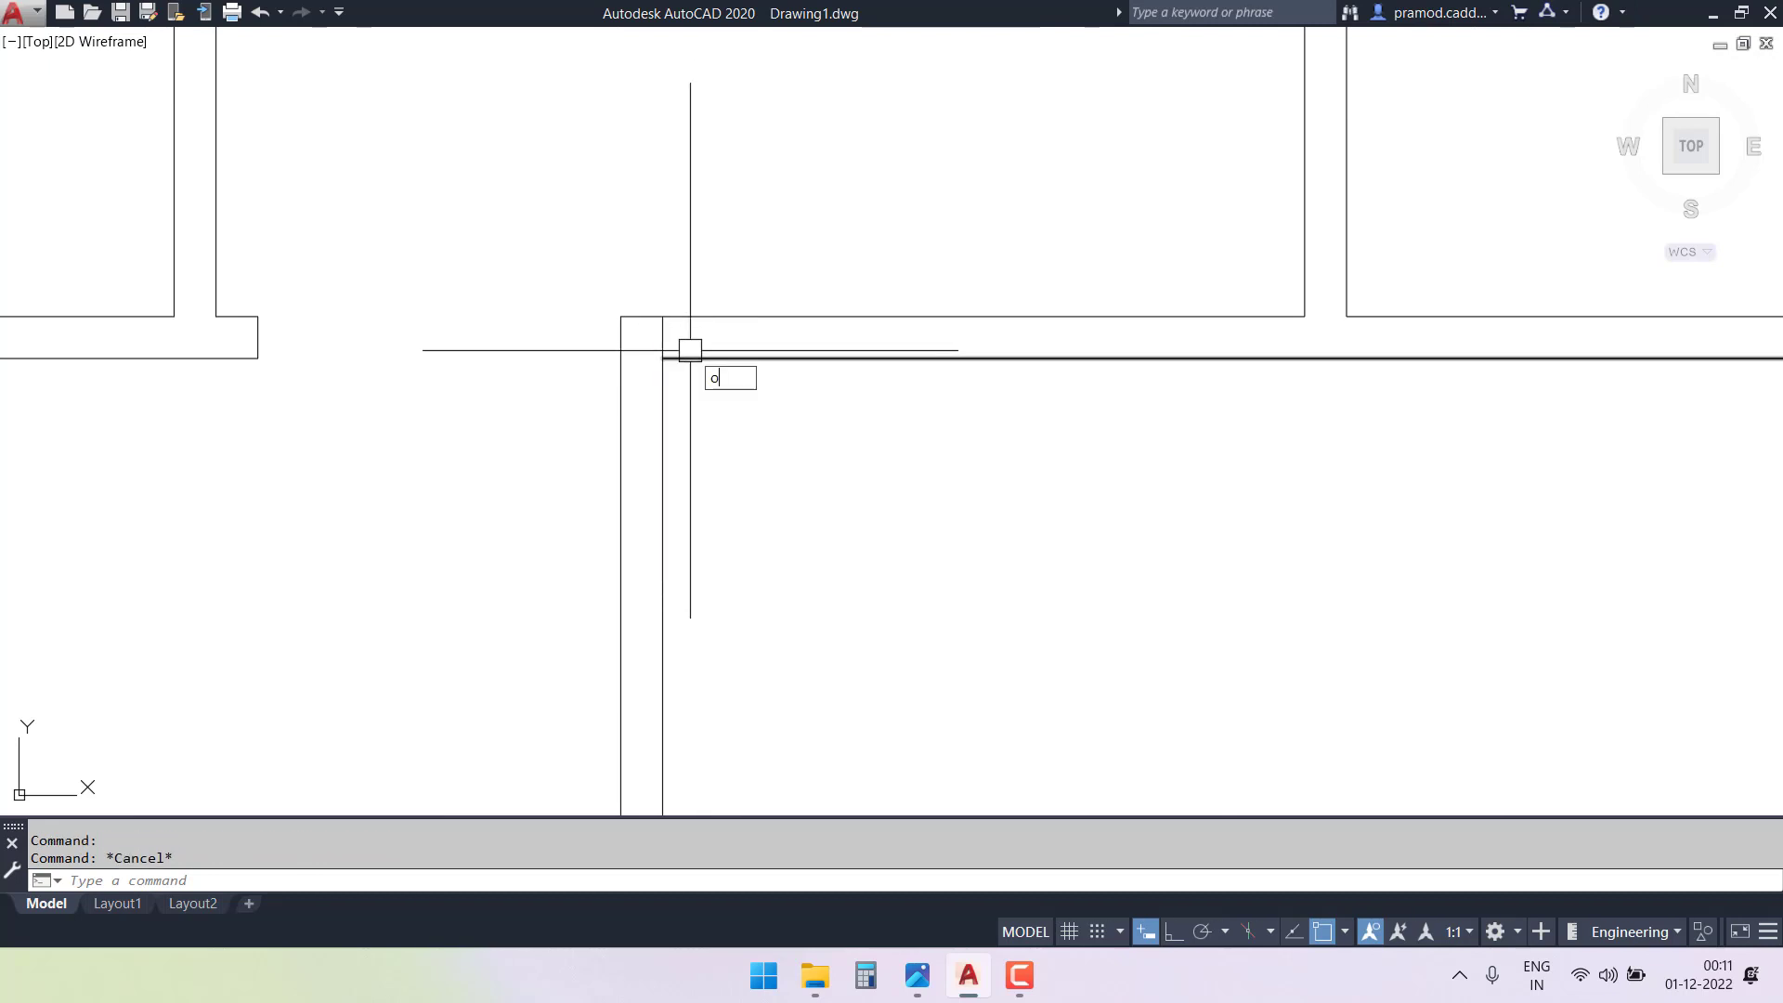
{"action": "type", "text": "o"}
{"action": "key", "text": "Return"}
{"action": "type", "text": "1'6"}
{"action": "key", "text": "Return"}
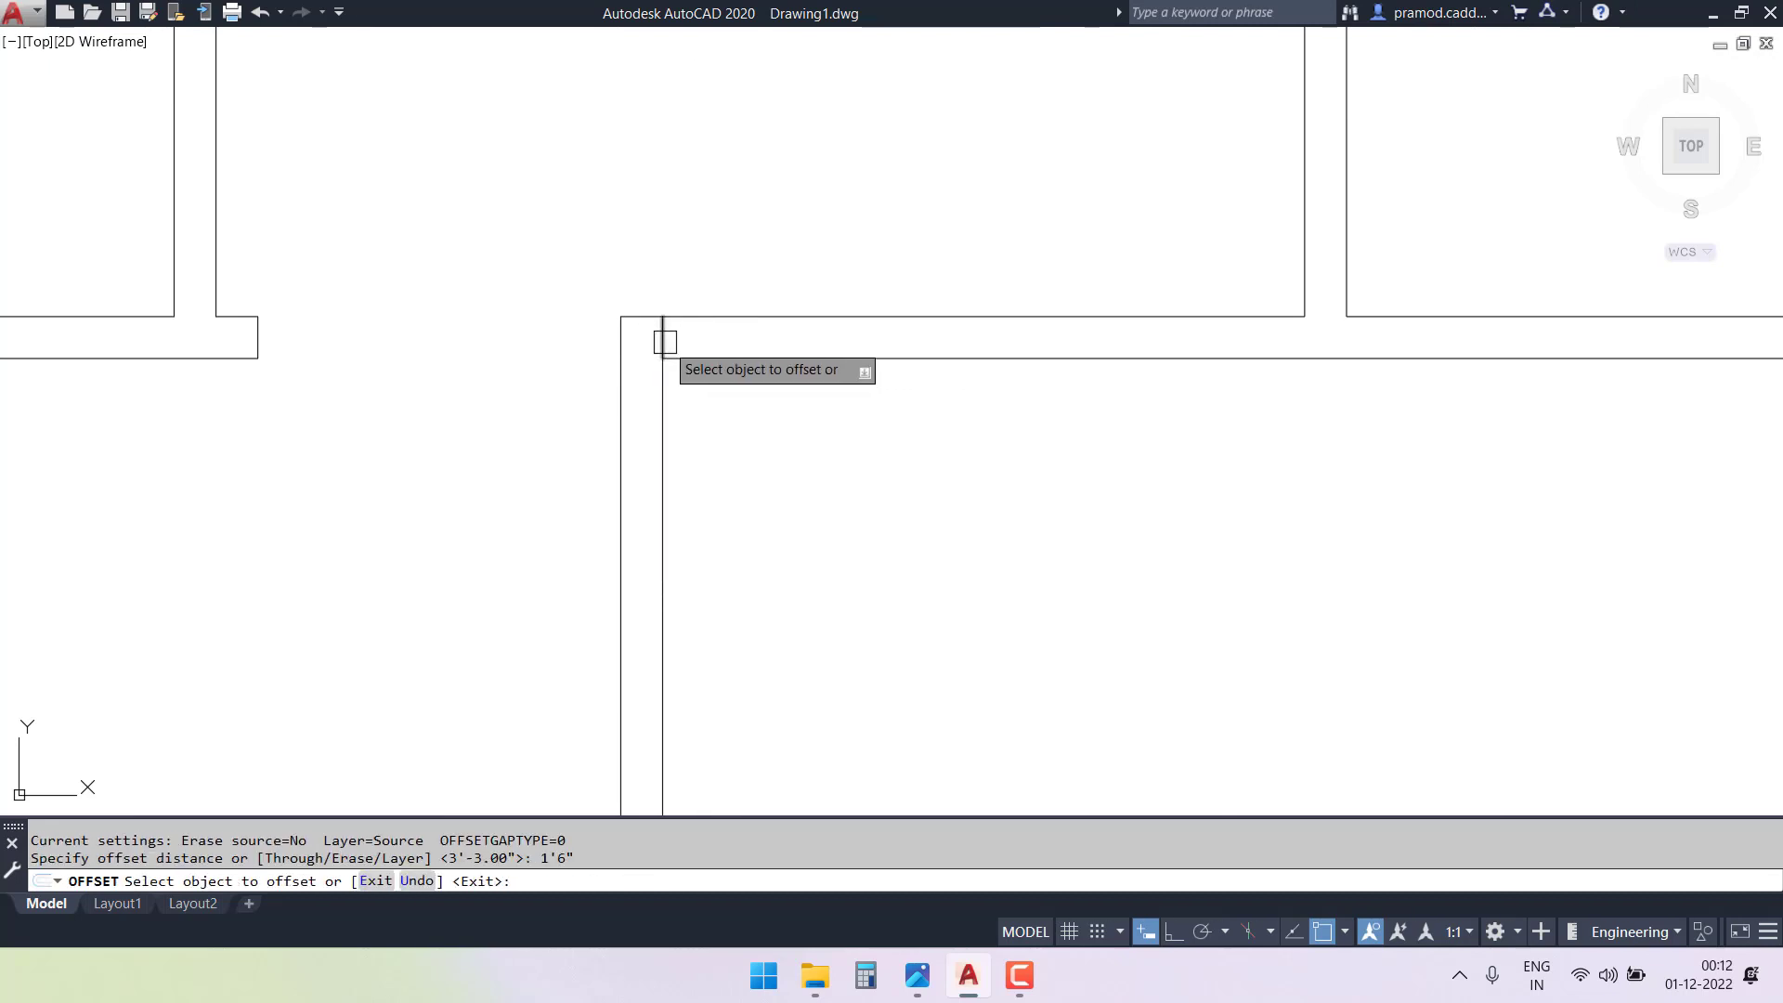
{"action": "left_click", "coordinate": [663, 343]}
{"action": "left_click", "coordinate": [936, 345]}
{"action": "key", "text": "Escape"}
{"action": "key", "text": "Escape"}
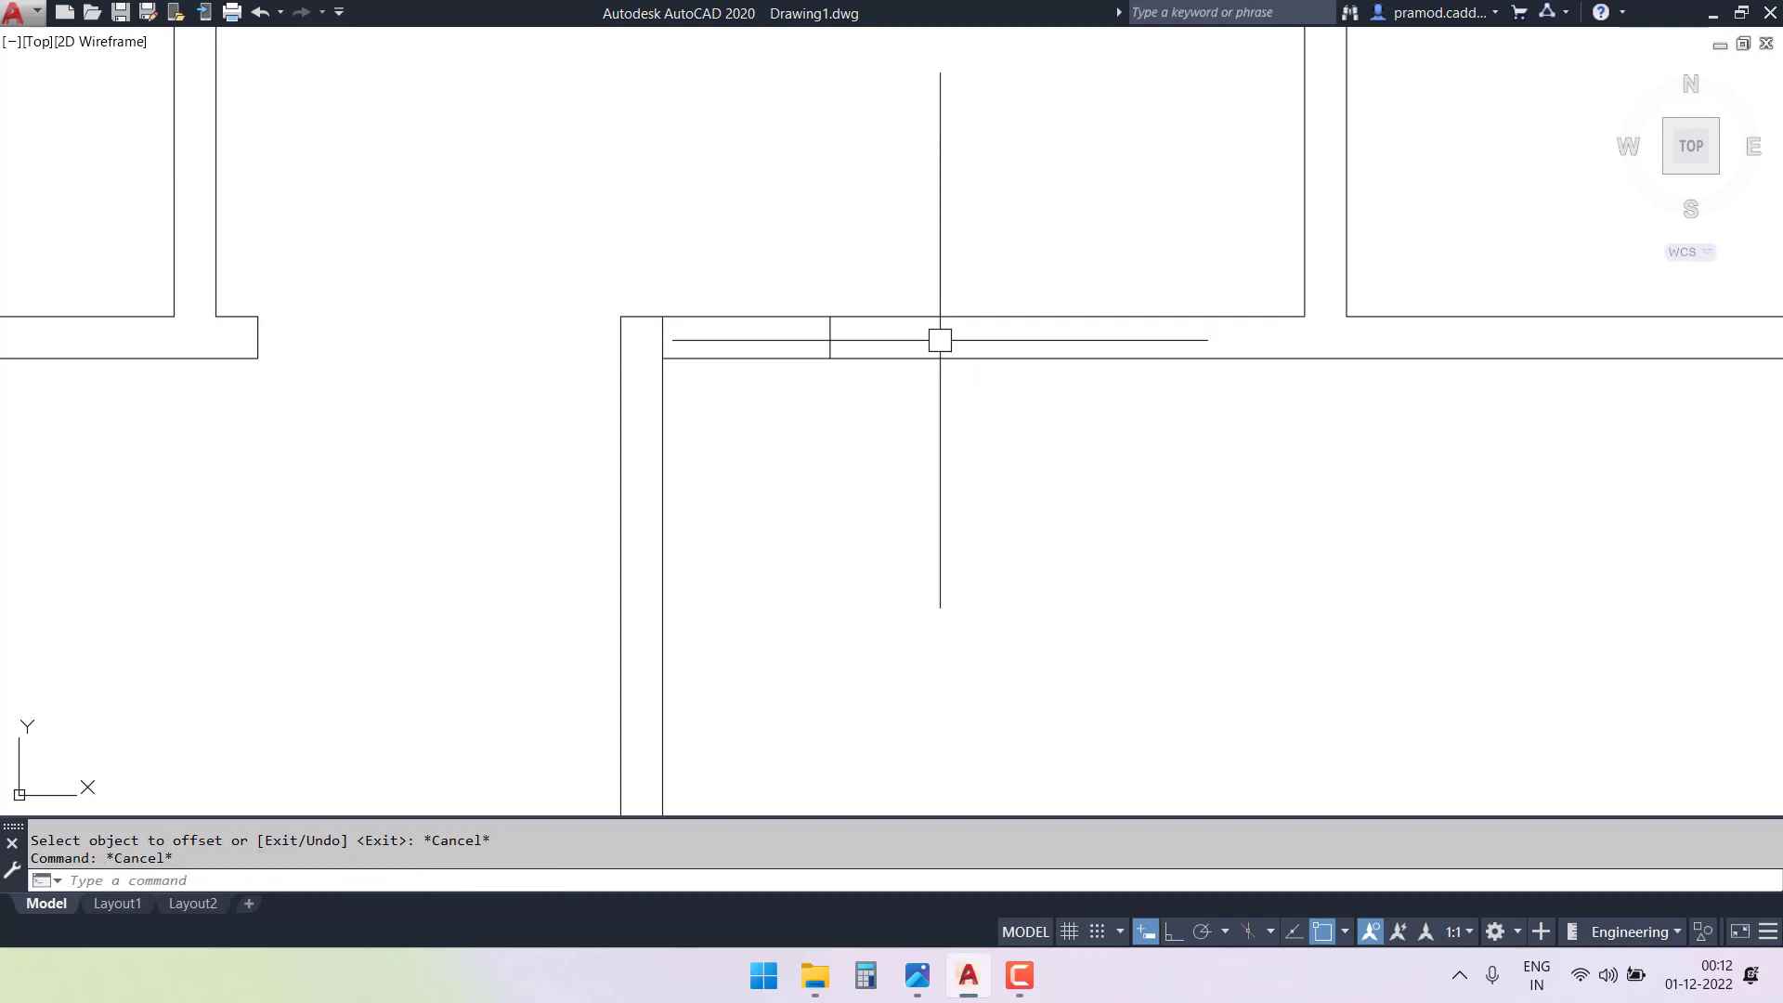
- Measure the horizontal distance from the offset line to the central room's lower-right corner
{"action": "key", "text": "Return"}
{"action": "left_click", "coordinate": [831, 316]}
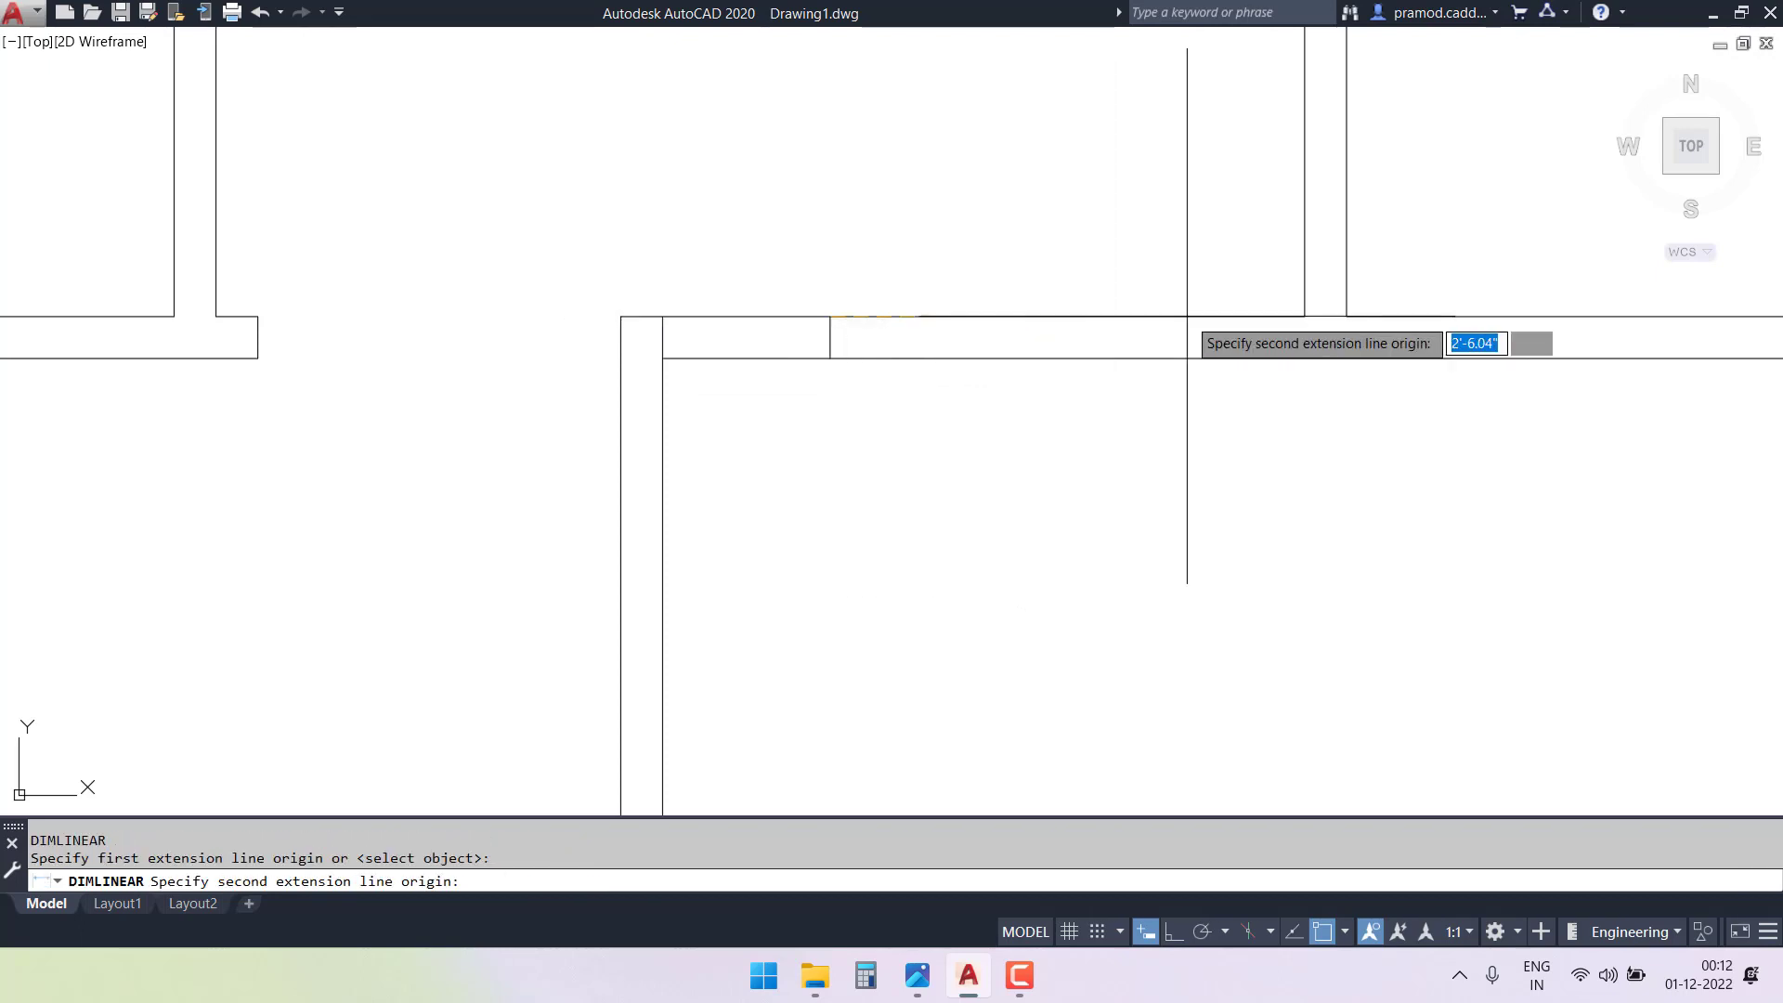
{"action": "left_click", "coordinate": [1287, 316]}
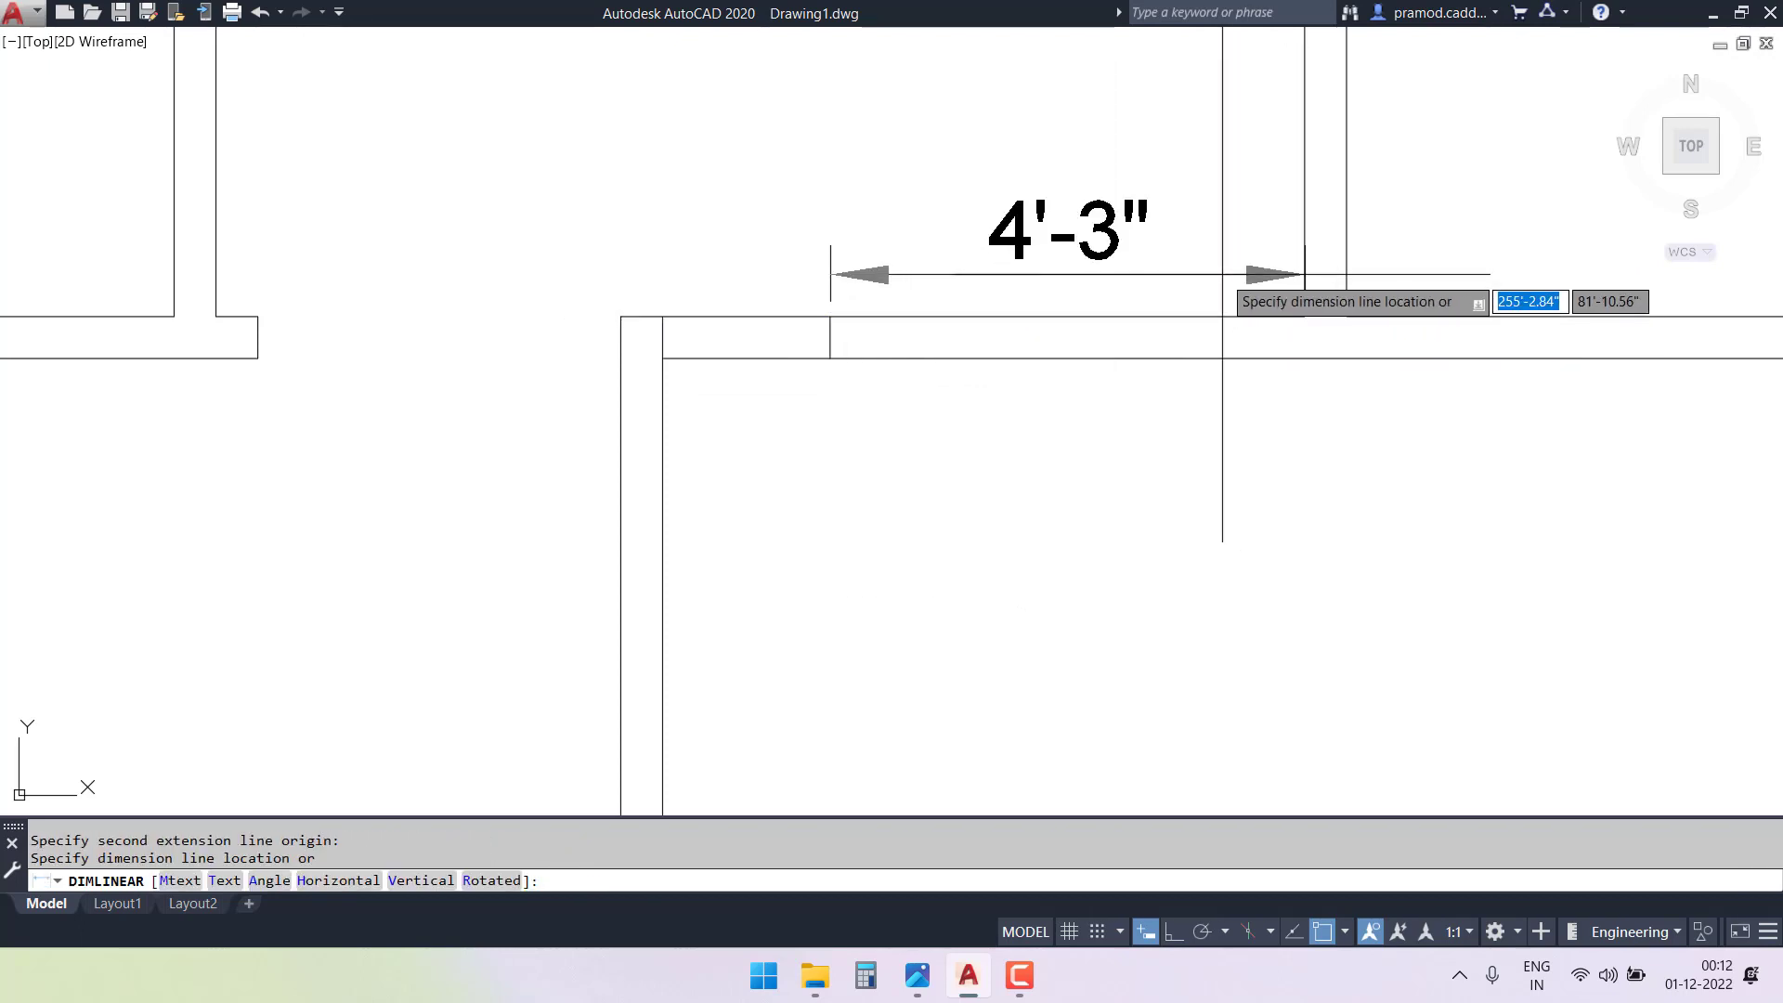
{"action": "key", "text": "Escape"}
- Draw a short line from the central room's lower-right corner straight down across the wall above the right front room
{"action": "type", "text": "l"}
{"action": "key", "text": "Return"}
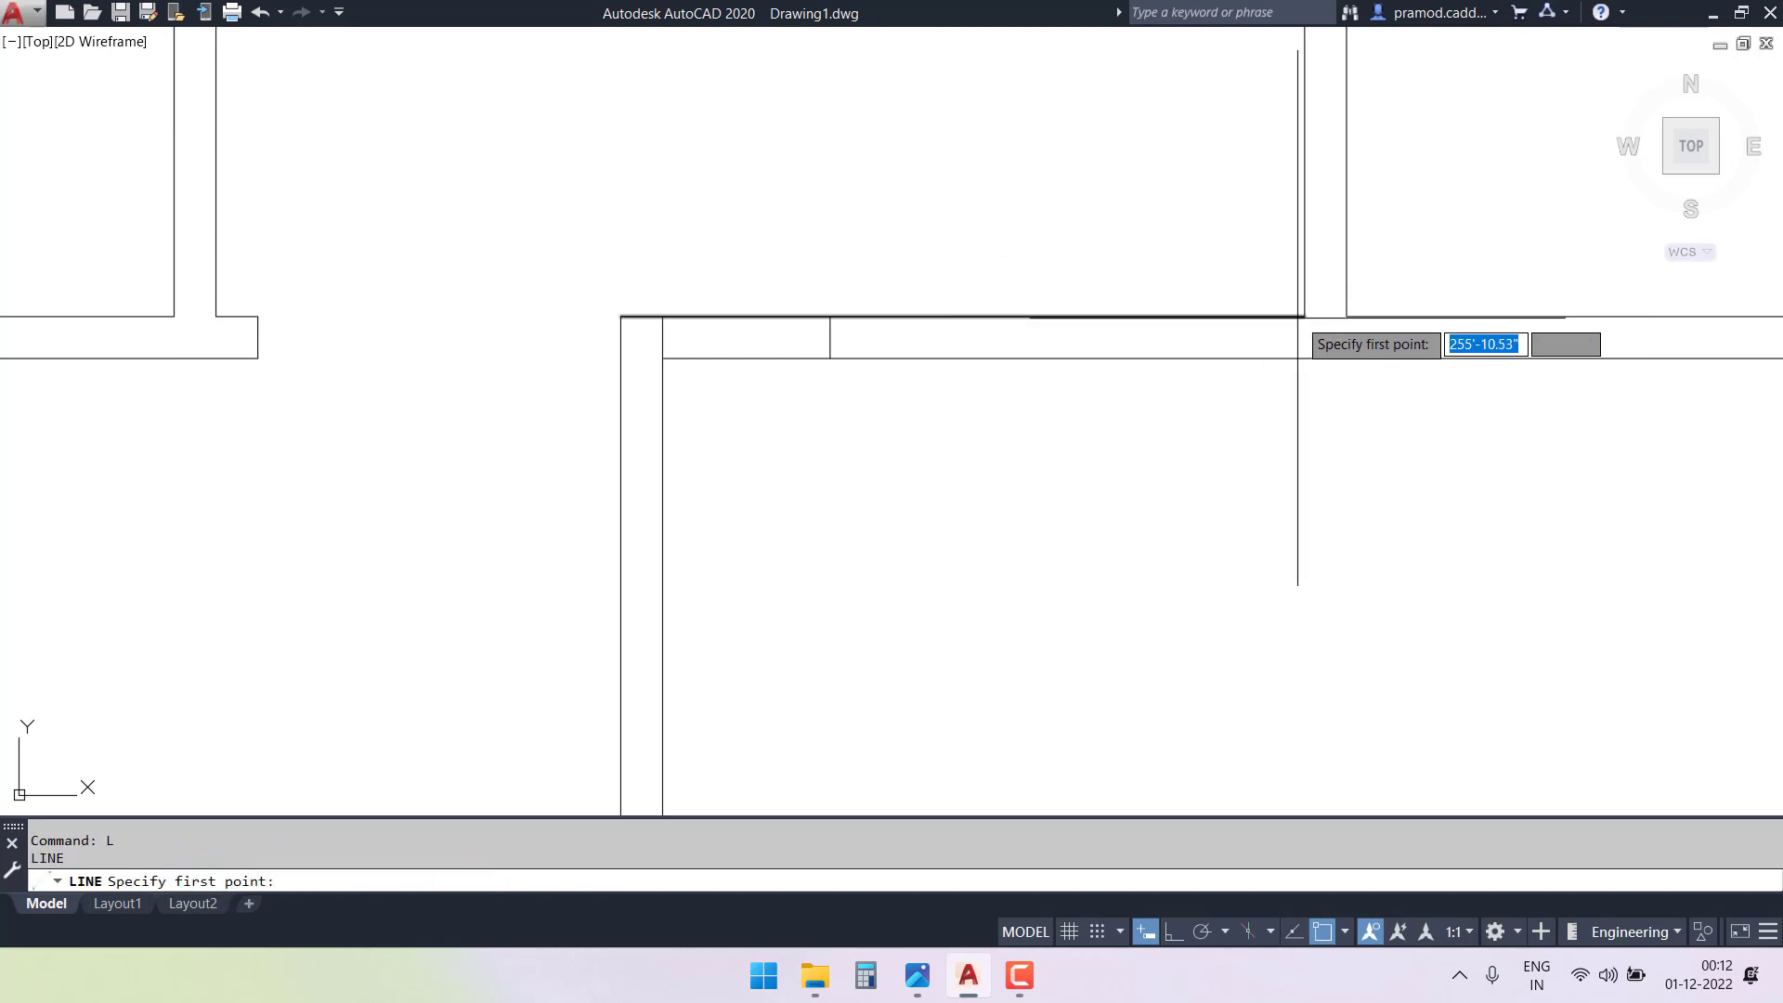
{"action": "left_click", "coordinate": [1304, 317]}
{"action": "key", "text": "Escape"}
{"action": "key", "text": "Escape"}
{"action": "key", "text": "Escape"}
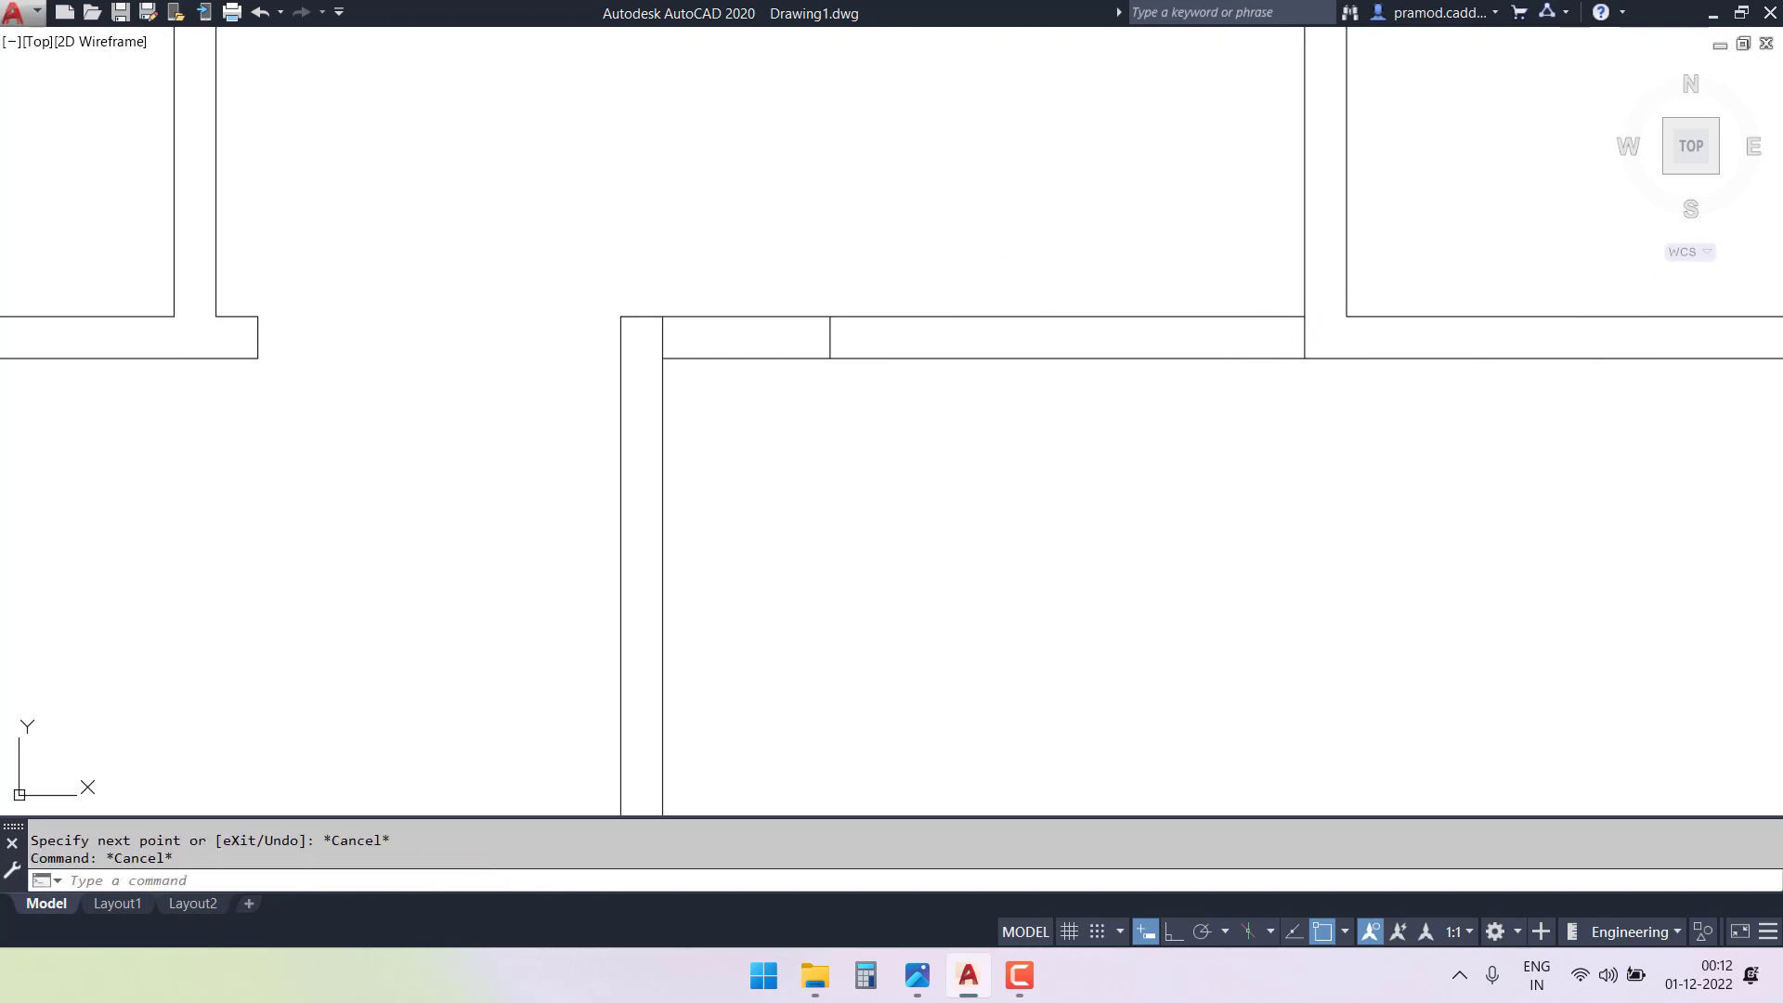
- Offset the short line at the central room's lower-right corner 3" to the left to mark the opening's far side
{"action": "type", "text": "o"}
{"action": "key", "text": "Return"}
{"action": "type", "text": "3"}
{"action": "key", "text": "Return"}
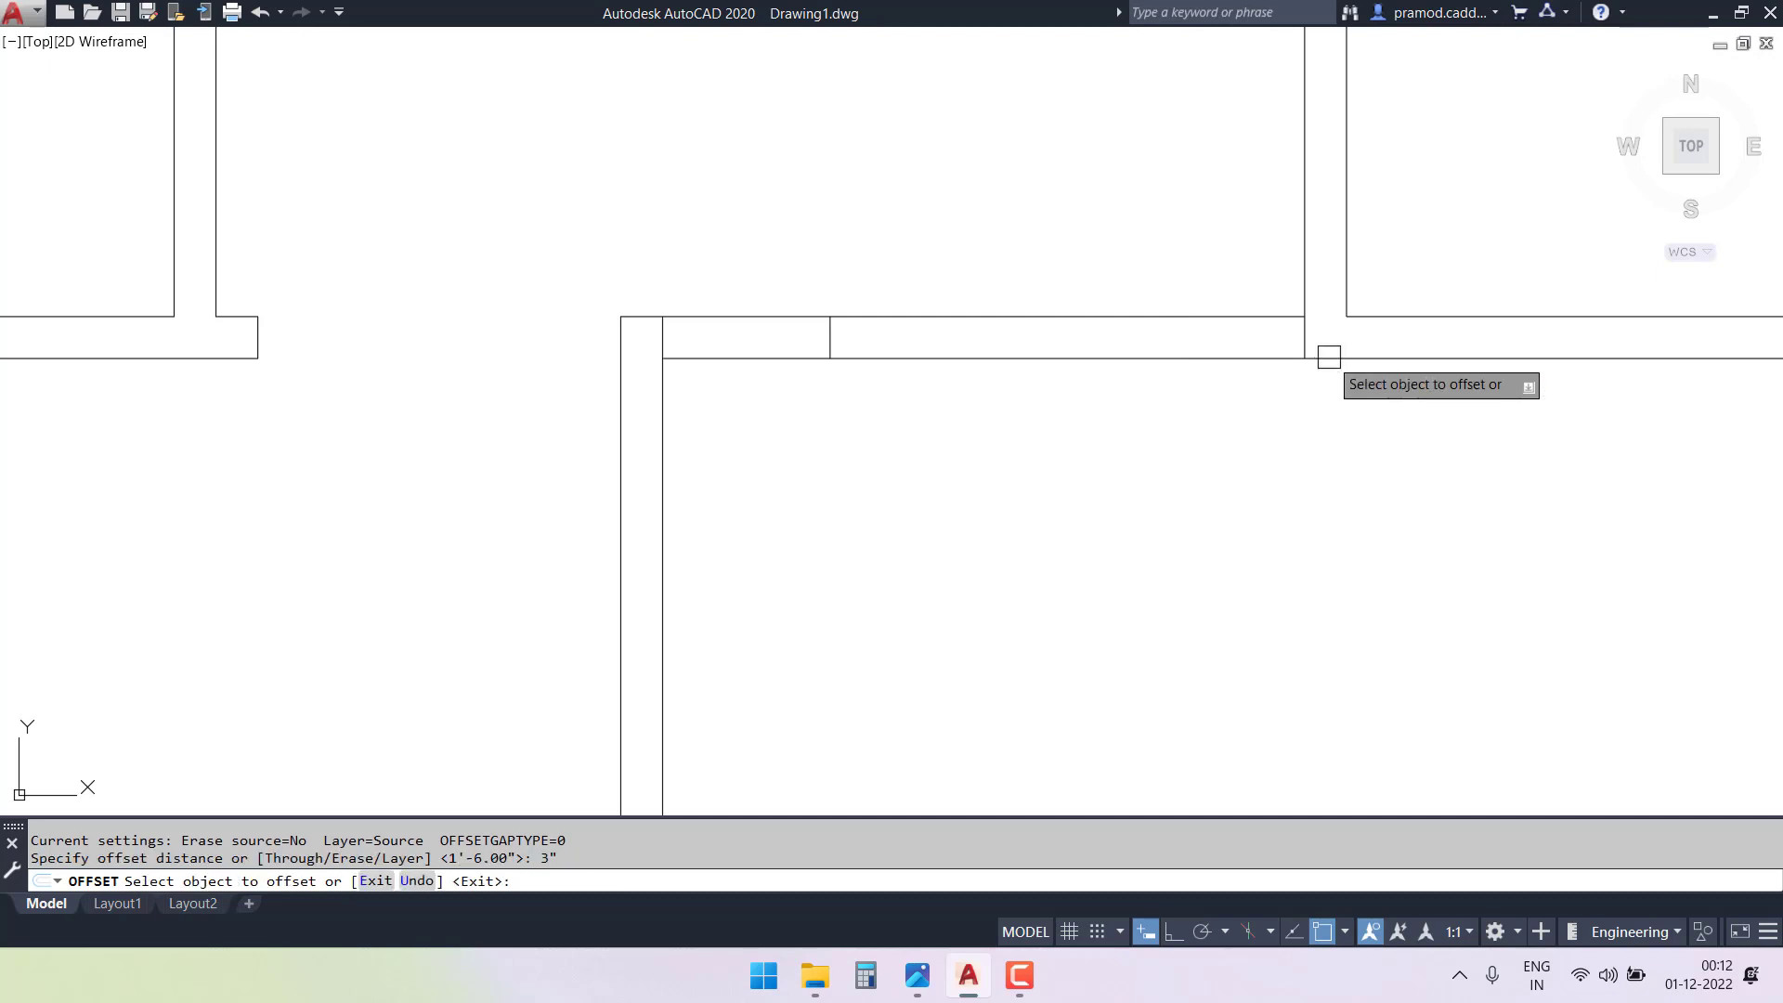
{"action": "left_click", "coordinate": [1305, 337]}
{"action": "left_click", "coordinate": [1285, 331]}
{"action": "key", "text": "Escape"}
{"action": "key", "text": "Escape"}
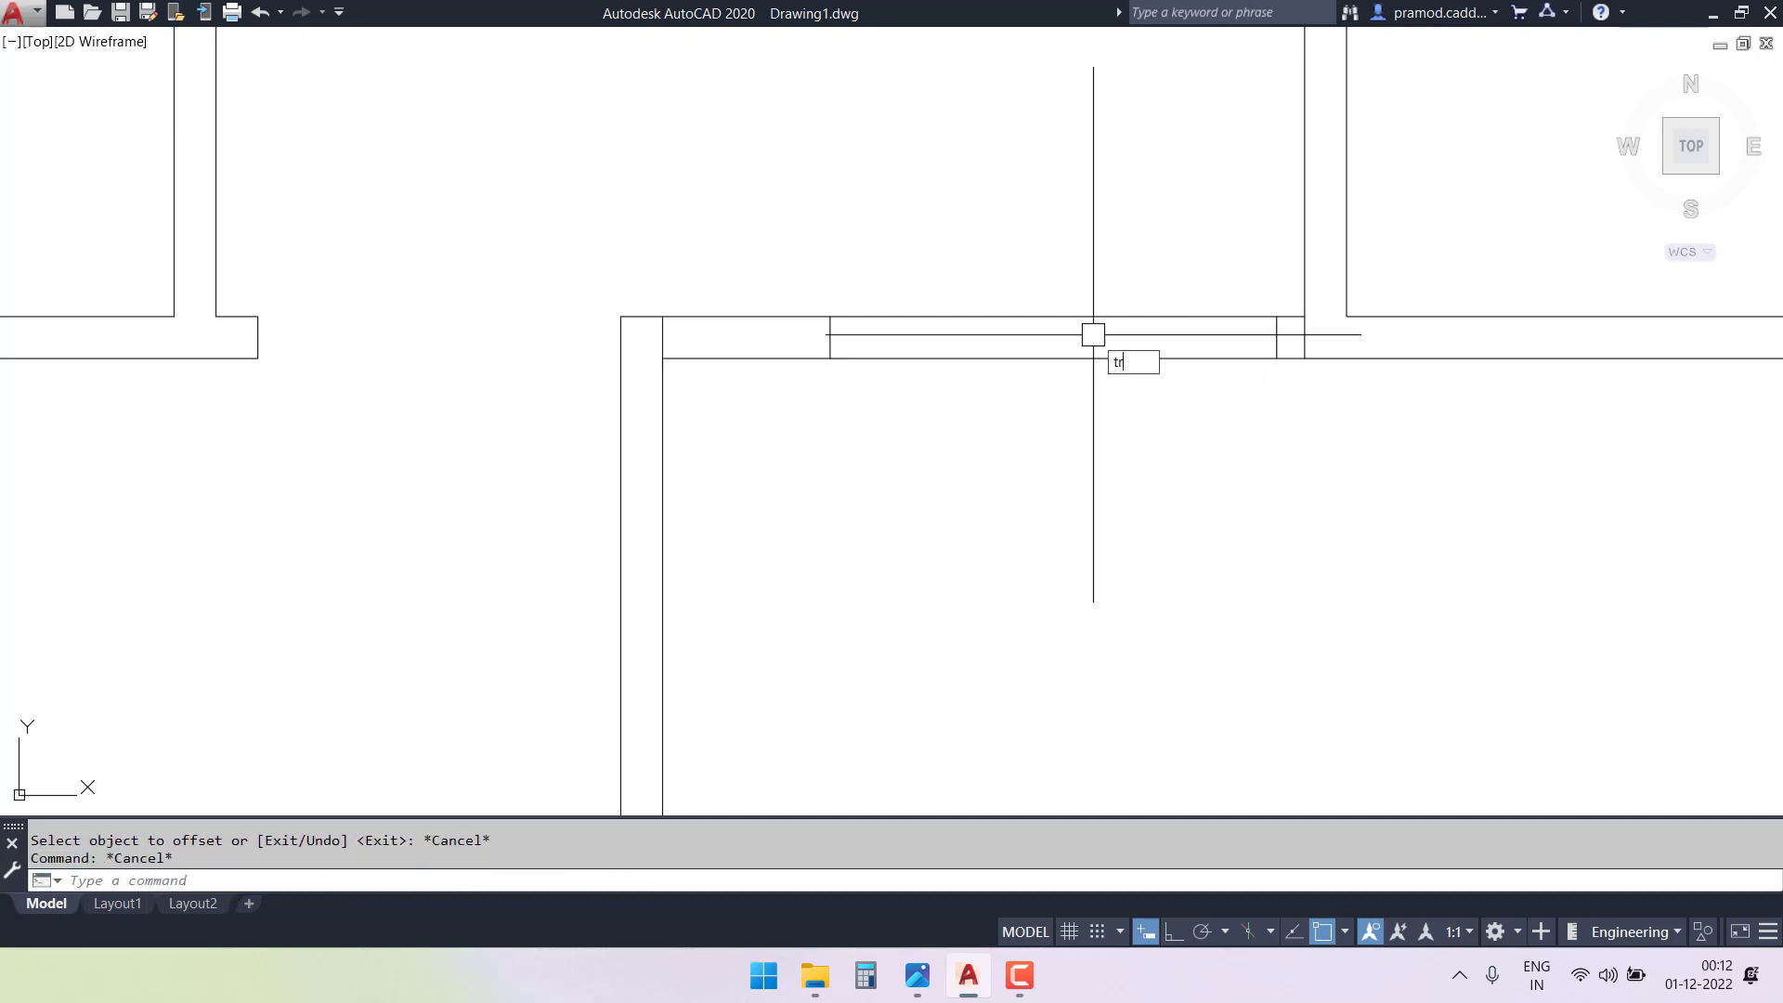
- Trim the wall lines between the two opening marks above the right front room and erase the two leftover short lines at the corners
{"action": "key", "text": "Return"}
{"action": "key", "text": "Return"}
{"action": "left_click", "coordinate": [1088, 223]}
{"action": "left_click", "coordinate": [996, 497]}
{"action": "key", "text": "Escape"}
{"action": "key", "text": "Escape"}
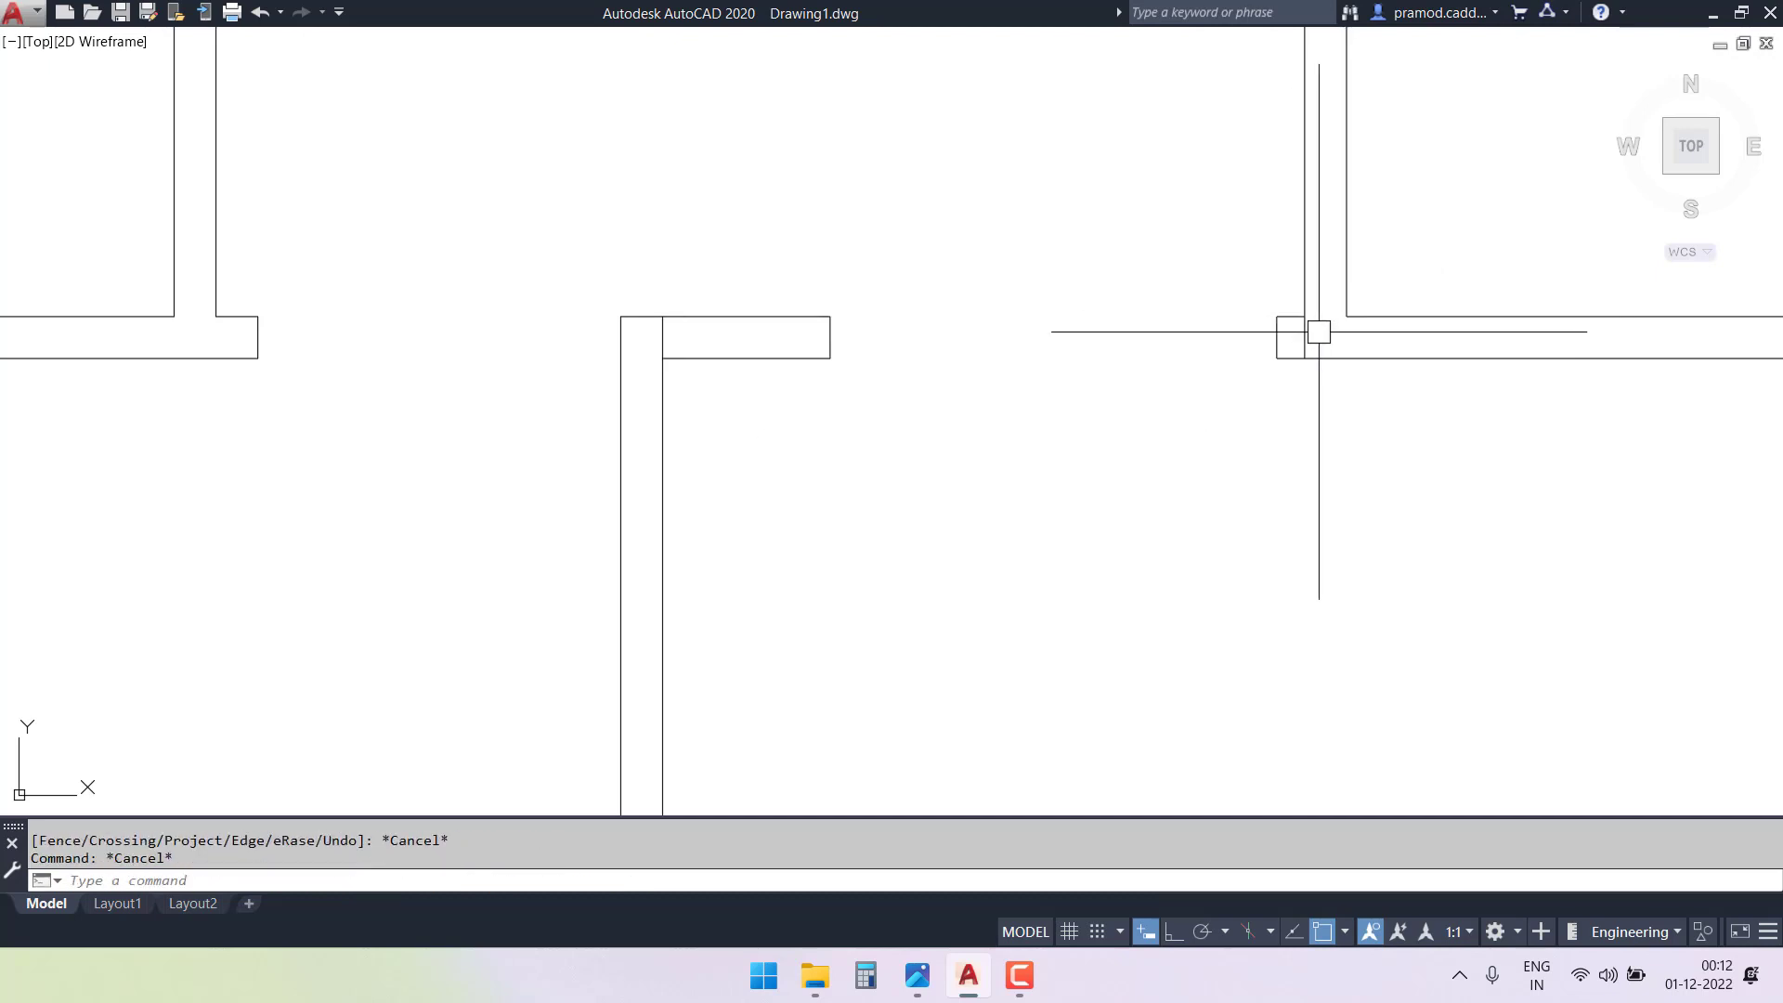
{"action": "left_click", "coordinate": [1305, 336]}
{"action": "left_click", "coordinate": [663, 340]}
{"action": "key", "text": "Delete"}
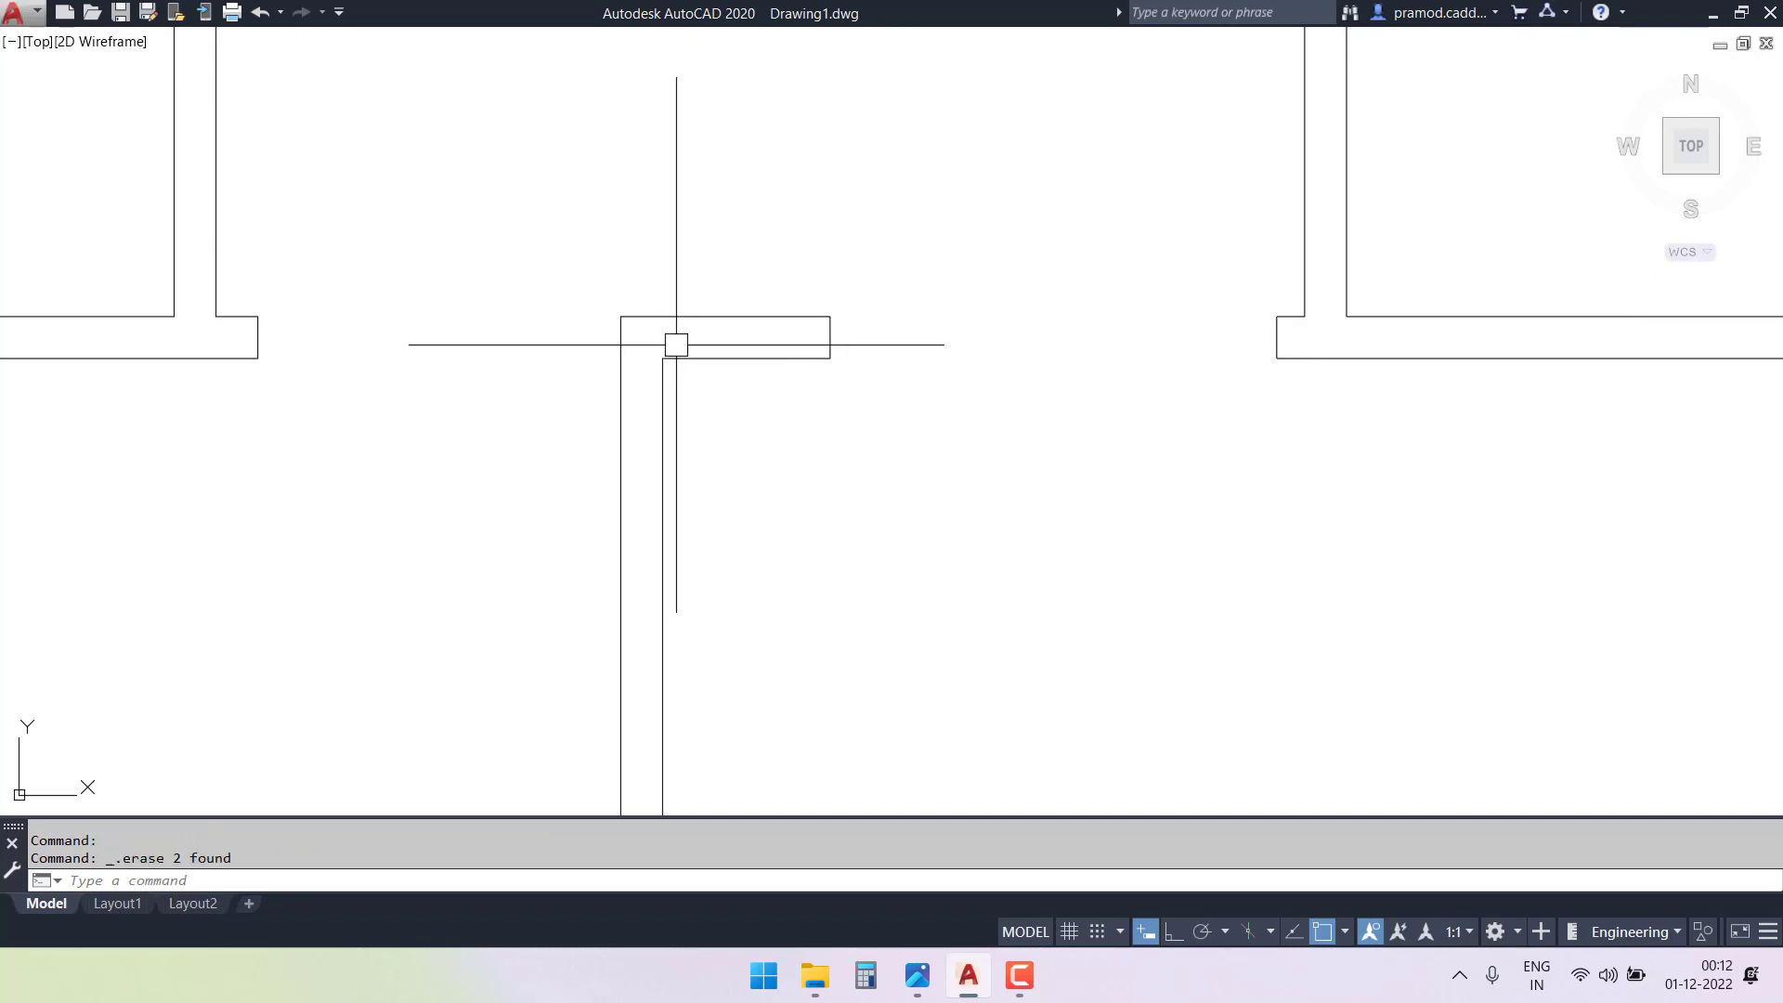
{"action": "scroll", "coordinate": [875, 362], "scroll_direction": "down", "scroll_amount": 2}
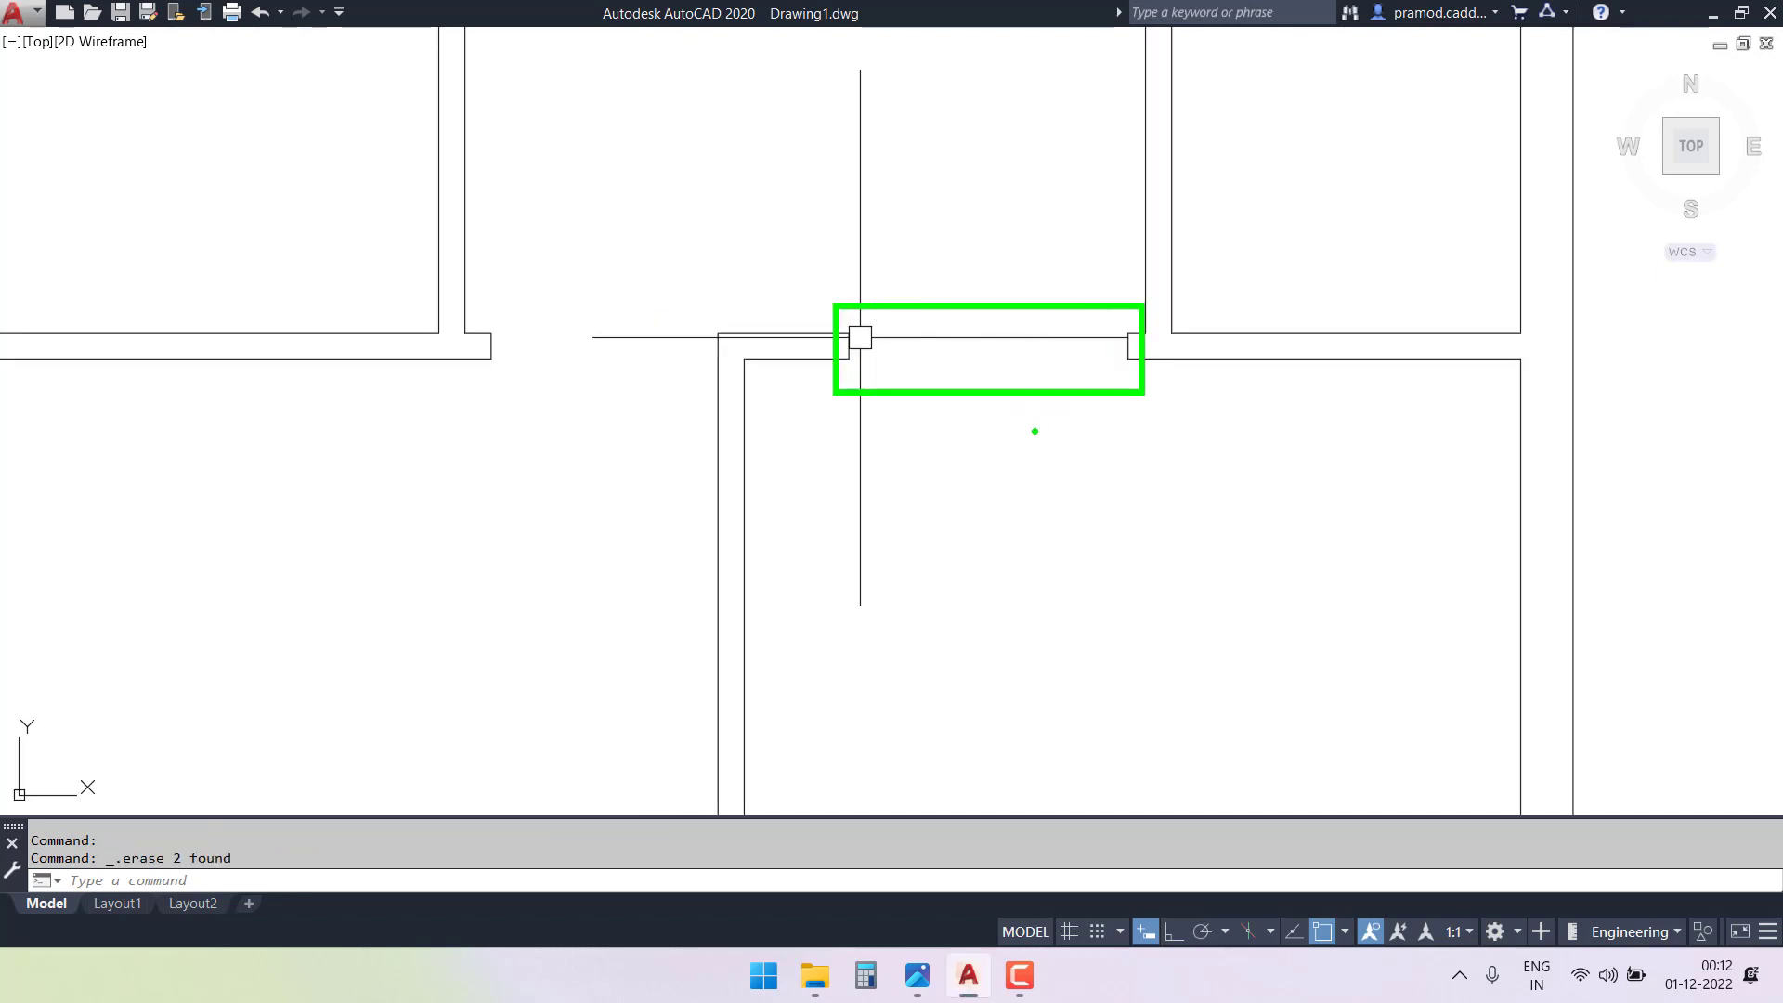
{"action": "key", "text": "Escape"}
{"action": "scroll", "coordinate": [999, 426], "scroll_direction": "down", "scroll_amount": 3}
{"action": "middle_click_drag", "start_coordinate": [1068, 451], "coordinate": [1018, 401]}
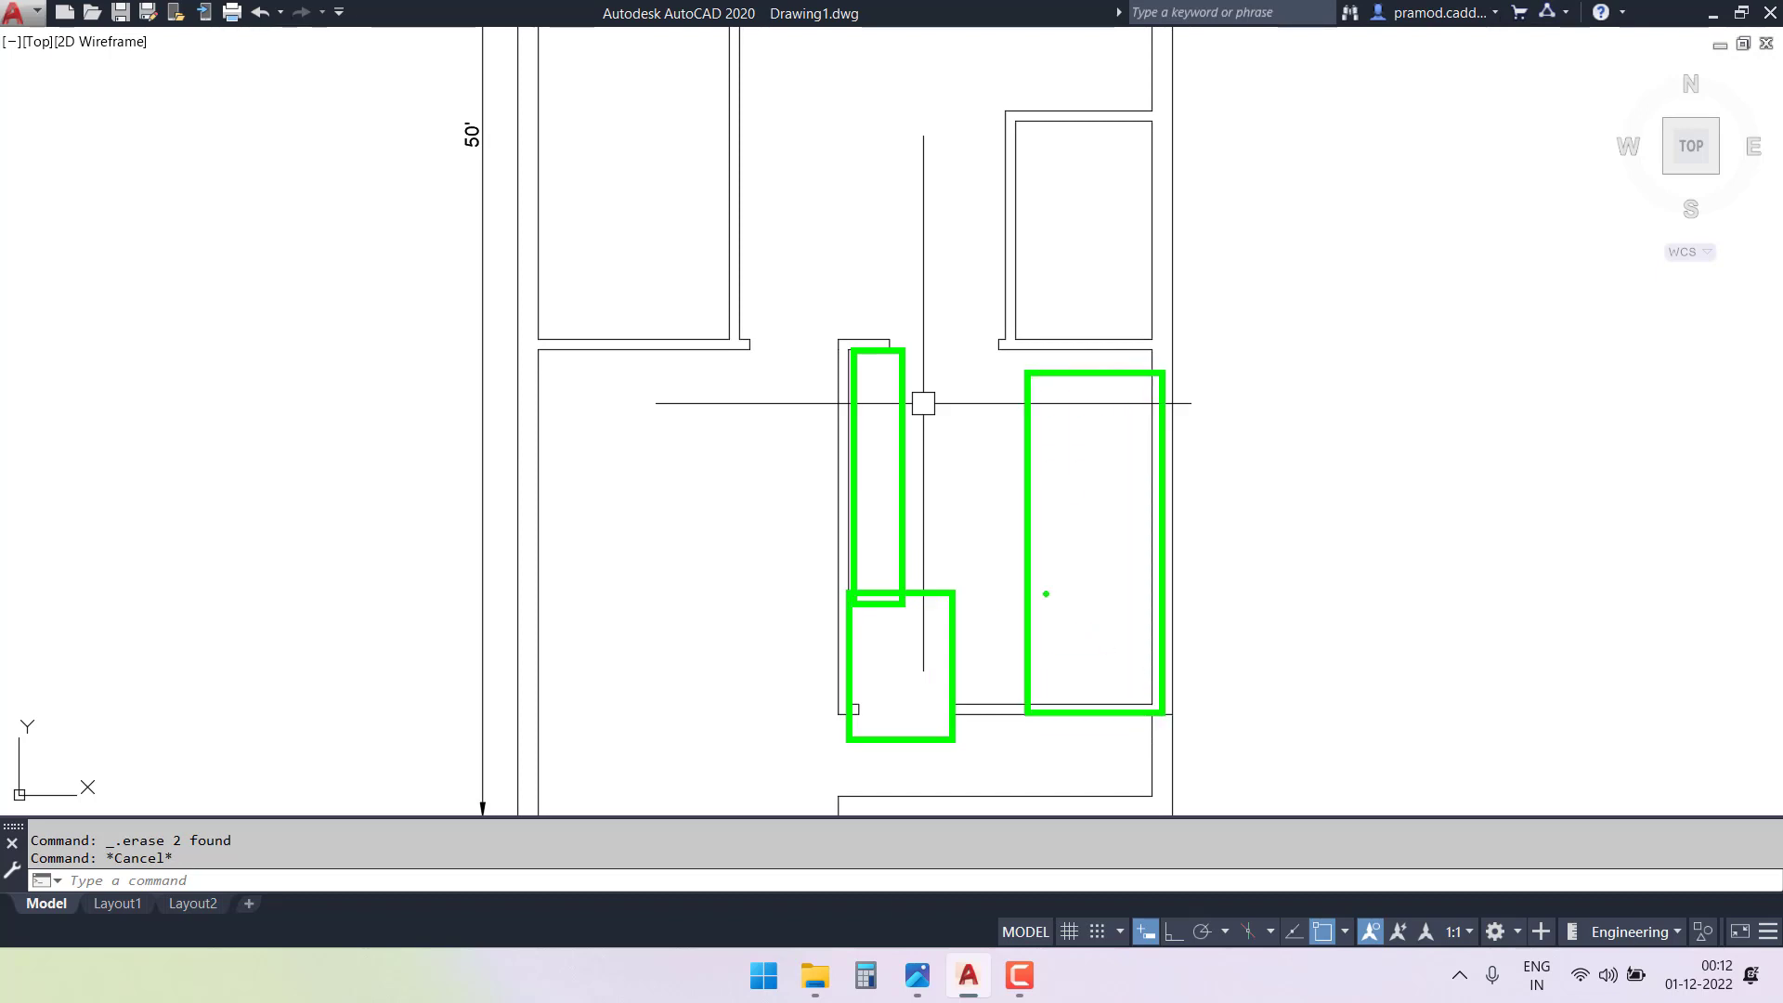
{"action": "mouse_move", "coordinate": [908, 370]}
{"action": "middle_mouse_down"}
{"action": "mouse_move", "coordinate": [935, 446]}
{"action": "mouse_move", "coordinate": [926, 585]}
{"action": "middle_mouse_up"}
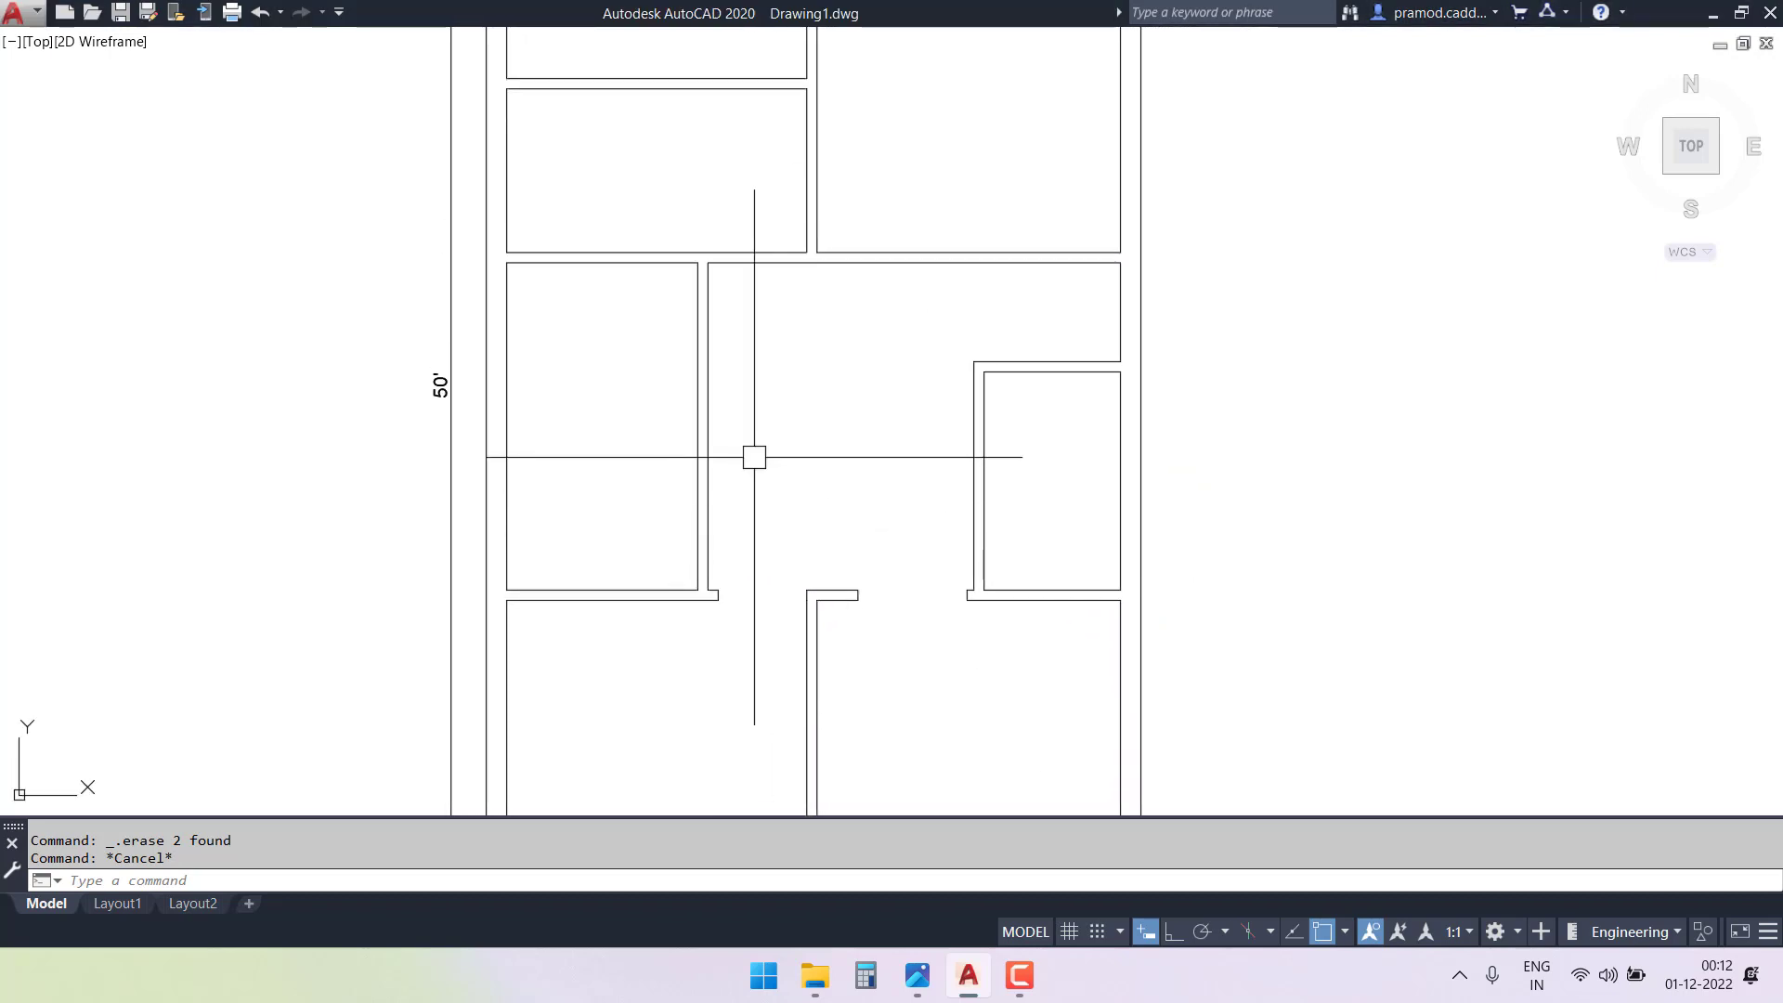
{"action": "scroll", "coordinate": [754, 457], "scroll_direction": "up", "scroll_amount": 2}
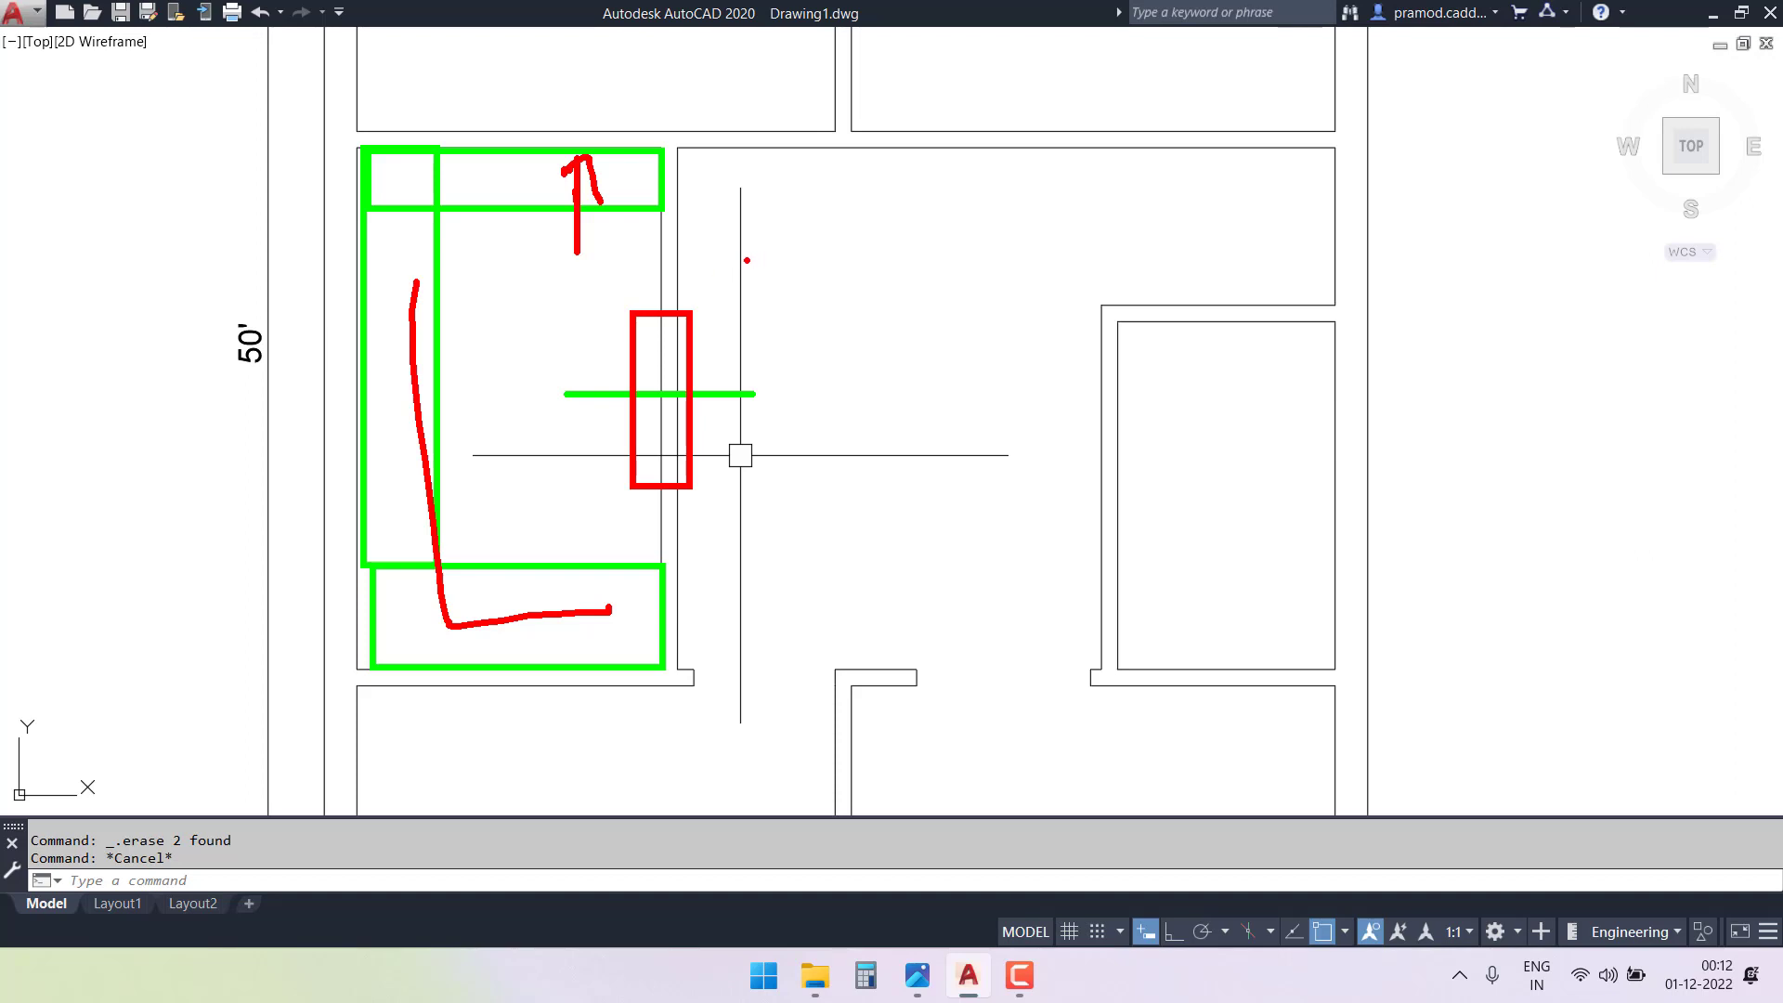
{"action": "key", "text": "Escape"}
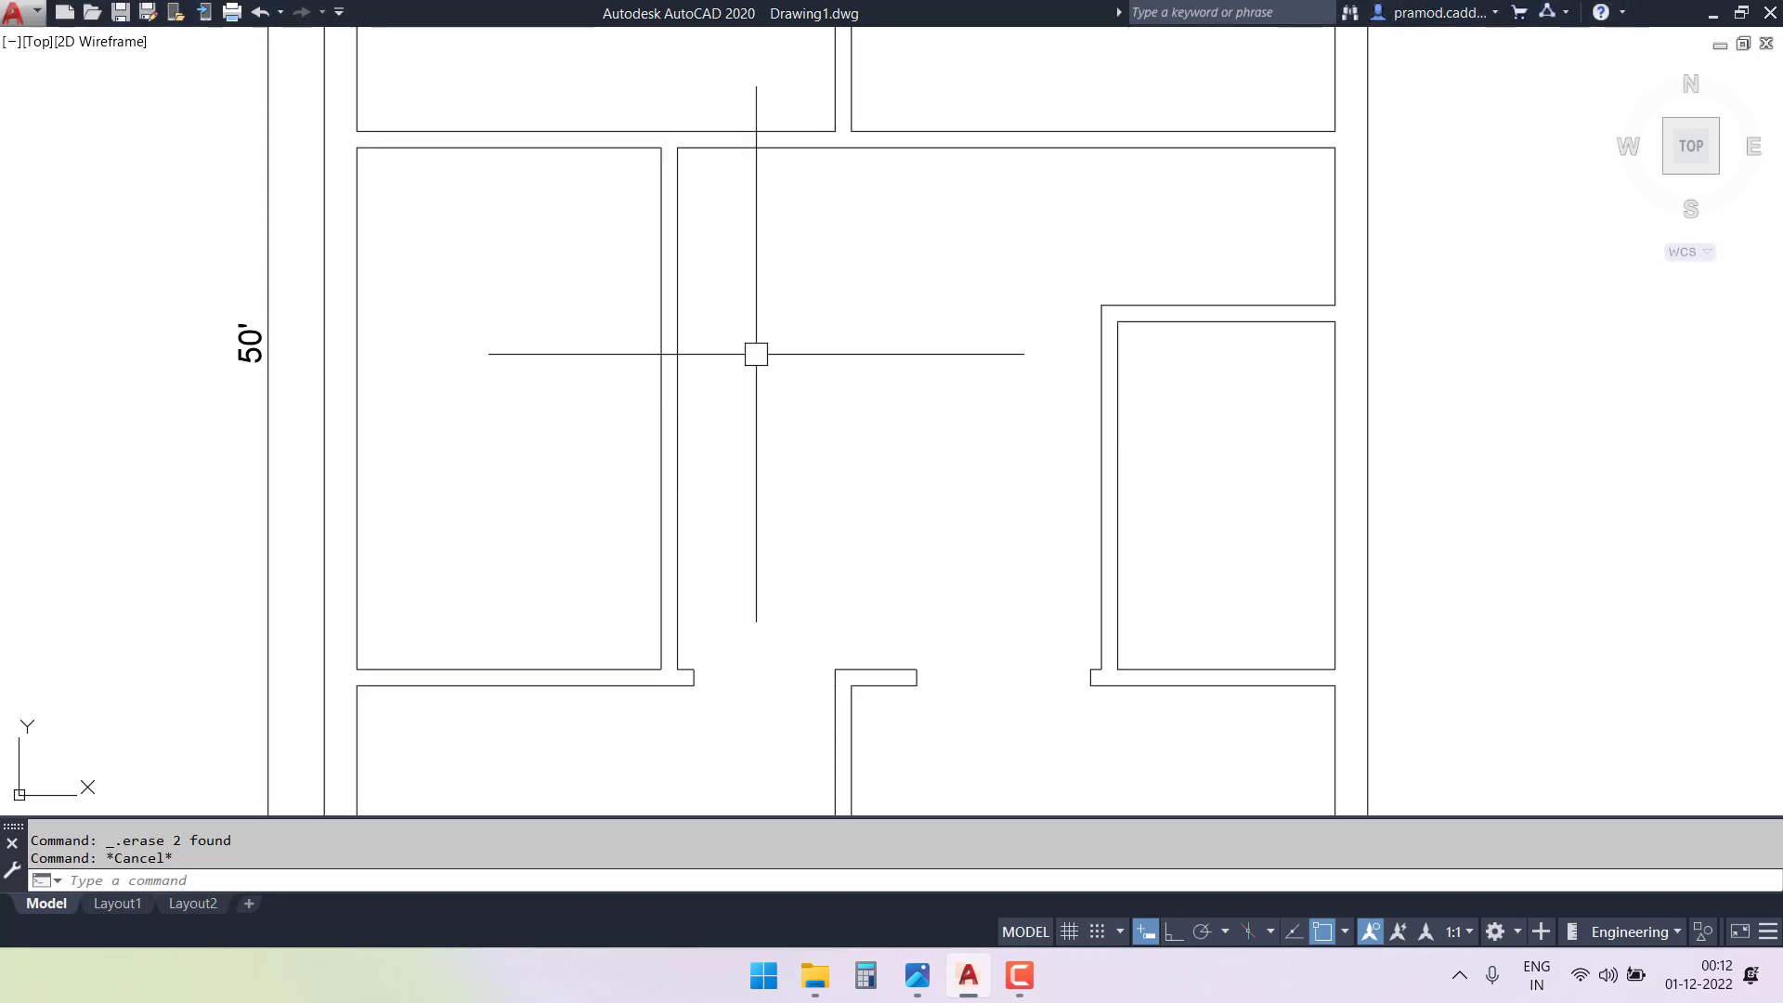
- Draw a short horizontal line across the wall between the left middle room and the central room, at the wall's midpoint
{"action": "type", "text": "l"}
{"action": "key", "text": "Return"}
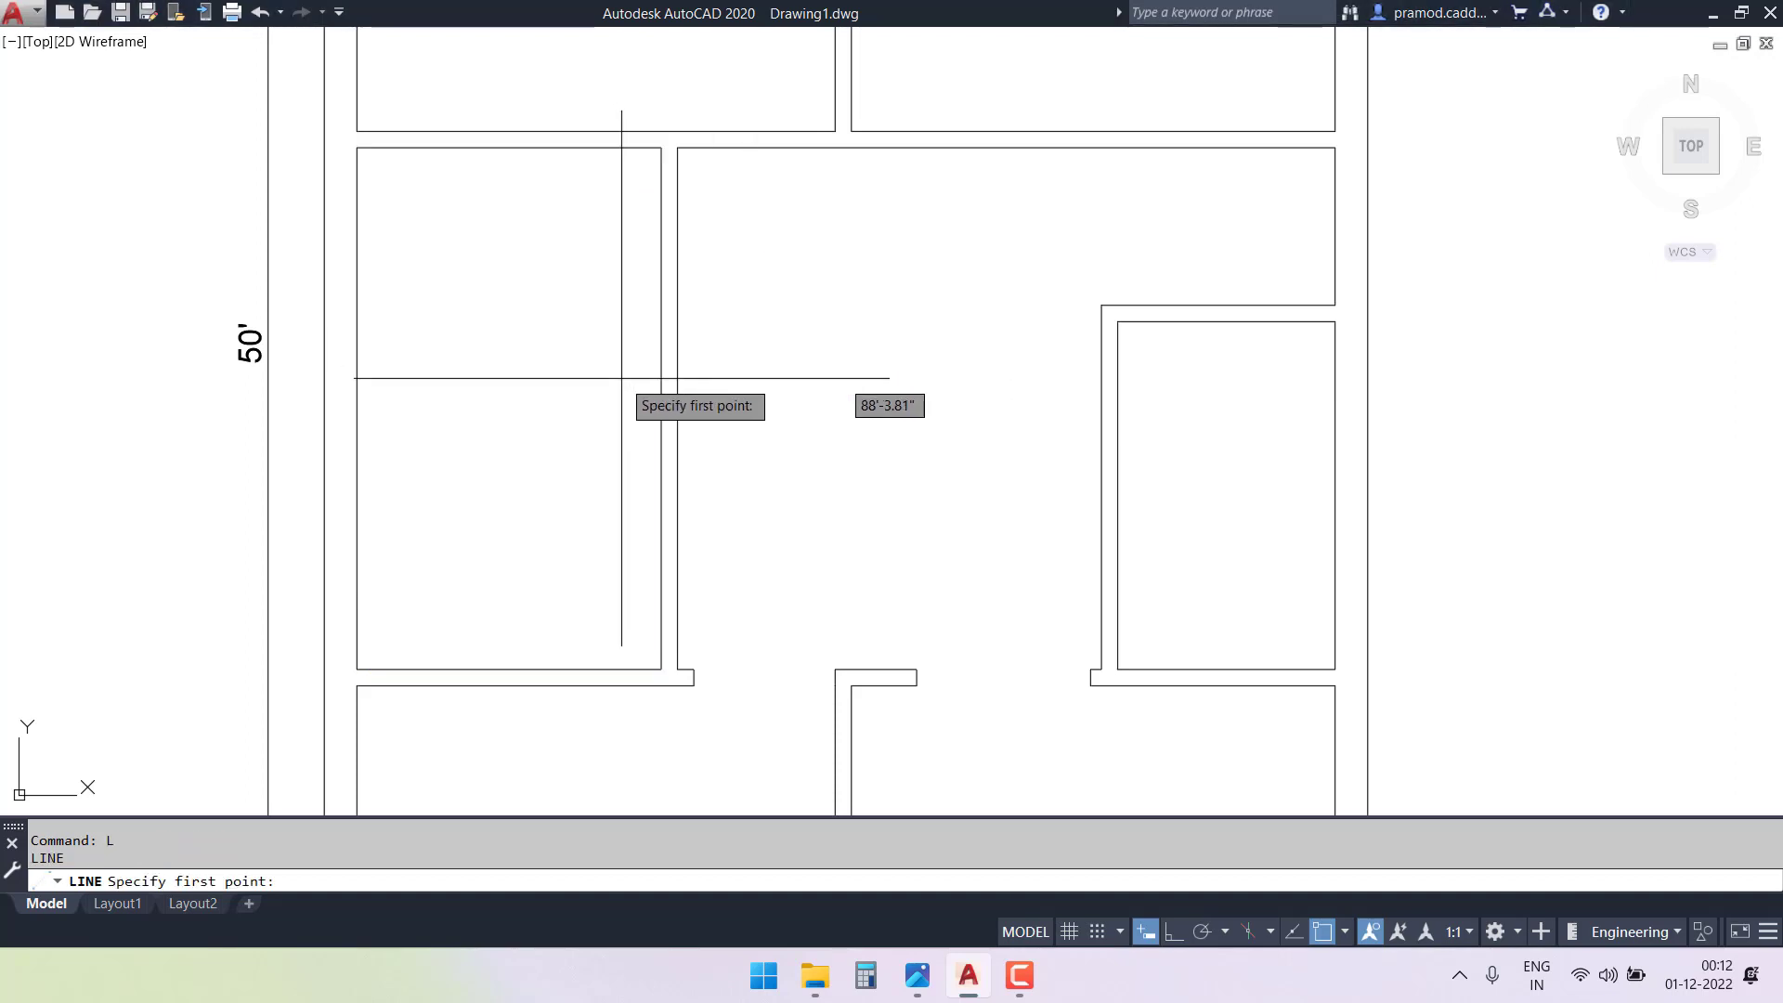
{"action": "left_click", "coordinate": [655, 412]}
{"action": "left_click", "coordinate": [677, 409]}
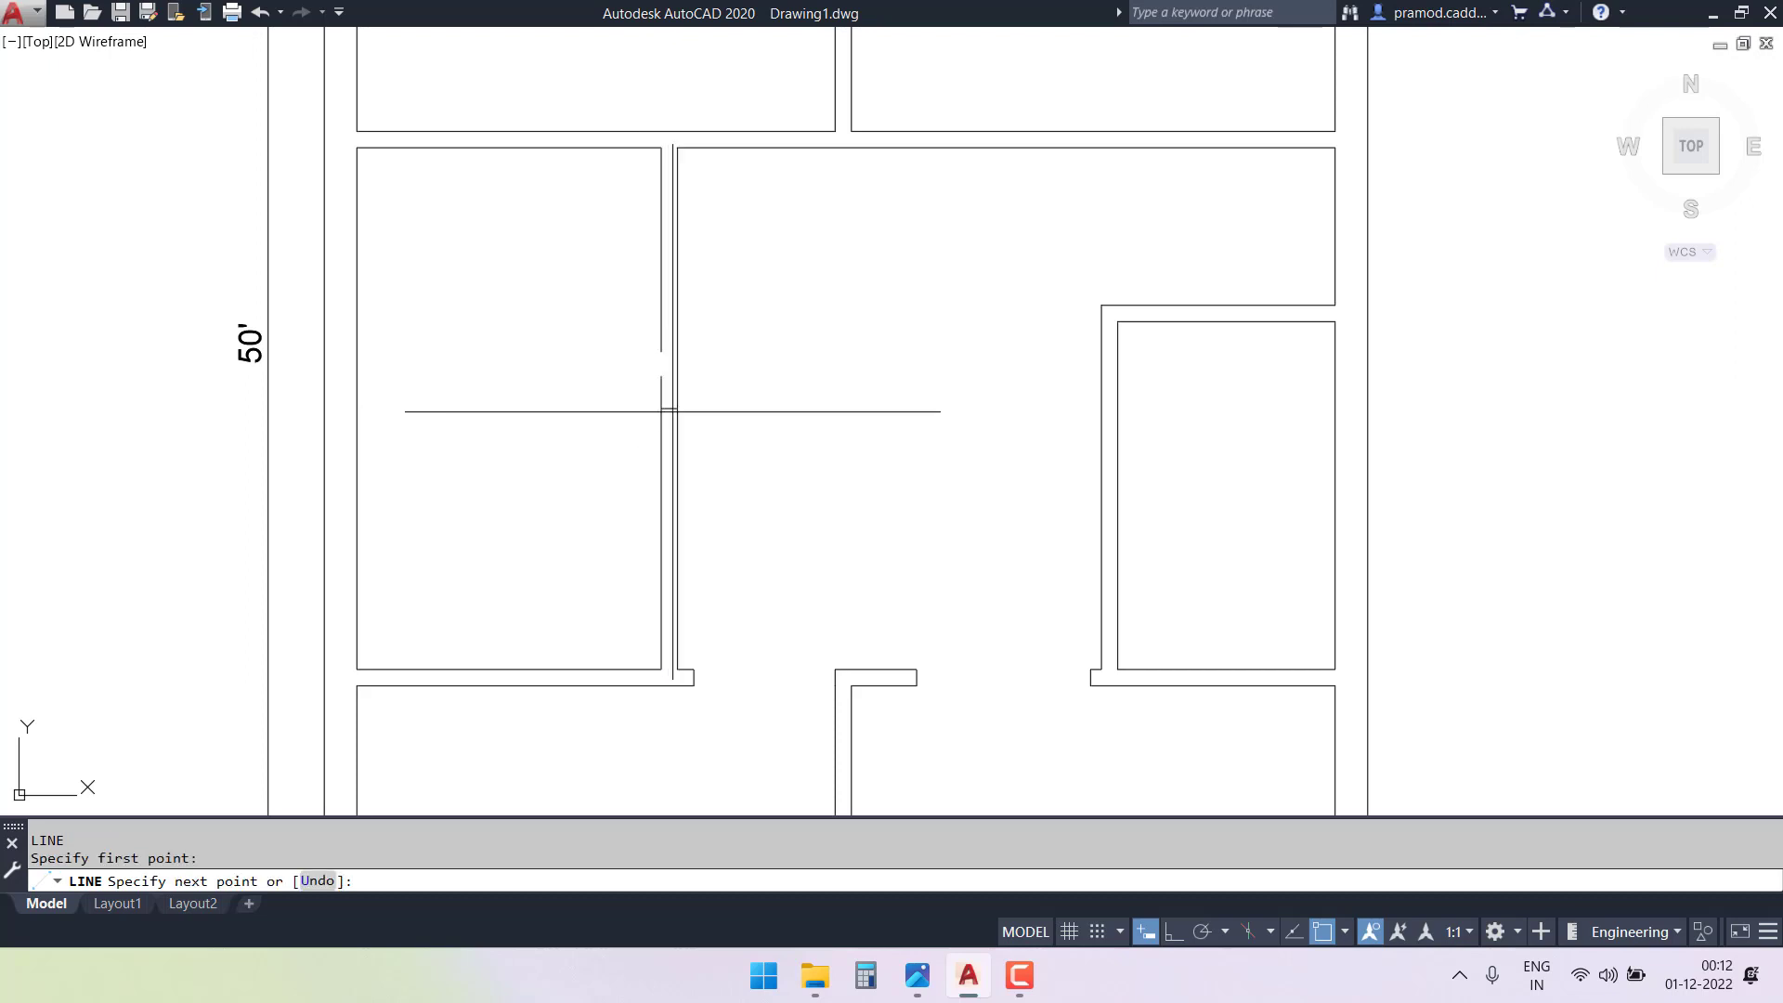
{"action": "key", "text": "Escape"}
{"action": "key", "text": "Escape"}
{"action": "key", "text": "Escape"}
- Offset the short midpoint line 2' upward and 2' downward in the wall between the left middle room and the central room
{"action": "type", "text": "o"}
{"action": "key", "text": "Return"}
{"action": "type", "text": "3"}
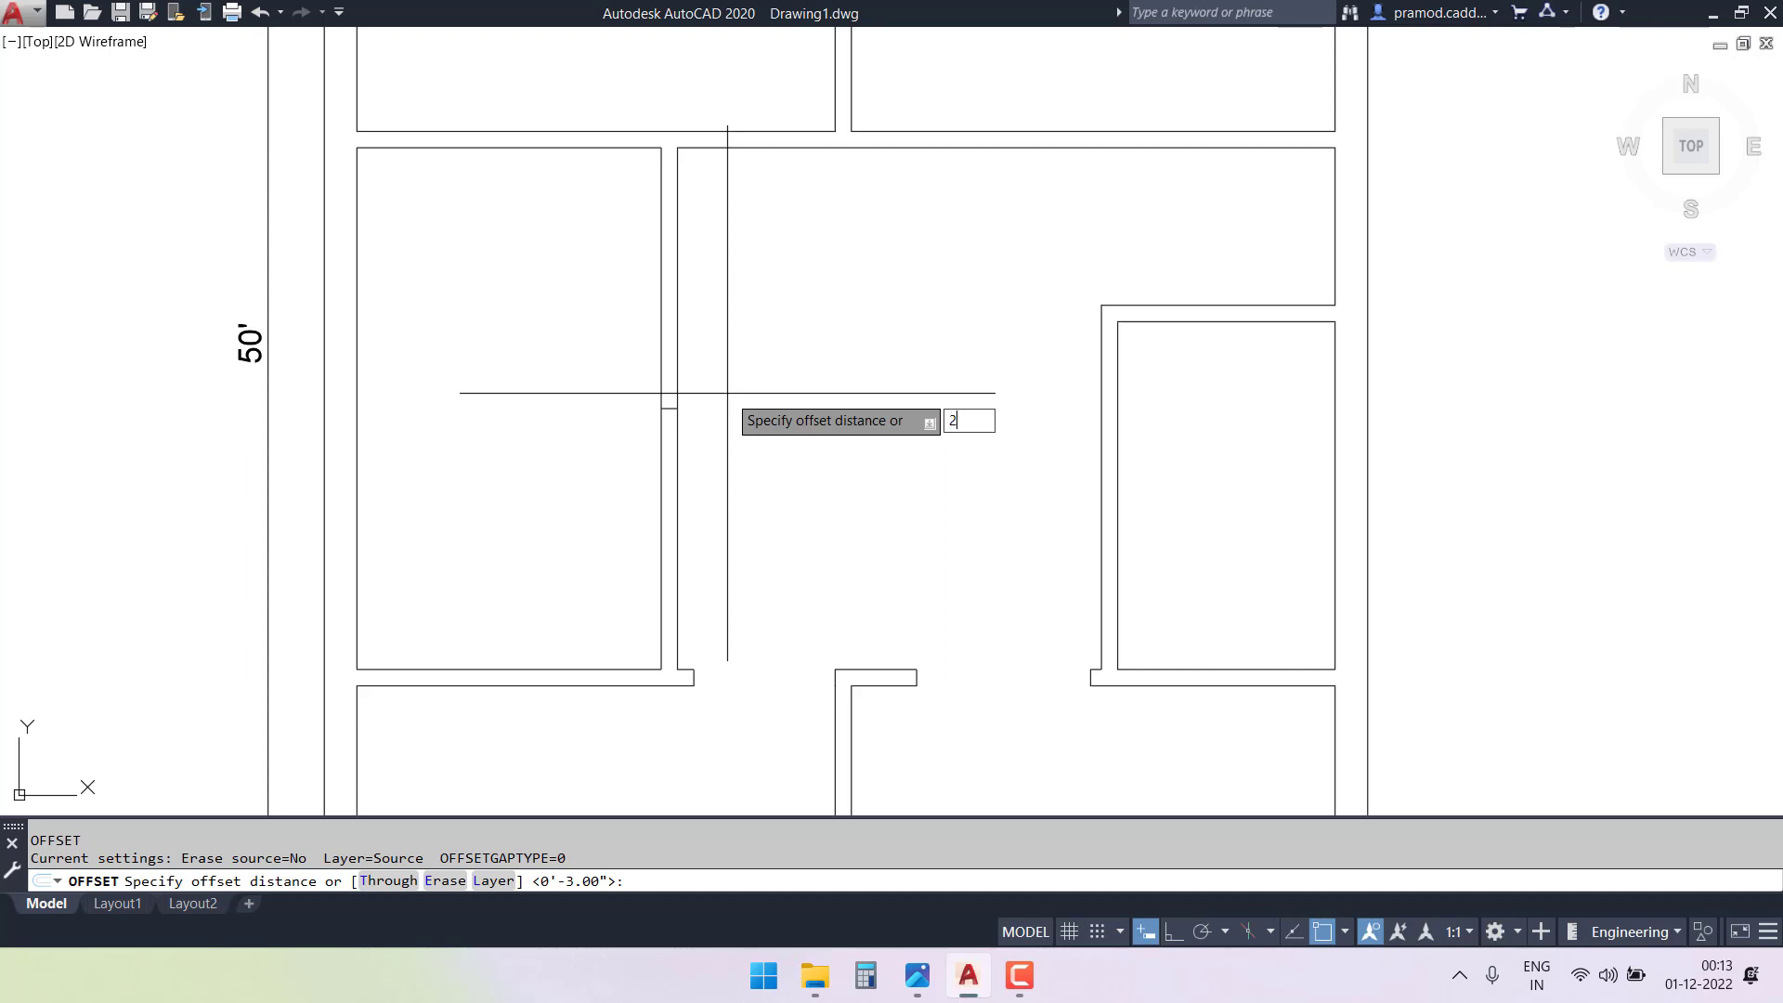
{"action": "type", "text": "'"}
{"action": "key", "text": "Return"}
{"action": "scroll", "coordinate": [641, 409], "scroll_direction": "up", "scroll_amount": 2}
{"action": "left_click", "coordinate": [690, 408]}
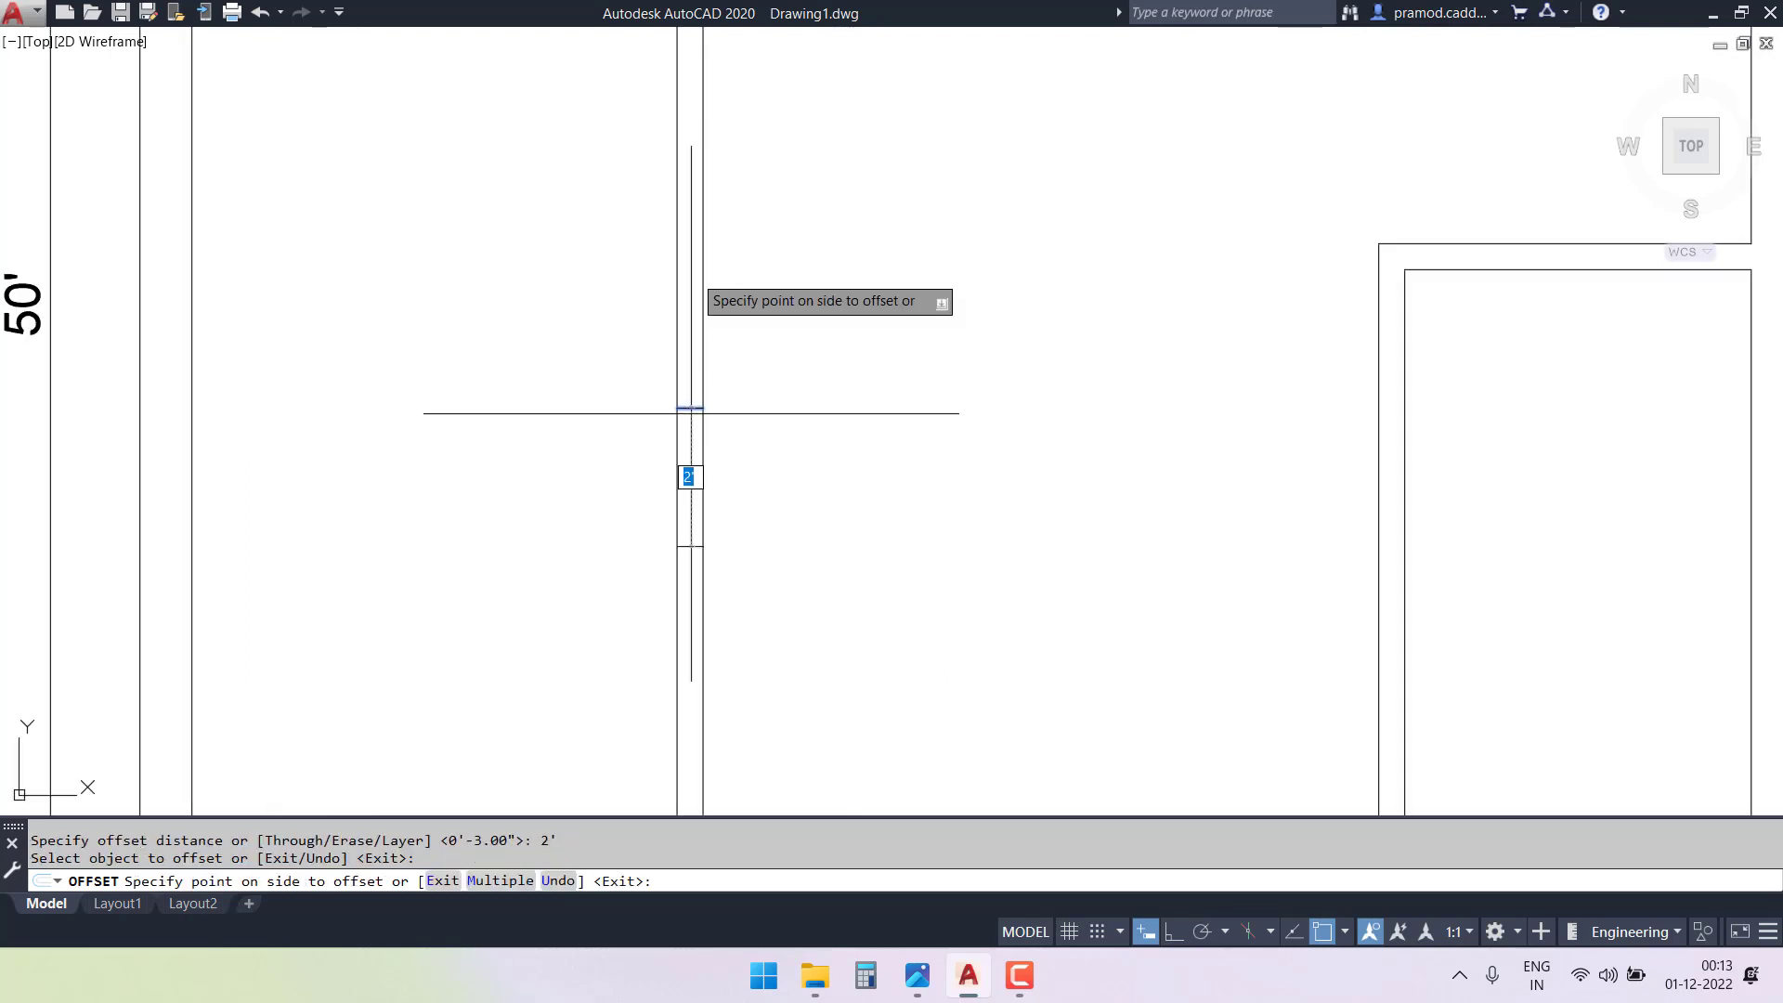
{"action": "left_click", "coordinate": [692, 388]}
{"action": "left_click", "coordinate": [687, 409]}
{"action": "left_click", "coordinate": [690, 545]}
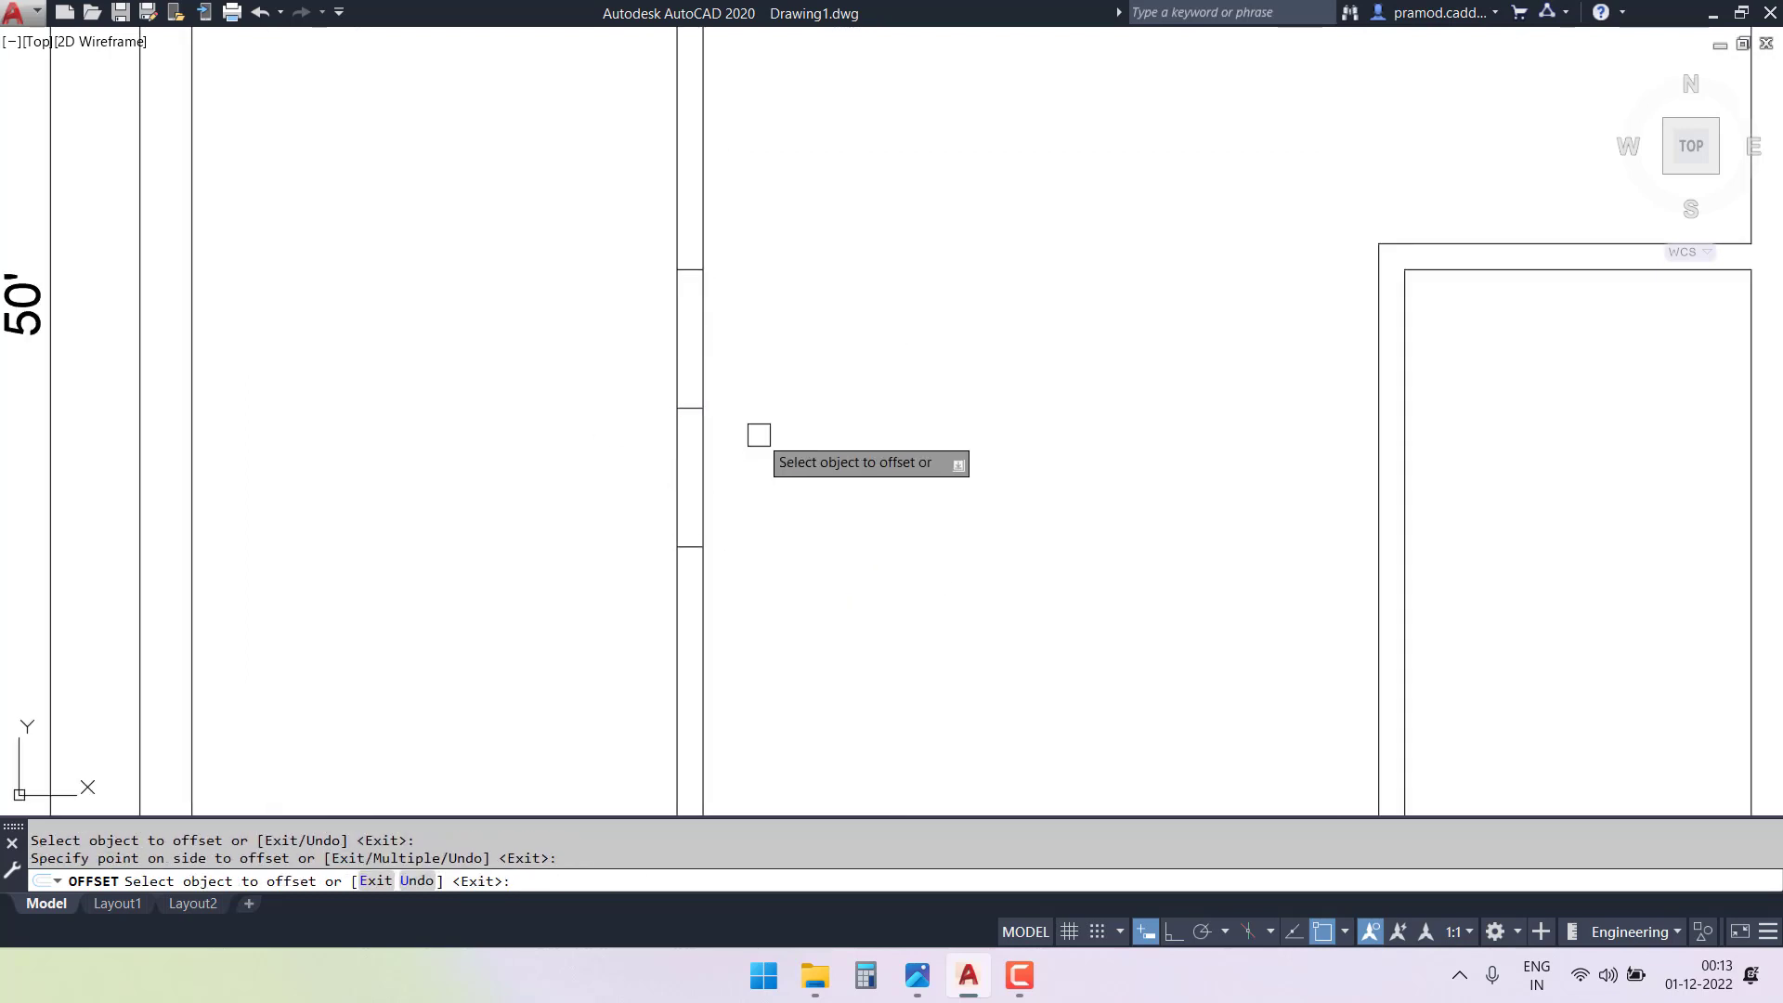
{"action": "key", "text": "Escape"}
{"action": "key", "text": "Escape"}
- Trim the wall lines between the two opening marks beside the left middle room and erase the leftover midpoint line
{"action": "type", "text": "tr"}
{"action": "key", "text": "Return"}
{"action": "key", "text": "Return"}
{"action": "left_click", "coordinate": [811, 390]}
{"action": "left_click", "coordinate": [556, 448]}
{"action": "key", "text": "Escape"}
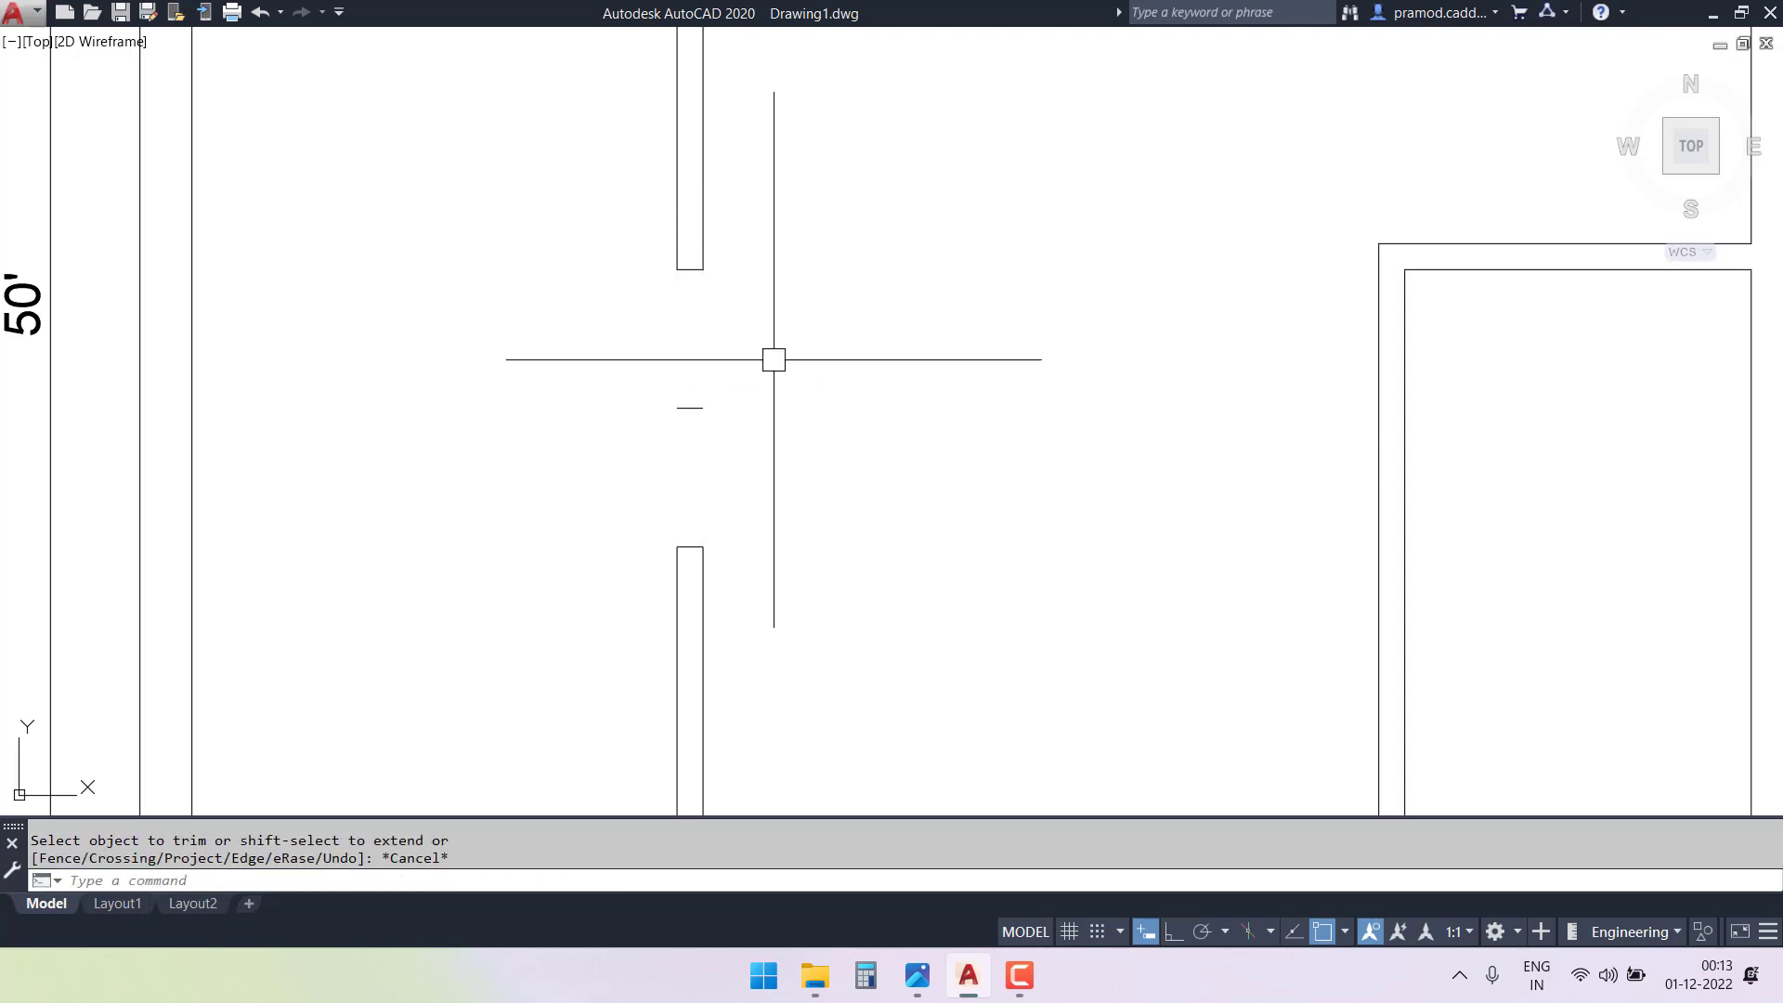
{"action": "left_click", "coordinate": [773, 360]}
{"action": "left_click", "coordinate": [557, 477]}
{"action": "key", "text": "Delete"}
{"action": "scroll", "coordinate": [630, 409], "scroll_direction": "down", "scroll_amount": 4}
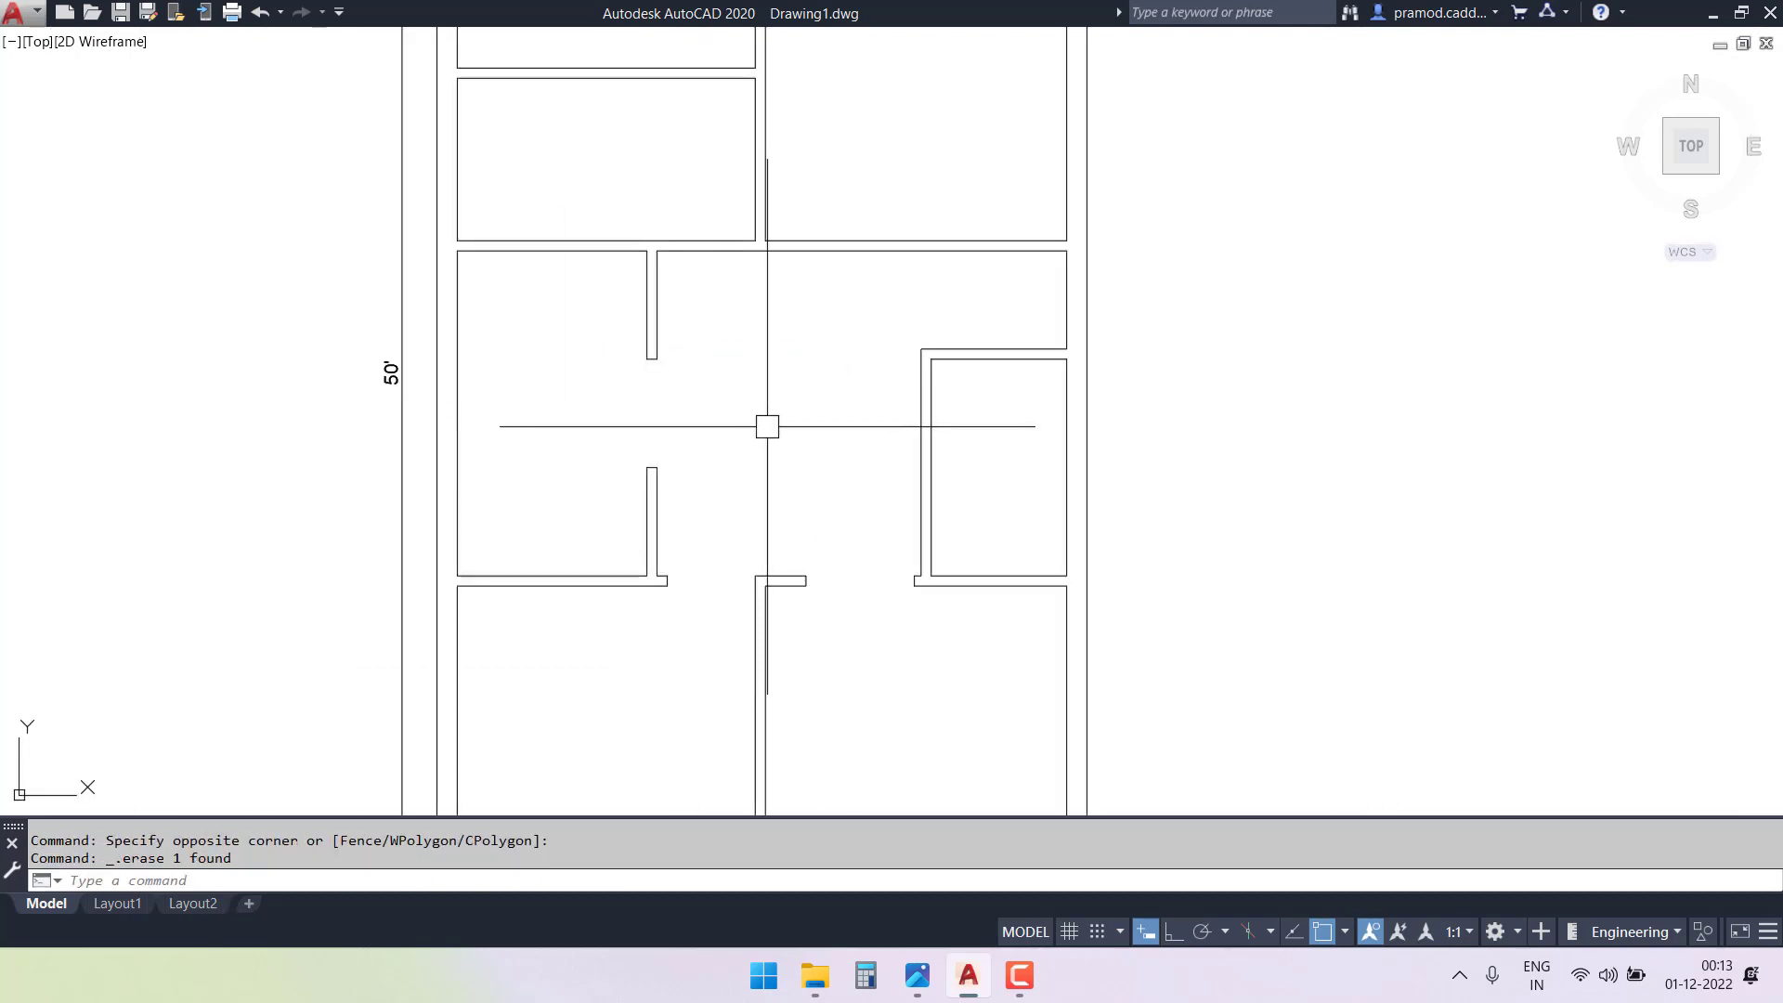
{"action": "middle_click_drag", "start_coordinate": [771, 418], "coordinate": [756, 422]}
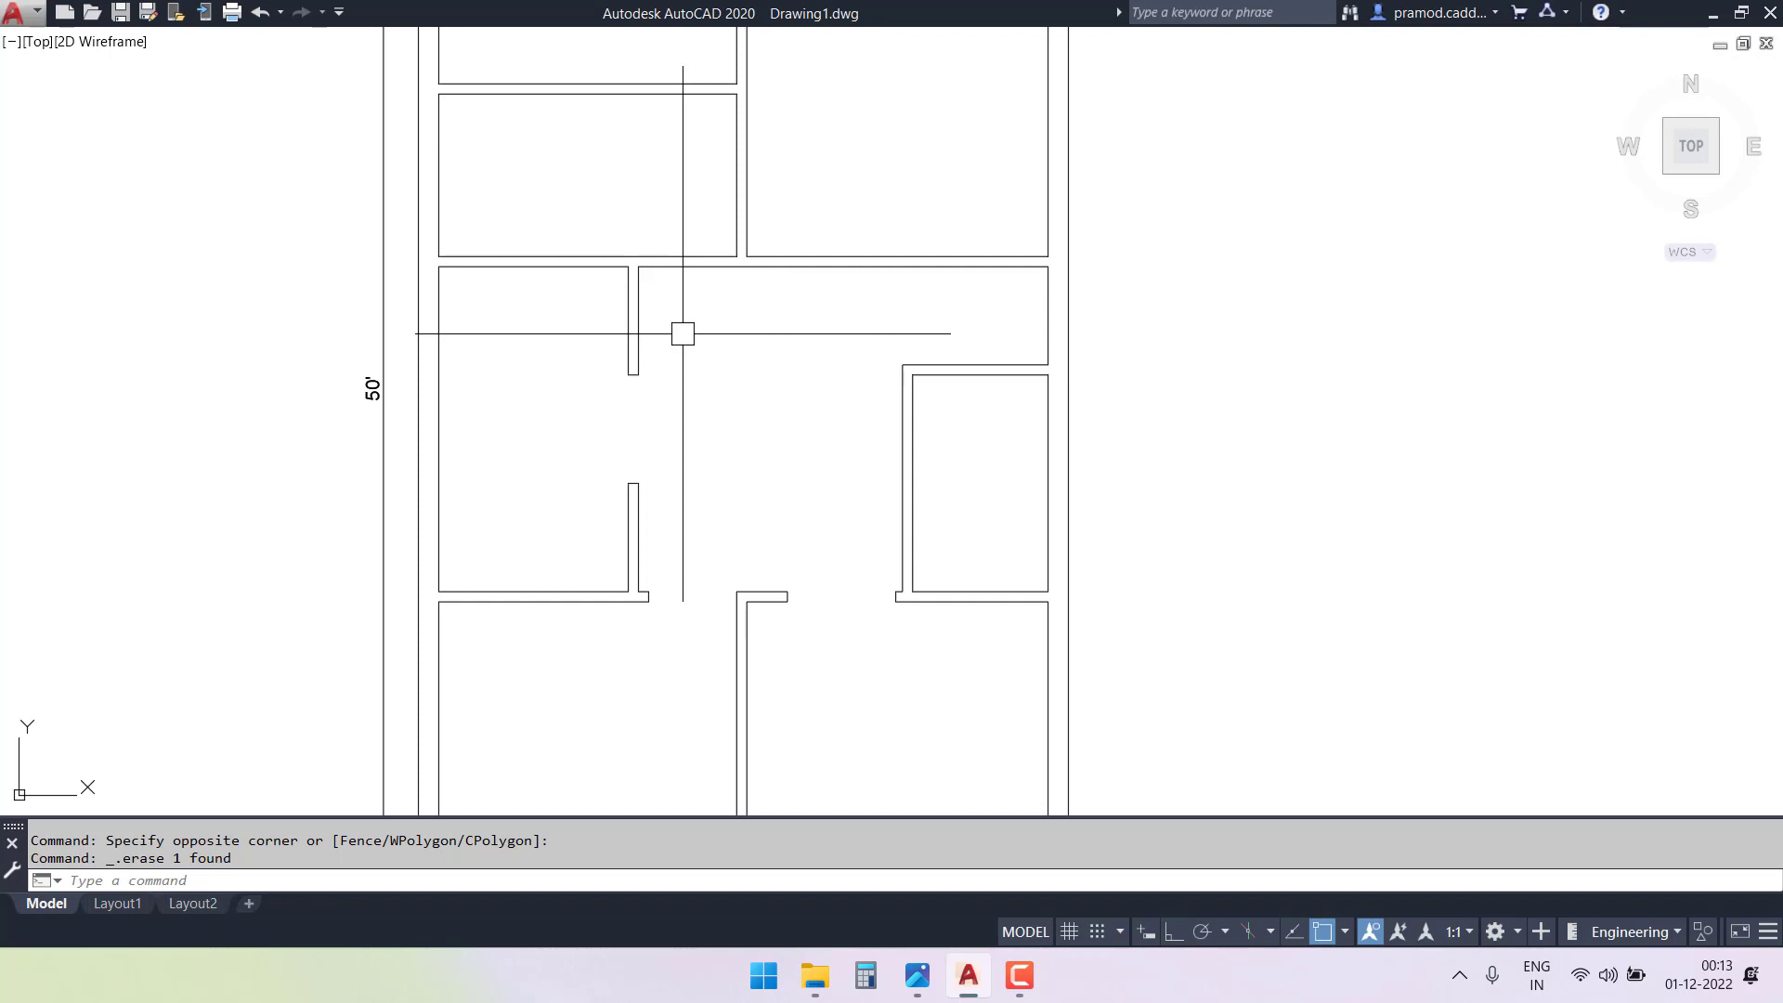
{"action": "key", "text": "Escape"}
{"action": "key", "text": "Escape"}
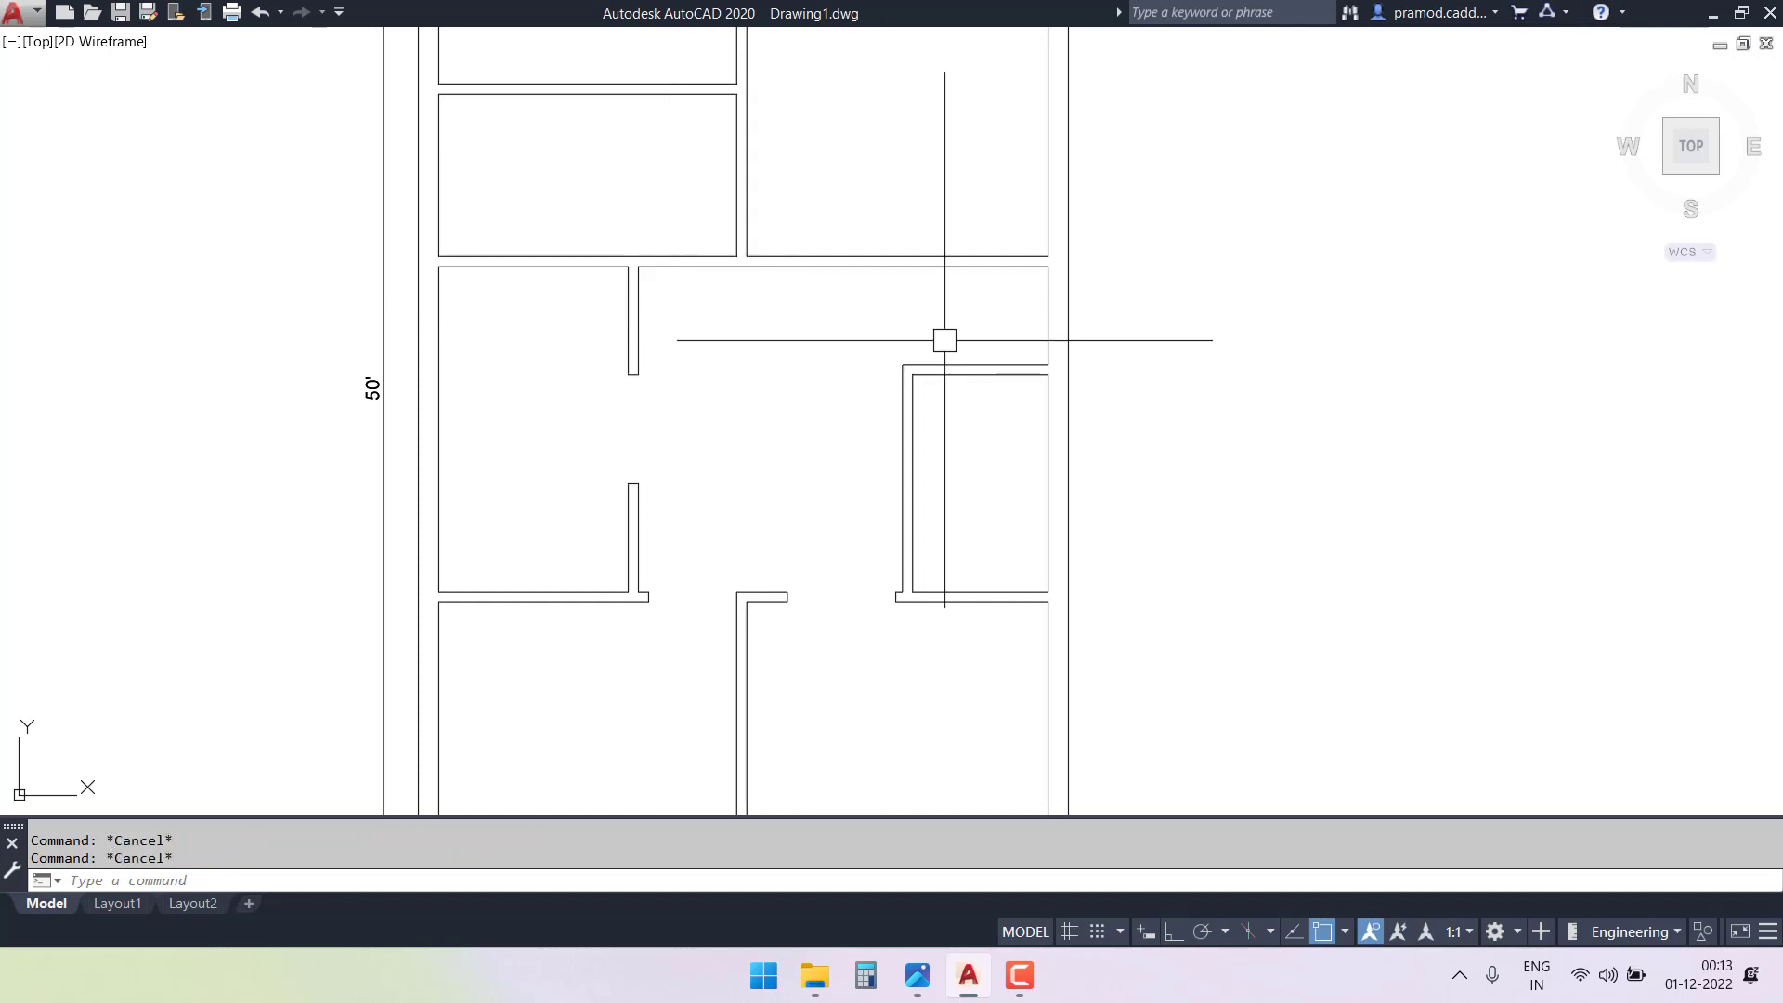
{"action": "scroll", "coordinate": [933, 336], "scroll_direction": "up", "scroll_amount": 2}
{"action": "scroll", "coordinate": [895, 325], "scroll_direction": "down", "scroll_amount": 2}
{"action": "middle_click_drag", "start_coordinate": [896, 326], "coordinate": [825, 381]}
{"action": "scroll", "coordinate": [815, 445], "scroll_direction": "up", "scroll_amount": 2}
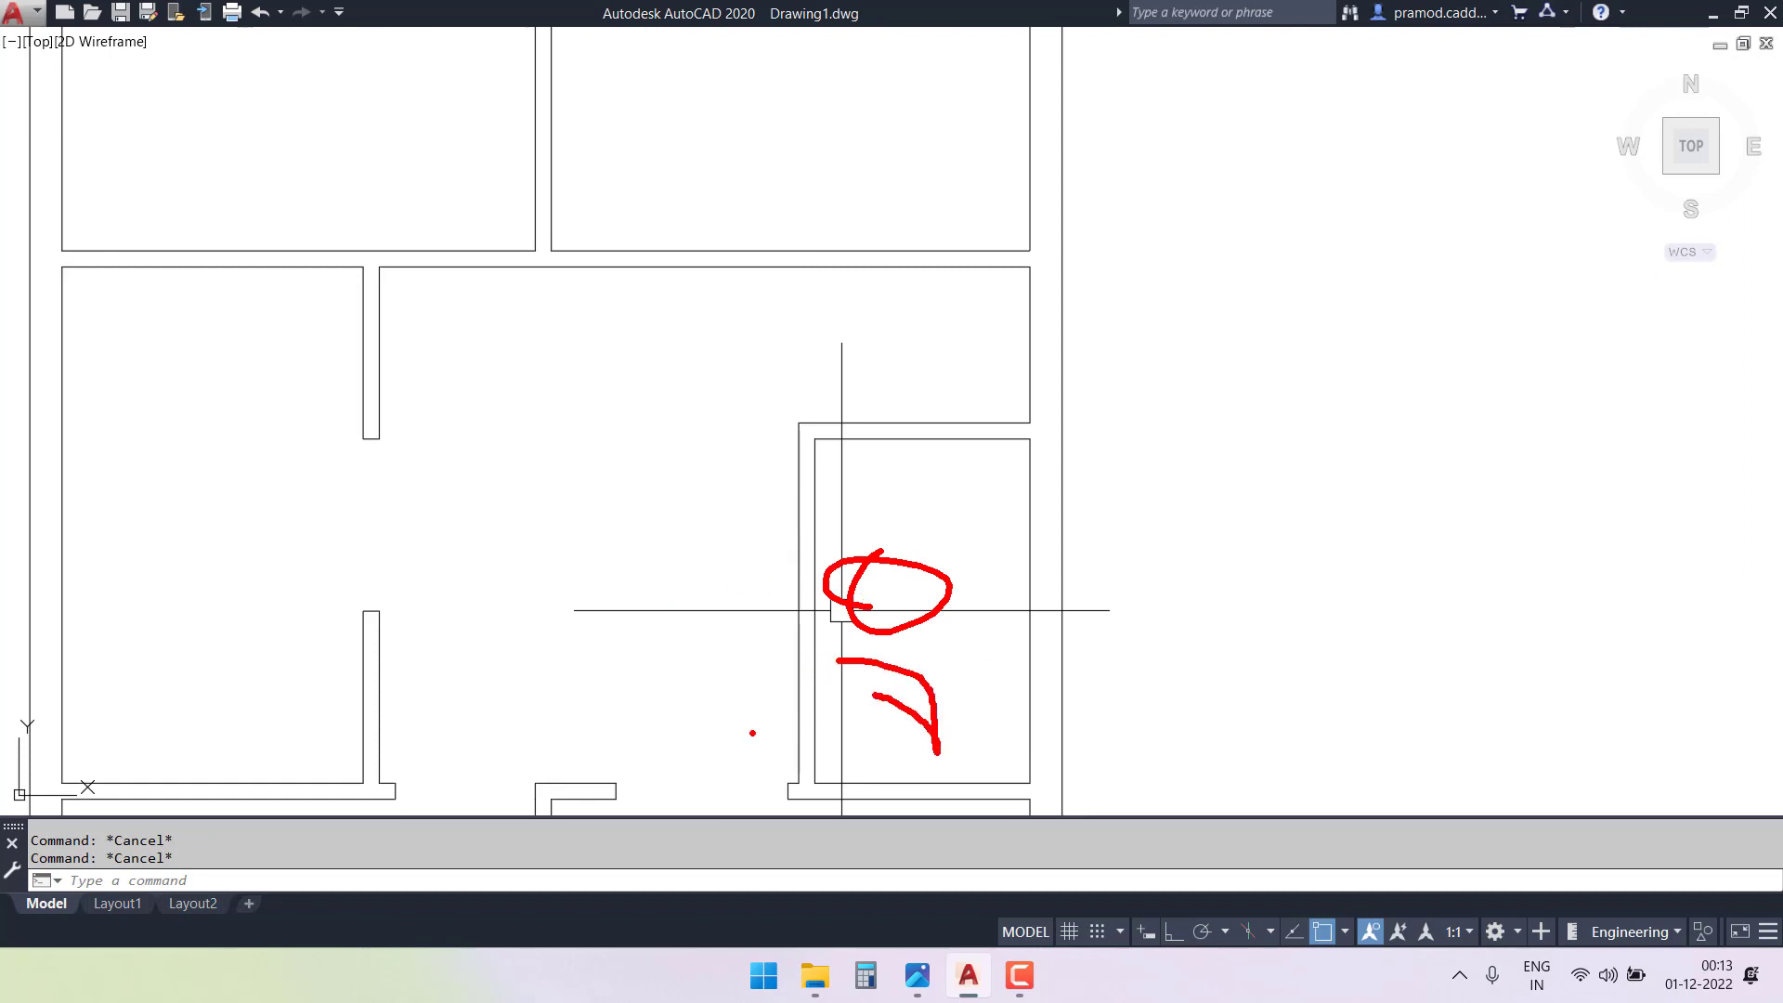
{"action": "left_click_drag", "start_coordinate": [536, 381], "coordinate": [688, 711]}
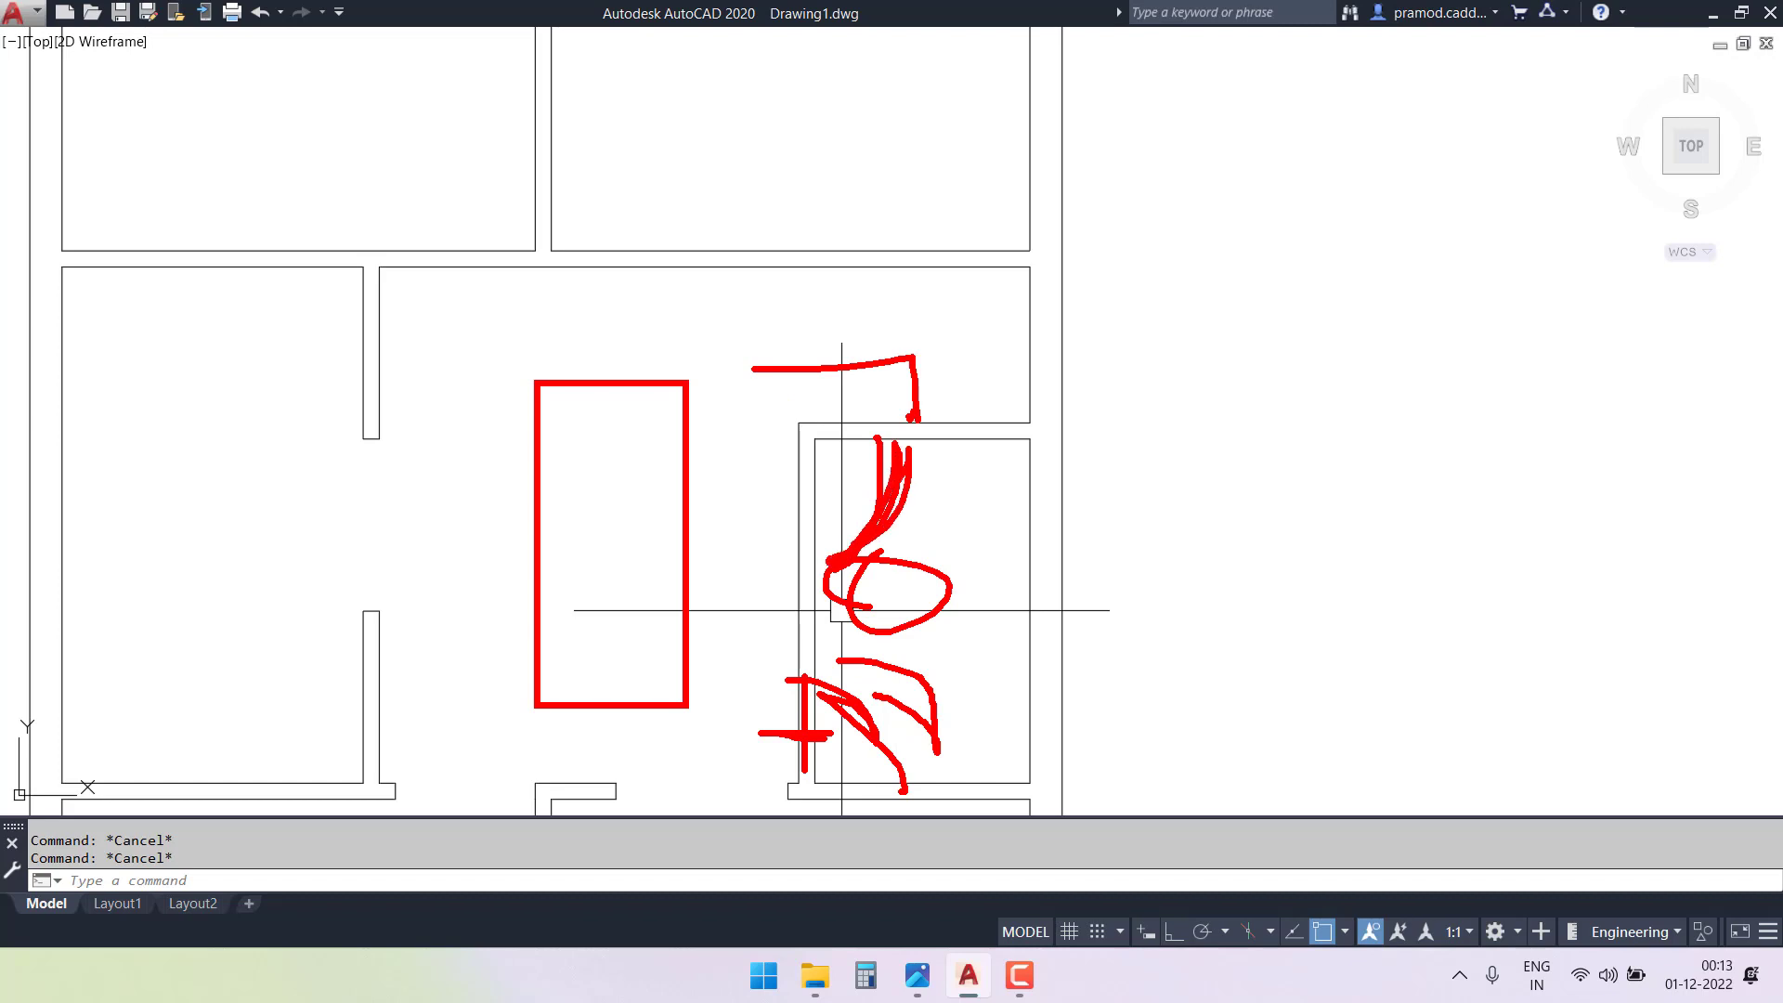
- Try to draw a short vertical line across the small right room's upper wall at its inner upper-left corner
{"action": "type", "text": "l"}
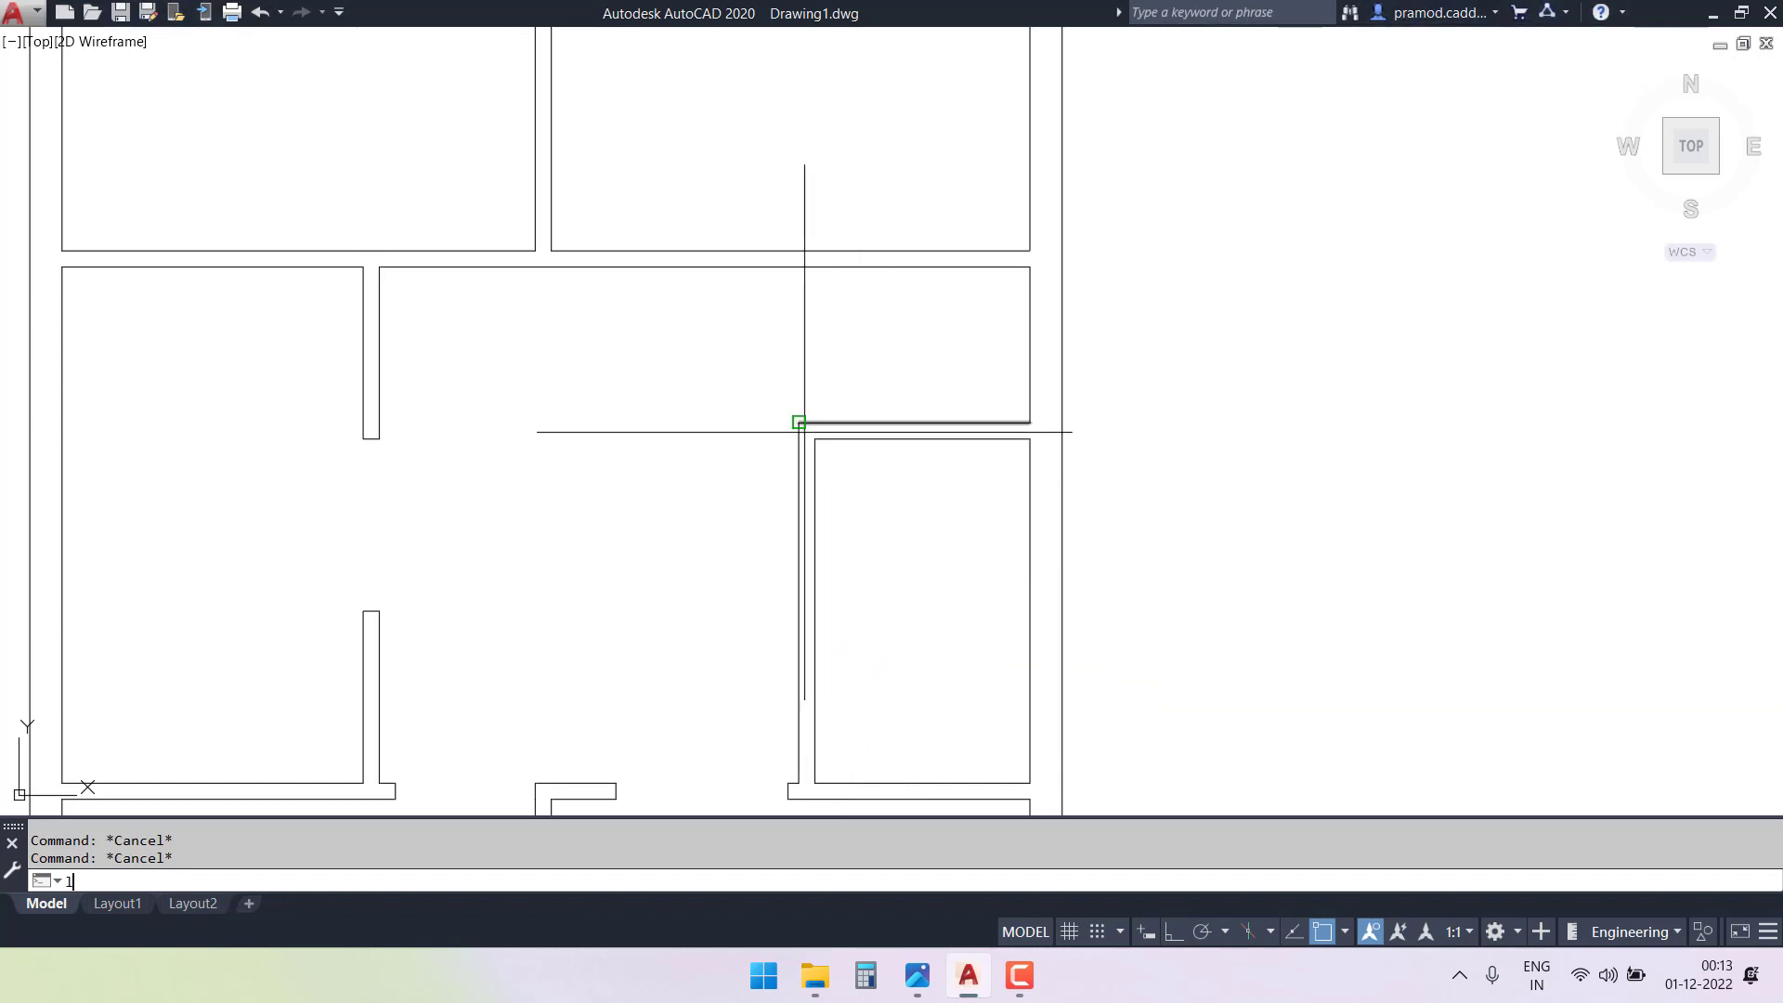
{"action": "key", "text": "Return"}
{"action": "scroll", "coordinate": [811, 433], "scroll_direction": "up", "scroll_amount": 4}
{"action": "left_click", "coordinate": [820, 454]}
{"action": "left_click", "coordinate": [818, 413]}
{"action": "key", "text": "Escape"}
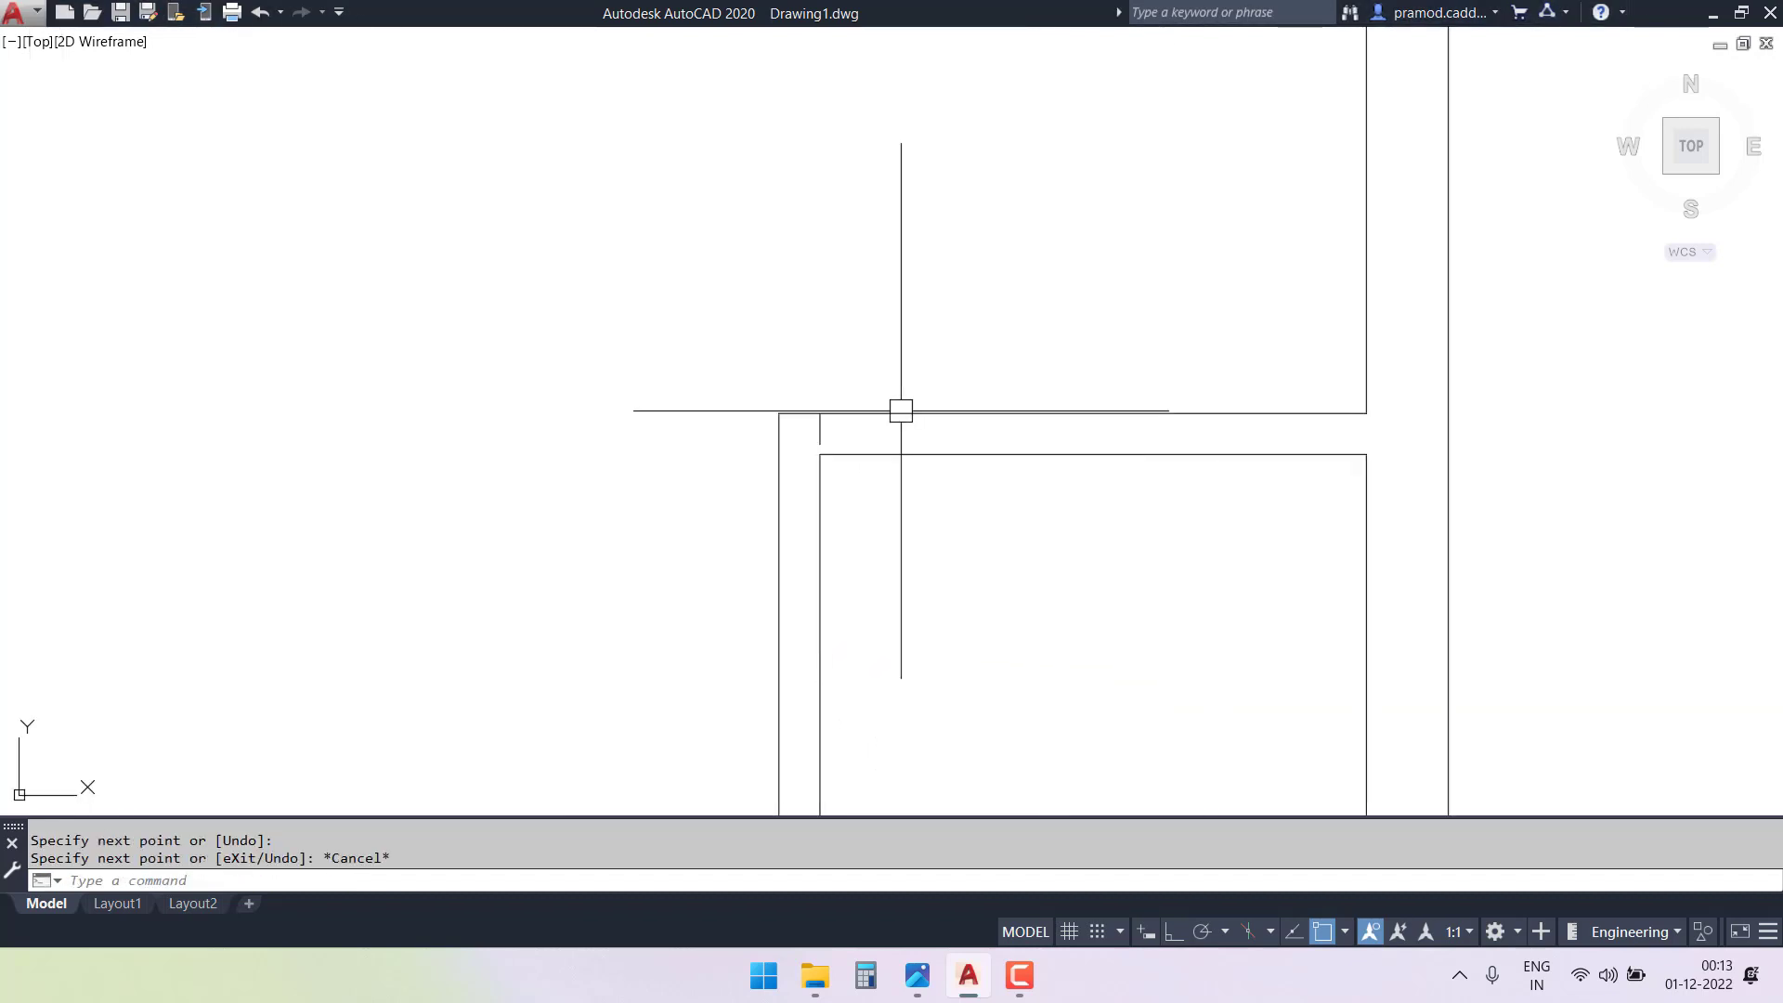
{"action": "key", "text": "Escape"}
{"action": "scroll", "coordinate": [817, 444], "scroll_direction": "down", "scroll_amount": 3}
{"action": "scroll", "coordinate": [817, 444], "scroll_direction": "up", "scroll_amount": 3}
- Draw a short line from the small right room's inner upper-left corner straight up to the wall's outer line
{"action": "type", "text": "l"}
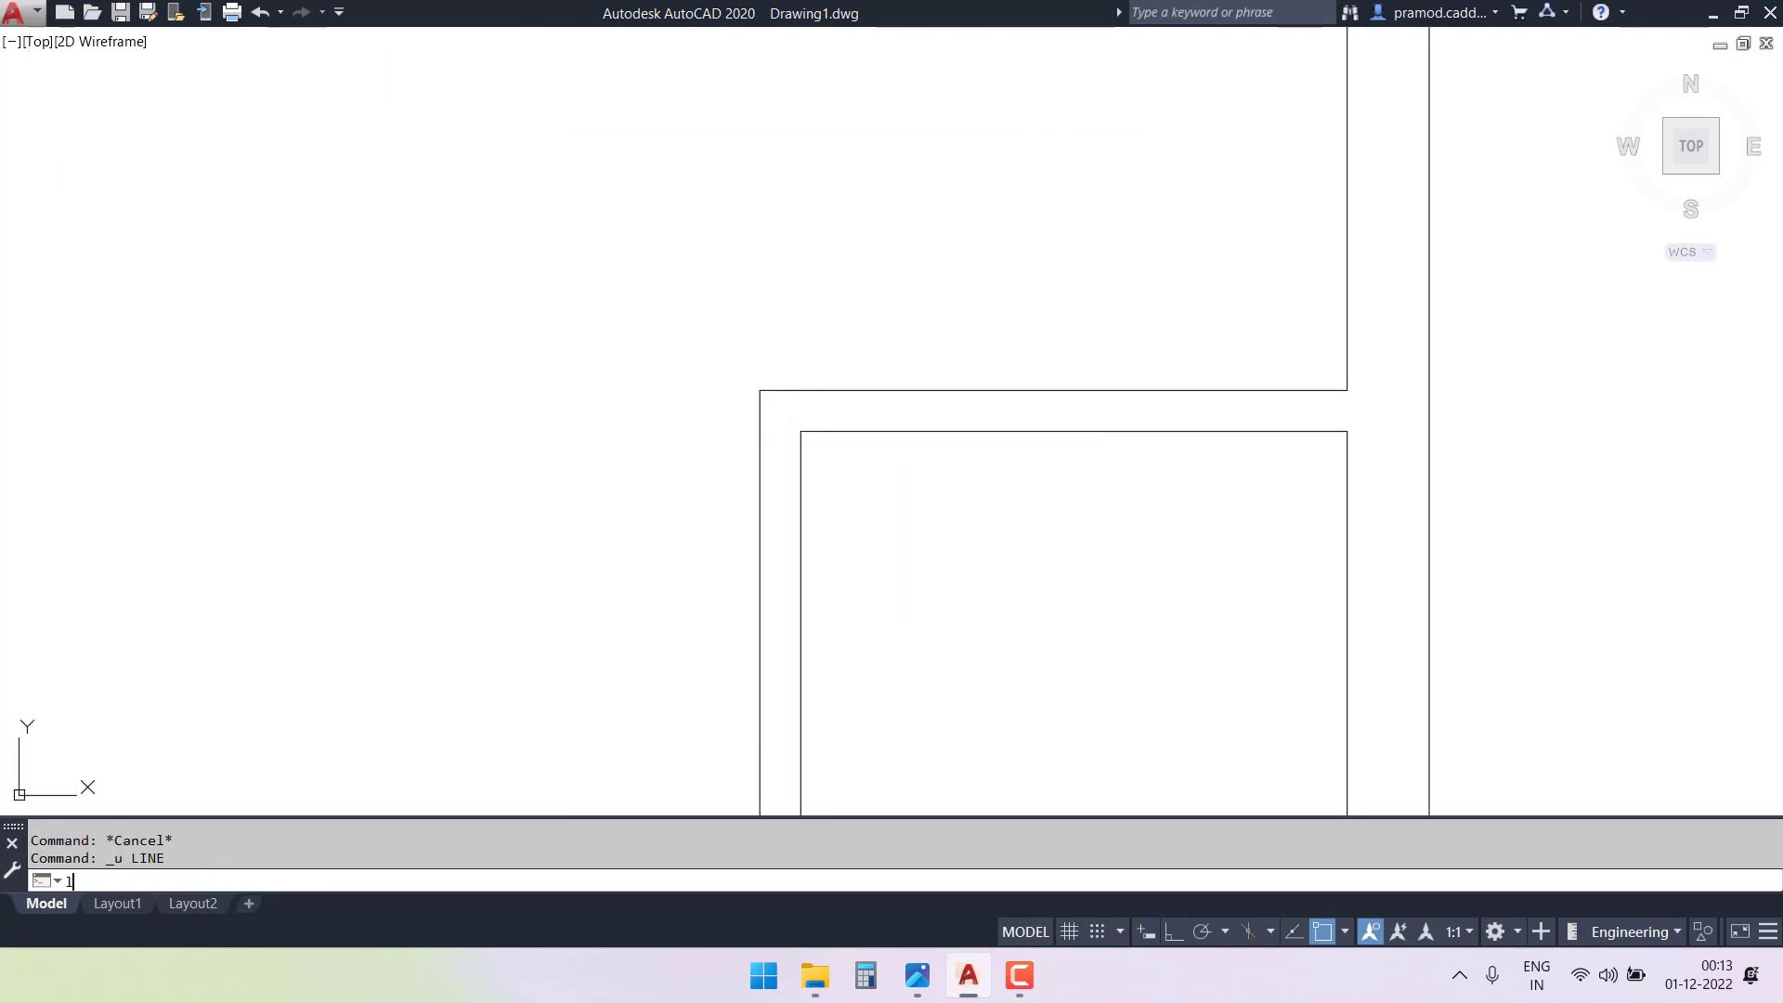
{"action": "key", "text": "Return"}
{"action": "scroll", "coordinate": [804, 439], "scroll_direction": "up", "scroll_amount": 2}
{"action": "left_click", "coordinate": [787, 426]}
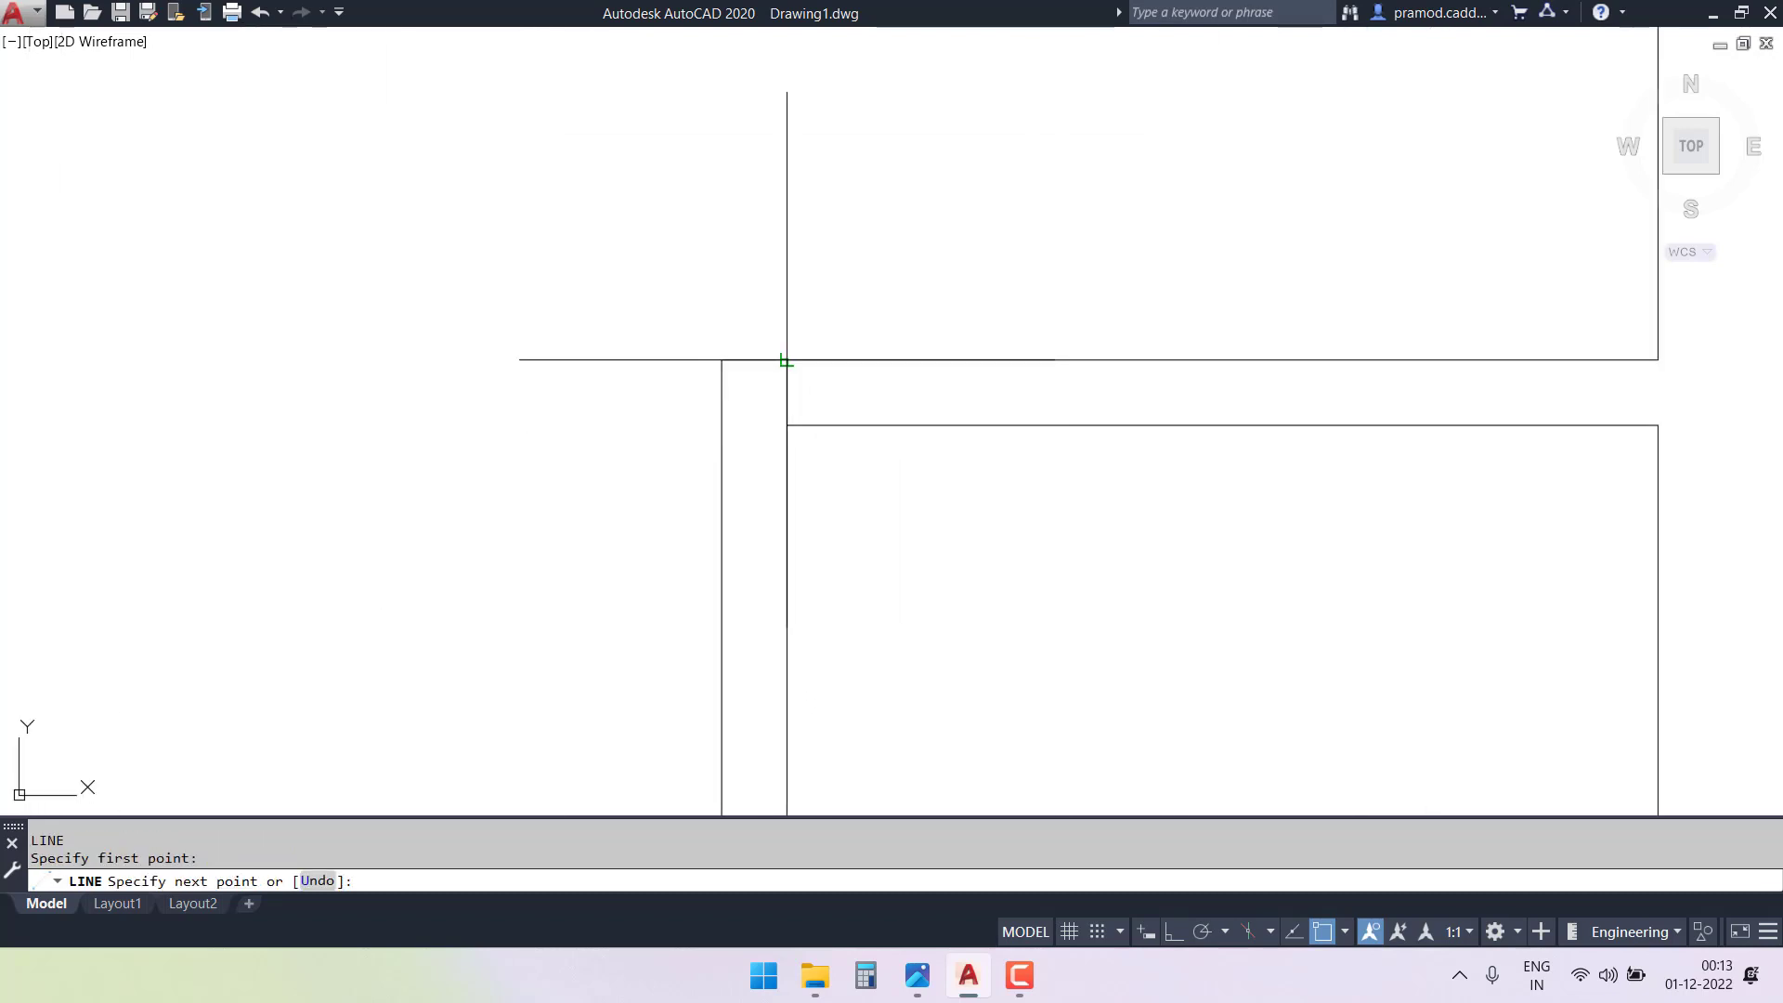
{"action": "left_click", "coordinate": [789, 360]}
{"action": "key", "text": "Escape"}
{"action": "key", "text": "Escape"}
- Offset the short line at the small right room's upper-left corner 4.5" to the right to mark the opening's near side
{"action": "type", "text": "o"}
{"action": "key", "text": "Return"}
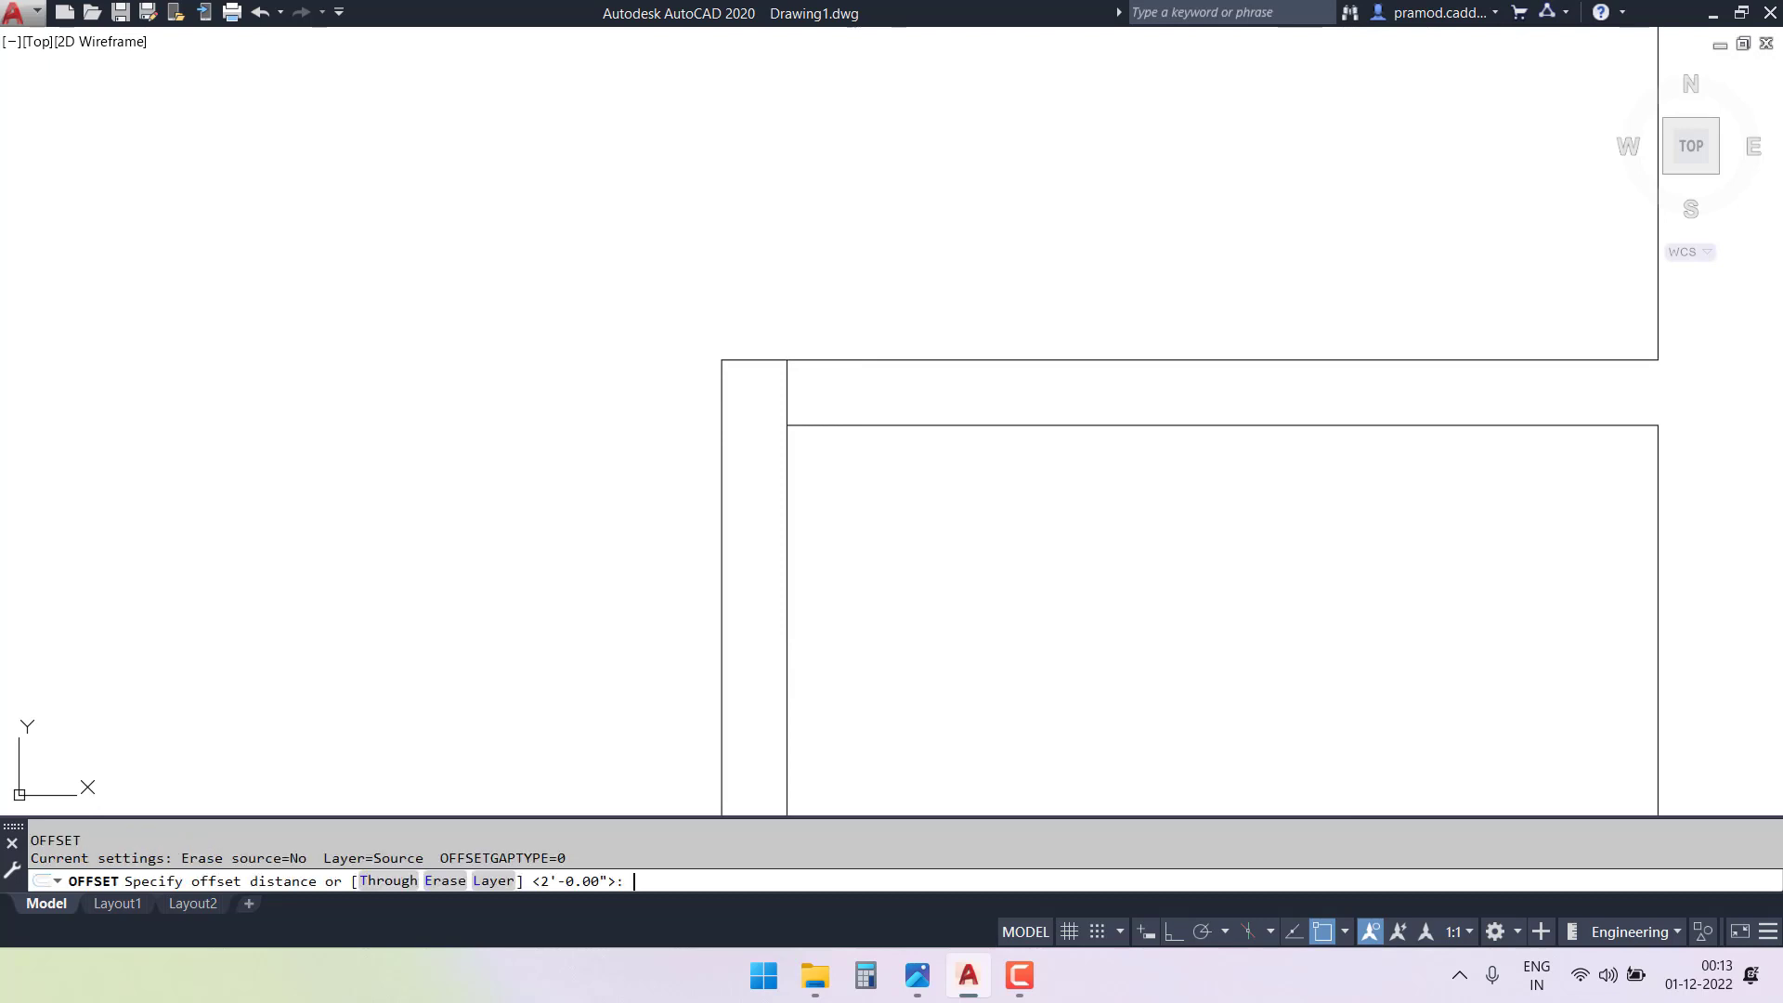
{"action": "type", "text": "24"}
{"action": "key", "text": "Return"}
{"action": "left_click", "coordinate": [788, 378]}
{"action": "left_click", "coordinate": [880, 380]}
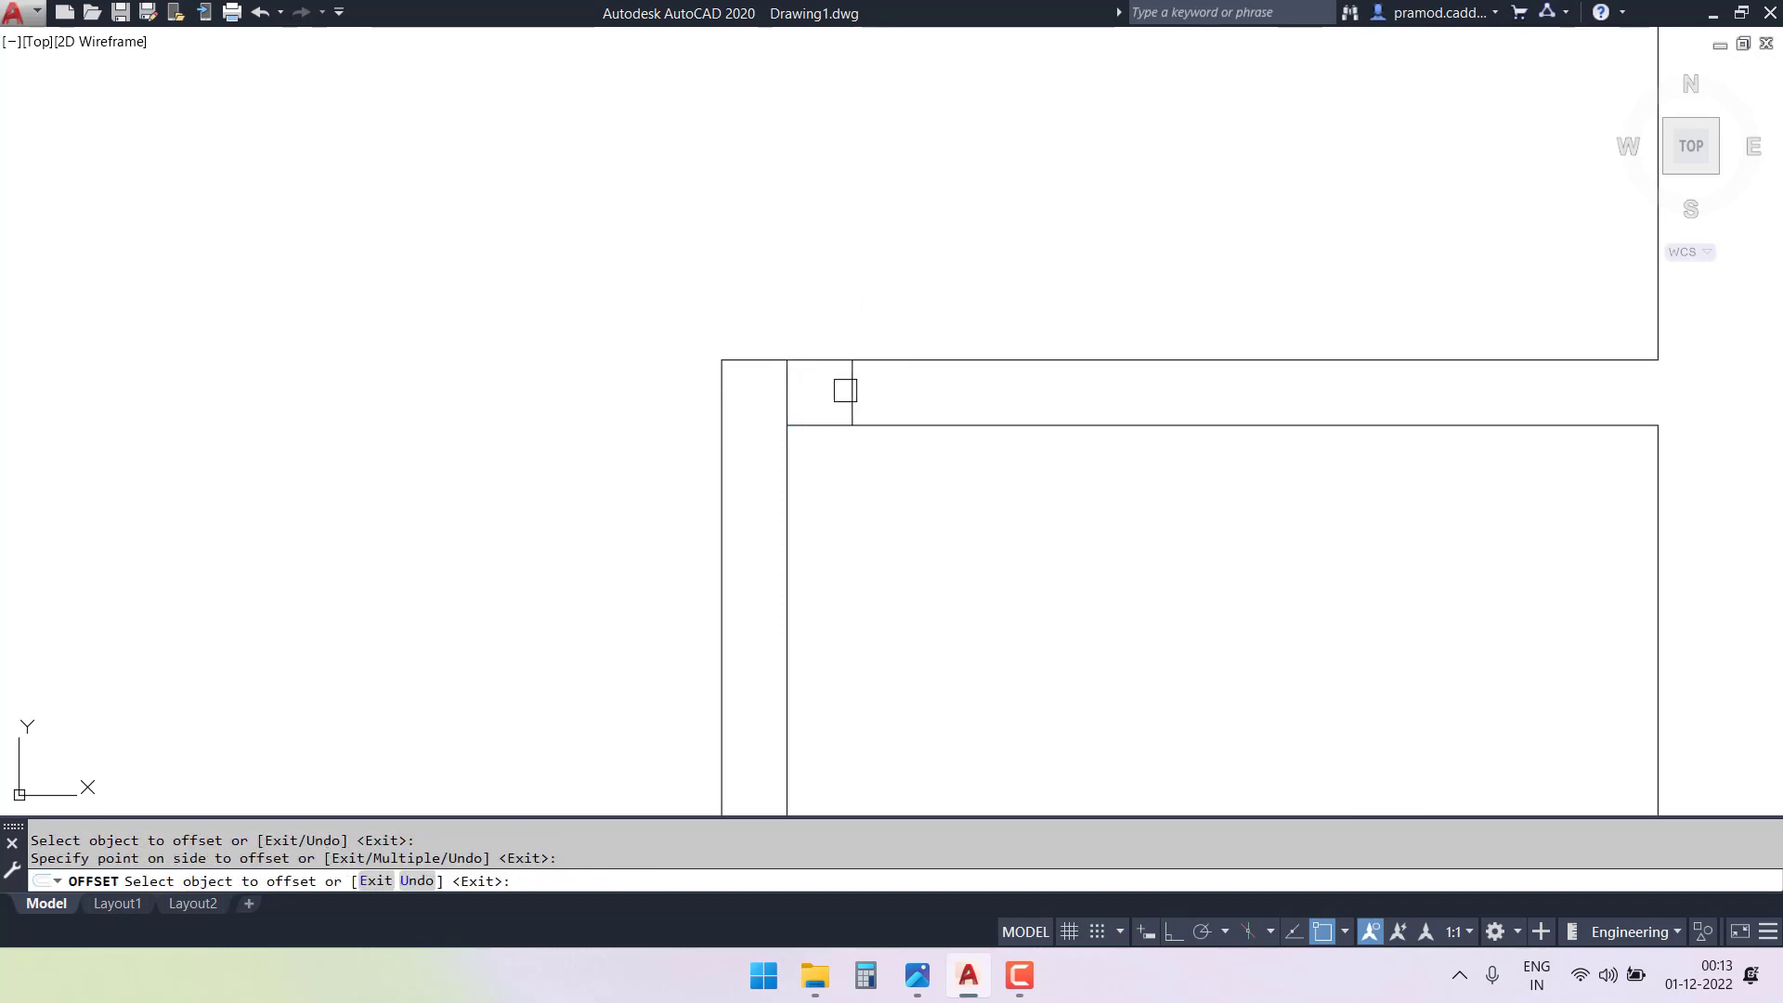
- Offset the opening's near-side mark 2'6" to the right in the small right room's upper wall
{"action": "left_click", "coordinate": [848, 390]}
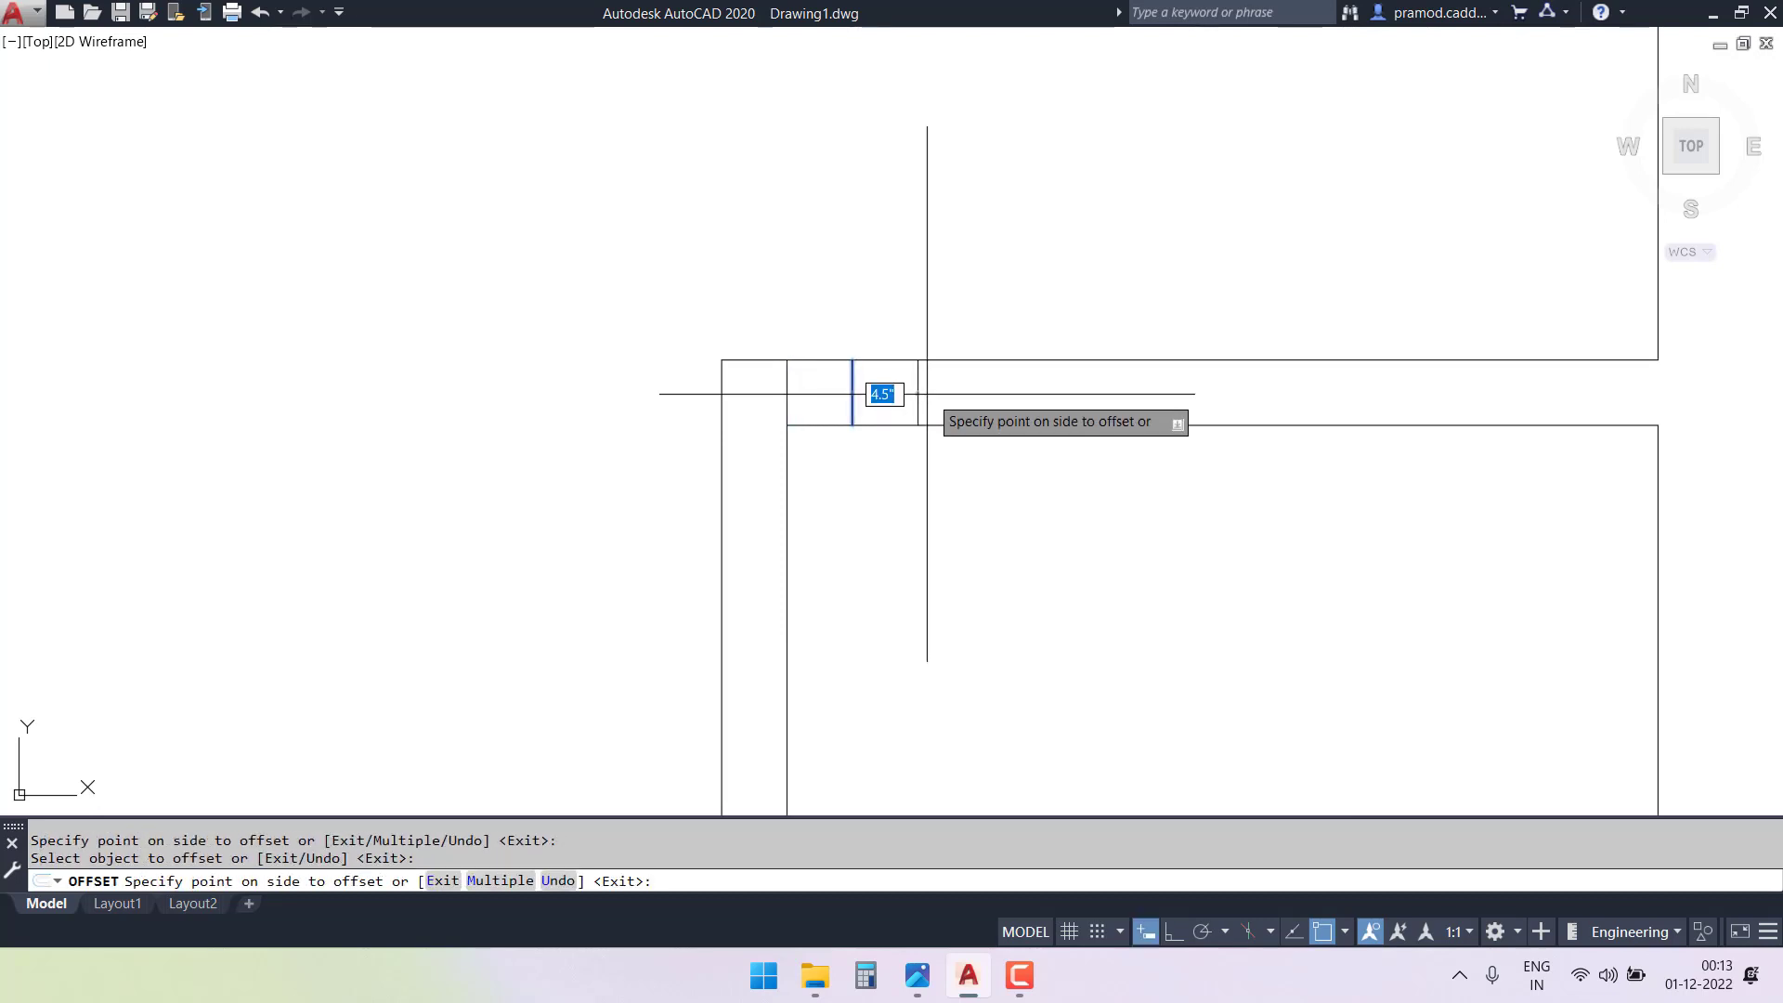
{"action": "type", "text": "3"}
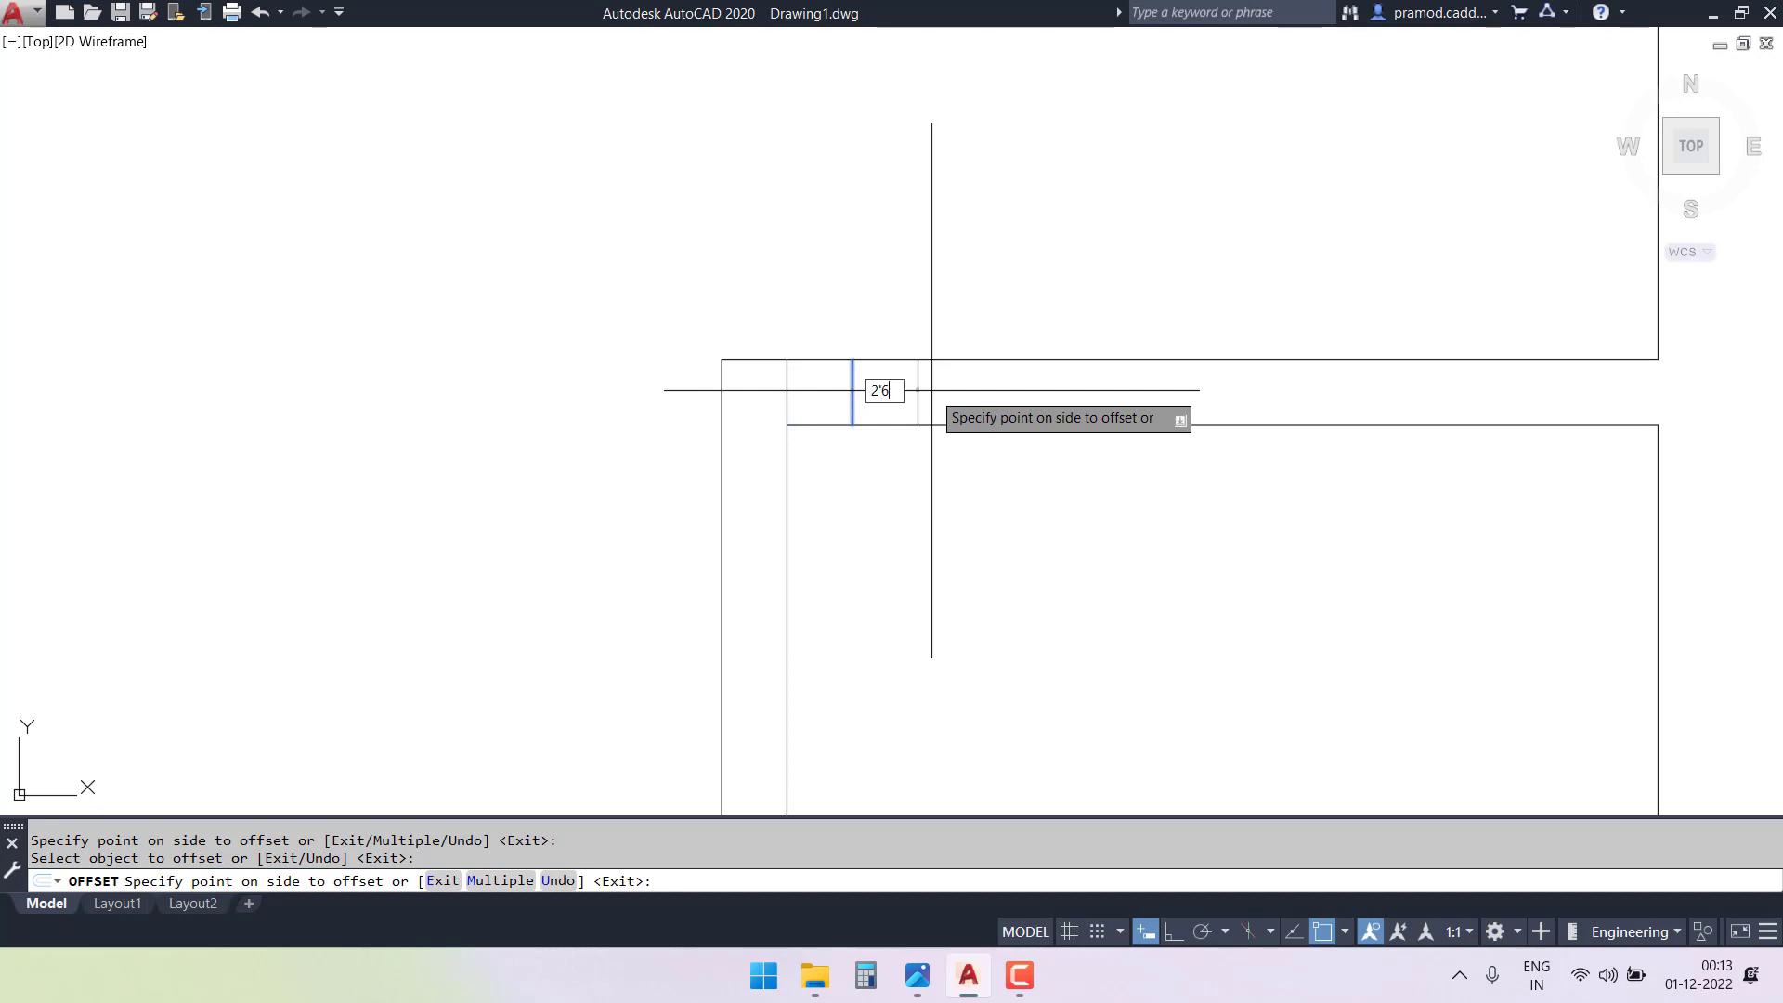
{"action": "key", "text": "Return"}
{"action": "key", "text": "Escape"}
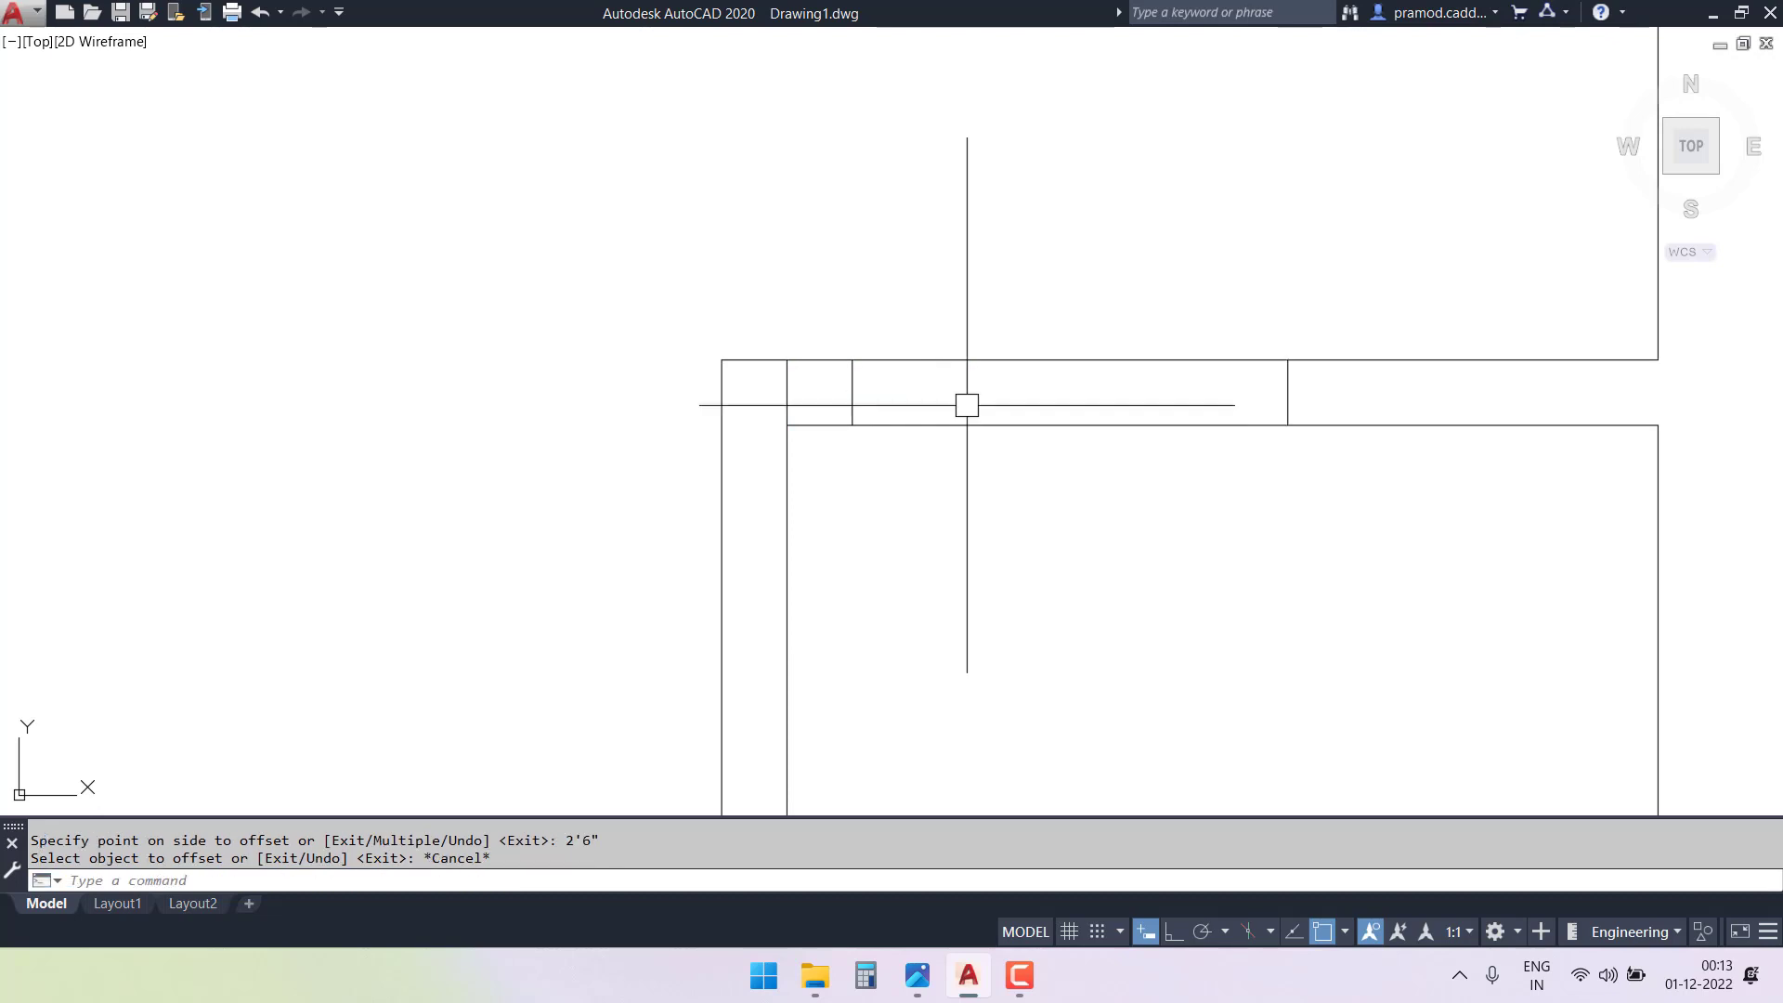
{"action": "key", "text": "Escape"}
- Trim the wall lines between the two marks above the small right room and erase the leftover short line at the corner
{"action": "type", "text": "tr"}
{"action": "key", "text": "Return"}
{"action": "key", "text": "Return"}
{"action": "left_click", "coordinate": [1075, 265]}
{"action": "left_click", "coordinate": [943, 553]}
{"action": "key", "text": "Escape"}
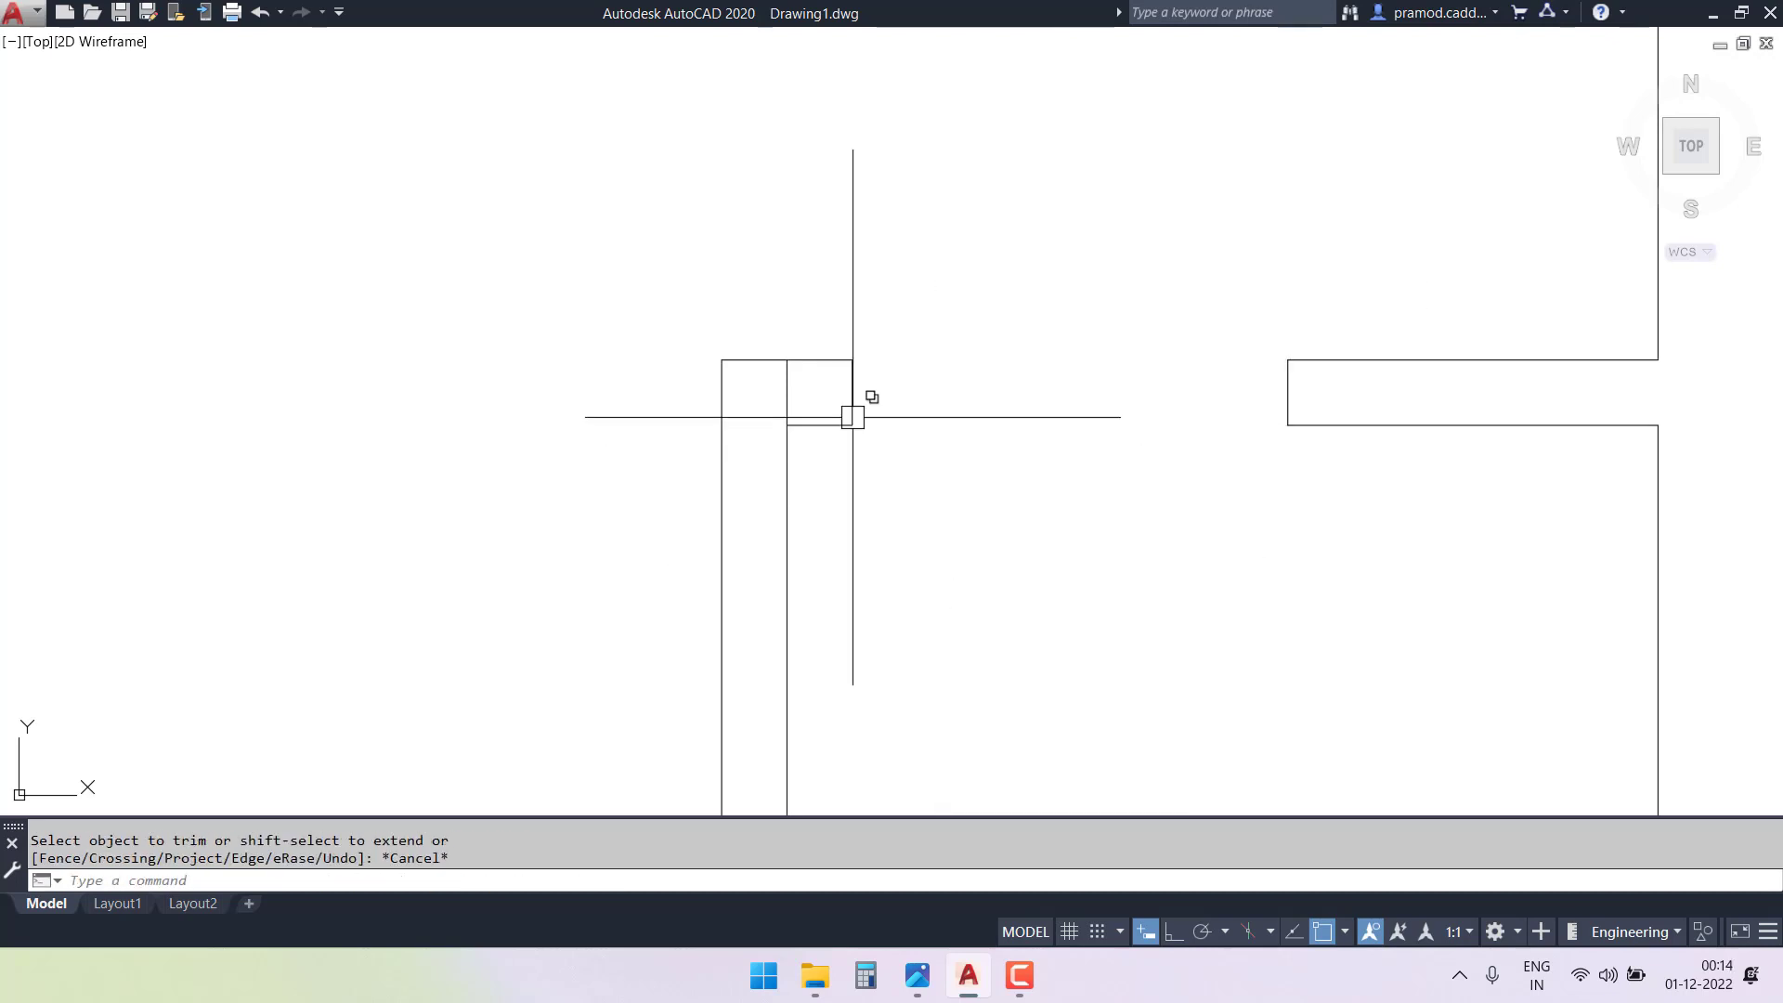
{"action": "key", "text": "Escape"}
{"action": "left_click", "coordinate": [783, 396]}
{"action": "key", "text": "Delete"}
{"action": "scroll", "coordinate": [780, 484], "scroll_direction": "down", "scroll_amount": 8}
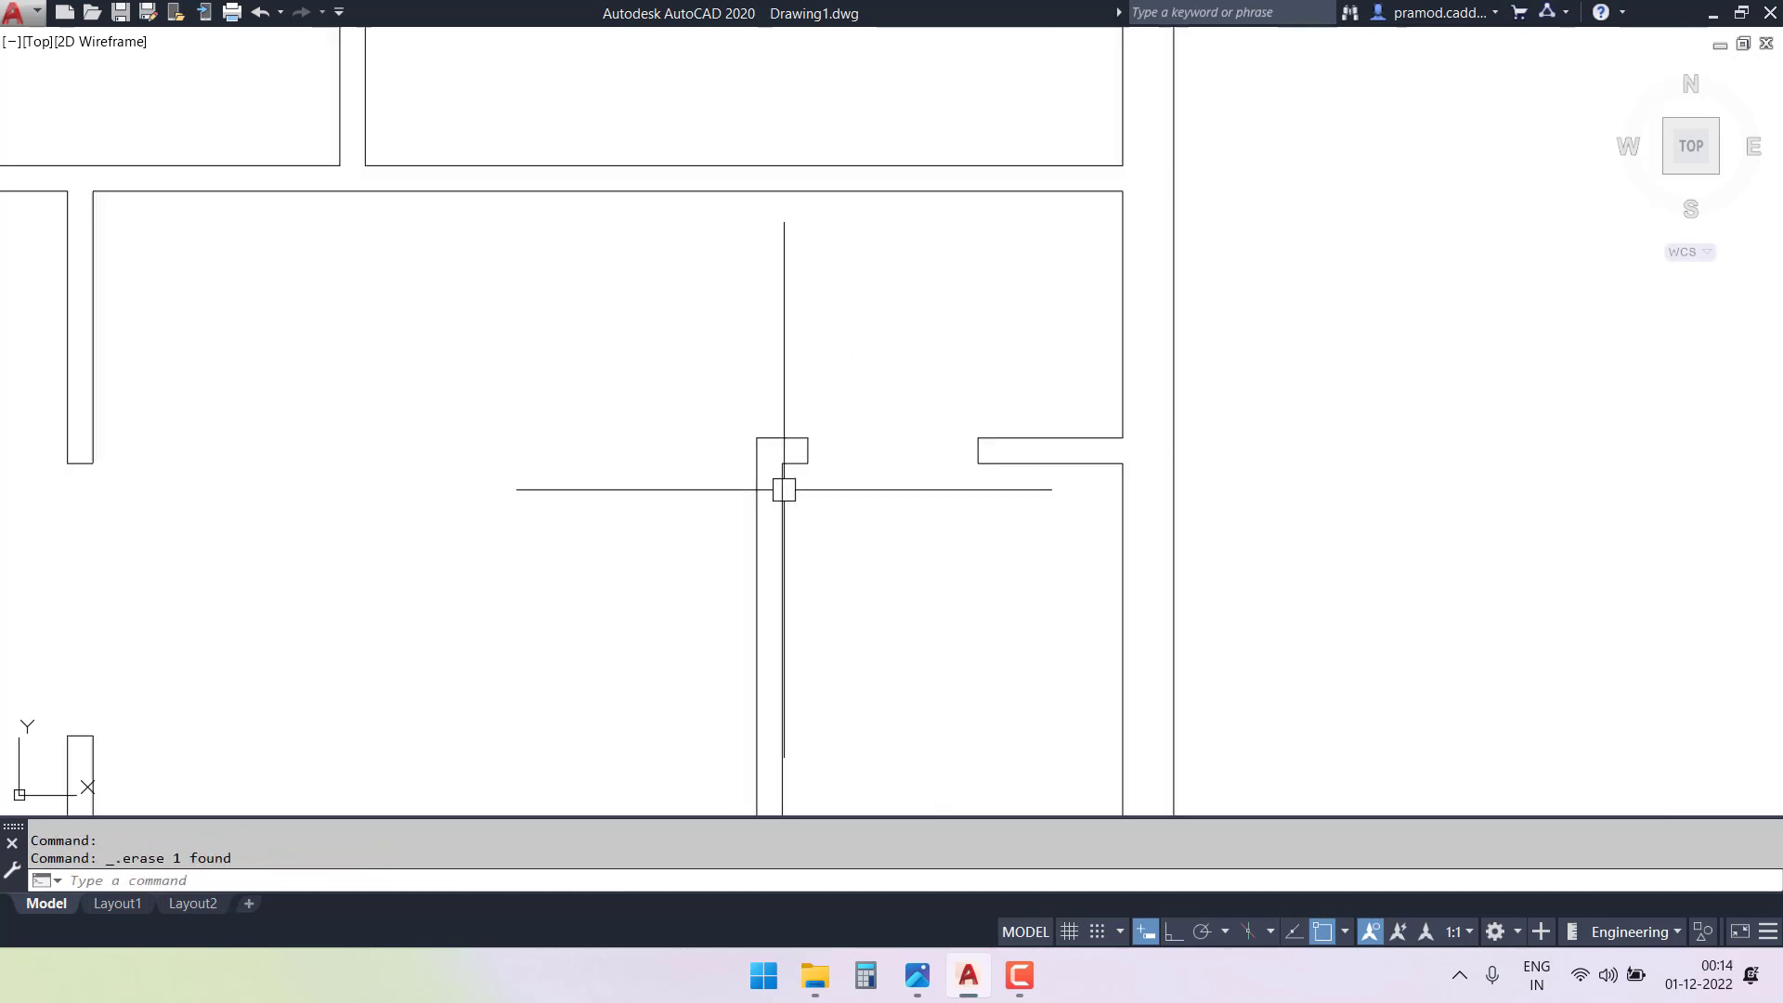
{"action": "middle_click_drag", "start_coordinate": [859, 493], "coordinate": [950, 485]}
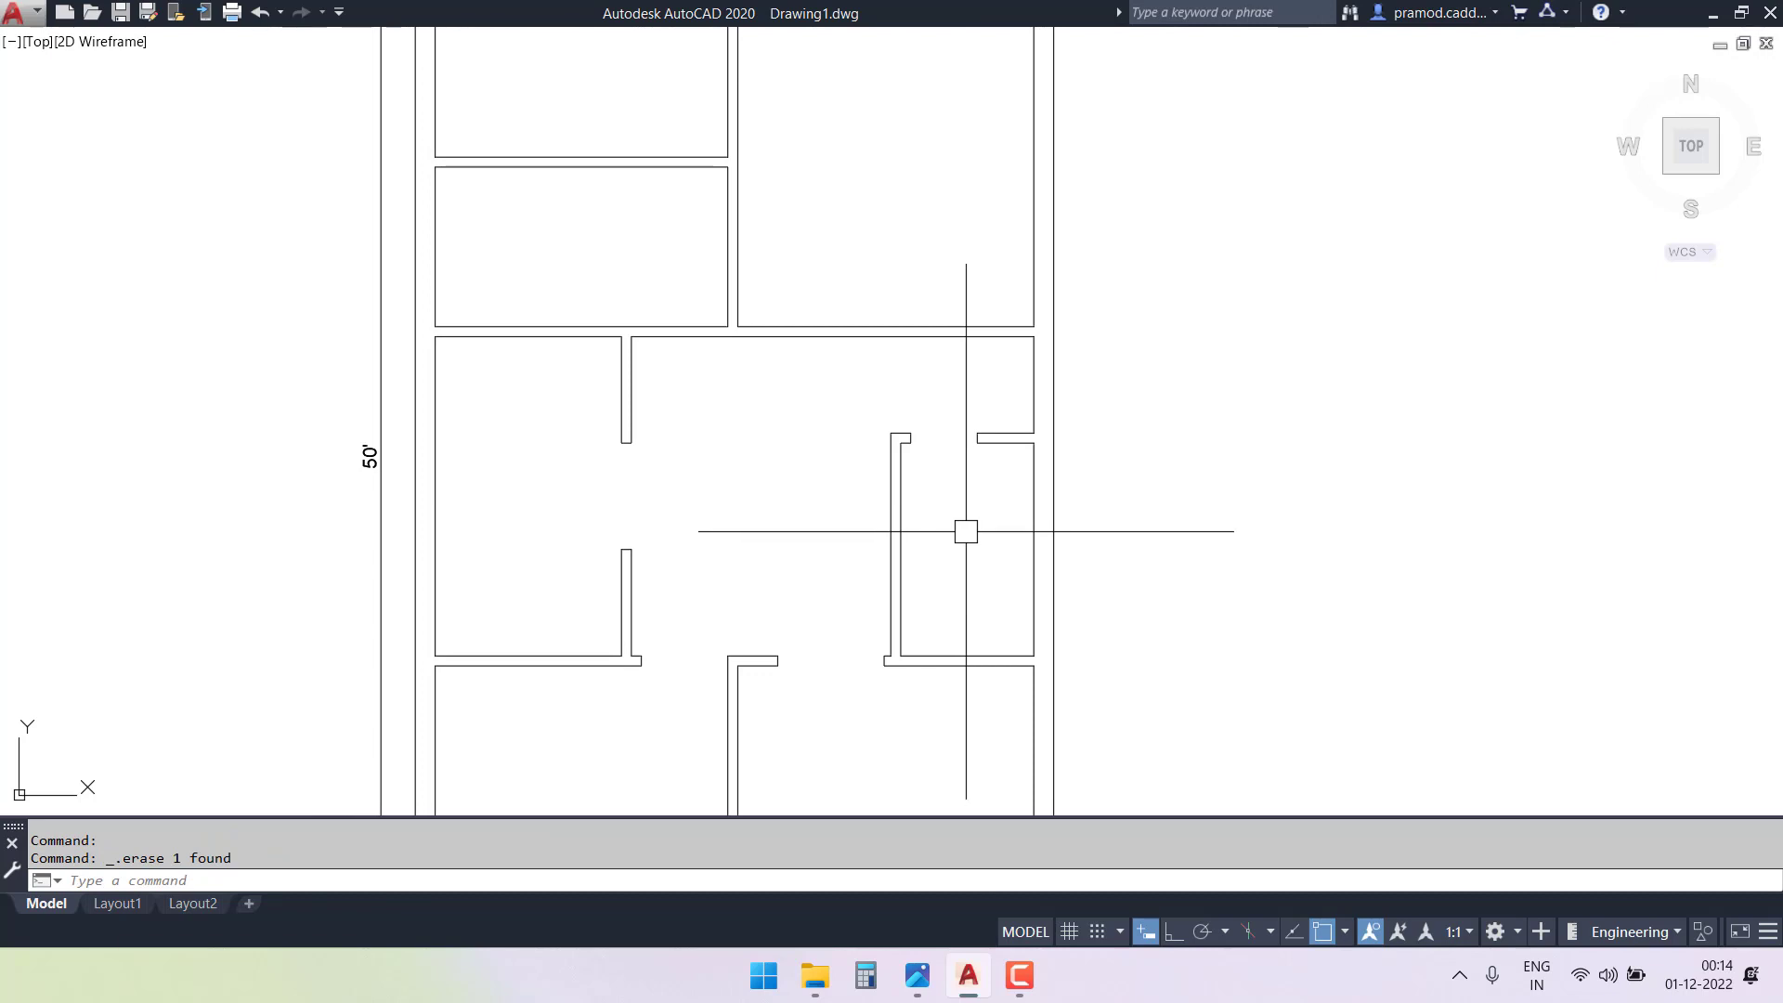
{"action": "scroll", "coordinate": [948, 445], "scroll_direction": "up", "scroll_amount": 2}
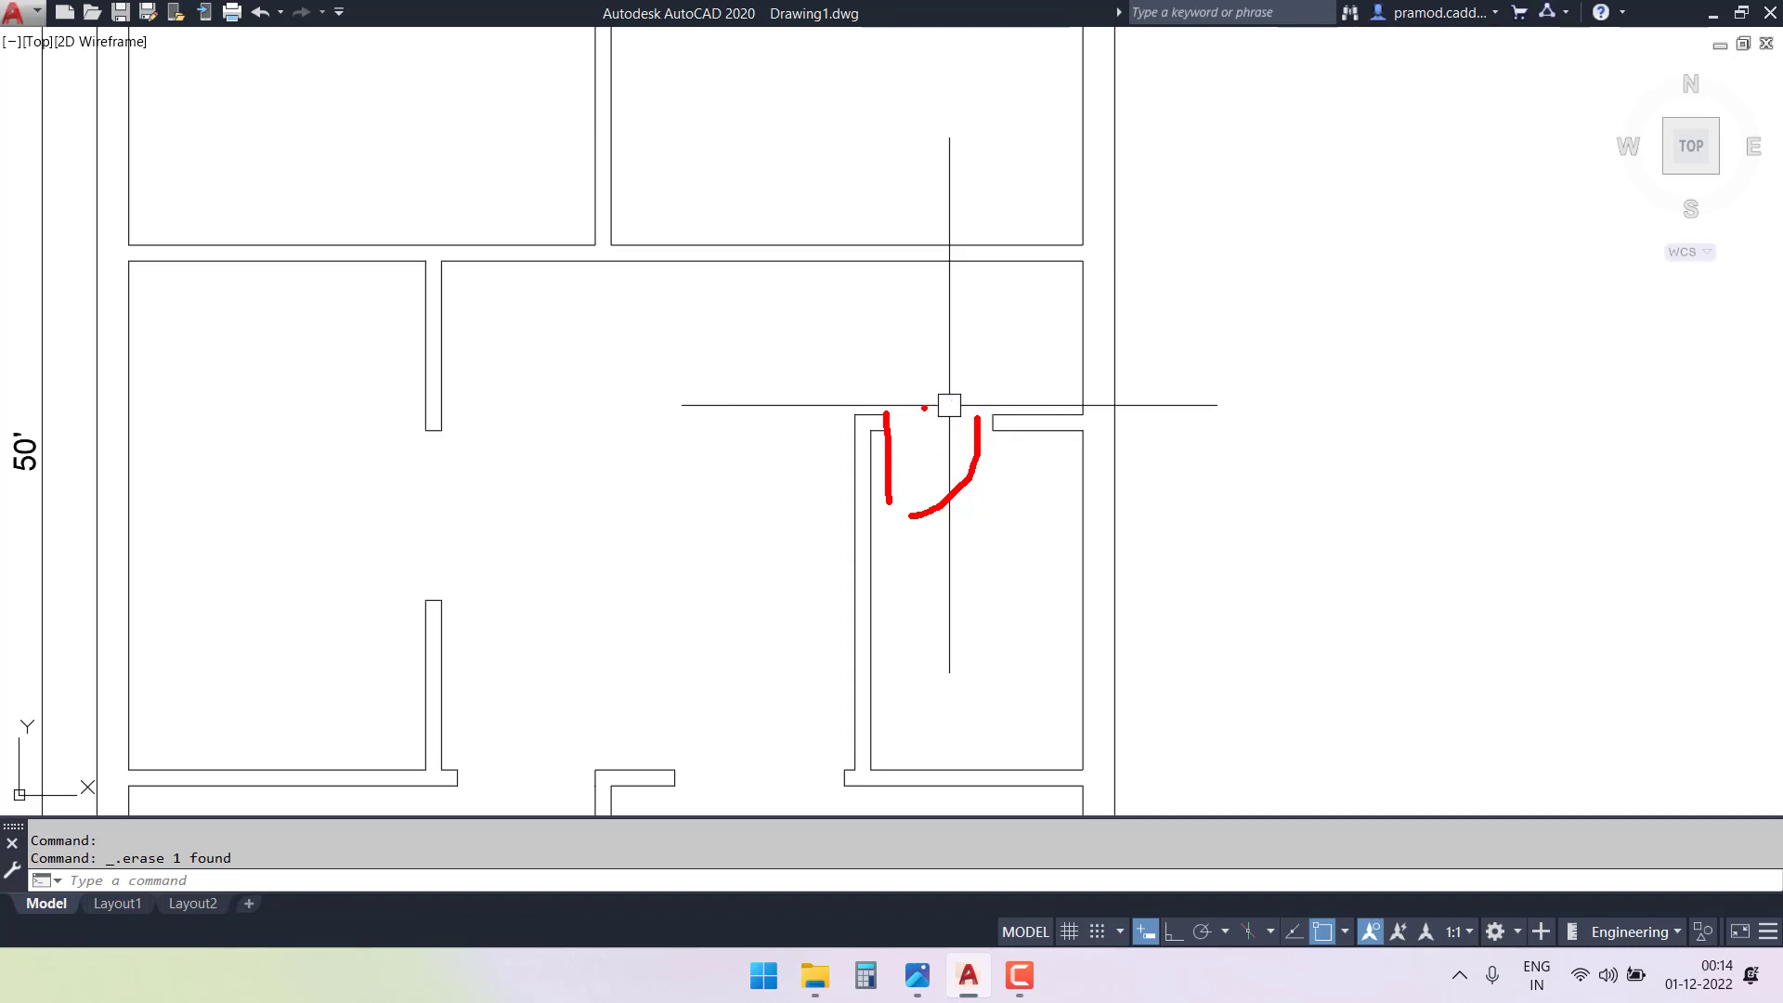
{"action": "left_click_drag", "start_coordinate": [890, 515], "coordinate": [1078, 755]}
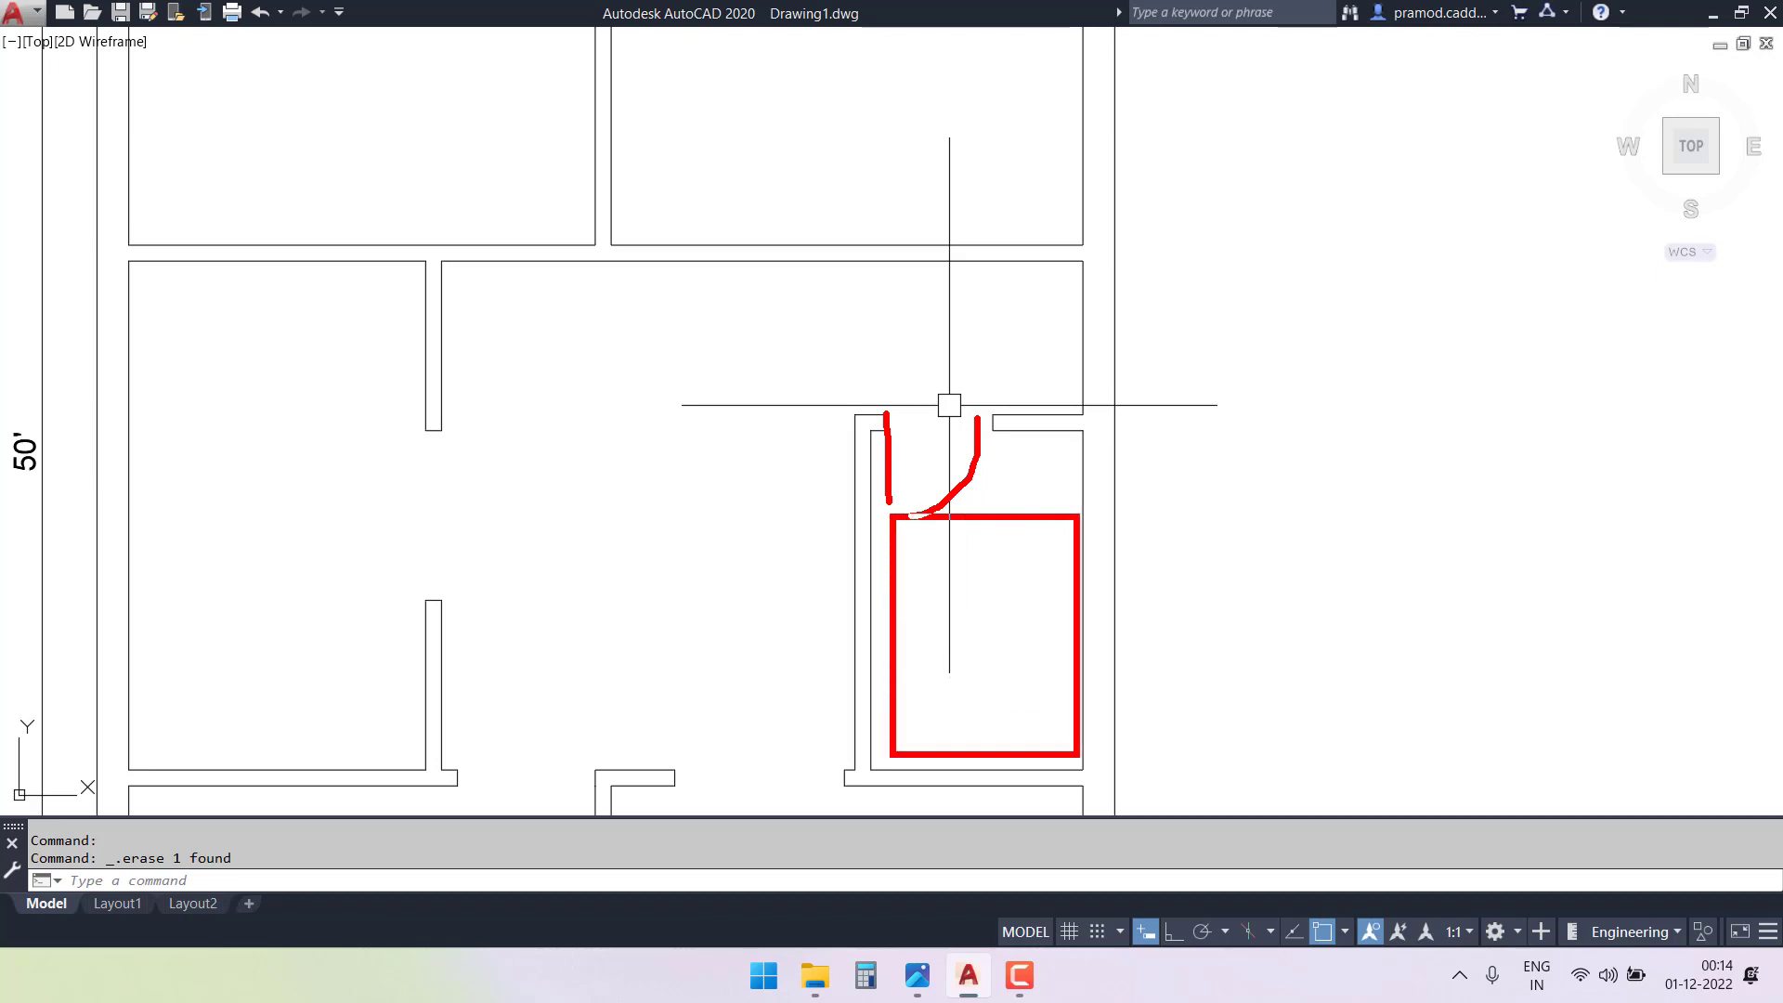
{"action": "key", "text": "Escape"}
{"action": "key", "text": "Escape"}
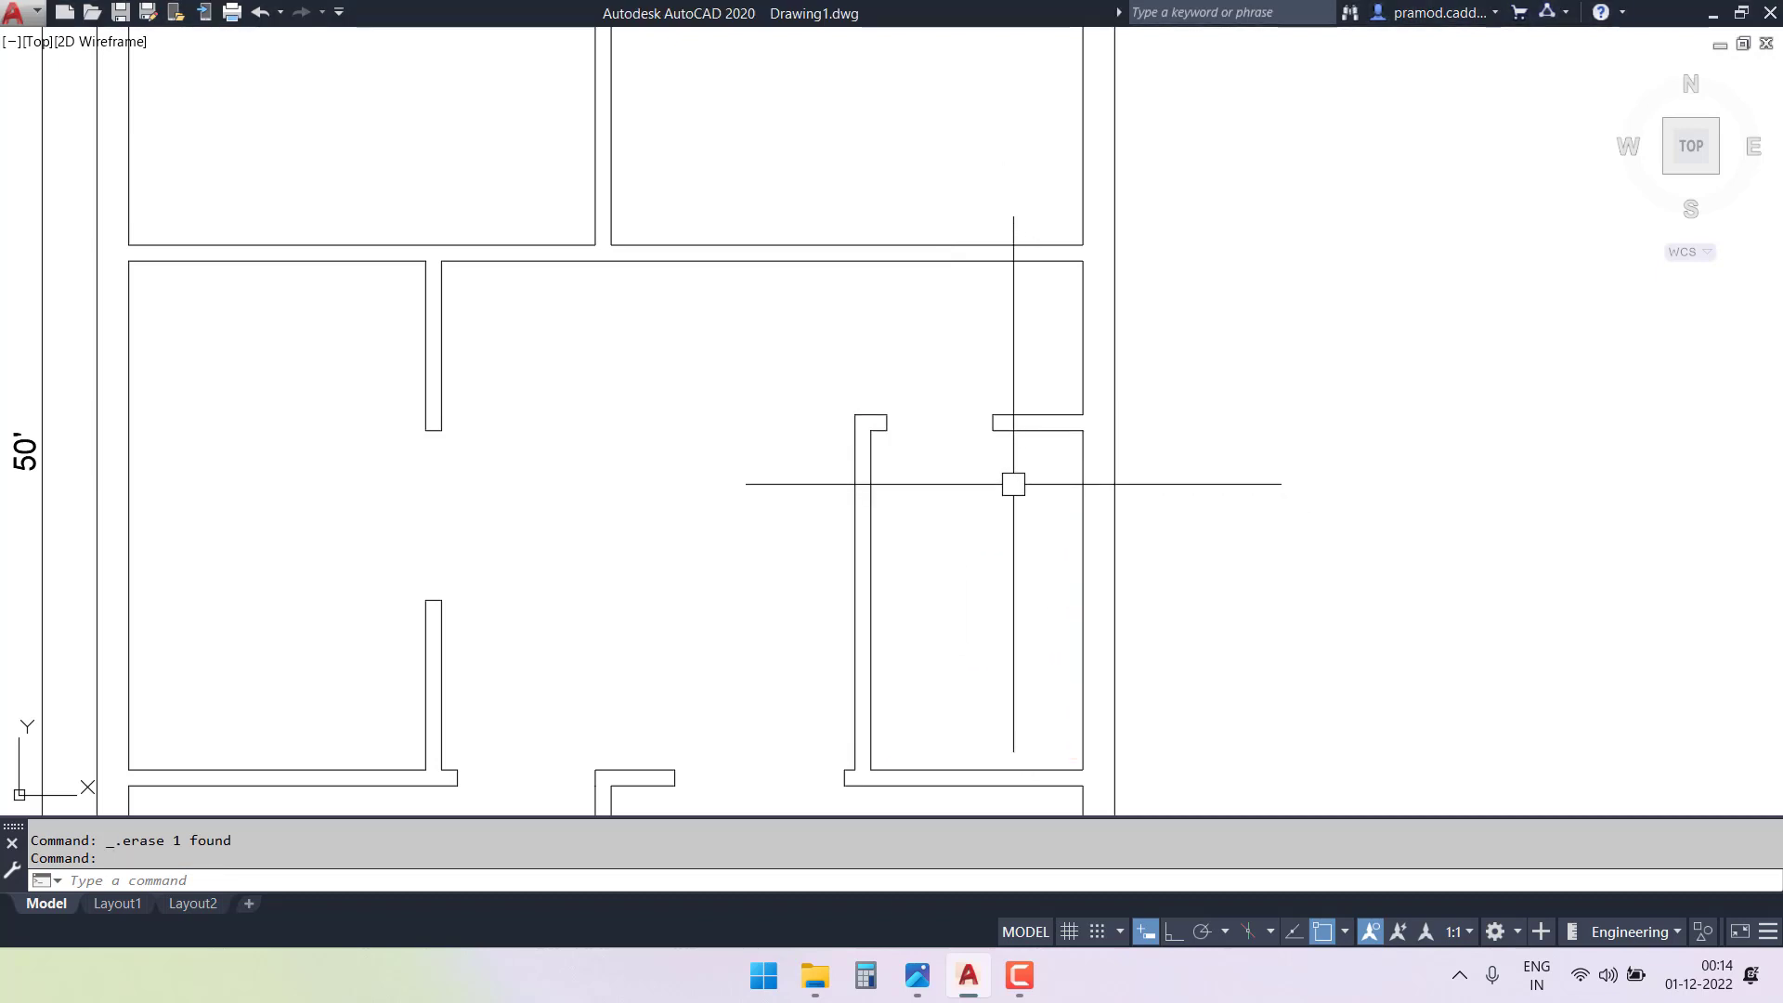
{"action": "key", "text": "Escape"}
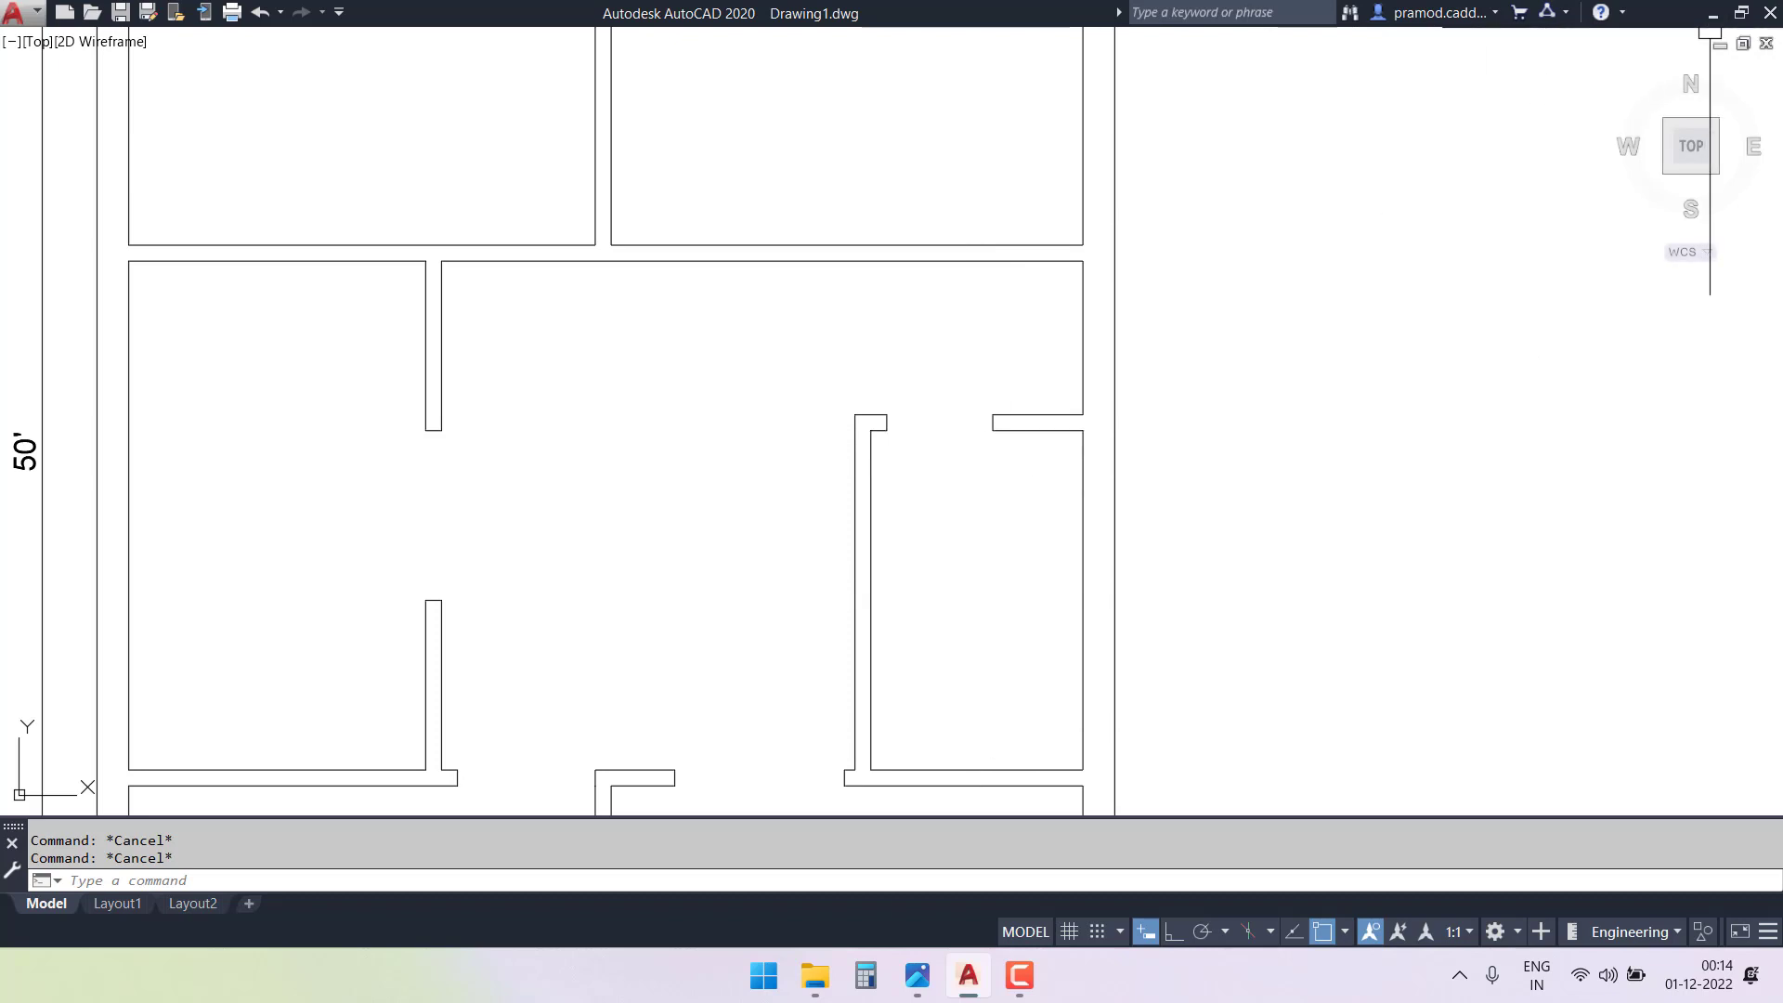
{"action": "left_click", "coordinate": [1741, 13]}
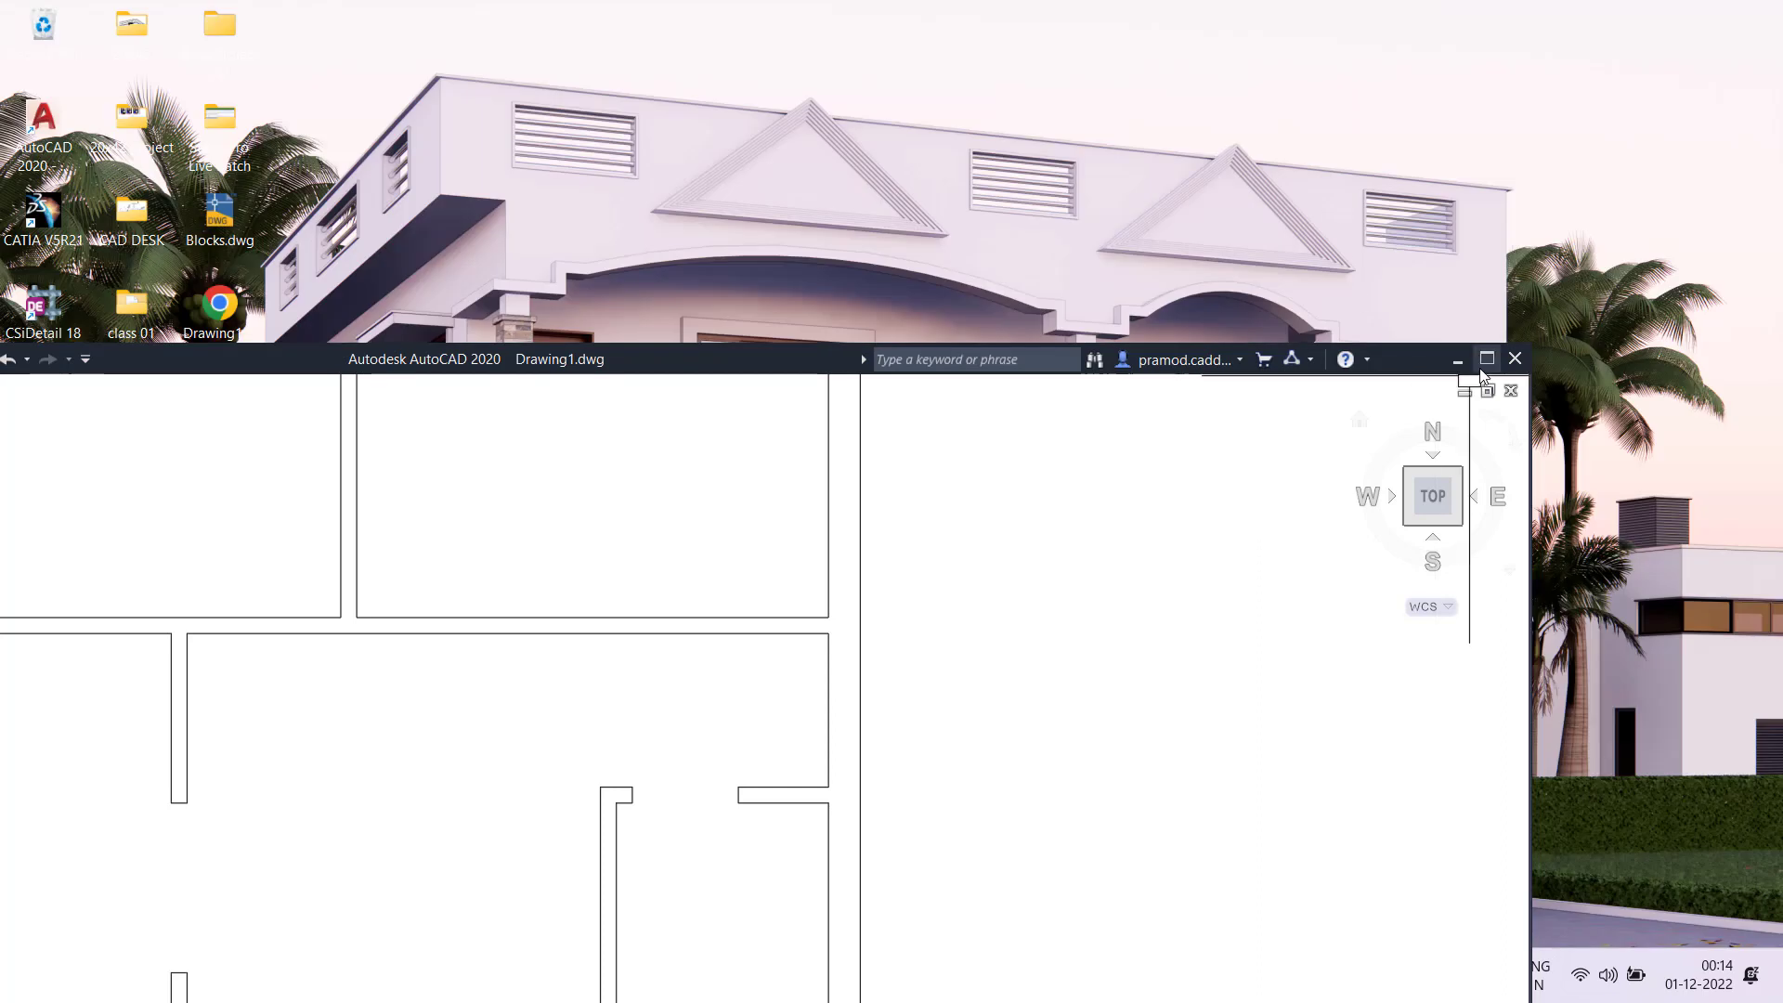
{"action": "left_click", "coordinate": [1487, 358]}
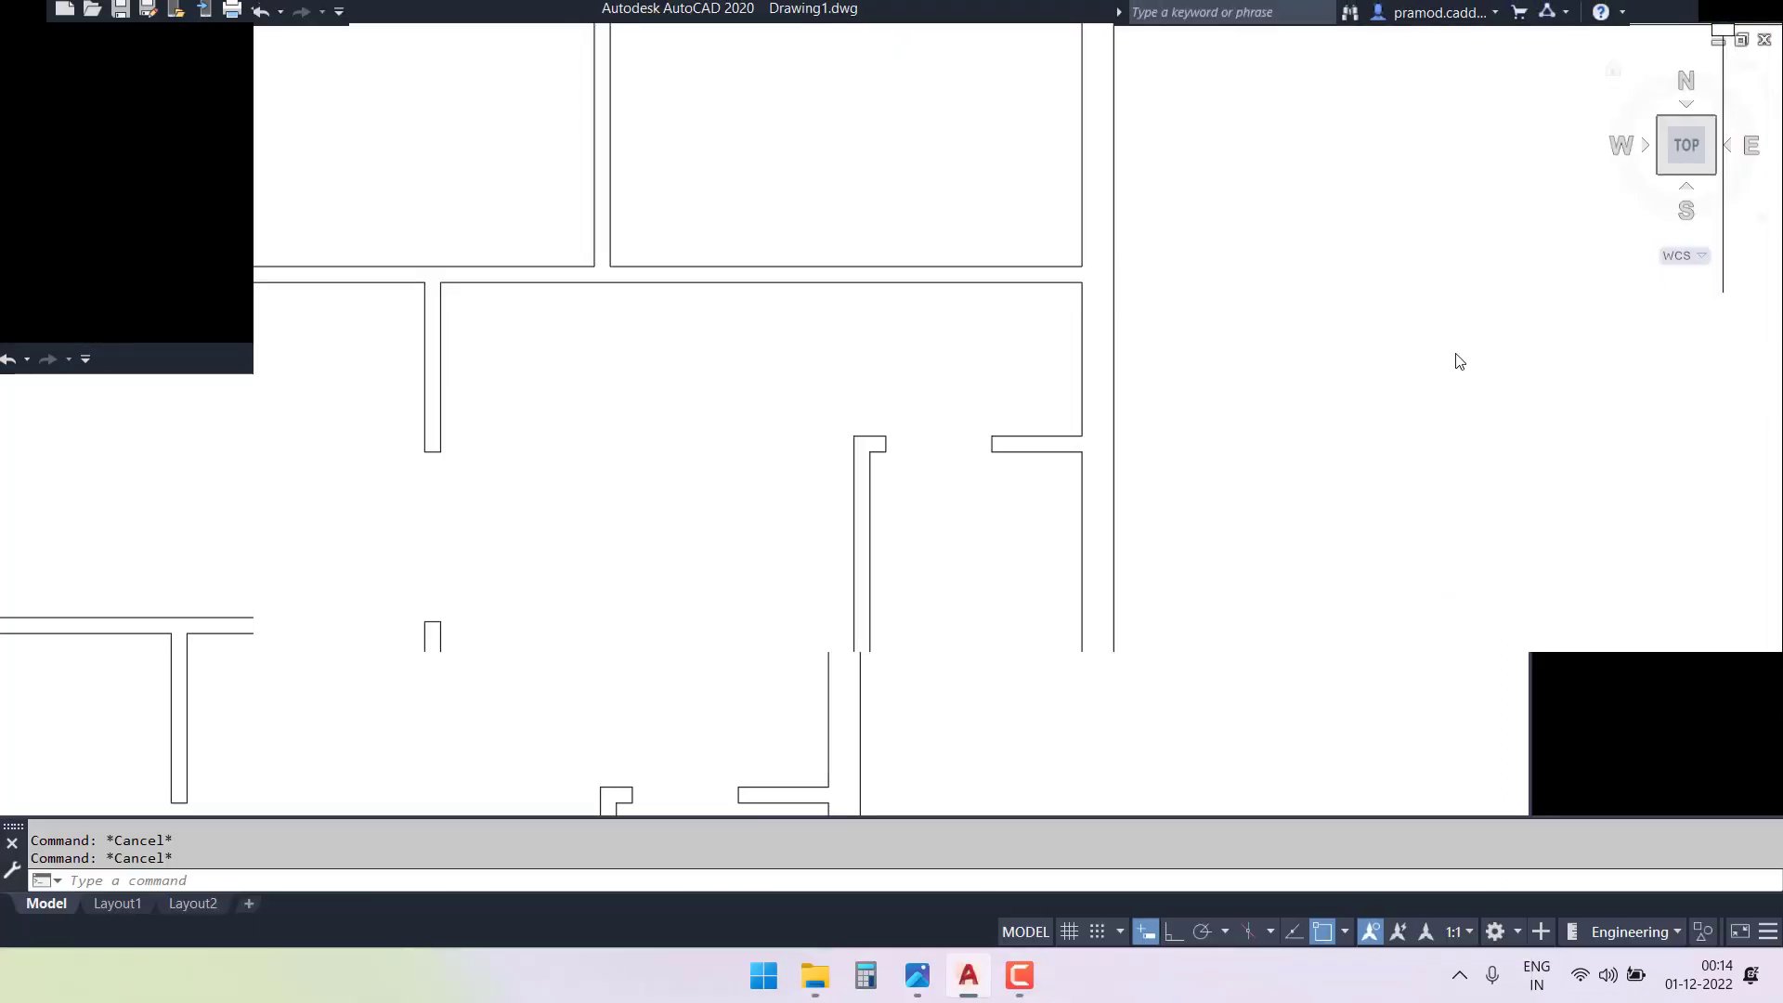
- Draw a short line from the central room's upper-left corner straight up across the wall above it
{"action": "mouse_move", "coordinate": [975, 371]}
{"action": "middle_mouse_down"}
{"action": "mouse_move", "coordinate": [987, 482]}
{"action": "mouse_move", "coordinate": [1144, 626]}
{"action": "middle_mouse_up"}
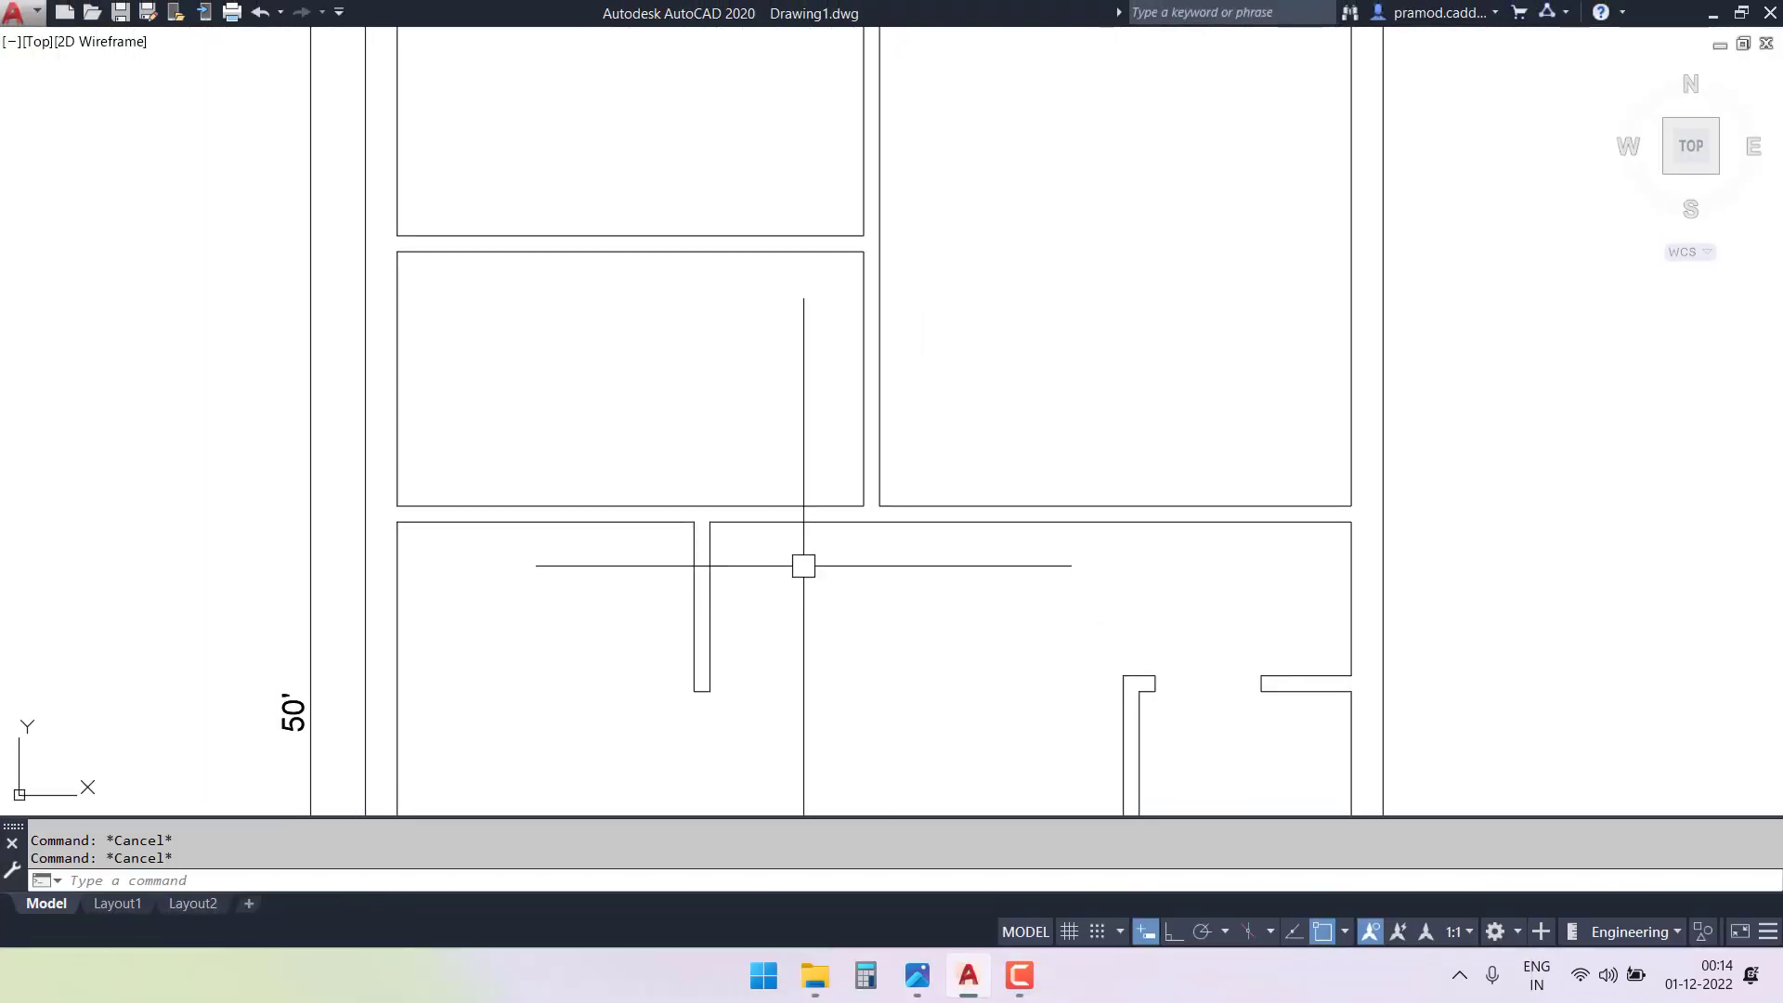
{"action": "scroll", "coordinate": [743, 531], "scroll_direction": "up", "scroll_amount": 4}
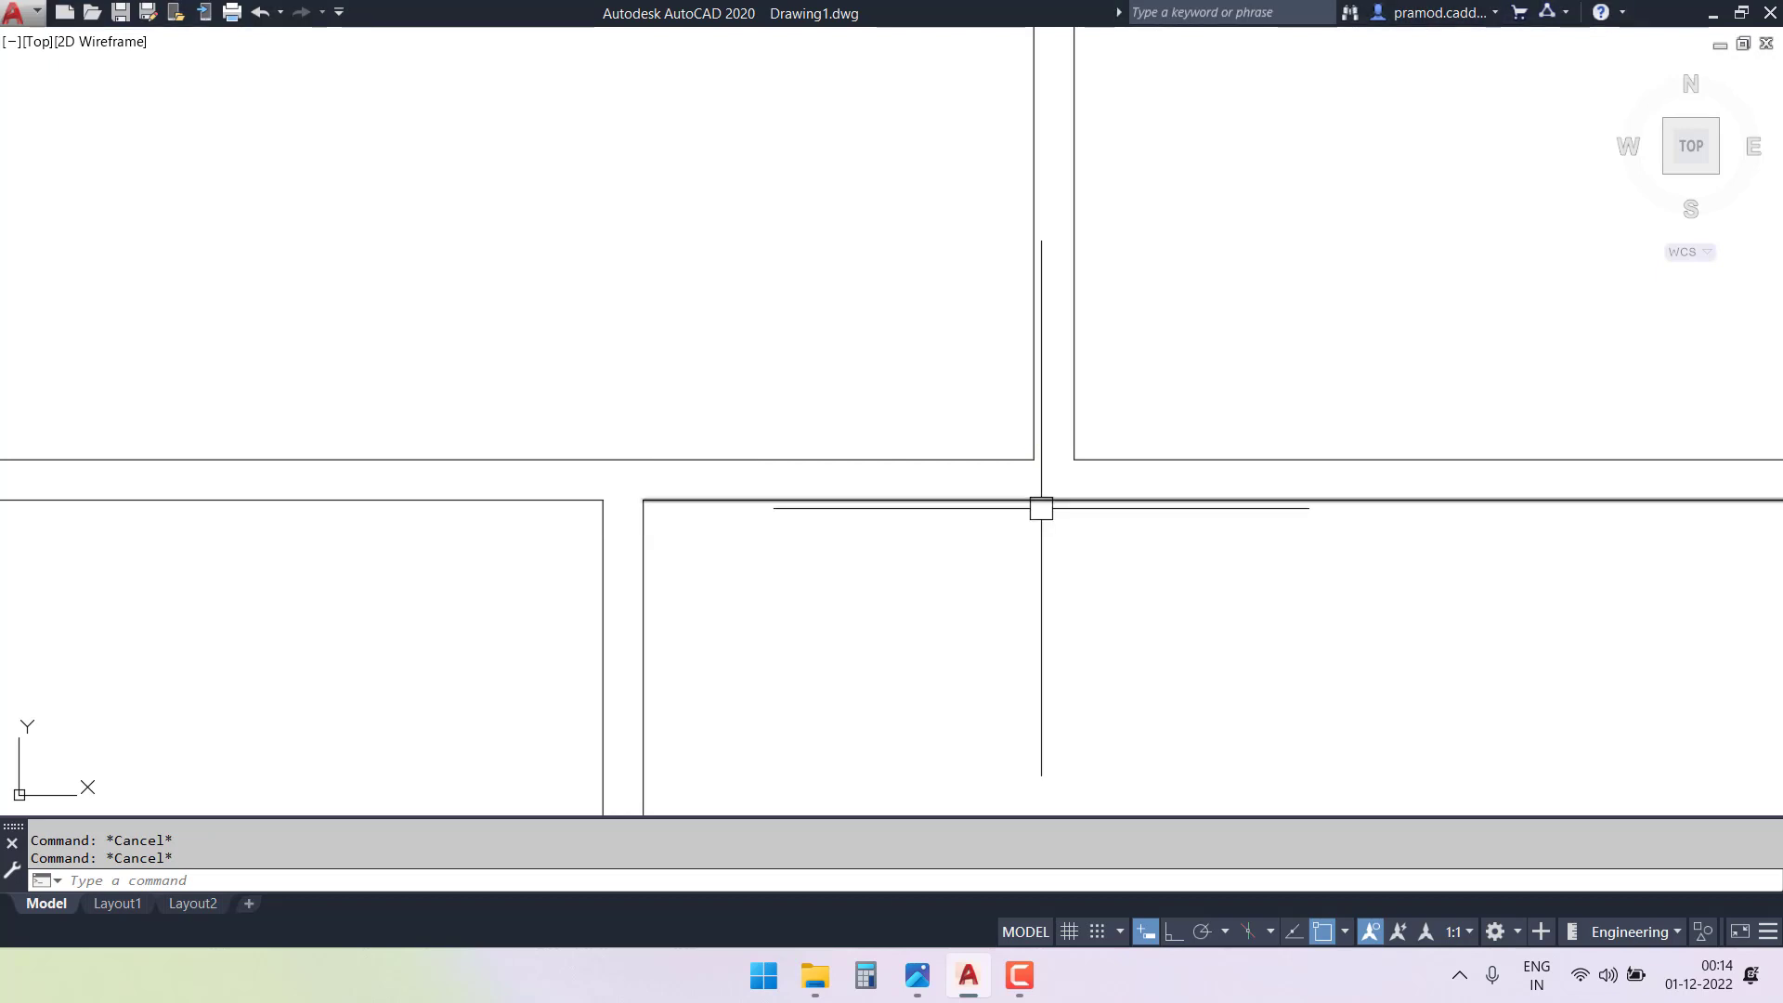
{"action": "type", "text": "l"}
{"action": "key", "text": "Return"}
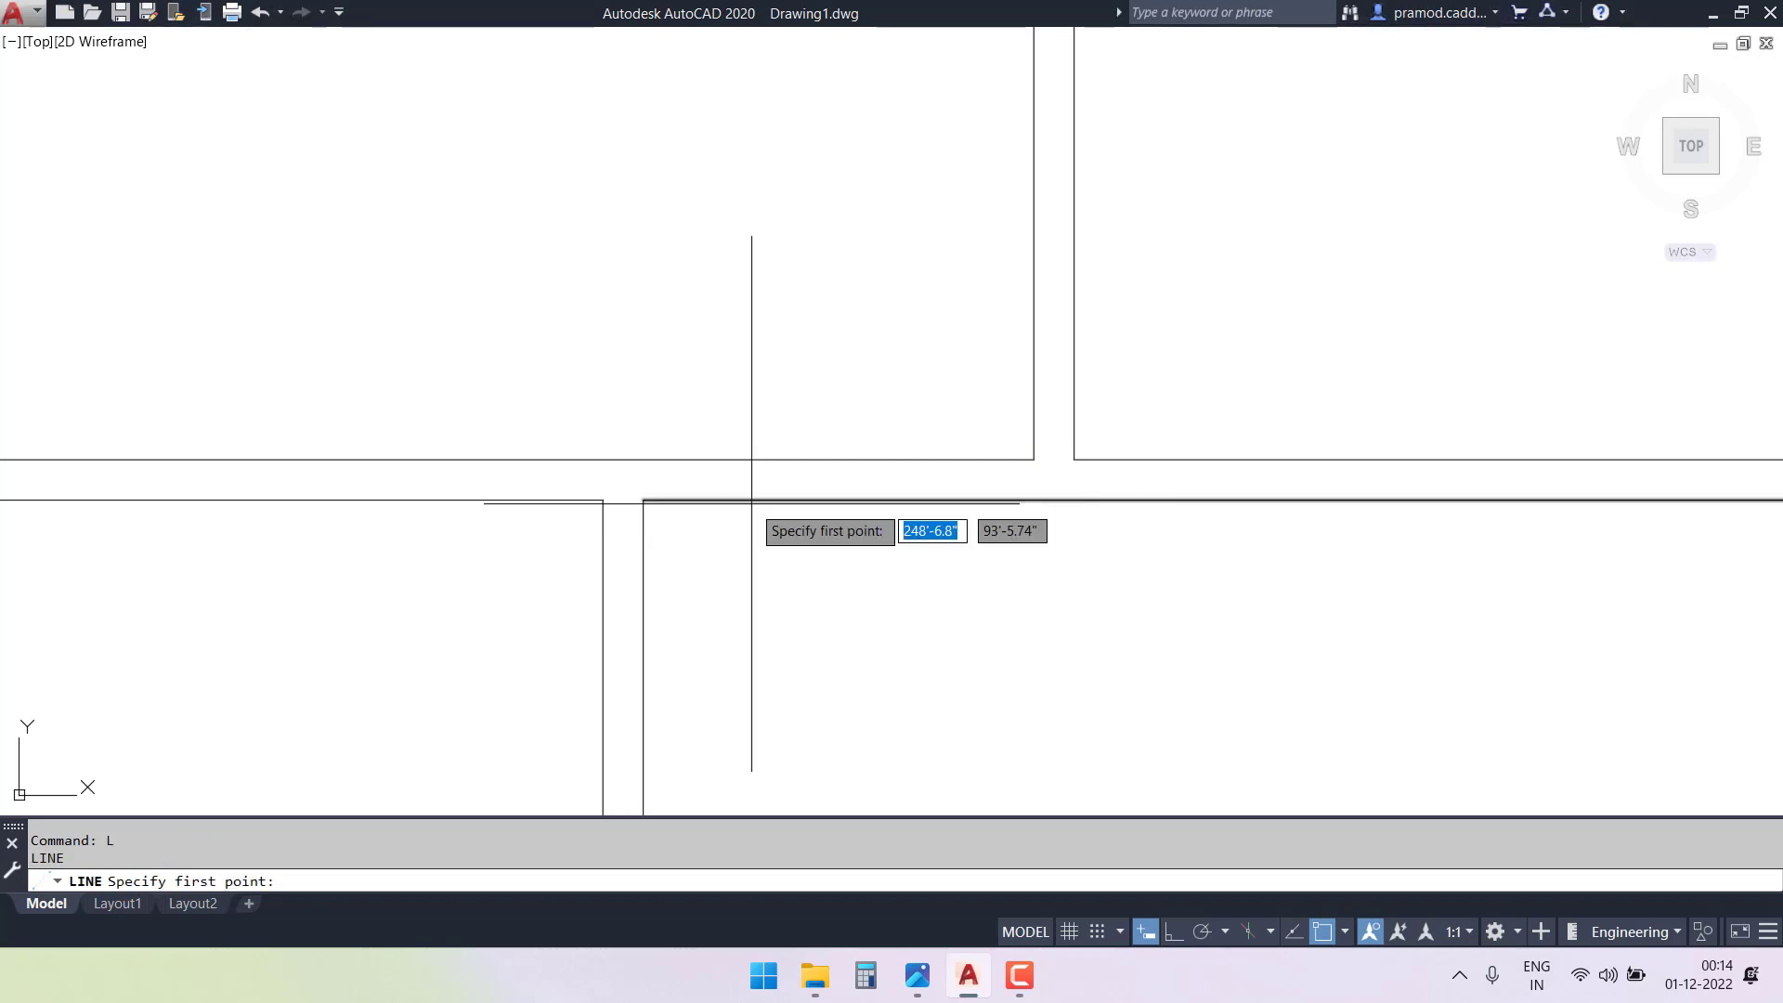
{"action": "left_click", "coordinate": [643, 501]}
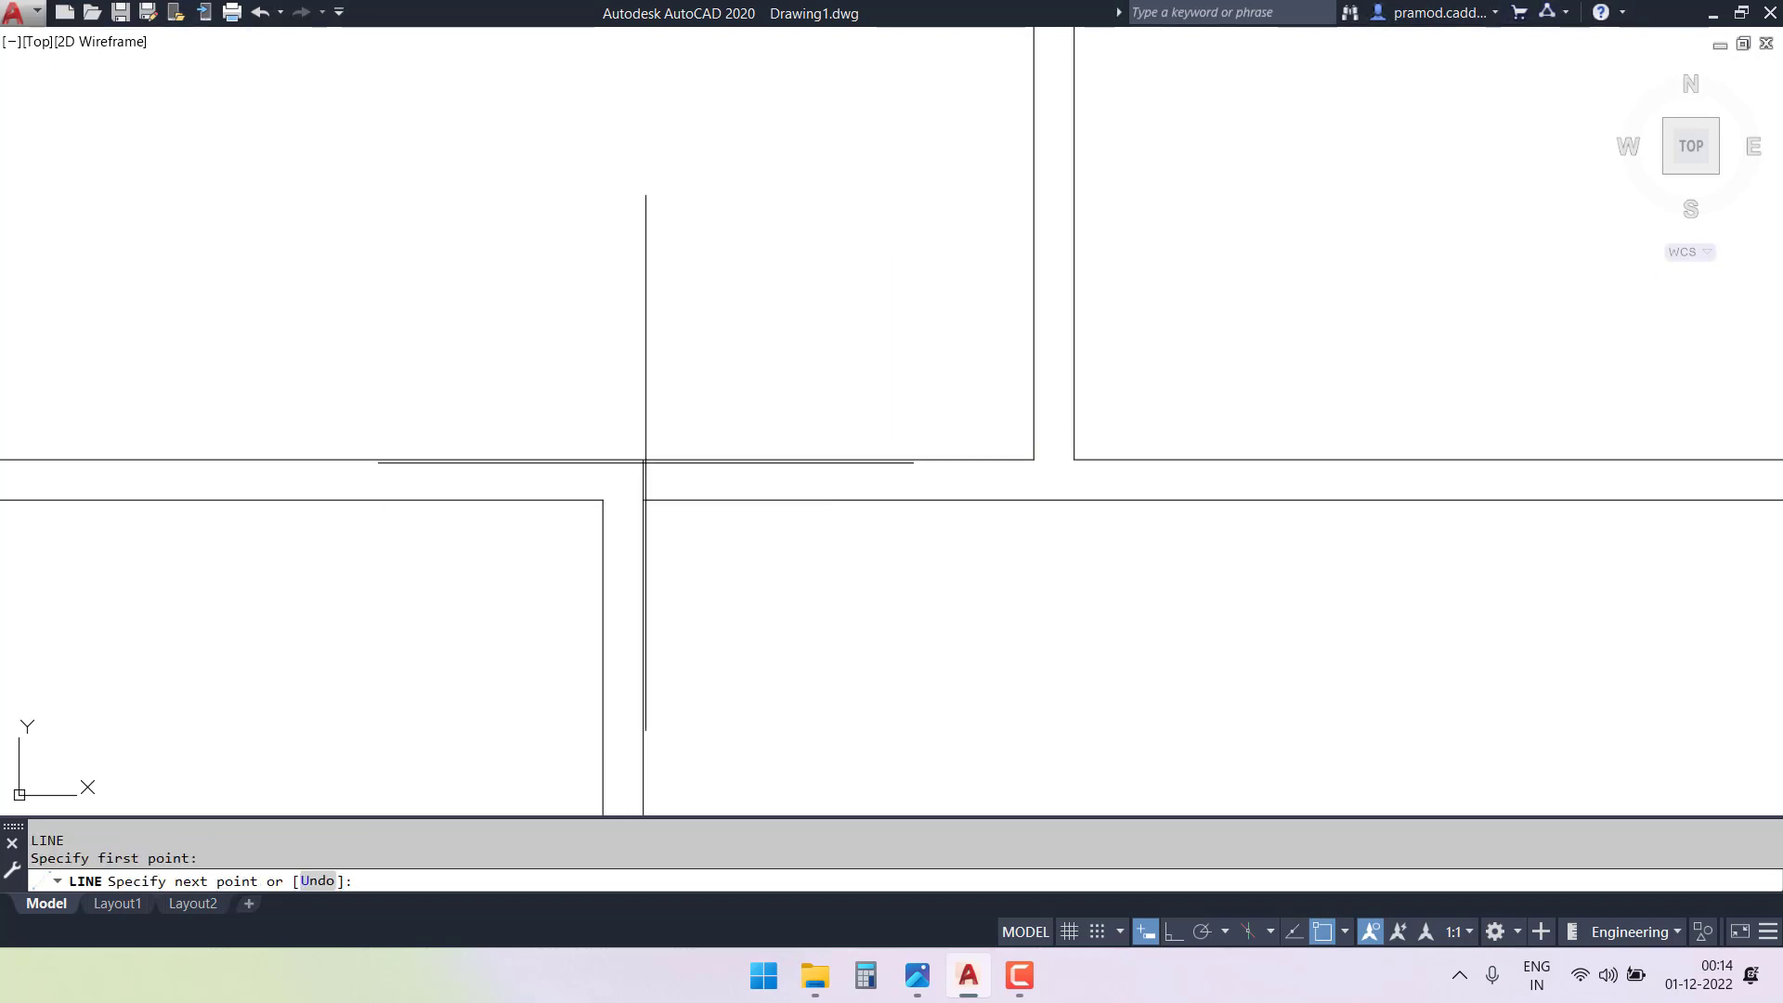
{"action": "key", "text": "Escape"}
{"action": "key", "text": "Return"}
{"action": "left_click", "coordinate": [1041, 458]}
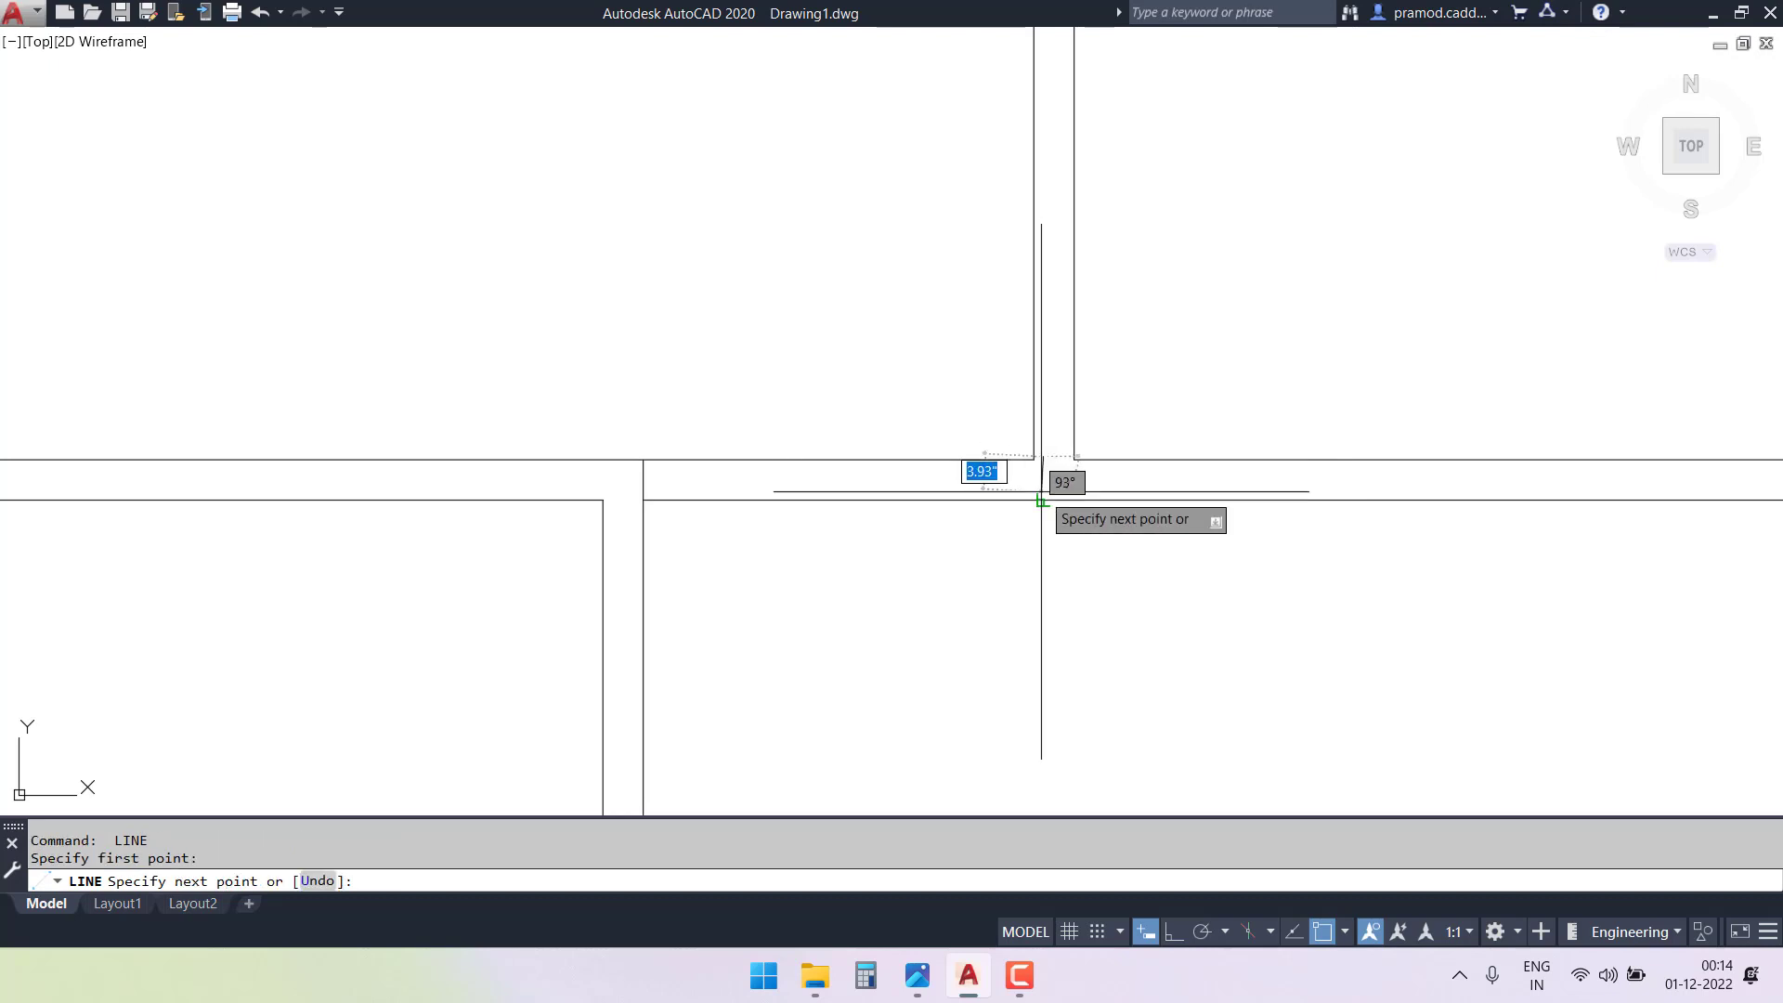
{"action": "key", "text": "Escape"}
- Draw a short line from the lower-right corner of the left room above the central room straight down across the wall
{"action": "scroll", "coordinate": [1035, 459], "scroll_direction": "up", "scroll_amount": 2}
{"action": "key", "text": "Return"}
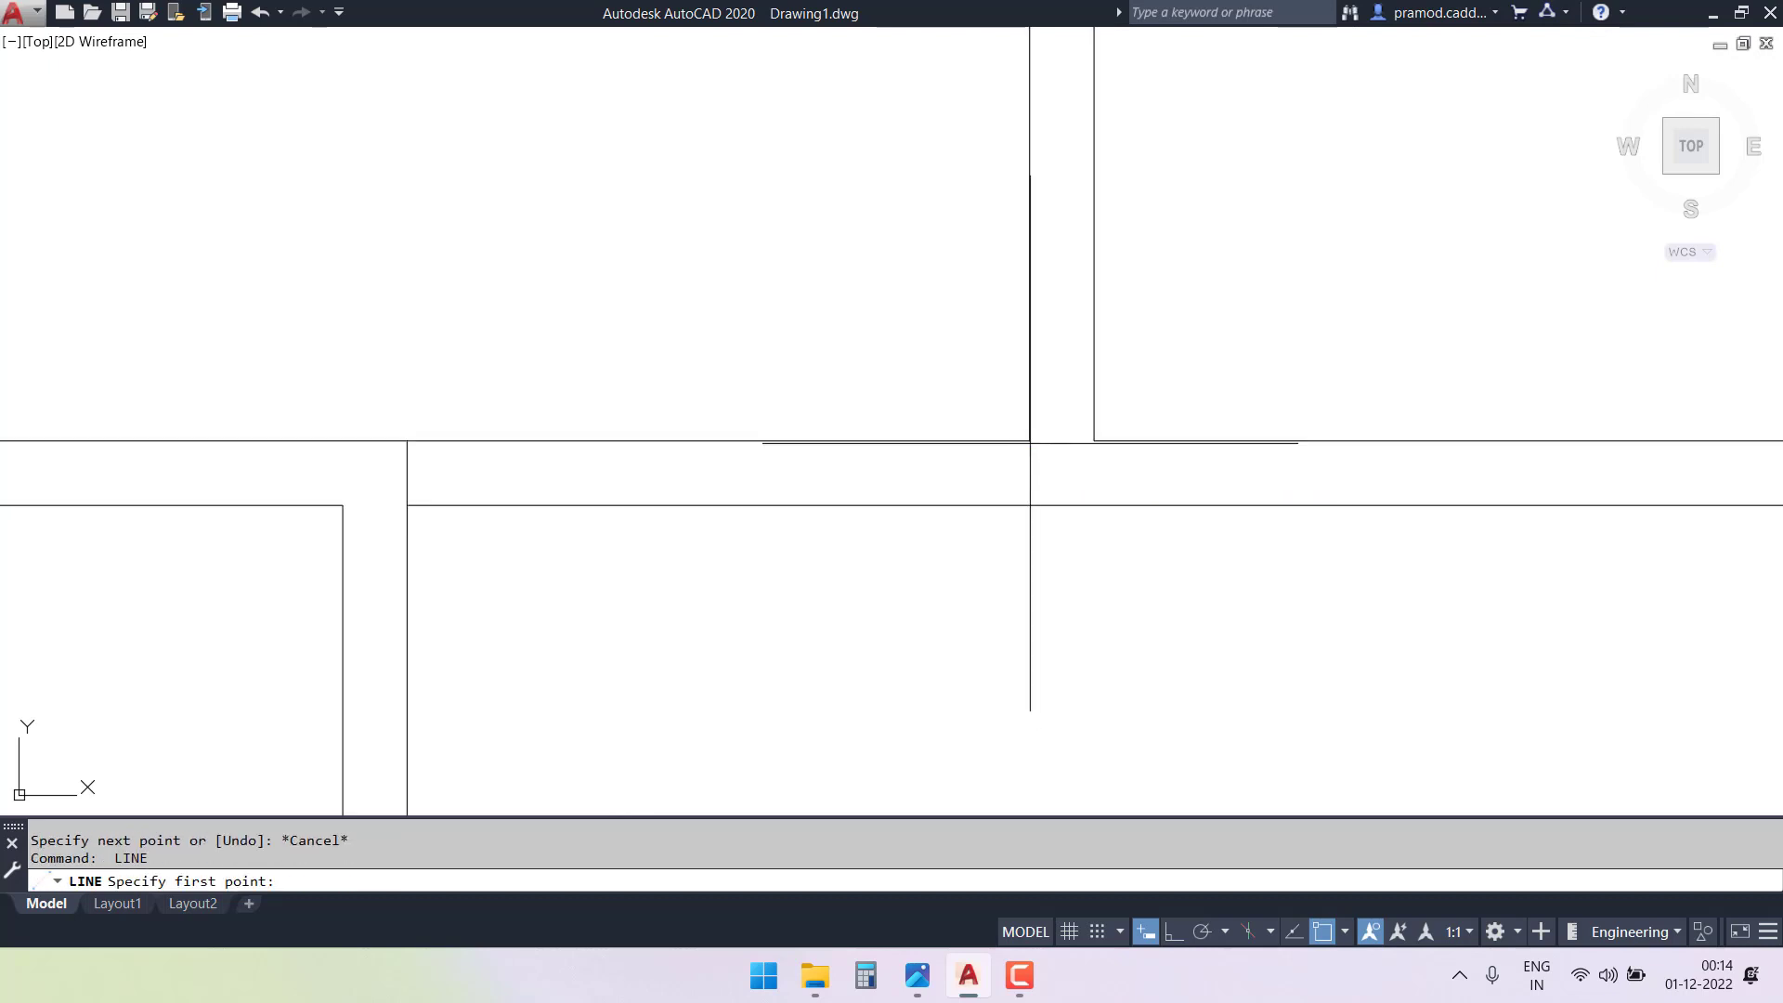
{"action": "left_click", "coordinate": [1029, 440]}
{"action": "key", "text": "Escape"}
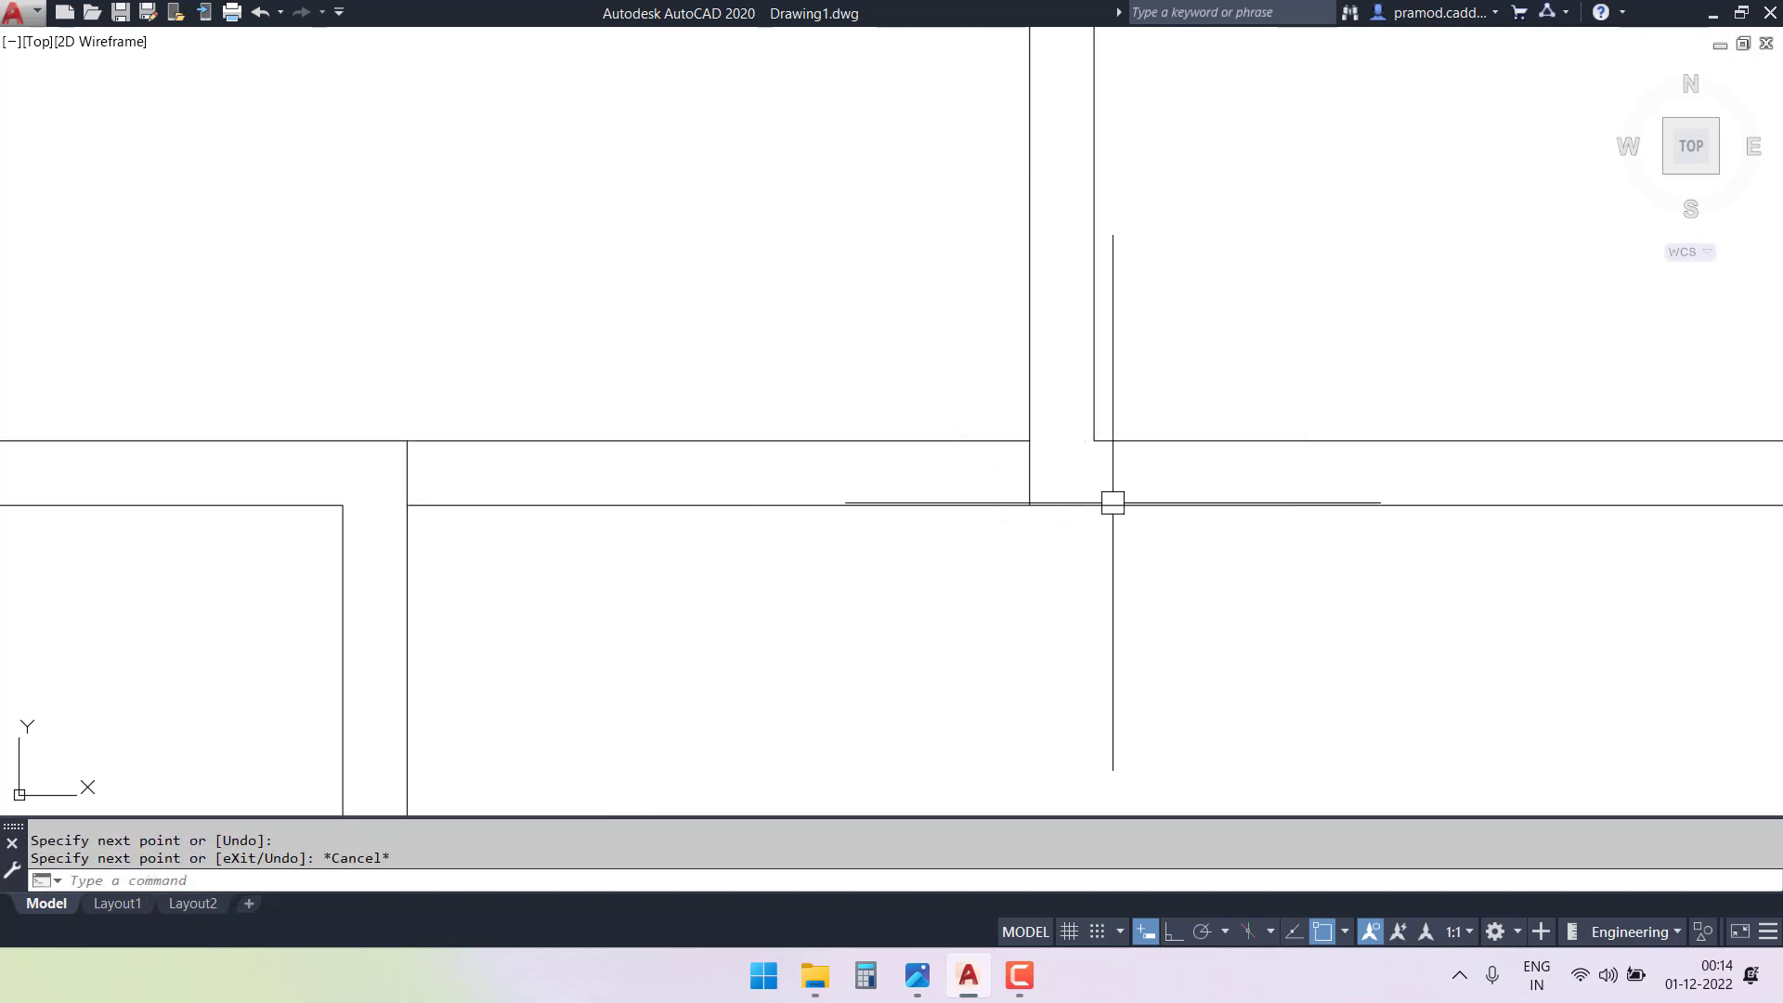
{"action": "key", "text": "Escape"}
{"action": "key", "text": "Escape"}
- Trim the two wall lines between the marks above the central room to open the passage
{"action": "type", "text": "tr"}
{"action": "key", "text": "Return"}
{"action": "left_click", "coordinate": [827, 588]}
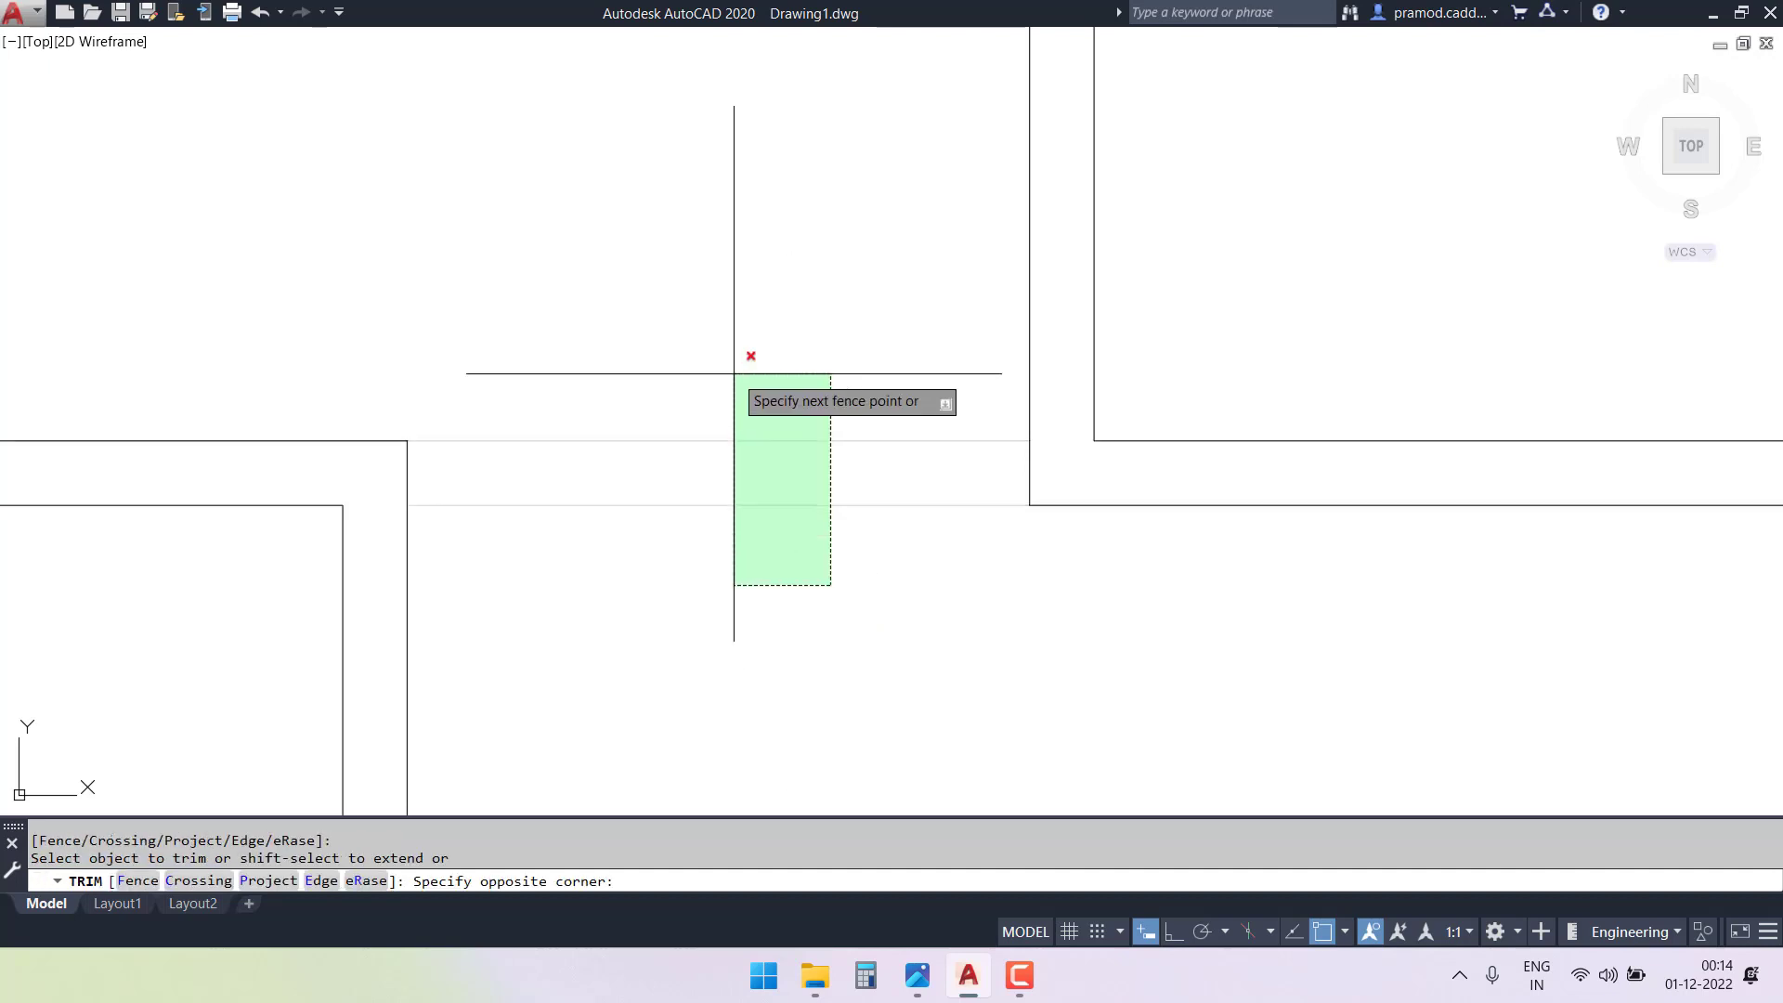
{"action": "left_click", "coordinate": [733, 373]}
{"action": "key", "text": "Escape"}
{"action": "key", "text": "Escape"}
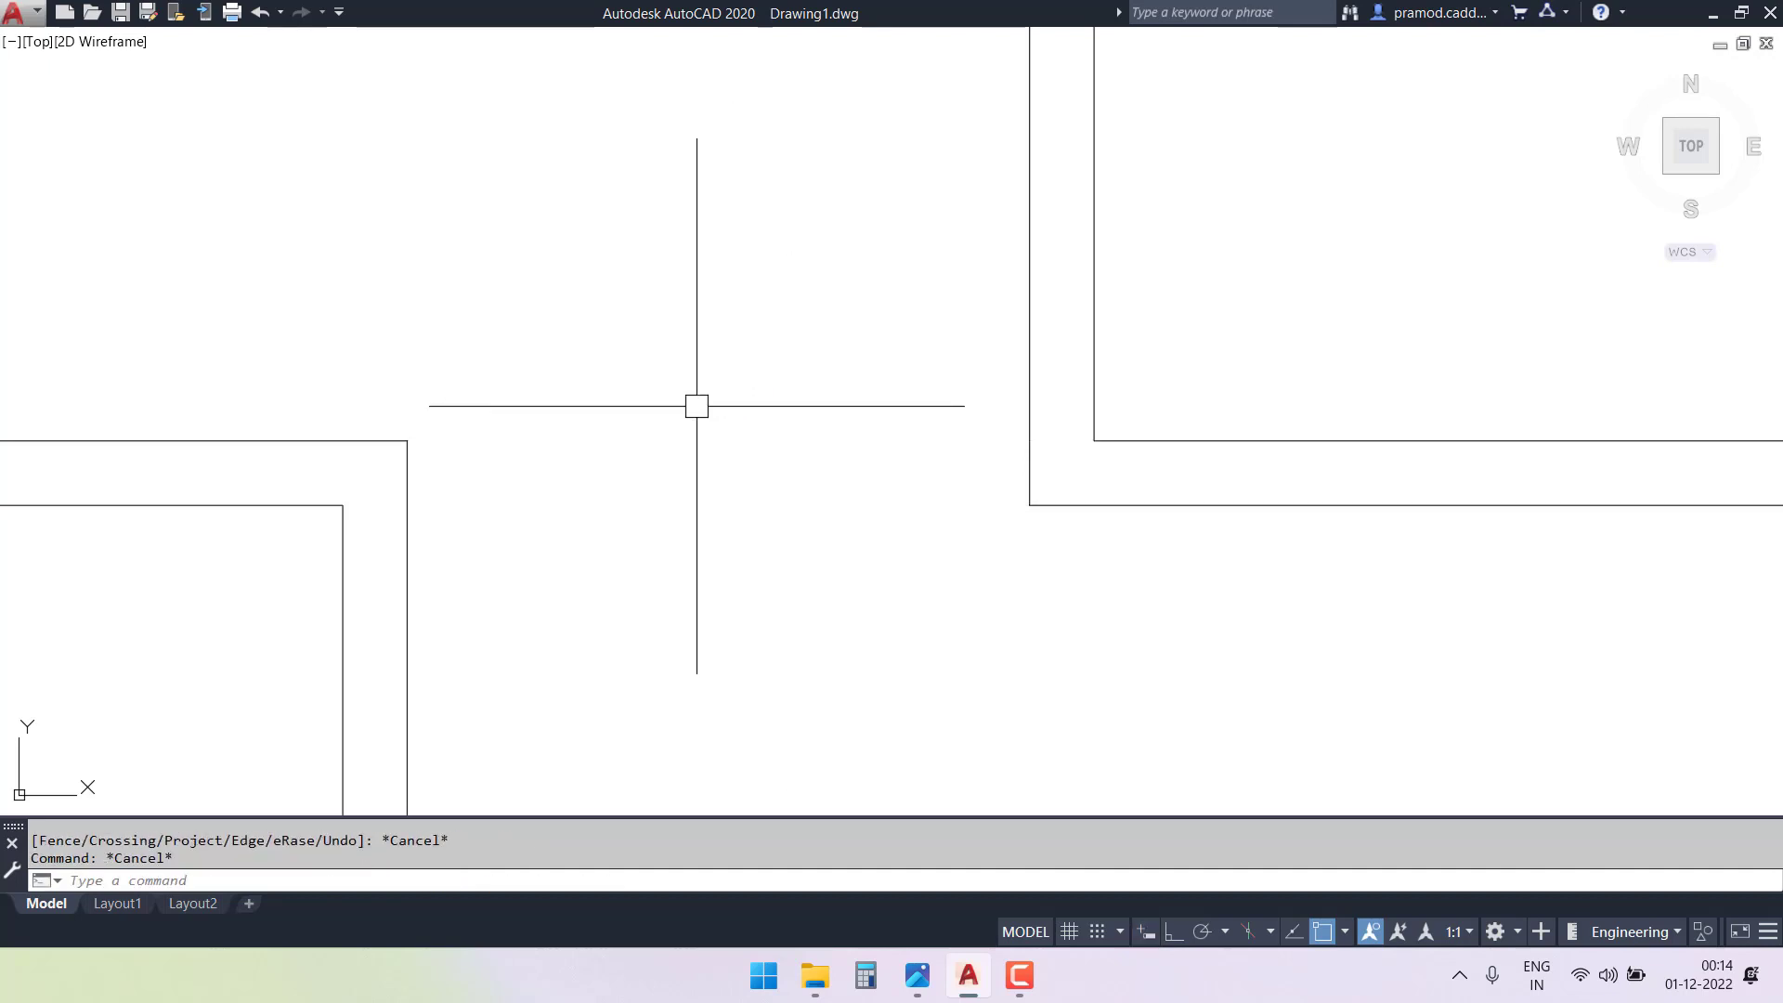
{"action": "scroll", "coordinate": [715, 400], "scroll_direction": "down", "scroll_amount": 5}
{"action": "middle_click_drag", "start_coordinate": [724, 400], "coordinate": [693, 446]}
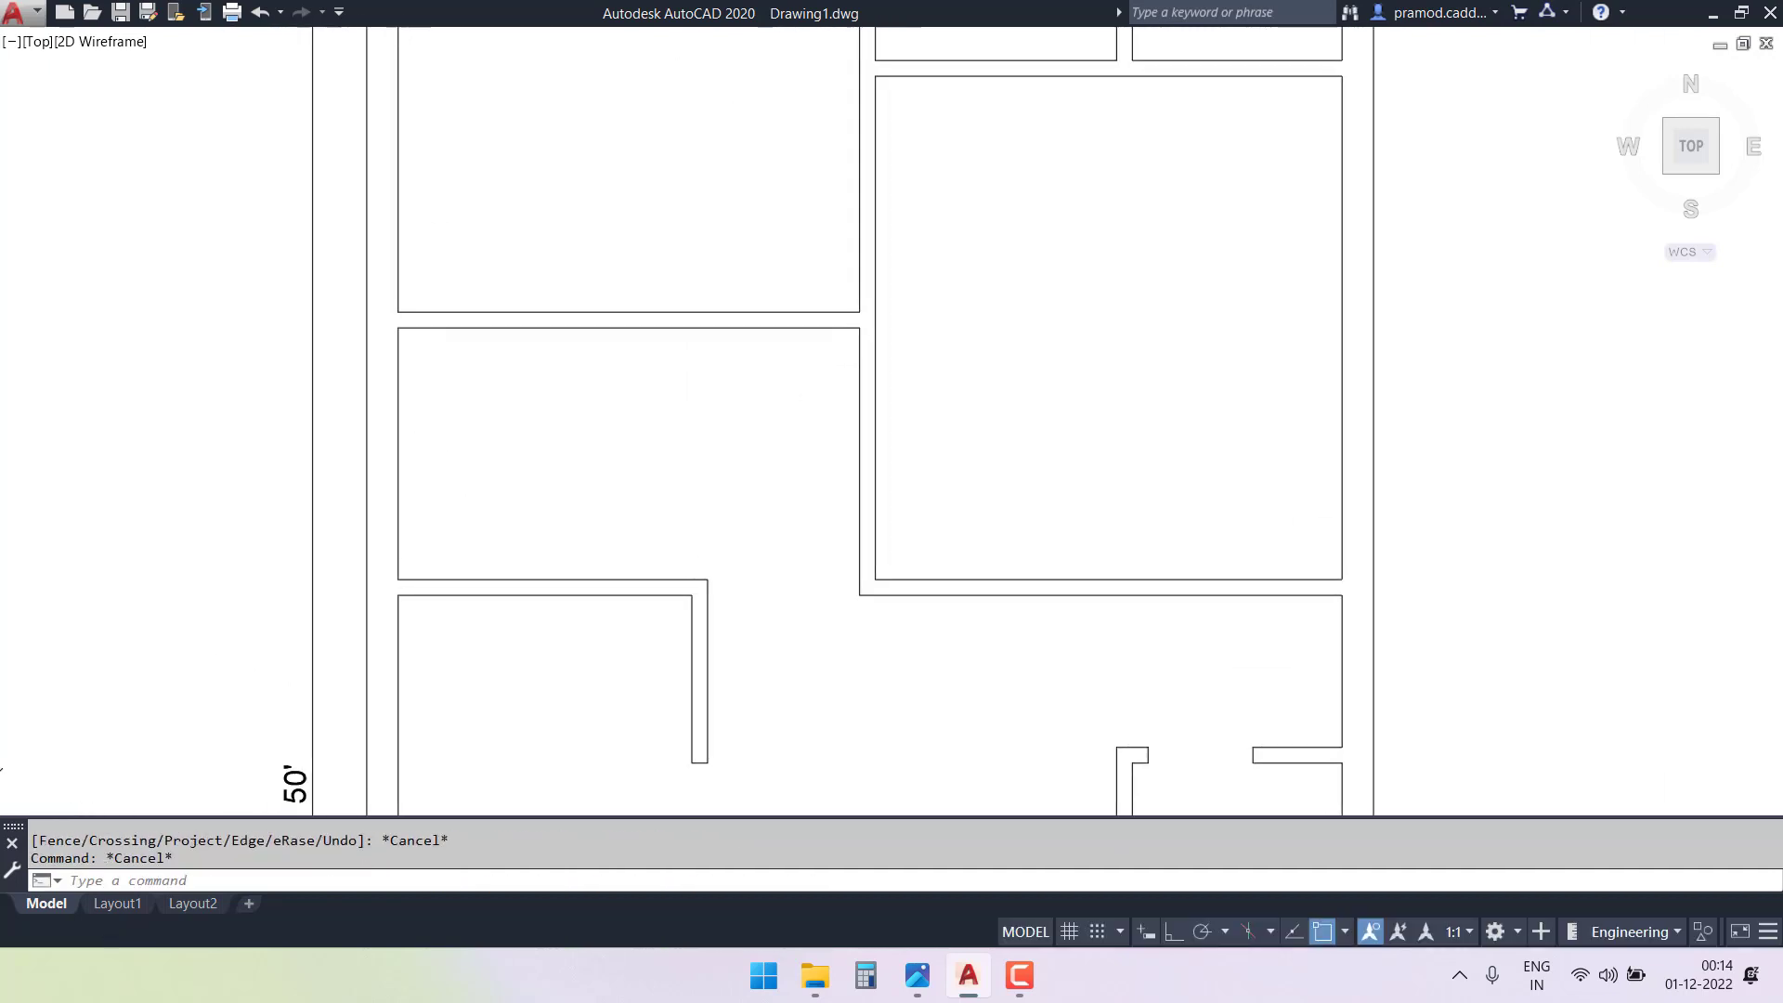
- Draw a short horizontal line from the large right room's lower-left corner across the wall to its left
{"action": "key", "text": "Escape"}
{"action": "scroll", "coordinate": [891, 585], "scroll_direction": "up", "scroll_amount": 2}
{"action": "type", "text": "l"}
{"action": "key", "text": "Return"}
{"action": "scroll", "coordinate": [860, 575], "scroll_direction": "up", "scroll_amount": 2}
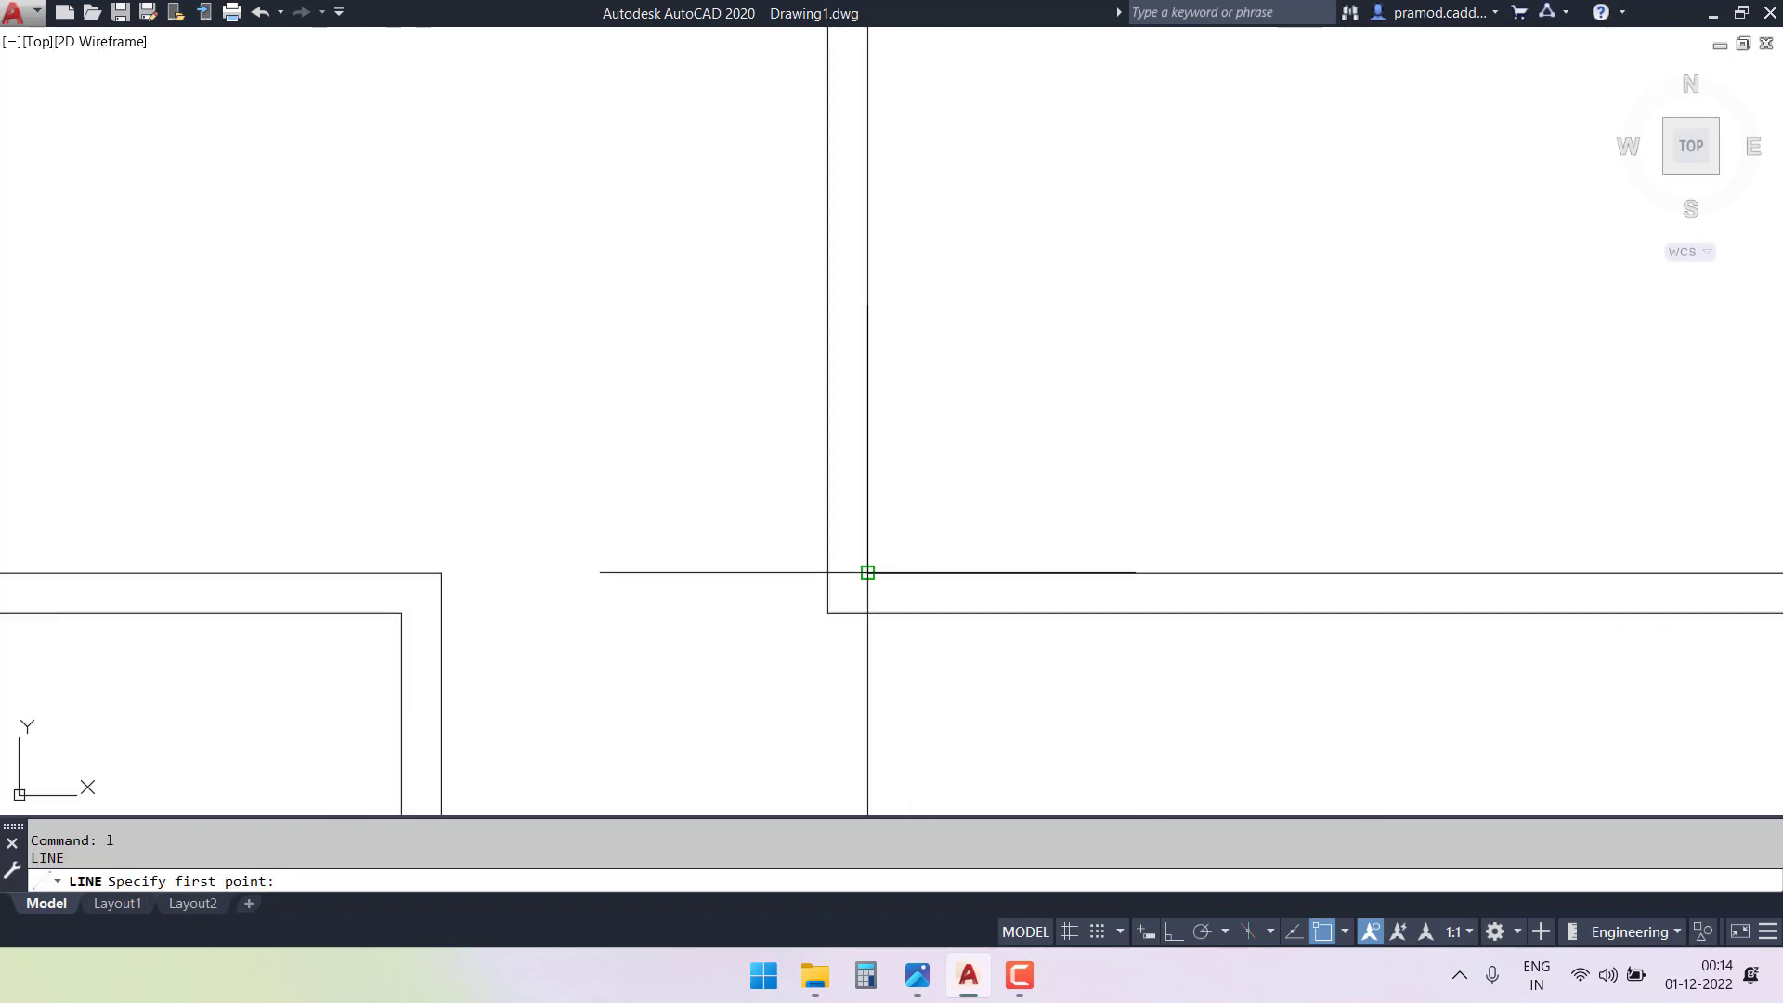
{"action": "left_click", "coordinate": [865, 571]}
{"action": "key", "text": "Escape"}
{"action": "key", "text": "Escape"}
{"action": "scroll", "coordinate": [914, 500], "scroll_direction": "down", "scroll_amount": 4}
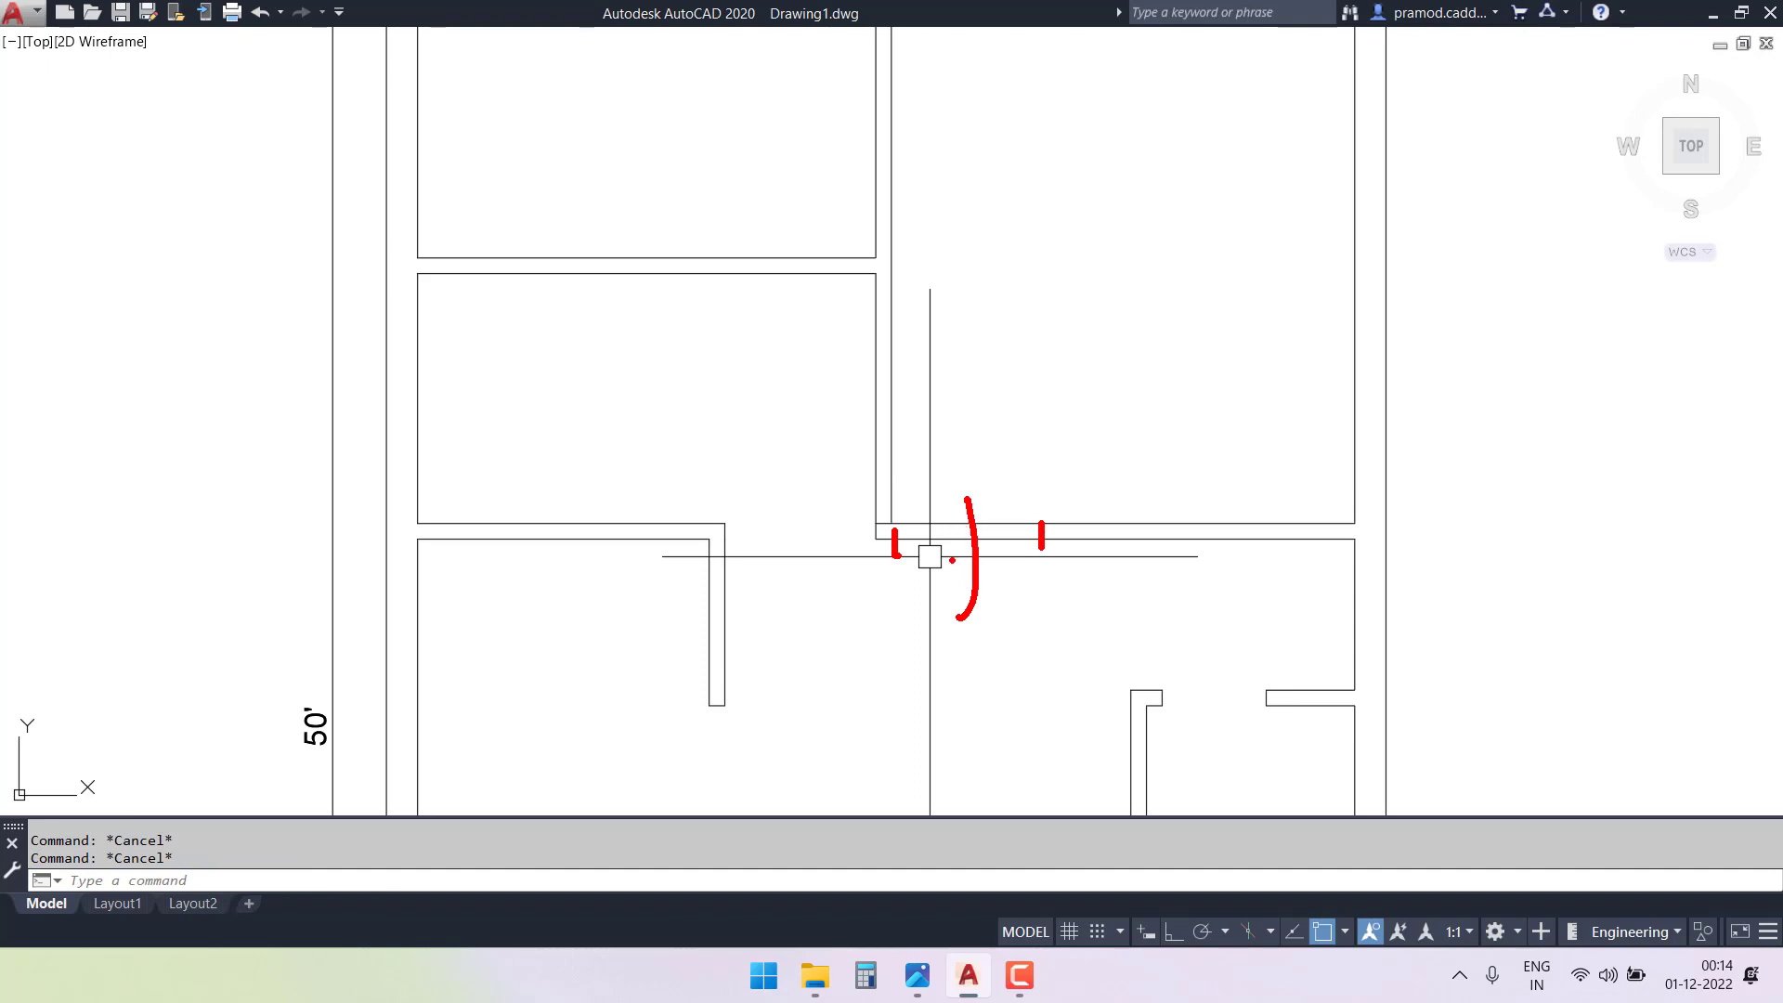
- Offset the short line at the large right room's lower-left corner 4.5" upward
{"action": "mouse_move", "coordinate": [722, 531]}
{"action": "left_mouse_down"}
{"action": "mouse_move", "coordinate": [836, 378]}
{"action": "mouse_move", "coordinate": [866, 276]}
{"action": "left_mouse_up"}
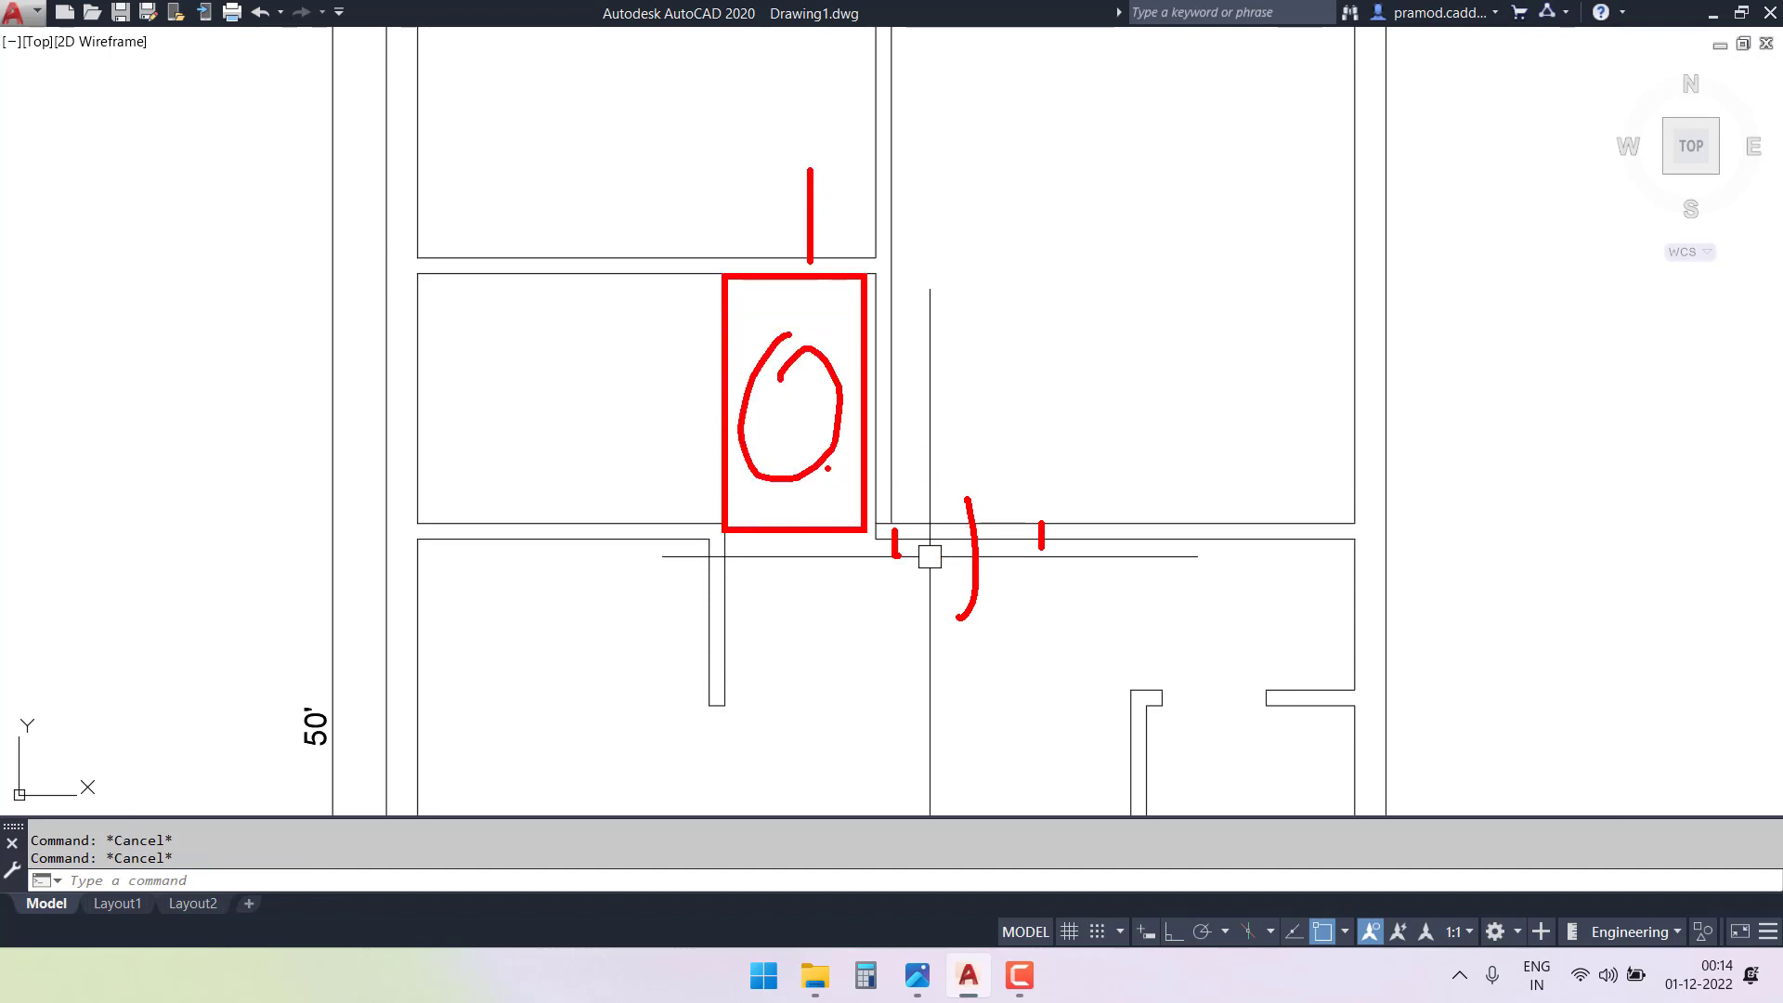
{"action": "scroll", "coordinate": [897, 509], "scroll_direction": "up", "scroll_amount": 2}
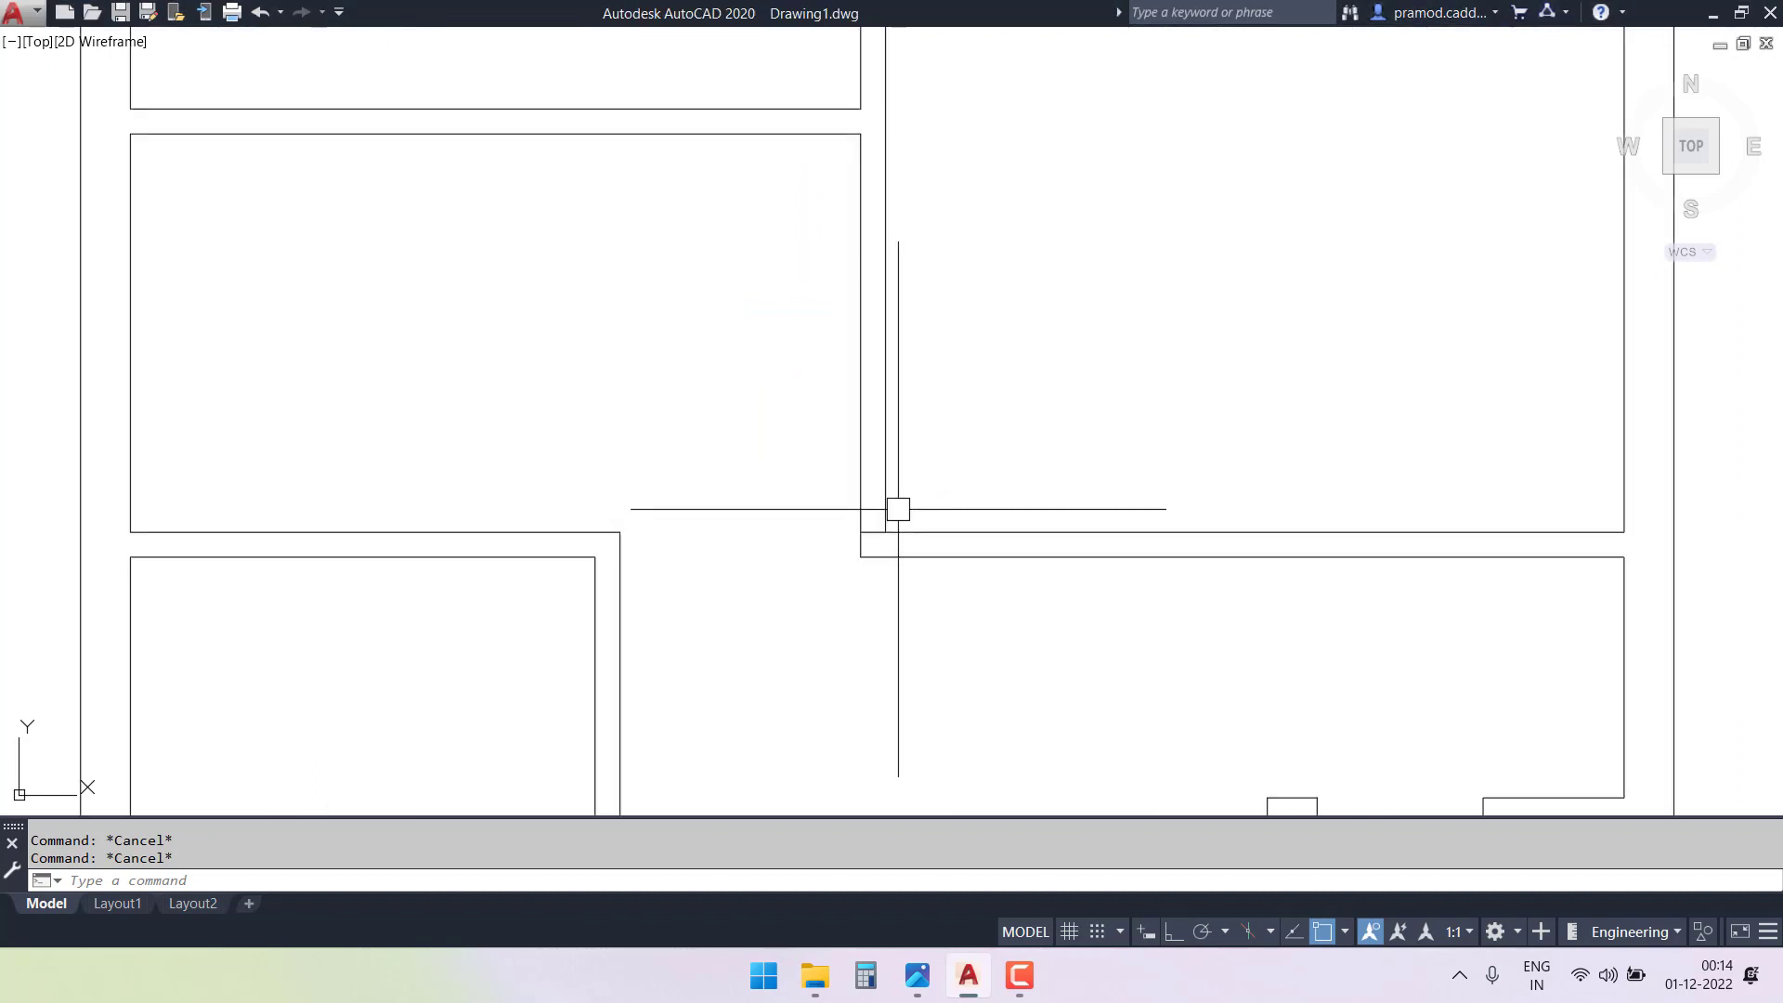
{"action": "key", "text": "Return"}
{"action": "type", "text": "4.5"}
{"action": "key", "text": "Return"}
{"action": "scroll", "coordinate": [891, 517], "scroll_direction": "up", "scroll_amount": 4}
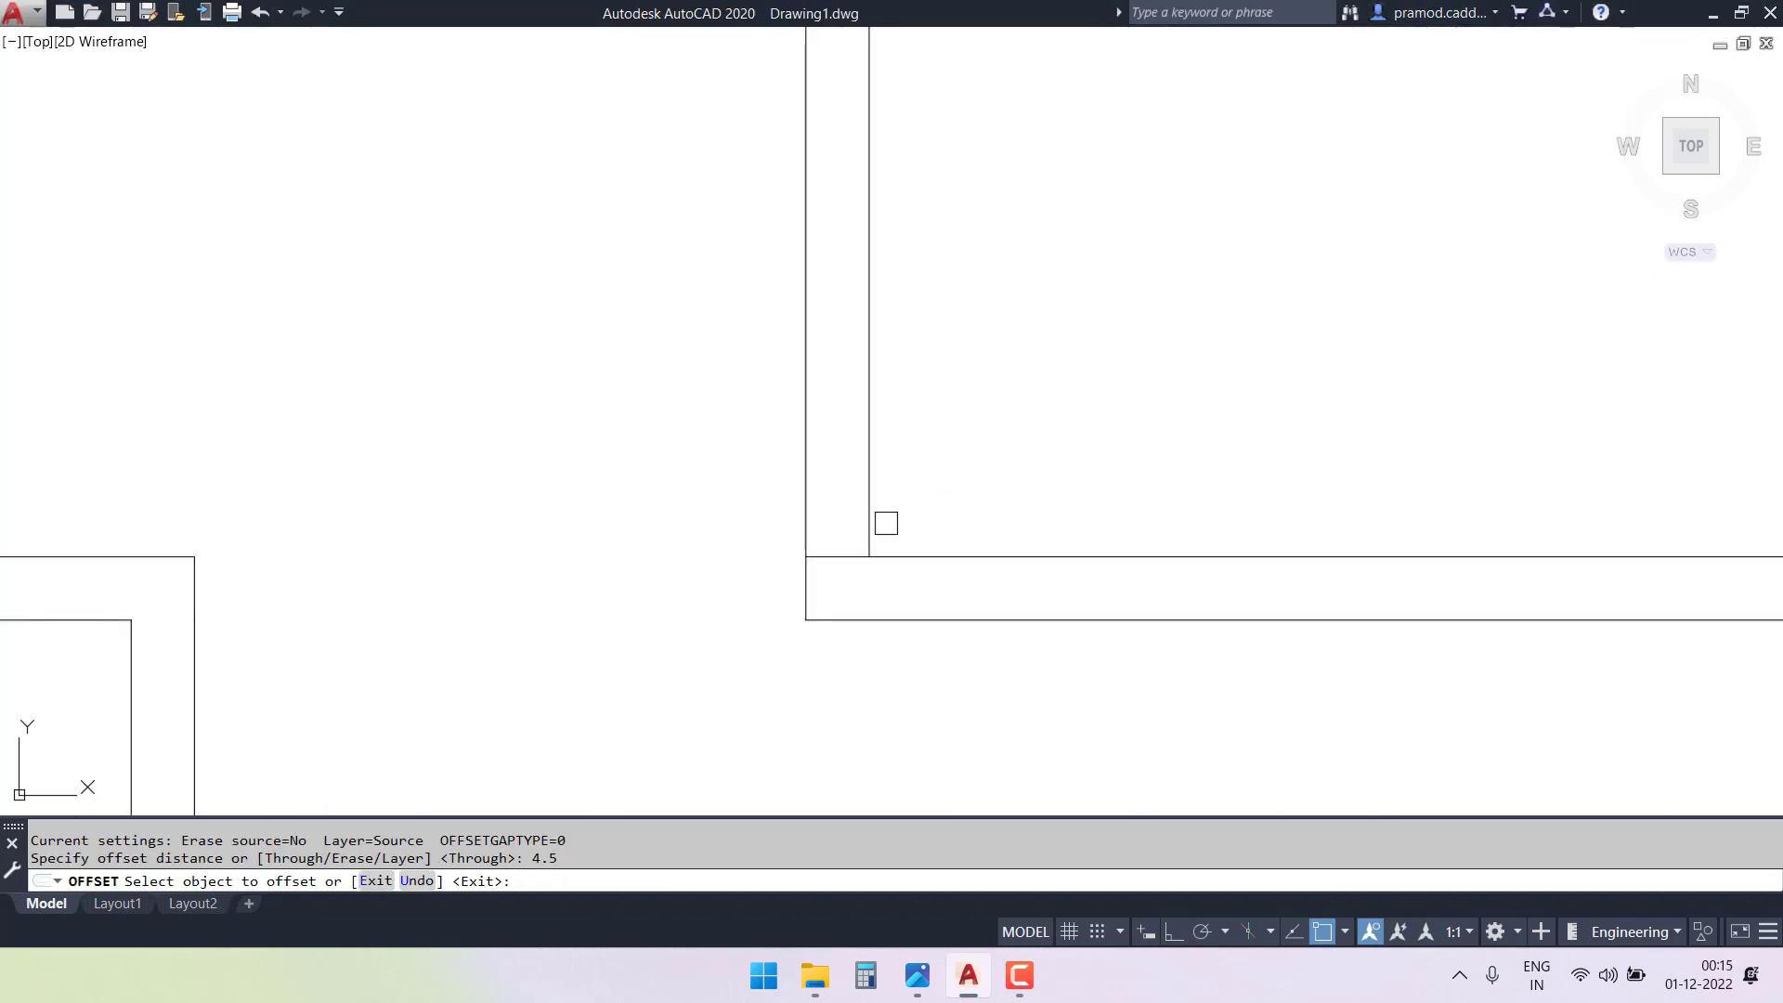
{"action": "left_click", "coordinate": [840, 557]}
{"action": "left_click", "coordinate": [853, 383]}
{"action": "scroll", "coordinate": [845, 471], "scroll_direction": "down", "scroll_amount": 4}
{"action": "key", "text": "Escape"}
- Draw a short vertical line across the right end of the horizontal wall below the upper-left room
{"action": "middle_click_drag", "start_coordinate": [928, 341], "coordinate": [937, 492]}
{"action": "type", "text": "l"}
{"action": "key", "text": "Return"}
{"action": "left_click", "coordinate": [840, 249]}
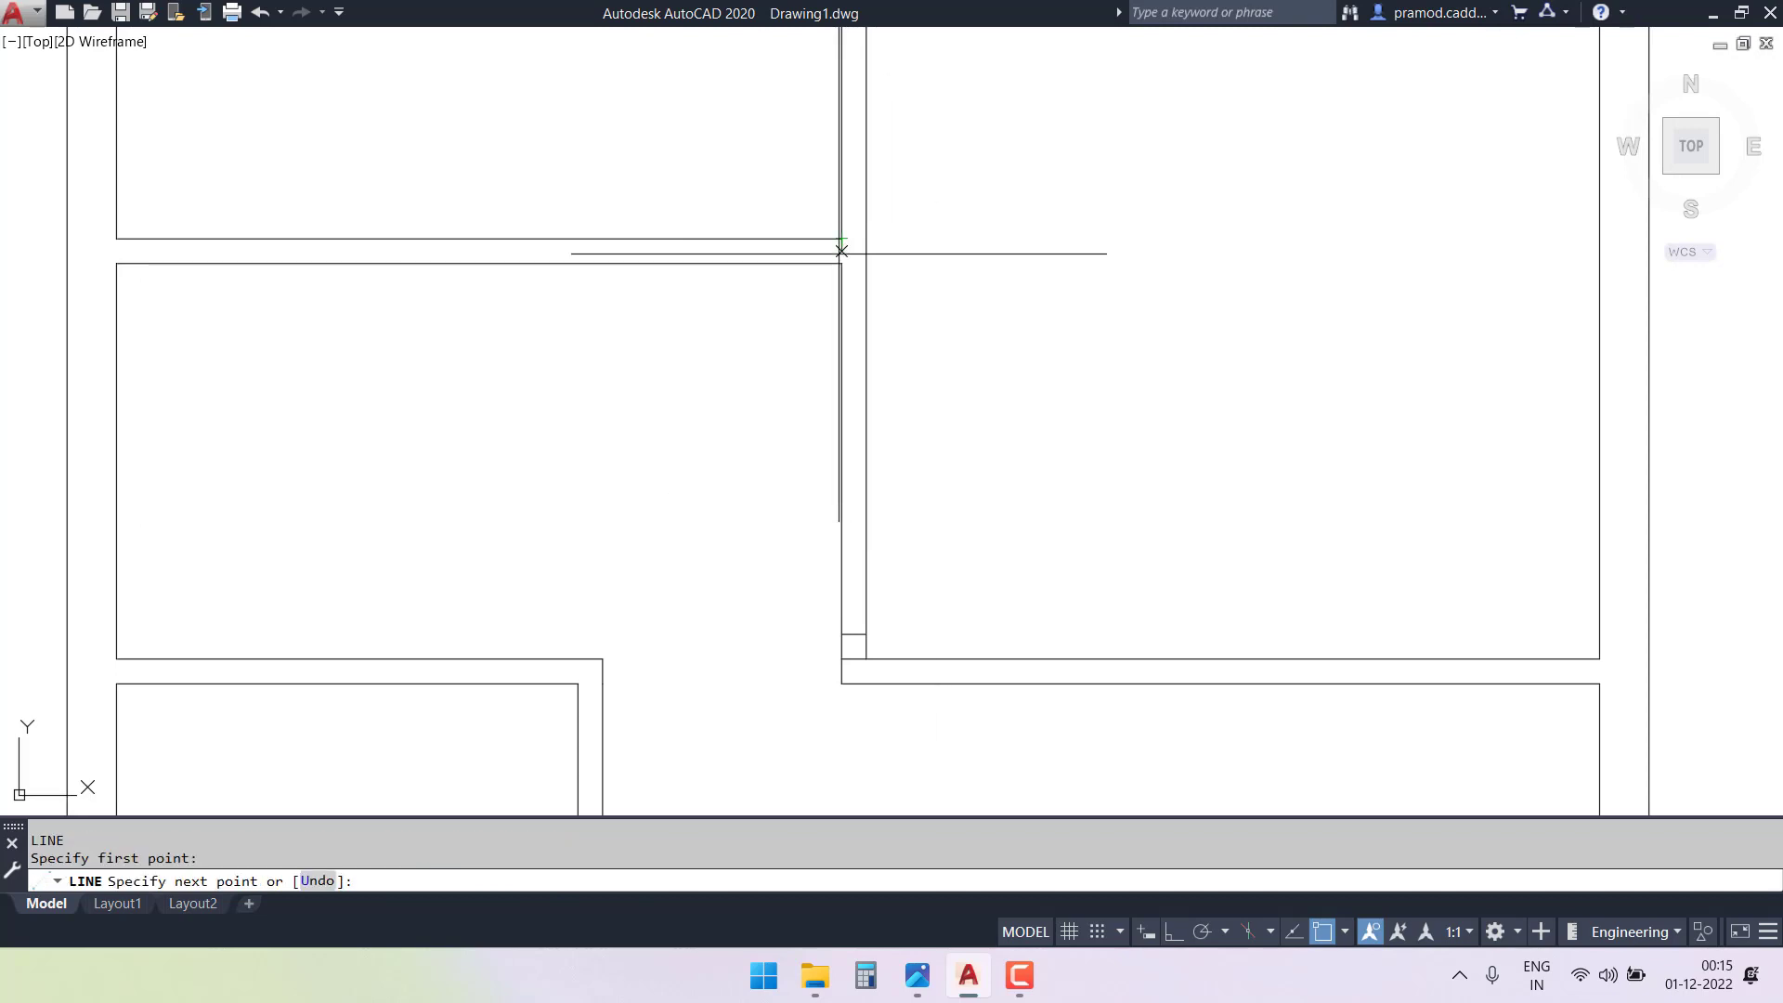
{"action": "left_click", "coordinate": [842, 250]}
{"action": "key", "text": "Escape"}
{"action": "key", "text": "Escape"}
- Offset the short line at the horizontal wall's right end 4.5" to the left
{"action": "key", "text": "Return"}
{"action": "scroll", "coordinate": [838, 230], "scroll_direction": "up", "scroll_amount": 4}
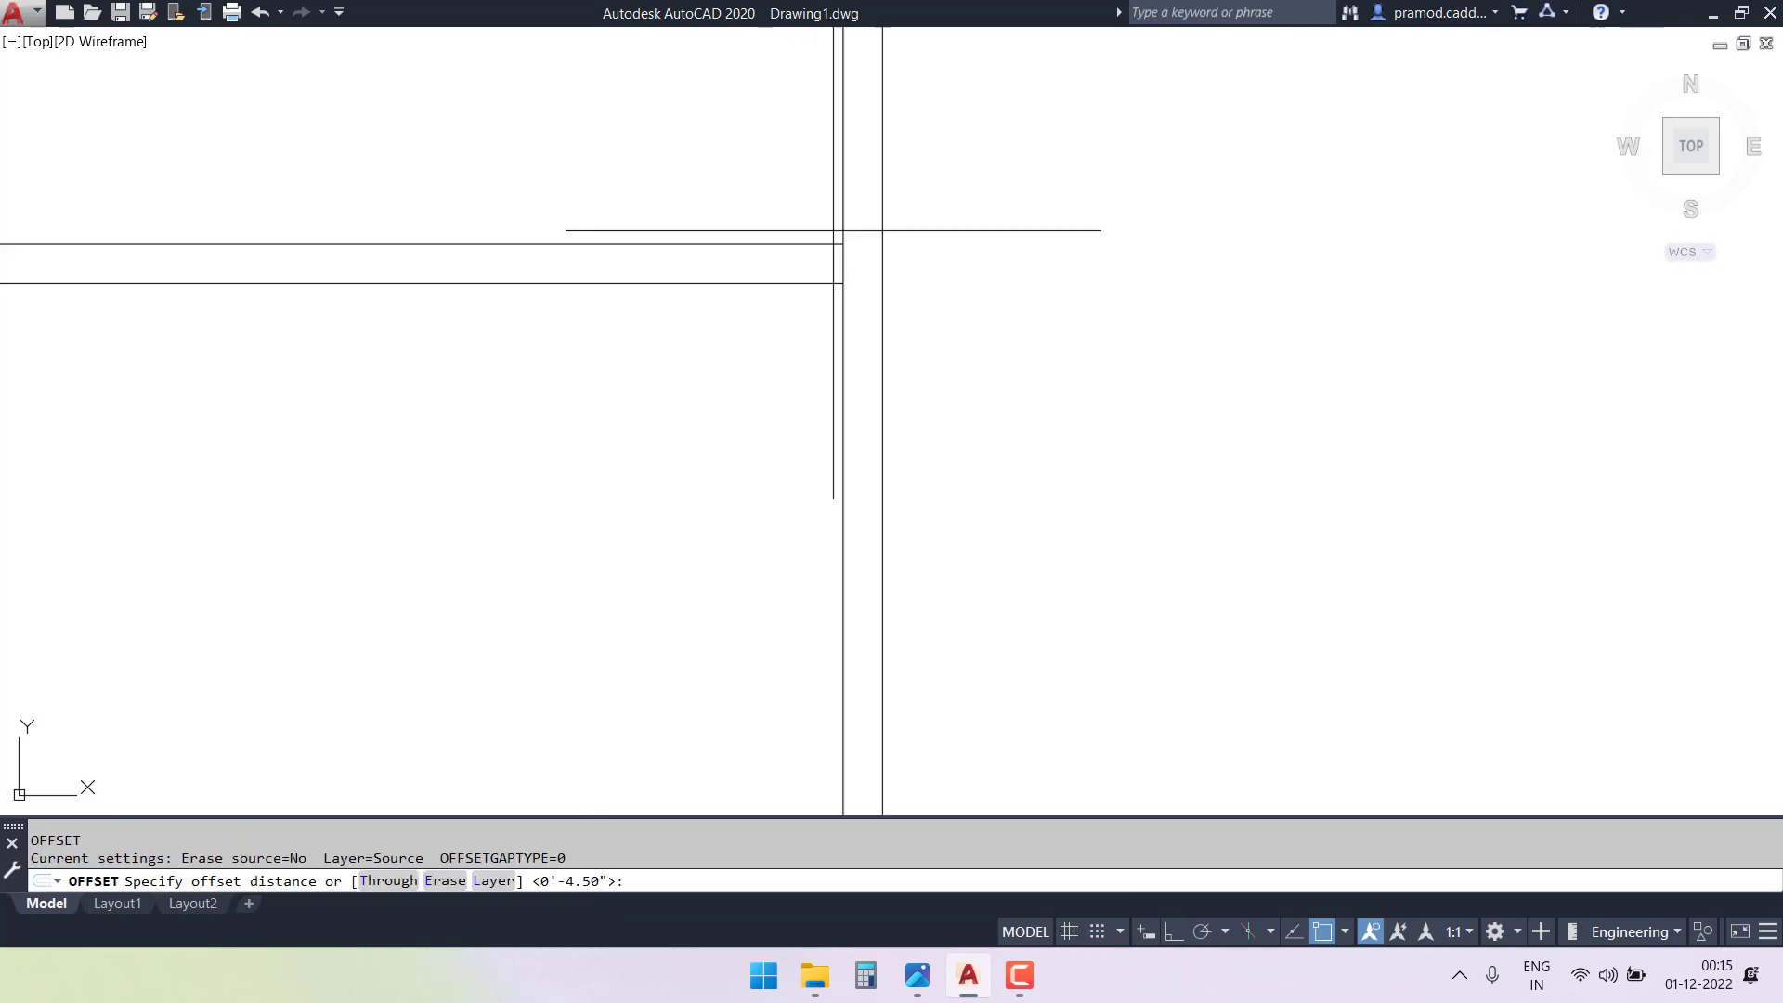
{"action": "key", "text": "Return"}
{"action": "left_click", "coordinate": [845, 264]}
{"action": "left_click", "coordinate": [720, 271]}
{"action": "scroll", "coordinate": [719, 271], "scroll_direction": "down", "scroll_amount": 4}
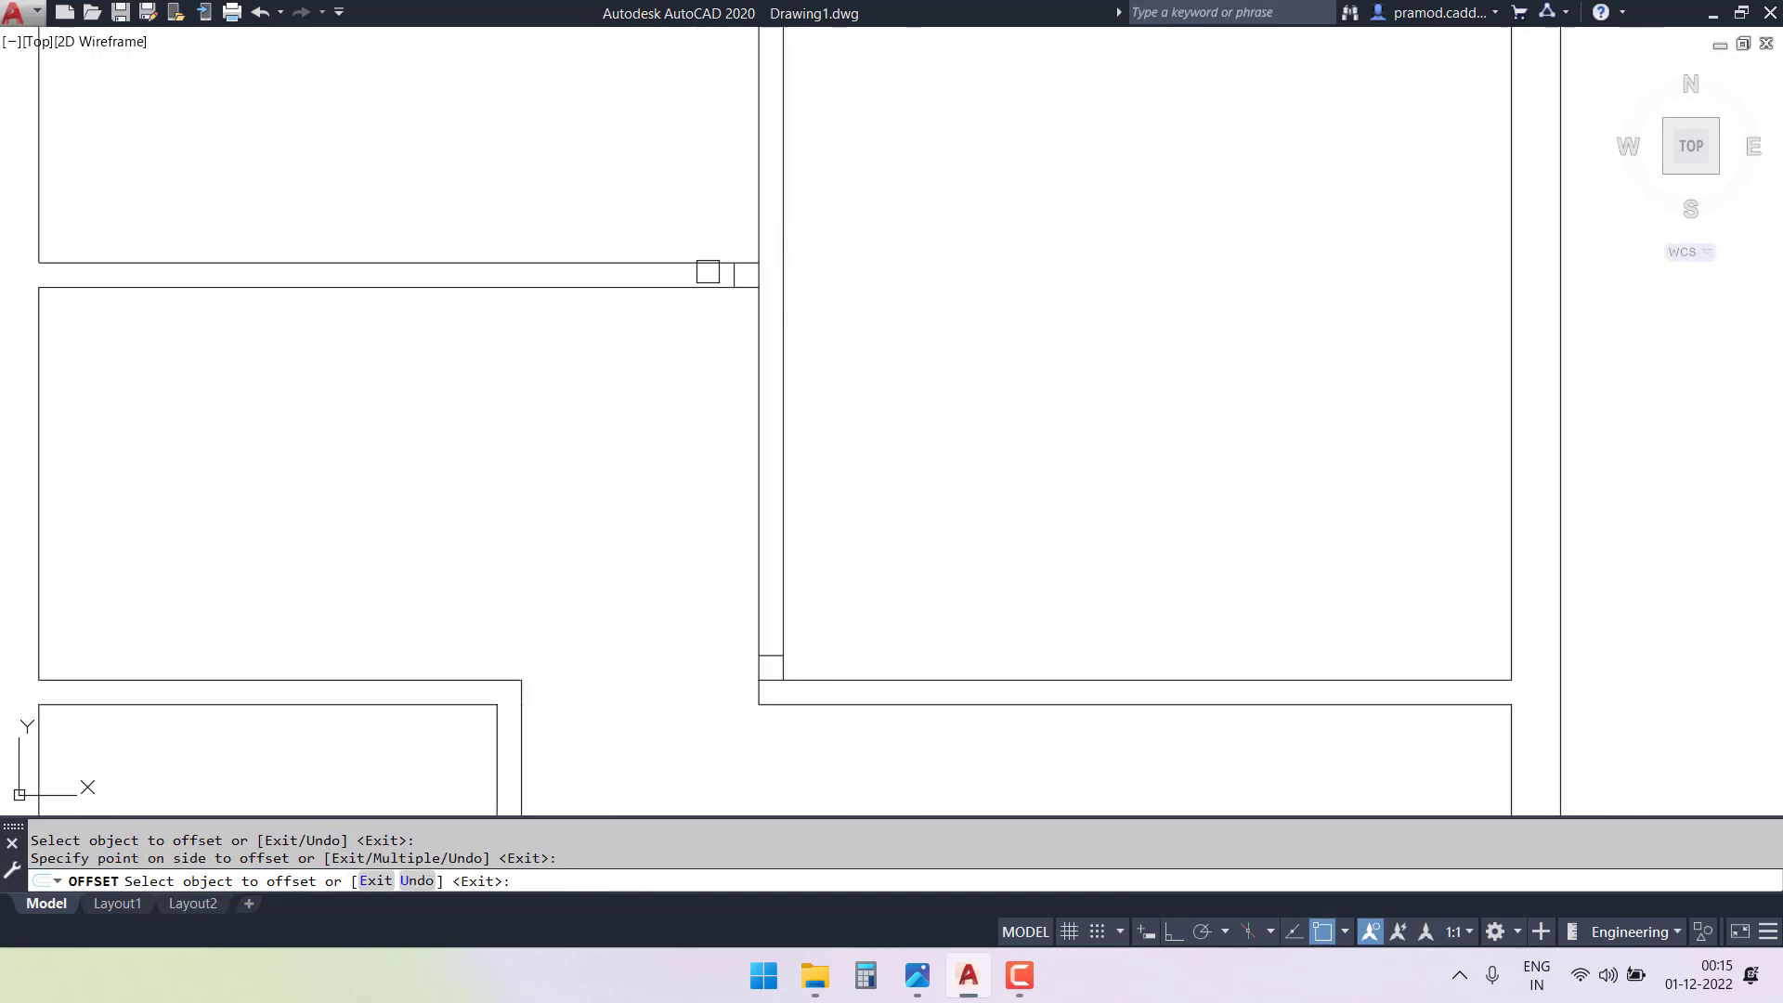
{"action": "key", "text": "Escape"}
{"action": "key", "text": "Escape"}
- Offset the upper mark near the large right room's lower-left corner 3' upward along the vertical wall
{"action": "type", "text": "o"}
{"action": "key", "text": "Return"}
{"action": "type", "text": "3'"}
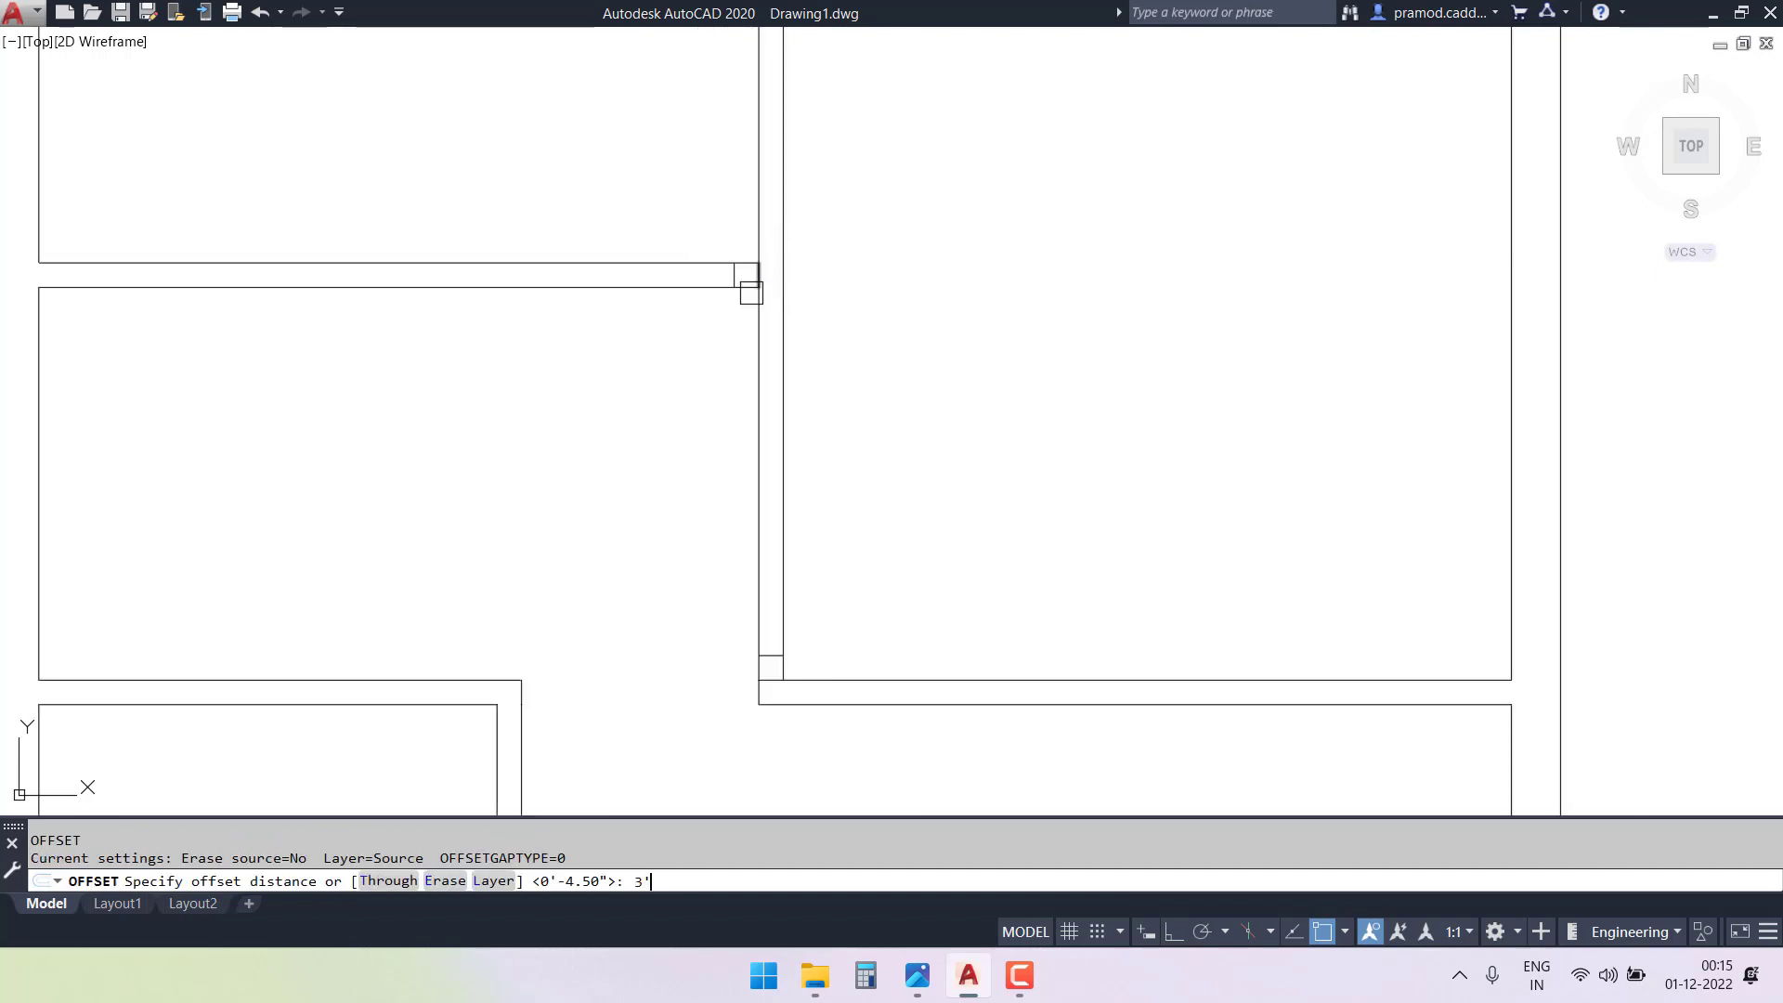
{"action": "key", "text": "Return"}
{"action": "scroll", "coordinate": [763, 665], "scroll_direction": "up", "scroll_amount": 2}
{"action": "left_click", "coordinate": [784, 638]}
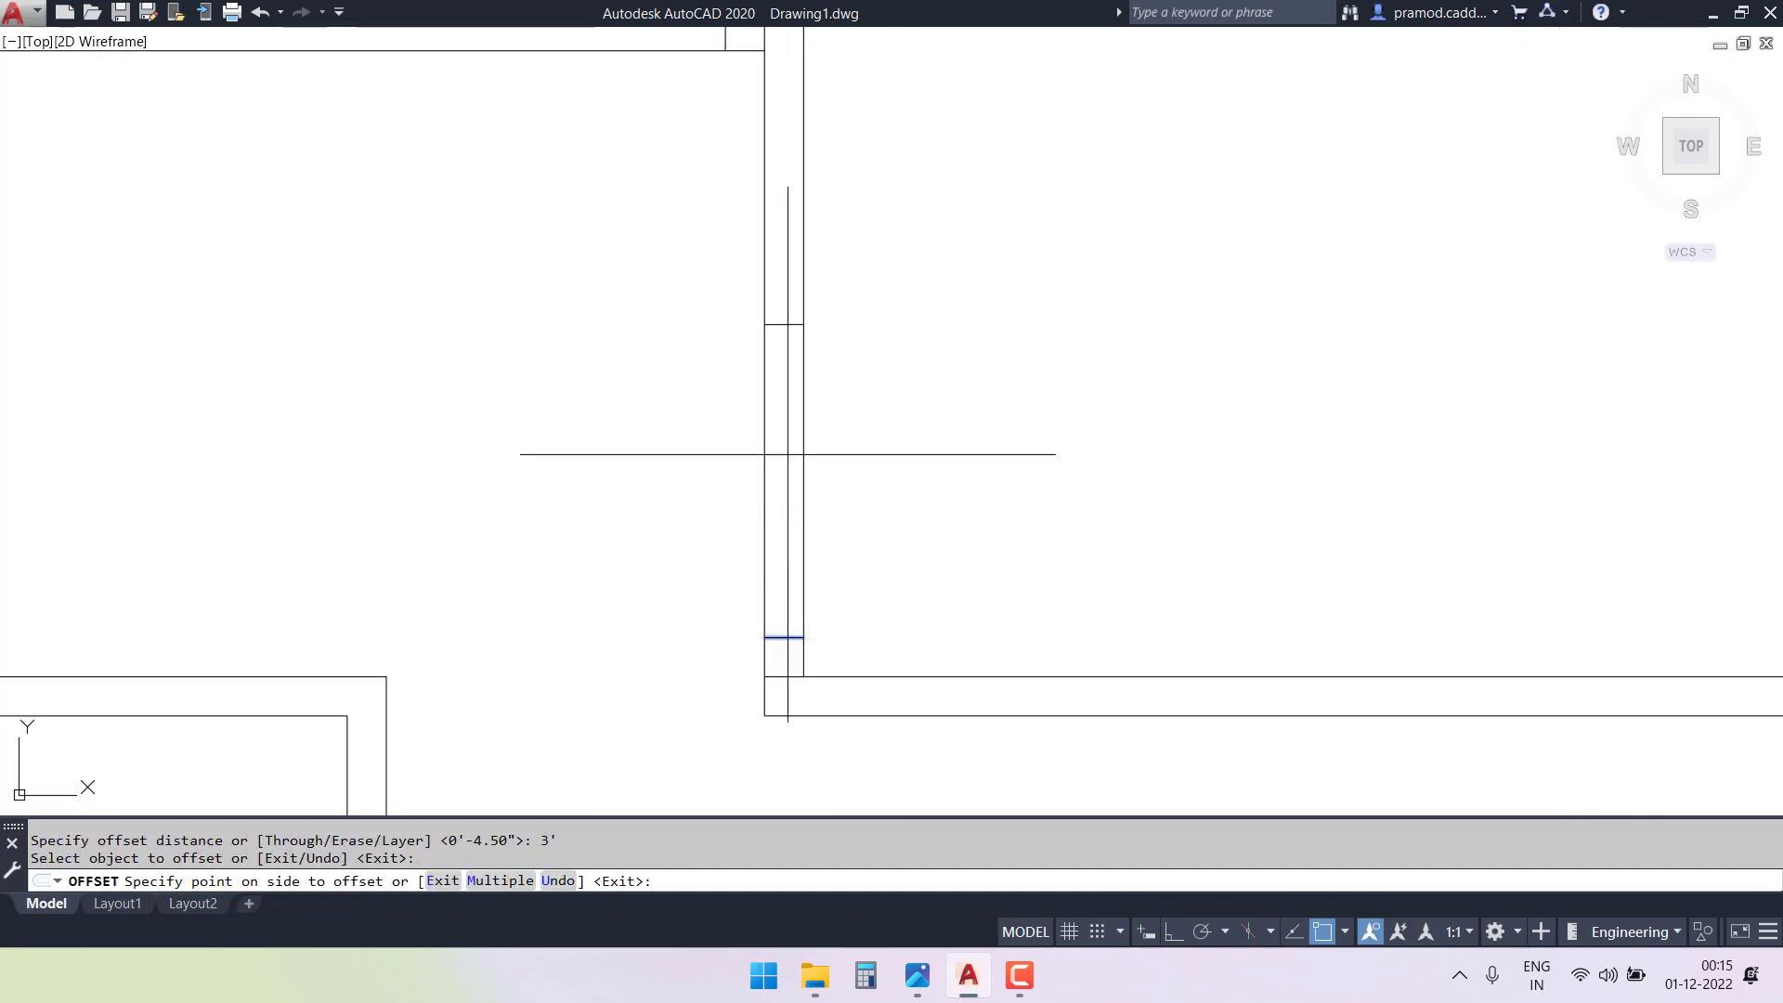
{"action": "left_click", "coordinate": [785, 450]}
{"action": "scroll", "coordinate": [784, 450], "scroll_direction": "down", "scroll_amount": 3}
- Offset the inner mark in the horizontal wall below the upper-left room 3' to the left
{"action": "scroll", "coordinate": [743, 279], "scroll_direction": "up", "scroll_amount": 3}
{"action": "left_click", "coordinate": [778, 287]}
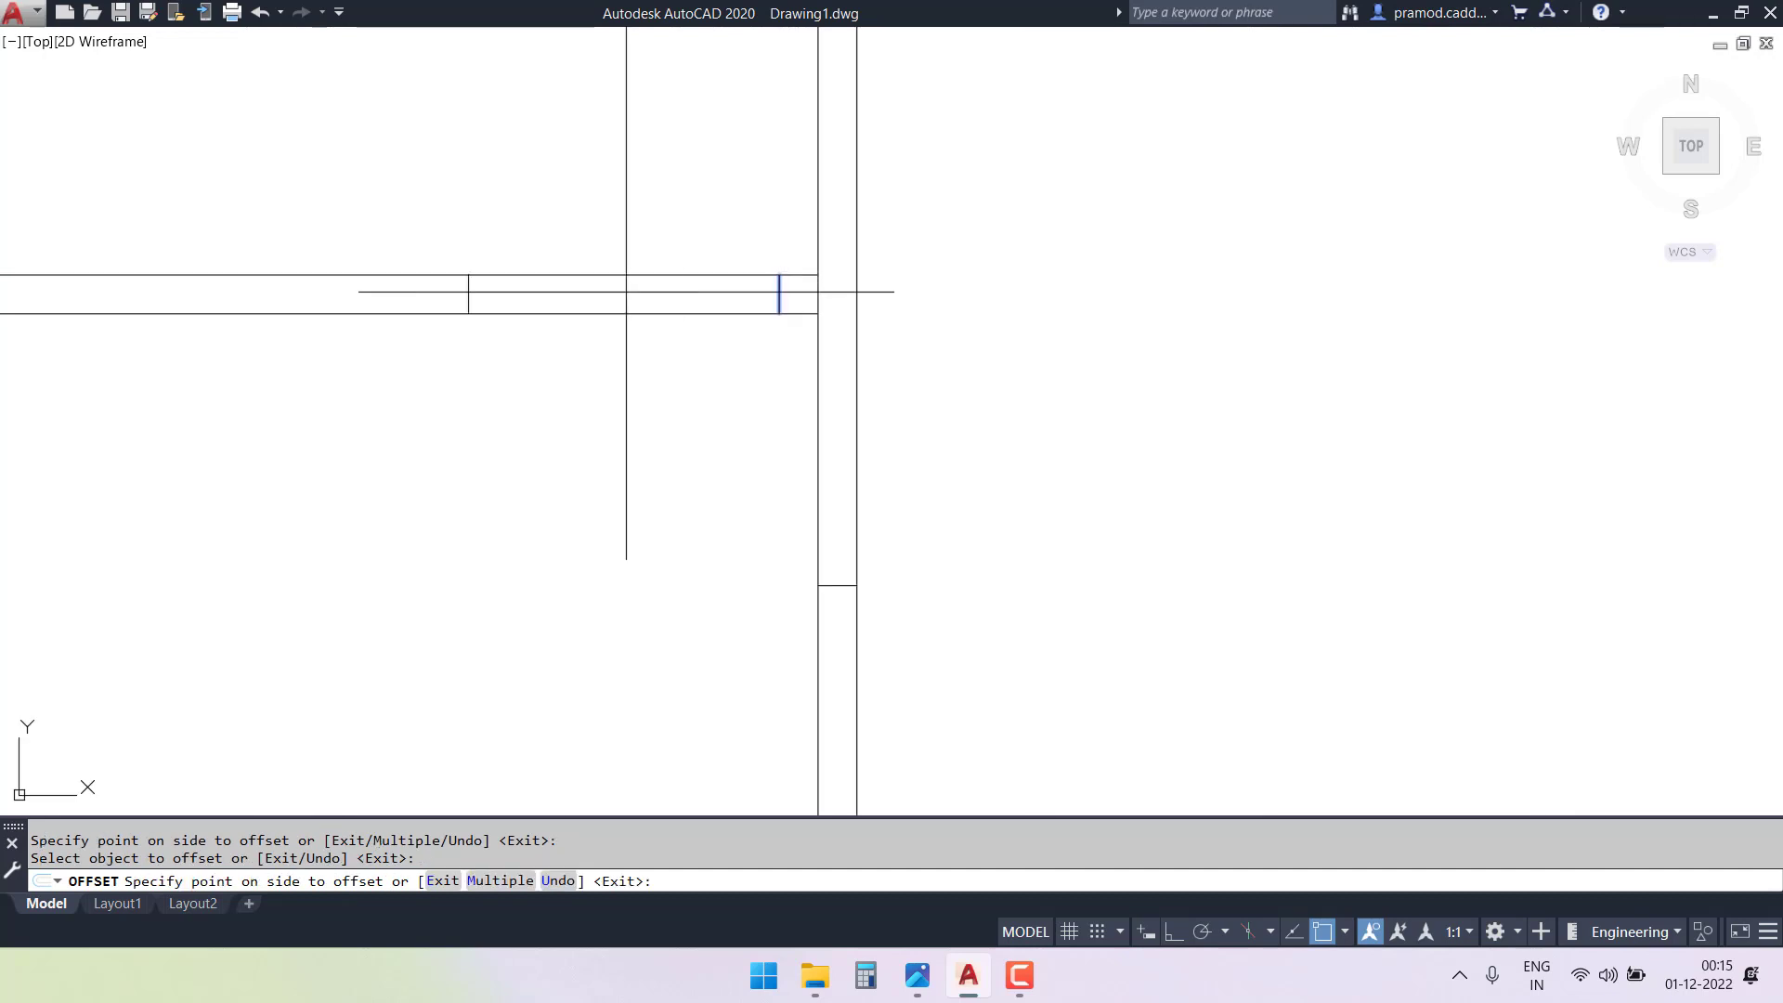
{"action": "left_click", "coordinate": [588, 302]}
{"action": "scroll", "coordinate": [605, 407], "scroll_direction": "down", "scroll_amount": 2}
{"action": "key", "text": "Escape"}
- Trim the wall lines between the marks in the horizontal wall and between those in the vertical wall
{"action": "type", "text": "tr"}
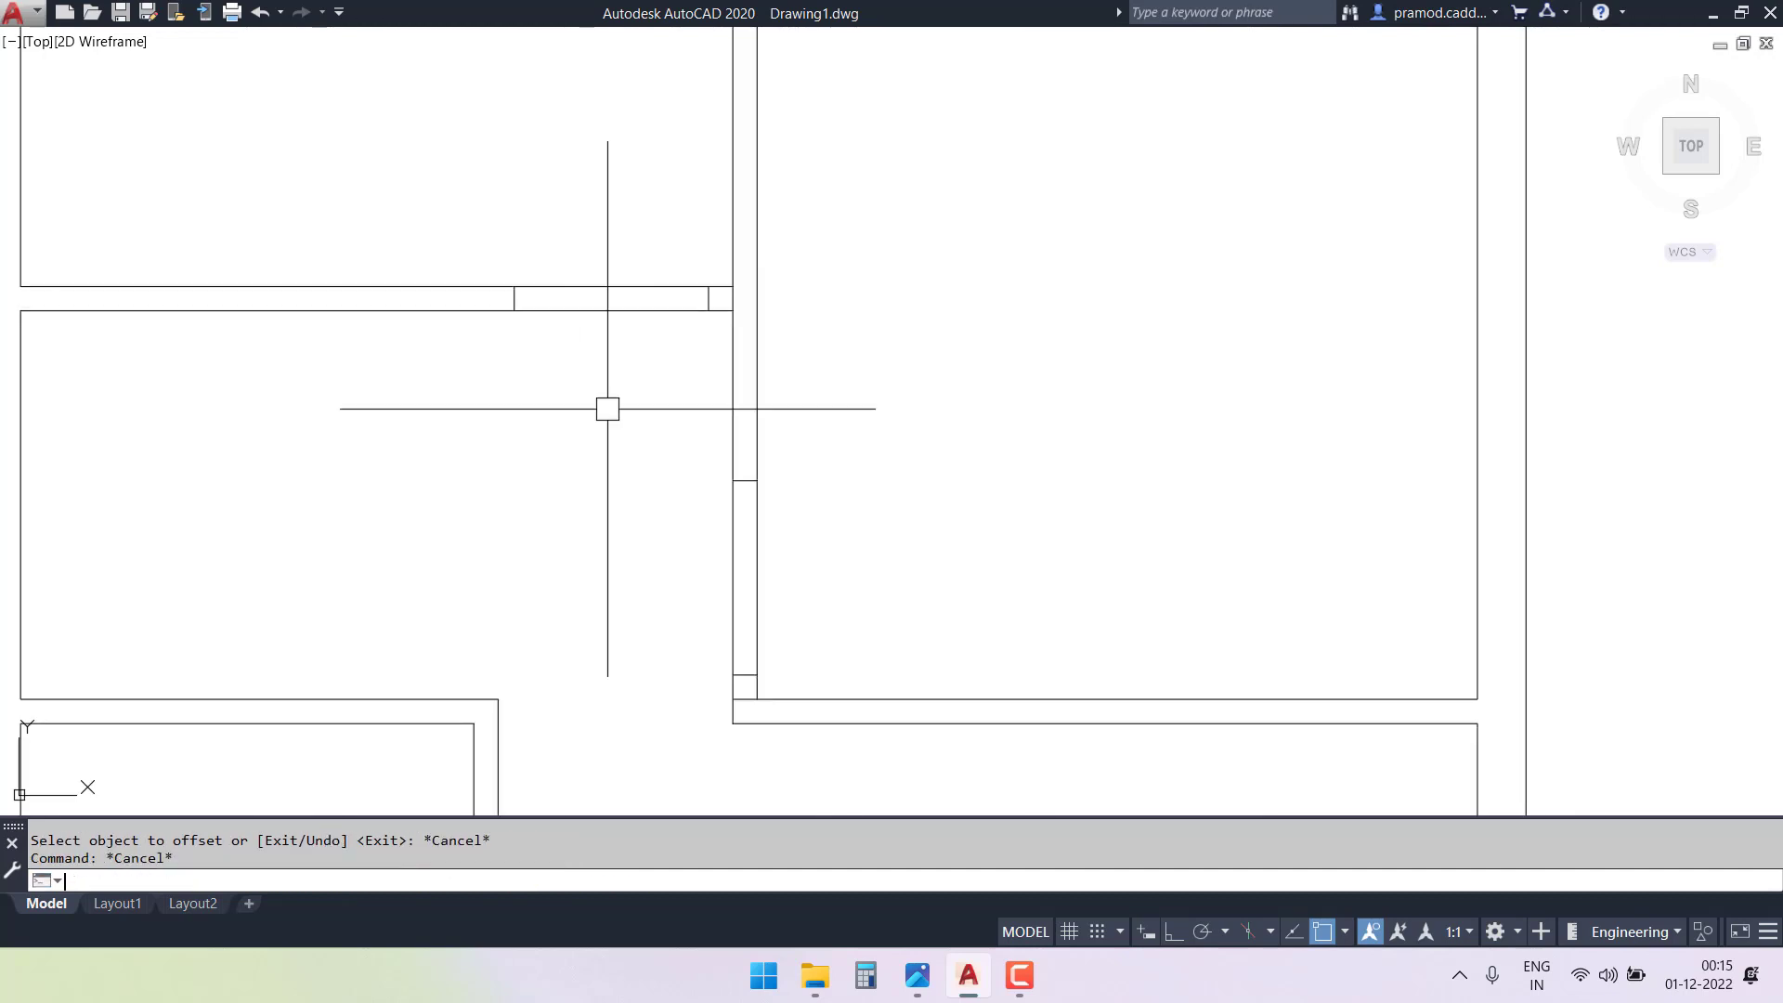
{"action": "key", "text": "Return"}
{"action": "key", "text": "Return"}
{"action": "left_click_drag", "start_coordinate": [608, 409], "coordinate": [620, 223]}
{"action": "left_click_drag", "start_coordinate": [638, 511], "coordinate": [766, 530]}
{"action": "key", "text": "Escape"}
{"action": "key", "text": "Escape"}
- Erase the leftover short construction lines at the wall corners beside the two new door openings
{"action": "scroll", "coordinate": [744, 696], "scroll_direction": "up", "scroll_amount": 3}
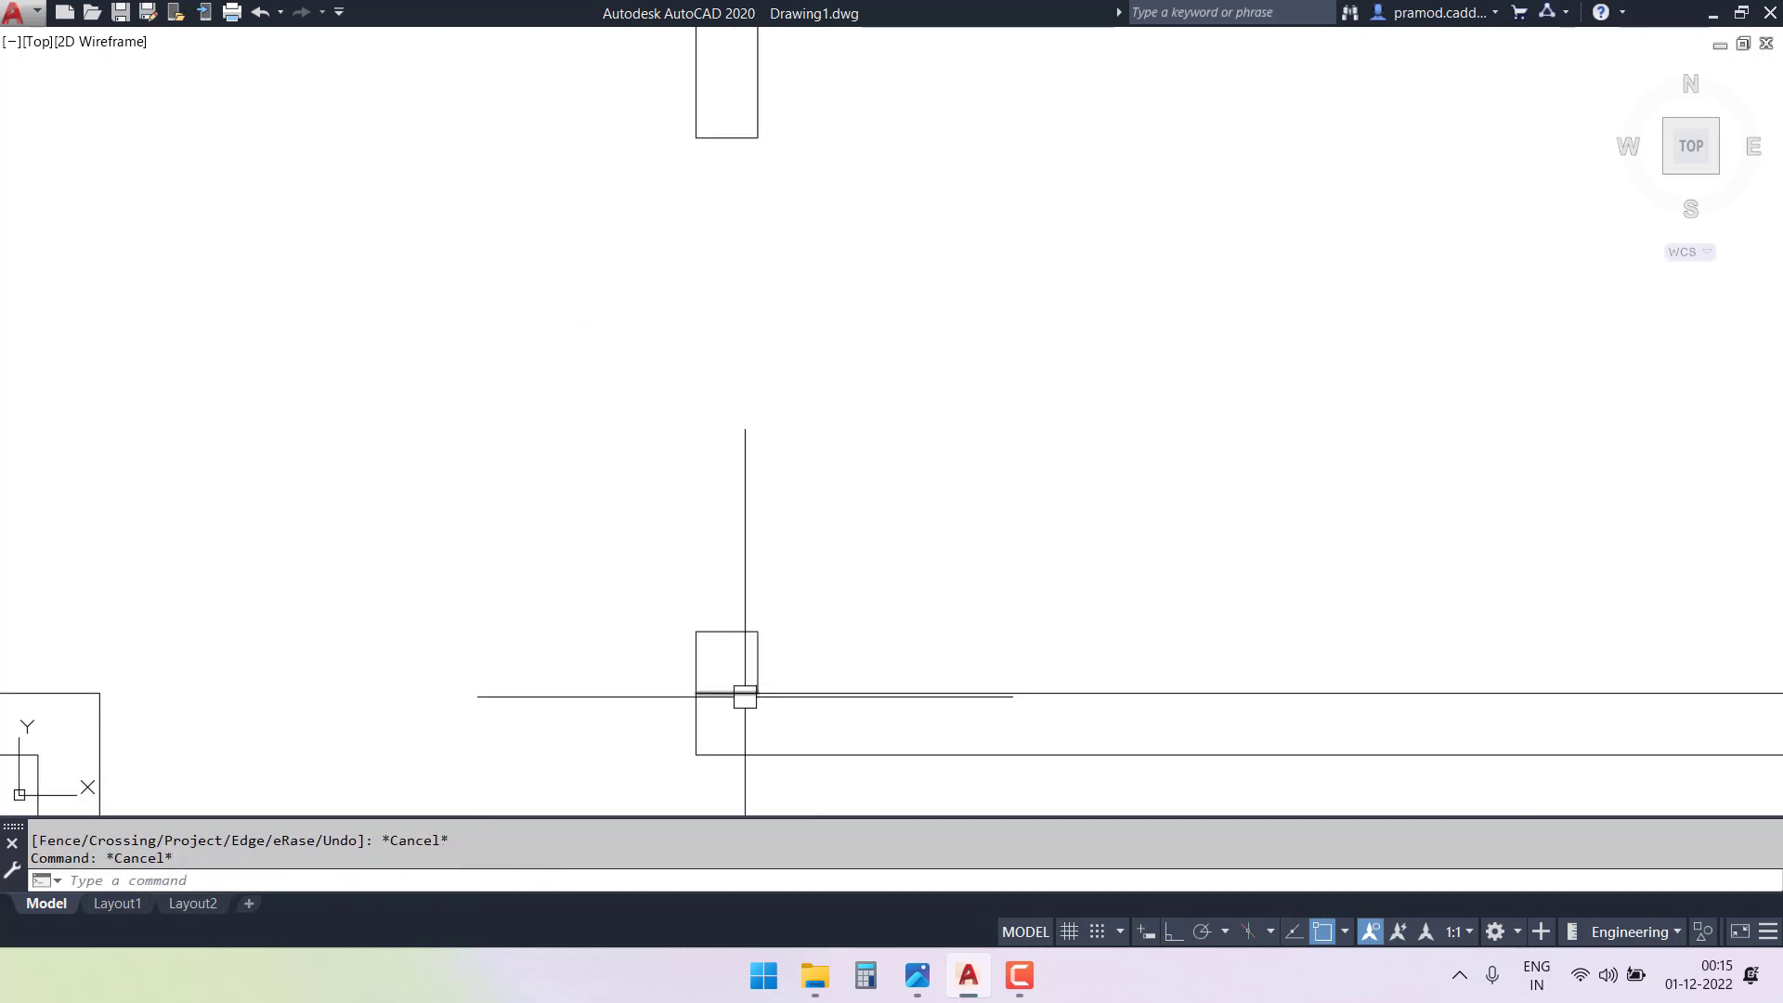
{"action": "left_click", "coordinate": [736, 684]}
{"action": "key", "text": "Delete"}
{"action": "middle_click_drag", "start_coordinate": [692, 234], "coordinate": [676, 437]}
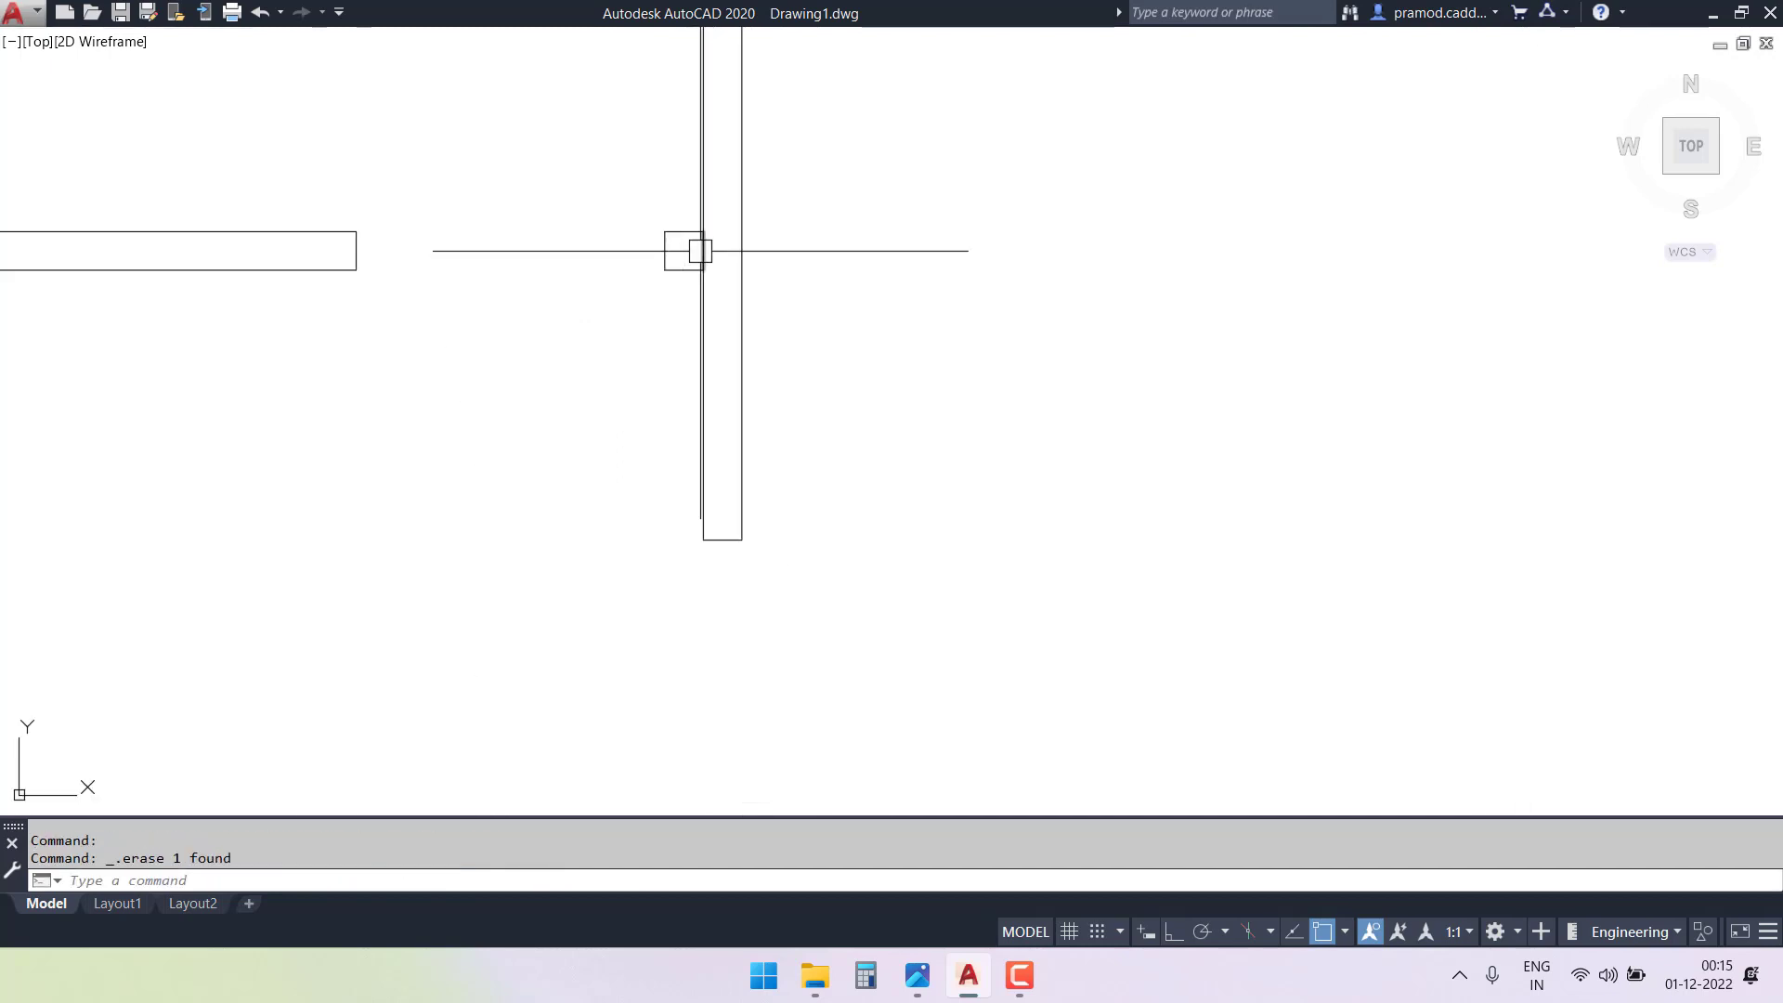
{"action": "scroll", "coordinate": [795, 286], "scroll_direction": "down", "scroll_amount": 4}
{"action": "scroll", "coordinate": [813, 290], "scroll_direction": "down", "scroll_amount": 2}
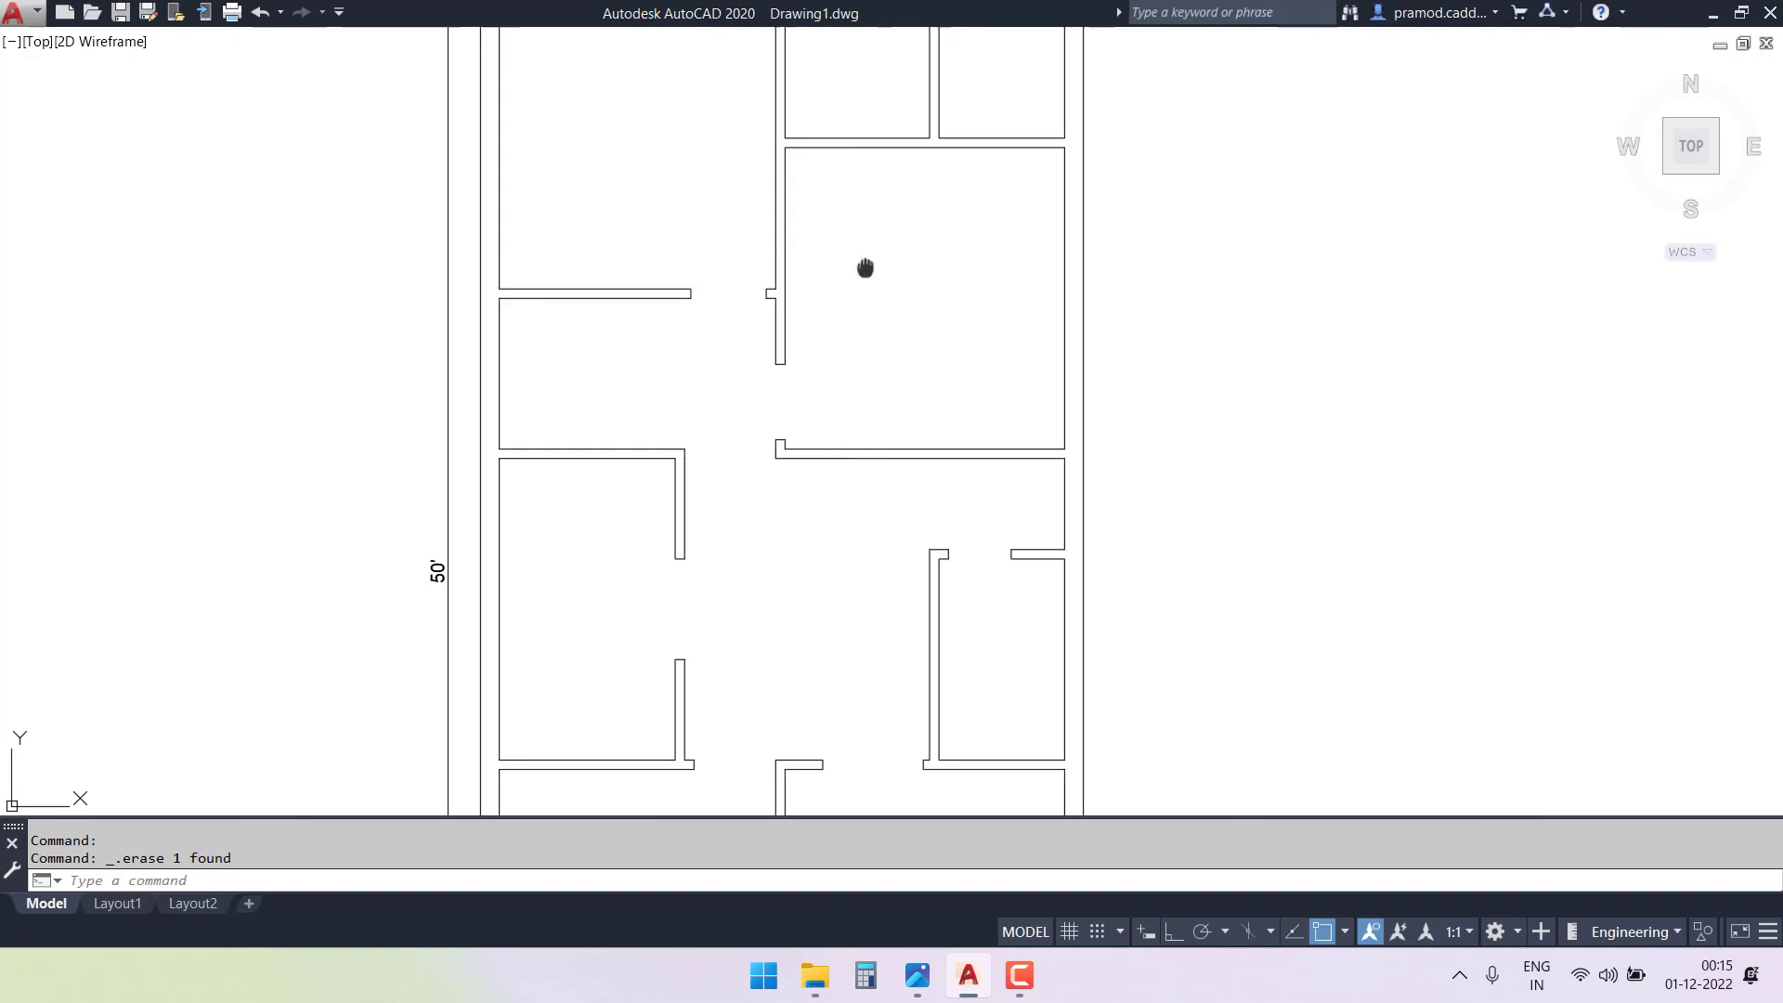
- Draw a short line across the upper end of the wall between the upper-left room and the small middle room
{"action": "mouse_move", "coordinate": [863, 267]}
{"action": "middle_mouse_down"}
{"action": "mouse_move", "coordinate": [795, 366]}
{"action": "mouse_move", "coordinate": [772, 370]}
{"action": "middle_mouse_up"}
{"action": "middle_click_drag", "start_coordinate": [803, 236], "coordinate": [691, 343]}
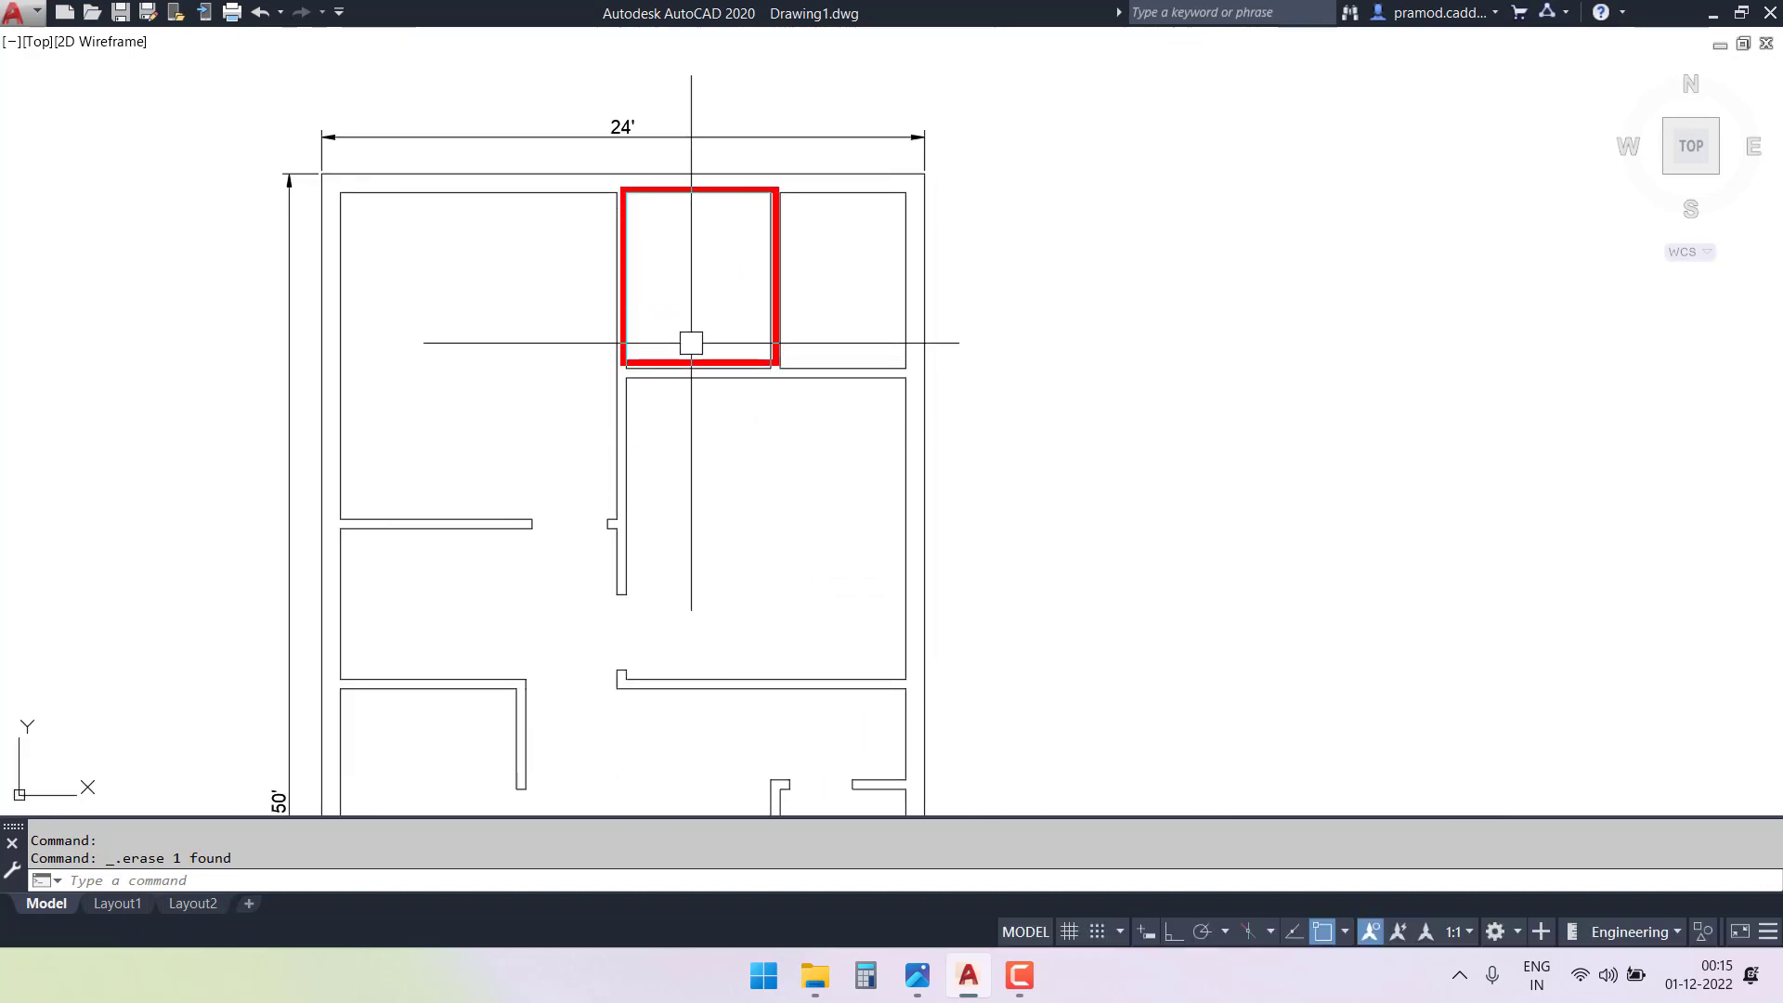
{"action": "key", "text": "Escape"}
{"action": "key", "text": "Escape"}
{"action": "scroll", "coordinate": [613, 180], "scroll_direction": "up", "scroll_amount": 4}
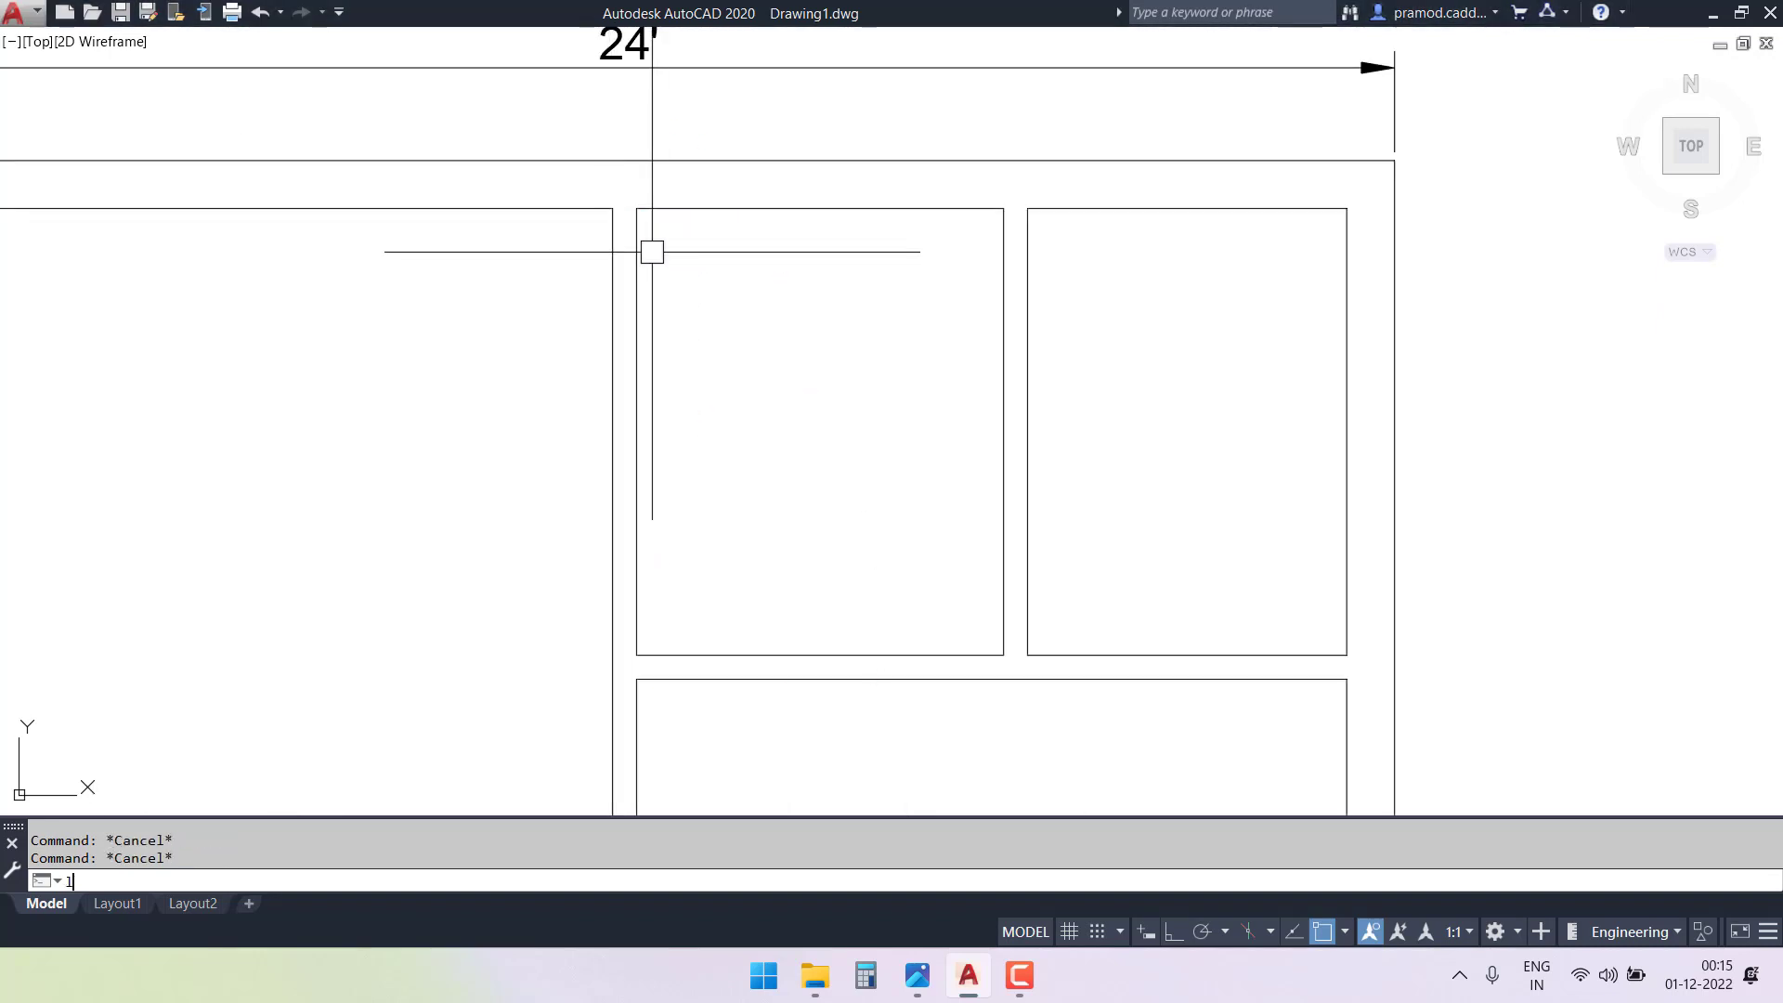
{"action": "type", "text": "l"}
{"action": "key", "text": "Return"}
{"action": "scroll", "coordinate": [610, 203], "scroll_direction": "up", "scroll_amount": 2}
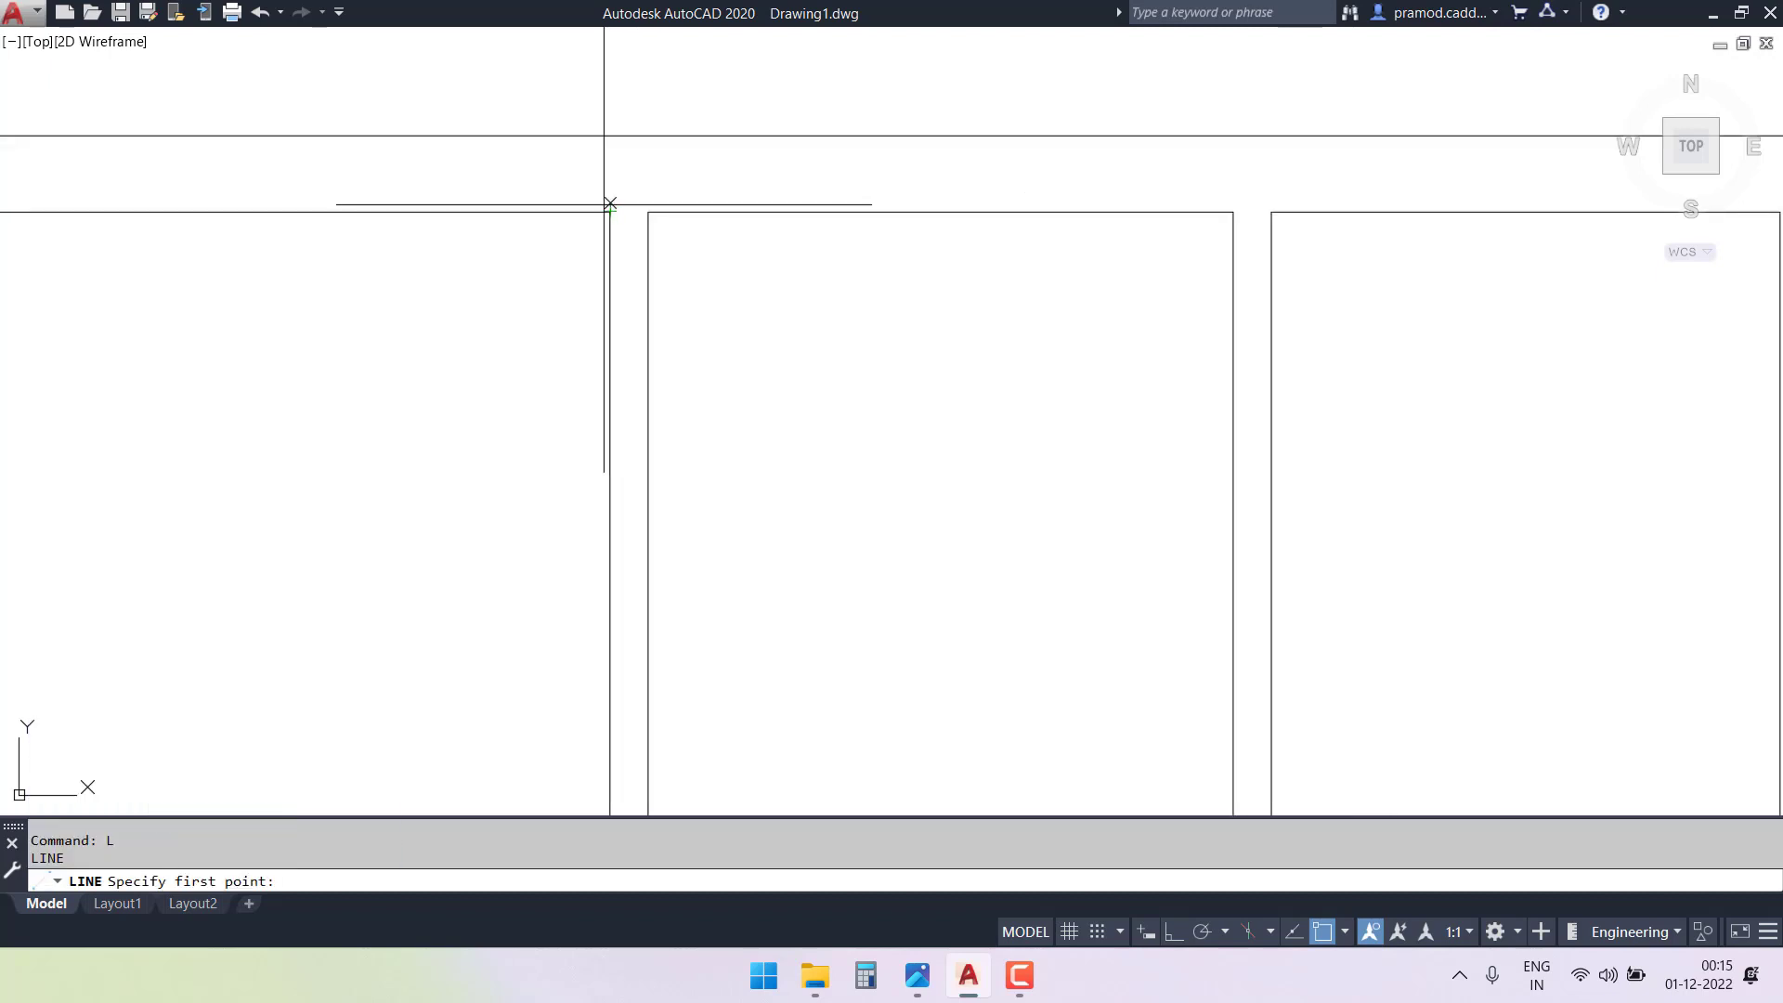
{"action": "left_click", "coordinate": [610, 204]}
{"action": "left_click", "coordinate": [649, 207]}
{"action": "key", "text": "Escape"}
{"action": "key", "text": "Escape"}
{"action": "scroll", "coordinate": [644, 283], "scroll_direction": "down", "scroll_amount": 2}
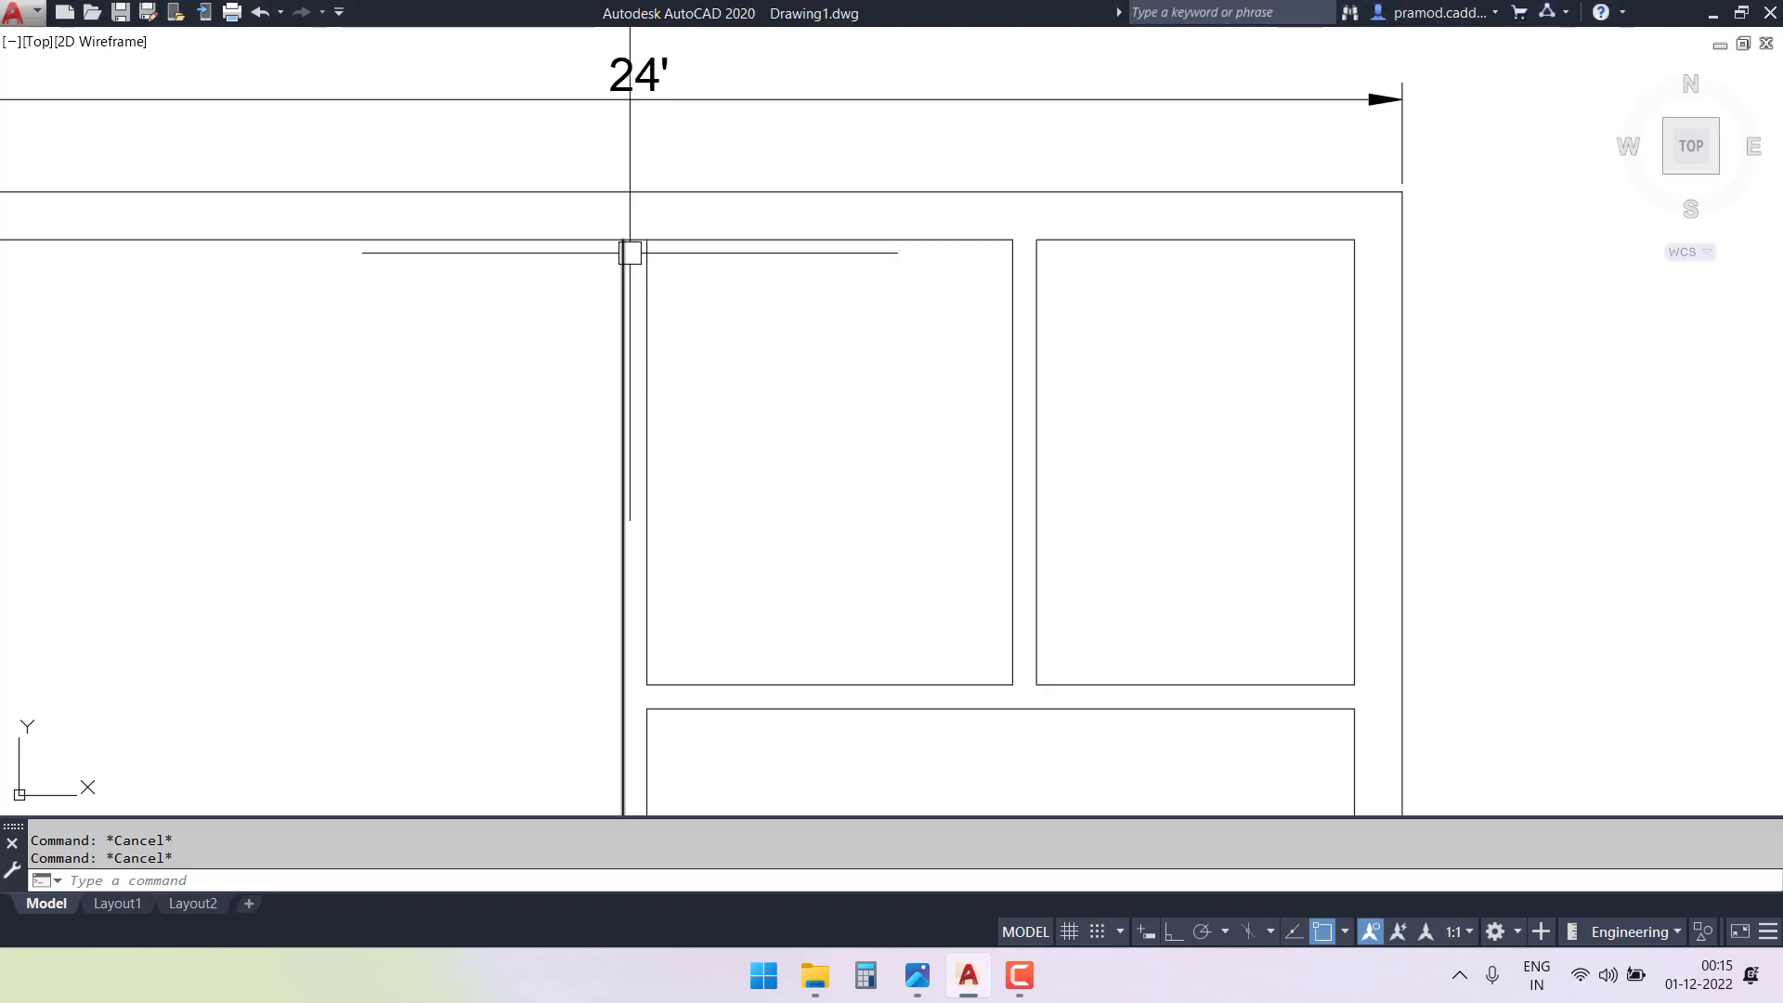
- Offset the short line at the upper end of that dividing wall 4' downward
{"action": "scroll", "coordinate": [623, 247], "scroll_direction": "up", "scroll_amount": 2}
{"action": "type", "text": "o"}
{"action": "key", "text": "Return"}
{"action": "type", "text": "4'"}
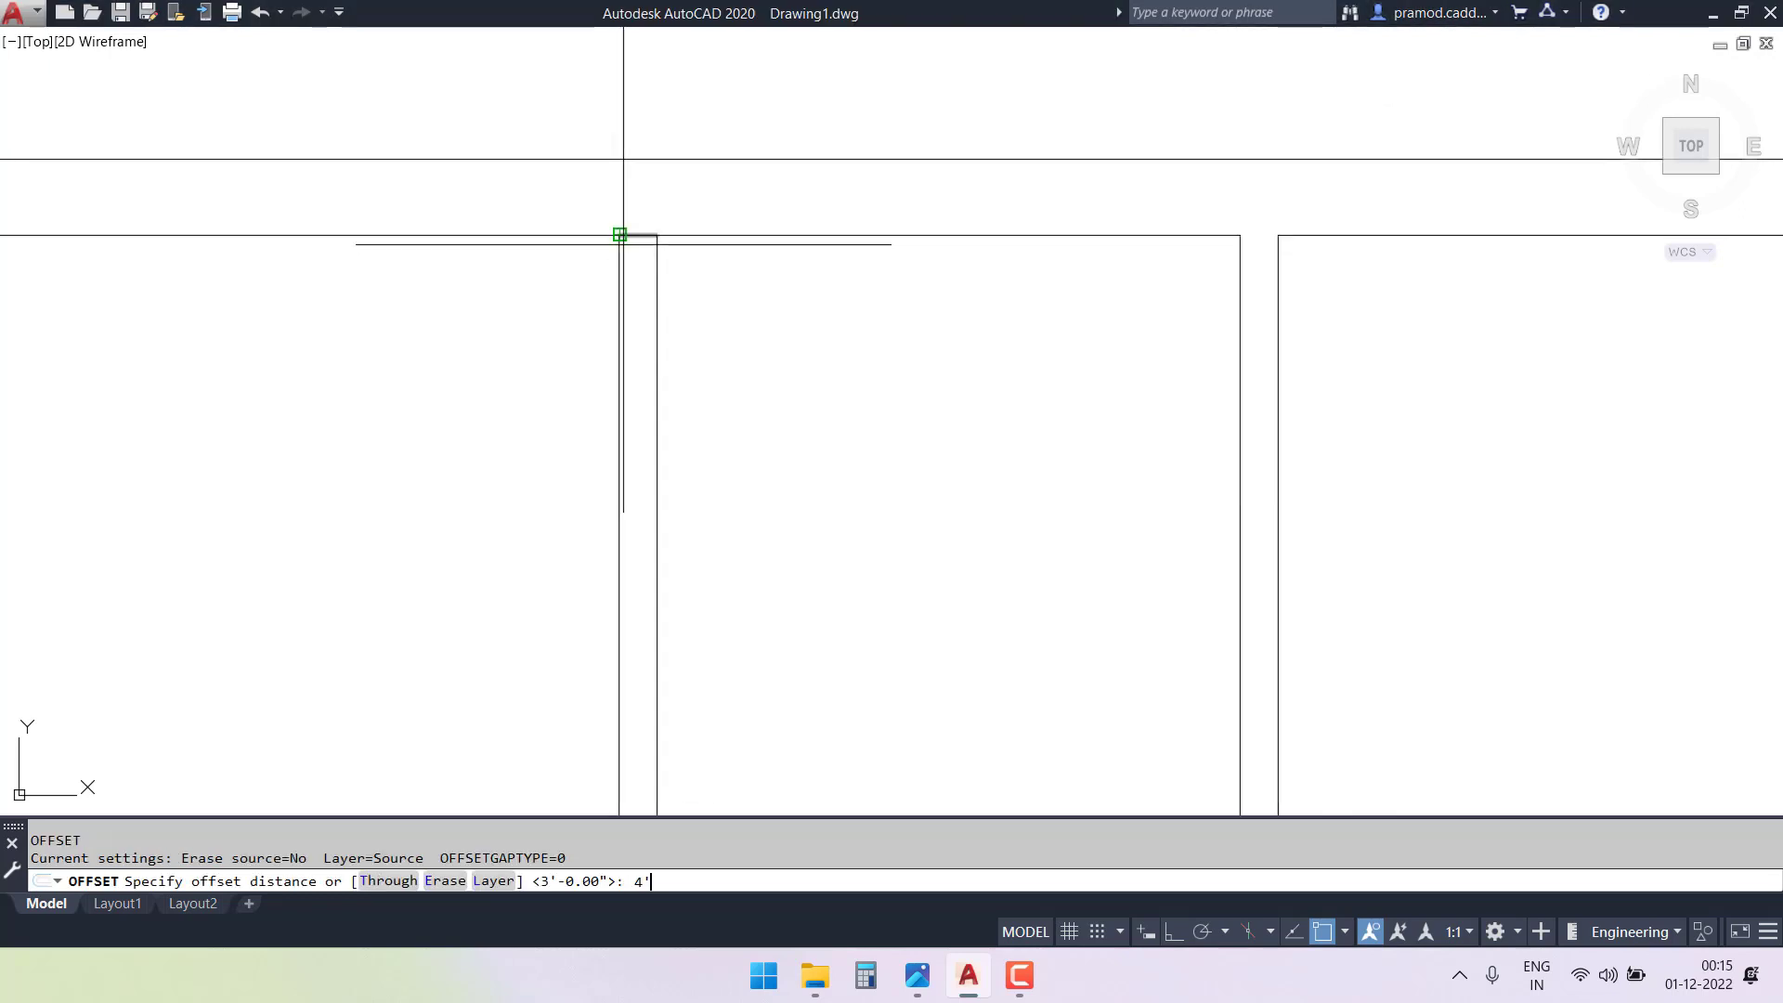
{"action": "key", "text": "Return"}
{"action": "scroll", "coordinate": [635, 271], "scroll_direction": "up", "scroll_amount": 2}
{"action": "left_click", "coordinate": [641, 209]}
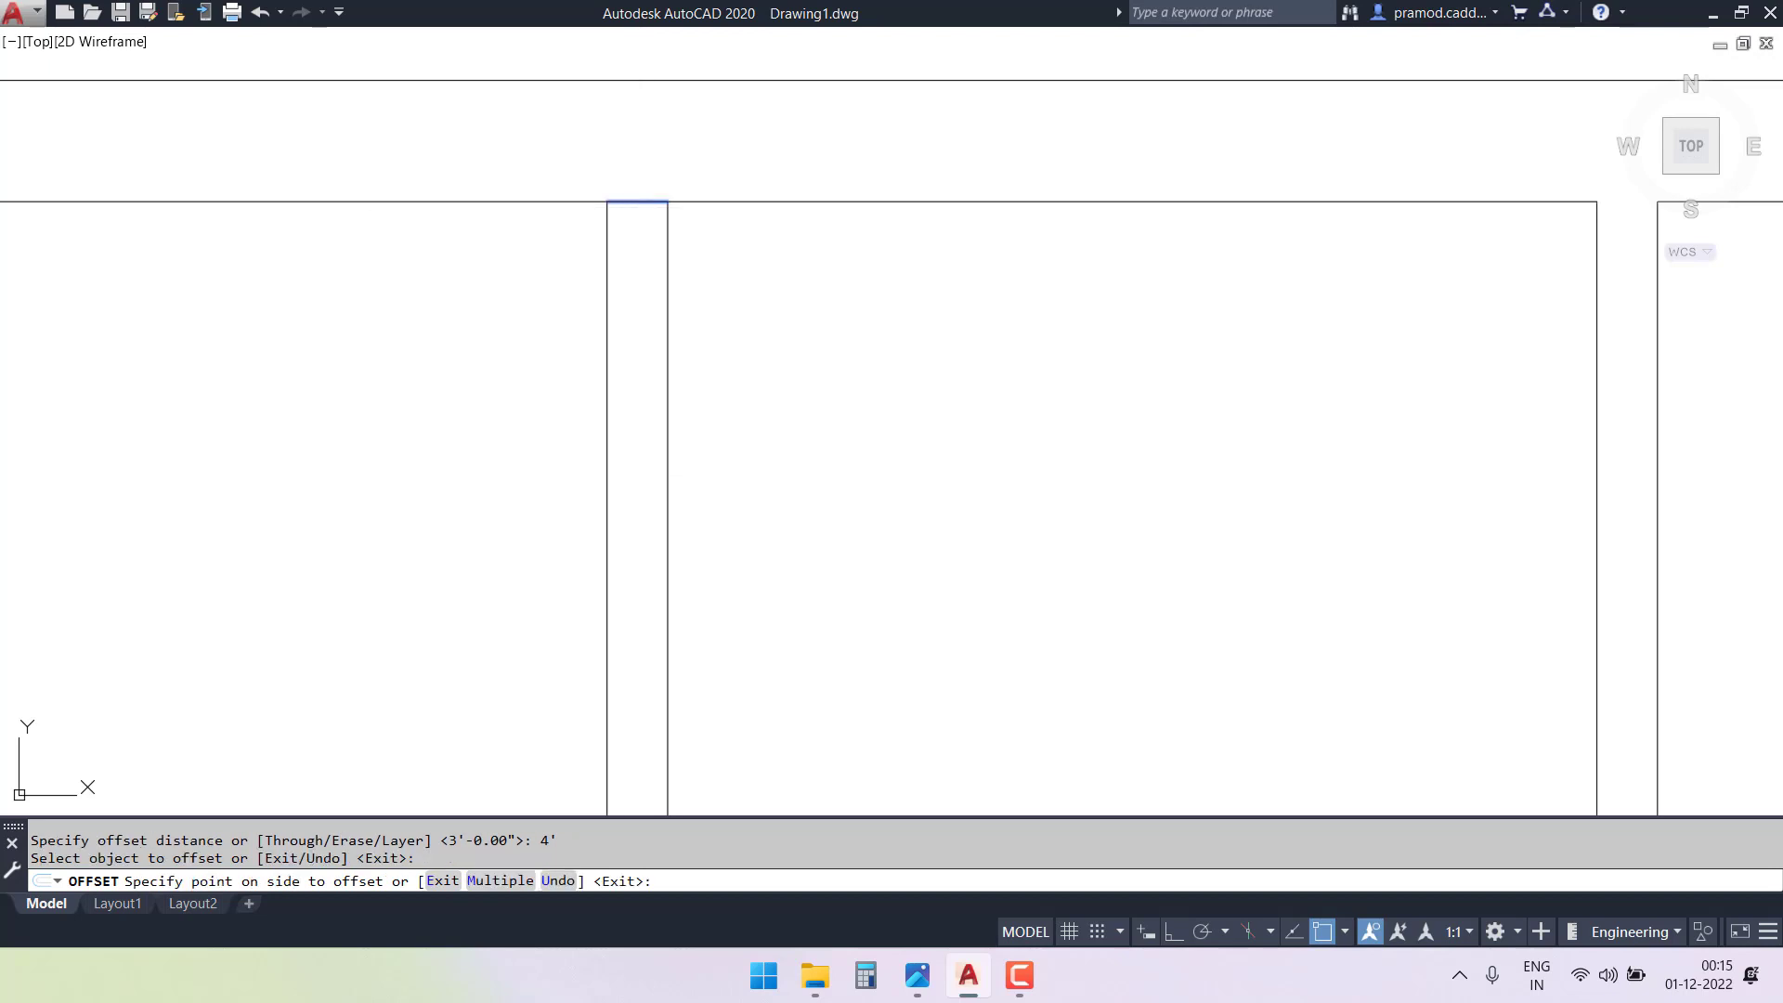
{"action": "left_click", "coordinate": [652, 416]}
{"action": "scroll", "coordinate": [650, 422], "scroll_direction": "down", "scroll_amount": 3}
{"action": "key", "text": "Escape"}
- Trim both dividing-wall lines above the 4' mark to open the small middle room to the upper-left room
{"action": "type", "text": "tr"}
{"action": "key", "text": "Return"}
{"action": "key", "text": "Return"}
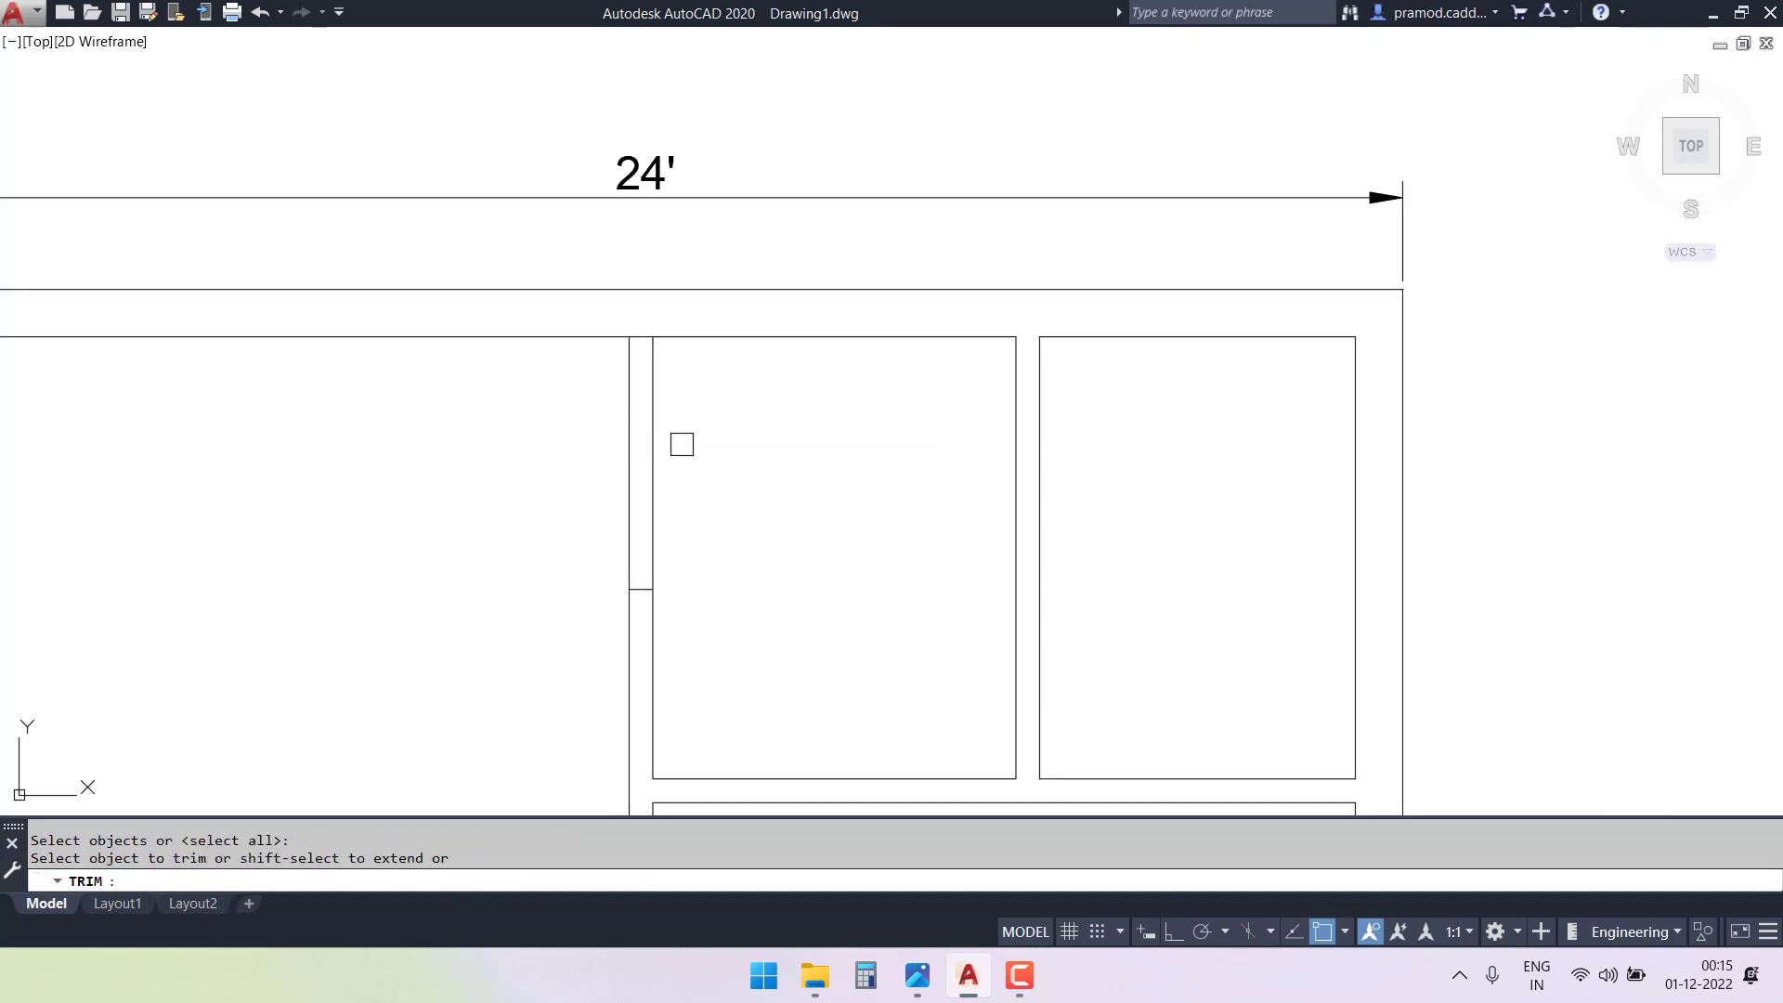
{"action": "left_click", "coordinate": [780, 489]}
{"action": "left_click", "coordinate": [510, 403]}
{"action": "scroll", "coordinate": [509, 403], "scroll_direction": "down", "scroll_amount": 4}
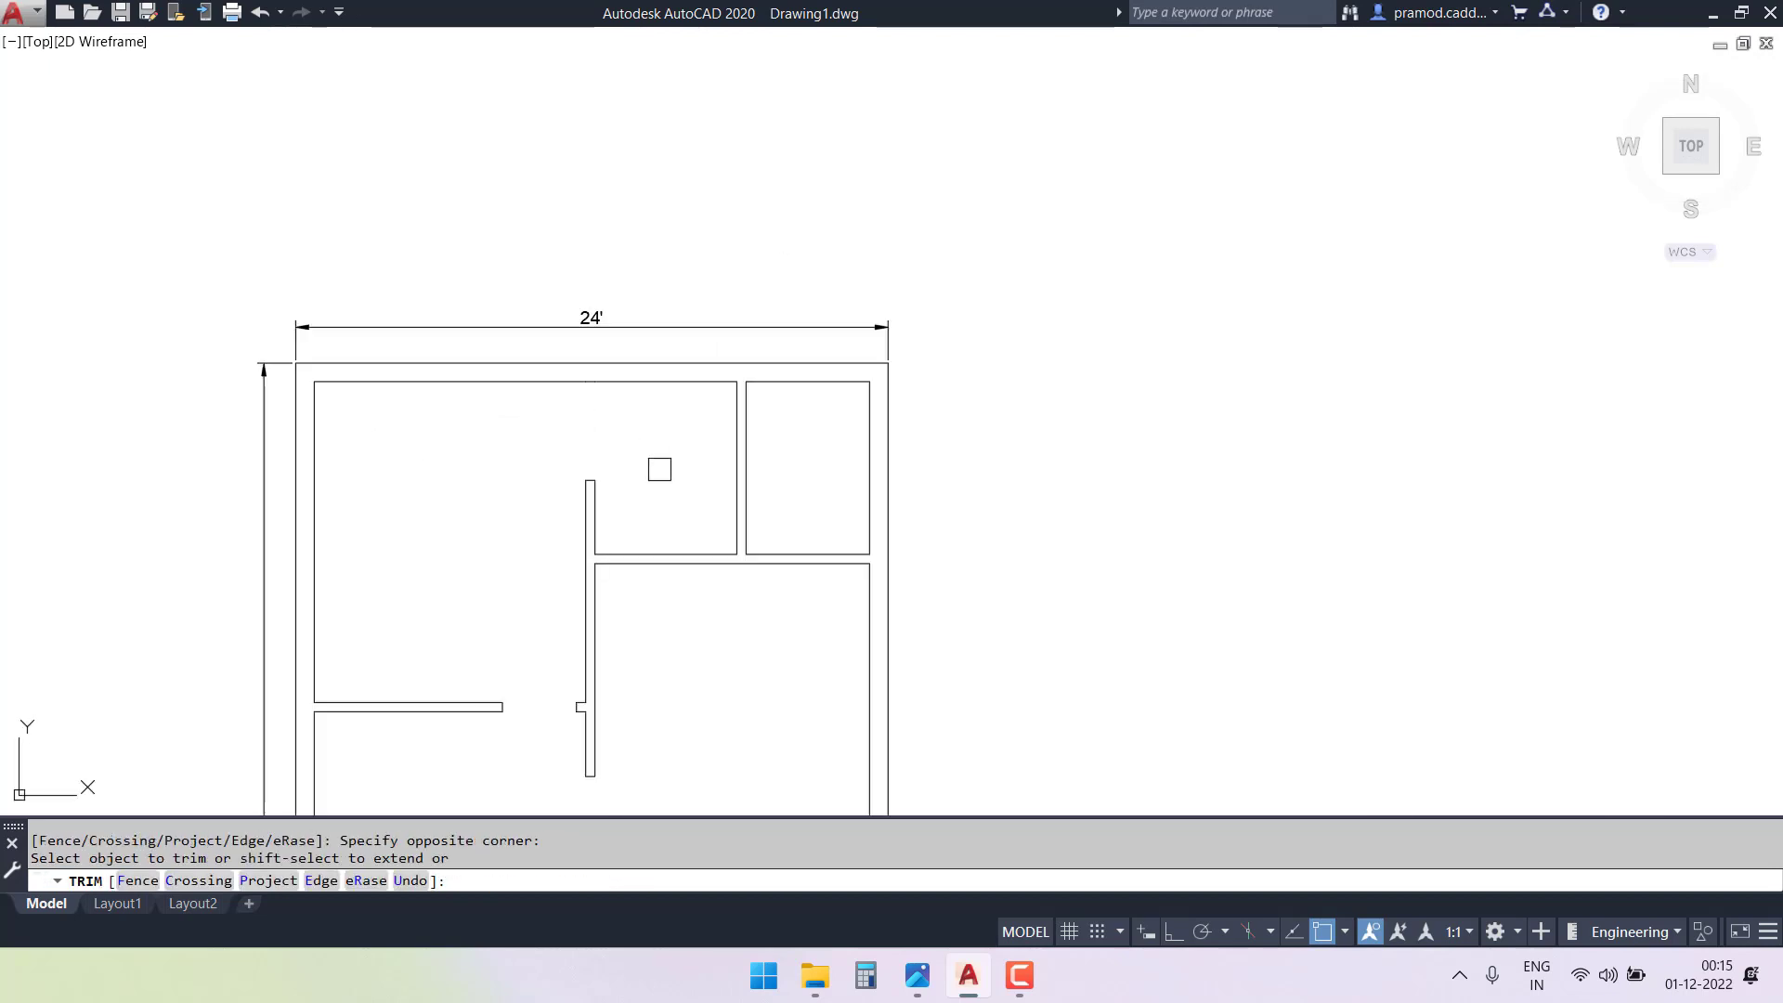
{"action": "key", "text": "Escape"}
{"action": "key", "text": "Escape"}
{"action": "key", "text": "Escape"}
- Draw a short line from the midpoint of the small middle room's lower edge straight down across the wall
{"action": "scroll", "coordinate": [736, 553], "scroll_direction": "up", "scroll_amount": 2}
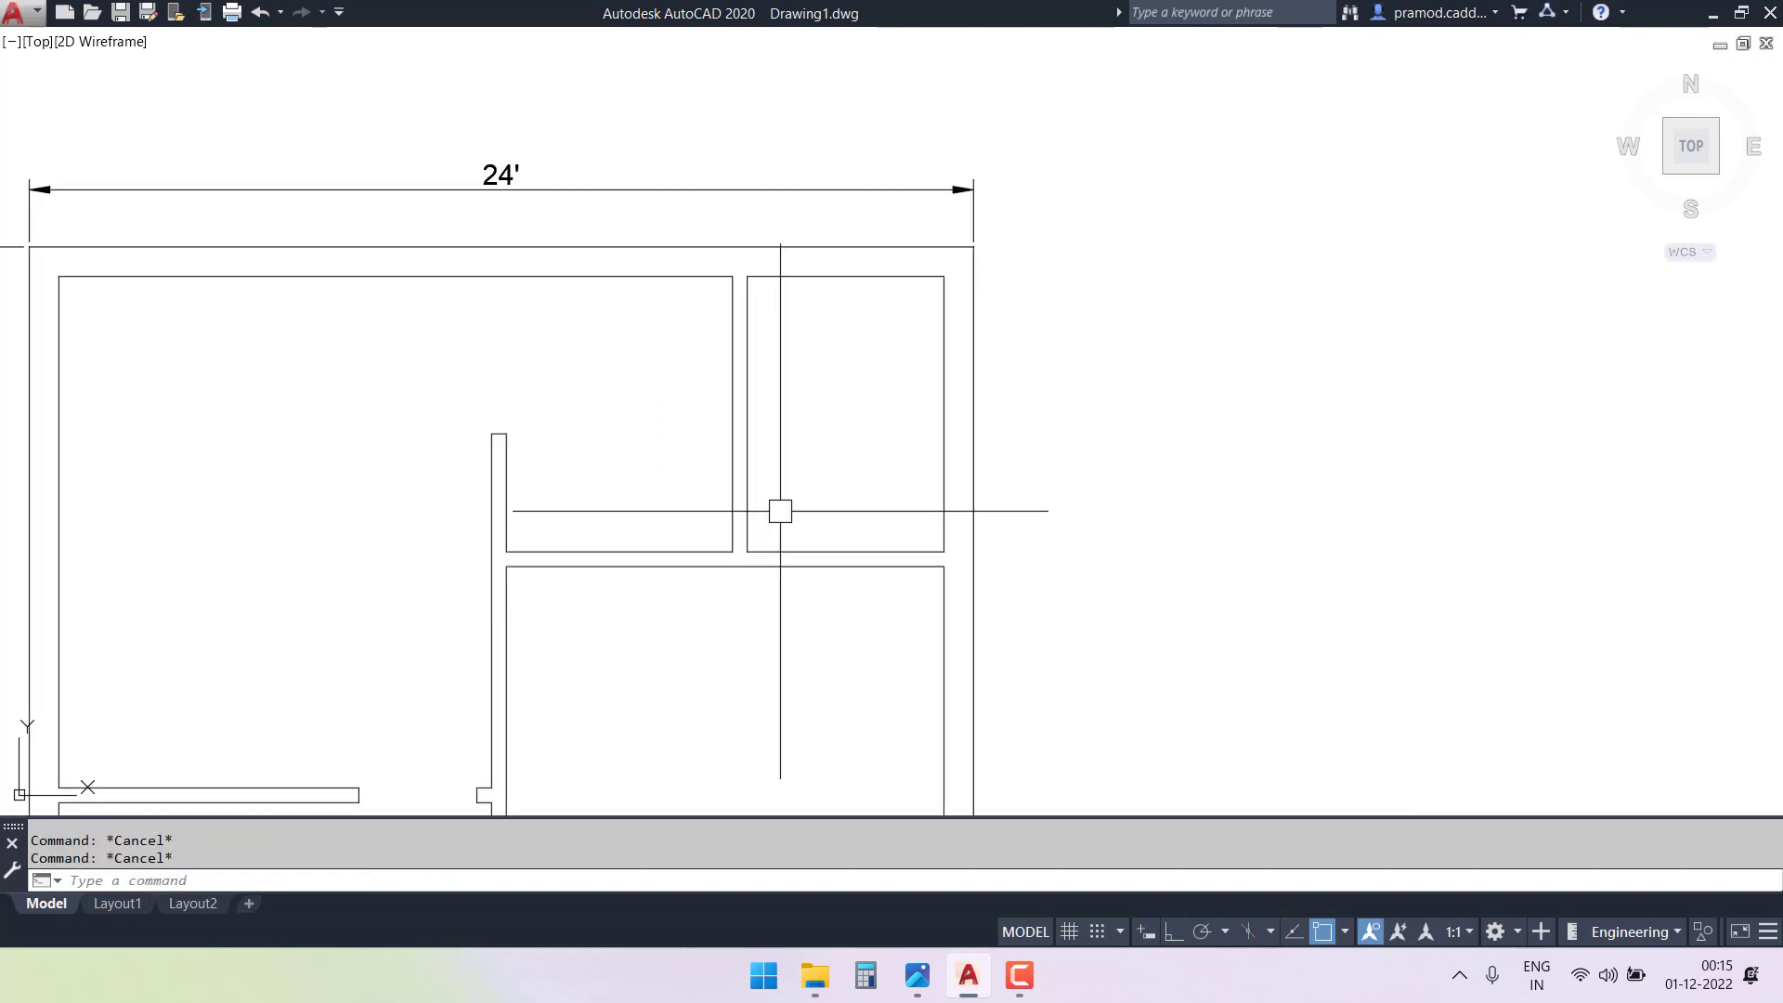
{"action": "type", "text": "l"}
{"action": "key", "text": "Return"}
{"action": "scroll", "coordinate": [748, 561], "scroll_direction": "up", "scroll_amount": 4}
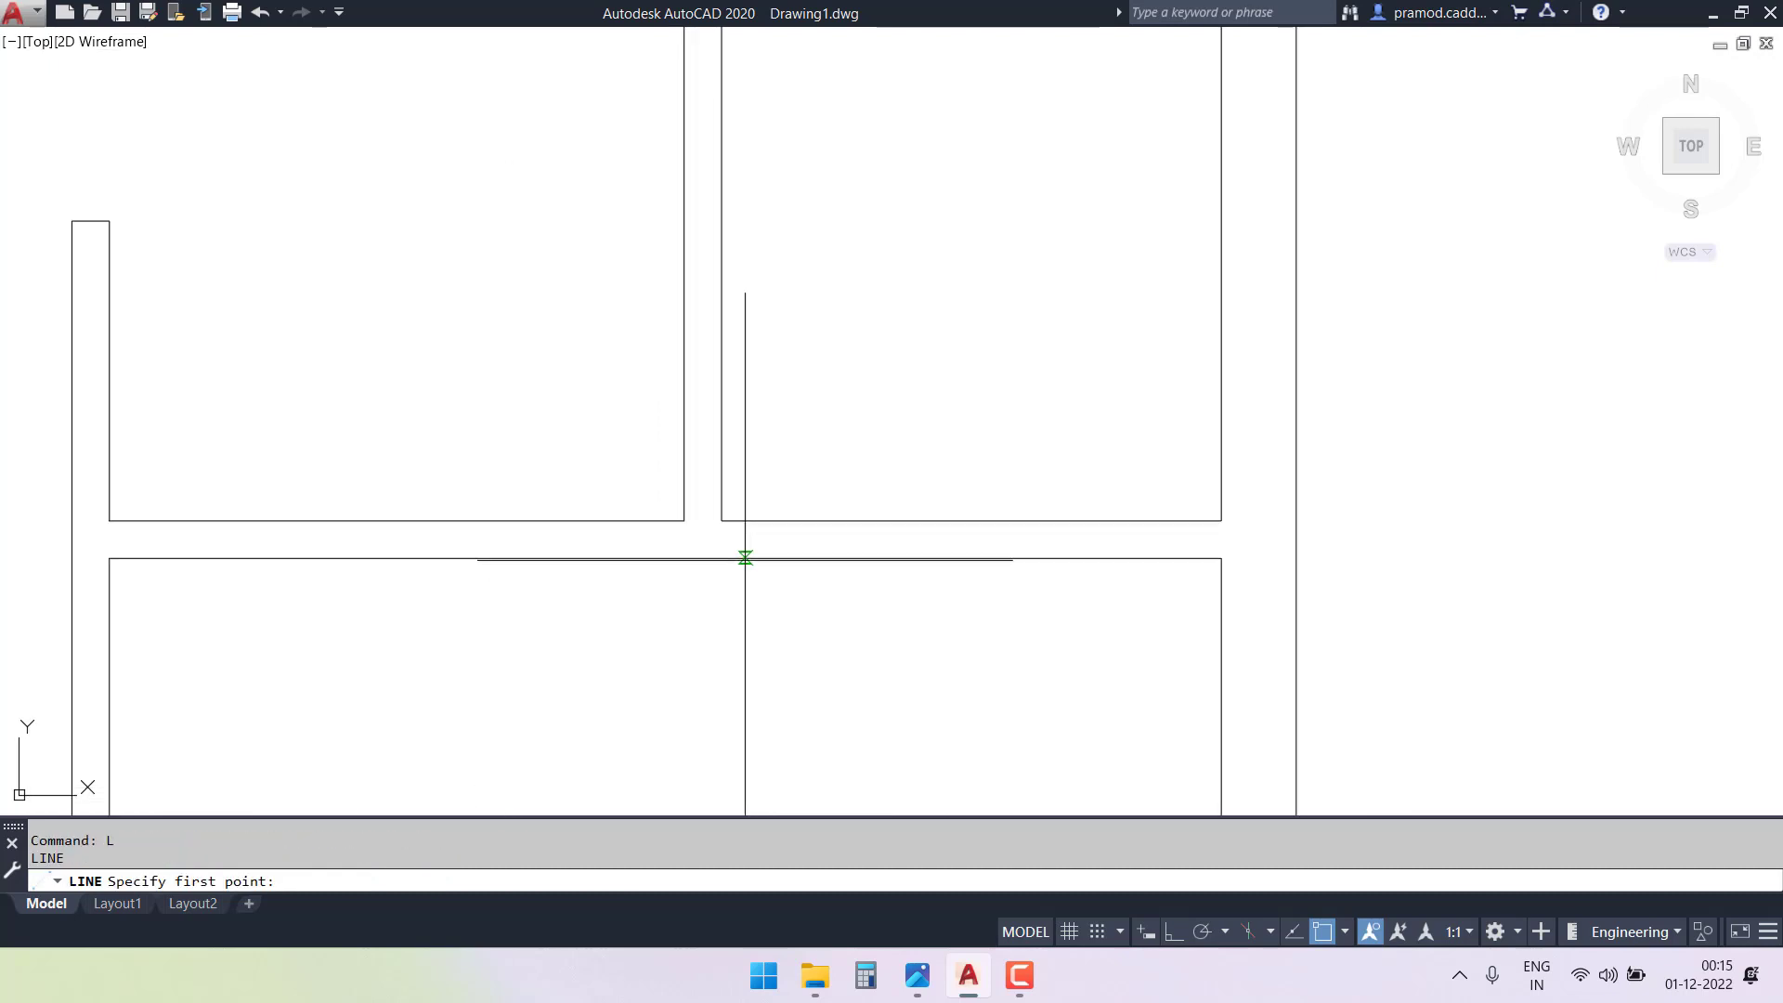
{"action": "middle_click_drag", "start_coordinate": [573, 530], "coordinate": [816, 519]}
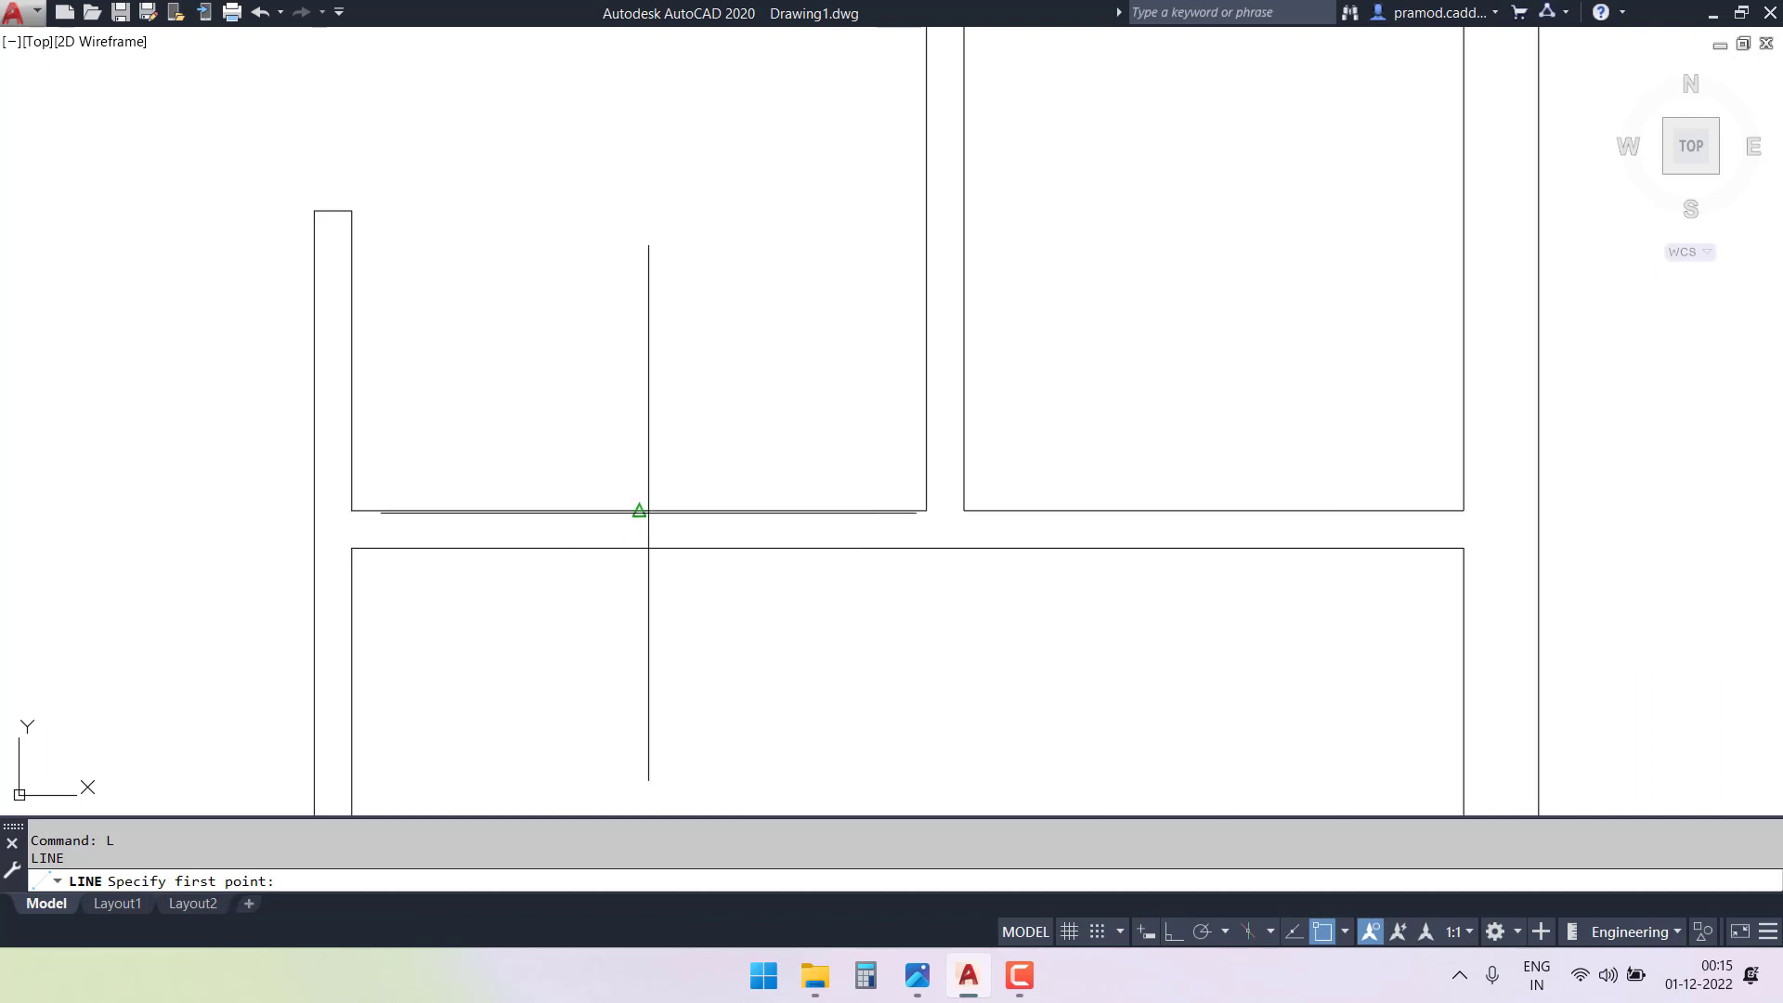
{"action": "left_click", "coordinate": [639, 510]}
{"action": "left_click", "coordinate": [639, 548]}
{"action": "key", "text": "Escape"}
- Offset the midpoint line below the small middle room 2' to the right and 2' to the left
{"action": "type", "text": "o"}
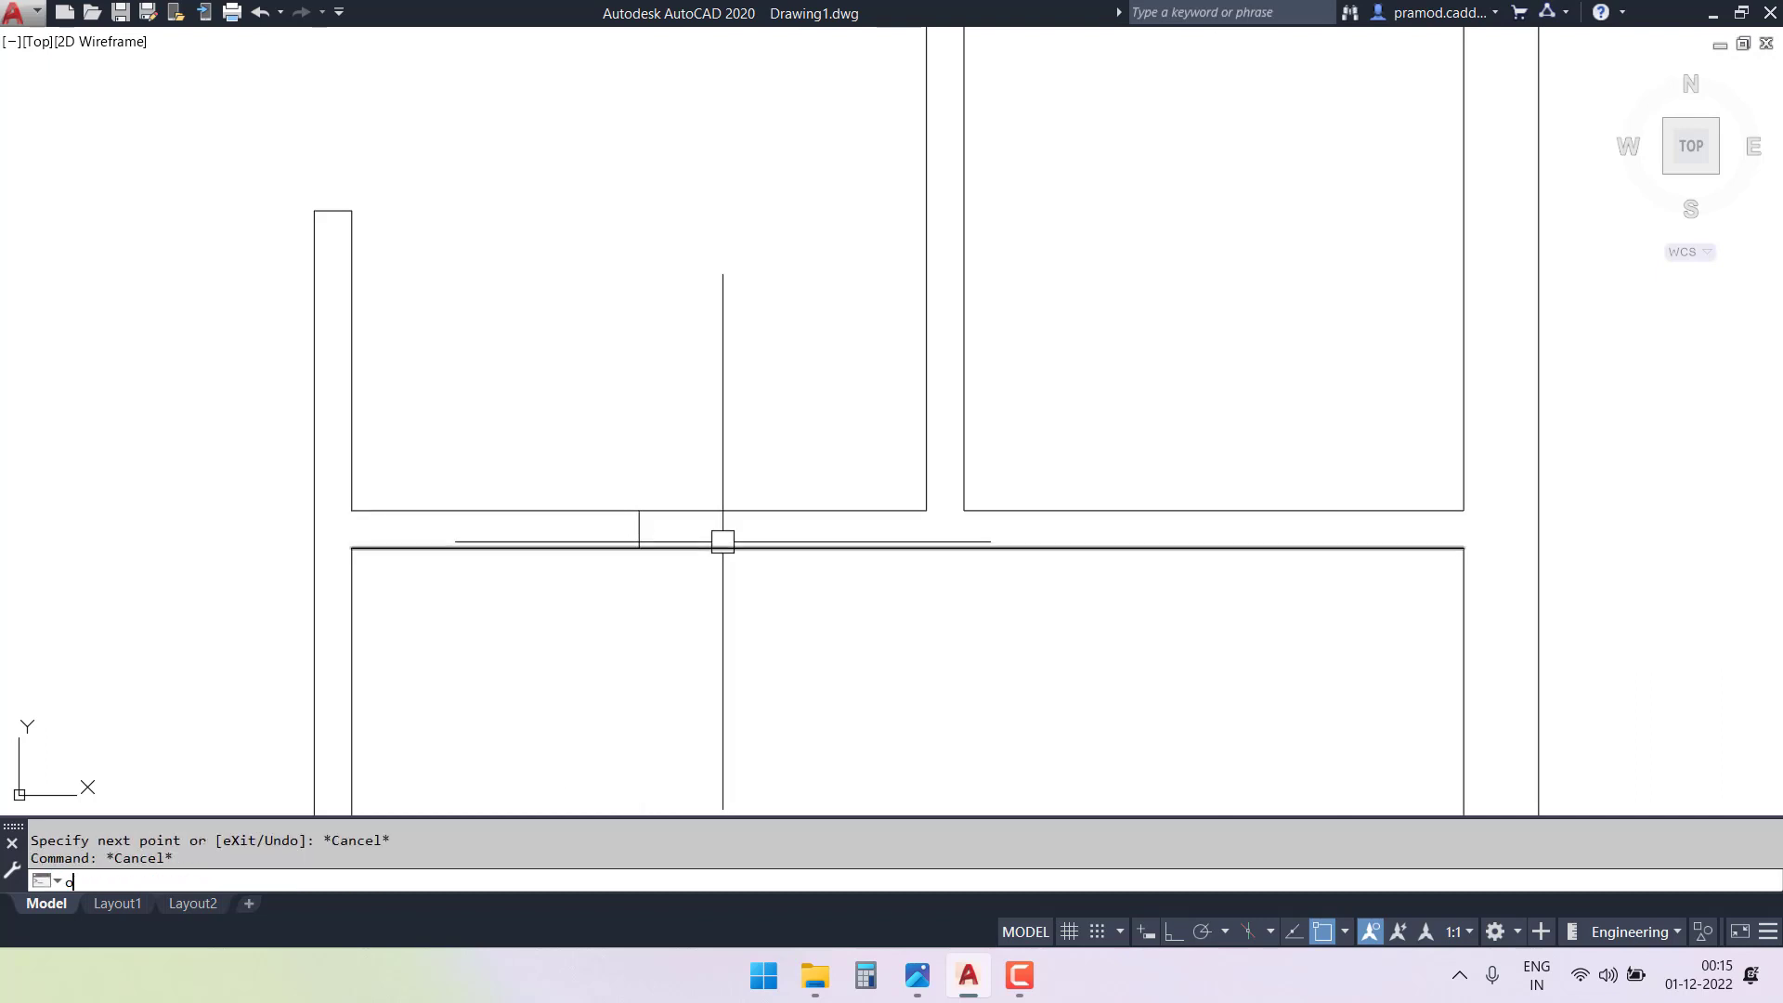
{"action": "key", "text": "Return"}
{"action": "type", "text": "2'"}
{"action": "key", "text": "Return"}
{"action": "scroll", "coordinate": [706, 545], "scroll_direction": "up", "scroll_amount": 2}
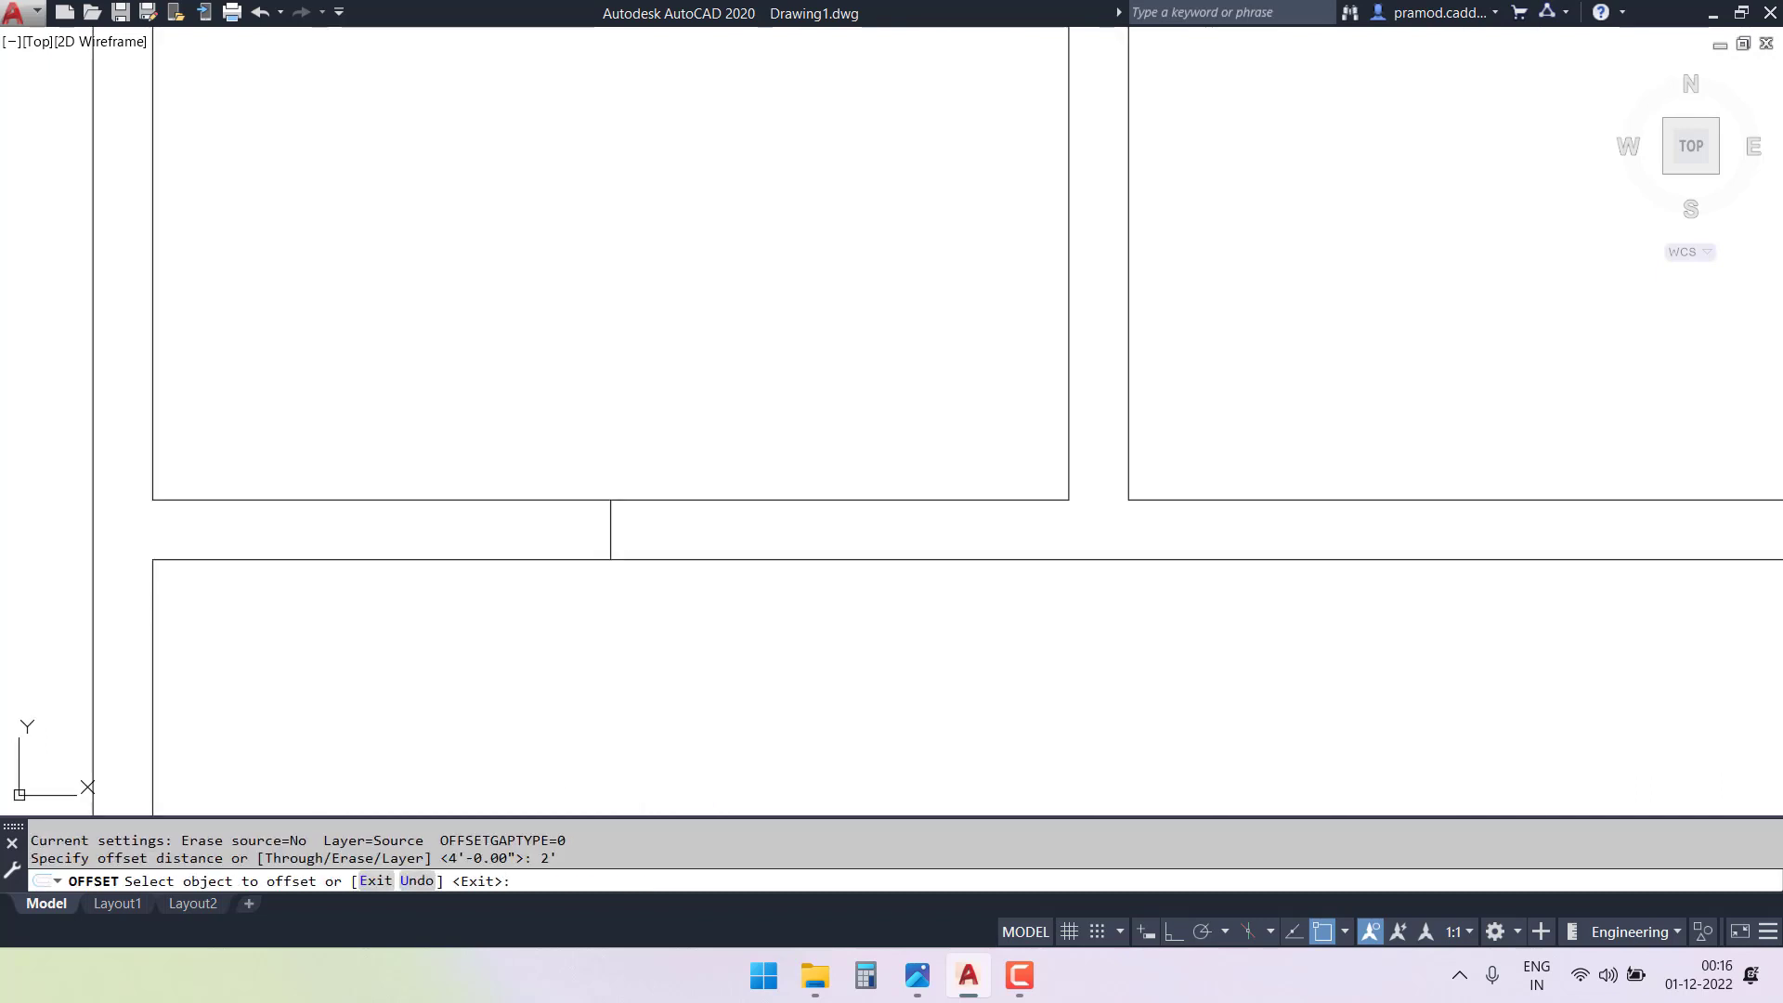
{"action": "left_click", "coordinate": [611, 529]}
{"action": "left_click", "coordinate": [943, 521]}
{"action": "left_click", "coordinate": [620, 531]}
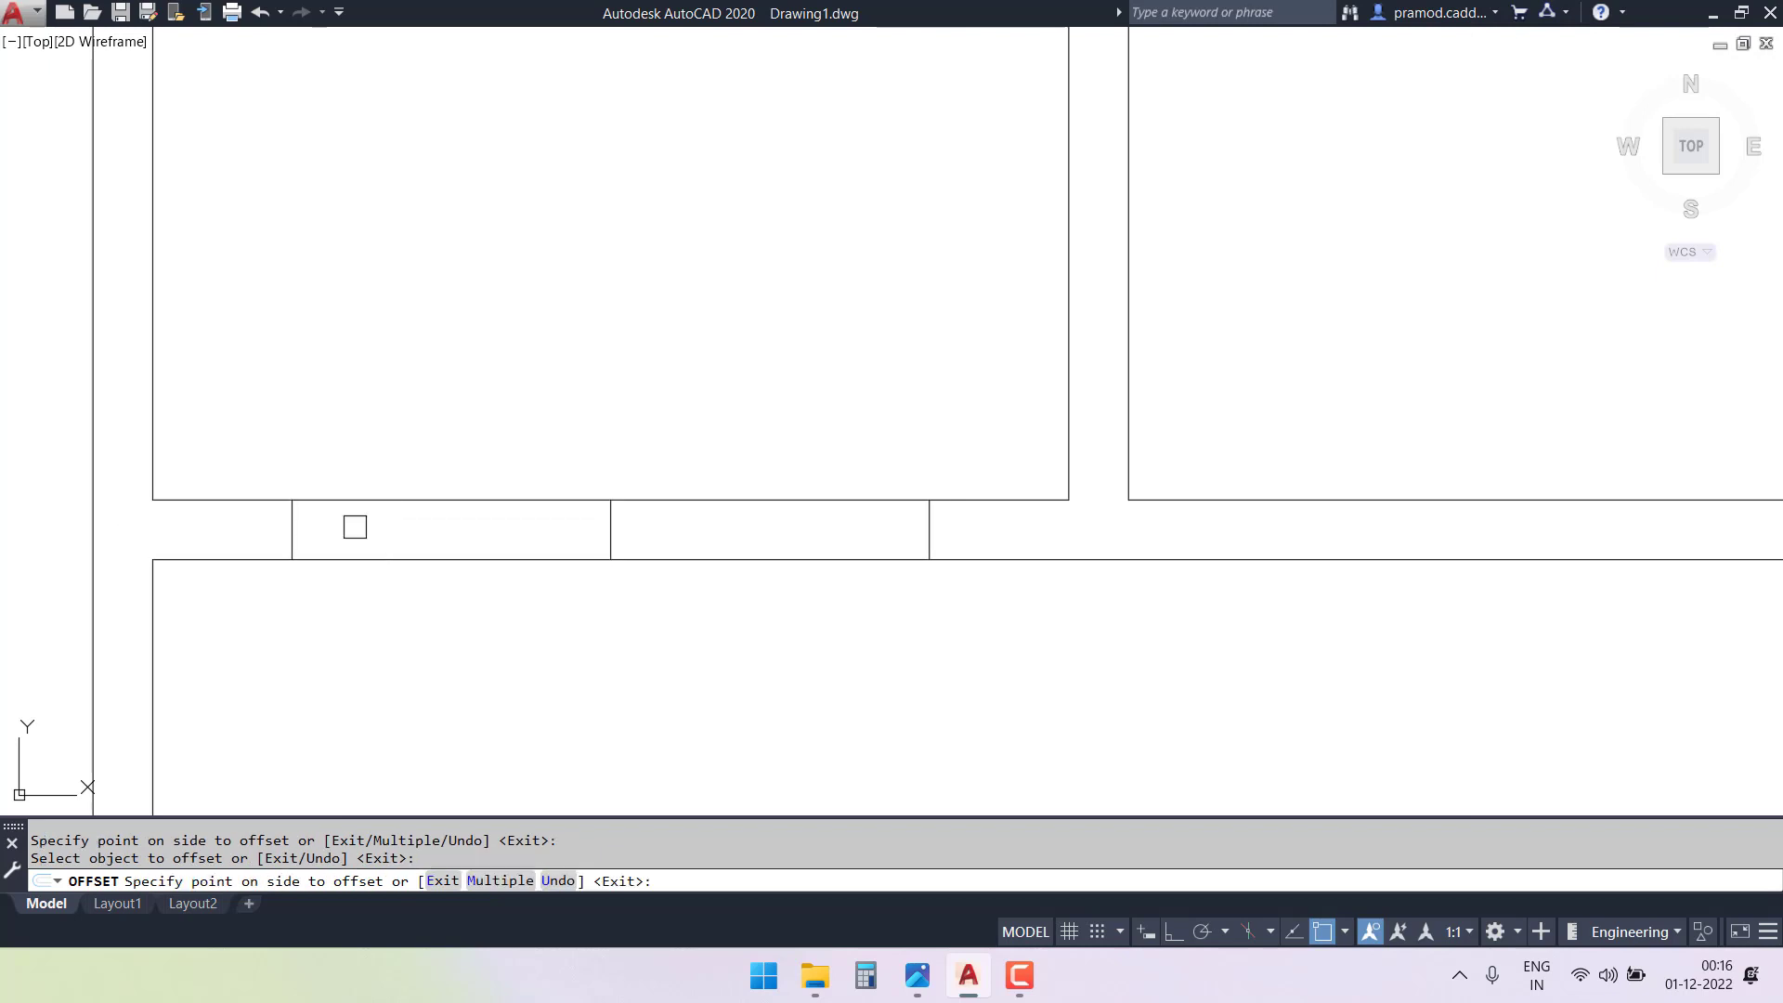
{"action": "left_click", "coordinate": [353, 522]}
{"action": "key", "text": "Escape"}
{"action": "key", "text": "Escape"}
- Trim the wall lines between the two outer marks below the small middle room
{"action": "type", "text": "tr"}
{"action": "key", "text": "Return"}
{"action": "key", "text": "Return"}
{"action": "left_click", "coordinate": [690, 402]}
{"action": "left_click", "coordinate": [576, 585]}
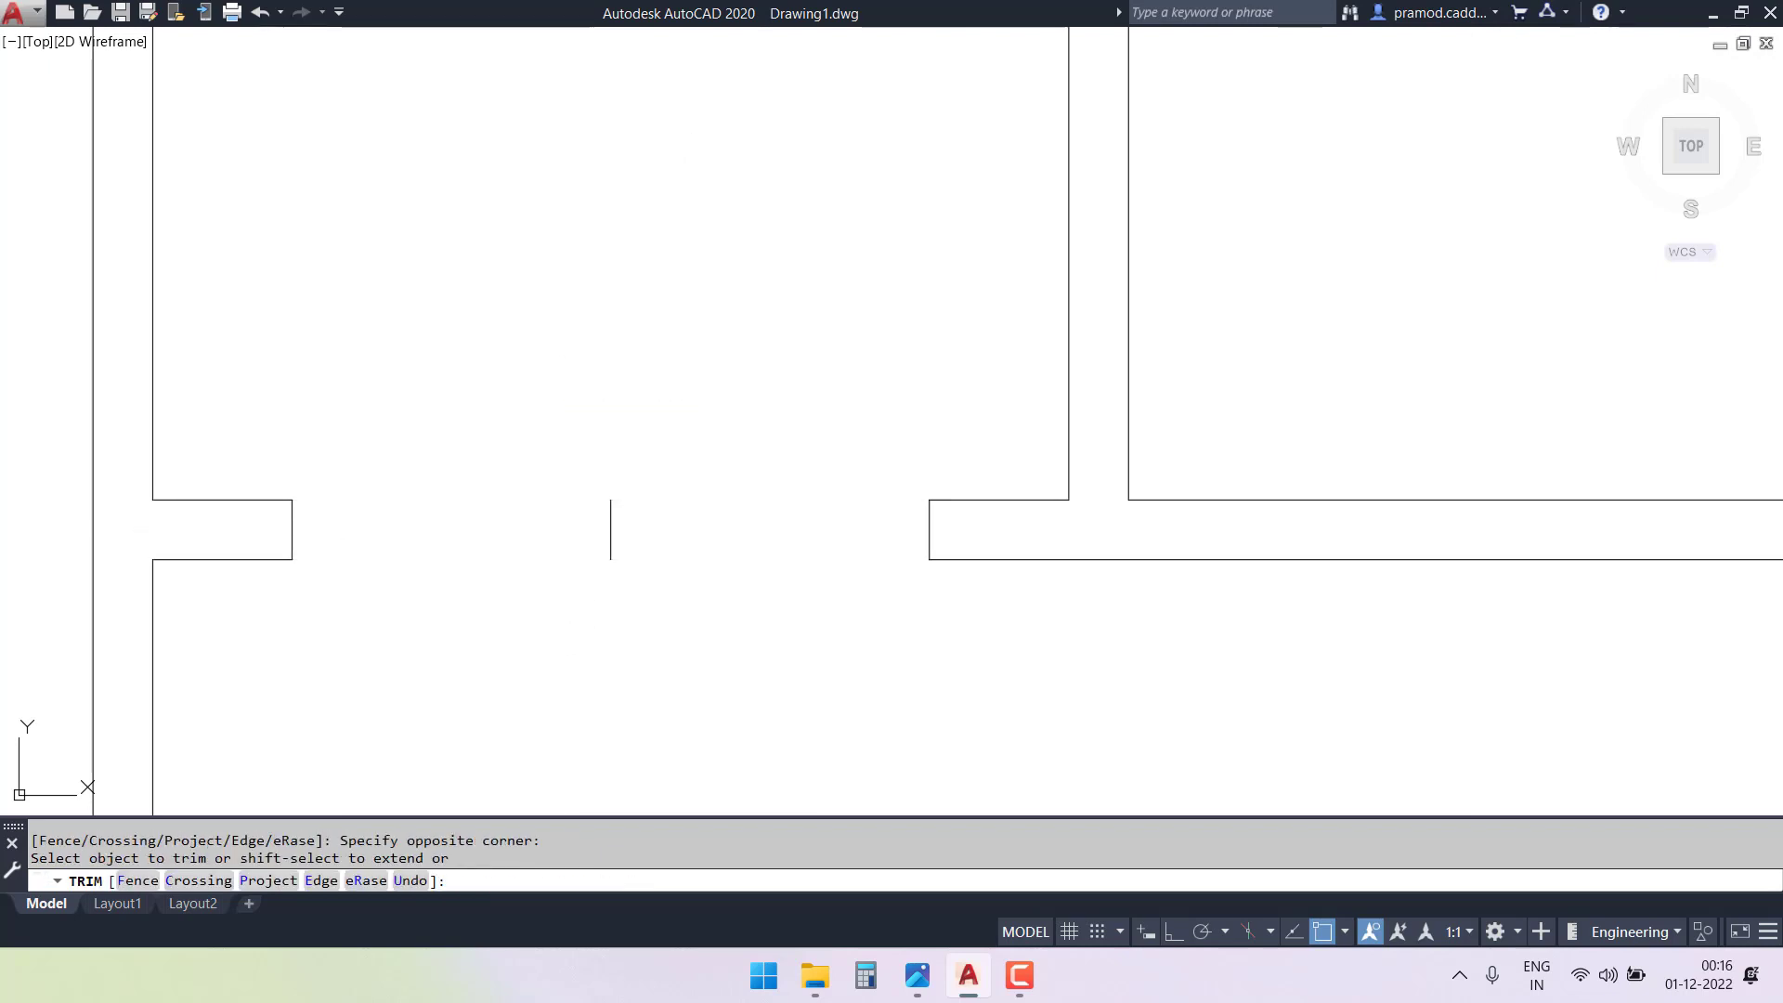
{"action": "key", "text": "Escape"}
- Erase the leftover midpoint line in the opening below the small middle room
{"action": "left_click", "coordinate": [692, 444]}
{"action": "left_click", "coordinate": [533, 697]}
{"action": "key", "text": "Delete"}
{"action": "scroll", "coordinate": [603, 605], "scroll_direction": "down", "scroll_amount": 4}
{"action": "middle_click_drag", "start_coordinate": [637, 477], "coordinate": [935, 345]}
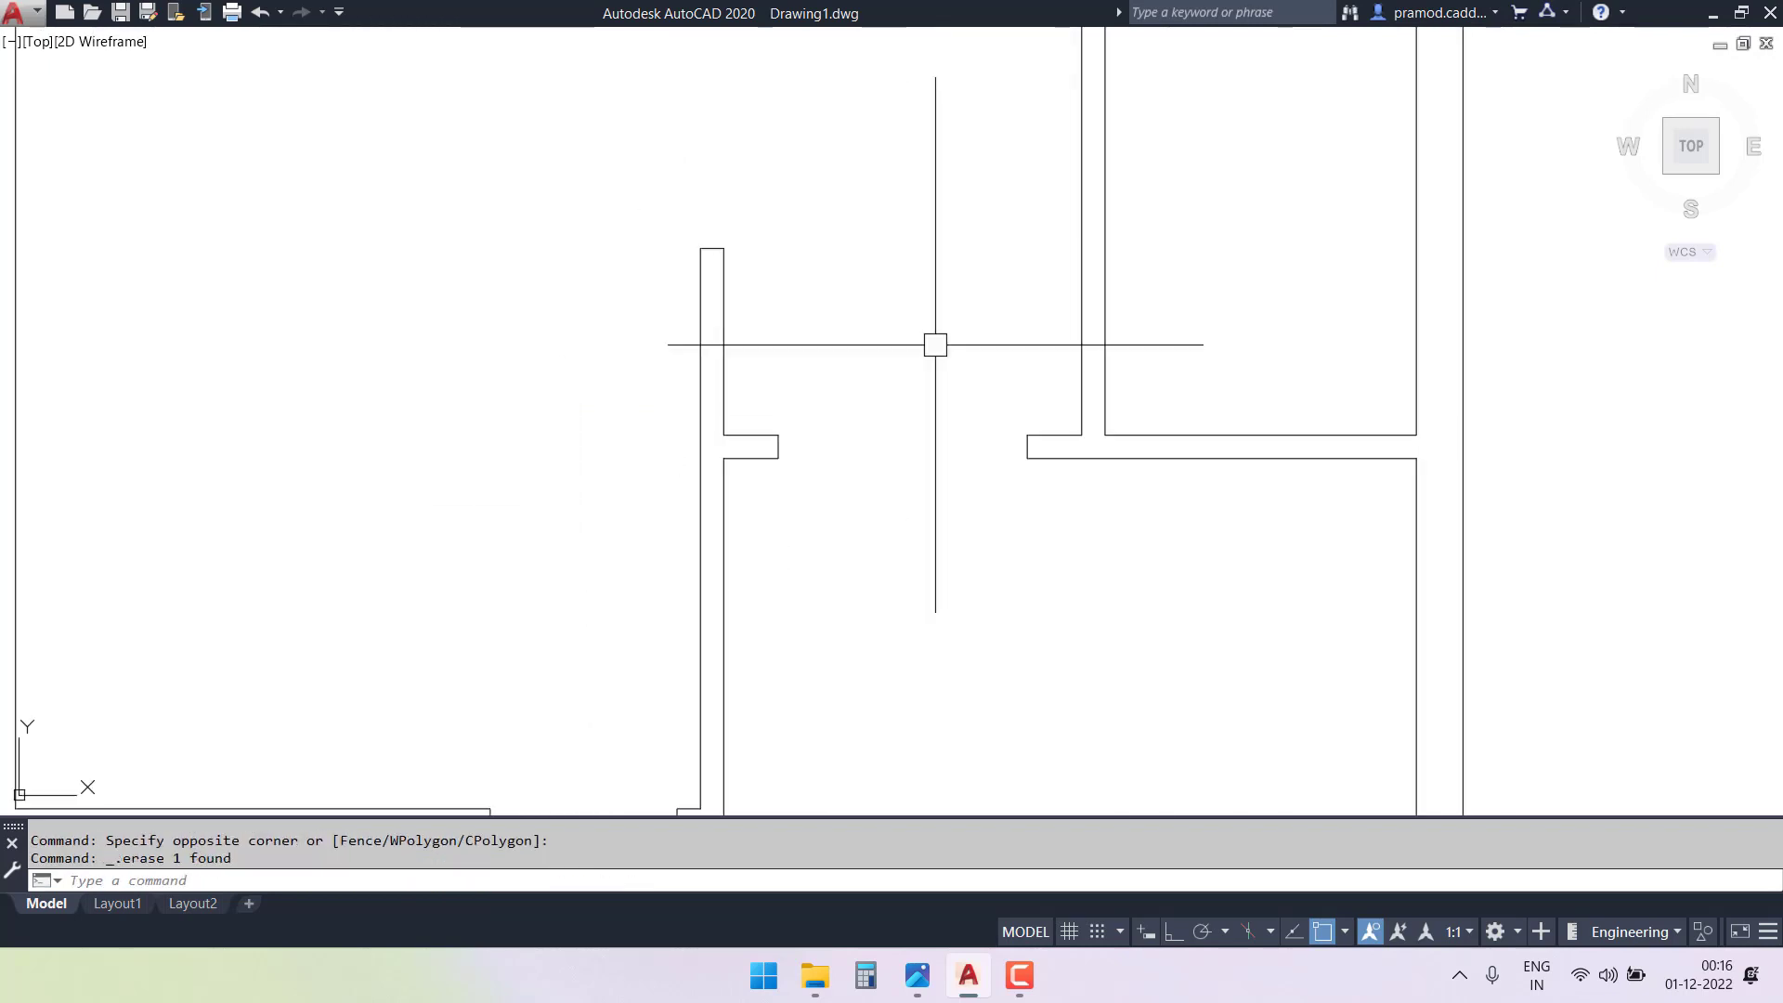
{"action": "scroll", "coordinate": [935, 344], "scroll_direction": "down", "scroll_amount": 2}
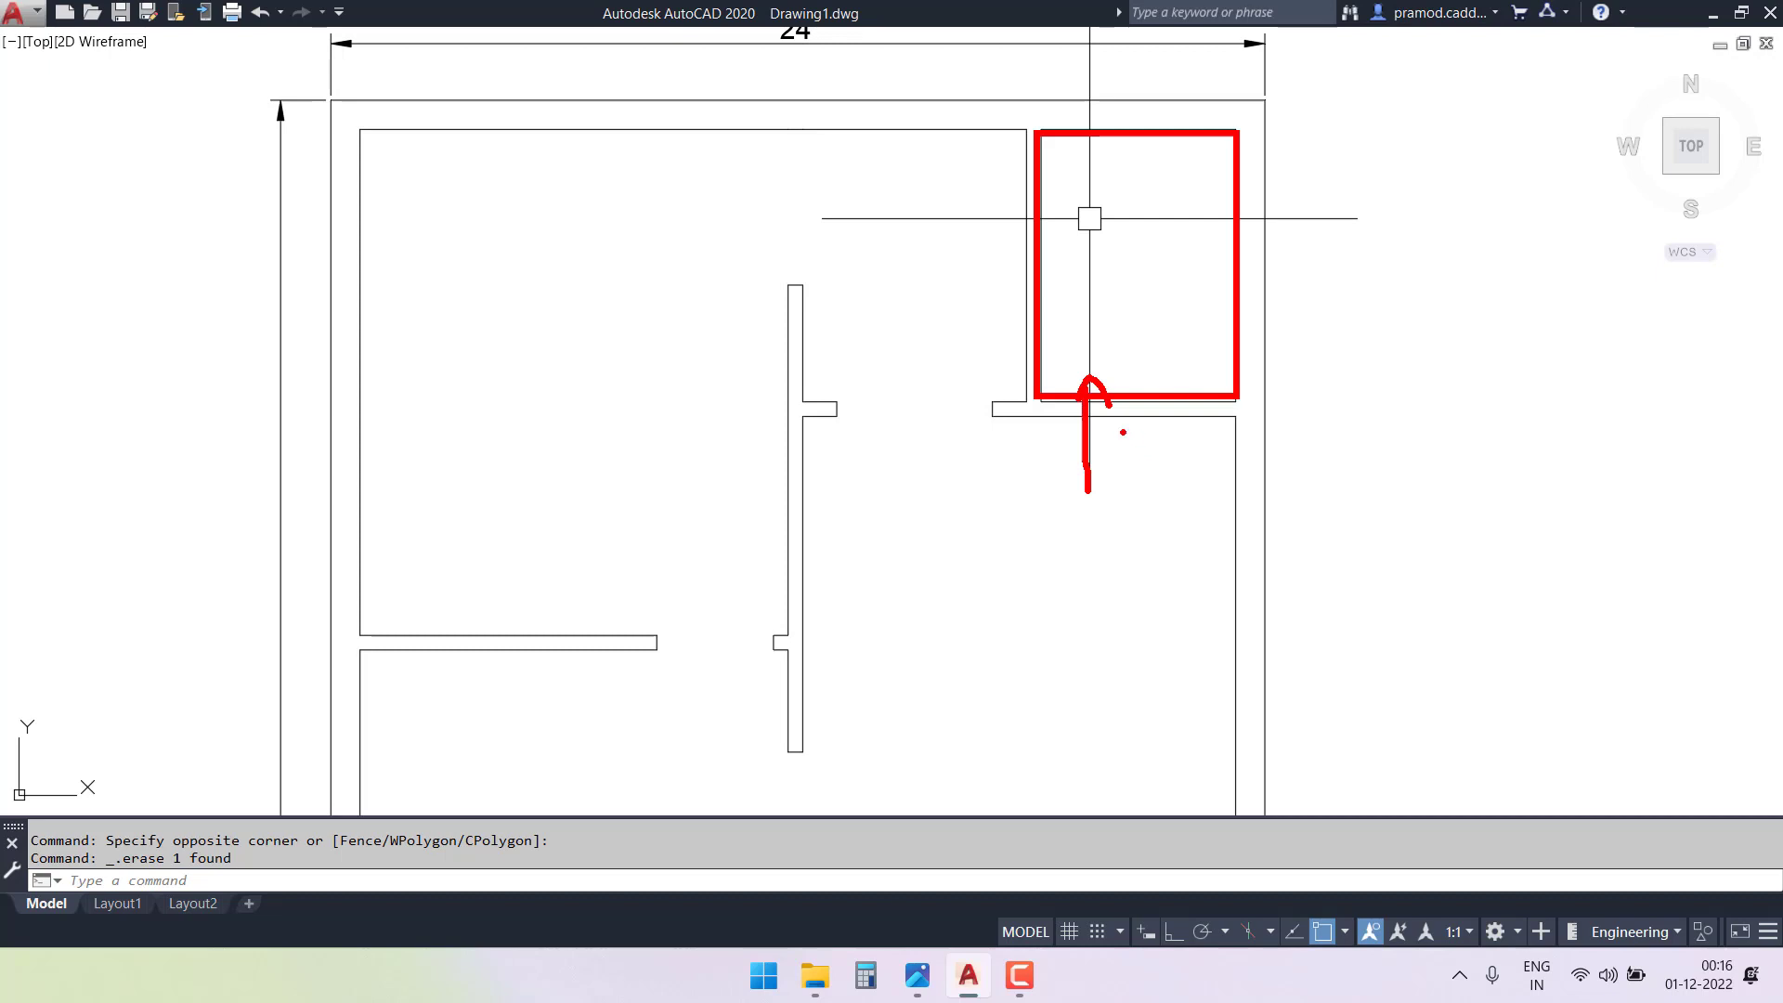
{"action": "key", "text": "Escape"}
{"action": "key", "text": "ctrl+2"}
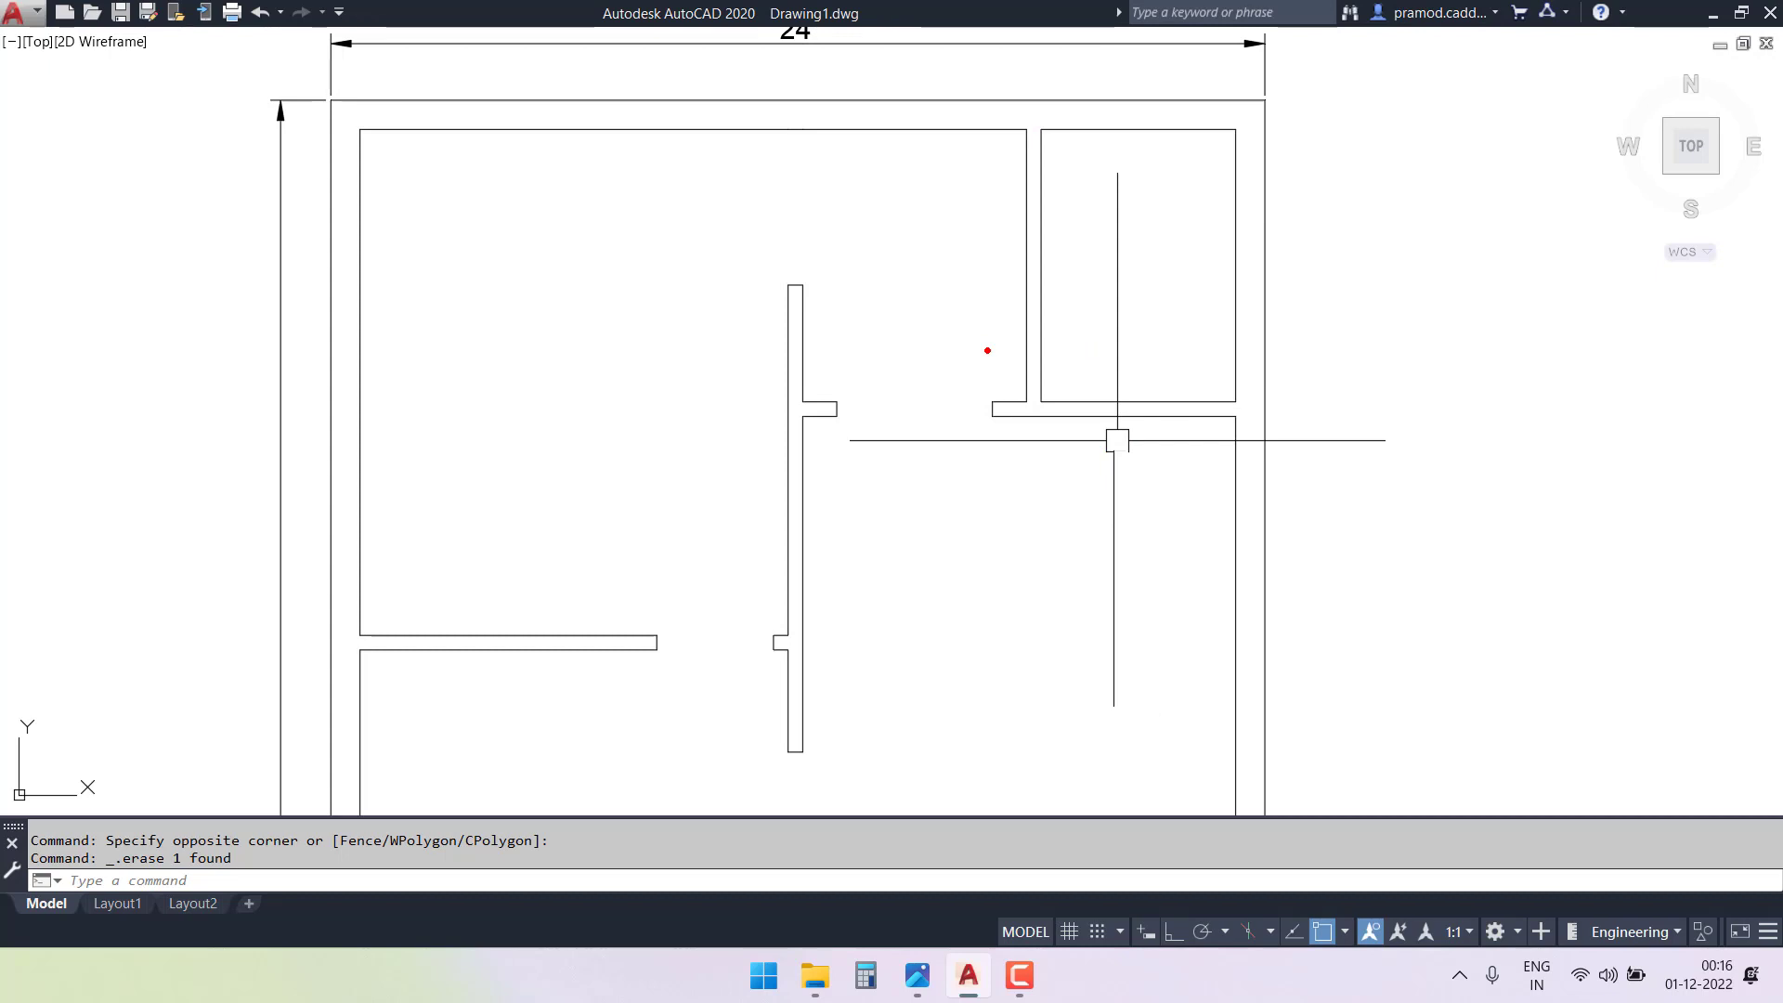
{"action": "left_click_drag", "start_coordinate": [1031, 291], "coordinate": [1129, 399]}
{"action": "mouse_move", "coordinate": [1038, 299]}
{"action": "left_mouse_down"}
{"action": "mouse_move", "coordinate": [1077, 315]}
{"action": "mouse_move", "coordinate": [1107, 375]}
{"action": "left_mouse_up"}
{"action": "left_click_drag", "start_coordinate": [942, 459], "coordinate": [964, 420]}
{"action": "left_click_drag", "start_coordinate": [864, 202], "coordinate": [876, 232]}
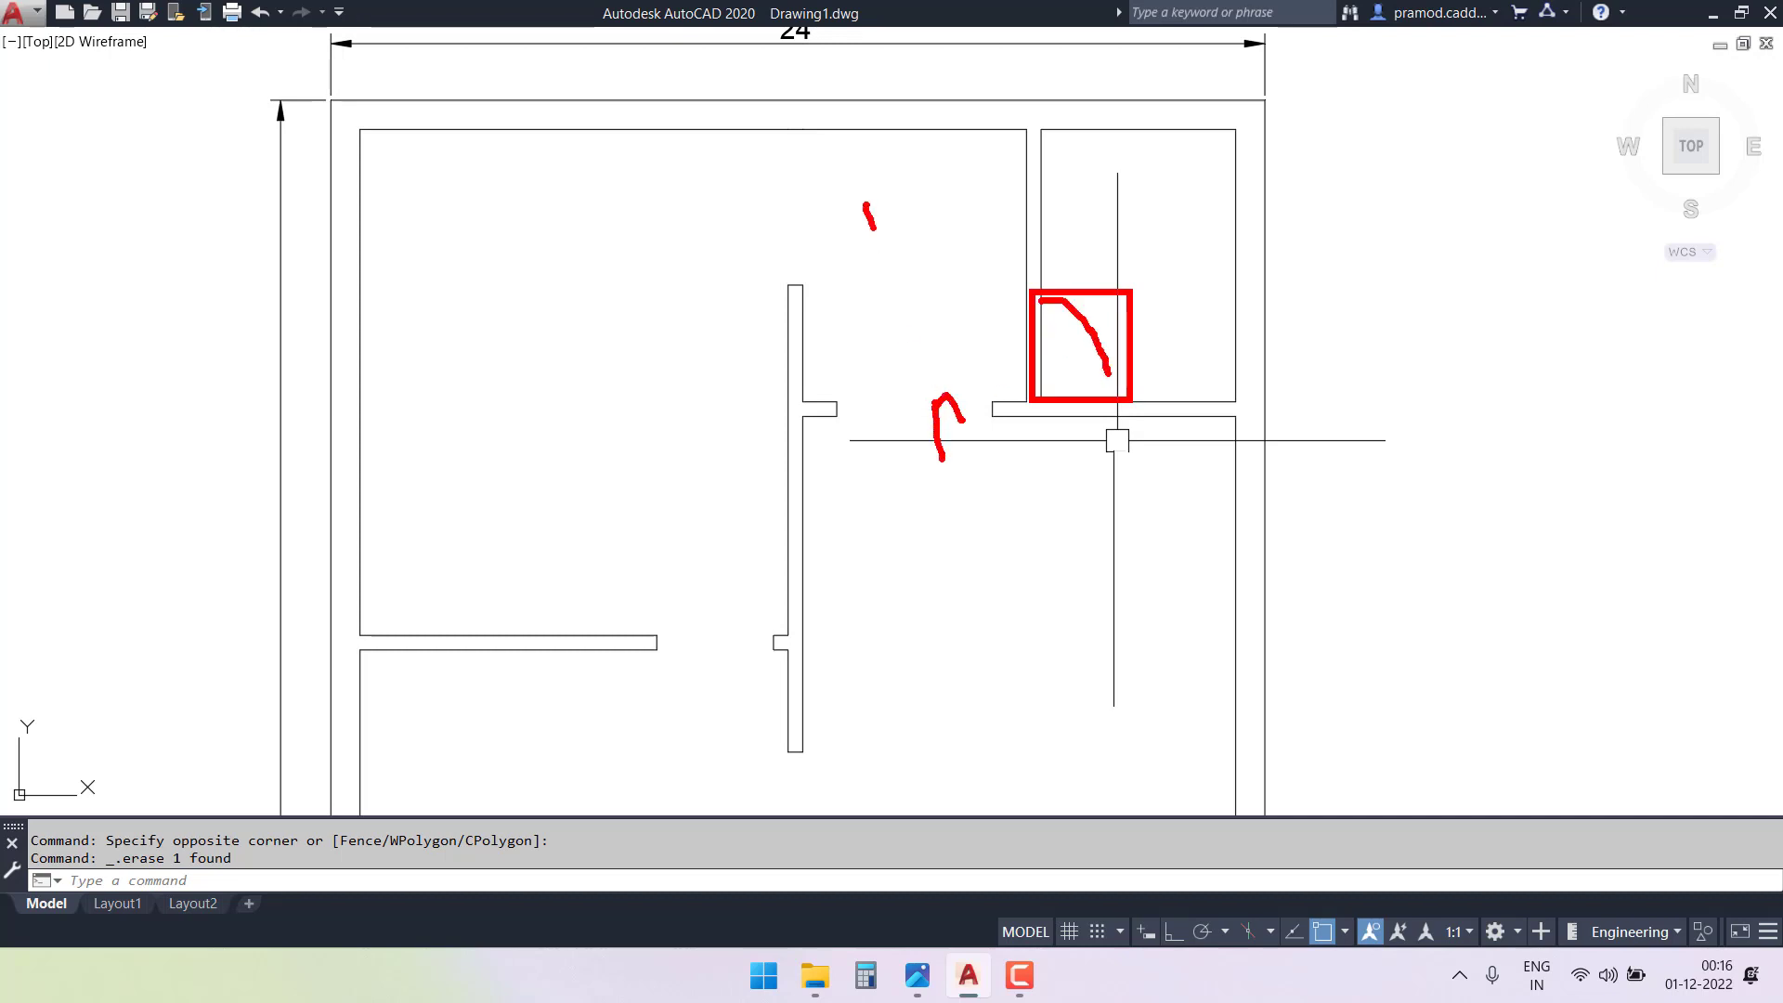
{"action": "left_click_drag", "start_coordinate": [758, 198], "coordinate": [870, 198]}
{"action": "left_click_drag", "start_coordinate": [891, 189], "coordinate": [906, 206]}
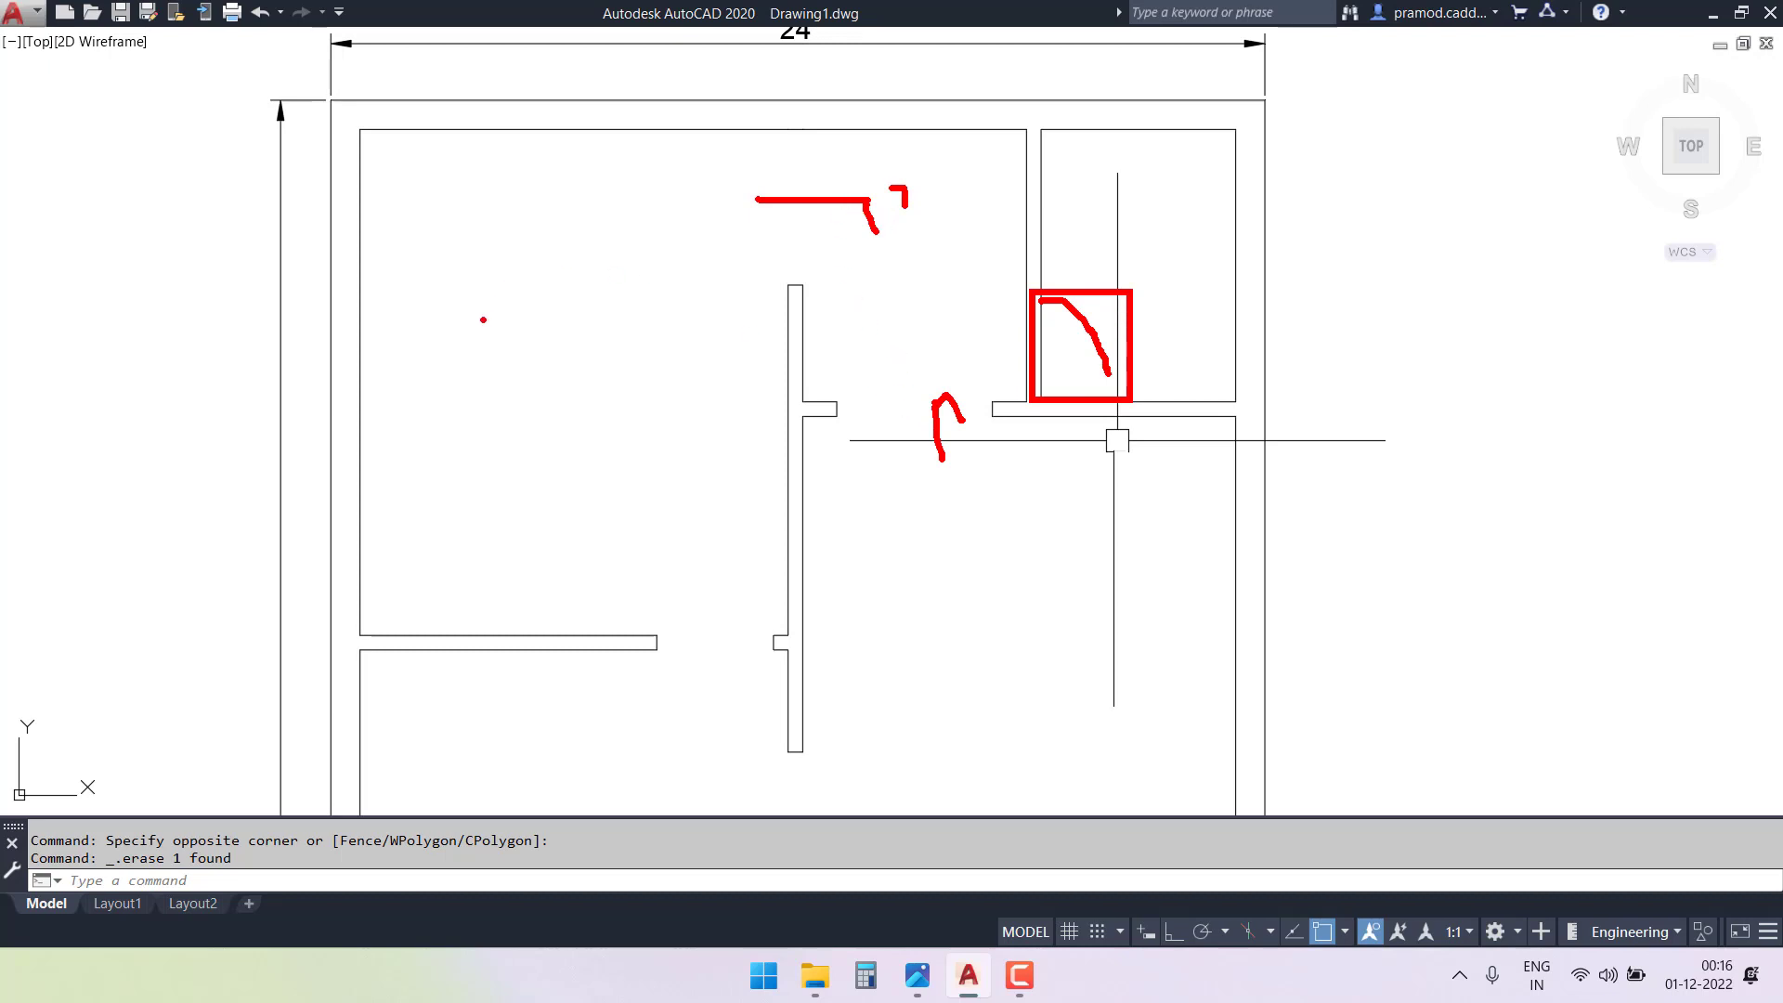
{"action": "left_click_drag", "start_coordinate": [453, 390], "coordinate": [548, 314]}
{"action": "left_click_drag", "start_coordinate": [474, 405], "coordinate": [594, 328]}
{"action": "left_click_drag", "start_coordinate": [908, 729], "coordinate": [1087, 625]}
{"action": "left_click_drag", "start_coordinate": [994, 703], "coordinate": [1070, 657]}
{"action": "left_click_drag", "start_coordinate": [1150, 240], "coordinate": [1185, 312]}
{"action": "left_click", "coordinate": [962, 245]}
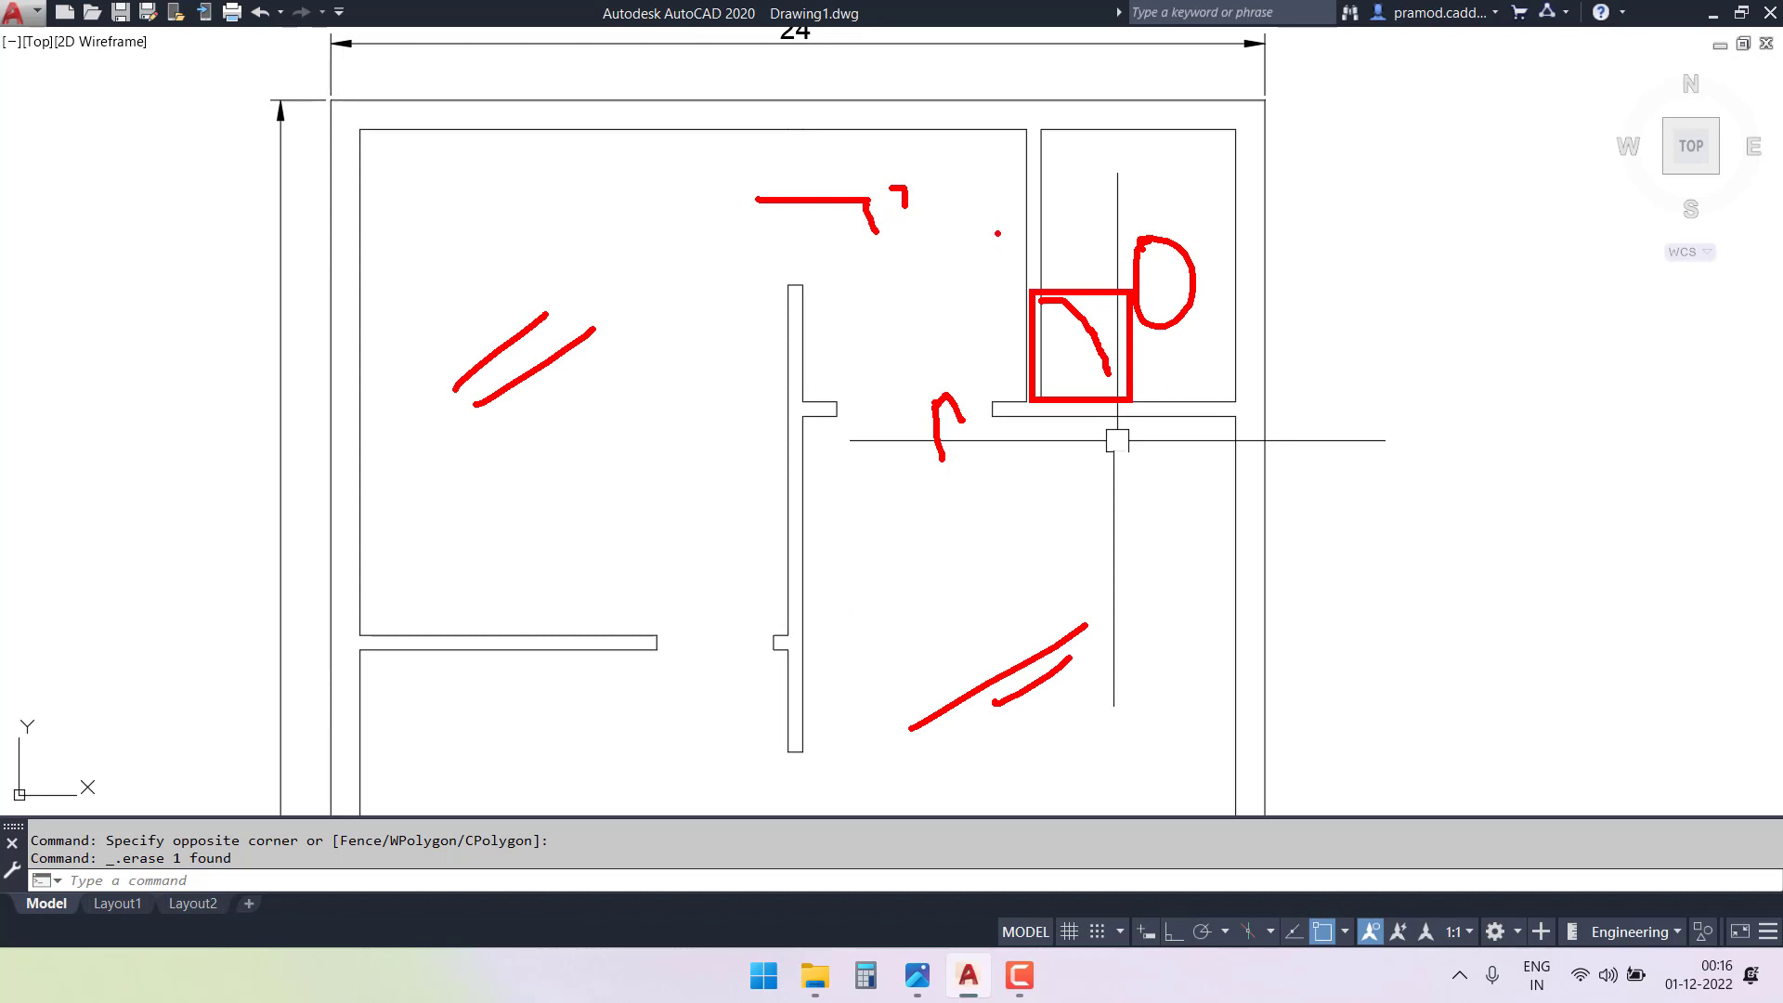
{"action": "left_click_drag", "start_coordinate": [636, 356], "coordinate": [665, 348]}
{"action": "left_click_drag", "start_coordinate": [916, 580], "coordinate": [951, 595]}
{"action": "key", "text": "Escape"}
{"action": "scroll", "coordinate": [848, 390], "scroll_direction": "down", "scroll_amount": 3}
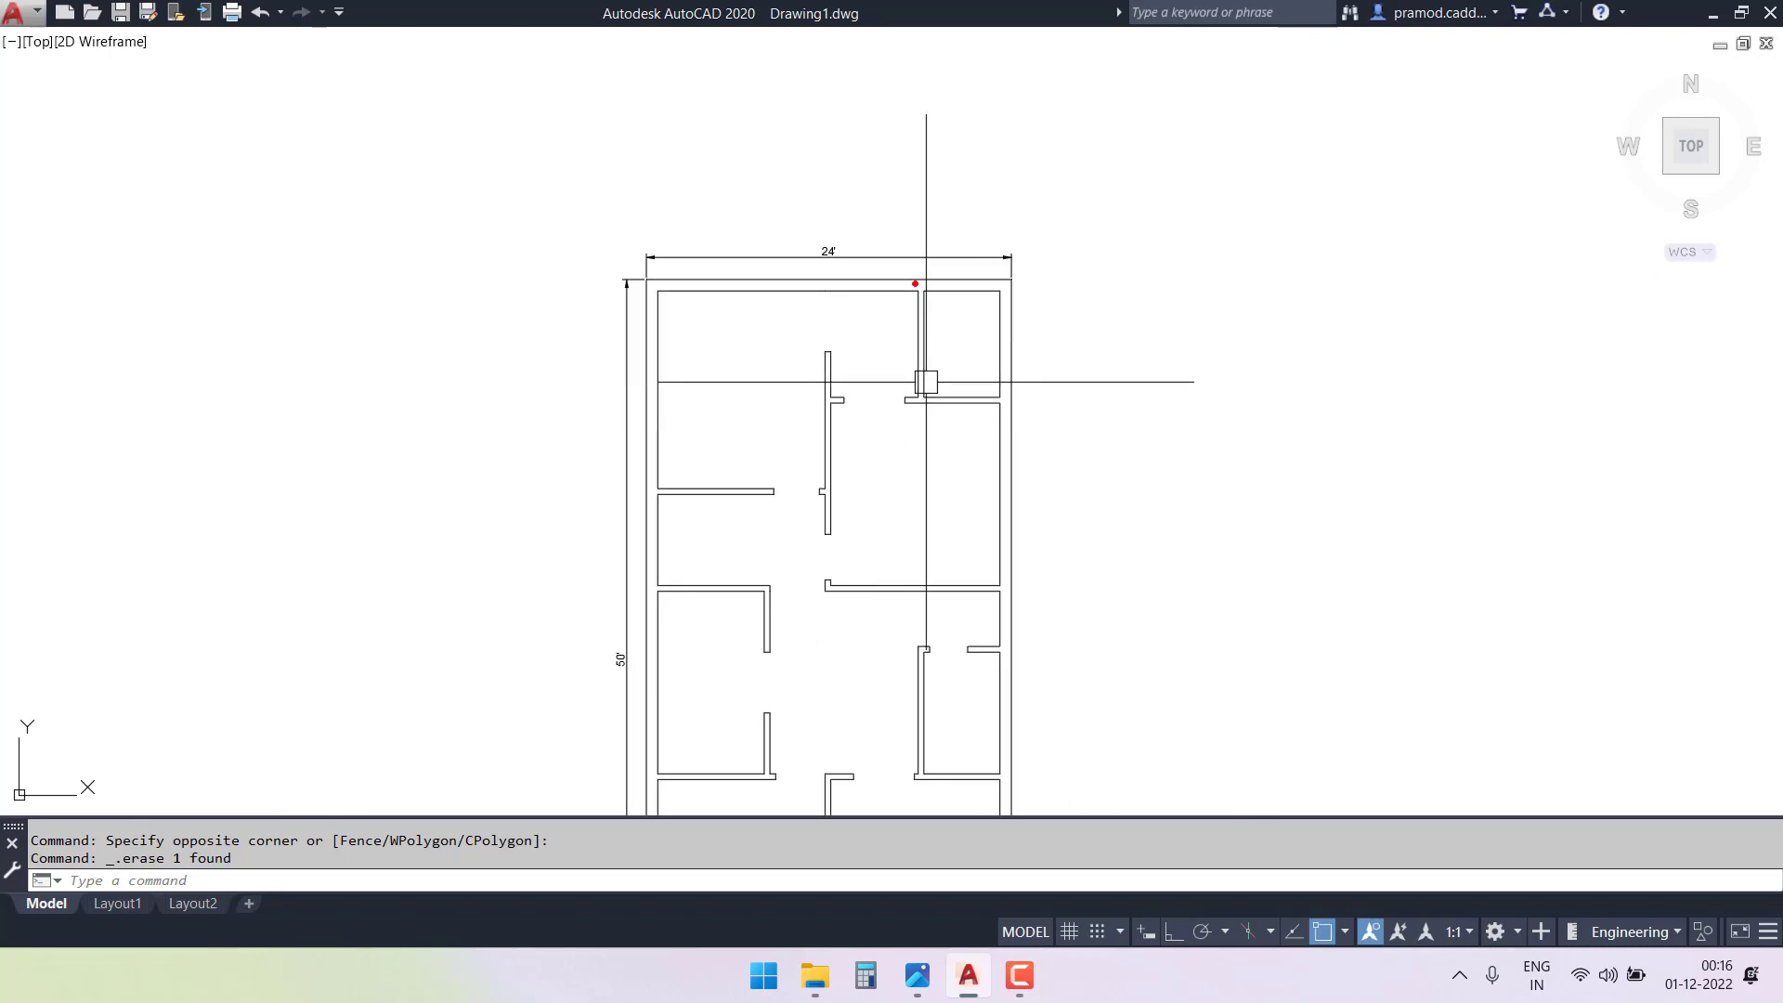
{"action": "mouse_move", "coordinate": [914, 284]}
{"action": "left_mouse_down"}
{"action": "mouse_move", "coordinate": [966, 385]}
{"action": "mouse_move", "coordinate": [998, 398]}
{"action": "left_mouse_up"}
{"action": "key", "text": "Escape"}
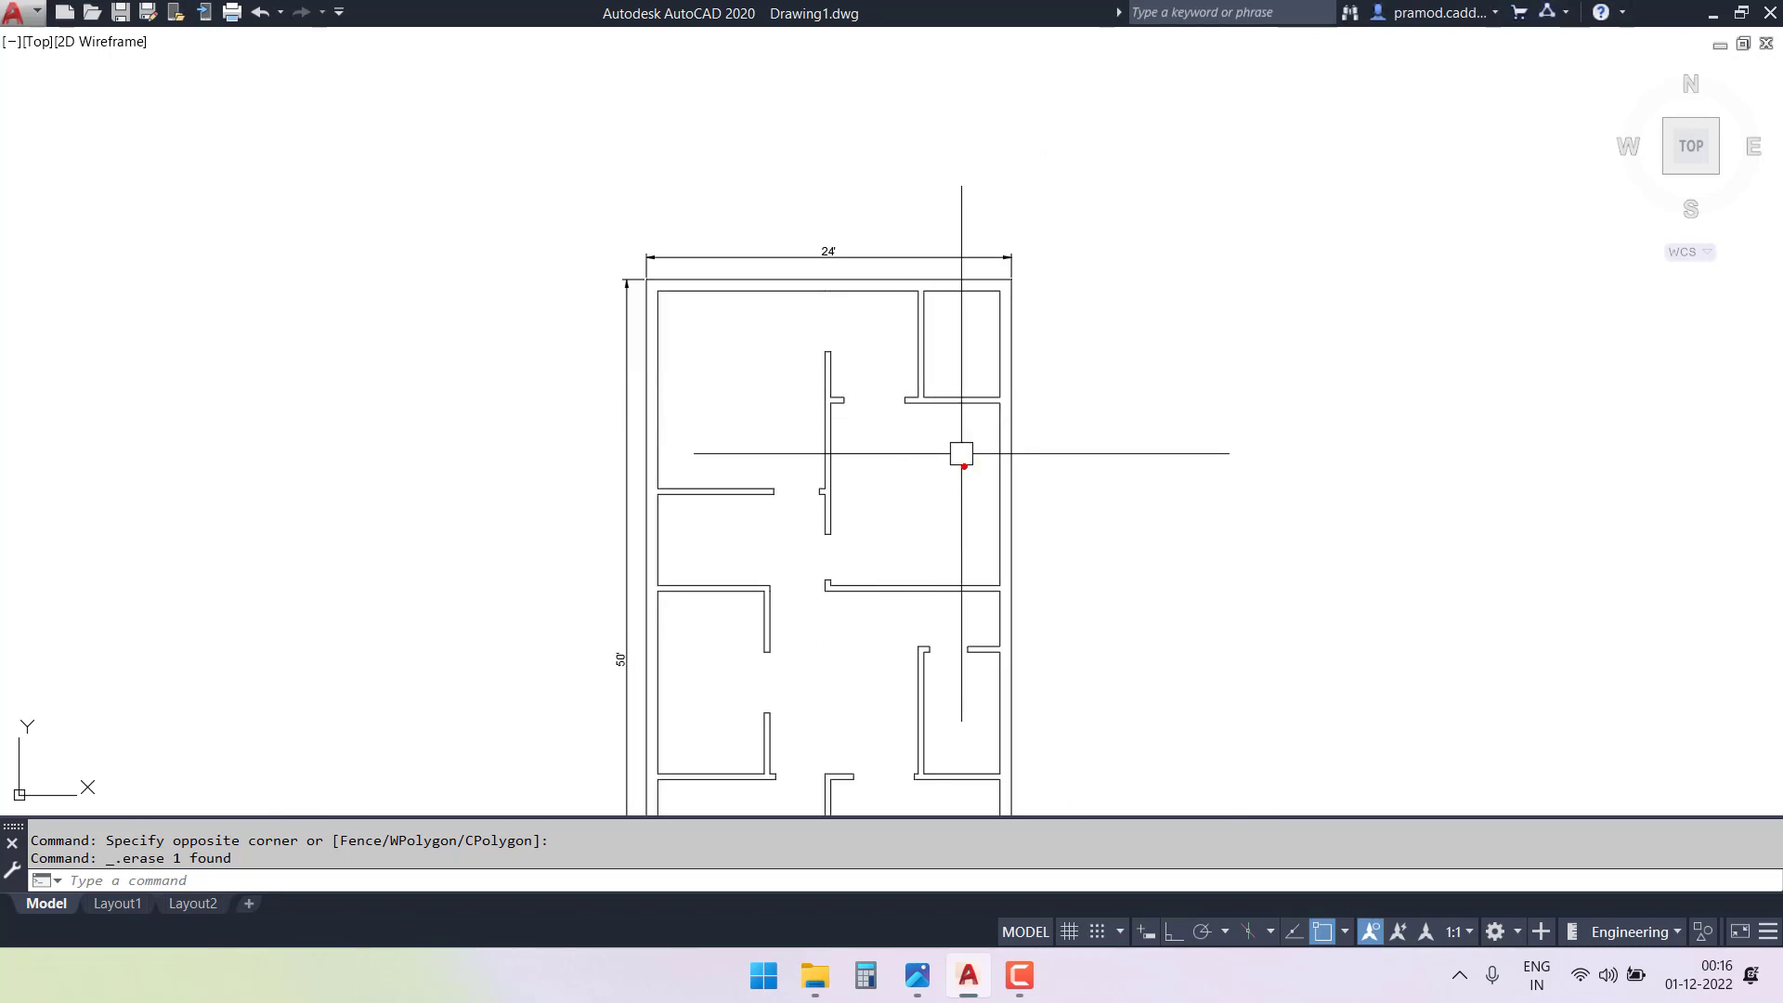
{"action": "left_click_drag", "start_coordinate": [964, 466], "coordinate": [958, 383]}
{"action": "left_click_drag", "start_coordinate": [933, 397], "coordinate": [938, 390]}
{"action": "mouse_move", "coordinate": [715, 402]}
{"action": "left_mouse_down"}
{"action": "mouse_move", "coordinate": [767, 399]}
{"action": "mouse_move", "coordinate": [846, 617]}
{"action": "mouse_move", "coordinate": [936, 687]}
{"action": "left_mouse_up"}
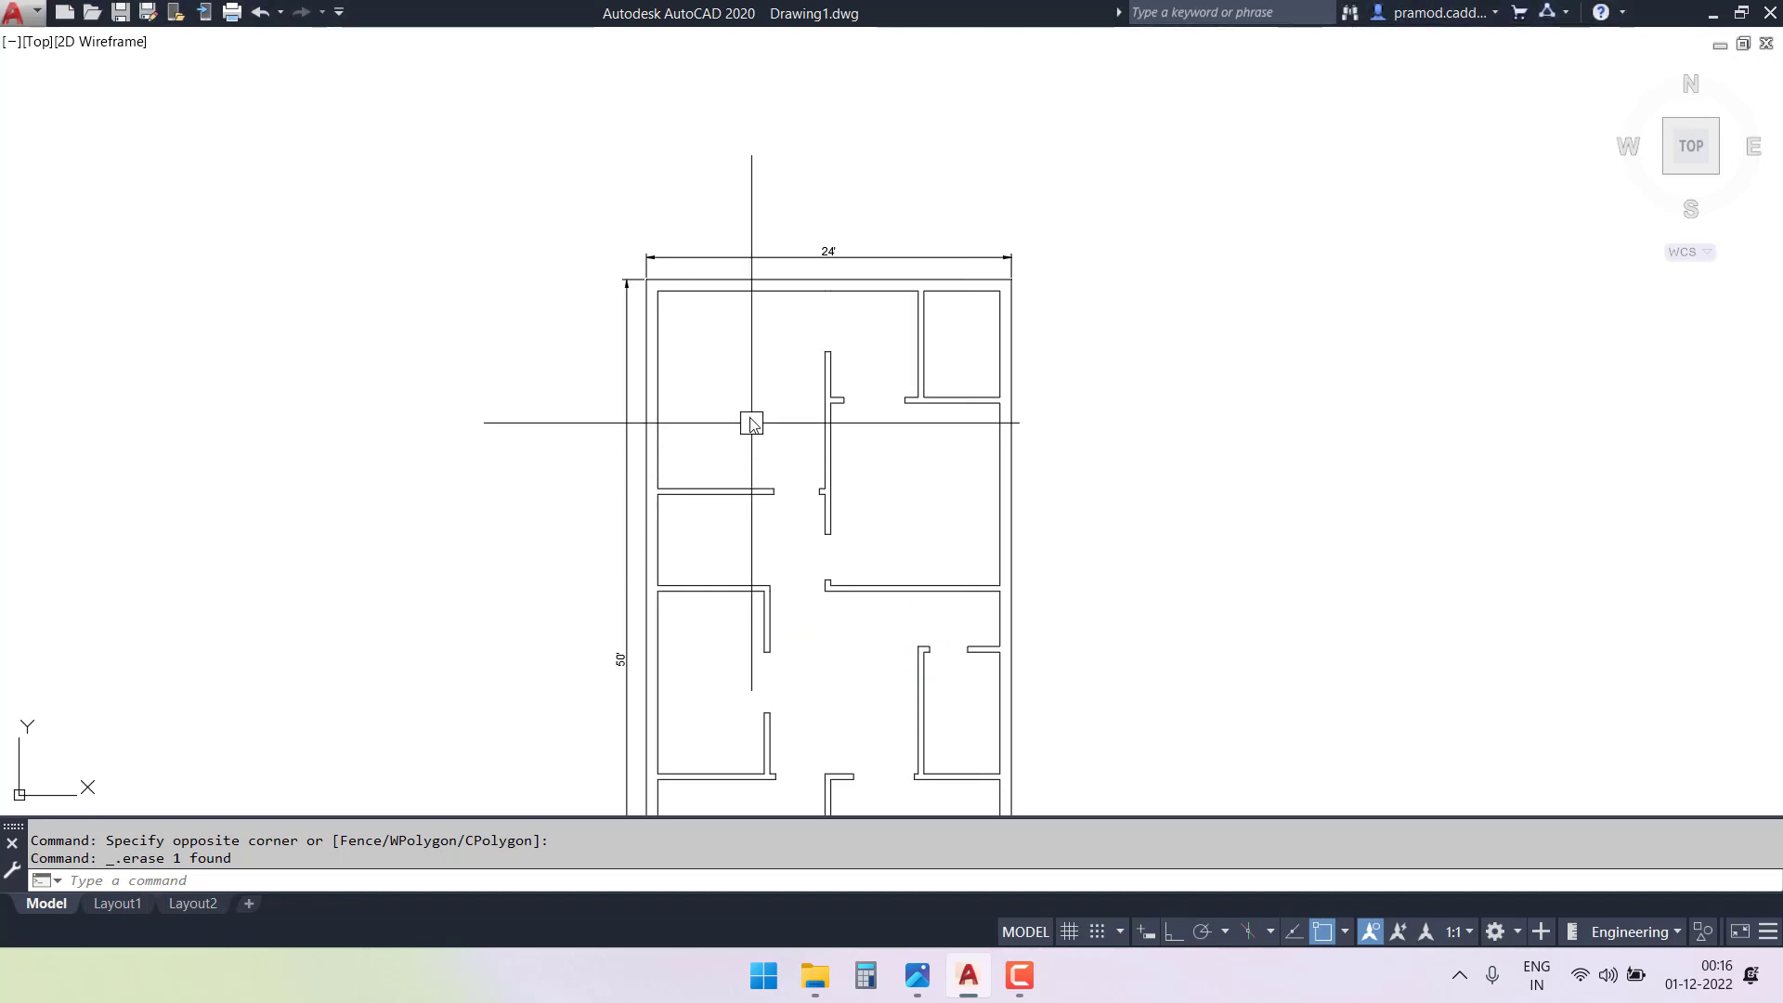
{"action": "mouse_move", "coordinate": [706, 394]}
{"action": "left_mouse_down"}
{"action": "mouse_move", "coordinate": [817, 543]}
{"action": "mouse_move", "coordinate": [926, 502]}
{"action": "mouse_move", "coordinate": [933, 517]}
{"action": "mouse_move", "coordinate": [946, 408]}
{"action": "mouse_move", "coordinate": [926, 444]}
{"action": "left_mouse_up"}
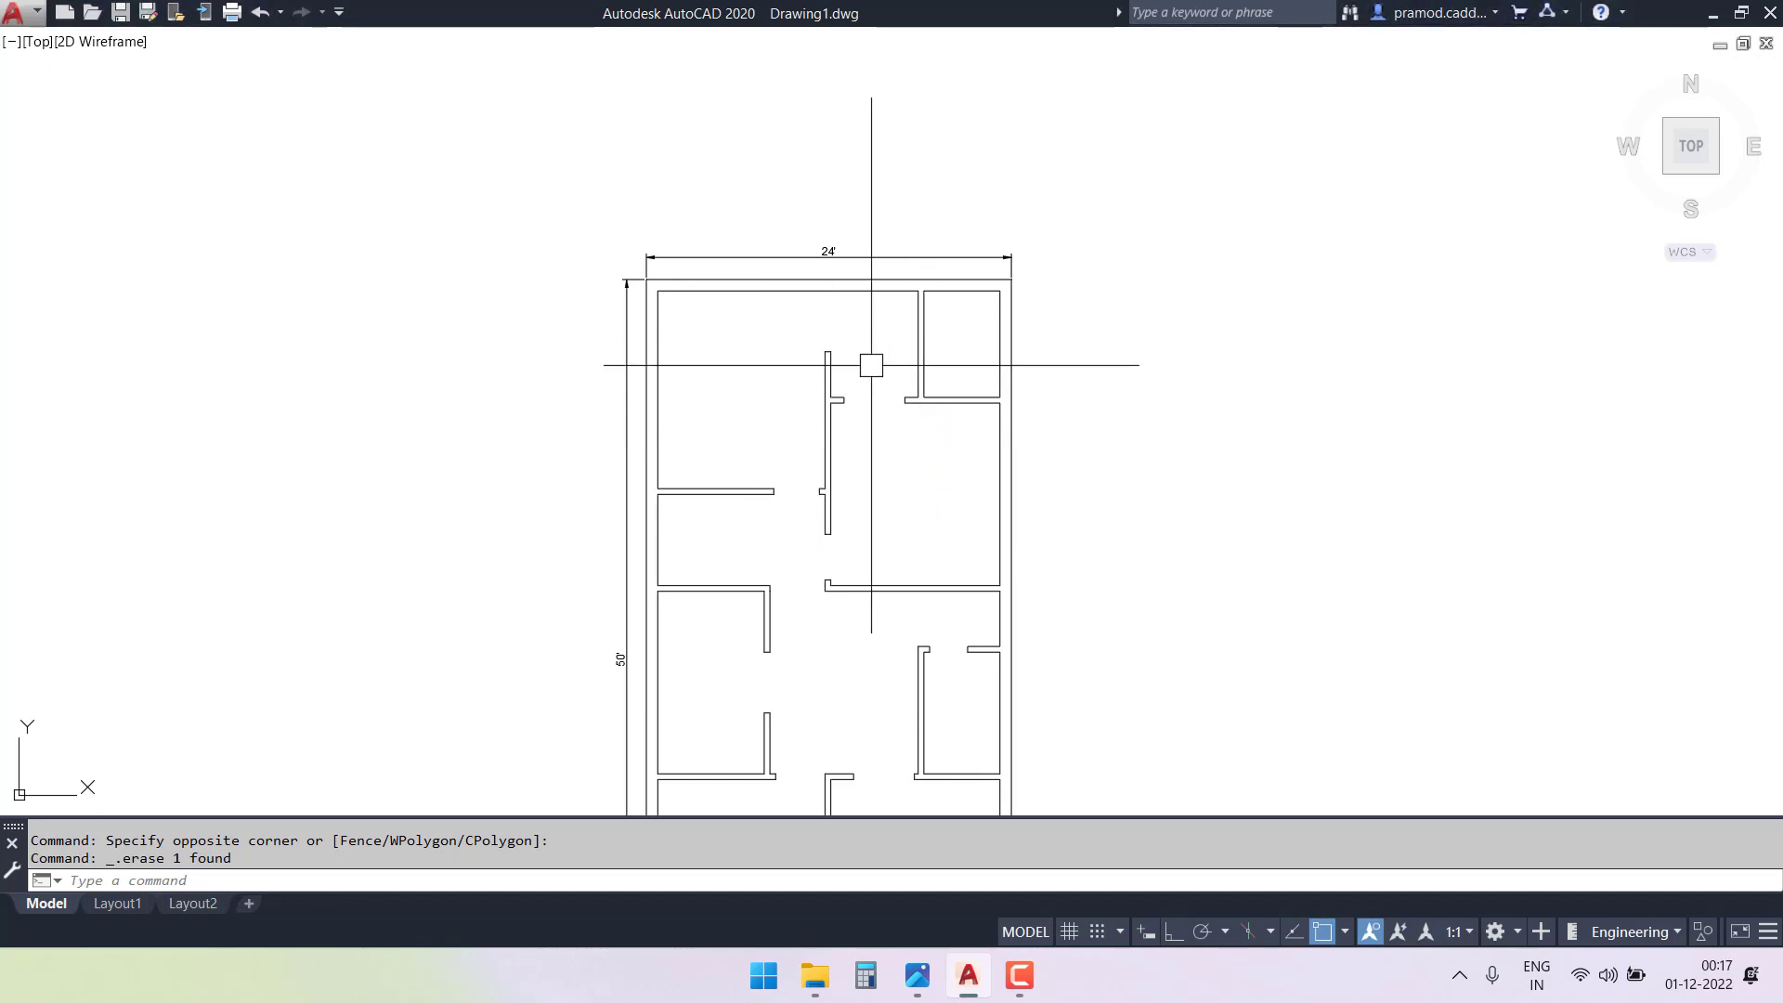
{"action": "left_click_drag", "start_coordinate": [824, 288], "coordinate": [901, 380]}
{"action": "left_click_drag", "start_coordinate": [766, 354], "coordinate": [862, 327]}
{"action": "left_click", "coordinate": [859, 340]}
{"action": "mouse_move", "coordinate": [879, 484]}
{"action": "left_mouse_down"}
{"action": "mouse_move", "coordinate": [871, 407]}
{"action": "mouse_move", "coordinate": [889, 398]}
{"action": "left_mouse_up"}
{"action": "mouse_move", "coordinate": [860, 328]}
{"action": "left_mouse_down"}
{"action": "mouse_move", "coordinate": [856, 344]}
{"action": "mouse_move", "coordinate": [956, 374]}
{"action": "left_mouse_up"}
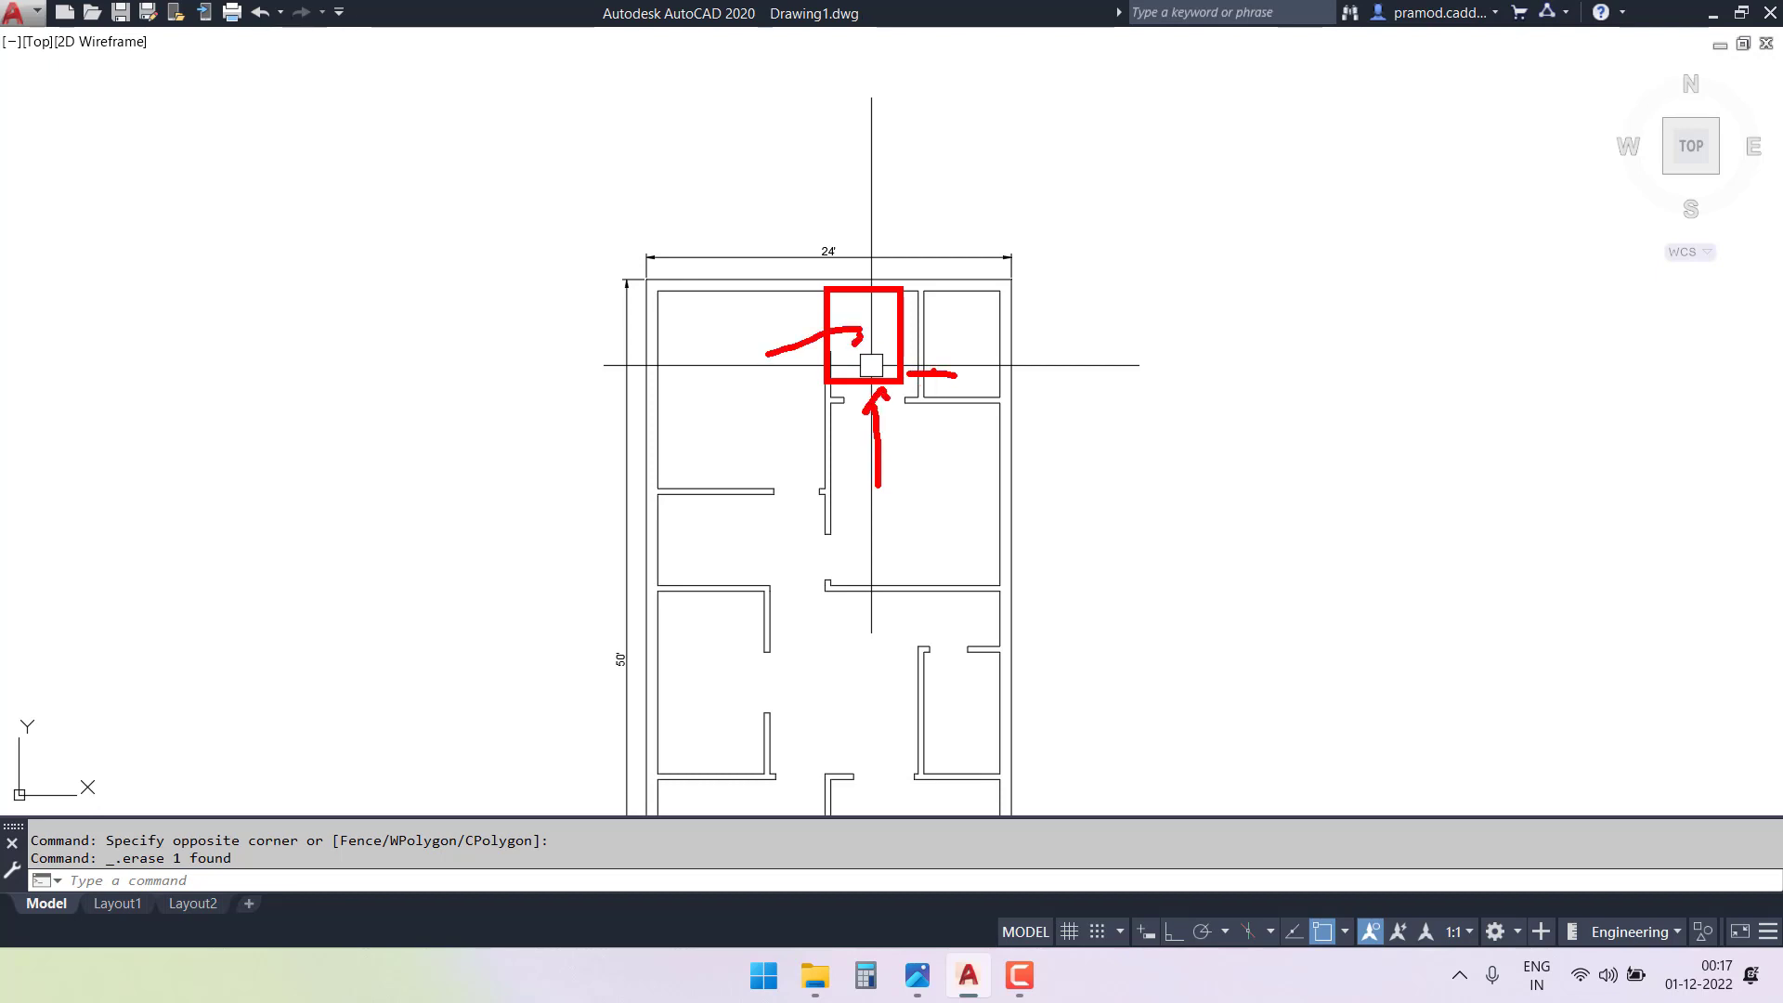
{"action": "key", "text": "Escape"}
- Draw a short line across the lower end of the vertical wall beside the upper-right small room
{"action": "scroll", "coordinate": [916, 387], "scroll_direction": "up", "scroll_amount": 4}
{"action": "type", "text": "l"}
{"action": "key", "text": "Return"}
{"action": "scroll", "coordinate": [923, 400], "scroll_direction": "up", "scroll_amount": 3}
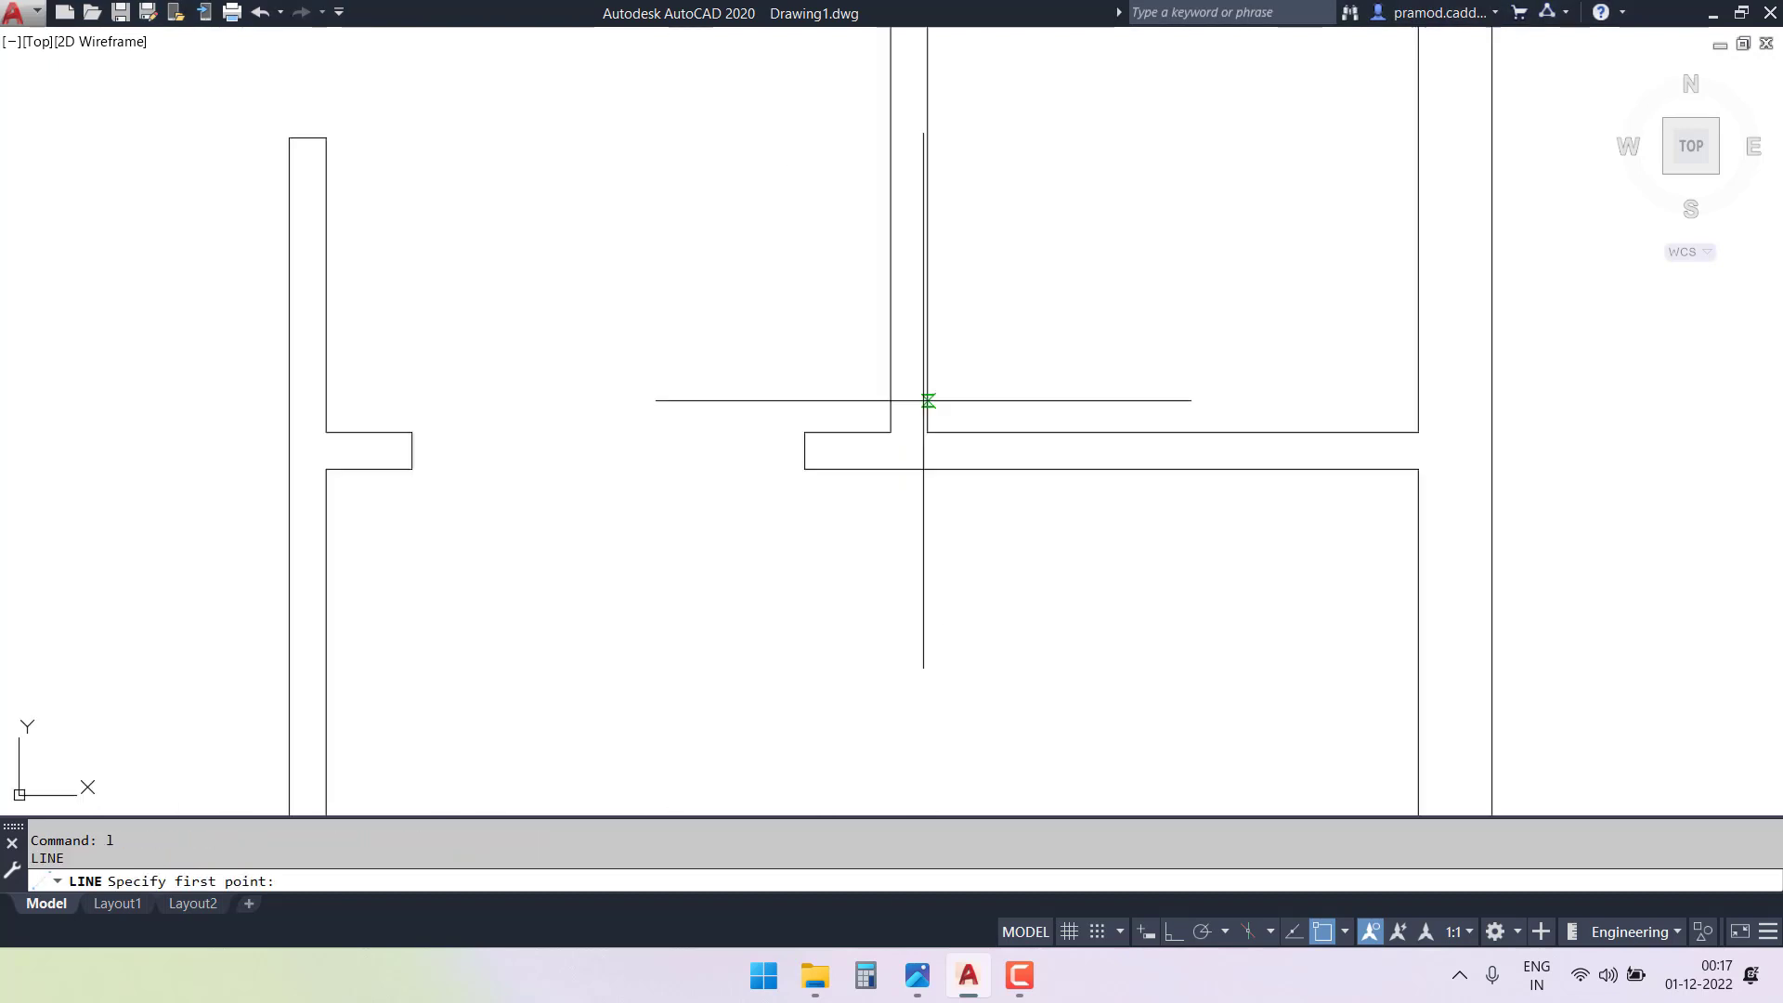
{"action": "left_click", "coordinate": [890, 432]}
{"action": "left_click", "coordinate": [927, 432]}
{"action": "key", "text": "Escape"}
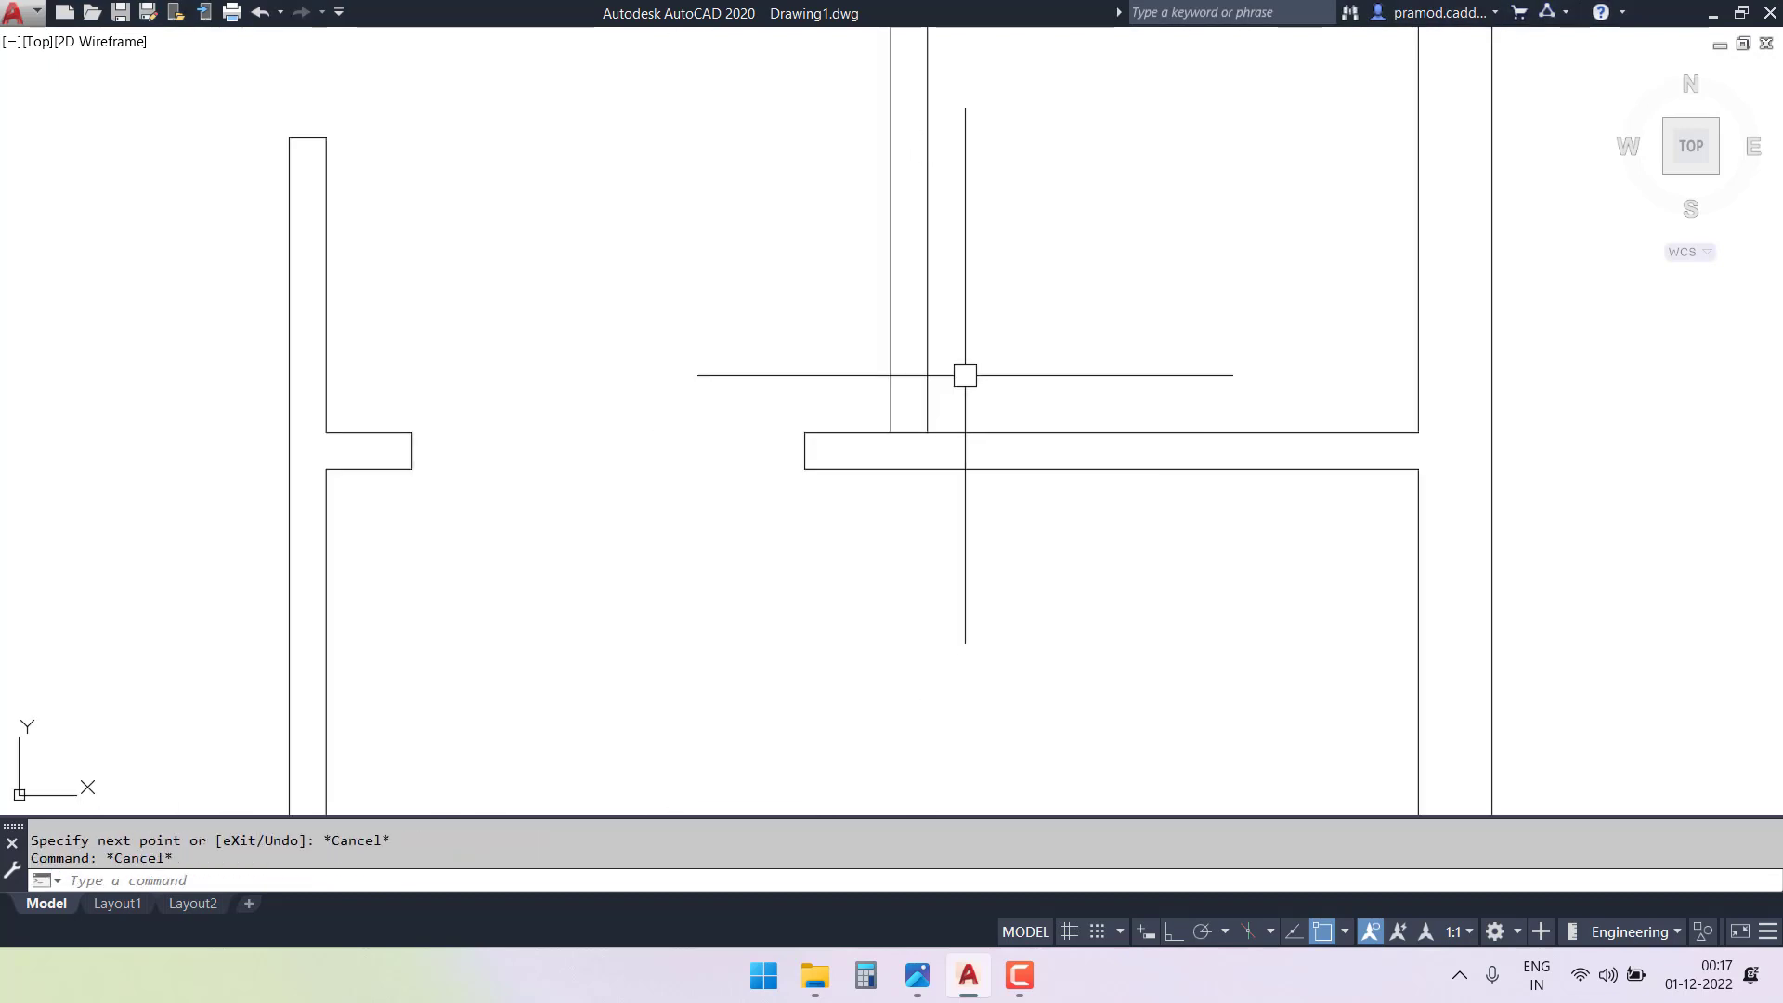
- Offset the short line at the lower end of that vertical wall 4.5" upward
{"action": "type", "text": "o"}
{"action": "key", "text": "Return"}
{"action": "type", "text": "4.5"}
{"action": "key", "text": "Return"}
{"action": "scroll", "coordinate": [912, 450], "scroll_direction": "up", "scroll_amount": 2}
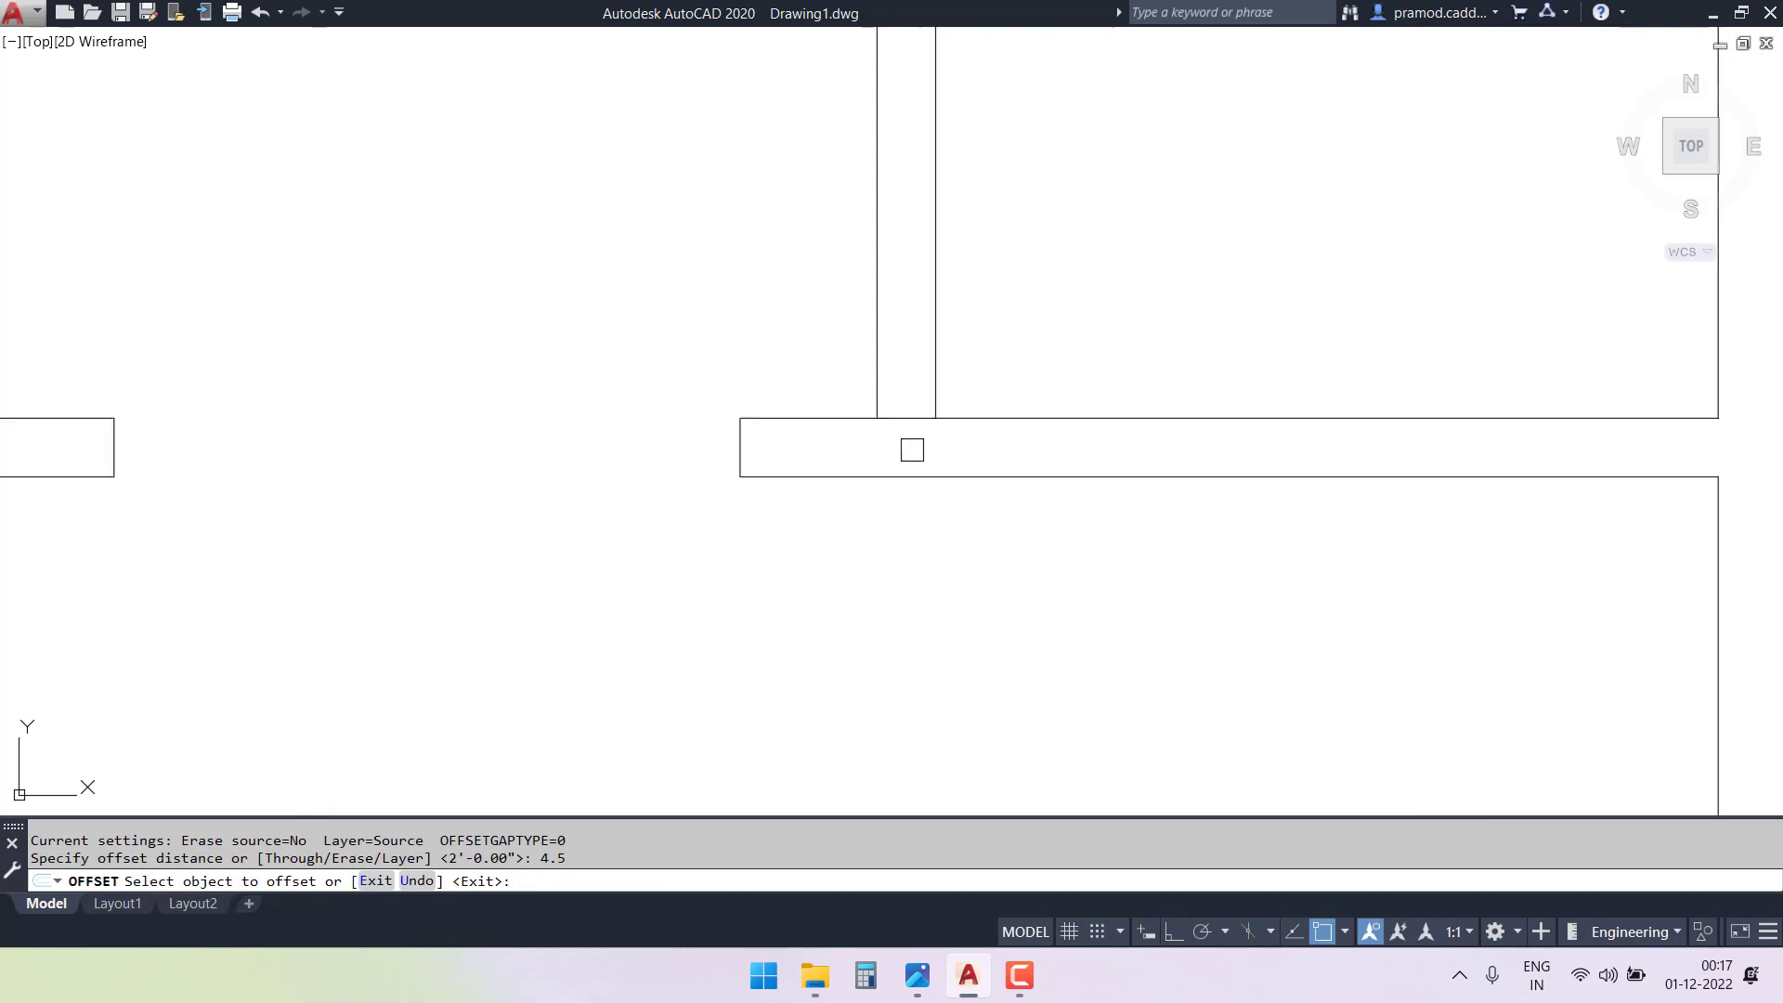
{"action": "left_click", "coordinate": [908, 418]}
{"action": "left_click", "coordinate": [904, 348]}
{"action": "middle_click_drag", "start_coordinate": [897, 282], "coordinate": [884, 392]}
- Try to offset the upper mark in the vertical wall 2'6" upward without restarting the running Offset command
{"action": "type", "text": "o"}
{"action": "key", "text": "Return"}
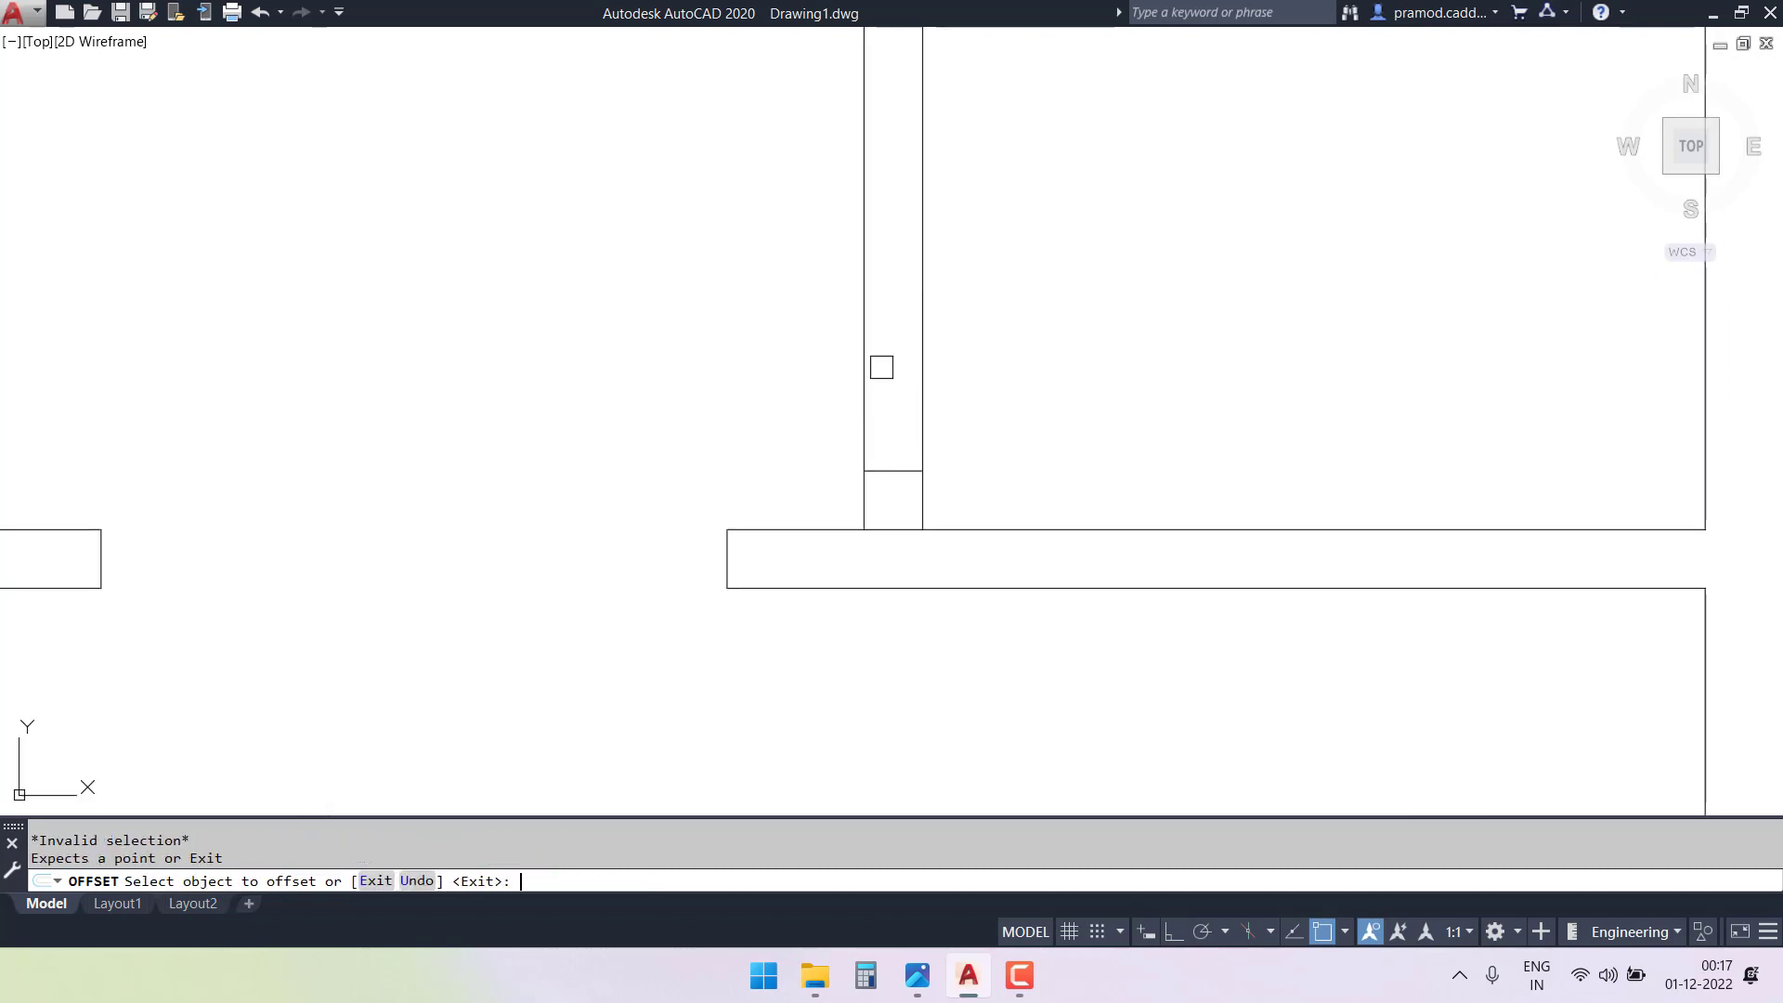
{"action": "type", "text": "2'6\""}
{"action": "key", "text": "Return"}
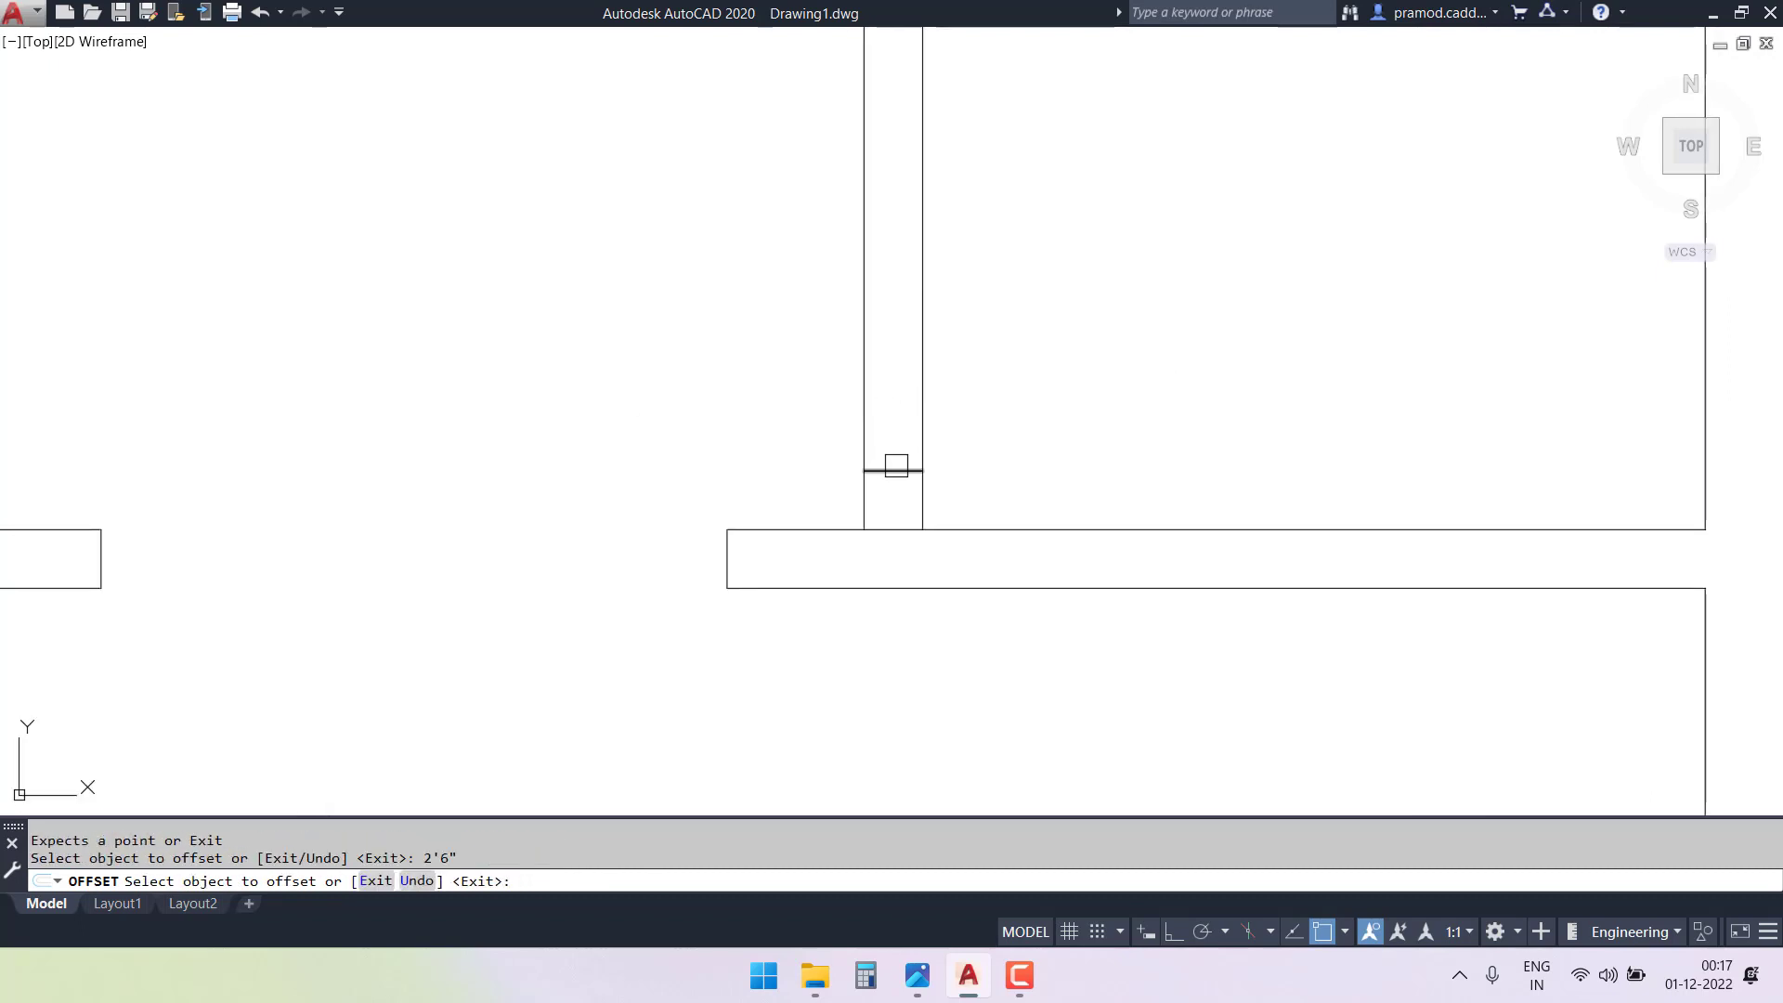
{"action": "left_click", "coordinate": [896, 465]}
{"action": "left_click", "coordinate": [888, 277]}
{"action": "scroll", "coordinate": [890, 290], "scroll_direction": "down", "scroll_amount": 2}
{"action": "key", "text": "ctrl+z"}
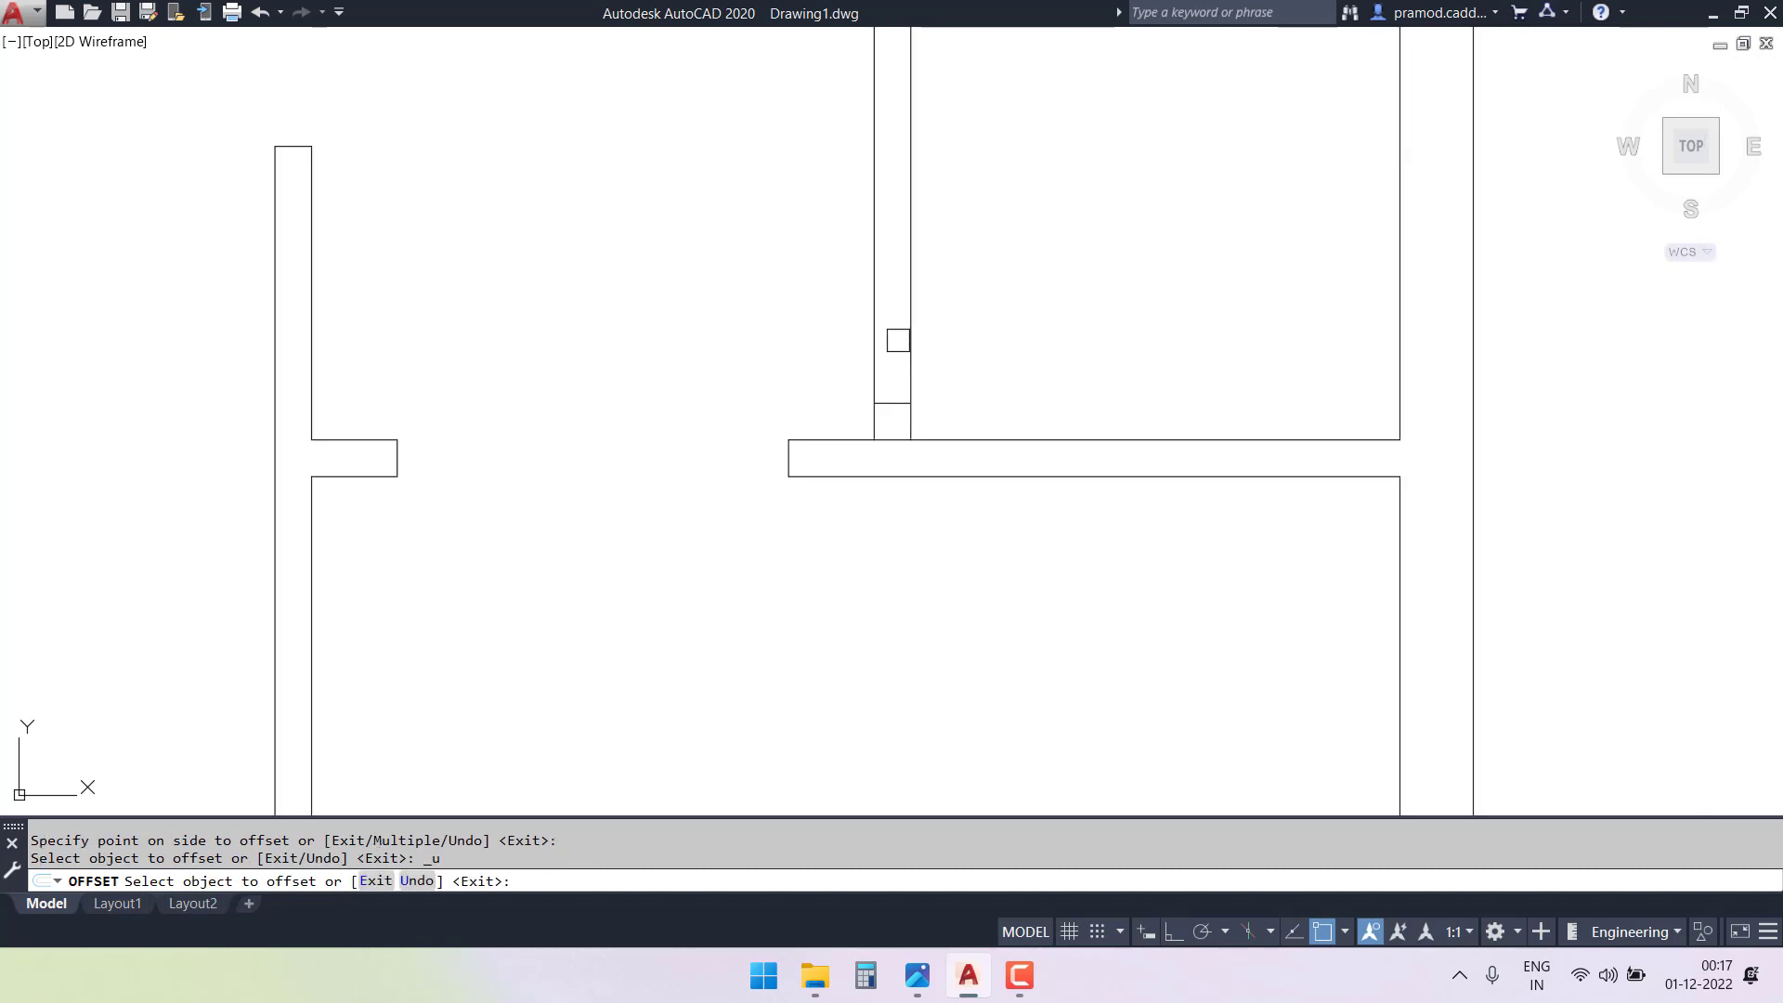
{"action": "key", "text": "Escape"}
- Offset the upper mark in the vertical wall 2'6" upward using a fresh Offset command
{"action": "type", "text": "o"}
{"action": "key", "text": "Return"}
{"action": "type", "text": "2'6"}
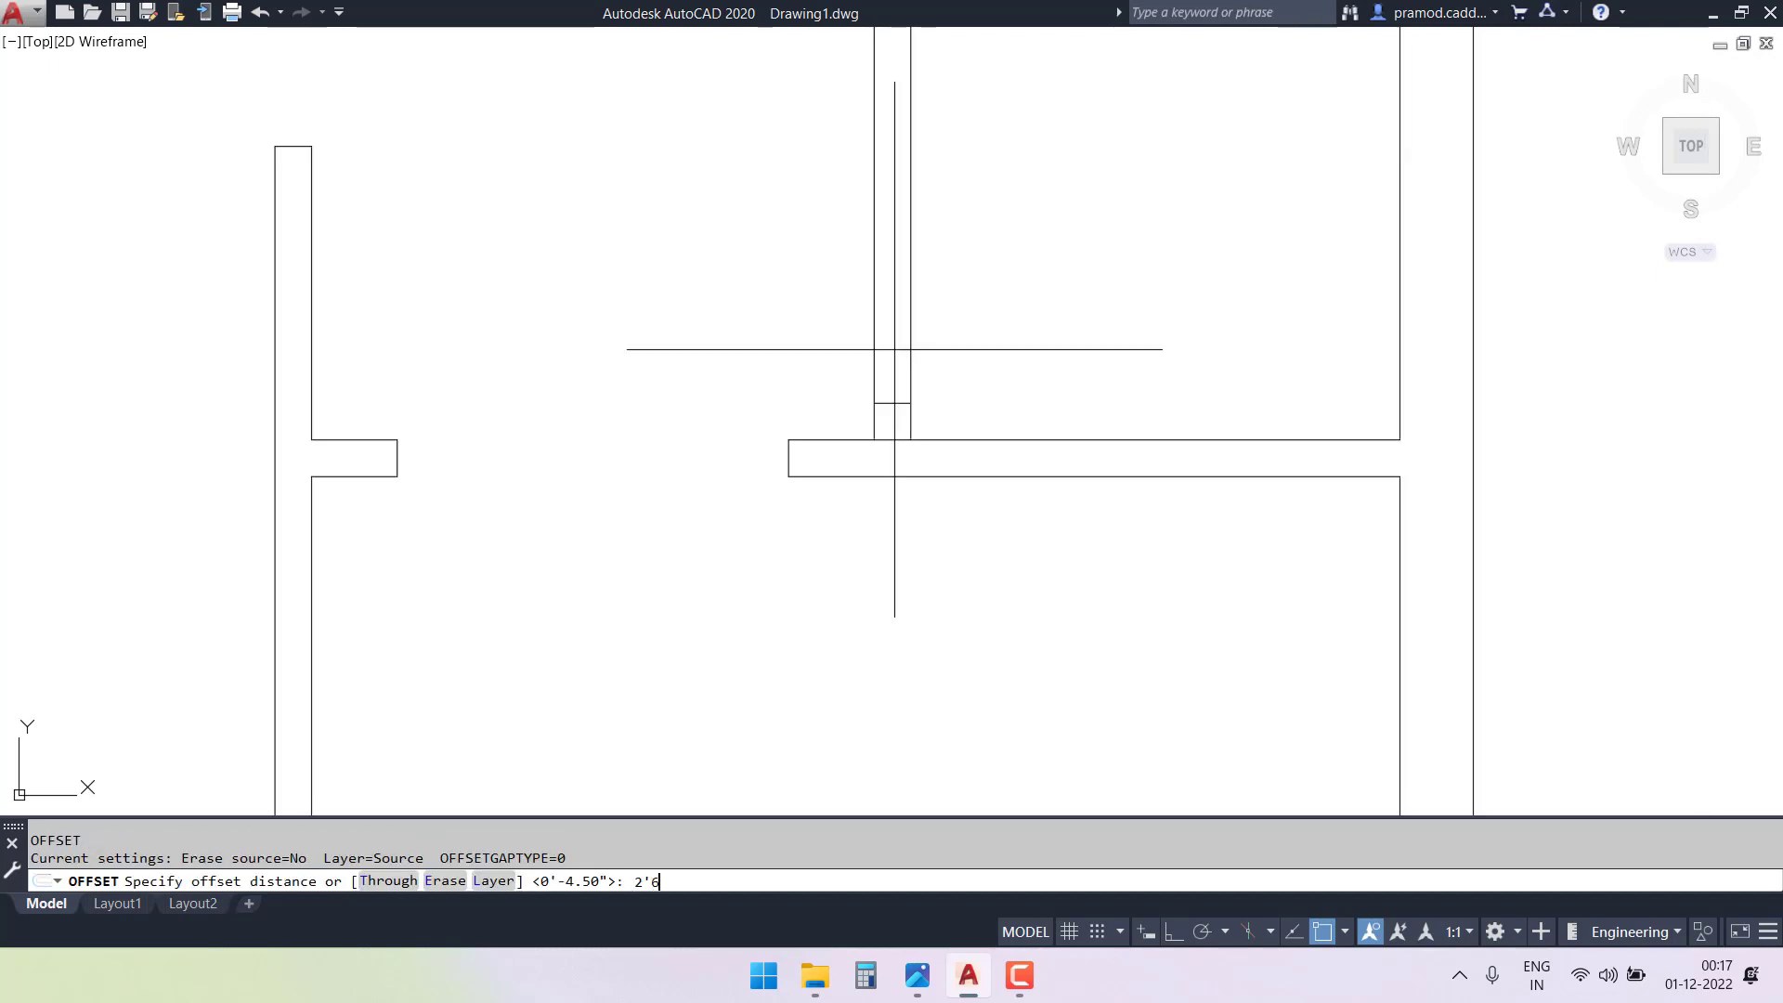
{"action": "key", "text": "Return"}
{"action": "left_click", "coordinate": [890, 403]}
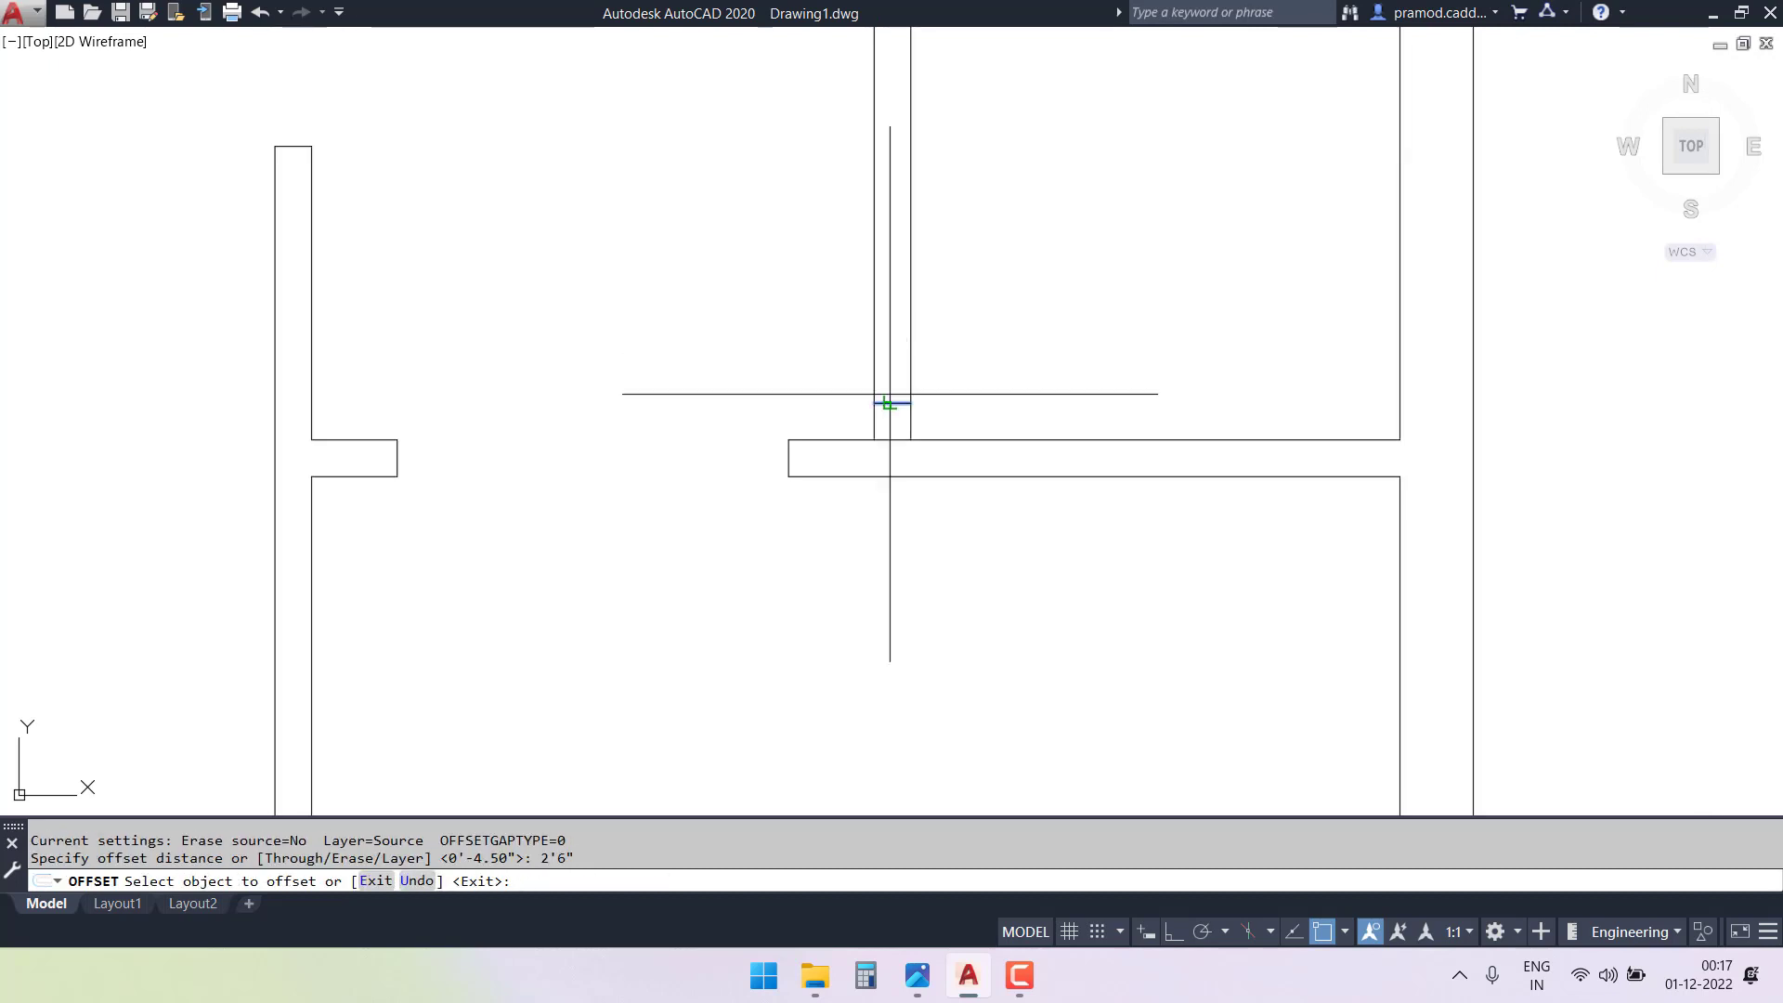
{"action": "left_click", "coordinate": [904, 267]}
{"action": "key", "text": "Escape"}
{"action": "key", "text": "Escape"}
- Trim the two vertical wall lines between the marks to open a doorway into the upper-right small room
{"action": "type", "text": "tr"}
{"action": "key", "text": "Return"}
{"action": "left_click", "coordinate": [995, 326]}
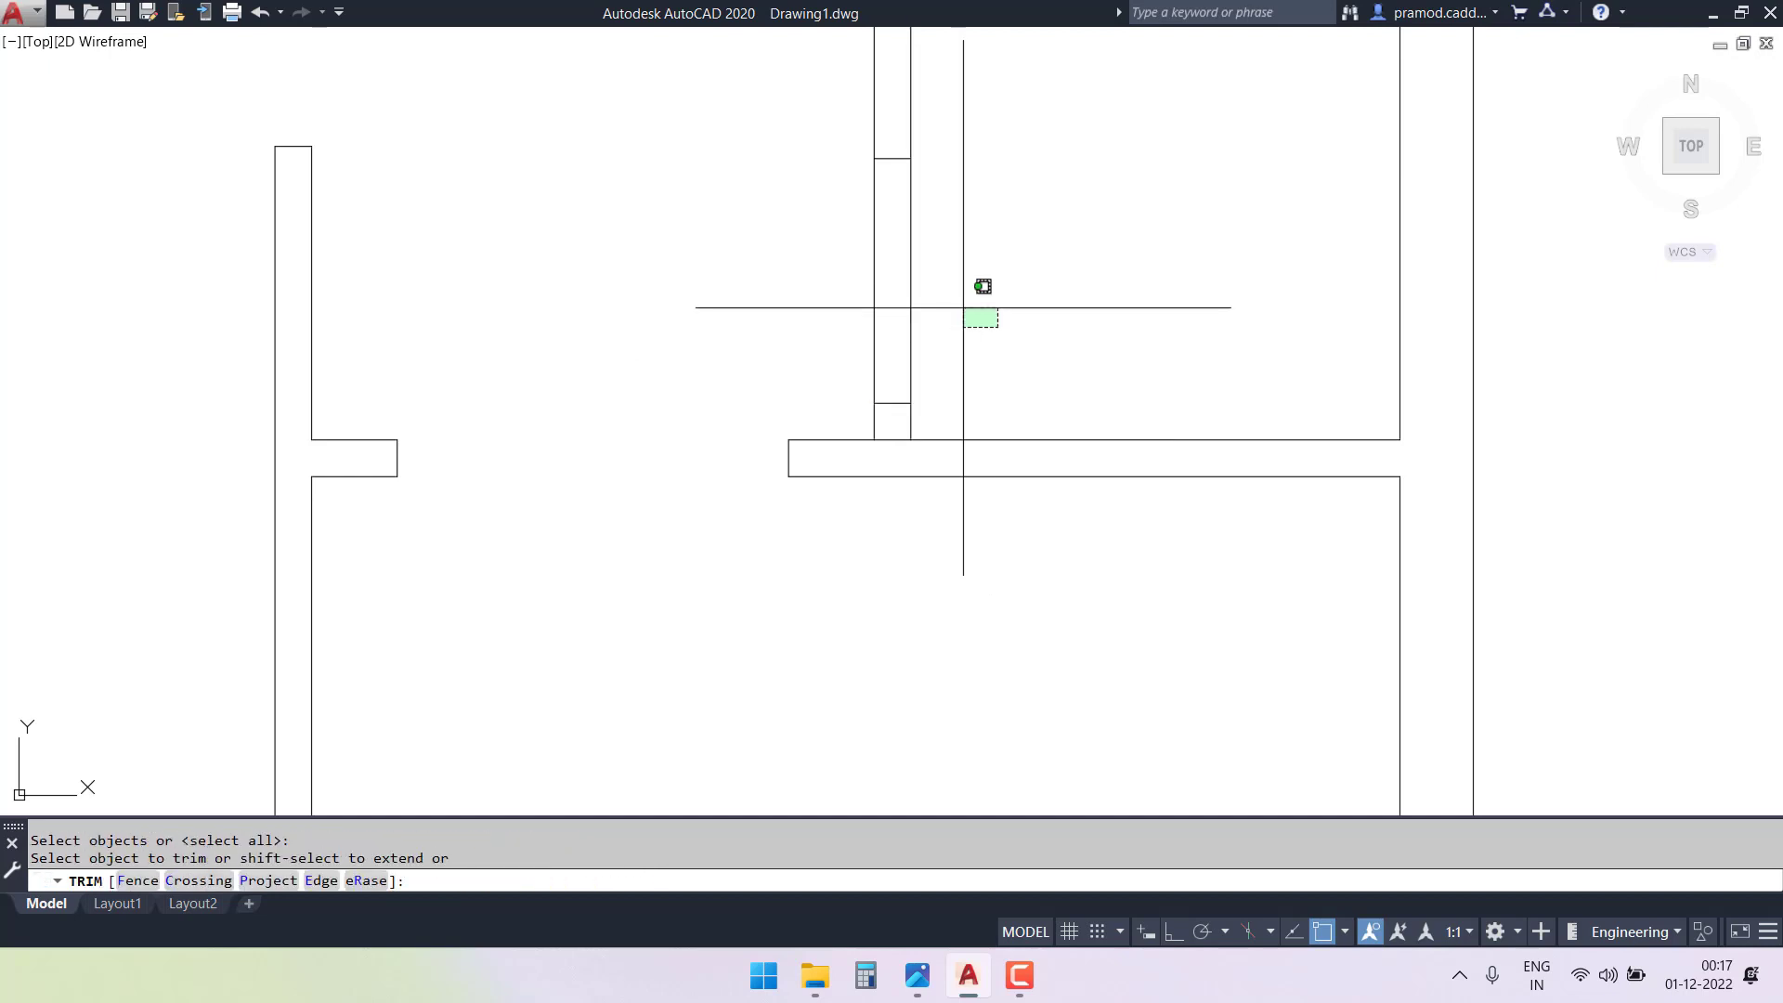
{"action": "left_click", "coordinate": [848, 241]}
{"action": "key", "text": "Escape"}
- Erase the leftover short line at the base of the wall stub below the new doorway
{"action": "scroll", "coordinate": [784, 247], "scroll_direction": "down", "scroll_amount": 2}
{"action": "scroll", "coordinate": [836, 335], "scroll_direction": "up", "scroll_amount": 4}
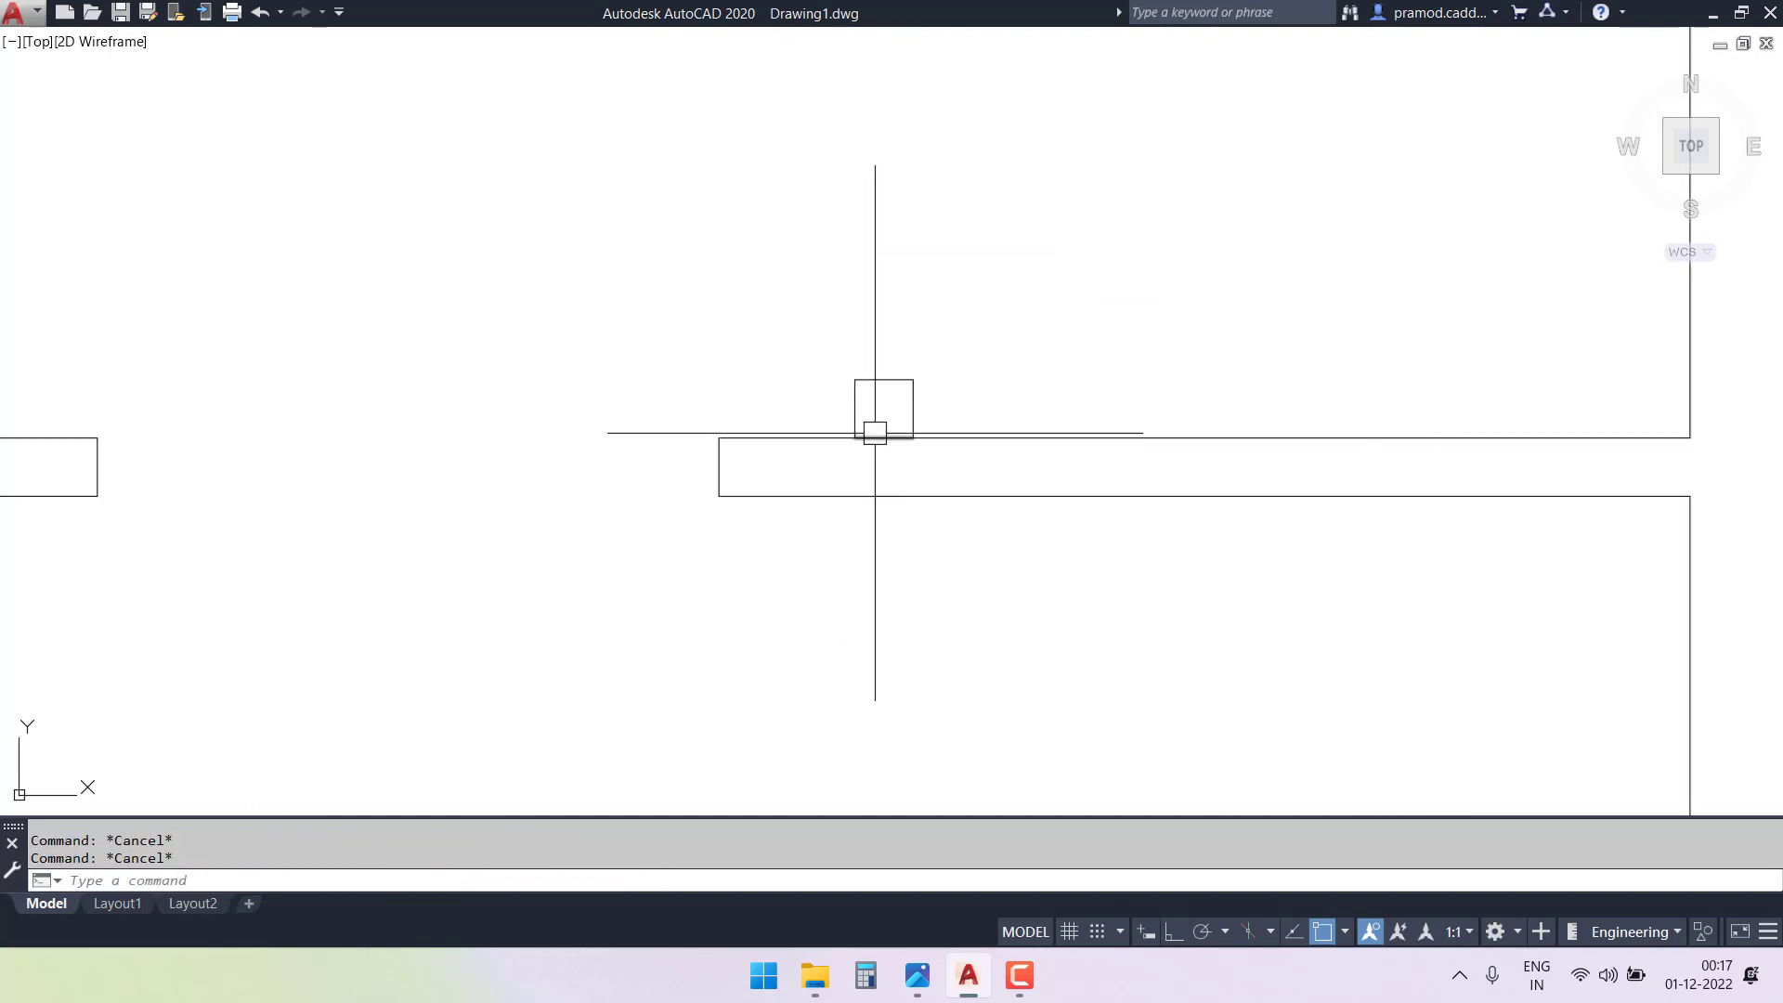
{"action": "left_click", "coordinate": [873, 437]}
{"action": "key", "text": "Delete"}
- Draw a short line across the top end of the vertical wall beside the upper-right small room
{"action": "scroll", "coordinate": [872, 390], "scroll_direction": "down", "scroll_amount": 3}
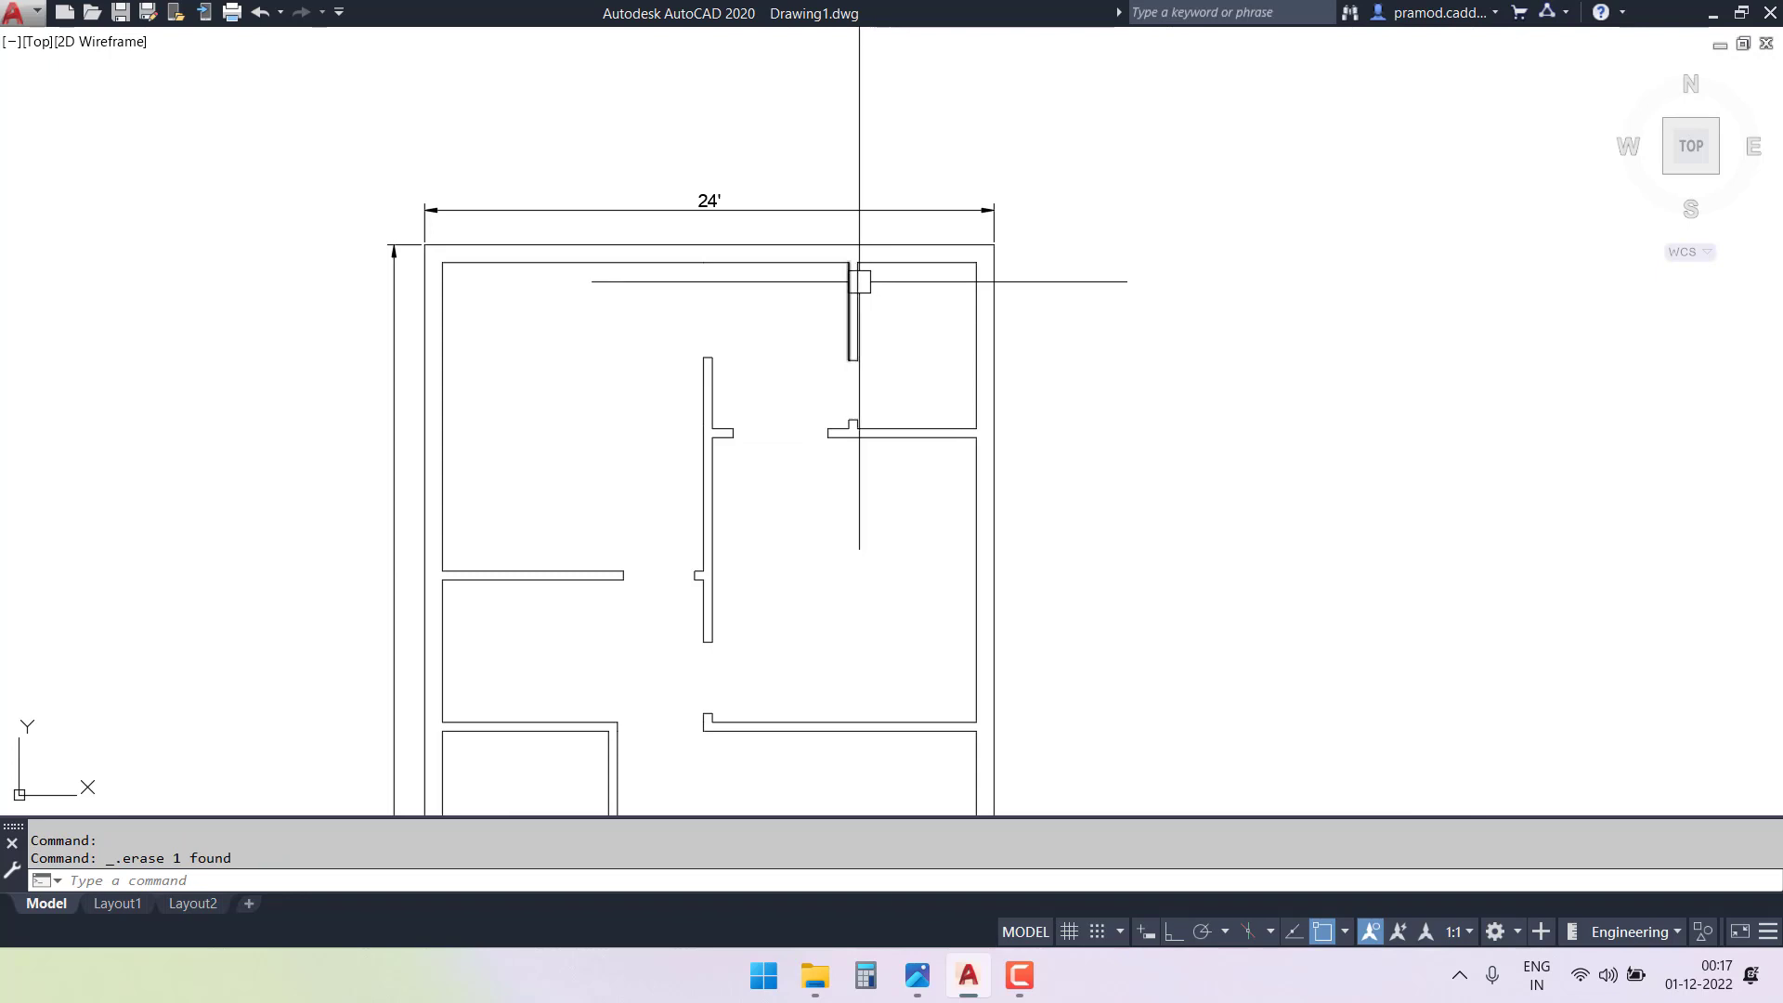
{"action": "scroll", "coordinate": [860, 279], "scroll_direction": "up", "scroll_amount": 3}
{"action": "key", "text": "Escape"}
{"action": "type", "text": "l"}
{"action": "key", "text": "Return"}
{"action": "scroll", "coordinate": [860, 279], "scroll_direction": "up", "scroll_amount": 2}
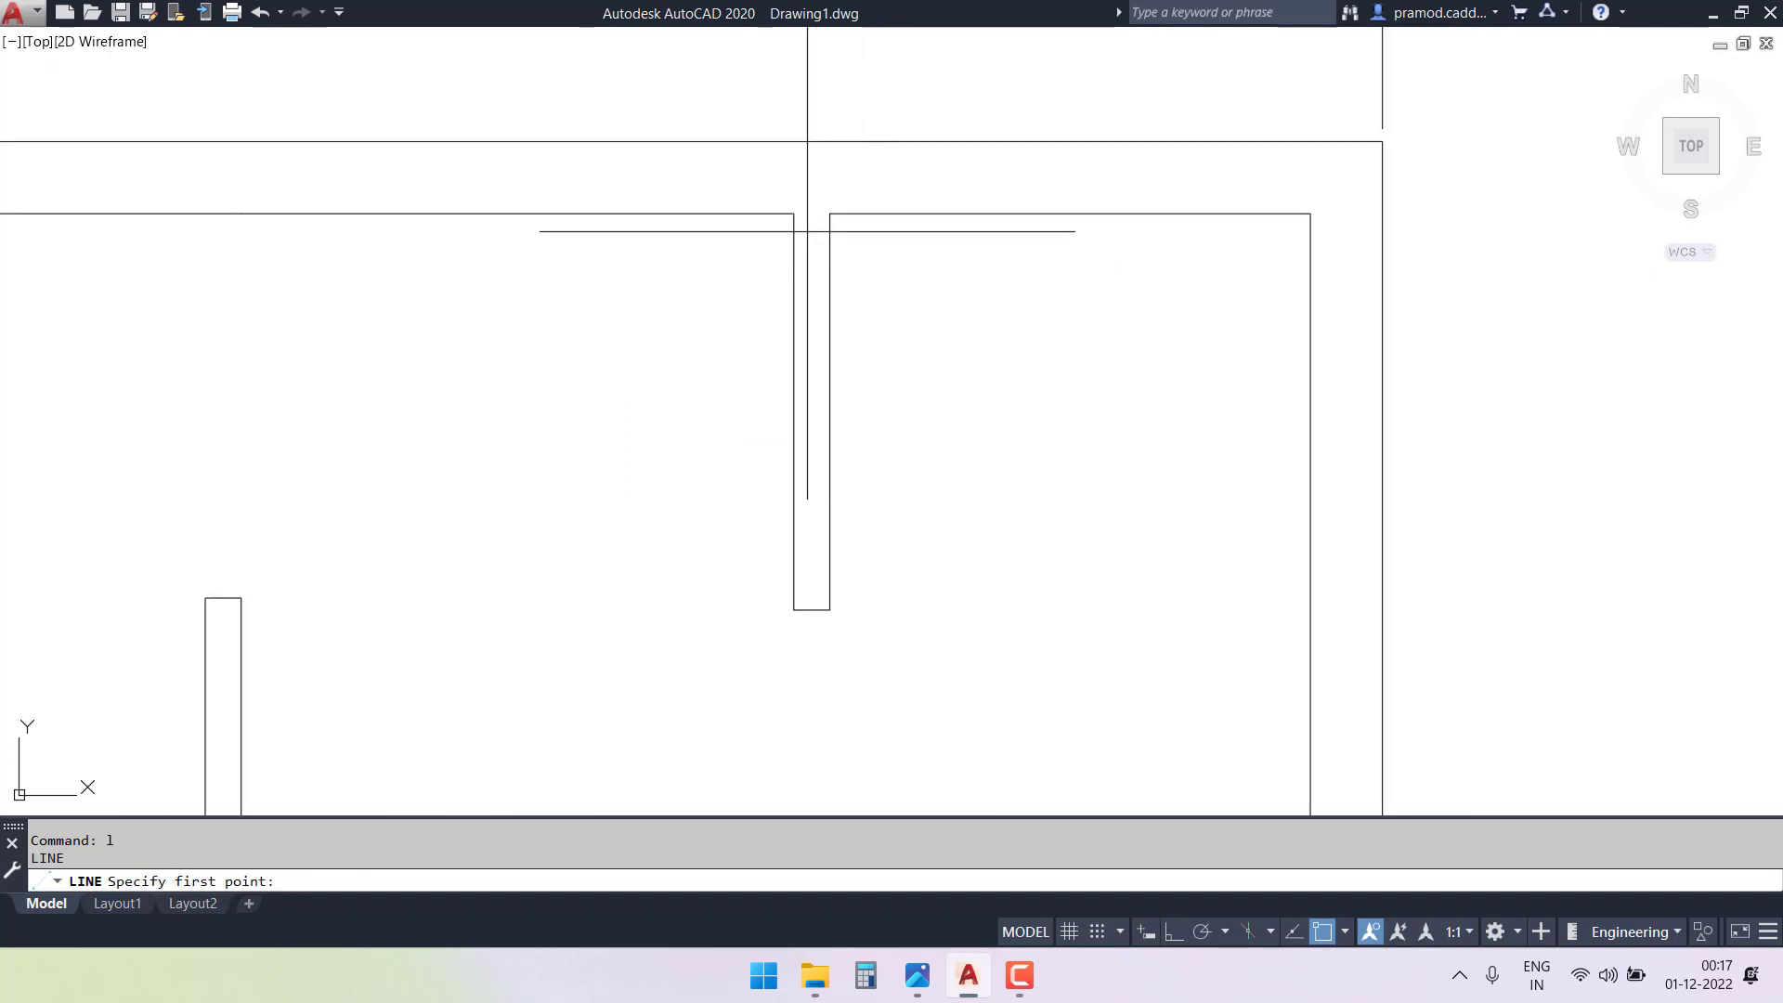
{"action": "left_click", "coordinate": [794, 212]}
{"action": "left_click", "coordinate": [829, 213]}
{"action": "key", "text": "Escape"}
- Offset the short line at the wall's top end 2' downward
{"action": "type", "text": "o"}
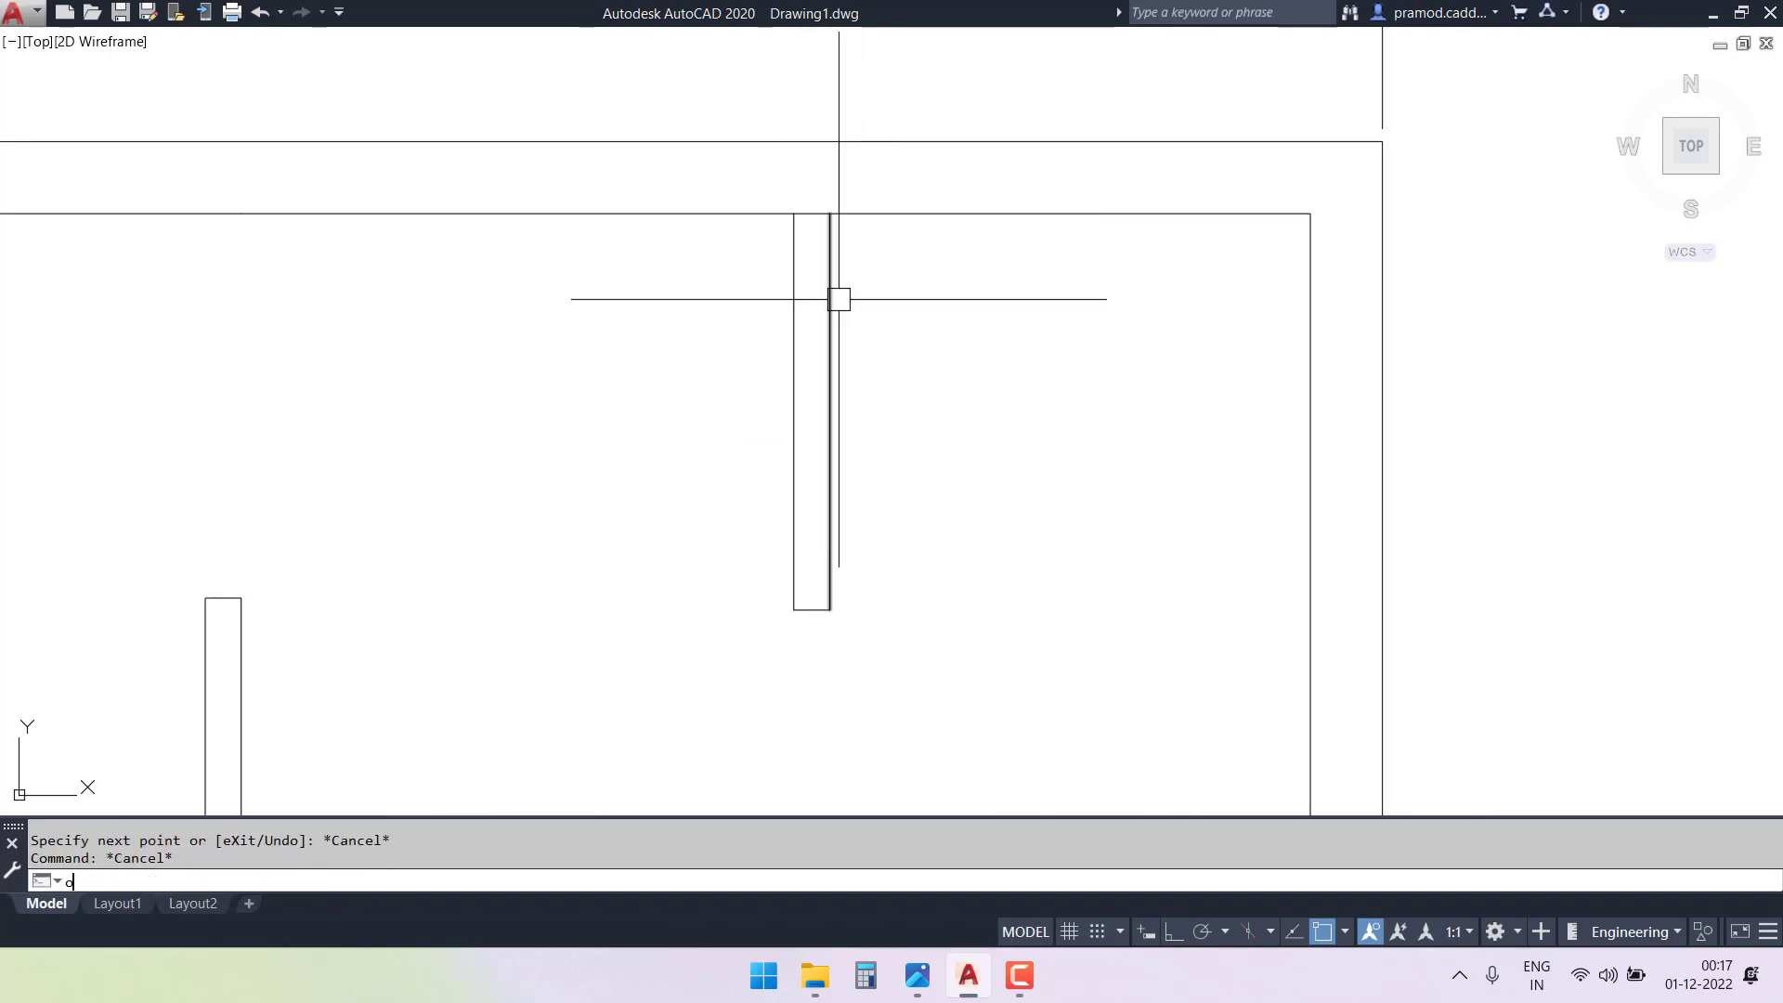
{"action": "key", "text": "Return"}
{"action": "type", "text": "2"}
{"action": "key", "text": "Return"}
{"action": "scroll", "coordinate": [817, 202], "scroll_direction": "up", "scroll_amount": 2}
{"action": "left_click", "coordinate": [816, 220]}
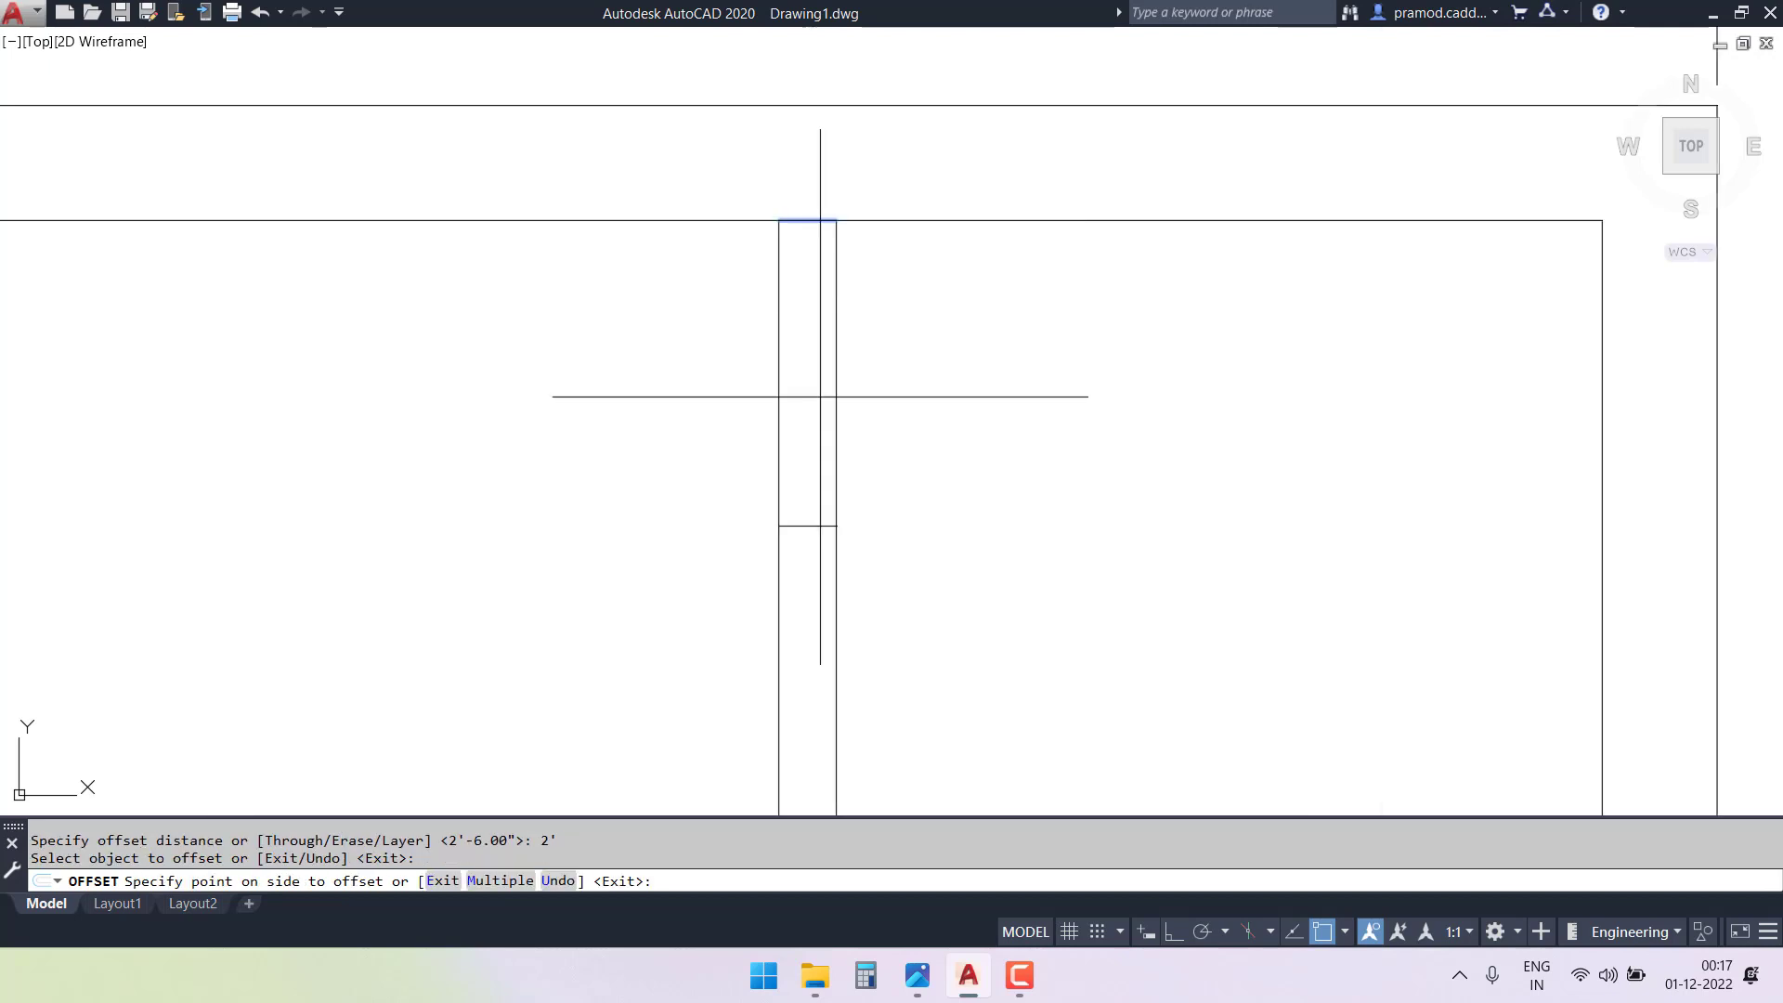
{"action": "left_click", "coordinate": [822, 448]}
{"action": "key", "text": "Escape"}
{"action": "key", "text": "Escape"}
- Trim the two vertical wall lines between the outer wall and the 2' mark
{"action": "type", "text": "tr"}
{"action": "key", "text": "Return"}
{"action": "key", "text": "Return"}
{"action": "left_click", "coordinate": [1021, 416]}
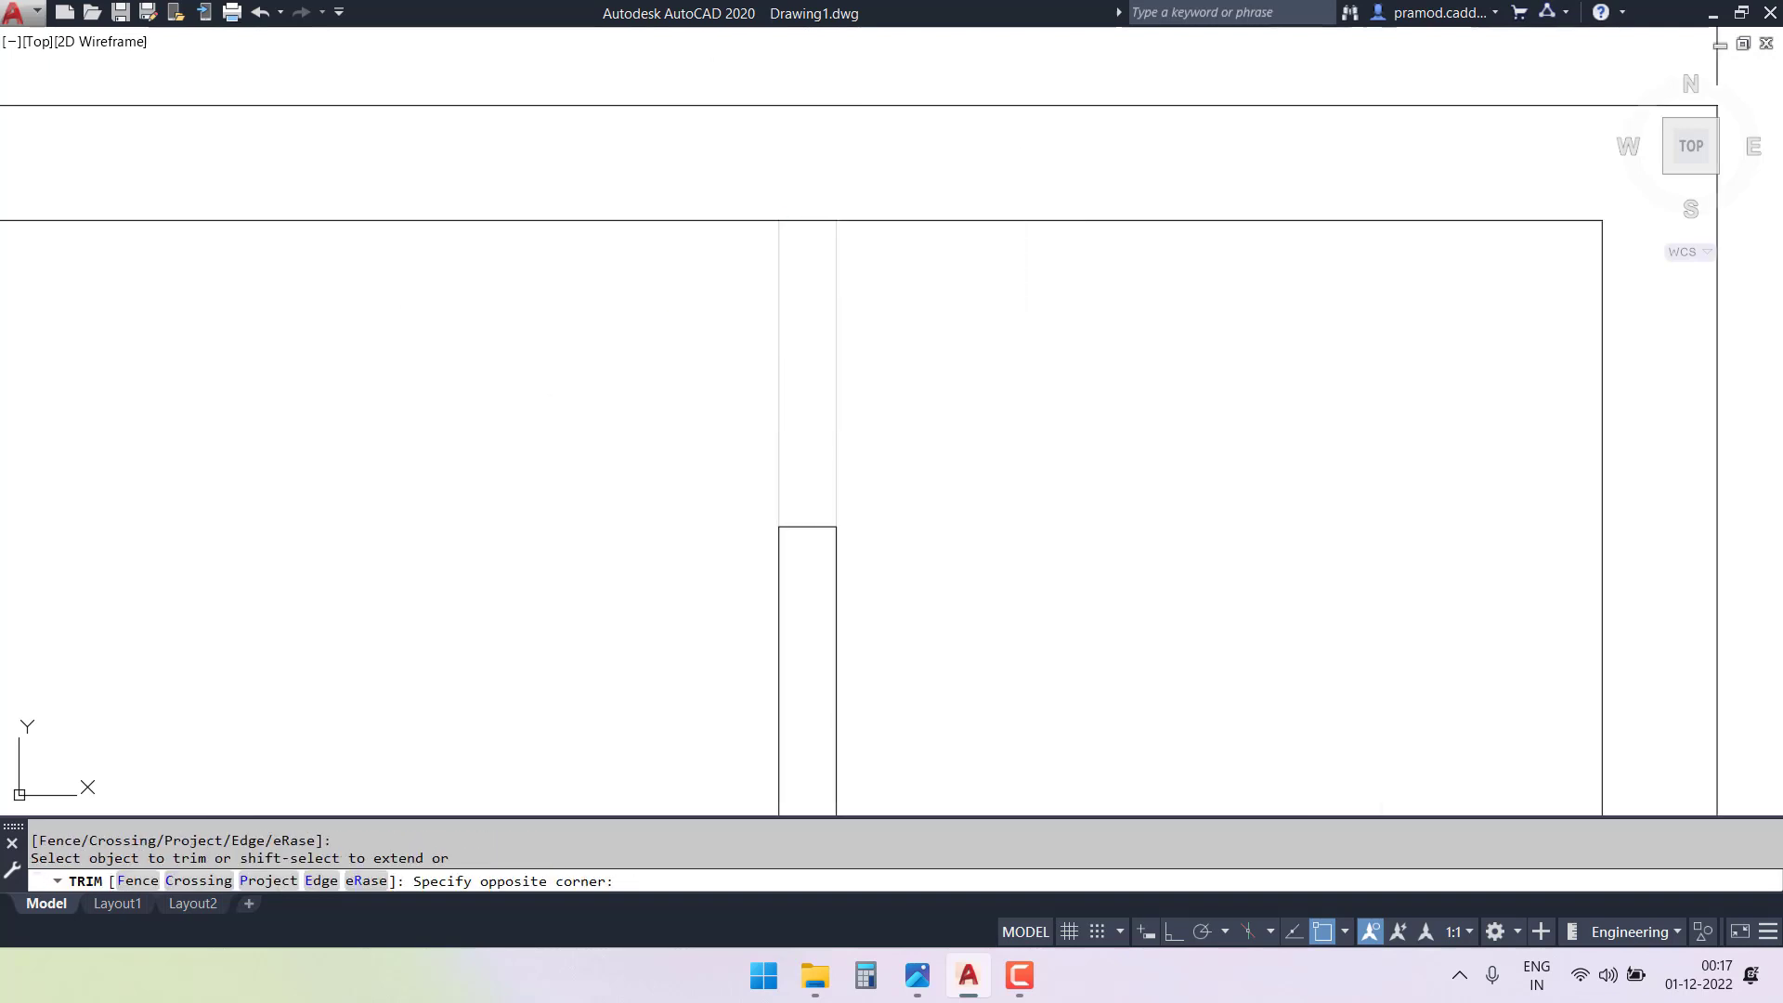
{"action": "left_click", "coordinate": [670, 310]}
{"action": "key", "text": "Escape"}
- Turn off the clean screen mode to bring back the full ribbon above the floor plan
{"action": "scroll", "coordinate": [676, 319], "scroll_direction": "down", "scroll_amount": 4}
{"action": "scroll", "coordinate": [677, 320], "scroll_direction": "down", "scroll_amount": 2}
{"action": "mouse_move", "coordinate": [678, 320]}
{"action": "middle_mouse_down"}
{"action": "mouse_move", "coordinate": [768, 366]}
{"action": "mouse_move", "coordinate": [956, 147]}
{"action": "mouse_move", "coordinate": [961, 172]}
{"action": "middle_mouse_up"}
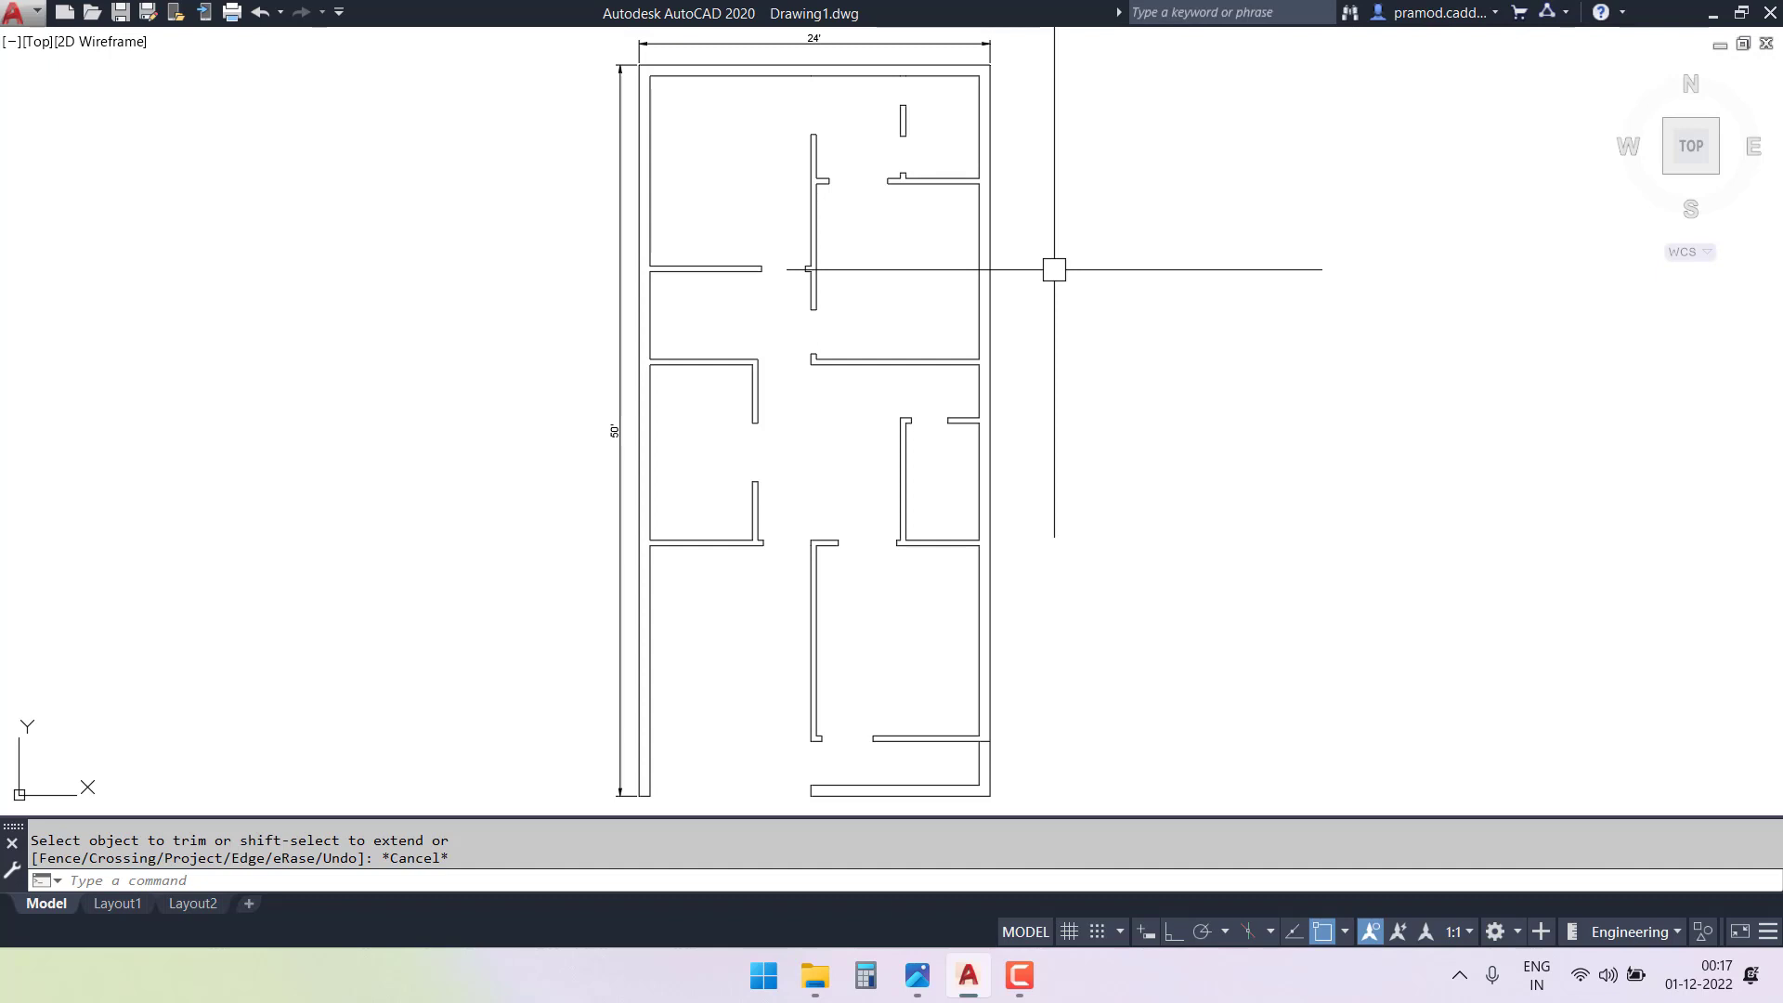
{"action": "key", "text": "ctrl+0"}
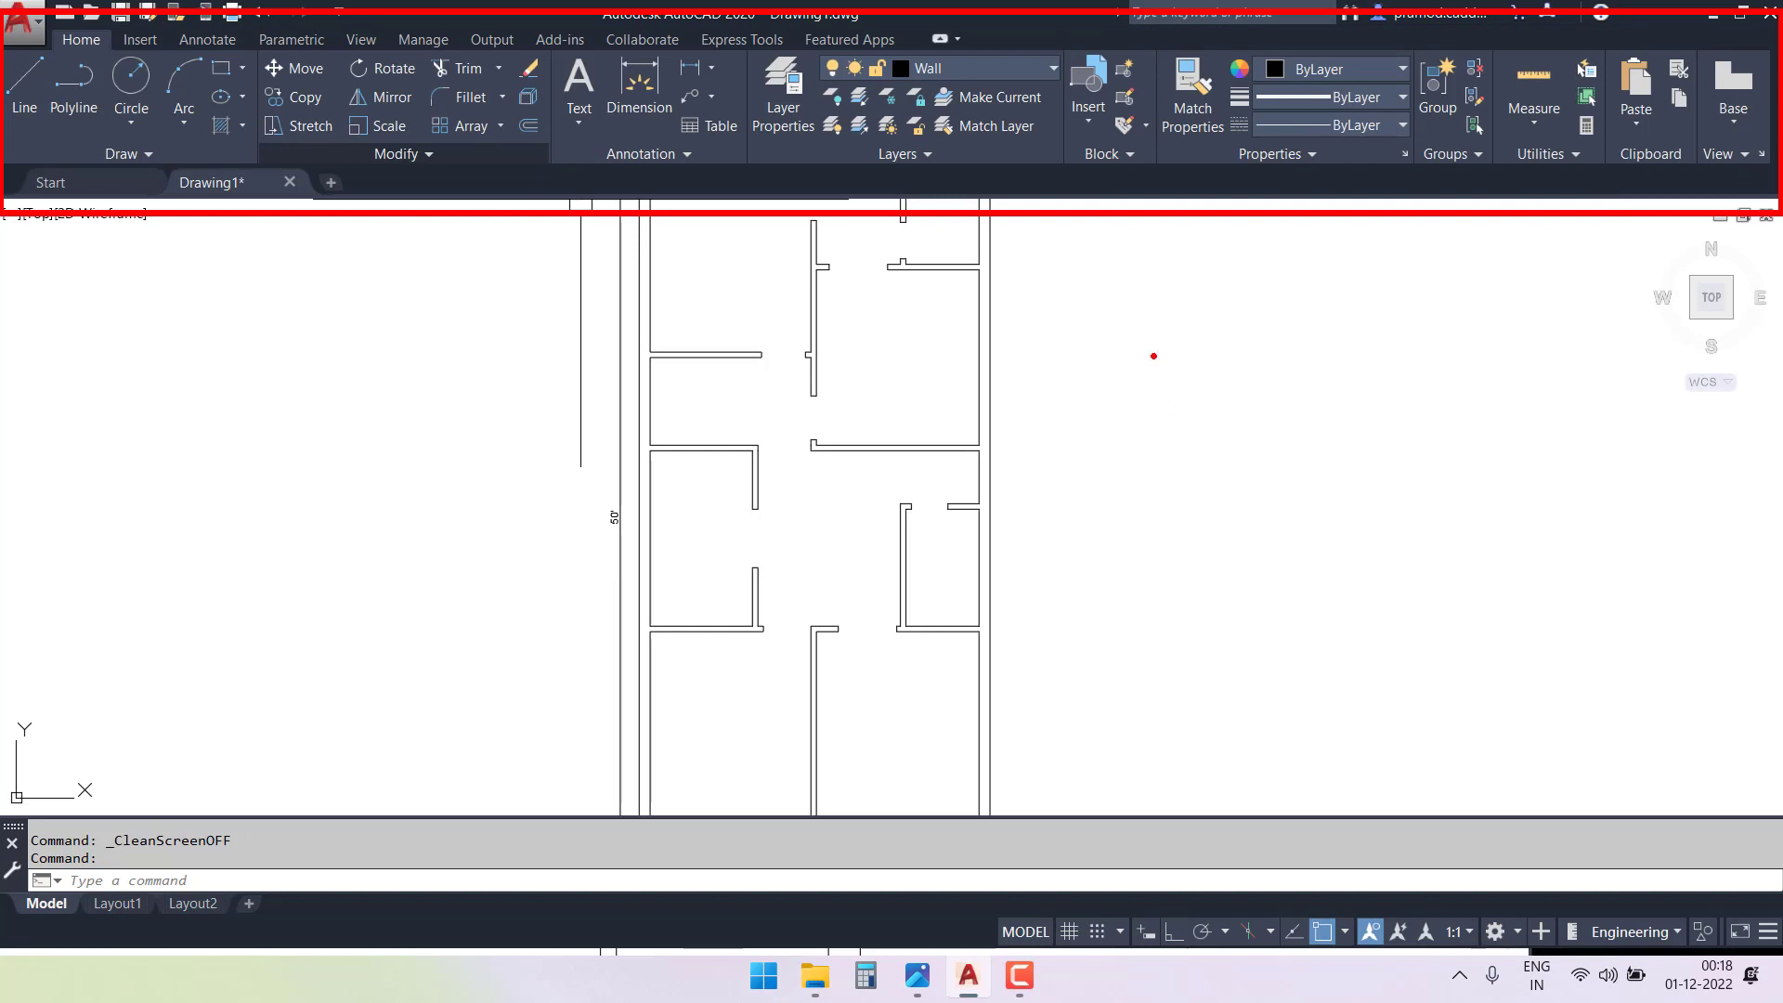
{"action": "mouse_move", "coordinate": [1154, 358]}
{"action": "left_mouse_down"}
{"action": "mouse_move", "coordinate": [1212, 307]}
{"action": "mouse_move", "coordinate": [1312, 473]}
{"action": "left_mouse_up"}
{"action": "left_click_drag", "start_coordinate": [1309, 404], "coordinate": [1329, 452]}
{"action": "mouse_move", "coordinate": [1298, 367]}
{"action": "left_mouse_down"}
{"action": "mouse_move", "coordinate": [1313, 353]}
{"action": "mouse_move", "coordinate": [1290, 341]}
{"action": "left_mouse_up"}
{"action": "mouse_move", "coordinate": [1405, 356]}
{"action": "left_mouse_down"}
{"action": "mouse_move", "coordinate": [1389, 505]}
{"action": "mouse_move", "coordinate": [1427, 520]}
{"action": "left_mouse_up"}
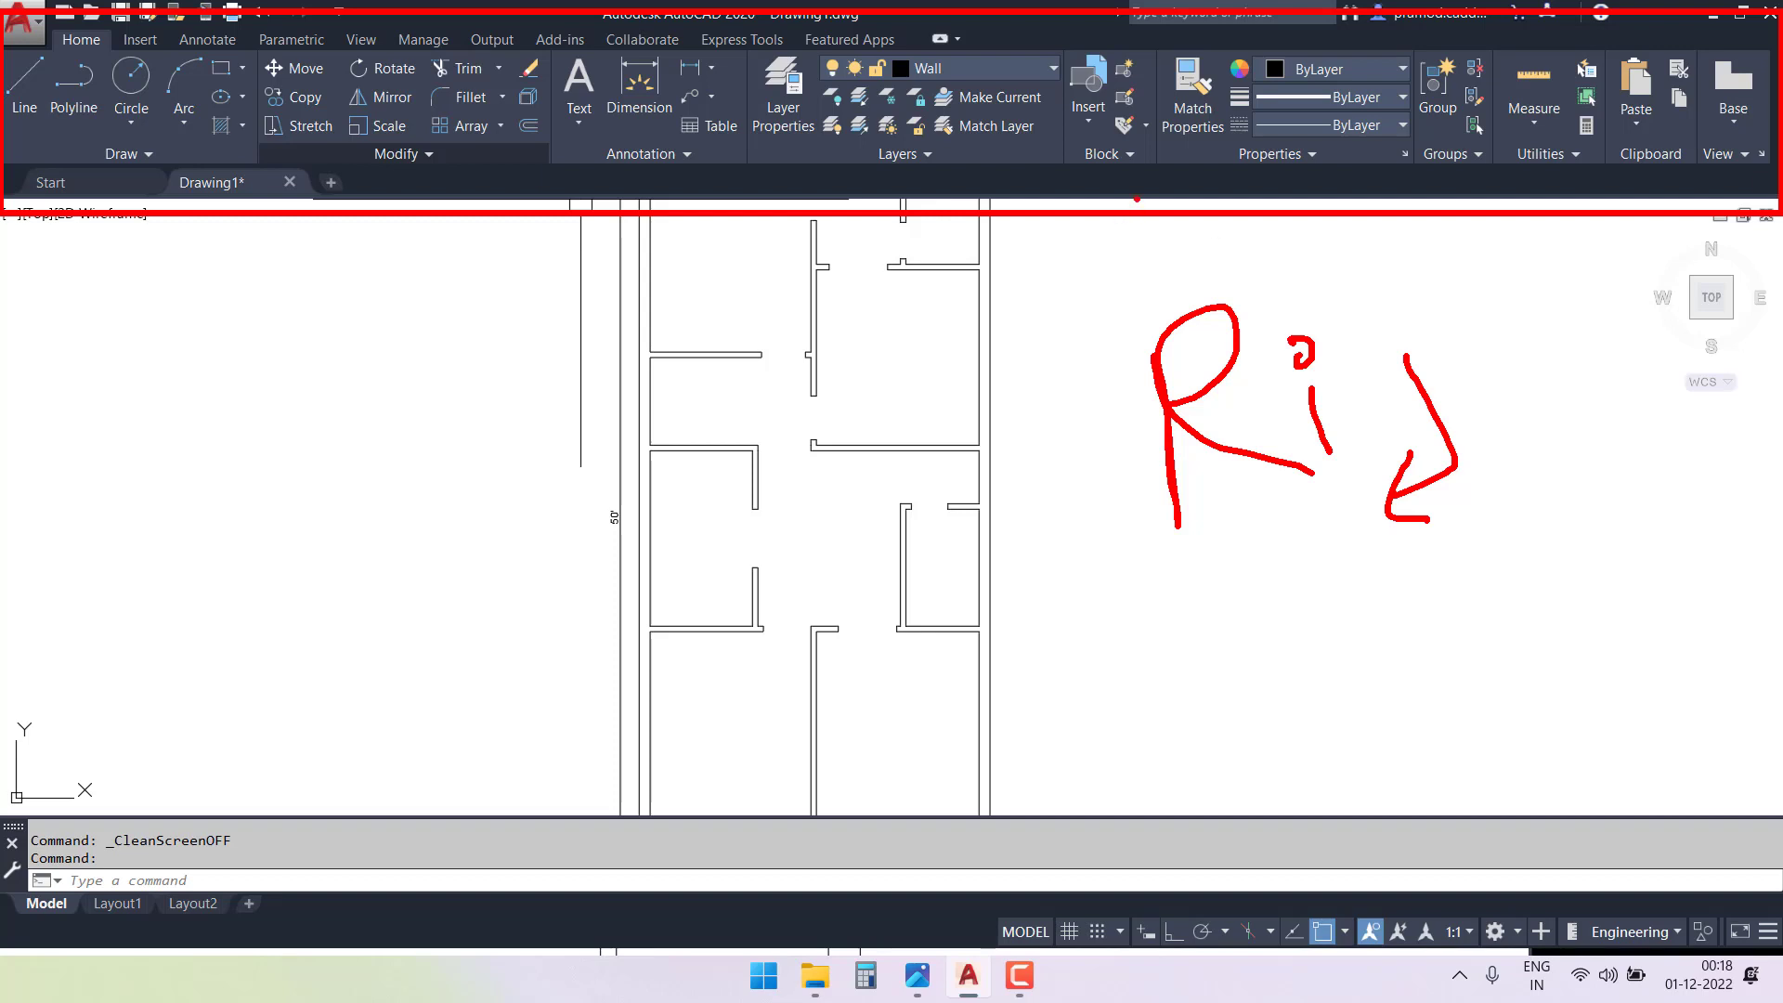
{"action": "key", "text": "Escape"}
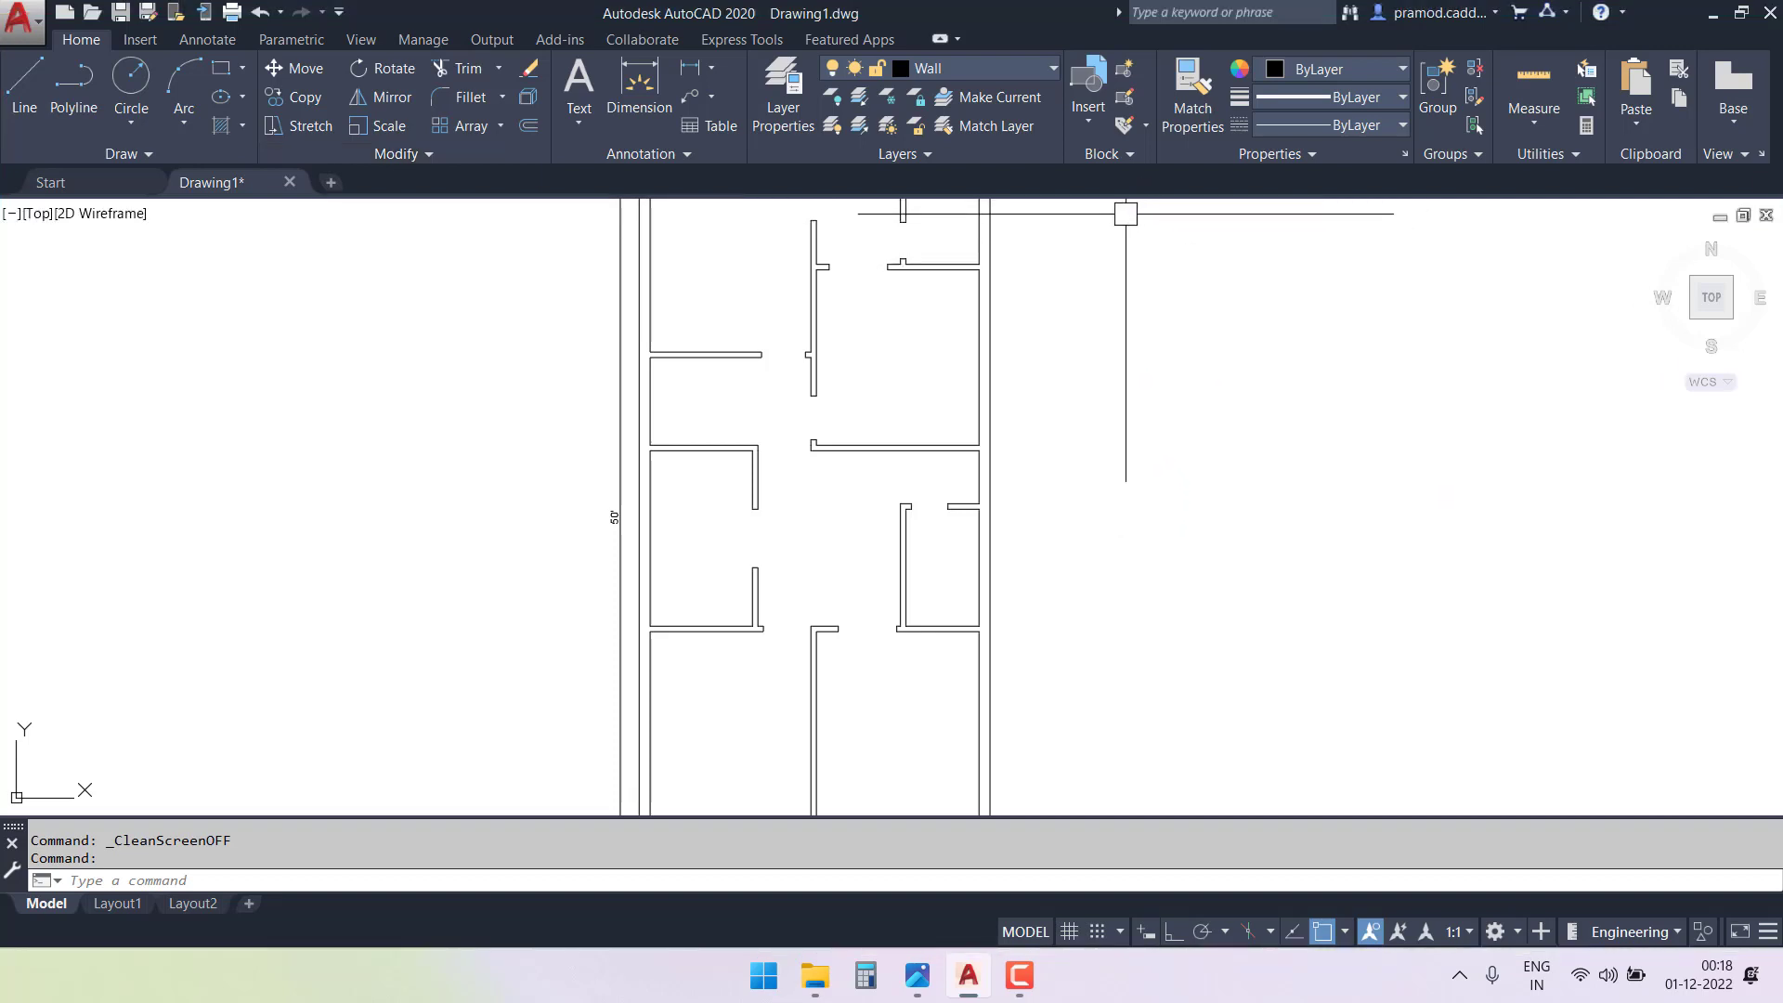
- Create a new layer named Door and set its color to index color 32
{"action": "left_click", "coordinate": [787, 104]}
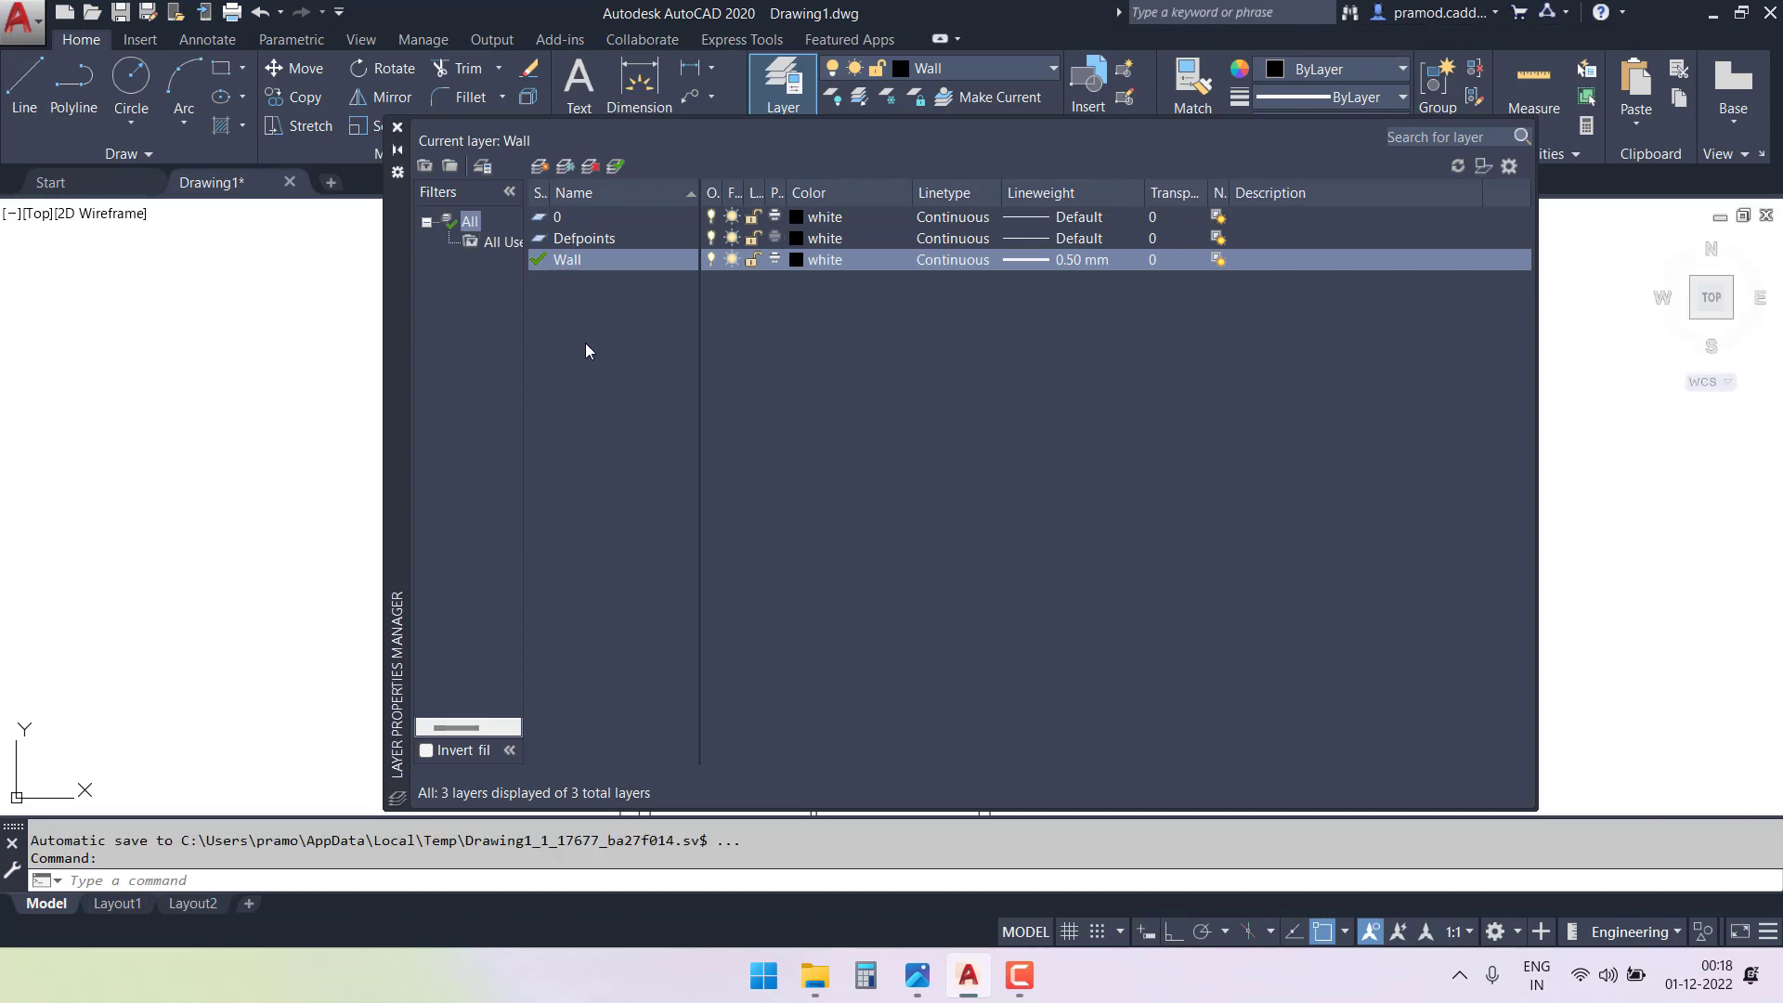
{"action": "key", "text": "alt+n"}
{"action": "type", "text": "Door"}
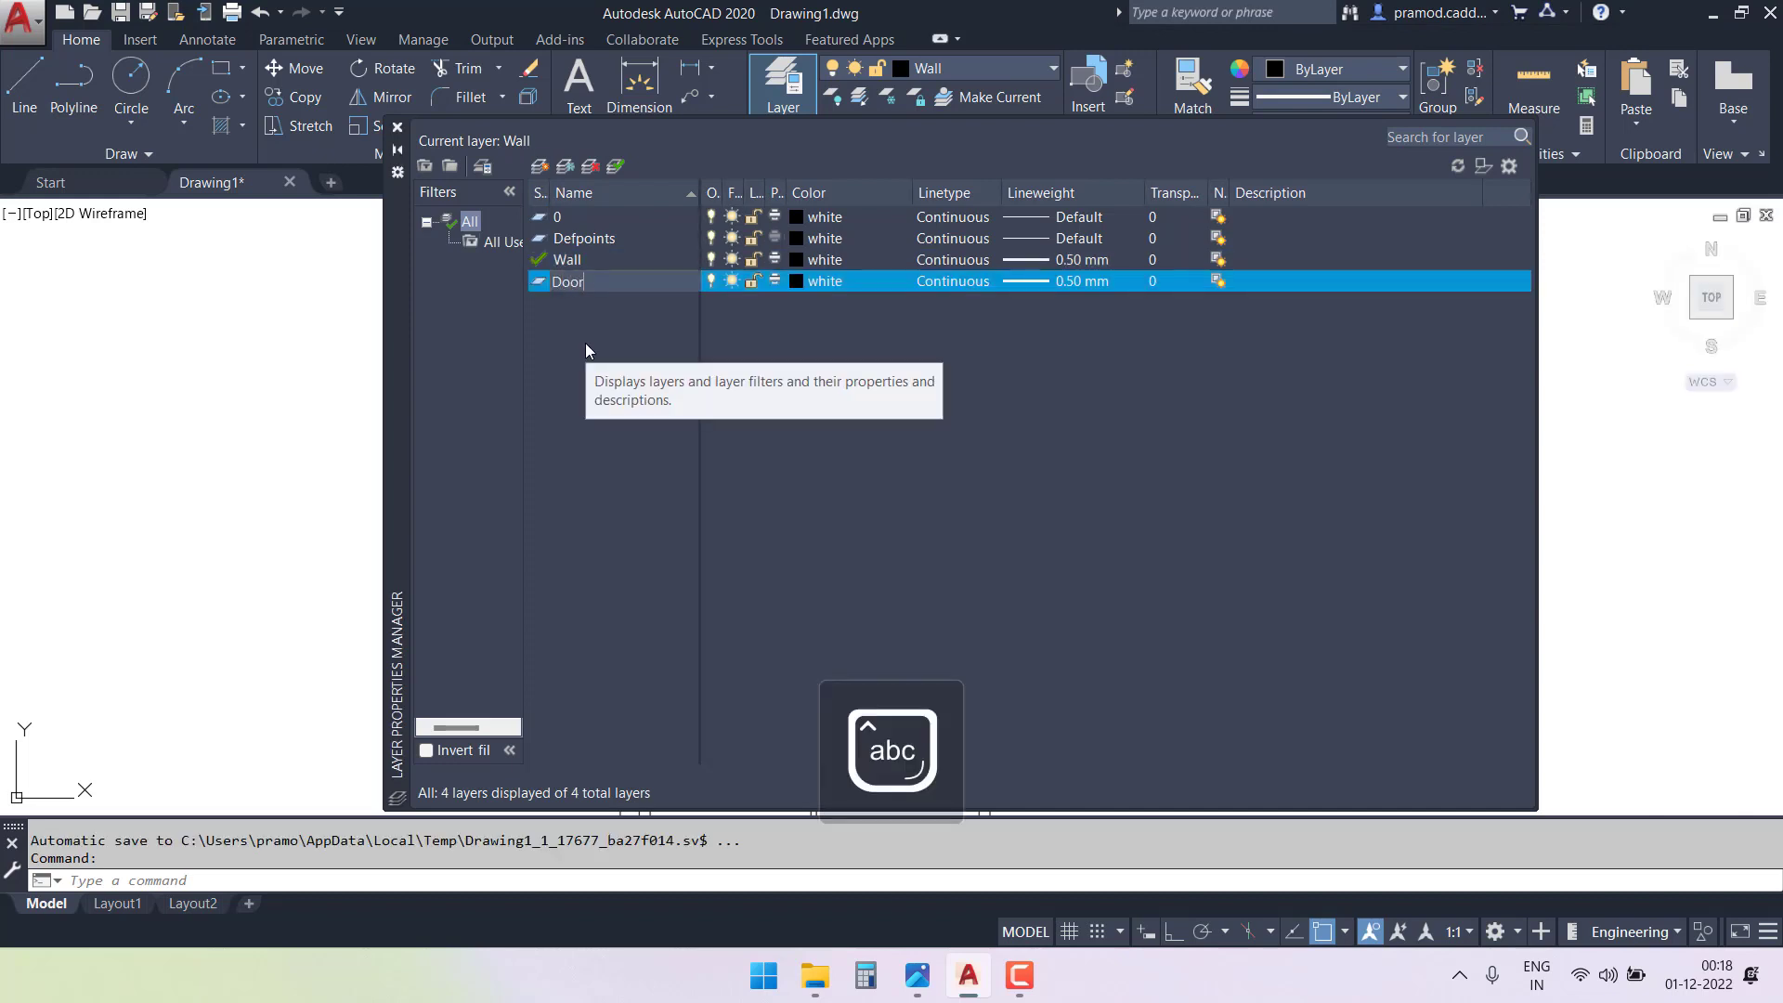
{"action": "key", "text": "Return"}
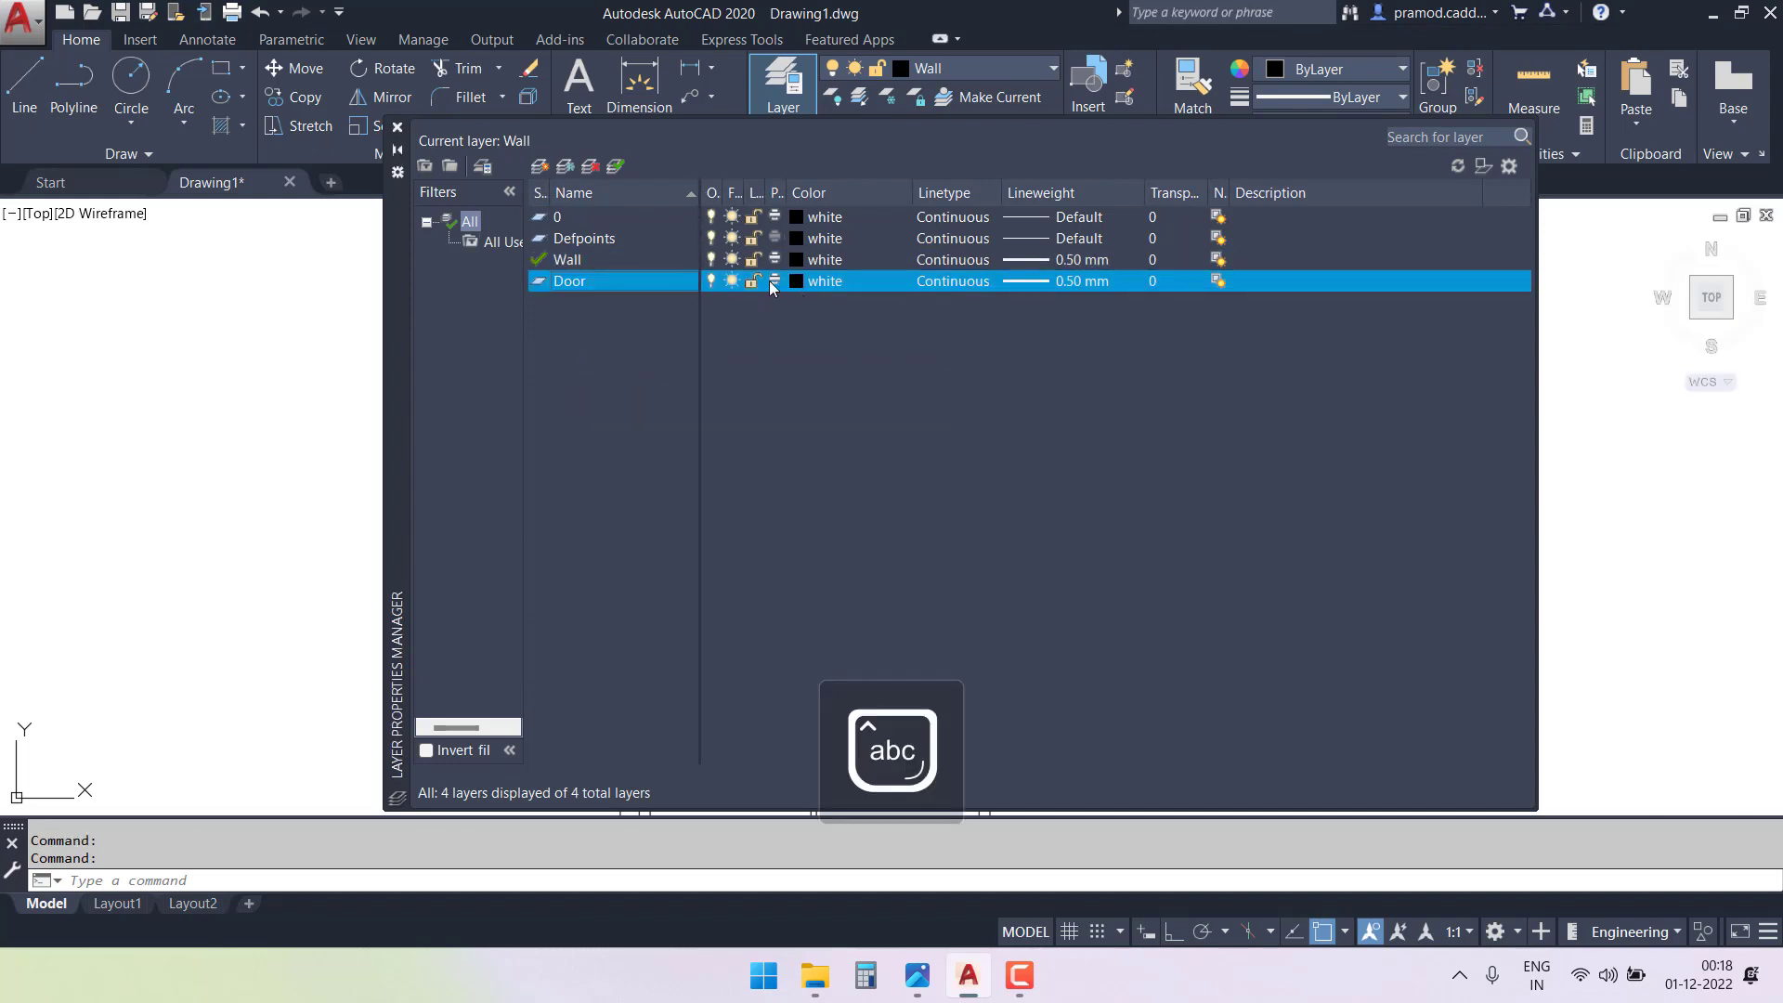
{"action": "left_click", "coordinate": [800, 282]}
{"action": "left_click", "coordinate": [239, 284]}
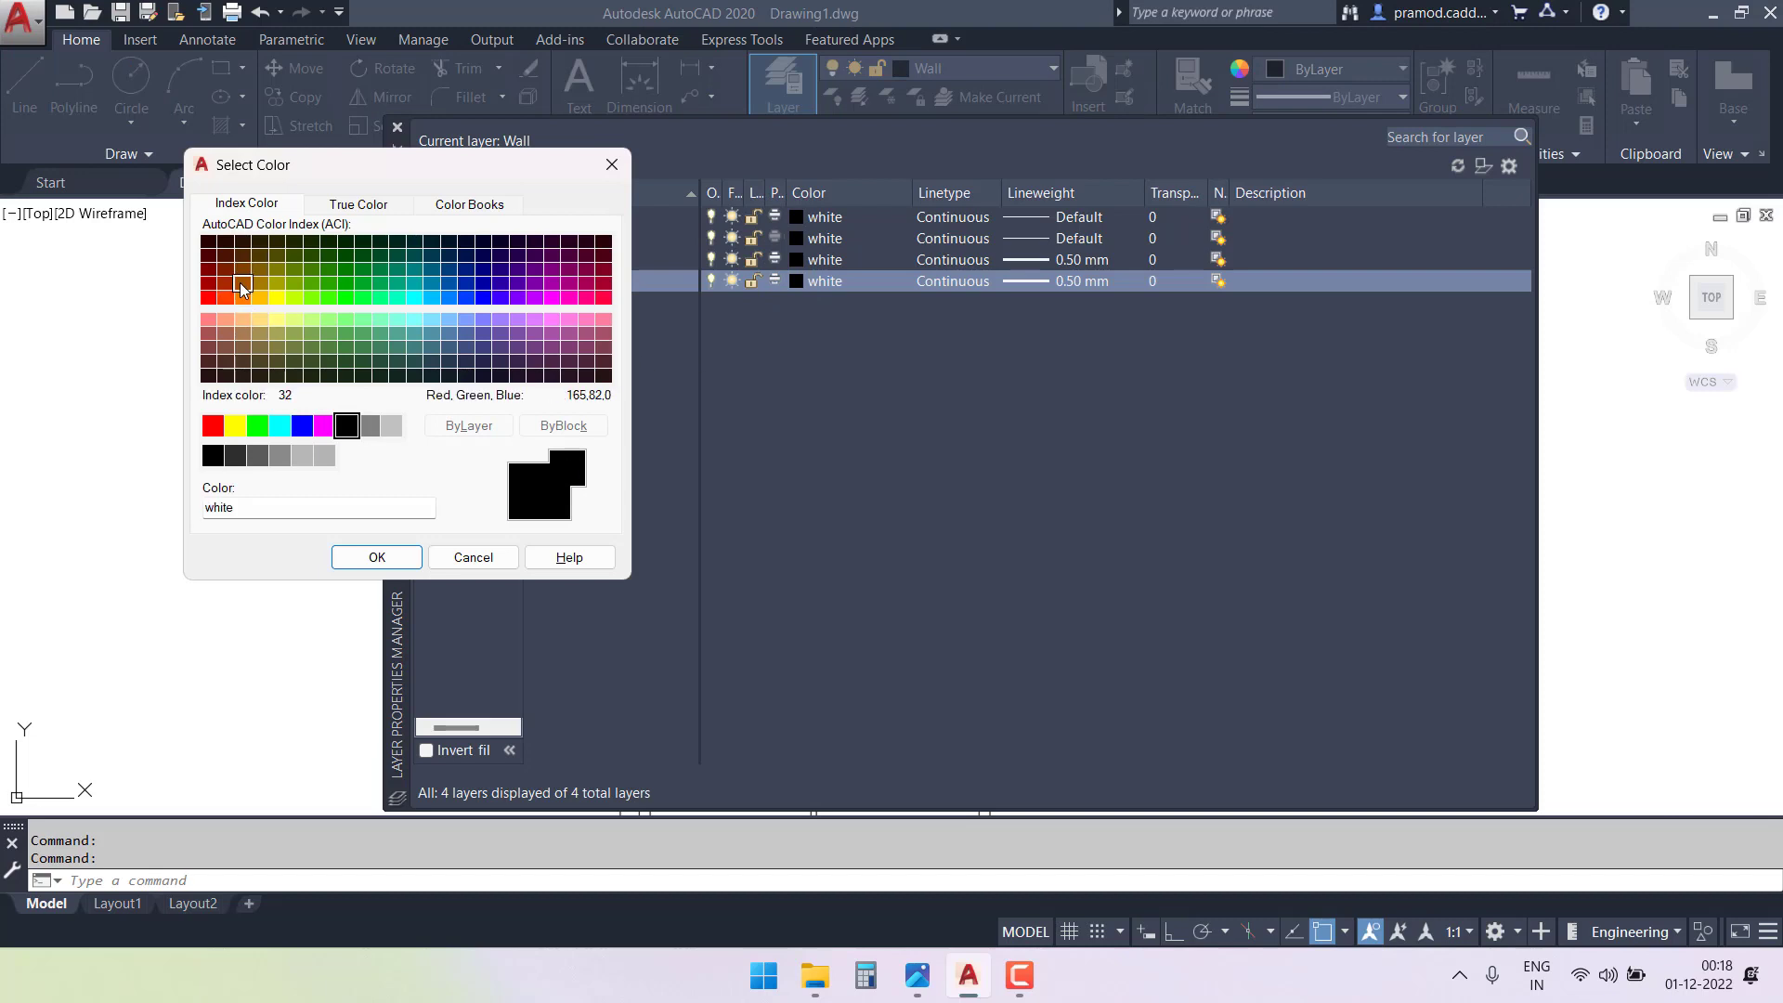
{"action": "left_click", "coordinate": [377, 557]}
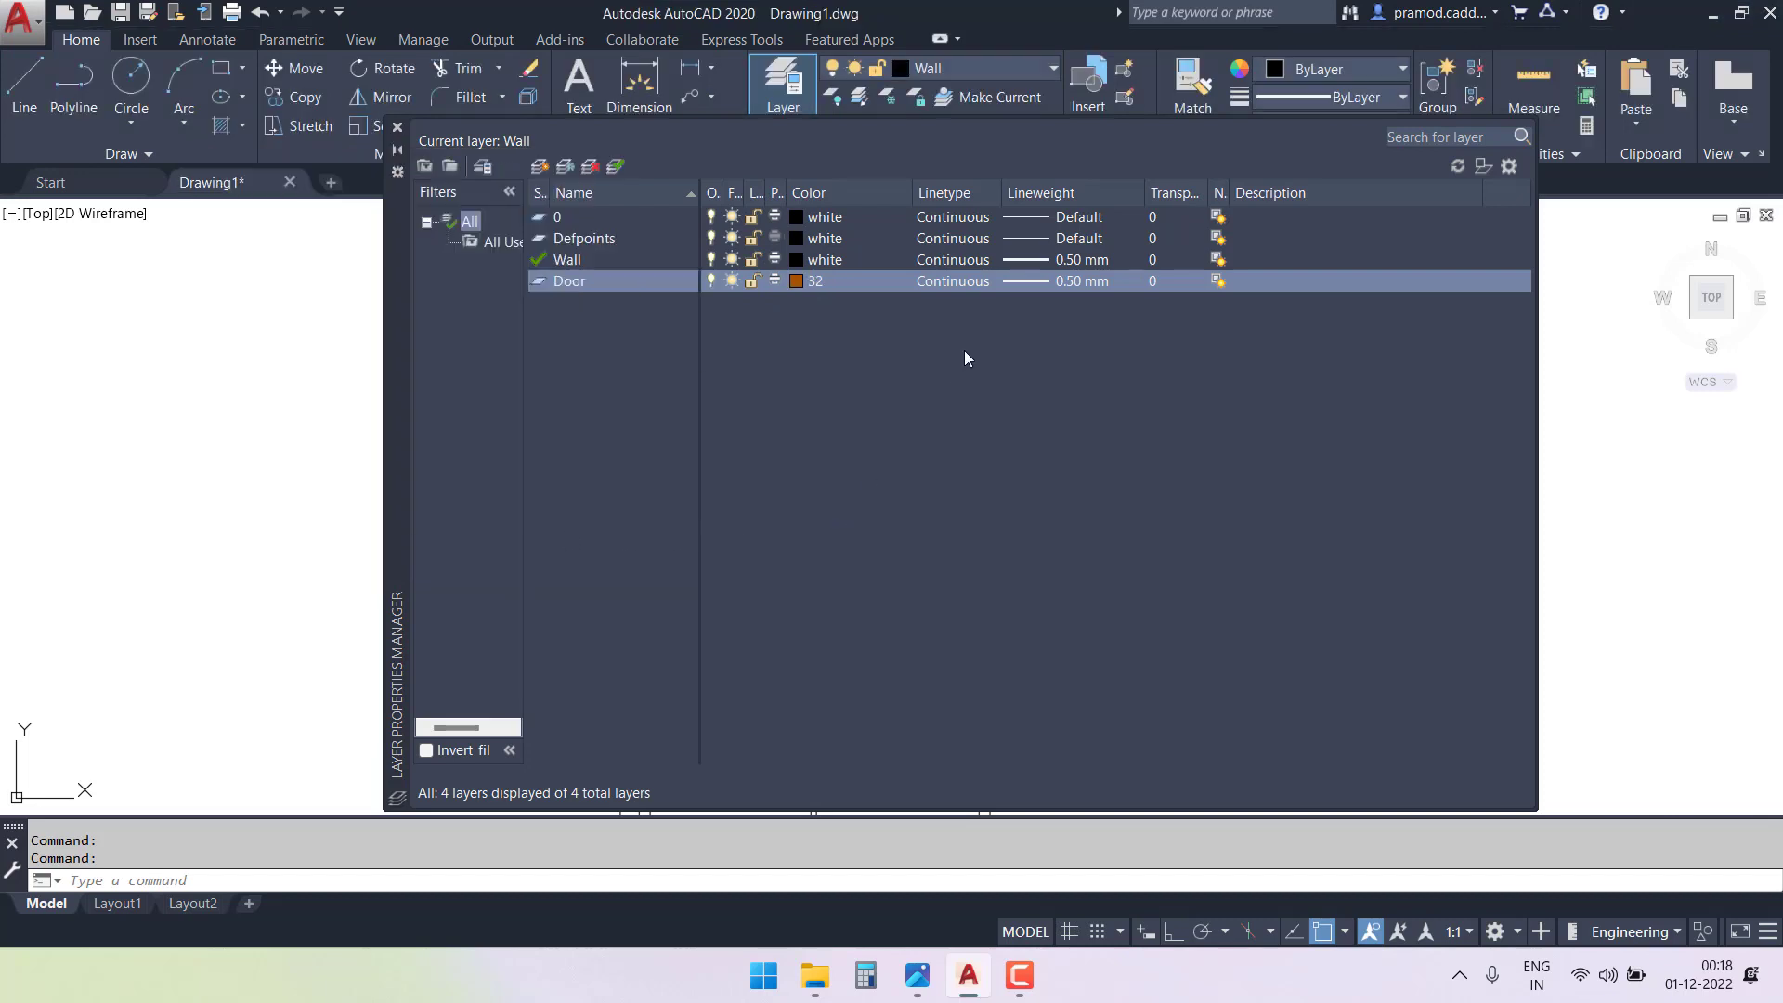
- Set the Door layer's lineweight to 0.13 mm and make Door the current layer
{"action": "left_click", "coordinate": [1006, 281]}
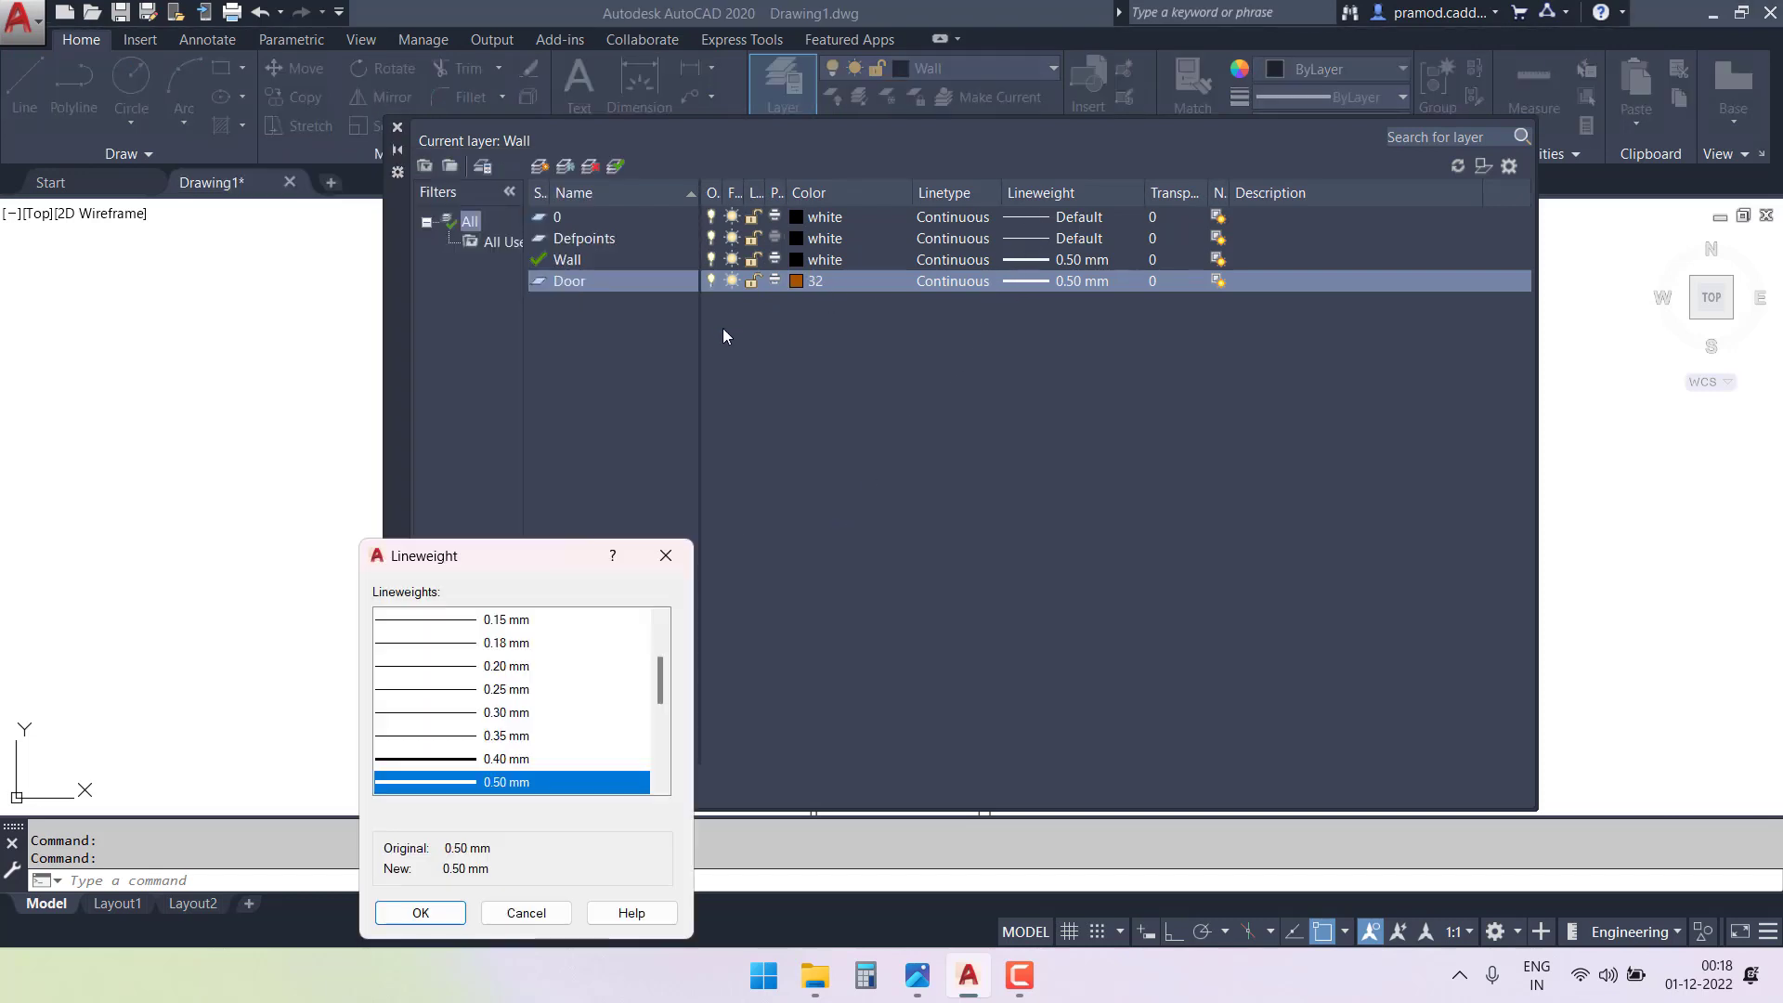
{"action": "scroll", "coordinate": [507, 692], "scroll_direction": "up", "scroll_amount": 1}
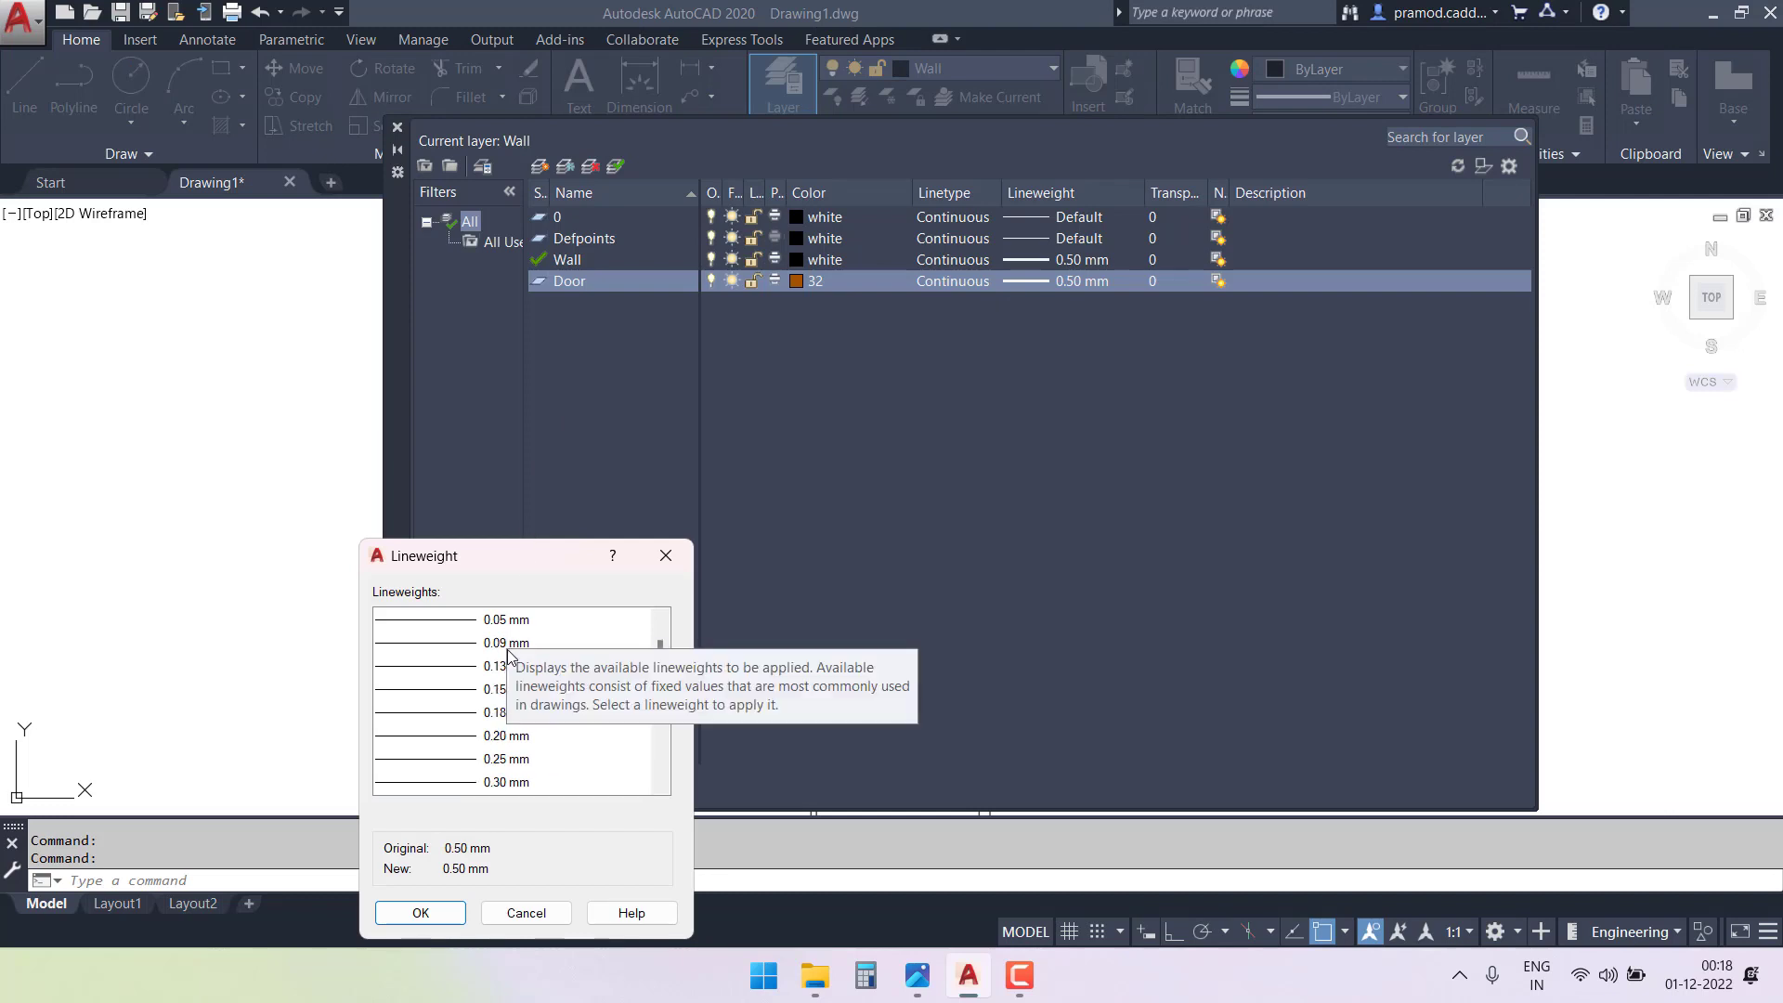
{"action": "left_click", "coordinate": [504, 667]}
{"action": "left_click", "coordinate": [435, 910]}
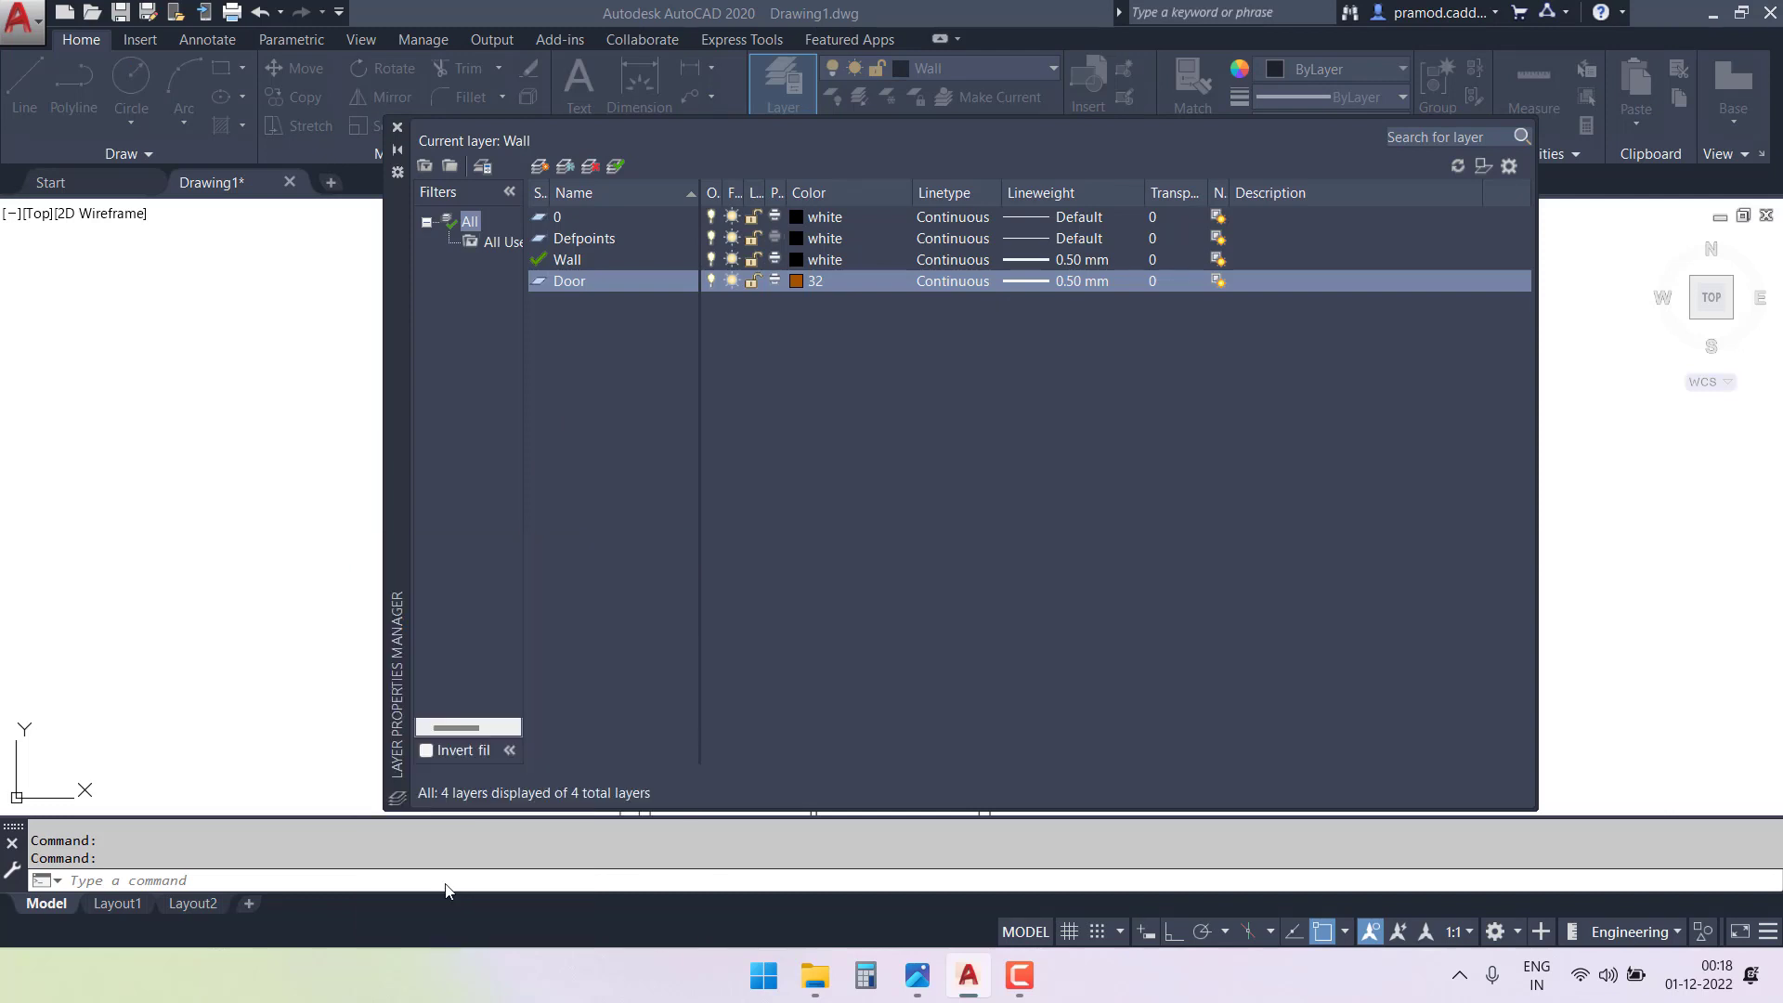
{"action": "left_click", "coordinate": [396, 127]}
{"action": "left_click", "coordinate": [977, 68]}
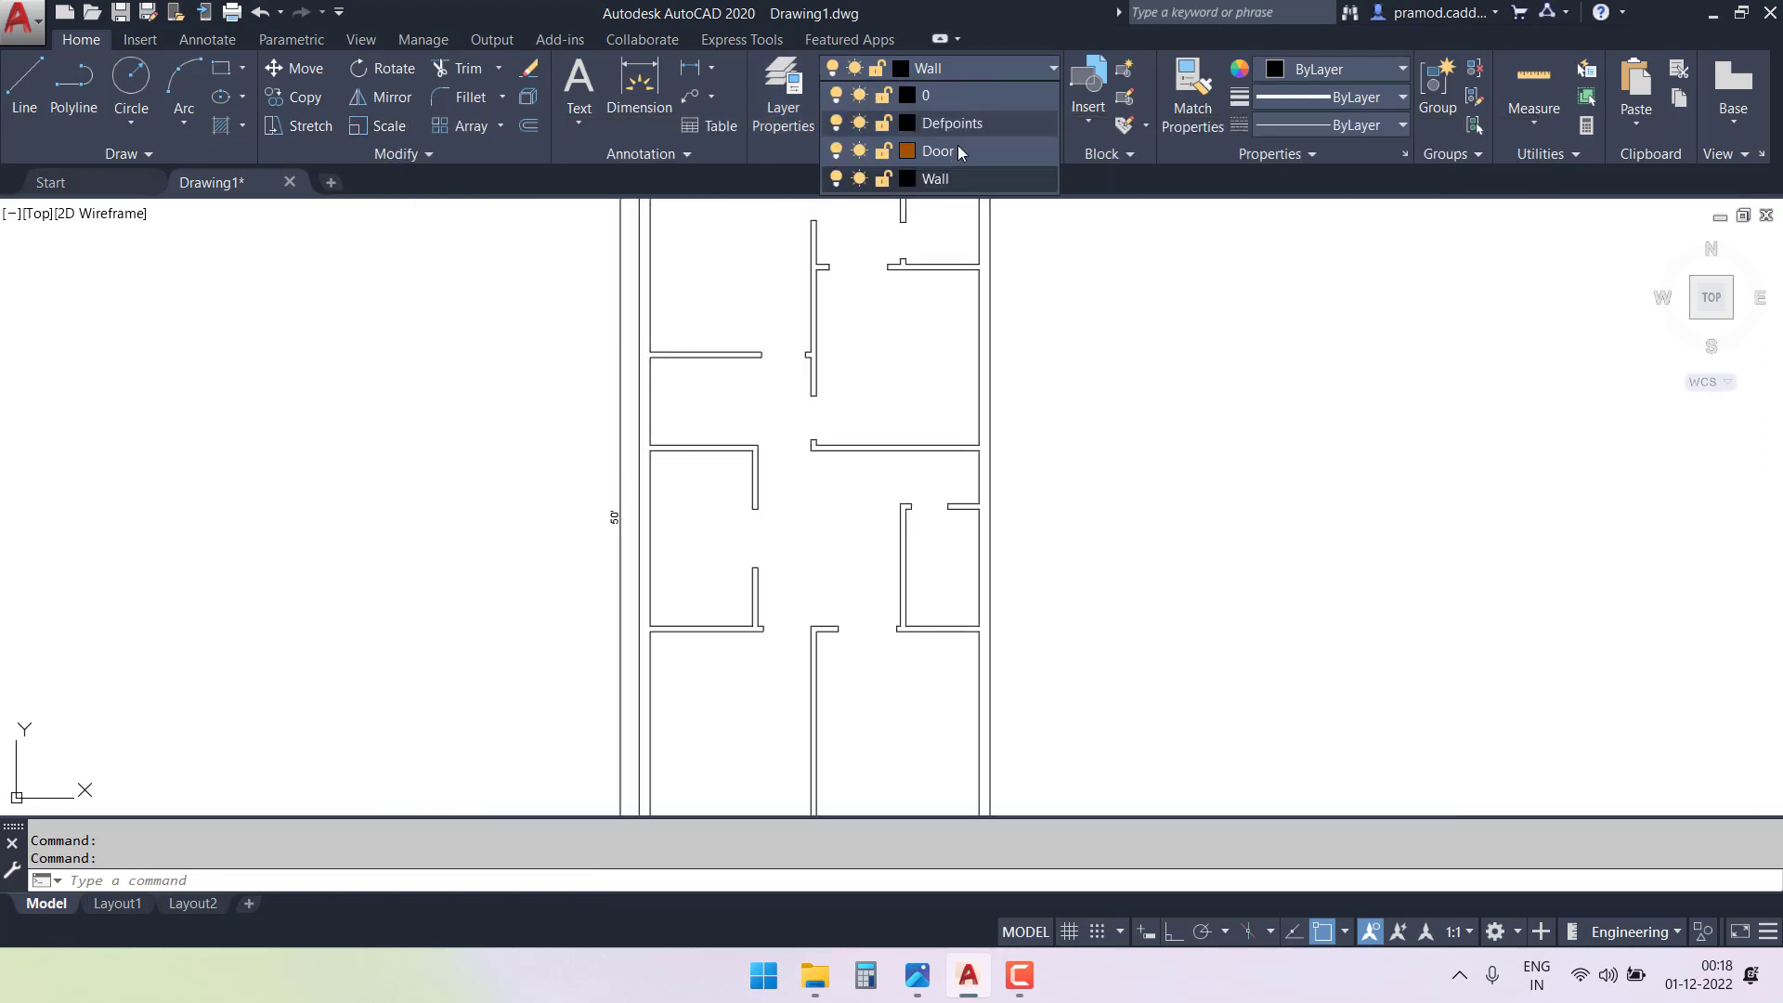
{"action": "left_click", "coordinate": [938, 151]}
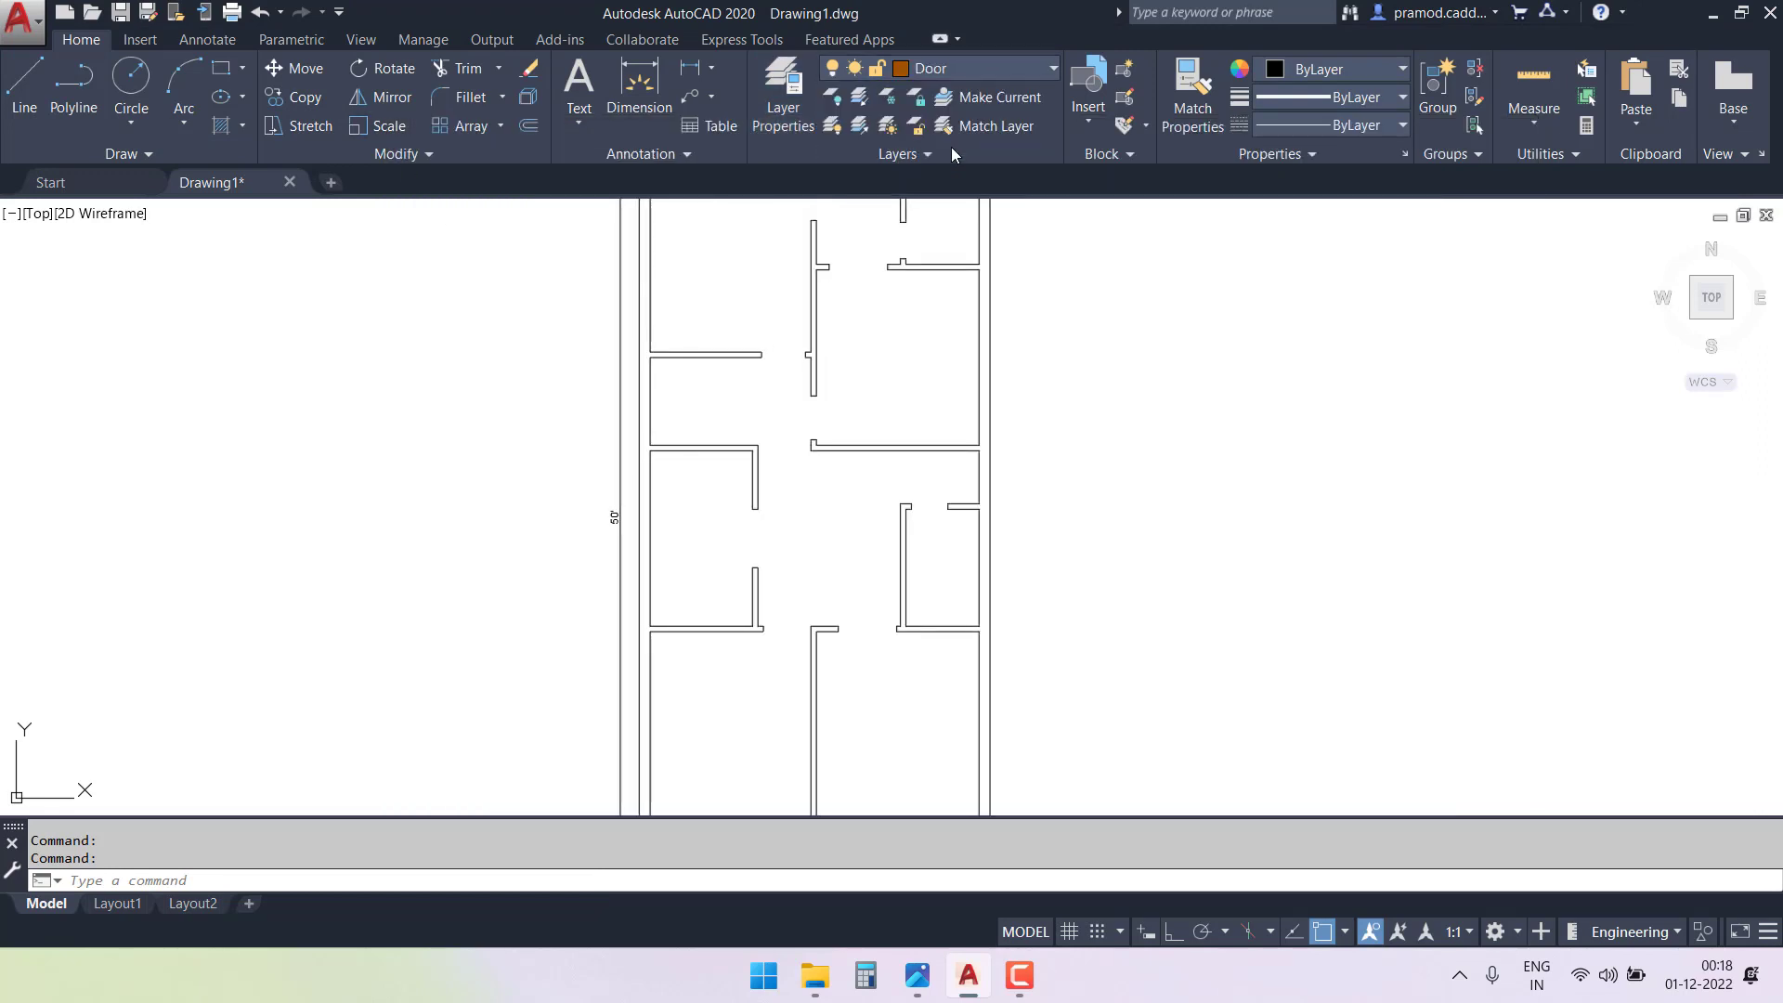
- Start a door jamb profile in the empty area beside the floor plan with a 4.5" line straight up, using Ortho mode
{"action": "mouse_move", "coordinate": [1135, 402]}
{"action": "middle_mouse_down"}
{"action": "mouse_move", "coordinate": [1067, 434]}
{"action": "mouse_move", "coordinate": [598, 476]}
{"action": "middle_mouse_up"}
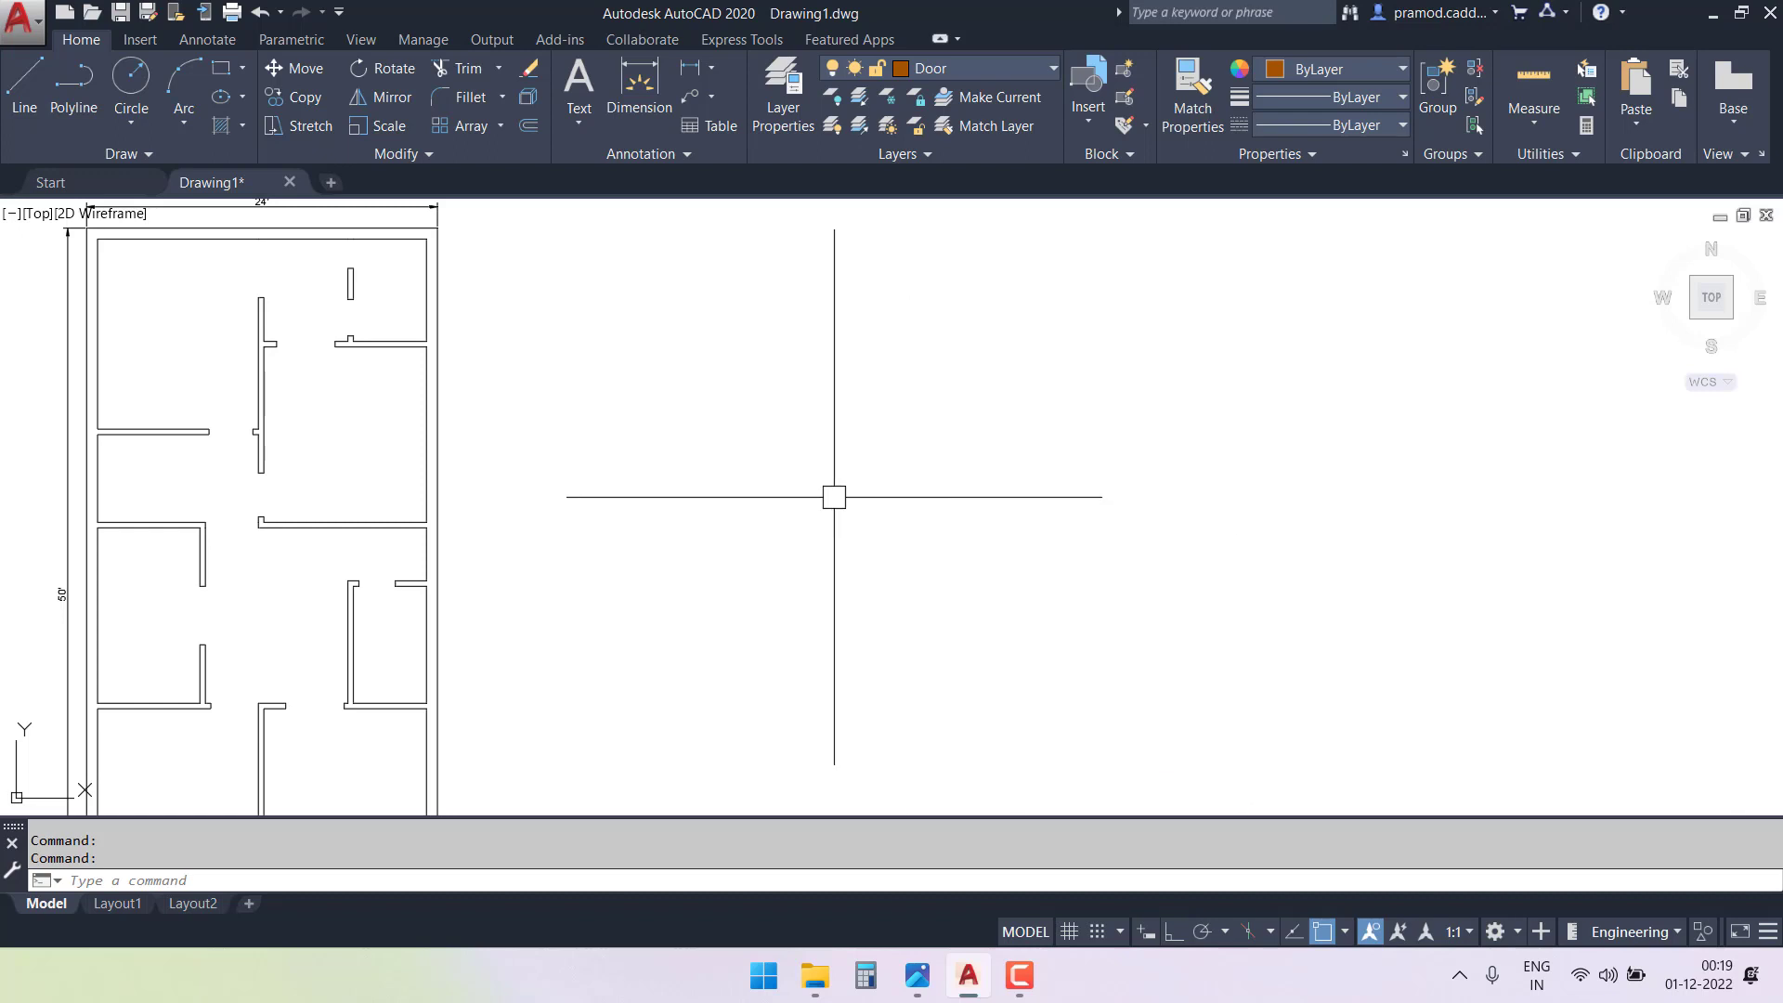
{"action": "scroll", "coordinate": [825, 479], "scroll_direction": "up", "scroll_amount": 2}
{"action": "scroll", "coordinate": [823, 476], "scroll_direction": "up", "scroll_amount": 2}
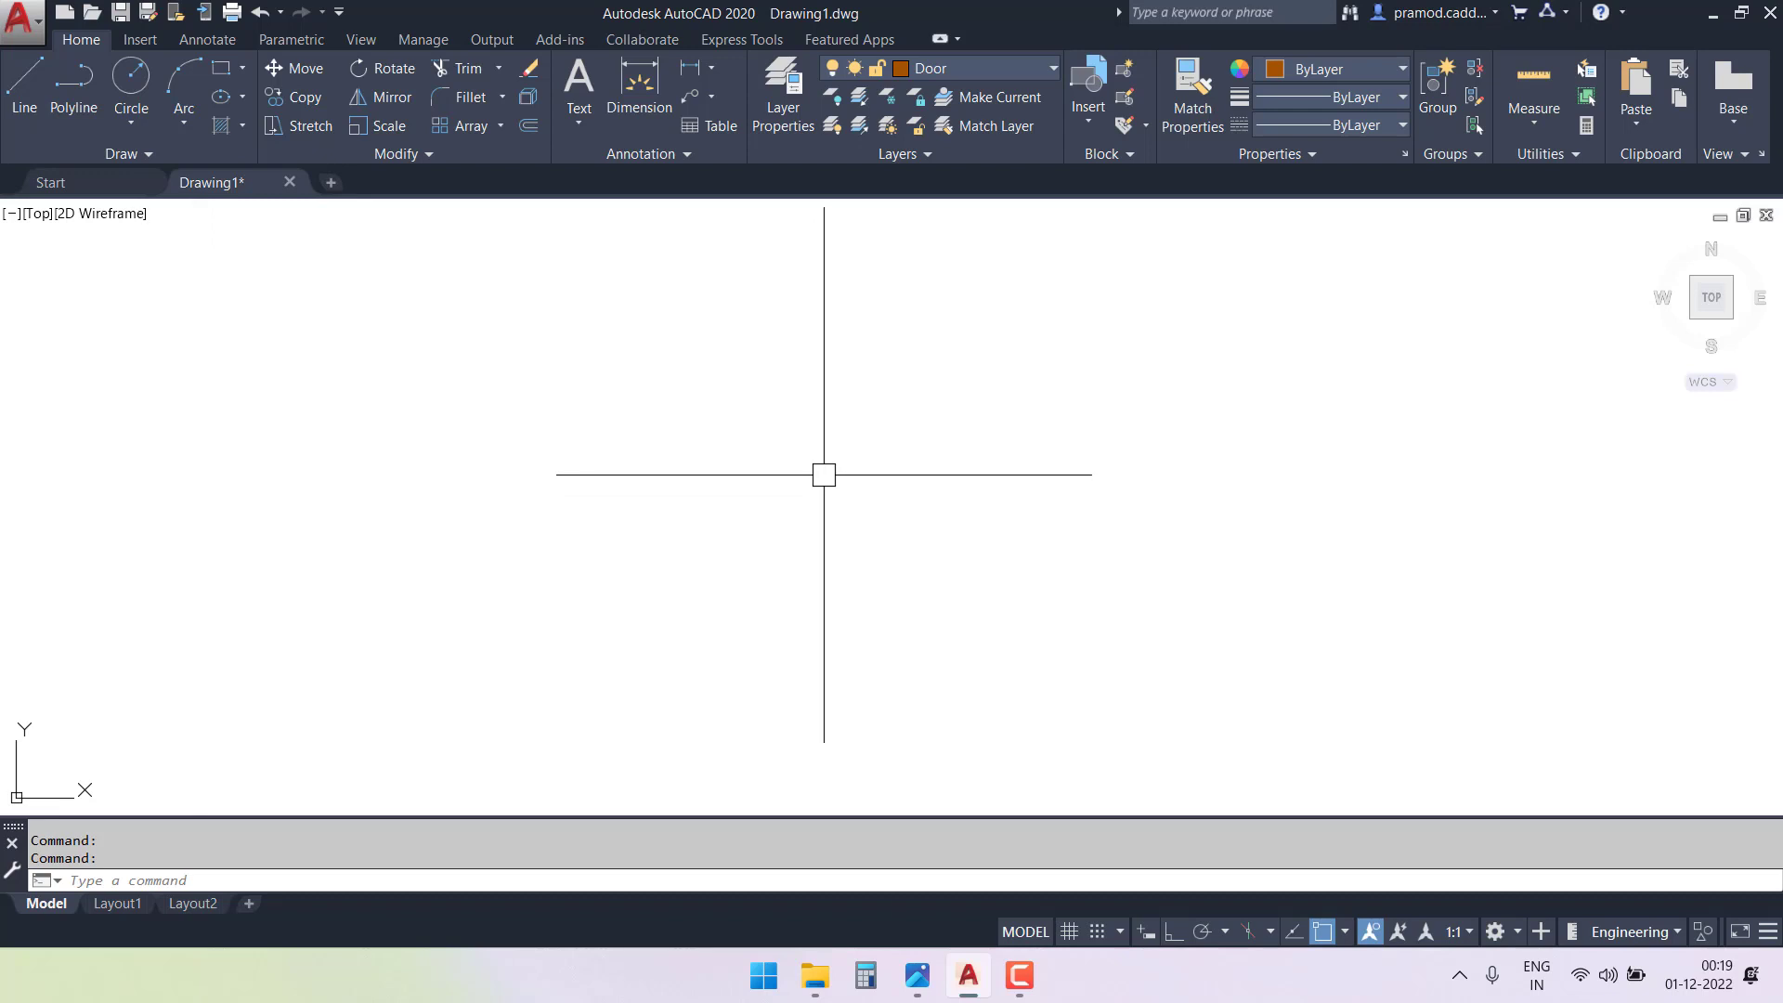
{"action": "scroll", "coordinate": [824, 475], "scroll_direction": "down", "scroll_amount": 3}
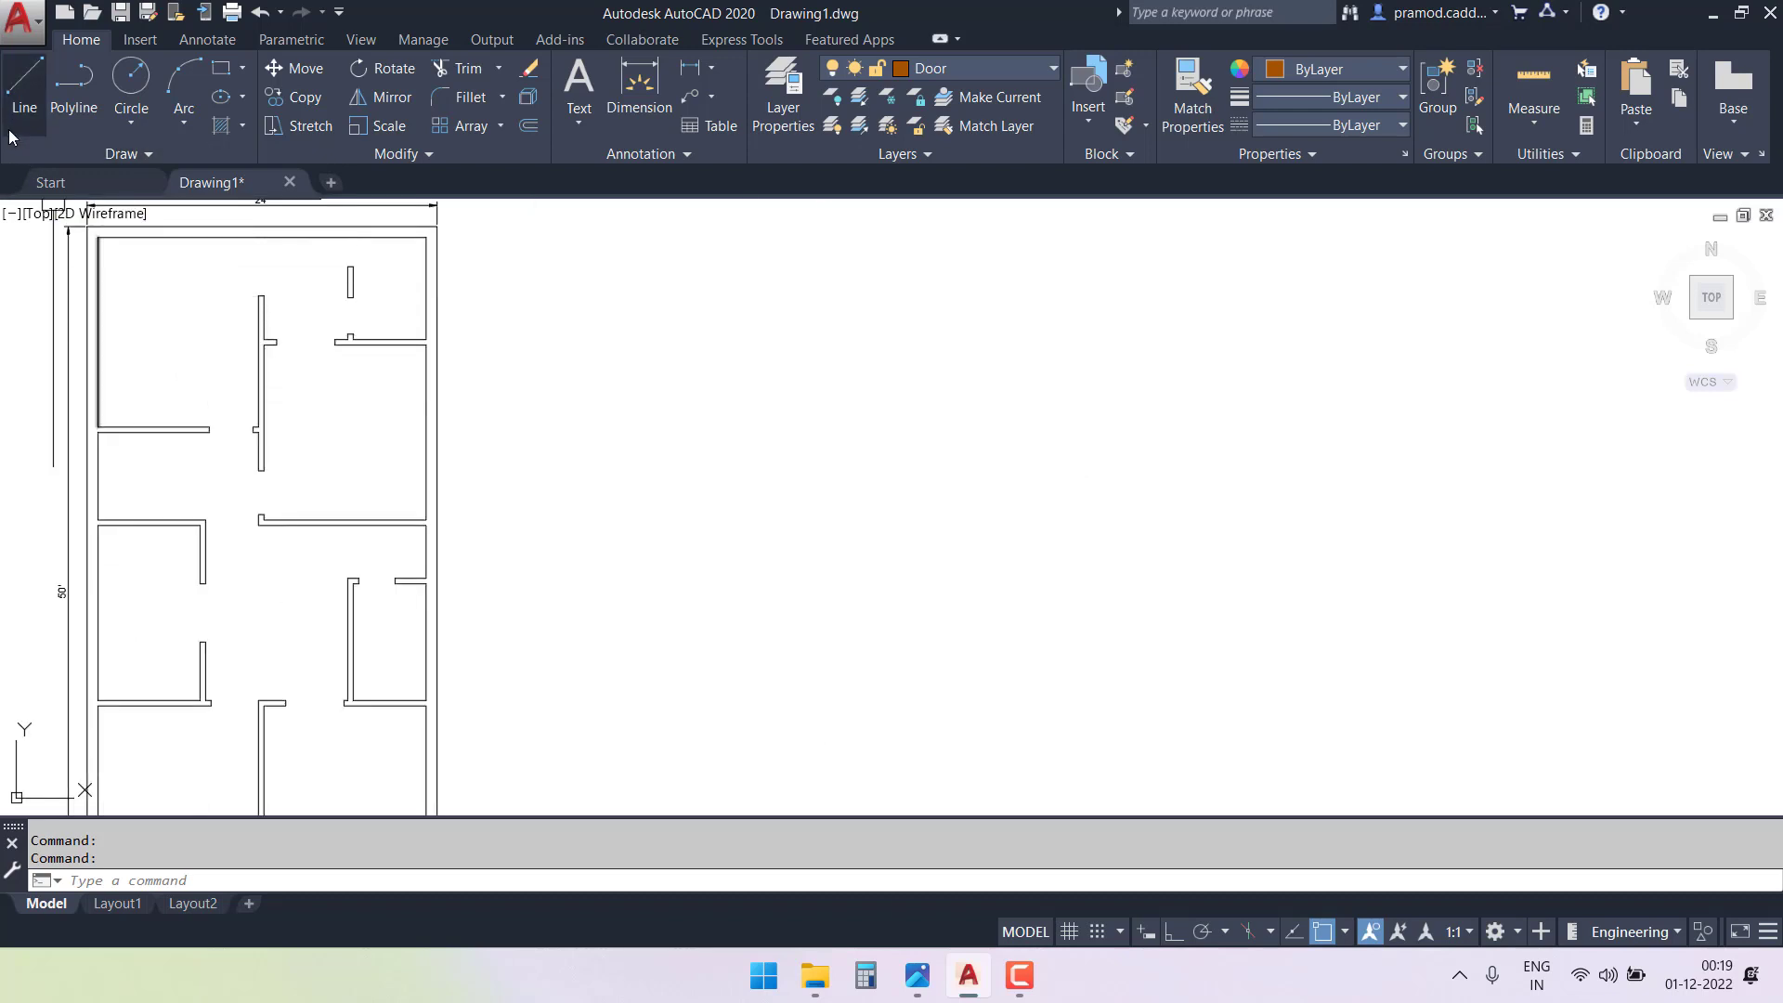
{"action": "left_click", "coordinate": [21, 98]}
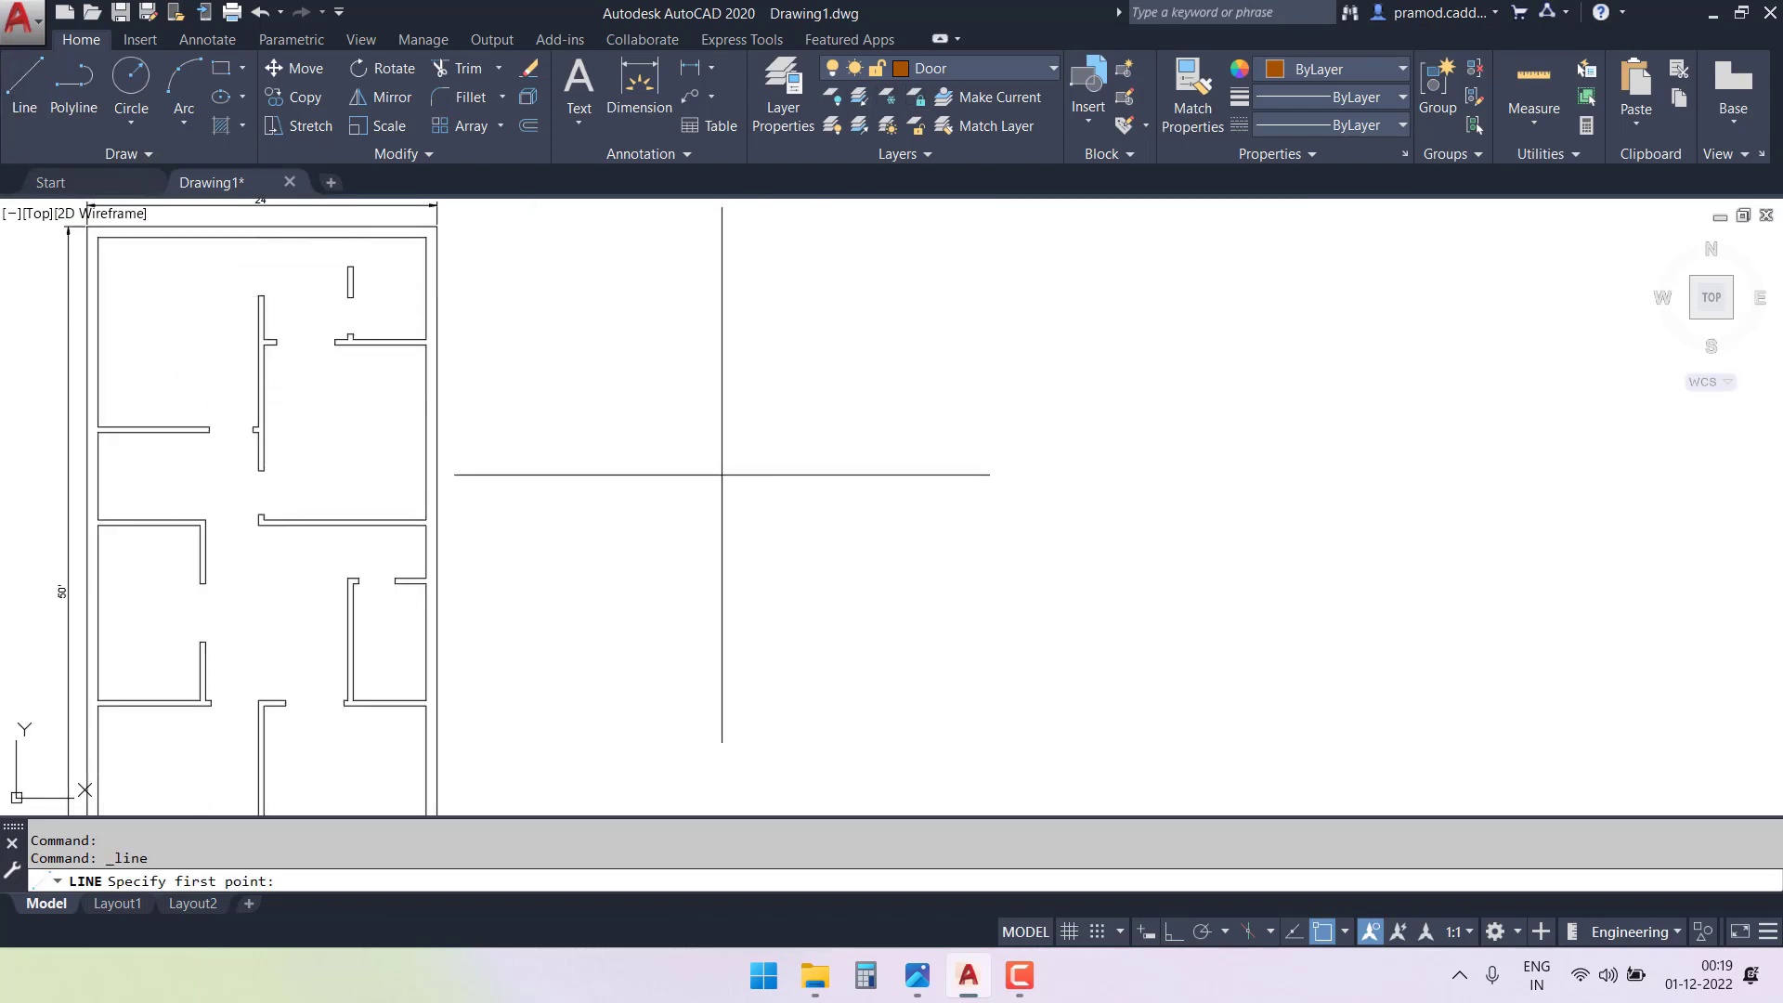
{"action": "scroll", "coordinate": [724, 492], "scroll_direction": "up", "scroll_amount": 3}
{"action": "left_click", "coordinate": [730, 507]}
{"action": "key", "text": "F8"}
{"action": "scroll", "coordinate": [640, 493], "scroll_direction": "up", "scroll_amount": 3}
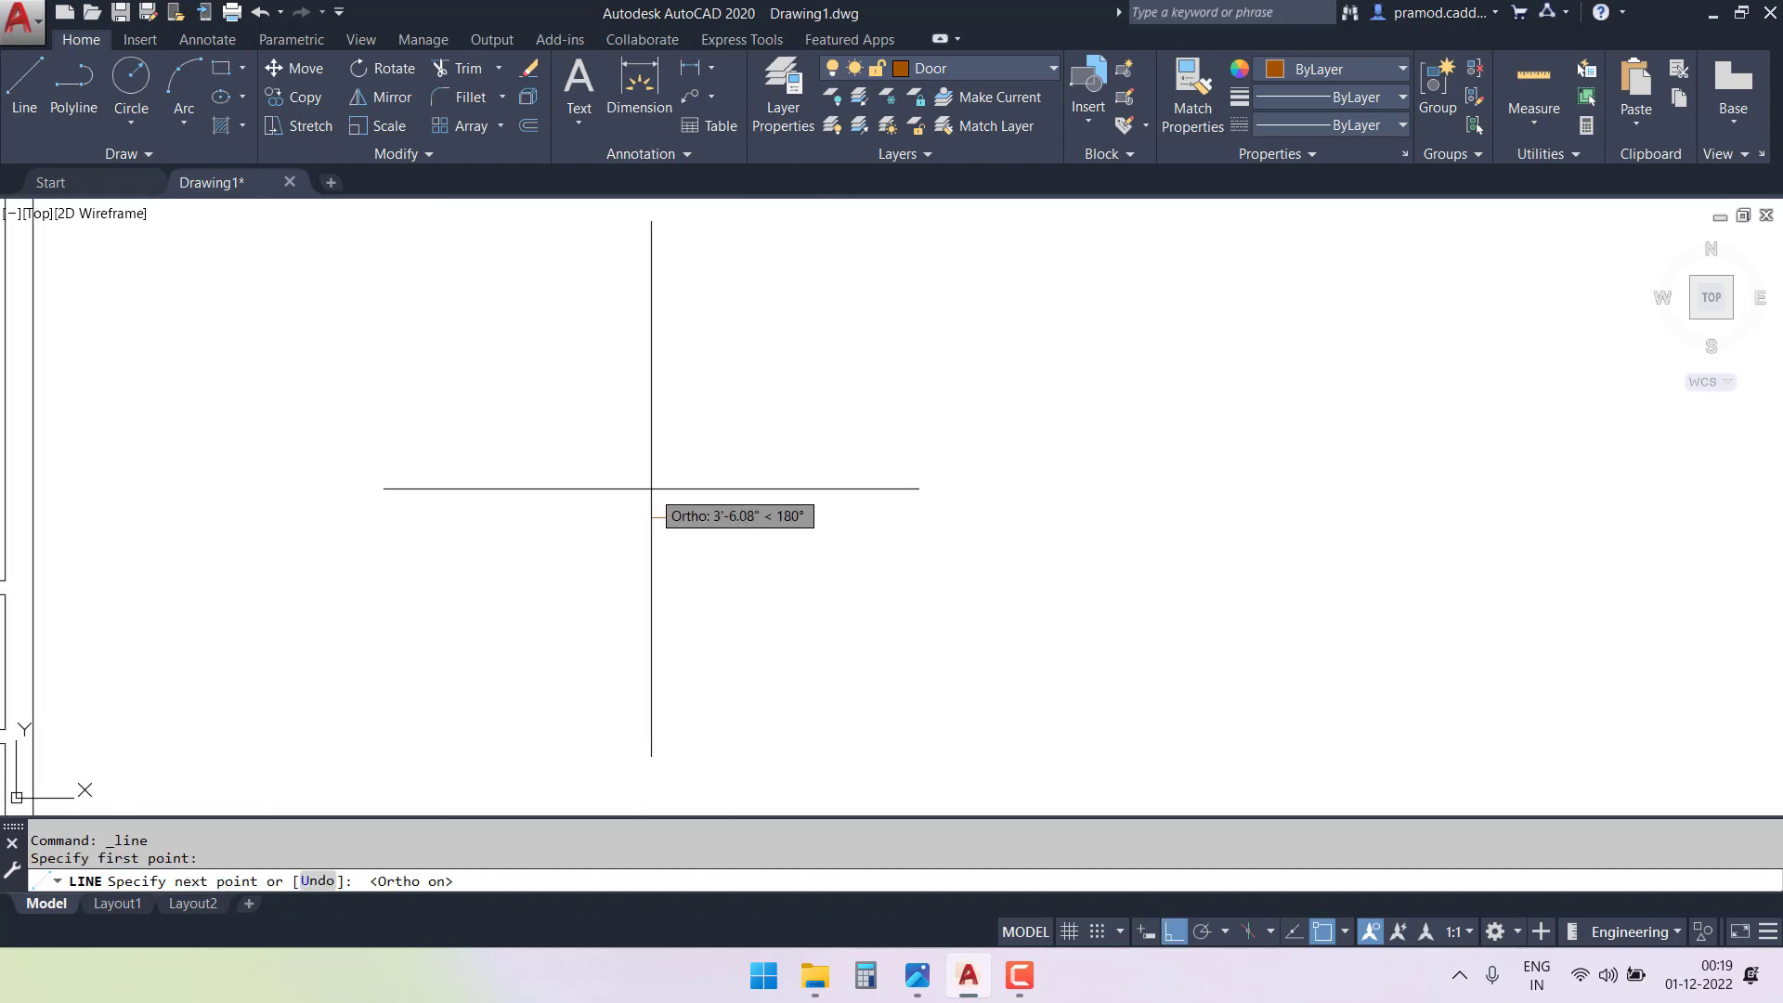
{"action": "type", "text": "4.5"}
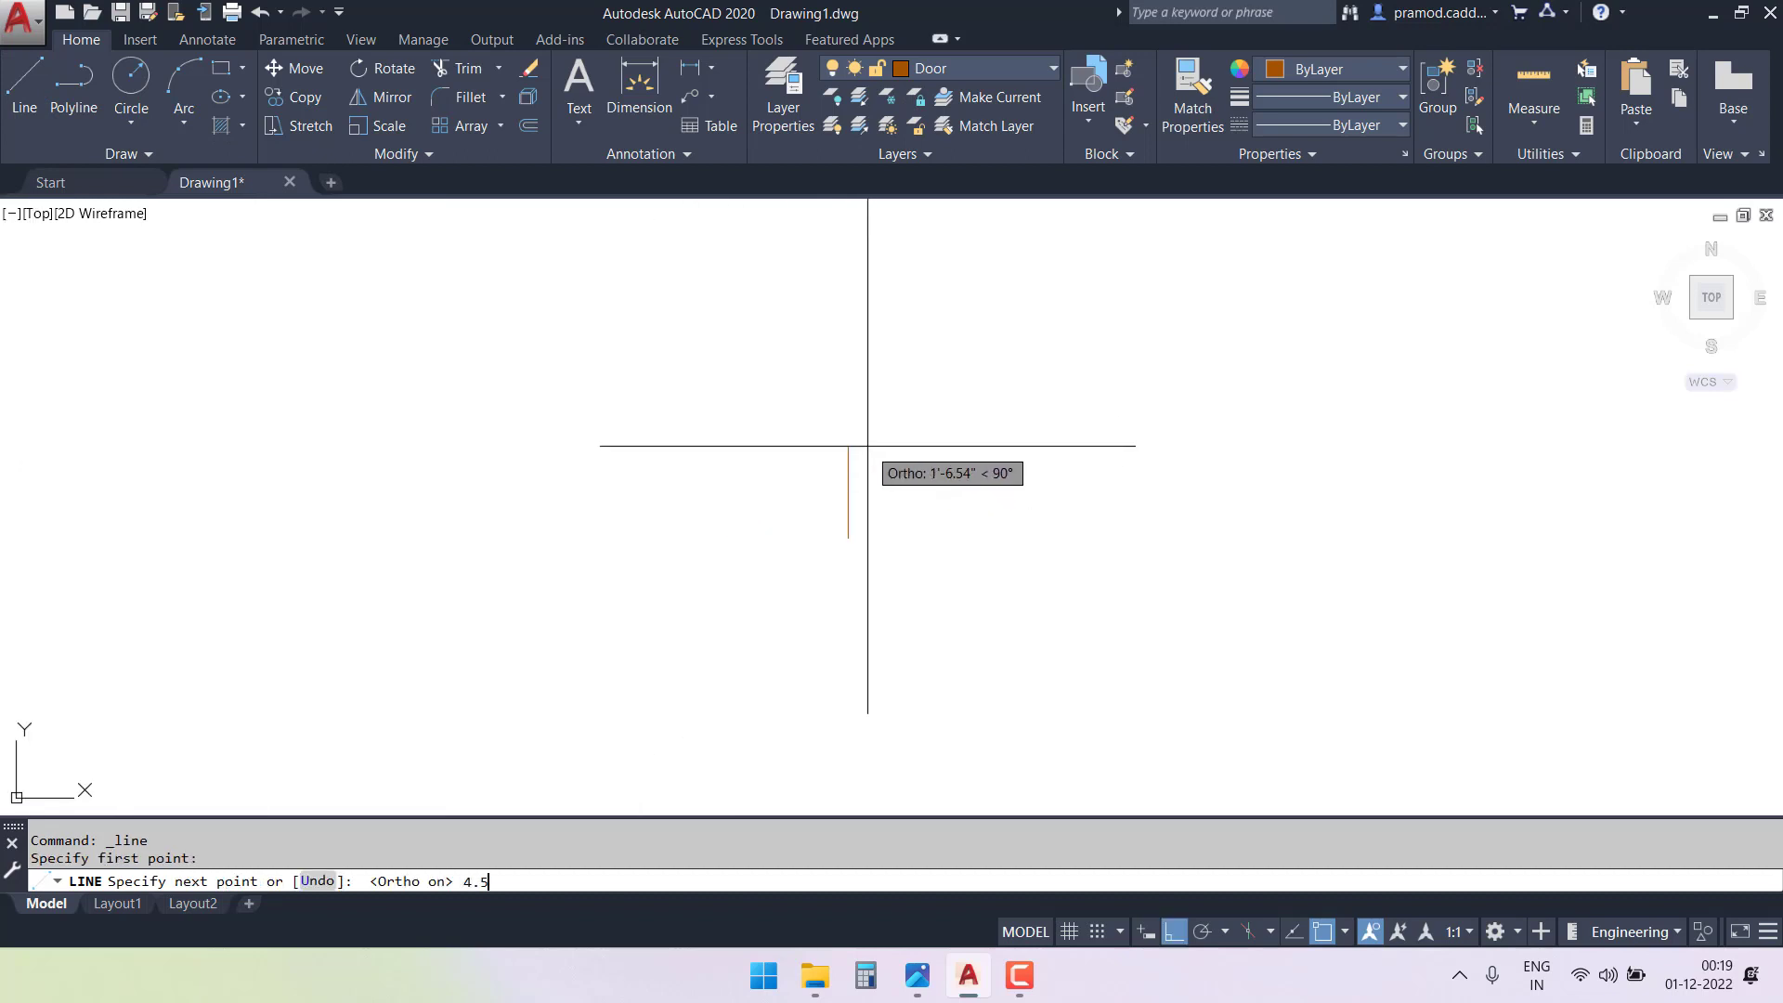
{"action": "key", "text": "Return"}
- Complete the stepped jamb profile with lines 1" right, 1" down, 1" right, 3.5" down and 2" left
{"action": "scroll", "coordinate": [859, 517], "scroll_direction": "up", "scroll_amount": 2}
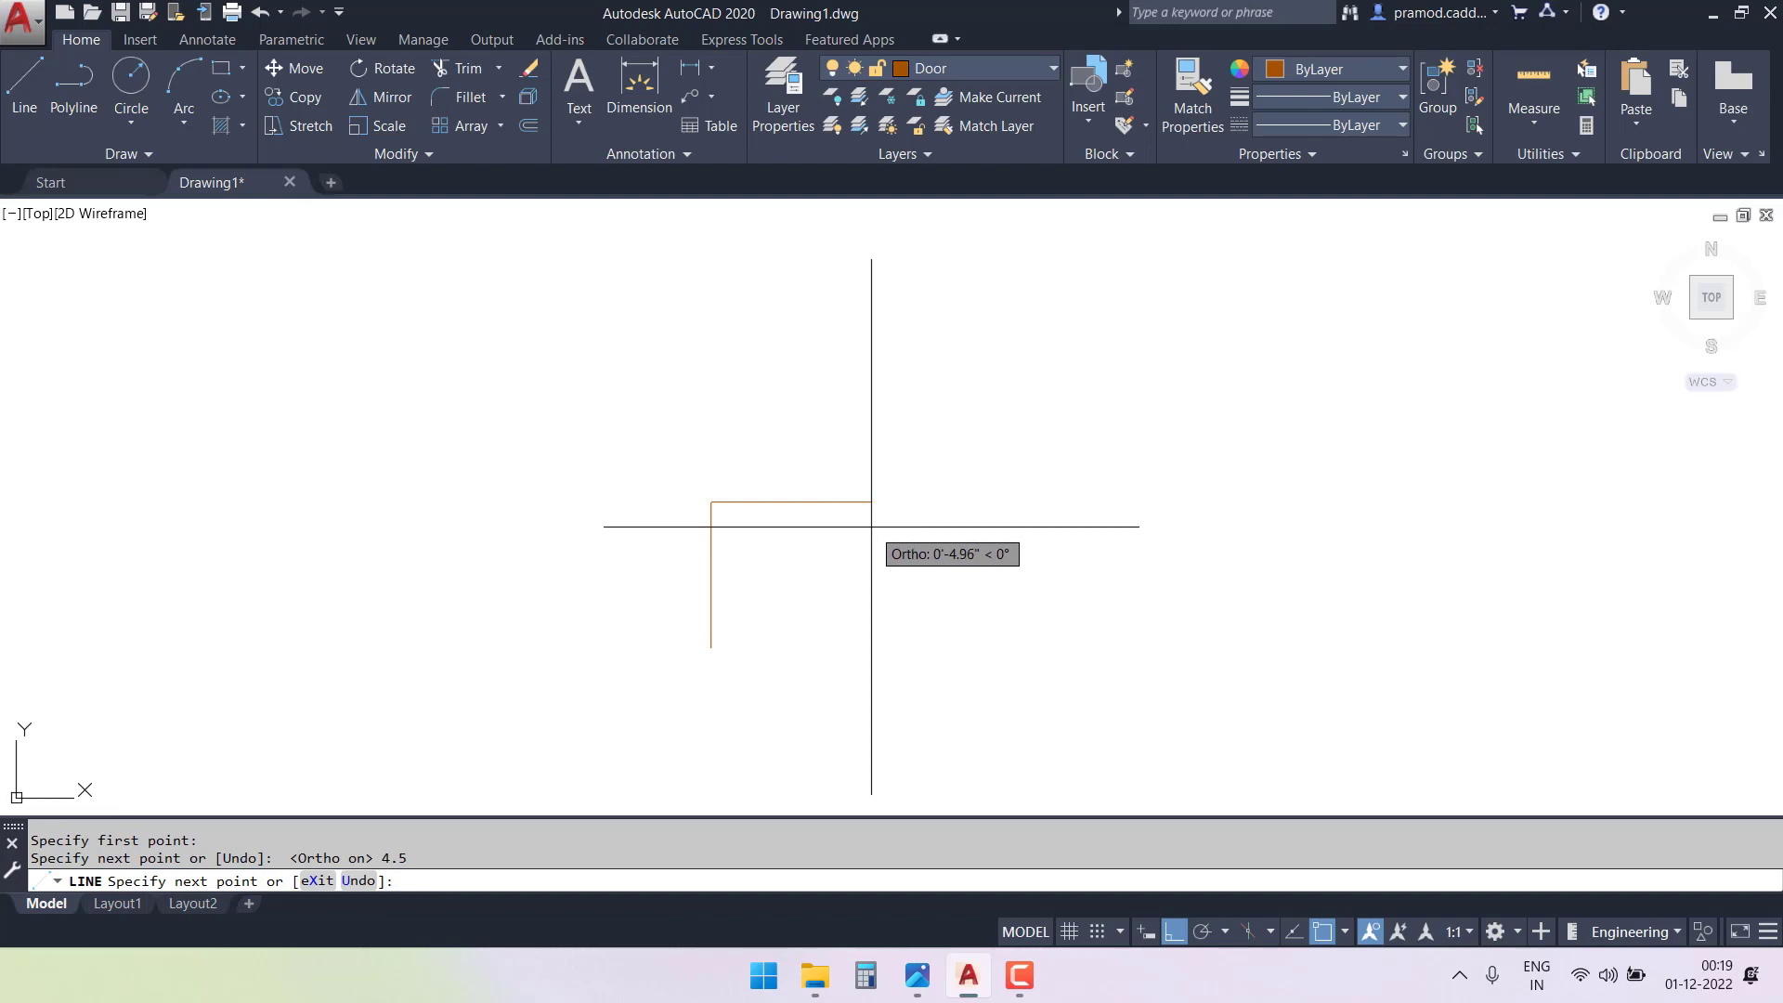
{"action": "type", "text": "1"}
{"action": "key", "text": "Return"}
{"action": "type", "text": "1"}
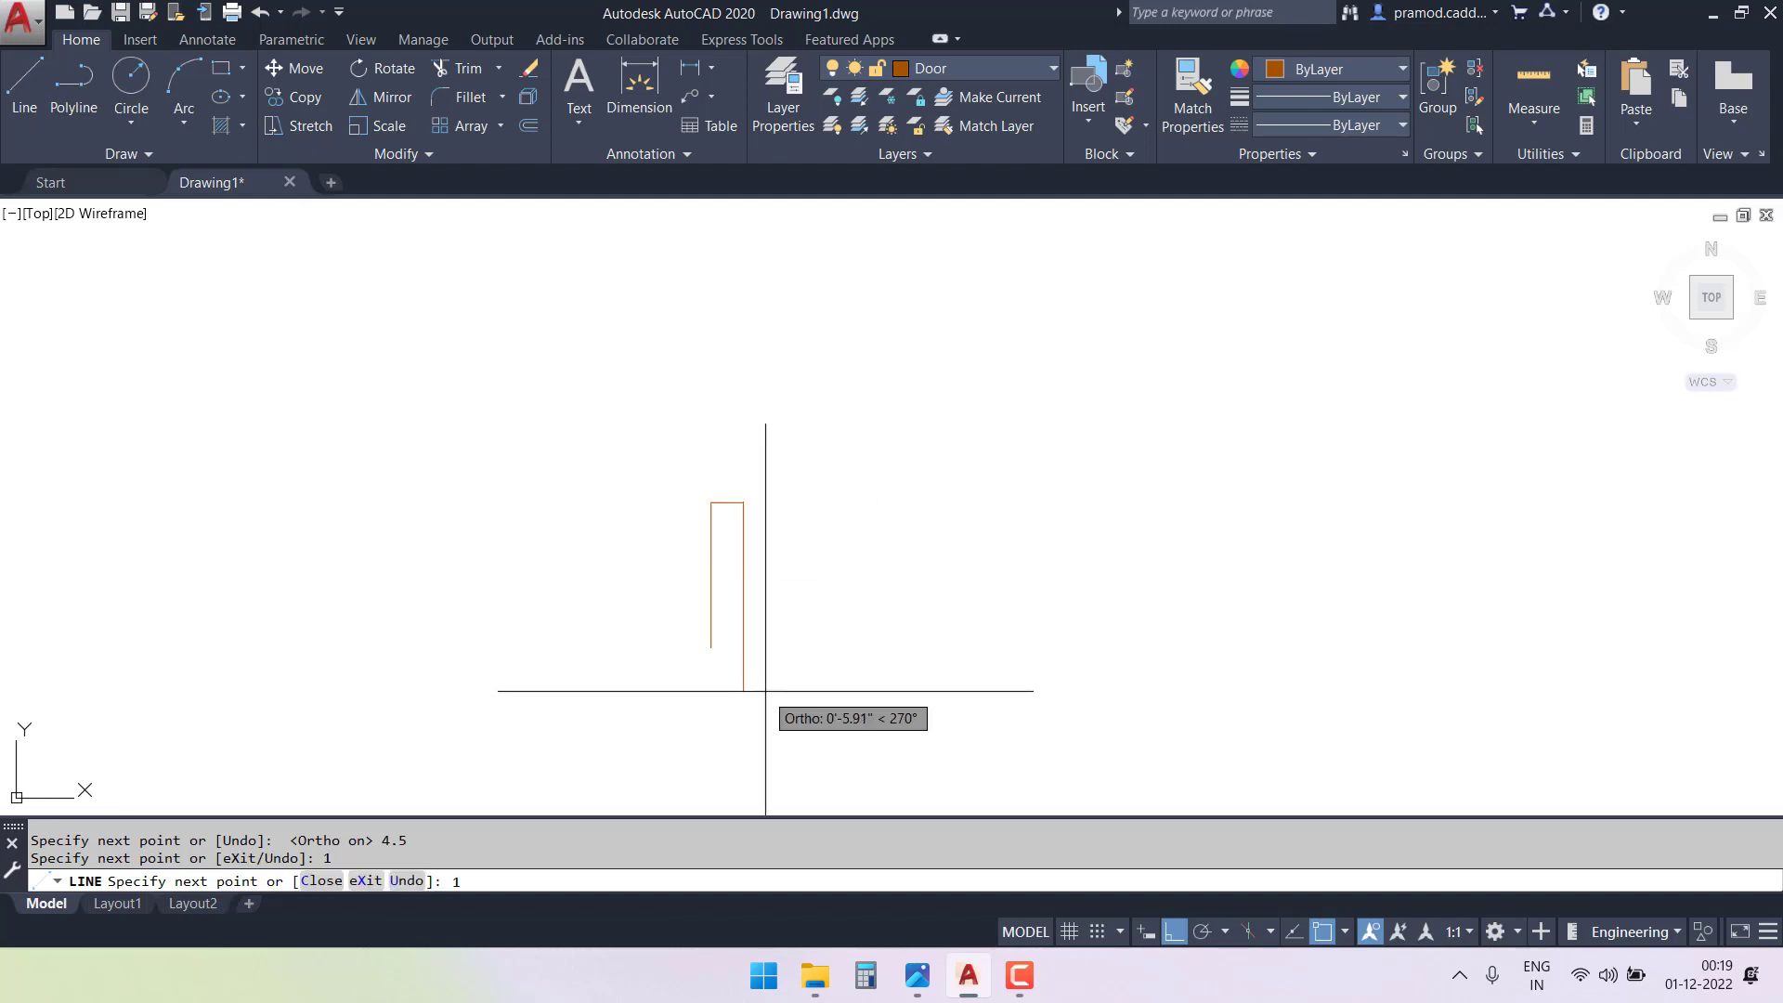
{"action": "key", "text": "Return"}
{"action": "type", "text": "1"}
{"action": "key", "text": "Return"}
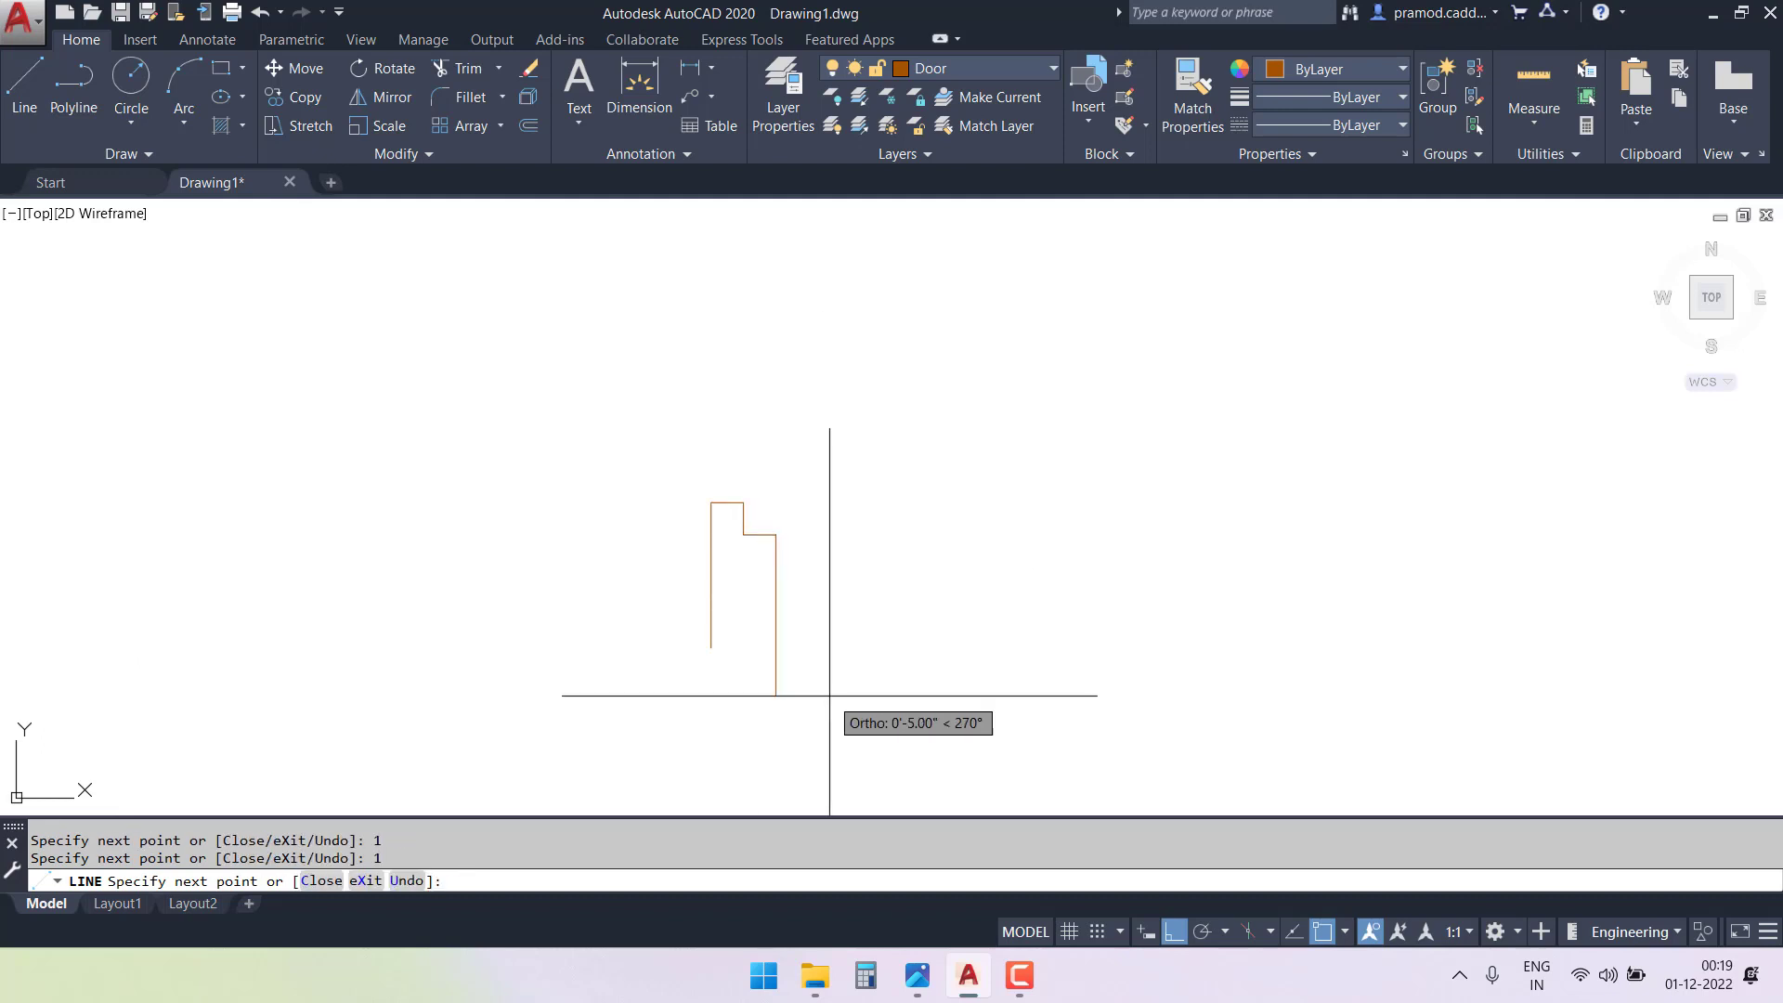
{"action": "type", "text": "3.5"}
{"action": "key", "text": "Return"}
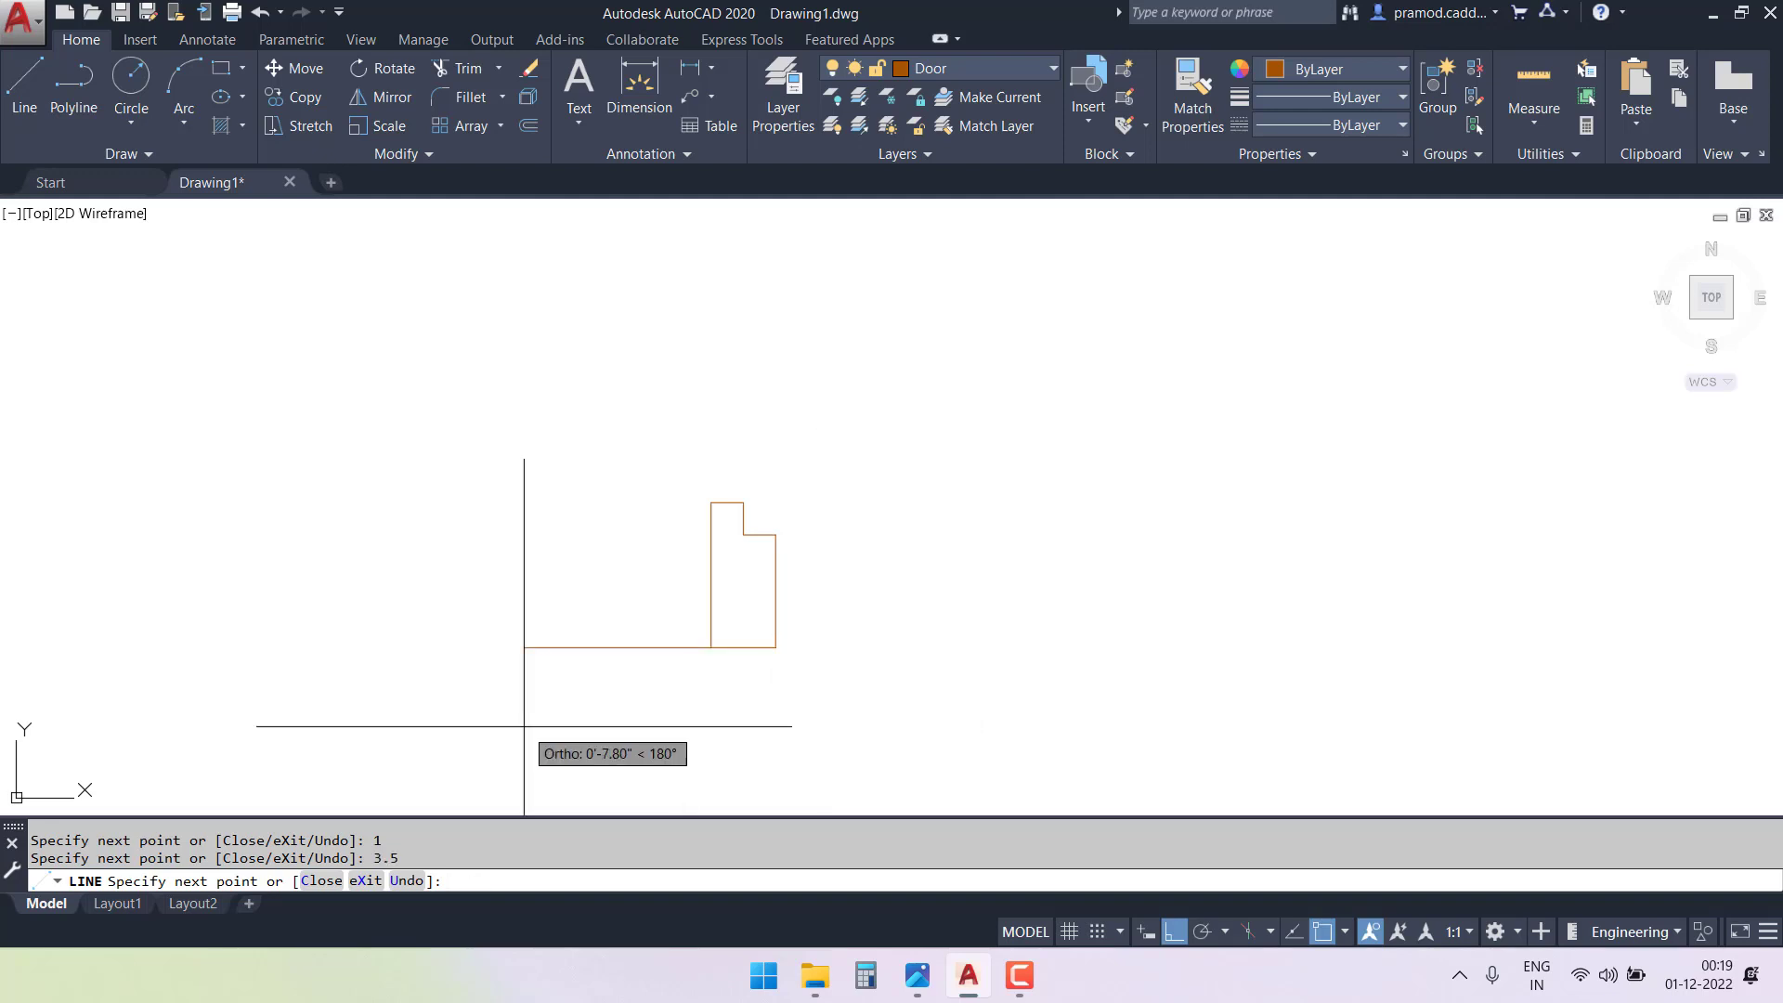
{"action": "type", "text": "2"}
{"action": "key", "text": "Return"}
{"action": "key", "text": "Escape"}
{"action": "scroll", "coordinate": [438, 649], "scroll_direction": "down", "scroll_amount": 2}
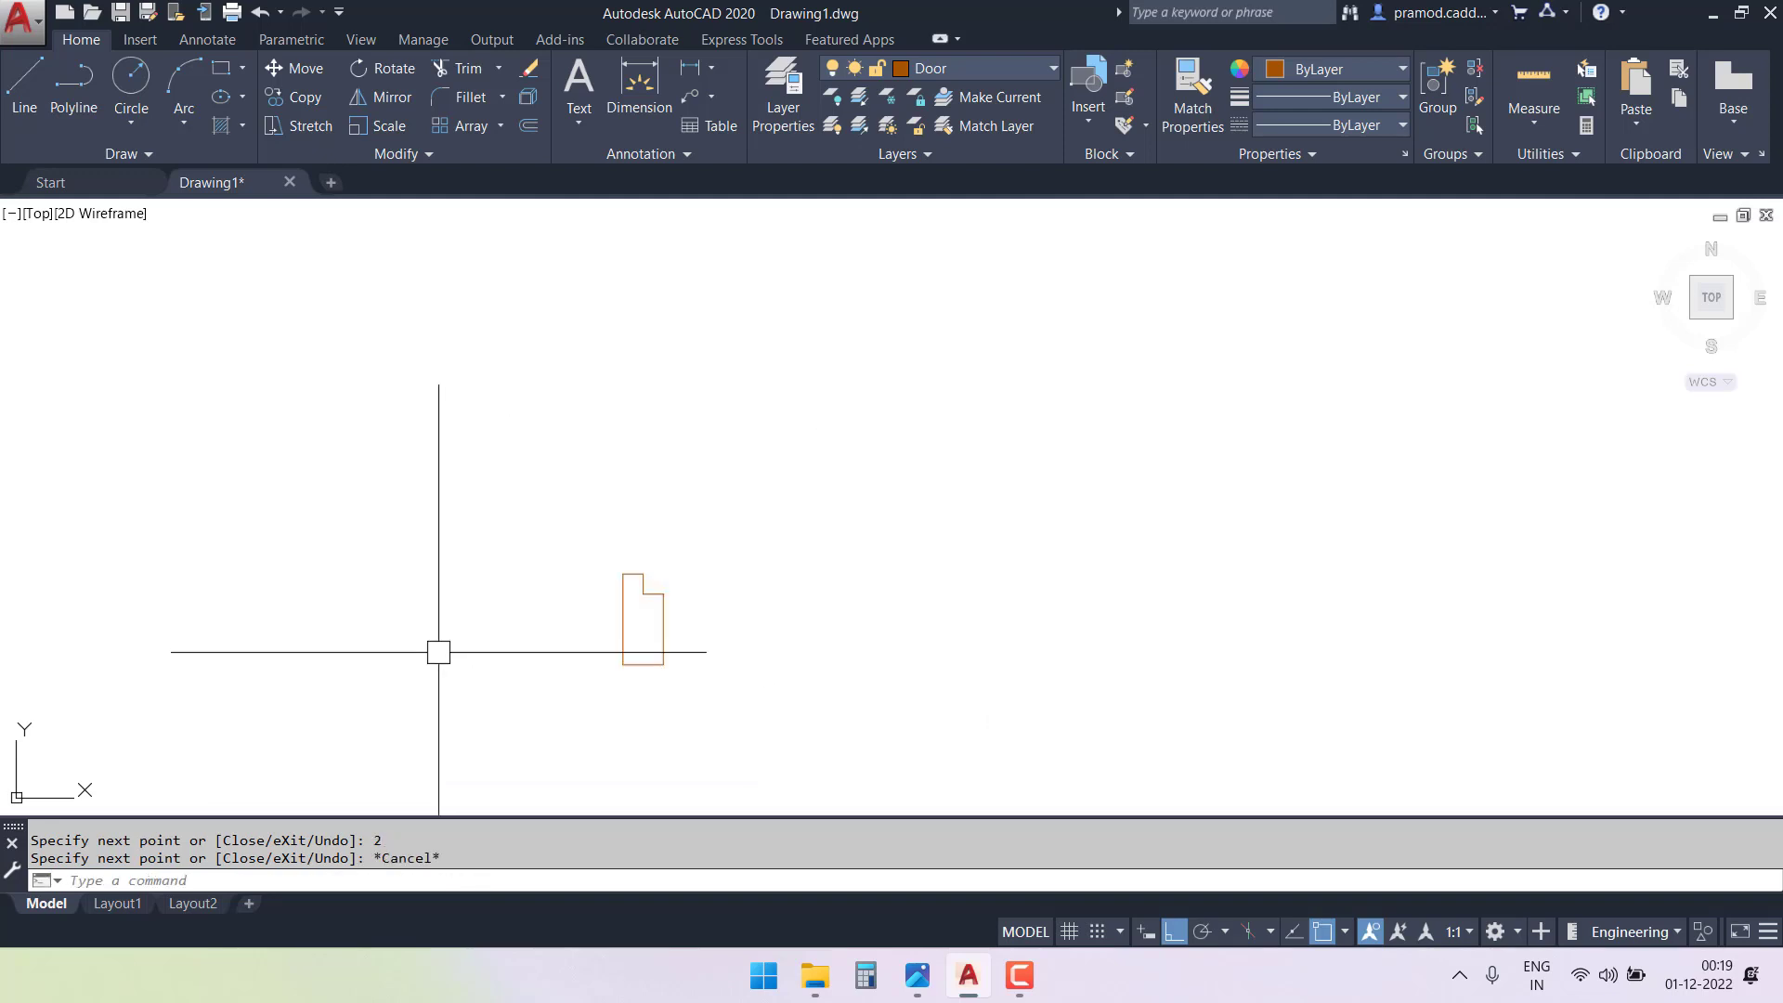
- Draw a 2'6" horizontal line to the right from the jamb profile's lower-left corner
{"action": "scroll", "coordinate": [581, 677], "scroll_direction": "up", "scroll_amount": 2}
{"action": "type", "text": "l"}
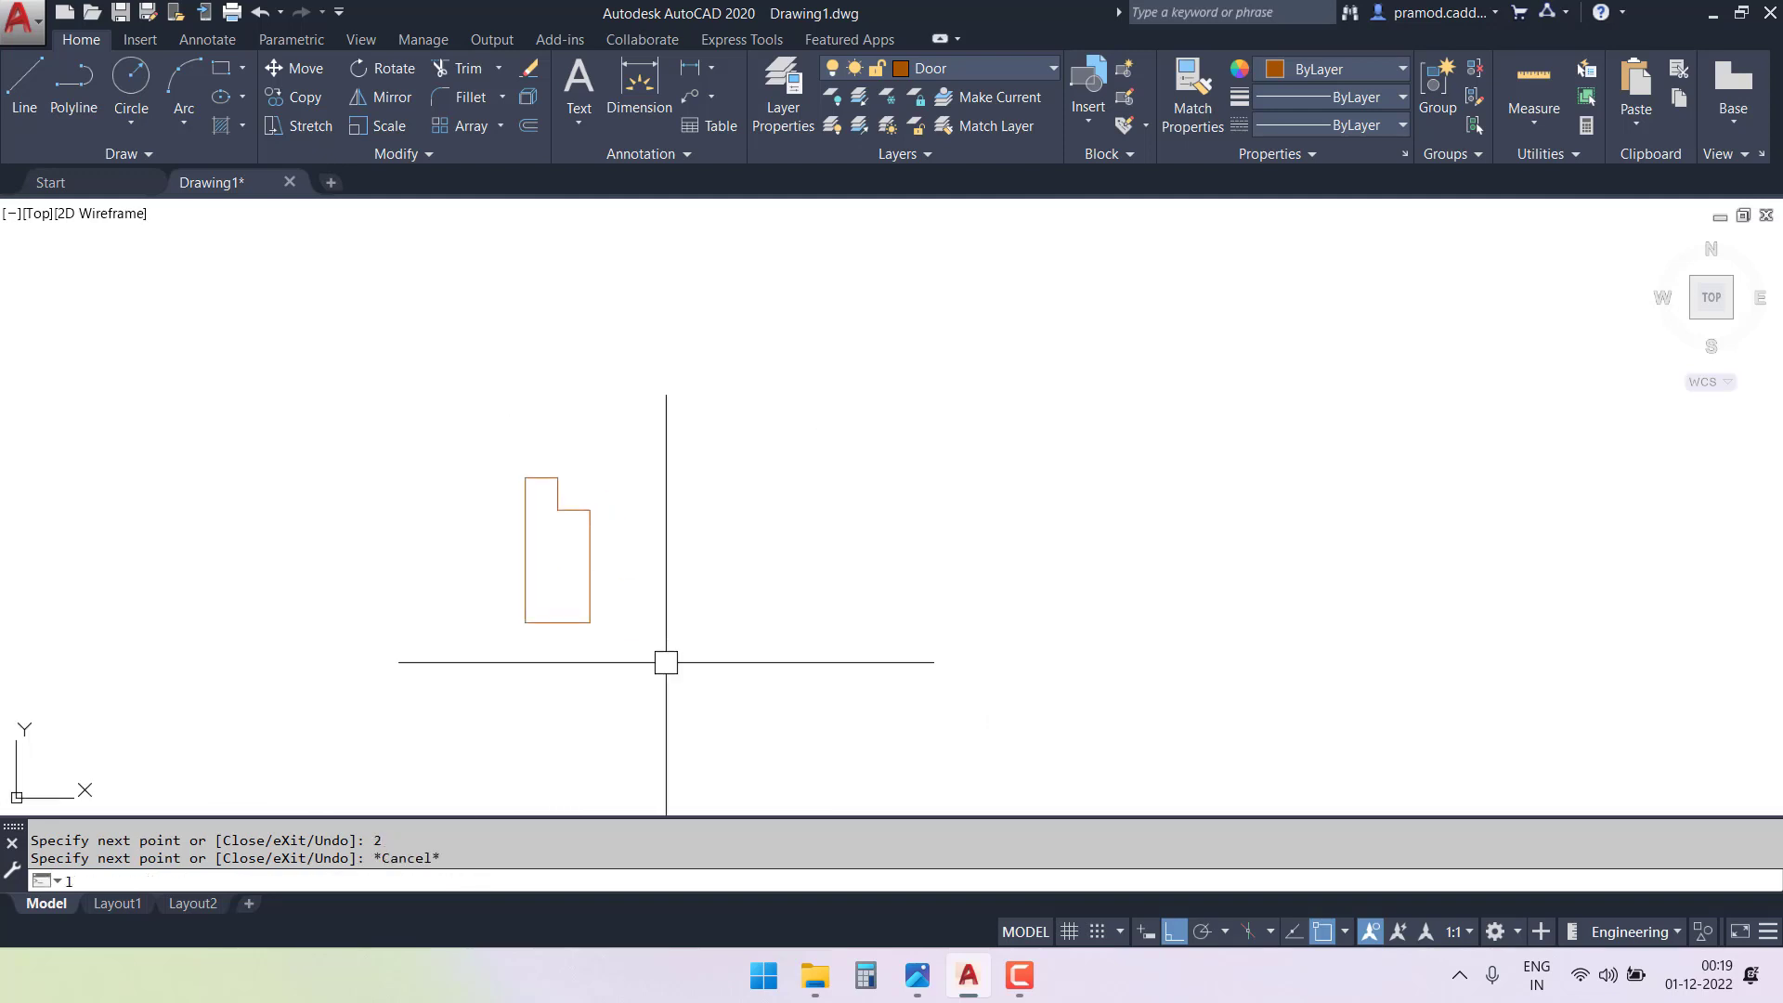
{"action": "key", "text": "Return"}
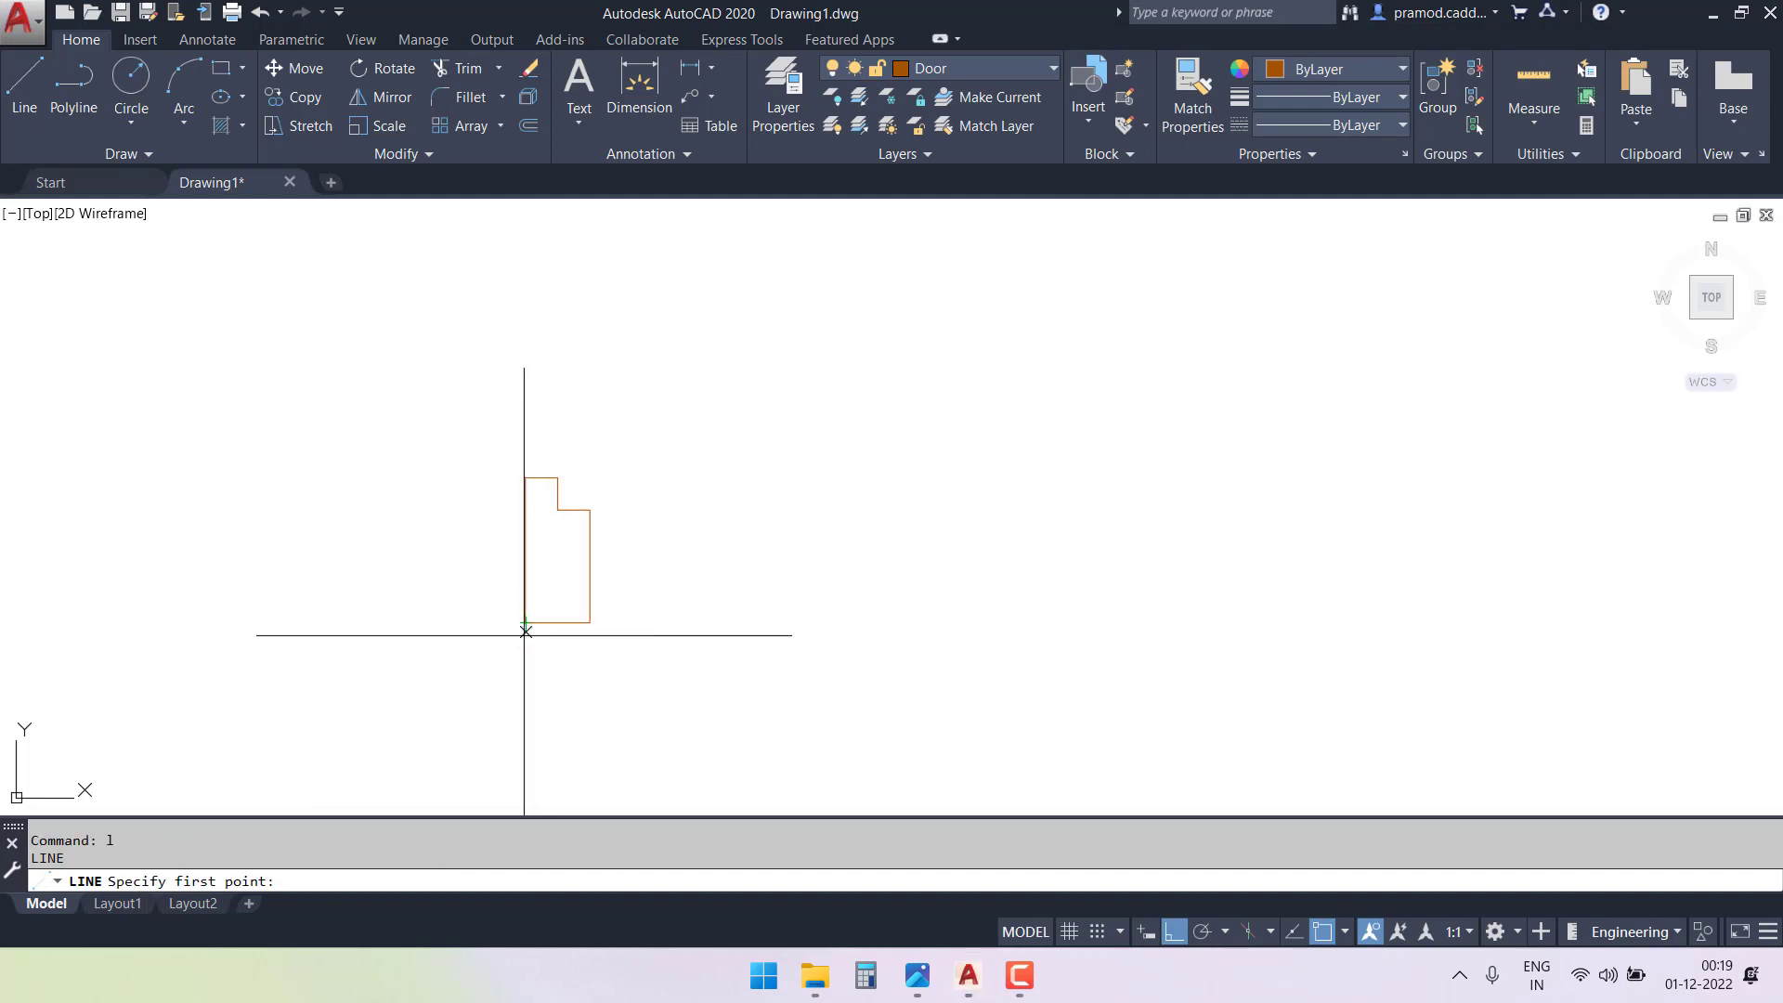
{"action": "left_click", "coordinate": [525, 630]}
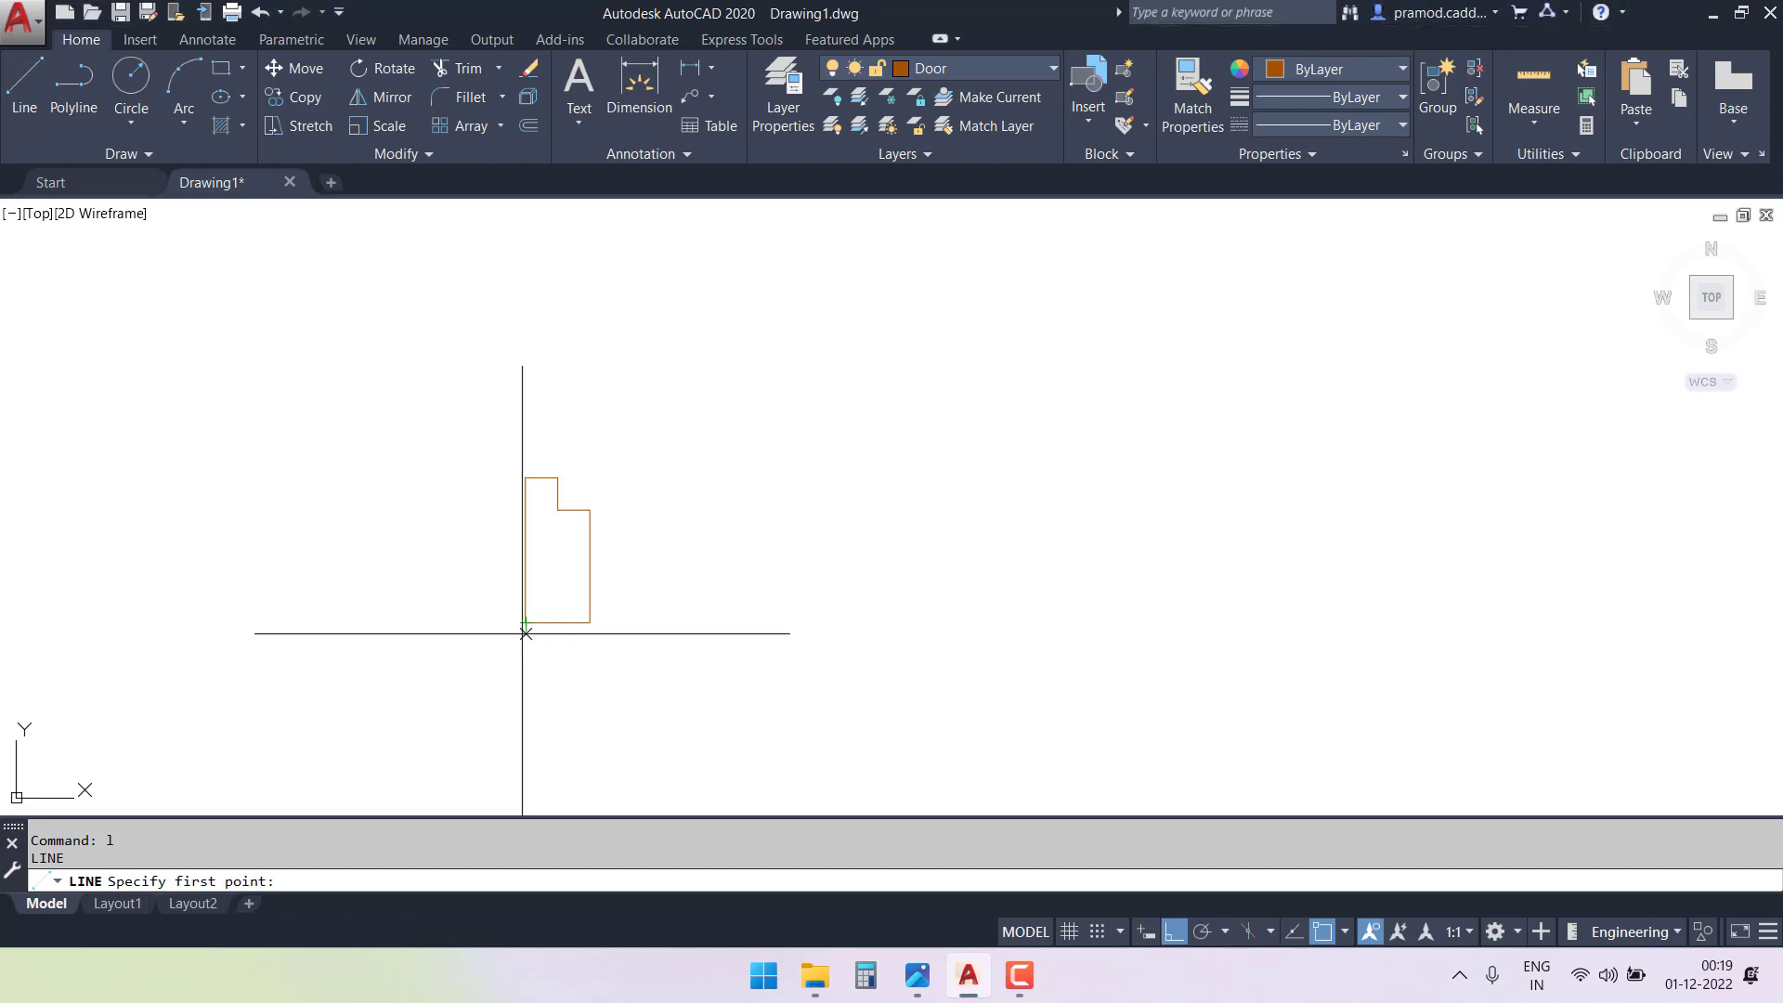
{"action": "left_click", "coordinate": [524, 622]}
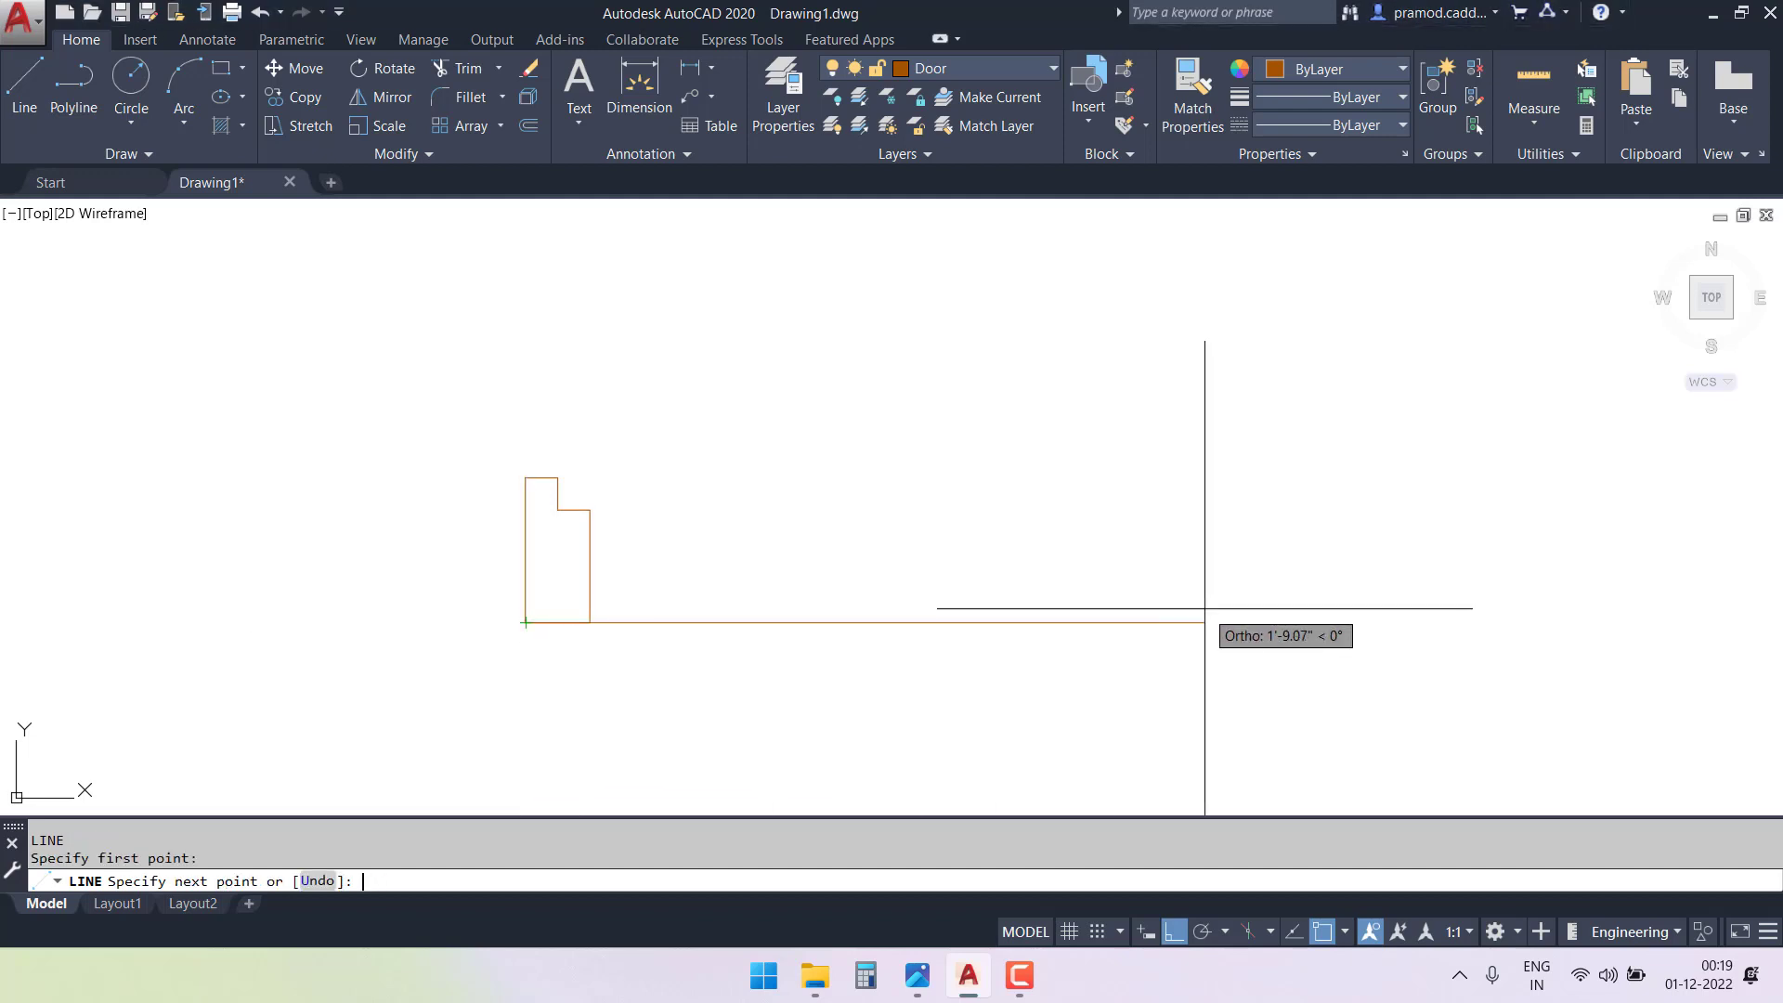
{"action": "key", "text": "Return"}
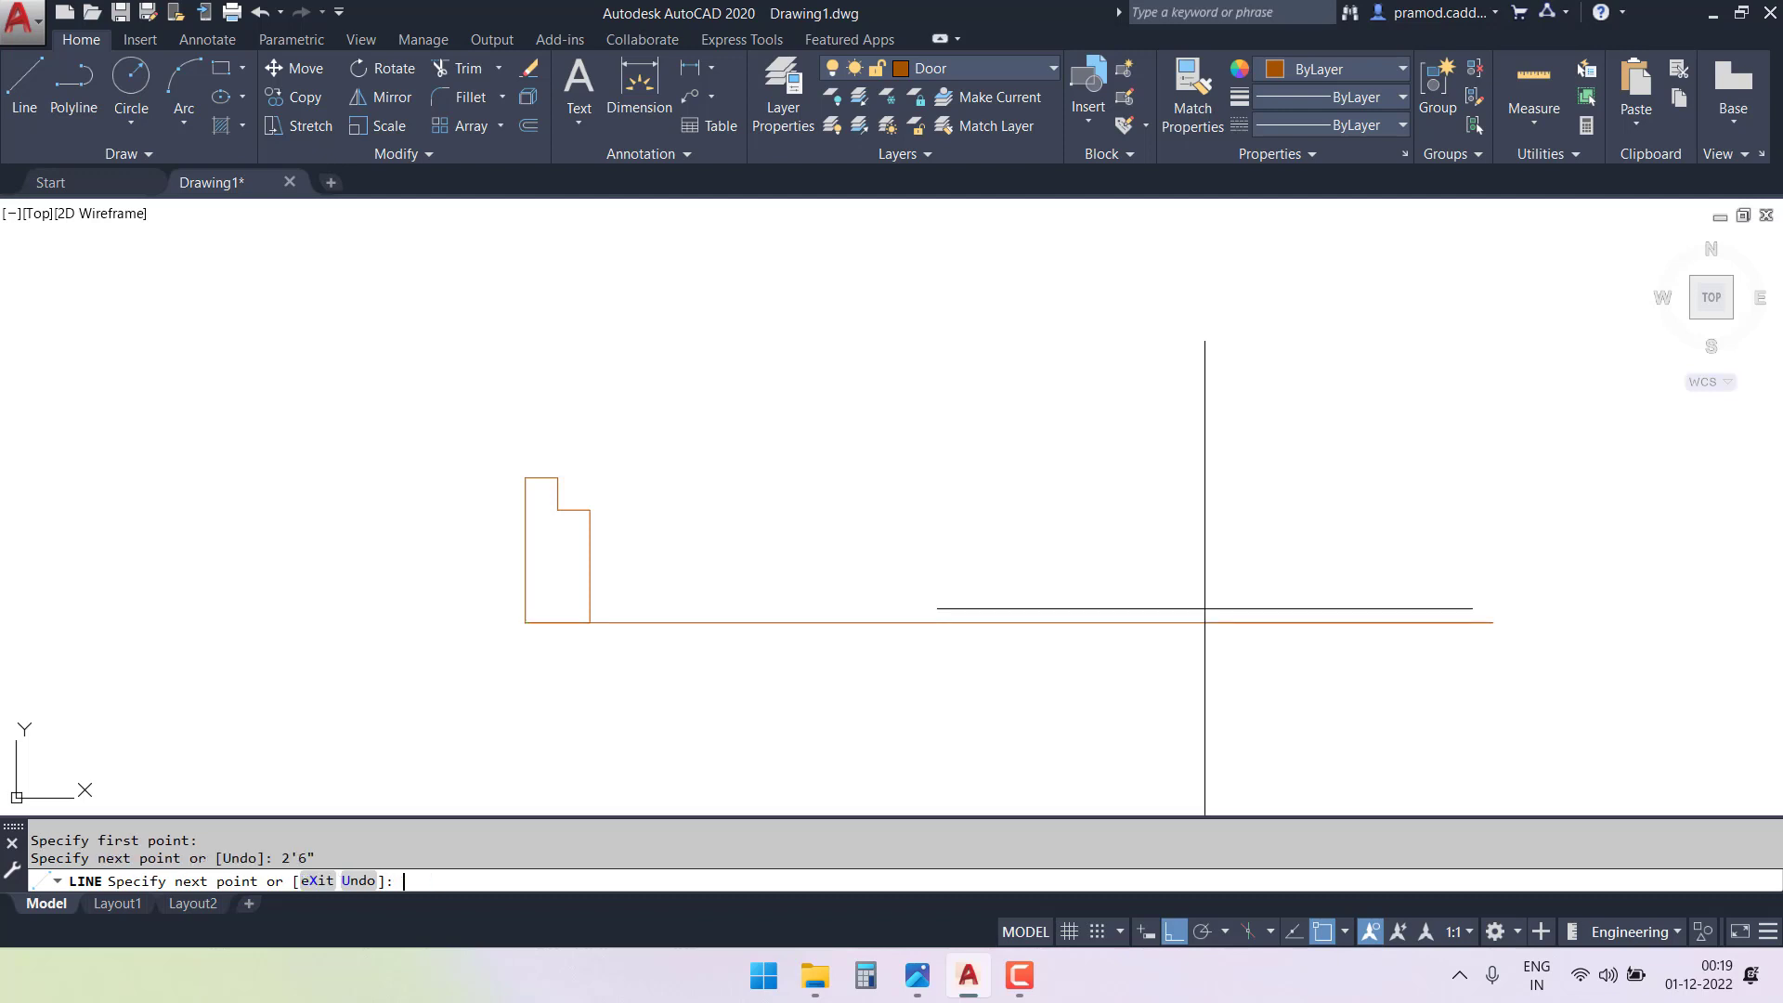
{"action": "key", "text": "Escape"}
{"action": "key", "text": "Escape"}
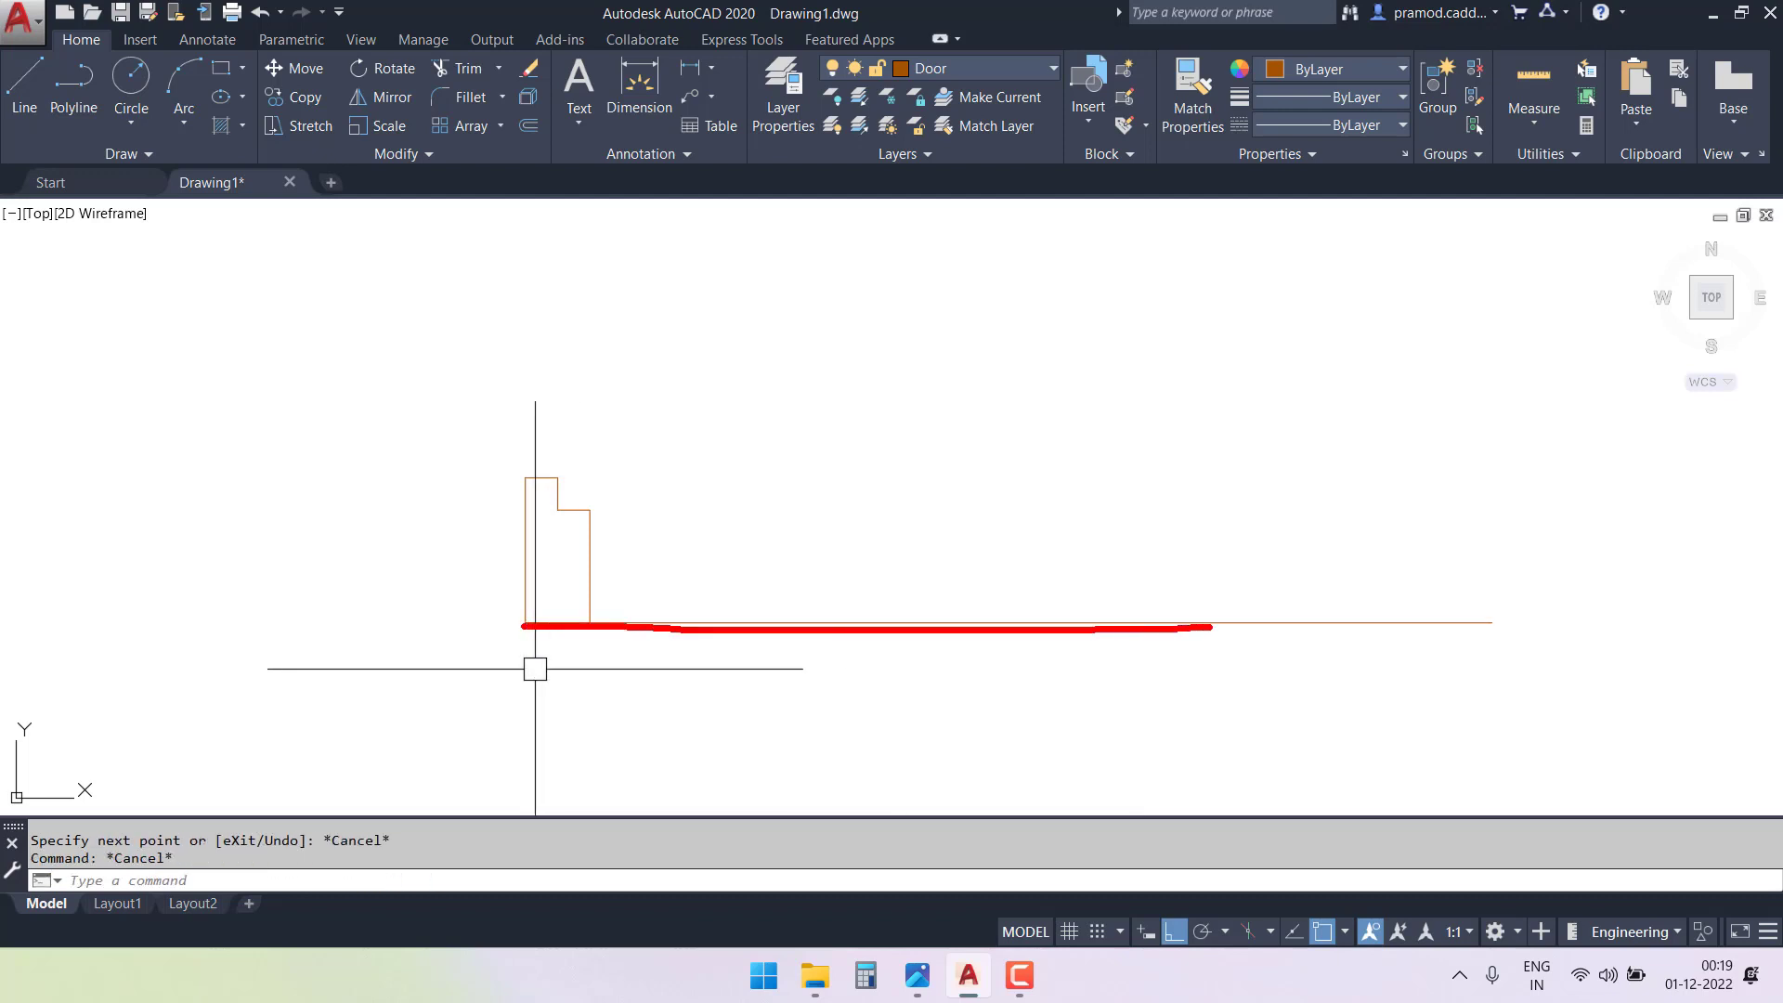
{"action": "key", "text": "Escape"}
{"action": "key", "text": "ctrl+2"}
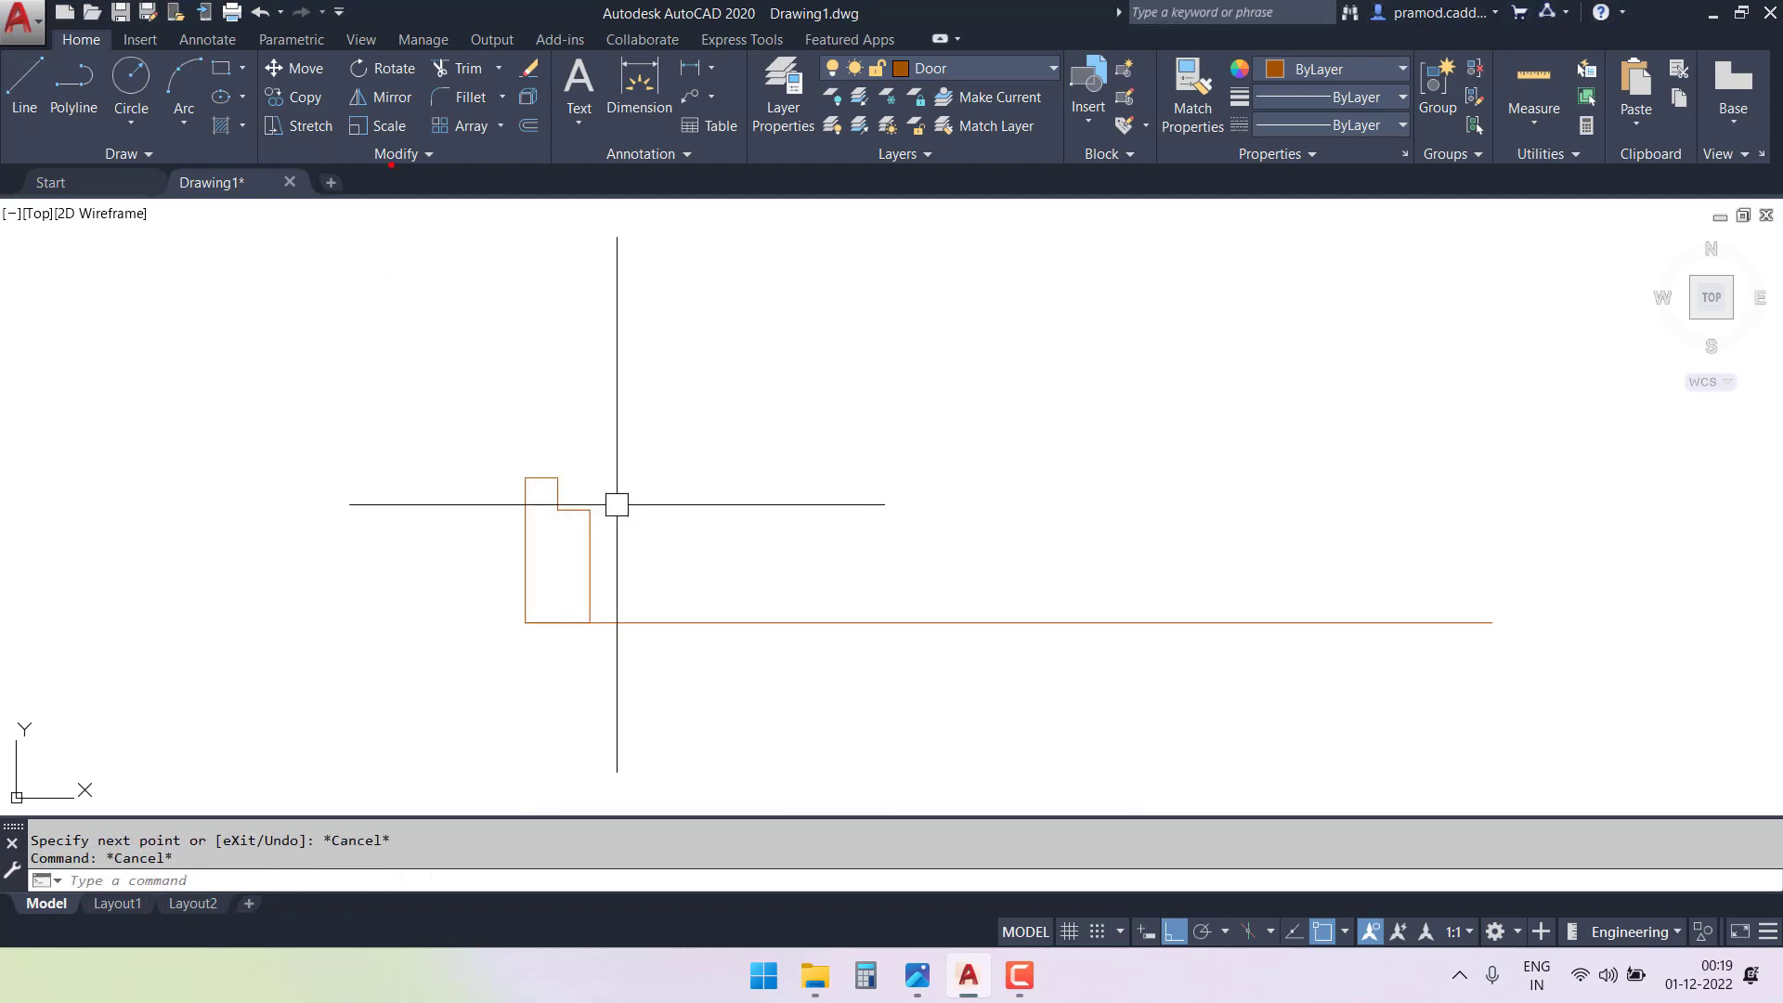
- Mirror the jamb profile about a vertical axis through the 2'6" line's midpoint, keeping the source objects
{"action": "left_click", "coordinate": [380, 97]}
{"action": "left_click", "coordinate": [418, 378]}
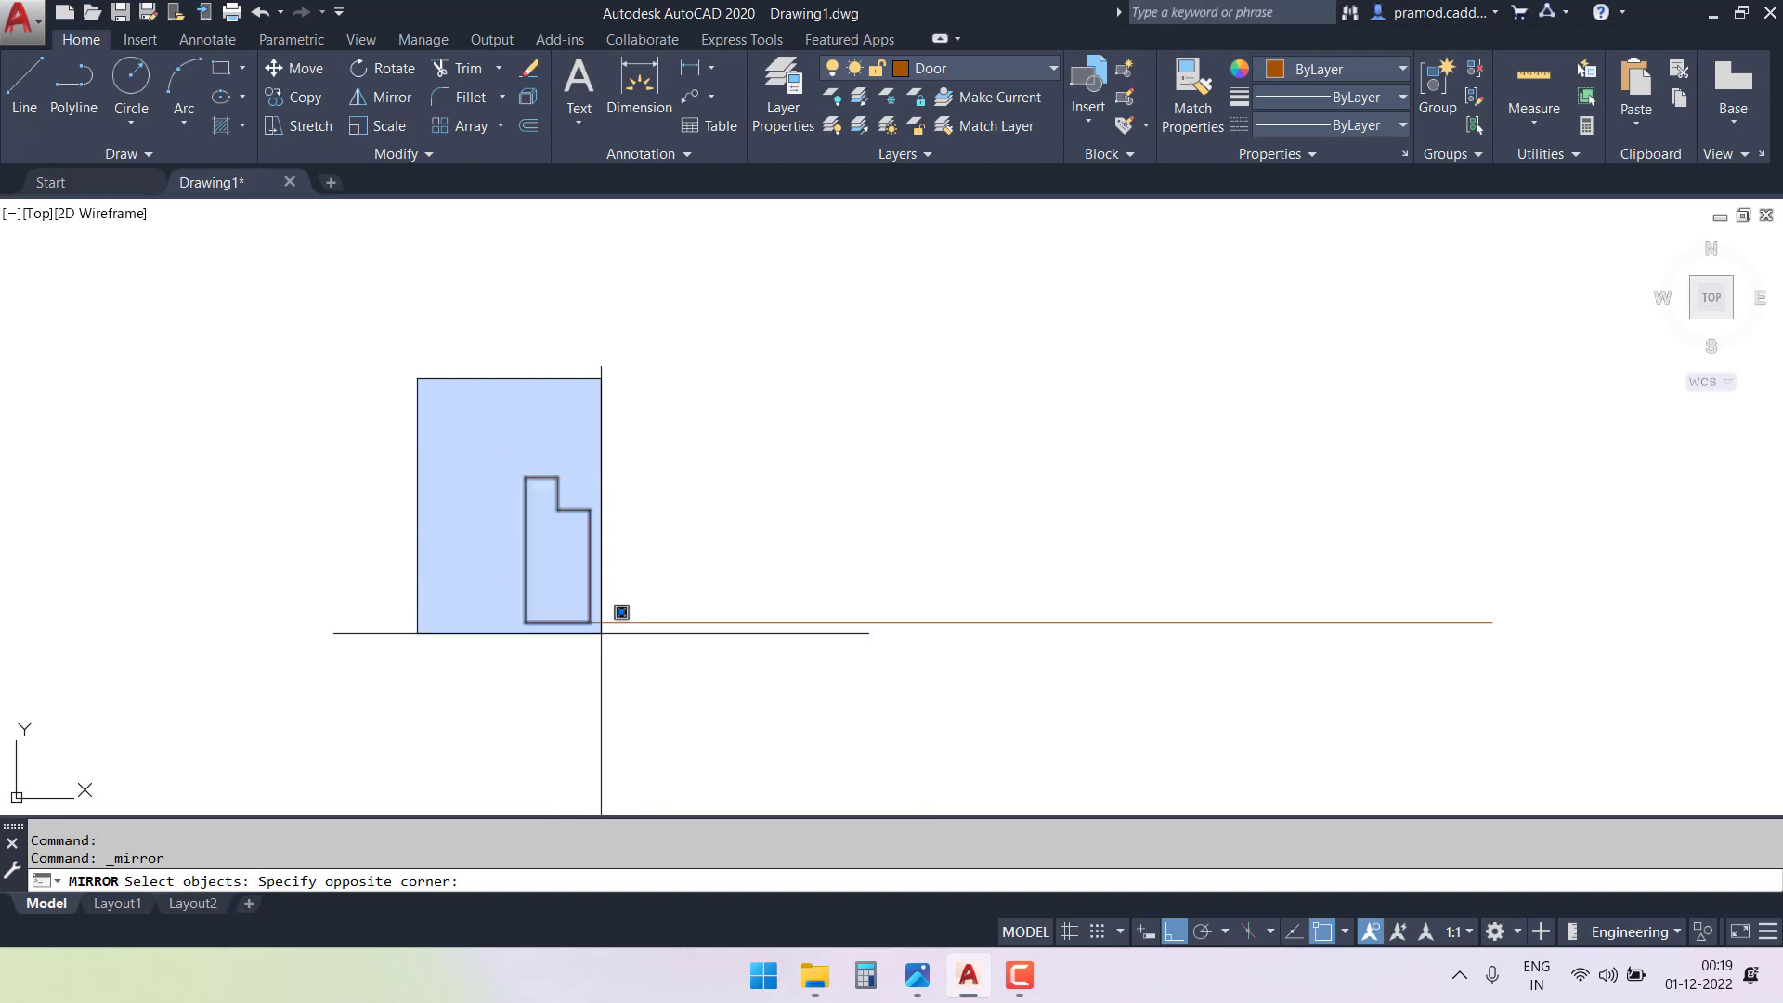
{"action": "left_click", "coordinate": [658, 713]}
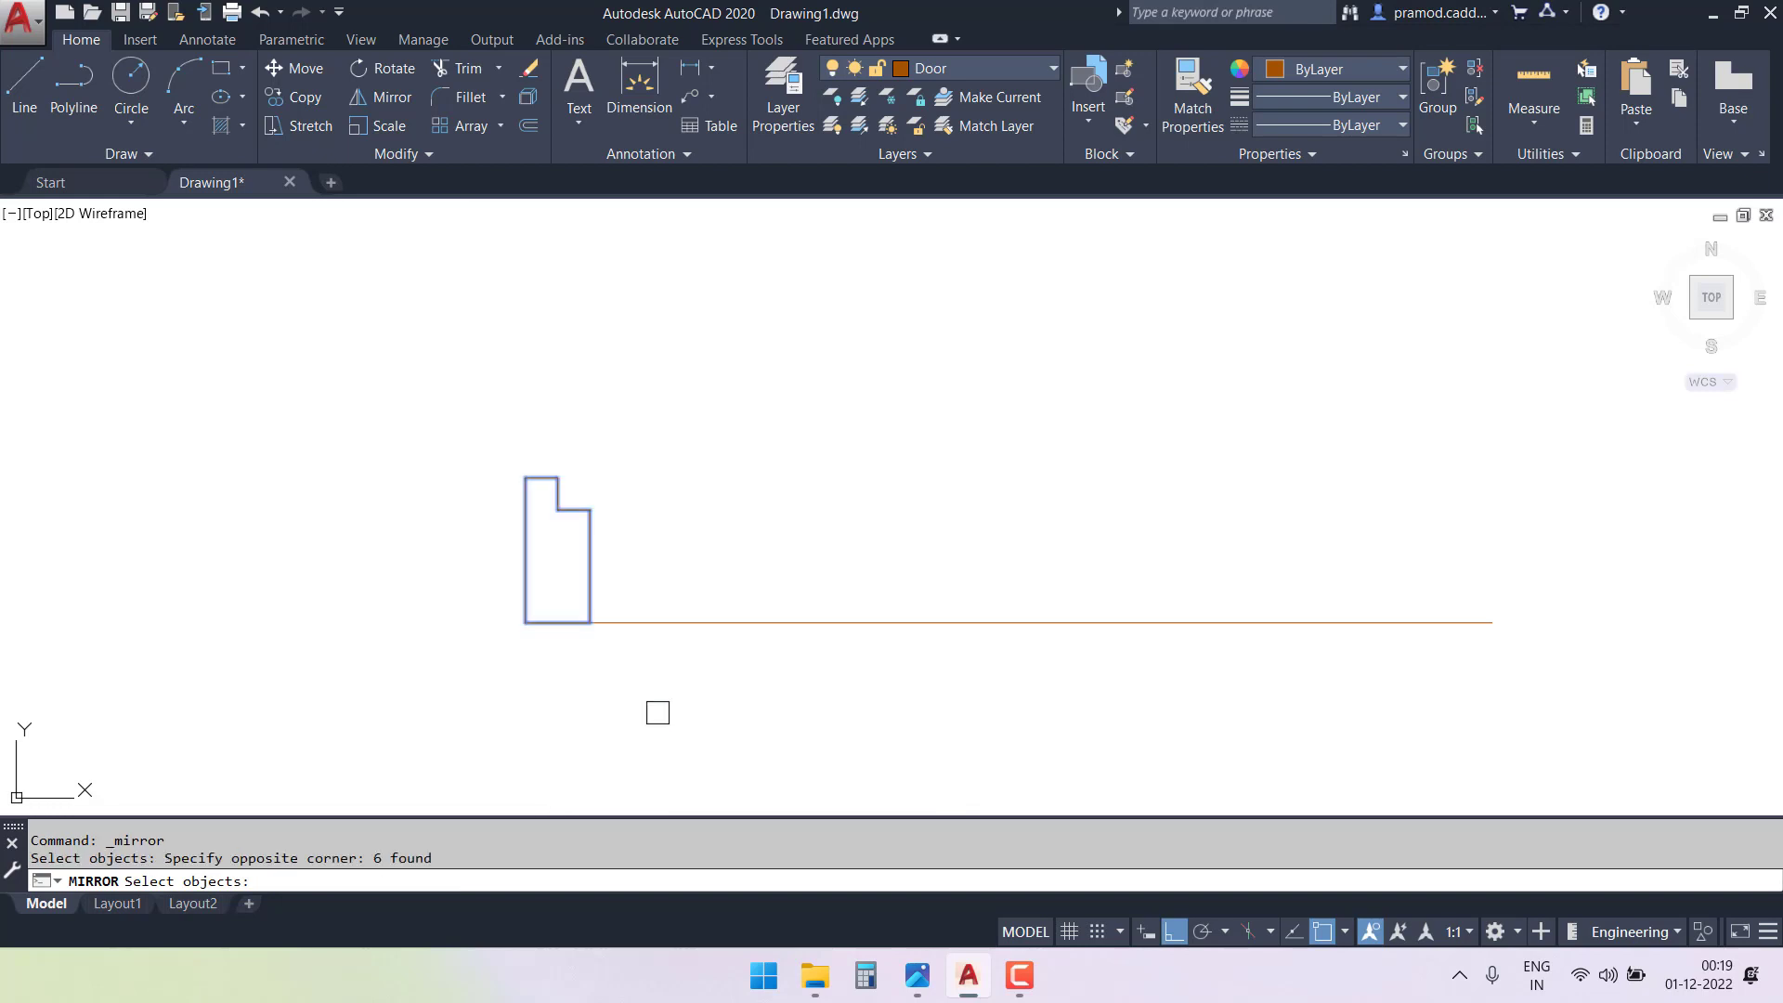
{"action": "key", "text": "Return"}
{"action": "scroll", "coordinate": [648, 687], "scroll_direction": "down", "scroll_amount": 2}
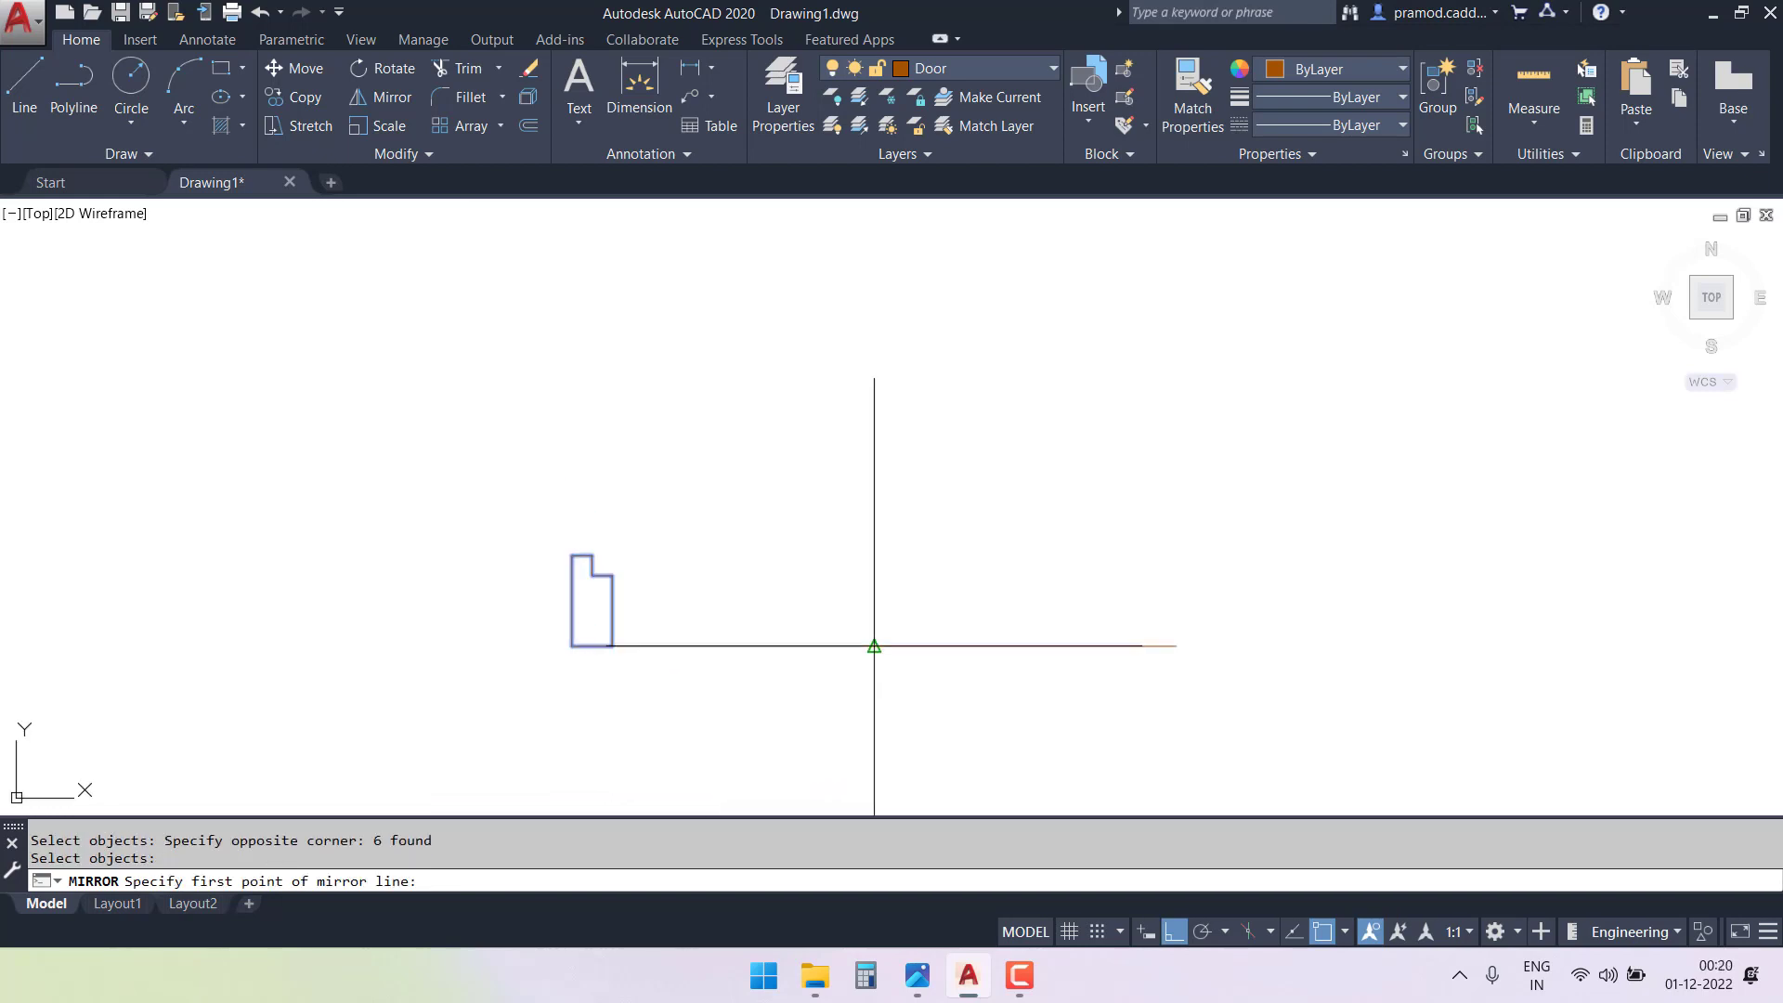
{"action": "left_click", "coordinate": [874, 646]}
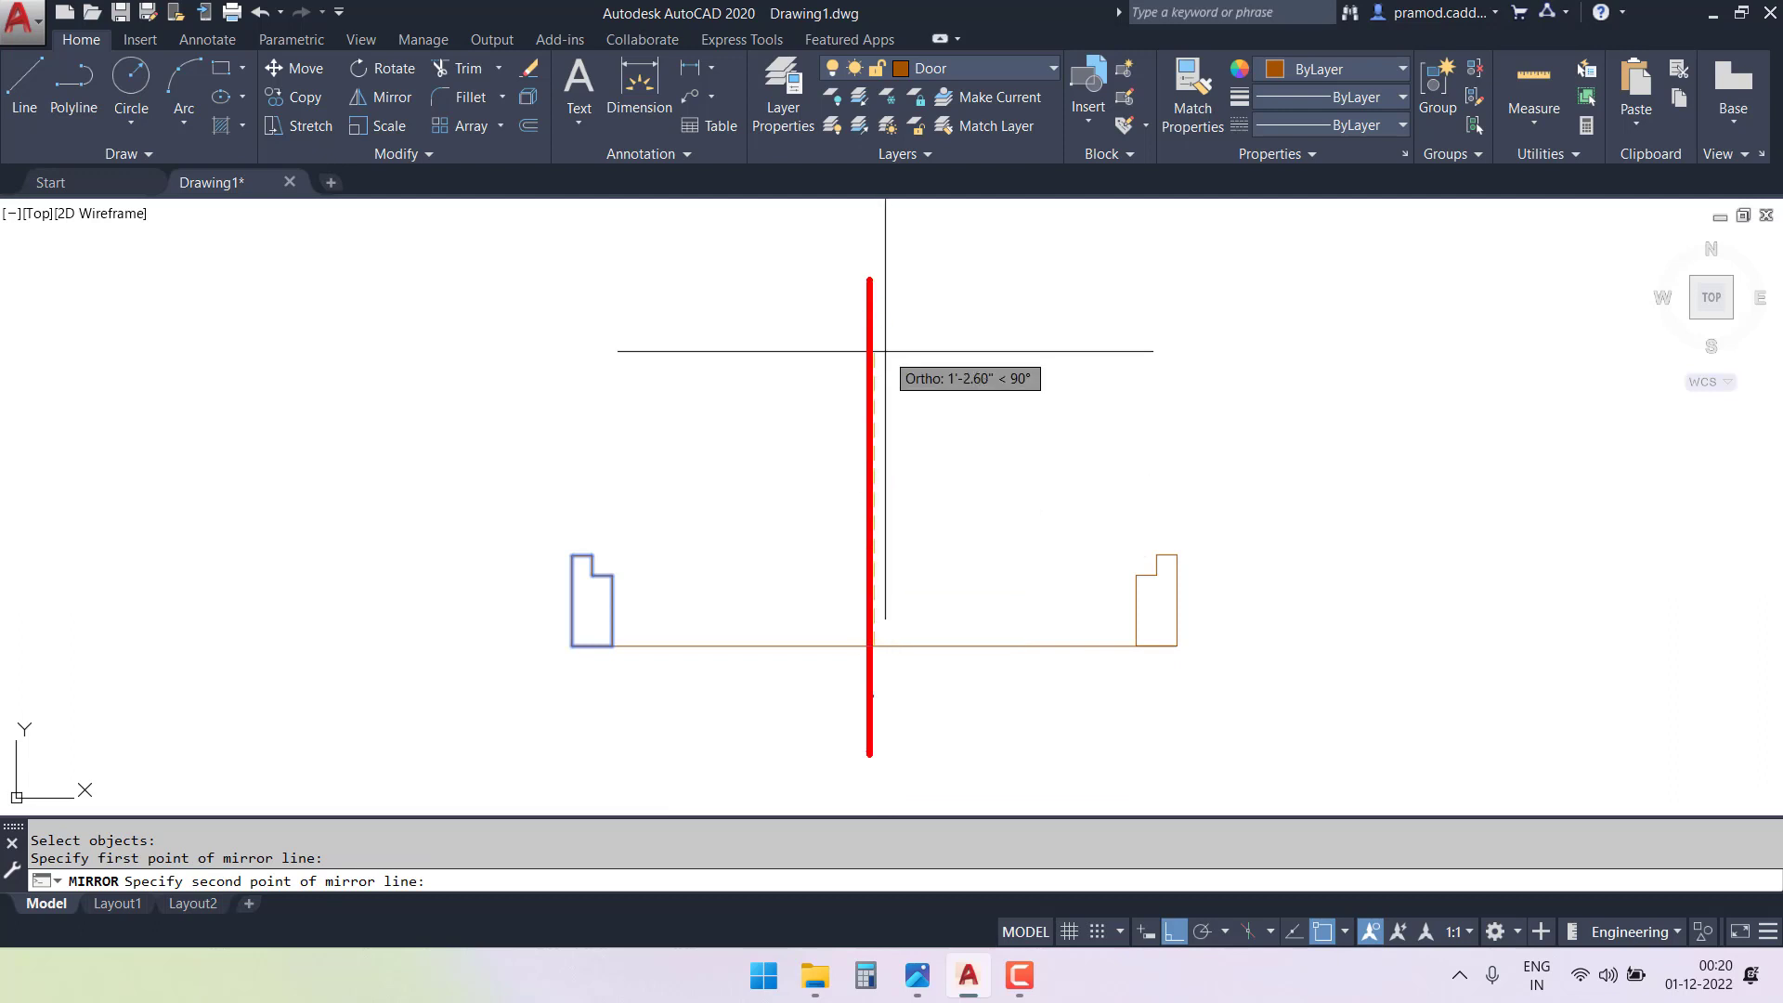
{"action": "left_click", "coordinate": [852, 300]}
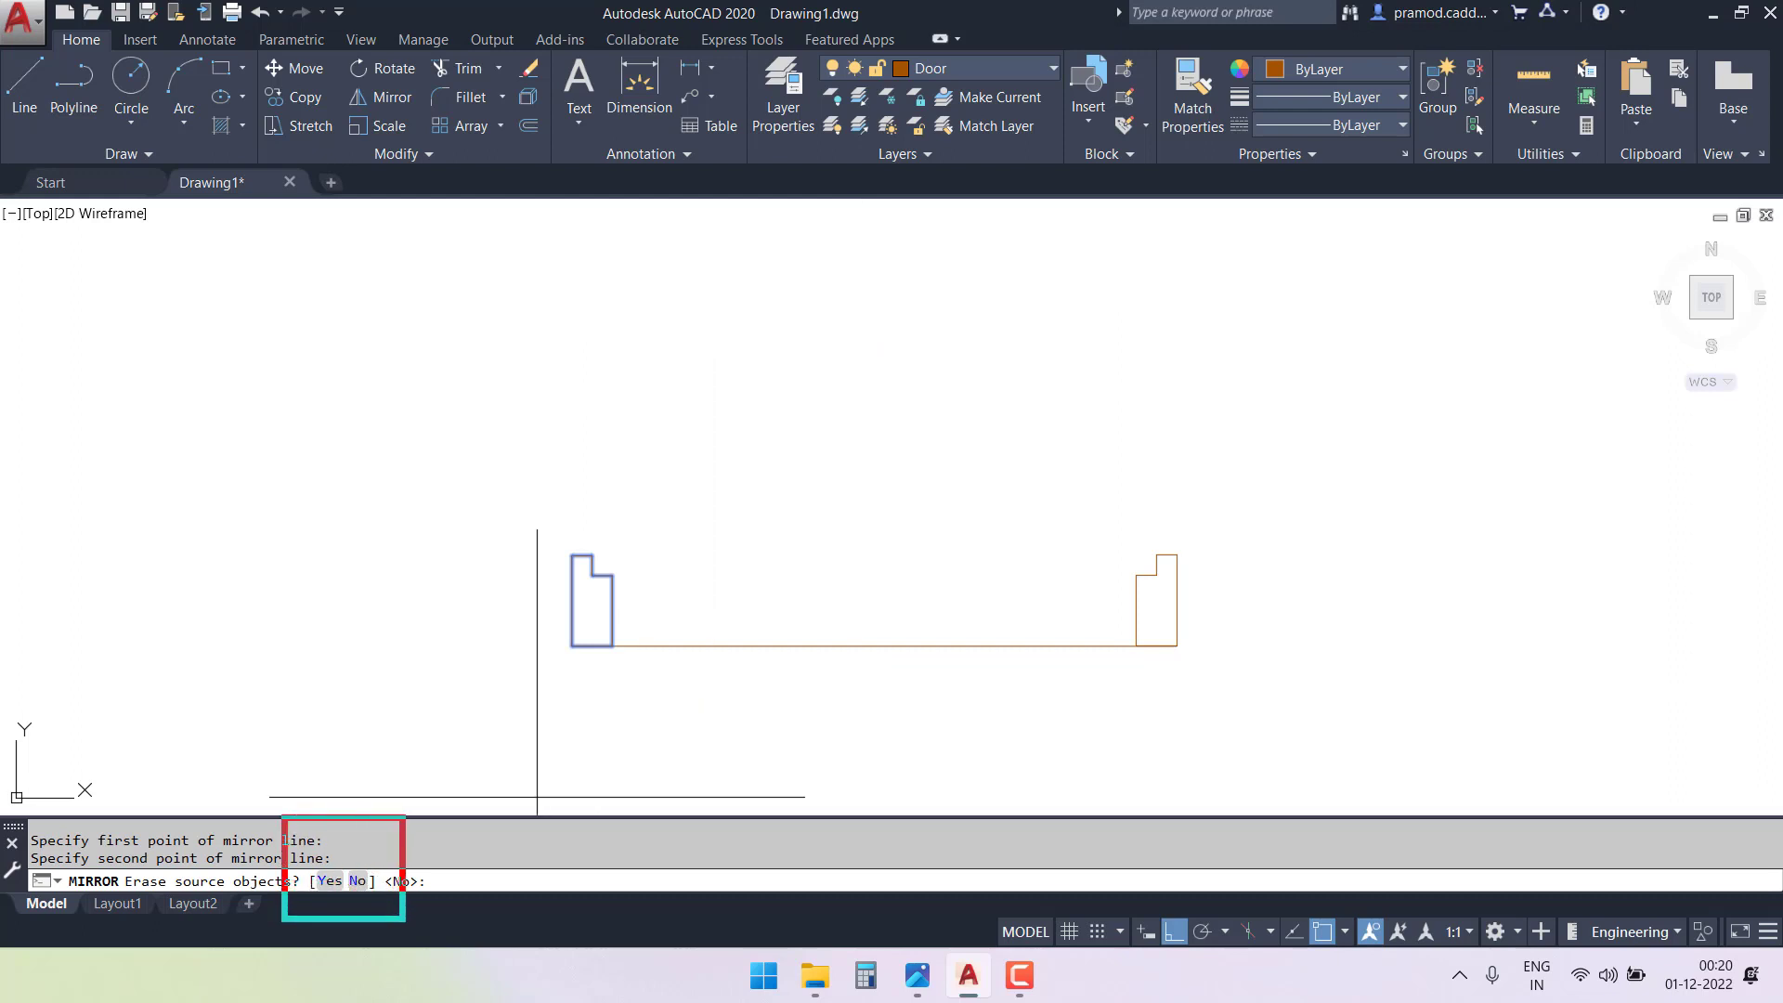
{"action": "left_click", "coordinate": [359, 882]}
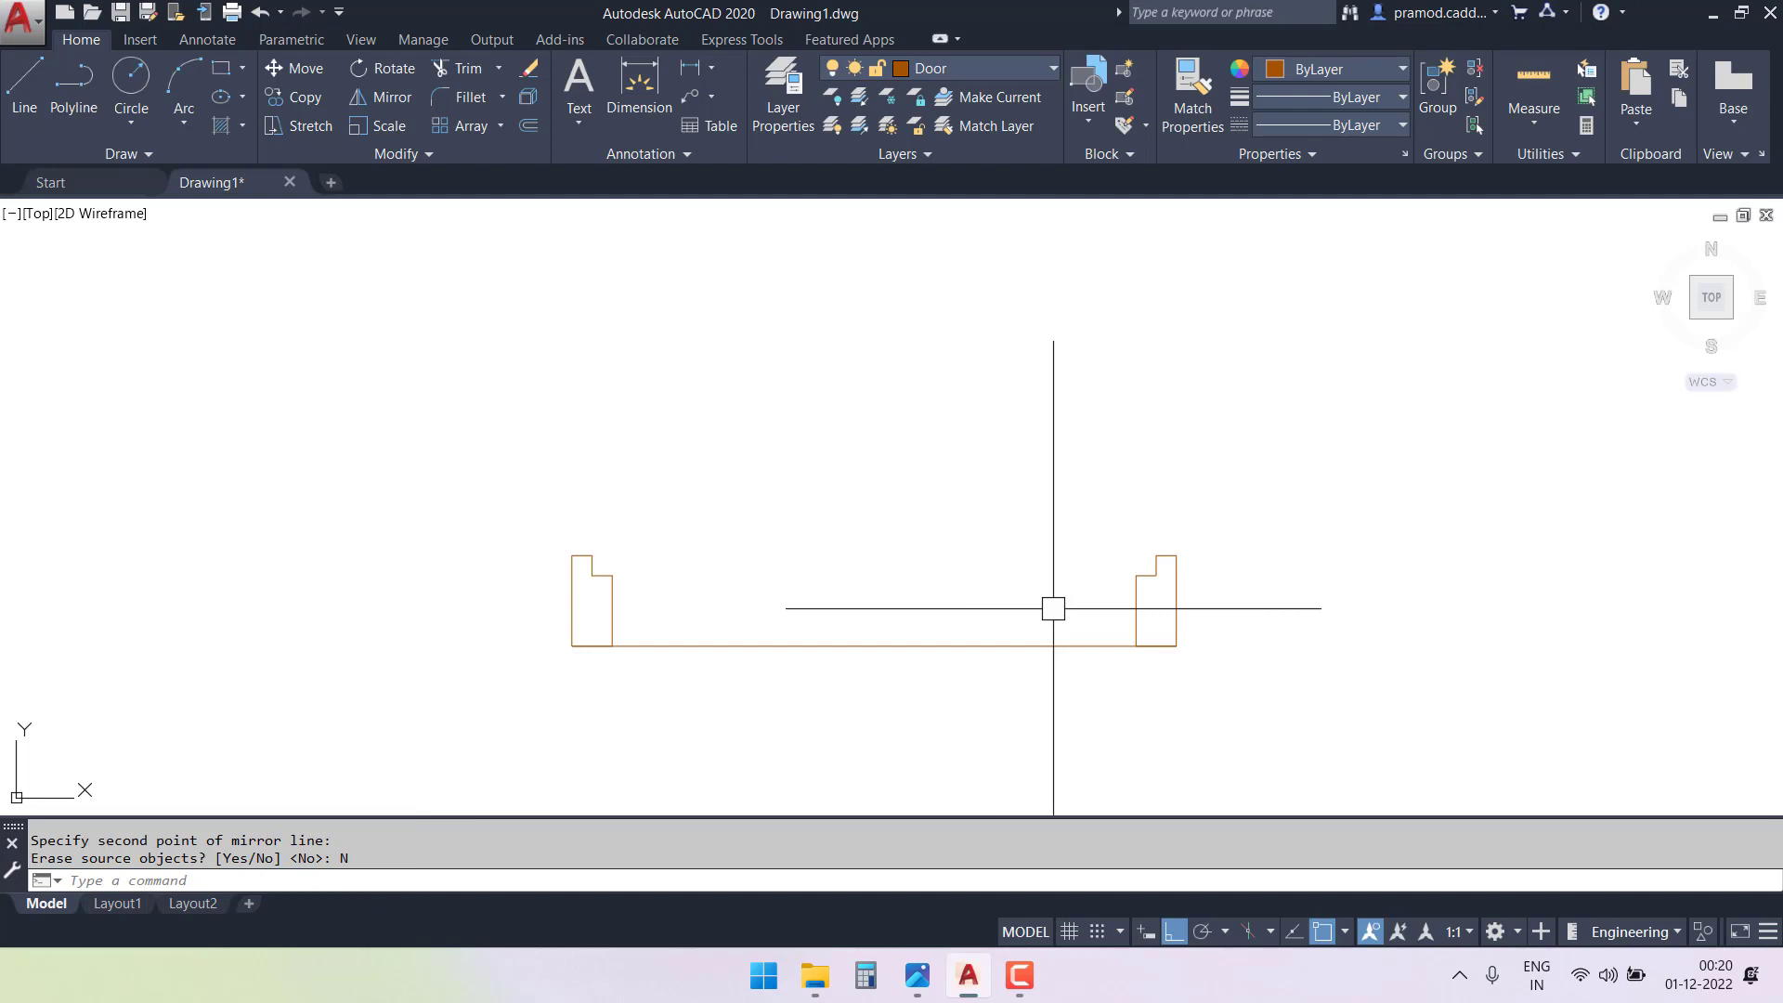
{"action": "key", "text": "Return"}
{"action": "scroll", "coordinate": [796, 566], "scroll_direction": "up", "scroll_amount": 2}
{"action": "key", "text": "F8"}
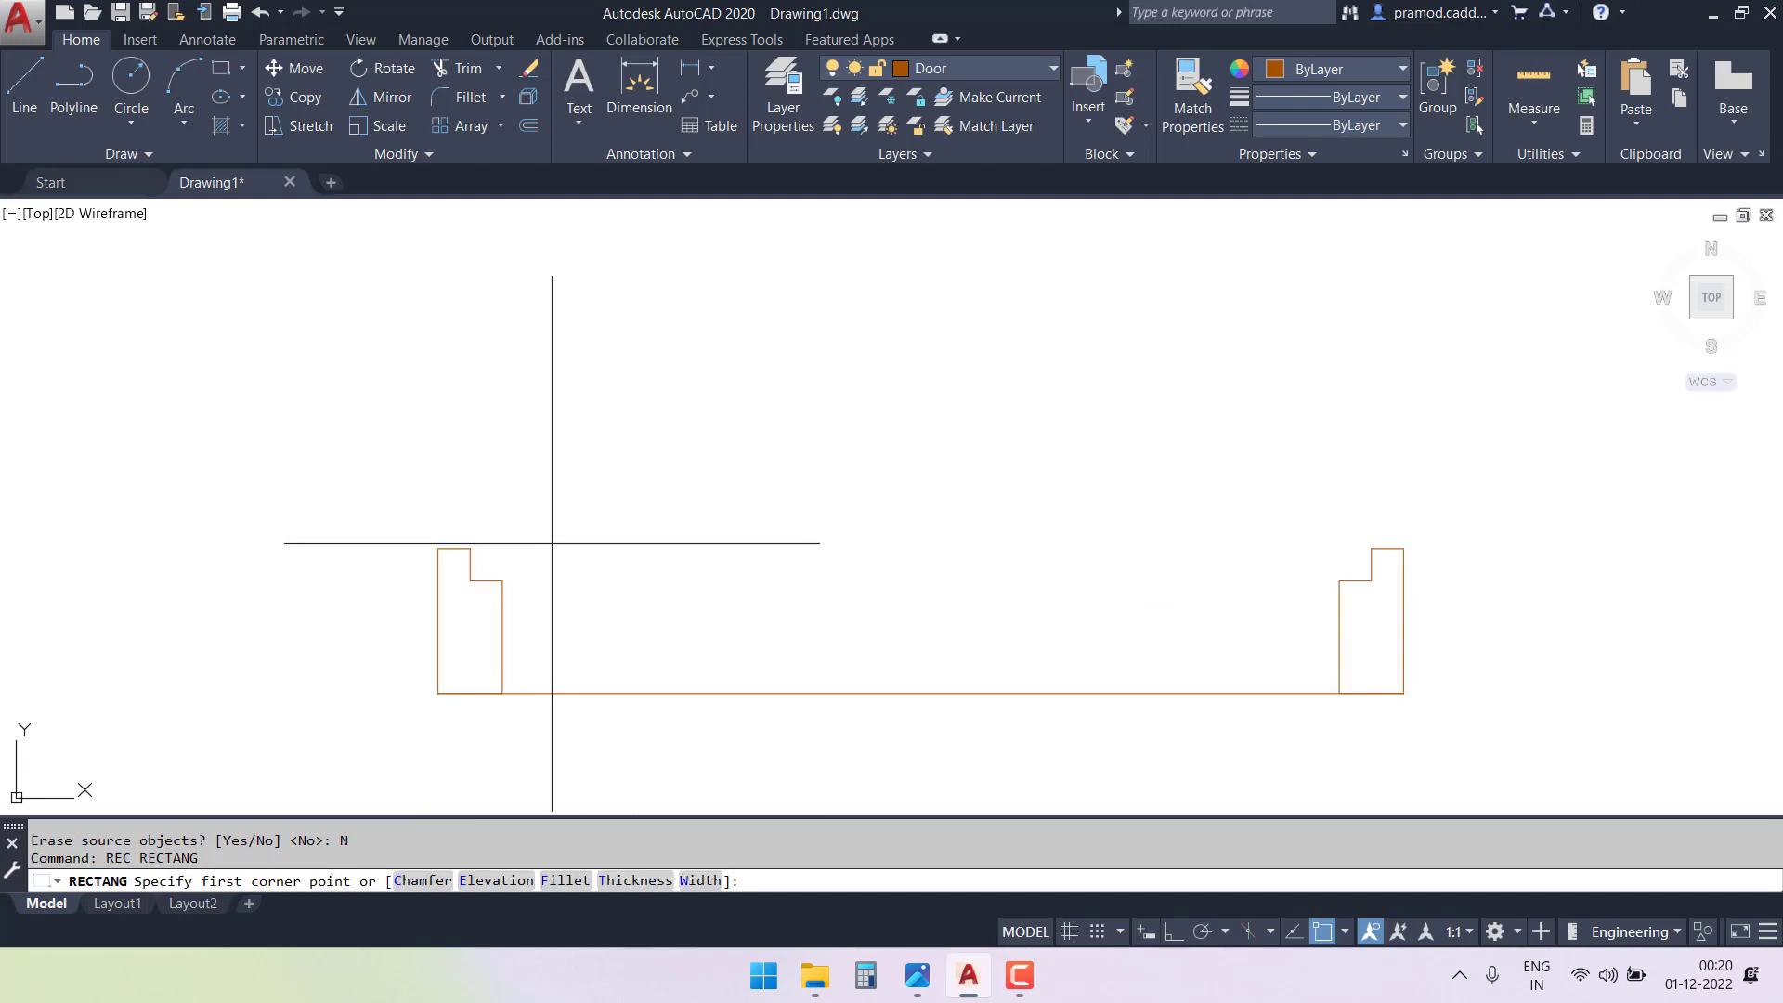
{"action": "left_click", "coordinate": [480, 546]}
{"action": "key", "text": "Escape"}
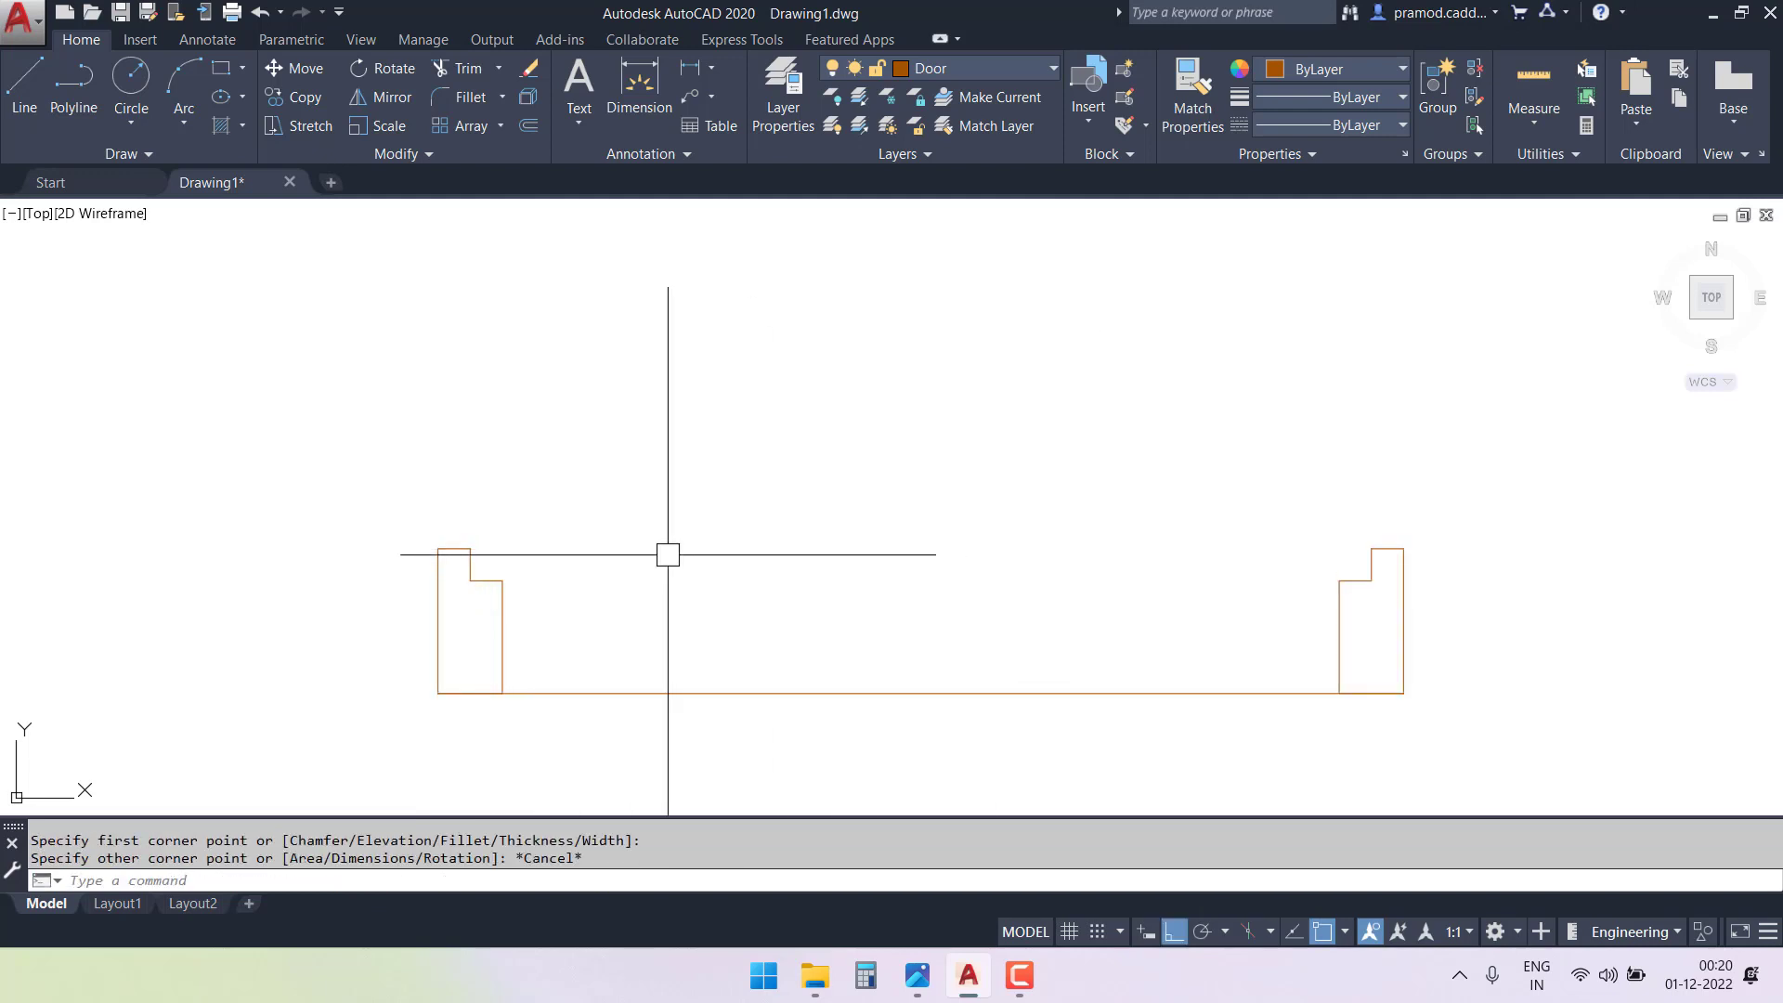
- Draw the door panel as a rectangle from the top of the left jamb's notch to the inner corner of the right jamb's notch
{"action": "key", "text": "F8"}
{"action": "type", "text": "rec"}
{"action": "key", "text": "Return"}
{"action": "scroll", "coordinate": [478, 549], "scroll_direction": "up", "scroll_amount": 4}
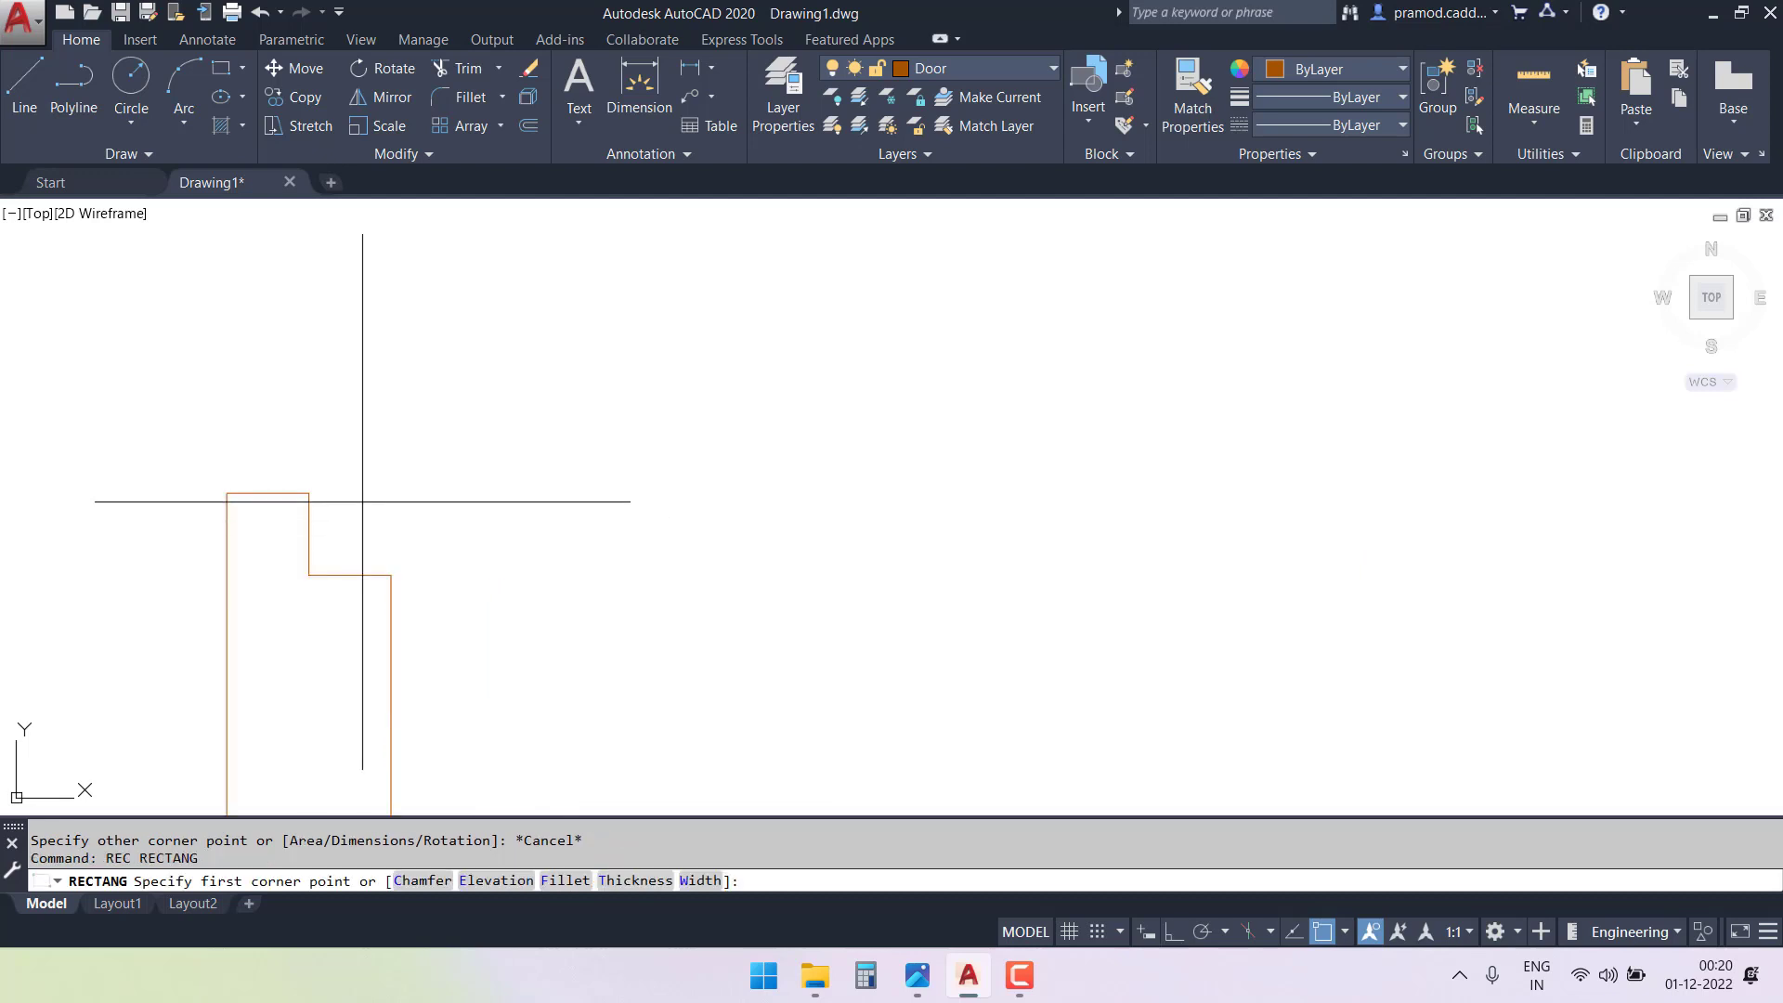
{"action": "left_click", "coordinate": [309, 495]}
{"action": "scroll", "coordinate": [335, 498], "scroll_direction": "down", "scroll_amount": 3}
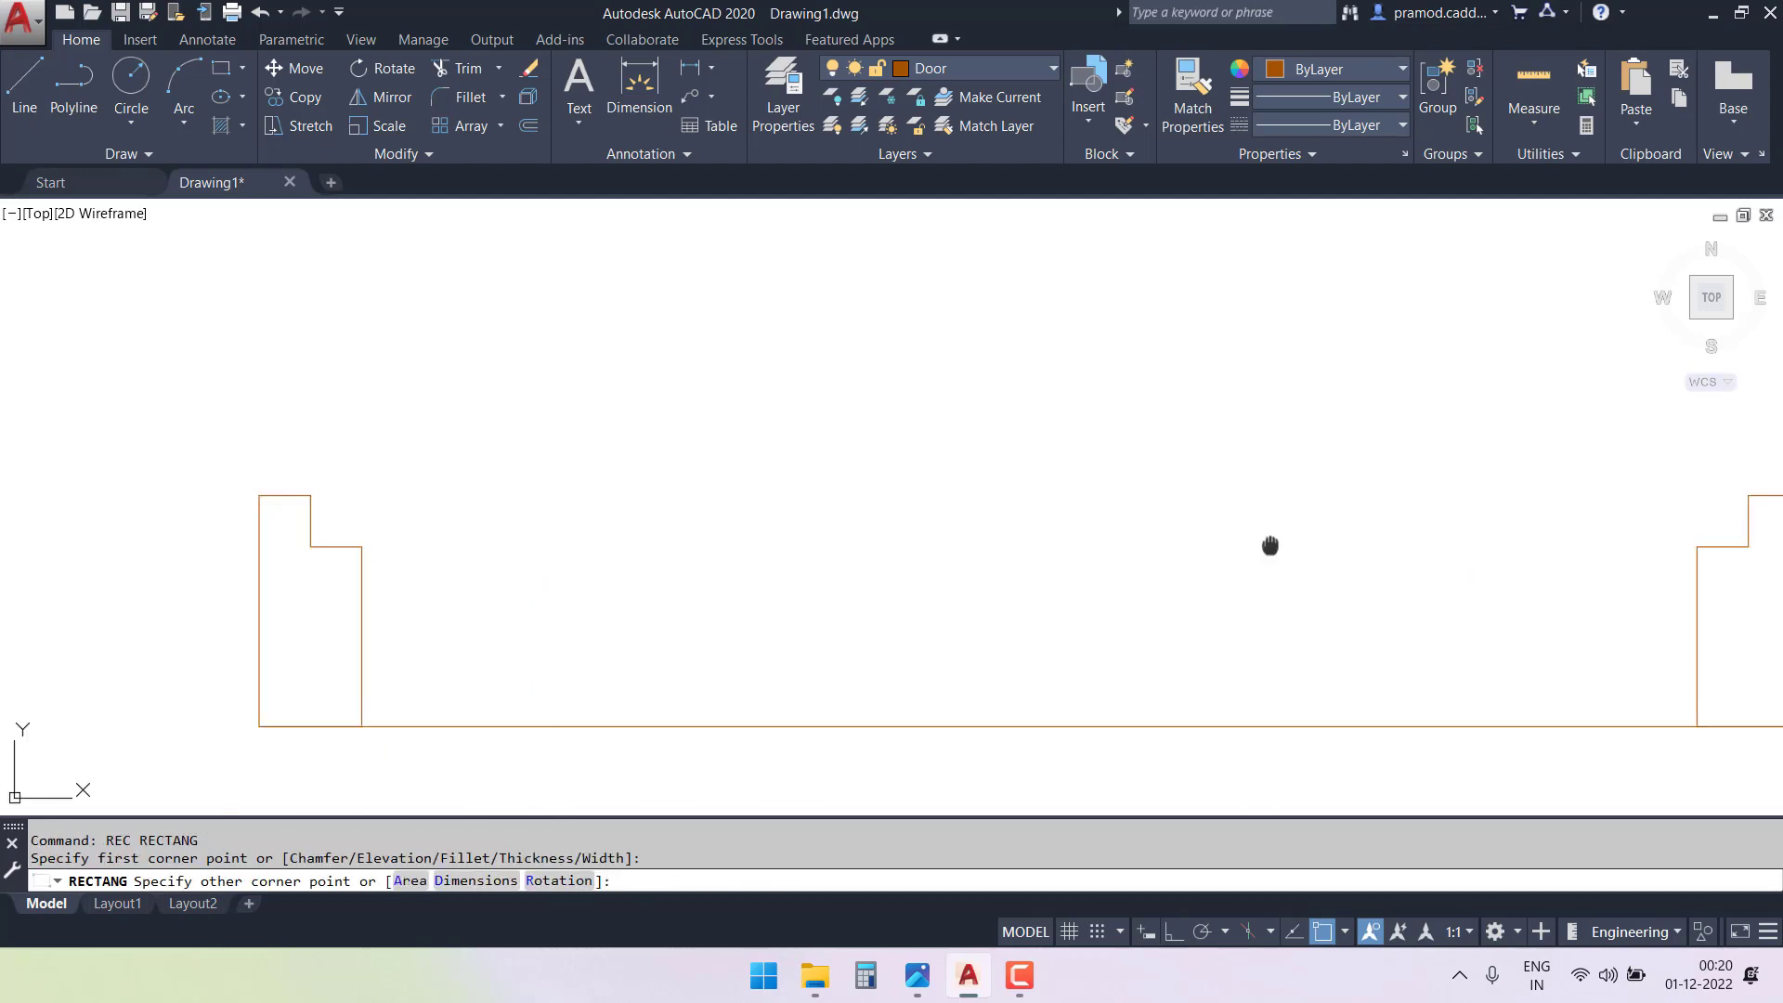
{"action": "left_click", "coordinate": [1576, 516]}
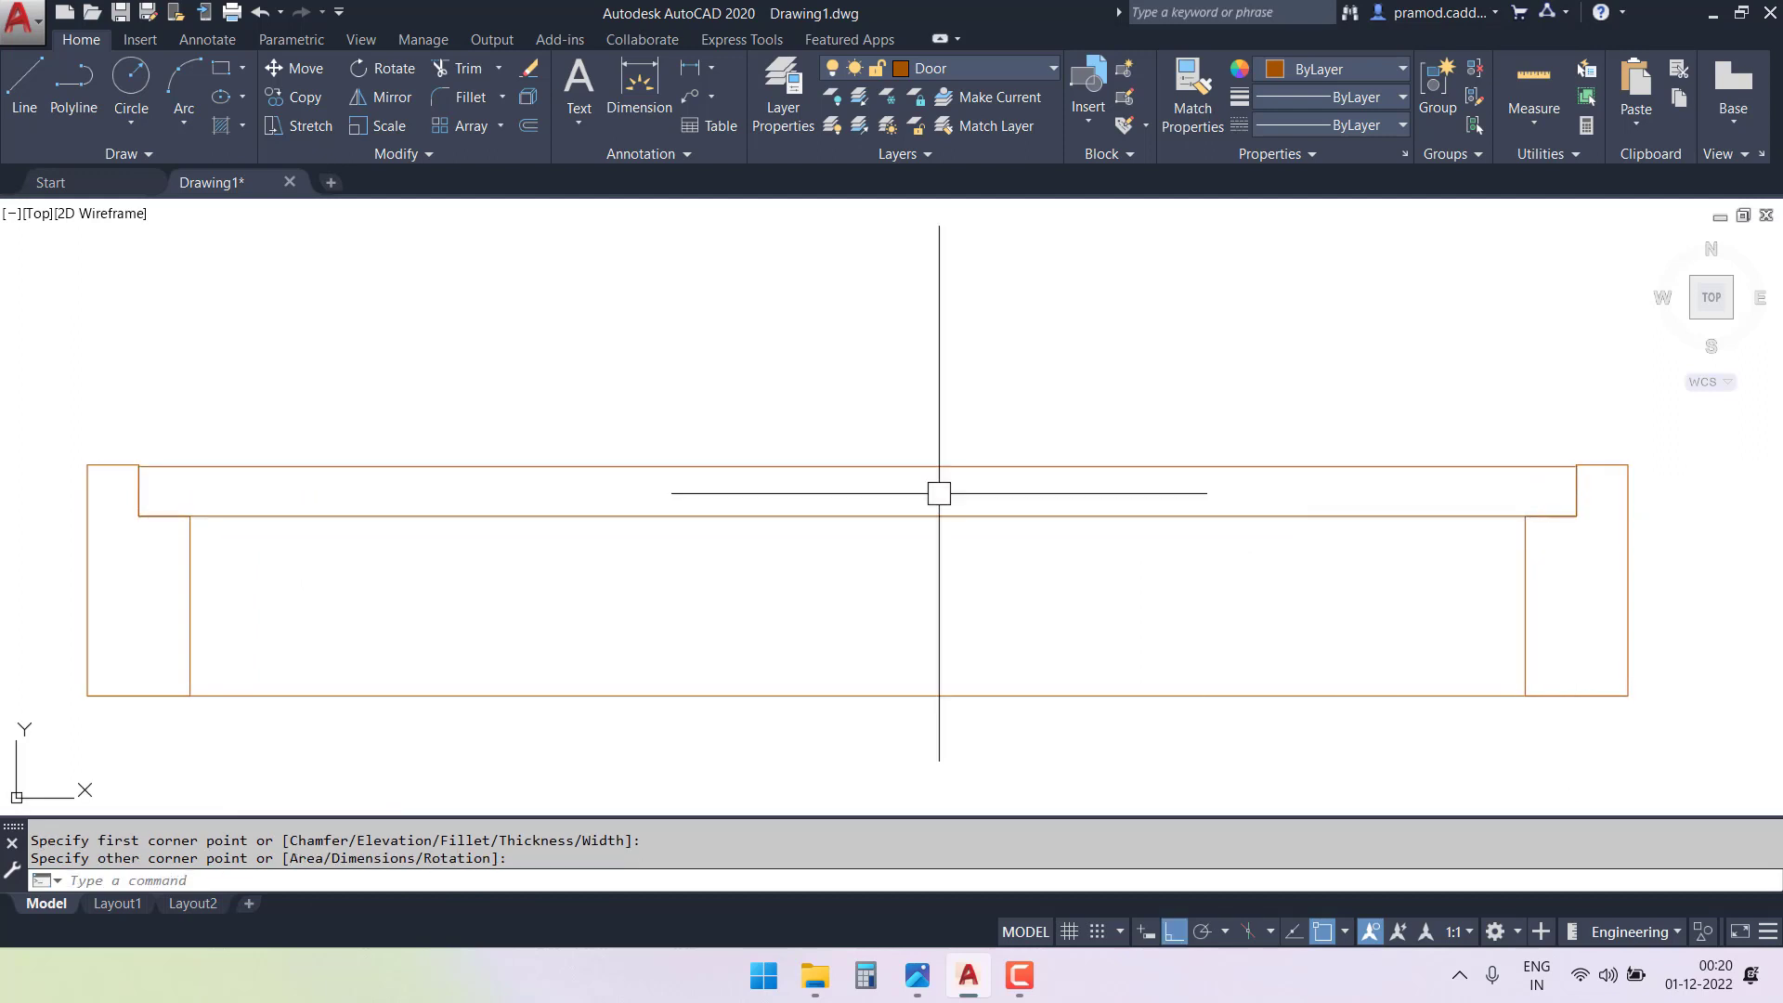
{"action": "key", "text": "Escape"}
- Erase the door panel rectangle between the two jambs
{"action": "scroll", "coordinate": [218, 463], "scroll_direction": "up", "scroll_amount": 4}
{"action": "left_click", "coordinate": [168, 462]}
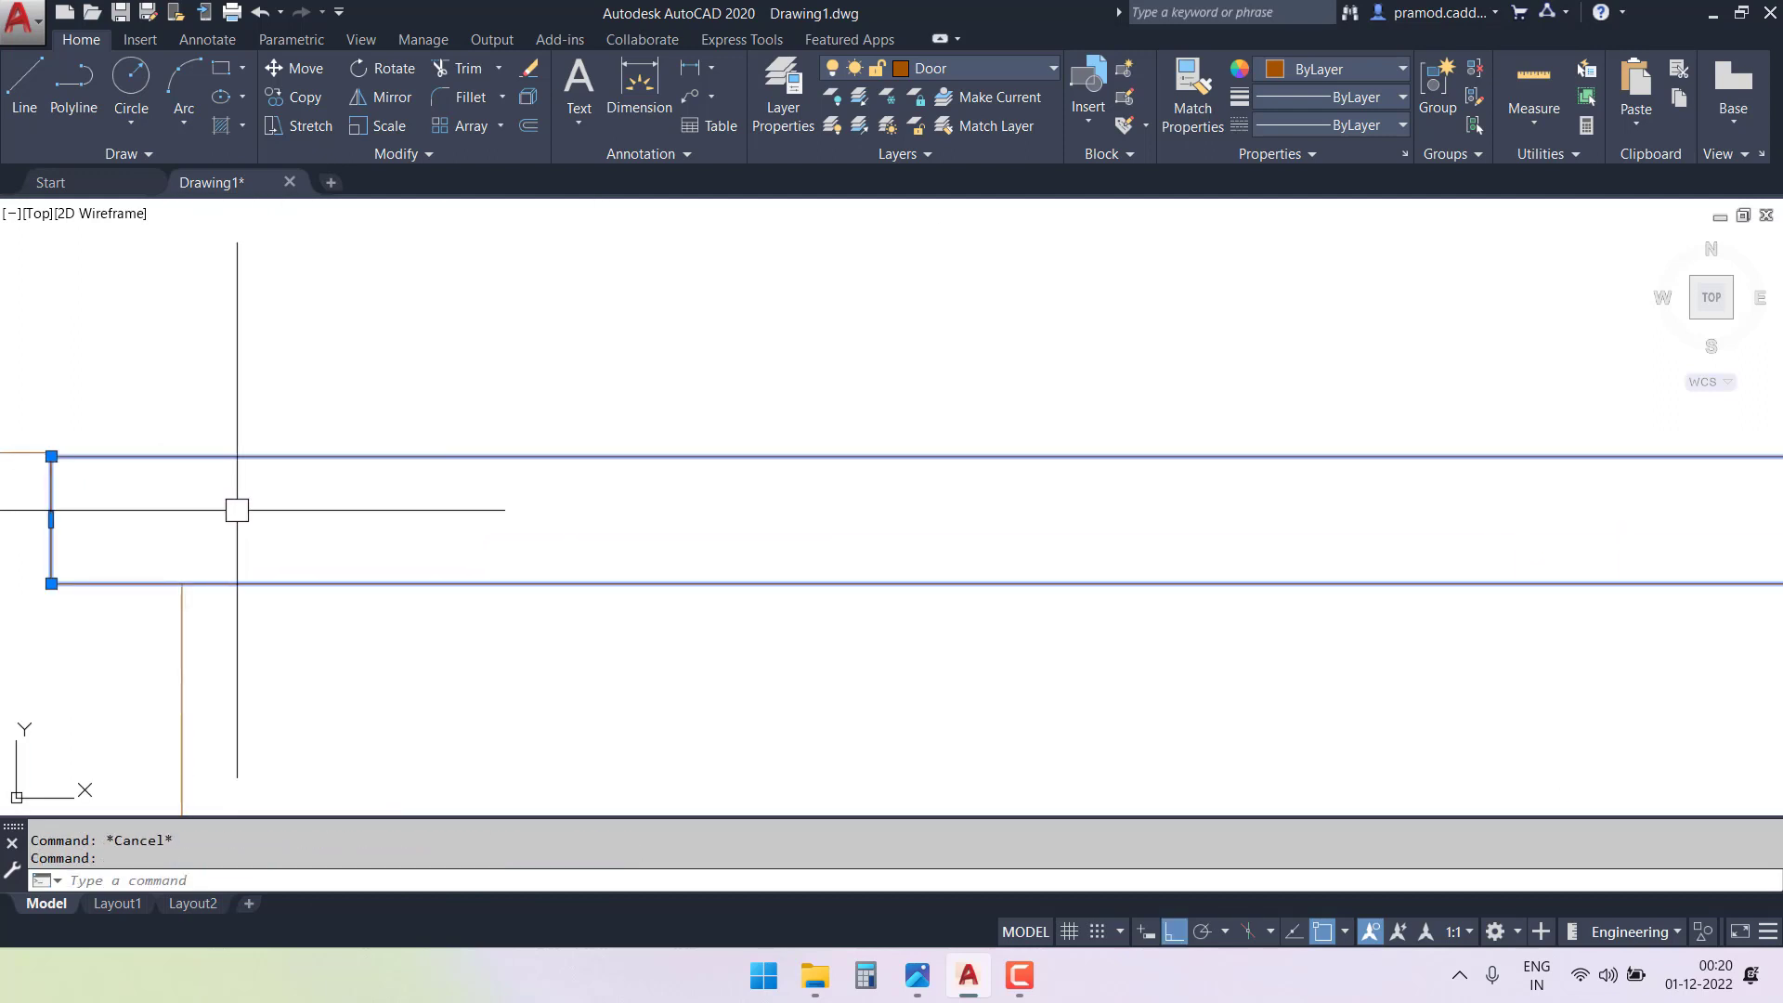
{"action": "key", "text": "Delete"}
- Redraw the door panel as a rectangle from the top of the left jamb's notch to the inner corner of the right jamb's notch
{"action": "scroll", "coordinate": [327, 483], "scroll_direction": "down", "scroll_amount": 5}
{"action": "type", "text": "re"}
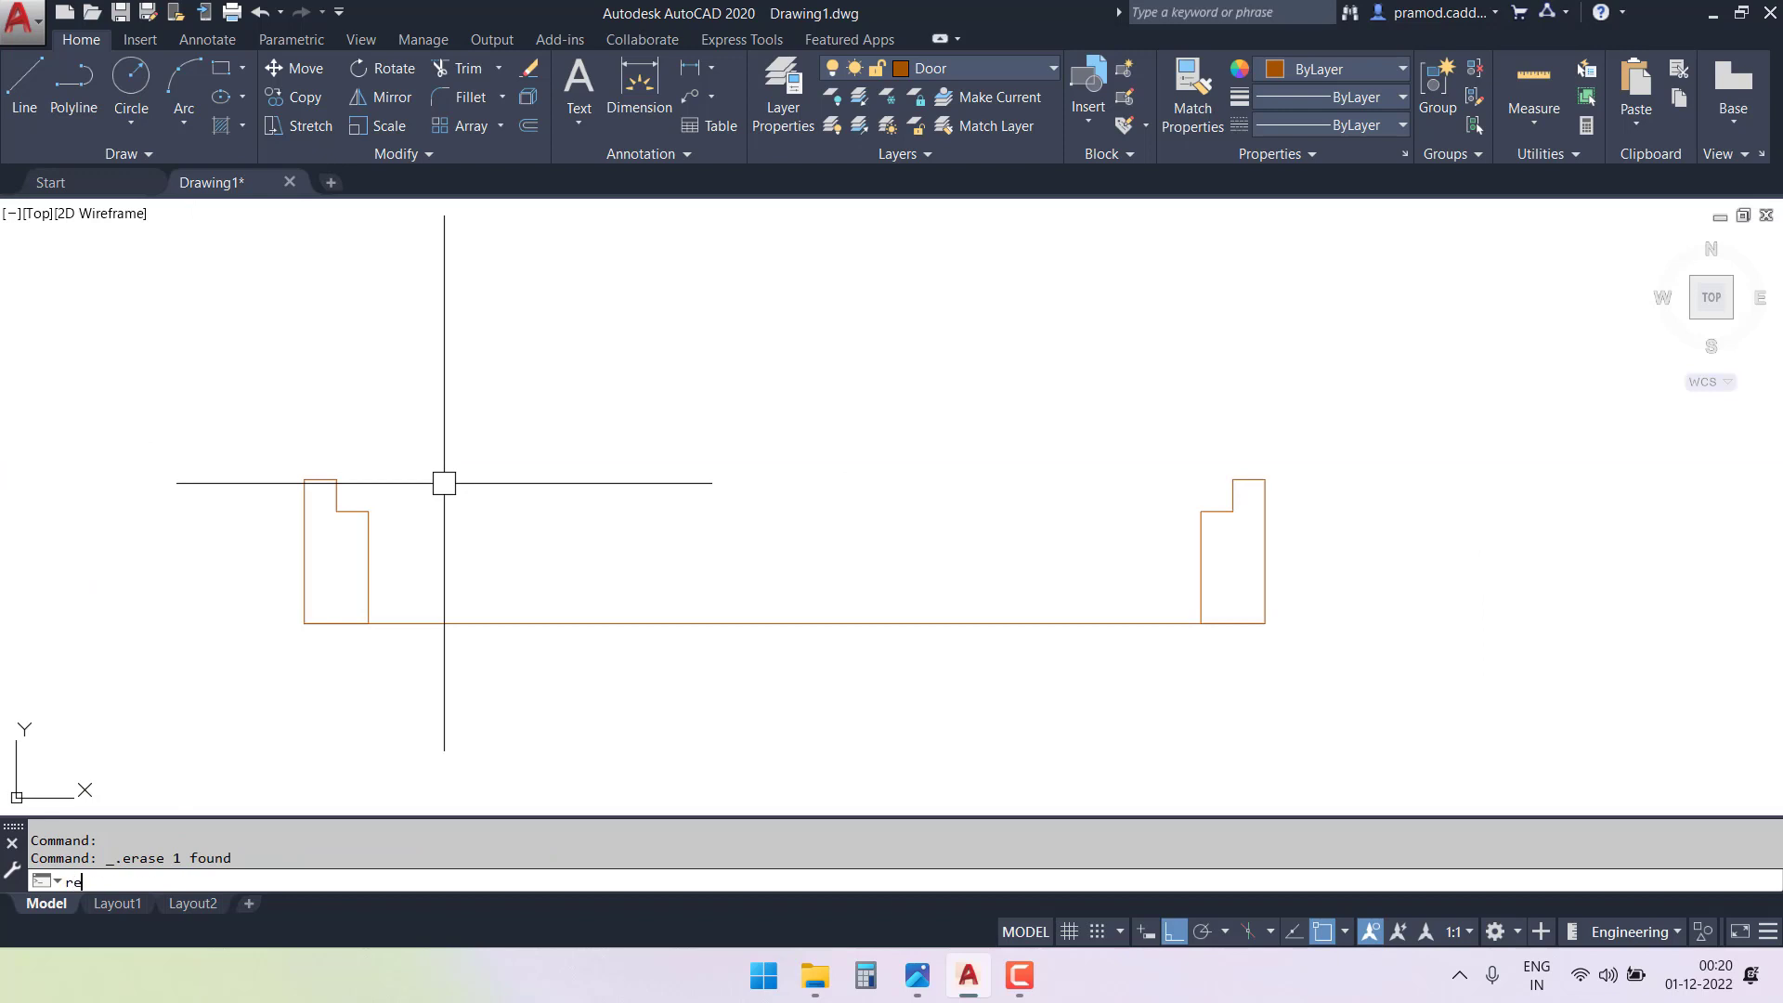
{"action": "type", "text": "c"}
{"action": "key", "text": "Return"}
{"action": "scroll", "coordinate": [271, 517], "scroll_direction": "up", "scroll_amount": 5}
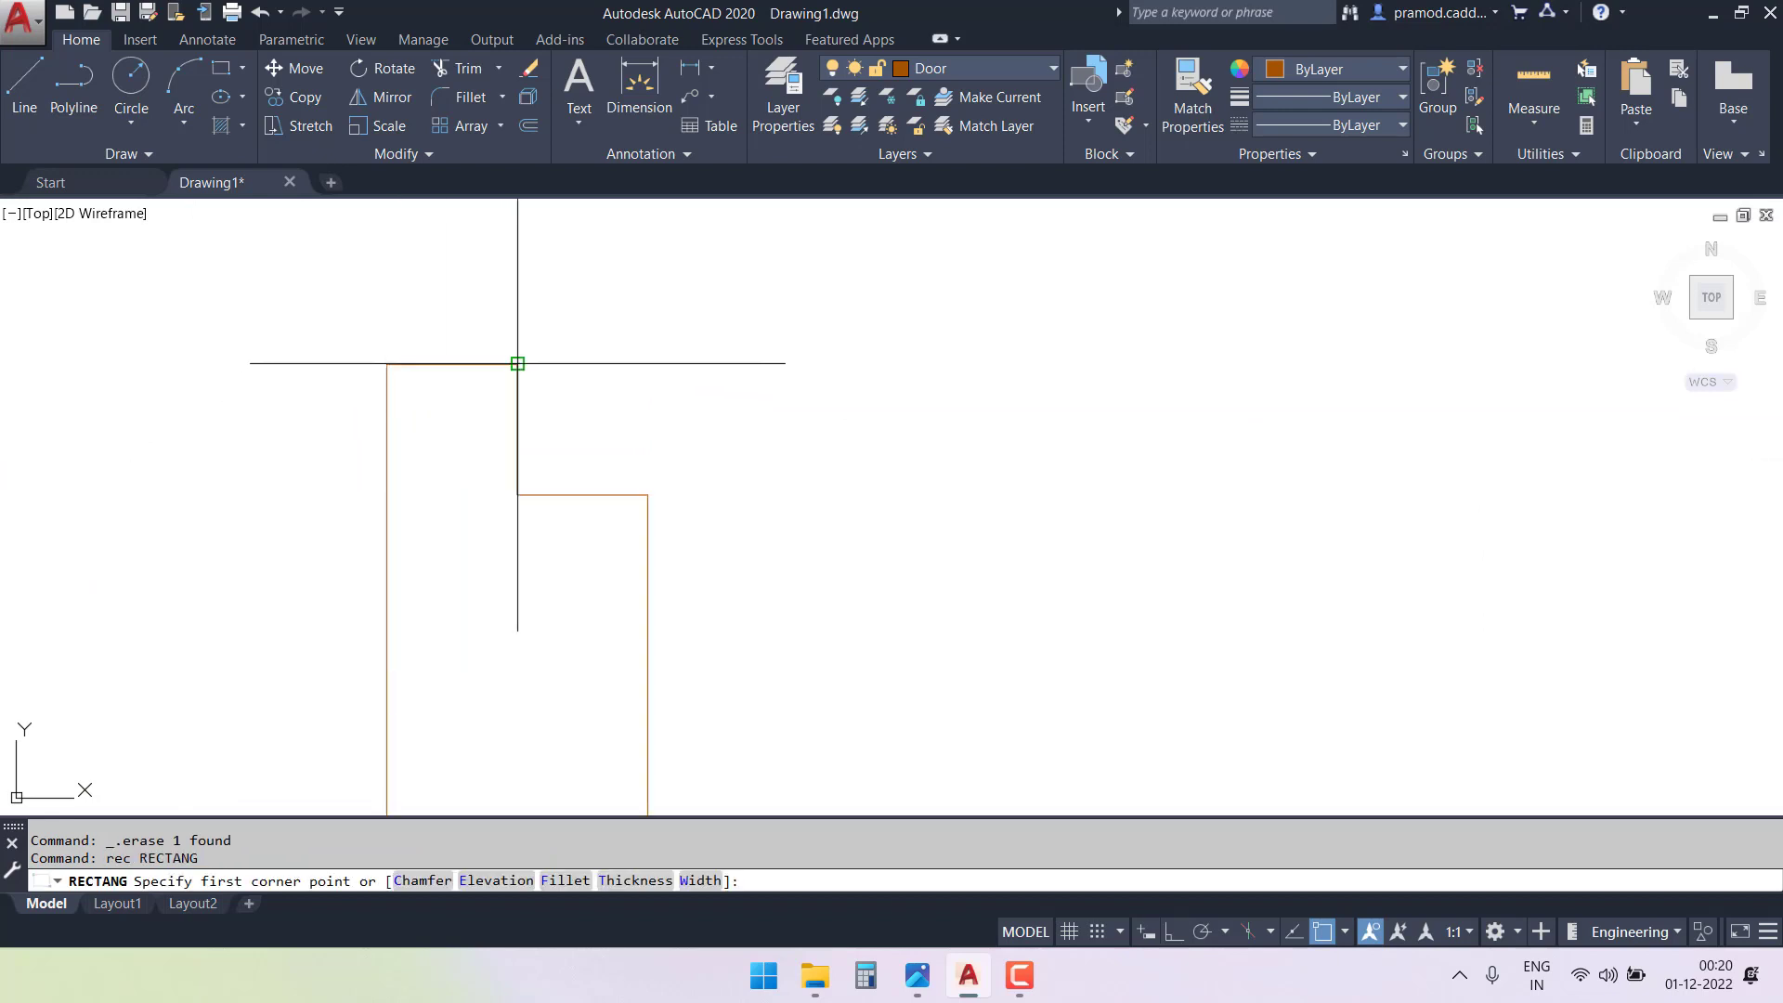
{"action": "left_click", "coordinate": [517, 363]}
{"action": "scroll", "coordinate": [515, 371], "scroll_direction": "down", "scroll_amount": 5}
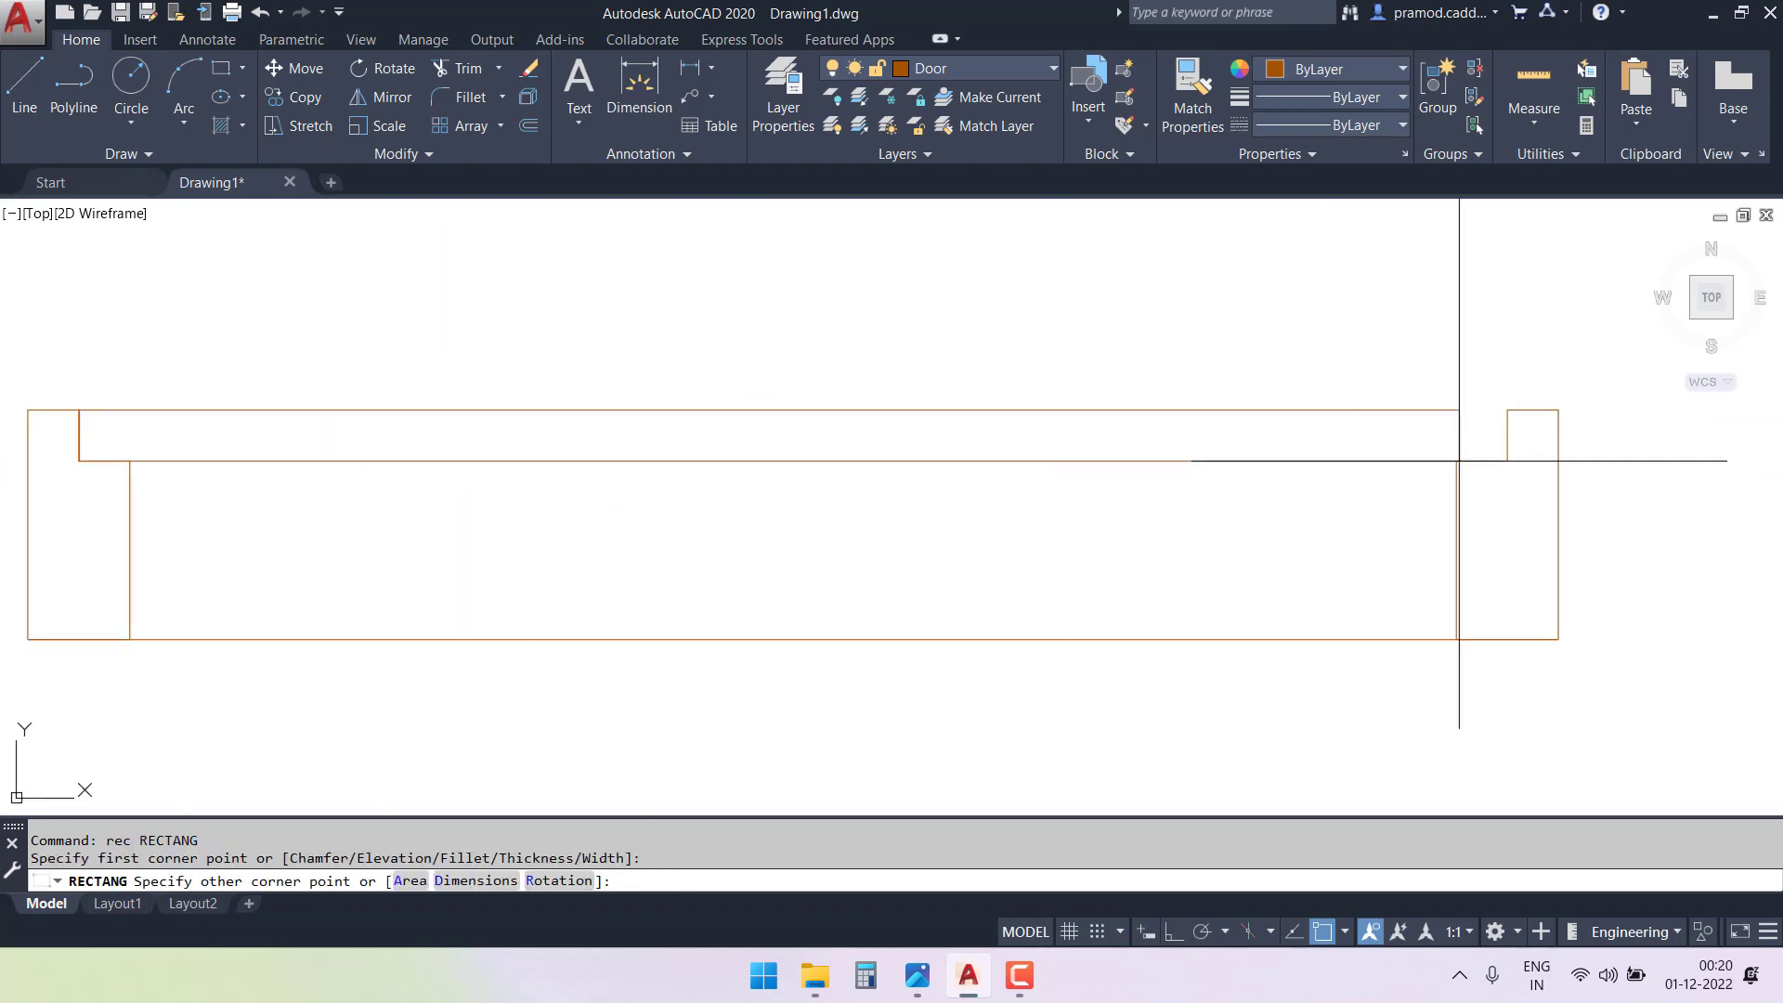
{"action": "key", "text": "Escape"}
{"action": "scroll", "coordinate": [191, 387], "scroll_direction": "up", "scroll_amount": 4}
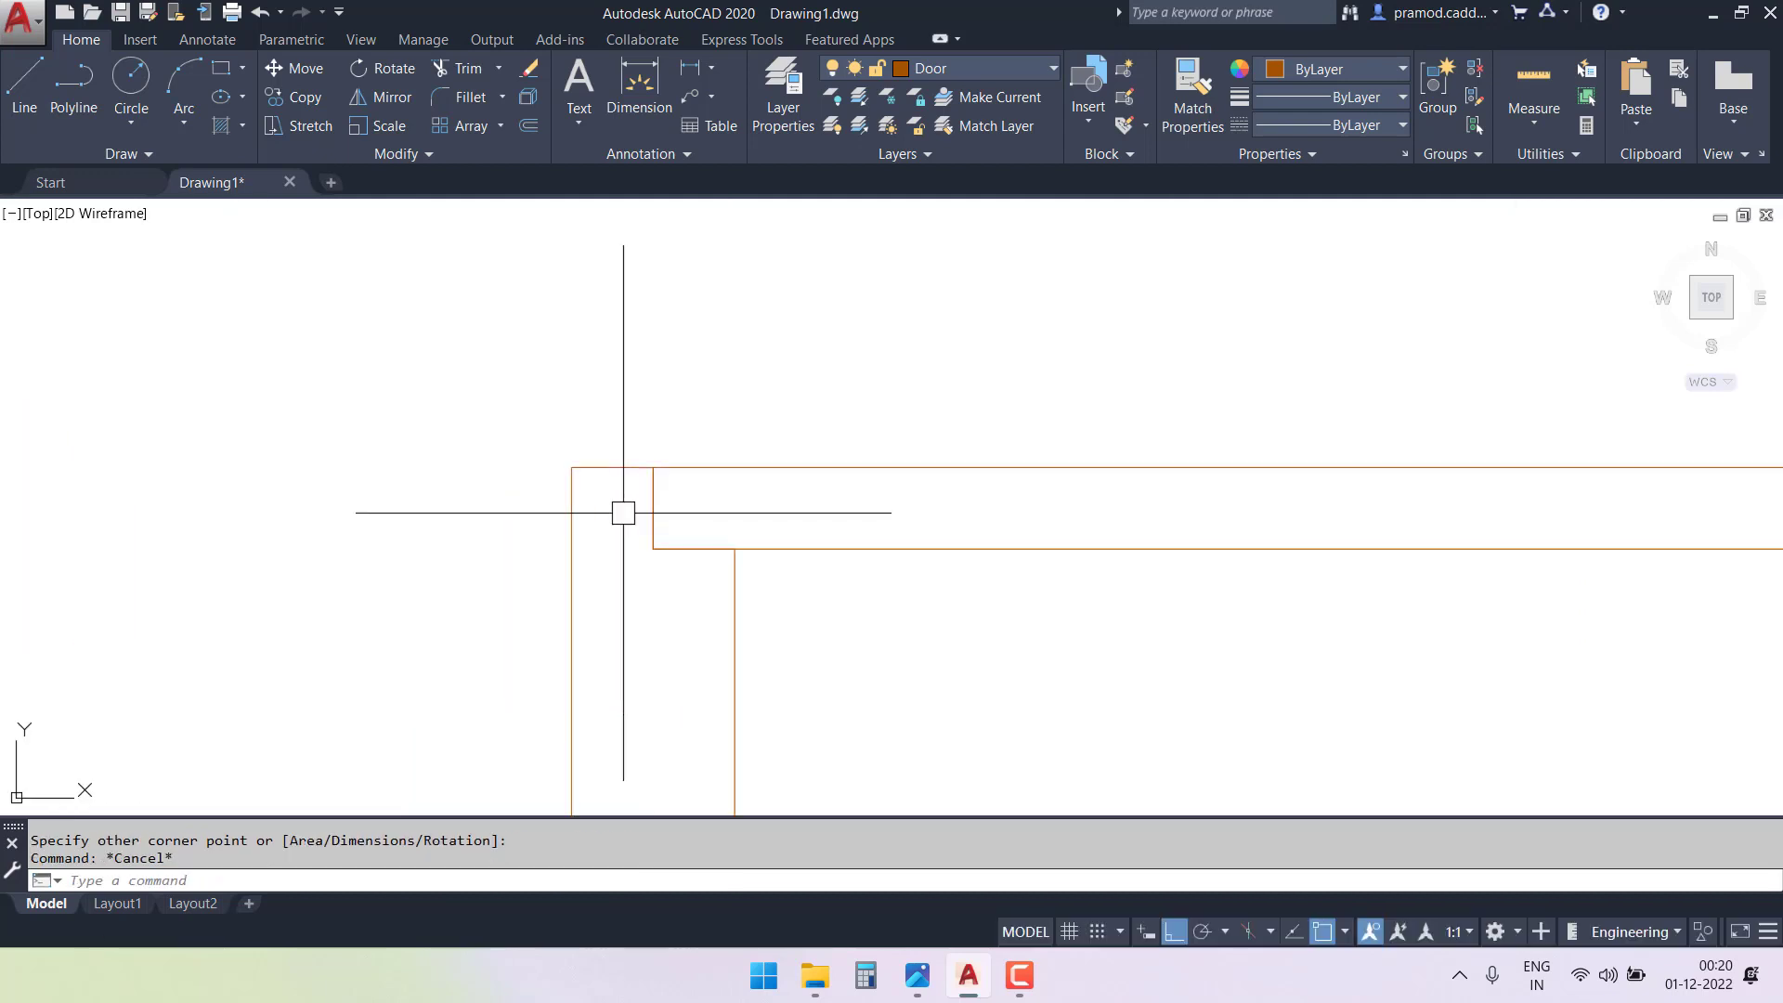
{"action": "scroll", "coordinate": [623, 512], "scroll_direction": "up", "scroll_amount": 4}
{"action": "scroll", "coordinate": [599, 461], "scroll_direction": "down", "scroll_amount": 8}
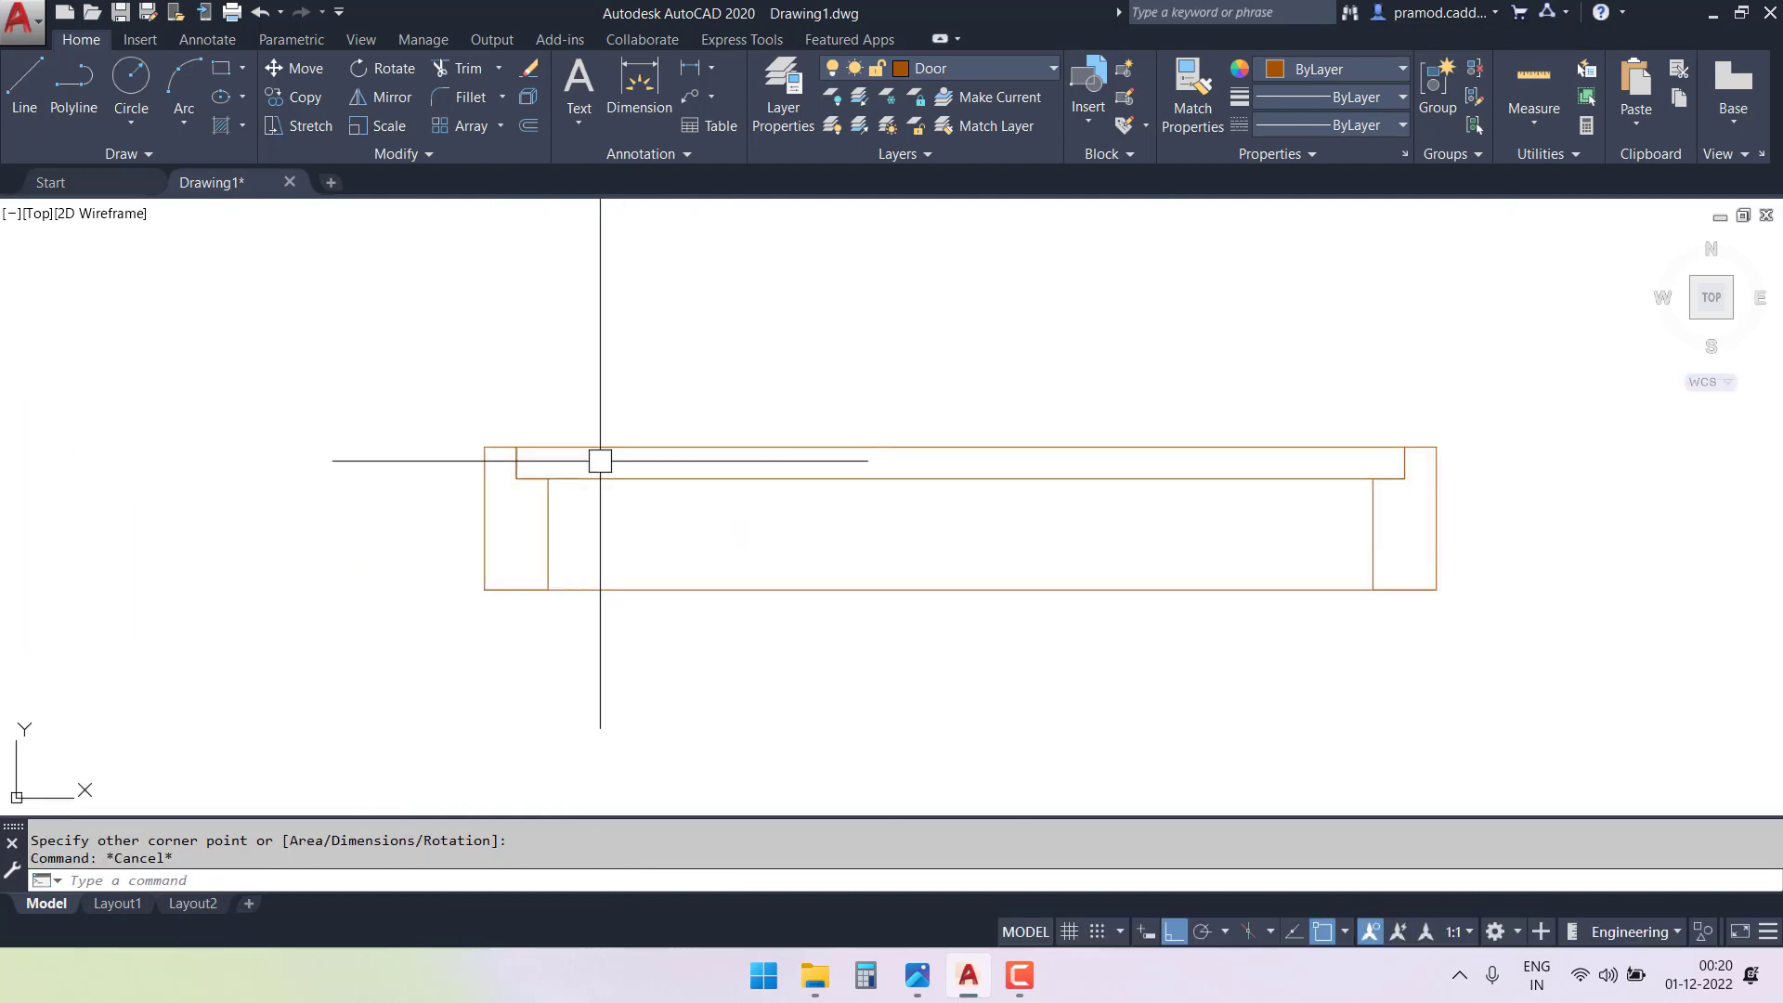
{"action": "scroll", "coordinate": [600, 460], "scroll_direction": "down", "scroll_amount": 2}
{"action": "middle_click_drag", "start_coordinate": [957, 445], "coordinate": [774, 533]}
{"action": "scroll", "coordinate": [704, 472], "scroll_direction": "up", "scroll_amount": 2}
{"action": "middle_click_drag", "start_coordinate": [704, 471], "coordinate": [718, 537]}
{"action": "scroll", "coordinate": [703, 532], "scroll_direction": "down", "scroll_amount": 2}
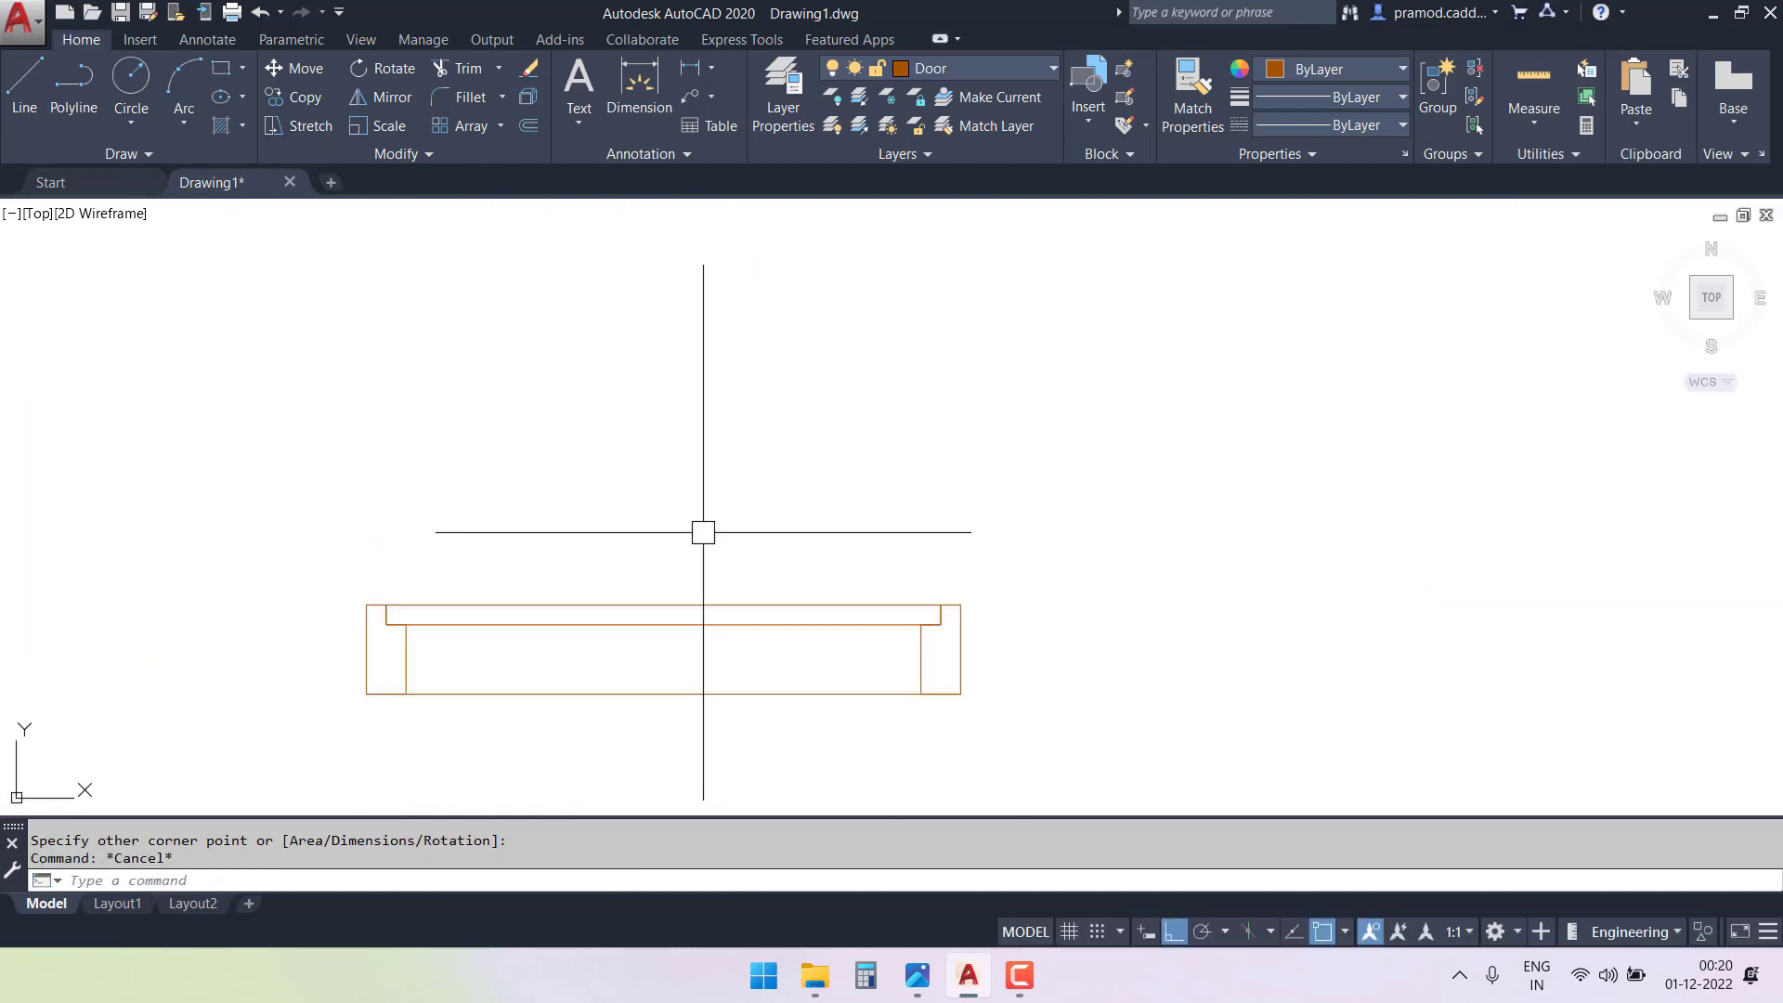
{"action": "left_click", "coordinate": [662, 604]}
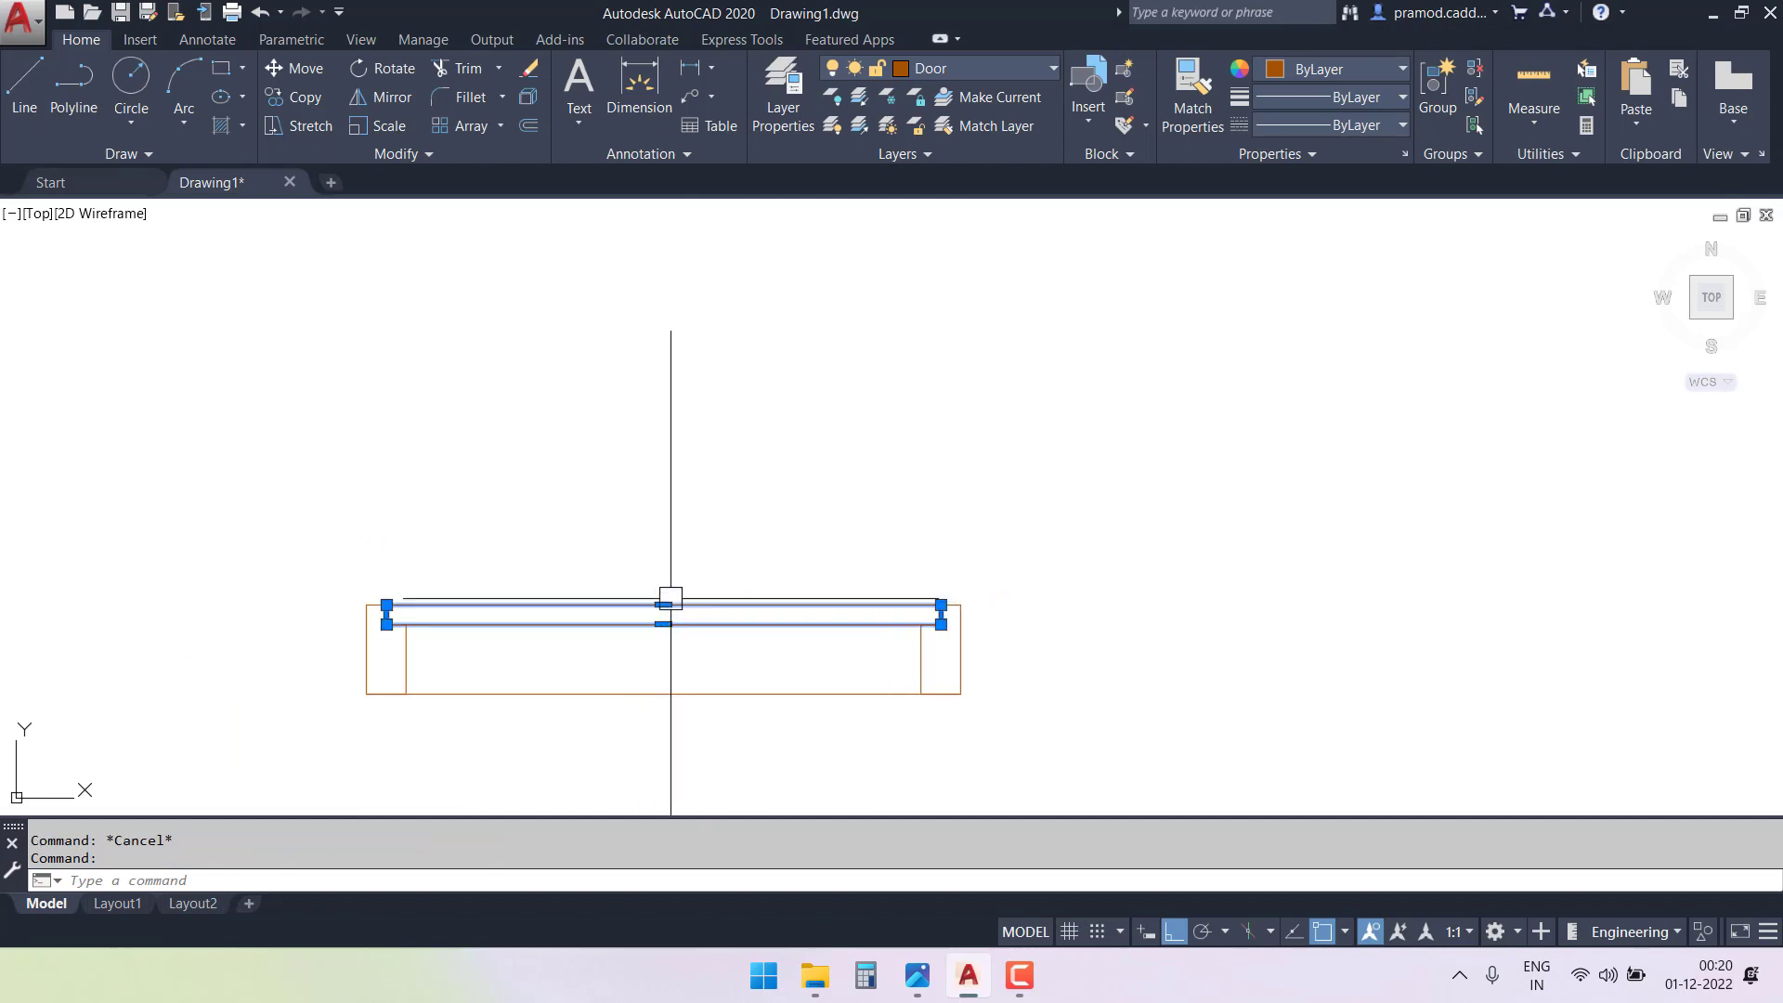
{"action": "left_click", "coordinate": [251, 501]}
{"action": "left_click", "coordinate": [1037, 753]}
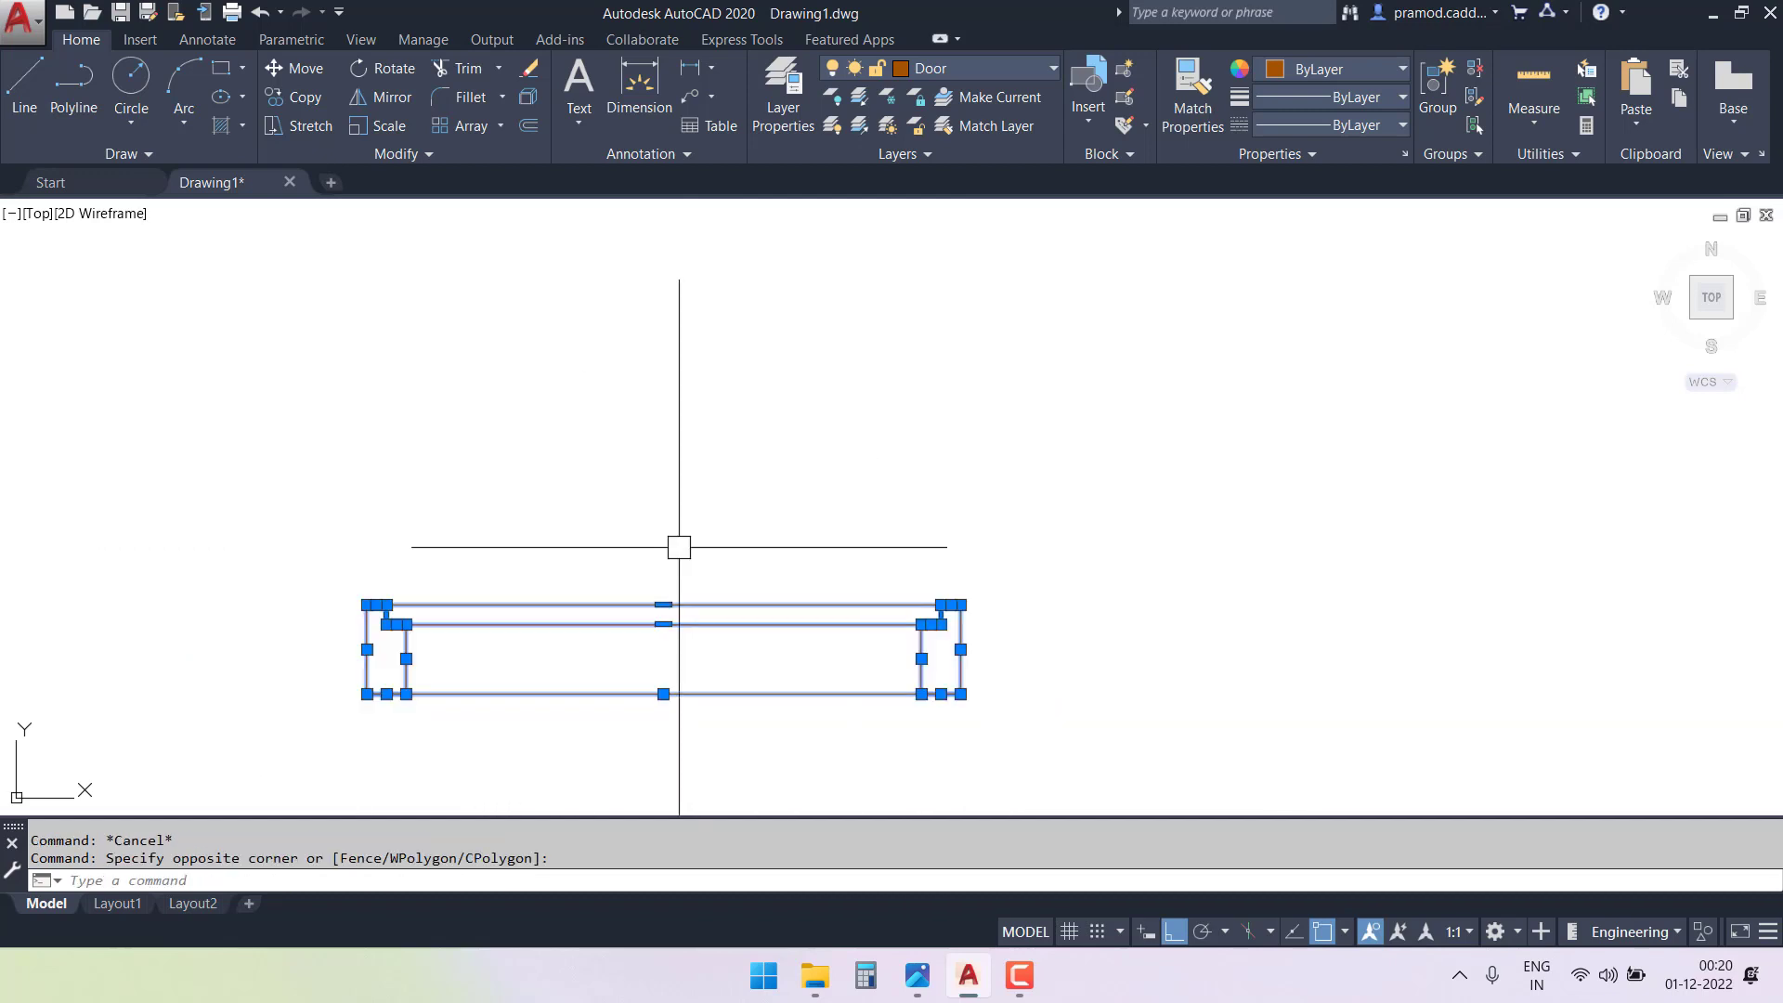
{"action": "key", "text": "Return"}
{"action": "scroll", "coordinate": [663, 548], "scroll_direction": "down", "scroll_amount": 2}
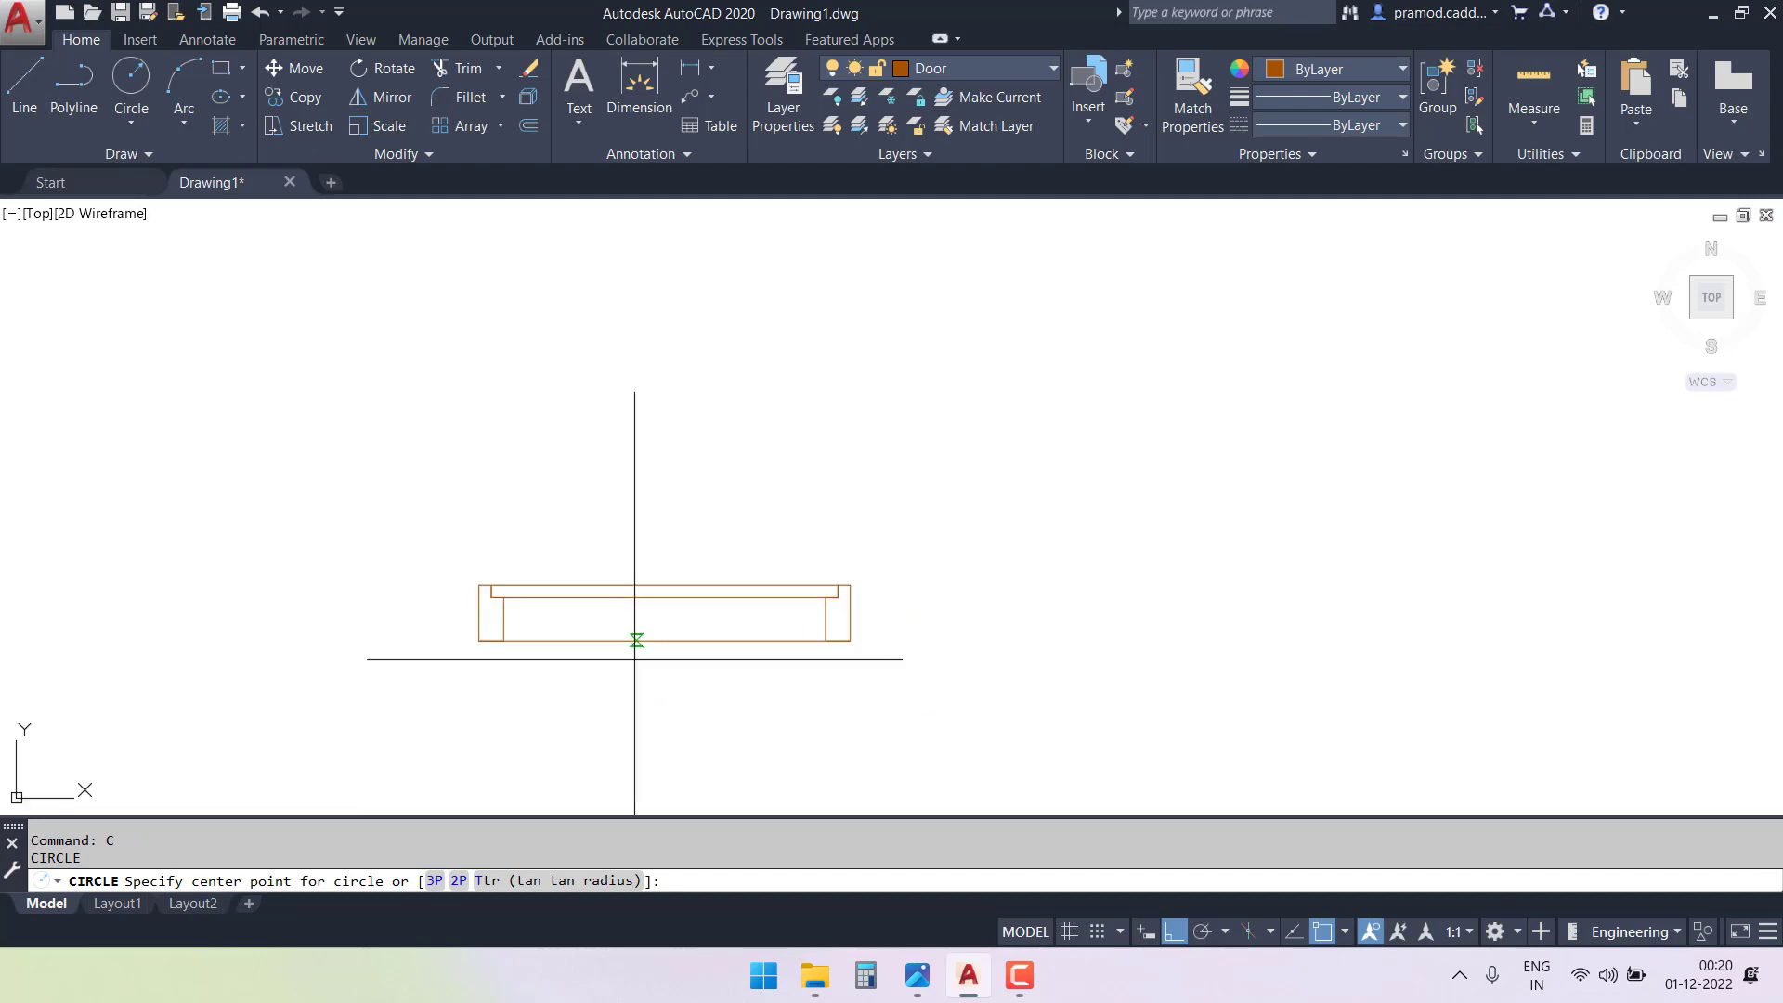
{"action": "key", "text": "Escape"}
- Copy the whole door horizontally to the right twice, evenly spaced, with the farther copy about 9'-6" from the original
{"action": "type", "text": "co"}
{"action": "key", "text": "Return"}
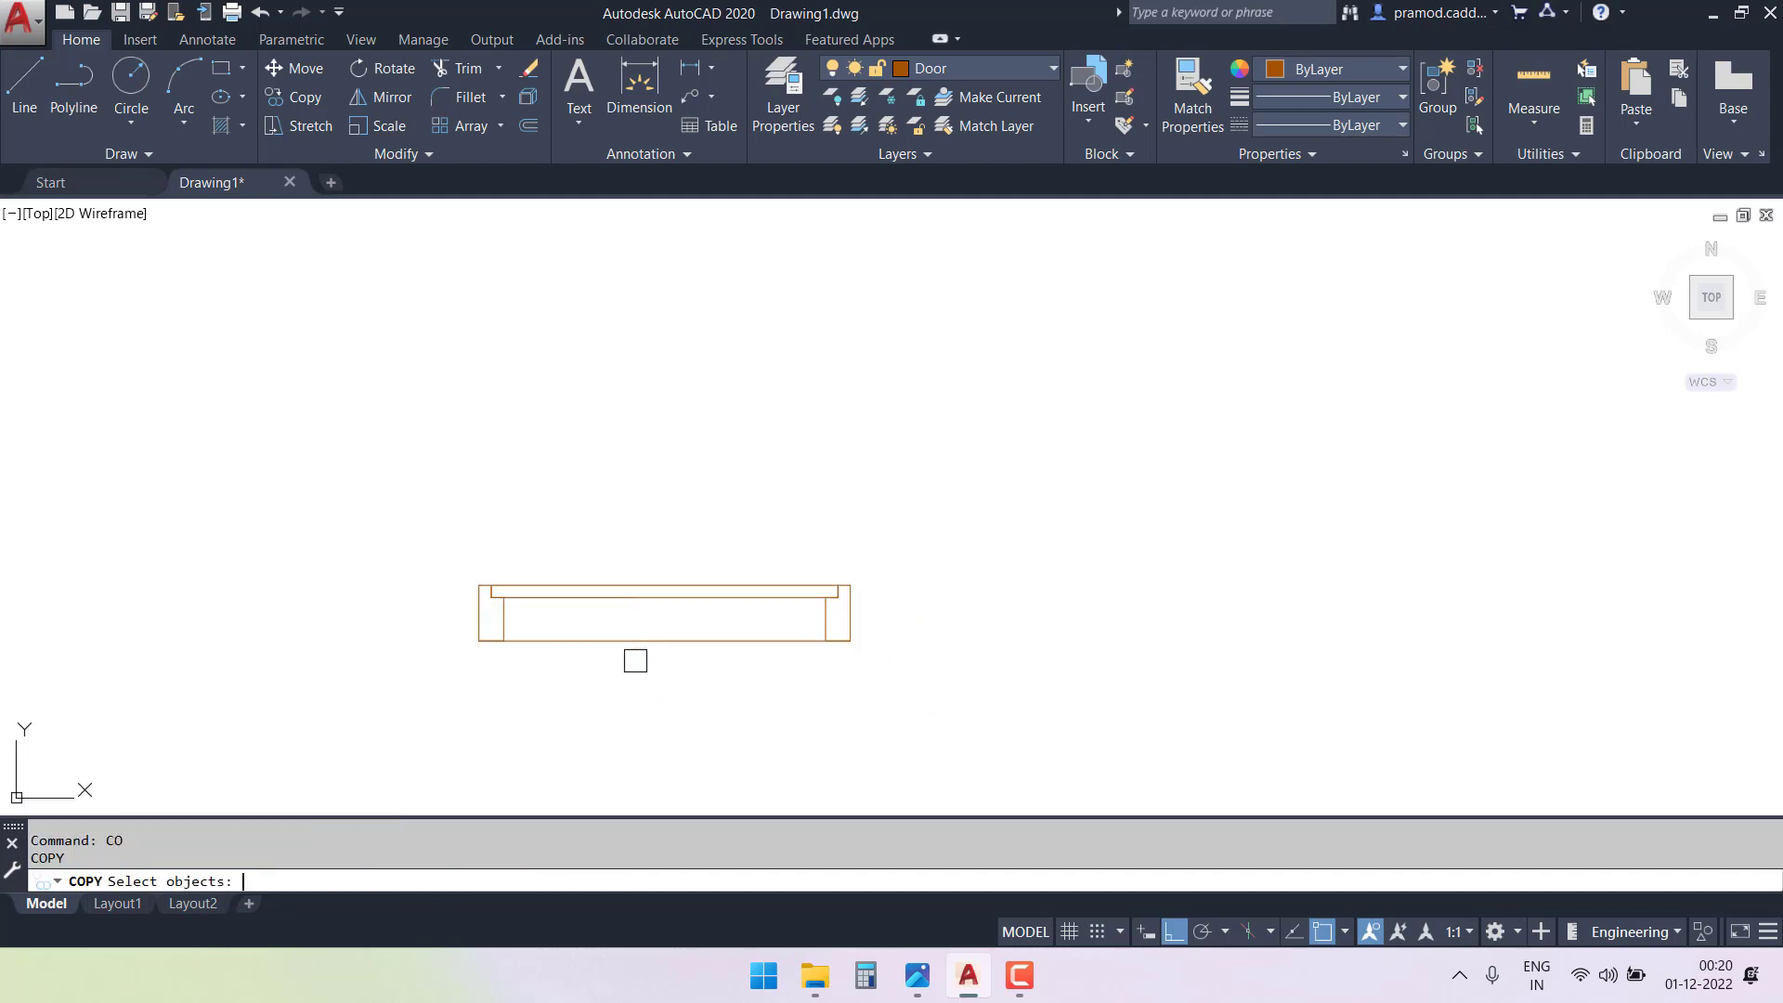
{"action": "left_click", "coordinate": [947, 720]}
{"action": "left_click", "coordinate": [389, 445]}
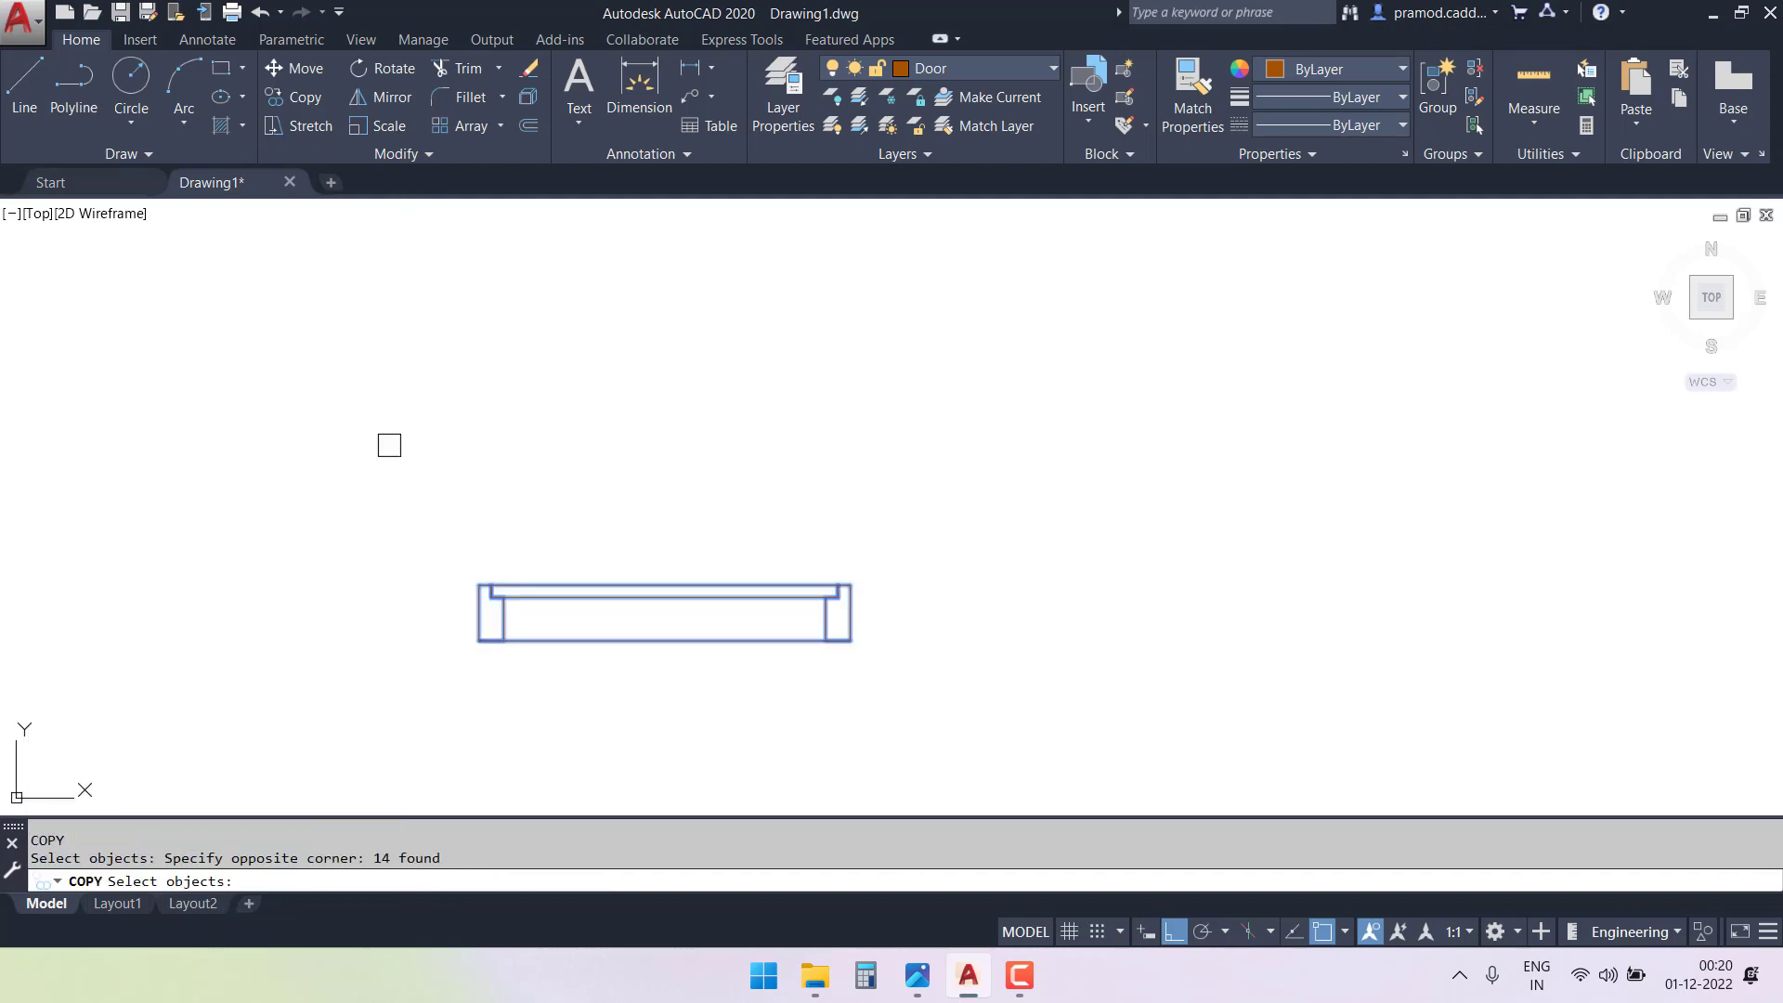
{"action": "key", "text": "Return"}
{"action": "left_click", "coordinate": [658, 632]}
{"action": "scroll", "coordinate": [662, 636], "scroll_direction": "down", "scroll_amount": 3}
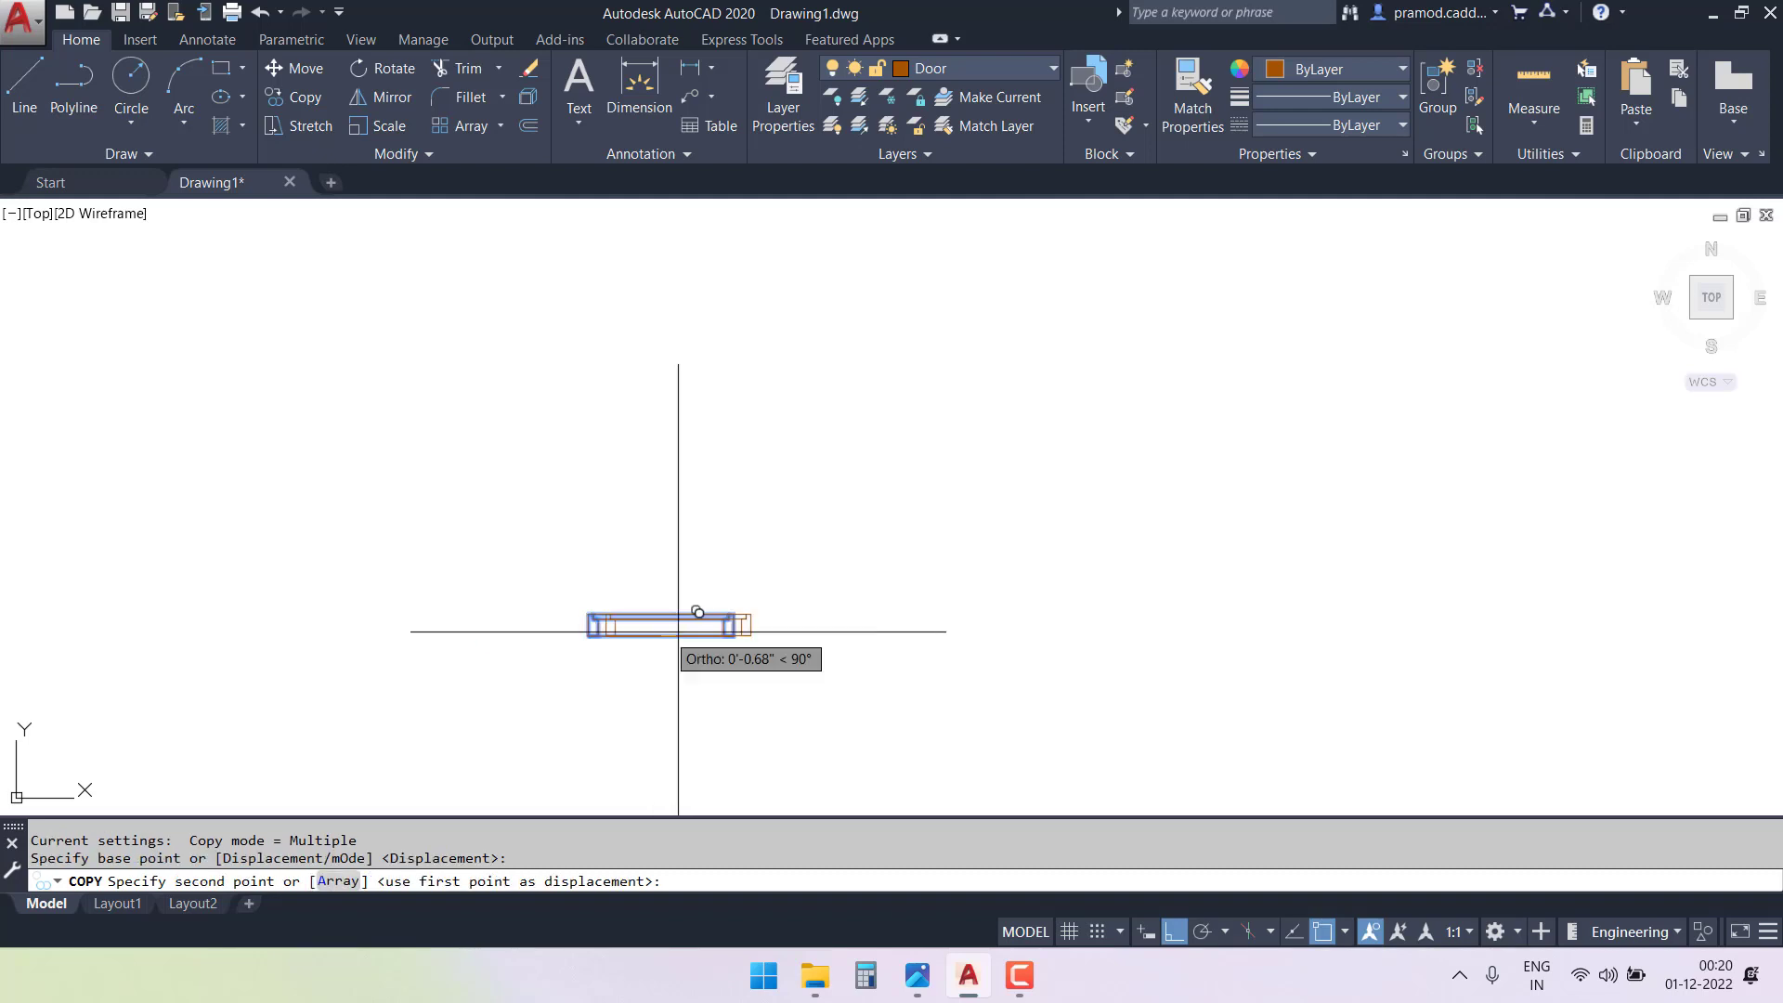
{"action": "left_click", "coordinate": [935, 639]}
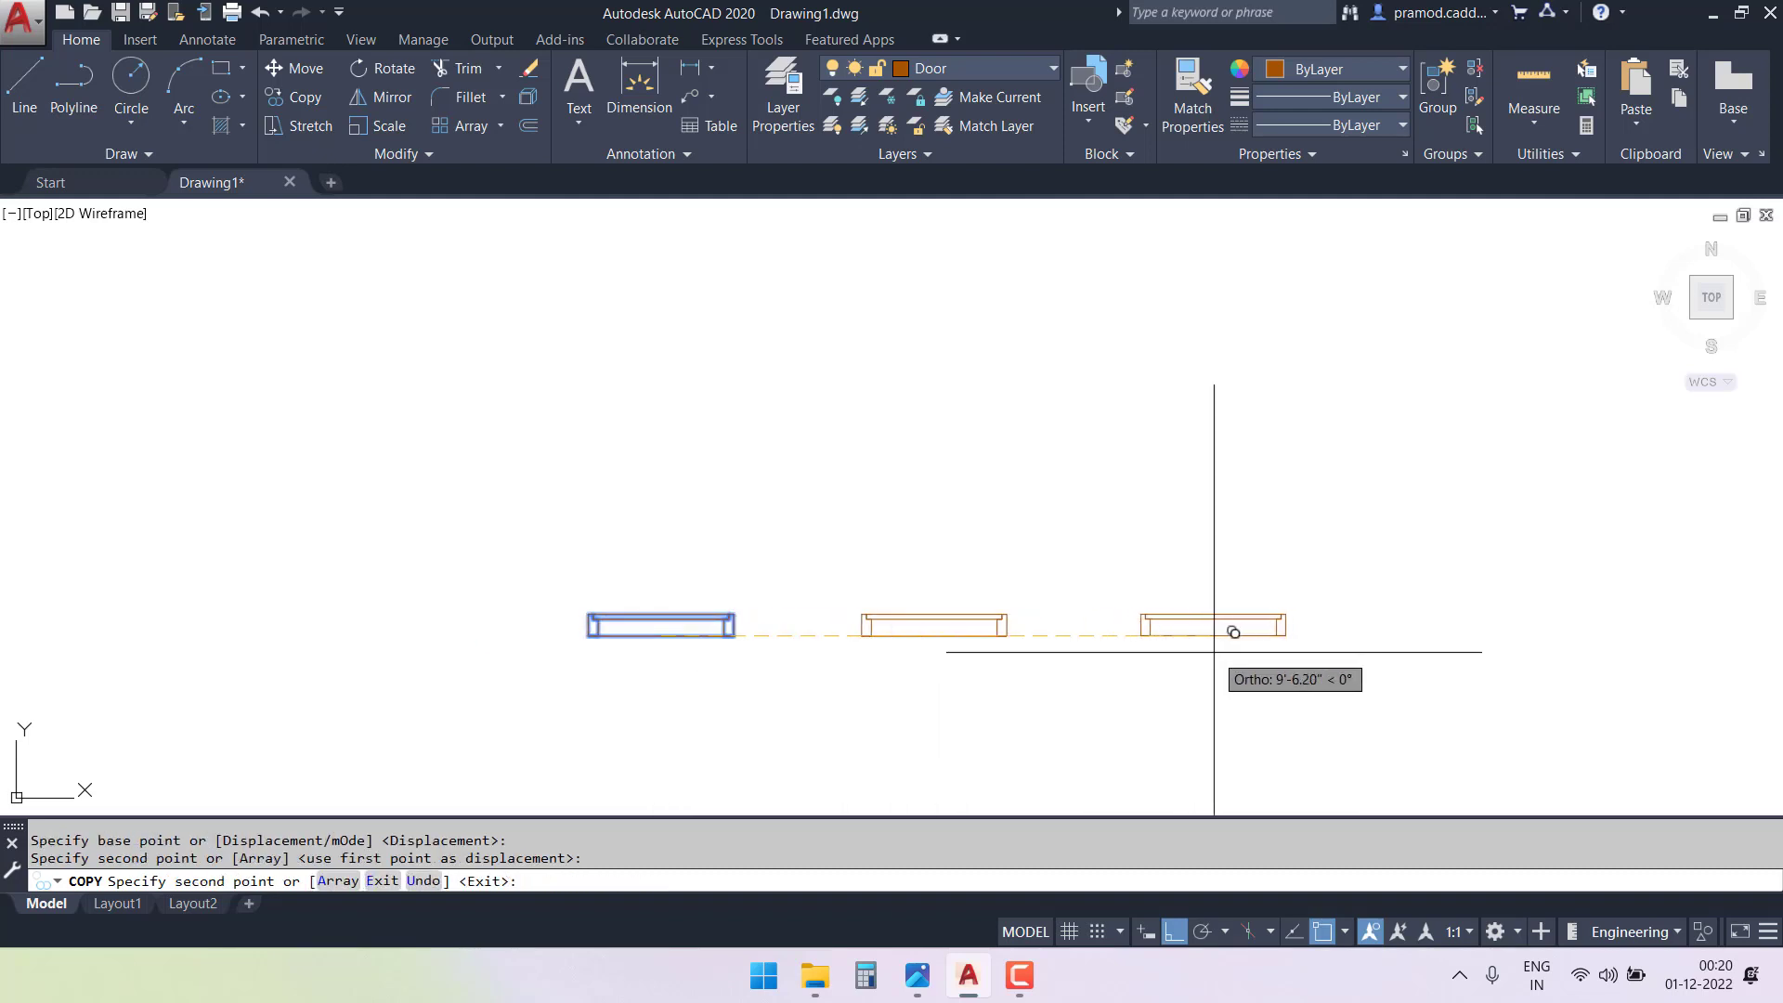
{"action": "left_click", "coordinate": [1214, 652]}
{"action": "key", "text": "Escape"}
{"action": "key", "text": "Escape"}
{"action": "key", "text": "Escape"}
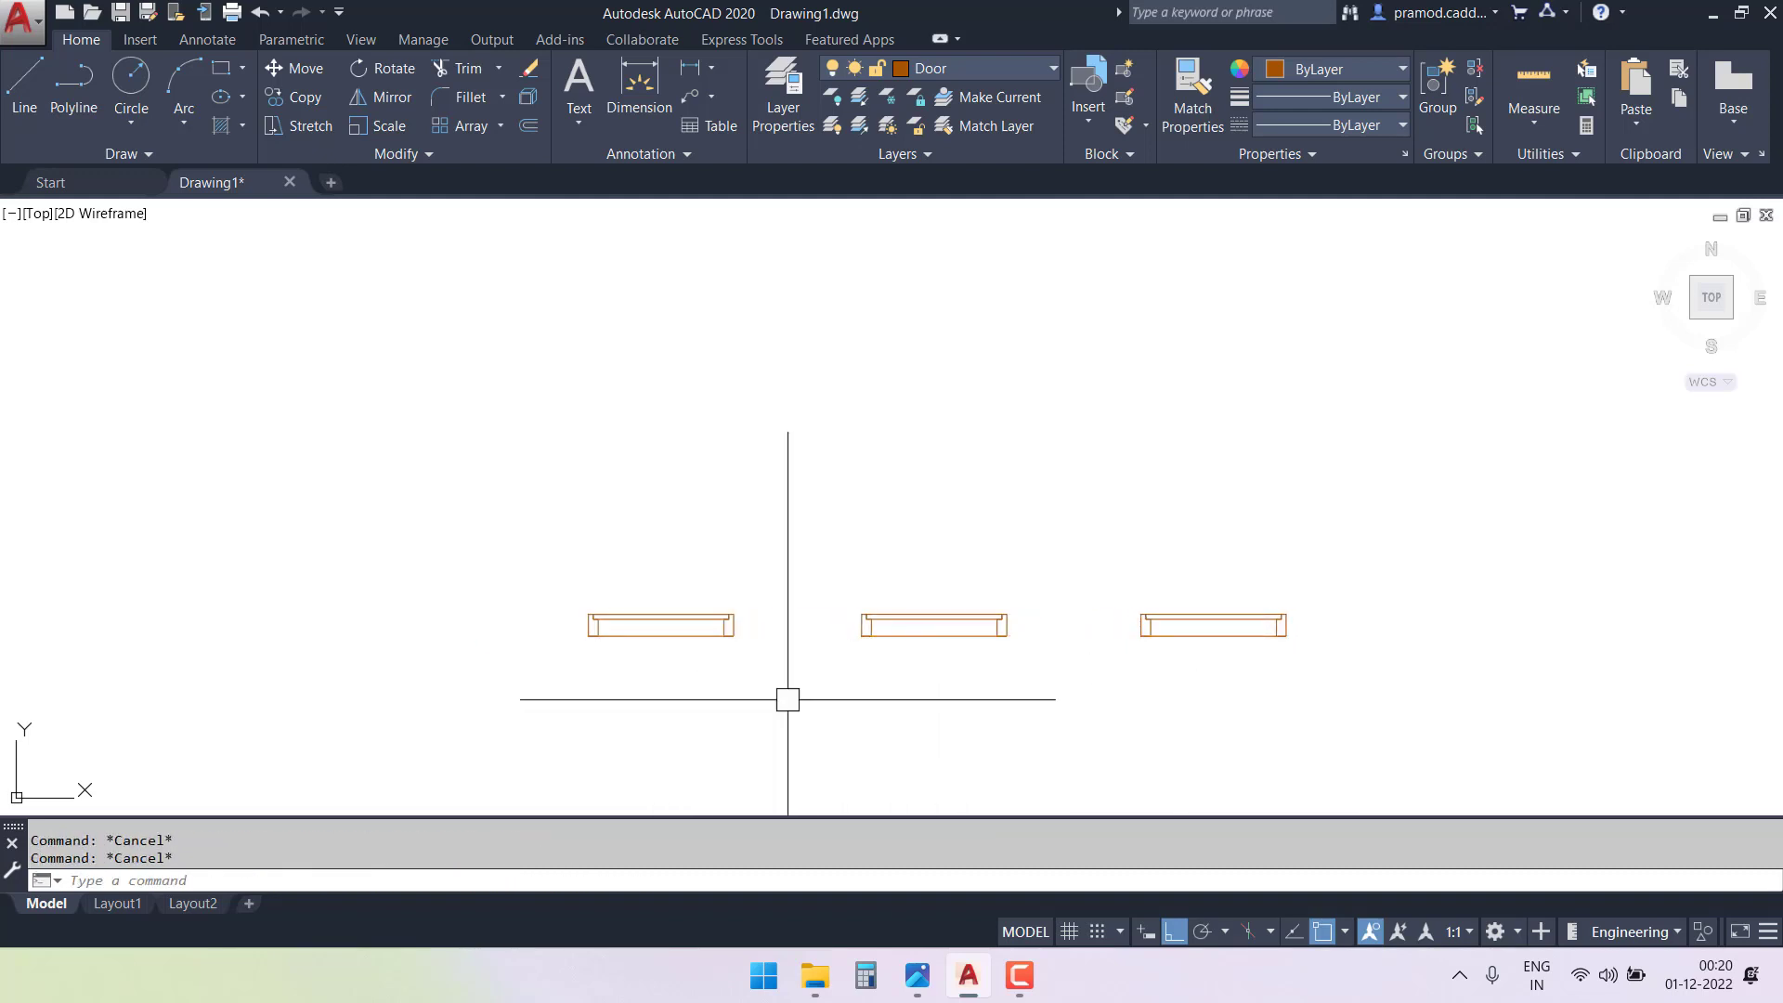
{"action": "scroll", "coordinate": [700, 635], "scroll_direction": "up", "scroll_amount": 4}
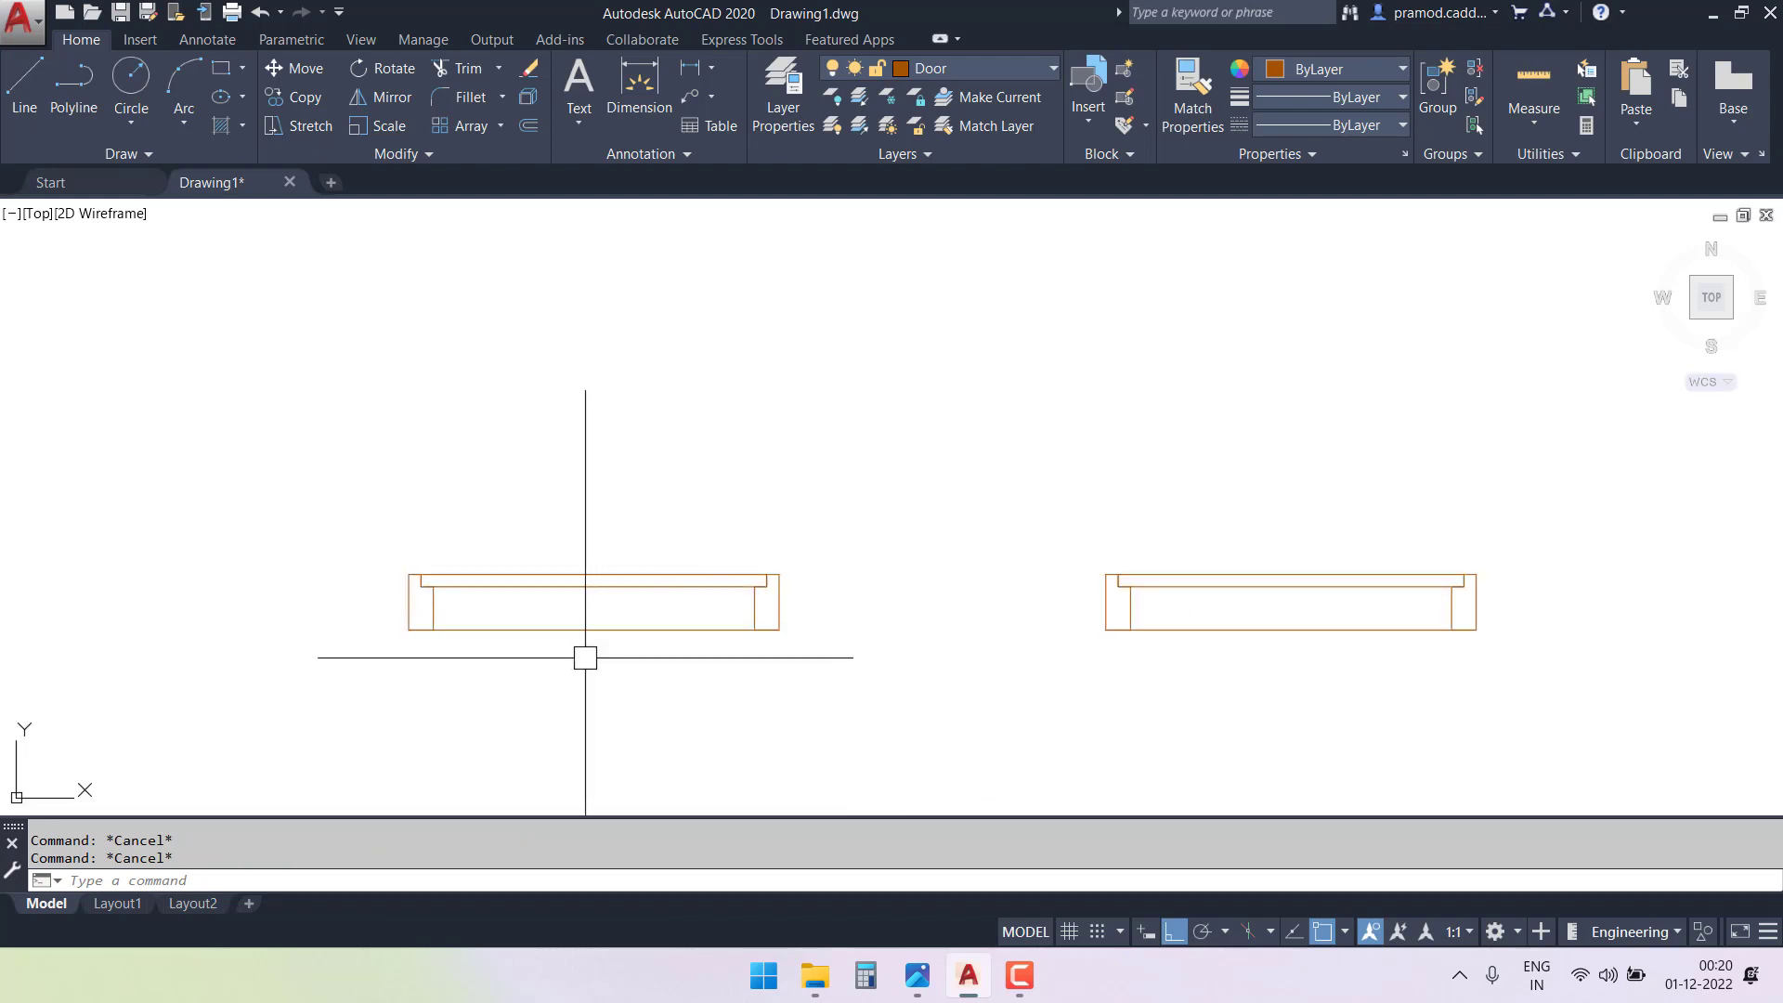
{"action": "left_click", "coordinate": [705, 629]}
{"action": "scroll", "coordinate": [1115, 640], "scroll_direction": "down", "scroll_amount": 2}
{"action": "left_click", "coordinate": [1110, 637]}
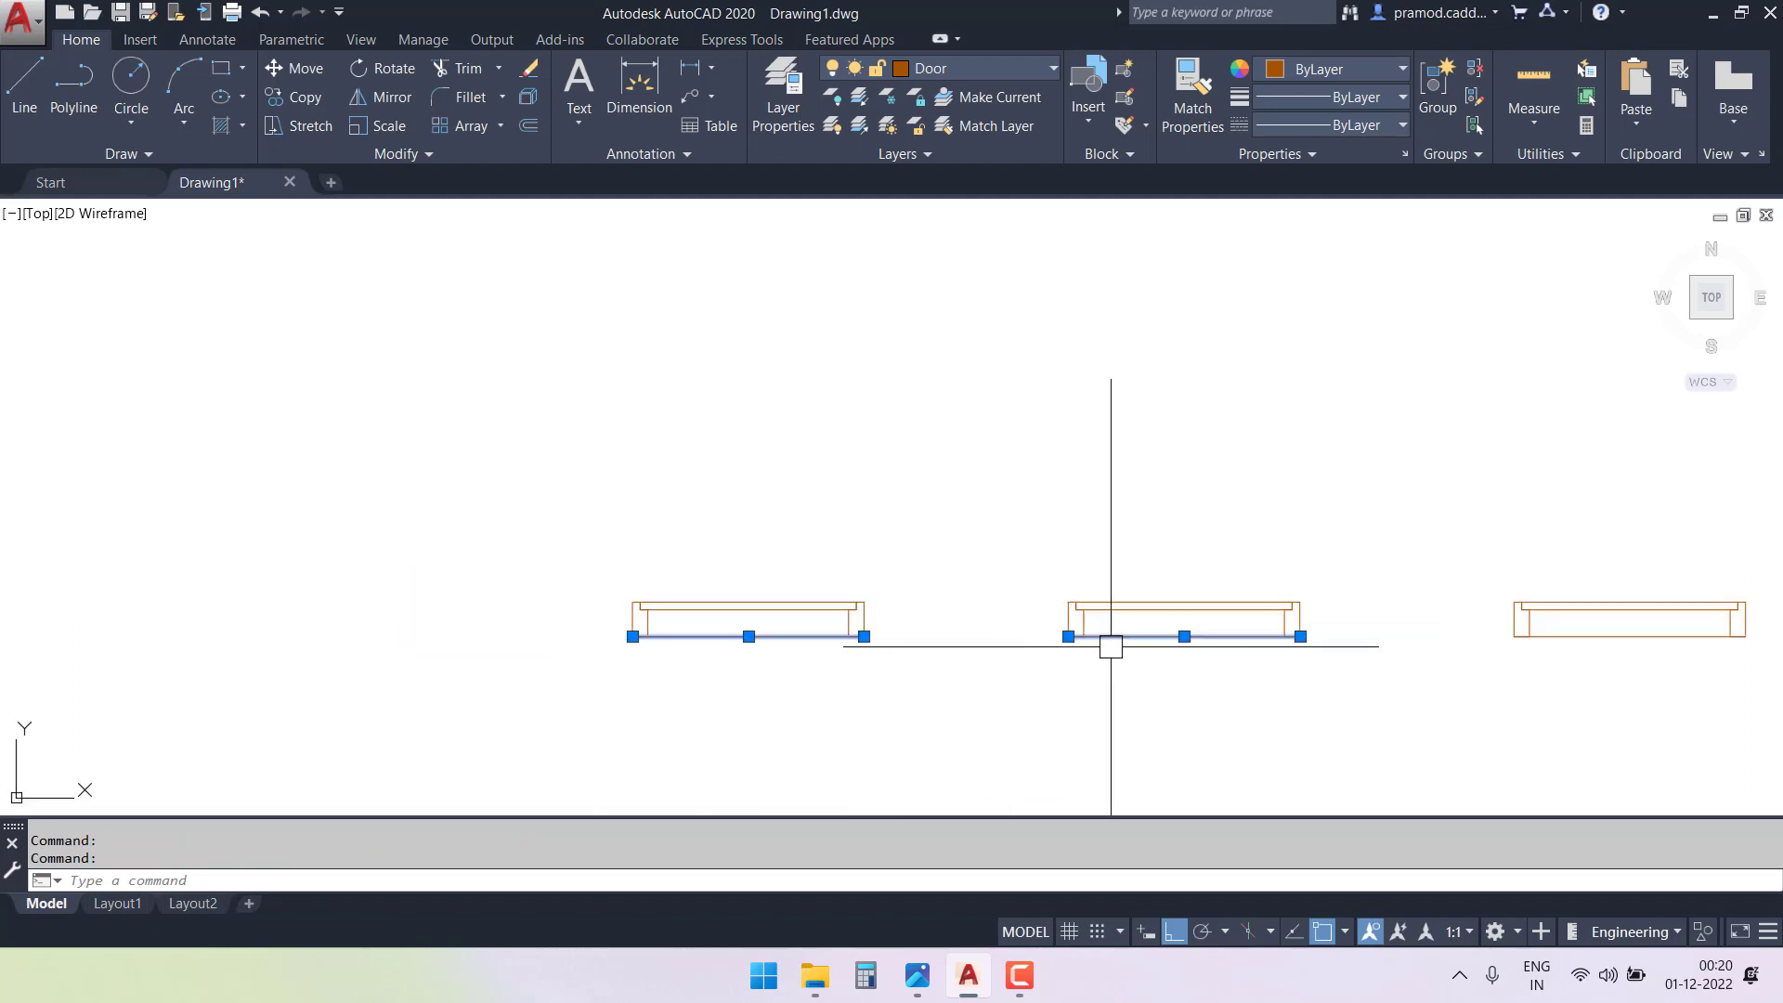
{"action": "left_click", "coordinate": [1586, 638]}
{"action": "key", "text": "Escape"}
{"action": "key", "text": "Escape"}
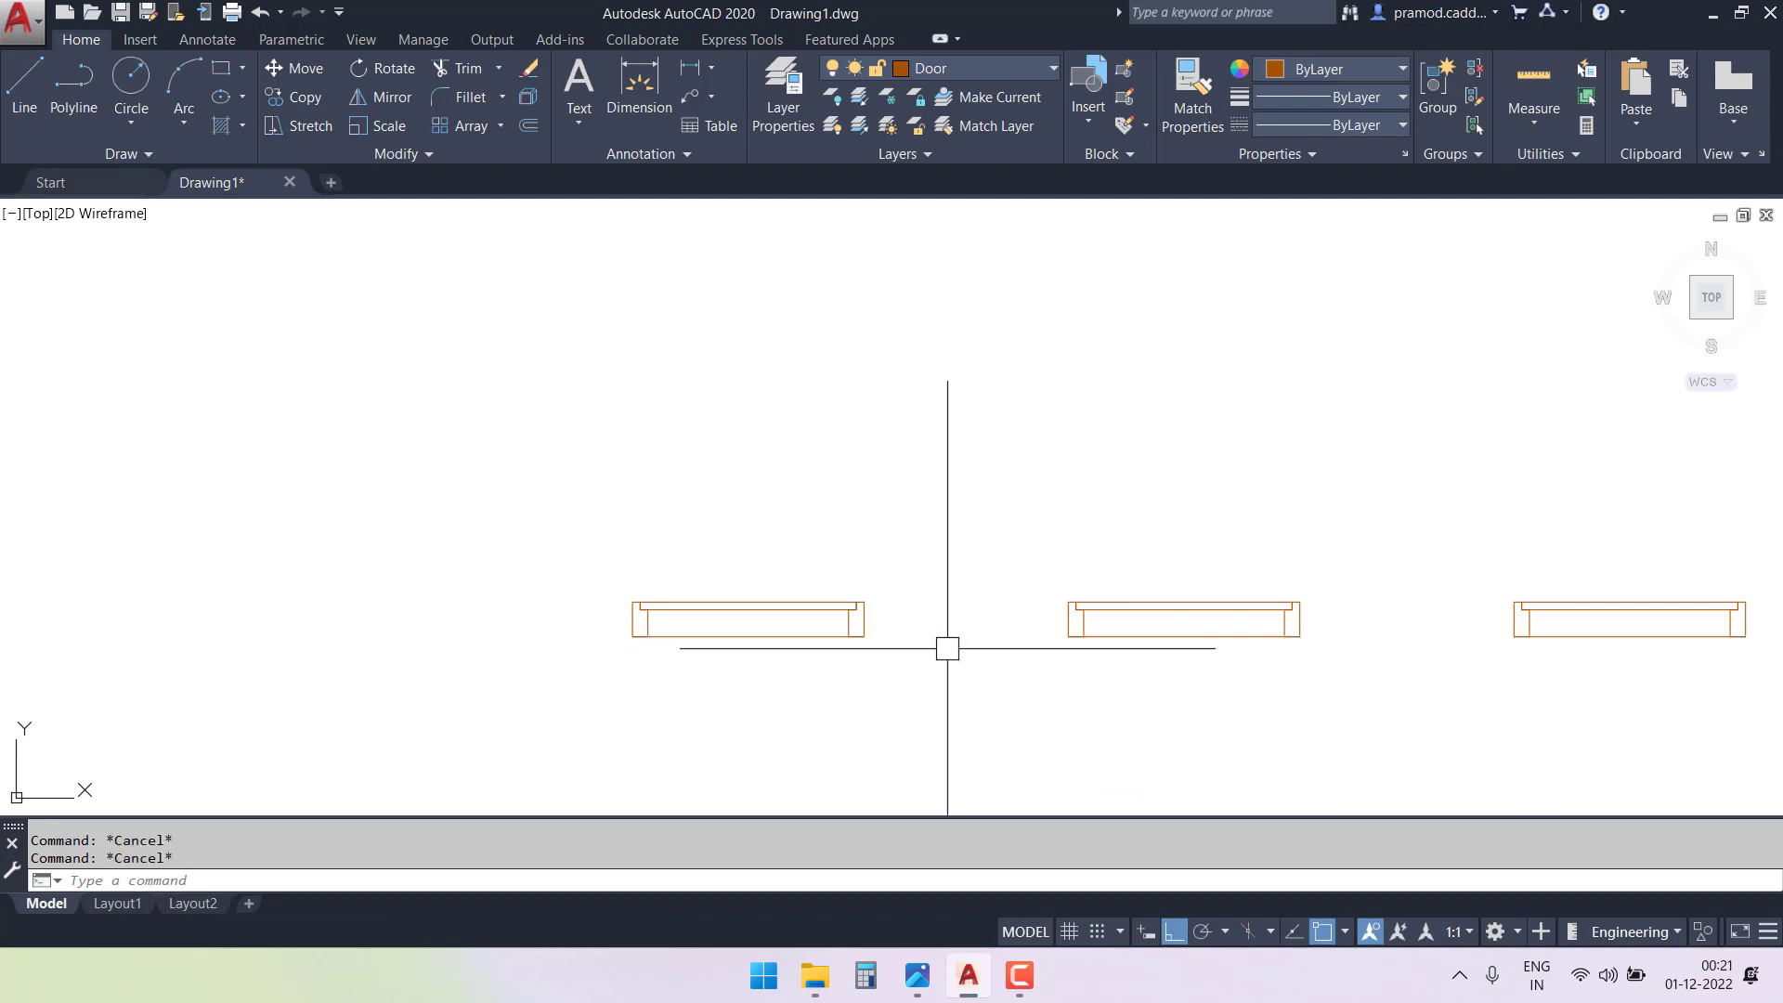
- Add a linear dimension for the first door's overall width below its bottom edge
{"action": "middle_click_drag", "start_coordinate": [789, 615], "coordinate": [591, 602]}
{"action": "scroll", "coordinate": [806, 642], "scroll_direction": "up", "scroll_amount": 2}
{"action": "scroll", "coordinate": [616, 637], "scroll_direction": "down", "scroll_amount": 2}
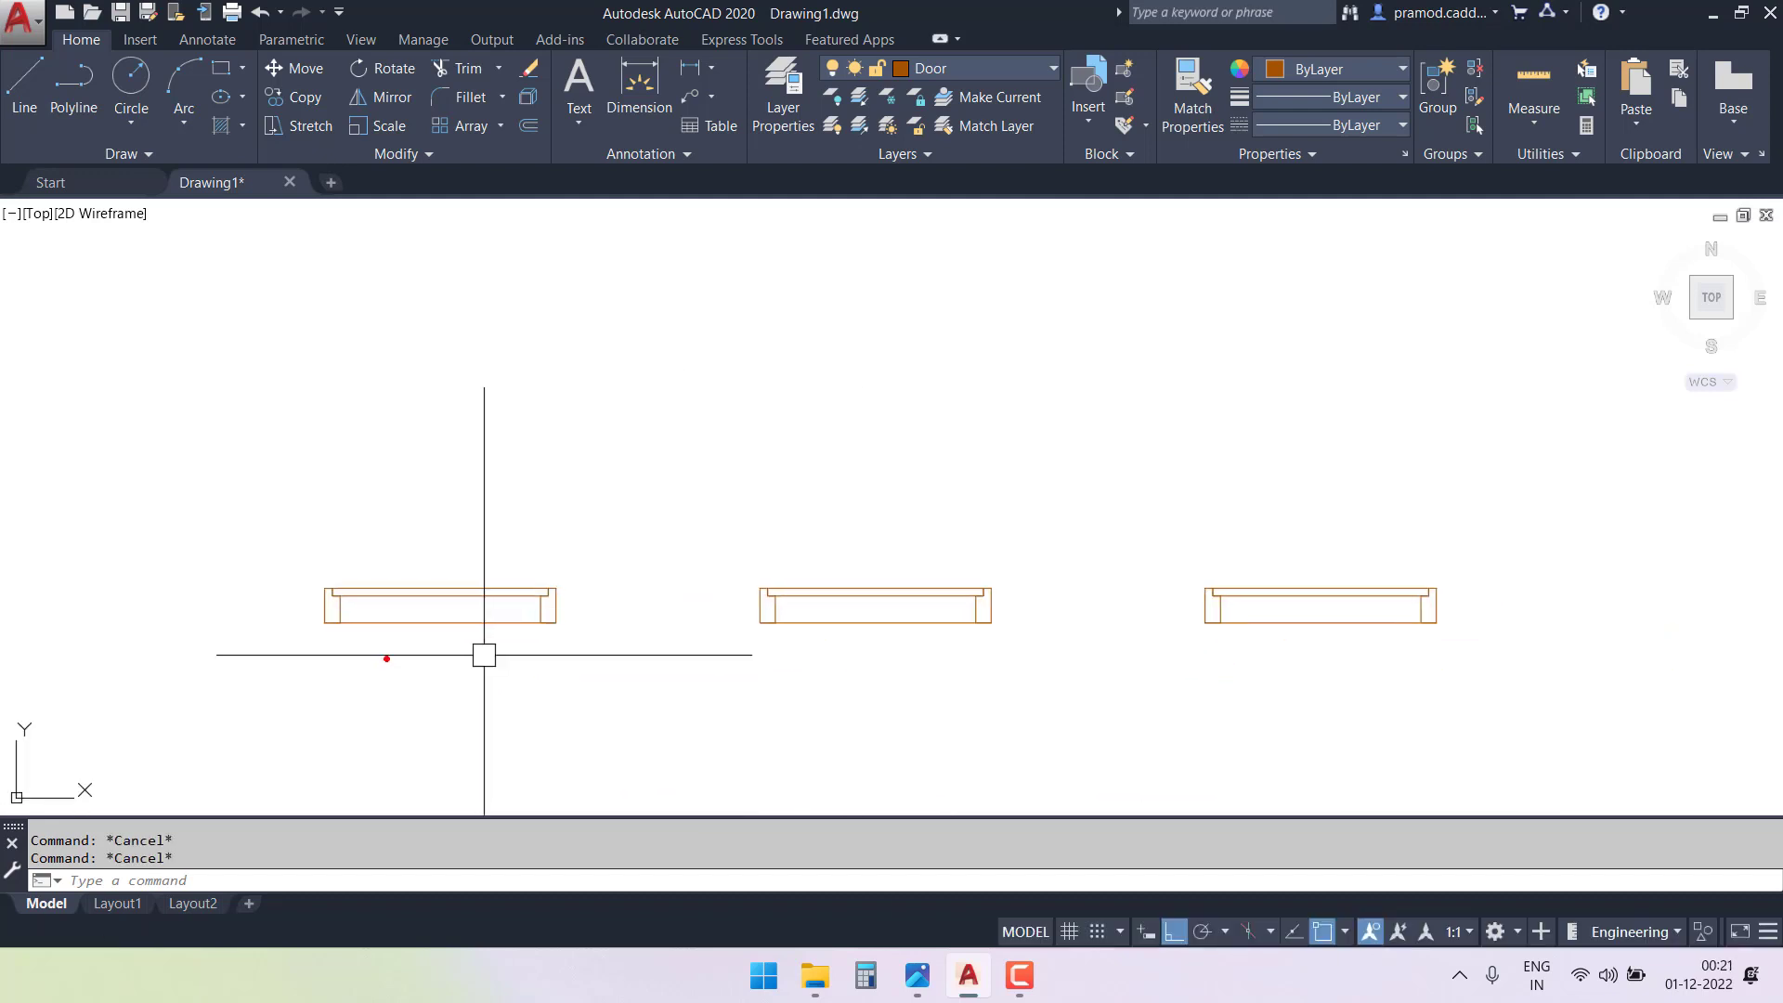
{"action": "left_click", "coordinate": [688, 71]}
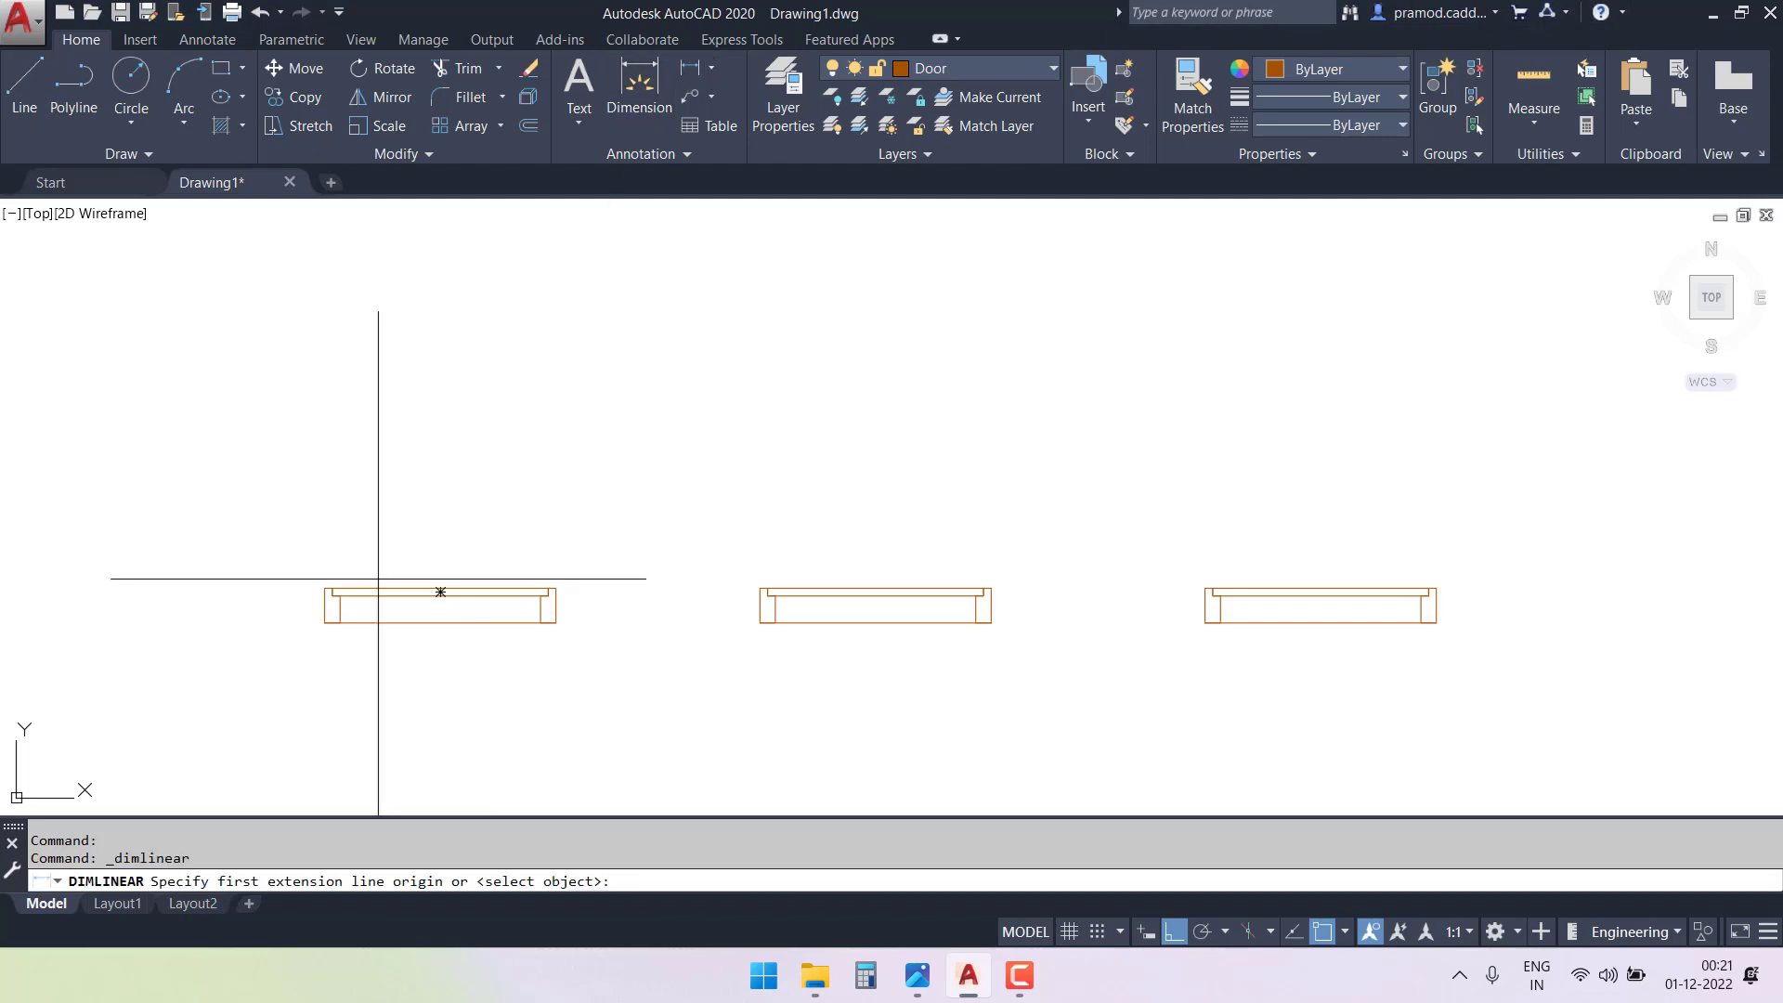
{"action": "scroll", "coordinate": [307, 625], "scroll_direction": "up", "scroll_amount": 2}
{"action": "left_click", "coordinate": [291, 649]}
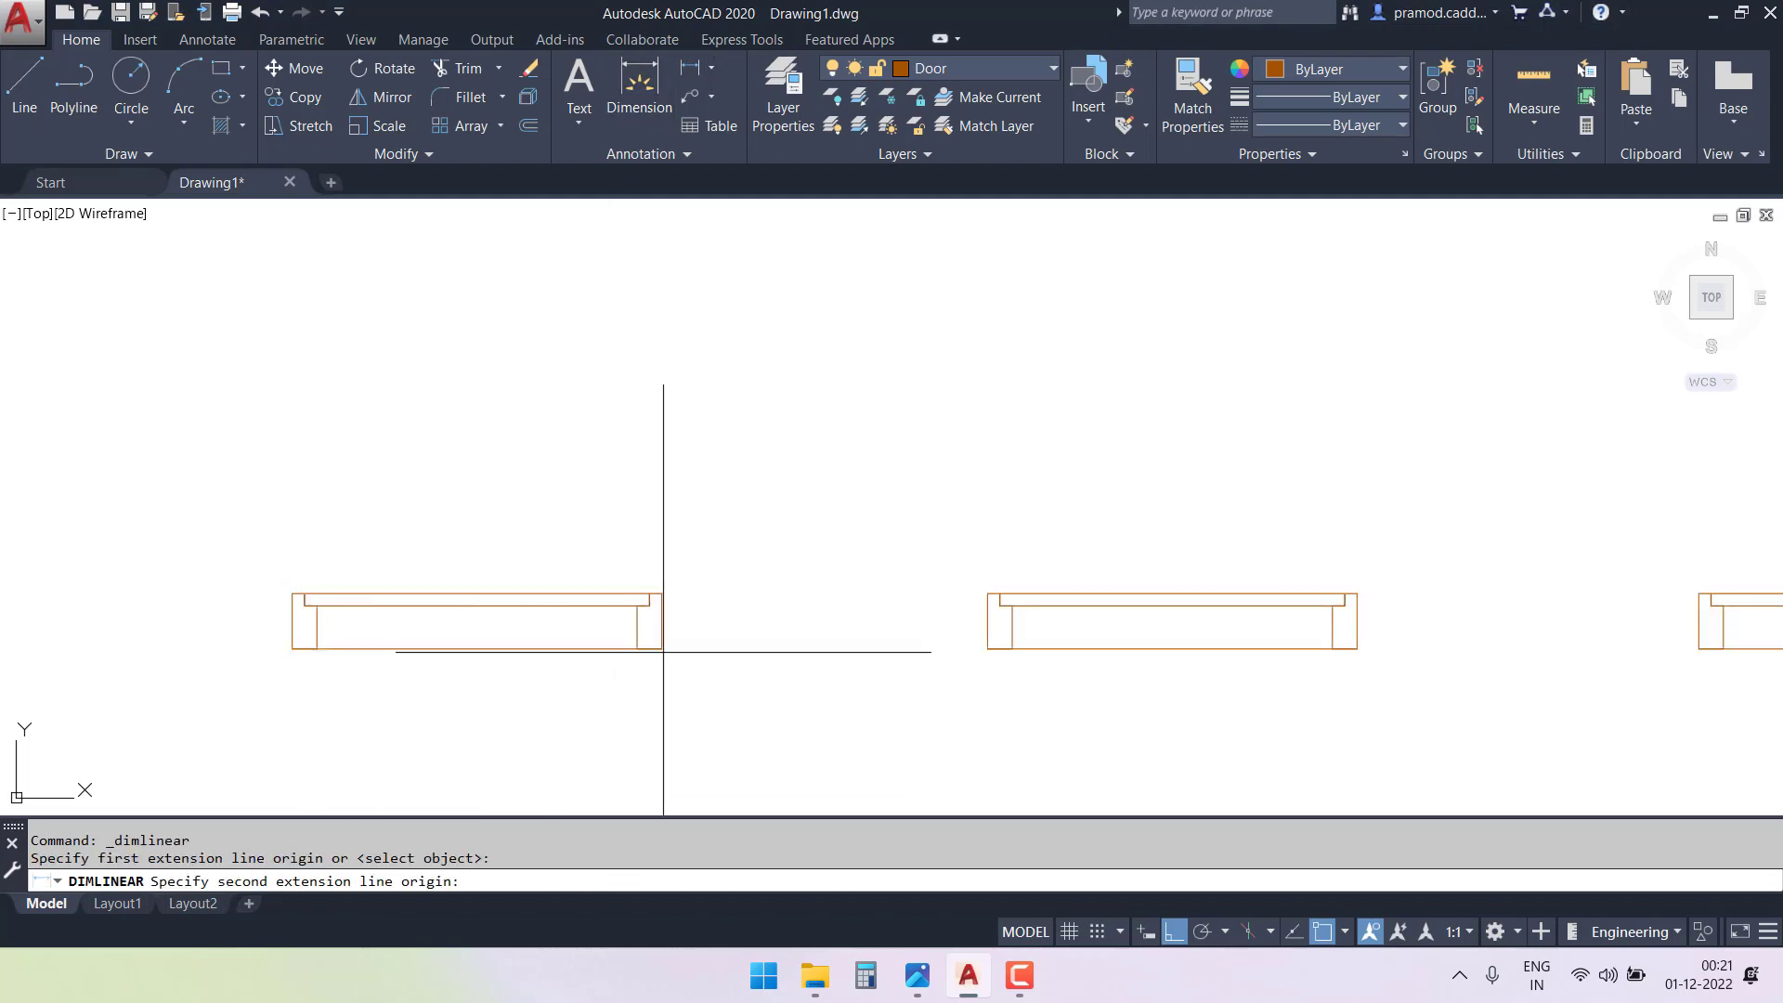
{"action": "left_click", "coordinate": [661, 649]}
{"action": "middle_click_drag", "start_coordinate": [625, 748], "coordinate": [588, 619]}
{"action": "left_click", "coordinate": [588, 628]}
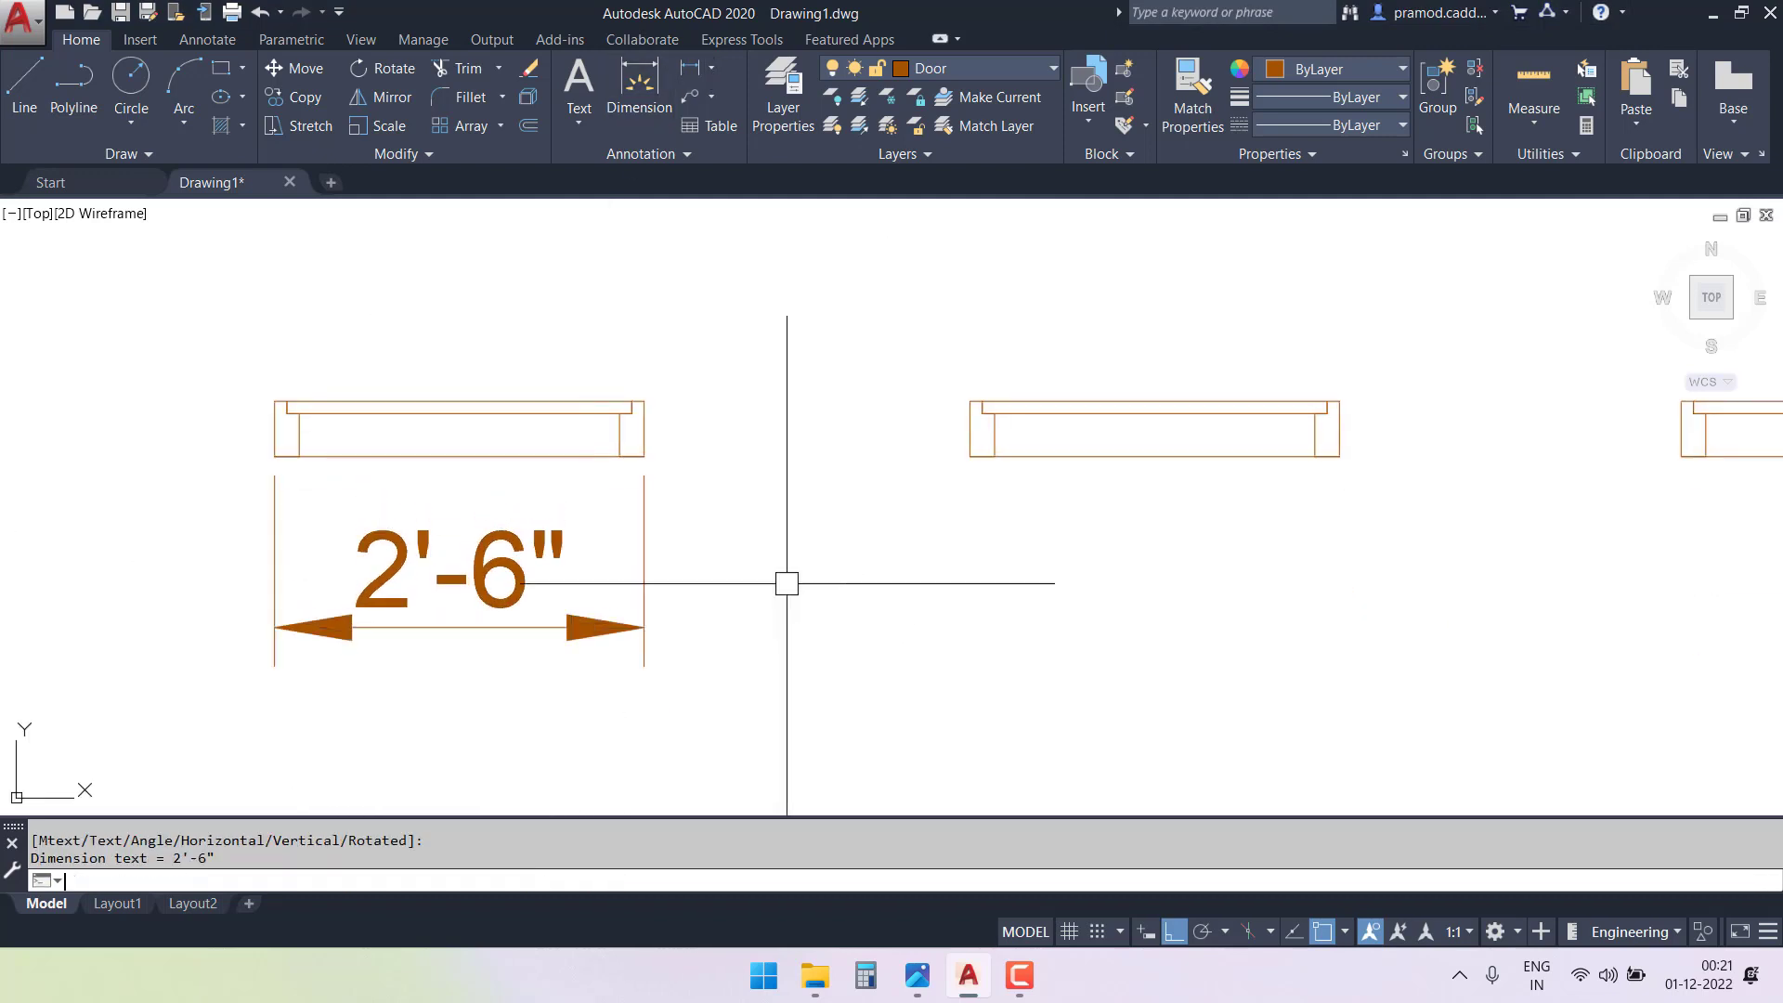
{"action": "key", "text": "Return"}
{"action": "left_click", "coordinate": [971, 456]}
{"action": "left_click", "coordinate": [1340, 456]}
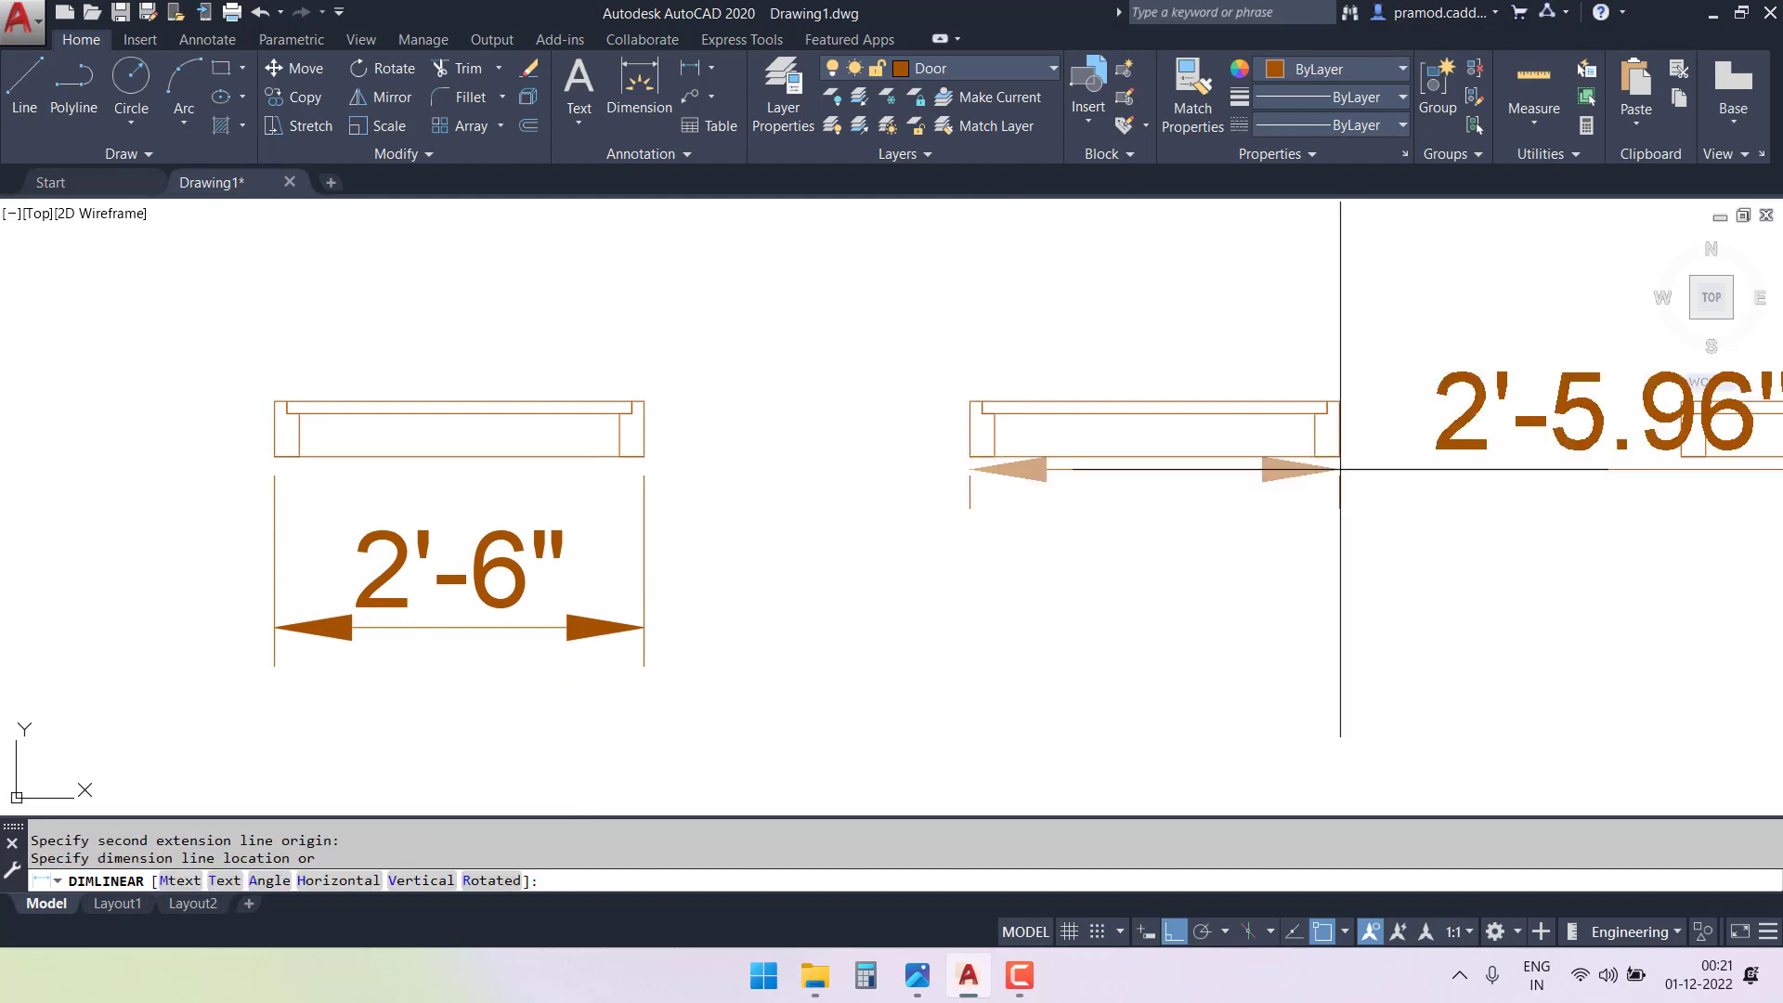
{"action": "key", "text": "Escape"}
- Add linear dimensions for the overall widths of the second and third doors below their bottom edges
{"action": "key", "text": "Return"}
{"action": "left_click", "coordinate": [969, 456]}
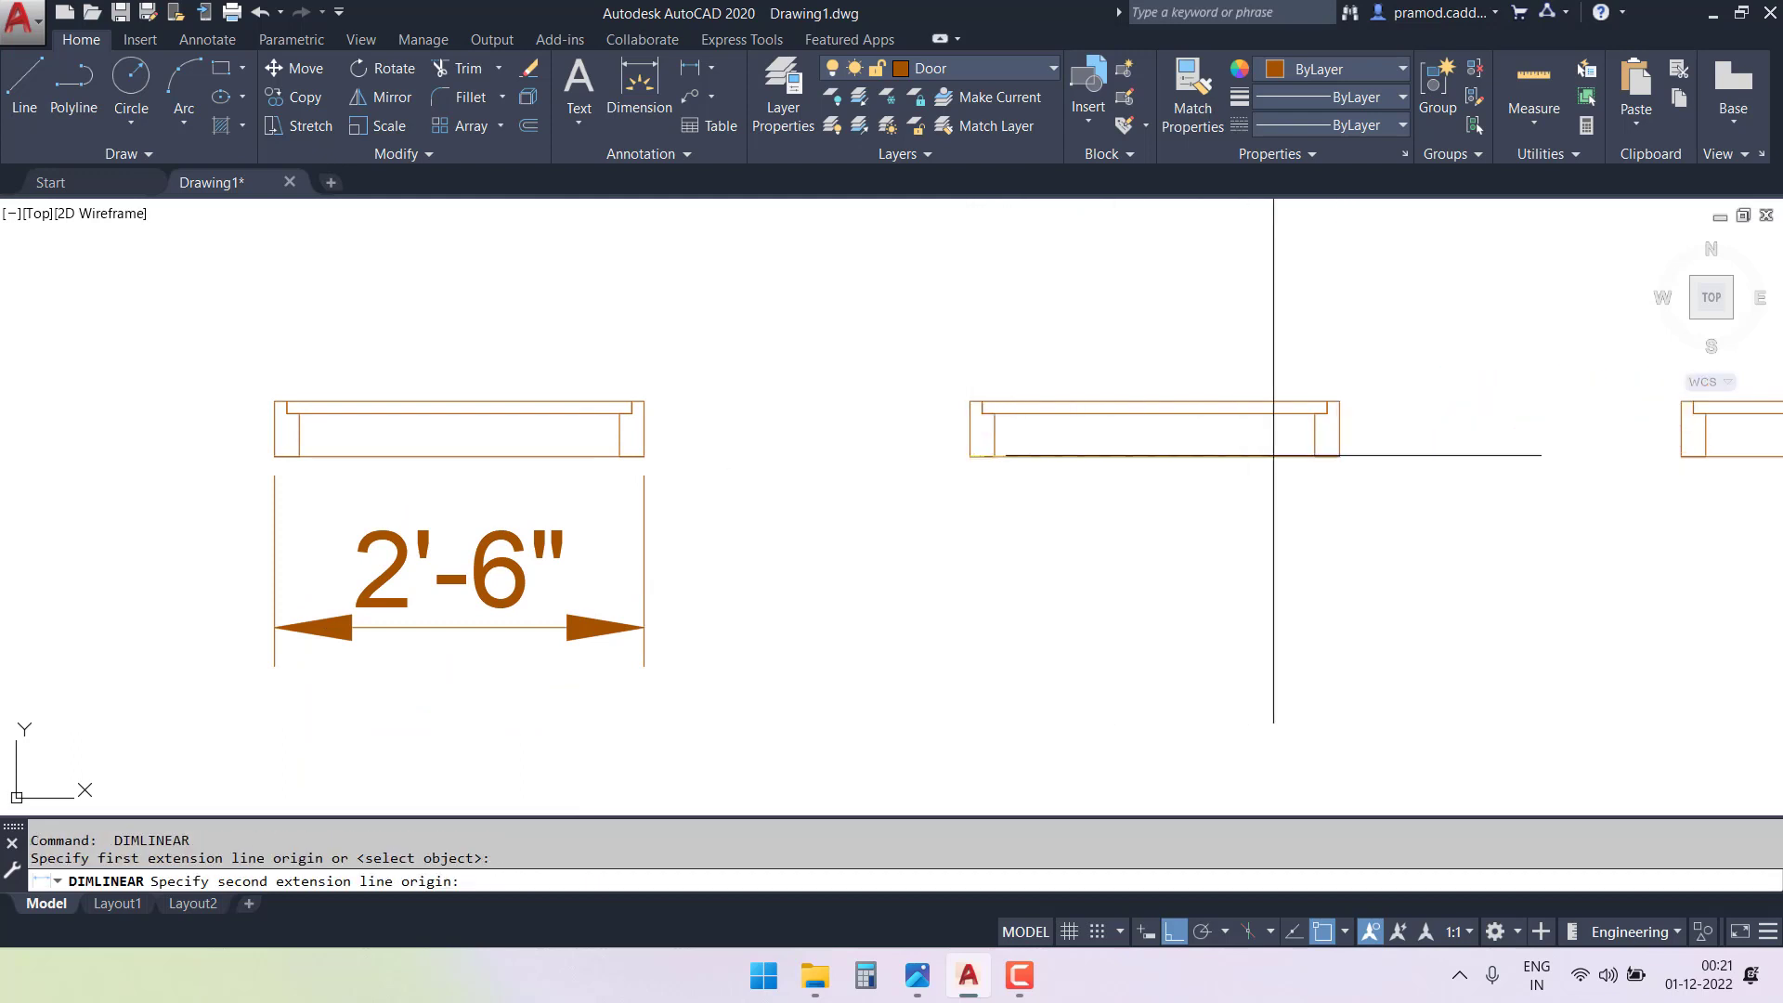
{"action": "left_click", "coordinate": [1340, 456]}
{"action": "left_click", "coordinate": [1272, 589]}
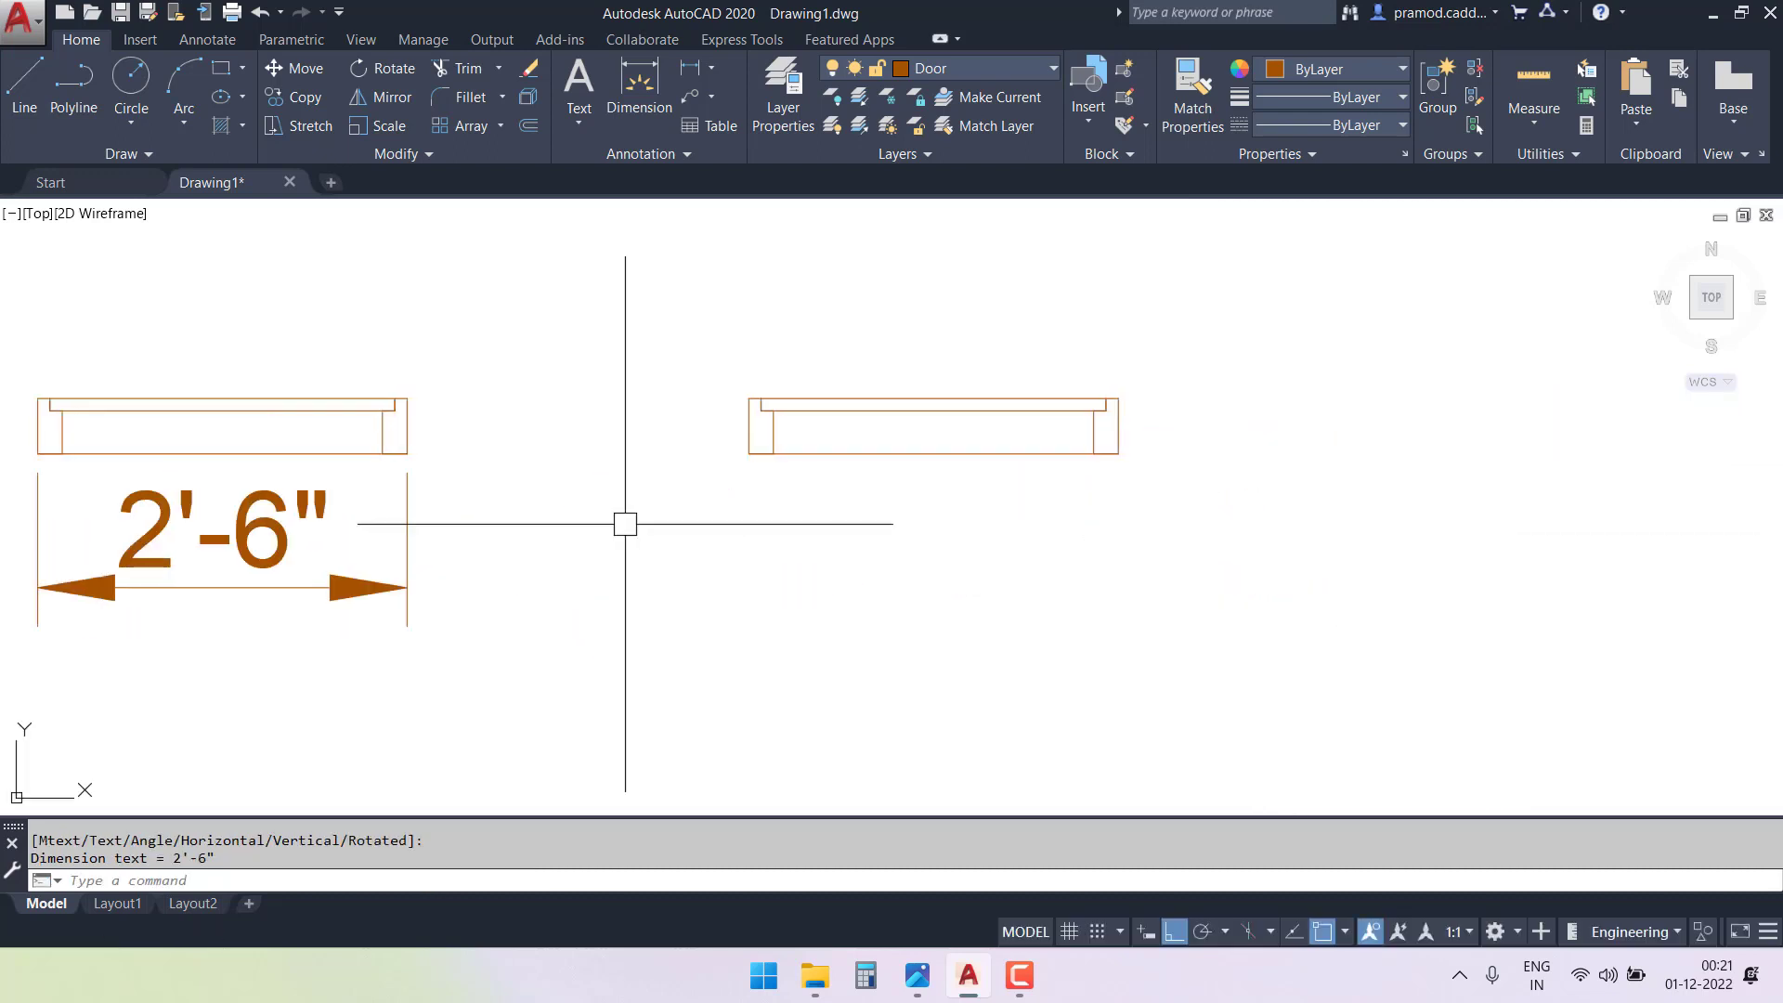
{"action": "key", "text": "Return"}
{"action": "left_click", "coordinate": [749, 454]}
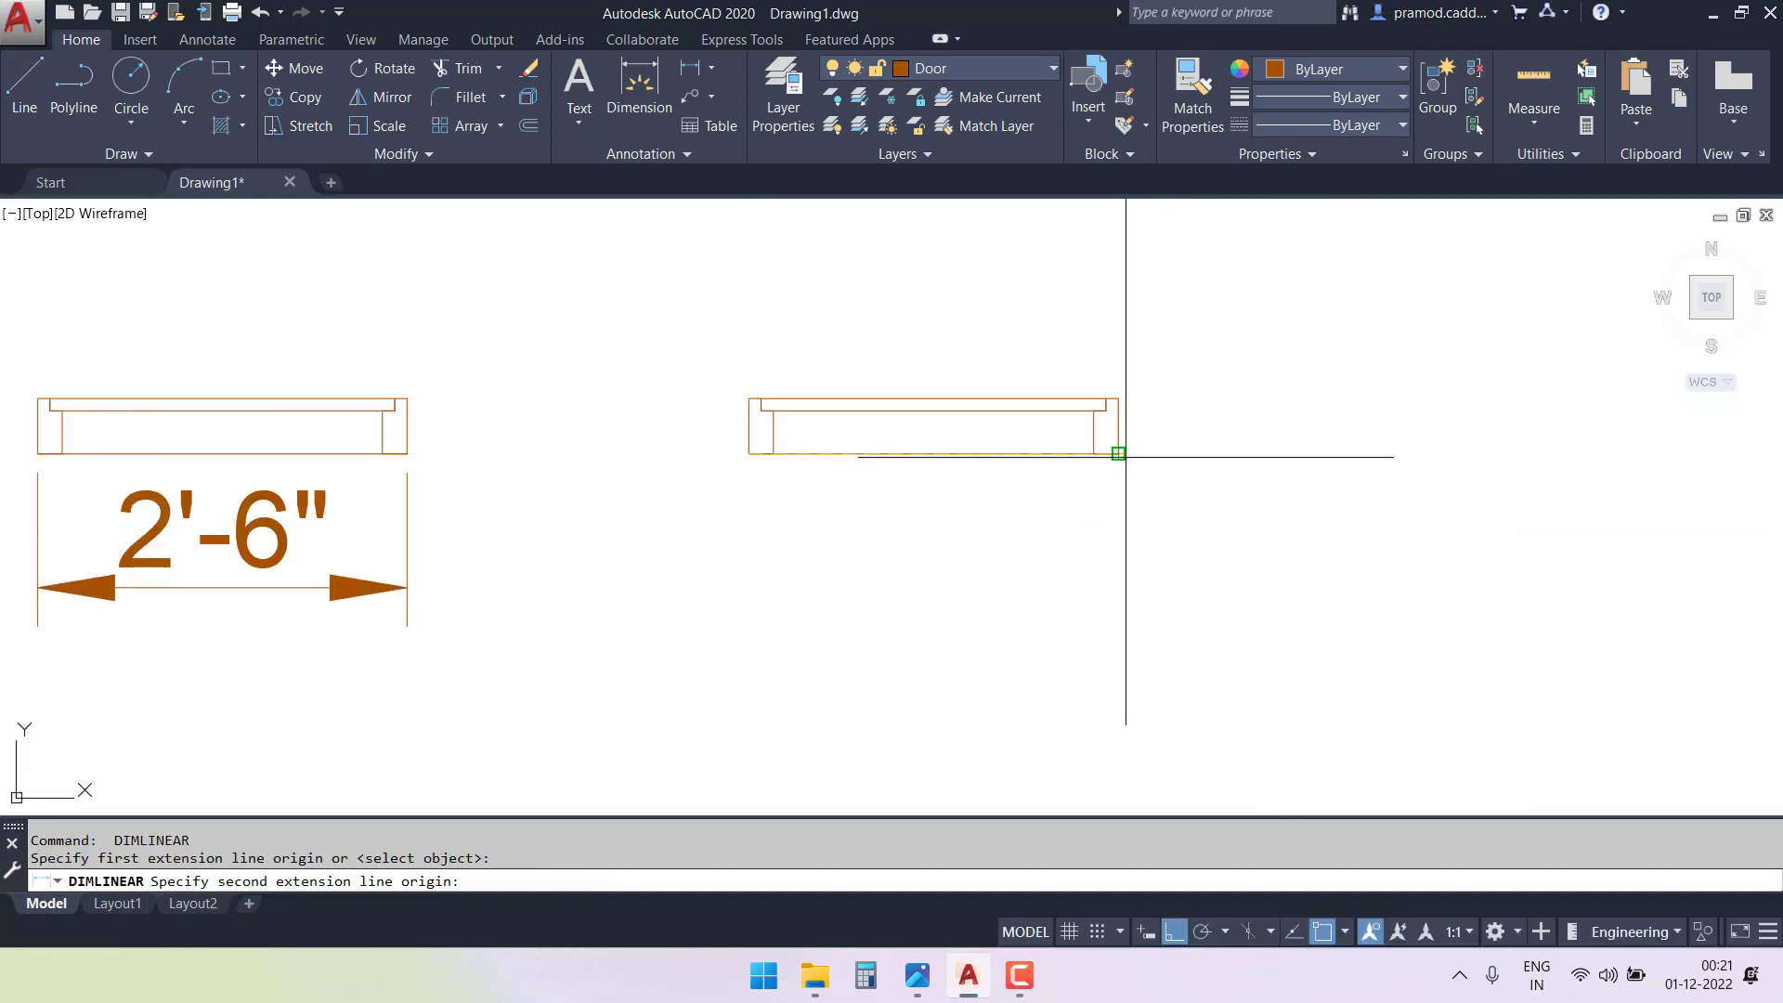
{"action": "left_click", "coordinate": [1118, 454]}
{"action": "left_click", "coordinate": [1111, 597]}
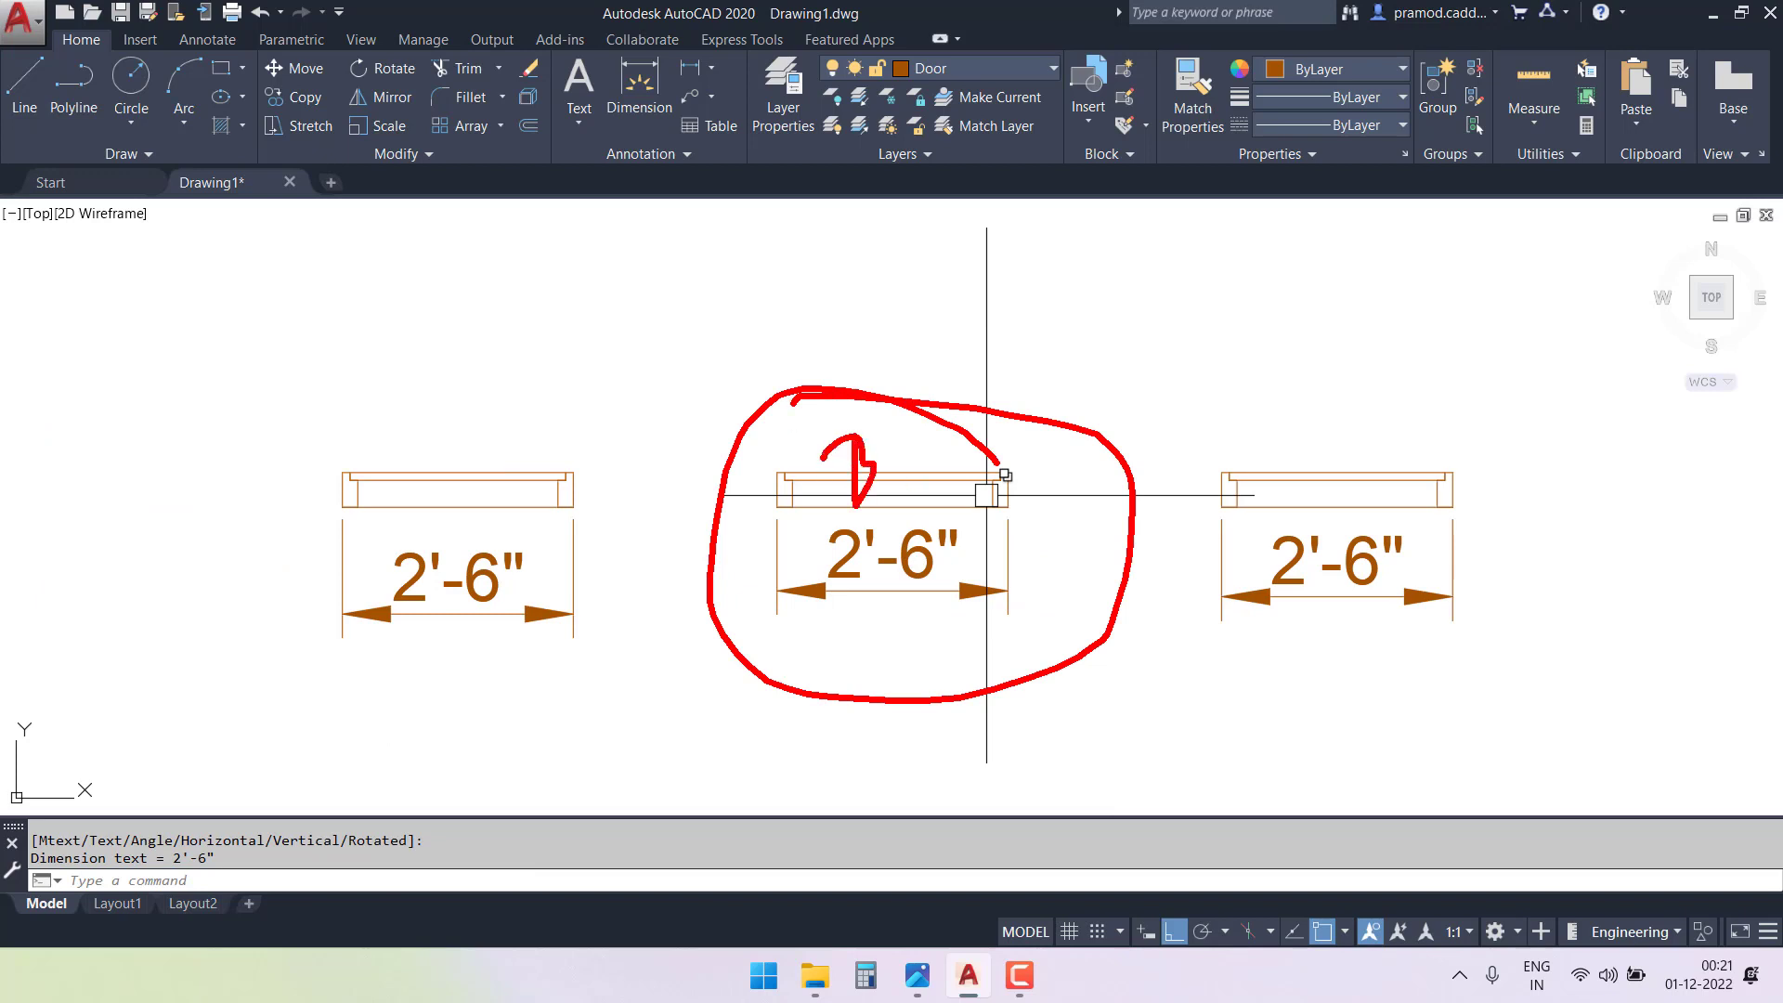
- Stretch the right half of the middle door, together with its dimension, 6" to the right to make it 3' wide
{"action": "scroll", "coordinate": [1058, 482], "scroll_direction": "up", "scroll_amount": 2}
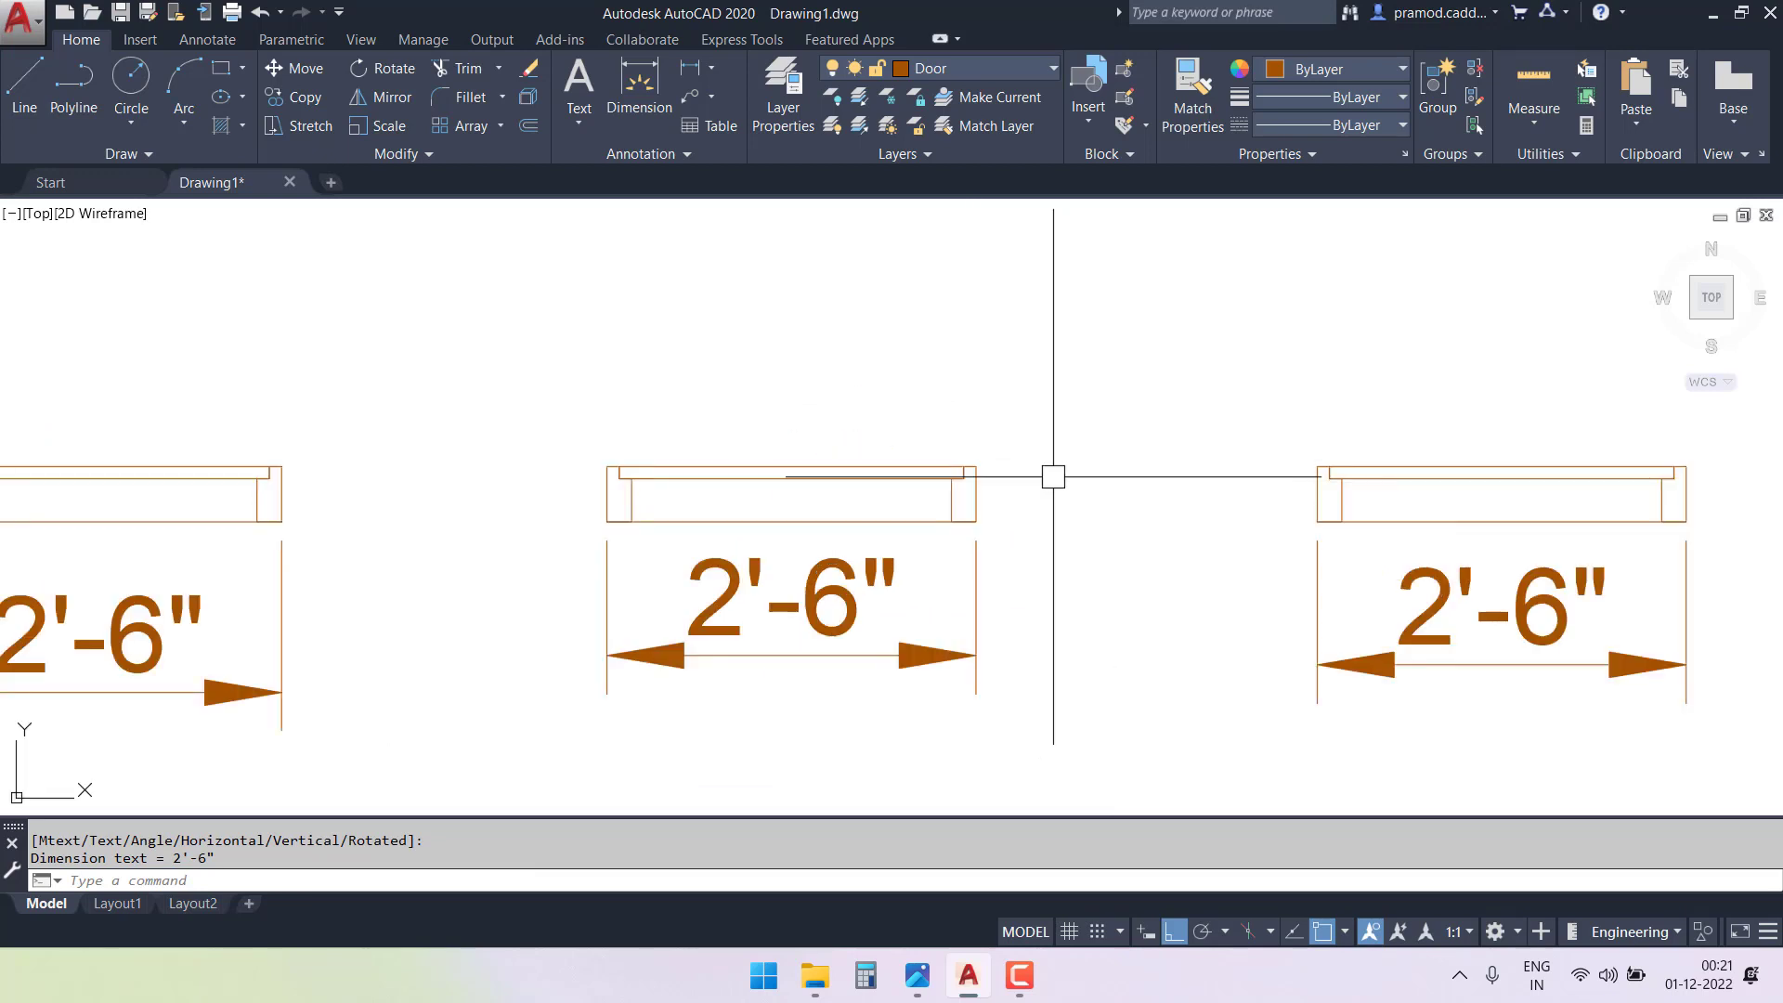
{"action": "left_click", "coordinate": [312, 128]}
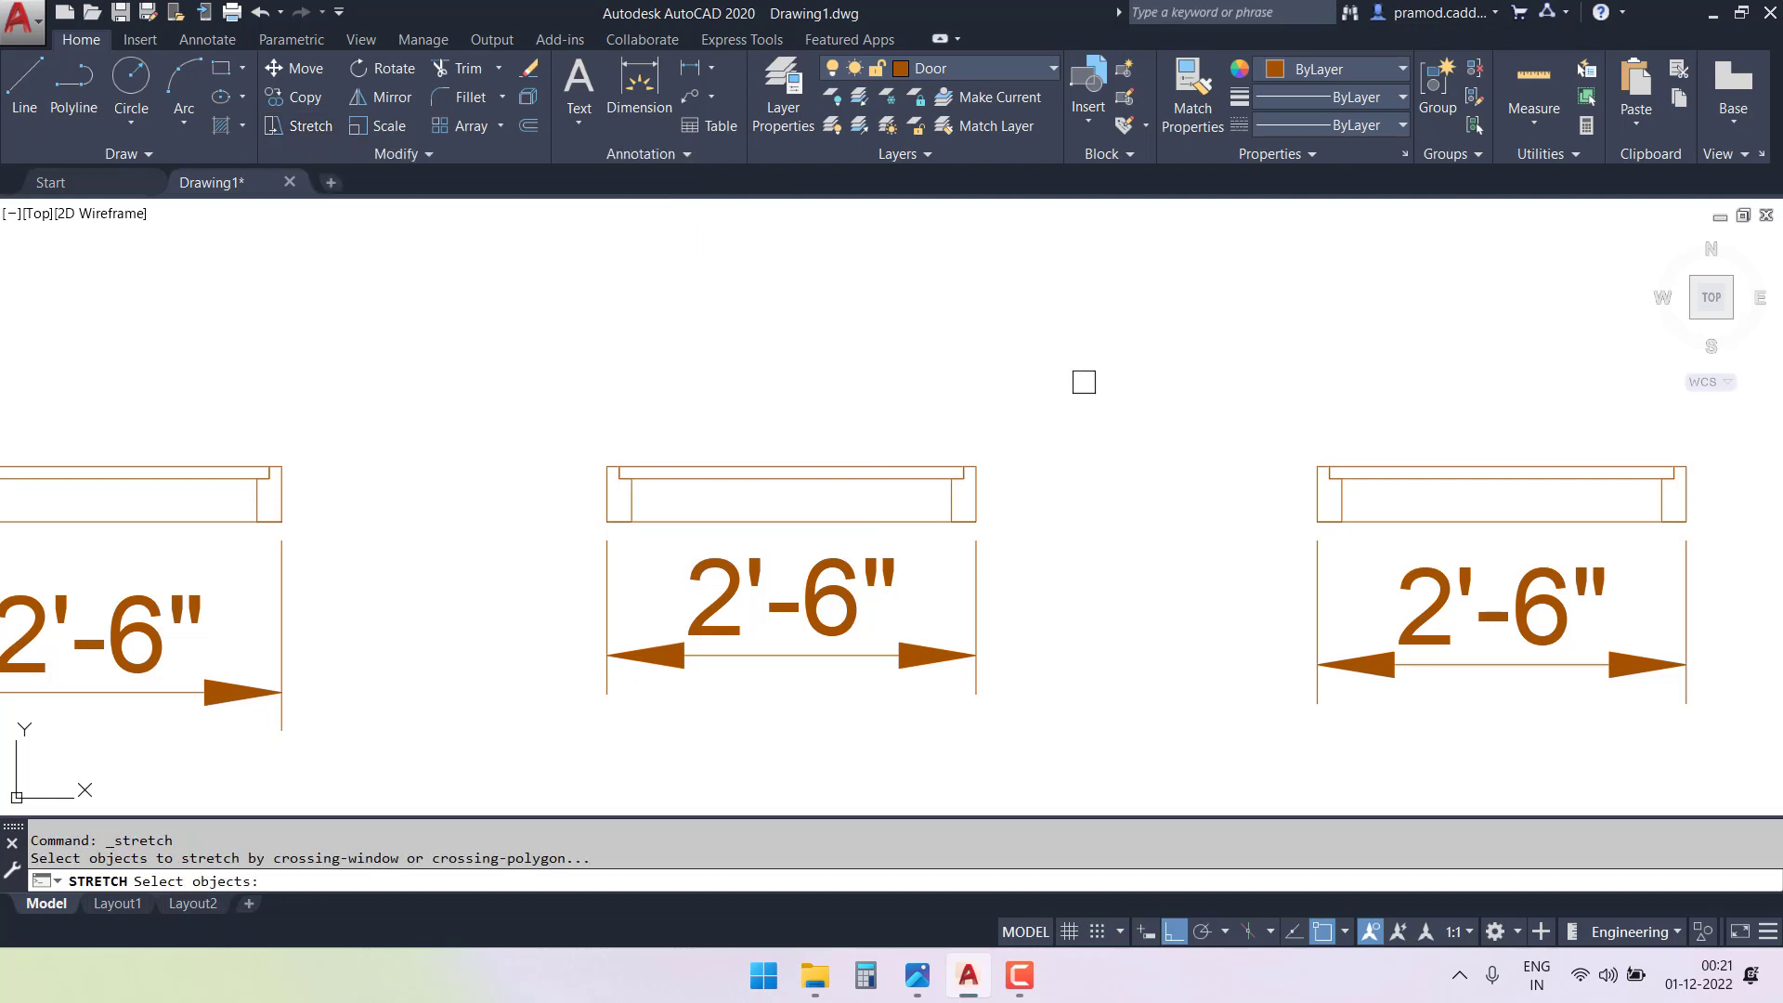
{"action": "left_click", "coordinate": [1127, 332]}
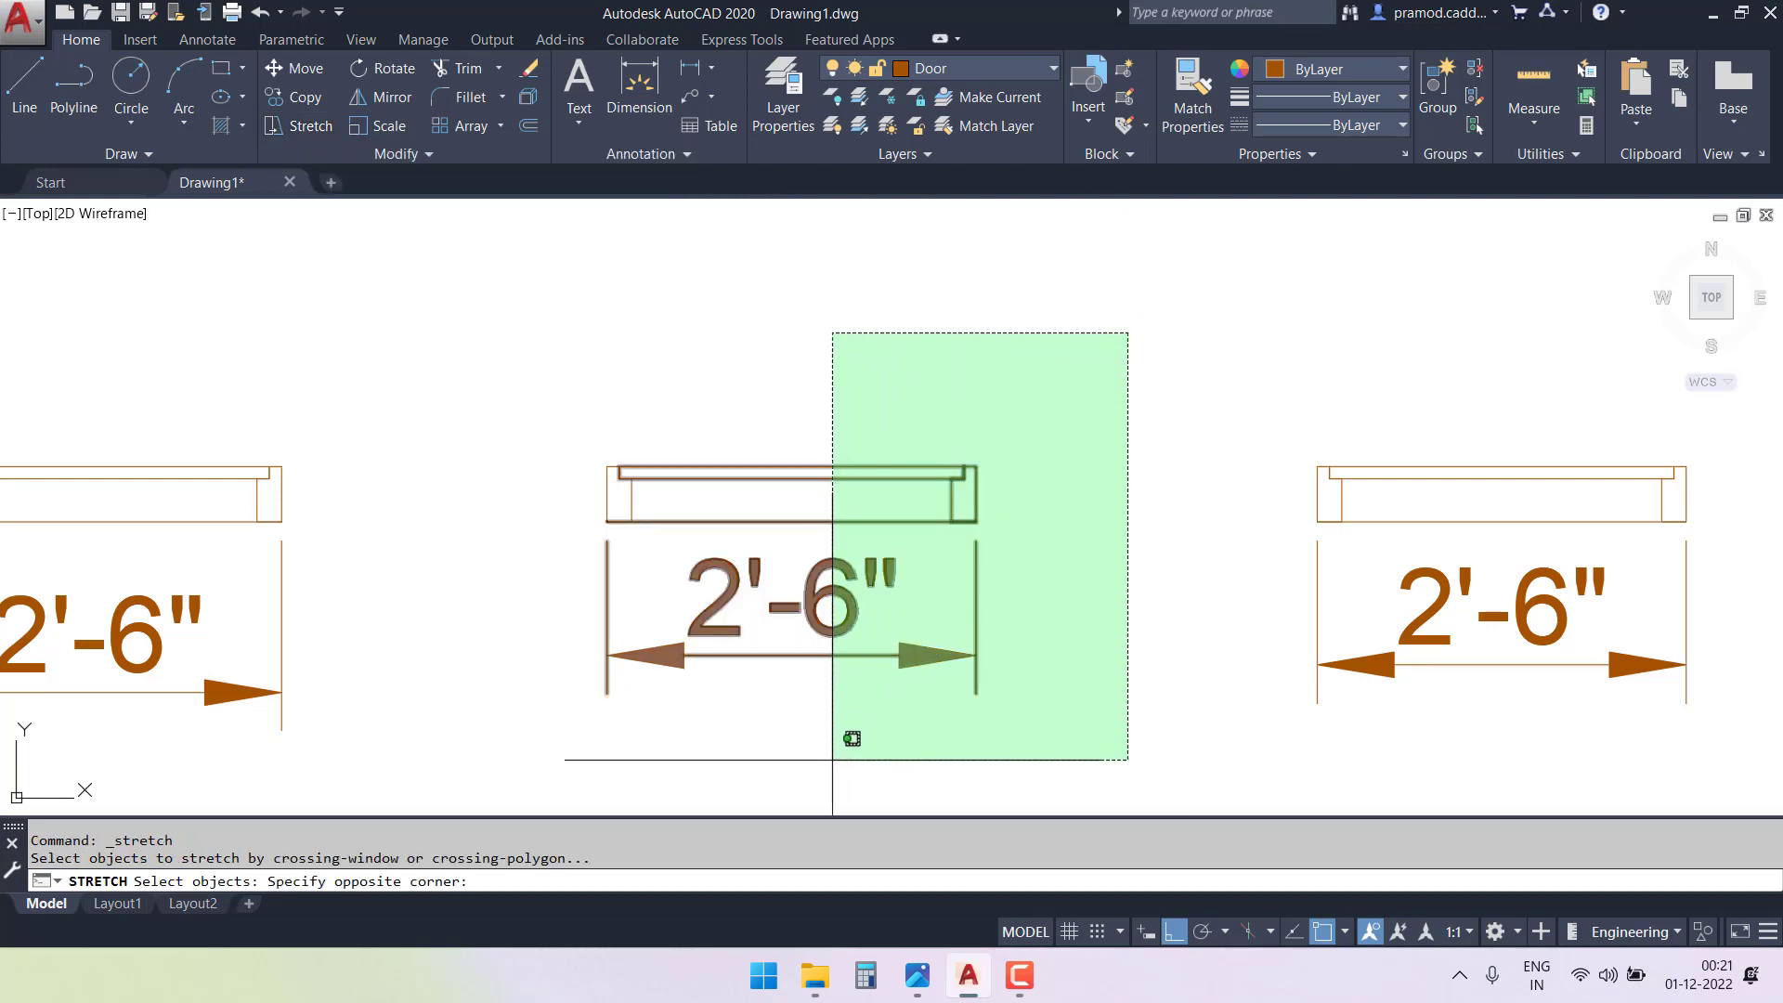
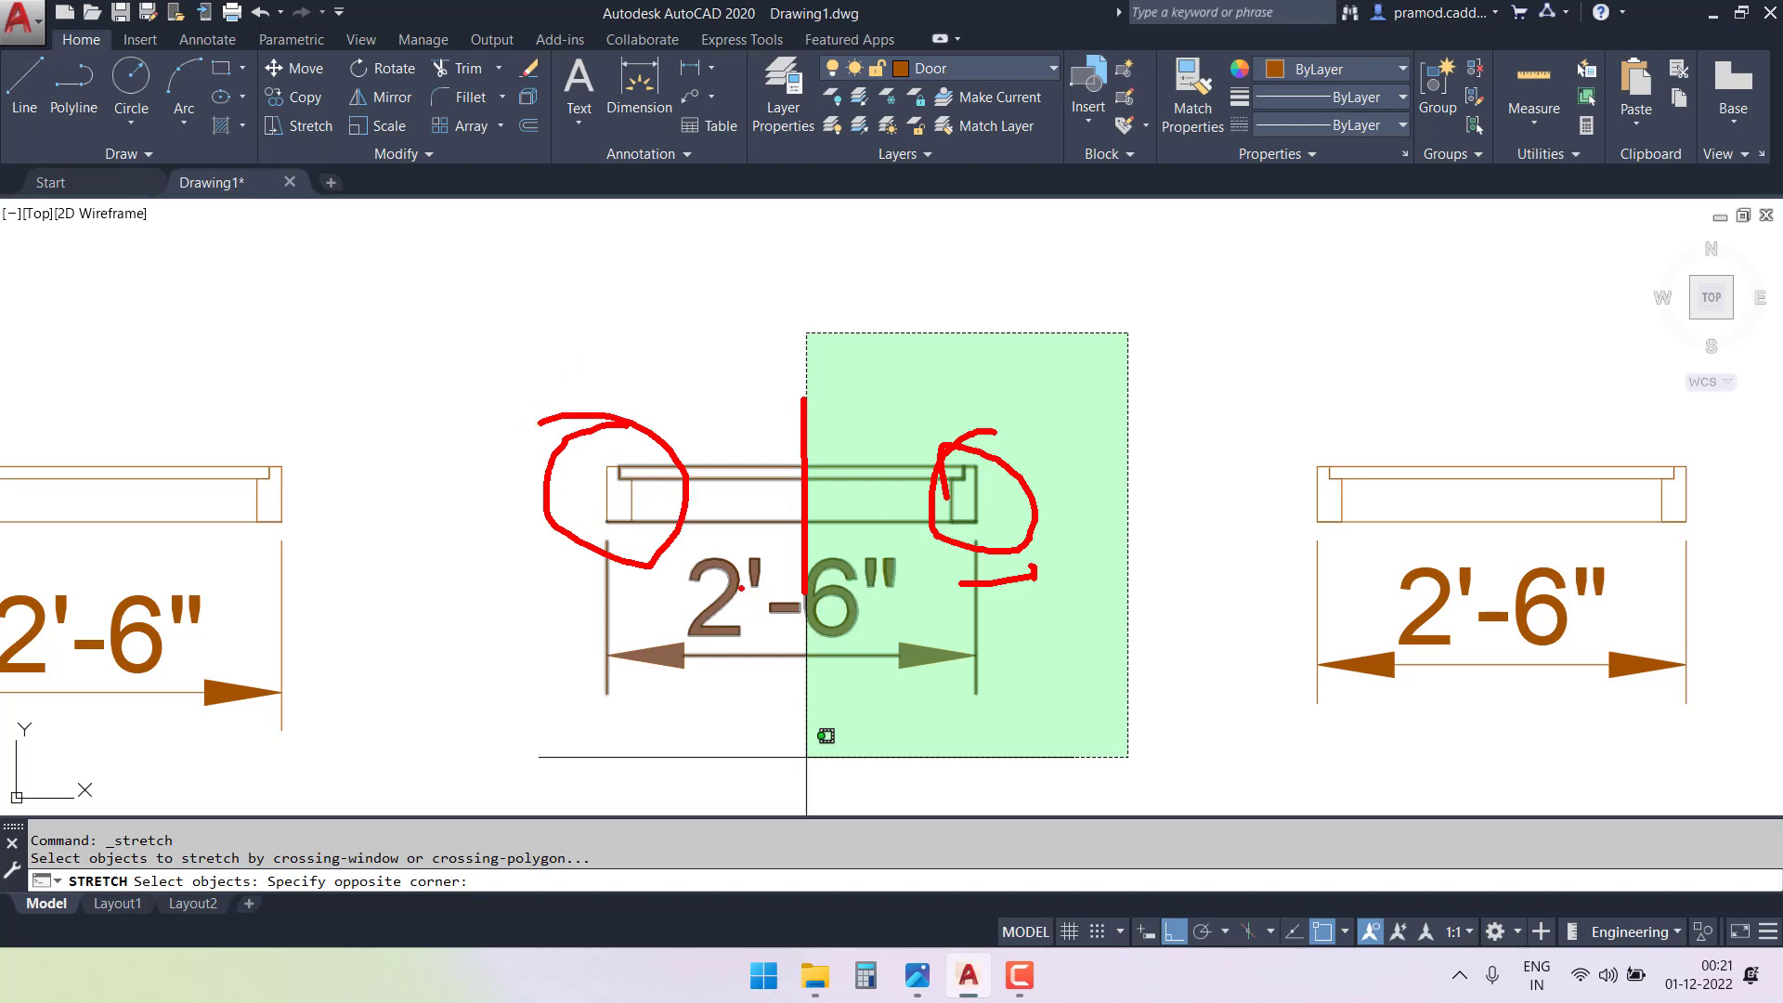
{"action": "left_click", "coordinate": [794, 750]}
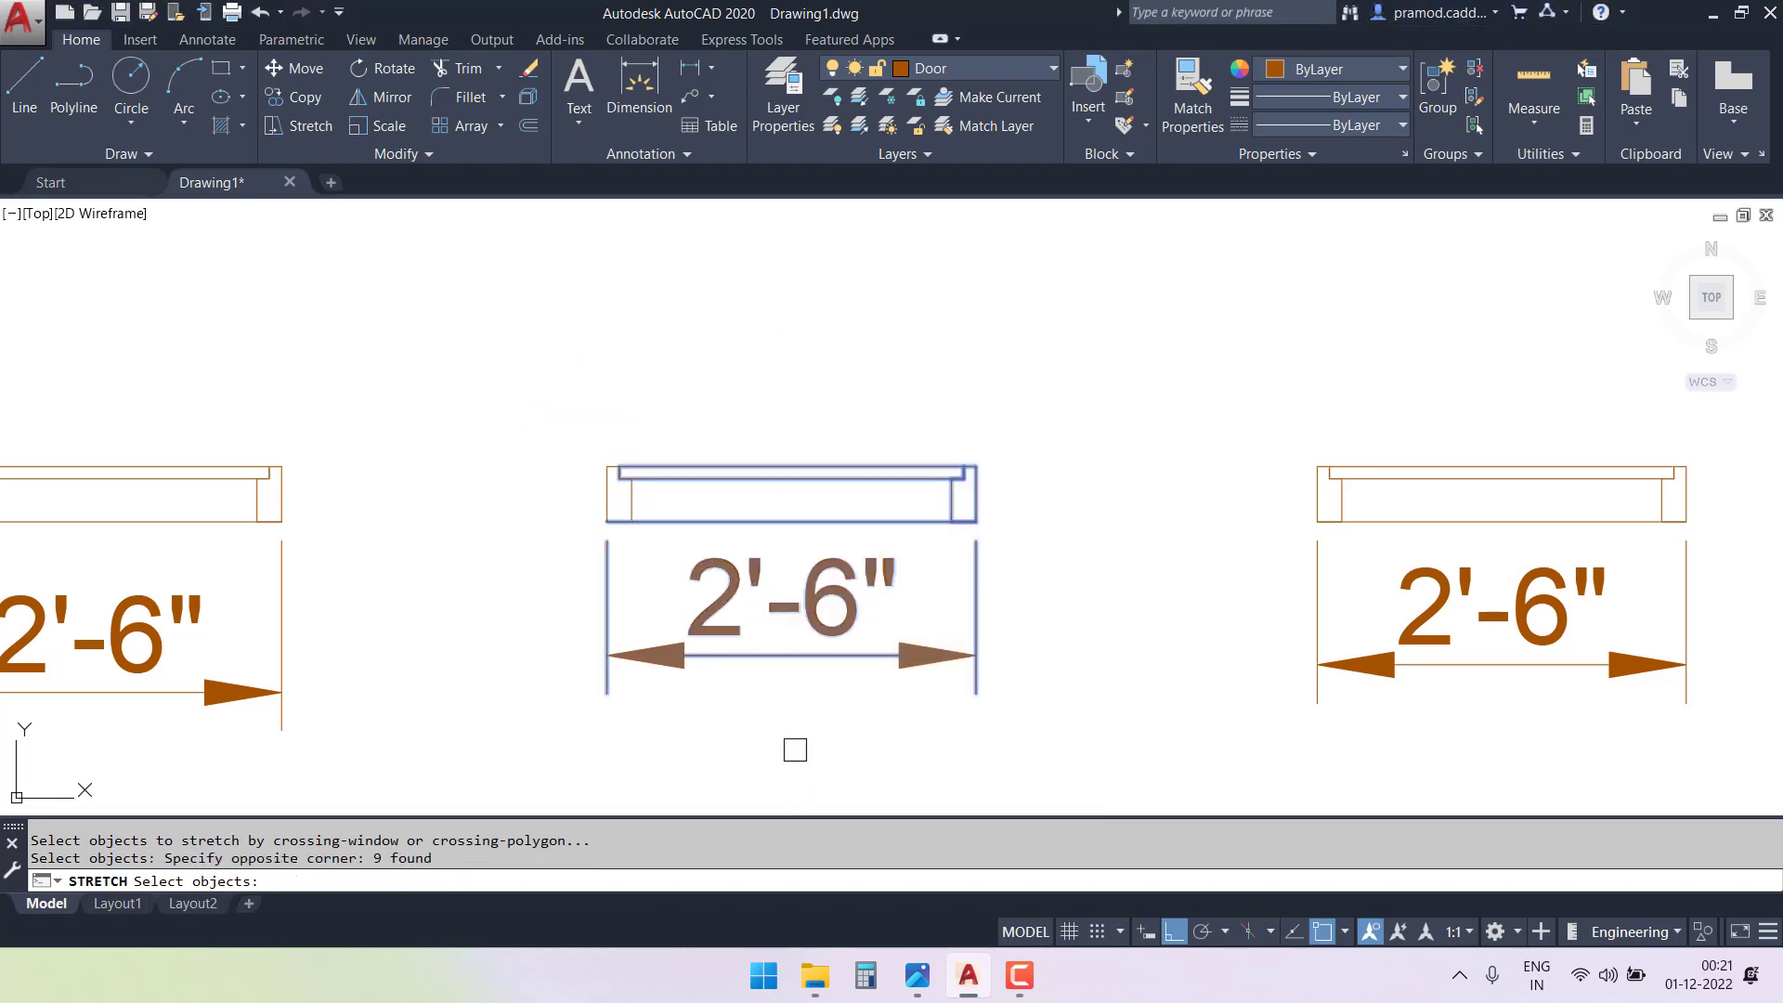
{"action": "key", "text": "Return"}
{"action": "left_click", "coordinate": [976, 522]}
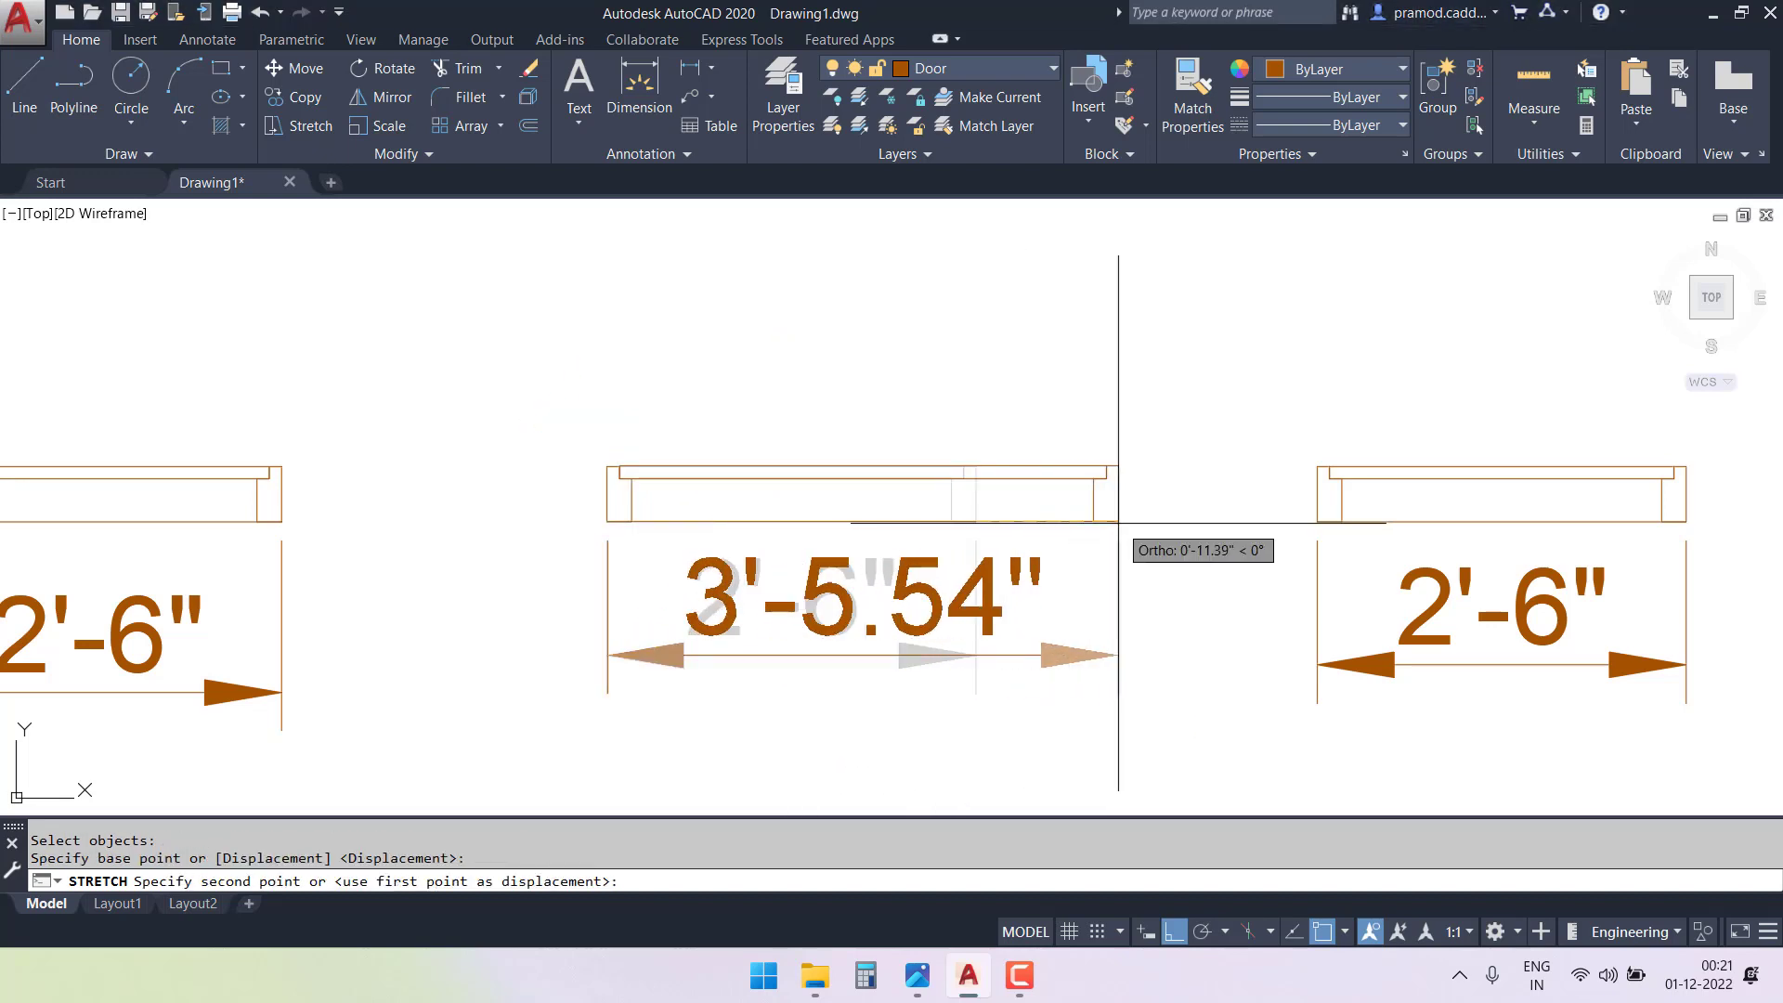
{"action": "type", "text": "6\""}
{"action": "key", "text": "Return"}
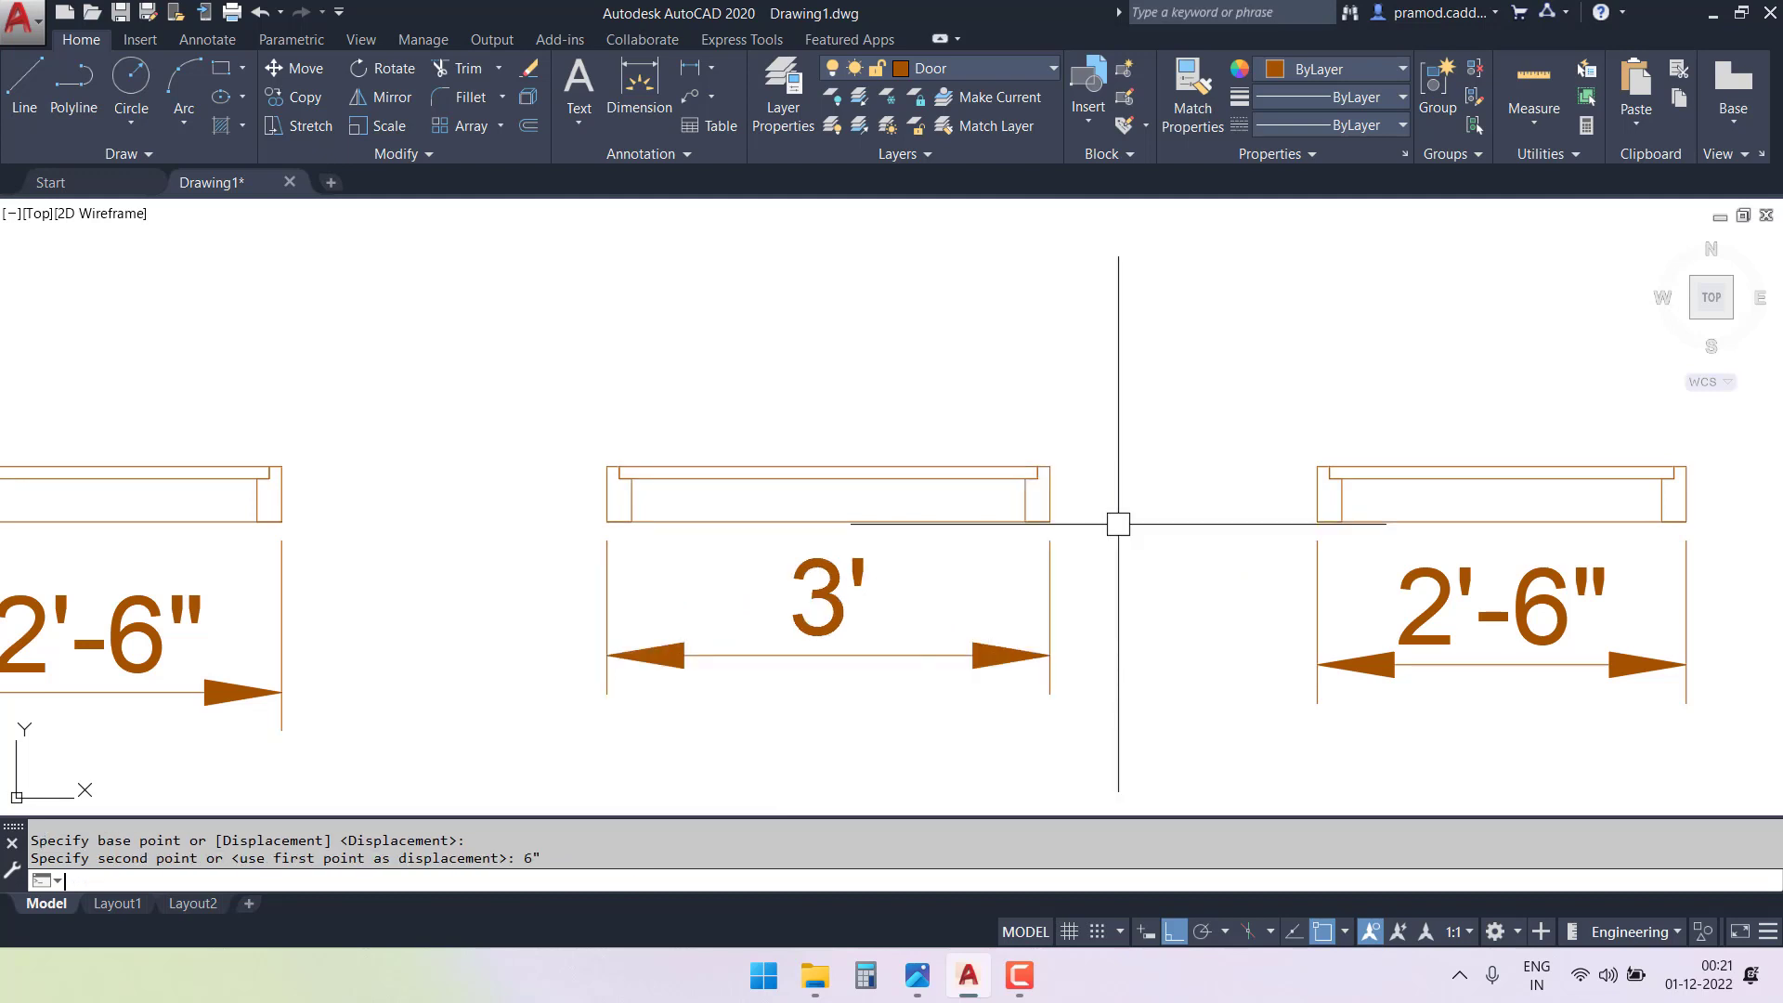
{"action": "scroll", "coordinate": [1118, 524], "scroll_direction": "down", "scroll_amount": 4}
{"action": "middle_click_drag", "start_coordinate": [1305, 576], "coordinate": [823, 566]}
{"action": "scroll", "coordinate": [824, 565], "scroll_direction": "up", "scroll_amount": 2}
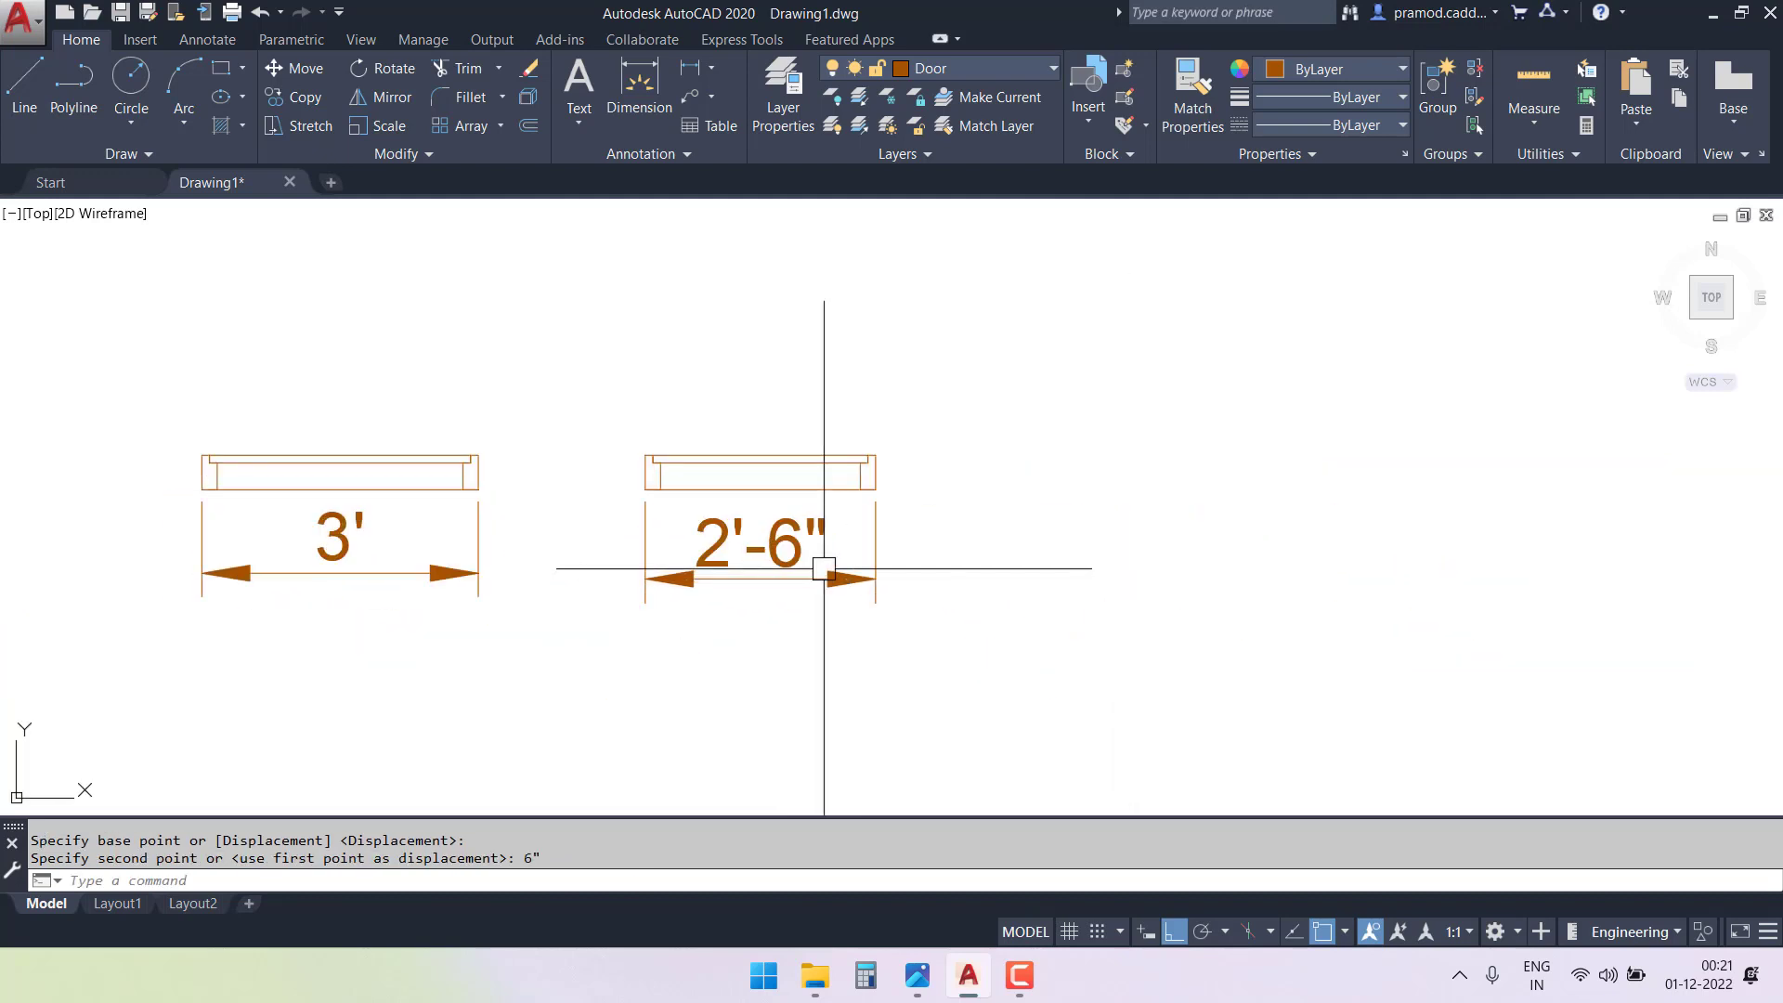
- Stretch the right side of the third door, together with its dimension, 1' to the right to make it 3'-6" wide
{"action": "type", "text": "s"}
{"action": "key", "text": "Return"}
{"action": "left_click", "coordinate": [1001, 345]}
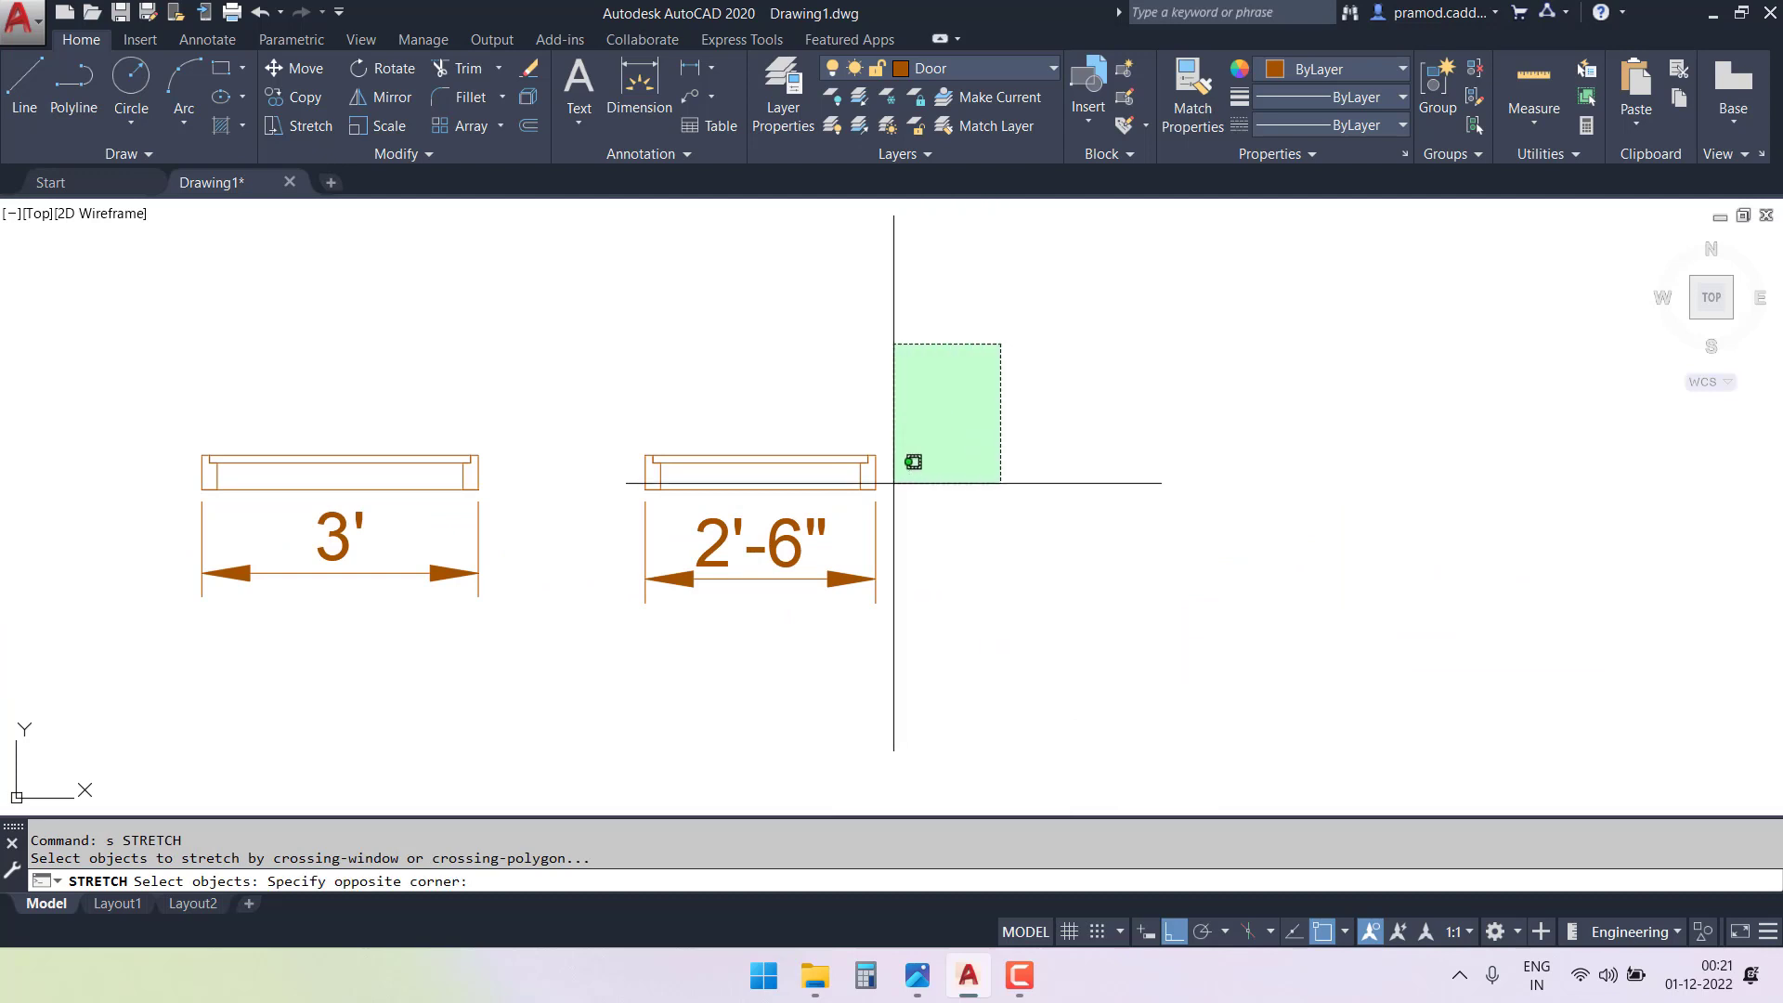
{"action": "left_click", "coordinate": [791, 673]}
{"action": "key", "text": "Return"}
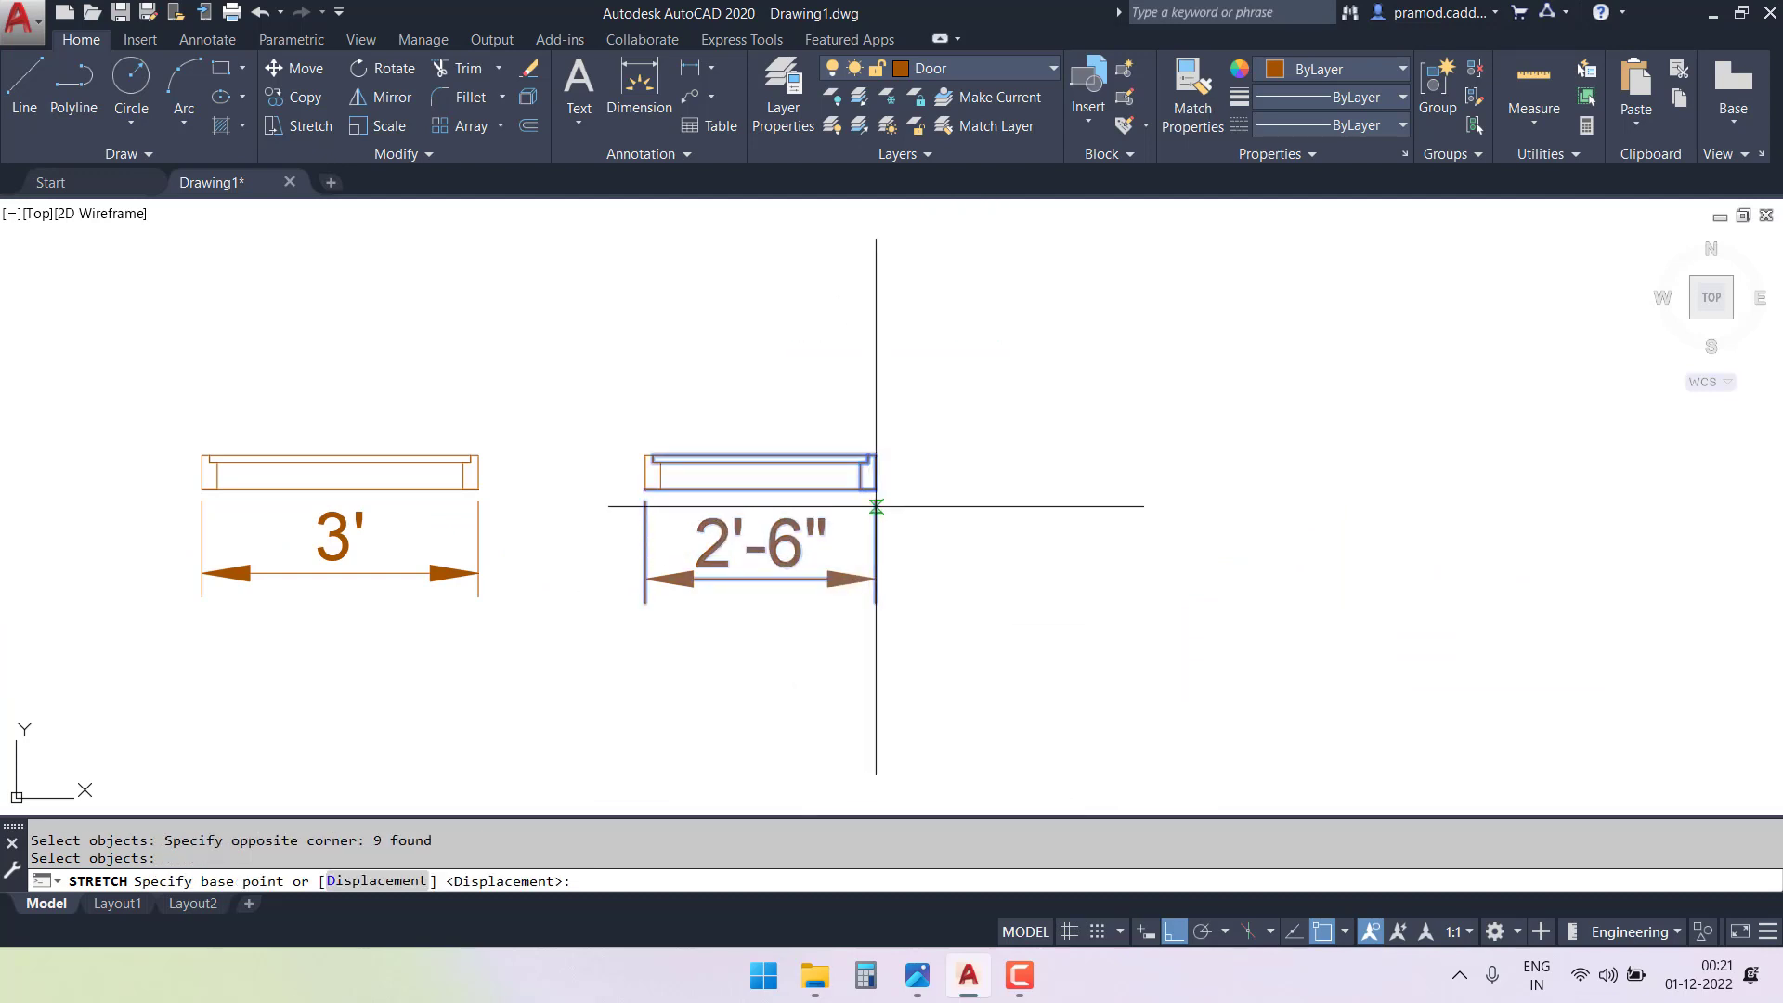
{"action": "left_click", "coordinate": [876, 490]}
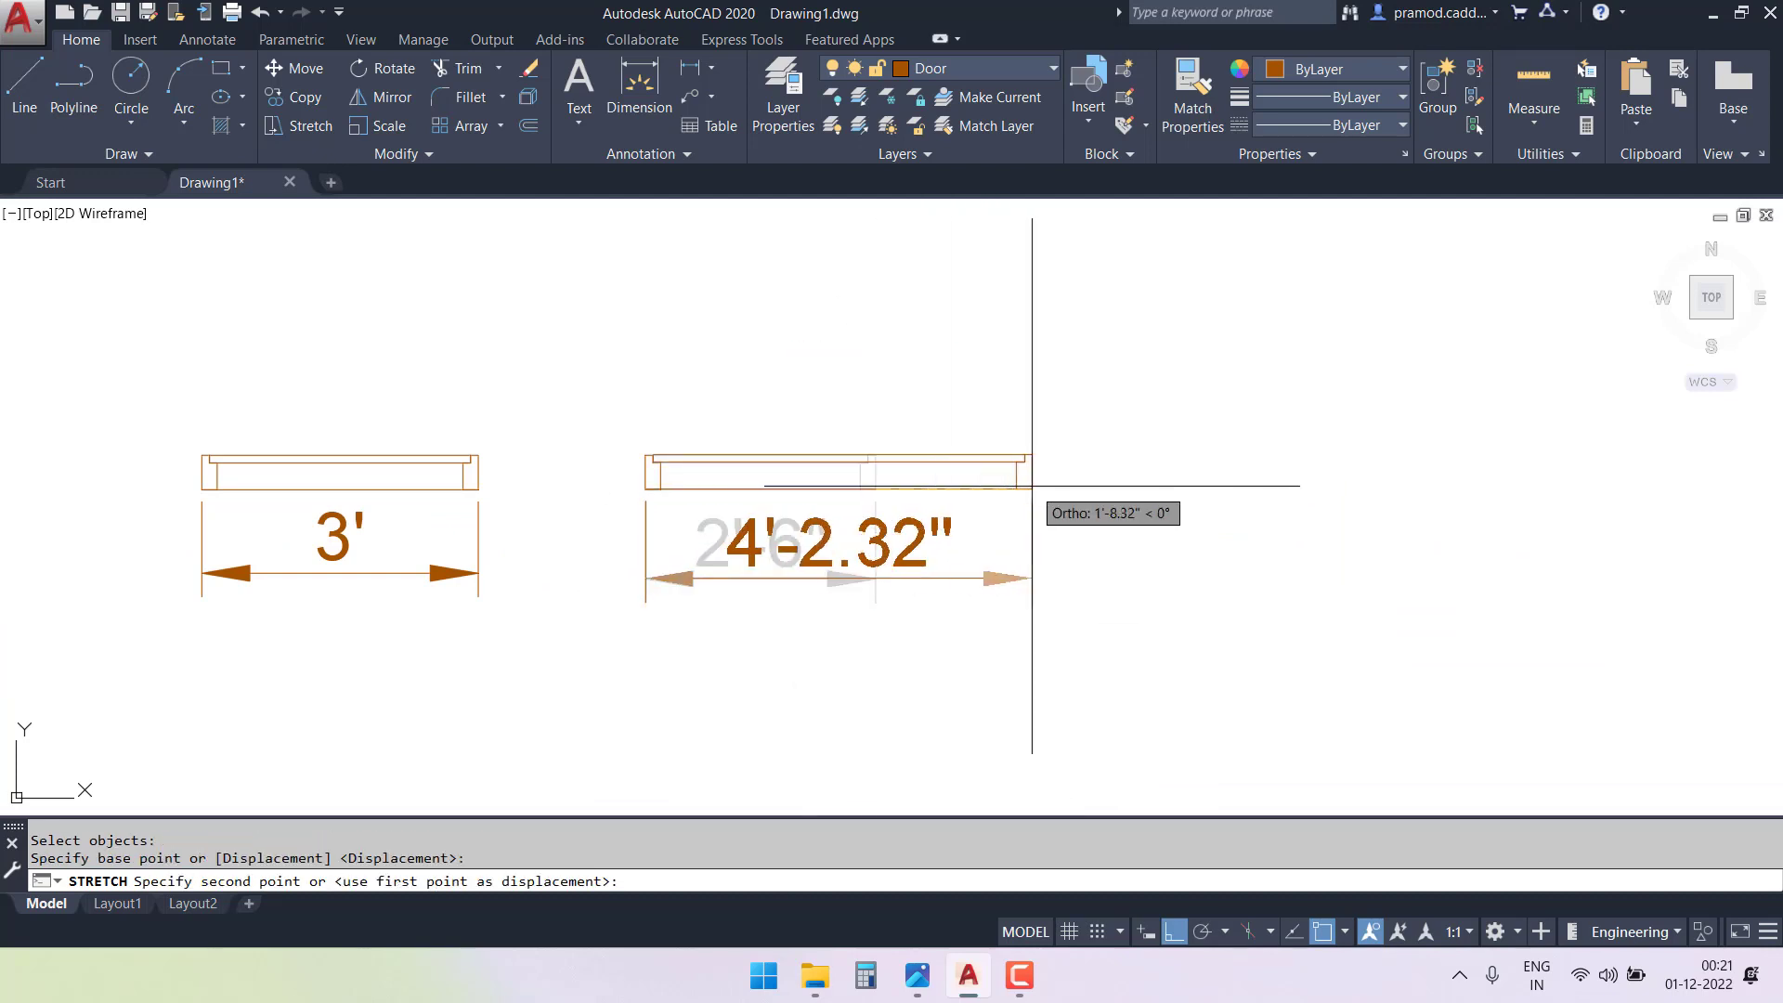
{"action": "key", "text": "Return"}
{"action": "scroll", "coordinate": [738, 497], "scroll_direction": "down", "scroll_amount": 2}
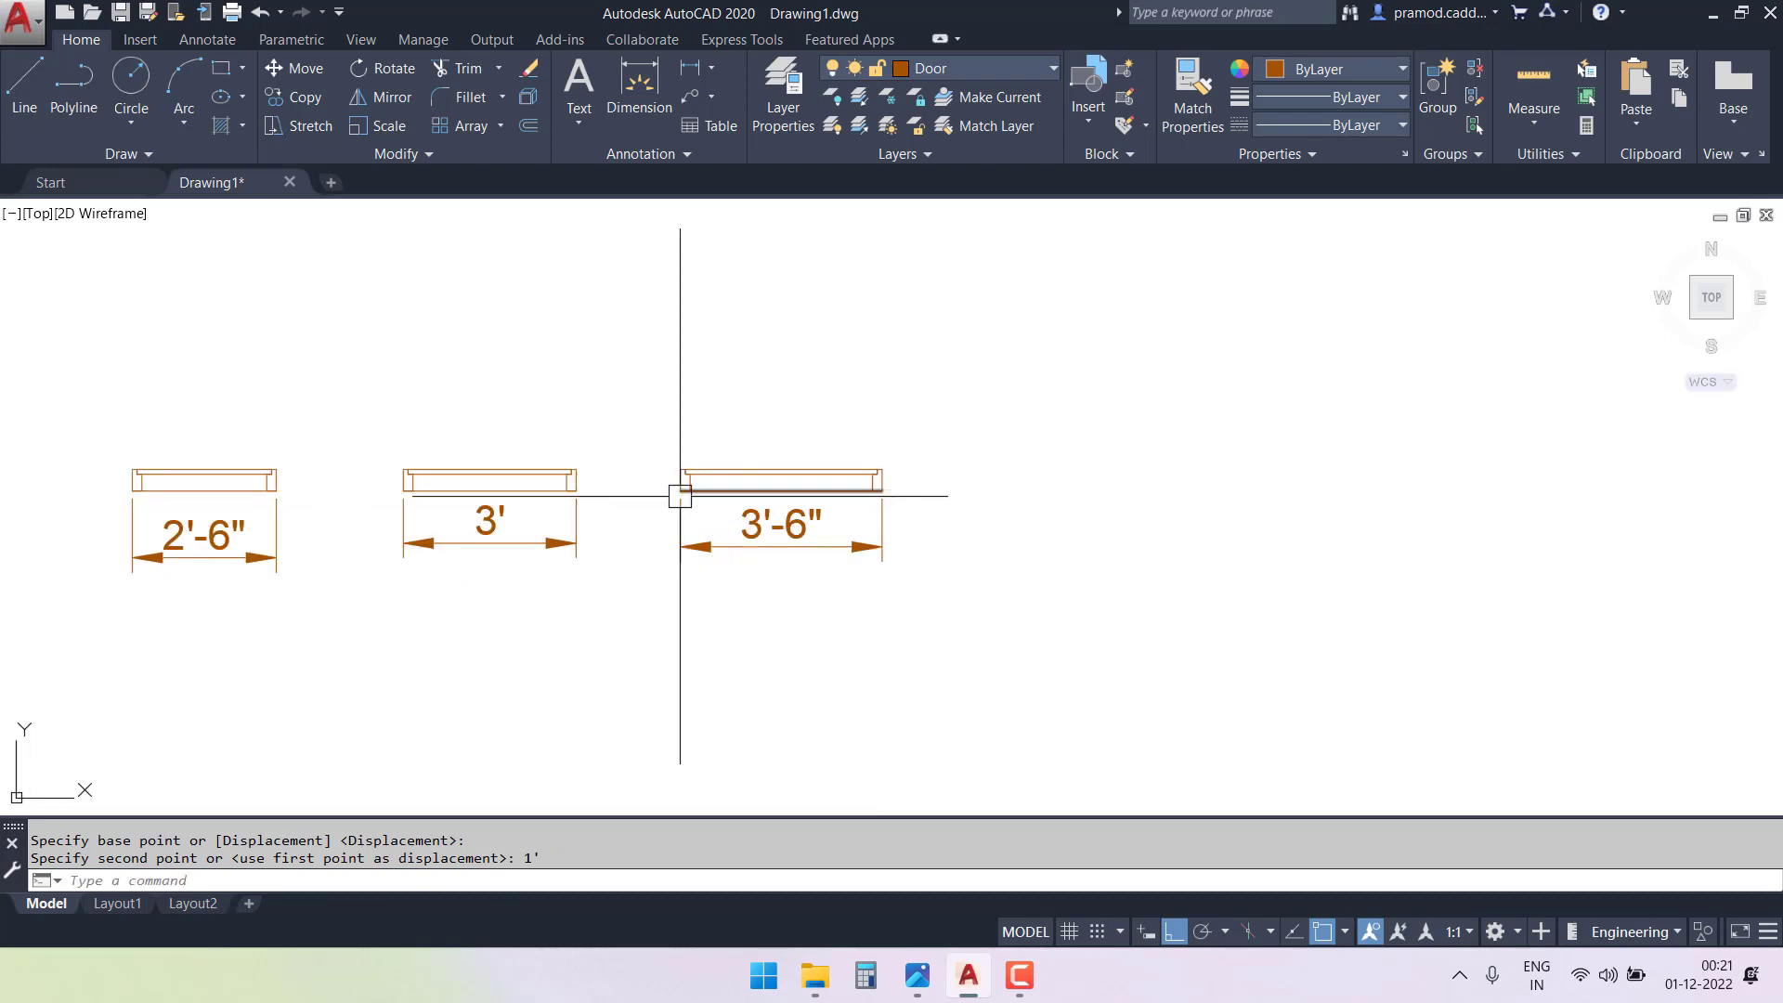
{"action": "mouse_move", "coordinate": [664, 497]}
{"action": "middle_mouse_down"}
{"action": "mouse_move", "coordinate": [996, 509]}
{"action": "mouse_move", "coordinate": [698, 530]}
{"action": "middle_mouse_up"}
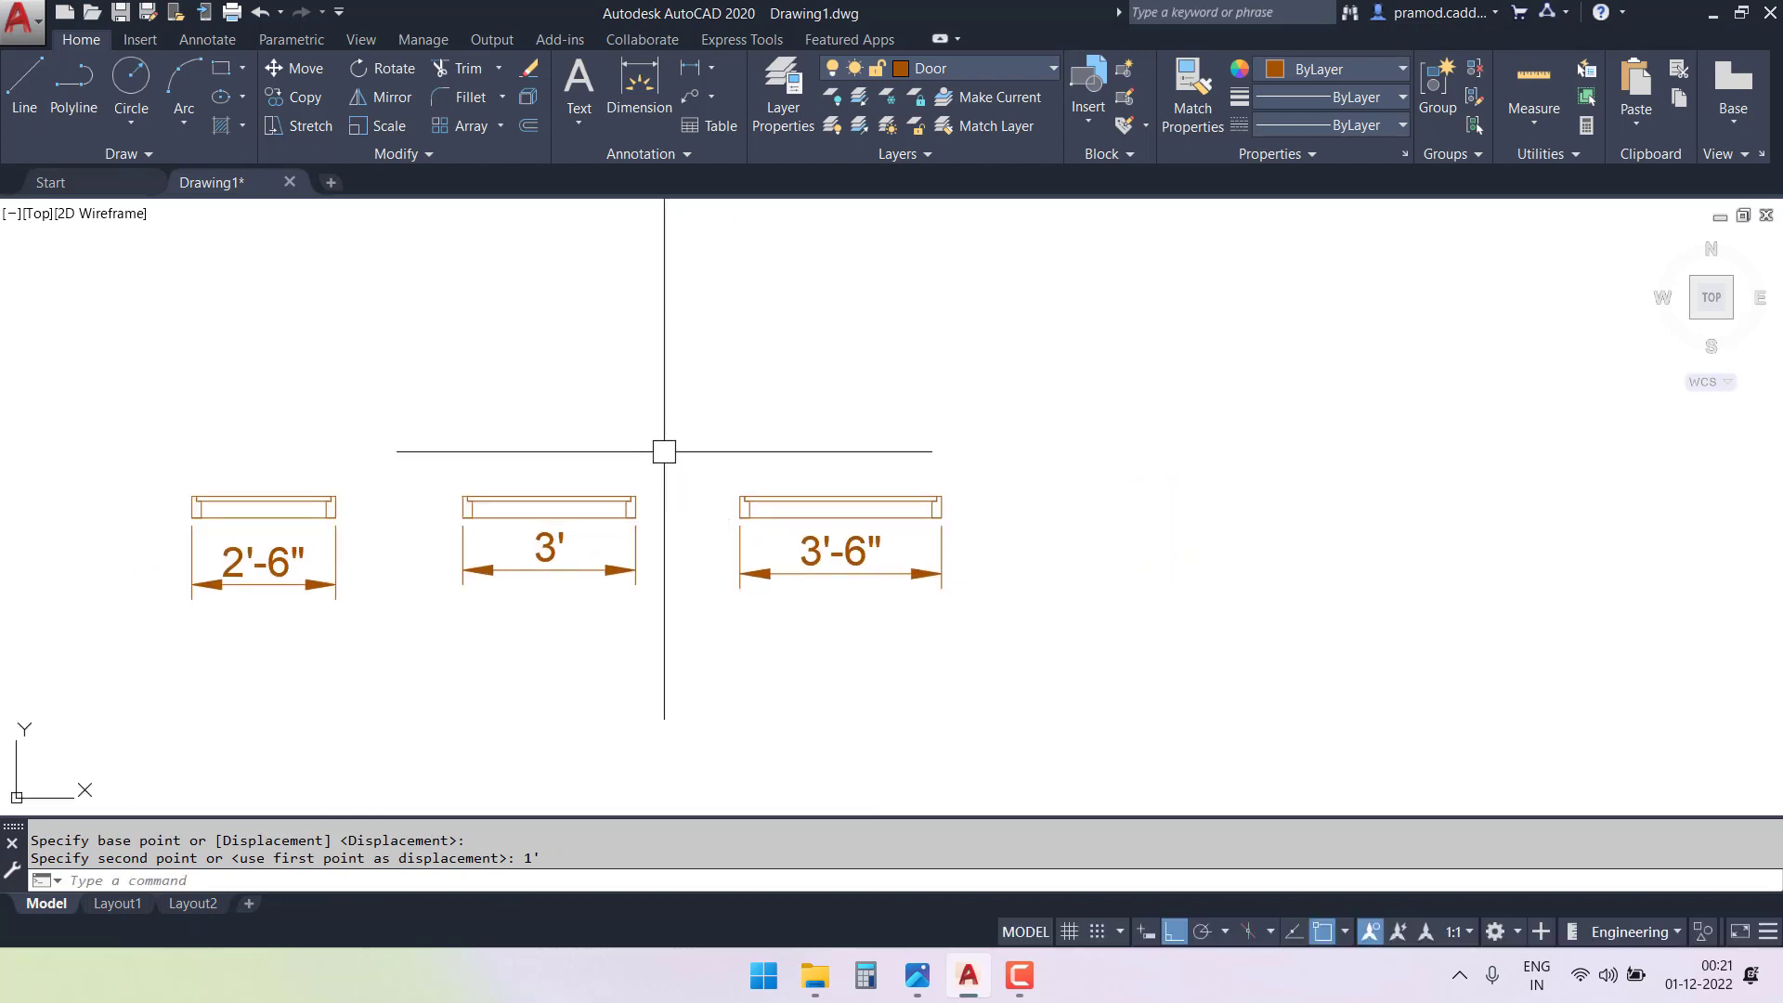
- Copy the 3'-6" door with its dimension horizontally to the right to create a fourth door
{"action": "left_click", "coordinate": [660, 449]}
{"action": "left_click", "coordinate": [1030, 652]}
{"action": "type", "text": "co"}
{"action": "key", "text": "Return"}
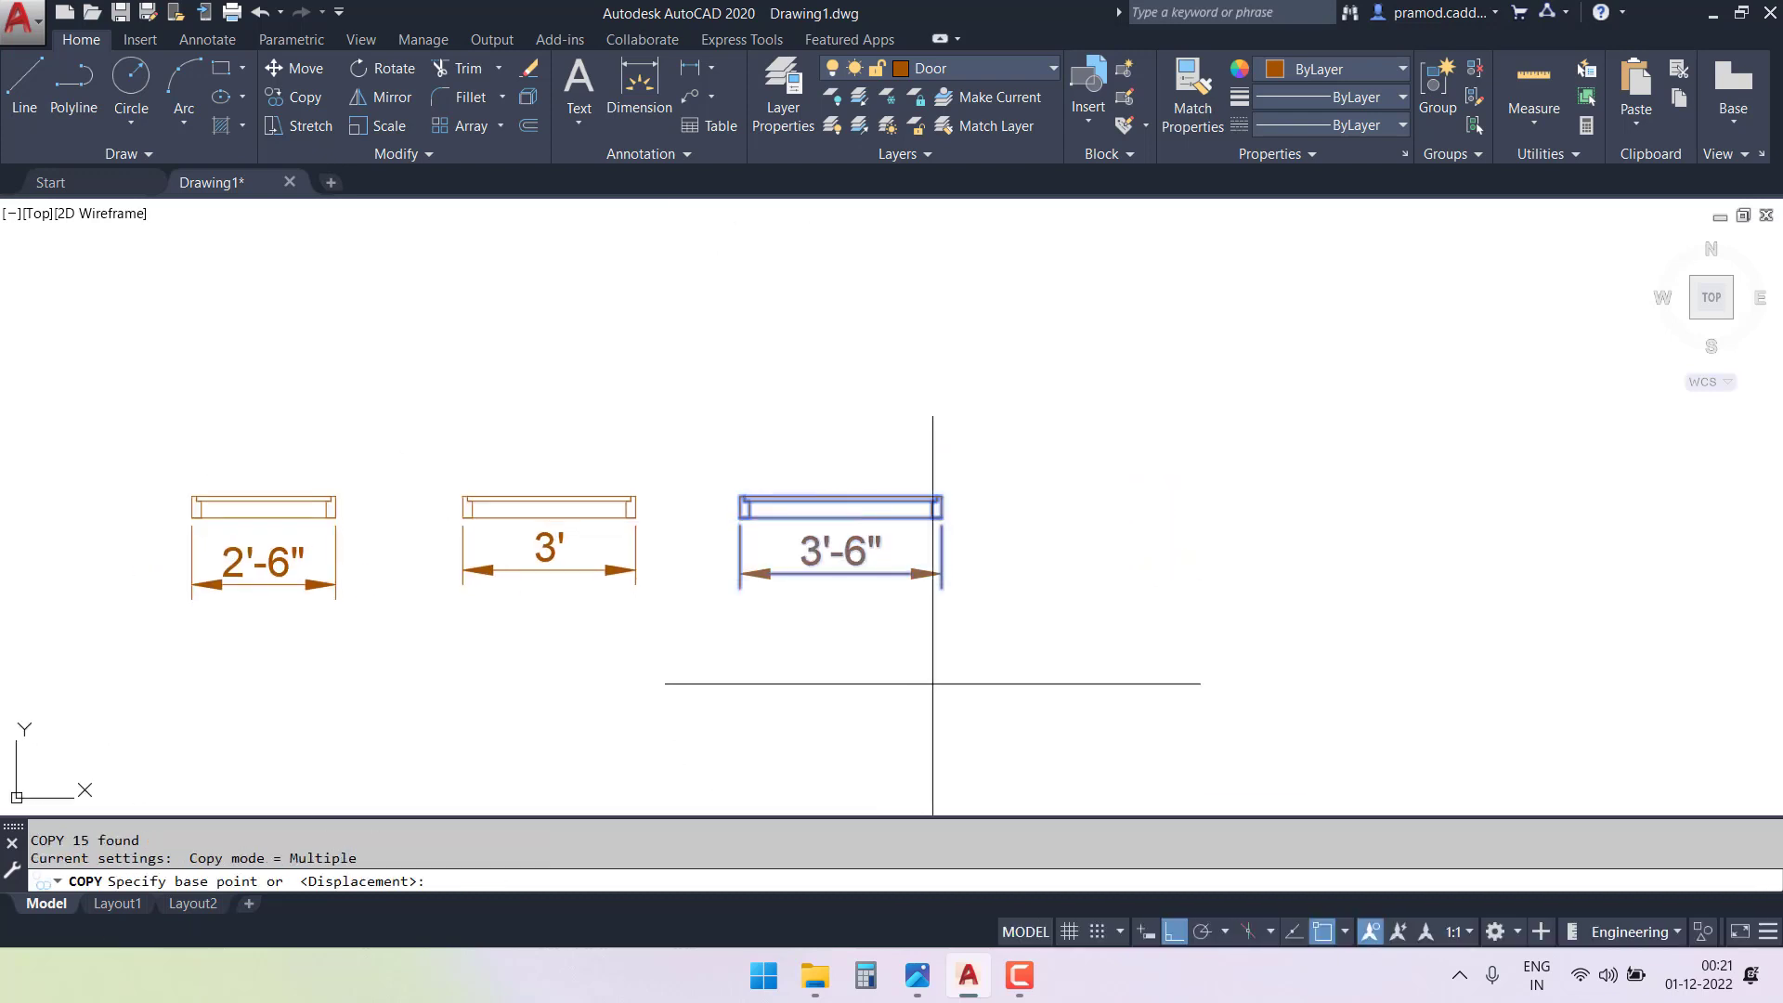
{"action": "left_click", "coordinate": [851, 667]}
{"action": "left_click", "coordinate": [1186, 670]}
{"action": "key", "text": "Escape"}
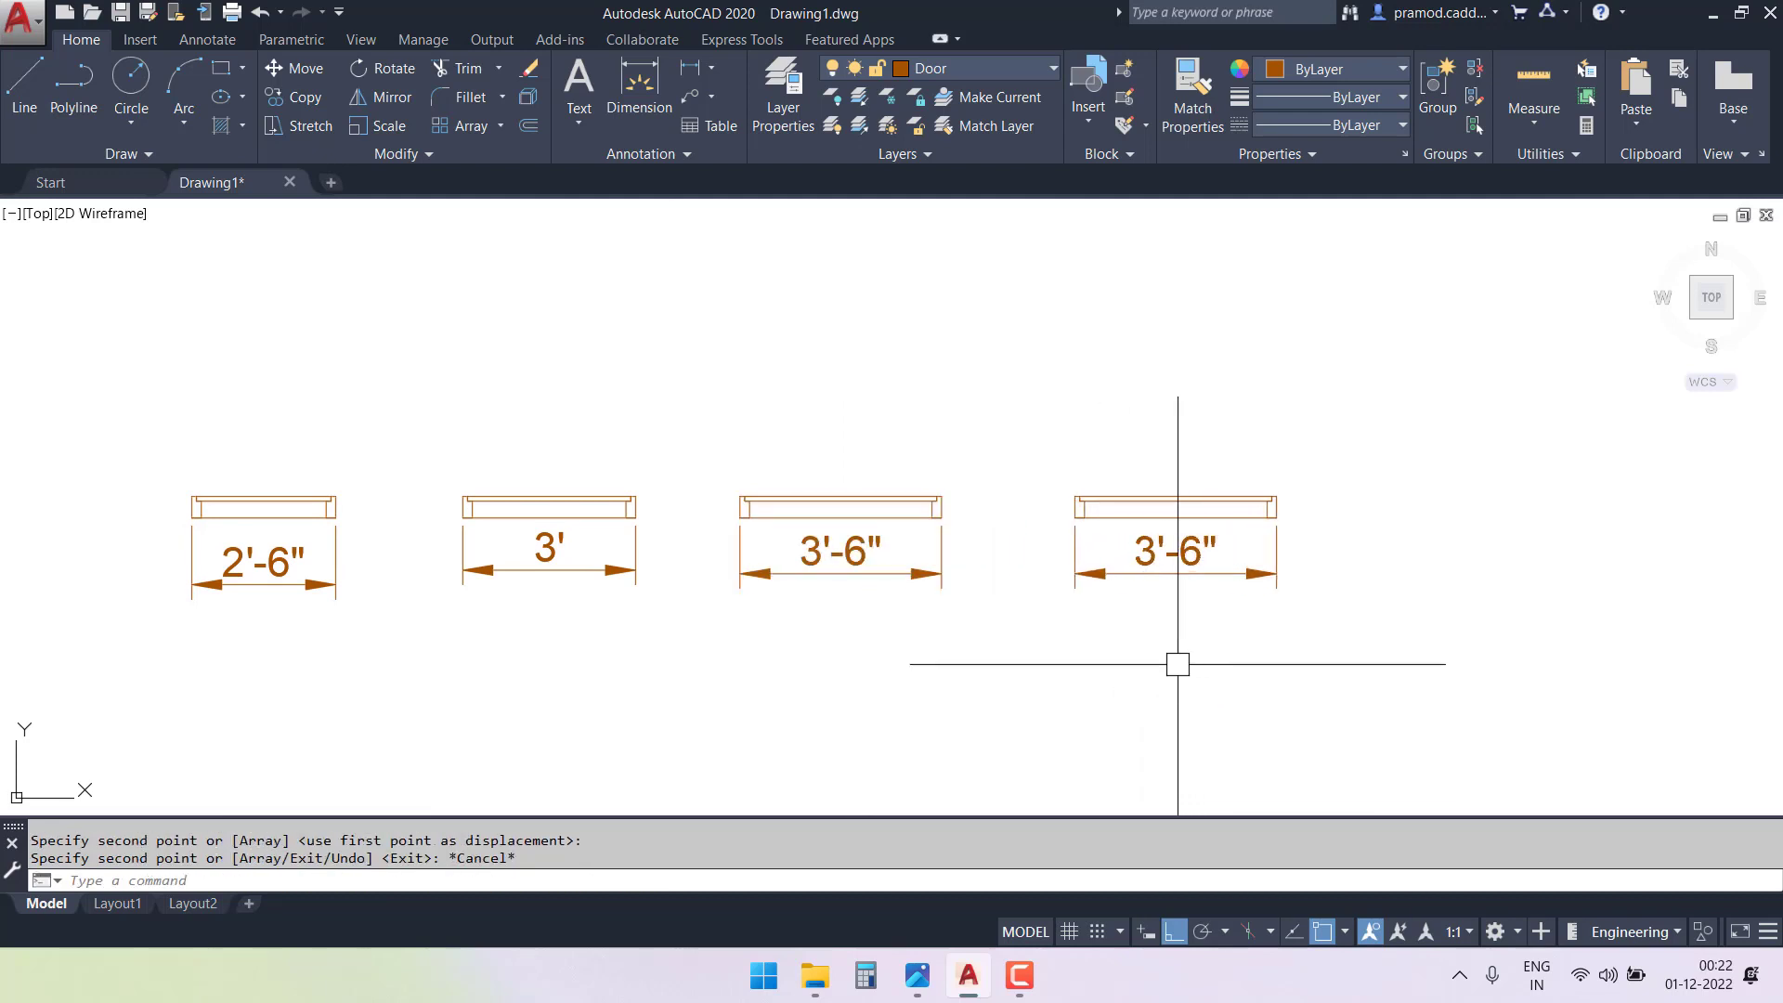
- Stretch the right end of the fourth door, together with its dimension, 3" to the left to make it 3'-3" wide
{"action": "middle_click_drag", "start_coordinate": [1179, 660], "coordinate": [1158, 585]}
{"action": "type", "text": "s"}
{"action": "key", "text": "Return"}
{"action": "left_click", "coordinate": [1219, 421]}
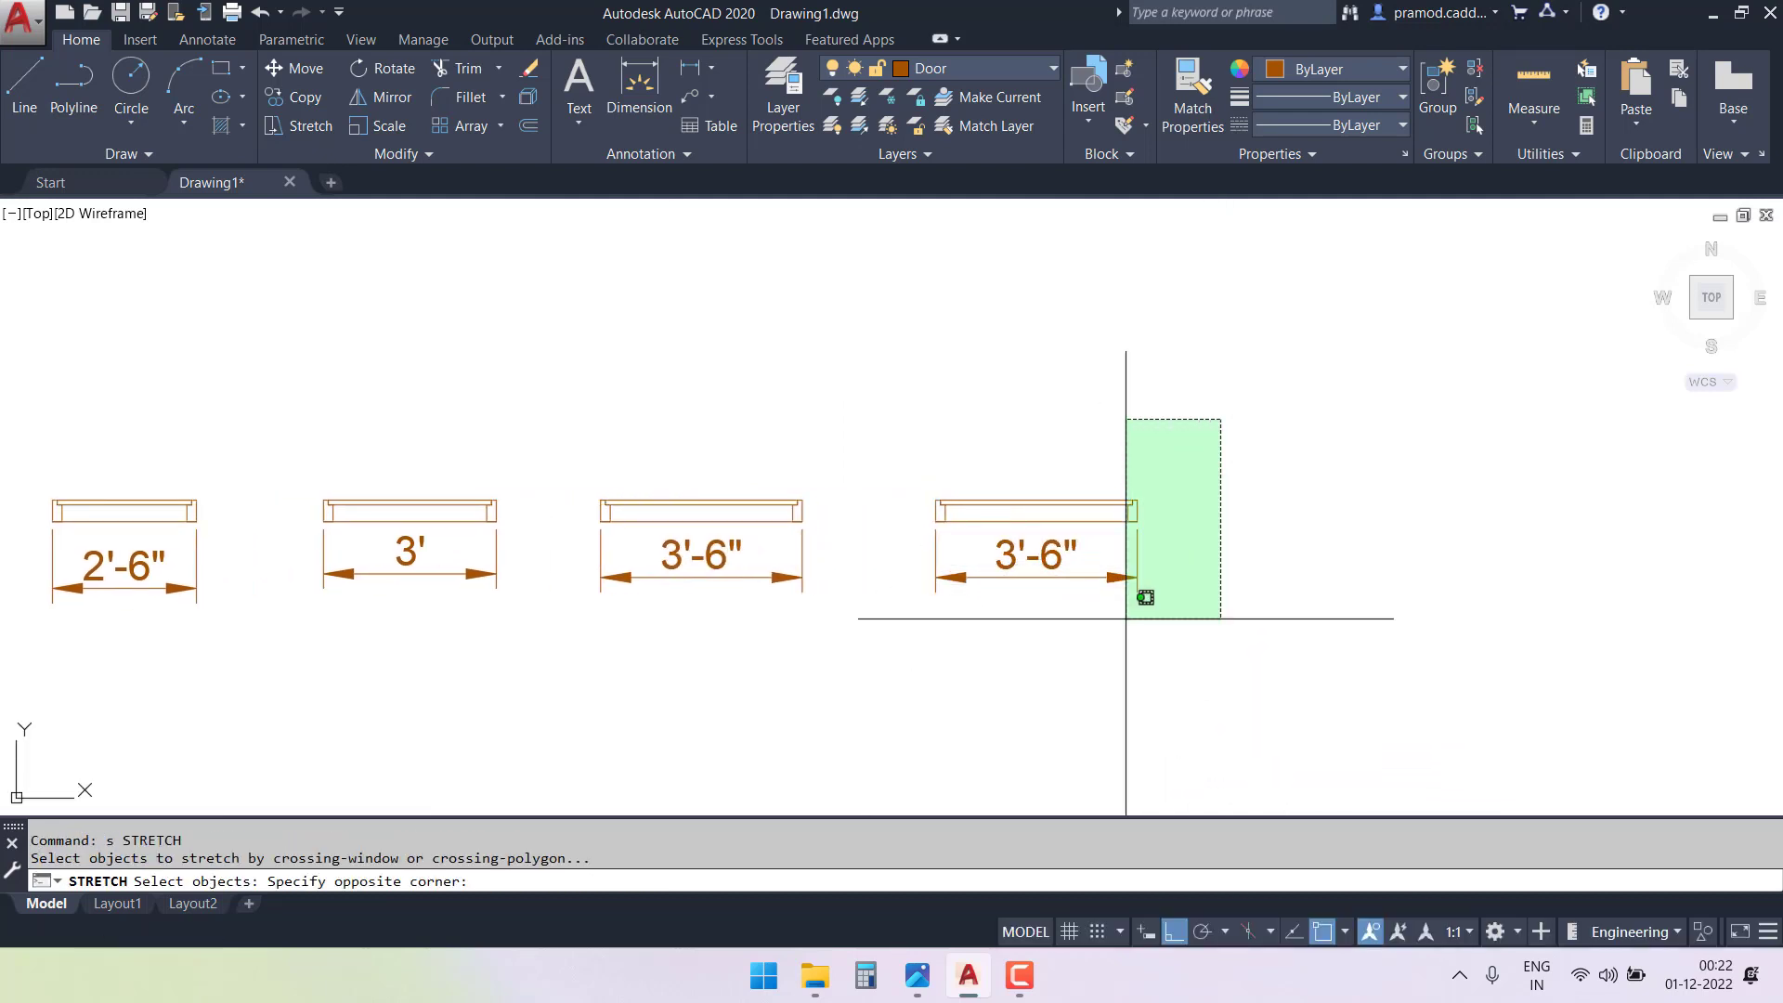
{"action": "left_click", "coordinate": [1128, 604]}
{"action": "key", "text": "Return"}
{"action": "scroll", "coordinate": [1136, 525], "scroll_direction": "up", "scroll_amount": 5}
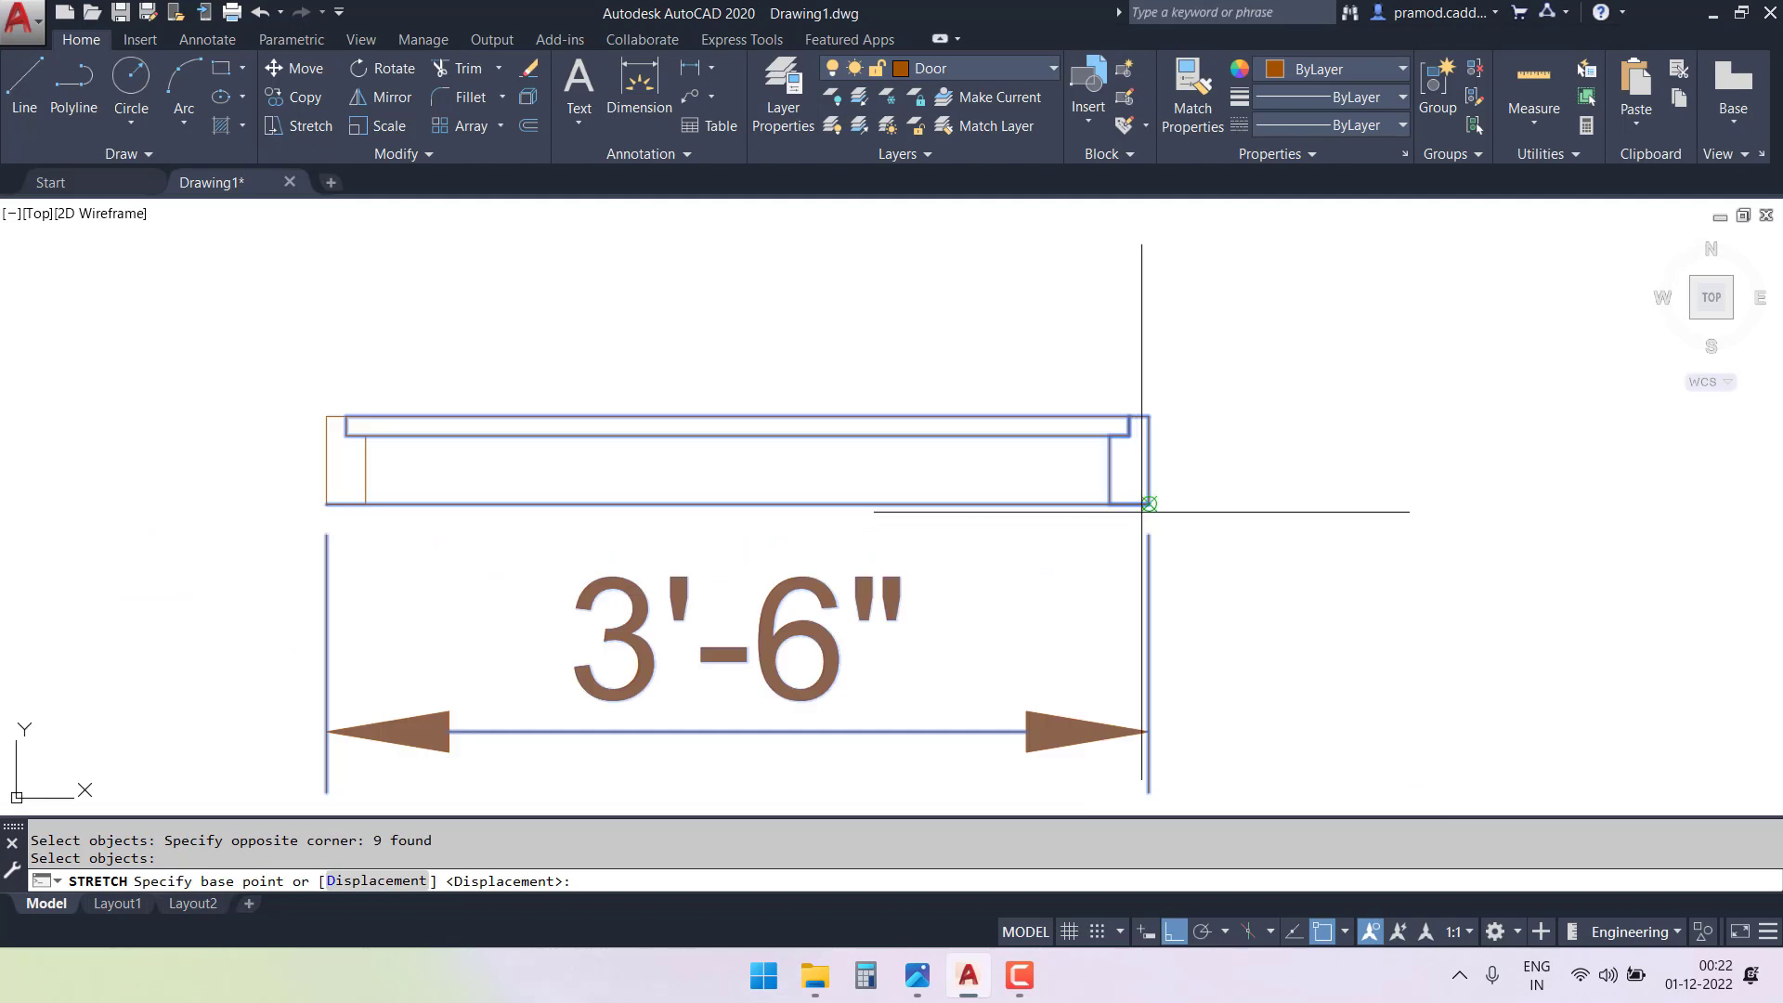
{"action": "left_click", "coordinate": [1138, 522]}
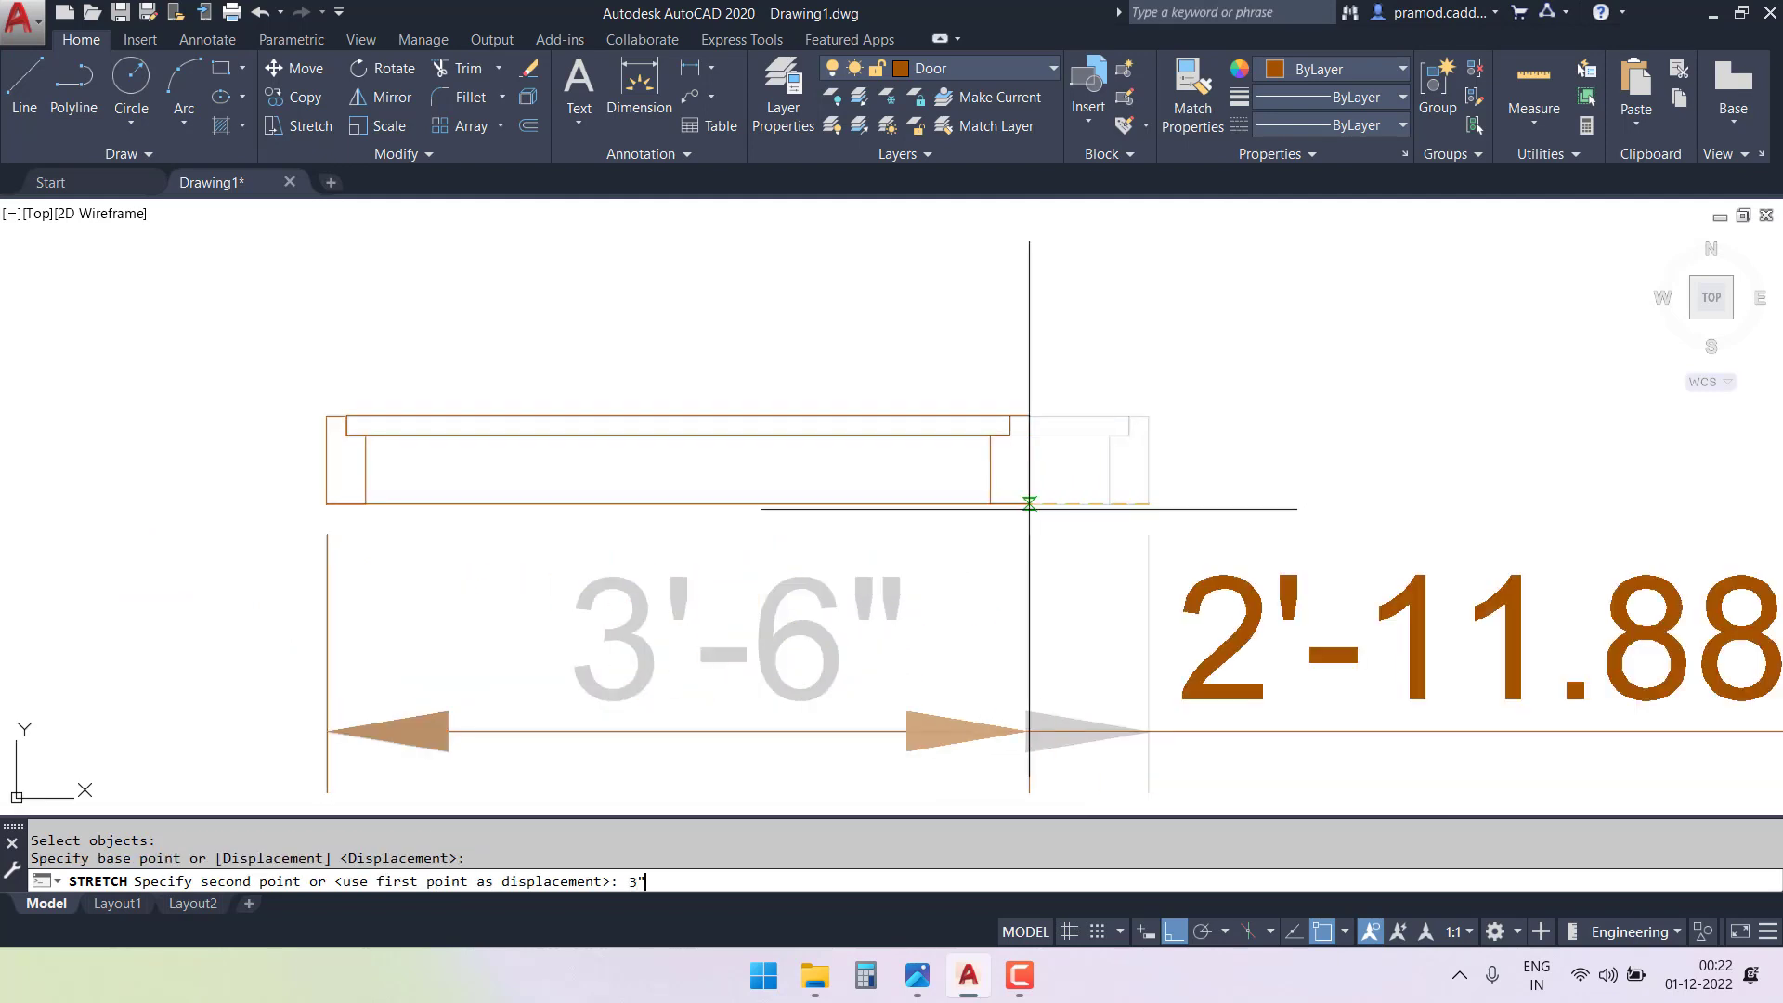
{"action": "type", "text": "3\""}
{"action": "key", "text": "Return"}
{"action": "scroll", "coordinate": [1122, 509], "scroll_direction": "down", "scroll_amount": 5}
{"action": "middle_click_drag", "start_coordinate": [948, 545], "coordinate": [1267, 573]}
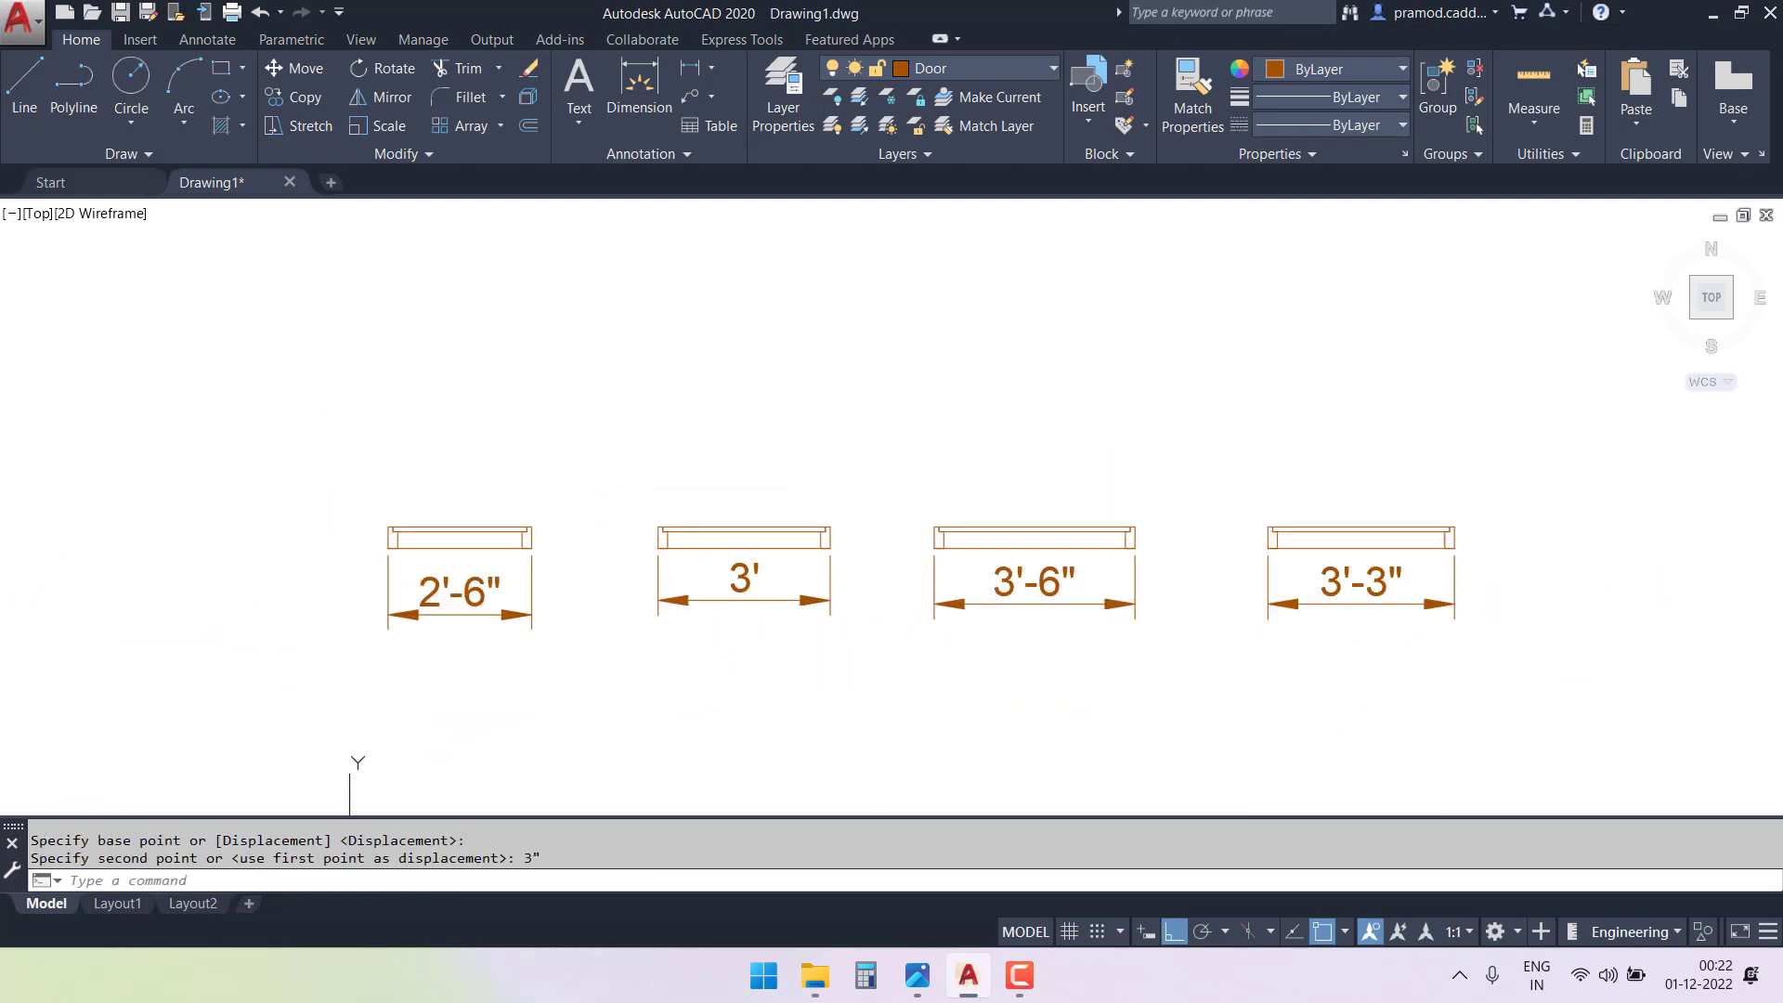
- Rotate the 2'-6" door's panel 90° counterclockwise about its upper-left corner so it stands open
{"action": "scroll", "coordinate": [278, 489], "scroll_direction": "up", "scroll_amount": 5}
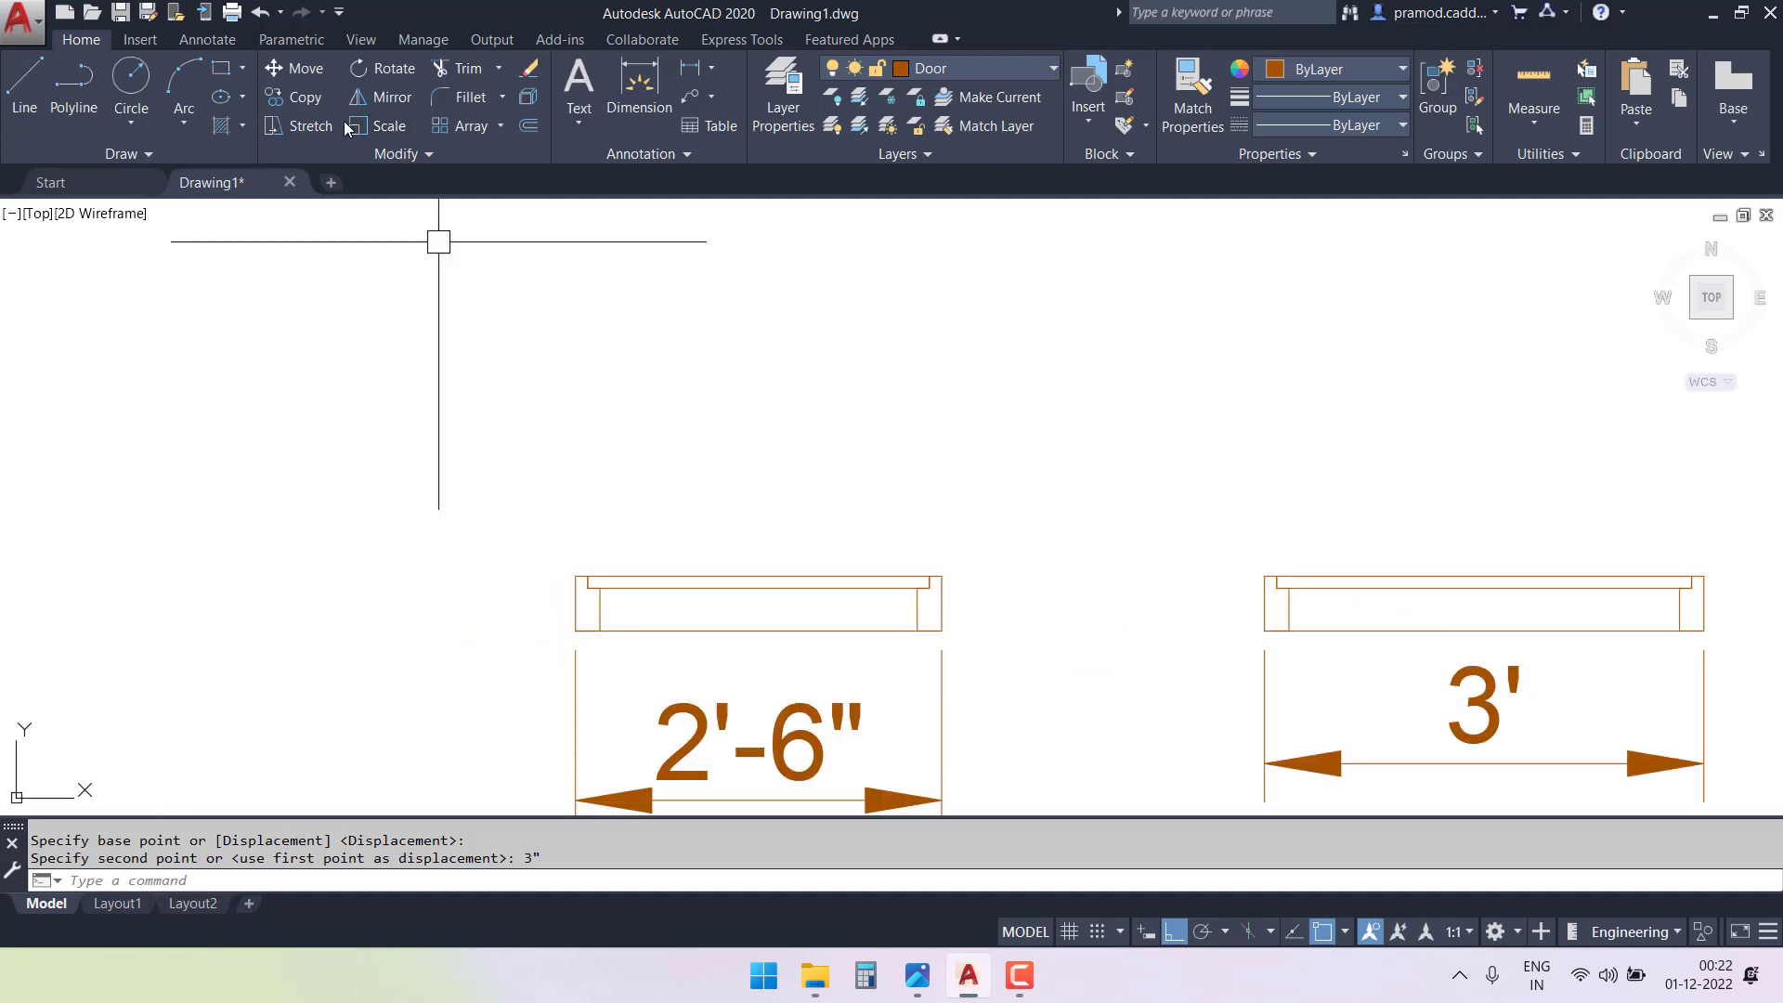
{"action": "left_click", "coordinate": [683, 573]}
{"action": "scroll", "coordinate": [662, 500], "scroll_direction": "up", "scroll_amount": 5}
{"action": "key", "text": "Return"}
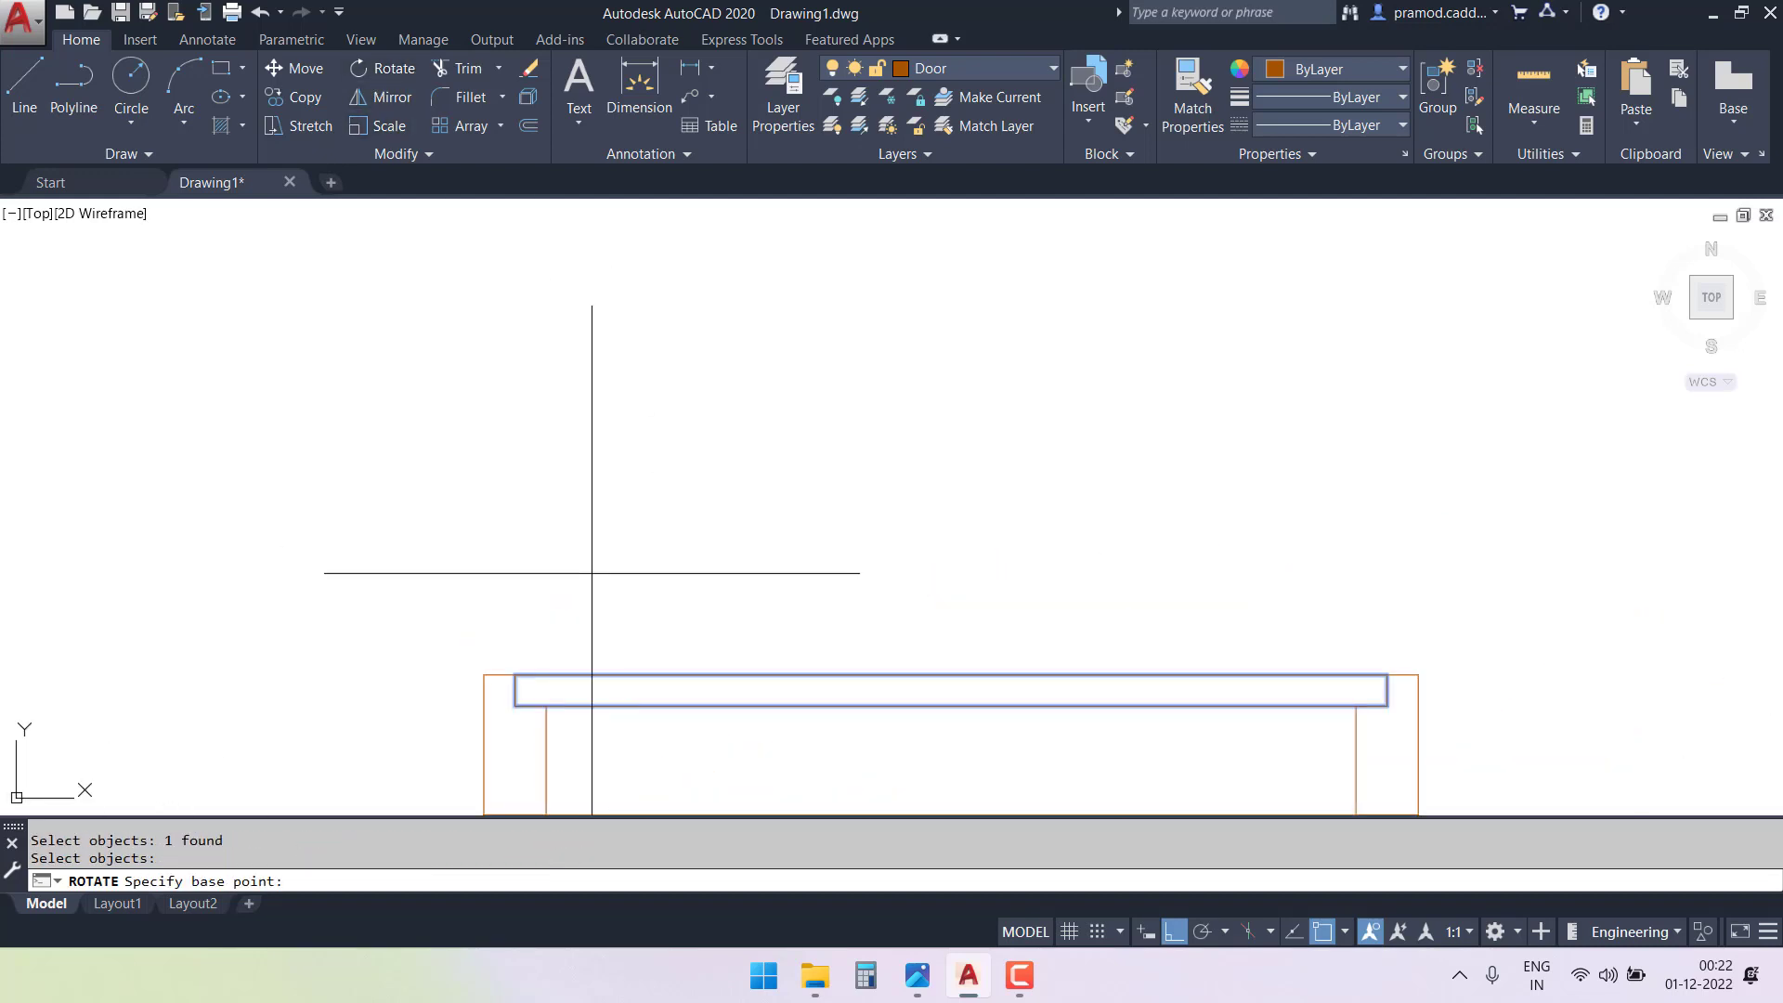
{"action": "left_click", "coordinate": [514, 674]}
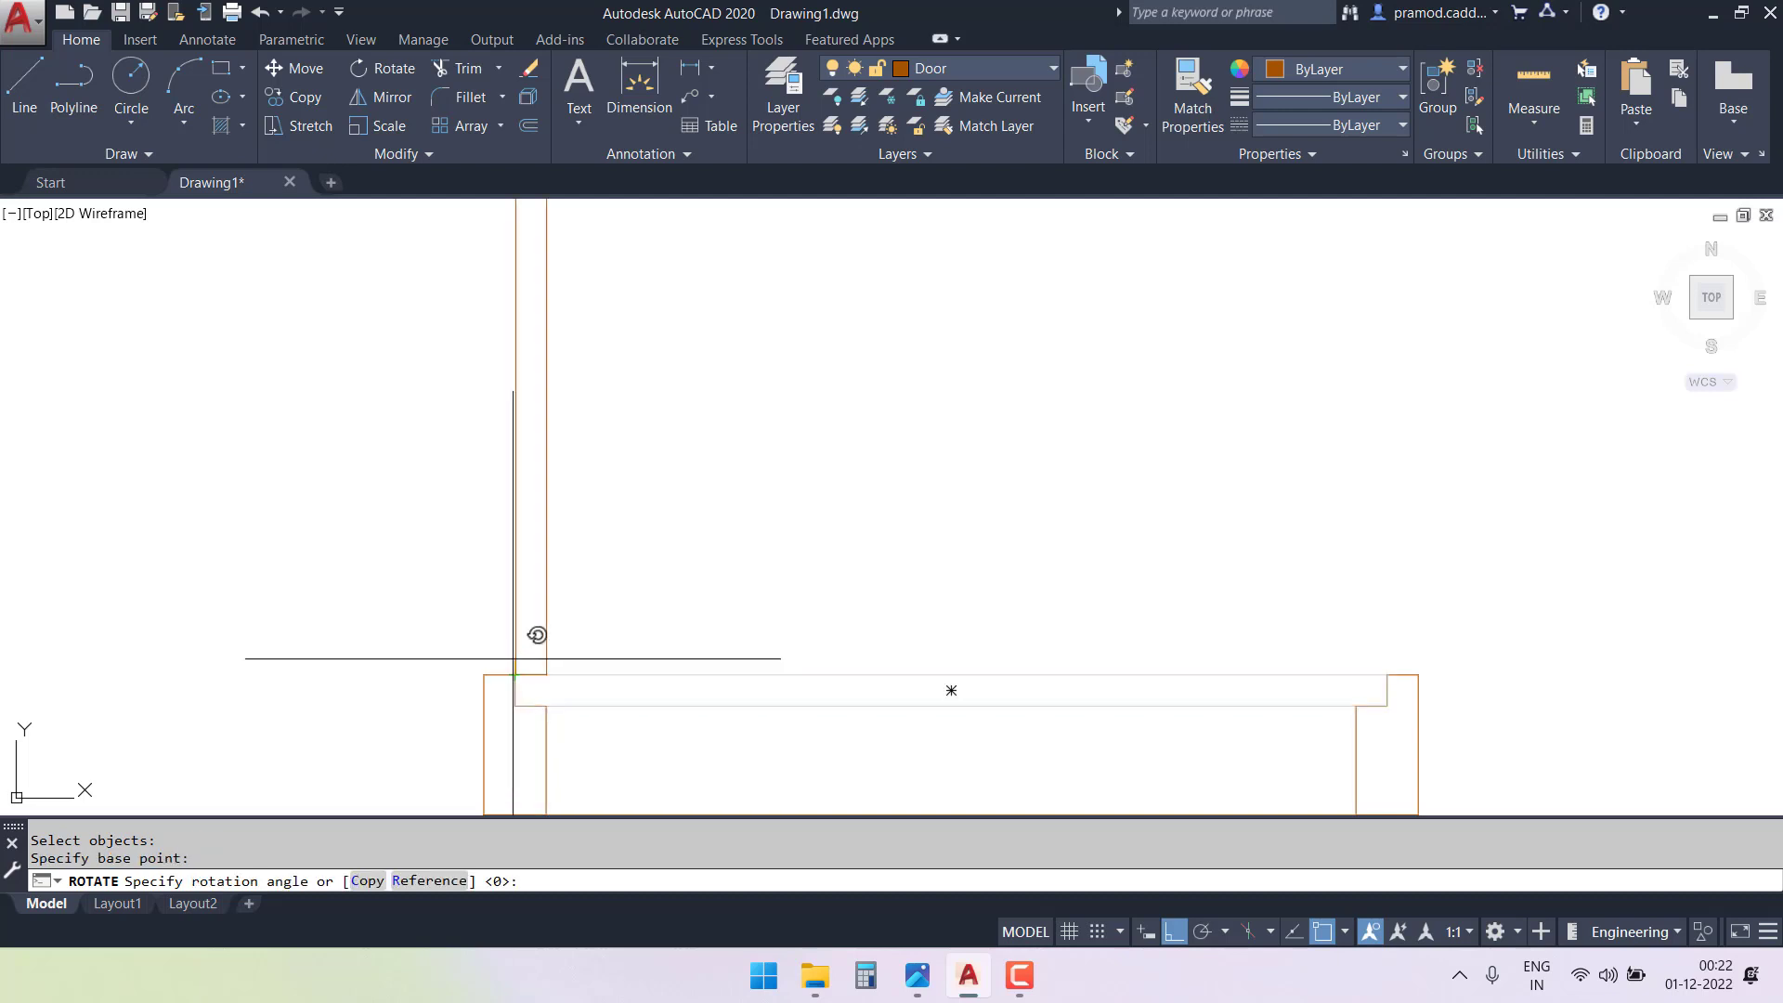
{"action": "scroll", "coordinate": [538, 589], "scroll_direction": "down", "scroll_amount": 5}
{"action": "left_click", "coordinate": [517, 577]}
{"action": "middle_click_drag", "start_coordinate": [741, 568], "coordinate": [365, 524]}
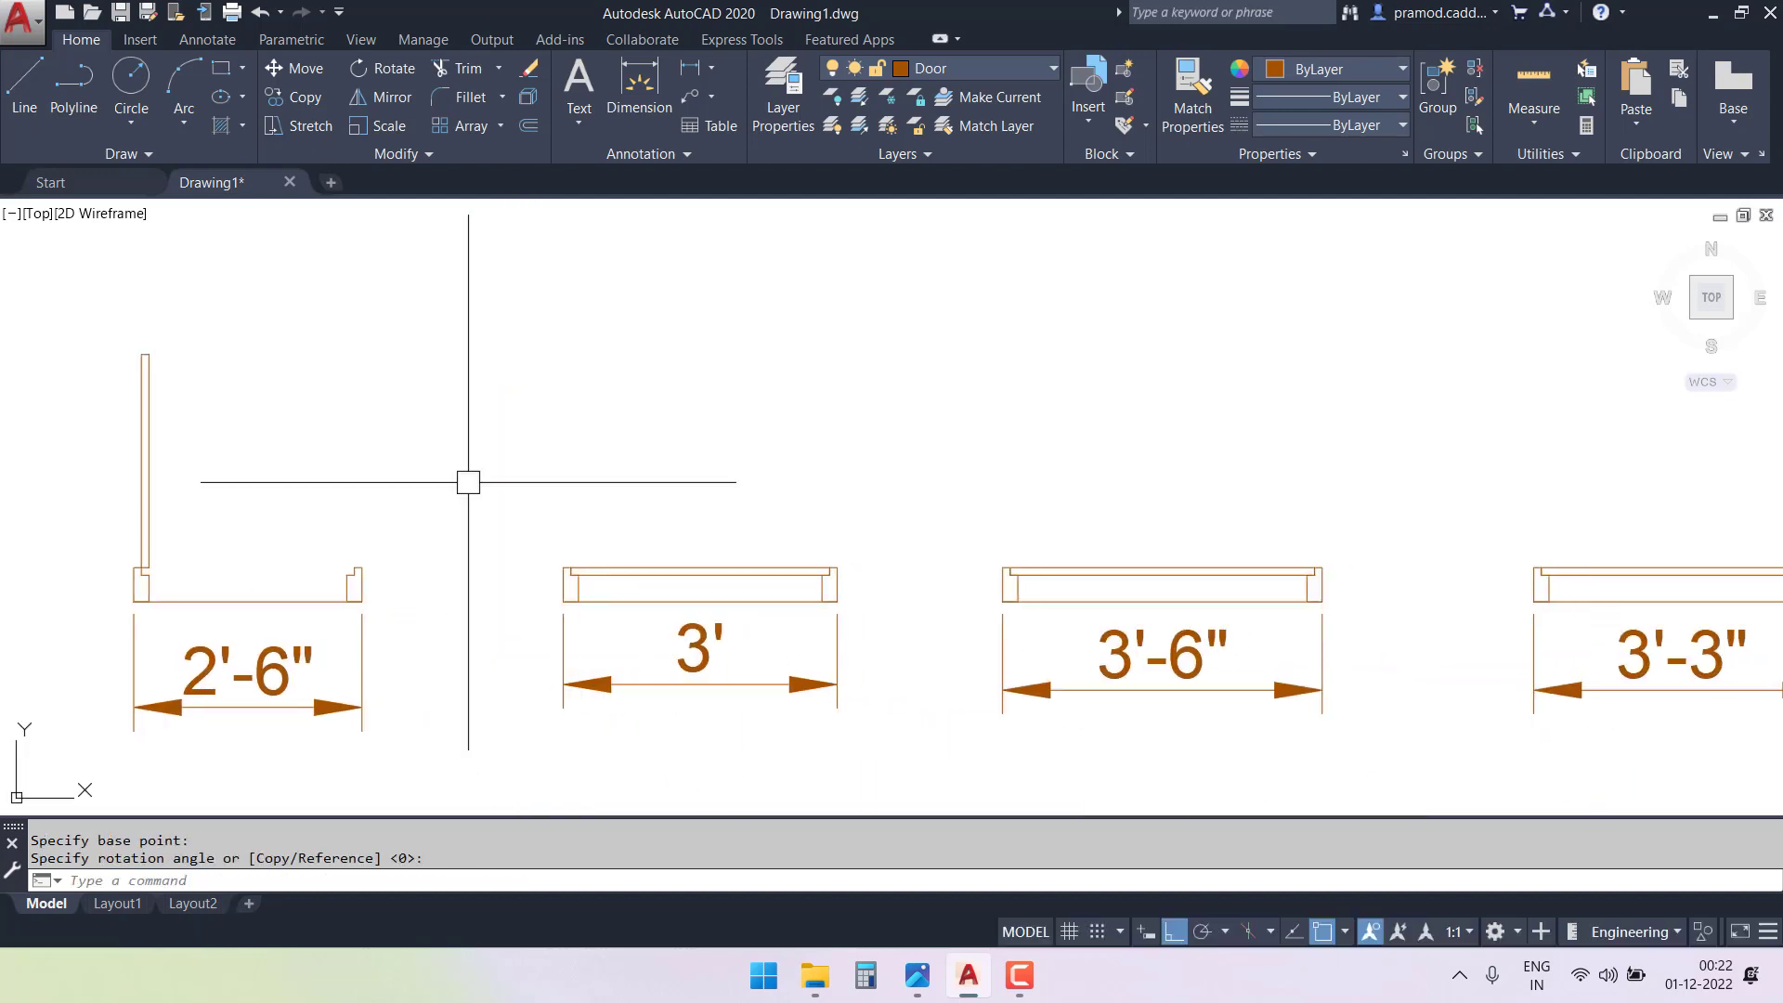
- Rotate the 3' door's panel 90° counterclockwise about its upper-left corner
{"action": "key", "text": "Return"}
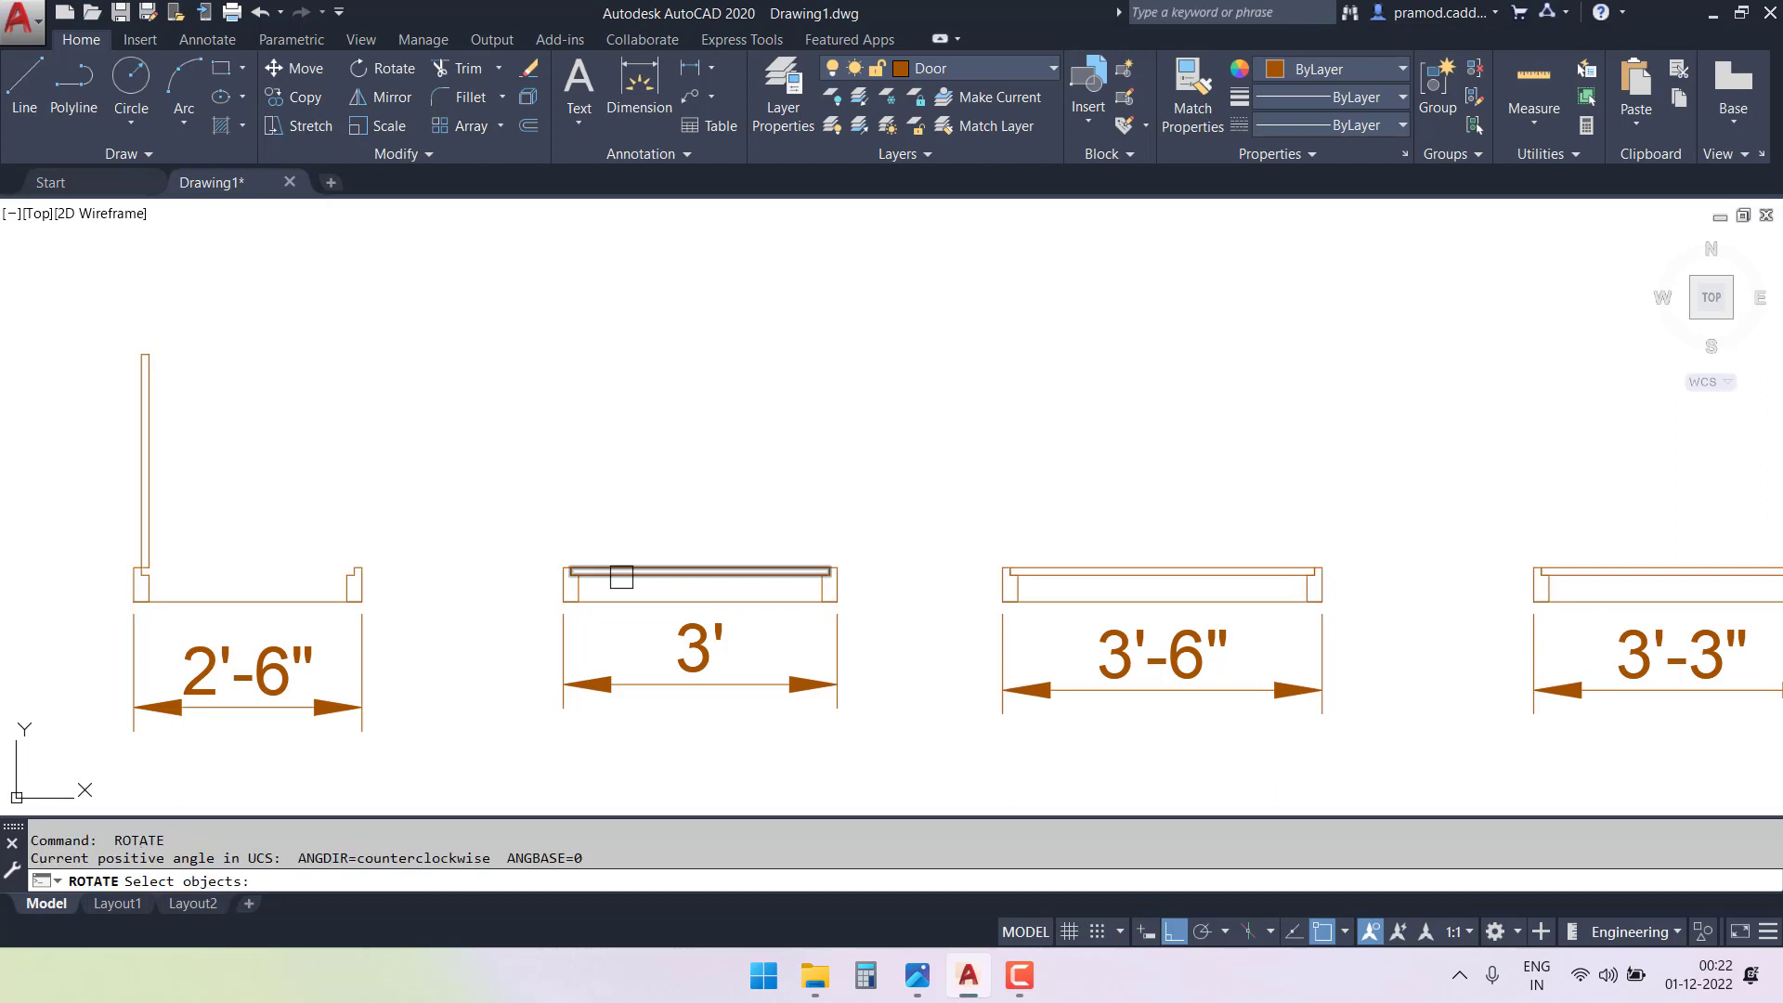
{"action": "left_click", "coordinate": [621, 570]}
{"action": "scroll", "coordinate": [613, 574], "scroll_direction": "up", "scroll_amount": 6}
{"action": "key", "text": "Return"}
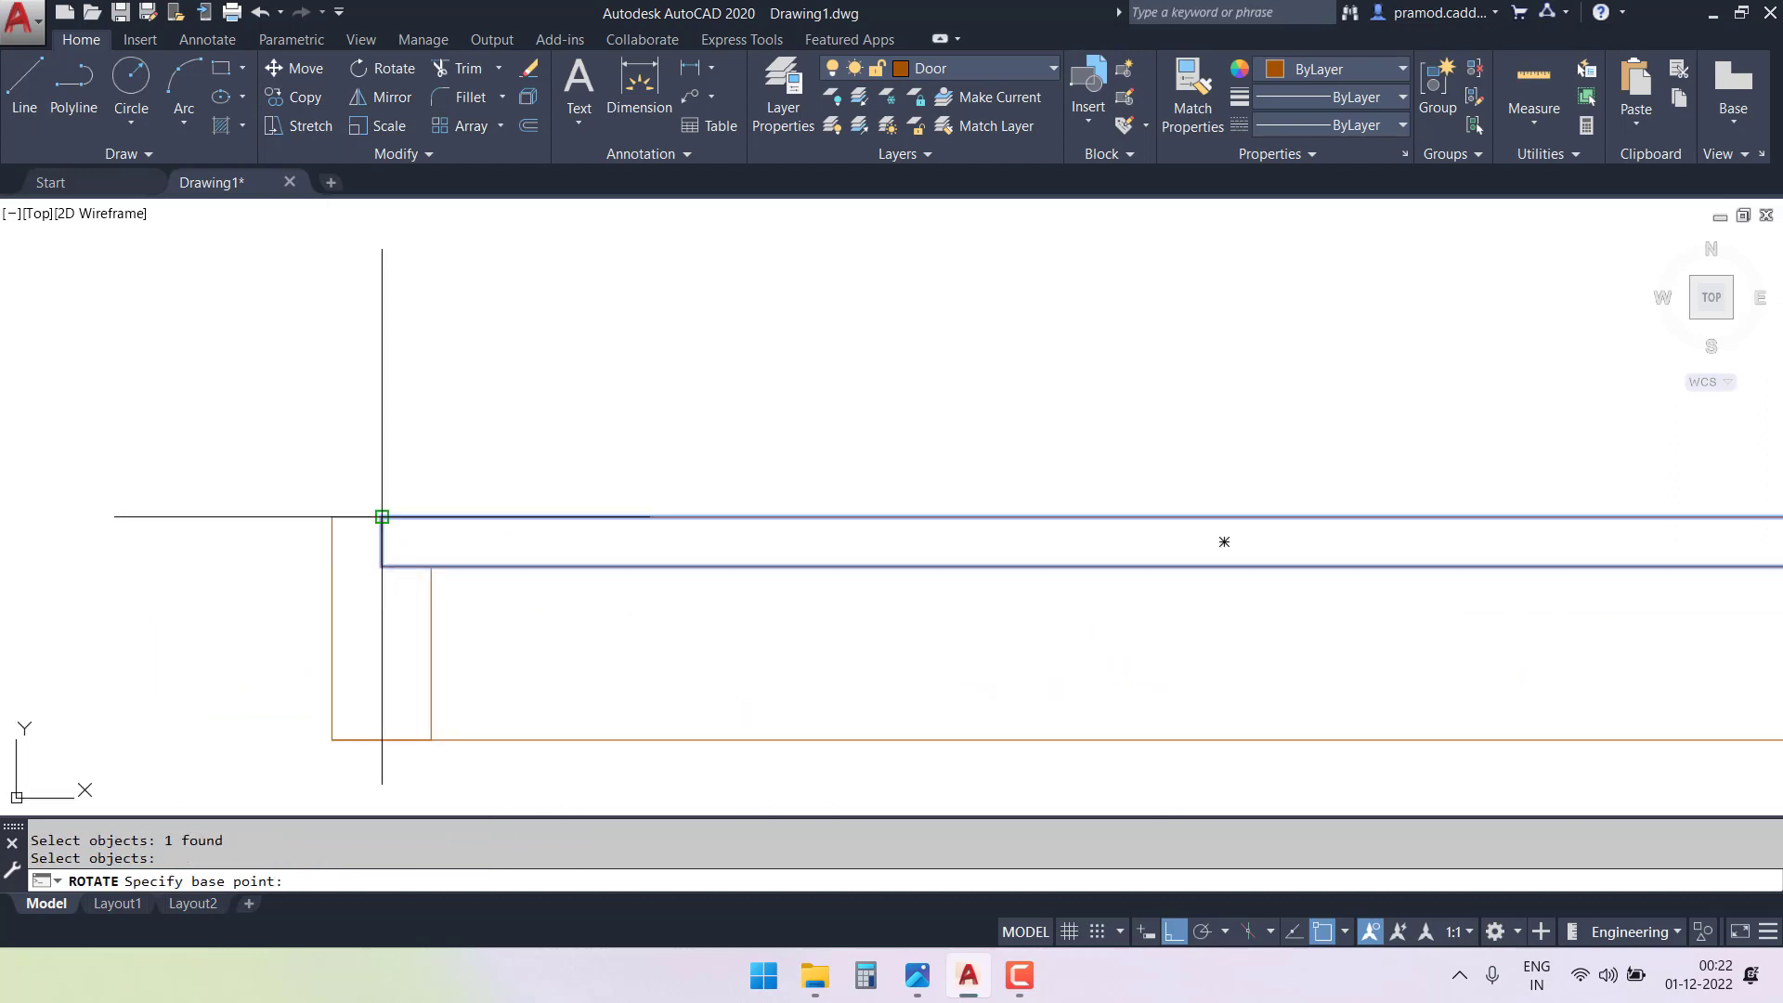
{"action": "left_click", "coordinate": [417, 517]}
{"action": "scroll", "coordinate": [417, 520], "scroll_direction": "down", "scroll_amount": 5}
{"action": "left_click", "coordinate": [378, 418]}
{"action": "middle_click_drag", "start_coordinate": [772, 467], "coordinate": [476, 507]}
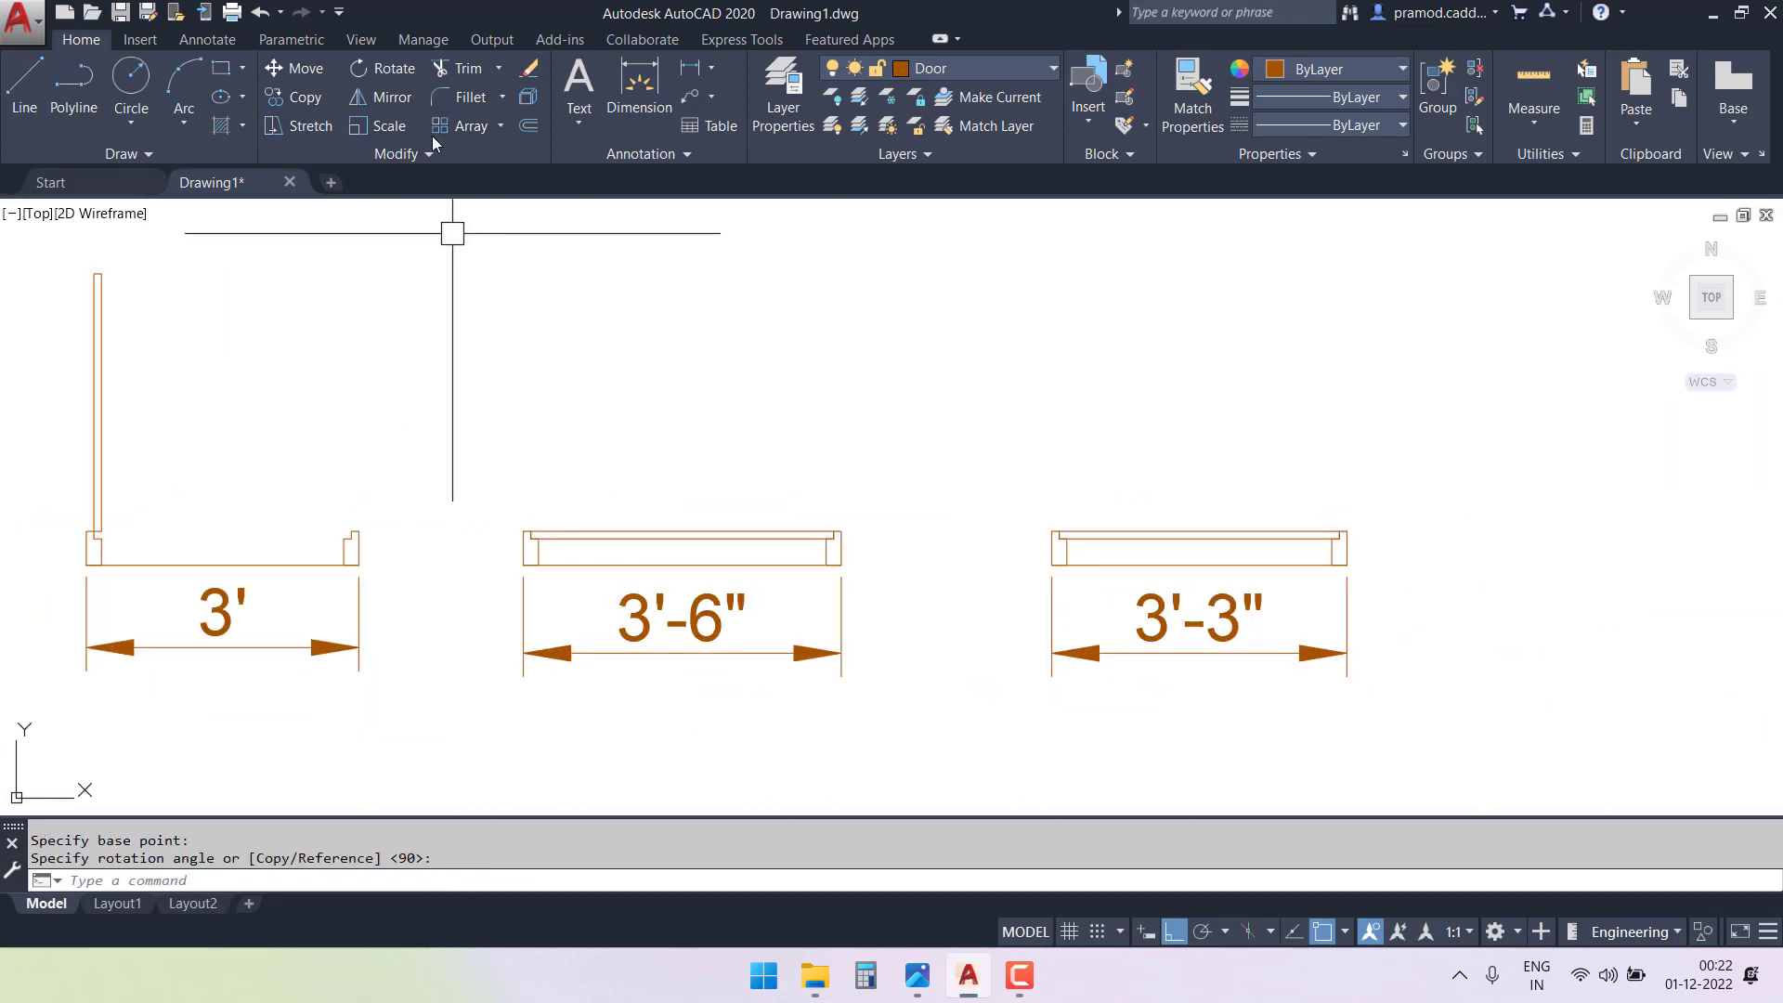
- Rotate the 3'-6" door's panel 90° counterclockwise about its upper-left corner
{"action": "left_click", "coordinate": [401, 81]}
{"action": "left_click", "coordinate": [577, 535]}
{"action": "key", "text": "Return"}
{"action": "scroll", "coordinate": [571, 524], "scroll_direction": "up", "scroll_amount": 6}
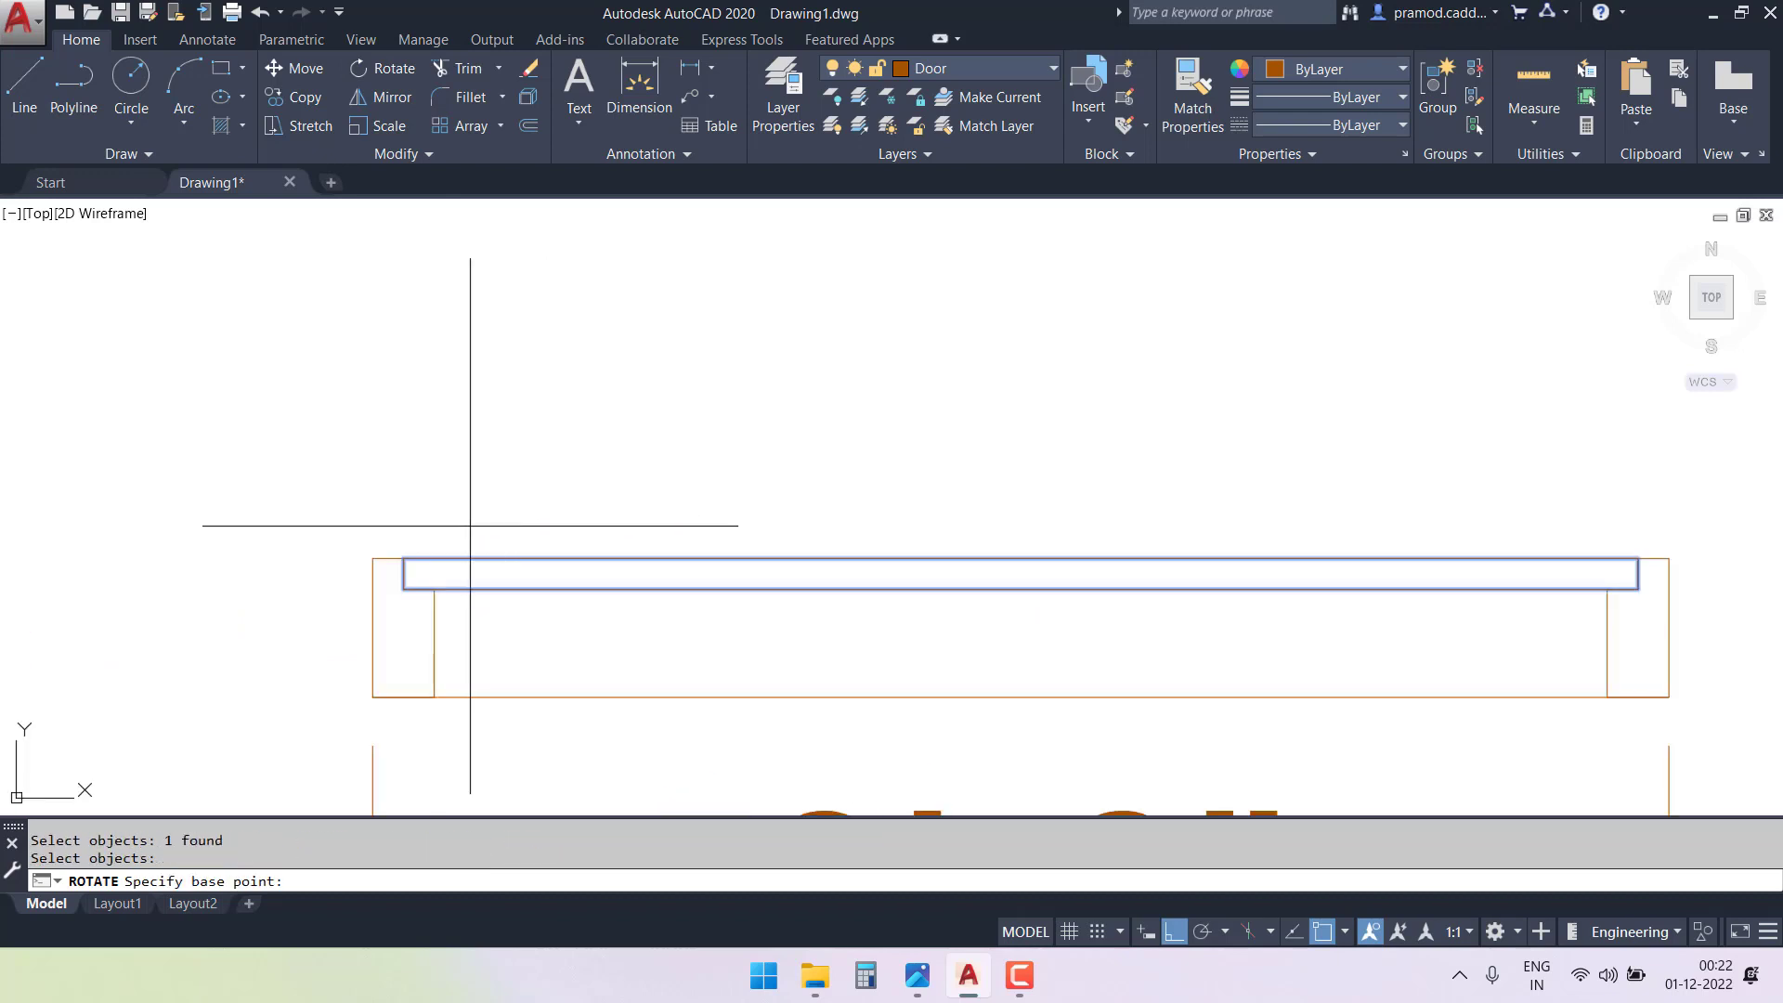
{"action": "left_click", "coordinate": [403, 558]}
{"action": "left_click", "coordinate": [430, 442]}
{"action": "scroll", "coordinate": [660, 514], "scroll_direction": "down", "scroll_amount": 6}
- Rotate the 3'-3" door's panel 90° counterclockwise about its upper-left corner
{"action": "scroll", "coordinate": [883, 521], "scroll_direction": "up", "scroll_amount": 3}
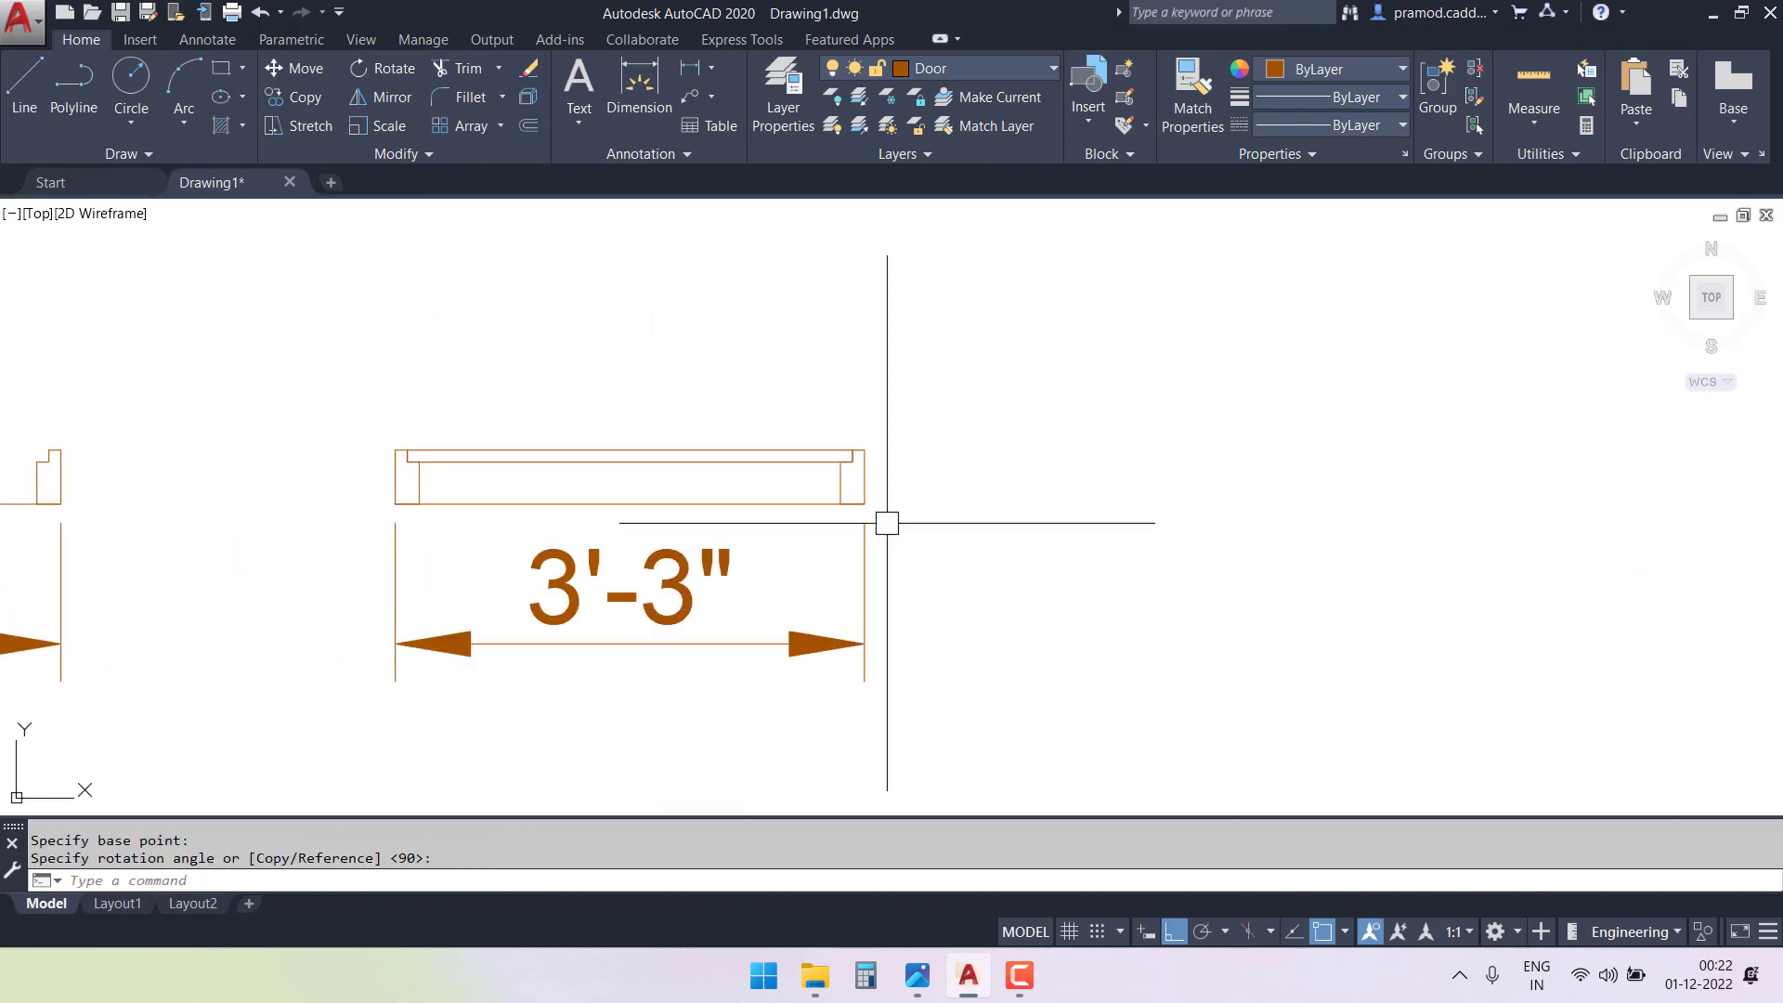
{"action": "left_click", "coordinate": [630, 461]}
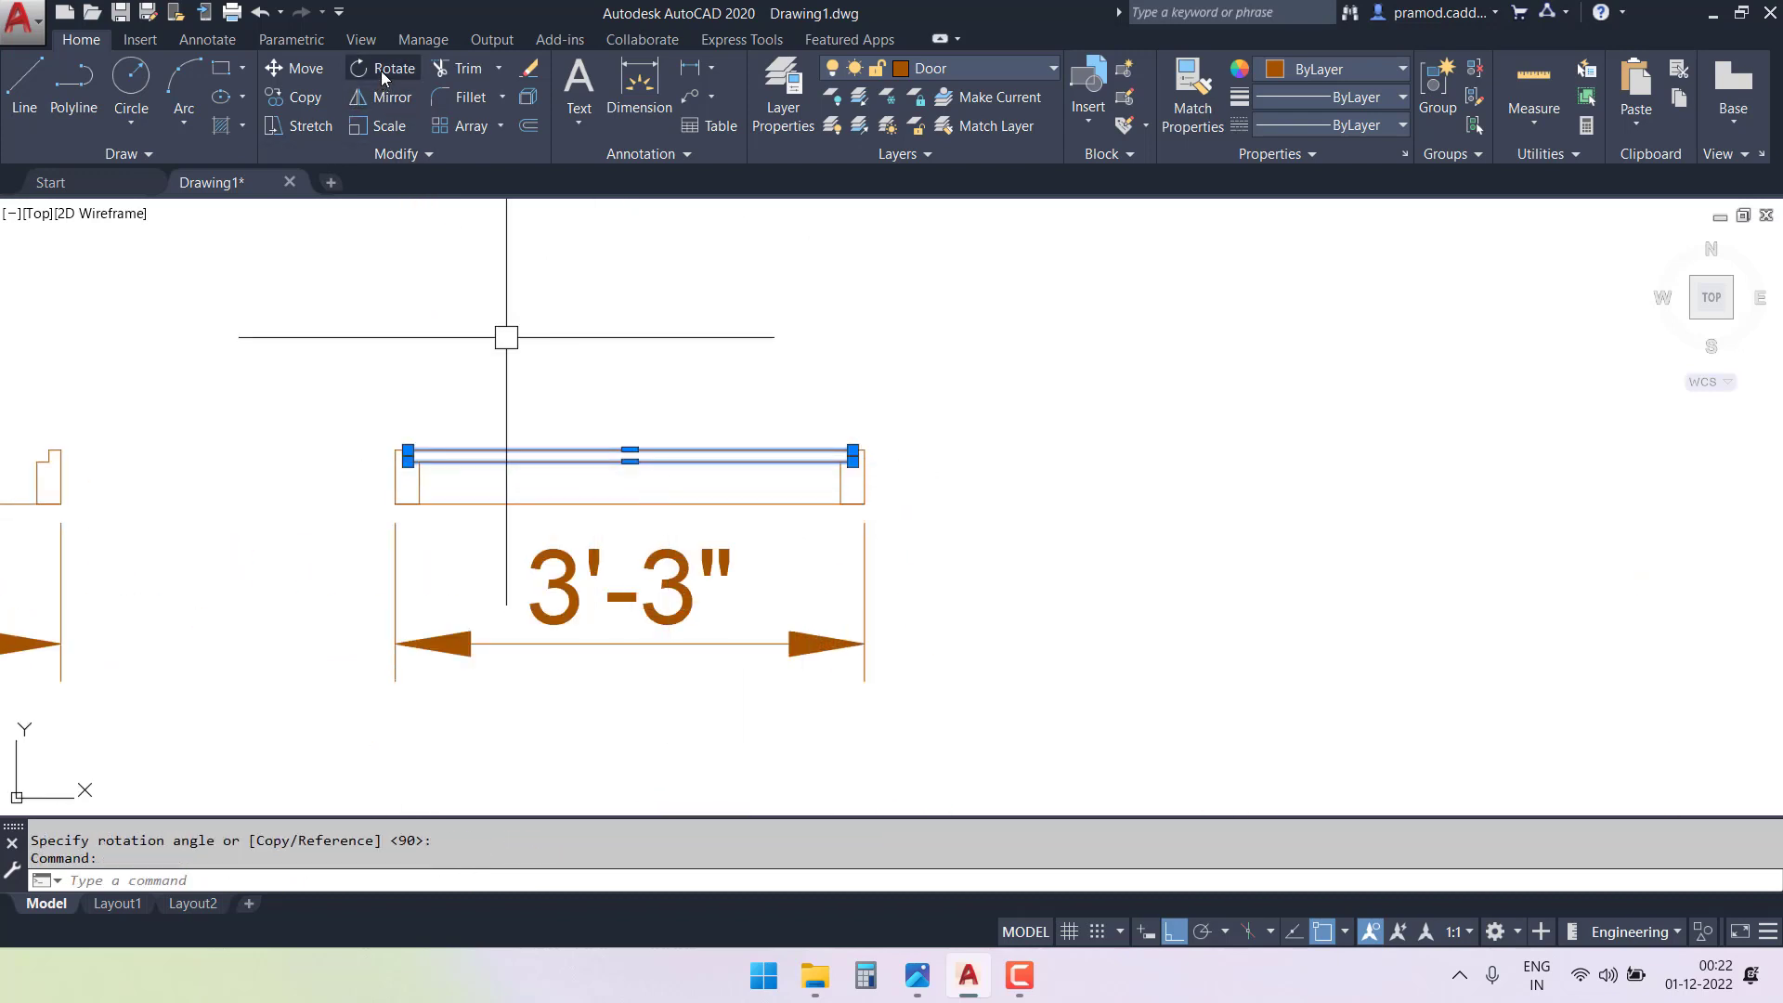
{"action": "left_click", "coordinate": [382, 70]}
{"action": "left_click", "coordinate": [407, 450]}
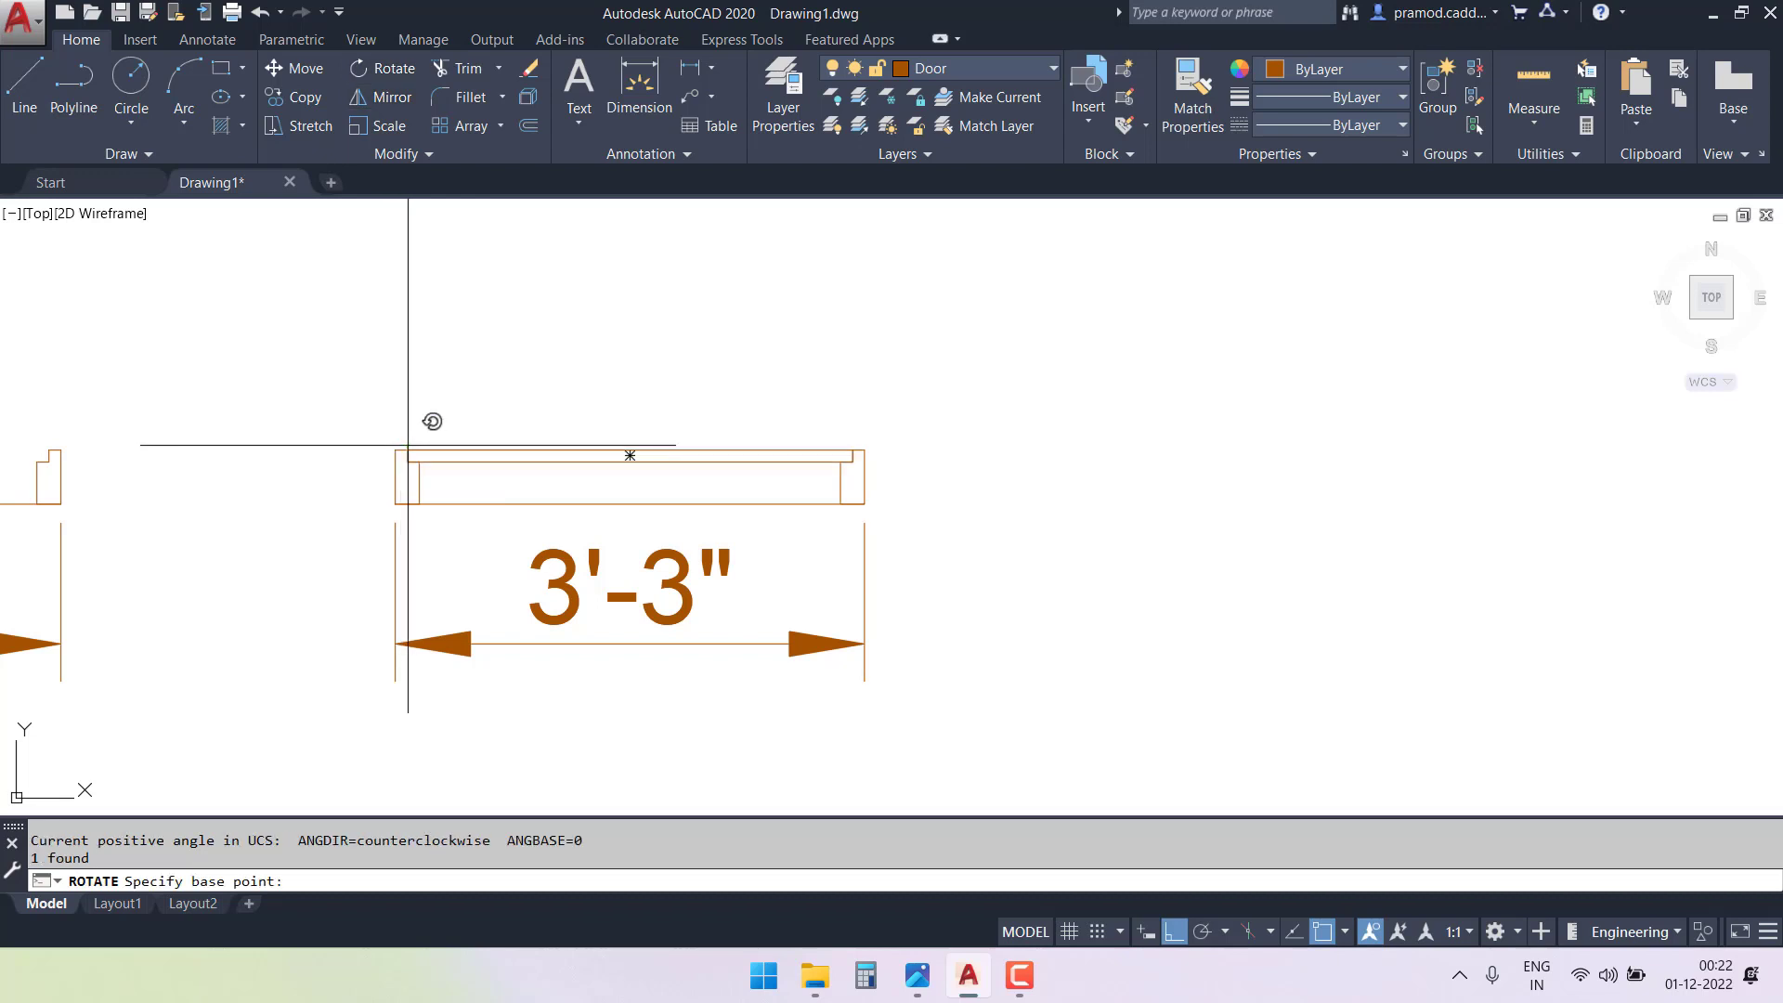
{"action": "left_click", "coordinate": [427, 408]}
{"action": "scroll", "coordinate": [503, 412], "scroll_direction": "down", "scroll_amount": 6}
{"action": "middle_click_drag", "start_coordinate": [513, 404], "coordinate": [1105, 528]}
{"action": "scroll", "coordinate": [786, 537], "scroll_direction": "up", "scroll_amount": 2}
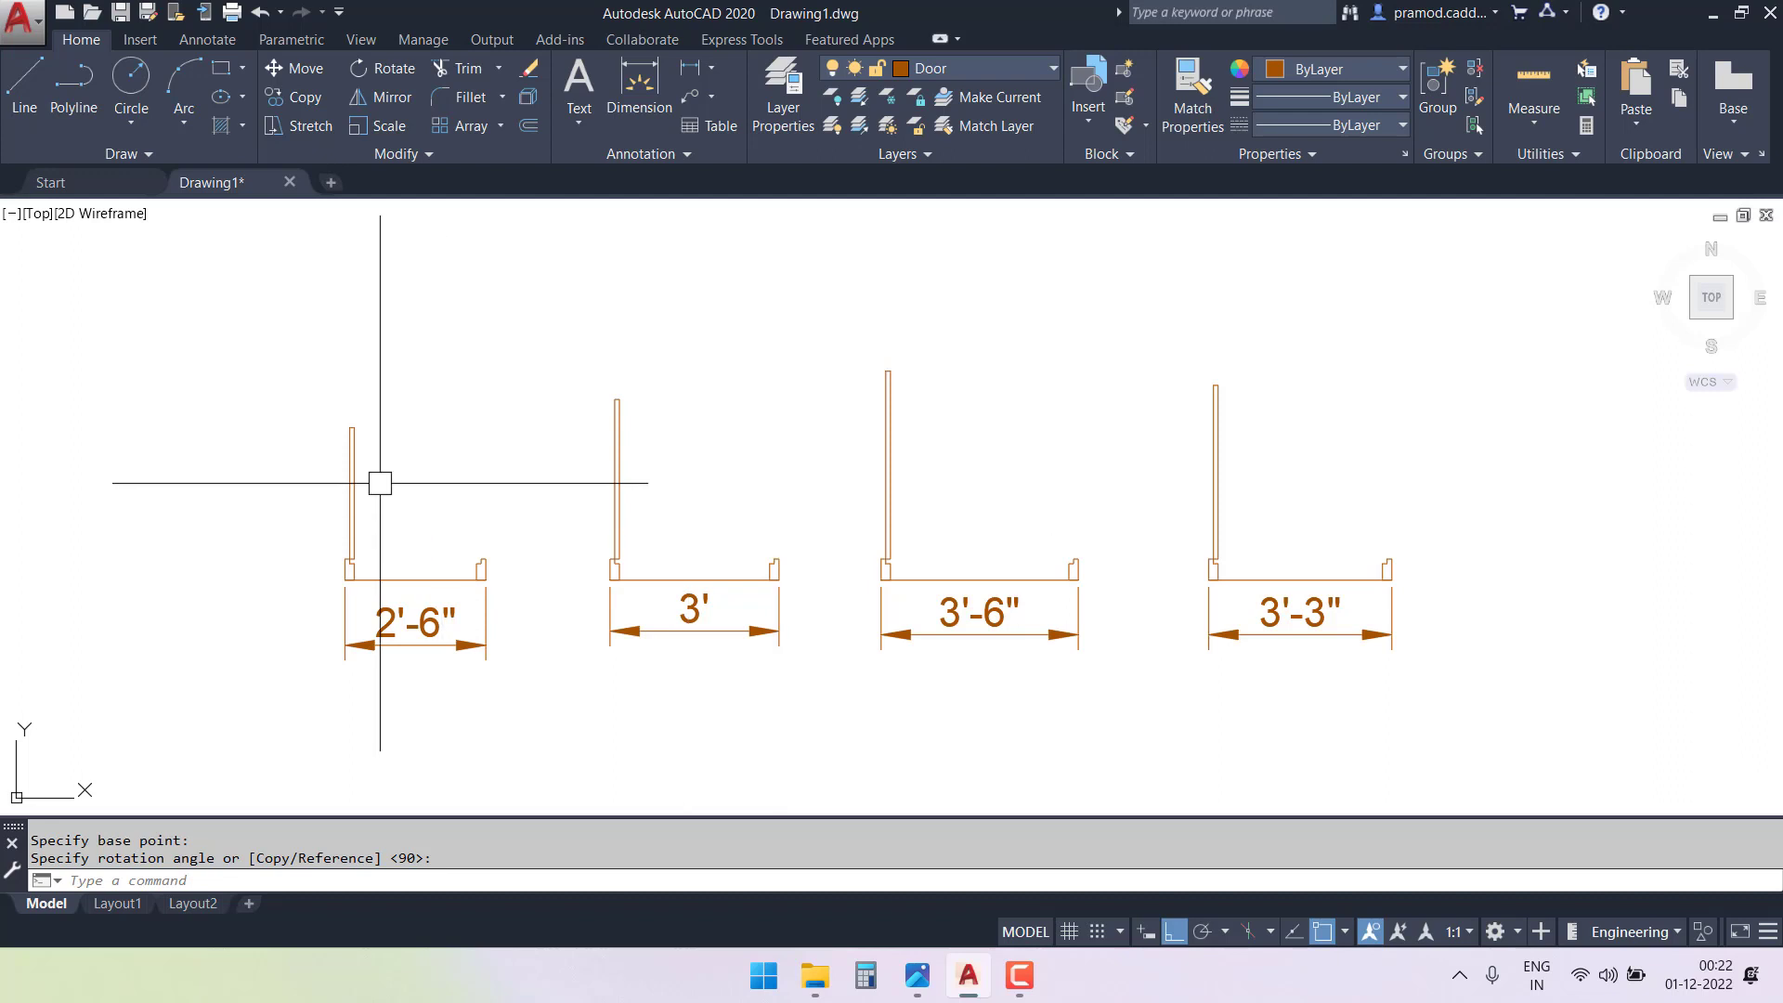
- Draw the 2'-6" door's swing as a 90° Start, End, Angle arc from the right jamb's rebate corner to the open panel's top-right corner
{"action": "scroll", "coordinate": [364, 528], "scroll_direction": "up", "scroll_amount": 2}
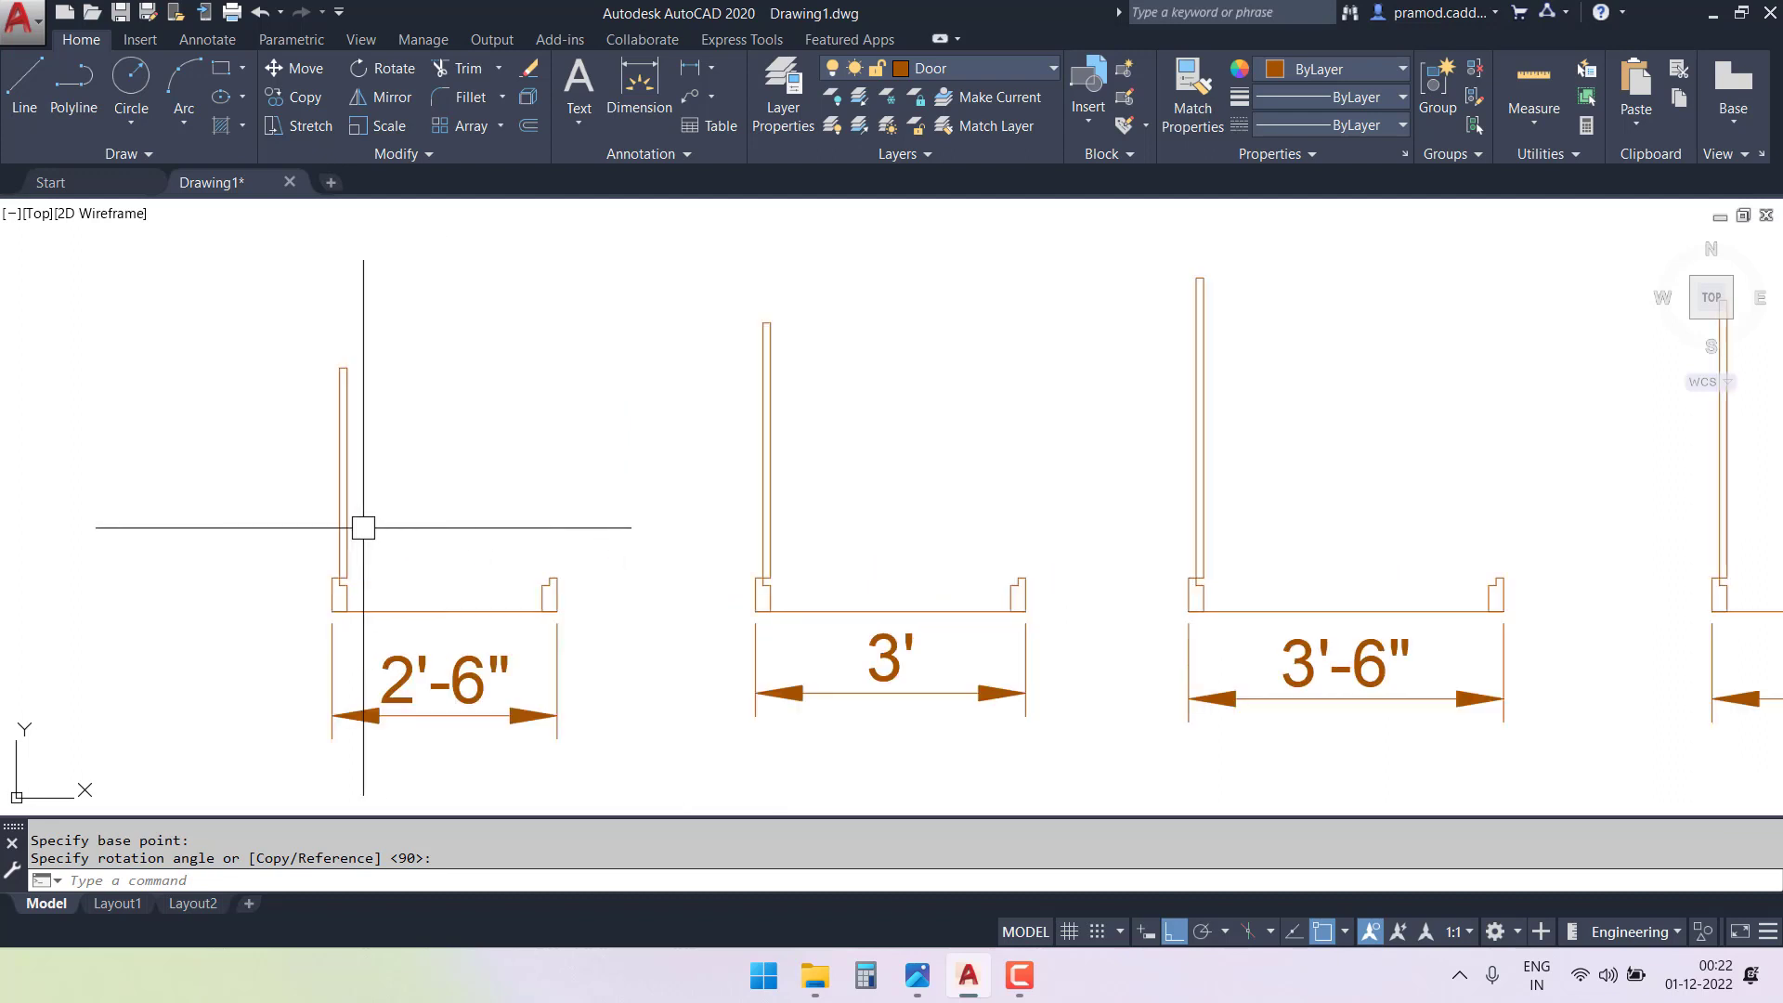
{"action": "left_click", "coordinate": [190, 133]}
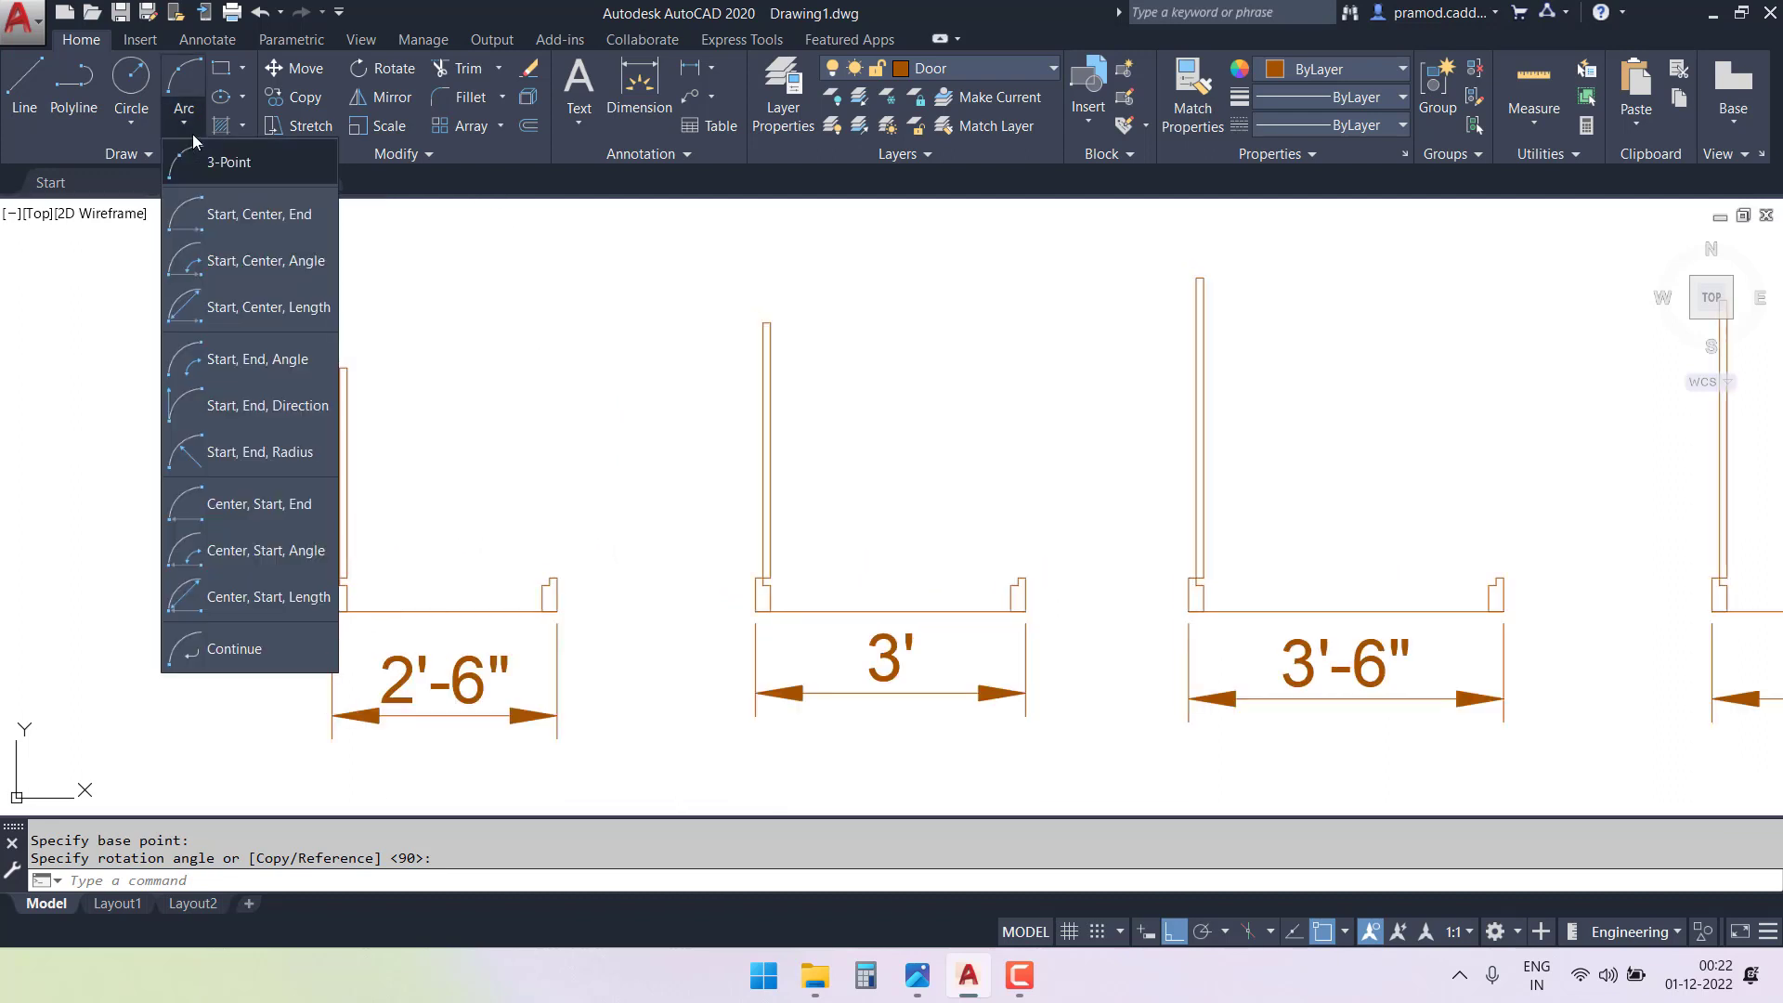
{"action": "left_click", "coordinate": [276, 353]}
{"action": "scroll", "coordinate": [498, 544], "scroll_direction": "up", "scroll_amount": 4}
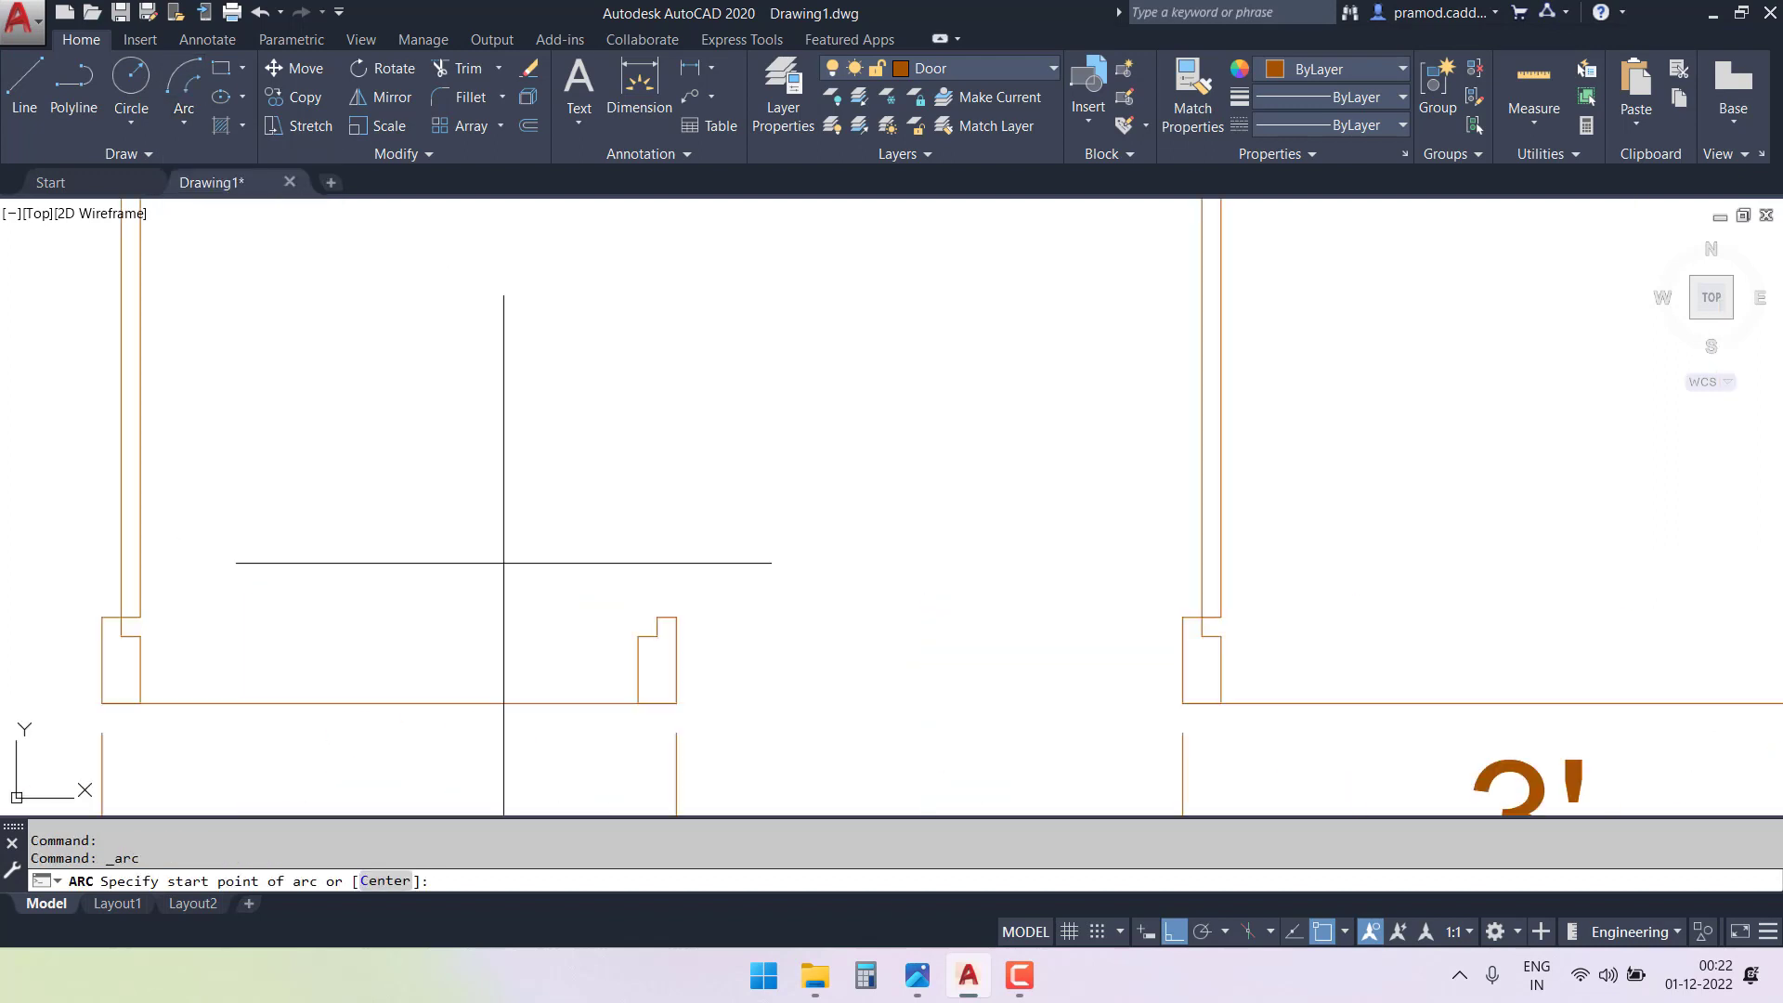
{"action": "left_click", "coordinate": [749, 650]}
{"action": "scroll", "coordinate": [743, 604], "scroll_direction": "down", "scroll_amount": 1}
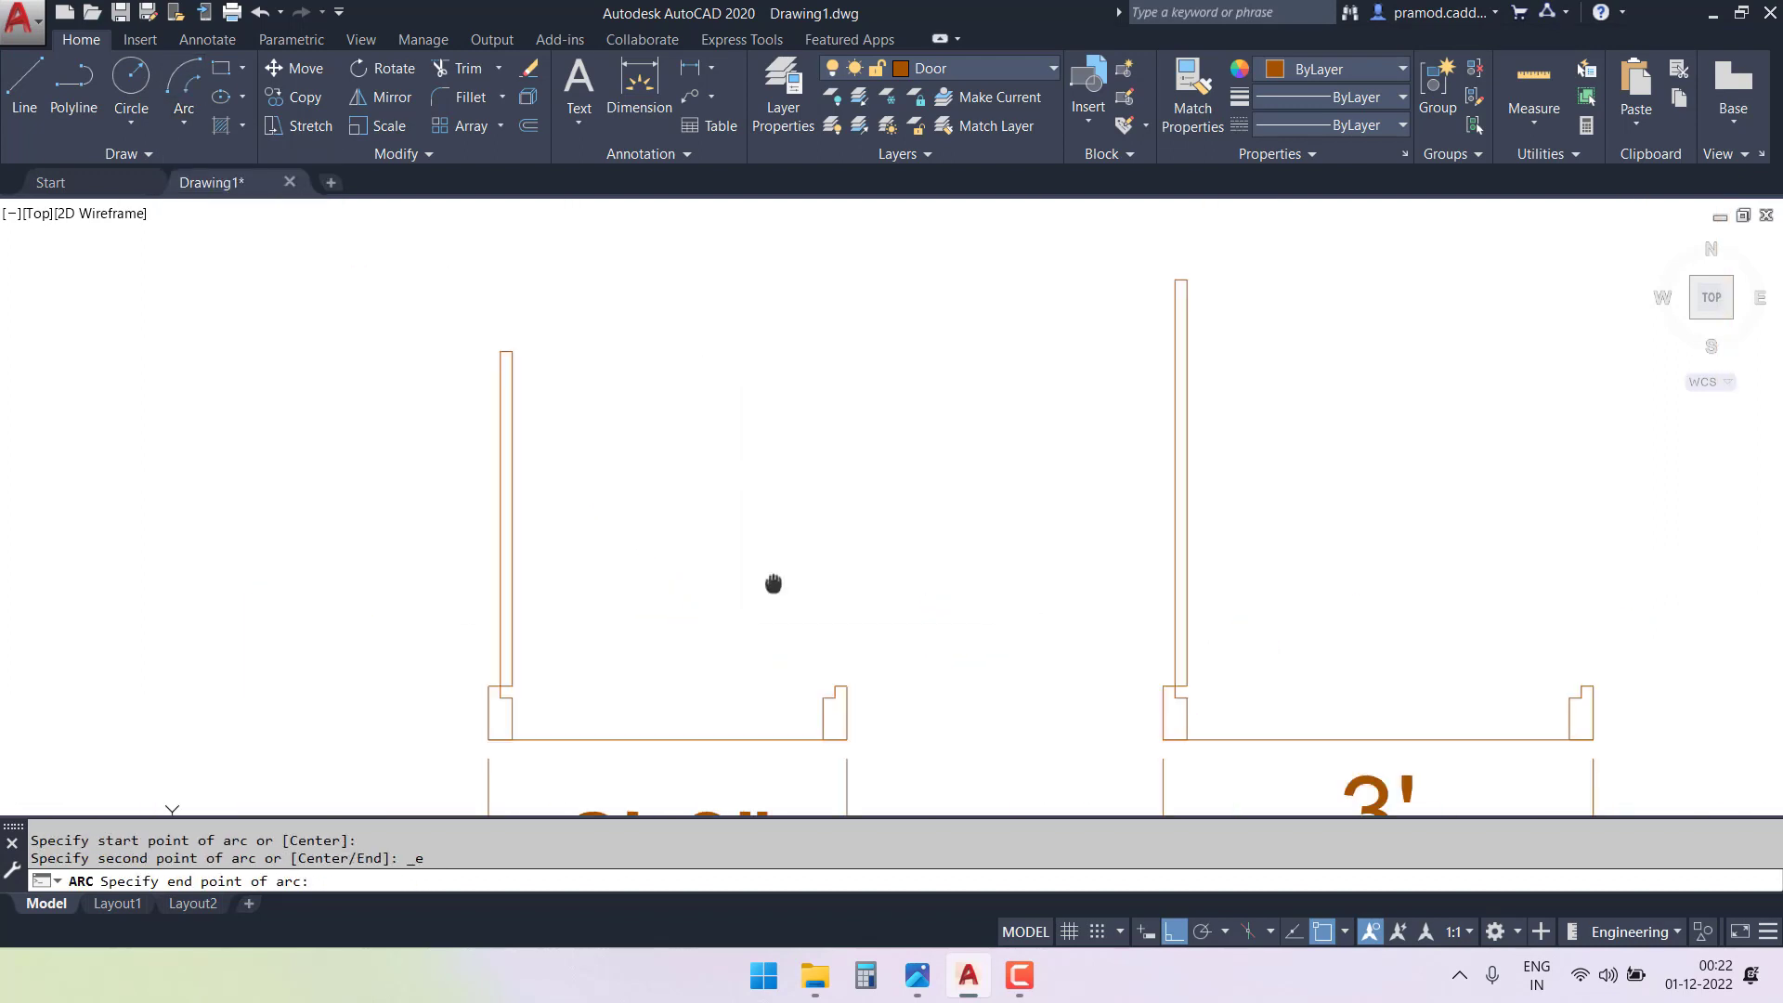
{"action": "left_click", "coordinate": [587, 433]}
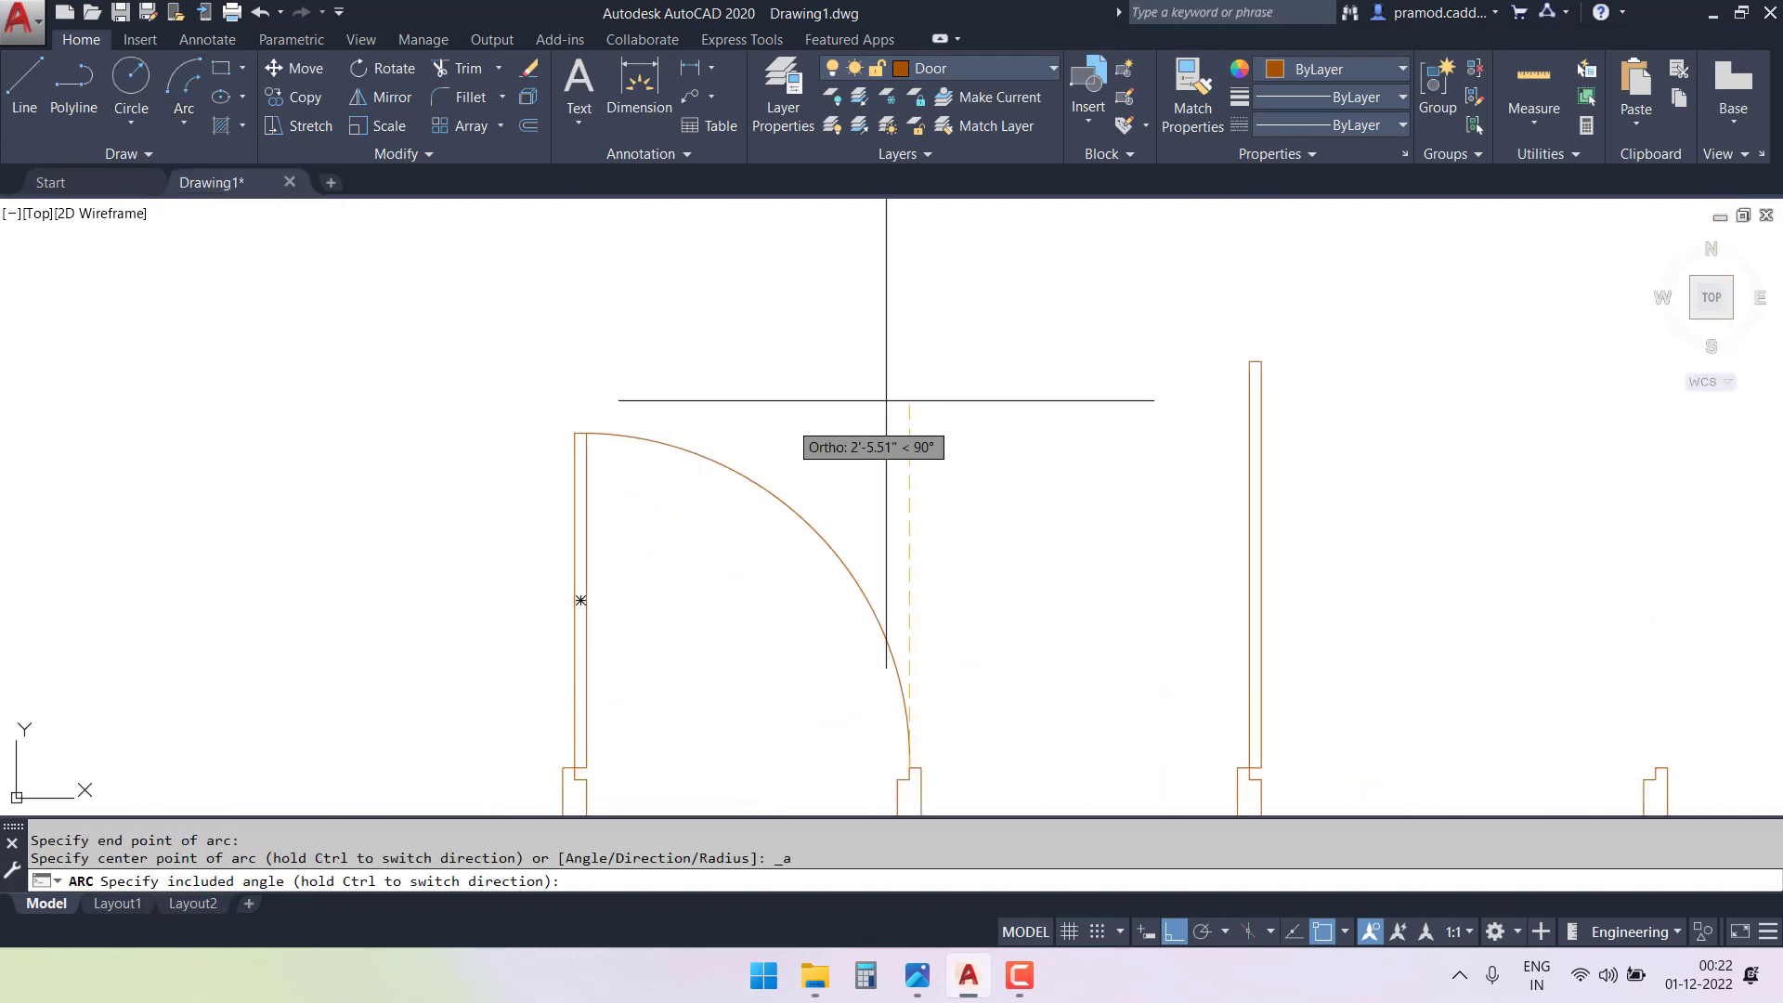
{"action": "left_click", "coordinate": [898, 393]}
{"action": "scroll", "coordinate": [789, 410], "scroll_direction": "down", "scroll_amount": 3}
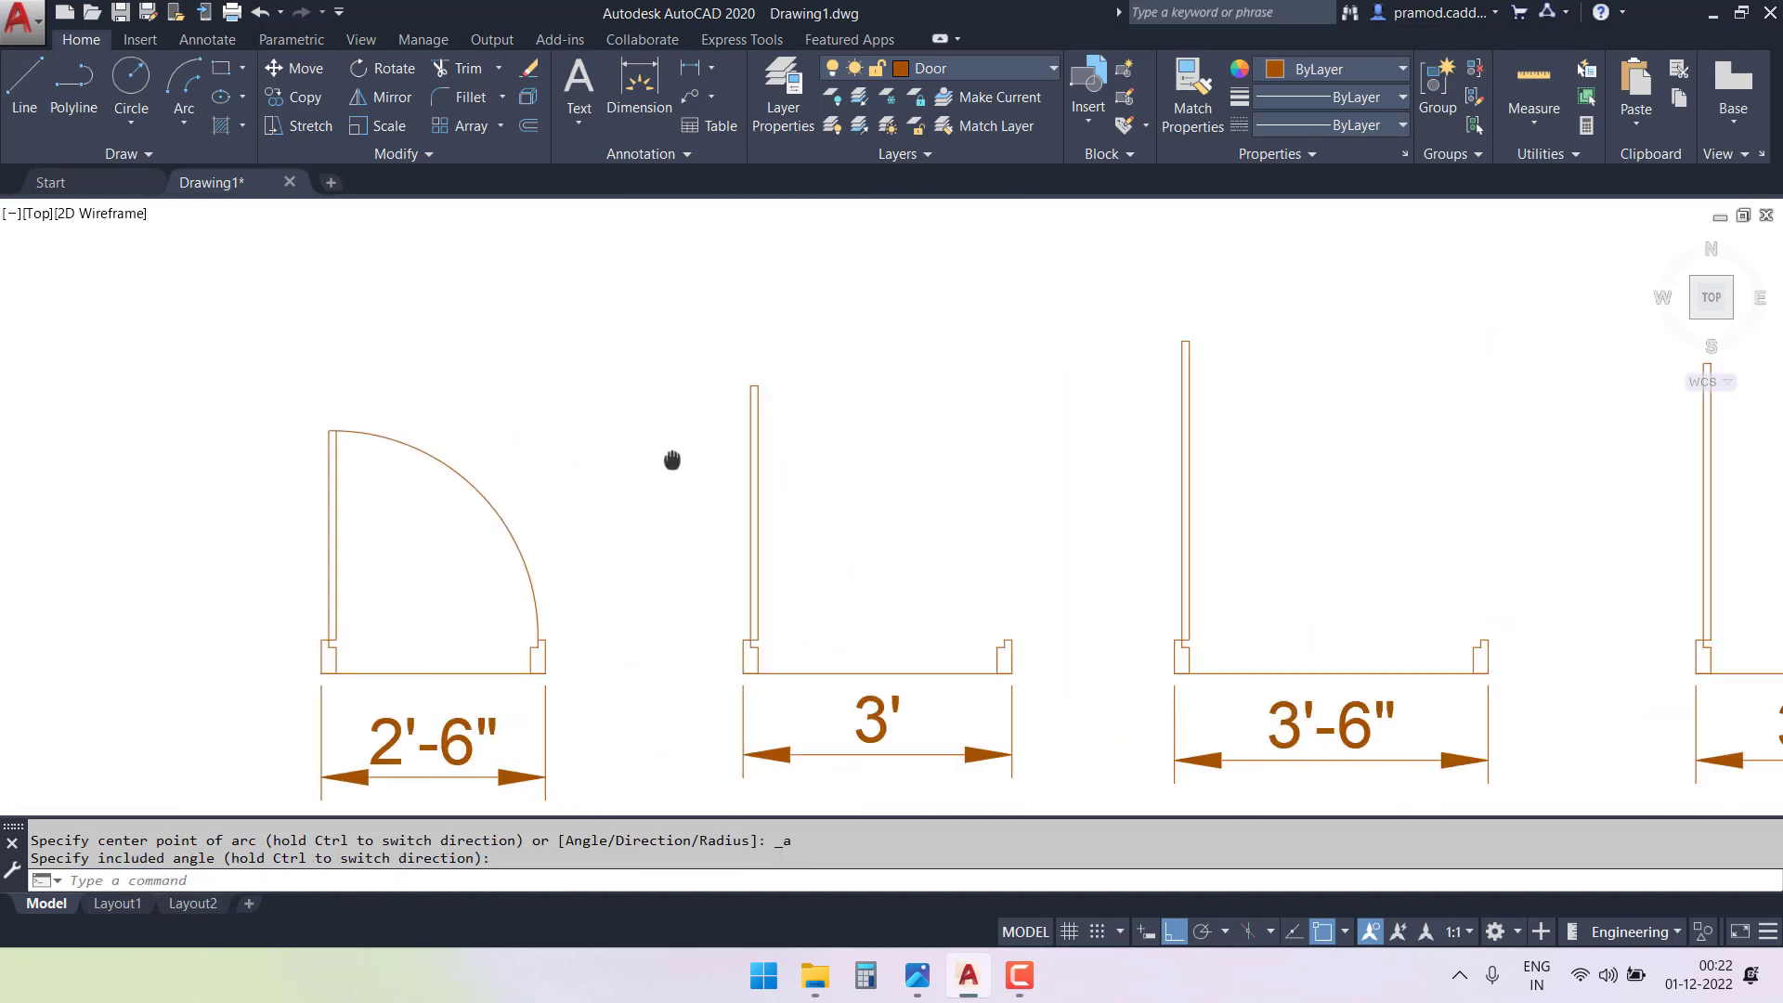
- Draw a 90° swing arc for the 3' door from the right jamb's rebate corner to the open panel's top-right corner
{"action": "key", "text": "space"}
{"action": "scroll", "coordinate": [928, 562], "scroll_direction": "up", "scroll_amount": 2}
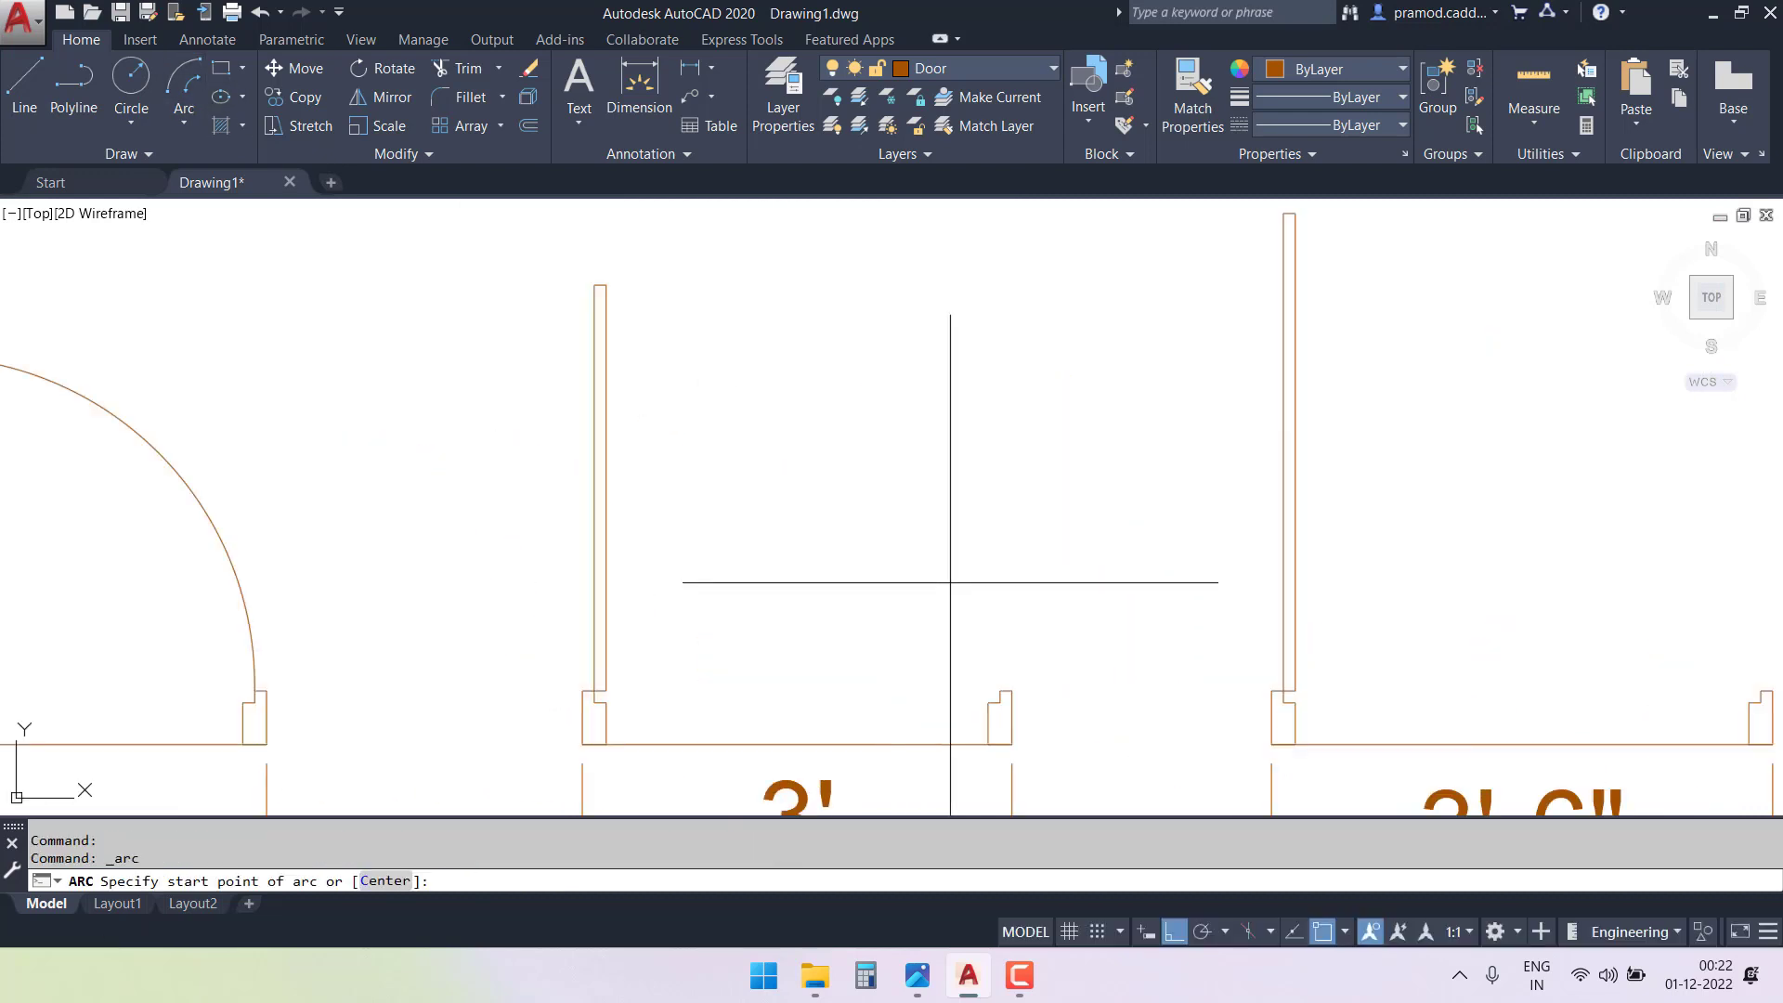
{"action": "left_click", "coordinate": [1001, 692]}
{"action": "left_click", "coordinate": [605, 287]}
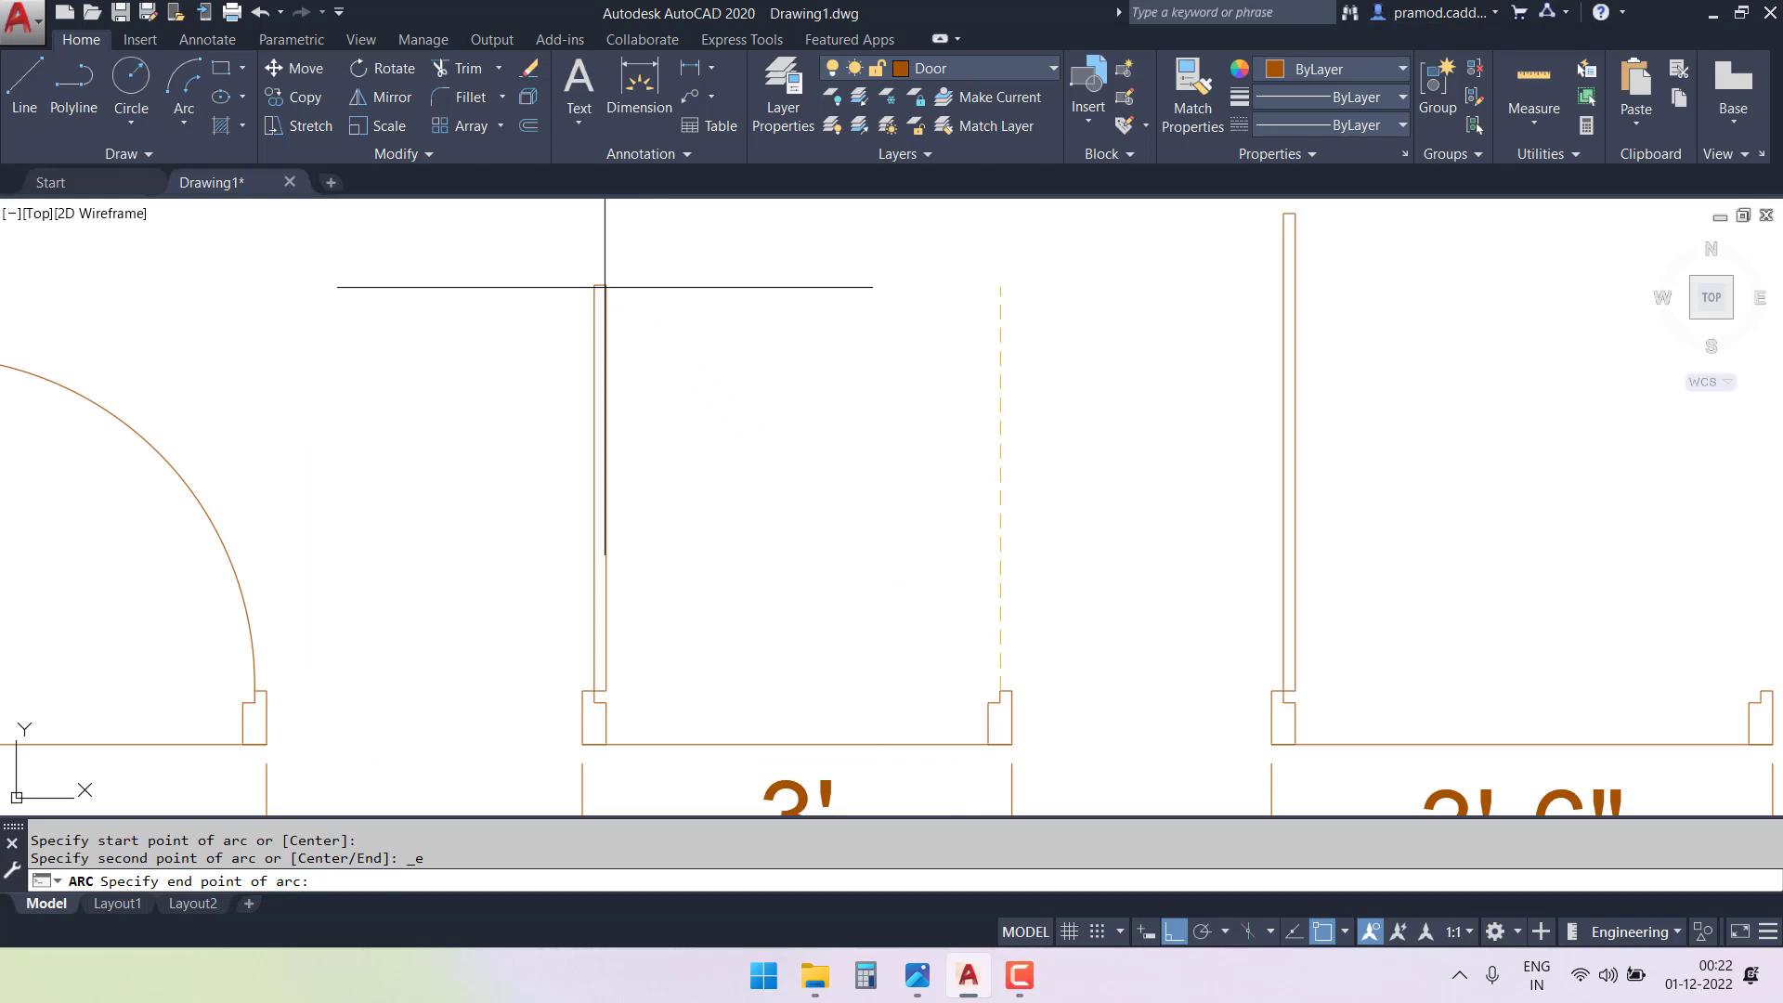
{"action": "left_click", "coordinate": [982, 295]}
{"action": "scroll", "coordinate": [982, 295], "scroll_direction": "down", "scroll_amount": 3}
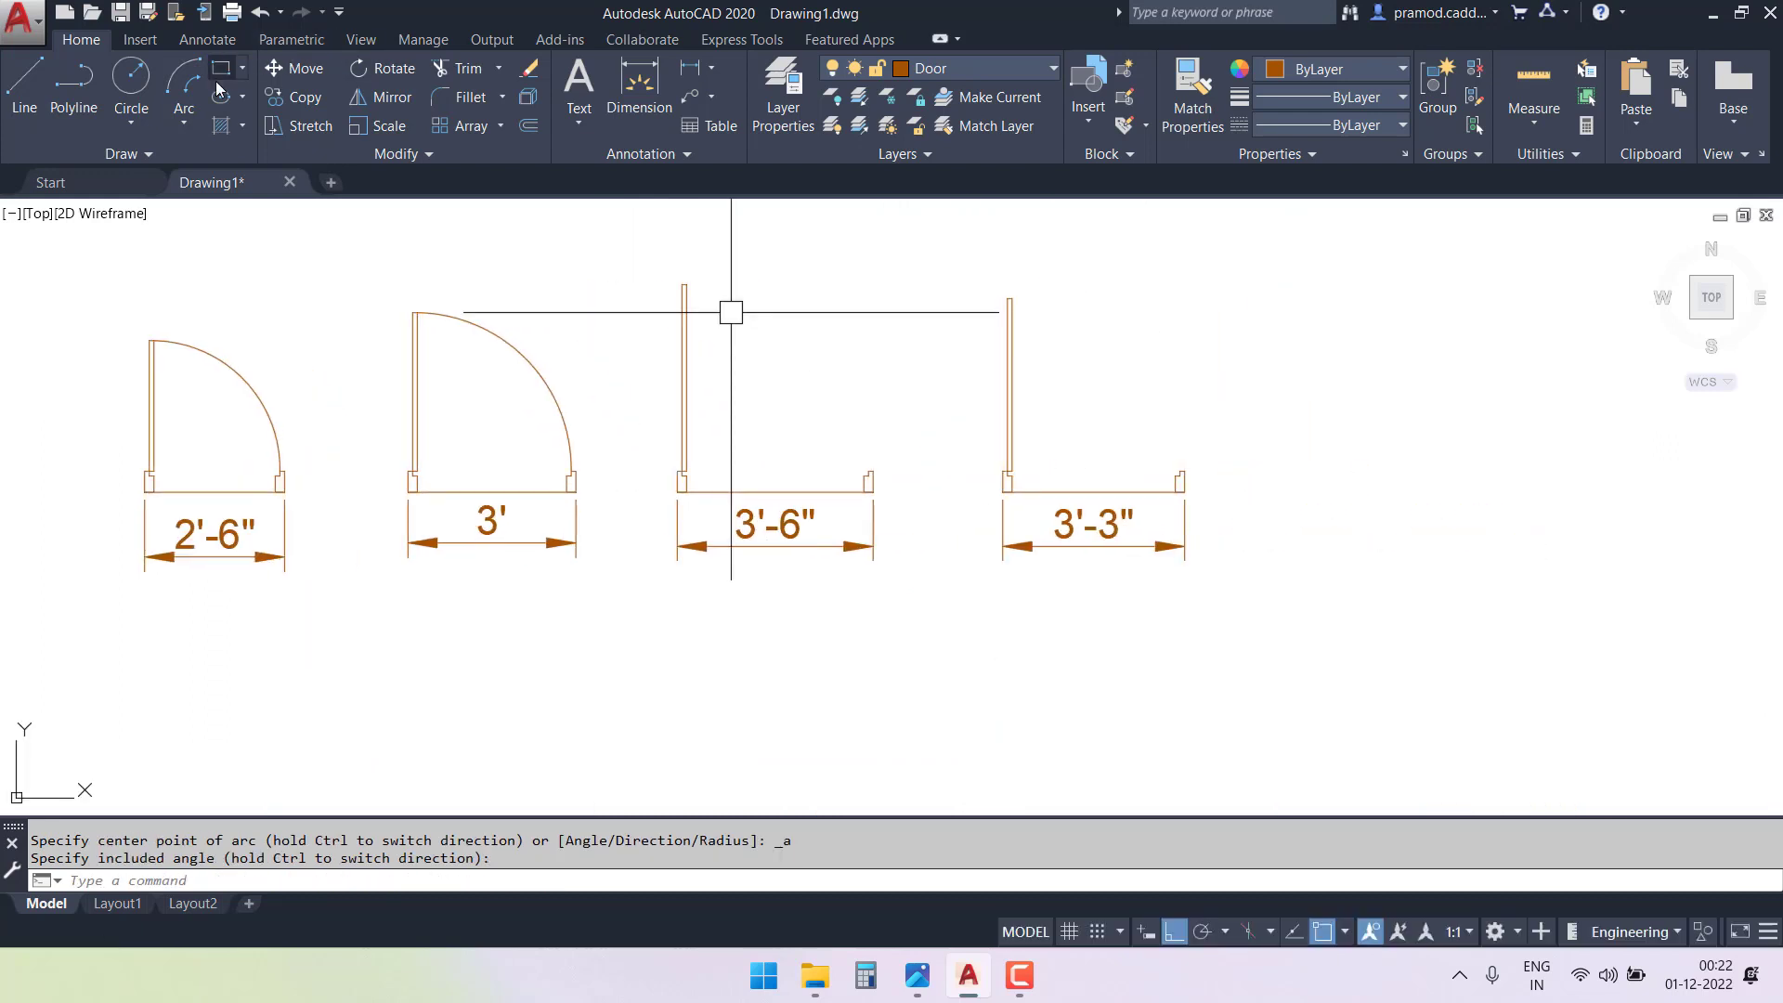
- Draw the 3'-6" door's swing as a 90° Start, End, Angle arc from the right jamb's rebate corner to the open panel's top-right corner
{"action": "left_click", "coordinate": [184, 123]}
{"action": "left_click", "coordinate": [243, 331]}
{"action": "scroll", "coordinate": [841, 425], "scroll_direction": "up", "scroll_amount": 2}
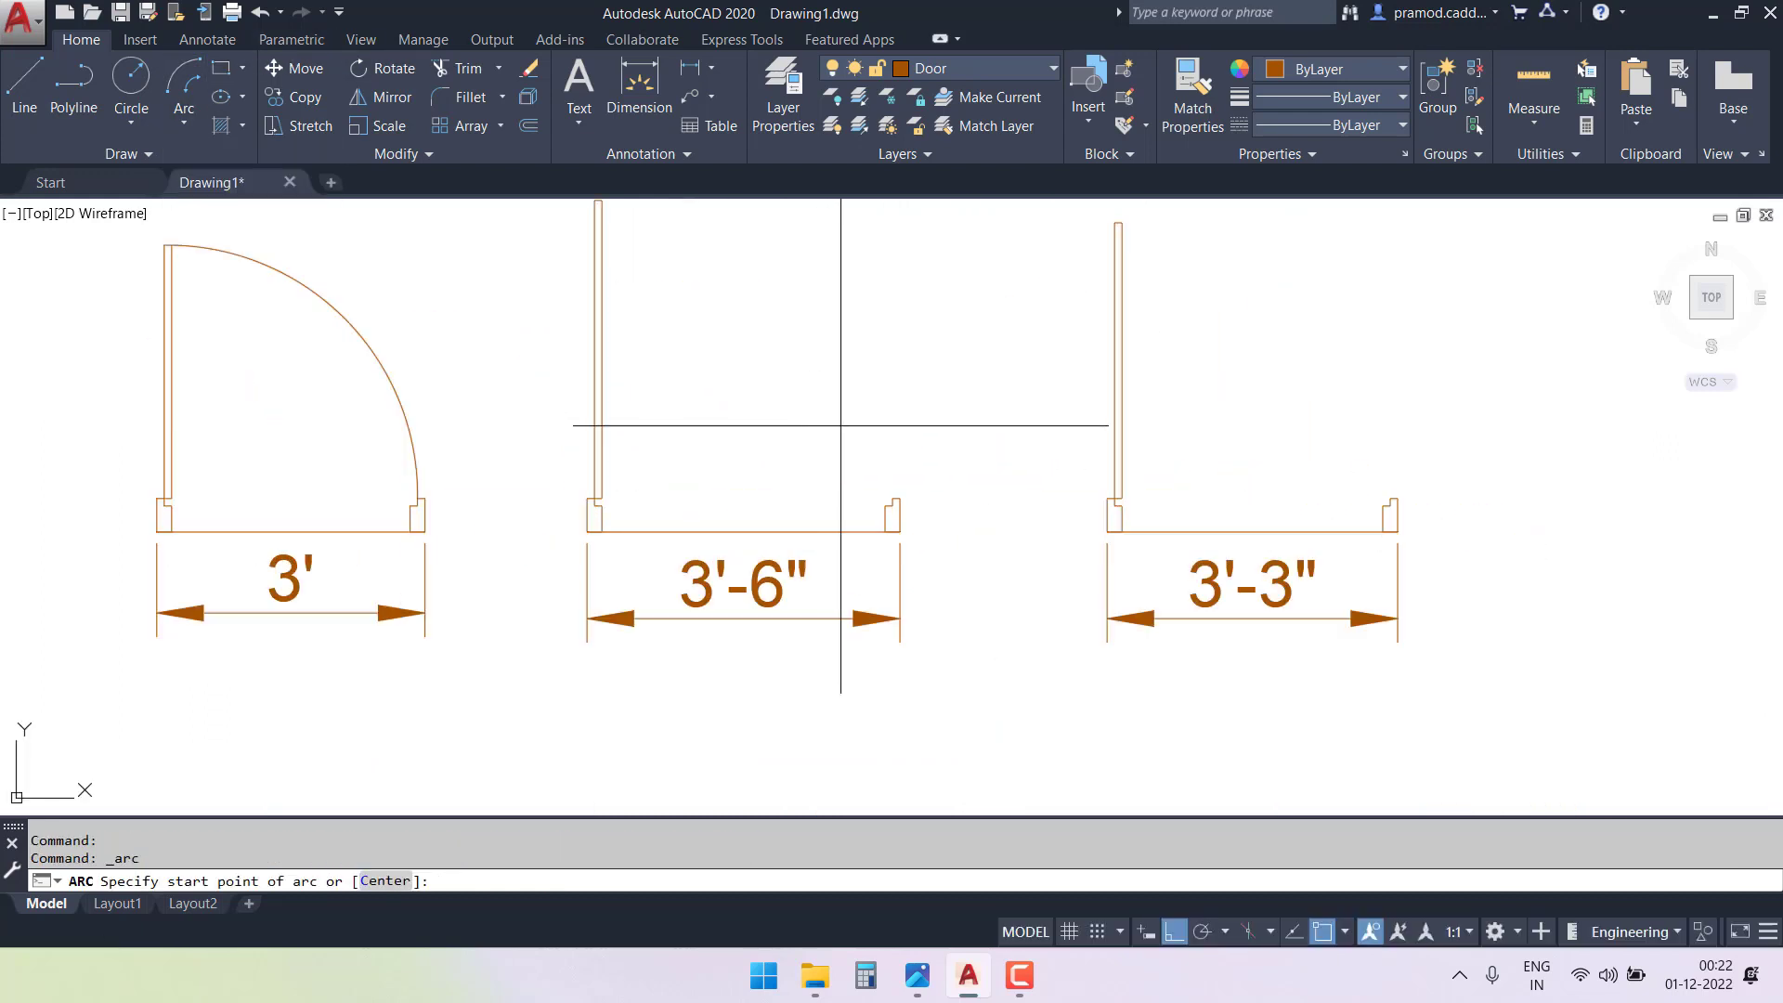
{"action": "scroll", "coordinate": [893, 498], "scroll_direction": "up", "scroll_amount": 4}
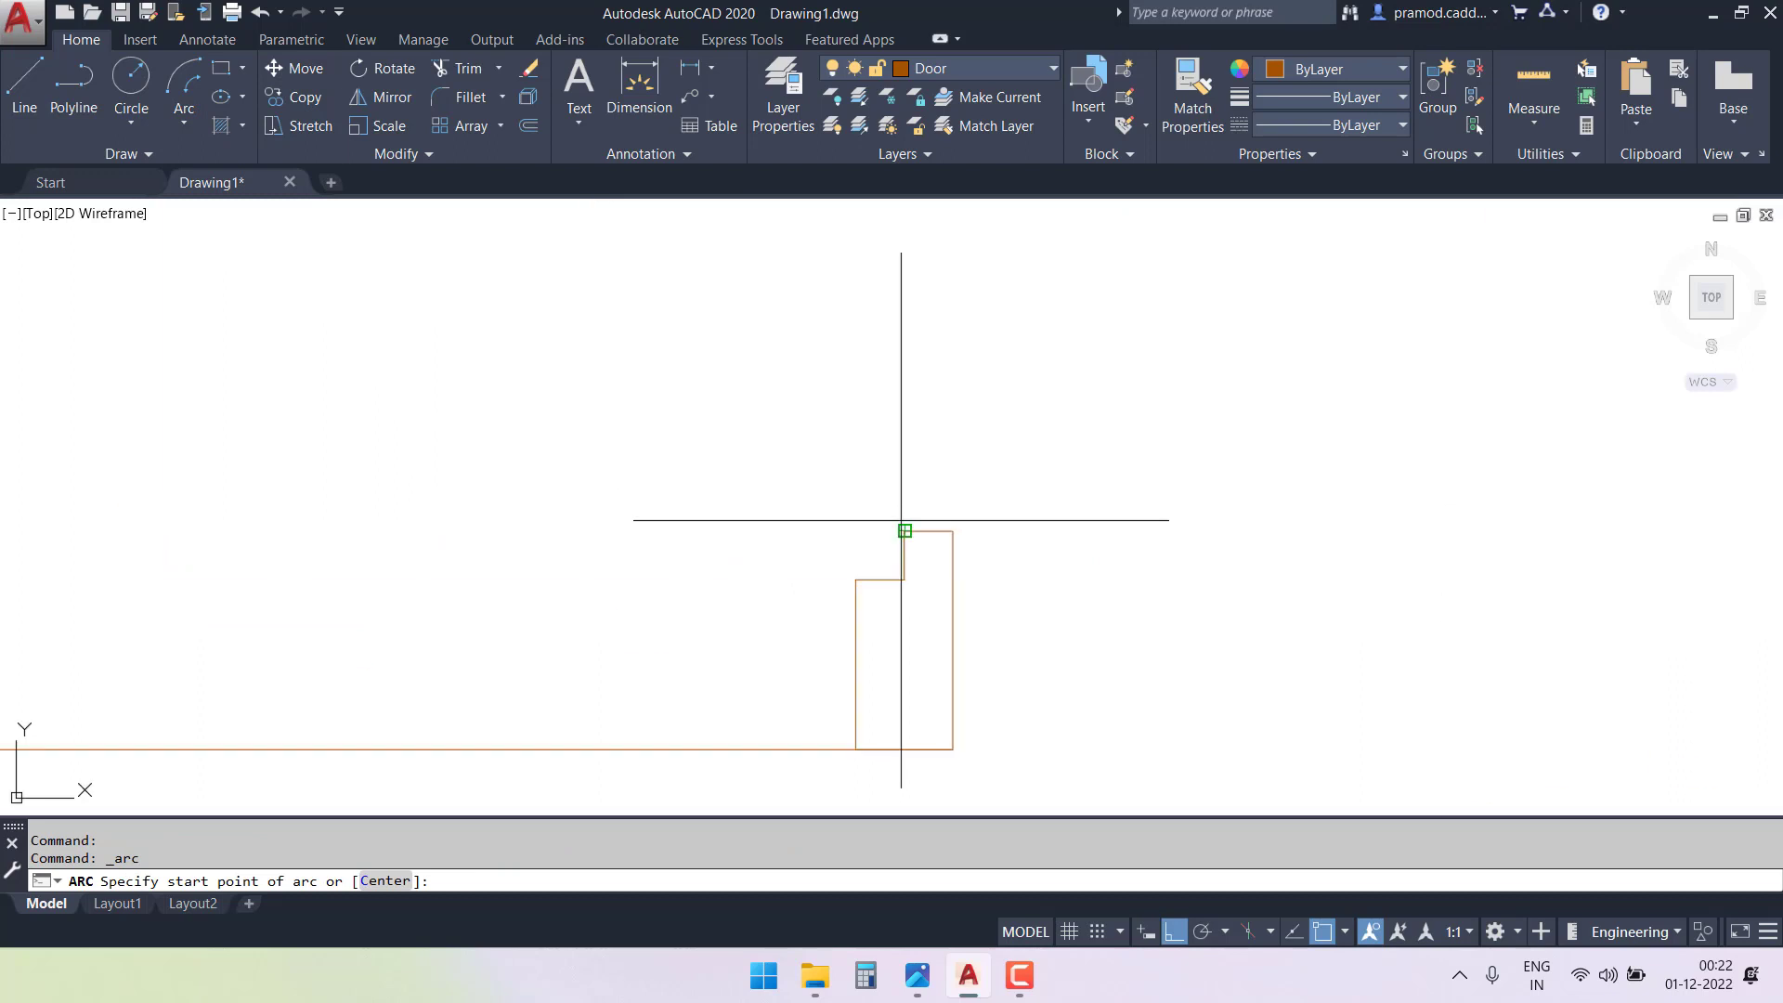
{"action": "left_click", "coordinate": [892, 498]}
{"action": "scroll", "coordinate": [776, 397], "scroll_direction": "down", "scroll_amount": 3}
{"action": "middle_click_drag", "start_coordinate": [776, 396], "coordinate": [858, 671]}
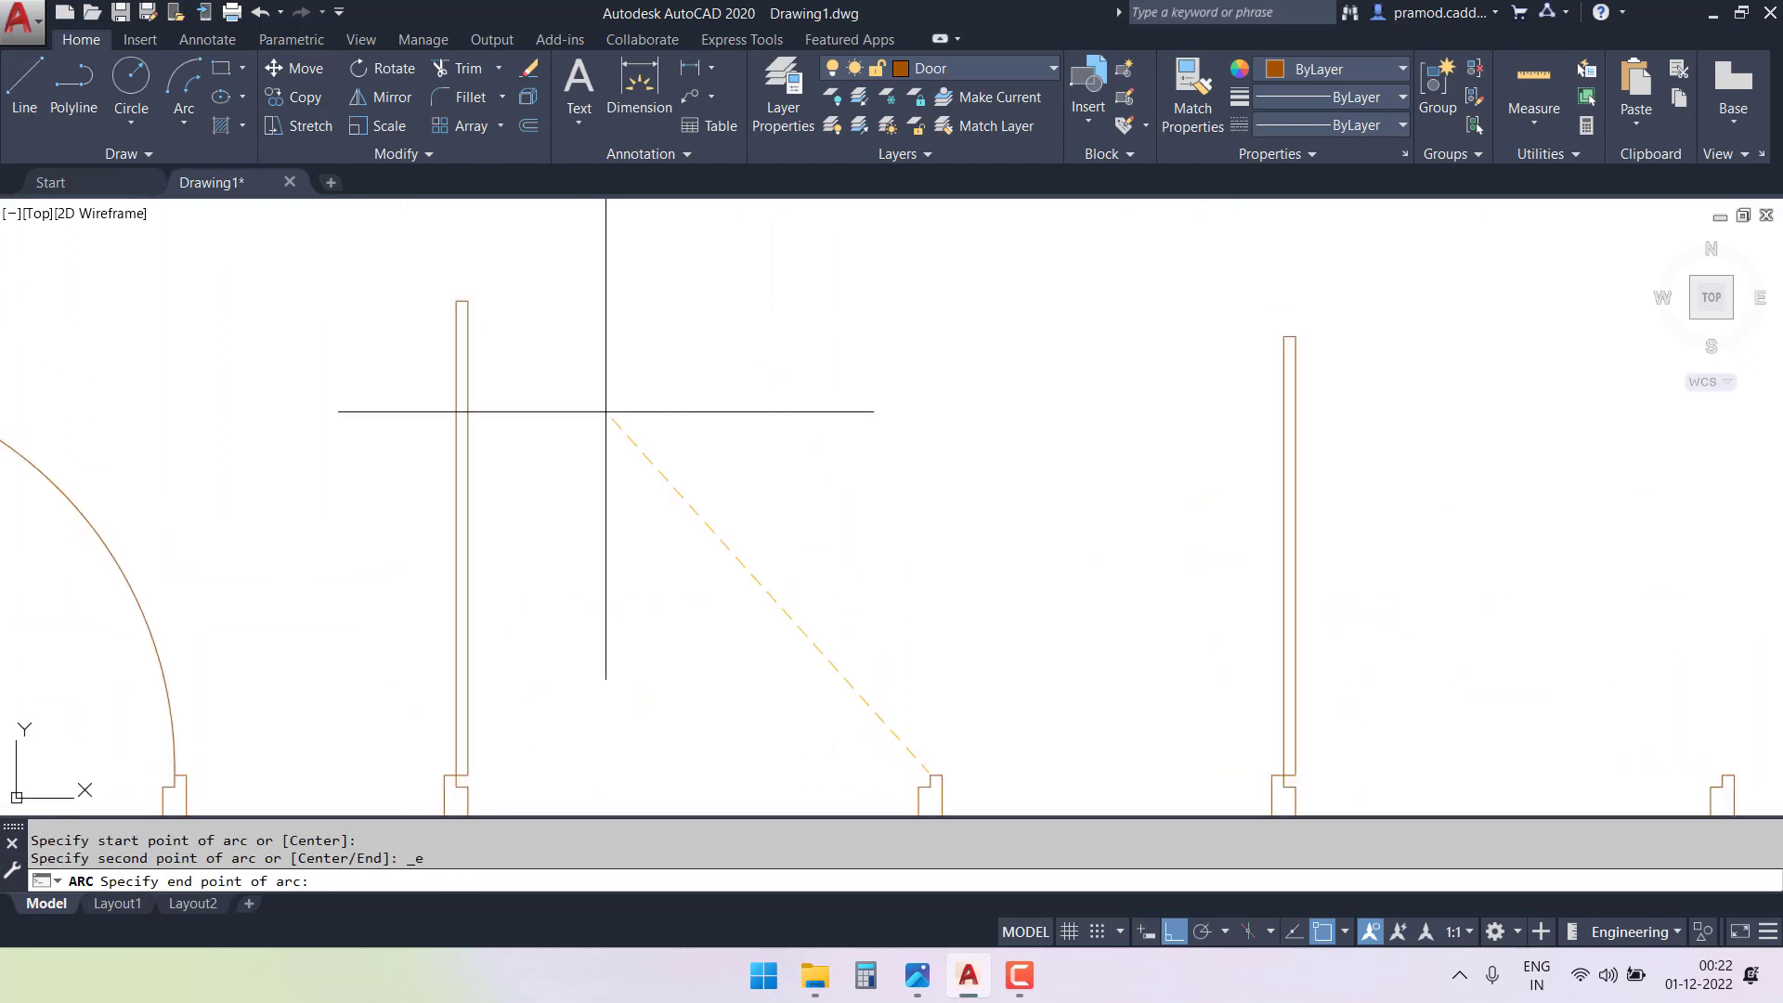
{"action": "left_click", "coordinate": [465, 301]}
{"action": "left_click", "coordinate": [657, 294]}
- Draw a 90° swing arc for the 3'-3" door from the right jamb's rebate corner to the open panel's top-right corner
{"action": "scroll", "coordinate": [657, 306], "scroll_direction": "down", "scroll_amount": 5}
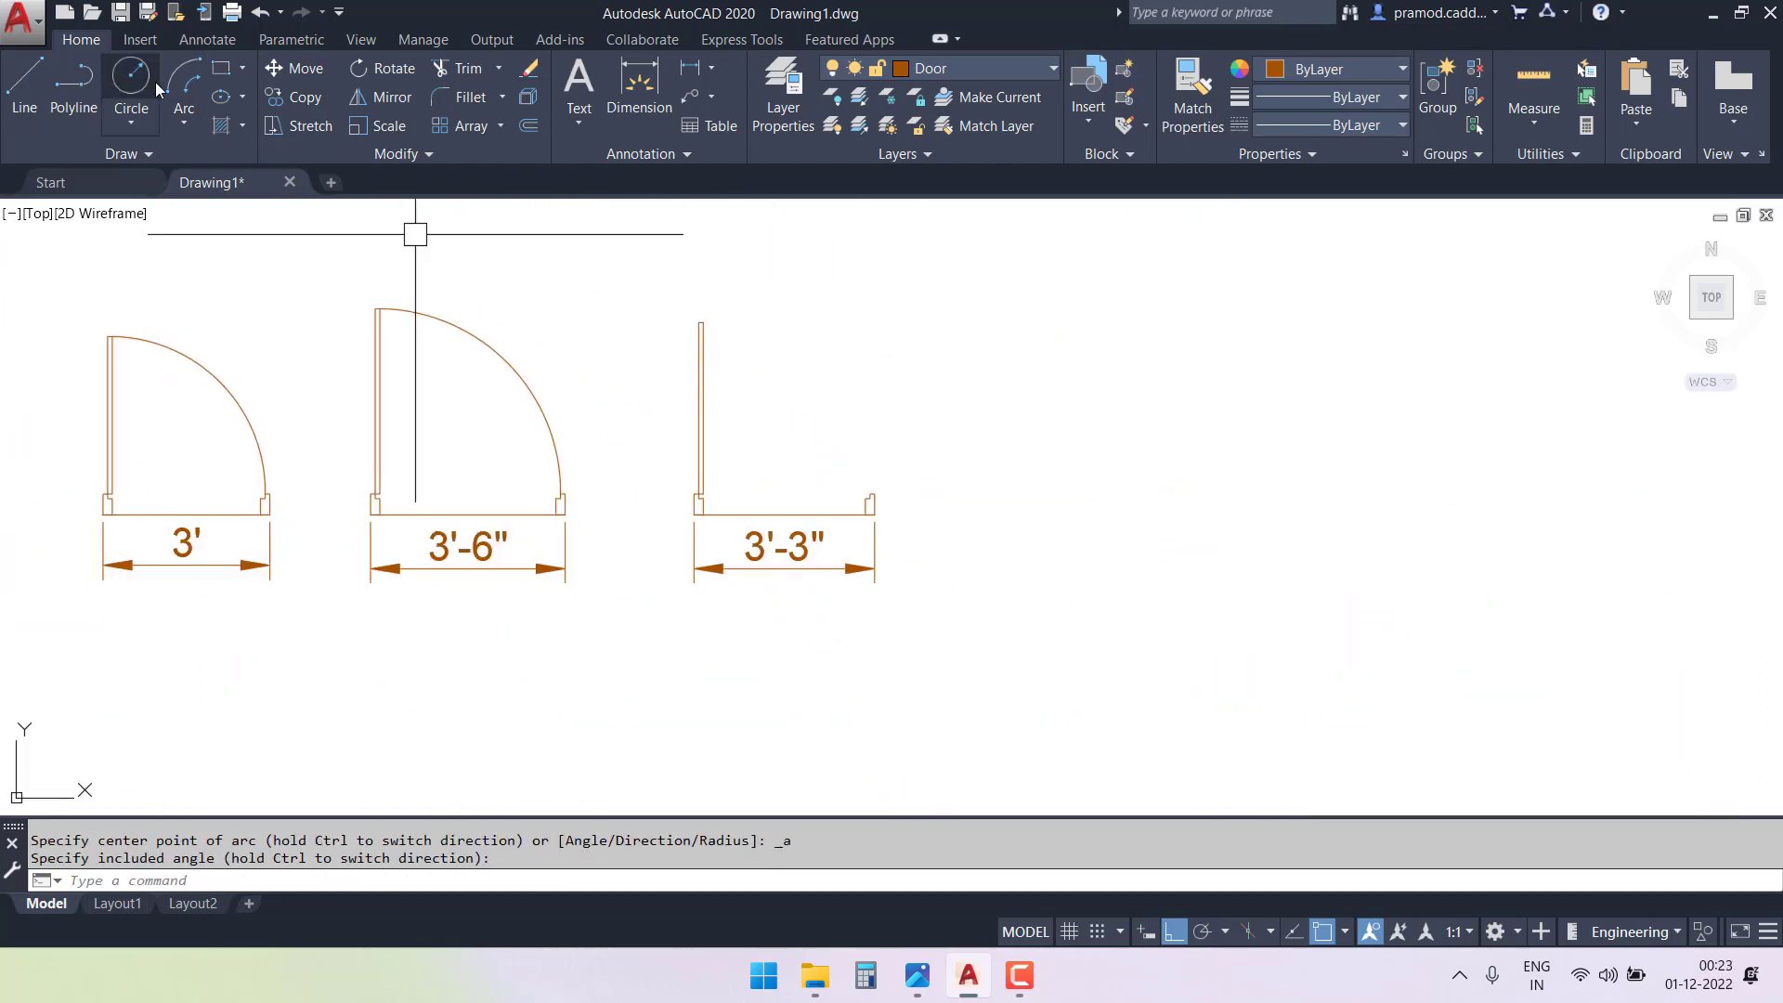
{"action": "left_click", "coordinate": [184, 84]}
{"action": "scroll", "coordinate": [722, 415], "scroll_direction": "up", "scroll_amount": 4}
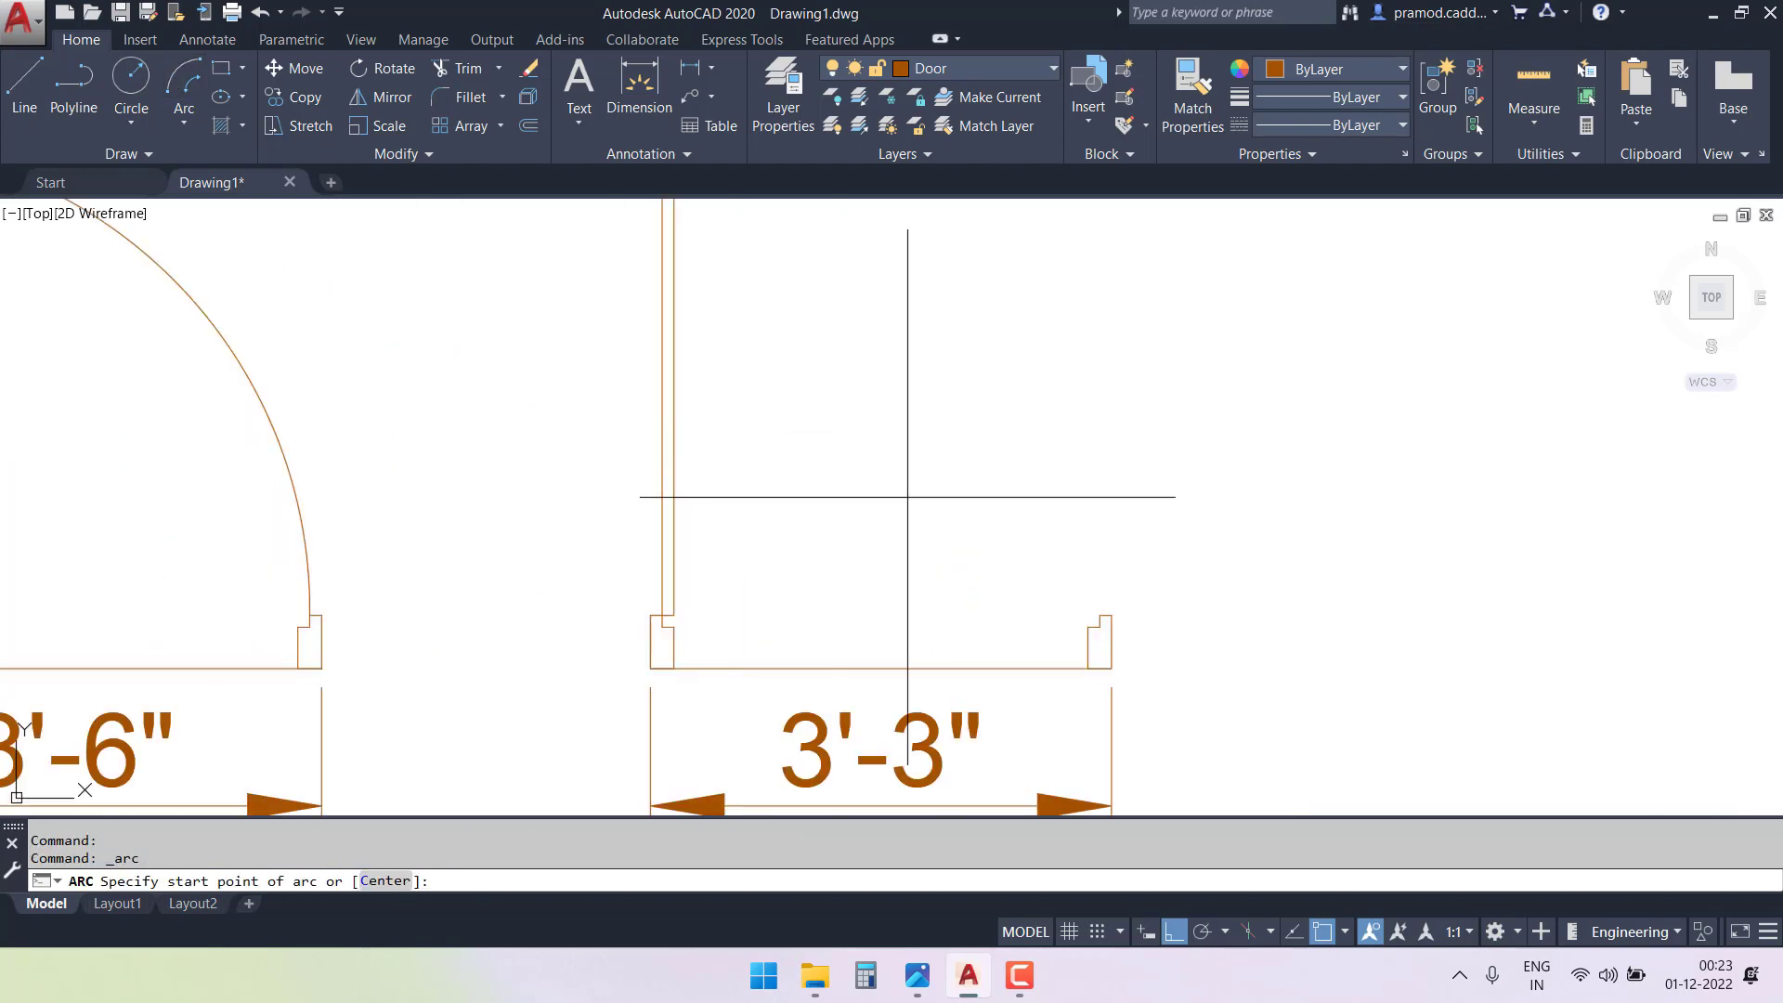
{"action": "left_click", "coordinate": [1099, 616]}
{"action": "key", "text": "e"}
{"action": "key", "text": "Return"}
{"action": "scroll", "coordinate": [827, 510], "scroll_direction": "down", "scroll_amount": 2}
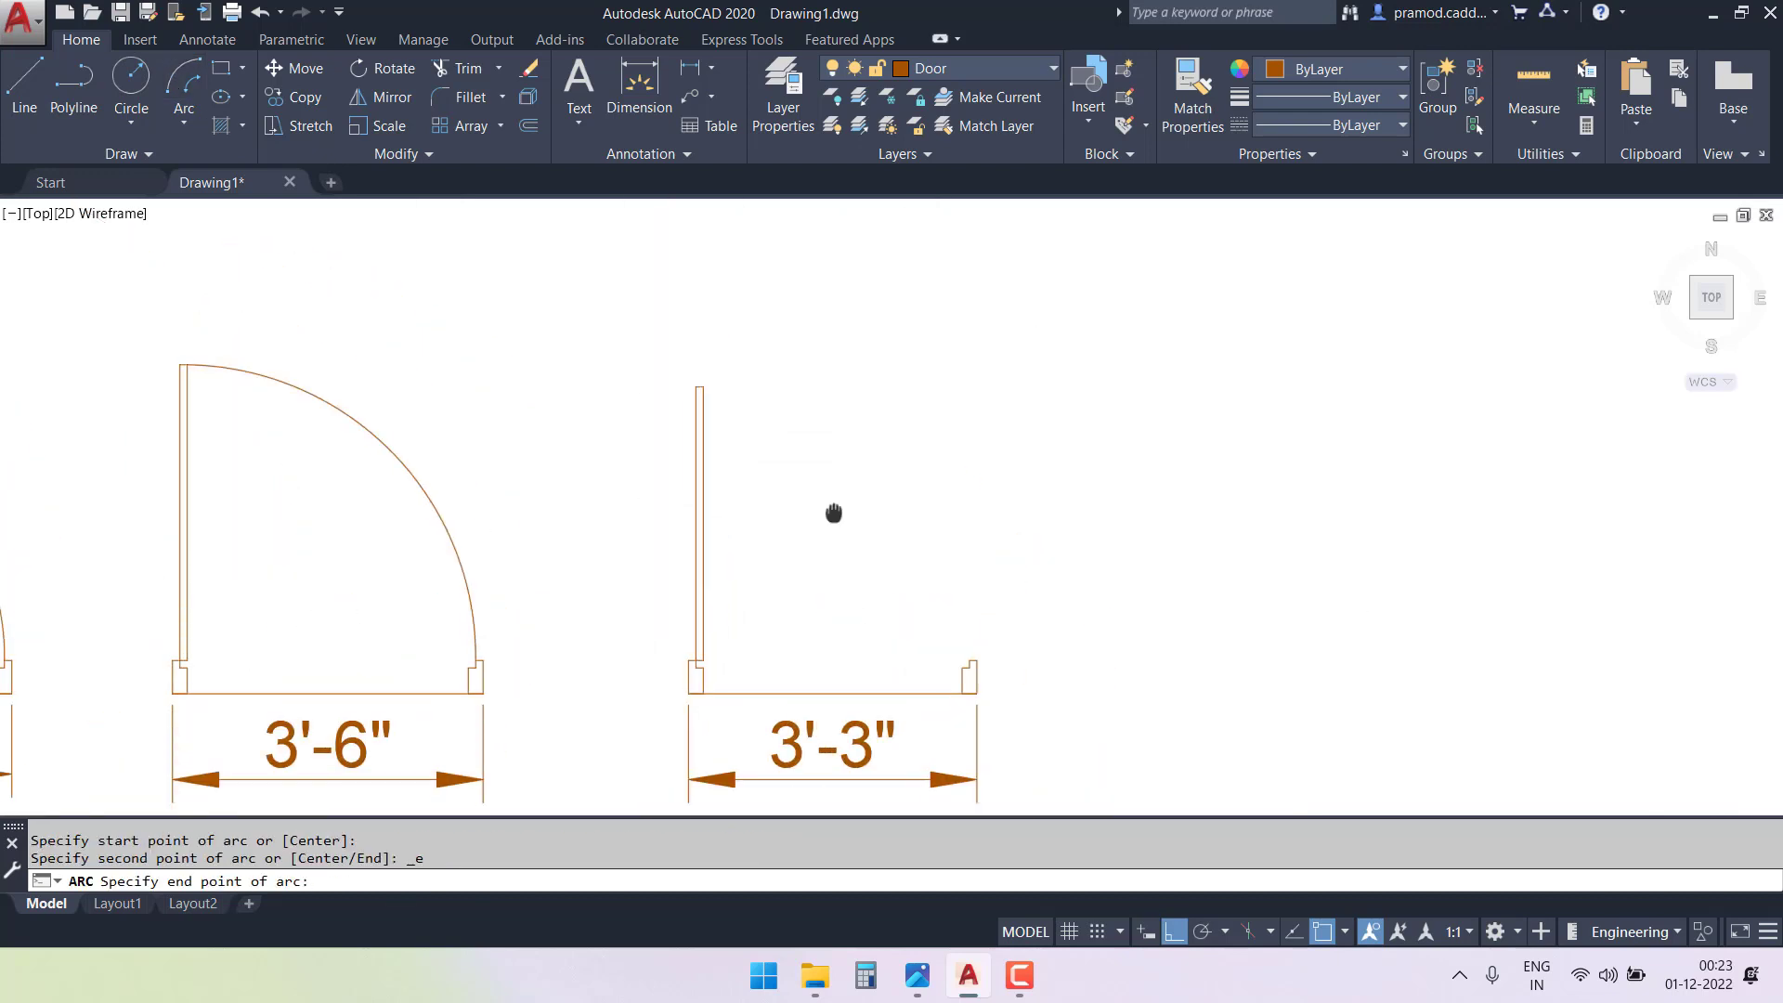
{"action": "left_click", "coordinate": [696, 386]}
{"action": "key", "text": "a"}
{"action": "key", "text": "Return"}
{"action": "left_click", "coordinate": [865, 371]}
- Delete the width dimensions below all four doors
{"action": "scroll", "coordinate": [819, 502], "scroll_direction": "down", "scroll_amount": 2}
{"action": "middle_click_drag", "start_coordinate": [819, 502], "coordinate": [1393, 478]}
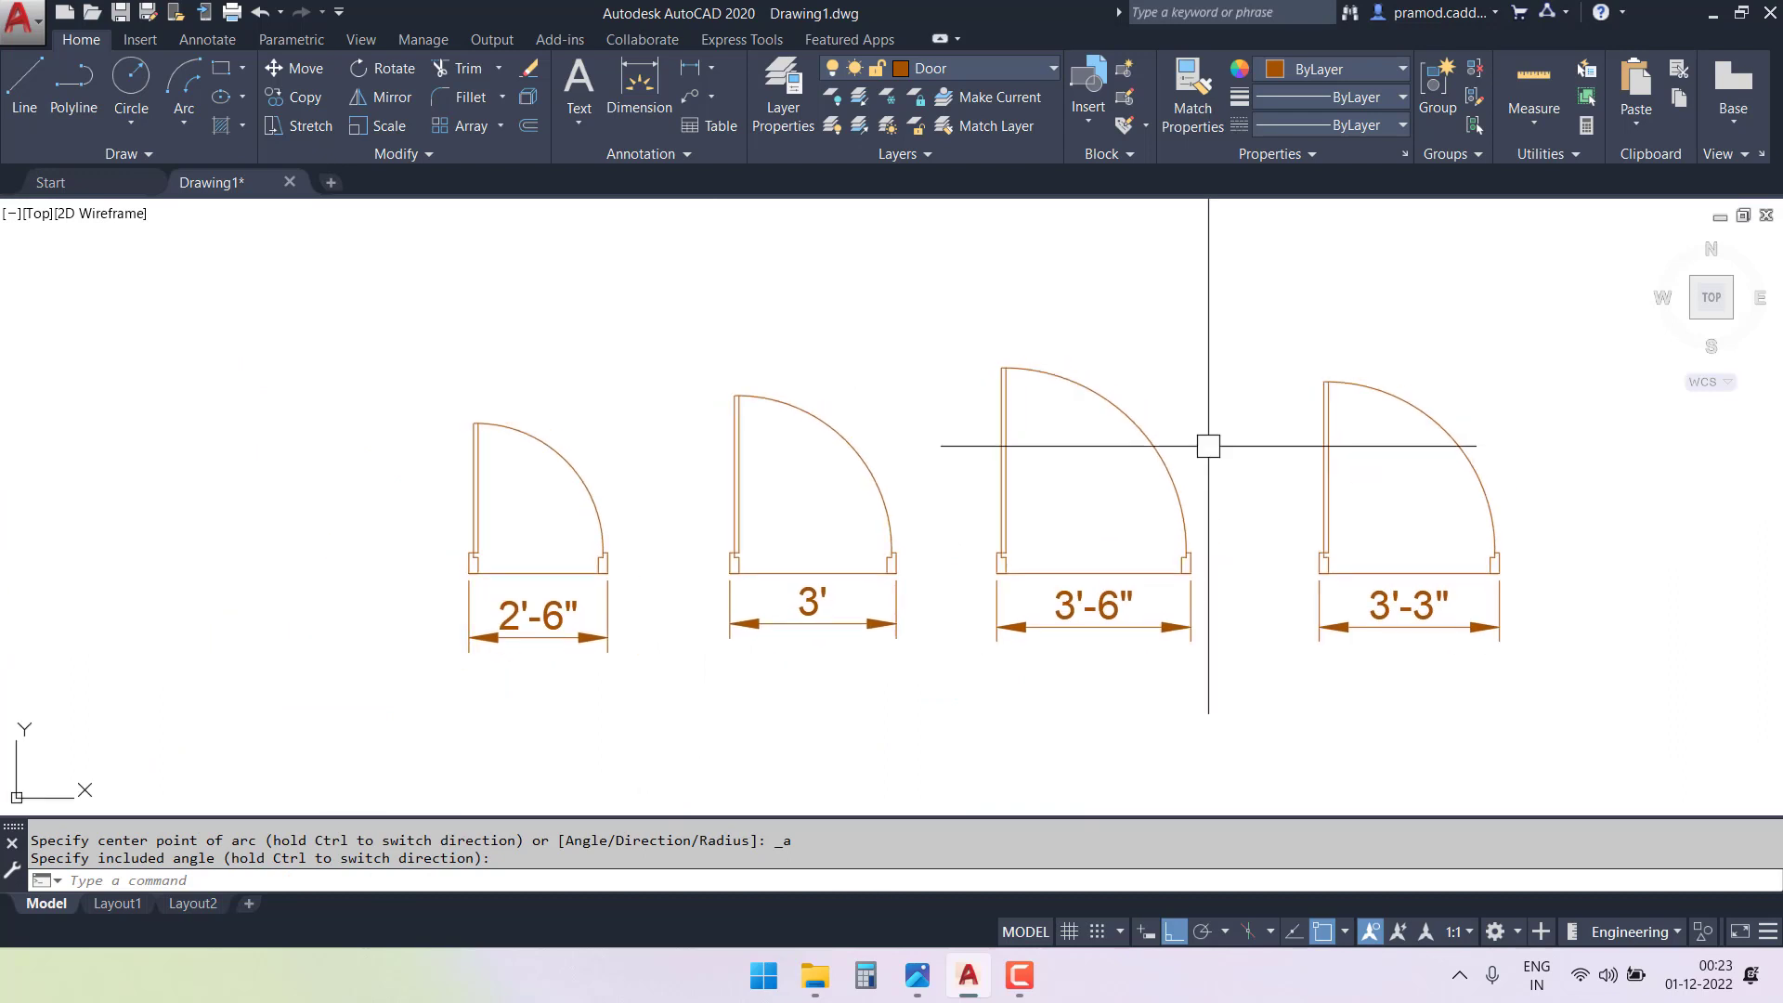
{"action": "left_click", "coordinate": [1602, 776]}
{"action": "left_click", "coordinate": [428, 620]}
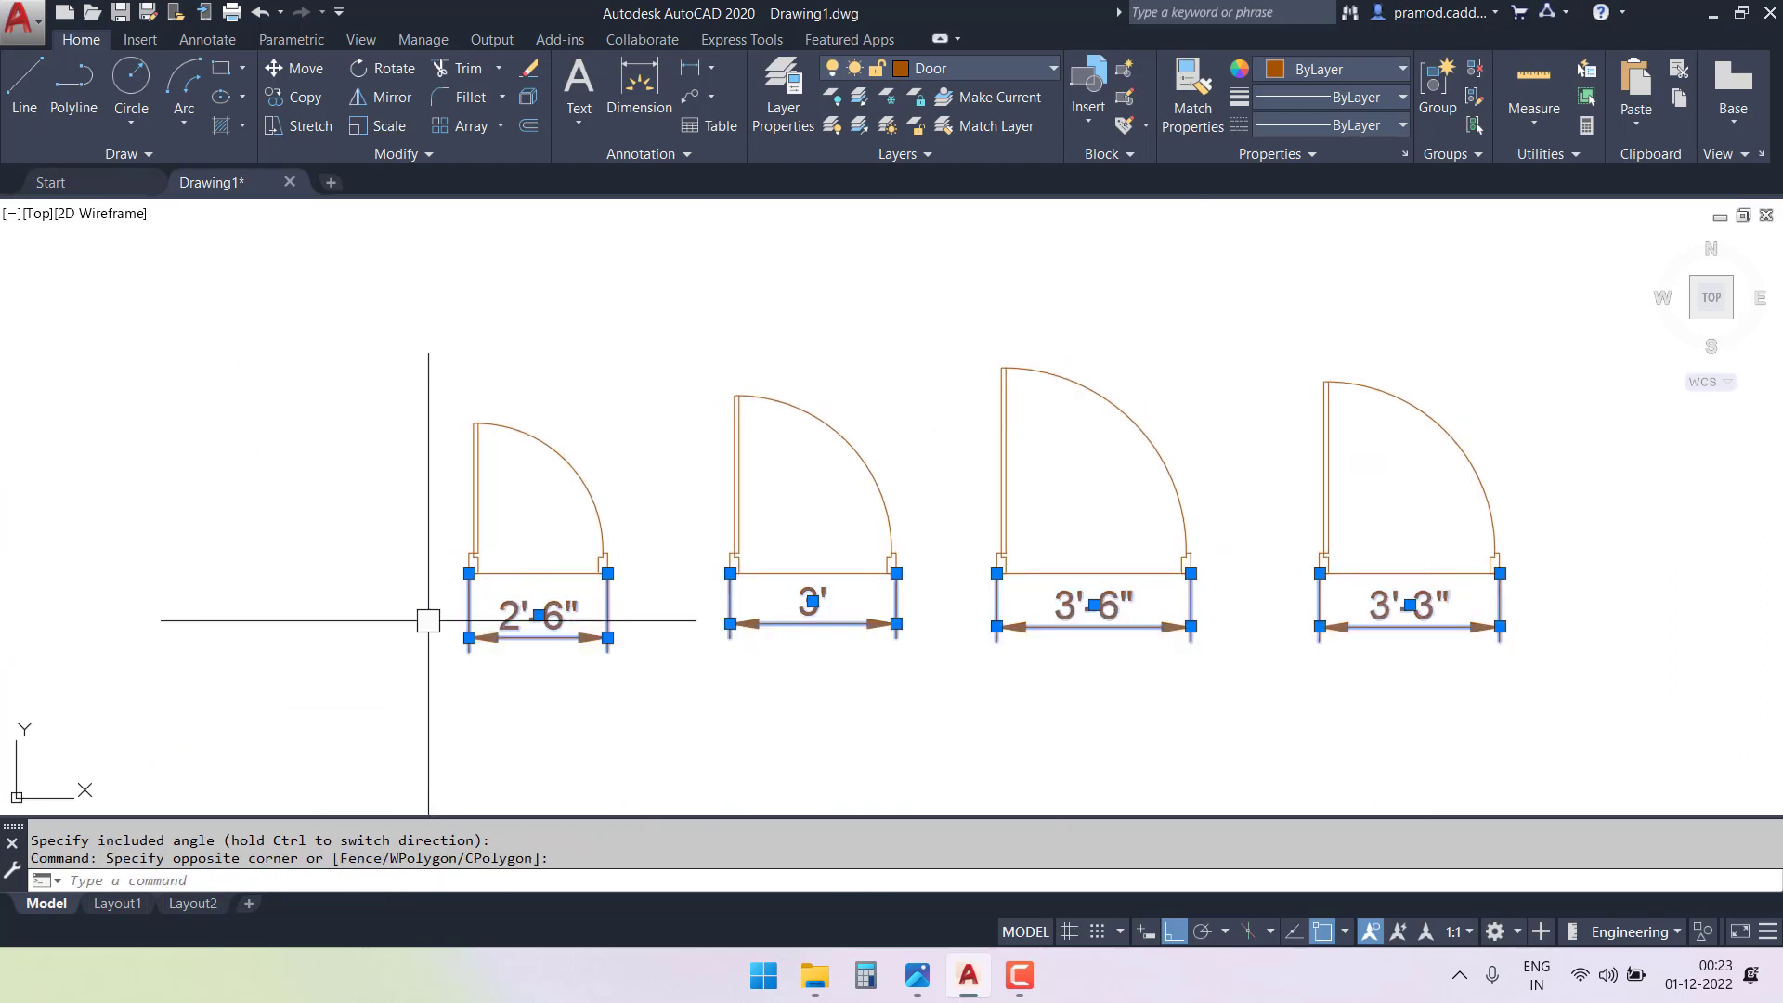
{"action": "key", "text": "Delete"}
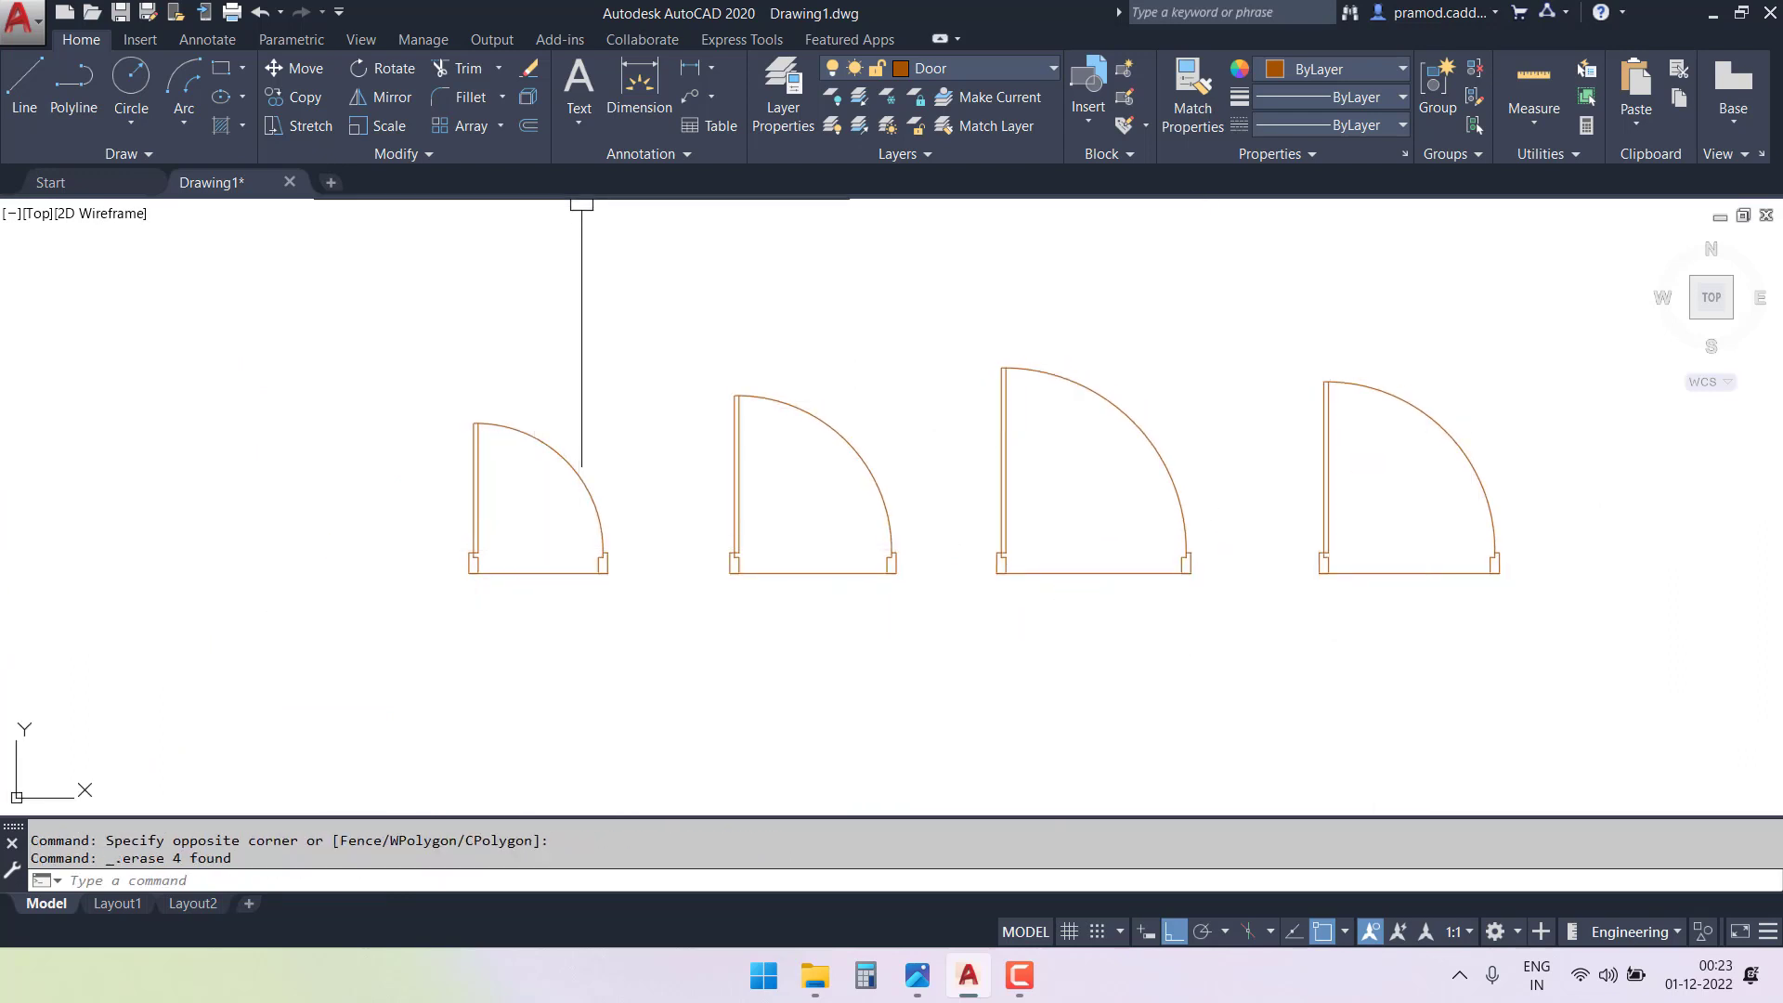
- Place a middle-center justified single-line text at the midpoint of the 2'-6" door's bottom line, with height 4.5" and rotation 0
{"action": "left_click", "coordinate": [580, 124]}
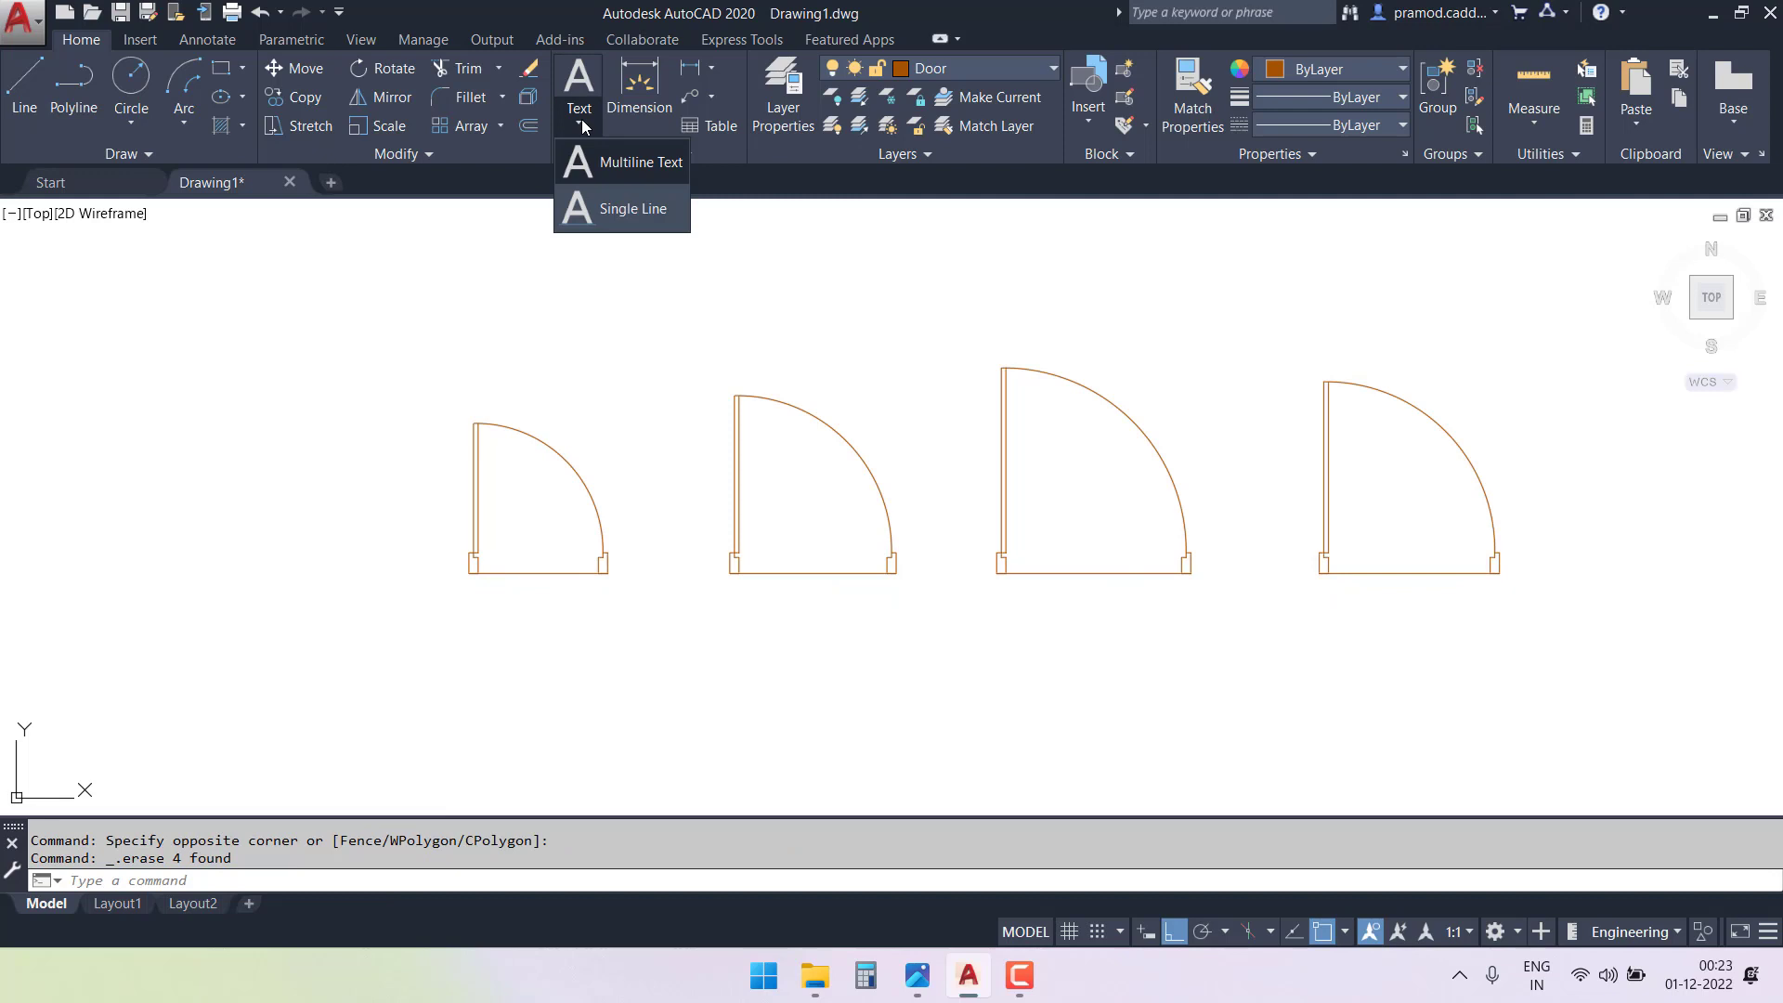
{"action": "left_click", "coordinate": [622, 210]}
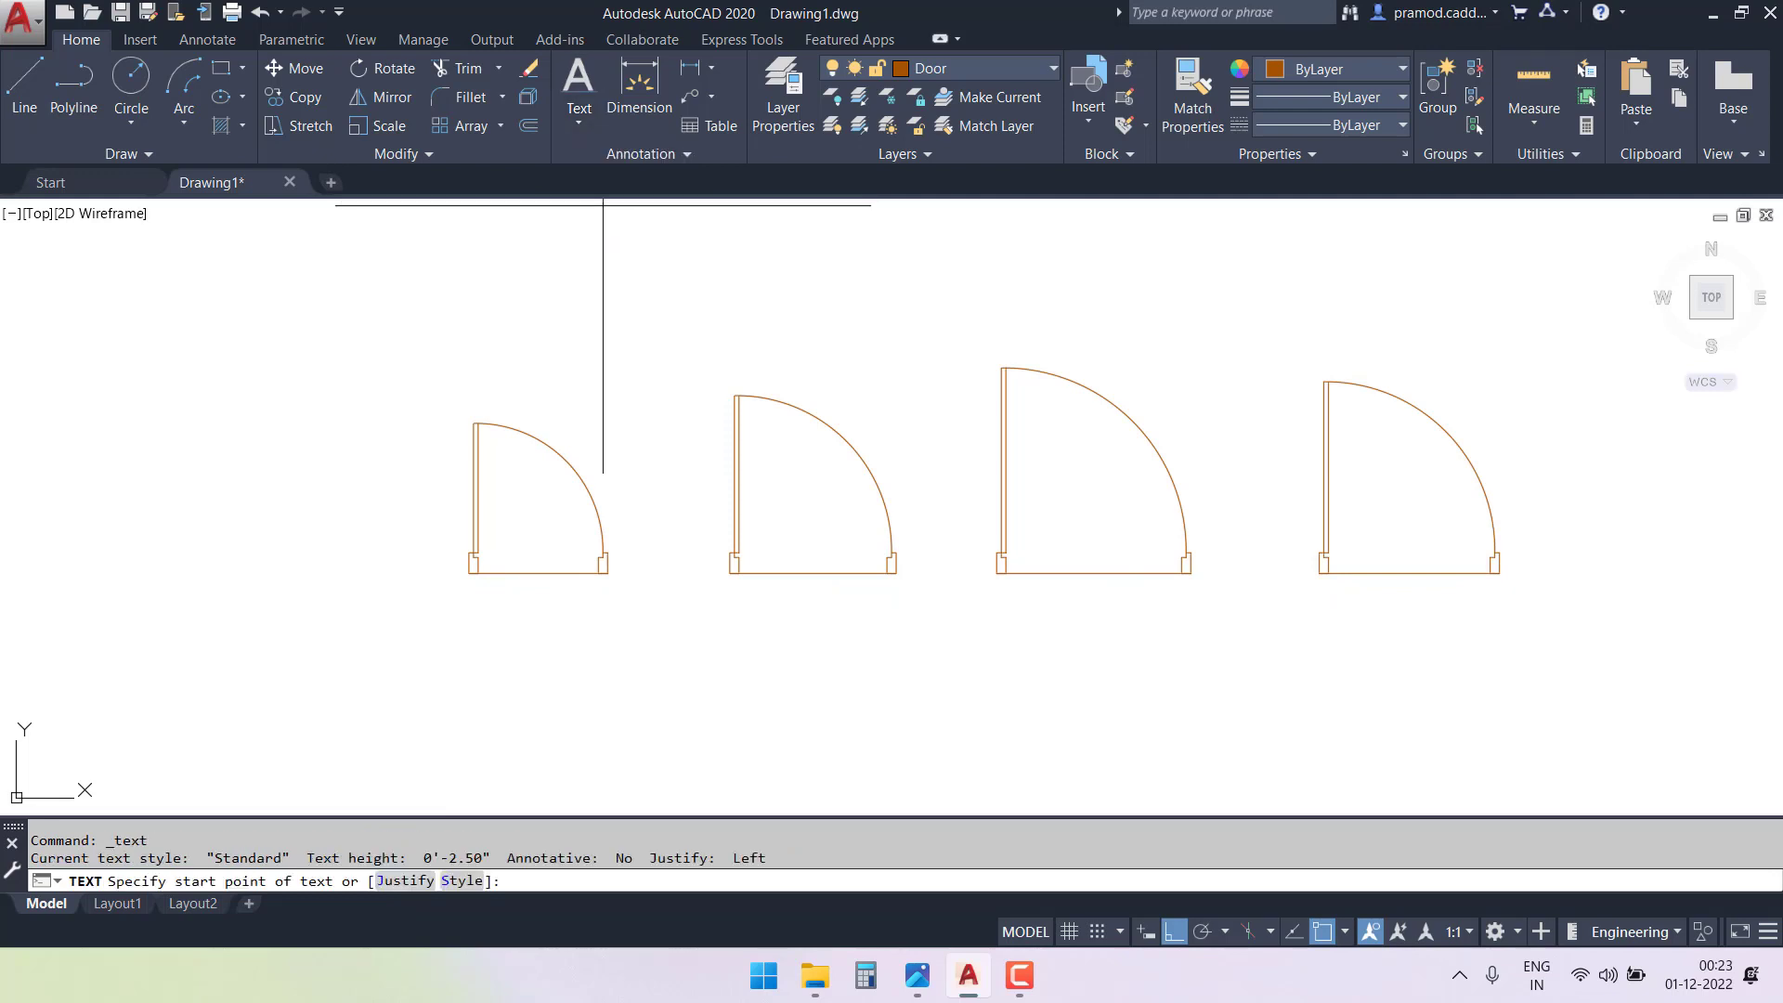
{"action": "left_click", "coordinate": [398, 882]}
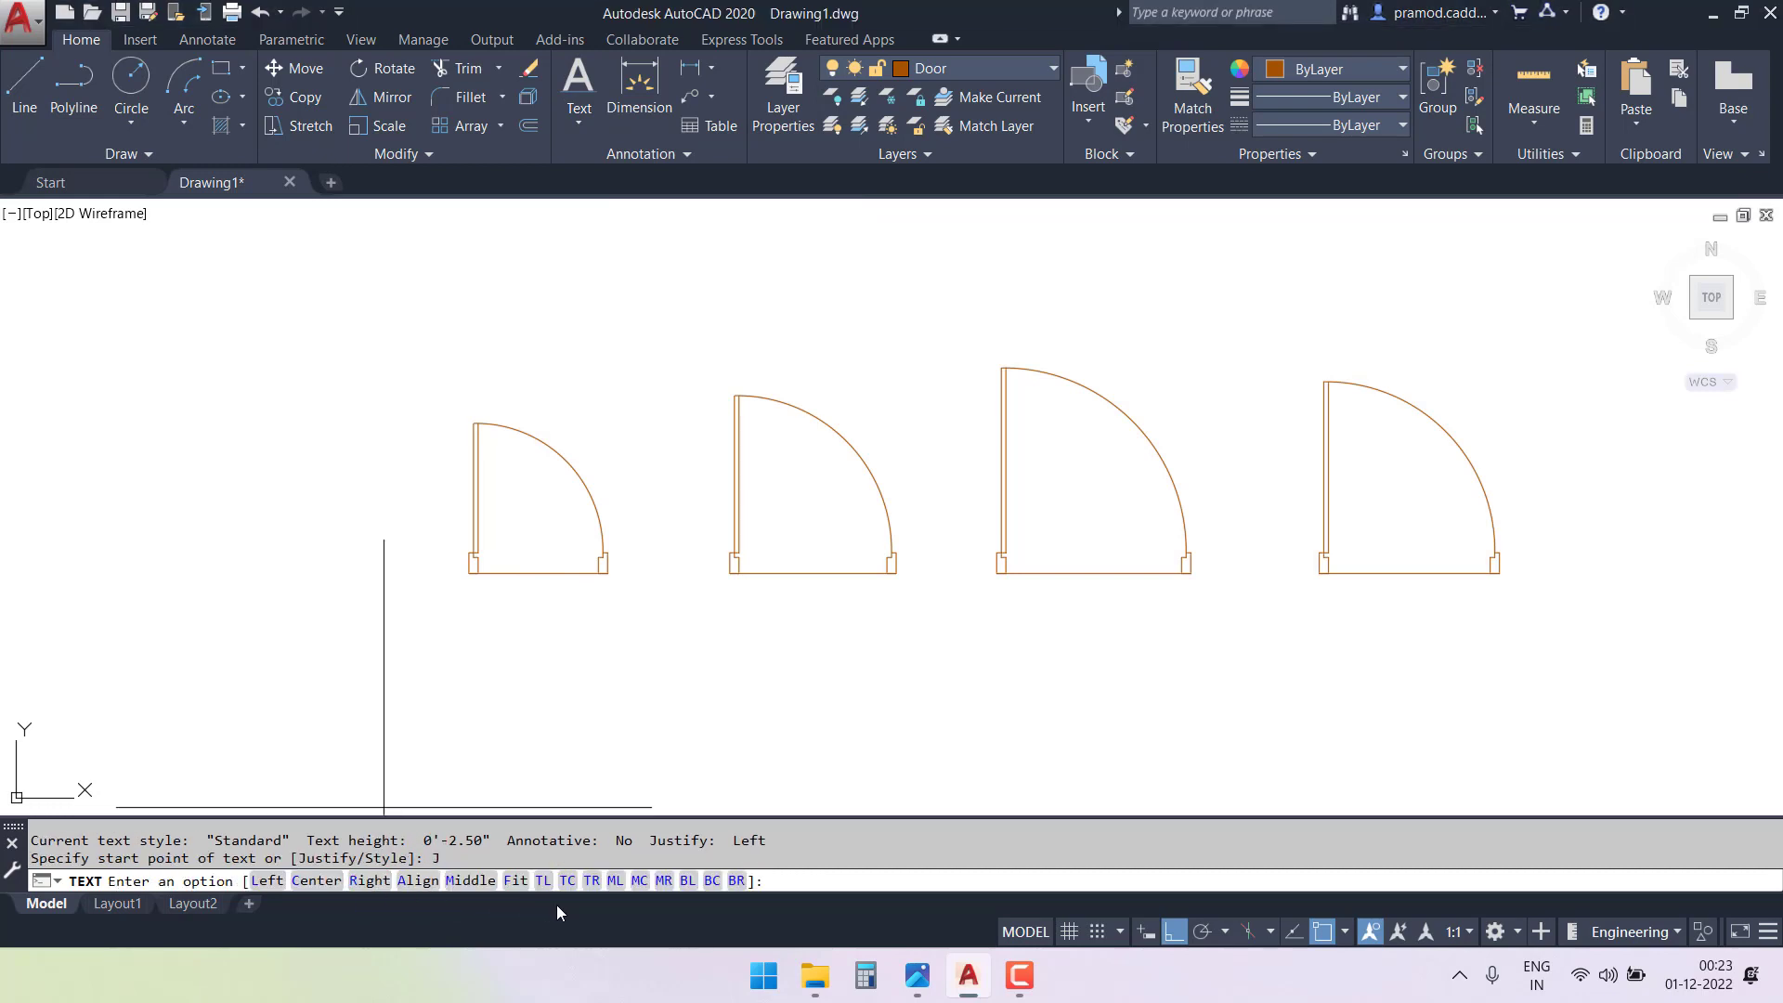
{"action": "left_click", "coordinate": [640, 881]}
{"action": "scroll", "coordinate": [562, 678], "scroll_direction": "up", "scroll_amount": 4}
{"action": "middle_click_drag", "start_coordinate": [465, 498], "coordinate": [678, 631]}
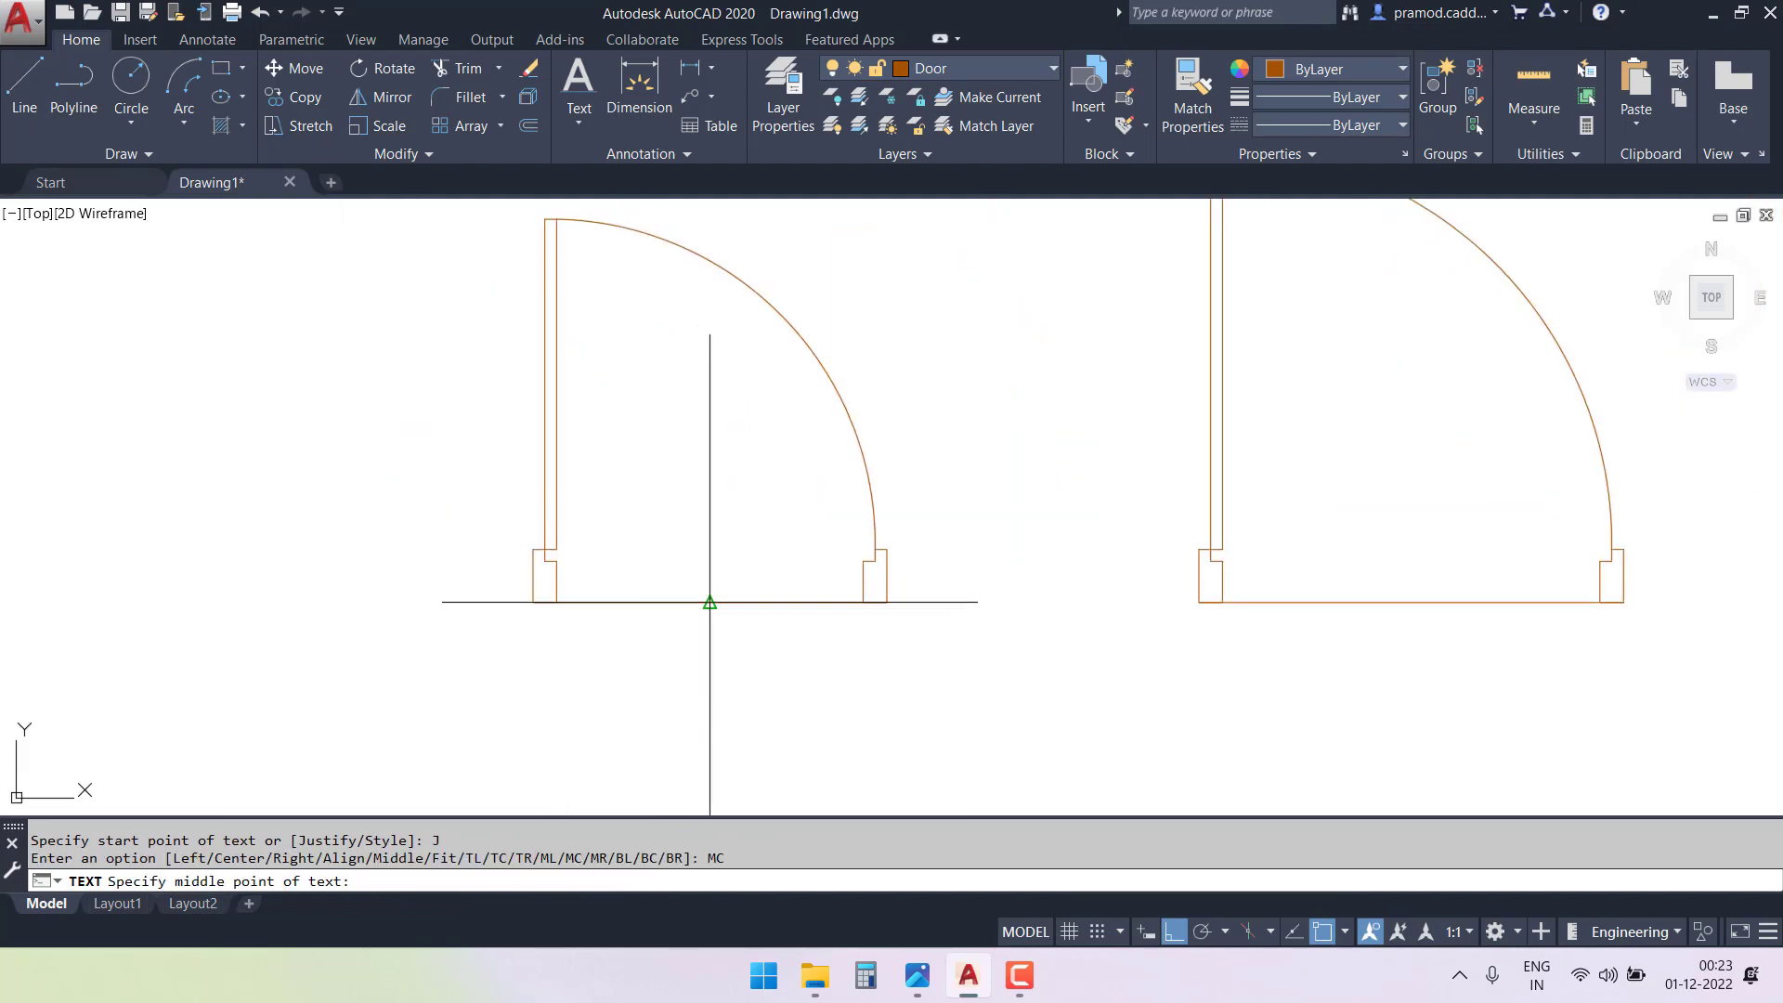
{"action": "left_click", "coordinate": [710, 602]}
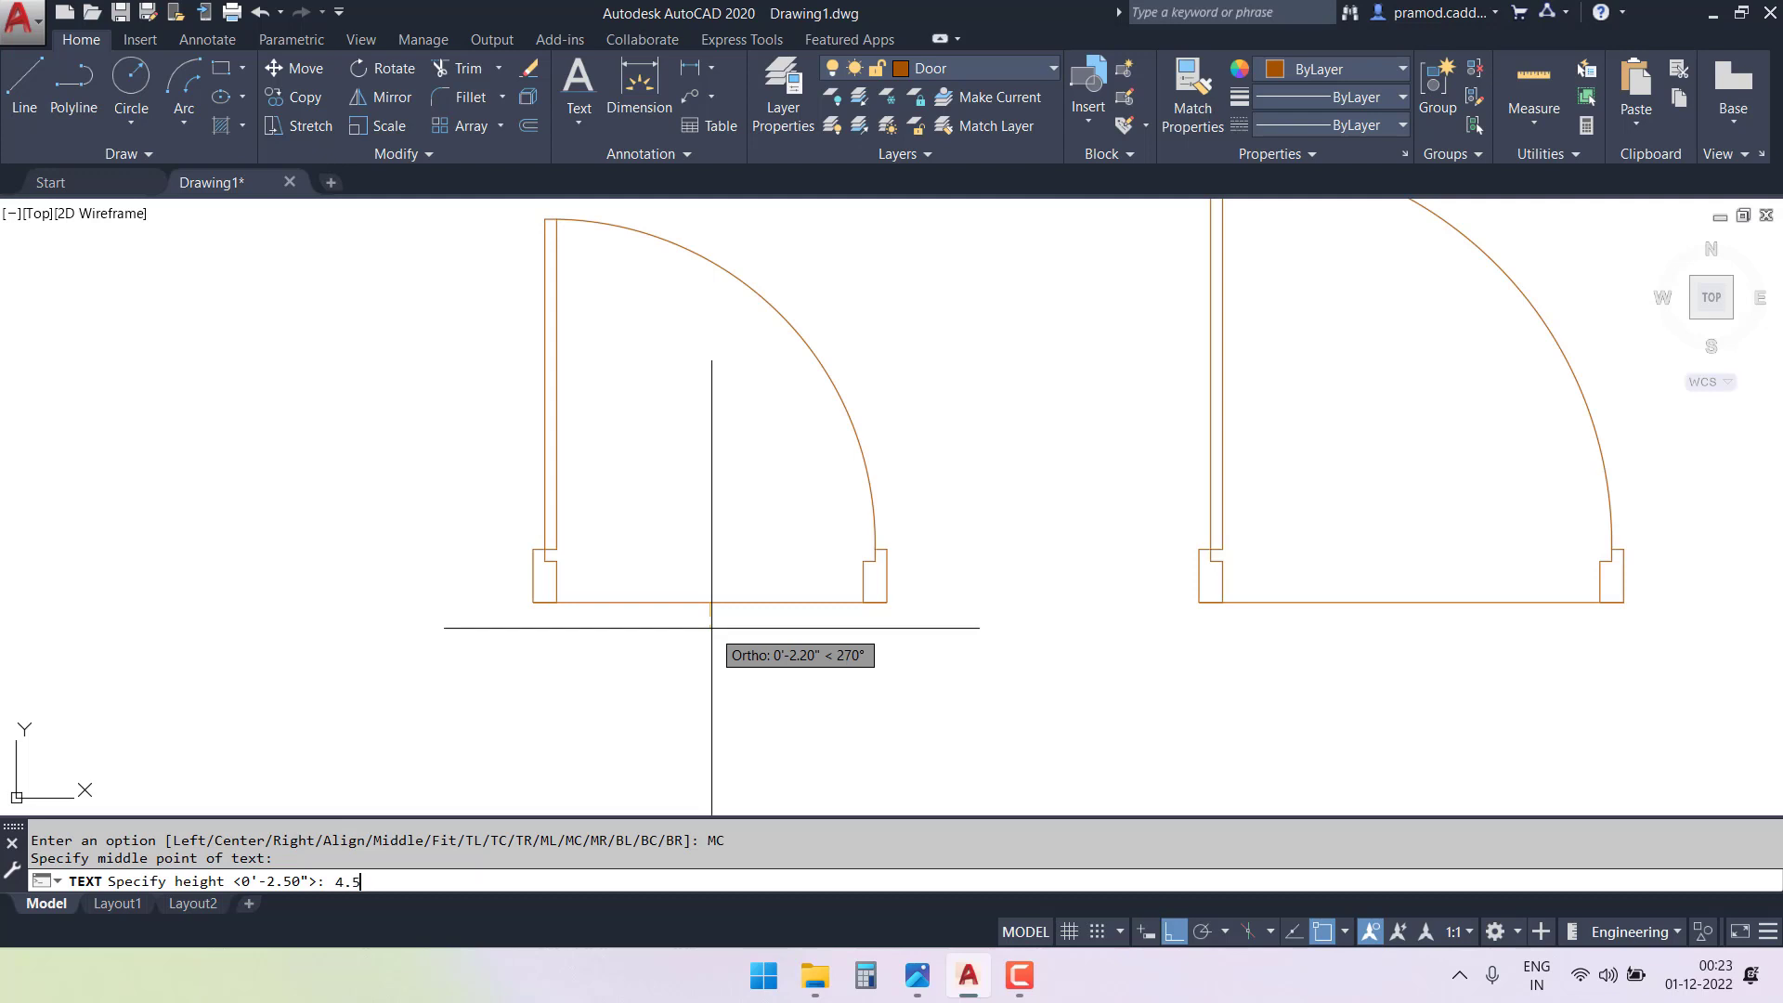
{"action": "key", "text": "Return"}
{"action": "type", "text": "0"}
{"action": "key", "text": "Return"}
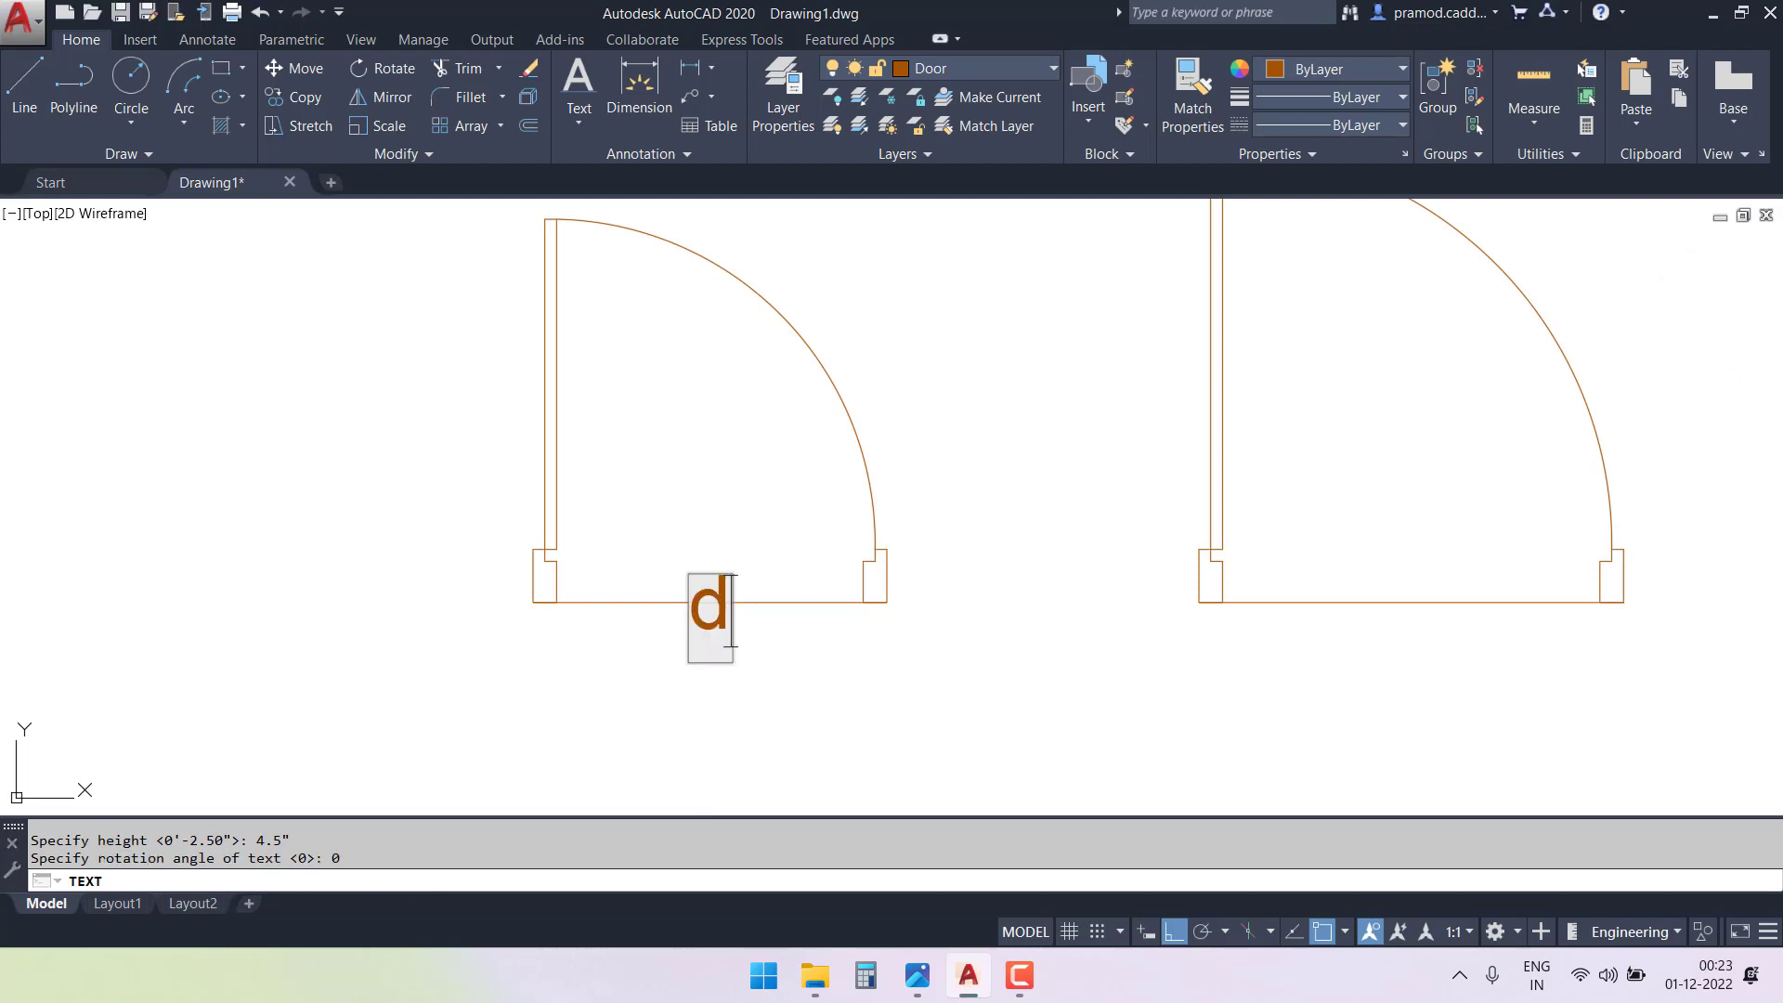
- Enter D2 as the 2'-6" door's label and finish the text
{"action": "key", "text": "Caps_Lock"}
{"action": "type", "text": "D"}
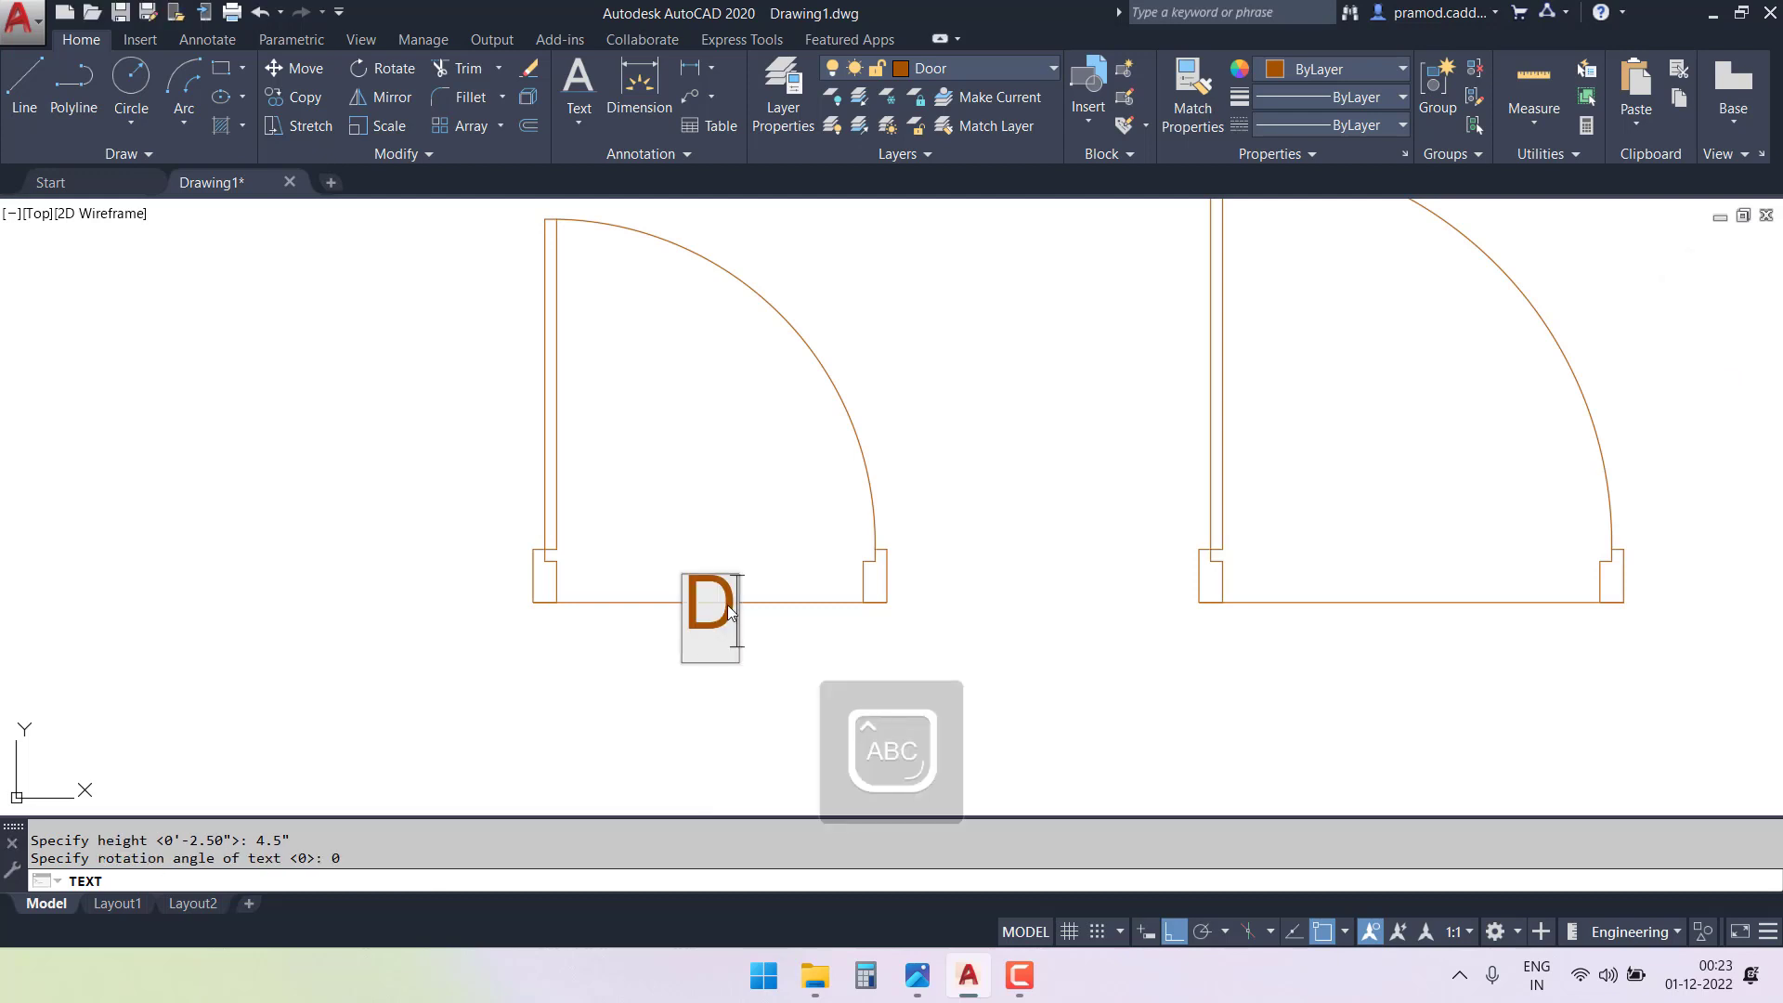
{"action": "type", "text": "1"}
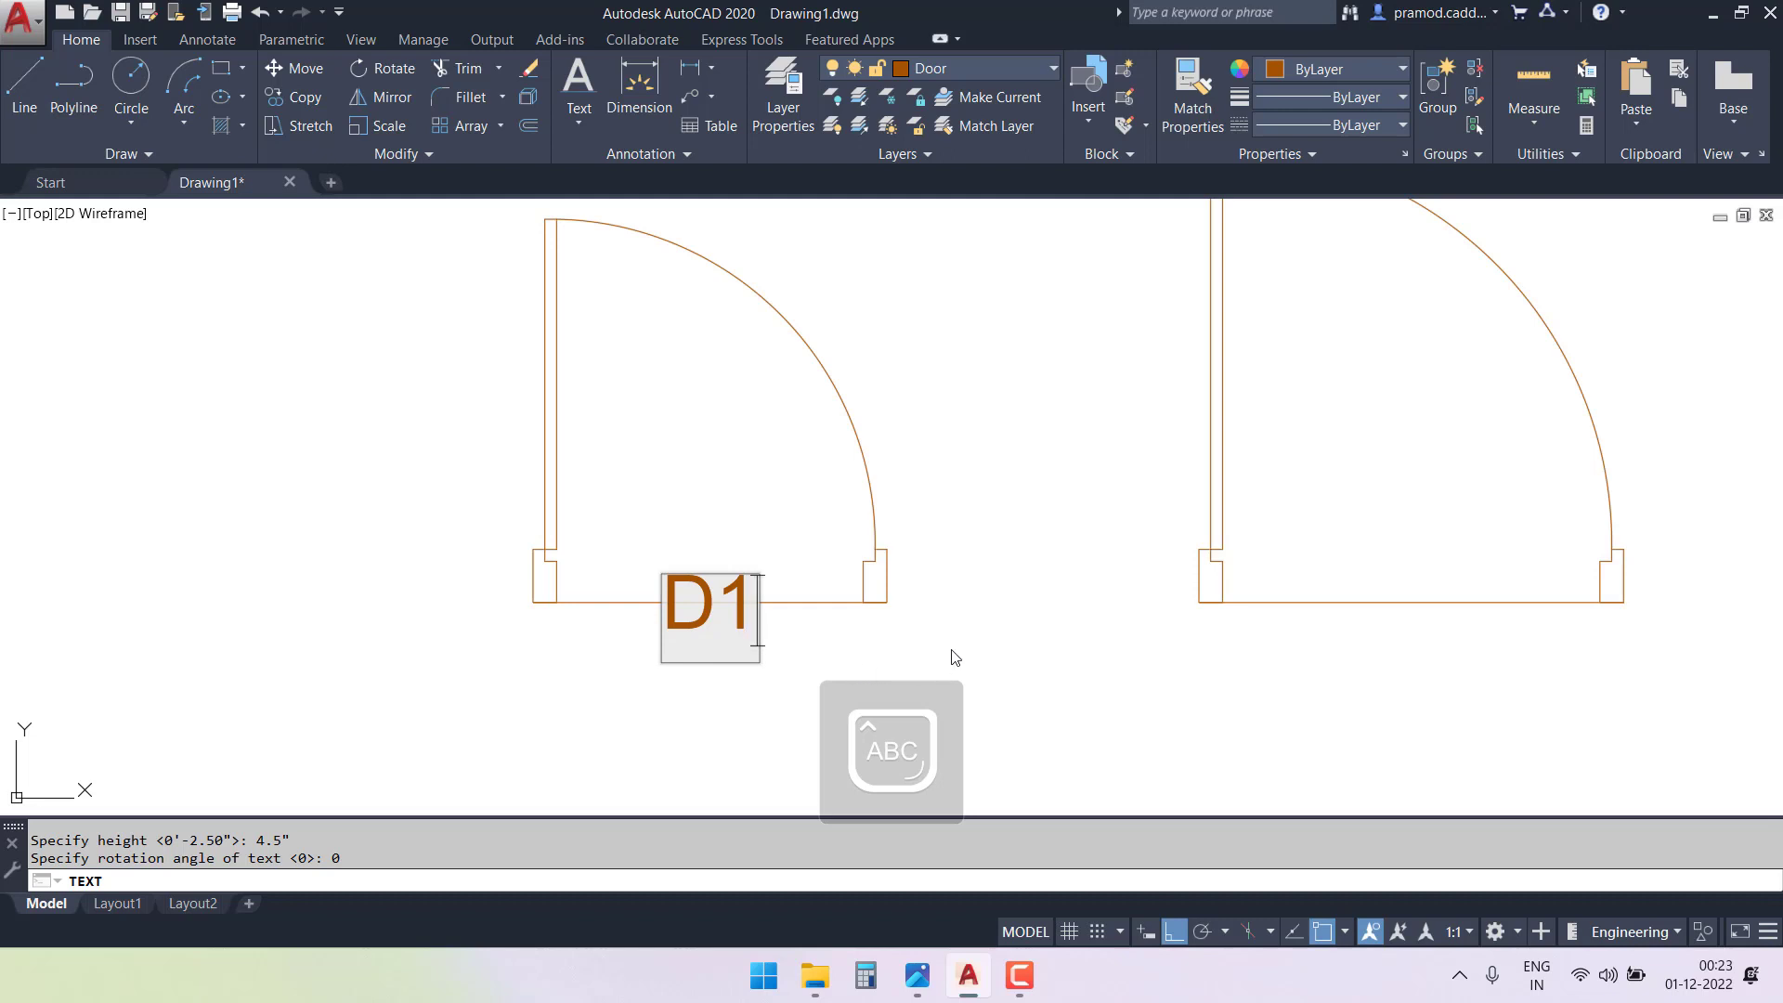
{"action": "key", "text": "BackSpace"}
{"action": "type", "text": "2"}
{"action": "key", "text": "Return"}
{"action": "key", "text": "Return"}
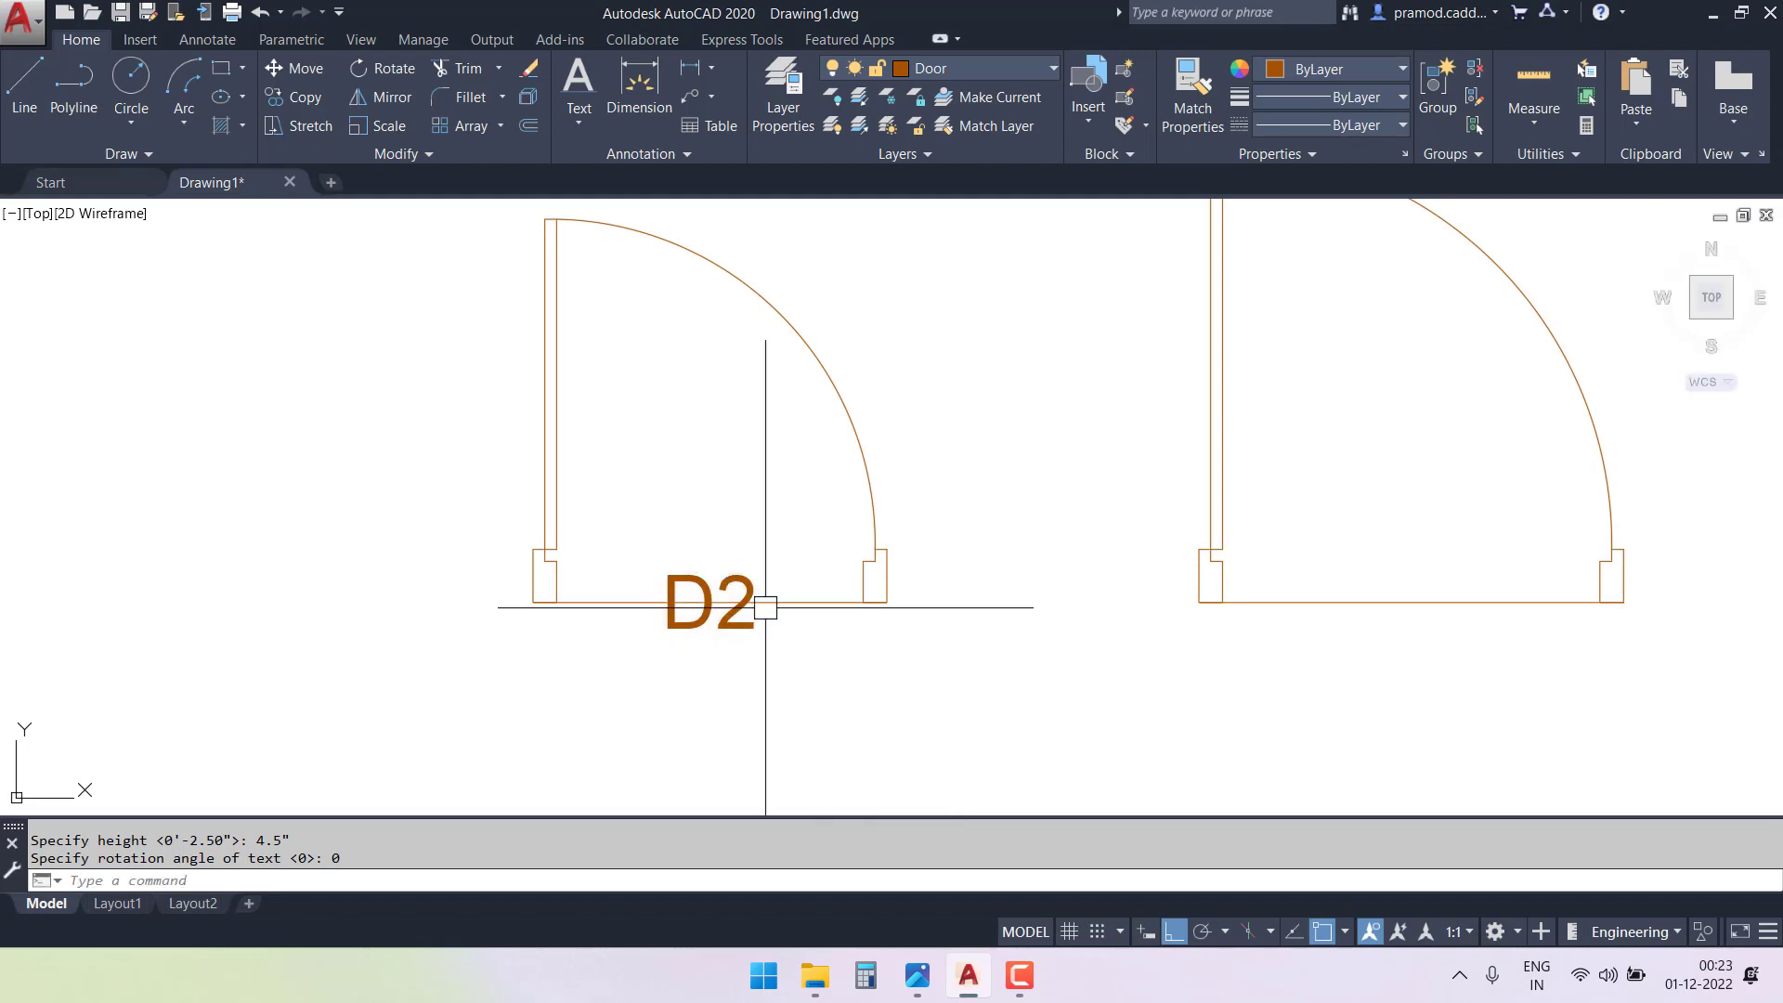
{"action": "scroll", "coordinate": [765, 607], "scroll_direction": "down", "scroll_amount": 3}
{"action": "key", "text": "Escape"}
- Copy the D2 label from its middle point to the bottom-line midpoints of the other three doors
{"action": "left_click", "coordinate": [729, 620]}
{"action": "scroll", "coordinate": [808, 659], "scroll_direction": "up", "scroll_amount": 3}
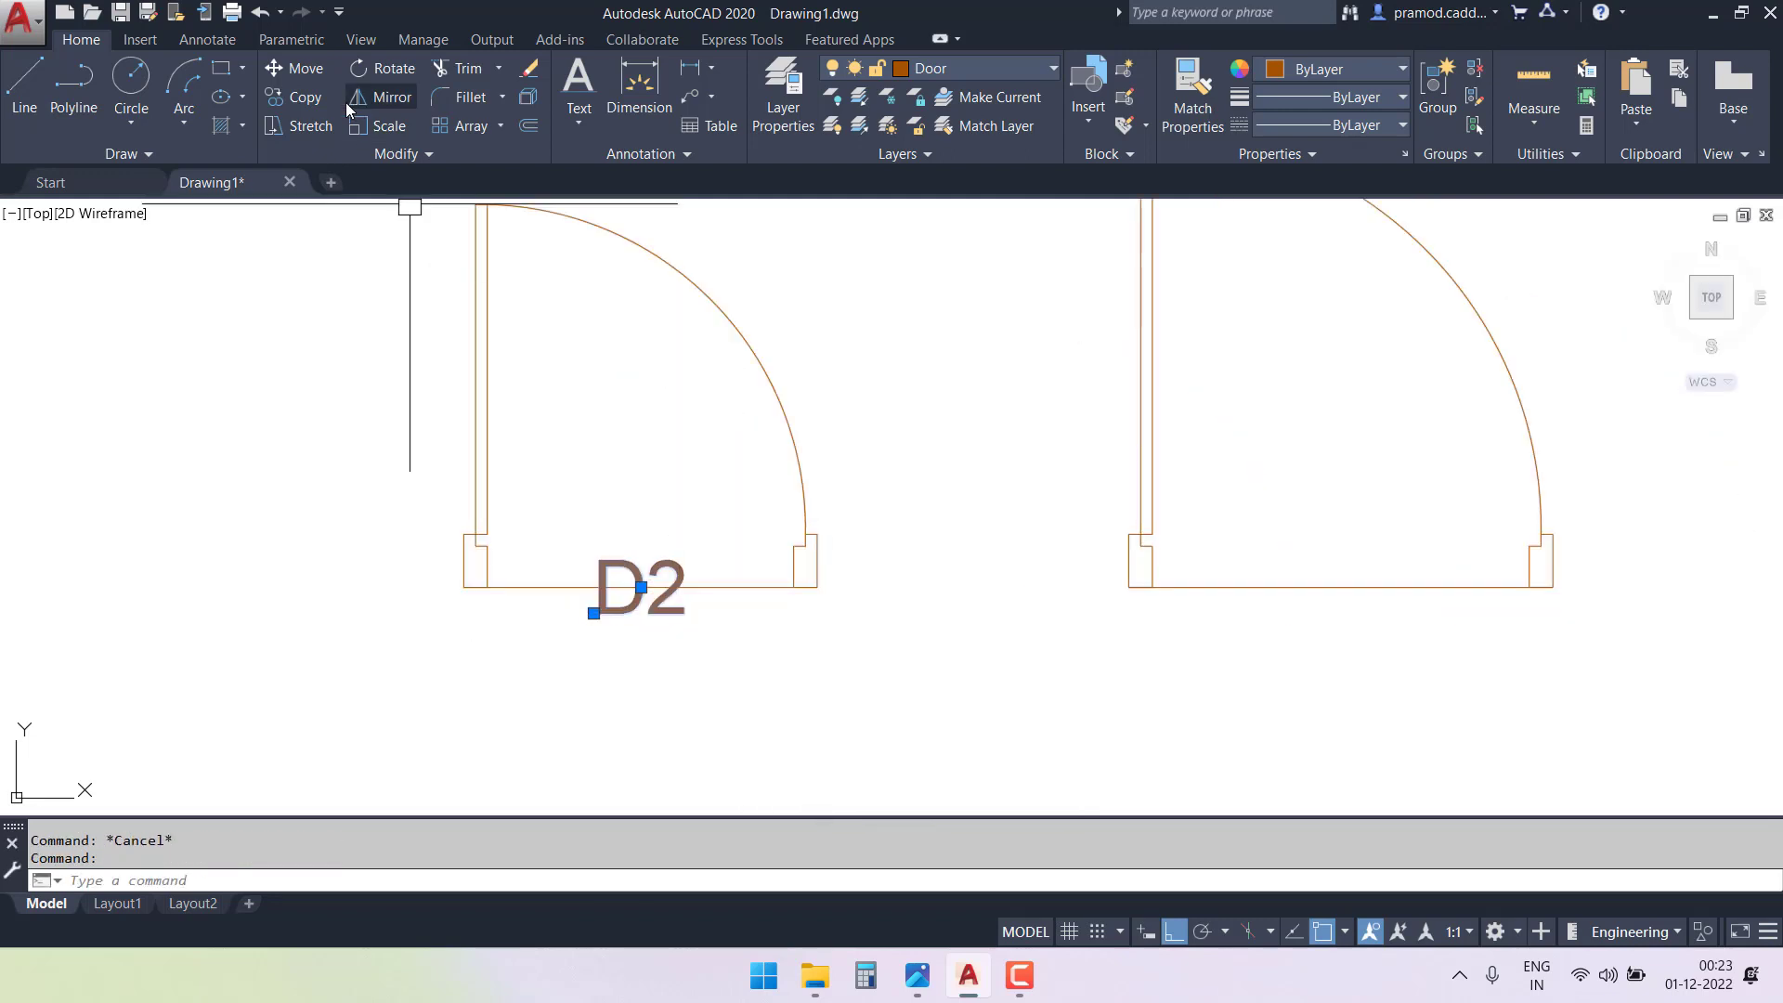
{"action": "left_click", "coordinate": [313, 102]}
{"action": "left_click", "coordinate": [641, 587]}
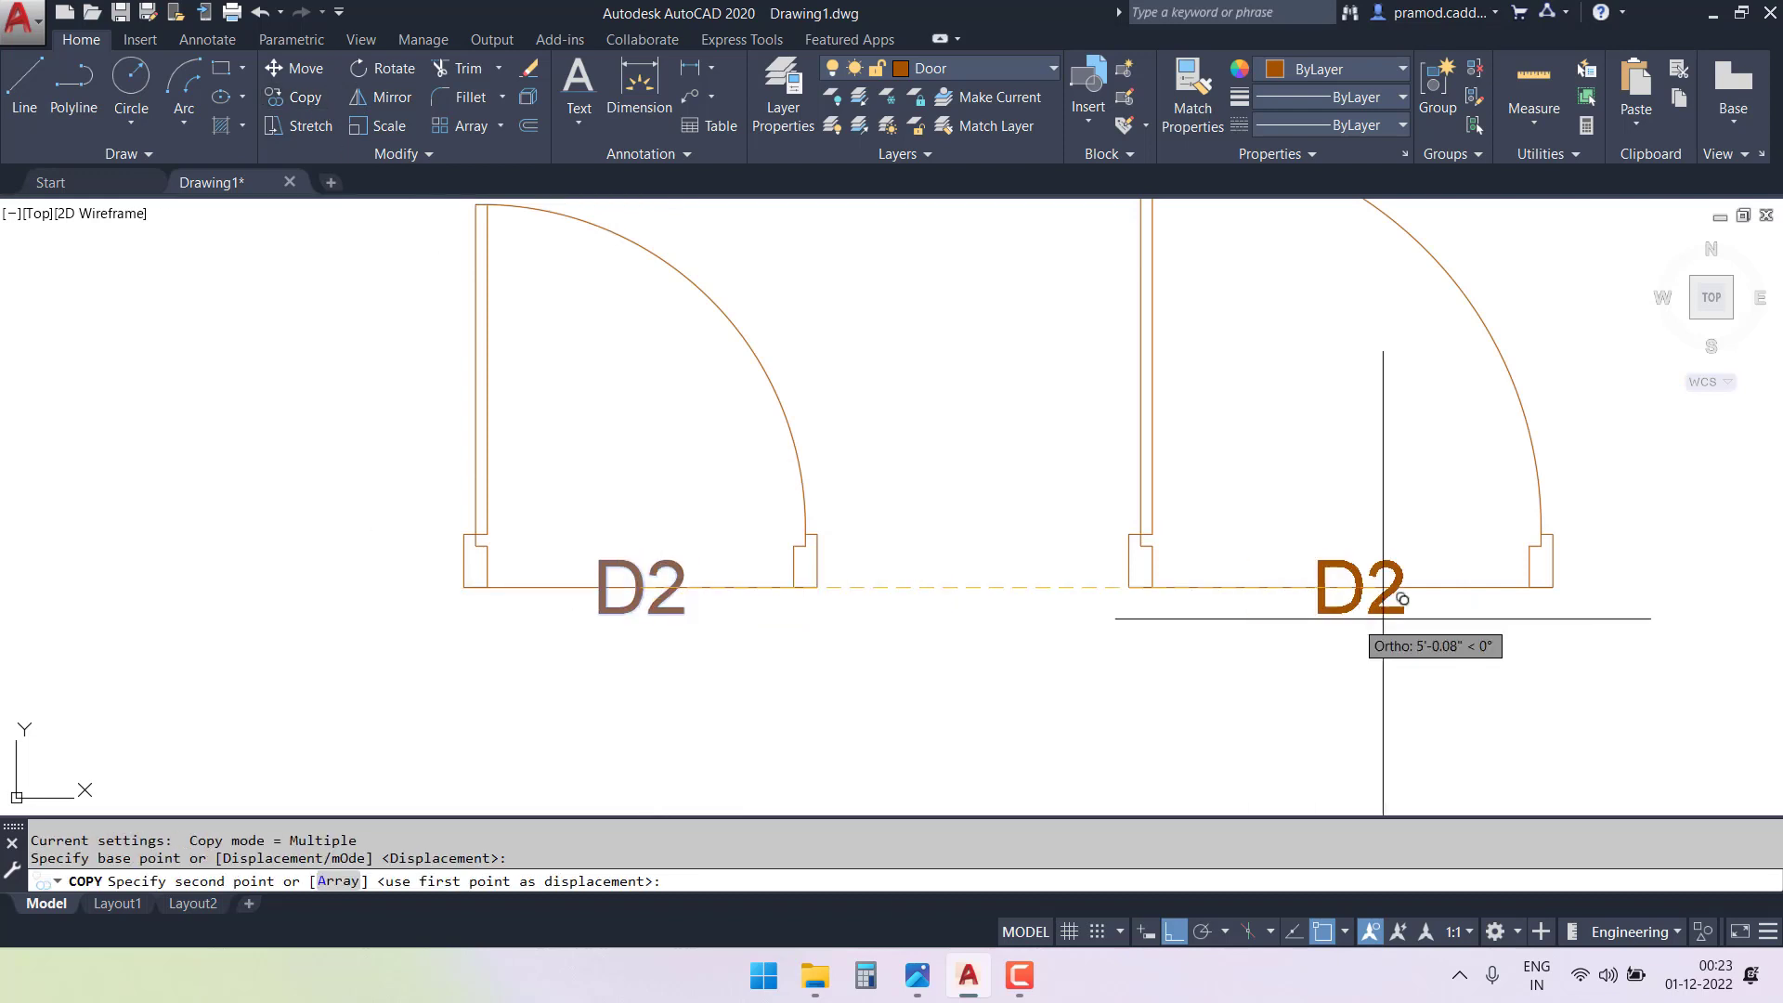
{"action": "left_click", "coordinate": [1343, 585]}
{"action": "scroll", "coordinate": [1373, 597], "scroll_direction": "down", "scroll_amount": 3}
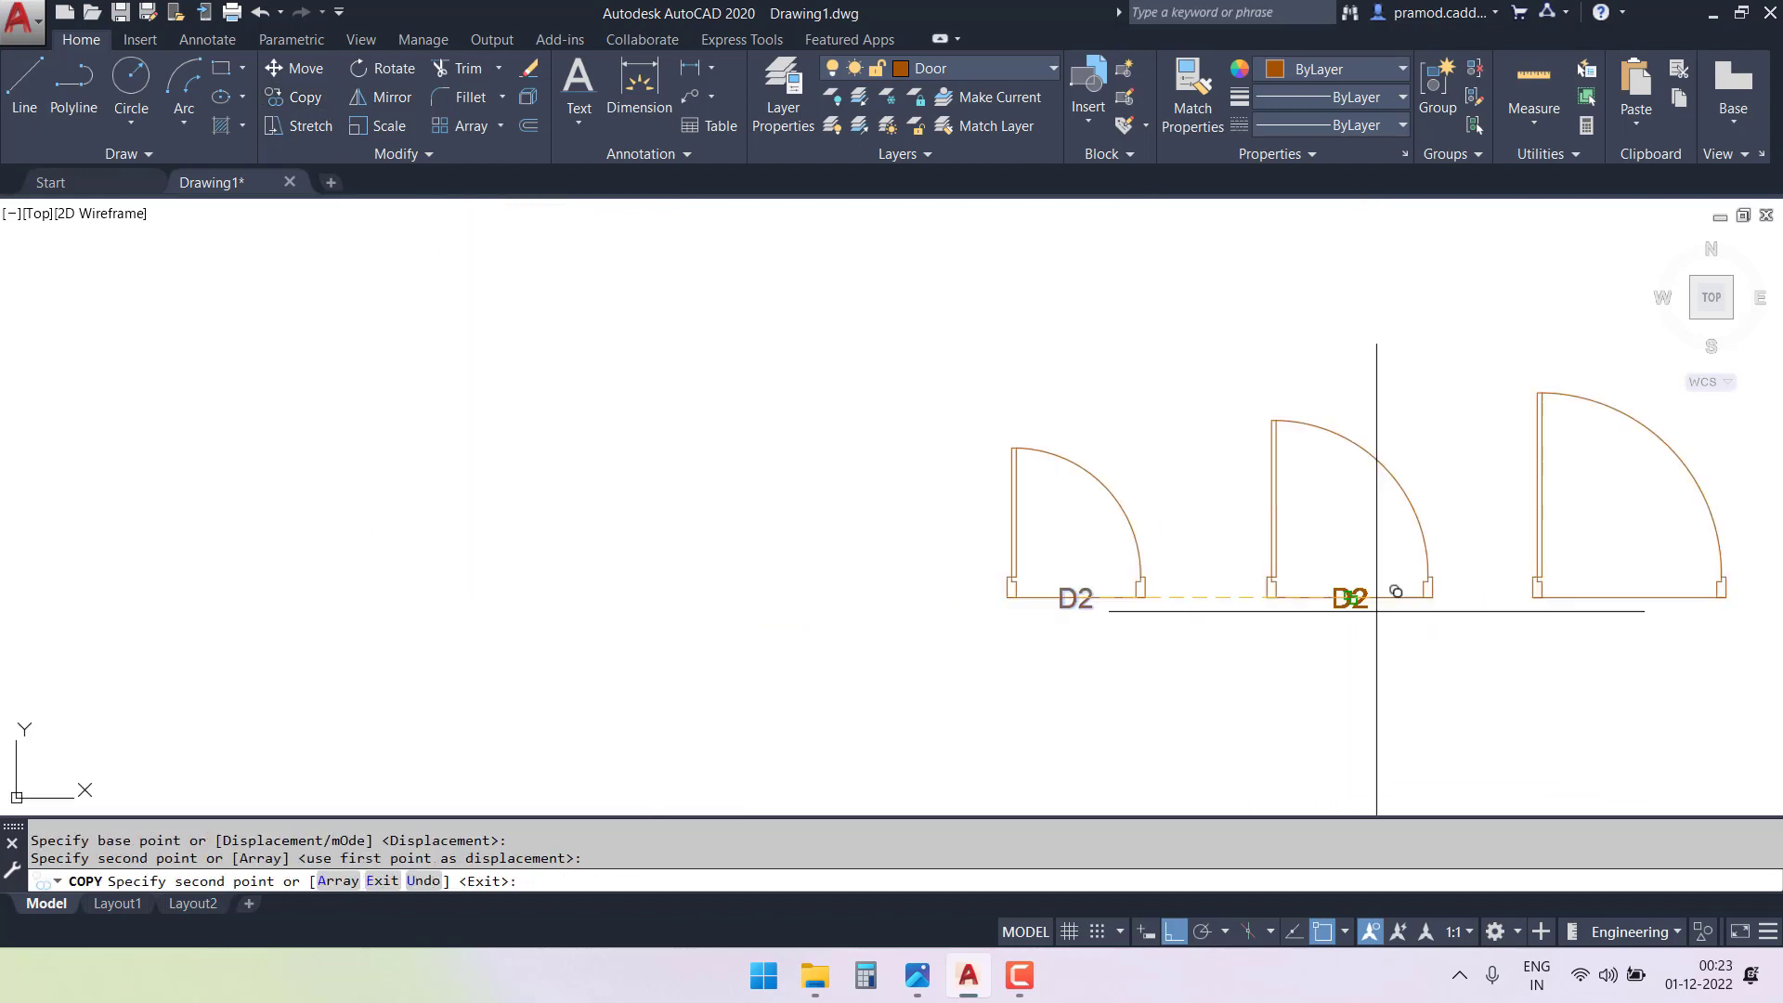
{"action": "scroll", "coordinate": [706, 564], "scroll_direction": "up", "scroll_amount": 1}
{"action": "left_click", "coordinate": [1062, 557]}
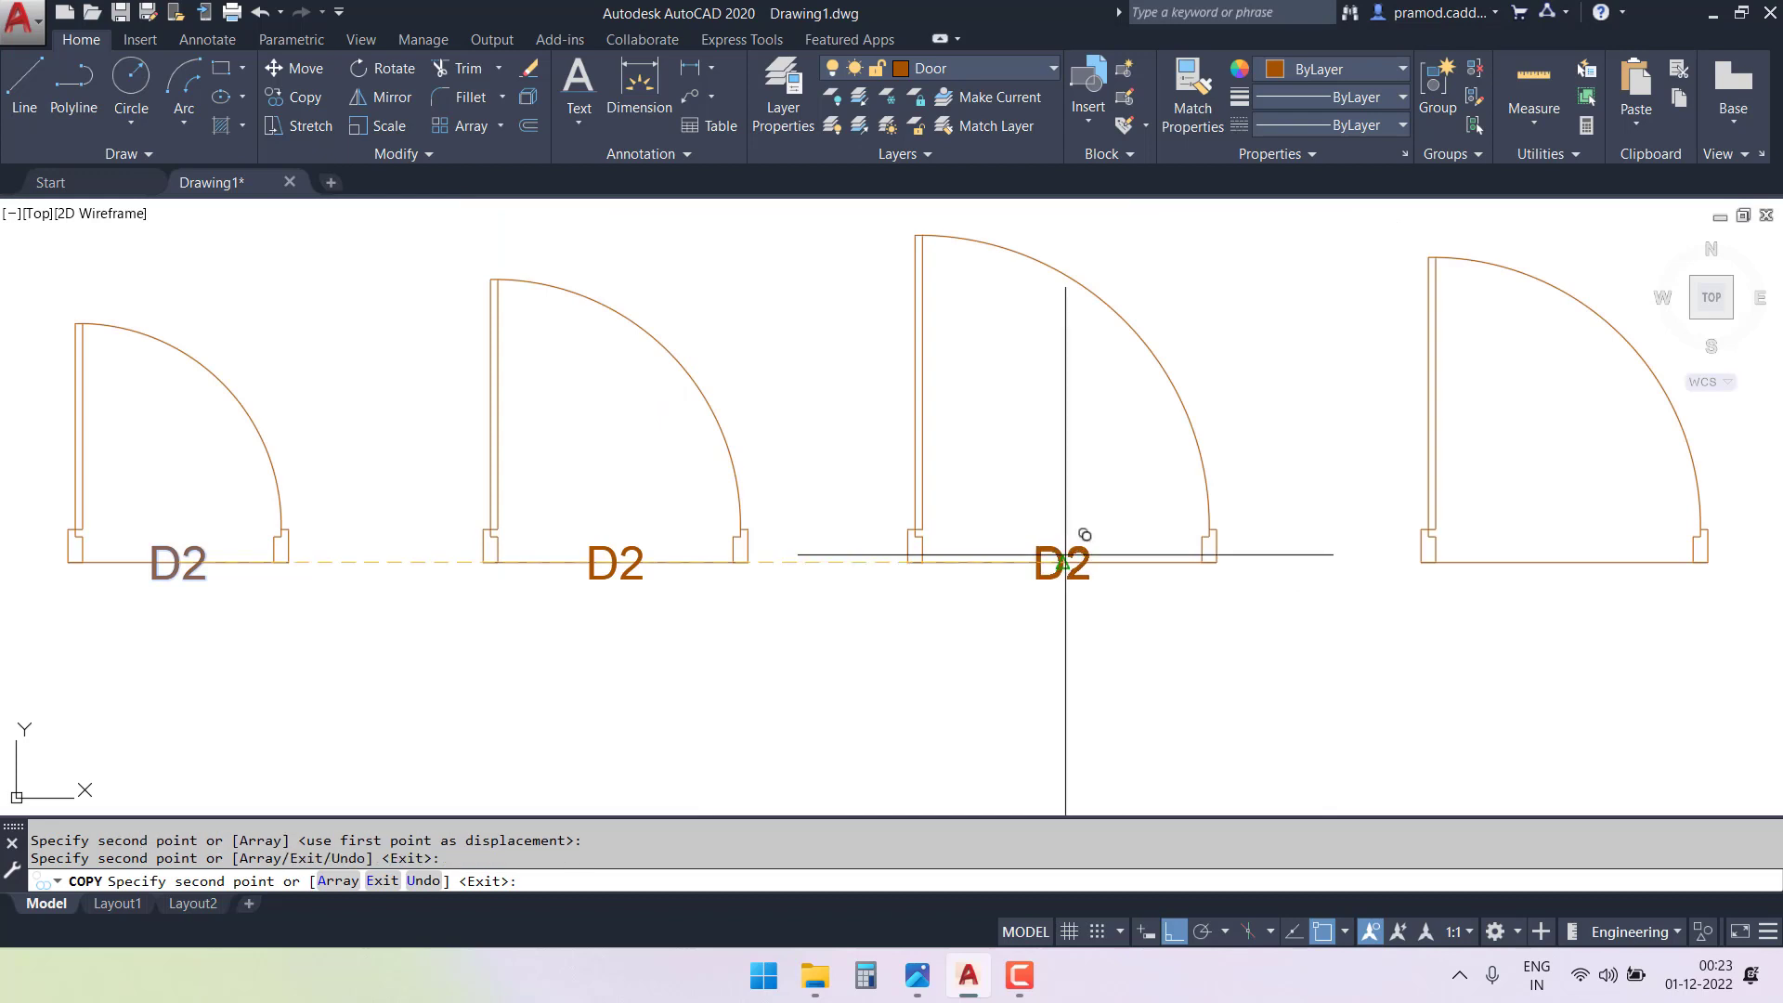
{"action": "left_click", "coordinate": [1565, 559]}
{"action": "key", "text": "Escape"}
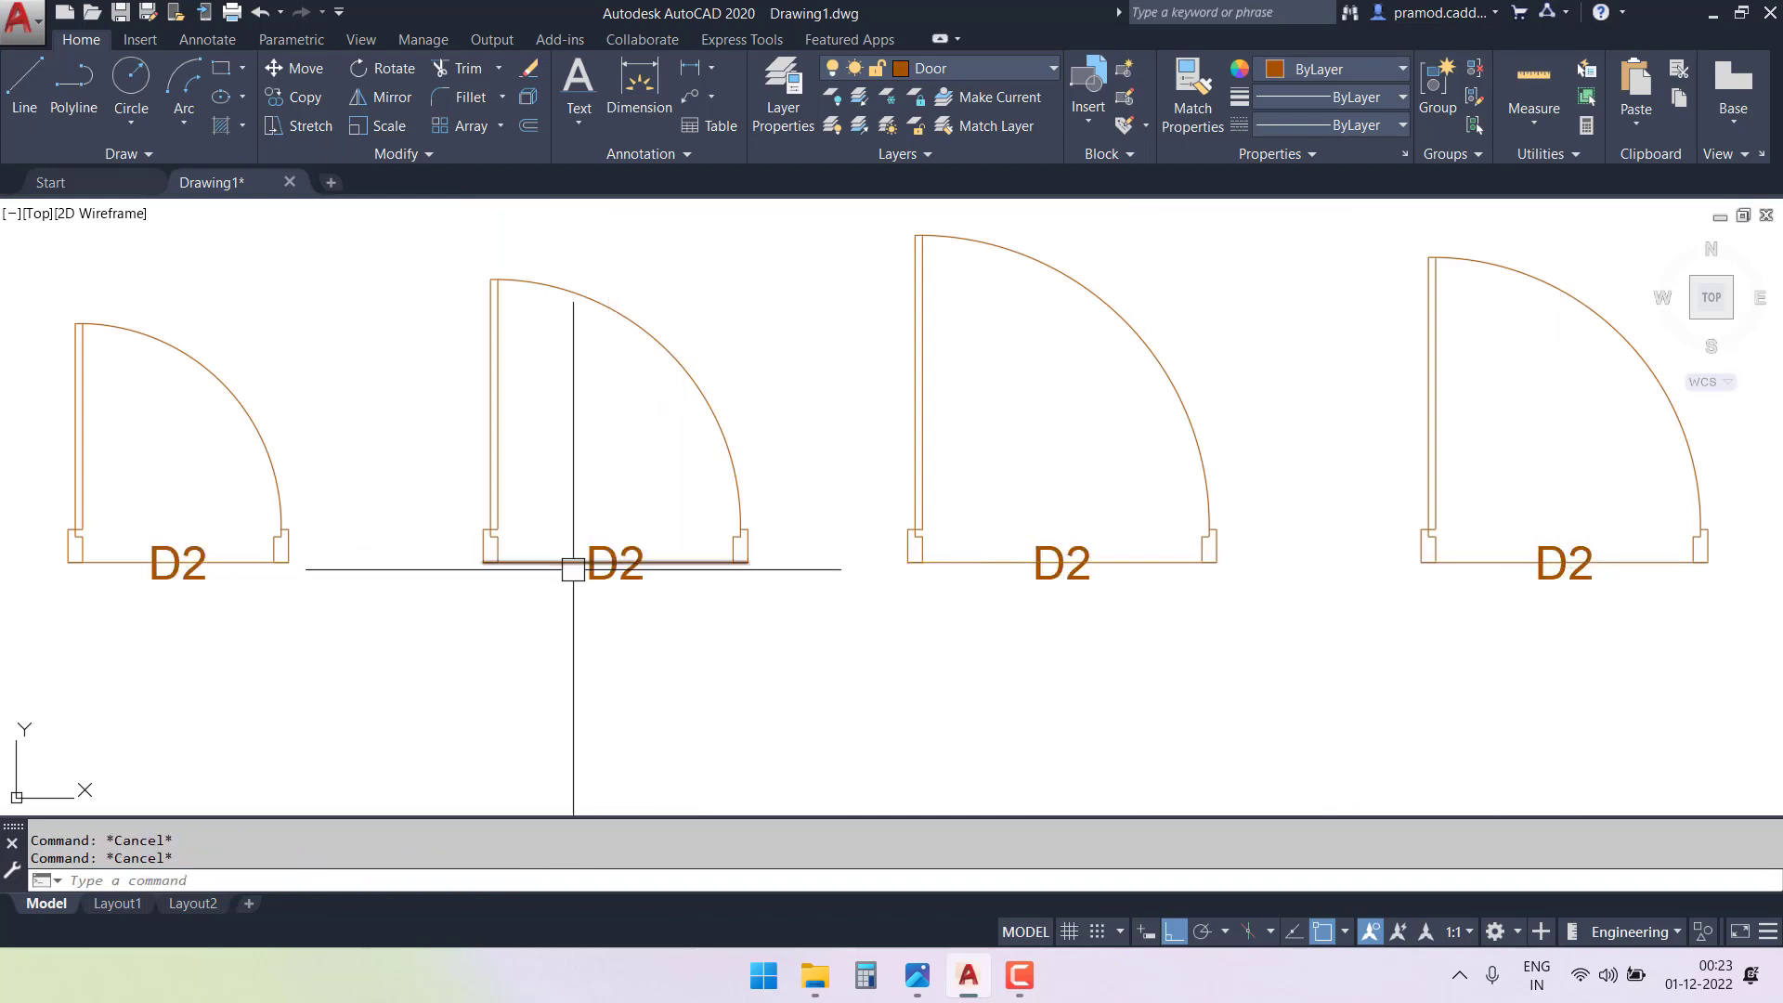
- Change the 3' door's label to D1
{"action": "left_click", "coordinate": [592, 577]}
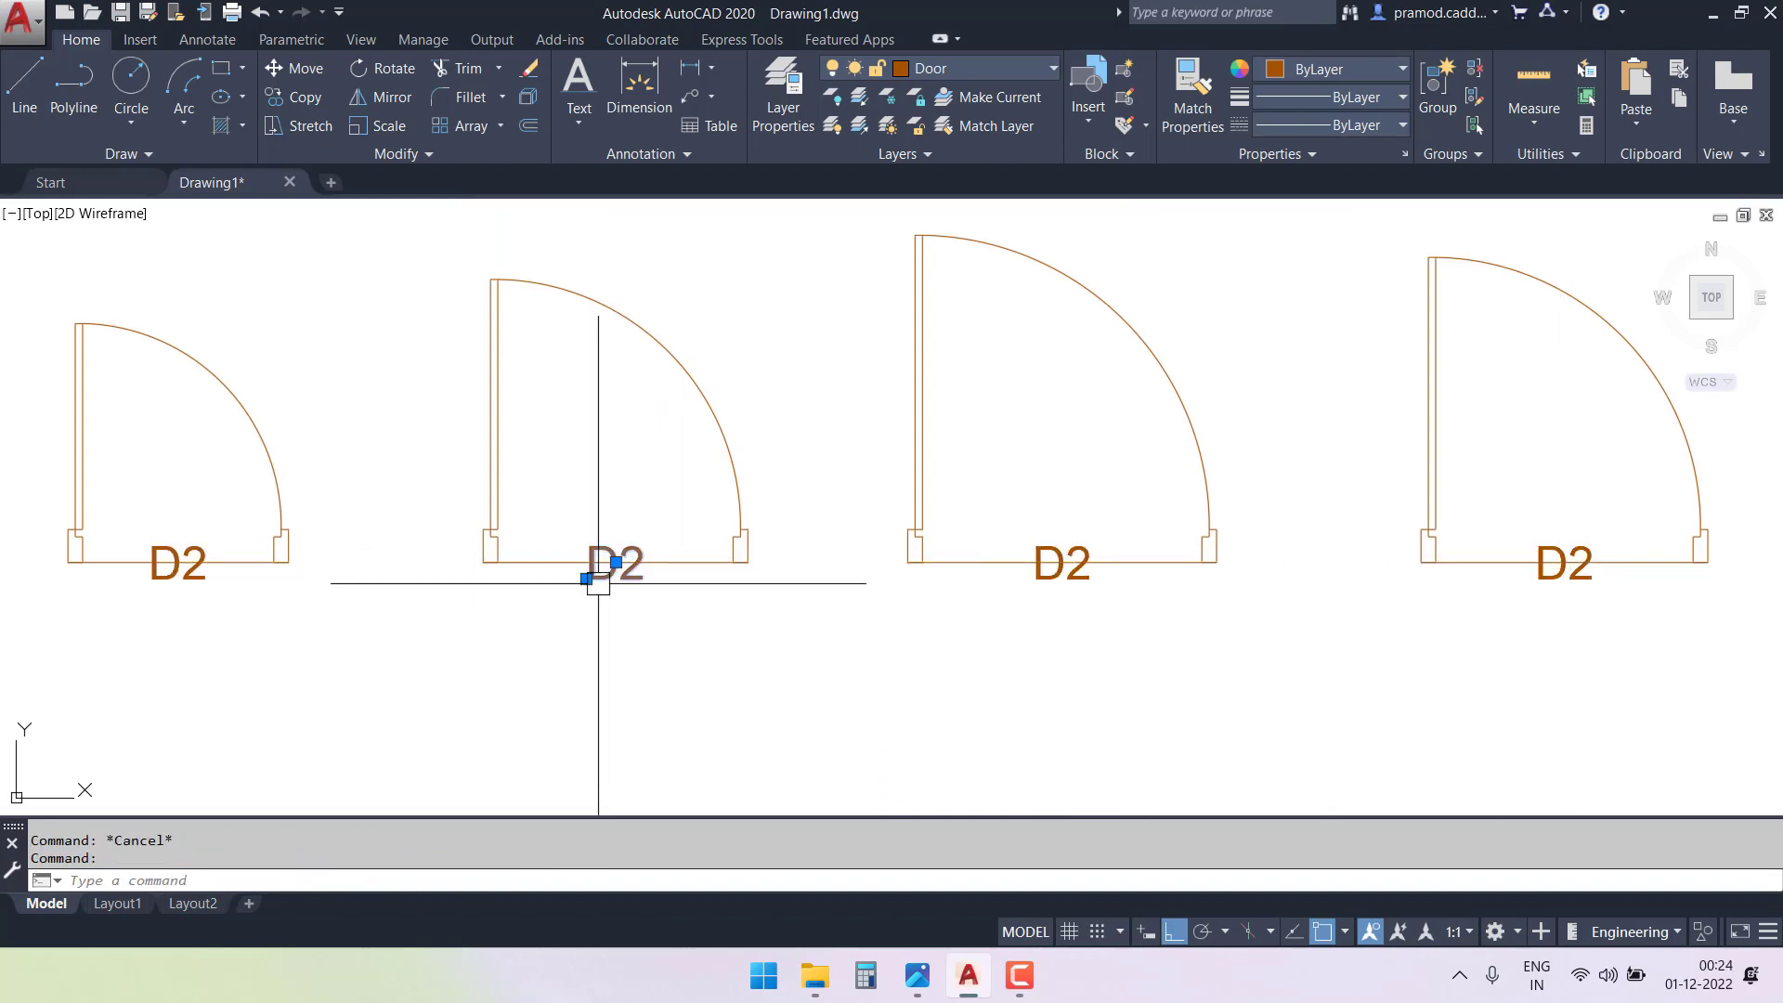
{"action": "double_click", "coordinate": [613, 564]}
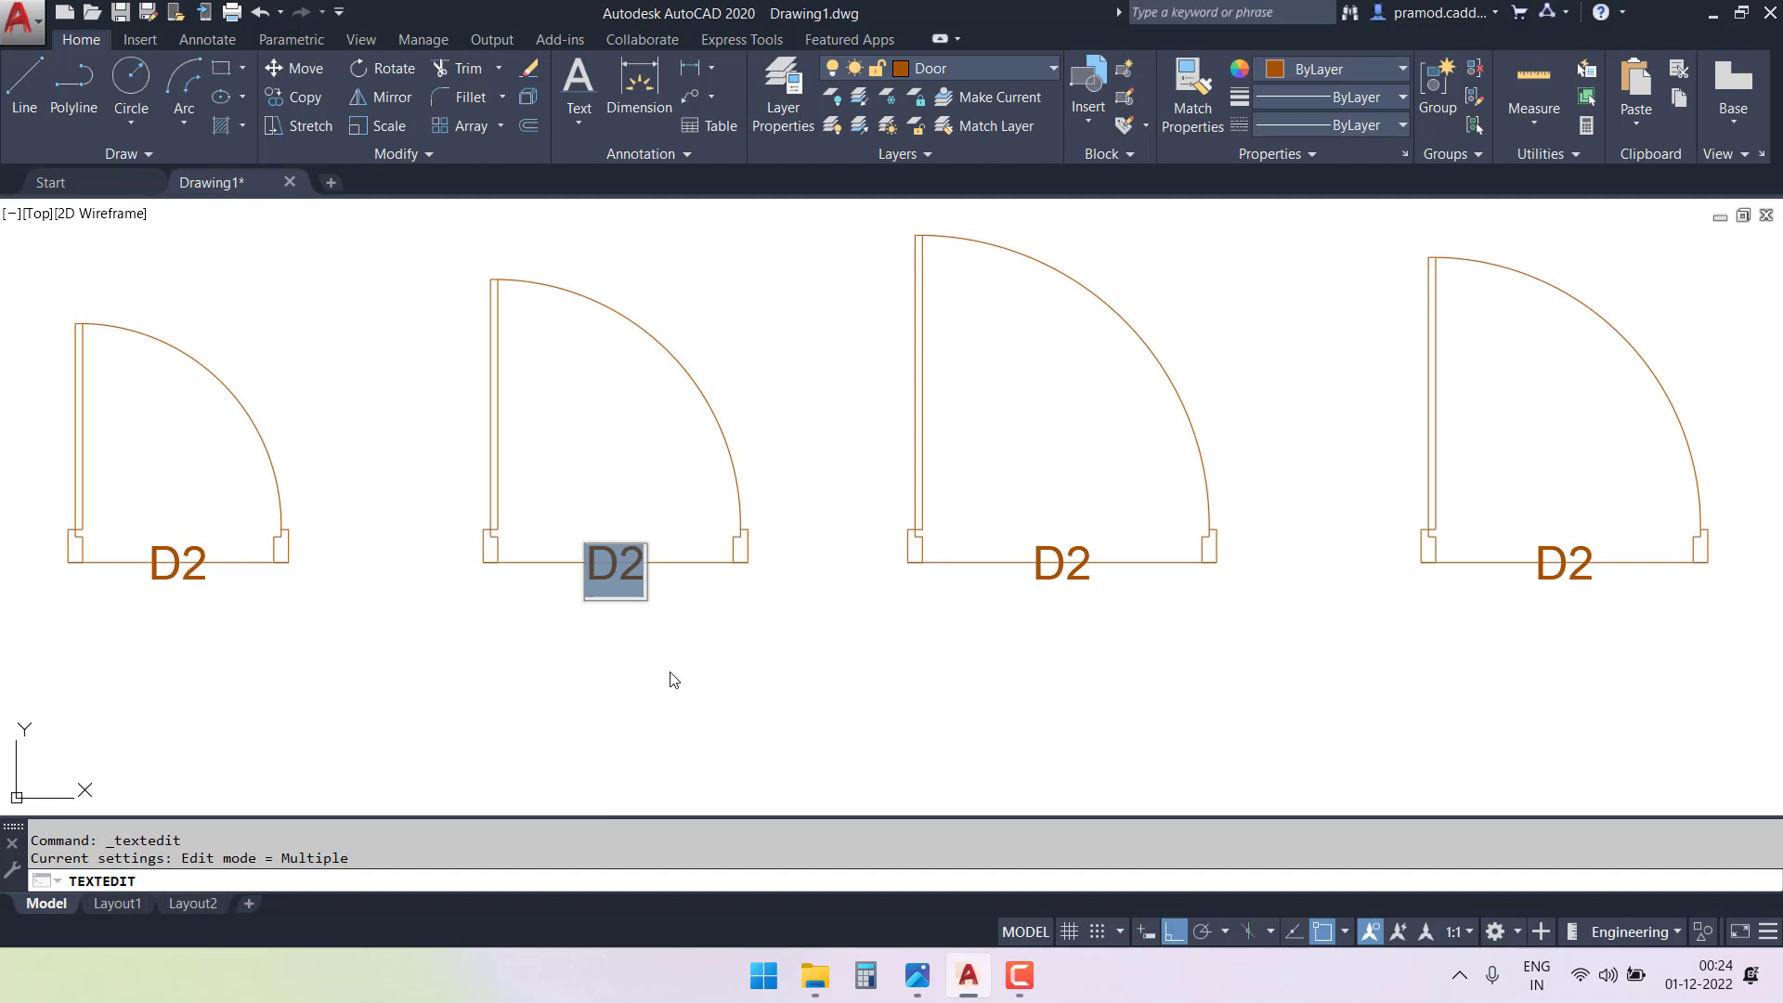
{"action": "left_click", "coordinate": [743, 689]}
- Change the 3'-3" door's label to D1 and the 3' door's label to D
{"action": "left_click", "coordinate": [1554, 583]}
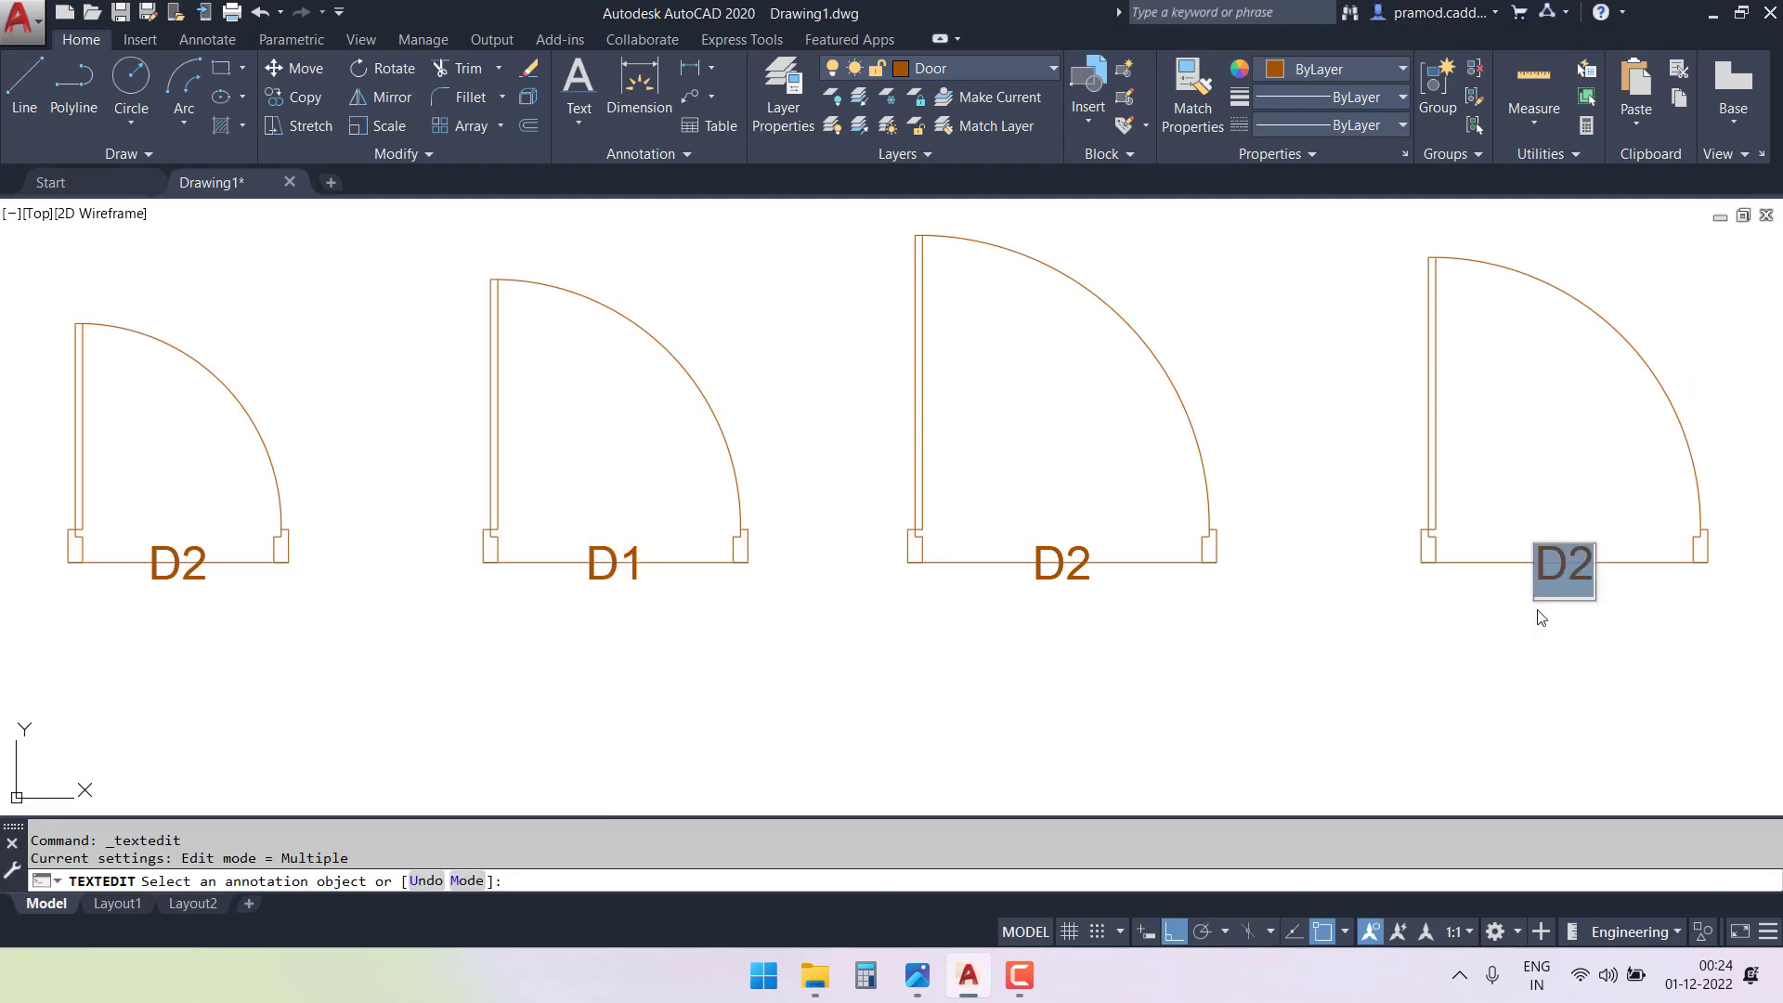
{"action": "type", "text": "D1"}
{"action": "left_click", "coordinate": [1088, 614]}
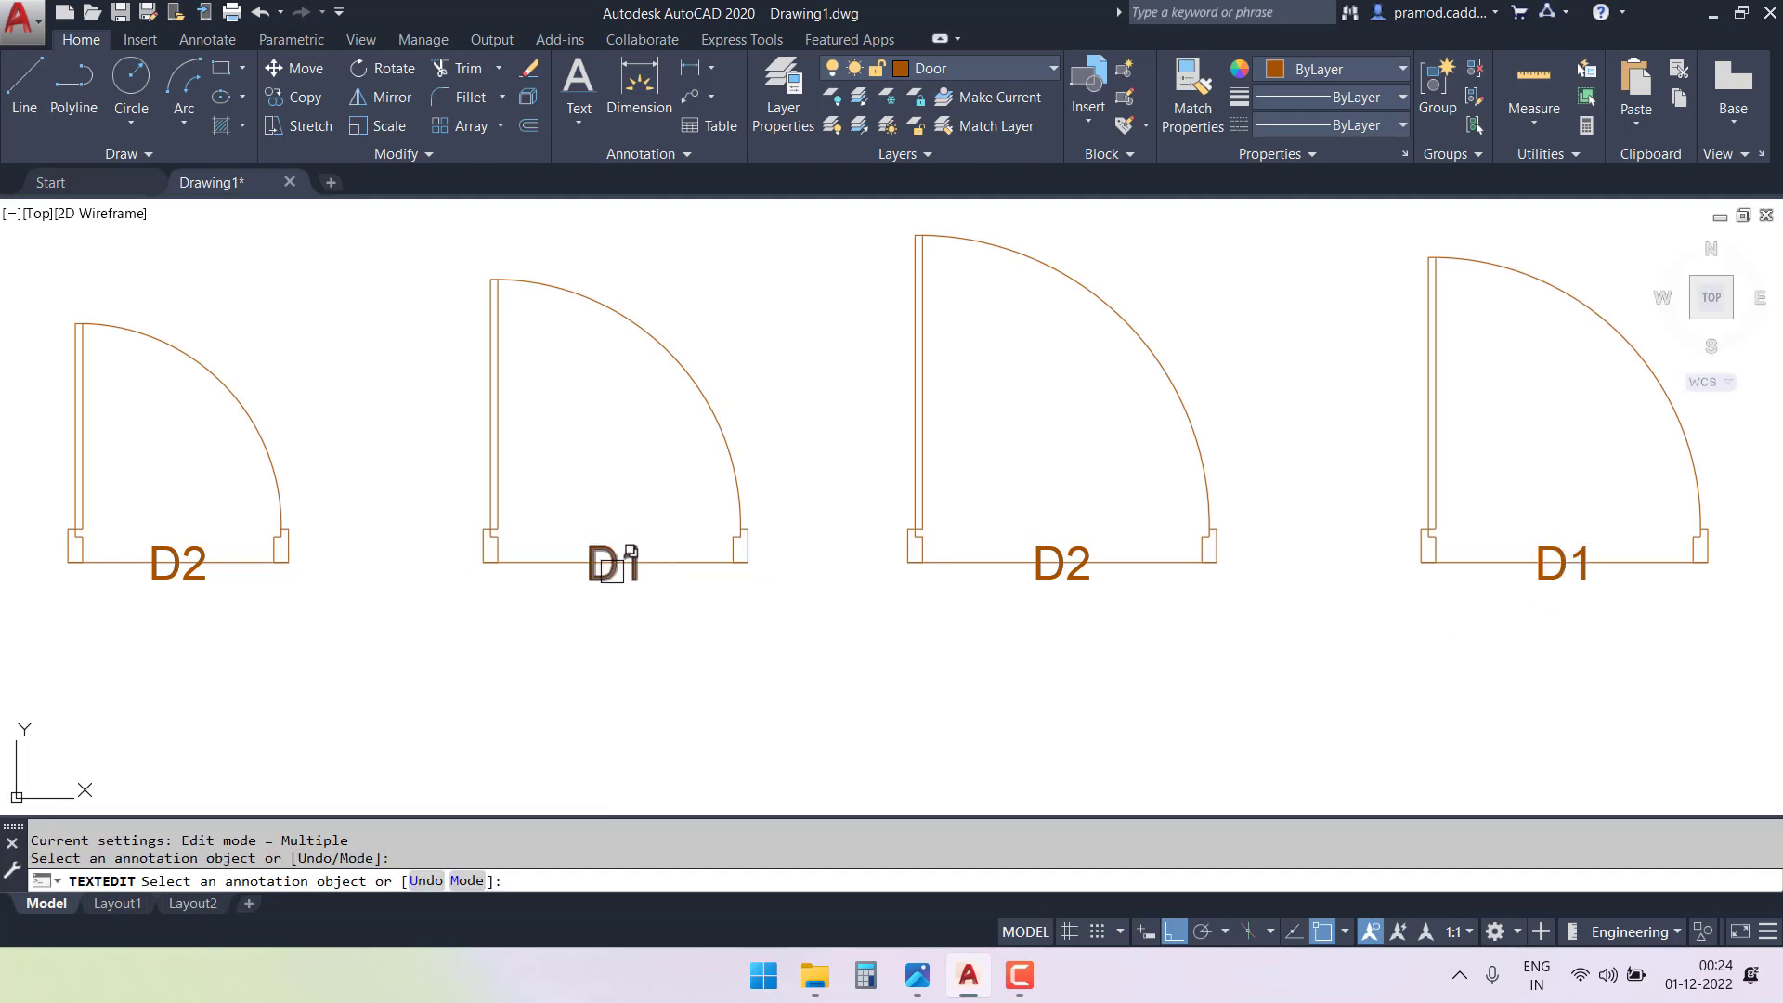
{"action": "left_click", "coordinate": [597, 587]}
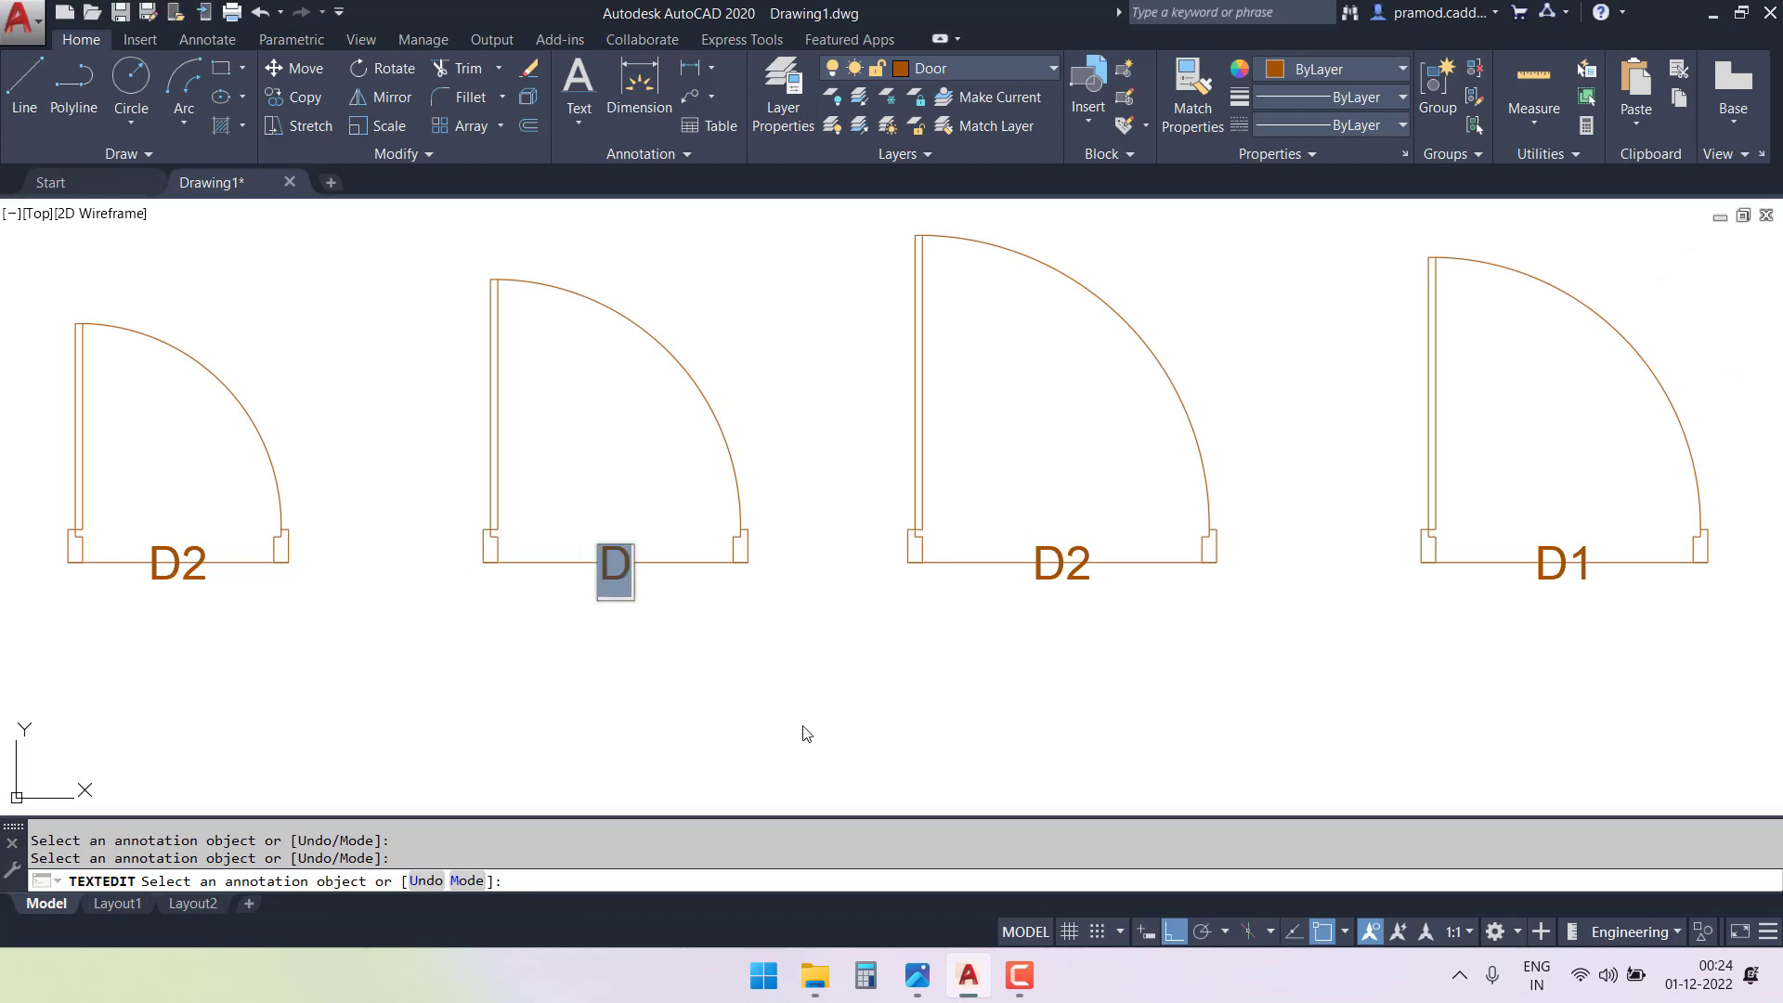
{"action": "left_click", "coordinate": [1008, 663]}
{"action": "key", "text": "Escape"}
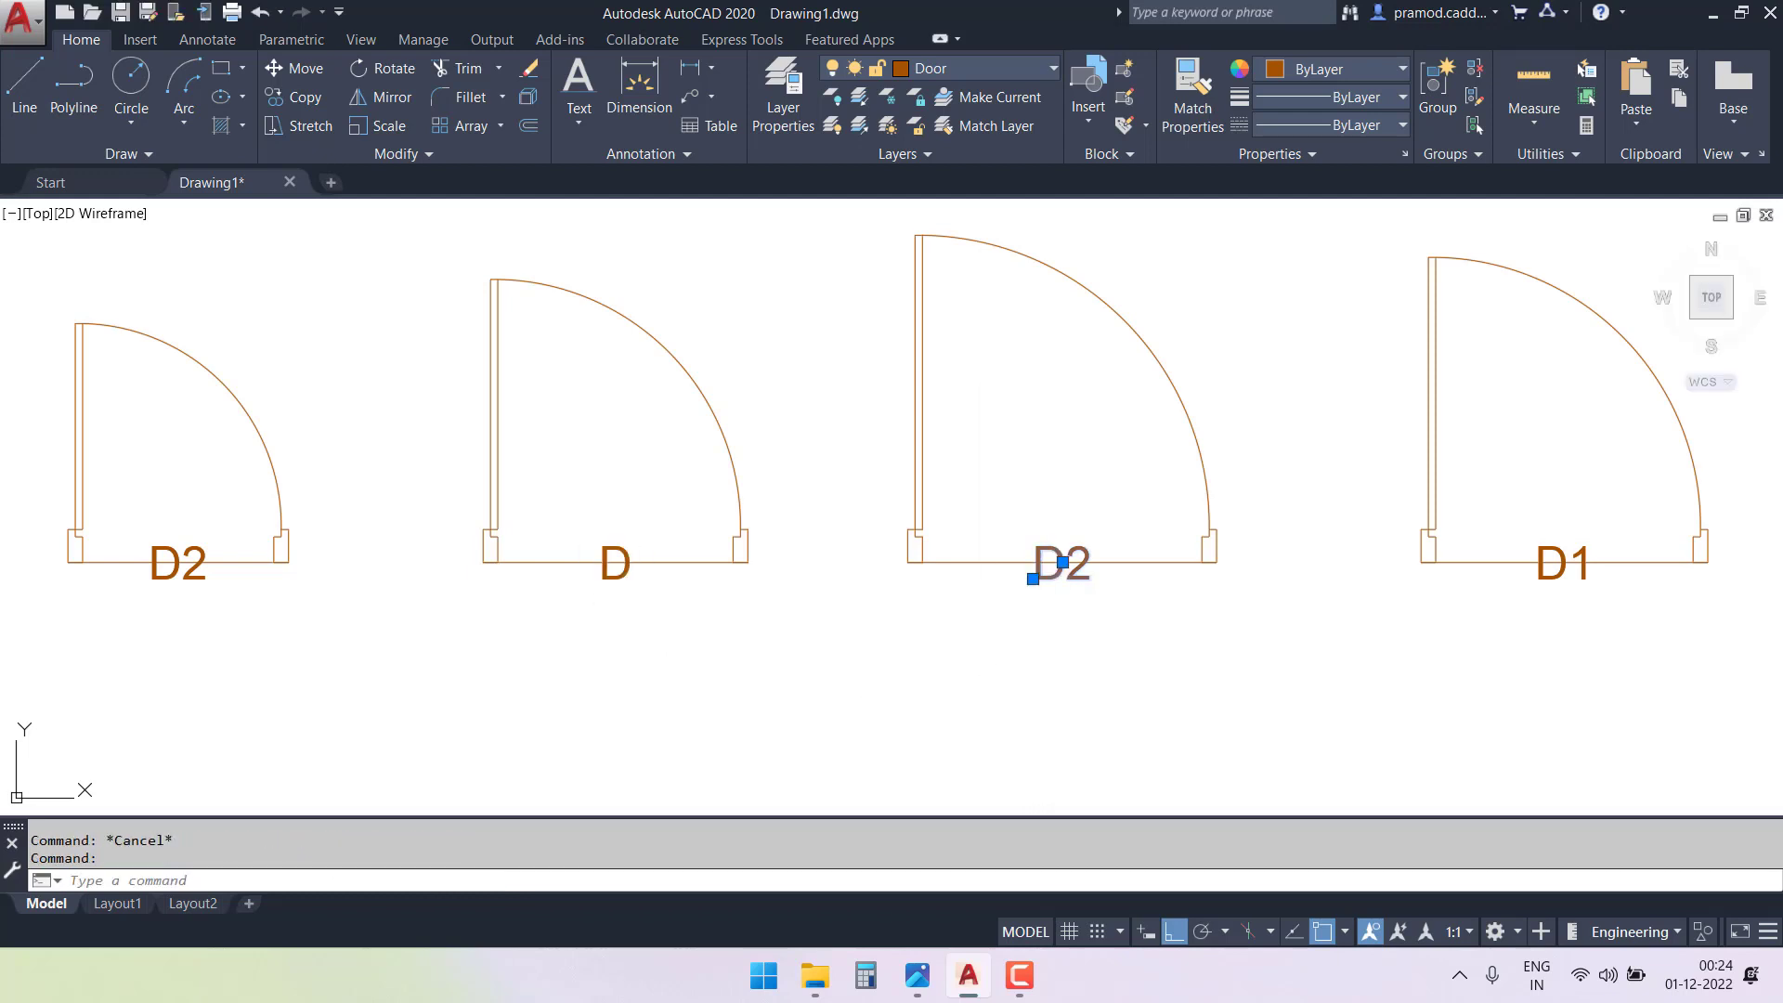
- Change the 3'-6" door's label to MD
{"action": "double_click", "coordinate": [1042, 594]}
{"action": "type", "text": "MD"}
{"action": "left_click", "coordinate": [966, 685]}
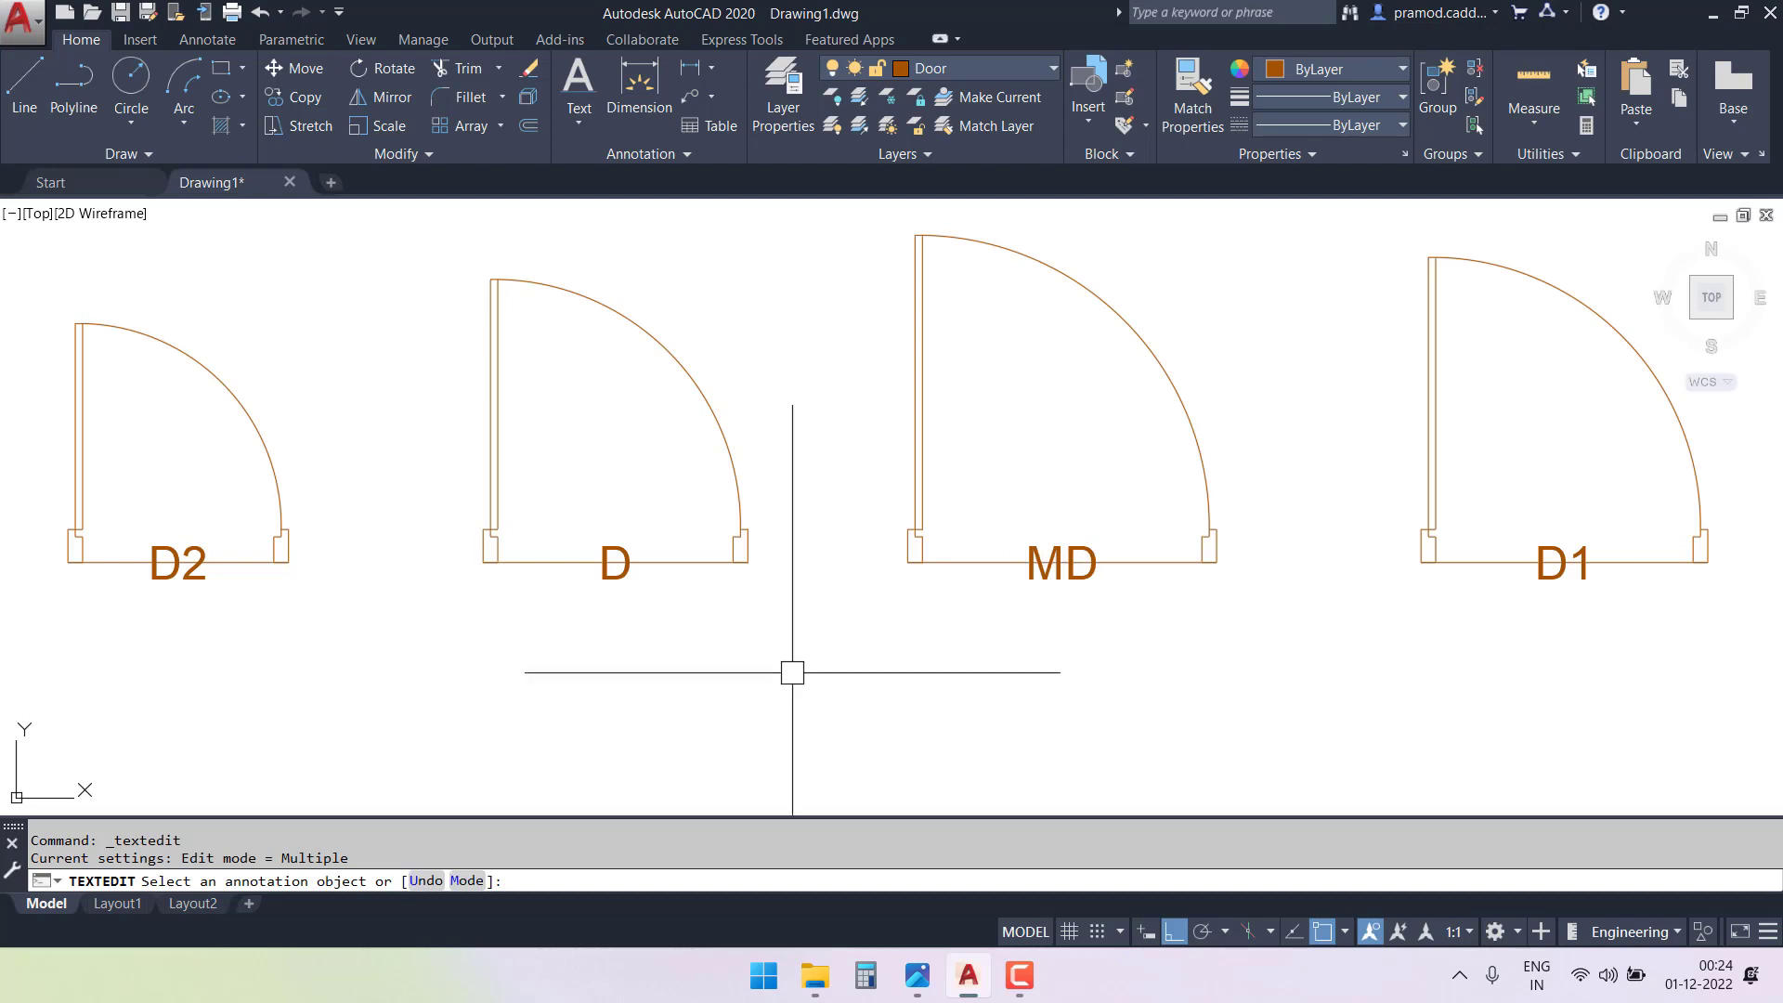
{"action": "key", "text": "Escape"}
{"action": "key", "text": "Escape"}
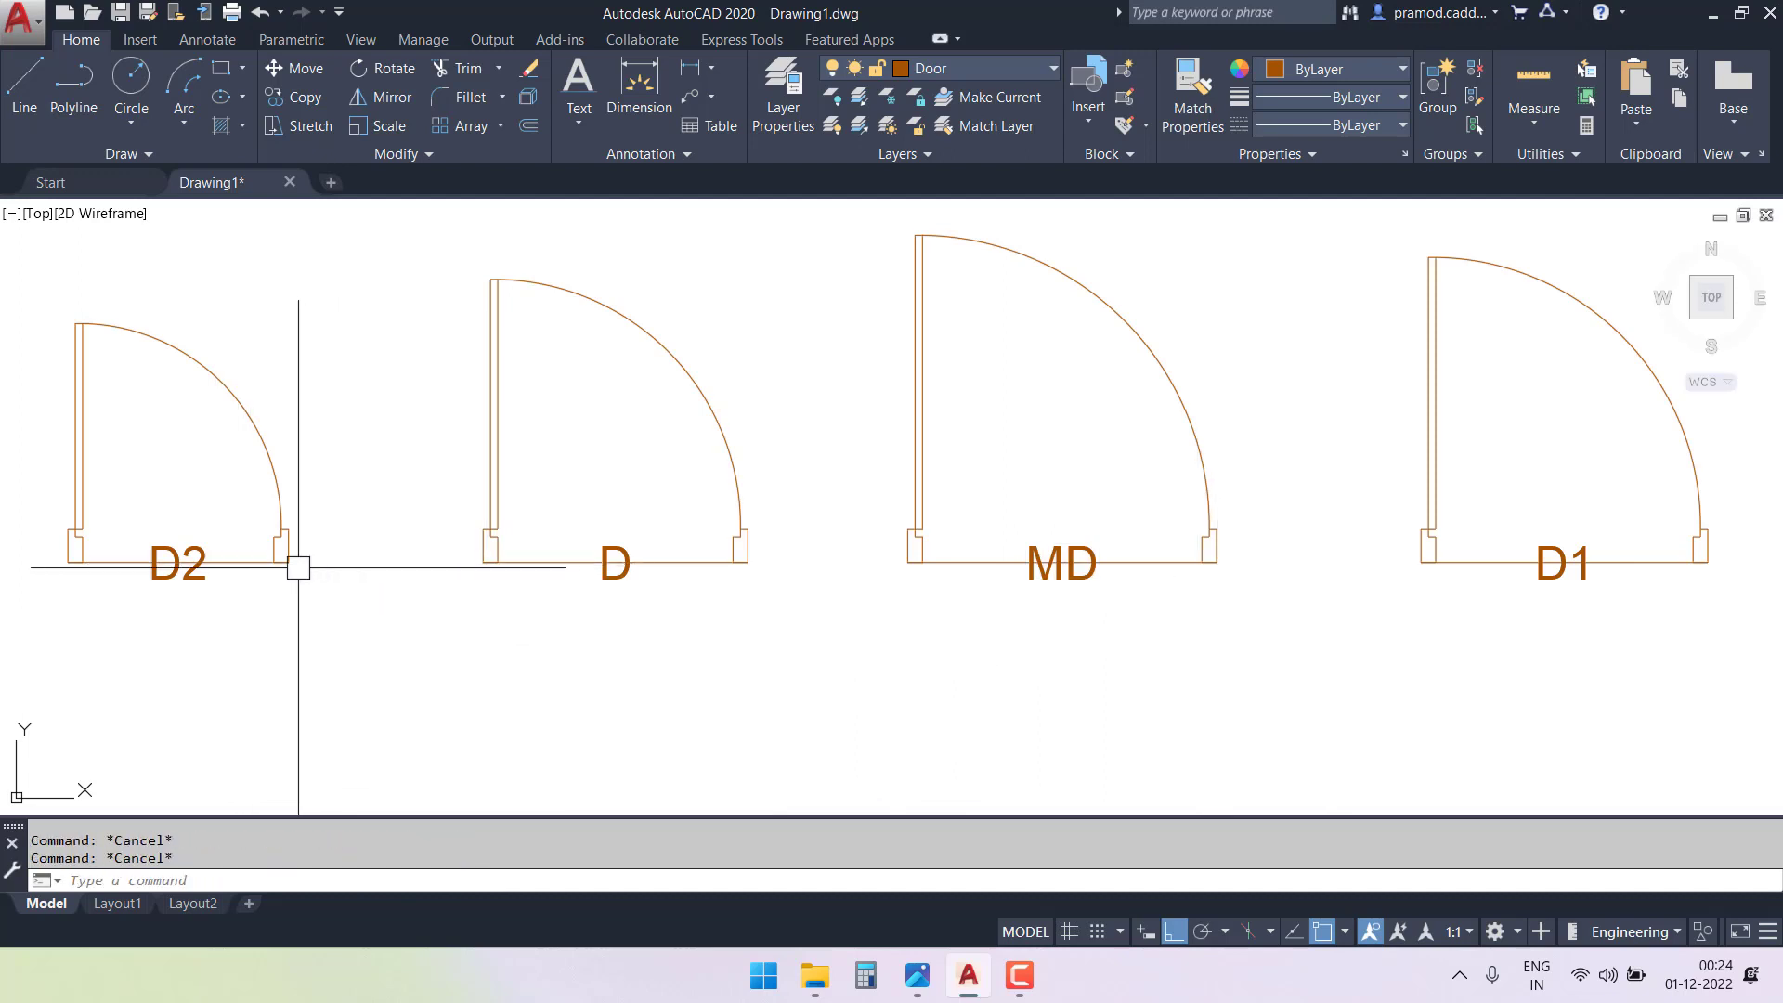
- Delete the bottom lines connecting the jambs of all four doors
{"action": "left_click", "coordinate": [684, 562]}
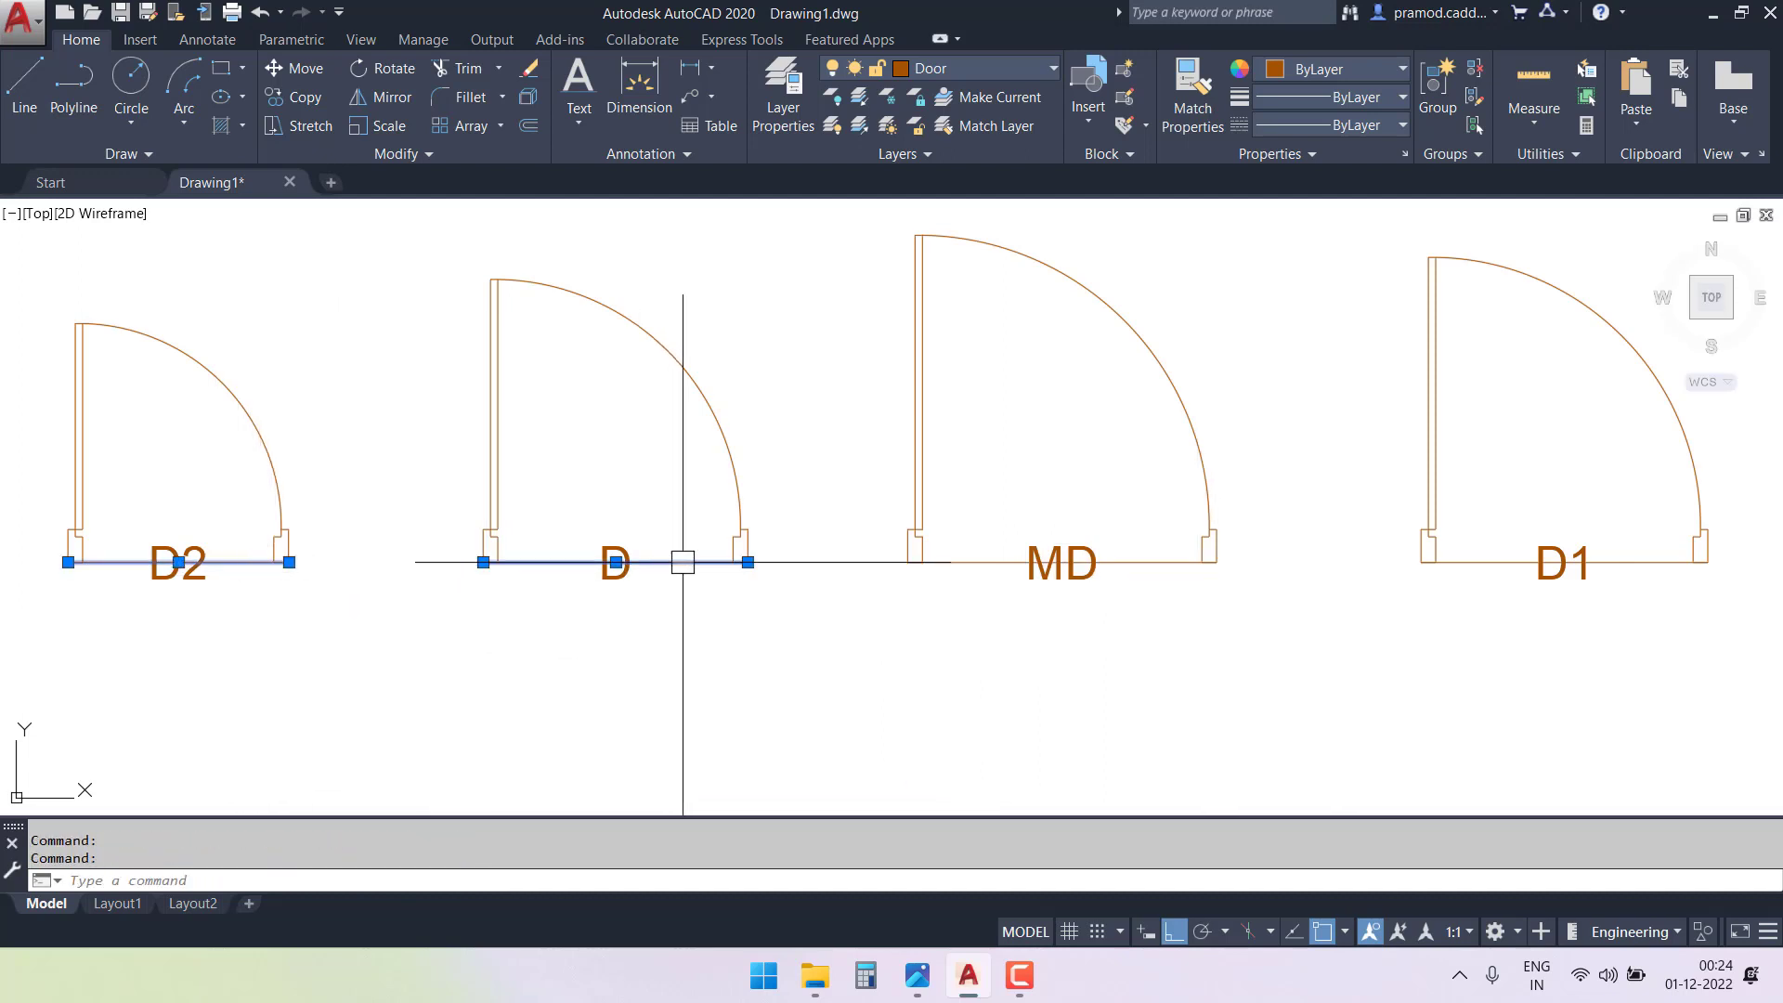
{"action": "left_click", "coordinate": [1115, 562]}
{"action": "left_click", "coordinate": [1475, 562]}
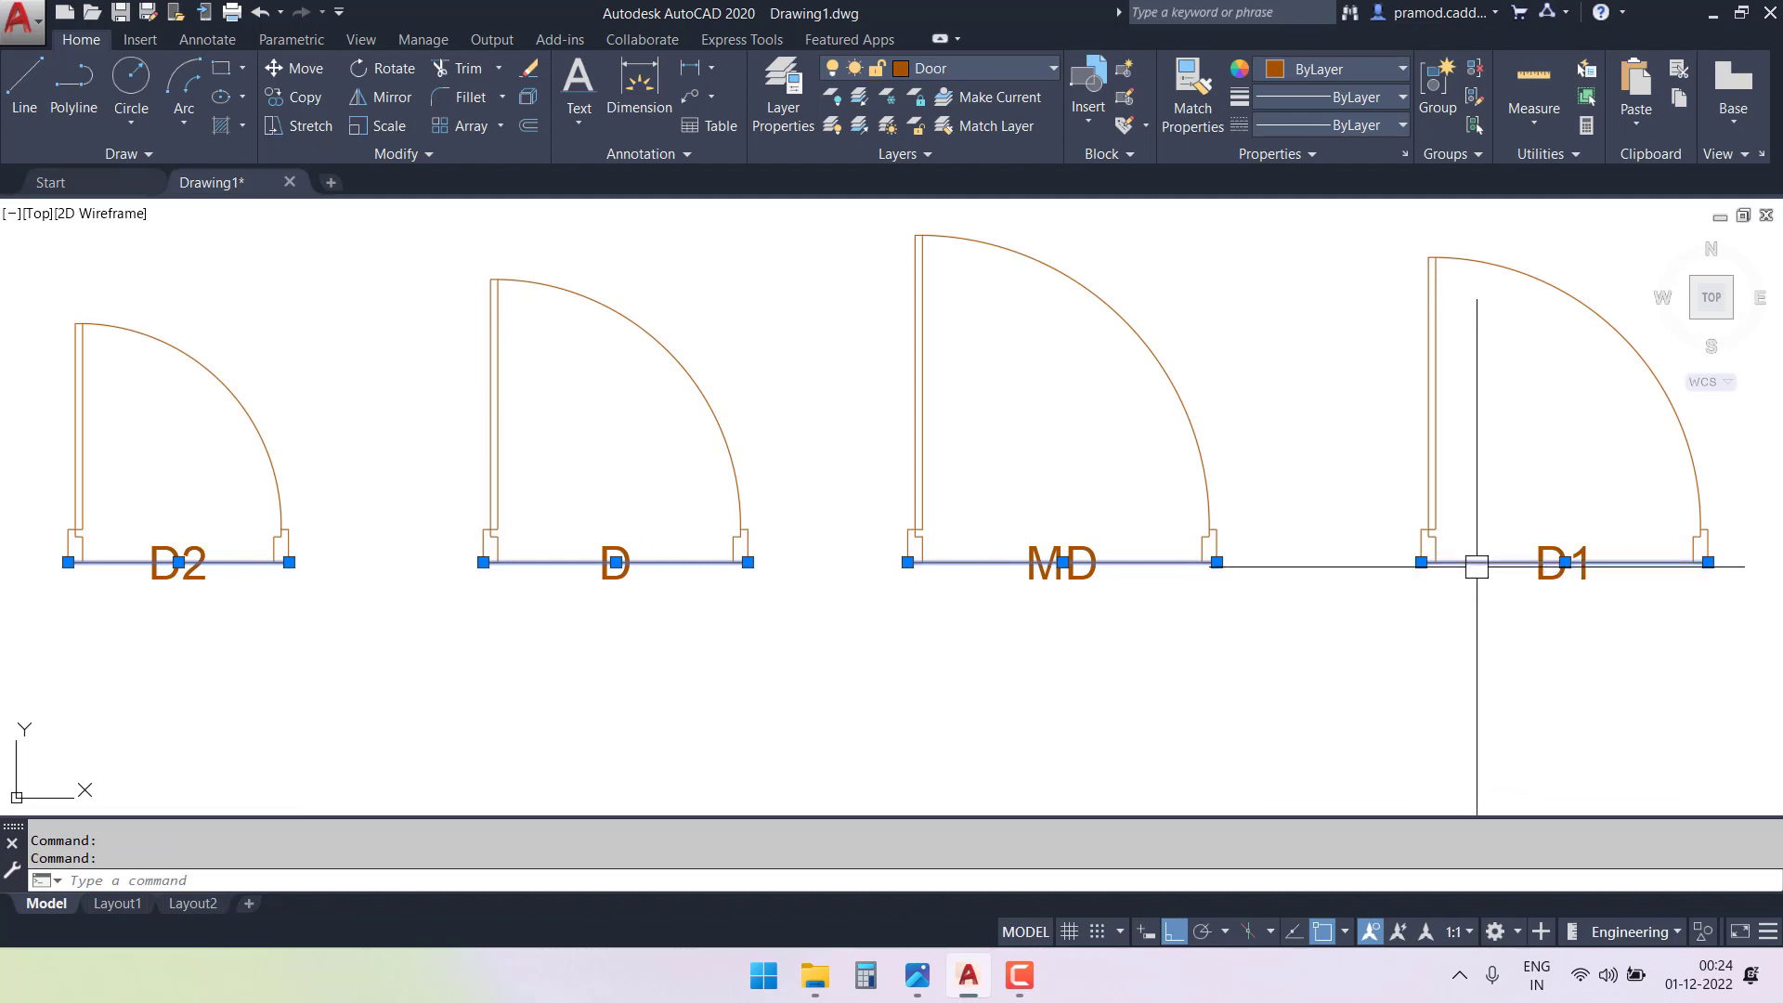
{"action": "key", "text": "Delete"}
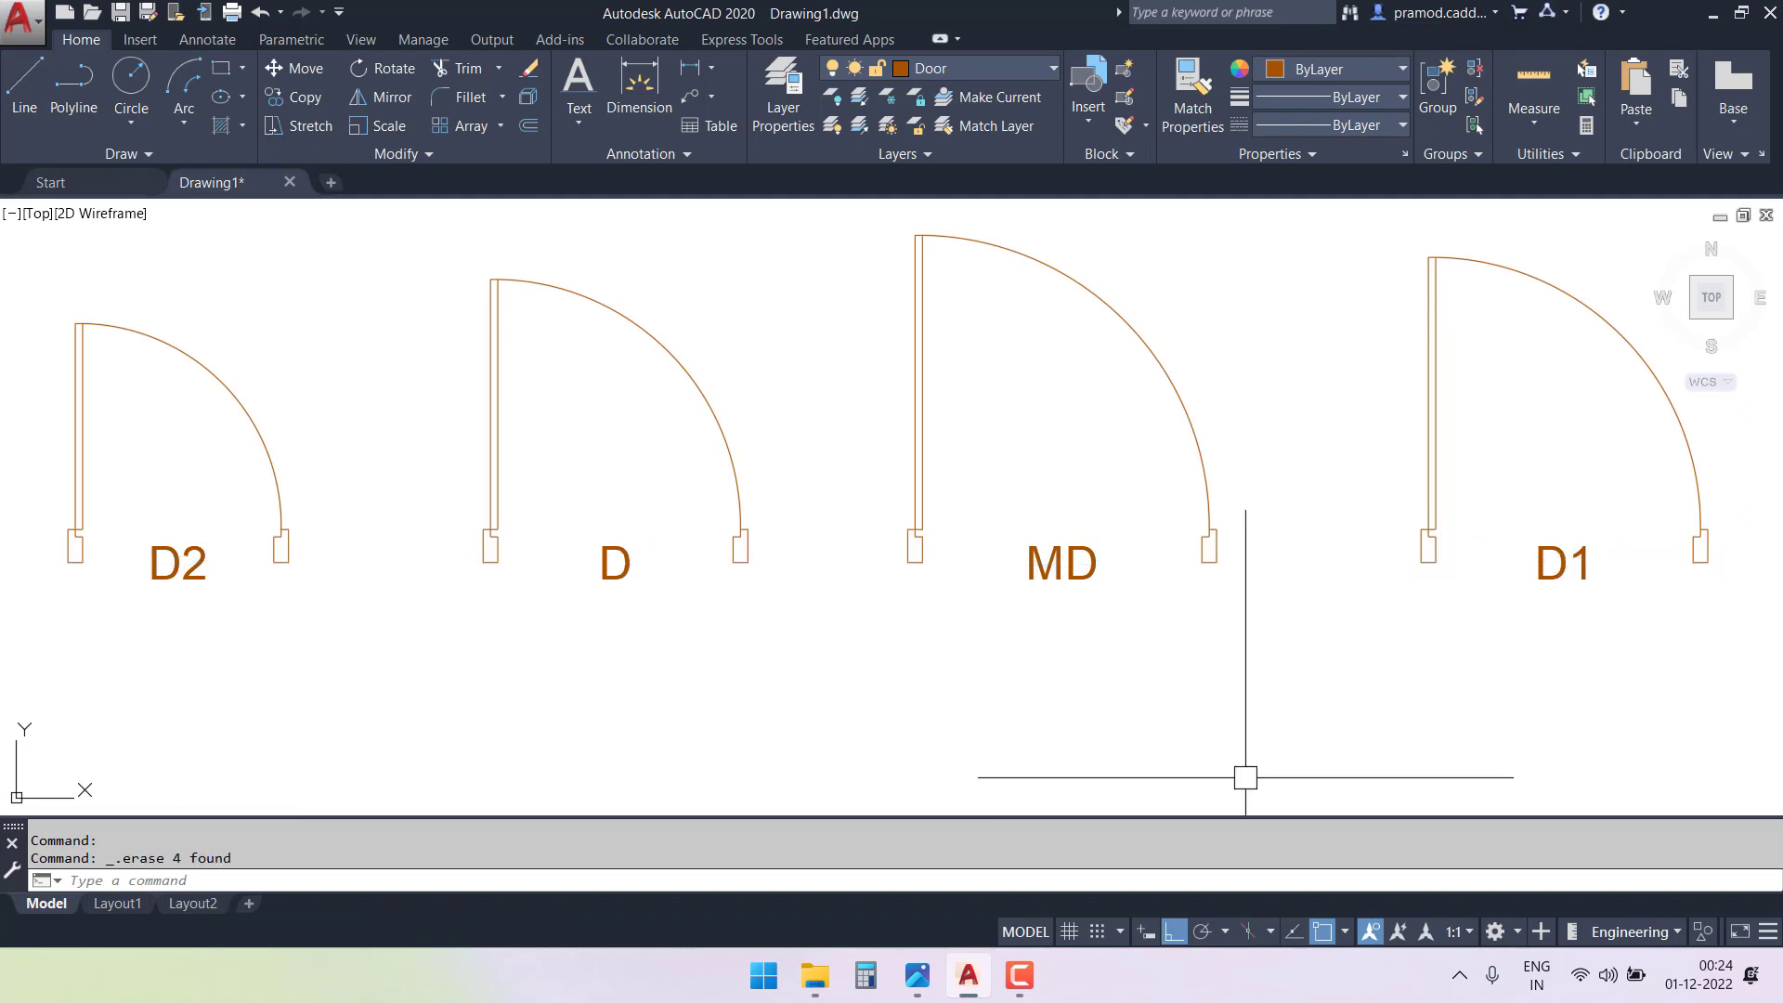
{"action": "middle_click_drag", "start_coordinate": [621, 661], "coordinate": [658, 693]}
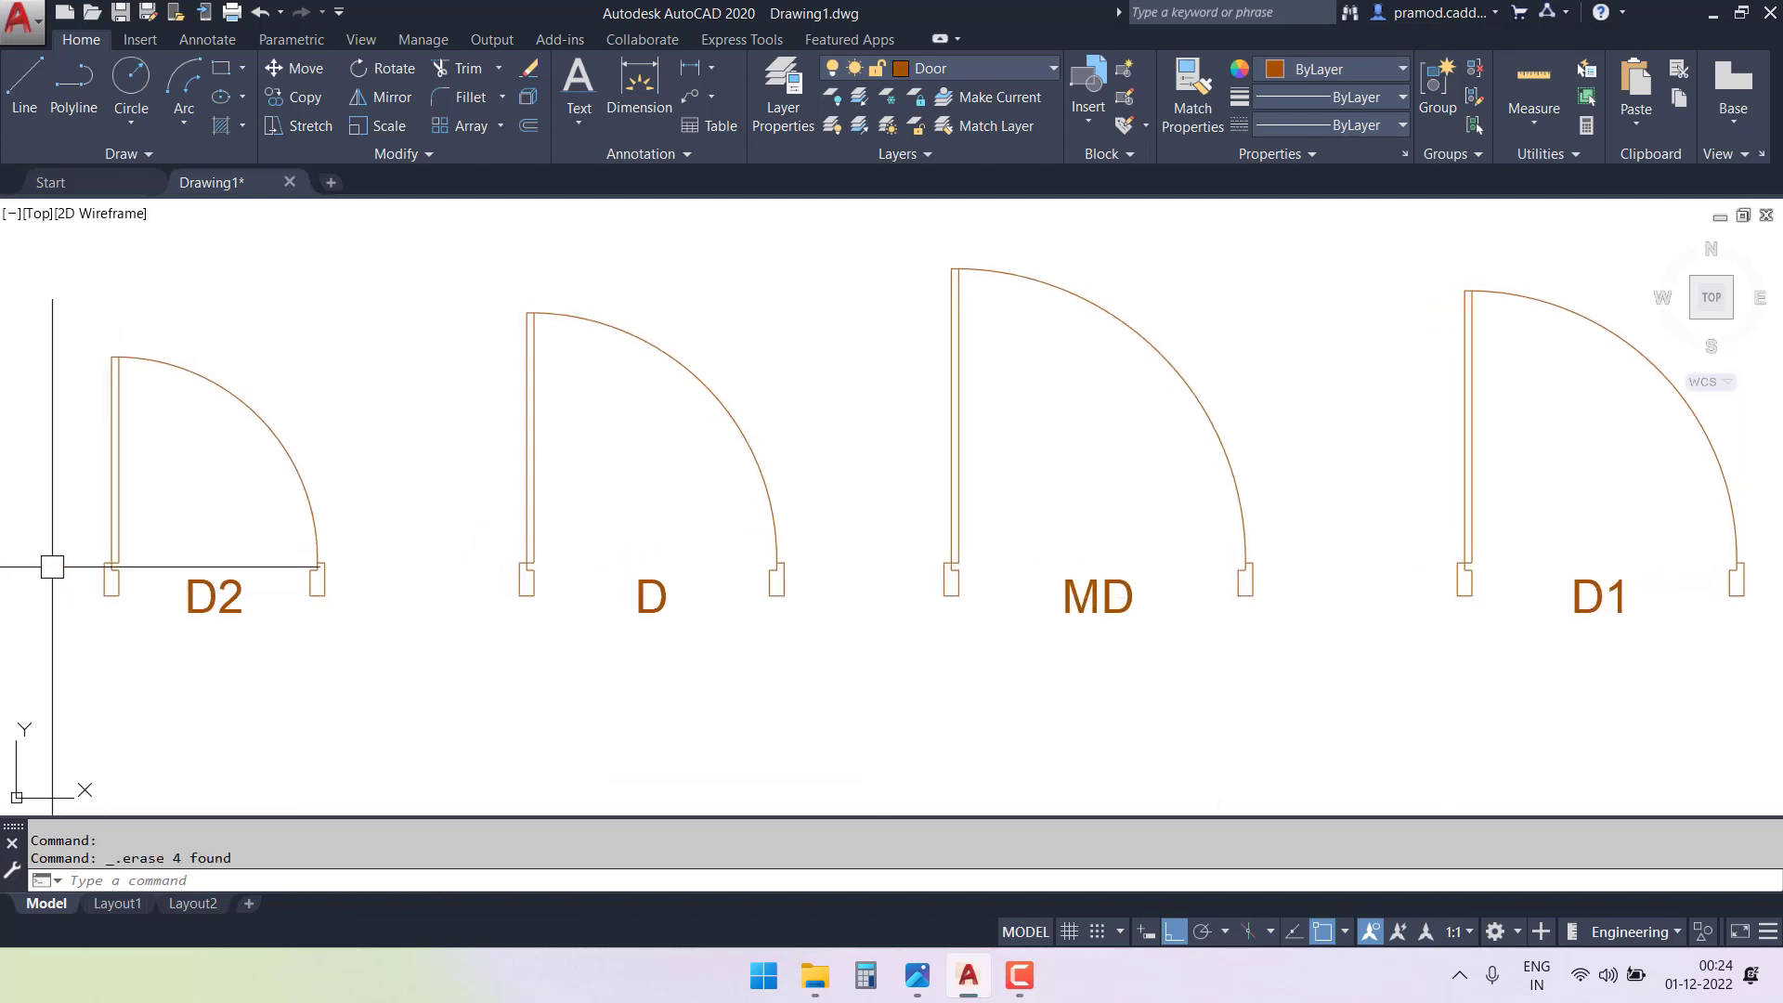
- Fill the D2 door's leaf and both frame pieces with a solid hatch in the ByLayer colour
{"action": "middle_click_drag", "start_coordinate": [362, 530], "coordinate": [521, 521]}
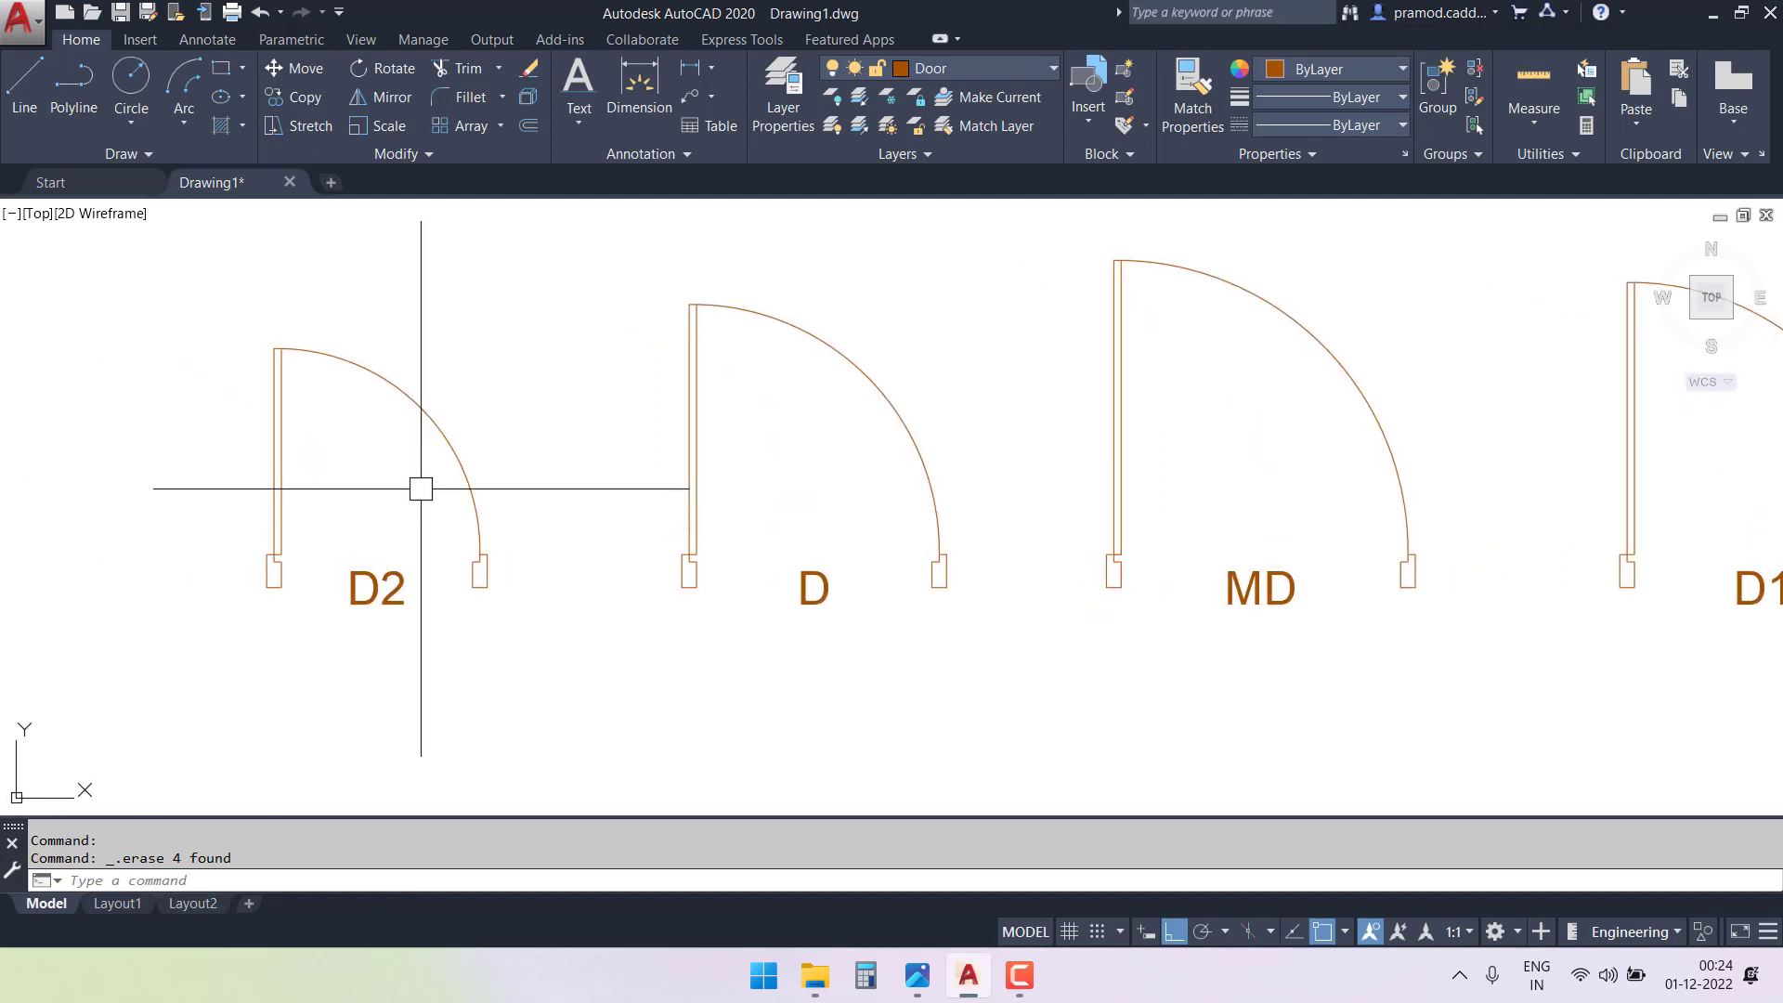
{"action": "left_click", "coordinate": [245, 127]}
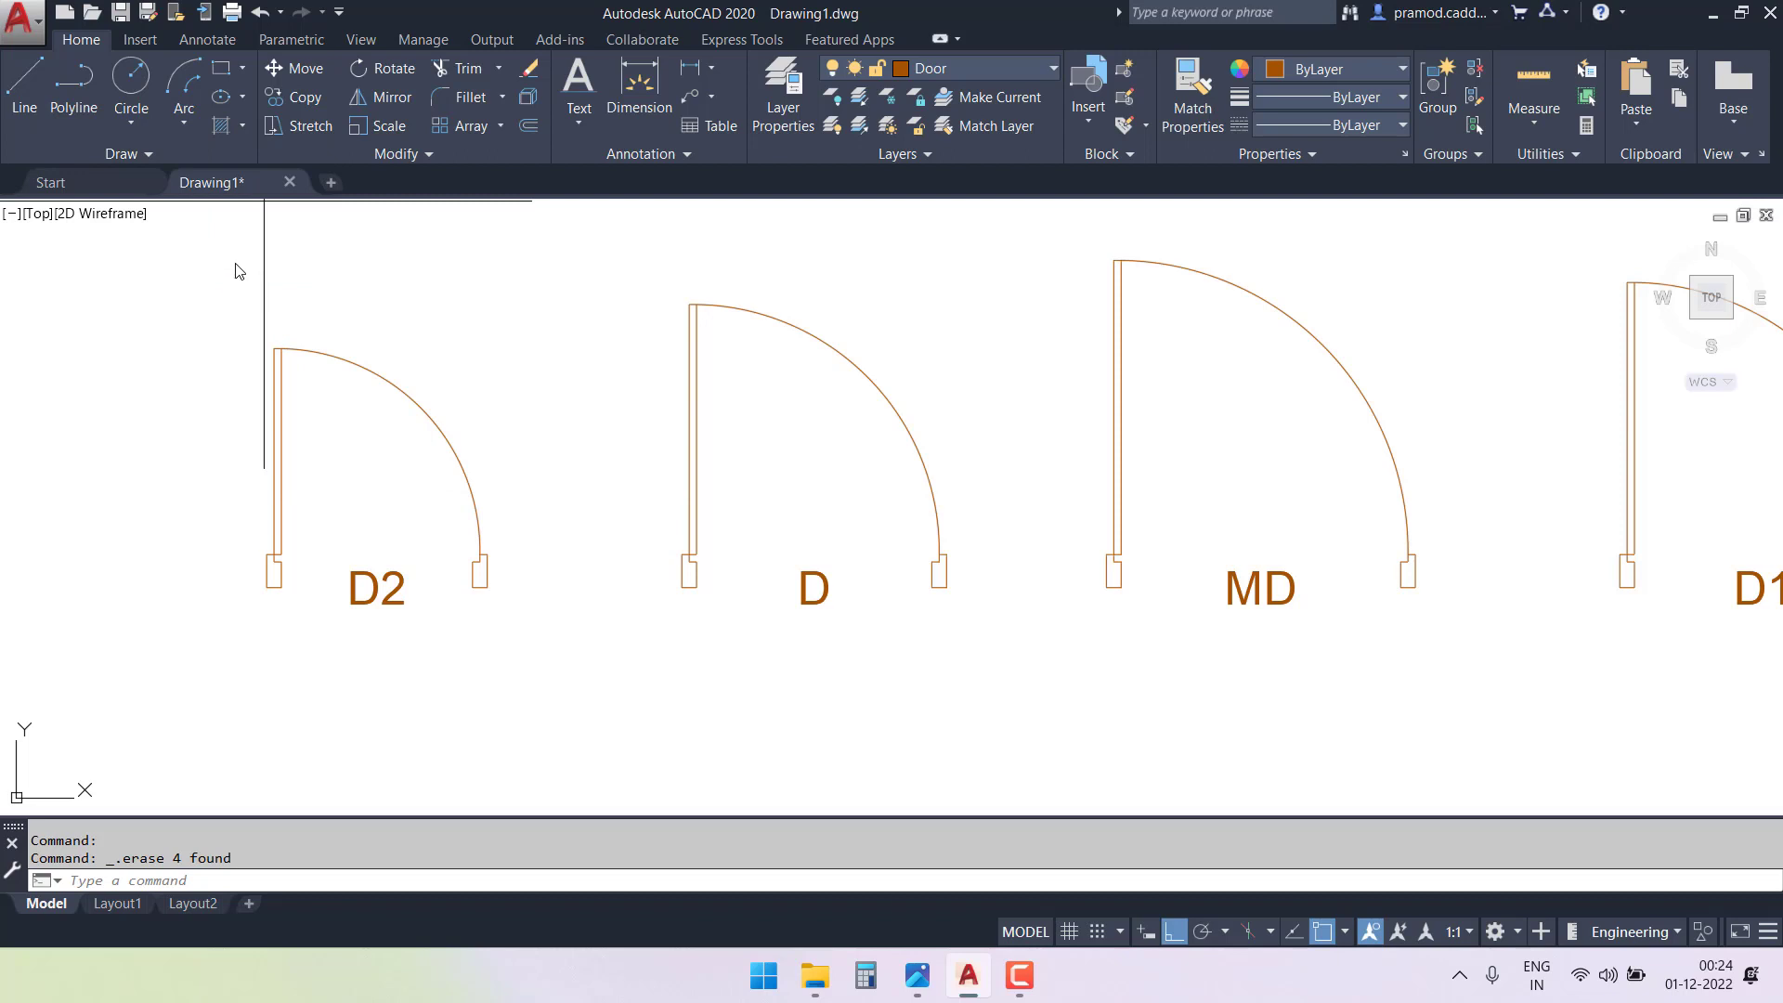
{"action": "left_click", "coordinate": [221, 125]}
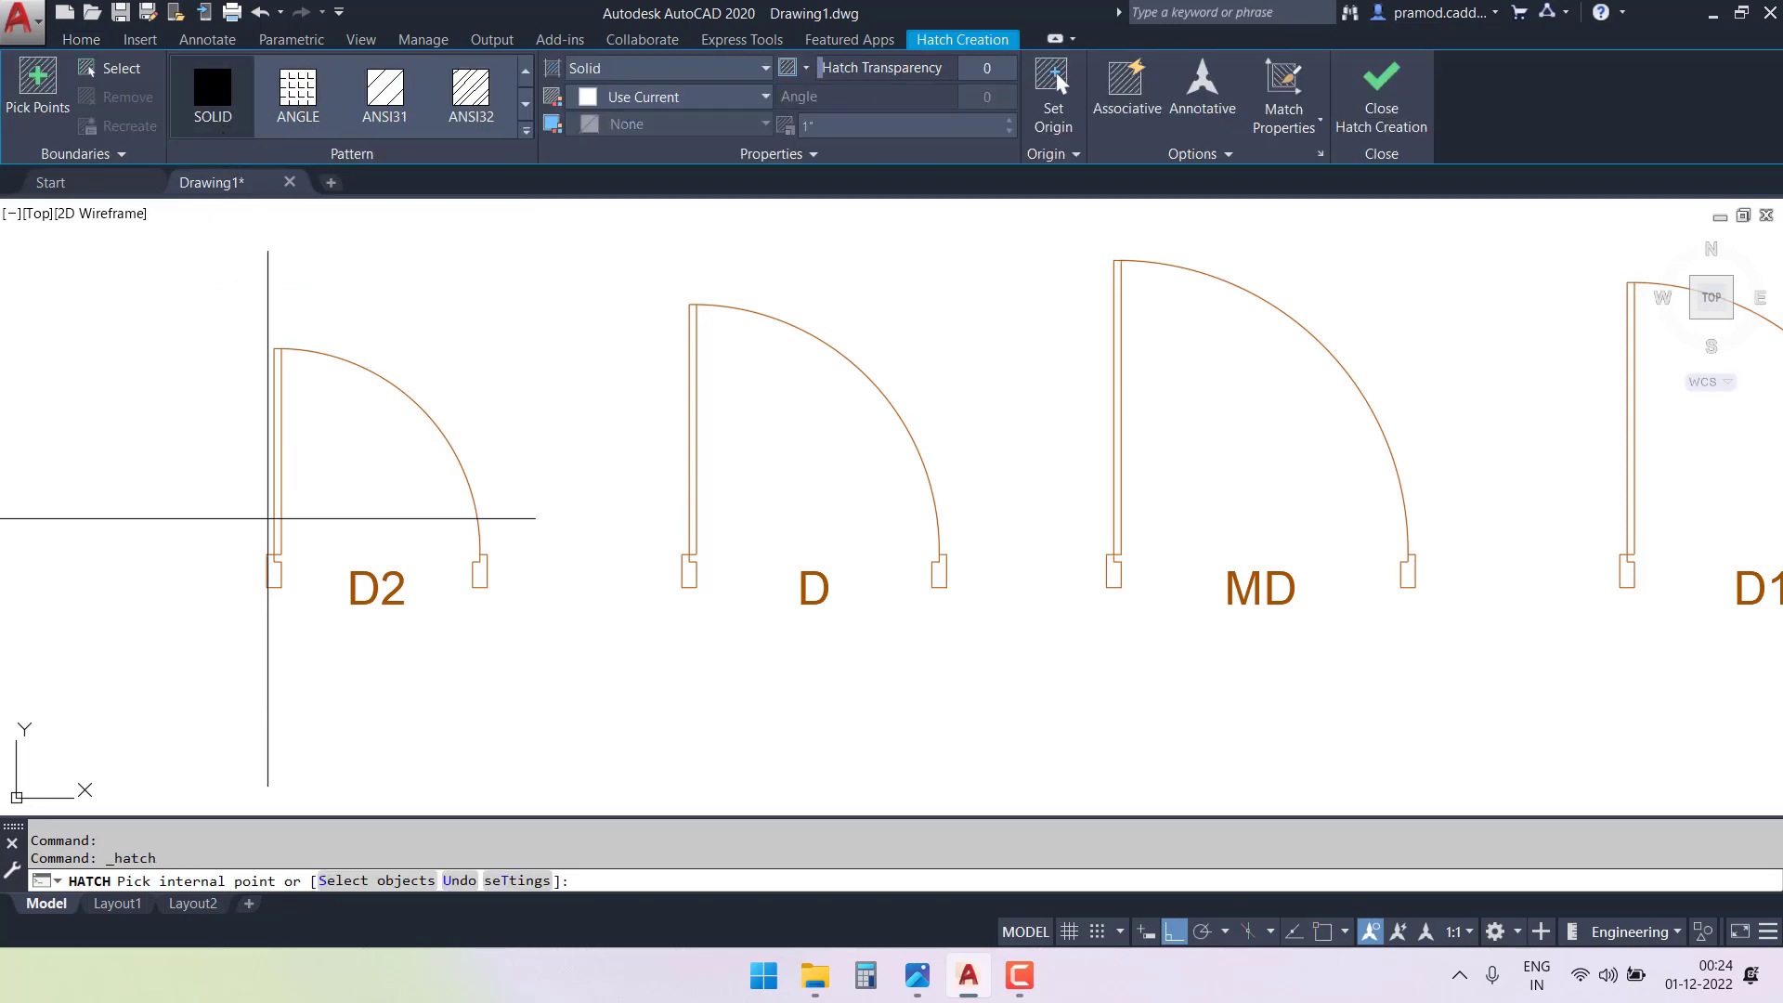
{"action": "left_click", "coordinate": [274, 571]}
{"action": "left_click", "coordinate": [278, 521]}
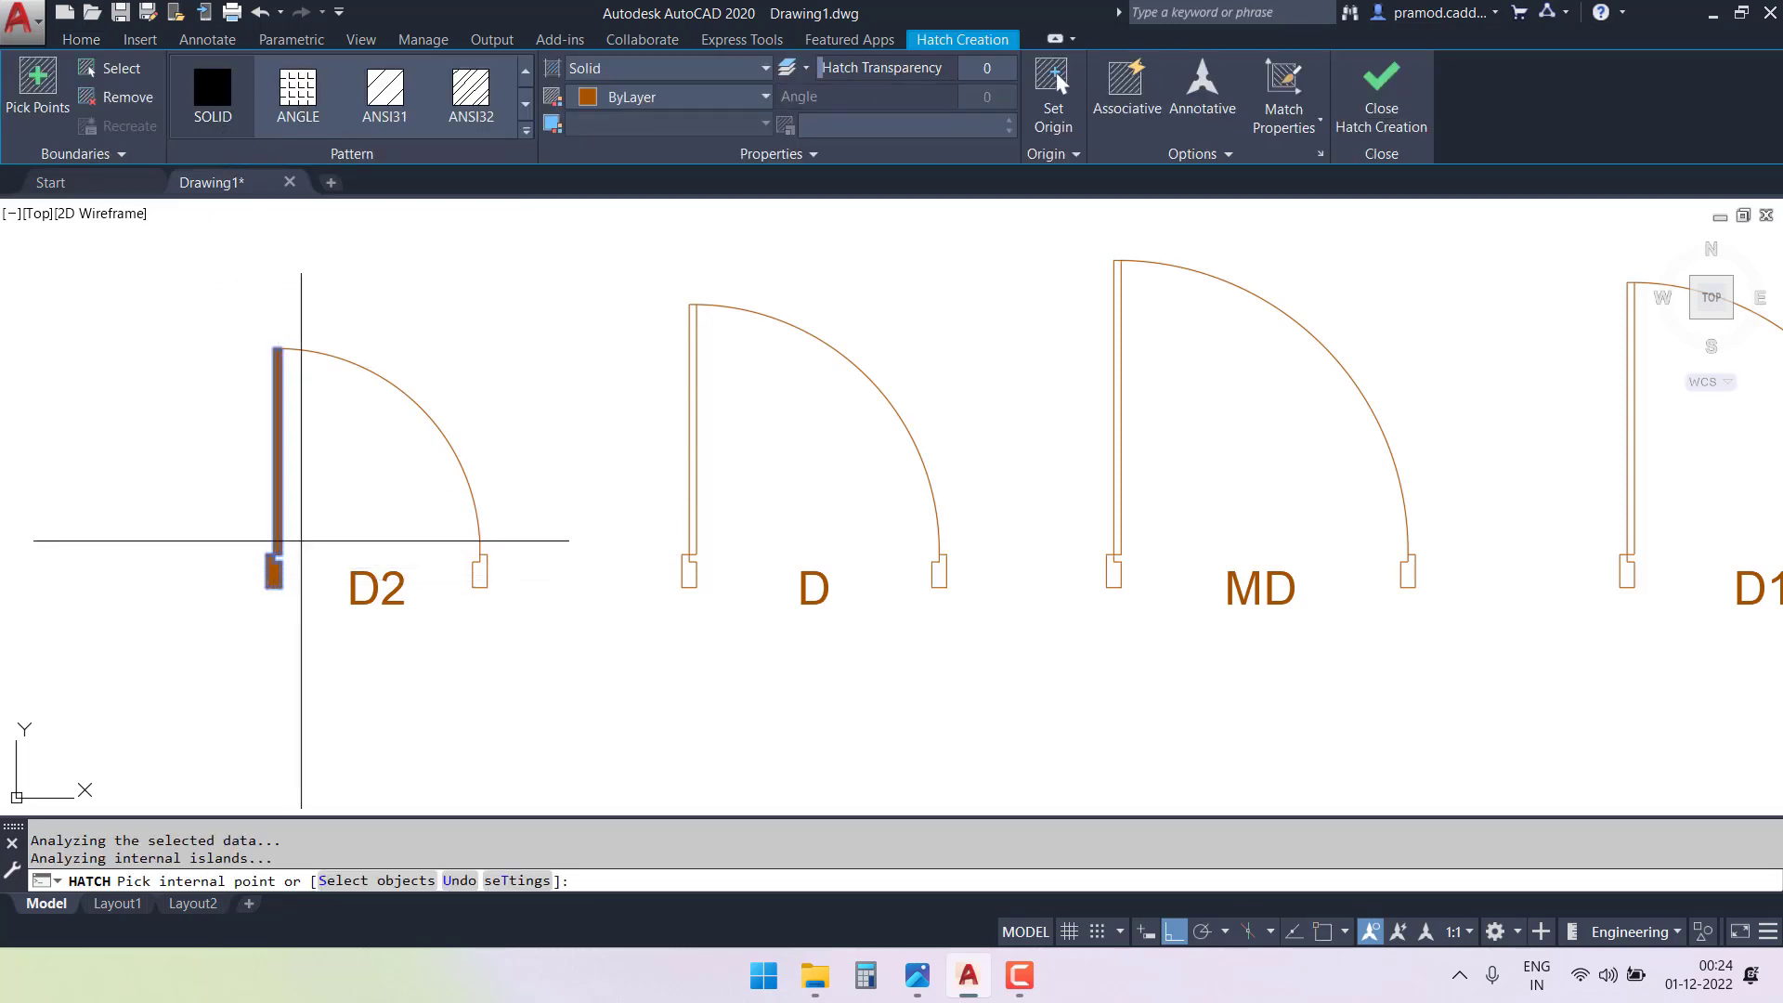
{"action": "left_click", "coordinate": [481, 570]}
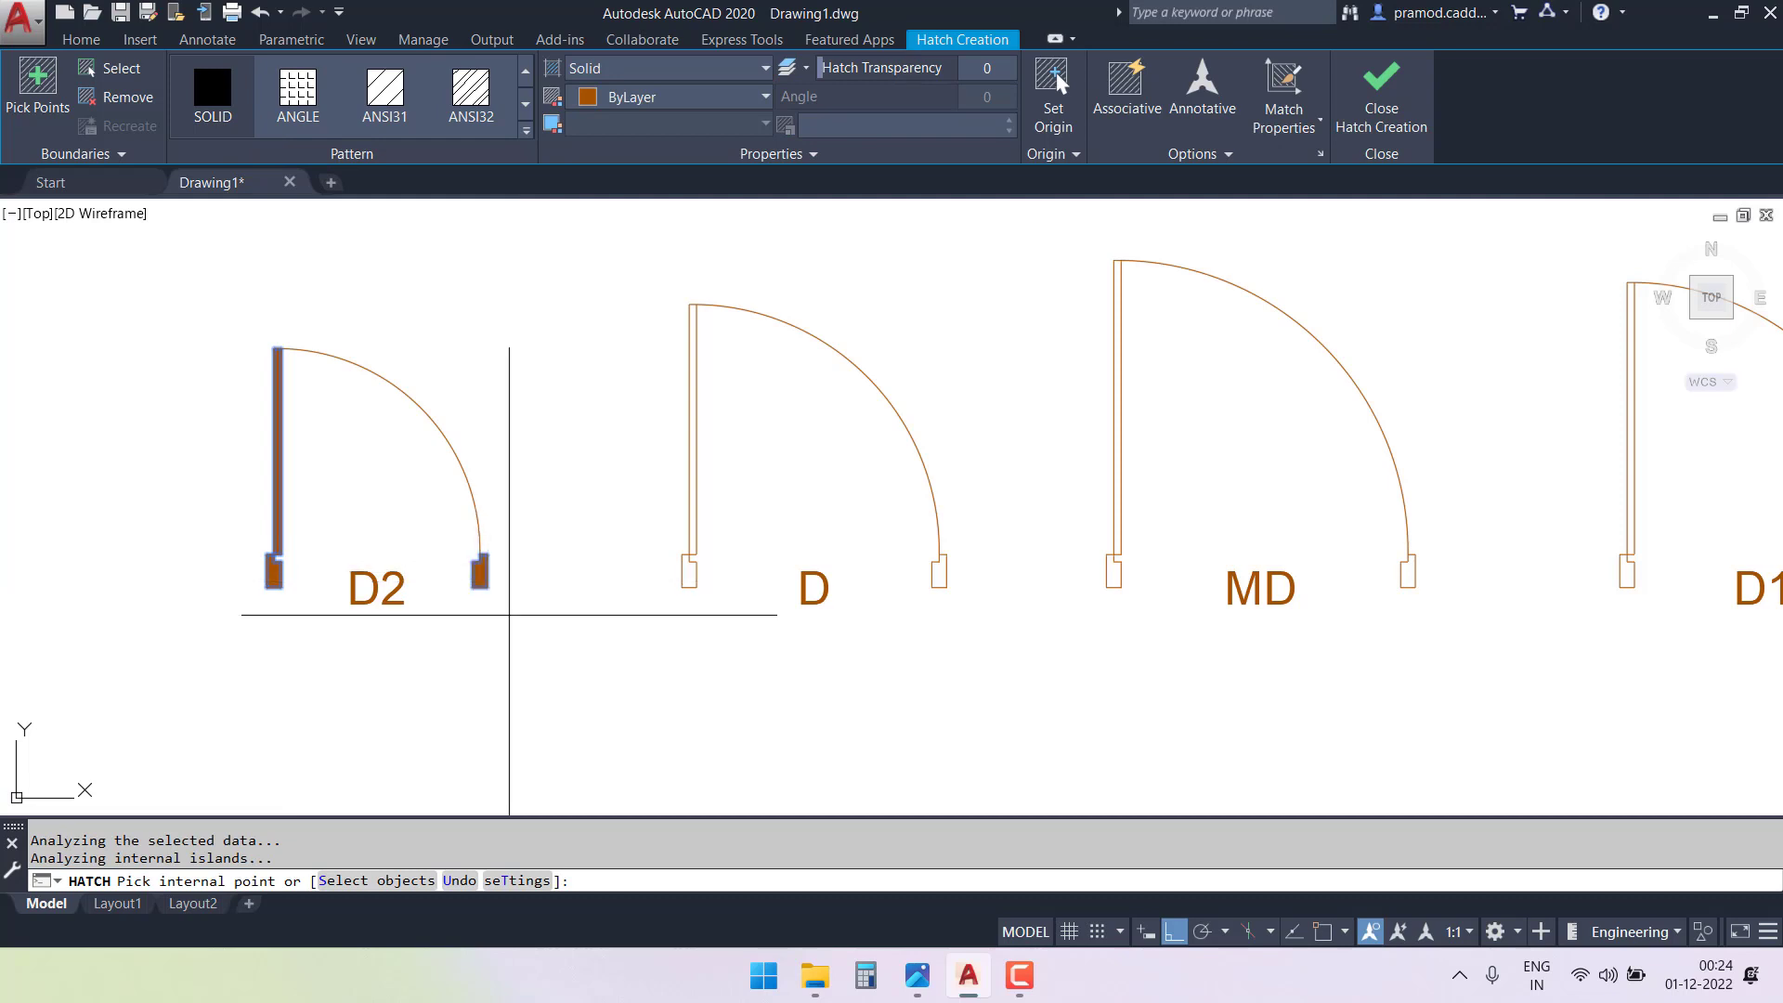
{"action": "key", "text": "Return"}
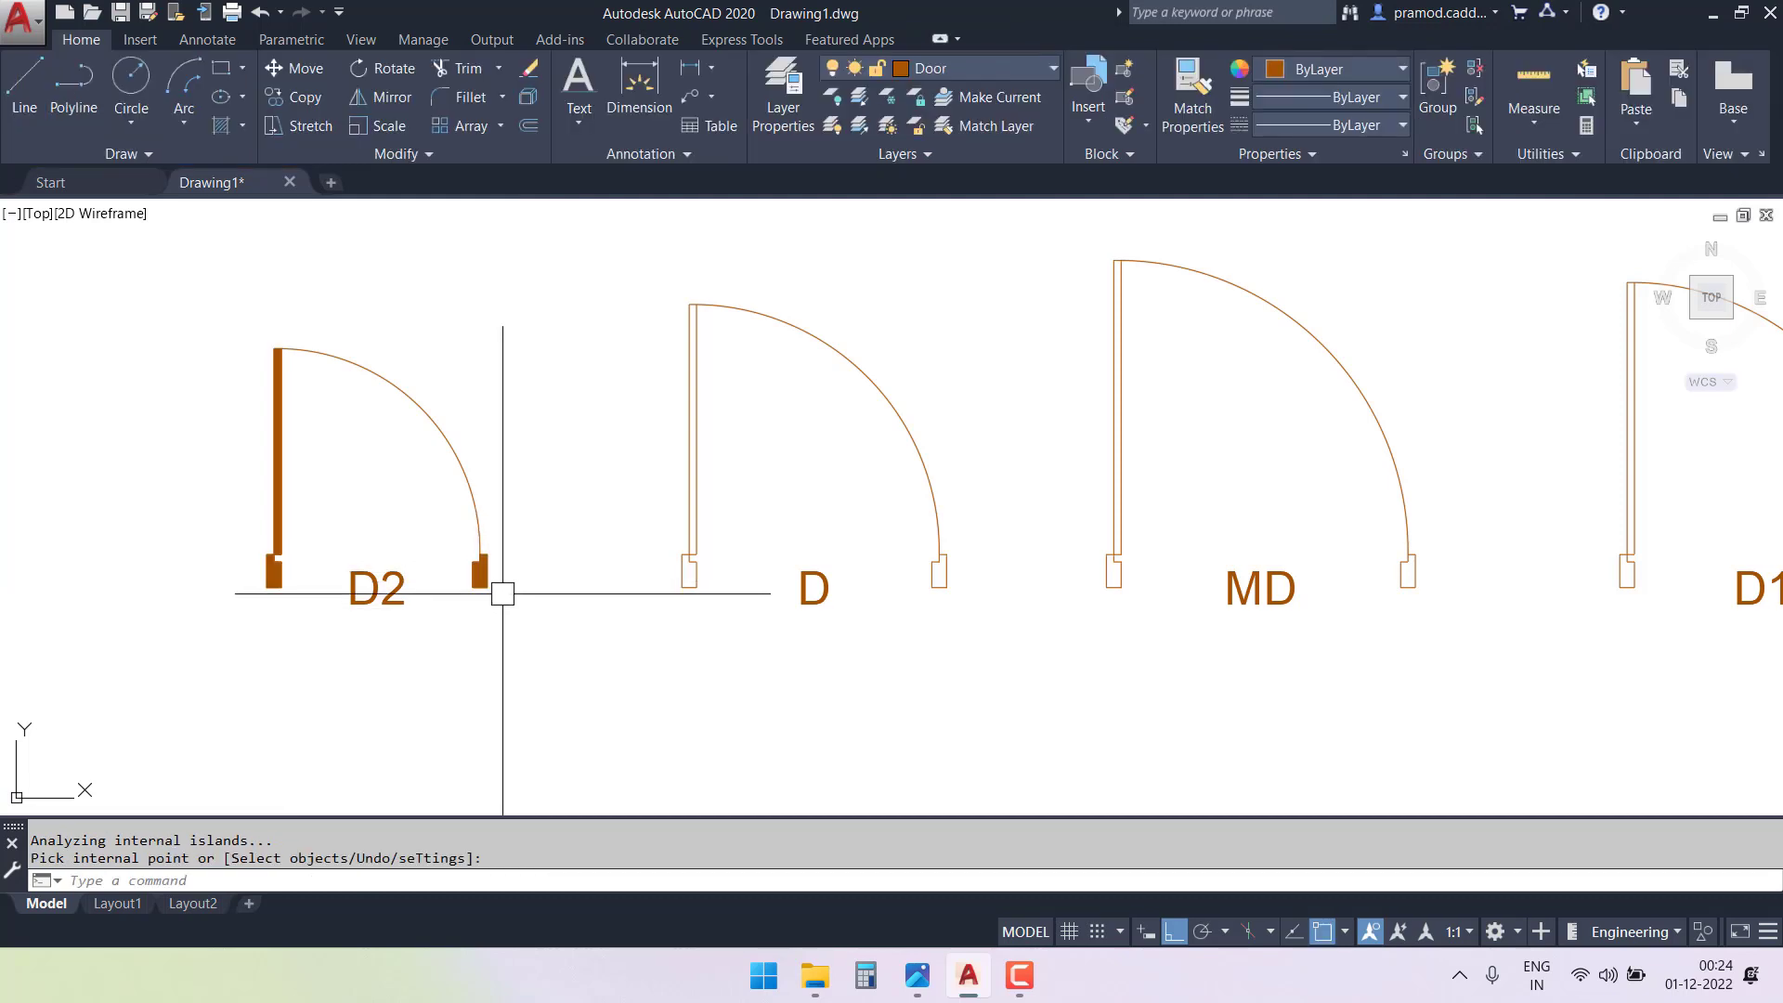
- Apply the solid hatch to the leaf and both frame pieces of the D door
{"action": "key", "text": "Return"}
{"action": "left_click", "coordinate": [688, 578]}
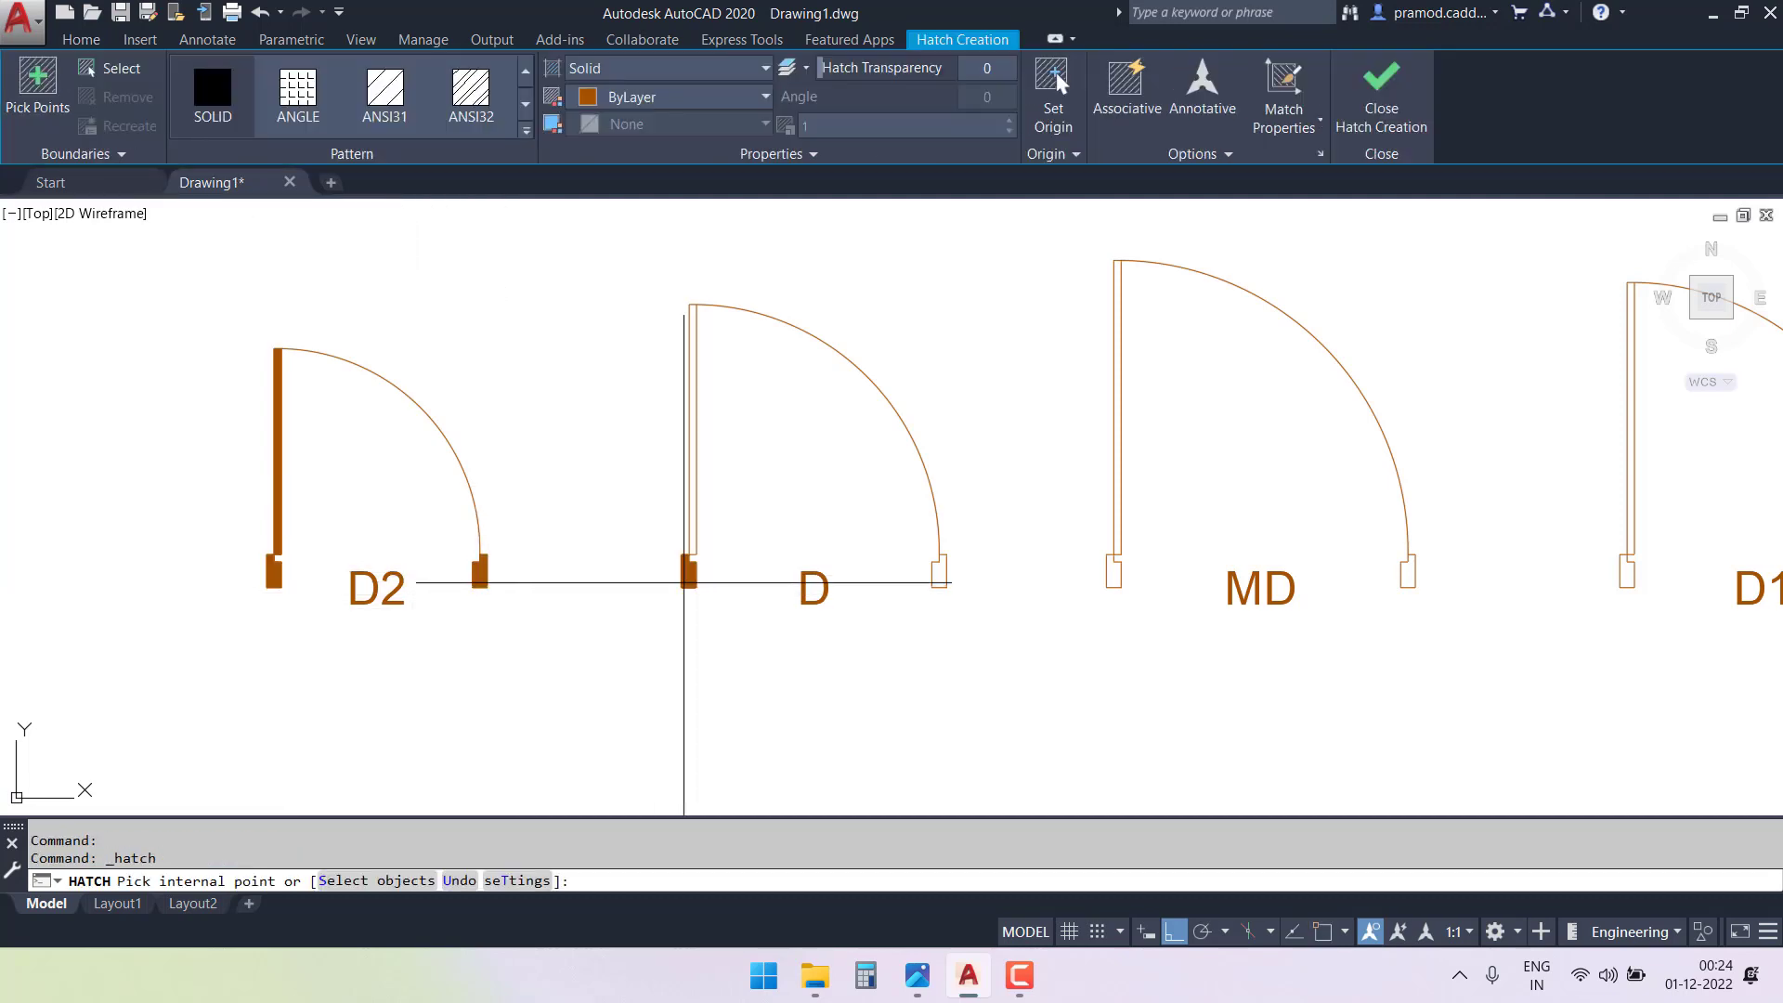
{"action": "left_click", "coordinate": [694, 541]}
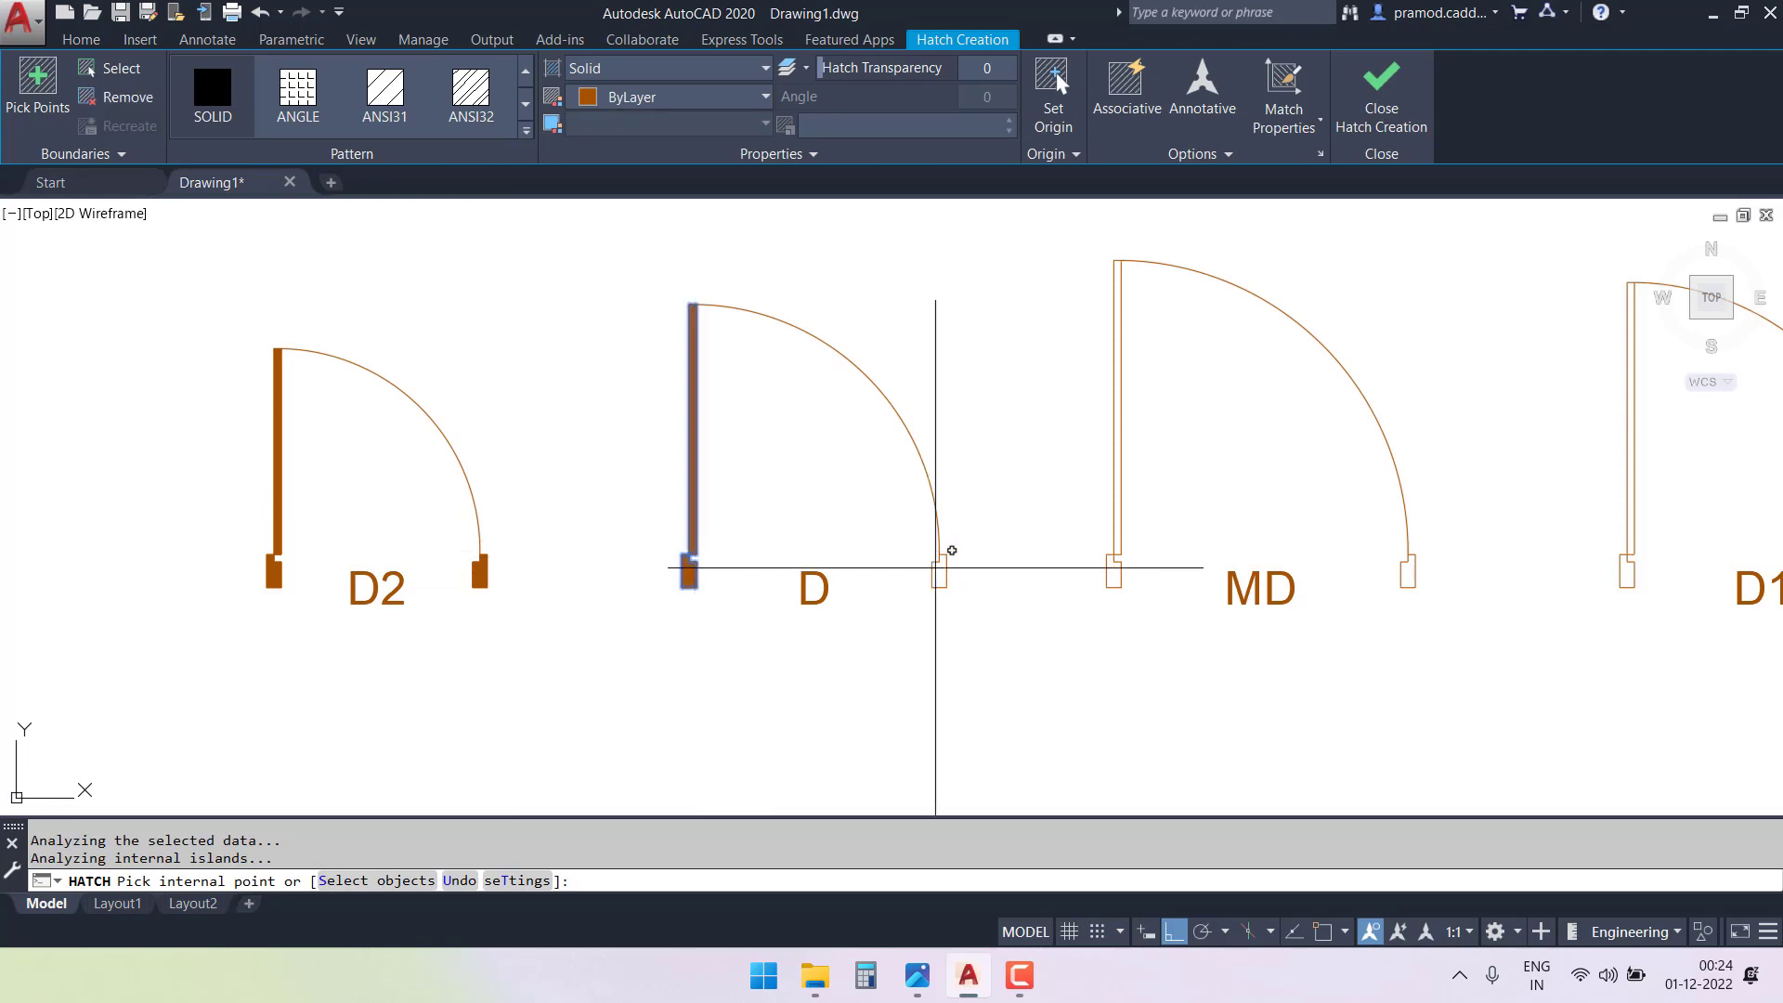
{"action": "key", "text": "Return"}
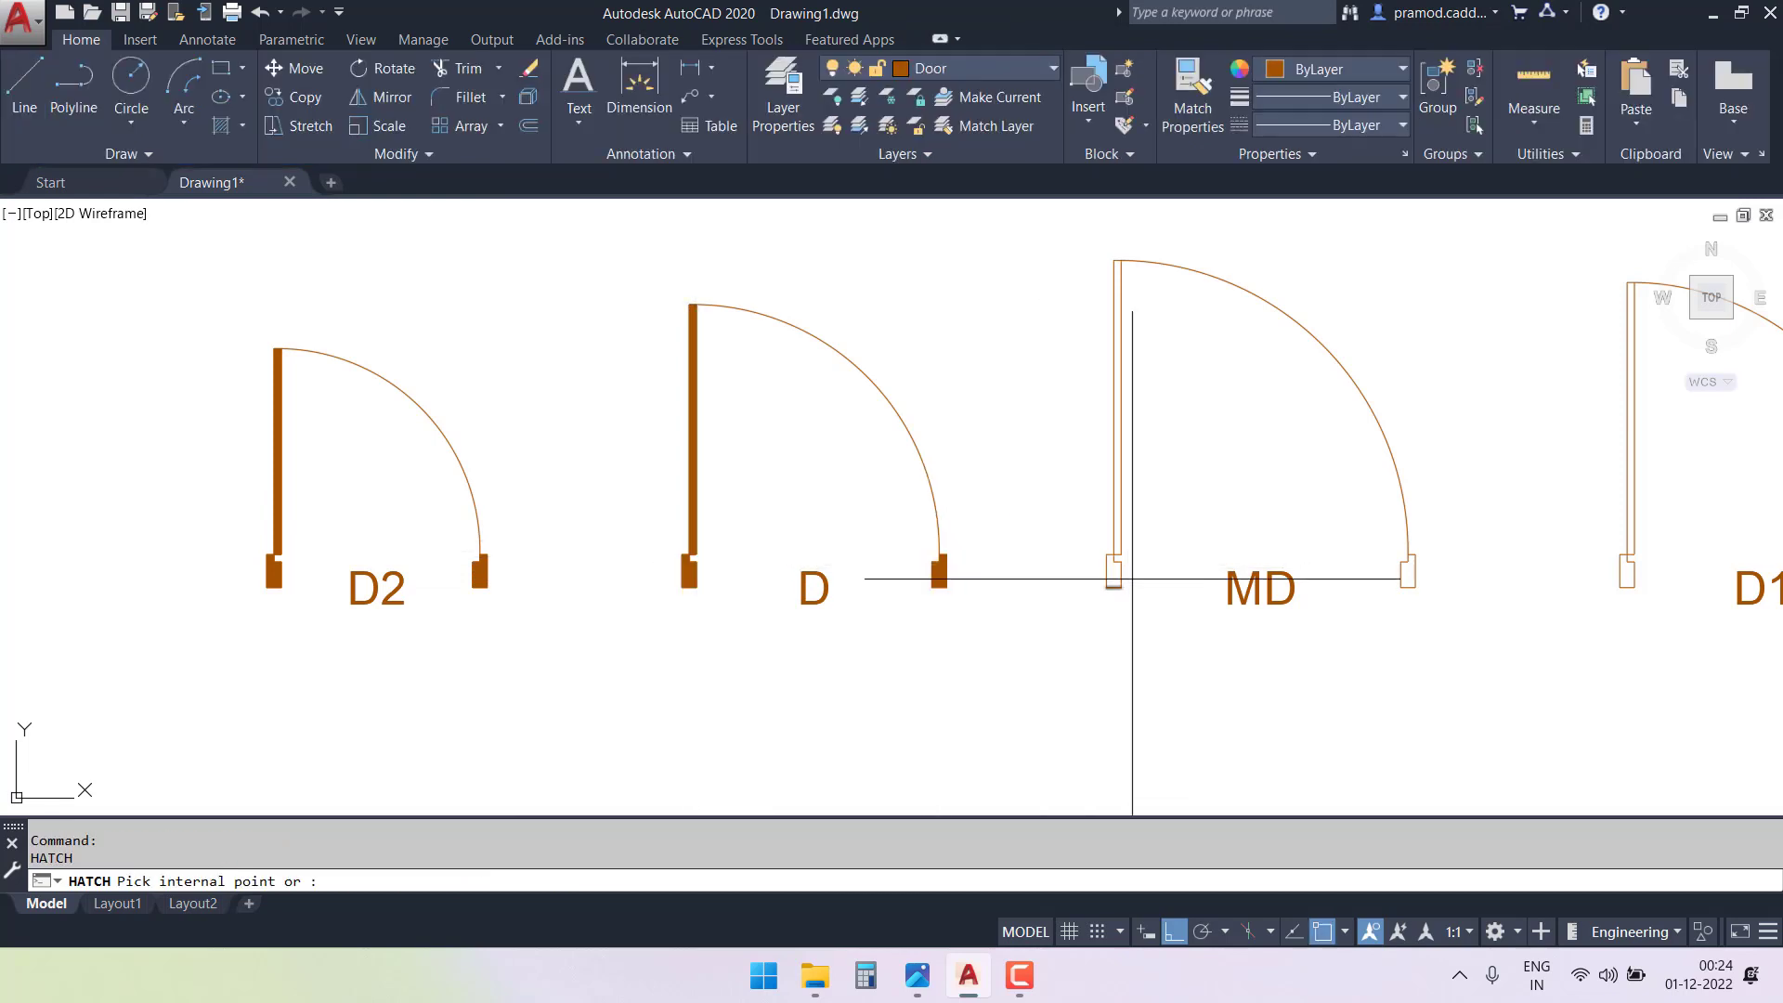
- Apply the solid hatch to the leaf and both frame pieces of the MD door
{"action": "key", "text": "Return"}
{"action": "left_click", "coordinate": [1113, 571]}
{"action": "key", "text": "Return"}
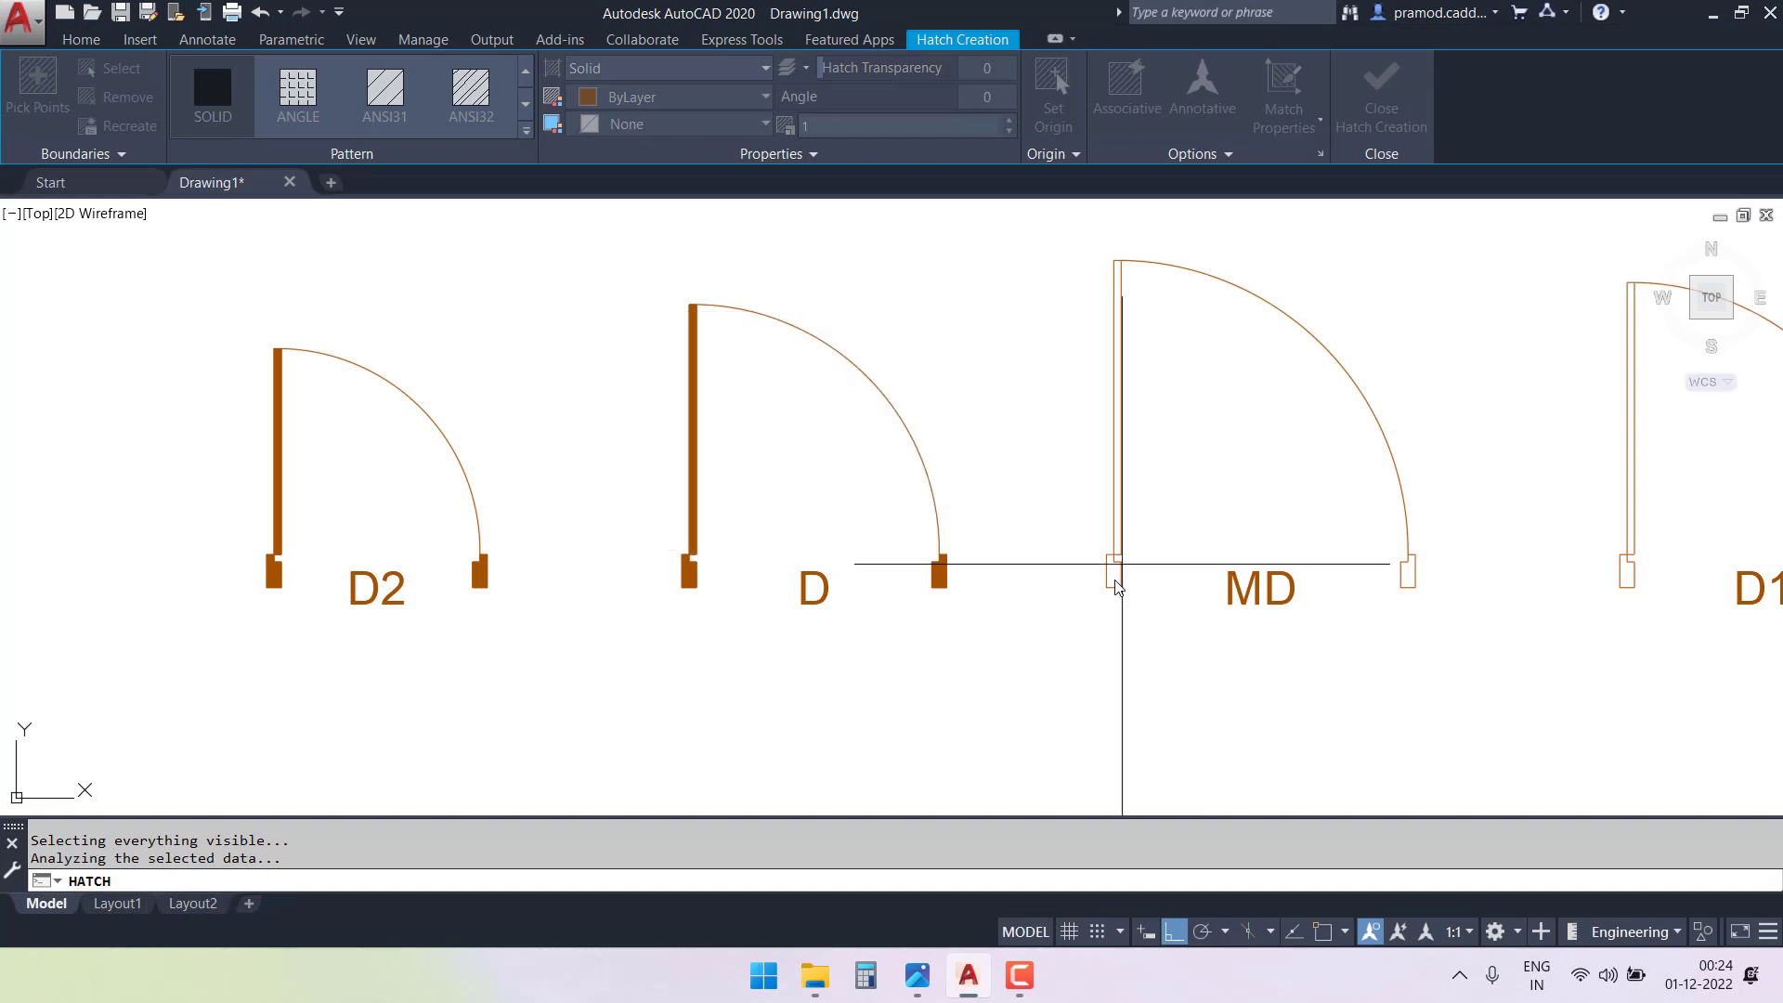
{"action": "left_click", "coordinate": [1117, 545]}
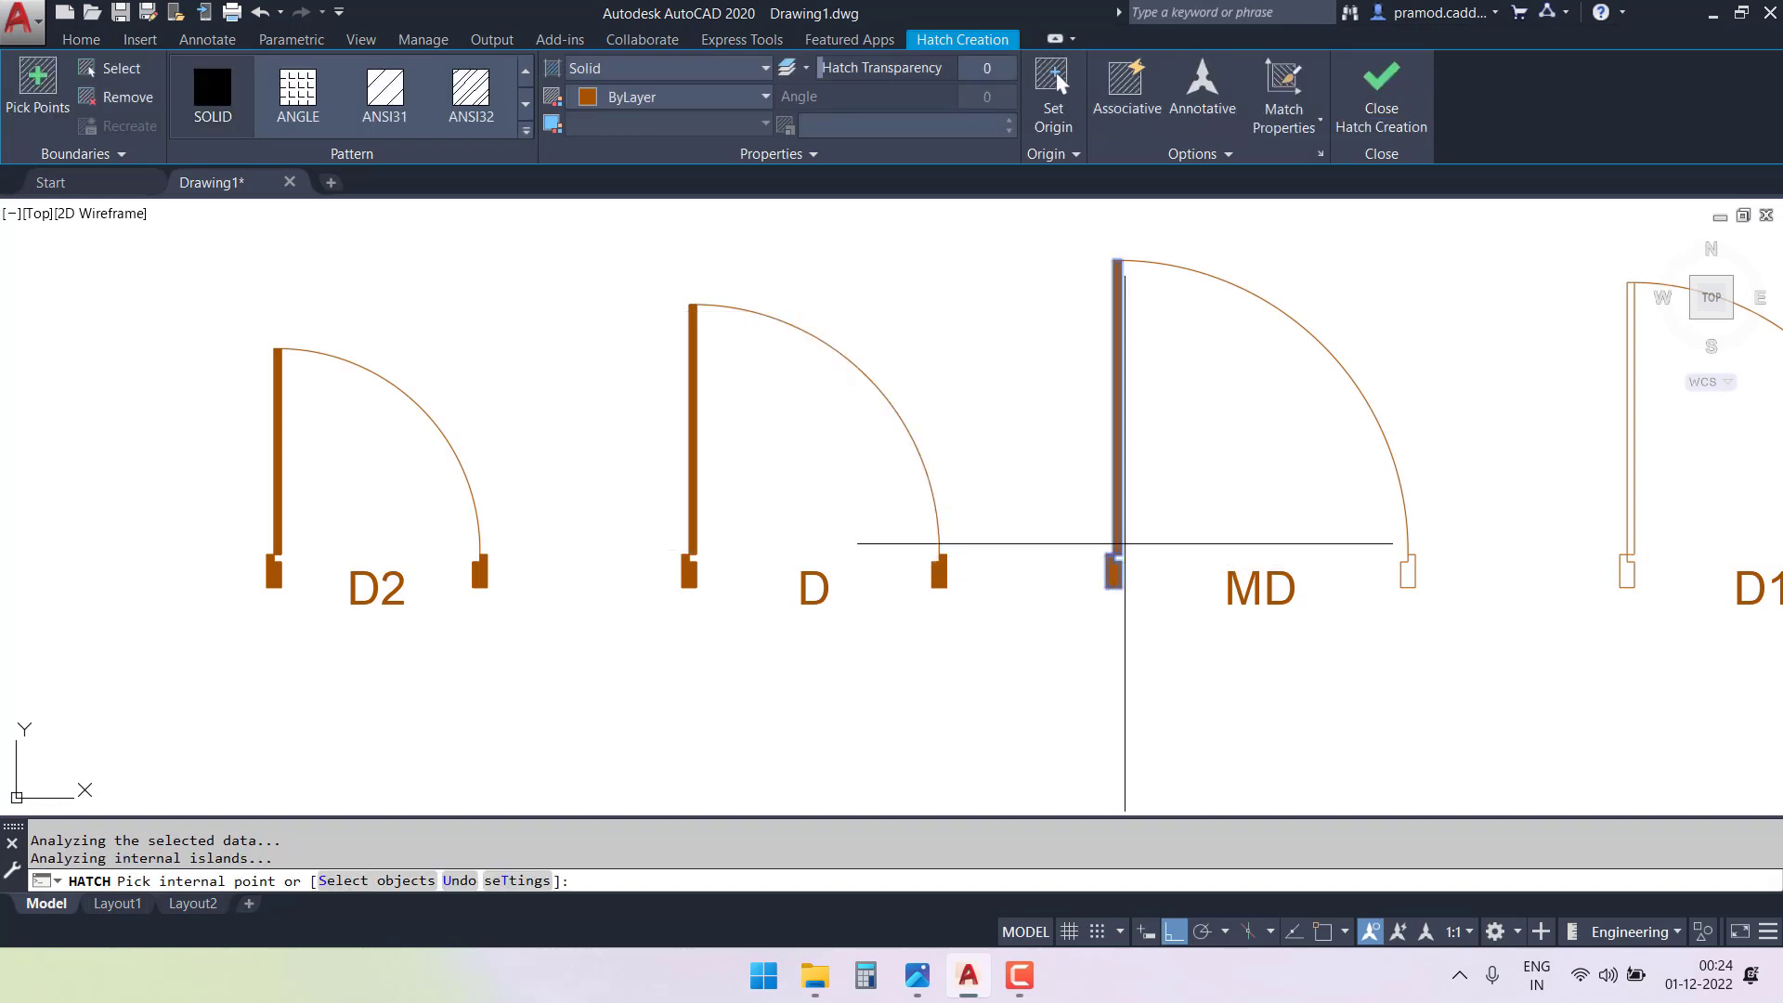
{"action": "key", "text": "Escape"}
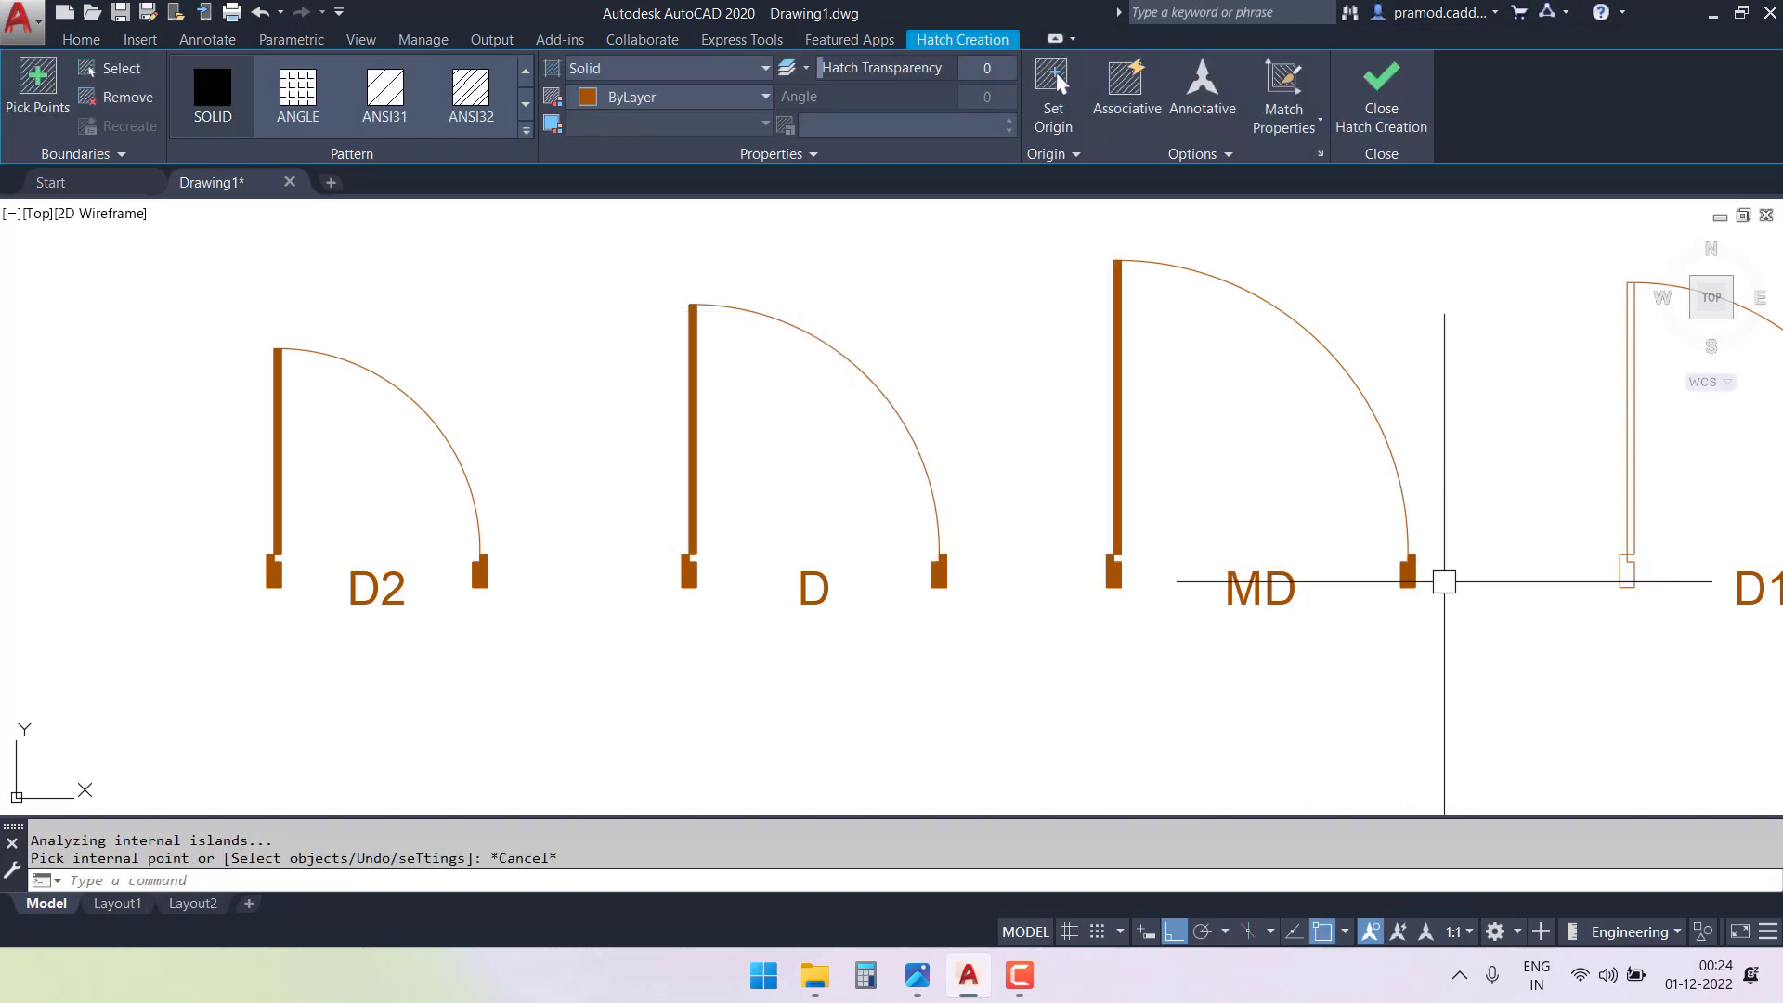
- Apply the solid hatch to the leaf and both frame pieces of the D1 door and end hatching
{"action": "mouse_move", "coordinate": [1442, 585]}
{"action": "middle_mouse_down"}
{"action": "mouse_move", "coordinate": [796, 585]}
{"action": "mouse_move", "coordinate": [796, 570]}
{"action": "middle_mouse_up"}
{"action": "key", "text": "Return"}
{"action": "left_click", "coordinate": [914, 544]}
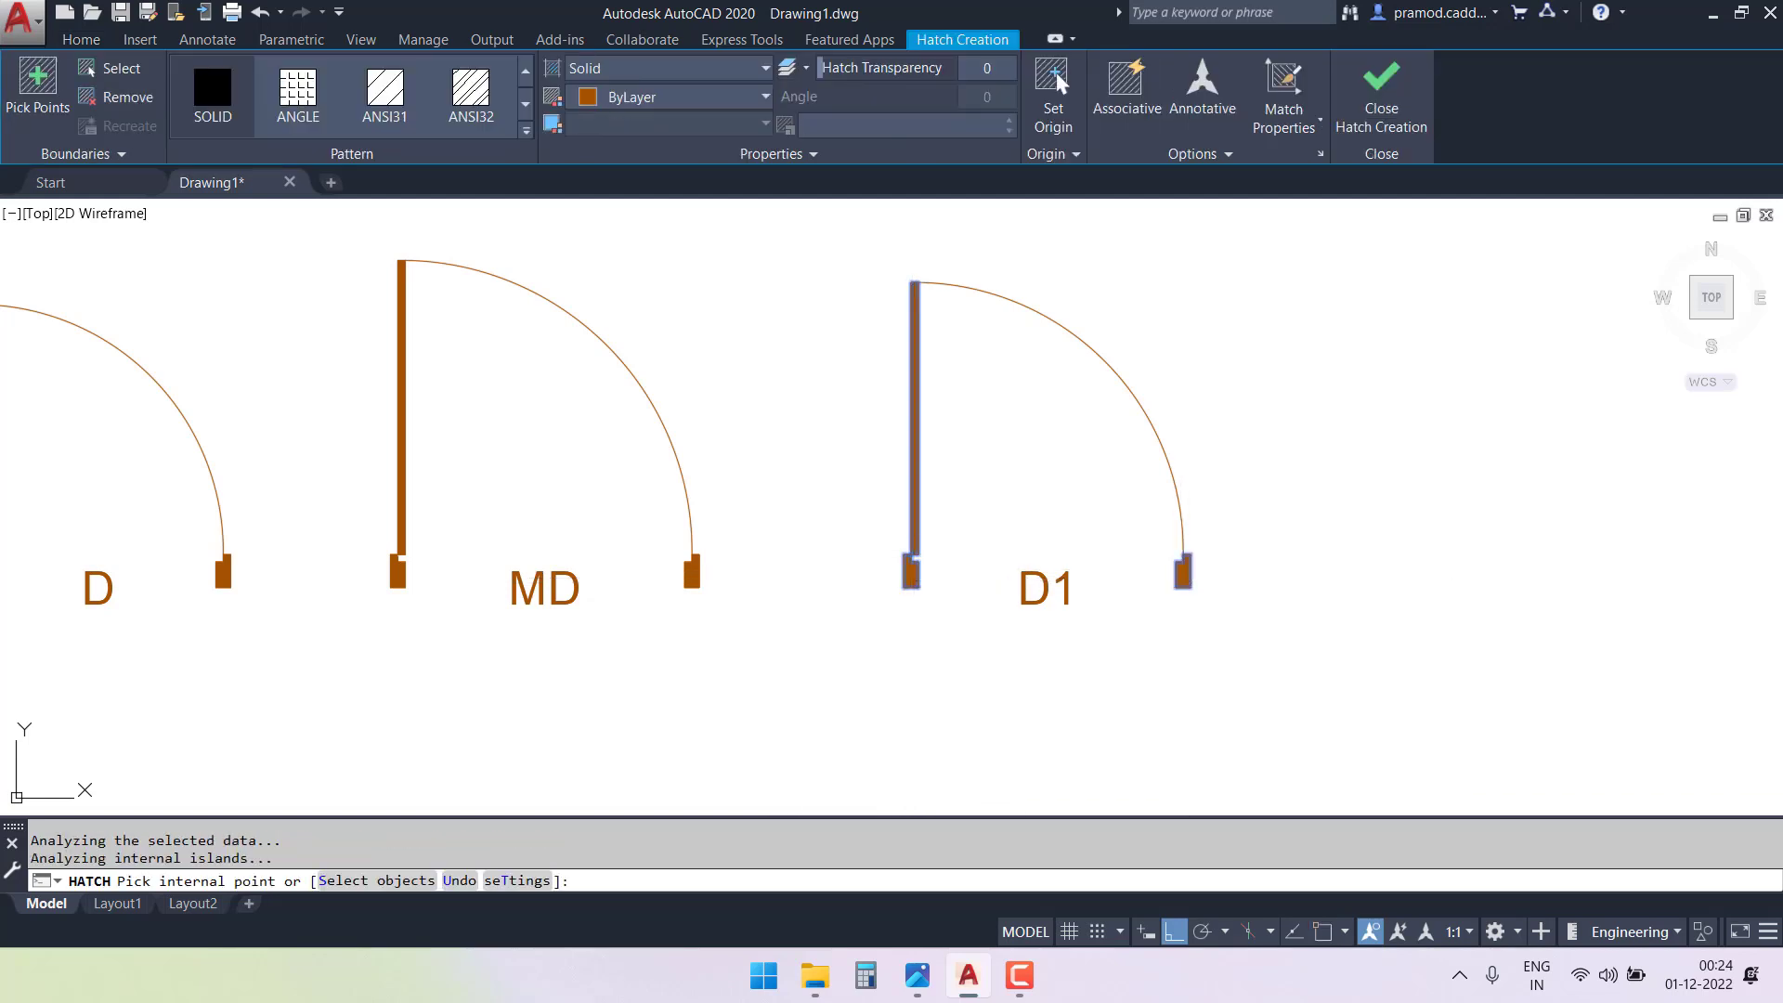
{"action": "key", "text": "Escape"}
{"action": "key", "text": "Escape"}
{"action": "scroll", "coordinate": [1077, 612], "scroll_direction": "down", "scroll_amount": 4}
{"action": "middle_click_drag", "start_coordinate": [875, 605], "coordinate": [1134, 576]}
{"action": "scroll", "coordinate": [885, 569], "scroll_direction": "up", "scroll_amount": 2}
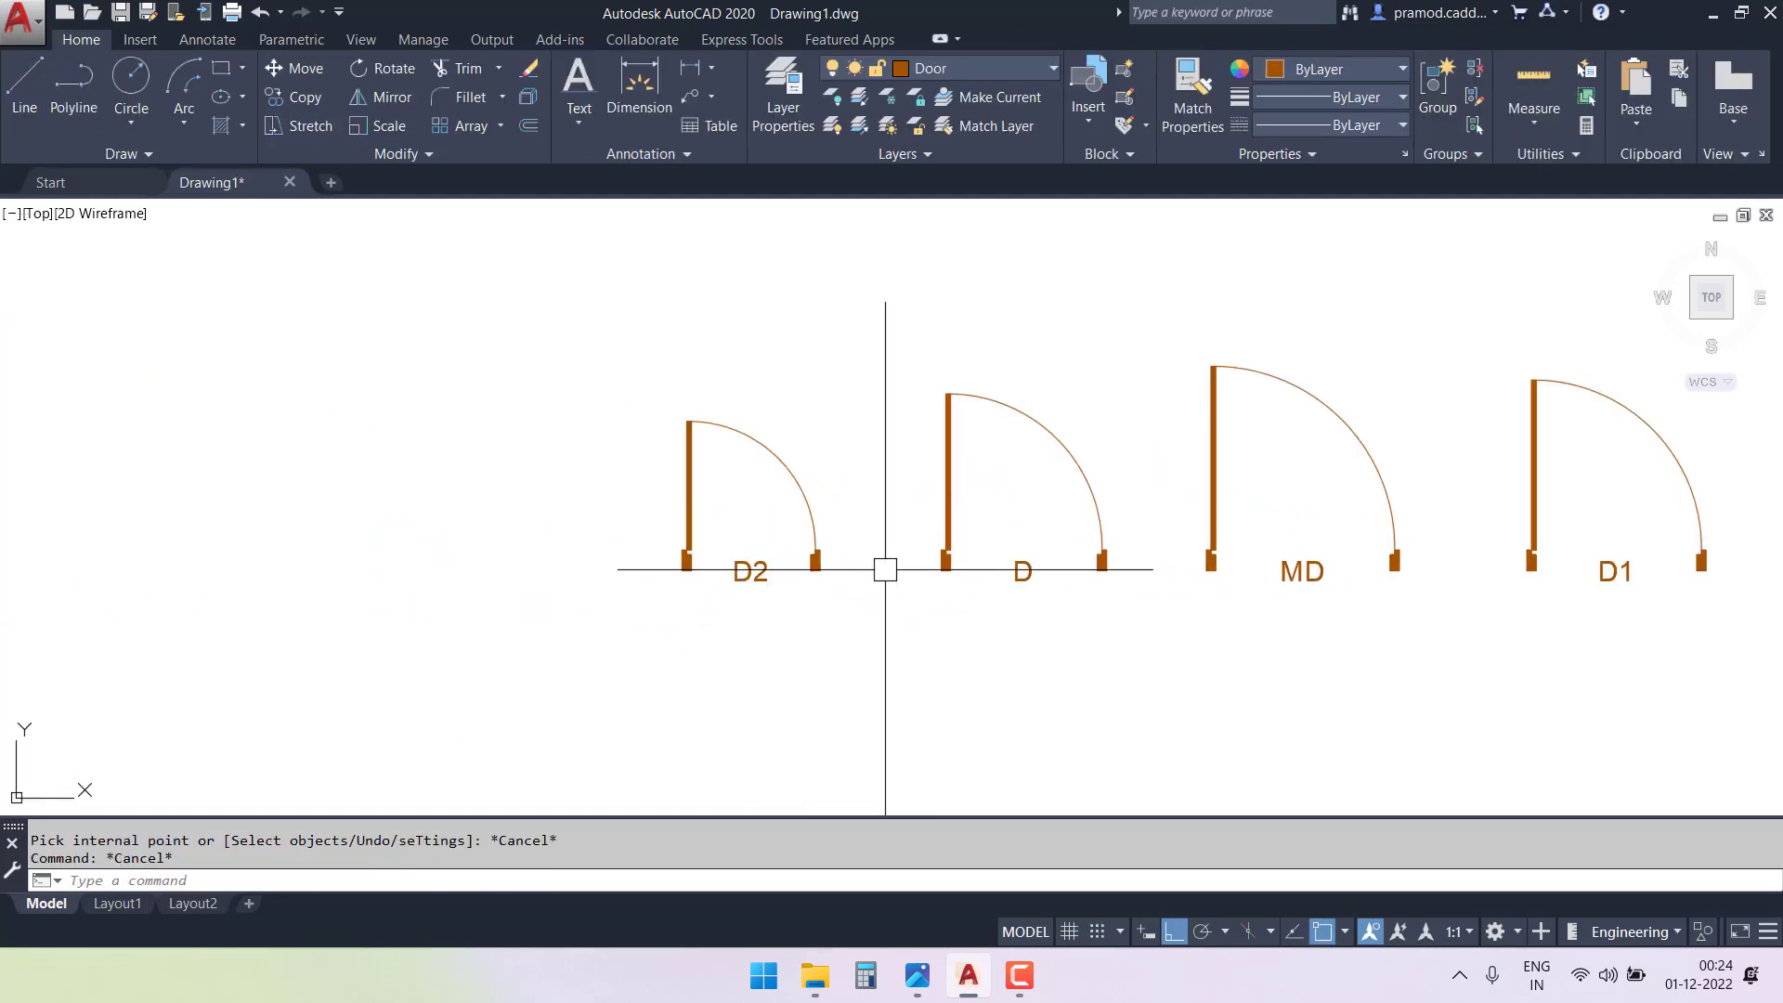
{"action": "left_click", "coordinate": [759, 462]}
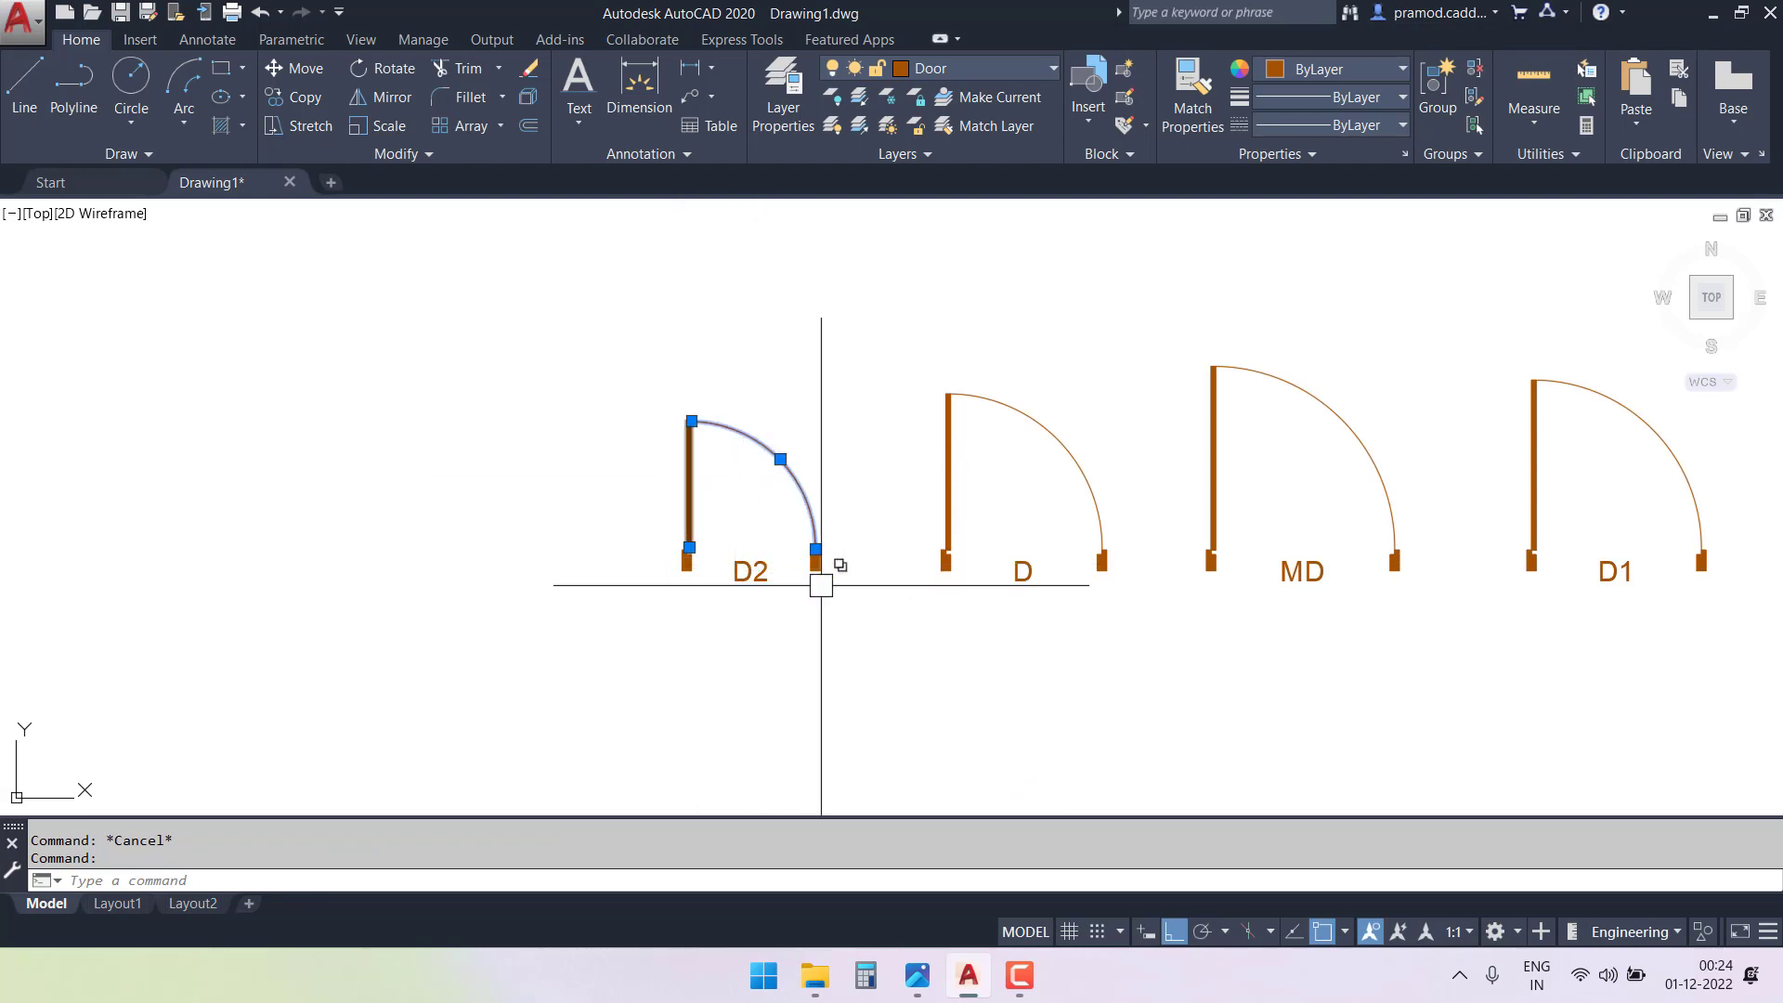
{"action": "key", "text": "Escape"}
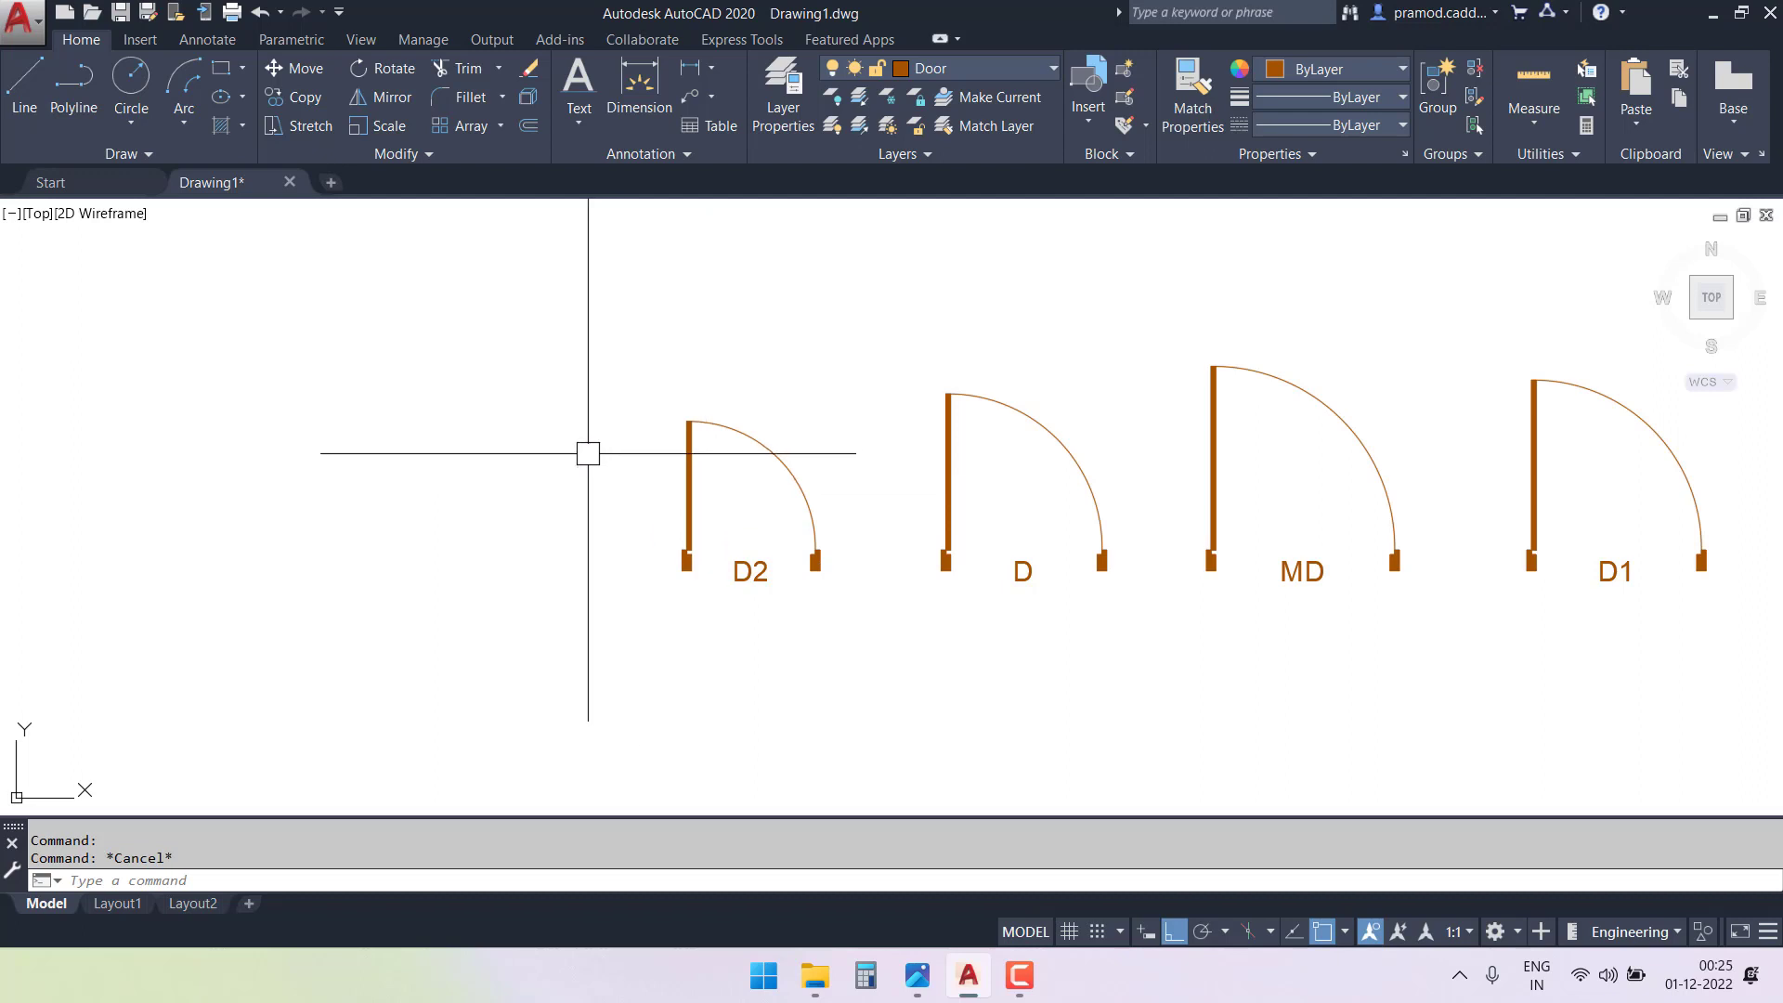
{"action": "left_click", "coordinate": [572, 355]}
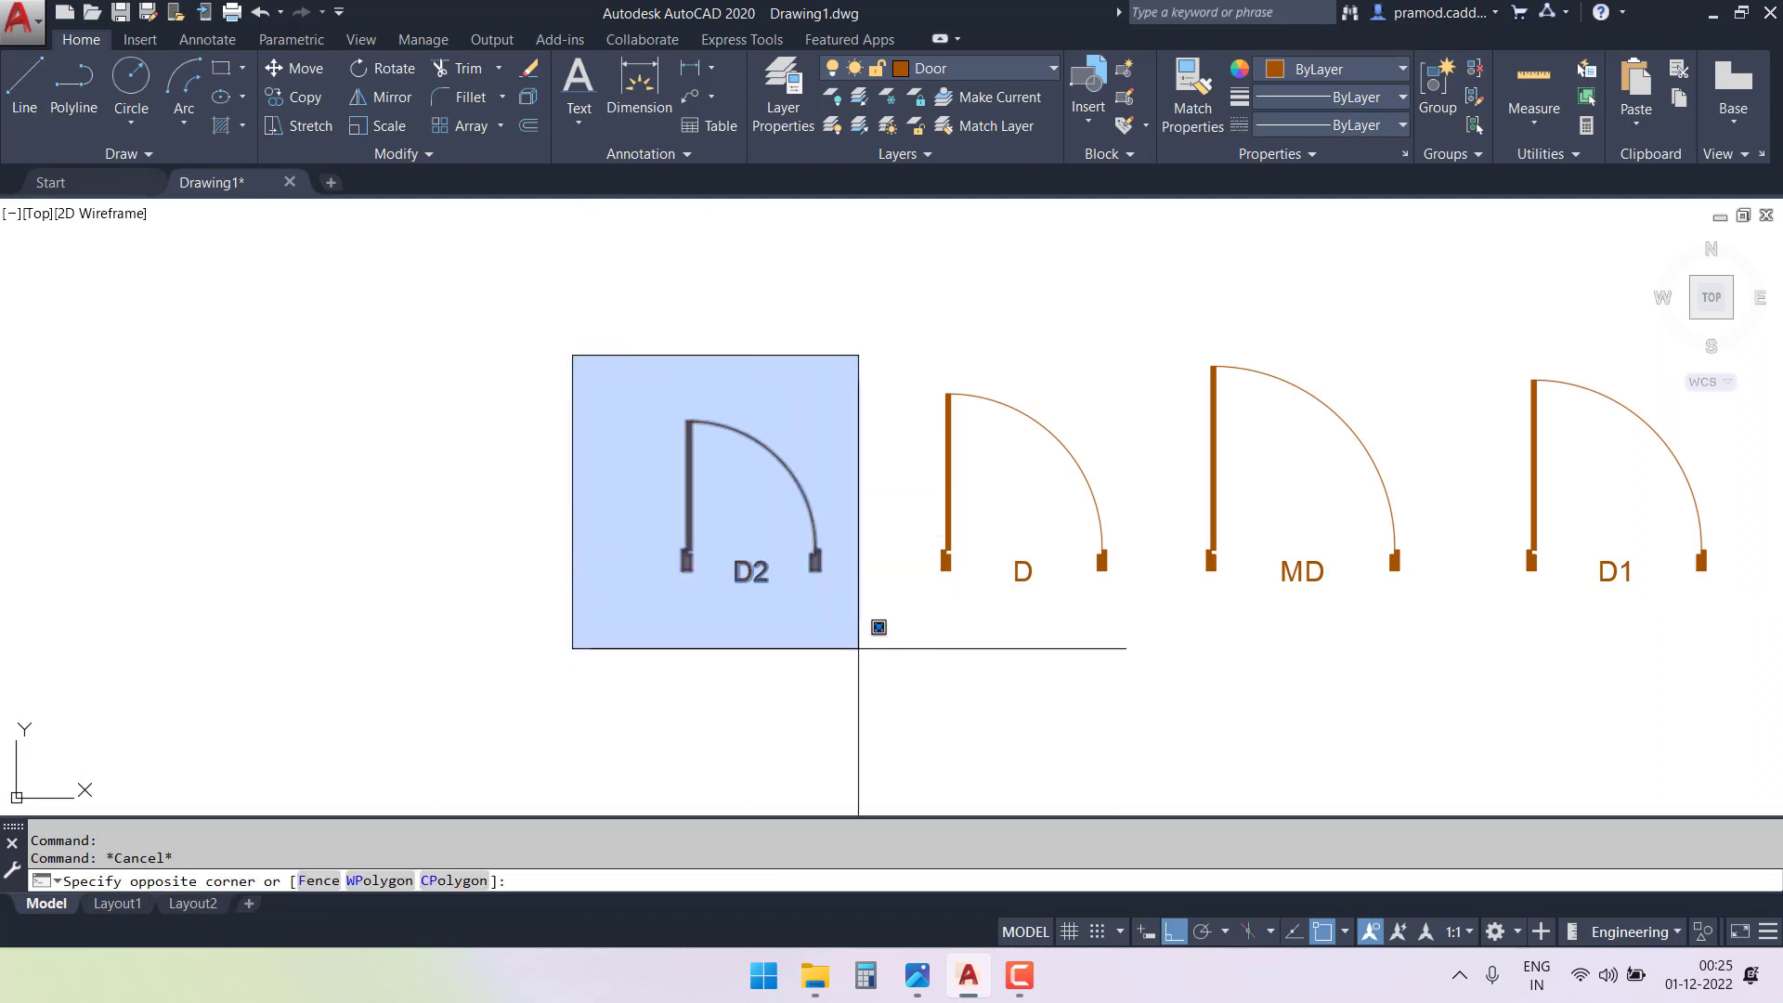
{"action": "left_click", "coordinate": [841, 617]}
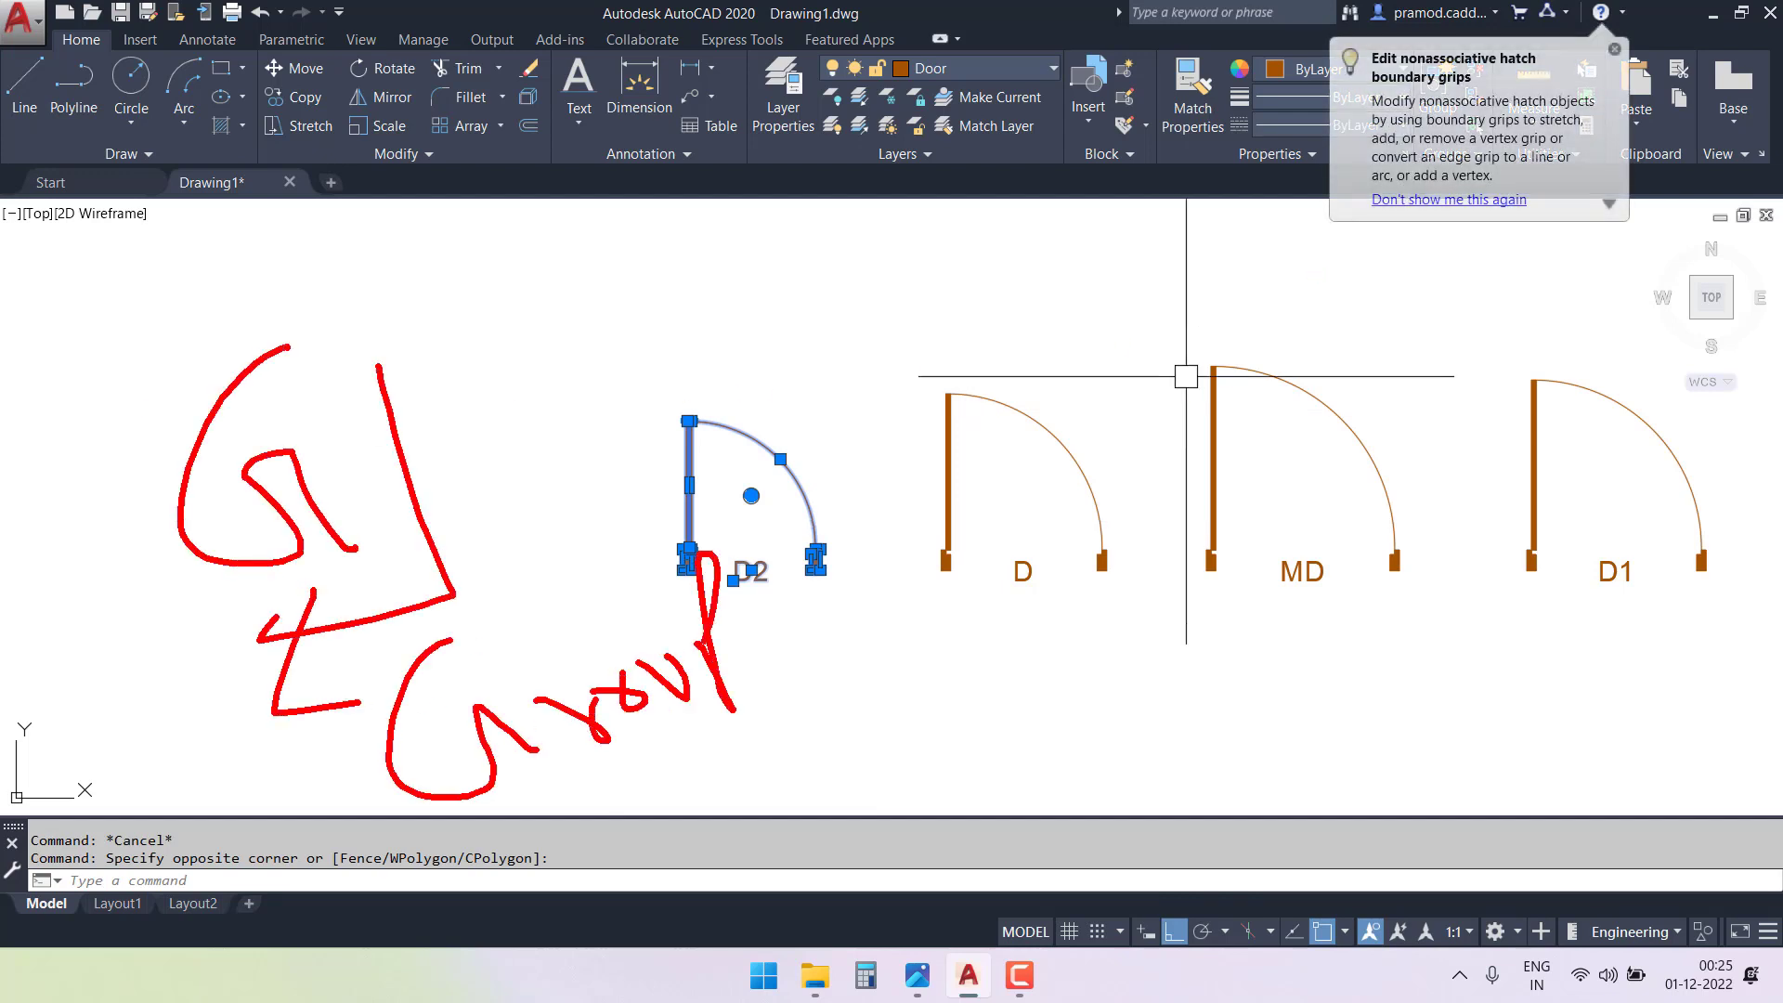
{"action": "key", "text": "Escape"}
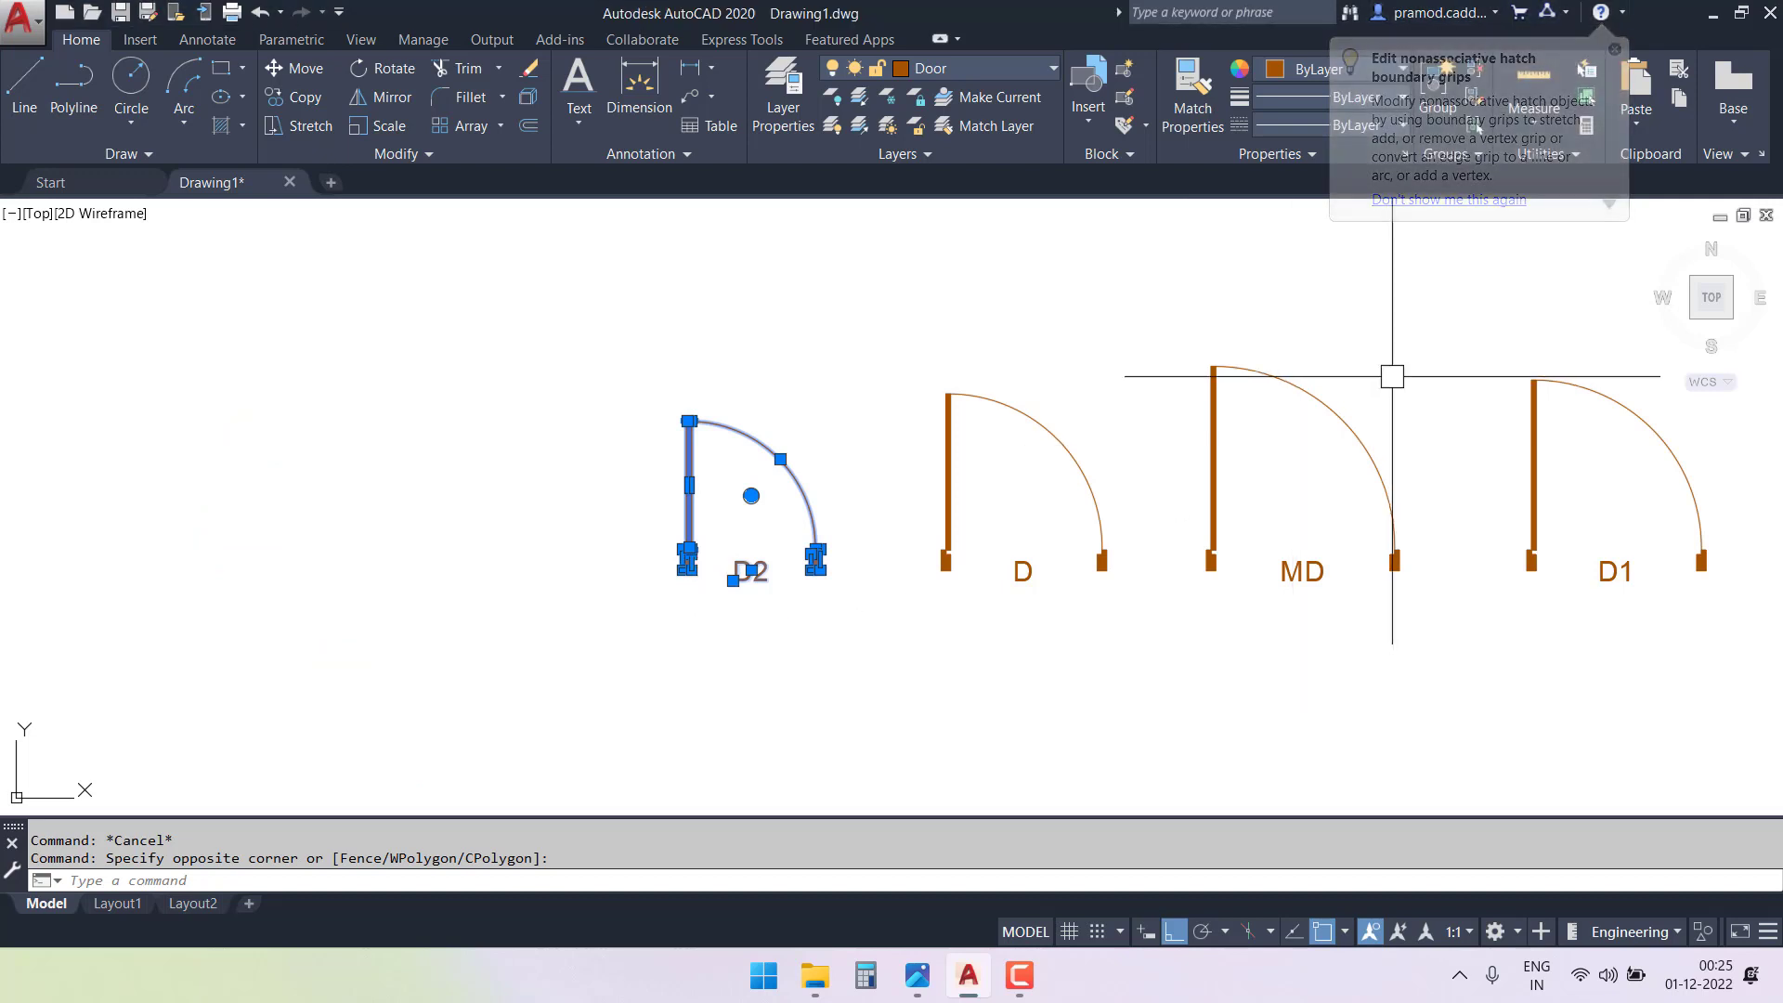
- Dismiss the hatch boundary grips tip, clear the selection and turn on group selection
{"action": "left_click", "coordinate": [1511, 201]}
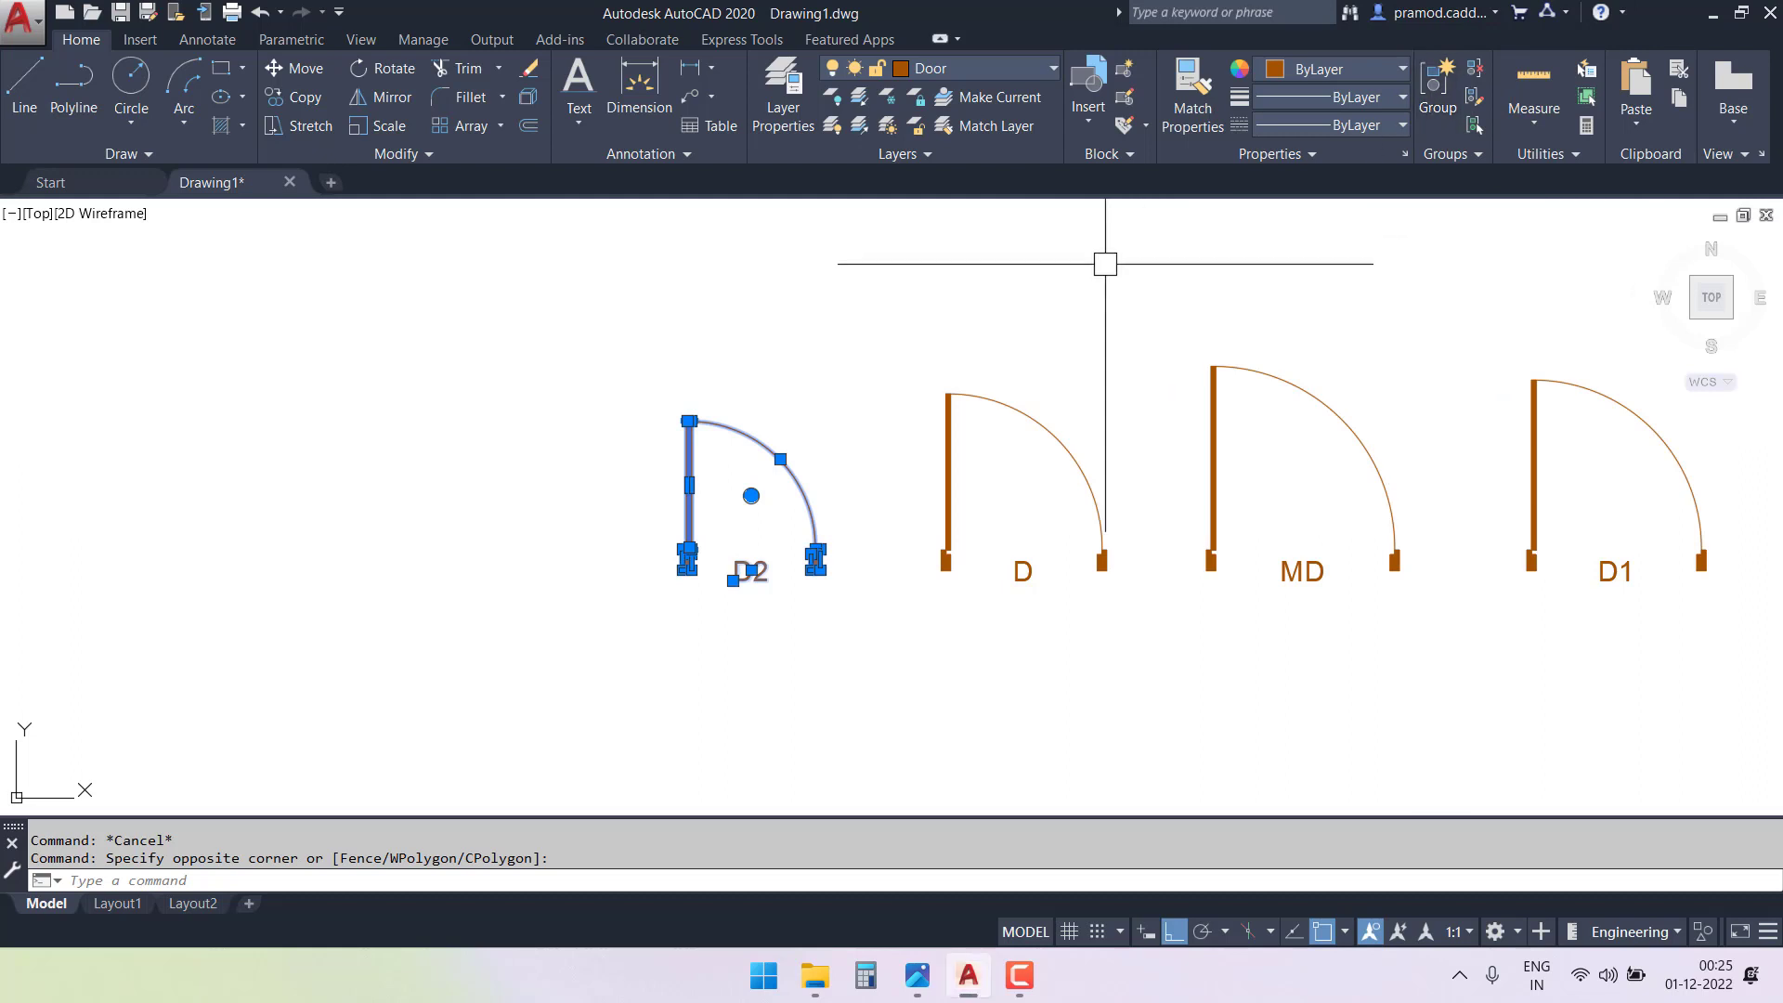
{"action": "key", "text": "Escape"}
{"action": "left_click", "coordinate": [791, 470]}
{"action": "key", "text": "Escape"}
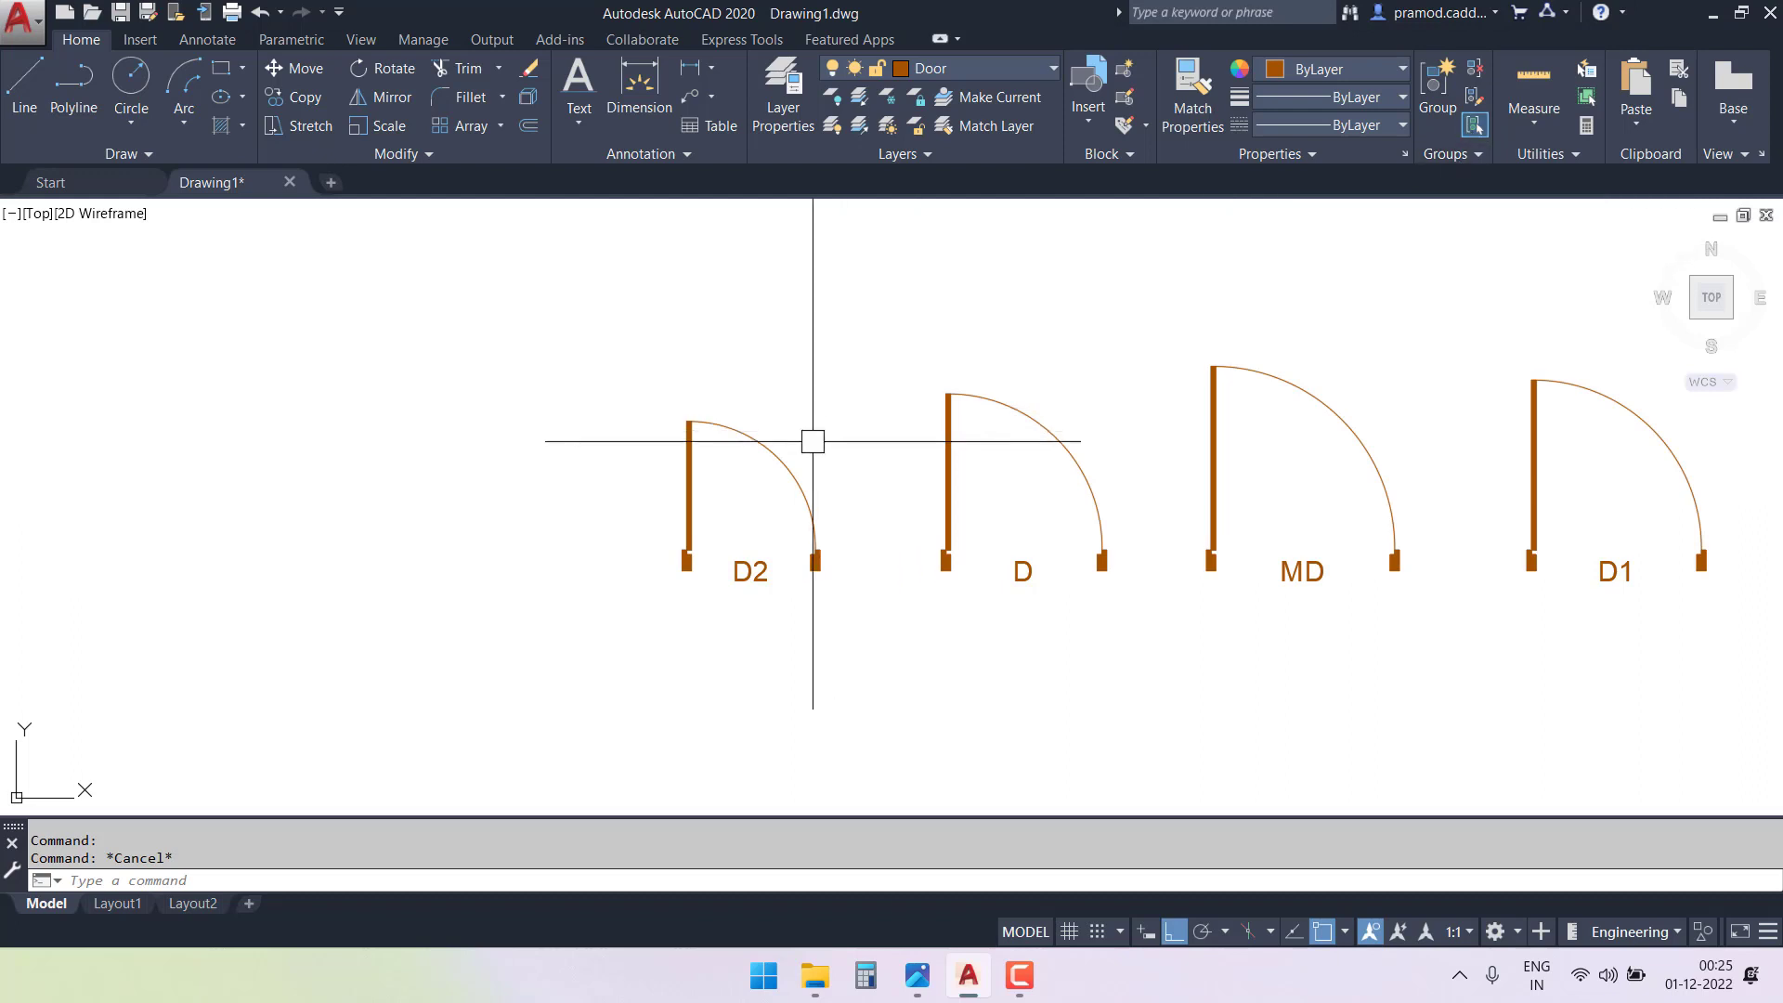
{"action": "left_click", "coordinate": [773, 456]}
{"action": "key", "text": "Escape"}
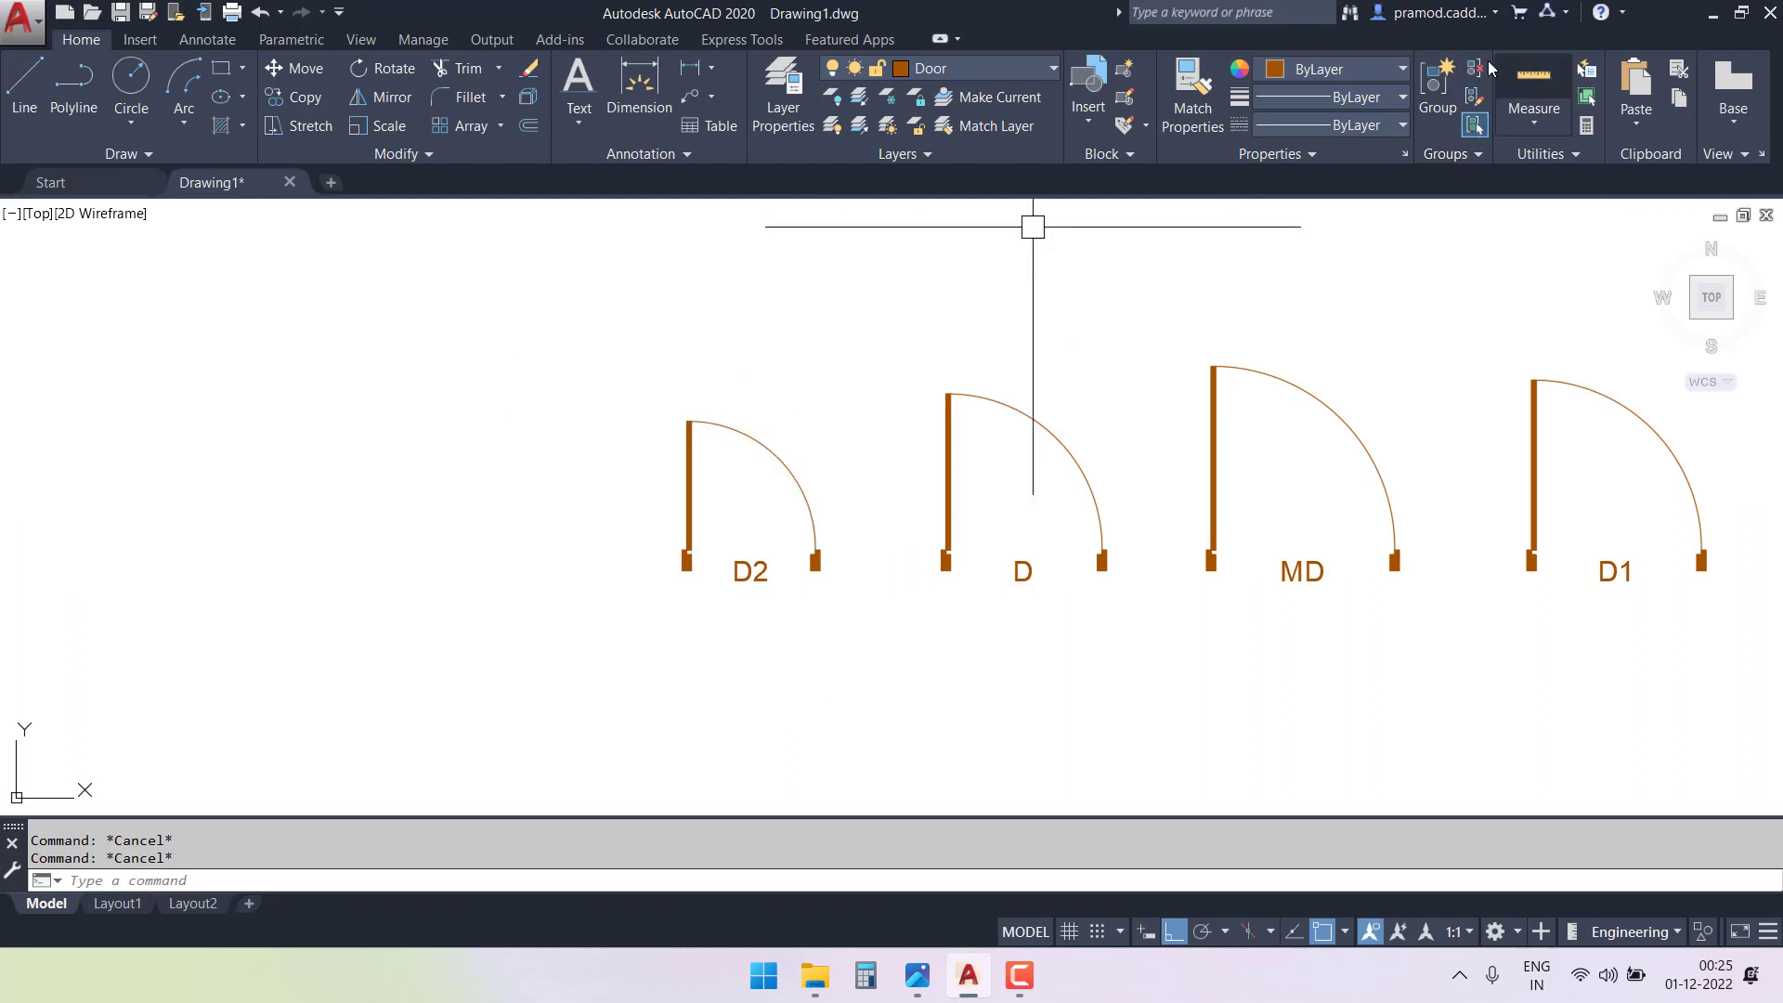
- Group all parts of the D2 door together with its label
{"action": "left_click", "coordinate": [1437, 93]}
{"action": "left_click", "coordinate": [460, 327]}
{"action": "left_click", "coordinate": [887, 631]}
{"action": "key", "text": "Return"}
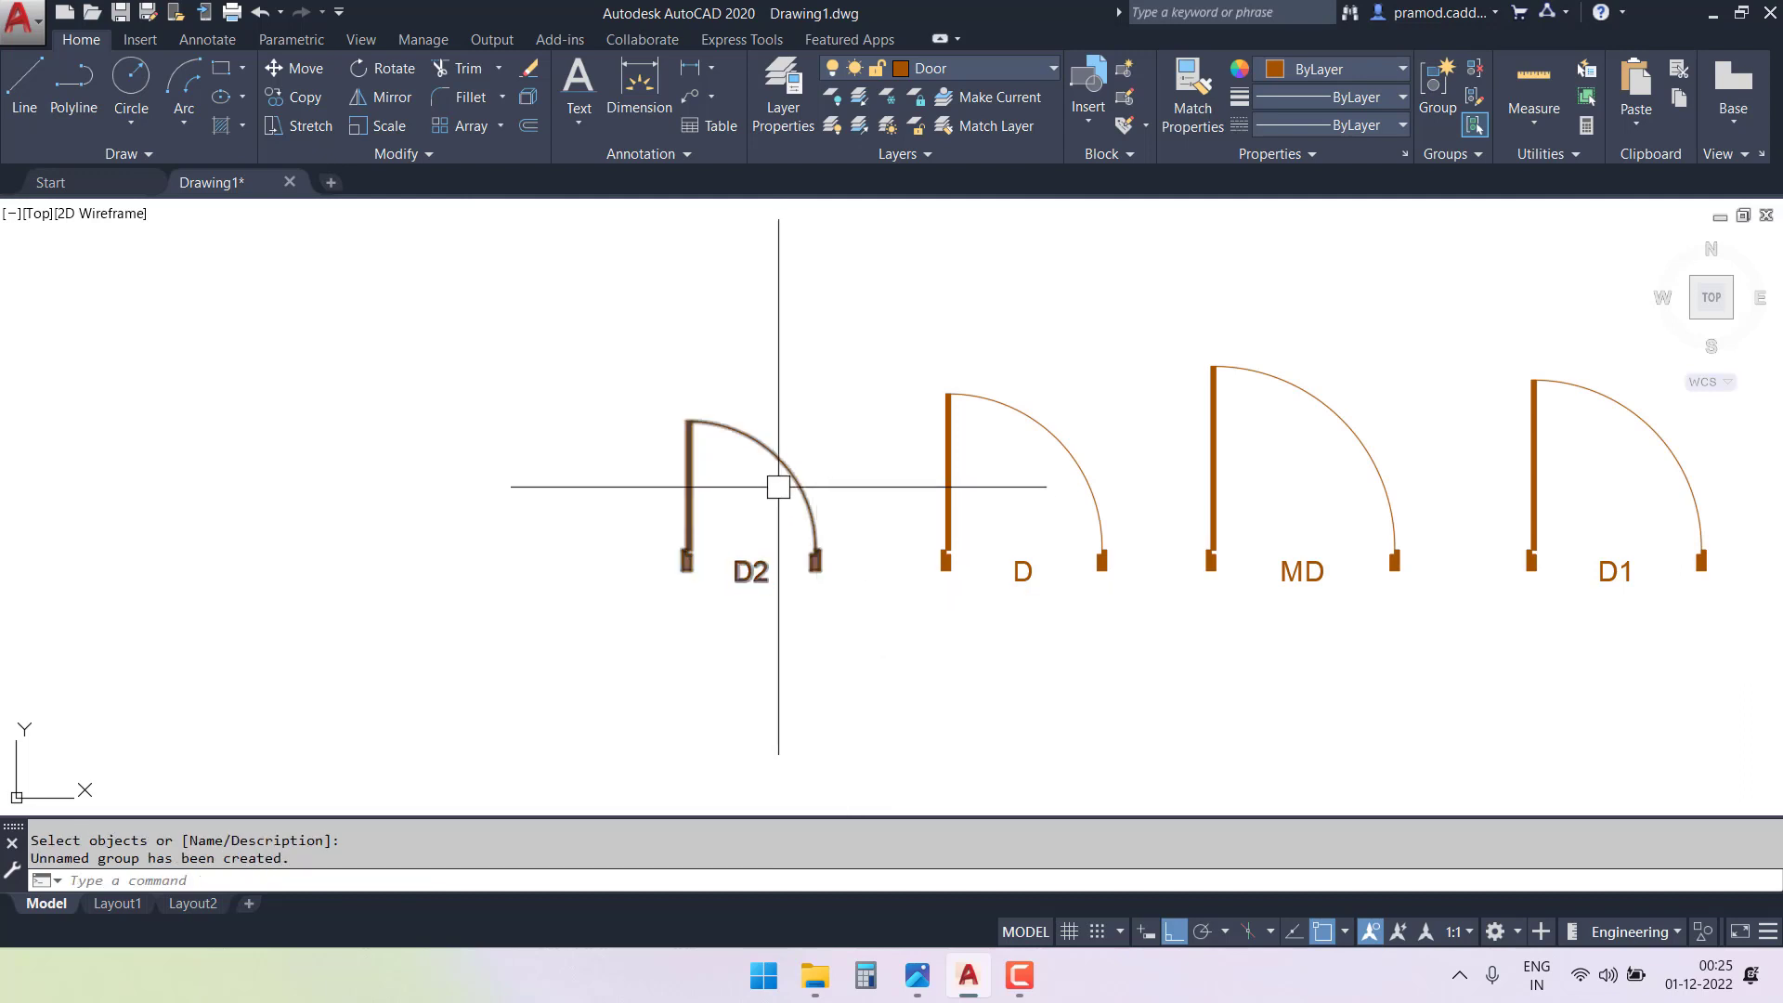
- Group all parts of the D door together with its label
{"action": "middle_click_drag", "start_coordinate": [895, 394], "coordinate": [623, 367]}
{"action": "key", "text": "Escape"}
{"action": "left_click", "coordinate": [623, 367]}
{"action": "left_click", "coordinate": [867, 617]}
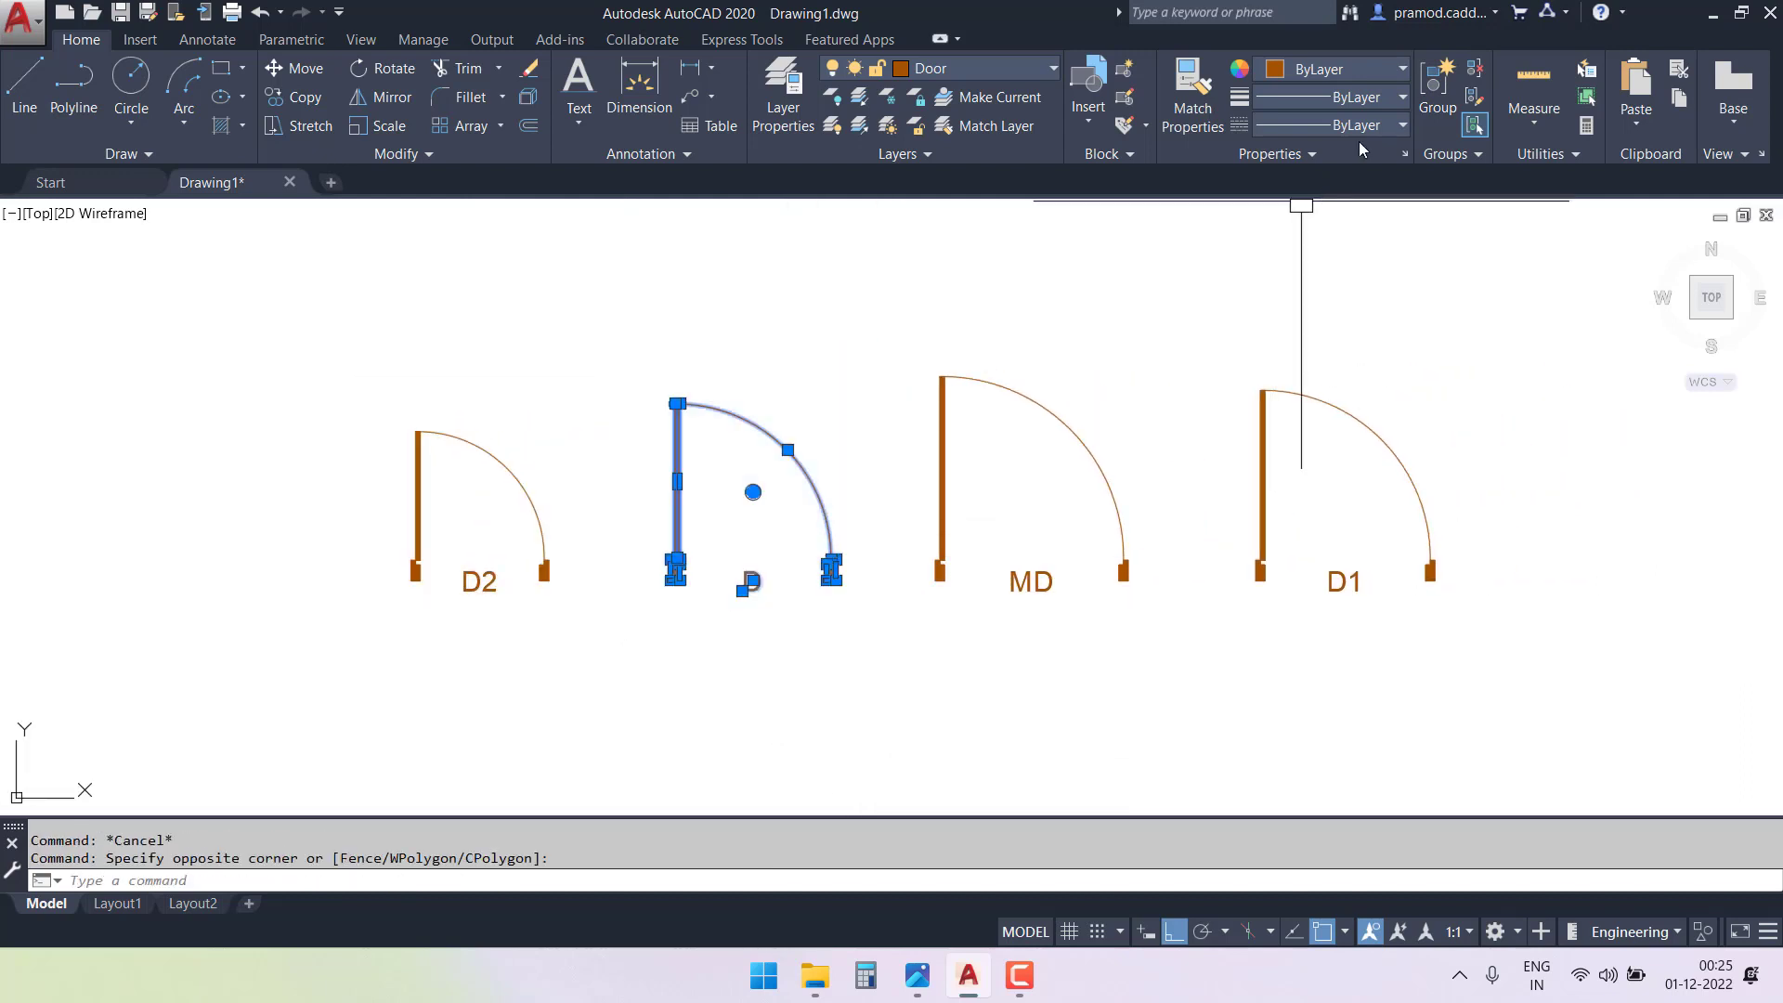
{"action": "left_click", "coordinate": [1430, 93]}
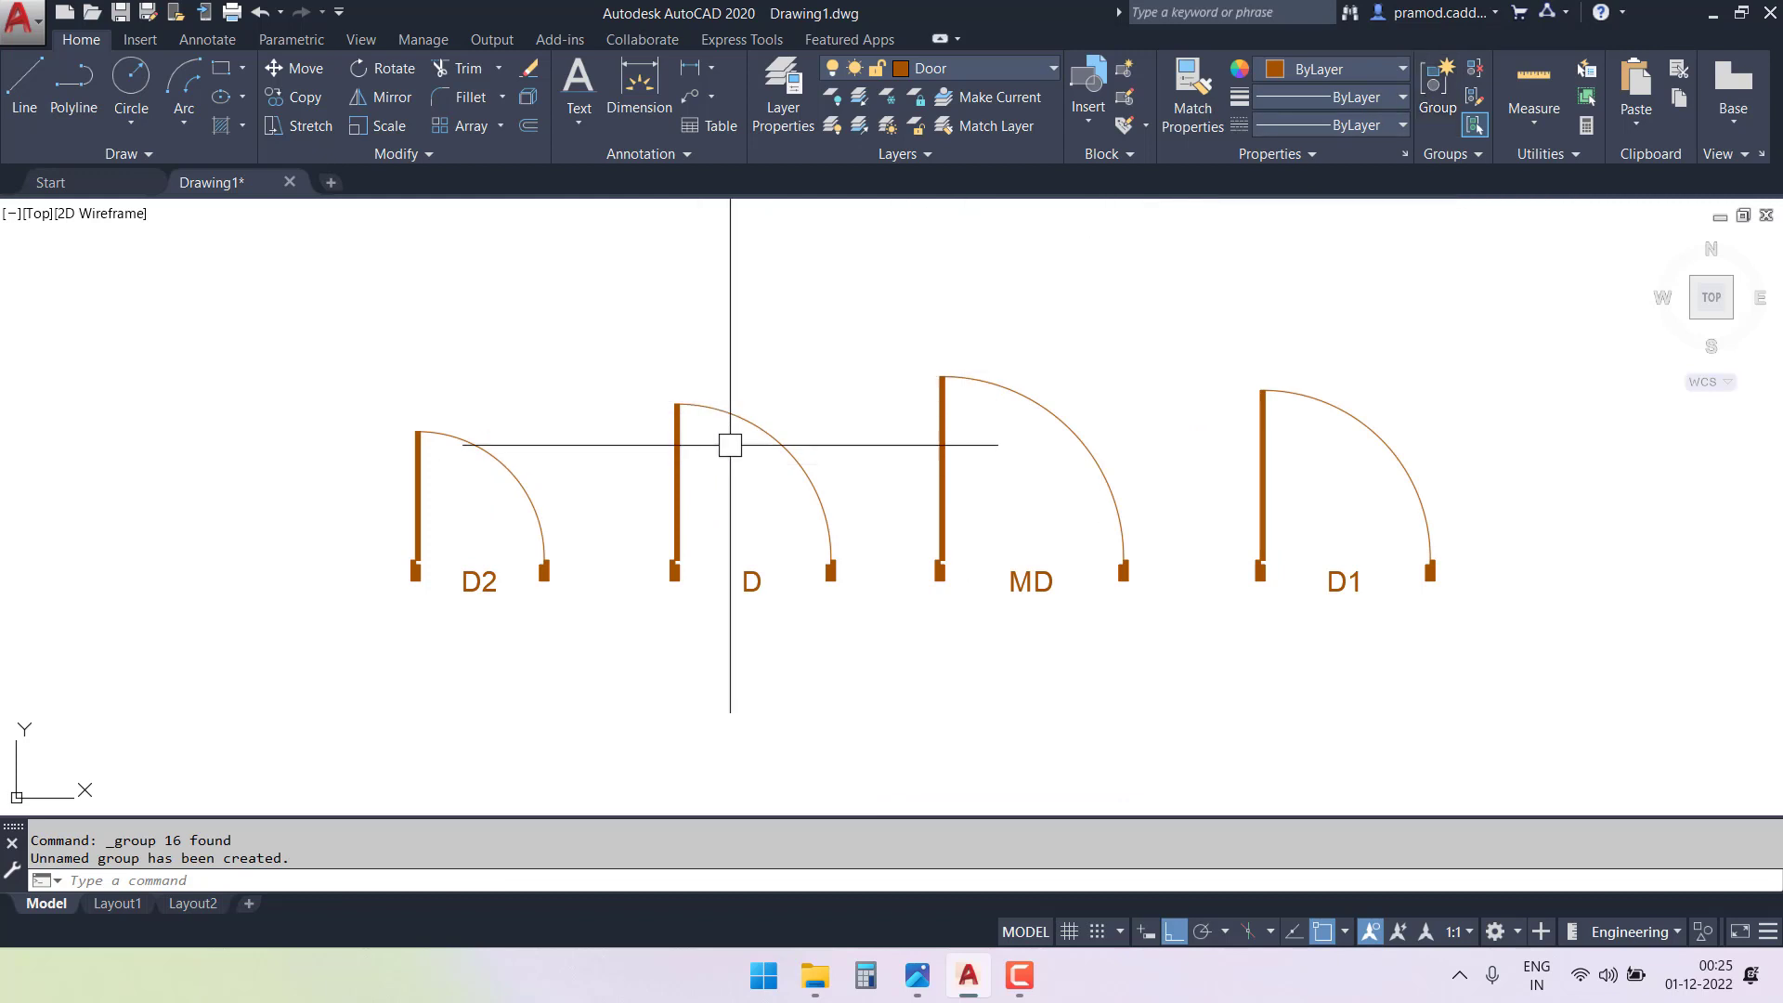
- Group all parts of the MD door together with its label
{"action": "key", "text": "Escape"}
{"action": "left_click", "coordinate": [848, 307]}
{"action": "left_click", "coordinate": [1156, 608]}
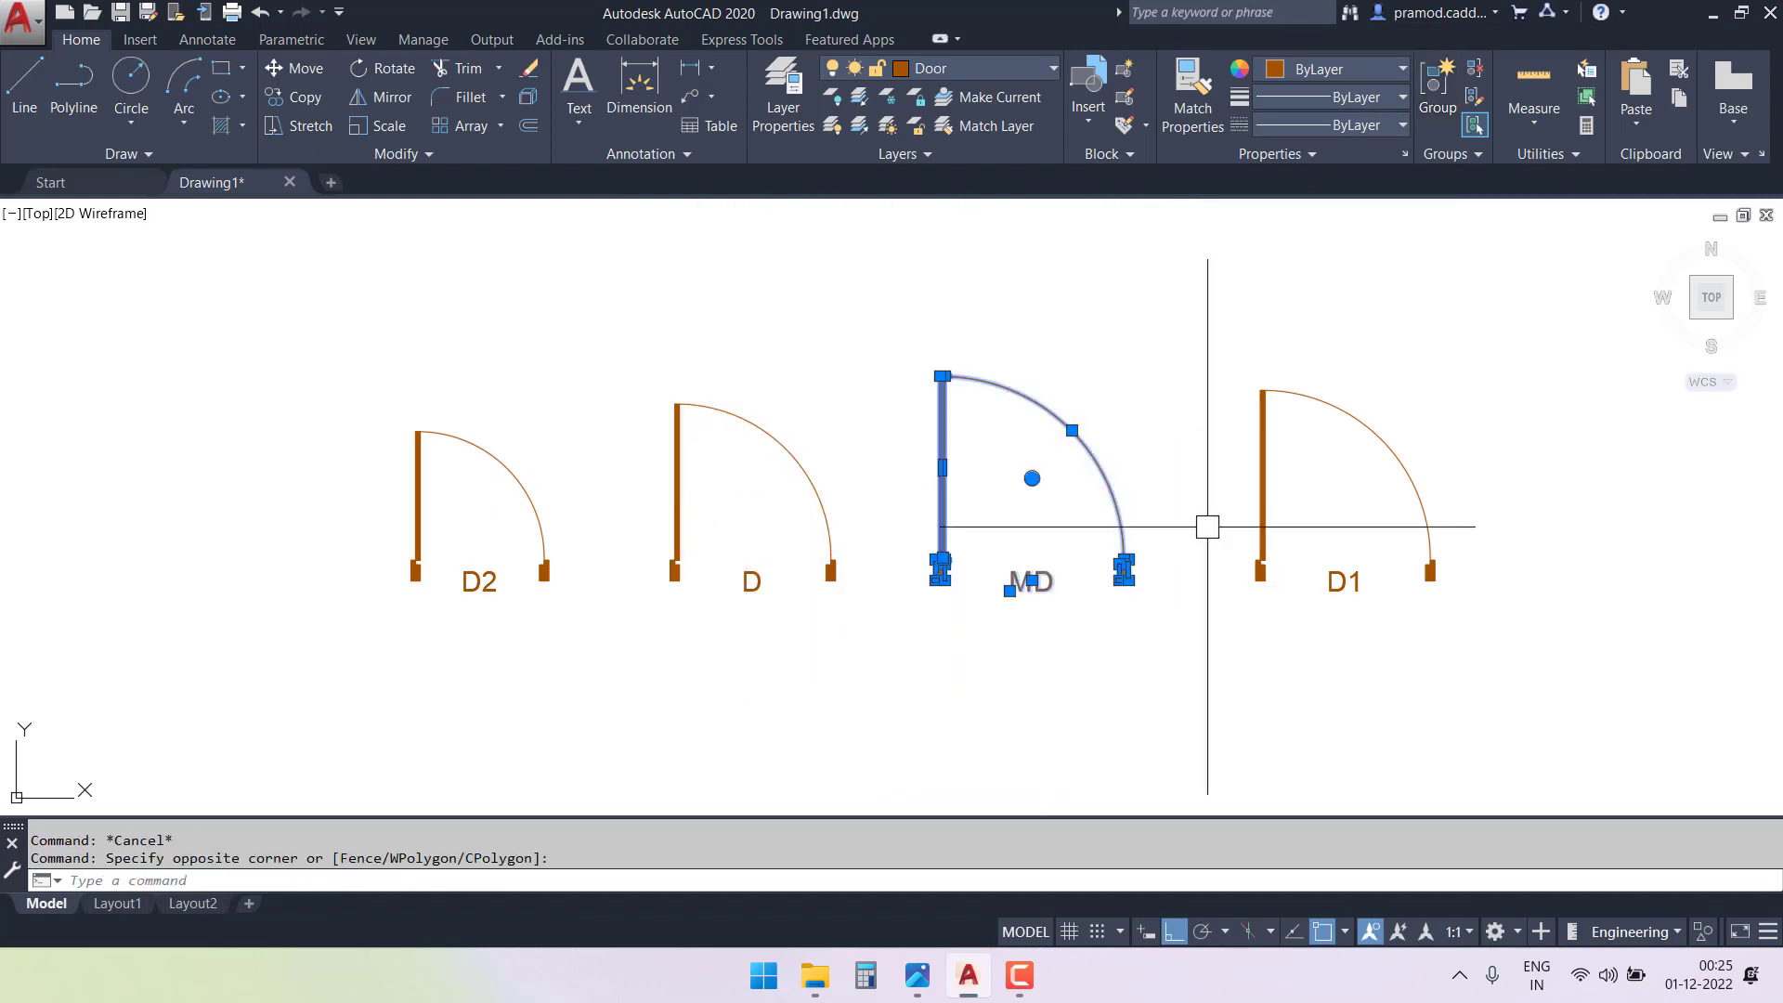
{"action": "left_click", "coordinate": [1426, 112]}
- Group all parts of the D1 door together with its label
{"action": "left_click", "coordinate": [1178, 334]}
{"action": "left_click", "coordinate": [1523, 687]}
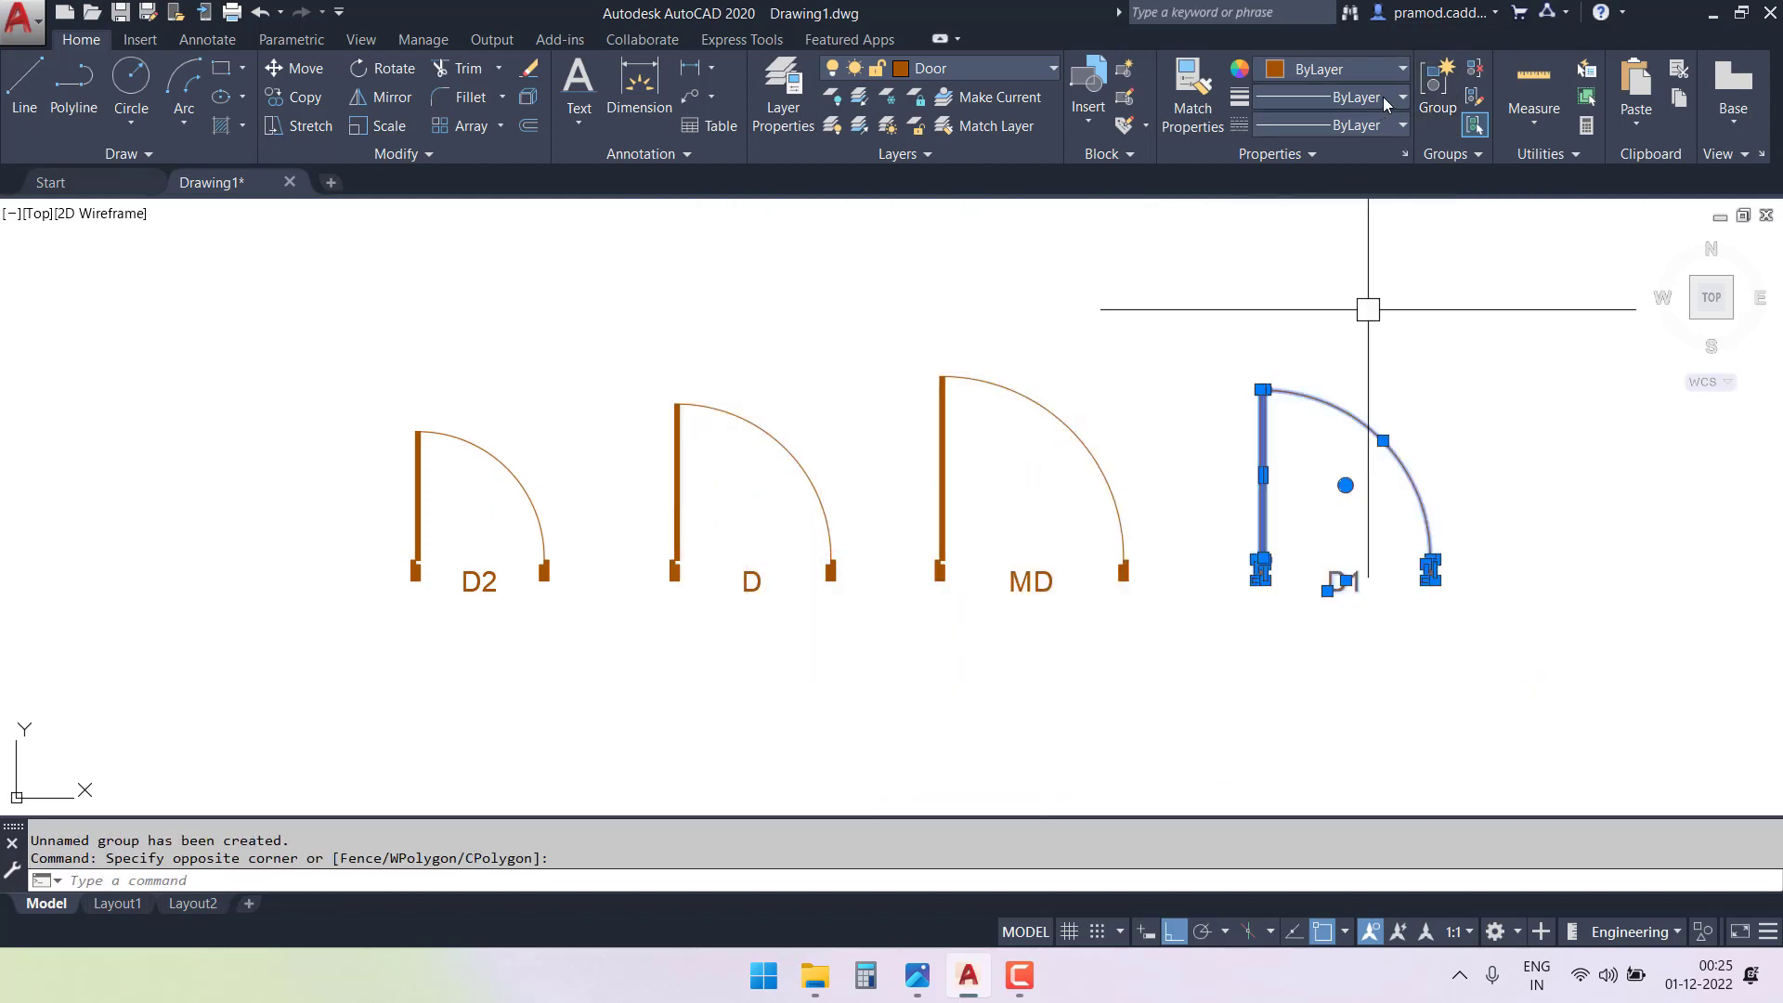
{"action": "key", "text": "Escape"}
- Check that each door selects as a single group, and clear the selection
{"action": "left_click", "coordinate": [1260, 410]}
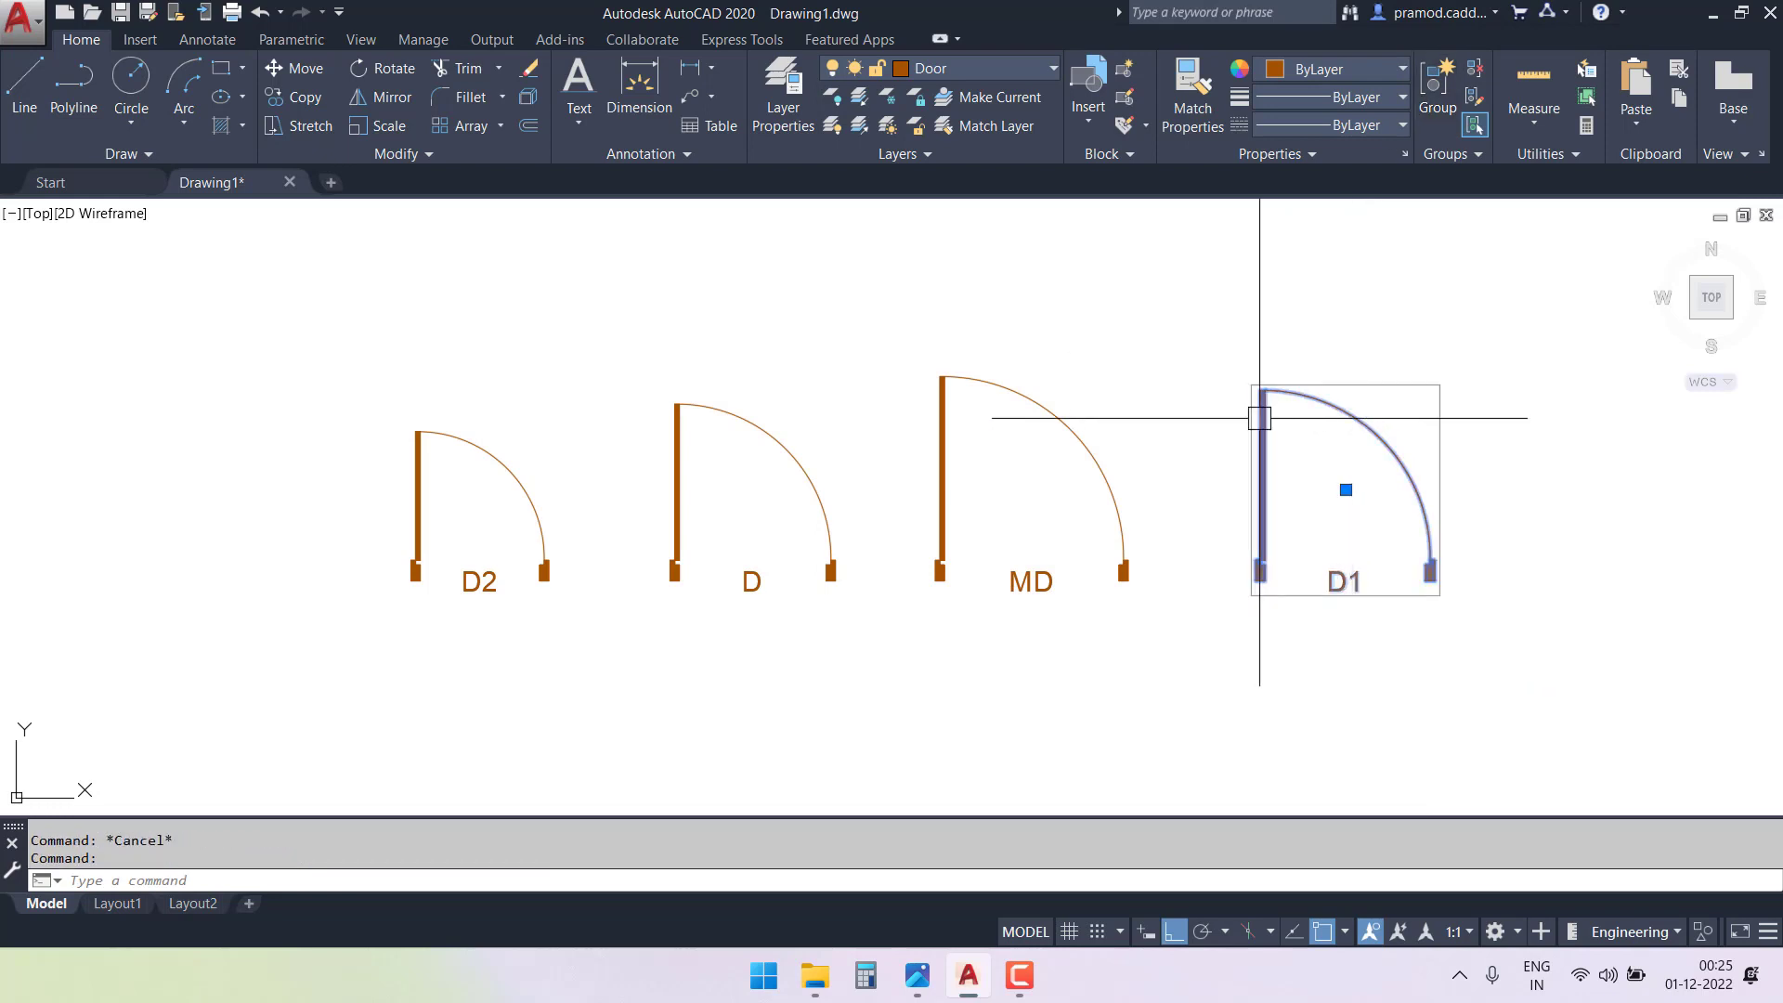
{"action": "left_click", "coordinate": [1075, 413]}
{"action": "left_click", "coordinate": [757, 446]}
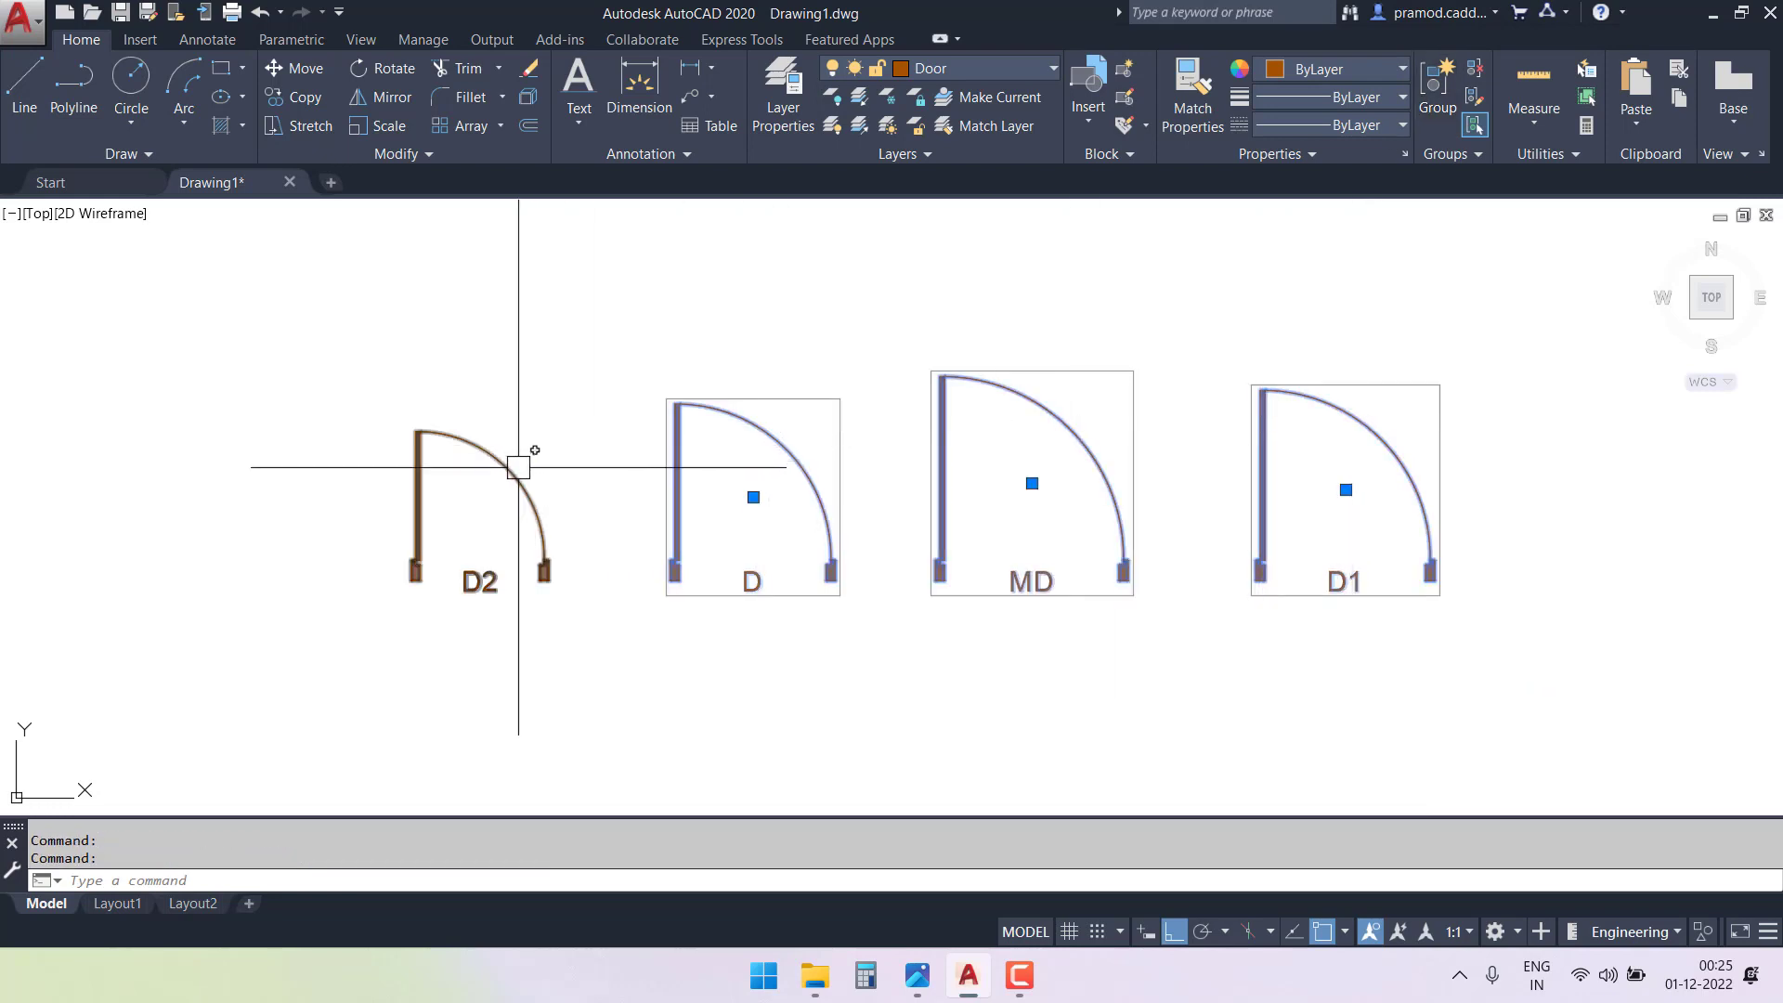
{"action": "key", "text": "Escape"}
{"action": "key", "text": "Escape"}
- Copy the MD door group by its frame corner into the main entrance opening at the lower end of the floor plan
{"action": "scroll", "coordinate": [796, 445], "scroll_direction": "down", "scroll_amount": 4}
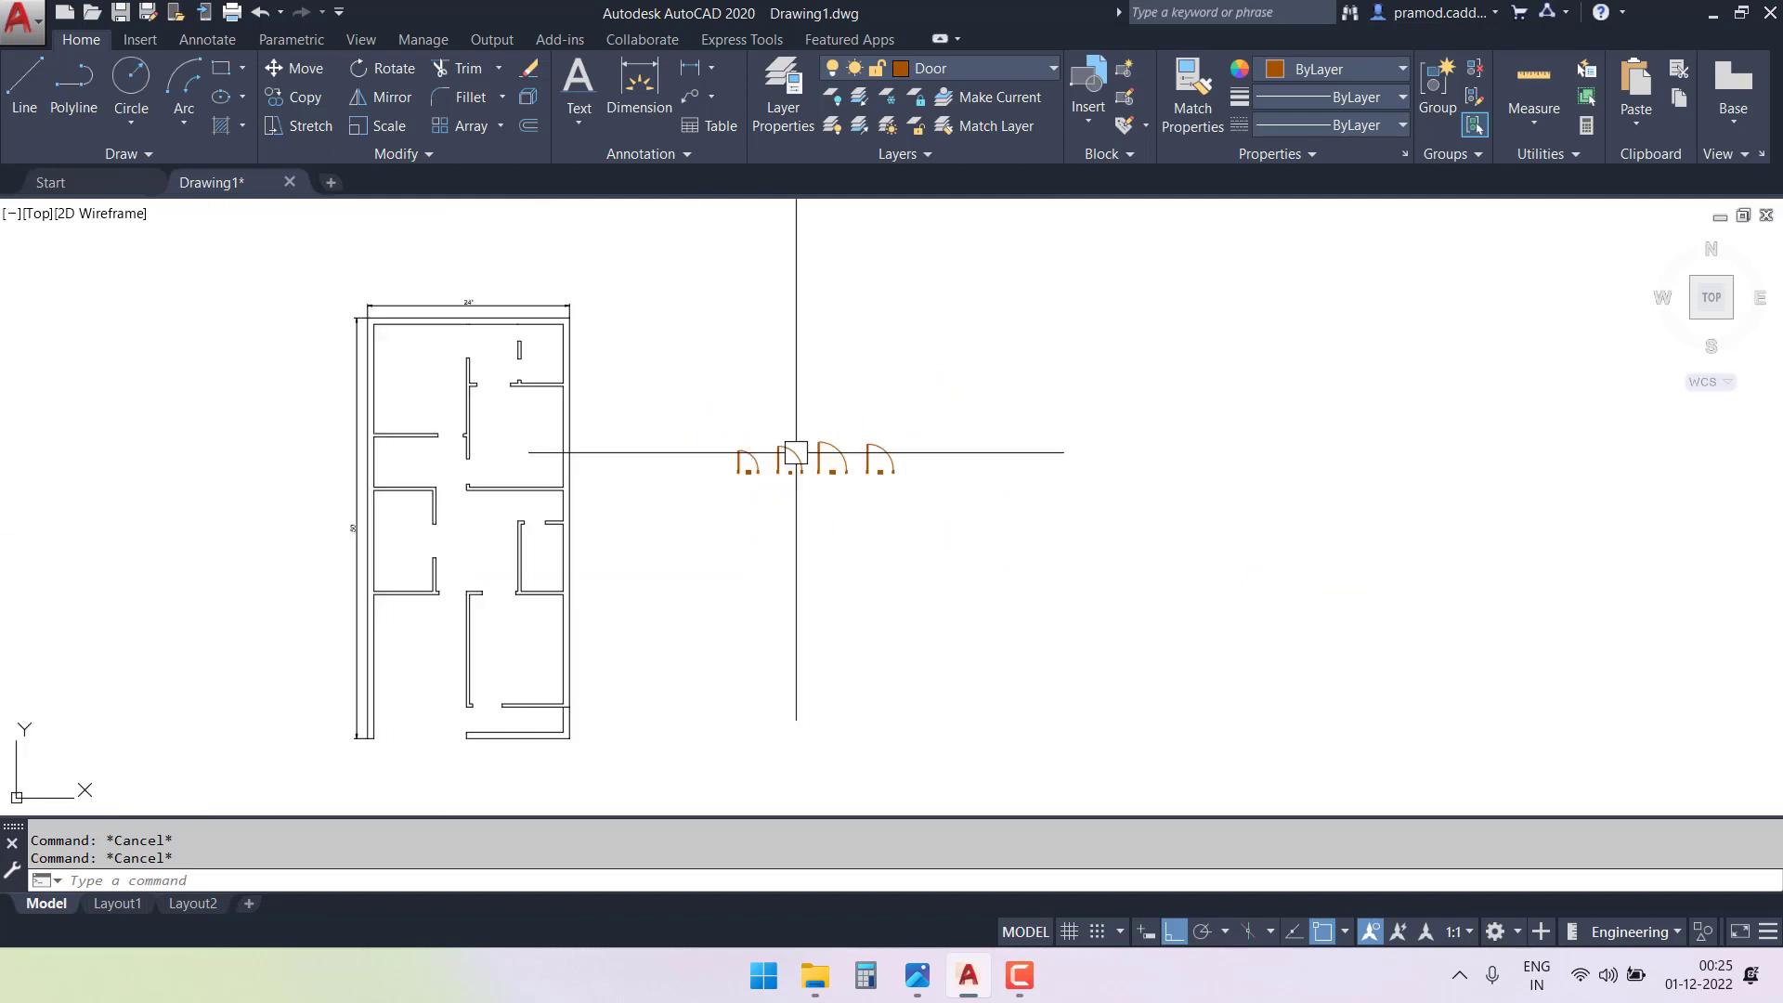
{"action": "scroll", "coordinate": [1026, 446], "scroll_direction": "up", "scroll_amount": 2}
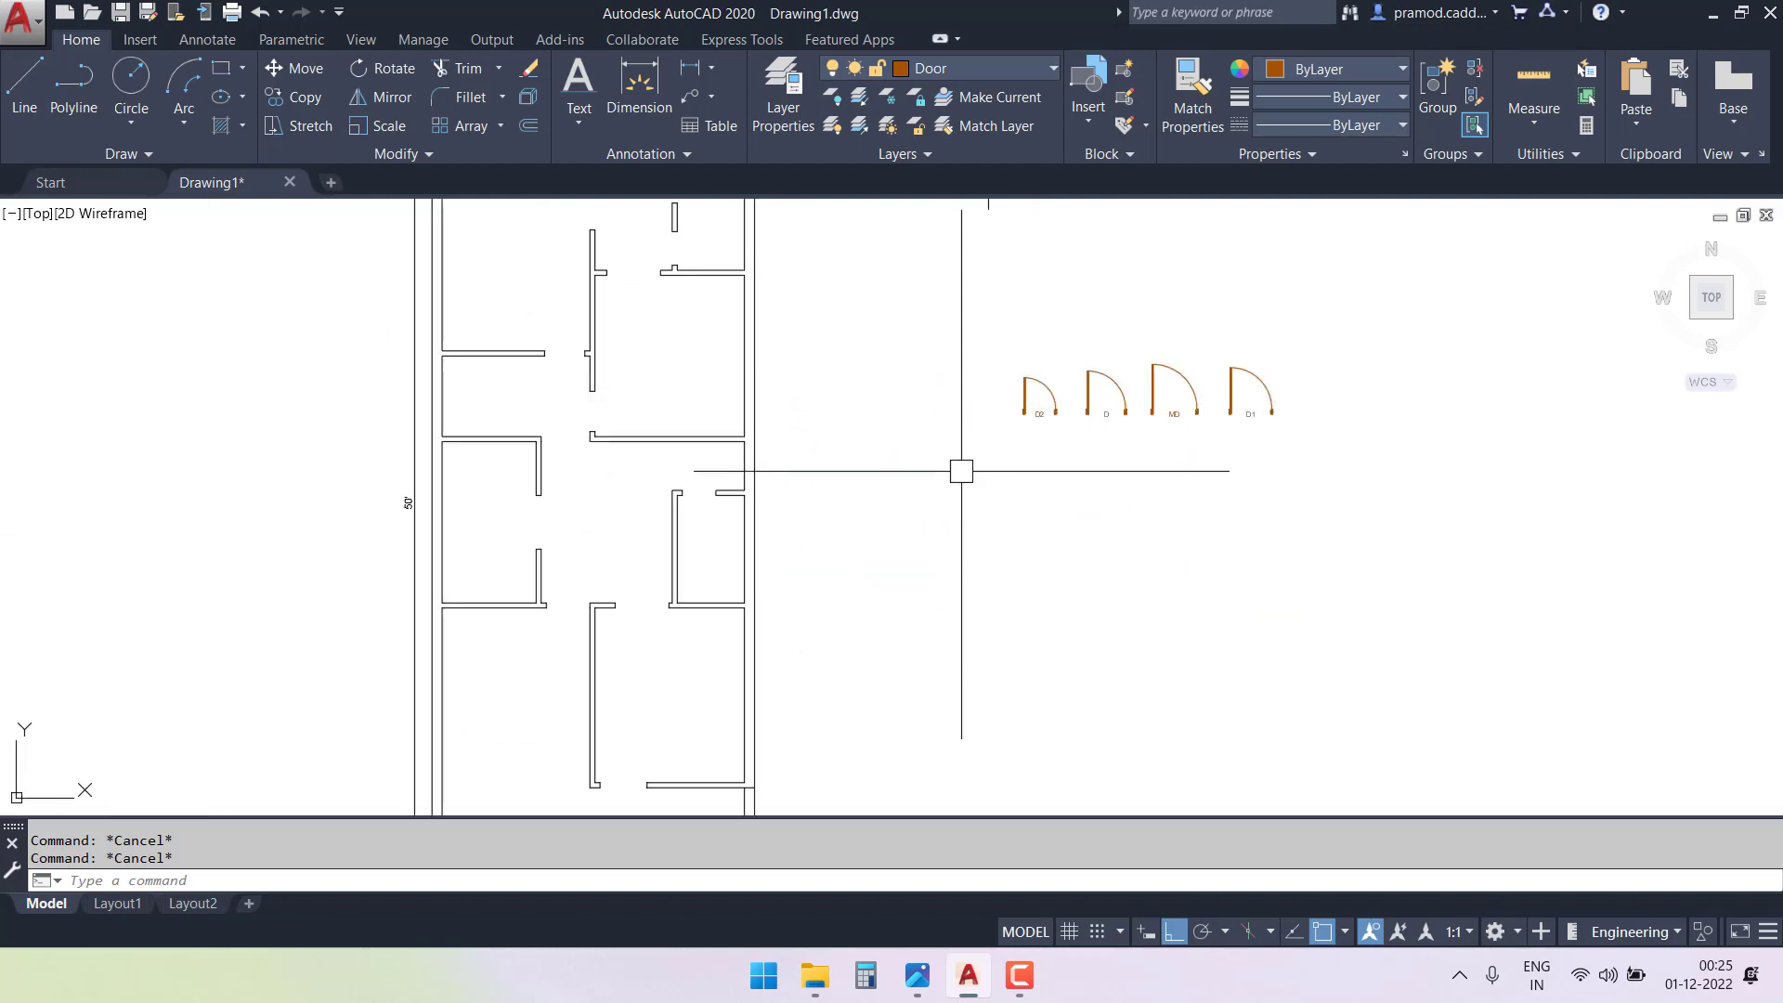
{"action": "scroll", "coordinate": [1125, 387], "scroll_direction": "up", "scroll_amount": 2}
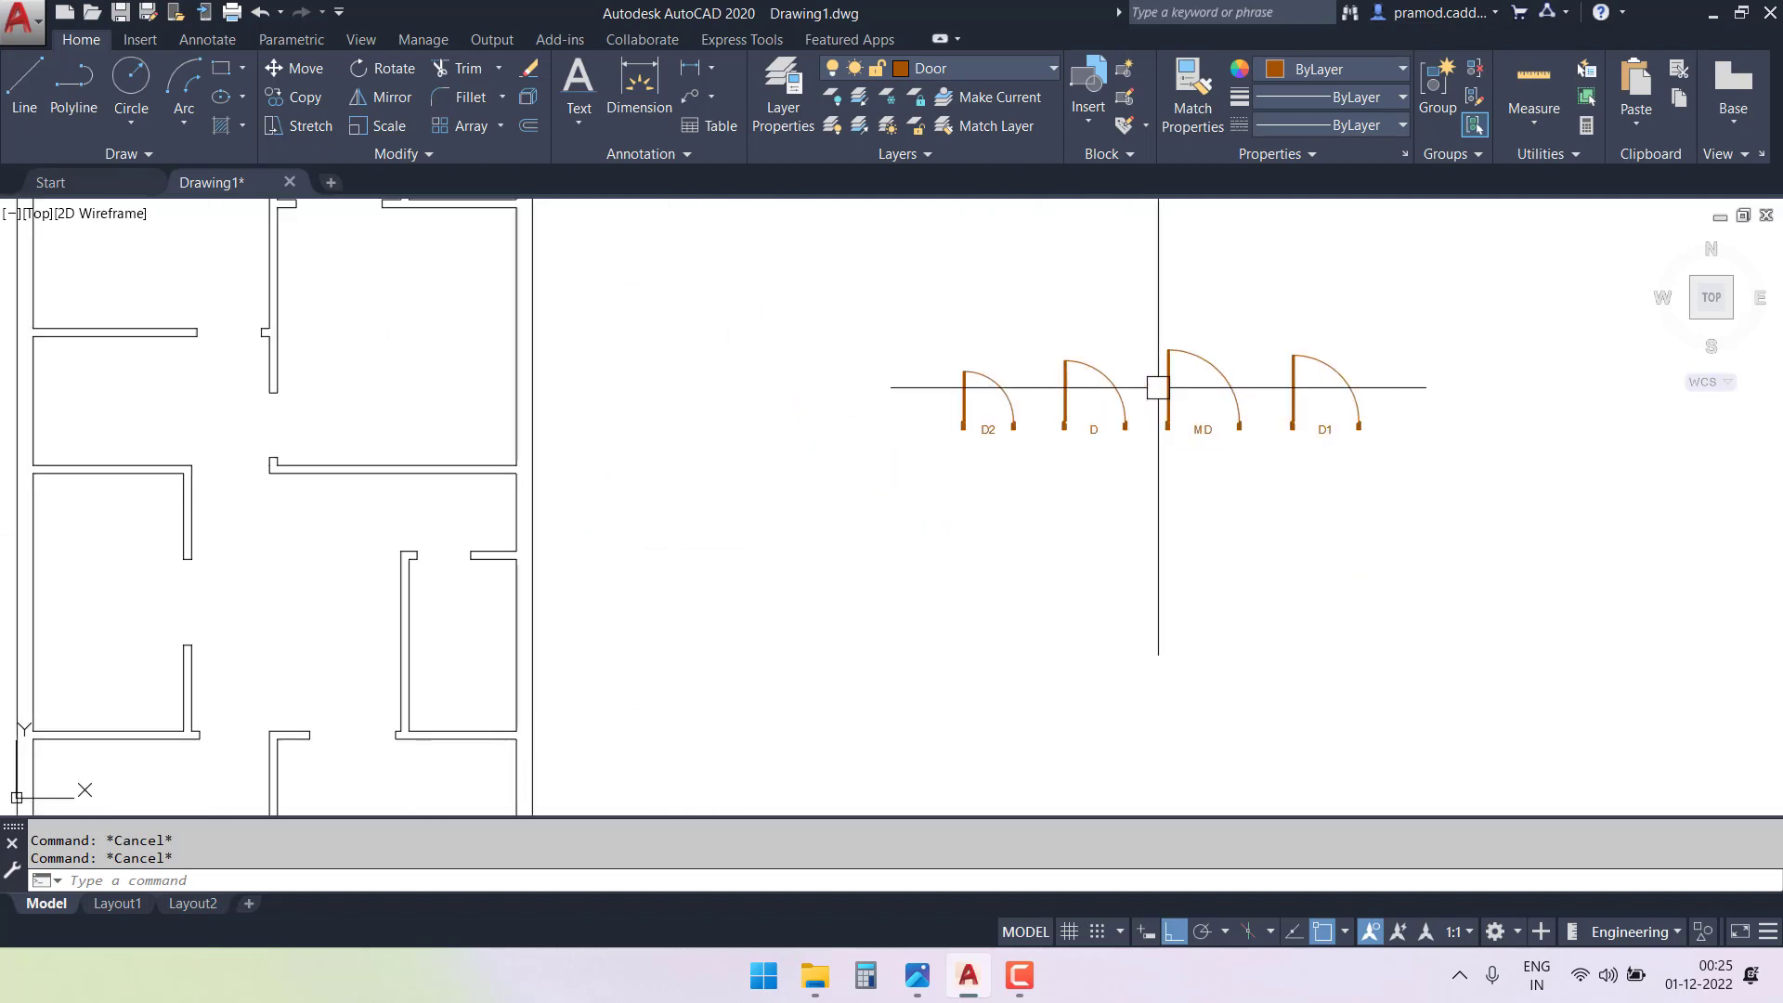
{"action": "scroll", "coordinate": [1167, 386], "scroll_direction": "up", "scroll_amount": 4}
{"action": "left_click", "coordinate": [1168, 381]}
{"action": "left_click", "coordinate": [275, 100]}
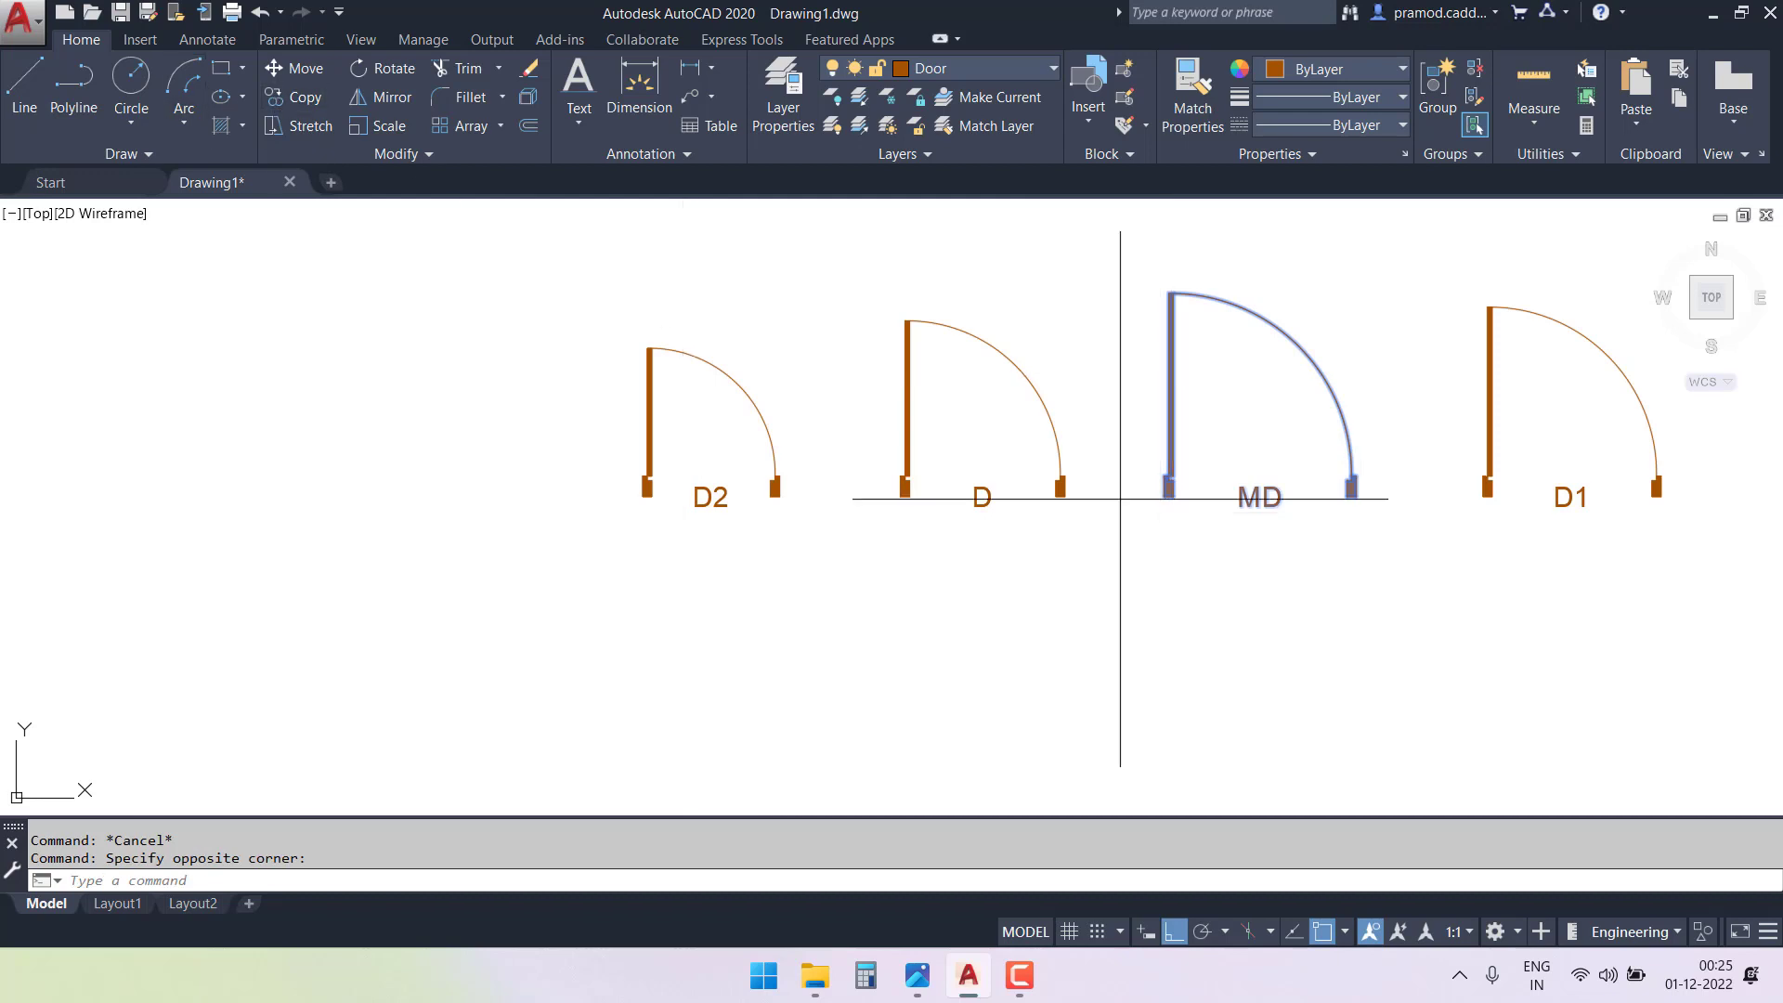
{"action": "scroll", "coordinate": [1167, 502], "scroll_direction": "up", "scroll_amount": 2}
{"action": "left_click", "coordinate": [1174, 470]}
{"action": "scroll", "coordinate": [1172, 474], "scroll_direction": "down", "scroll_amount": 5}
{"action": "middle_click_drag", "start_coordinate": [804, 699], "coordinate": [1177, 431]}
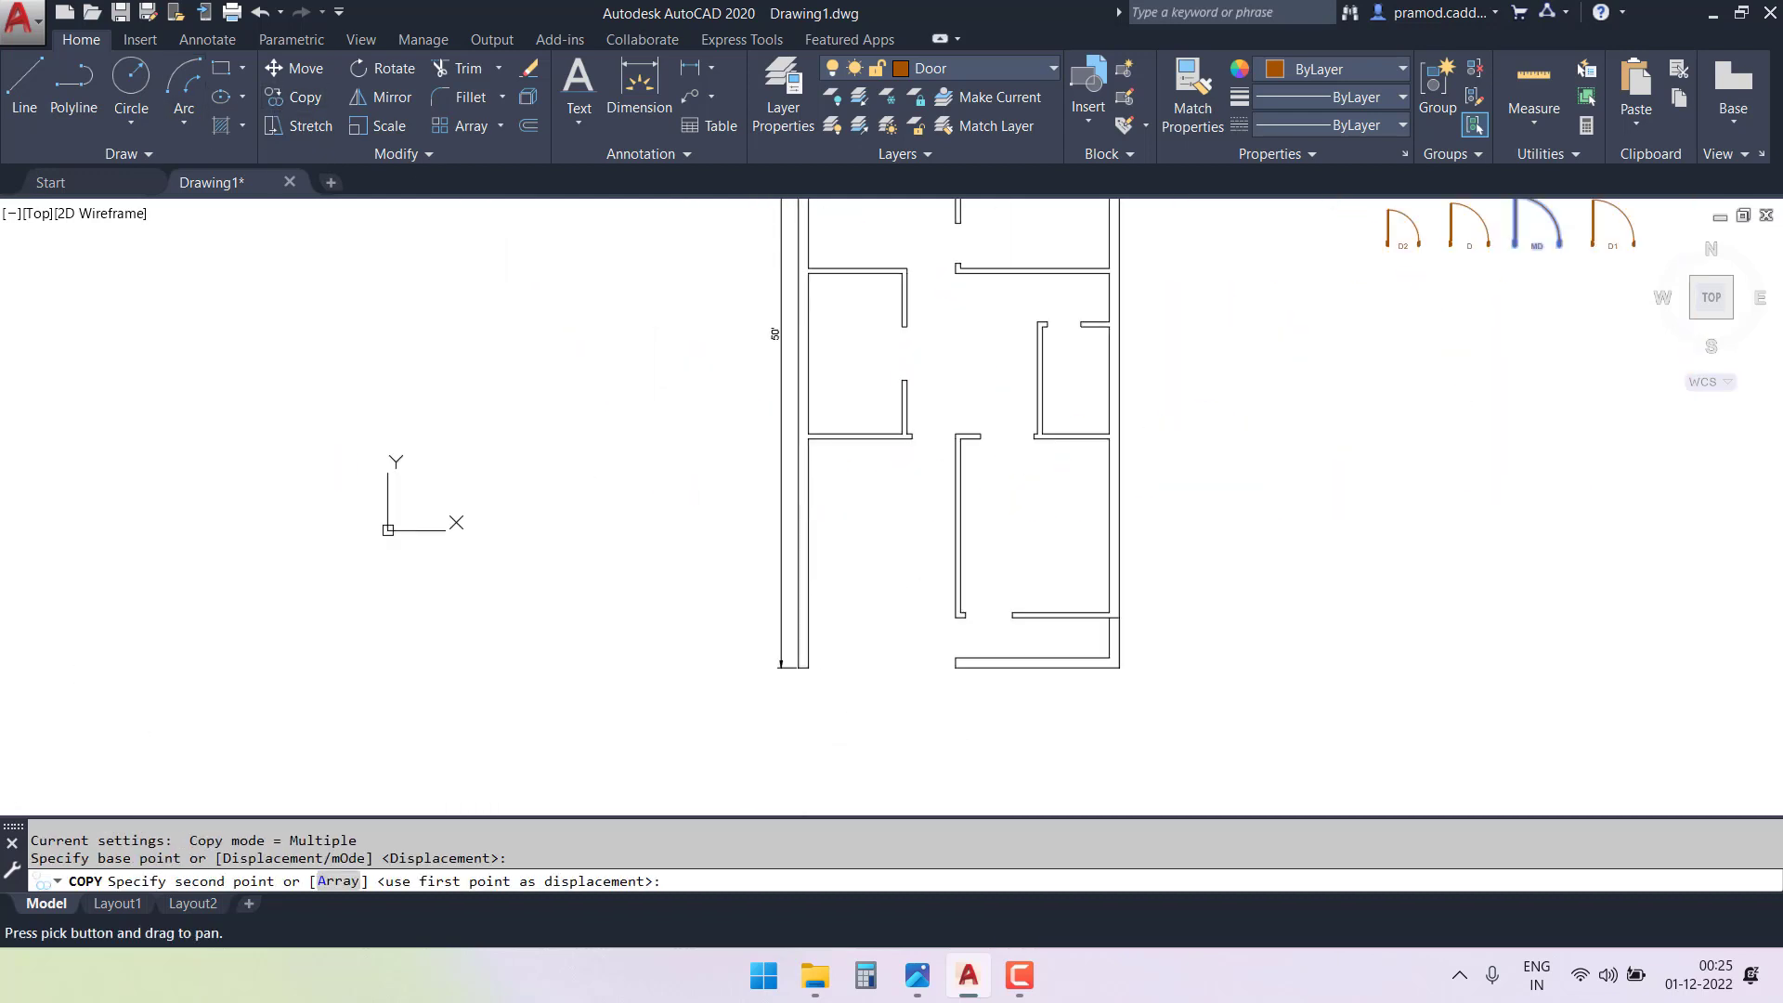
{"action": "scroll", "coordinate": [970, 628], "scroll_direction": "up", "scroll_amount": 6}
{"action": "left_click", "coordinate": [936, 584]}
{"action": "scroll", "coordinate": [934, 590], "scroll_direction": "down", "scroll_amount": 6}
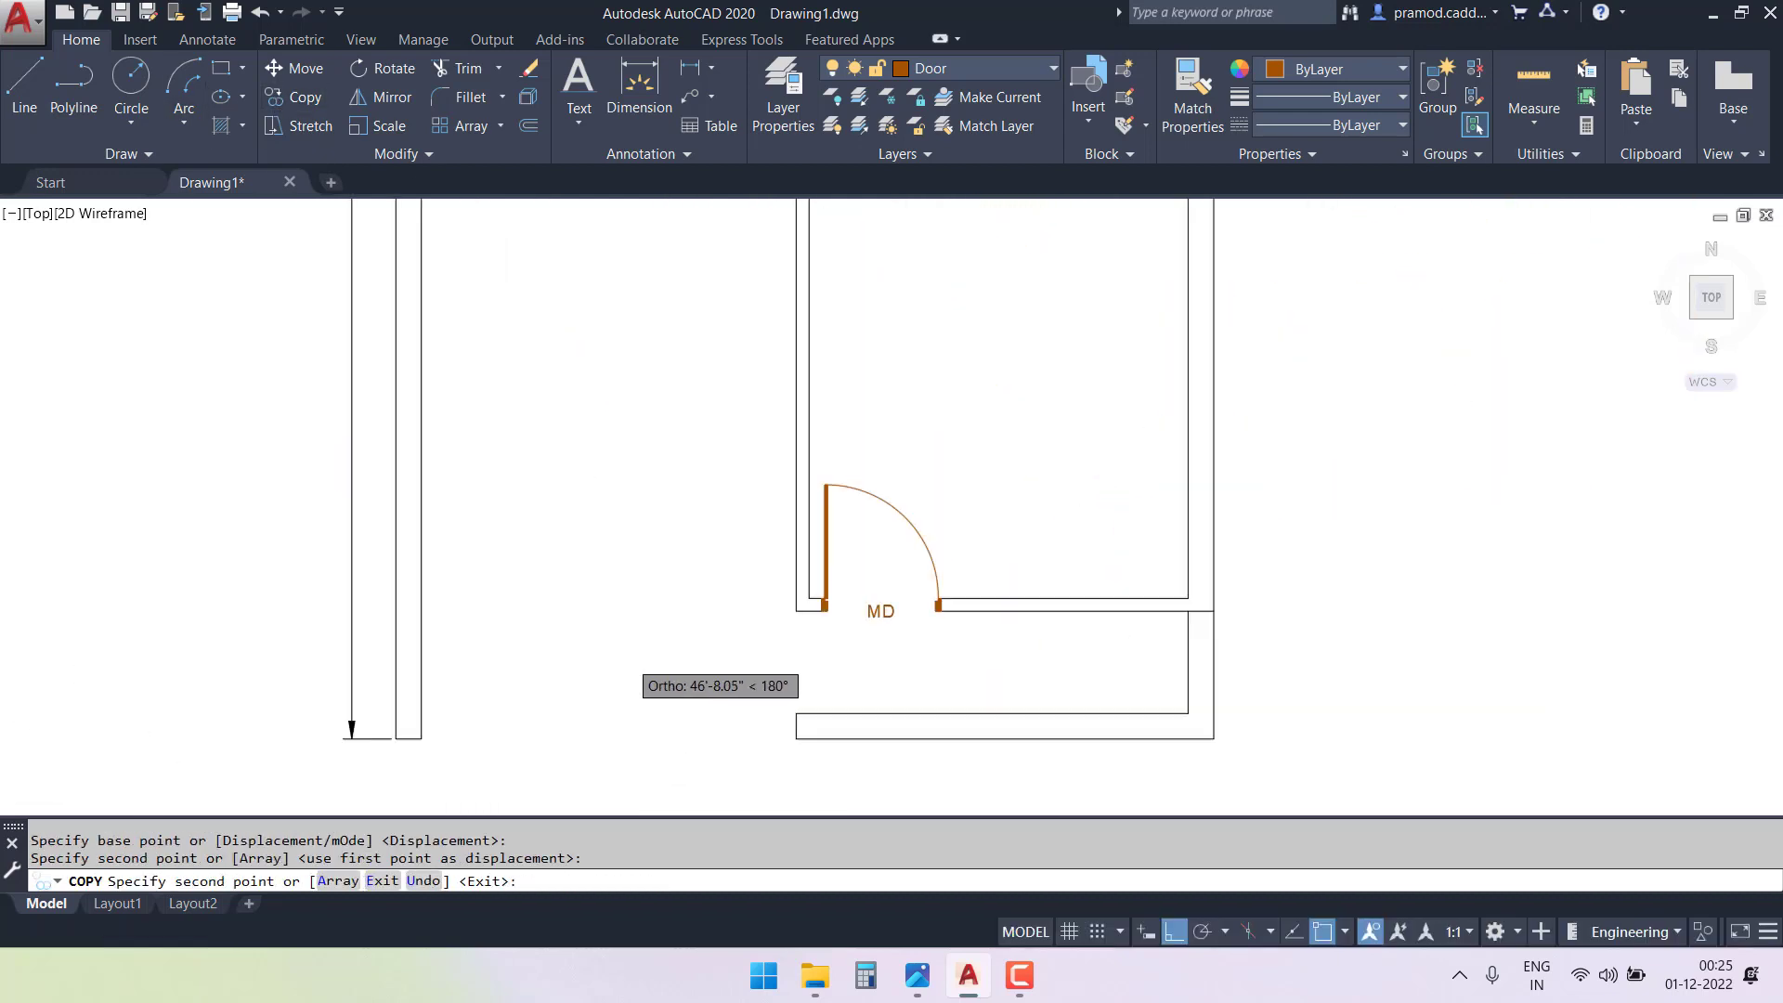
- Copy the D1 door group by its lower frame corner into the wall opening above the lower-left room
{"action": "key", "text": "Escape"}
{"action": "middle_click_drag", "start_coordinate": [1045, 413], "coordinate": [987, 458]}
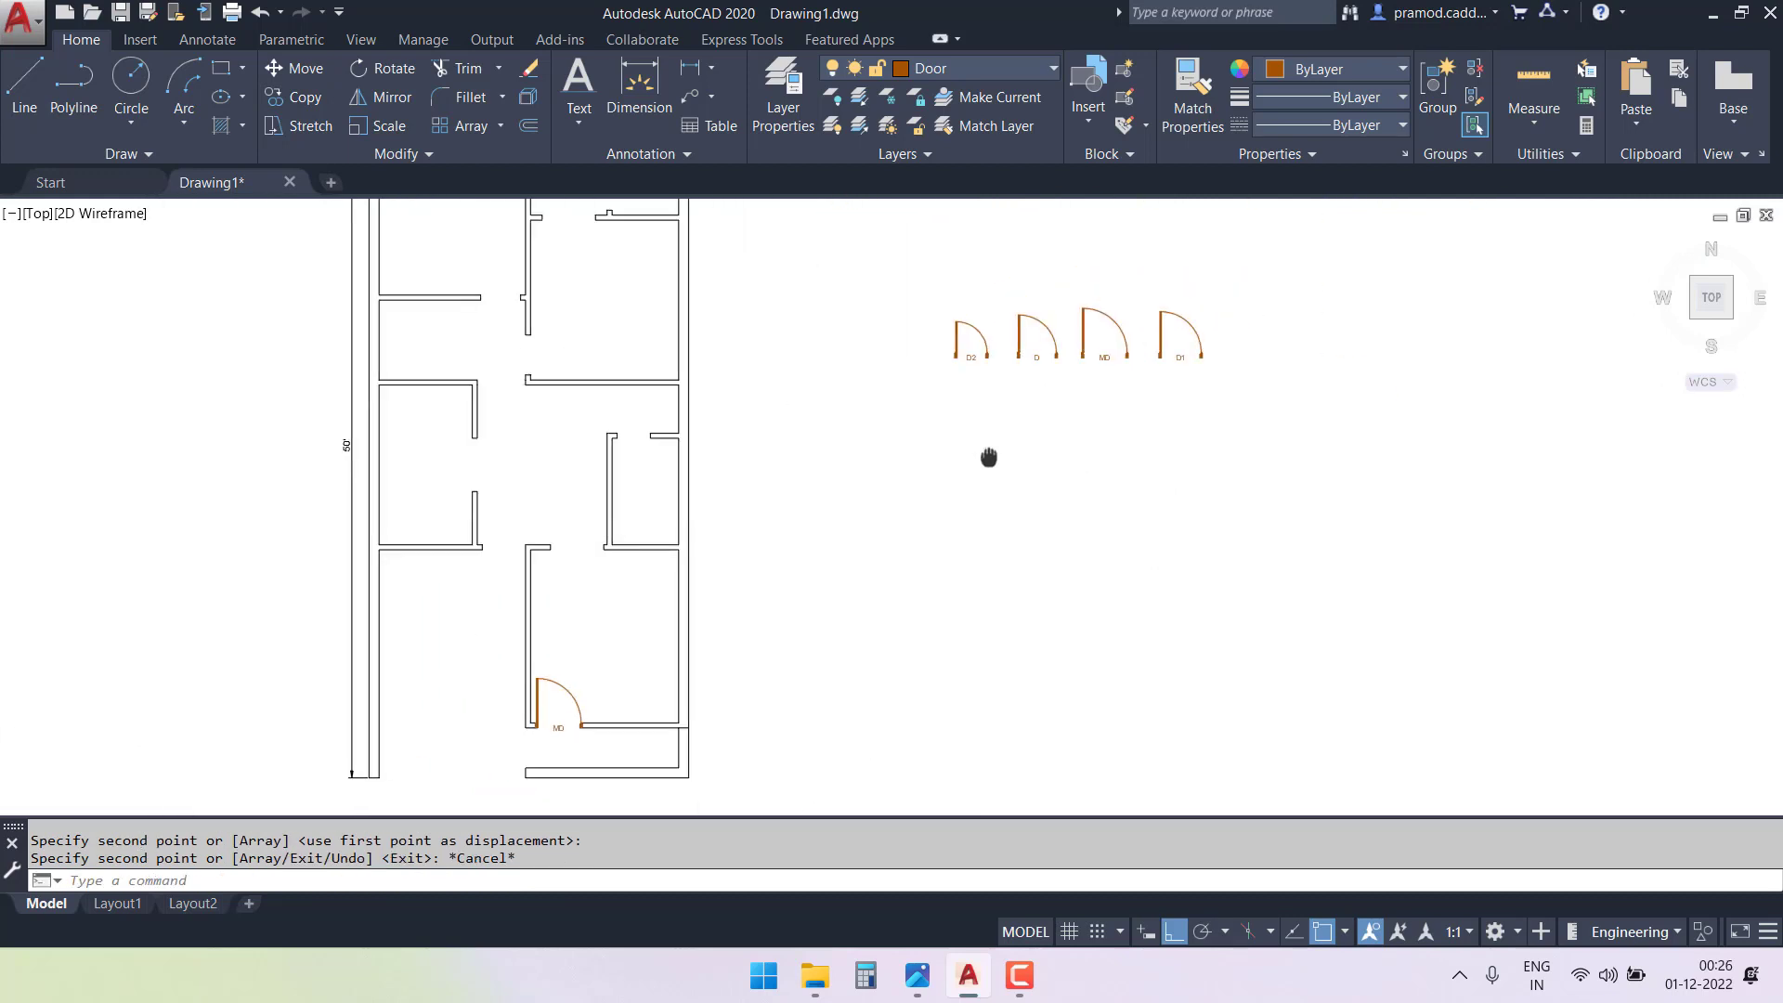
{"action": "scroll", "coordinate": [1115, 351], "scroll_direction": "up", "scroll_amount": 6}
{"action": "left_click", "coordinate": [1084, 416]}
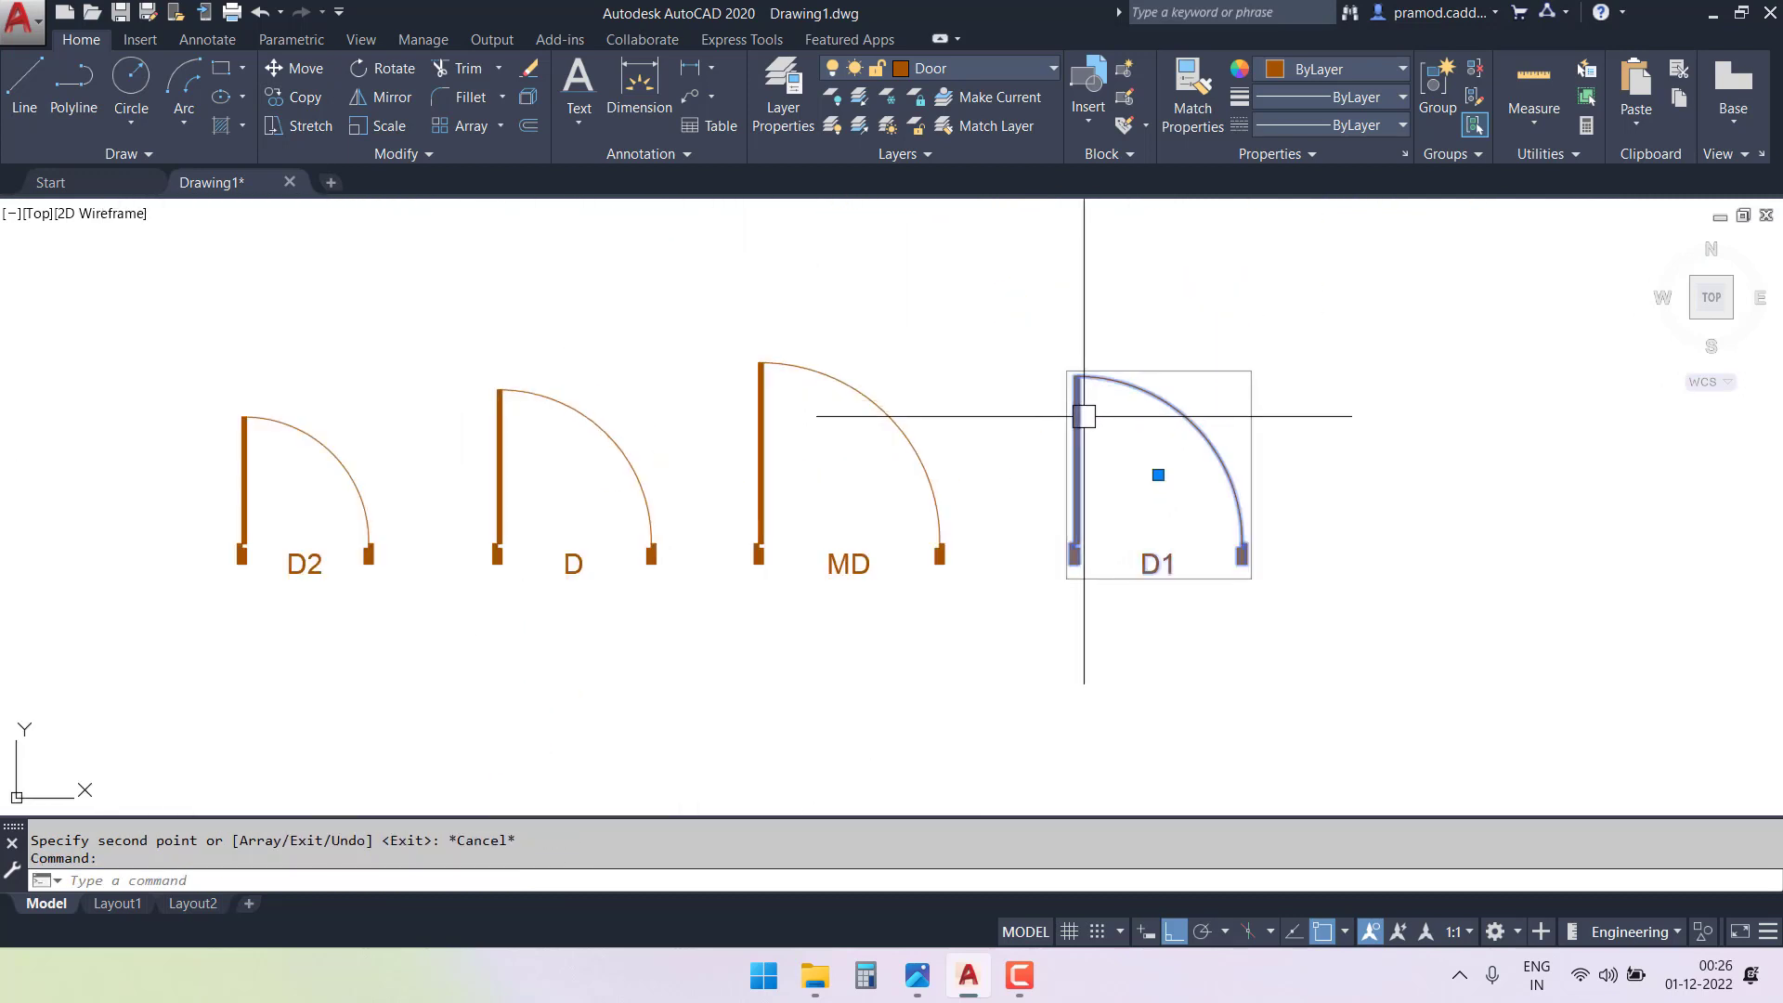
{"action": "key", "text": "Return"}
{"action": "scroll", "coordinate": [1061, 549], "scroll_direction": "up", "scroll_amount": 2}
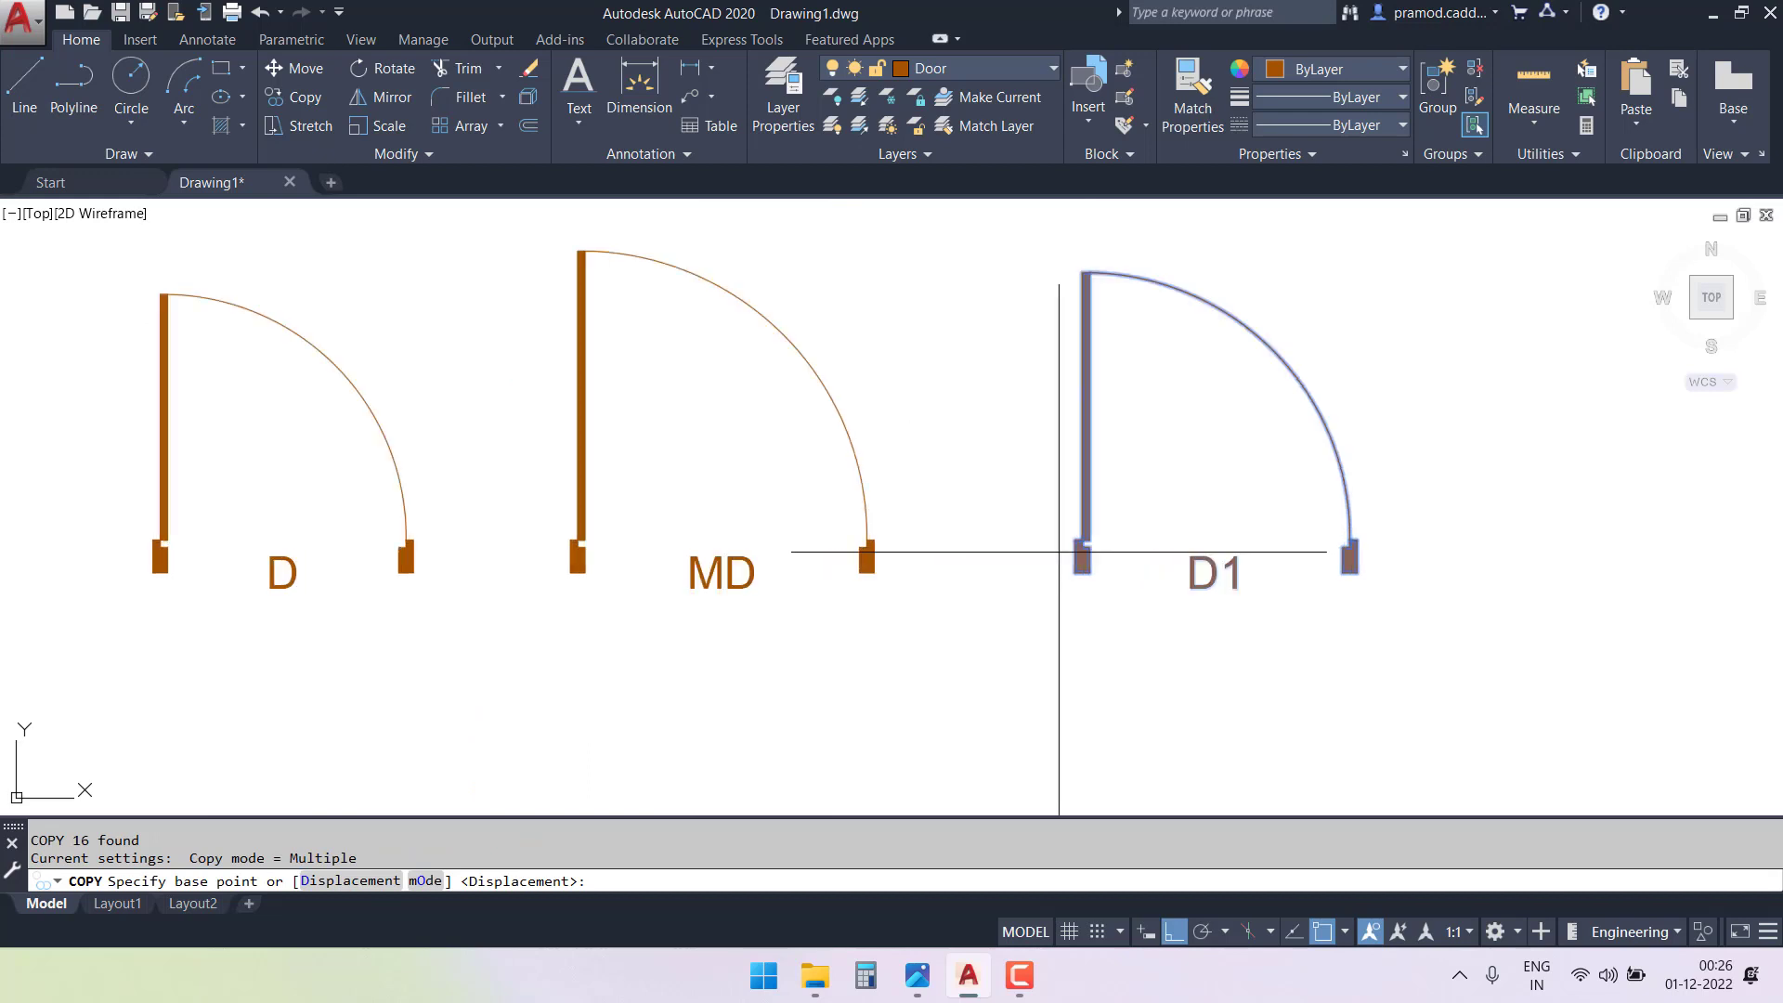
{"action": "left_click", "coordinate": [1078, 574]}
{"action": "scroll", "coordinate": [1029, 558], "scroll_direction": "down", "scroll_amount": 4}
{"action": "scroll", "coordinate": [827, 636], "scroll_direction": "down", "scroll_amount": 4}
{"action": "scroll", "coordinate": [1102, 378], "scroll_direction": "up", "scroll_amount": 10}
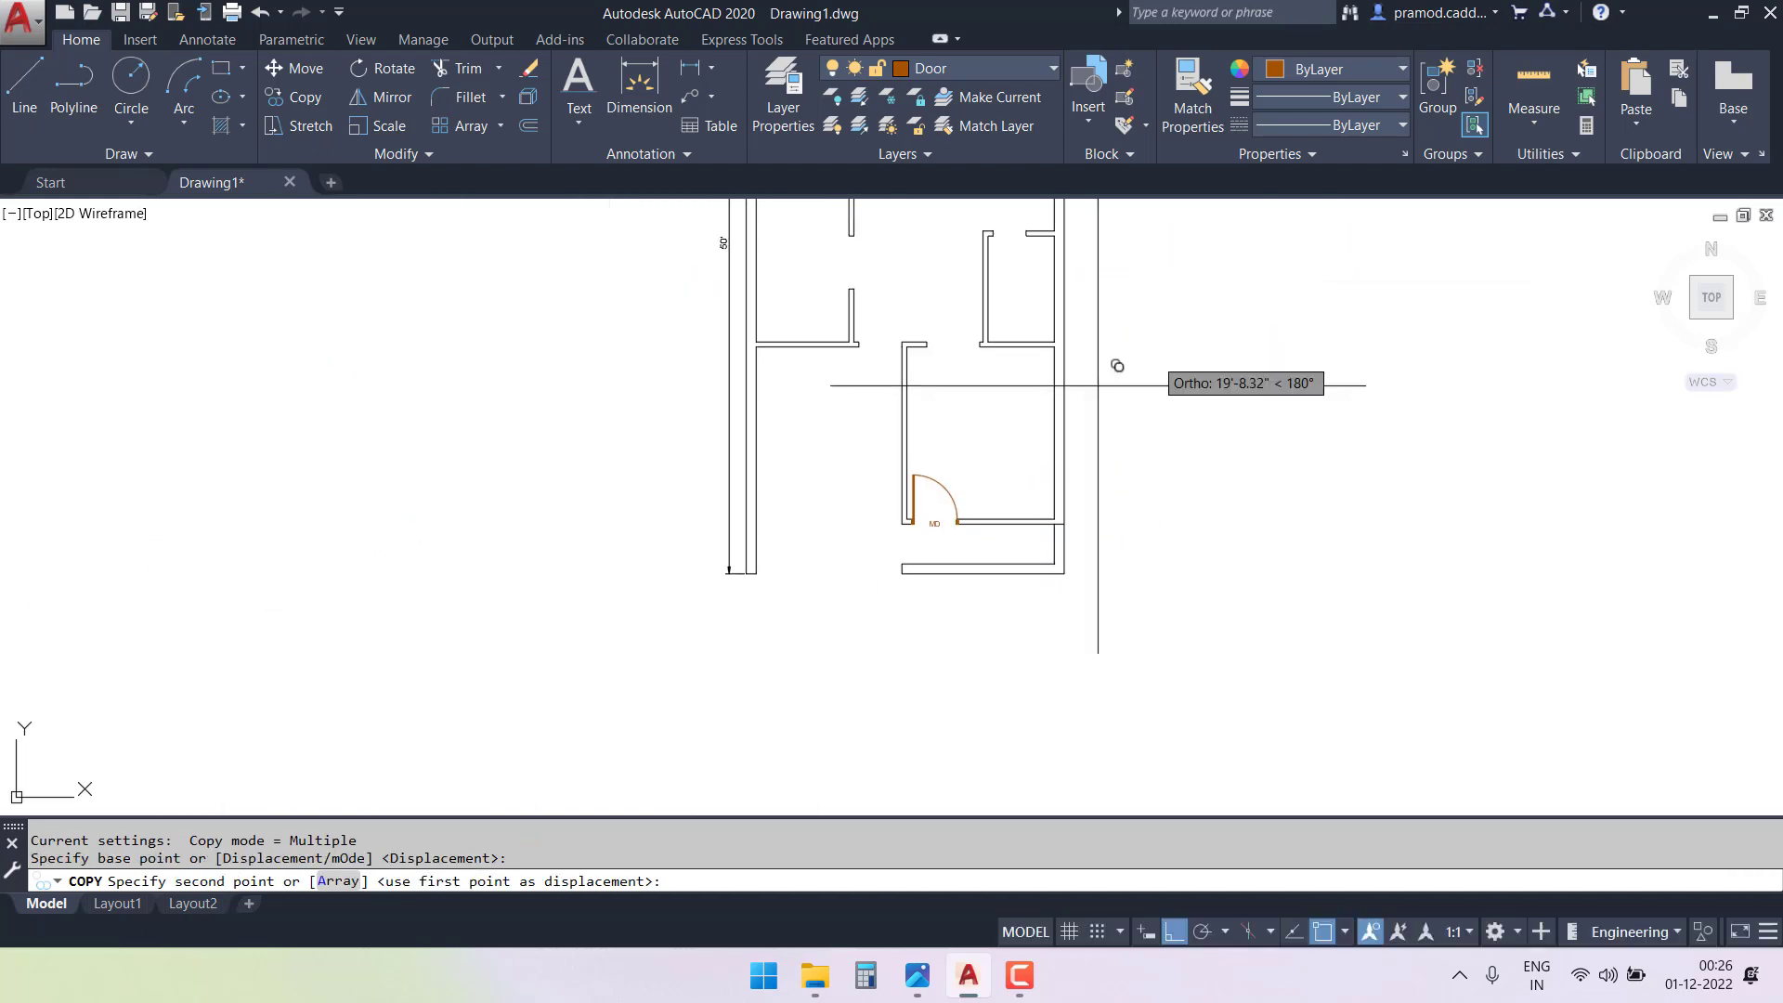
{"action": "left_click", "coordinate": [369, 437]}
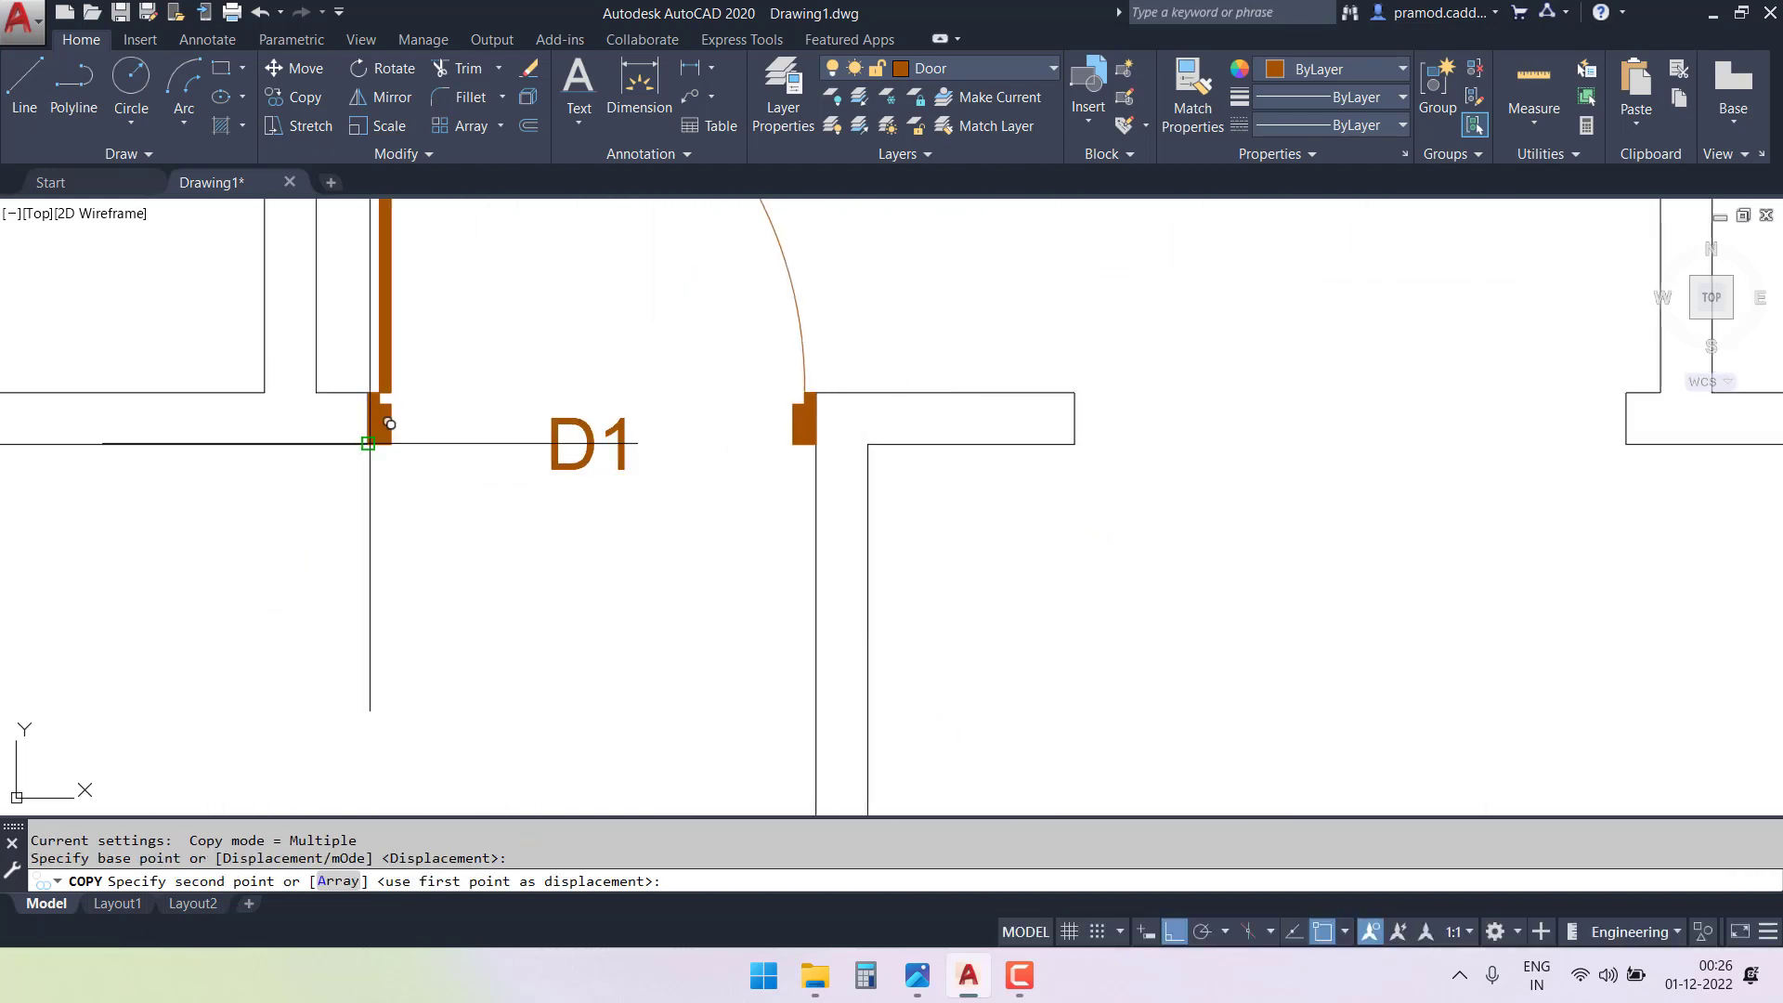
{"action": "middle_click_drag", "start_coordinate": [446, 437], "coordinate": [649, 570]}
{"action": "key", "text": "Escape"}
{"action": "key", "text": "Escape"}
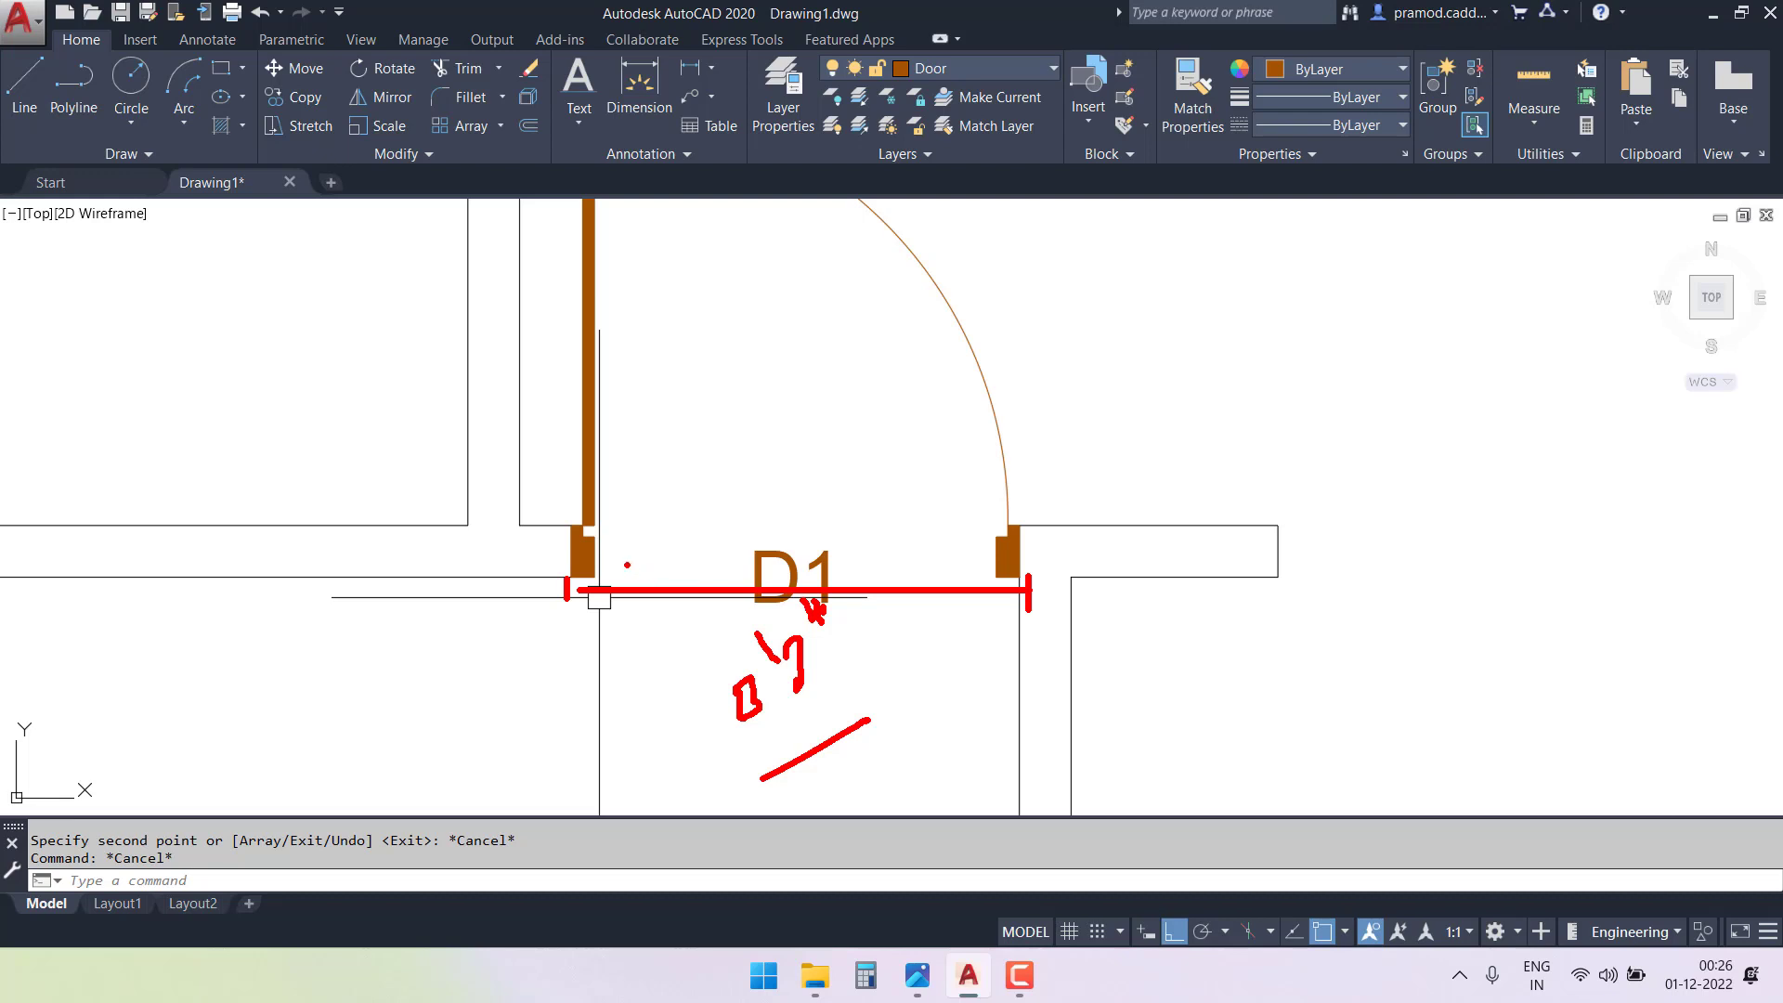
- Copy the D door group by its lower frame corner into the opening in the upper-left room's bottom wall
{"action": "scroll", "coordinate": [599, 597], "scroll_direction": "down", "scroll_amount": 6}
{"action": "middle_click_drag", "start_coordinate": [904, 387], "coordinate": [787, 502]}
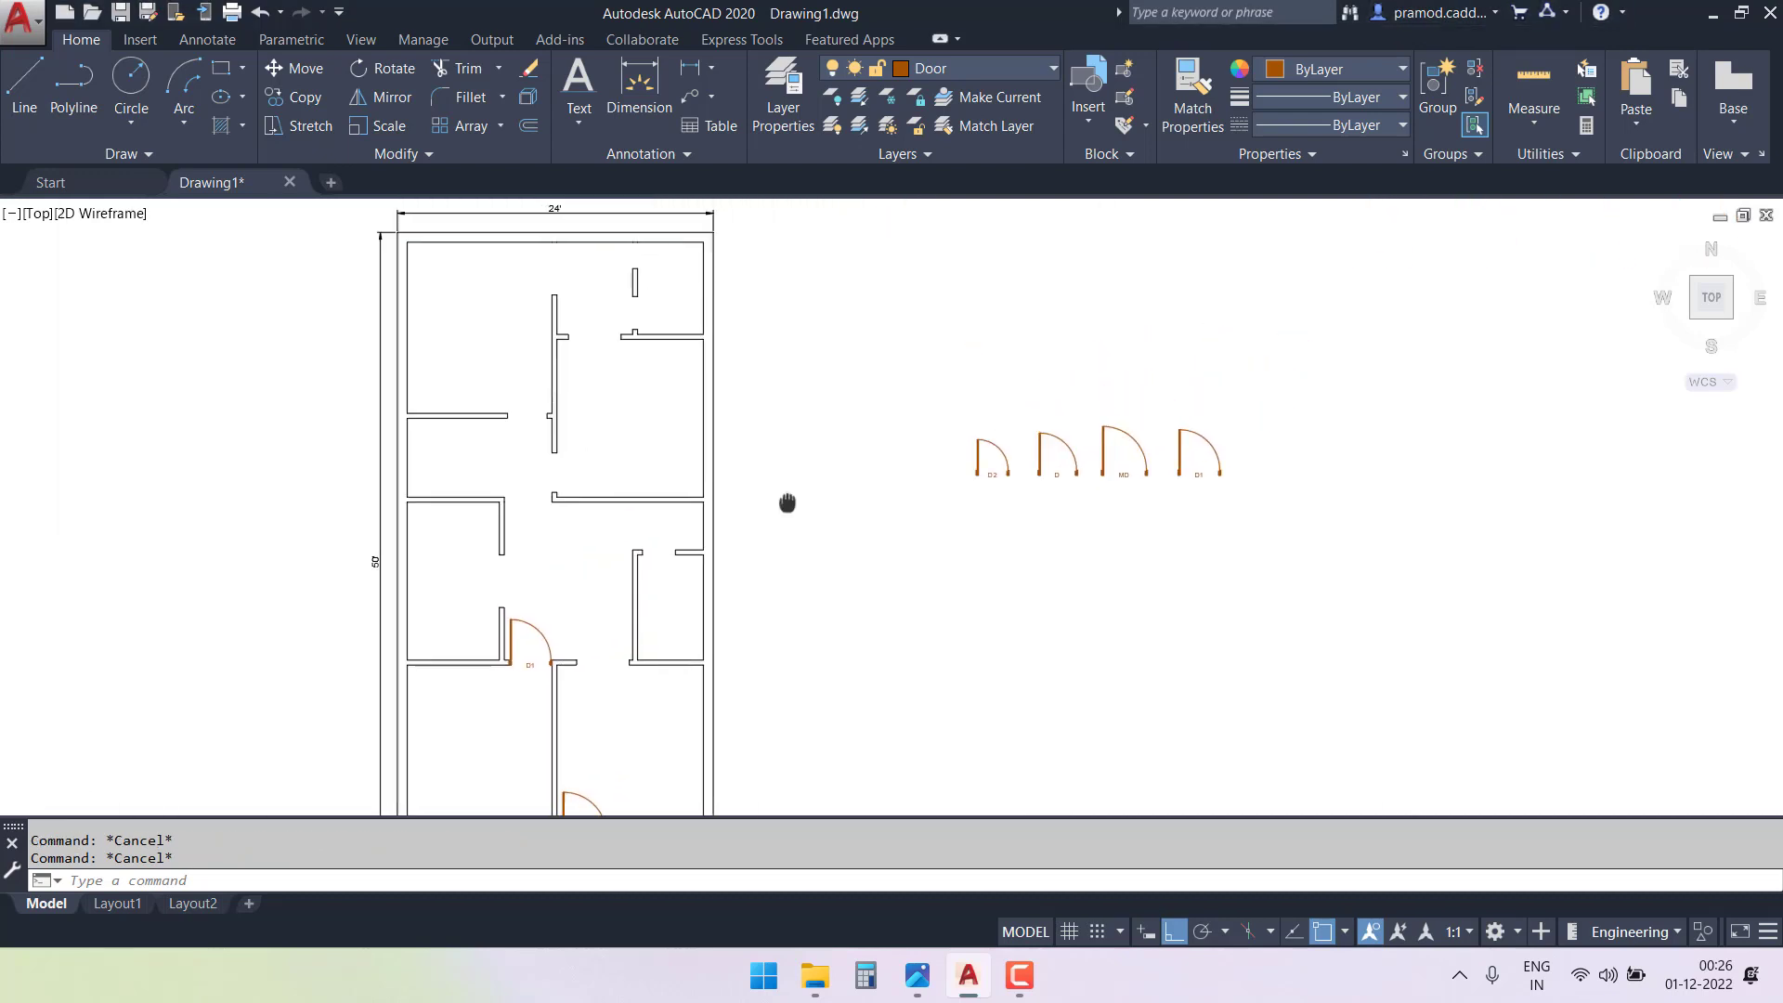
{"action": "scroll", "coordinate": [1003, 510], "scroll_direction": "down", "scroll_amount": 1}
{"action": "scroll", "coordinate": [1067, 502], "scroll_direction": "up", "scroll_amount": 8}
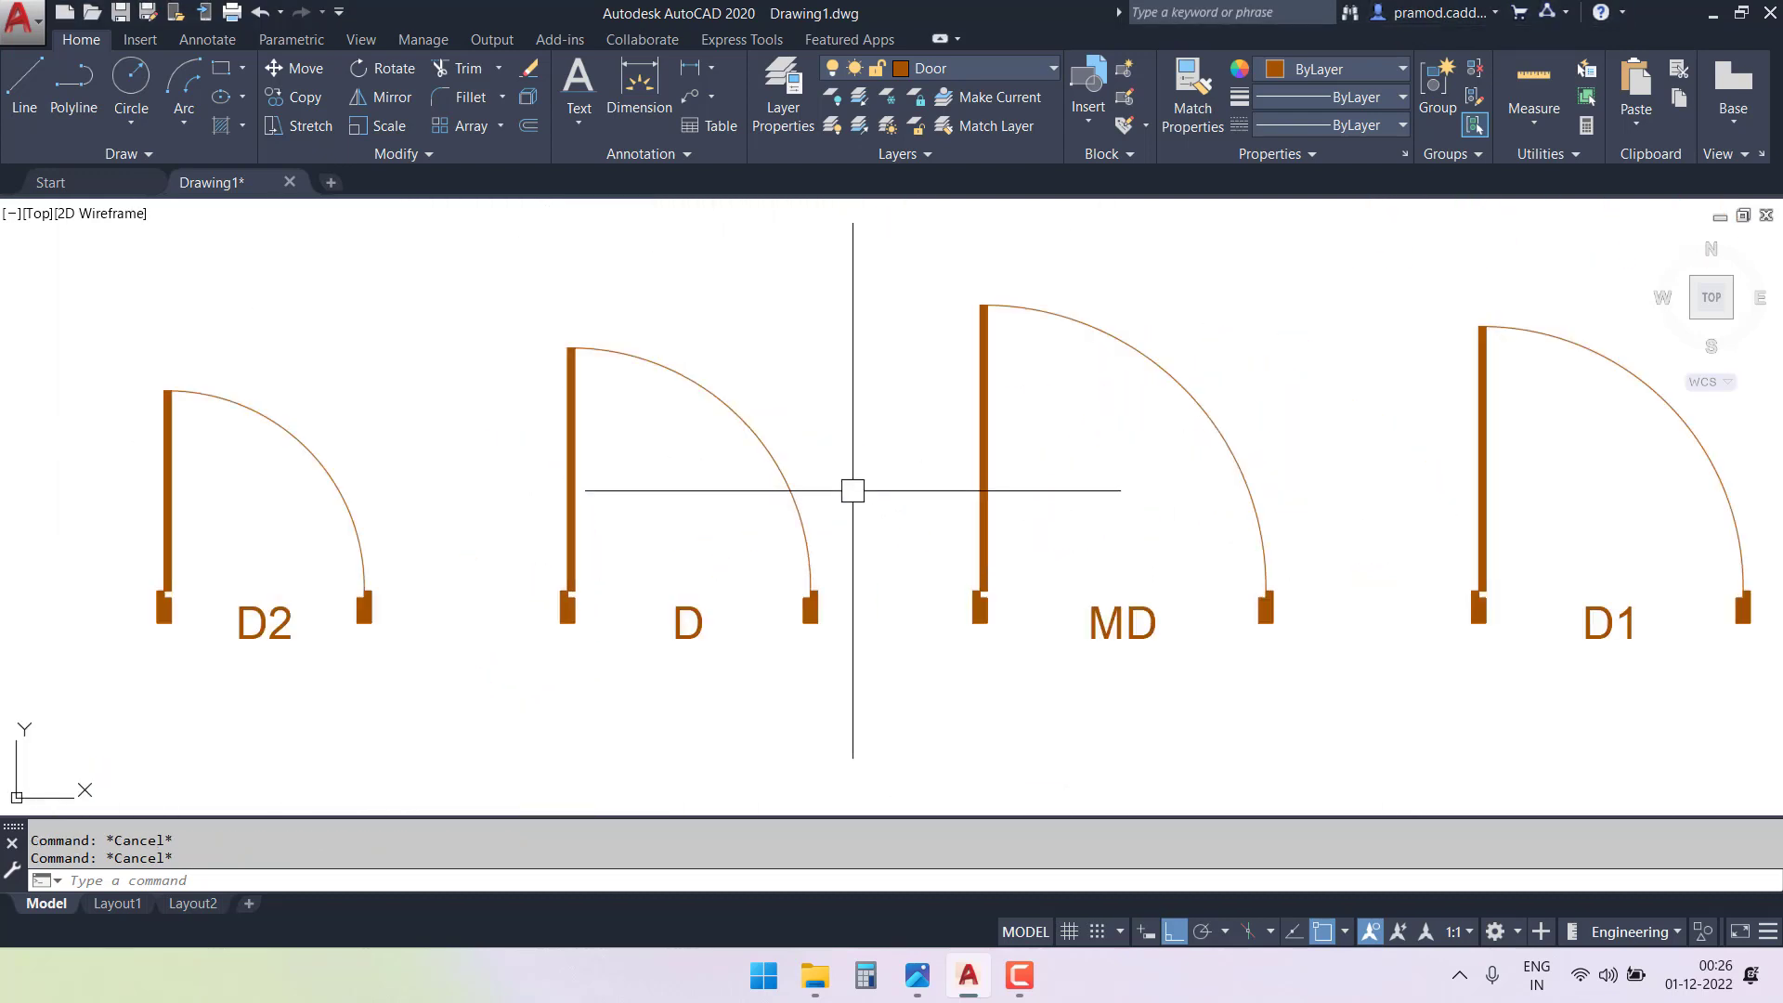
{"action": "left_click", "coordinate": [791, 492]}
{"action": "middle_click_drag", "start_coordinate": [791, 492], "coordinate": [935, 526]}
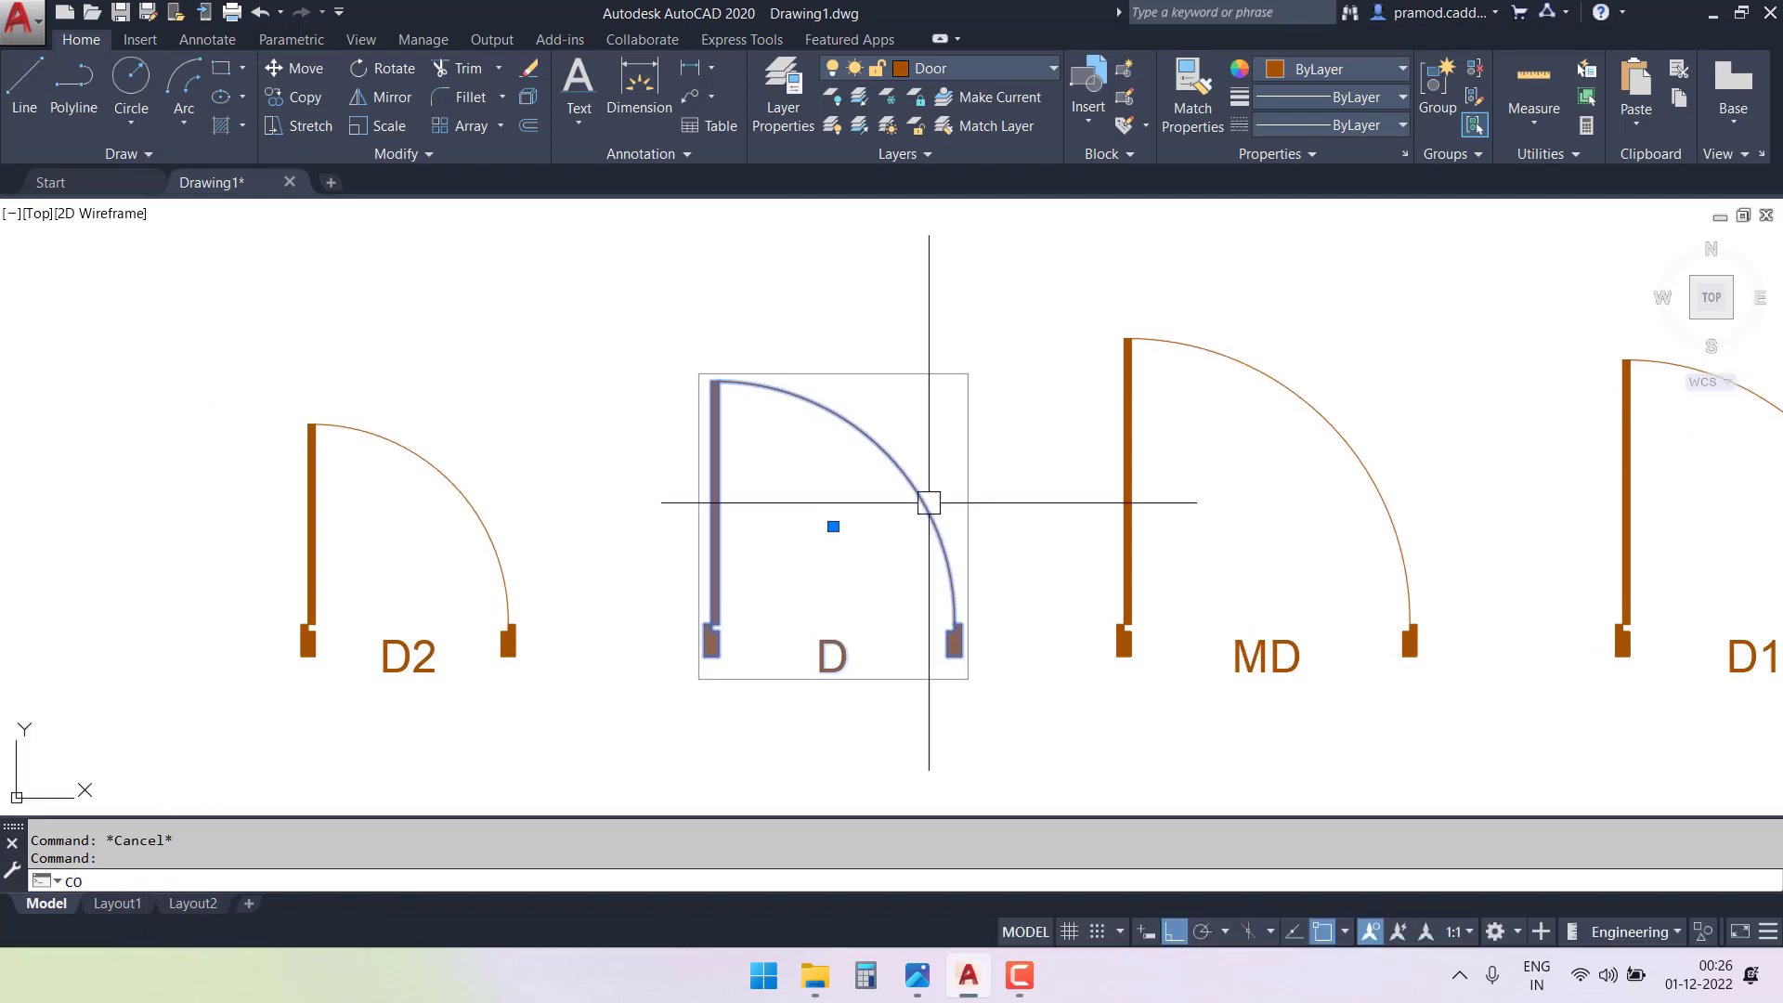
{"action": "key", "text": "Return"}
{"action": "left_click", "coordinate": [711, 655]}
{"action": "scroll", "coordinate": [711, 654], "scroll_direction": "down", "scroll_amount": 5}
{"action": "middle_click_drag", "start_coordinate": [711, 641], "coordinate": [1396, 609]}
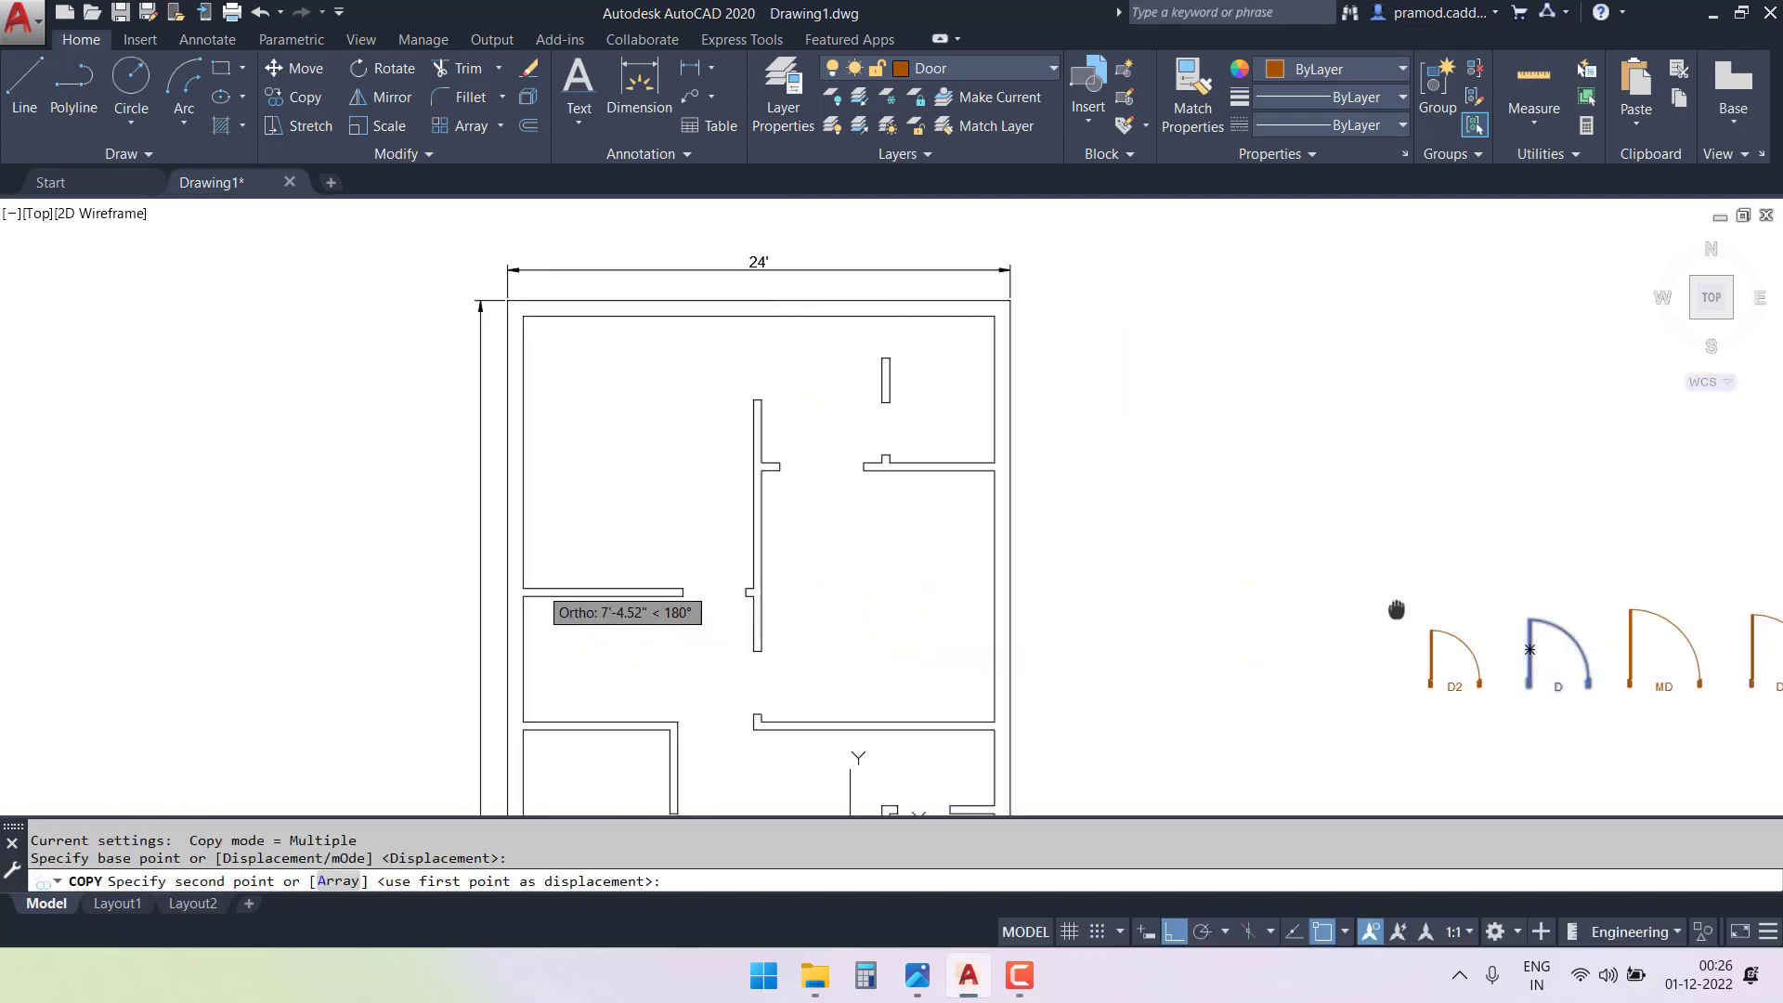
{"action": "scroll", "coordinate": [796, 617], "scroll_direction": "up", "scroll_amount": 6}
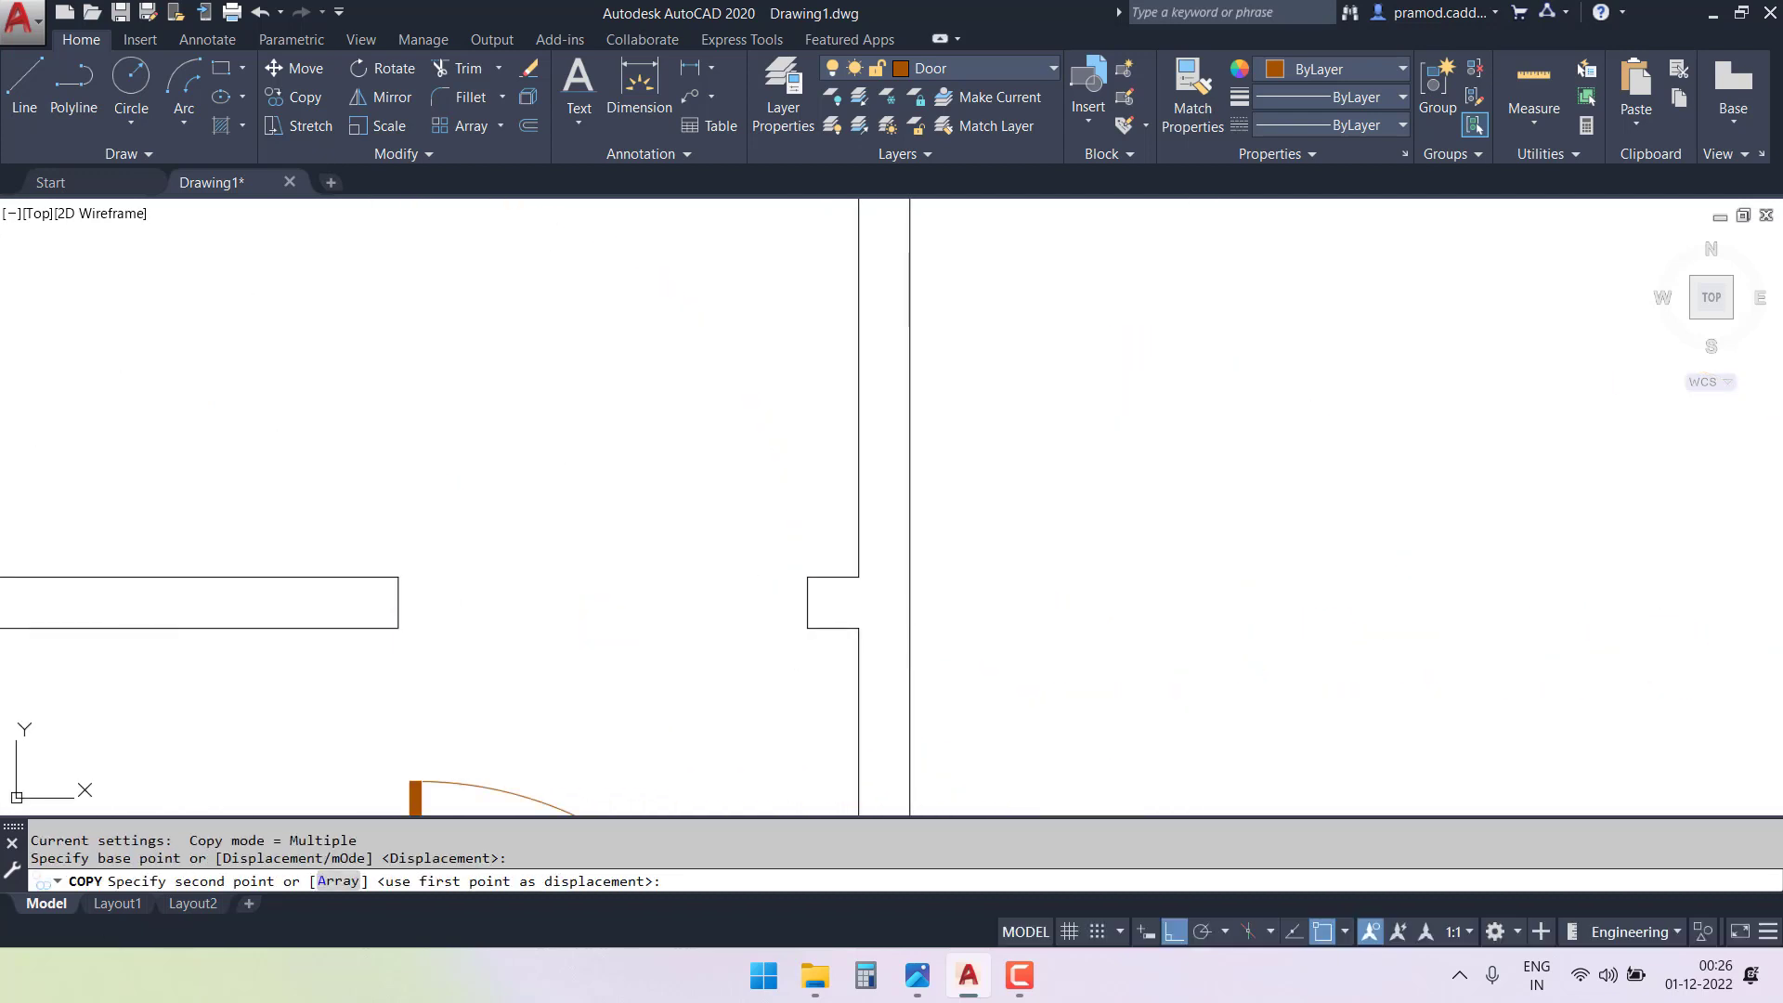
{"action": "left_click", "coordinate": [399, 629]}
{"action": "key", "text": "Escape"}
- Mirror the placed D door about a vertical line through the midpoint between its two frame posts, erasing the source
{"action": "scroll", "coordinate": [597, 613], "scroll_direction": "down", "scroll_amount": 3}
{"action": "middle_click_drag", "start_coordinate": [597, 625], "coordinate": [842, 637]}
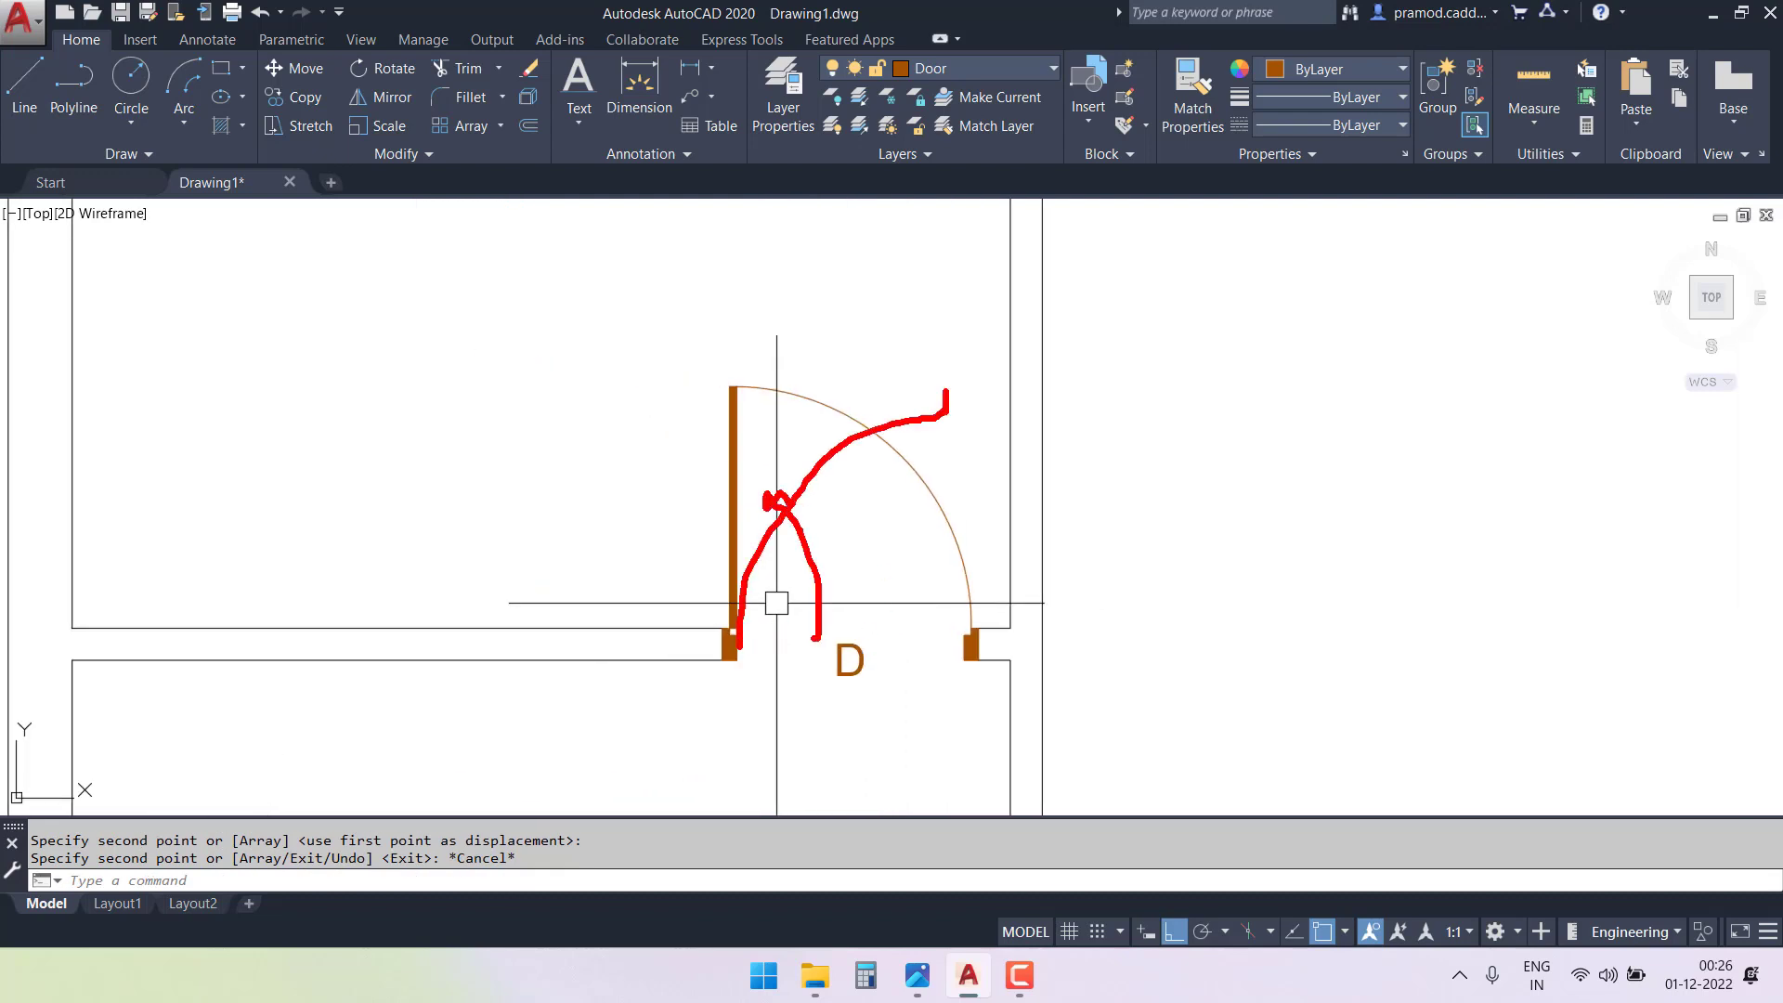
{"action": "scroll", "coordinate": [893, 549], "scroll_direction": "up", "scroll_amount": 2}
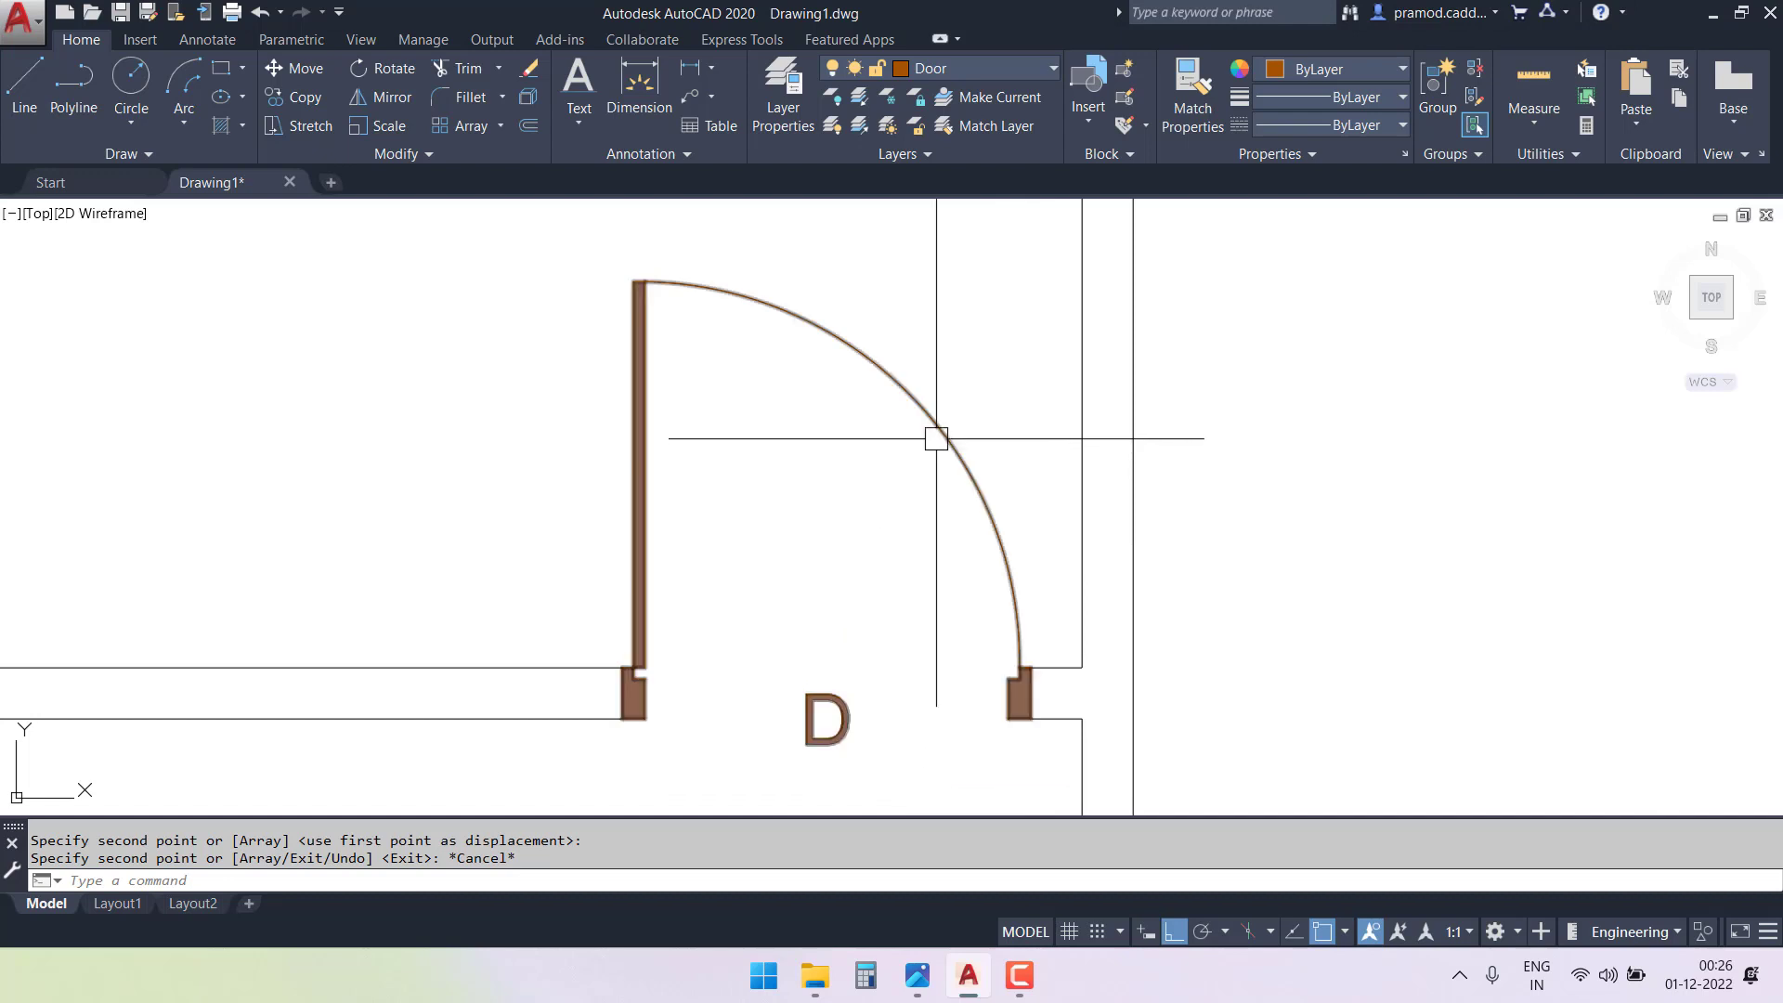
{"action": "scroll", "coordinate": [866, 539], "scroll_direction": "down", "scroll_amount": 2}
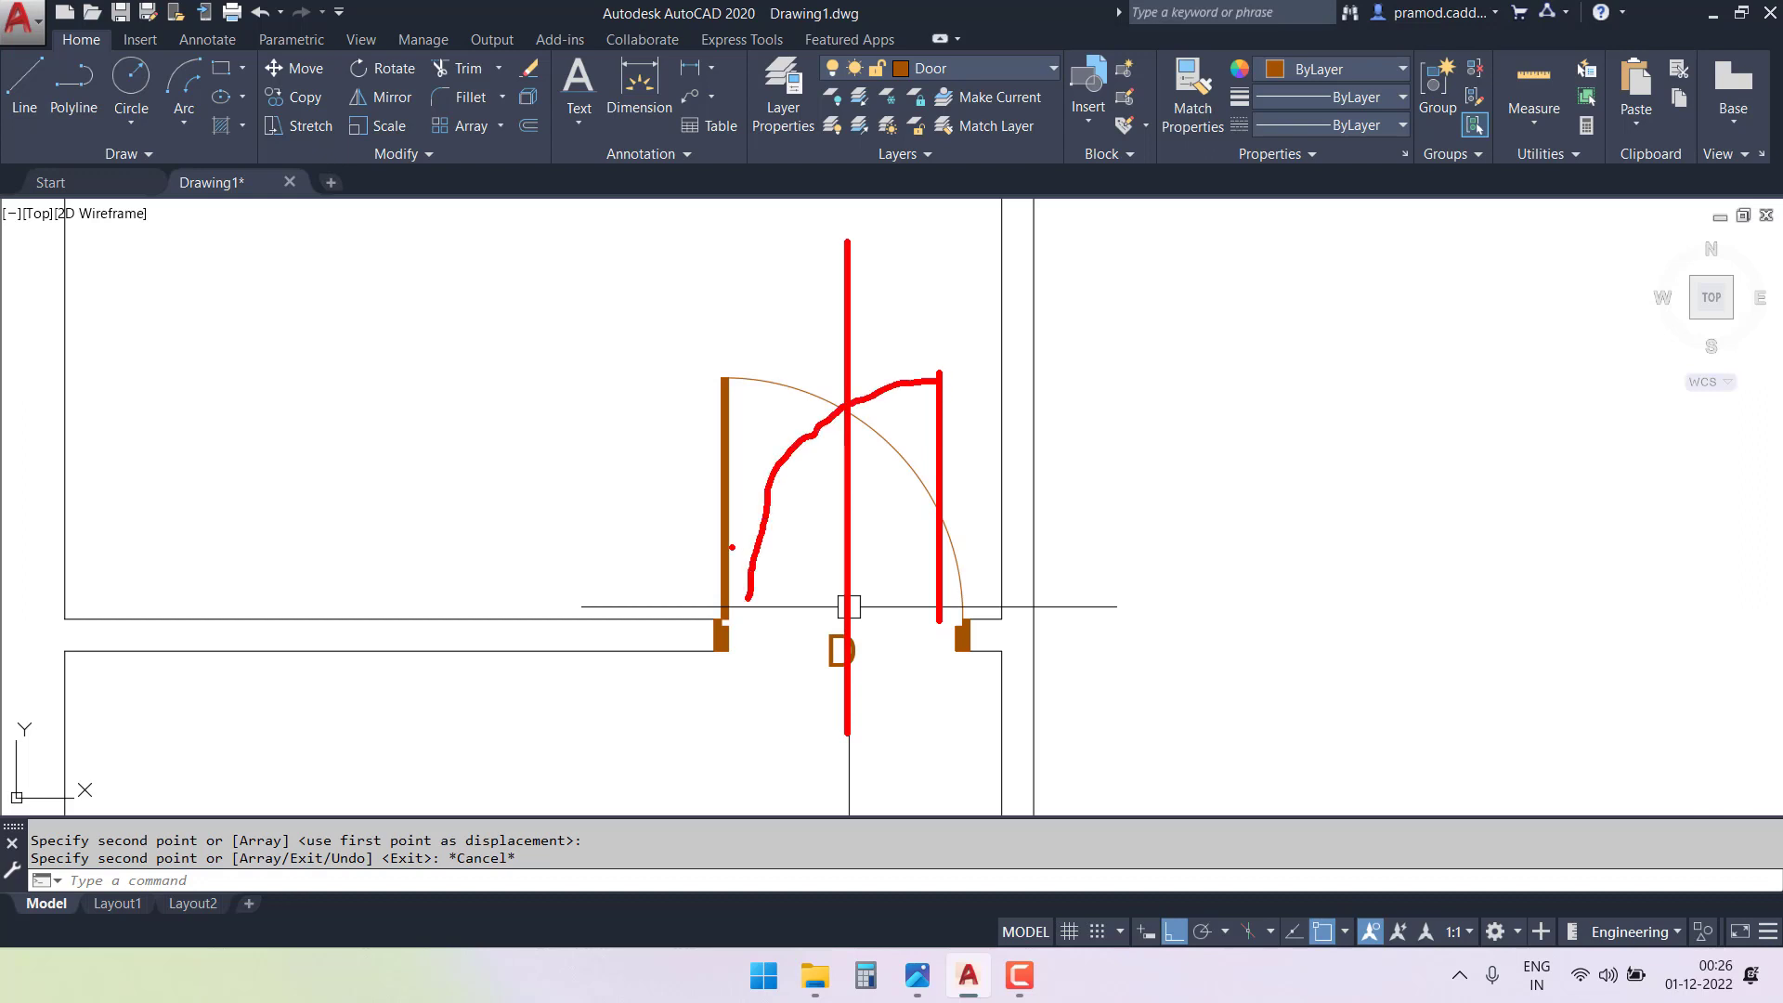
{"action": "key", "text": "Escape"}
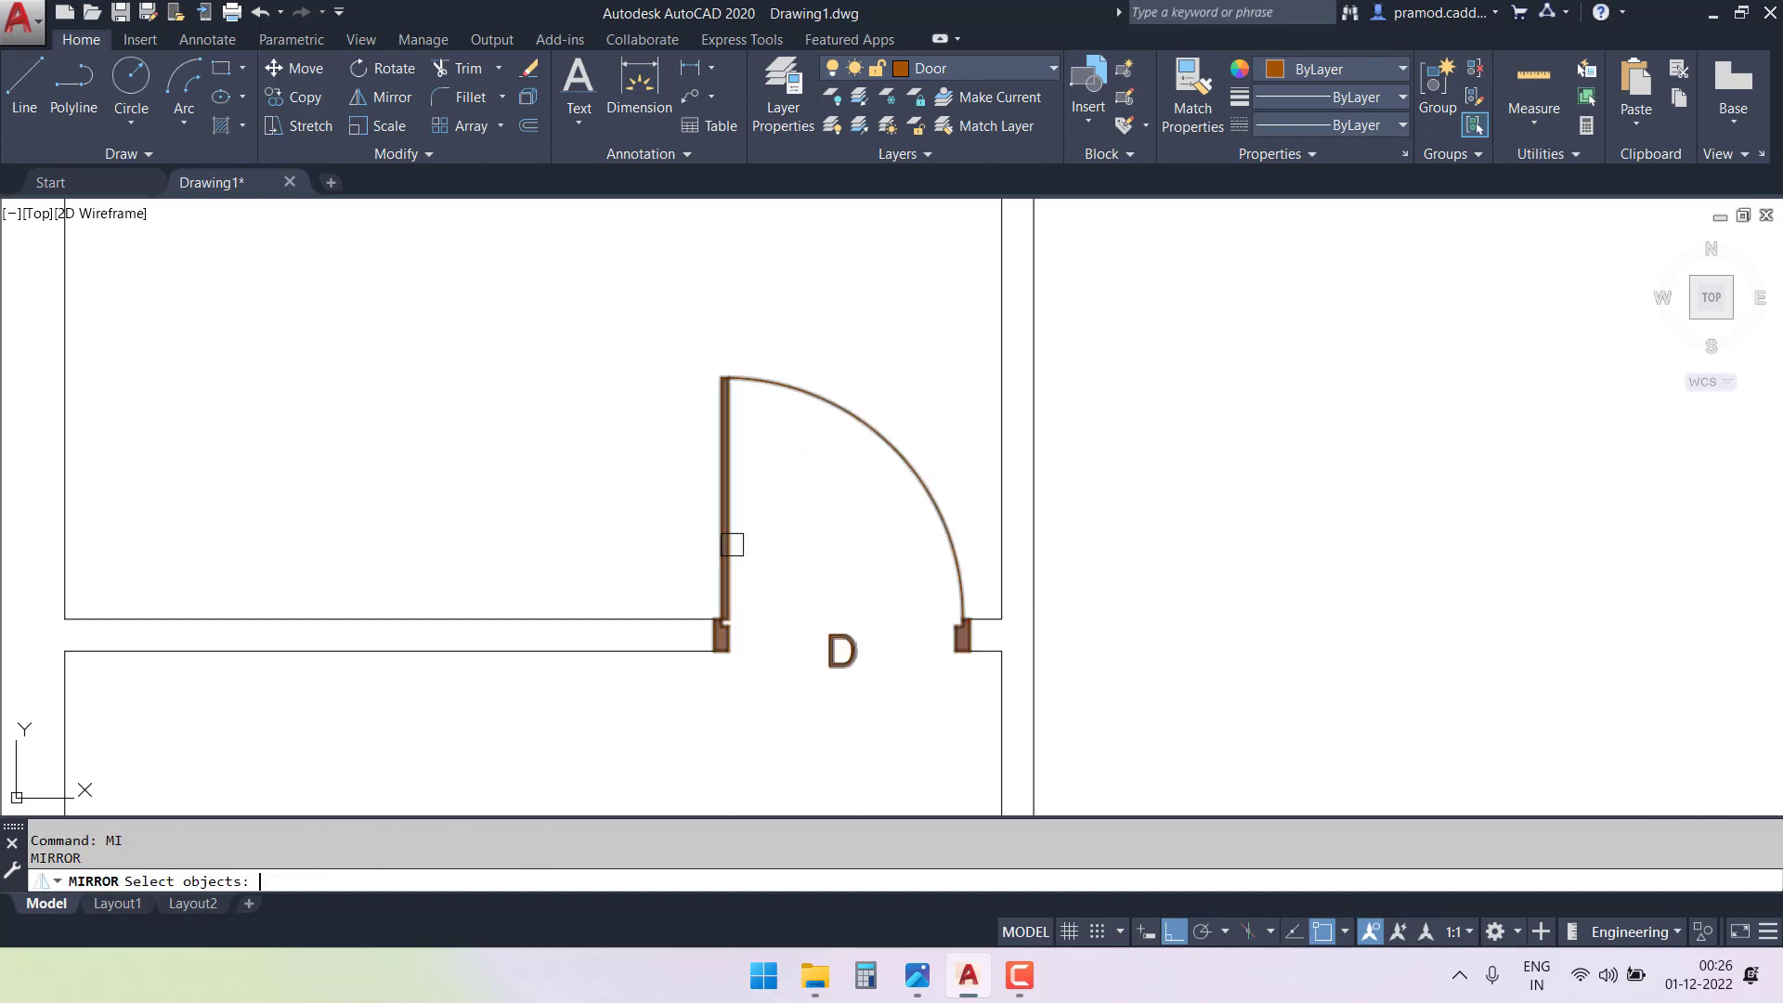
{"action": "left_click", "coordinate": [825, 407]}
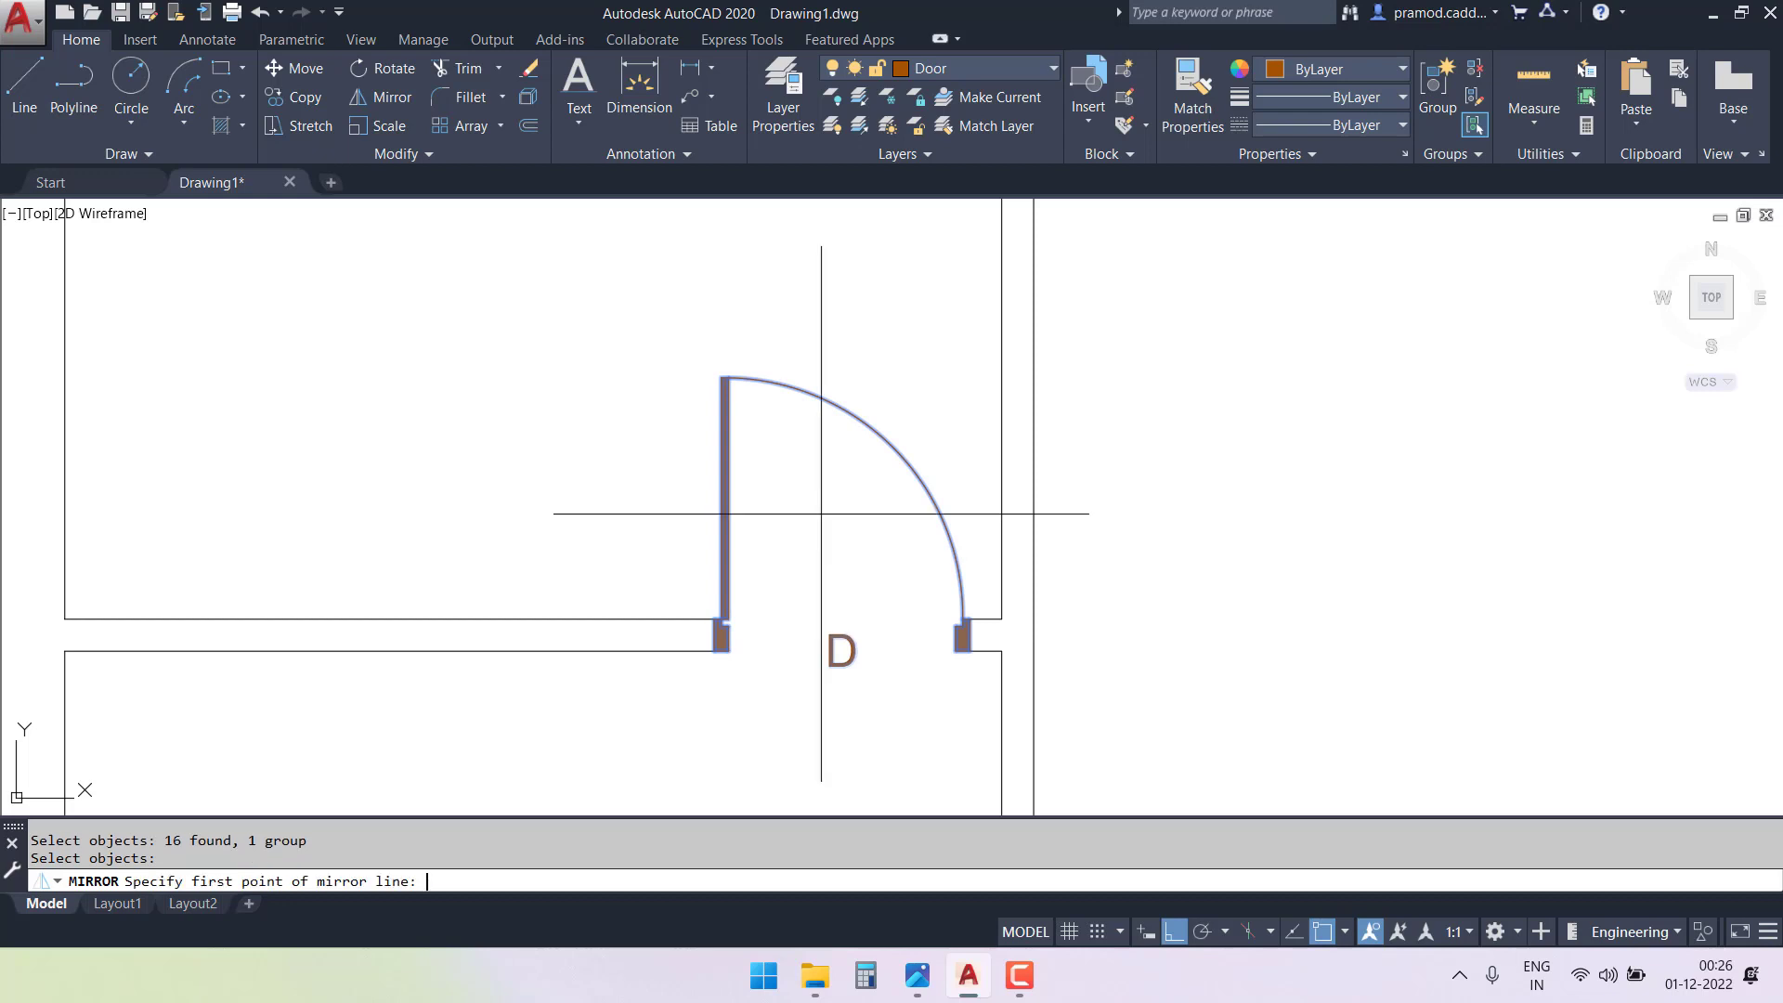
{"action": "scroll", "coordinate": [827, 580], "scroll_direction": "up", "scroll_amount": 2}
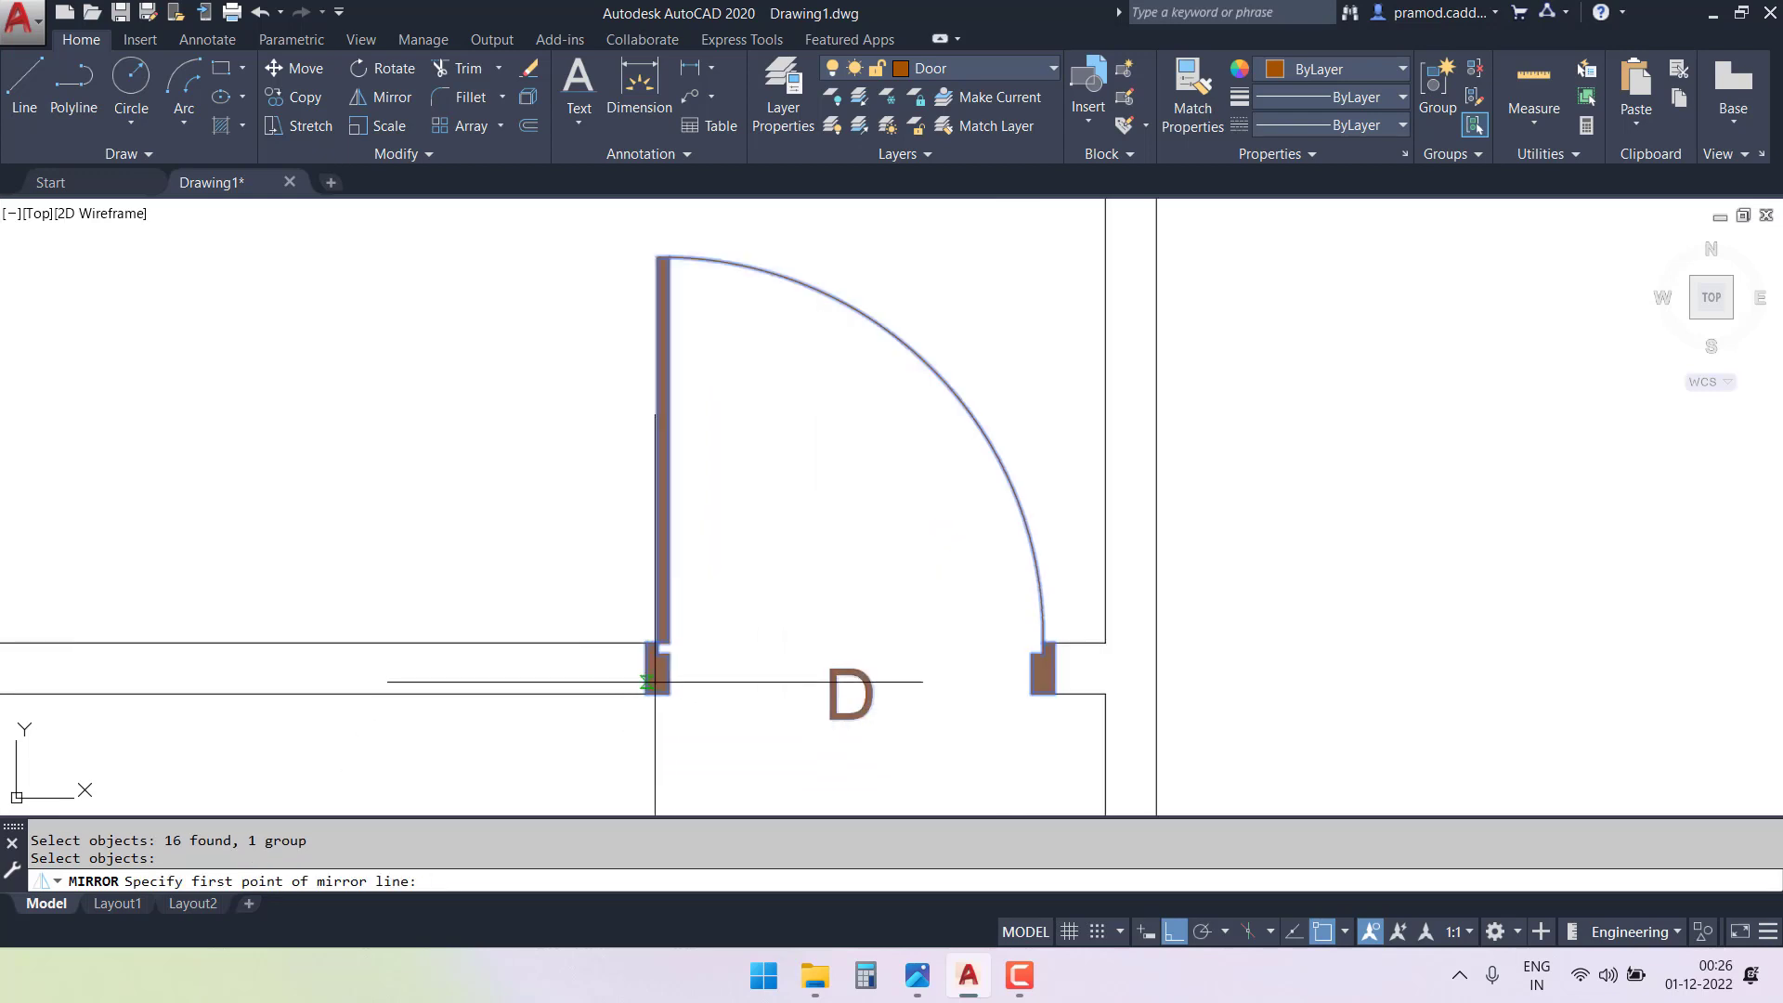
{"action": "right_click", "coordinate": [821, 577], "text": "shift"}
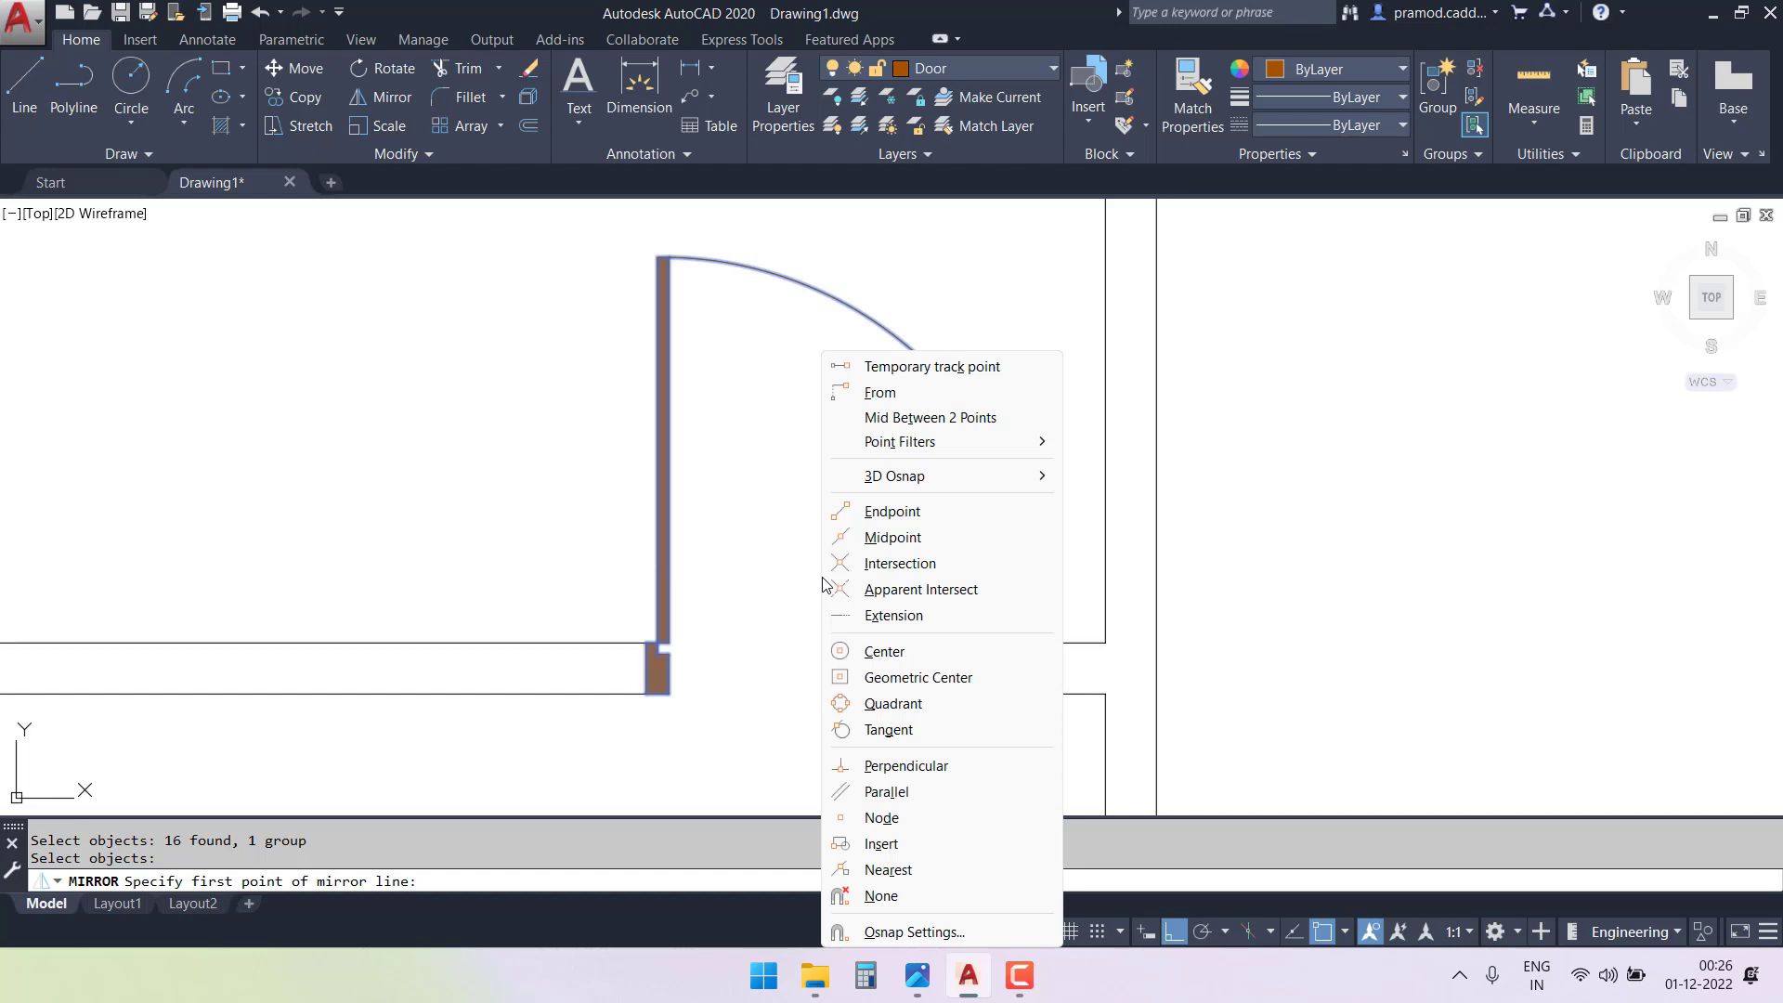
{"action": "left_click", "coordinate": [929, 418]}
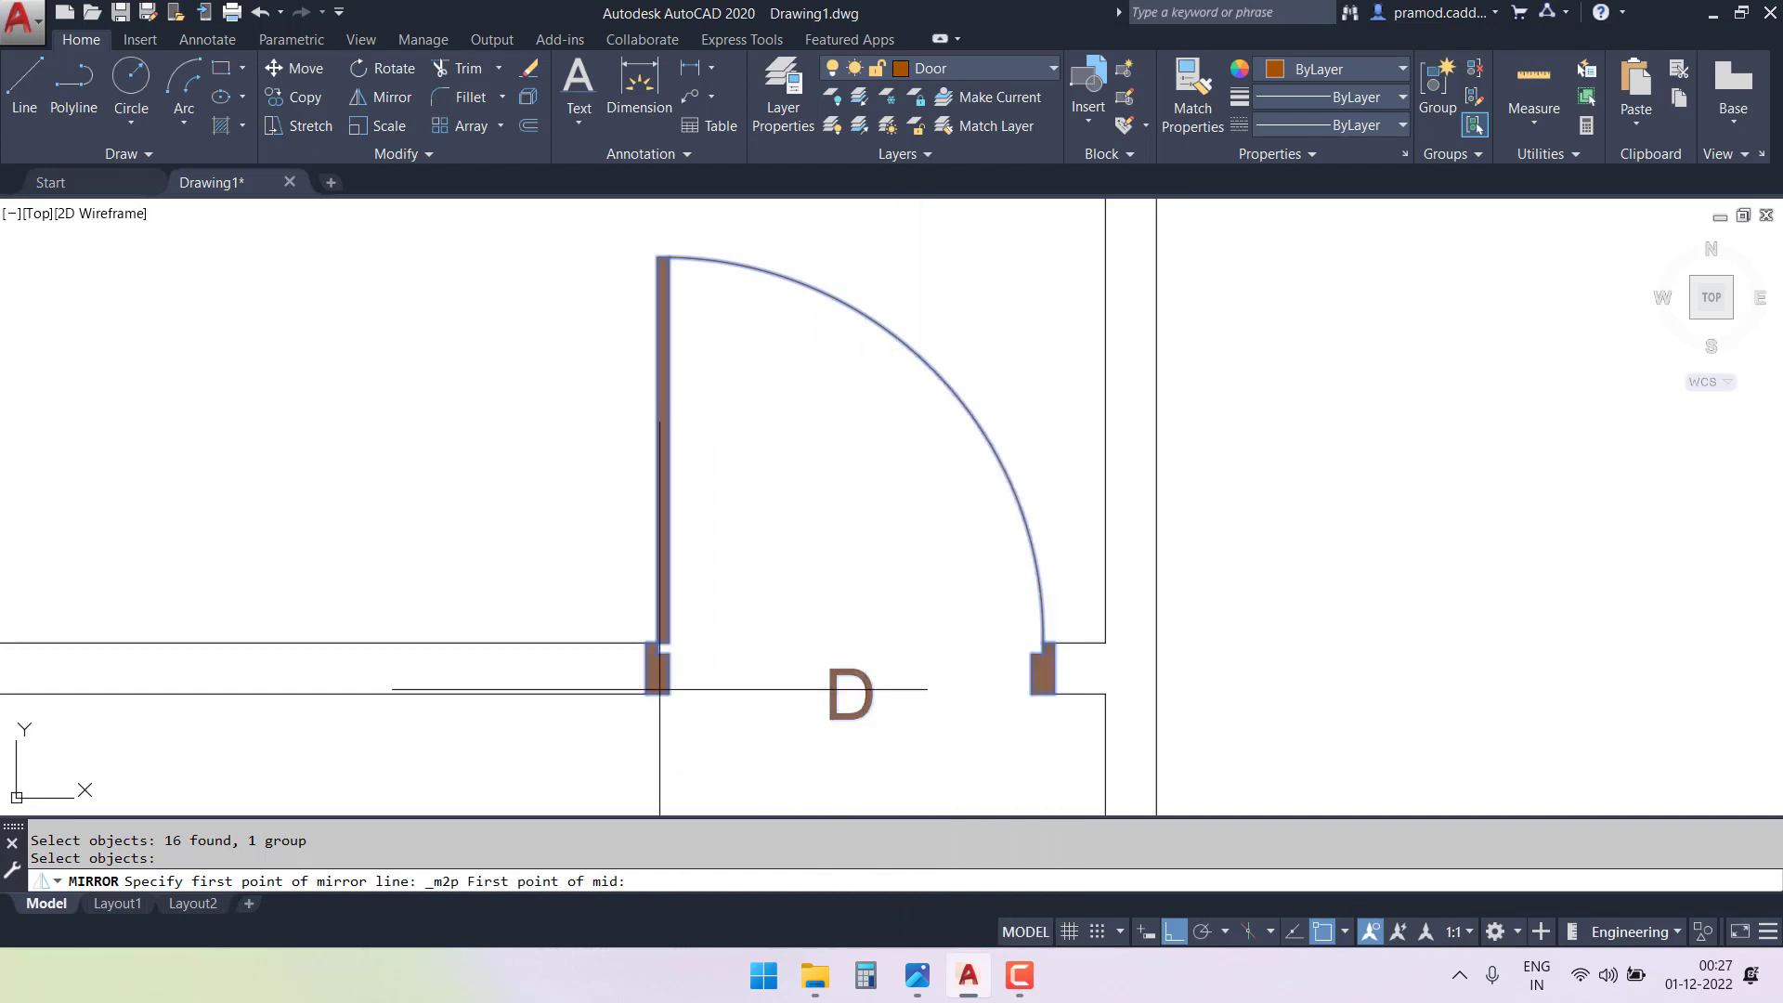
{"action": "left_click", "coordinate": [1054, 667]}
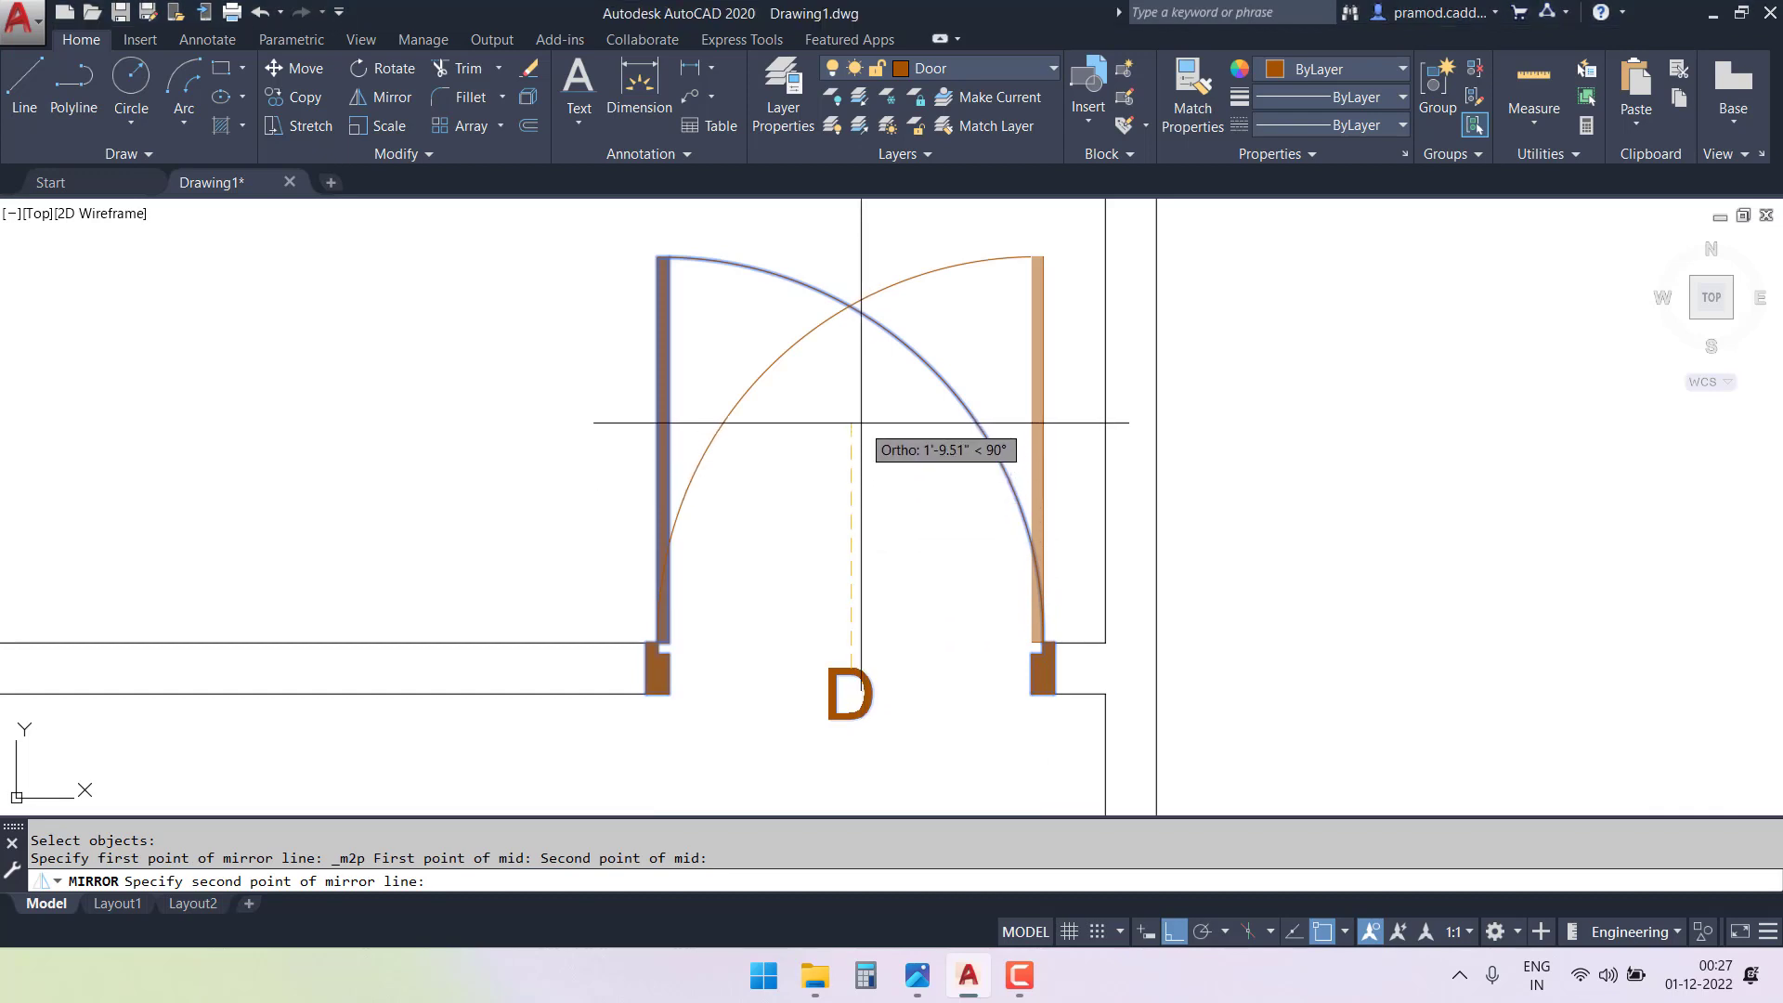
{"action": "left_click", "coordinate": [858, 361]}
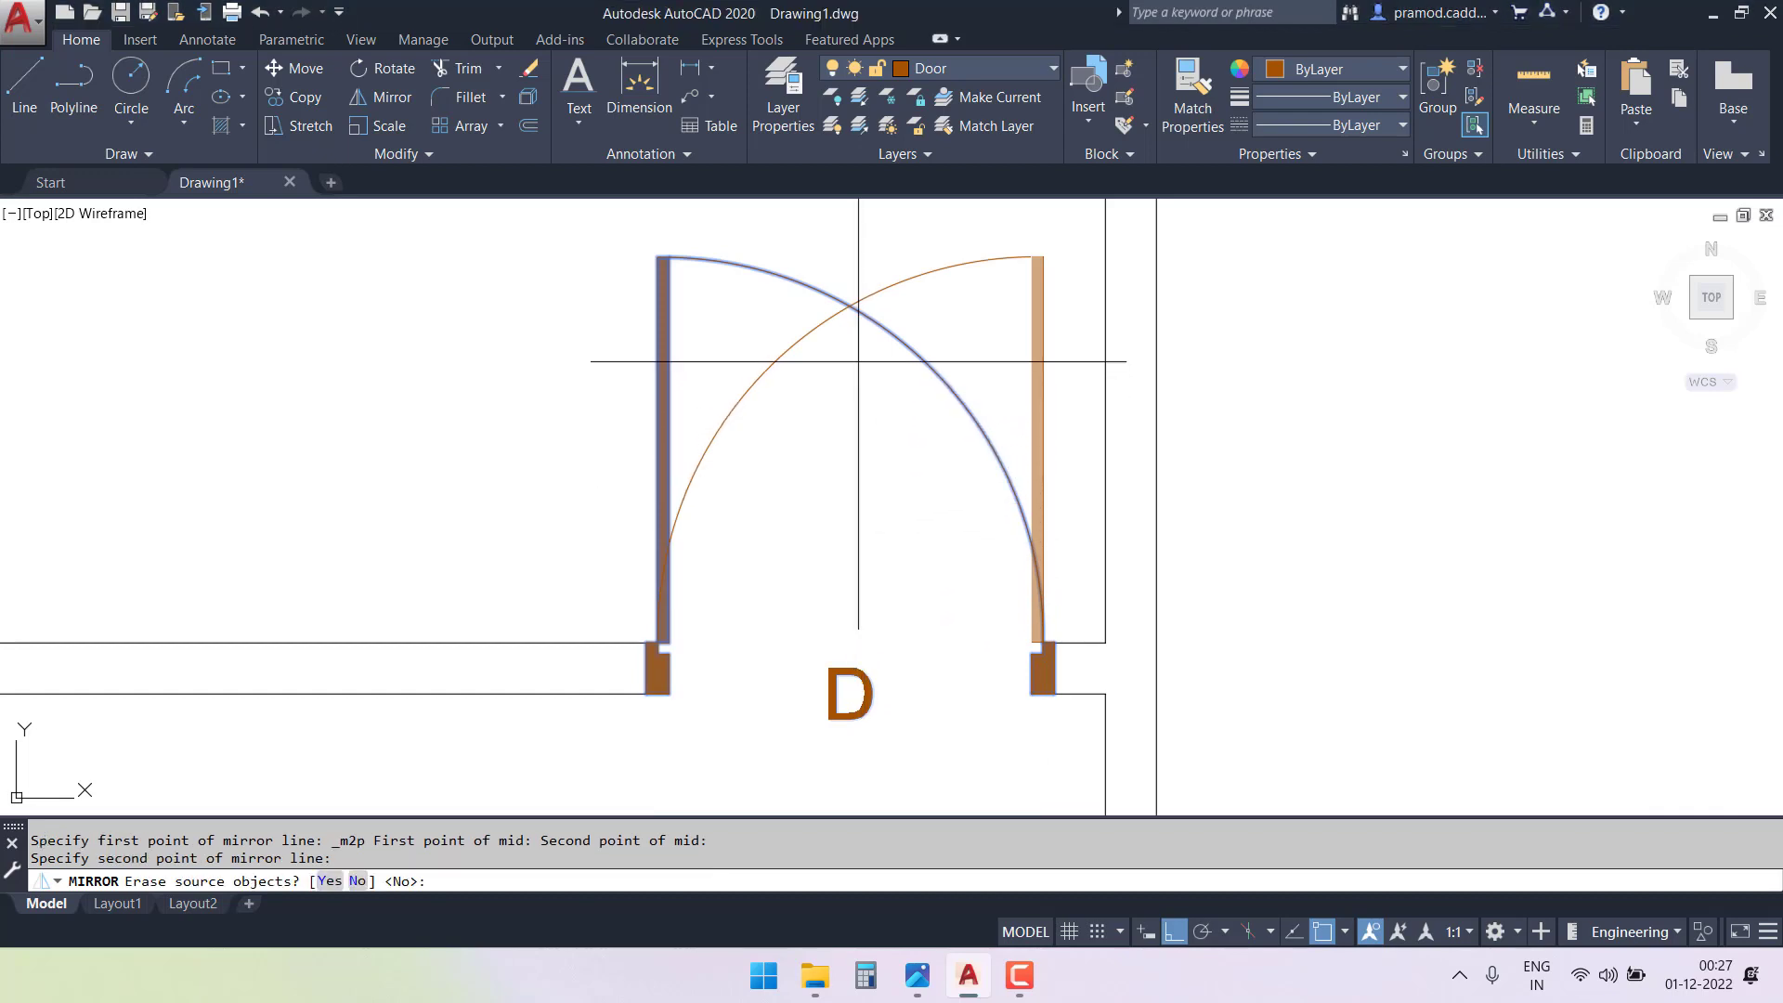
{"action": "left_click", "coordinate": [320, 880]}
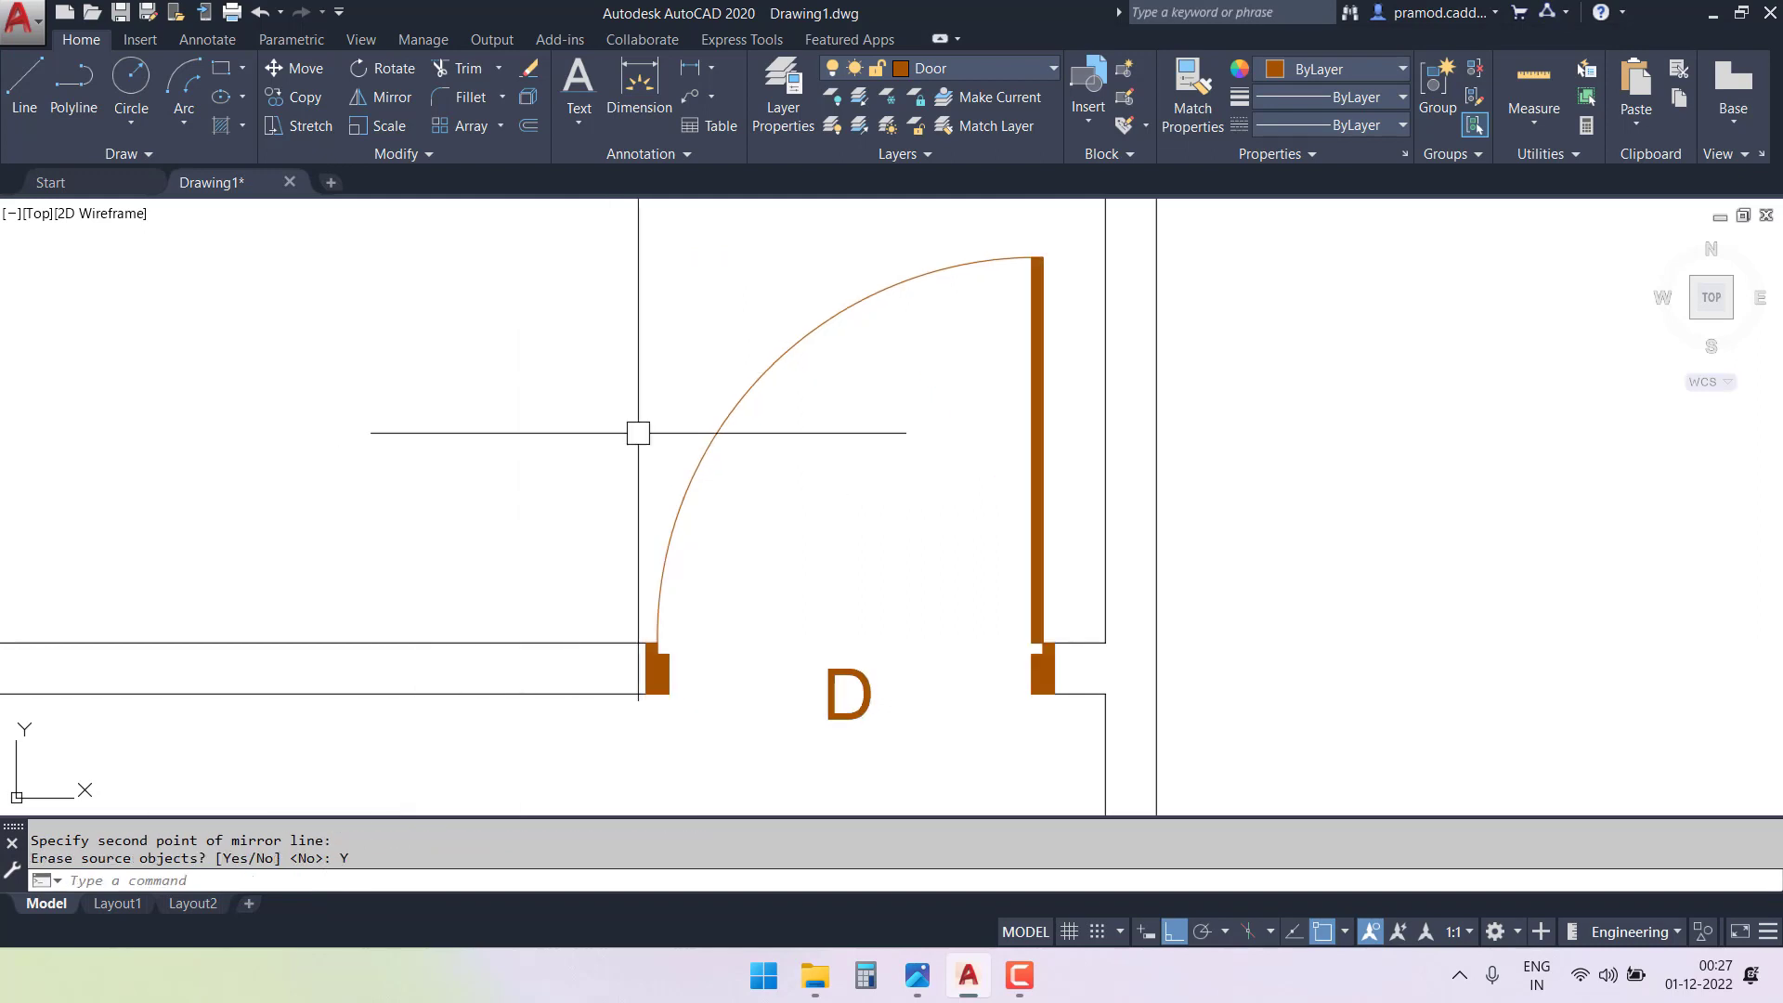
- Copy the mirrored D door by its hinge-side frame corner to the lower corner of the nearby opening in the central vertical wall
{"action": "scroll", "coordinate": [689, 422], "scroll_direction": "down", "scroll_amount": 3}
{"action": "left_click", "coordinate": [790, 444]}
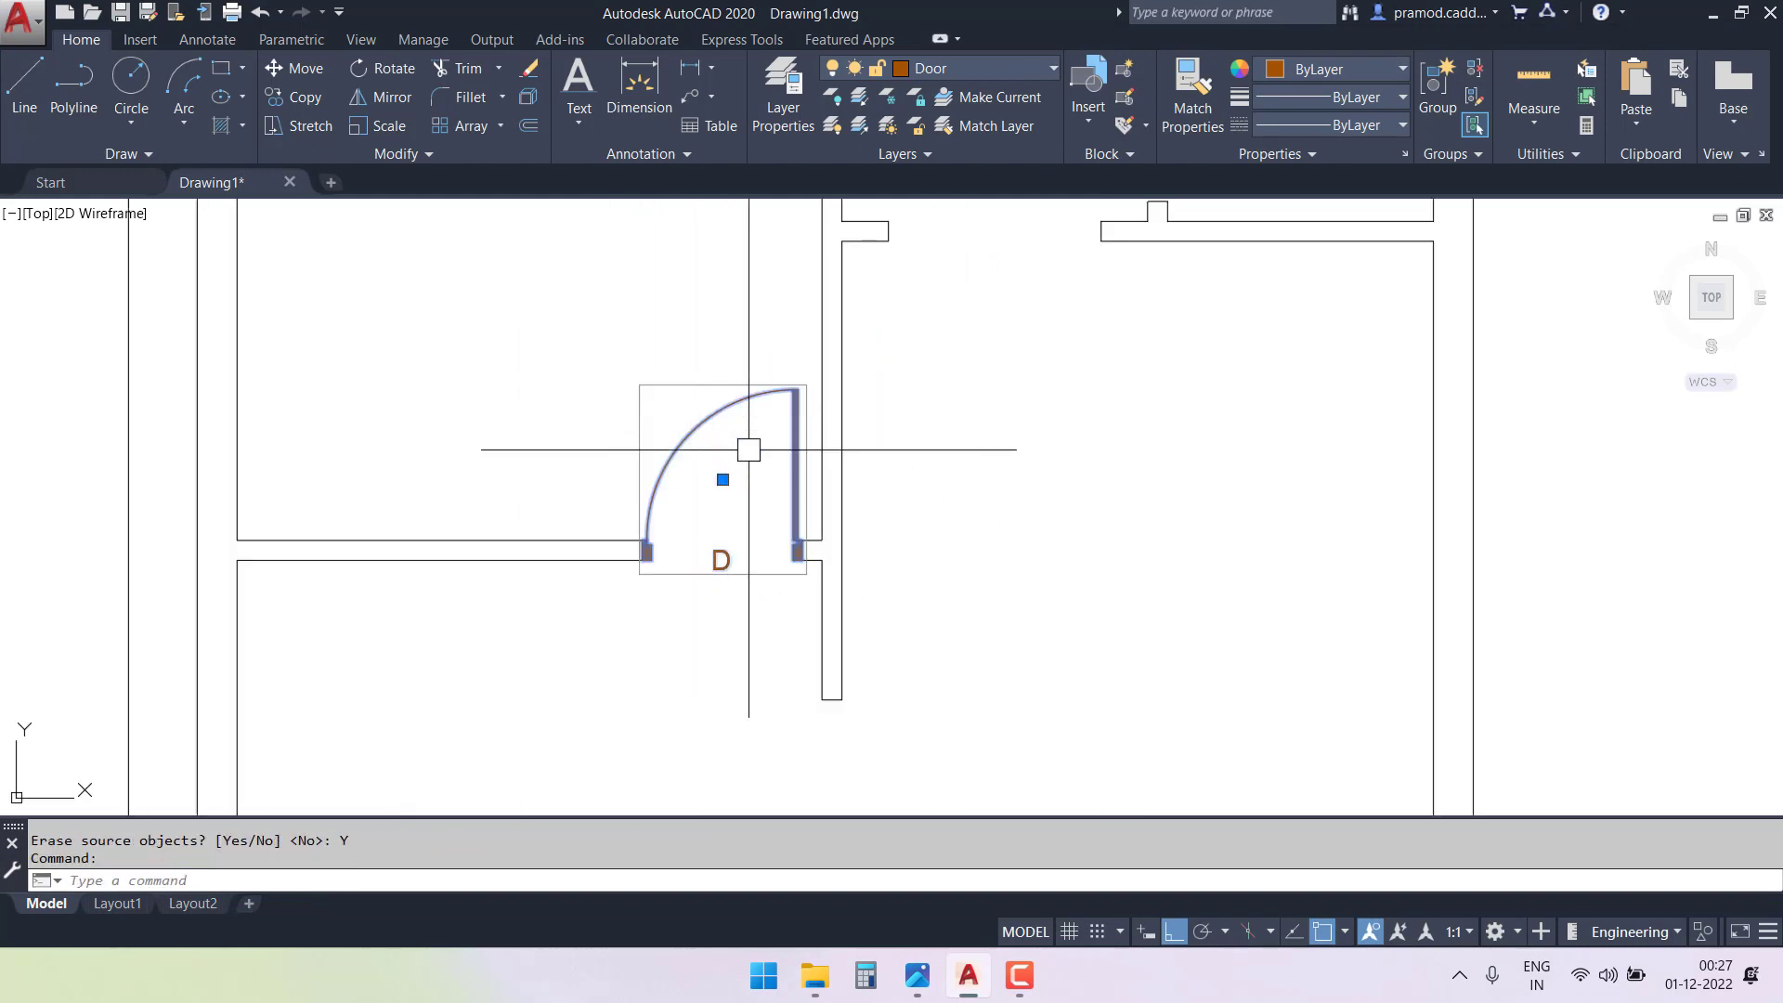
{"action": "middle_click_drag", "start_coordinate": [749, 446], "coordinate": [713, 385]}
{"action": "left_click", "coordinate": [307, 97]}
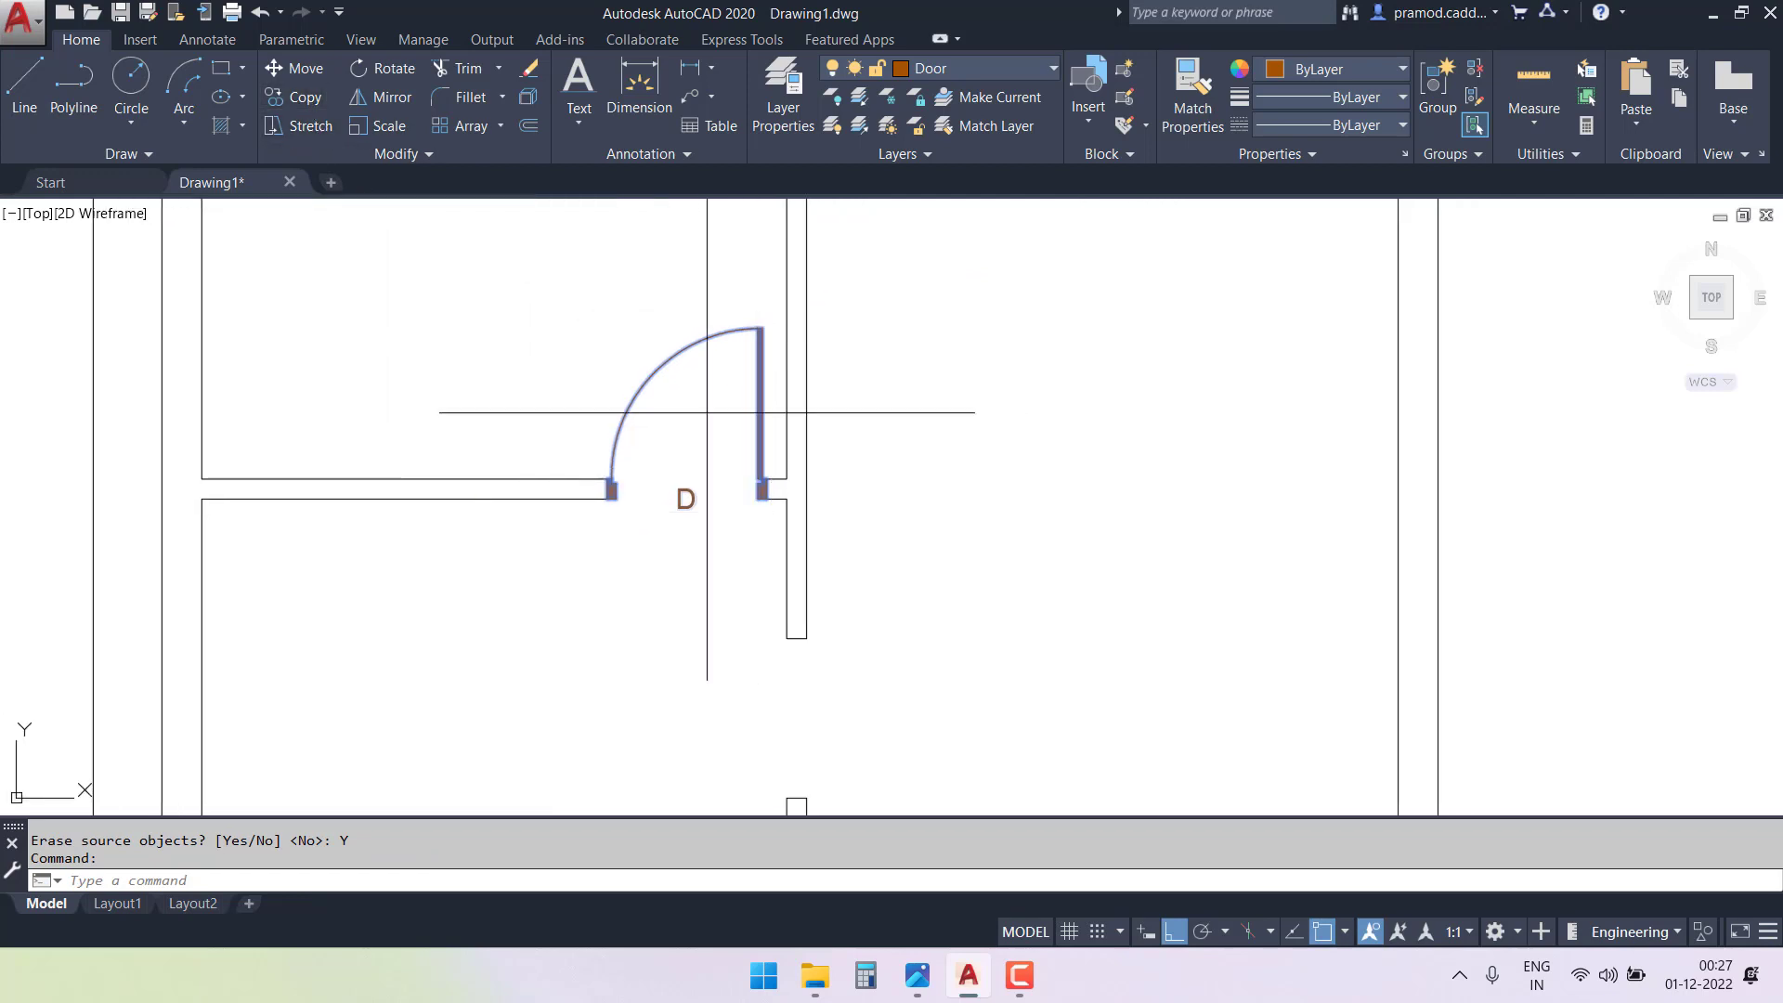
{"action": "scroll", "coordinate": [769, 506], "scroll_direction": "up", "scroll_amount": 4}
{"action": "left_click", "coordinate": [771, 518]}
{"action": "middle_click_drag", "start_coordinate": [828, 569], "coordinate": [772, 298]}
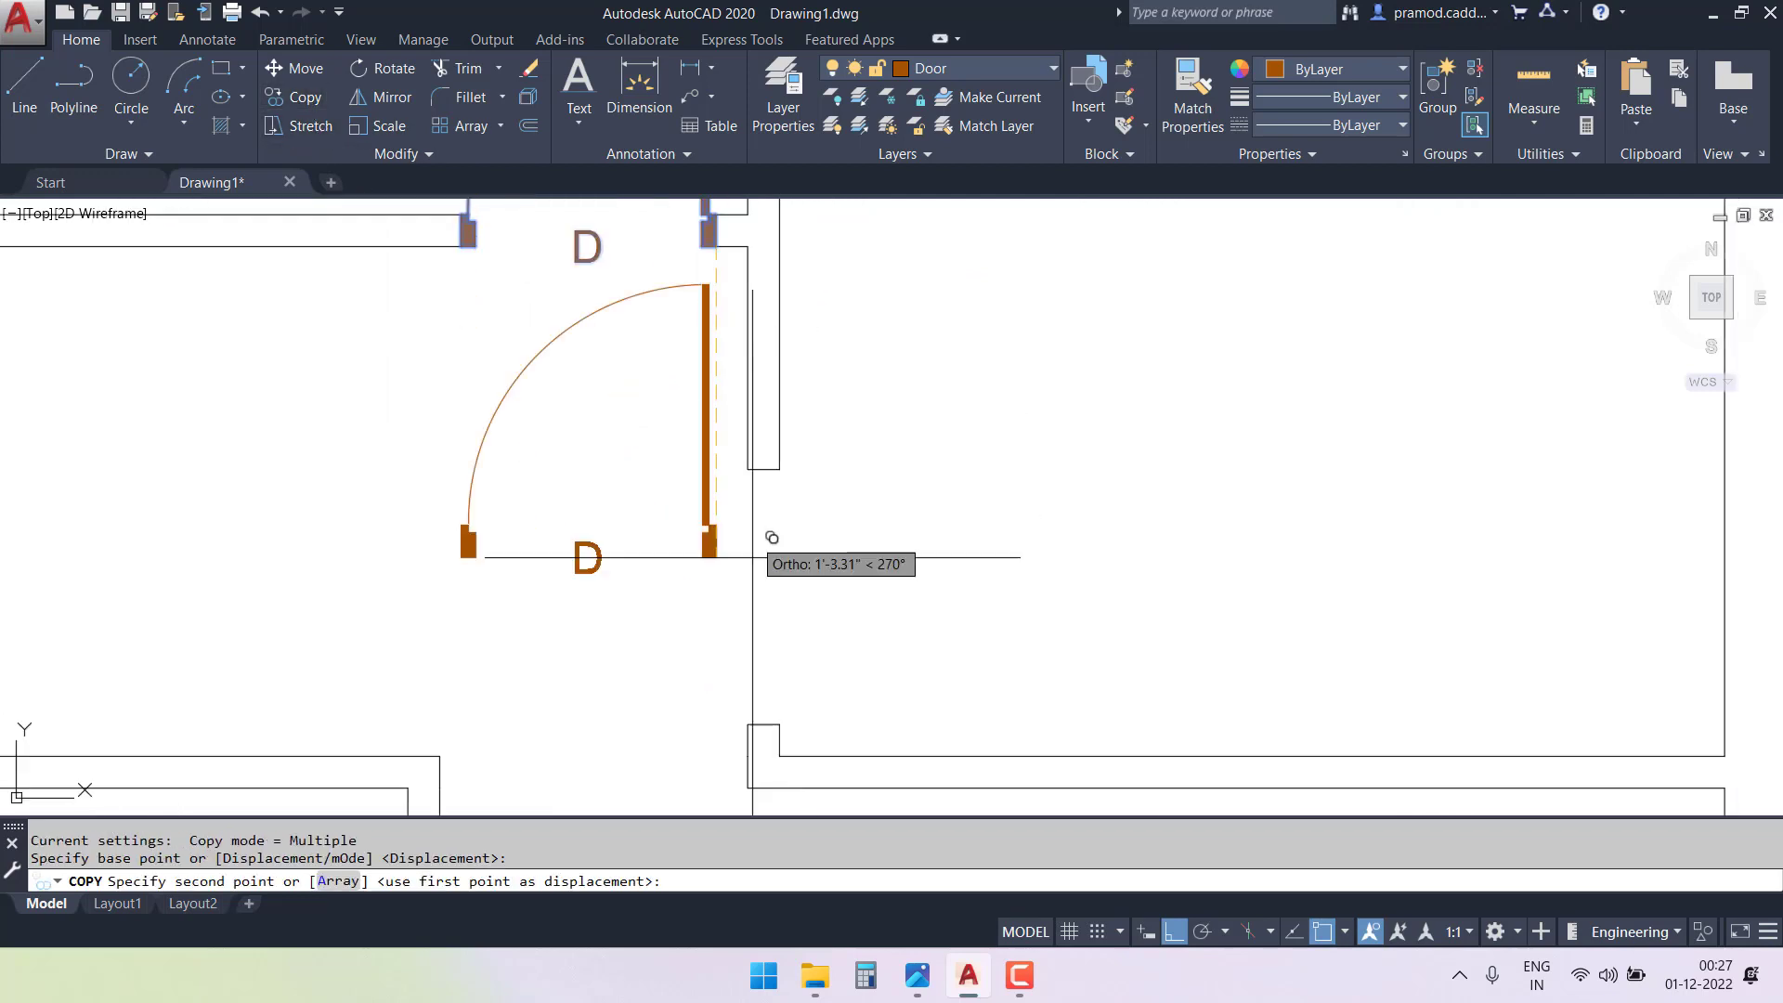
{"action": "left_click", "coordinate": [767, 703]}
{"action": "key", "text": "Escape"}
- Rotate the new D door 90° clockwise about its hinge-side frame corner to fit the central vertical wall's opening
{"action": "left_click", "coordinate": [587, 576]}
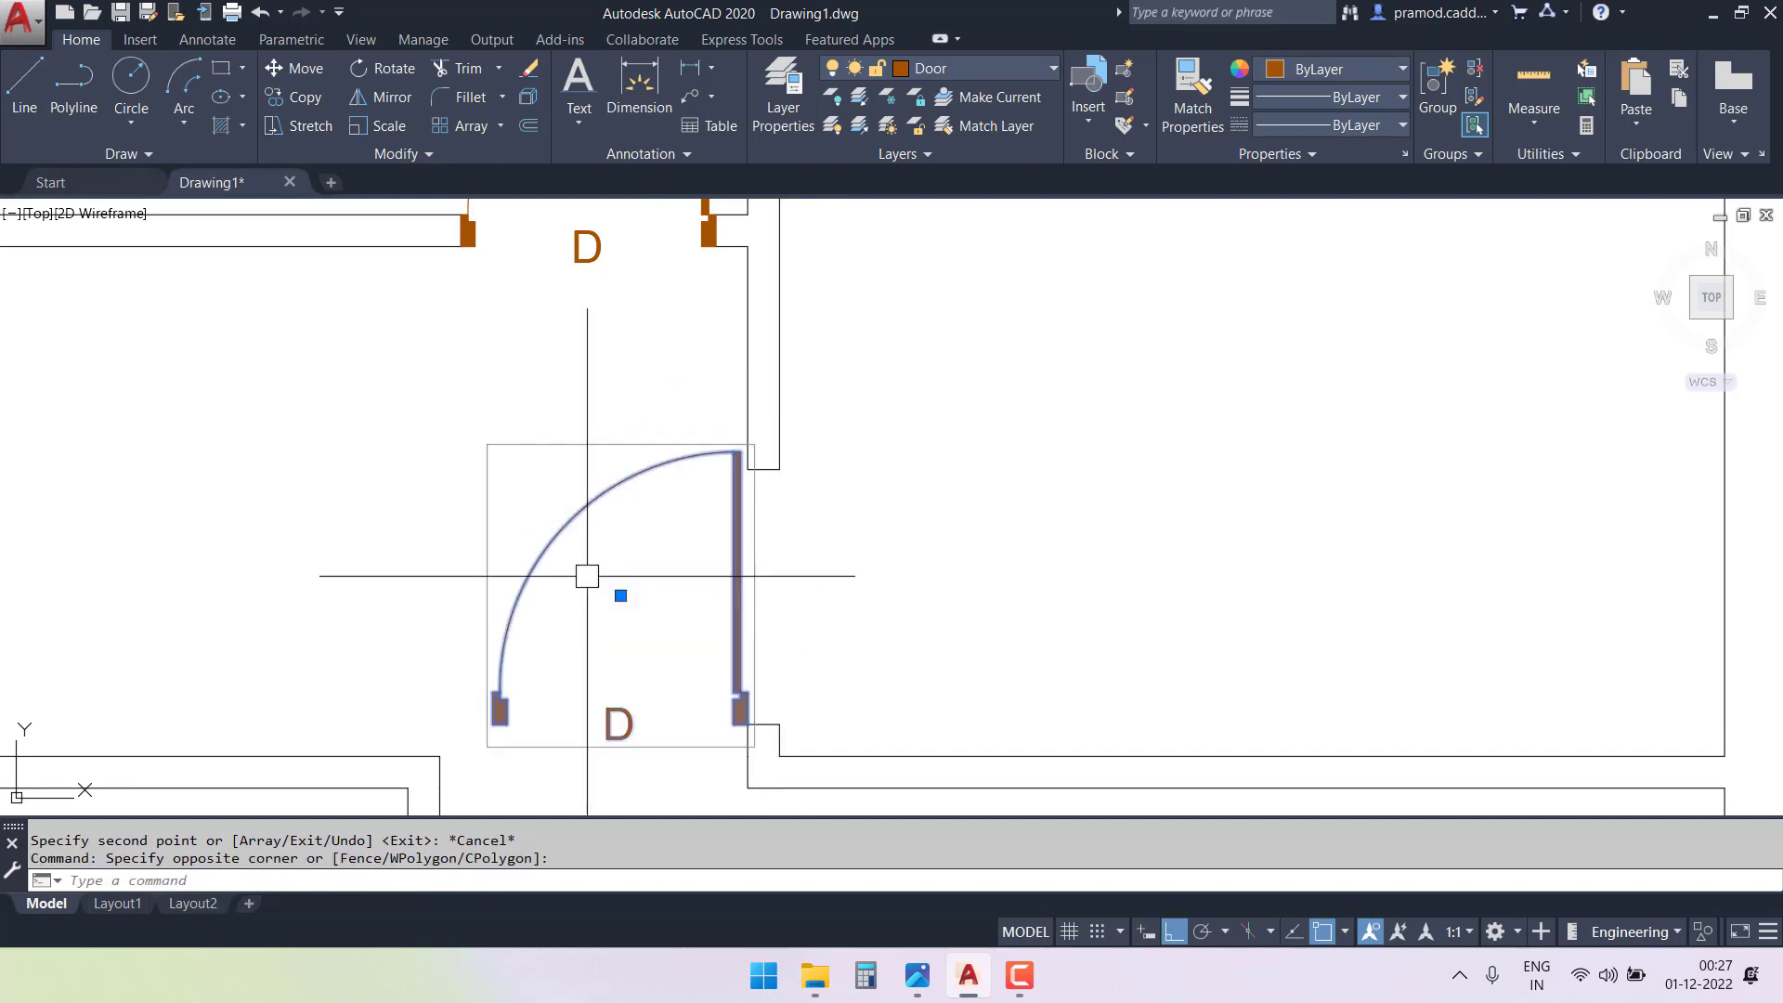
{"action": "type", "text": "RO"}
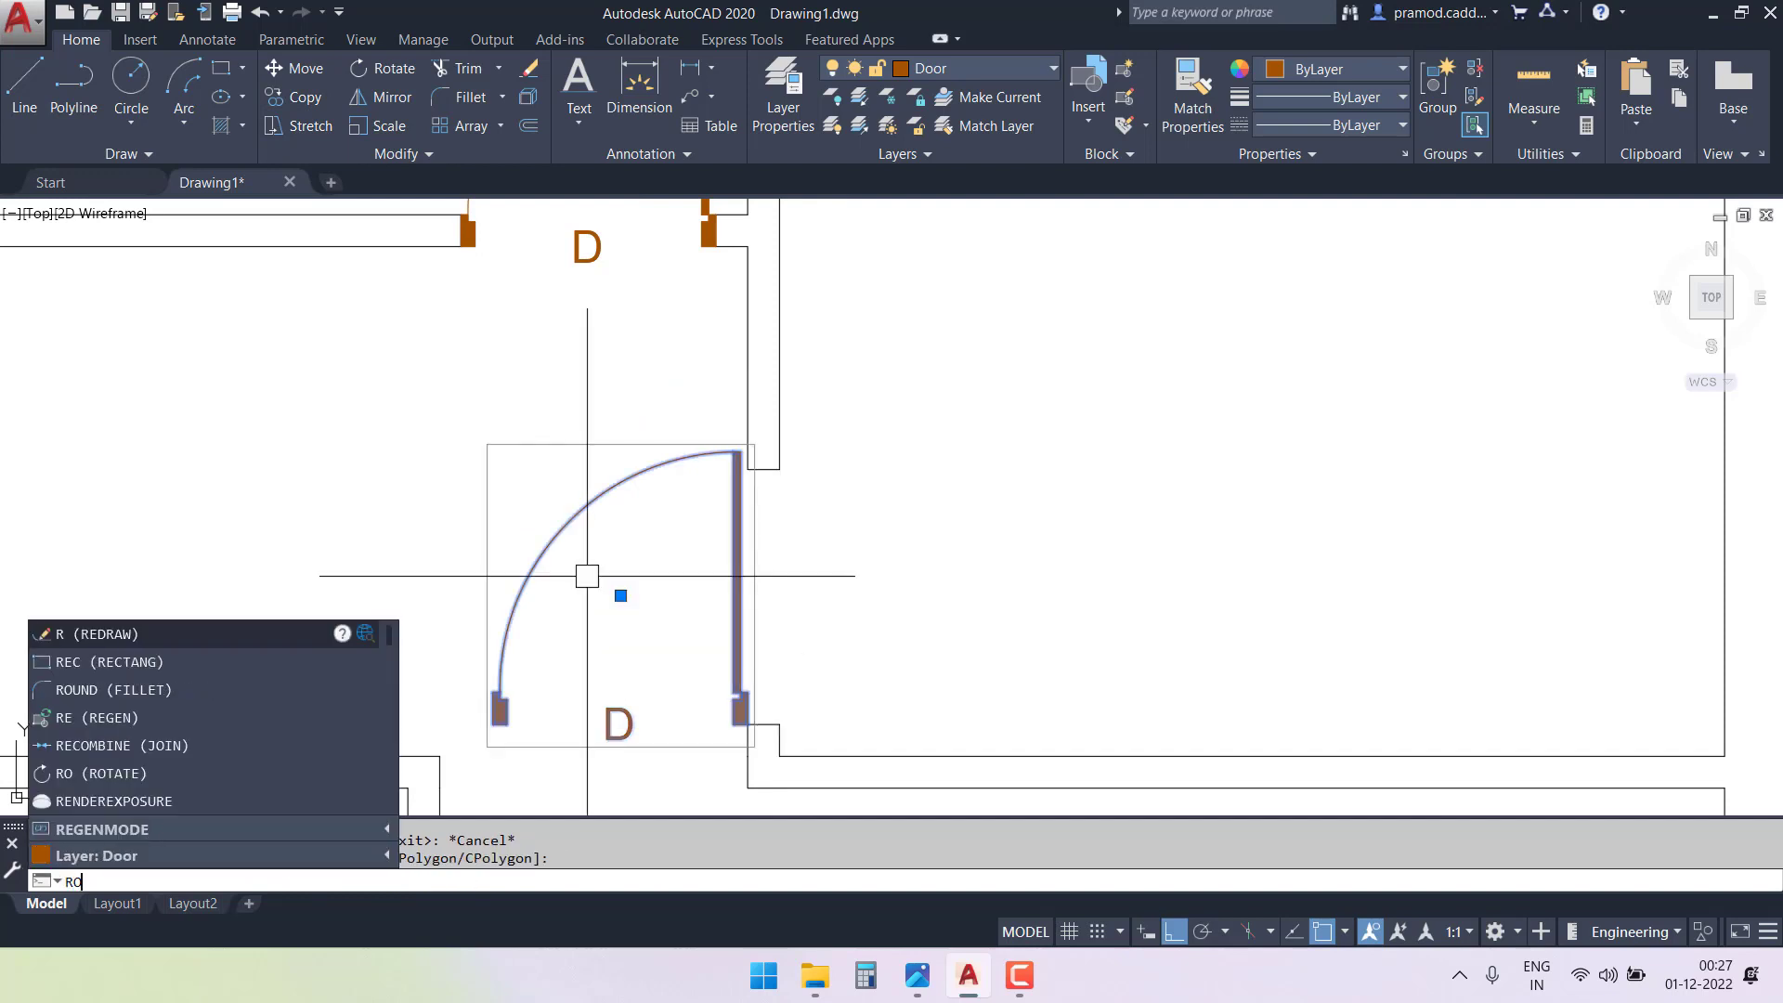
{"action": "key", "text": "Return"}
{"action": "scroll", "coordinate": [724, 733], "scroll_direction": "up", "scroll_amount": 3}
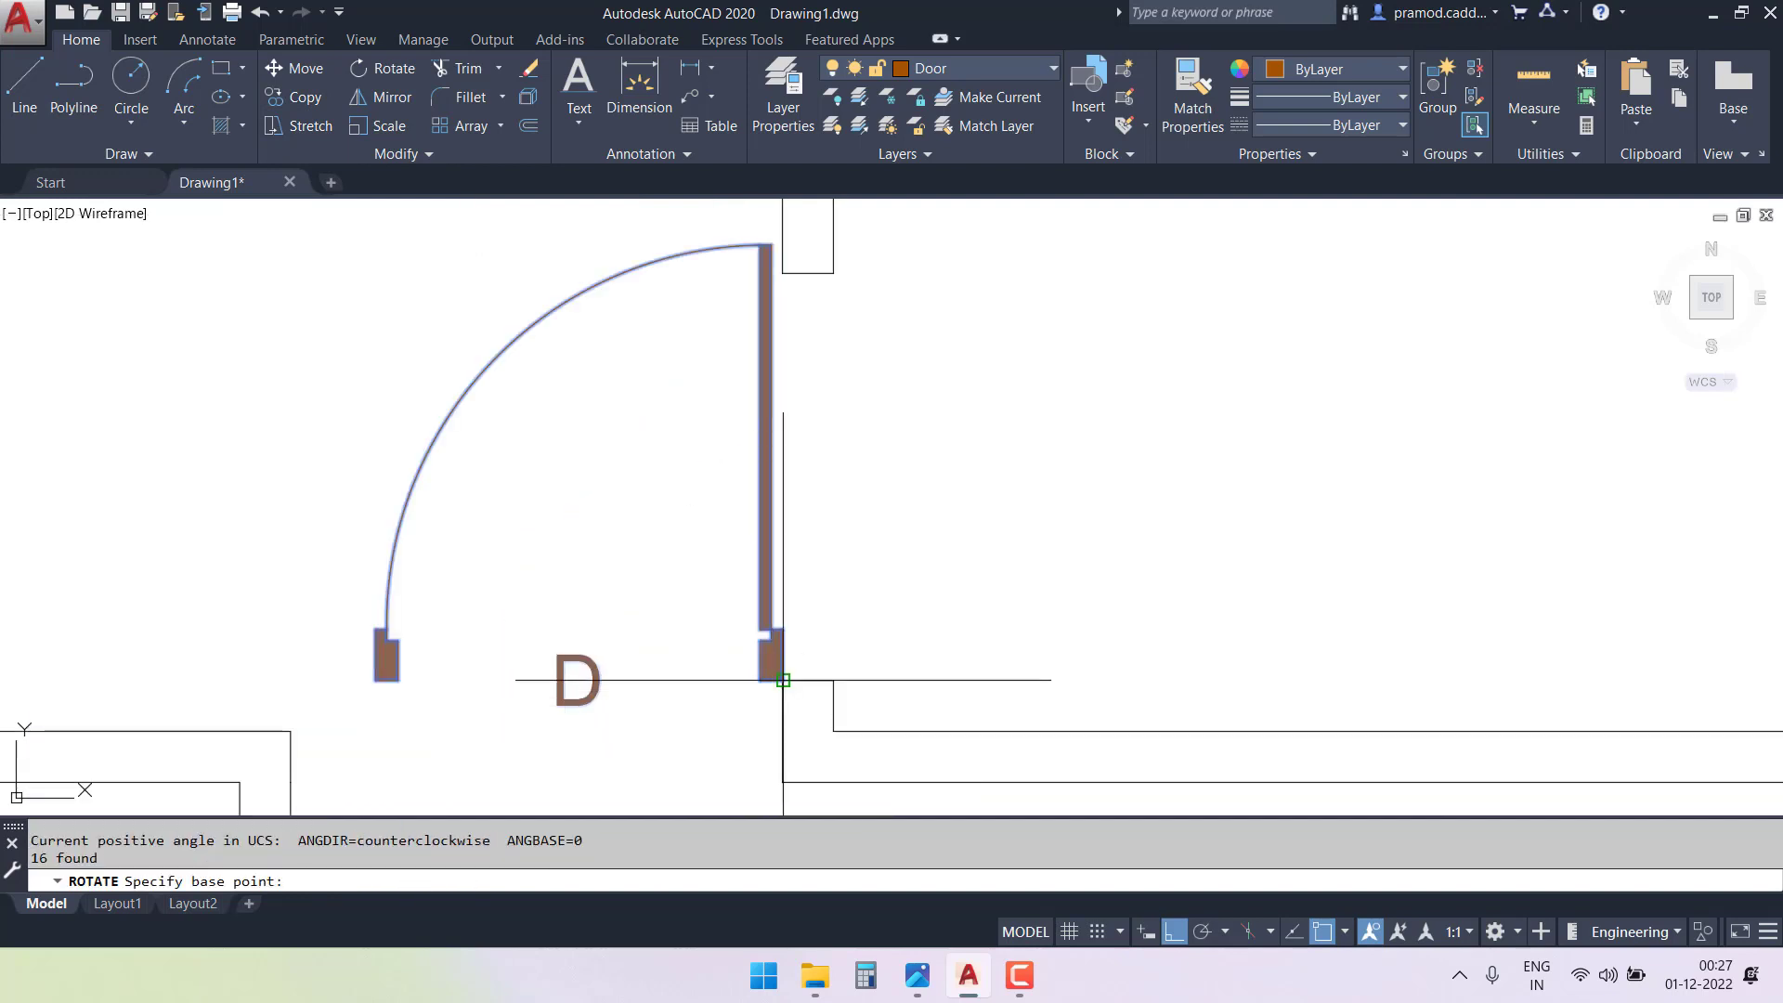
{"action": "left_click", "coordinate": [784, 679]}
{"action": "left_click", "coordinate": [810, 746]}
- Mirror the D2 door symbol about a vertical line on its left, keeping the source
{"action": "scroll", "coordinate": [789, 650], "scroll_direction": "down", "scroll_amount": 5}
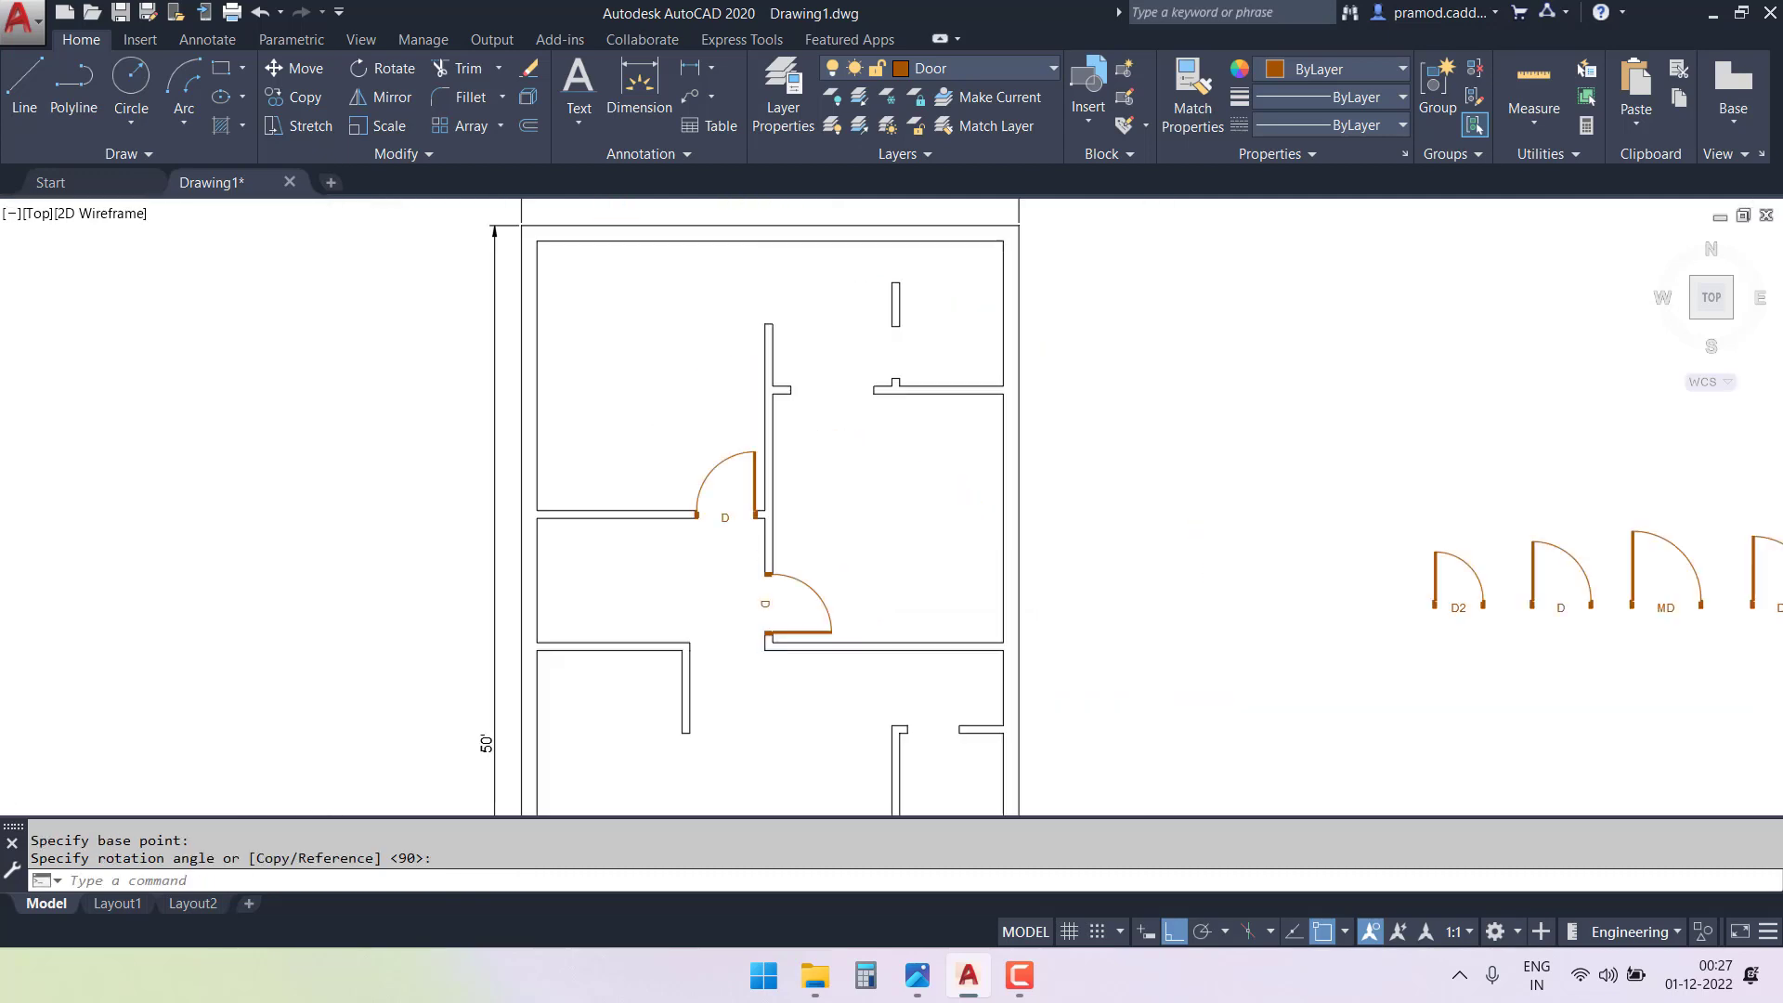
{"action": "middle_click_drag", "start_coordinate": [928, 561], "coordinate": [721, 550]}
{"action": "scroll", "coordinate": [988, 530], "scroll_direction": "up", "scroll_amount": 6}
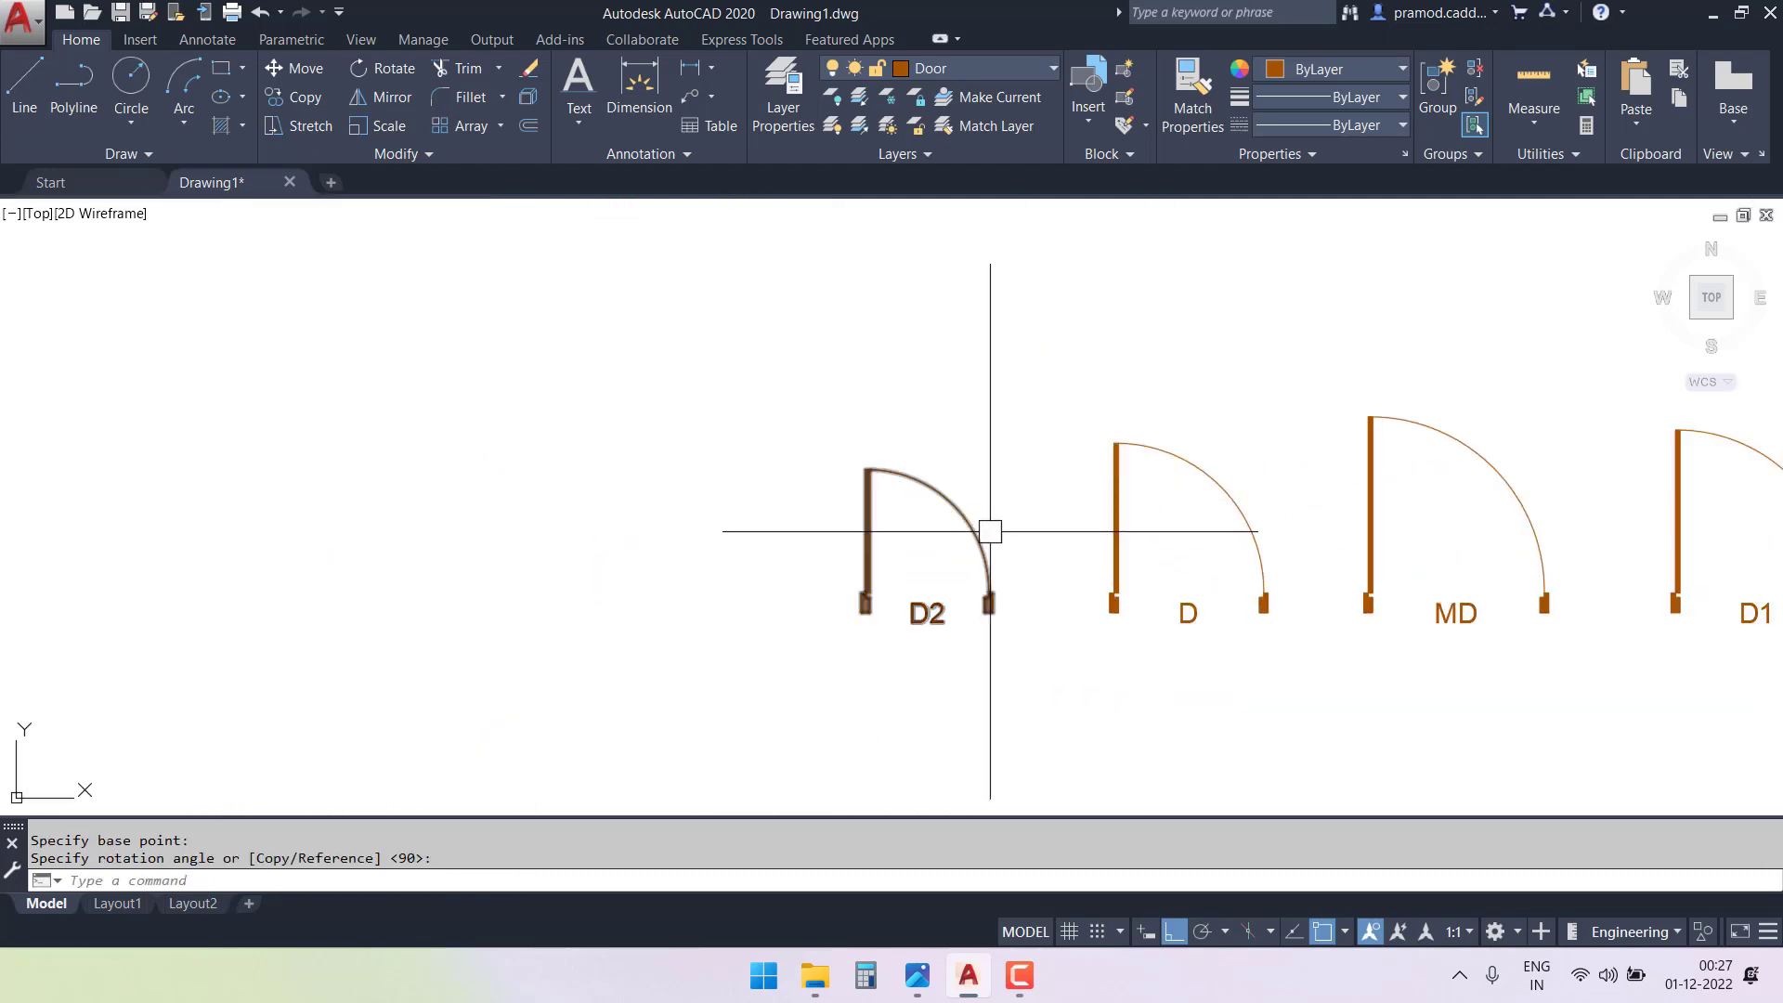
{"action": "left_click", "coordinate": [966, 551]}
{"action": "type", "text": "MI"}
{"action": "key", "text": "Return"}
{"action": "left_click", "coordinate": [751, 520]}
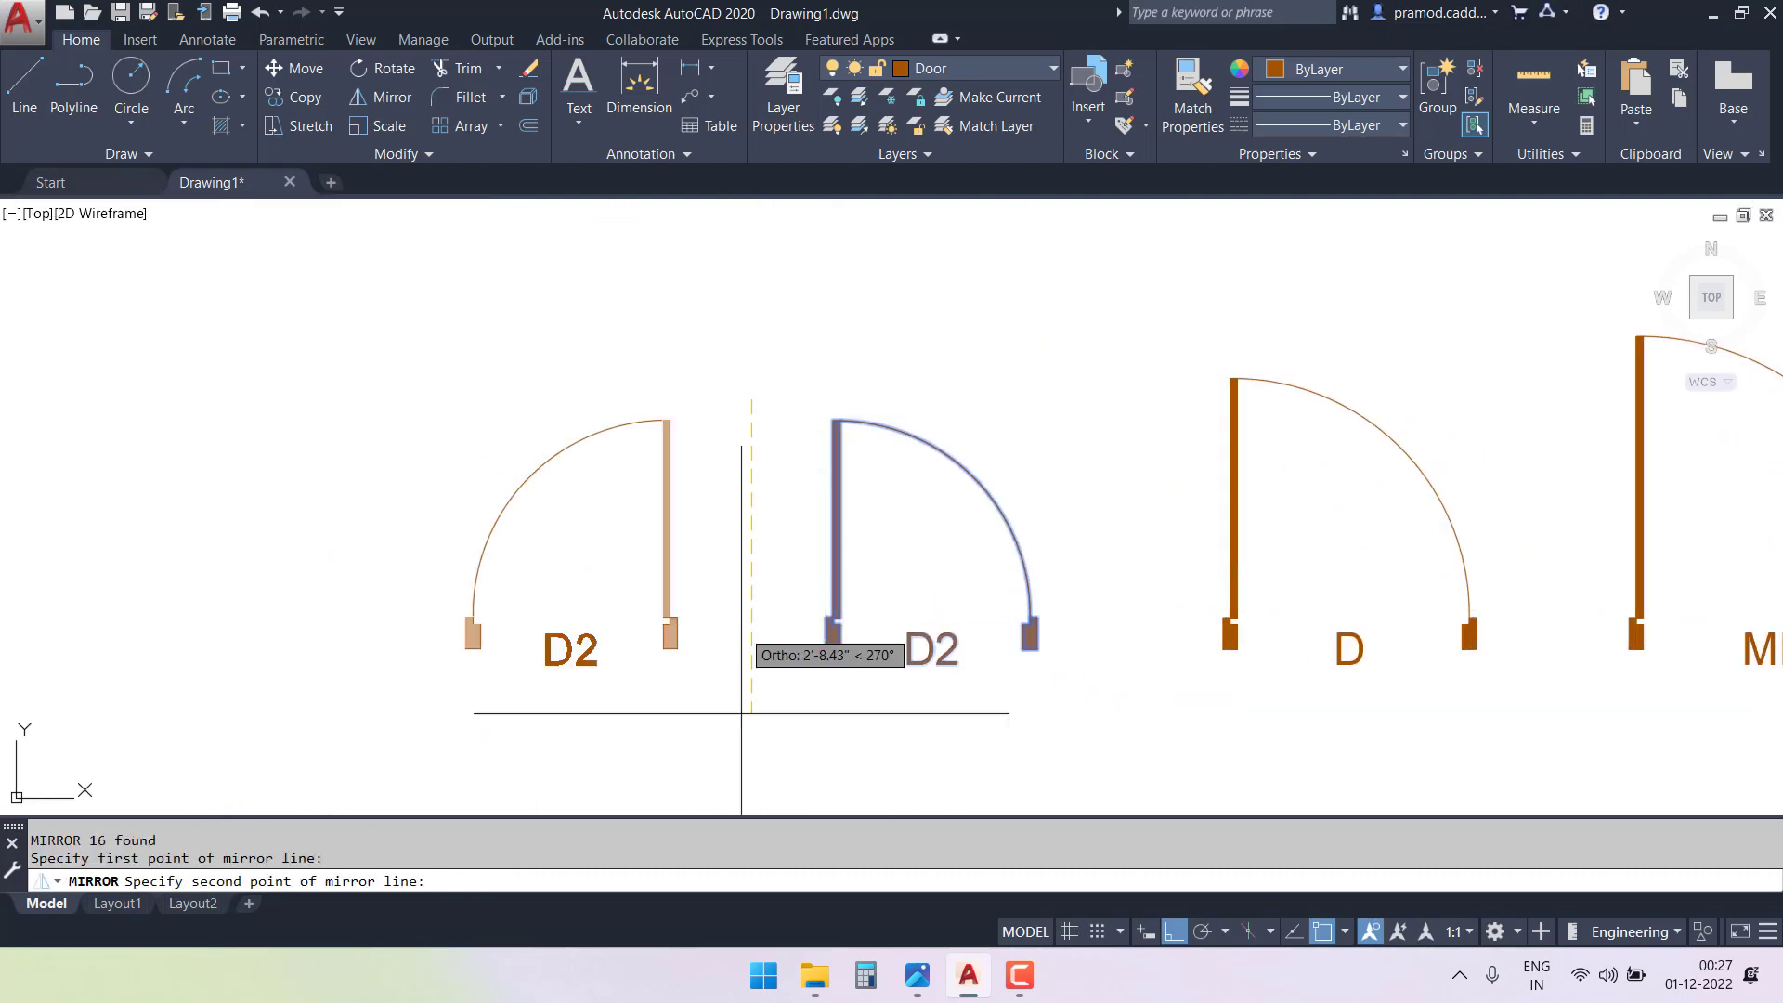
{"action": "left_click", "coordinate": [752, 729]}
{"action": "key", "text": "Return"}
- Rotate the mirrored D2 door 90° clockwise for use in a vertical wall
{"action": "left_click", "coordinate": [557, 529]}
{"action": "type", "text": "R"}
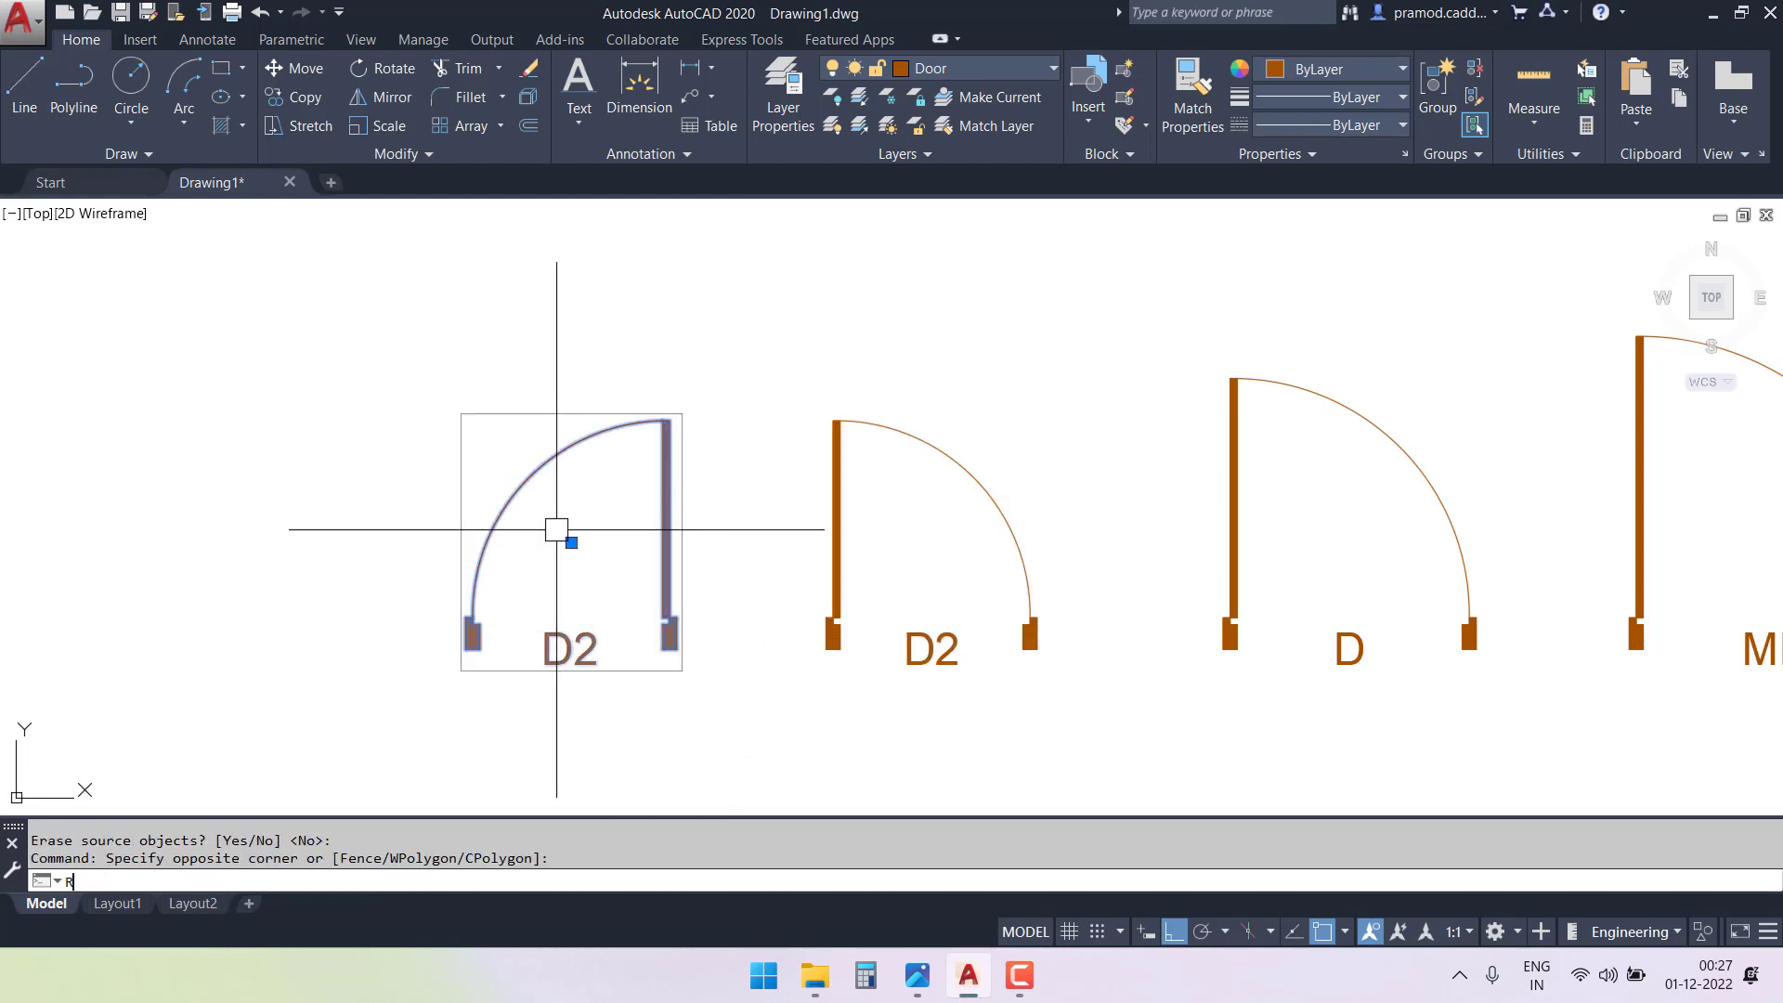
{"action": "type", "text": "O"}
{"action": "key", "text": "Return"}
{"action": "left_click", "coordinate": [571, 502]}
{"action": "left_click", "coordinate": [577, 729]}
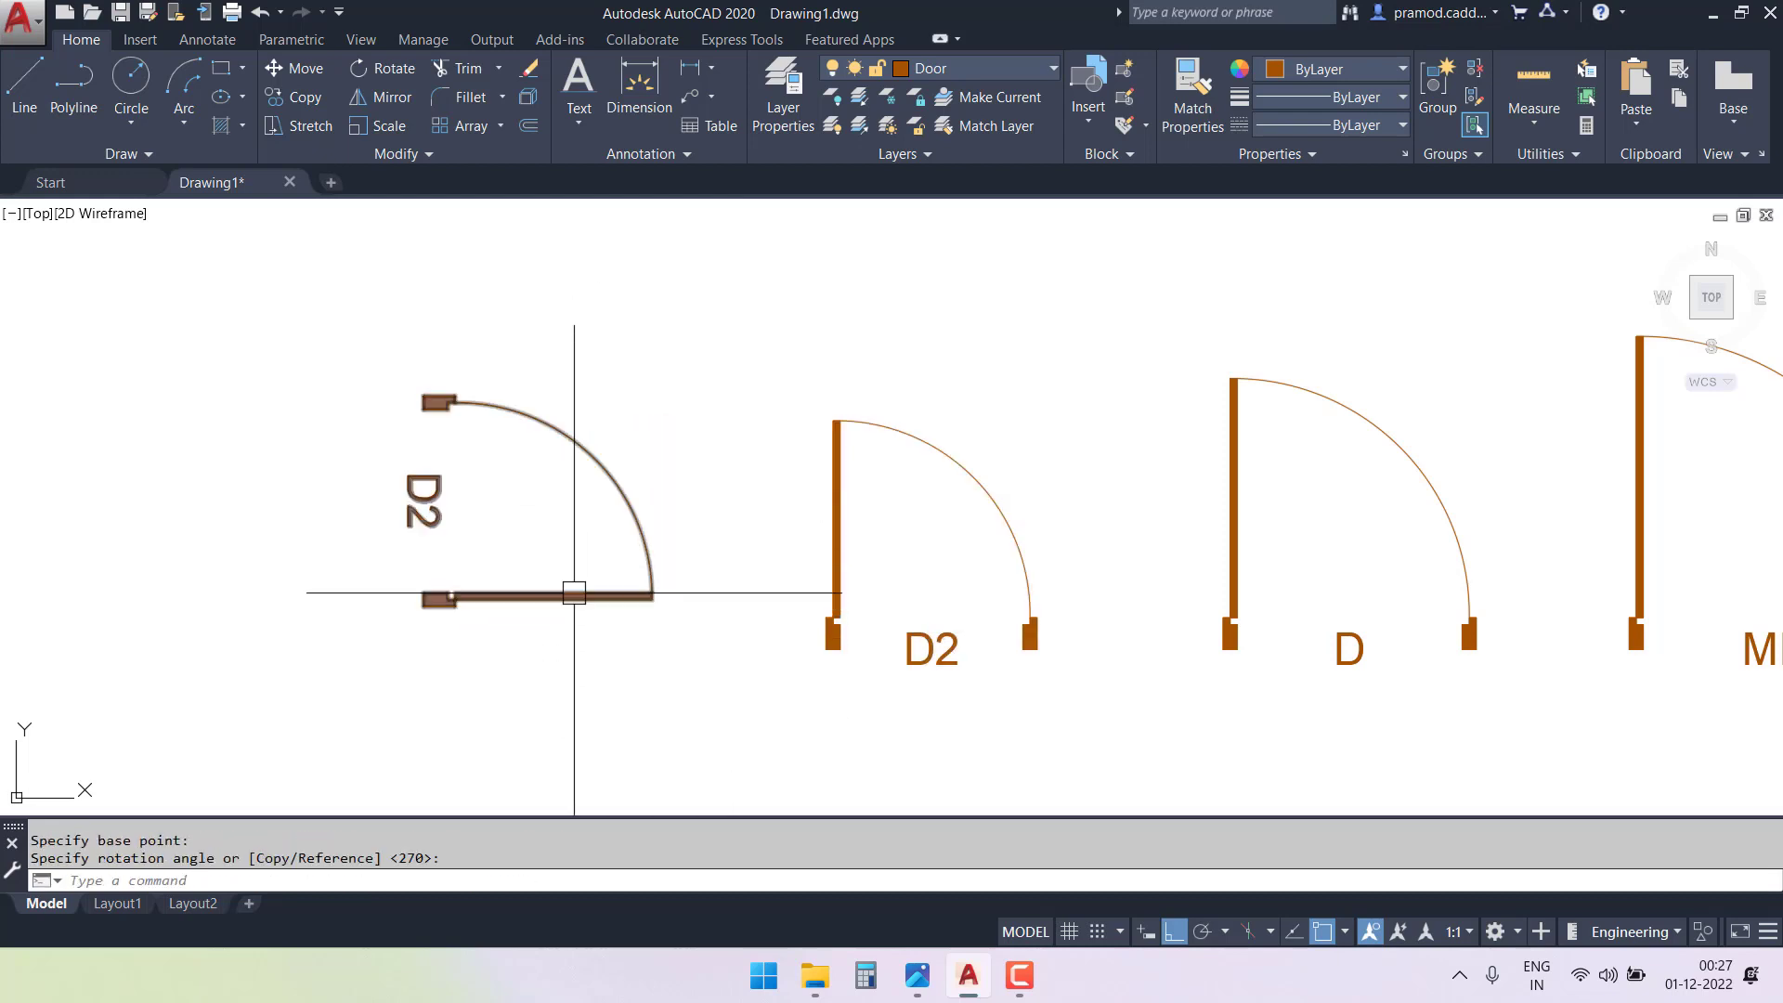
- Copy the rotated D2 door by its hinge-side frame corner to the lower end of the opening in the plan's upper-right short vertical wall
{"action": "left_click", "coordinate": [574, 593]}
{"action": "type", "text": "co"}
{"action": "key", "text": "Return"}
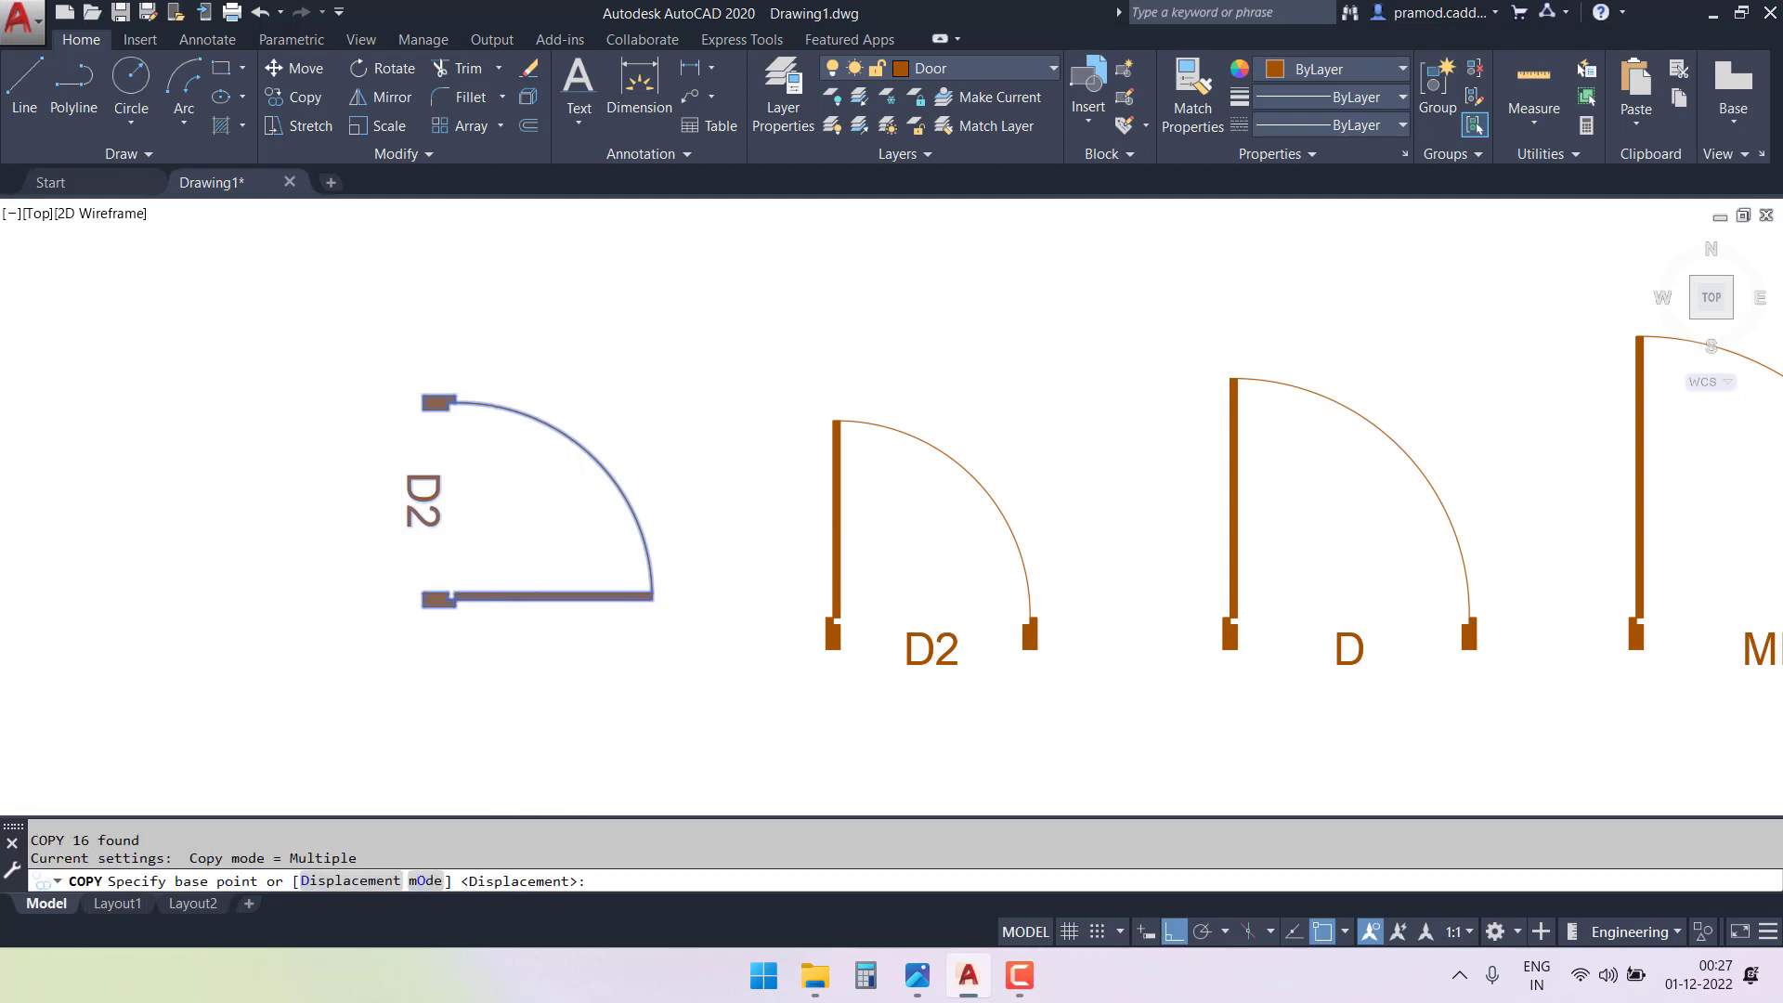
{"action": "scroll", "coordinate": [487, 624], "scroll_direction": "up", "scroll_amount": 2}
{"action": "left_click", "coordinate": [387, 596]}
{"action": "scroll", "coordinate": [389, 596], "scroll_direction": "down", "scroll_amount": 3}
{"action": "middle_click_drag", "start_coordinate": [464, 633], "coordinate": [1272, 920]}
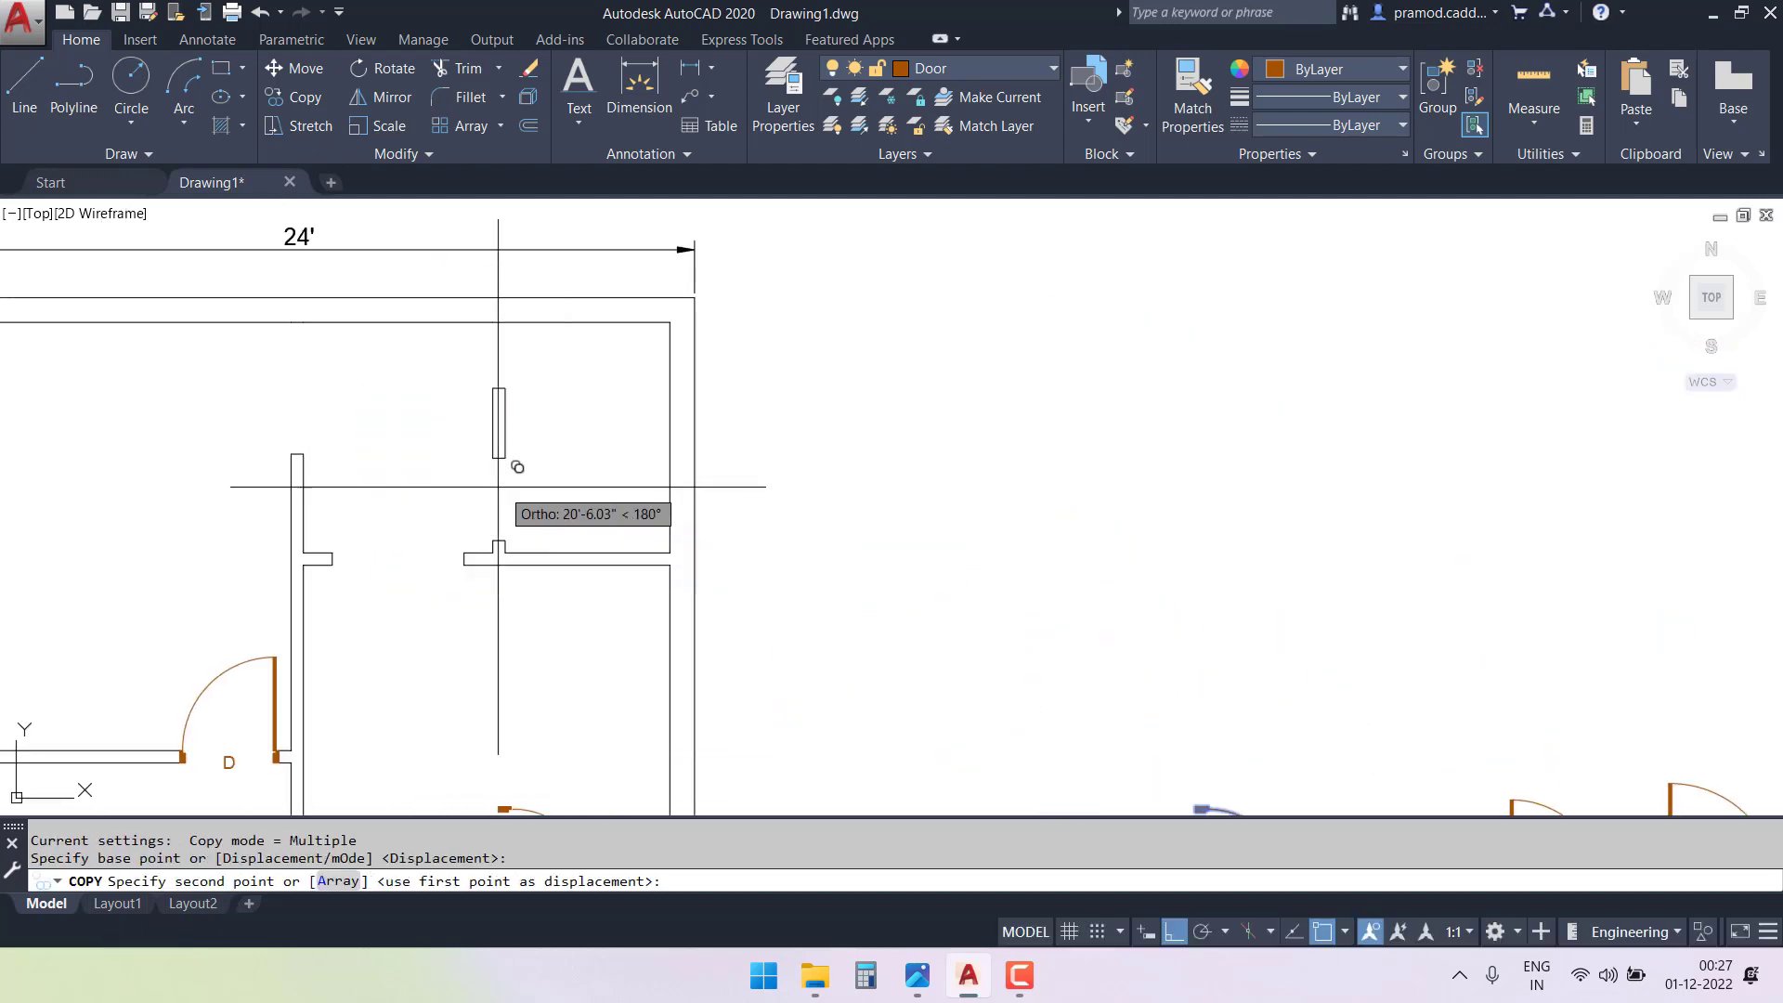
{"action": "scroll", "coordinate": [500, 483], "scroll_direction": "up", "scroll_amount": 3}
{"action": "left_click", "coordinate": [461, 733]}
{"action": "key", "text": "Escape"}
{"action": "scroll", "coordinate": [613, 478], "scroll_direction": "down", "scroll_amount": 5}
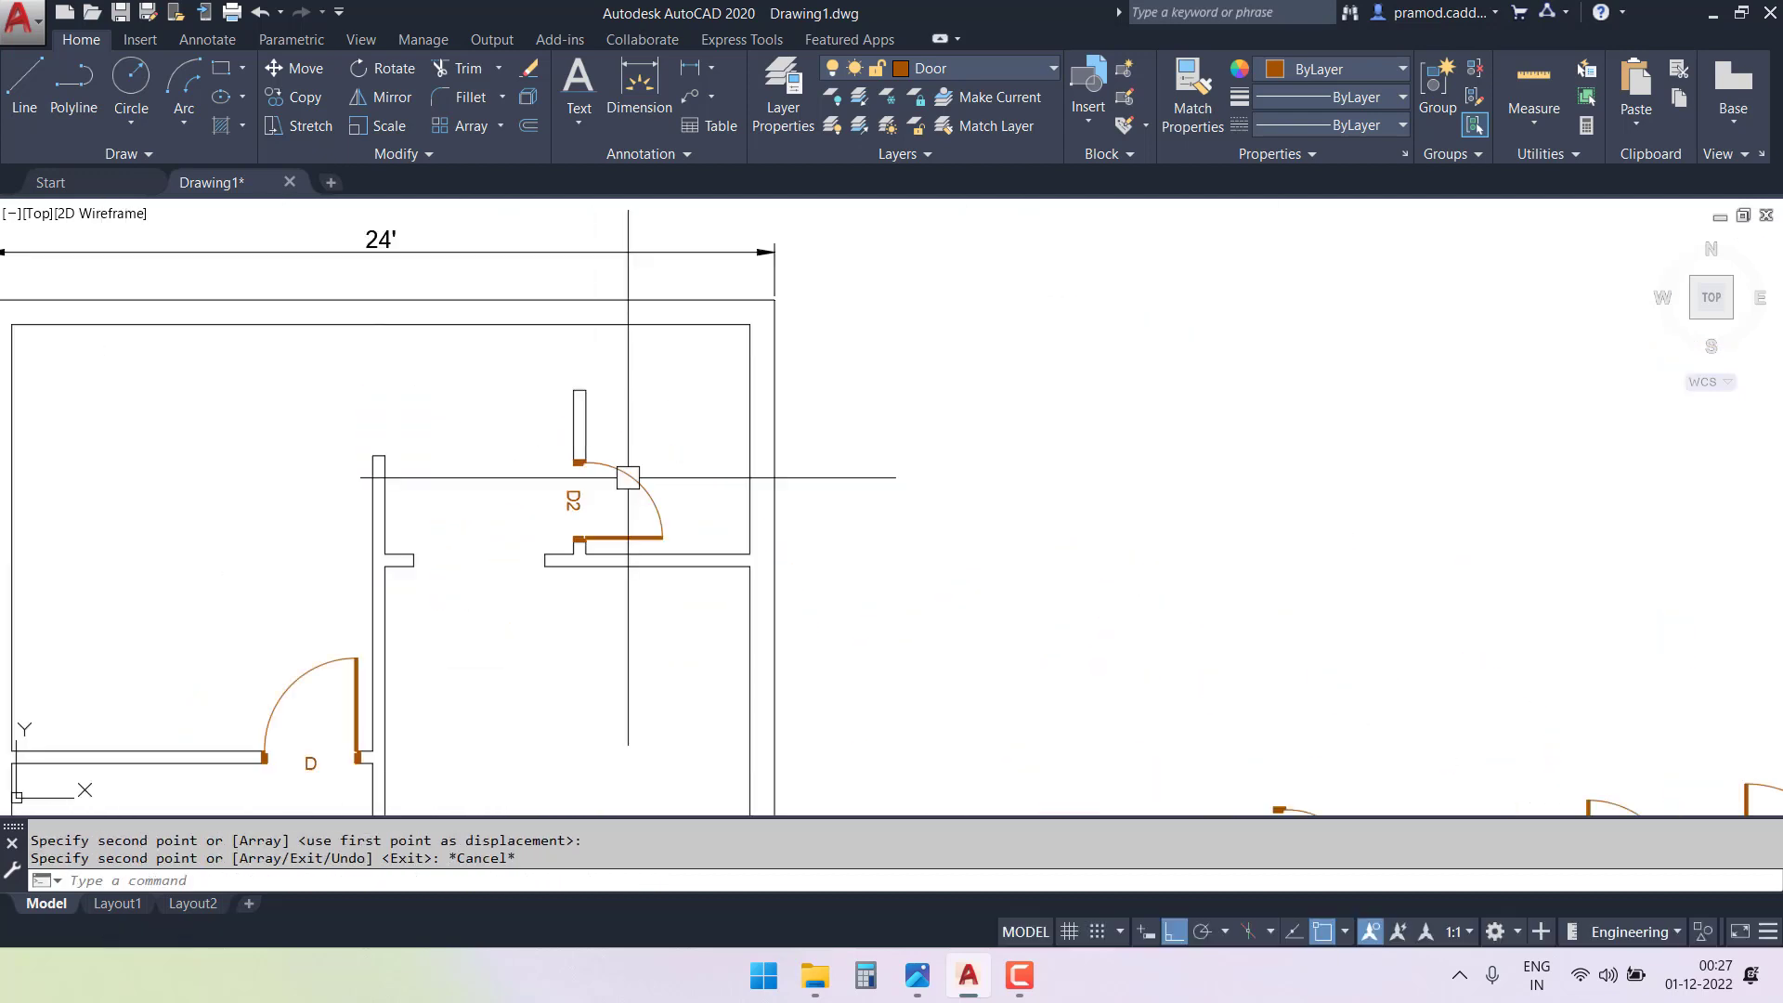
- Mirror the upright D2 door symbol about a horizontal line just below it, keeping the source
{"action": "middle_click_drag", "start_coordinate": [909, 655], "coordinate": [721, 469]}
{"action": "middle_click_drag", "start_coordinate": [851, 613], "coordinate": [864, 548]}
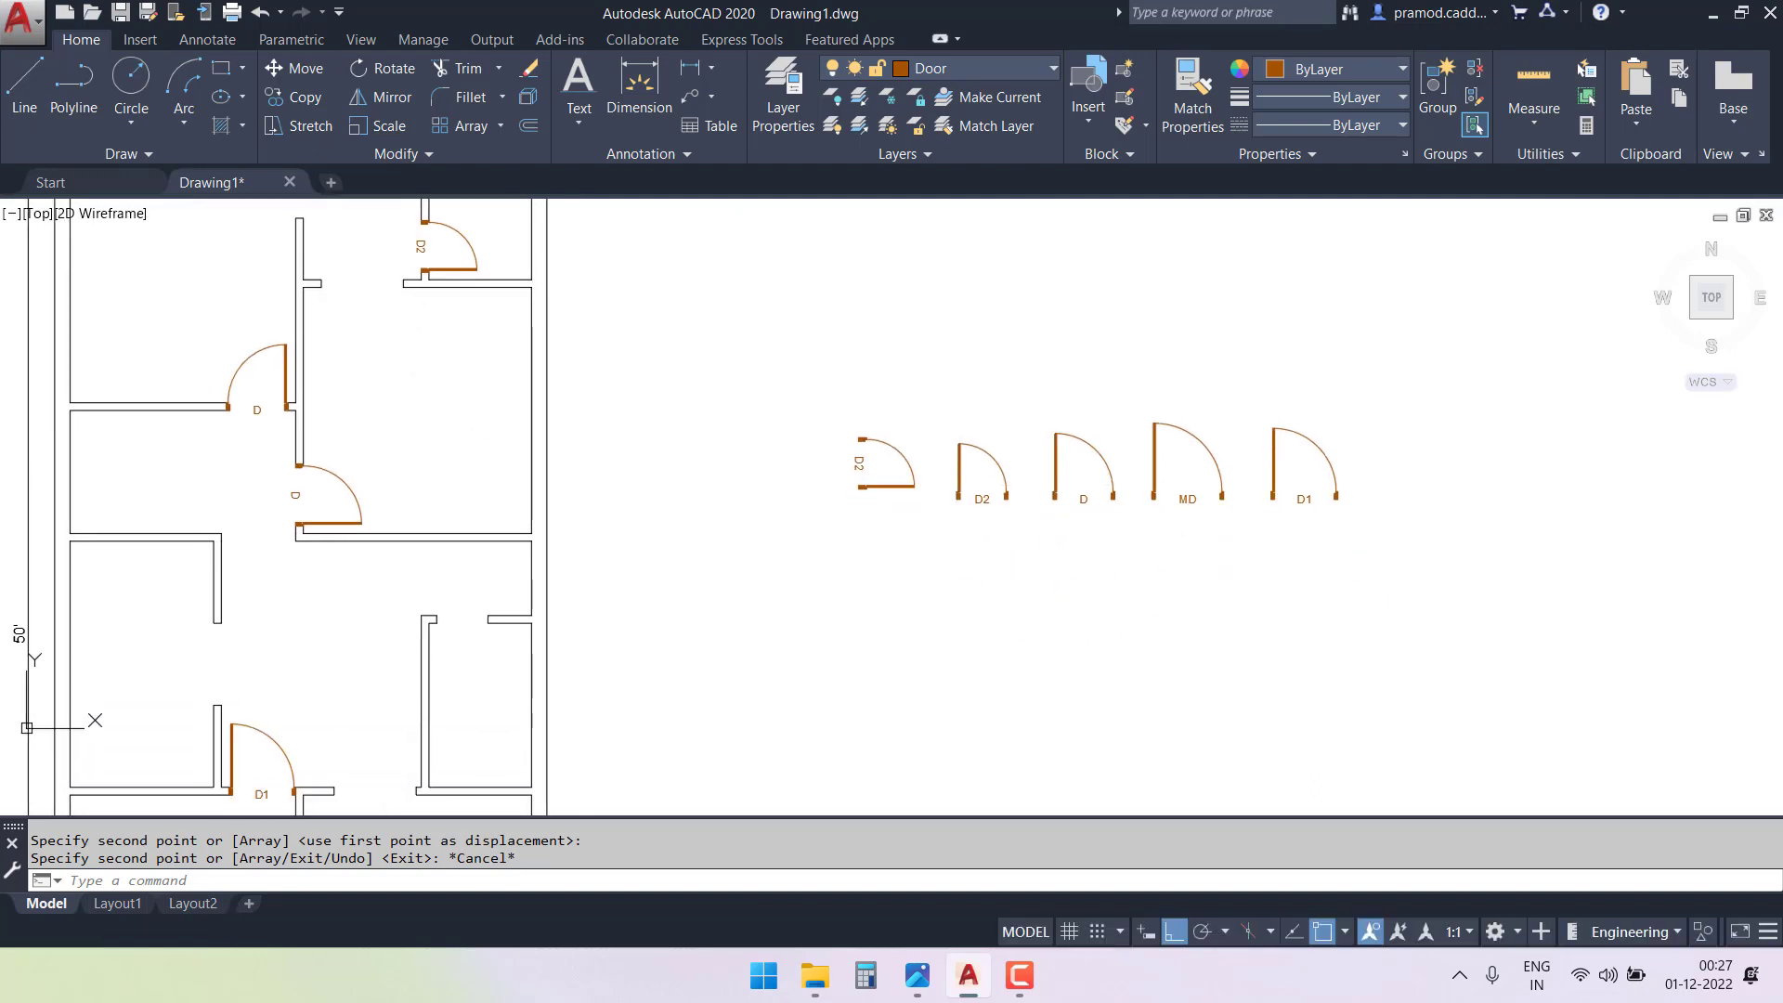
{"action": "scroll", "coordinate": [975, 500], "scroll_direction": "up", "scroll_amount": 4}
{"action": "left_click", "coordinate": [934, 461]}
{"action": "left_click", "coordinate": [919, 450]}
{"action": "middle_click_drag", "start_coordinate": [919, 451], "coordinate": [764, 482]}
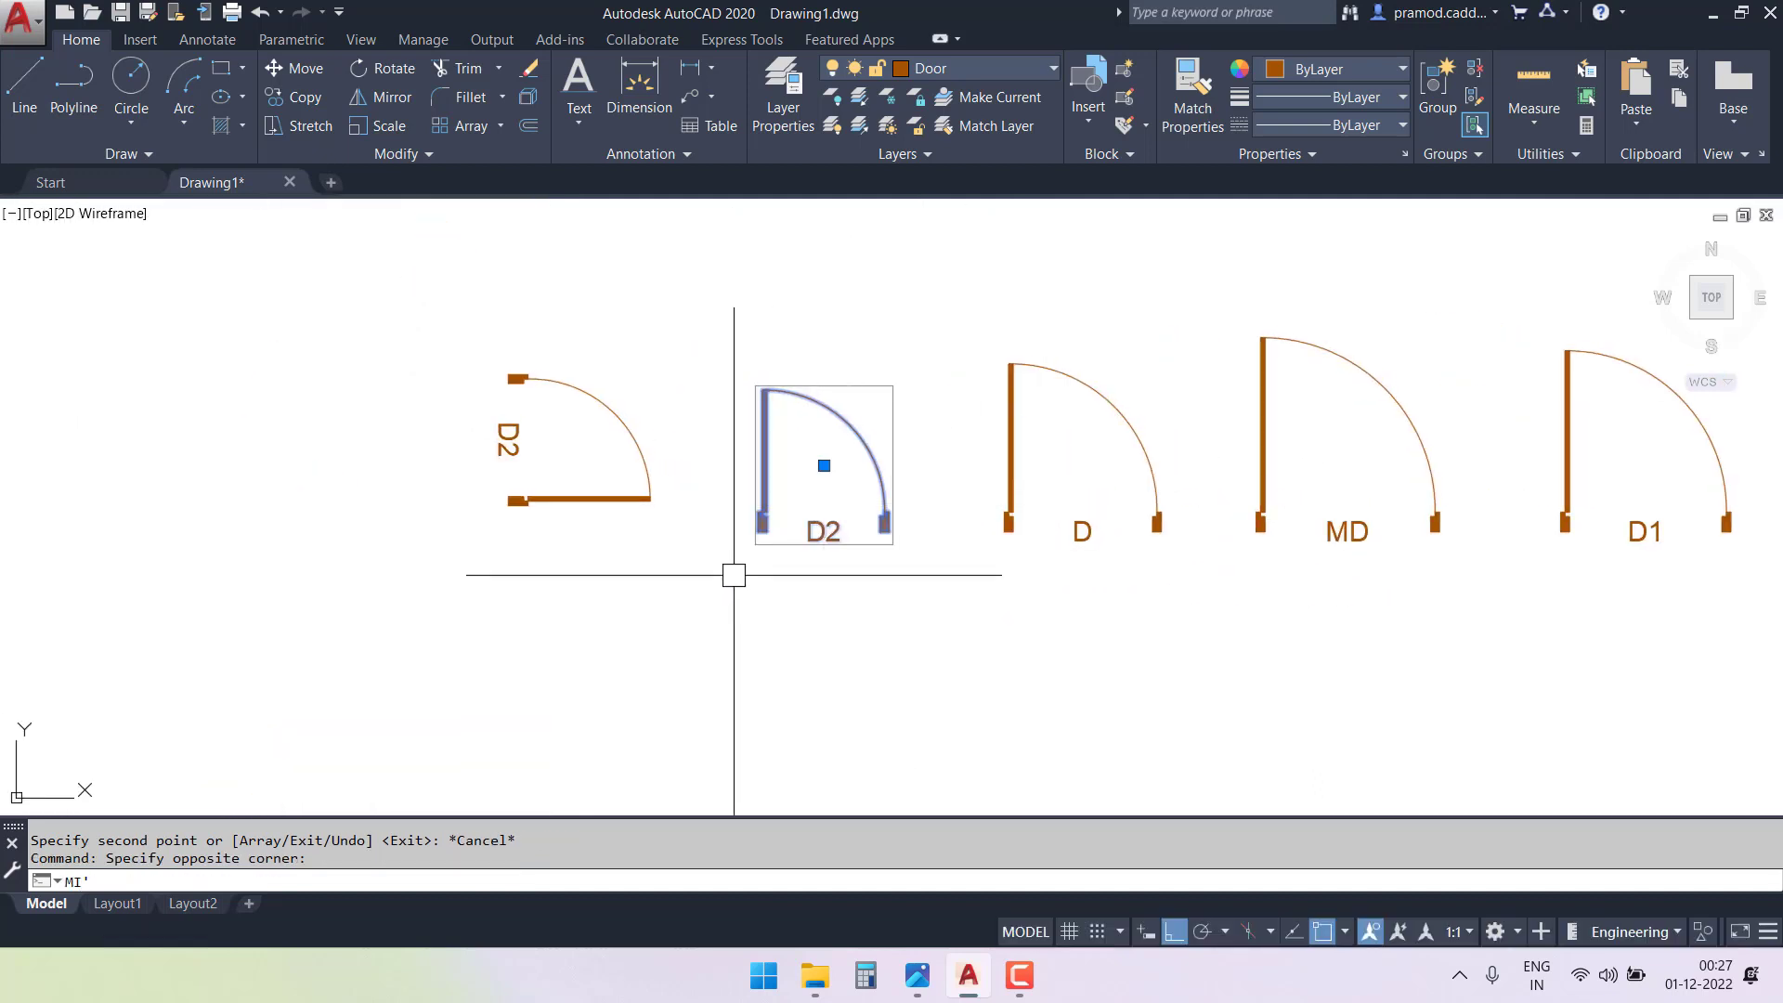
{"action": "key", "text": "Return"}
{"action": "left_click", "coordinate": [784, 566]}
{"action": "left_click", "coordinate": [919, 564]}
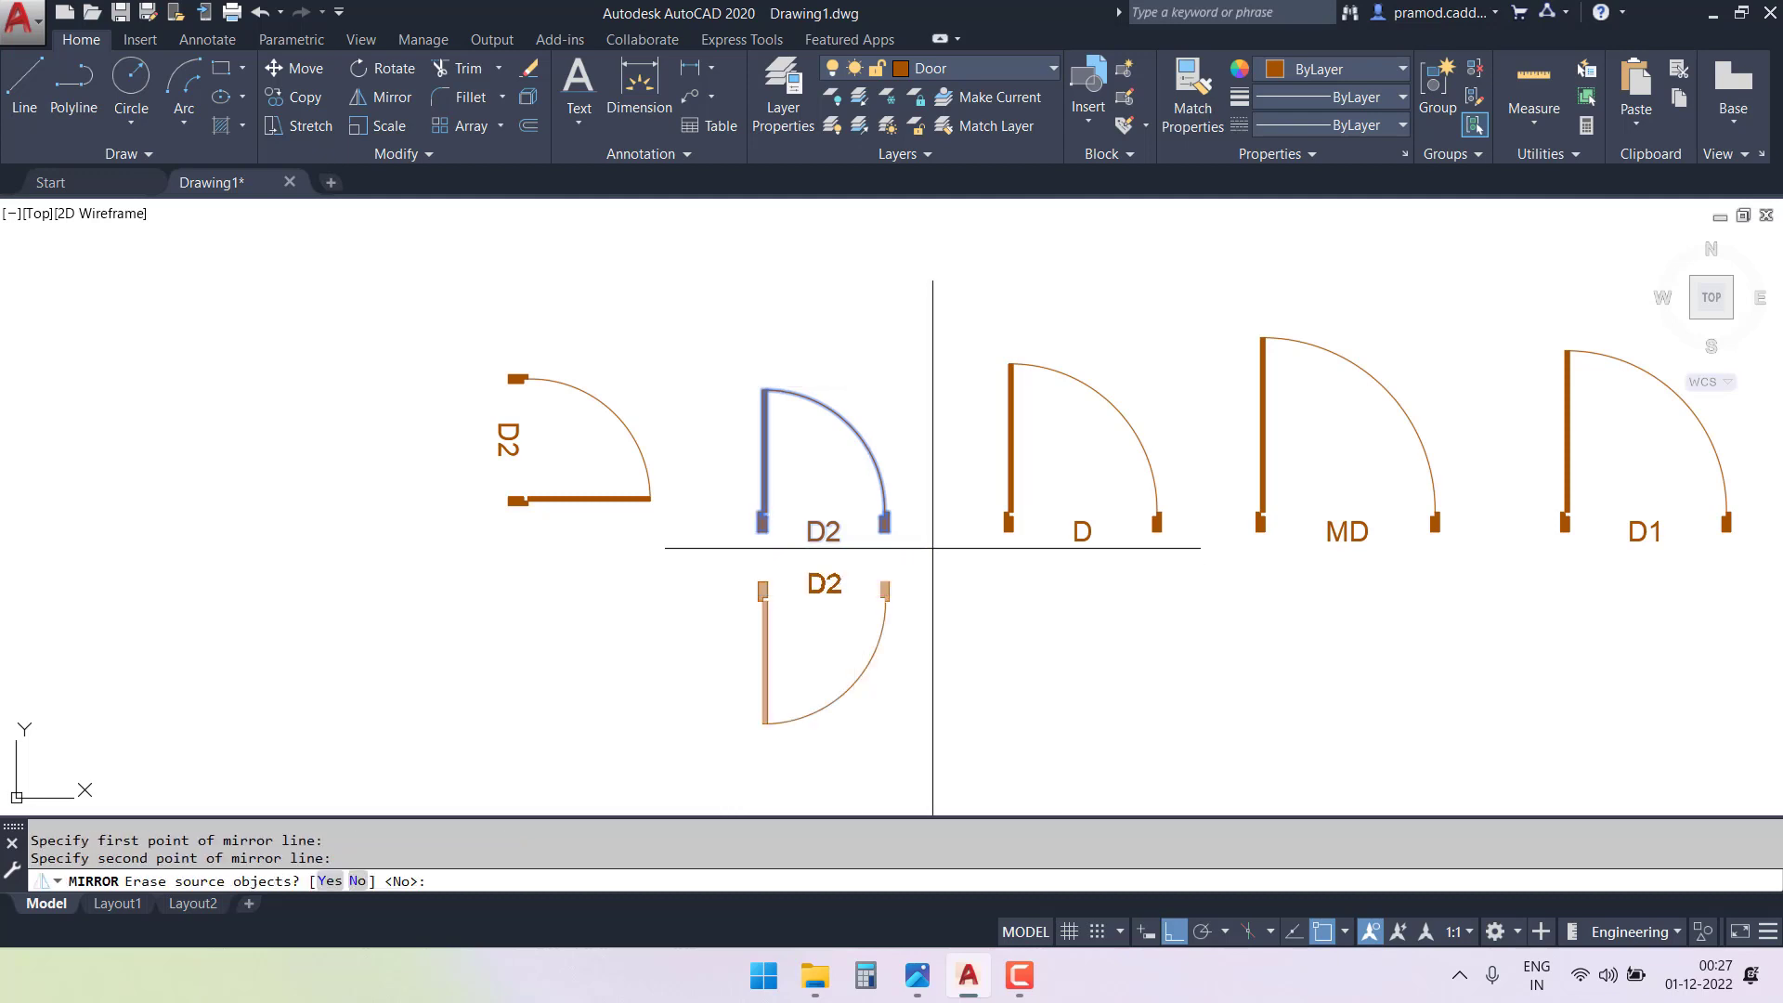
{"action": "key", "text": "Return"}
- Copy the downward-swinging D2 door by its hinge-side frame corner to the opening in the small right-hand room's upper wall
{"action": "left_click", "coordinate": [912, 568]}
{"action": "left_click", "coordinate": [888, 590]}
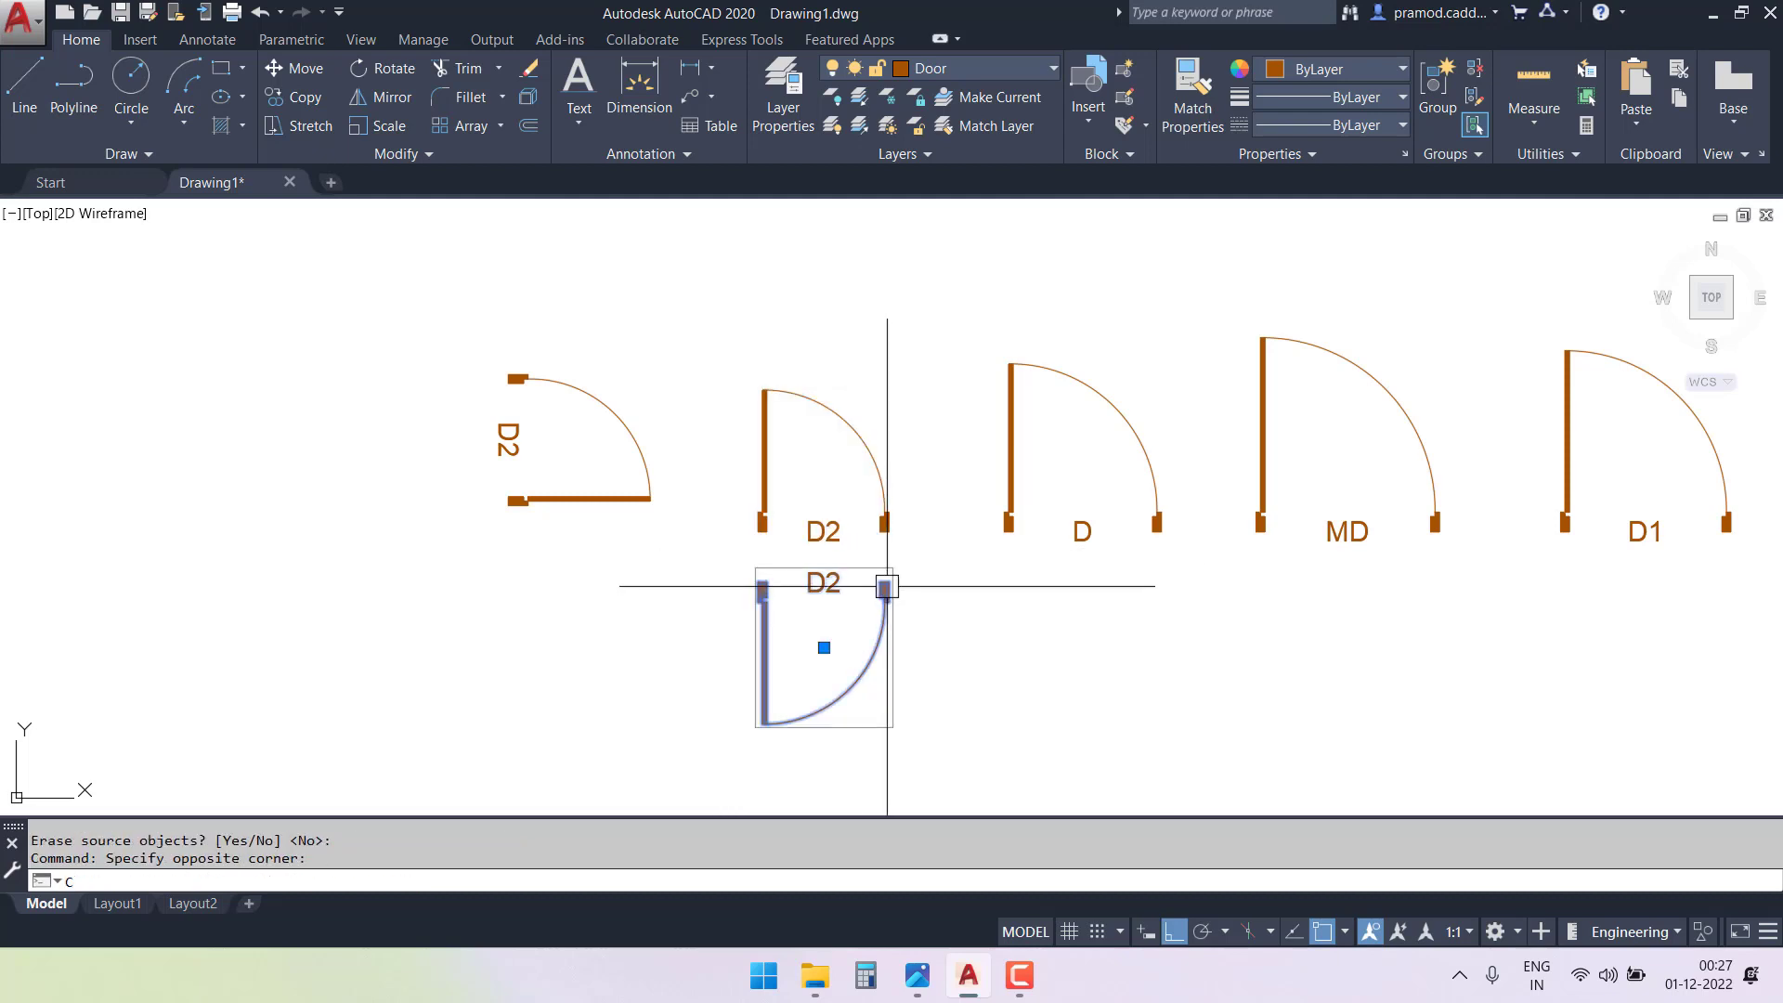
{"action": "type", "text": "CO"}
{"action": "key", "text": "Return"}
{"action": "scroll", "coordinate": [817, 608], "scroll_direction": "up", "scroll_amount": 3}
{"action": "left_click", "coordinate": [669, 510]}
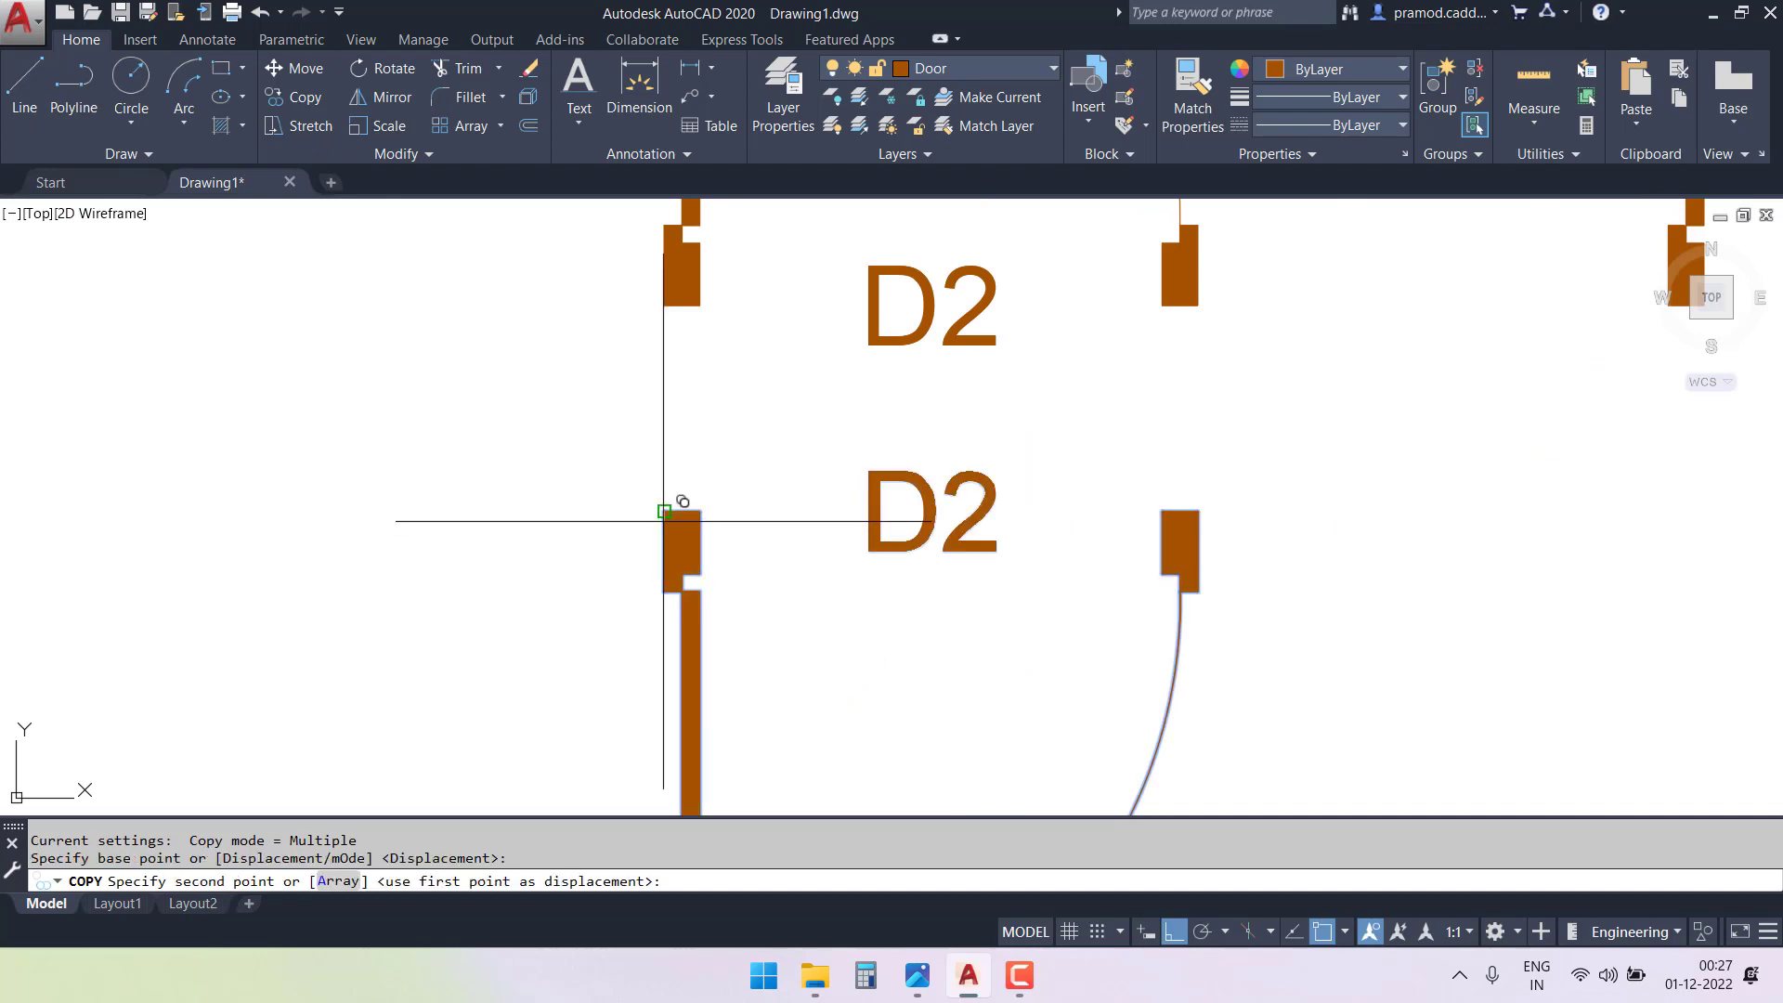
{"action": "scroll", "coordinate": [677, 549], "scroll_direction": "down", "scroll_amount": 8}
{"action": "scroll", "coordinate": [558, 520], "scroll_direction": "up", "scroll_amount": 7}
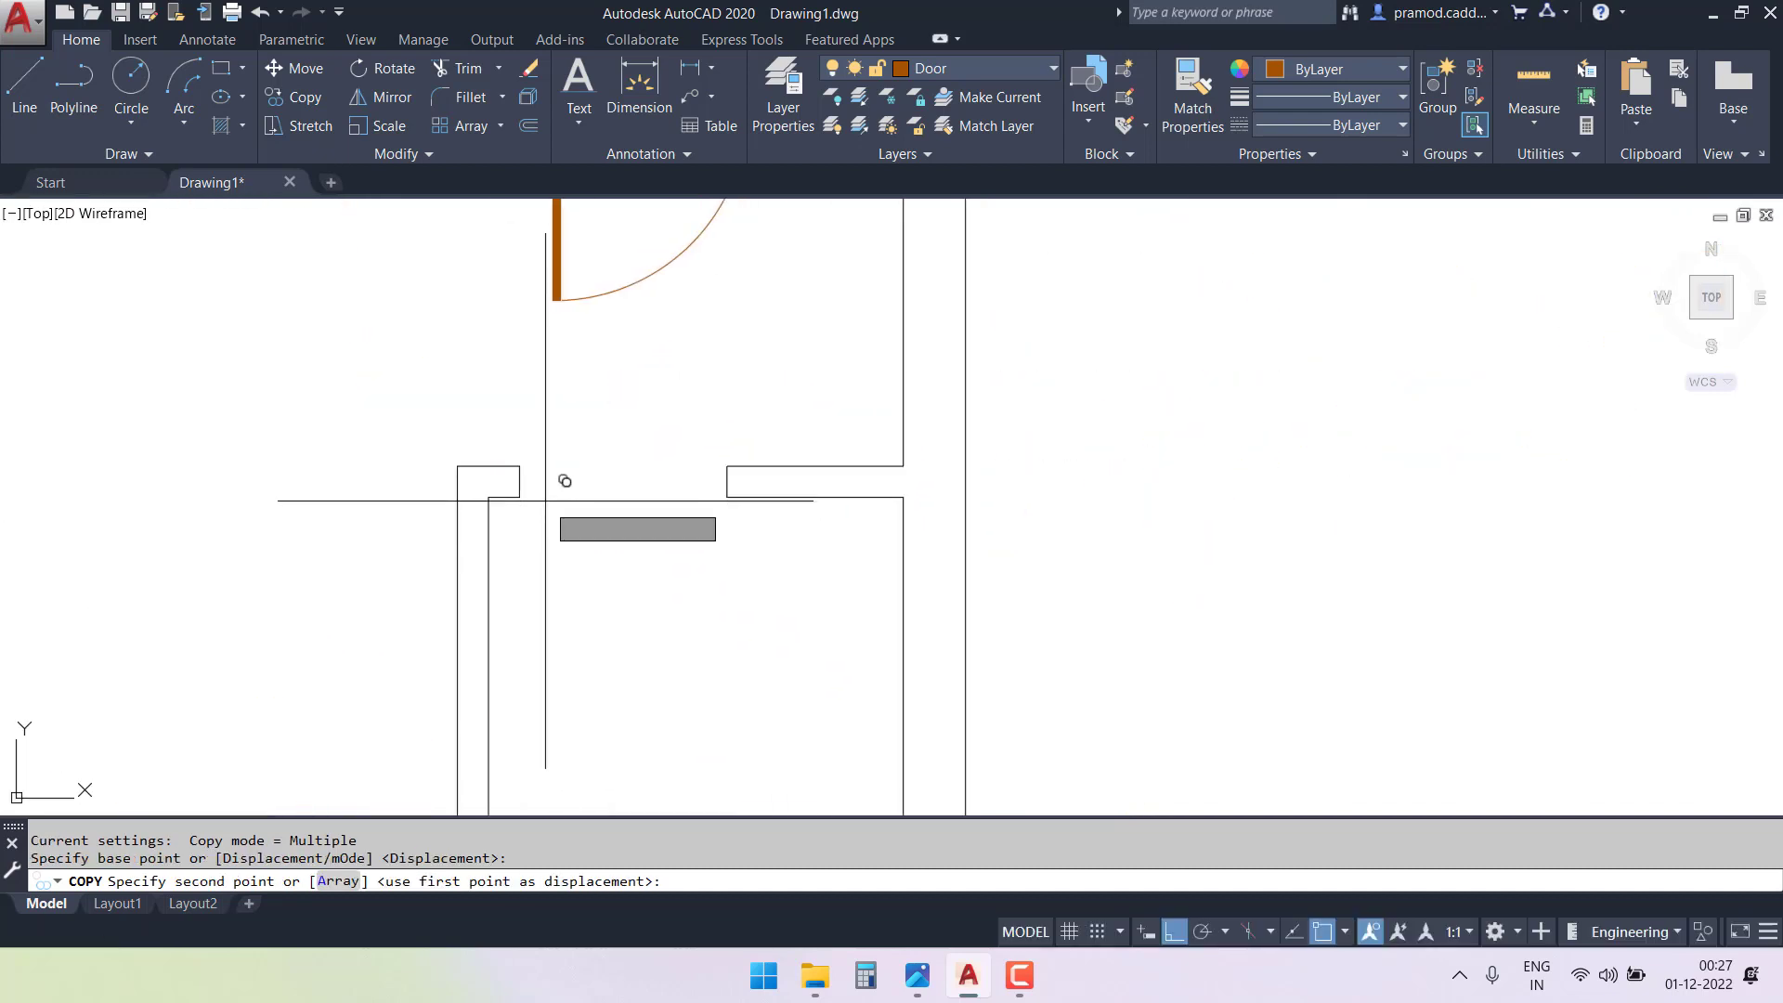
{"action": "left_click", "coordinate": [517, 465]}
{"action": "key", "text": "Escape"}
{"action": "scroll", "coordinate": [804, 426], "scroll_direction": "down", "scroll_amount": 6}
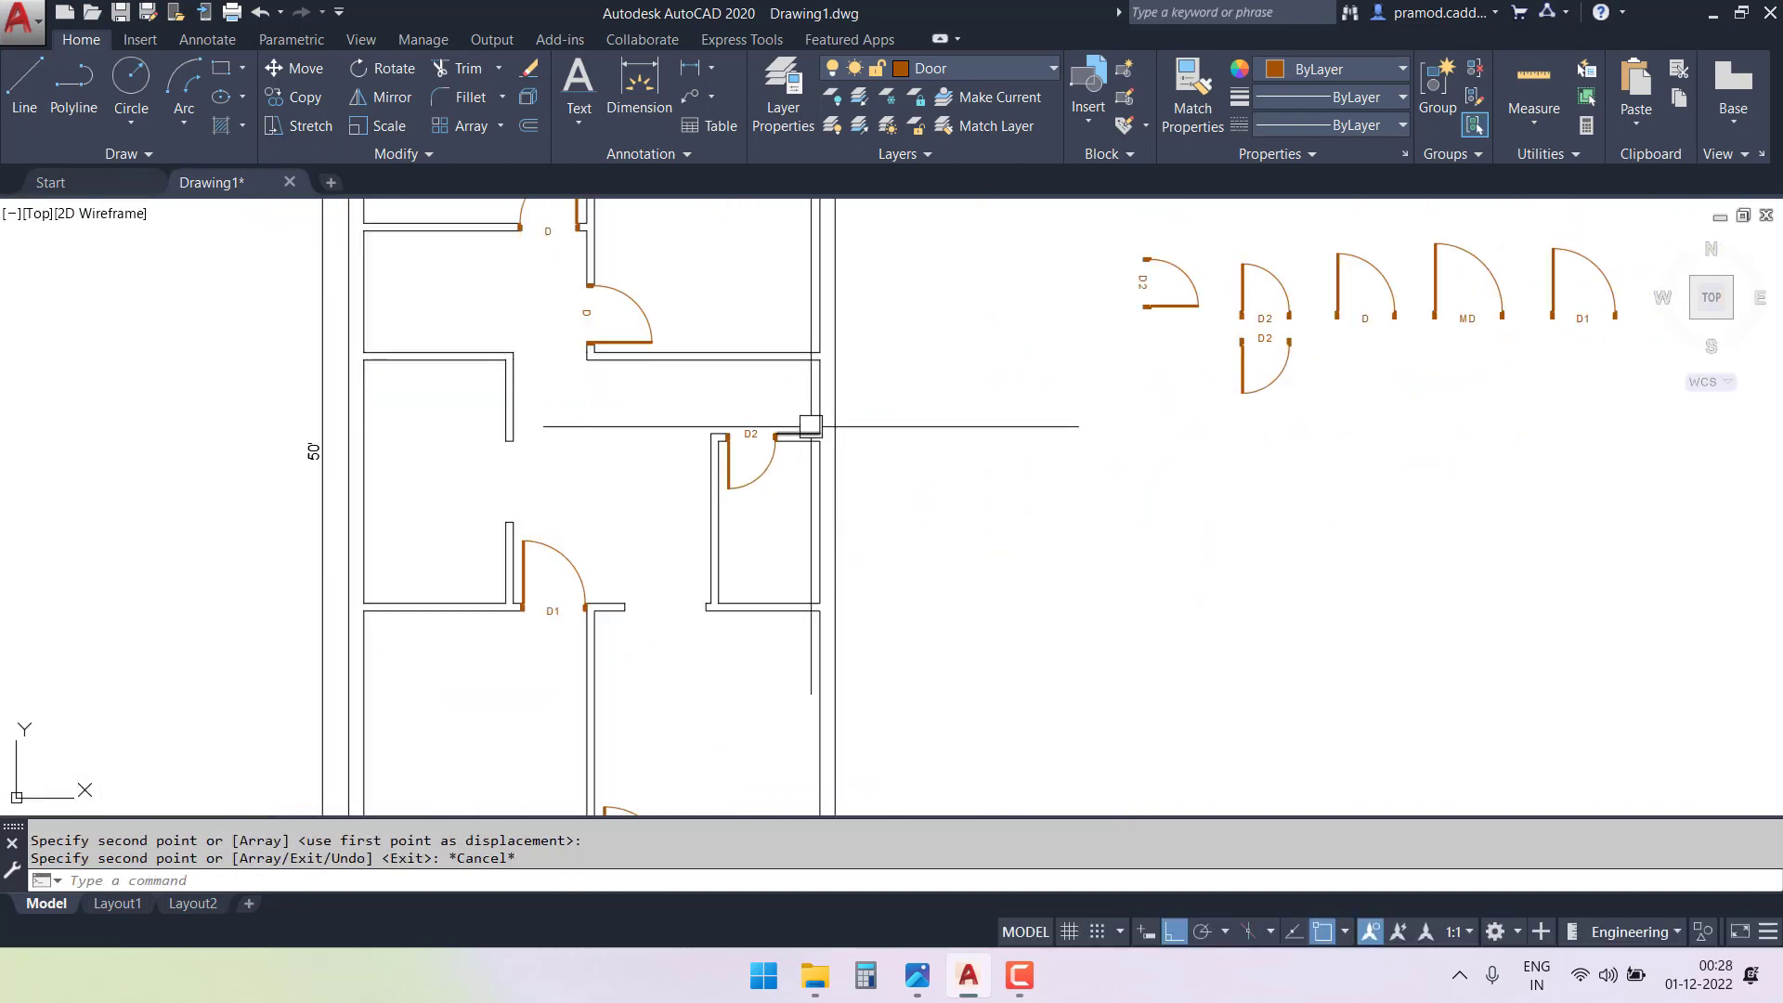
- Draw a 4.5" by 2" rectangle in the empty area between the floor plan and the door symbols
{"action": "middle_click_drag", "start_coordinate": [804, 426], "coordinate": [799, 628]}
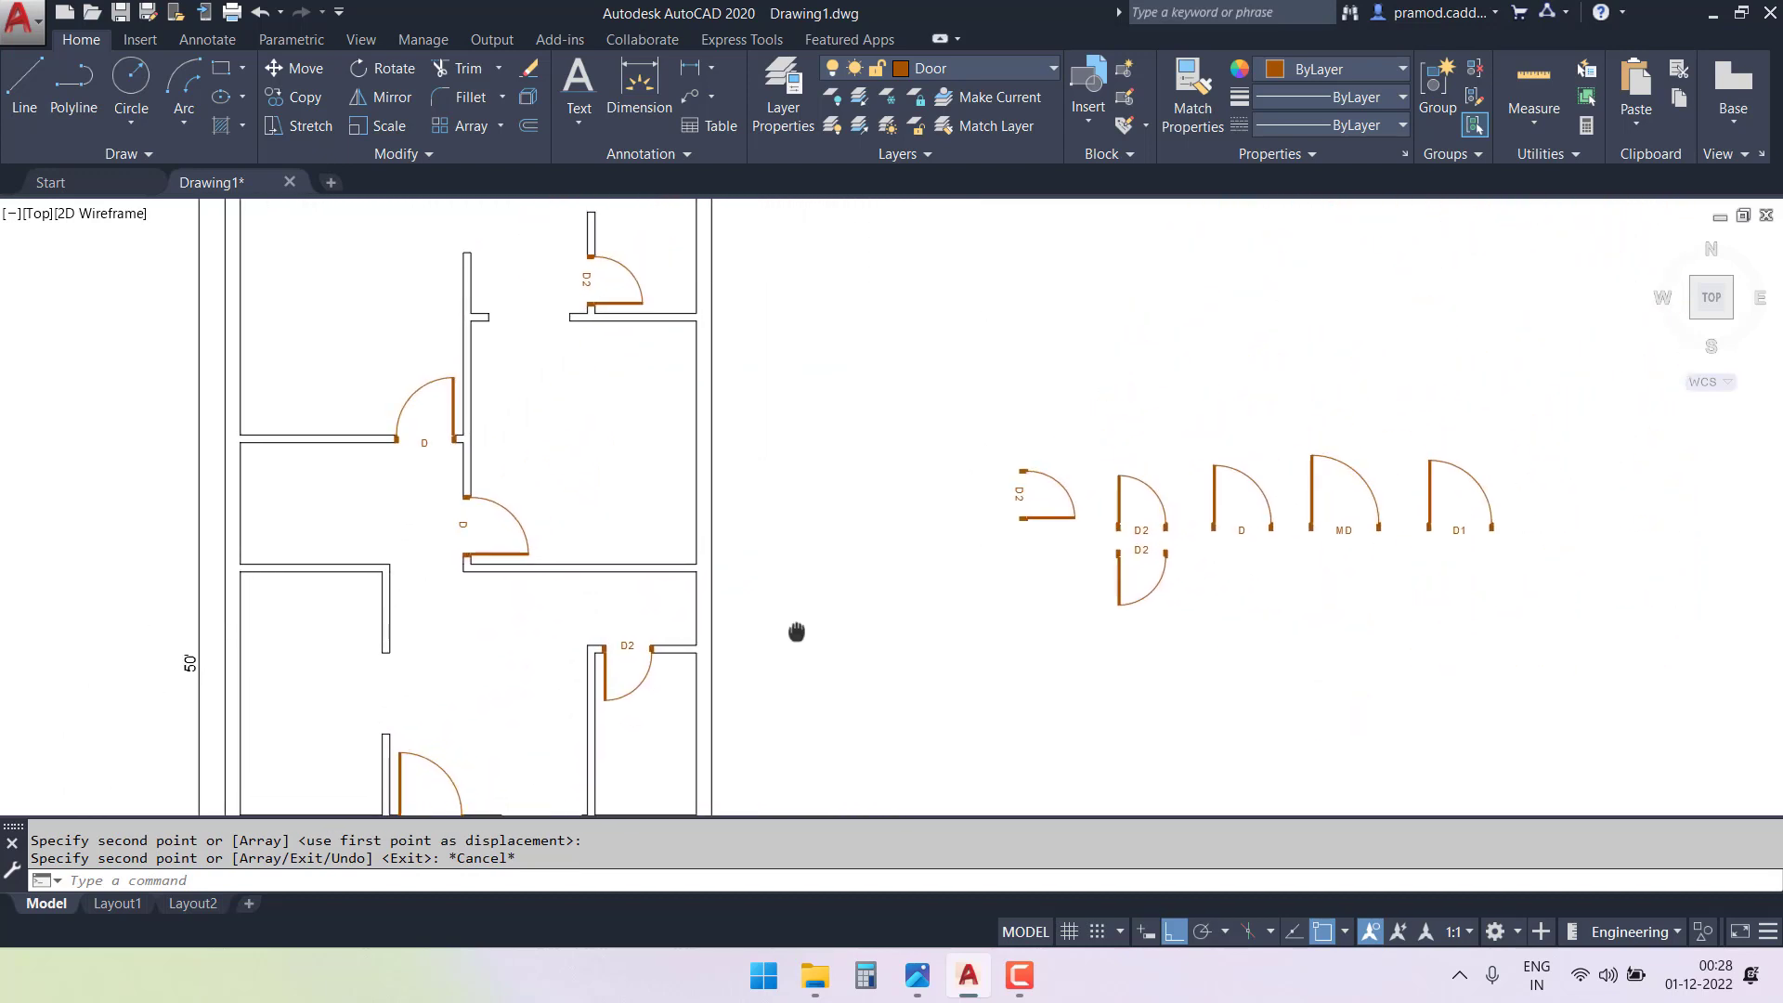
{"action": "scroll", "coordinate": [1068, 511], "scroll_direction": "up", "scroll_amount": 3}
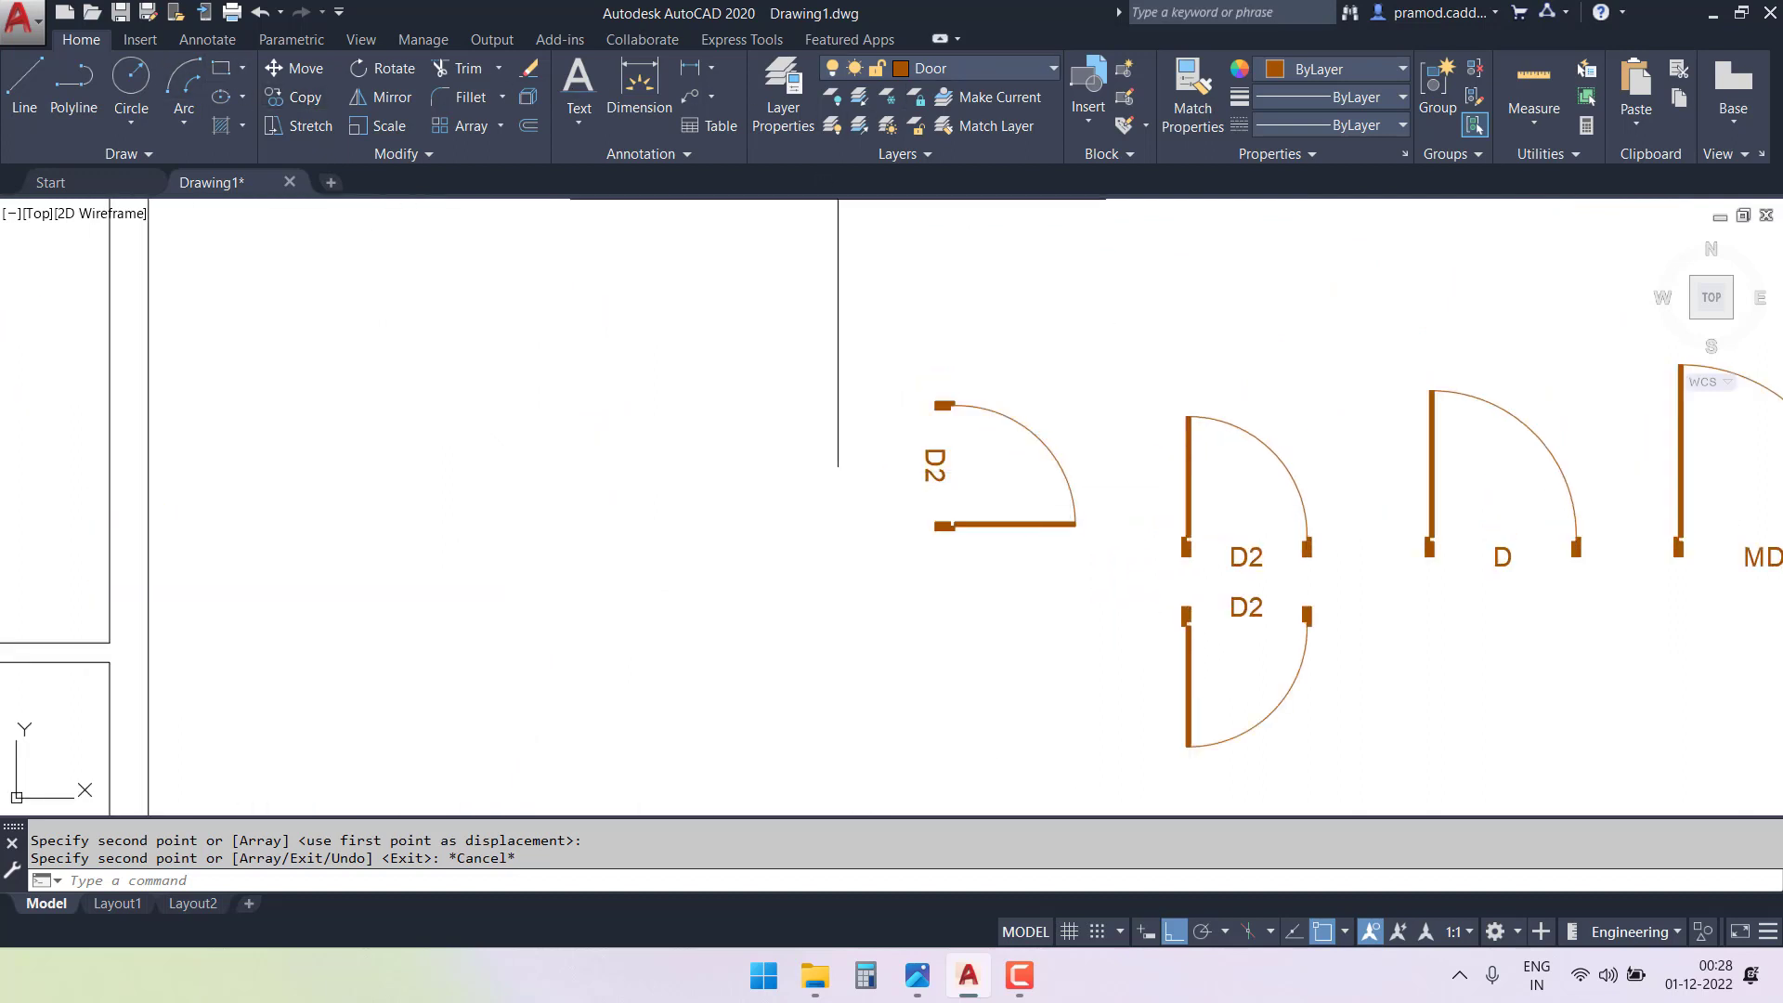
{"action": "left_click", "coordinate": [221, 68]}
{"action": "scroll", "coordinate": [609, 517], "scroll_direction": "up", "scroll_amount": 3}
{"action": "left_click", "coordinate": [587, 566]}
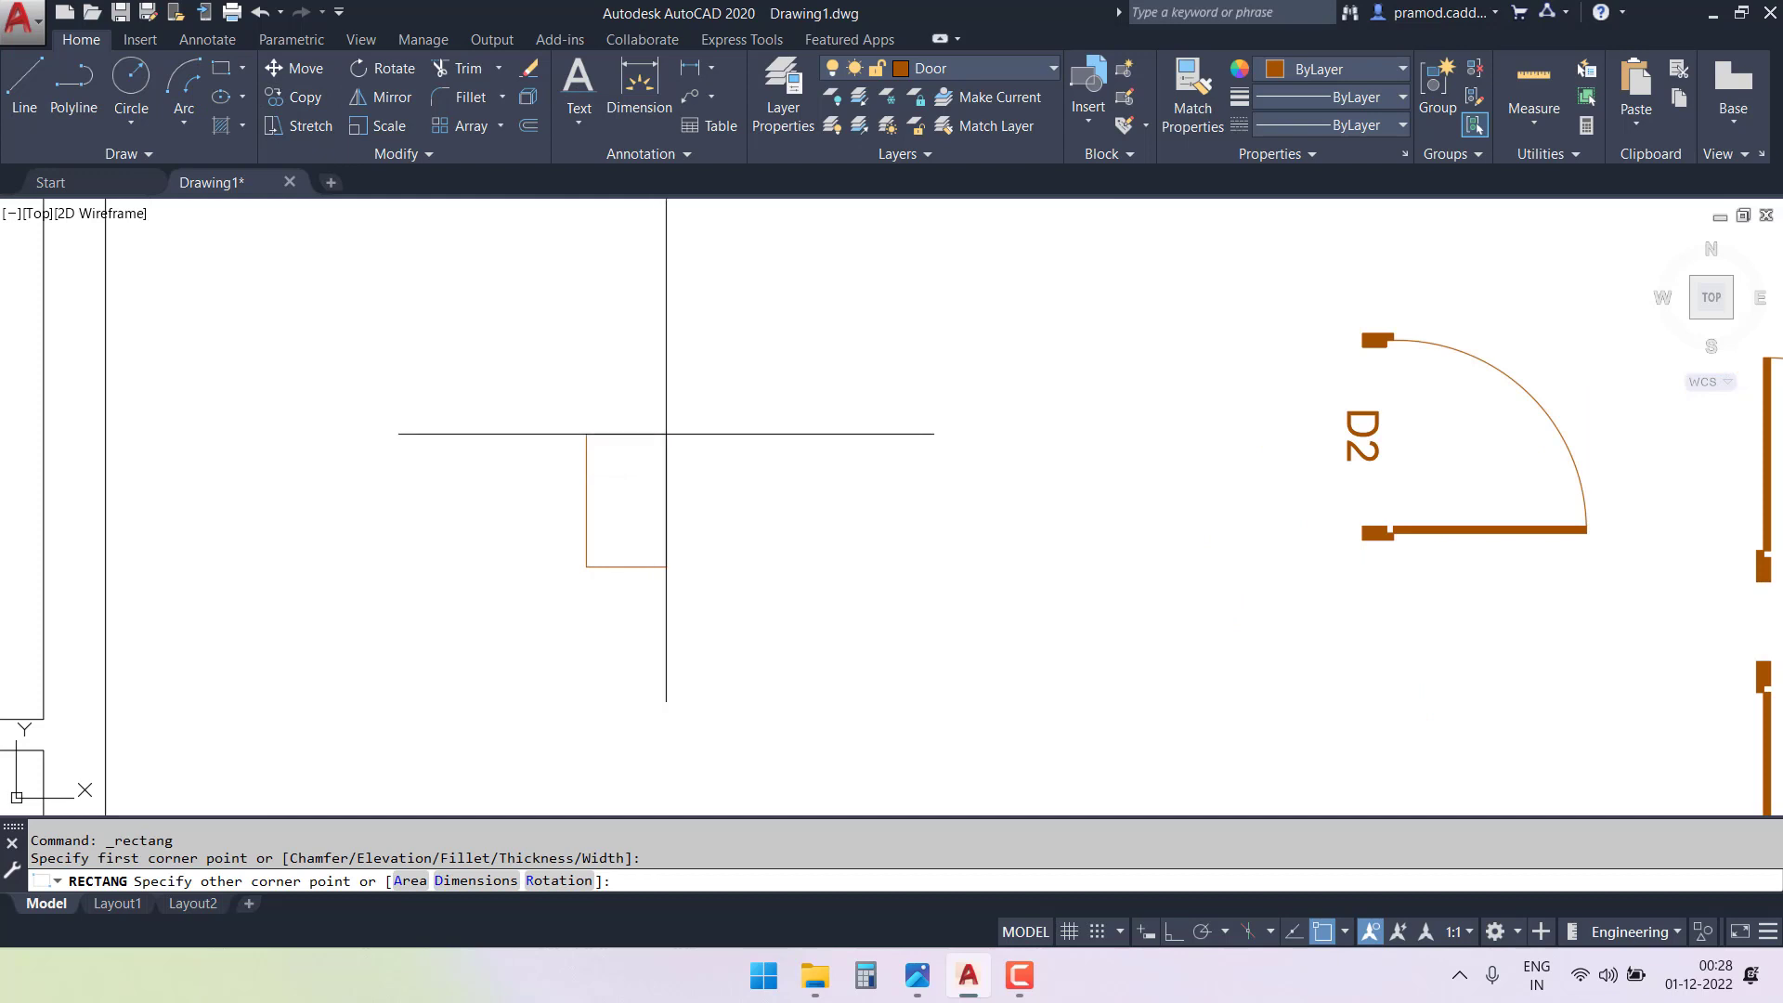
{"action": "scroll", "coordinate": [666, 434], "scroll_direction": "up", "scroll_amount": 2}
{"action": "type", "text": "D"}
{"action": "key", "text": "Return"}
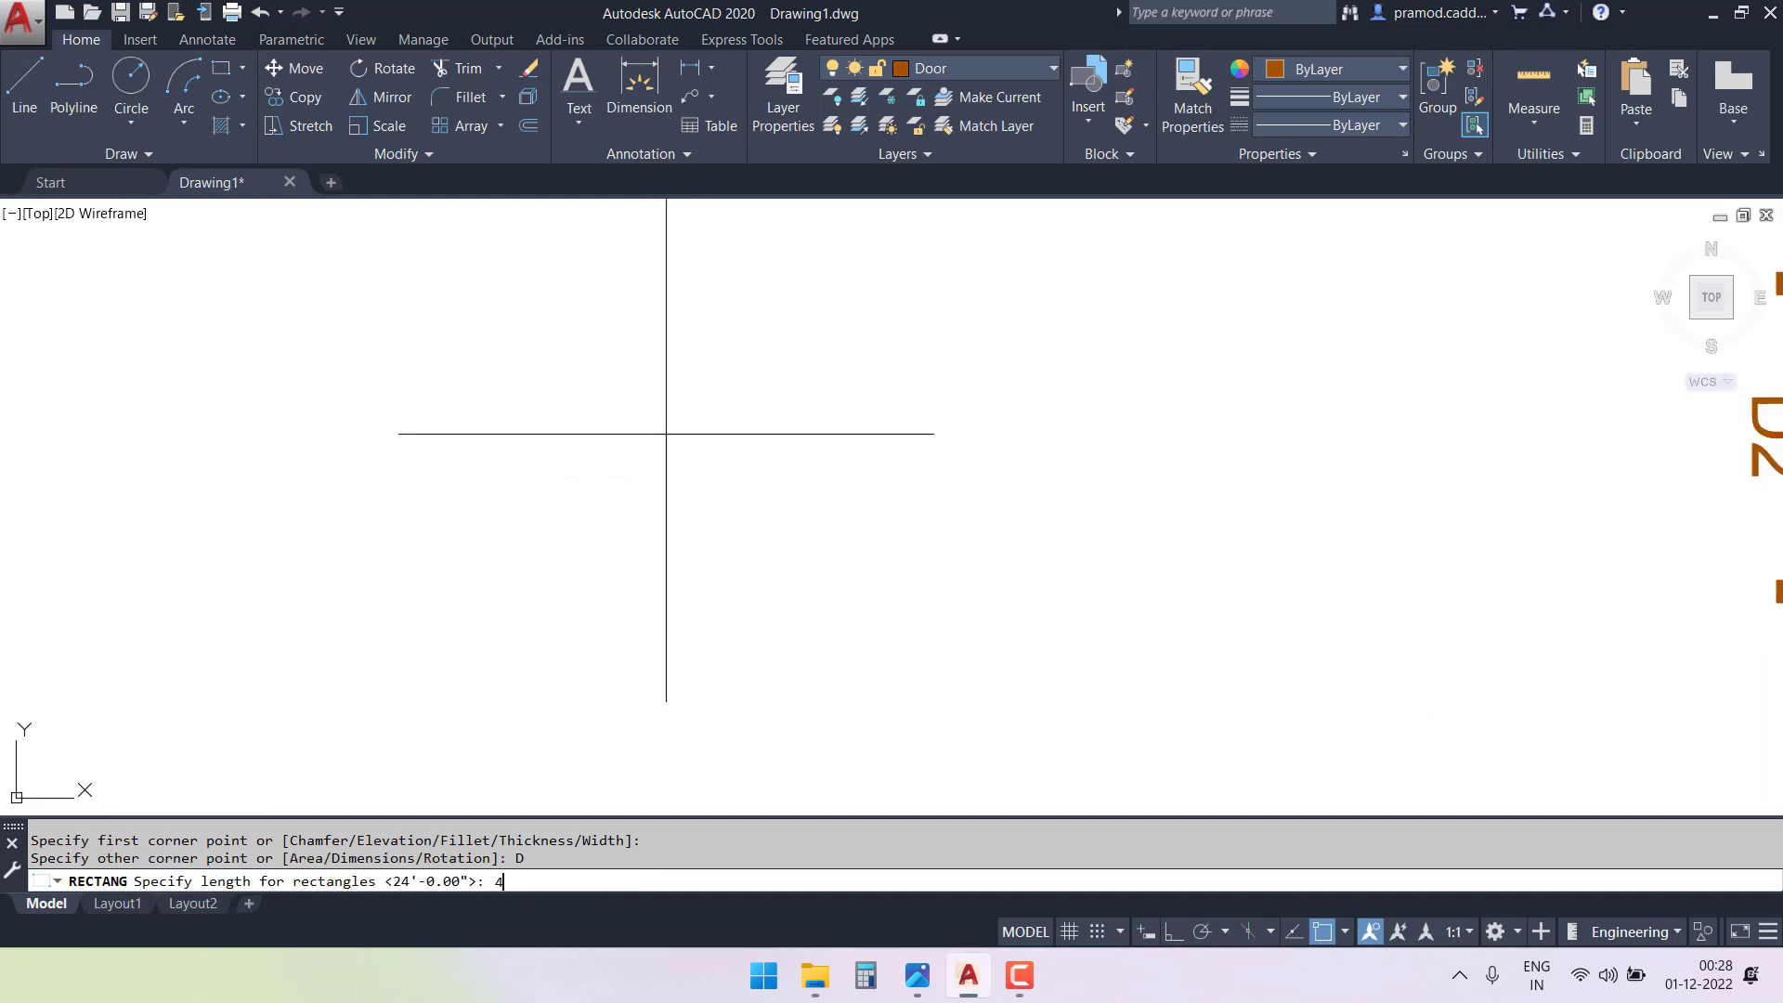
{"action": "type", "text": "4.5\""}
{"action": "key", "text": "Return"}
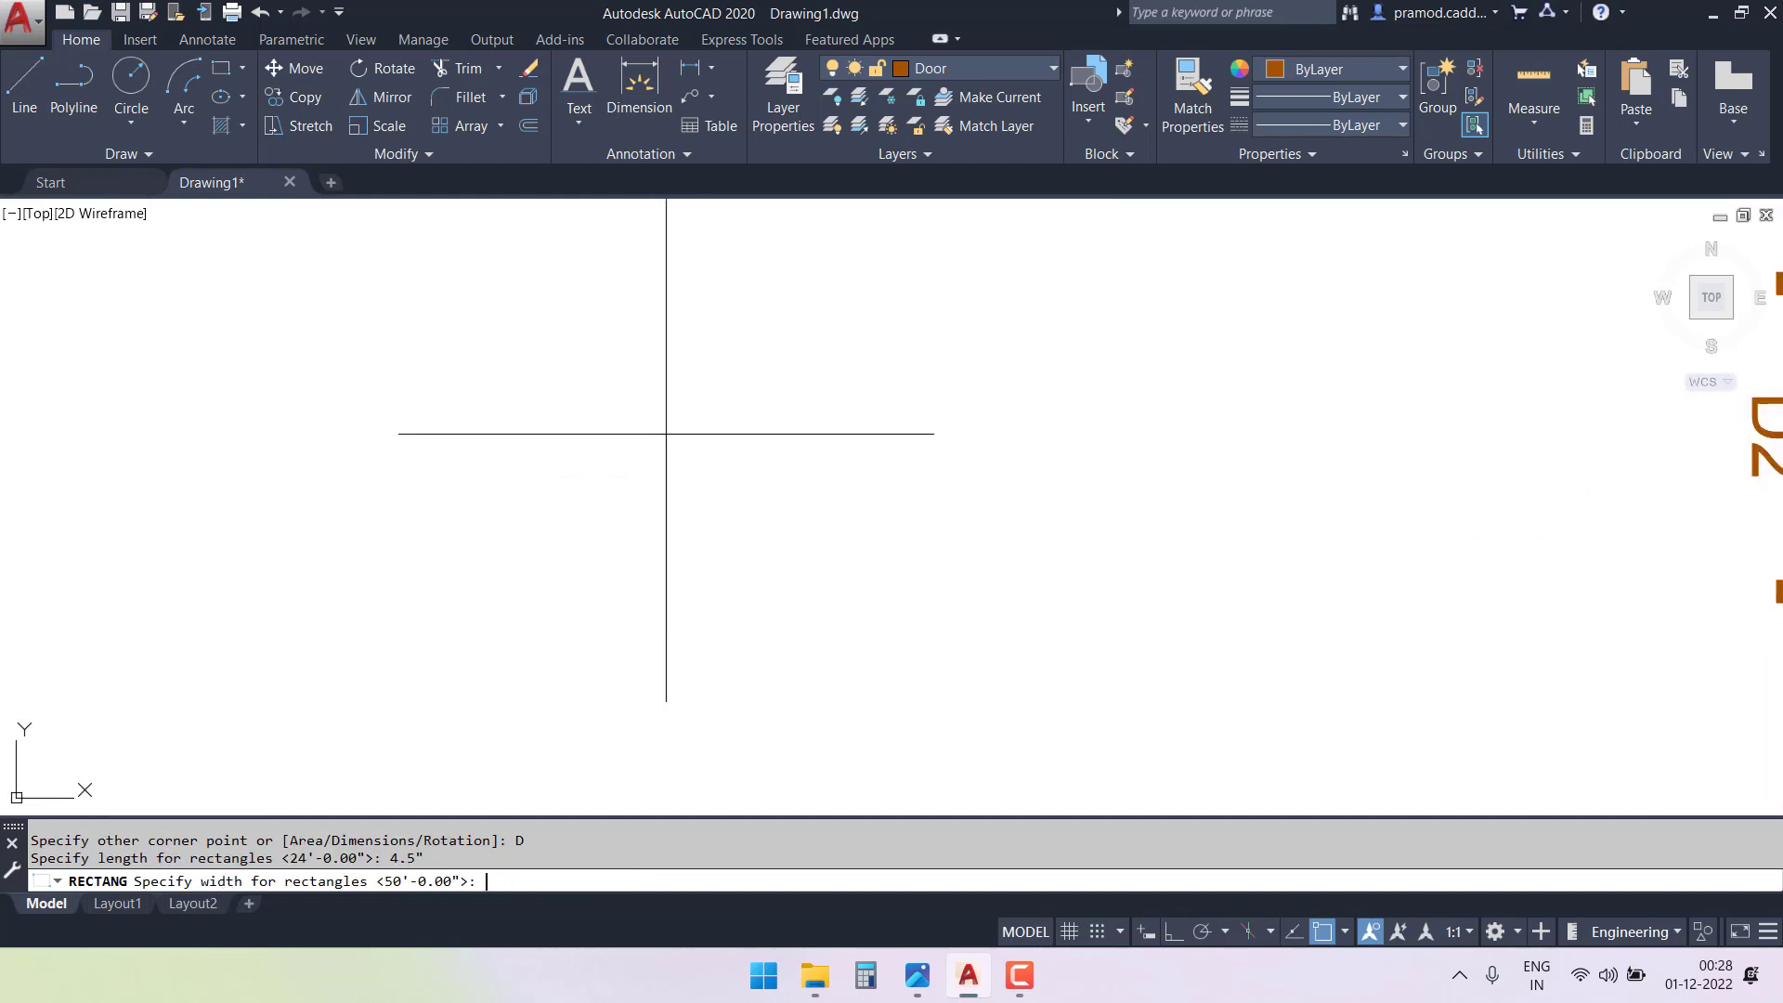
{"action": "type", "text": "2\""}
{"action": "key", "text": "Return"}
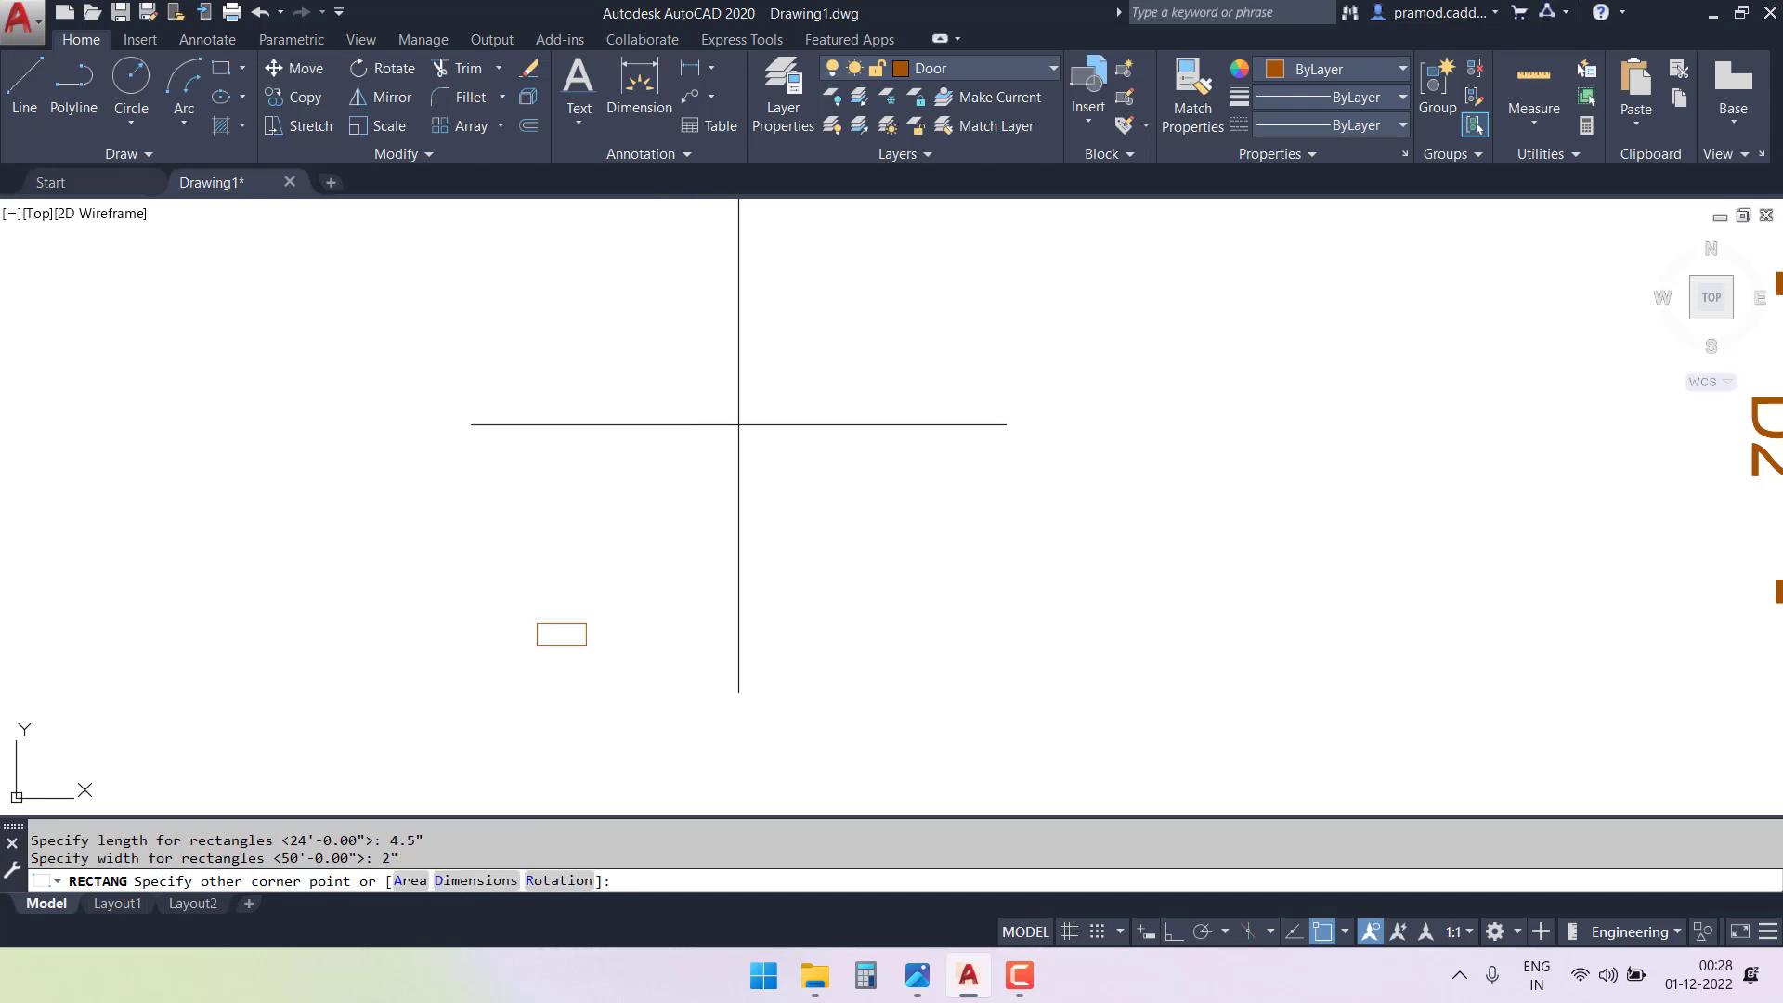
{"action": "left_click", "coordinate": [756, 417]}
- Rotate the small rectangle 90° about its centre so it stands upright
{"action": "left_click", "coordinate": [488, 590]}
{"action": "left_click", "coordinate": [673, 727]}
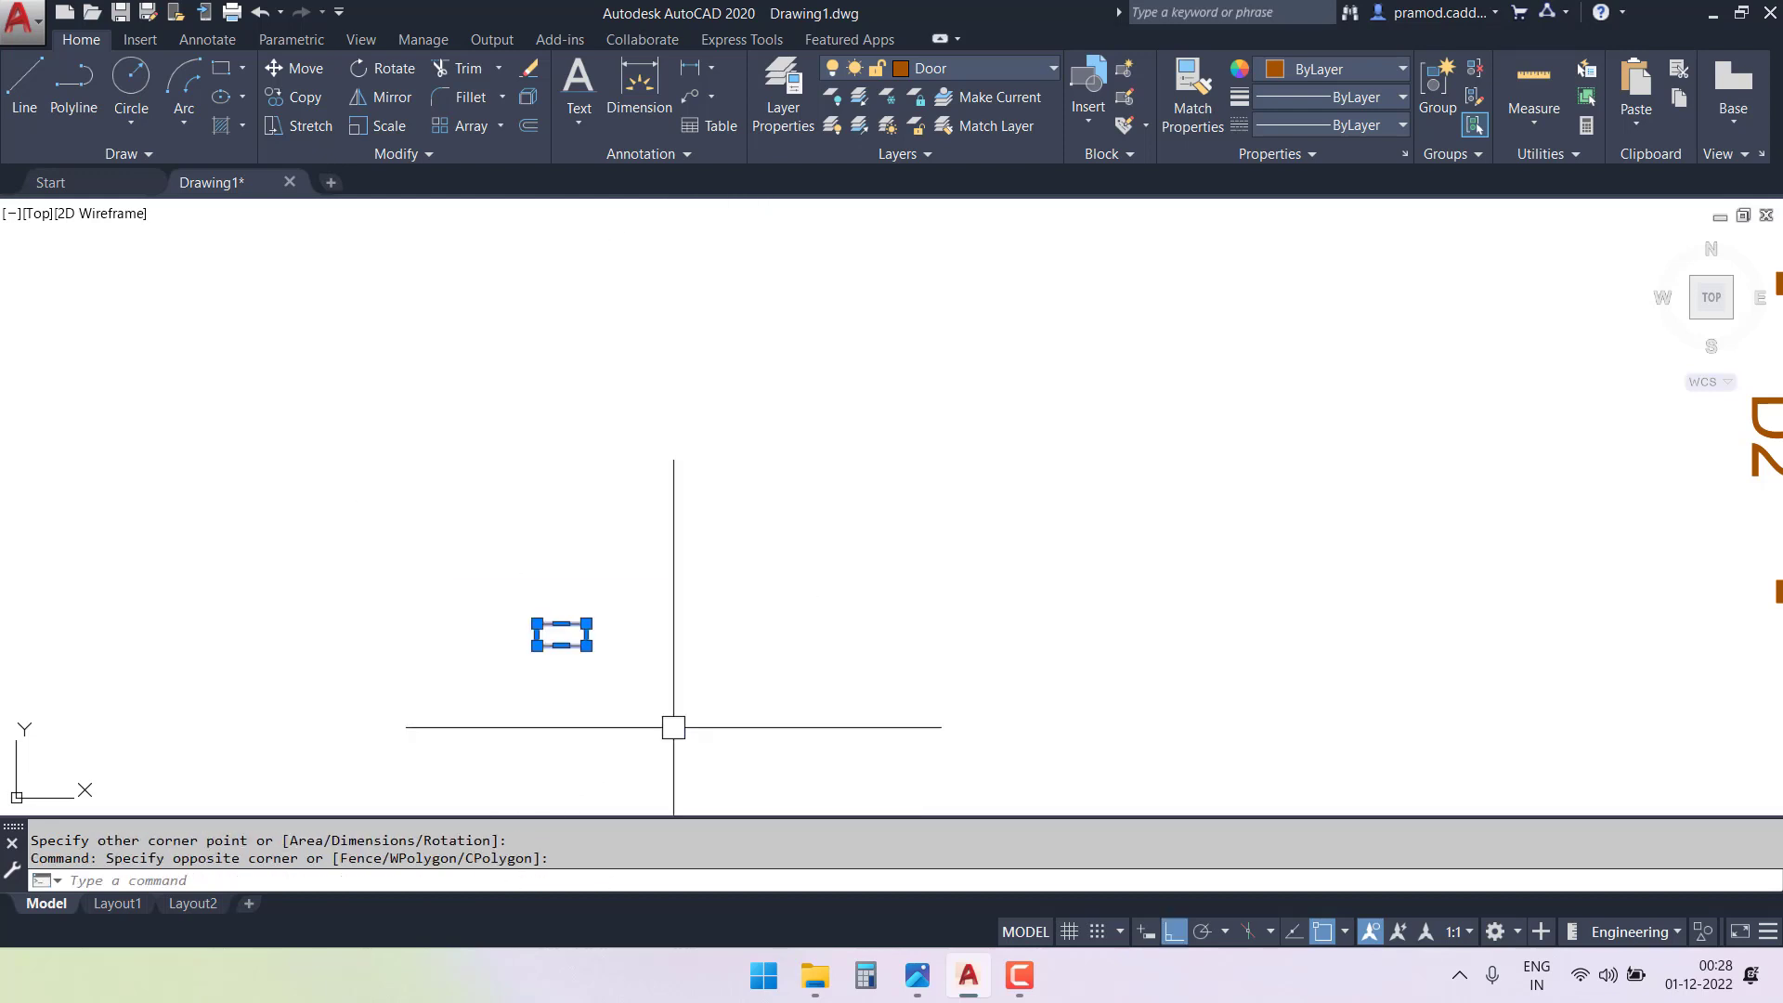
{"action": "type", "text": "RO"}
{"action": "key", "text": "Return"}
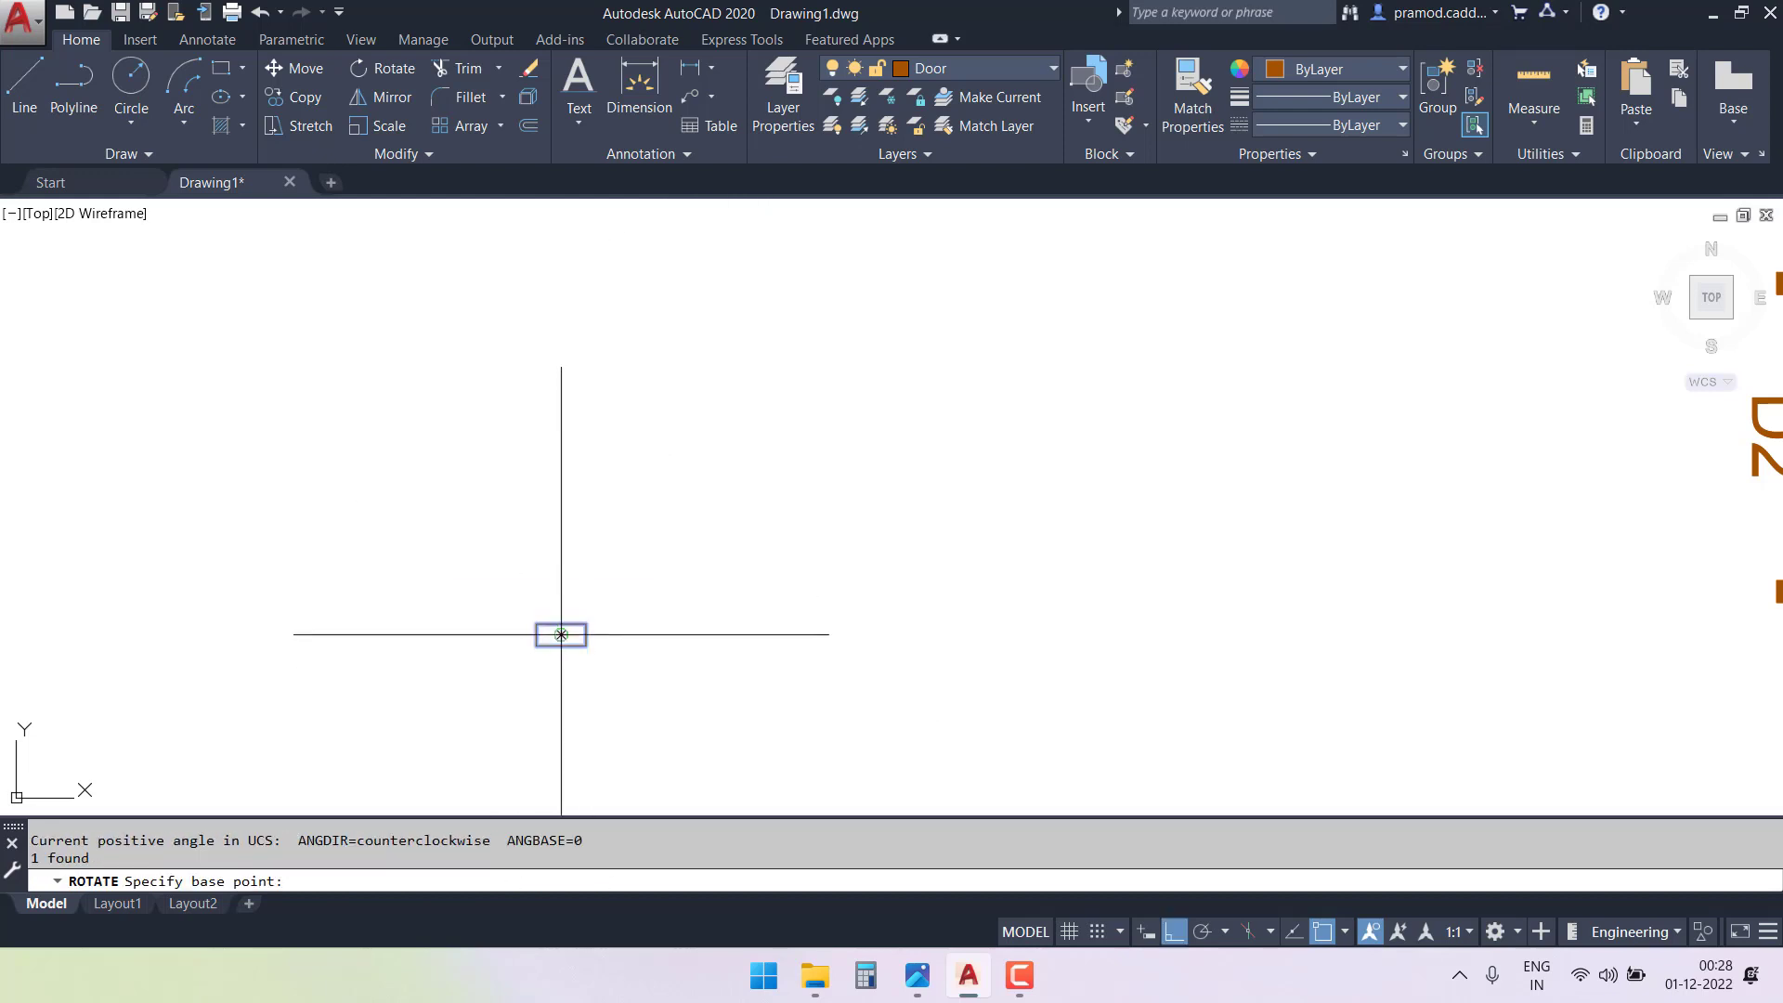
{"action": "left_click", "coordinate": [561, 634]}
{"action": "left_click", "coordinate": [561, 733]}
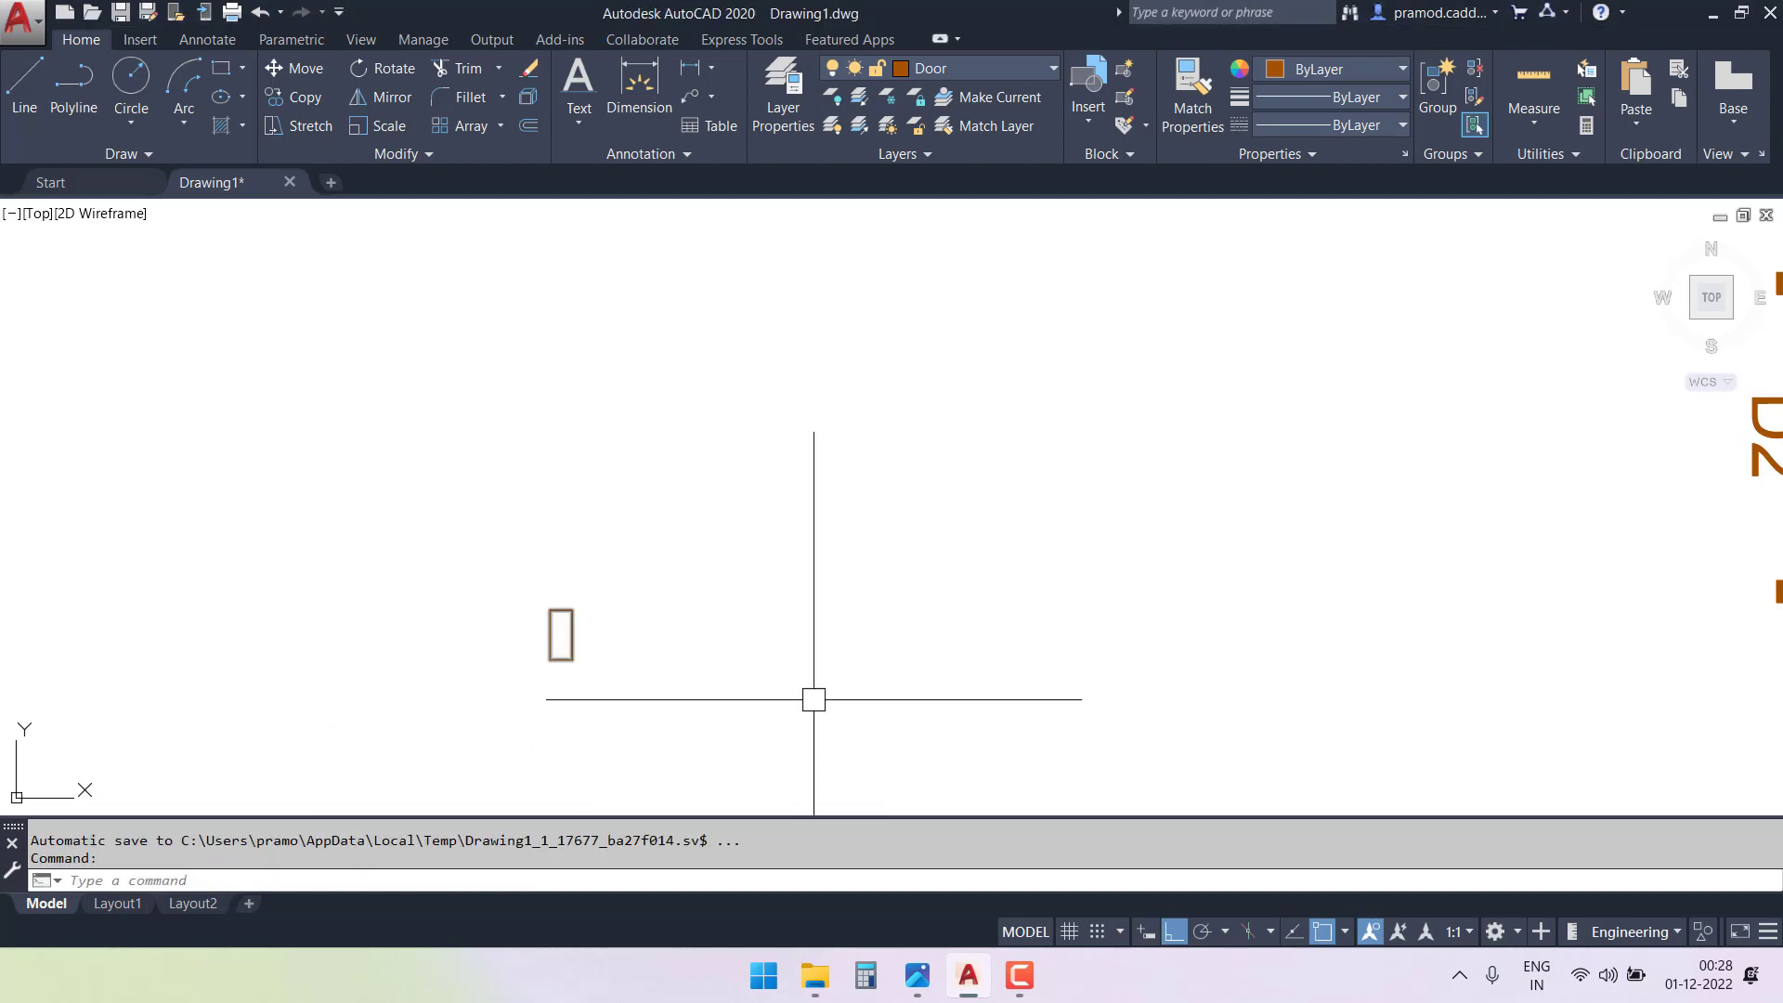
{"action": "key", "text": "Escape"}
{"action": "key", "text": "Escape"}
- Draw a rectangle 4' long and 4.5" wide from the upright rectangle's lower-left corner, extending to the right
{"action": "scroll", "coordinate": [657, 686], "scroll_direction": "up", "scroll_amount": 2}
{"action": "middle_click_drag", "start_coordinate": [633, 637], "coordinate": [505, 589]}
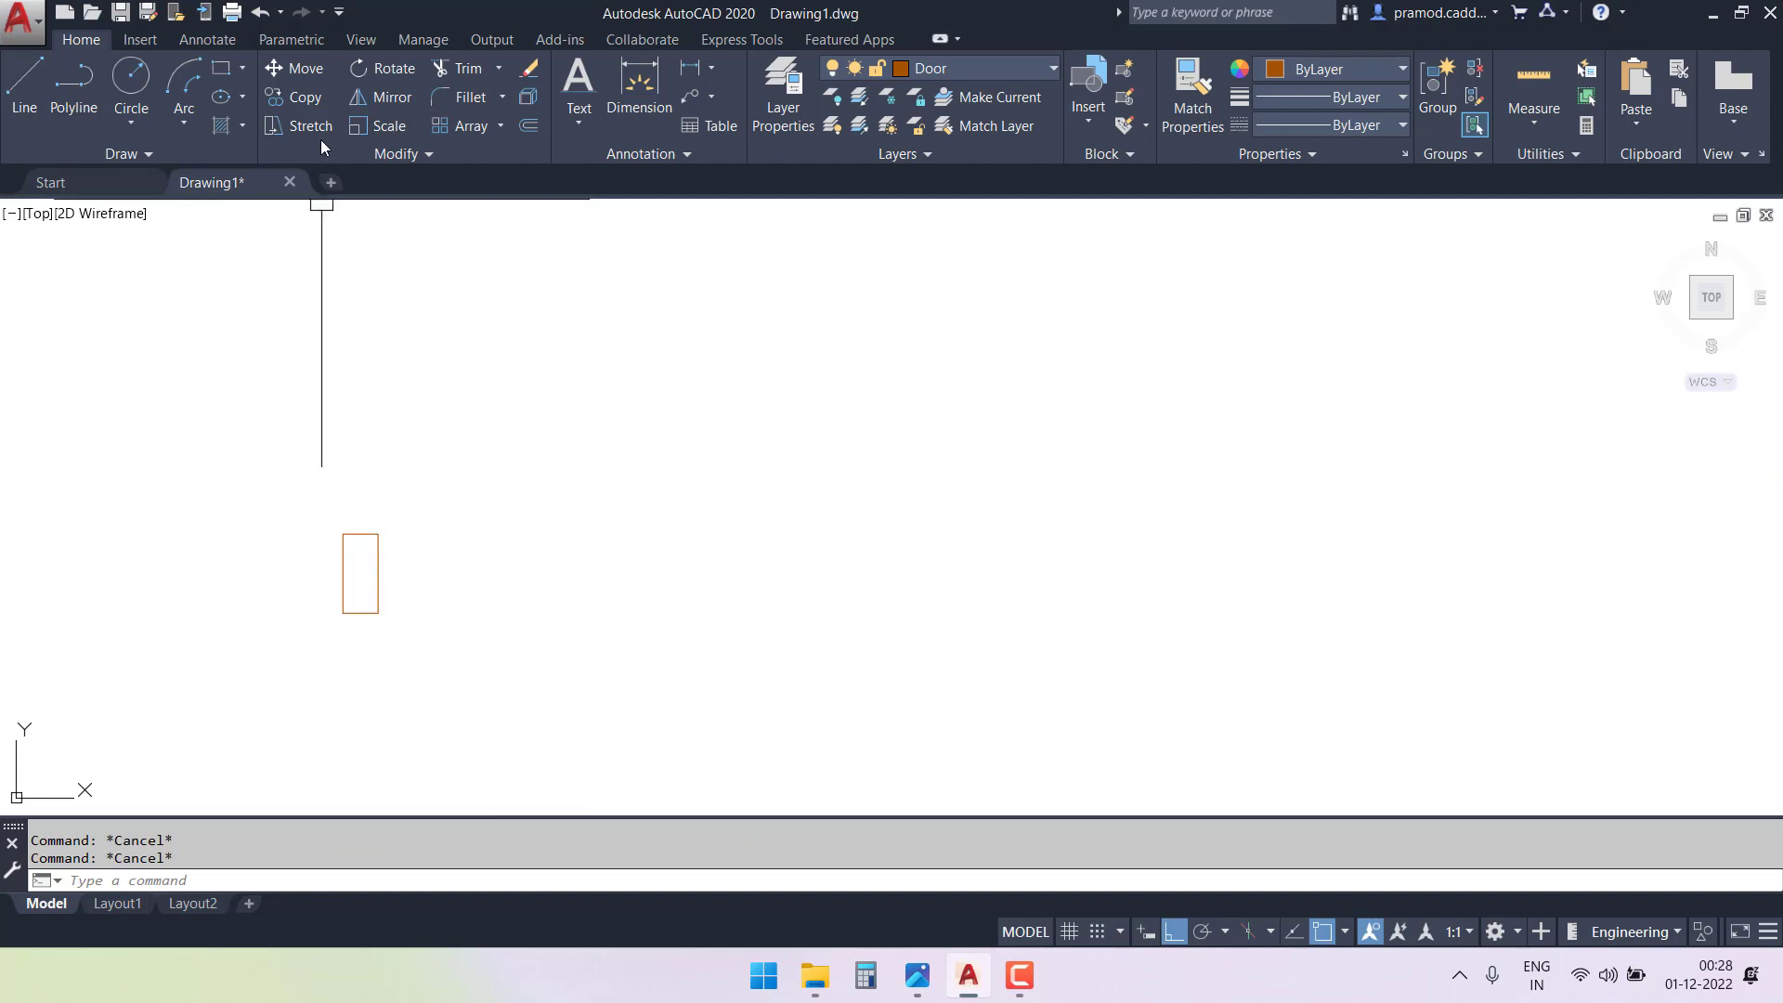
{"action": "left_click", "coordinate": [226, 74]}
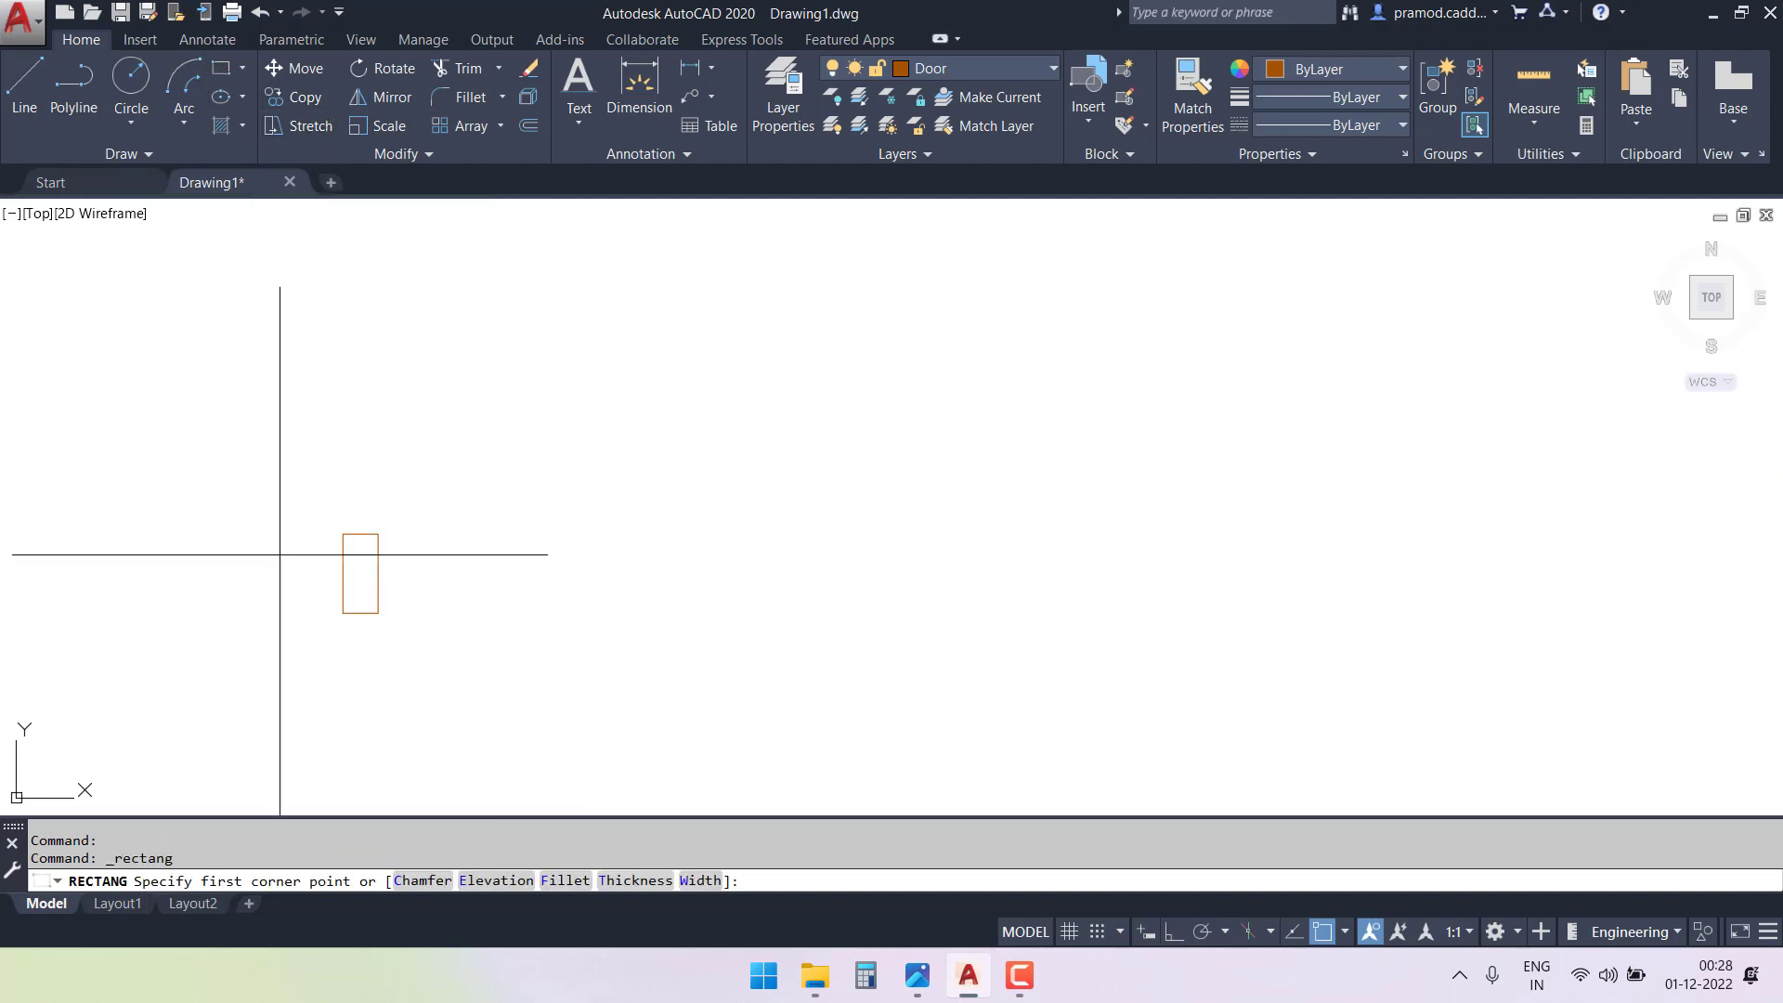
{"action": "left_click", "coordinate": [343, 612]}
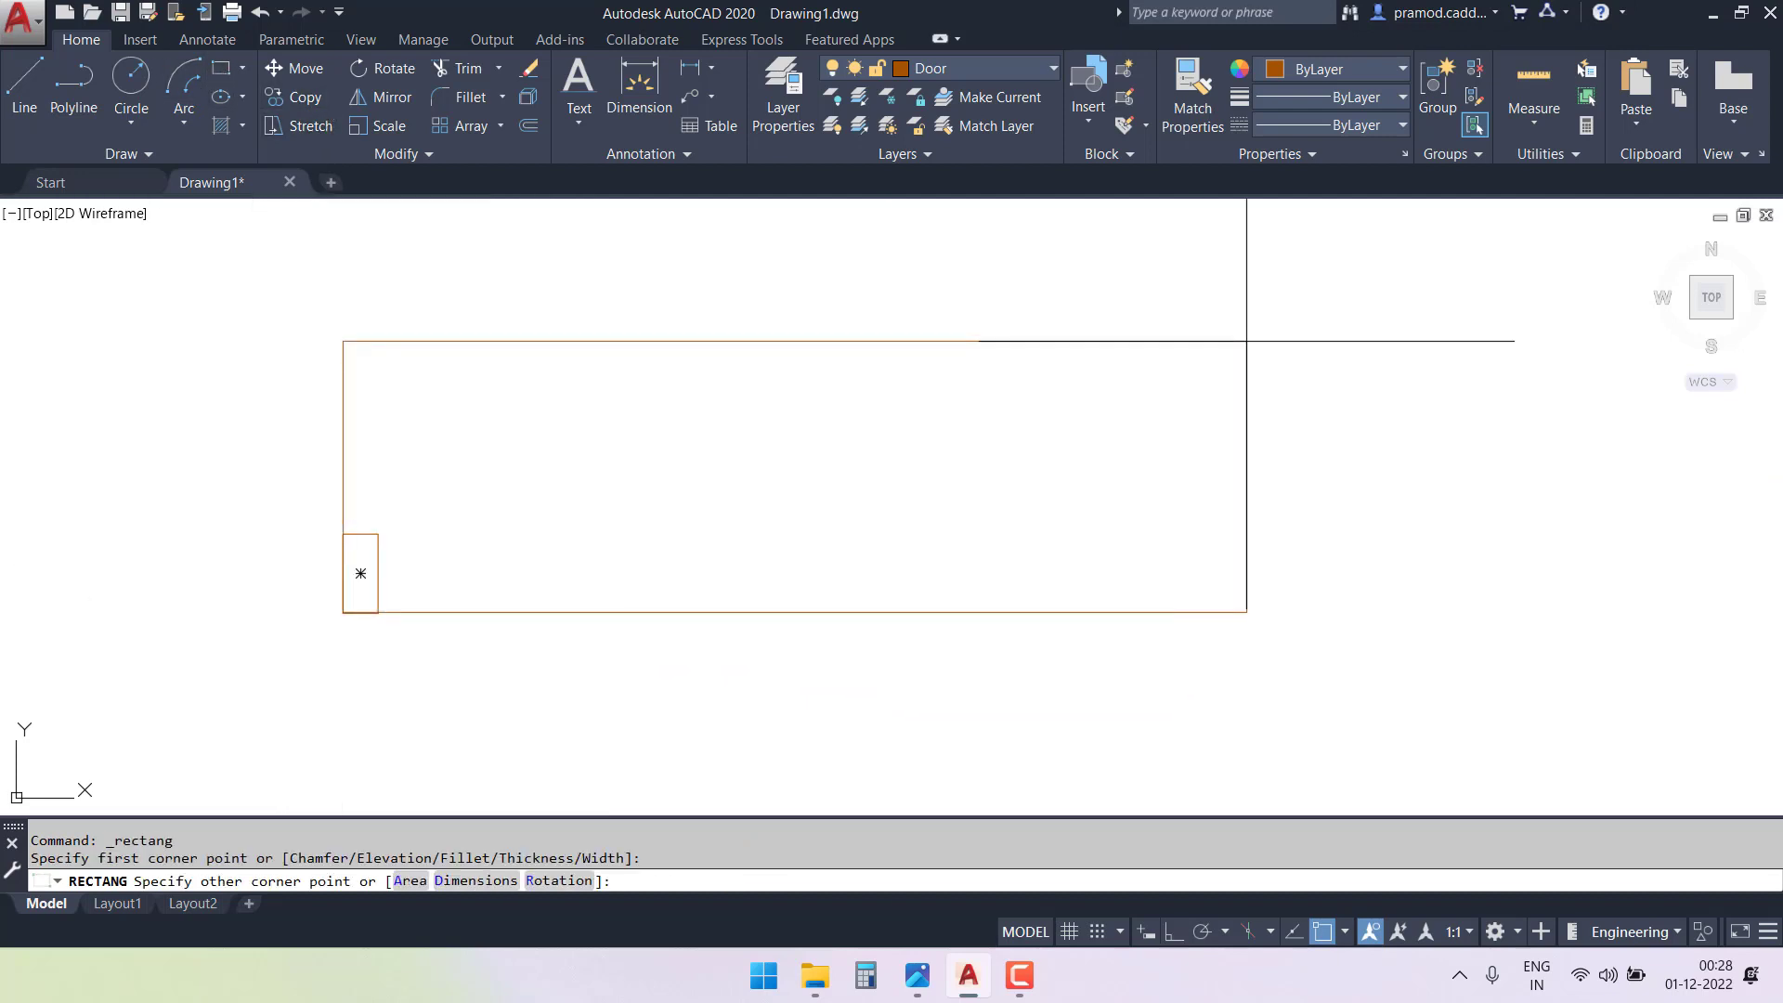
{"action": "type", "text": "D"}
{"action": "key", "text": "Return"}
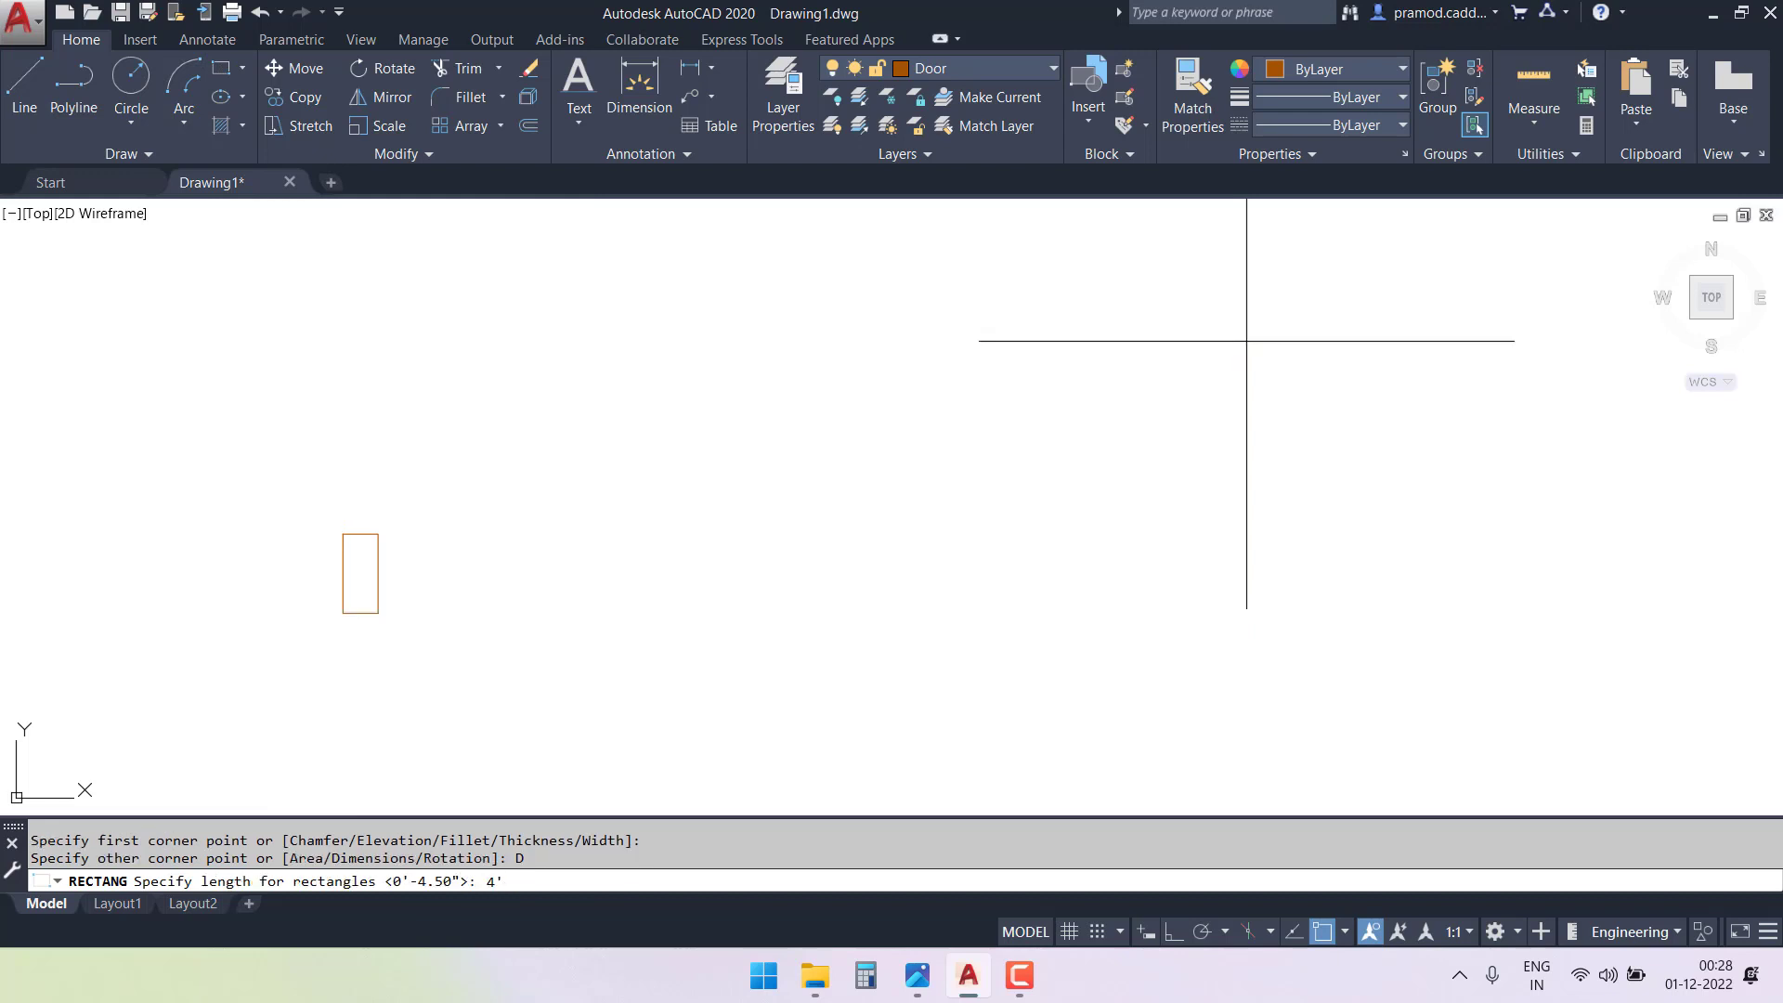
{"action": "type", "text": "4'"}
{"action": "key", "text": "Return"}
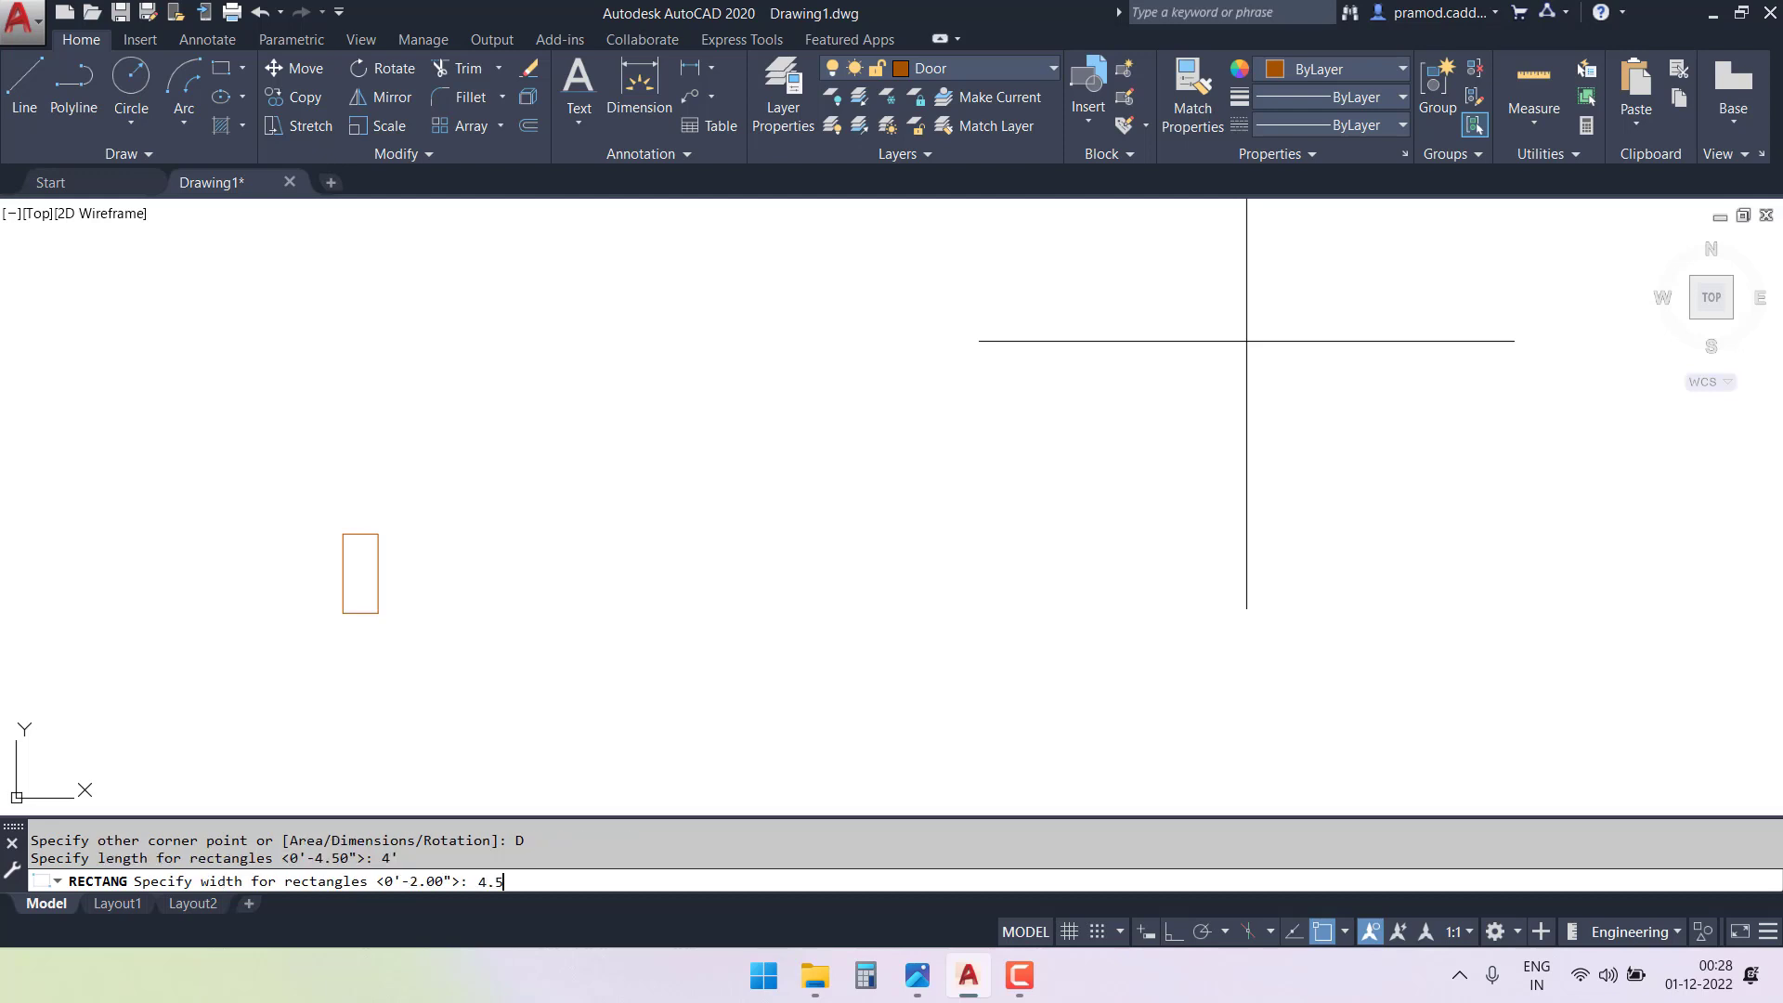
{"action": "key", "text": "Return"}
{"action": "left_click", "coordinate": [1452, 373]}
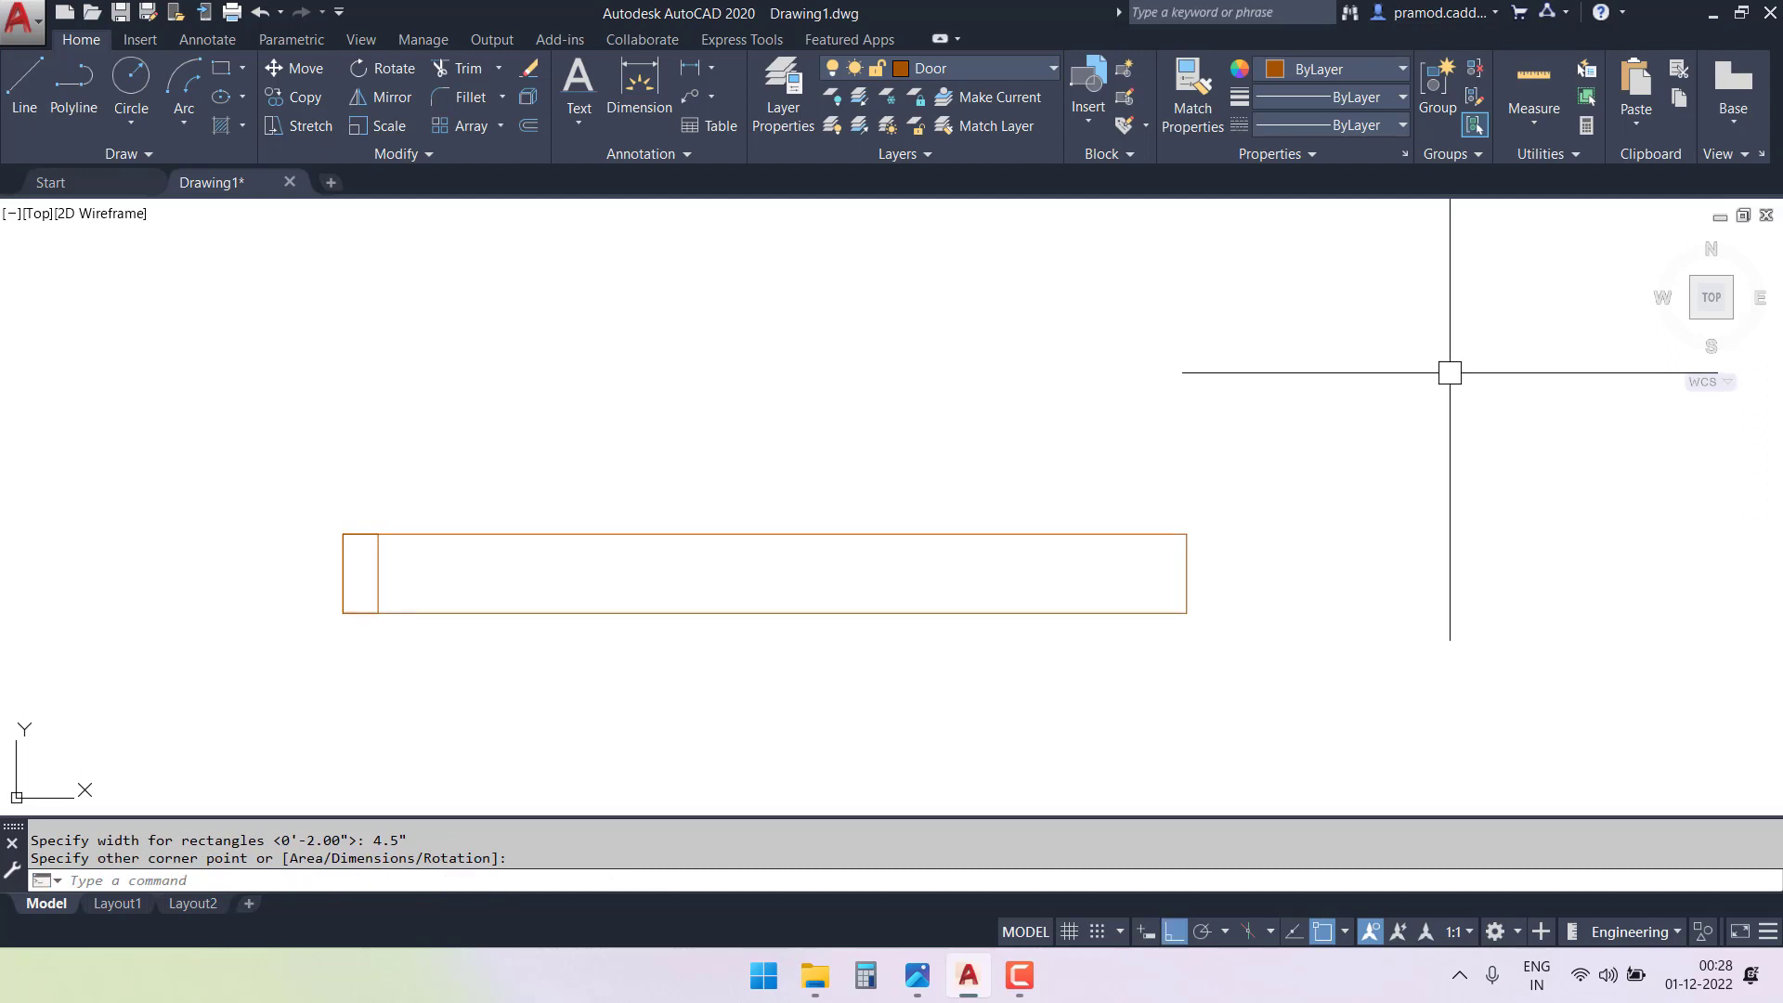
{"action": "key", "text": "Escape"}
- Copy the small 2" rectangle by its lower-right corner to the long rectangle's lower-right corner
{"action": "left_click", "coordinate": [668, 533]}
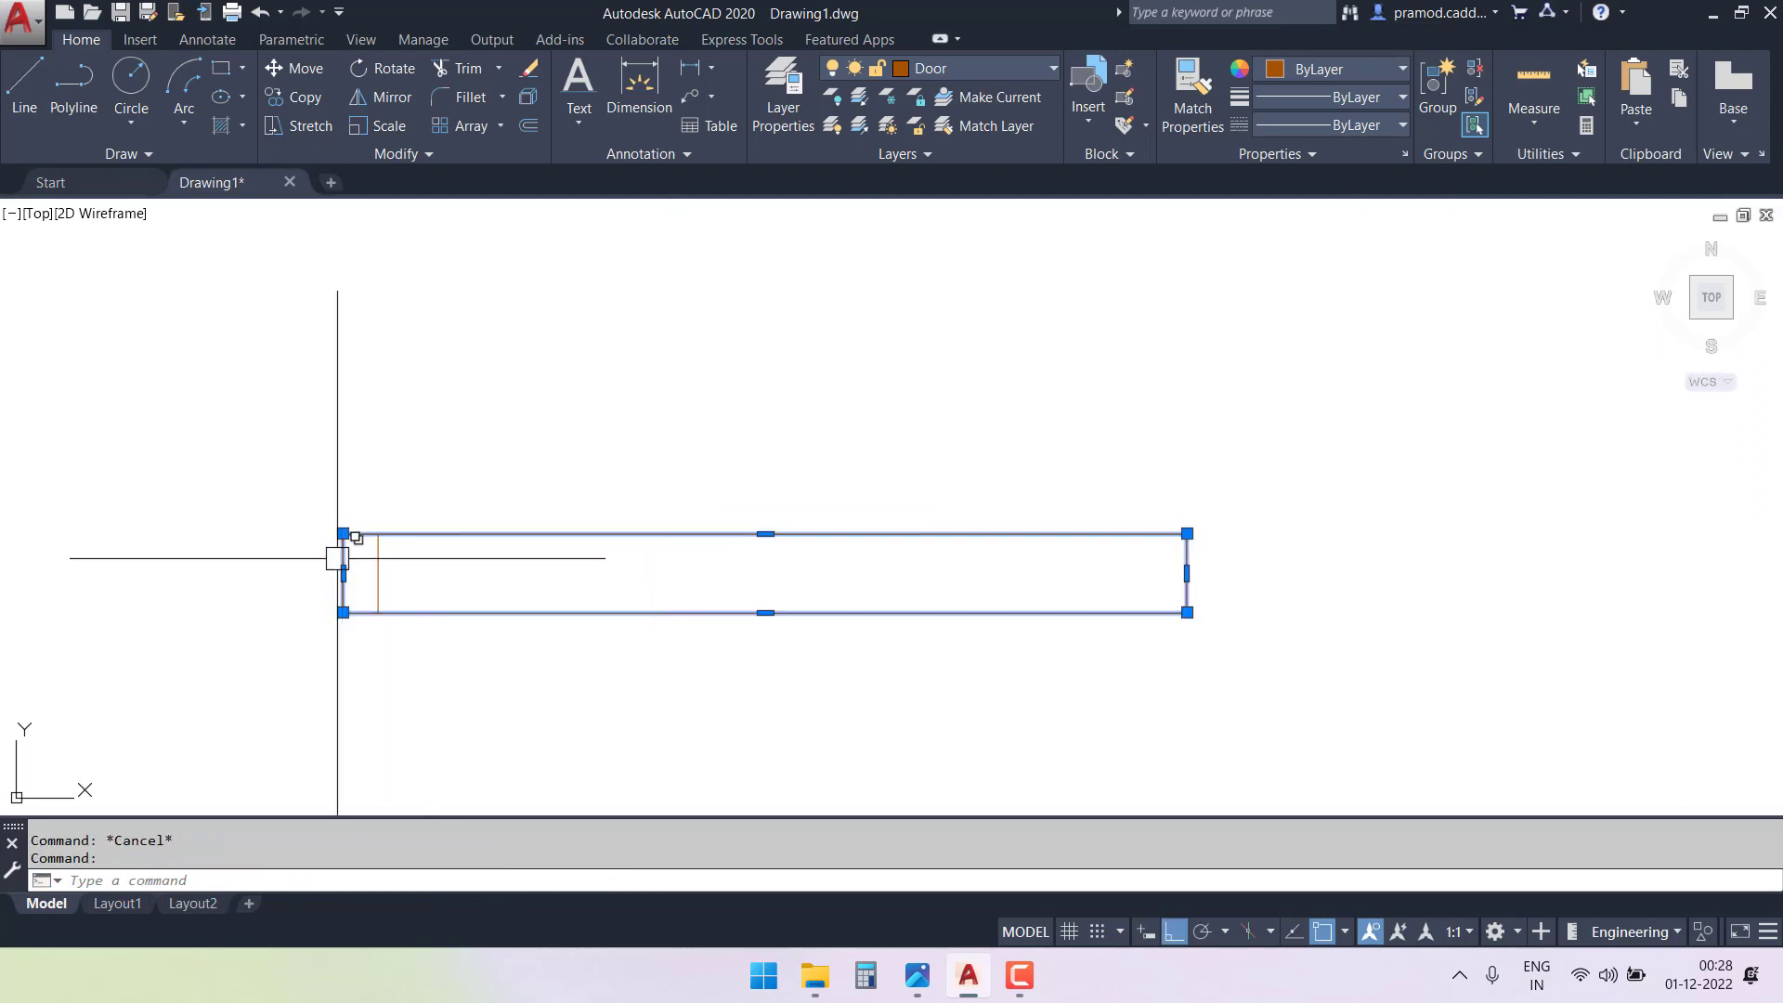
{"action": "key", "text": "Escape"}
{"action": "left_click", "coordinate": [376, 574]}
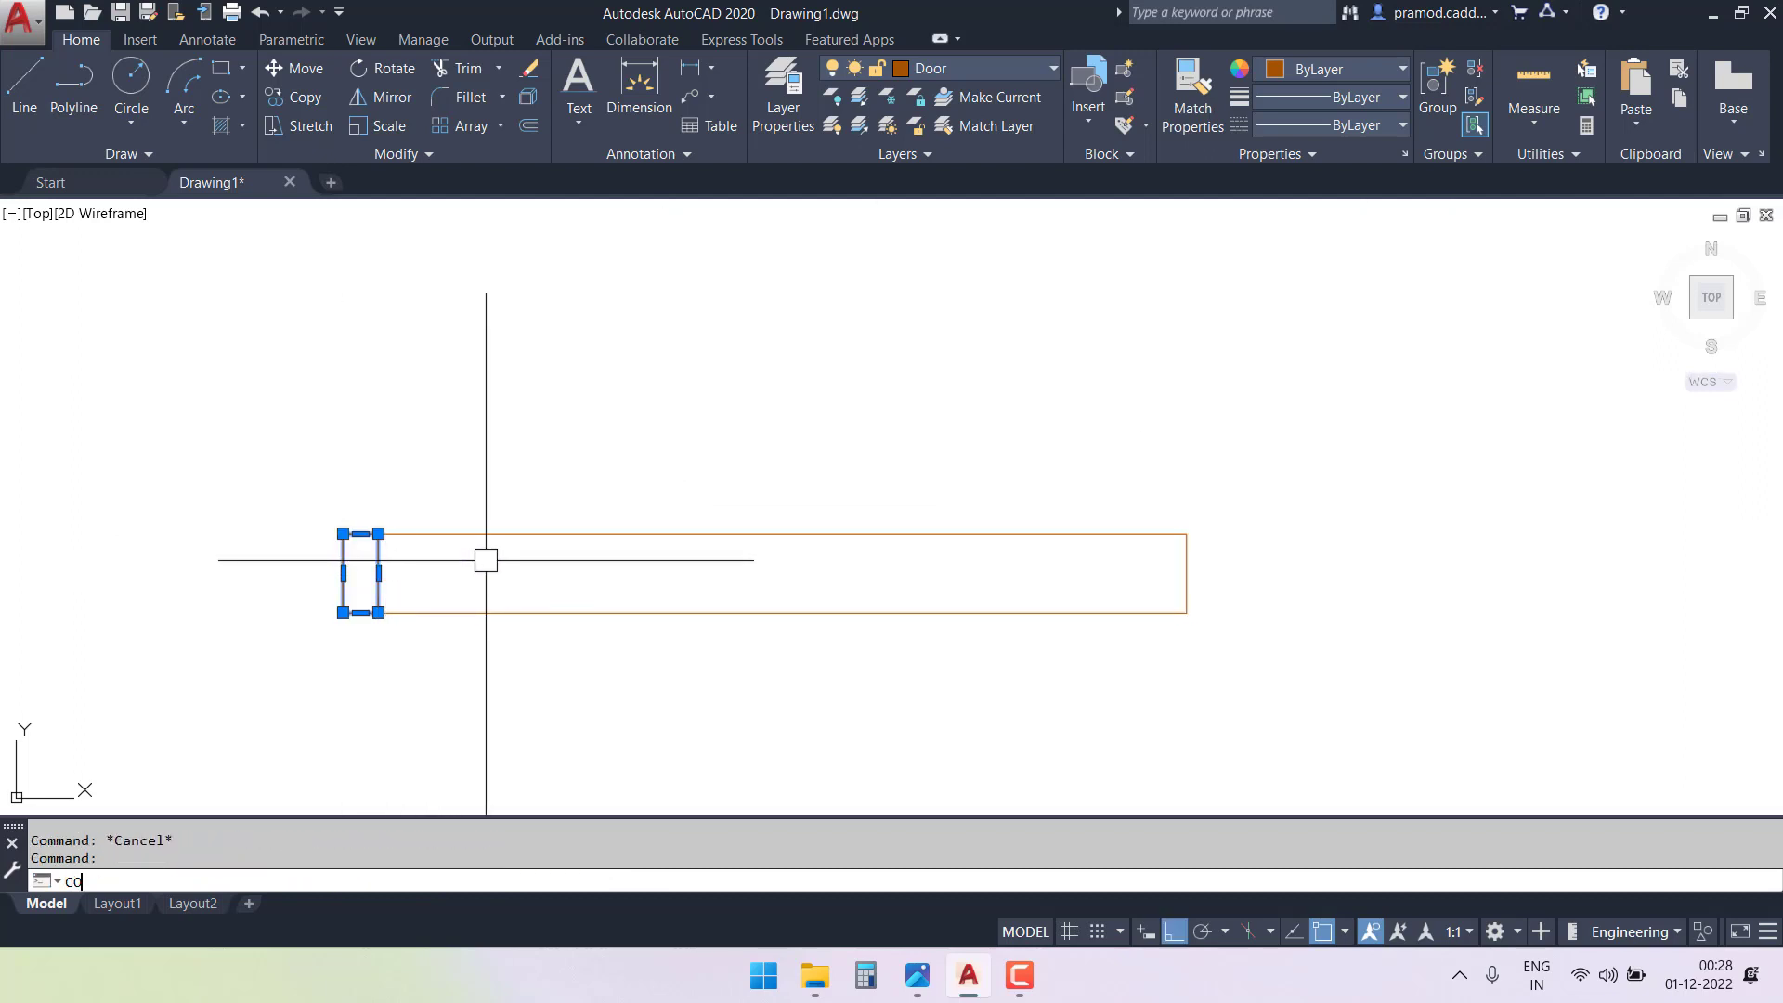
{"action": "type", "text": "co"}
{"action": "key", "text": "Return"}
{"action": "left_click", "coordinate": [378, 612]}
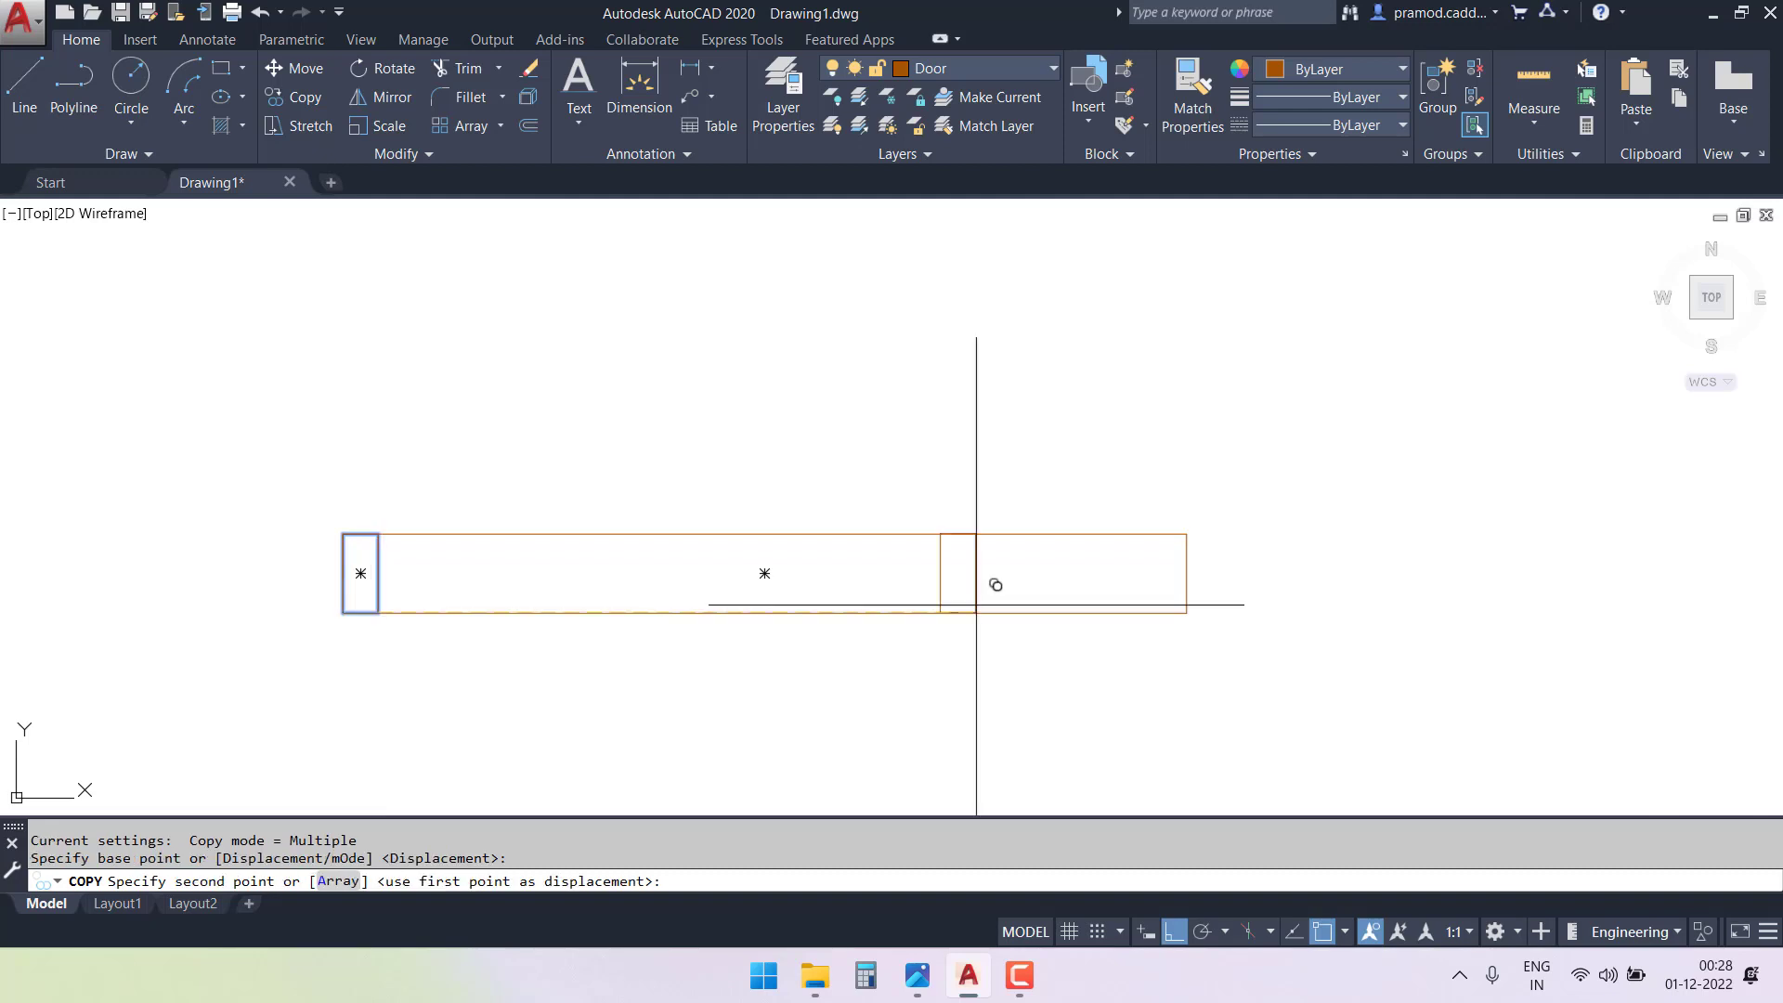
{"action": "left_click", "coordinate": [1172, 605]}
{"action": "key", "text": "Escape"}
{"action": "scroll", "coordinate": [651, 550], "scroll_direction": "up", "scroll_amount": 2}
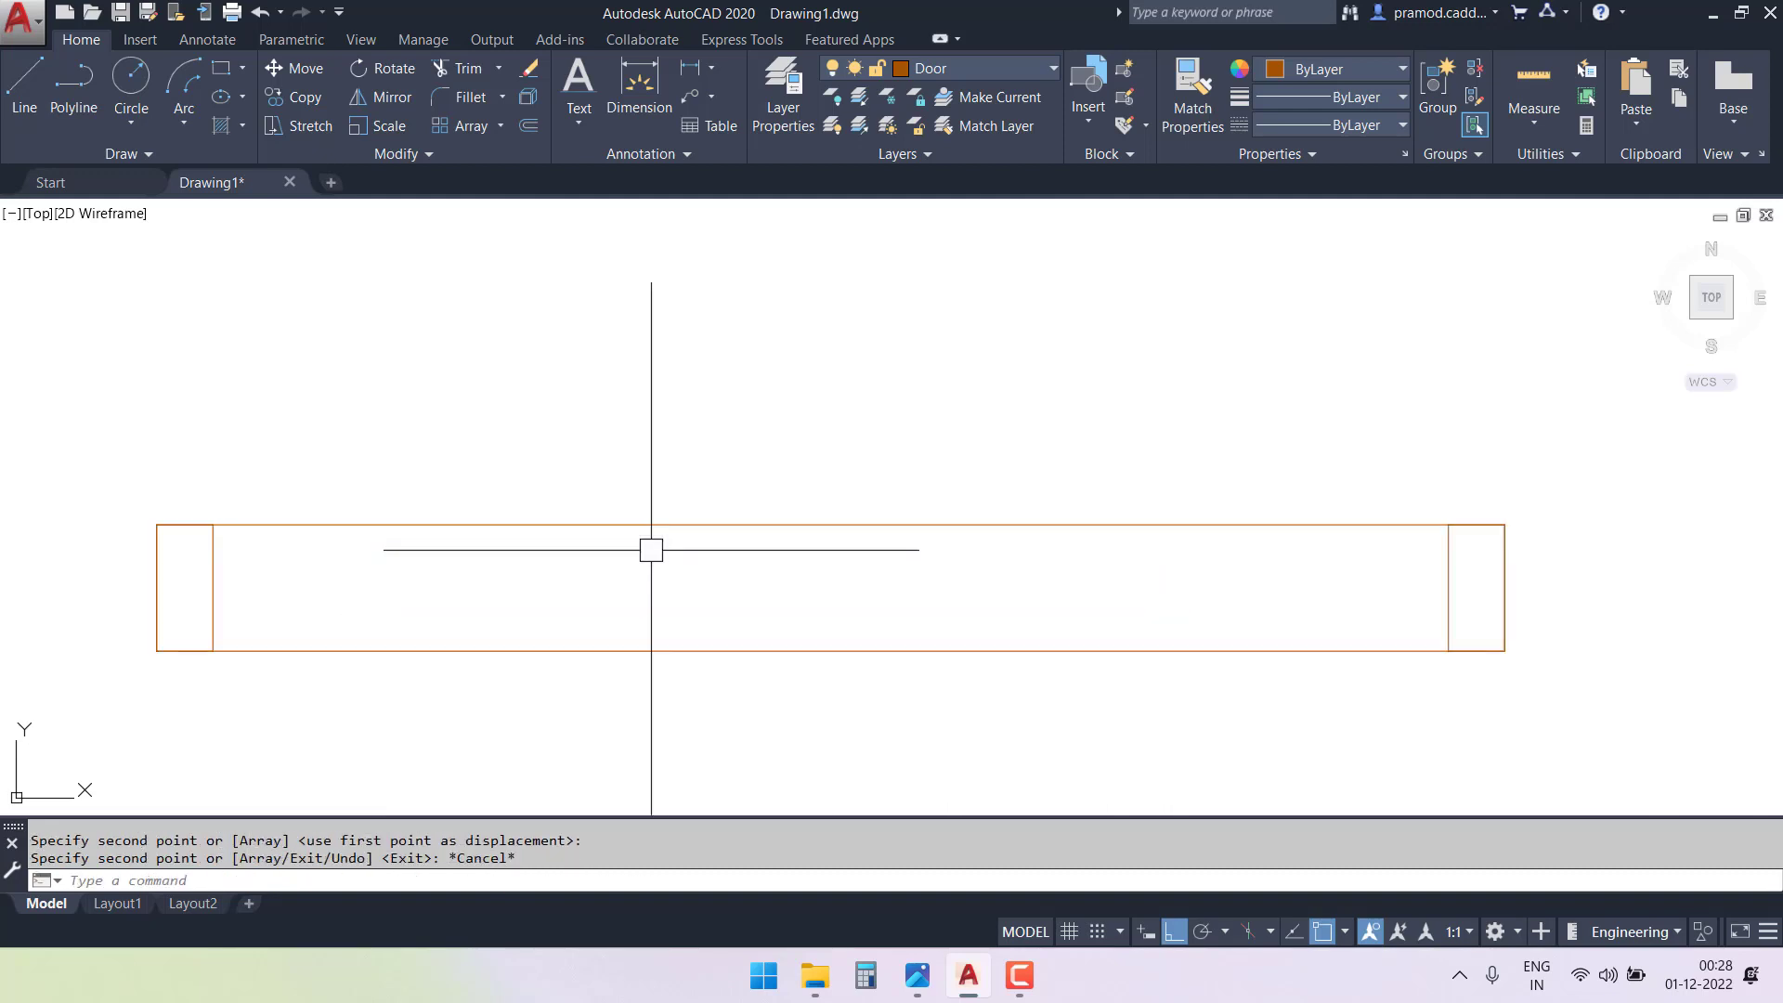
{"action": "type", "text": "re"}
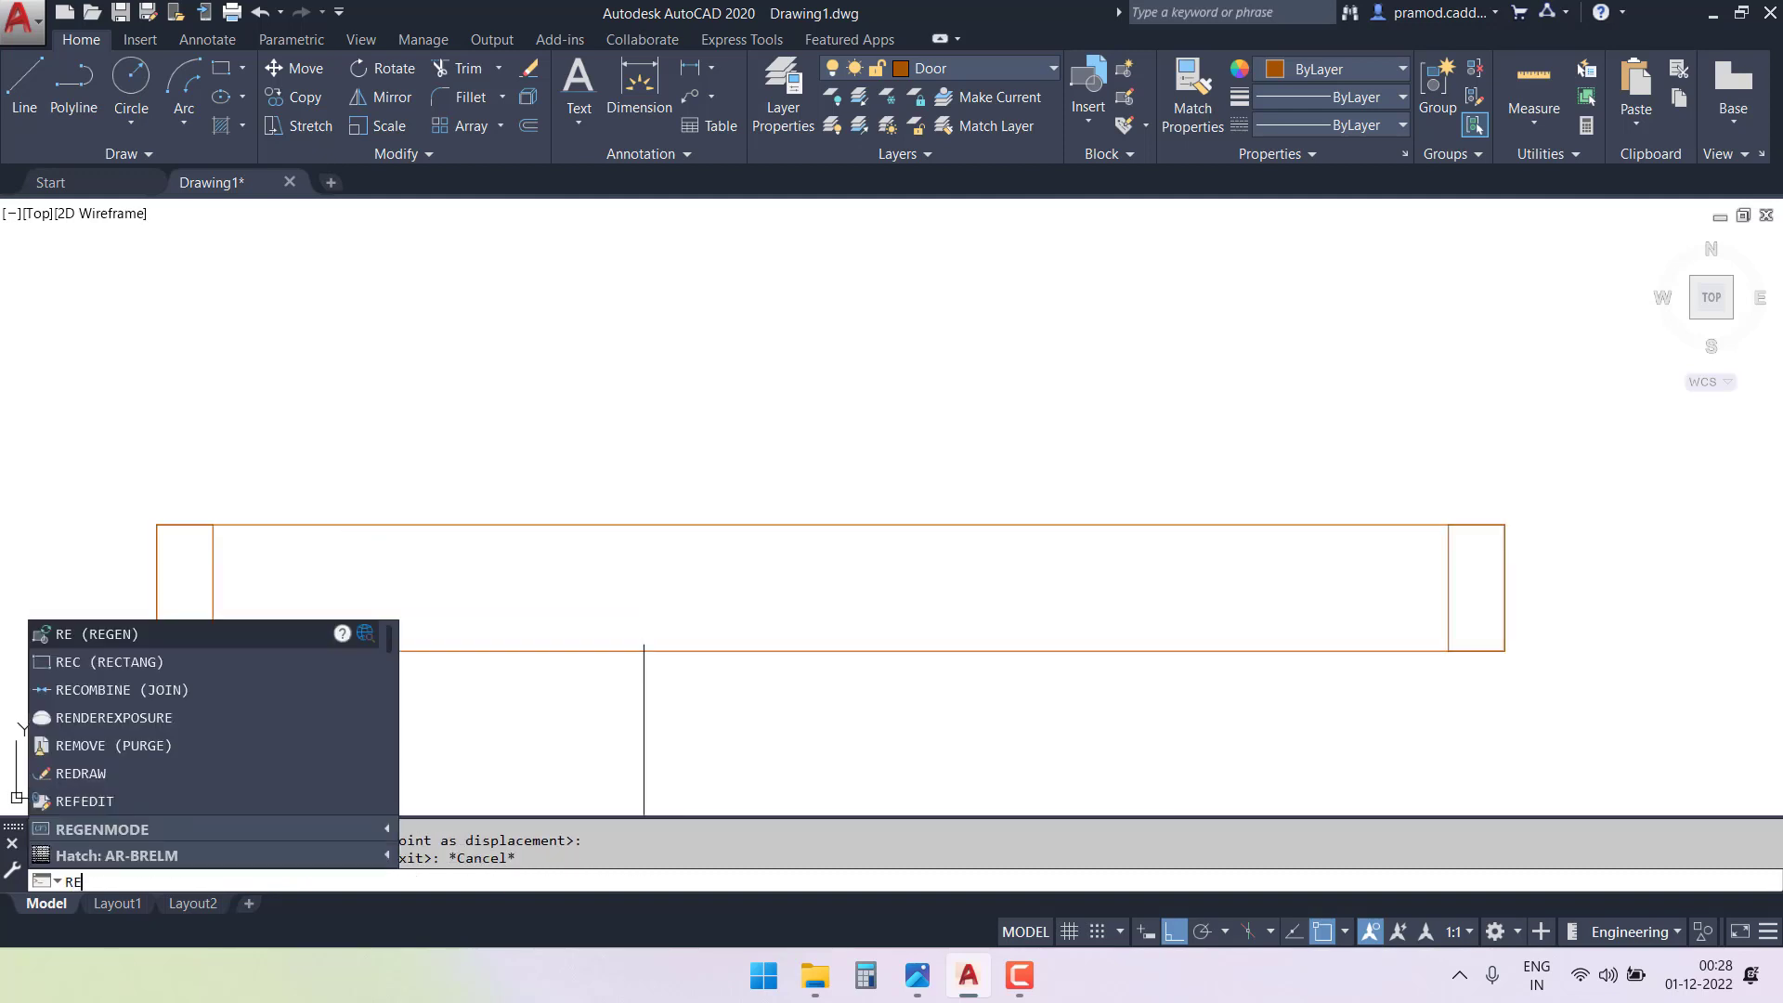
{"action": "type", "text": "v"}
{"action": "key", "text": "Escape"}
- Draw a 1" wide panel rectangle from the frame's centre to the left end piece's inner edge, above the centreline
{"action": "type", "text": "rec"}
{"action": "key", "text": "Return"}
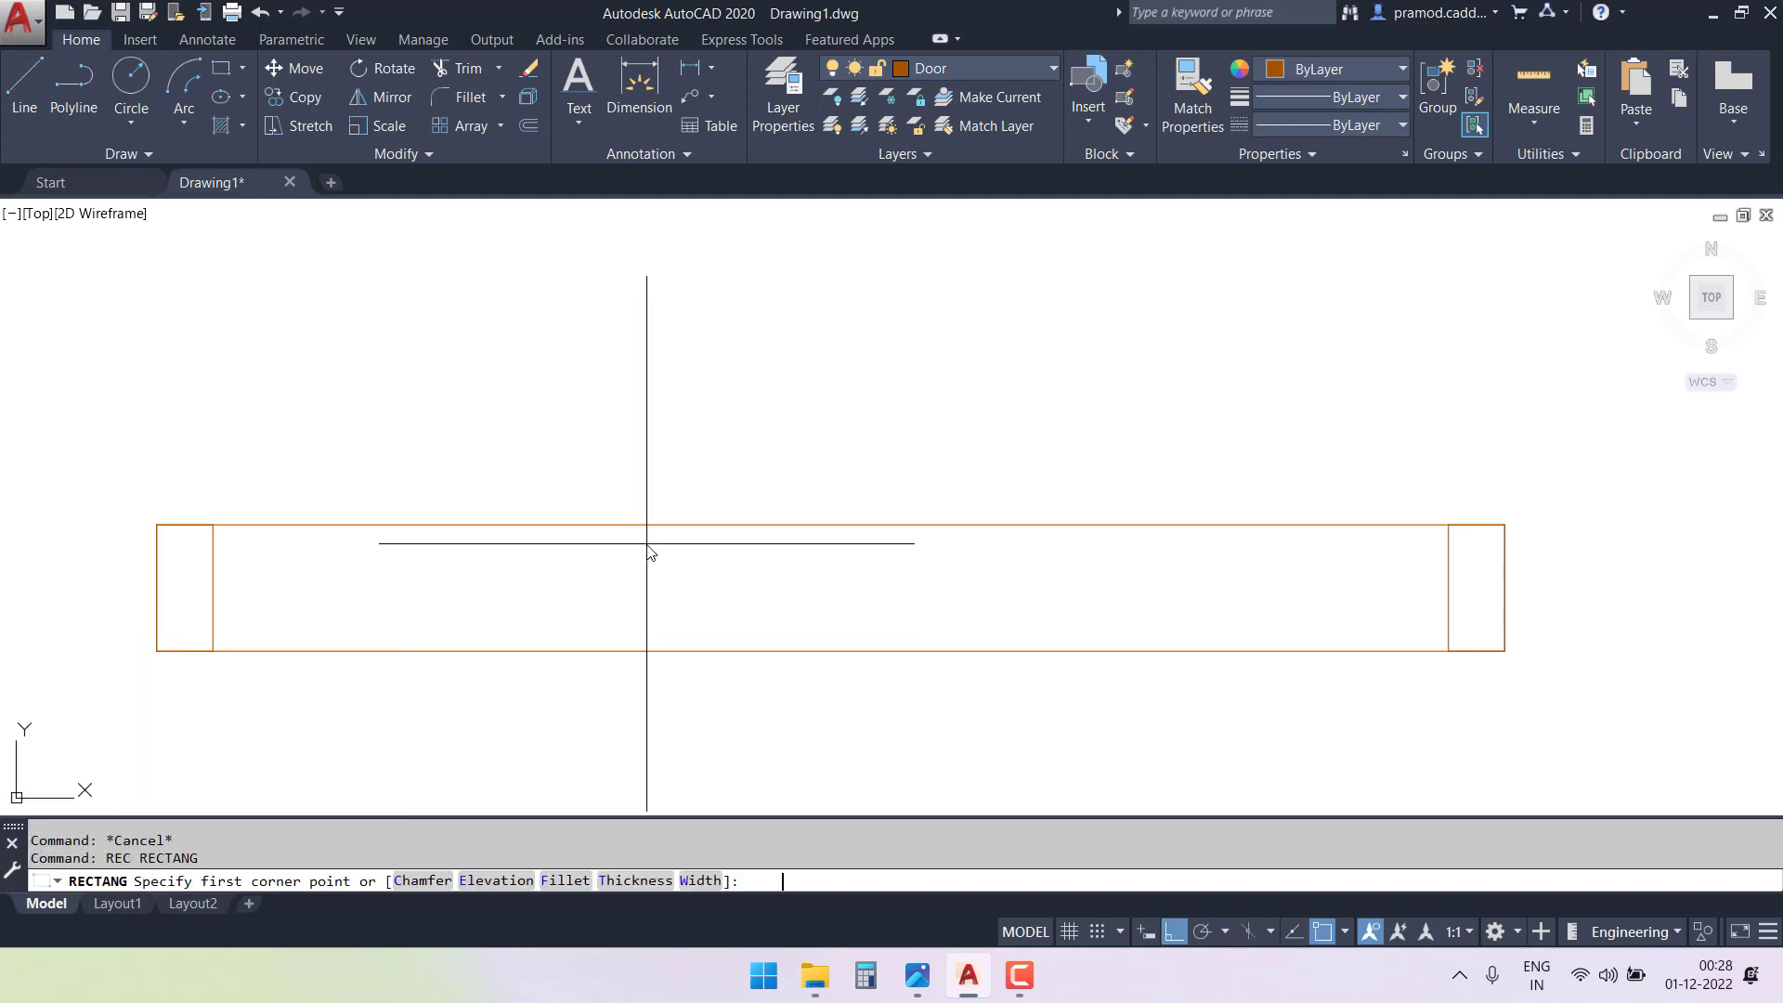
{"action": "left_click", "coordinate": [830, 587]}
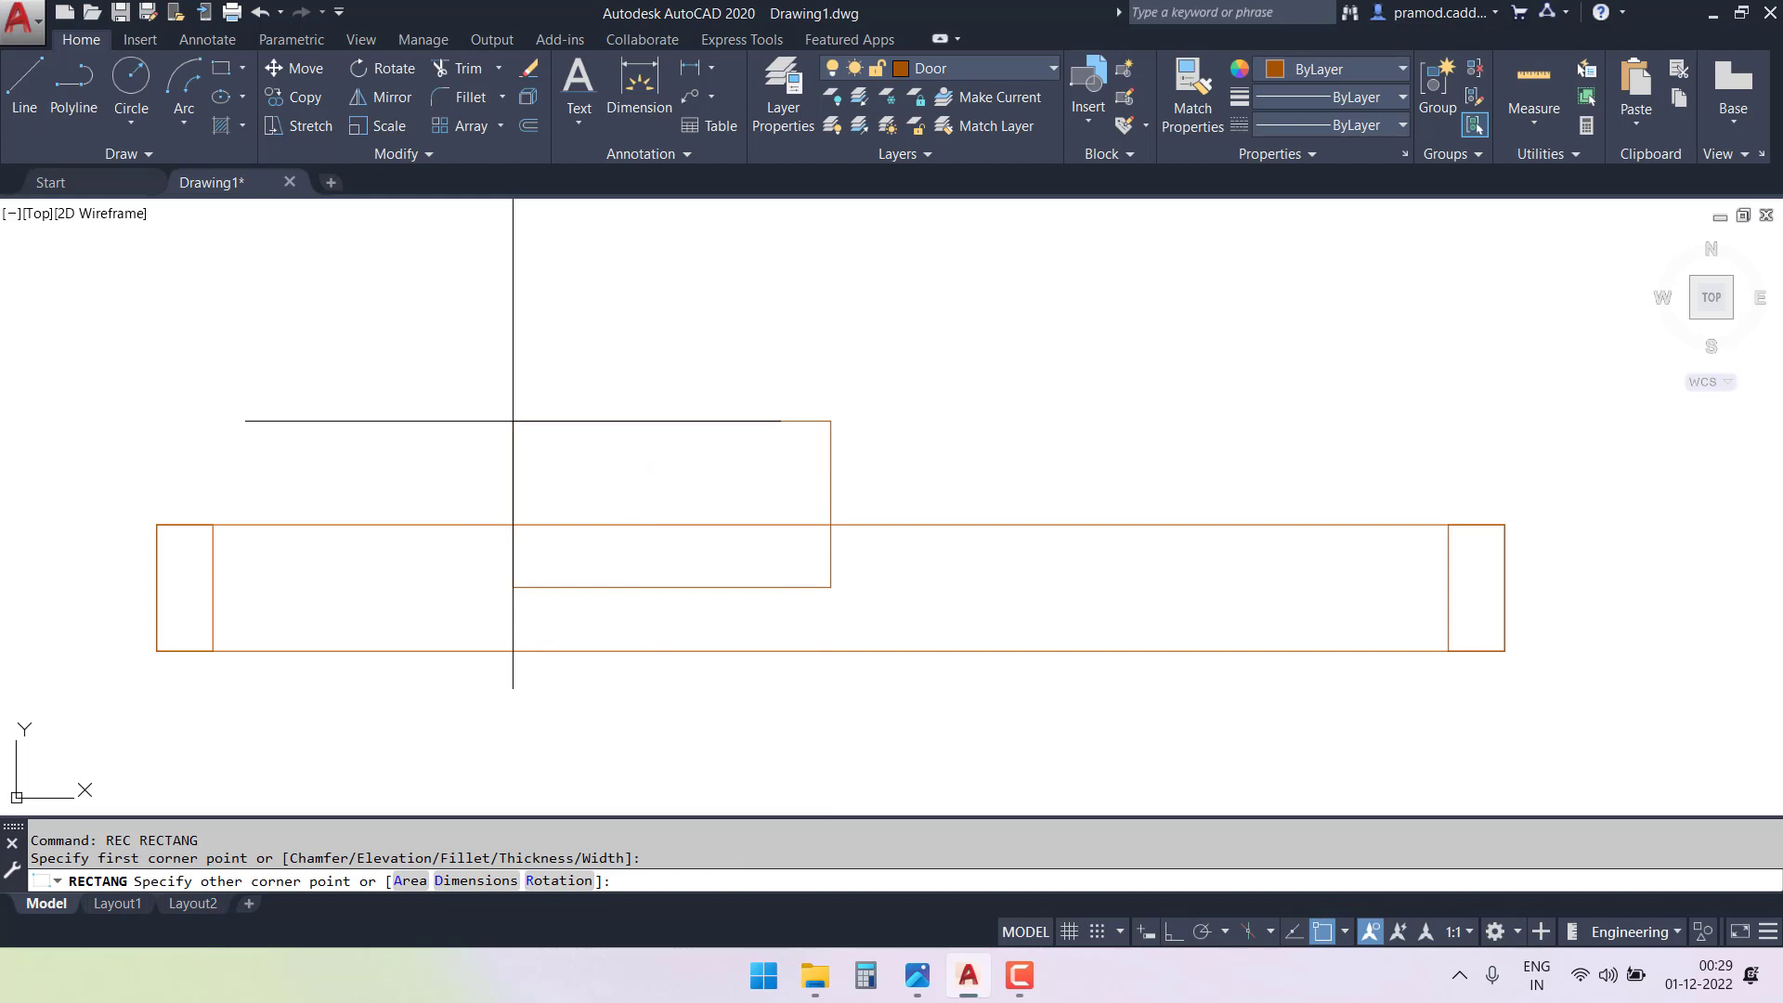
{"action": "key", "text": "Return"}
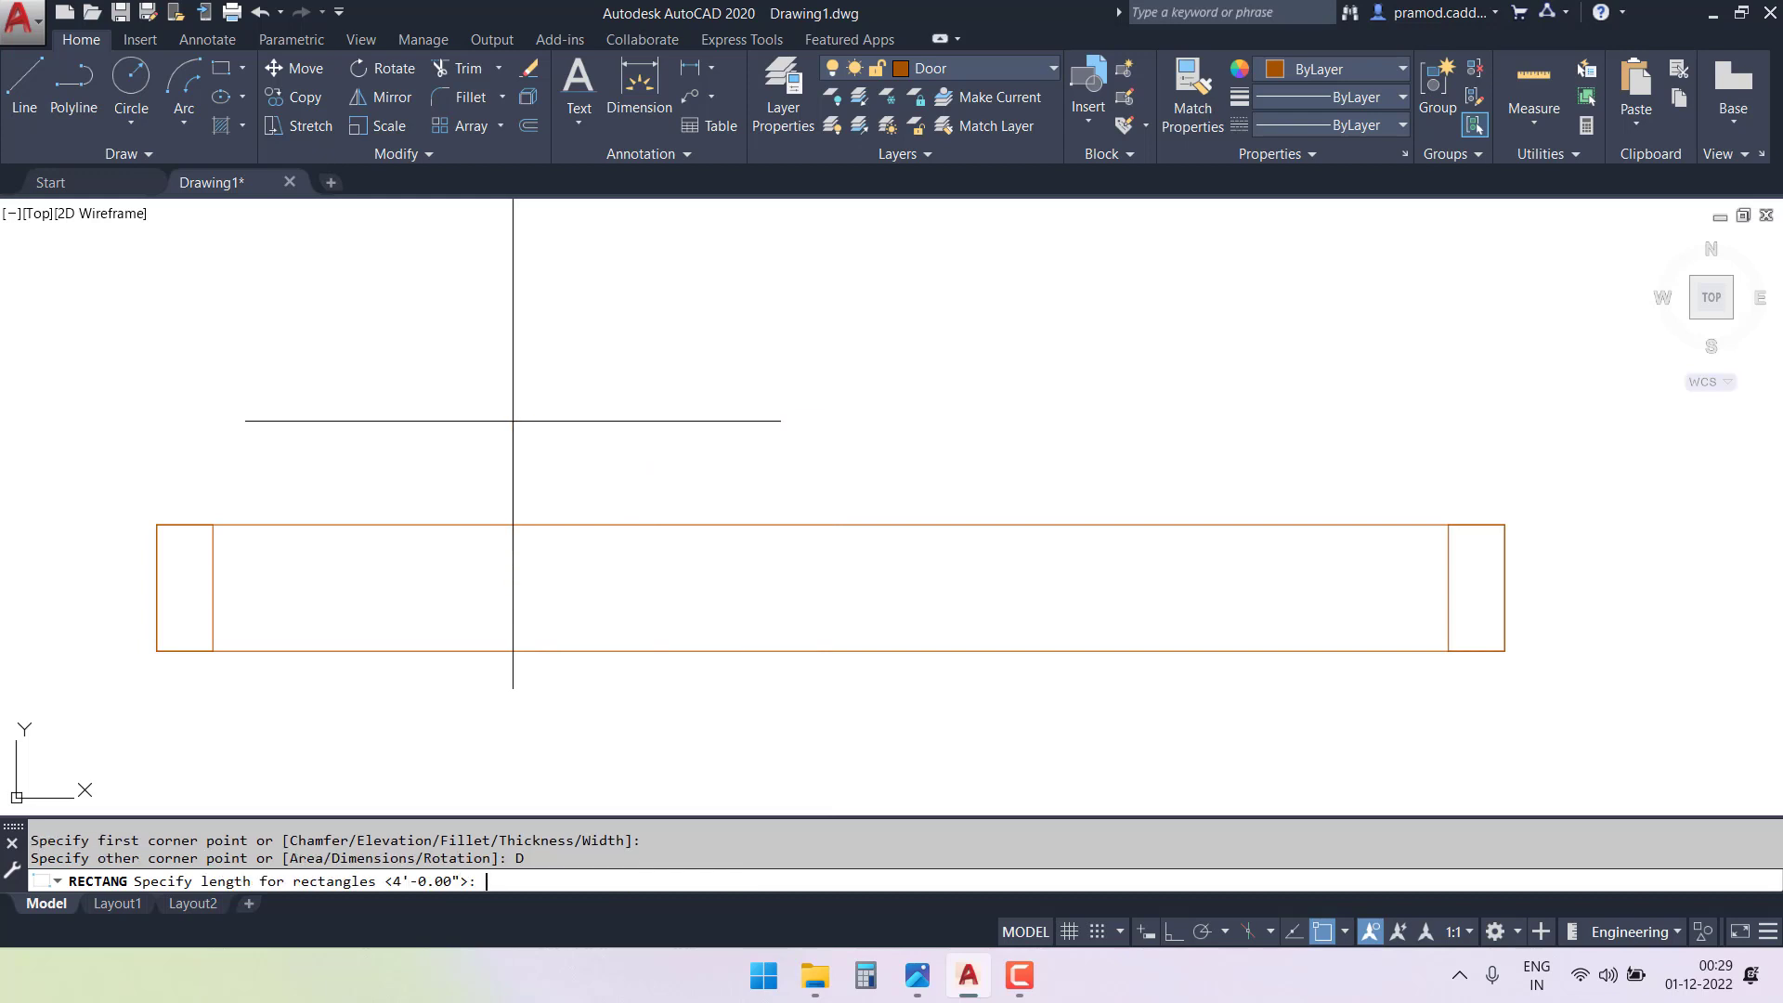
{"action": "left_click", "coordinate": [830, 587]}
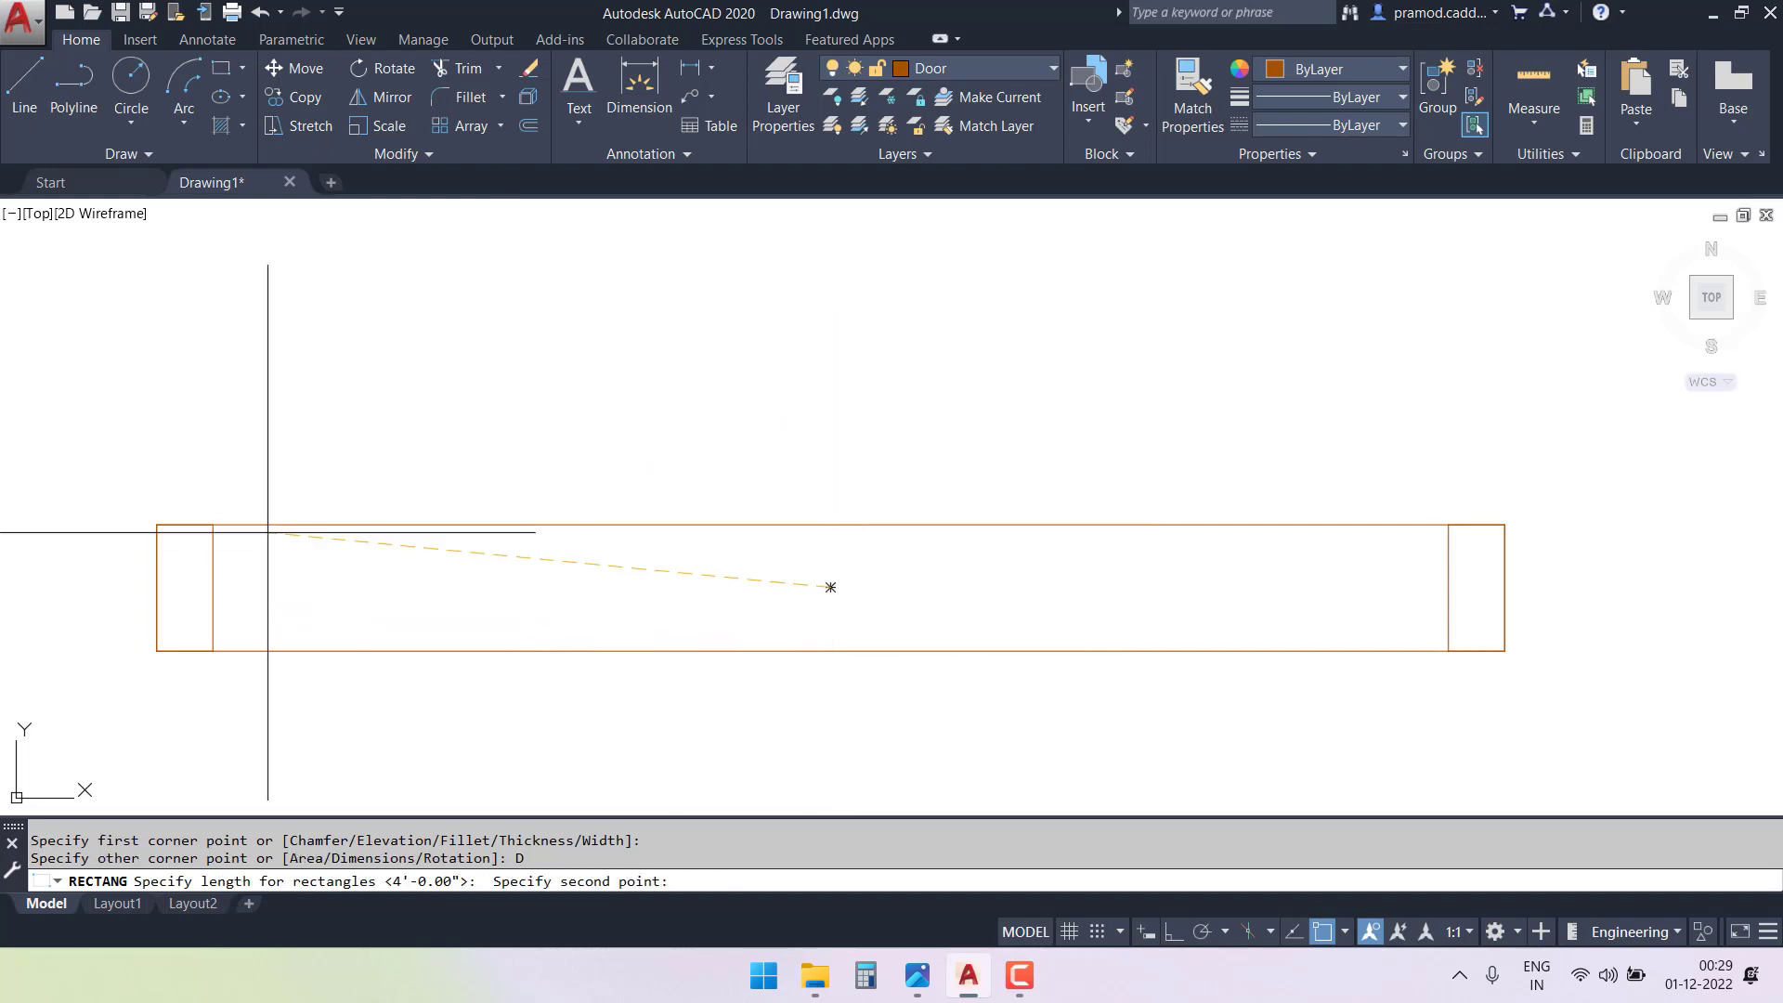
{"action": "left_click", "coordinate": [212, 587]}
{"action": "type", "text": "1\""}
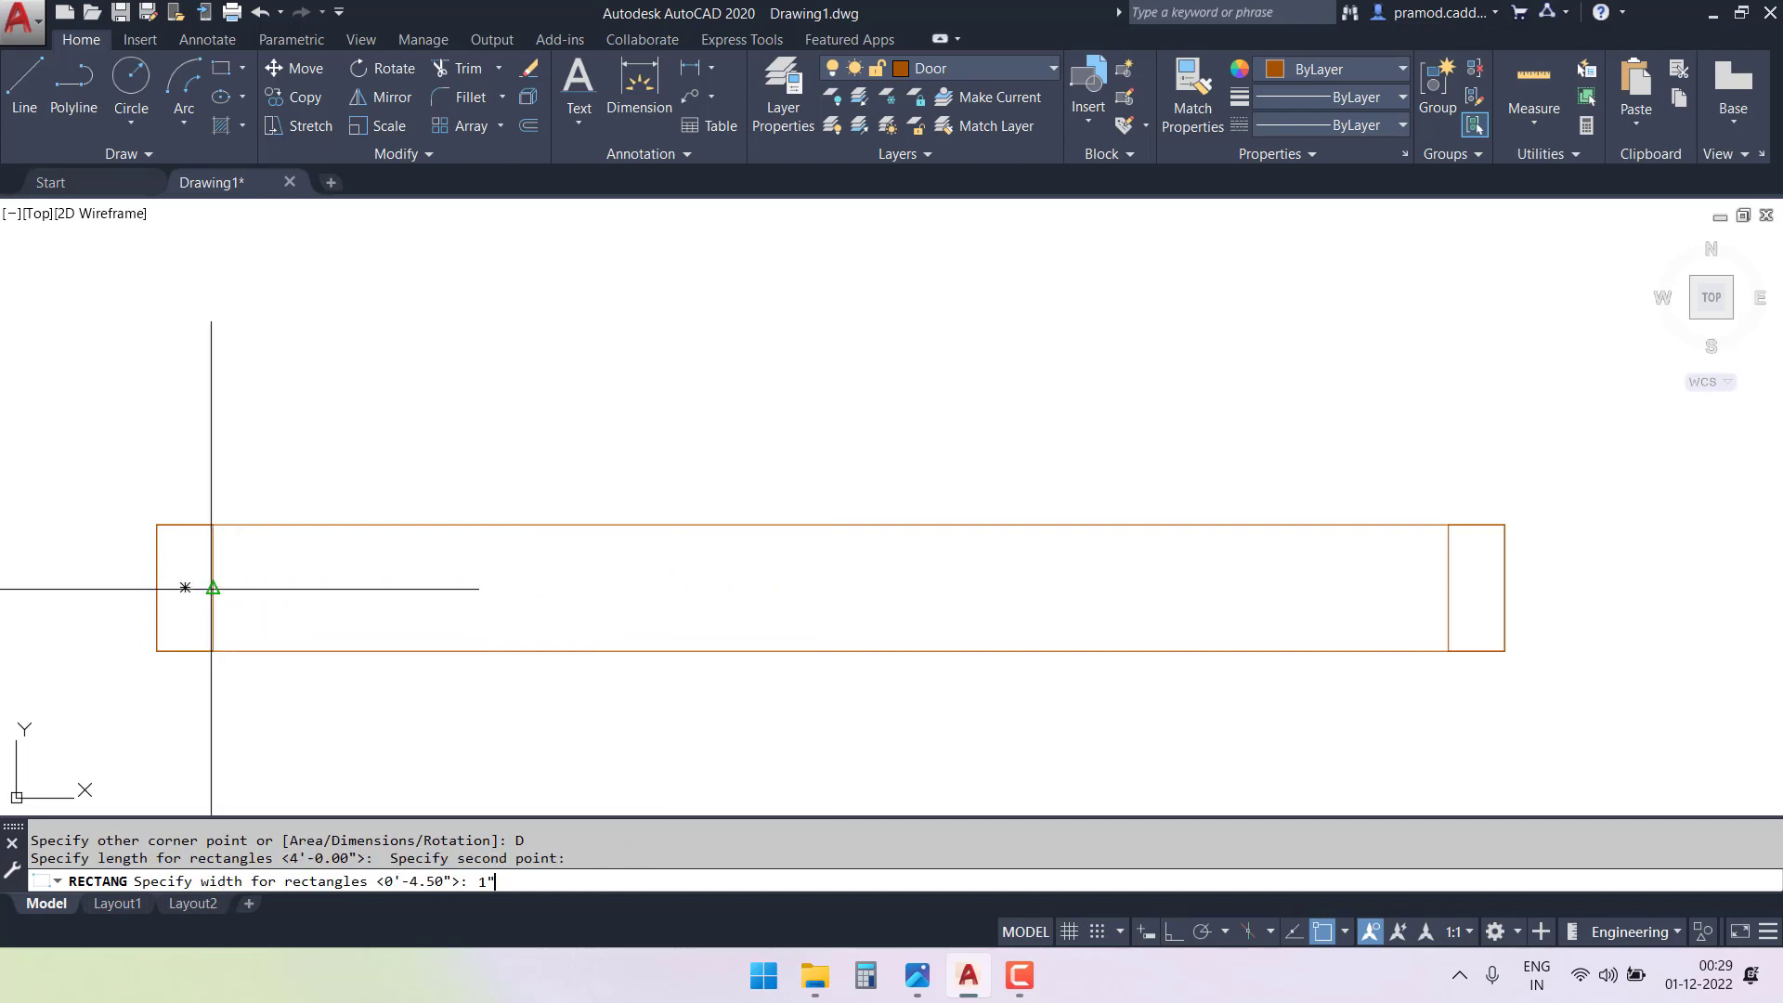
{"action": "key", "text": "Return"}
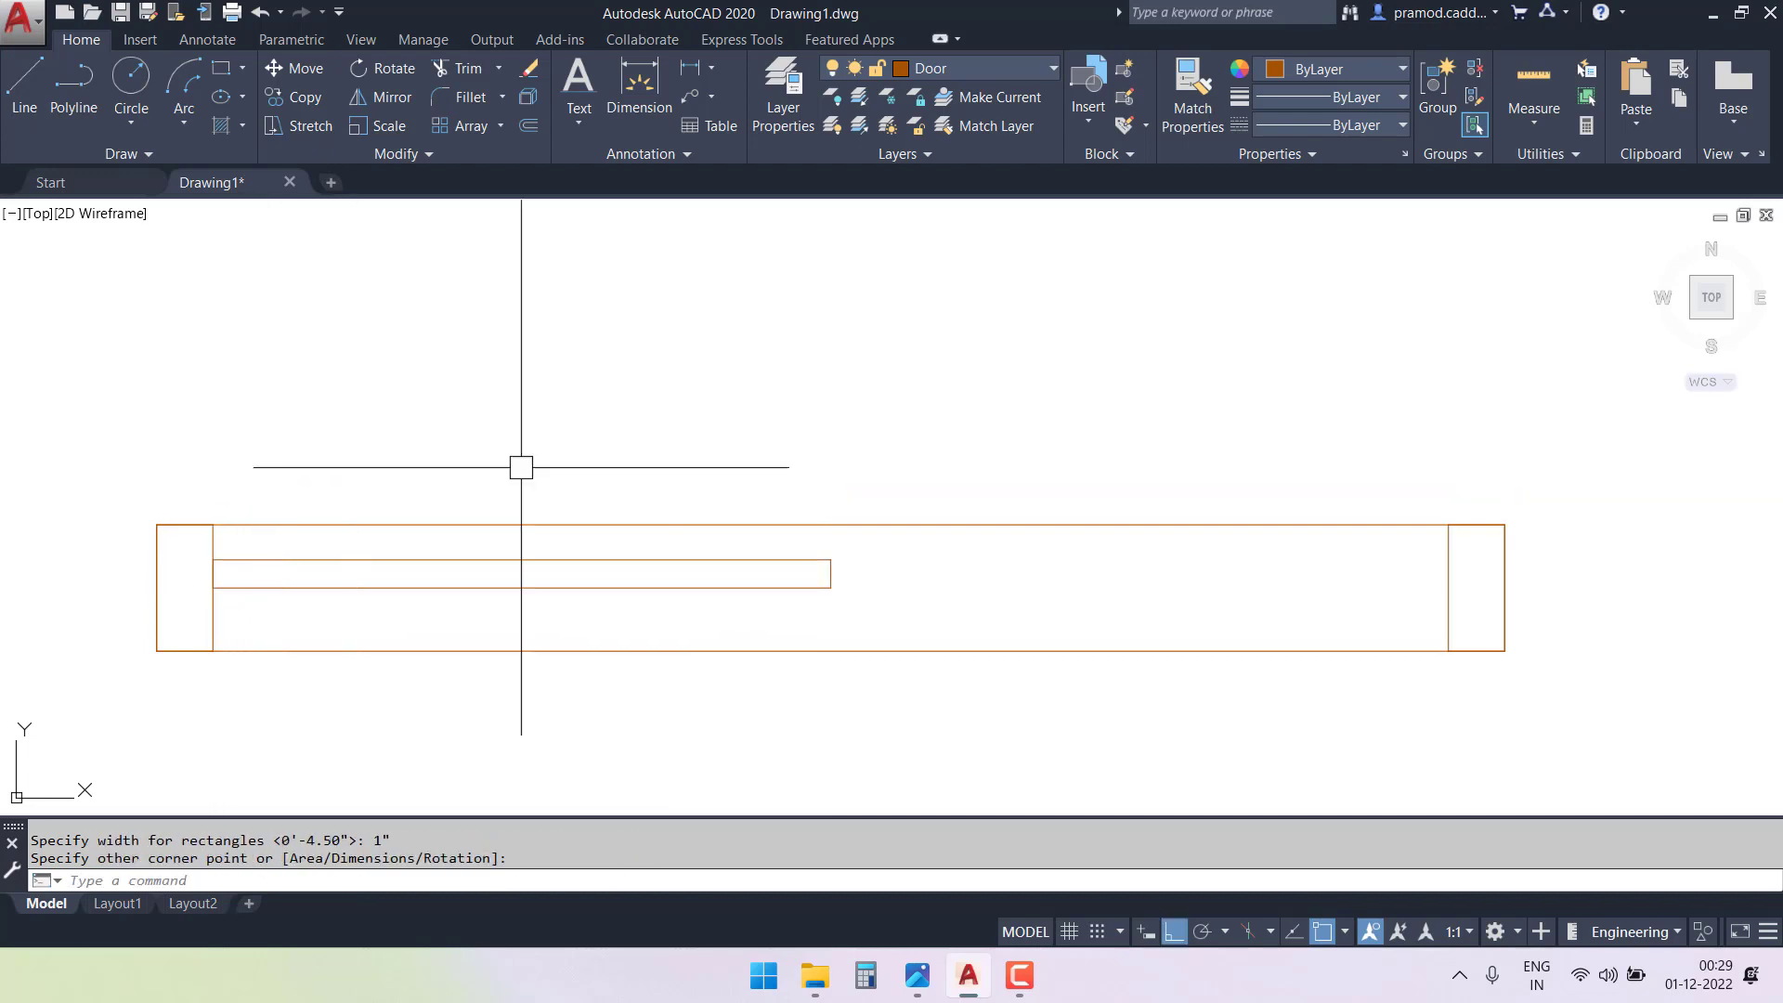
{"action": "key", "text": "Escape"}
- Copy the panel rectangle by its upper-left corner to its own lower-right corner, forming the second sliding panel
{"action": "left_click", "coordinate": [637, 587]}
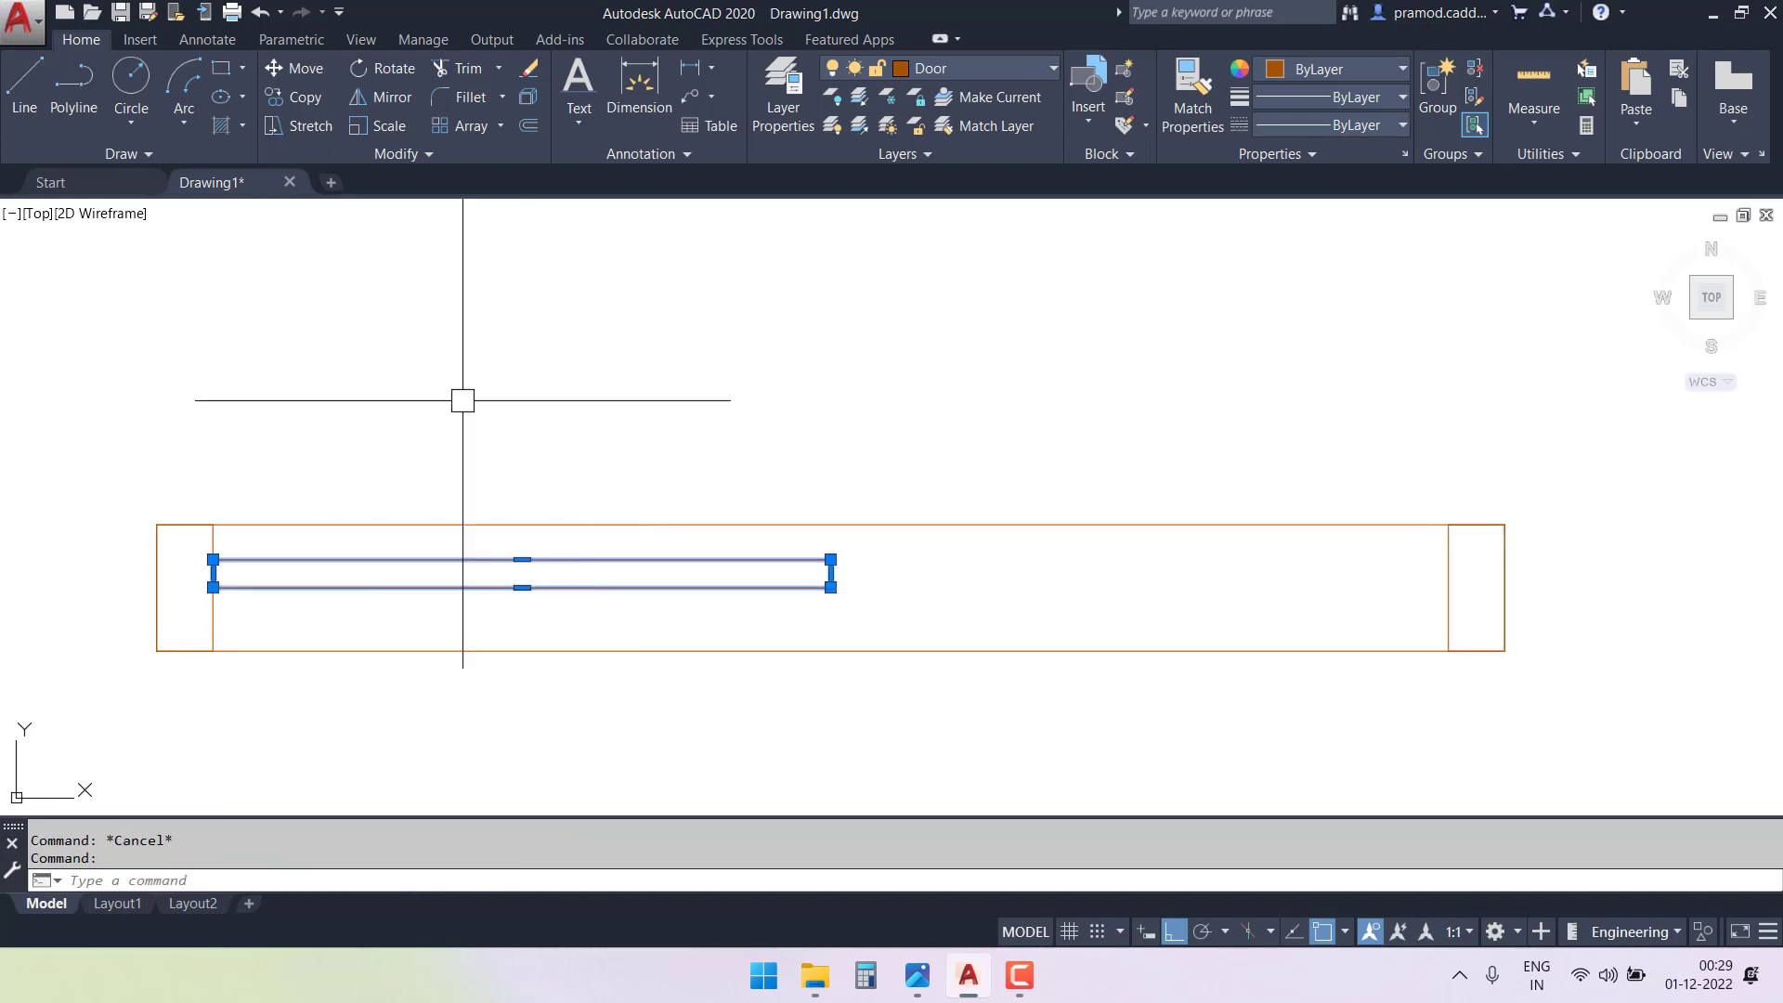
{"action": "left_click", "coordinate": [293, 96]}
{"action": "left_click", "coordinate": [213, 559]}
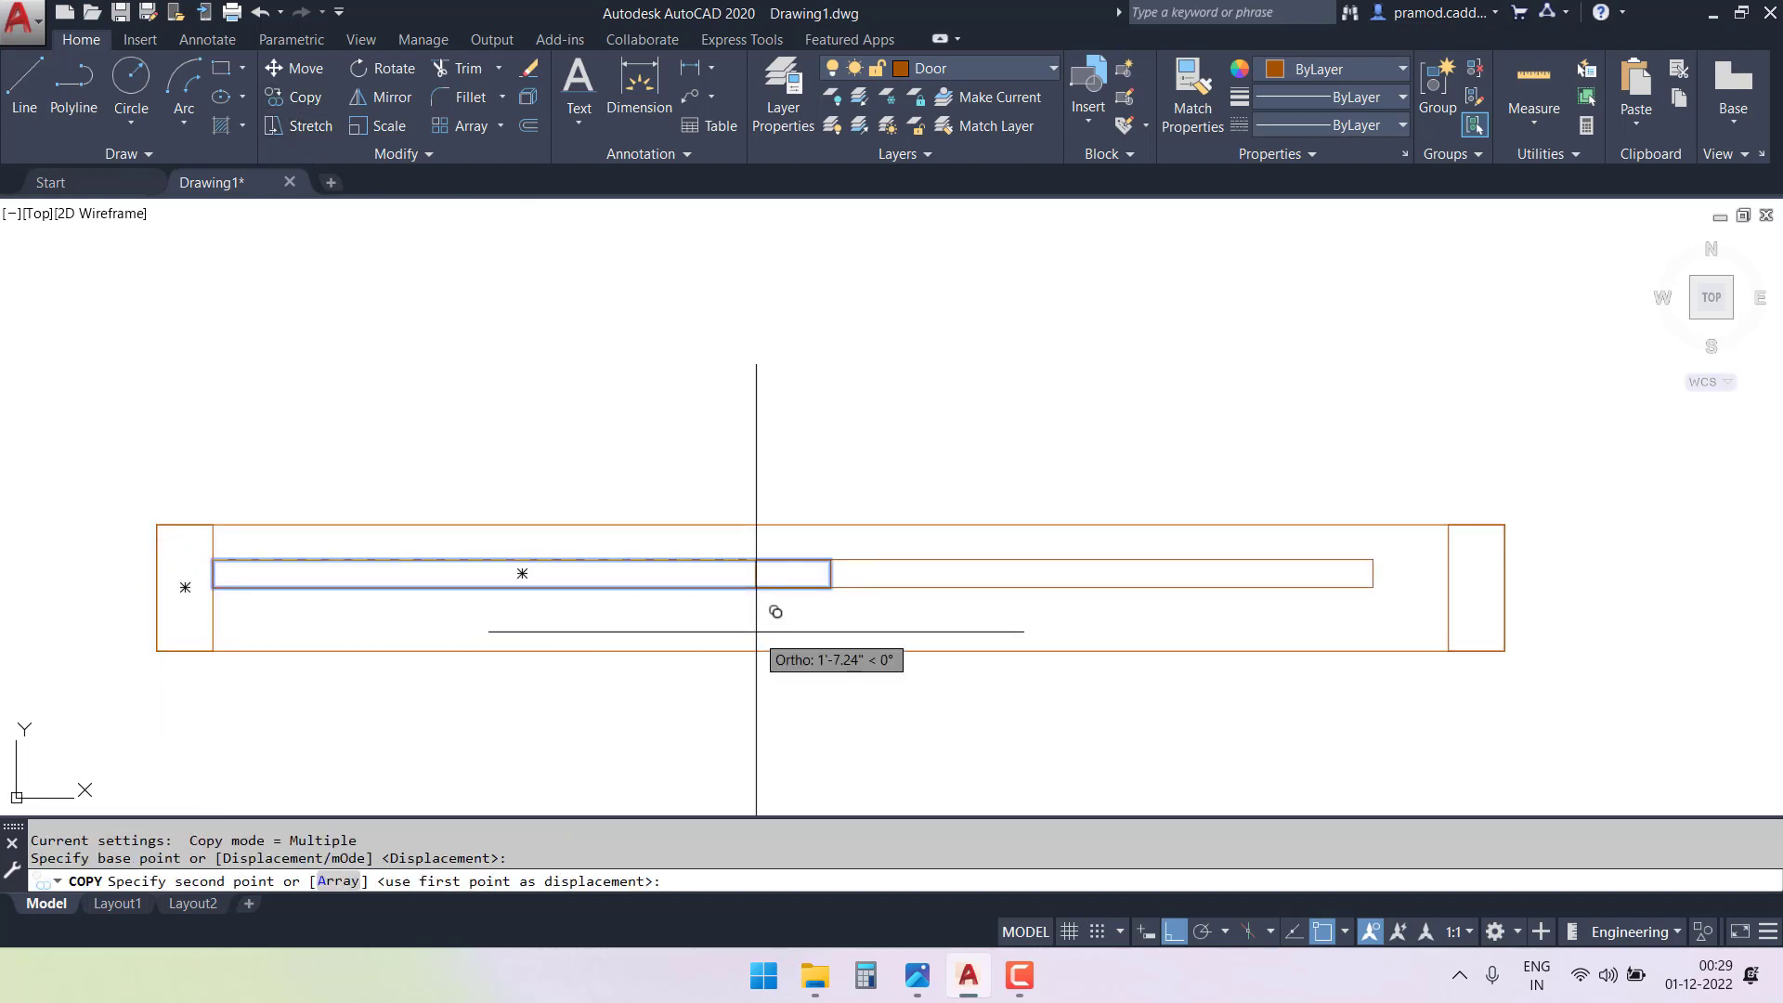
{"action": "key", "text": "F8"}
{"action": "left_click", "coordinate": [831, 587]}
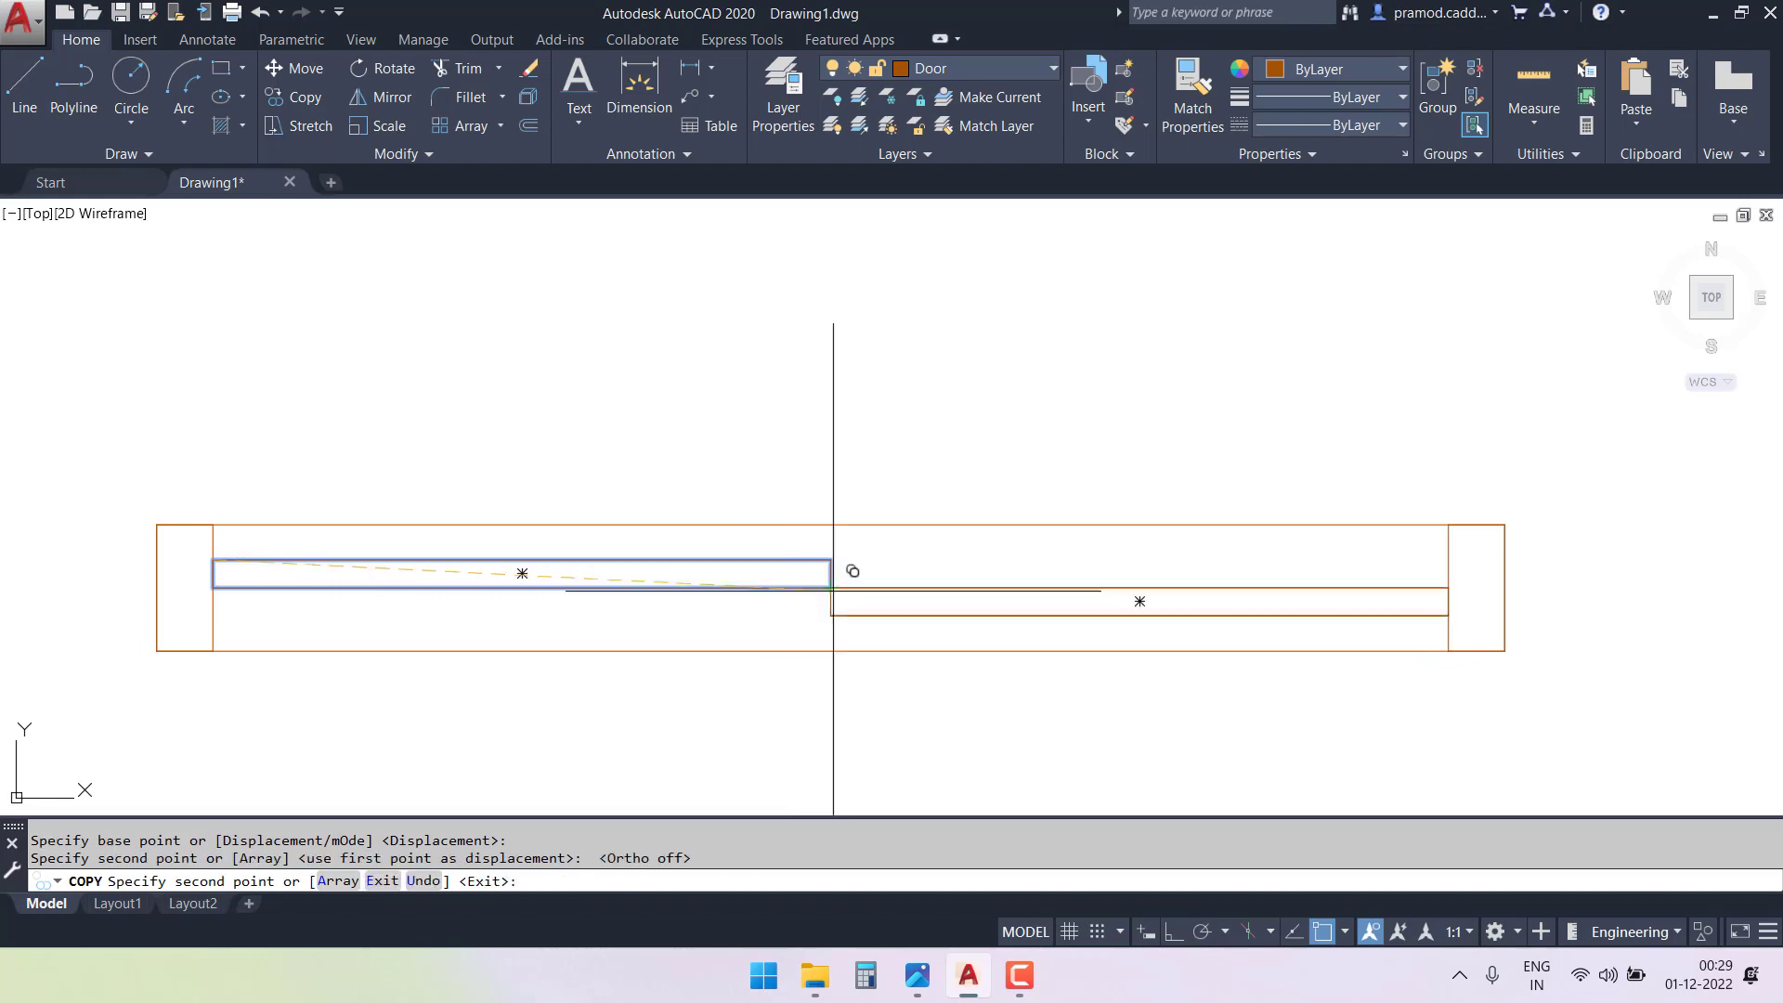
{"action": "key", "text": "Escape"}
- Delete the long outer rectangle around the two sliding panels
{"action": "left_click", "coordinate": [932, 525]}
{"action": "key", "text": "Delete"}
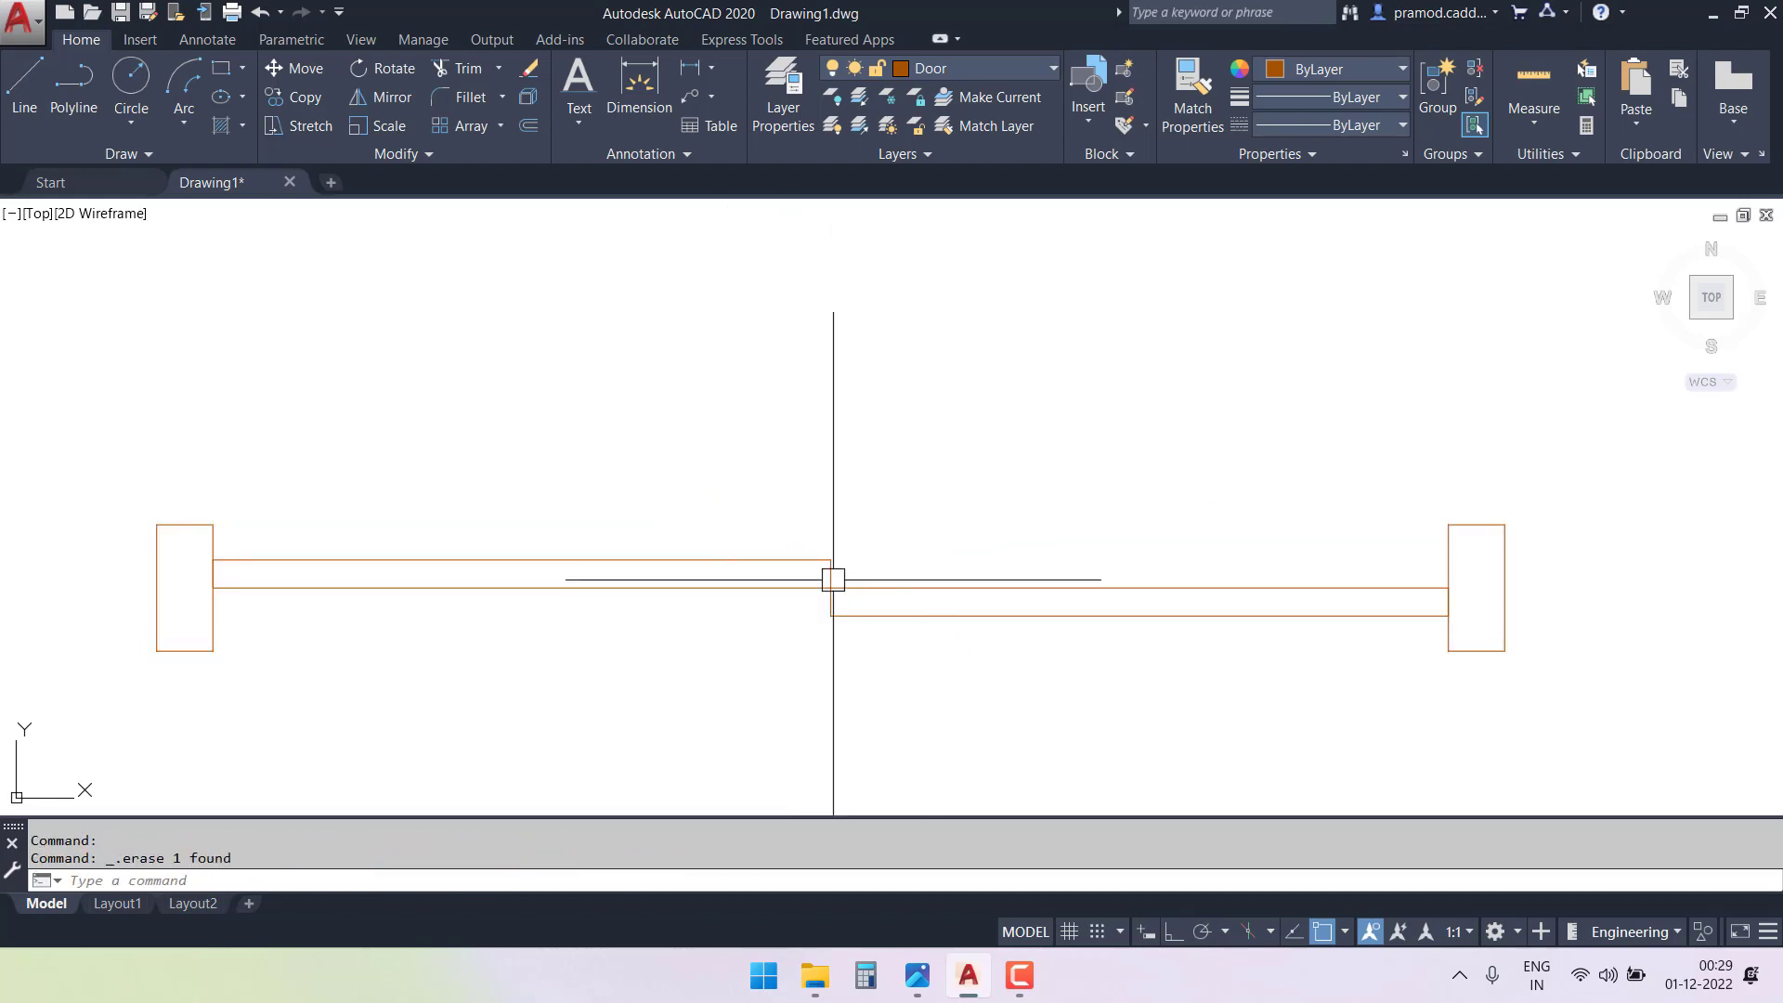
{"action": "scroll", "coordinate": [832, 587], "scroll_direction": "up", "scroll_amount": 3}
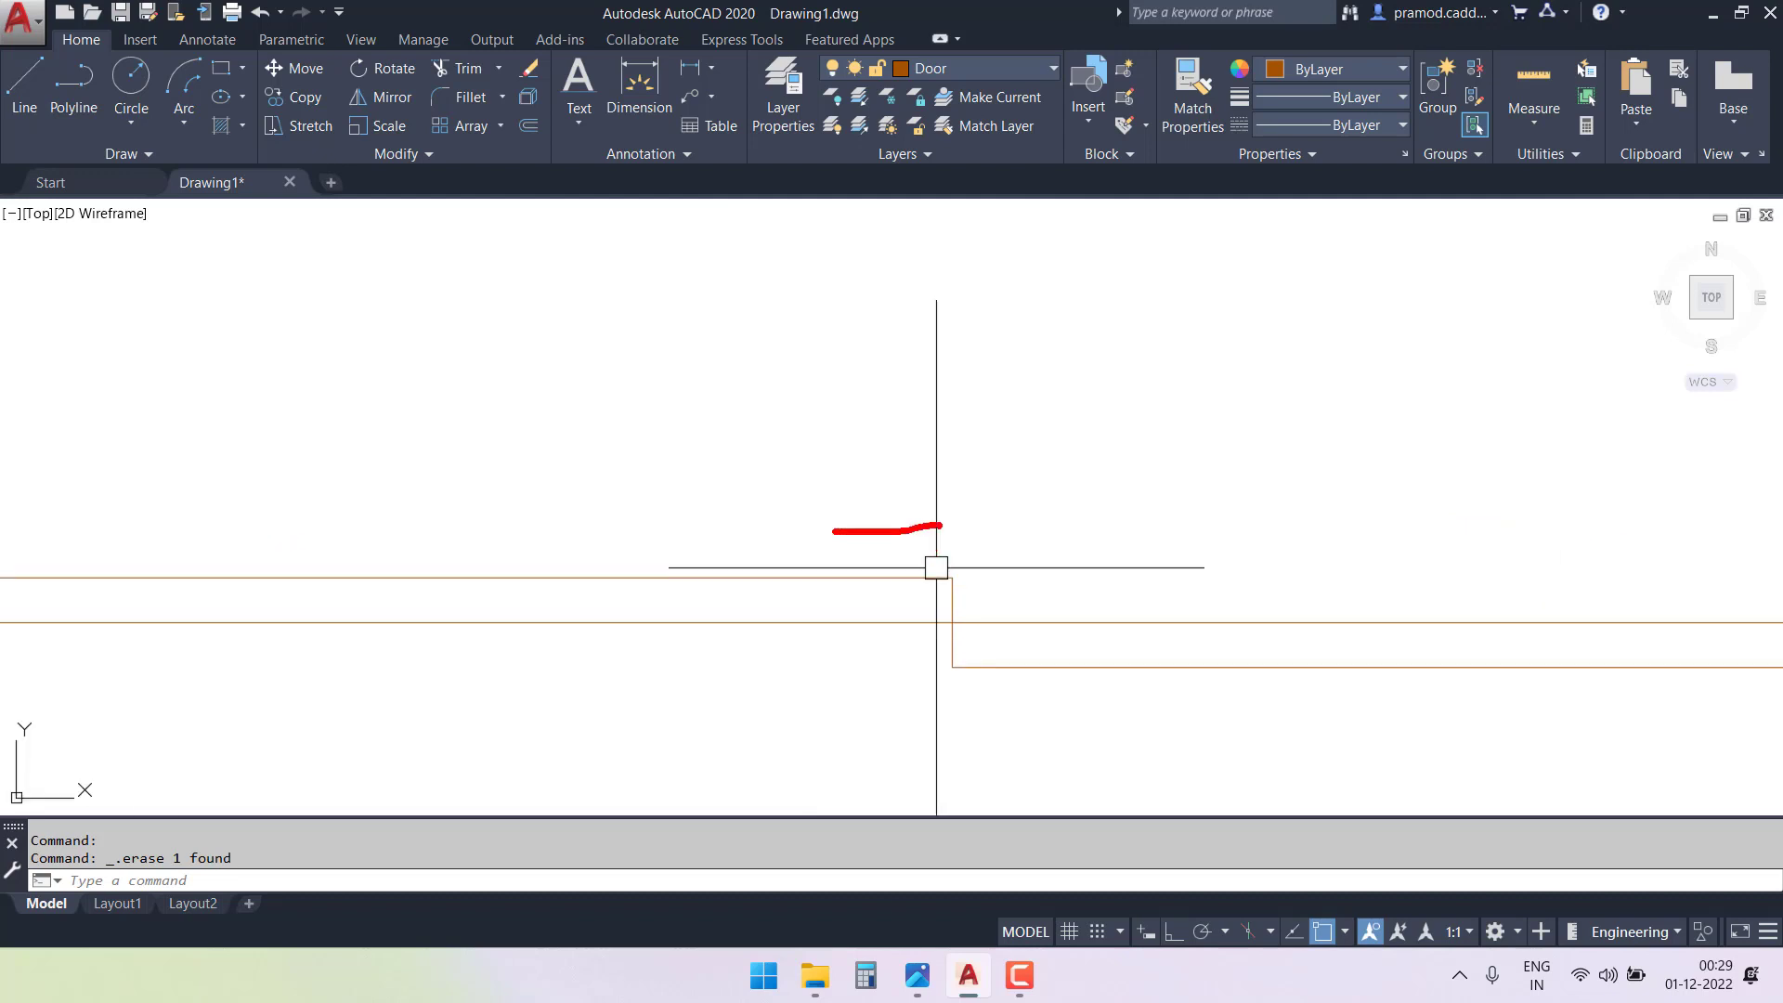
{"action": "scroll", "coordinate": [710, 499], "scroll_direction": "down", "scroll_amount": 2}
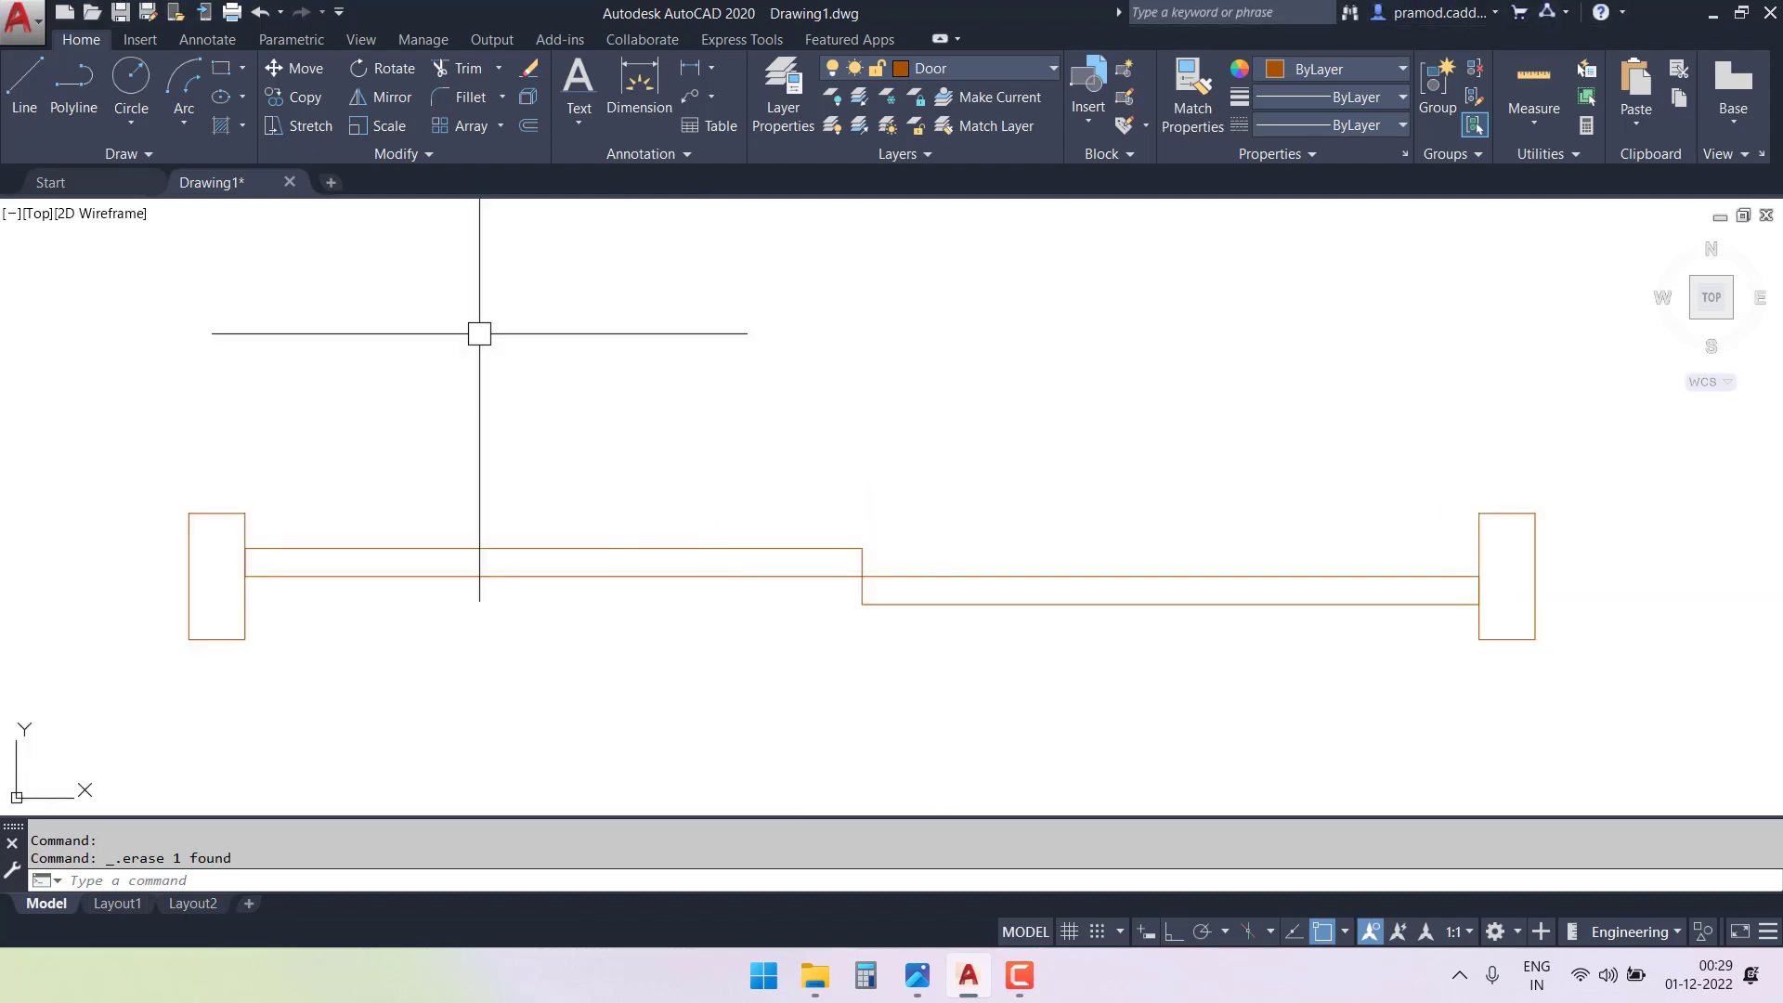
- Draw a 2" polyline arrowhead pointing left above the left panel's inner end, with starting width 1" and ending width 0
{"action": "left_click", "coordinate": [74, 96]}
{"action": "scroll", "coordinate": [840, 548], "scroll_direction": "up", "scroll_amount": 2}
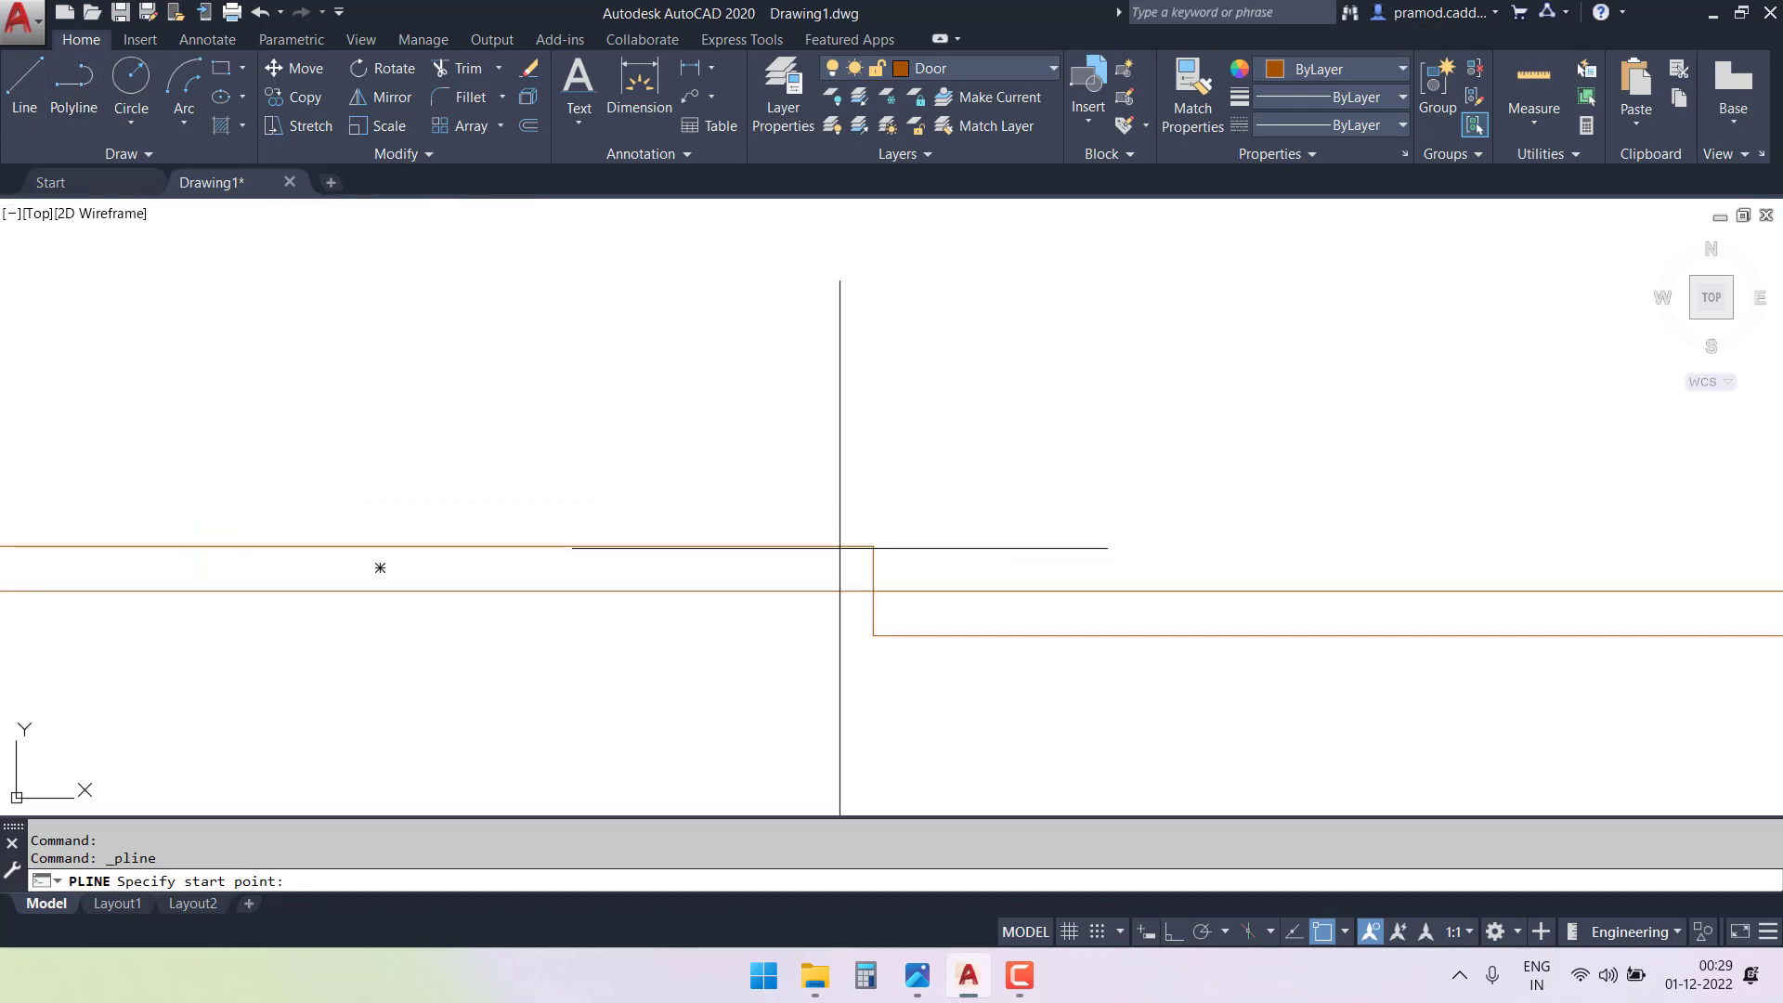
{"action": "left_click", "coordinate": [858, 496]}
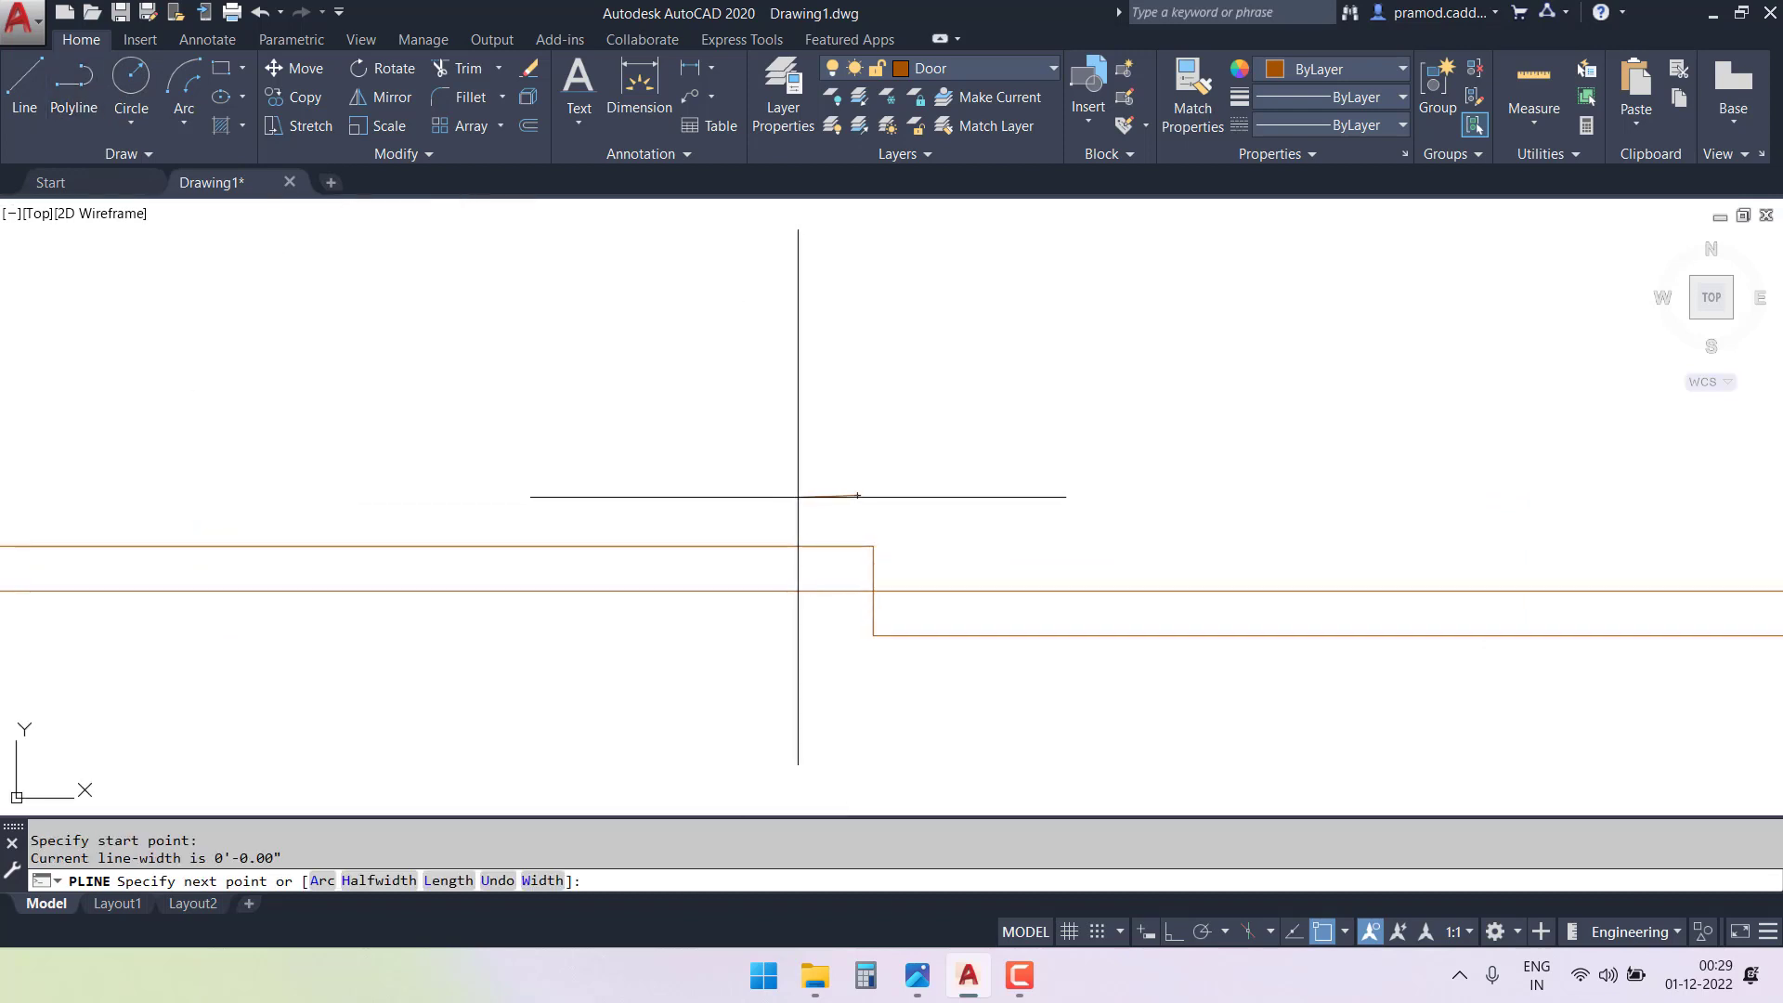
{"action": "left_click", "coordinate": [543, 880]}
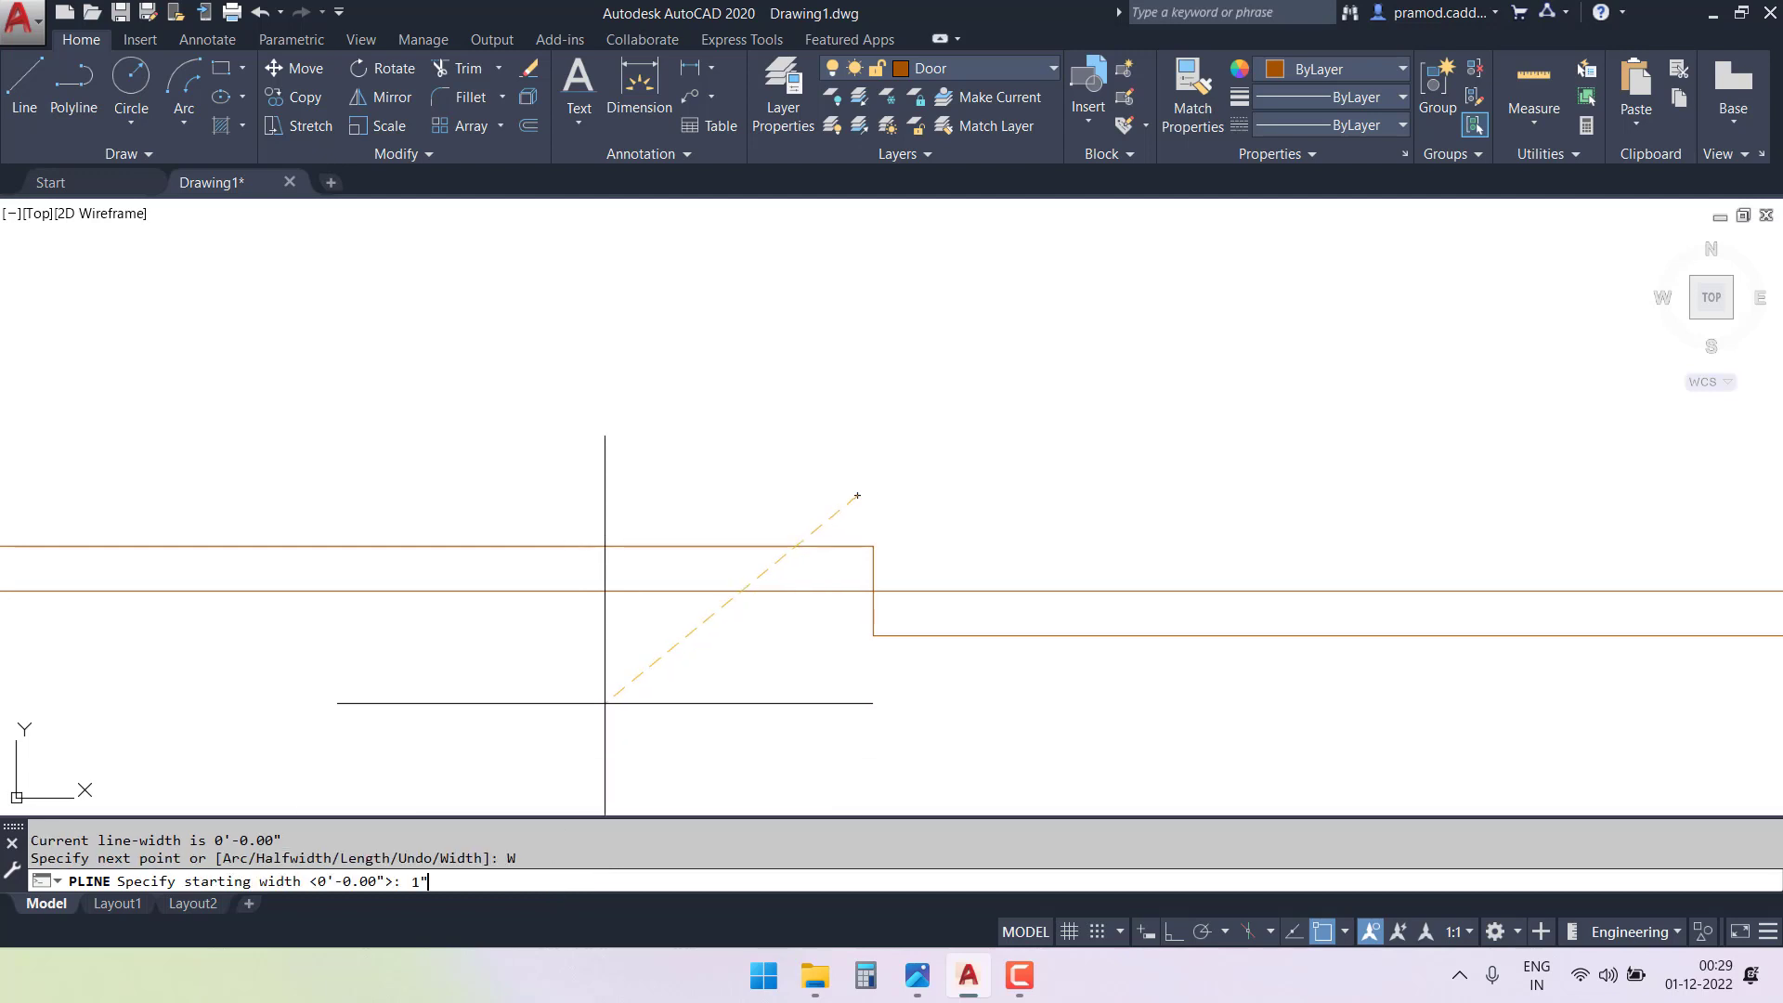
{"action": "key", "text": "Return"}
{"action": "key", "text": "Return"}
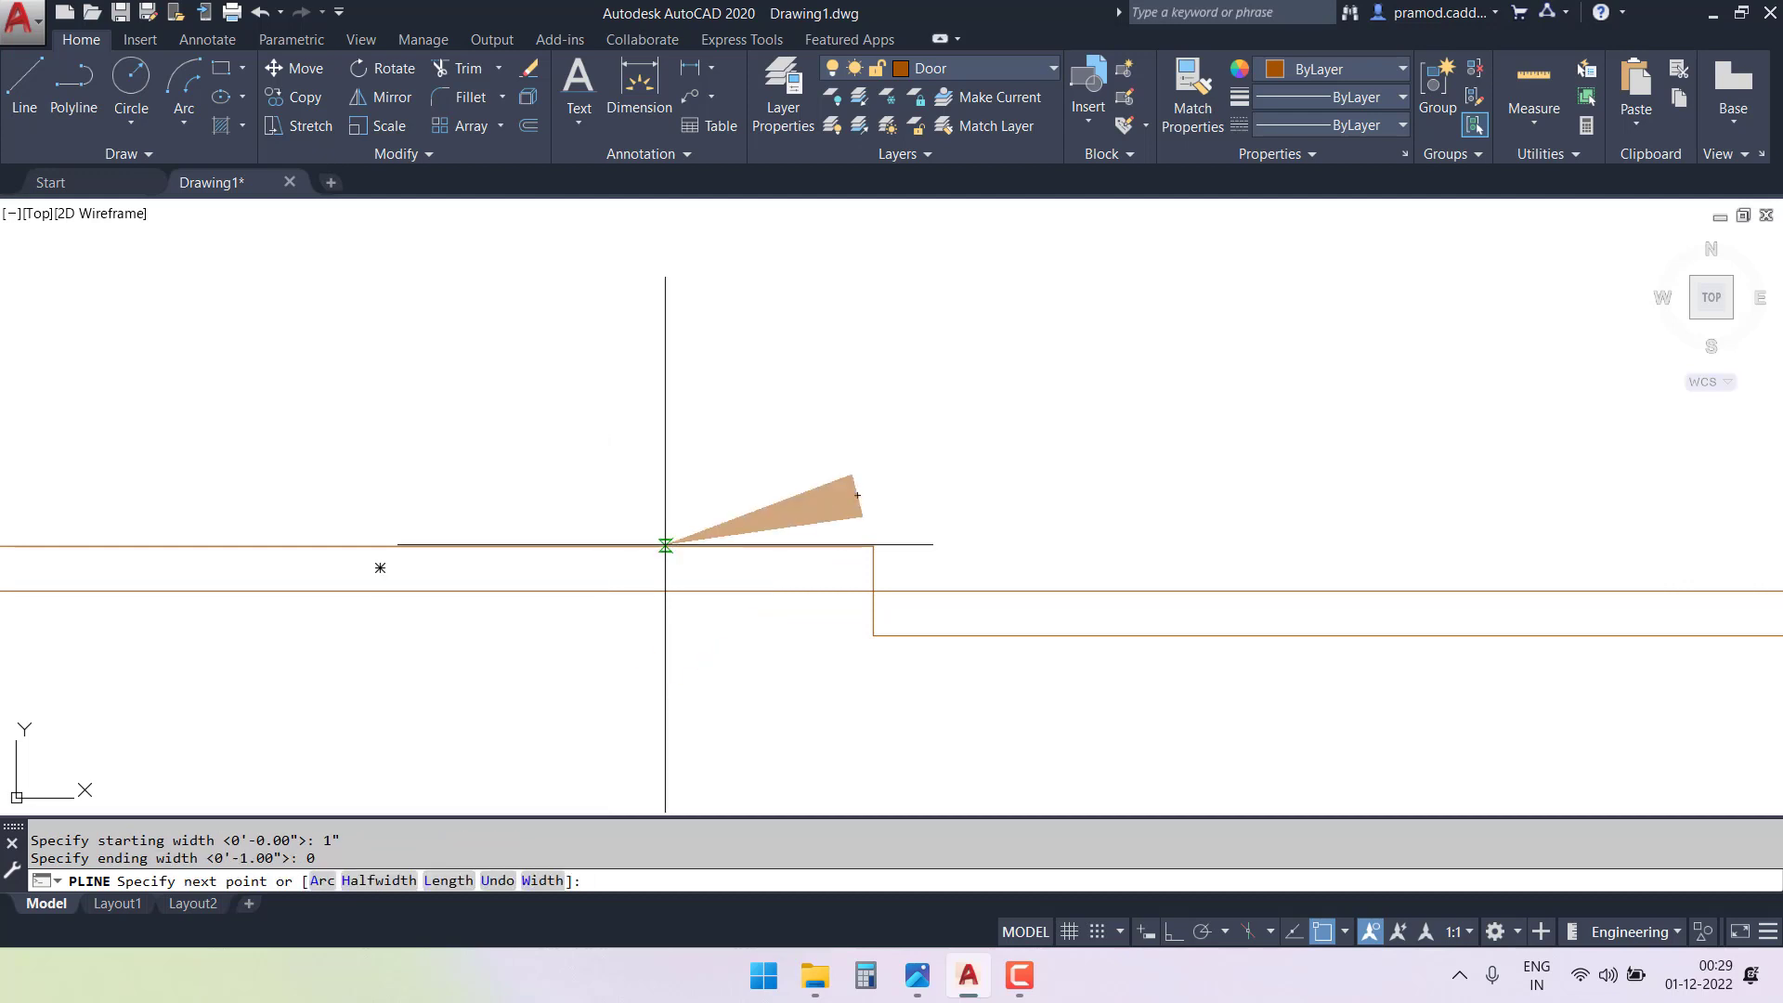
{"action": "key", "text": "F8"}
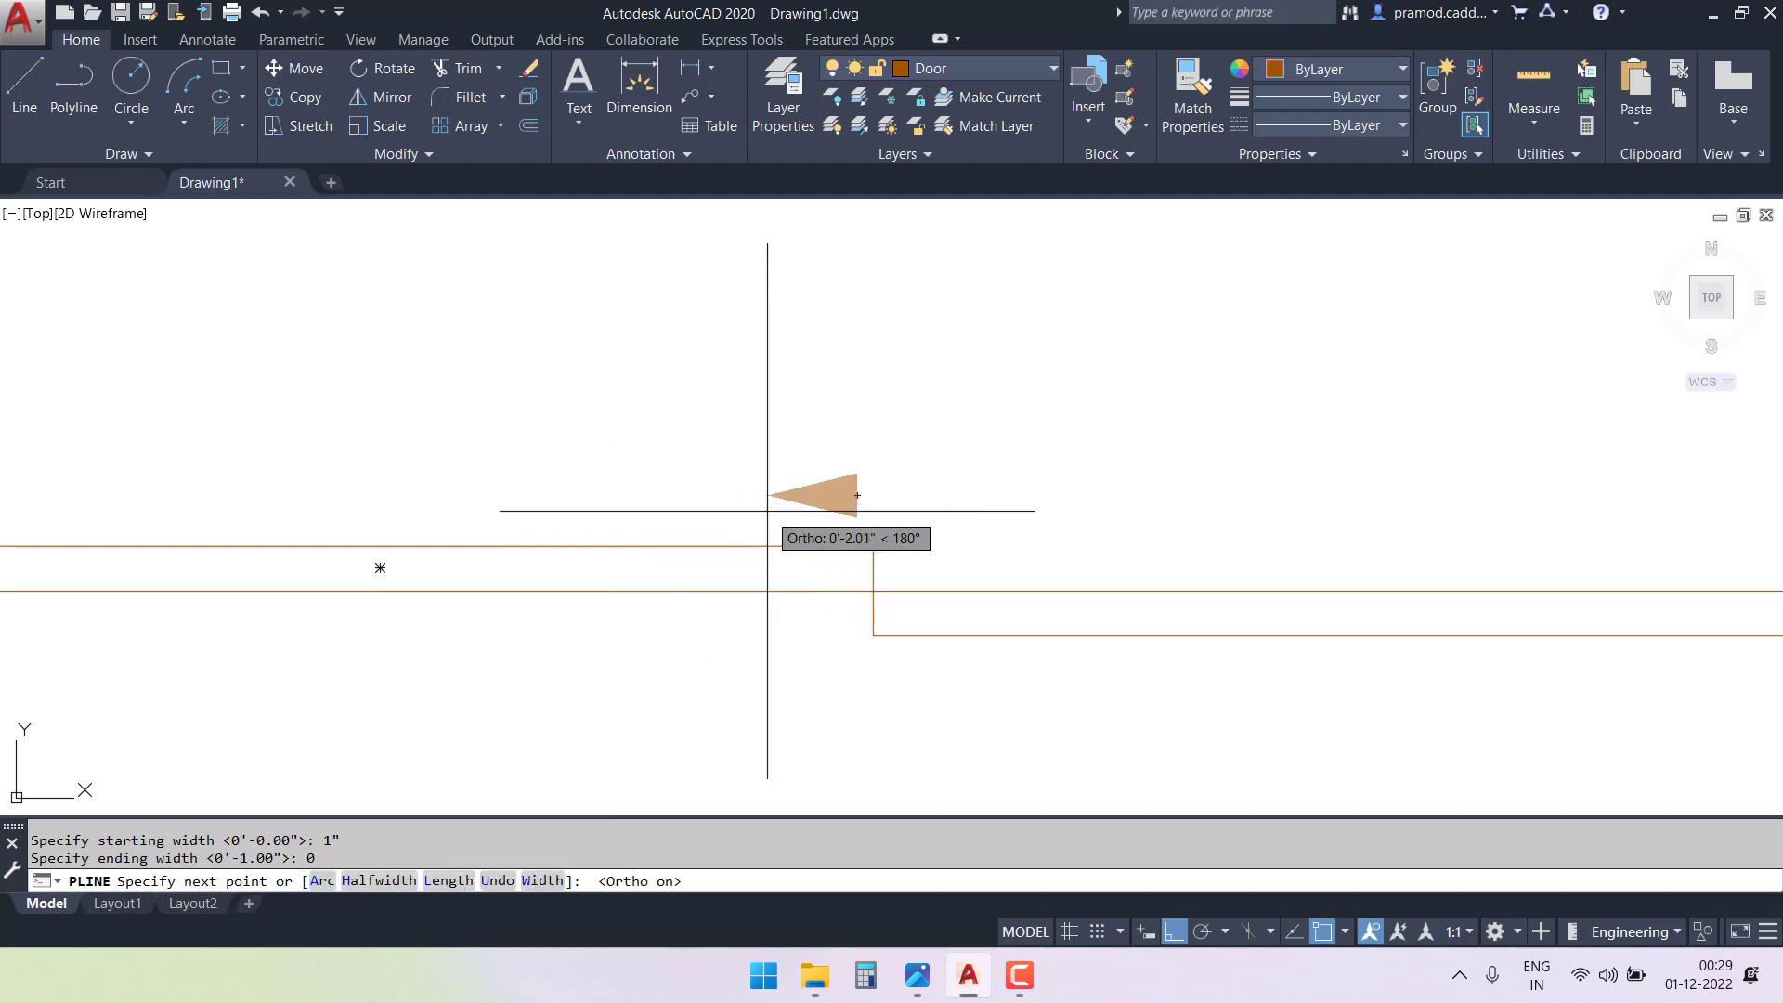
{"action": "type", "text": "\""}
{"action": "key", "text": "Return"}
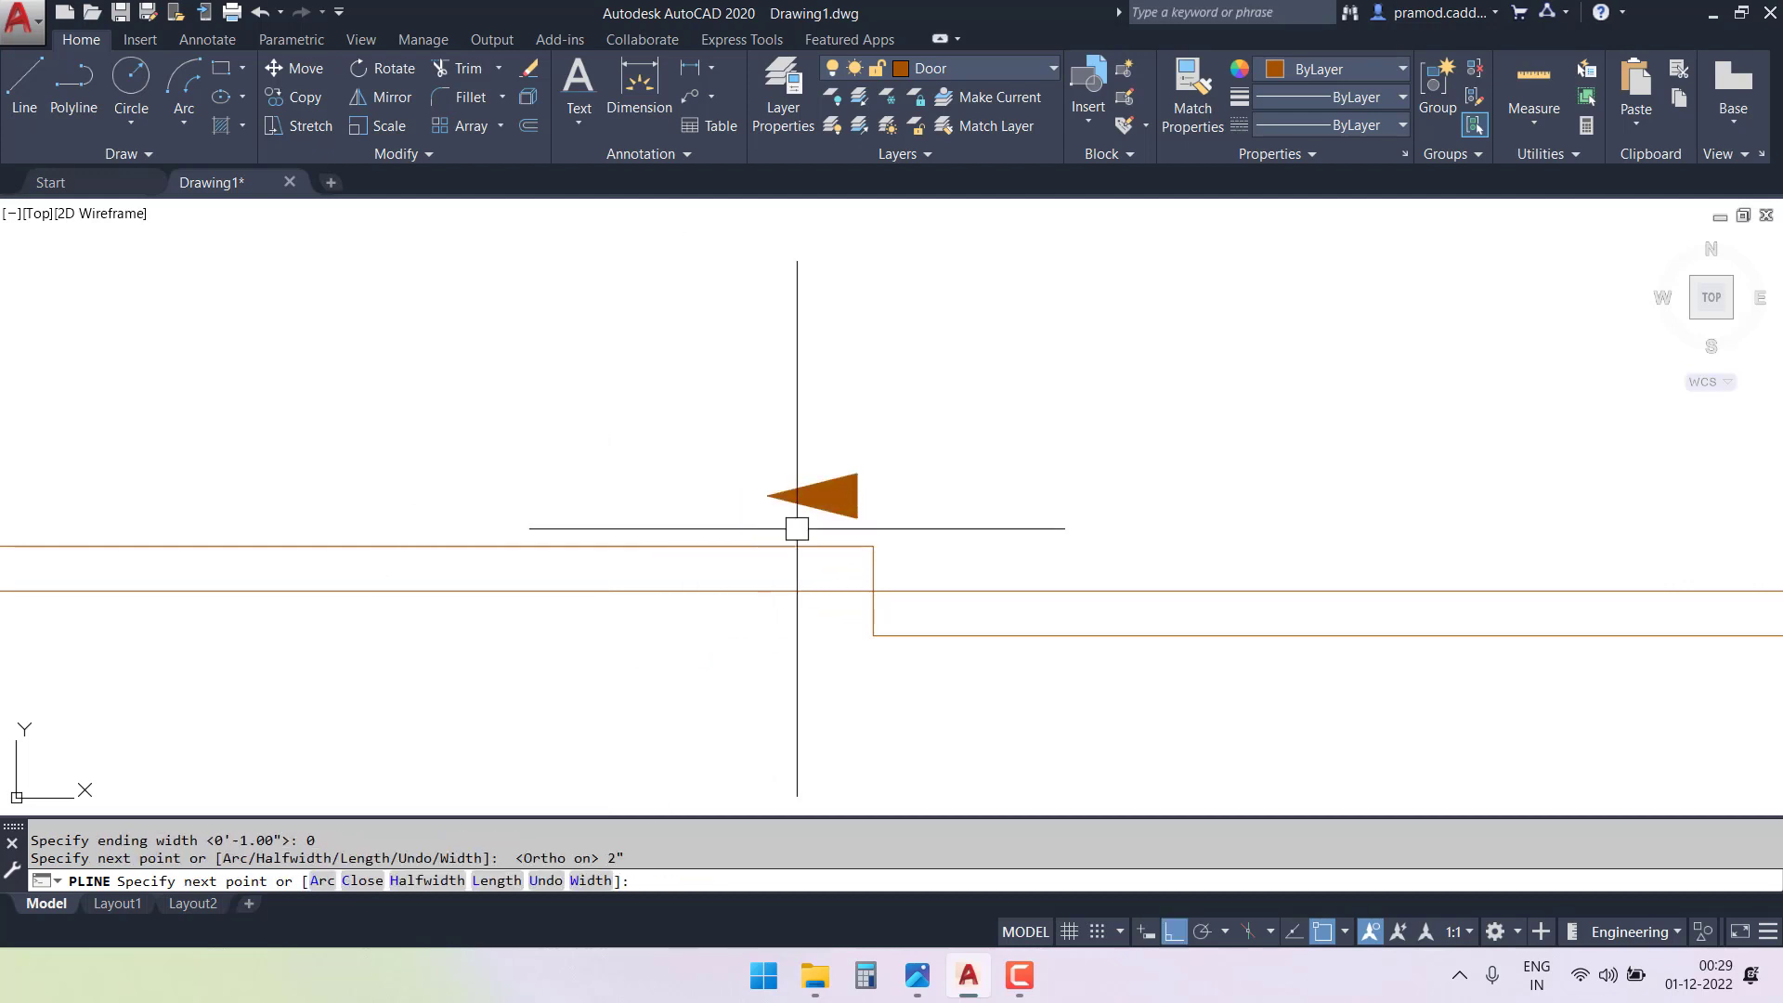
{"action": "key", "text": "Escape"}
{"action": "key", "text": "Escape"}
{"action": "key", "text": "Escape"}
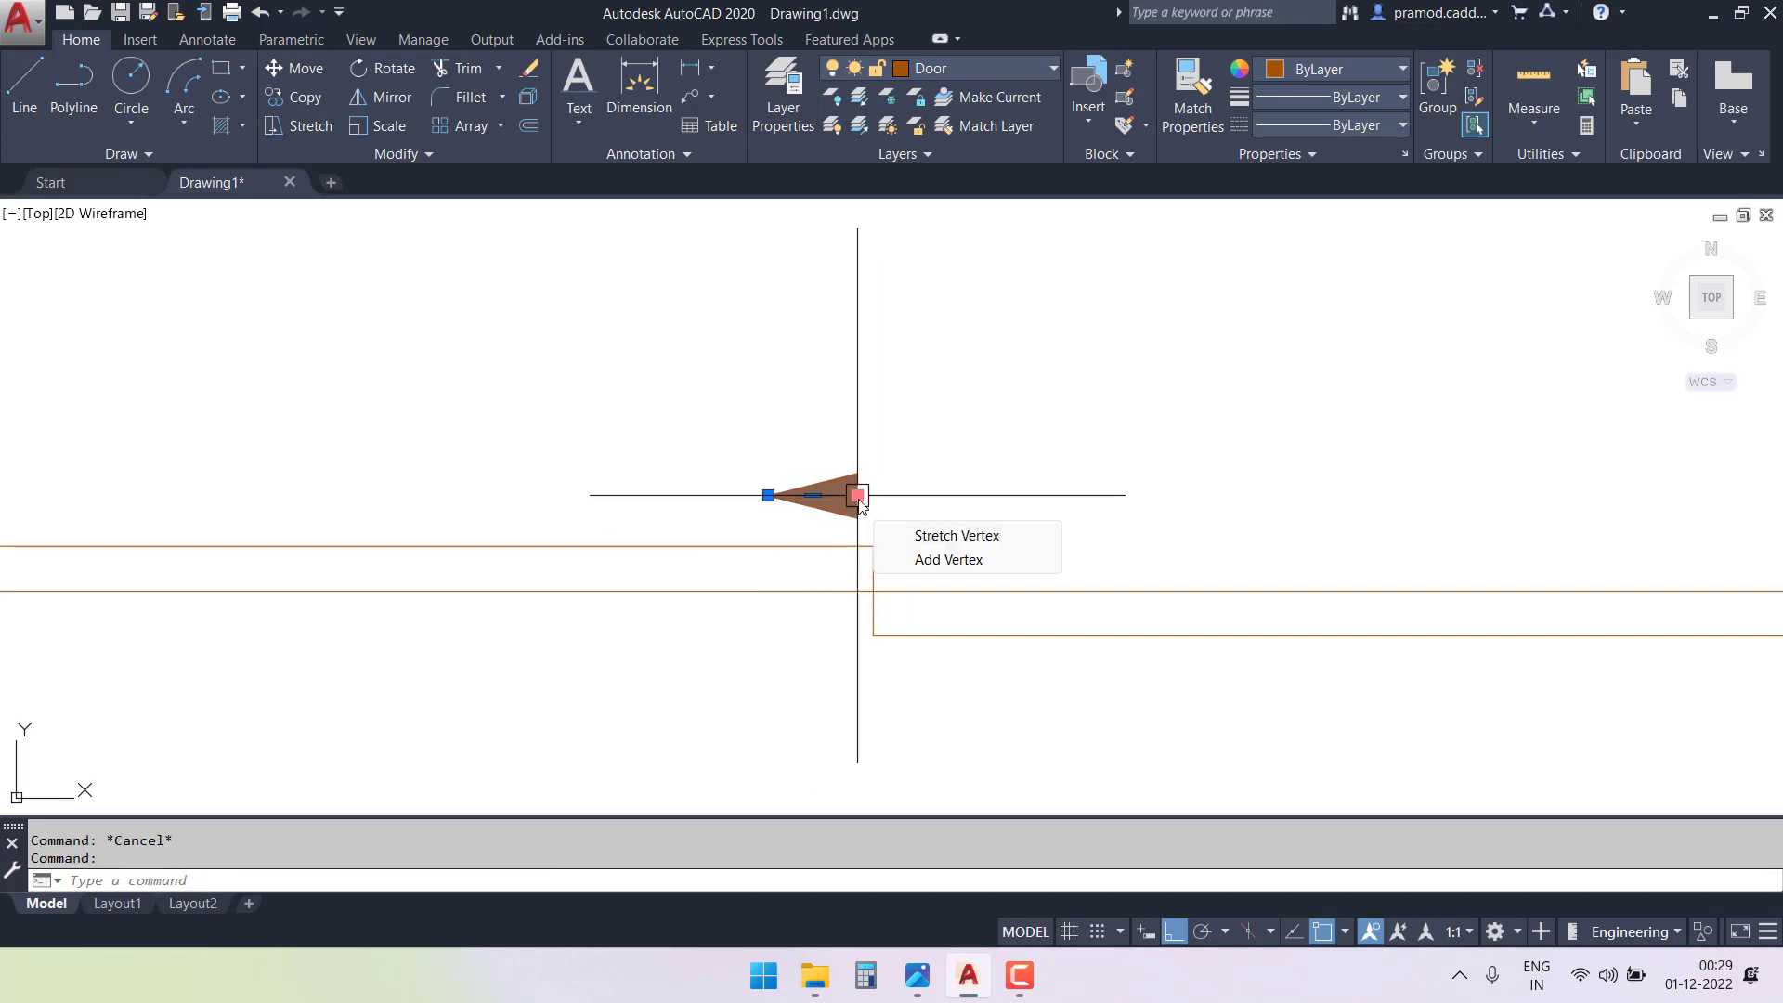
{"action": "key", "text": "Return"}
{"action": "left_click", "coordinate": [897, 469]}
{"action": "left_click", "coordinate": [898, 530]}
{"action": "key", "text": "Escape"}
{"action": "key", "text": "Escape"}
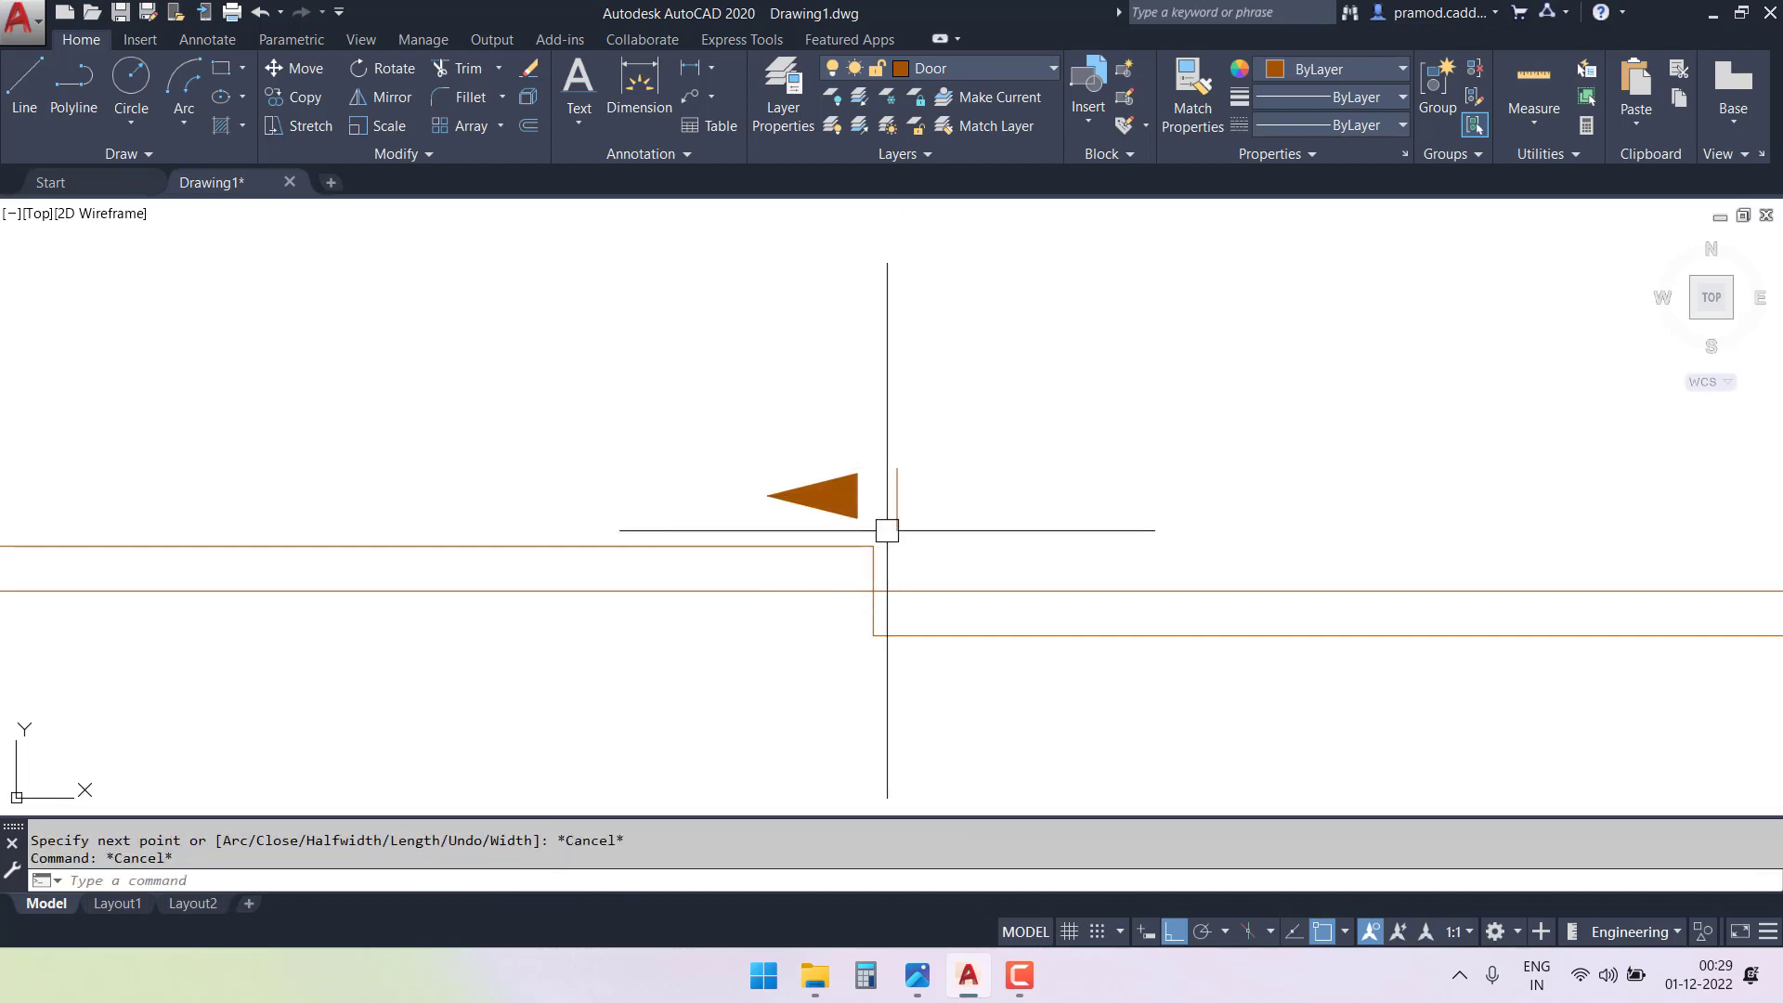
{"action": "left_click", "coordinate": [906, 517]}
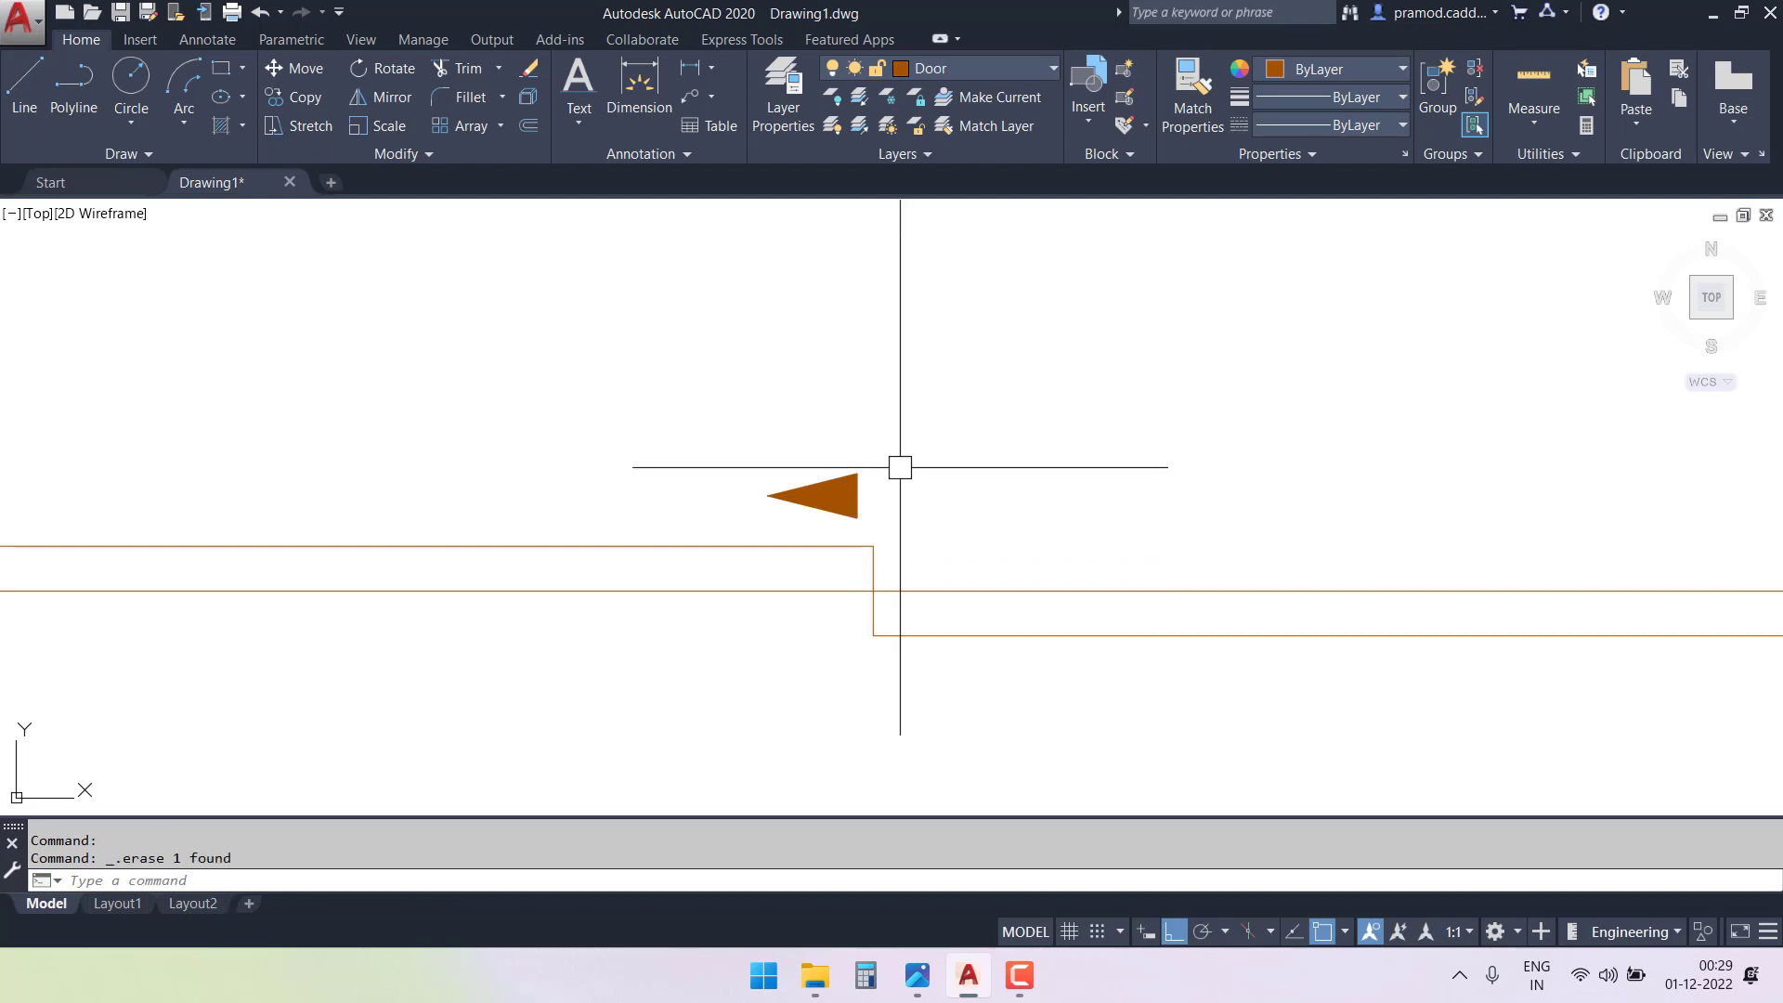
- Mirror the arrowhead about a vertical line just to its right, keeping the original
{"action": "type", "text": "MI"}
{"action": "key", "text": "Return"}
{"action": "left_click", "coordinate": [748, 529]}
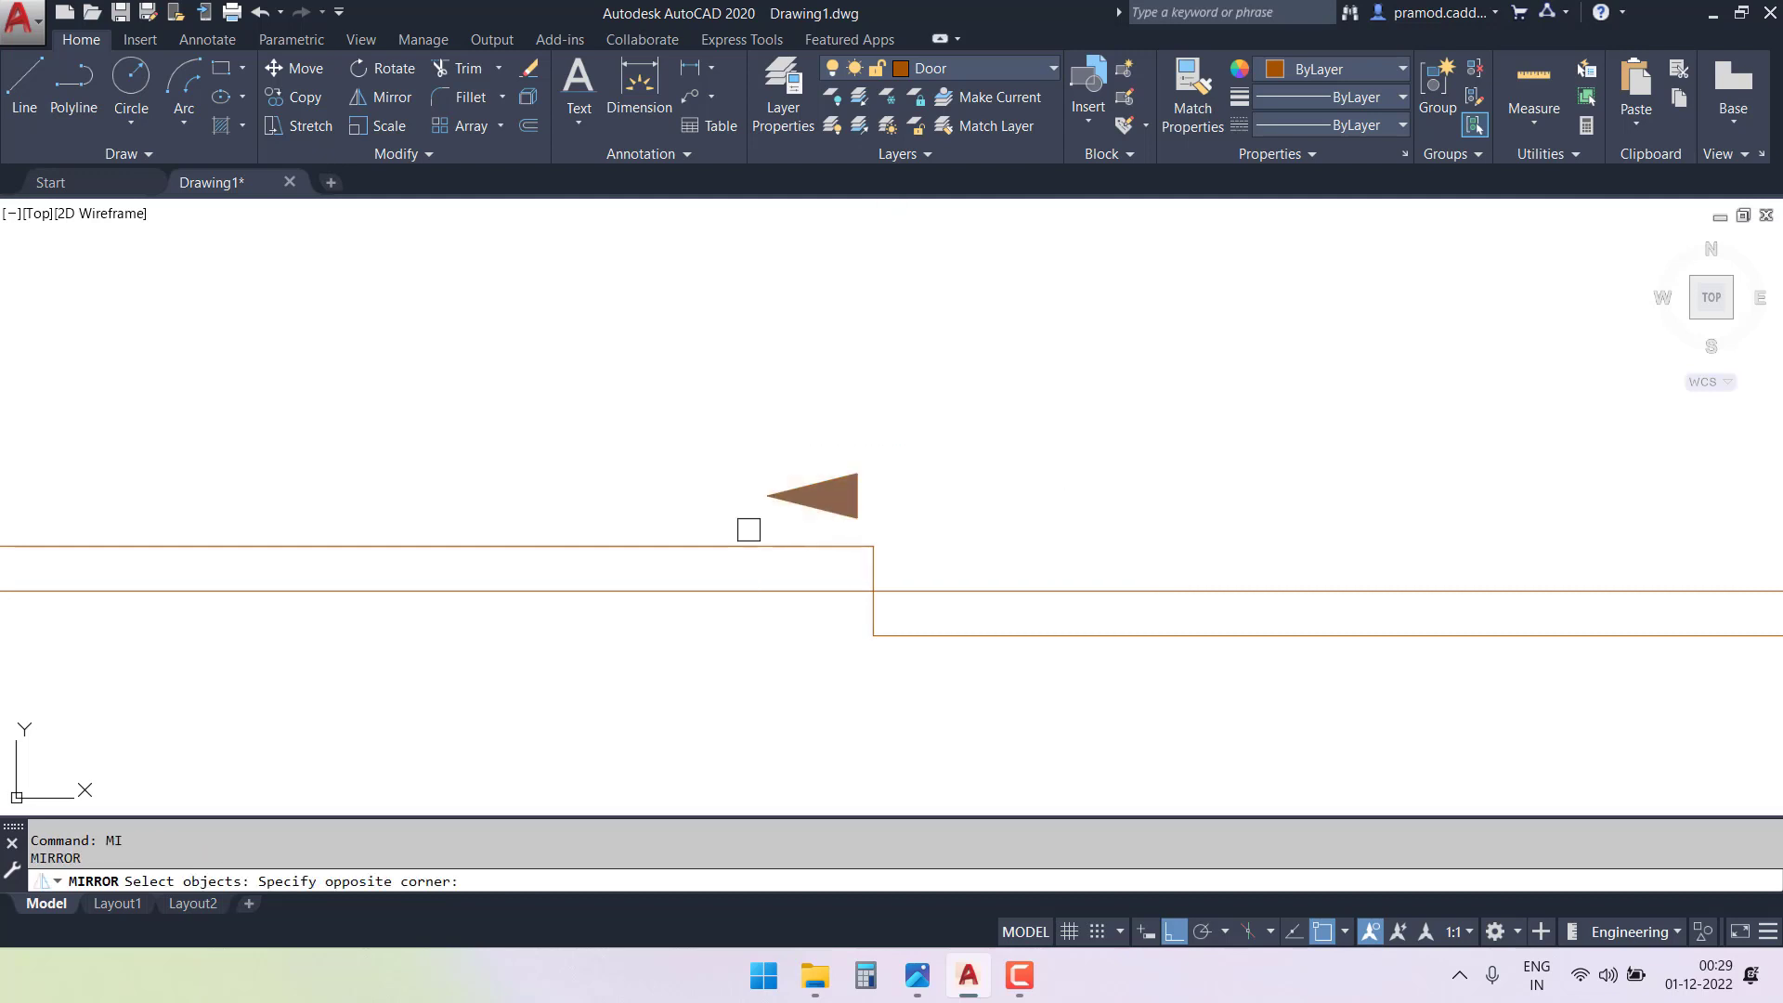
{"action": "key", "text": "Return"}
{"action": "left_click", "coordinate": [892, 438]}
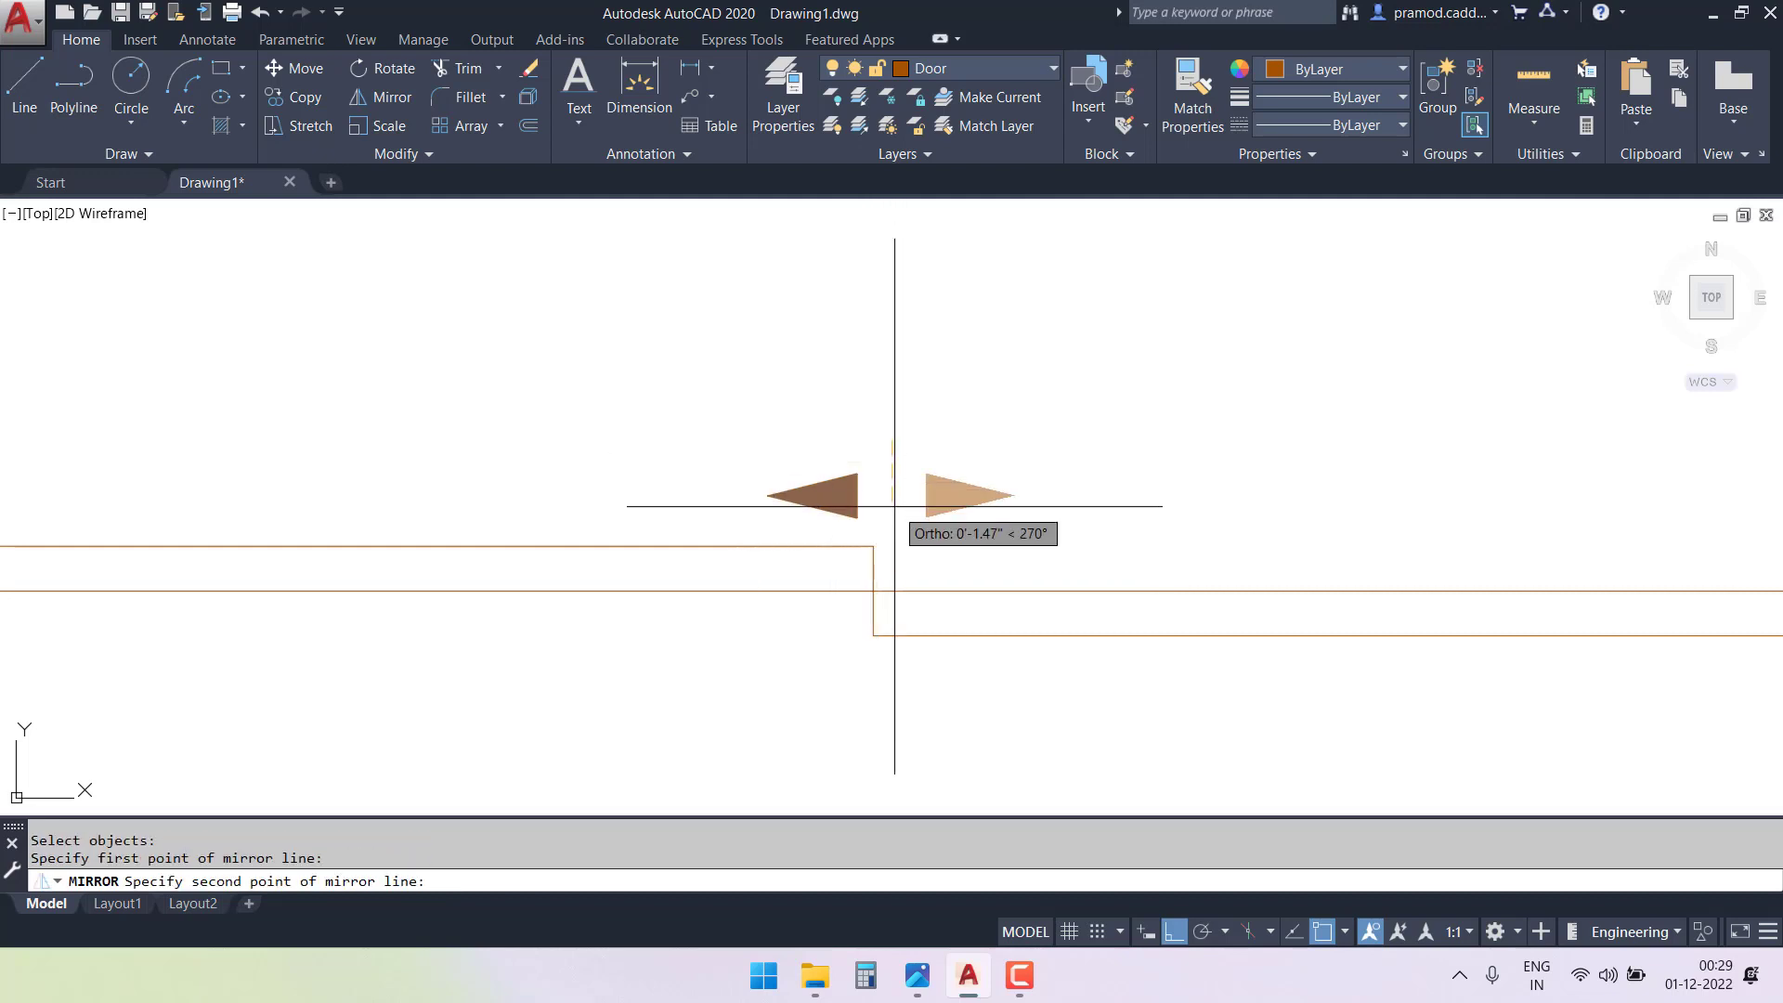
{"action": "left_click", "coordinate": [892, 520]}
{"action": "key", "text": "Return"}
- Move the right-pointing arrowhead straight down about 4" so it sits below the right panel
{"action": "left_click", "coordinate": [927, 430]}
{"action": "left_click", "coordinate": [1052, 563]}
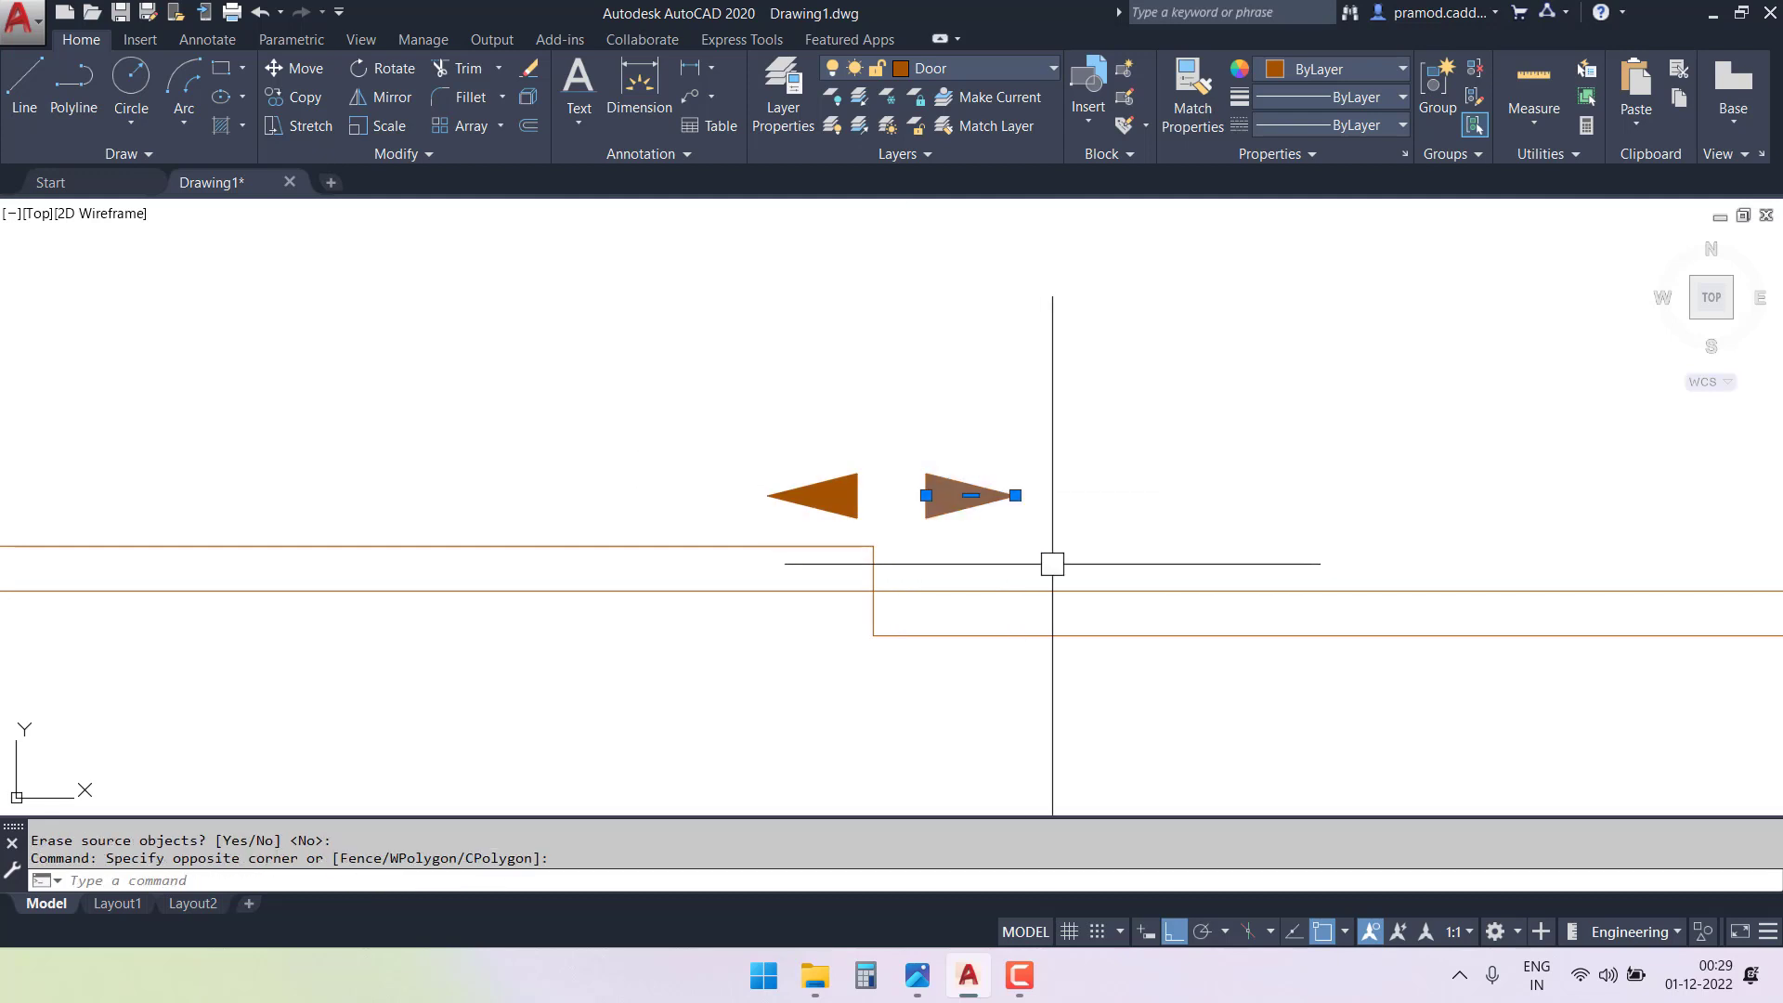
{"action": "type", "text": "m"}
{"action": "key", "text": "Return"}
{"action": "left_click", "coordinate": [1029, 493]}
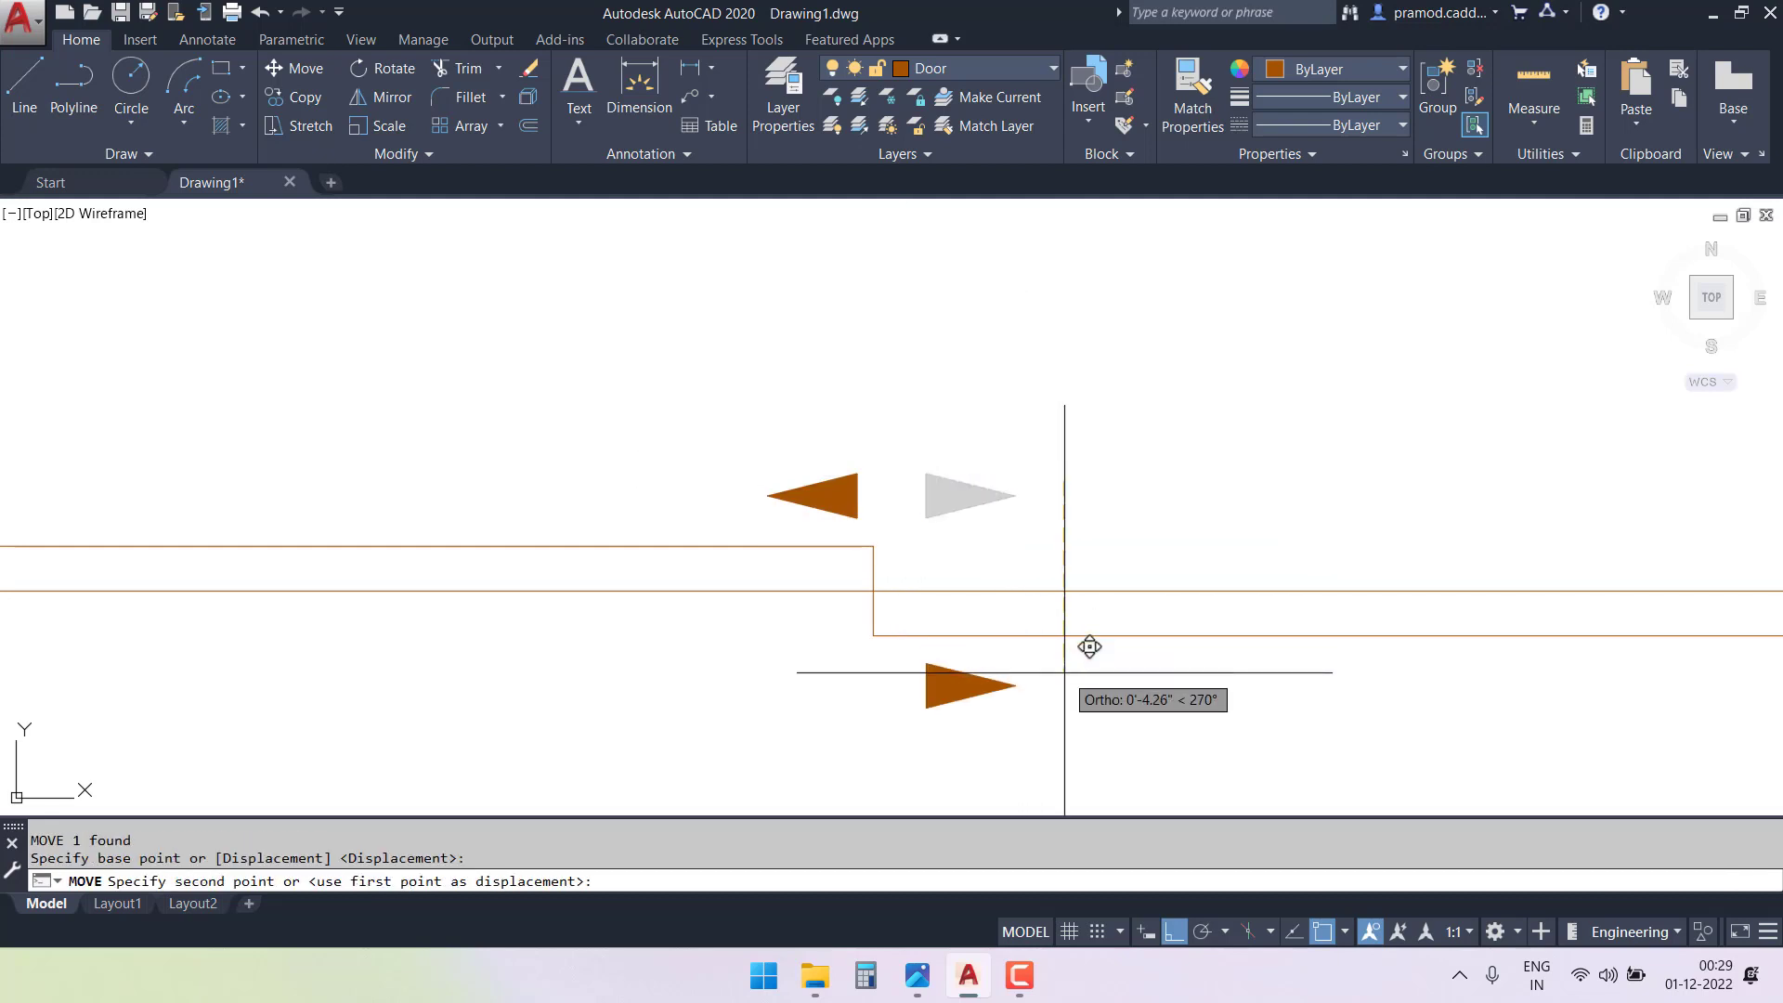
{"action": "left_click", "coordinate": [1090, 648]}
{"action": "key", "text": "Escape"}
{"action": "key", "text": "Escape"}
- Fill both end pieces and both sliding panels with a solid hatch
{"action": "scroll", "coordinate": [795, 509], "scroll_direction": "down", "scroll_amount": 3}
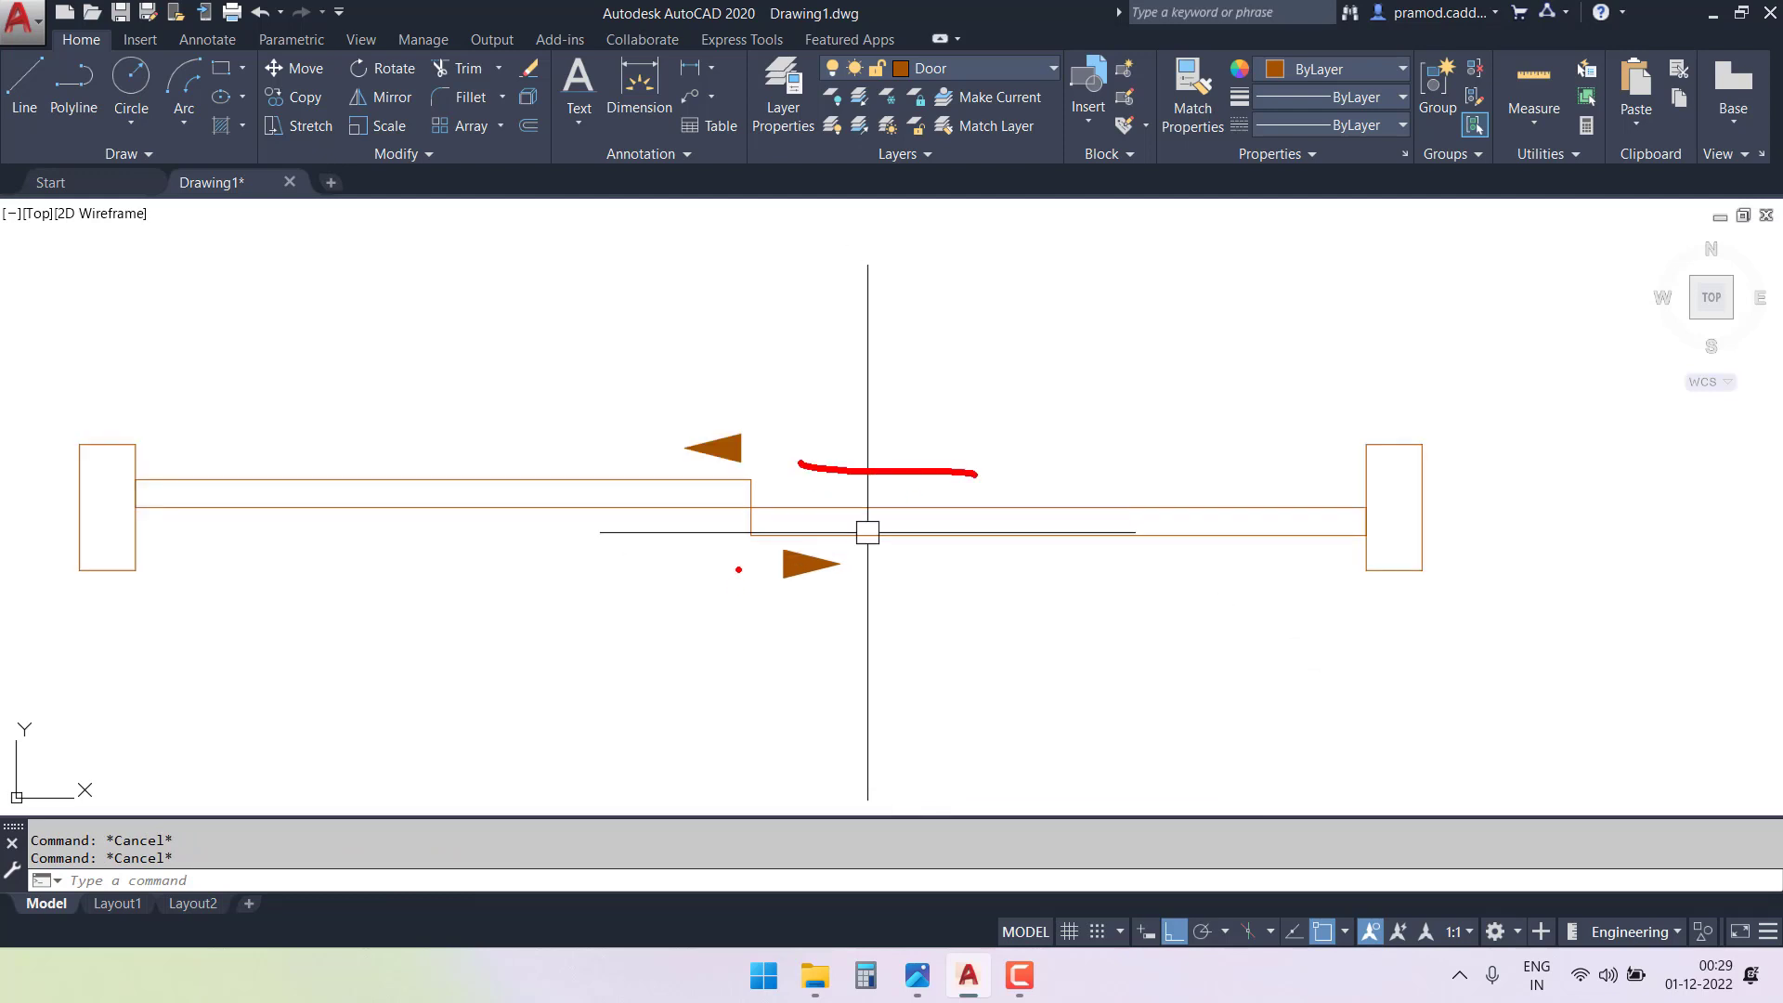
{"action": "key", "text": "Escape"}
{"action": "middle_click_drag", "start_coordinate": [600, 513], "coordinate": [871, 520]}
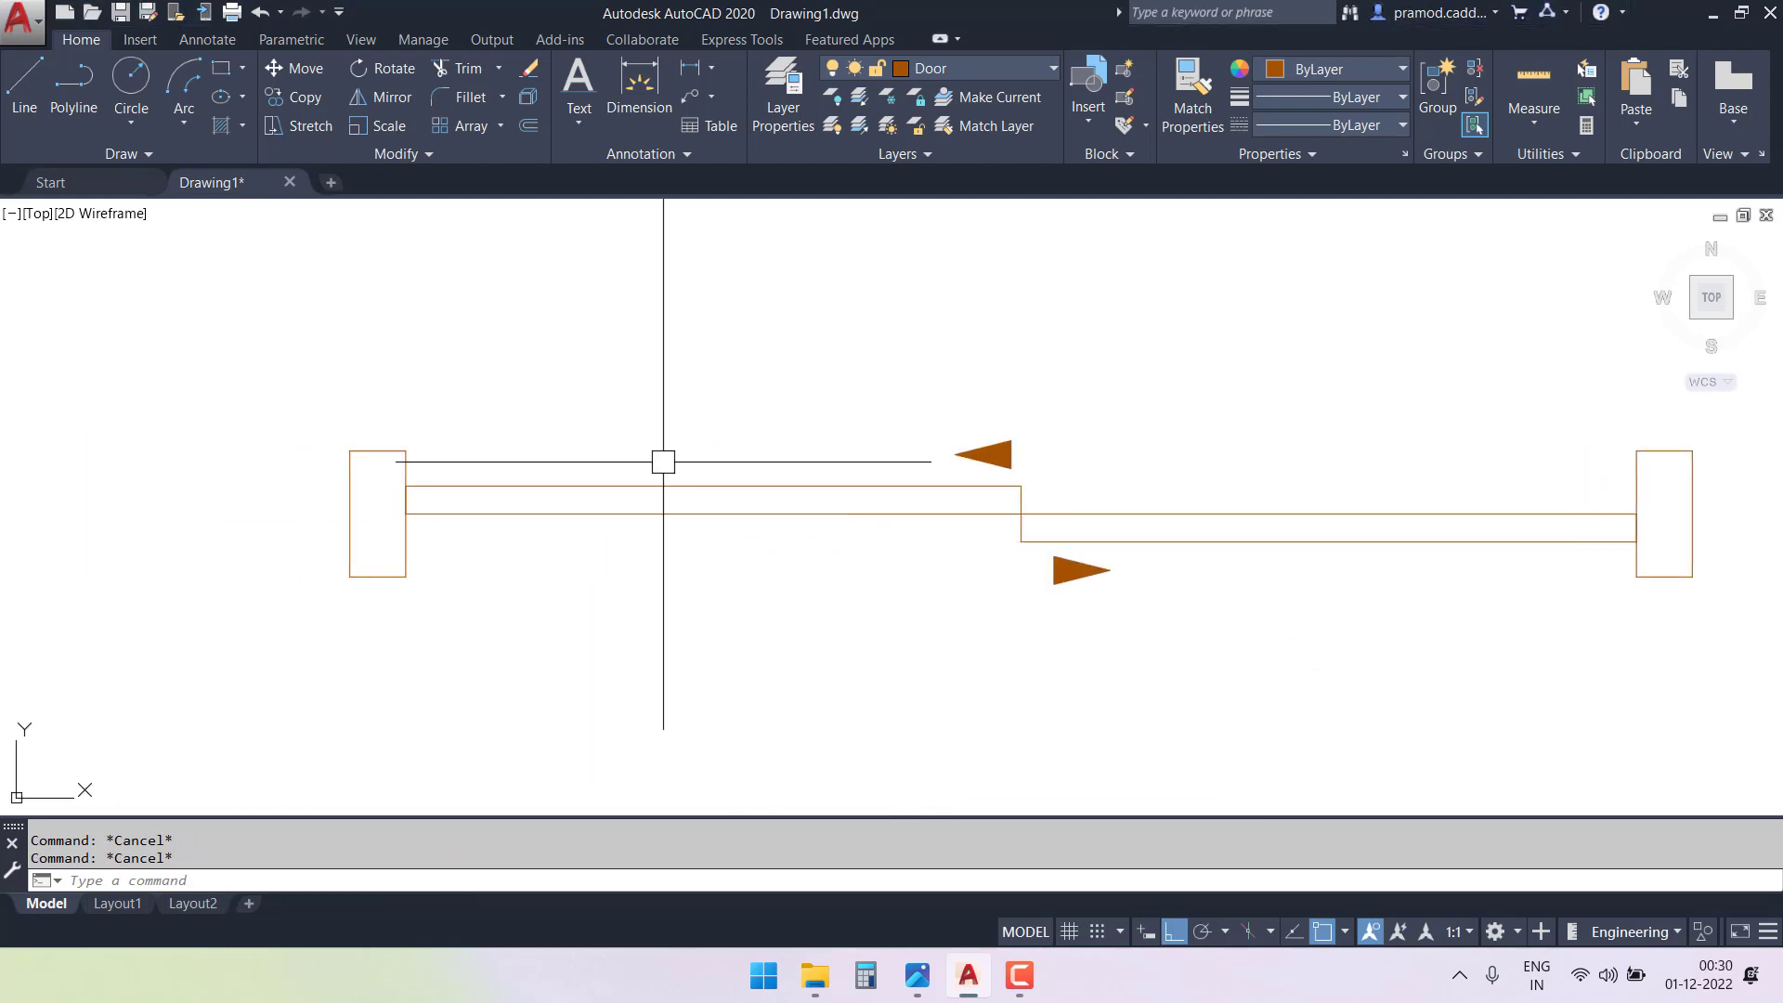
{"action": "left_click", "coordinate": [228, 125]}
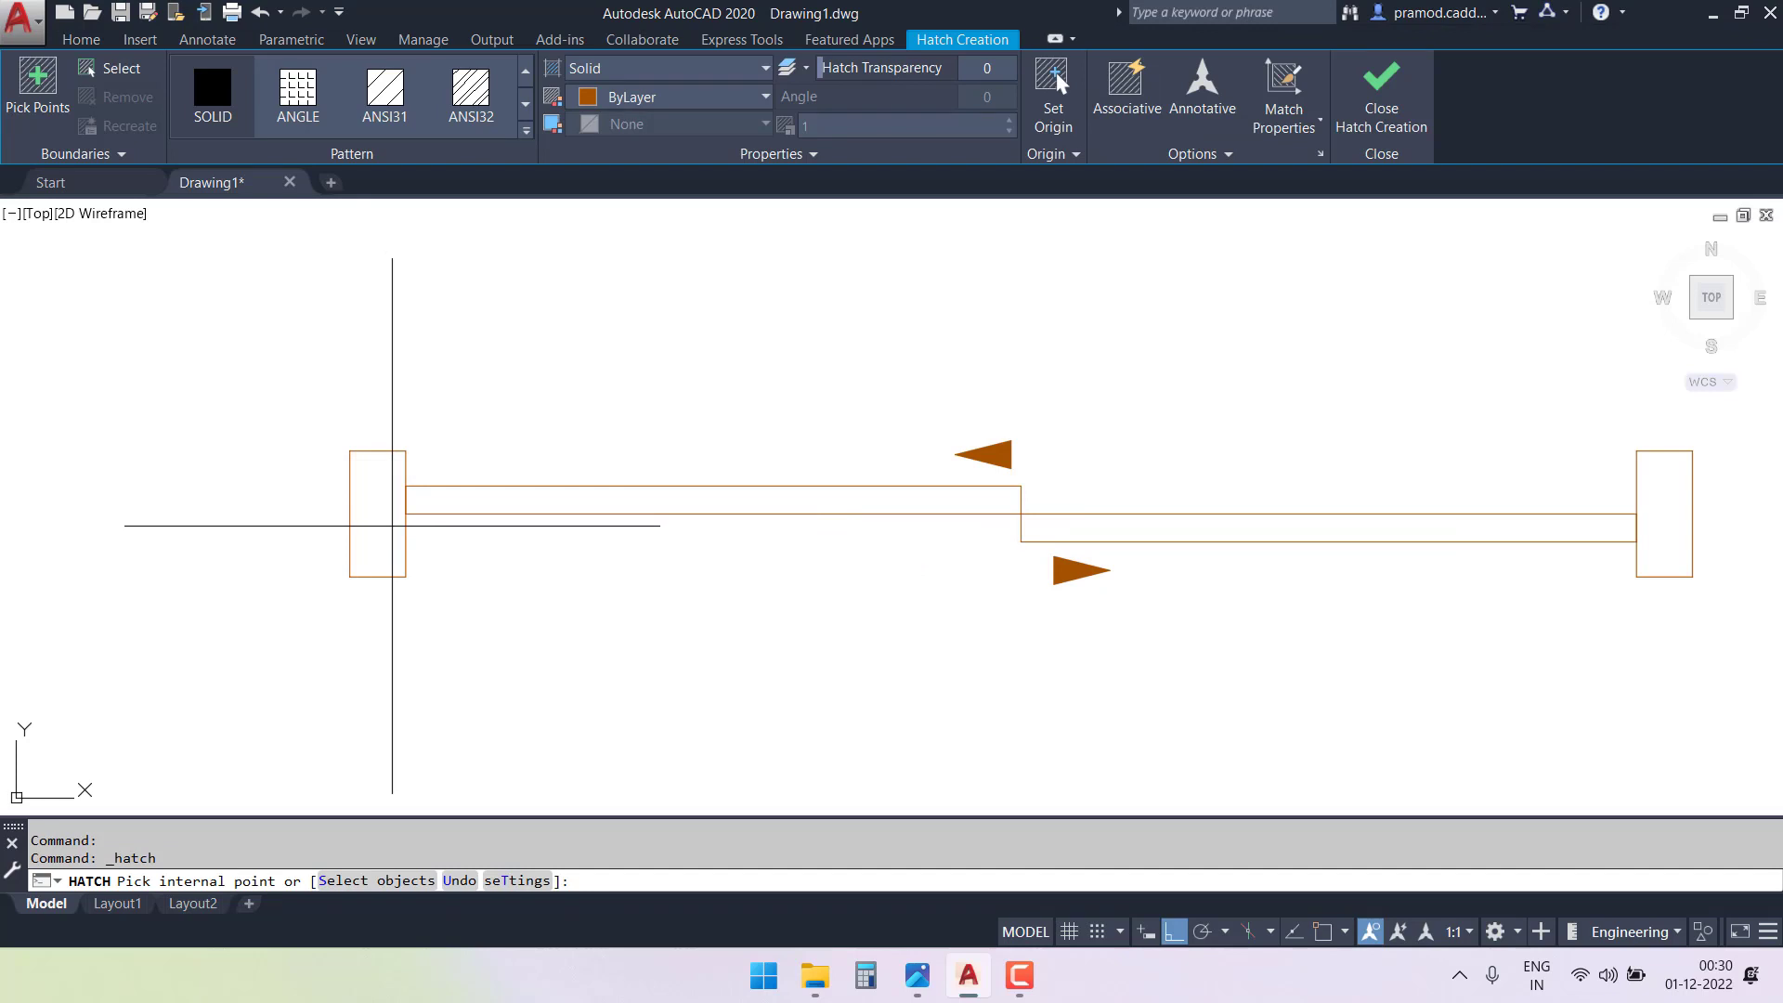
{"action": "left_click", "coordinate": [394, 418]}
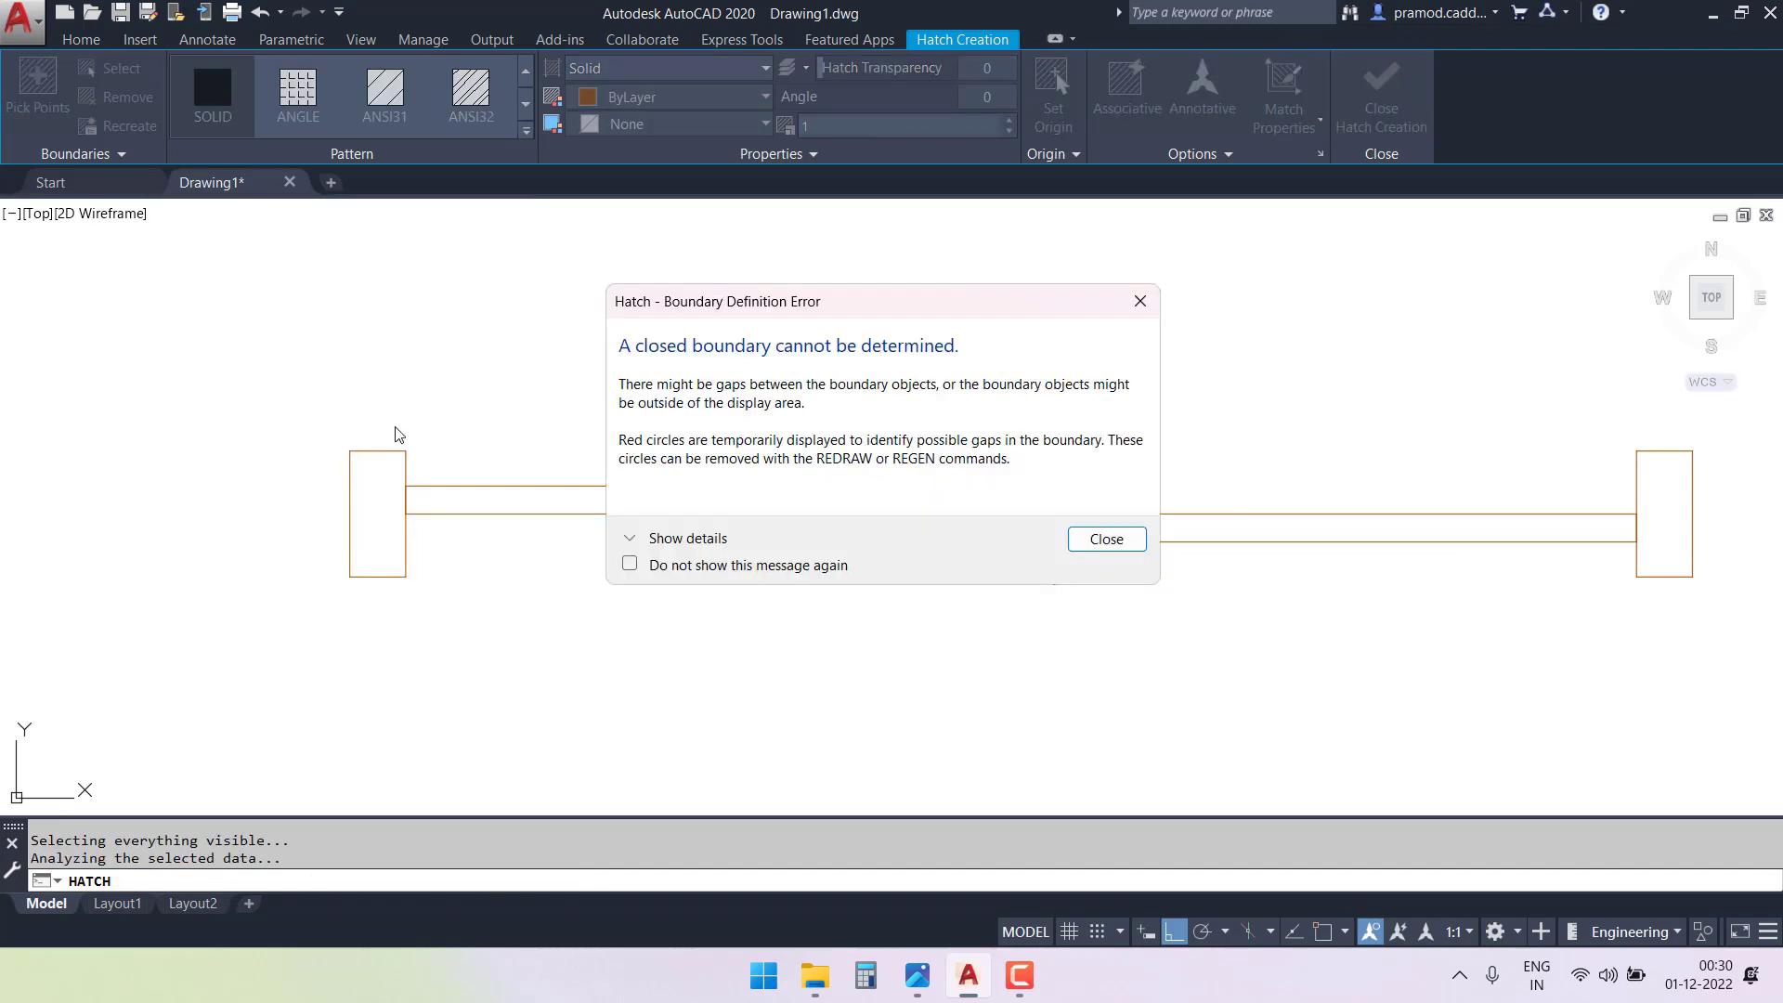
{"action": "key", "text": "Return"}
{"action": "left_click", "coordinate": [384, 485]}
{"action": "left_click", "coordinate": [505, 499]}
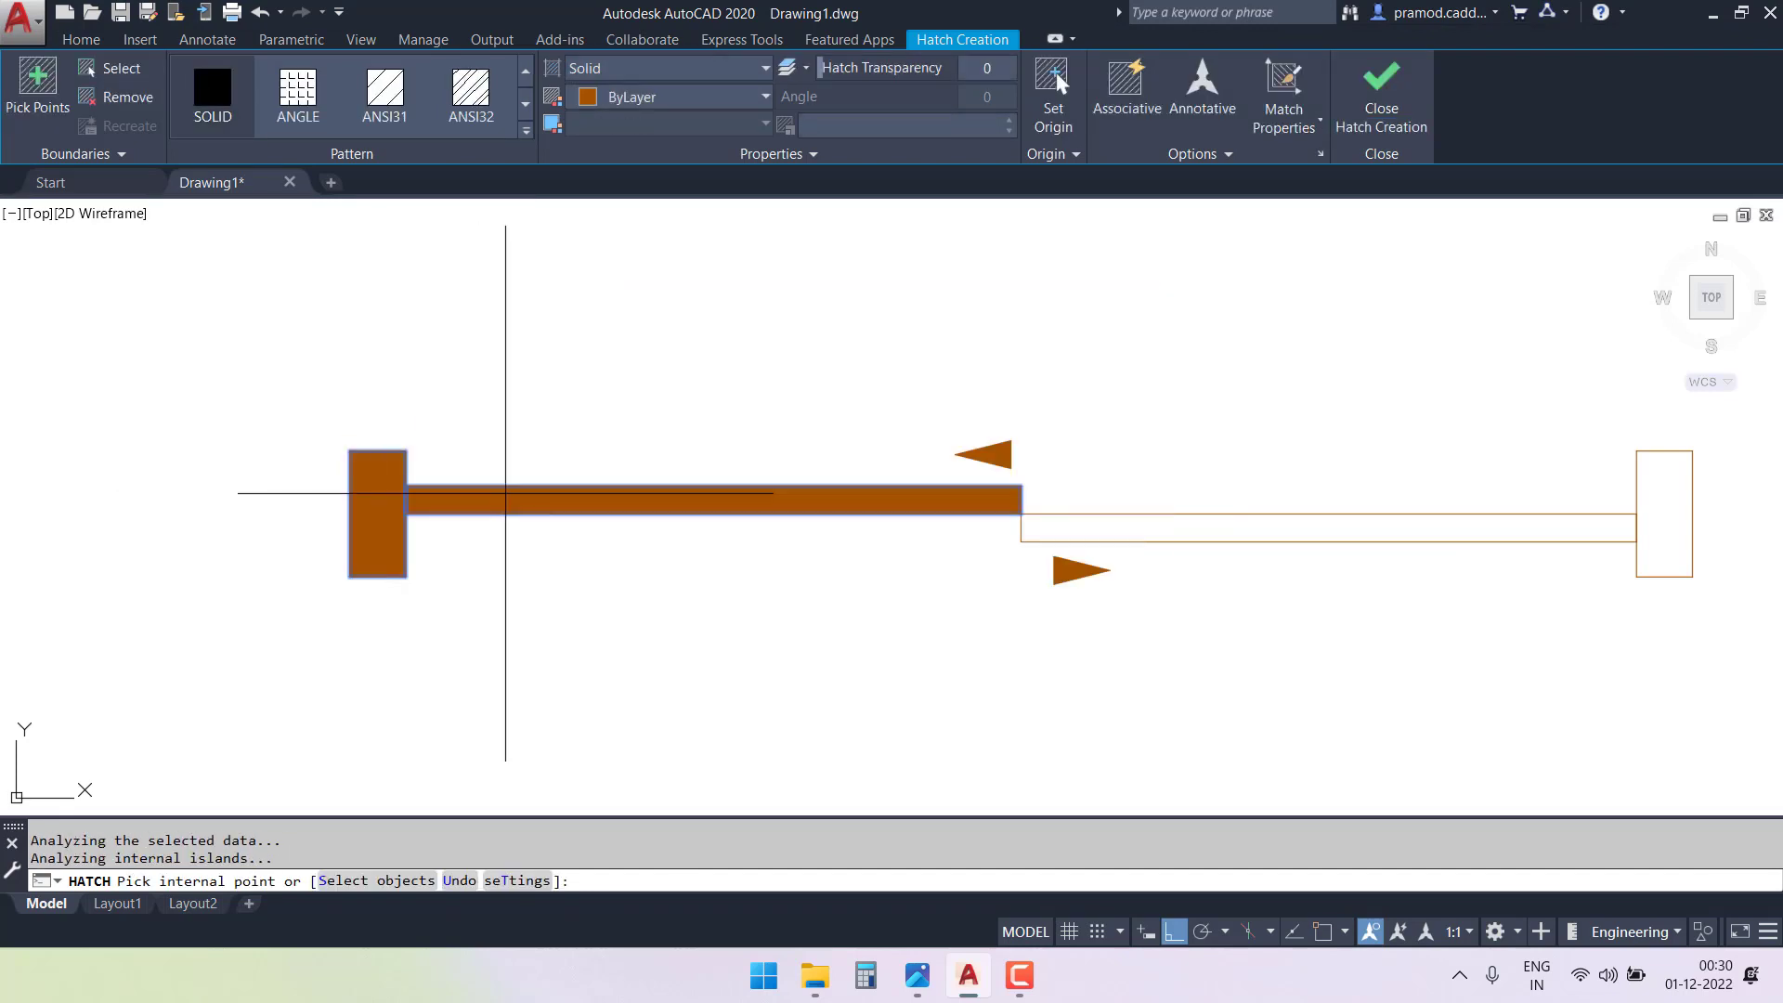
{"action": "left_click", "coordinate": [1325, 526]}
{"action": "left_click", "coordinate": [1664, 520]}
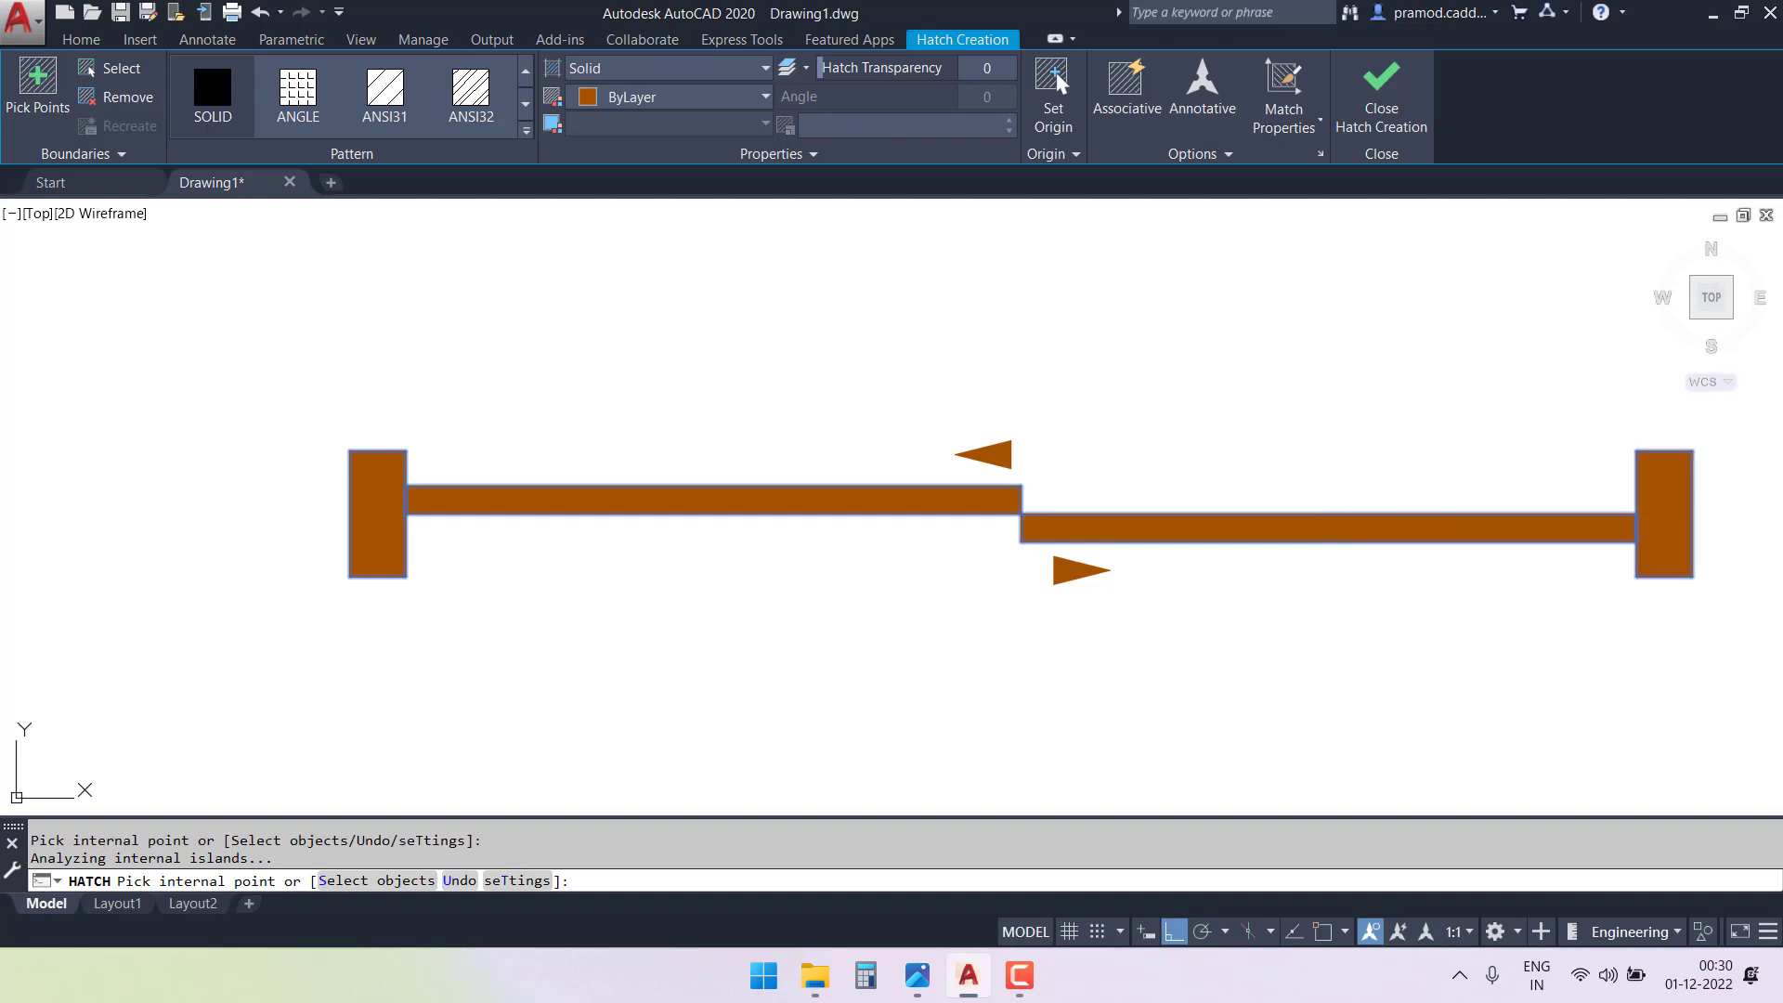
{"action": "key", "text": "Escape"}
- Add the single-line text "SD" at the sliding door's left panel, with height 4.5" and rotation 0
{"action": "middle_click_drag", "start_coordinate": [1357, 501], "coordinate": [471, 446]}
{"action": "scroll", "coordinate": [594, 473], "scroll_direction": "down", "scroll_amount": 4}
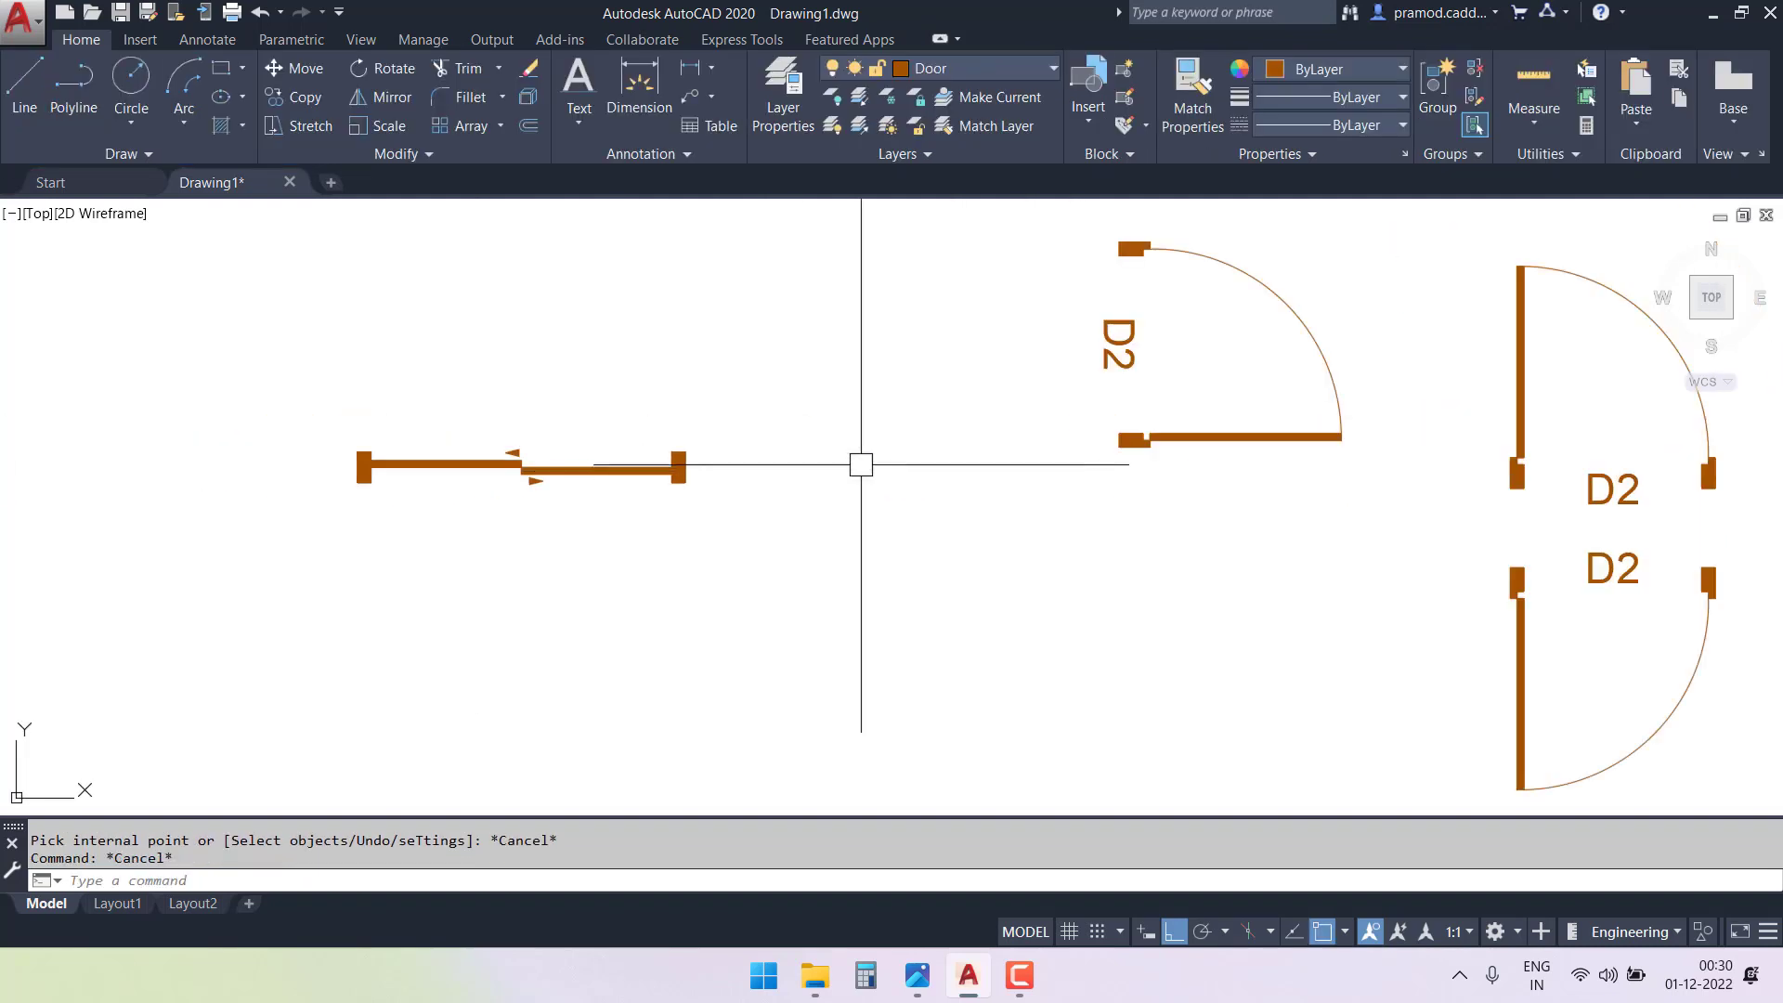
{"action": "middle_click_drag", "start_coordinate": [1077, 567], "coordinate": [978, 569]}
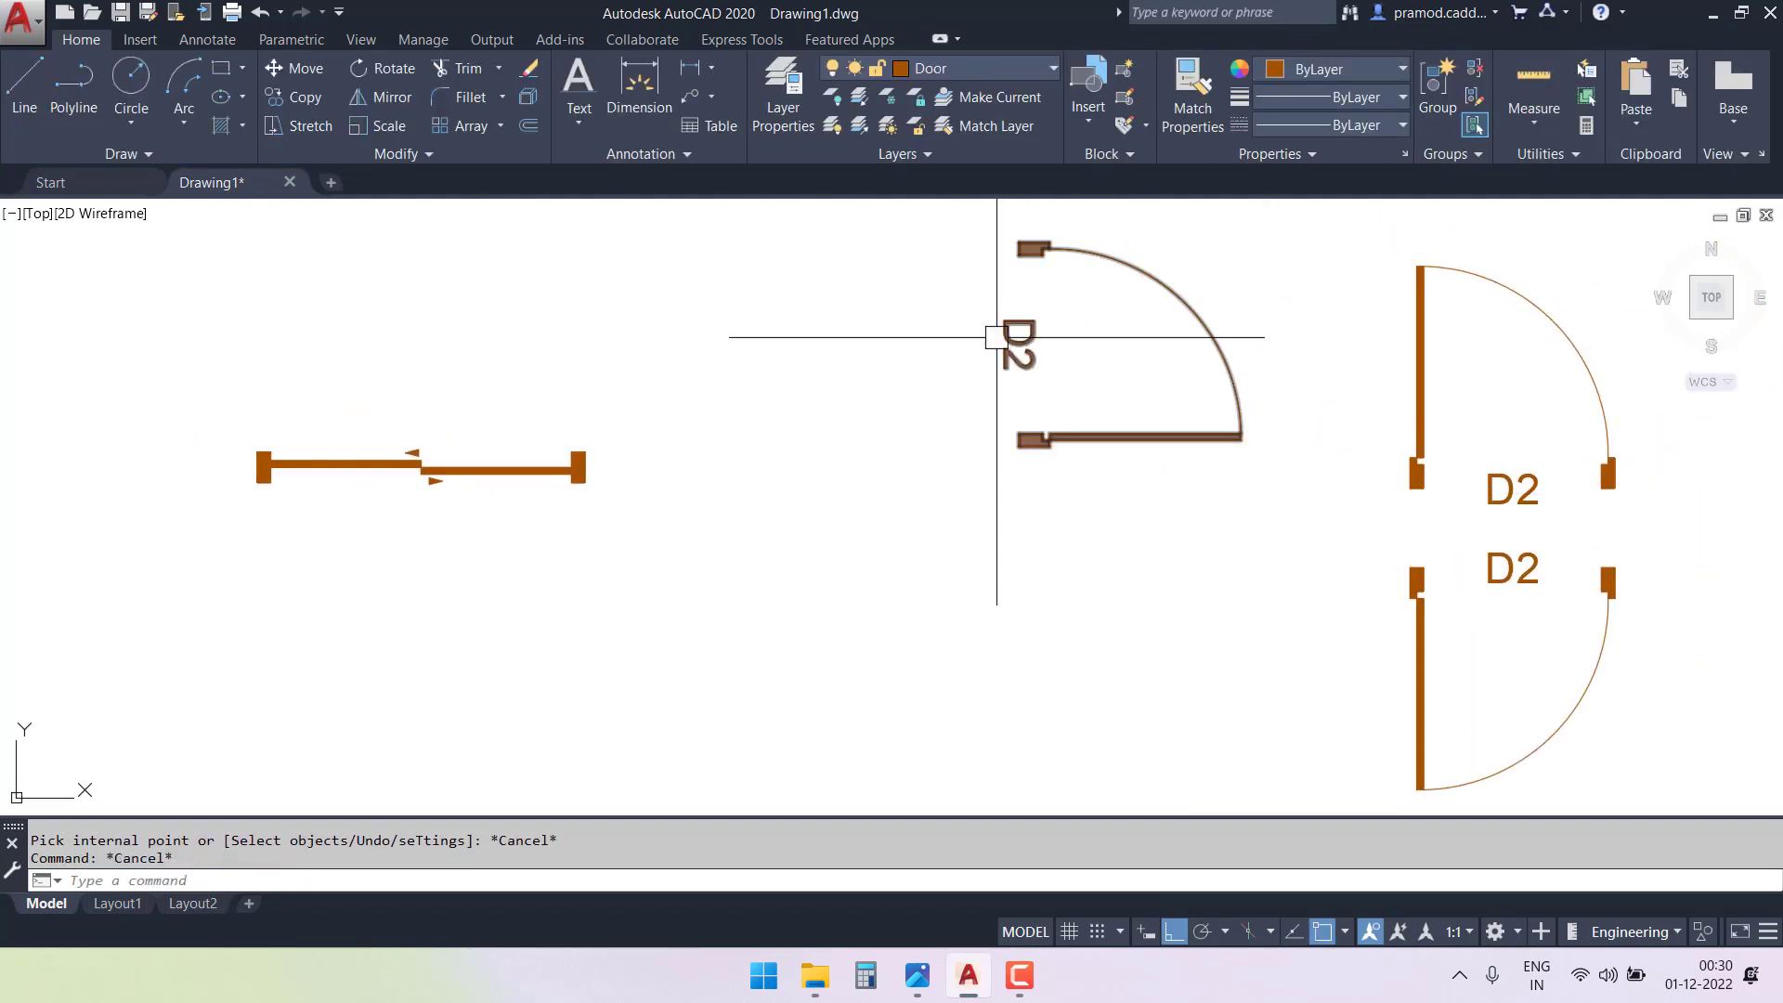
{"action": "scroll", "coordinate": [966, 358], "scroll_direction": "down", "scroll_amount": 2}
{"action": "scroll", "coordinate": [630, 407], "scroll_direction": "up", "scroll_amount": 4}
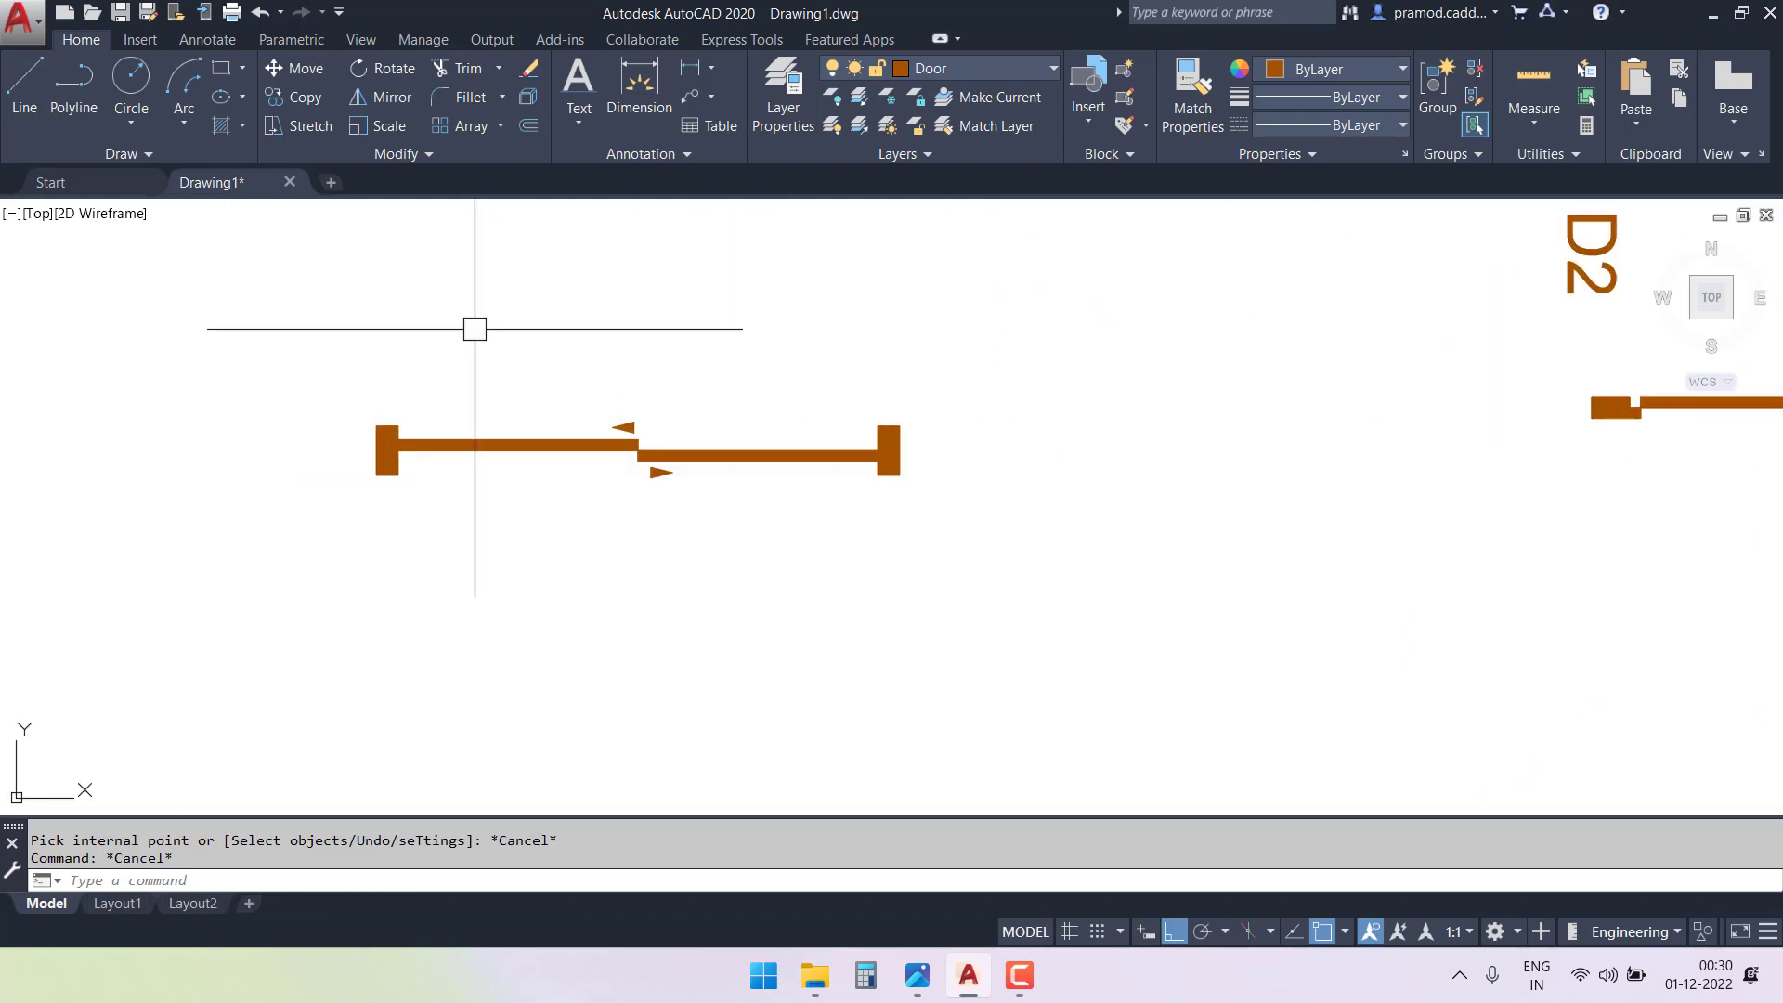
{"action": "left_click", "coordinate": [570, 128]}
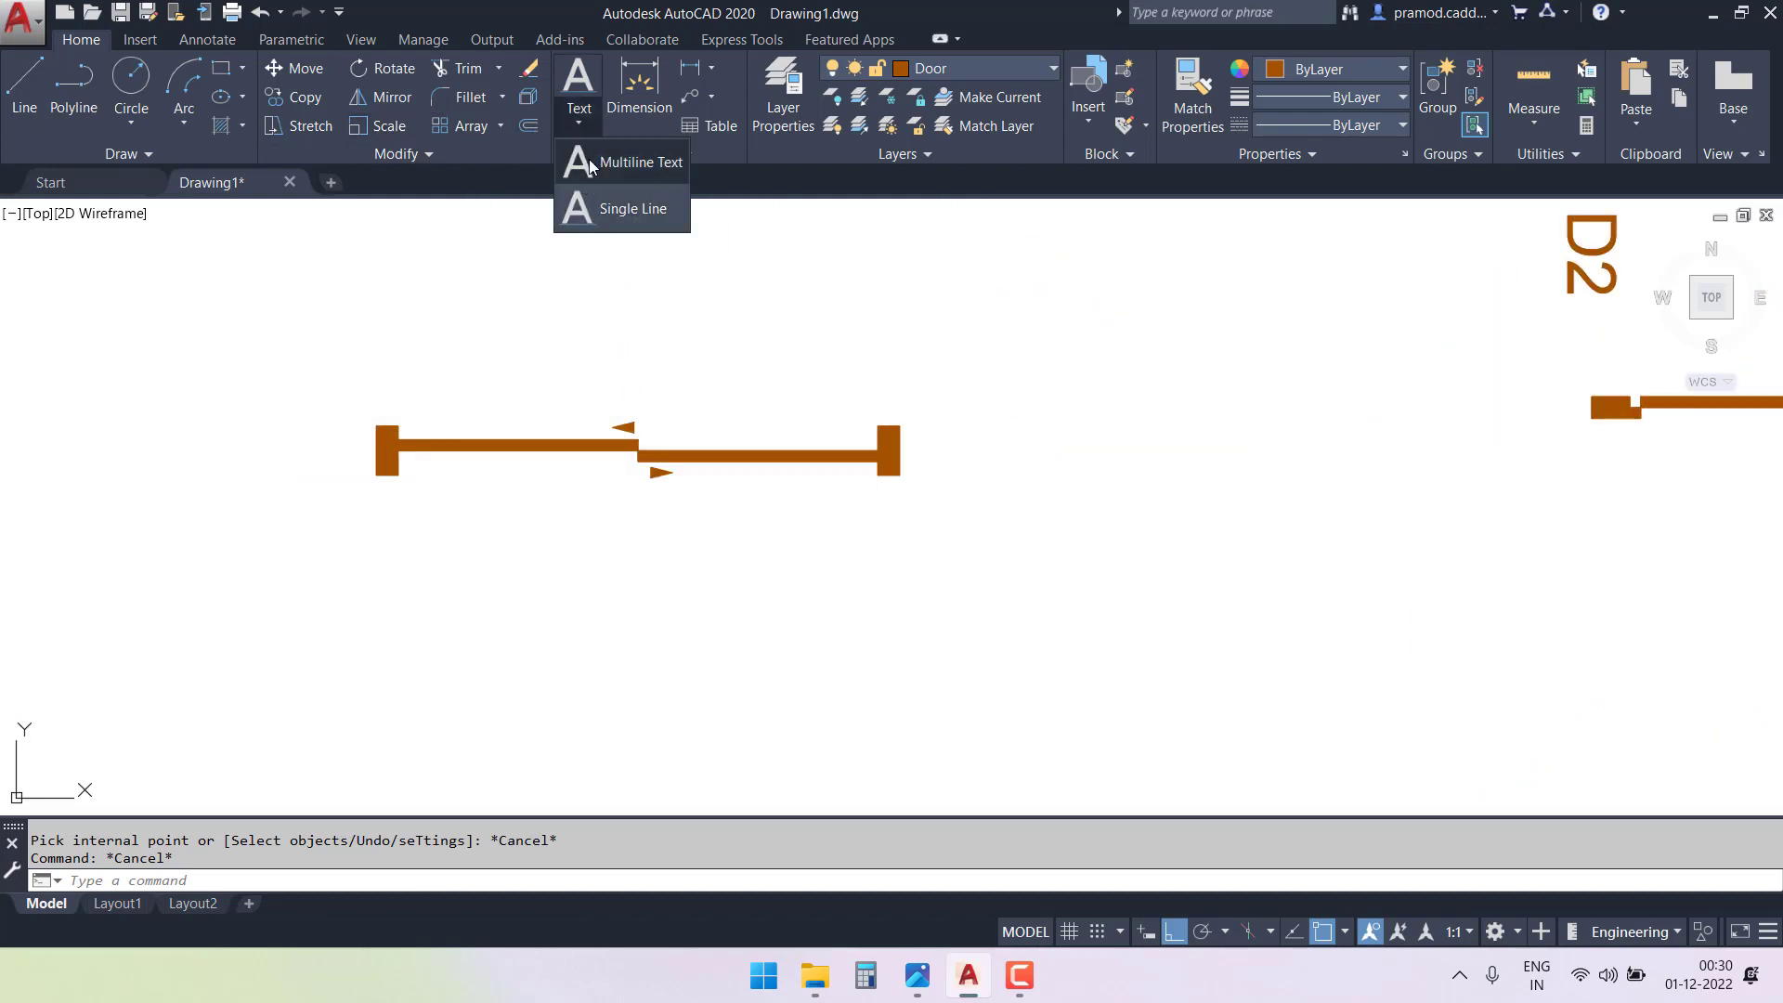
{"action": "left_click", "coordinate": [587, 208]}
{"action": "scroll", "coordinate": [597, 433], "scroll_direction": "up", "scroll_amount": 2}
{"action": "left_click", "coordinate": [455, 488]}
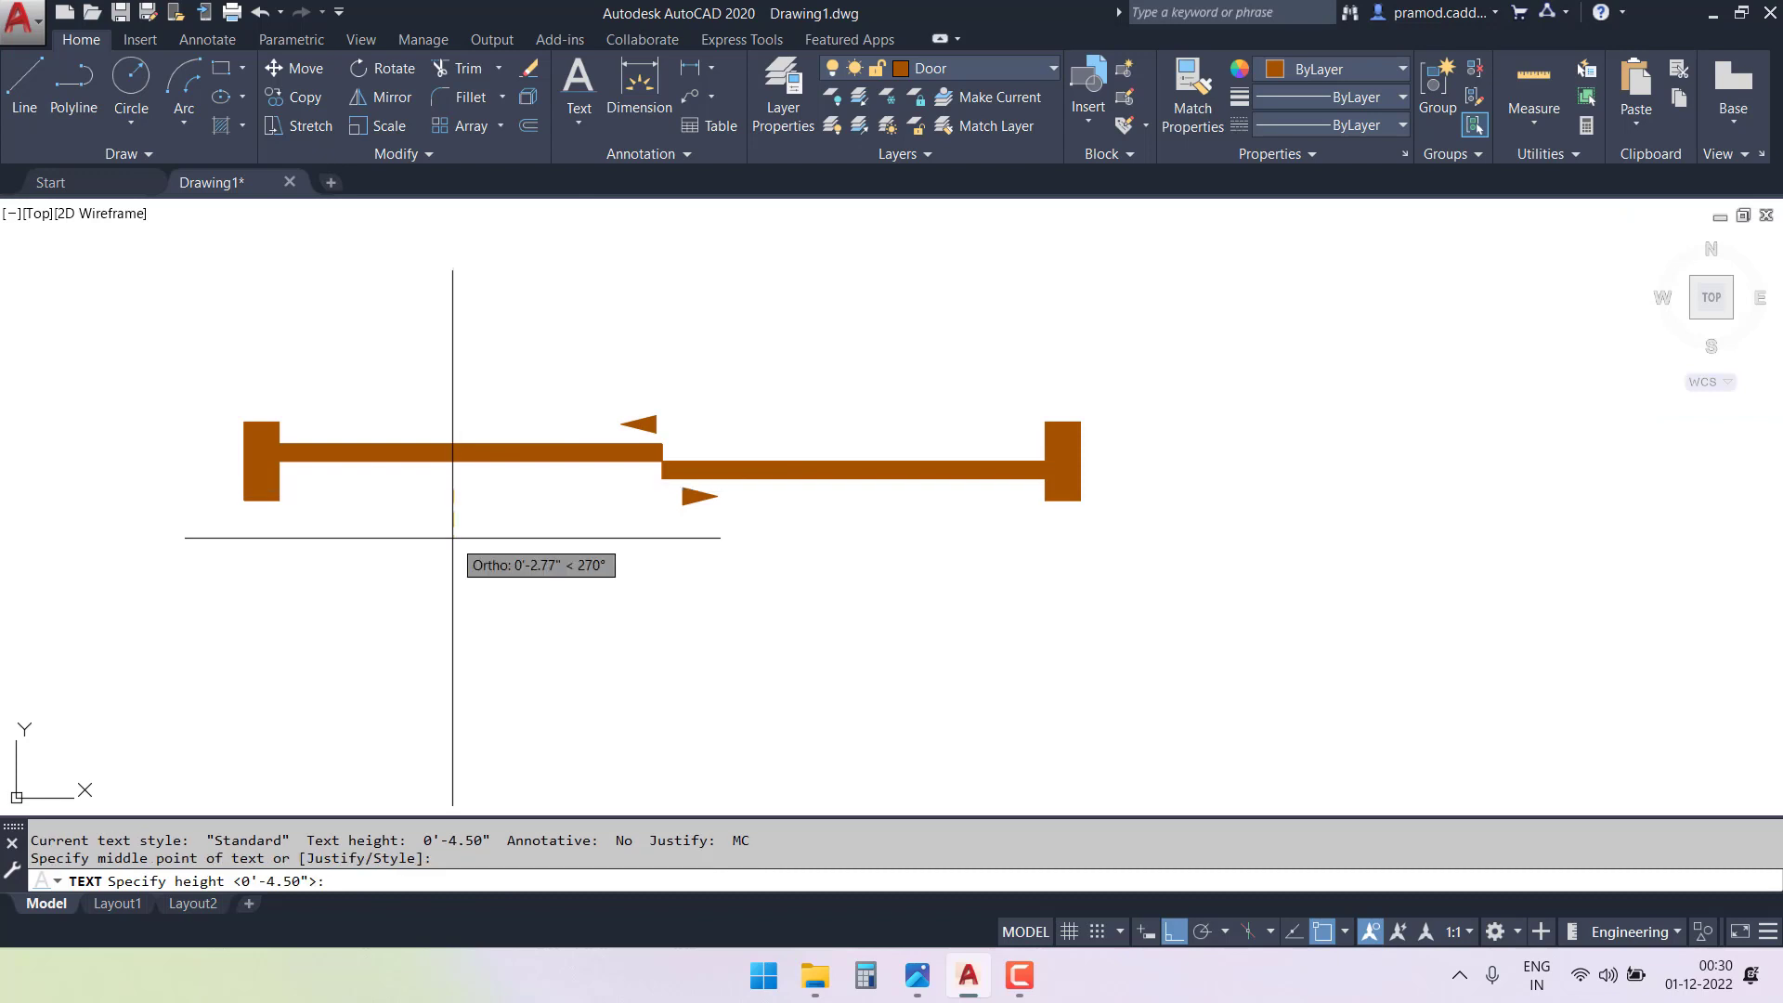
{"action": "key", "text": "Return"}
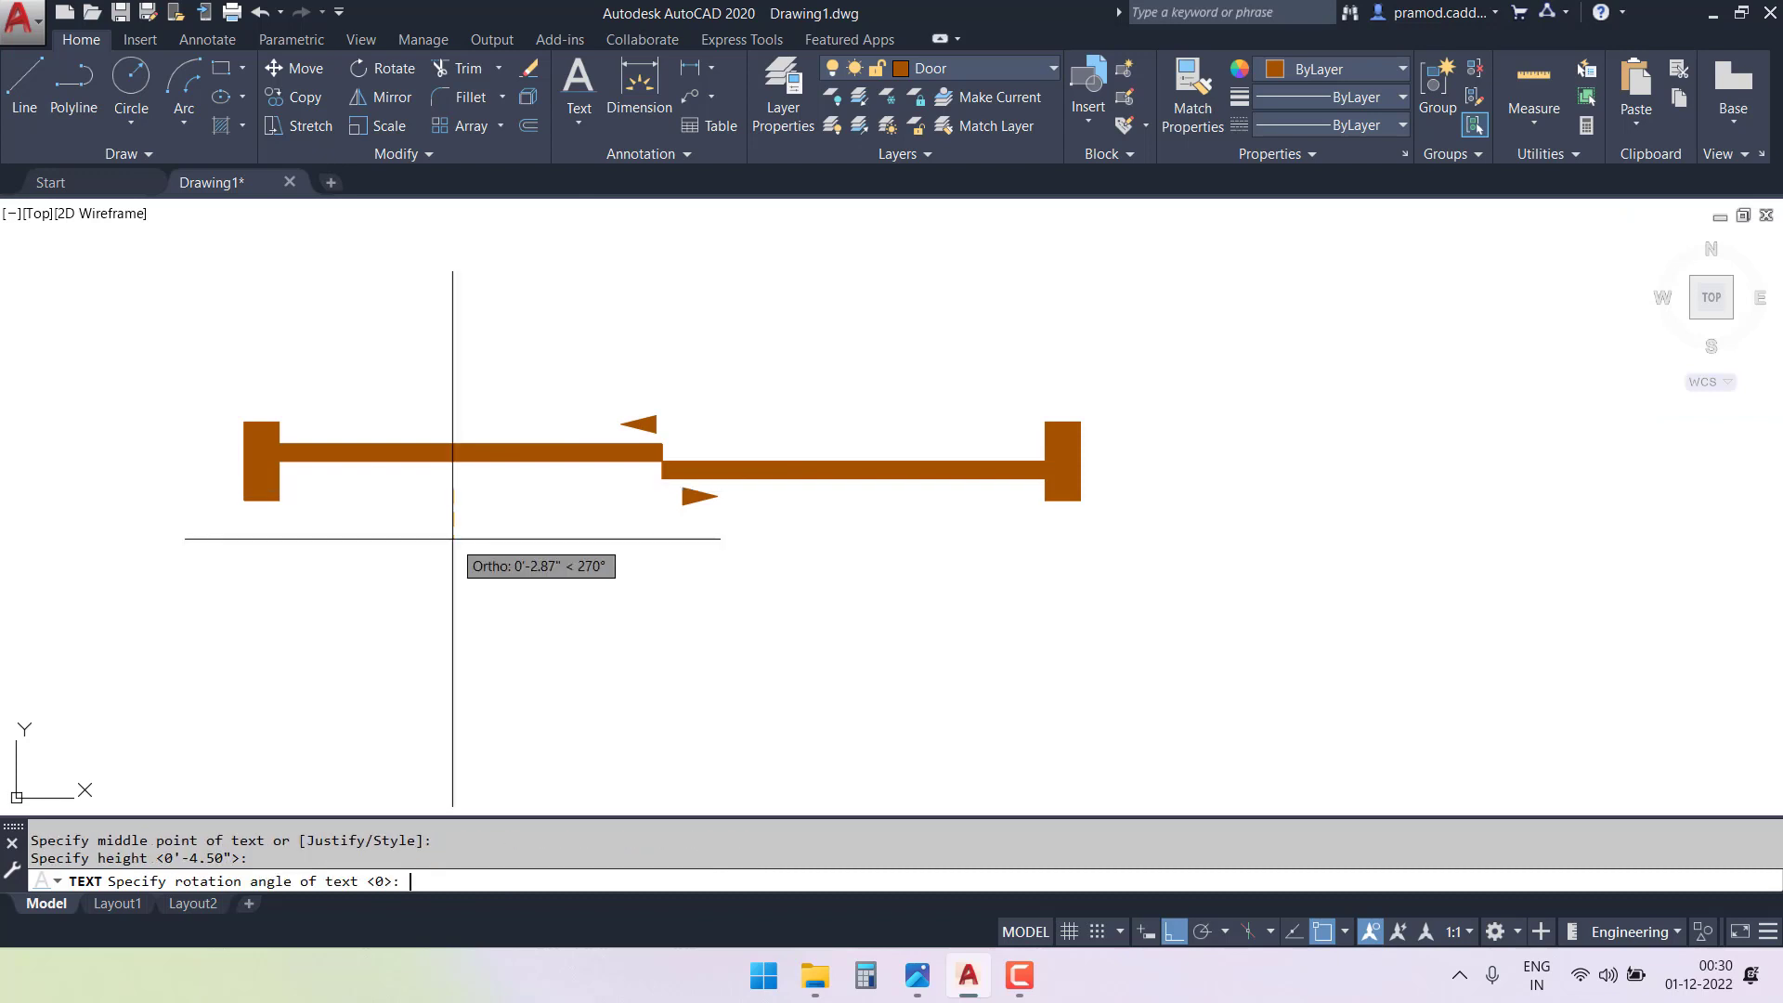
{"action": "key", "text": "Return"}
{"action": "type", "text": "SD"}
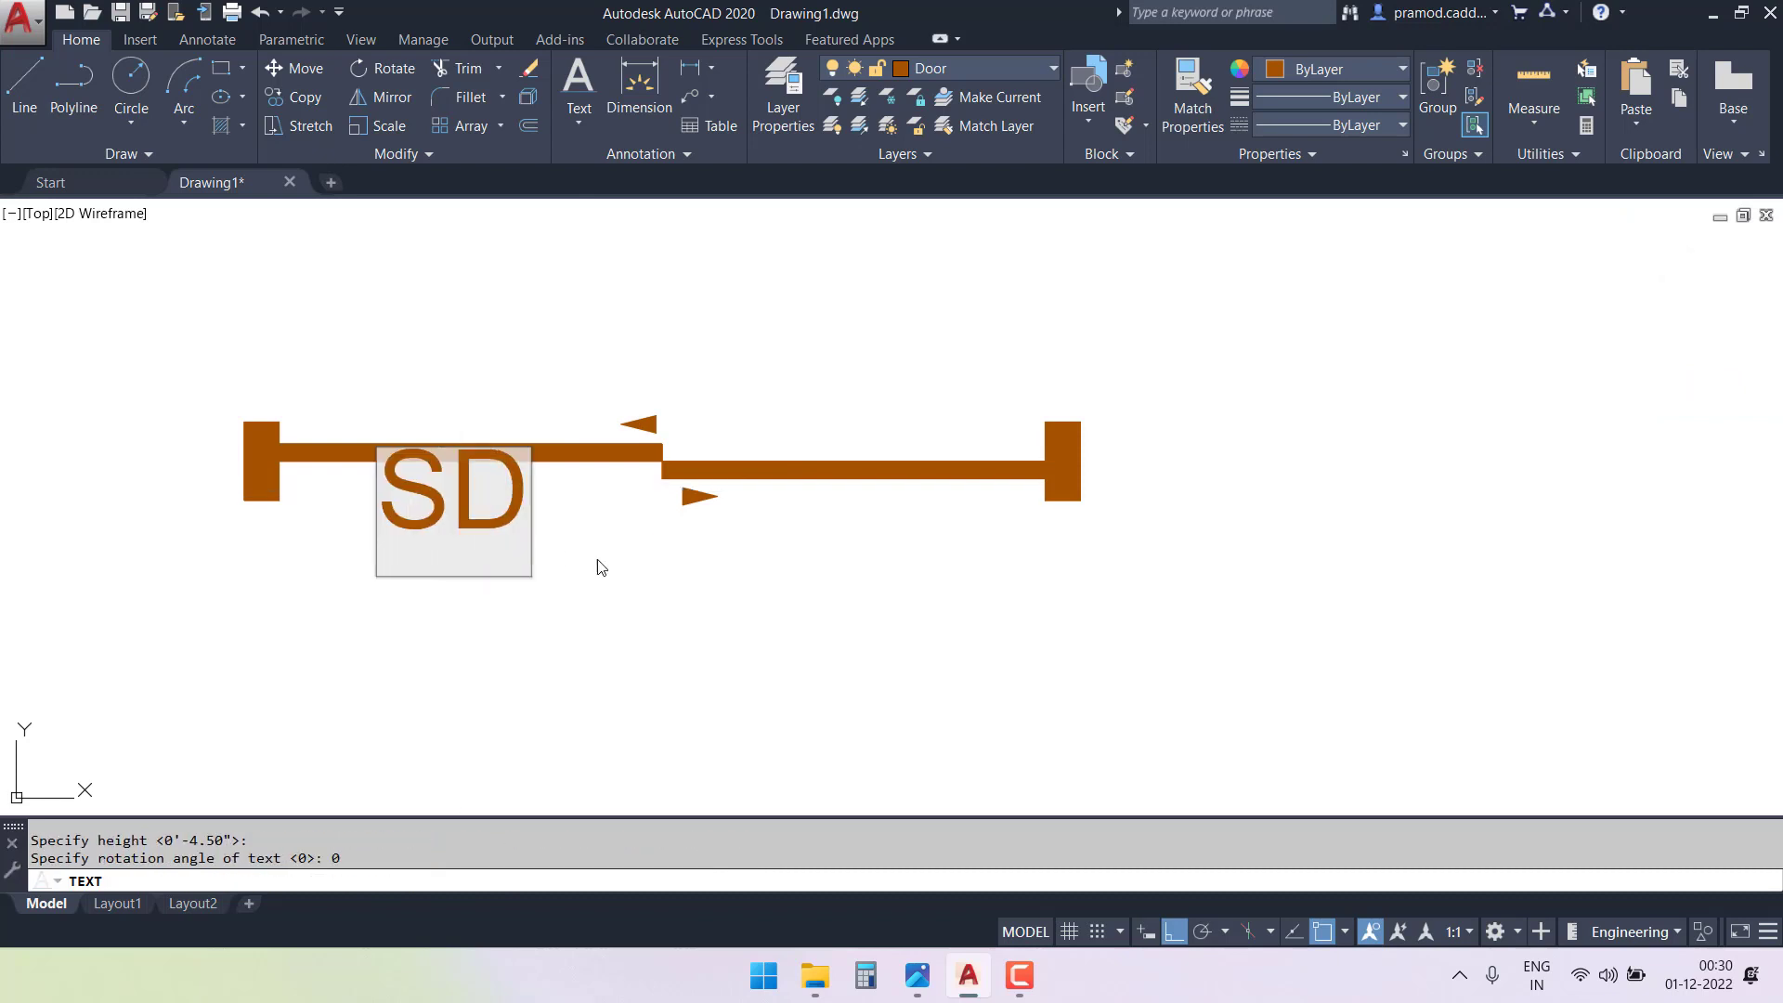
{"action": "key", "text": "Return"}
{"action": "key", "text": "Escape"}
- Move the SD label straight down so it sits clear below the left panel
{"action": "left_click", "coordinate": [530, 505]}
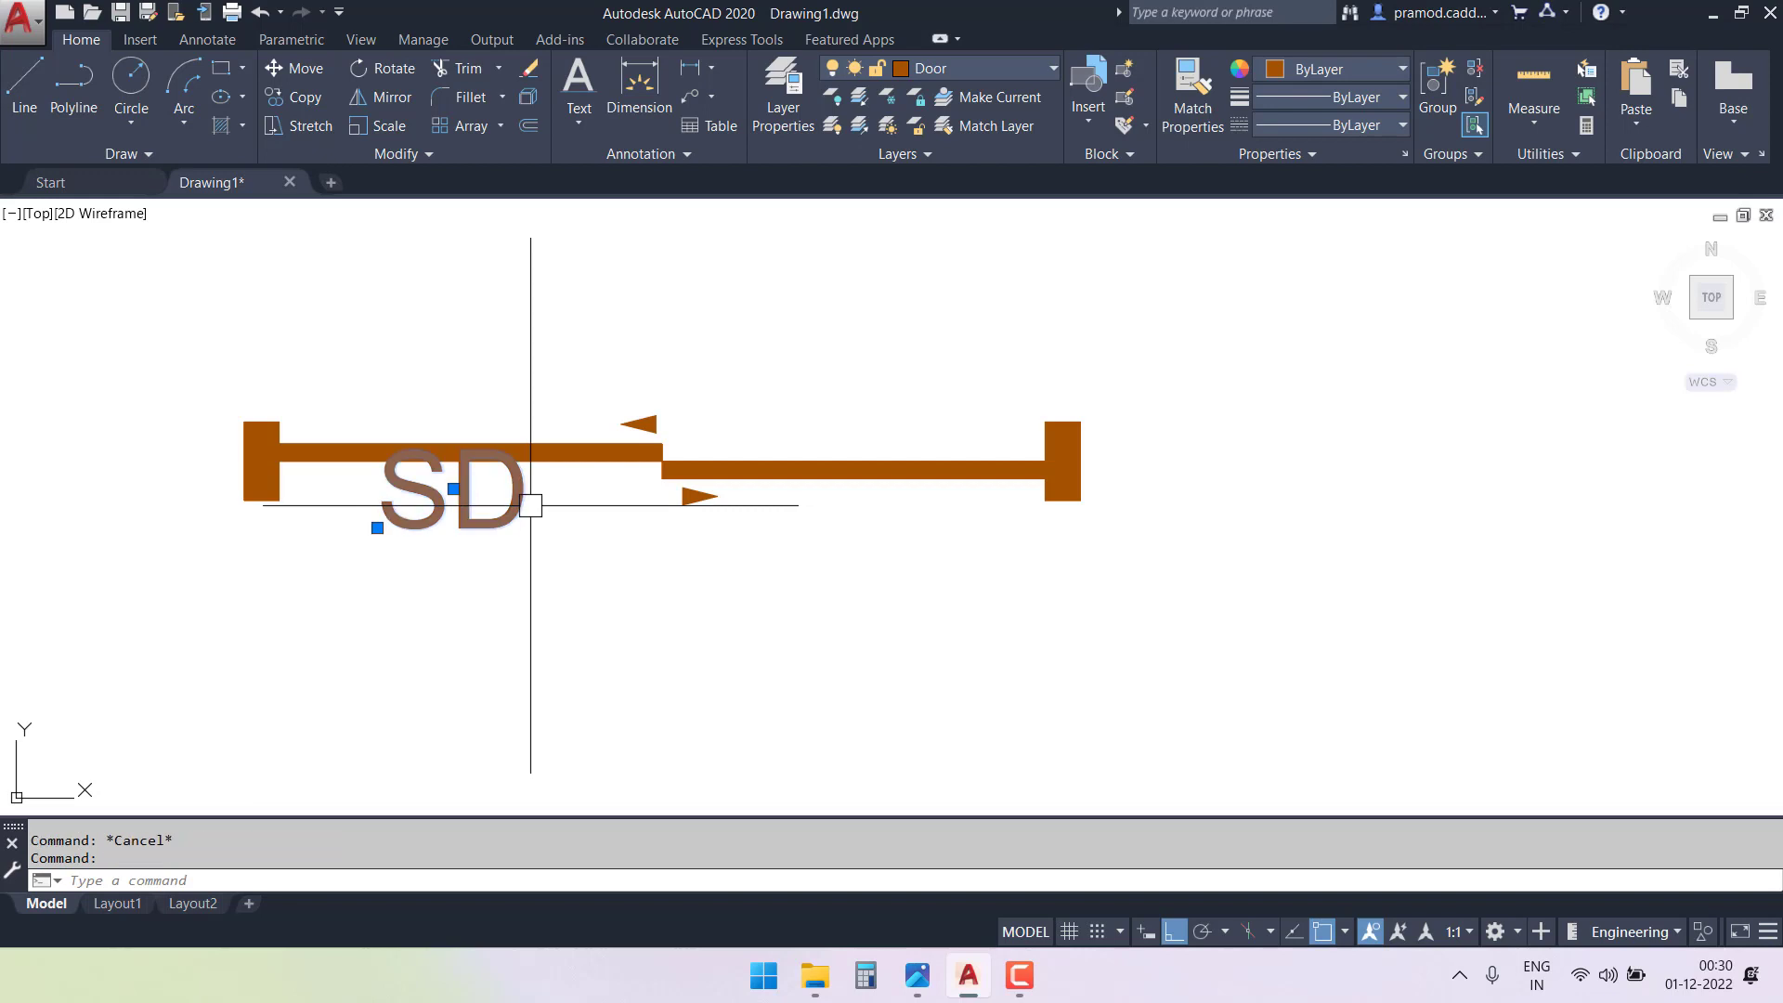
{"action": "left_click", "coordinate": [290, 67]}
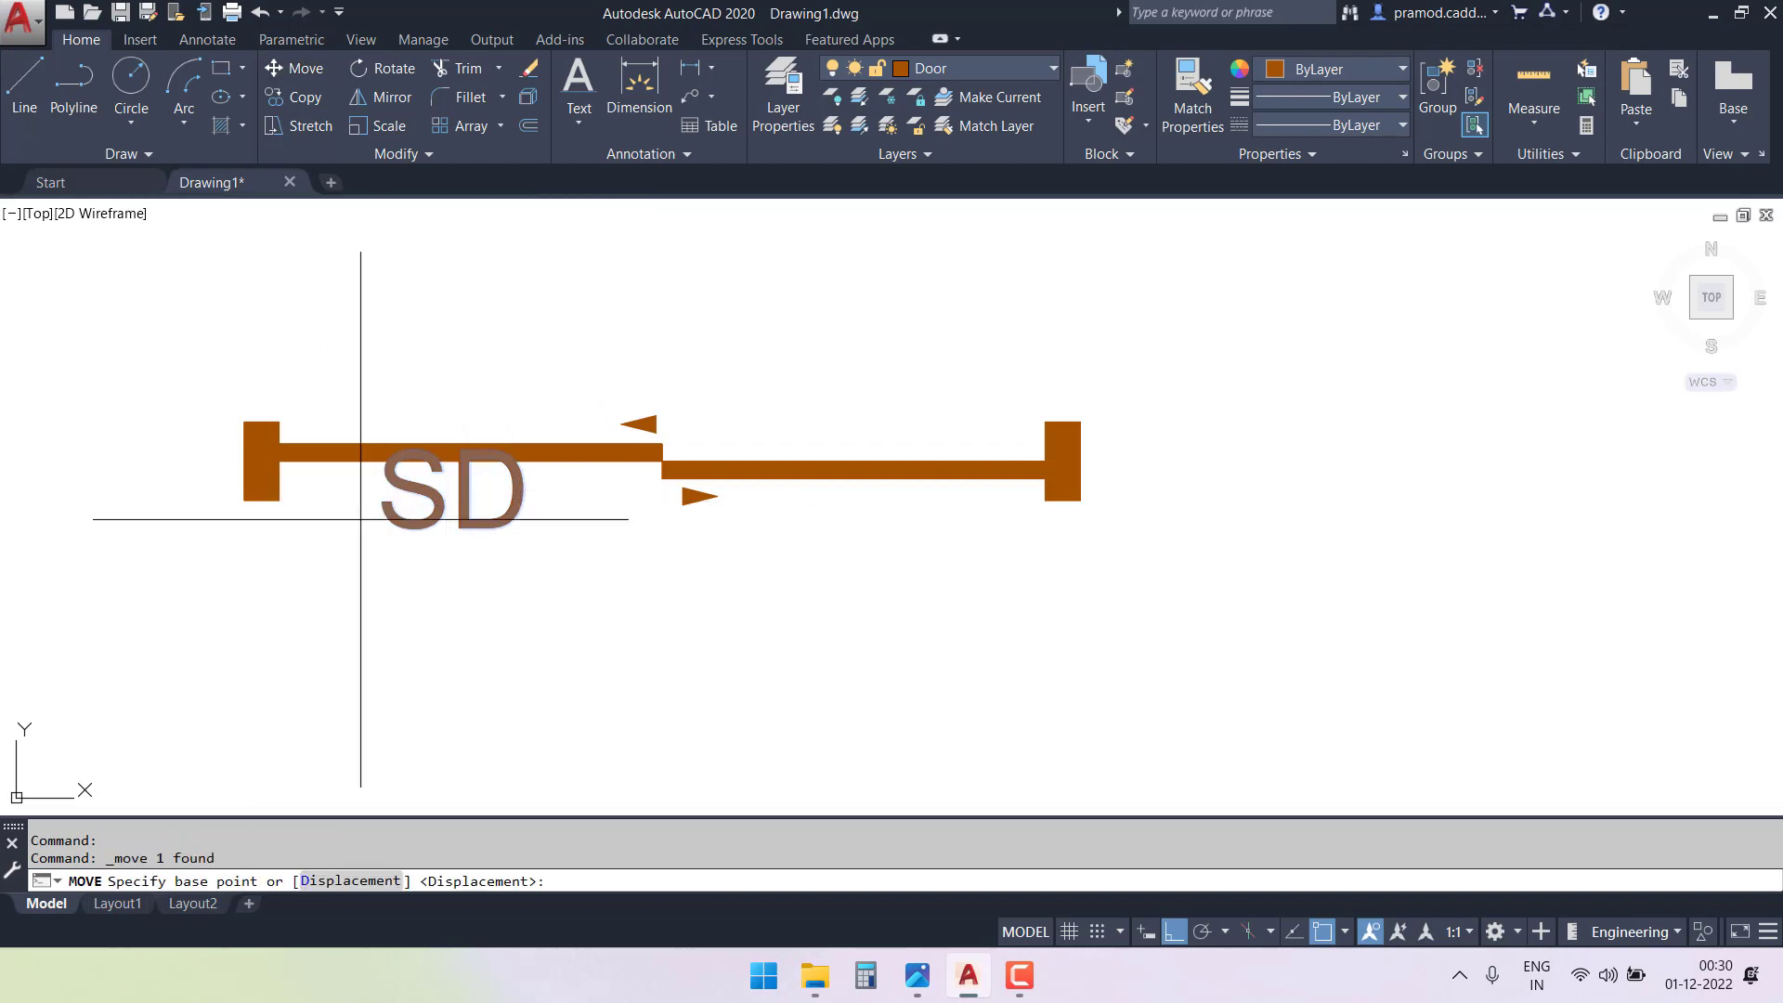
{"action": "left_click", "coordinate": [376, 526]}
{"action": "left_click", "coordinate": [367, 571]}
{"action": "key", "text": "Escape"}
{"action": "key", "text": "Escape"}
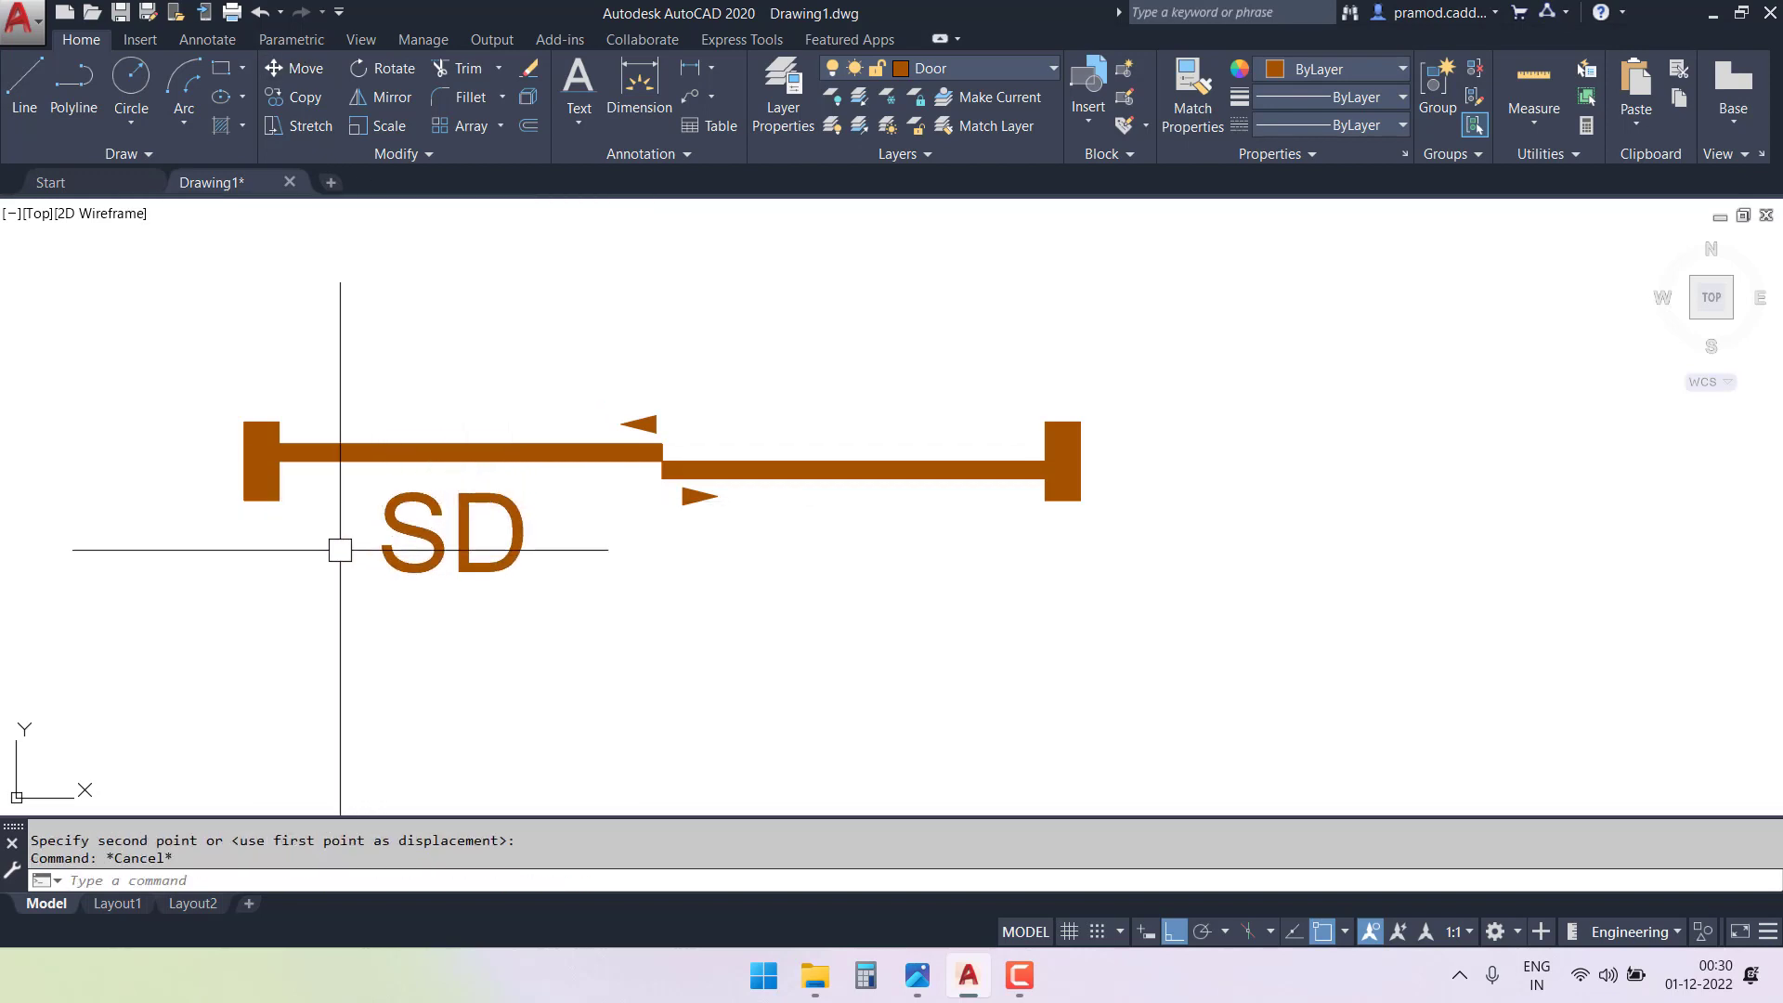
- Delete the combined solid hatch from the sliding door's end pieces and panels
{"action": "scroll", "coordinate": [361, 534], "scroll_direction": "down", "scroll_amount": 2}
{"action": "middle_click_drag", "start_coordinate": [368, 539], "coordinate": [589, 538]}
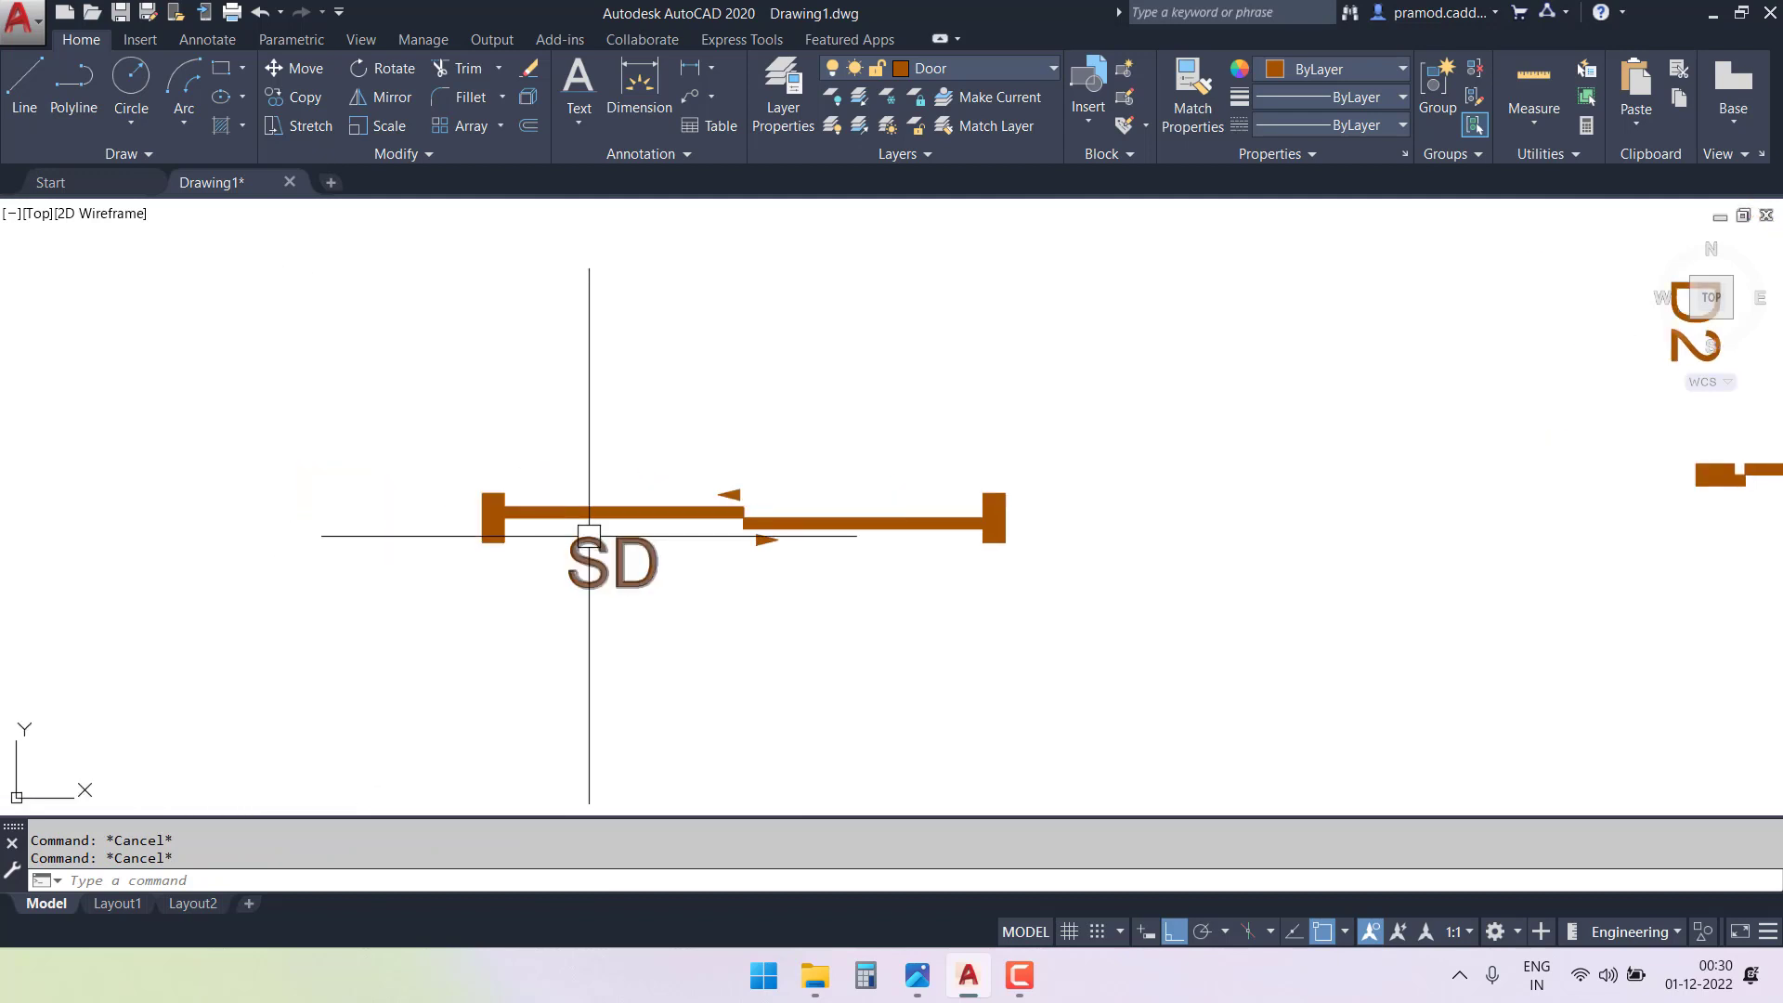
{"action": "scroll", "coordinate": [470, 498], "scroll_direction": "up", "scroll_amount": 8}
{"action": "left_click_drag", "start_coordinate": [501, 470], "coordinate": [467, 493]}
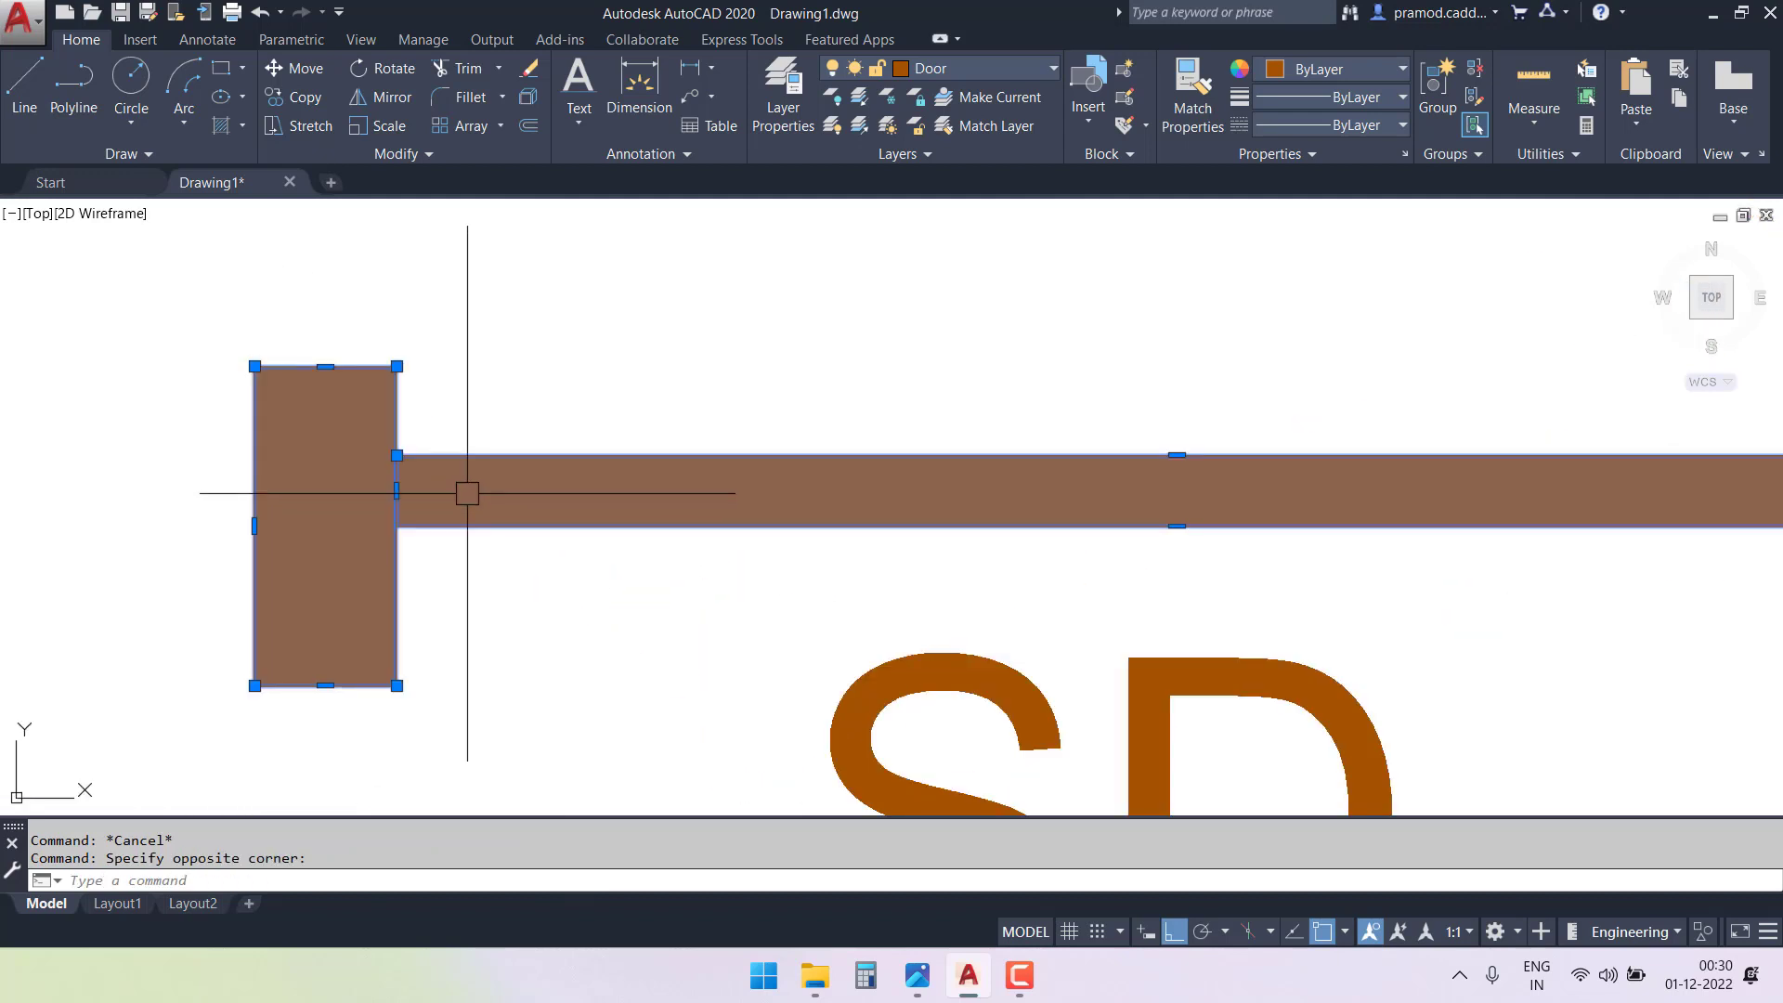
{"action": "scroll", "coordinate": [467, 493], "scroll_direction": "down", "scroll_amount": 5}
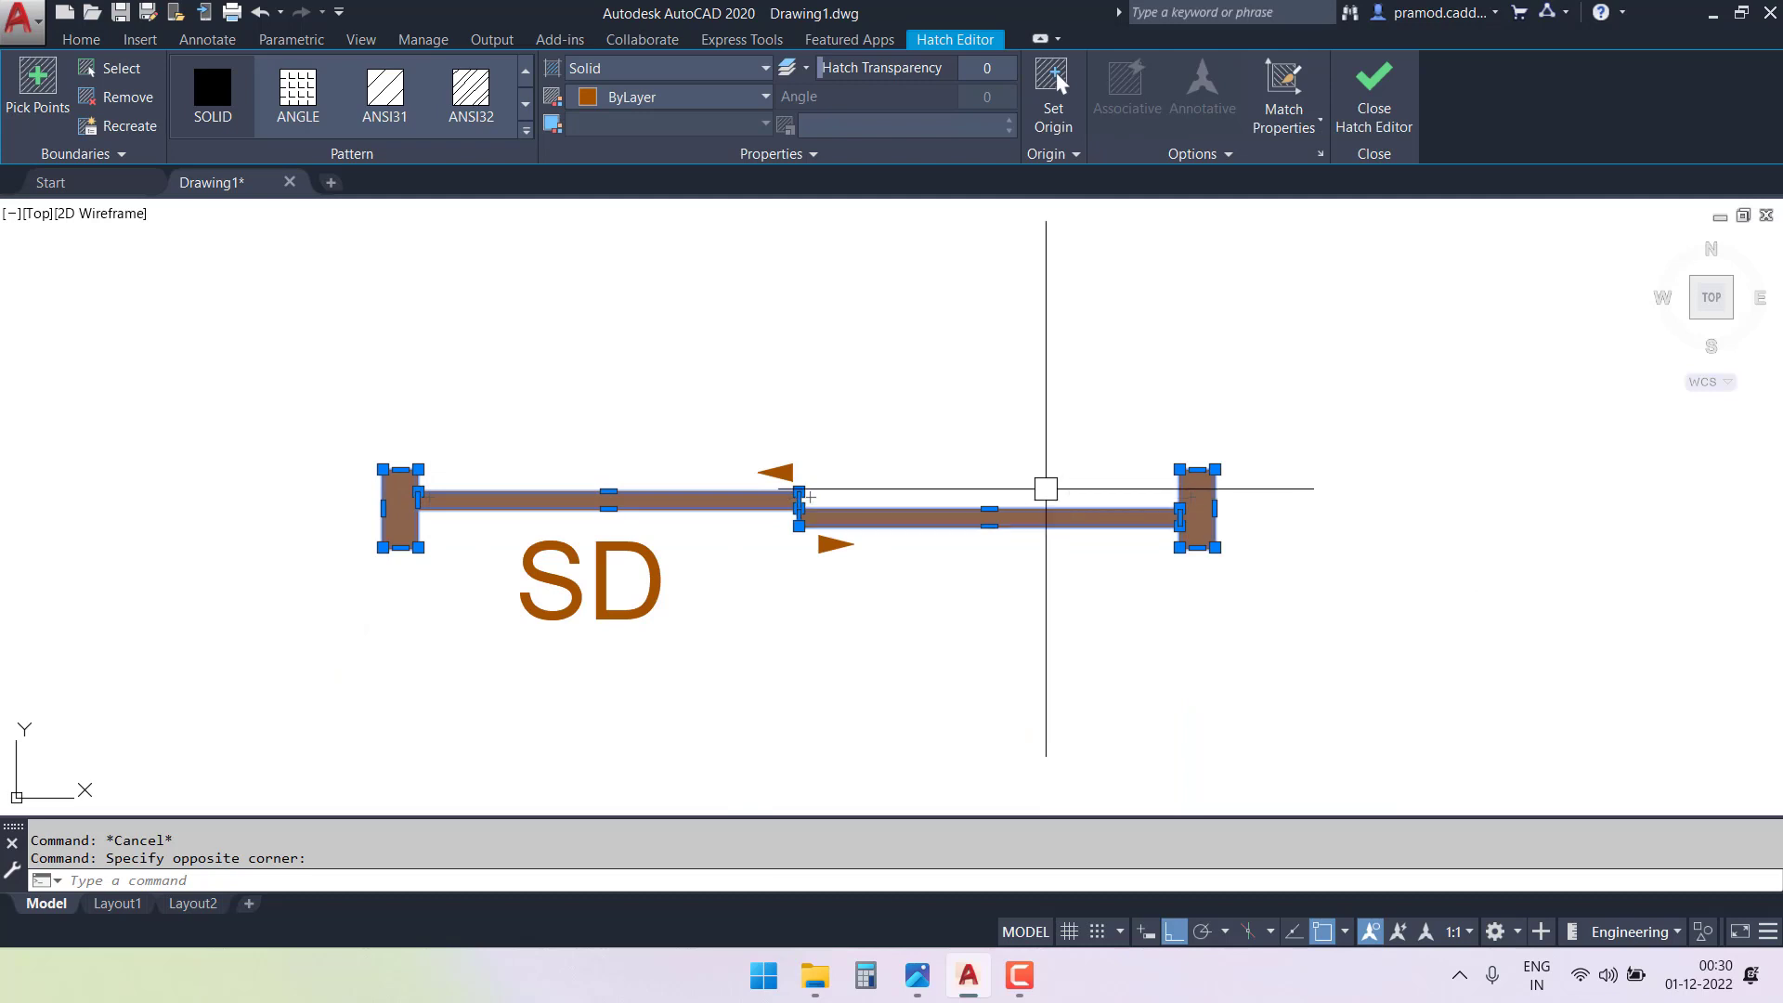
{"action": "key", "text": "Delete"}
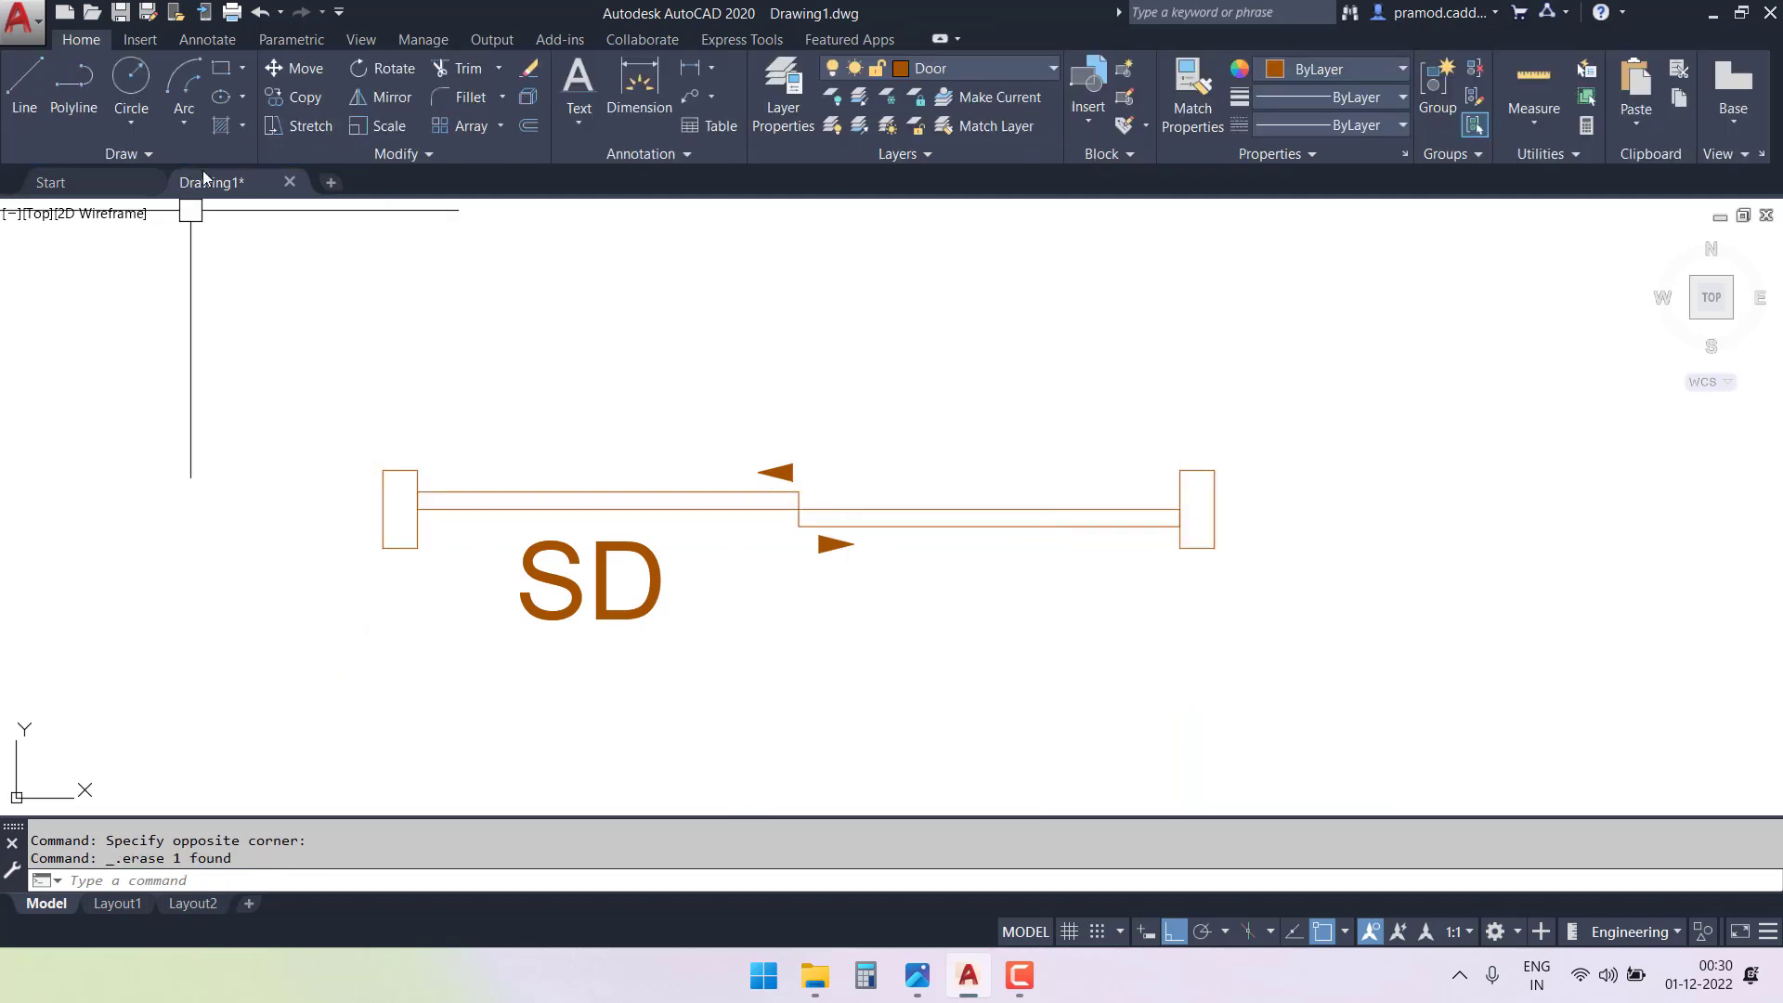
- Fill both end pieces of the sliding door with a solid hatch
{"action": "type", "text": "h"}
{"action": "key", "text": "Return"}
{"action": "left_click", "coordinate": [399, 508]}
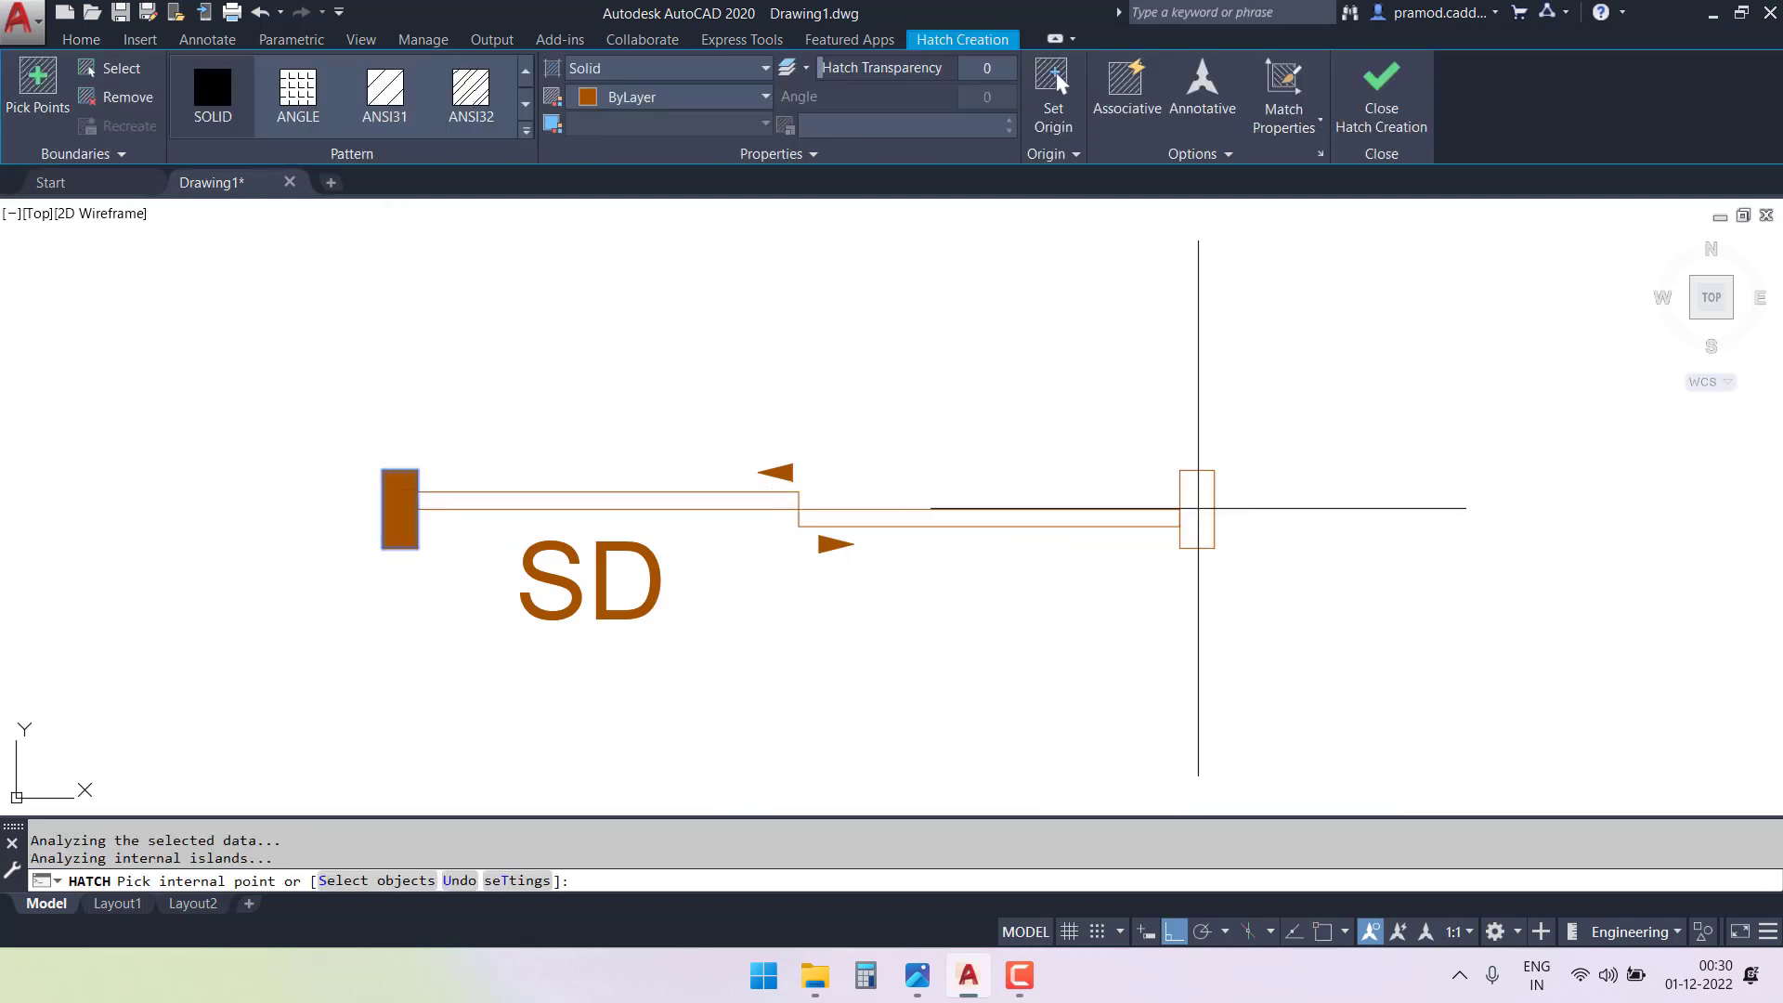
{"action": "key", "text": "Escape"}
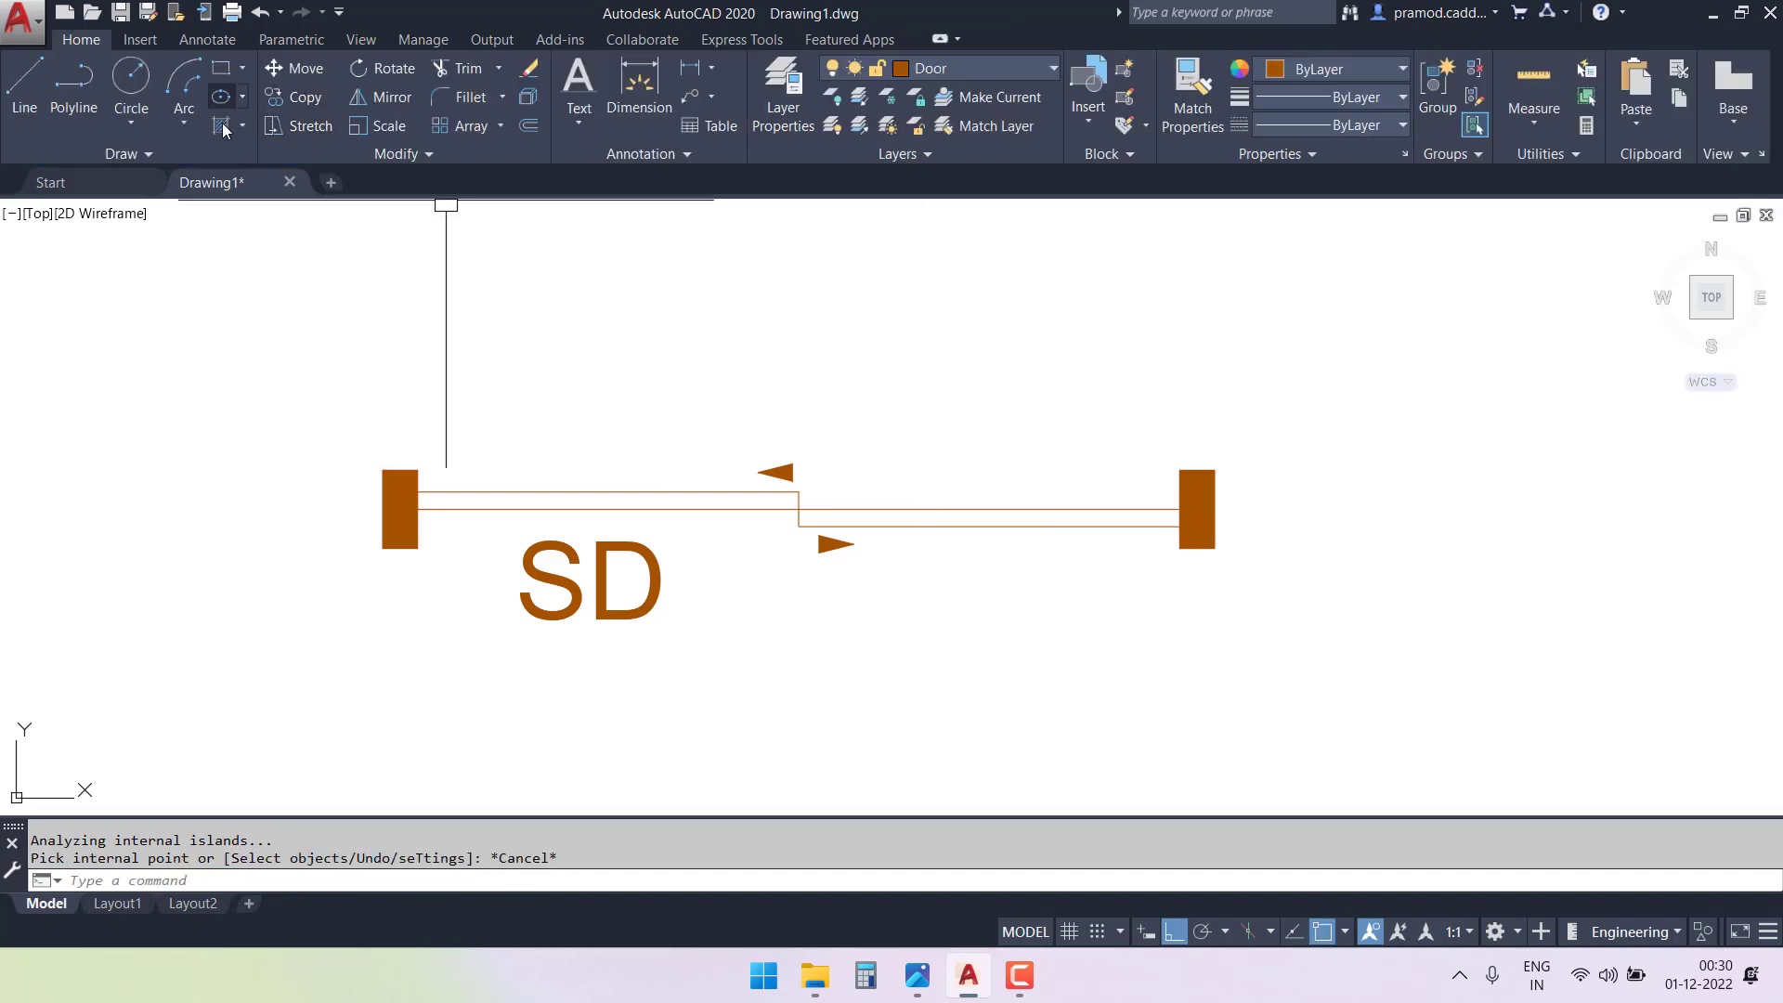
- Fill both sliding panels with a separate solid hatch at transparency 60
{"action": "left_click", "coordinate": [219, 128]}
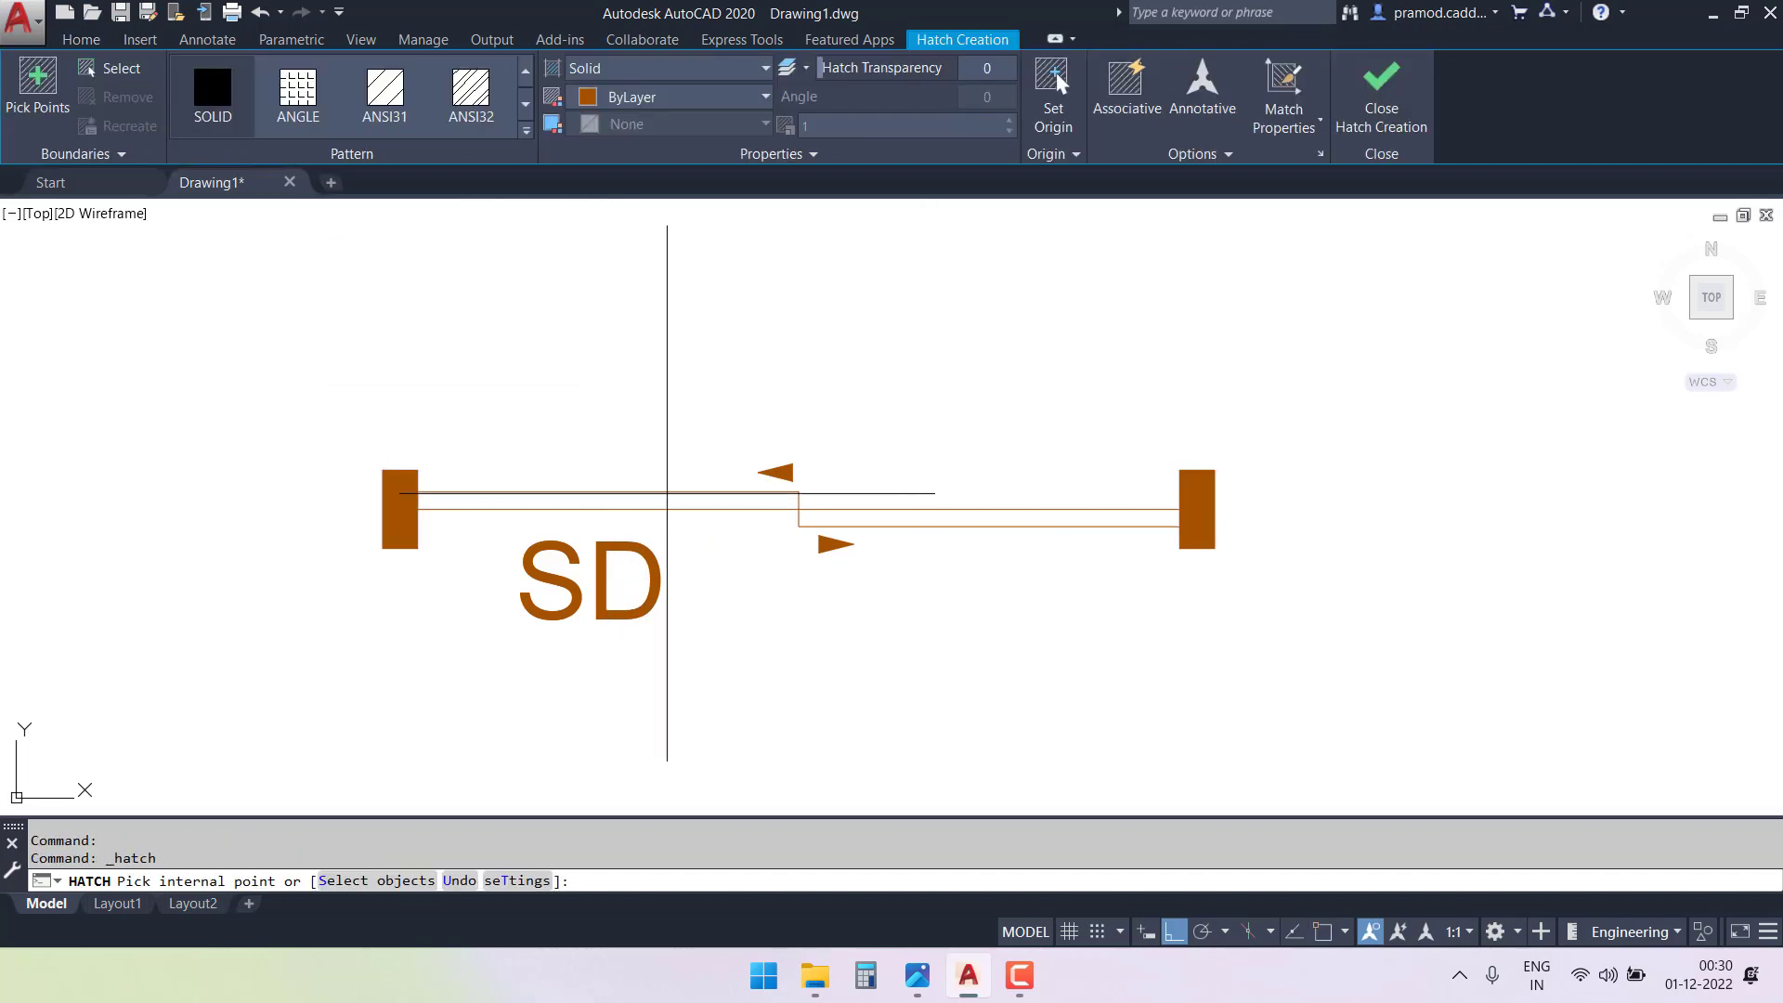
{"action": "left_click", "coordinate": [669, 500]}
{"action": "left_click", "coordinate": [868, 516]}
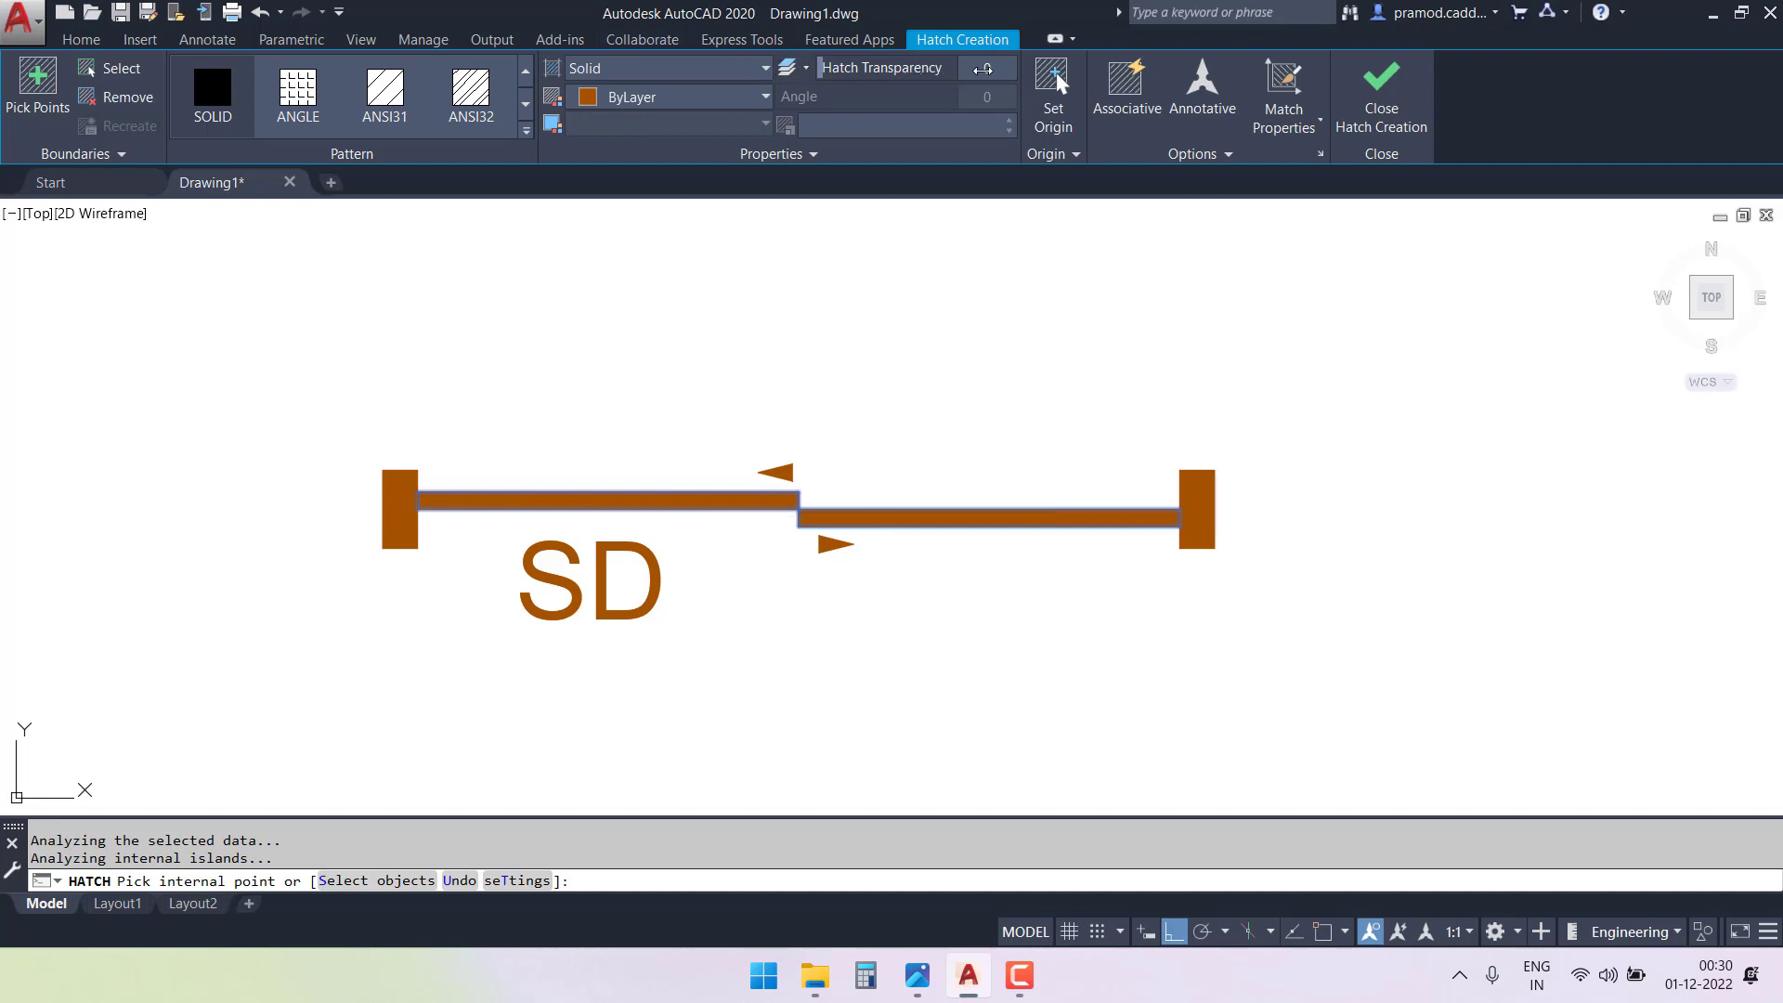
{"action": "left_click", "coordinate": [986, 67]}
{"action": "type", "text": "60"}
{"action": "key", "text": "Return"}
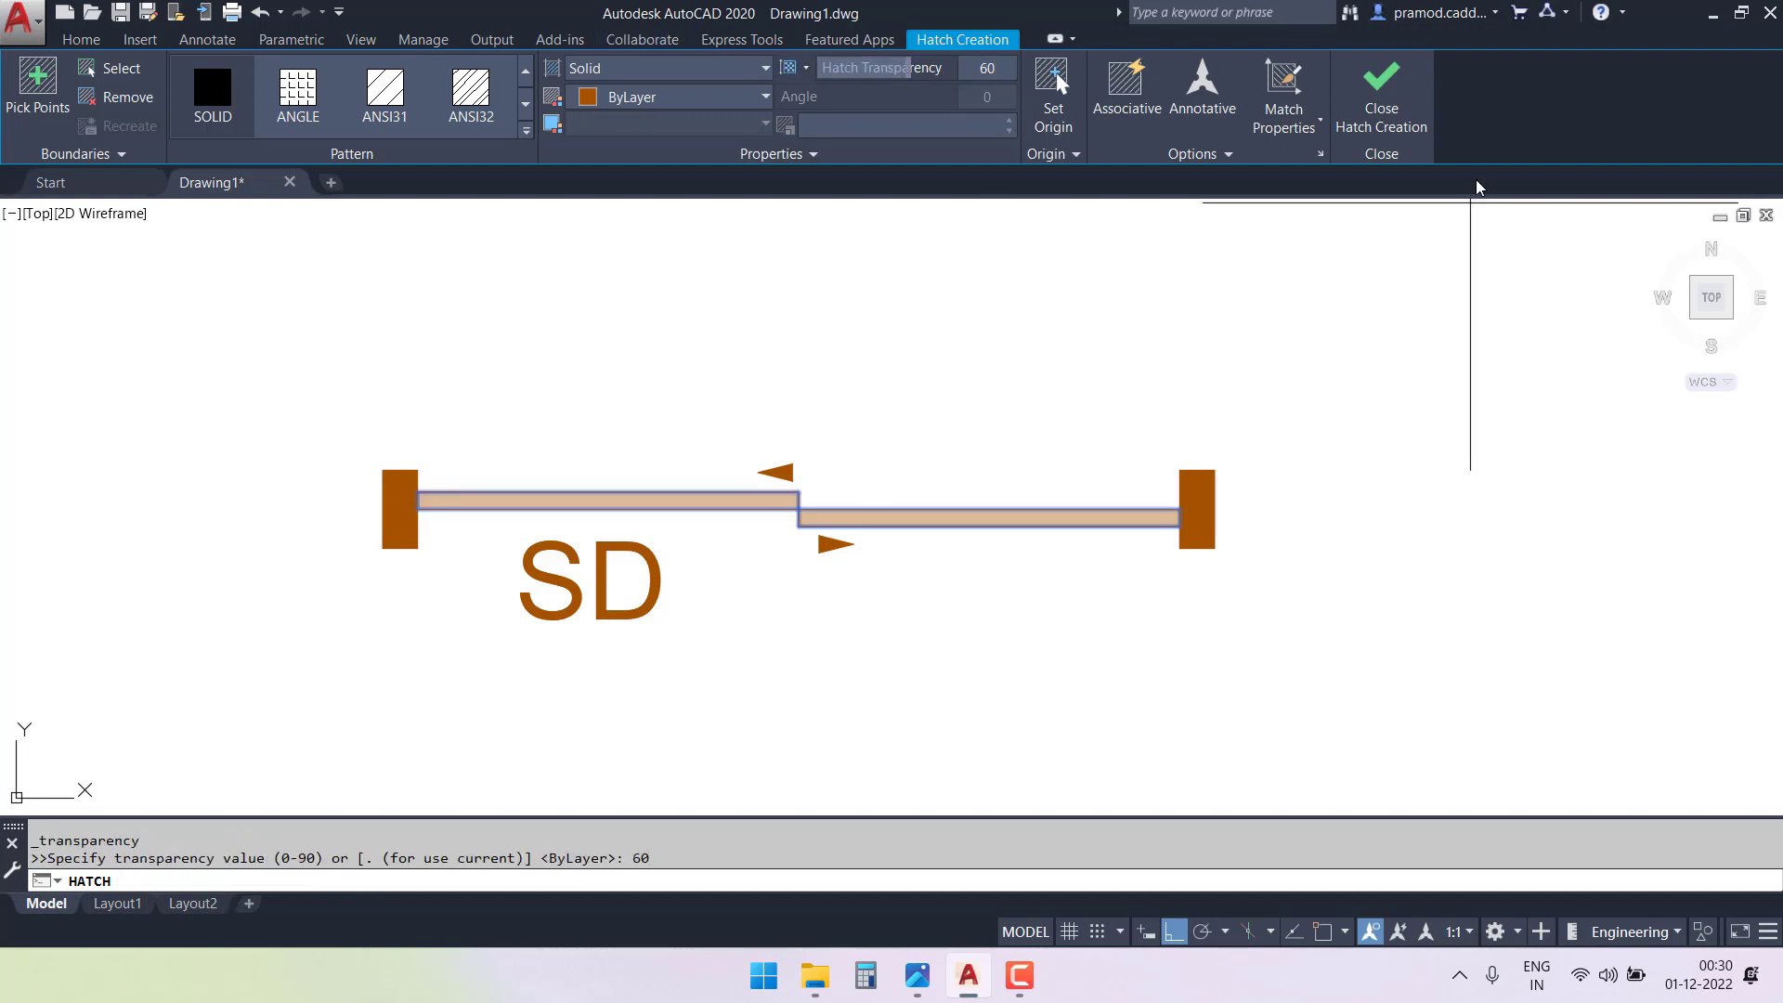
{"action": "left_click", "coordinate": [1390, 82]}
{"action": "key", "text": "Escape"}
- Group all parts of the sliding door symbol together with its SD label
{"action": "scroll", "coordinate": [457, 485], "scroll_direction": "down", "scroll_amount": 3}
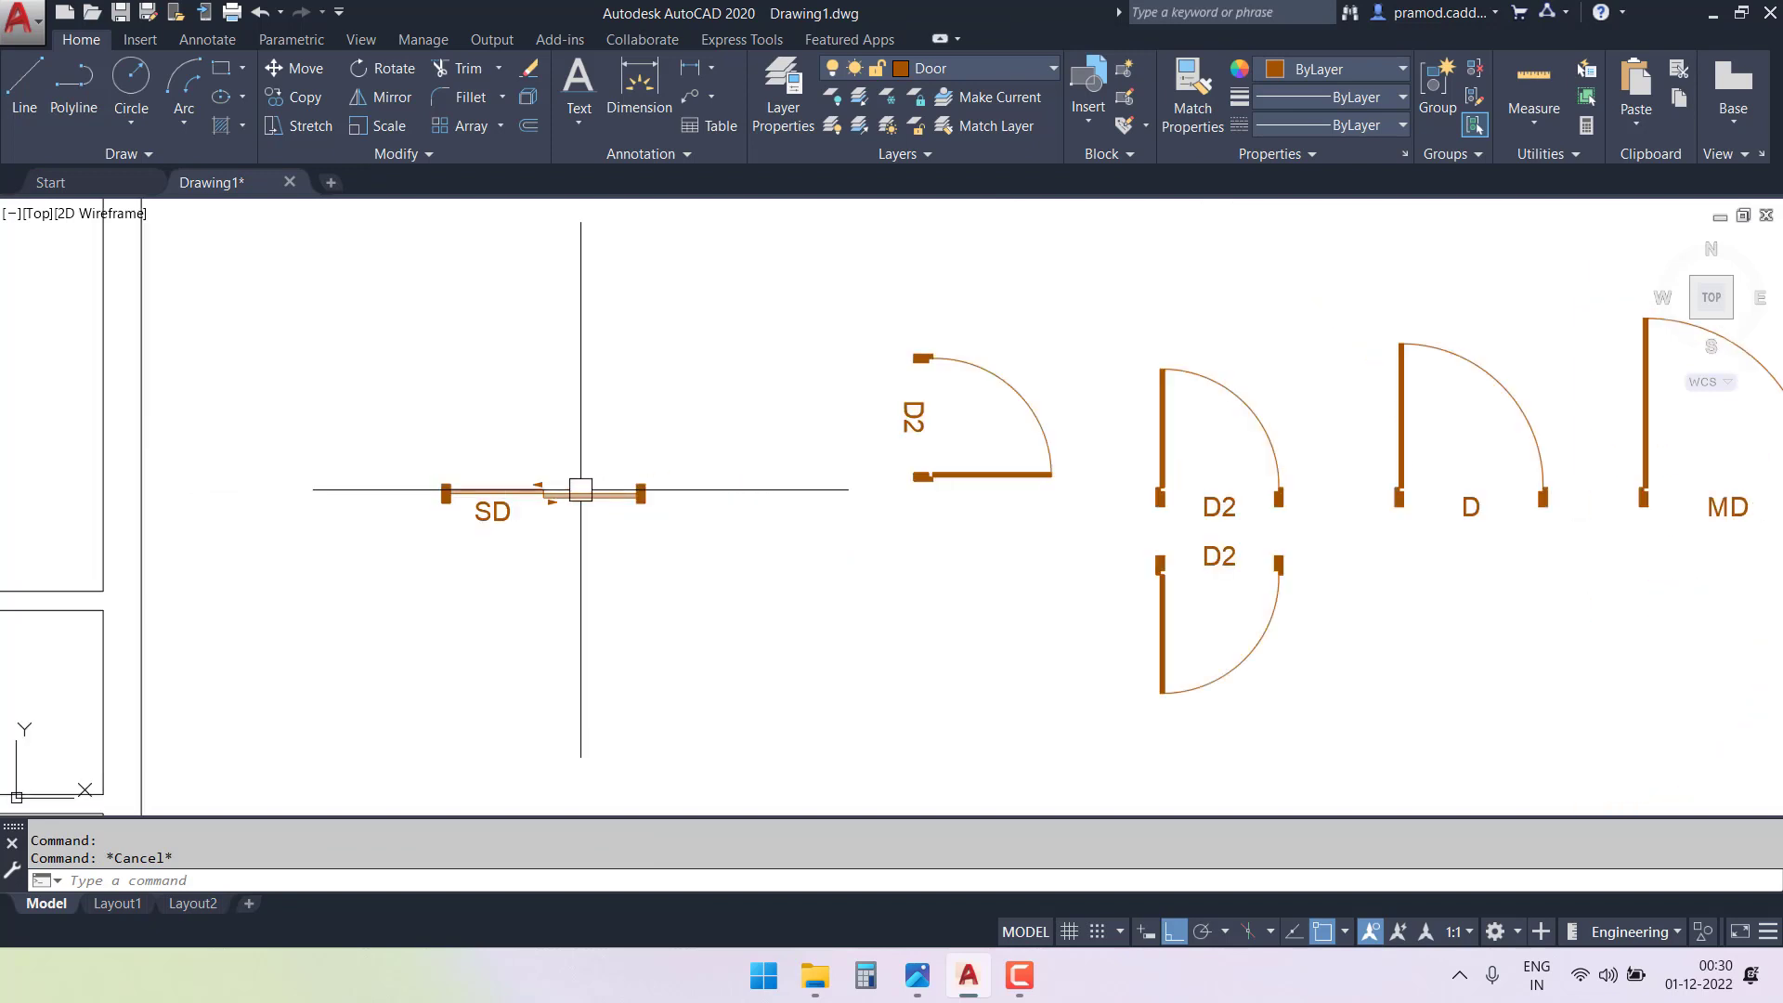
{"action": "scroll", "coordinate": [451, 537], "scroll_direction": "up", "scroll_amount": 2}
{"action": "left_click", "coordinate": [349, 343]}
{"action": "left_click", "coordinate": [1146, 589]}
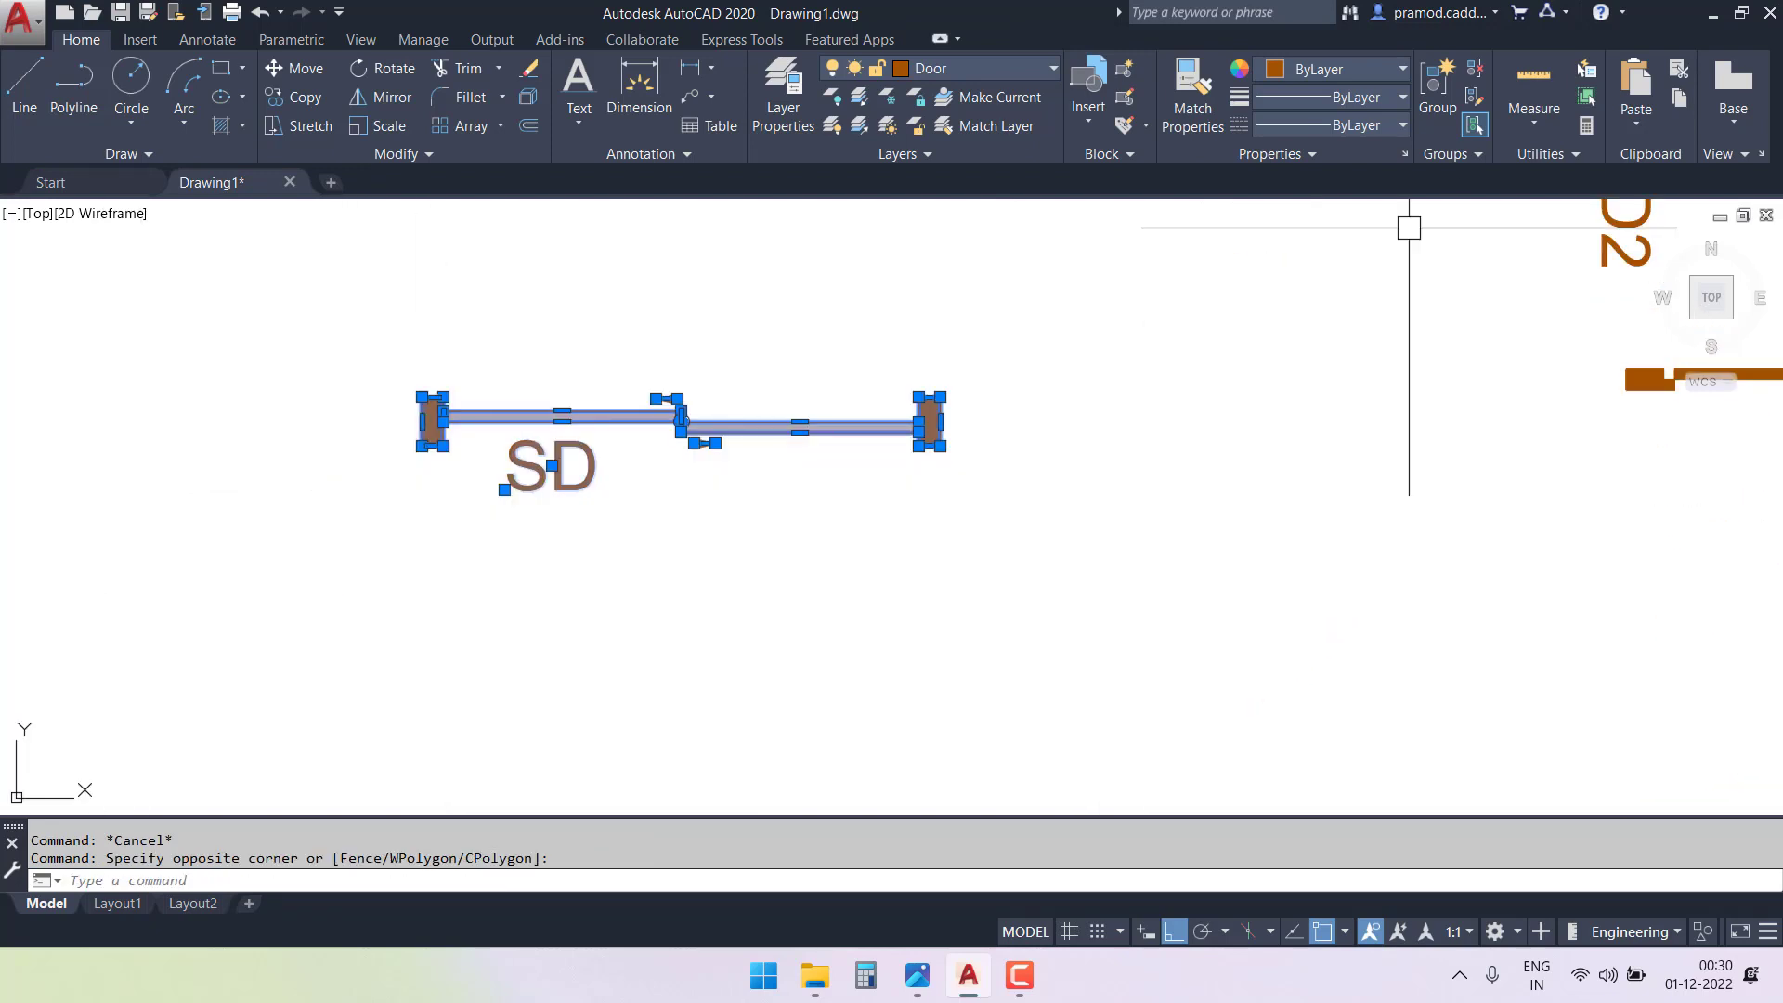
{"action": "left_click", "coordinate": [1437, 102]}
{"action": "key", "text": "Escape"}
{"action": "key", "text": "Escape"}
- Copy the SD group by its right end corner into the horizontal wall opening beside the D2 door and onto the vertical wall's upper end
{"action": "left_click", "coordinate": [705, 415]}
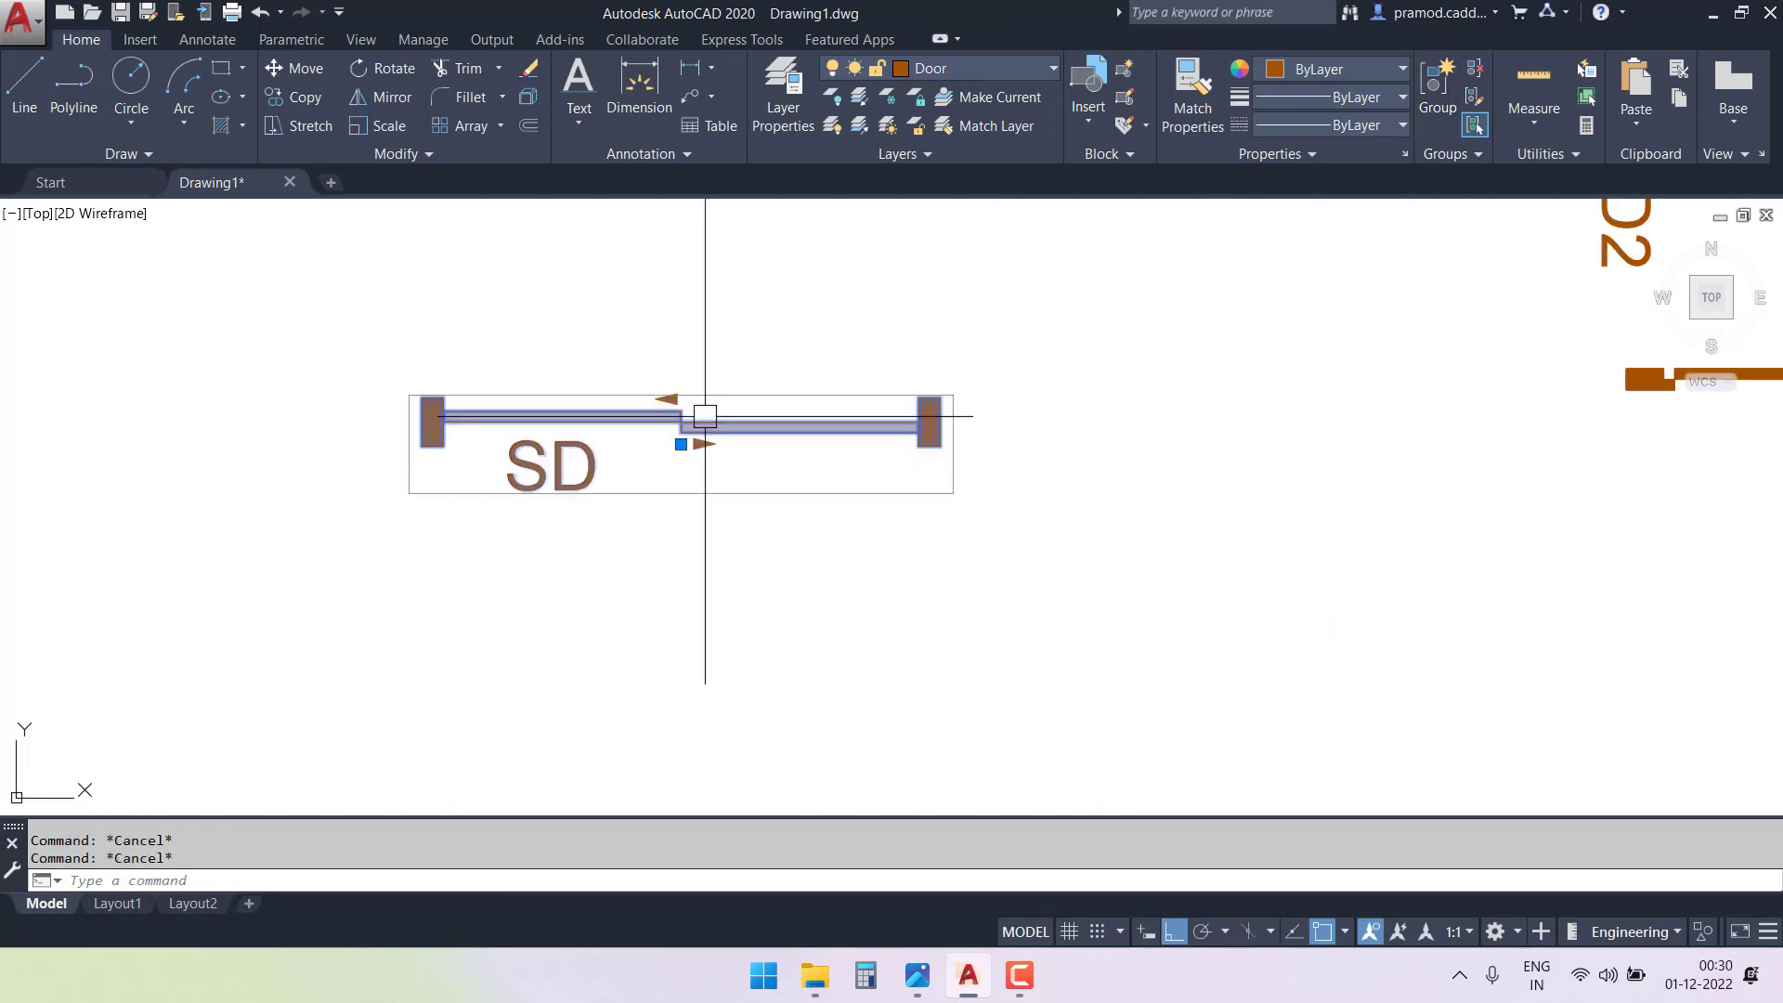
{"action": "key", "text": "Return"}
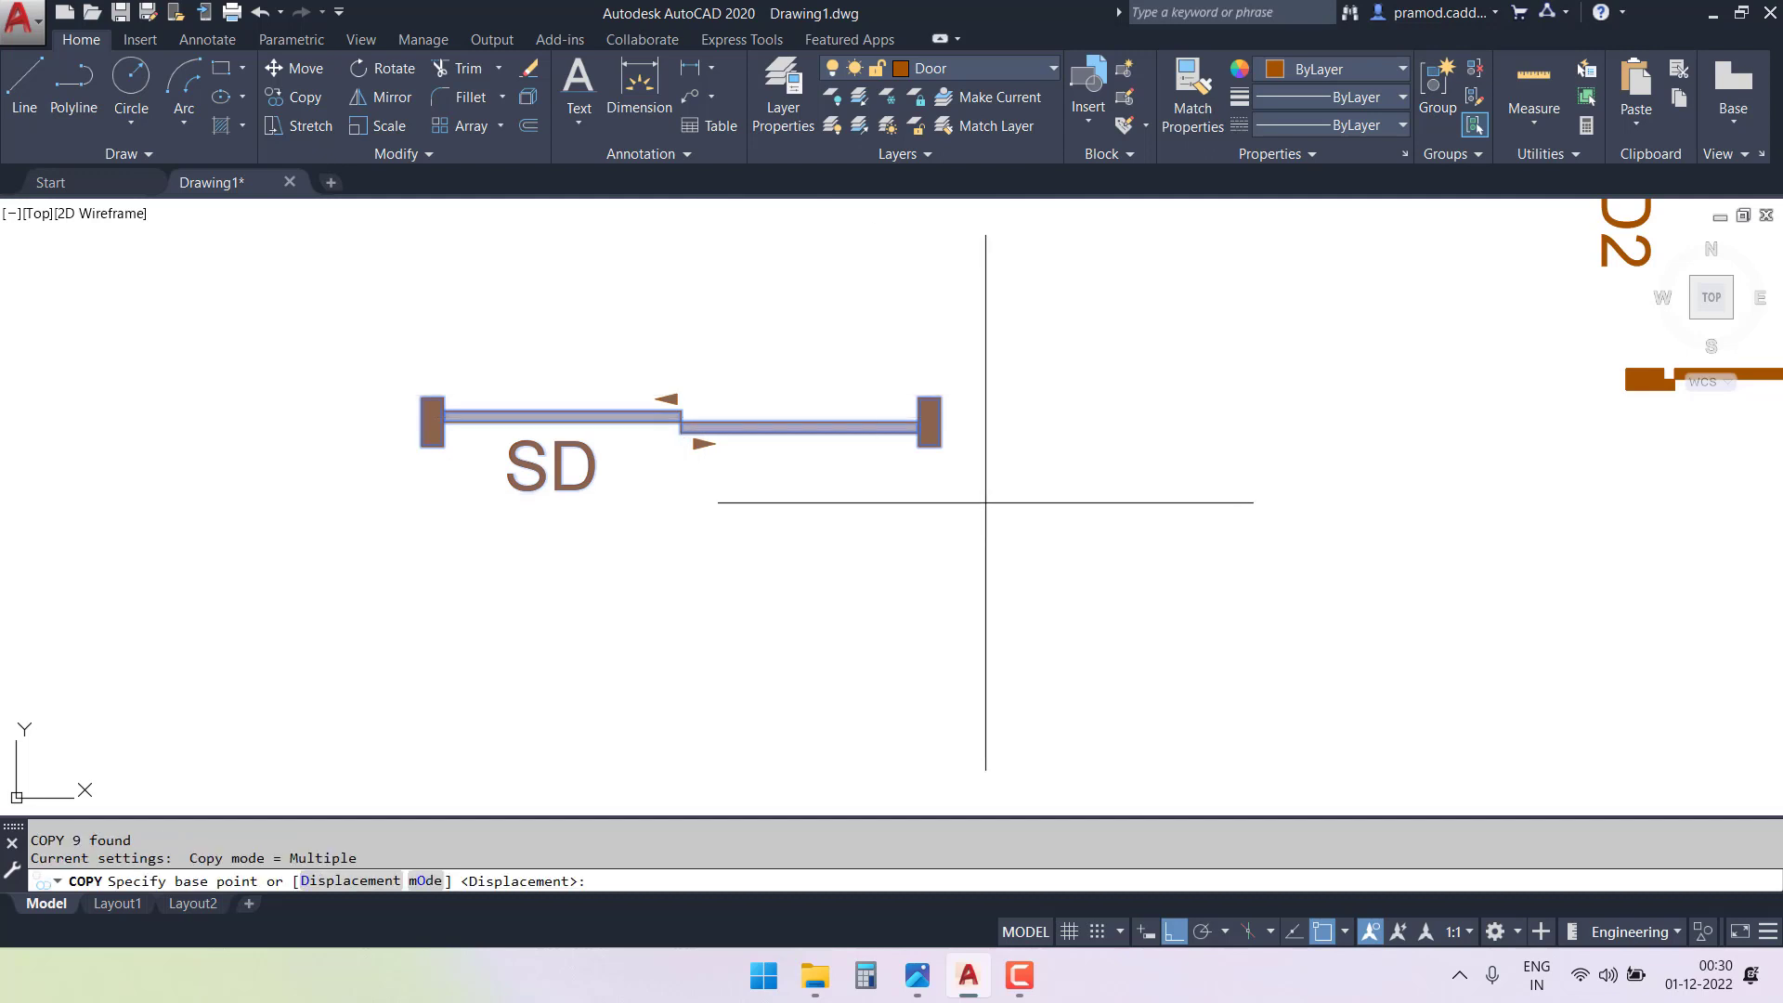
{"action": "left_click", "coordinate": [934, 432]}
{"action": "scroll", "coordinate": [962, 442], "scroll_direction": "down", "scroll_amount": 3}
{"action": "mouse_move", "coordinate": [472, 423]}
{"action": "middle_mouse_down"}
{"action": "mouse_move", "coordinate": [833, 568]}
{"action": "mouse_move", "coordinate": [1196, 771]}
{"action": "middle_mouse_up"}
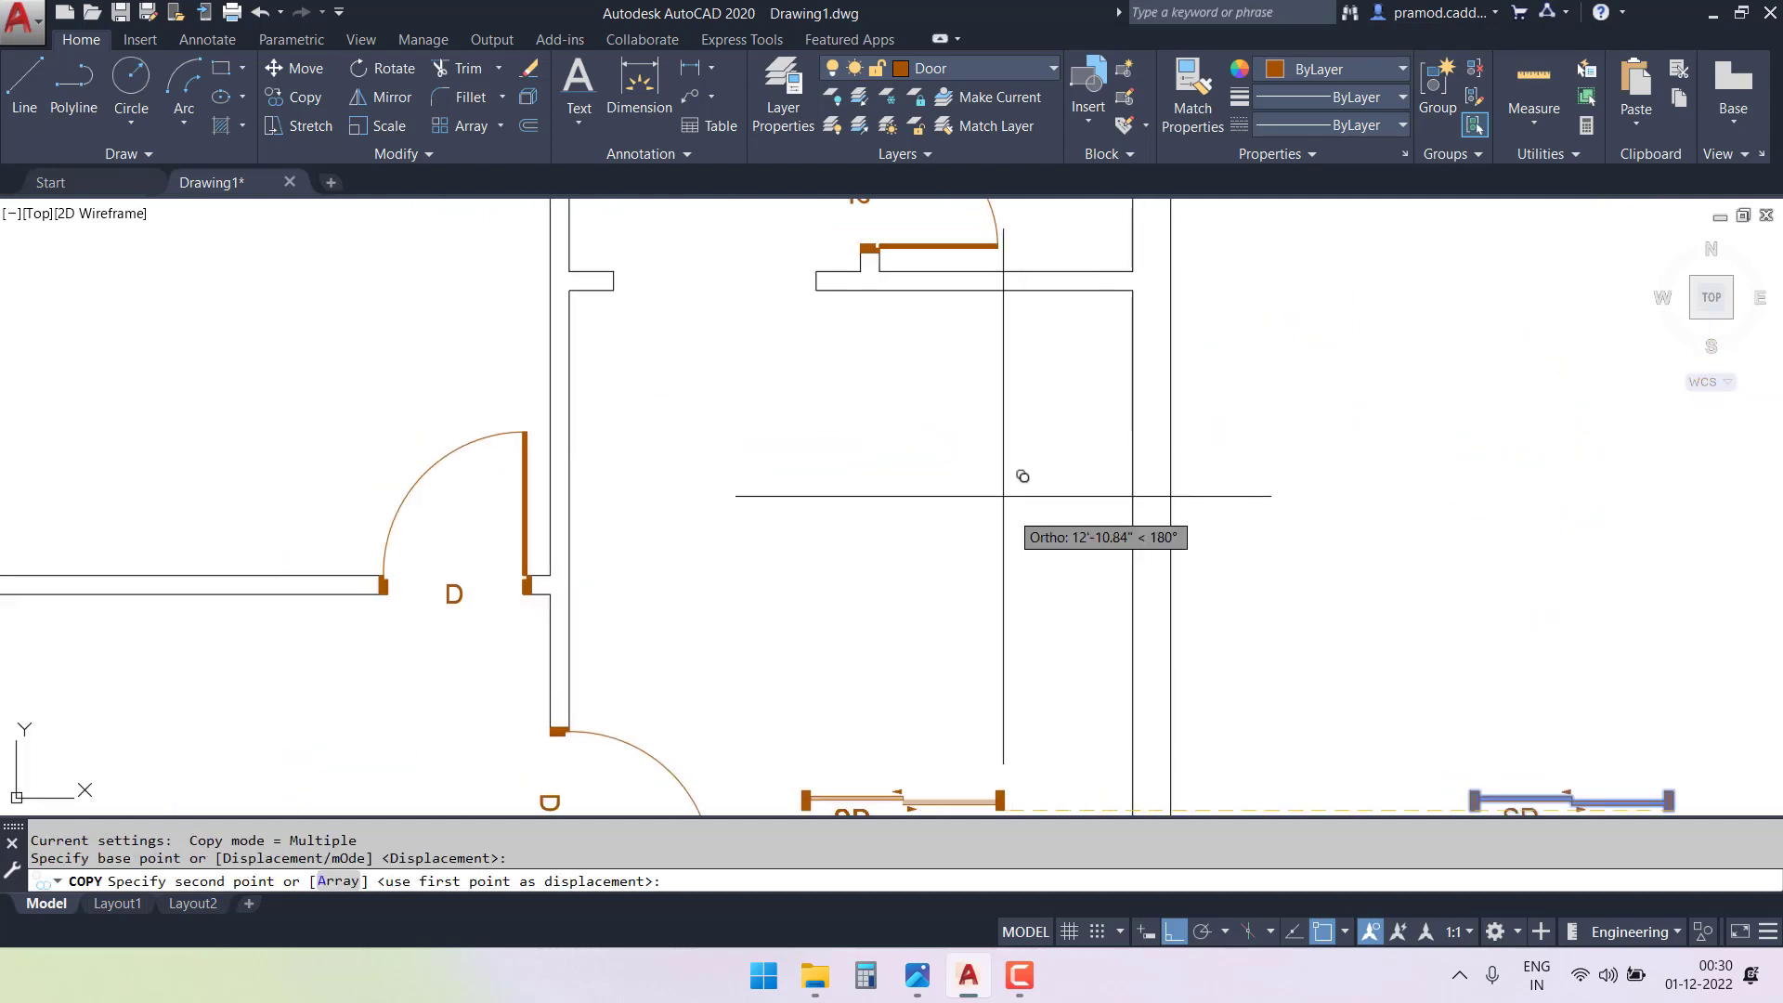
{"action": "left_click", "coordinate": [808, 289]}
{"action": "middle_click_drag", "start_coordinate": [765, 295], "coordinate": [851, 698]}
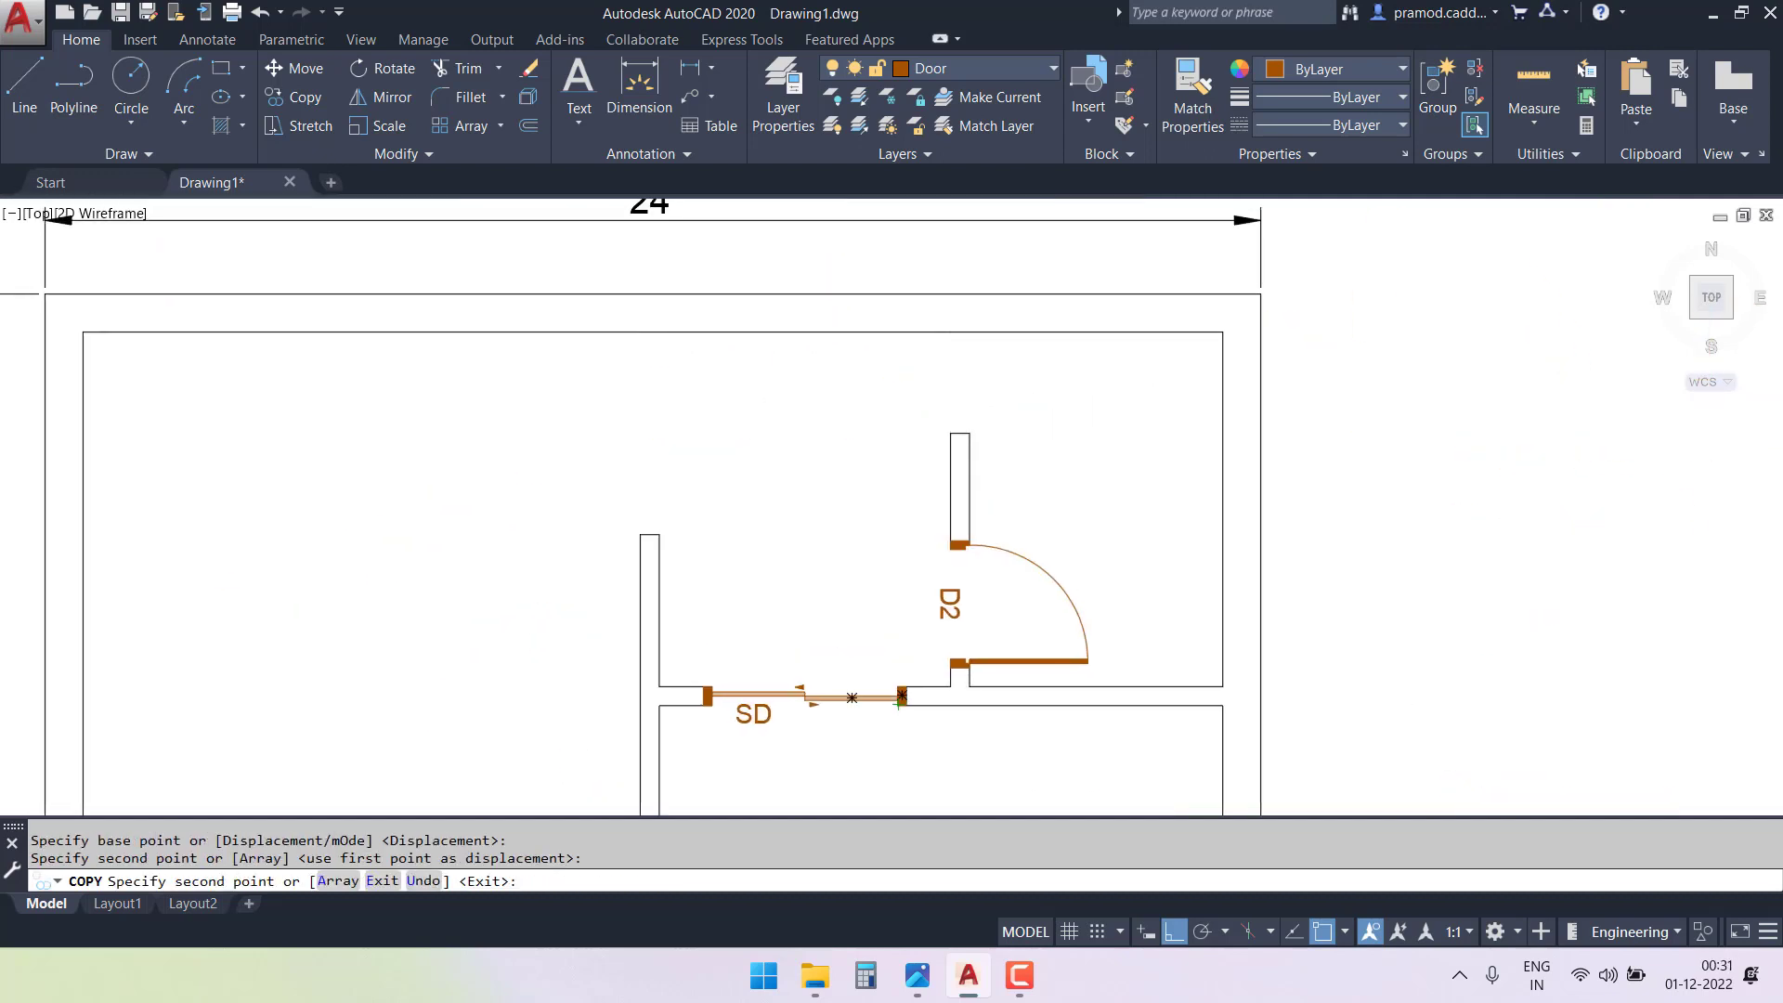
{"action": "scroll", "coordinate": [661, 562], "scroll_direction": "up", "scroll_amount": 4}
{"action": "left_click", "coordinate": [610, 502]}
{"action": "key", "text": "Escape"}
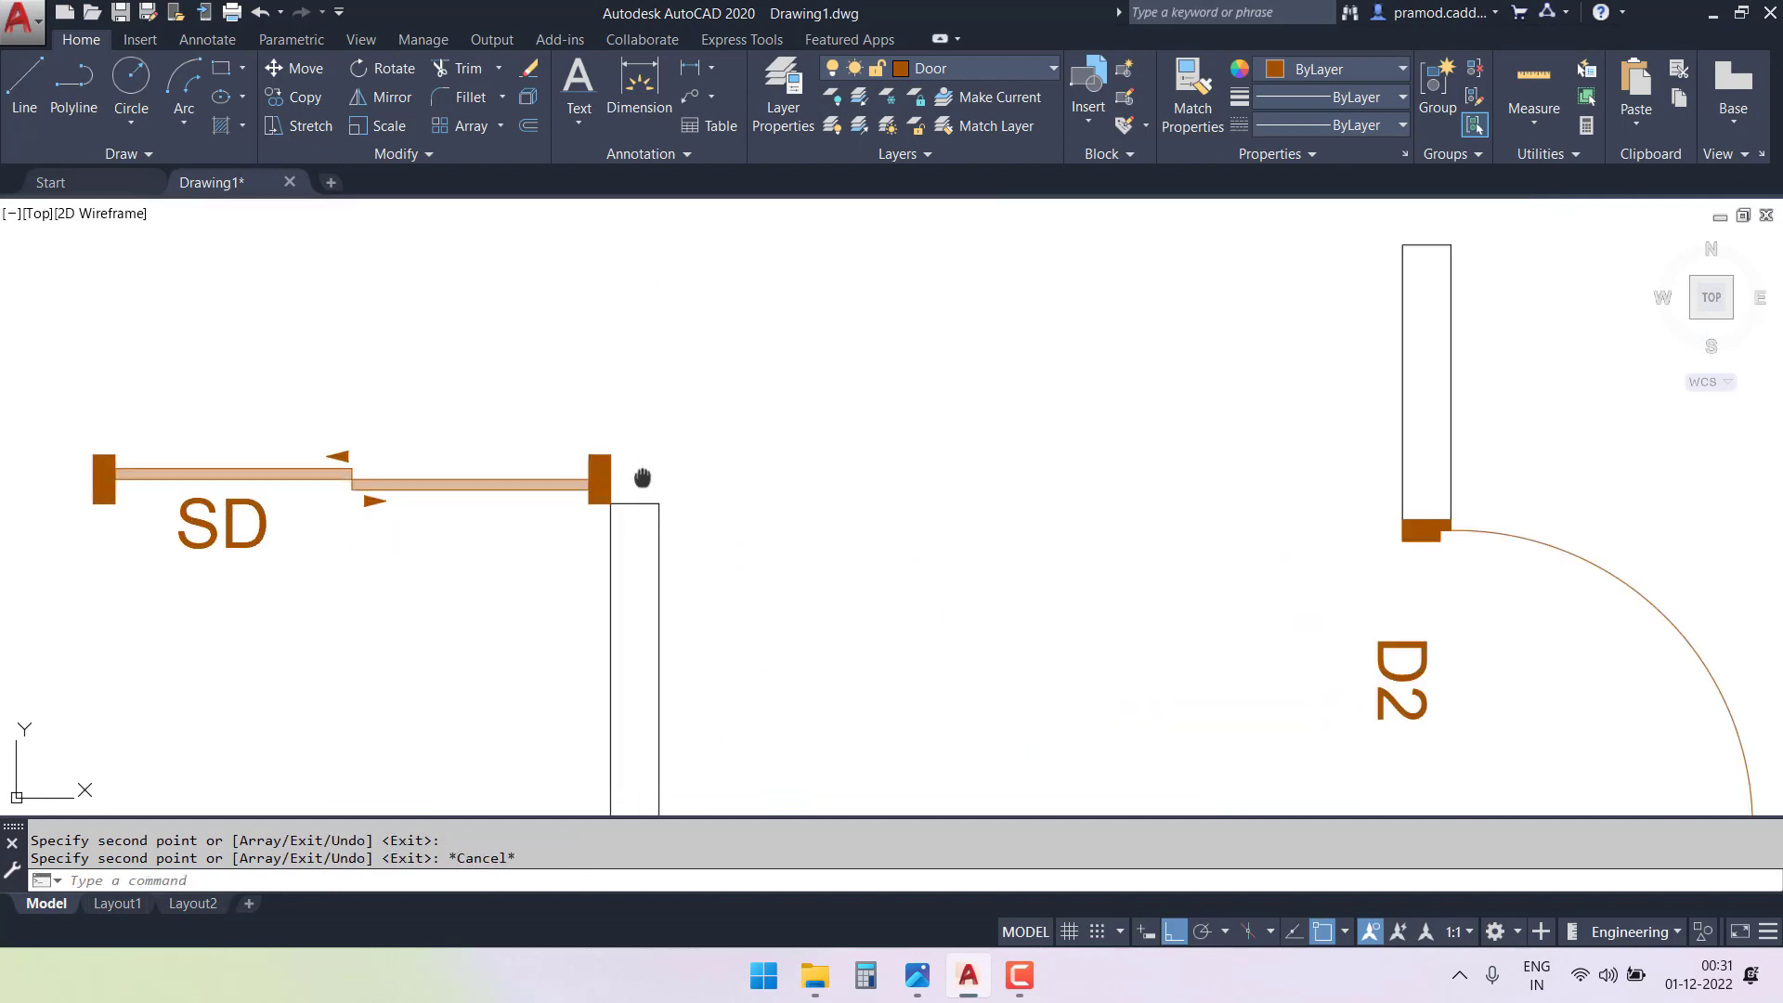
- Rotate the SD copy at the vertical wall by 270° about its lower right corner so it fills the vertical opening
{"action": "middle_click_drag", "start_coordinate": [613, 506], "coordinate": [693, 633]}
{"action": "left_click", "coordinate": [774, 502]}
{"action": "left_click", "coordinate": [593, 596]}
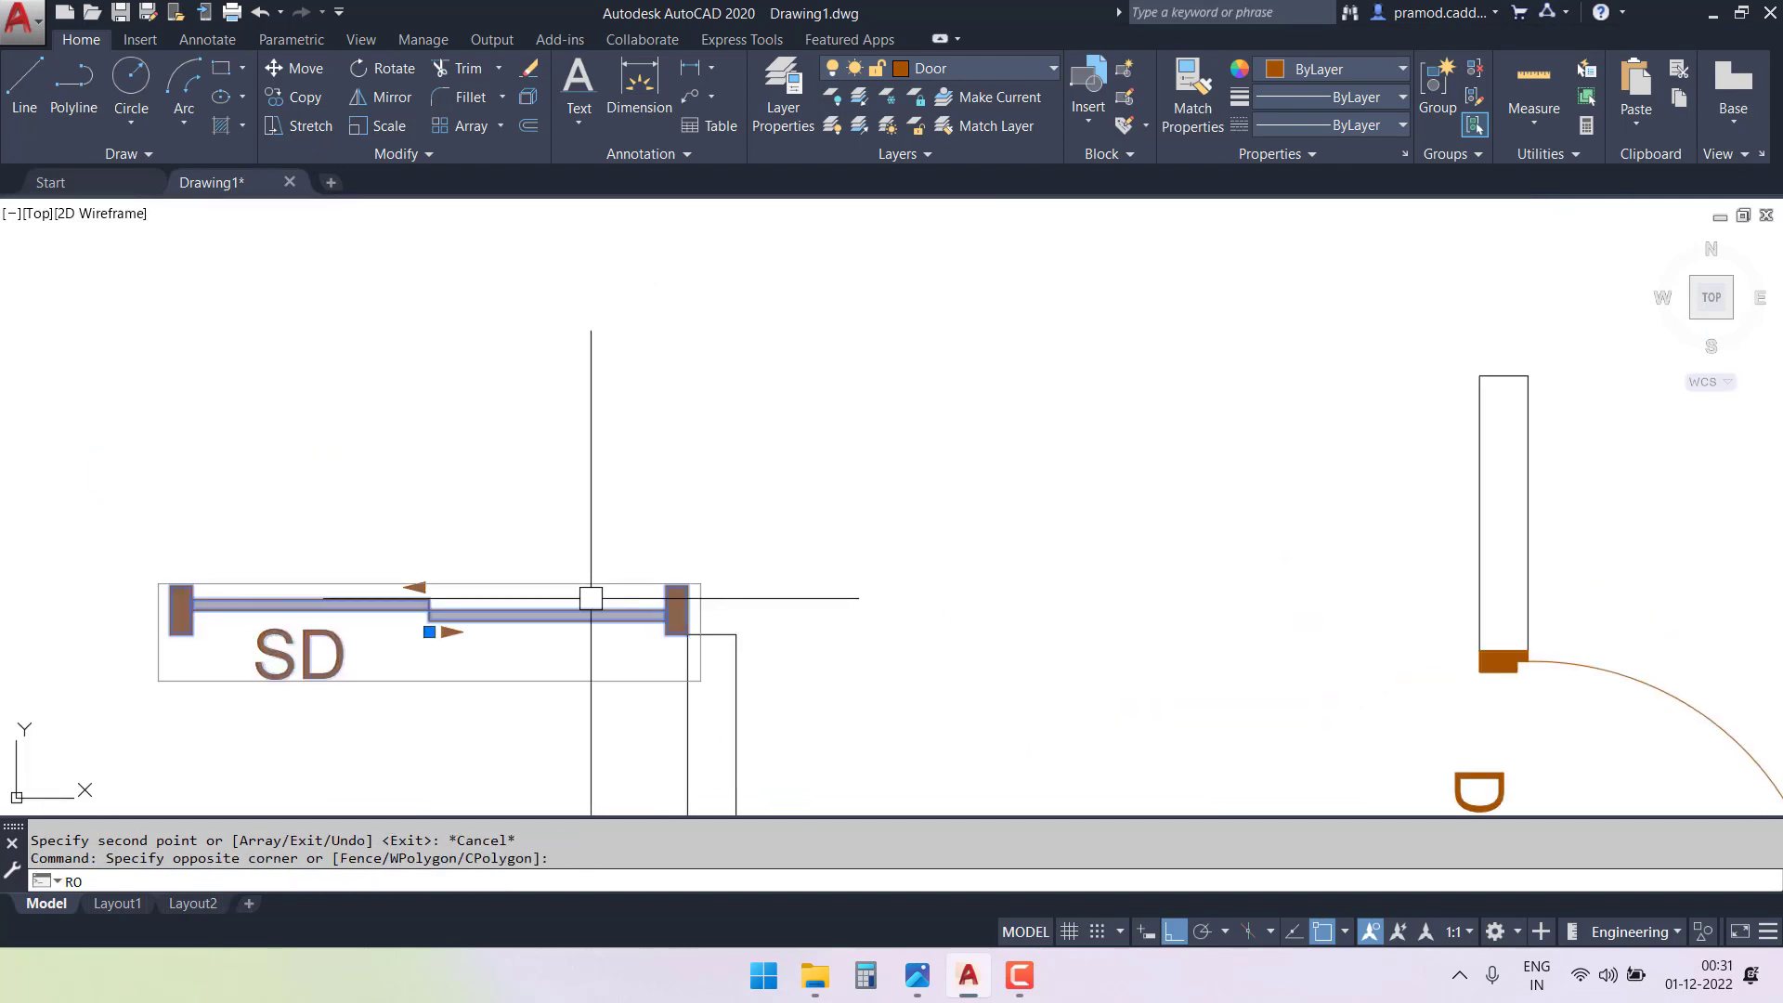
{"action": "type", "text": "RO"}
{"action": "key", "text": "Return"}
{"action": "left_click", "coordinate": [687, 634]}
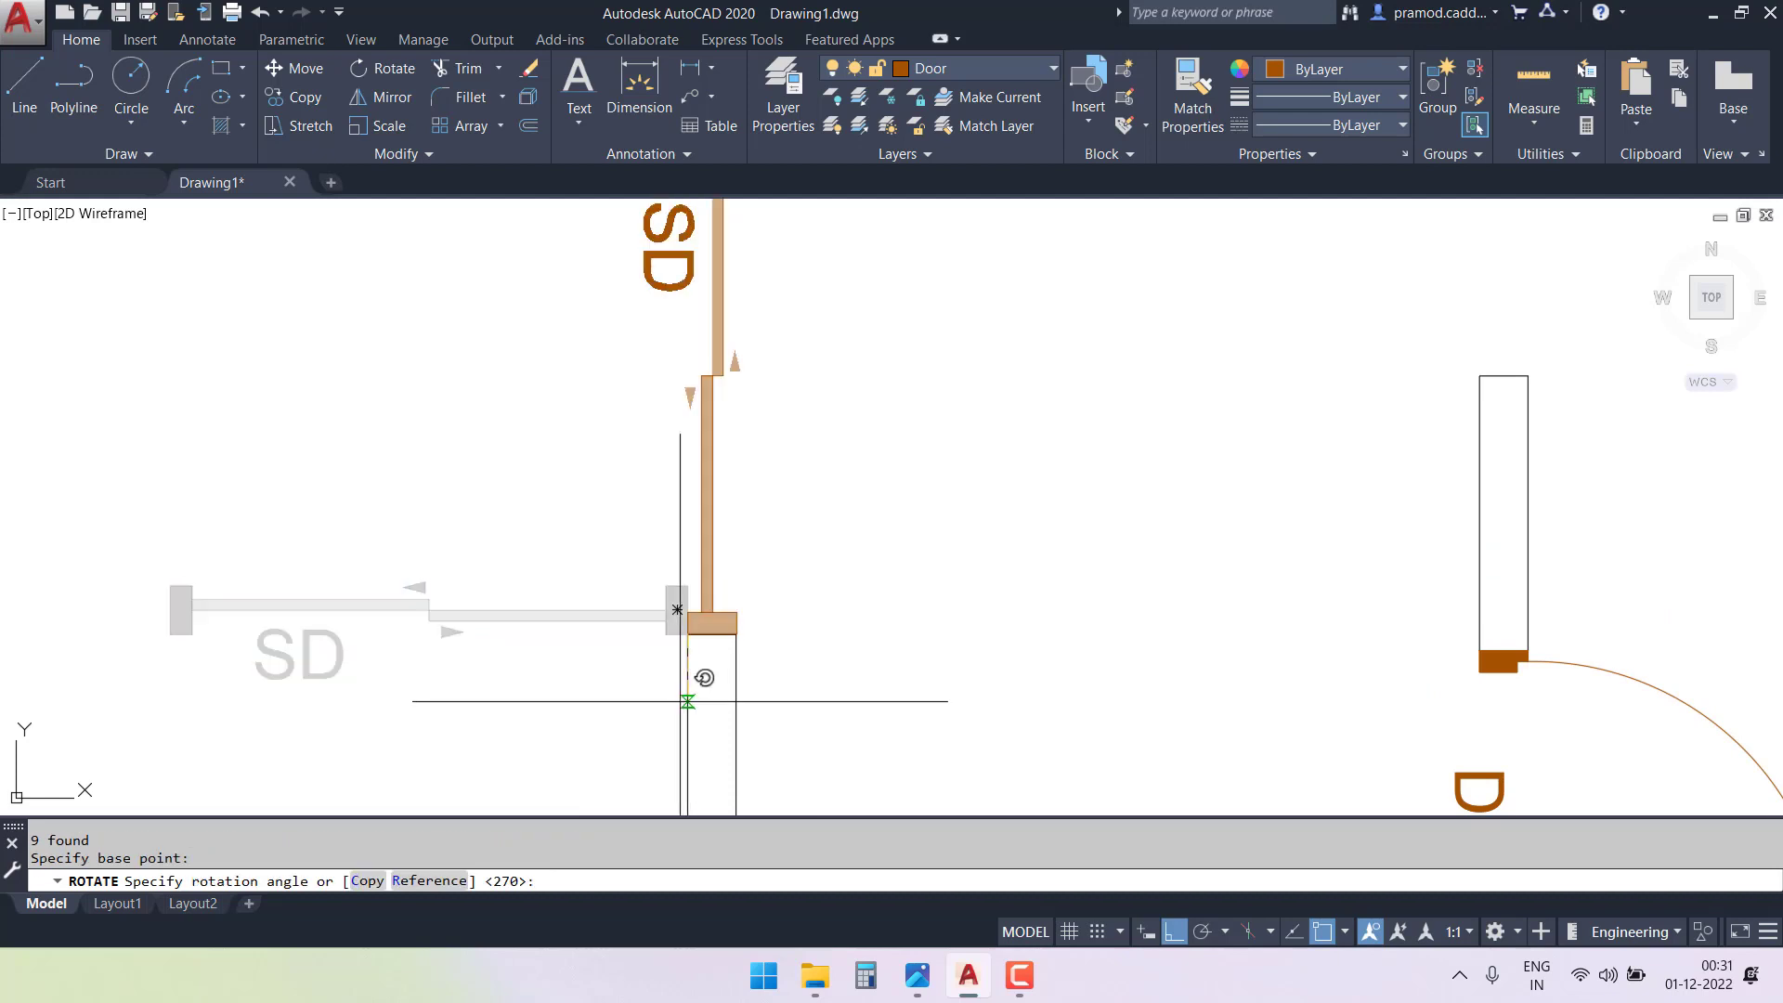
{"action": "left_click", "coordinate": [689, 676]}
{"action": "scroll", "coordinate": [876, 649], "scroll_direction": "down", "scroll_amount": 5}
{"action": "middle_click_drag", "start_coordinate": [876, 649], "coordinate": [847, 386]}
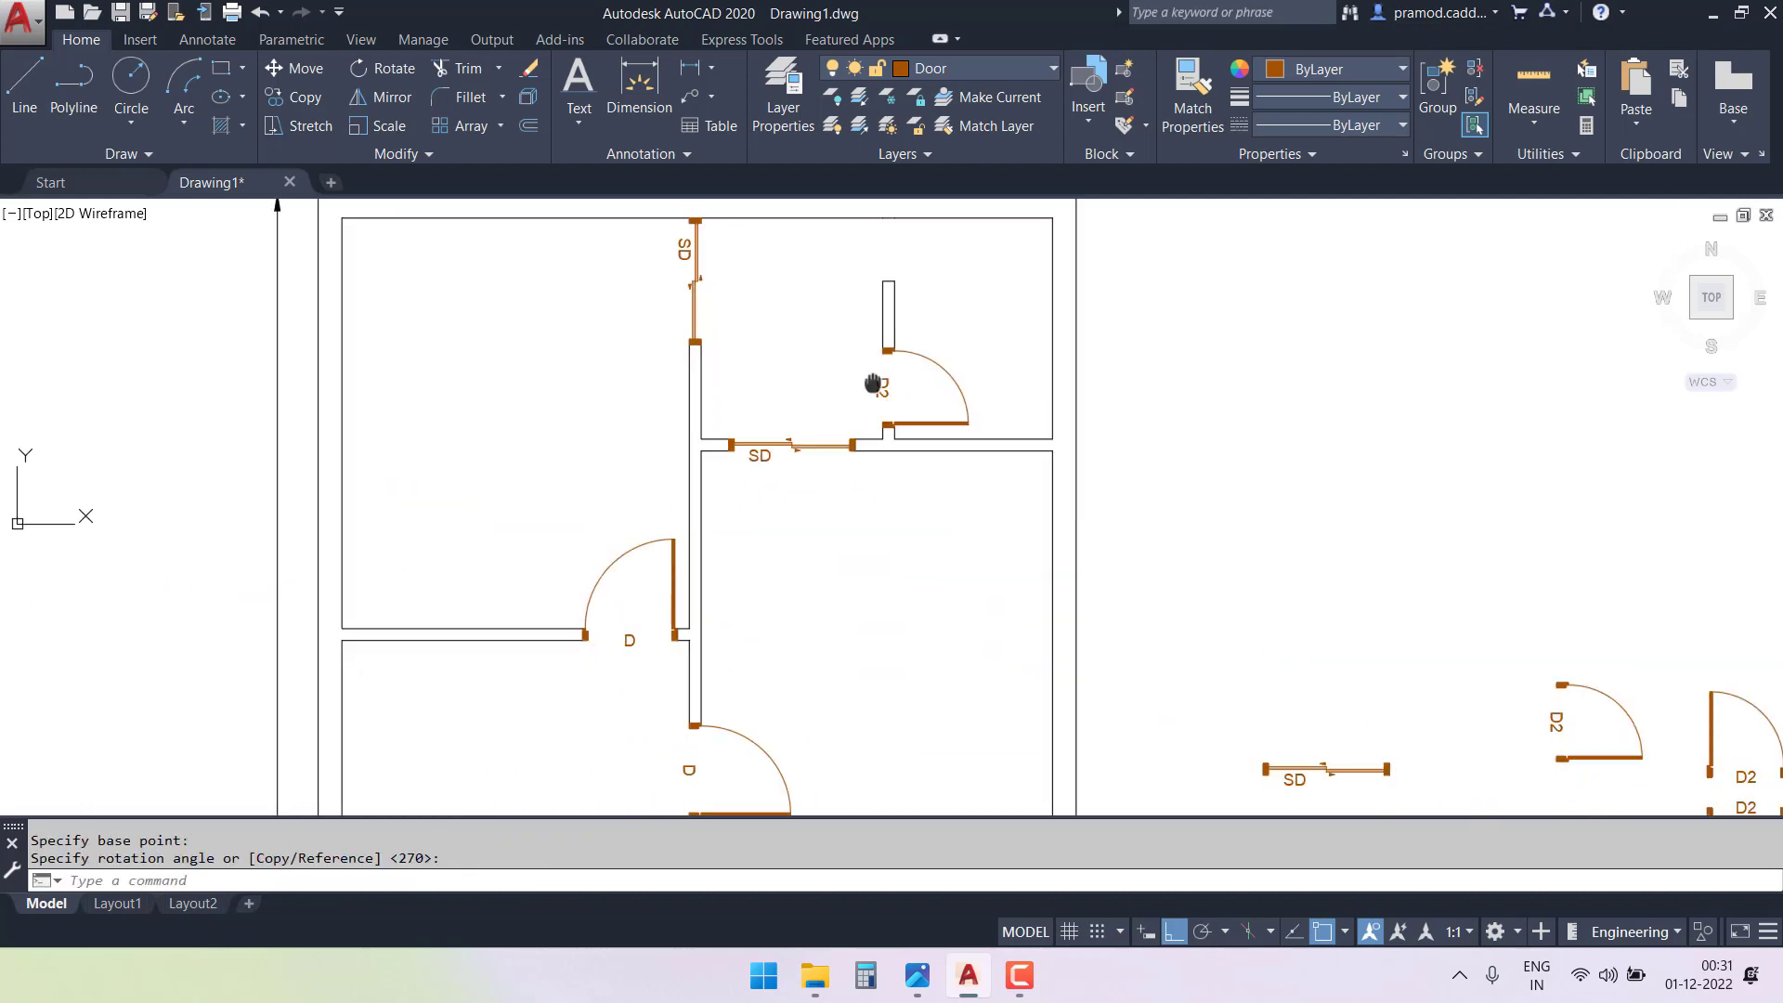
{"action": "scroll", "coordinate": [816, 478], "scroll_direction": "down", "scroll_amount": 2}
{"action": "middle_click_drag", "start_coordinate": [817, 478], "coordinate": [710, 475]}
{"action": "left_click_drag", "start_coordinate": [599, 391], "coordinate": [1303, 676], "text": "ctrl"}
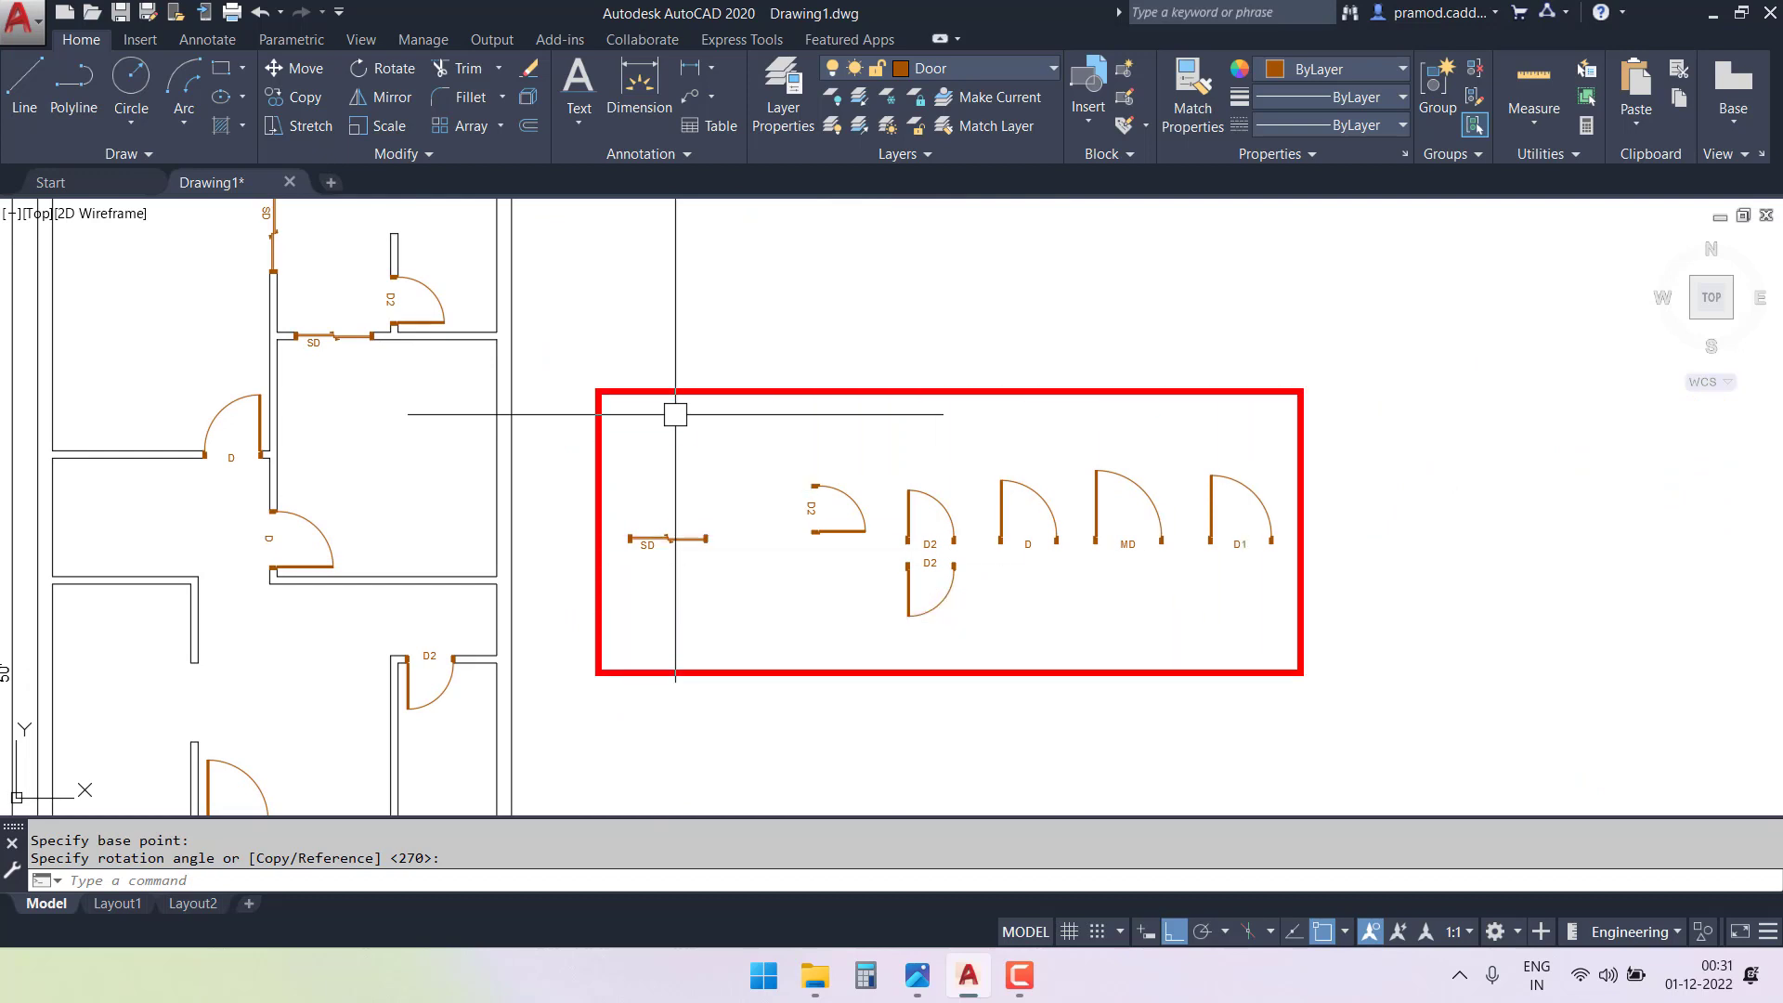
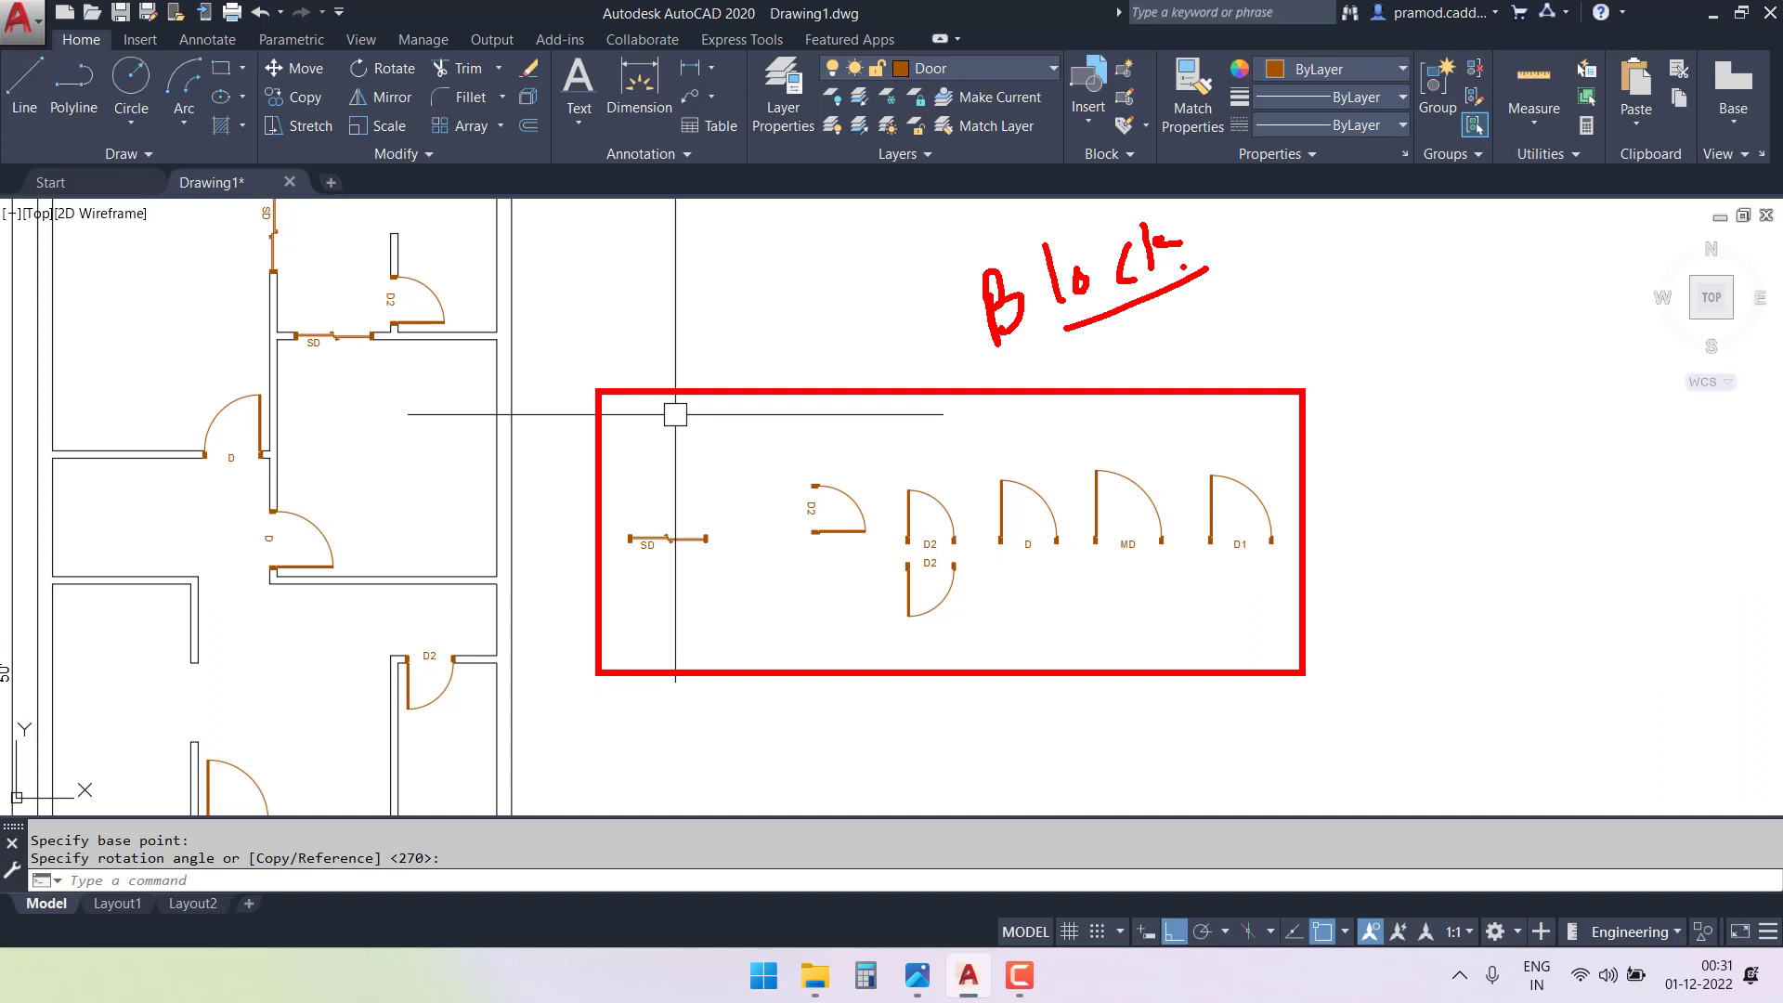
{"action": "key", "text": "Escape"}
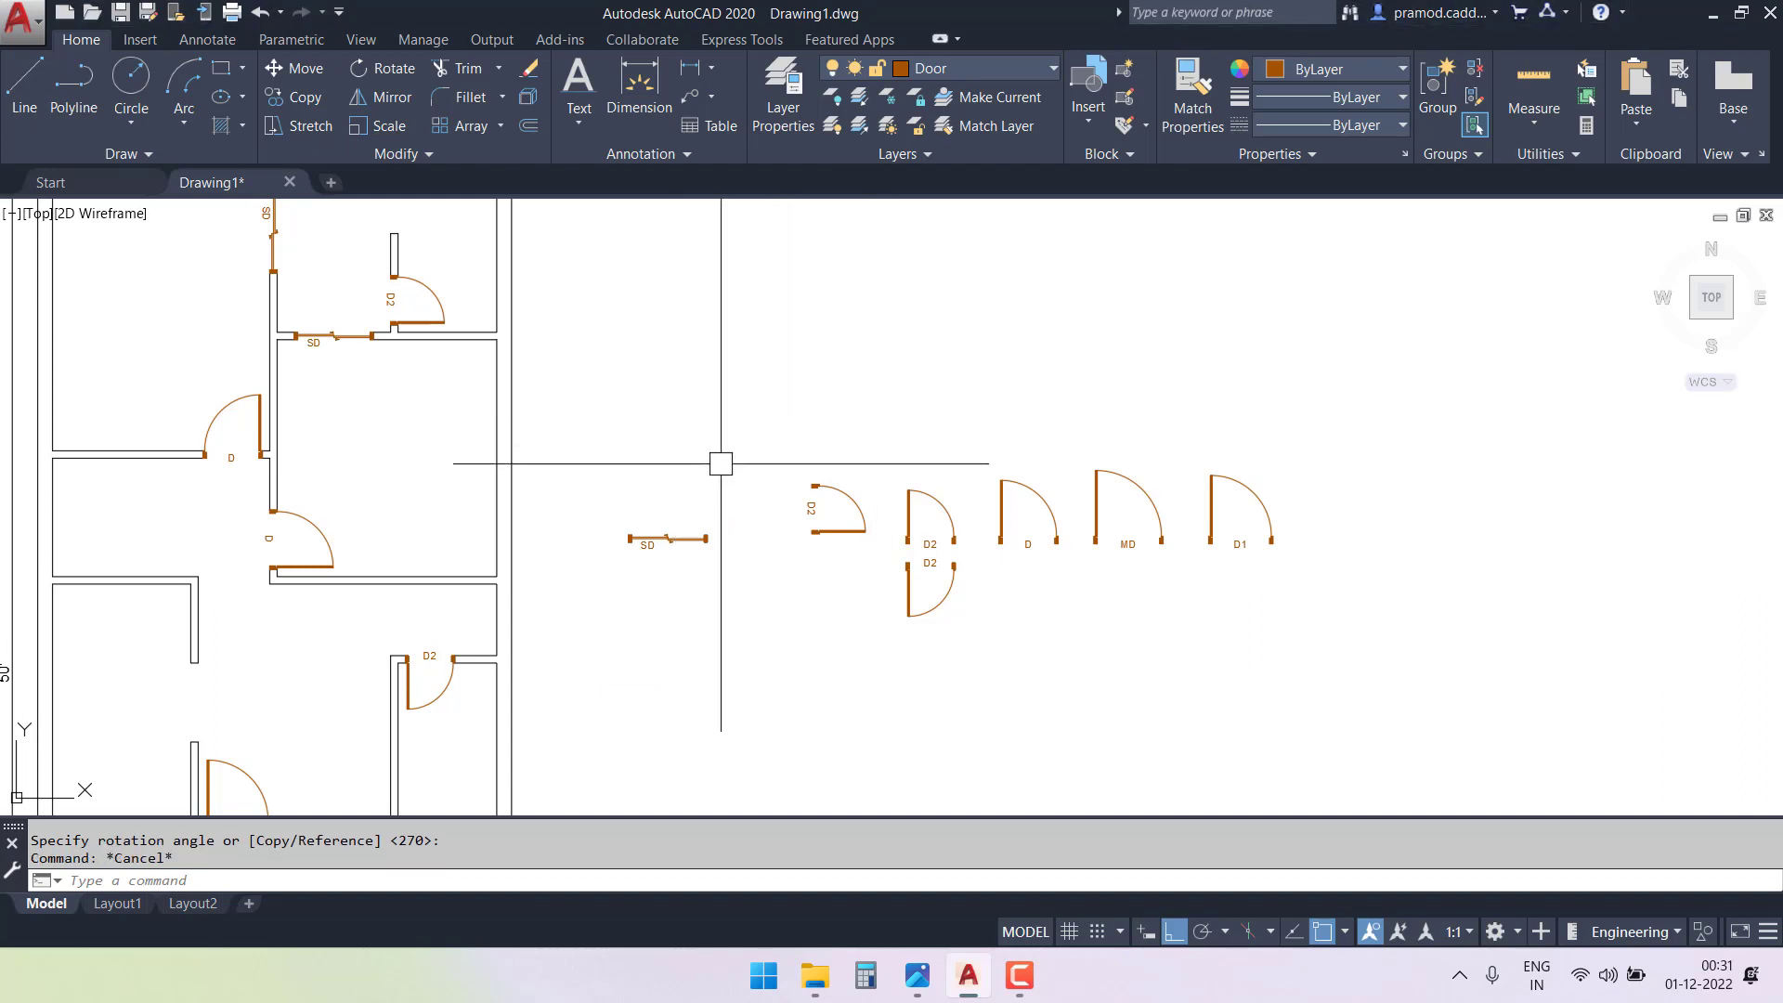
{"action": "key", "text": "Escape"}
- Move the whole row of spare door symbols up, clear of the floor plan's upper right corner
{"action": "left_click", "coordinate": [597, 451]}
{"action": "left_click", "coordinate": [1402, 701]}
{"action": "type", "text": "m"}
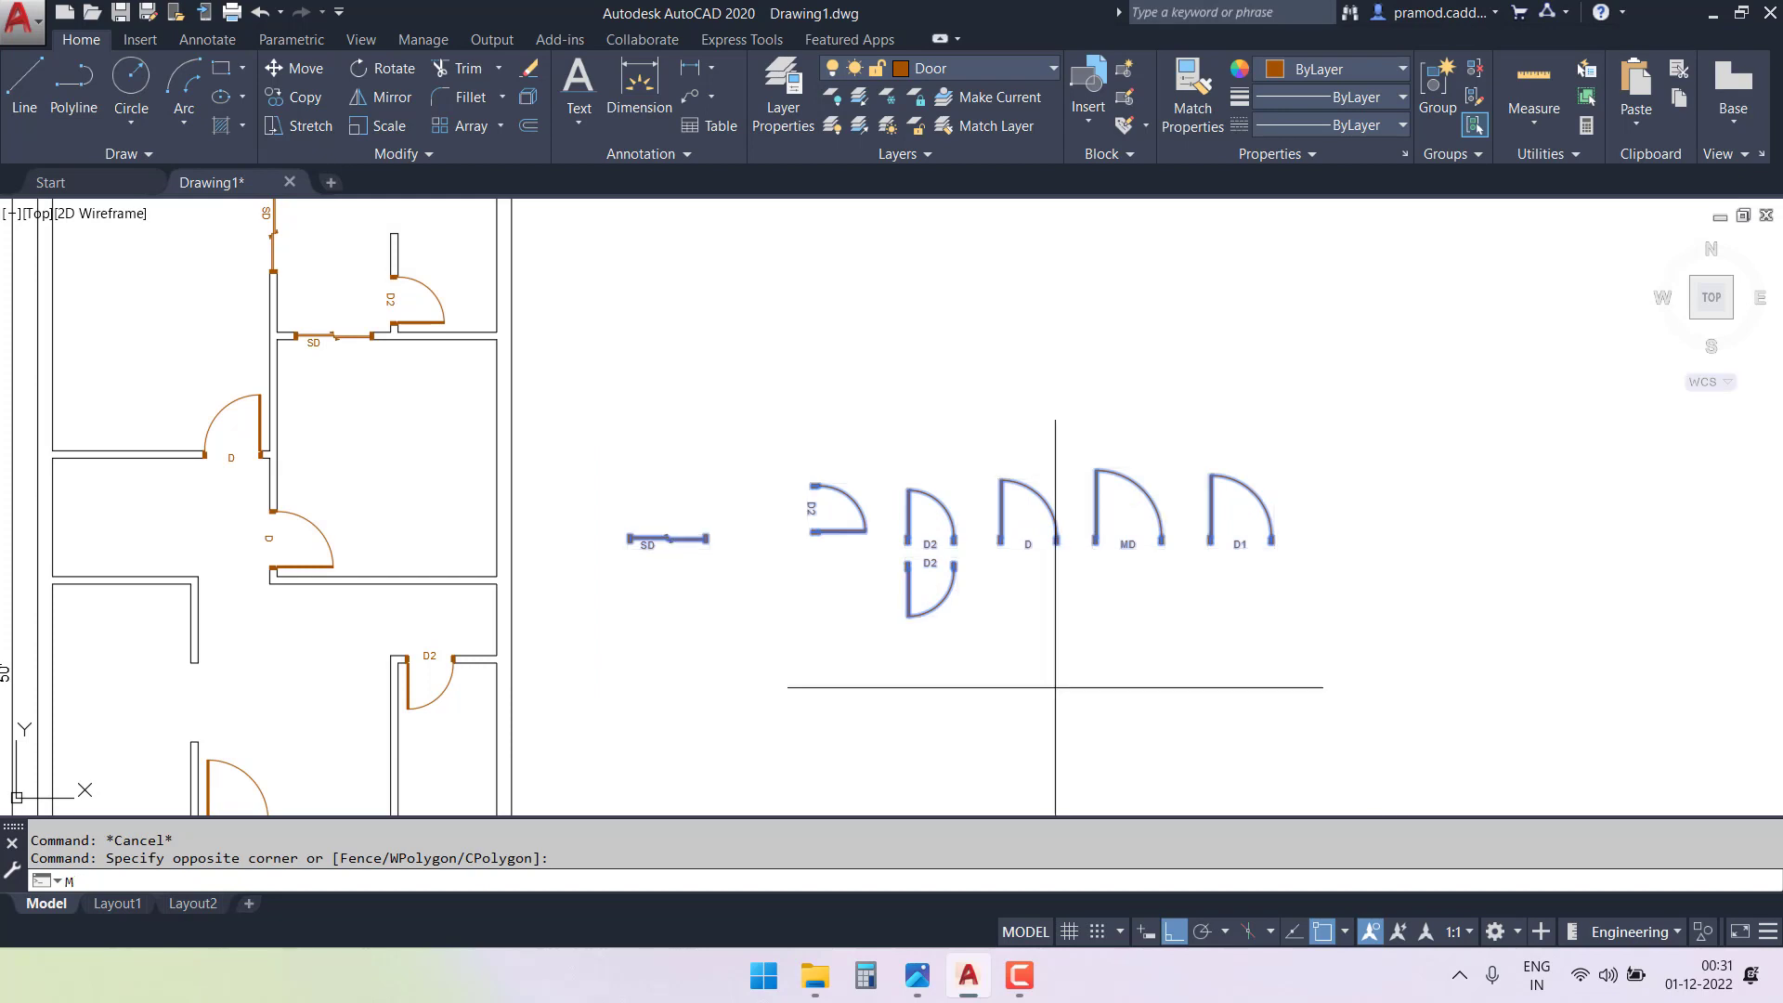
{"action": "key", "text": "Return"}
{"action": "left_click", "coordinate": [1055, 669]}
{"action": "scroll", "coordinate": [1055, 668], "scroll_direction": "down", "scroll_amount": 4}
{"action": "key", "text": "Escape"}
{"action": "key", "text": "Escape"}
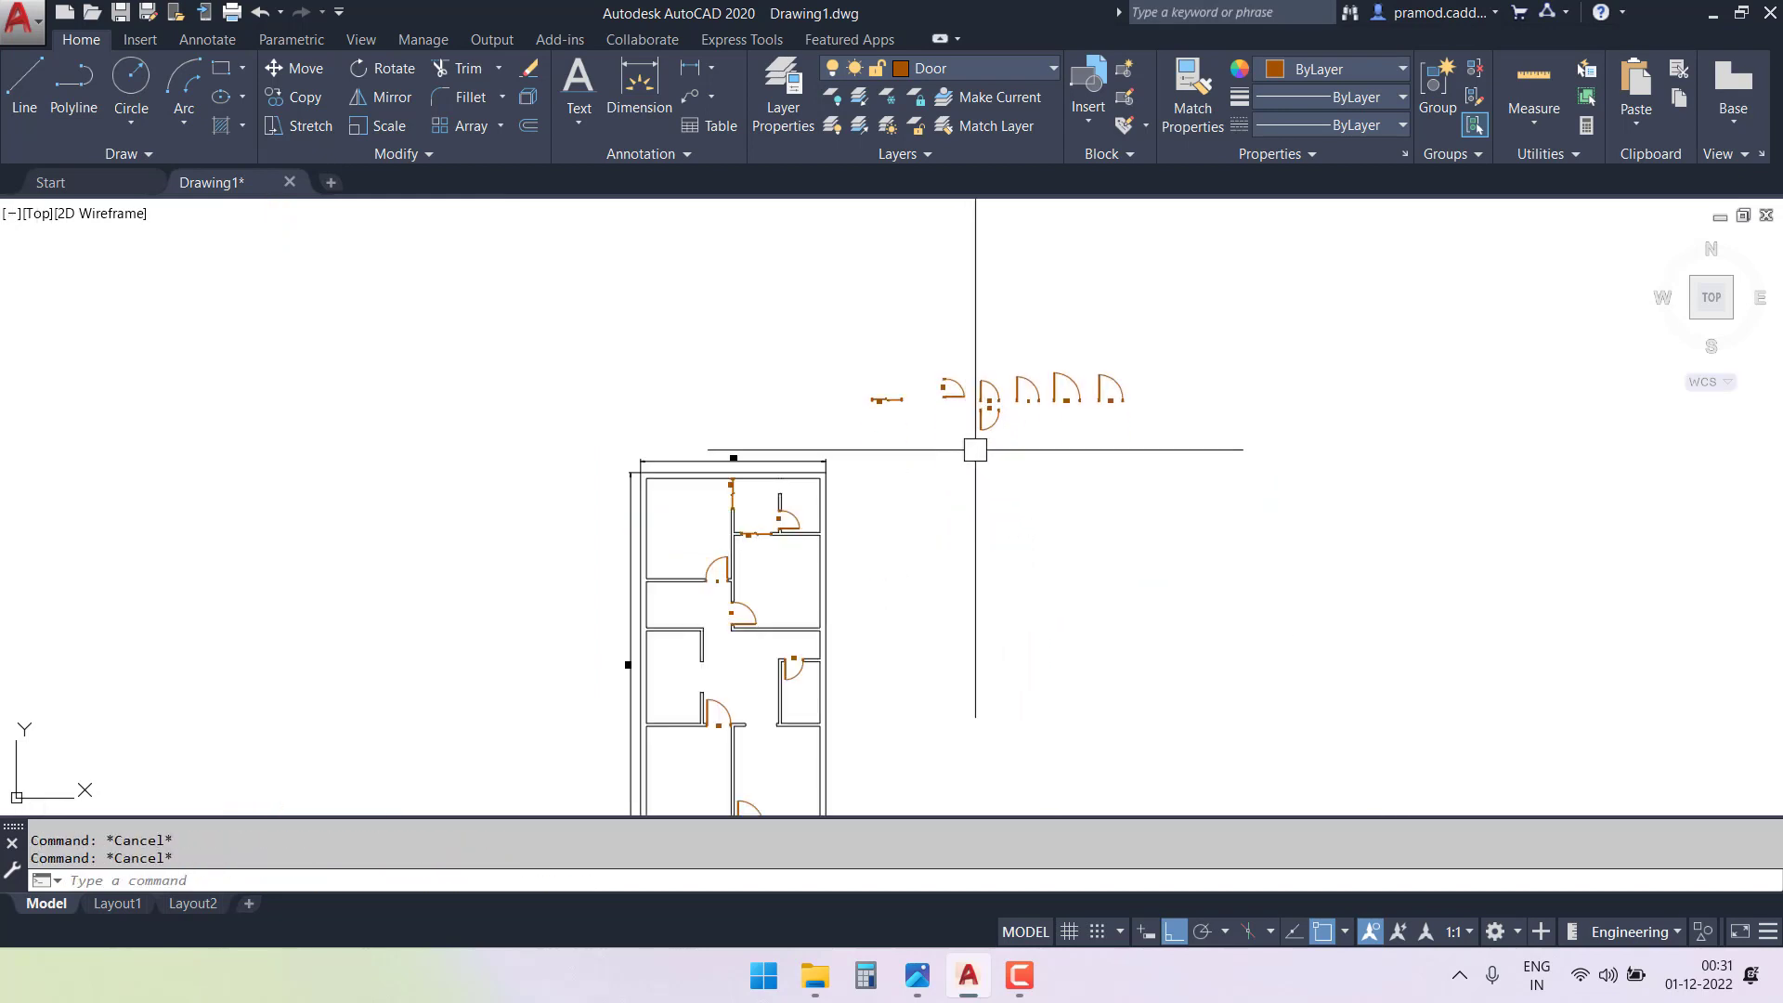
{"action": "scroll", "coordinate": [940, 445], "scroll_direction": "up", "scroll_amount": 3}
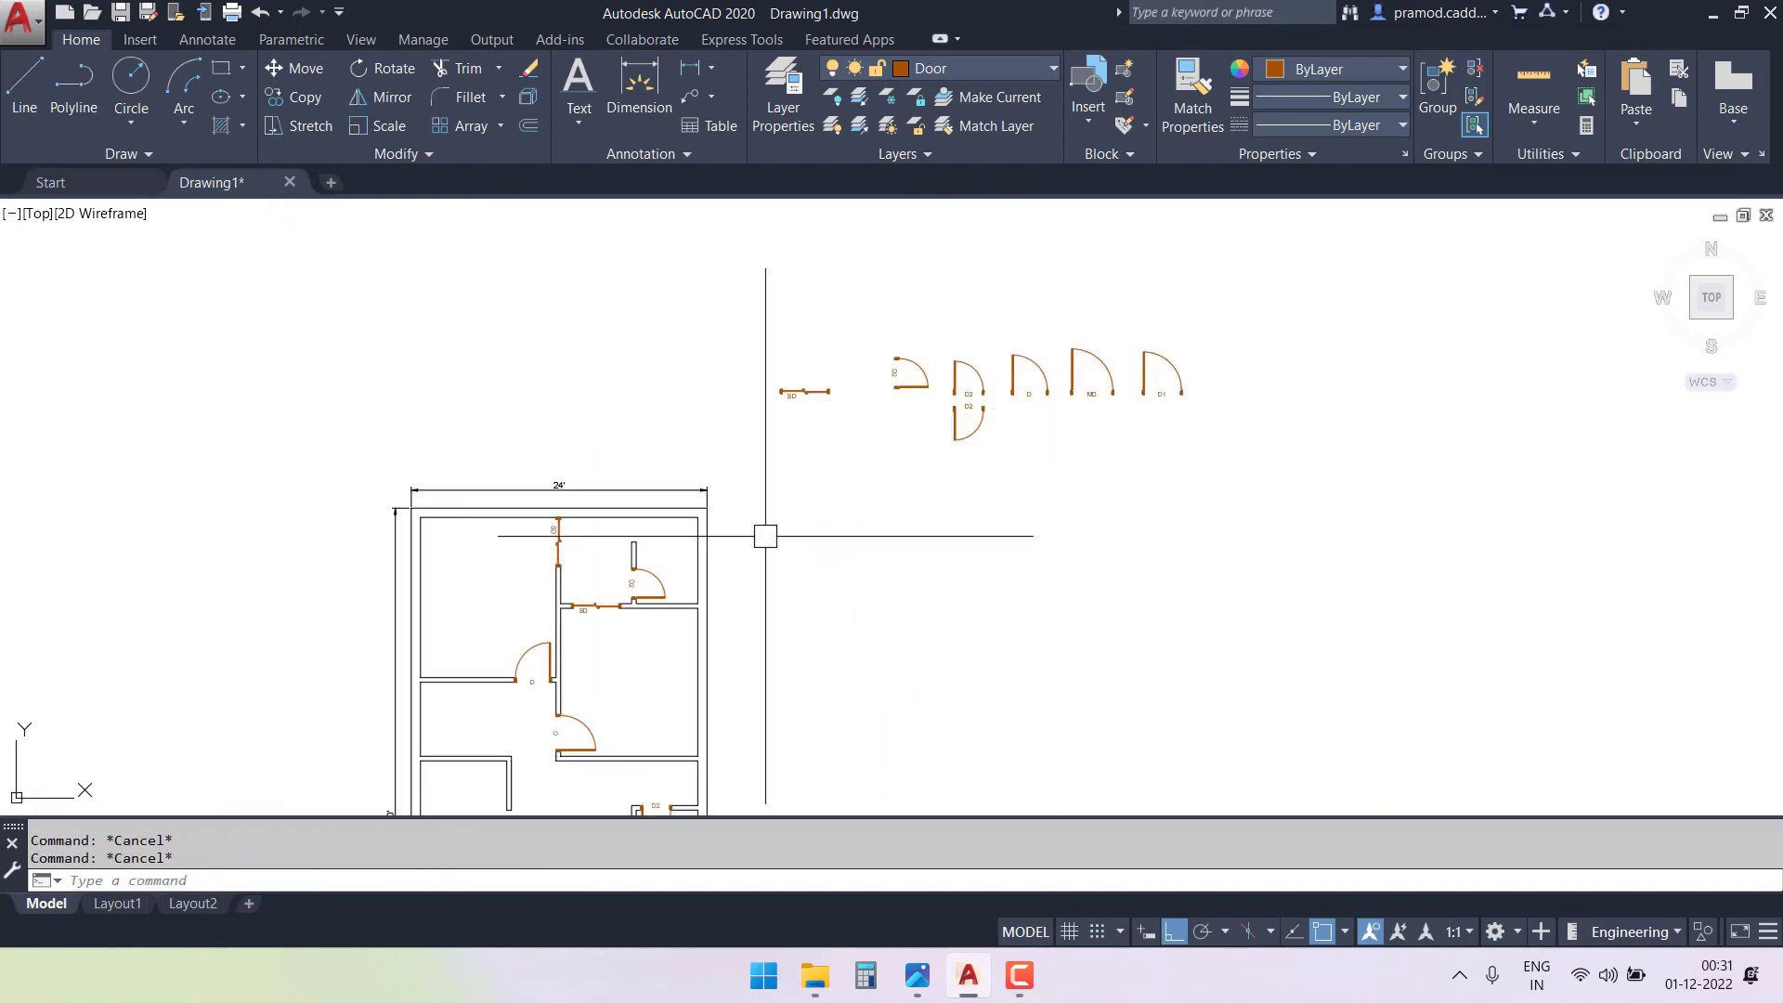
- Make the Wall layer the current layer
{"action": "middle_click_drag", "start_coordinate": [764, 533], "coordinate": [1027, 282]}
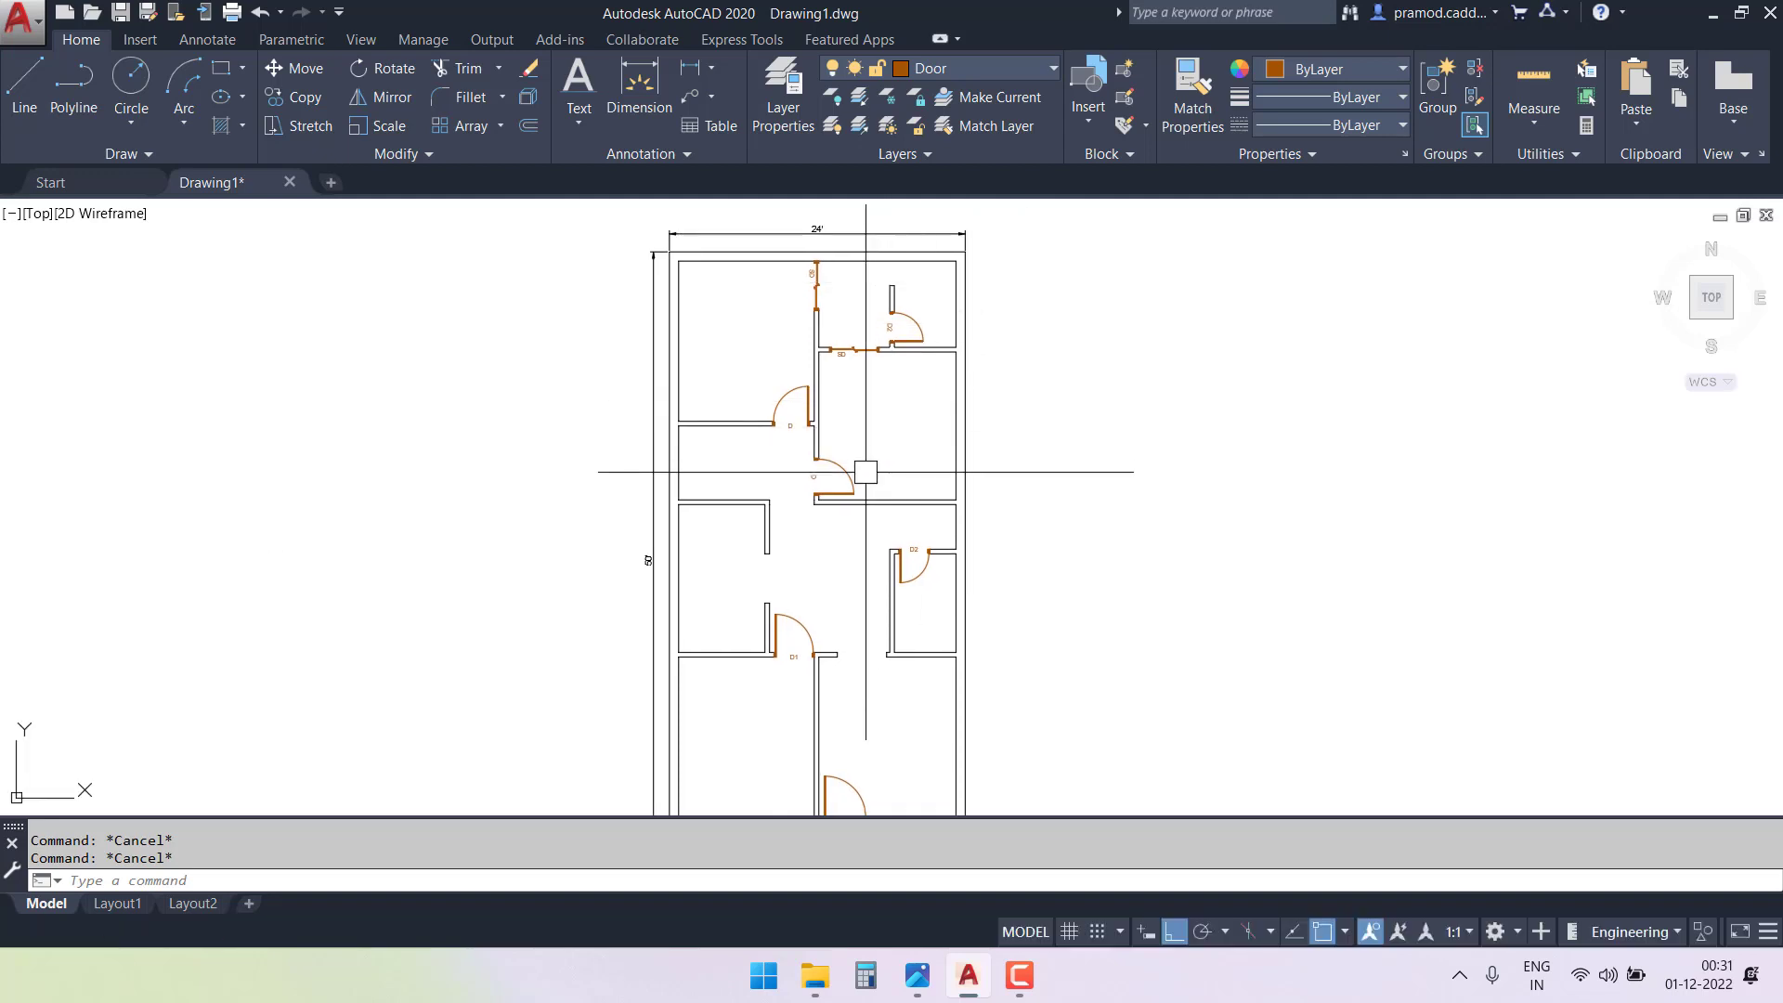
{"action": "middle_click_drag", "start_coordinate": [865, 471], "coordinate": [897, 323]}
{"action": "left_click", "coordinate": [971, 73]}
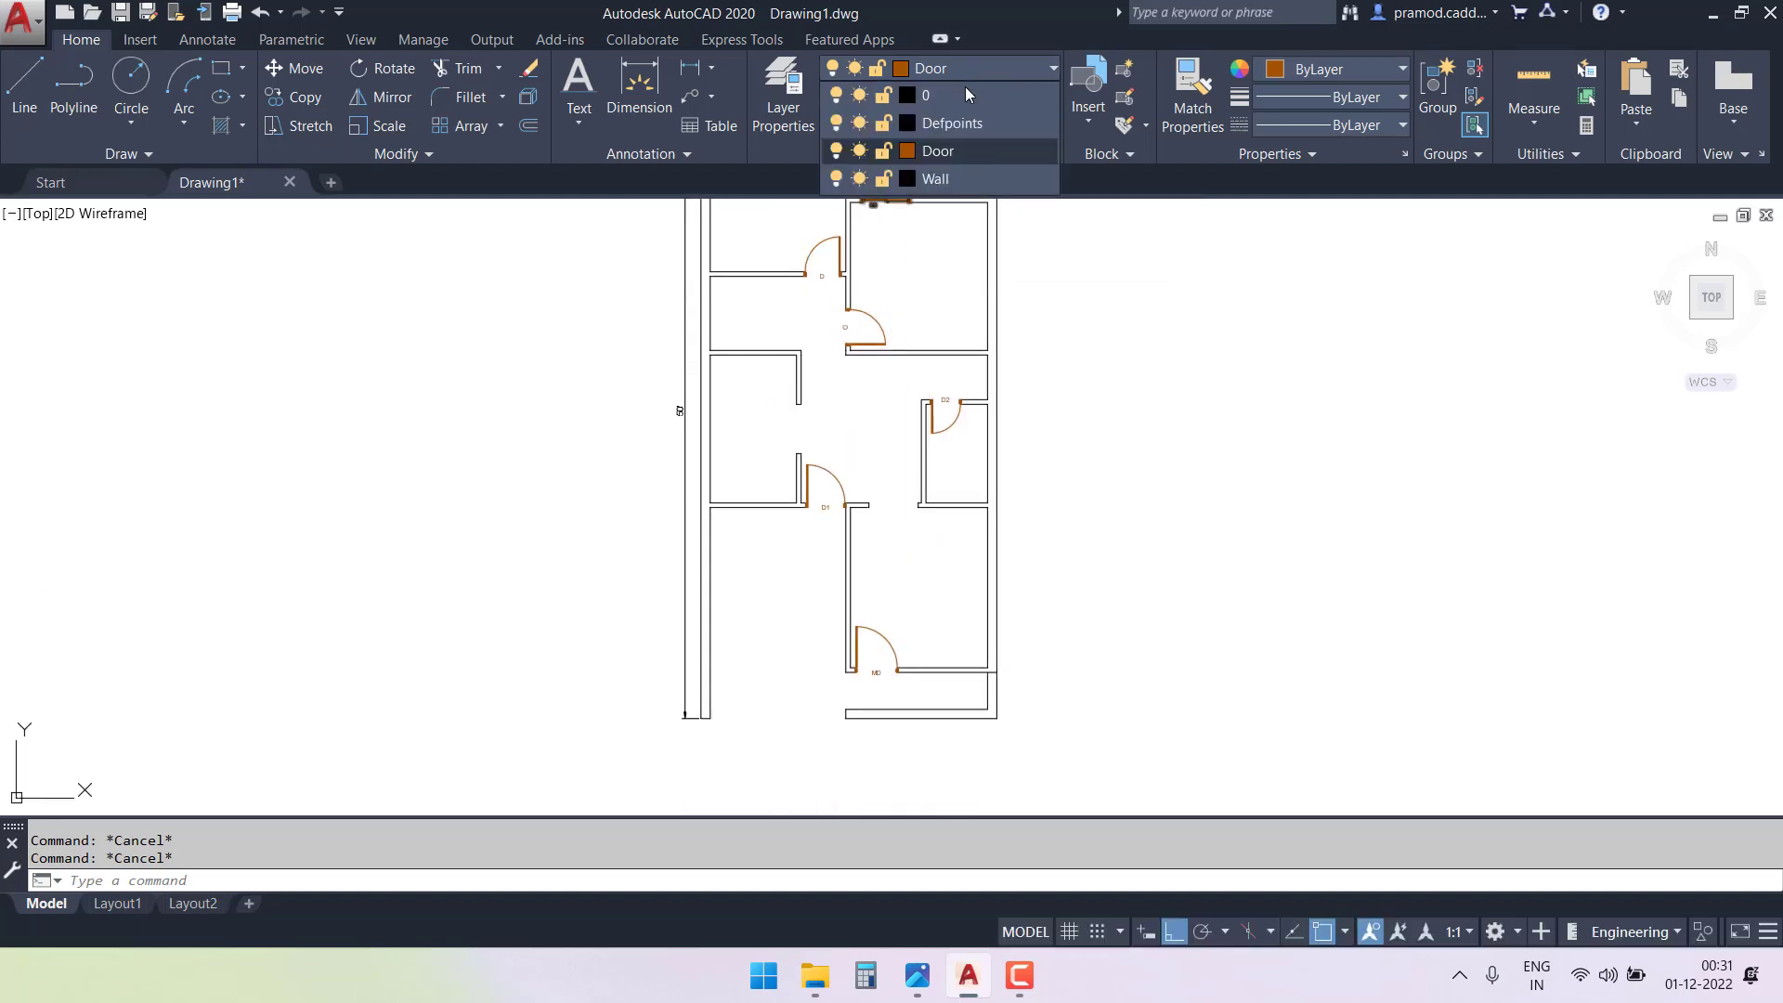
{"action": "left_click", "coordinate": [938, 178]}
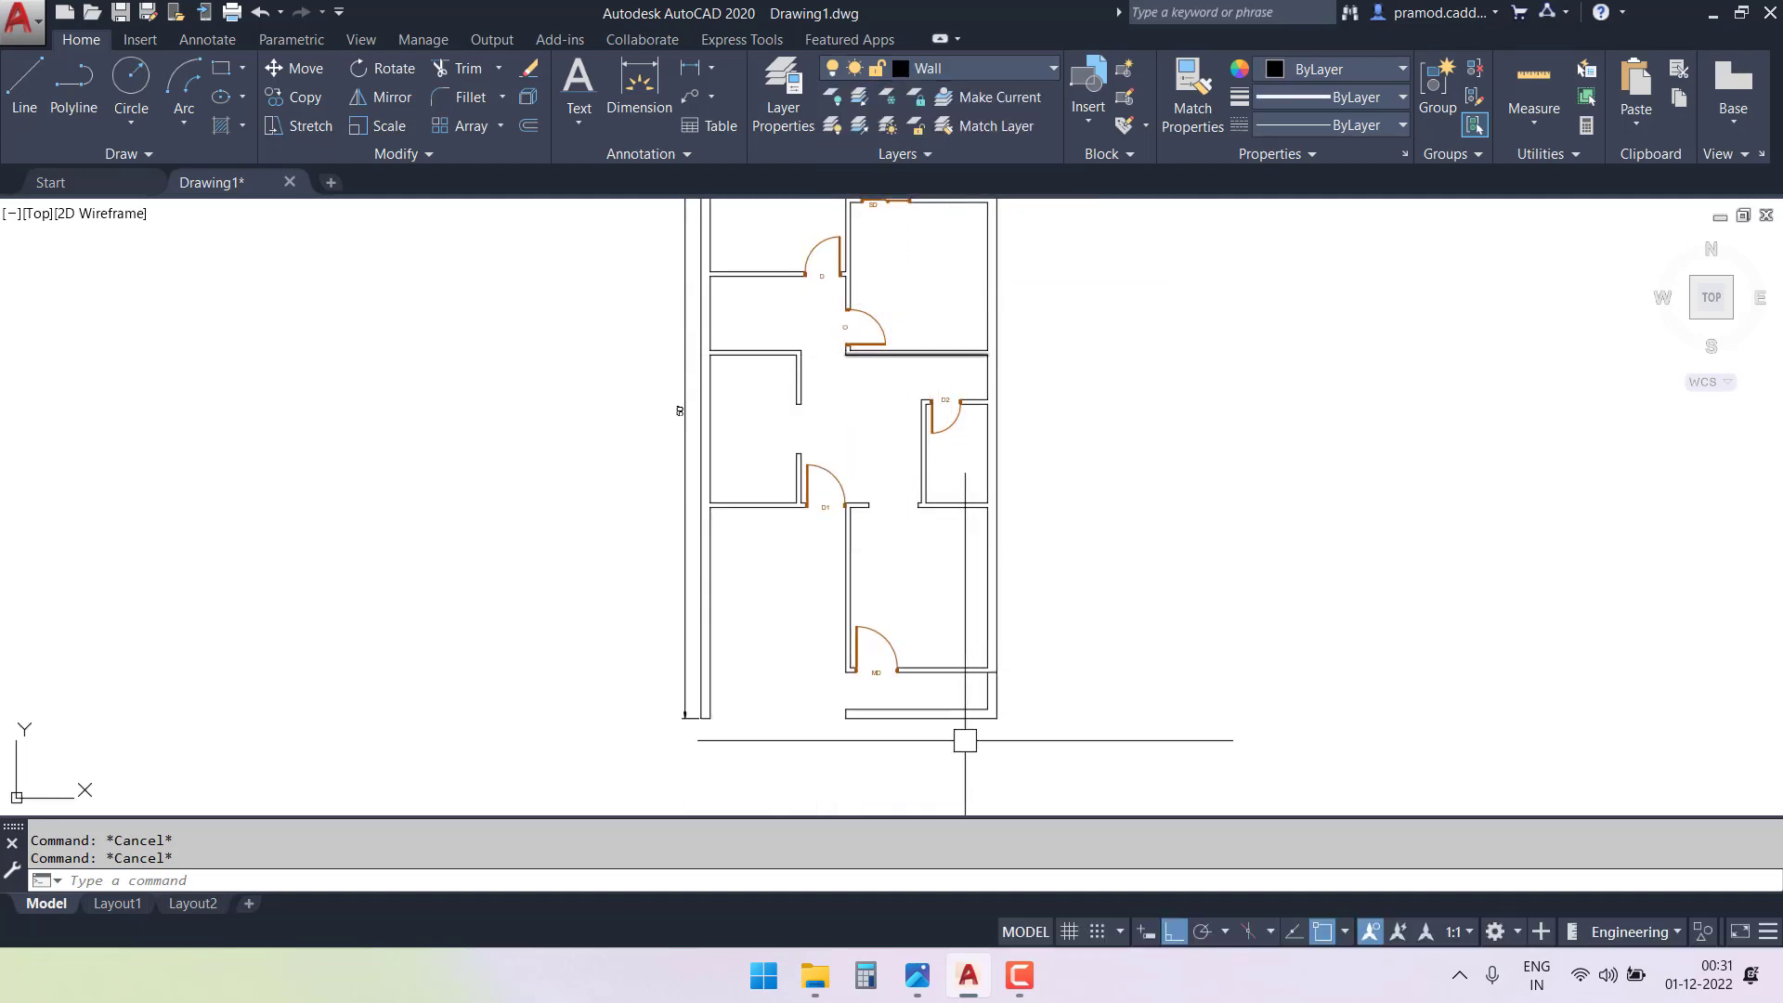
- Measure the wall between the MD door and the exterior wall's inner corner with a linear dimension, and erase that dimension
{"action": "scroll", "coordinate": [963, 736], "scroll_direction": "up", "scroll_amount": 4}
{"action": "scroll", "coordinate": [963, 737], "scroll_direction": "up", "scroll_amount": 2}
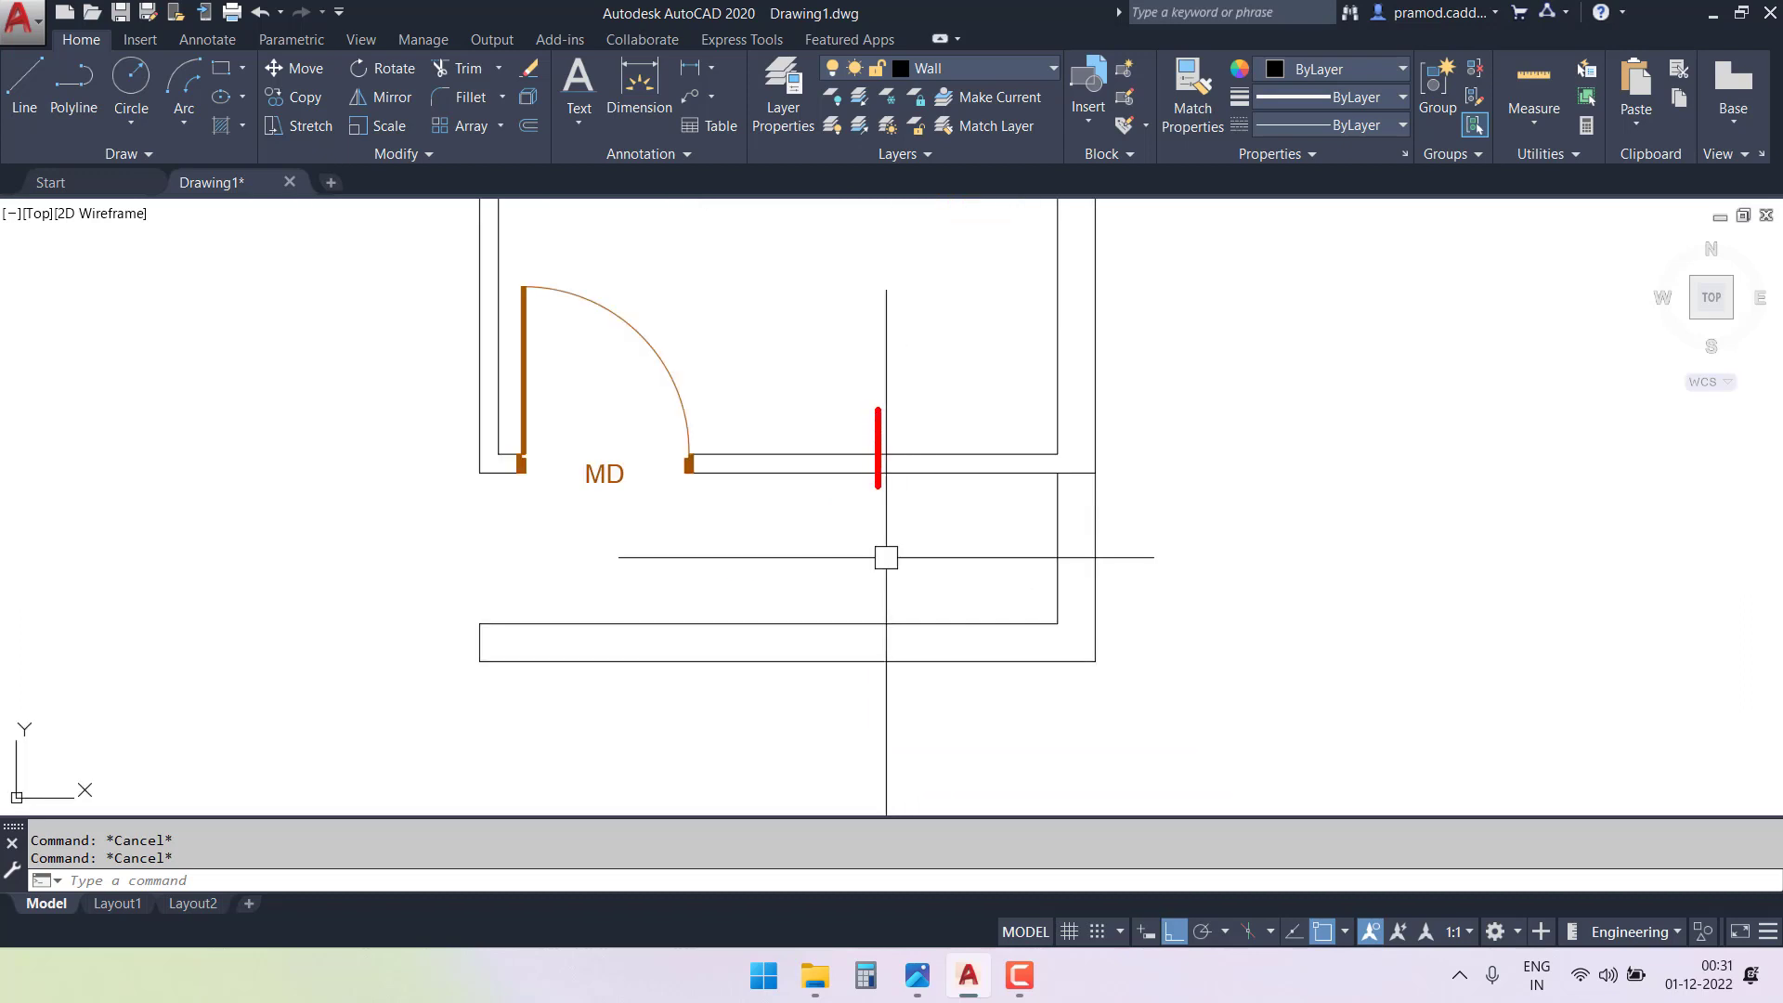
{"action": "mouse_move", "coordinate": [883, 437]}
{"action": "middle_mouse_down"}
{"action": "mouse_move", "coordinate": [767, 461]}
{"action": "mouse_move", "coordinate": [749, 545]}
{"action": "mouse_move", "coordinate": [813, 542]}
{"action": "middle_mouse_up"}
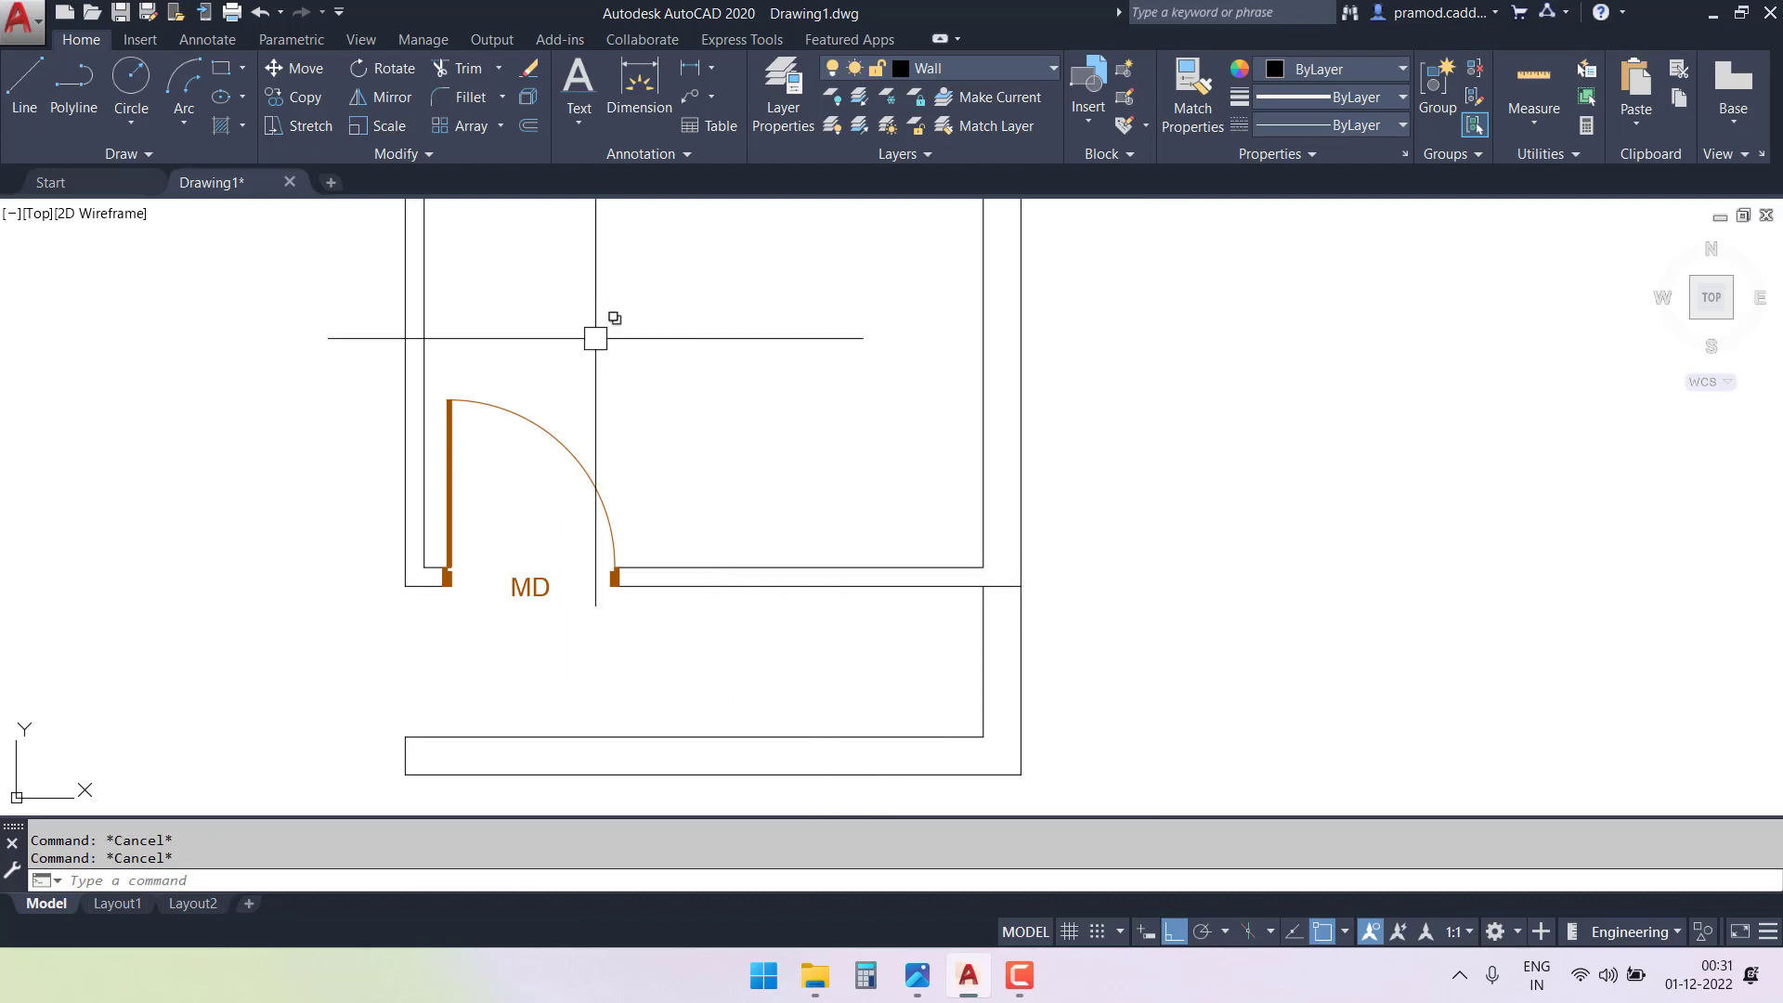
{"action": "scroll", "coordinate": [696, 526], "scroll_direction": "up", "scroll_amount": 2}
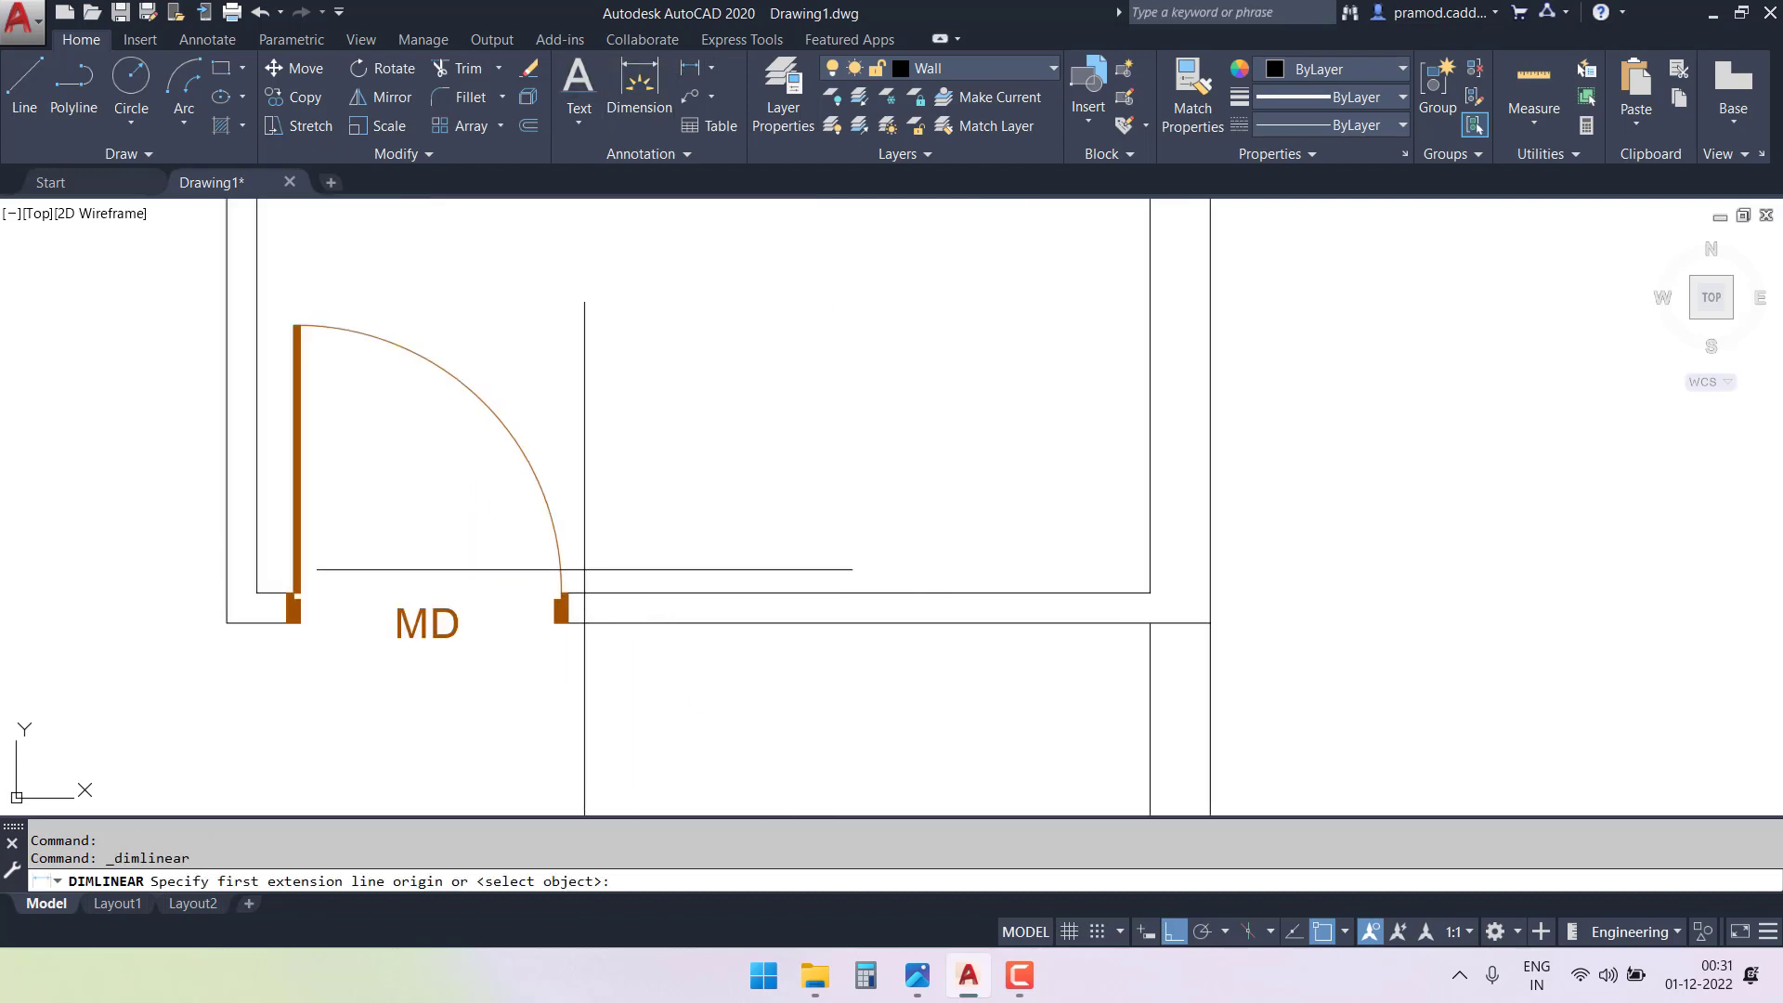
{"action": "left_click", "coordinate": [562, 592]}
{"action": "left_click", "coordinate": [1151, 592]}
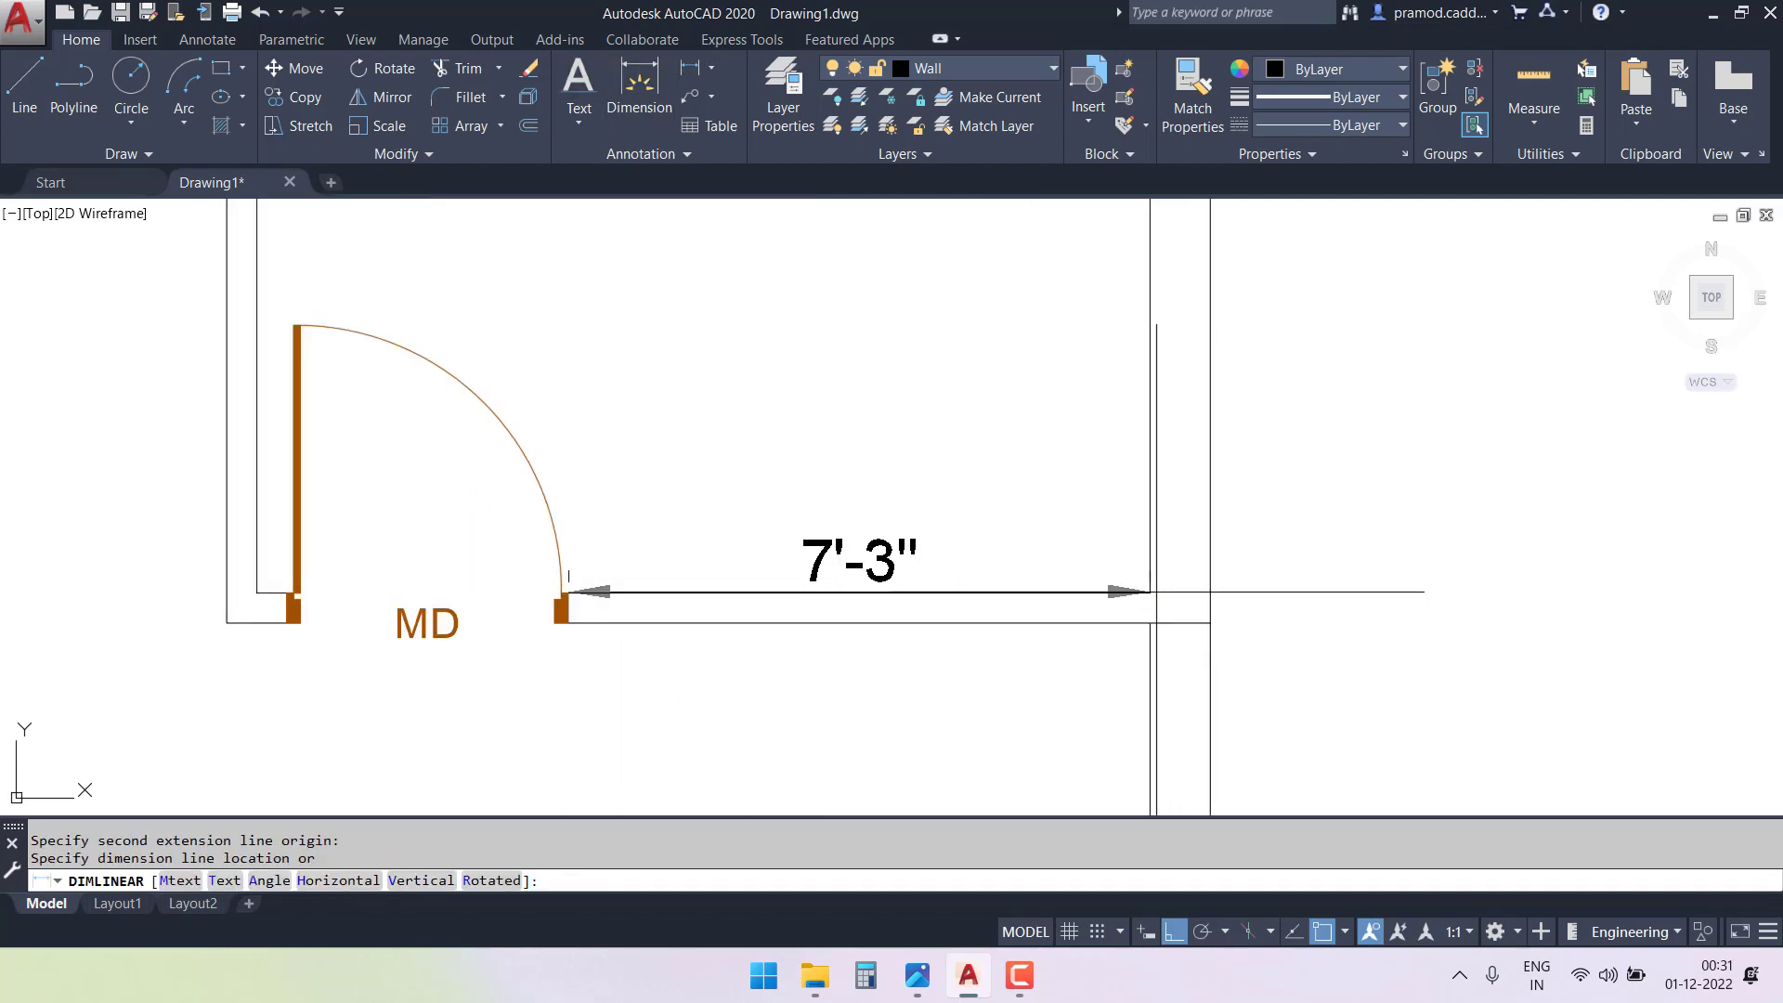
{"action": "left_click", "coordinate": [1021, 543]}
{"action": "key", "text": "Escape"}
{"action": "key", "text": "Escape"}
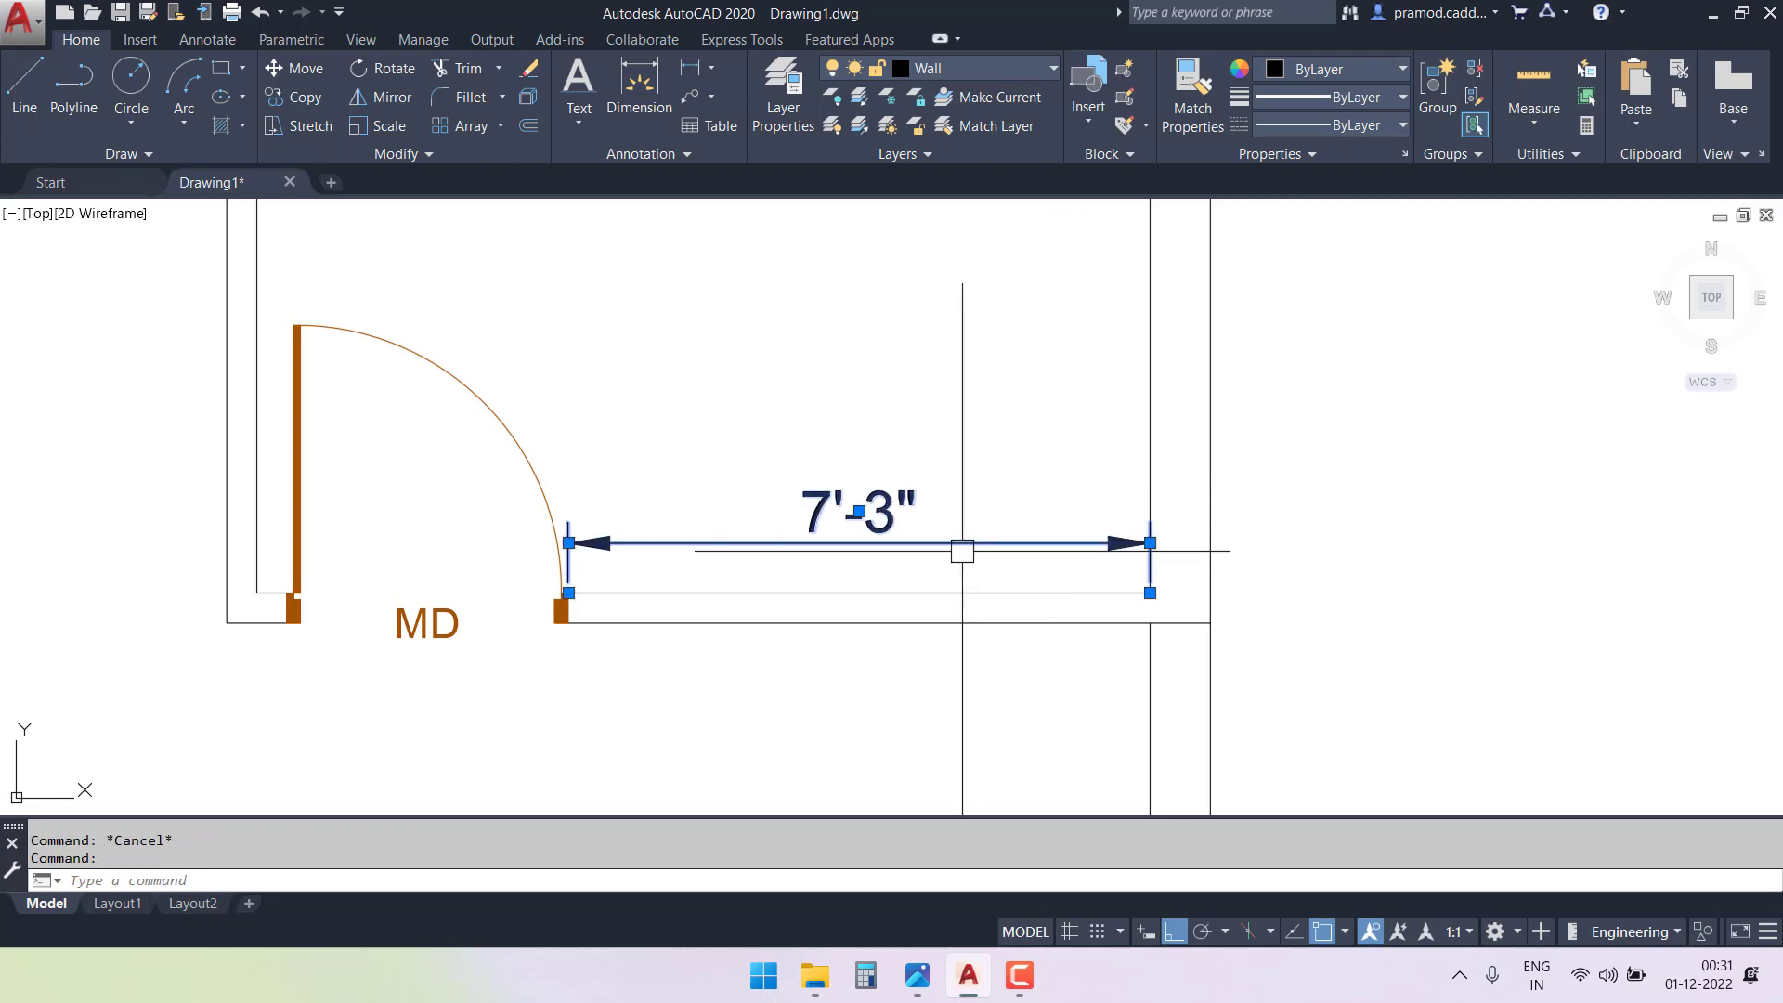
{"action": "key", "text": "Delete"}
{"action": "key", "text": "BackSpace"}
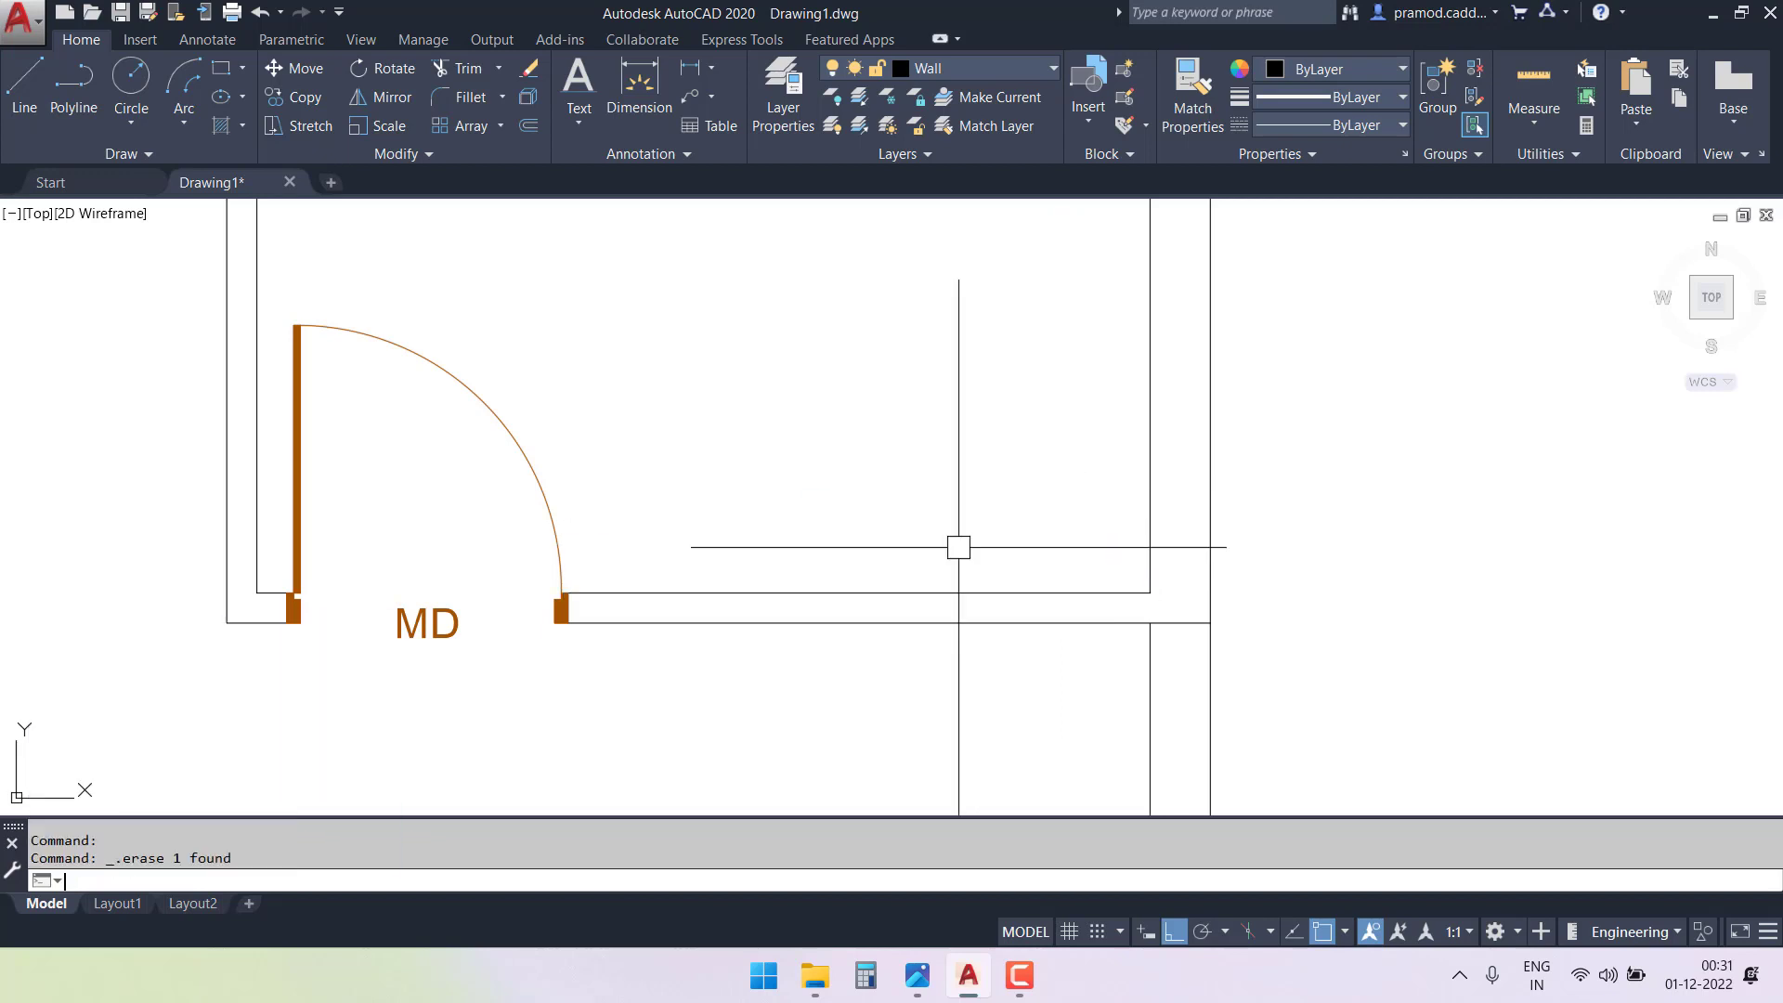
- Draw a line straight across the wall beside the MD door, starting at the midpoint of its upper edge
{"action": "key", "text": "Return"}
{"action": "left_click", "coordinate": [859, 592]}
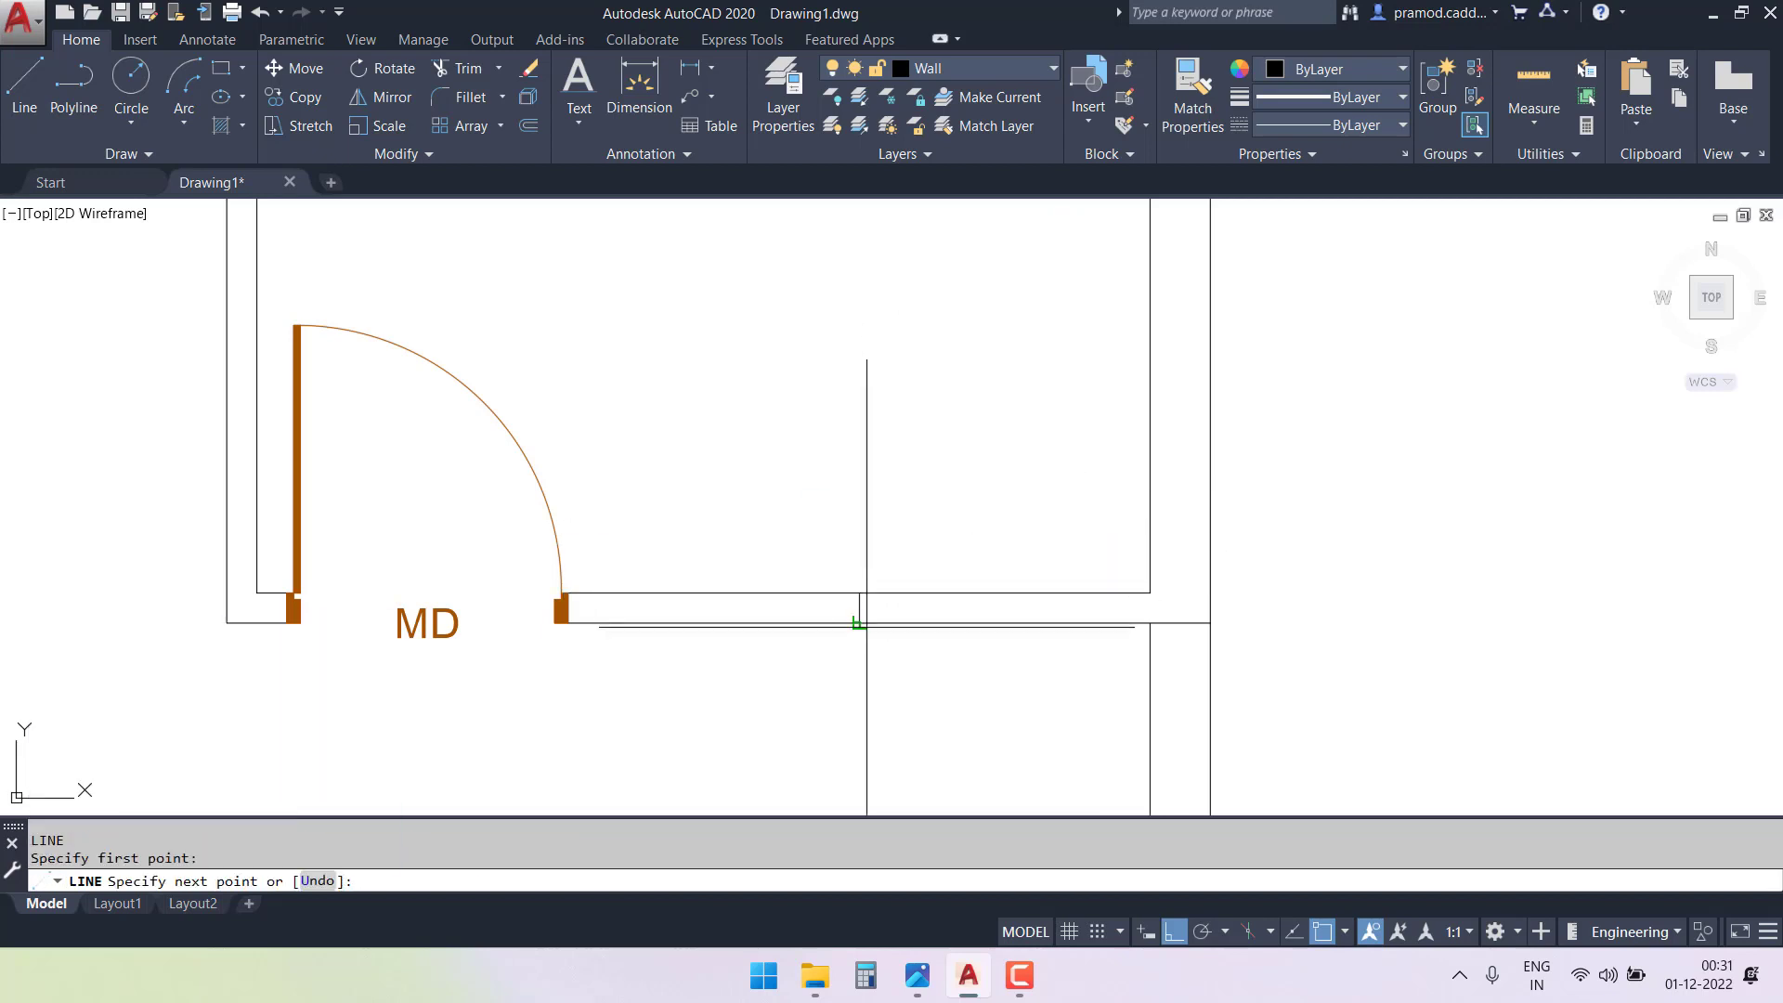
{"action": "left_click", "coordinate": [859, 622]}
{"action": "key", "text": "Escape"}
{"action": "key", "text": "Escape"}
{"action": "key", "text": "Escape"}
- Offset the cross line beside the MD door by 2' to both sides
{"action": "type", "text": "o"}
{"action": "key", "text": "Return"}
{"action": "type", "text": "2'"}
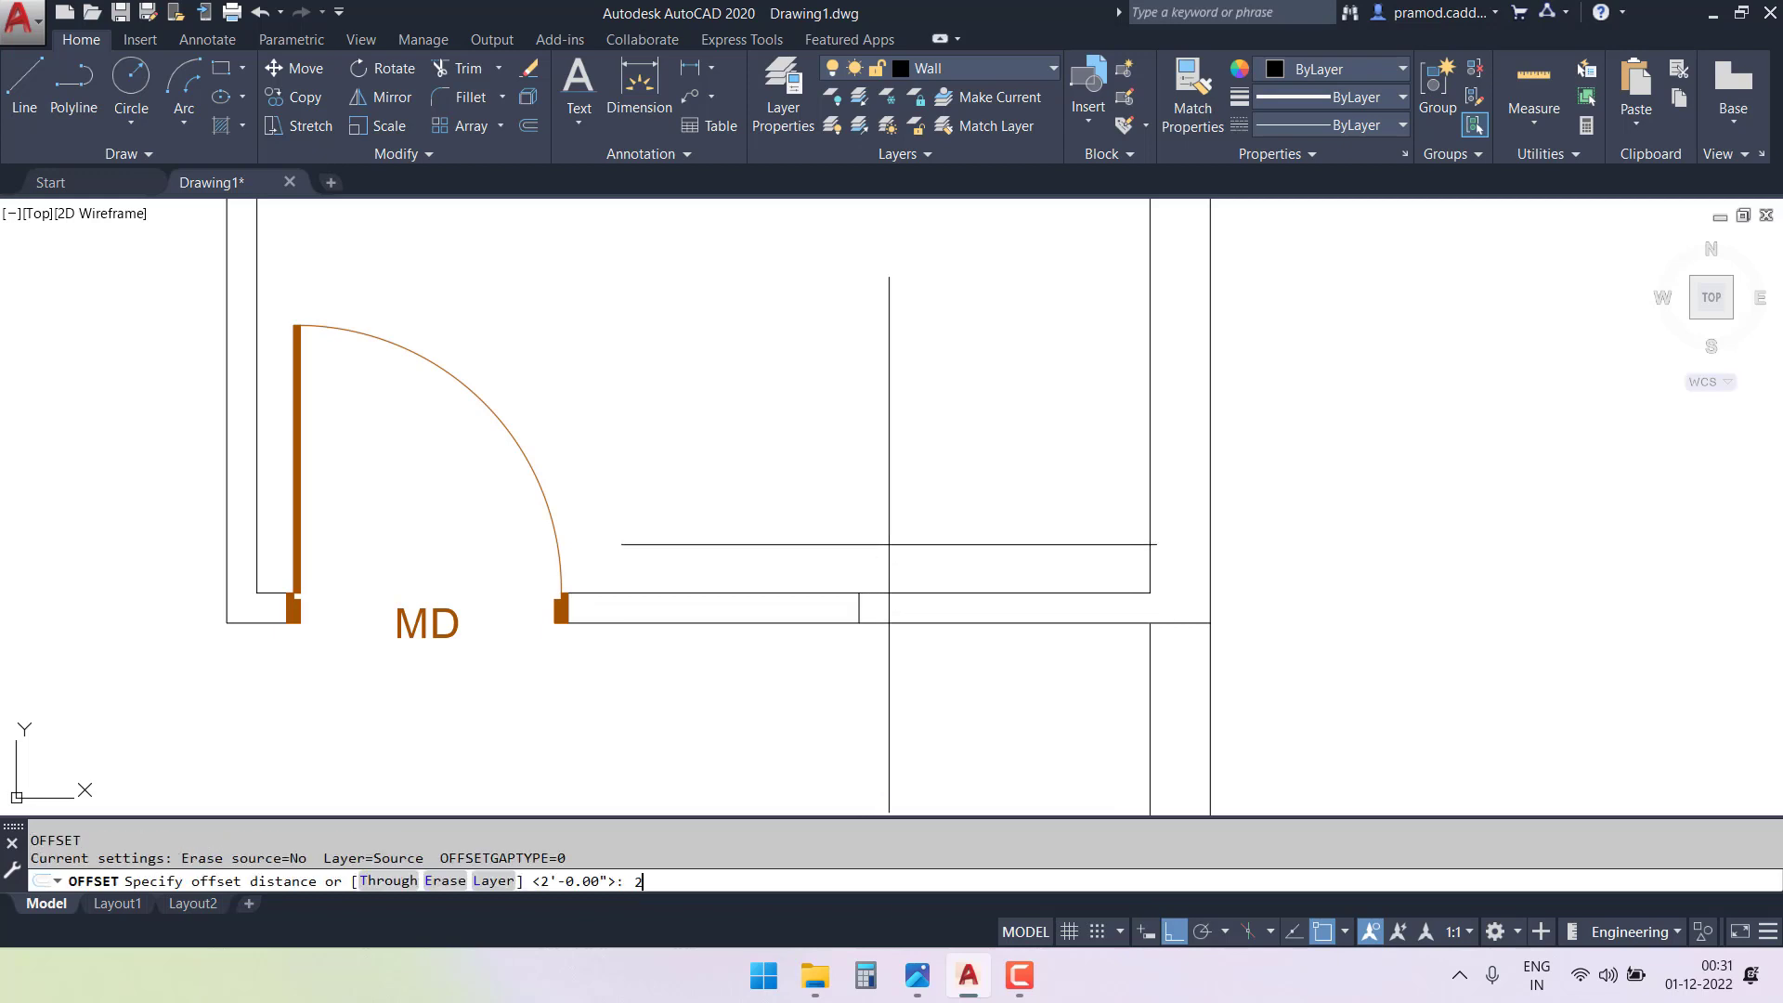
{"action": "key", "text": "Return"}
{"action": "scroll", "coordinate": [820, 625], "scroll_direction": "up", "scroll_amount": 2}
{"action": "left_click", "coordinate": [880, 601]}
{"action": "left_click", "coordinate": [1068, 608]}
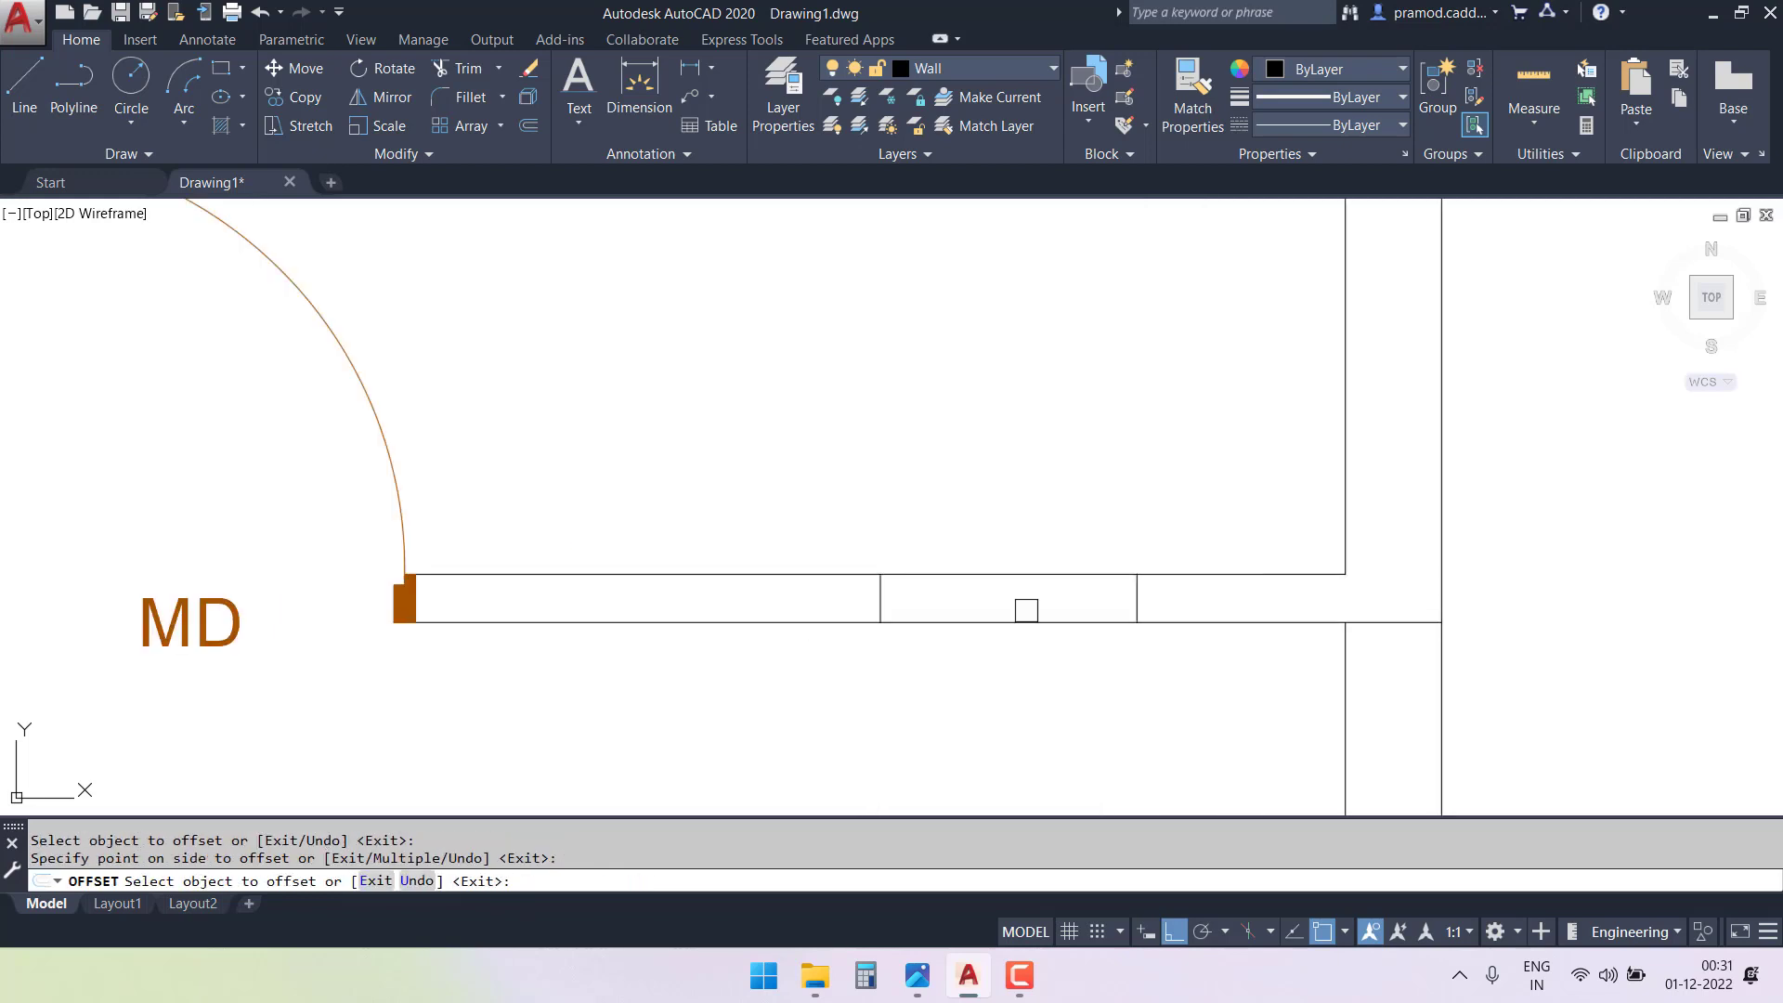
{"action": "left_click", "coordinate": [880, 605]}
{"action": "left_click", "coordinate": [669, 599]}
{"action": "key", "text": "Escape"}
- Trim the wall edges between the two offset lines beside the MD door and erase the middle line
{"action": "type", "text": "tr"}
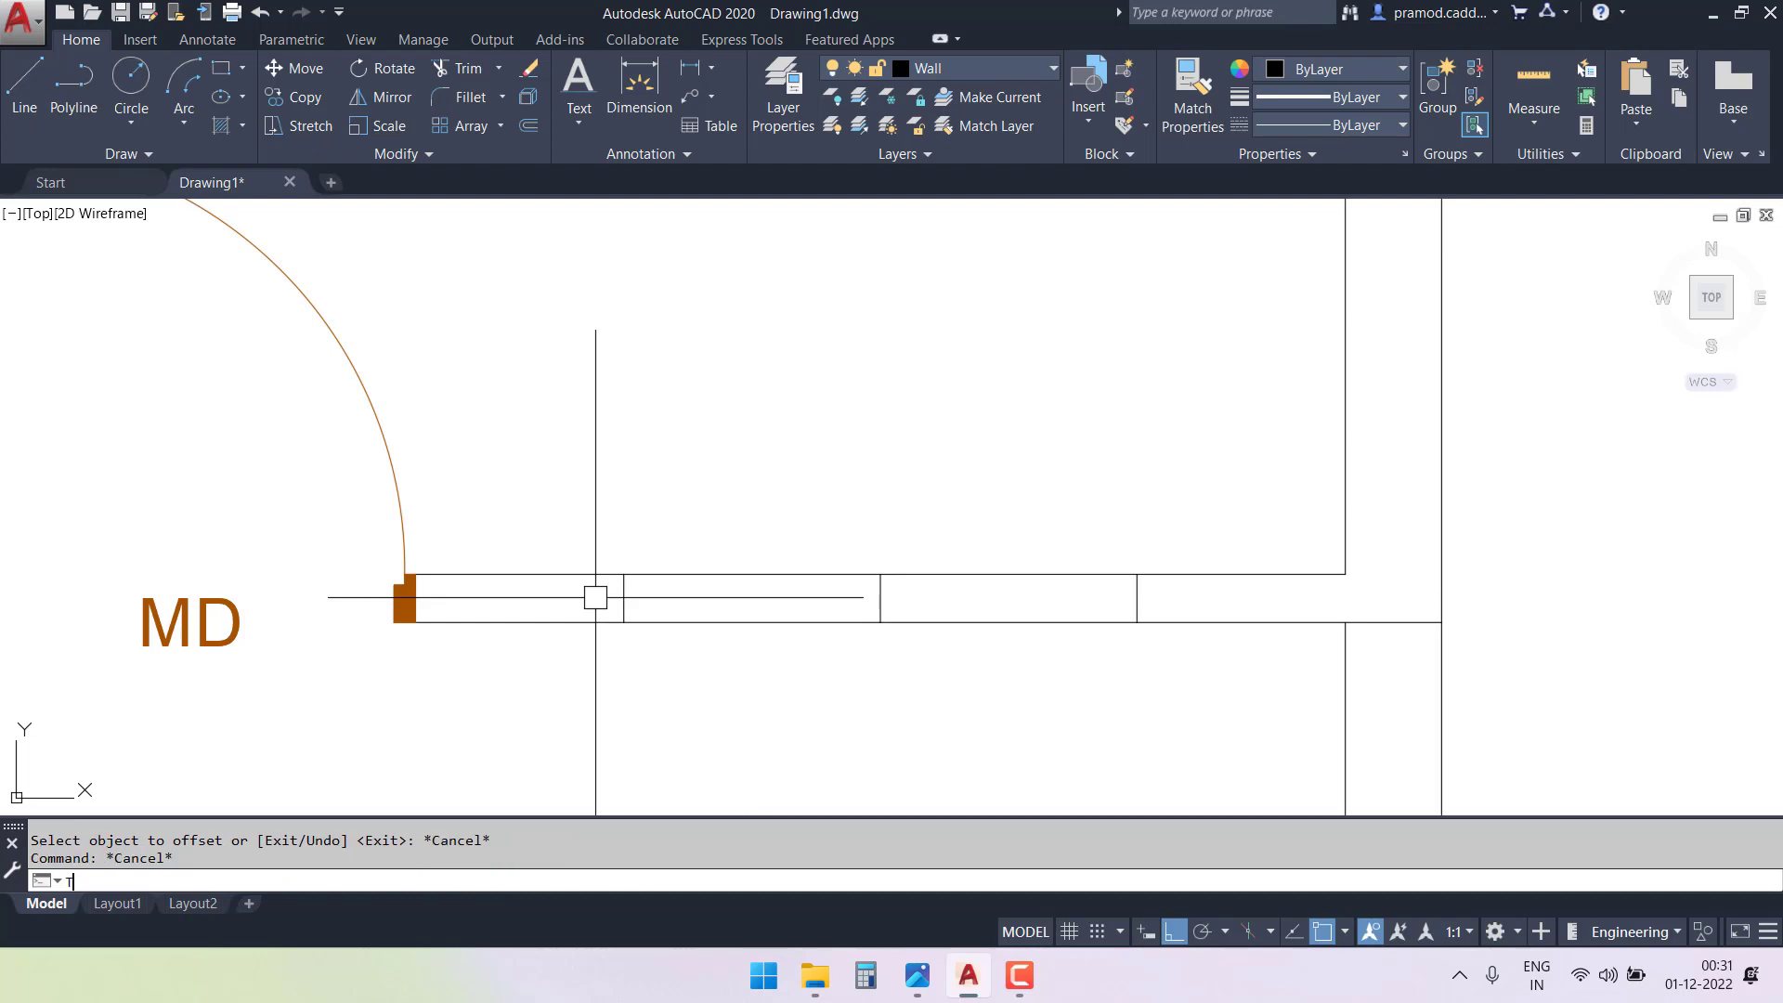
{"action": "key", "text": "Return"}
{"action": "left_click", "coordinate": [939, 430]}
{"action": "left_click", "coordinate": [807, 653]}
{"action": "key", "text": "Escape"}
{"action": "left_click", "coordinate": [906, 526]}
{"action": "left_click", "coordinate": [768, 696]}
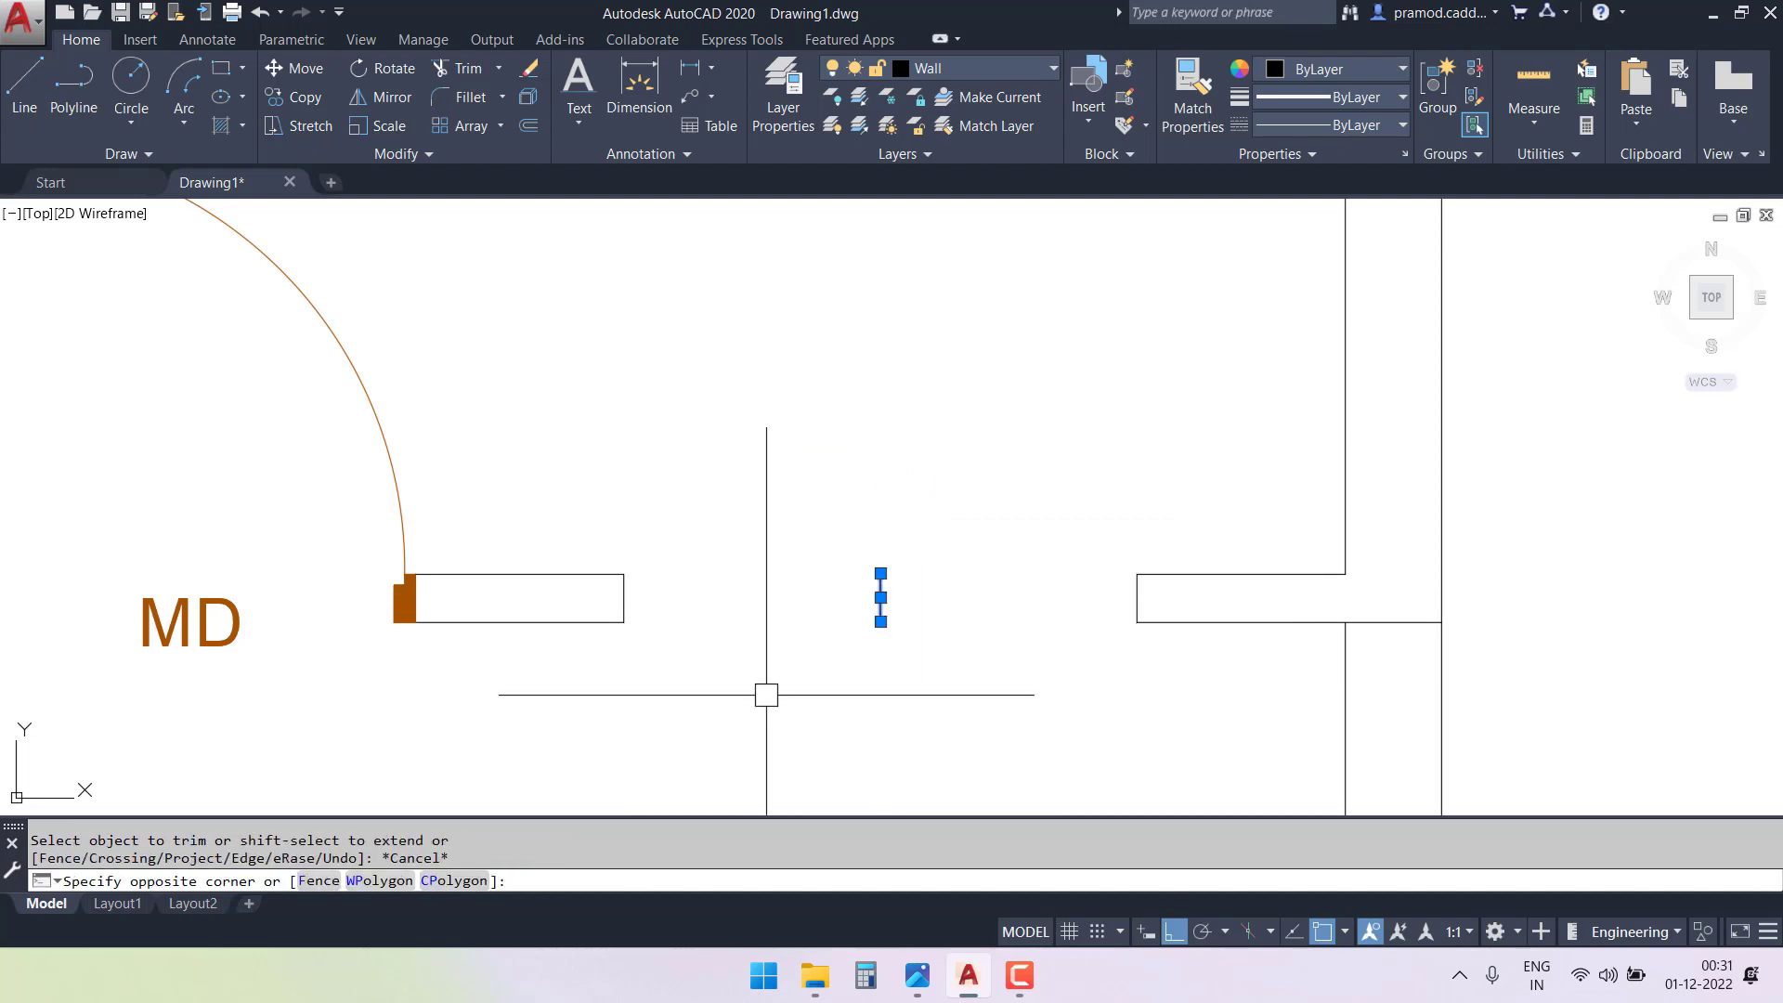
{"action": "key", "text": "Delete"}
- Try to draw a cross line at the midpoint of the horizontal wall left of door D1, and undo it
{"action": "scroll", "coordinate": [794, 659], "scroll_direction": "down", "scroll_amount": 4}
{"action": "middle_click_drag", "start_coordinate": [634, 494], "coordinate": [810, 660]}
{"action": "scroll", "coordinate": [701, 556], "scroll_direction": "up", "scroll_amount": 4}
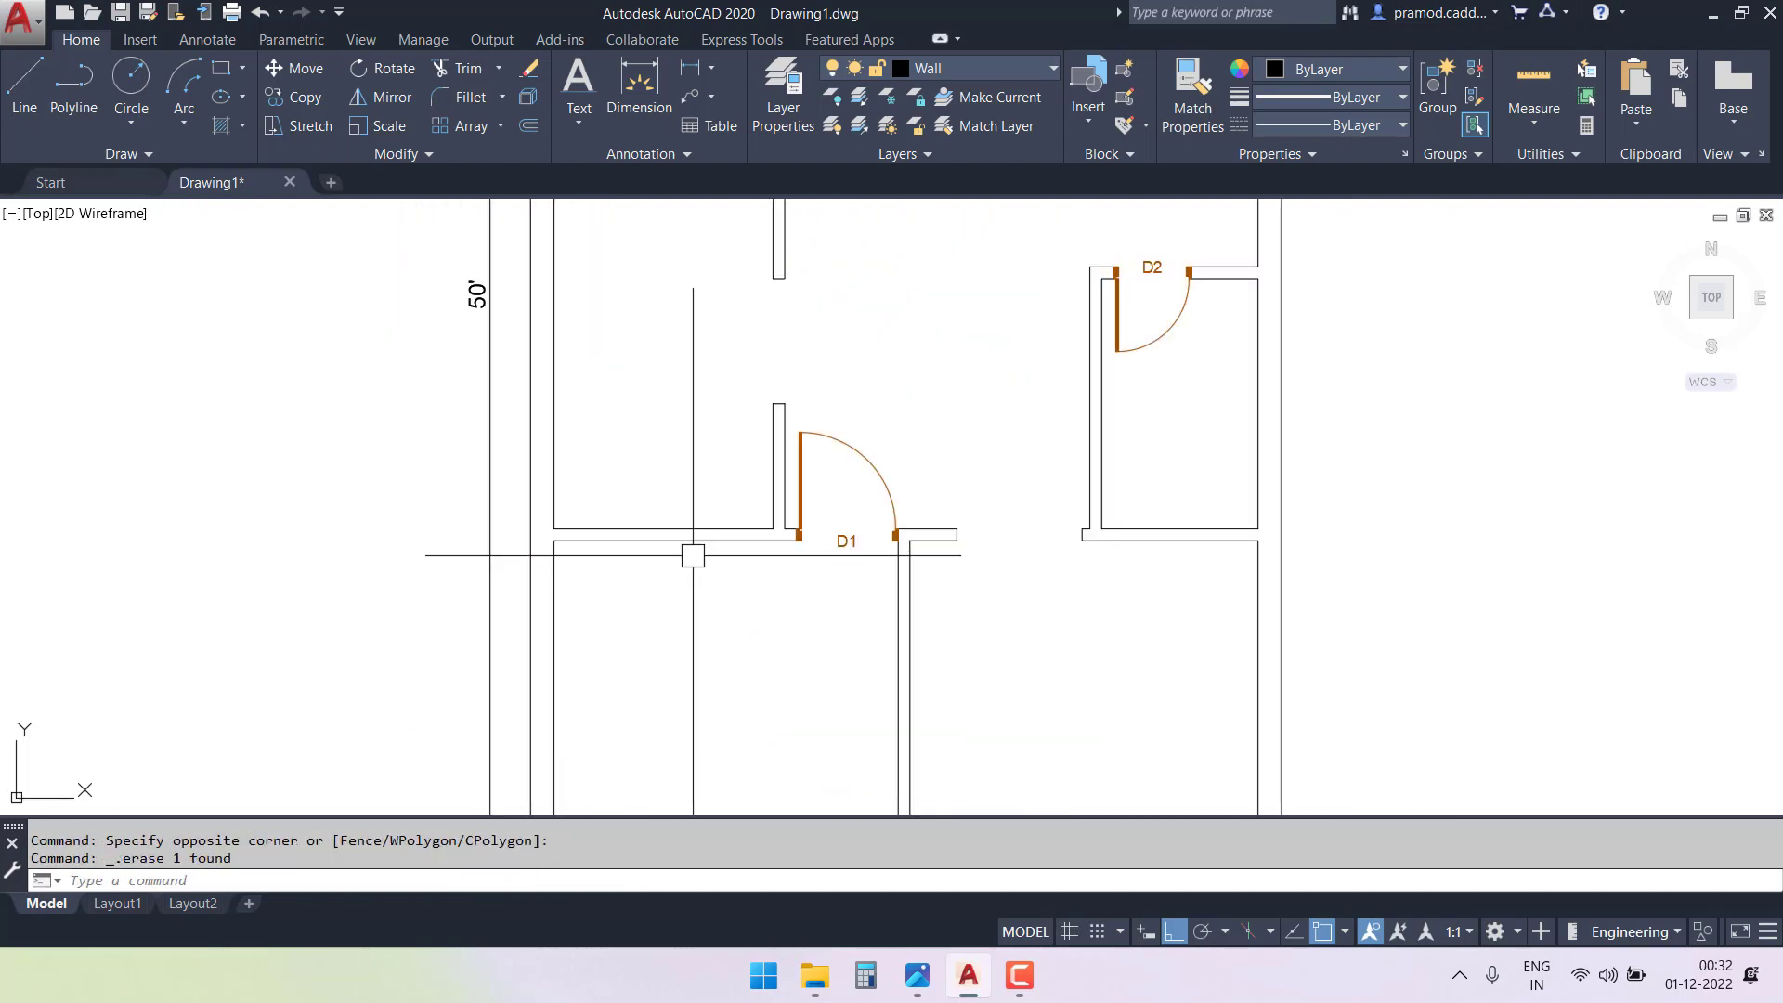
{"action": "key", "text": "Escape"}
{"action": "type", "text": "LINE Specify first point:"}
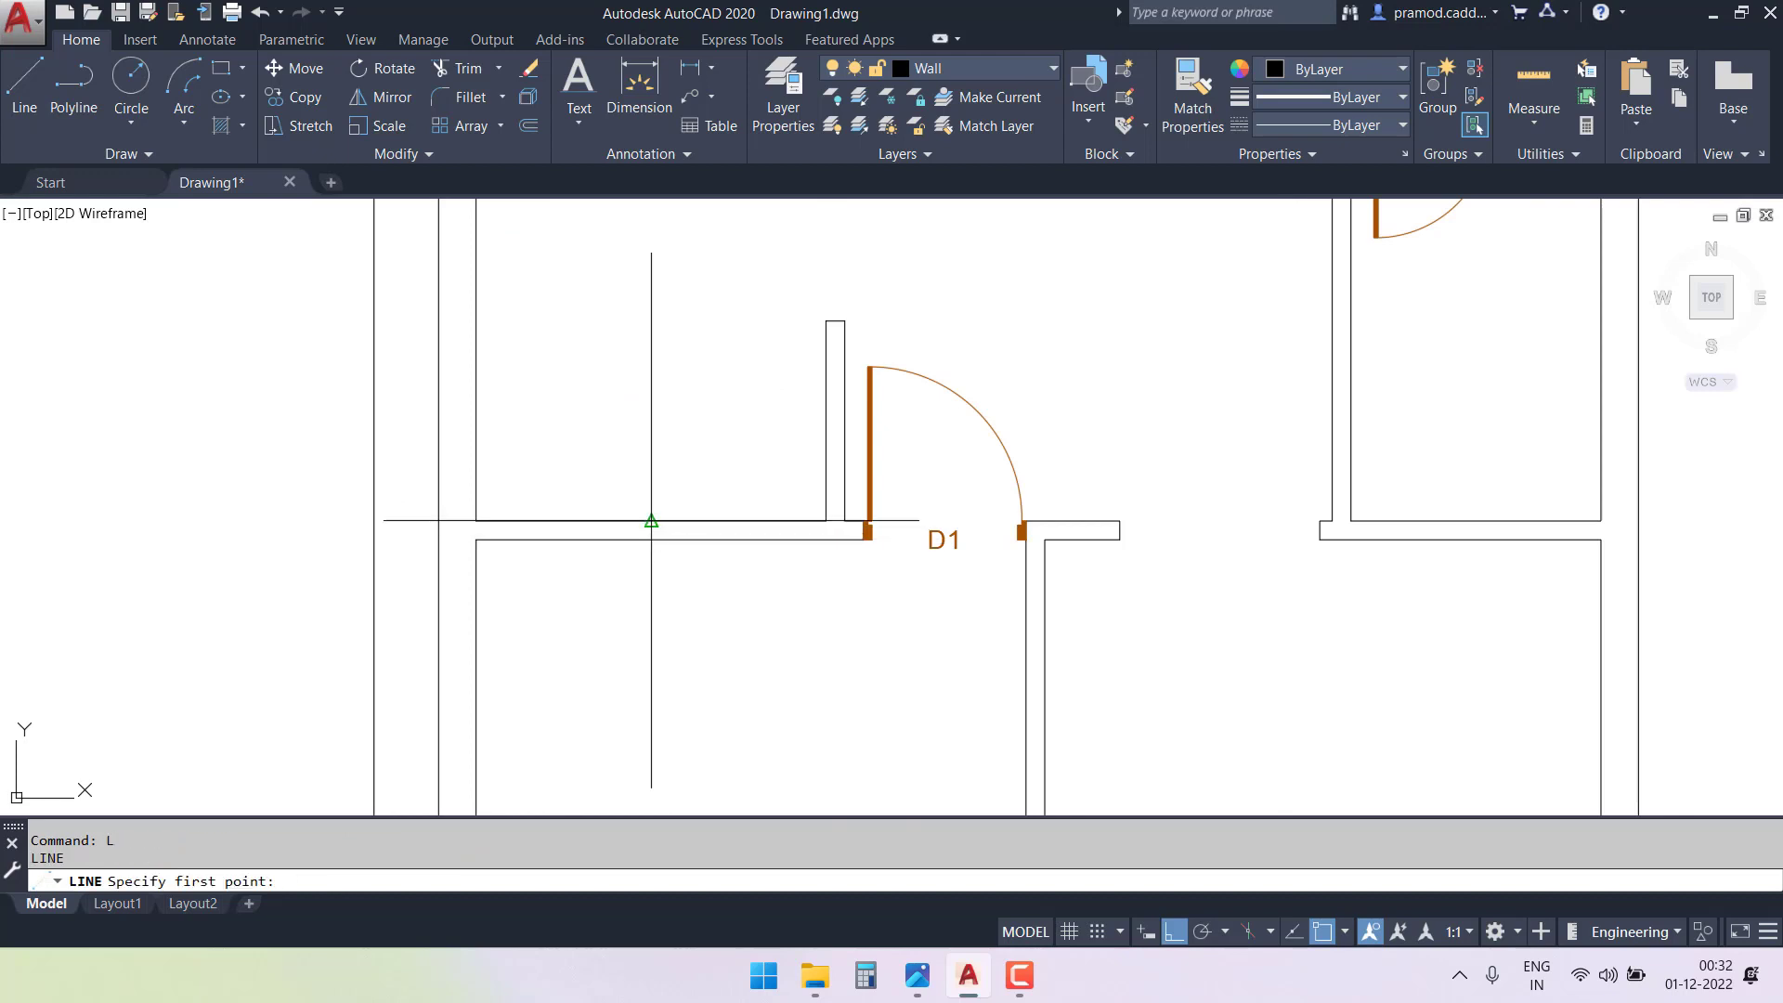
{"action": "left_click", "coordinate": [651, 521]}
{"action": "left_click", "coordinate": [650, 541]}
{"action": "key", "text": "Escape"}
{"action": "key", "text": "Escape"}
{"action": "key", "text": "Escape"}
{"action": "scroll", "coordinate": [598, 549], "scroll_direction": "up", "scroll_amount": 2}
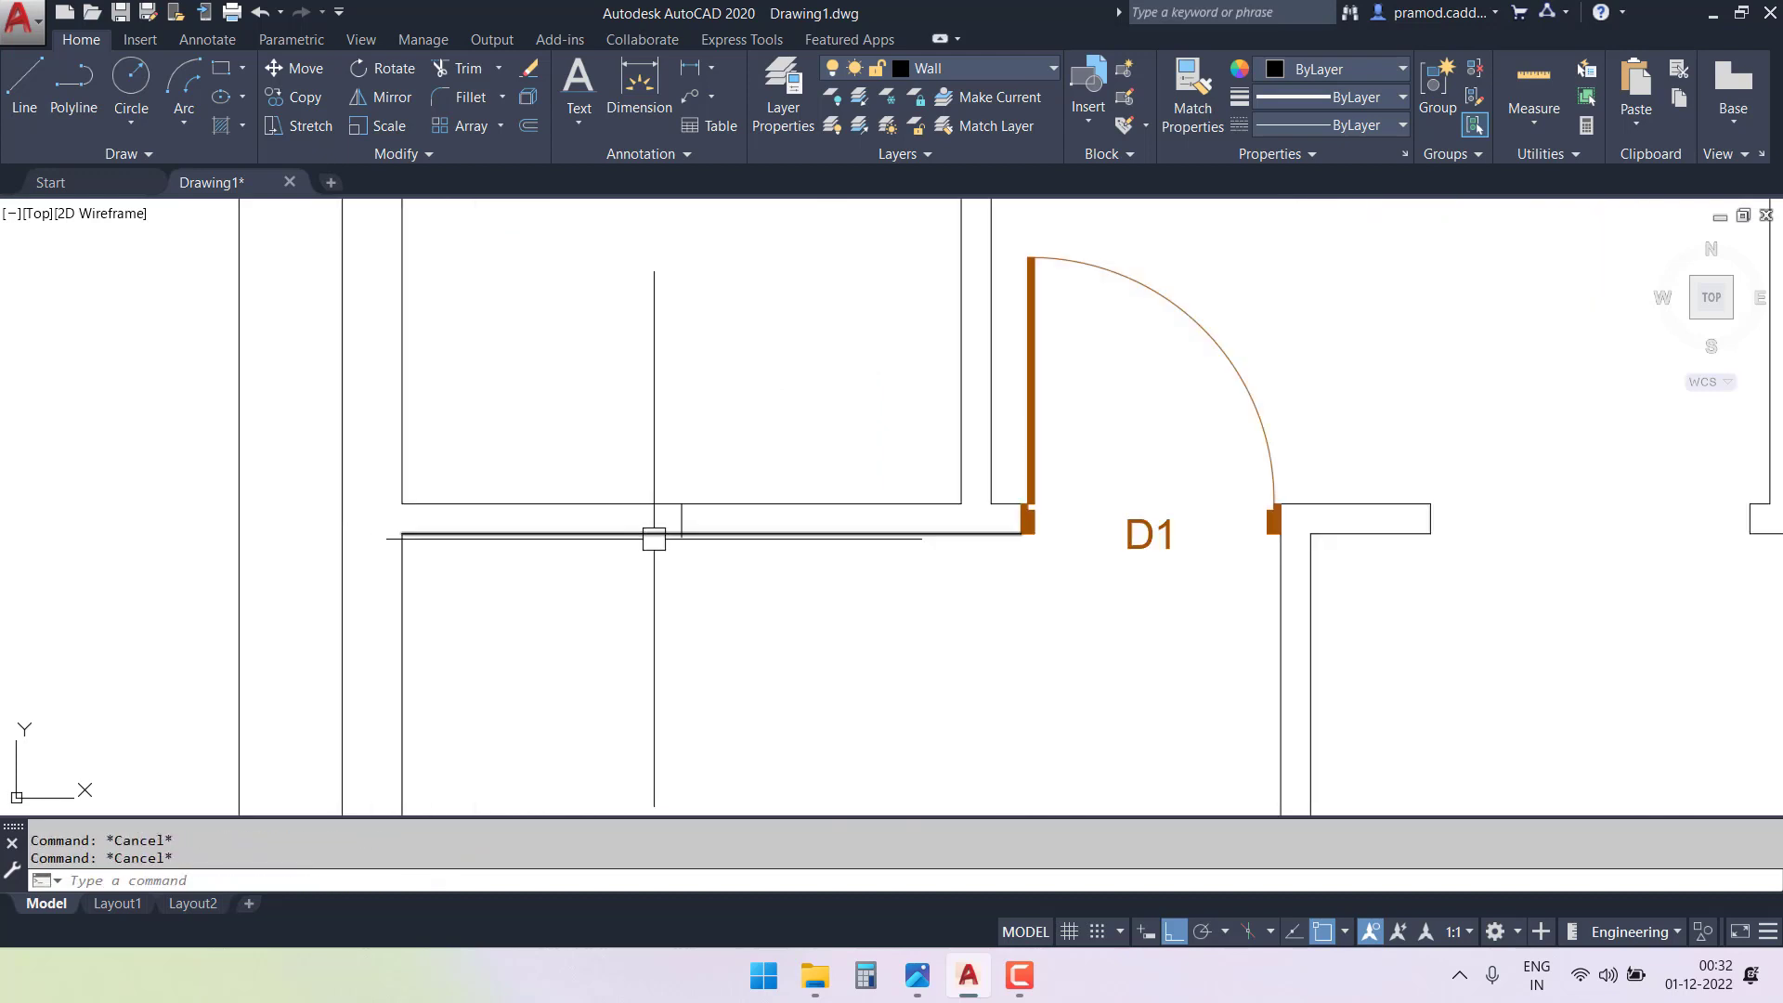
{"action": "key", "text": "ctrl+z"}
- Draw a line across the horizontal wall left of door D1, from its upper edge's midpoint to its lower edge
{"action": "scroll", "coordinate": [669, 535], "scroll_direction": "up", "scroll_amount": 2}
{"action": "key", "text": "Escape"}
{"action": "type", "text": "L"}
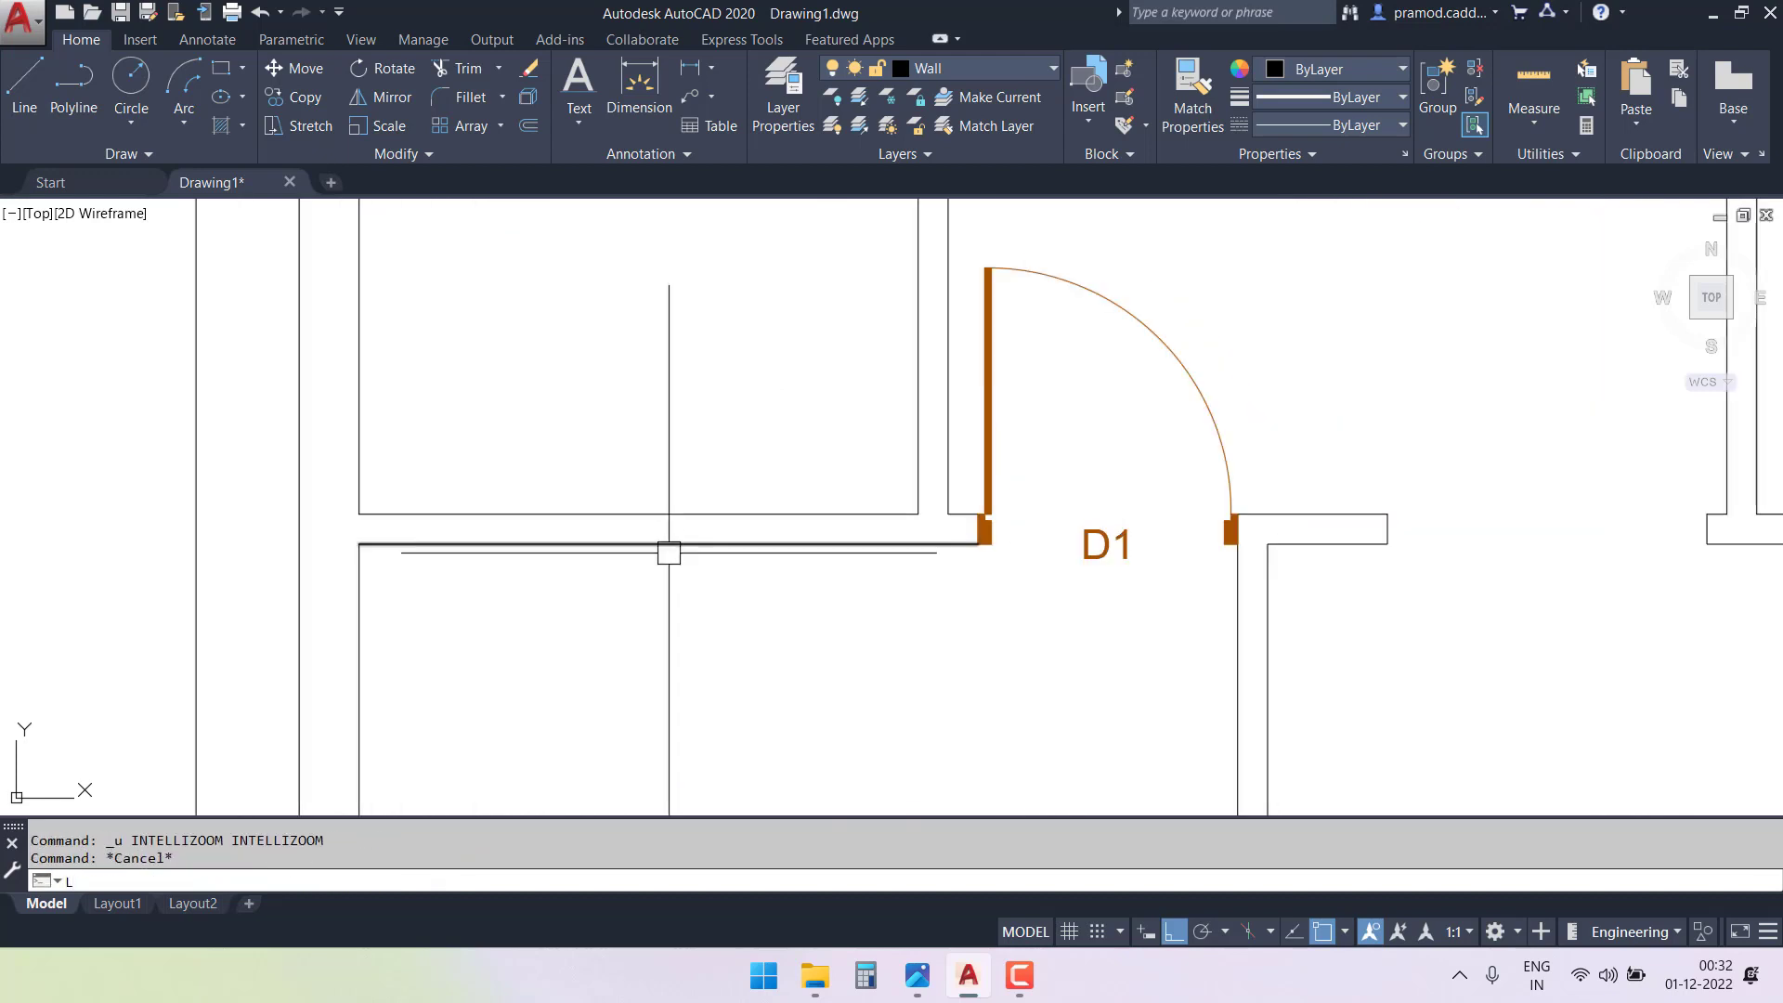
{"action": "key", "text": "Return"}
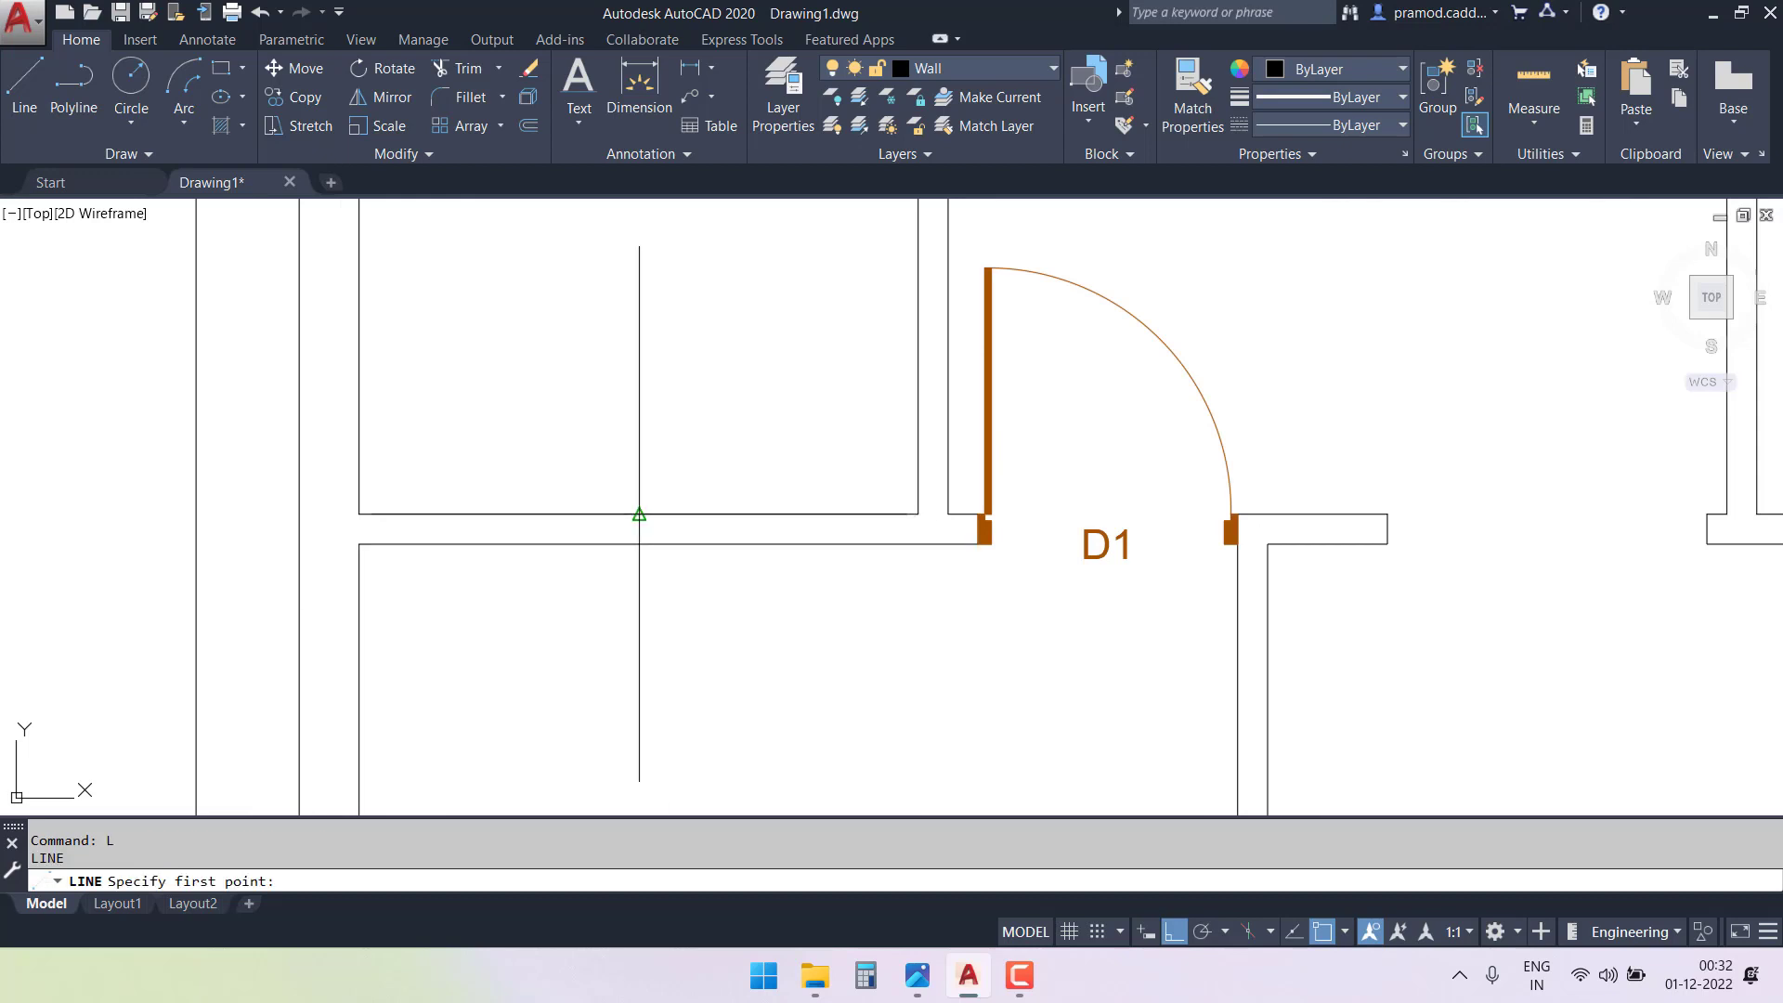
{"action": "left_click", "coordinate": [639, 513]}
{"action": "left_click", "coordinate": [639, 545]}
{"action": "key", "text": "Escape"}
- Offset the cross line left of door D1 by 1' to both sides
{"action": "type", "text": "o"}
{"action": "key", "text": "Return"}
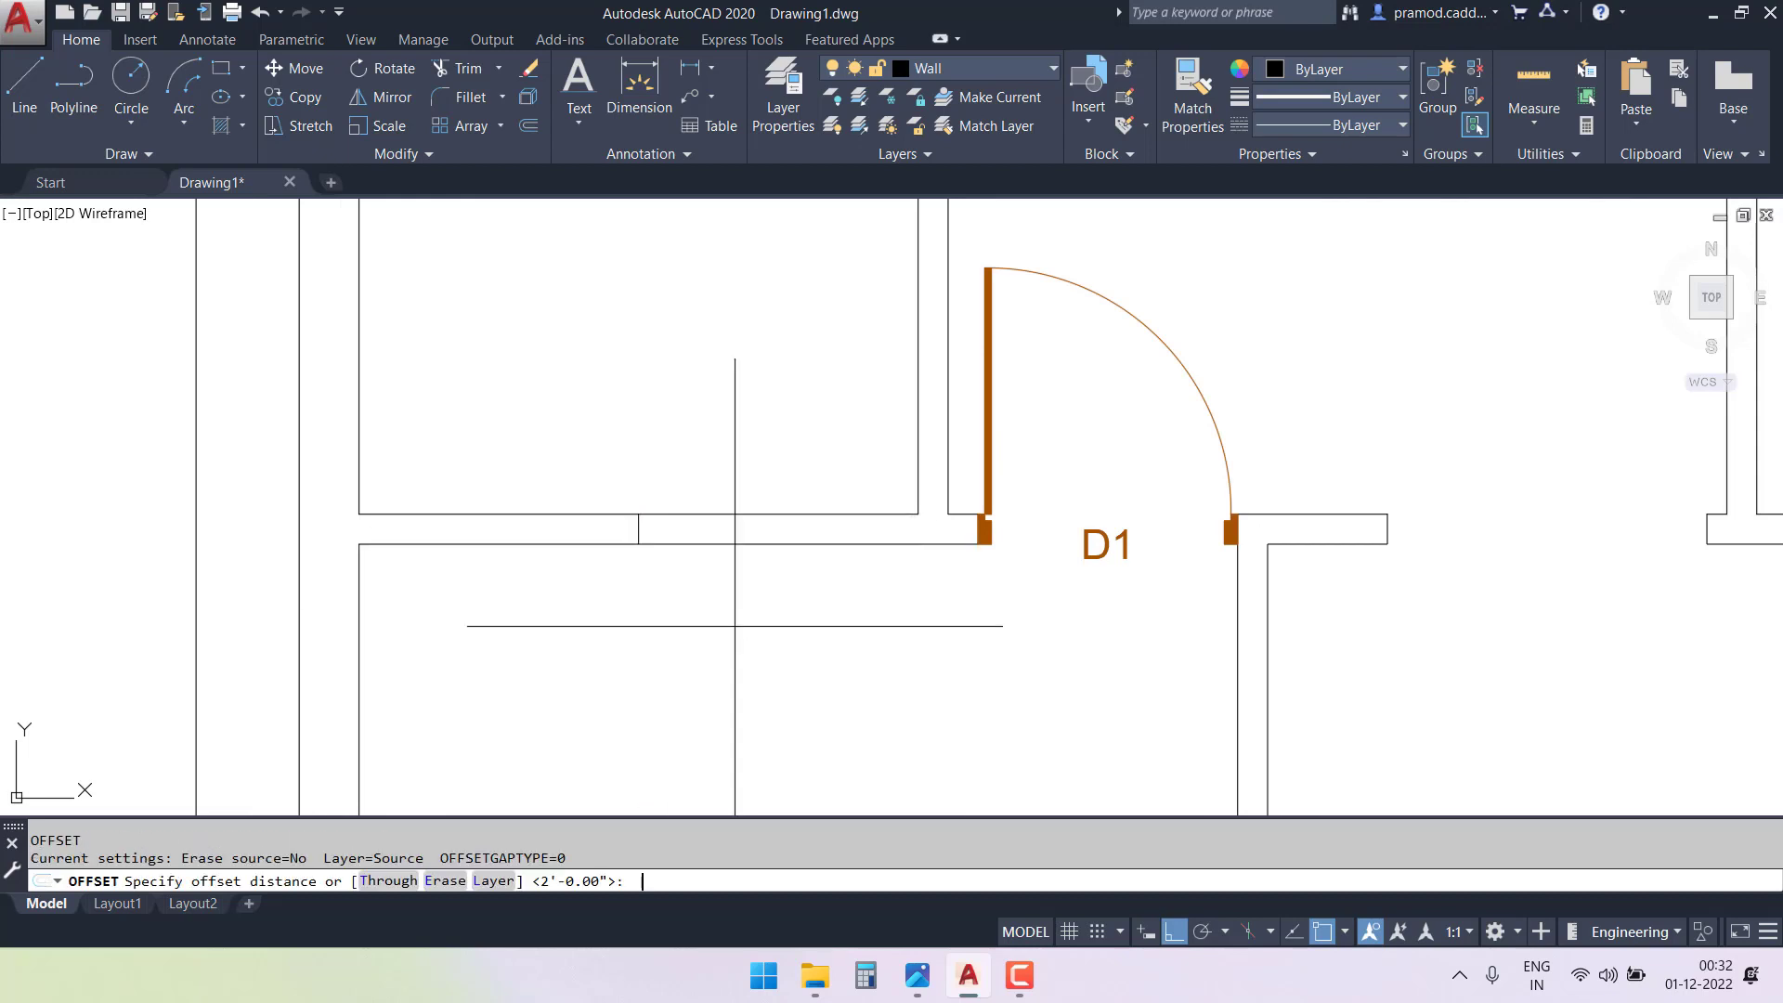
{"action": "type", "text": "1'"}
{"action": "key", "text": "Return"}
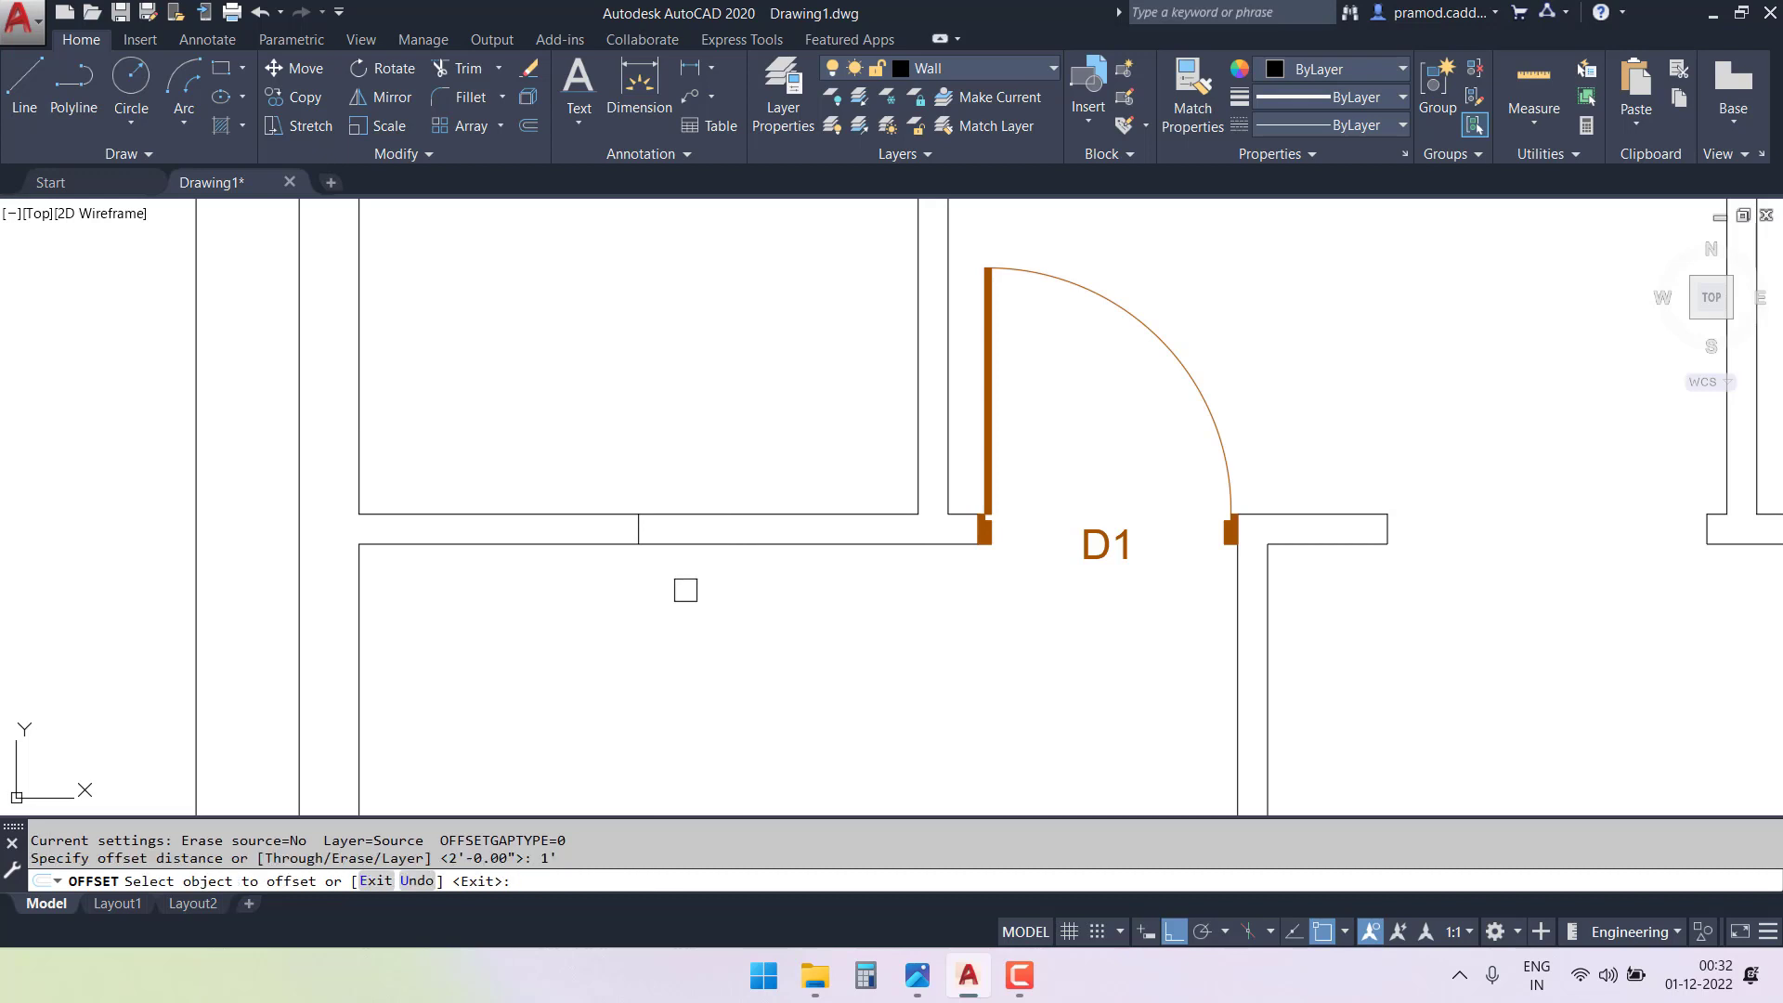
{"action": "scroll", "coordinate": [669, 569], "scroll_direction": "up", "scroll_amount": 2}
{"action": "left_click", "coordinate": [623, 503]}
{"action": "left_click", "coordinate": [759, 514]}
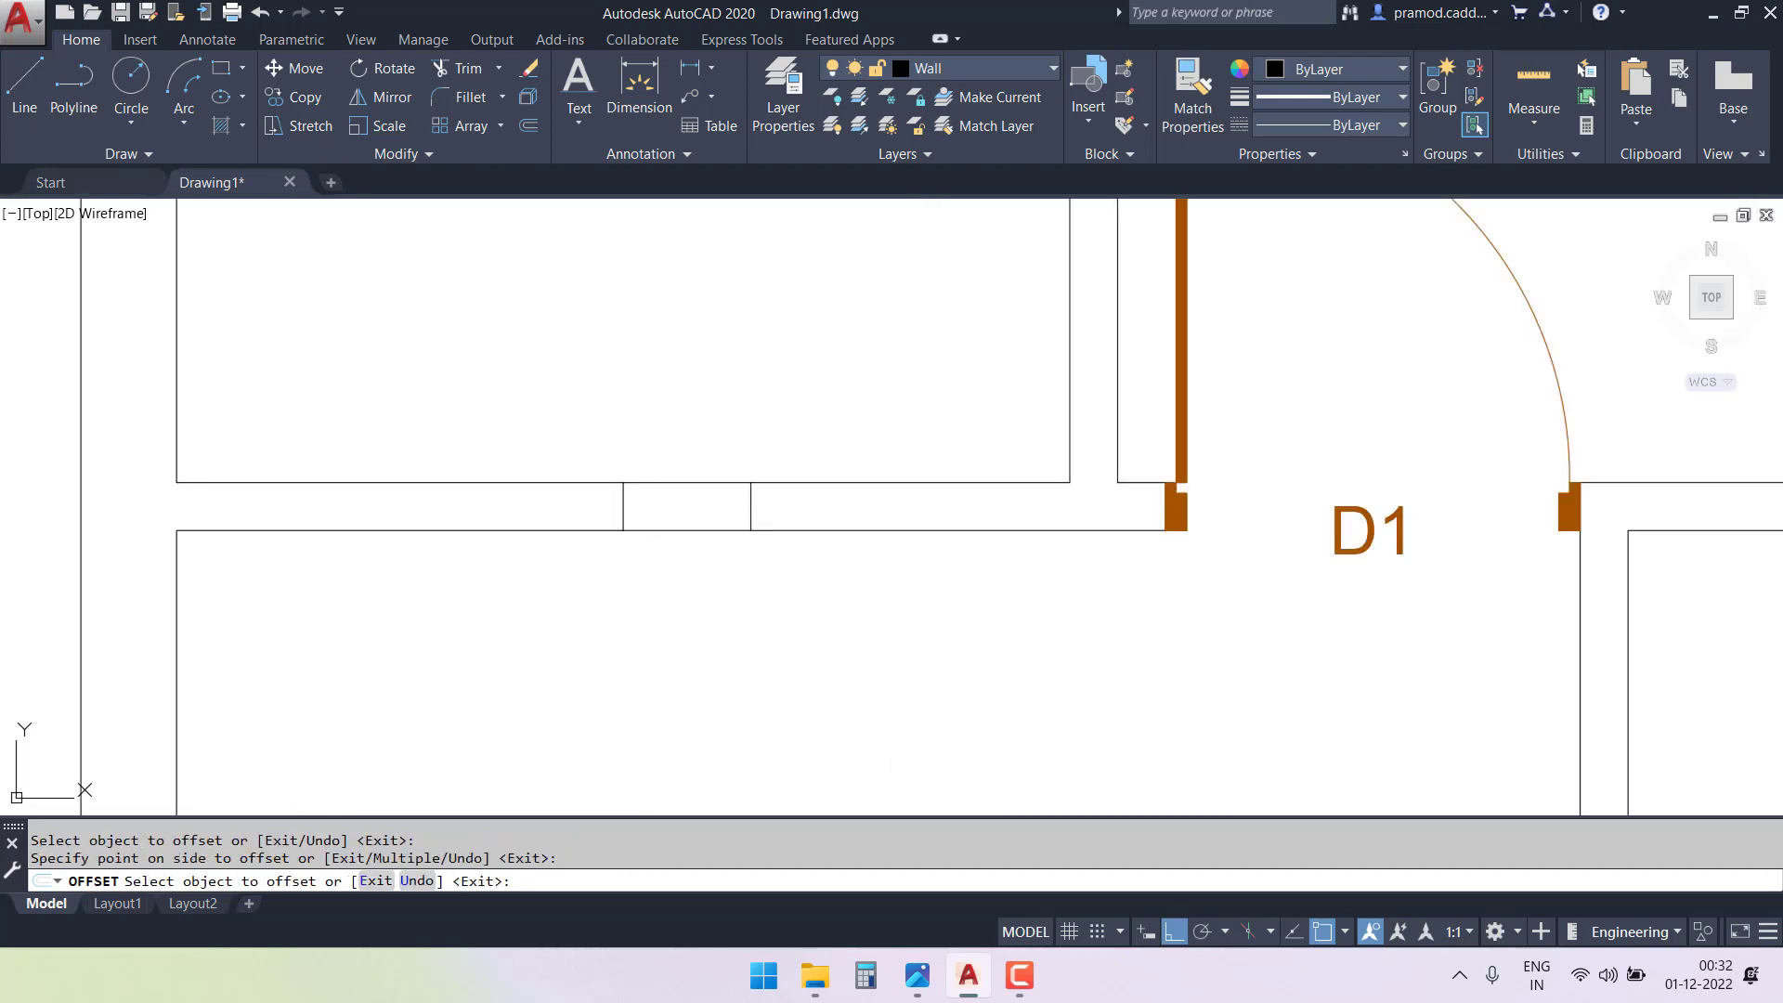
{"action": "left_click", "coordinate": [623, 509]}
{"action": "left_click", "coordinate": [497, 510]}
{"action": "key", "text": "Escape"}
{"action": "key", "text": "Escape"}
- Trim the wall edges between the 1' offset lines left of door D1 and erase the middle line
{"action": "type", "text": "tr"}
{"action": "key", "text": "Return"}
{"action": "key", "text": "Return"}
{"action": "left_click", "coordinate": [682, 390]}
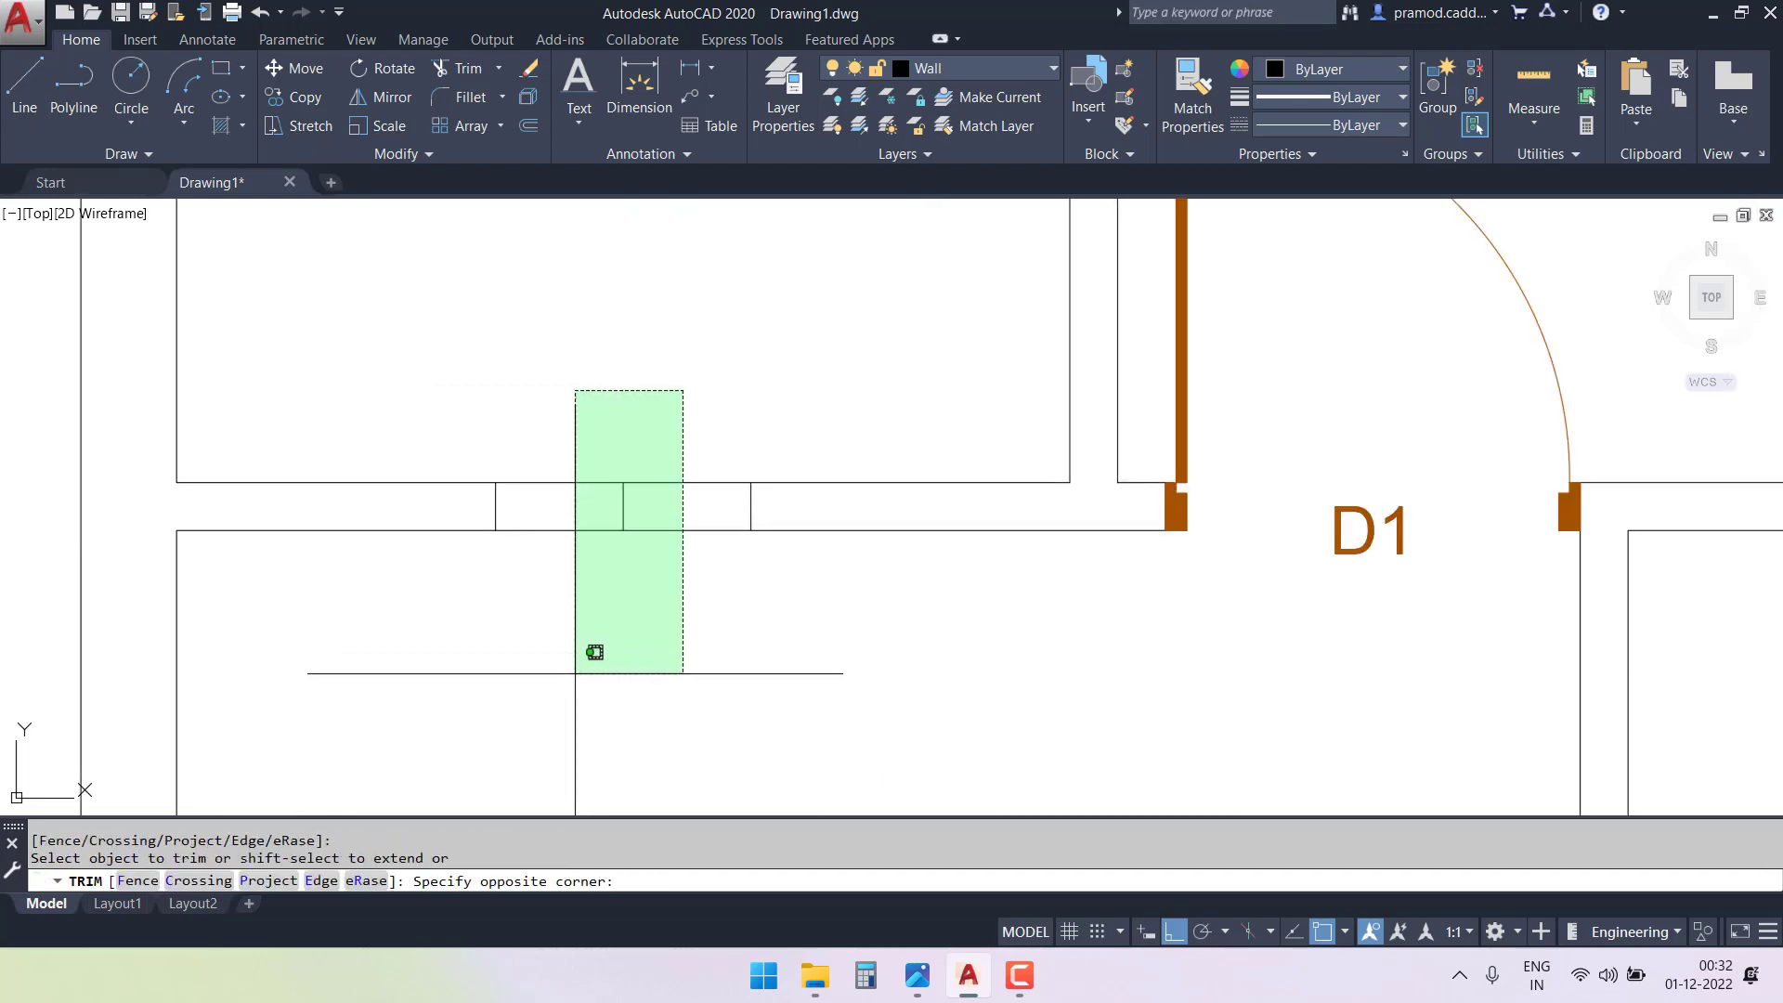
{"action": "left_click", "coordinate": [575, 673]}
{"action": "key", "text": "Escape"}
{"action": "left_click", "coordinate": [661, 383]}
{"action": "left_click", "coordinate": [569, 673]}
{"action": "key", "text": "Delete"}
- Draw a line across the middle of the upper horizontal wall of the room left of door D1
{"action": "scroll", "coordinate": [665, 565], "scroll_direction": "down", "scroll_amount": 5}
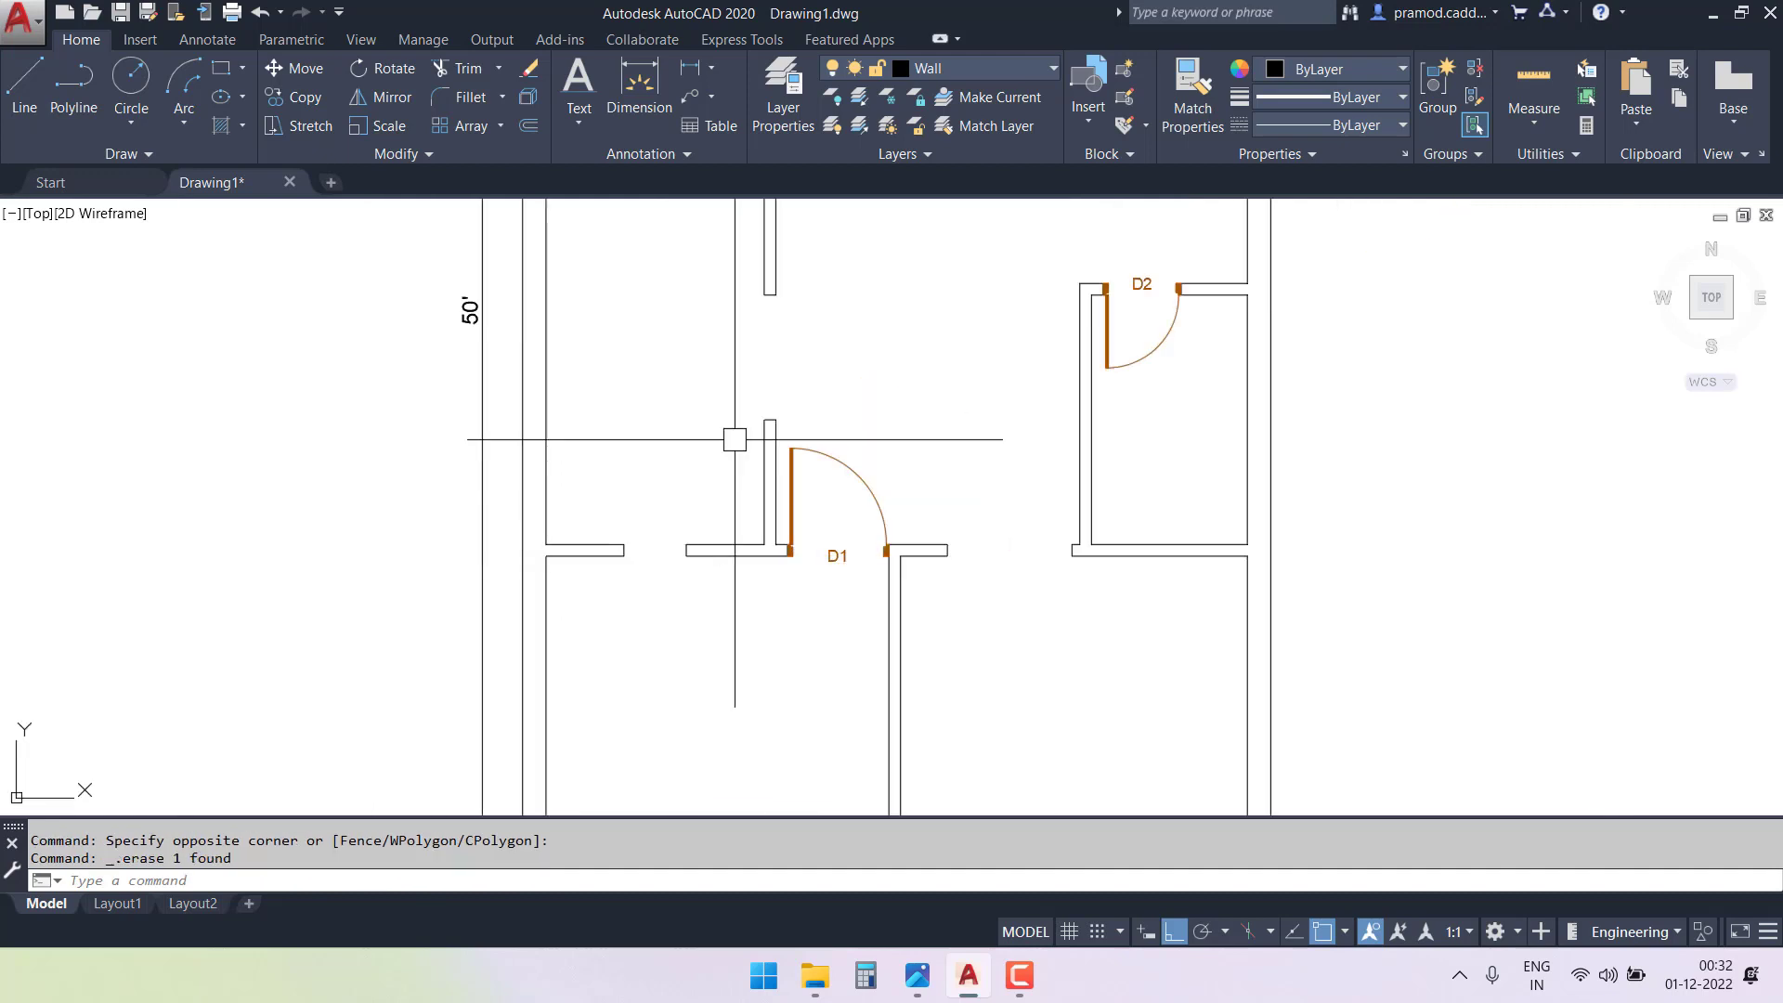
{"action": "middle_click_drag", "start_coordinate": [734, 439], "coordinate": [728, 668]}
{"action": "scroll", "coordinate": [648, 486], "scroll_direction": "up", "scroll_amount": 3}
{"action": "key", "text": "Escape"}
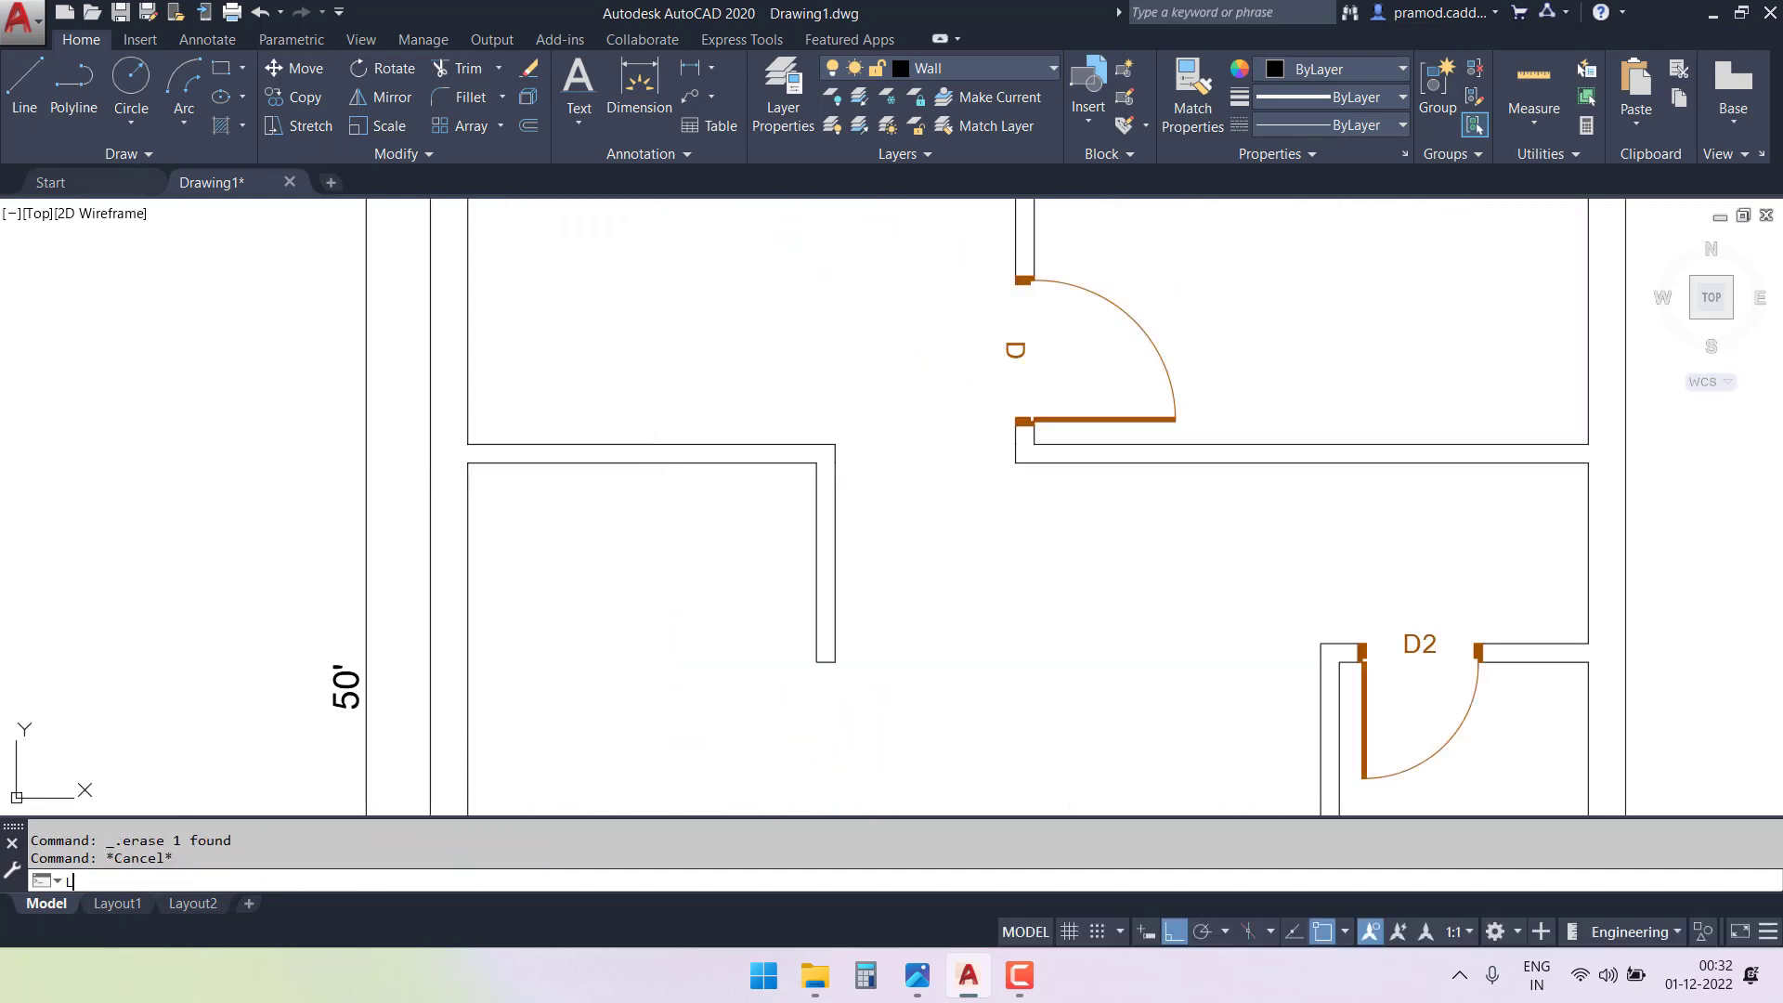
{"action": "key", "text": "Return"}
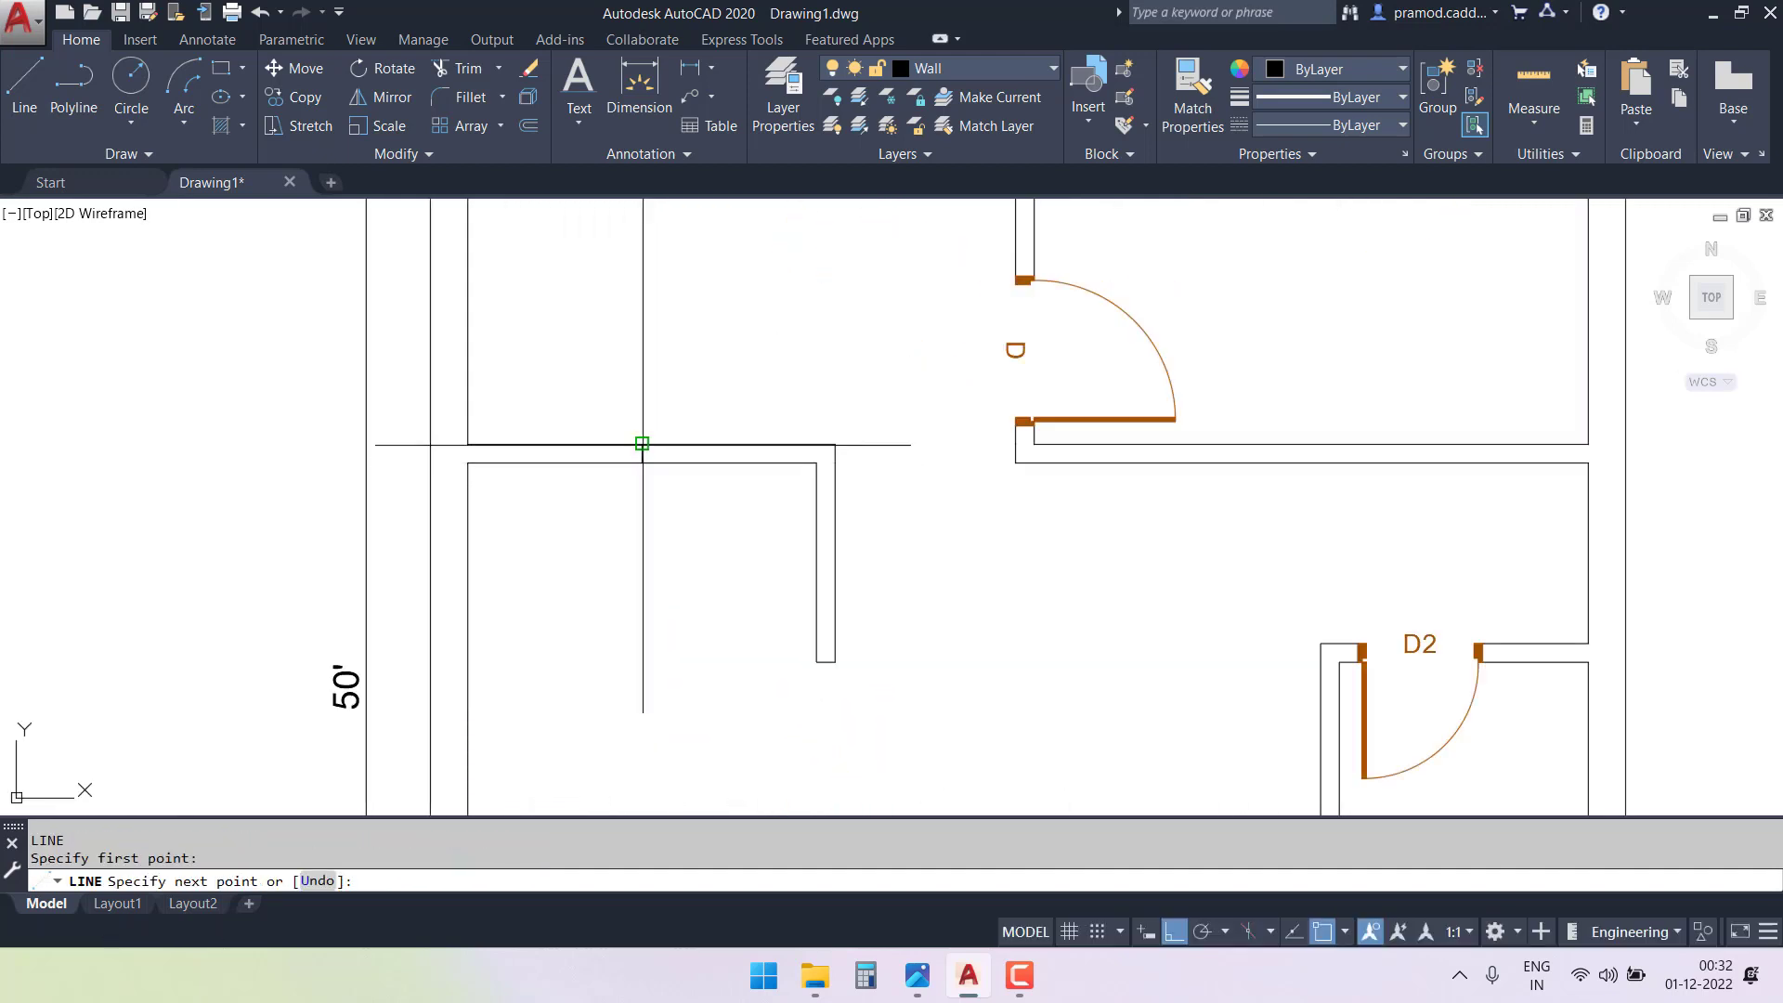
{"action": "key", "text": "Escape"}
- Try offsetting the upper wall's cross line by 2.5' to both sides, and undo both offsets
{"action": "scroll", "coordinate": [620, 398], "scroll_direction": "up", "scroll_amount": 4}
{"action": "type", "text": "o"}
{"action": "key", "text": "Return"}
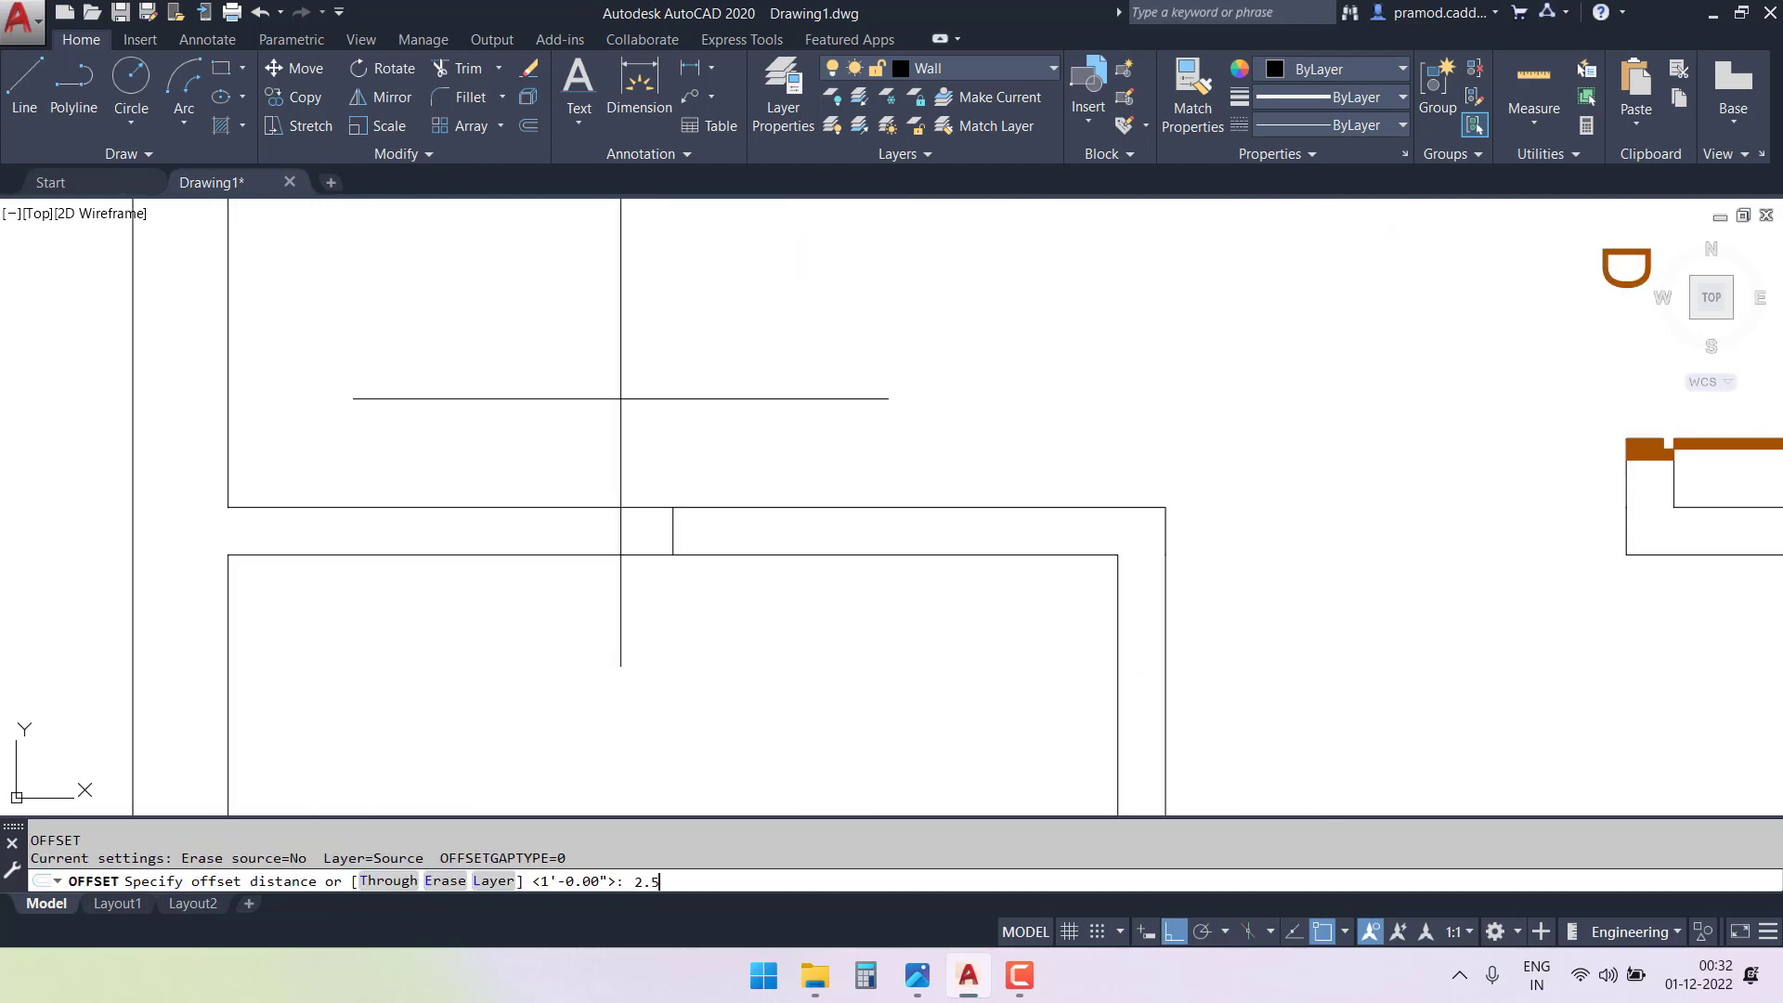
{"action": "type", "text": "2.5'"}
{"action": "key", "text": "Return"}
{"action": "left_click", "coordinate": [667, 521]}
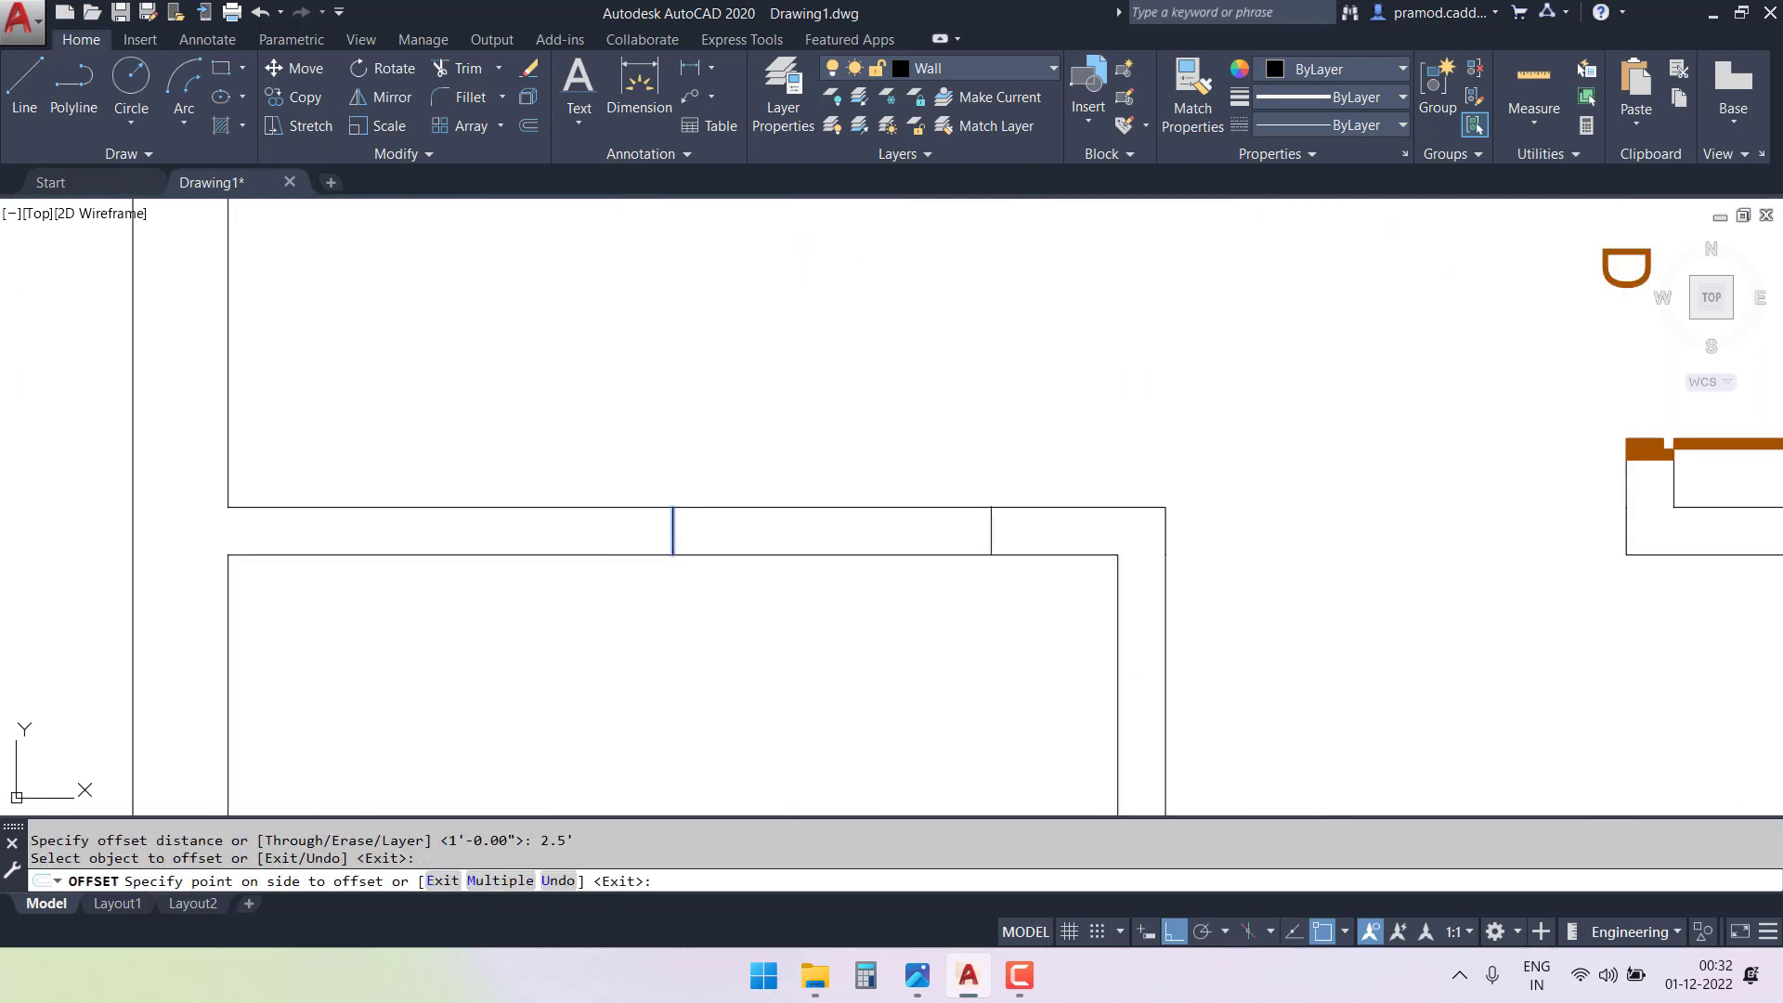
{"action": "left_click", "coordinate": [723, 525]}
{"action": "left_click", "coordinate": [681, 524]}
{"action": "left_click", "coordinate": [415, 521]}
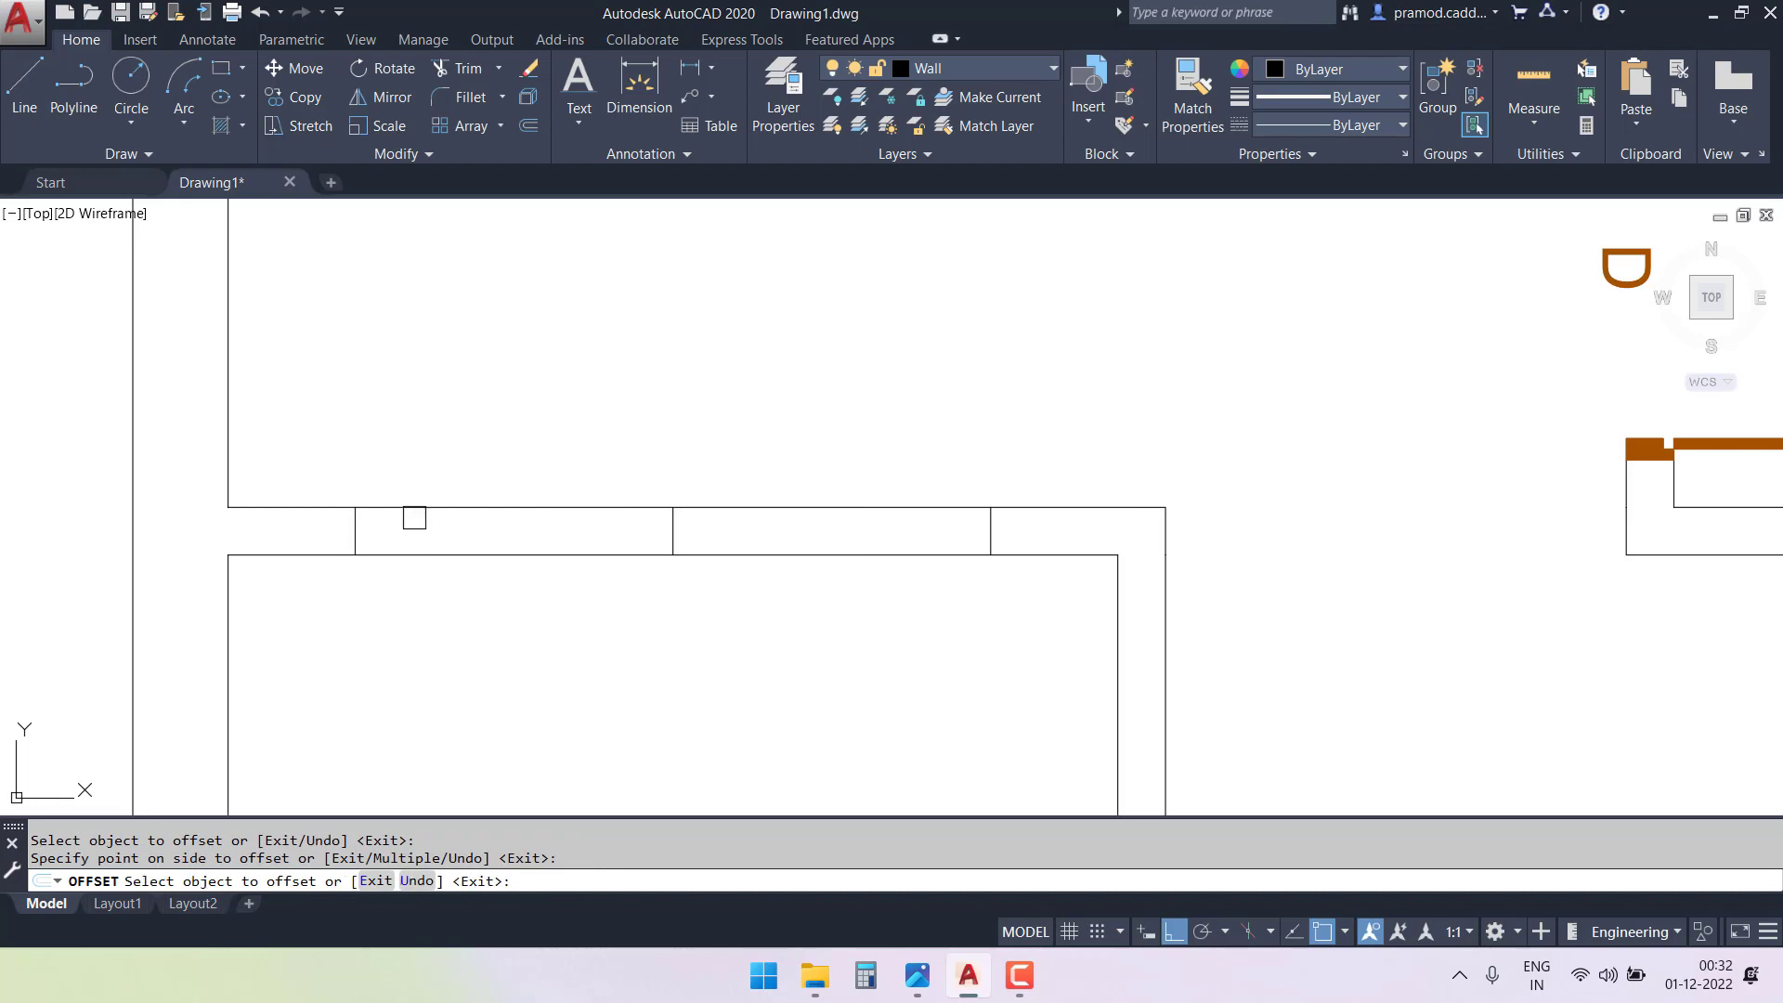
{"action": "key", "text": "ctrl+z"}
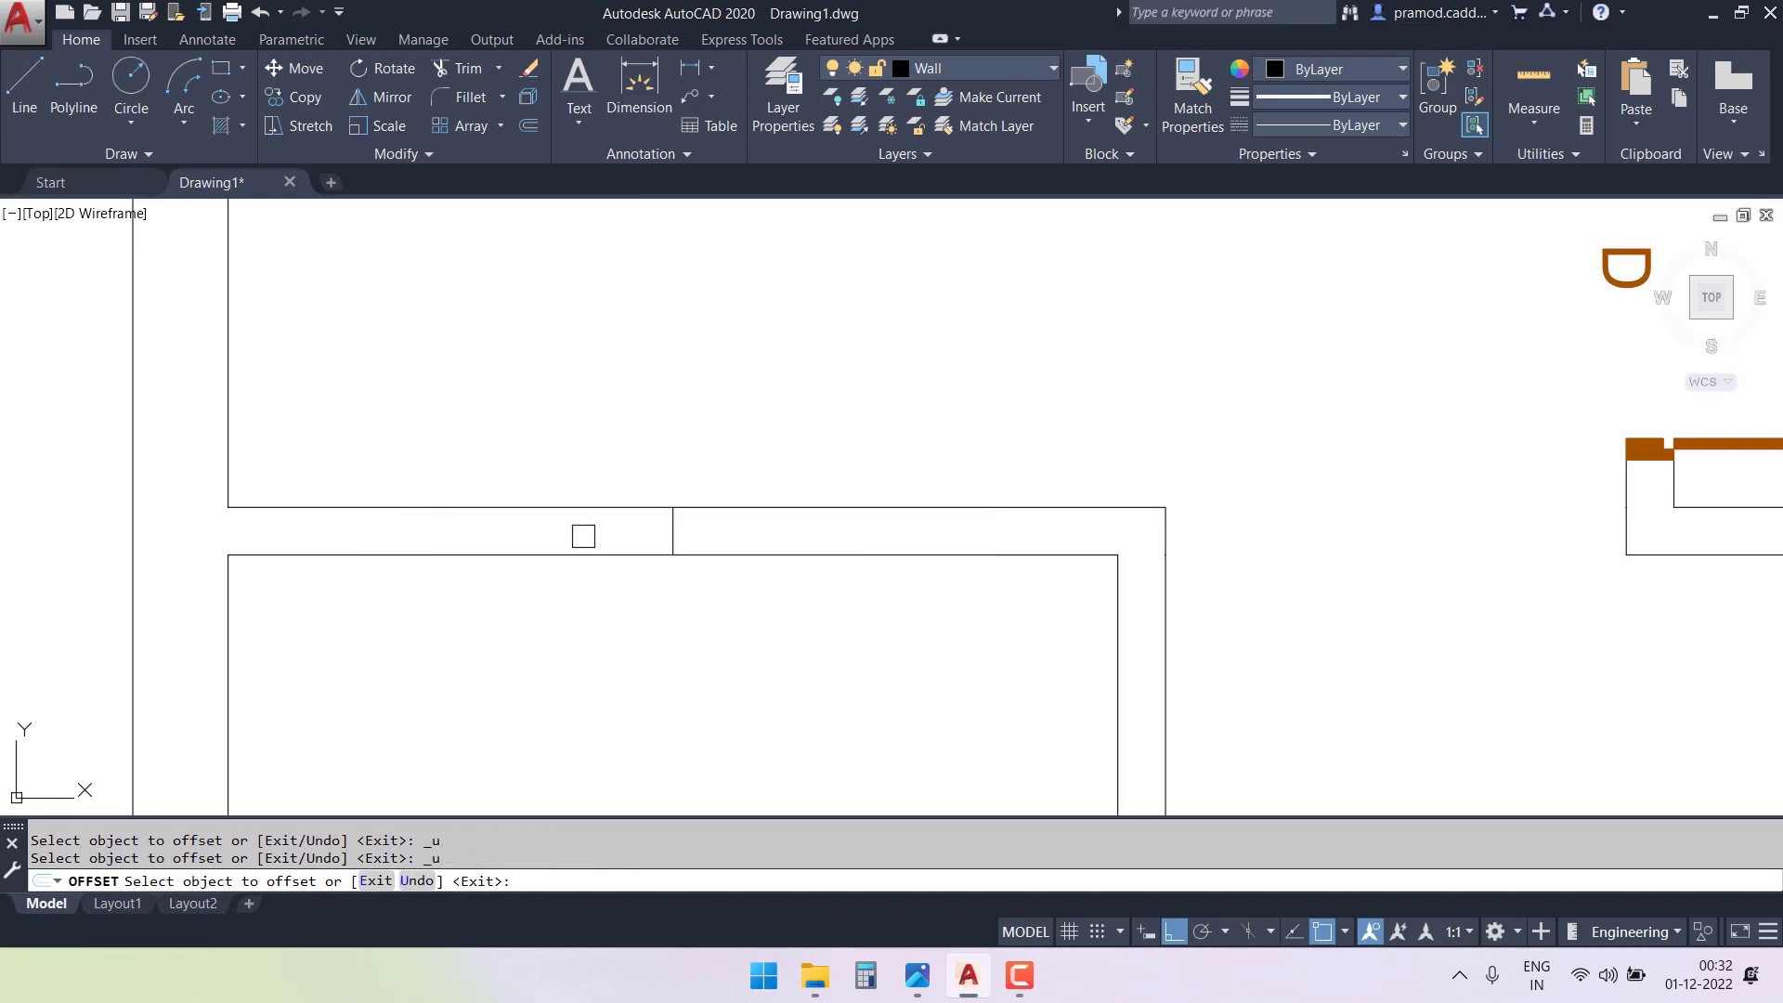
{"action": "key", "text": "Escape"}
{"action": "key", "text": "Escape"}
- Offset the upper wall's cross line by 2' to both sides
{"action": "type", "text": "o"}
{"action": "key", "text": "Return"}
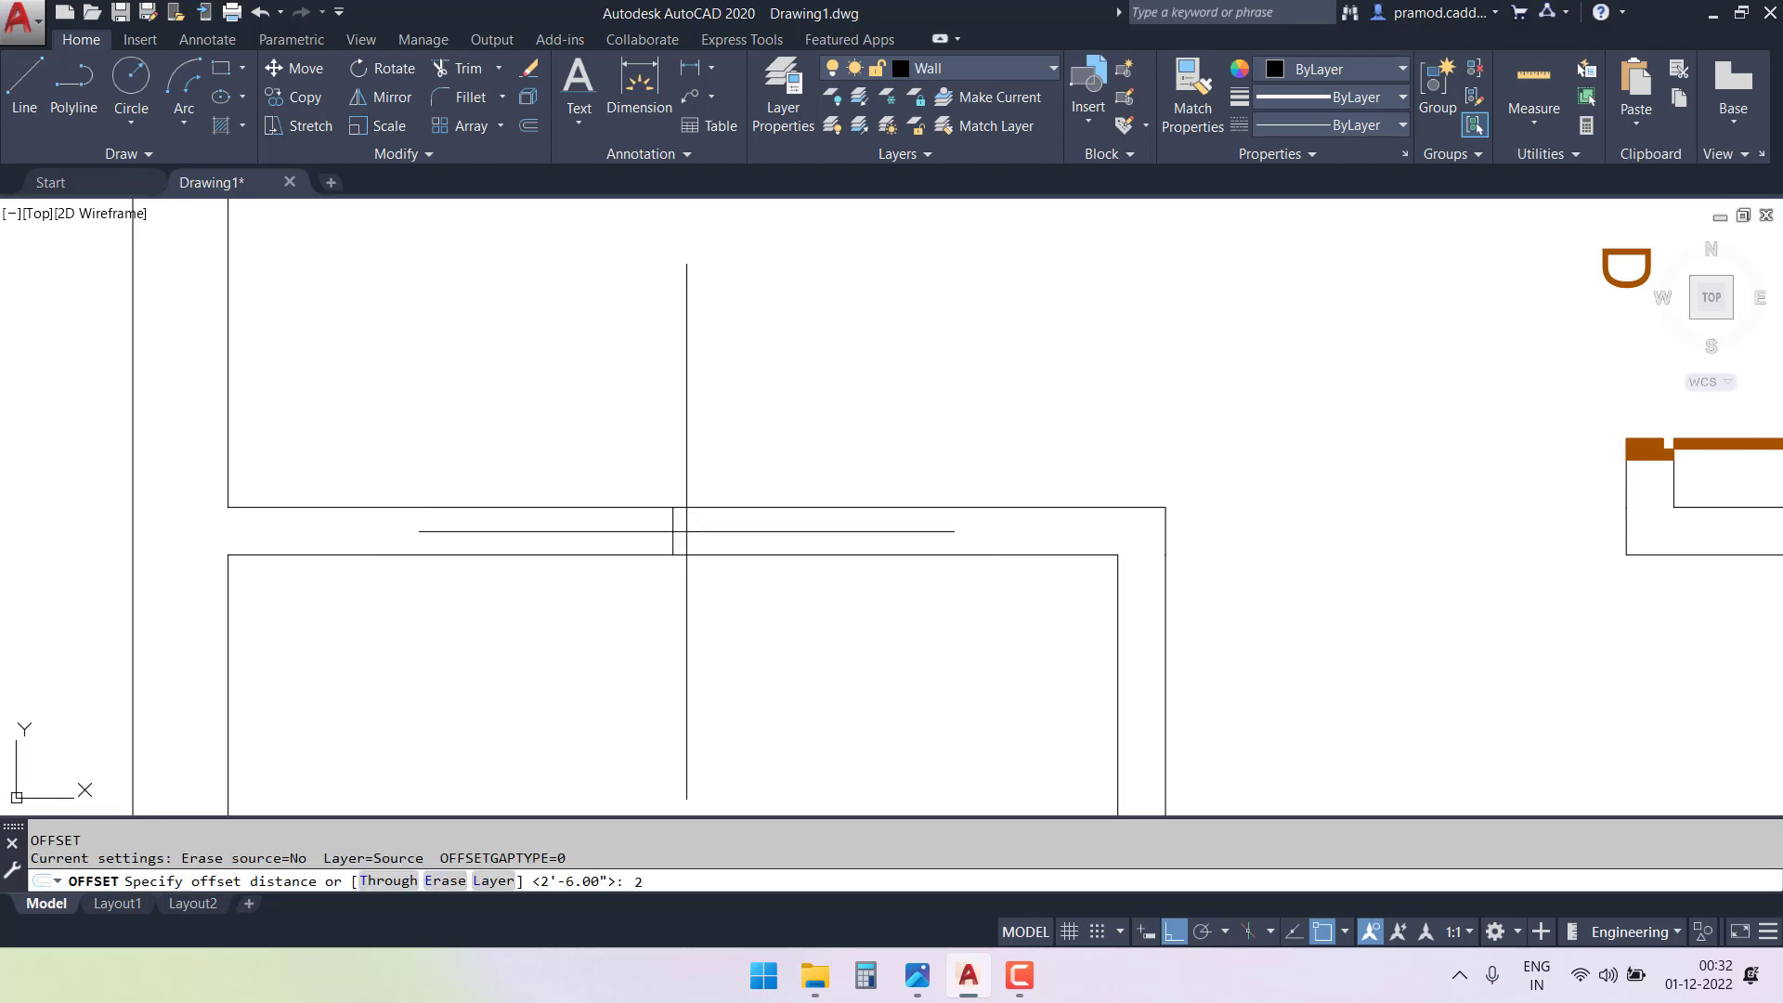
{"action": "key", "text": "Return"}
{"action": "left_click", "coordinate": [672, 525]}
{"action": "left_click", "coordinate": [839, 524]}
{"action": "left_click", "coordinate": [672, 525]}
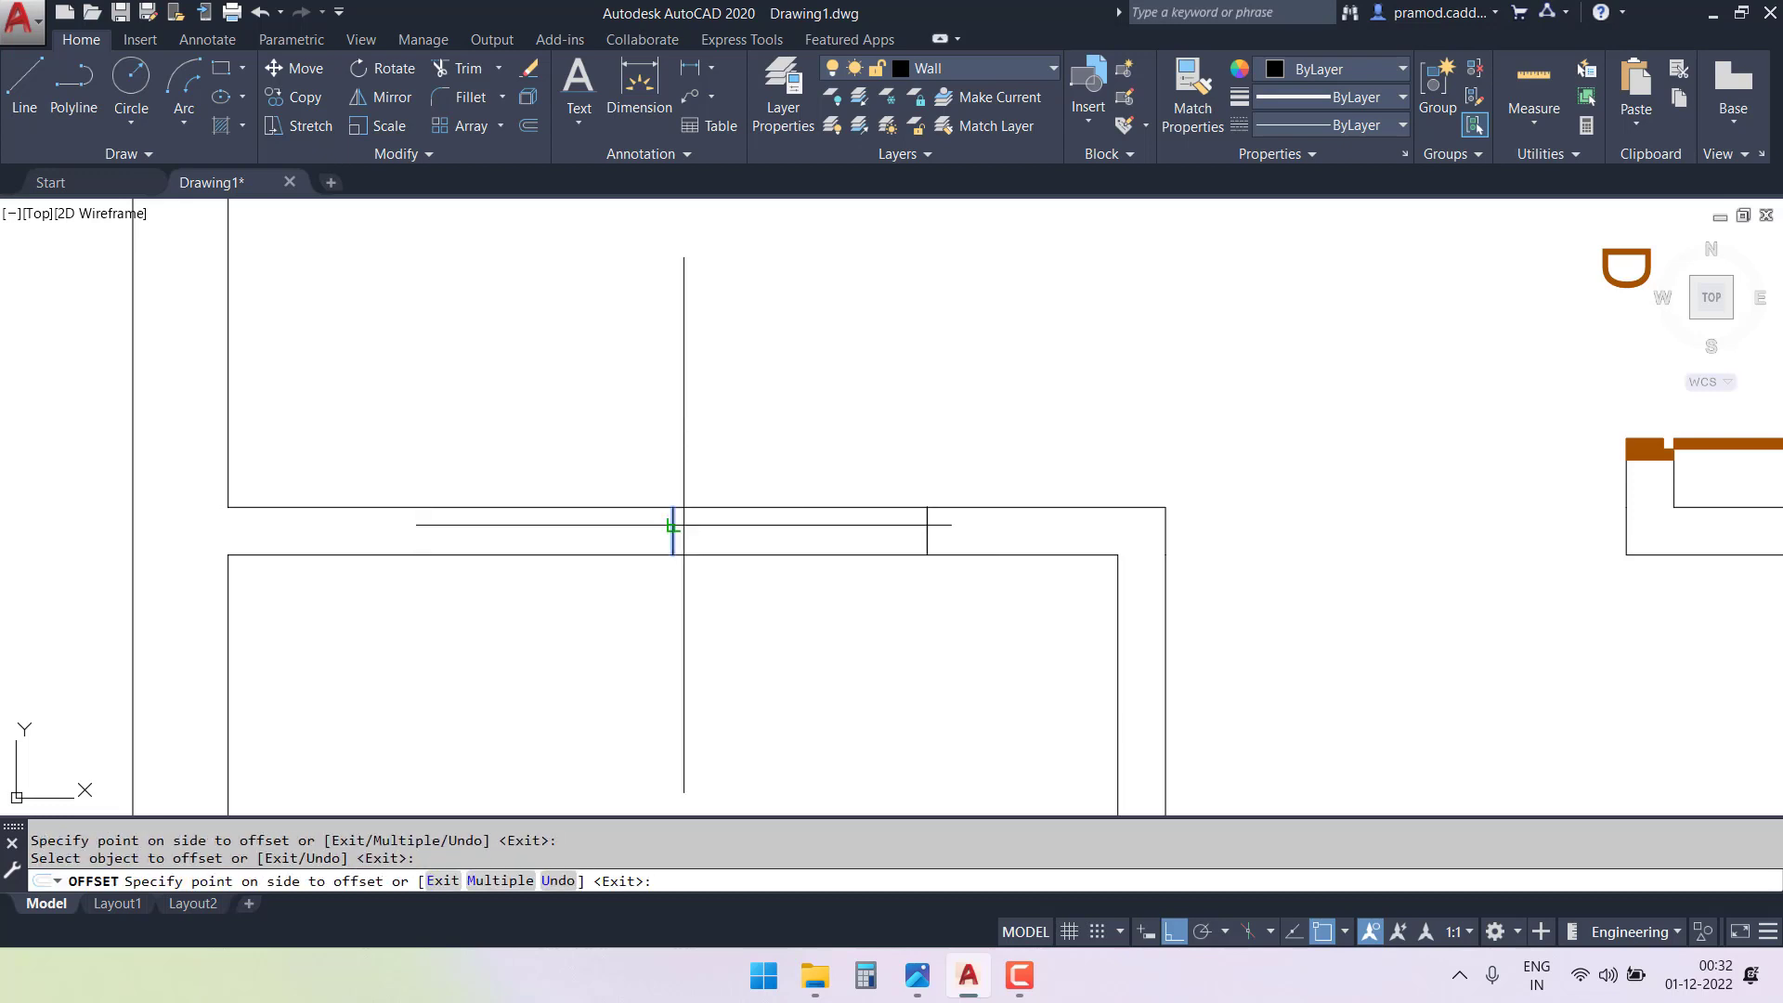
{"action": "left_click", "coordinate": [405, 517]}
{"action": "key", "text": "Escape"}
{"action": "key", "text": "Escape"}
- Trim the upper wall's edges between its 2' offset lines and erase the middle line to leave an opening
{"action": "type", "text": "tr"}
{"action": "key", "text": "Return"}
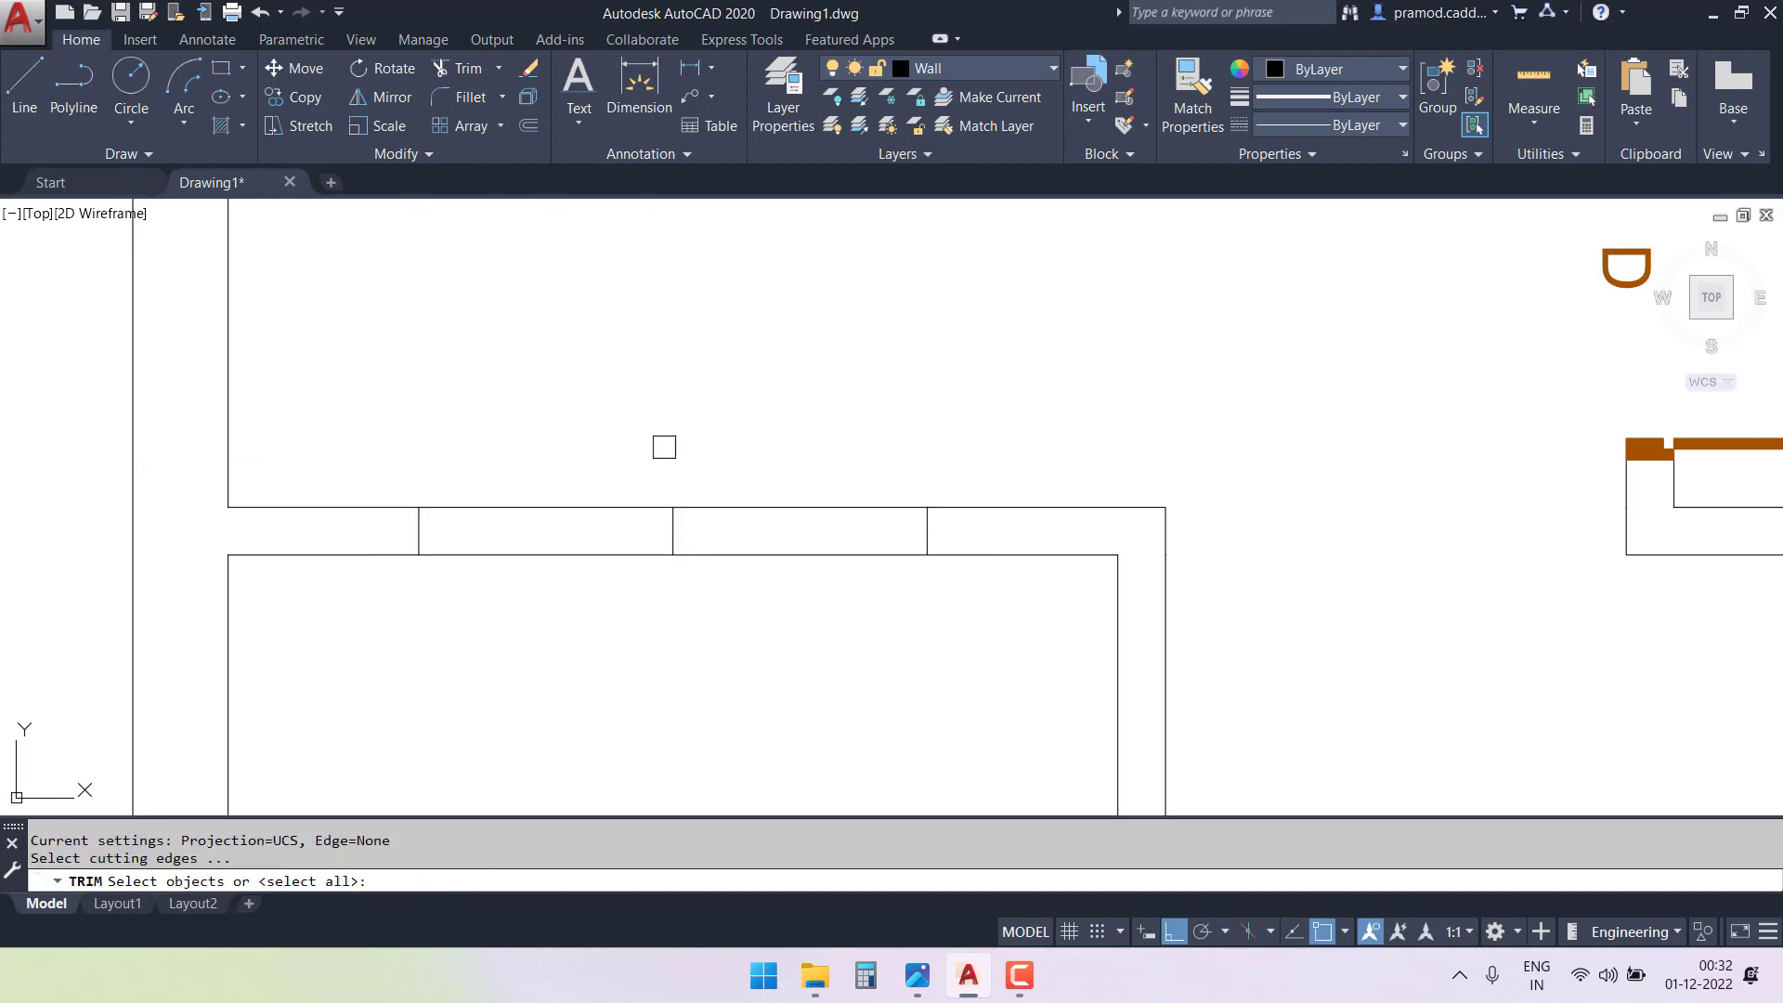
{"action": "key", "text": "Return"}
{"action": "left_click", "coordinate": [699, 420]}
{"action": "left_click", "coordinate": [584, 680]}
{"action": "key", "text": "Escape"}
{"action": "left_click", "coordinate": [704, 501]}
{"action": "left_click", "coordinate": [609, 689]}
{"action": "key", "text": "Delete"}
{"action": "scroll", "coordinate": [608, 691], "scroll_direction": "down", "scroll_amount": 8}
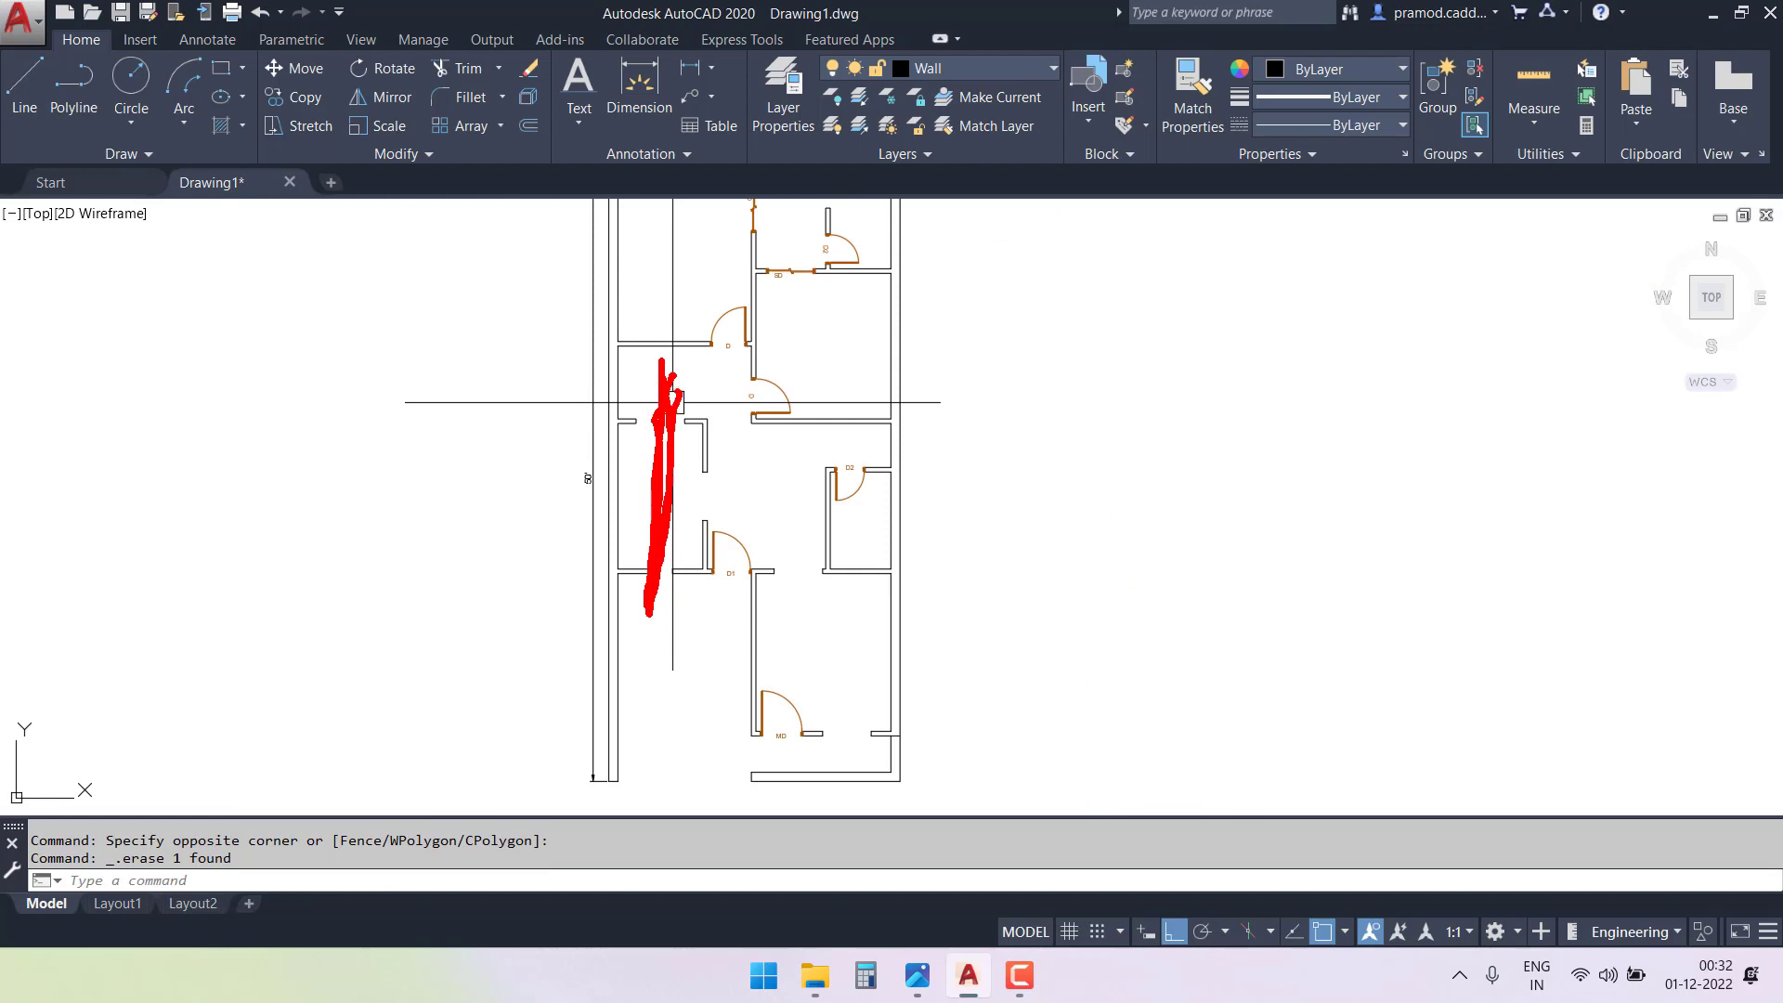
{"action": "key", "text": "Escape"}
{"action": "key", "text": "Escape"}
{"action": "scroll", "coordinate": [677, 498], "scroll_direction": "down", "scroll_amount": 1}
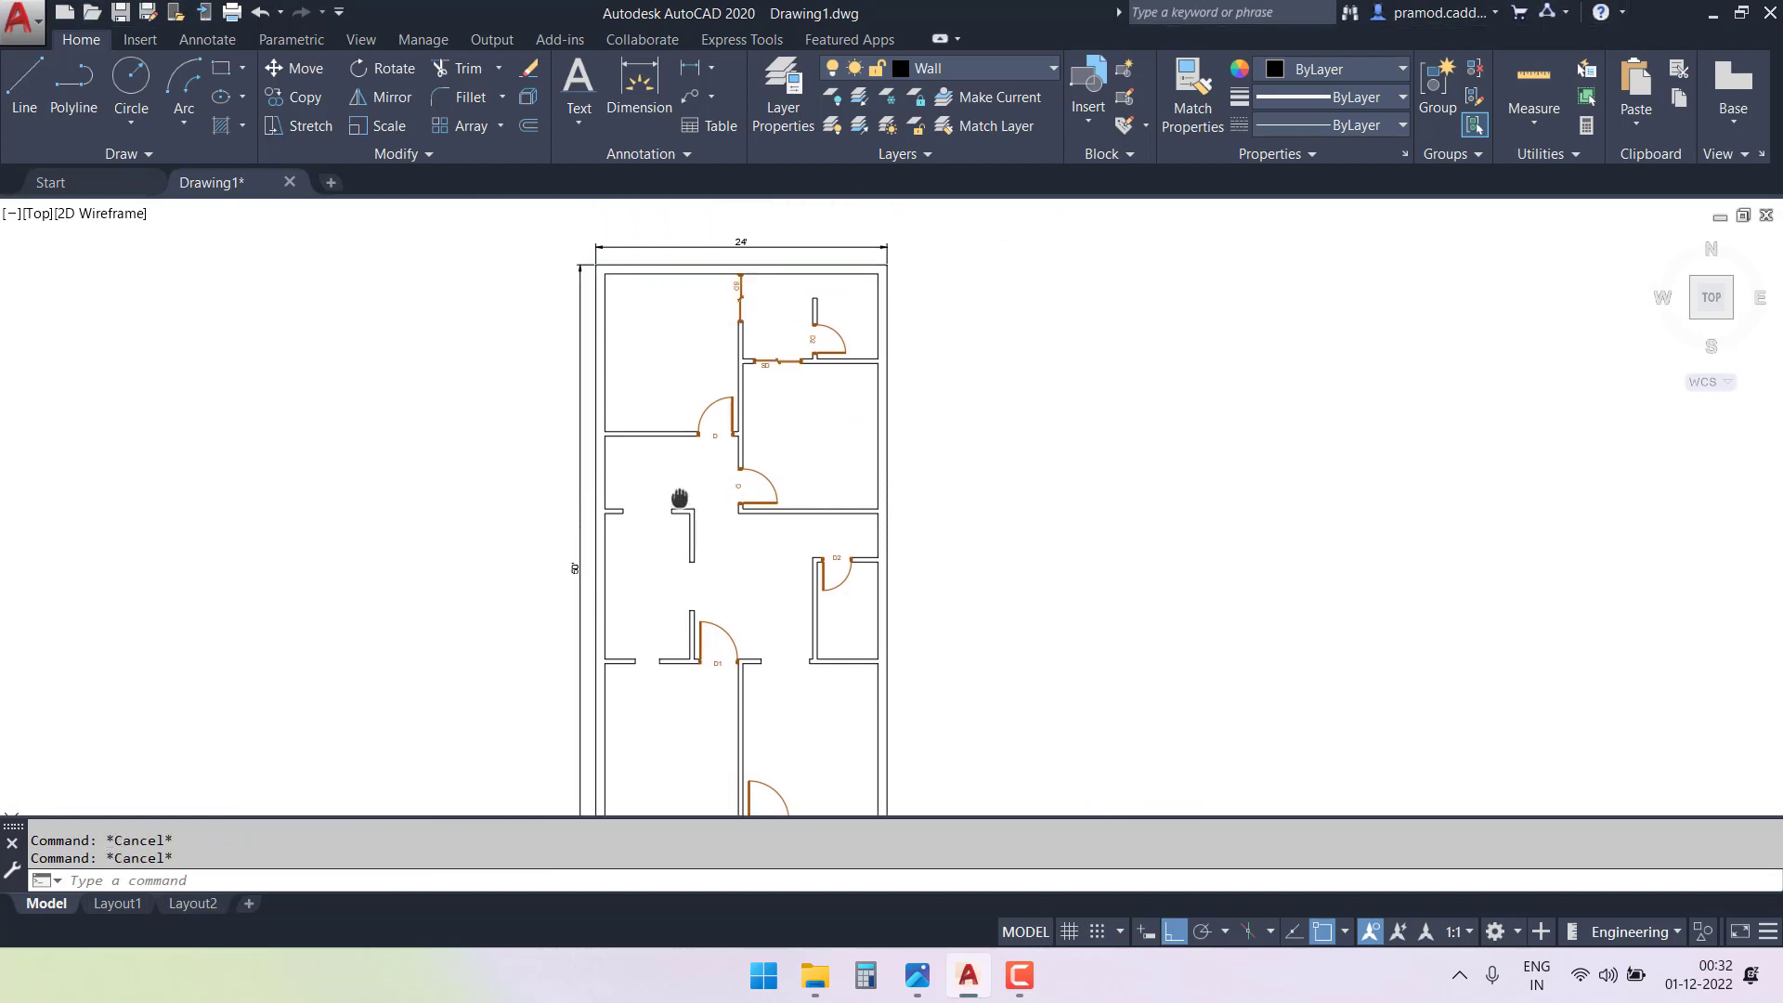
- Copy both end lines of the 4' opening straight up onto the parallel wall left of door D
{"action": "scroll", "coordinate": [665, 455], "scroll_direction": "up", "scroll_amount": 1}
{"action": "scroll", "coordinate": [665, 455], "scroll_direction": "up", "scroll_amount": 2}
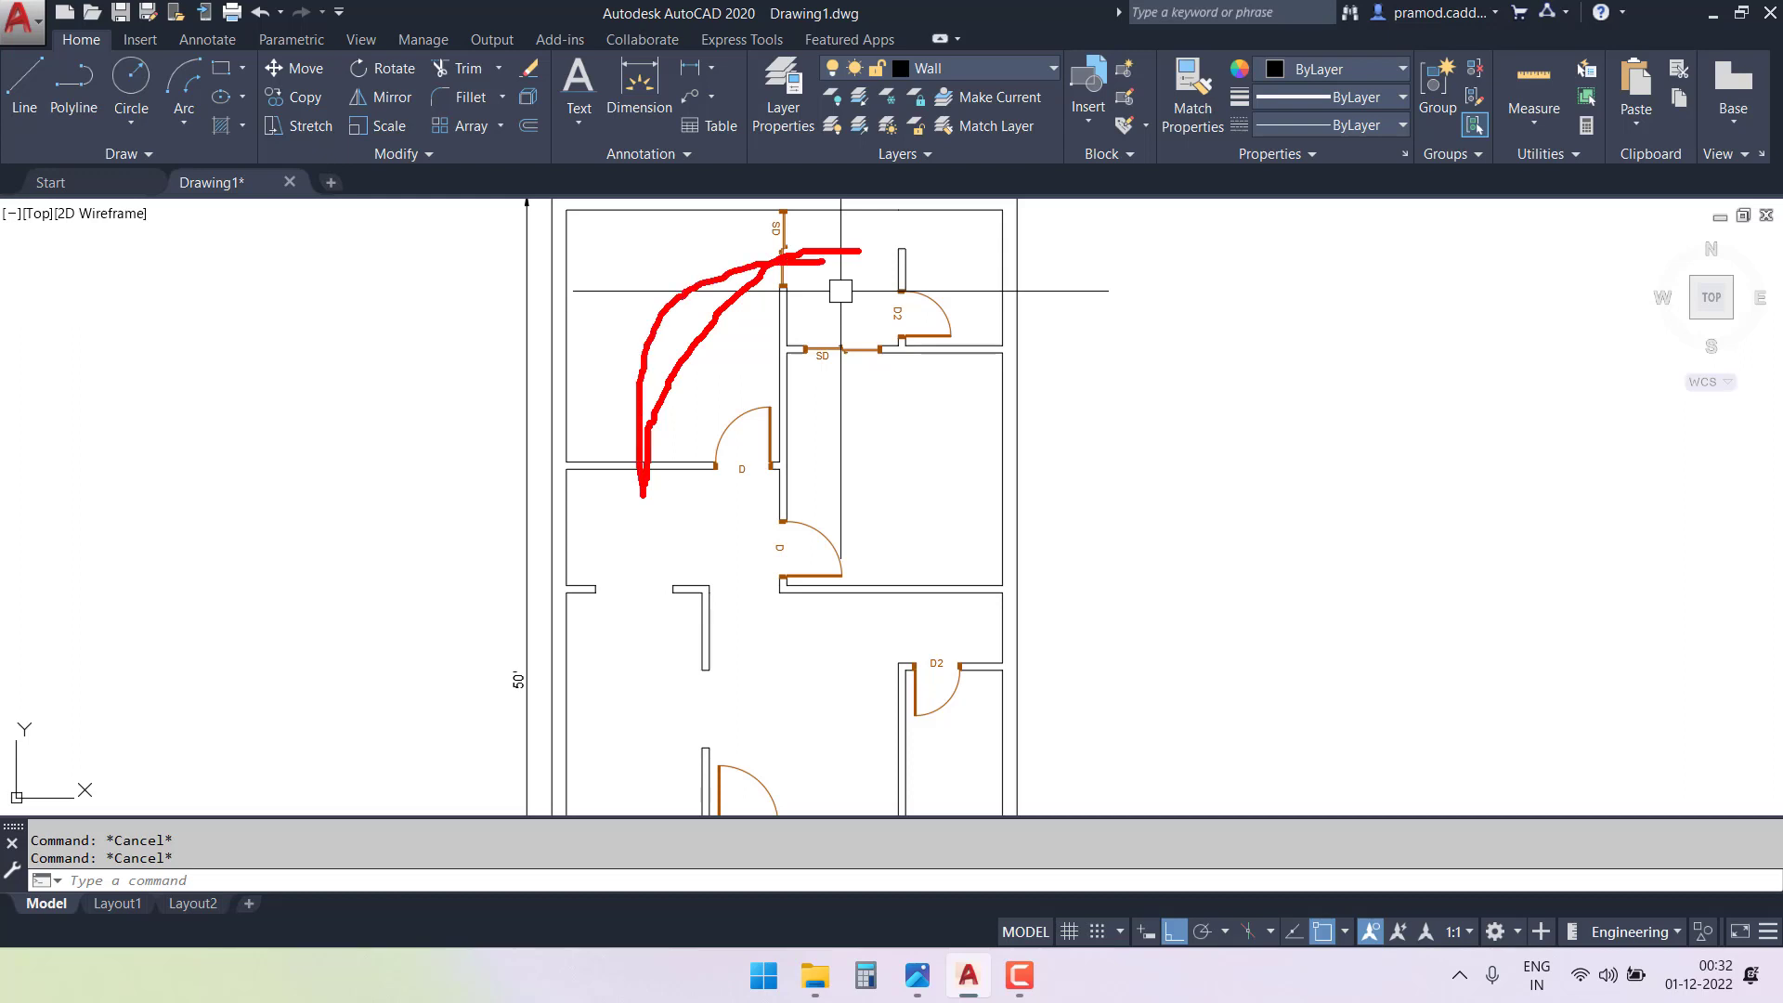
{"action": "scroll", "coordinate": [599, 530], "scroll_direction": "up", "scroll_amount": 2}
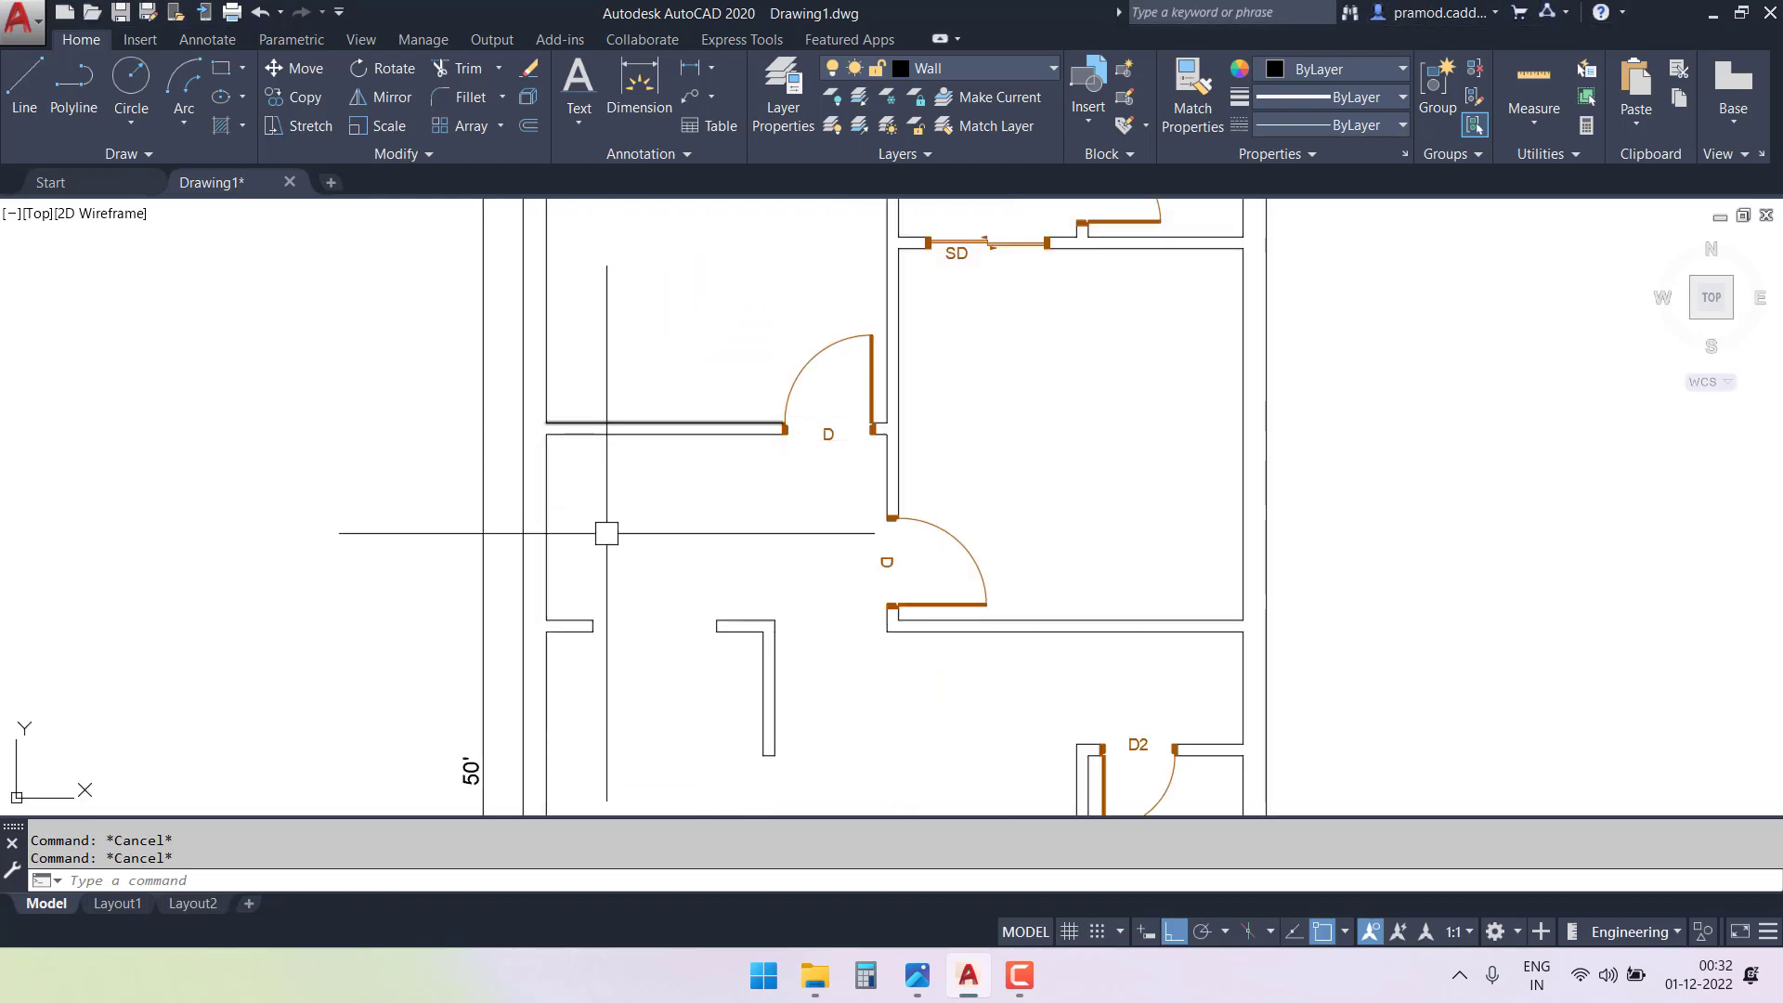
{"action": "scroll", "coordinate": [607, 533], "scroll_direction": "up", "scroll_amount": 2}
{"action": "left_click", "coordinate": [555, 562]}
{"action": "left_click", "coordinate": [791, 759]}
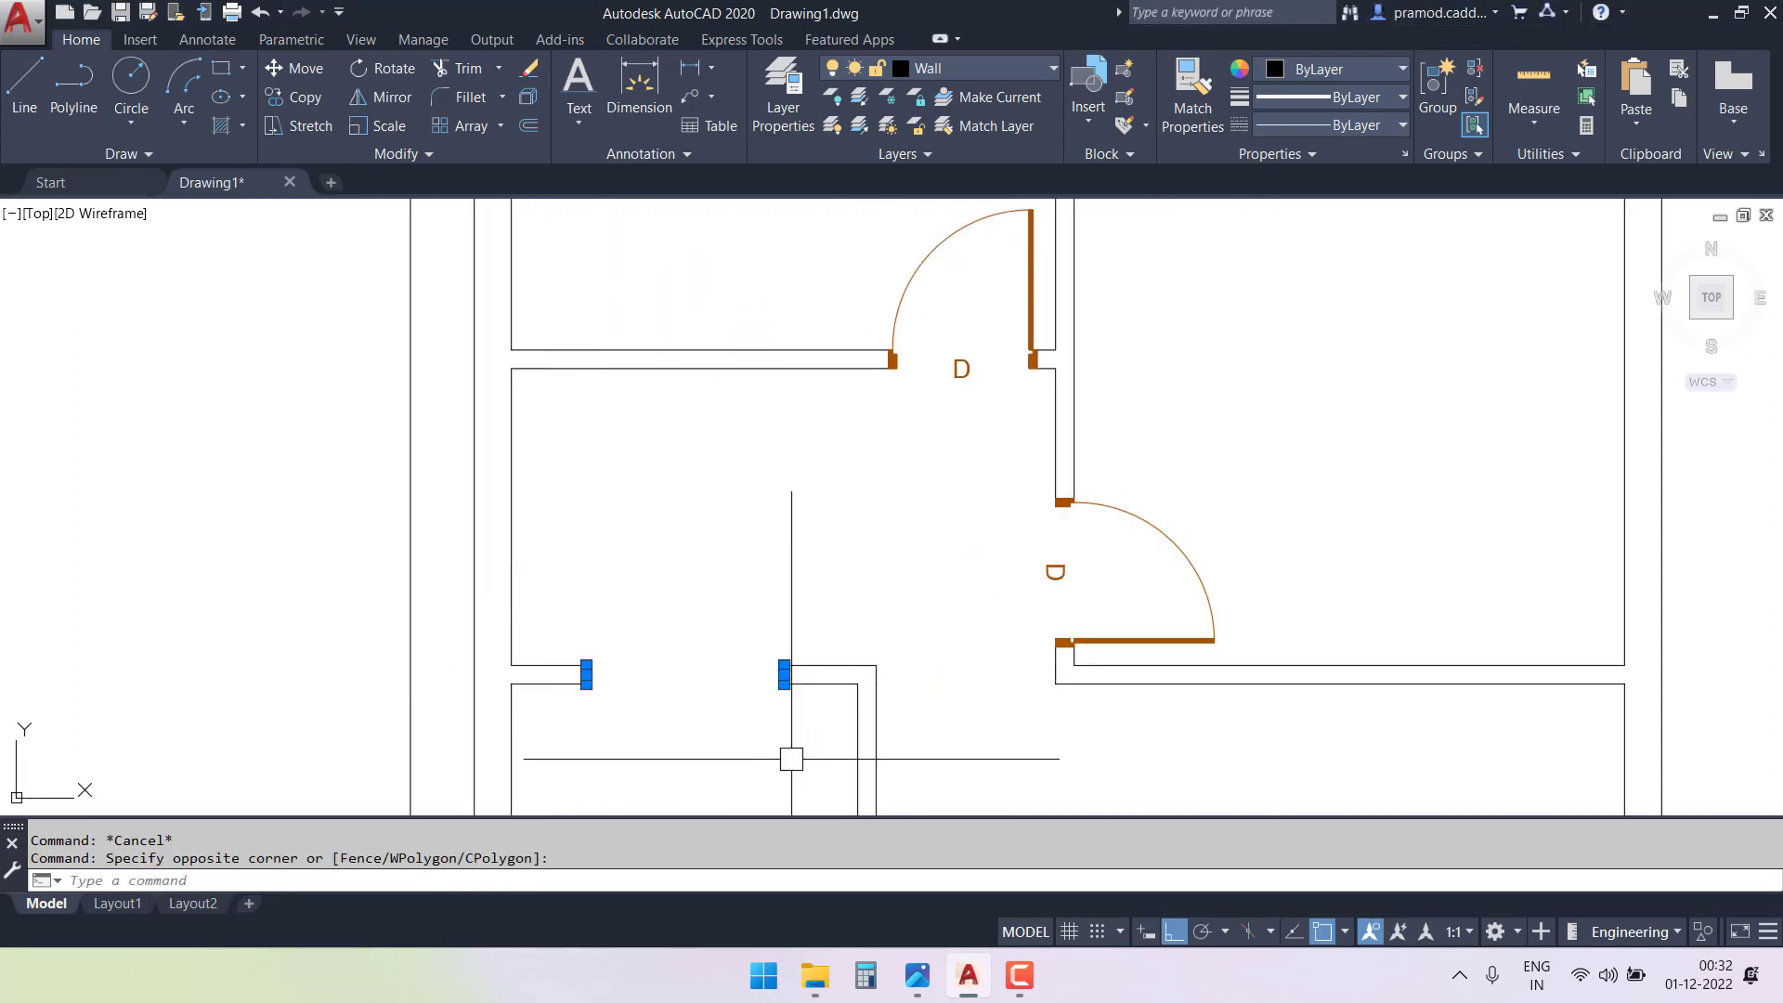
{"action": "left_click", "coordinate": [295, 97]}
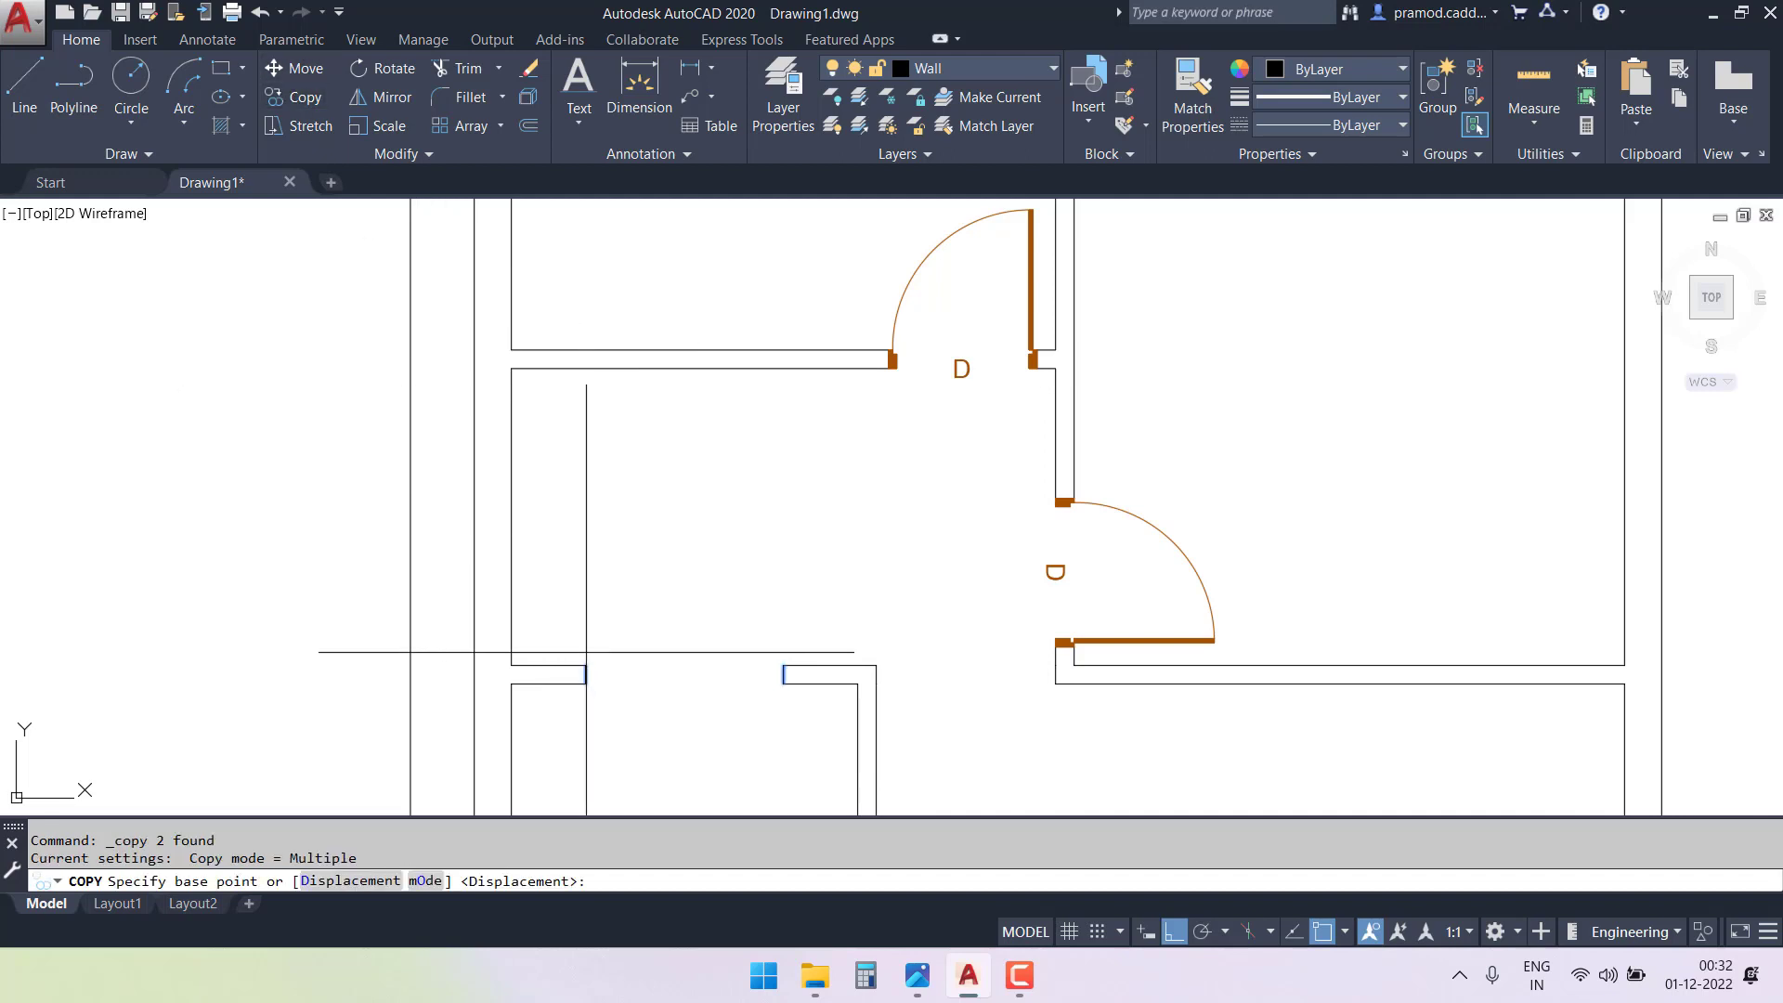
{"action": "left_click", "coordinate": [585, 665]}
{"action": "left_click", "coordinate": [585, 350]}
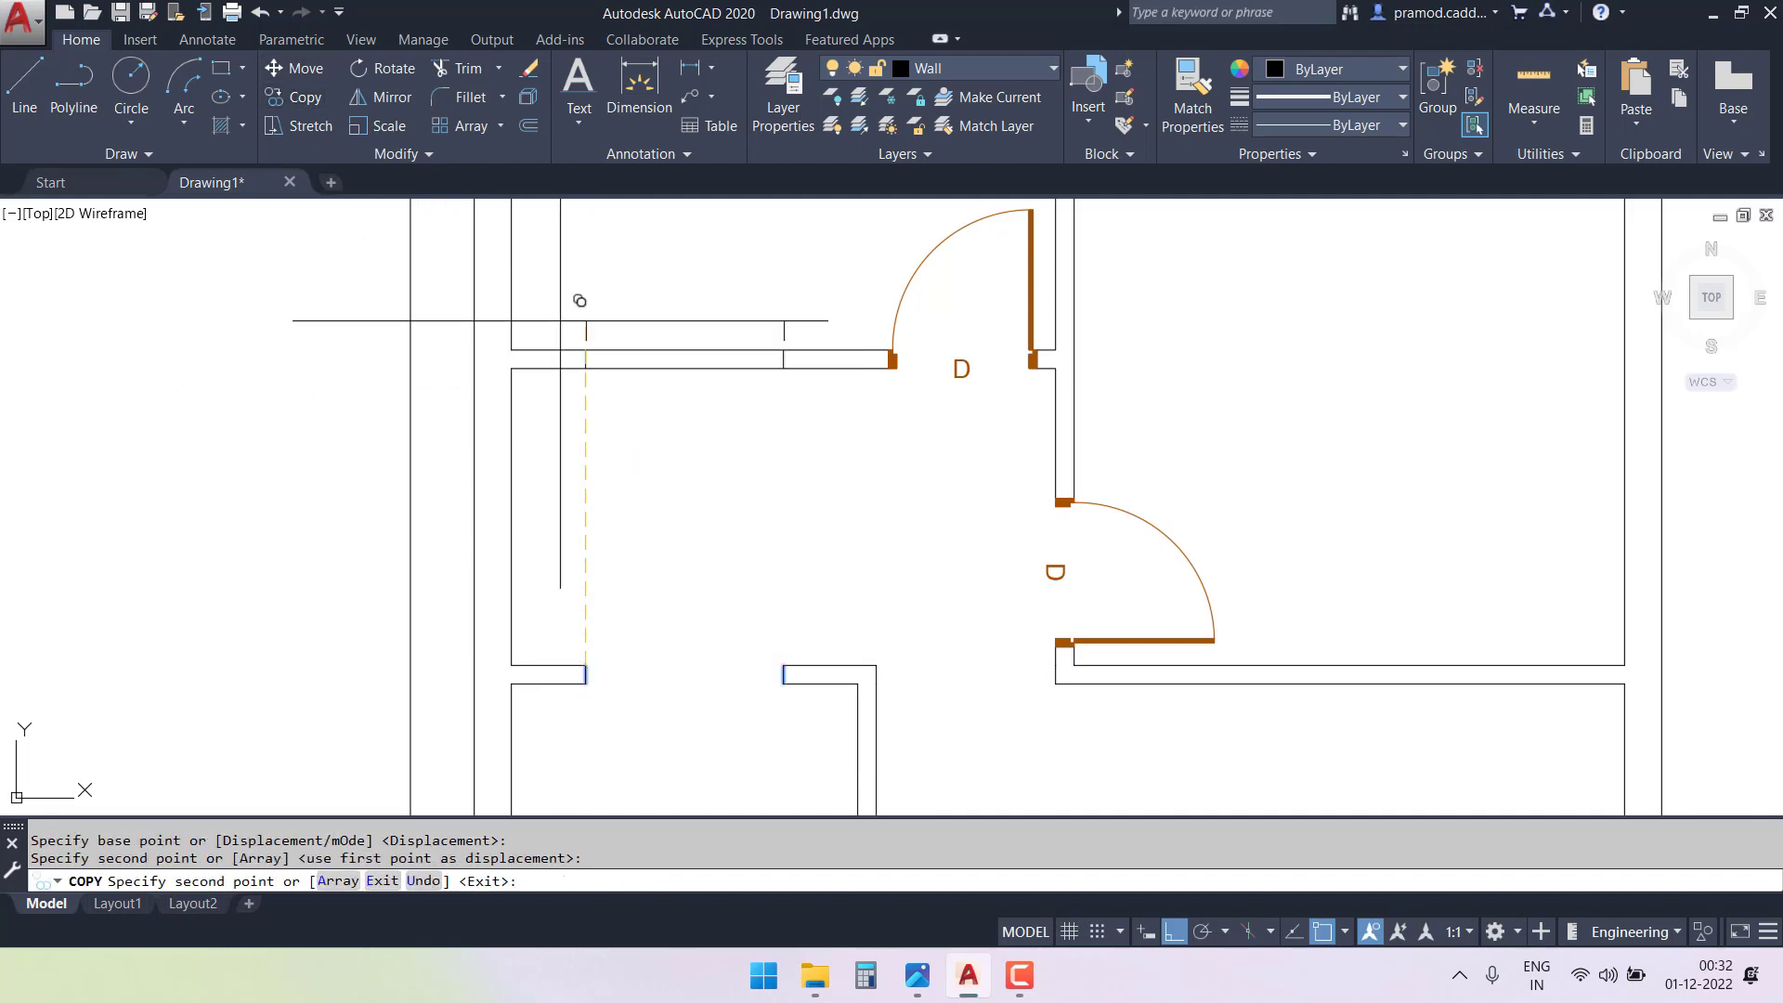
{"action": "key", "text": "Escape"}
{"action": "key", "text": "Escape"}
- Trim the wall edges between the two copied end lines to leave an opening left of door D
{"action": "type", "text": "t"}
{"action": "key", "text": "Return"}
{"action": "left_click", "coordinate": [677, 543]}
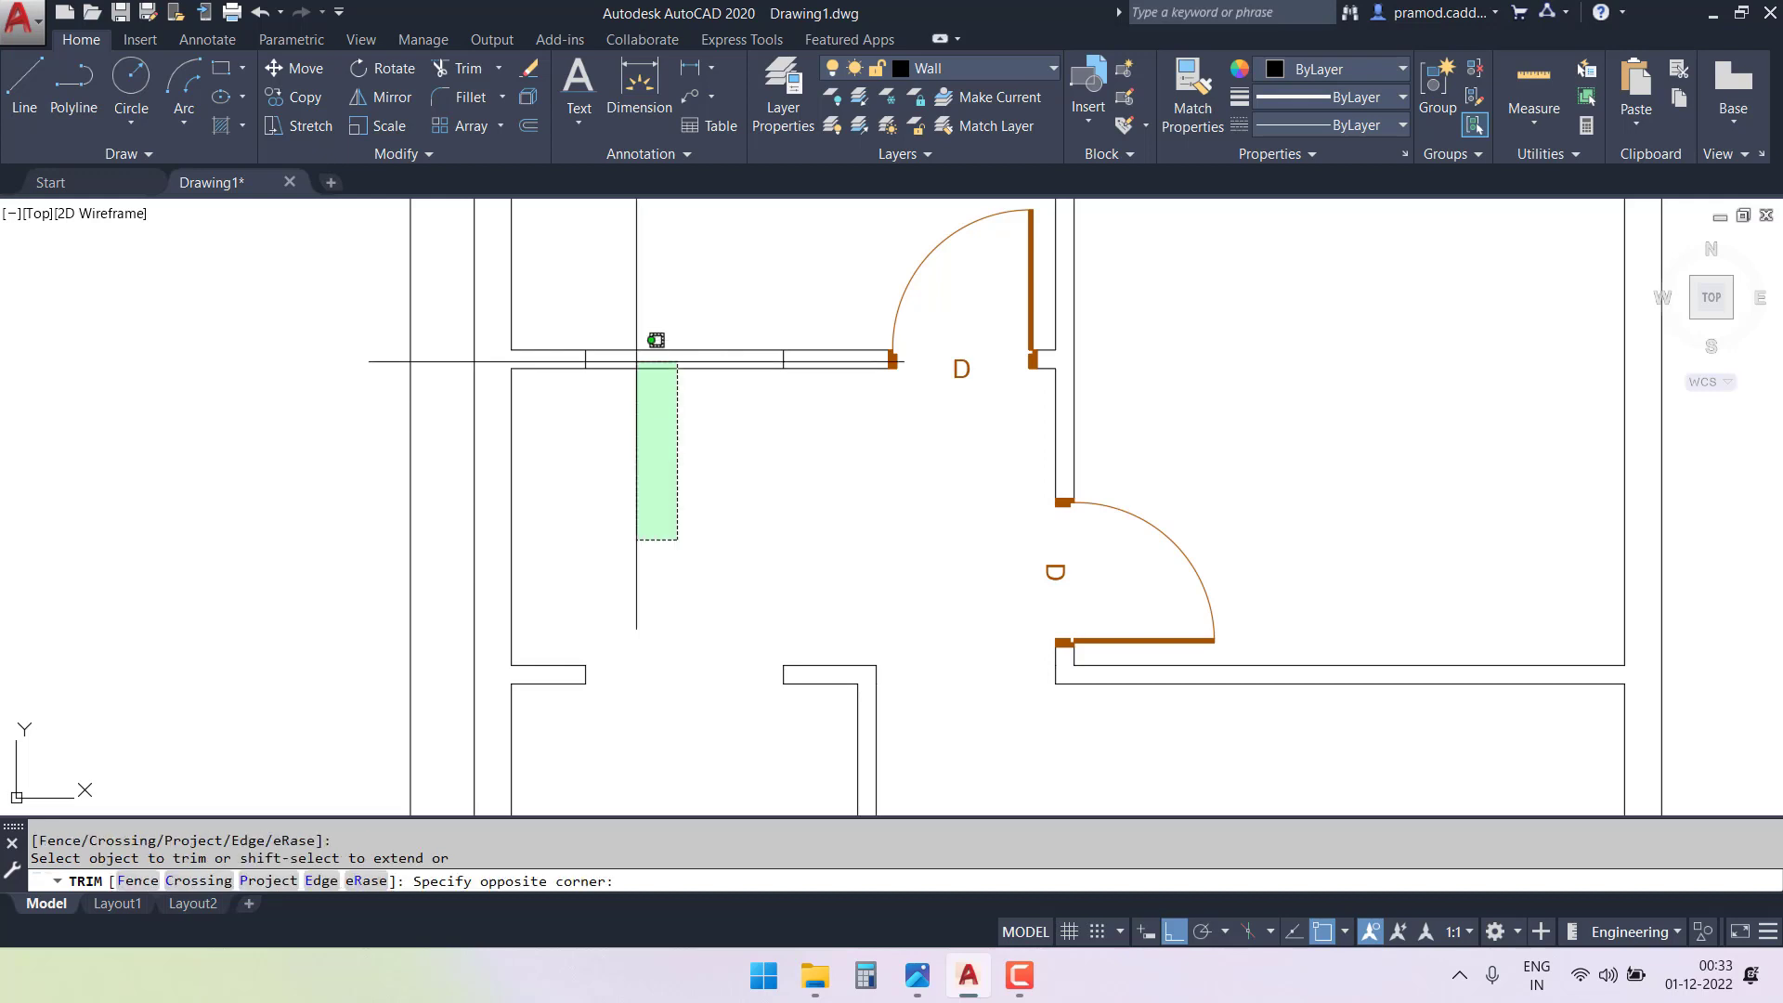
{"action": "left_click", "coordinate": [634, 321]}
{"action": "key", "text": "Escape"}
{"action": "key", "text": "Escape"}
- Create a new layer named Window
{"action": "scroll", "coordinate": [669, 420], "scroll_direction": "down", "scroll_amount": 4}
{"action": "scroll", "coordinate": [848, 414], "scroll_direction": "down", "scroll_amount": 2}
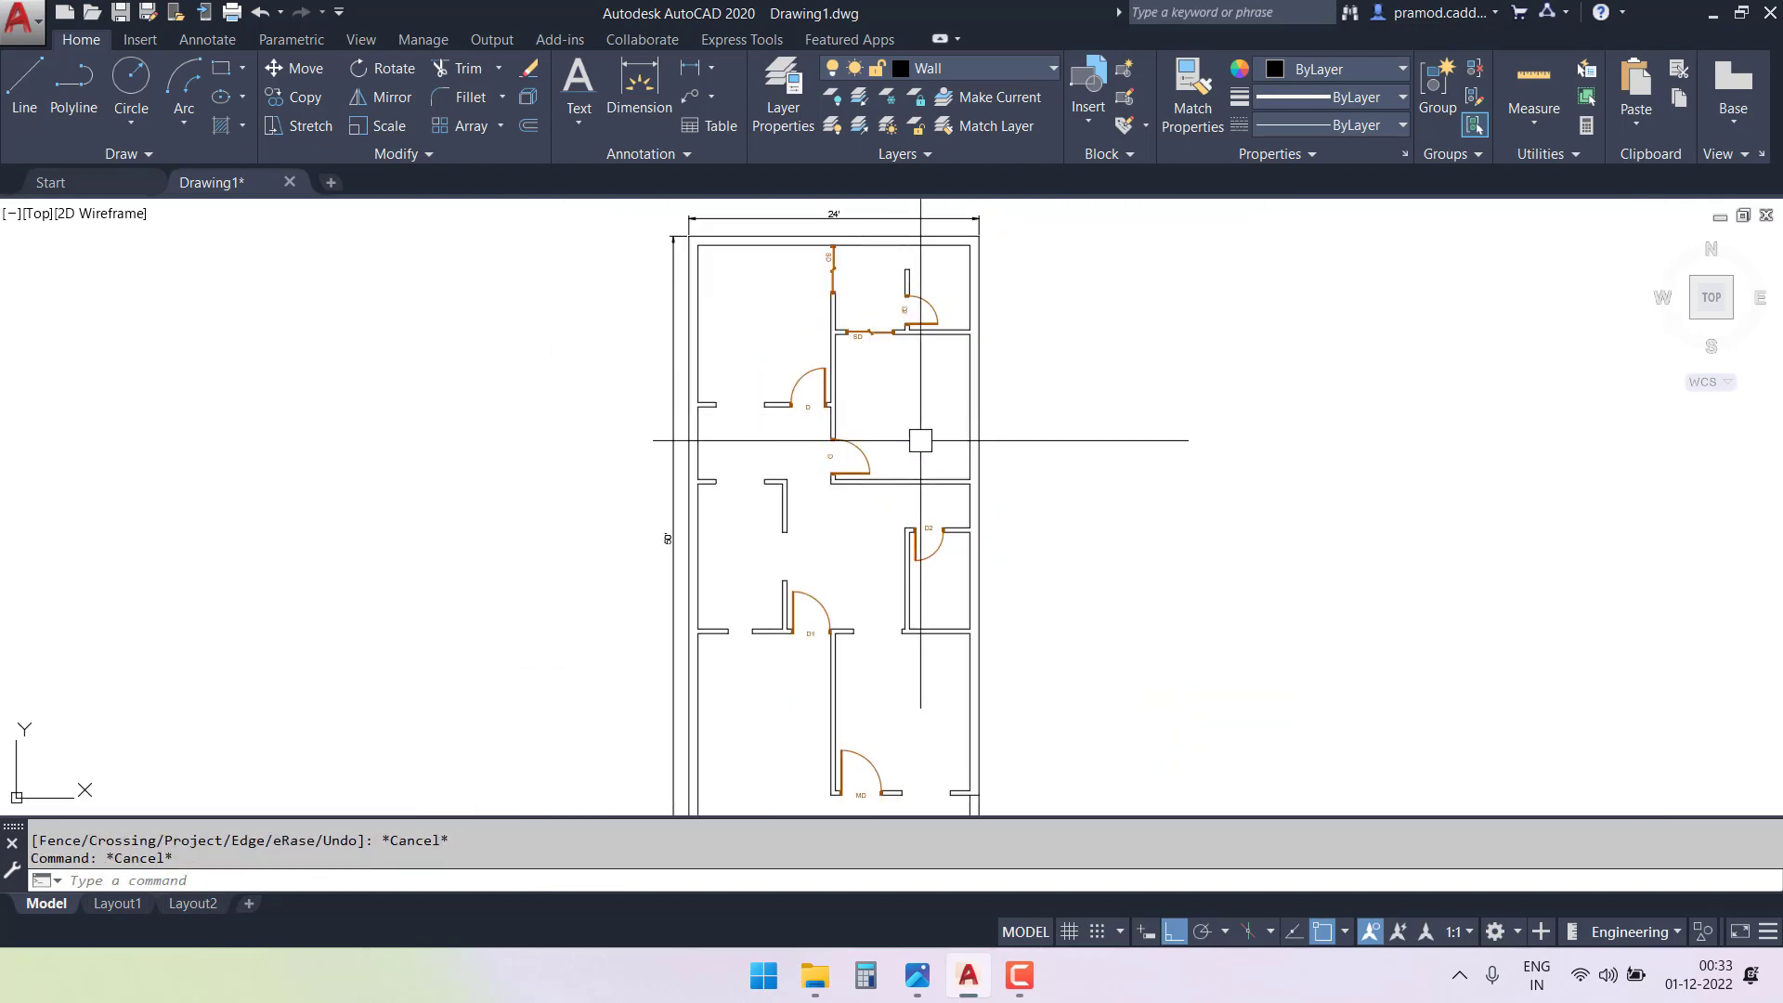
{"action": "mouse_move", "coordinate": [928, 485]}
{"action": "middle_mouse_down"}
{"action": "mouse_move", "coordinate": [872, 381]}
{"action": "mouse_move", "coordinate": [840, 530]}
{"action": "middle_mouse_up"}
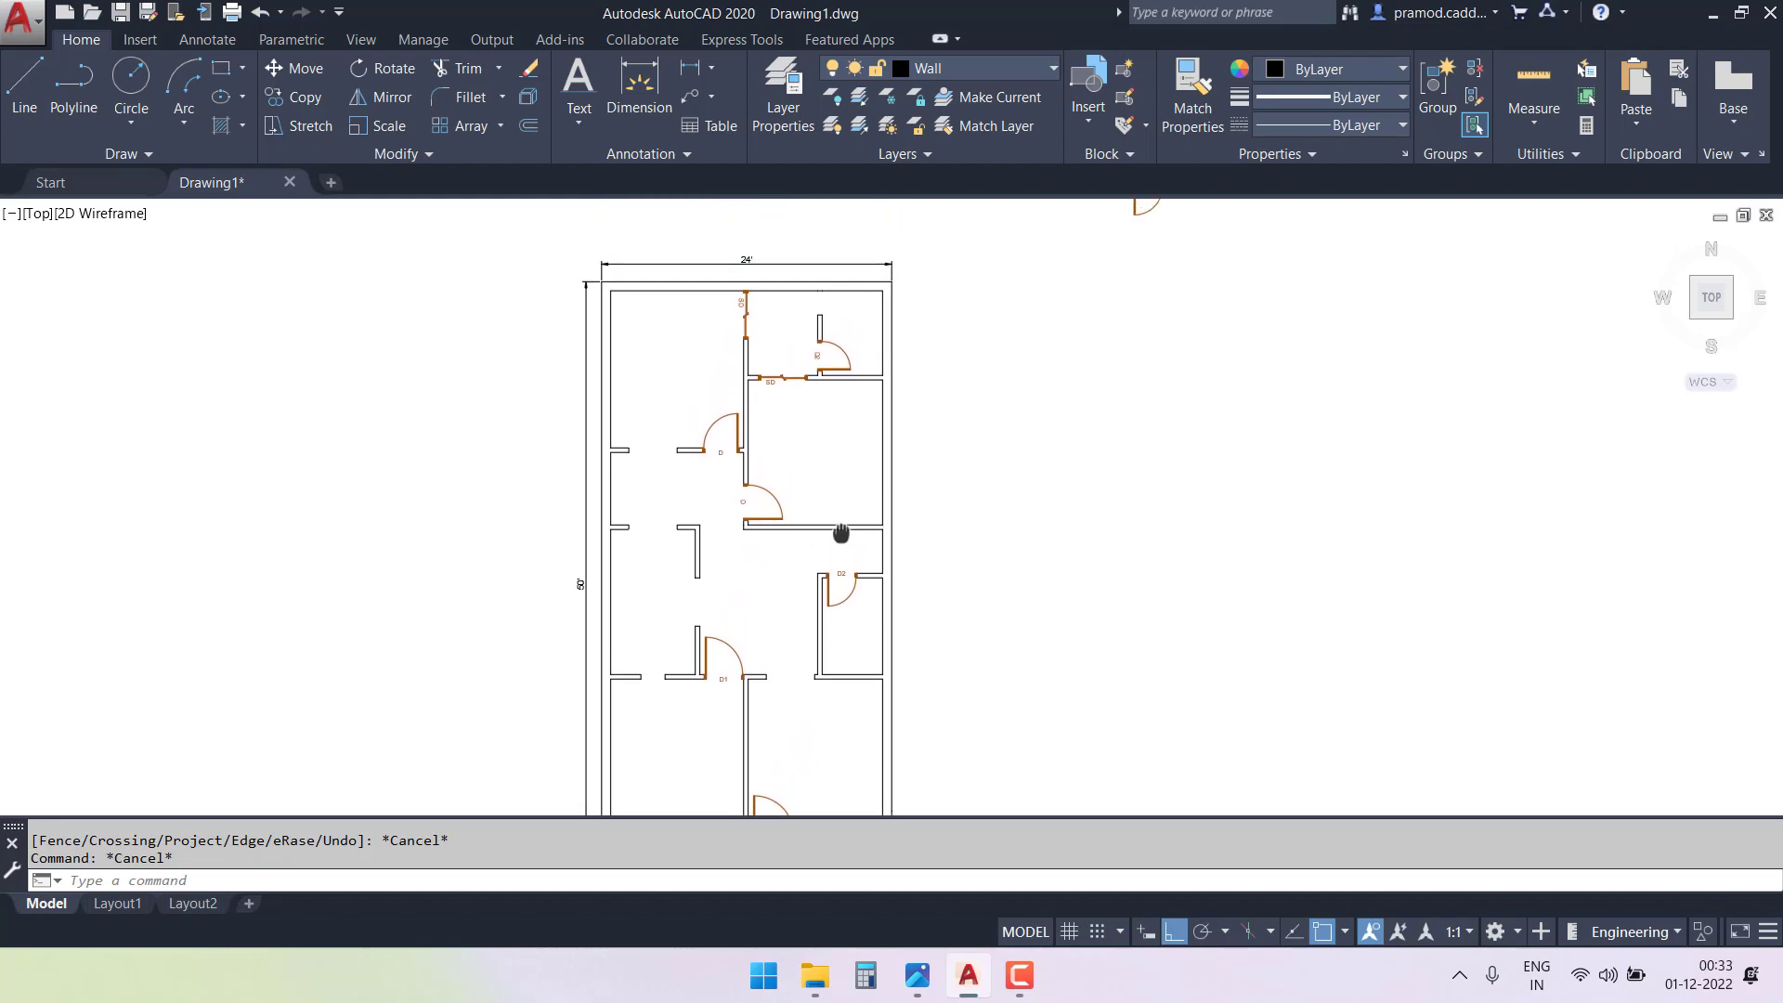
{"action": "key", "text": "Escape"}
{"action": "left_click", "coordinate": [783, 130]}
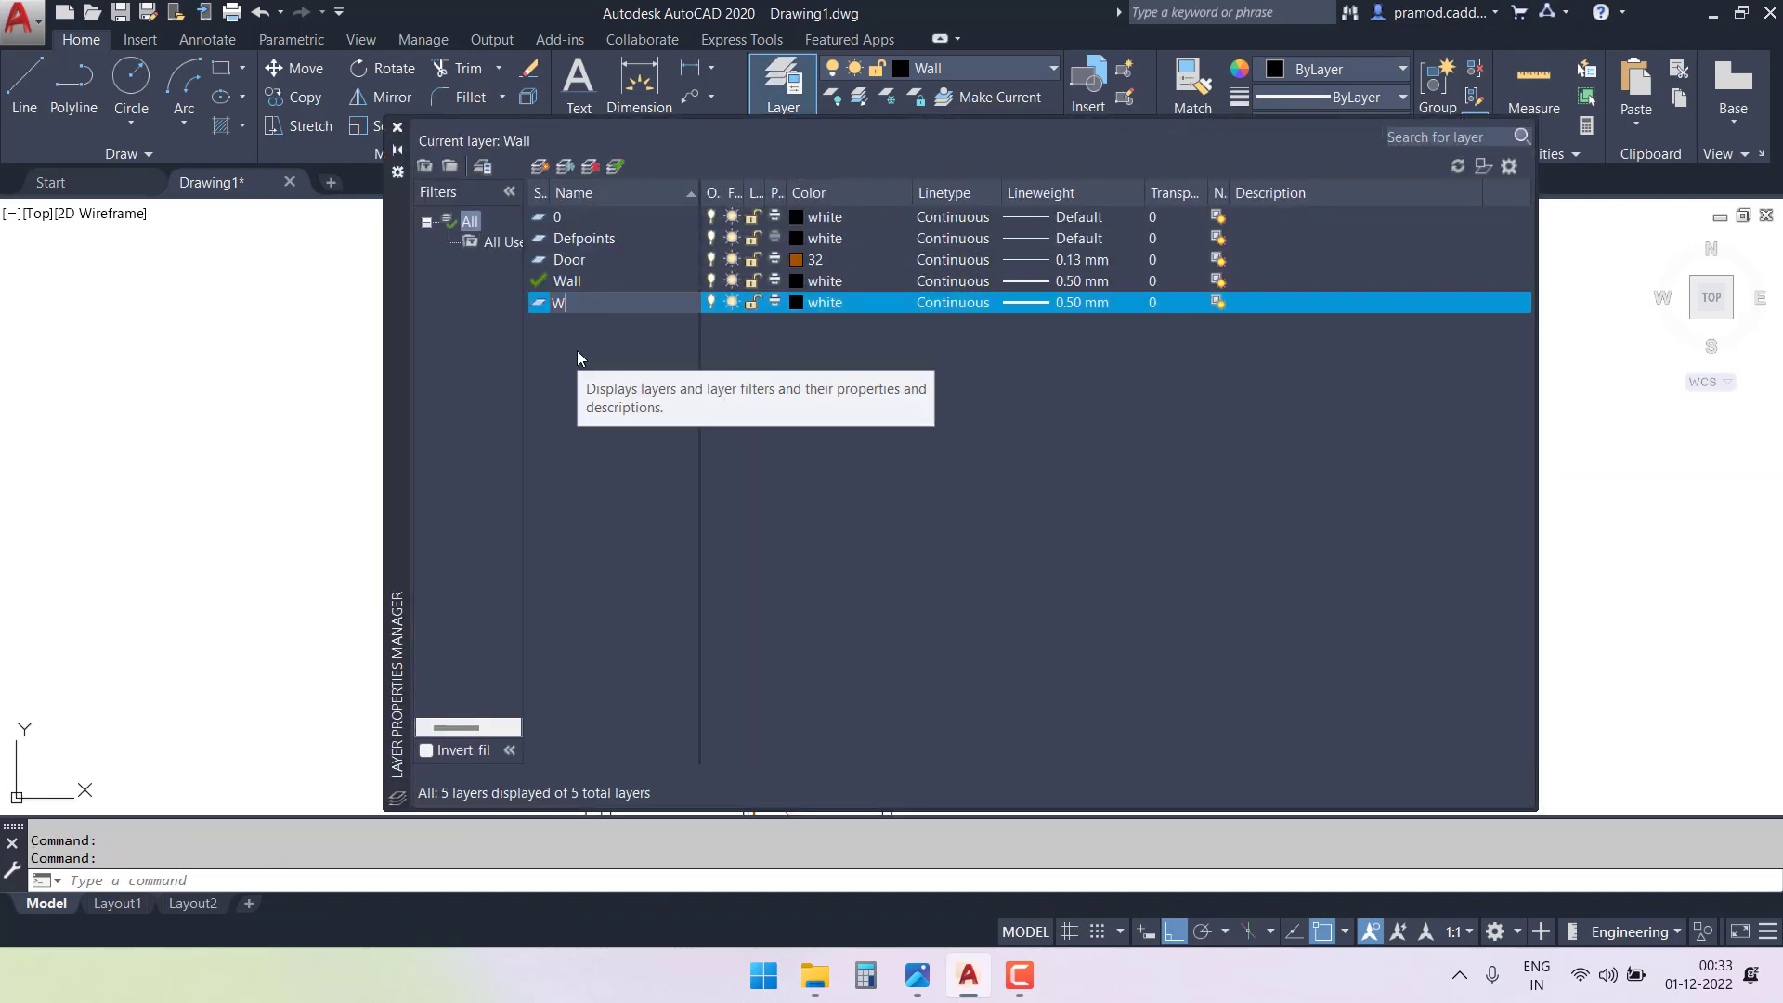
{"action": "type", "text": "Window"}
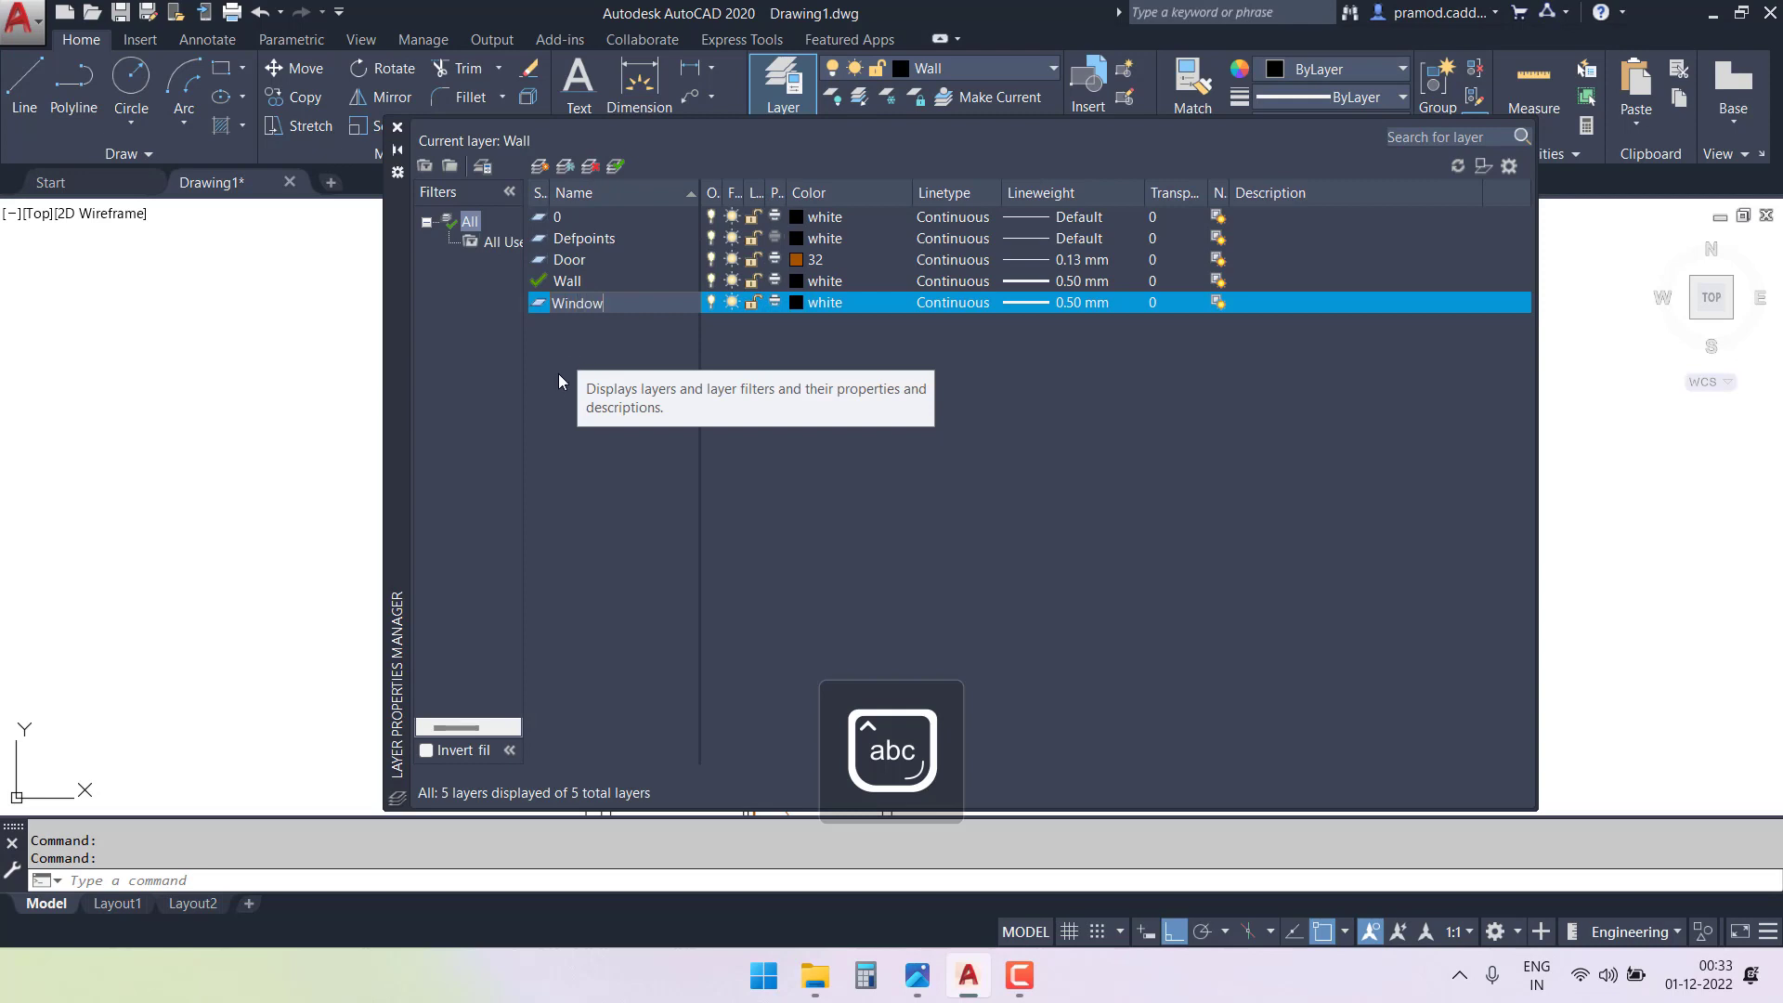
- Set the Window layer's colour to cyan and choose a thinner lineweight for it
{"action": "left_click", "coordinate": [796, 304]}
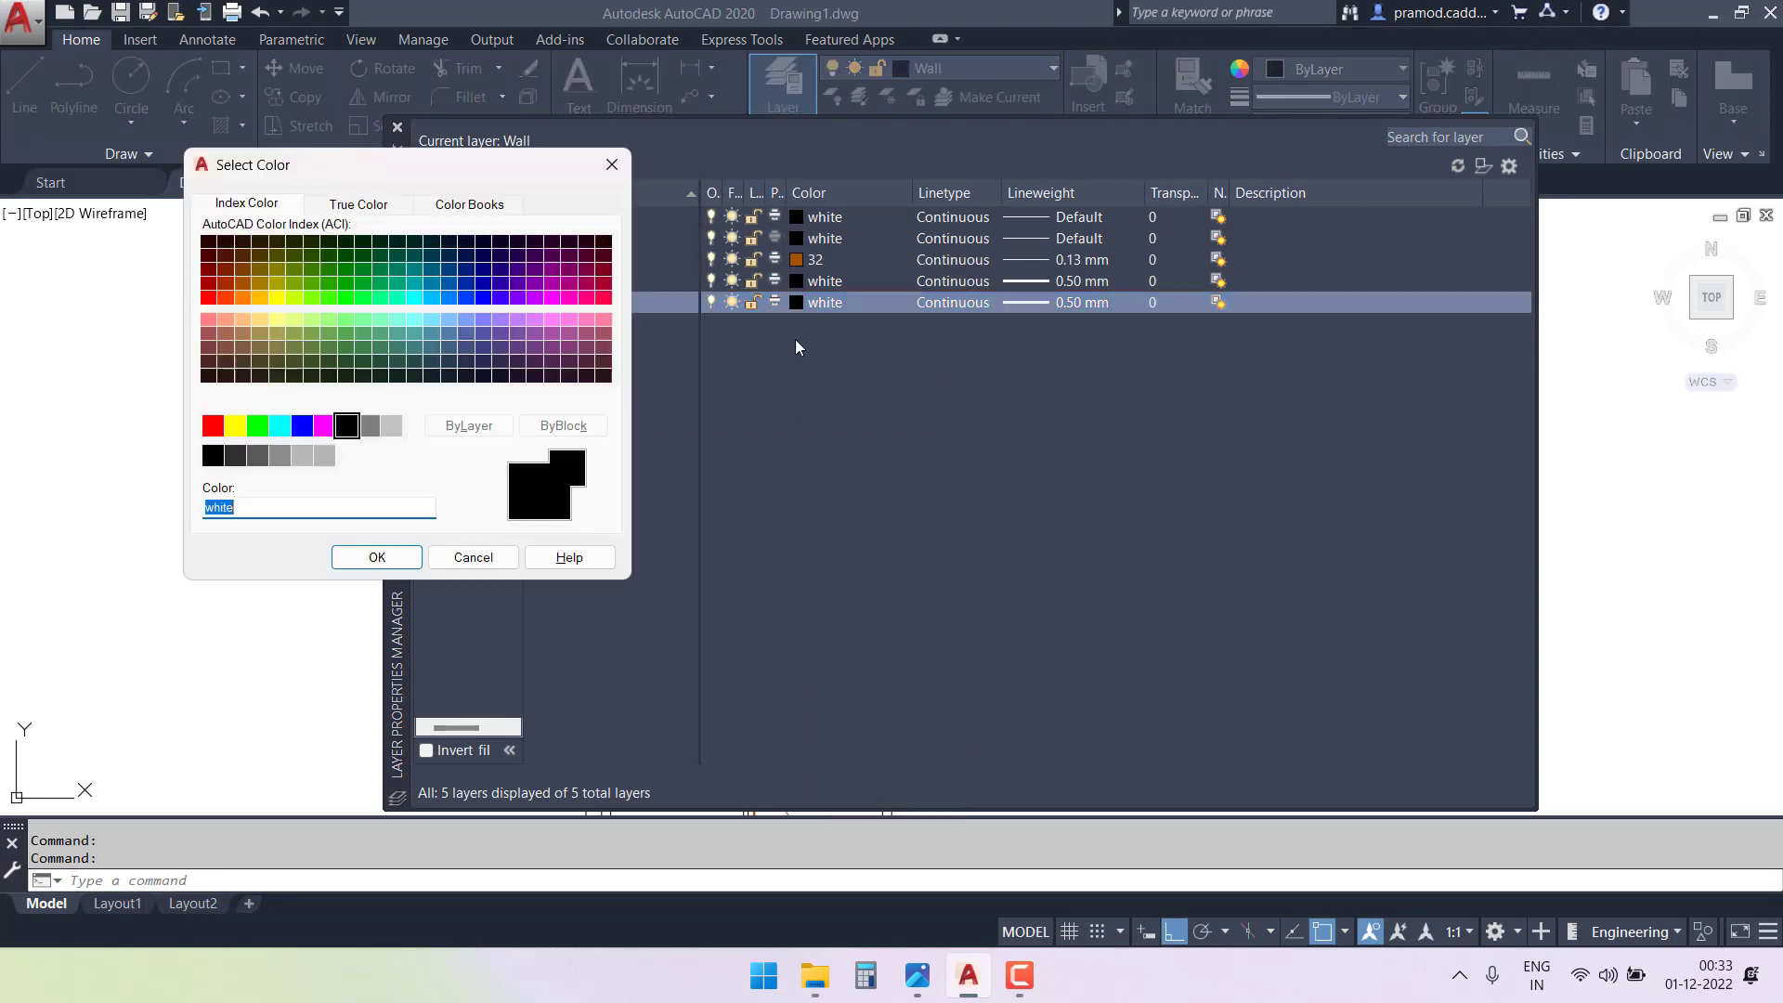
{"action": "left_click", "coordinate": [386, 559]}
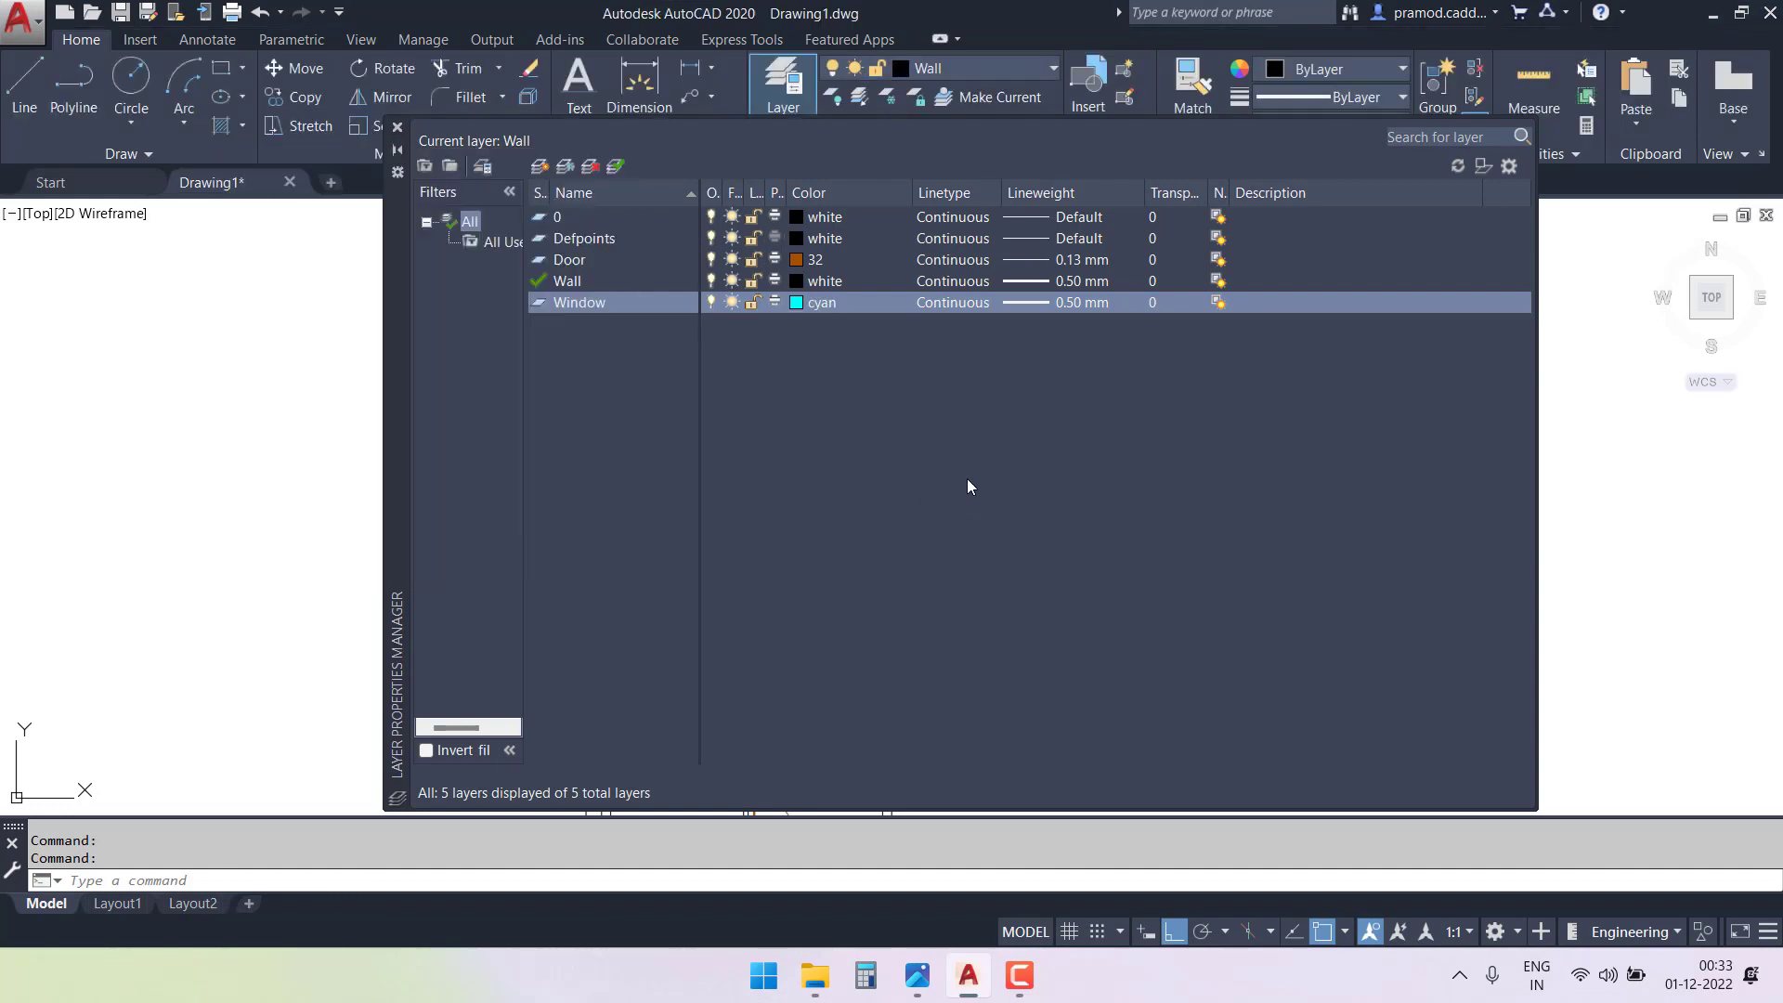
{"action": "left_click", "coordinate": [1034, 302]}
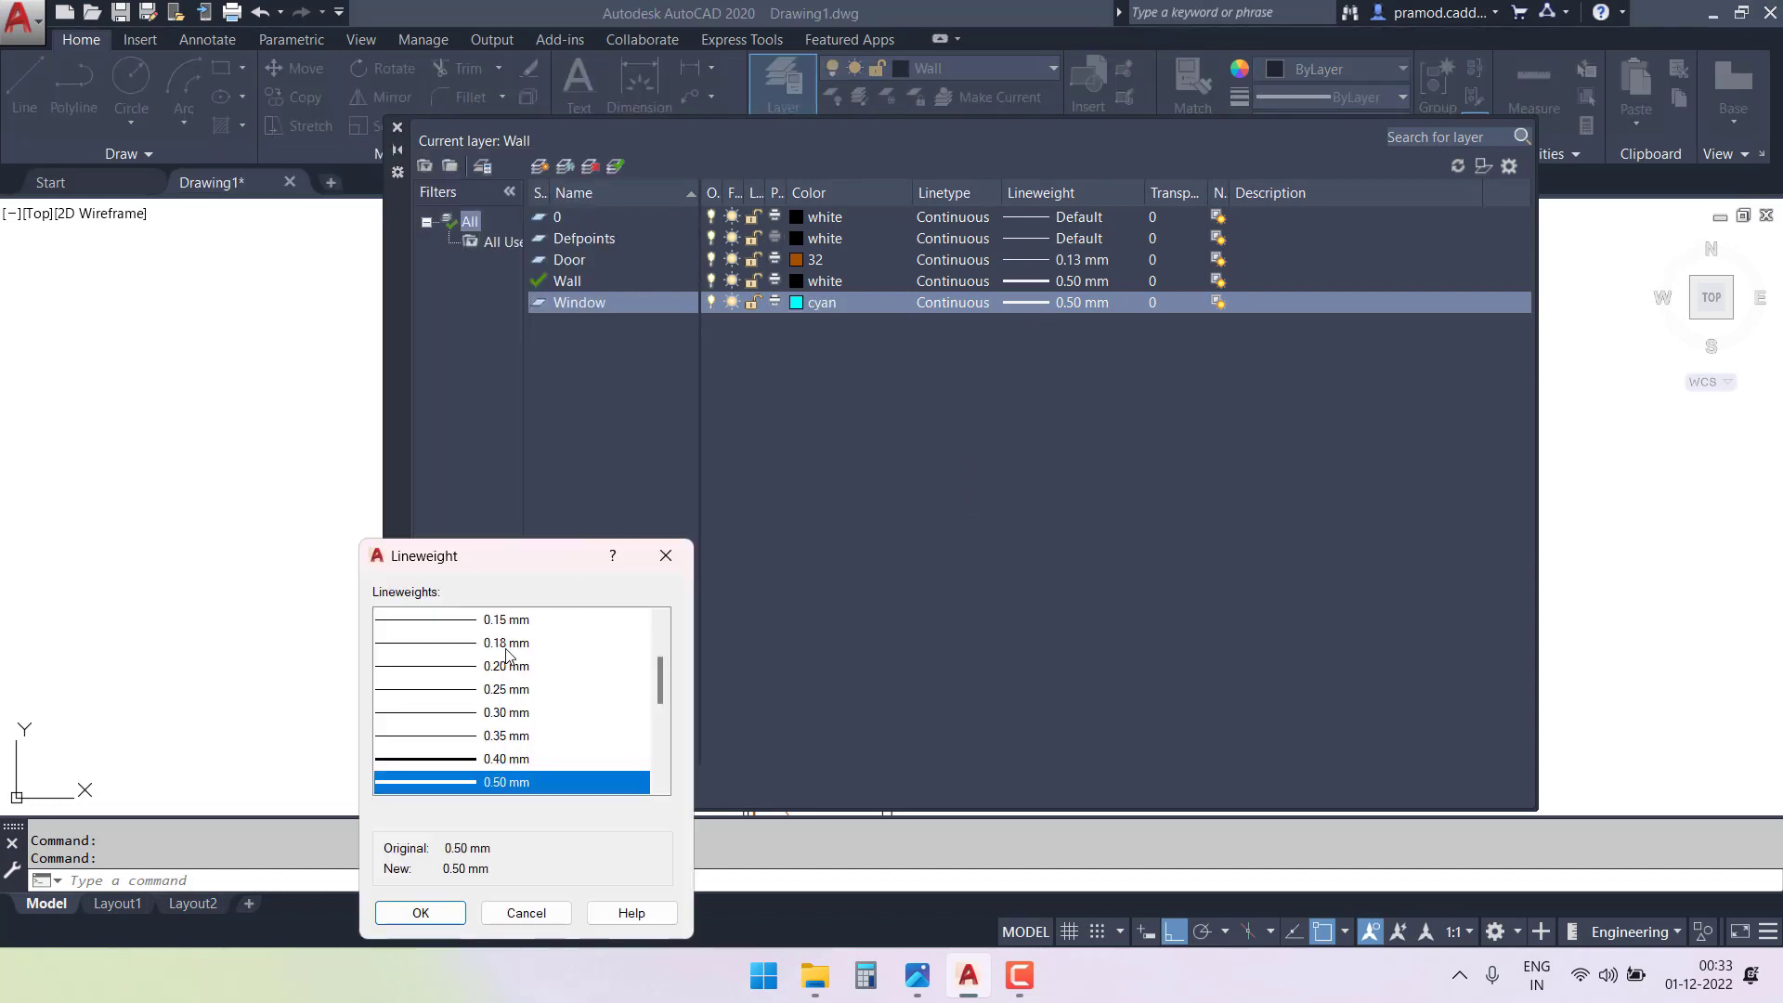
{"action": "scroll", "coordinate": [506, 655], "scroll_direction": "up", "scroll_amount": 1}
{"action": "left_click", "coordinate": [501, 667]}
{"action": "left_click", "coordinate": [420, 912]}
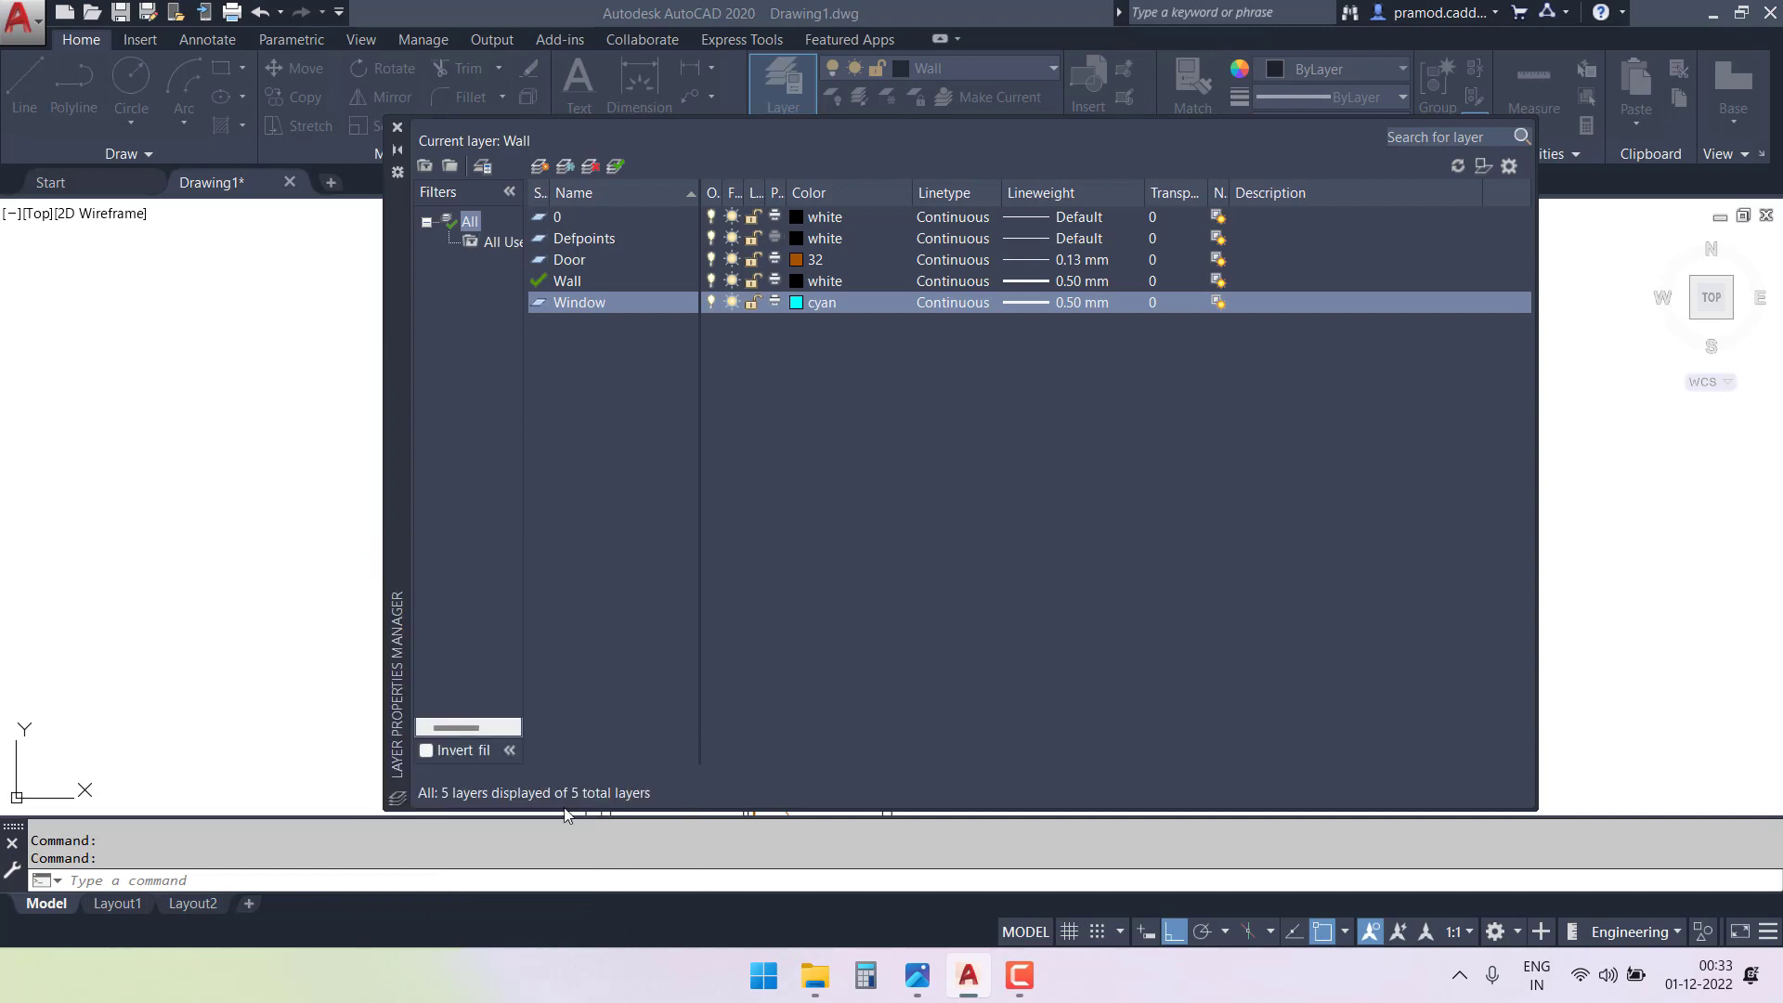
{"action": "left_click", "coordinate": [398, 127]}
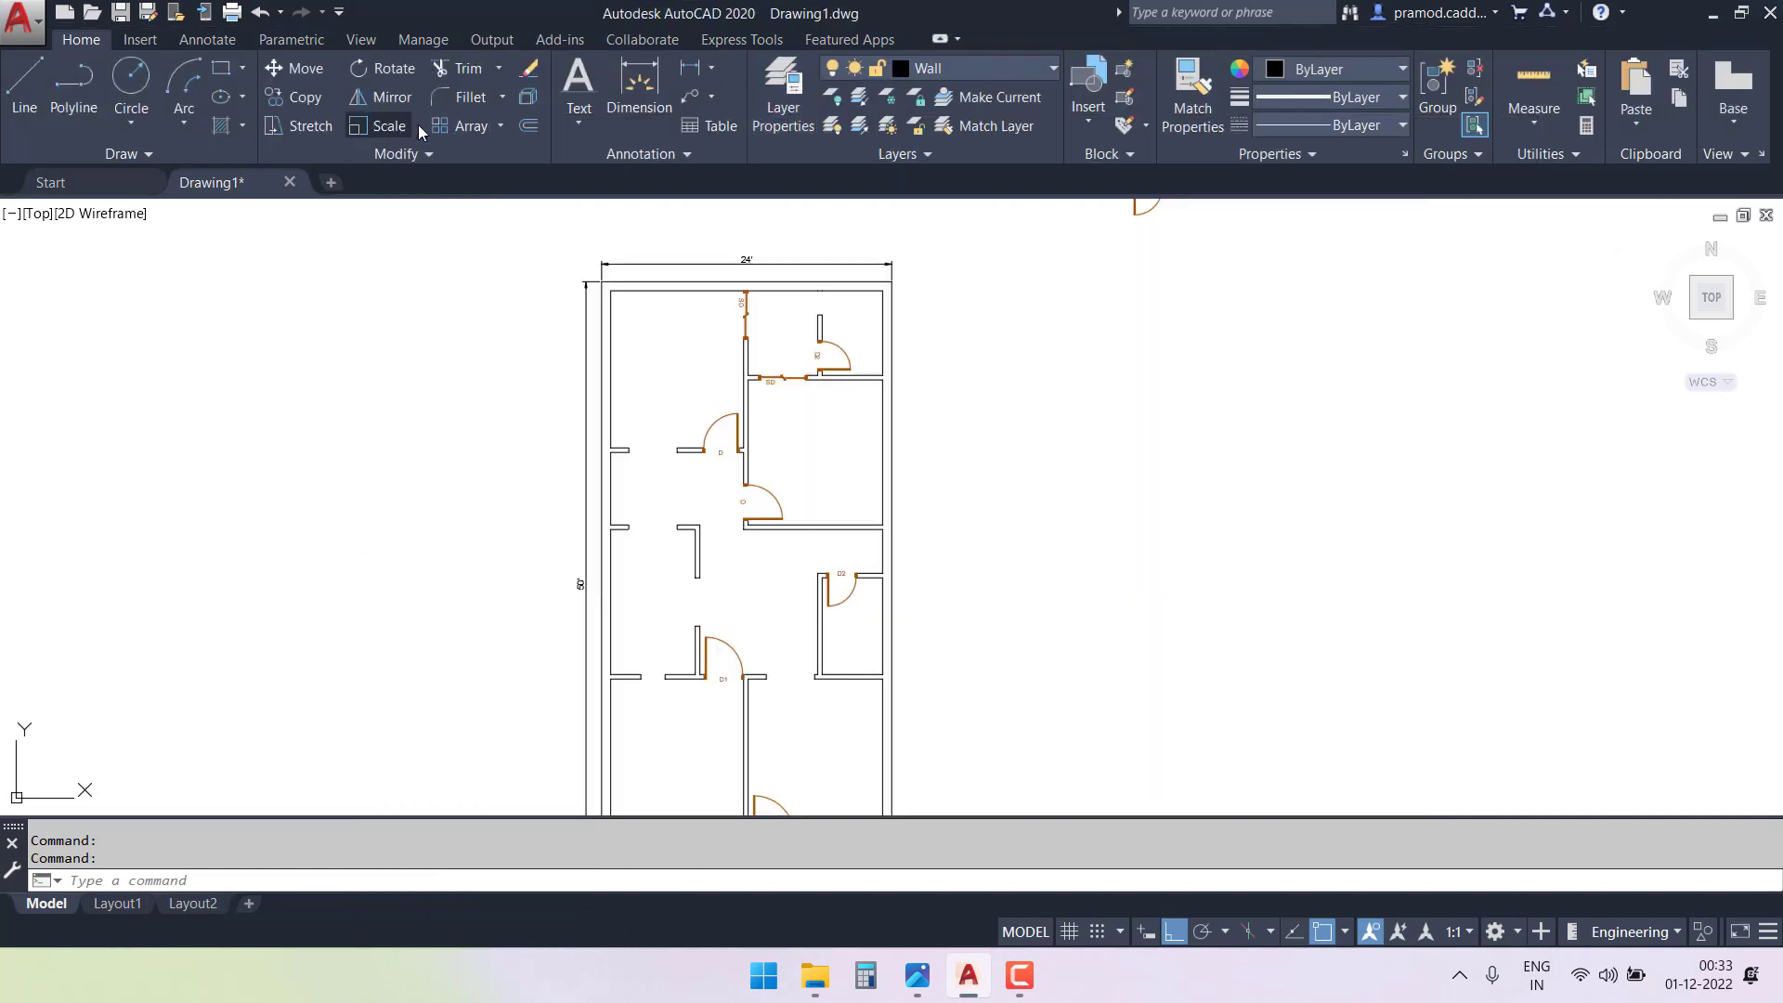
- Make Window the current layer
{"action": "left_click", "coordinate": [1001, 65]}
{"action": "left_click", "coordinate": [947, 242]}
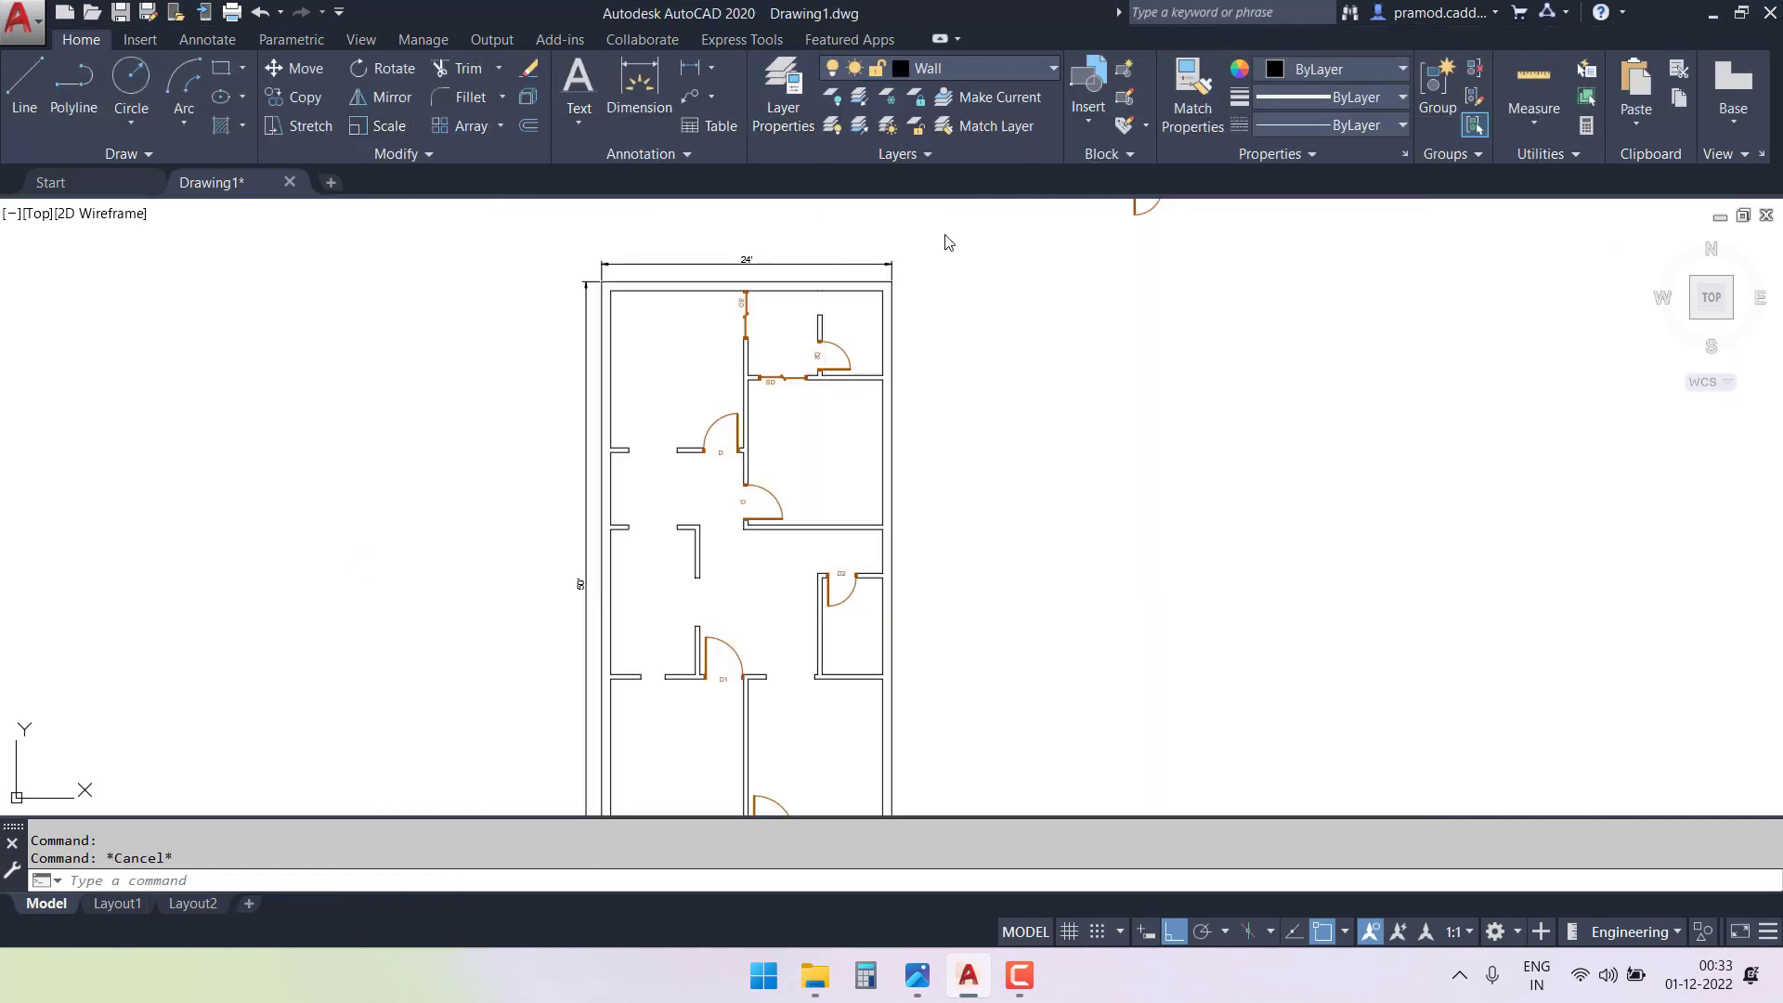
{"action": "scroll", "coordinate": [723, 385], "scroll_direction": "up", "scroll_amount": 2}
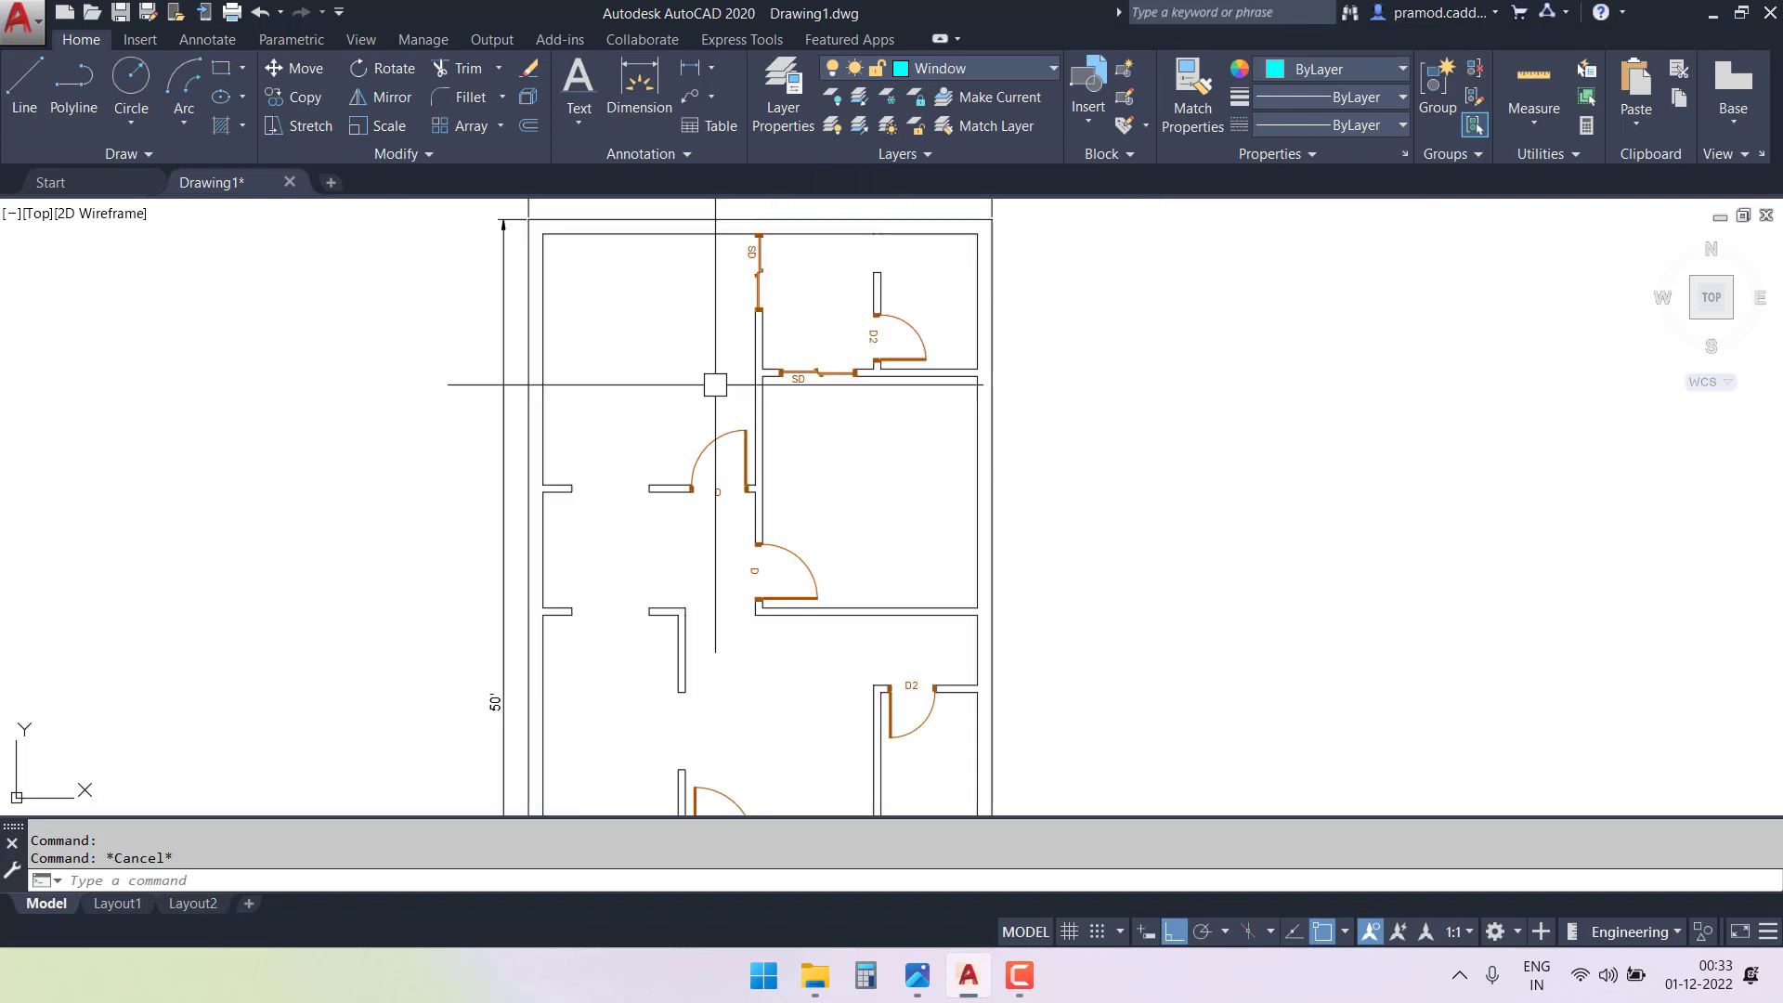
{"action": "scroll", "coordinate": [628, 490], "scroll_direction": "up", "scroll_amount": 8}
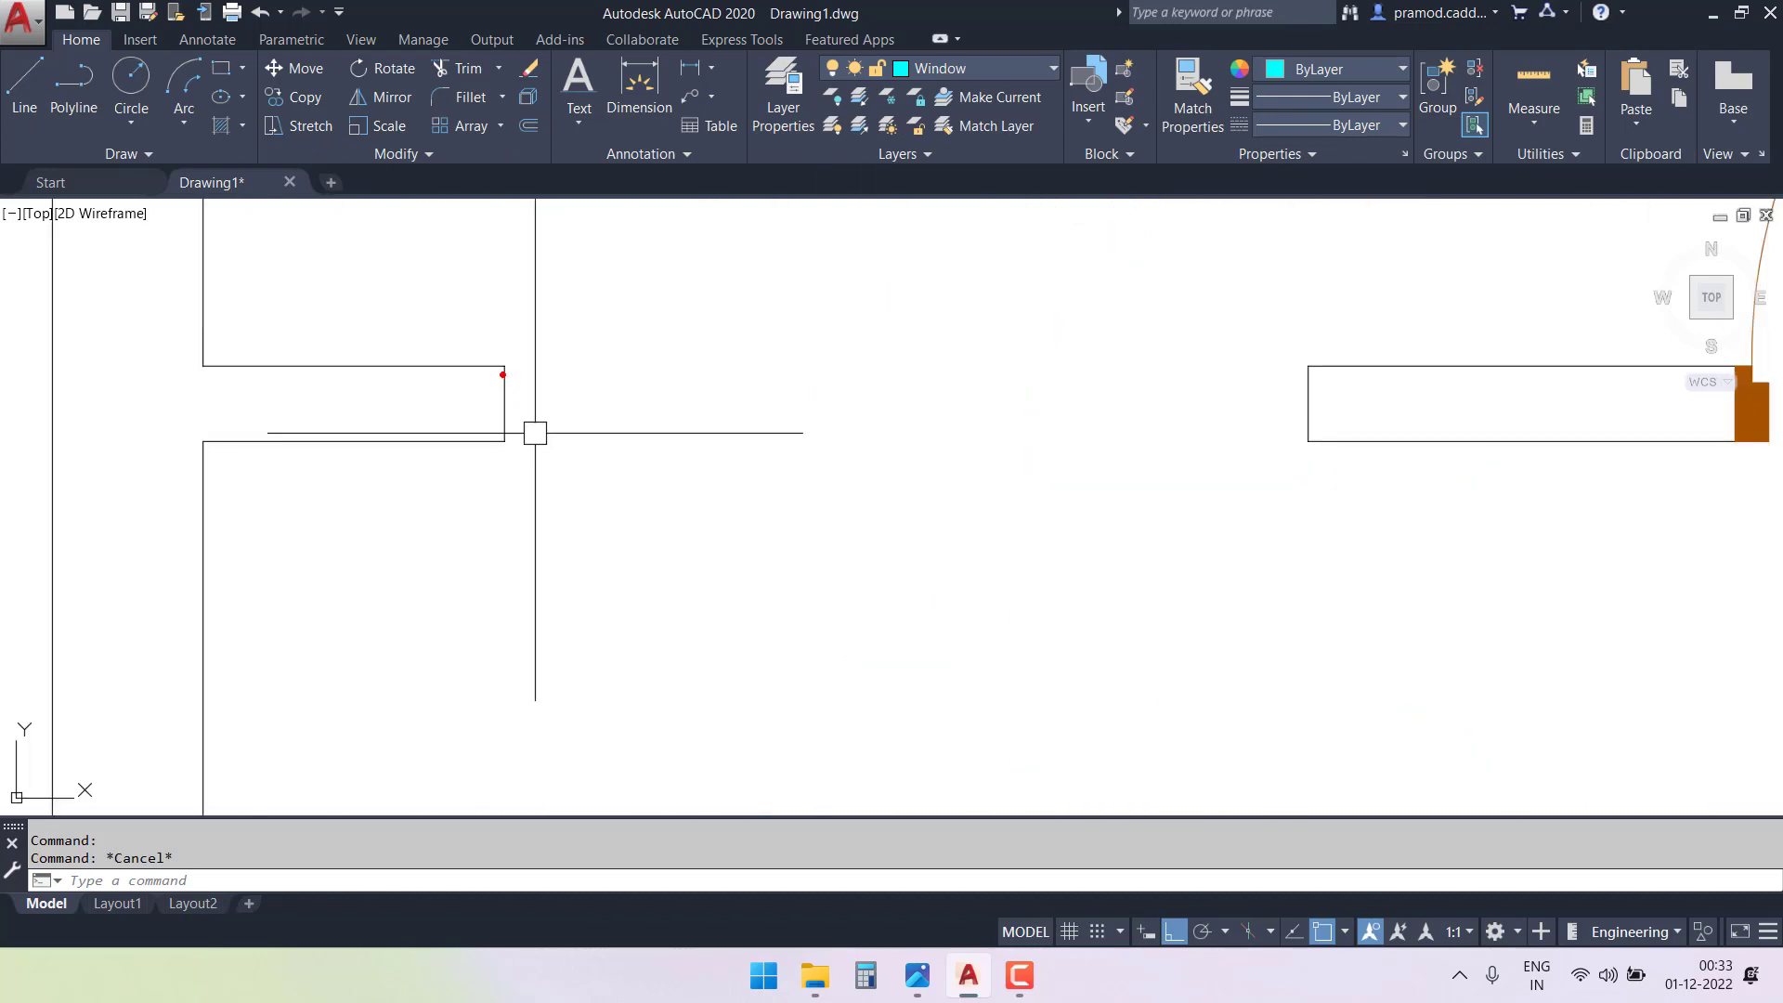
{"action": "key", "text": "Escape"}
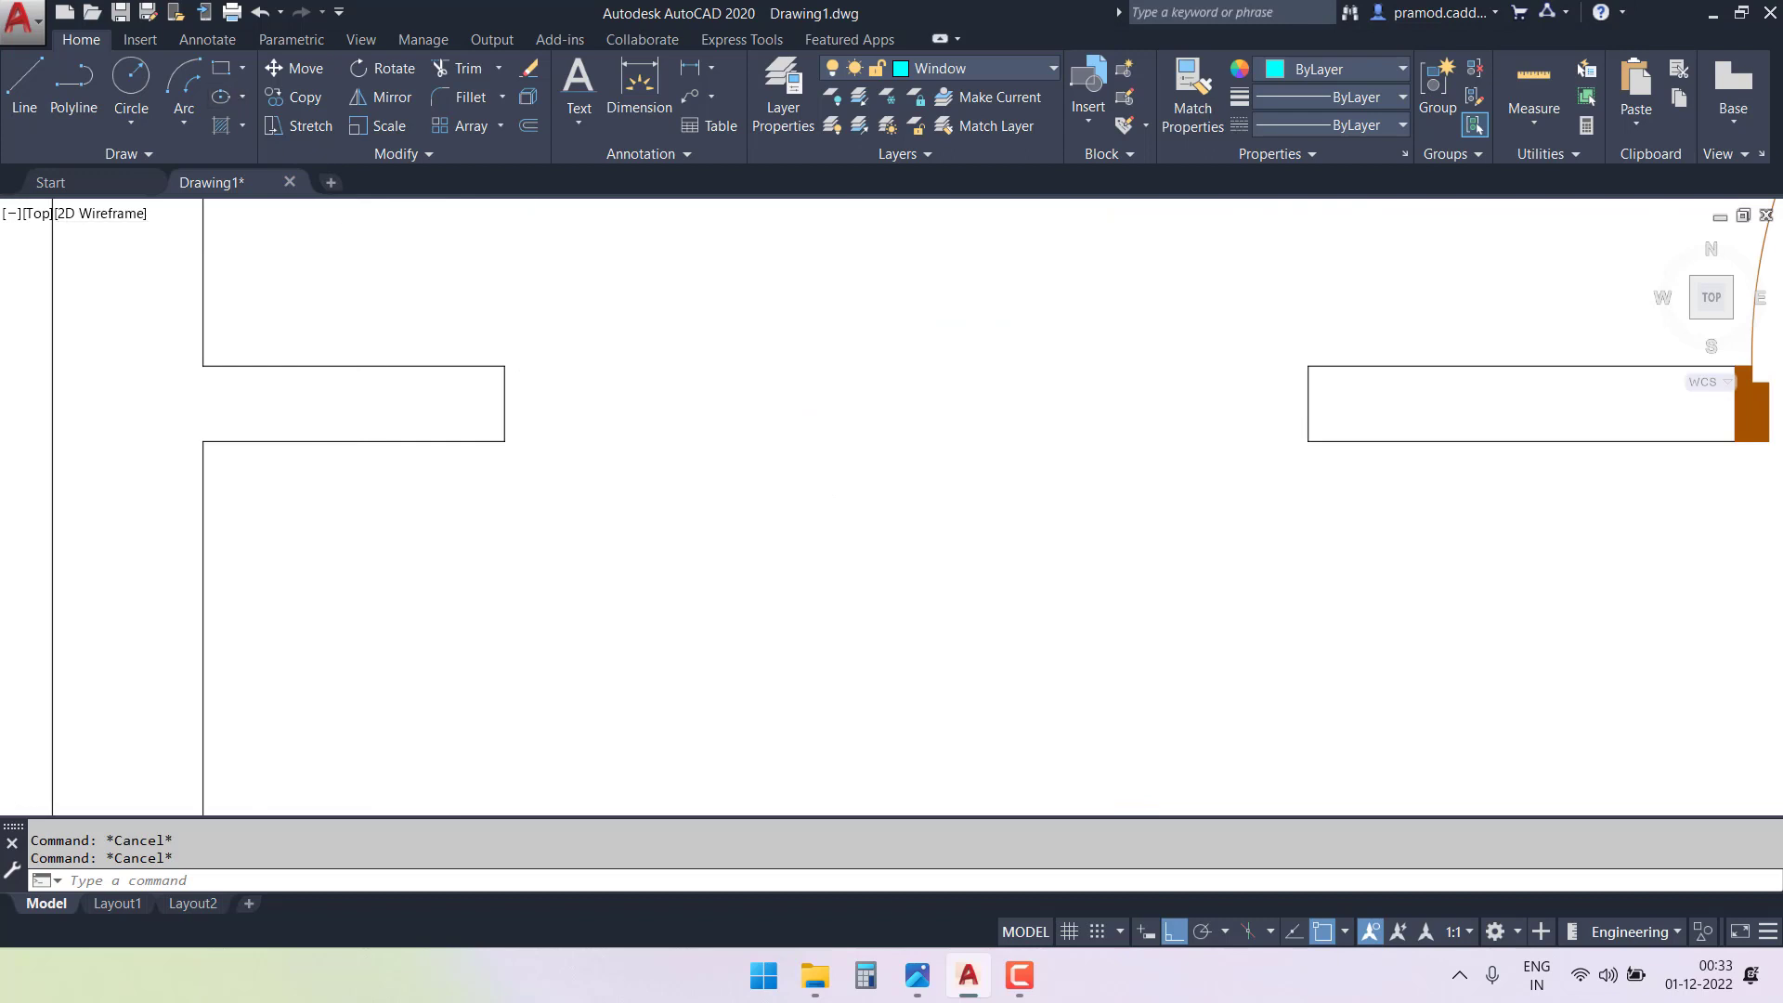
- Draw a 2" by 4.5" rectangle against the left wall end of the opening left of door D1
{"action": "scroll", "coordinate": [700, 625], "scroll_direction": "down", "scroll_amount": 10}
{"action": "scroll", "coordinate": [649, 548], "scroll_direction": "up", "scroll_amount": 4}
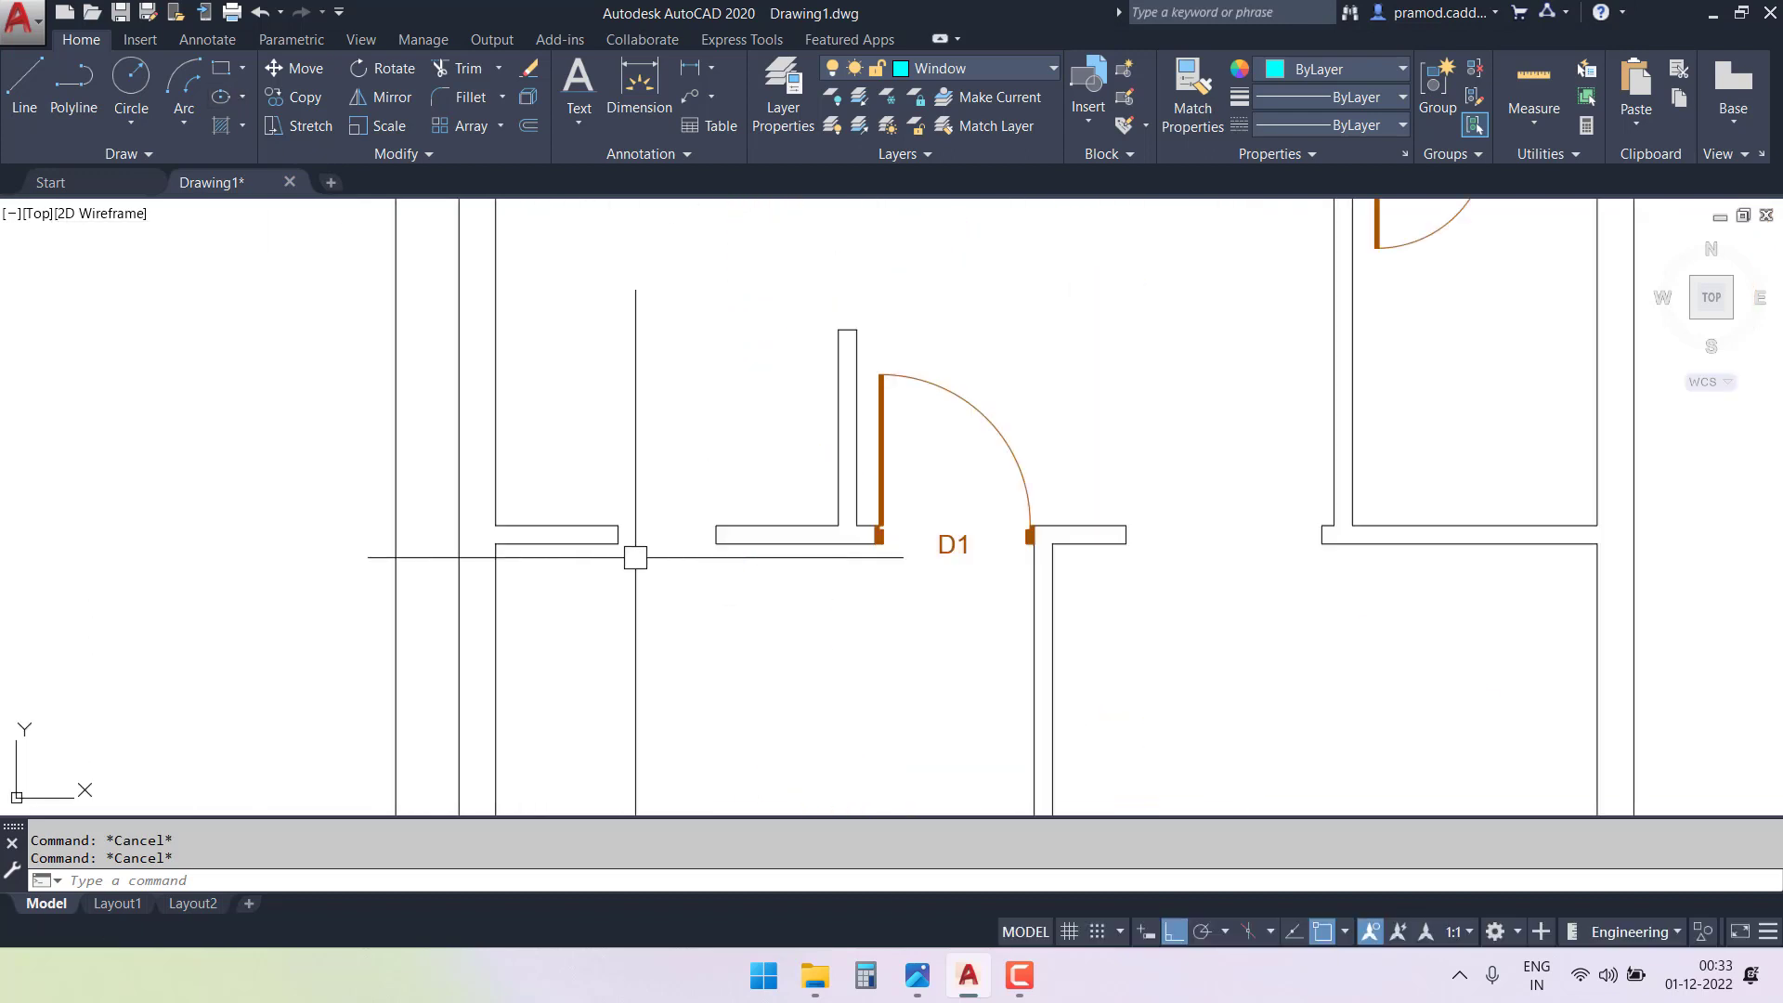
{"action": "scroll", "coordinate": [625, 535], "scroll_direction": "up", "scroll_amount": 6}
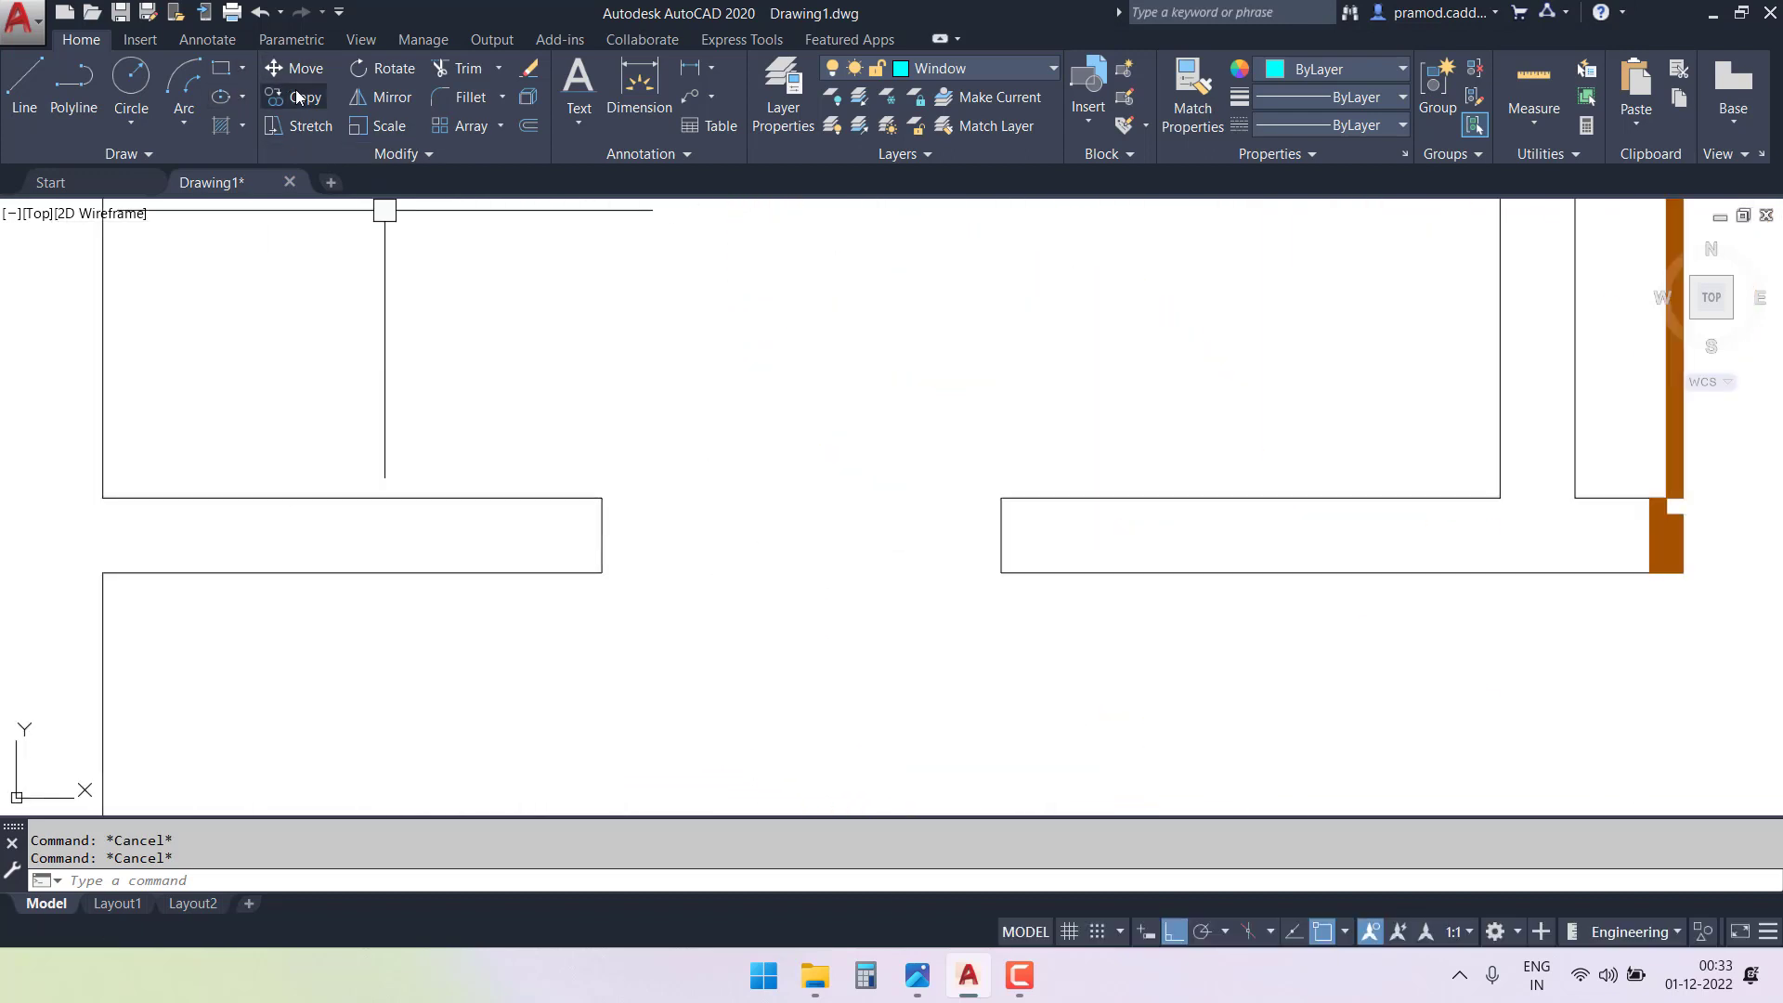
{"action": "left_click", "coordinate": [220, 69]}
{"action": "scroll", "coordinate": [613, 536], "scroll_direction": "up", "scroll_amount": 3}
{"action": "left_click", "coordinate": [653, 696]}
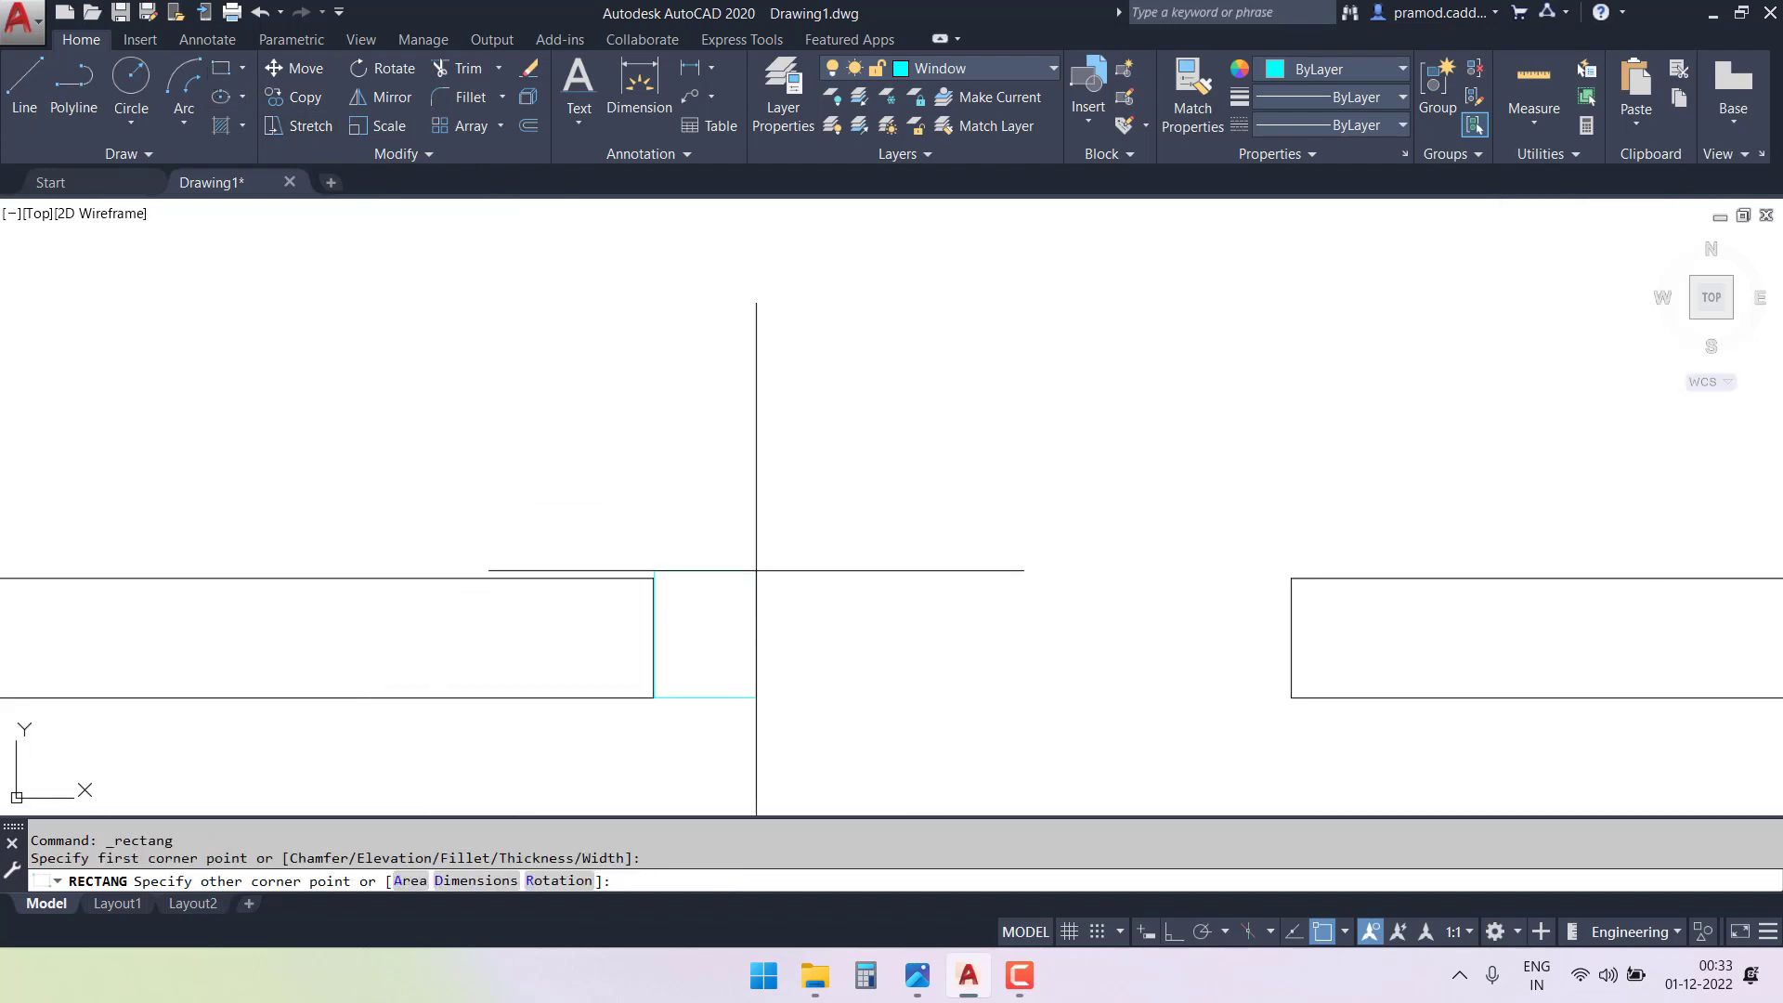
{"action": "key", "text": "Return"}
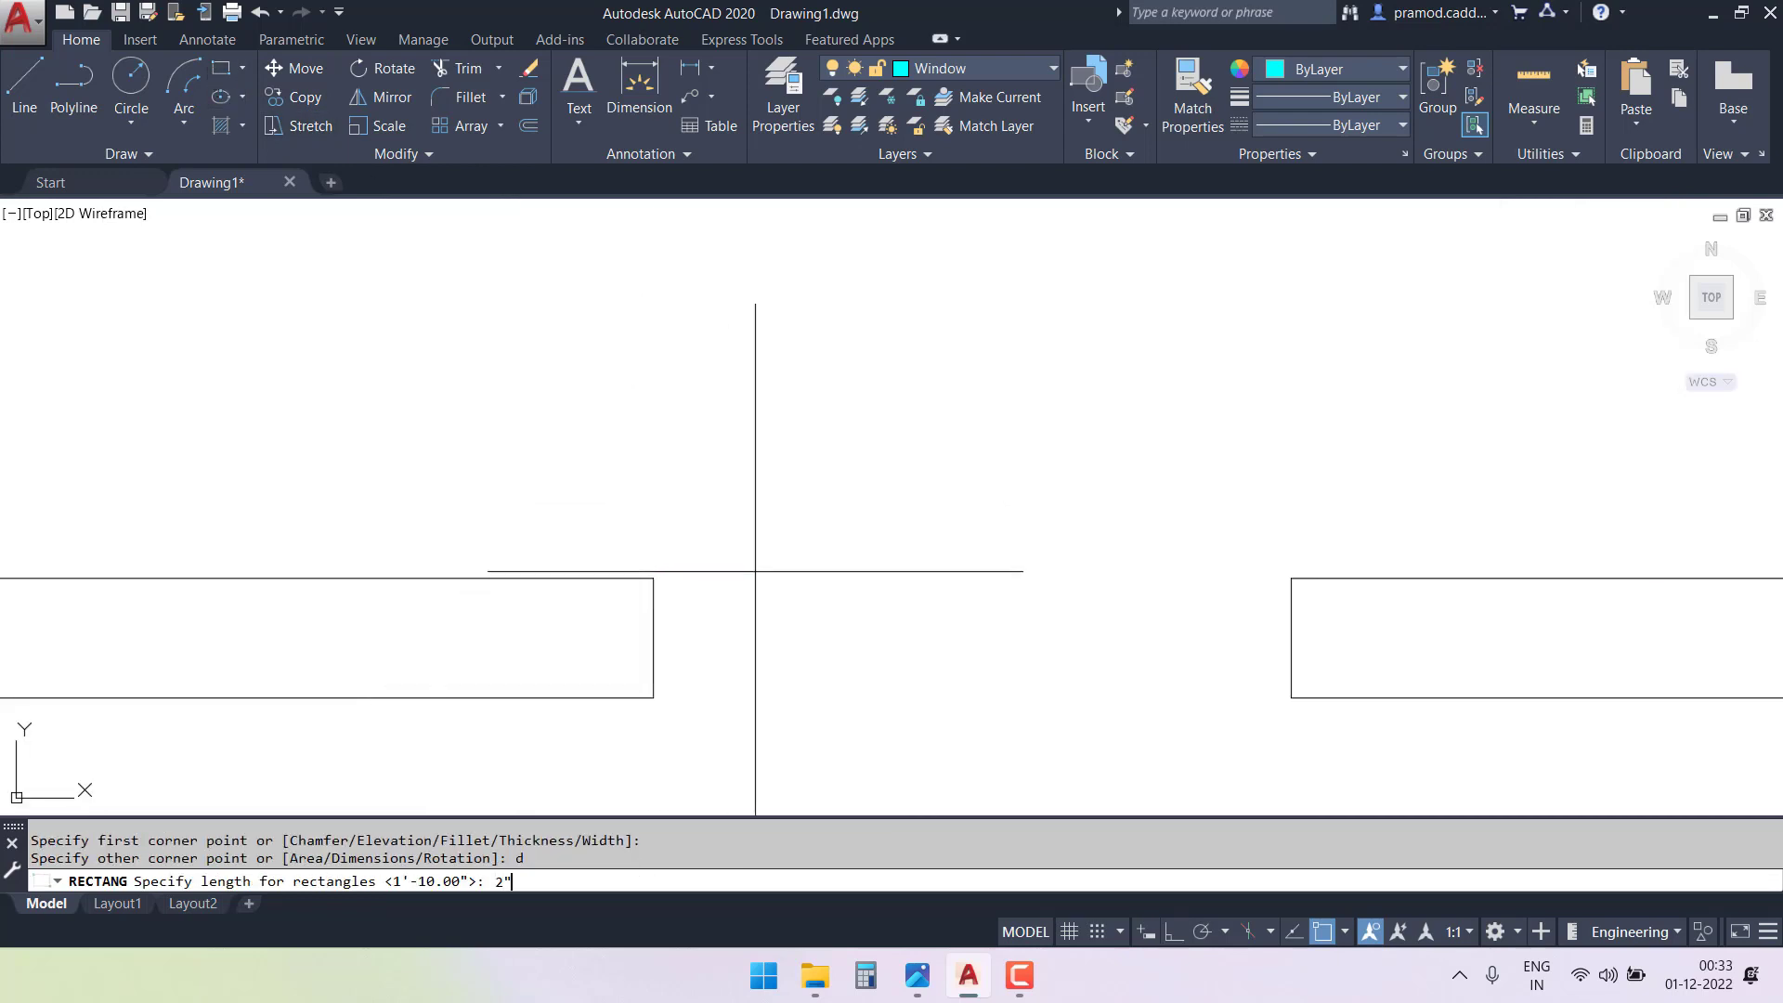
{"action": "key", "text": "Return"}
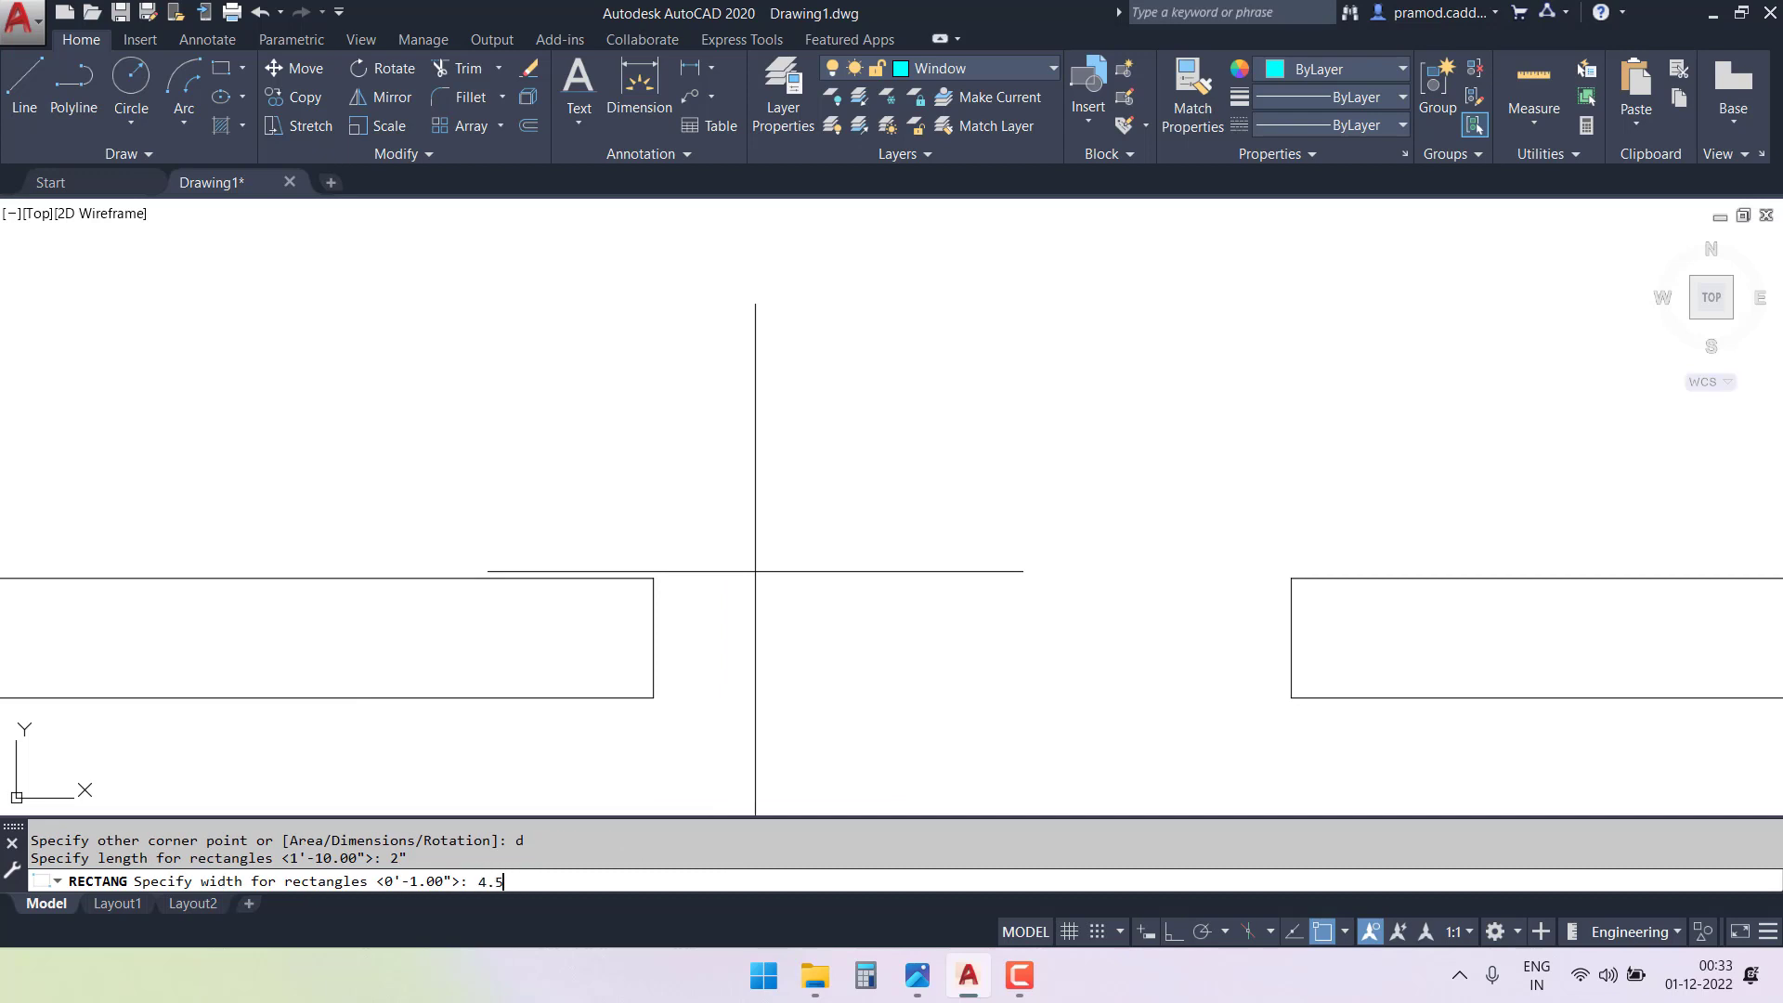
{"action": "type", "text": "4.5"}
{"action": "key", "text": "Return"}
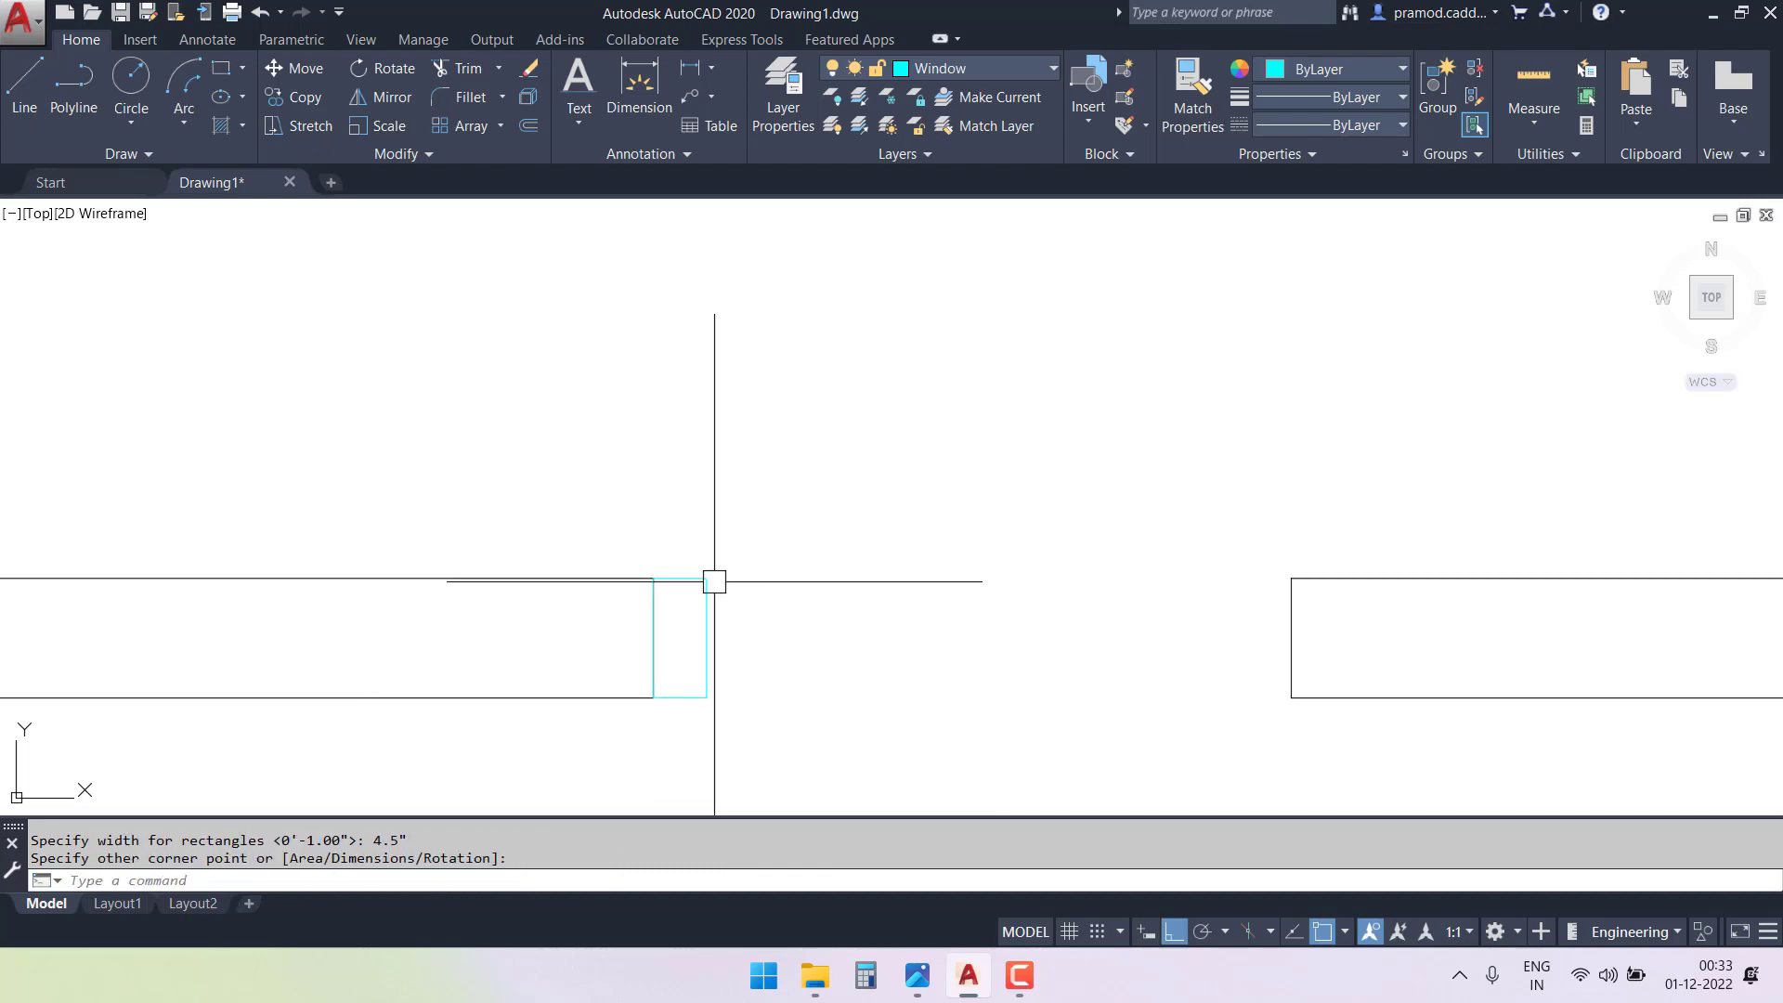
- Copy the 2" by 4.5" rectangle to the opposite wall end of the same opening
{"action": "left_click", "coordinate": [707, 578]}
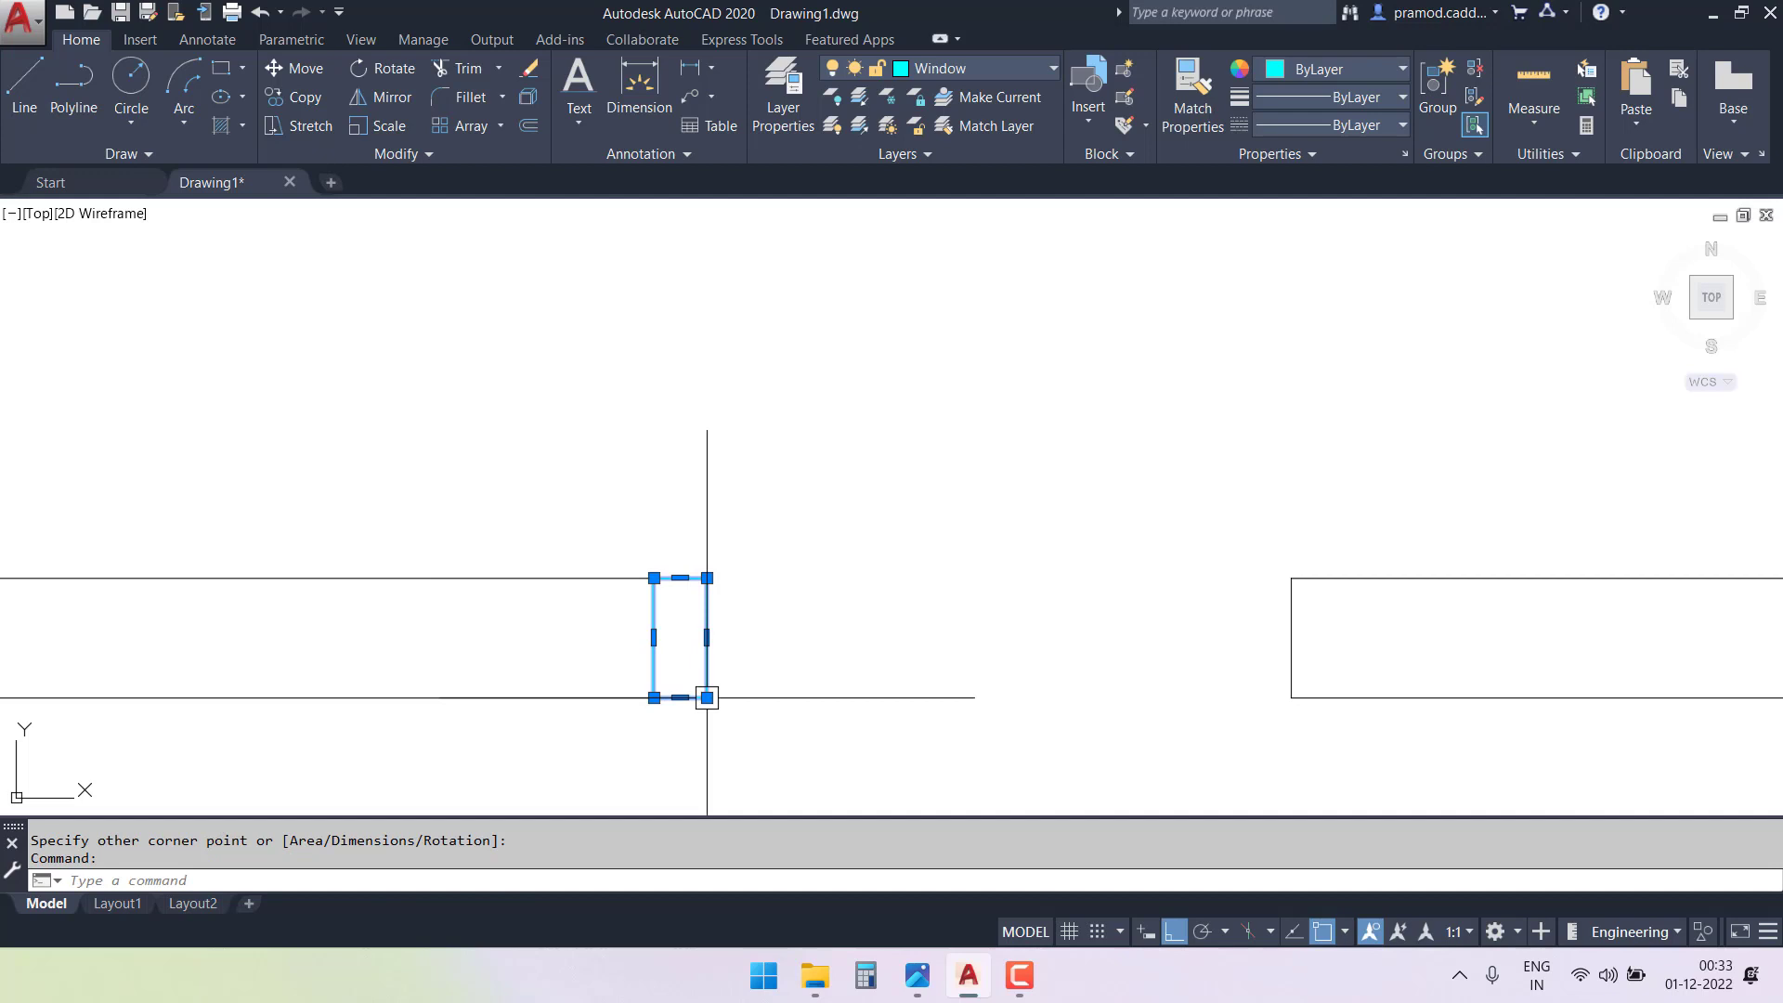
{"action": "type", "text": "co"}
{"action": "key", "text": "Return"}
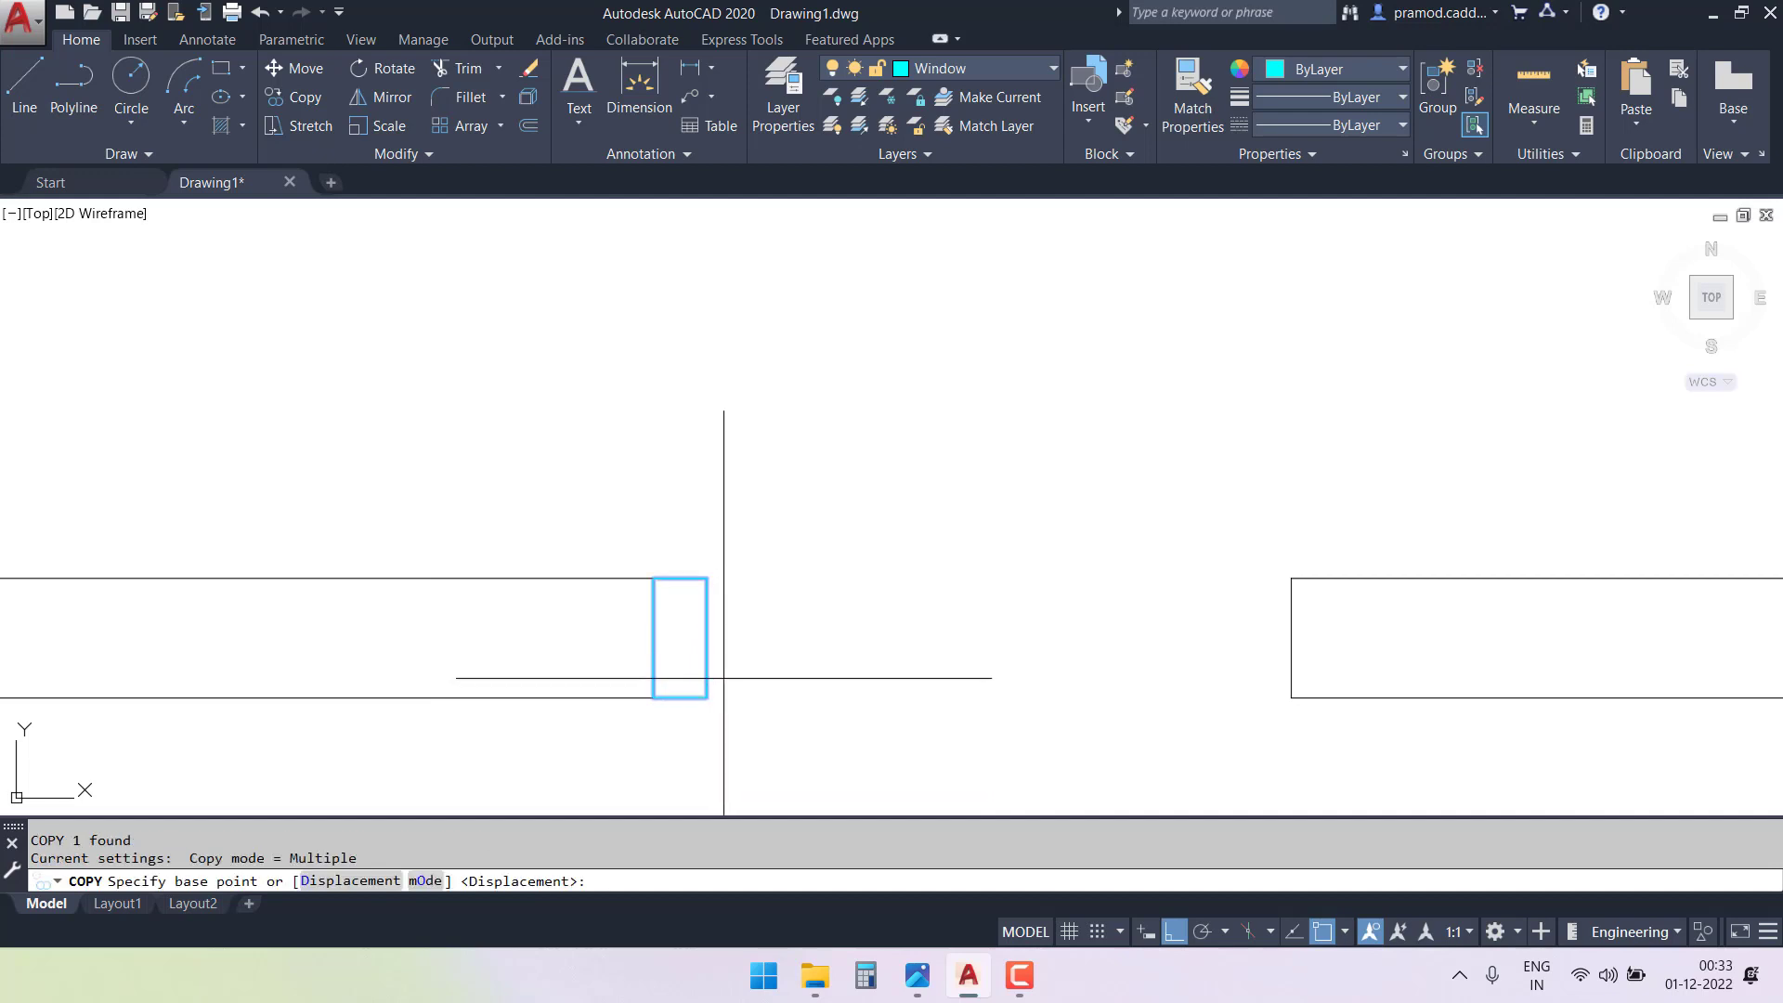
{"action": "left_click", "coordinate": [707, 697]}
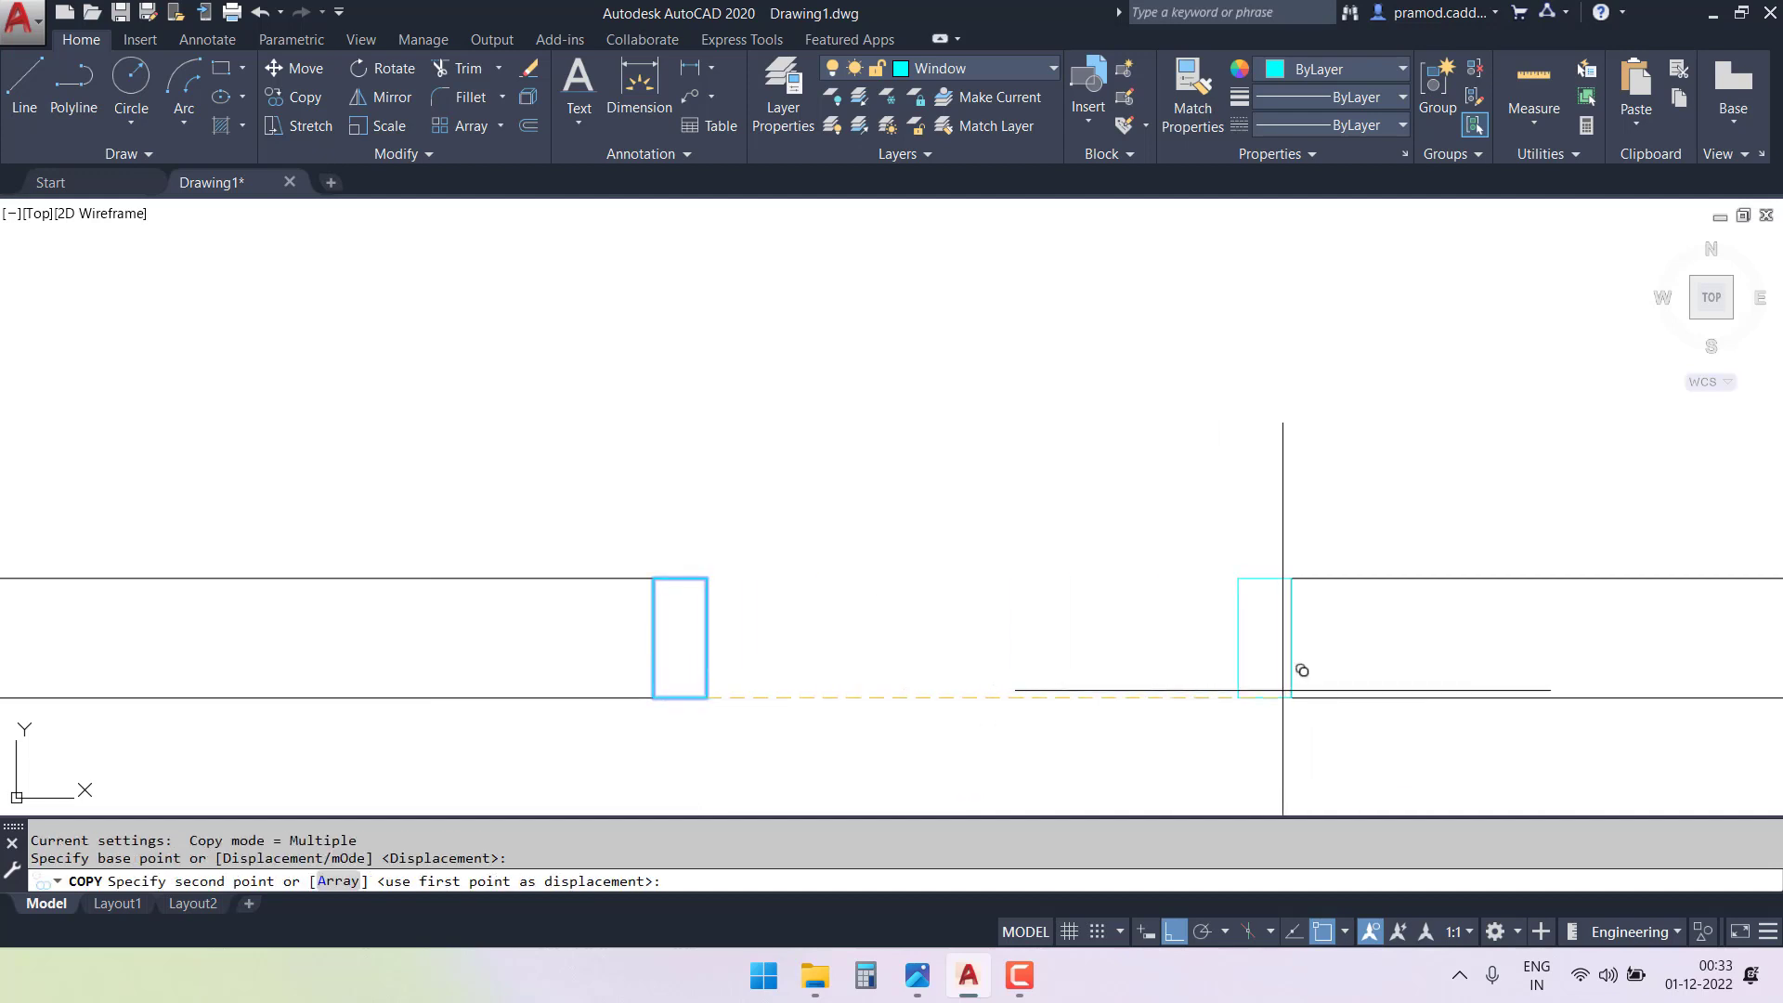
{"action": "left_click", "coordinate": [1291, 698]}
{"action": "key", "text": "Escape"}
{"action": "key", "text": "Escape"}
{"action": "key", "text": "Escape"}
- Draw a rectangle spanning the opening between the two window frame rectangles
{"action": "type", "text": "rec"}
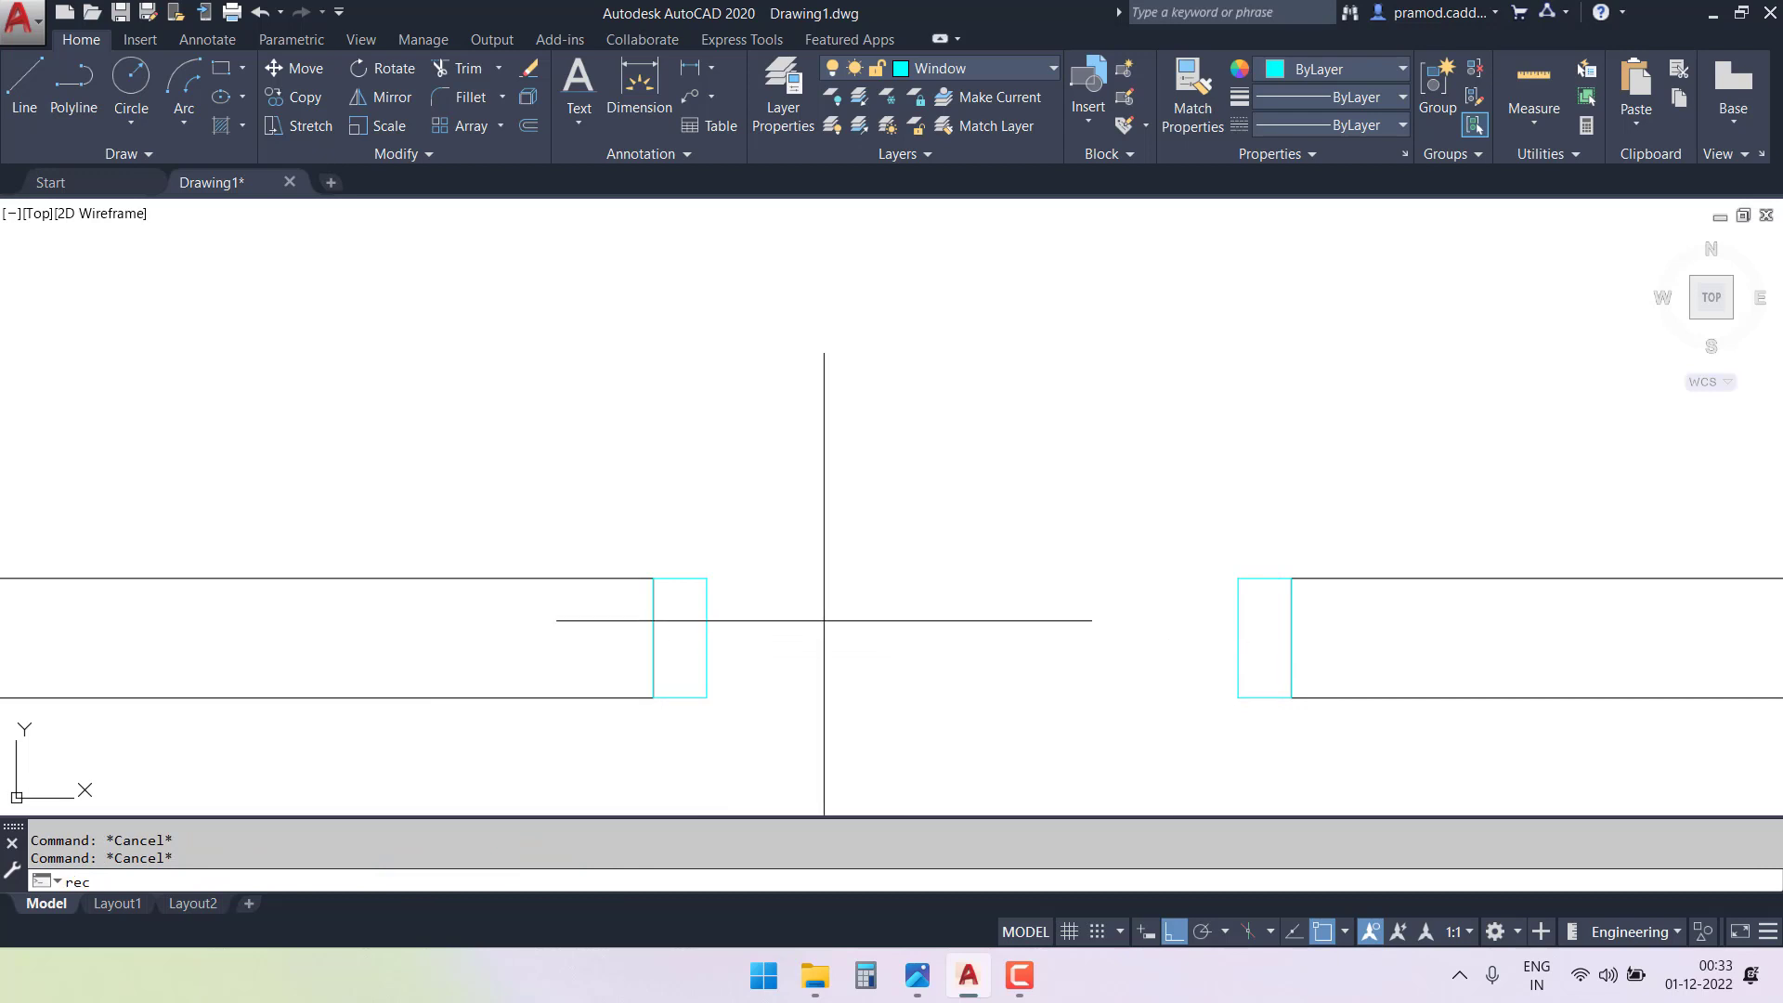
{"action": "key", "text": "Return"}
{"action": "left_click", "coordinate": [707, 579]}
{"action": "left_click", "coordinate": [1237, 697]}
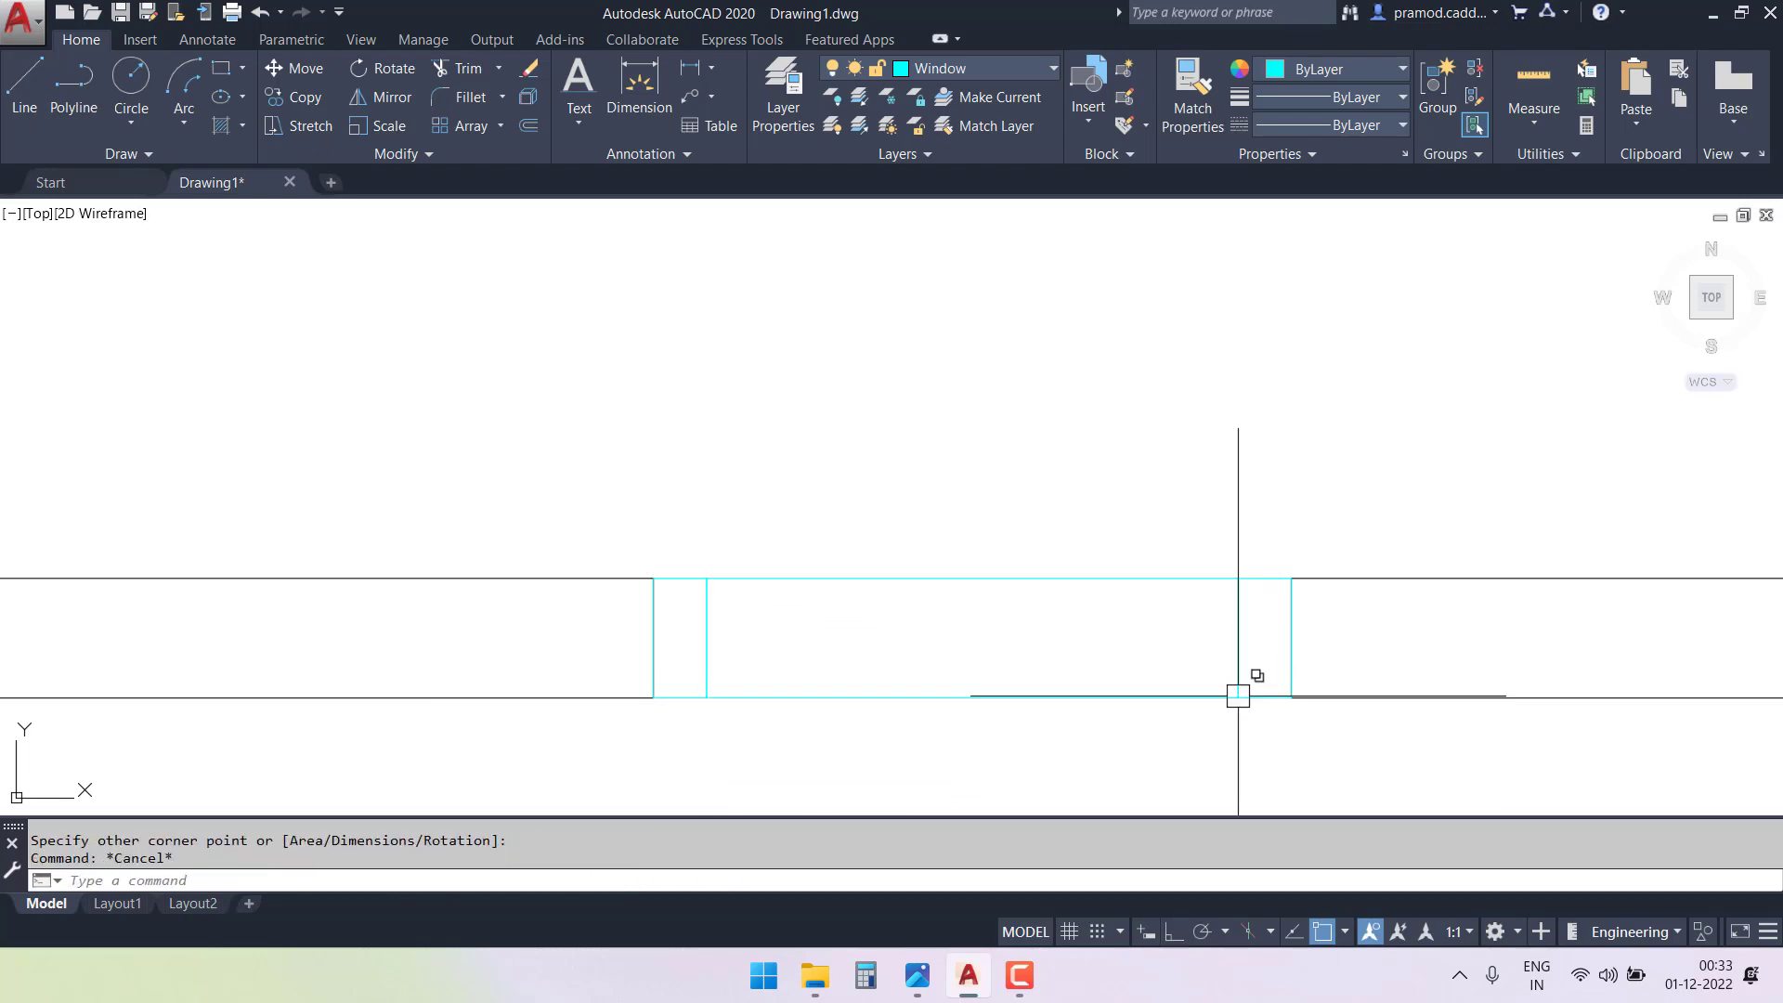
- Draw a horizontal line through the middle of the window between the midpoints of the two frame rectangles
{"action": "type", "text": "l"}
{"action": "key", "text": "Return"}
{"action": "left_click", "coordinate": [706, 638]}
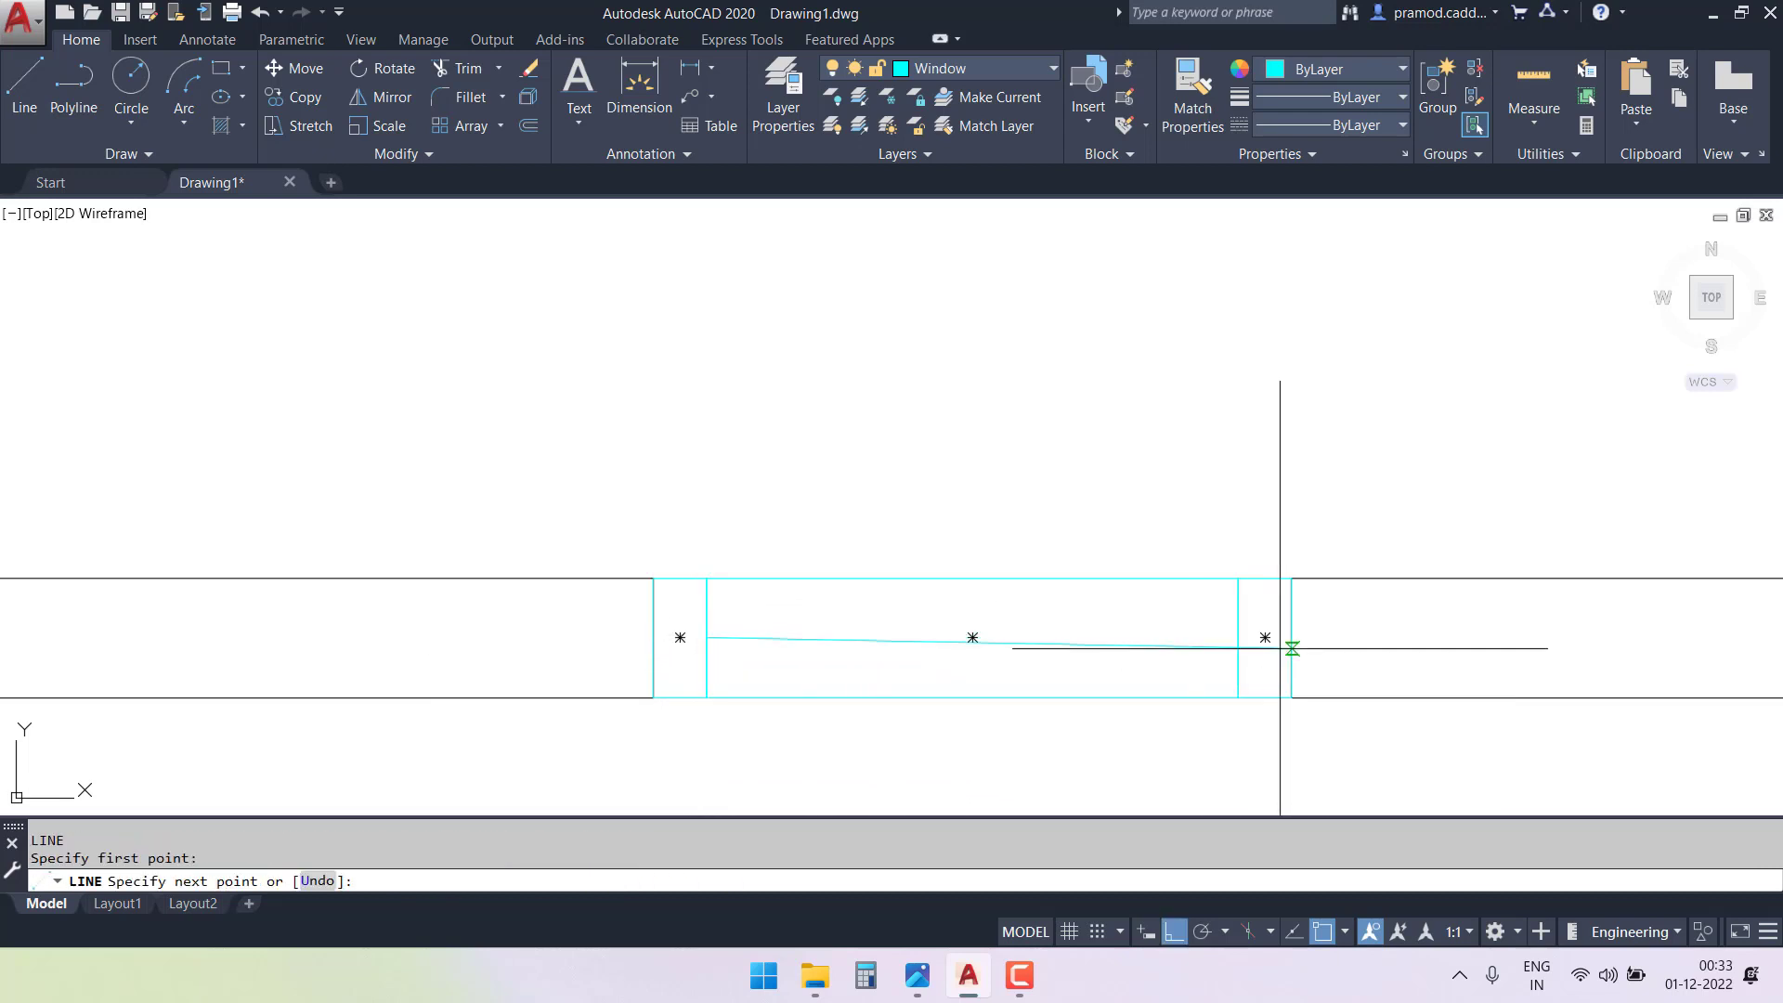
{"action": "left_click", "coordinate": [1238, 638]}
{"action": "key", "text": "Escape"}
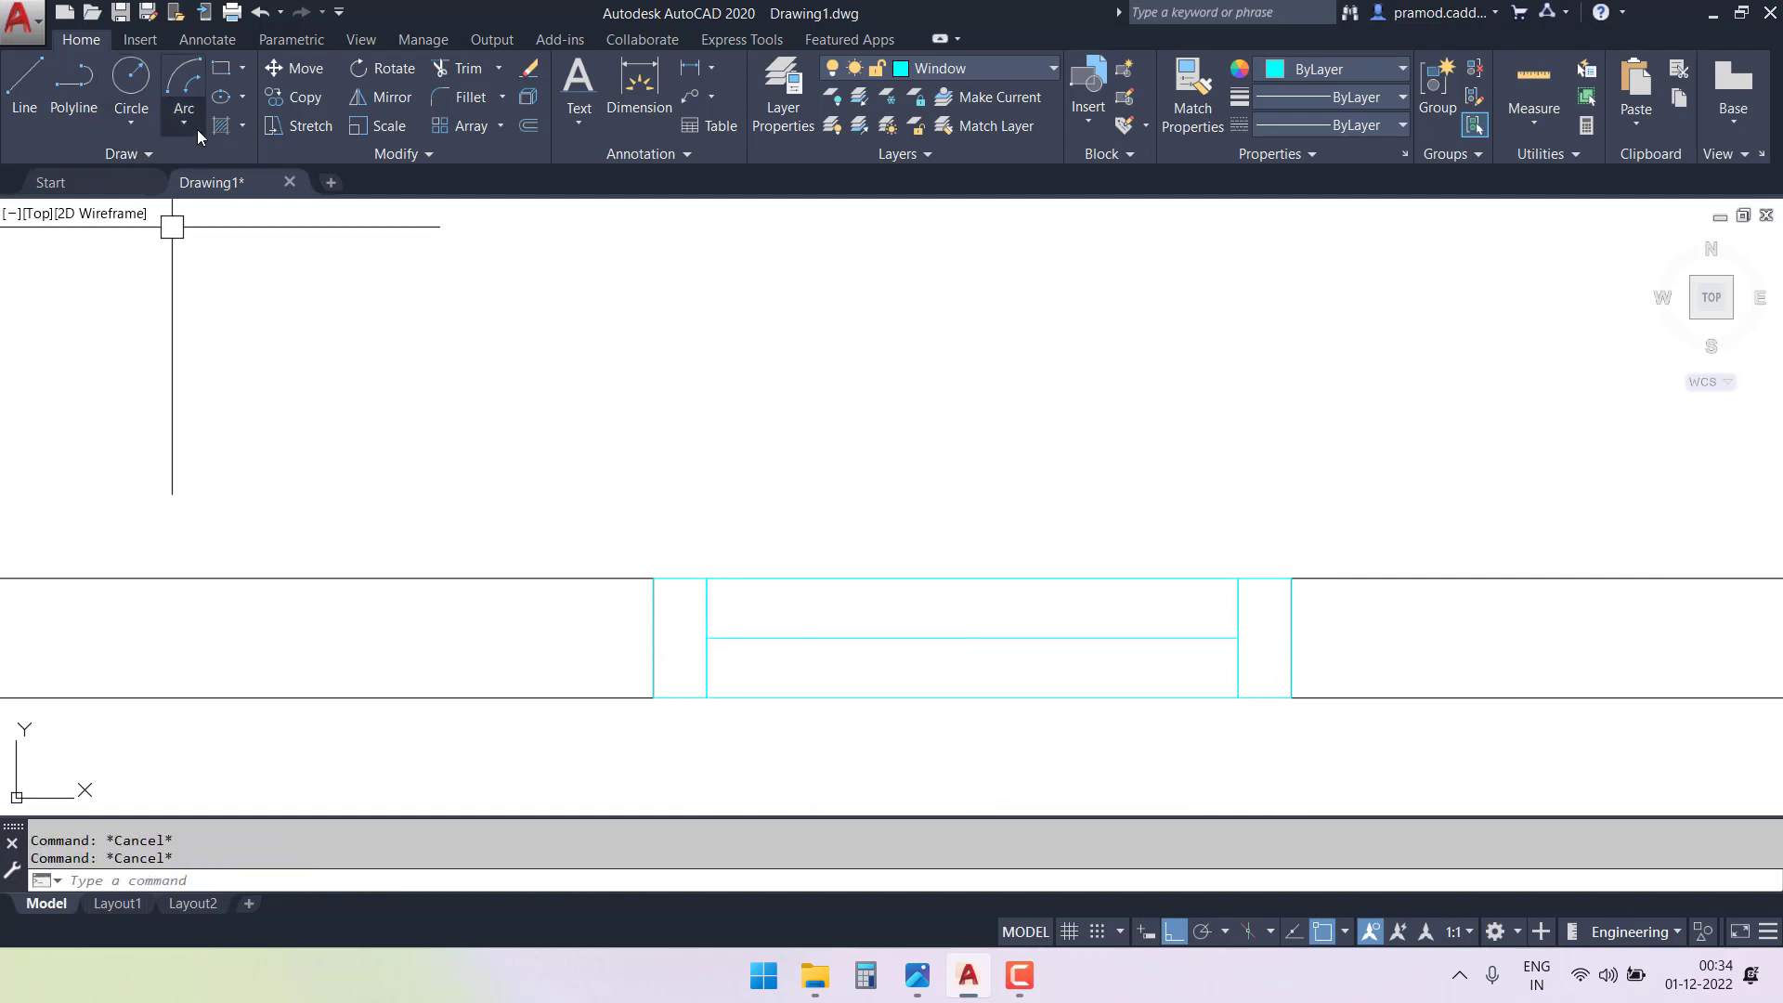
- Fill both end frame rectangles of the window left of door D1 with an associative solid hatch
{"action": "left_click", "coordinate": [218, 128]}
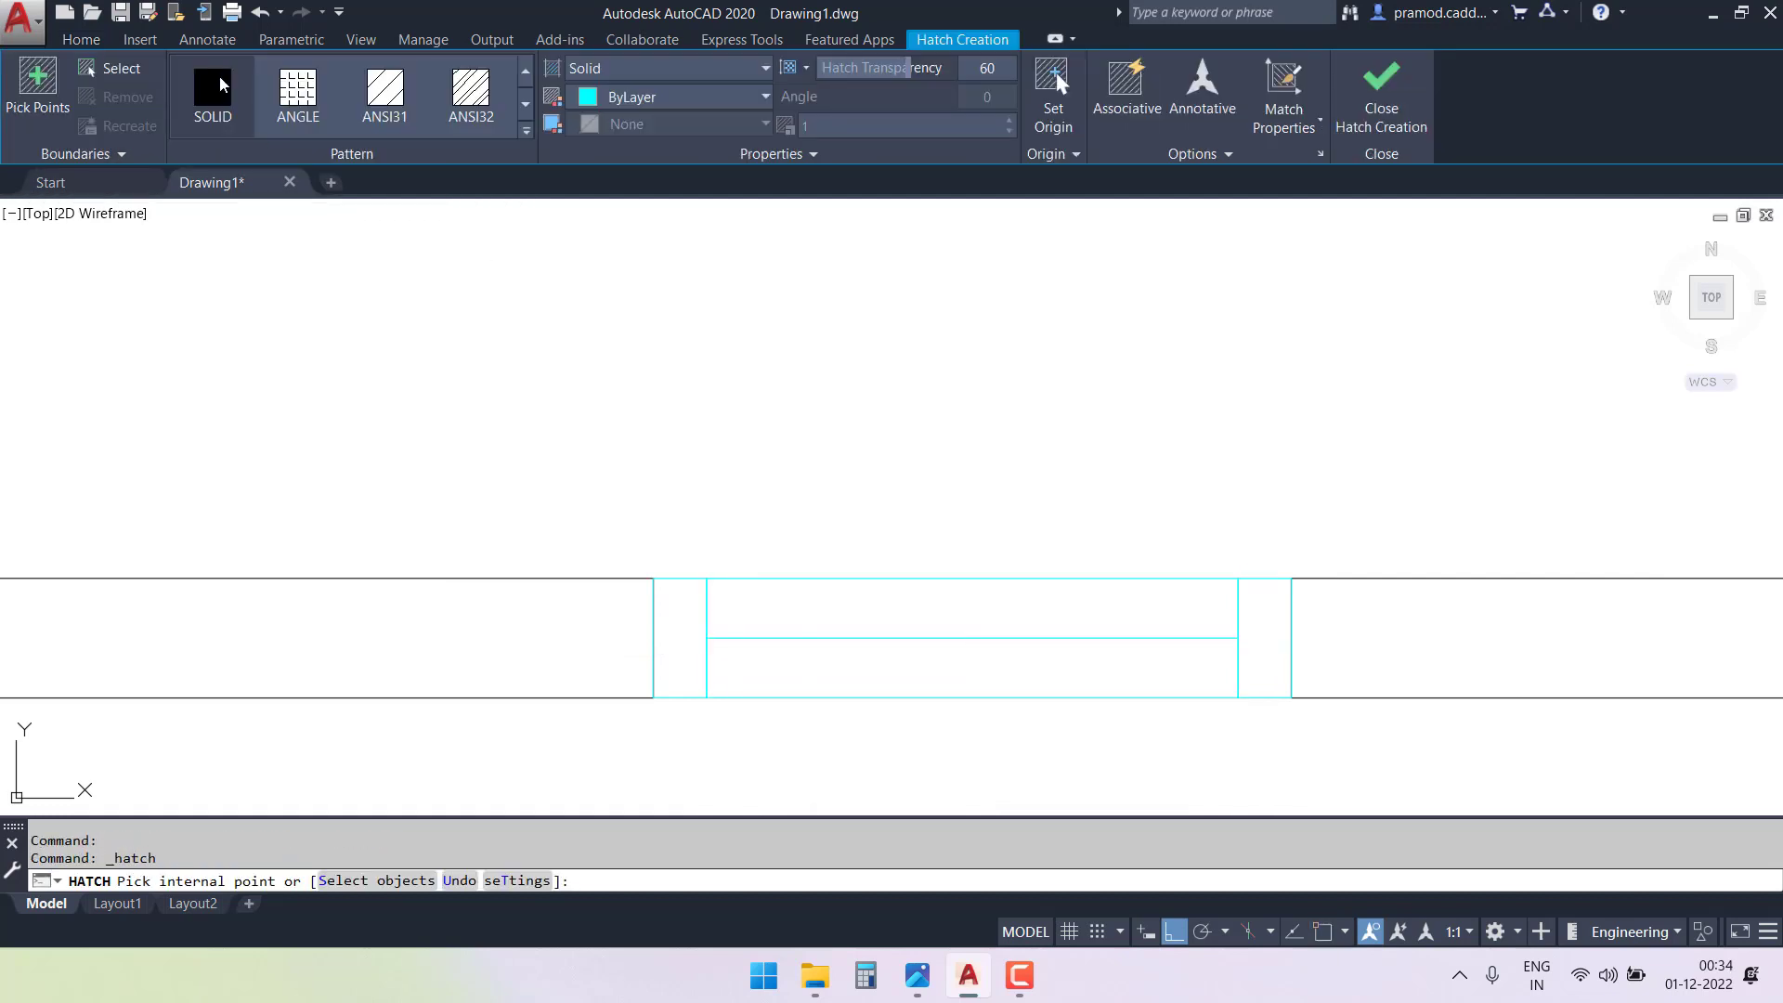
{"action": "left_click", "coordinate": [1122, 118]}
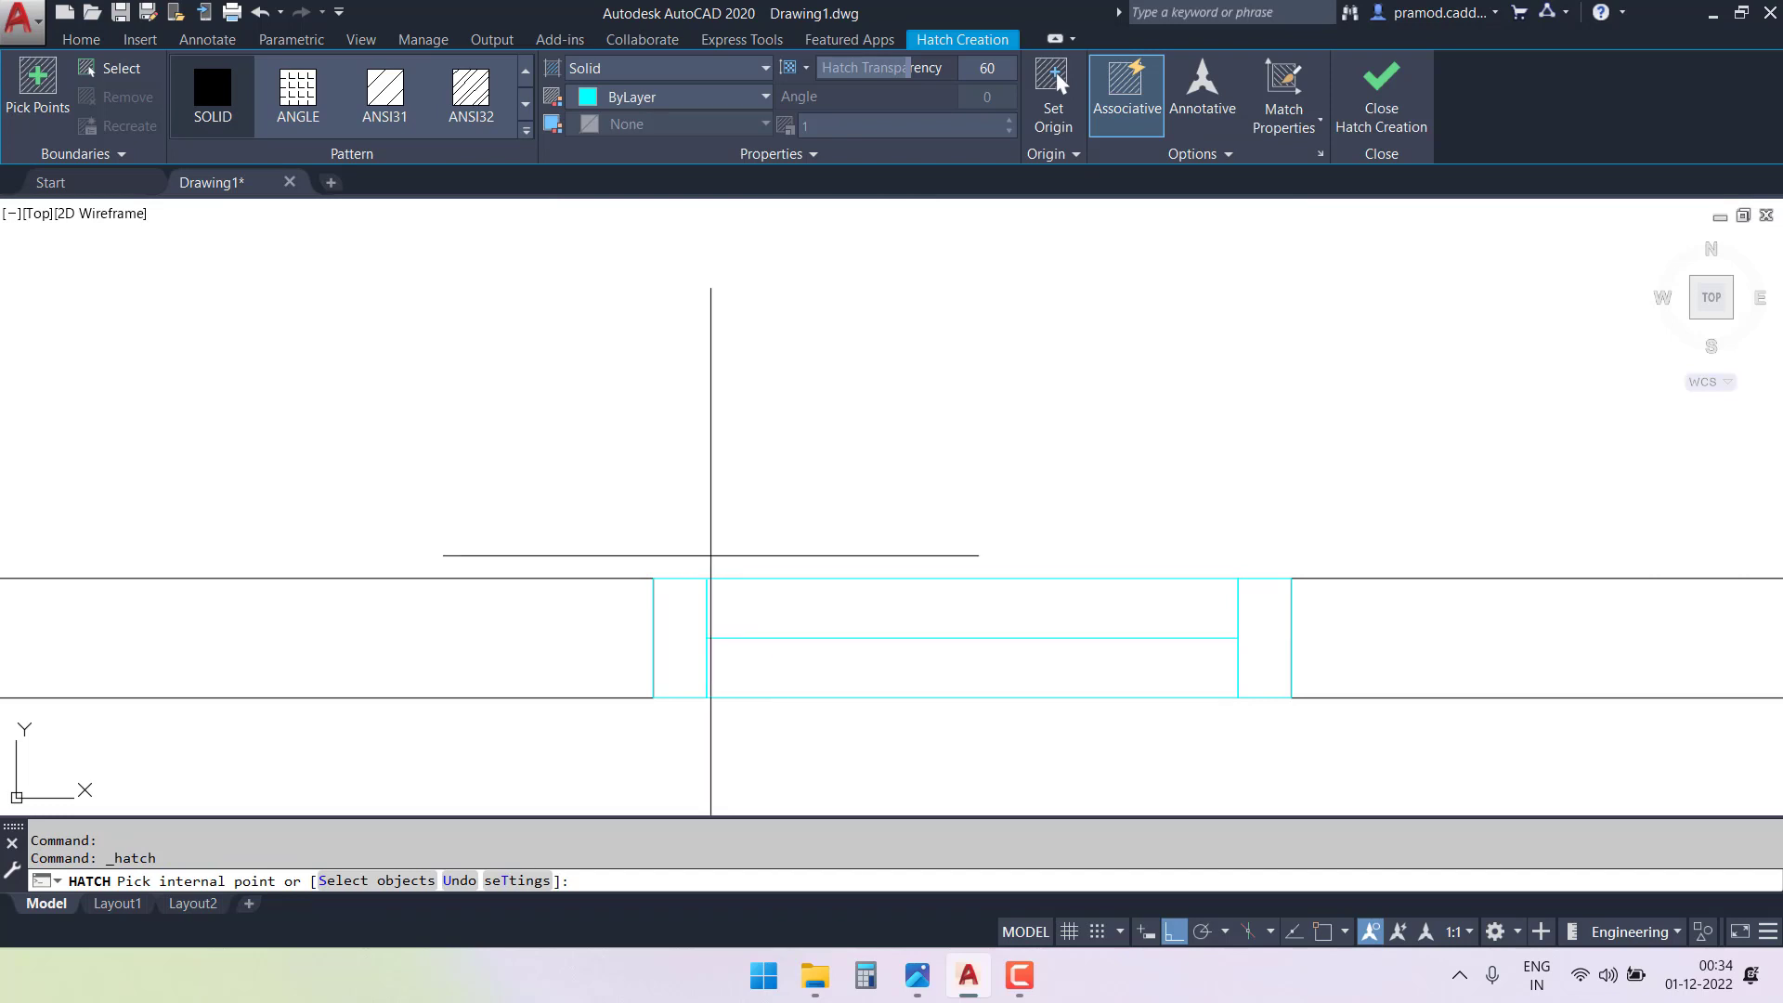
{"action": "left_click", "coordinate": [695, 604]}
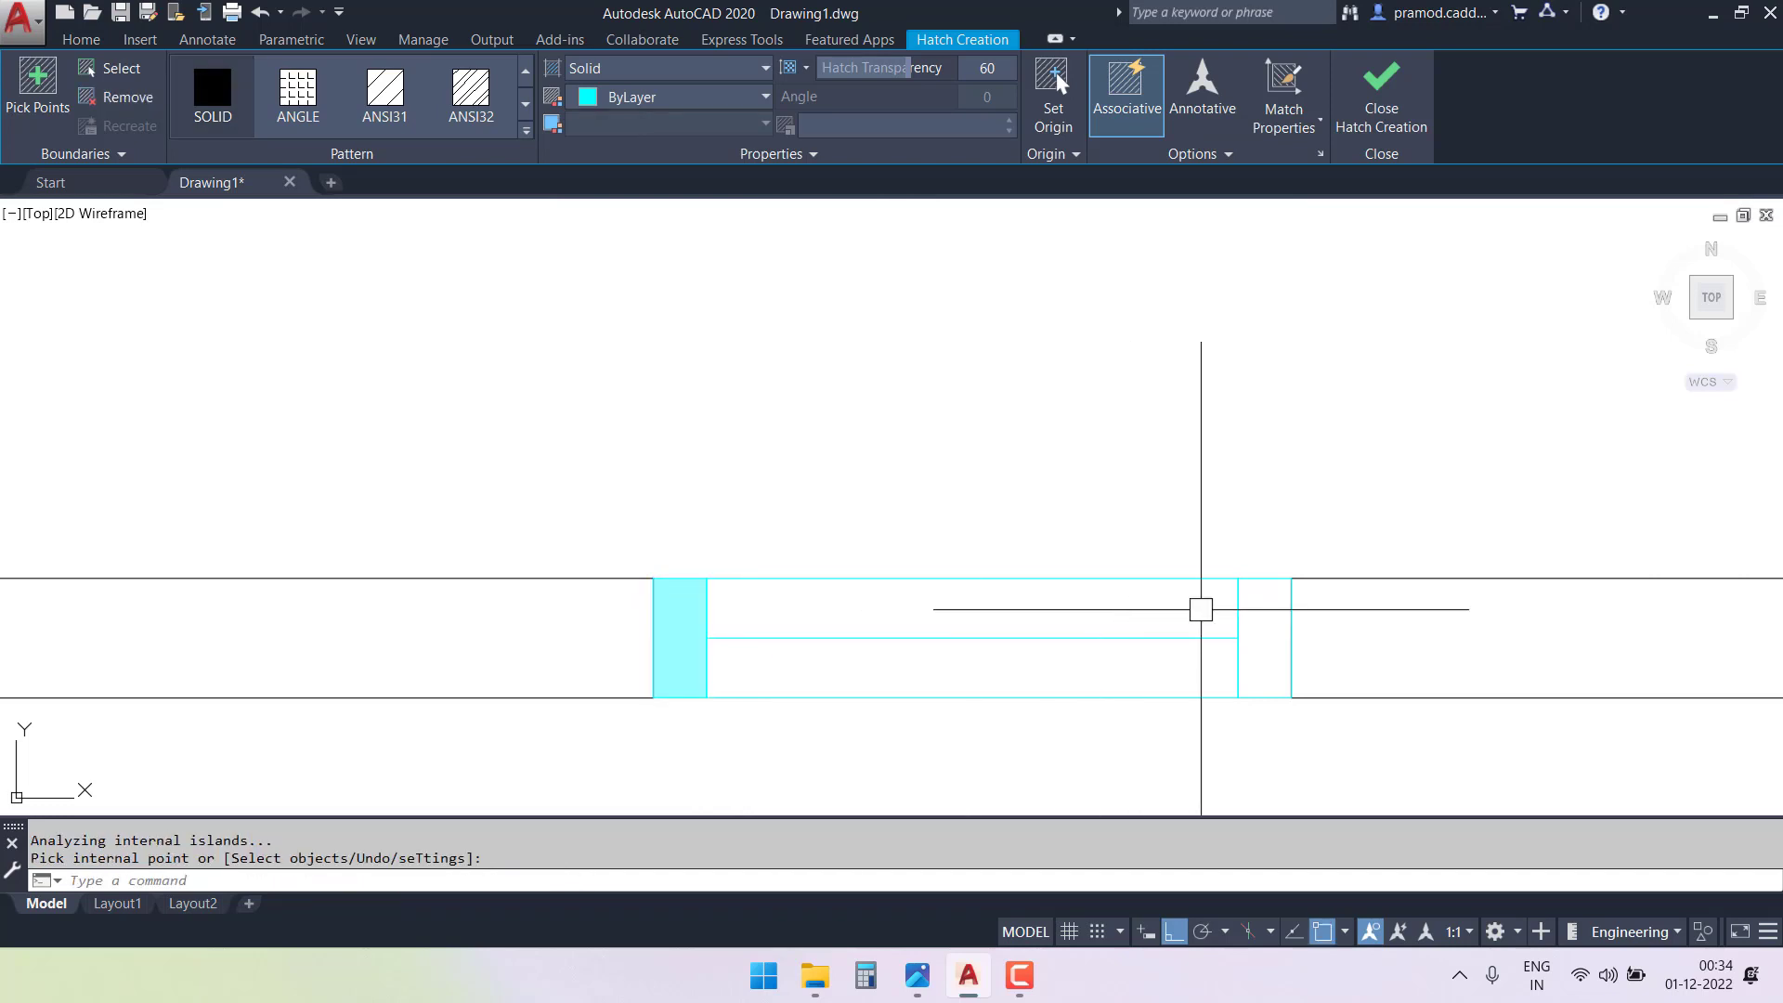
{"action": "left_click", "coordinate": [1272, 611]}
{"action": "key", "text": "Escape"}
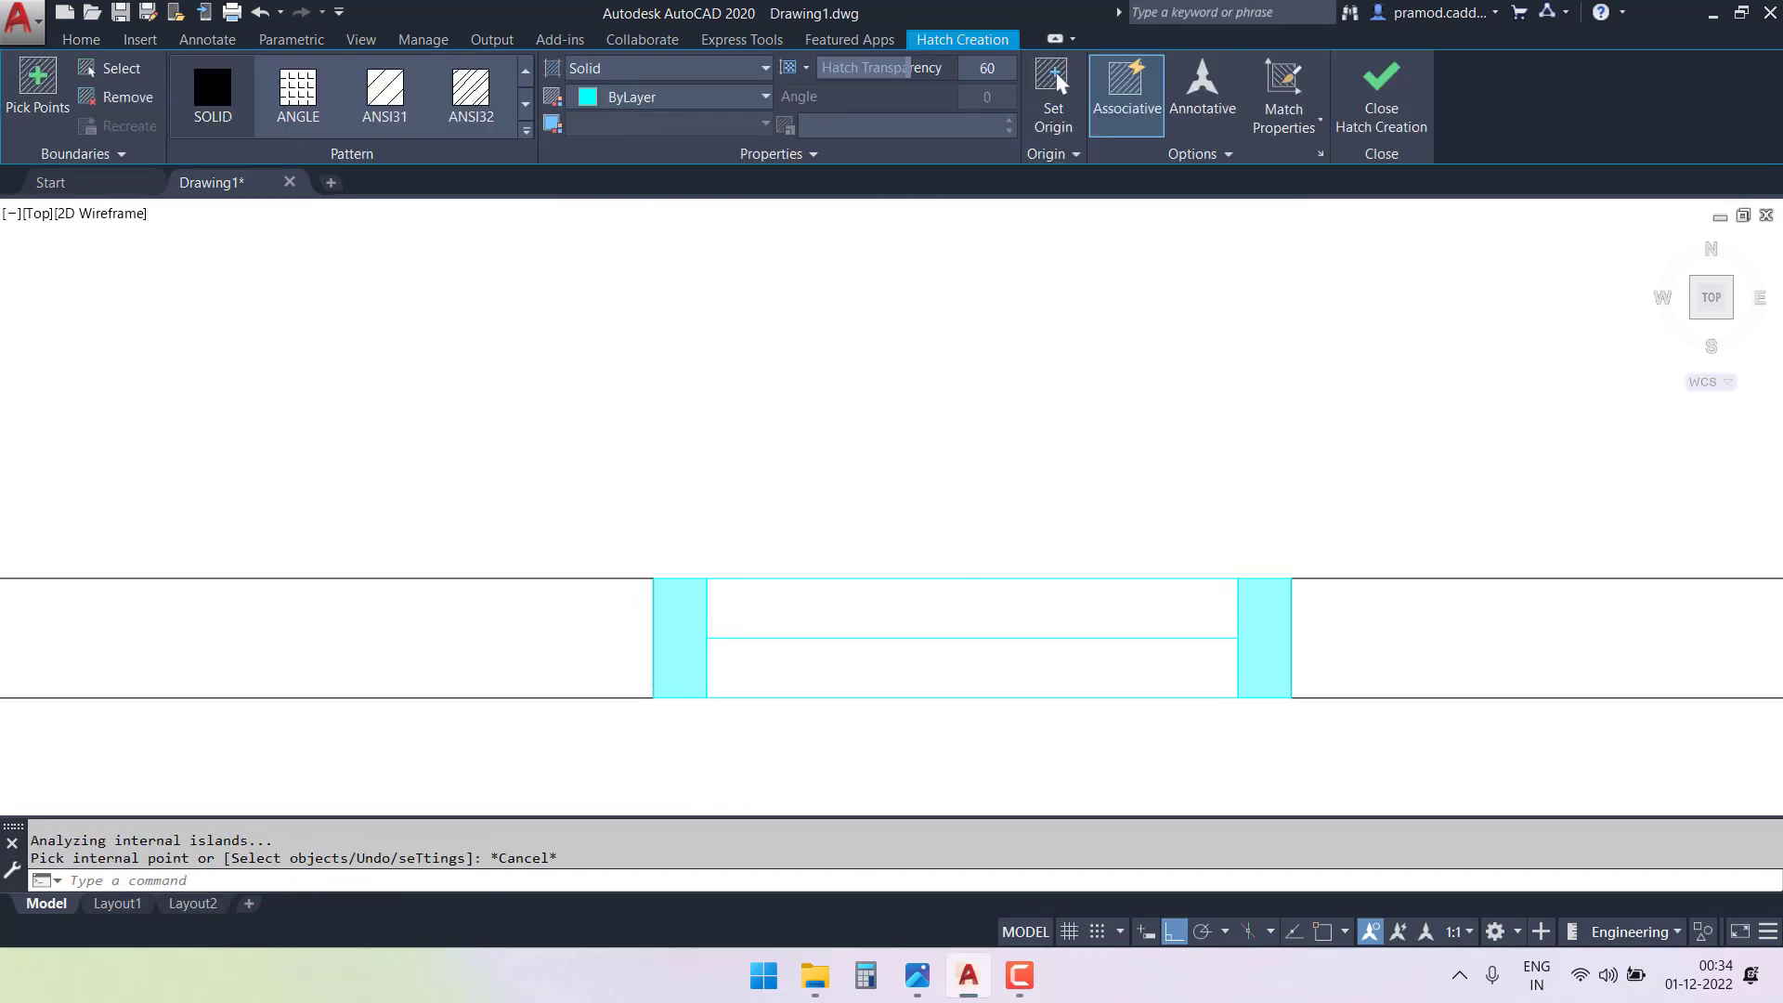
- Copy the complete hatched window from its lower-left corner to the left wall end of the wider opening in the room above
{"action": "scroll", "coordinate": [779, 494], "scroll_direction": "down", "scroll_amount": 6}
{"action": "scroll", "coordinate": [779, 494], "scroll_direction": "up", "scroll_amount": 6}
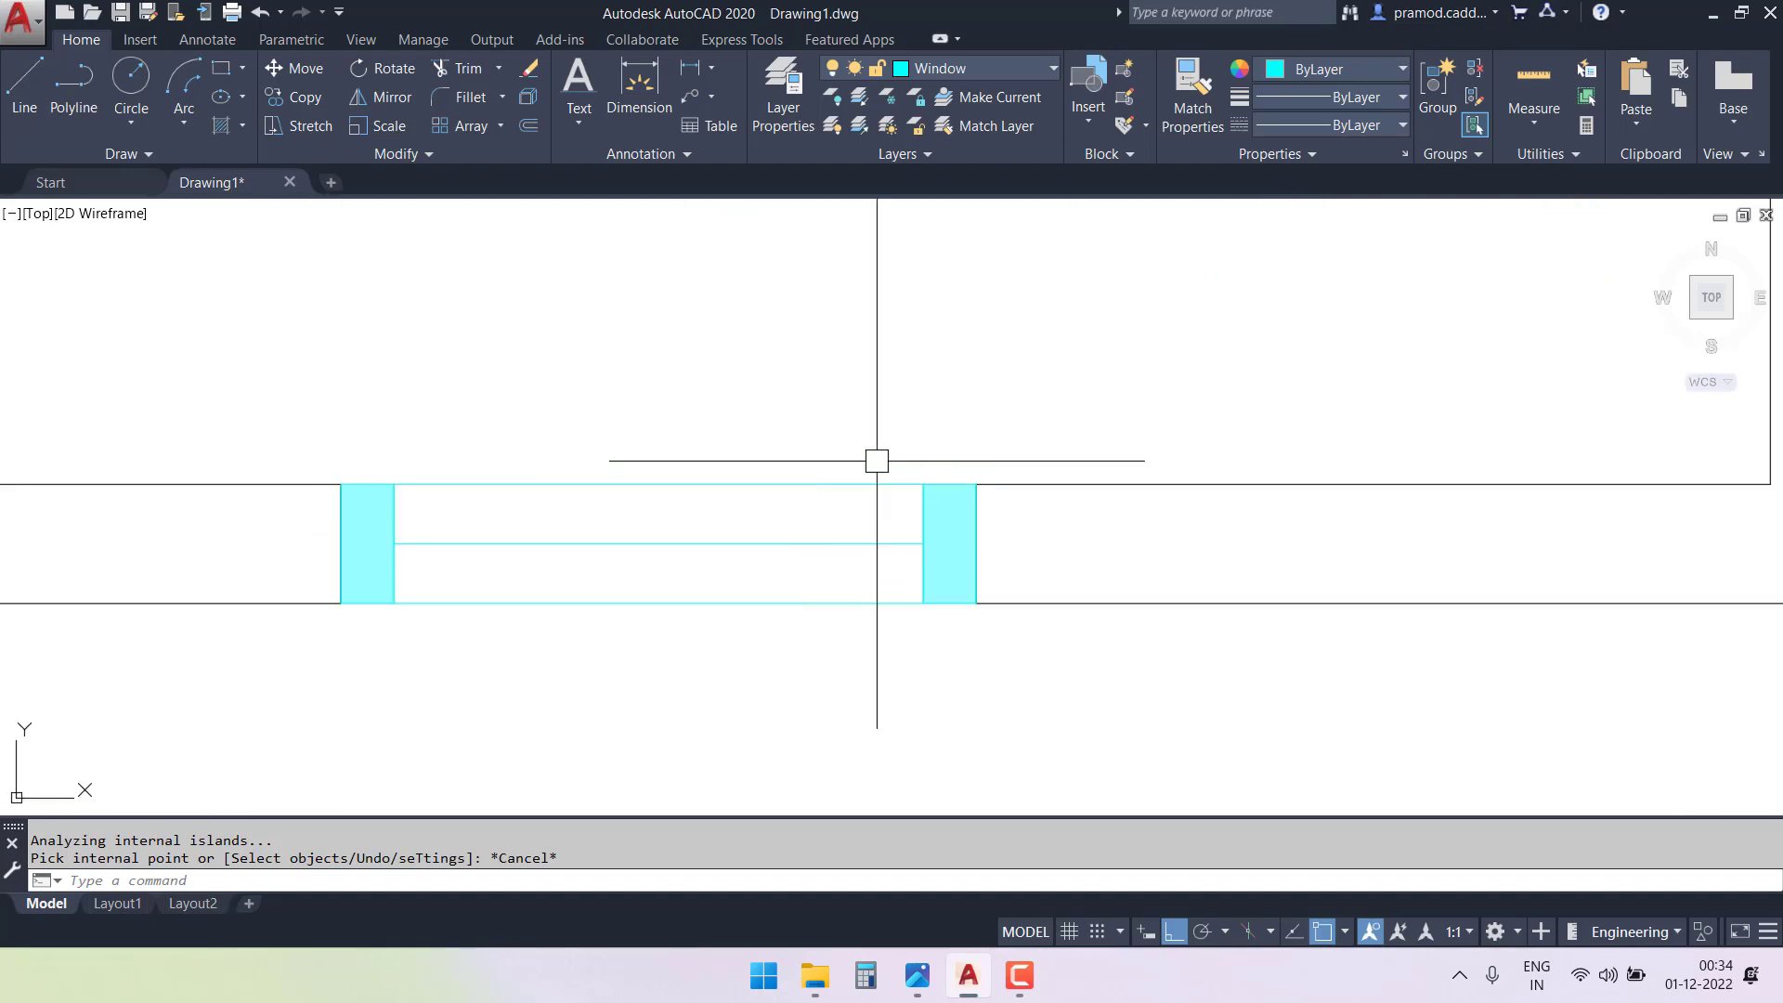
{"action": "left_click", "coordinate": [944, 418]}
{"action": "left_click", "coordinate": [408, 691]}
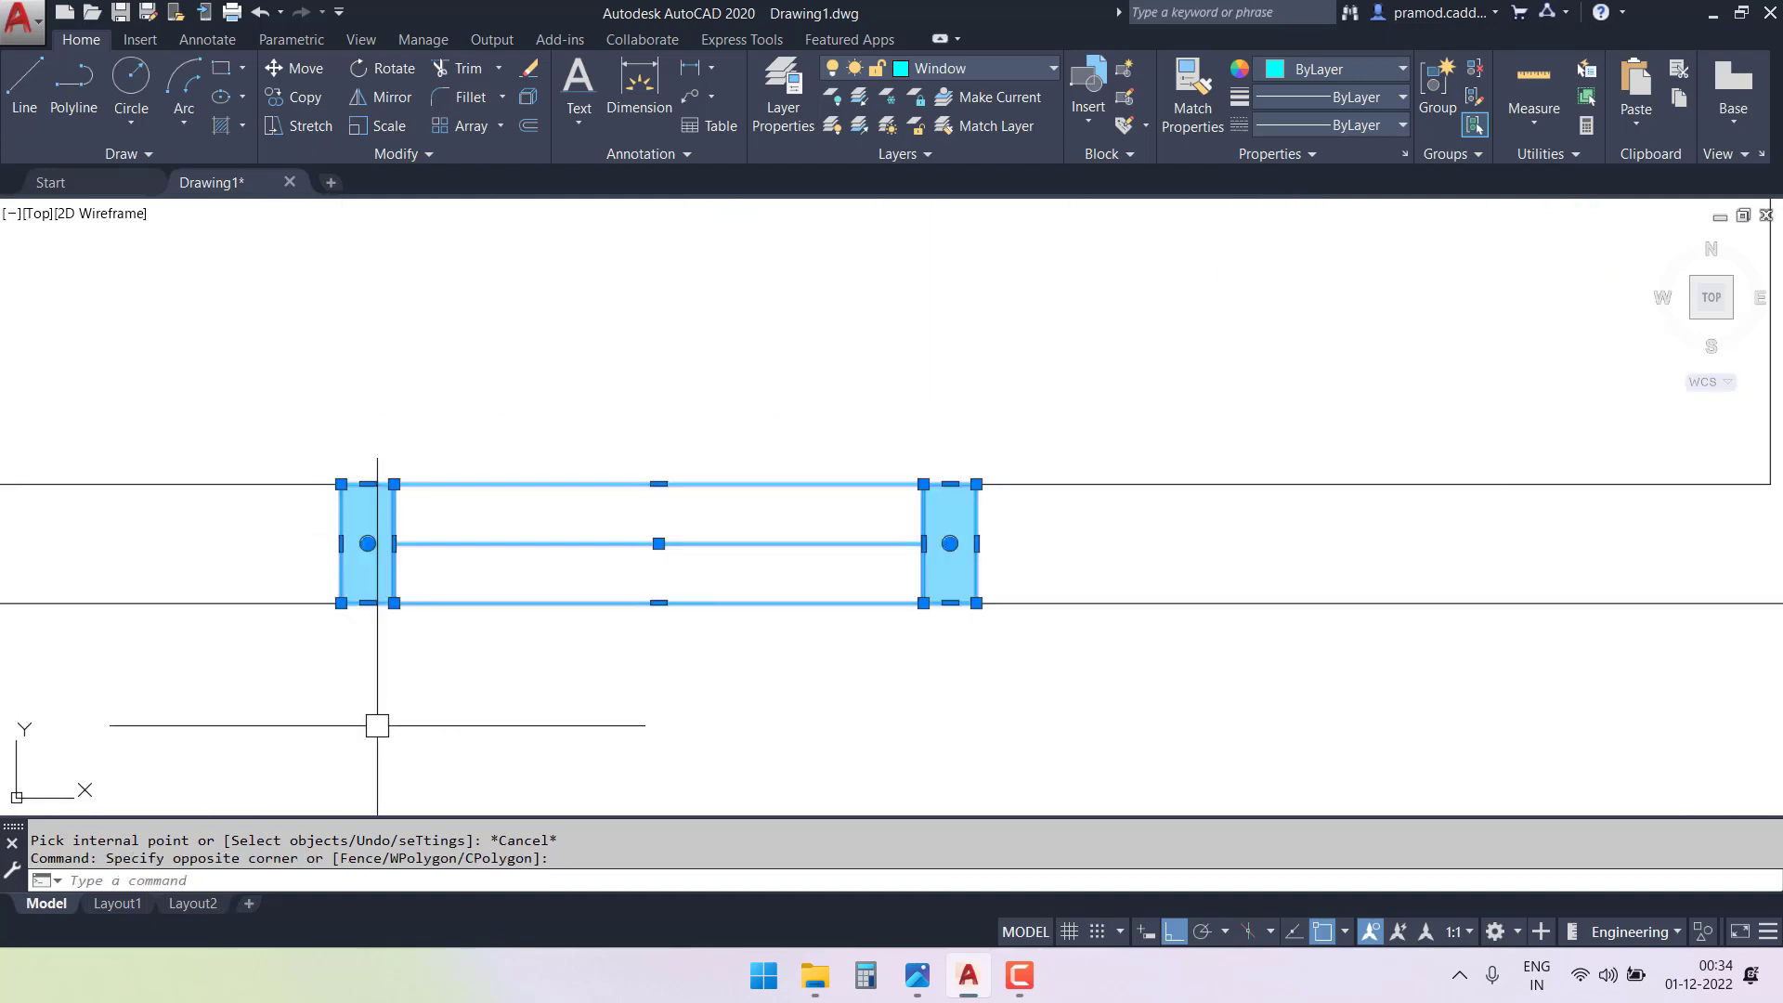
{"action": "left_click", "coordinate": [304, 96]}
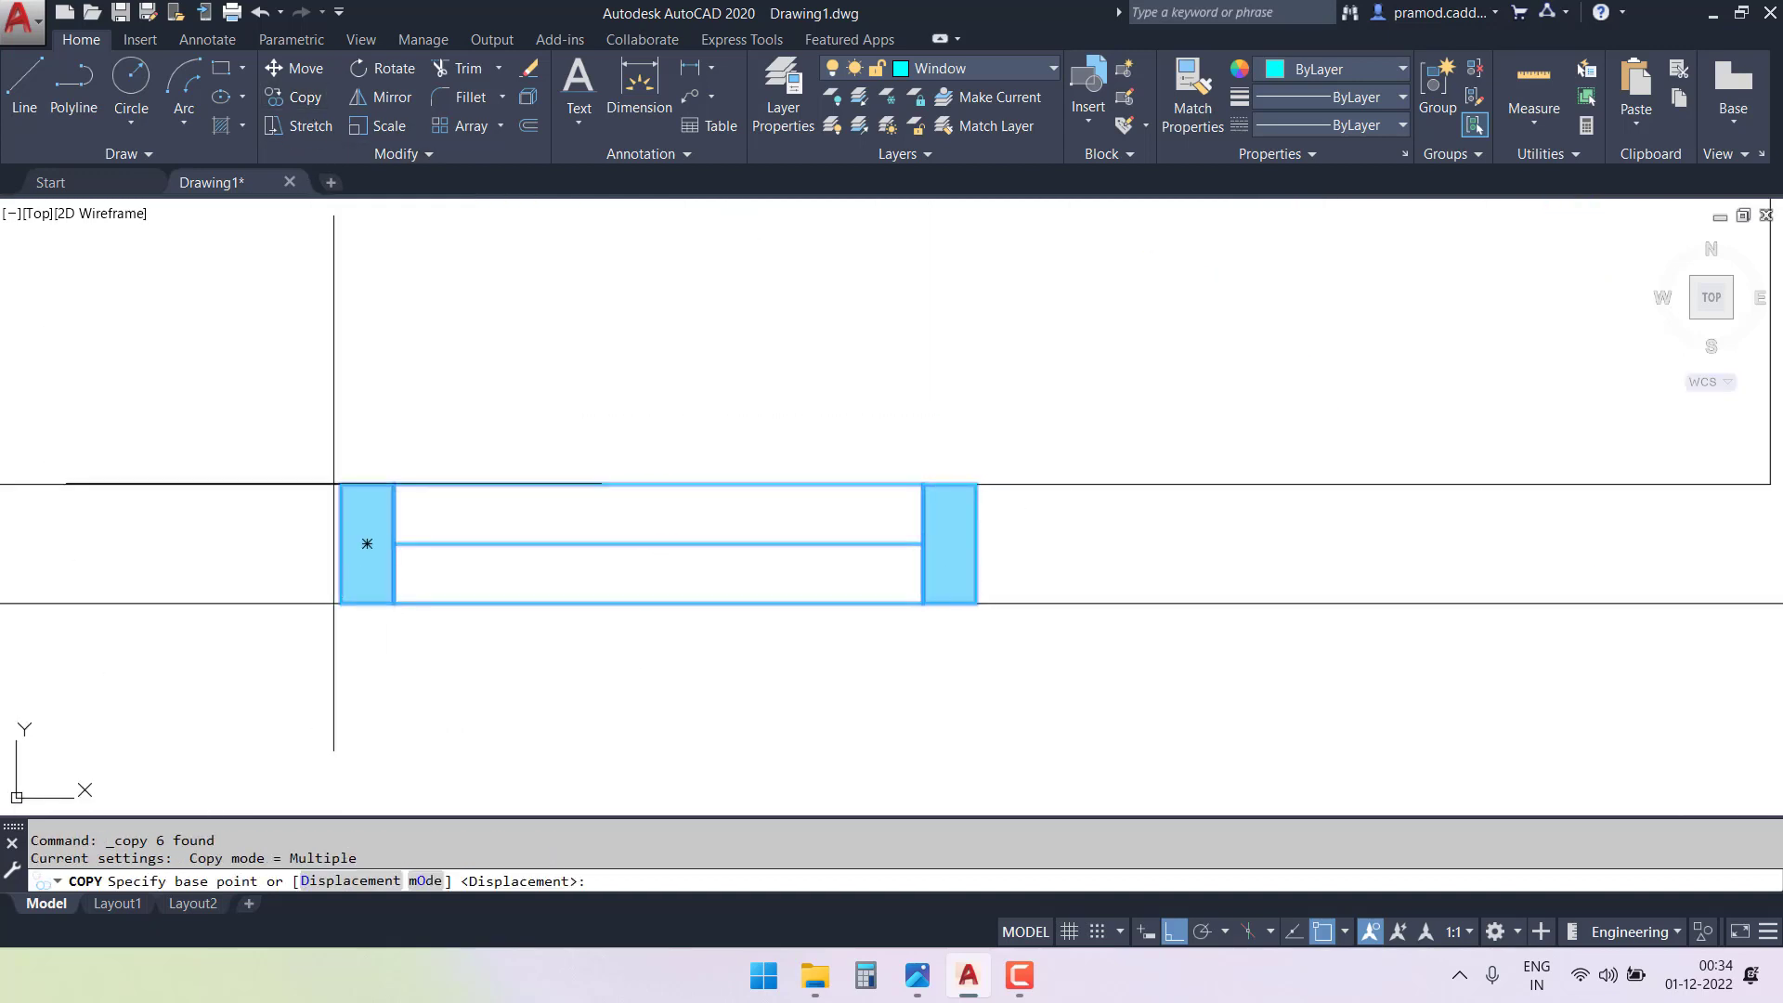
{"action": "left_click", "coordinate": [341, 602]}
{"action": "scroll", "coordinate": [366, 481], "scroll_direction": "down", "scroll_amount": 5}
{"action": "scroll", "coordinate": [390, 492], "scroll_direction": "up", "scroll_amount": 6}
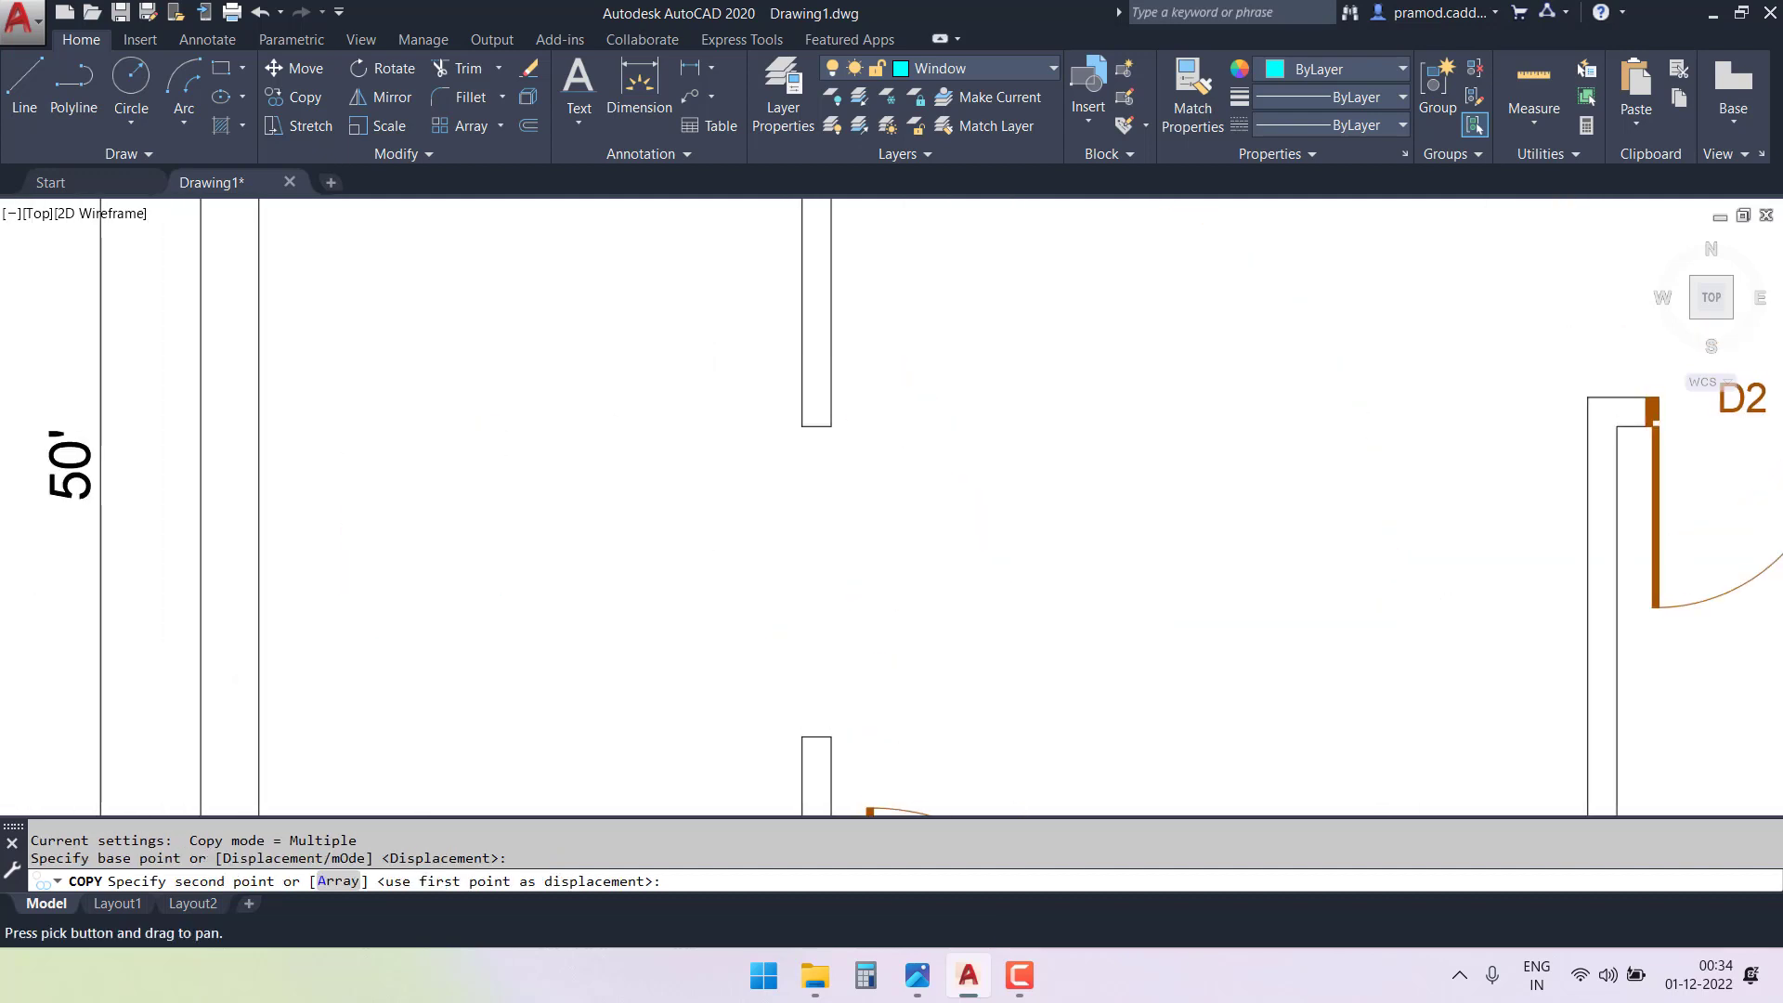
{"action": "scroll", "coordinate": [437, 410], "scroll_direction": "up", "scroll_amount": 3}
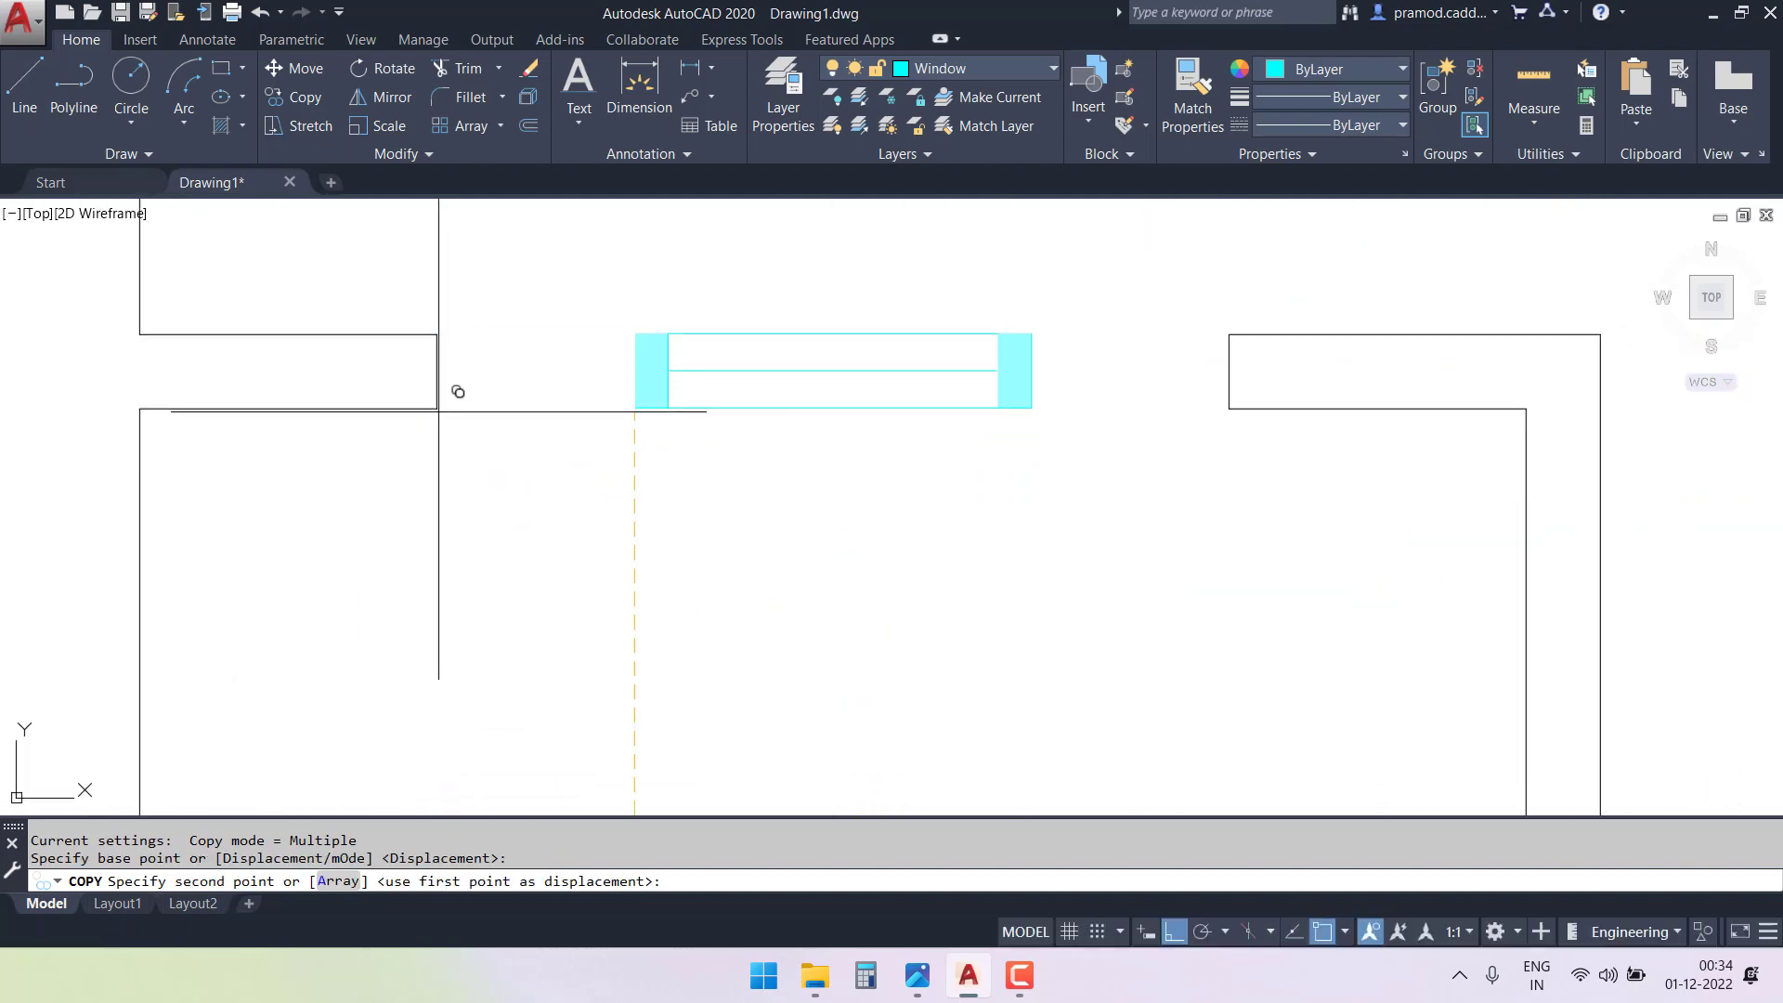
{"action": "left_click", "coordinate": [438, 411]}
{"action": "key", "text": "Escape"}
- Stretch the copied window's right end horizontally to the opposite wall end so it fills the wider opening
{"action": "middle_click_drag", "start_coordinate": [585, 637], "coordinate": [517, 697]}
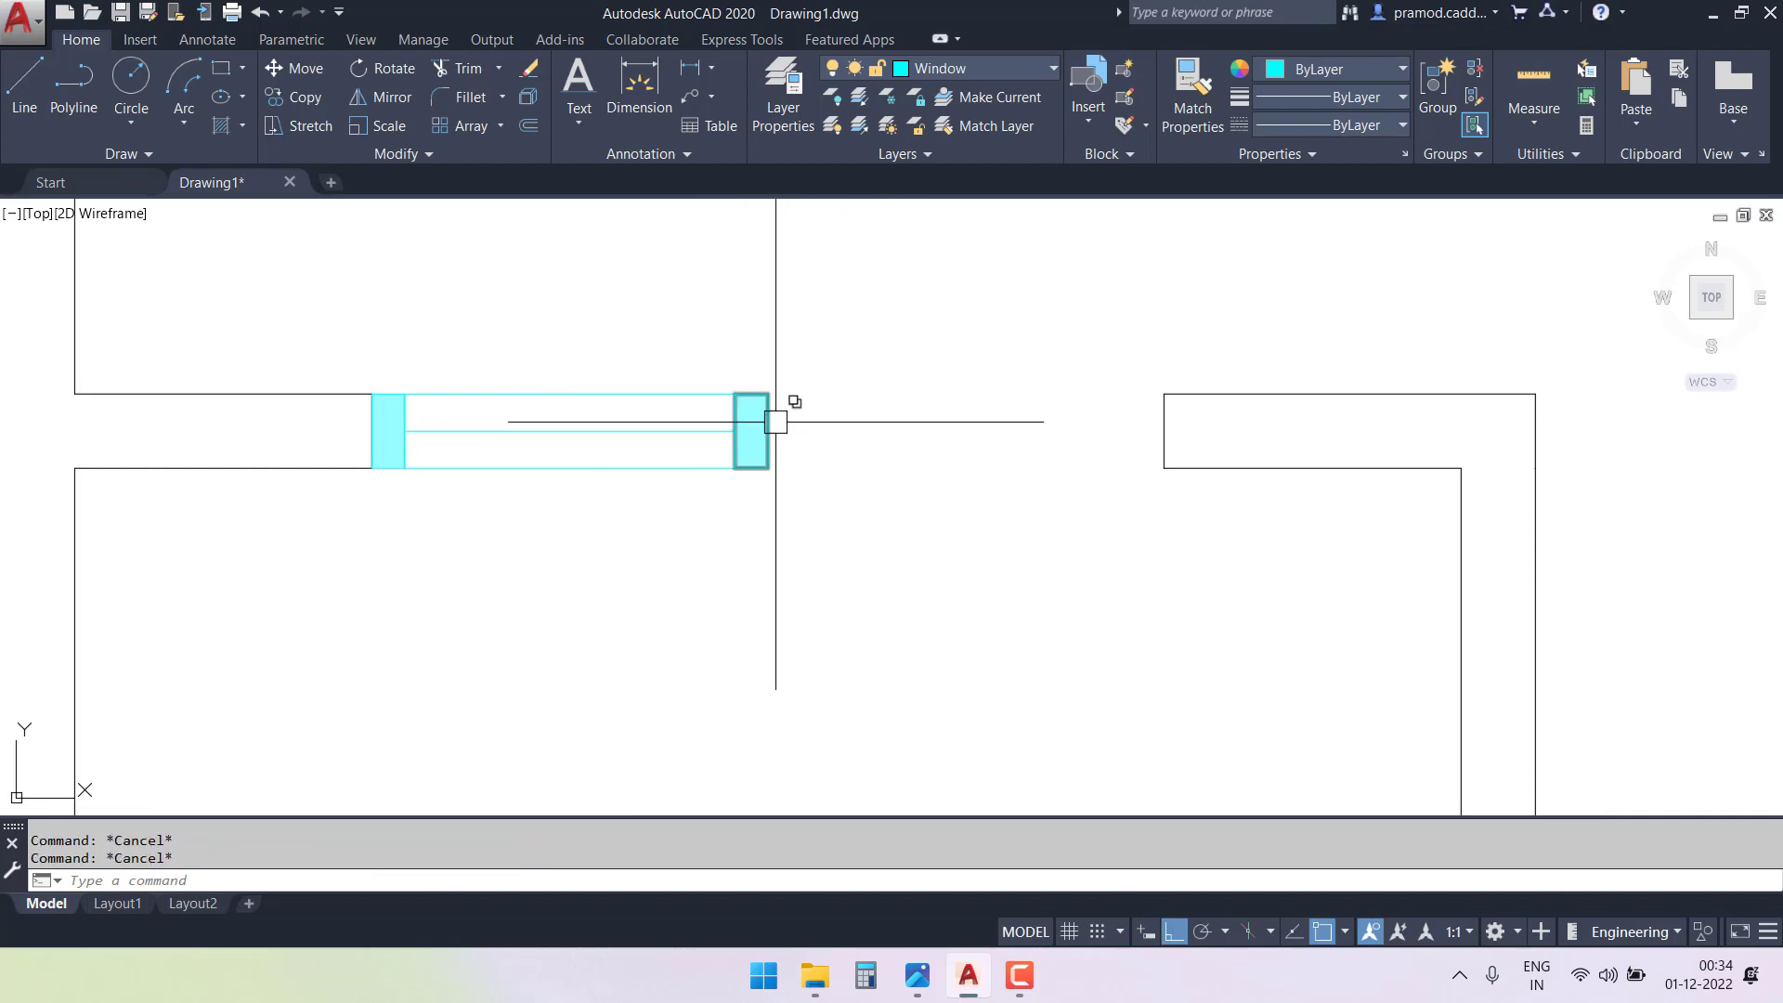
{"action": "type", "text": "s"}
{"action": "key", "text": "Return"}
{"action": "left_click", "coordinate": [908, 303]}
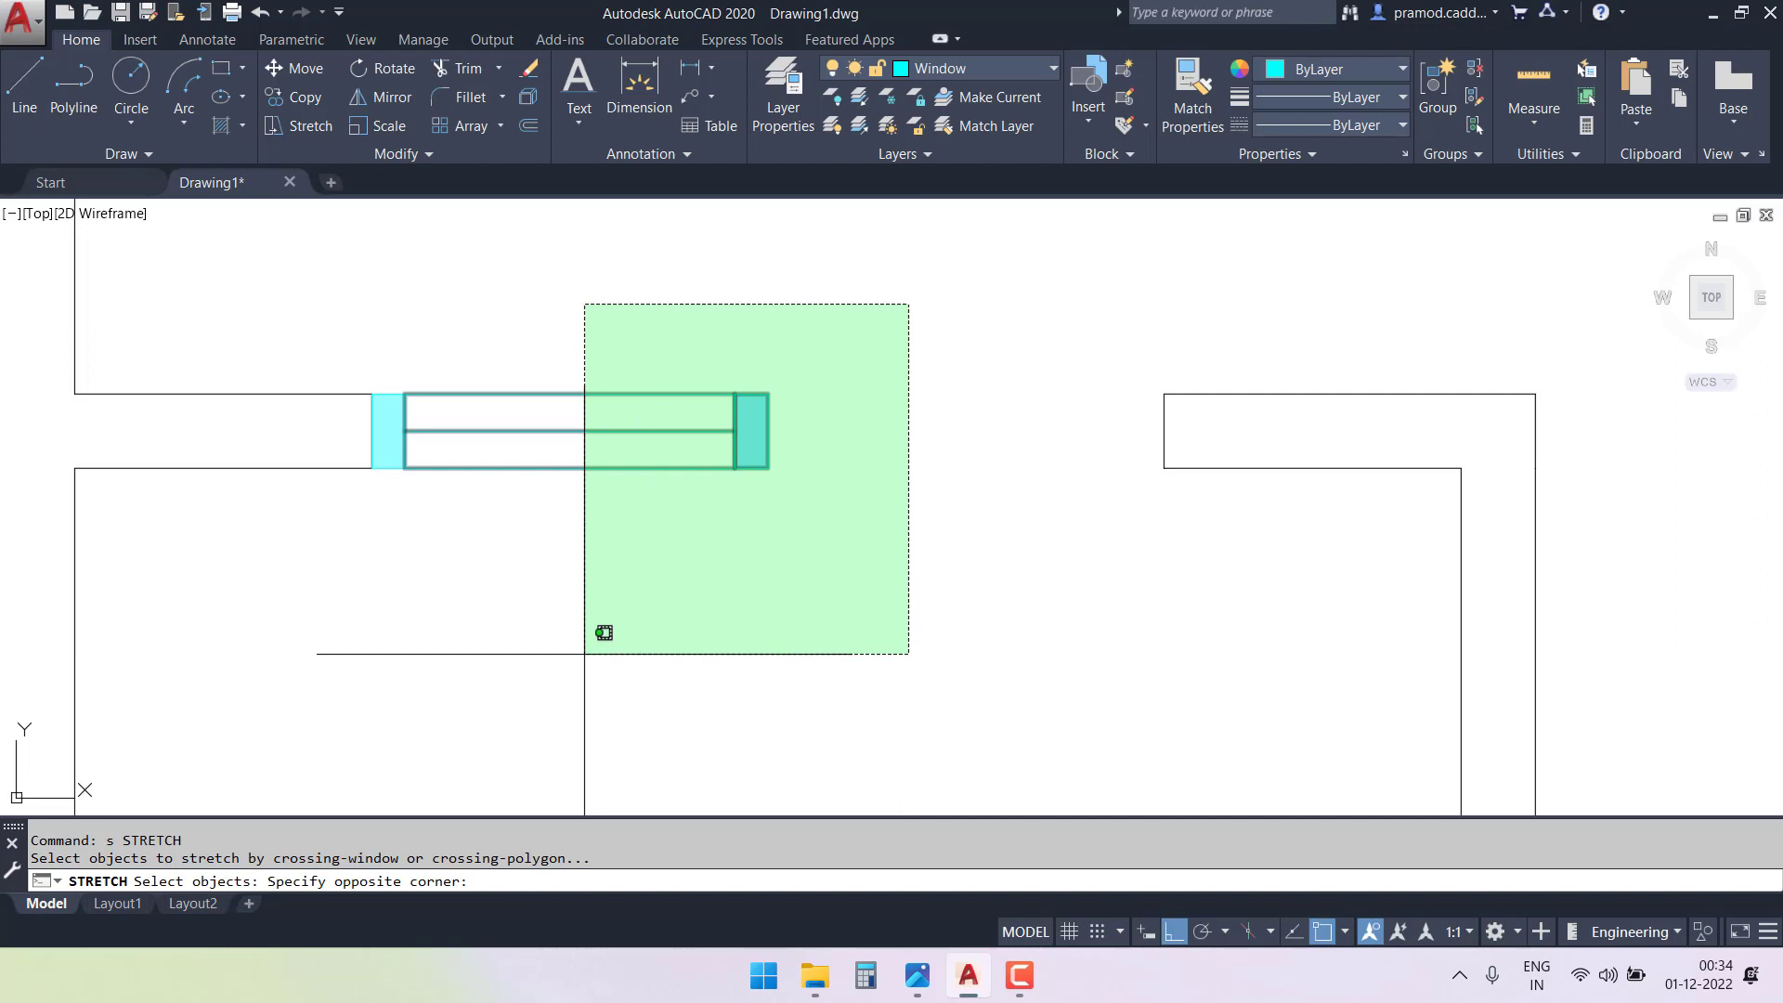
{"action": "left_click", "coordinate": [584, 653]}
{"action": "key", "text": "Return"}
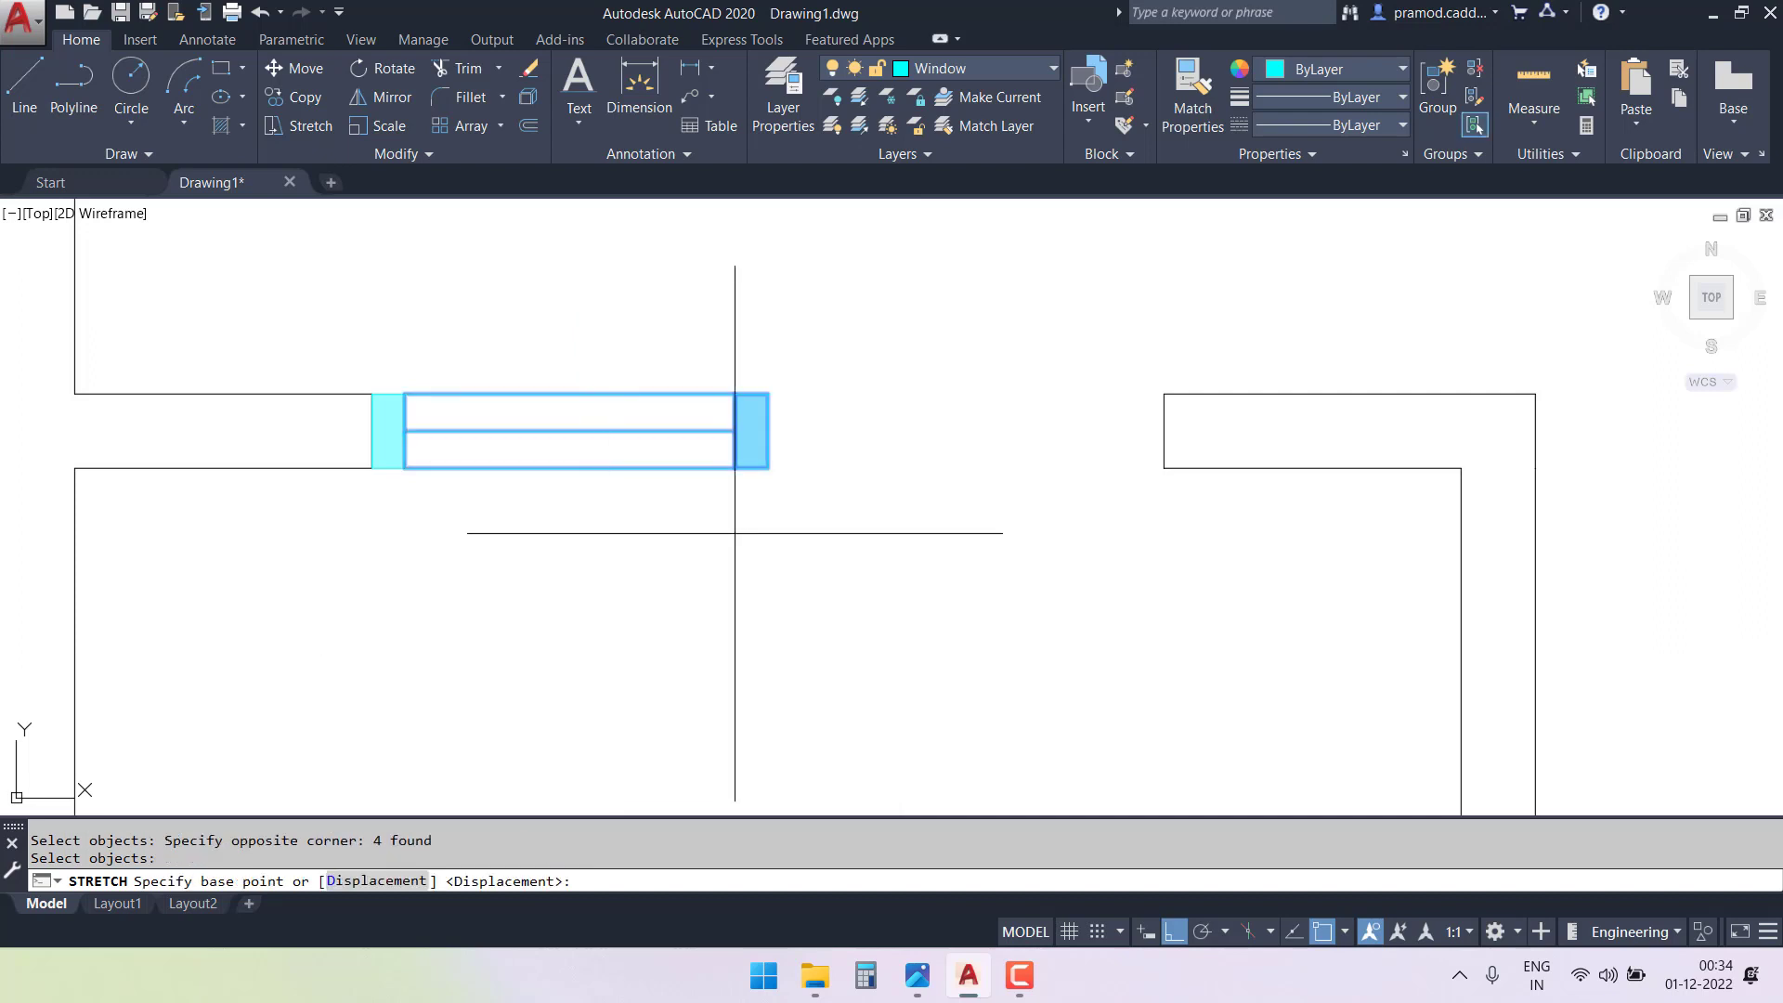
{"action": "left_click", "coordinate": [767, 468]}
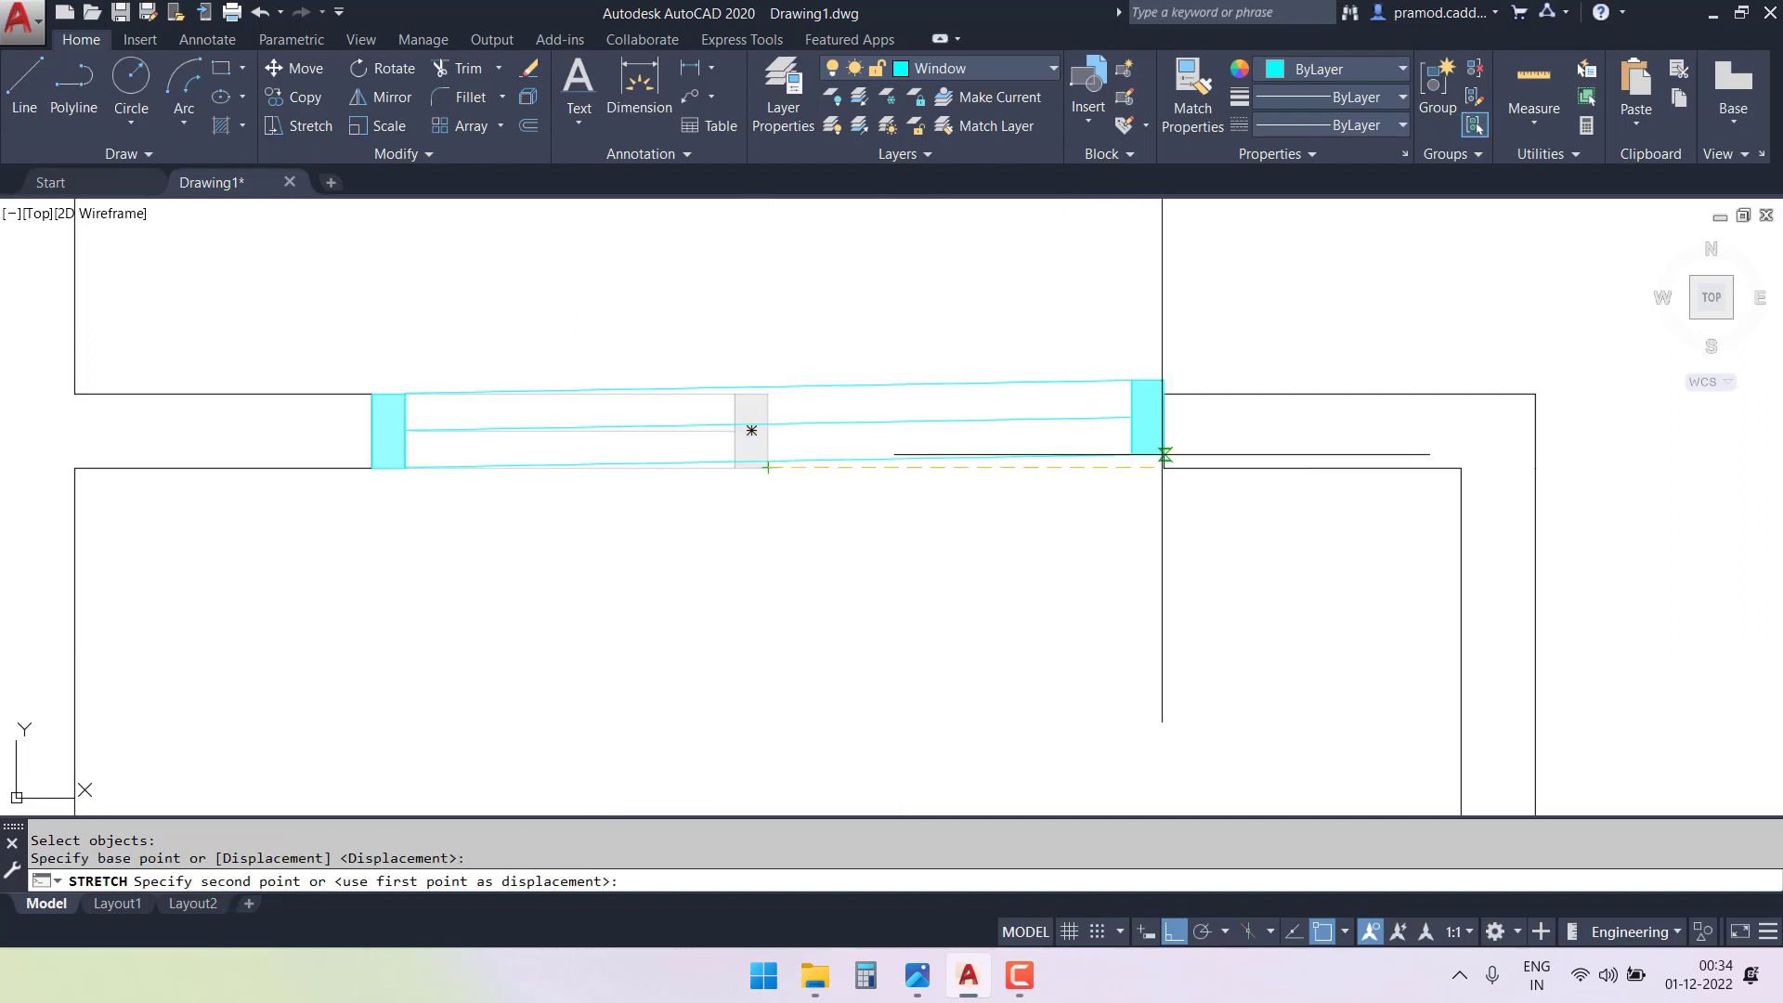
{"action": "left_click", "coordinate": [1162, 467]}
{"action": "key", "text": "Escape"}
- Copy the stretched window from its lower-left corner into the opening of the parallel wall above, left of the upper door D
{"action": "scroll", "coordinate": [1012, 368], "scroll_direction": "down", "scroll_amount": 4}
{"action": "middle_click_drag", "start_coordinate": [1012, 368], "coordinate": [947, 545]}
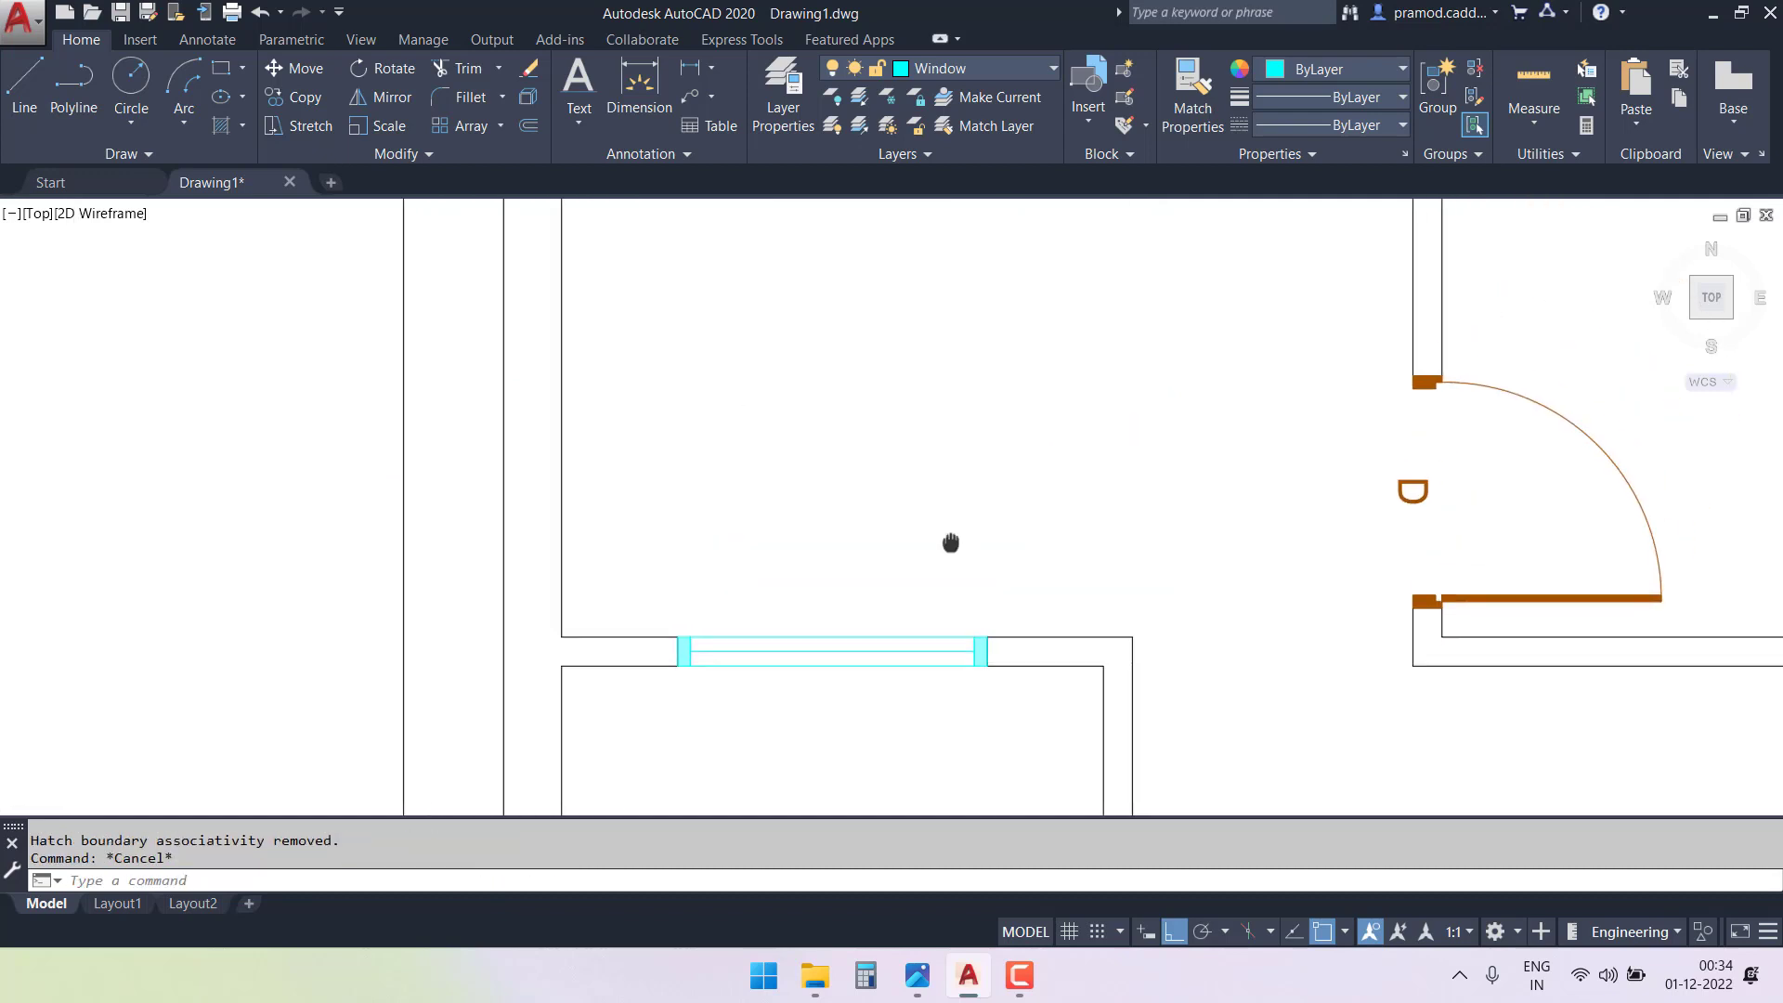
{"action": "scroll", "coordinate": [920, 656], "scroll_direction": "up", "scroll_amount": 2}
{"action": "left_click", "coordinate": [871, 617]}
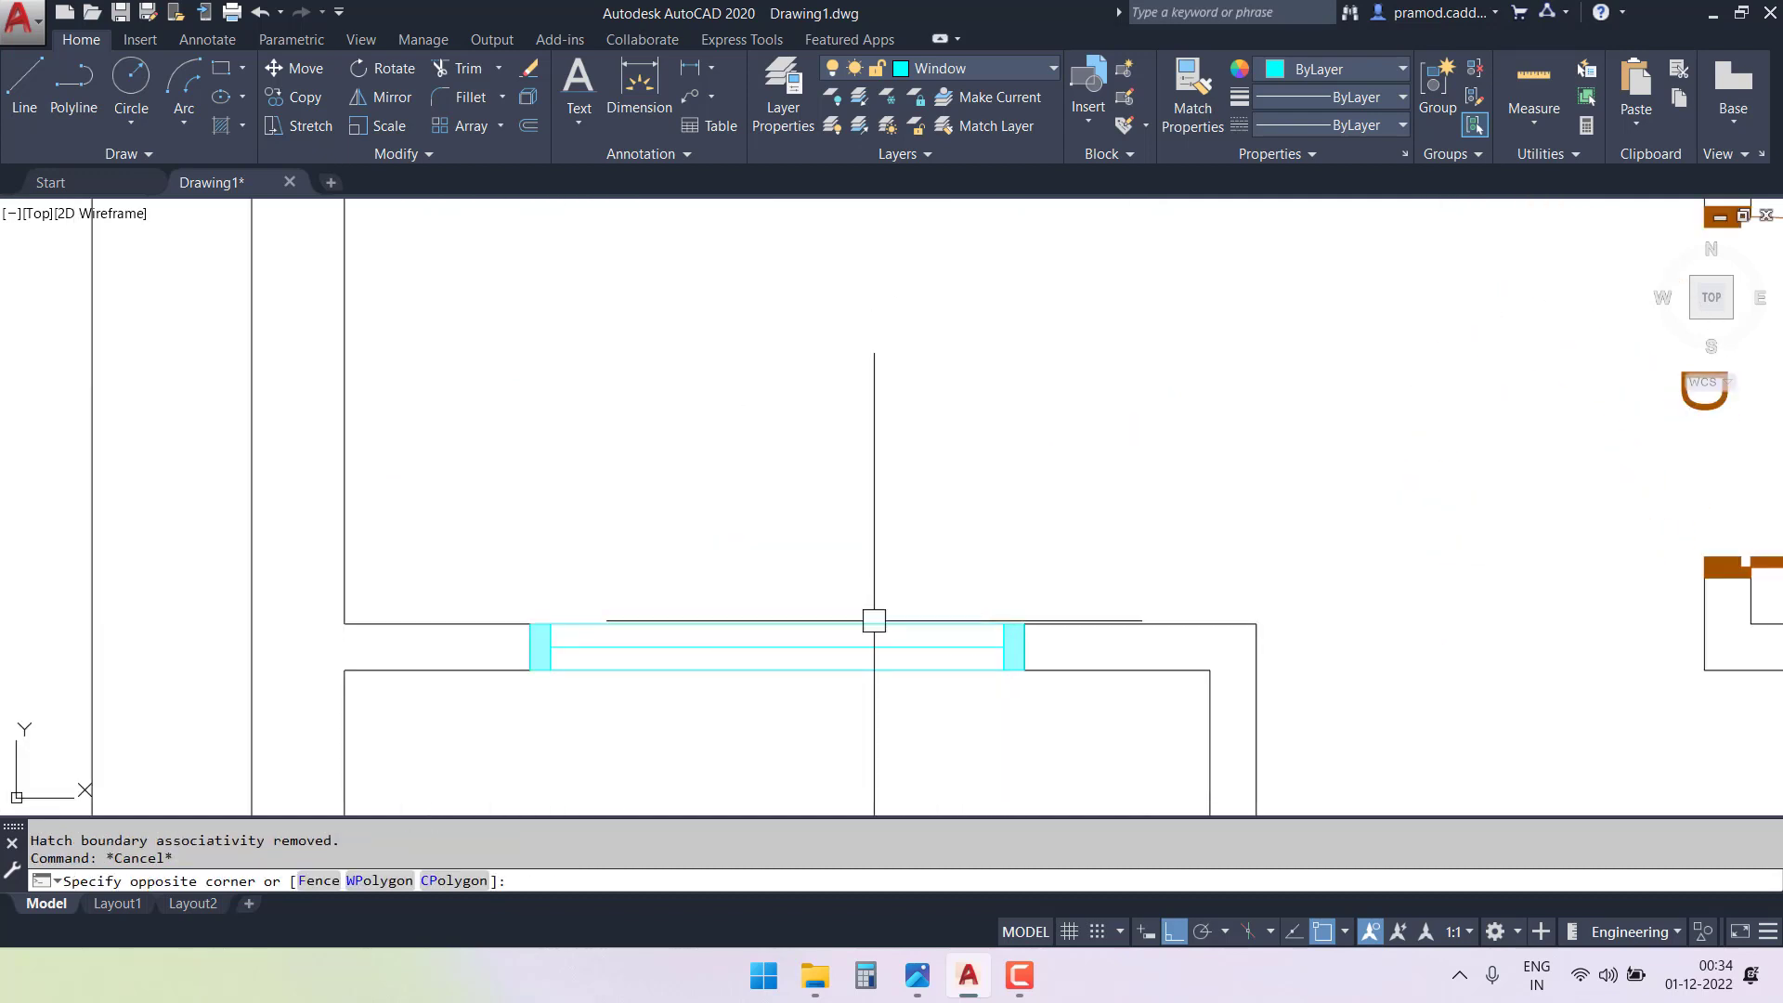
{"action": "key", "text": "Escape"}
{"action": "left_click", "coordinate": [1011, 571]}
{"action": "left_click", "coordinate": [557, 750]}
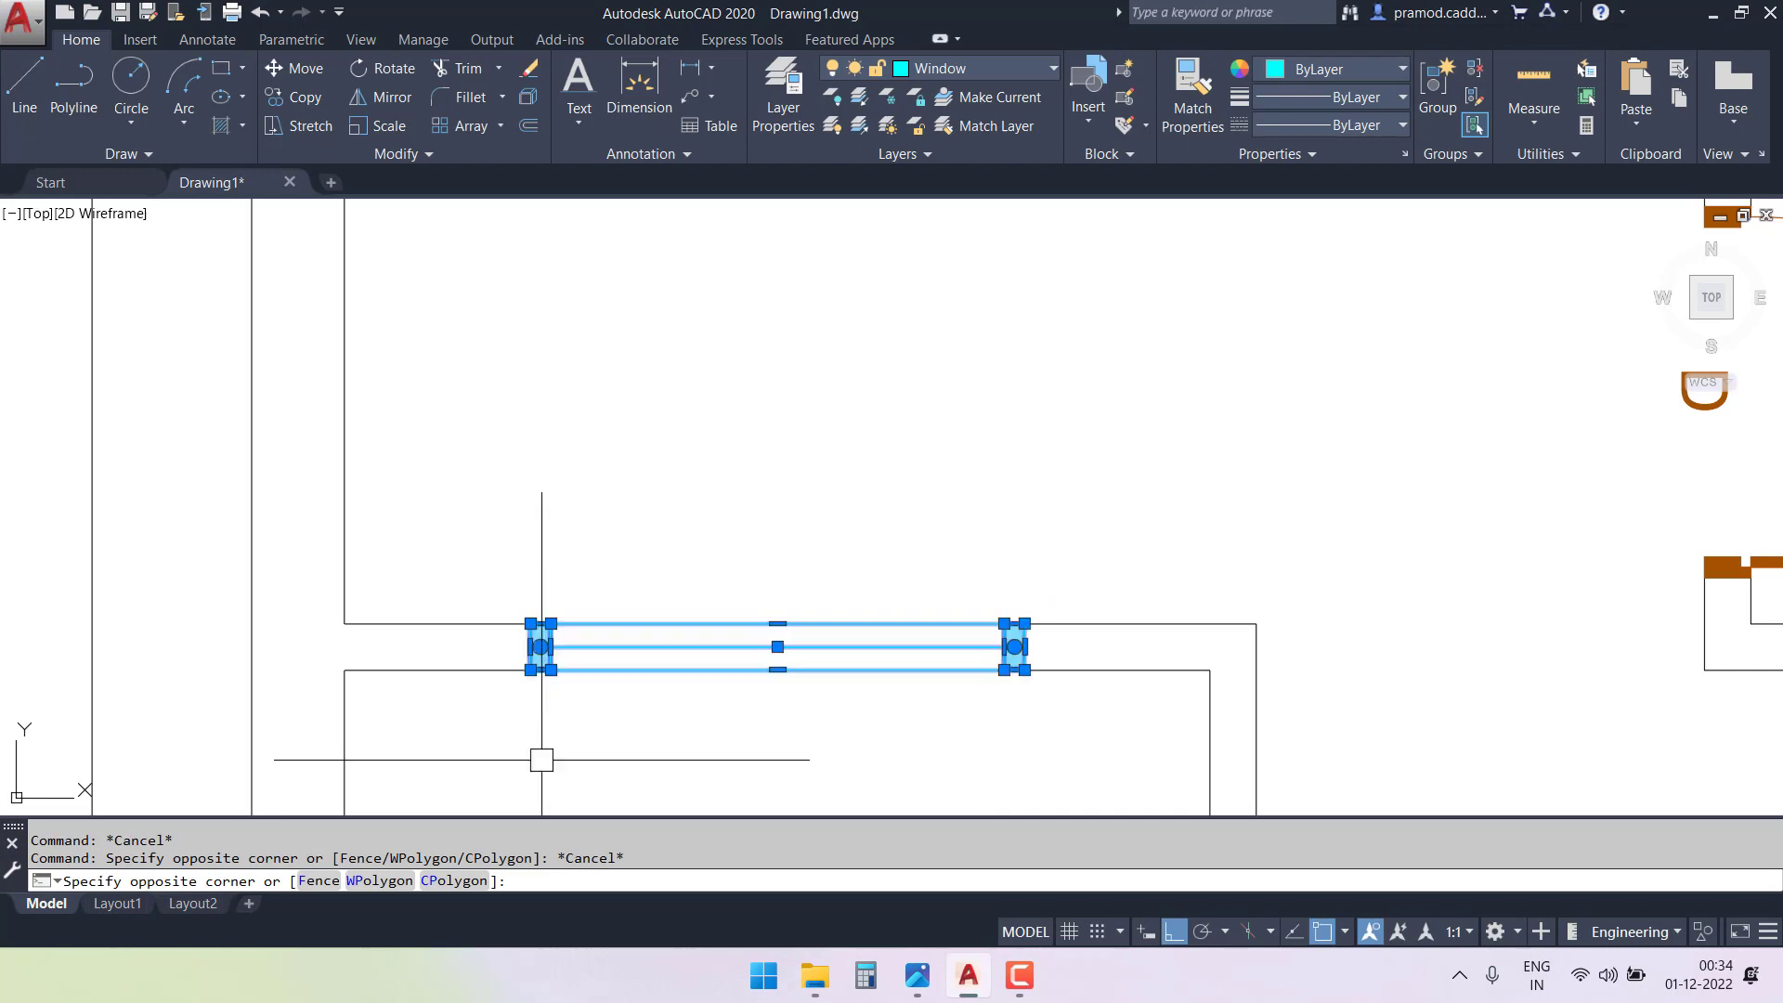
{"action": "type", "text": "co"}
{"action": "key", "text": "Return"}
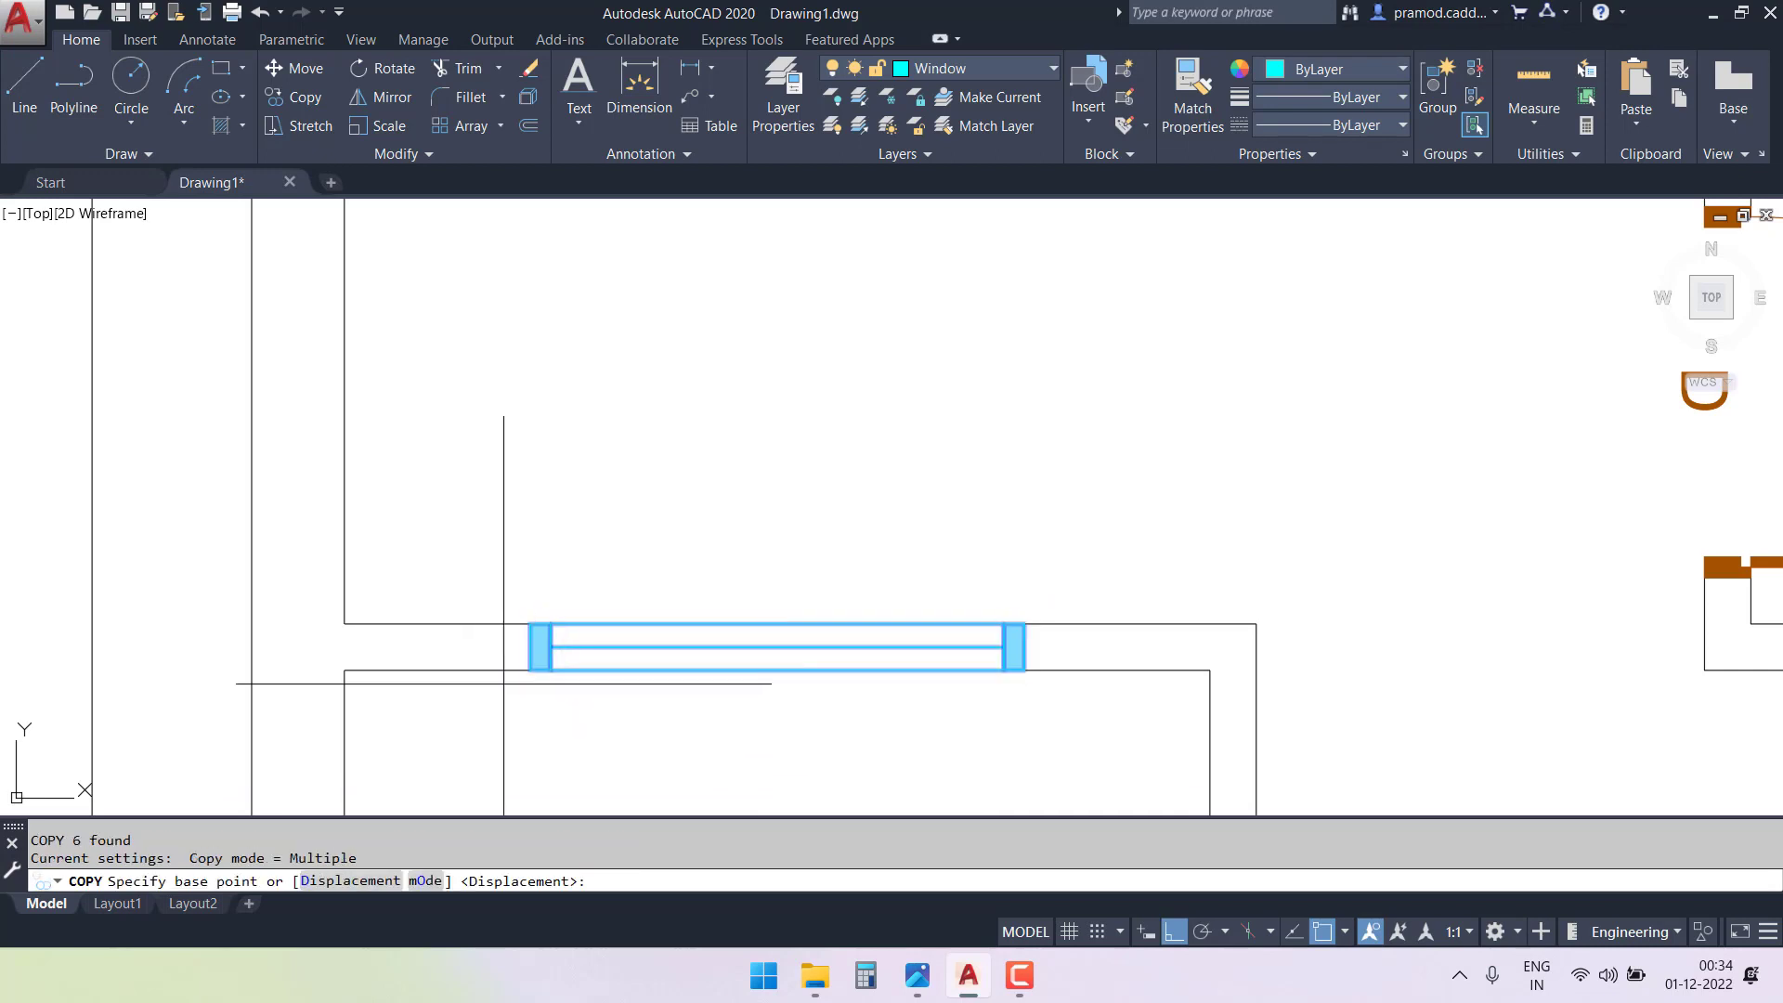
{"action": "left_click", "coordinate": [531, 667]}
{"action": "scroll", "coordinate": [535, 665], "scroll_direction": "down", "scroll_amount": 4}
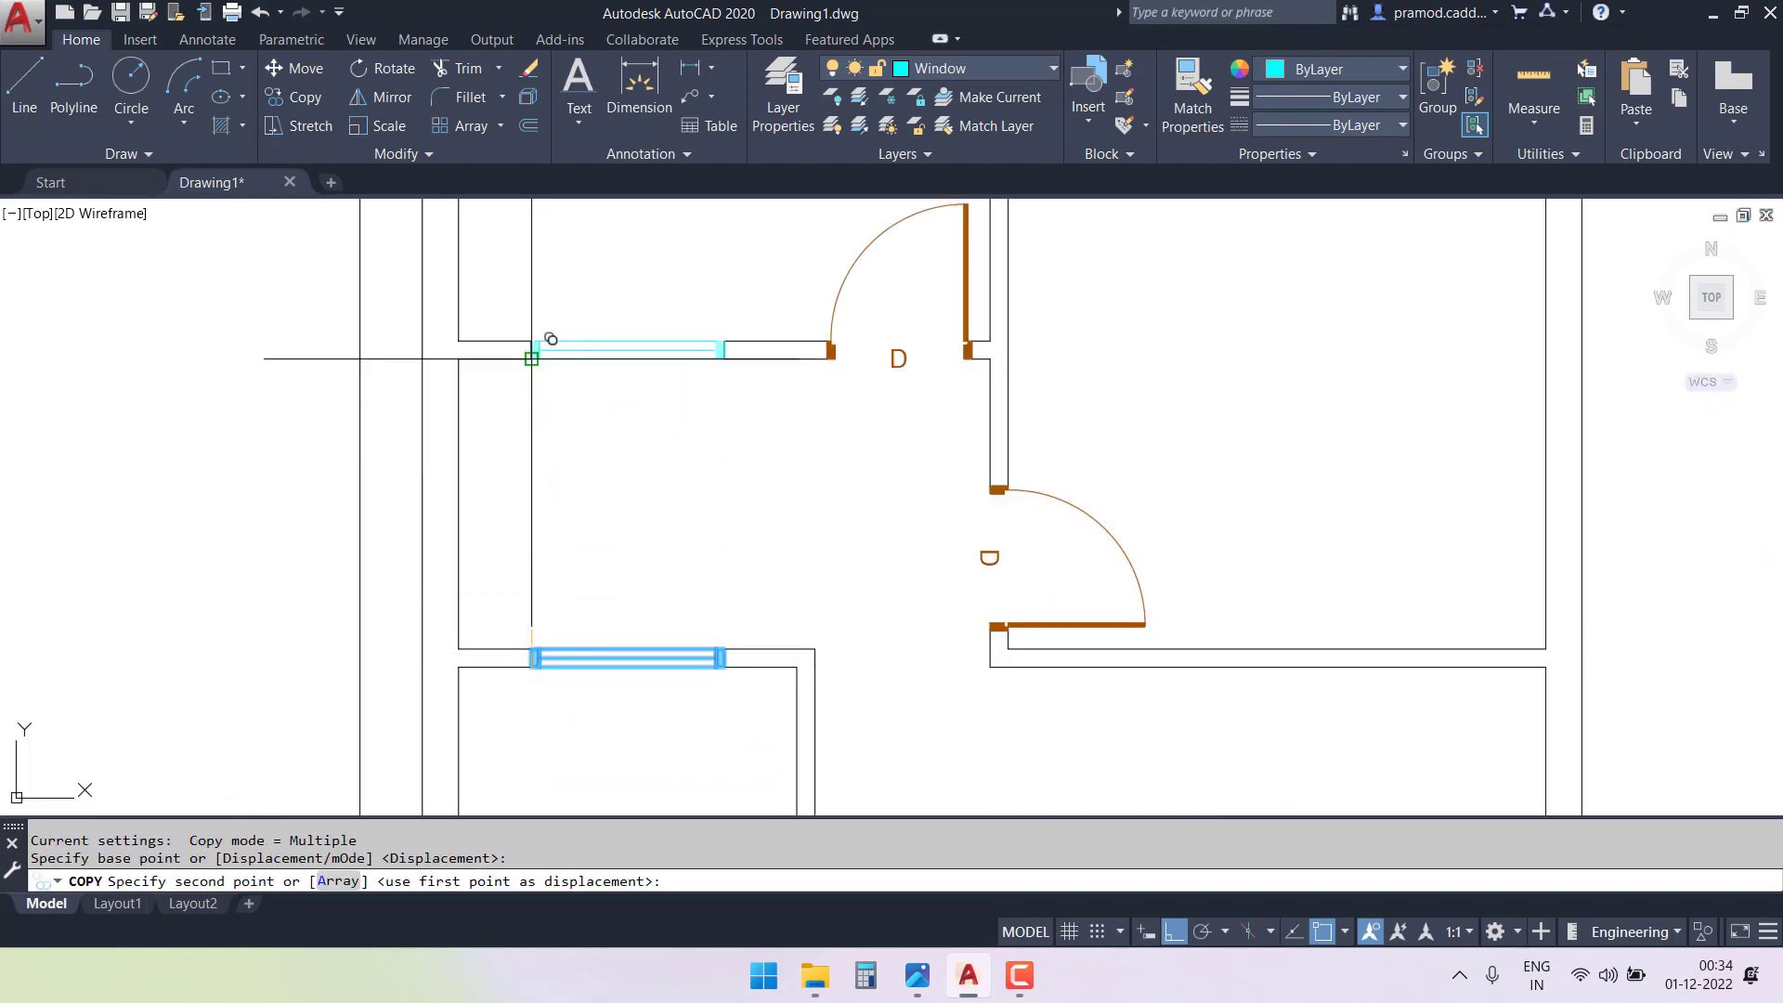
{"action": "left_click", "coordinate": [531, 359]}
- Place another copy of the stretched window in the wall opening beside the main door MD
{"action": "scroll", "coordinate": [539, 362], "scroll_direction": "down", "scroll_amount": 3}
{"action": "scroll", "coordinate": [748, 418], "scroll_direction": "up", "scroll_amount": 4}
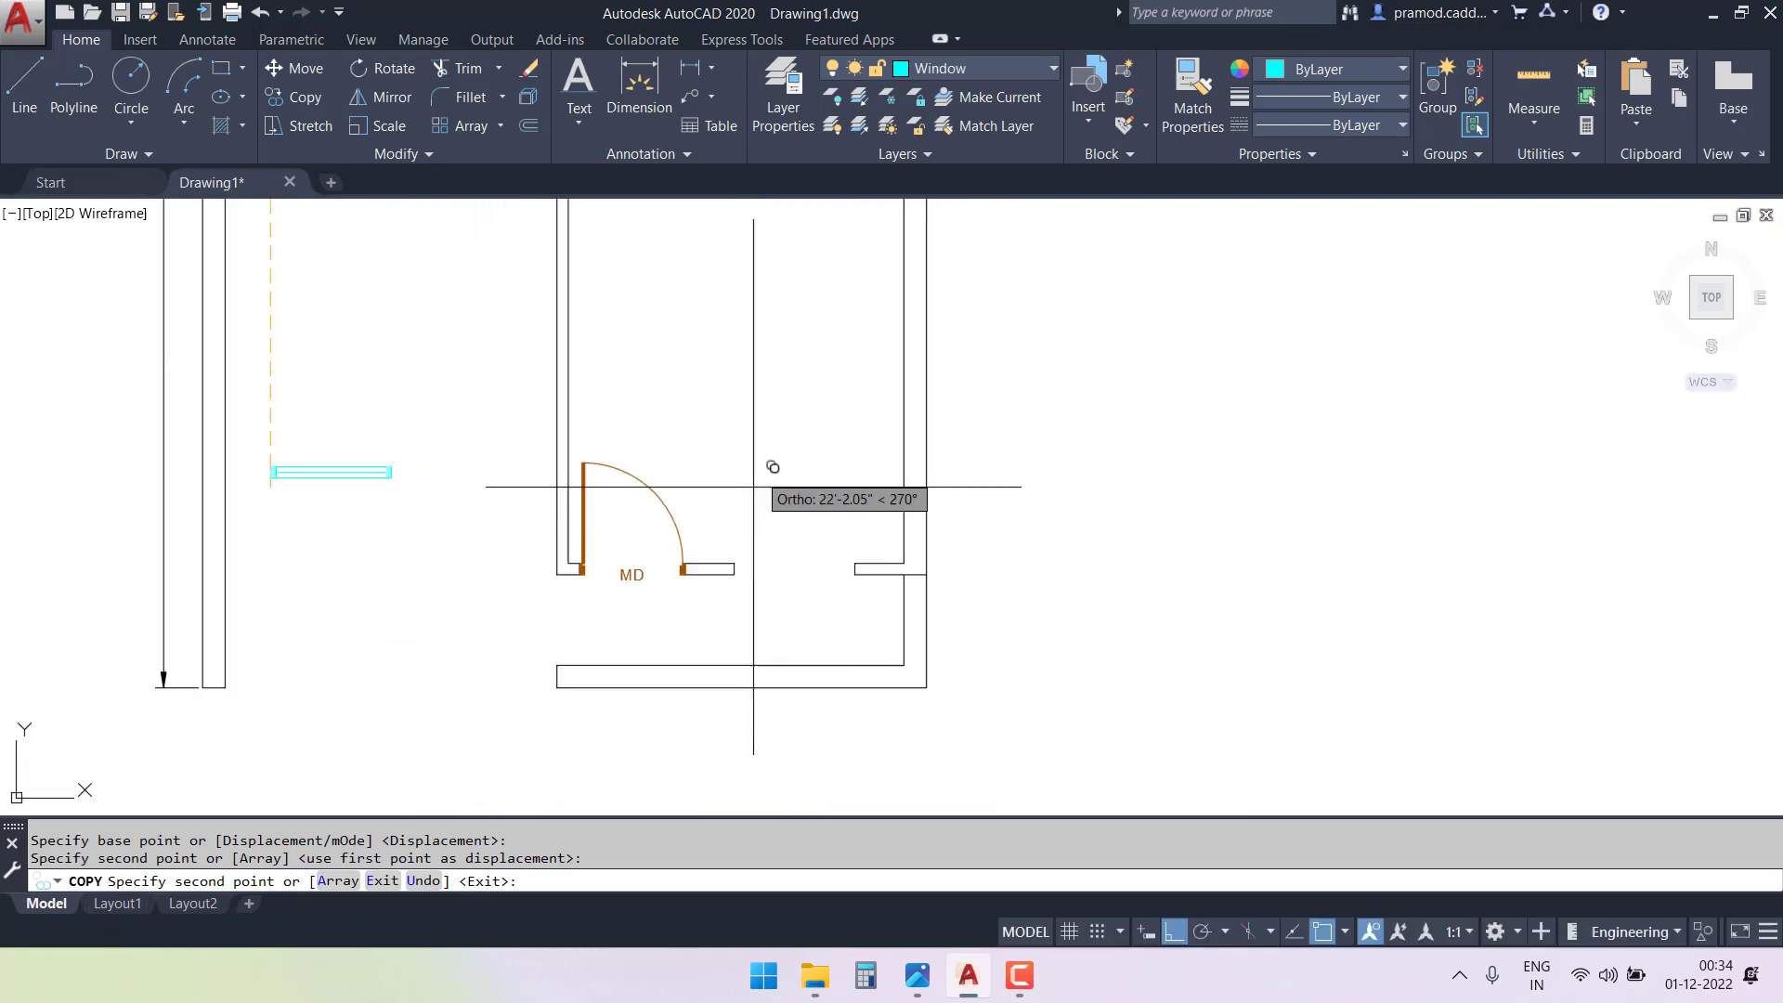
{"action": "scroll", "coordinate": [772, 467], "scroll_direction": "up", "scroll_amount": 2}
{"action": "left_click", "coordinate": [644, 616]}
{"action": "key", "text": "Escape"}
- Copy the small window left of D1 from its upper-left corner to the upper wall, at the opening above the upper D2 door
{"action": "scroll", "coordinate": [691, 527], "scroll_direction": "down", "scroll_amount": 4}
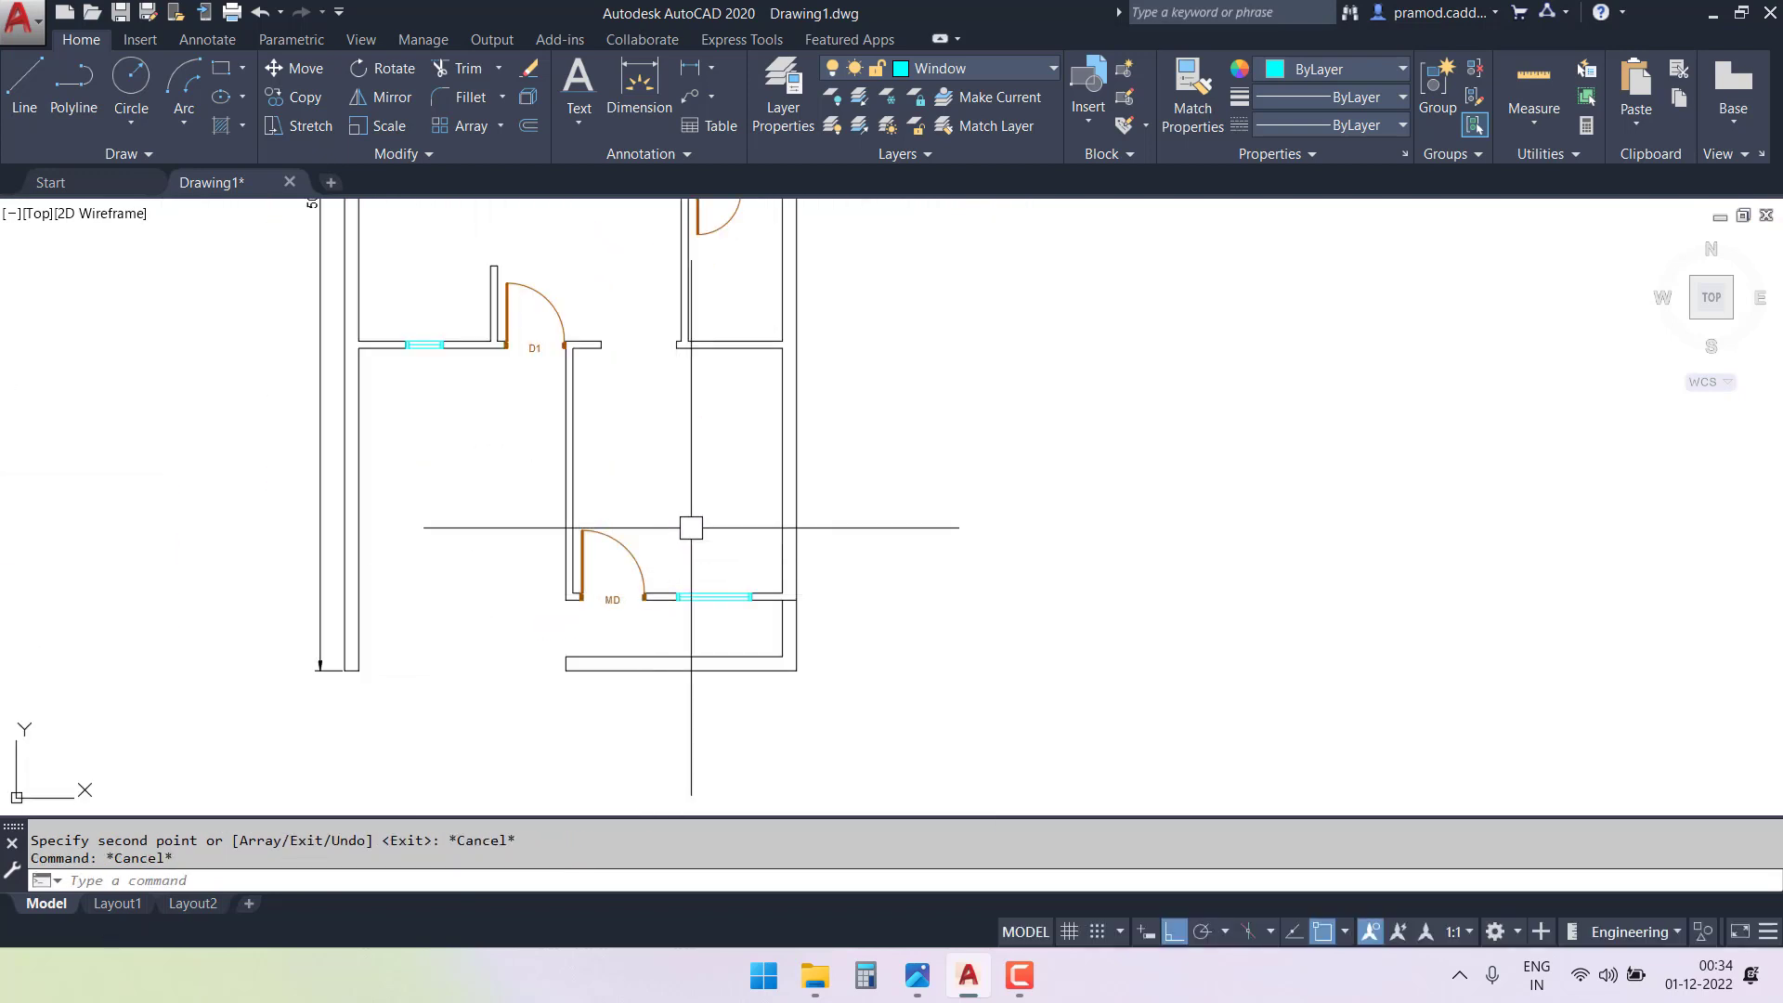
{"action": "middle_click_drag", "start_coordinate": [691, 527], "coordinate": [884, 808]}
{"action": "middle_click_drag", "start_coordinate": [752, 477], "coordinate": [737, 615]}
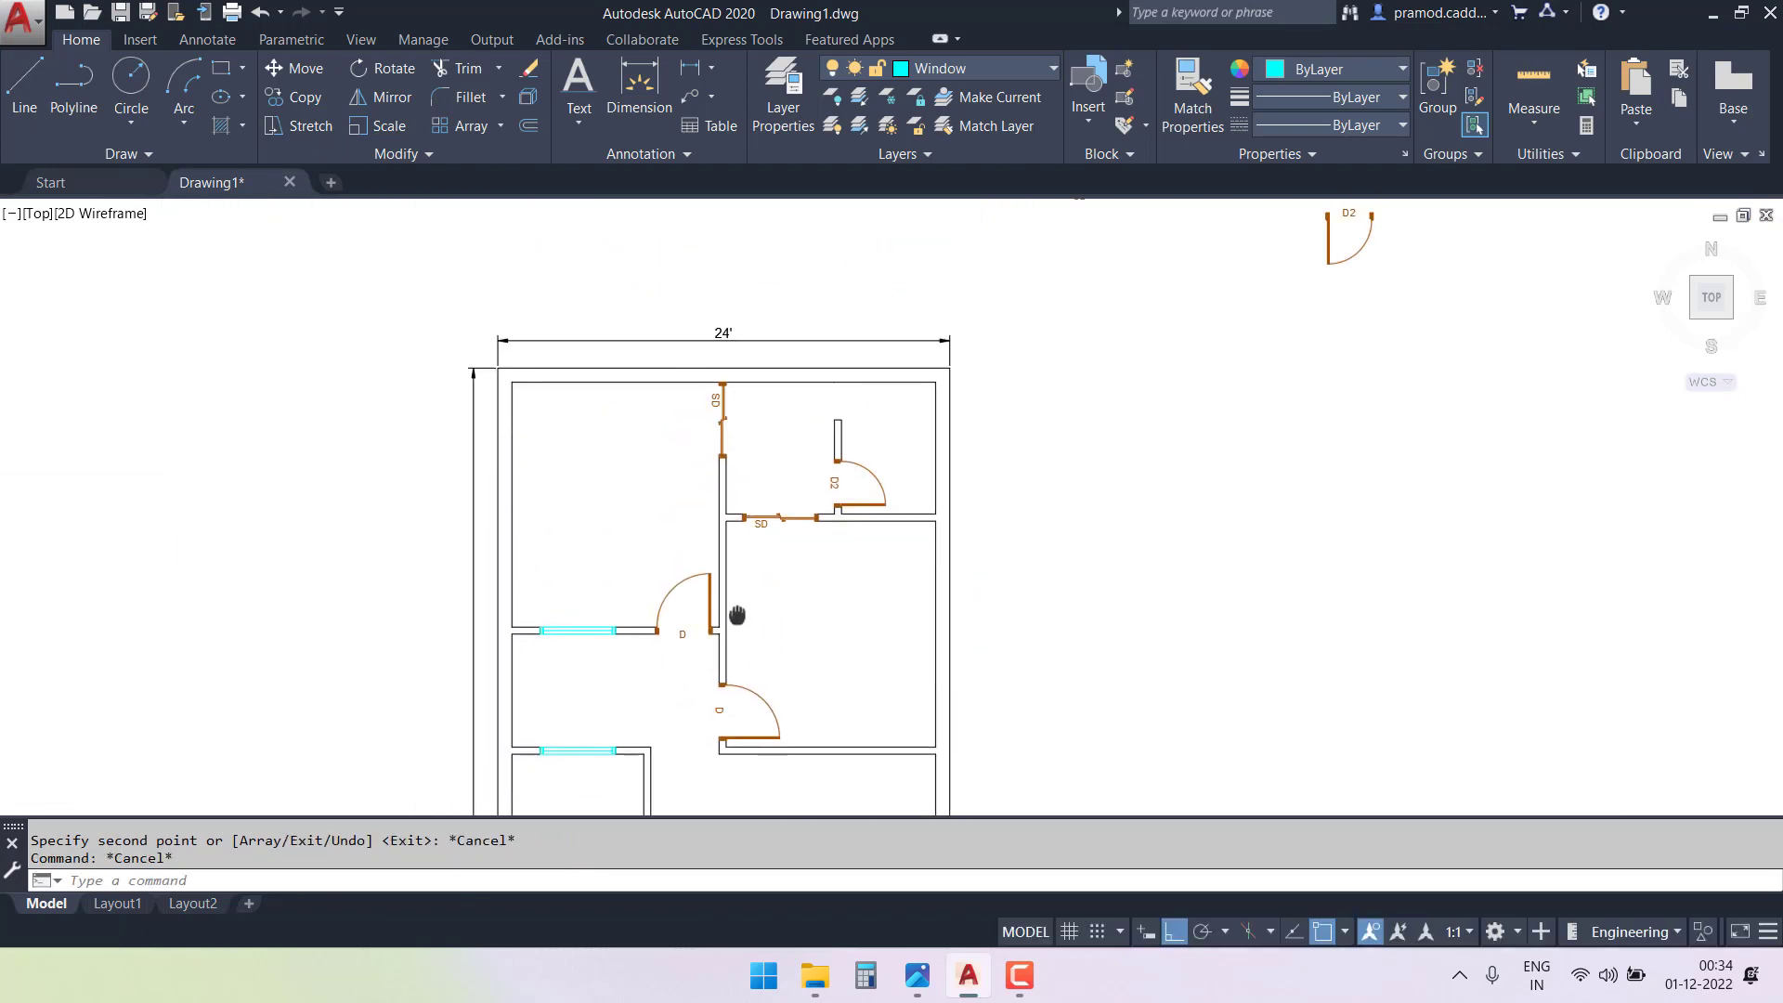
{"action": "scroll", "coordinate": [836, 385], "scroll_direction": "up", "scroll_amount": 4}
{"action": "scroll", "coordinate": [844, 387], "scroll_direction": "down", "scroll_amount": 4}
{"action": "middle_click_drag", "start_coordinate": [692, 734], "coordinate": [906, 319]}
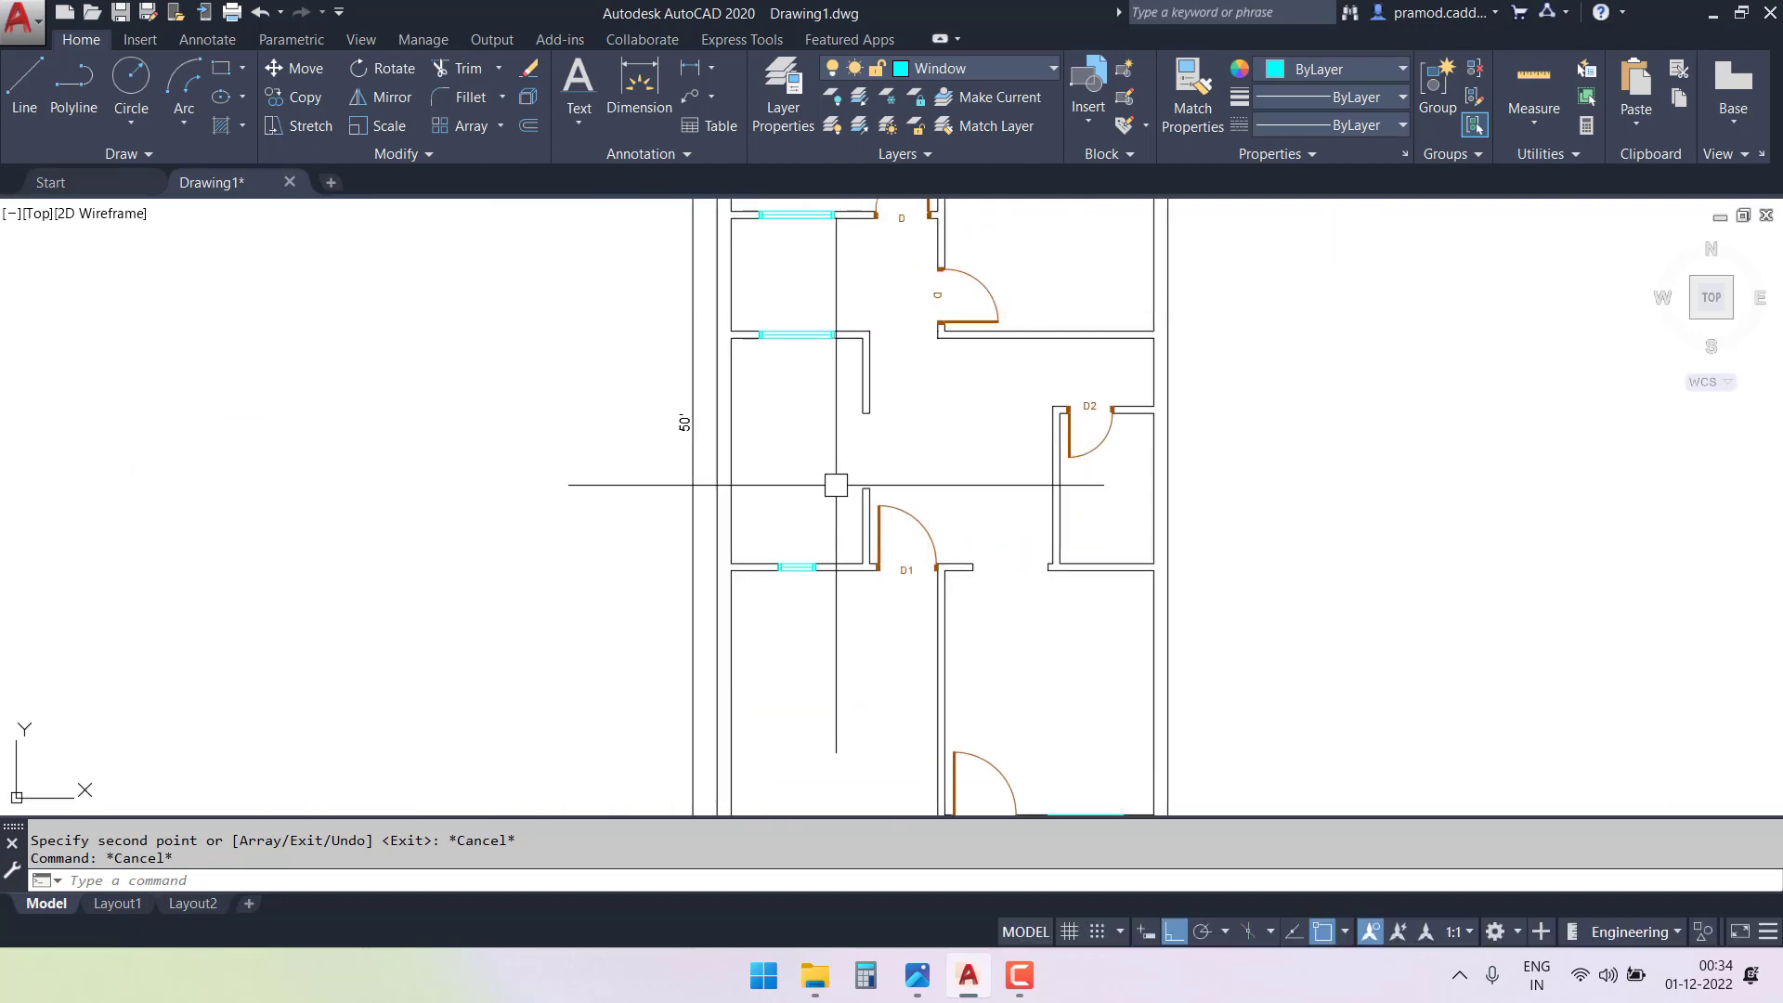
{"action": "scroll", "coordinate": [798, 566], "scroll_direction": "up", "scroll_amount": 10}
{"action": "left_click", "coordinate": [871, 508]}
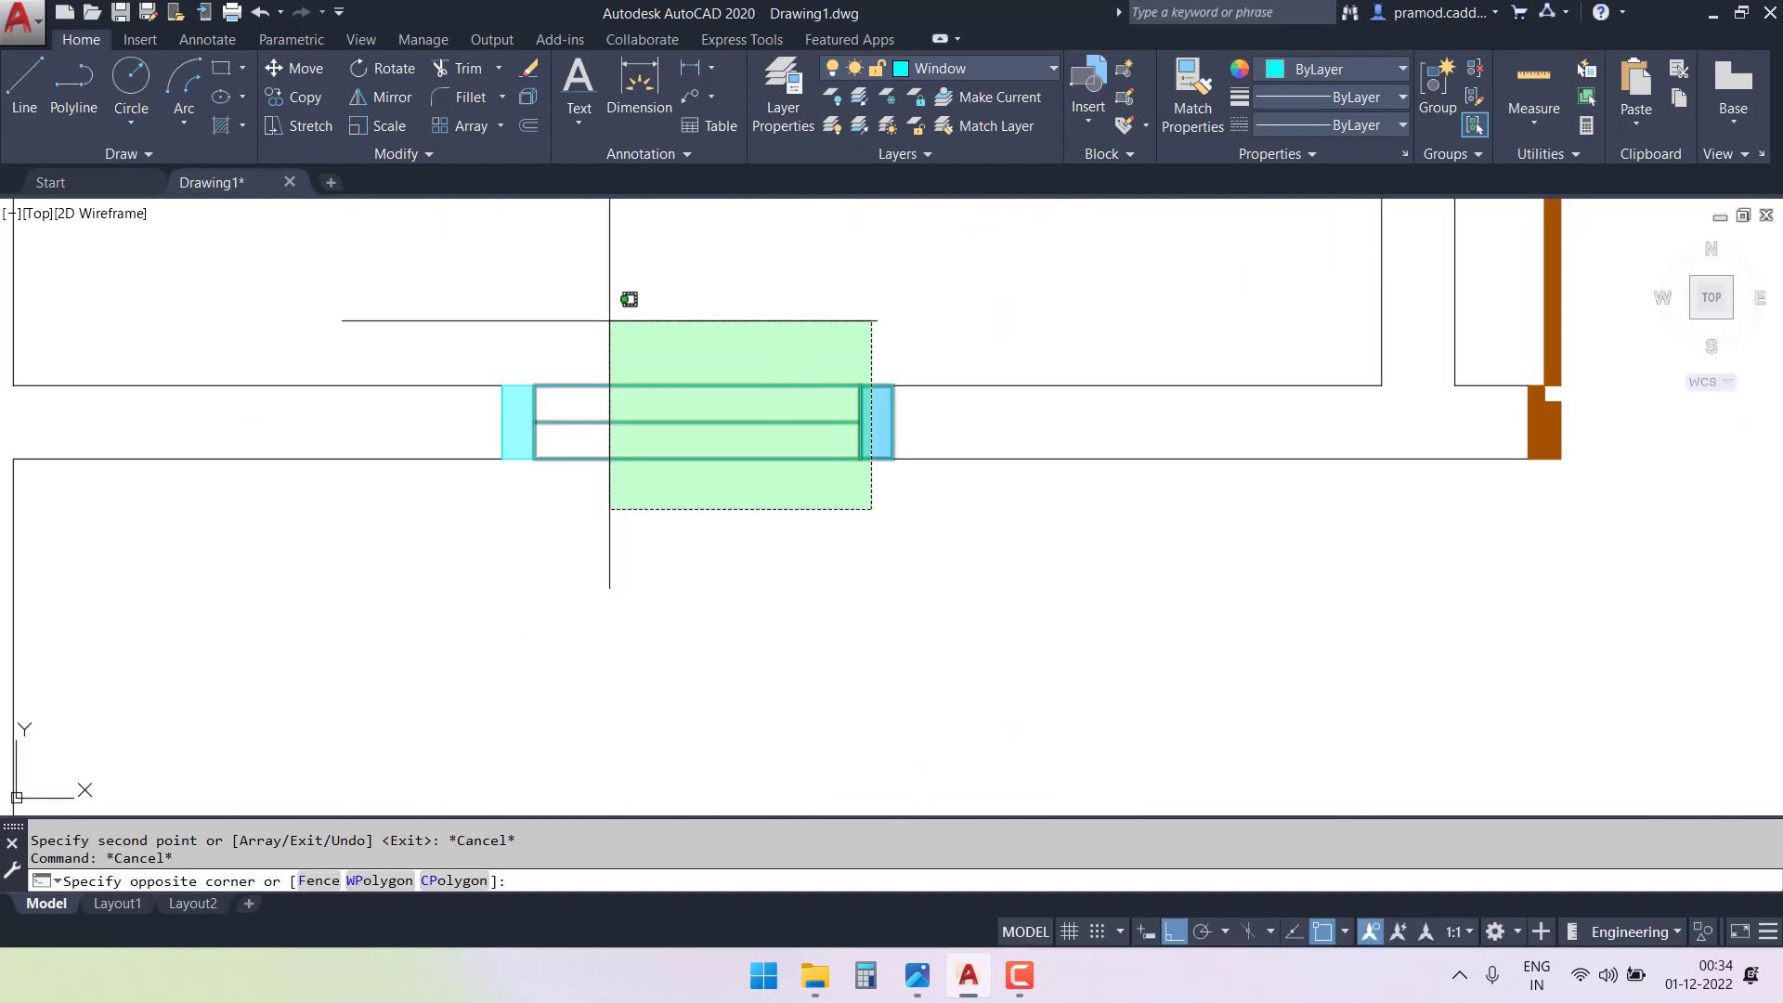
{"action": "left_click", "coordinate": [517, 303]}
{"action": "left_click", "coordinate": [295, 96]}
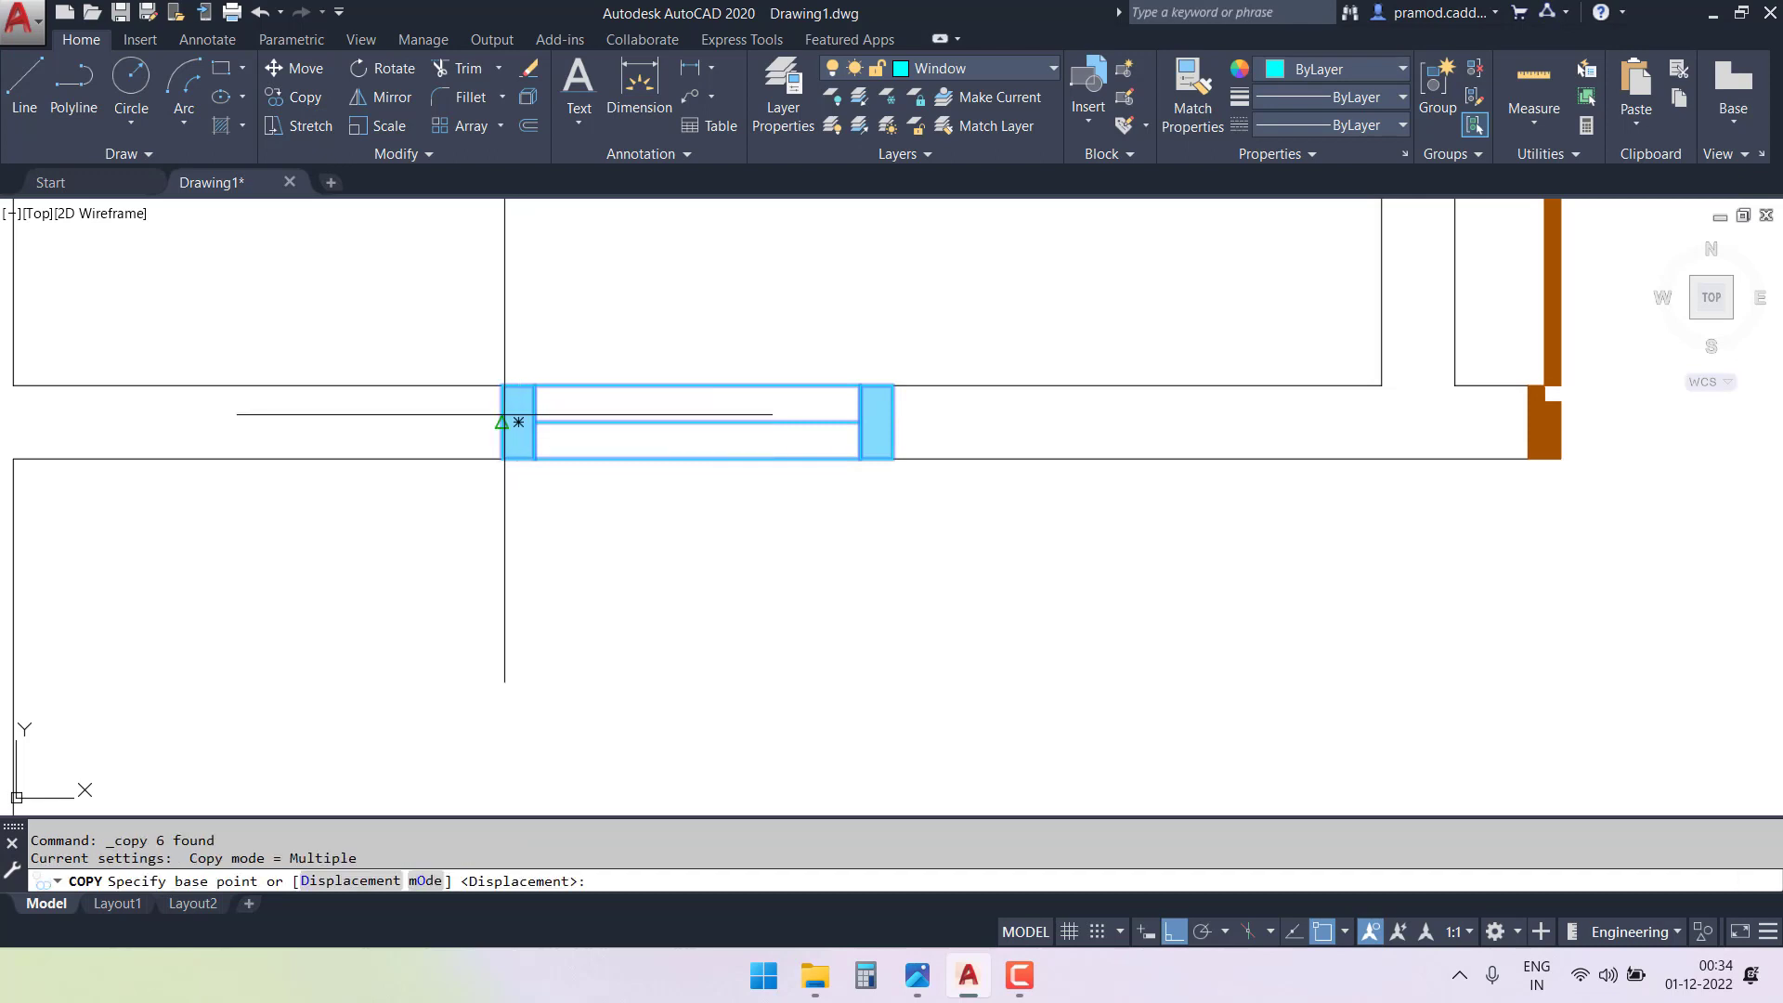
{"action": "left_click", "coordinate": [502, 384]}
{"action": "scroll", "coordinate": [645, 445], "scroll_direction": "down", "scroll_amount": 4}
{"action": "middle_click_drag", "start_coordinate": [957, 260], "coordinate": [650, 804]}
{"action": "middle_click_drag", "start_coordinate": [966, 297], "coordinate": [789, 790]}
{"action": "middle_click_drag", "start_coordinate": [984, 306], "coordinate": [799, 780]}
{"action": "middle_click_drag", "start_coordinate": [975, 316], "coordinate": [752, 774]}
{"action": "scroll", "coordinate": [775, 350], "scroll_direction": "up", "scroll_amount": 6}
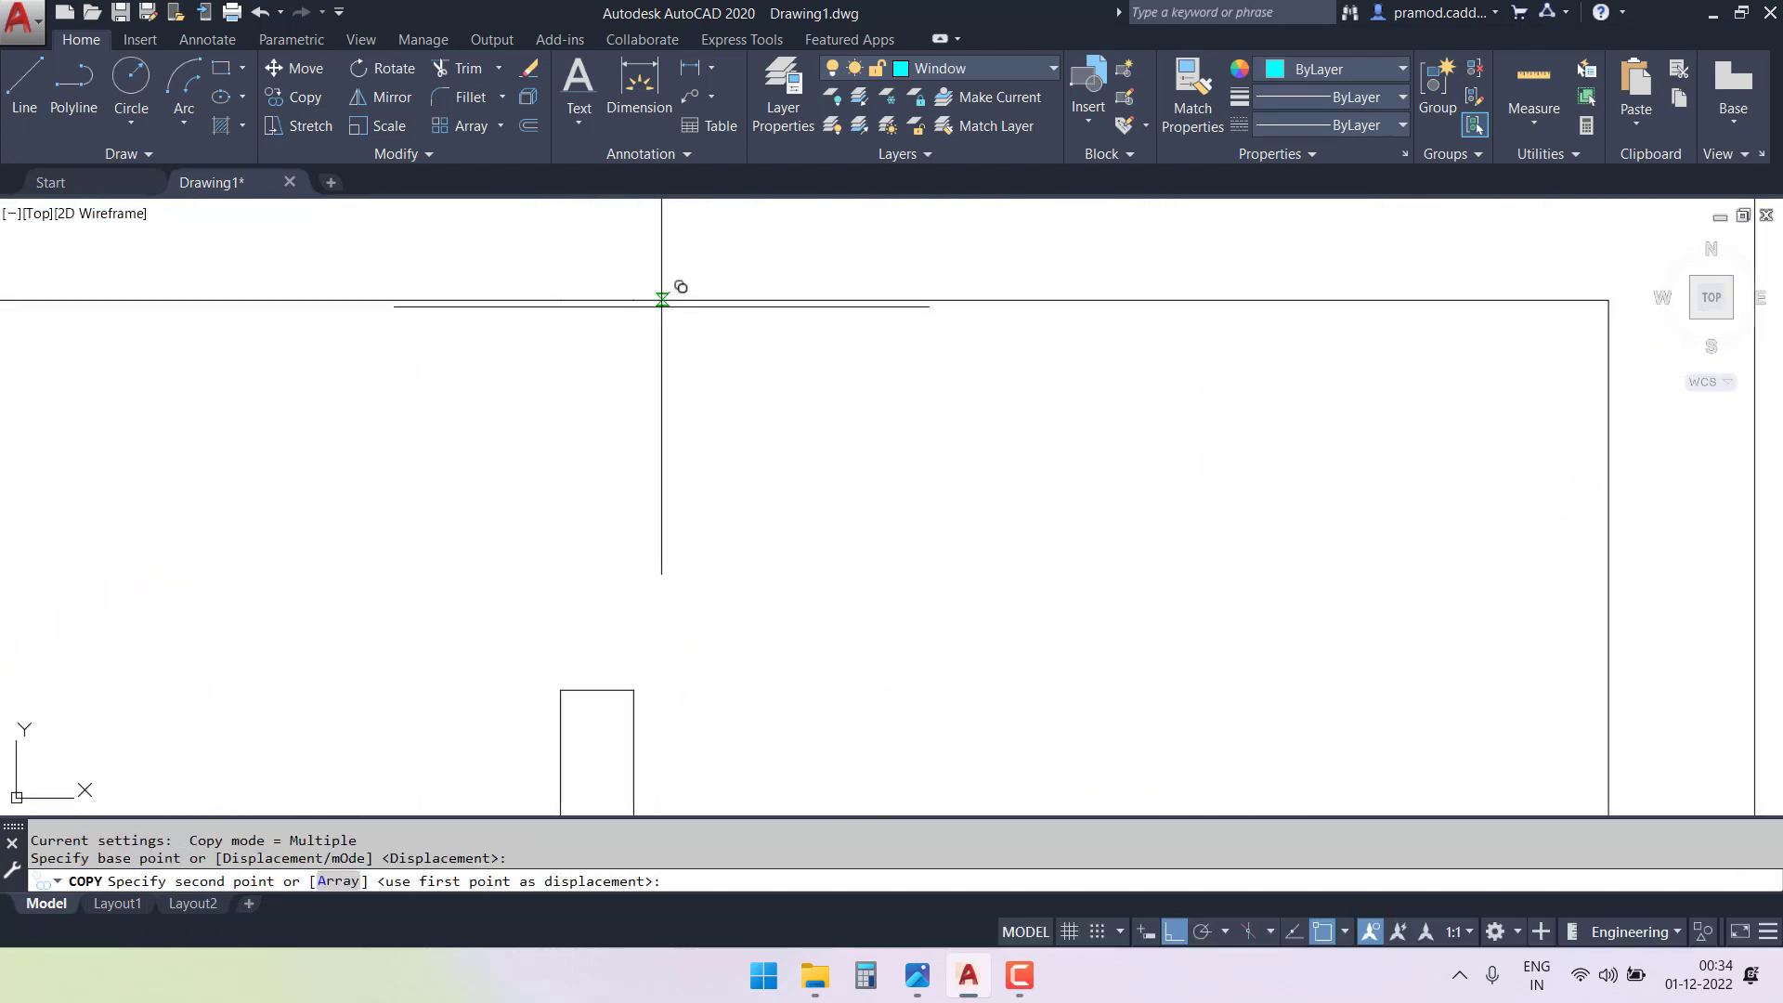
{"action": "left_click", "coordinate": [634, 299]}
{"action": "key", "text": "Escape"}
{"action": "left_click", "coordinate": [541, 208]}
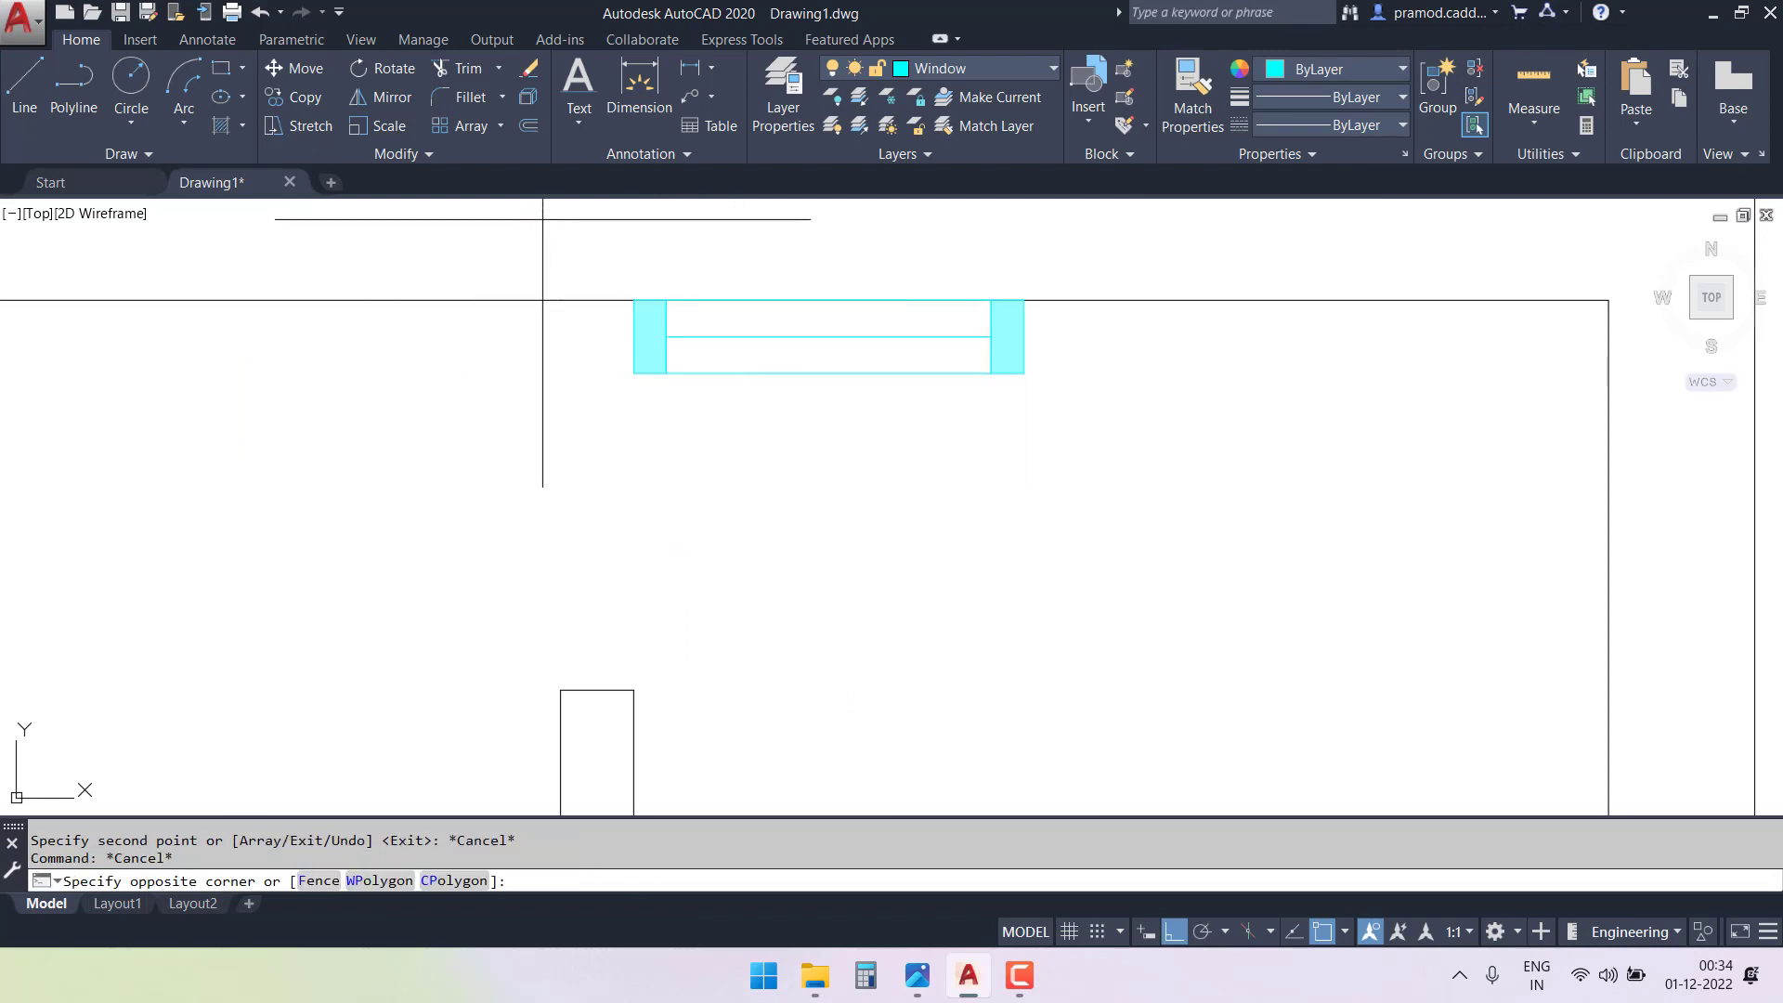
{"action": "left_click", "coordinate": [1203, 497]}
{"action": "key", "text": "Escape"}
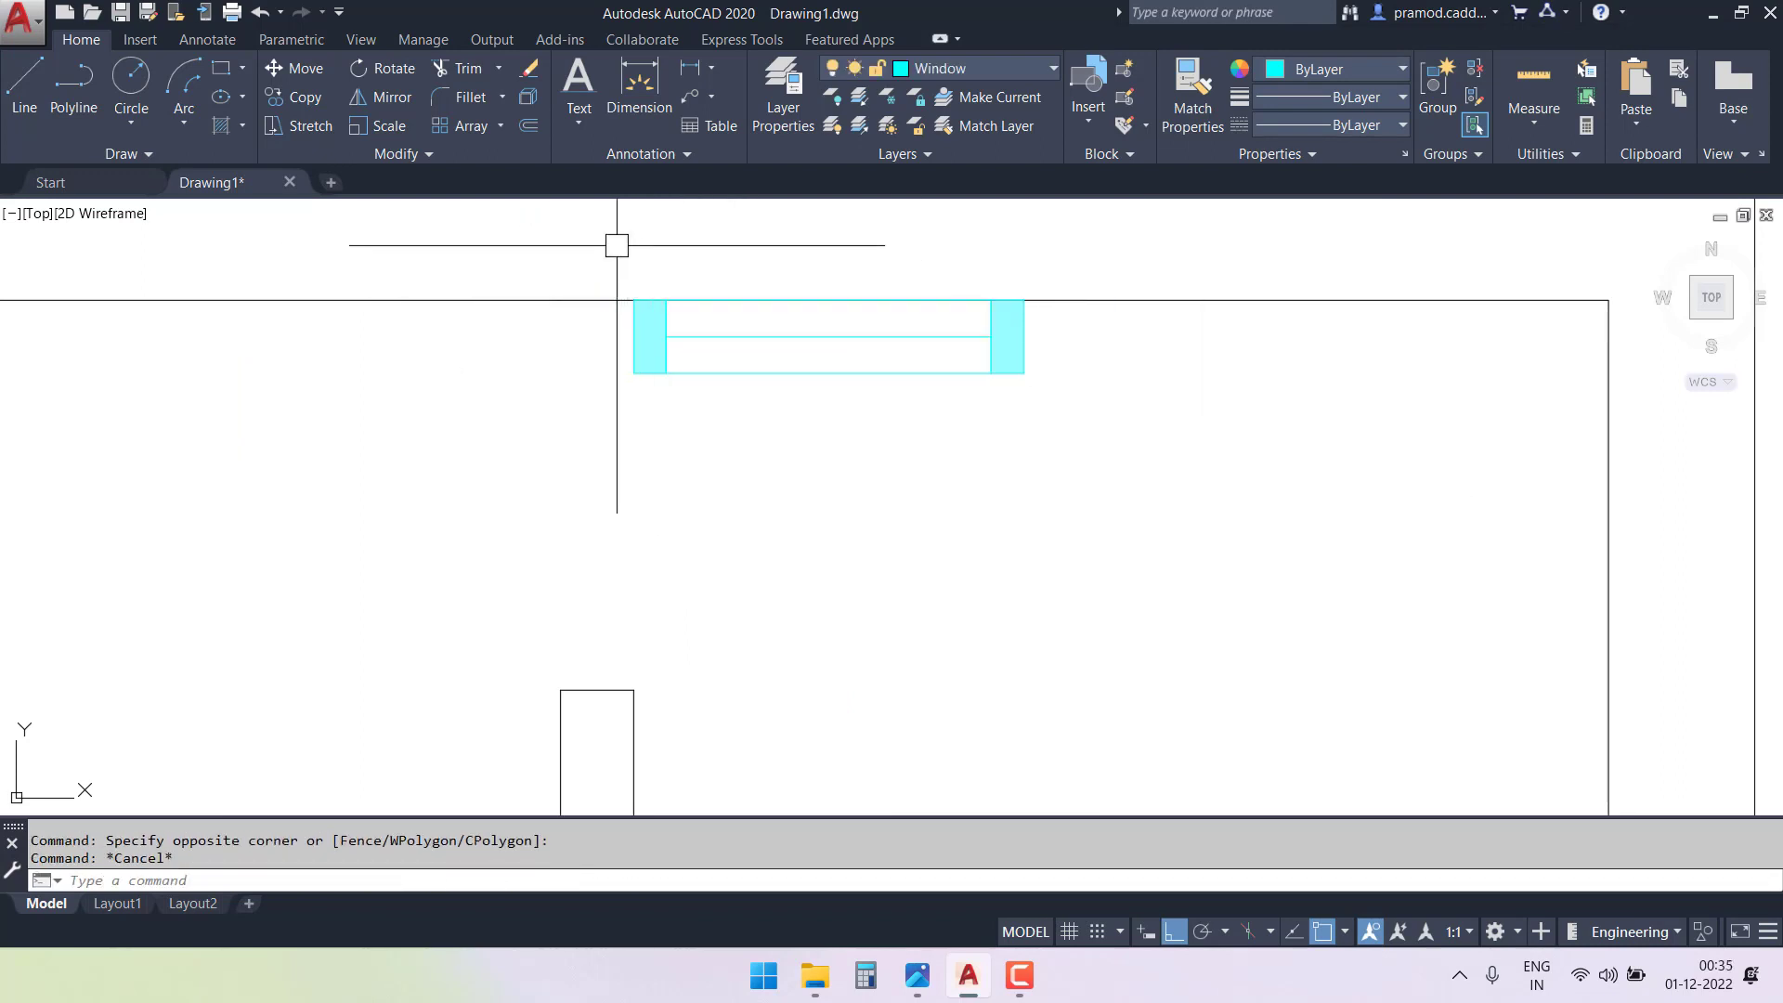
- Rotate the copied small window 270° about its upper-left corner so it fits vertically in the opening above the upper D2 door
{"action": "left_click", "coordinate": [616, 247]}
{"action": "left_click", "coordinate": [1263, 543]}
{"action": "type", "text": "ro"}
{"action": "key", "text": "Return"}
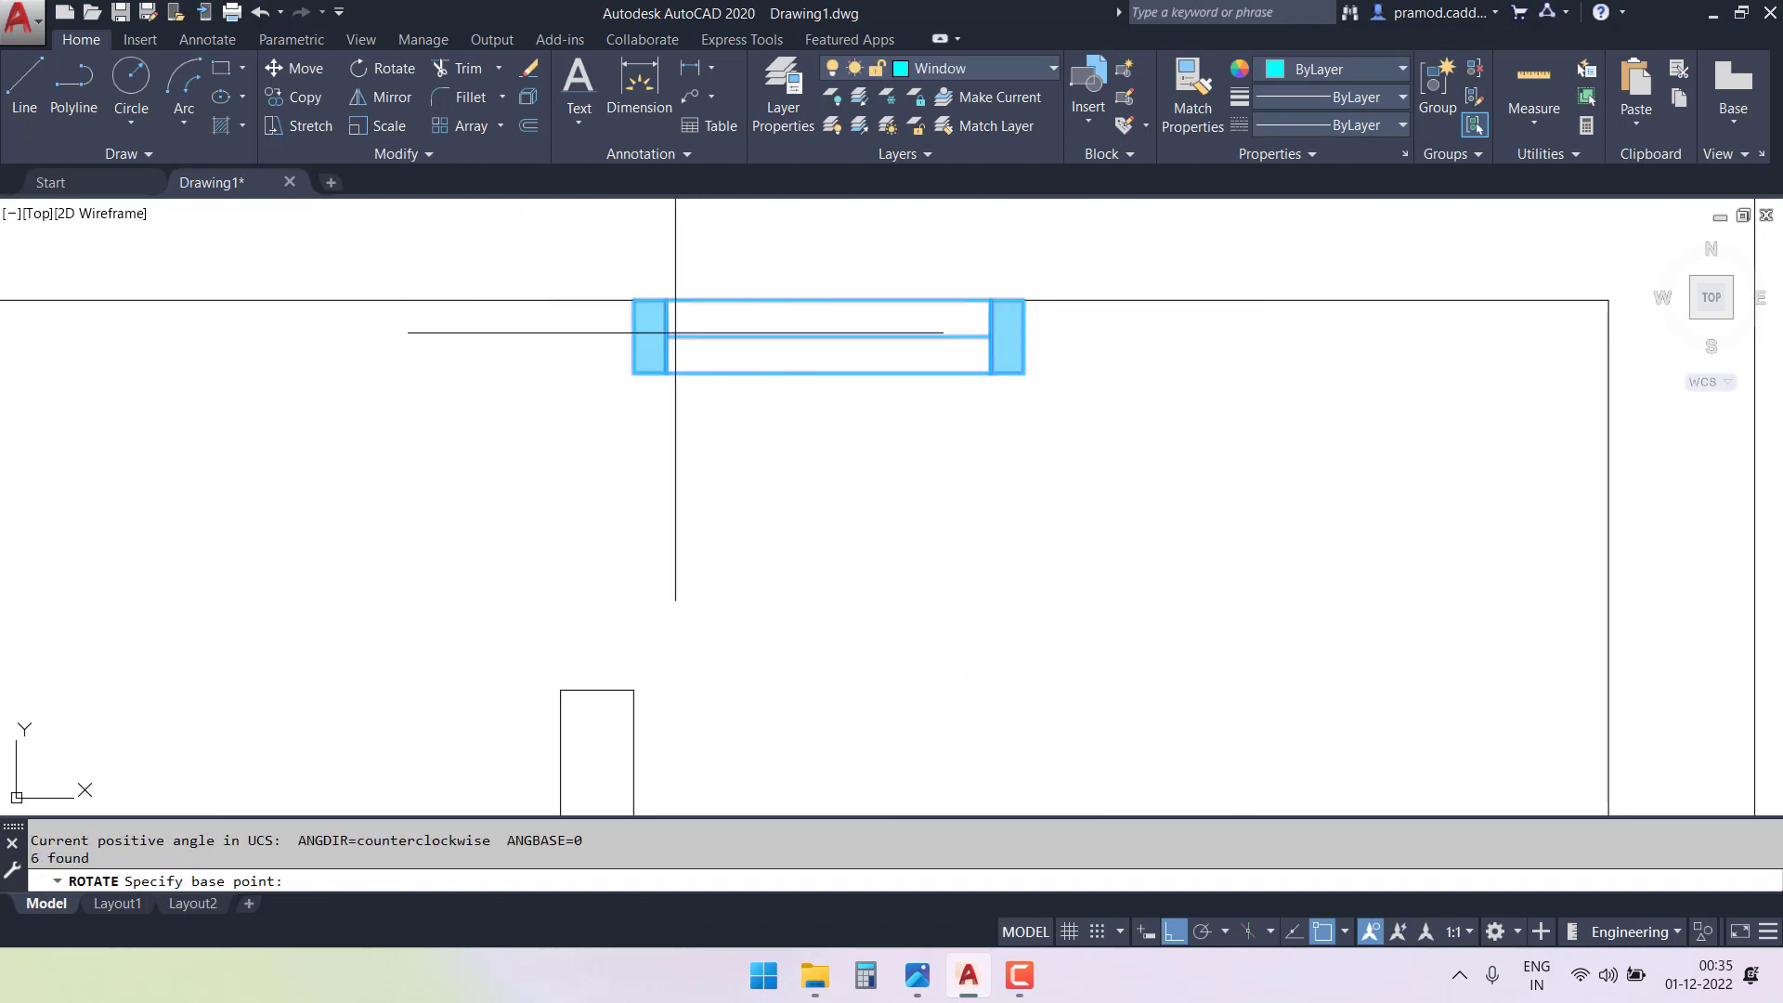
{"action": "left_click", "coordinate": [633, 299]}
{"action": "left_click", "coordinate": [645, 613]}
{"action": "scroll", "coordinate": [827, 623], "scroll_direction": "down", "scroll_amount": 5}
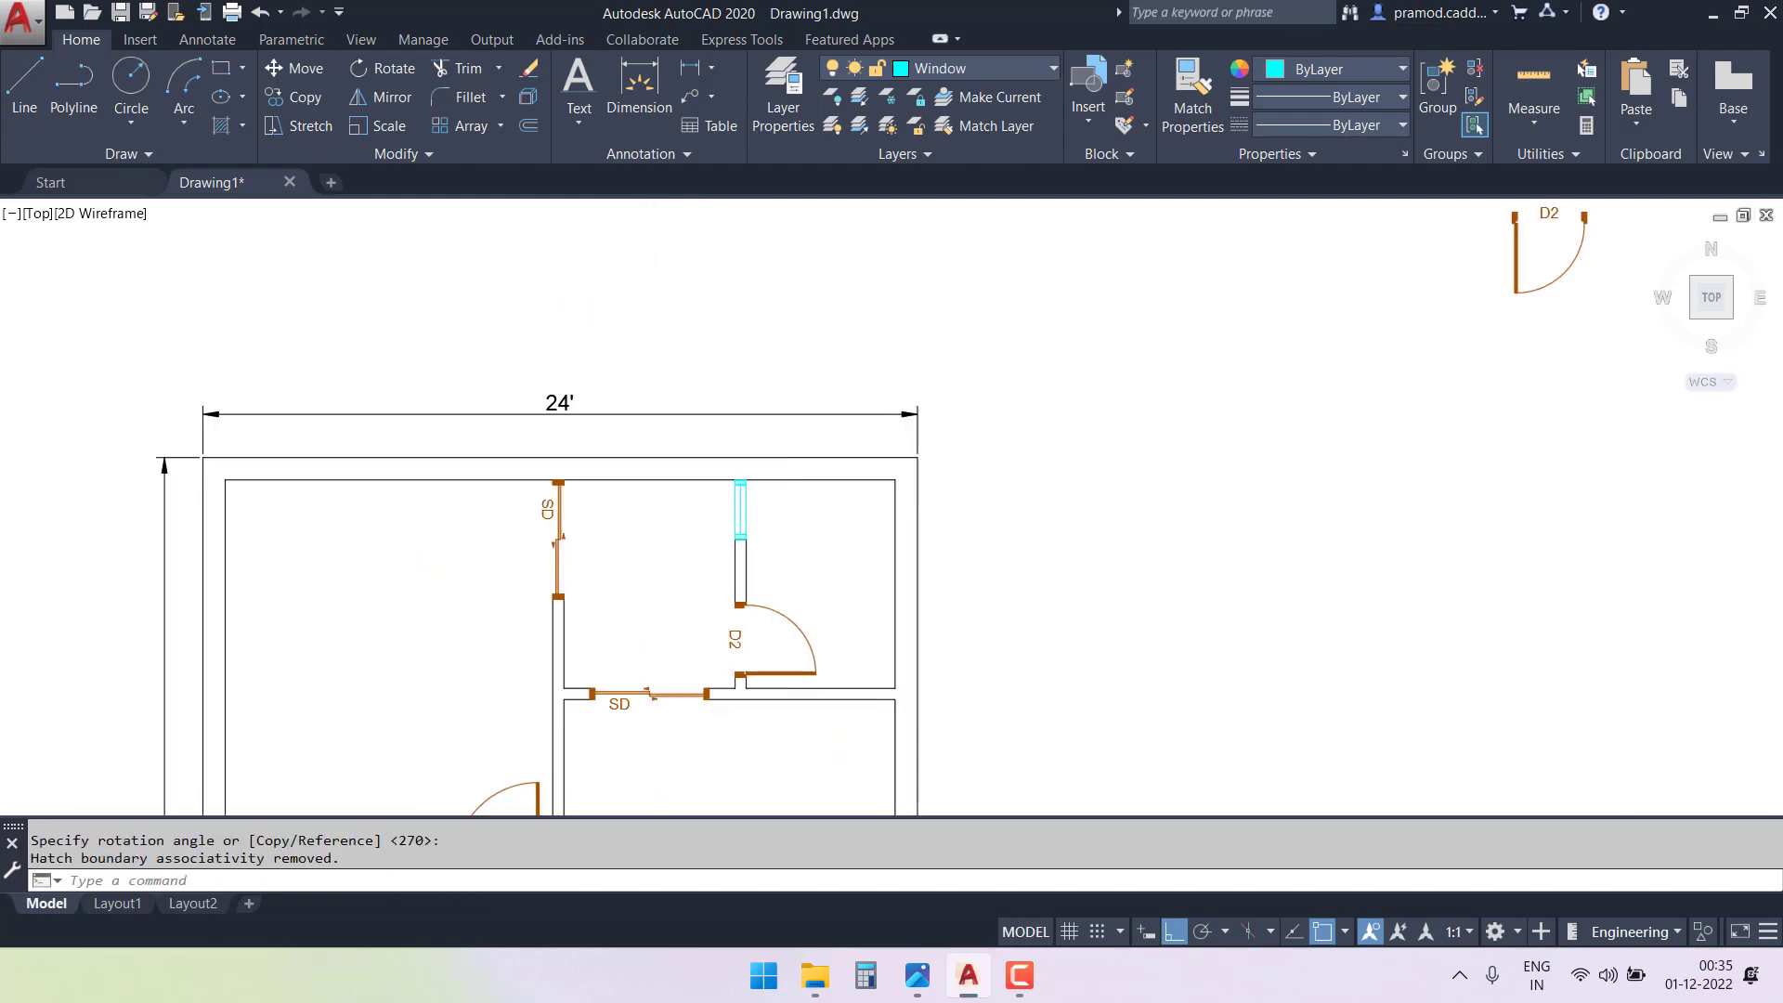
{"action": "middle_click_drag", "start_coordinate": [828, 622], "coordinate": [1014, 378]}
{"action": "scroll", "coordinate": [986, 394], "scroll_direction": "down", "scroll_amount": 2}
{"action": "middle_click_drag", "start_coordinate": [1011, 488], "coordinate": [954, 463]}
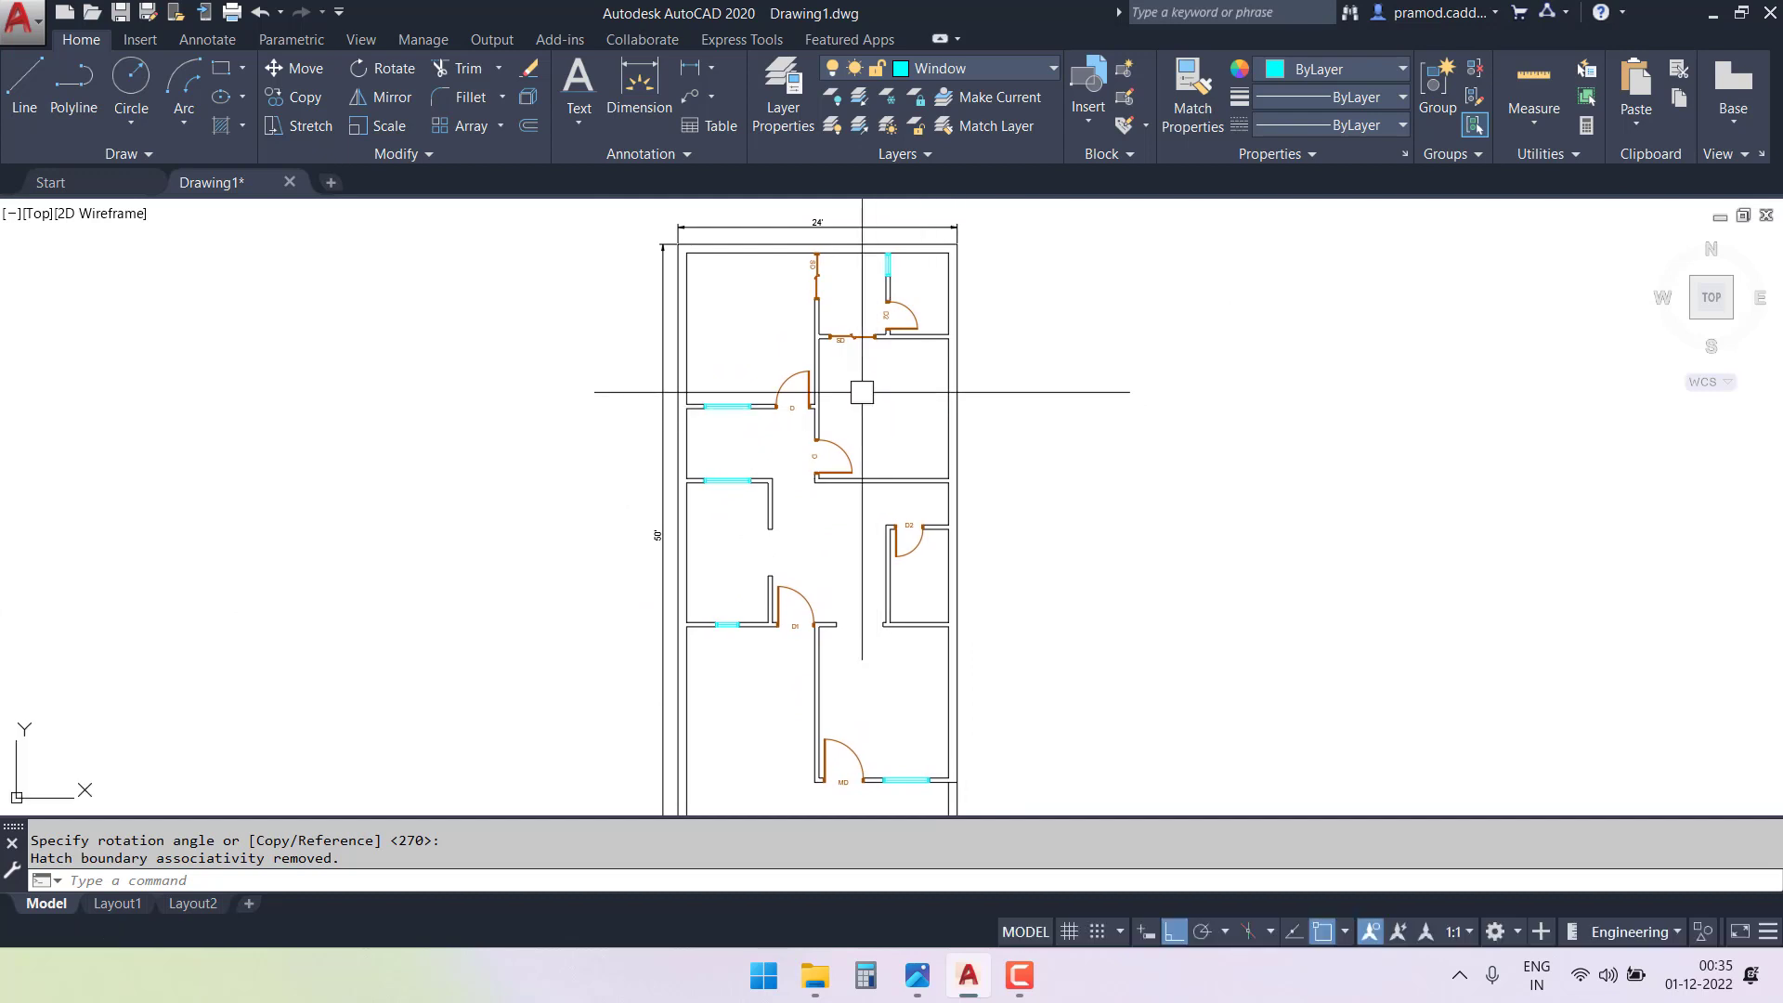
- Create a new layer named Openning and set its colour to 252
{"action": "left_click", "coordinate": [804, 119]}
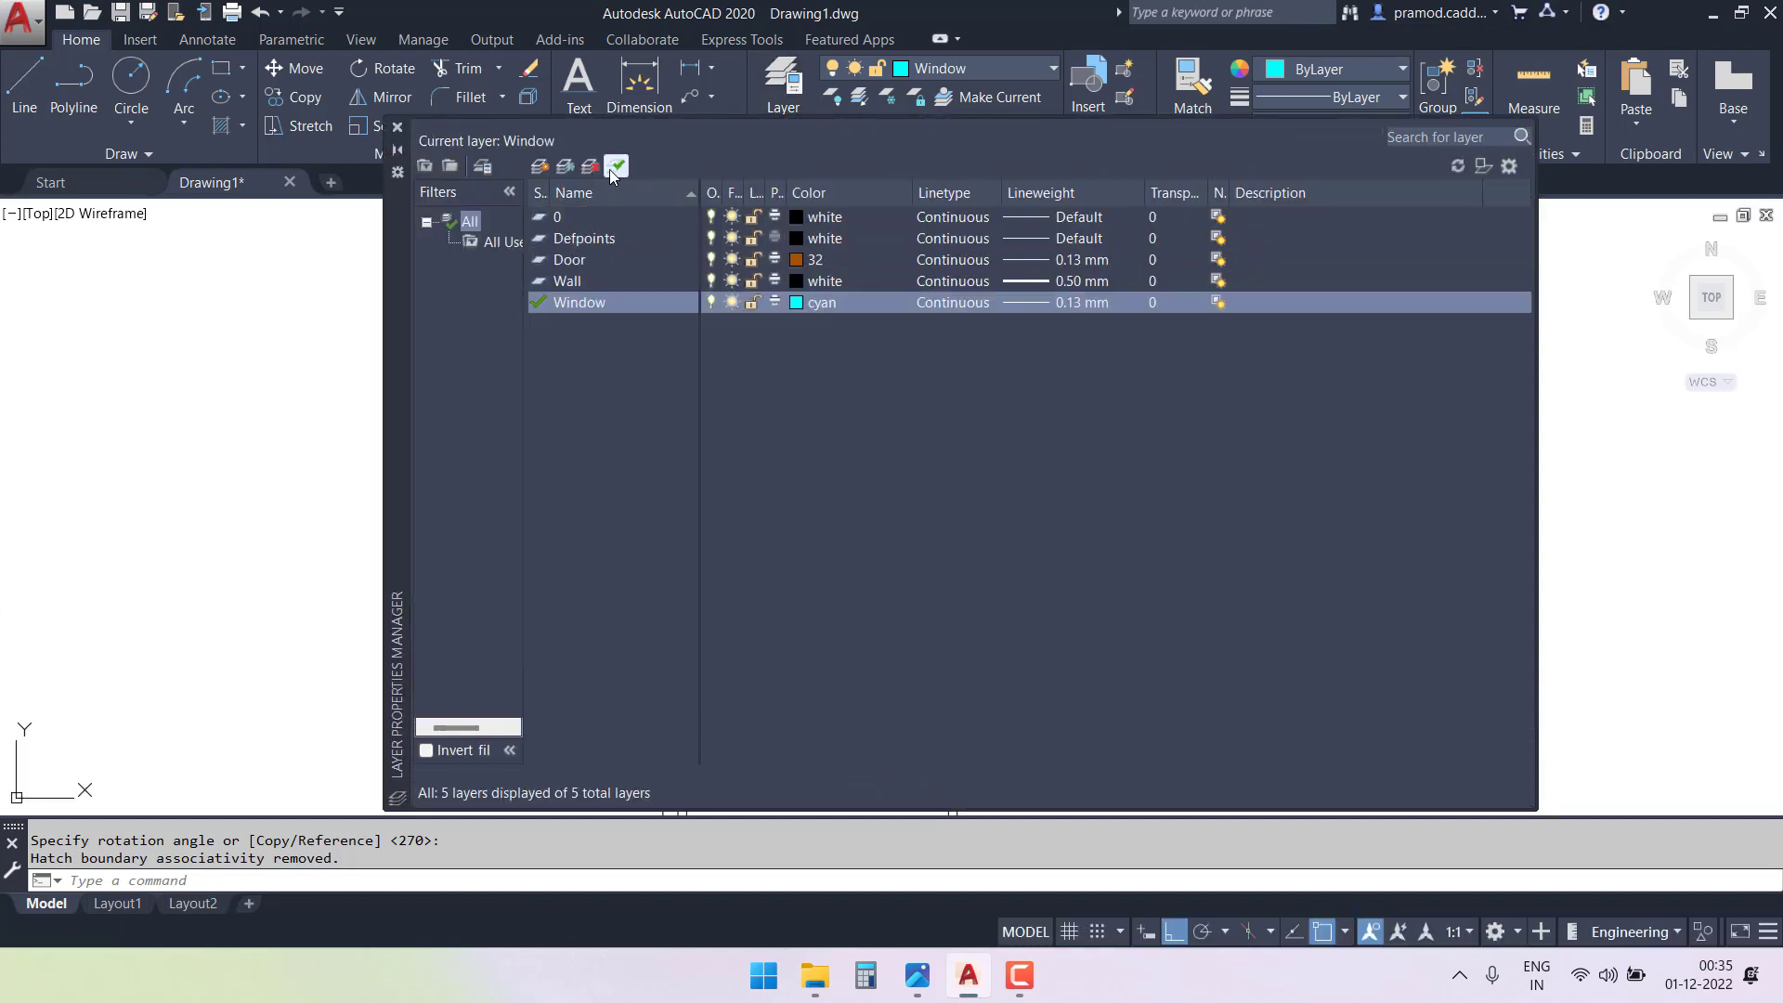
{"action": "left_click", "coordinate": [542, 178]}
{"action": "type", "text": "Openninf"}
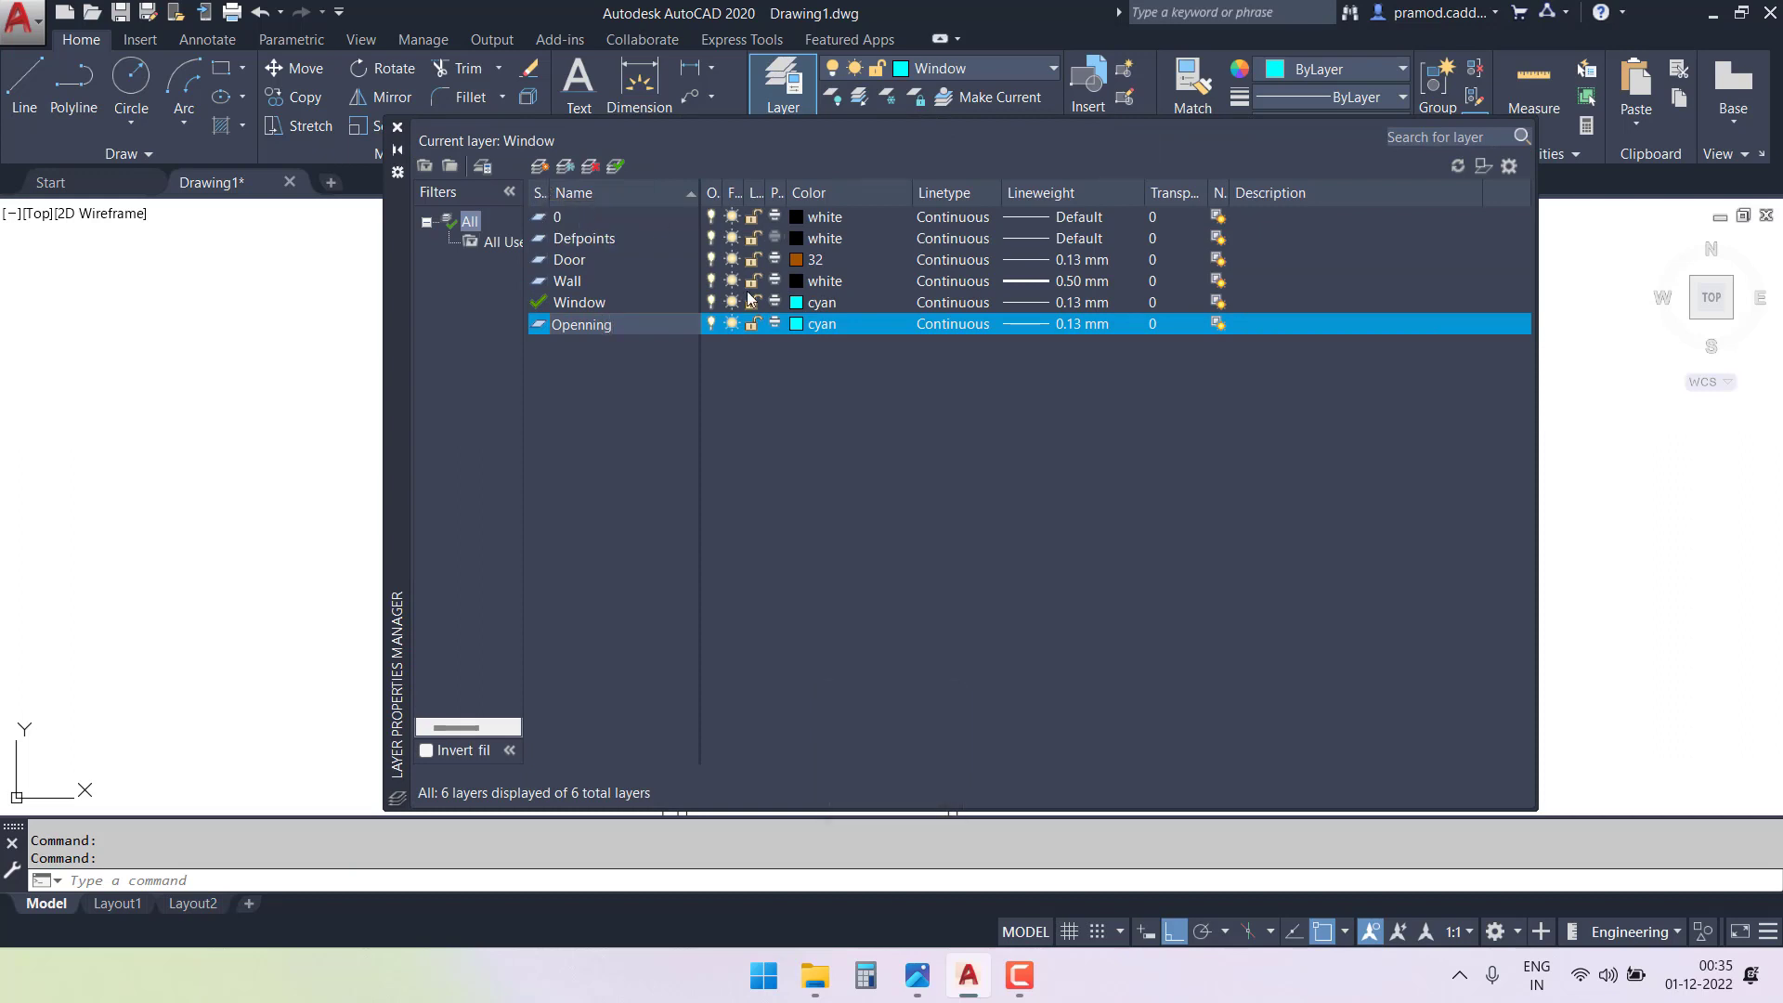
{"action": "left_click", "coordinate": [800, 331]}
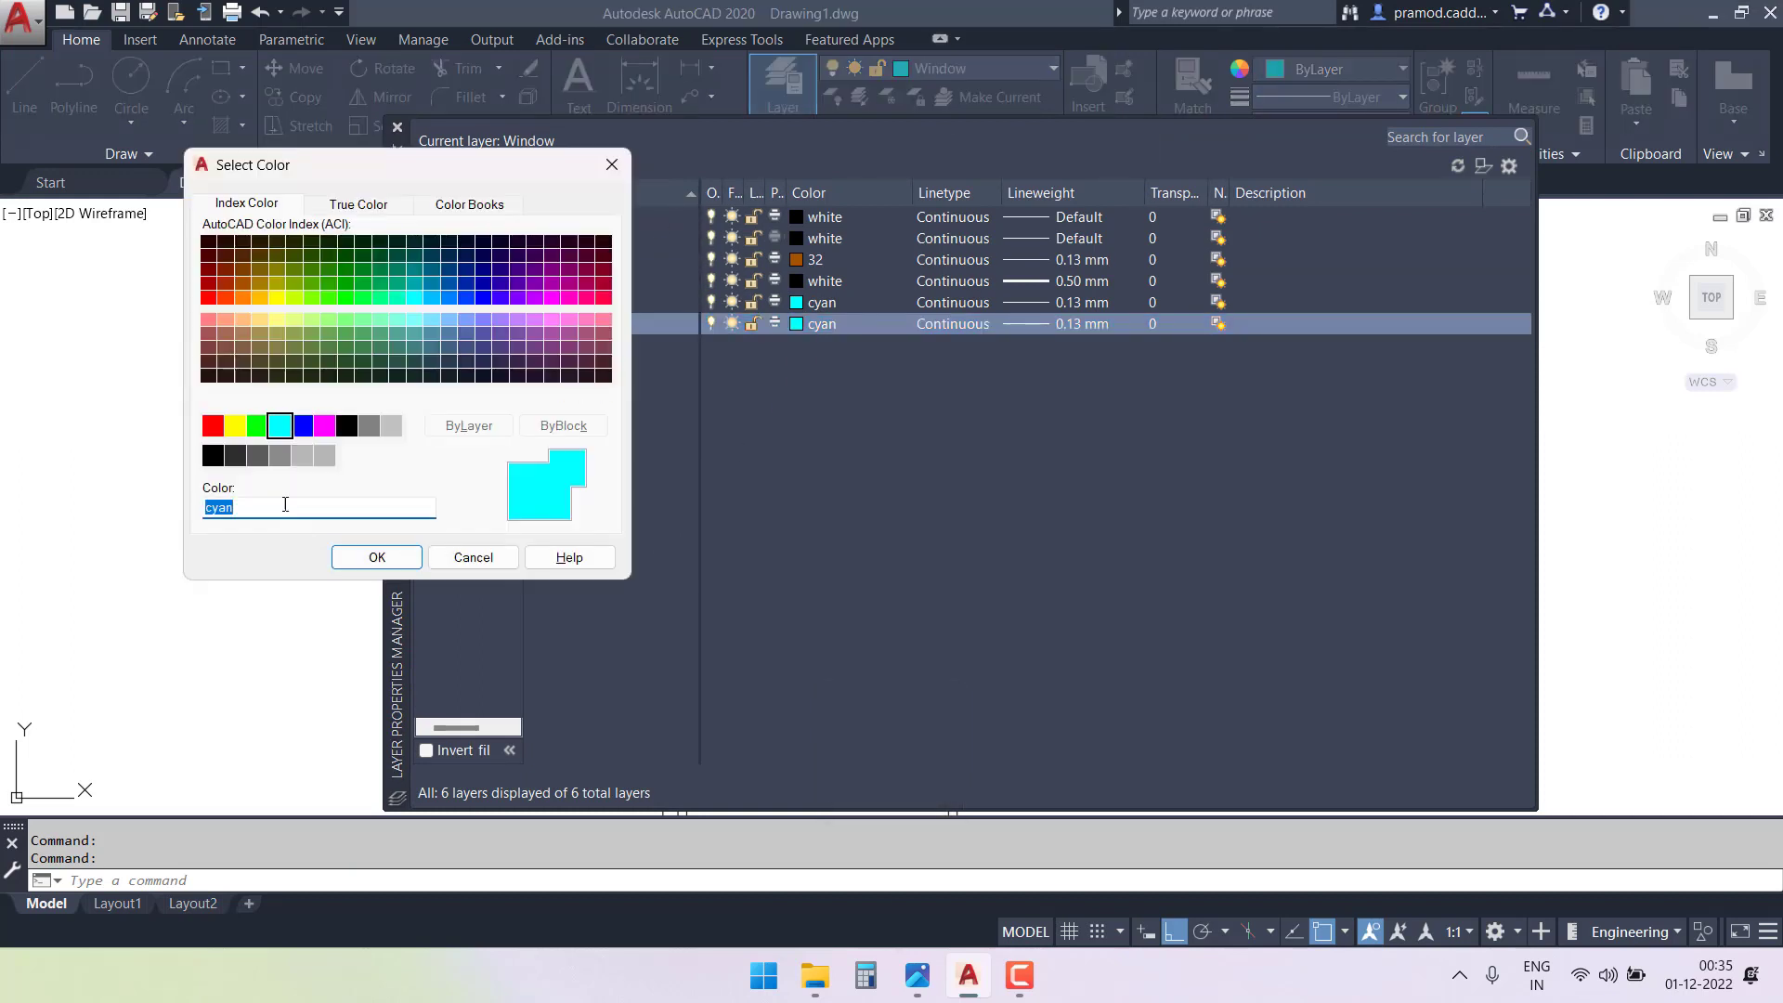
{"action": "left_click", "coordinate": [257, 455]}
{"action": "left_click", "coordinate": [378, 558]}
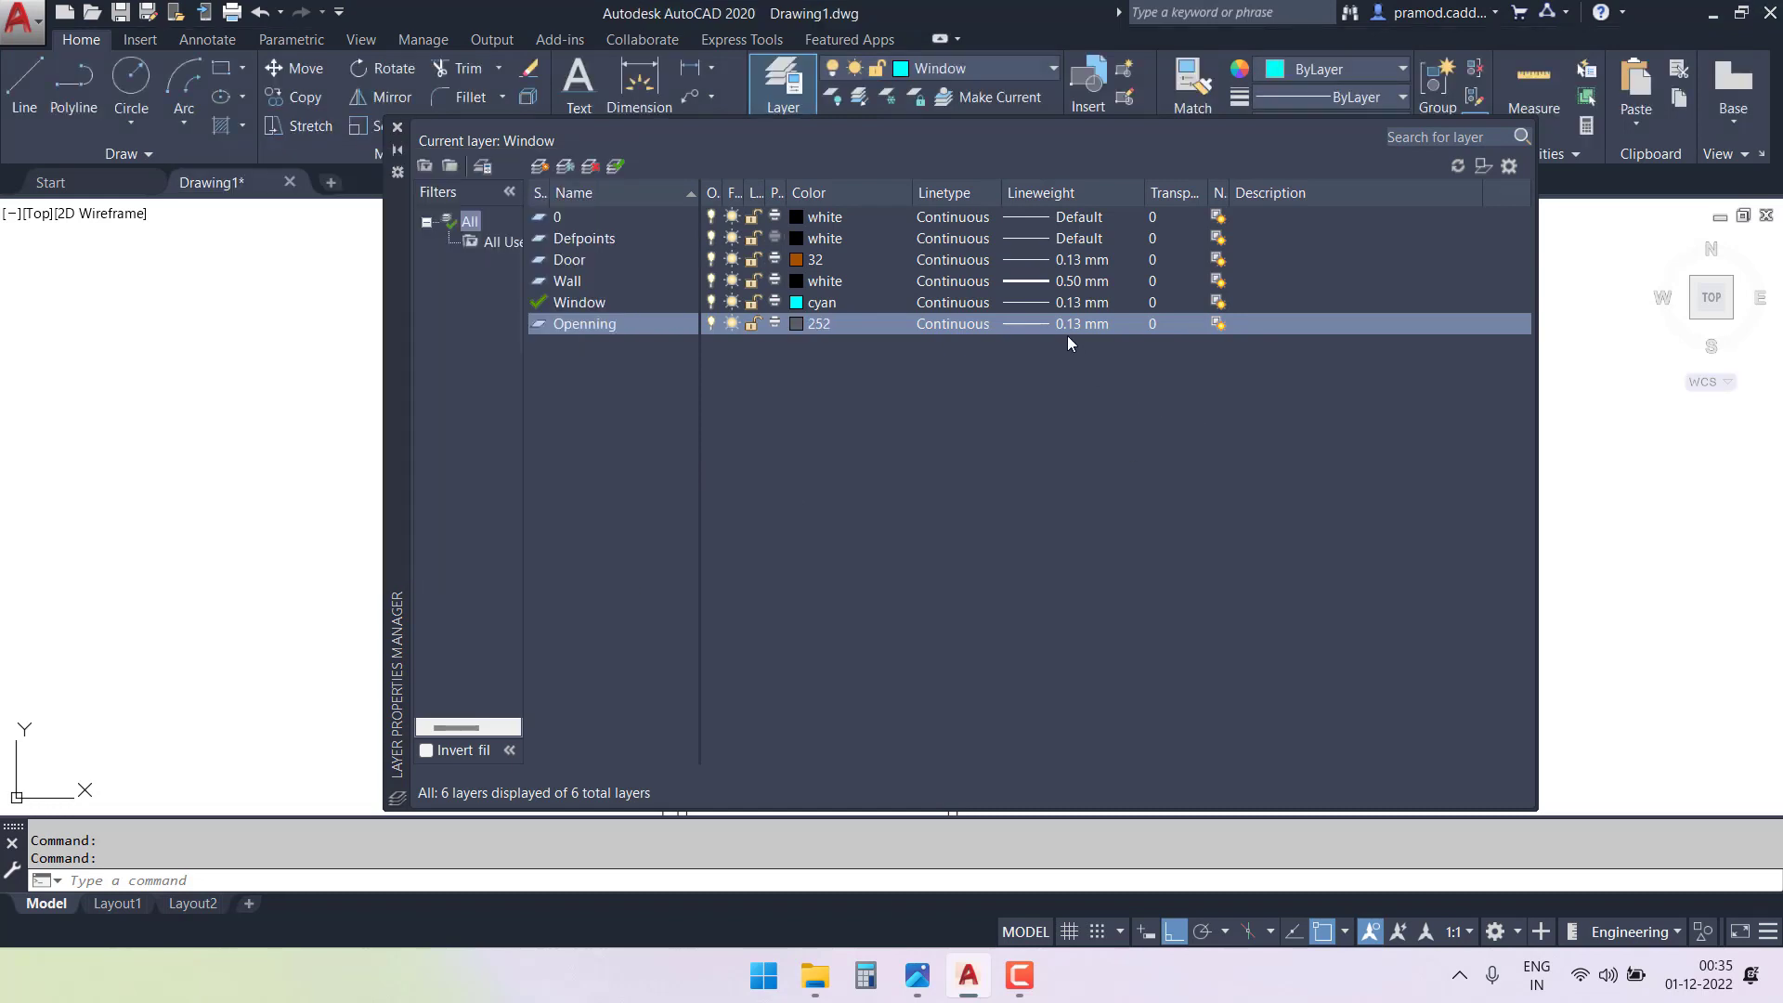
- Load the ACAD_ISO02W100 linetype, assign it to the Openning layer and make that layer current
{"action": "left_click", "coordinate": [981, 320]}
{"action": "left_click_drag", "start_coordinate": [953, 331], "coordinate": [910, 388]}
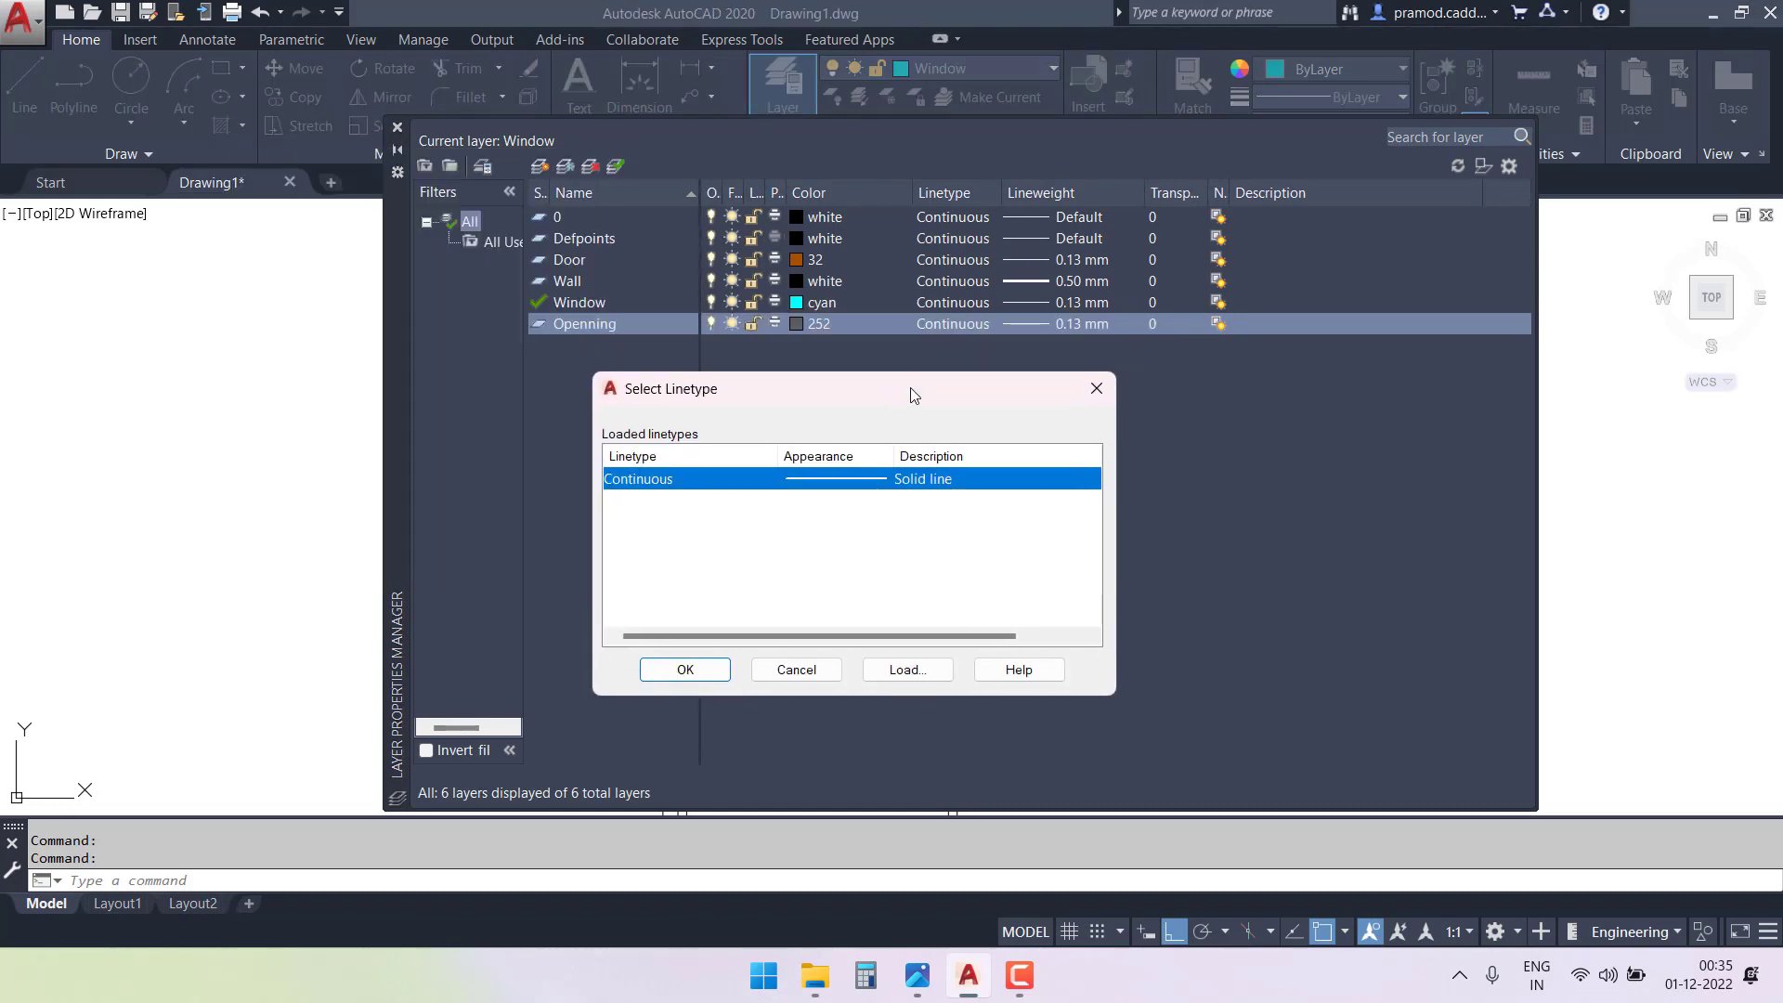
{"action": "left_click", "coordinate": [903, 670]}
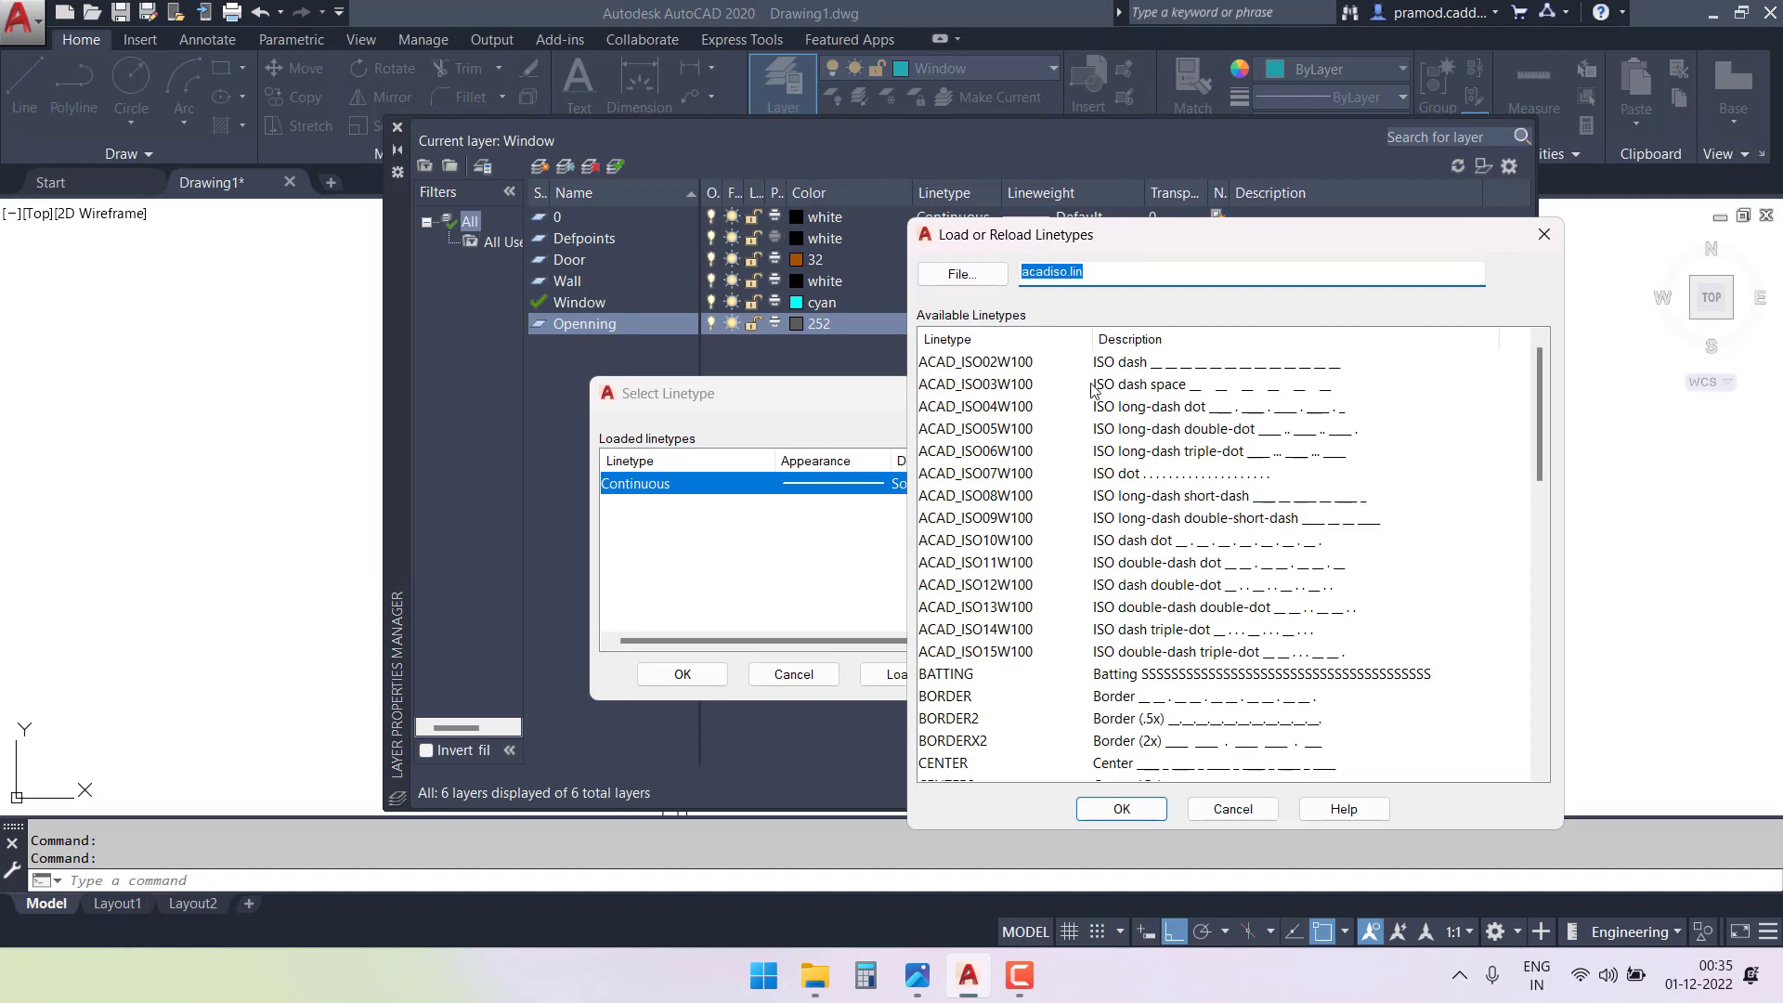
{"action": "left_click", "coordinate": [1122, 810]}
{"action": "left_click", "coordinate": [858, 487]}
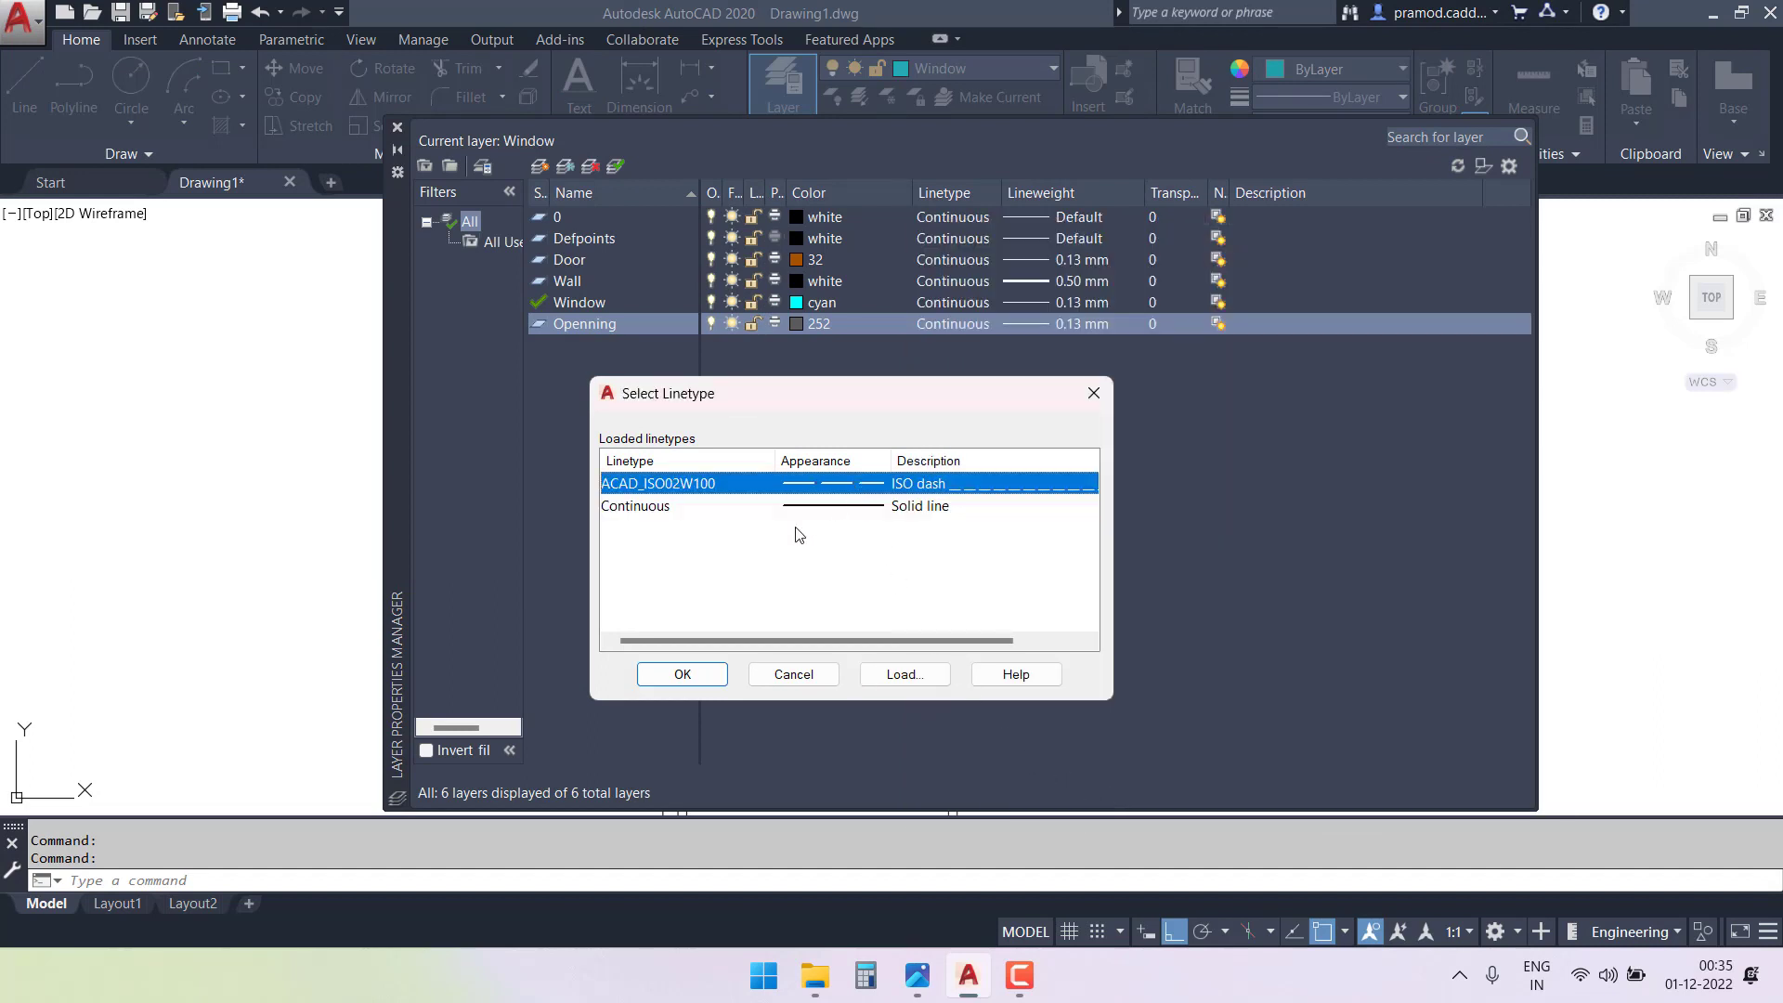
{"action": "left_click", "coordinate": [695, 684]}
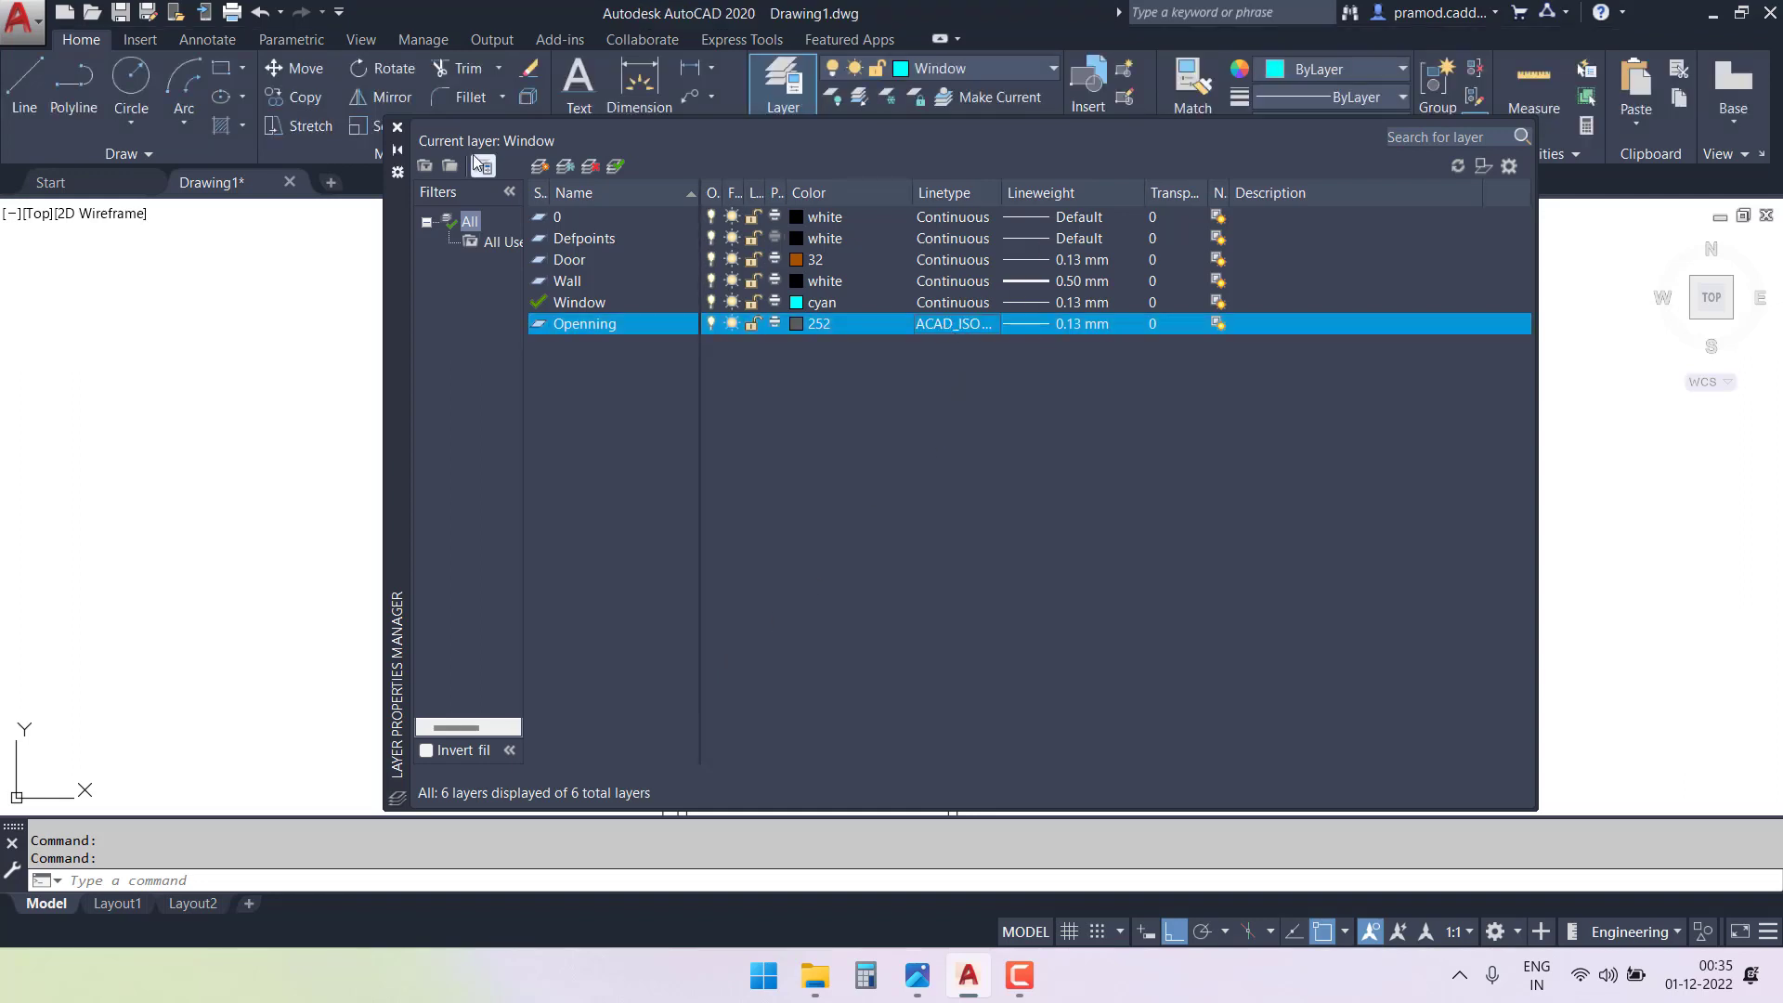
{"action": "left_click", "coordinate": [398, 129]}
{"action": "left_click", "coordinate": [966, 73]}
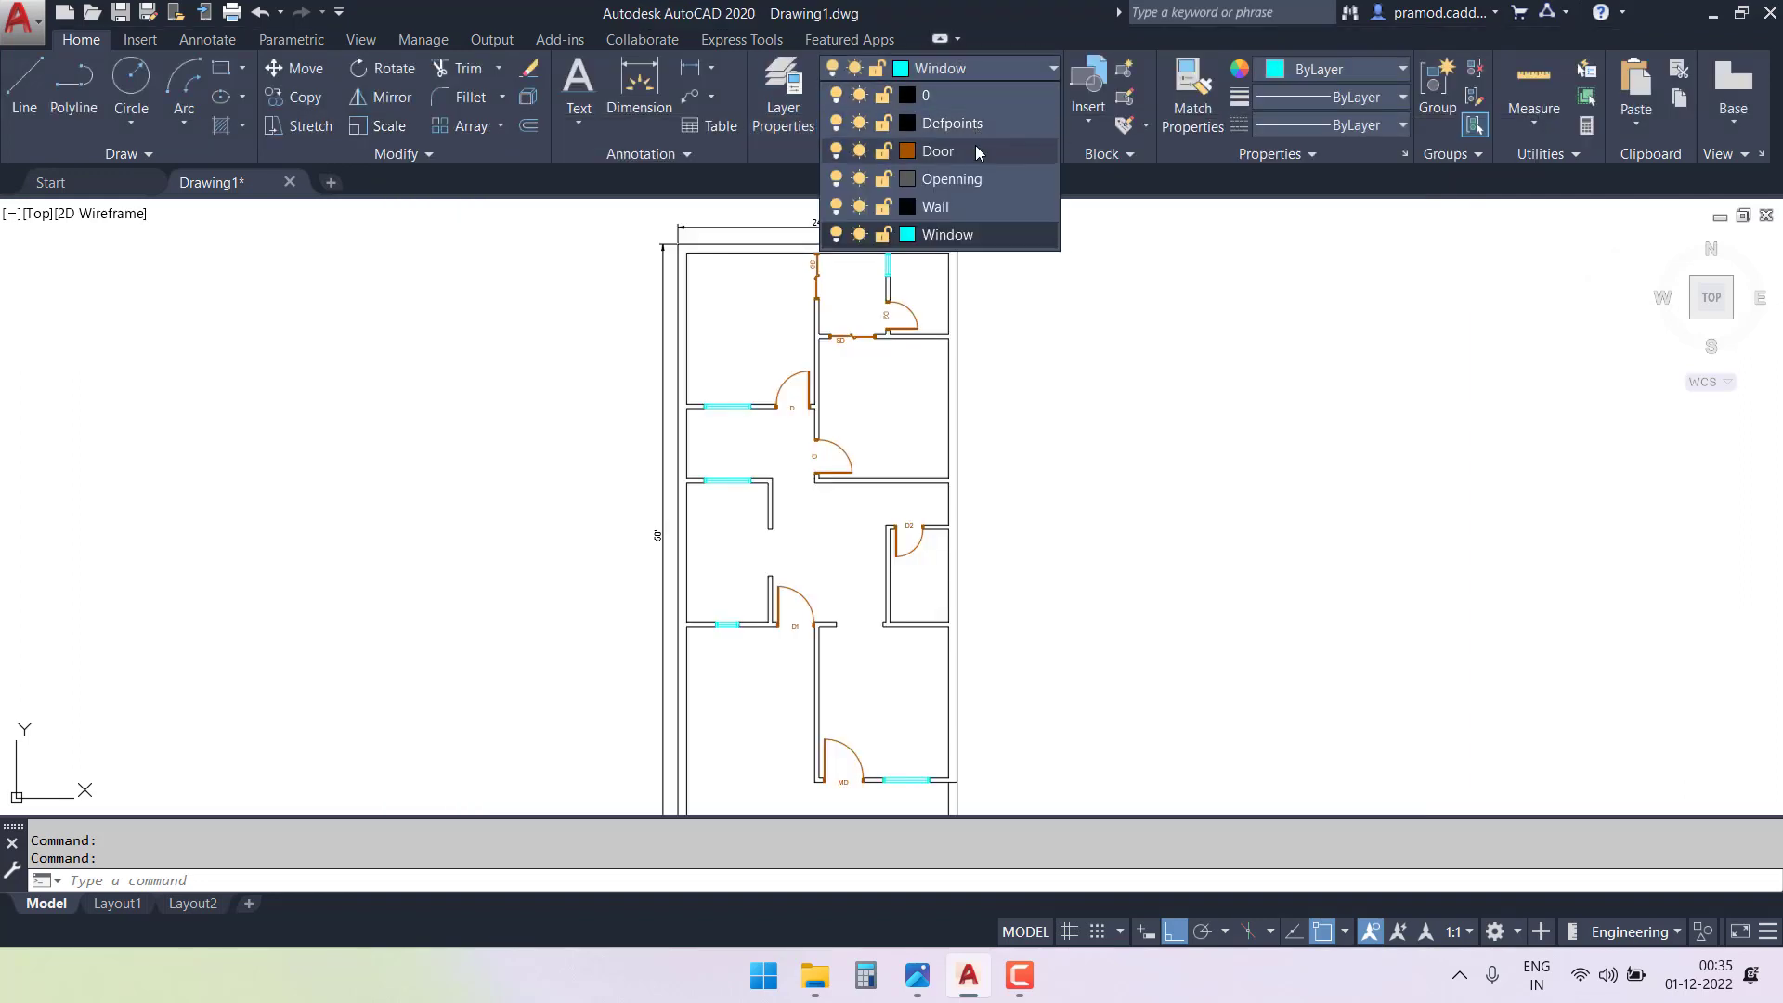
{"action": "left_click", "coordinate": [972, 179]}
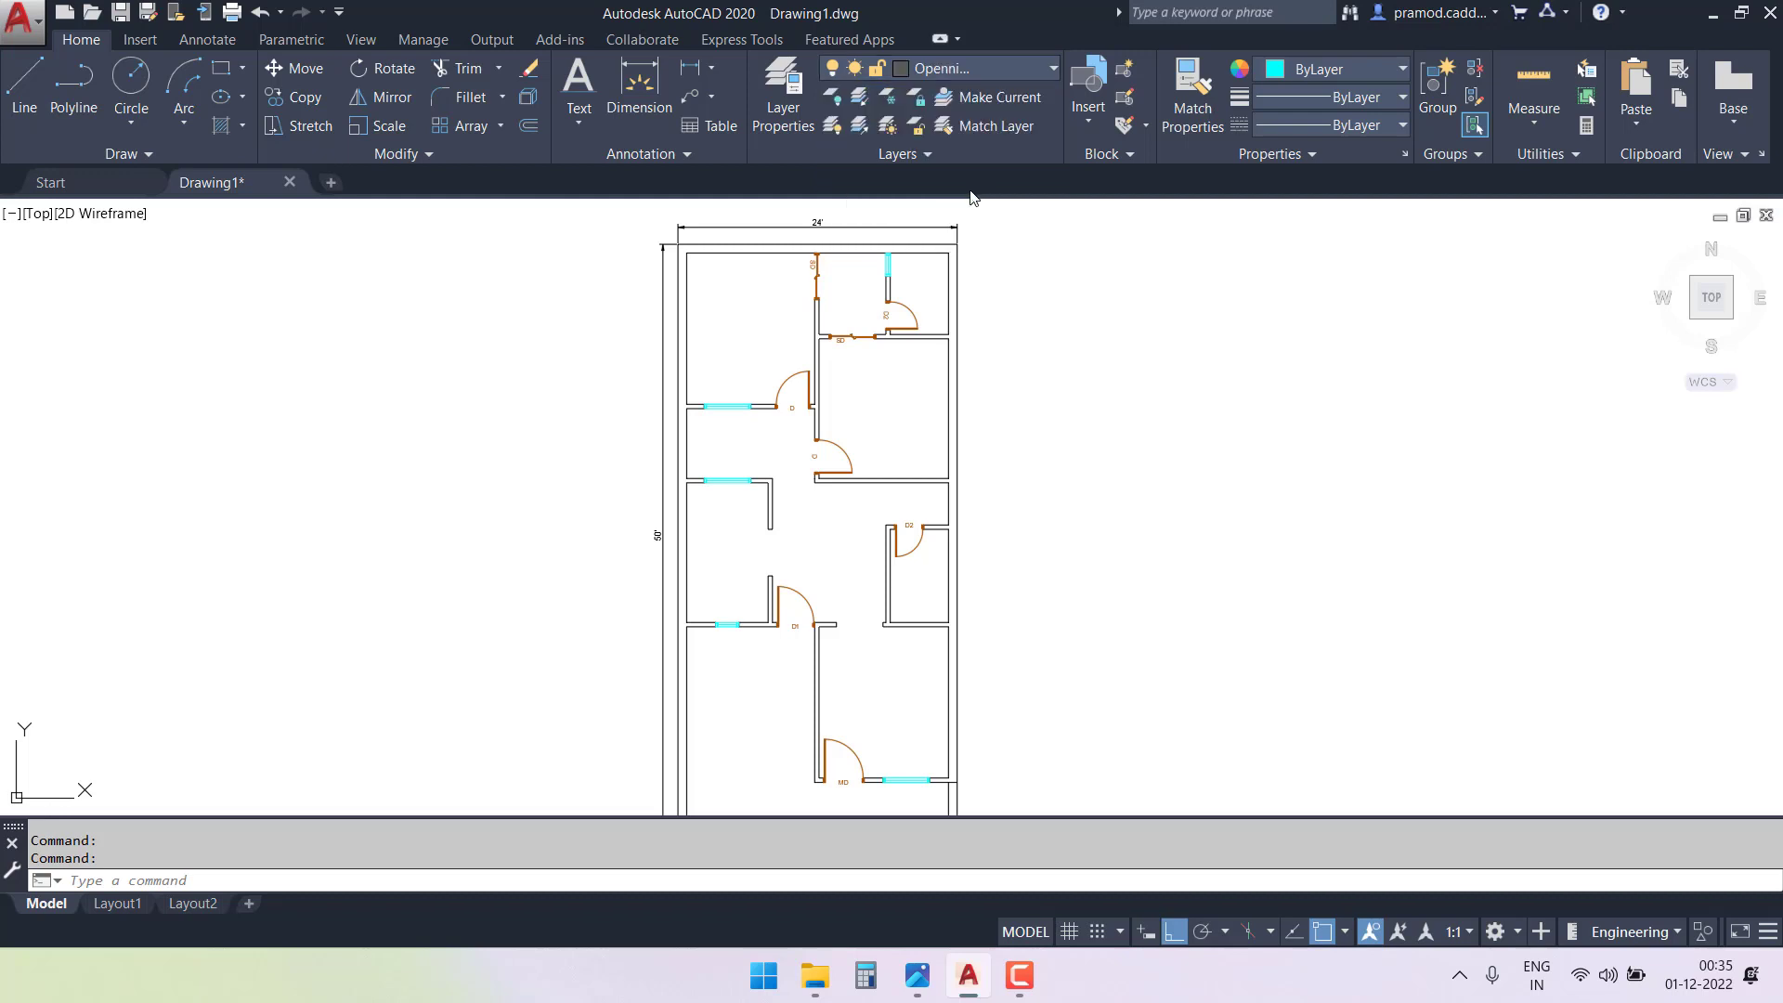
- Draw a rectangle across the horizontal wall gap just below the sideways D door, from wall corner to wall corner
{"action": "left_click", "coordinate": [220, 69]}
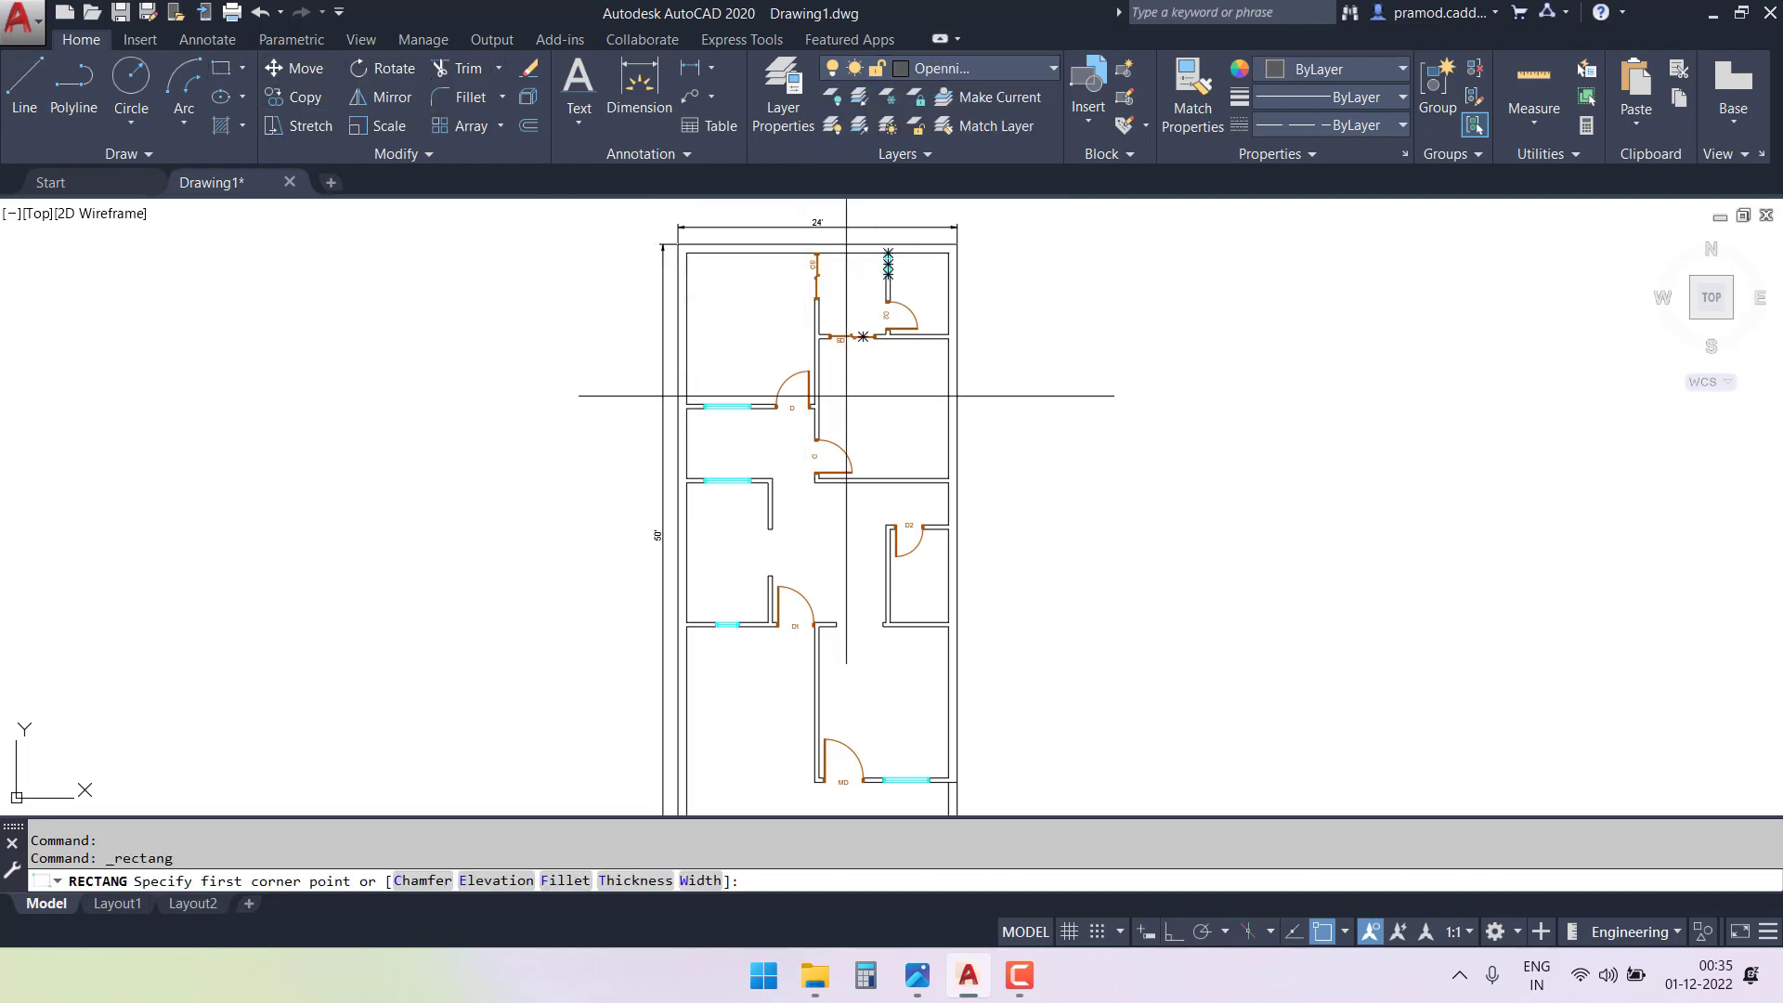
{"action": "scroll", "coordinate": [787, 413], "scroll_direction": "up", "scroll_amount": 5}
{"action": "left_click", "coordinate": [961, 388]}
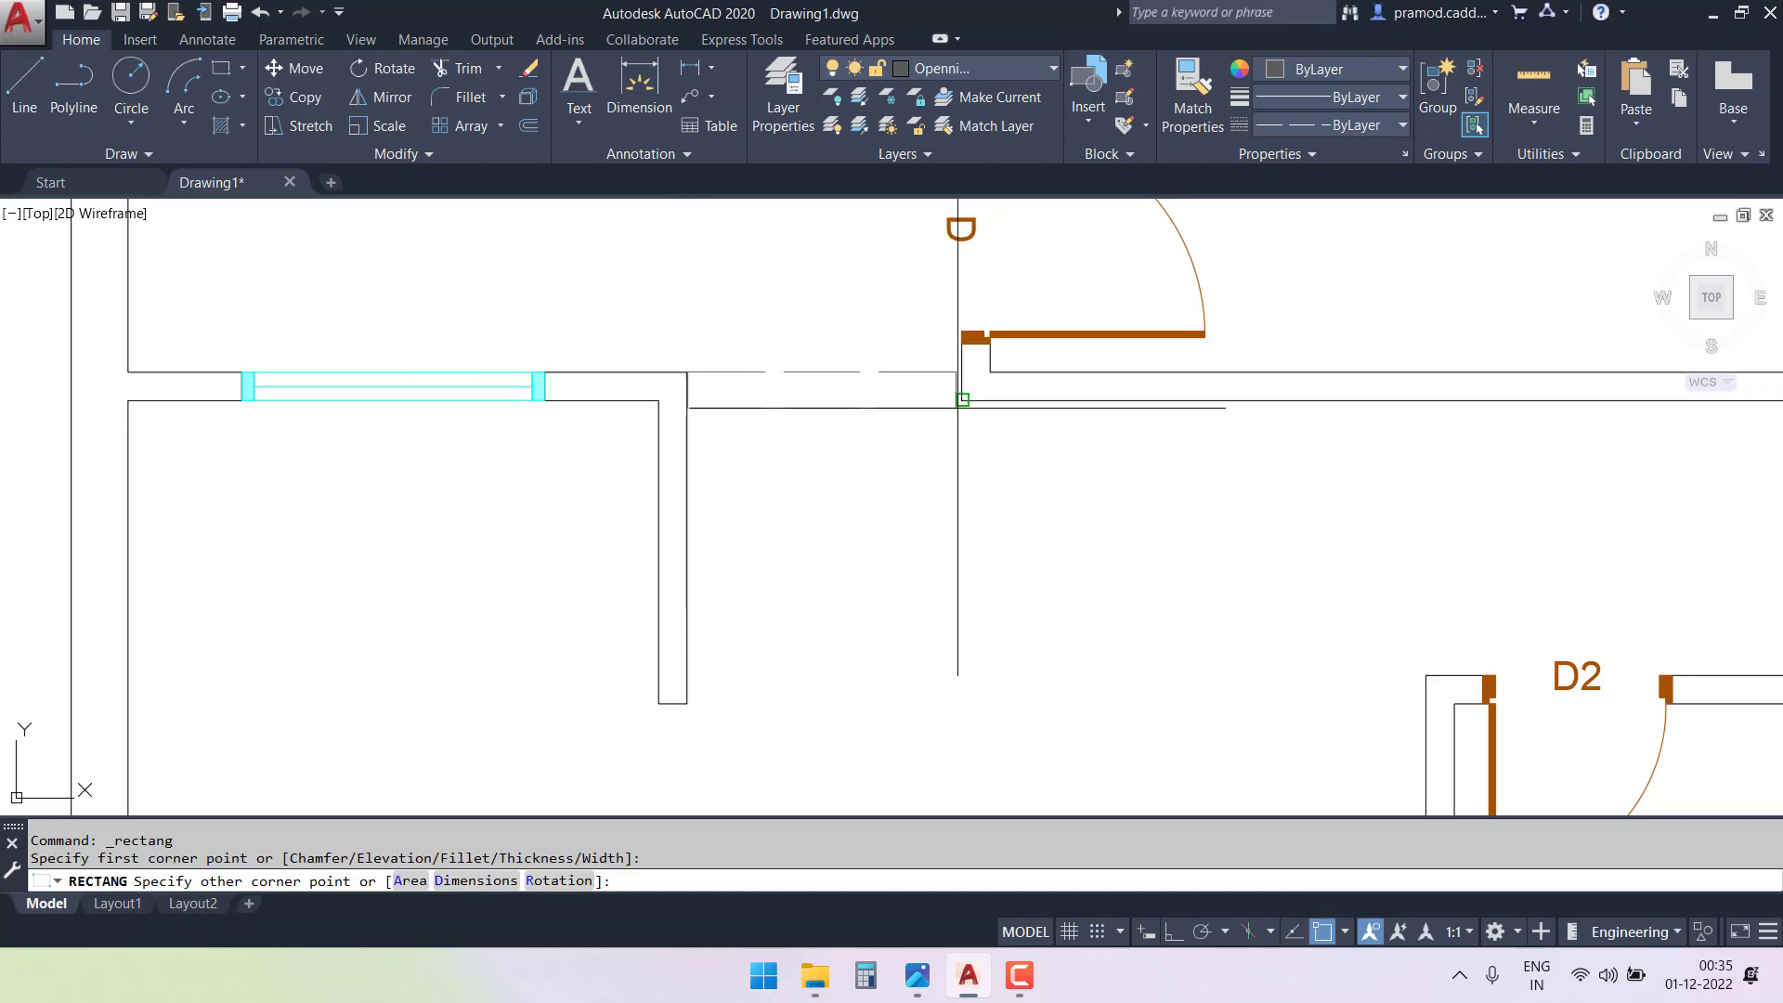
{"action": "key", "text": "Escape"}
{"action": "middle_click_drag", "start_coordinate": [959, 390], "coordinate": [1039, 653]}
{"action": "scroll", "coordinate": [759, 586], "scroll_direction": "down", "scroll_amount": 2}
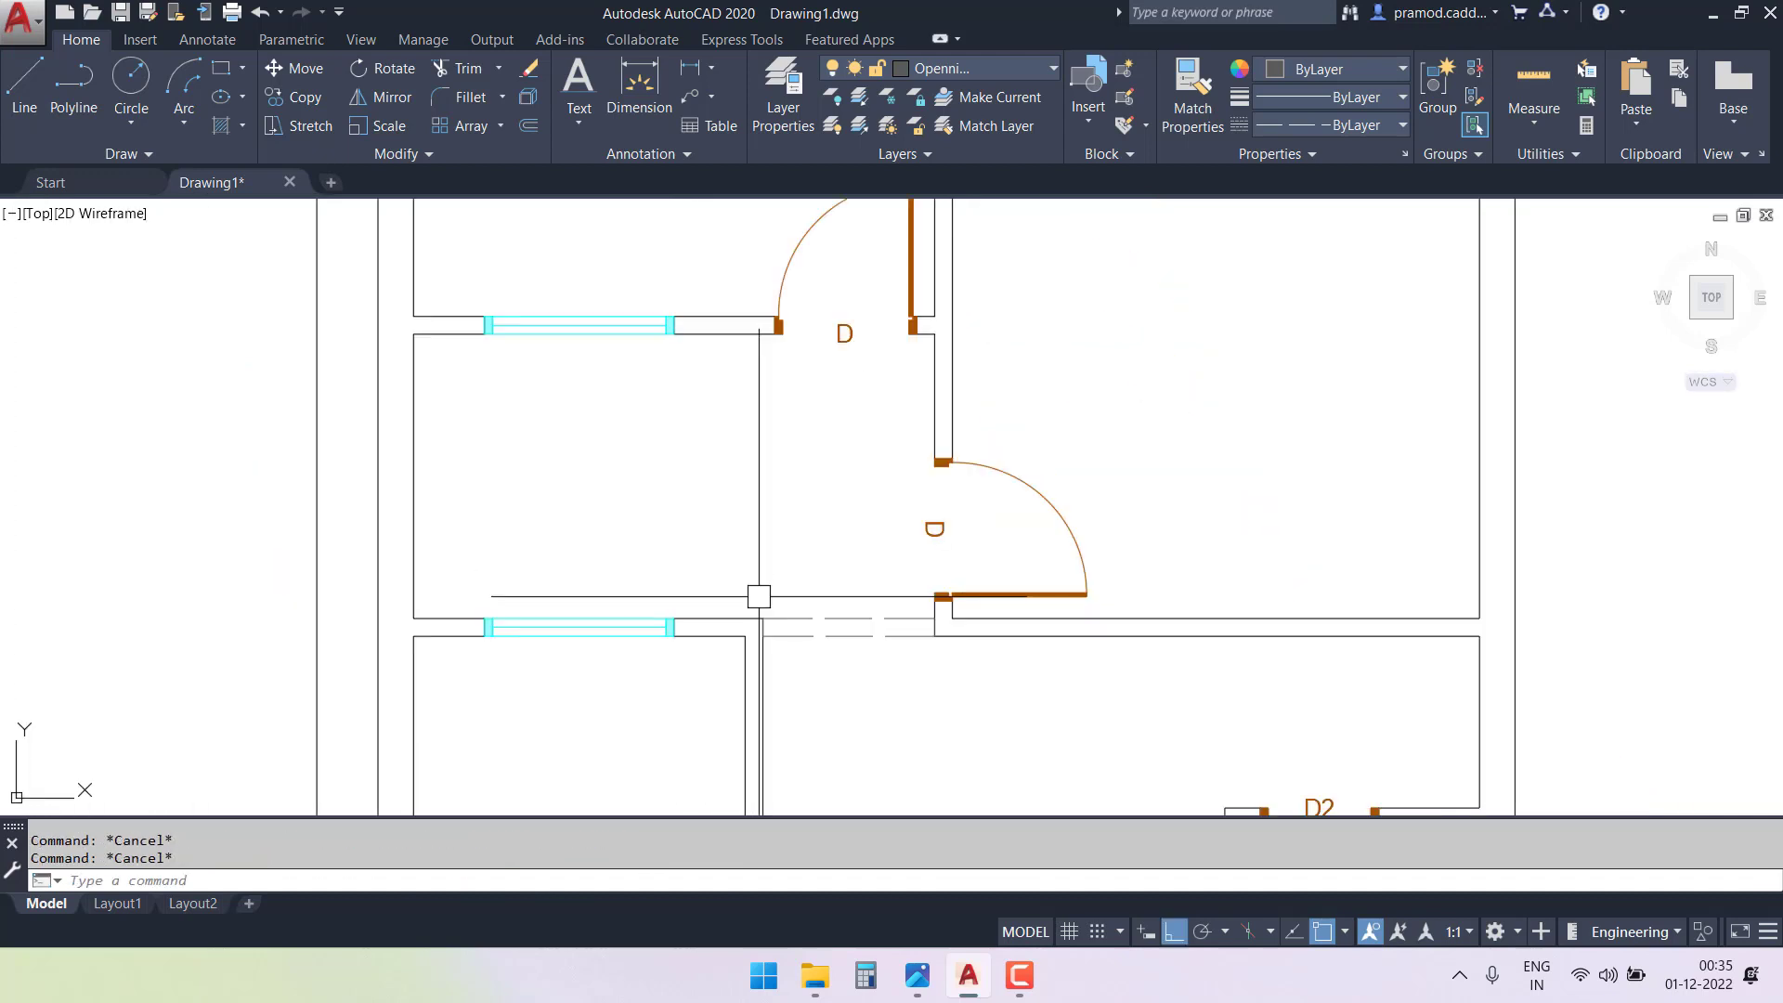
{"action": "key", "text": "Return"}
{"action": "left_click", "coordinate": [757, 618]}
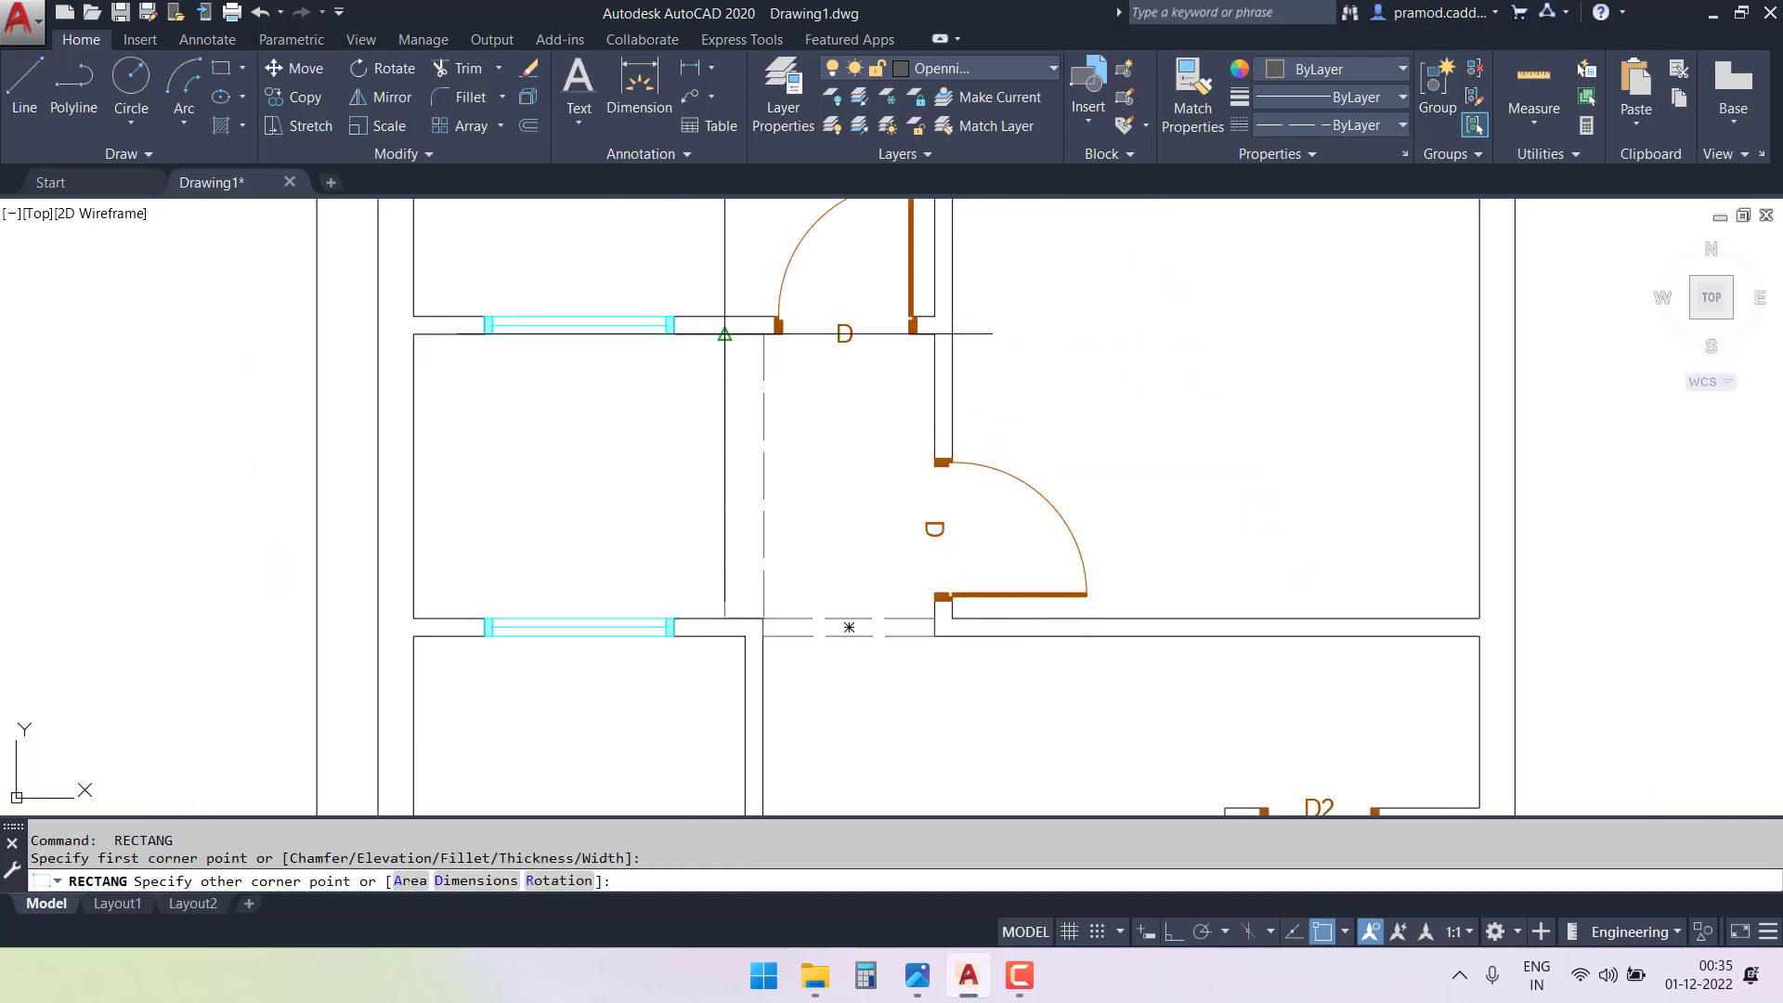
{"action": "scroll", "coordinate": [746, 330], "scroll_direction": "up", "scroll_amount": 2}
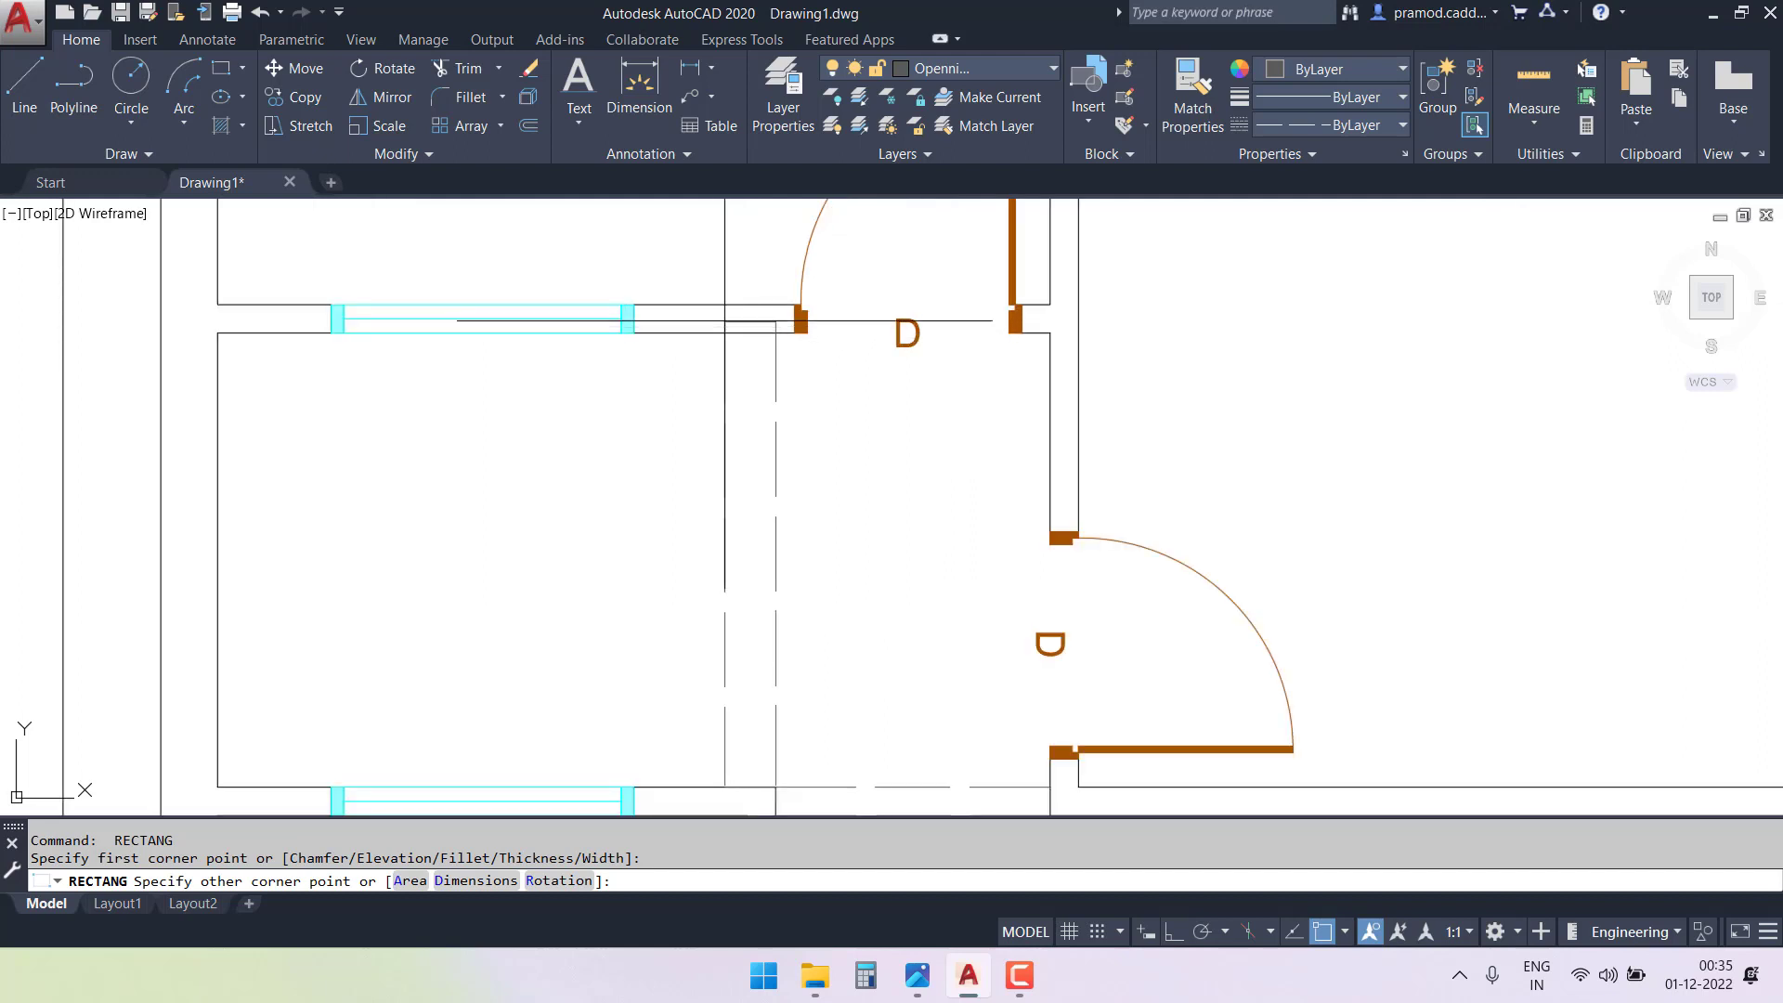
{"action": "key", "text": "Escape"}
- Draw a vertical opening rectangle 4.5" long, its width picked from the wall corner beside the lower window up to the wall at the upper D door
{"action": "key", "text": "Return"}
{"action": "left_click", "coordinate": [776, 786]}
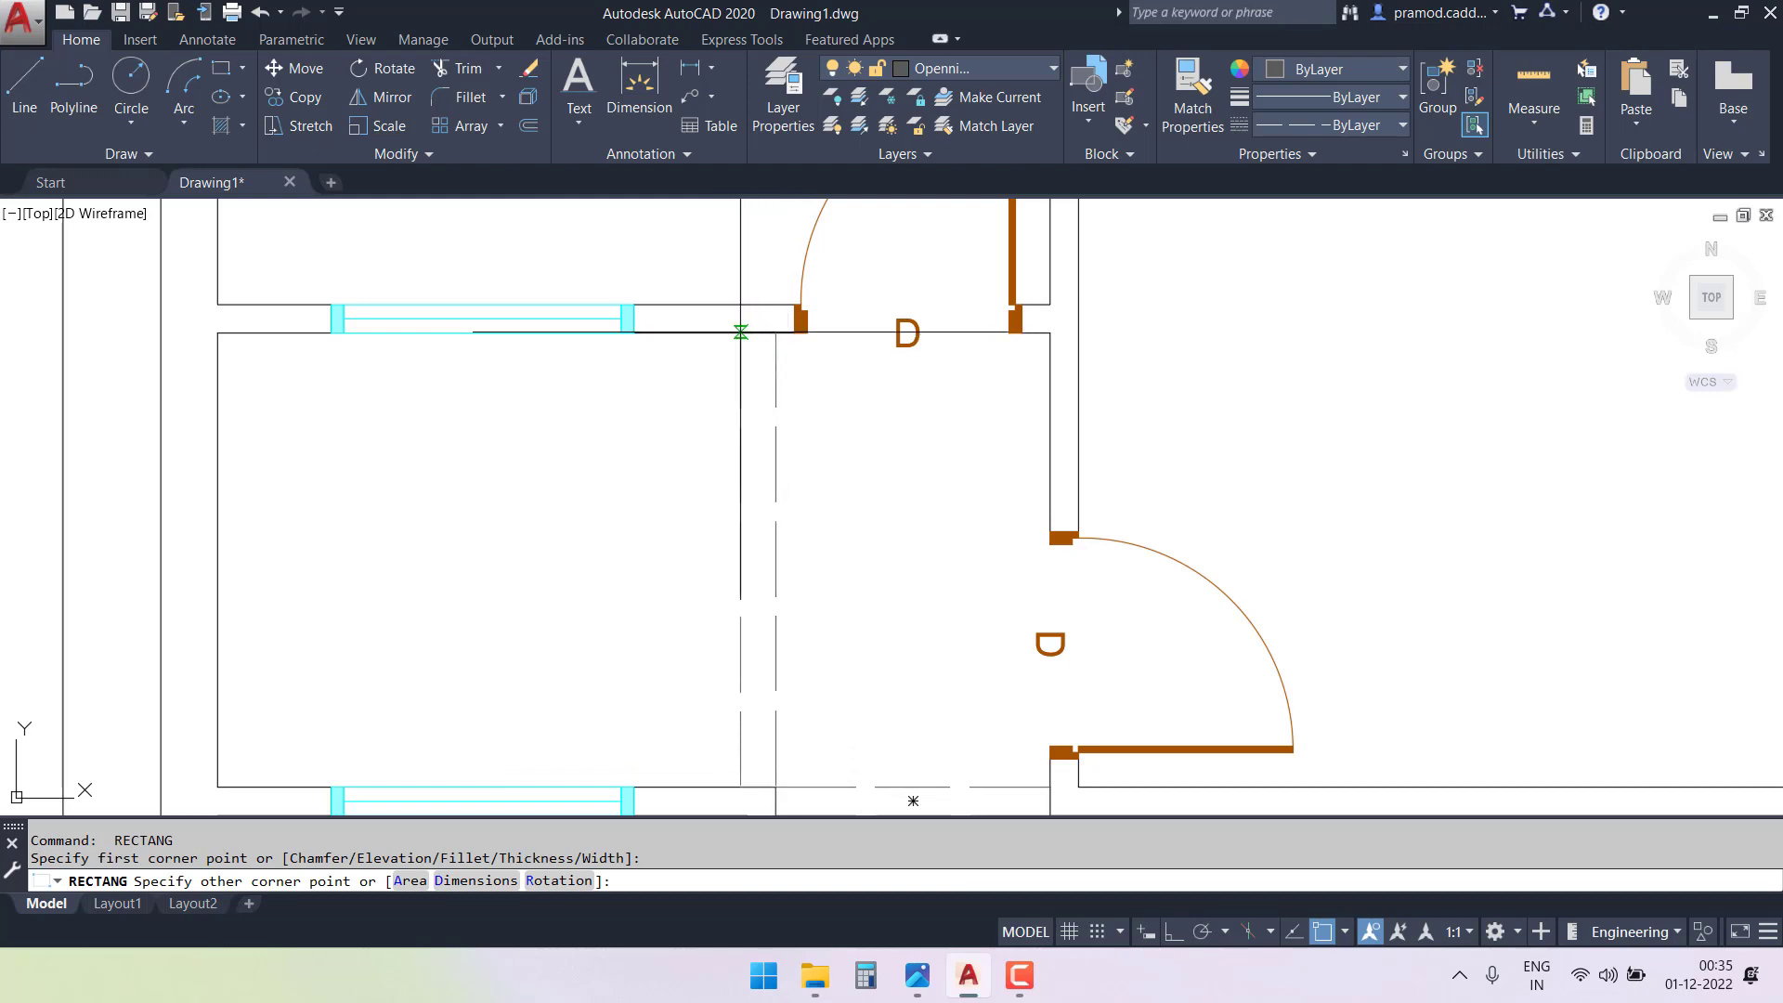
{"action": "key", "text": "Return"}
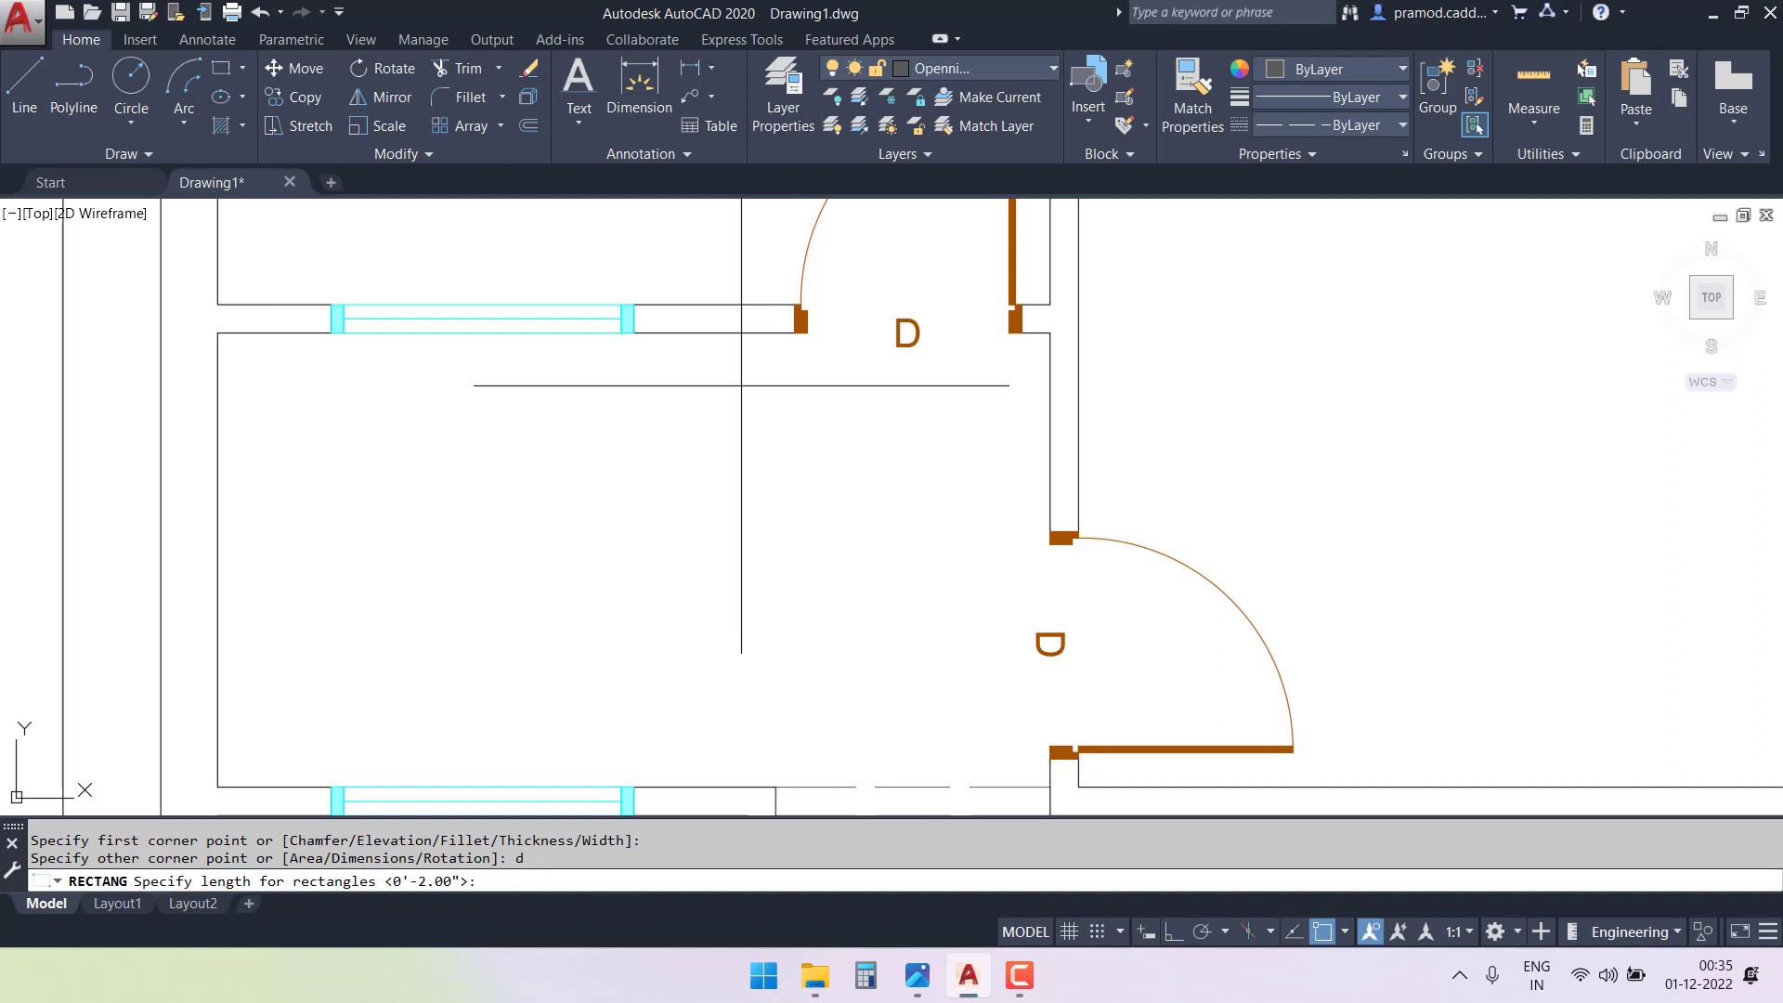
{"action": "type", "text": "4.5"}
{"action": "key", "text": "Return"}
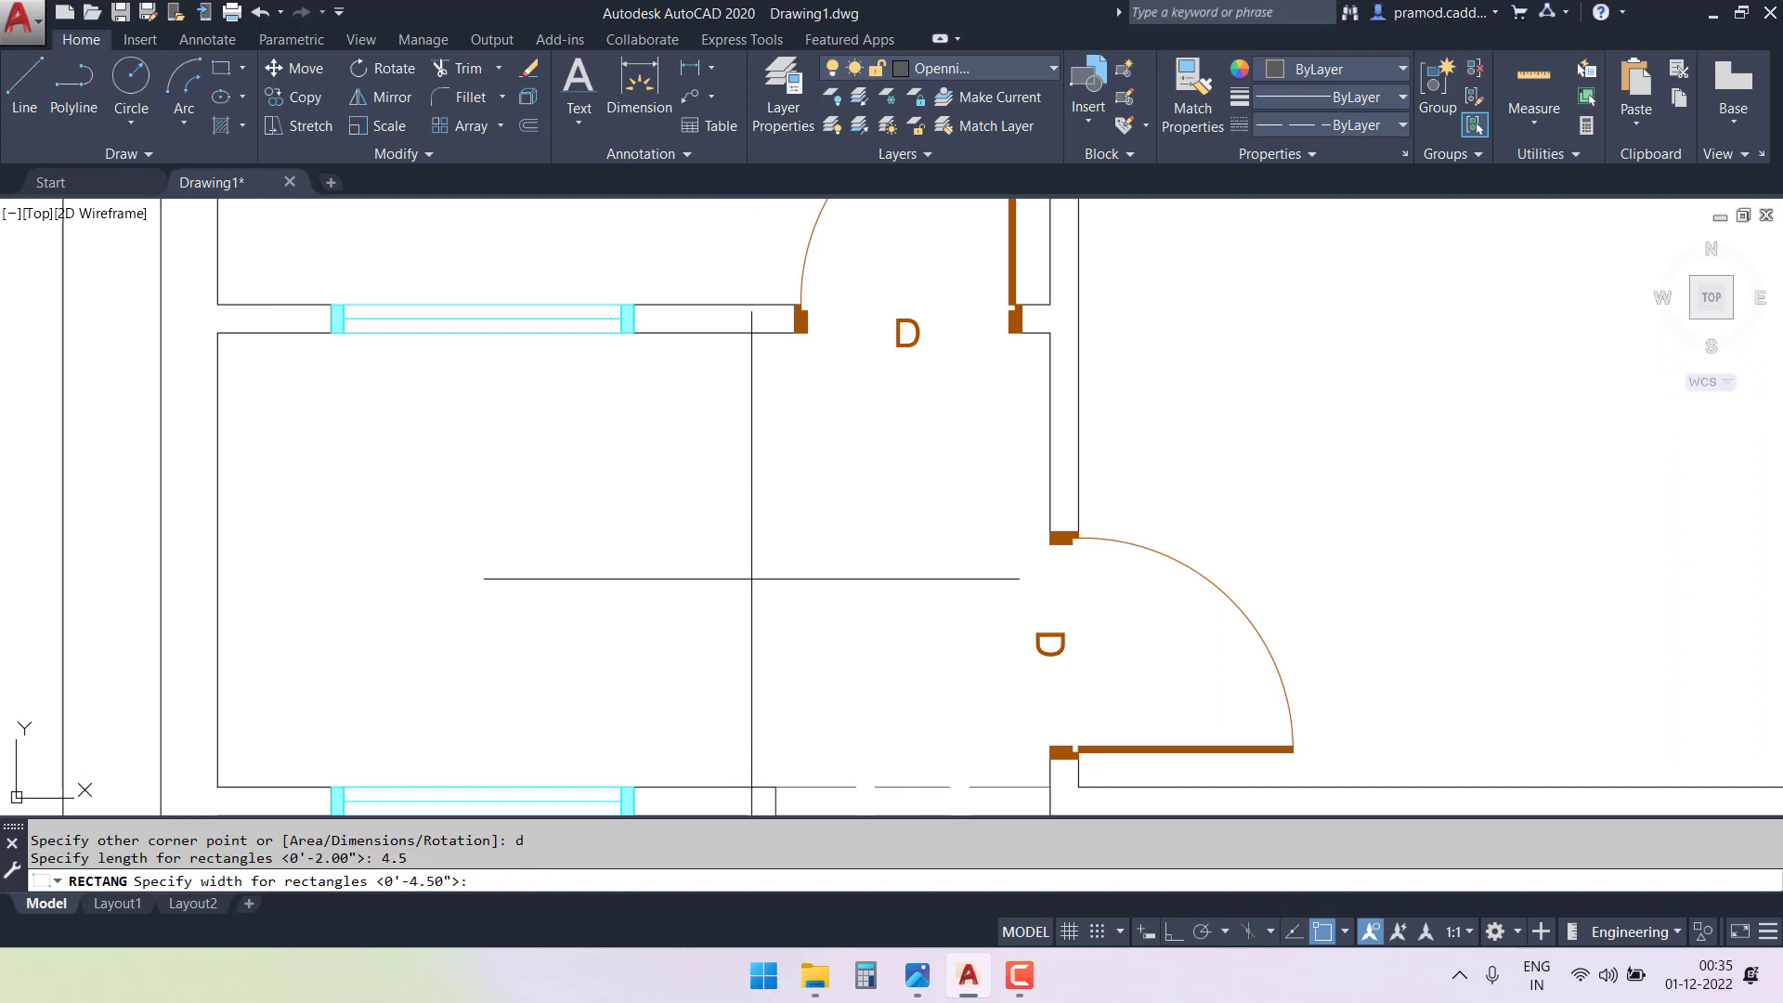
{"action": "left_click", "coordinate": [775, 787]}
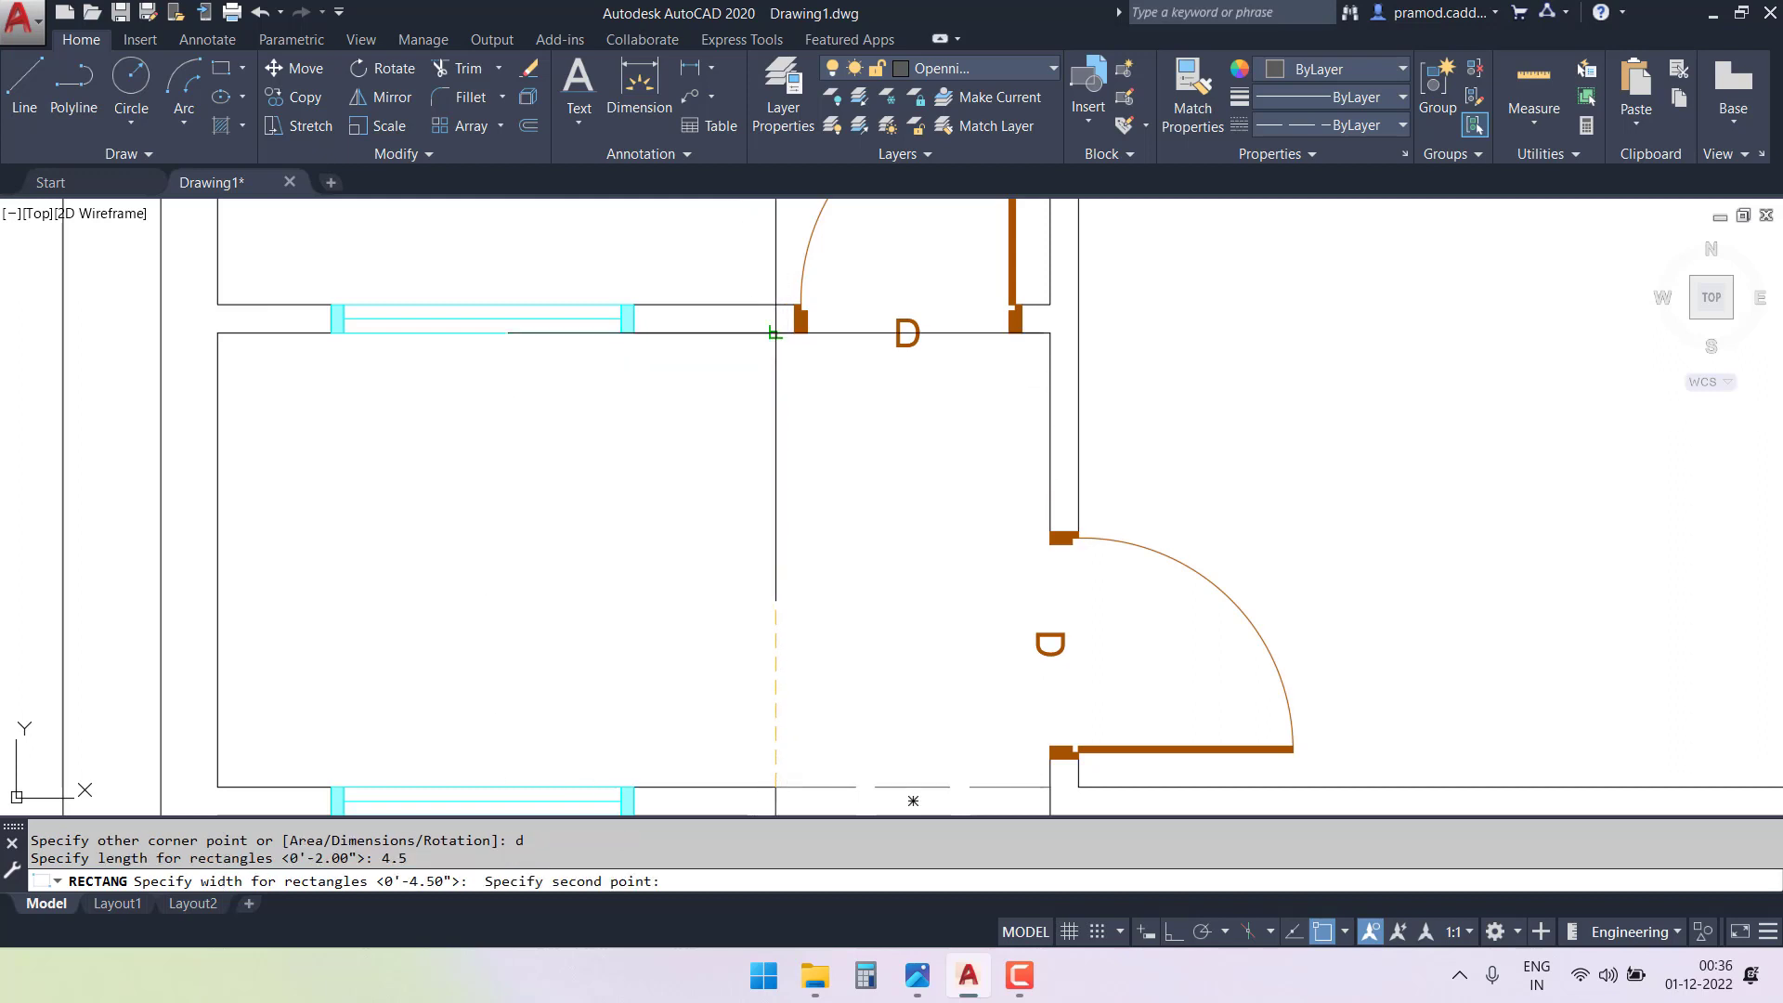
{"action": "left_click", "coordinate": [775, 327]}
{"action": "left_click", "coordinate": [638, 396]}
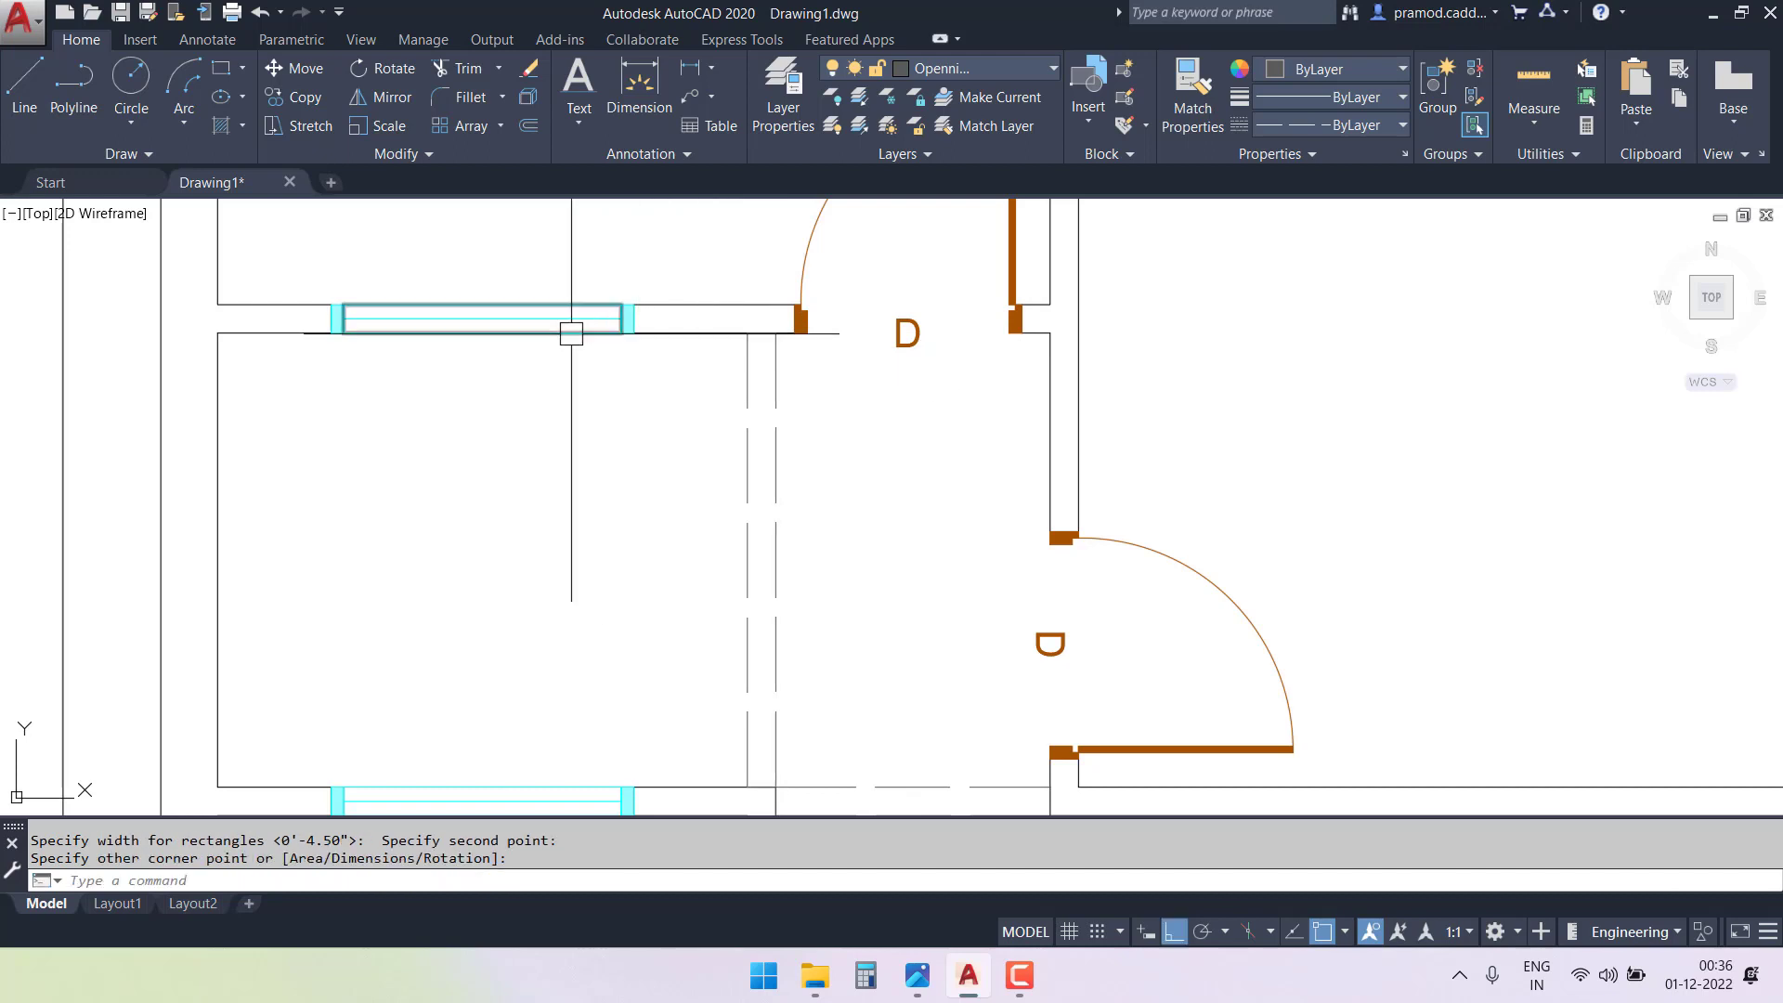
- Draw an opening rectangle 4.5" long above the lower D2 door's wall corner, its width picked up to the horizontal wall above
{"action": "scroll", "coordinate": [776, 498], "scroll_direction": "down", "scroll_amount": 3}
{"action": "scroll", "coordinate": [768, 398], "scroll_direction": "up", "scroll_amount": 2}
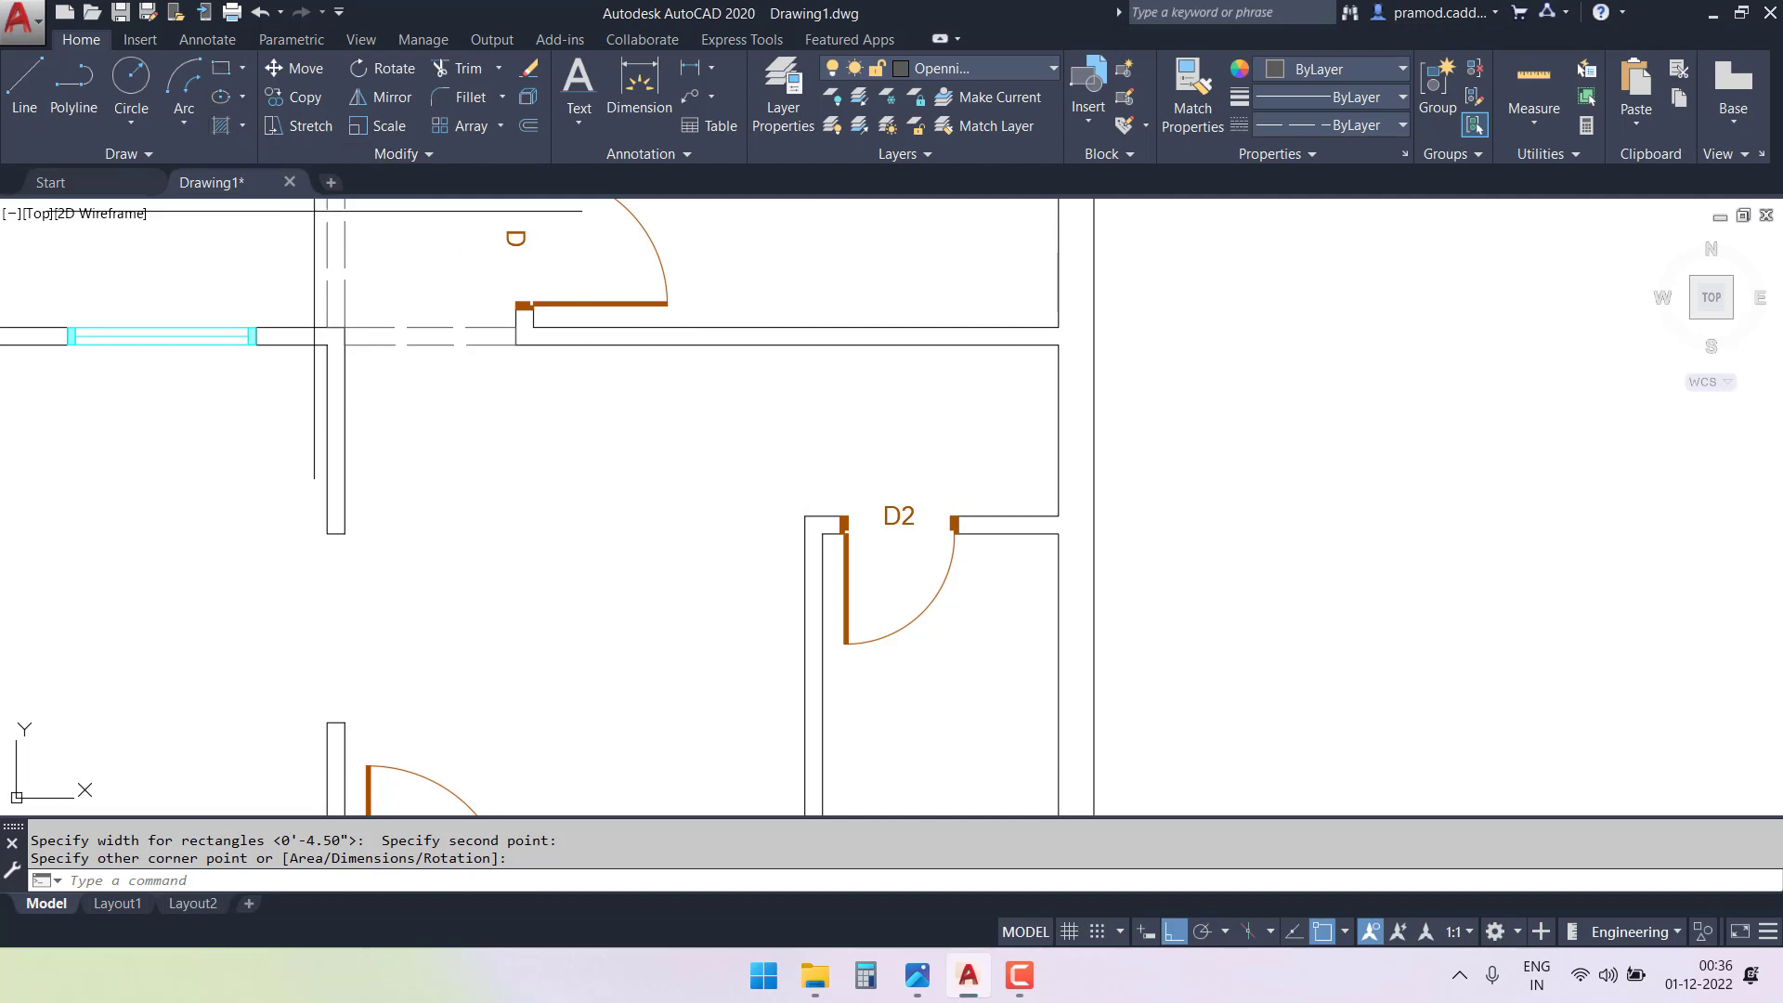
{"action": "left_click", "coordinate": [221, 69]}
{"action": "scroll", "coordinate": [820, 414], "scroll_direction": "up", "scroll_amount": 2}
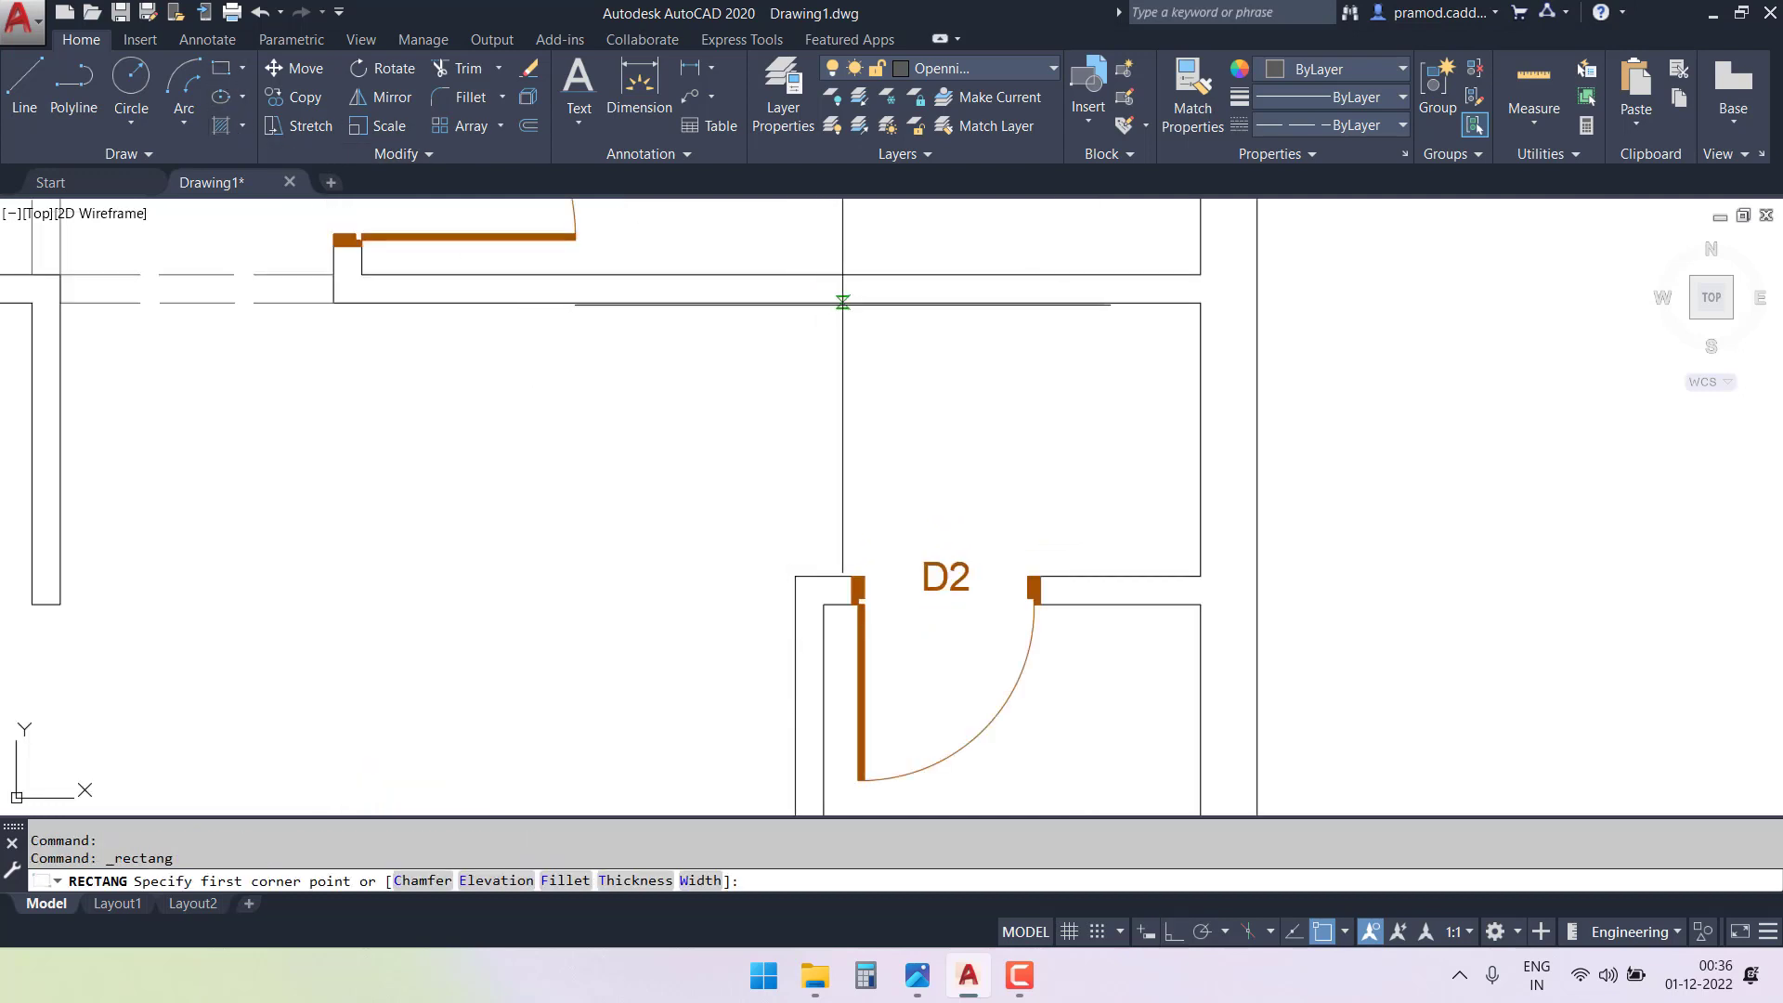
{"action": "left_click", "coordinate": [795, 575]}
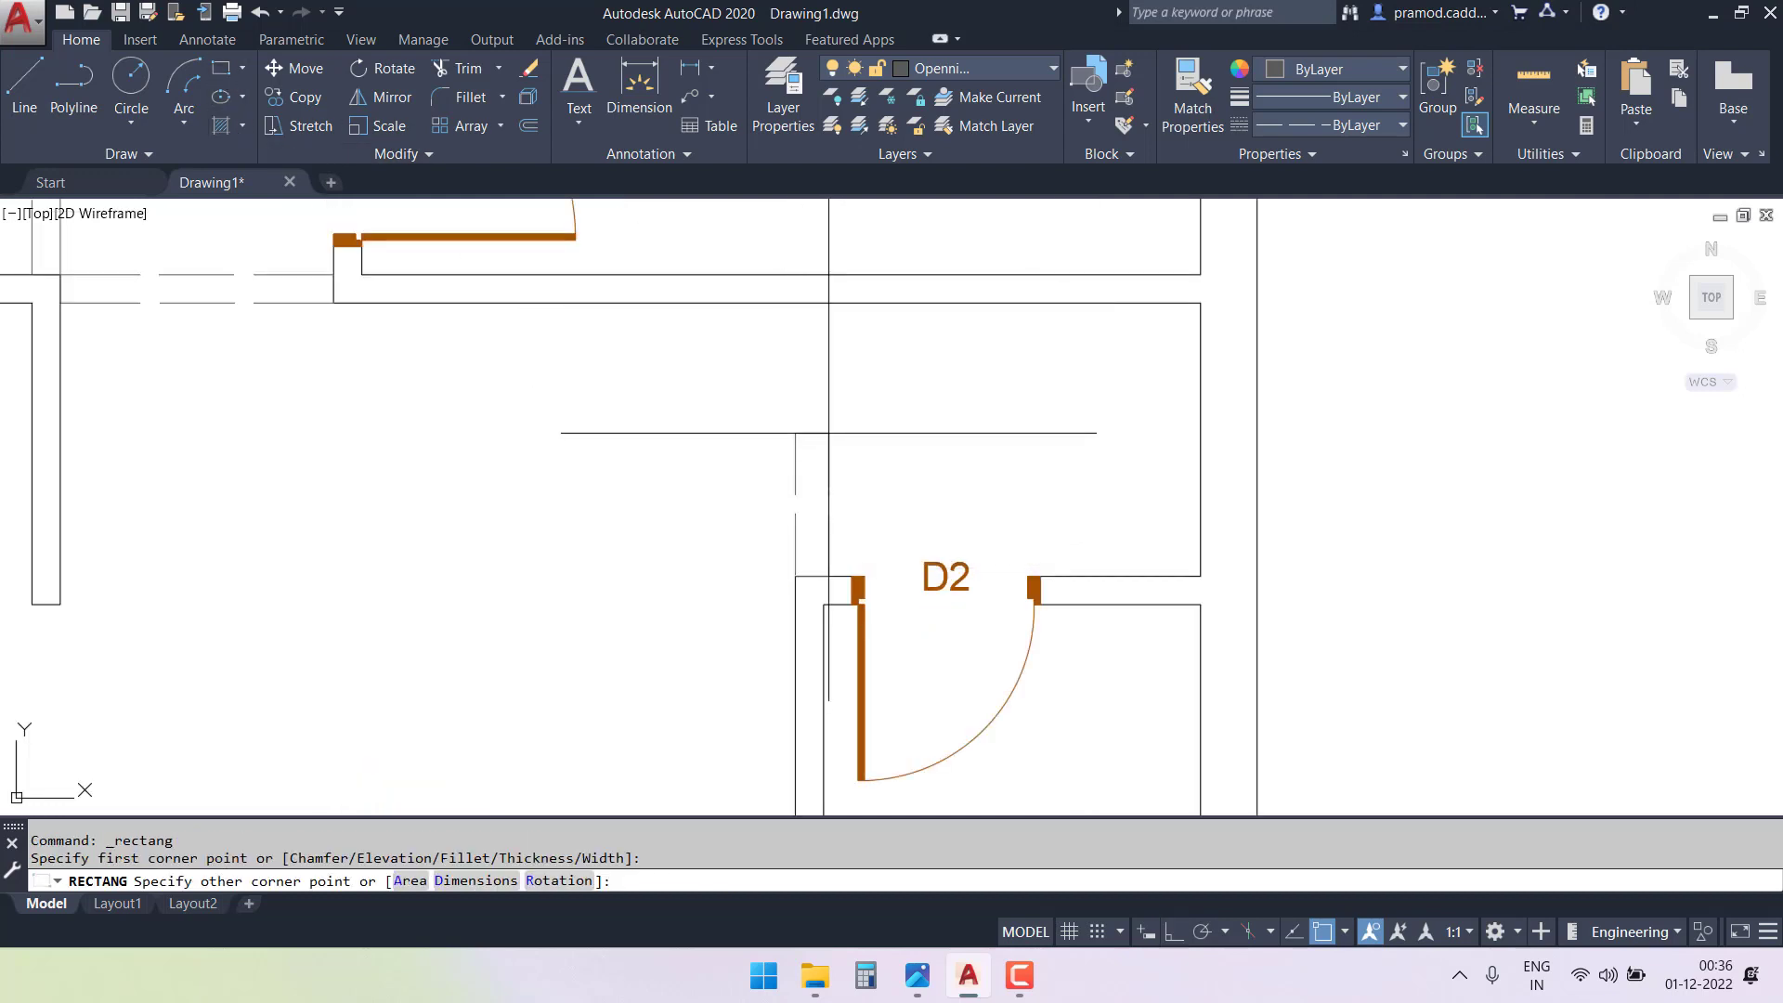
{"action": "type", "text": "d"}
{"action": "key", "text": "Return"}
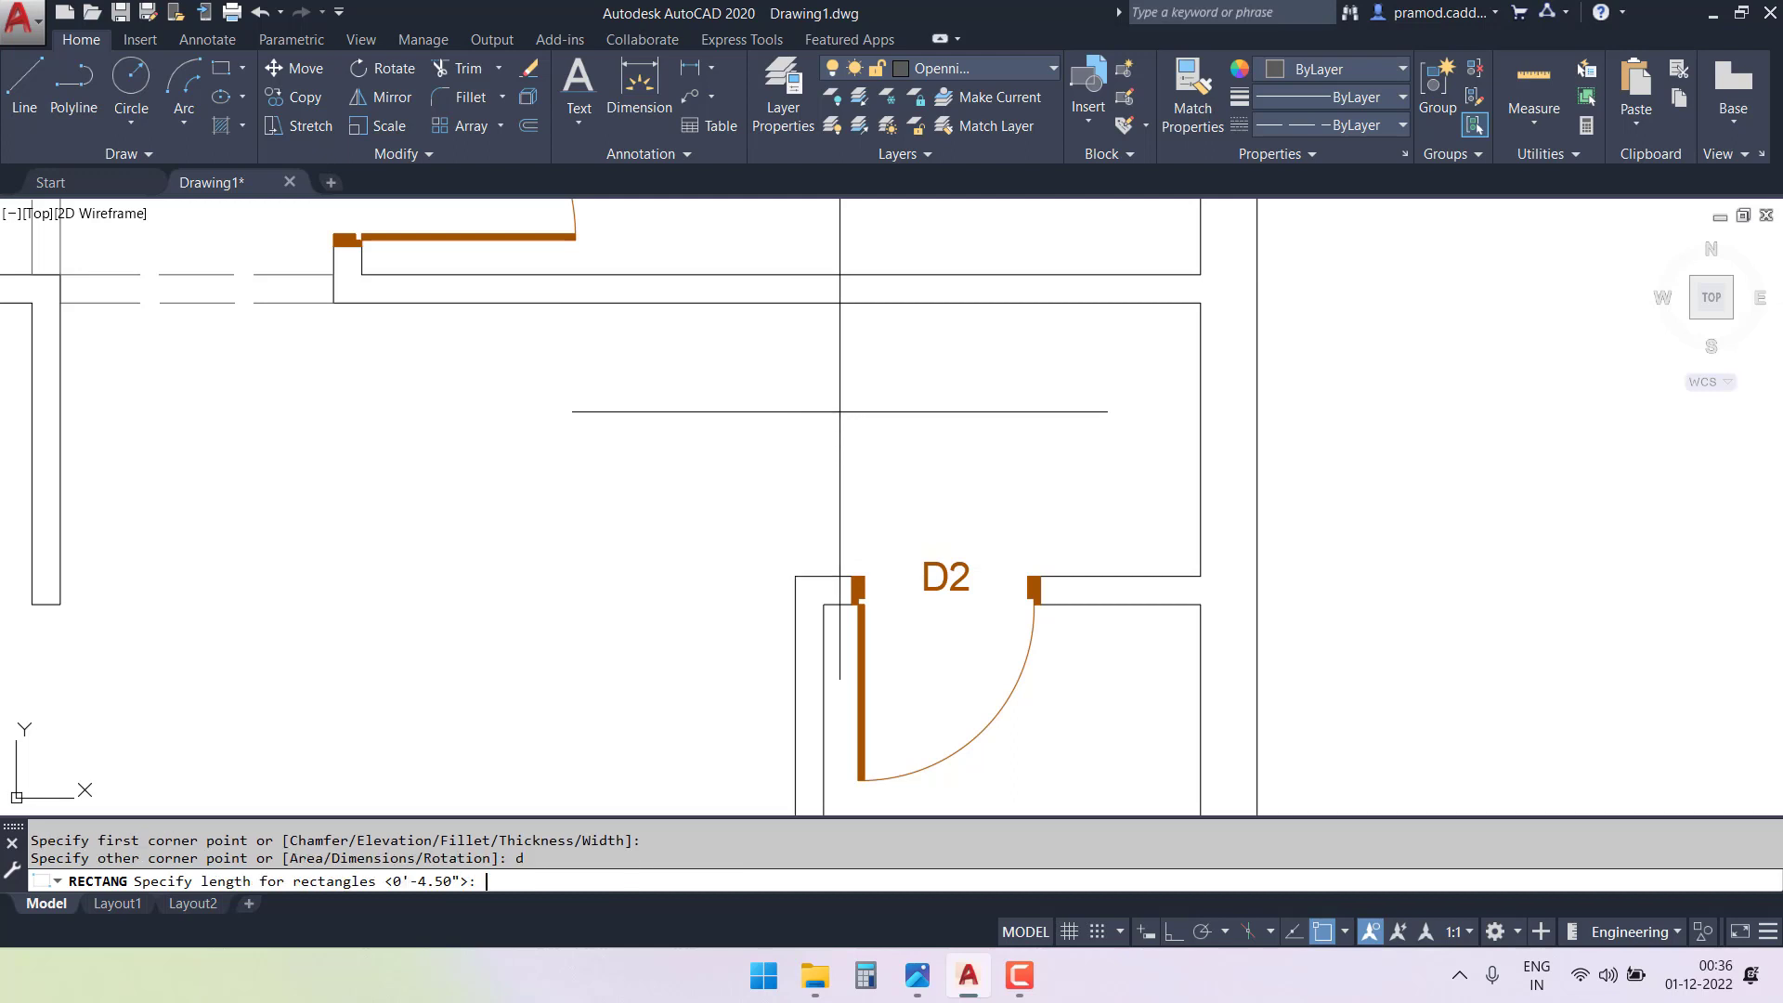
{"action": "type", "text": "4.5"}
{"action": "key", "text": "Return"}
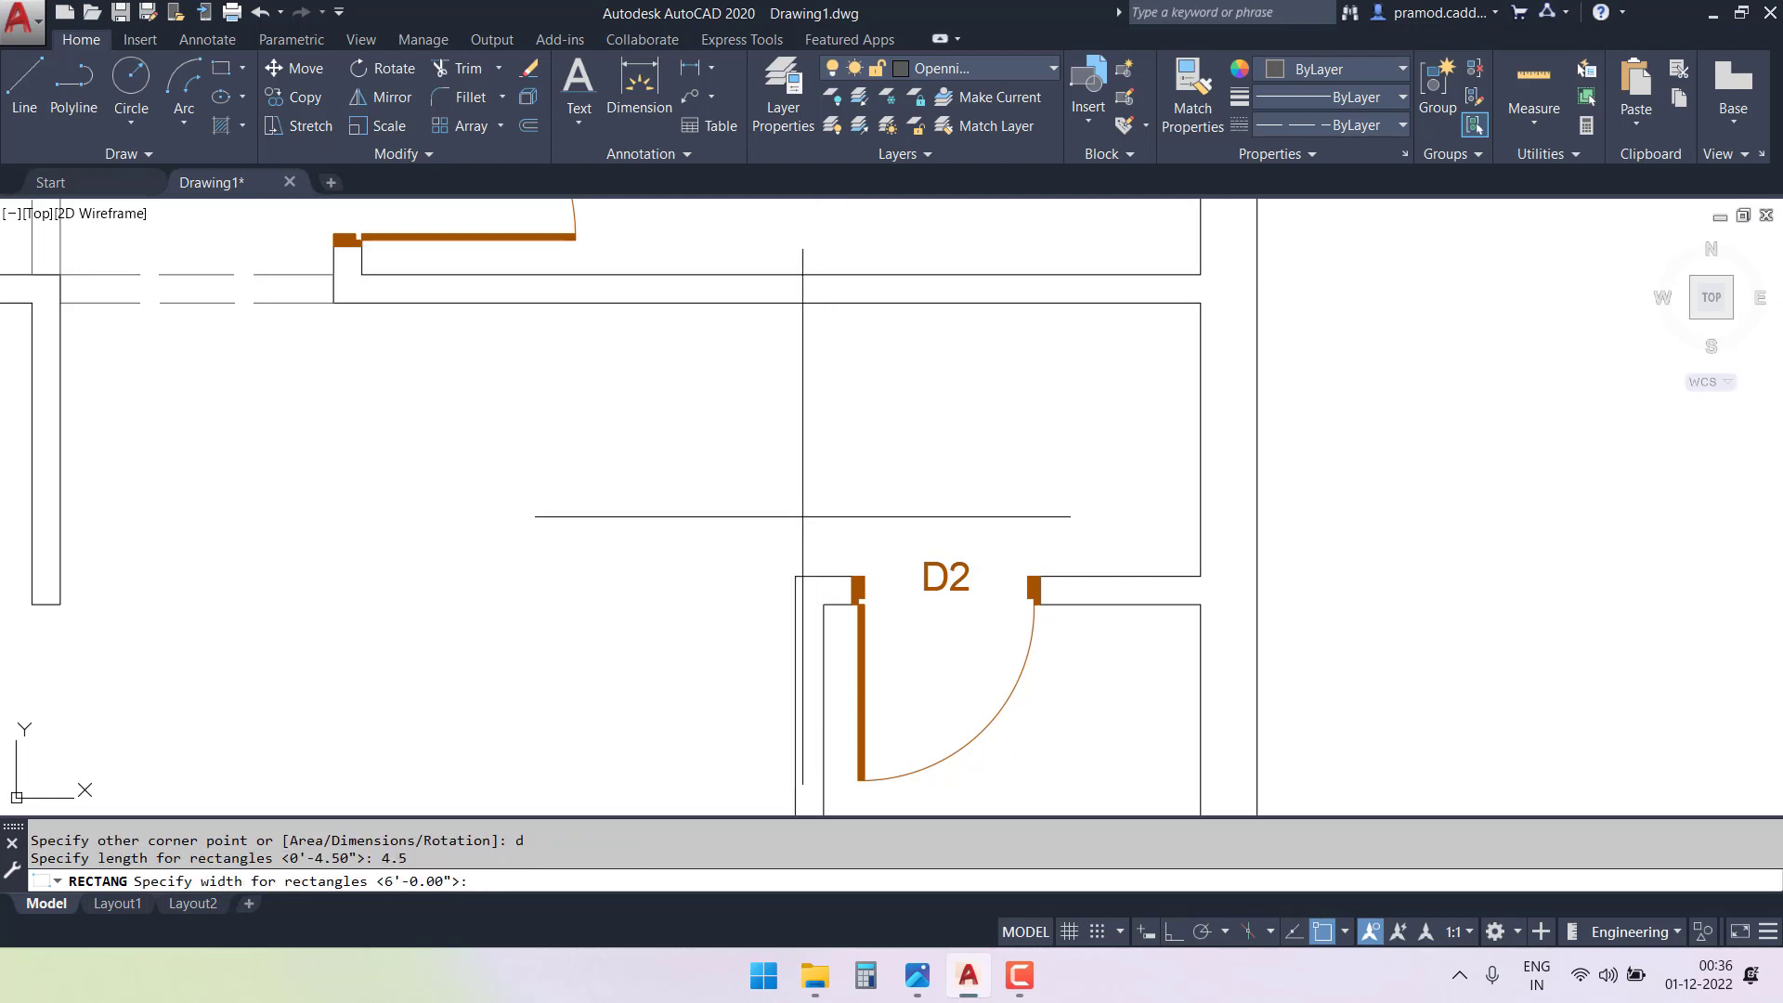
{"action": "left_click", "coordinate": [795, 576]}
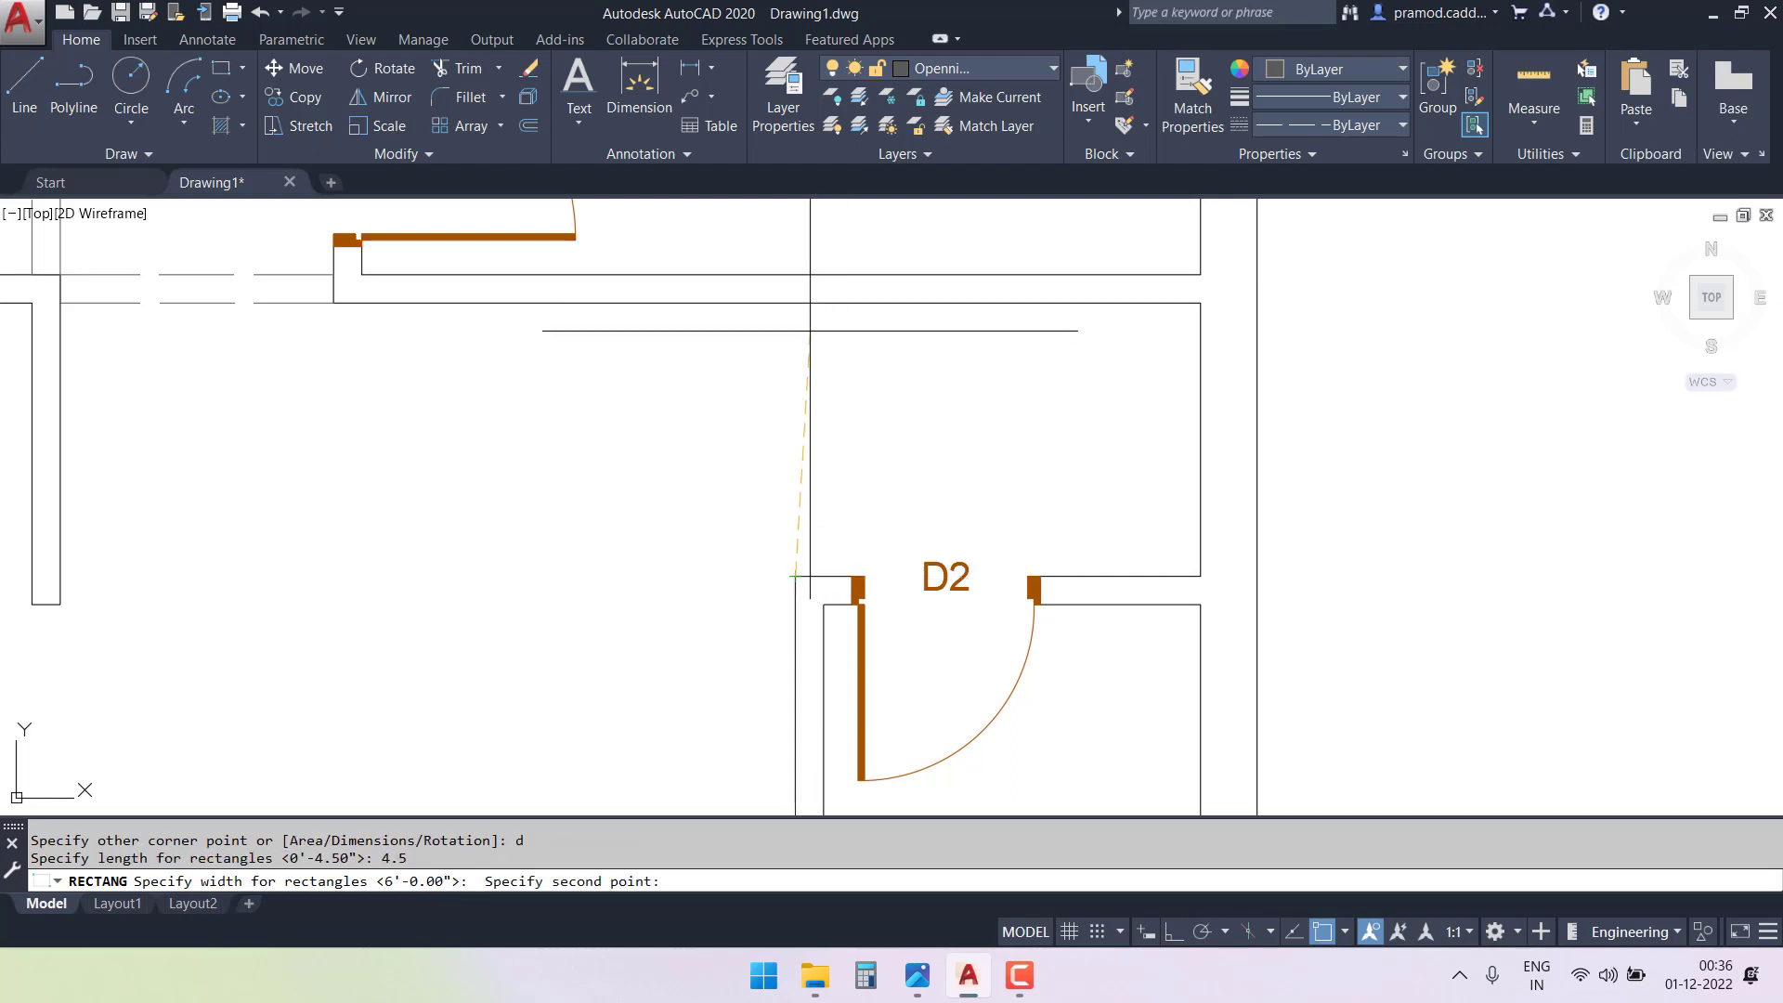
{"action": "left_click", "coordinate": [795, 303]}
{"action": "left_click", "coordinate": [1031, 402]}
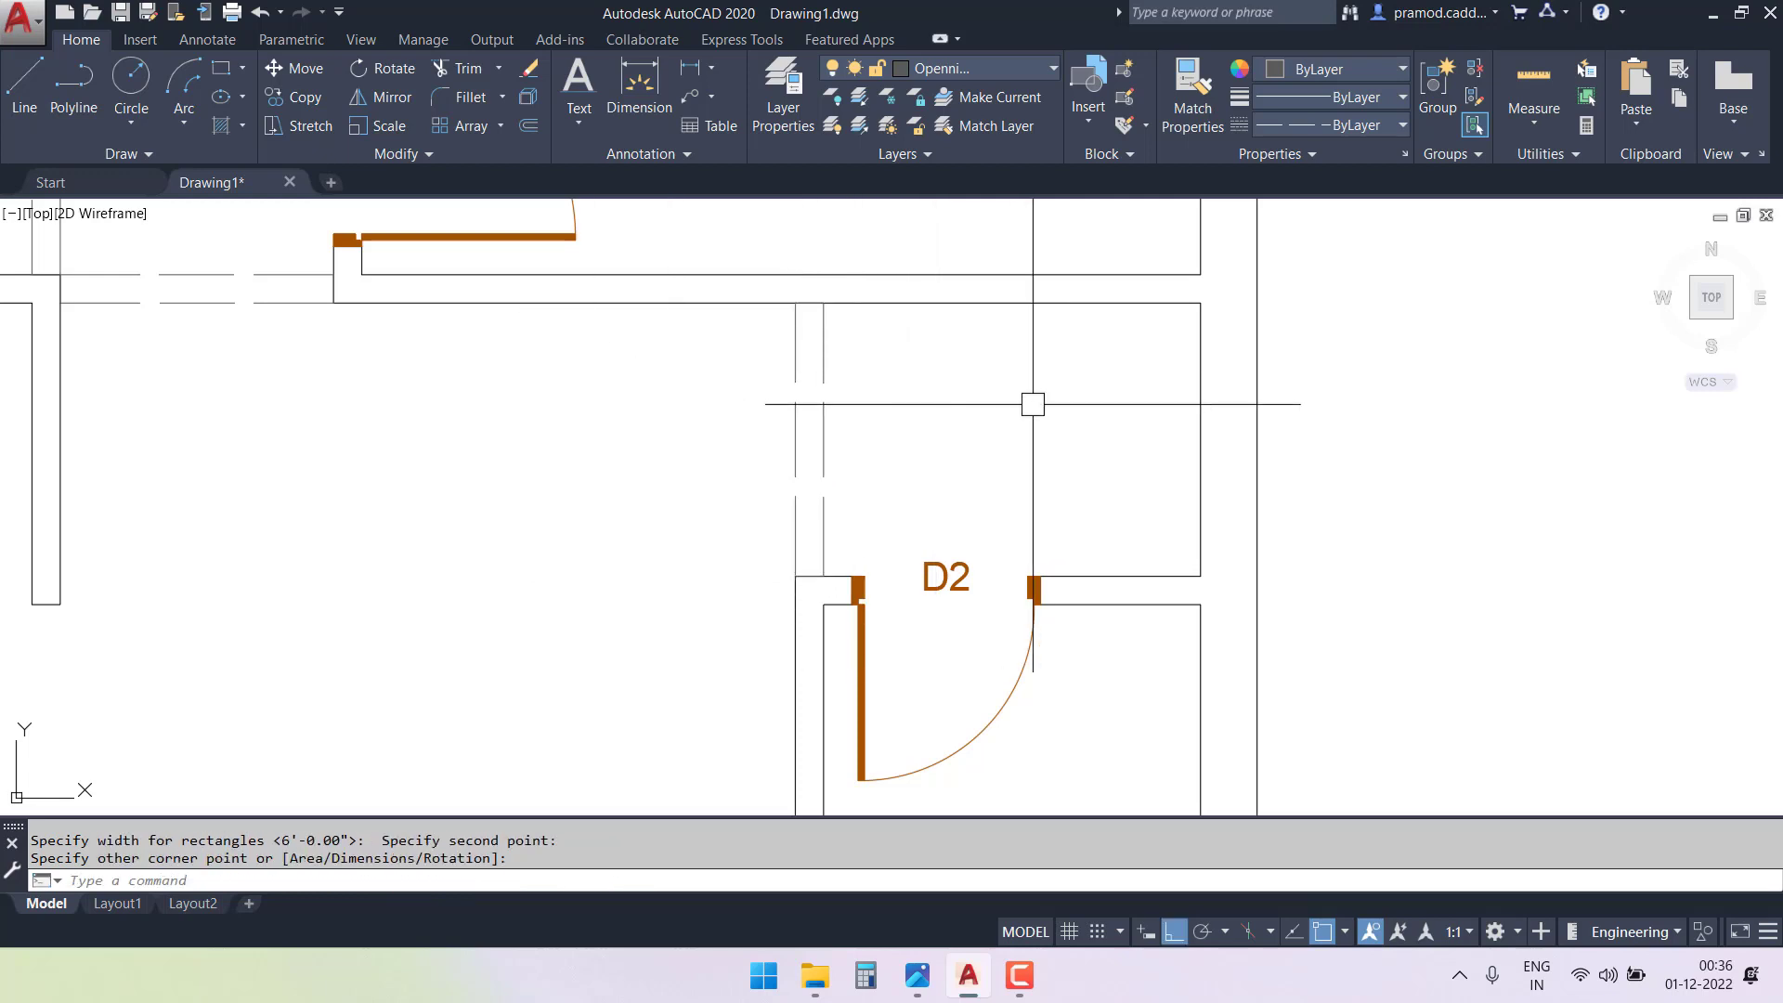
{"action": "scroll", "coordinate": [777, 415], "scroll_direction": "down", "scroll_amount": 5}
{"action": "scroll", "coordinate": [765, 575], "scroll_direction": "up", "scroll_amount": 2}
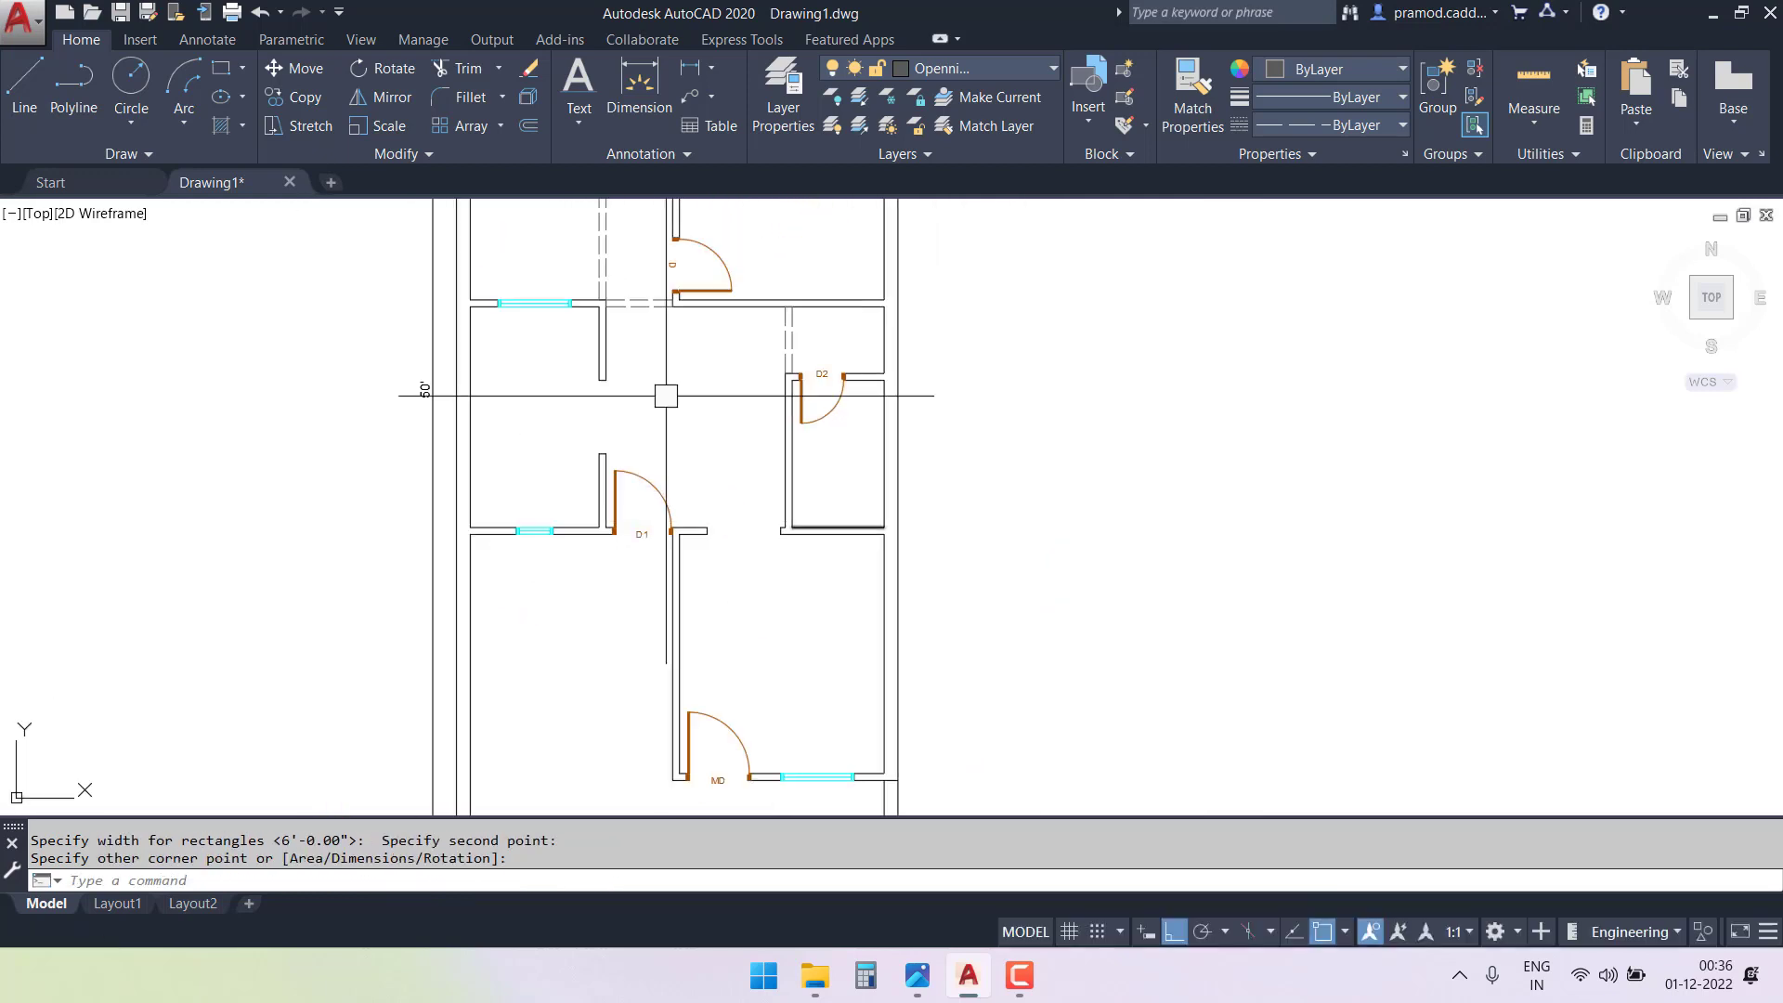
{"action": "left_click", "coordinate": [223, 65]}
{"action": "scroll", "coordinate": [681, 522], "scroll_direction": "up", "scroll_amount": 4}
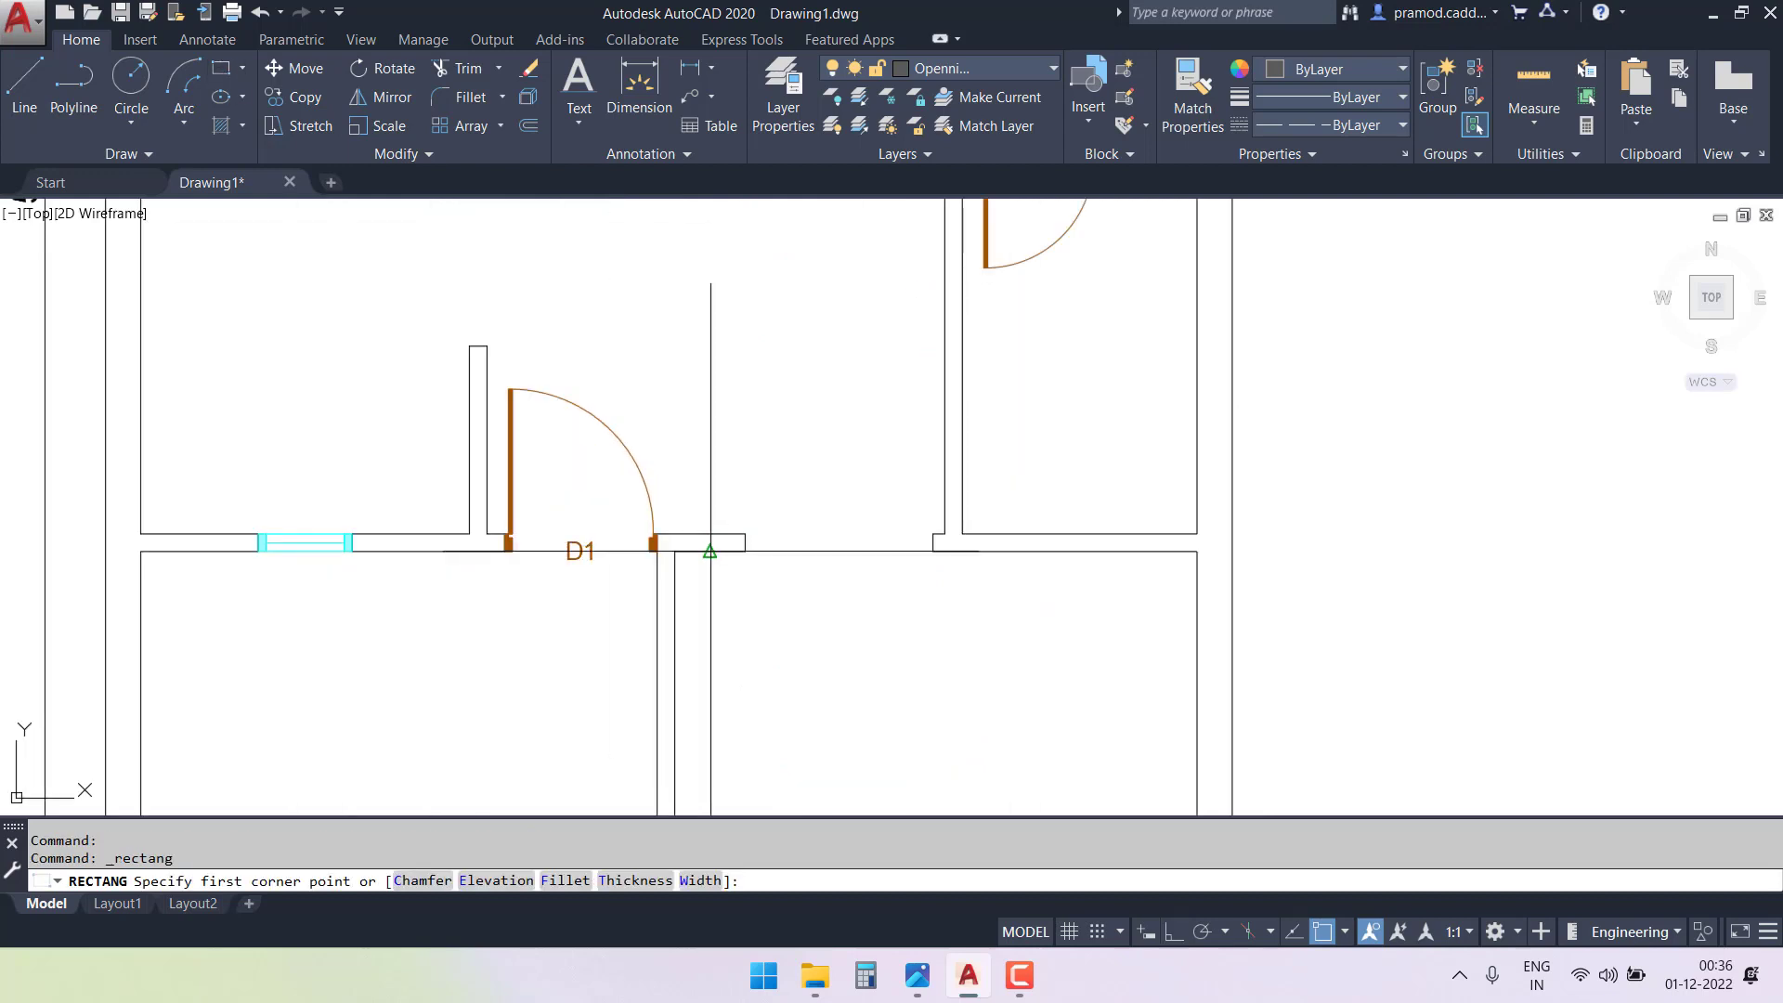
{"action": "left_click", "coordinate": [744, 534]}
{"action": "key", "text": "Escape"}
- Draw a rectangle across the horizontal wall gap to the right of the D1 door, between the two wall ends
{"action": "scroll", "coordinate": [745, 534], "scroll_direction": "up", "scroll_amount": 4}
{"action": "key", "text": "Return"}
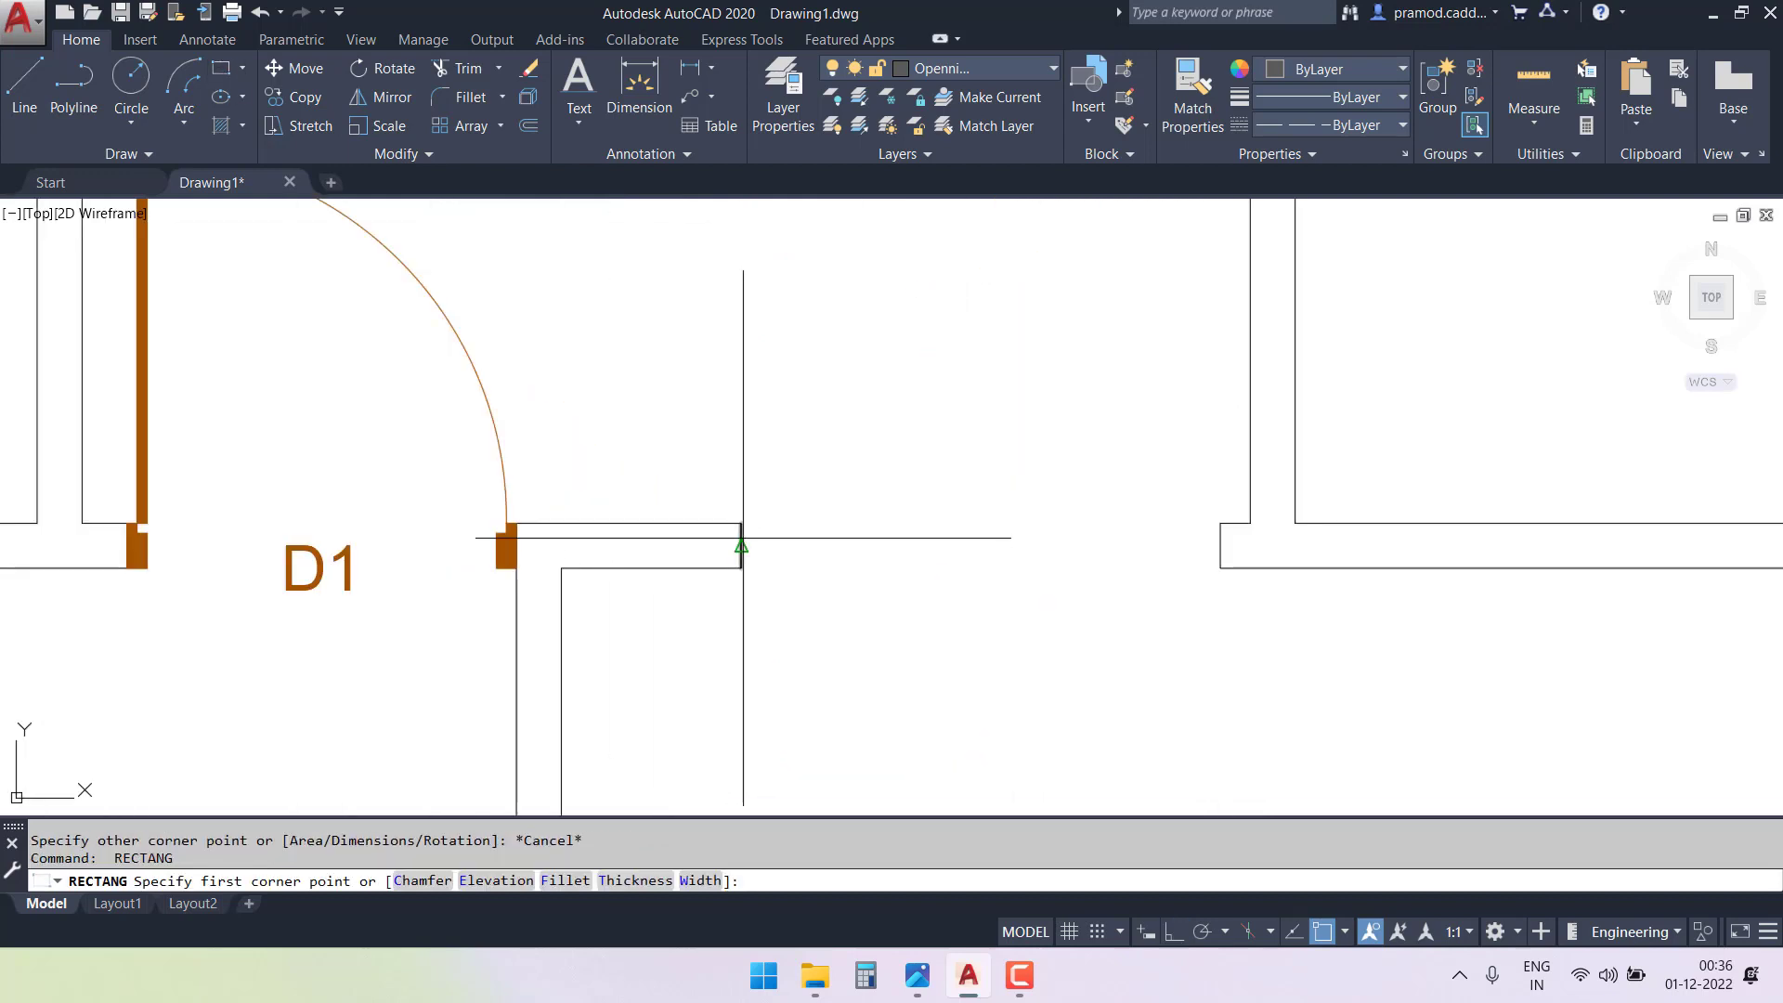
{"action": "left_click", "coordinate": [741, 523]}
{"action": "key", "text": "Escape"}
{"action": "key", "text": "Escape"}
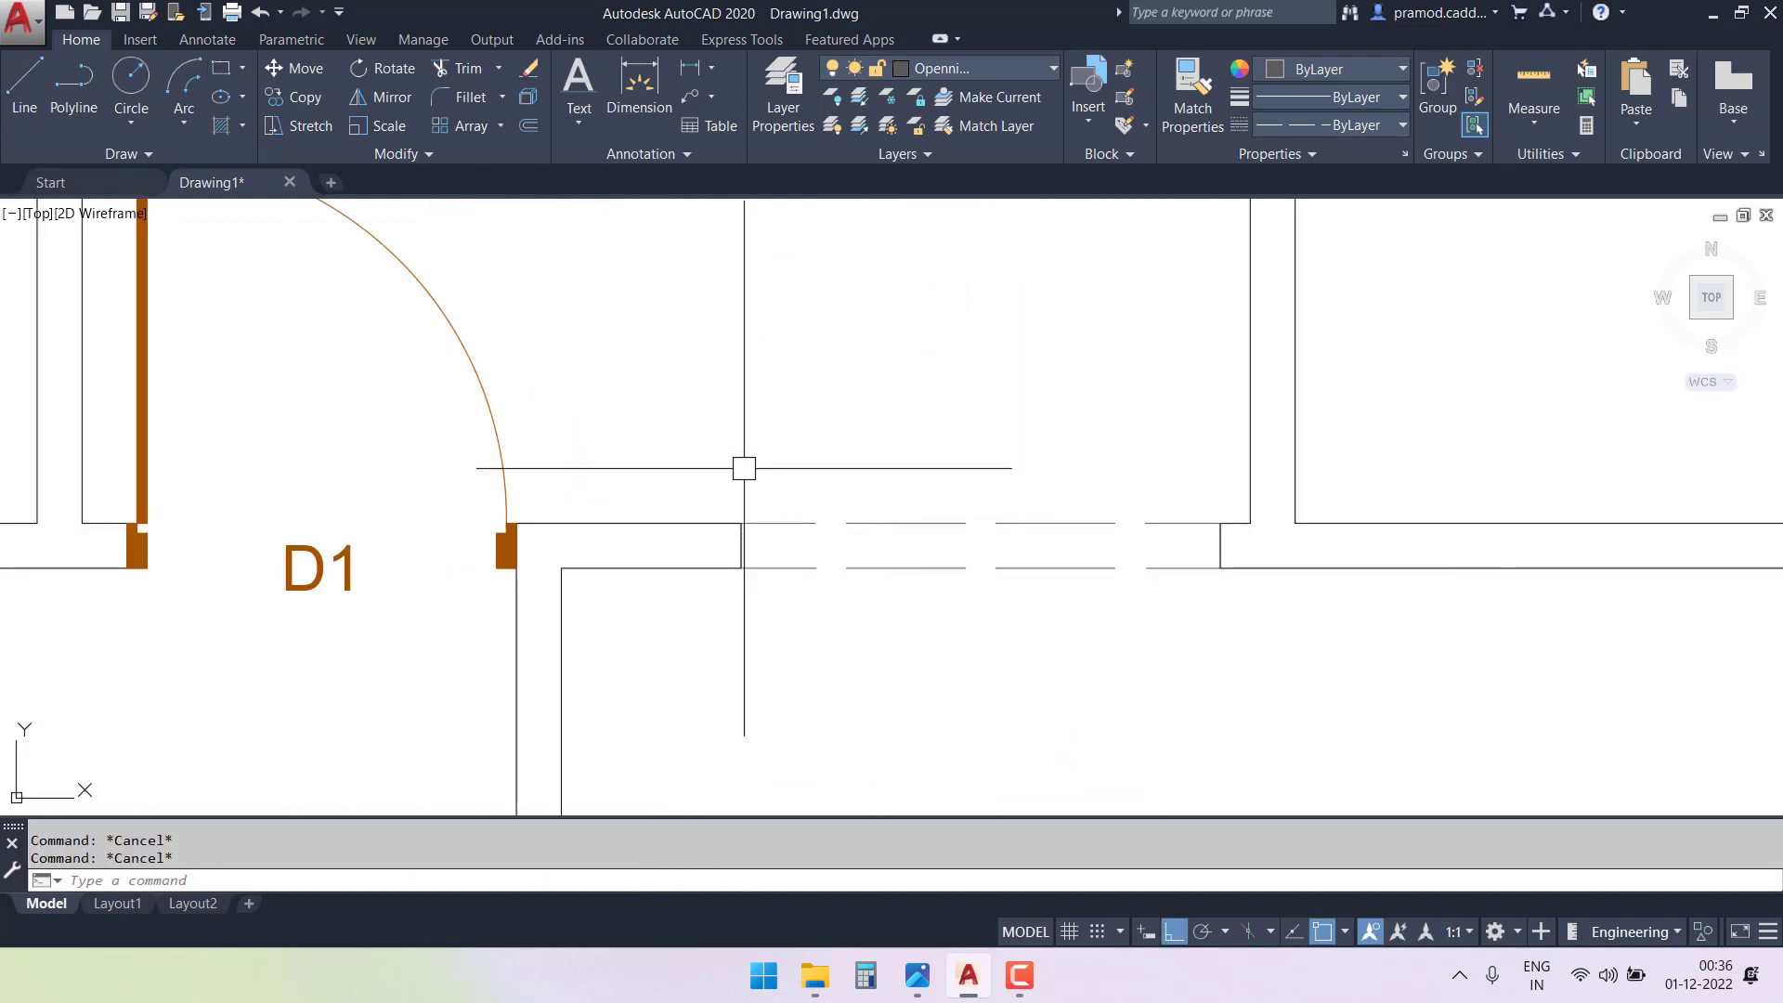
- Make Window the current layer
{"action": "scroll", "coordinate": [863, 451], "scroll_direction": "down", "scroll_amount": 6}
{"action": "scroll", "coordinate": [962, 465], "scroll_direction": "down", "scroll_amount": 4}
{"action": "middle_click_drag", "start_coordinate": [961, 464], "coordinate": [813, 573]}
{"action": "middle_click_drag", "start_coordinate": [789, 408], "coordinate": [762, 478]}
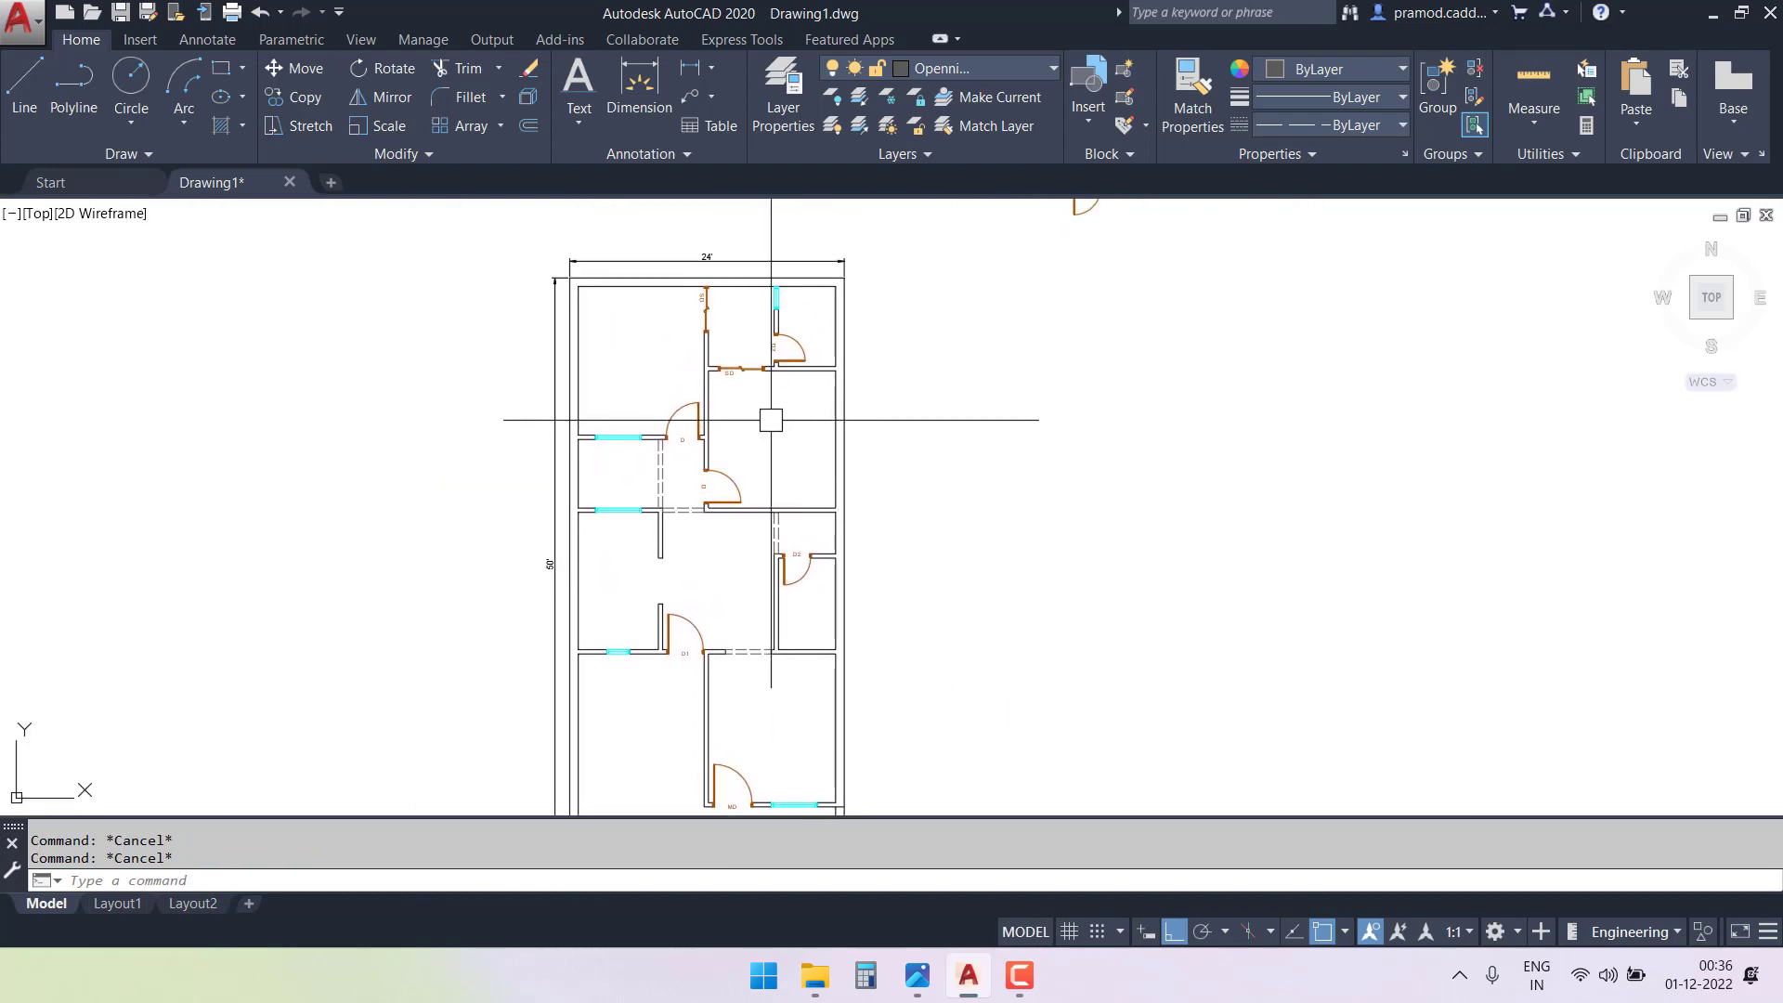
{"action": "left_click", "coordinate": [993, 65]}
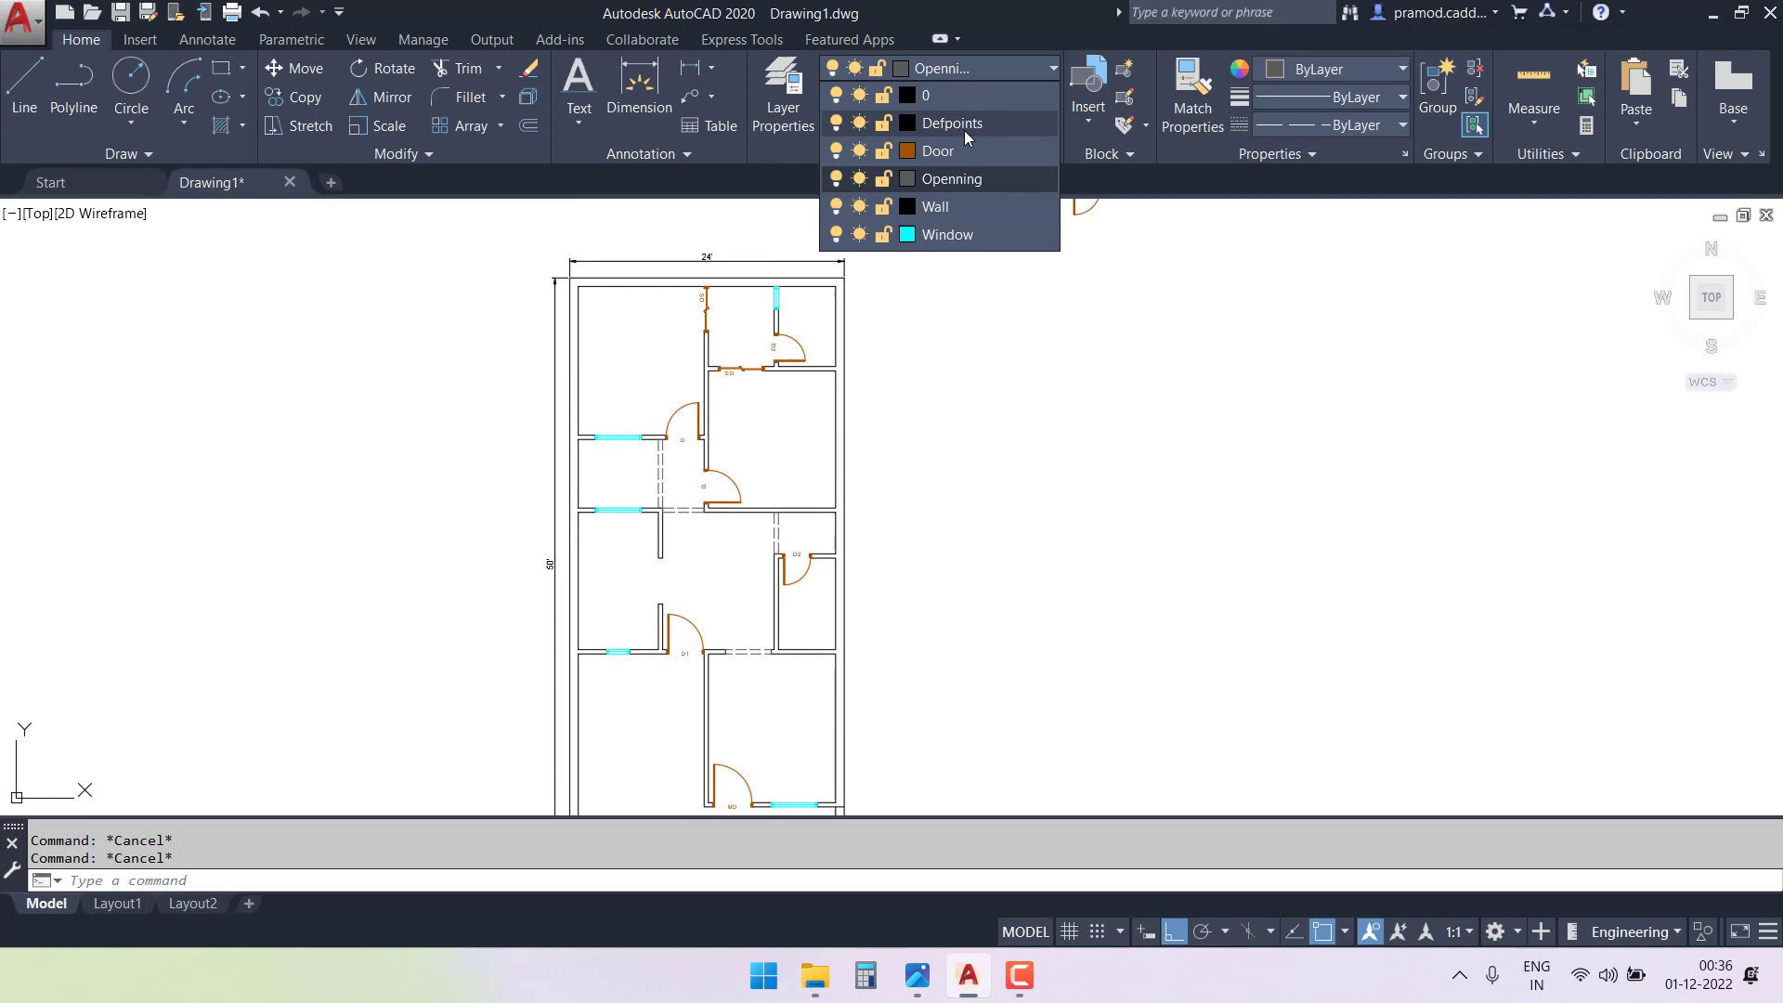
{"action": "left_click", "coordinate": [951, 230]}
- Label the small window left of D1 with single-line text v at its lower edge midpoint, height 4.5", rotation 0
{"action": "scroll", "coordinate": [618, 664], "scroll_direction": "up", "scroll_amount": 8}
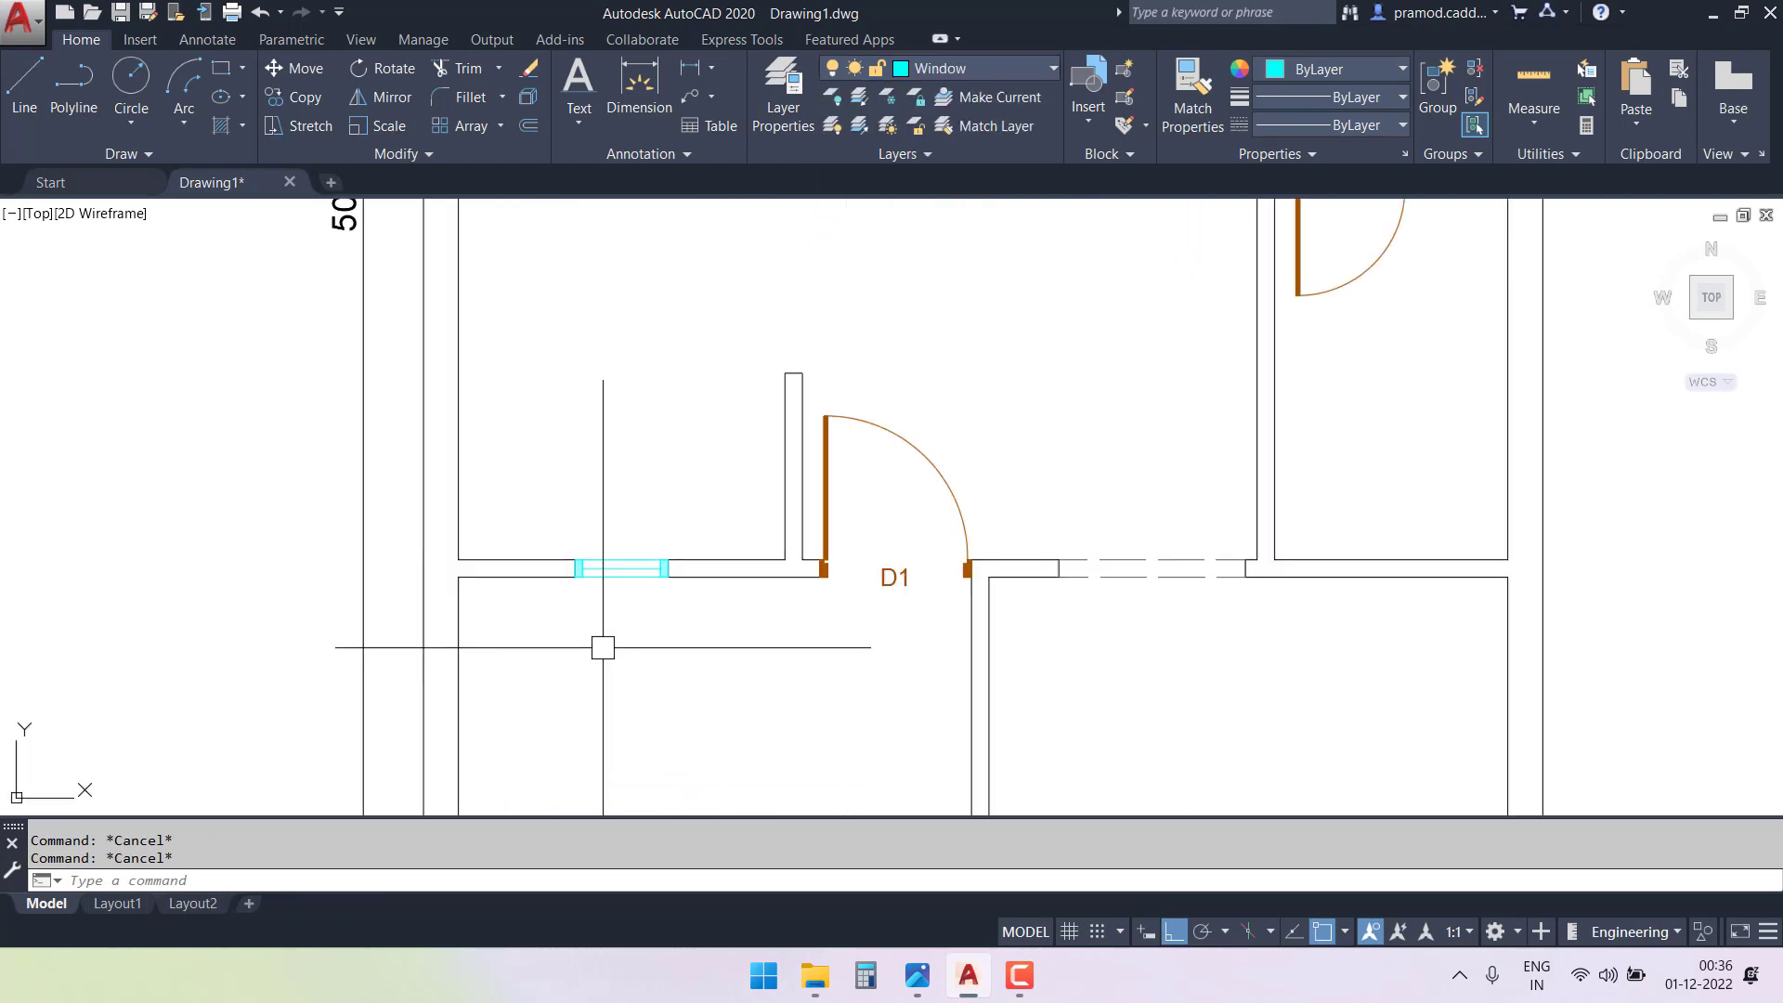
{"action": "left_click", "coordinate": [581, 110]}
{"action": "left_click", "coordinate": [599, 209]}
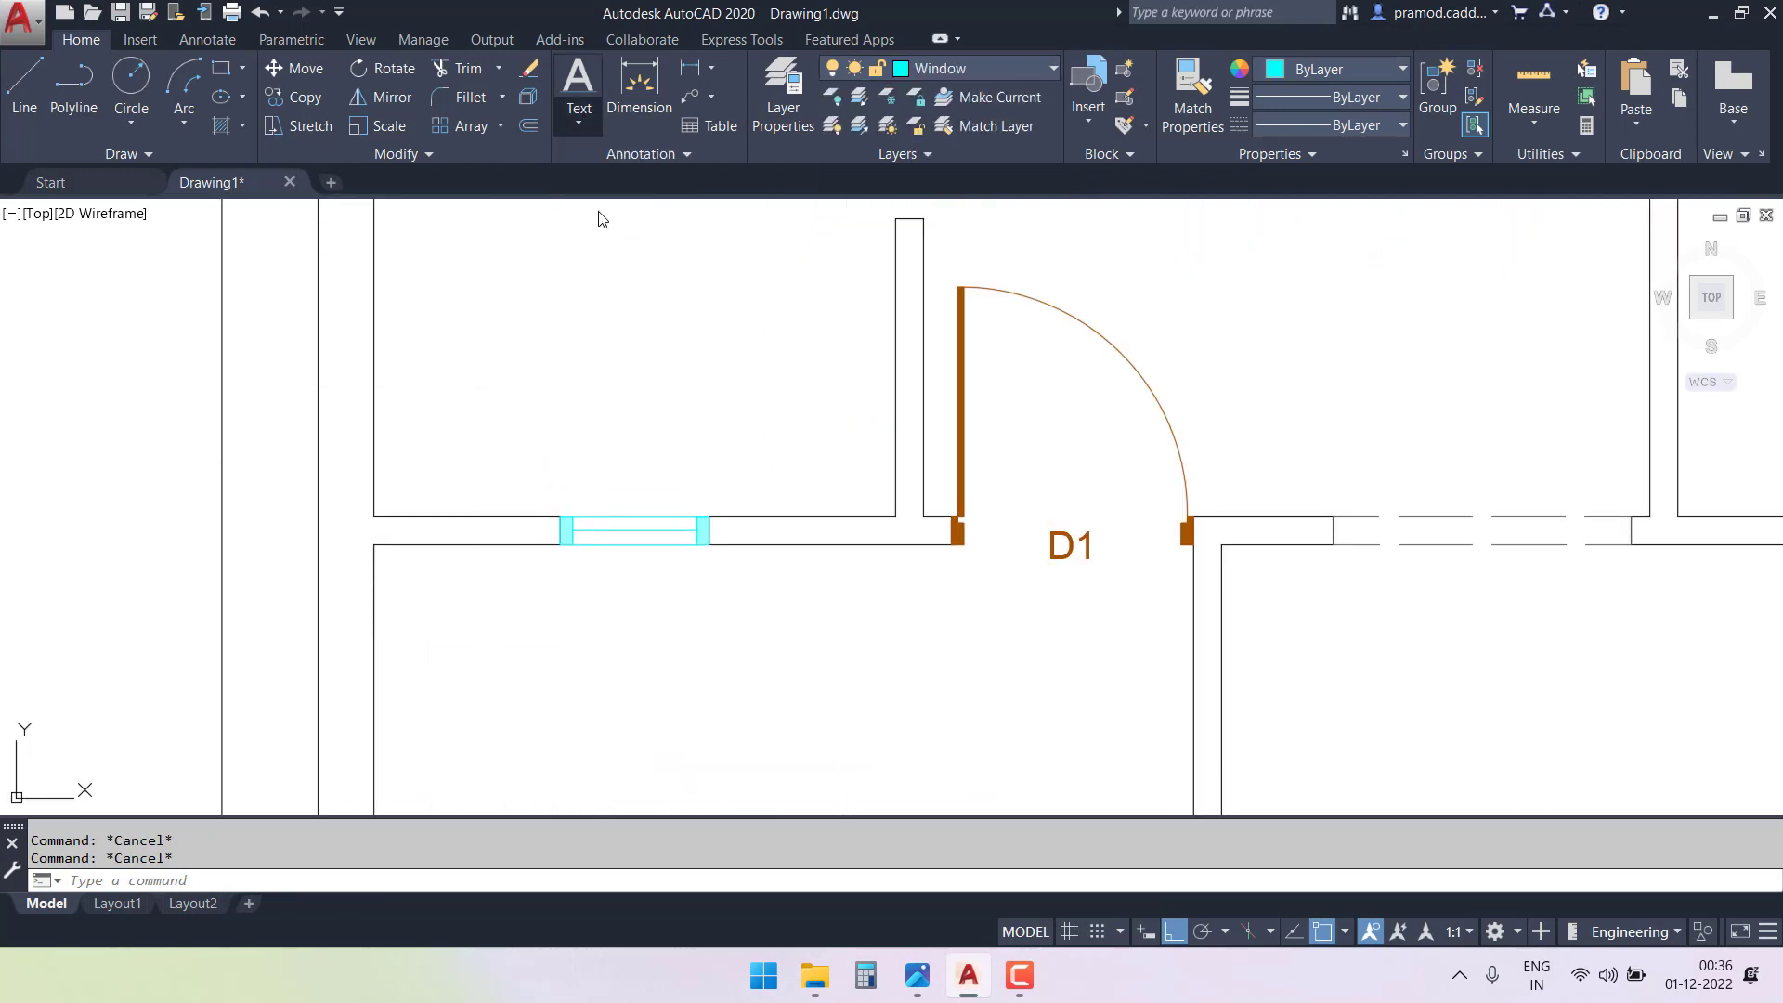
{"action": "scroll", "coordinate": [607, 600], "scroll_direction": "up", "scroll_amount": 4}
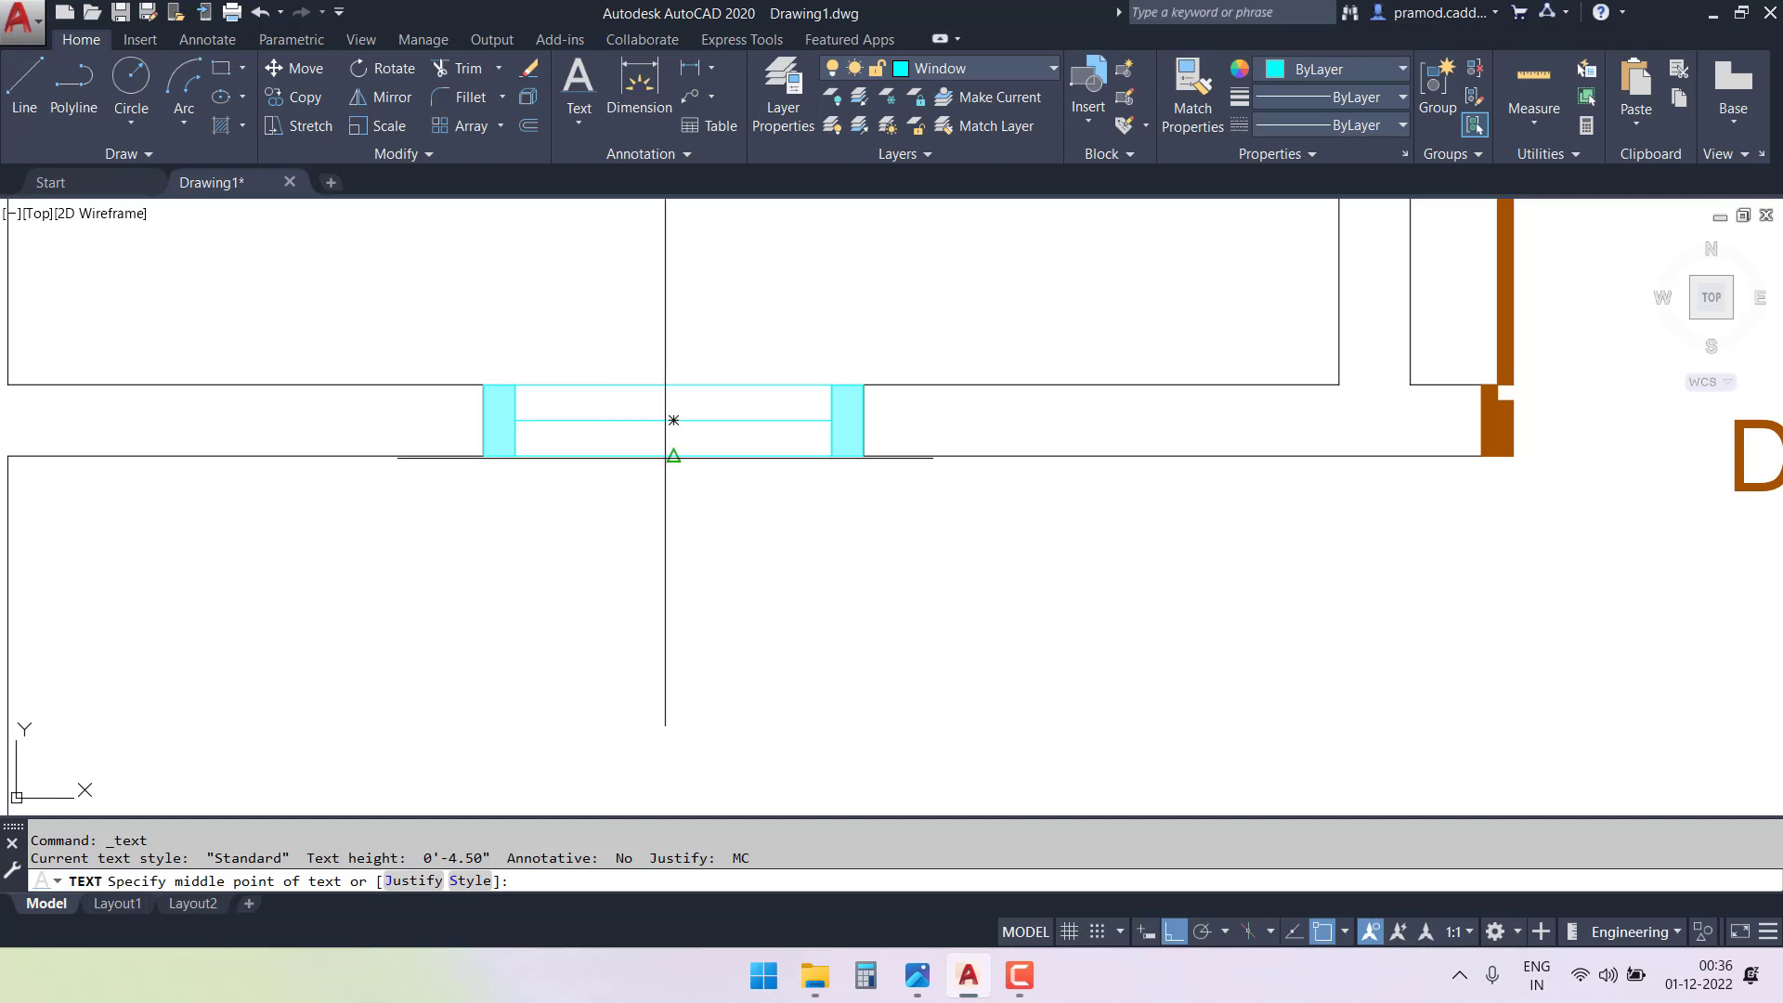
{"action": "left_click", "coordinate": [673, 455]}
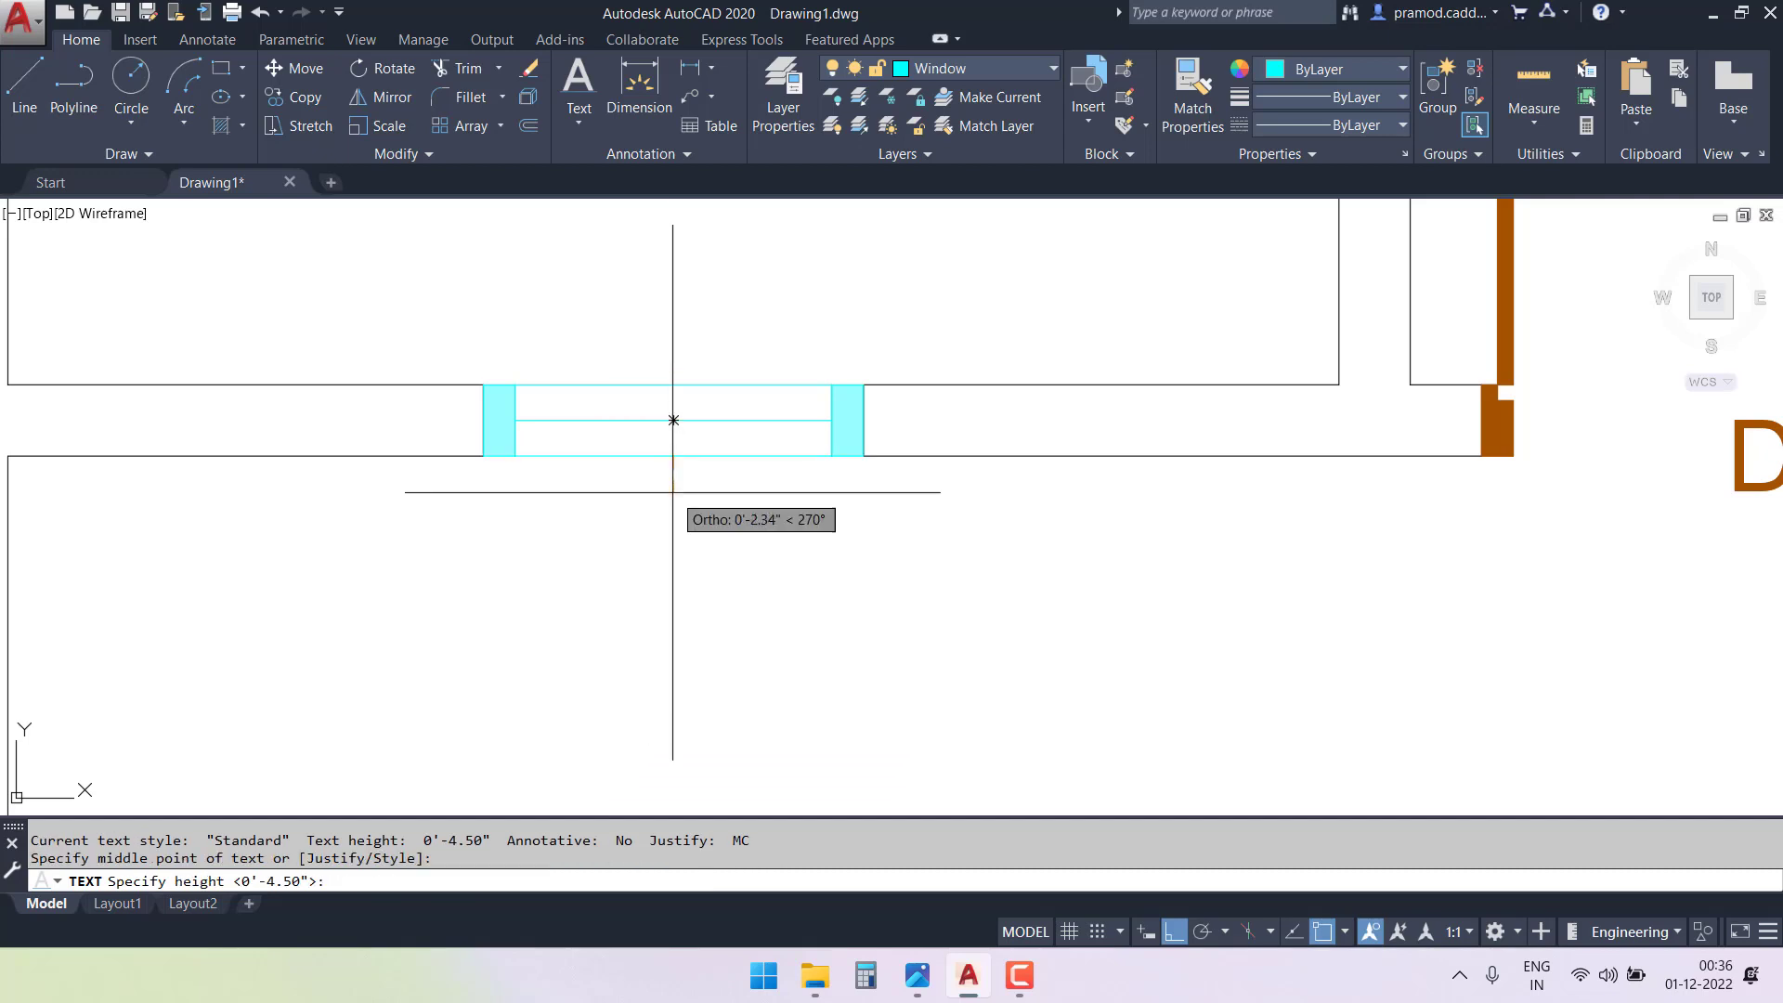
{"action": "type", "text": "4.5"}
{"action": "key", "text": "Return"}
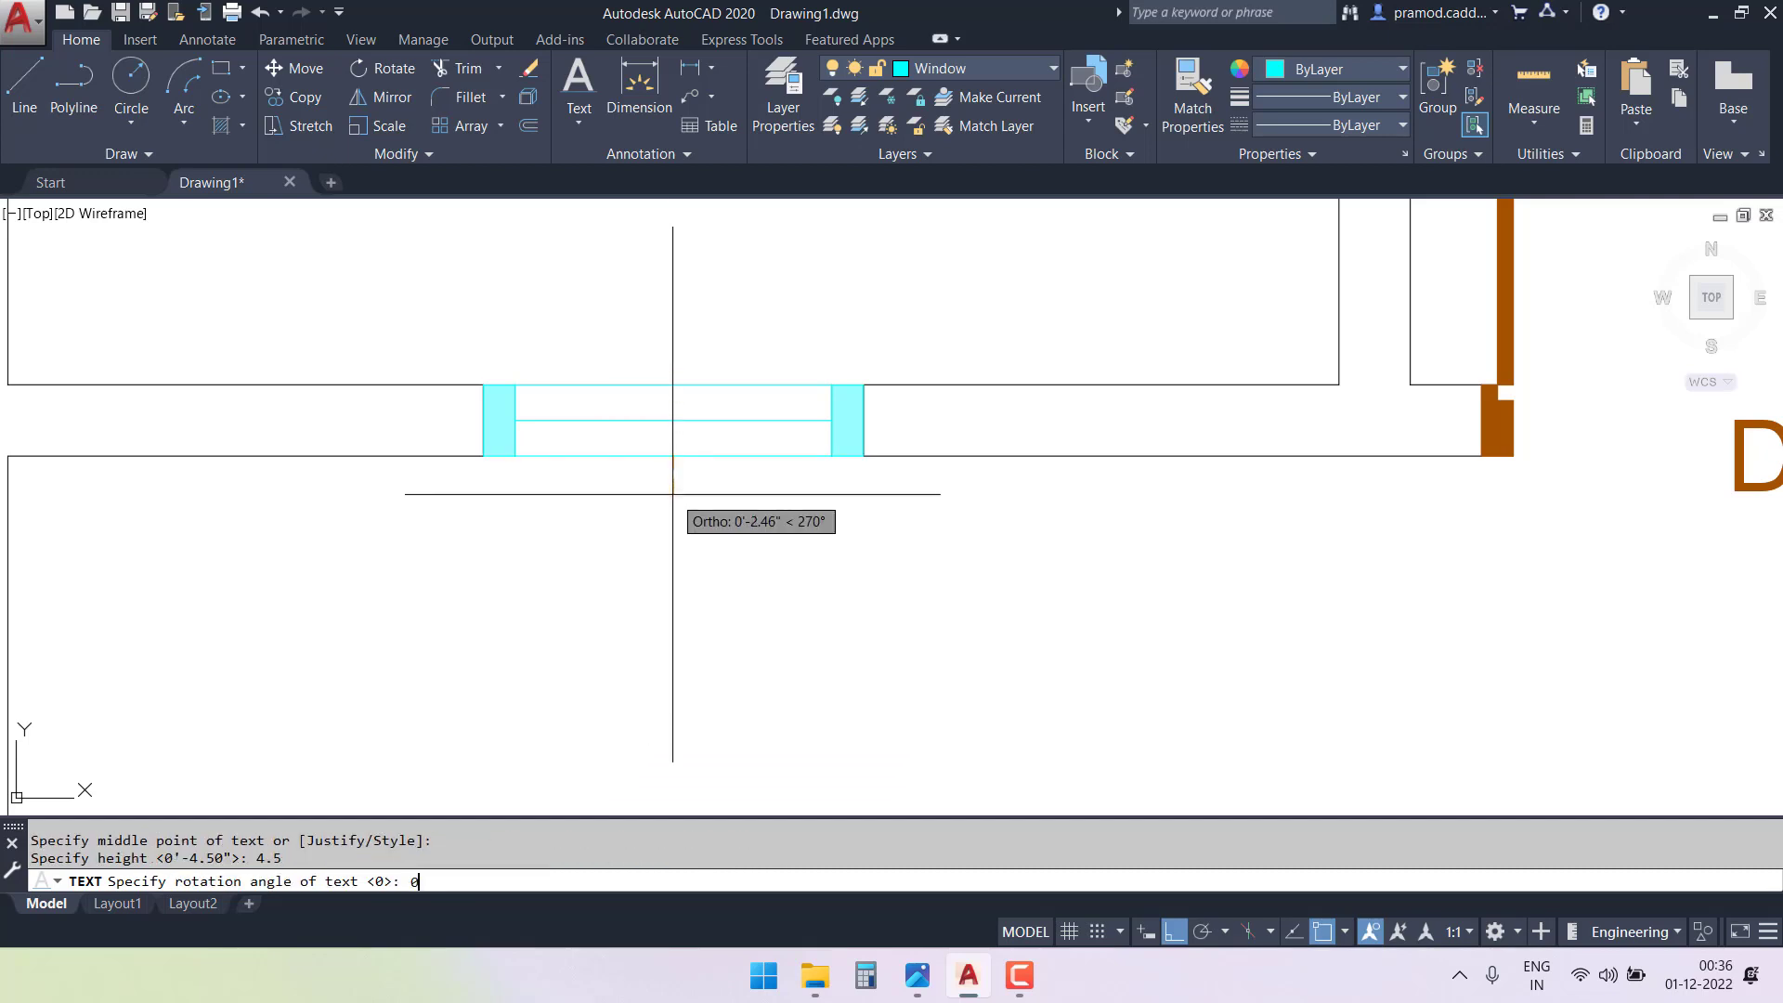
{"action": "key", "text": "Return"}
{"action": "type", "text": "v"}
{"action": "left_click", "coordinate": [789, 523]}
{"action": "key", "text": "Escape"}
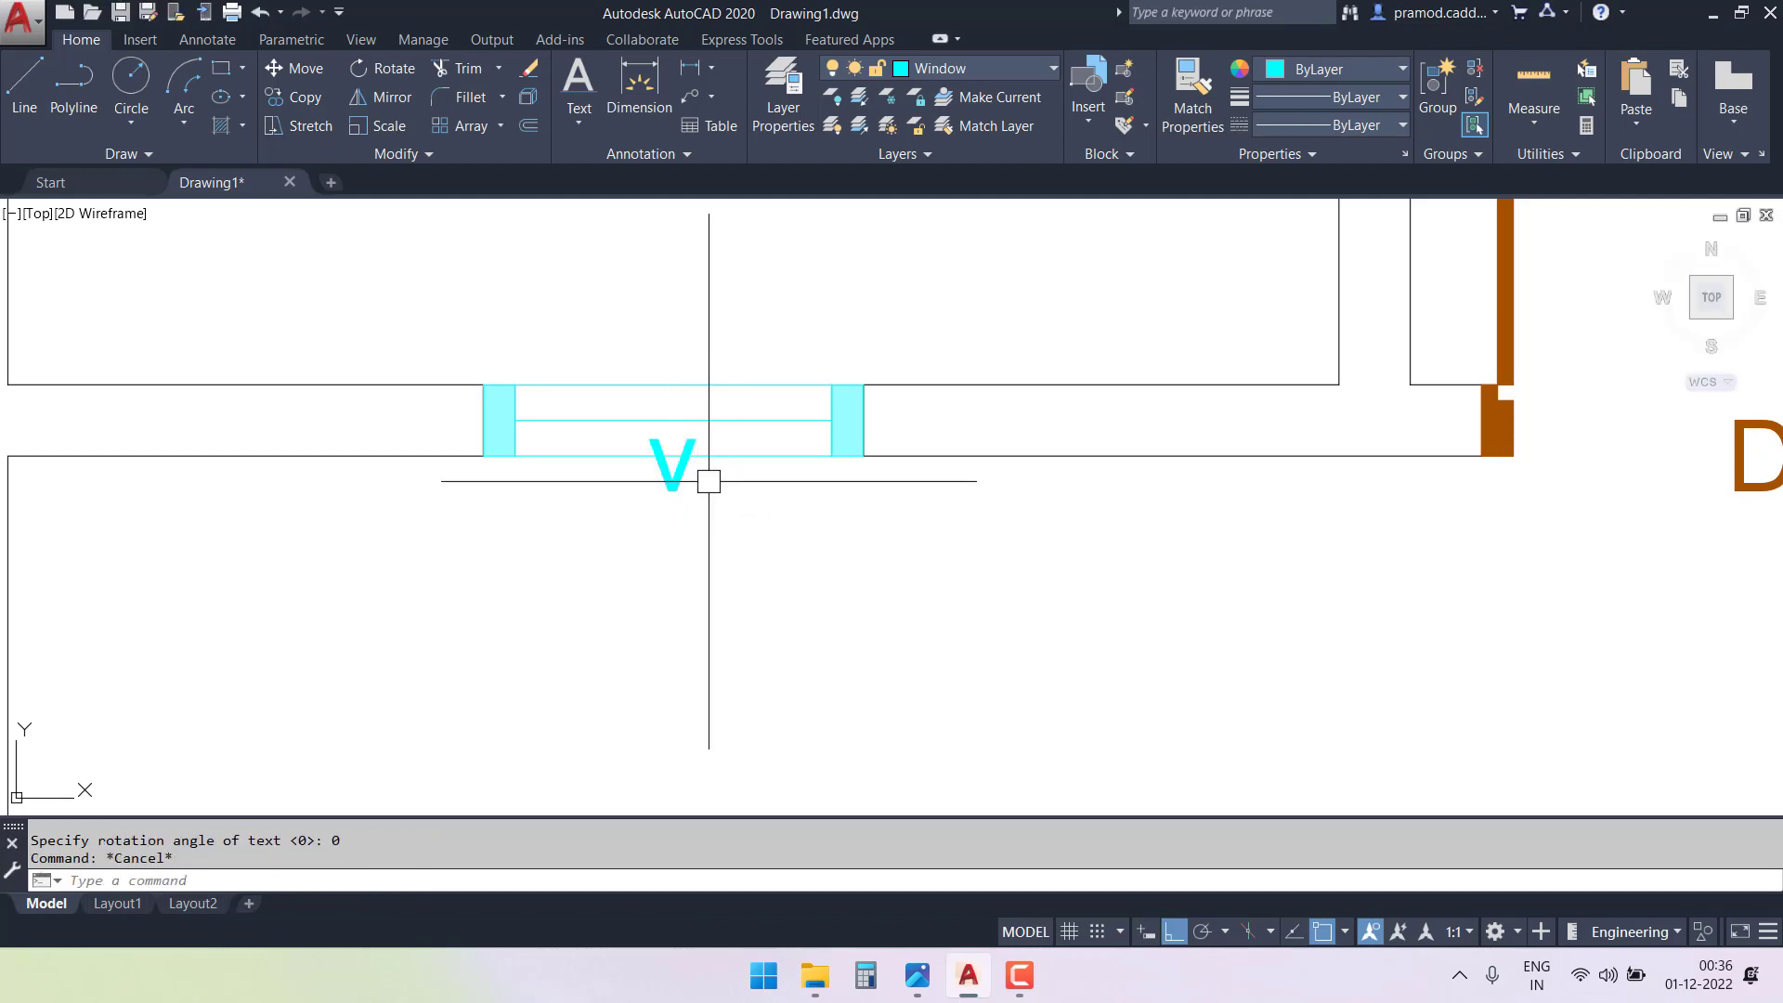
- Nudge the V label down so it sits just below the small window left of the D1 door
{"action": "left_click", "coordinate": [682, 479]}
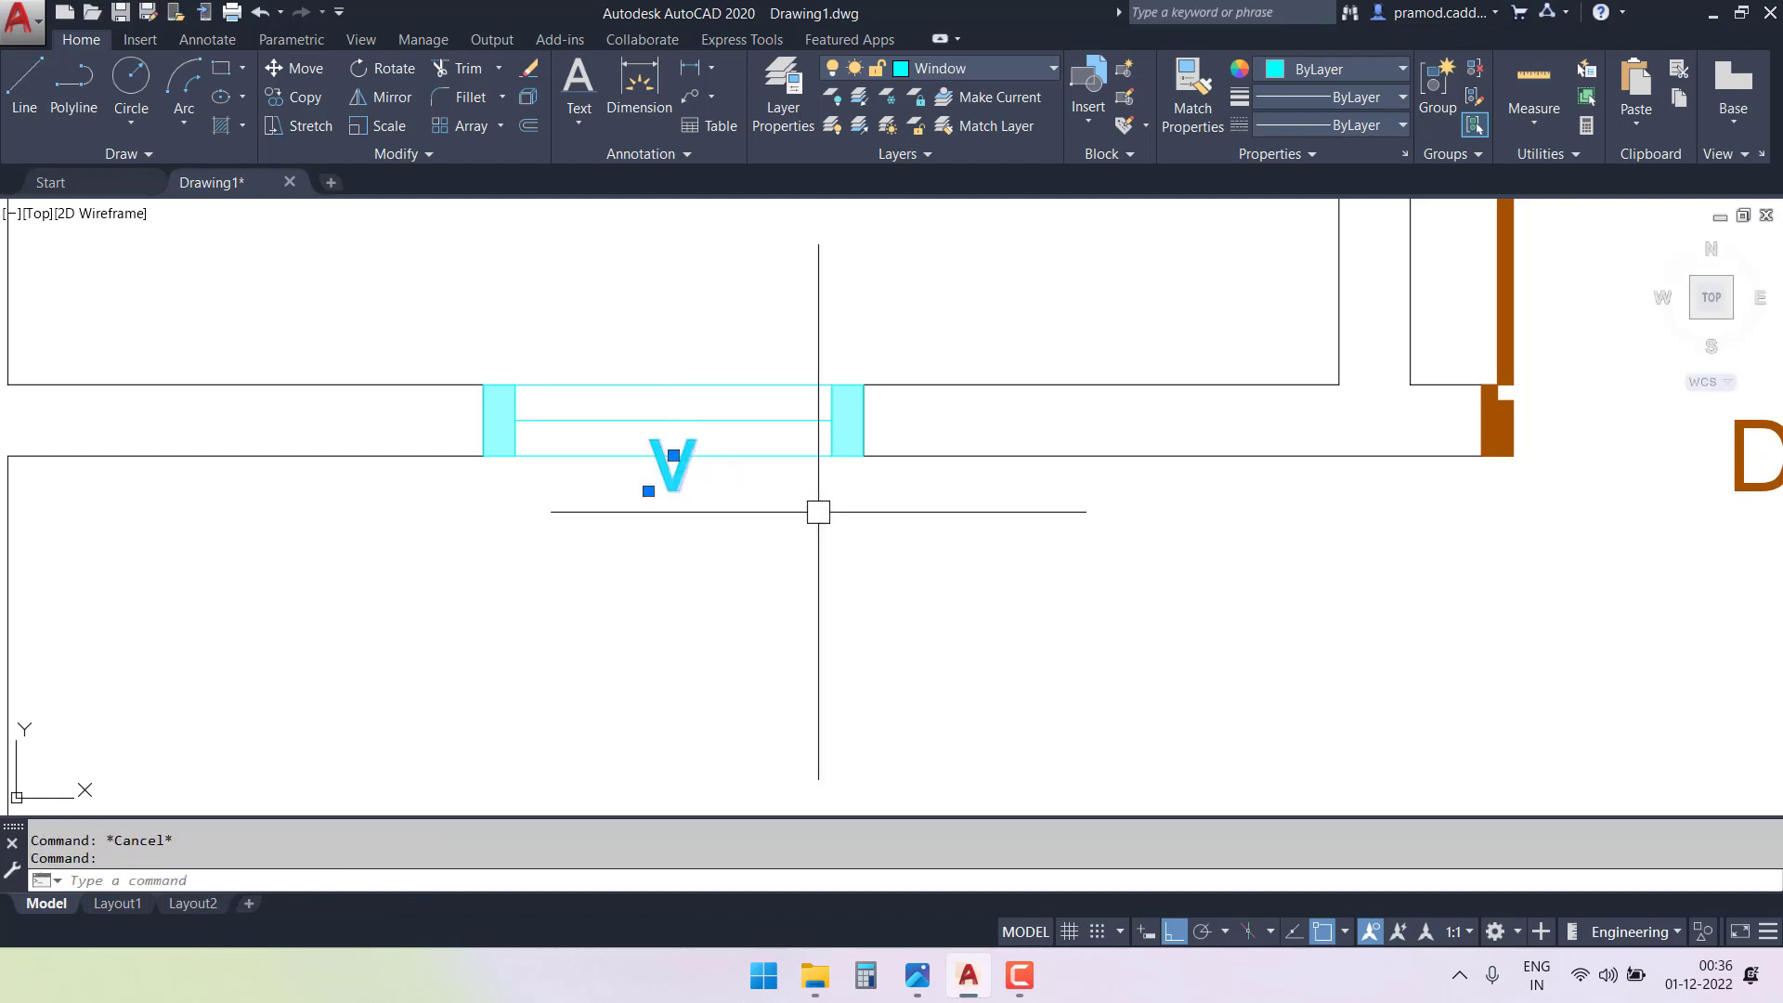
{"action": "key", "text": "ctrl+Down"}
{"action": "key", "text": "ctrl+Down"}
{"action": "key", "text": "ctrl+Down"}
{"action": "key", "text": "ctrl+Down"}
{"action": "key", "text": "ctrl+Down"}
{"action": "key", "text": "ctrl+Down"}
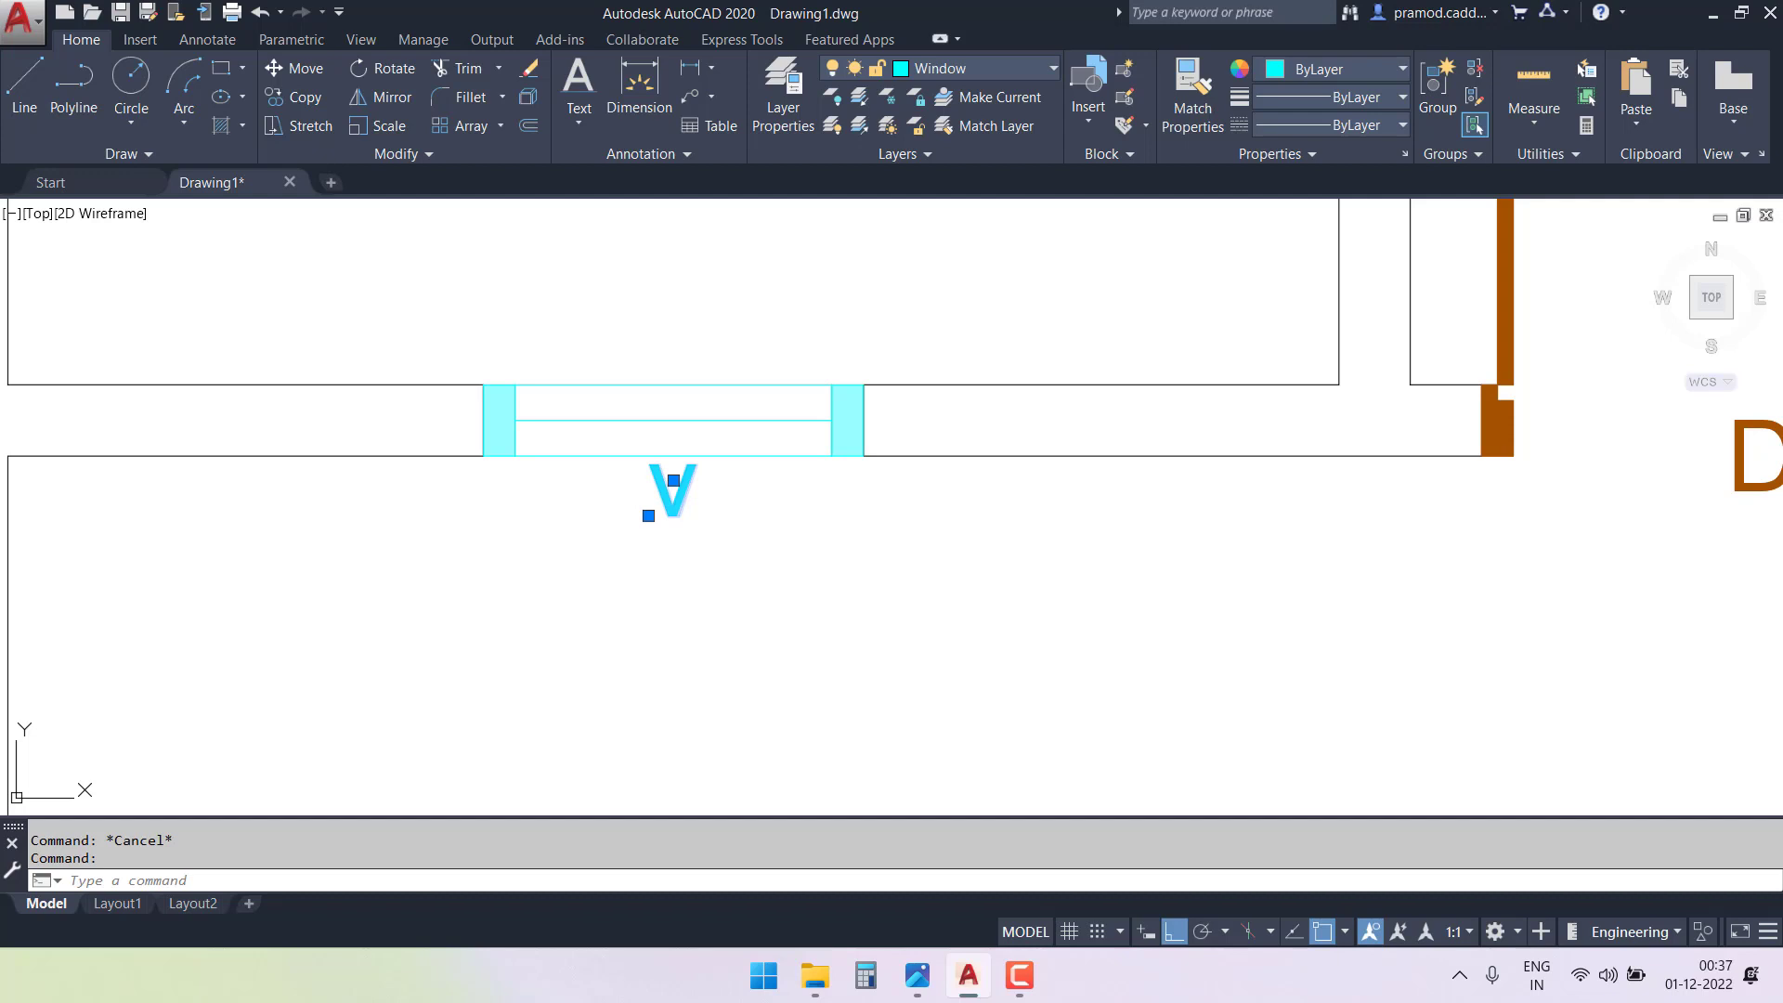
{"action": "key", "text": "Escape"}
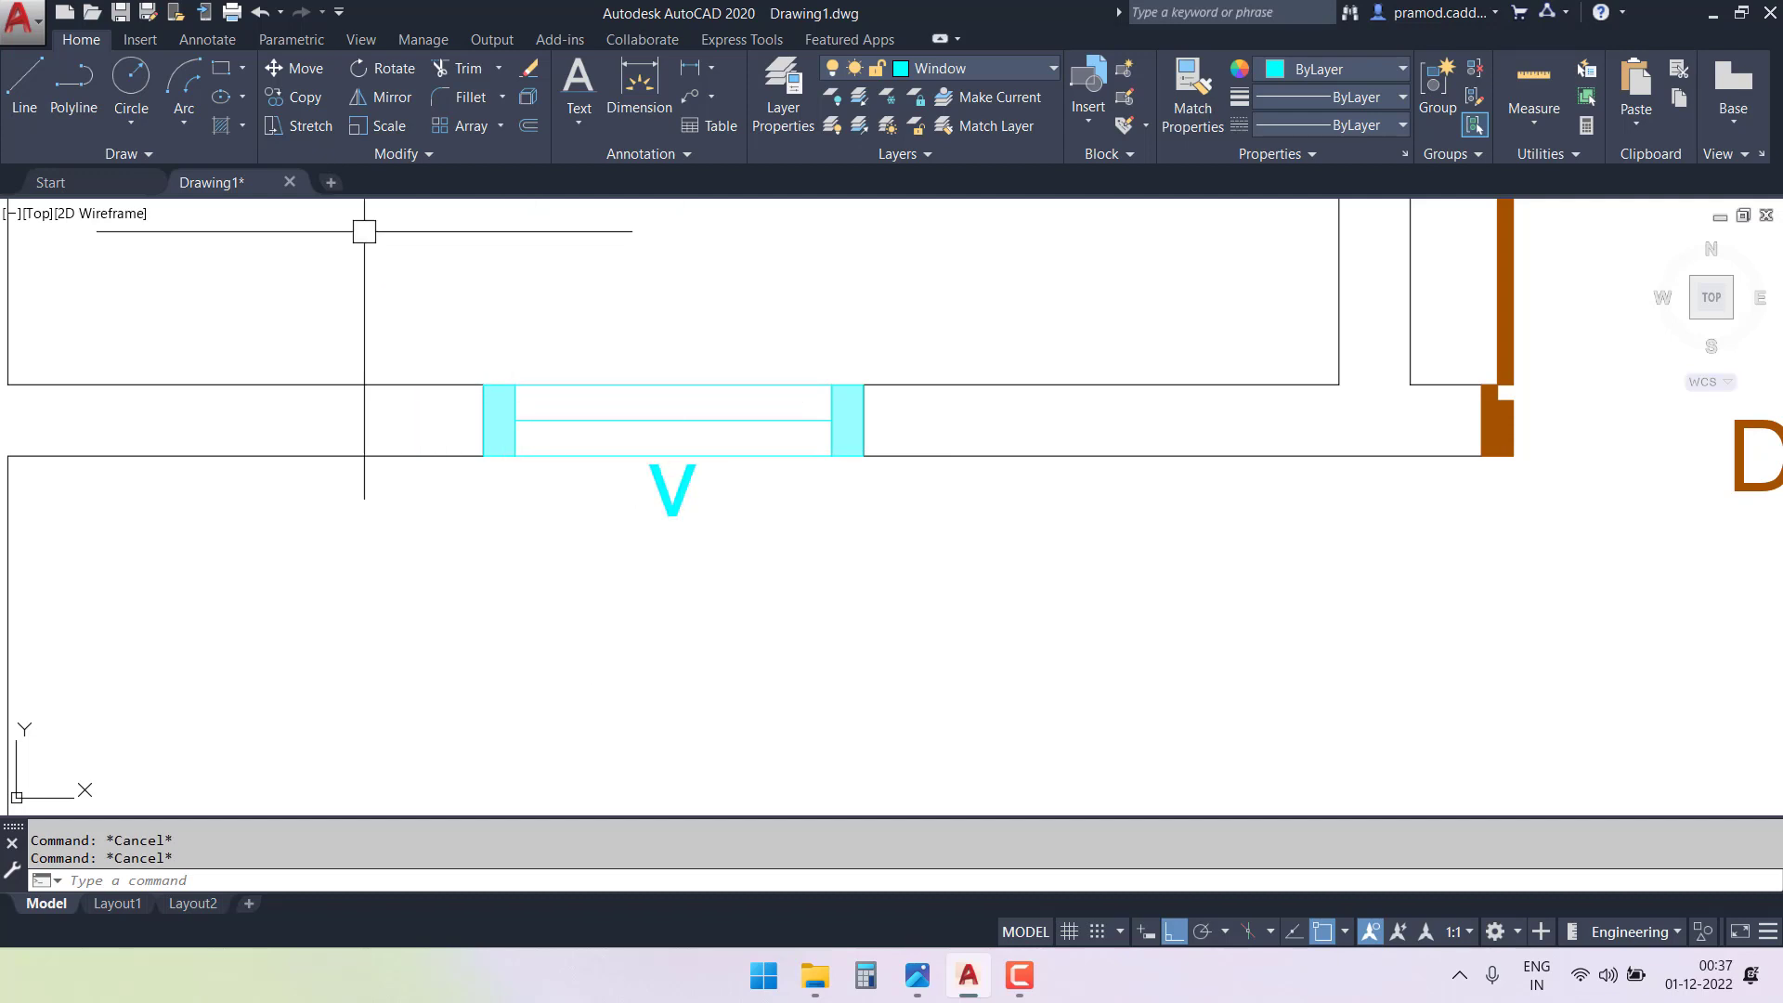
- Copy the V label from the centre of the small window to the centre of the wider window directly above it in the plan
{"action": "left_click", "coordinate": [293, 98]}
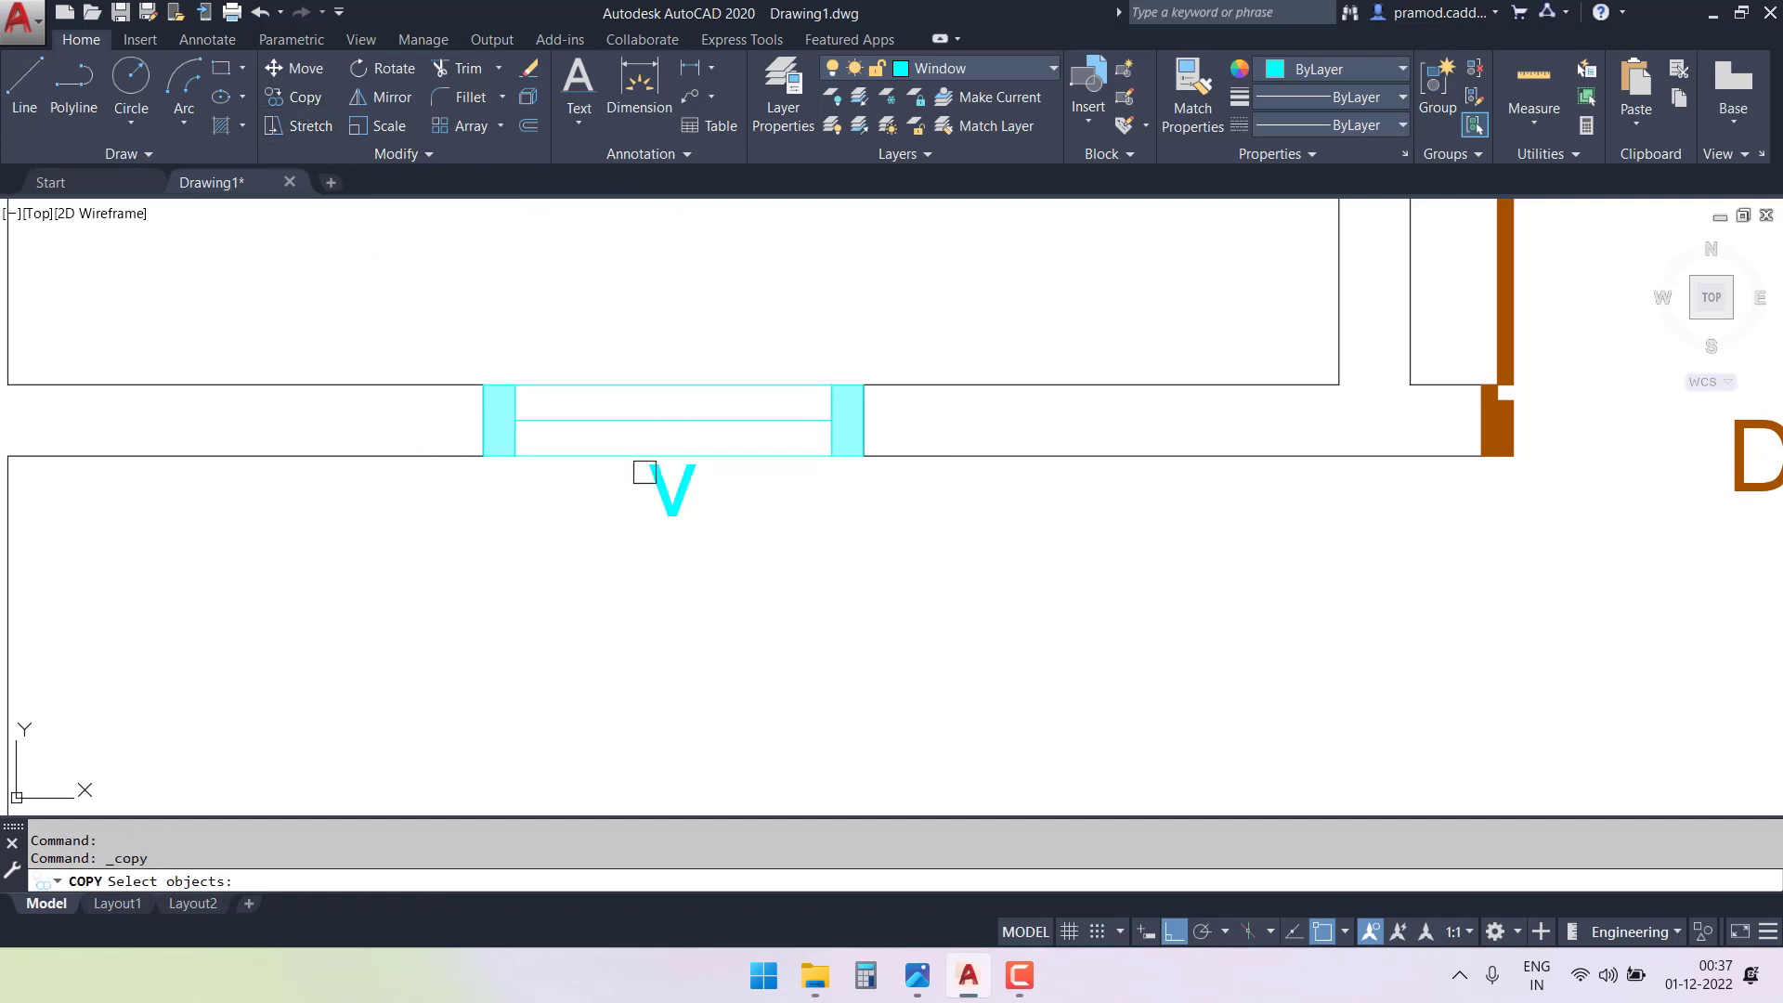
{"action": "key", "text": "Return"}
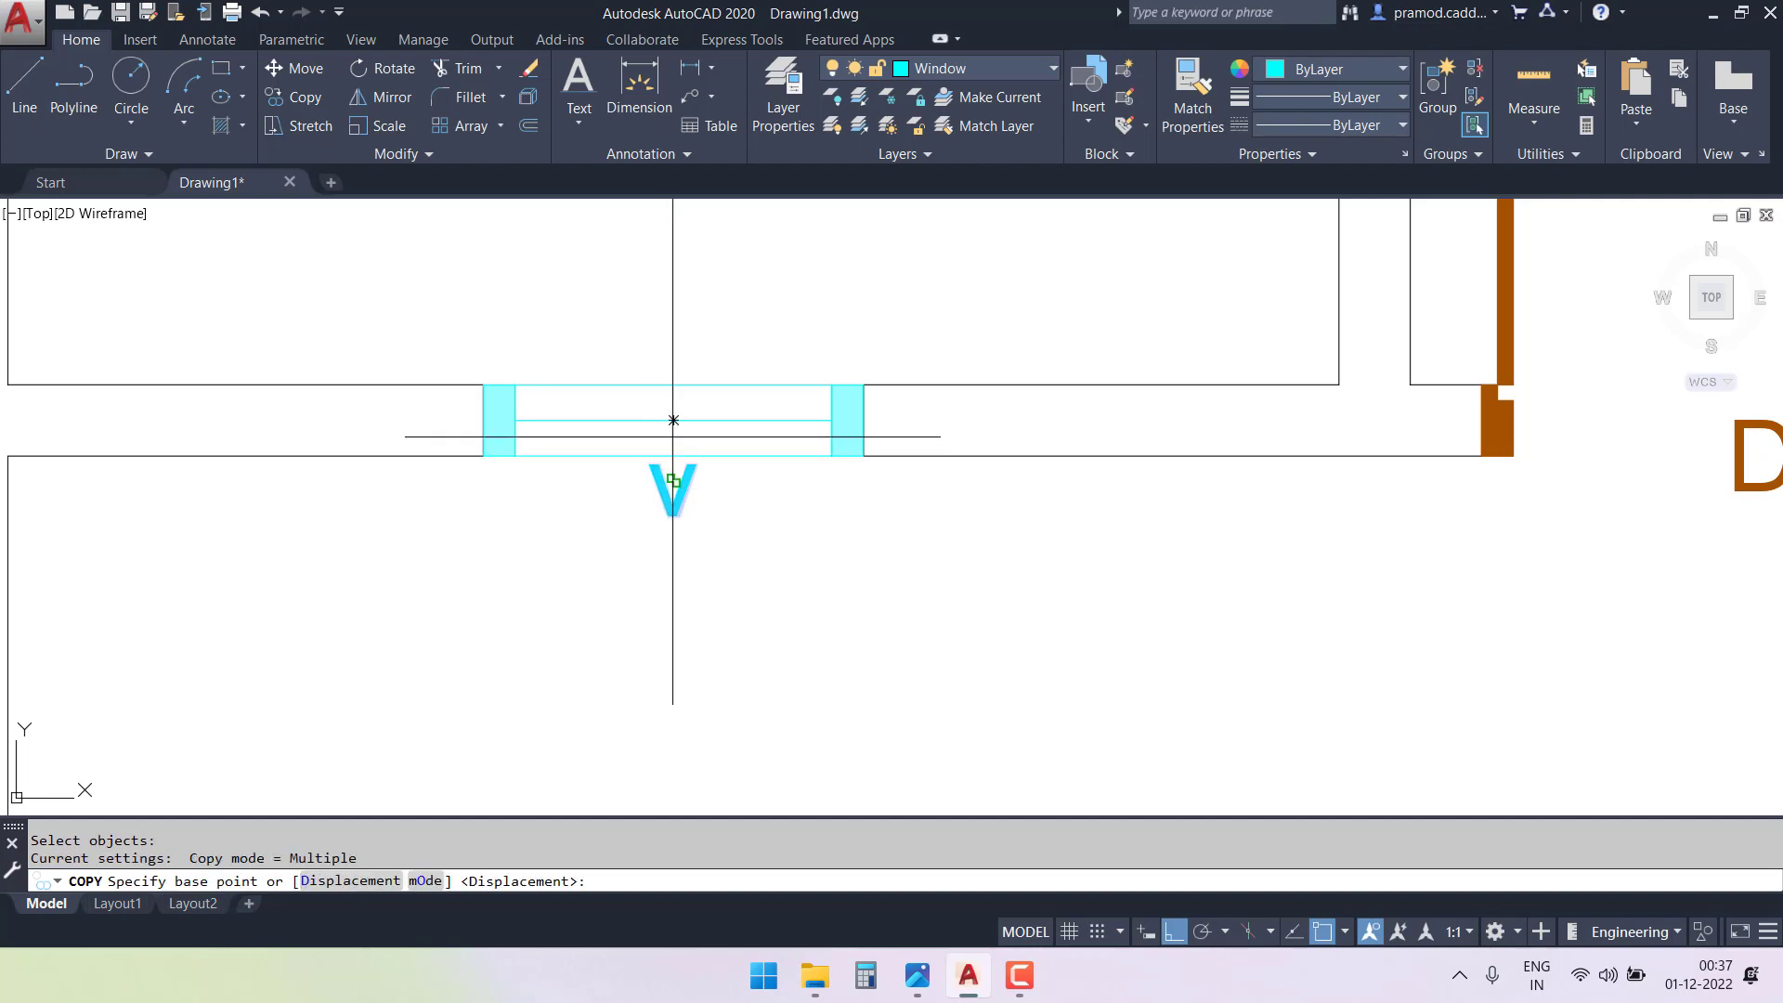
{"action": "left_click", "coordinate": [674, 420]}
{"action": "scroll", "coordinate": [675, 502], "scroll_direction": "down", "scroll_amount": 6}
{"action": "scroll", "coordinate": [613, 603], "scroll_direction": "up", "scroll_amount": 3}
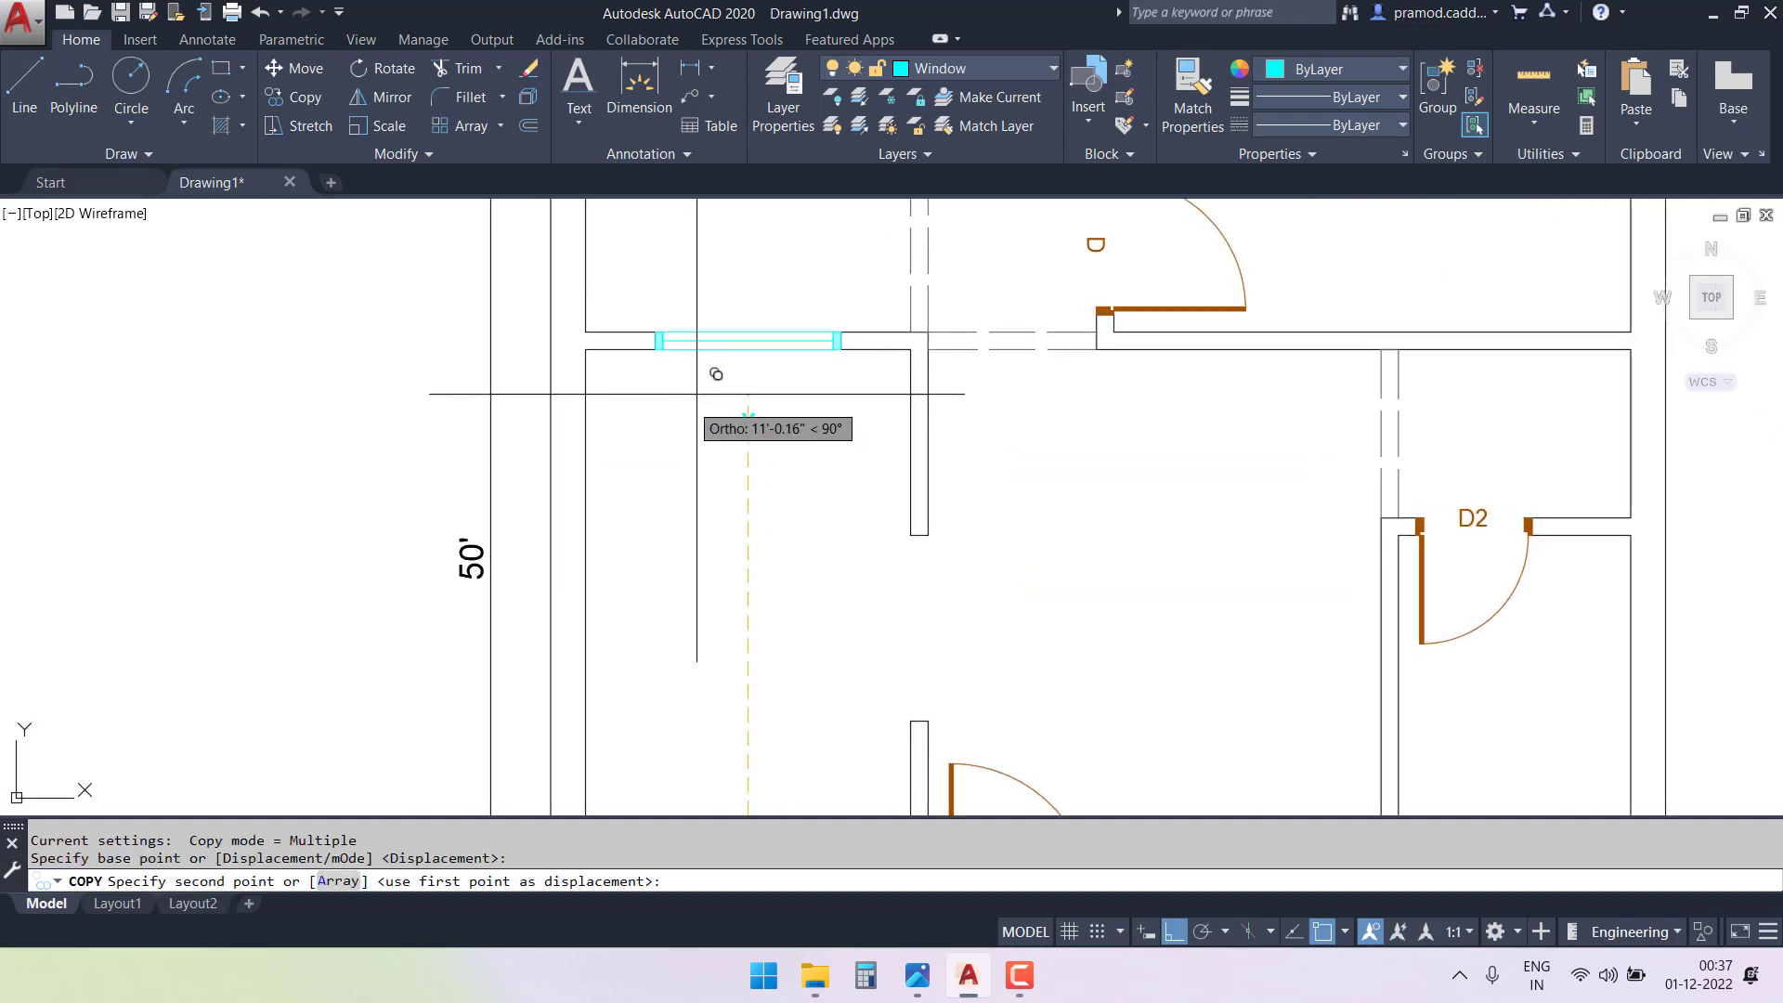
{"action": "scroll", "coordinate": [706, 390], "scroll_direction": "up", "scroll_amount": 4}
{"action": "left_click", "coordinate": [821, 263]}
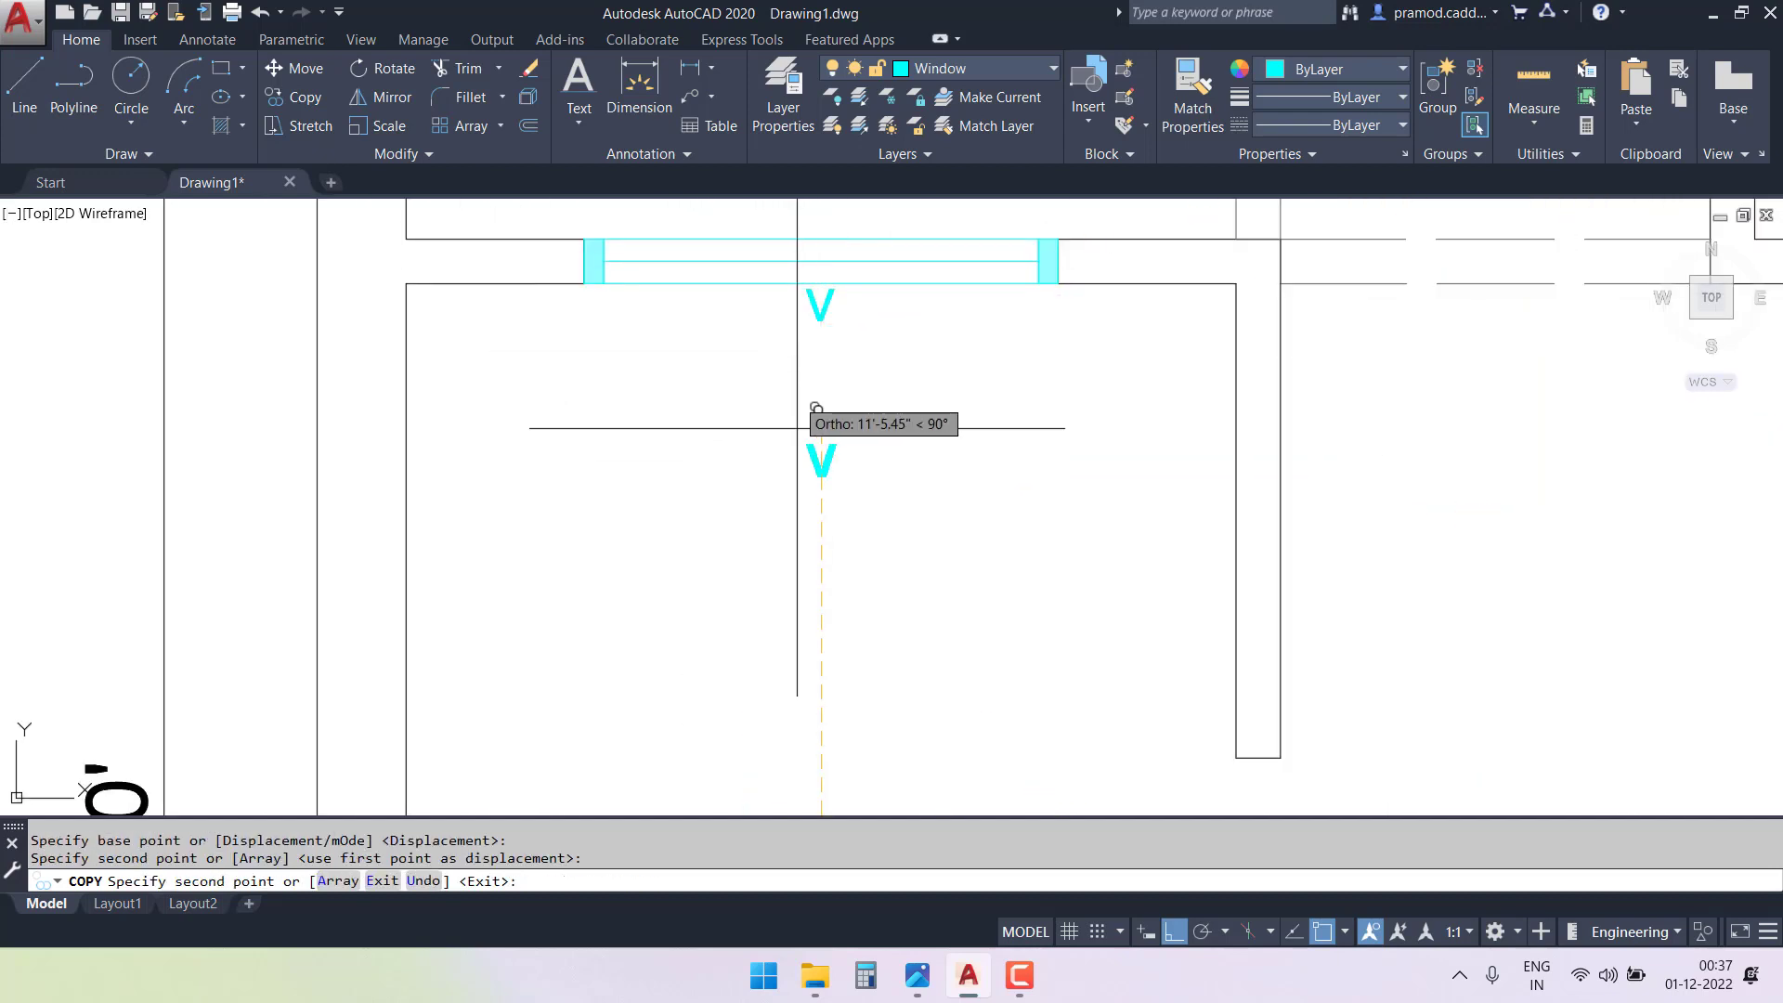
{"action": "scroll", "coordinate": [818, 426], "scroll_direction": "down", "scroll_amount": 2}
{"action": "middle_click_drag", "start_coordinate": [817, 466], "coordinate": [835, 629]}
{"action": "key", "text": "Escape"}
- Change the copied label at the wider window to W
{"action": "scroll", "coordinate": [815, 649], "scroll_direction": "up", "scroll_amount": 4}
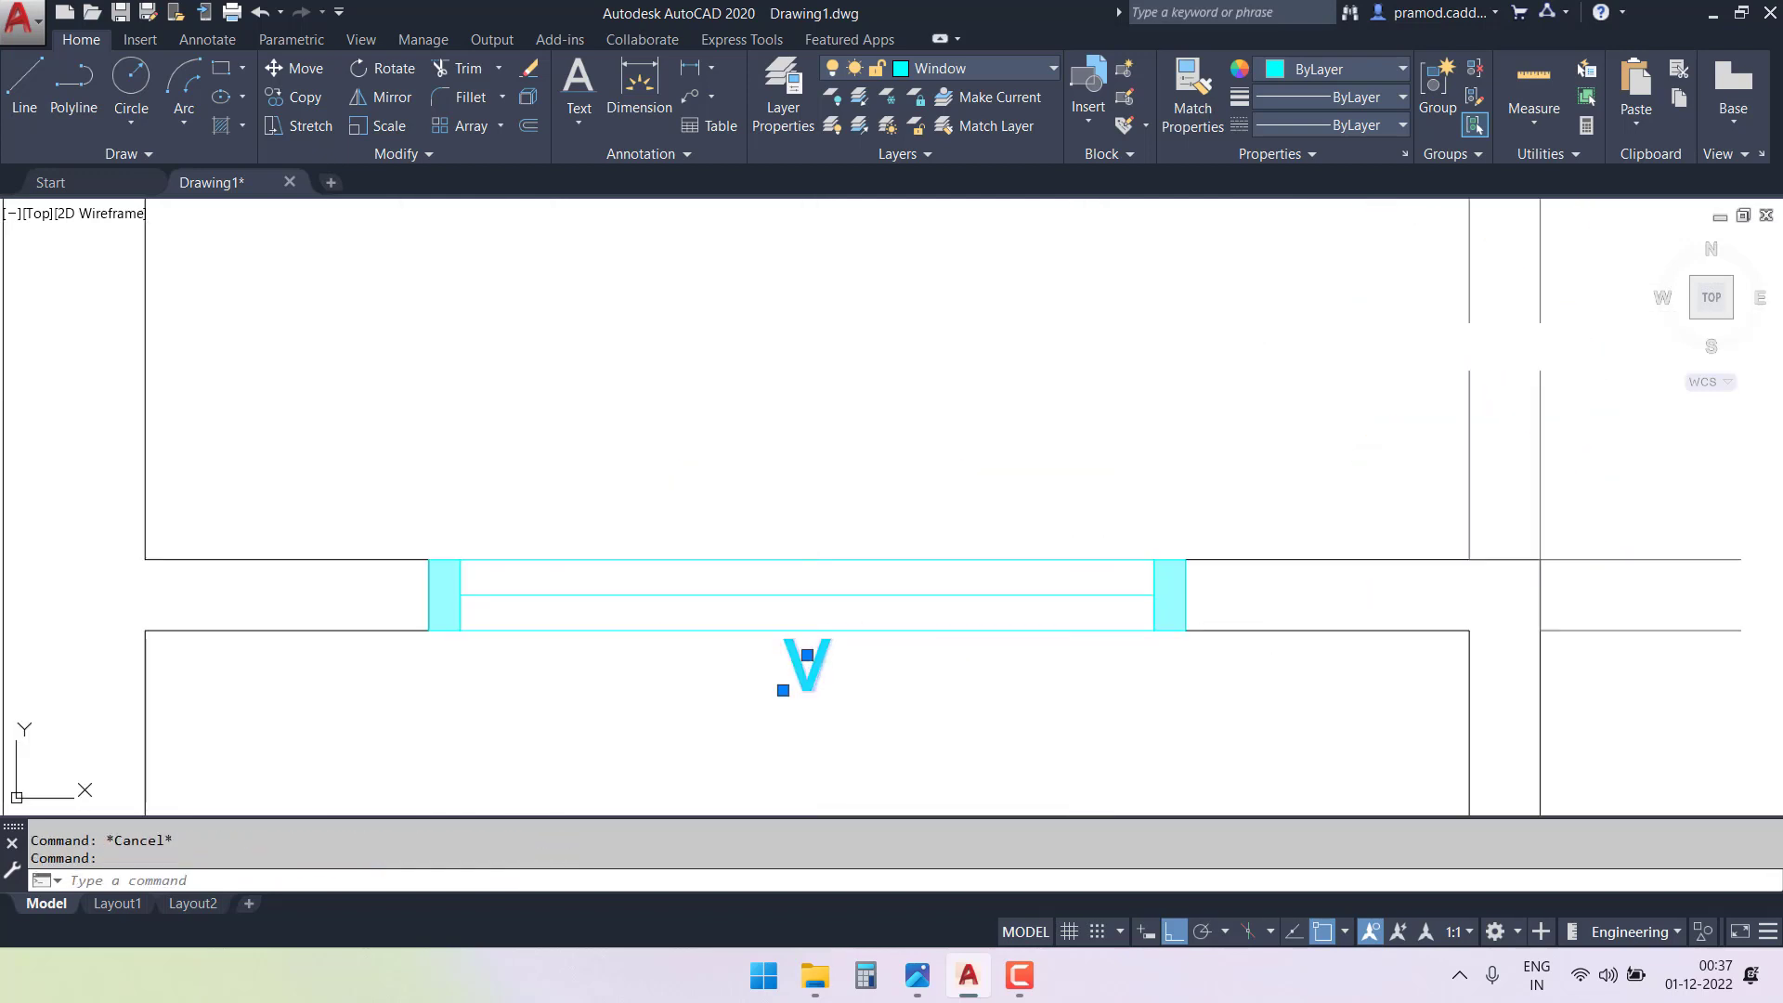
{"action": "double_click", "coordinate": [797, 671]}
{"action": "type", "text": "W"}
{"action": "left_click", "coordinate": [864, 748]}
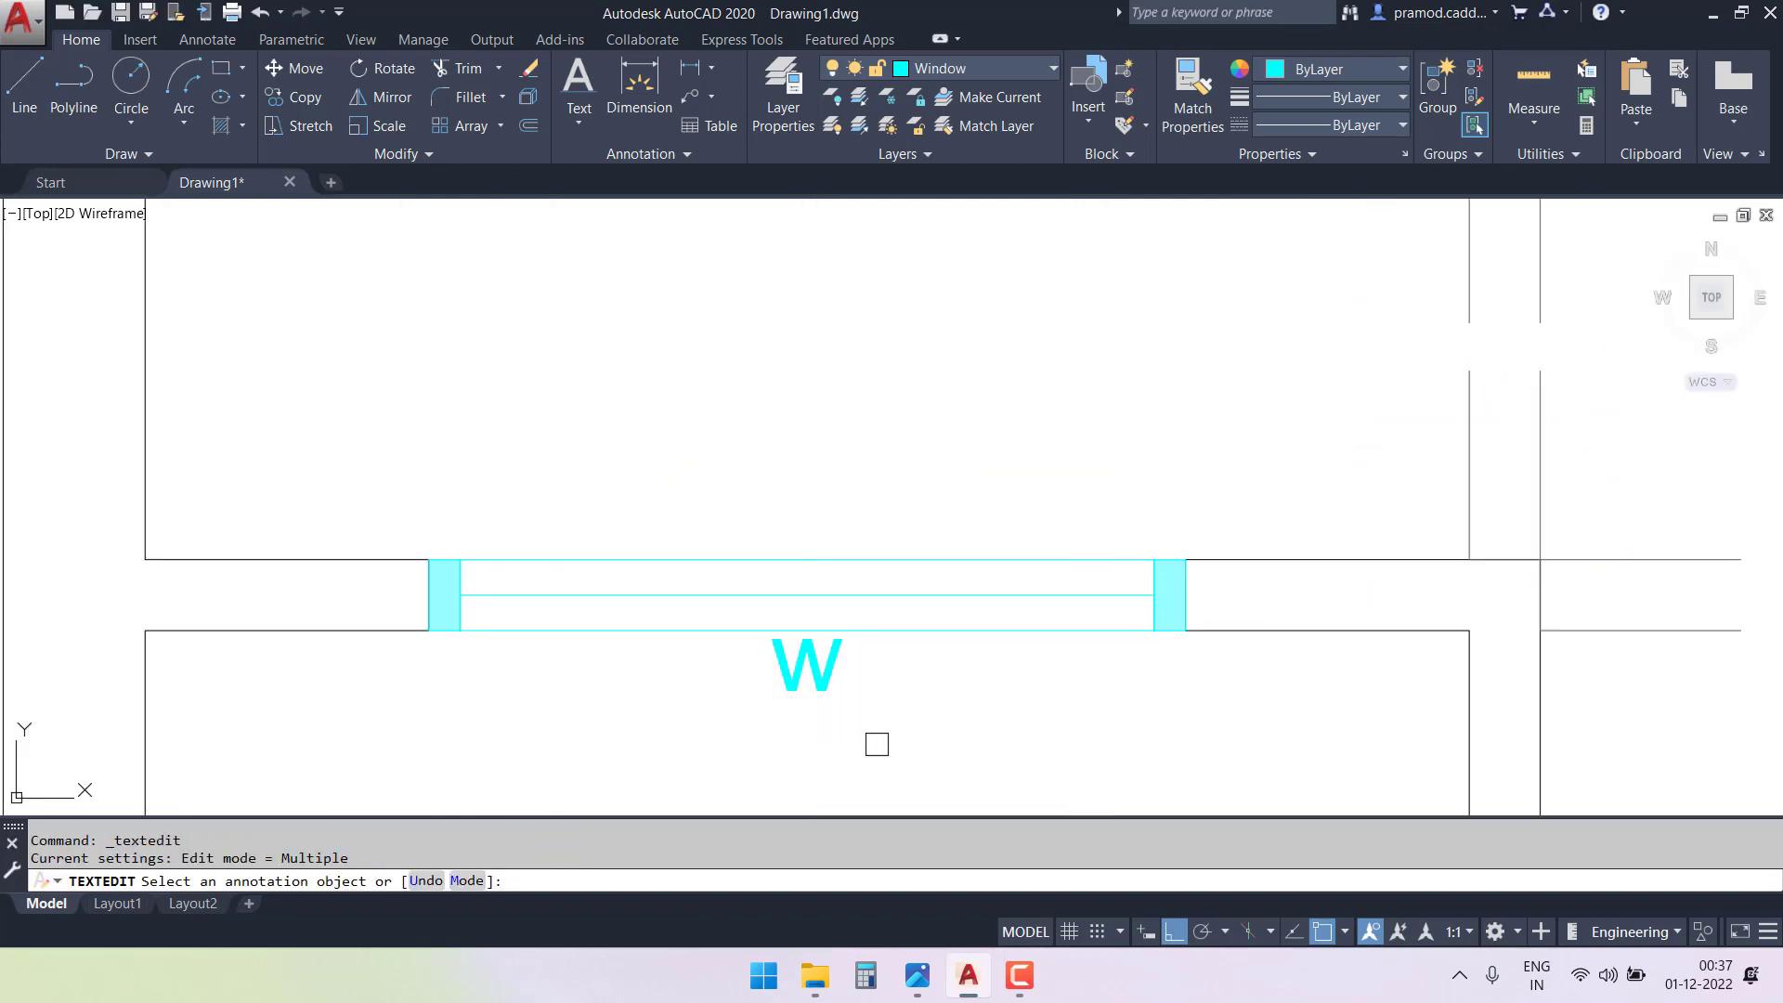
{"action": "key", "text": "Escape"}
- Mirror the W label to the upper side of its window across the window's horizontal centreline, and delete the original below
{"action": "left_click", "coordinate": [826, 679]}
{"action": "type", "text": "mi"}
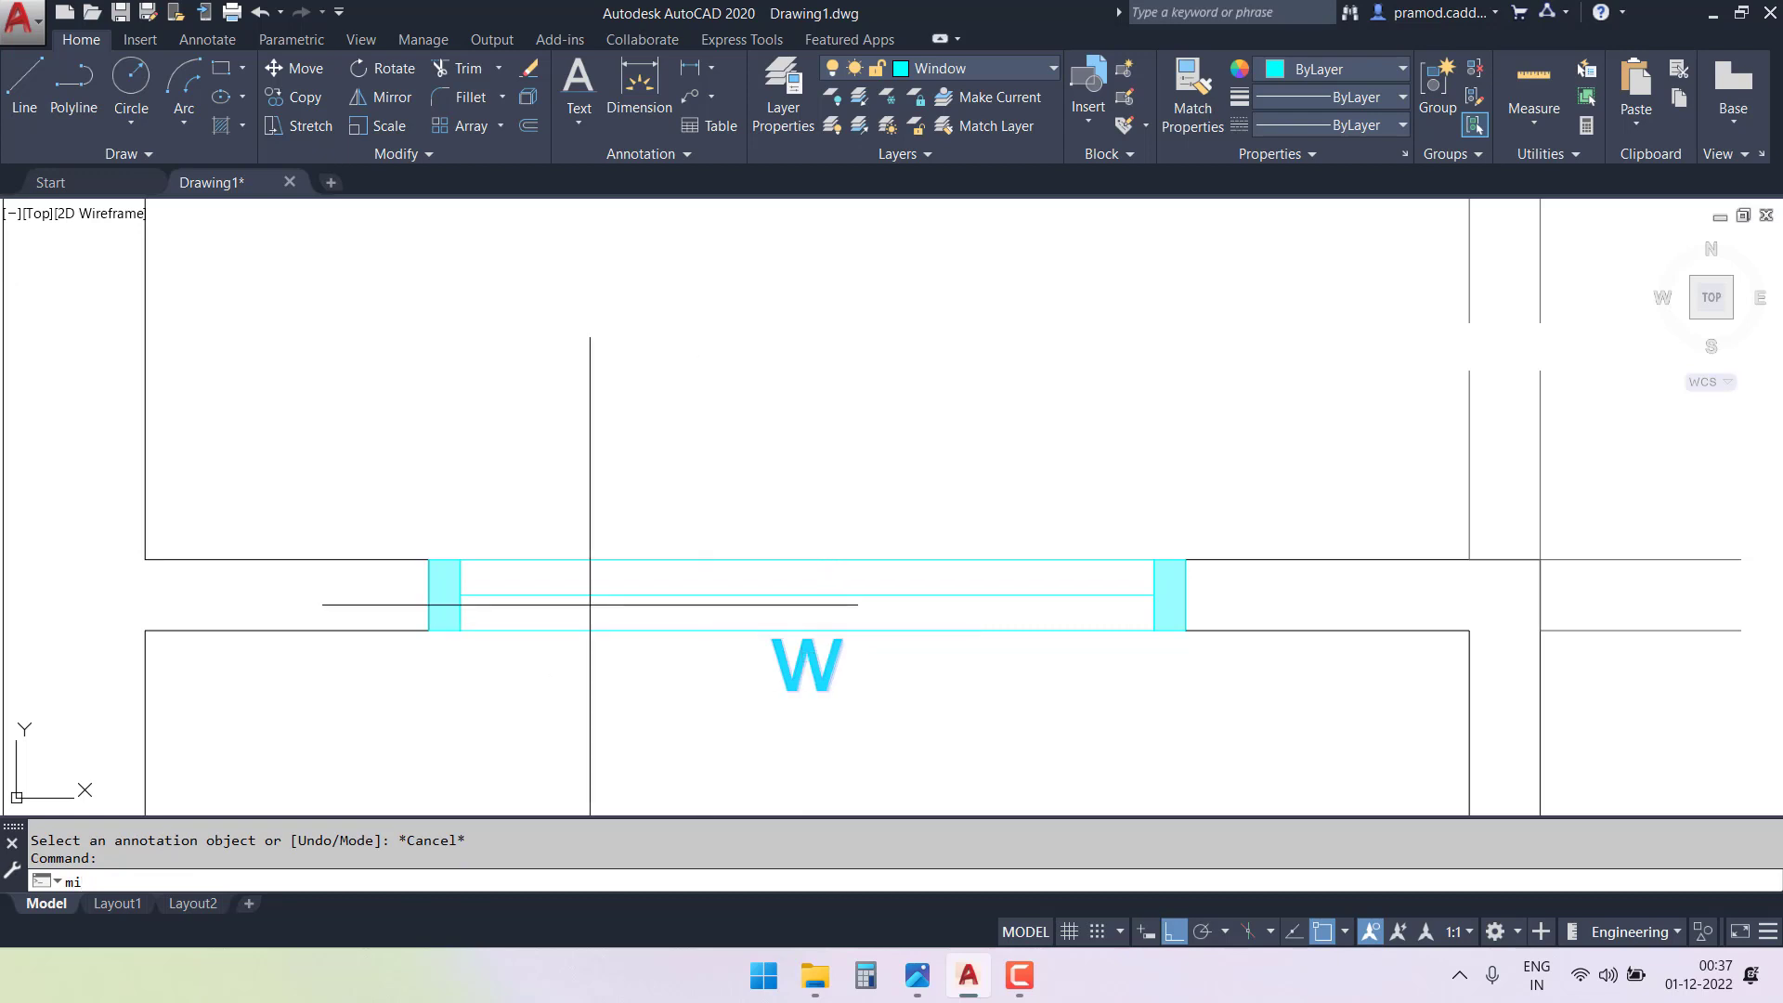
{"action": "key", "text": "Return"}
{"action": "left_click", "coordinate": [445, 595]}
{"action": "left_click", "coordinate": [756, 594]}
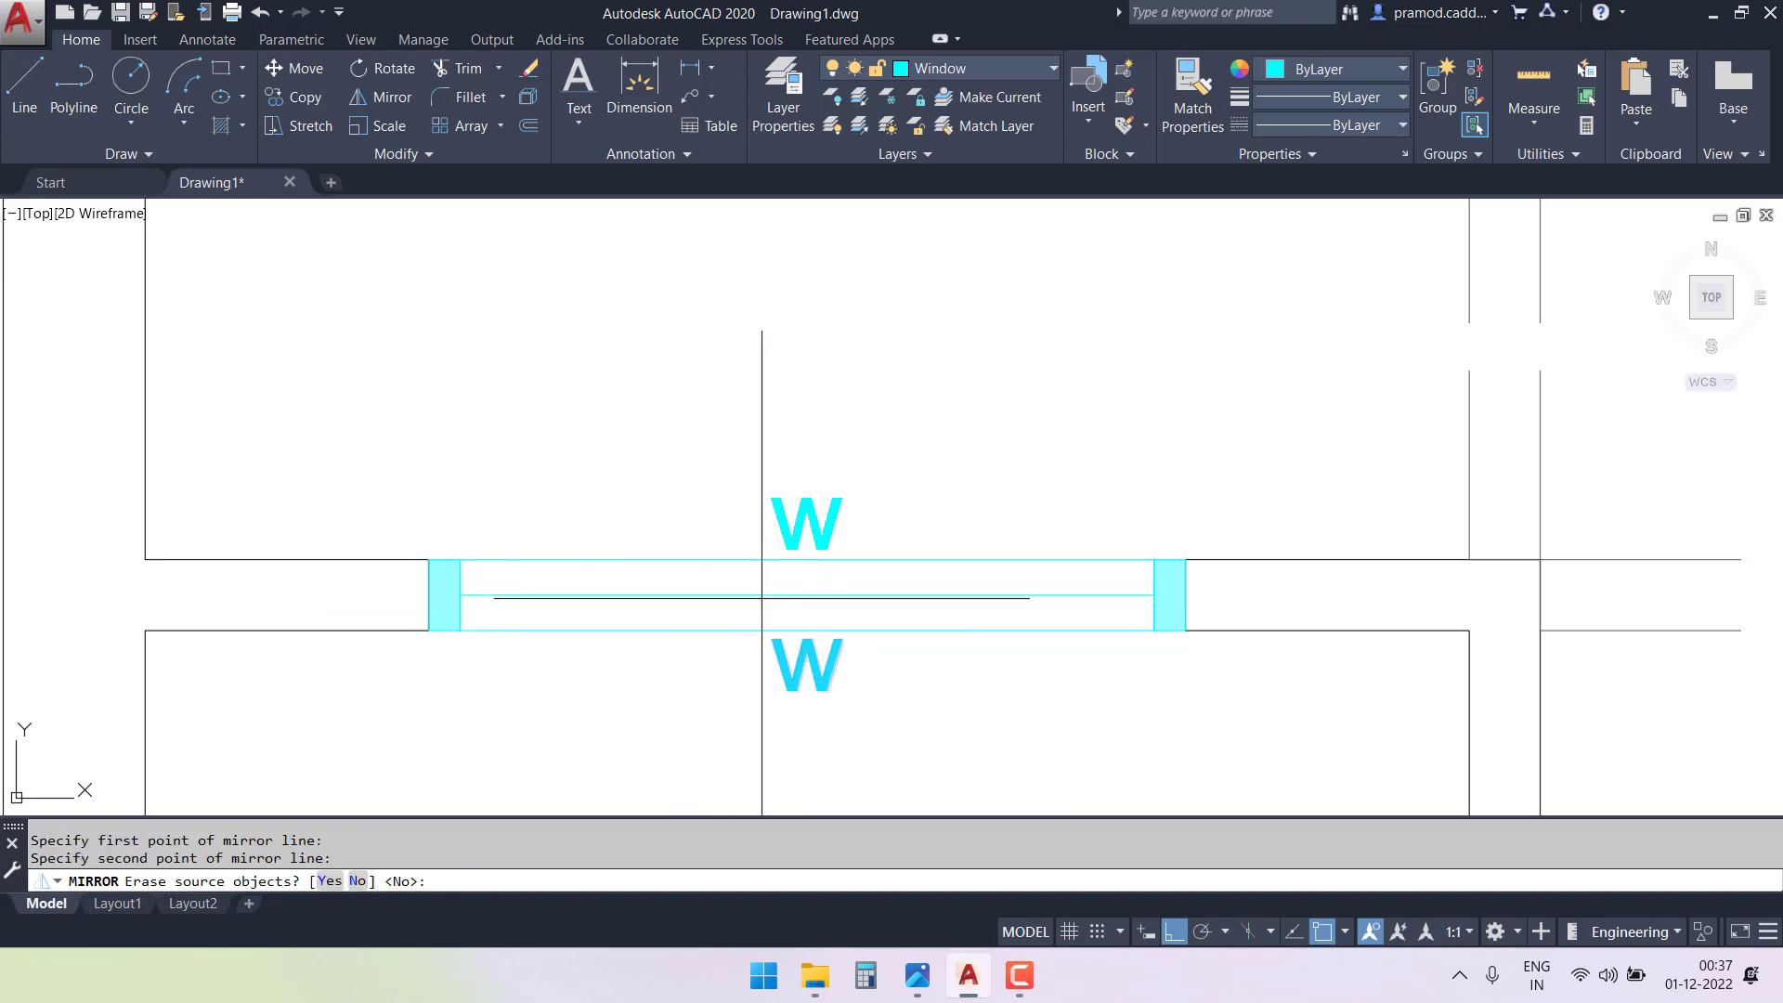
{"action": "key", "text": "Return"}
{"action": "left_click", "coordinate": [776, 687]}
{"action": "key", "text": "Delete"}
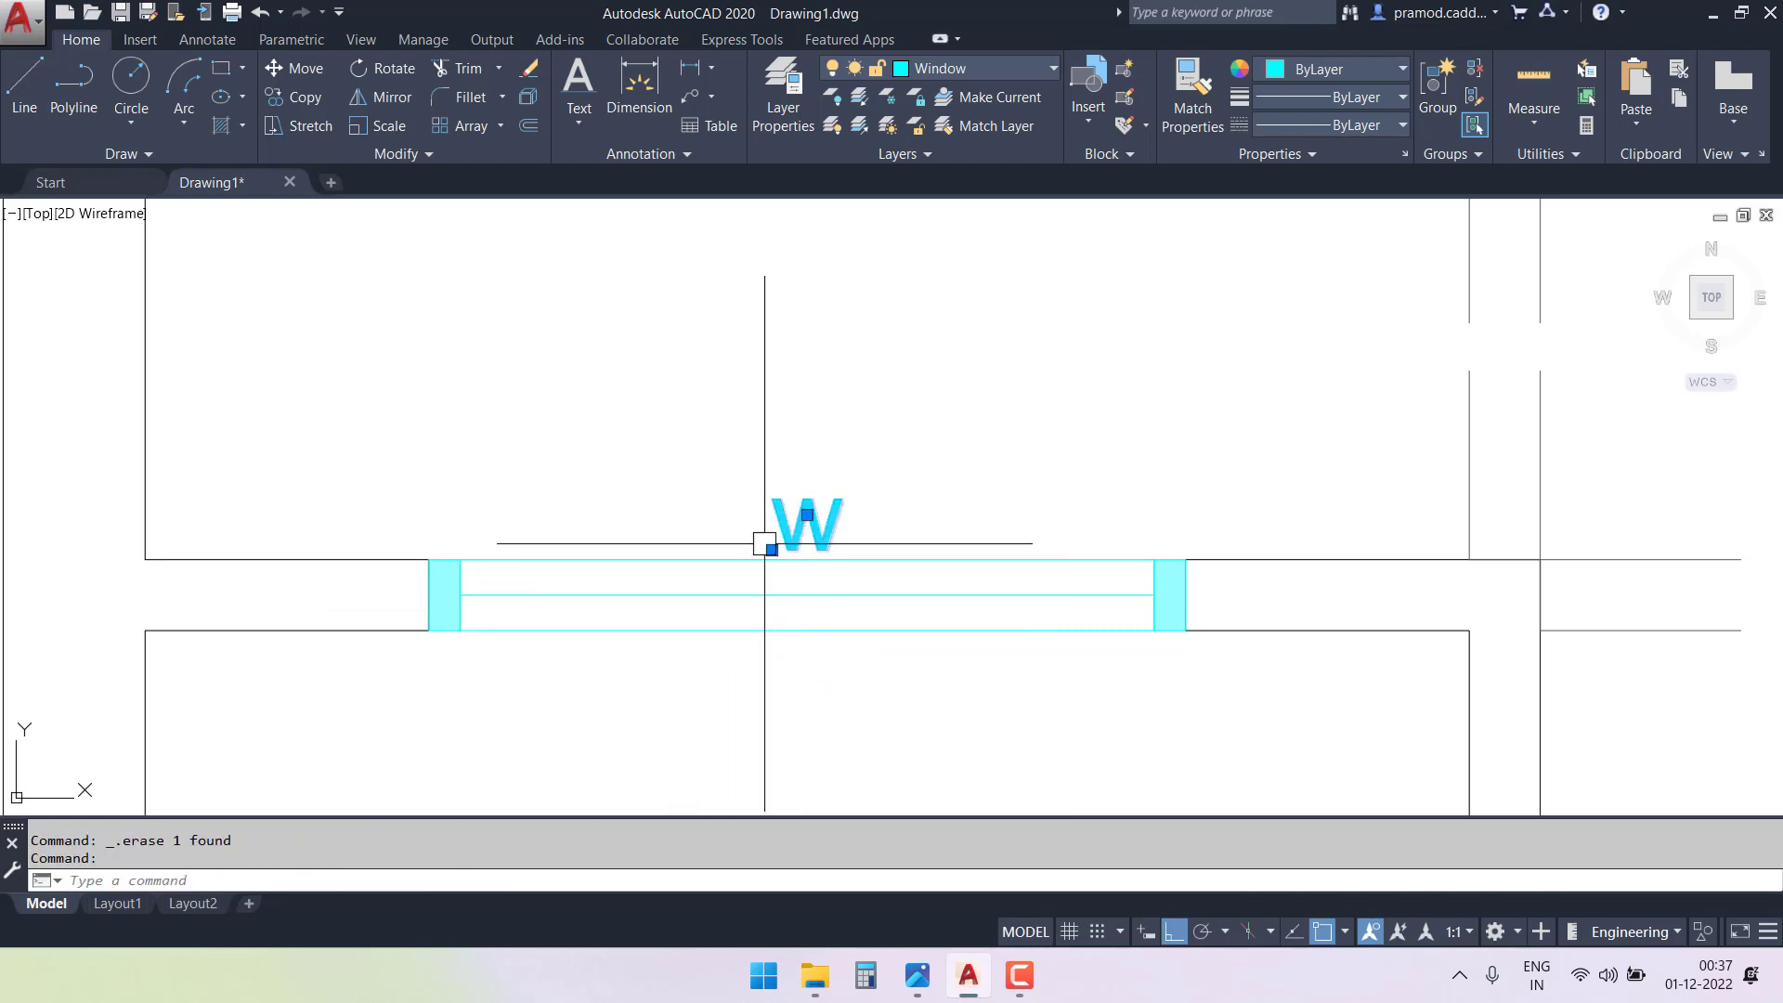
- Mirror the W label about the room's horizontal midline to the underside of the upper window, keeping the source label
{"action": "scroll", "coordinate": [764, 537], "scroll_direction": "down", "scroll_amount": 4}
{"action": "middle_click_drag", "start_coordinate": [828, 481], "coordinate": [800, 677]}
{"action": "type", "text": "mi"}
{"action": "key", "text": "Return"}
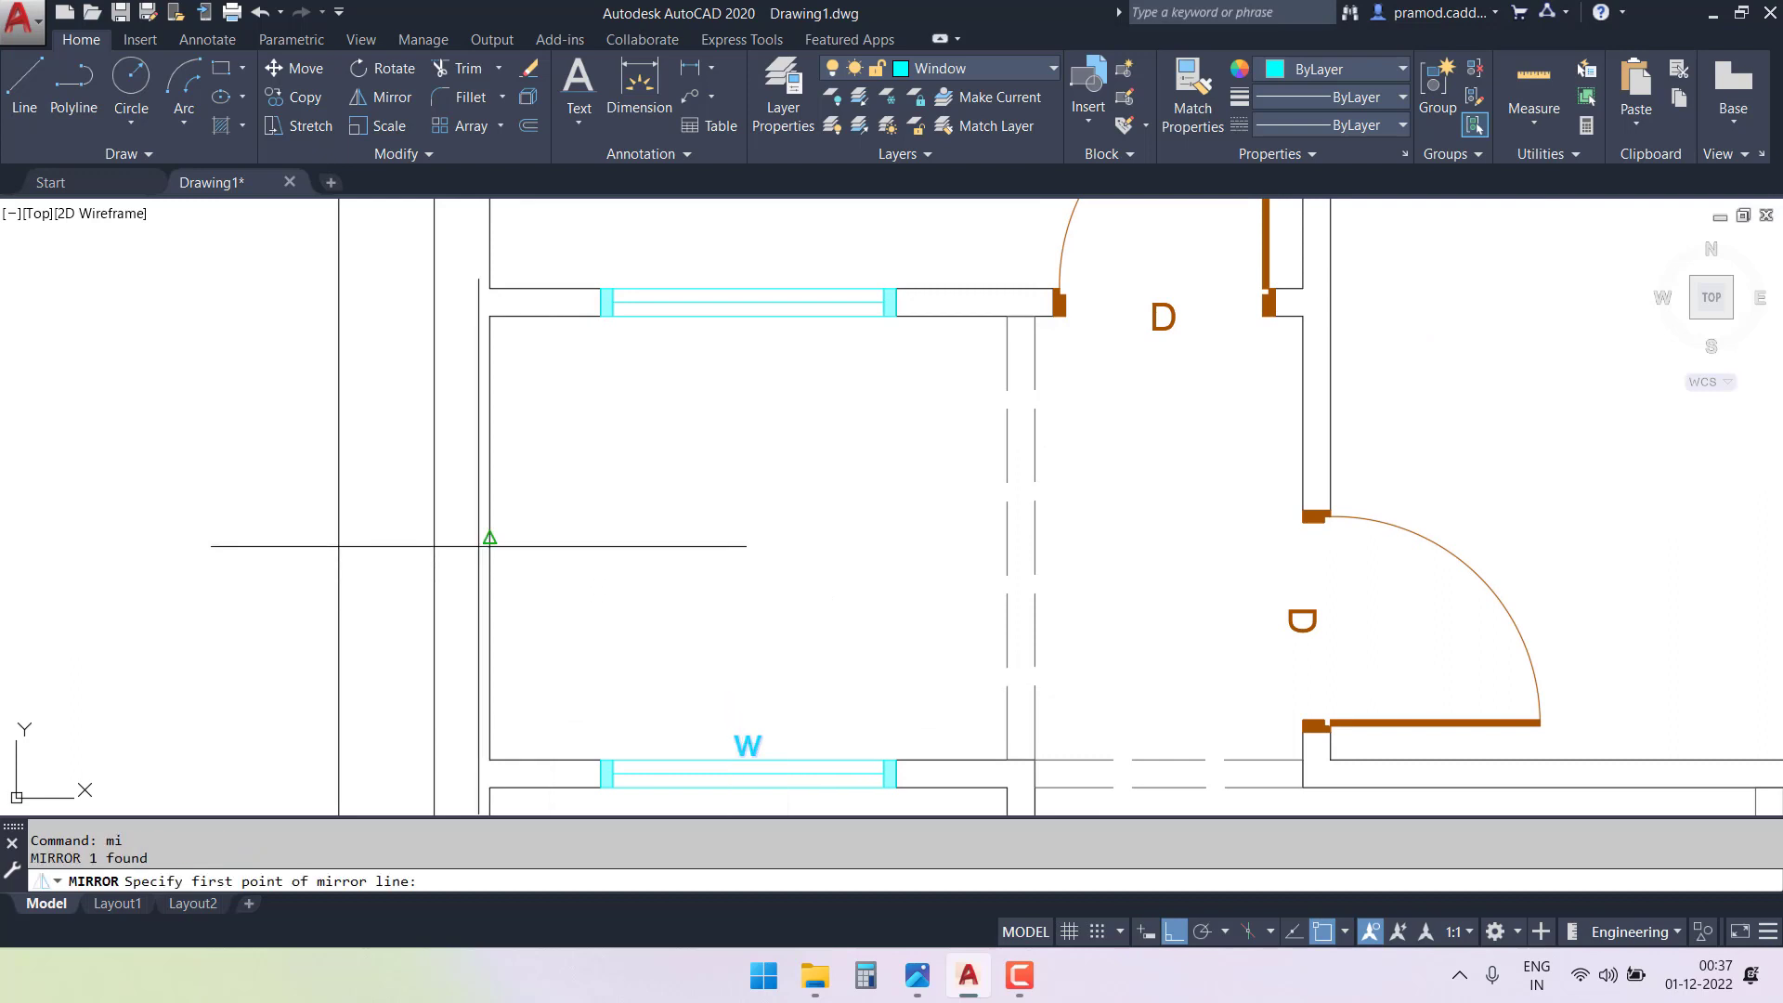
{"action": "left_click", "coordinate": [485, 537]}
{"action": "left_click", "coordinate": [835, 545]}
{"action": "key", "text": "Return"}
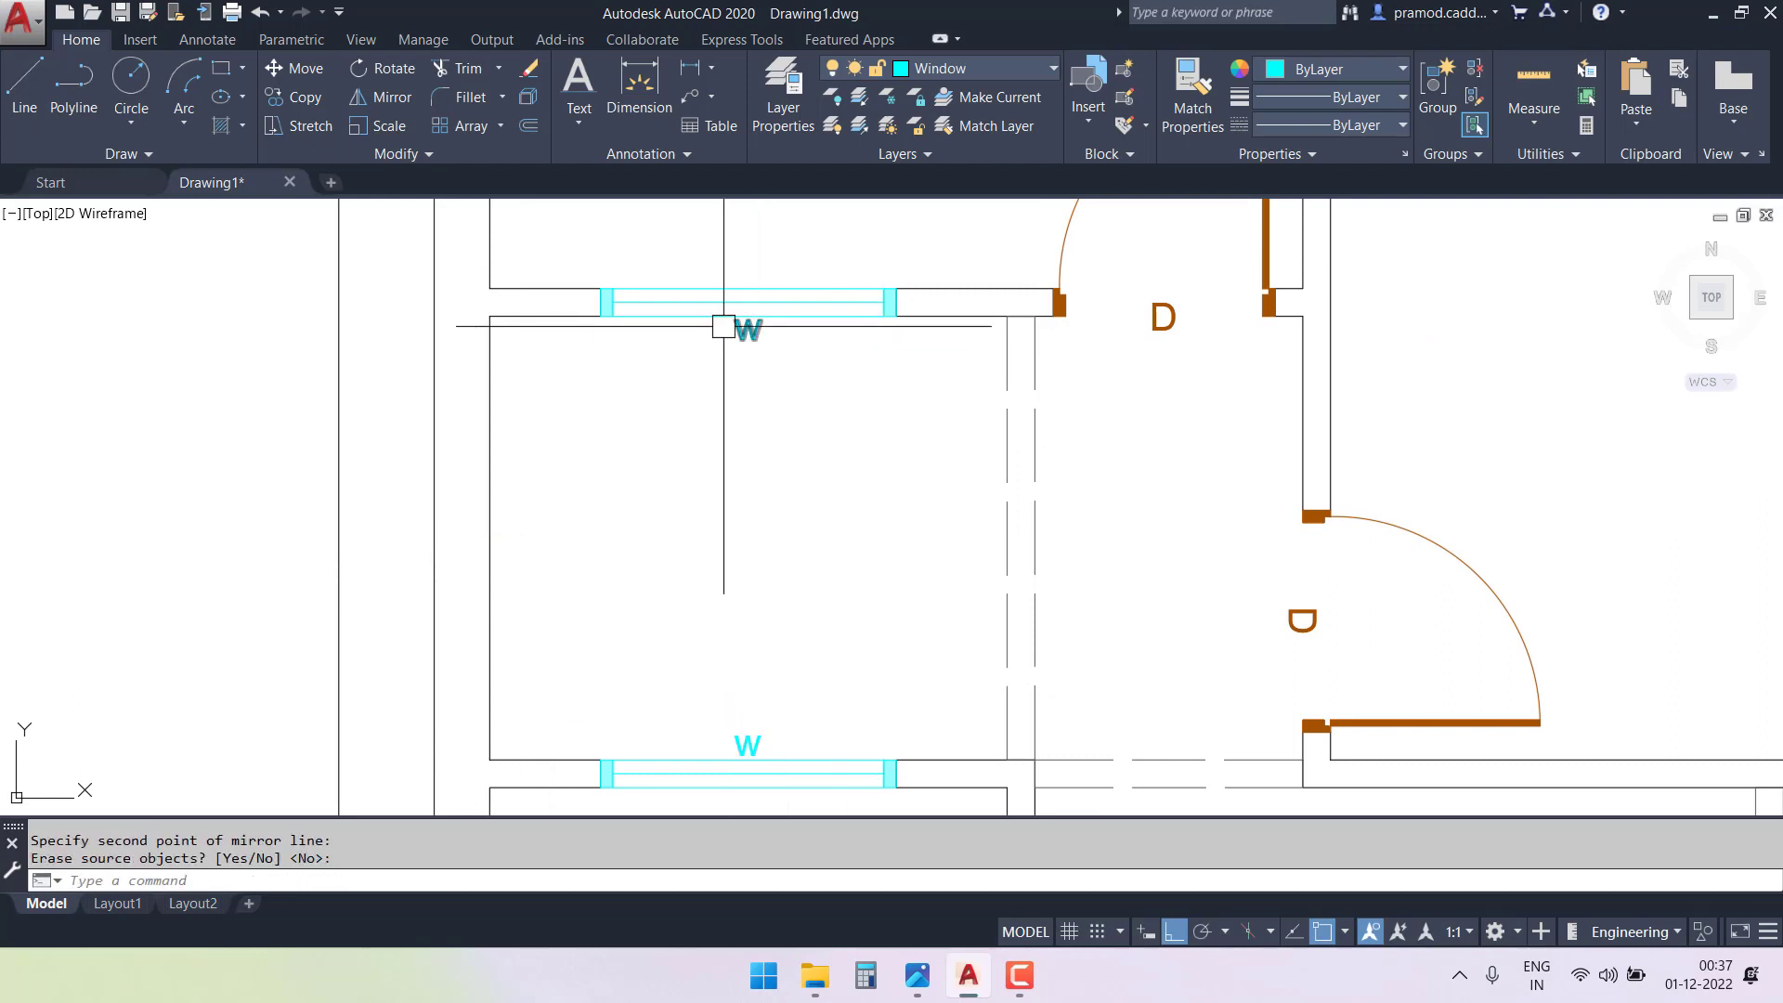
{"action": "scroll", "coordinate": [756, 535], "scroll_direction": "down", "scroll_amount": 2}
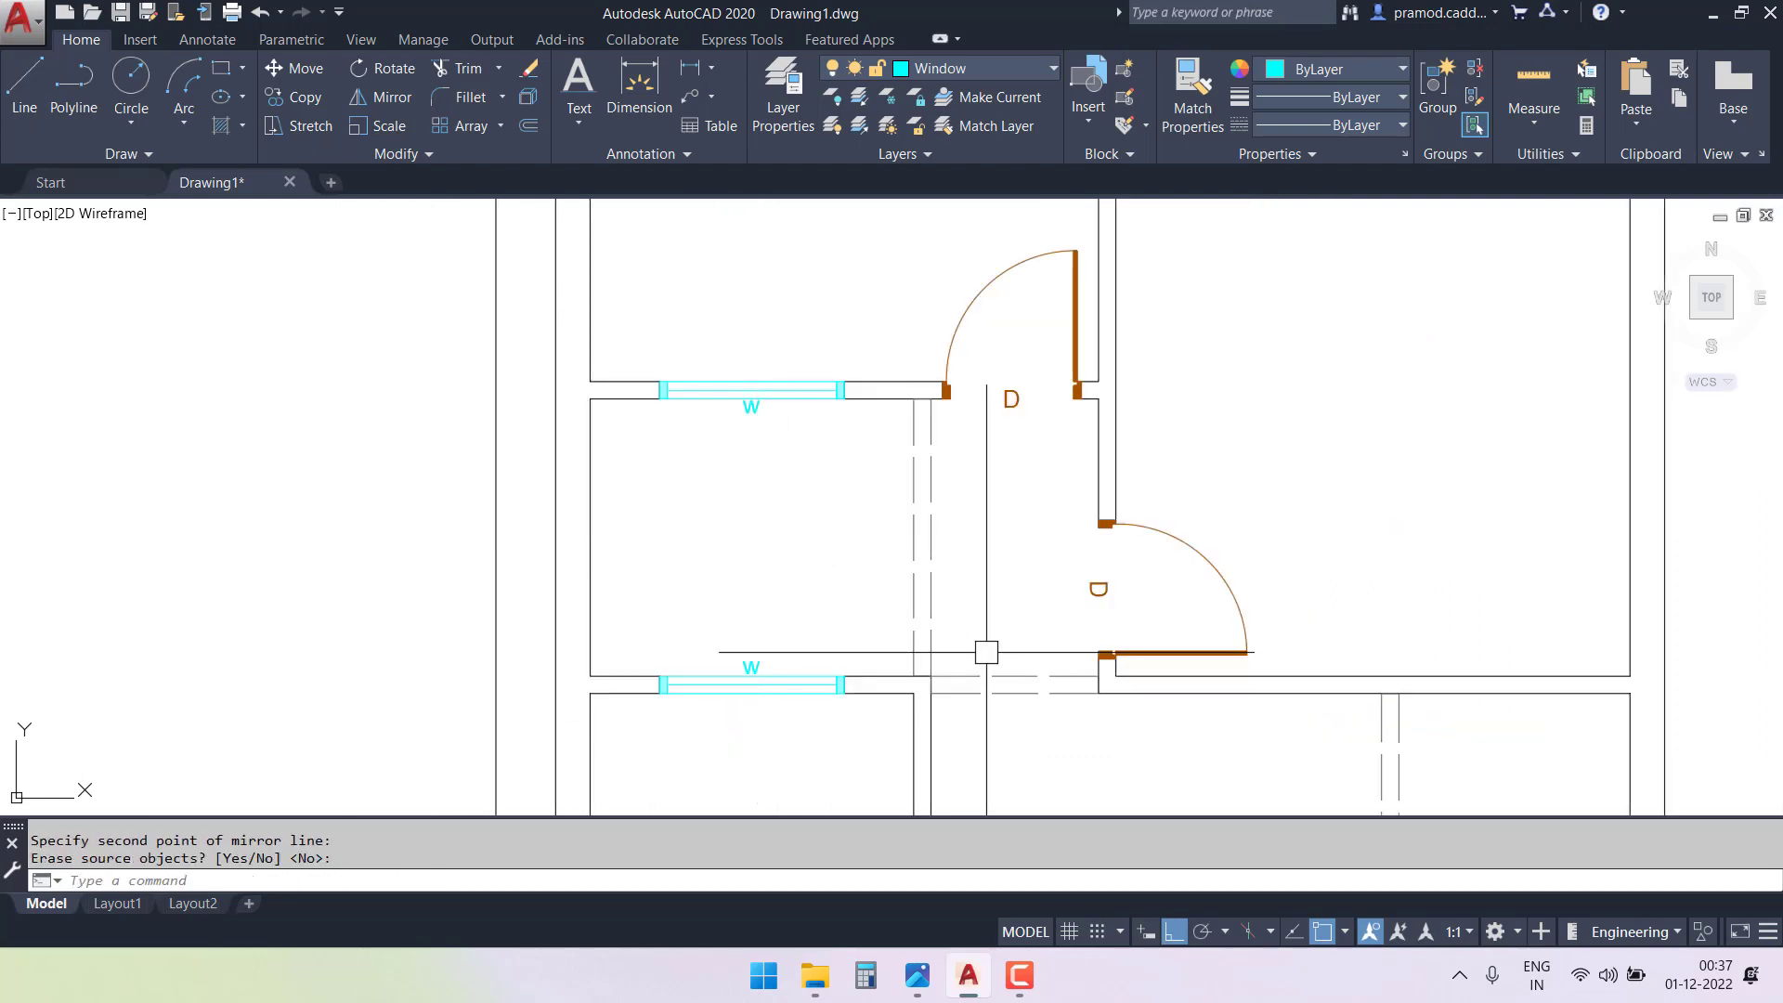
{"action": "key", "text": "Escape"}
- Copy the upper window's W label, centre to centre, to the window beside the MD door
{"action": "scroll", "coordinate": [734, 413], "scroll_direction": "up", "scroll_amount": 4}
{"action": "left_click", "coordinate": [743, 444]}
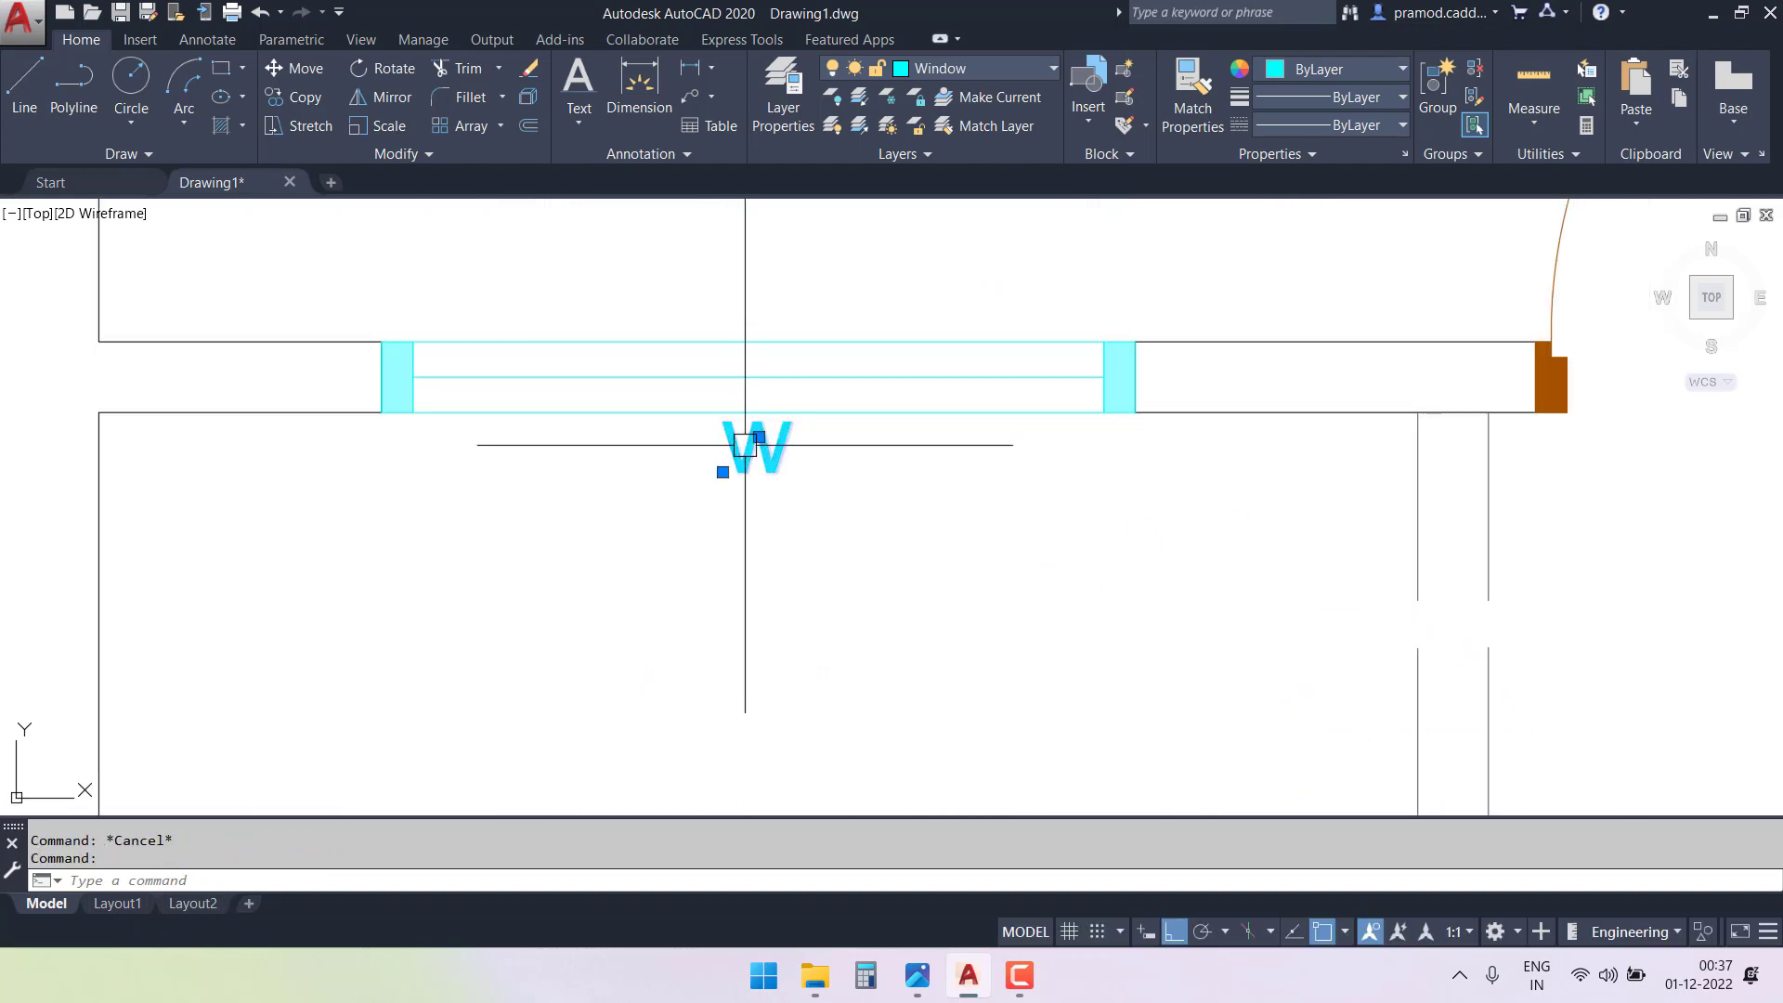
{"action": "type", "text": "co"}
{"action": "key", "text": "Return"}
{"action": "left_click", "coordinate": [757, 376]}
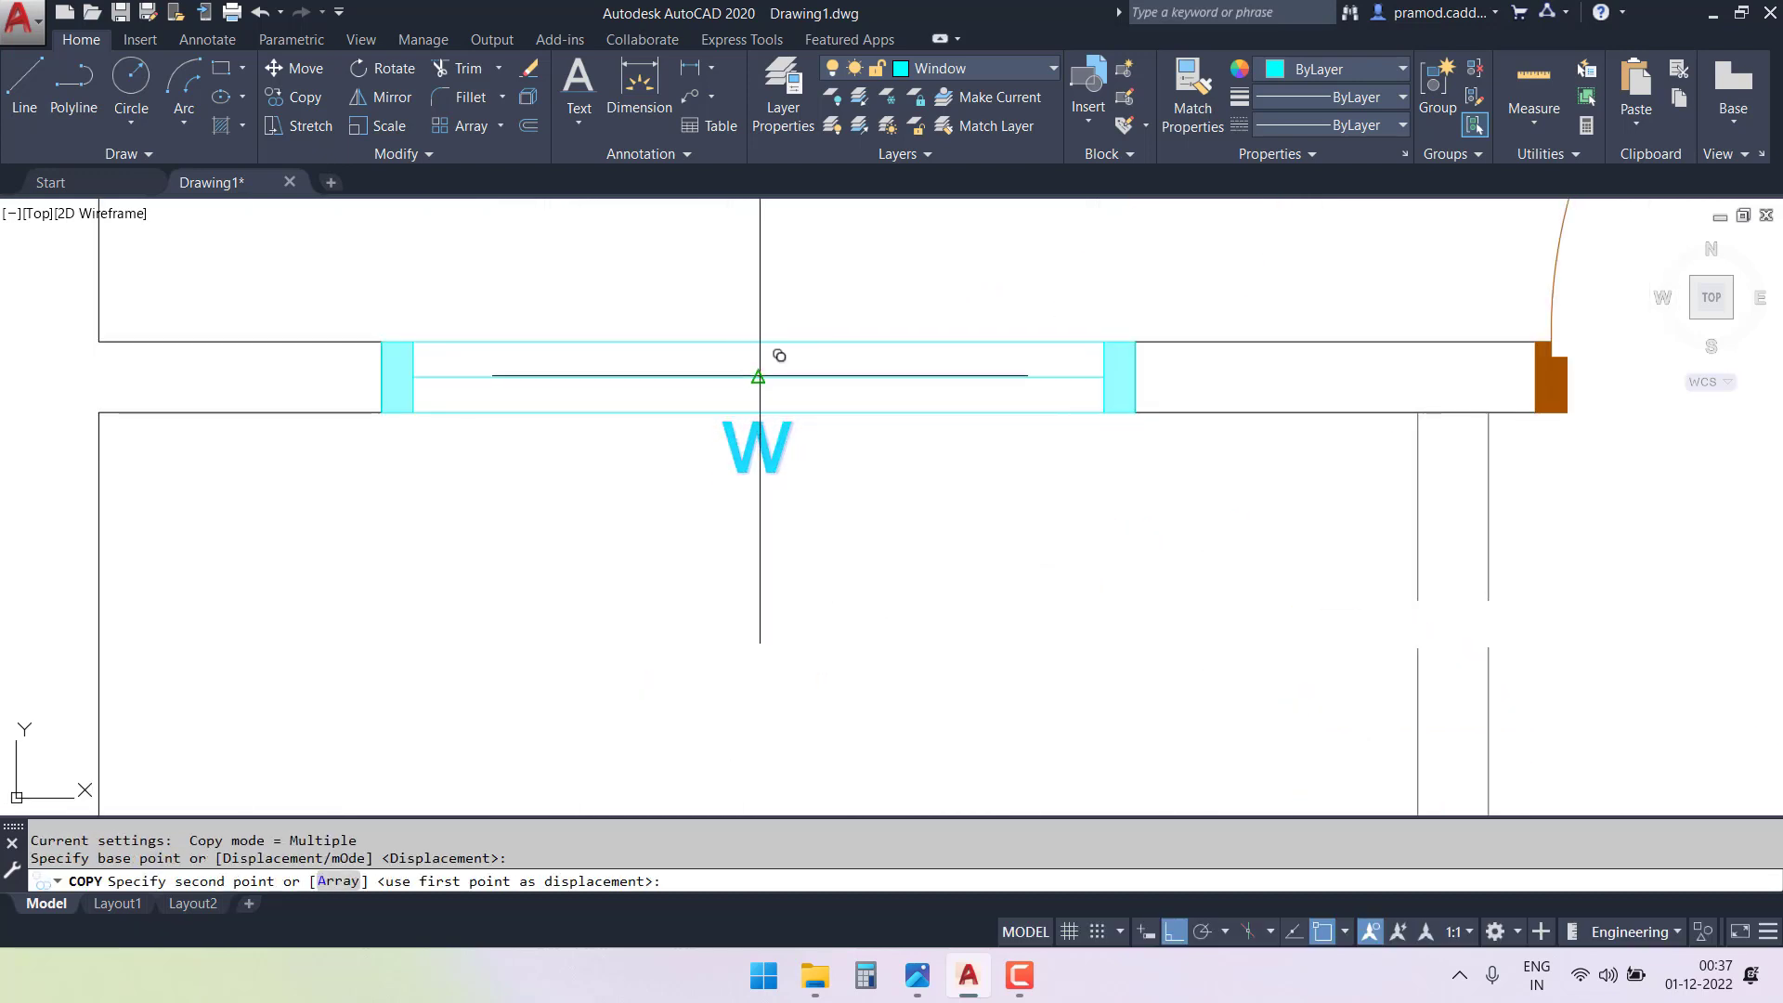
{"action": "scroll", "coordinate": [767, 464], "scroll_direction": "down", "scroll_amount": 6}
{"action": "scroll", "coordinate": [775, 533], "scroll_direction": "up", "scroll_amount": 8}
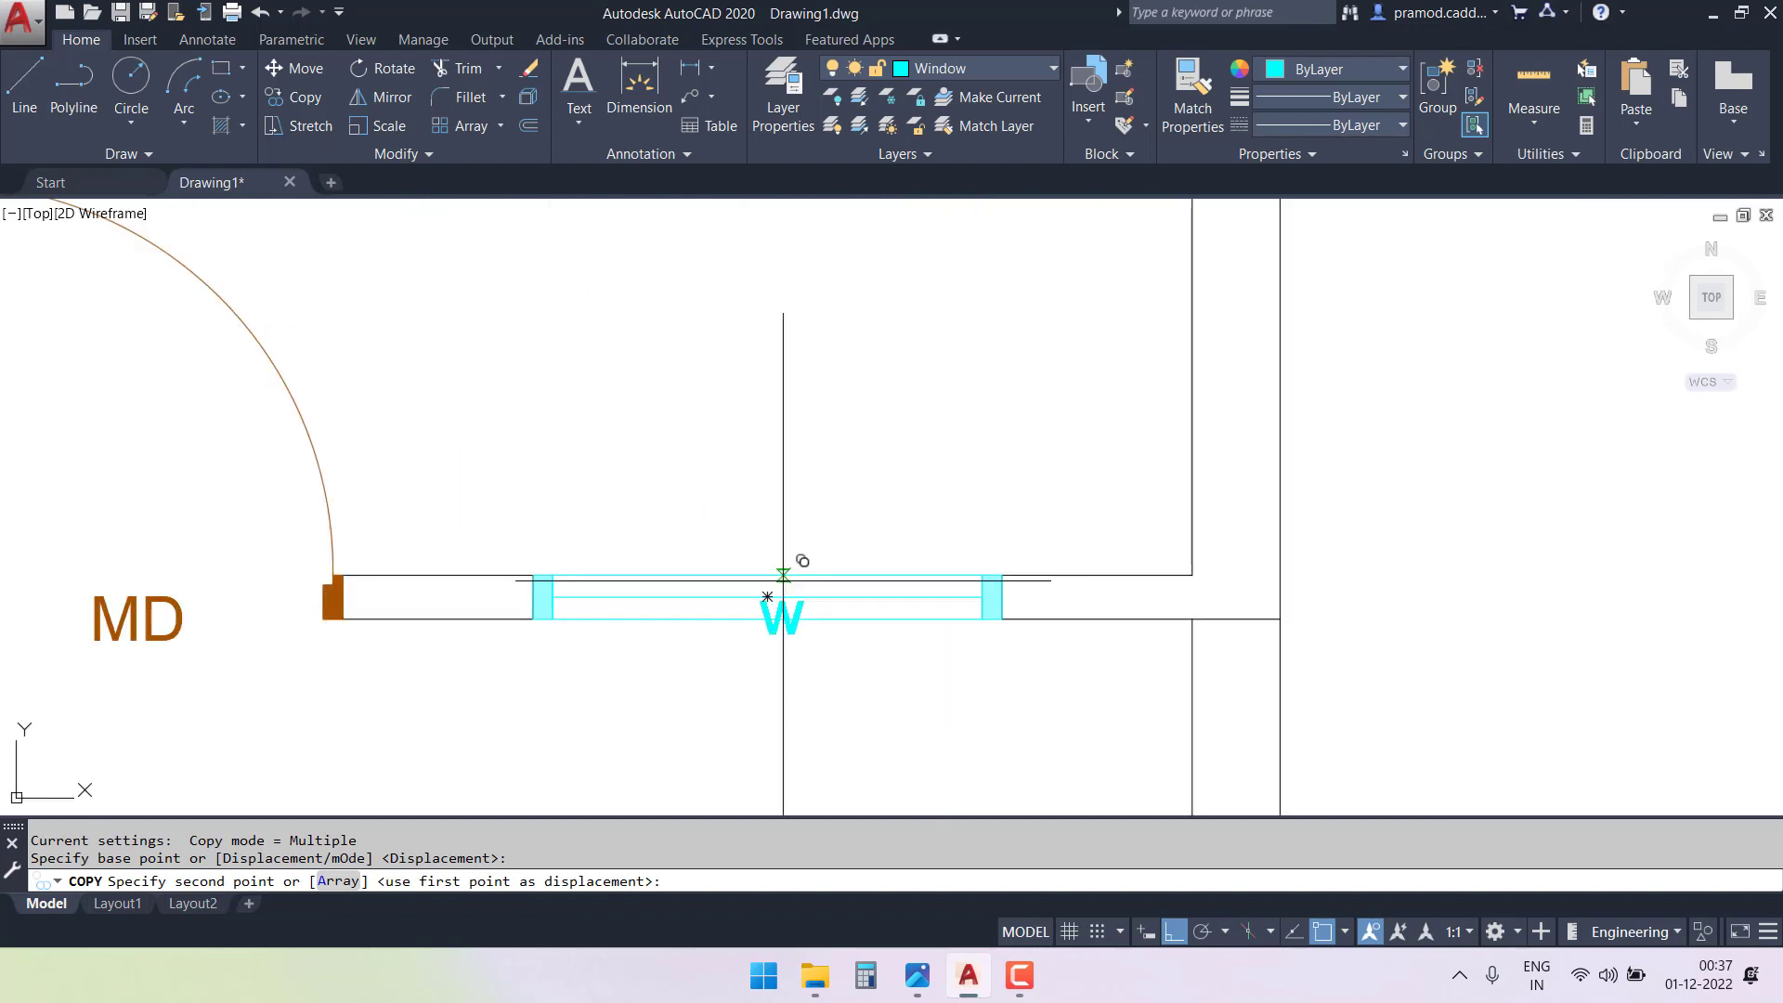
{"action": "left_click", "coordinate": [771, 599]}
{"action": "key", "text": "Escape"}
- Copy the V label from the small window left of D1 to the centre of the vertical window near the plan's upper right corner
{"action": "scroll", "coordinate": [770, 597], "scroll_direction": "down", "scroll_amount": 6}
{"action": "middle_click_drag", "start_coordinate": [538, 440], "coordinate": [691, 687]}
{"action": "scroll", "coordinate": [476, 468], "scroll_direction": "up", "scroll_amount": 6}
{"action": "left_click", "coordinate": [556, 532]}
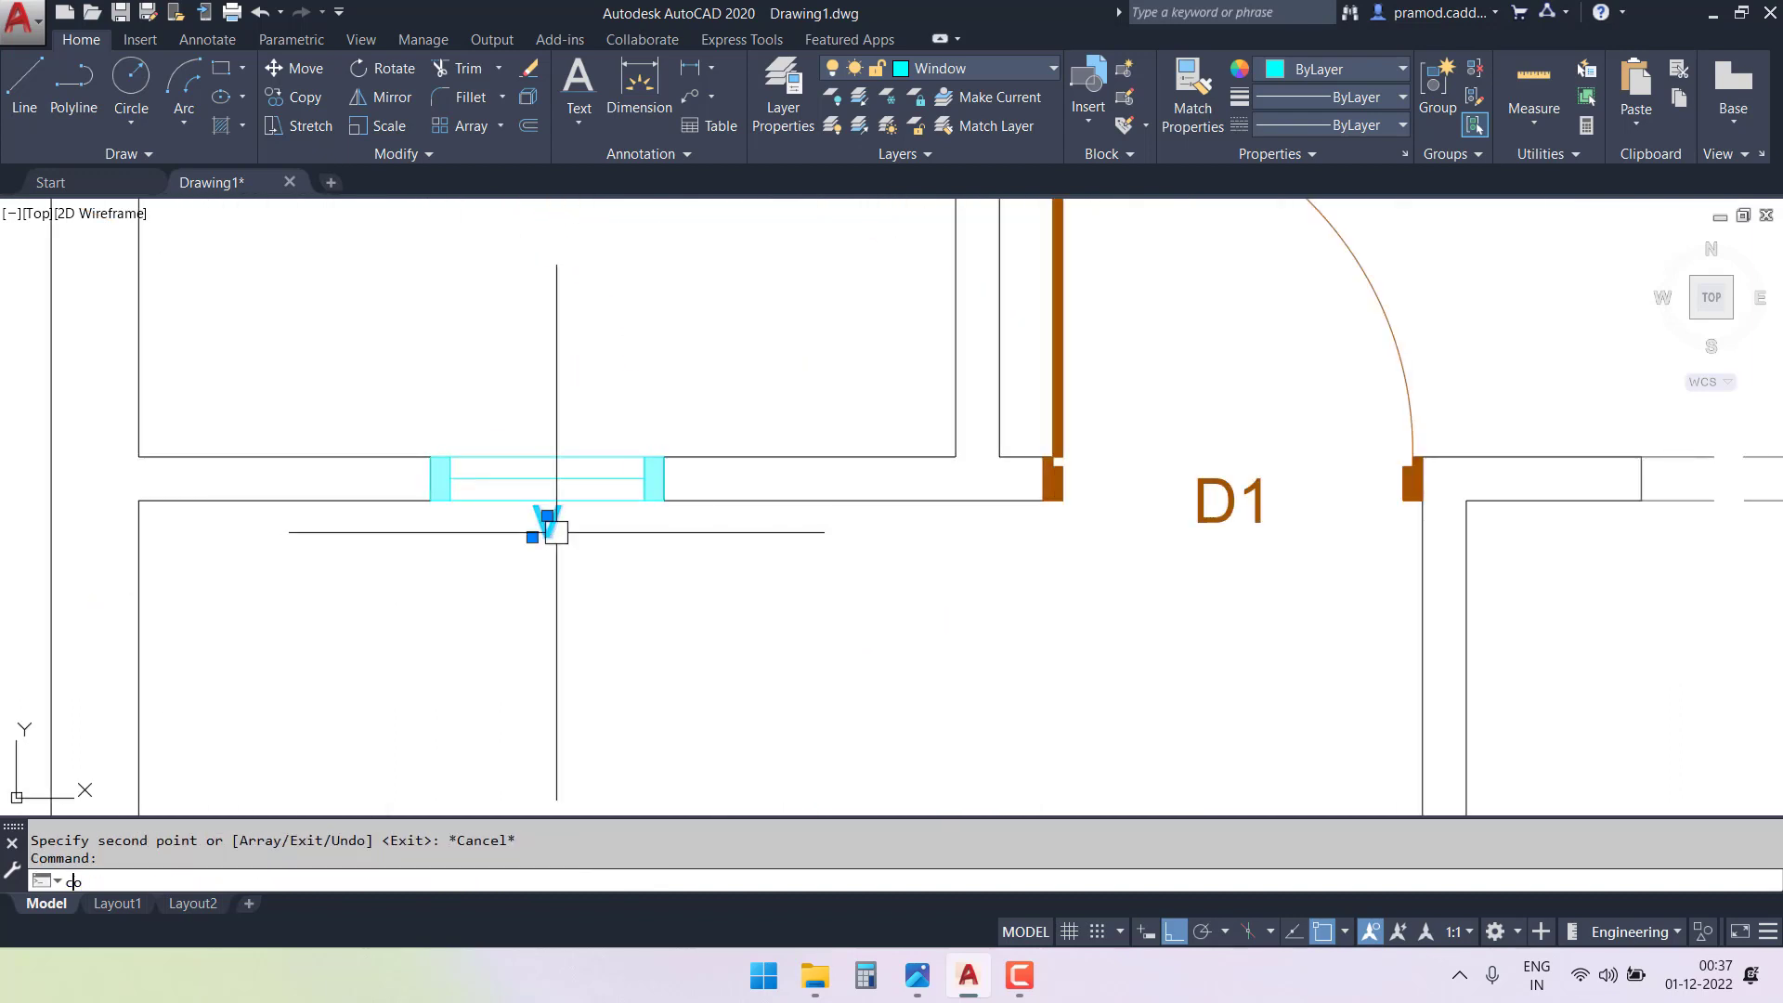
{"action": "key", "text": "Return"}
{"action": "left_click", "coordinate": [548, 477]}
{"action": "scroll", "coordinate": [557, 565], "scroll_direction": "down", "scroll_amount": 6}
{"action": "middle_click_drag", "start_coordinate": [643, 395], "coordinate": [648, 813]}
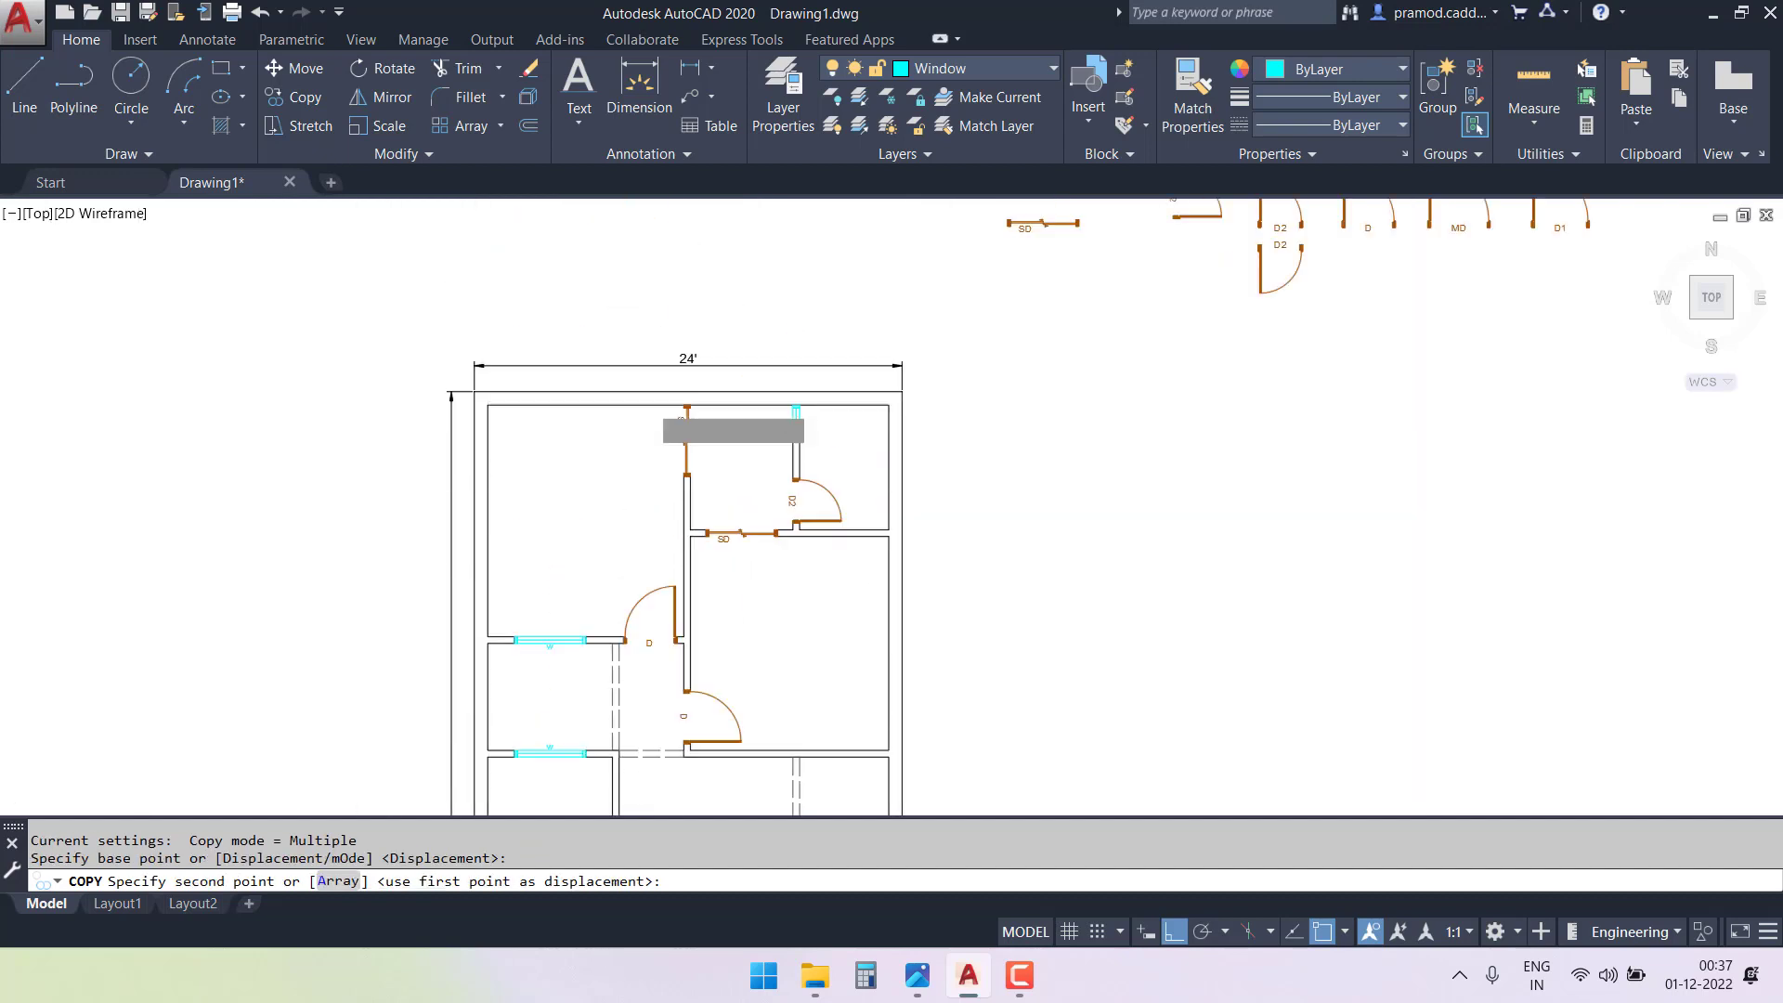
{"action": "scroll", "coordinate": [798, 446], "scroll_direction": "up", "scroll_amount": 7}
{"action": "left_click", "coordinate": [822, 320]}
{"action": "key", "text": "Escape"}
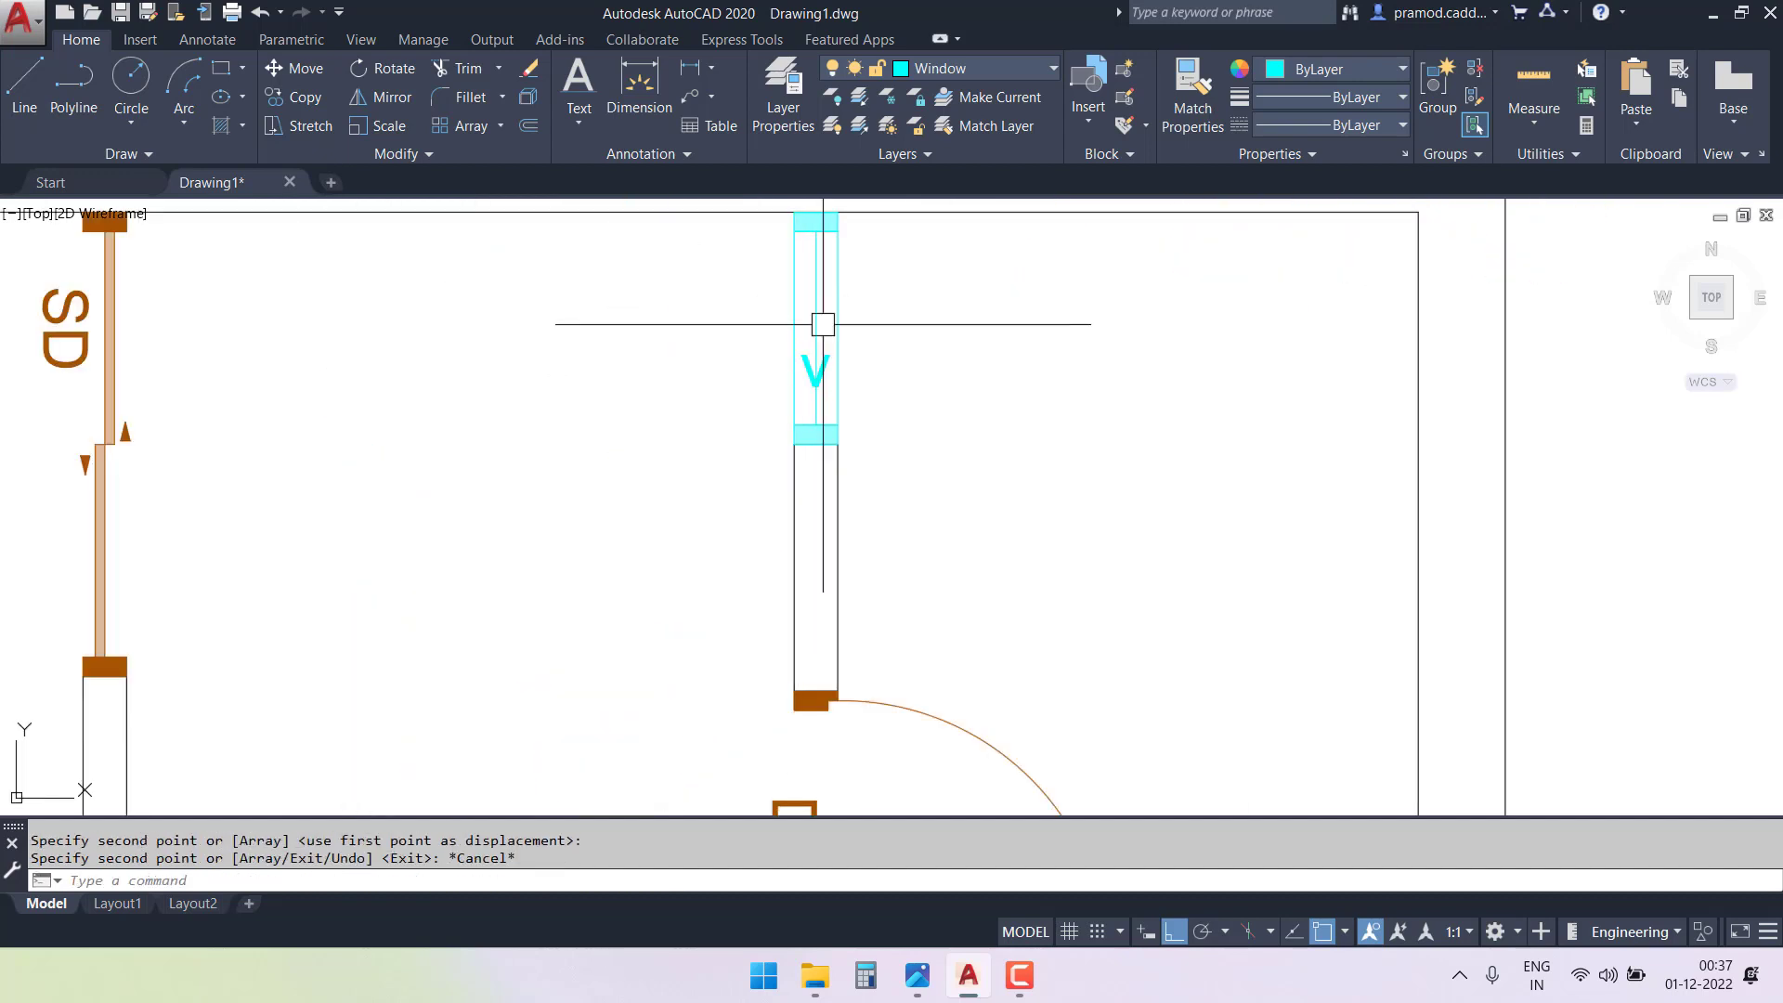
- Move the copied V label horizontally to the left so it stands beside the vertical window
{"action": "key", "text": "Escape"}
{"action": "scroll", "coordinate": [799, 385], "scroll_direction": "up", "scroll_amount": 2}
{"action": "left_click", "coordinate": [799, 385]}
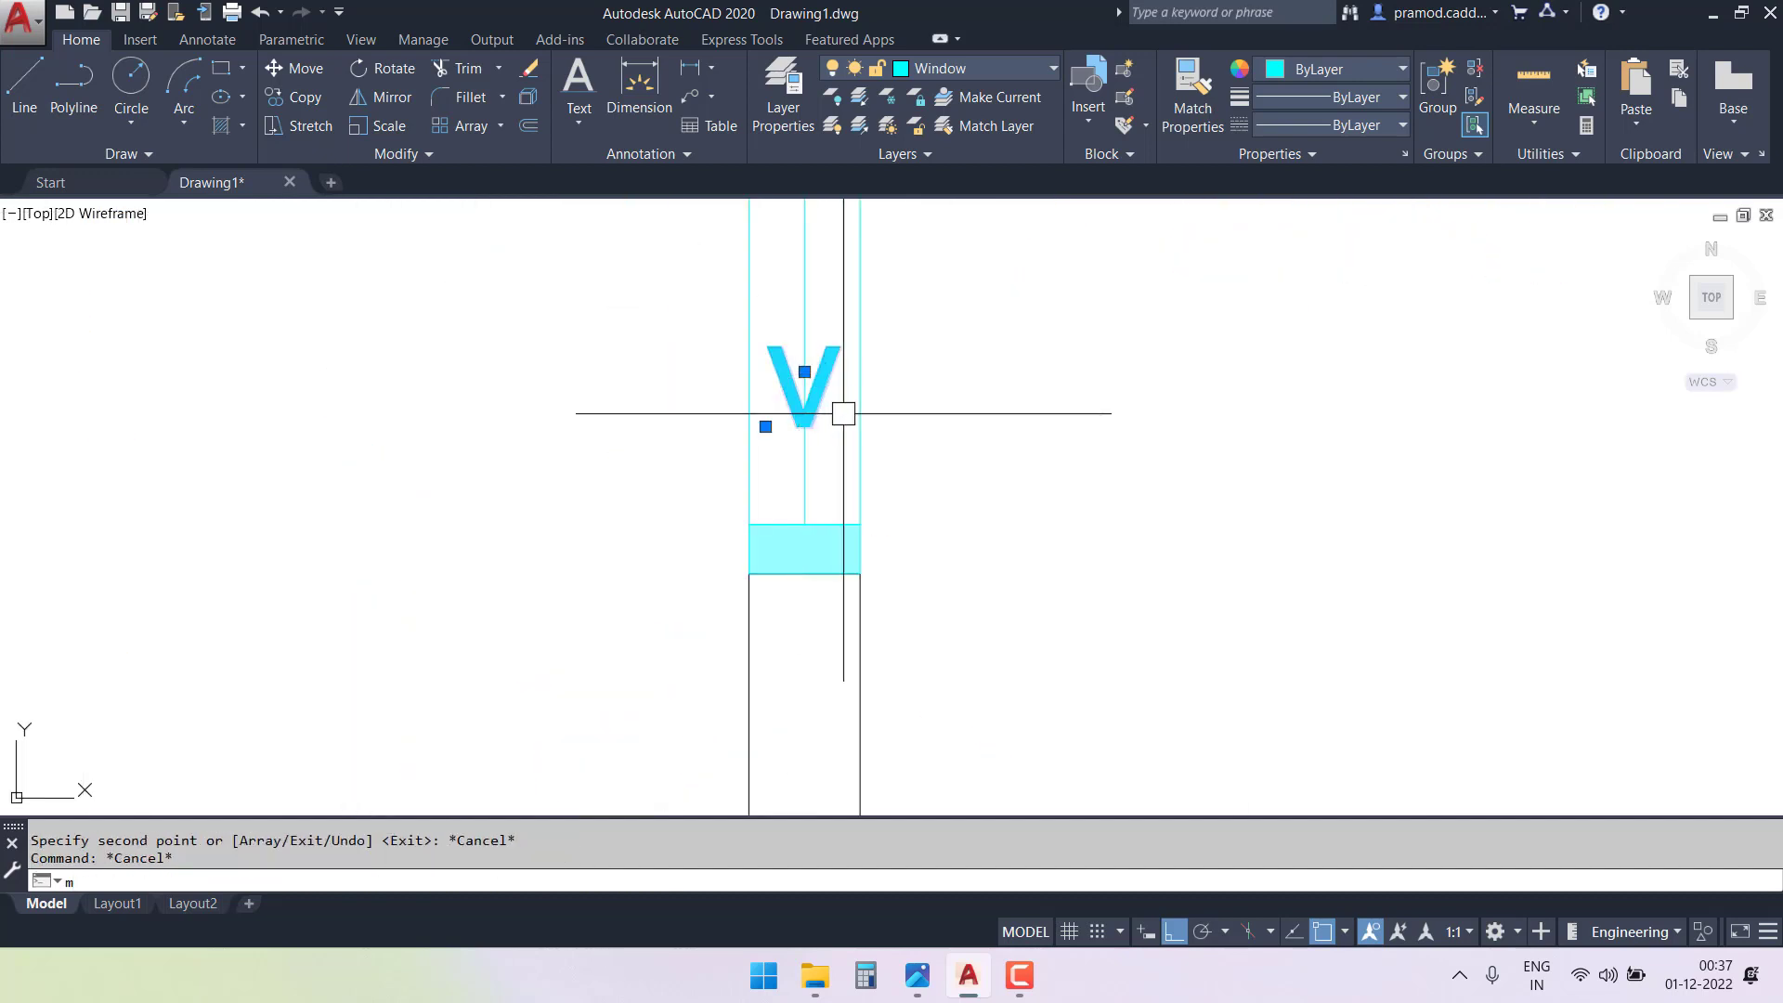
{"action": "type", "text": "M"}
{"action": "key", "text": "Return"}
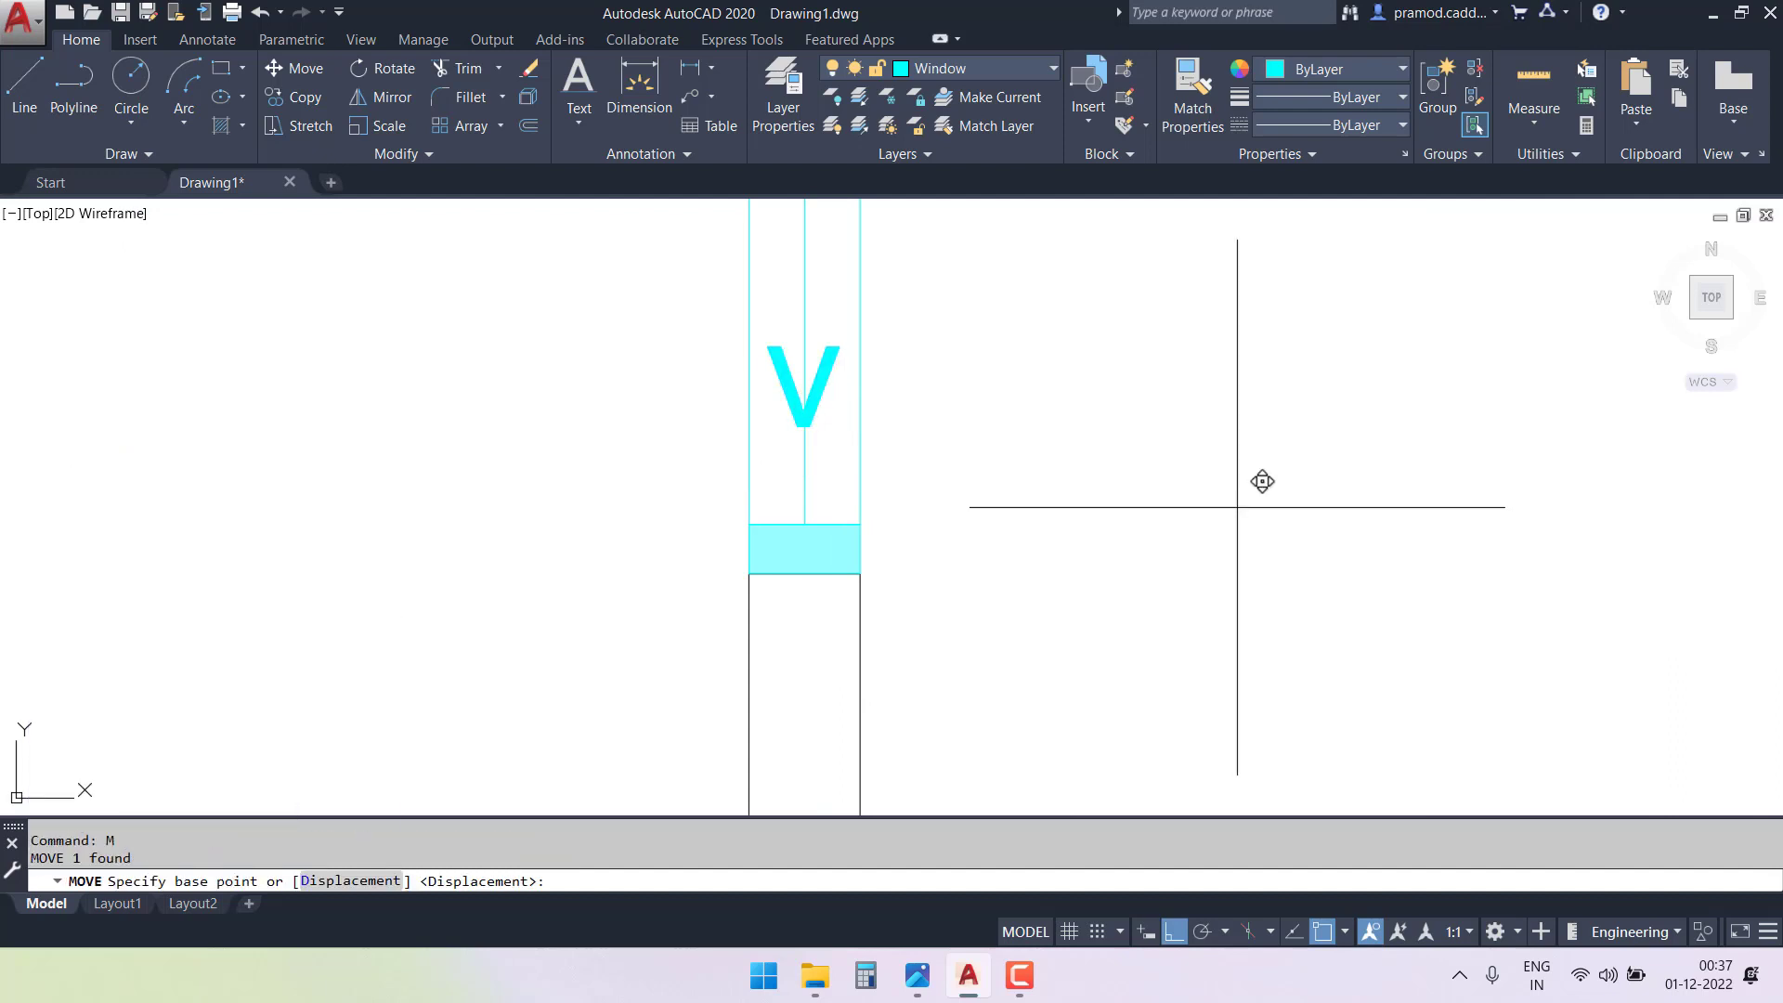
{"action": "left_click", "coordinate": [1258, 482]}
{"action": "key", "text": "Escape"}
{"action": "key", "text": "Escape"}
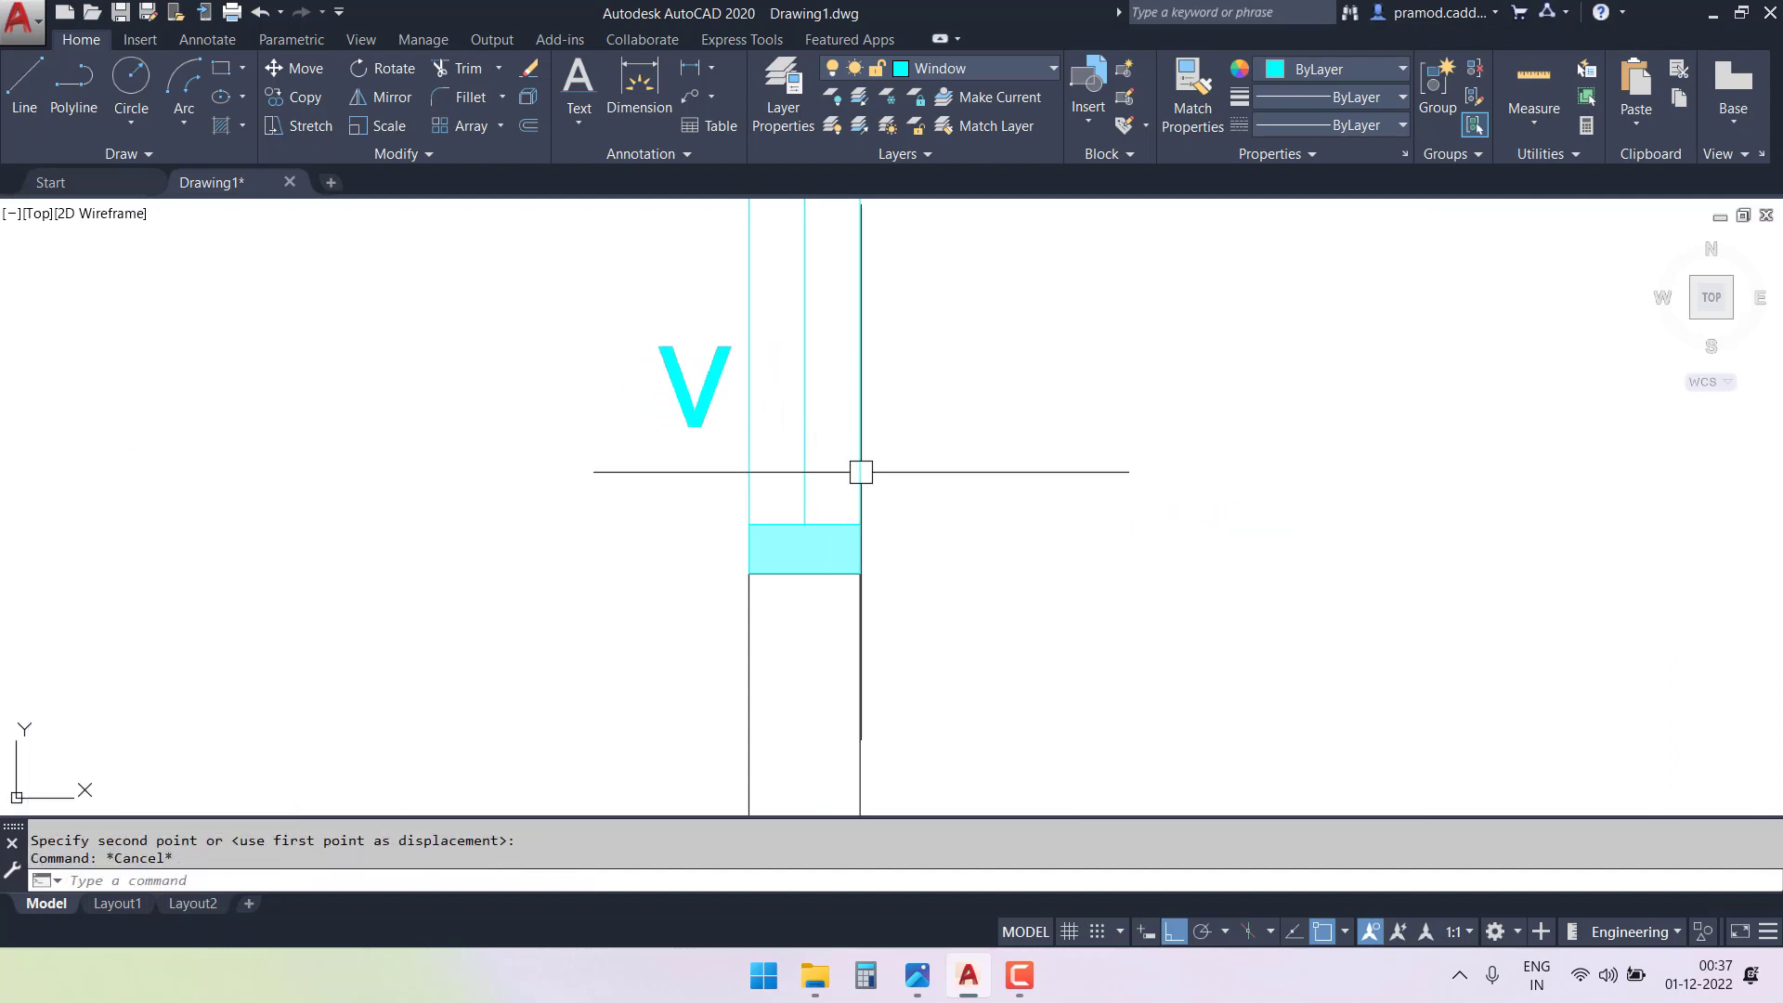
- Add a vertical linear dimension along the left side of the dashed opening above the lower D2 door
{"action": "scroll", "coordinate": [860, 469], "scroll_direction": "down", "scroll_amount": 8}
{"action": "middle_click_drag", "start_coordinate": [886, 552], "coordinate": [839, 445]}
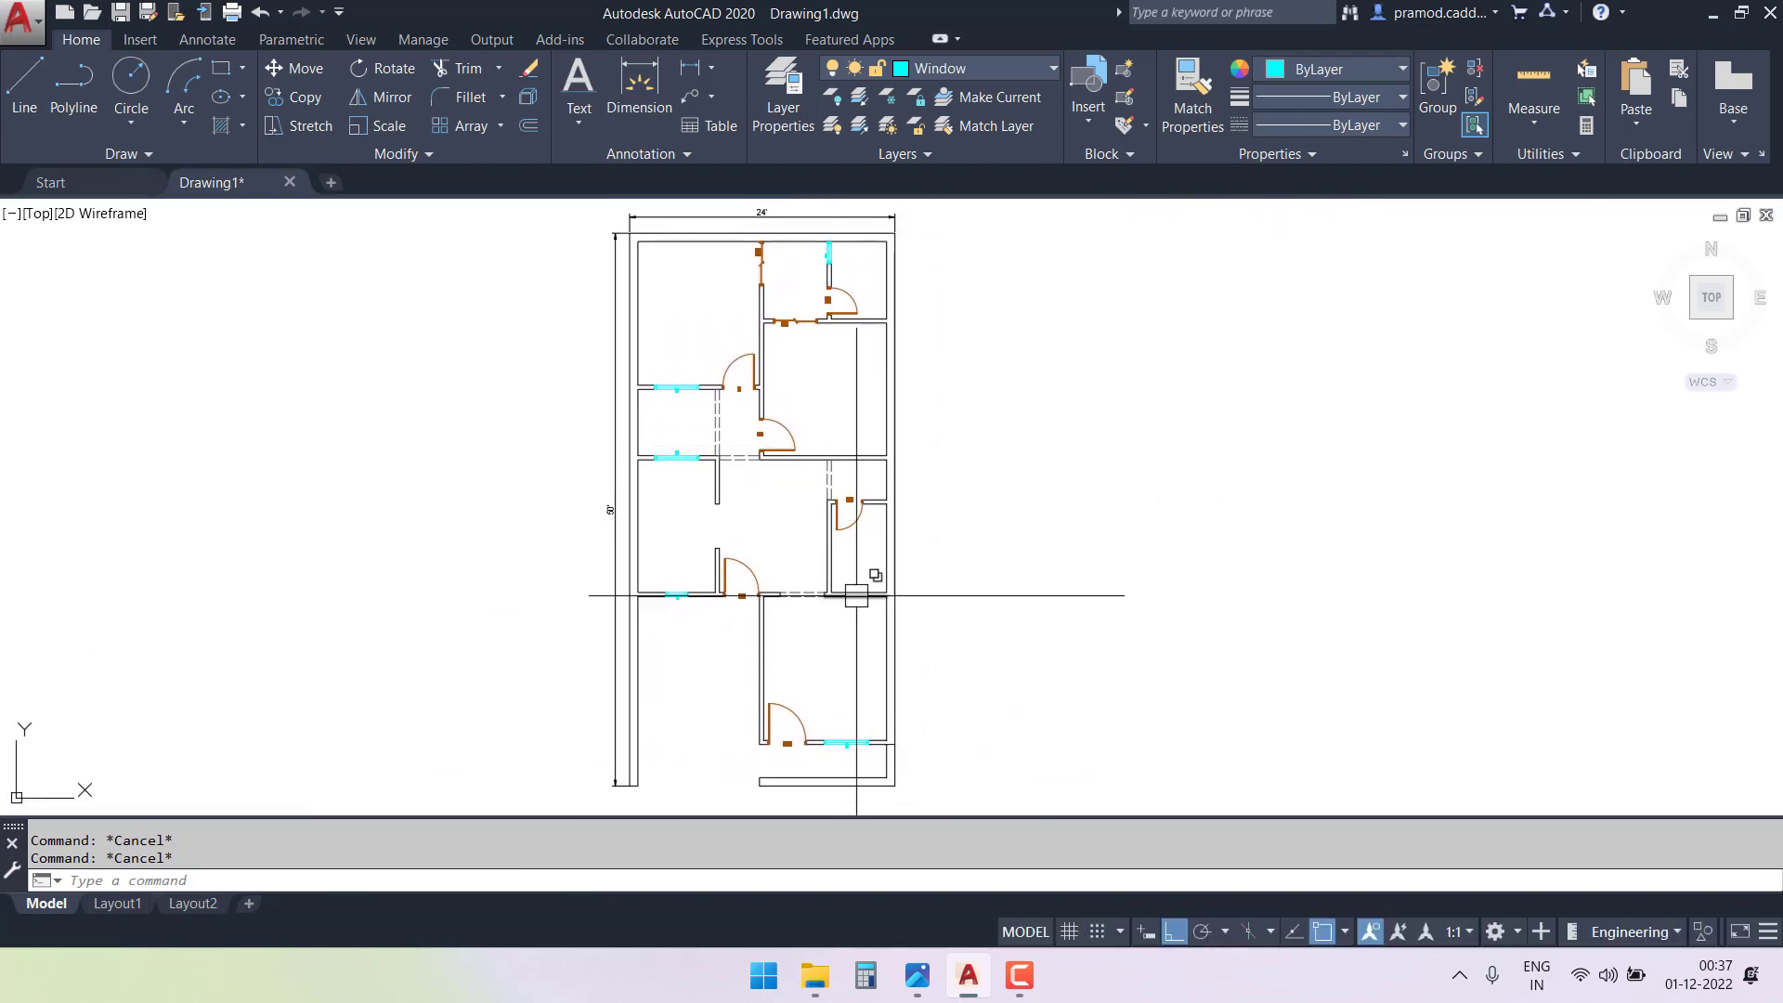
{"action": "mouse_move", "coordinate": [819, 572]}
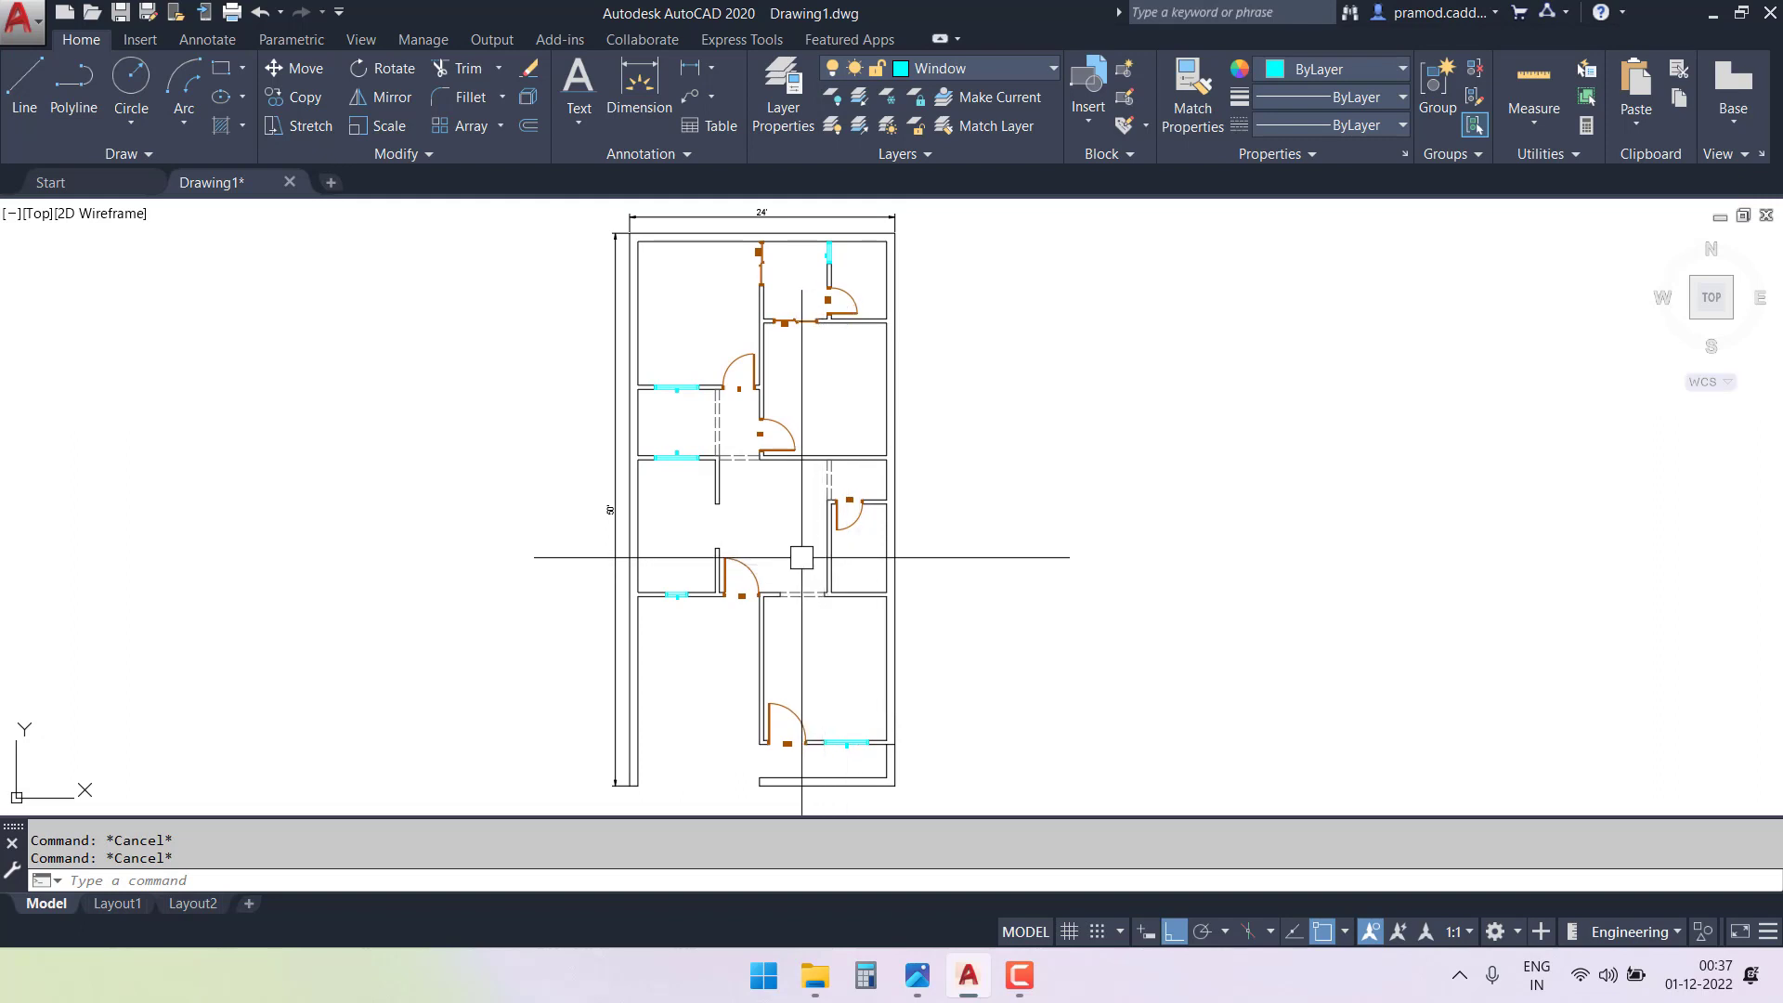
{"action": "scroll", "coordinate": [799, 589], "scroll_direction": "up", "scroll_amount": 6}
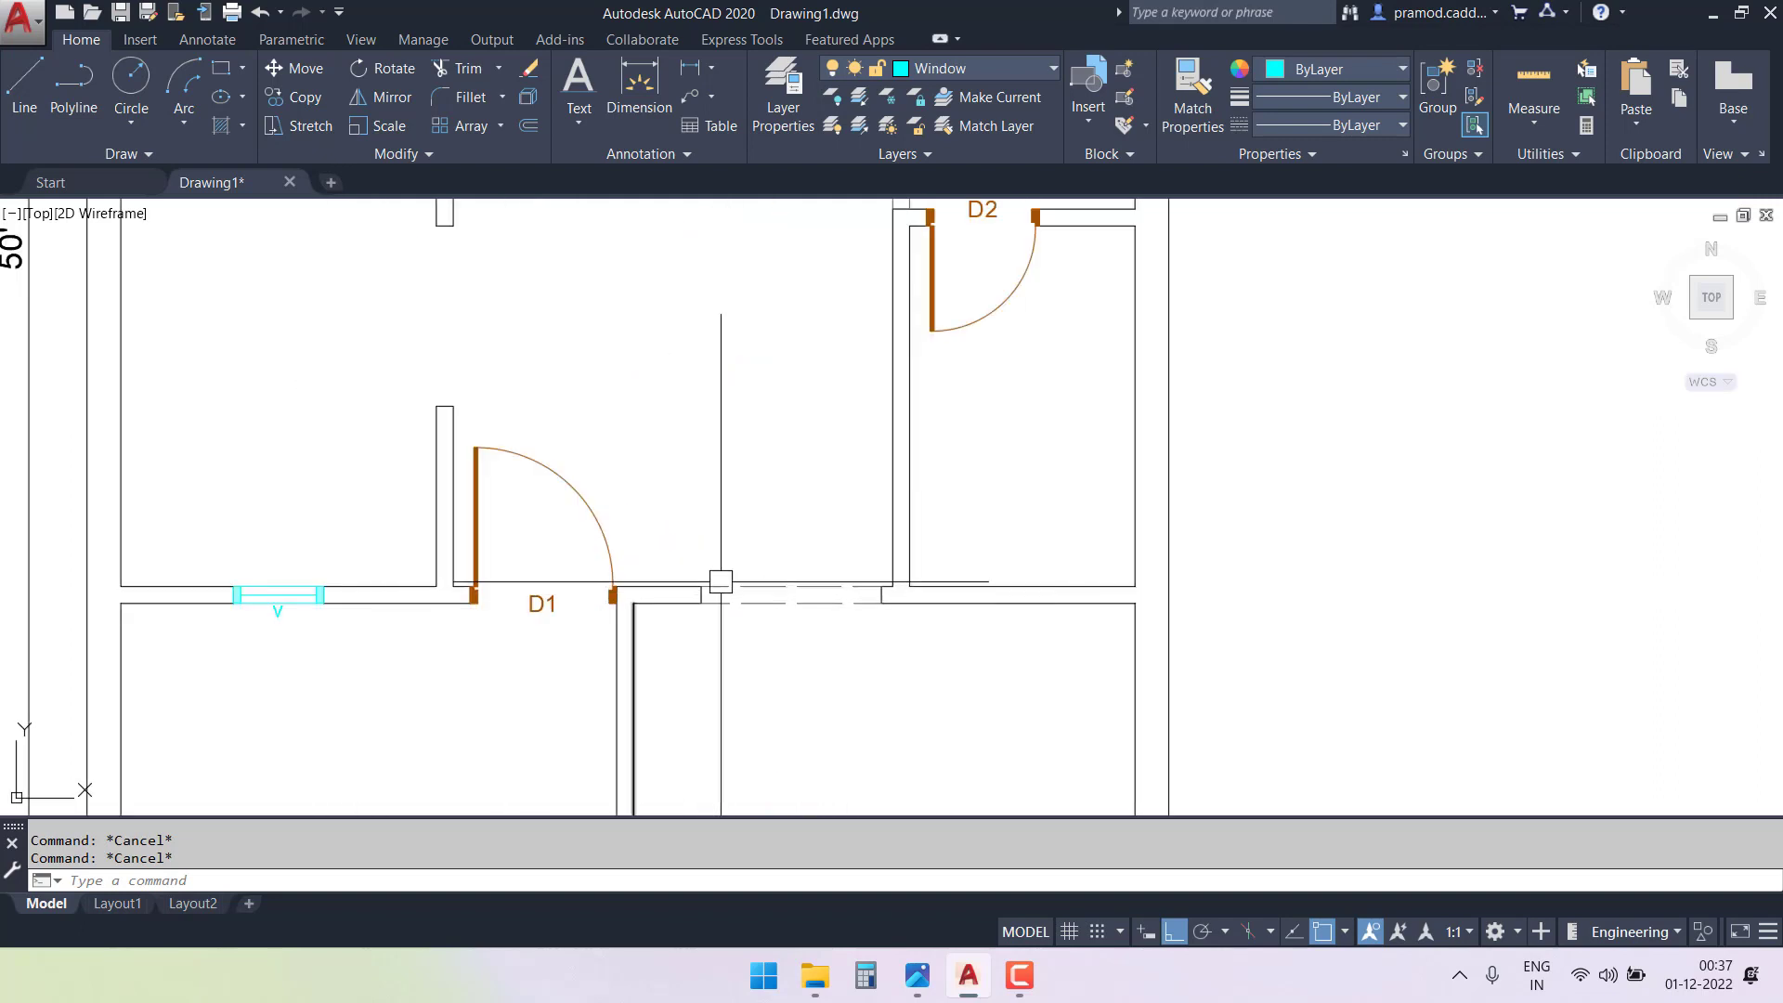
{"action": "scroll", "coordinate": [720, 588], "scroll_direction": "down", "scroll_amount": 2}
{"action": "scroll", "coordinate": [749, 409], "scroll_direction": "down", "scroll_amount": 2}
{"action": "left_click", "coordinate": [639, 88]}
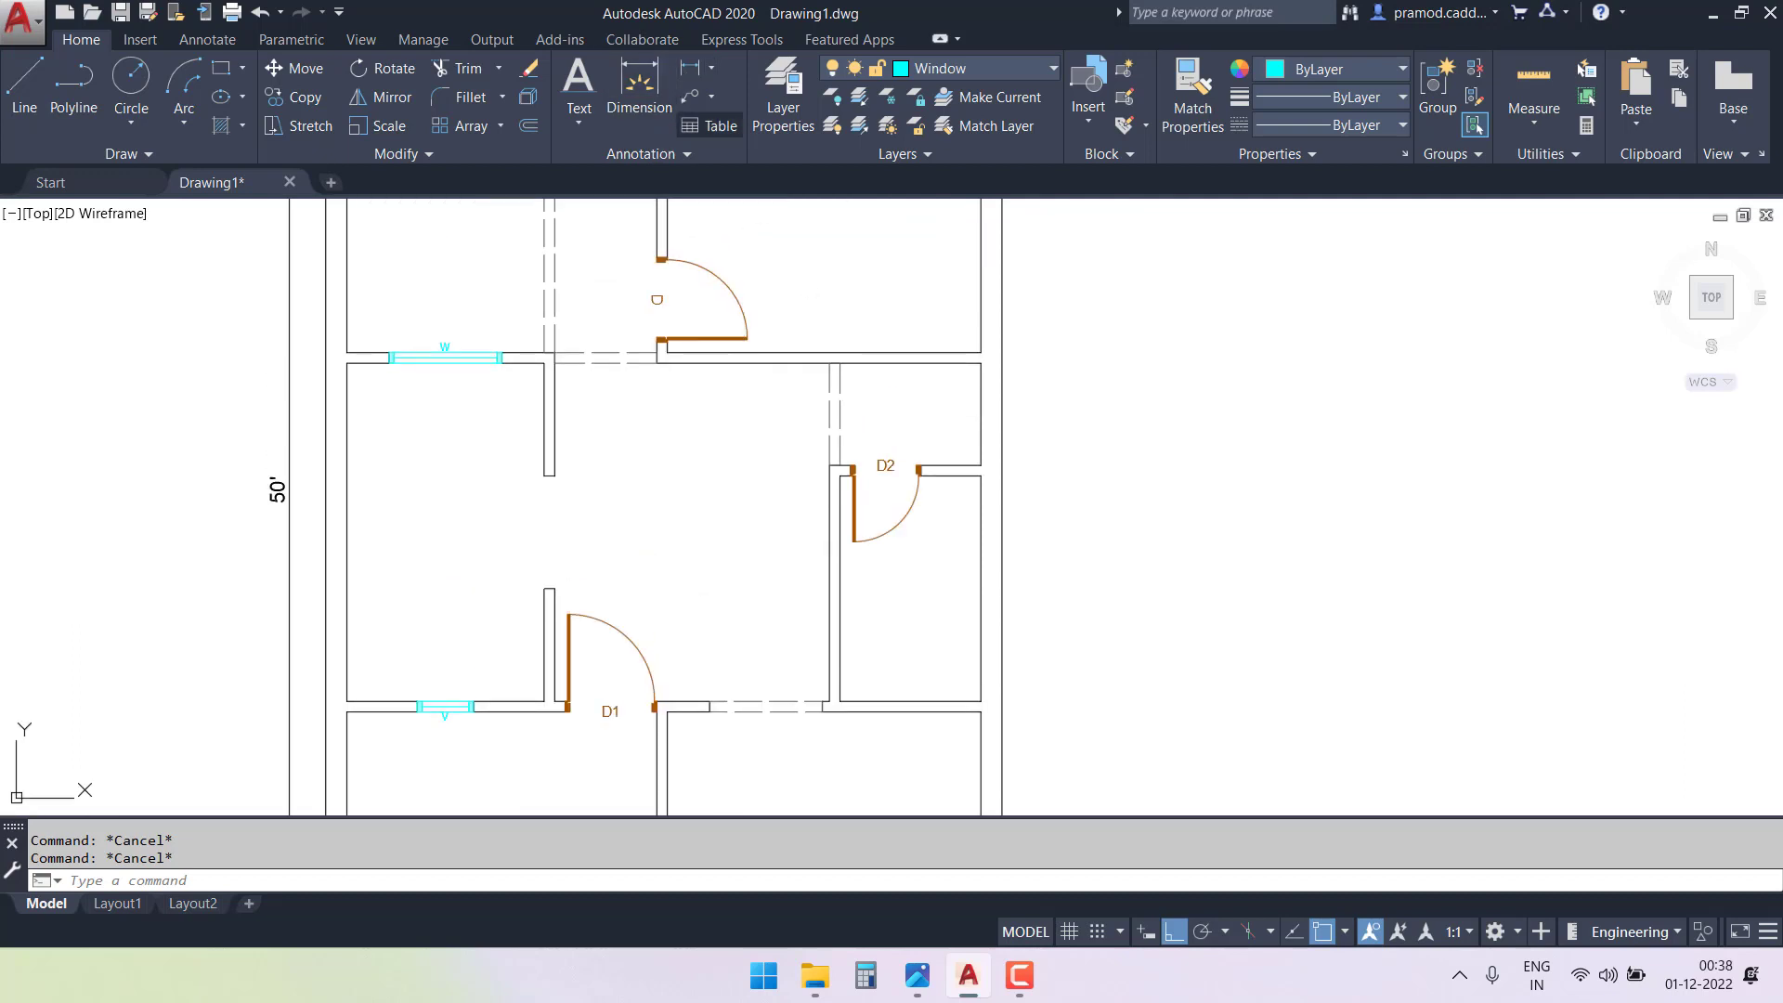
{"action": "scroll", "coordinate": [829, 369], "scroll_direction": "up", "scroll_amount": 4}
{"action": "left_click", "coordinate": [796, 347]}
{"action": "left_click", "coordinate": [797, 510]}
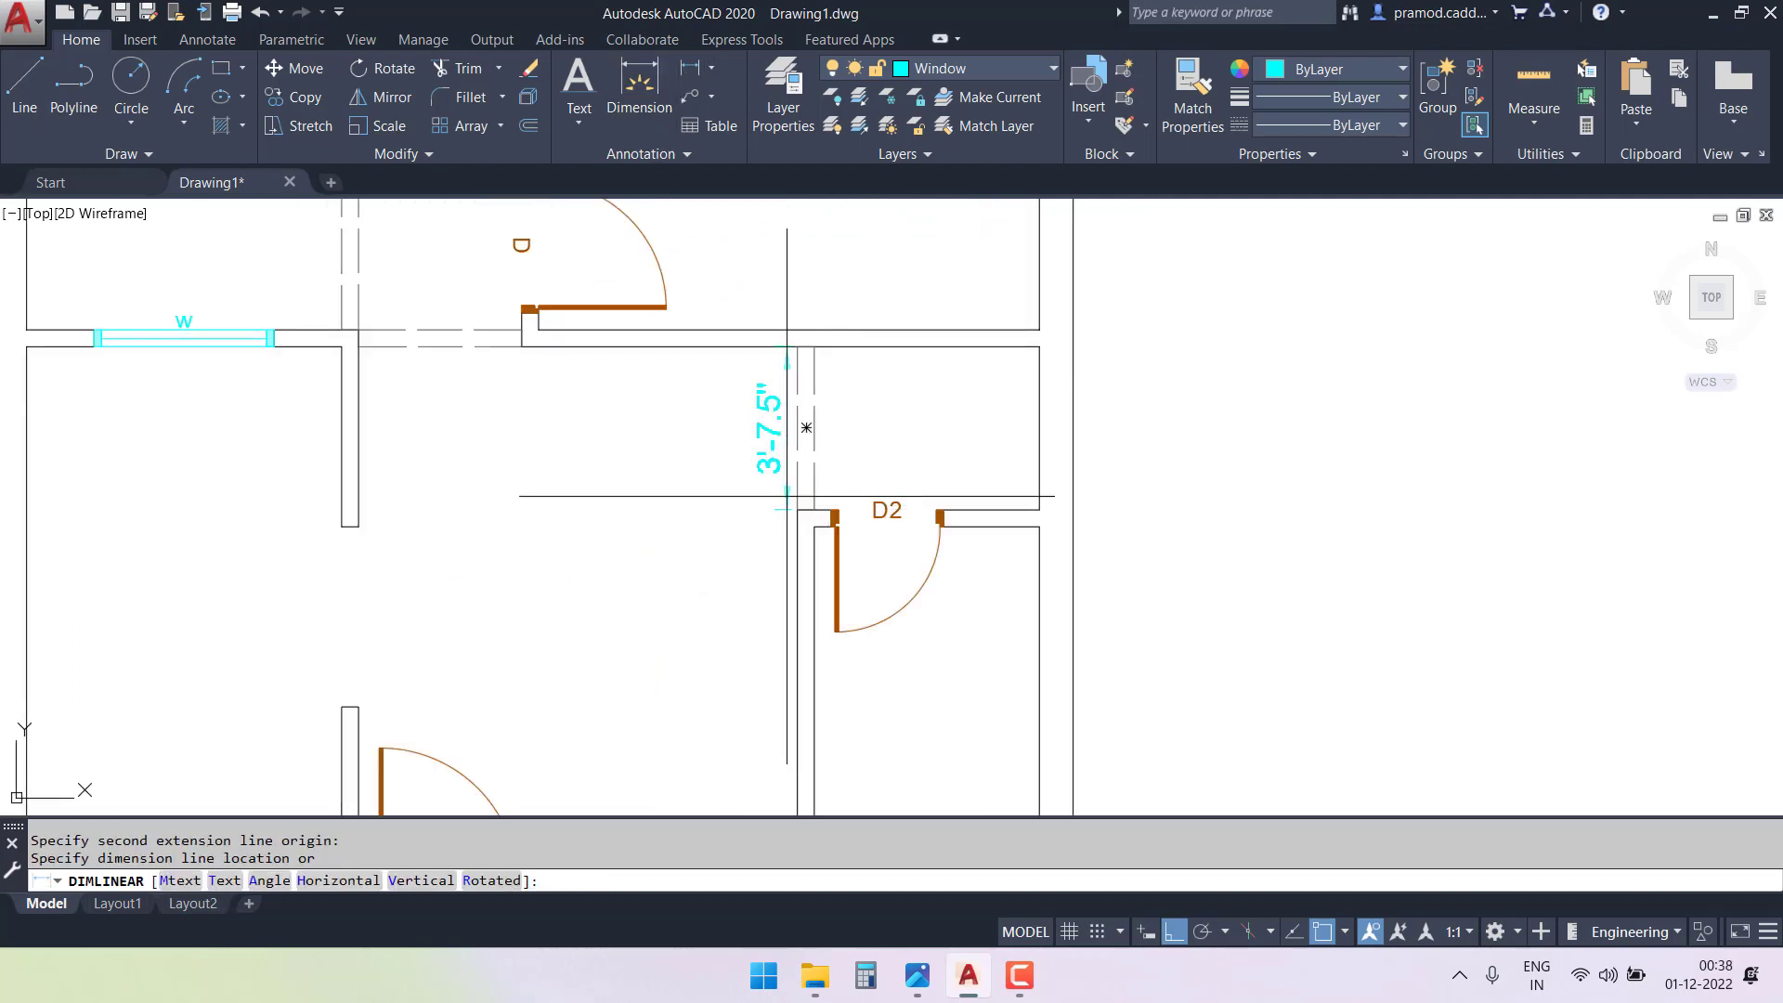
{"action": "left_click", "coordinate": [779, 489]}
- Add a horizontal linear dimension just above the dashed opening to the right of the D1 door
{"action": "middle_click_drag", "start_coordinate": [764, 539], "coordinate": [784, 280]}
{"action": "key", "text": "space"}
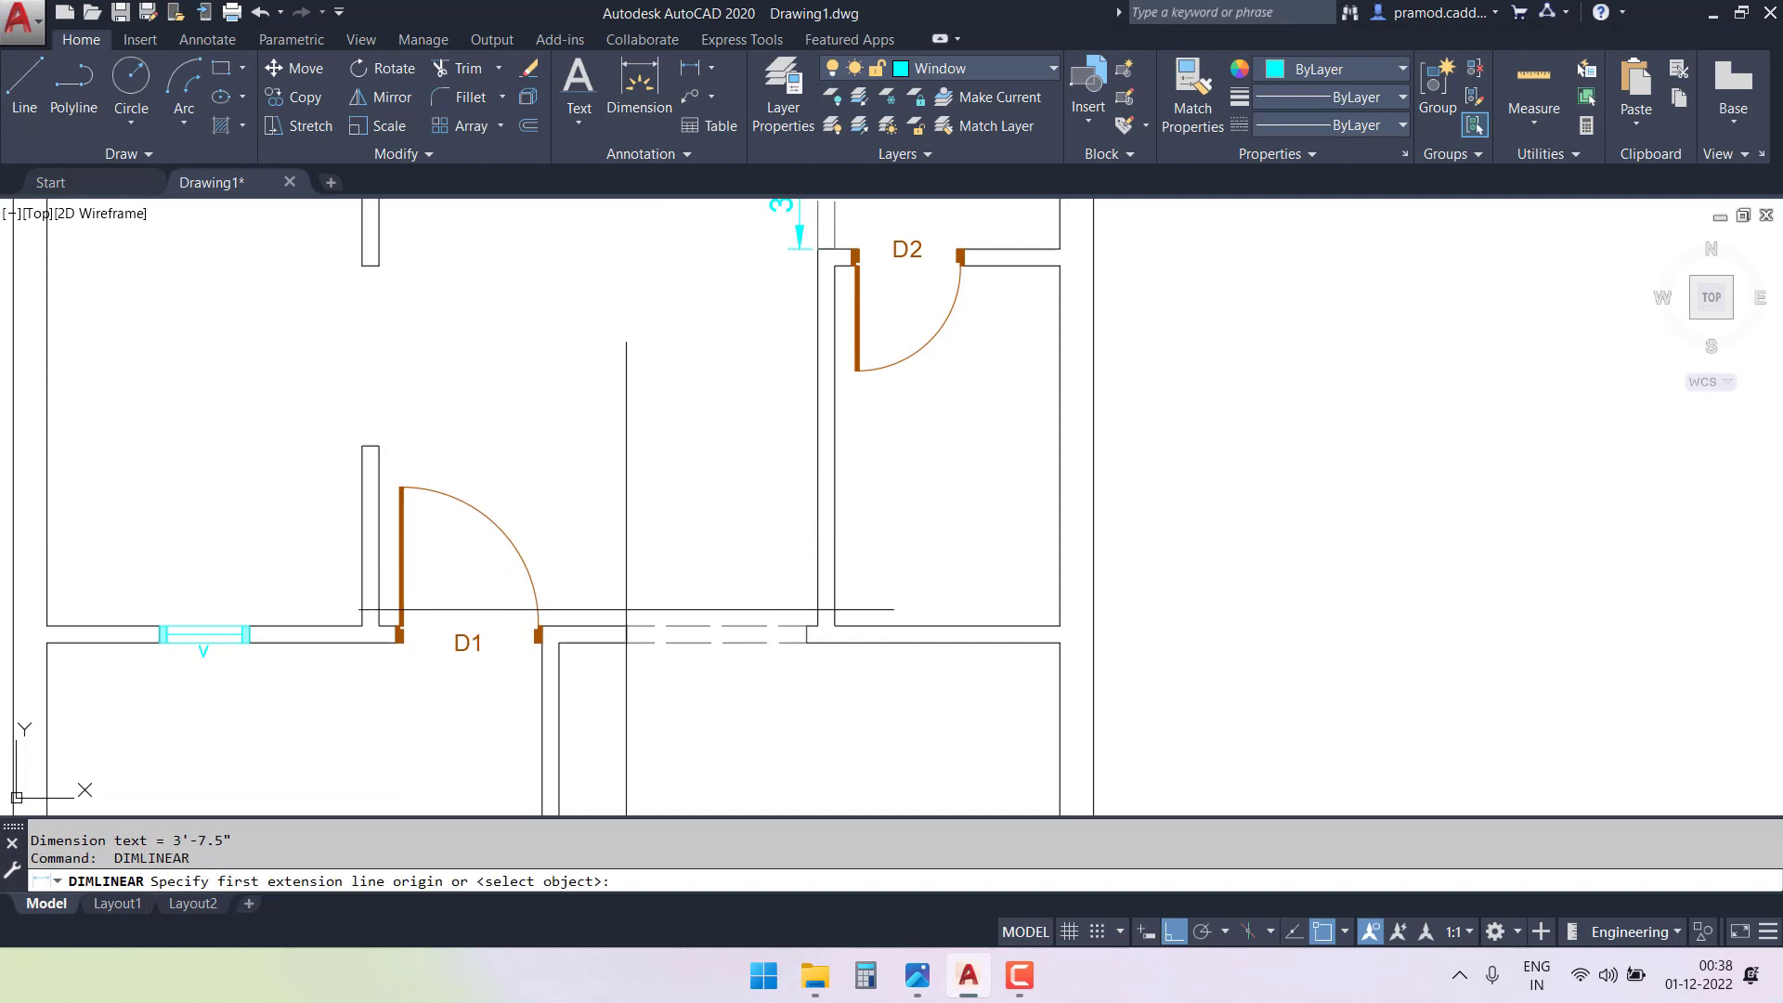
{"action": "left_click", "coordinate": [626, 625]}
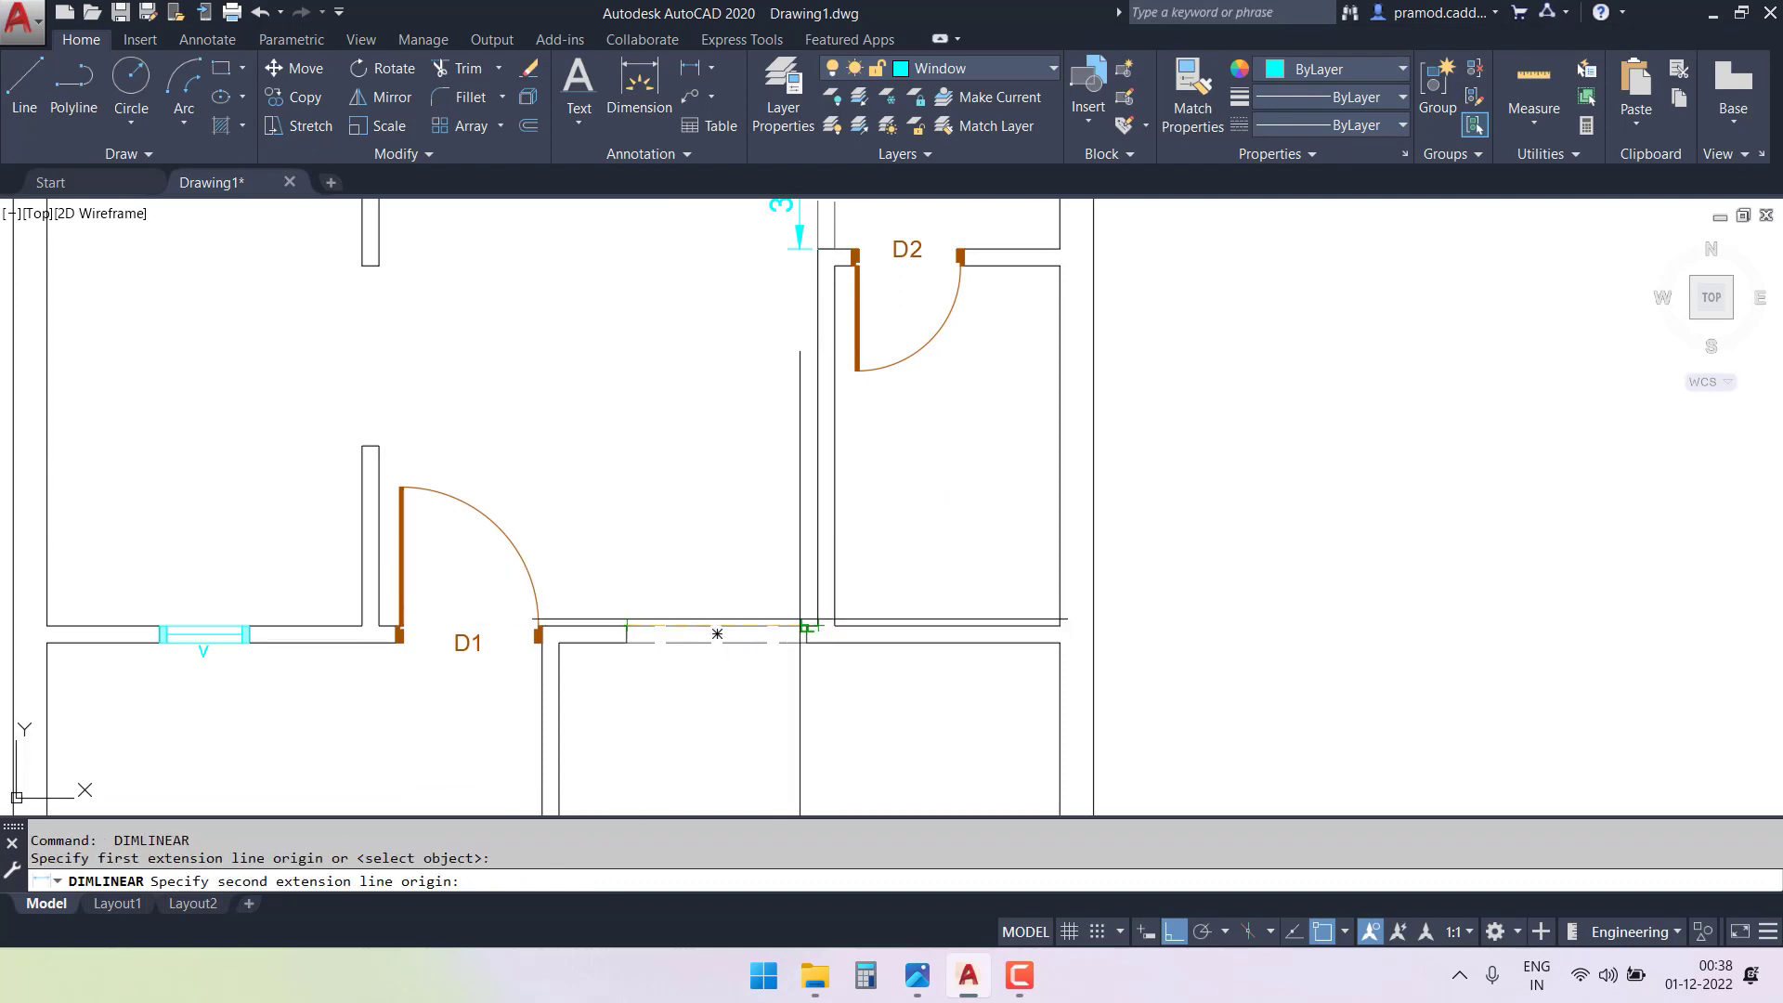
{"action": "left_click", "coordinate": [806, 625]}
{"action": "left_click", "coordinate": [743, 603]}
- Add a vertical linear dimension on the left of the long dashed opening beside the room with the two W windows
{"action": "middle_click_drag", "start_coordinate": [591, 350], "coordinate": [927, 790]}
{"action": "key", "text": "space"}
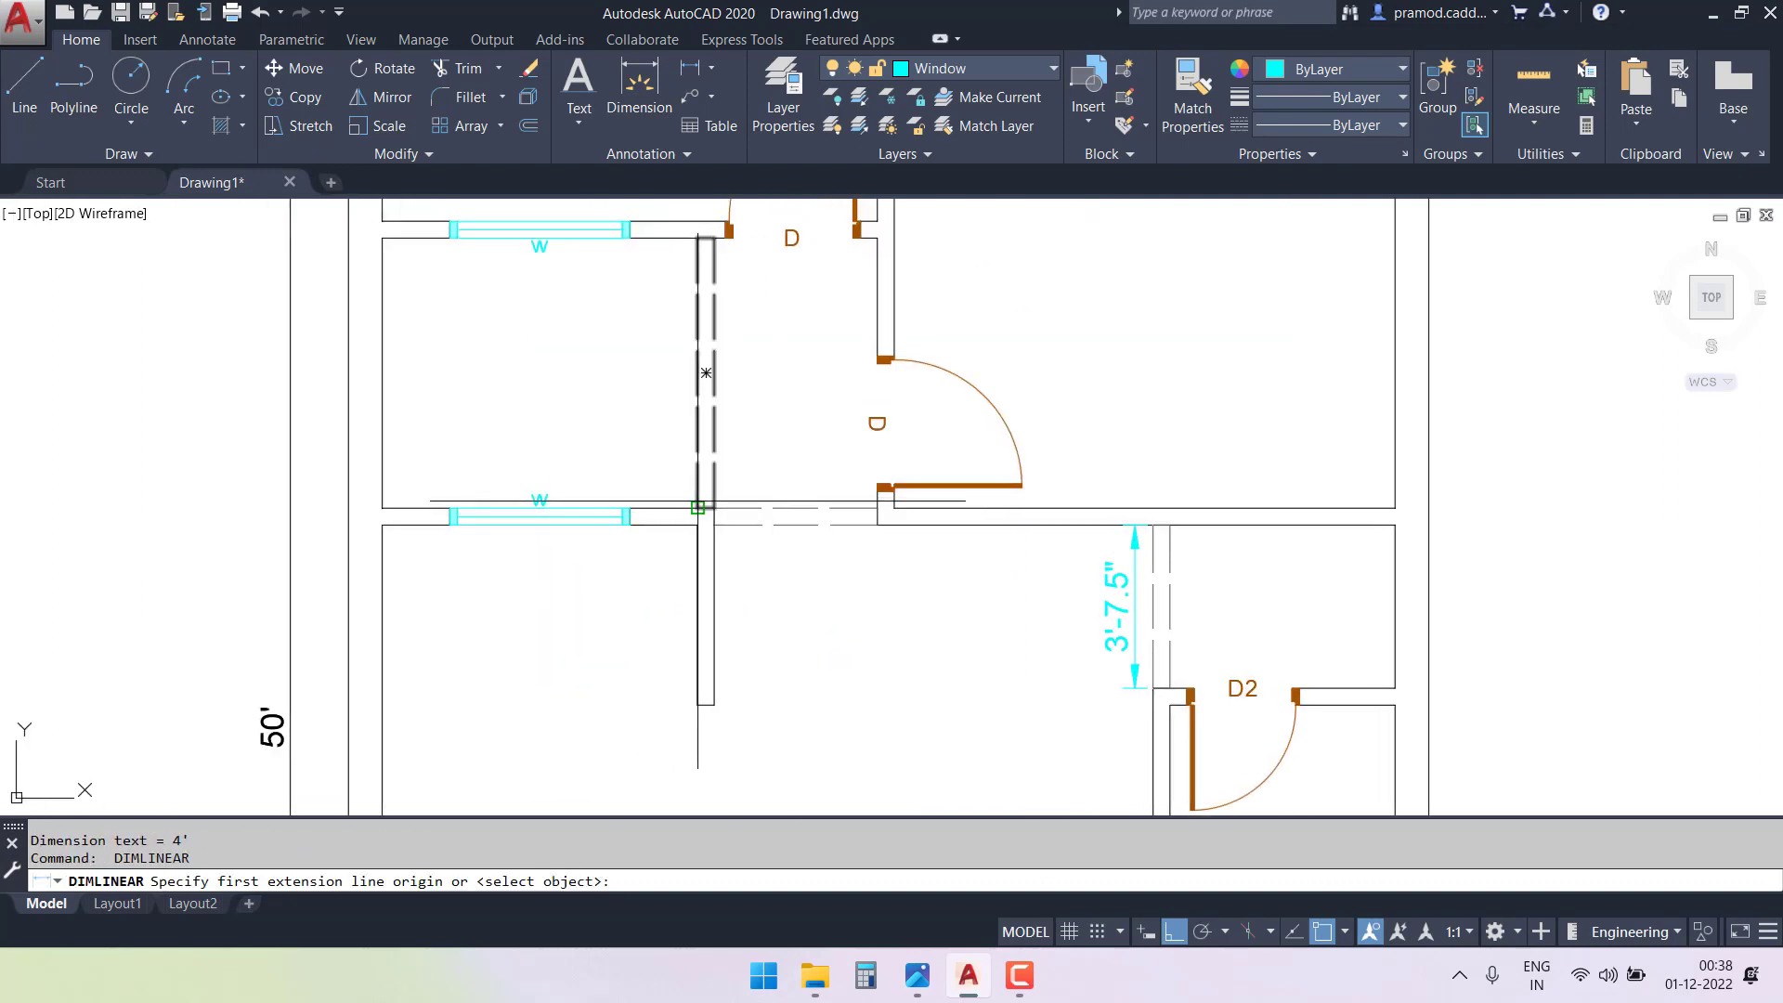
{"action": "left_click", "coordinate": [698, 508]}
{"action": "left_click", "coordinate": [697, 238]}
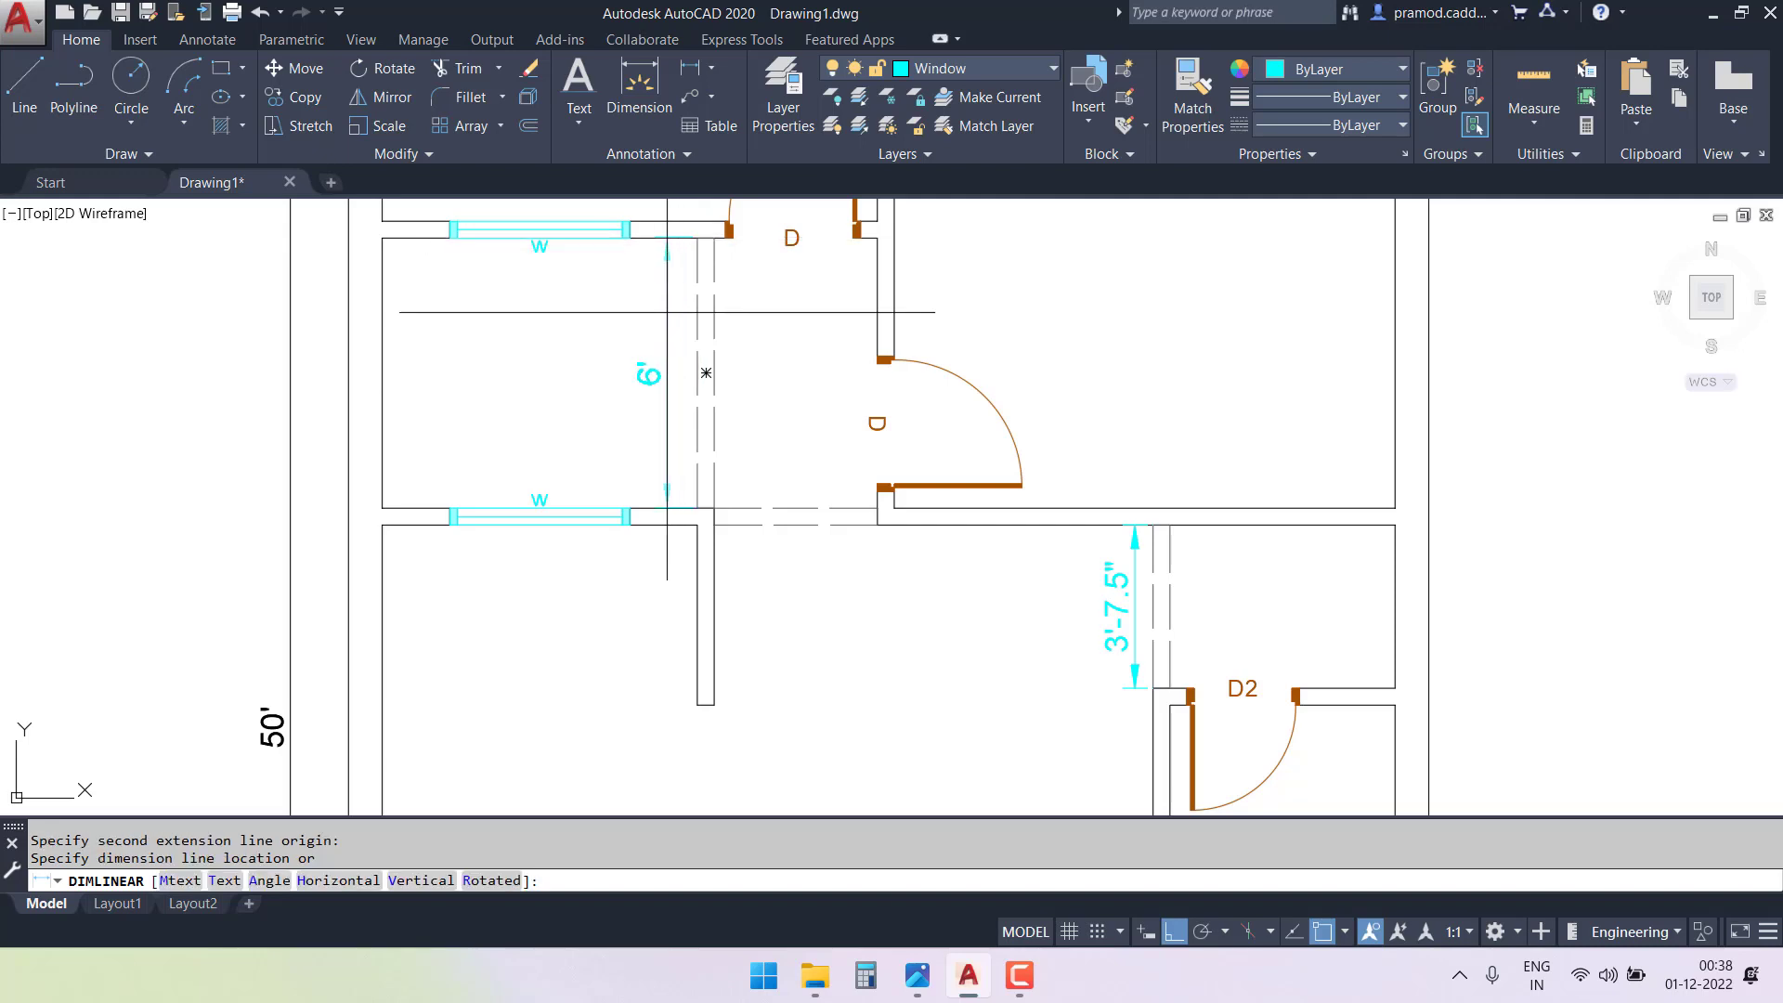
{"action": "left_click", "coordinate": [667, 390]}
{"action": "key", "text": "Escape"}
{"action": "key", "text": "space"}
{"action": "left_click", "coordinate": [717, 505]}
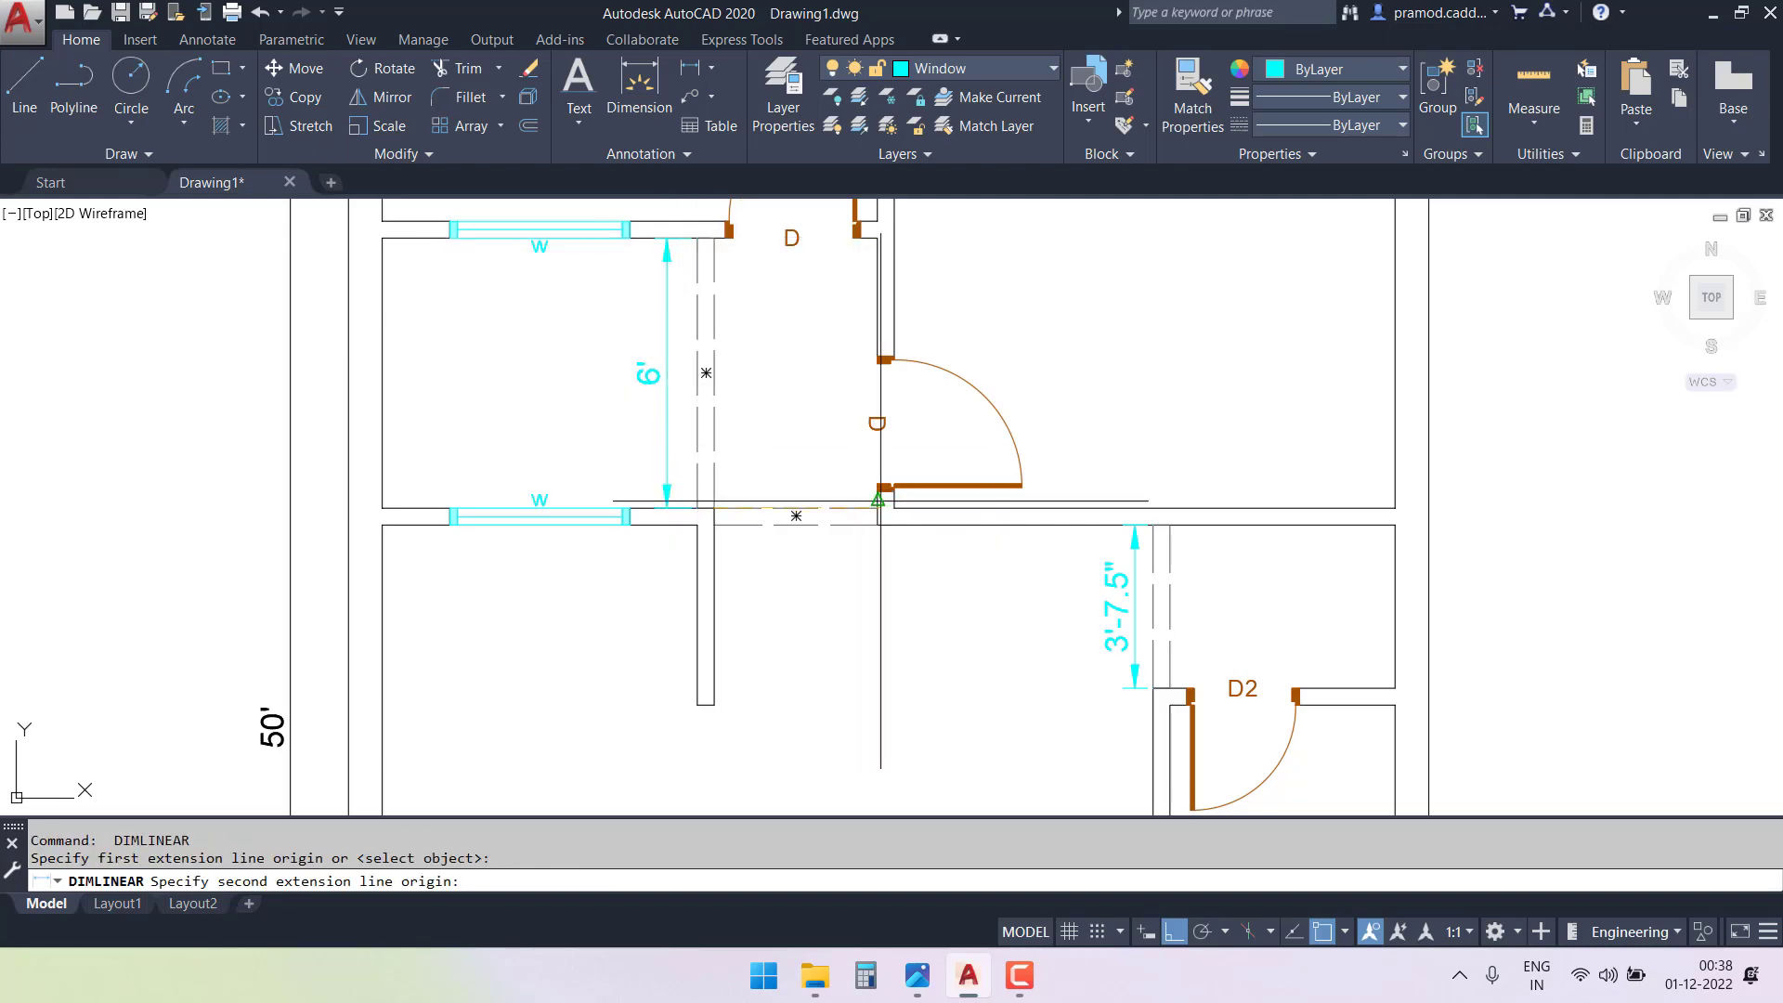
{"action": "left_click", "coordinate": [879, 507]}
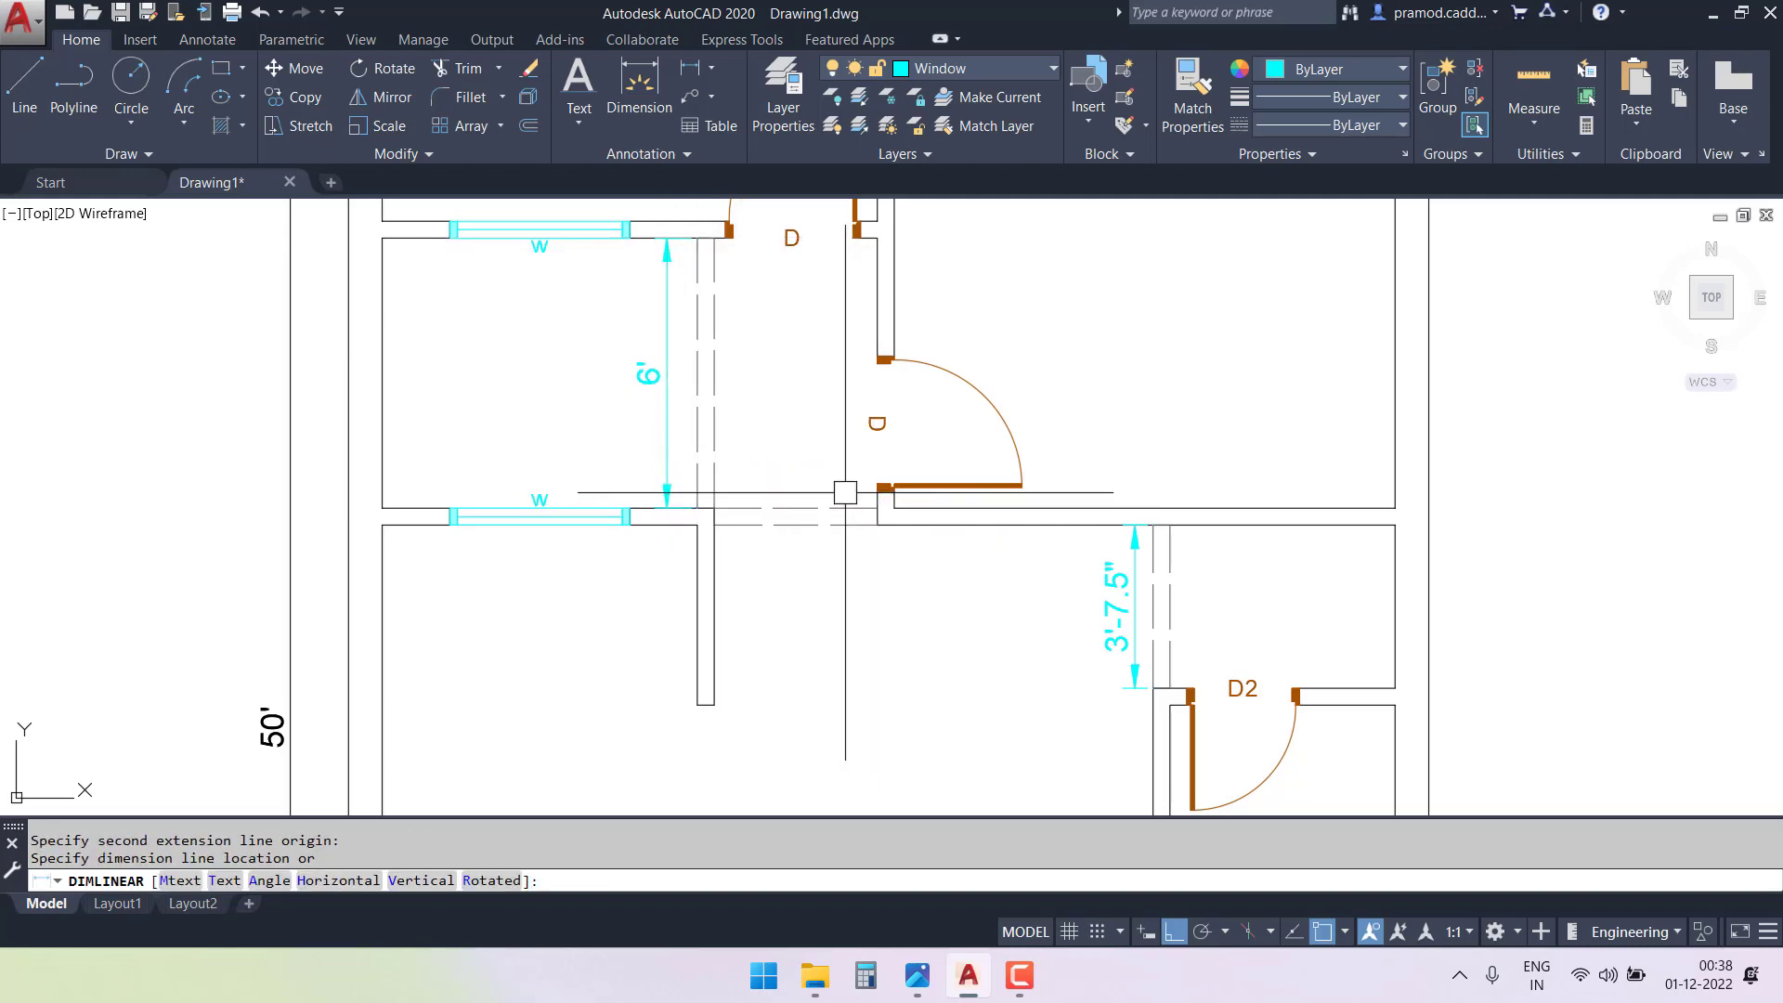
{"action": "key", "text": "Escape"}
- Erase the three linear dimensions at the dashed openings: between the two W windows, above the D2 door and beside the D1 door
{"action": "left_click", "coordinate": [649, 376]}
{"action": "key", "text": "Delete"}
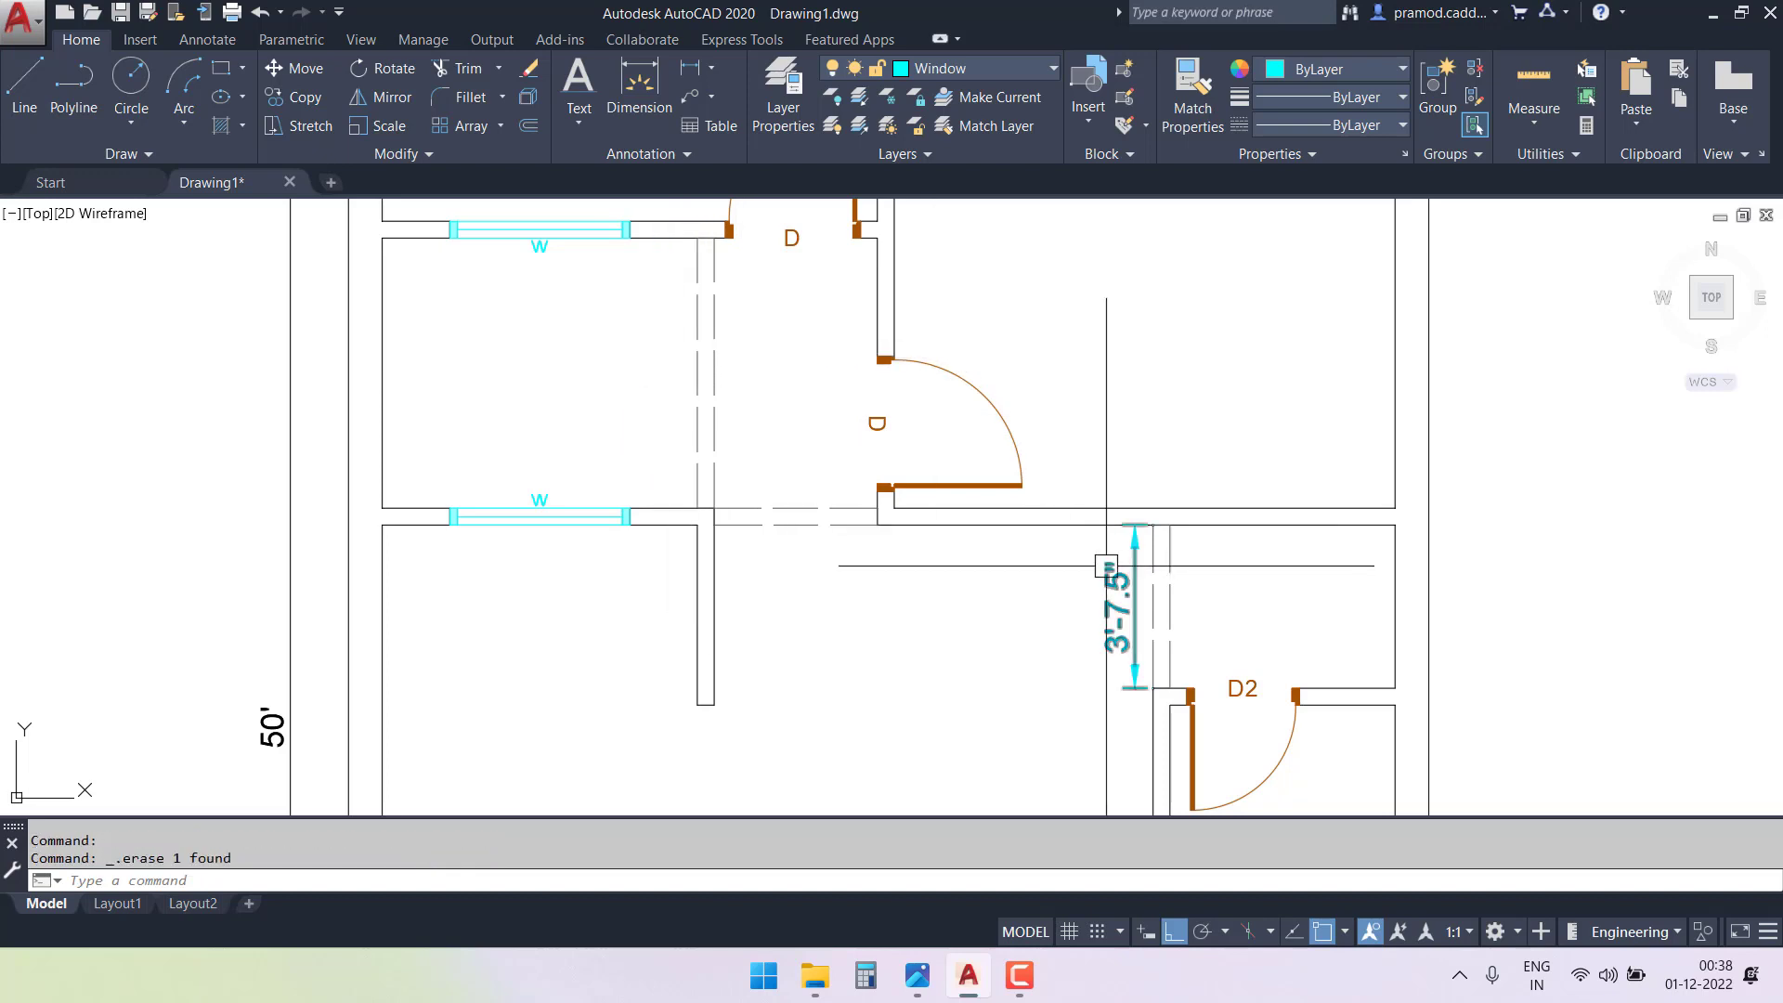
{"action": "left_click", "coordinate": [1106, 565]}
{"action": "key", "text": "Delete"}
{"action": "scroll", "coordinate": [1082, 565], "scroll_direction": "down", "scroll_amount": 4}
{"action": "middle_click_drag", "start_coordinate": [1096, 608], "coordinate": [1030, 399]}
{"action": "scroll", "coordinate": [1023, 546], "scroll_direction": "up", "scroll_amount": 2}
{"action": "left_click", "coordinate": [1024, 535]}
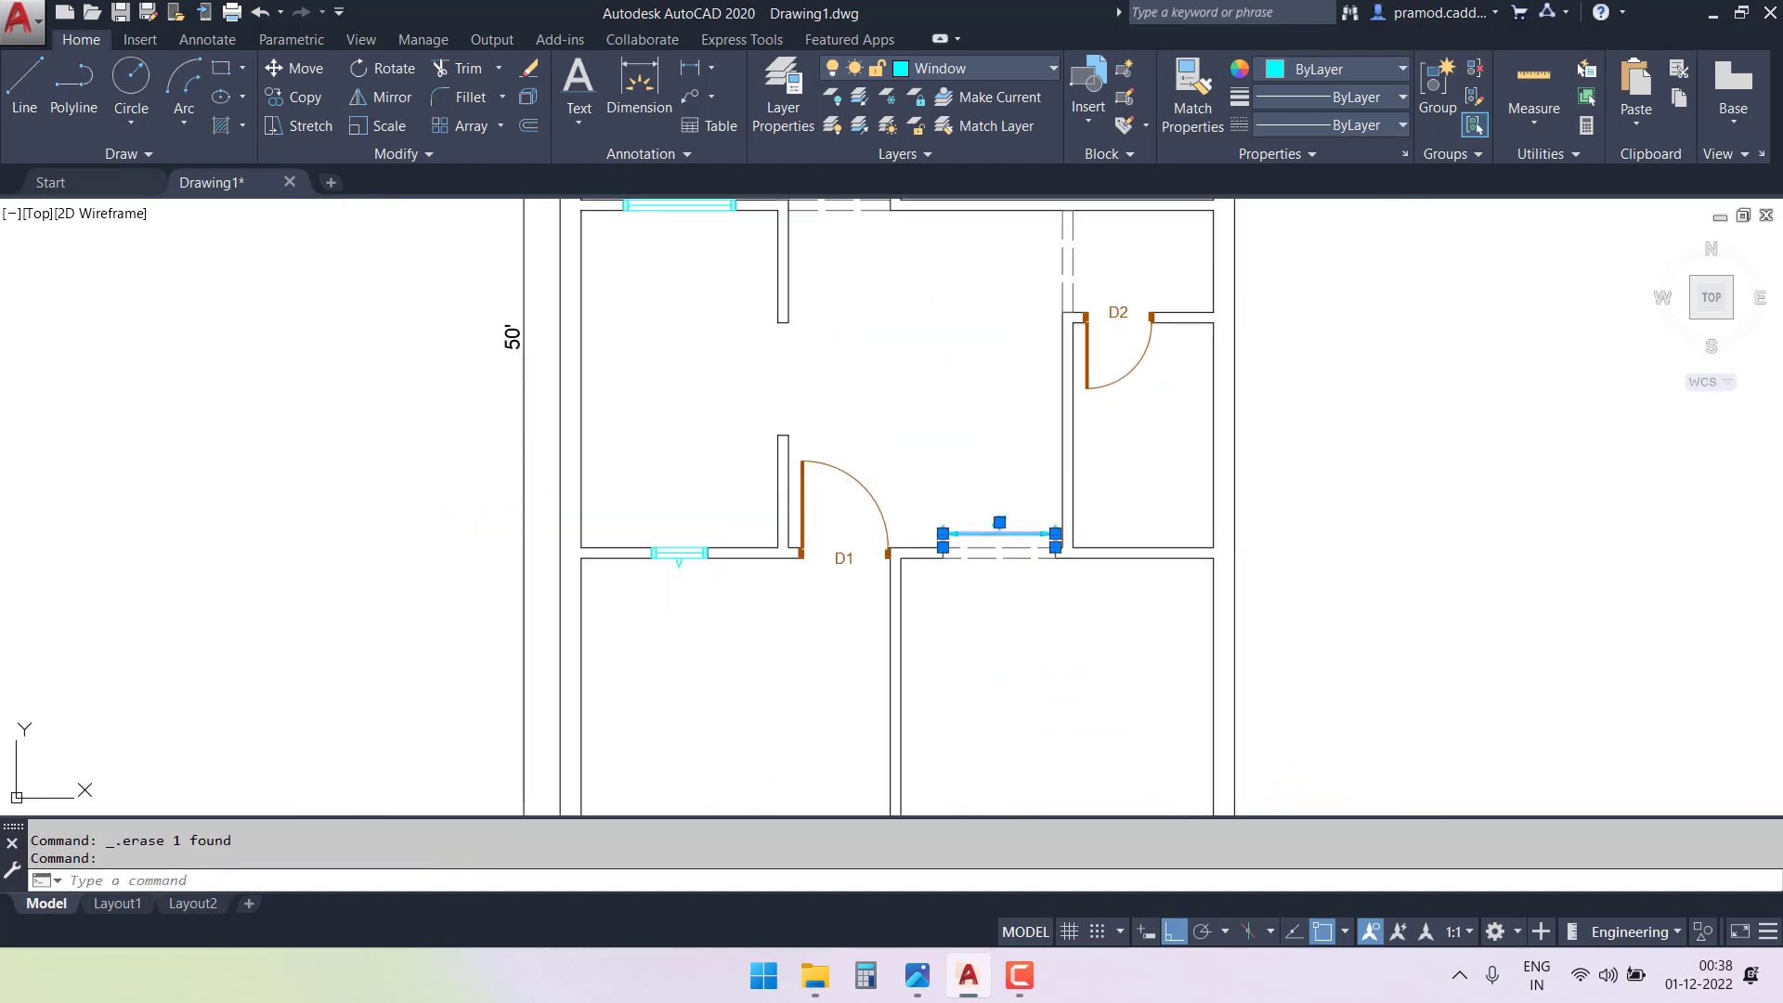
{"action": "key", "text": "Delete"}
{"action": "scroll", "coordinate": [790, 478], "scroll_direction": "down", "scroll_amount": 2}
{"action": "middle_click_drag", "start_coordinate": [868, 411], "coordinate": [792, 513]}
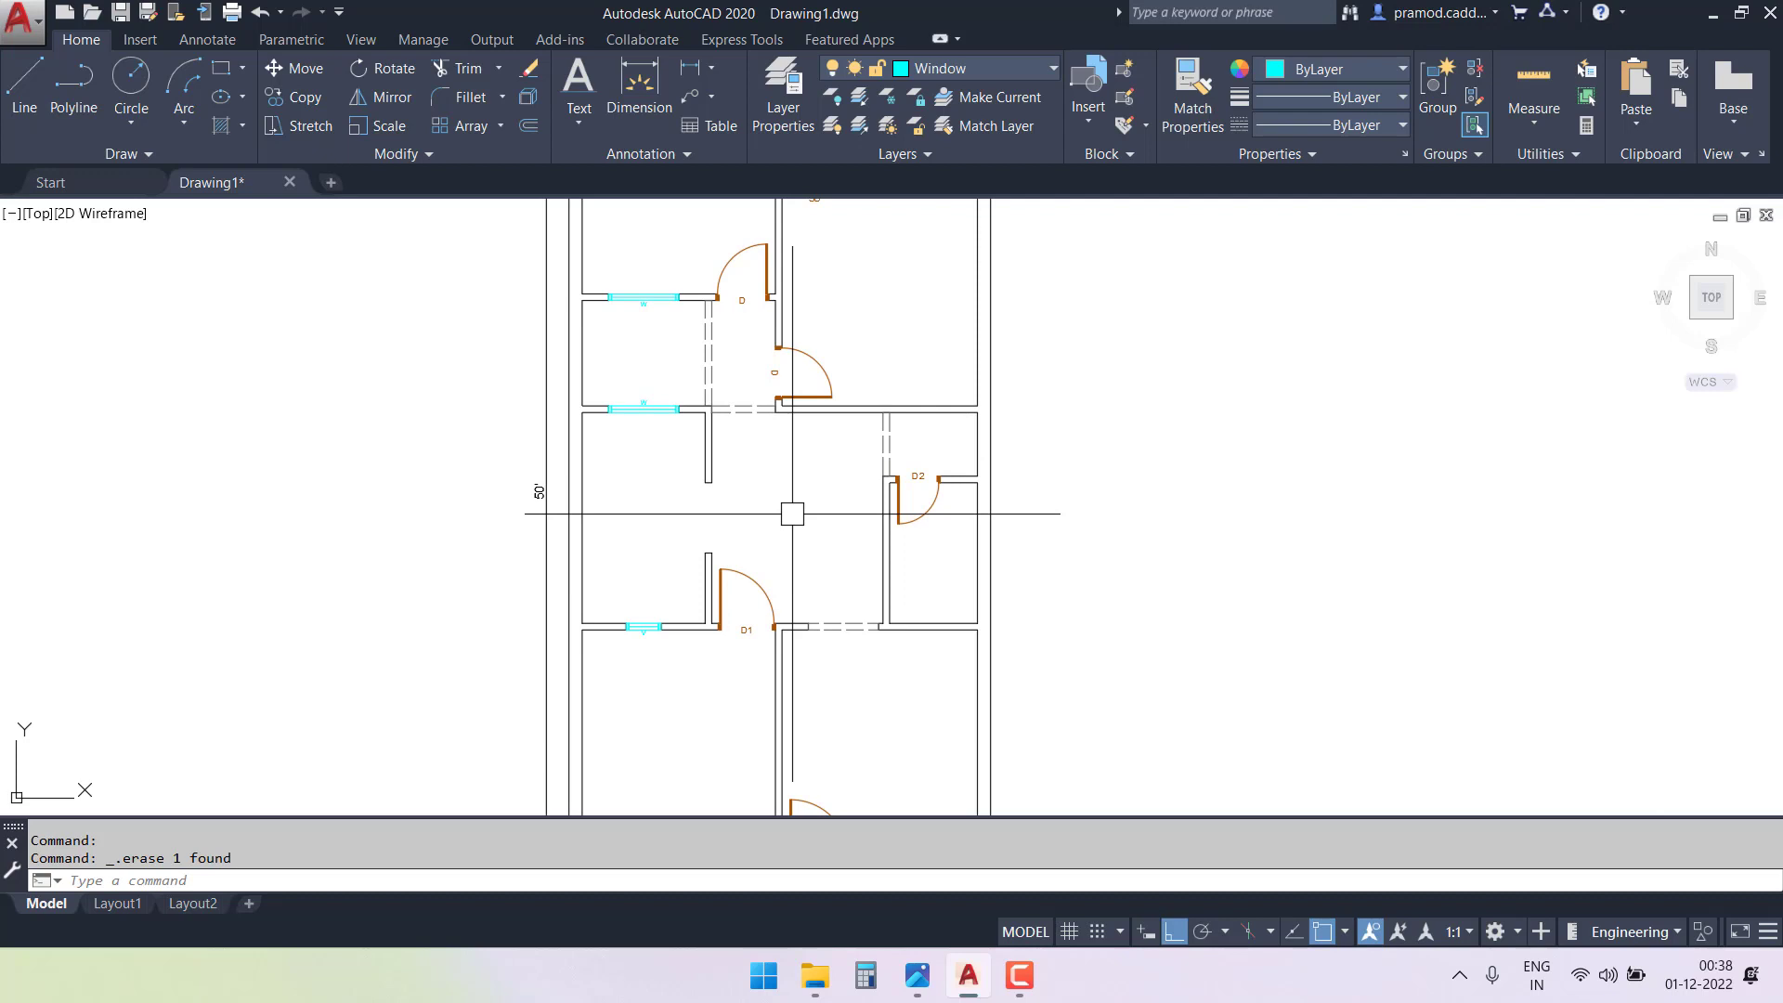
{"action": "scroll", "coordinate": [792, 514], "scroll_direction": "down", "scroll_amount": 3}
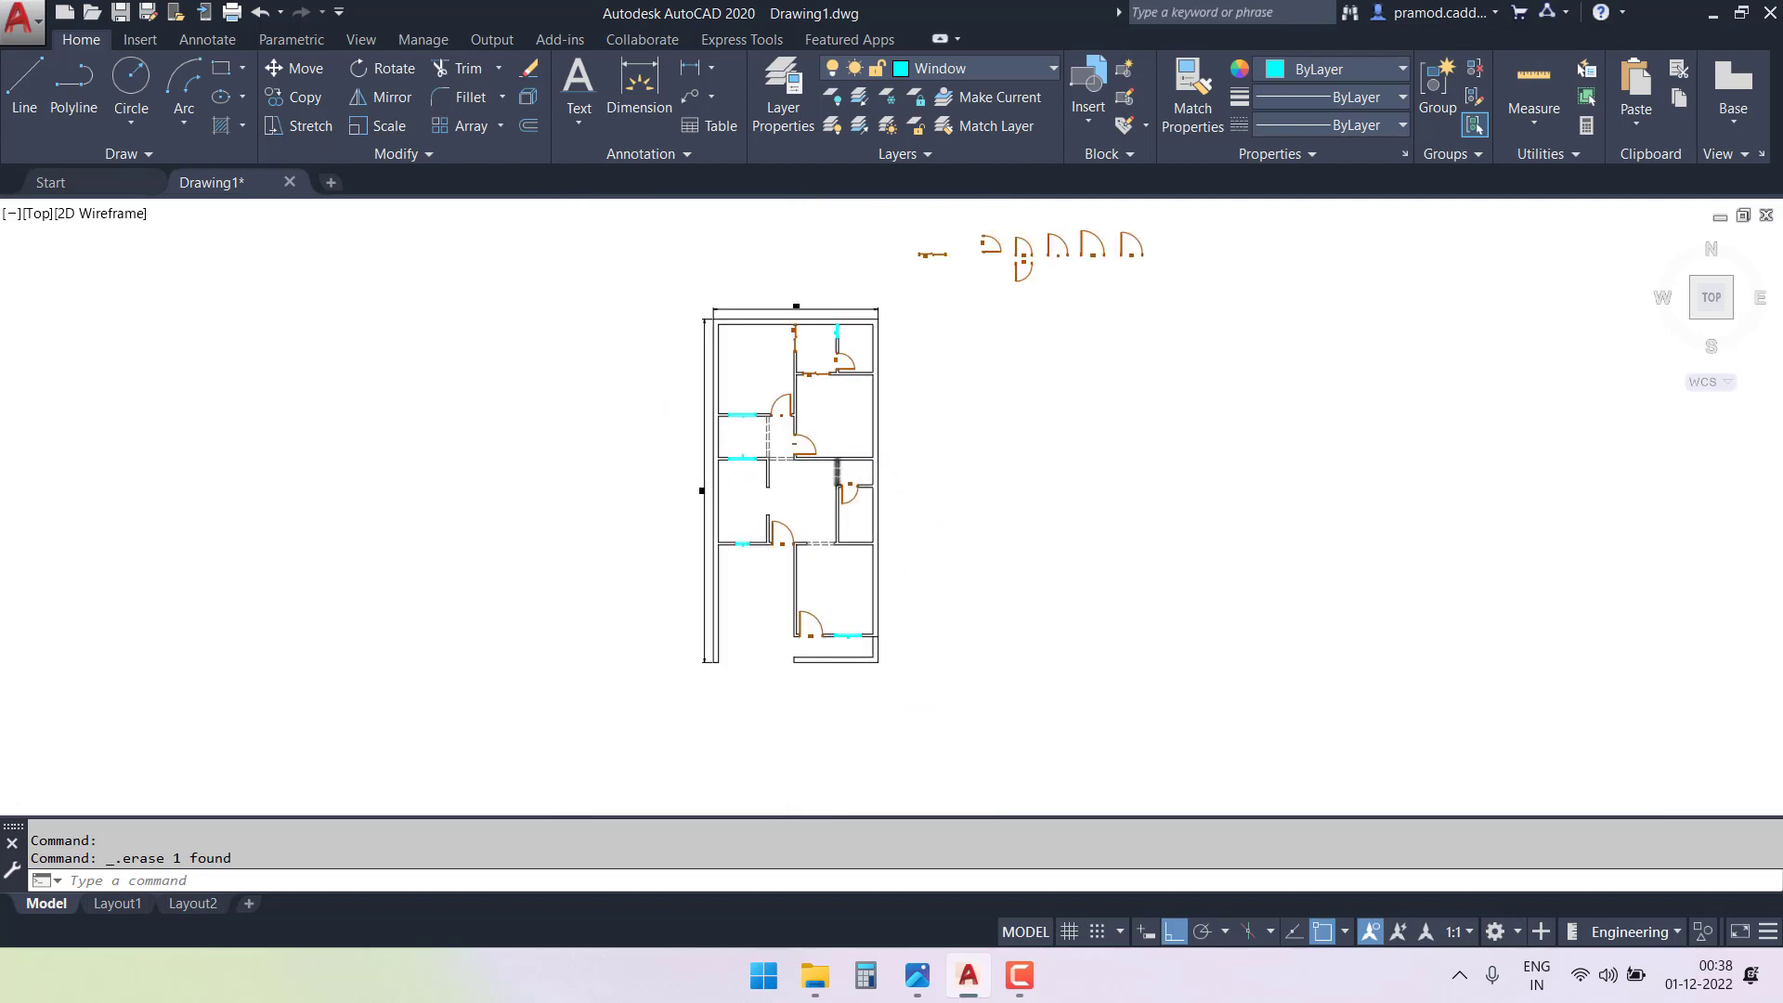
{"action": "scroll", "coordinate": [825, 481], "scroll_direction": "up", "scroll_amount": 1}
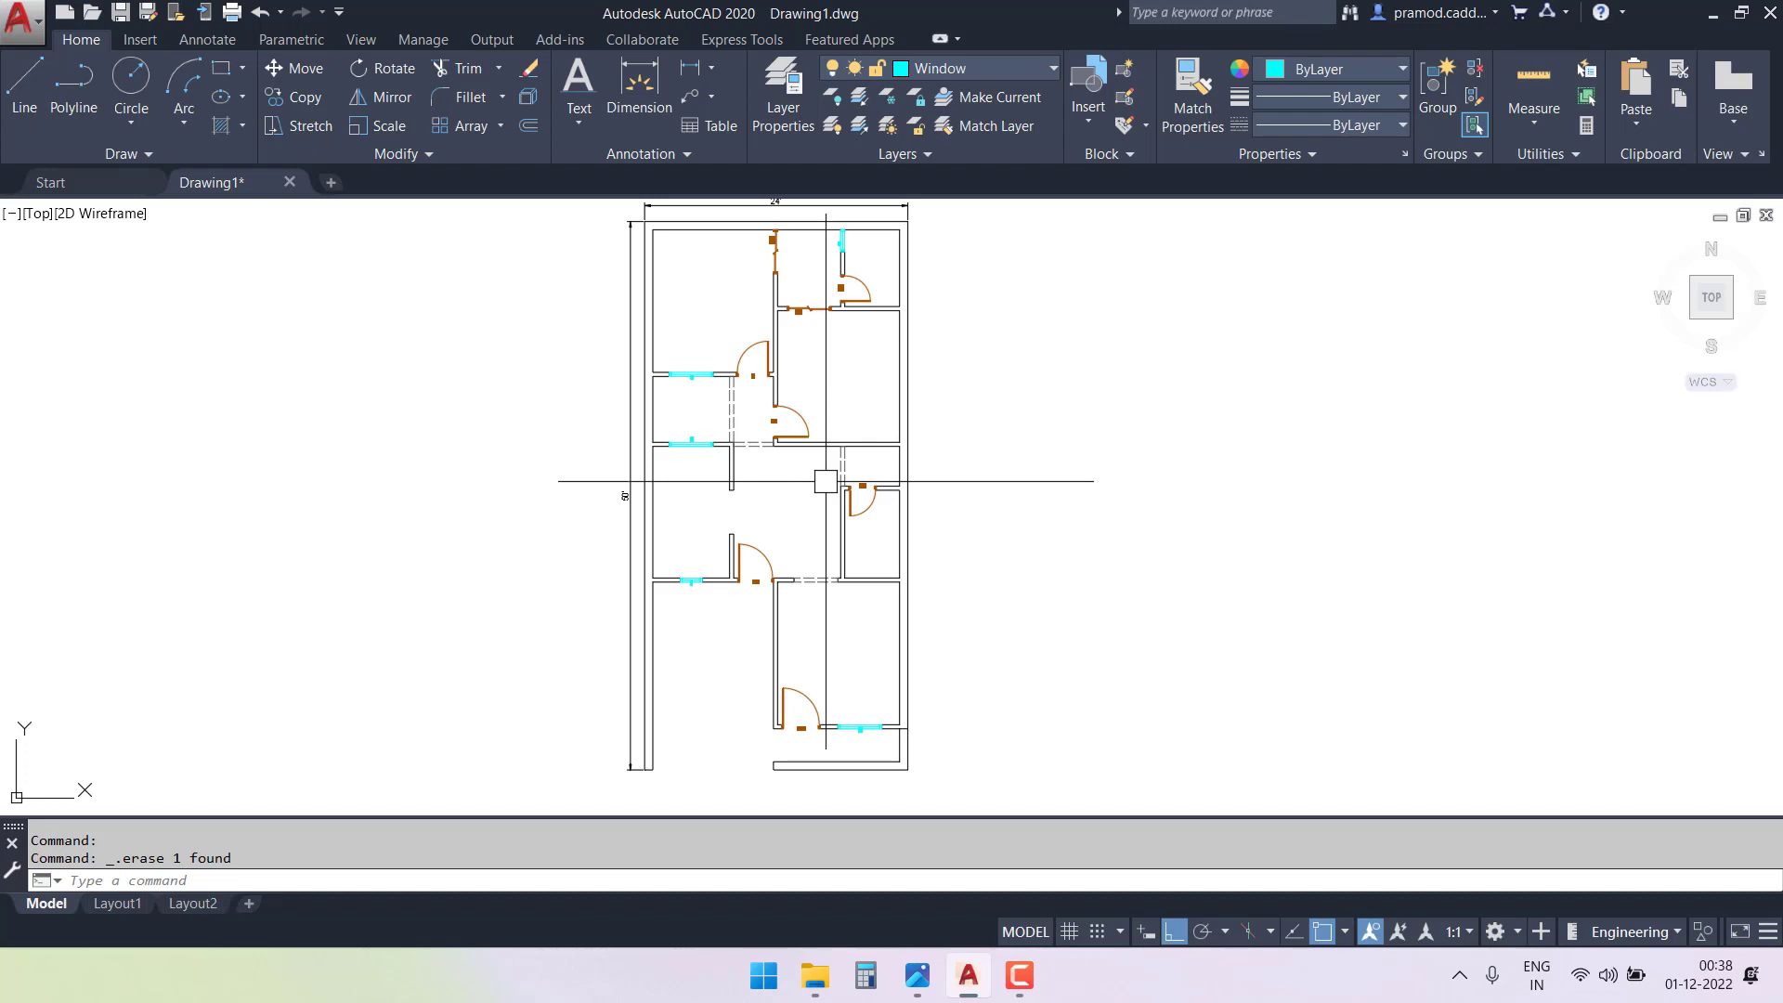
{"action": "scroll", "coordinate": [891, 432], "scroll_direction": "down", "scroll_amount": 1}
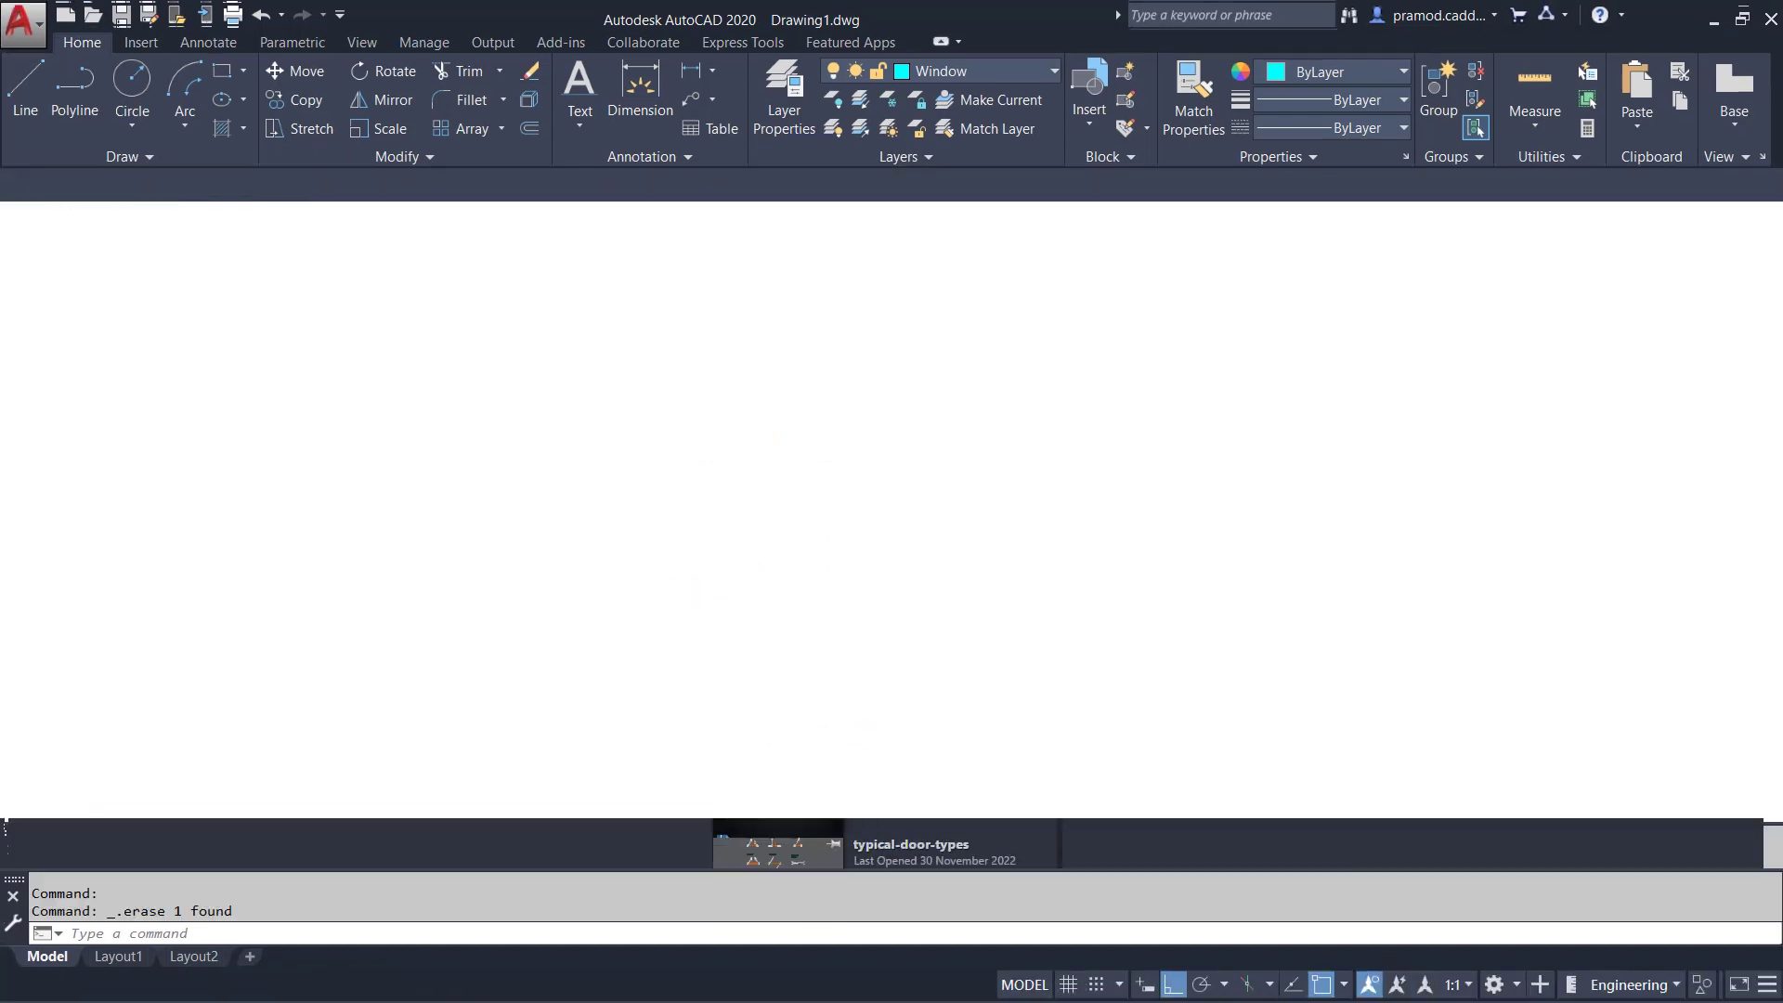